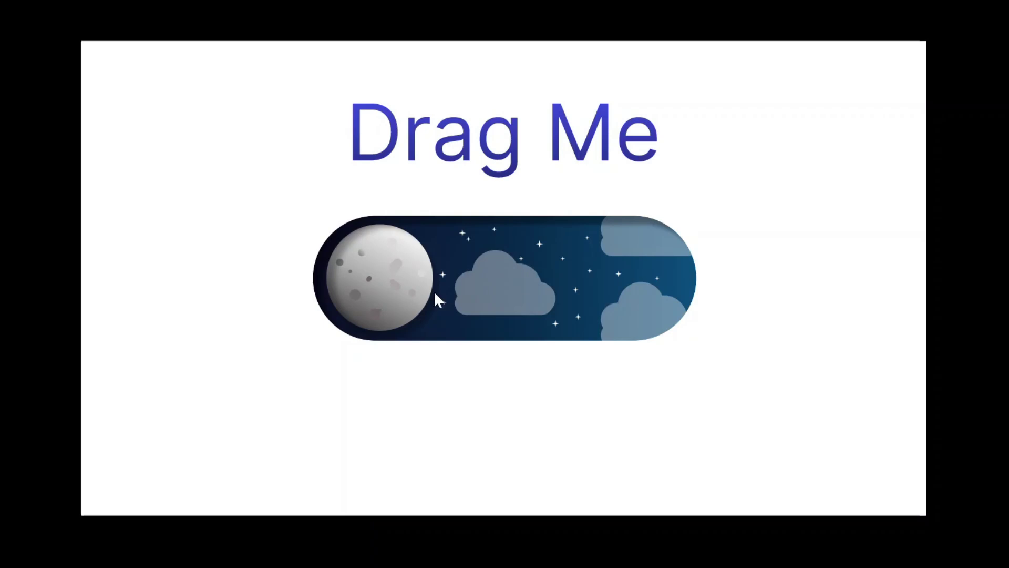
Try out the example moon/sun, ramen/salmon and burger/broccoli toggles in the prototype.
drag(378, 273, 714, 330)
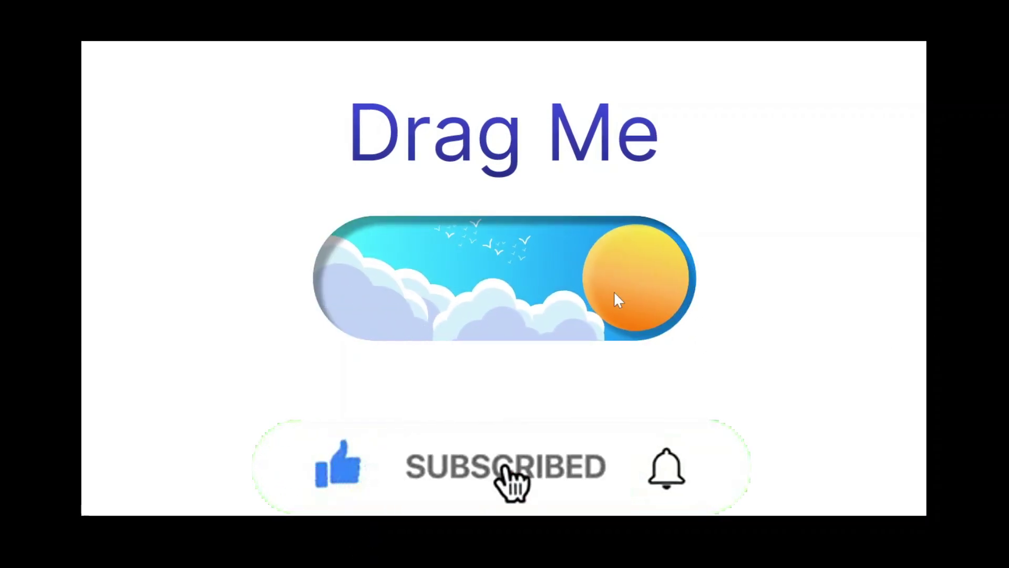
drag(614, 294, 449, 286)
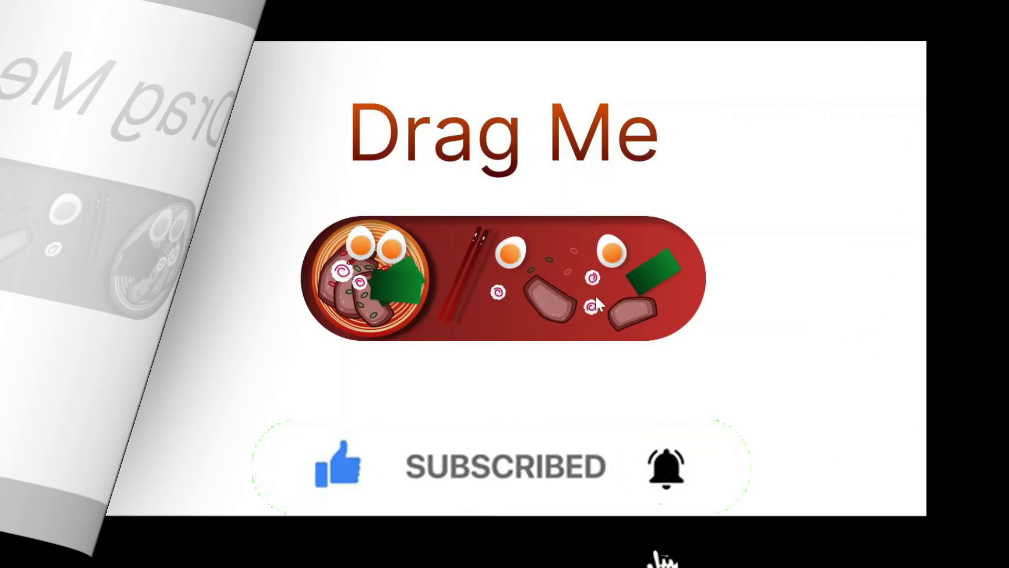
drag(386, 307, 794, 317)
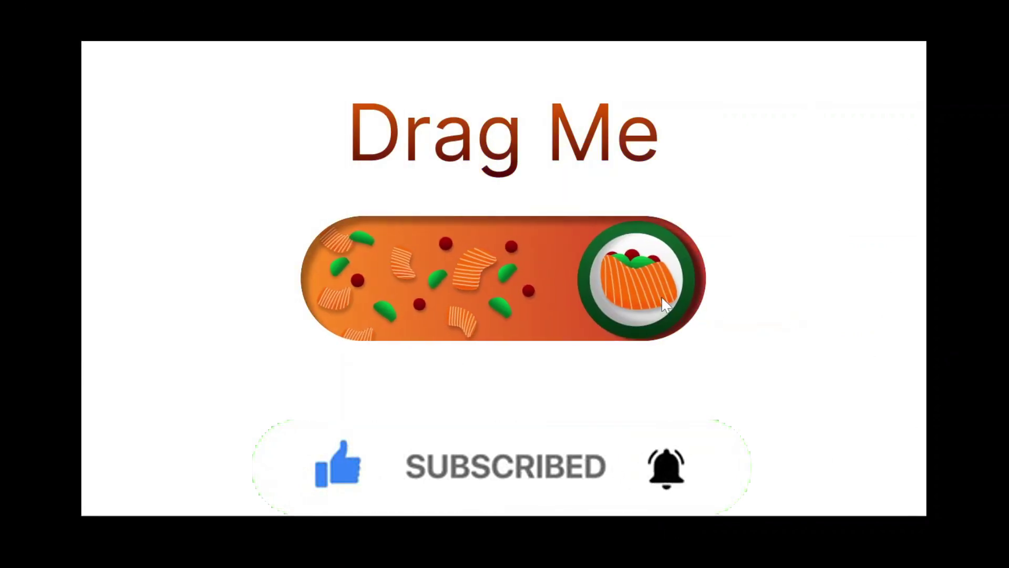
mouse_move(643, 284)
mouse_down()
mouse_move(470, 321)
mouse_move(518, 377)
mouse_up()
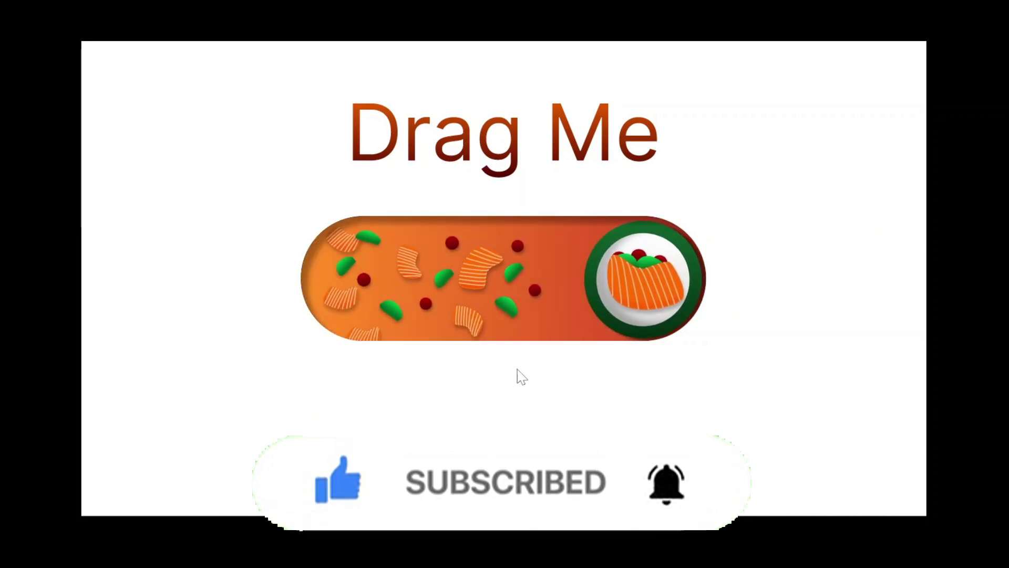
drag(632, 290, 373, 376)
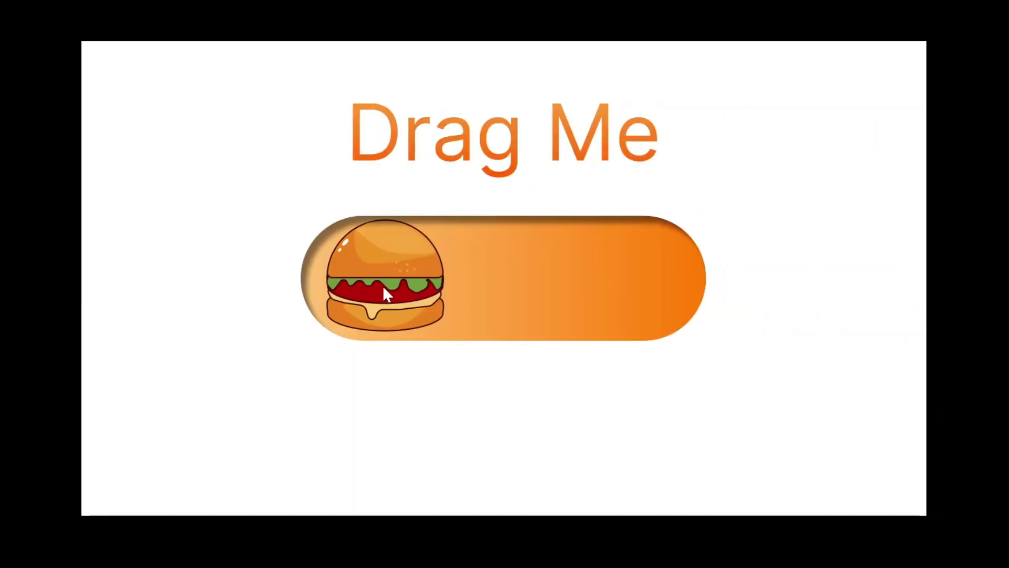
drag(408, 300, 749, 331)
drag(654, 310, 443, 349)
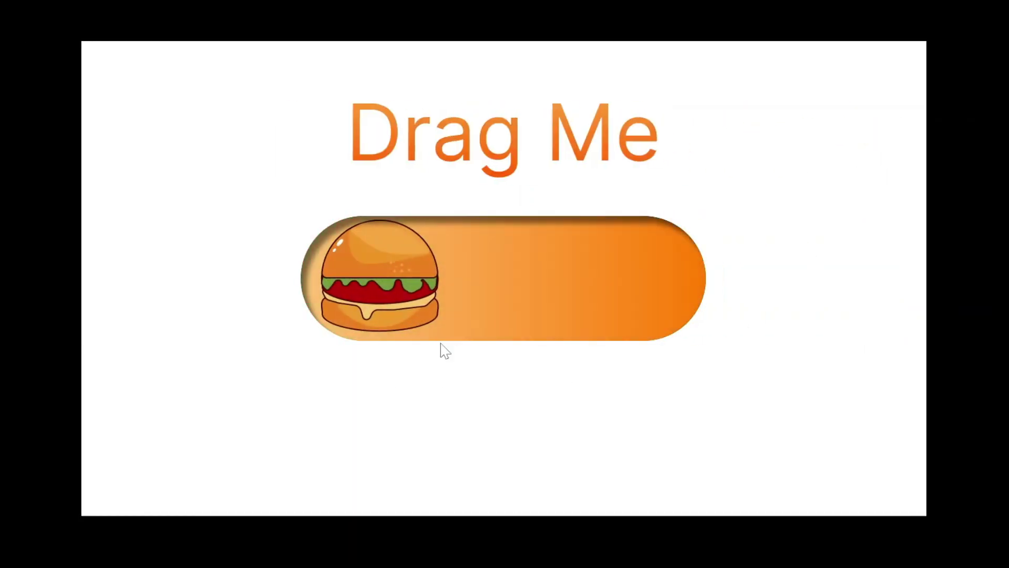
drag(407, 305, 642, 351)
drag(552, 313, 473, 313)
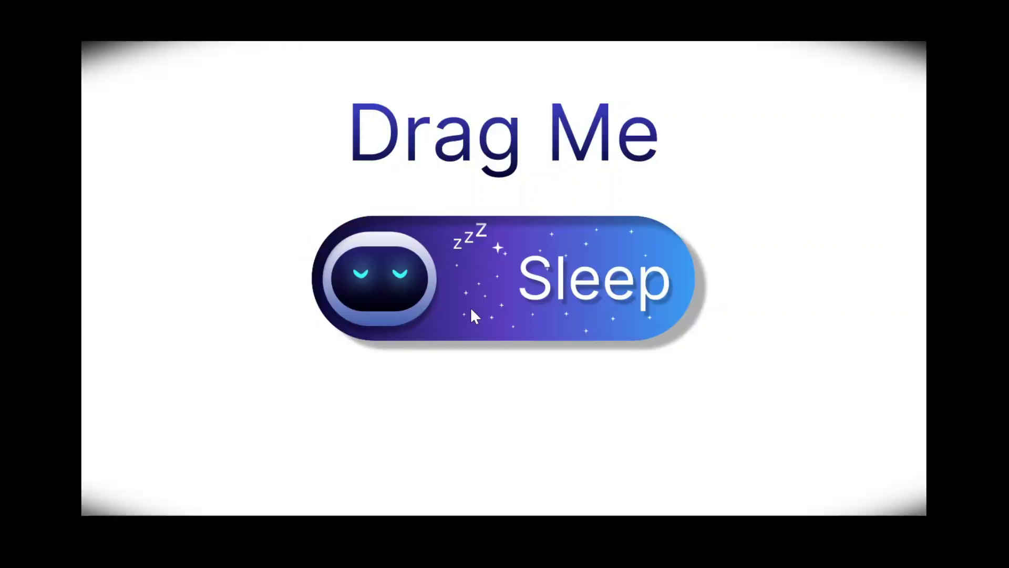
Flip the robot, ramen and sky example toggles, leaving the sky at night.
drag(402, 311, 562, 309)
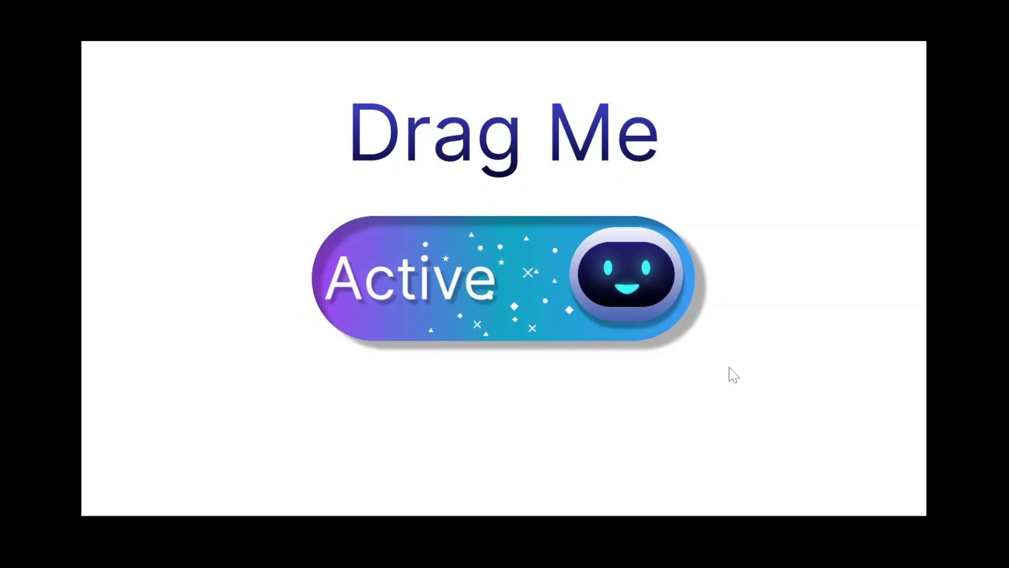
mouse_move(645, 299)
mouse_down()
mouse_move(342, 313)
mouse_move(754, 330)
mouse_up()
mouse_move(625, 279)
mouse_down()
mouse_move(525, 289)
mouse_move(716, 304)
mouse_move(455, 295)
mouse_up()
drag(593, 303, 818, 305)
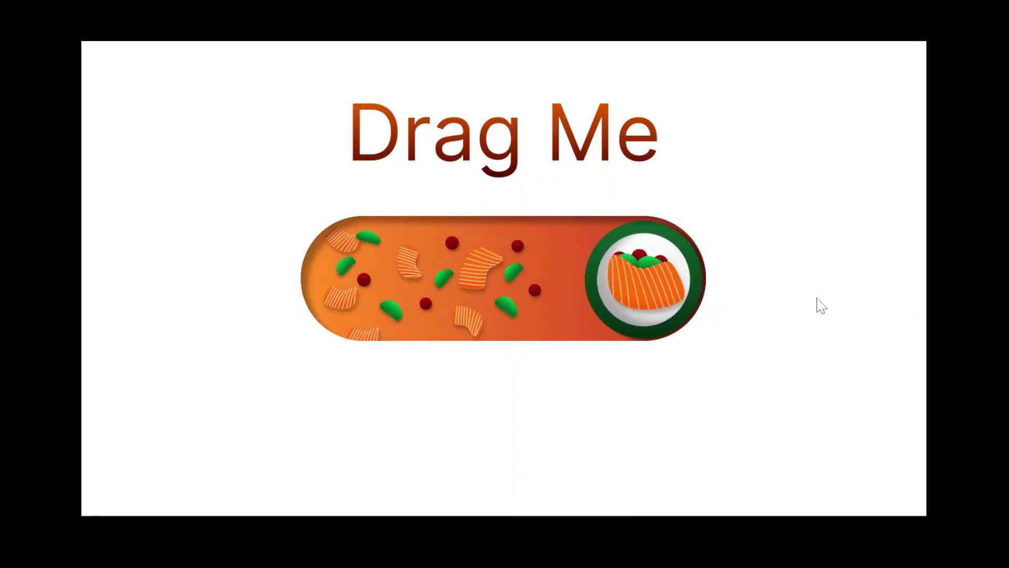
mouse_move(665, 290)
mouse_down()
mouse_move(397, 310)
mouse_move(815, 354)
mouse_up()
click(547, 300)
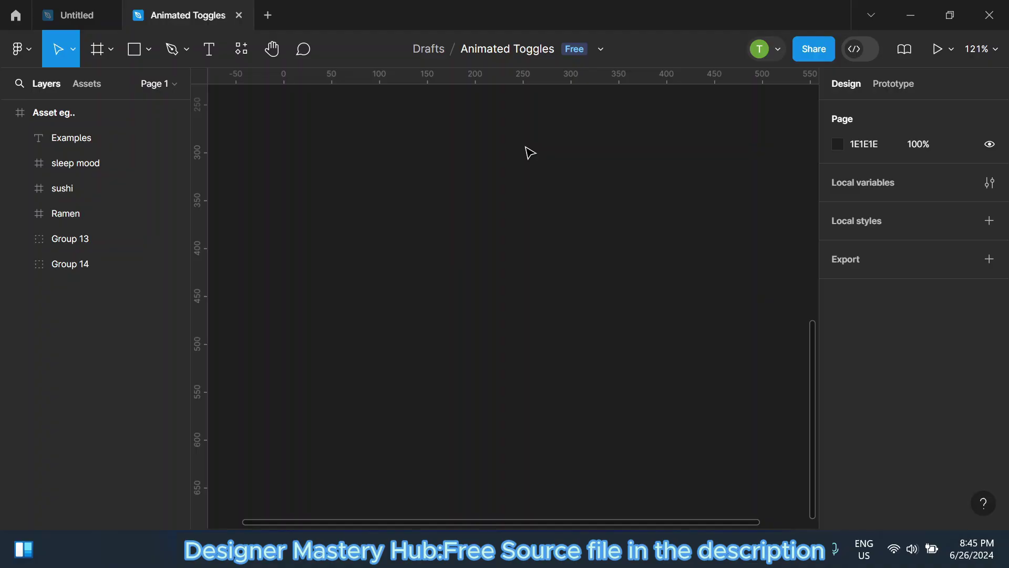
Draw a new white frame and size it to 313 × 102.
key(f)
drag(388, 173, 566, 228)
text(133)
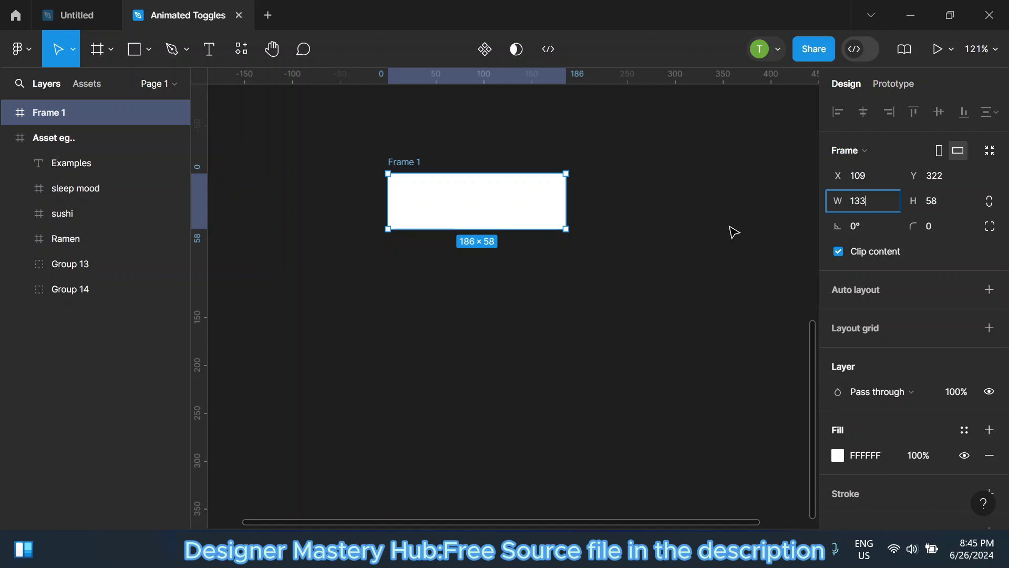
key(Return)
scroll(446, 207, up, 2)
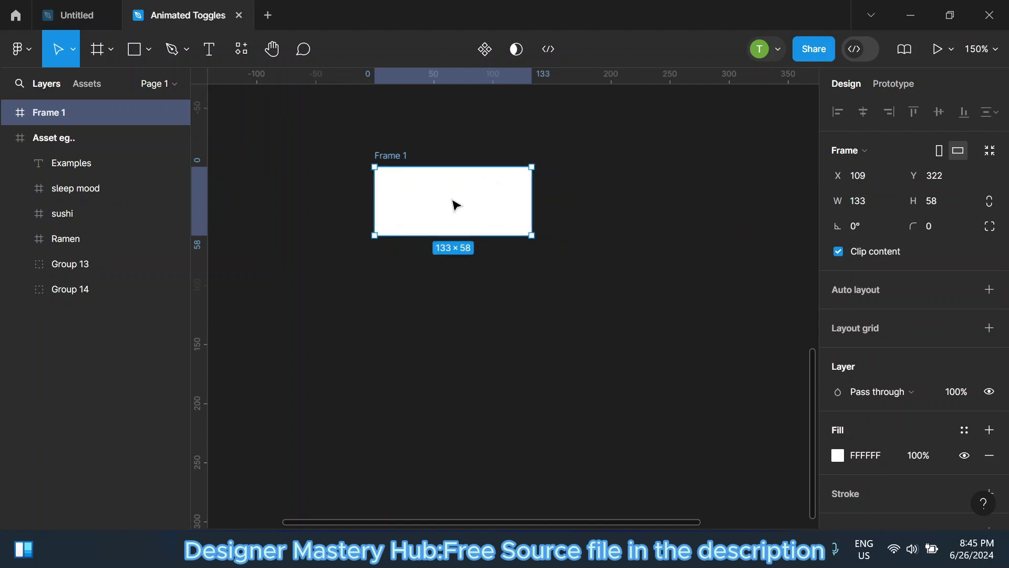
click(948, 208)
text(102)
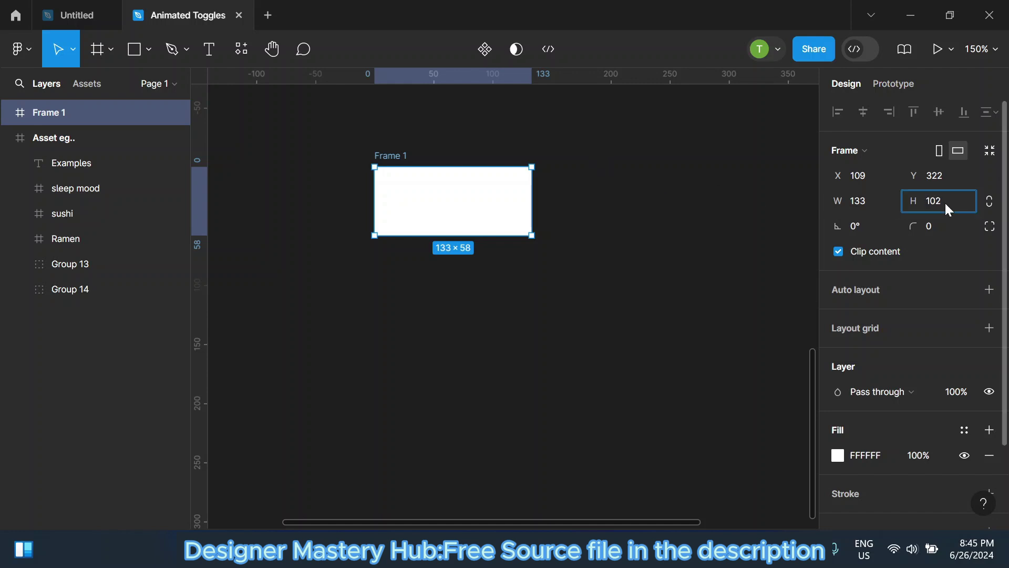
key(Return)
drag(472, 284, 472, 205)
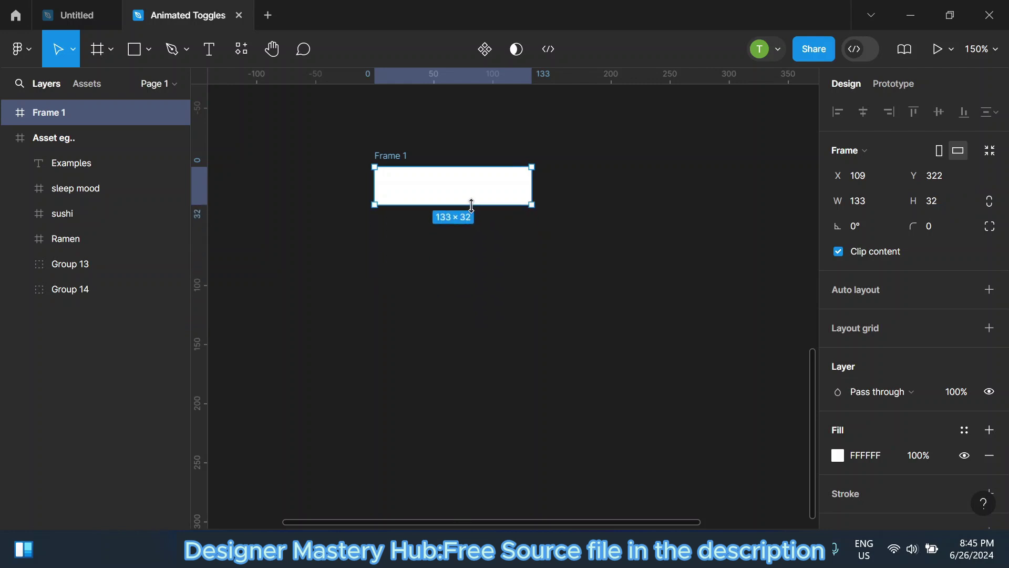
click(590, 201)
click(468, 182)
click(943, 202)
text(102)
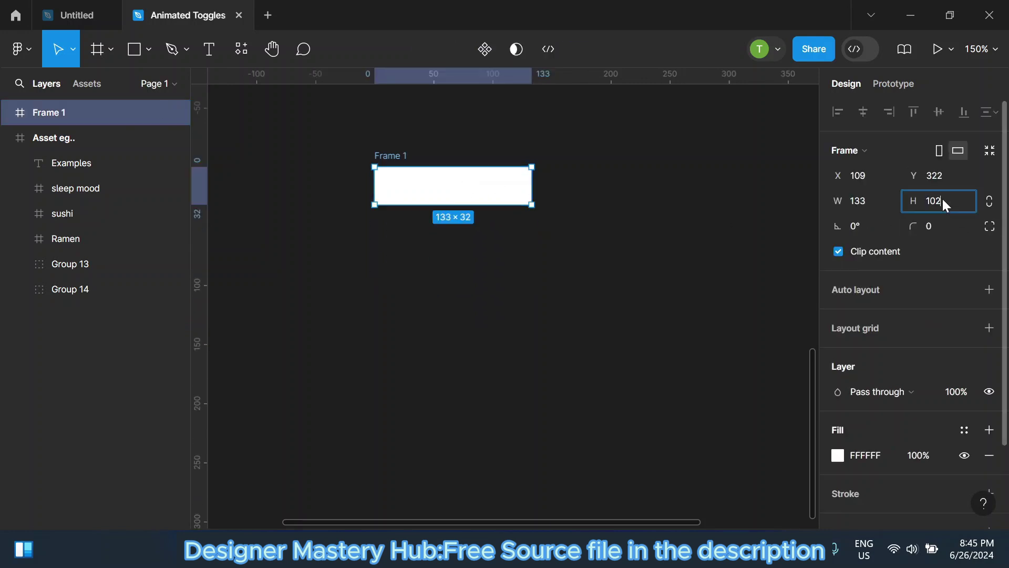
click(561, 272)
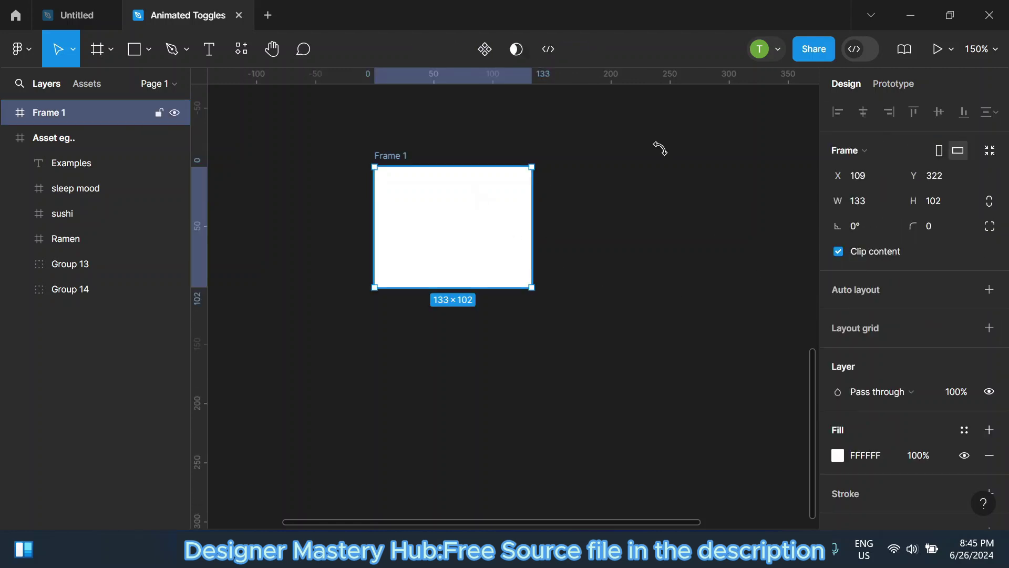
click(871, 196)
text(313)
key(Return)
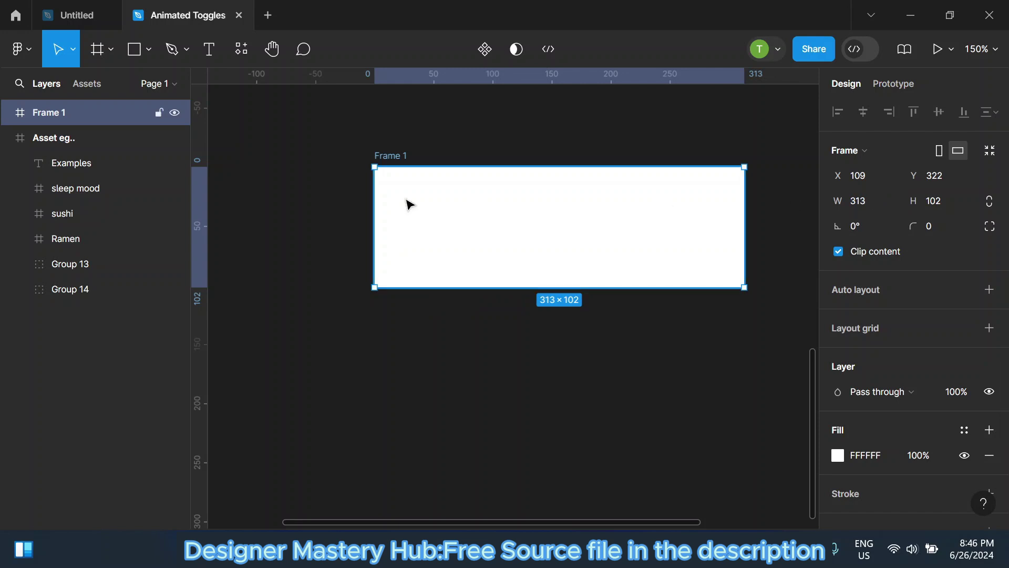
Set the frame's corner radius to 1000 for fully rounded pill ends.
ctrl+scroll(549, 234, down, 2)
ctrl+scroll(657, 221, up, 2)
ctrl+scroll(583, 247, down, 1)
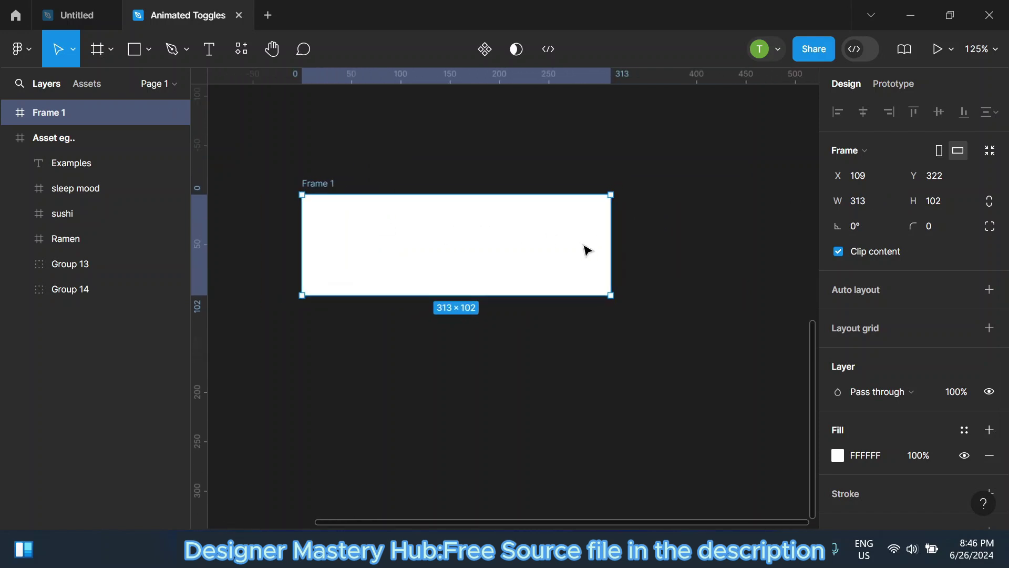
text(1000)
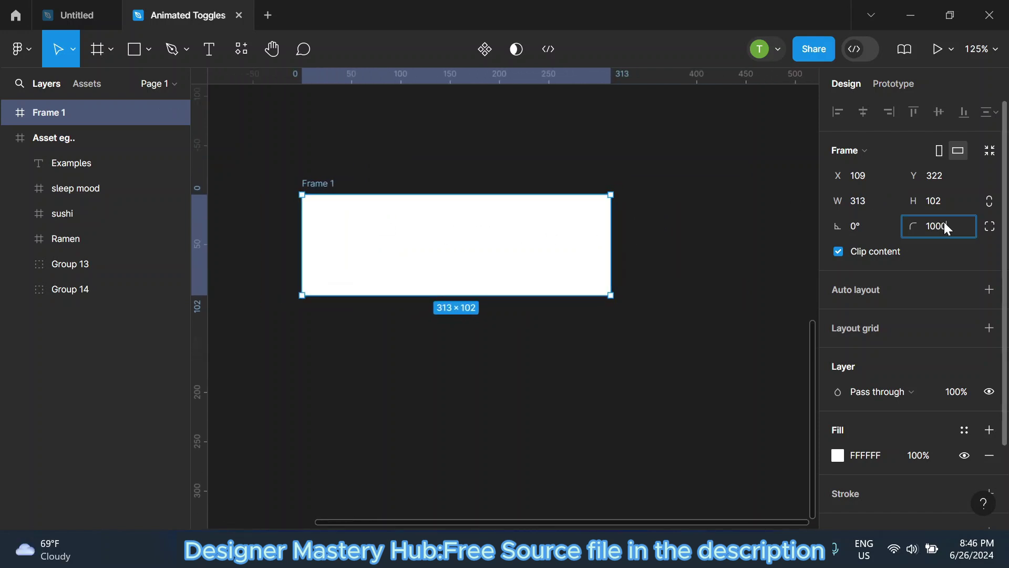
key(Return)
click(553, 137)
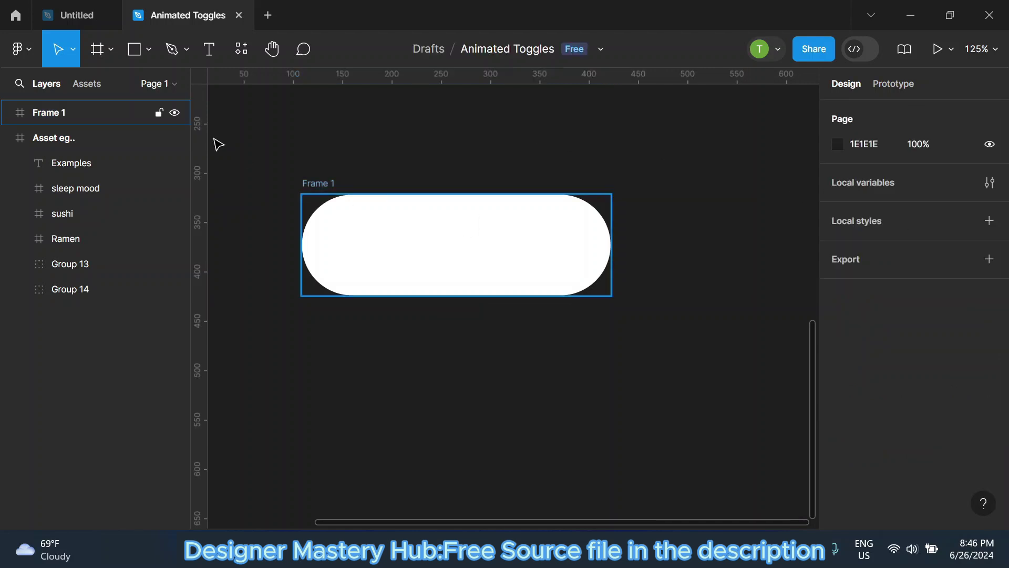
Draw a 96 × 96 frame below the pill and round it into a circle with radius 1000.
click(105, 47)
scroll(428, 318, down, 1)
drag(426, 287, 531, 347)
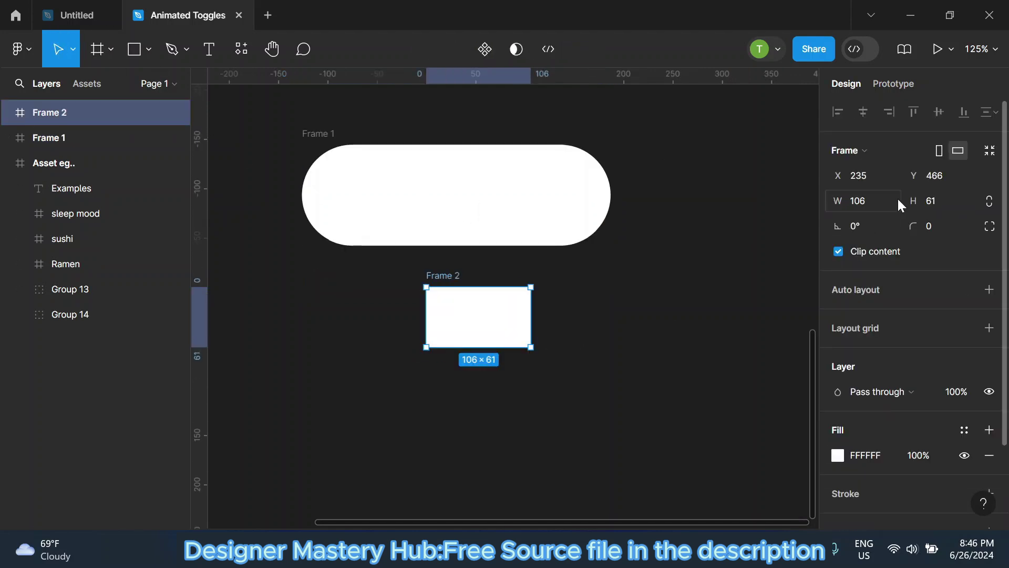
key(Tab)
key(Return)
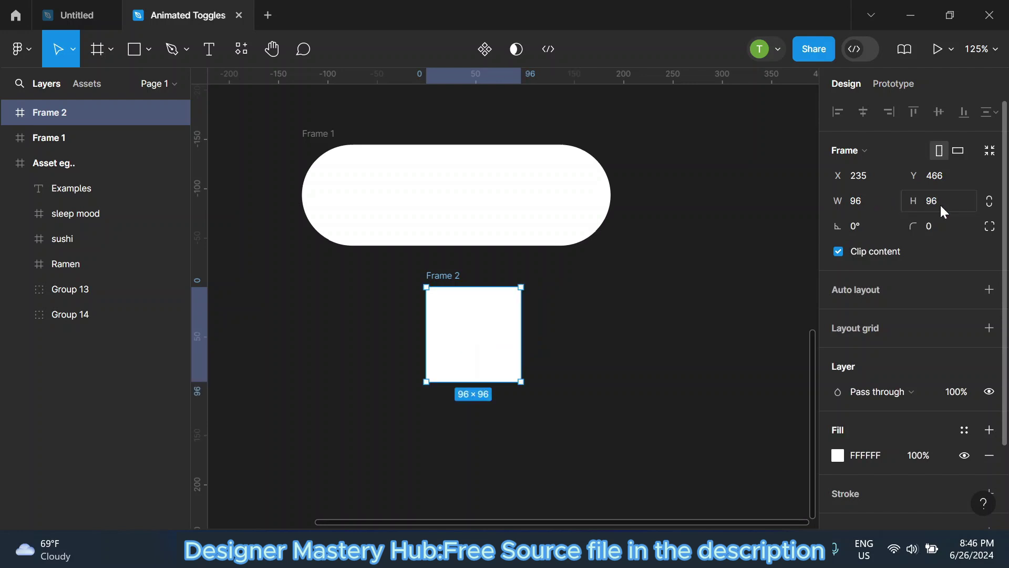
click(938, 231)
text(000)
key(Return)
Rename the circle frame MOON and the pill frame Day/Night.
scroll(454, 310, up, 1)
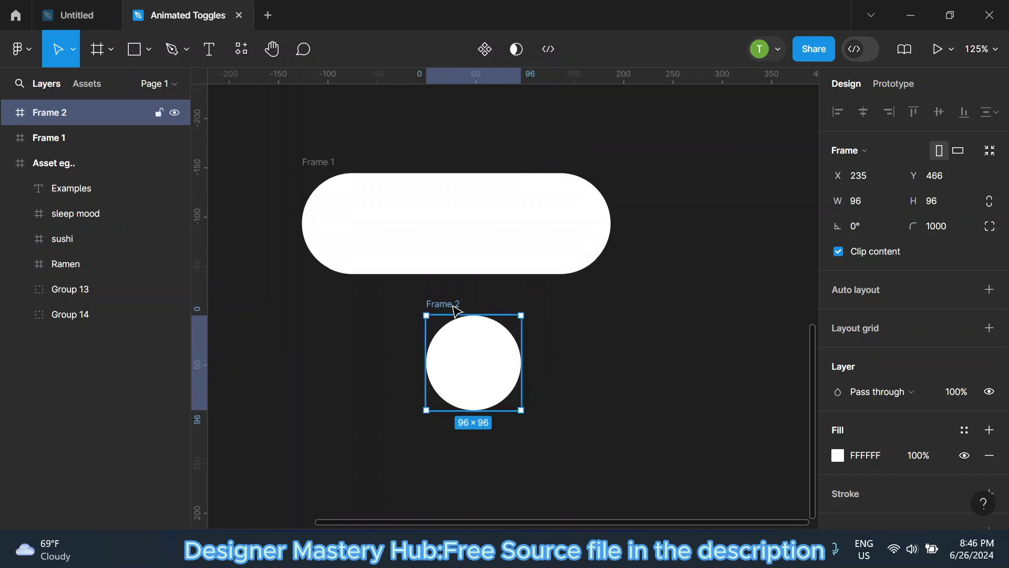
double_click(454, 306)
text(MOON)
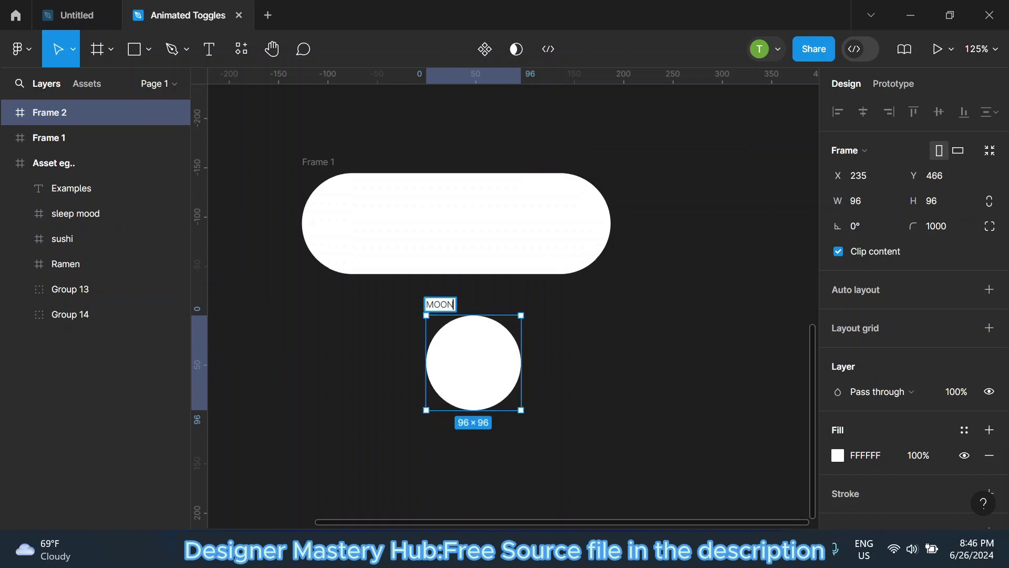
click(279, 151)
double_click(332, 163)
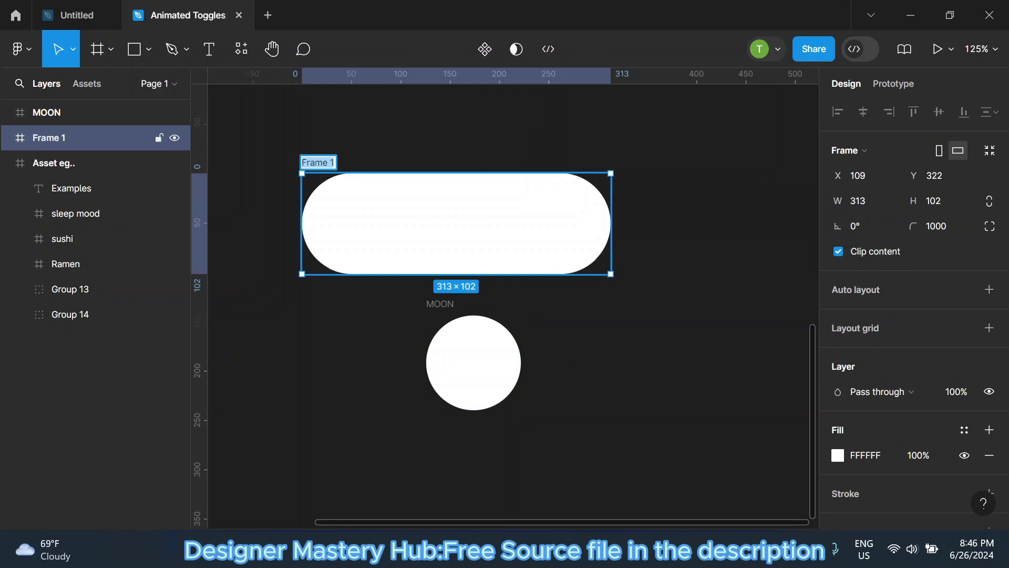
text(Day/)
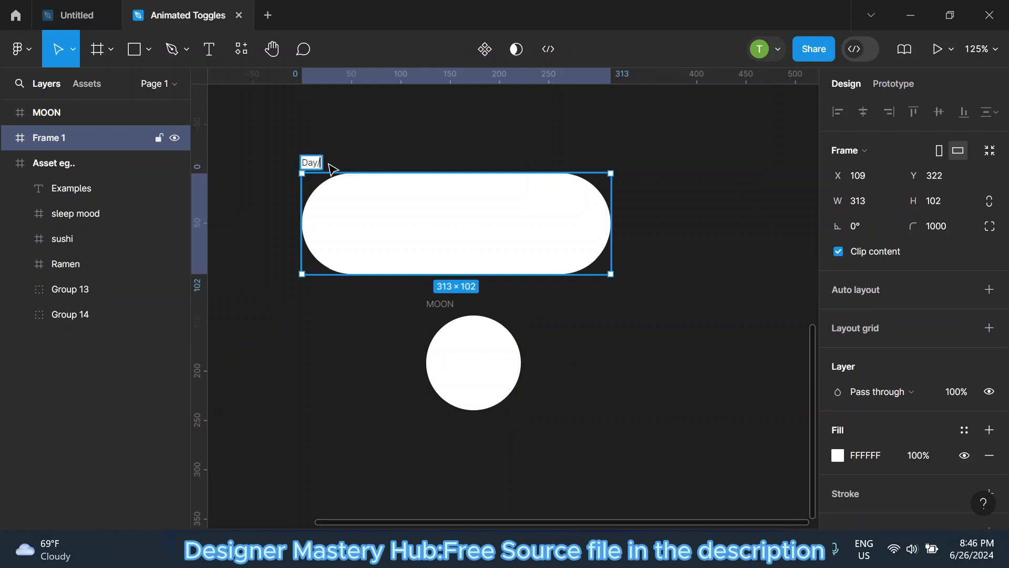
text(Ni)
text(ghr)
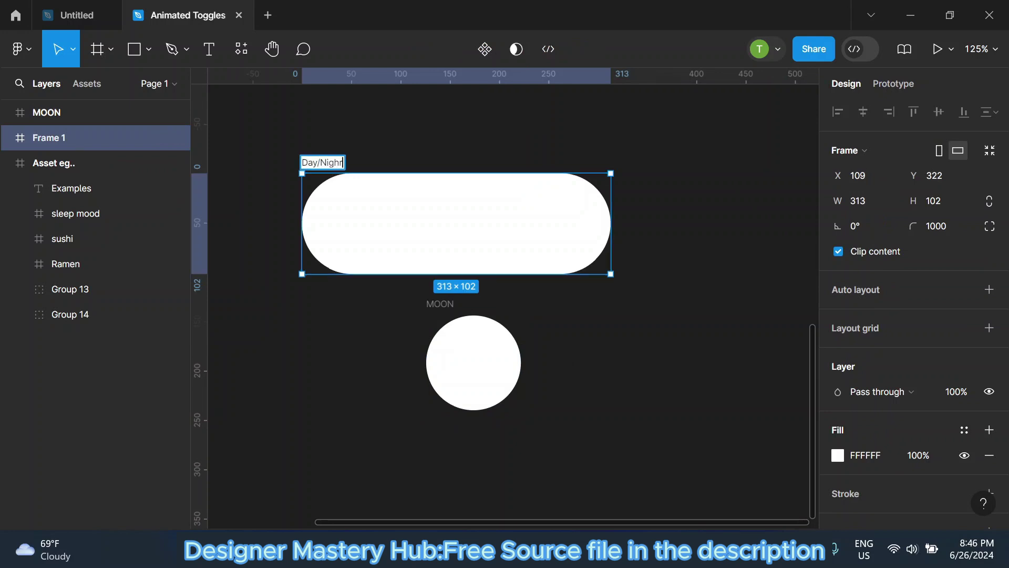
click(420, 161)
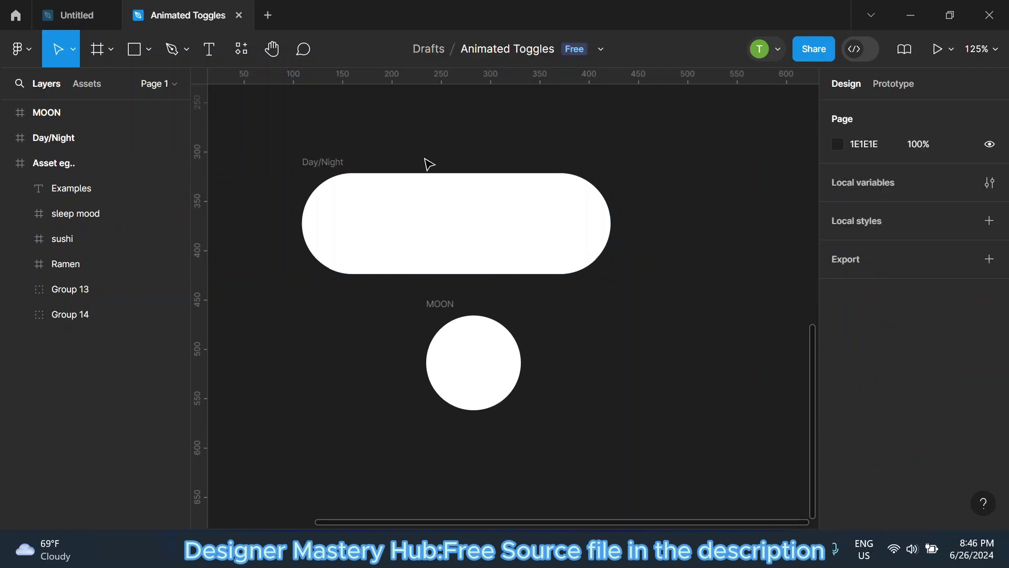
Set the Day/Night pill fill to 1100DD and switch it to a linear gradient.
click(449, 262)
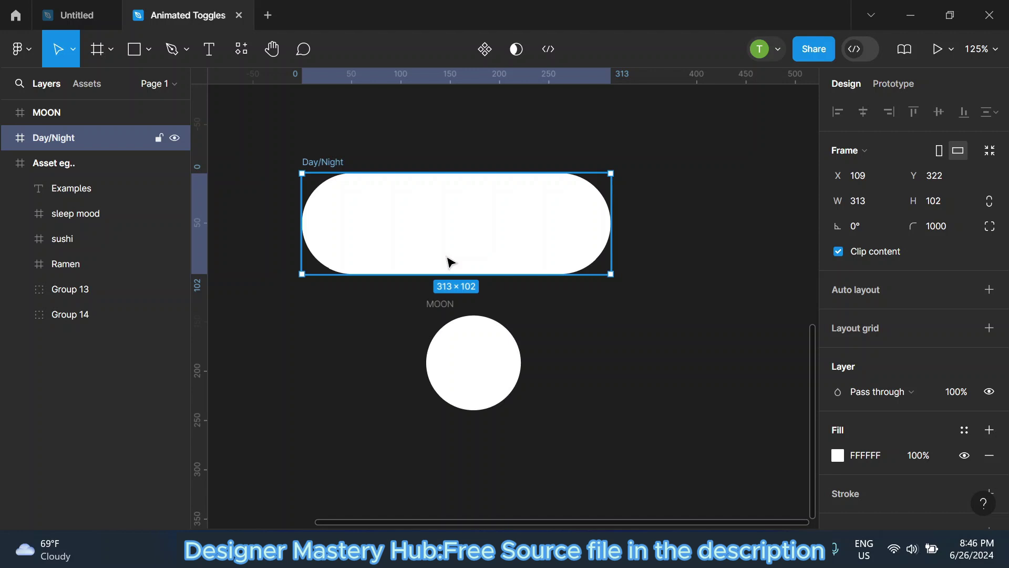
scroll(919, 384, down, 3)
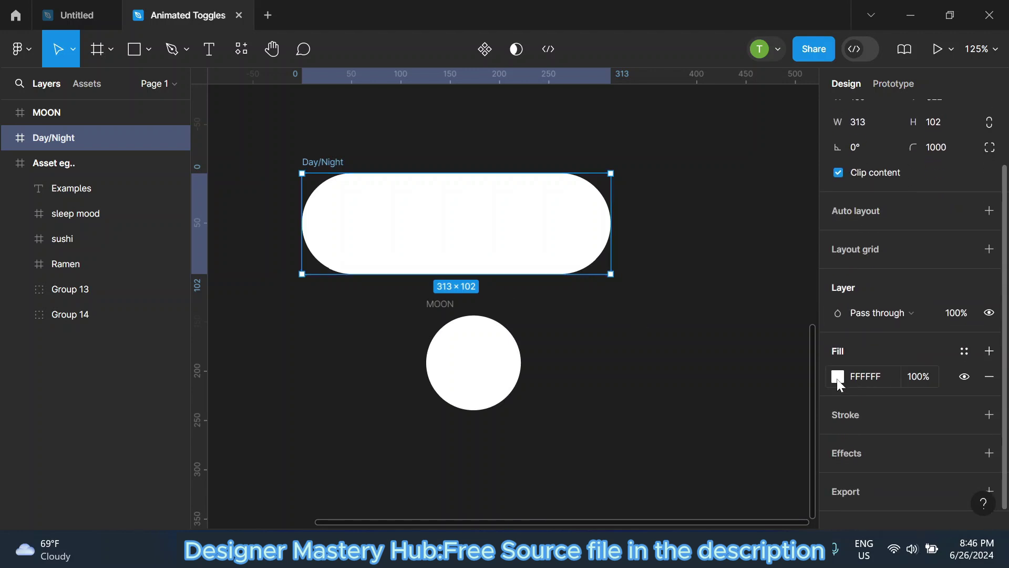
click(837, 376)
key(BackSpace)
text(ooo10c)
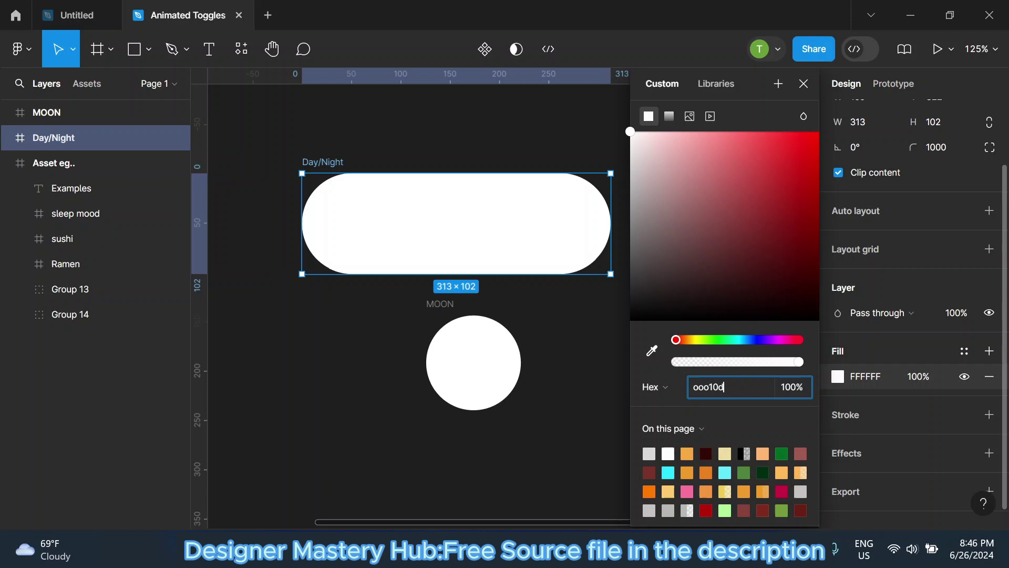
key(Return)
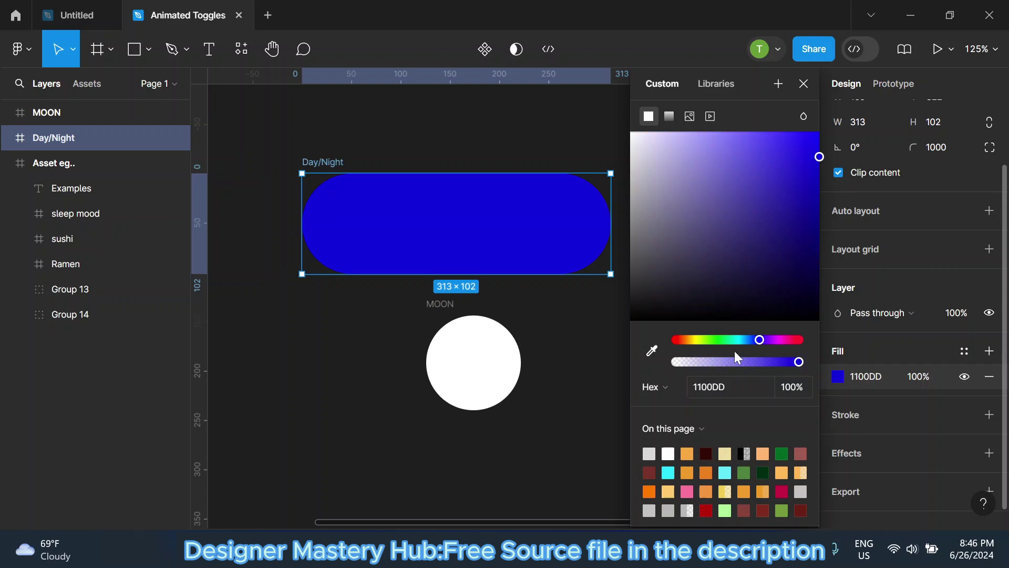
click(670, 116)
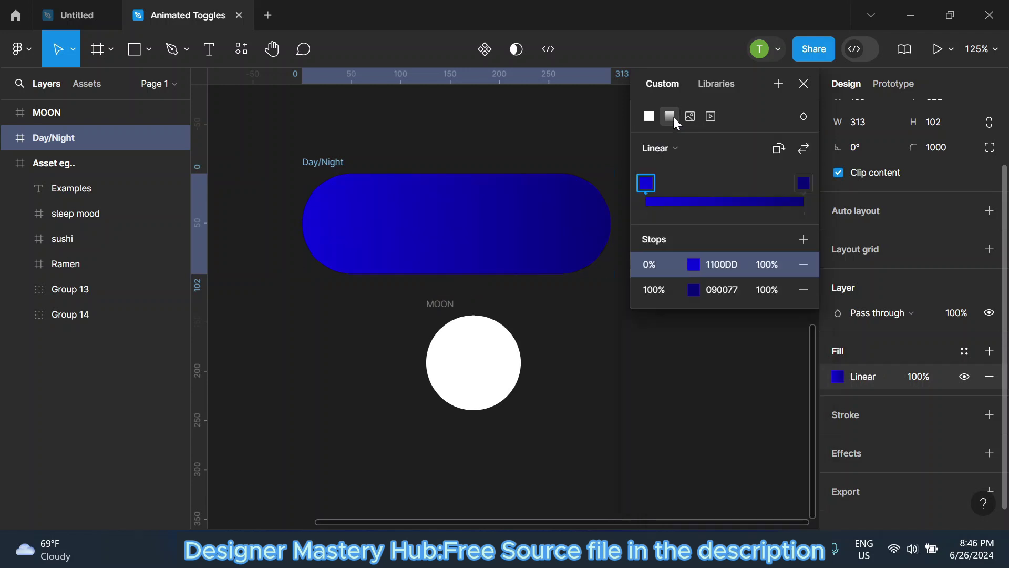
Set the gradient's 100% end stop to deep blue 0A4D7E.
click(694, 290)
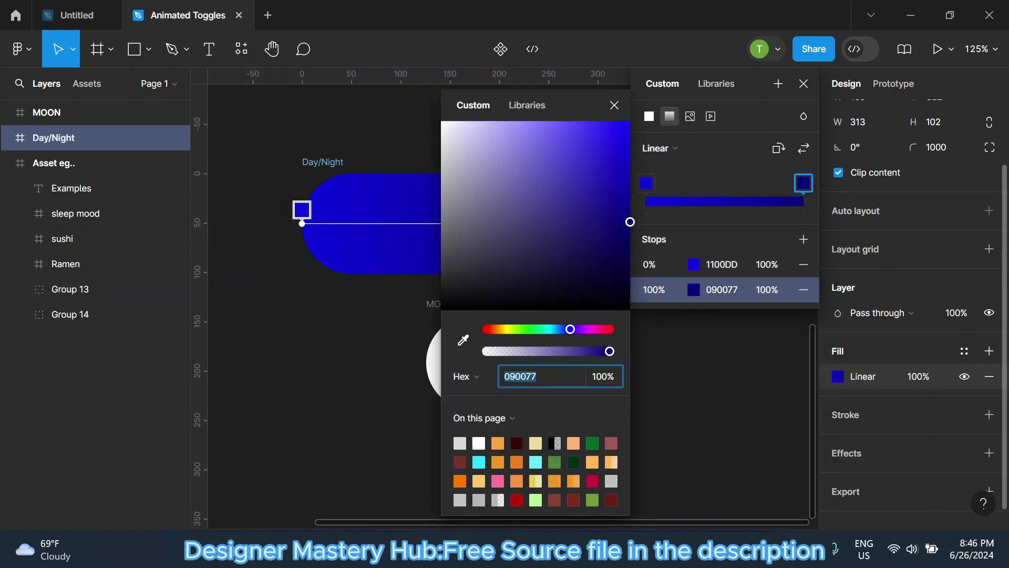
text(0a4d7e)
key(Return)
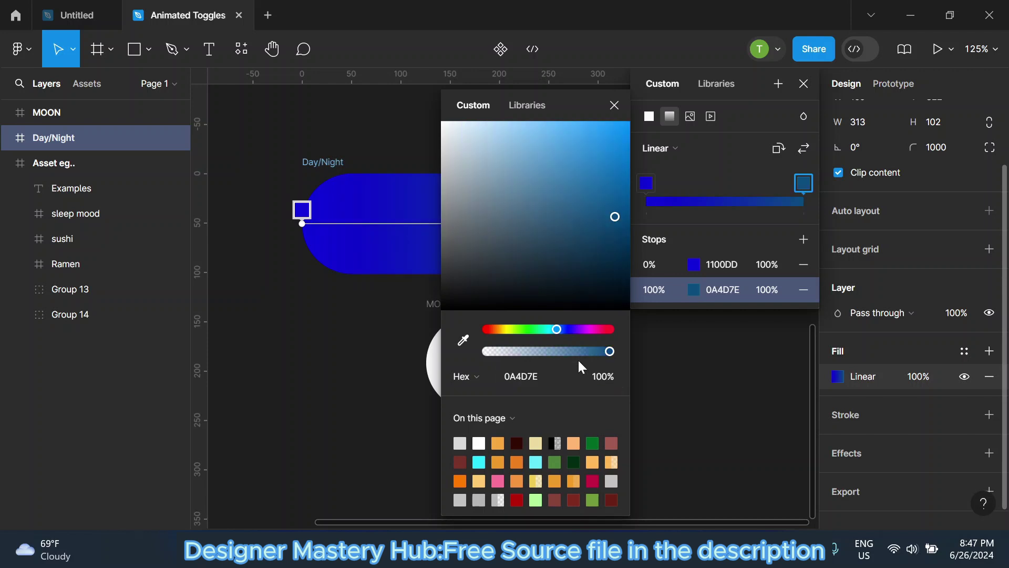
drag(597, 116, 176, 130)
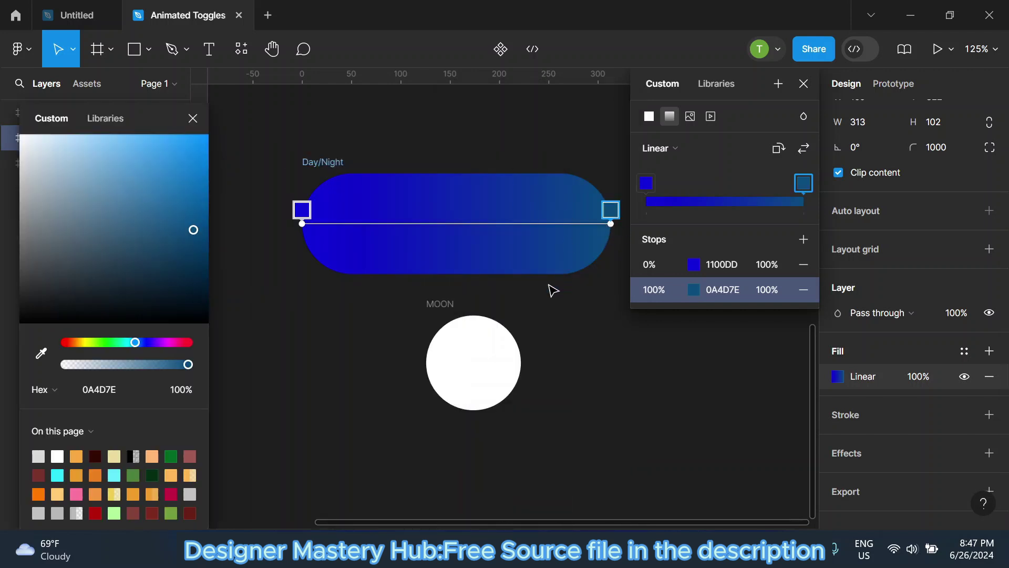
scroll(515, 293, down, 3)
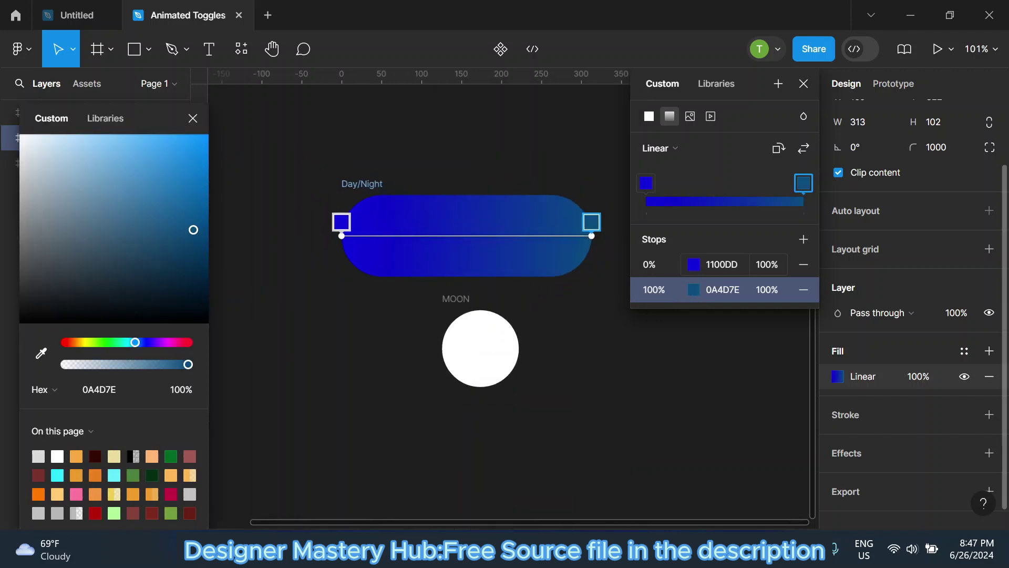
Set the 0% start stop to near-black 00010D, then move MOON into the pill's left end.
click(722, 264)
text(00010d)
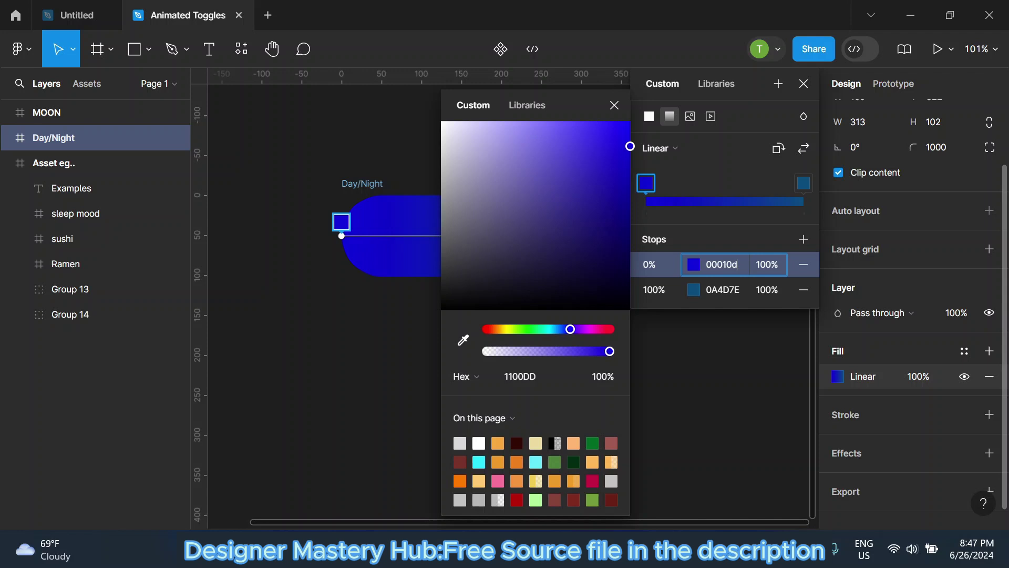
key(Return)
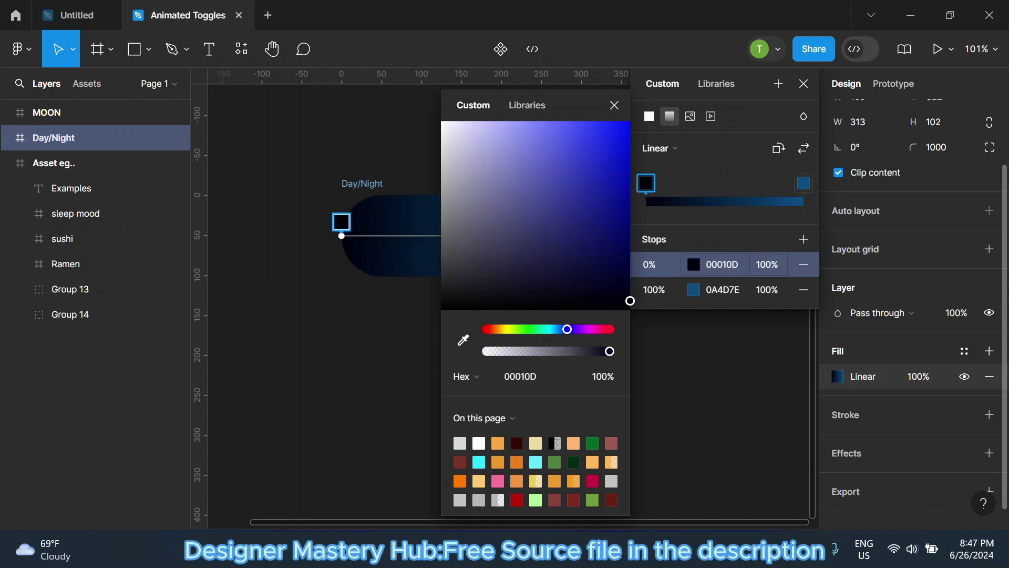
click(614, 106)
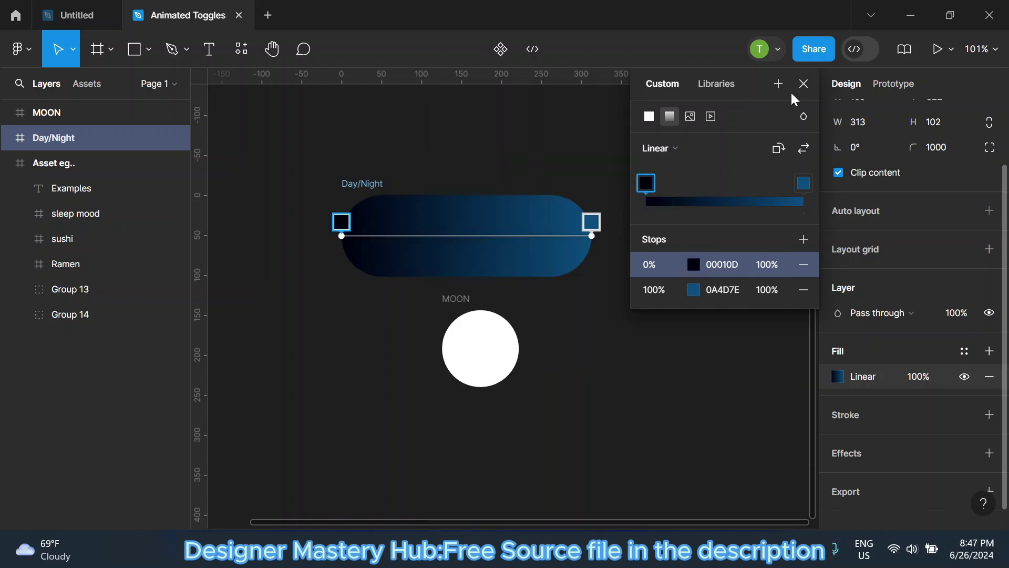
click(803, 84)
click(500, 329)
drag(478, 349, 386, 234)
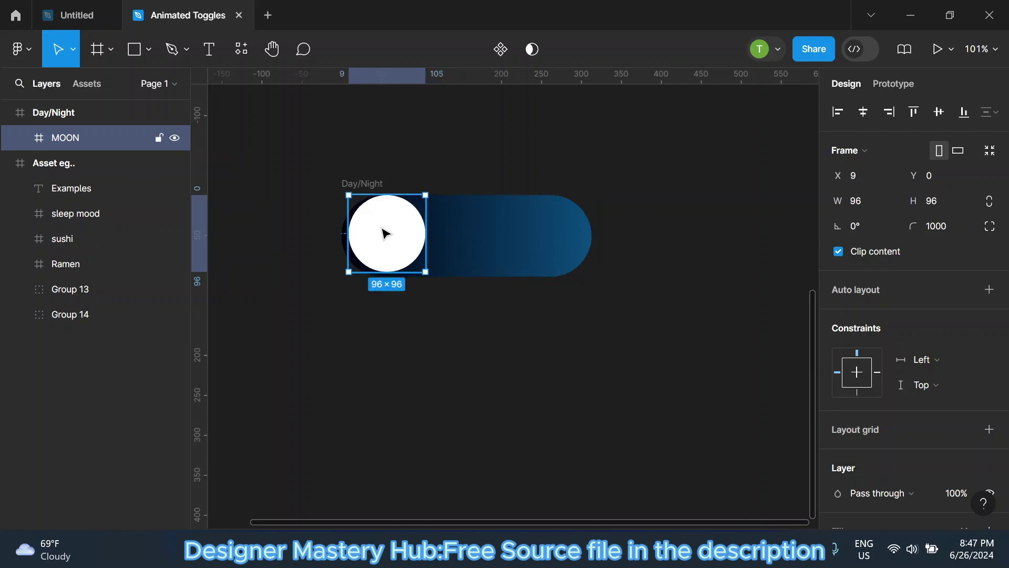
Shrink the MOON circle to 87 × 87 and centre it in the pill's left end.
scroll(385, 233, up, 5)
drag(493, 148, 484, 155)
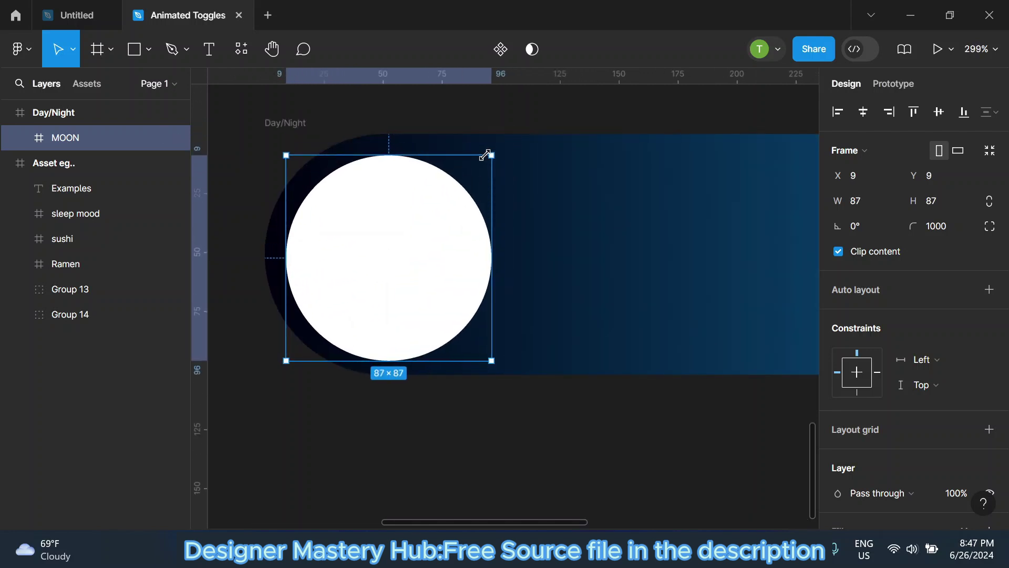
drag(409, 238, 413, 233)
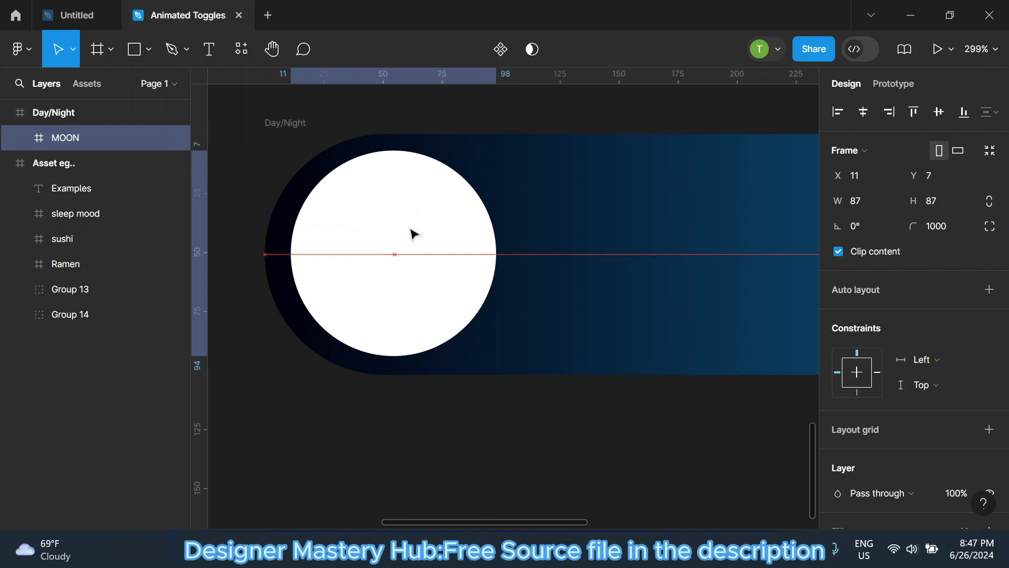
scroll(861, 398, down, 2)
scroll(841, 360, down, 3)
Switch the moon's fill to a linear gradient running diagonally across it.
click(838, 354)
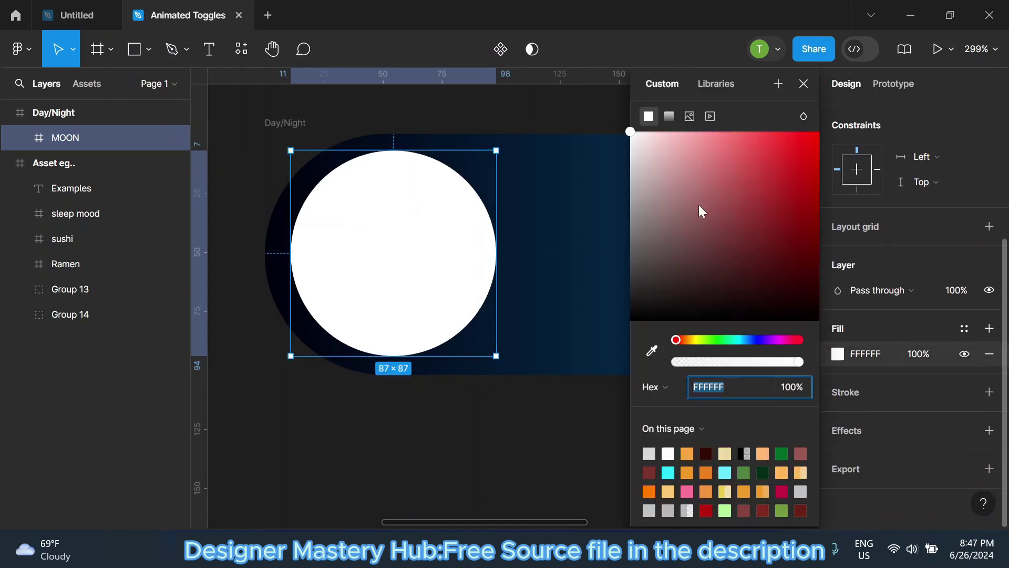
click(670, 116)
drag(393, 150, 427, 158)
mouse_move(391, 353)
mouse_down()
mouse_move(374, 336)
mouse_move(355, 343)
mouse_up()
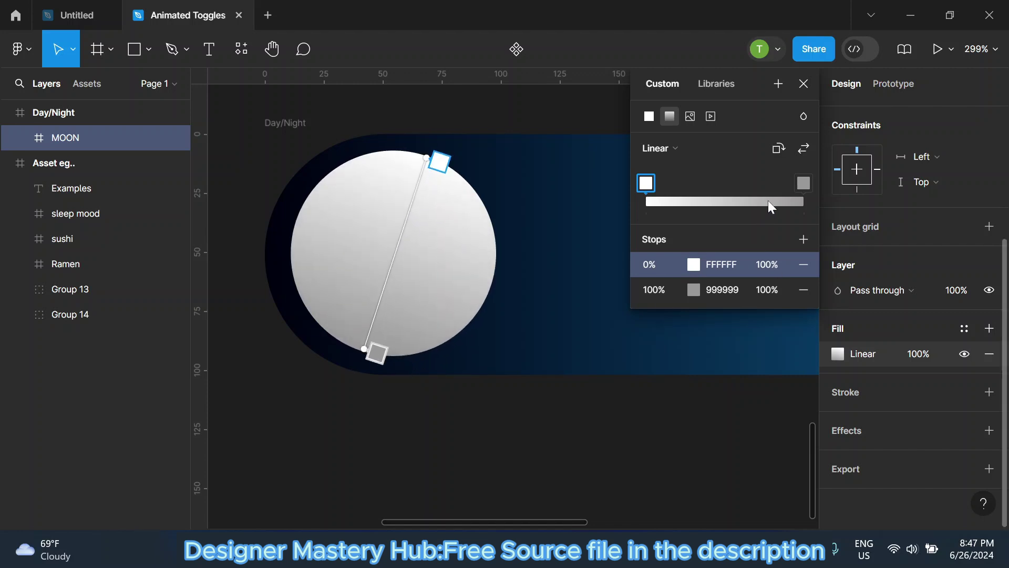
Add a 56% gradient stop and set the end stop to grey 717171.
drag(768, 202, 736, 200)
click(802, 183)
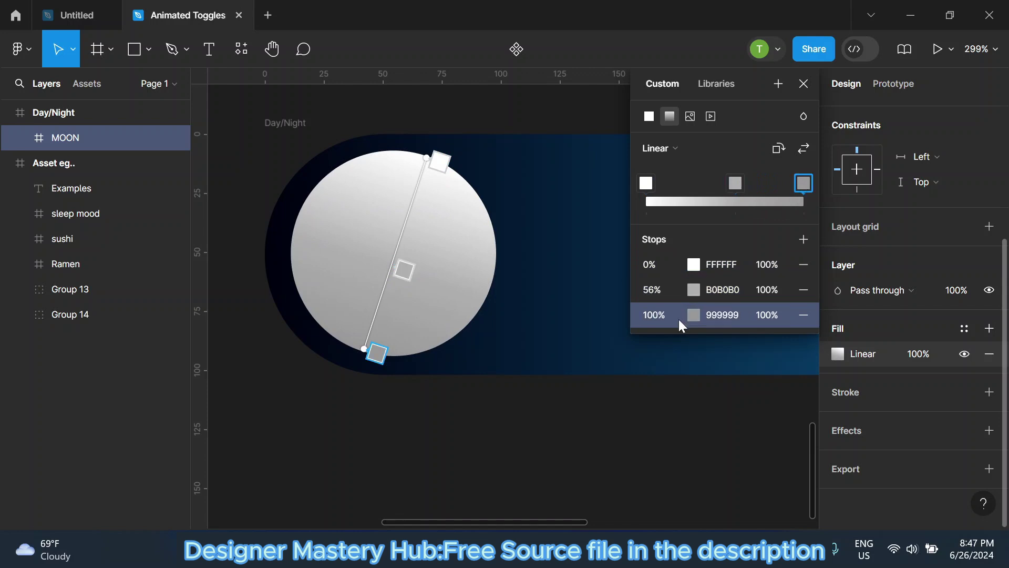
click(680, 317)
drag(444, 209, 439, 233)
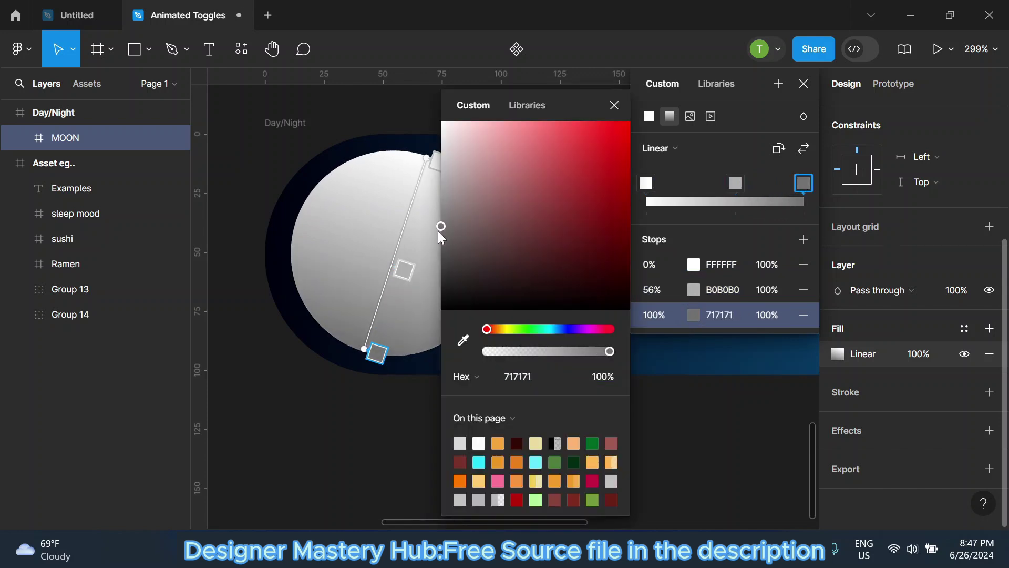
click(614, 107)
click(803, 85)
click(680, 396)
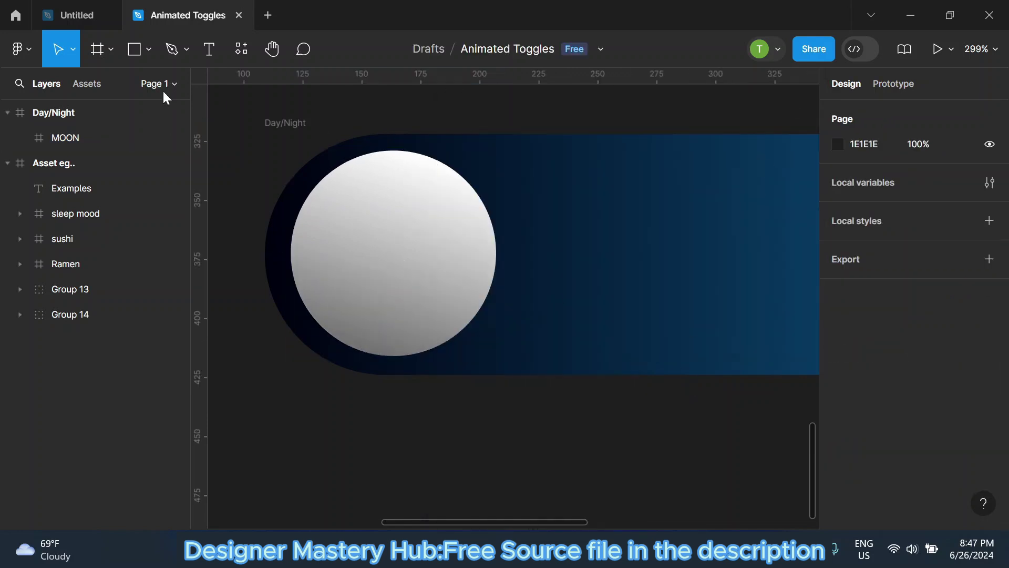
click(444, 214)
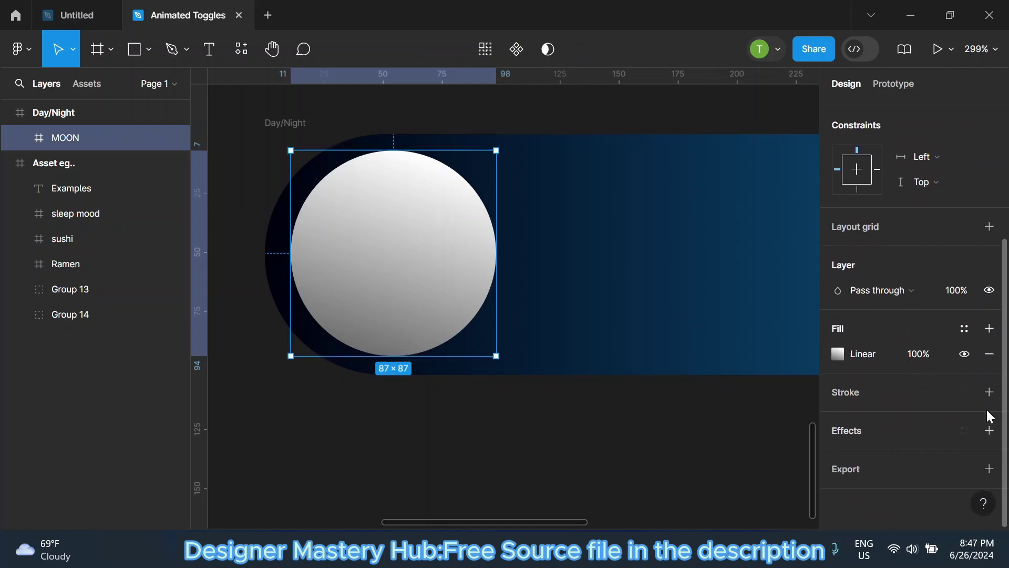
Give the moon a black inner shadow: X 7, Y 3, blur 5.2, 33% opacity.
click(989, 430)
click(935, 453)
click(907, 438)
click(838, 453)
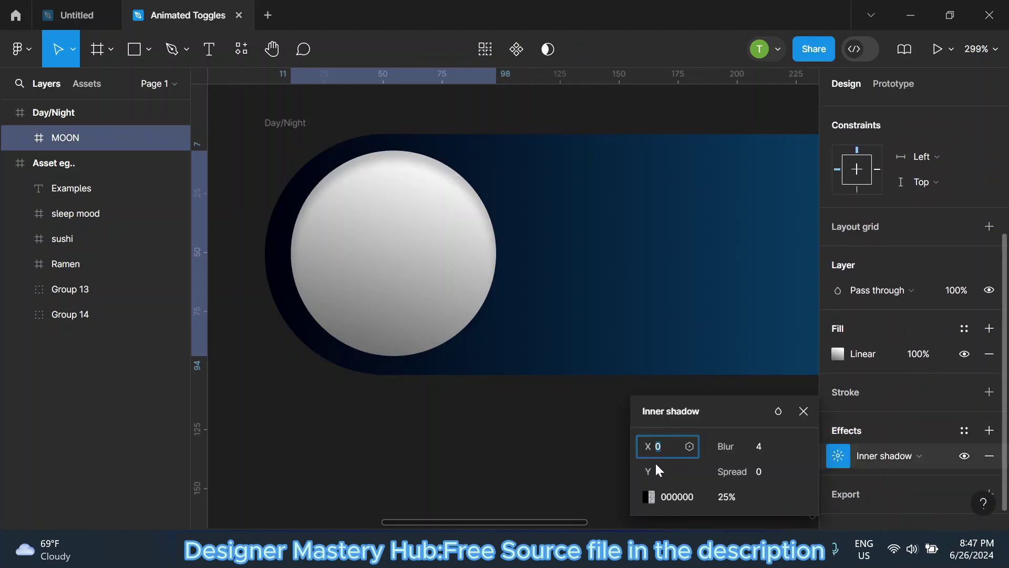
mouse_move(649, 472)
mouse_down()
mouse_move(663, 446)
mouse_move(643, 471)
mouse_move(646, 453)
mouse_move(635, 475)
mouse_up()
text(3)
mouse_move(725, 455)
mouse_down()
mouse_move(743, 456)
mouse_move(733, 458)
mouse_up()
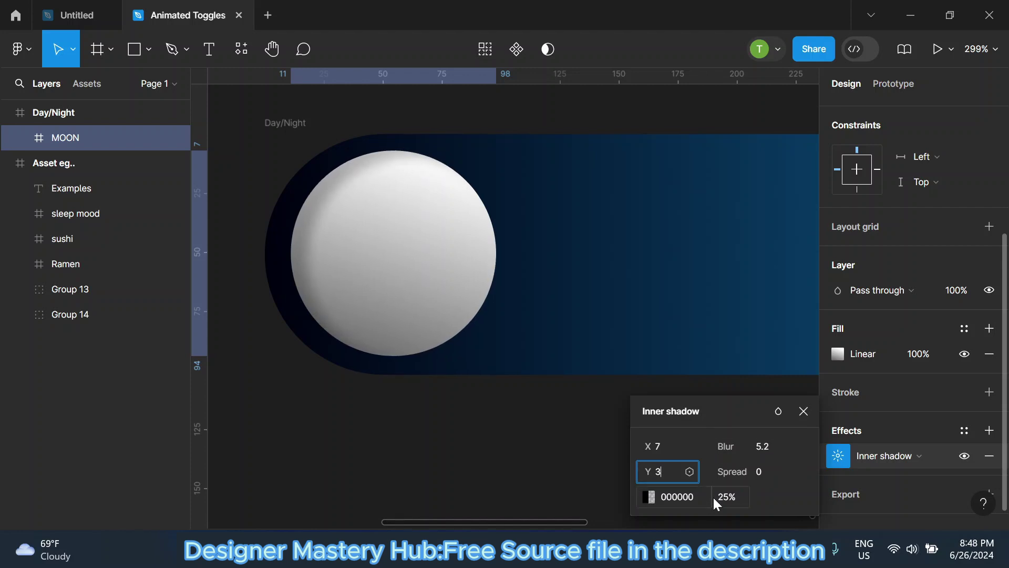
click(714, 503)
text(33)
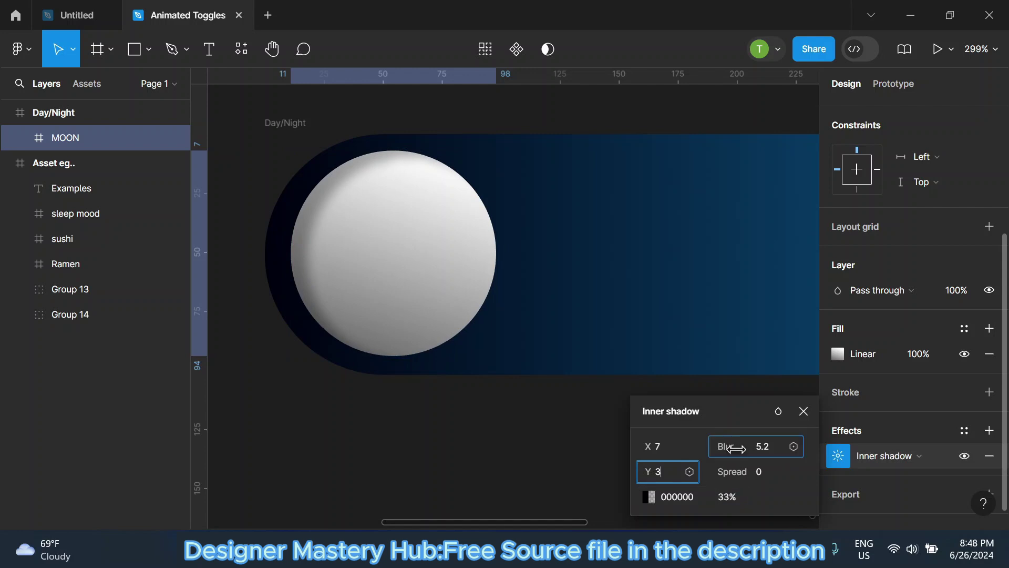
drag(725, 446, 728, 446)
click(801, 420)
click(593, 464)
scroll(420, 231, down, 1)
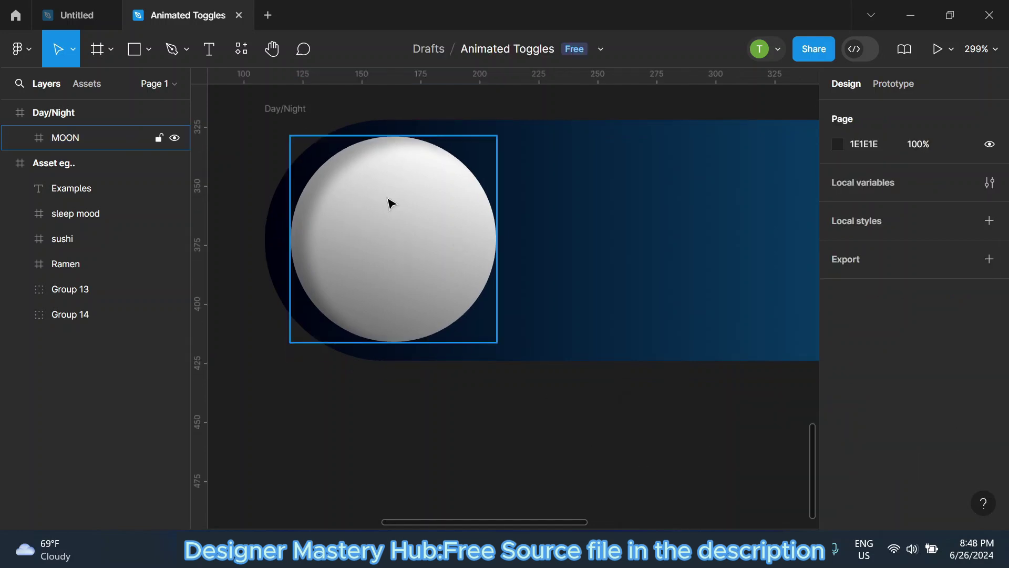
scroll(390, 203, up, 3)
Draw a small 6 × 6 ellipse on the moon's upper left as a crater.
click(144, 50)
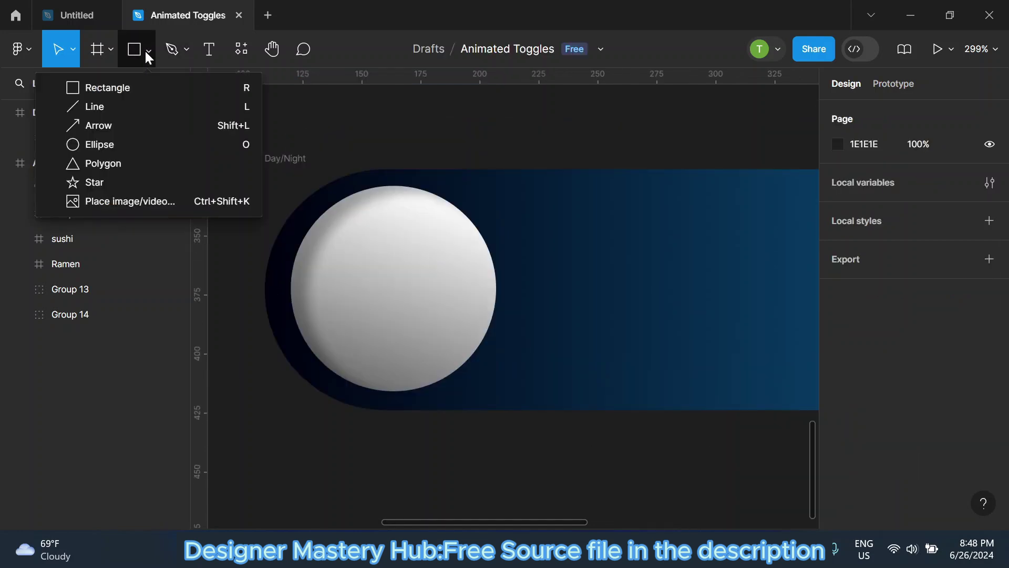
click(121, 143)
scroll(360, 230, up, 3)
scroll(360, 230, up, 3)
scroll(318, 223, up, 2)
mouse_move(331, 220)
mouse_down()
mouse_move(368, 257)
mouse_move(389, 262)
mouse_up()
scroll(357, 255, down, 2)
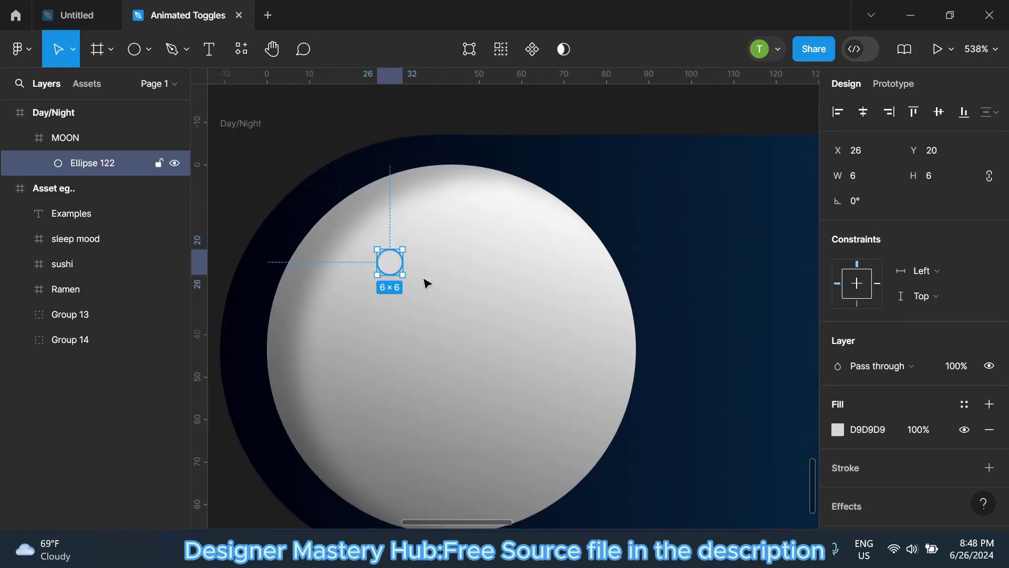
scroll(869, 392, down, 2)
Give the crater a diagonal linear gradient fill.
click(837, 355)
drag(650, 148, 581, 135)
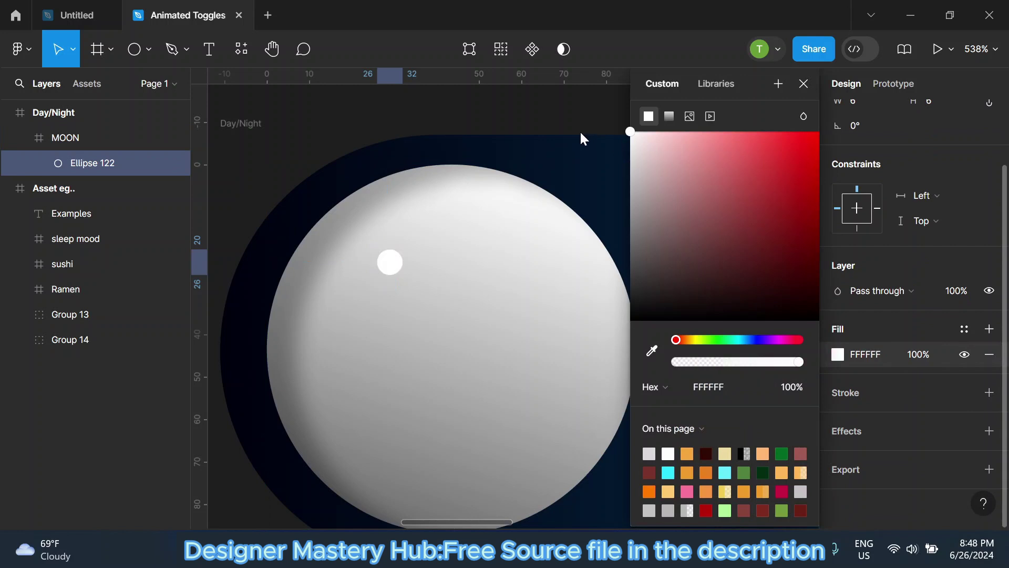
click(668, 116)
scroll(386, 271, up, 3)
scroll(386, 271, up, 3)
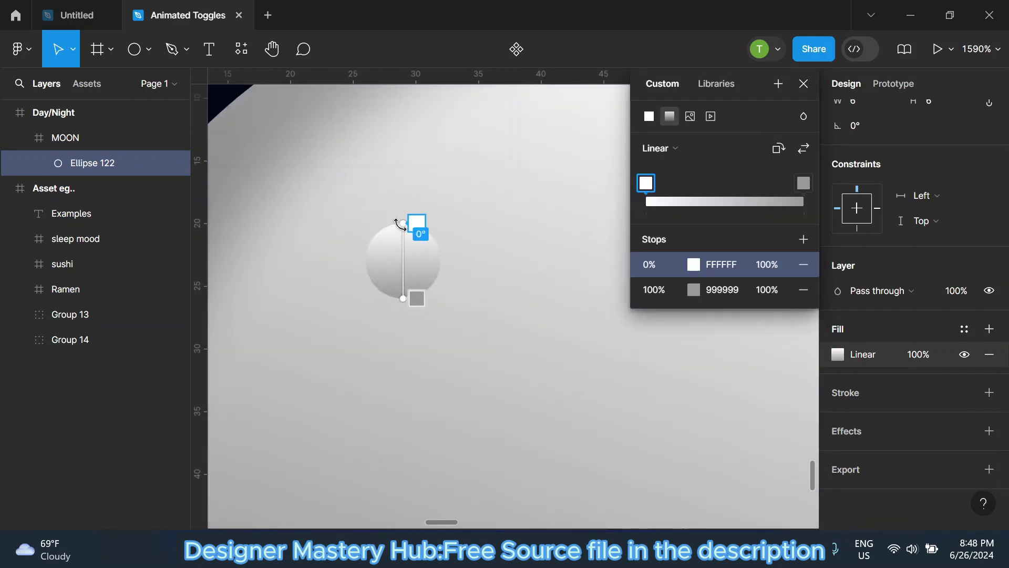
drag(401, 220, 416, 230)
drag(402, 293, 390, 298)
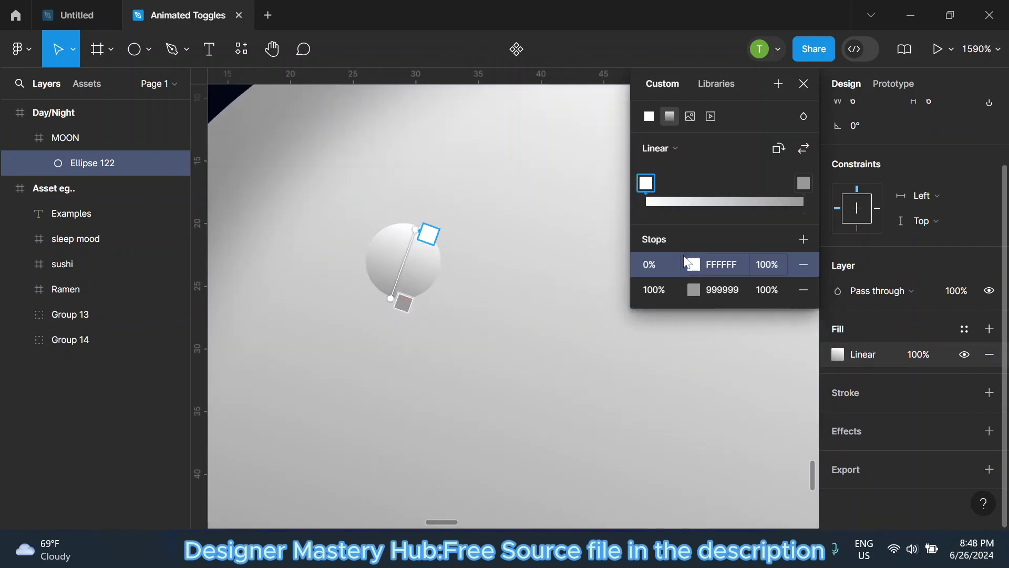
Set the crater gradient from light grey DEDADA to darker grey 858585.
click(693, 264)
click(443, 151)
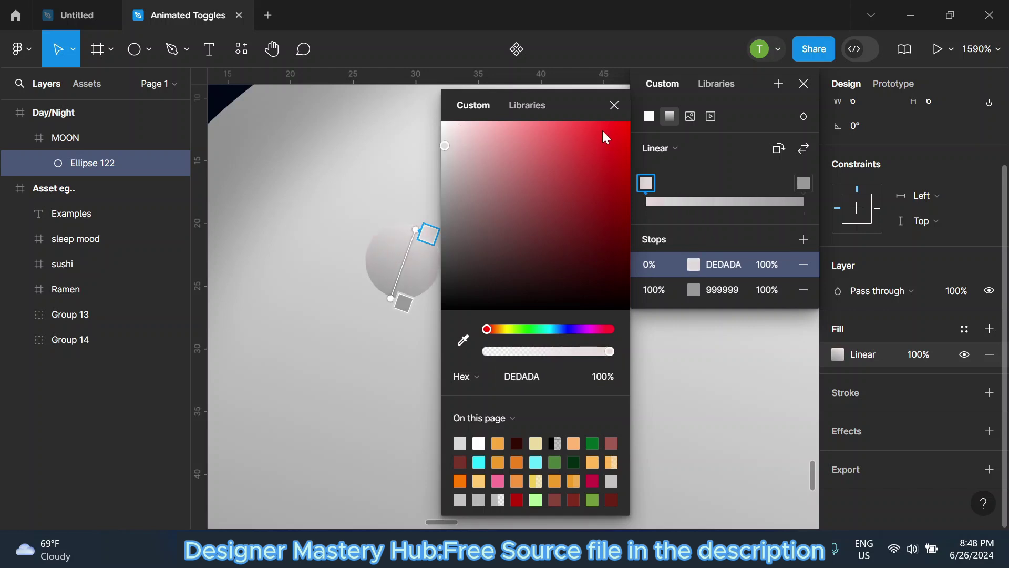
click(709, 137)
click(803, 183)
click(693, 289)
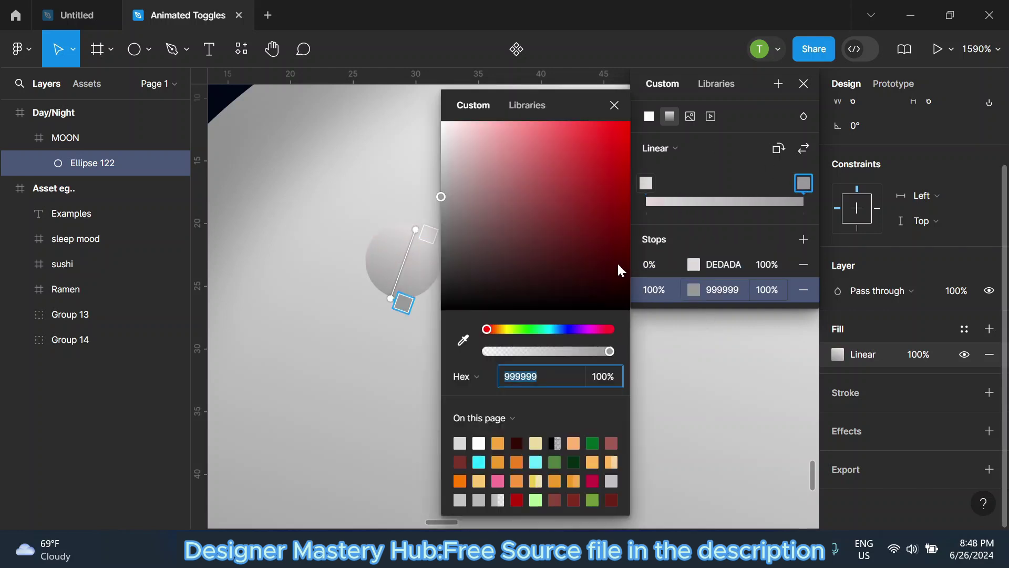
click(441, 216)
click(615, 104)
scroll(614, 110, down, 2)
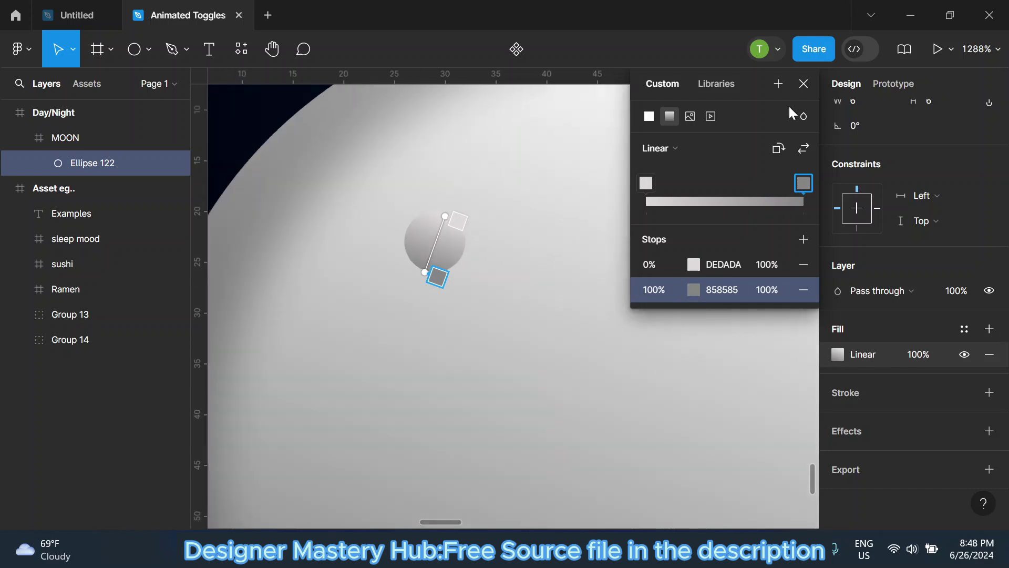
key(Escape)
scroll(423, 247, down, 3)
Duplicate the crater circle twice, moving and widening one copy to the right on the moon.
key(ctrl+d)
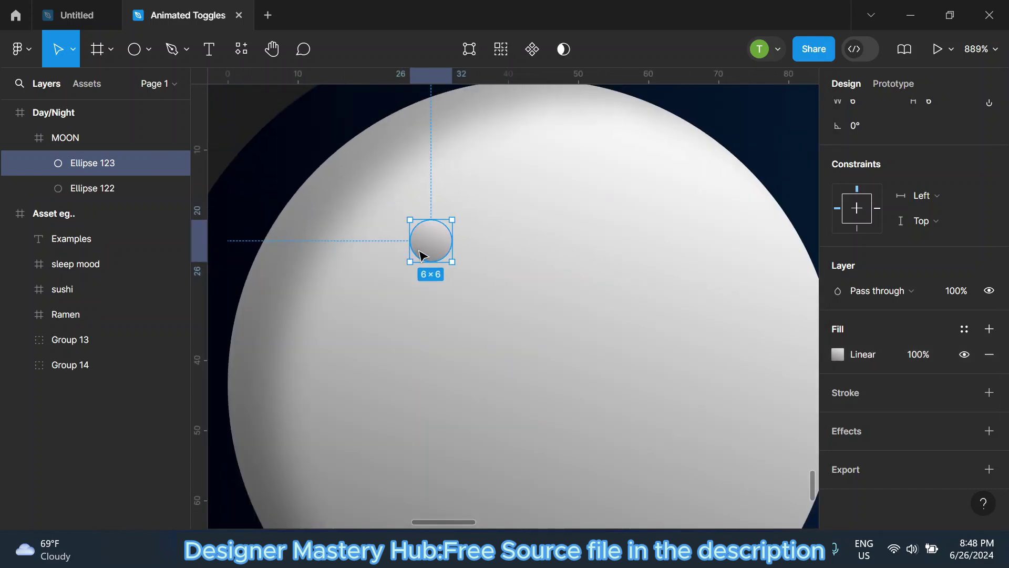
mouse_move(427, 243)
mouse_down()
mouse_move(514, 261)
mouse_move(409, 341)
mouse_move(404, 334)
mouse_up()
key(ctrl+d)
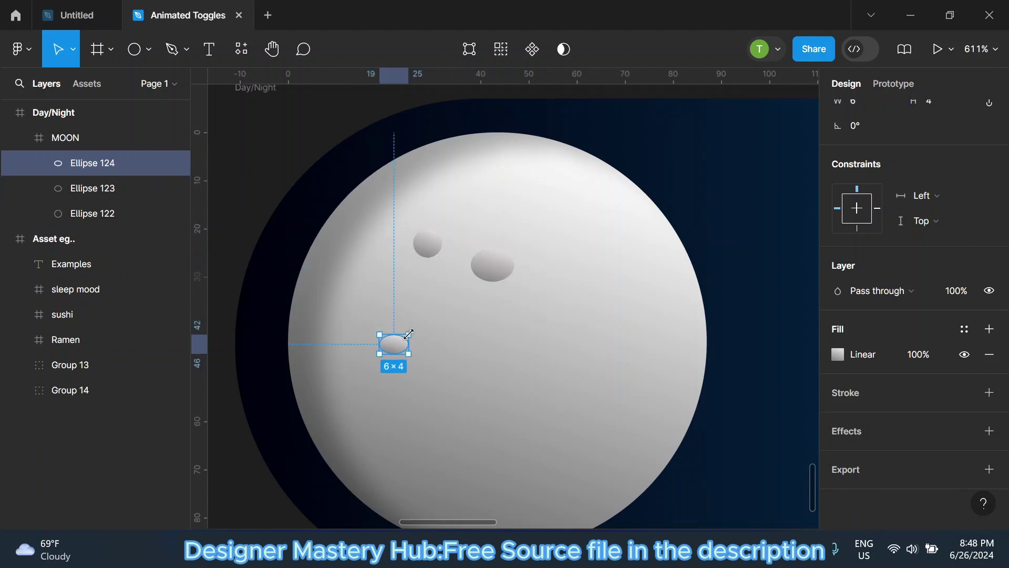
scroll(391, 336, down, 2)
key(Escape)
key(Escape)
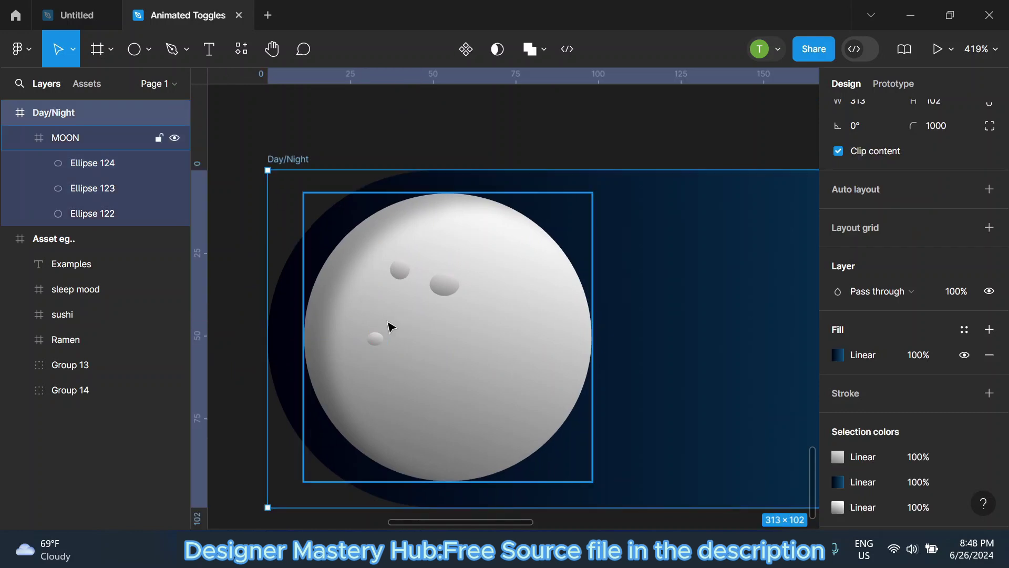
Copy a small crater and place the copy lower on the moon.
click(379, 339)
key(ctrl+d)
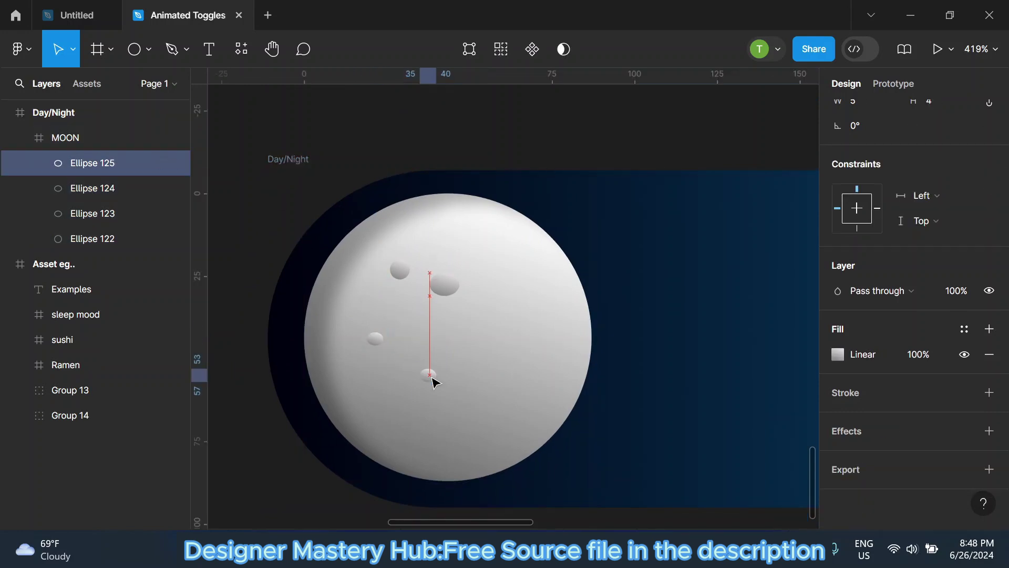
mouse_move(375, 339)
mouse_down()
mouse_move(428, 367)
mouse_move(420, 339)
mouse_up()
scroll(424, 339, down, 2)
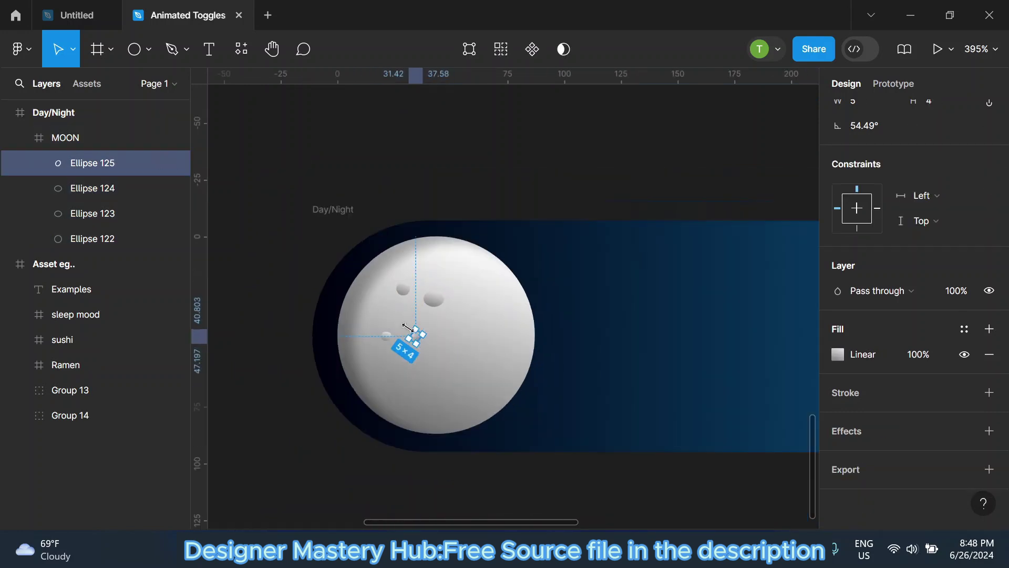
key(Escape)
scroll(423, 339, up, 2)
Copy the upper crater and move the copy down toward the moon's bottom.
click(439, 283)
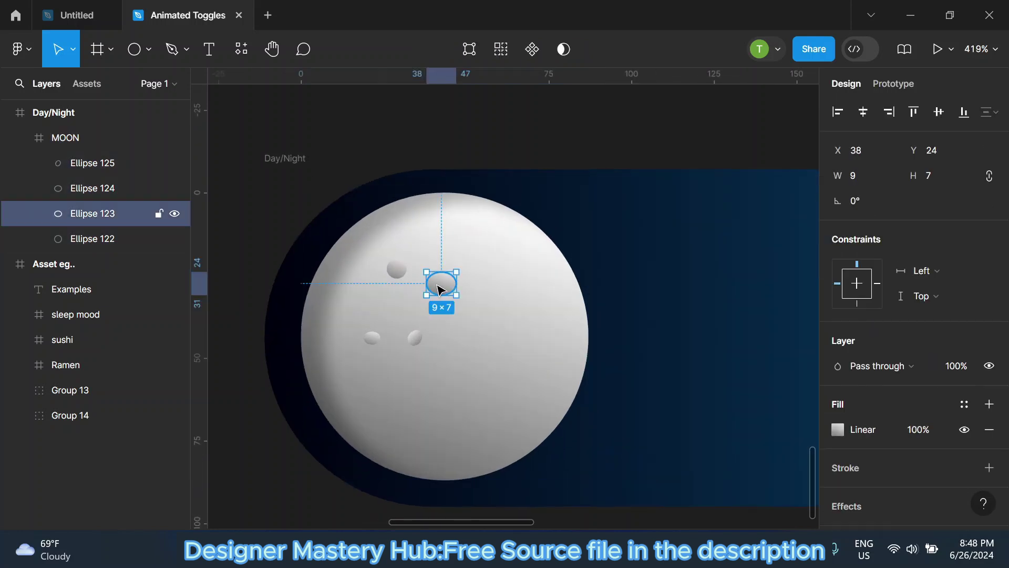
drag(444, 286, 459, 373)
scroll(481, 374, up, 2)
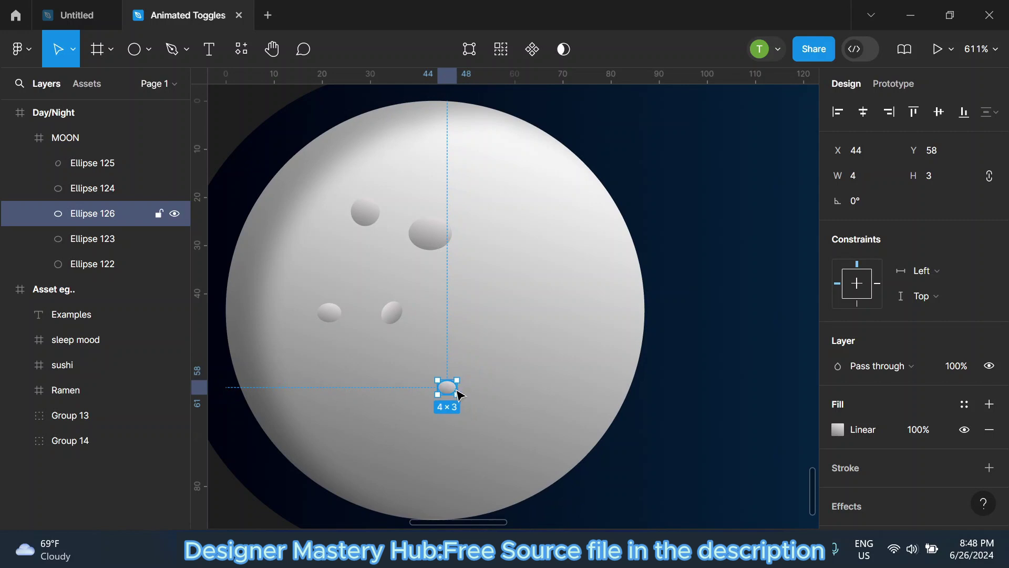
drag(459, 394, 459, 407)
scroll(458, 407, down, 3)
scroll(434, 352, down, 2)
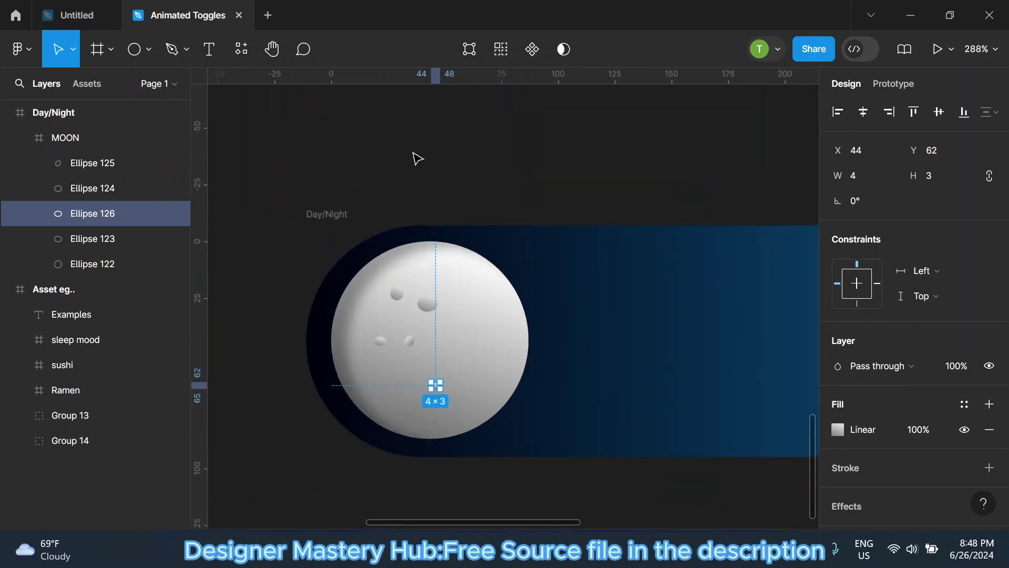
Copy the upper oval crater to the moon's lower right as the tilted crater.
click(417, 158)
scroll(374, 262, down, 1)
double_click(424, 306)
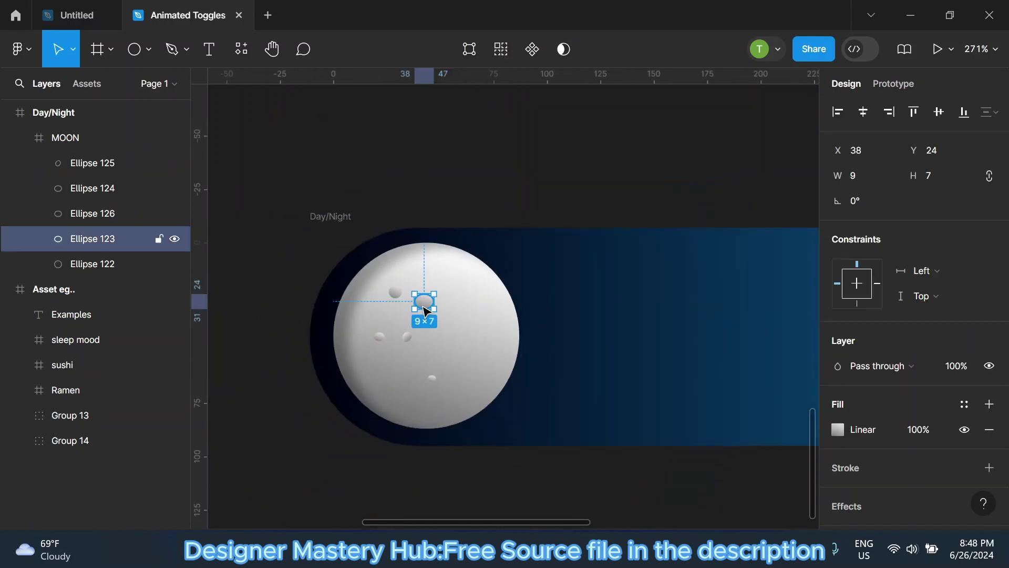
drag(423, 310, 462, 367)
scroll(453, 351, up, 2)
click(838, 429)
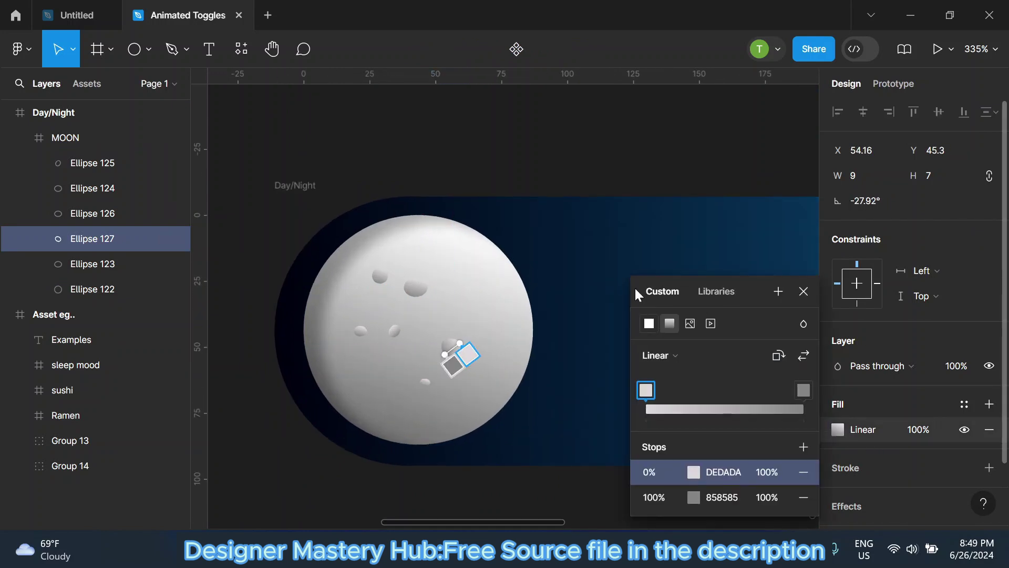
click(568, 310)
click(421, 289)
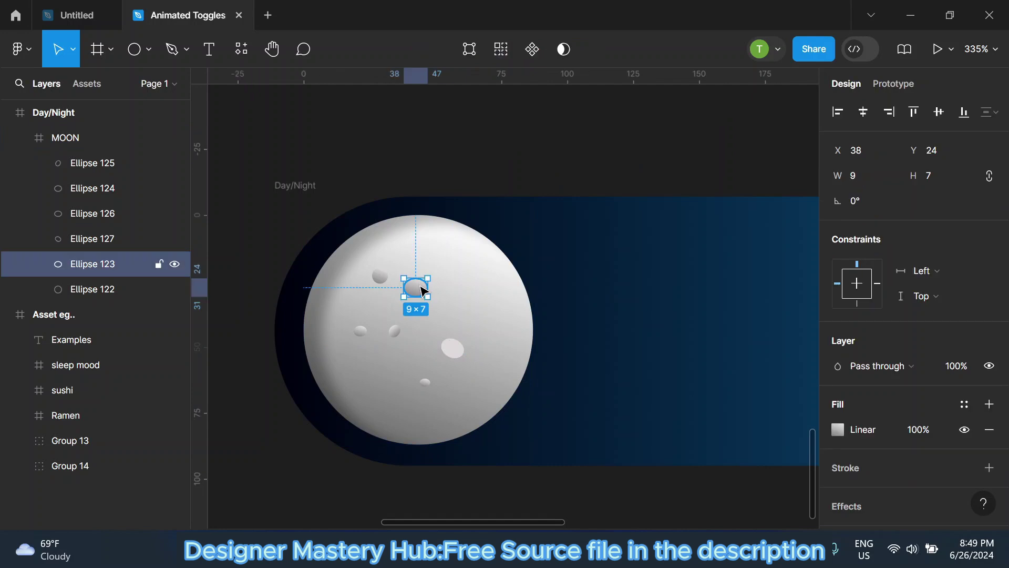
click(457, 351)
Draw a new round crater on the moon and duplicate it onto the lower moon.
click(132, 49)
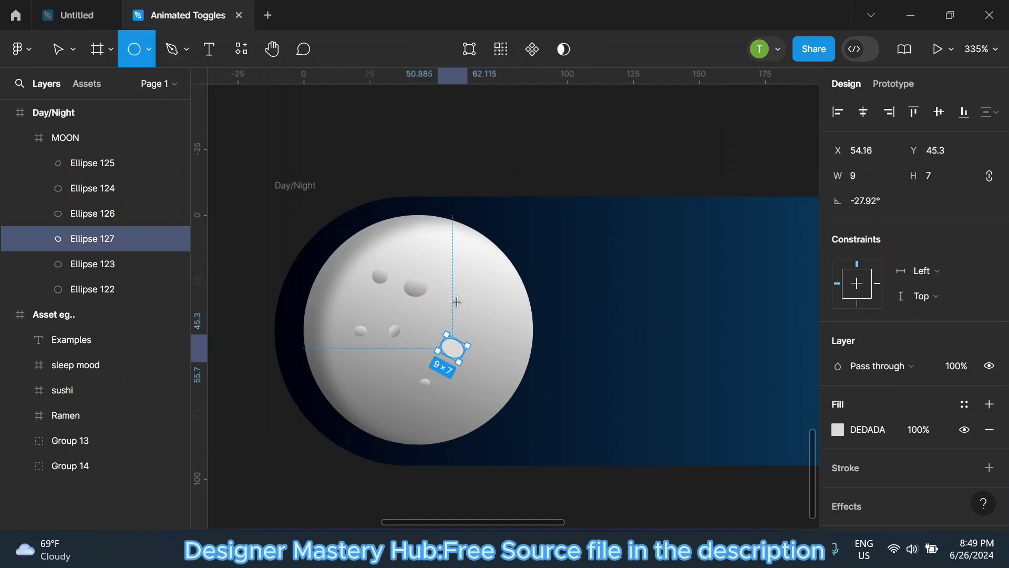
mouse_move(472, 299)
mouse_down()
mouse_move(489, 319)
mouse_move(456, 315)
mouse_move(364, 379)
mouse_up()
key(ctrl+d)
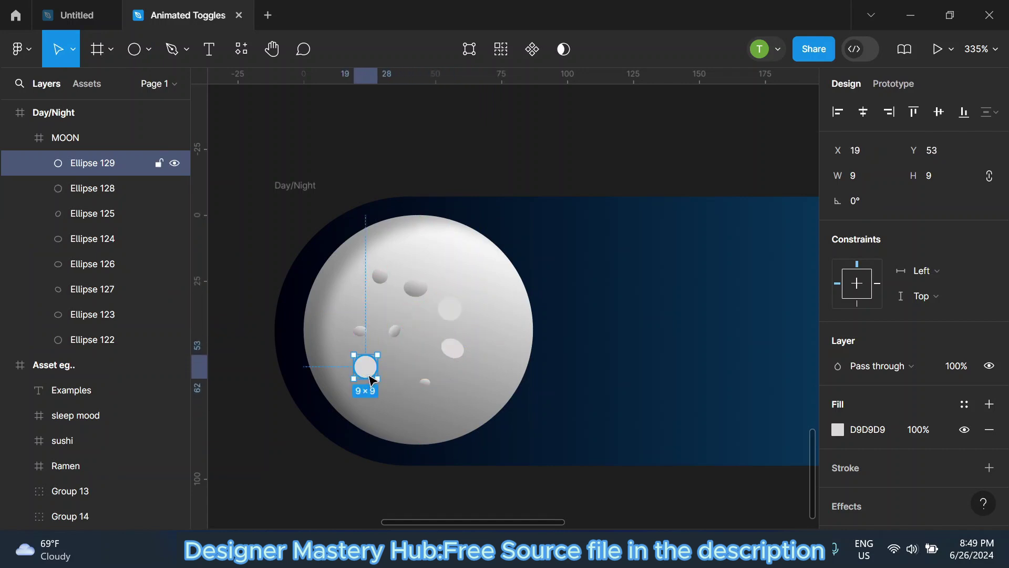
key(ctrl+d)
drag(289, 432, 413, 420)
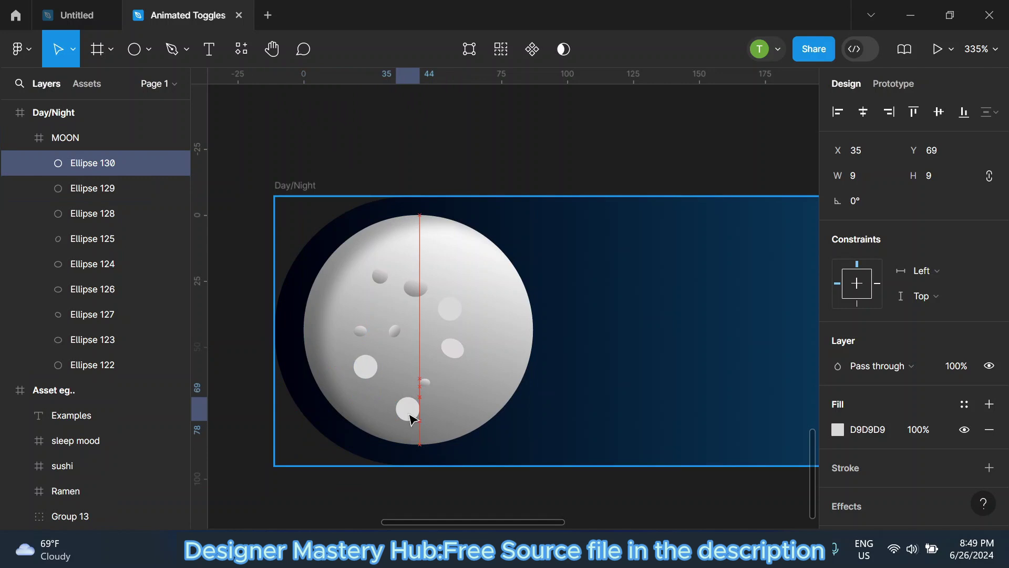
scroll(410, 415, up, 2)
Give the tiny bottom crater a flat light-grey fill and move it onto the lower round crater.
click(428, 378)
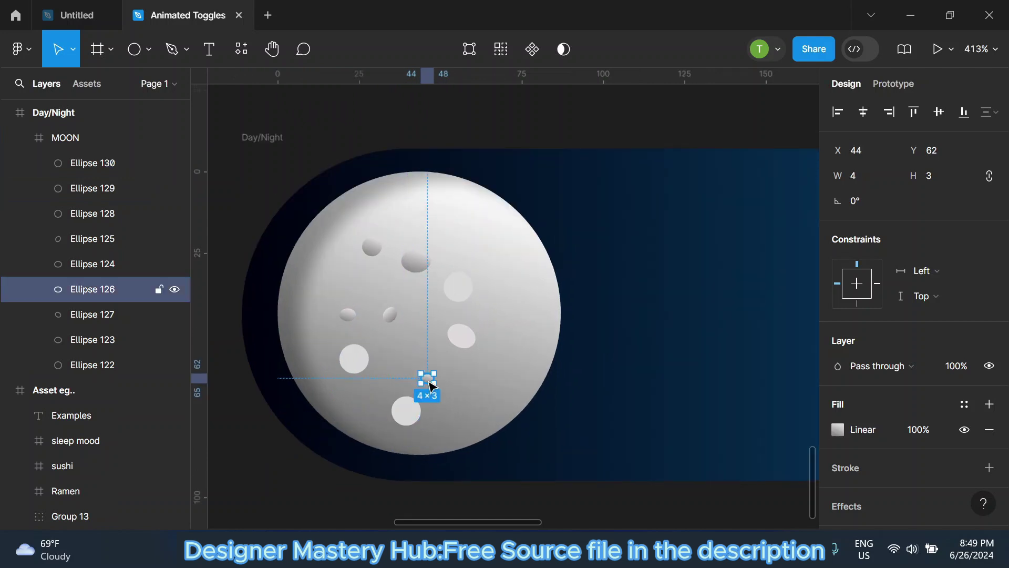
click(834, 428)
click(652, 321)
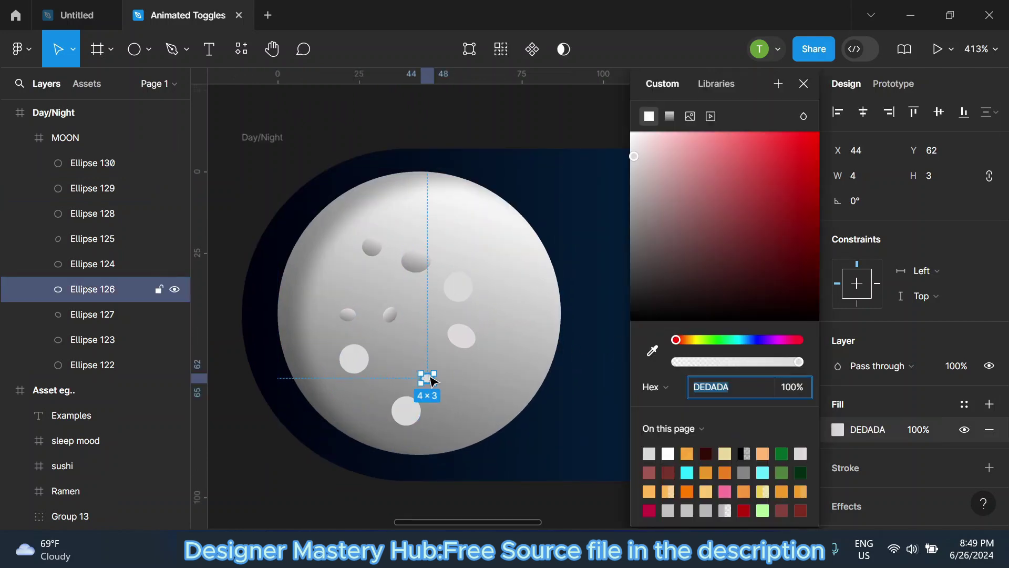
drag(430, 379, 420, 402)
click(459, 162)
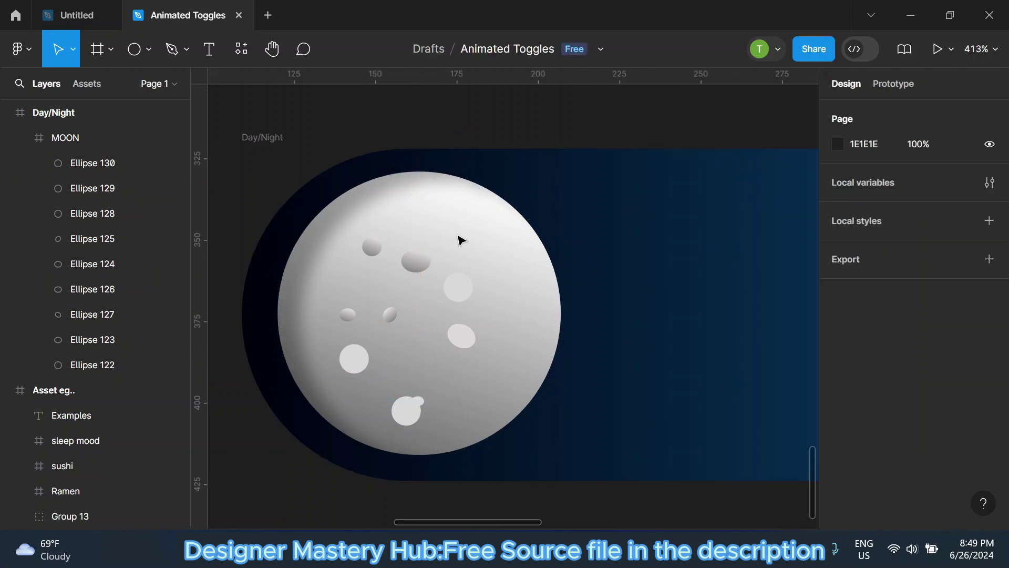
Copy a round crater to the upper left and check the small upper crater's gradient fill.
click(360, 367)
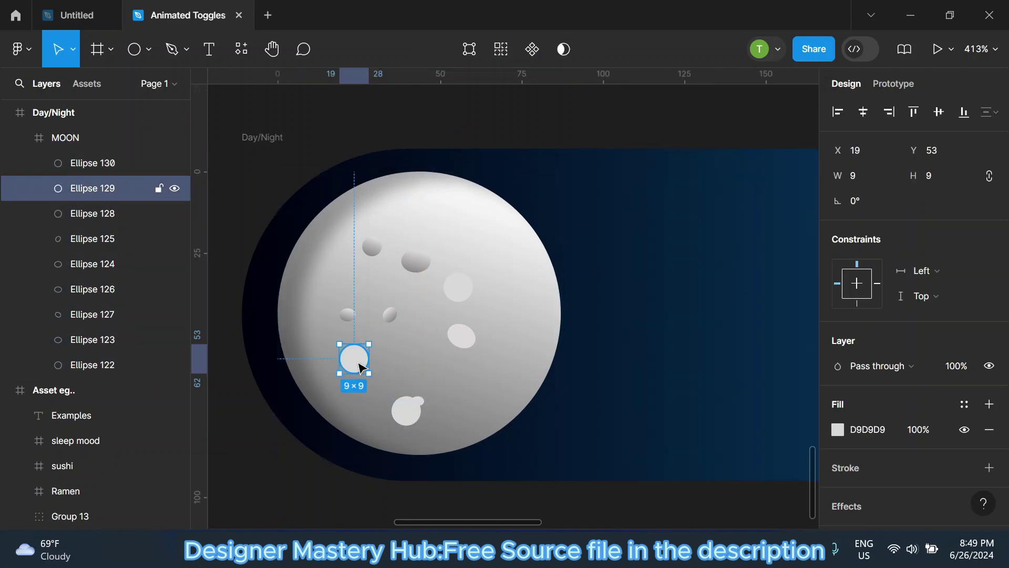
mouse_move(361, 368)
mouse_down()
mouse_move(429, 358)
mouse_move(405, 356)
mouse_move(321, 285)
mouse_up()
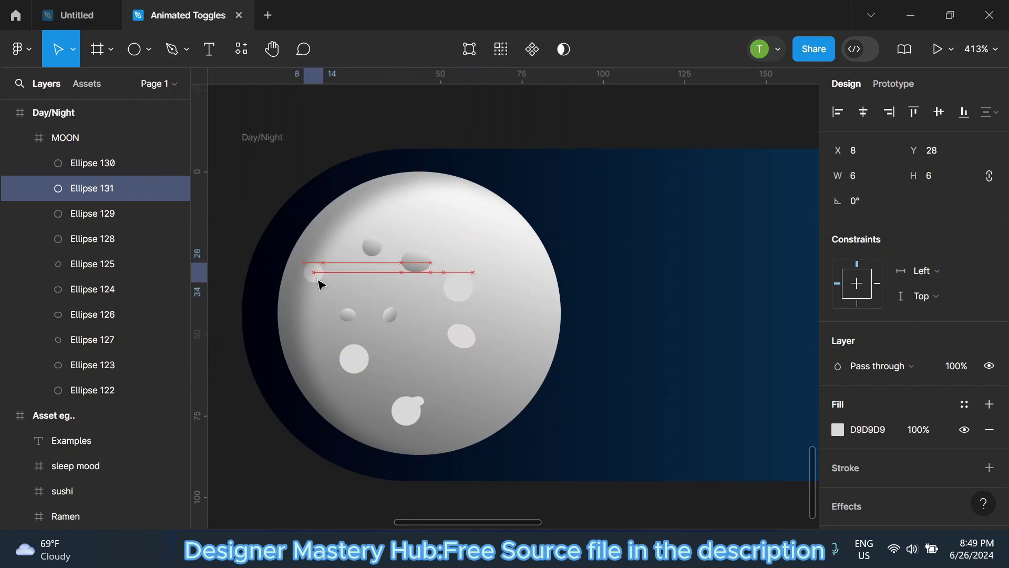
click(372, 247)
click(837, 430)
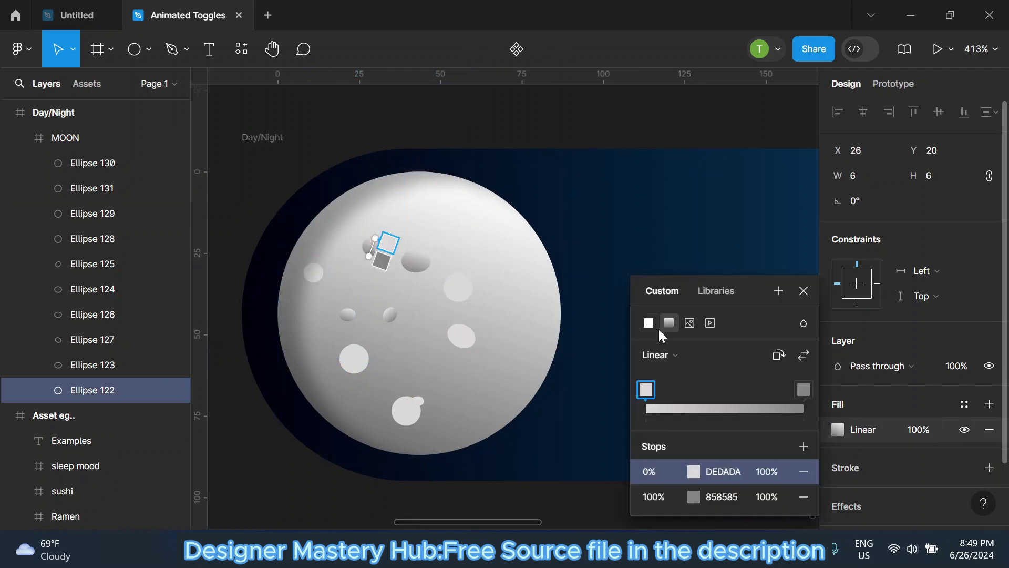
scroll(377, 239, up, 2)
scroll(377, 239, up, 3)
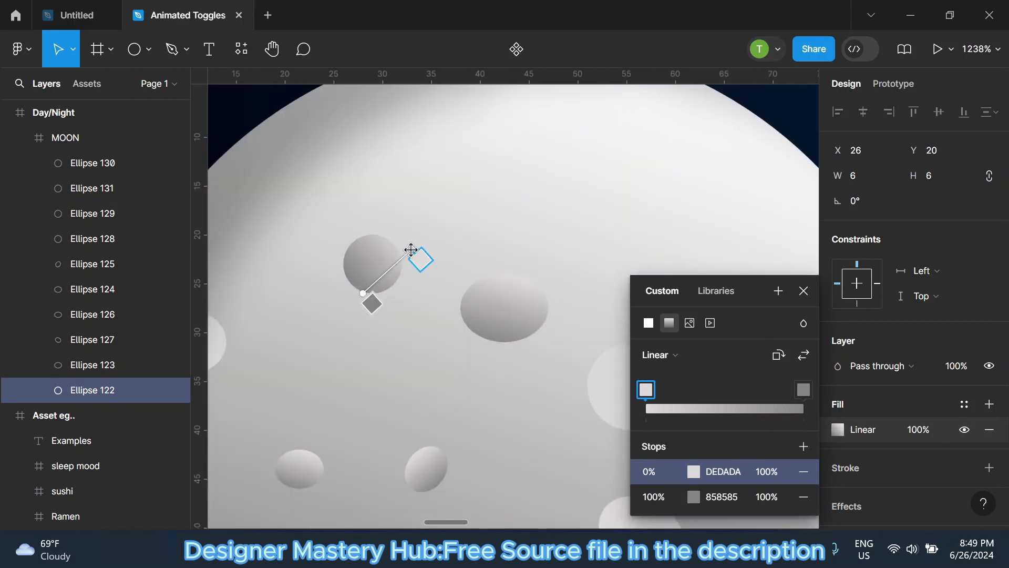
scroll(404, 253, down, 3)
click(803, 290)
scroll(461, 295, down, 1)
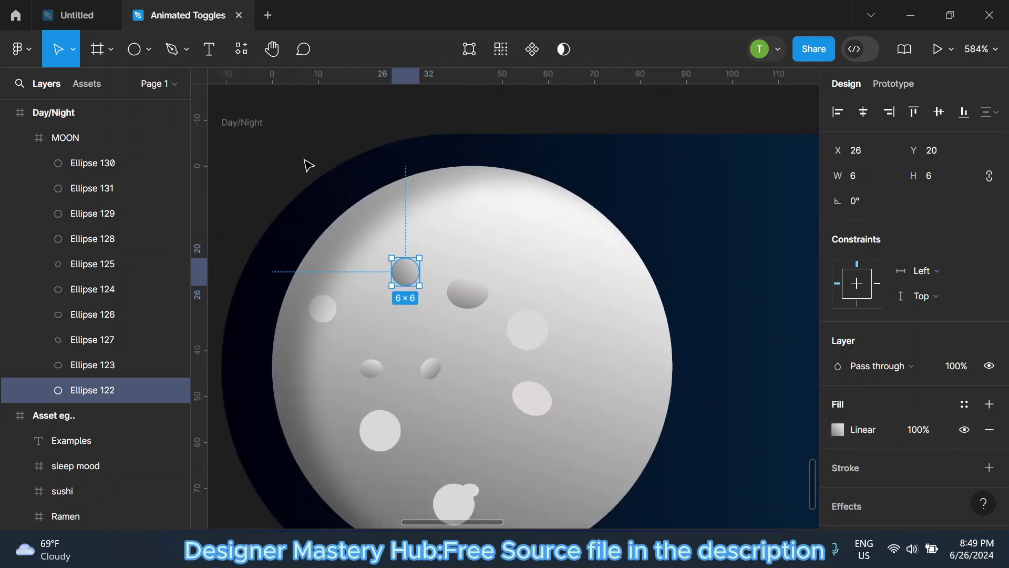
click(308, 161)
Angle the upper oval crater's gradient shading diagonally.
click(468, 305)
click(838, 429)
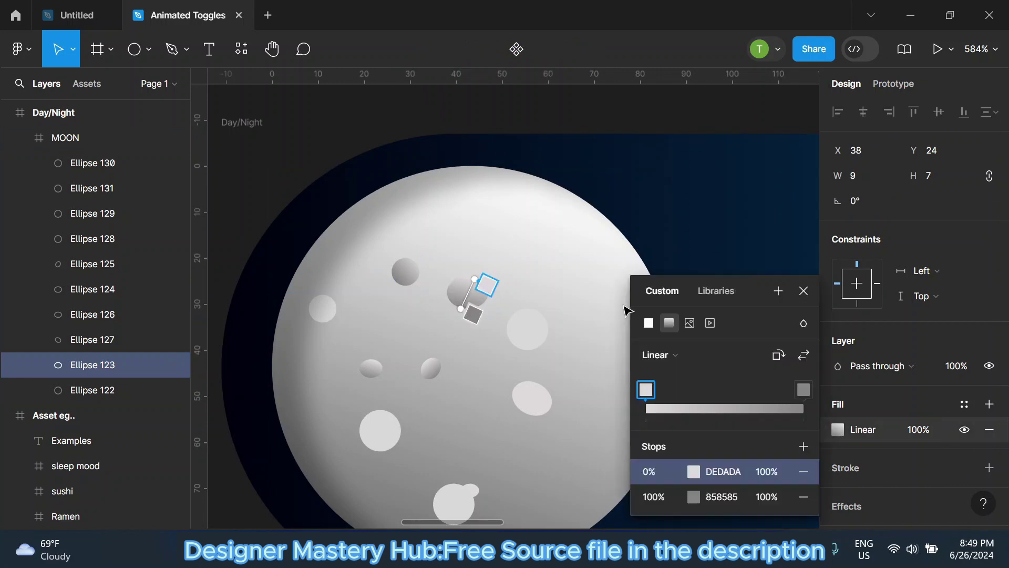
scroll(509, 291, up, 4)
drag(458, 284, 483, 296)
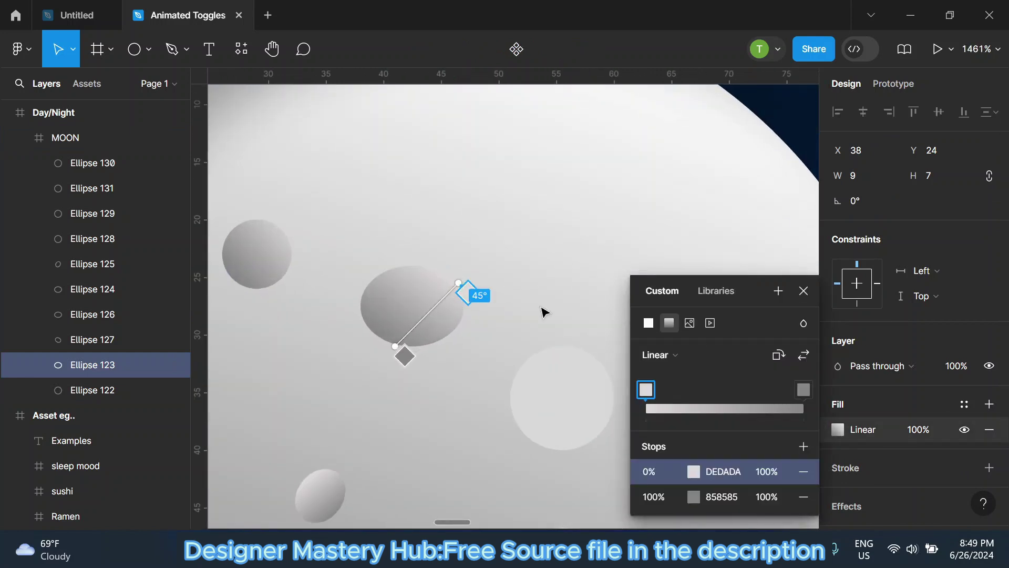
click(804, 291)
scroll(575, 361, down, 2)
Copy a round crater onto the right-hand oval and another to the moon's right edge.
click(578, 358)
scroll(478, 399, down, 3)
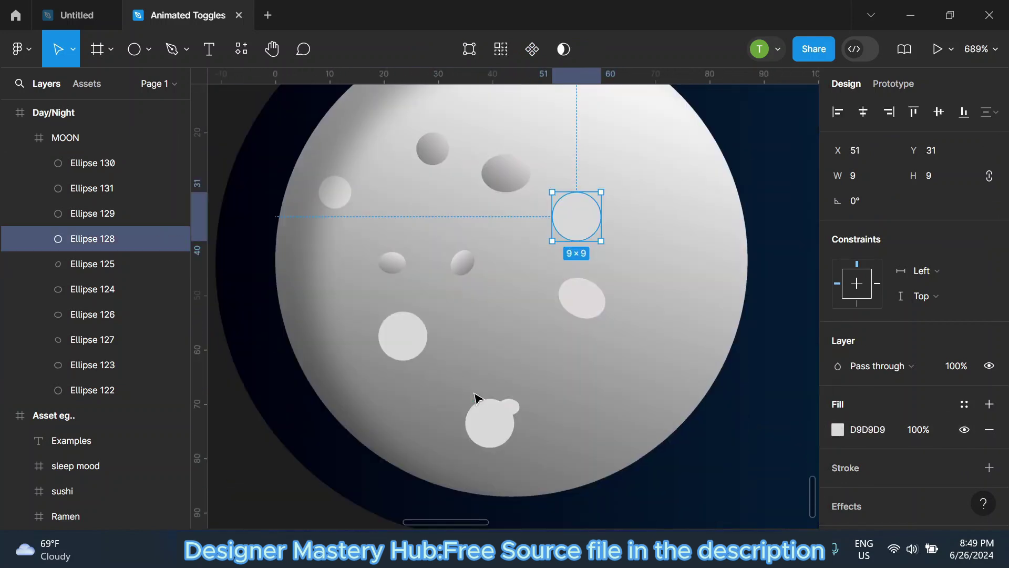
scroll(473, 397, down, 1)
click(277, 164)
scroll(473, 273, down, 1)
scroll(560, 298, up, 2)
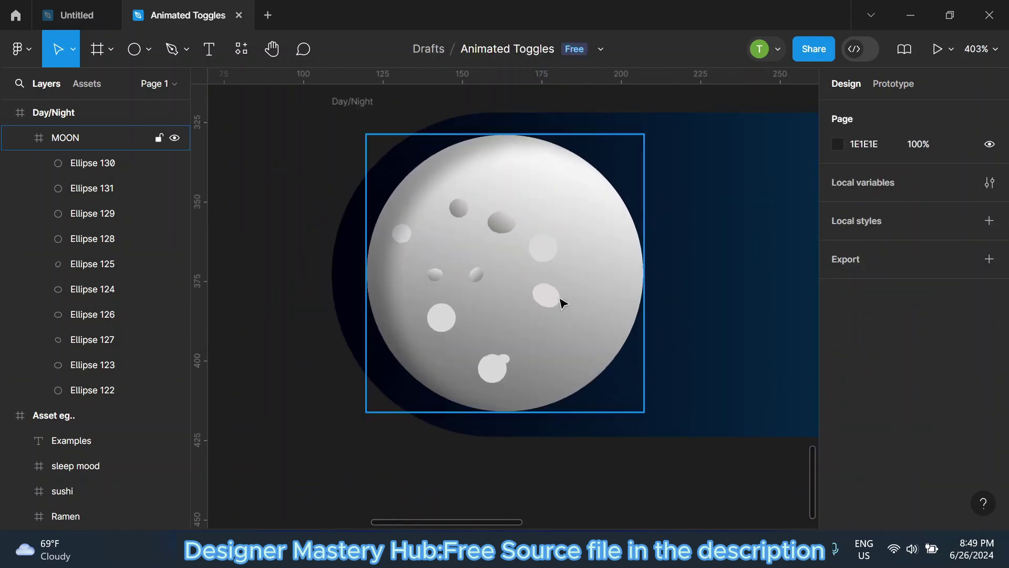
click(545, 296)
drag(402, 236, 574, 310)
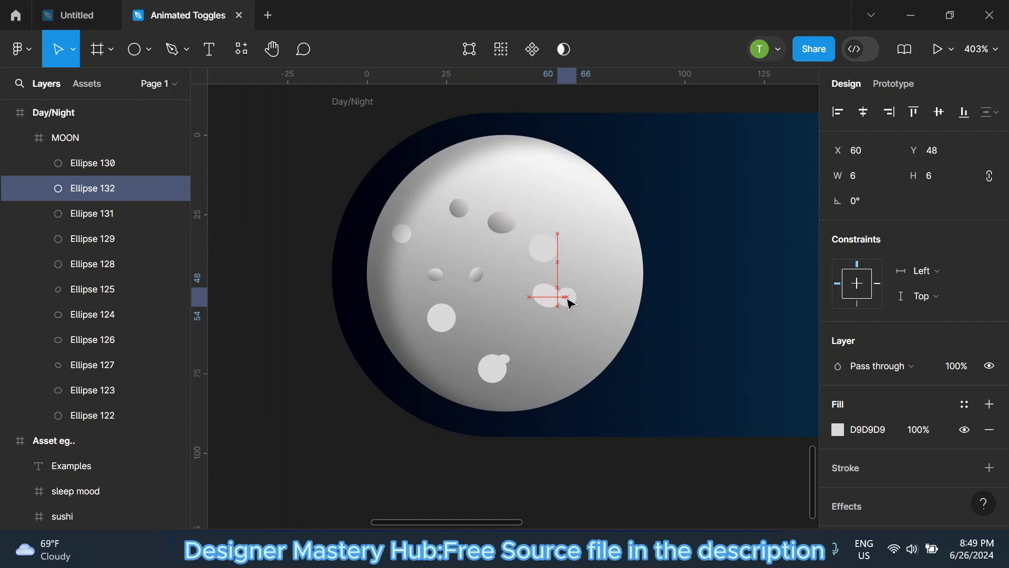
scroll(561, 303, down, 1)
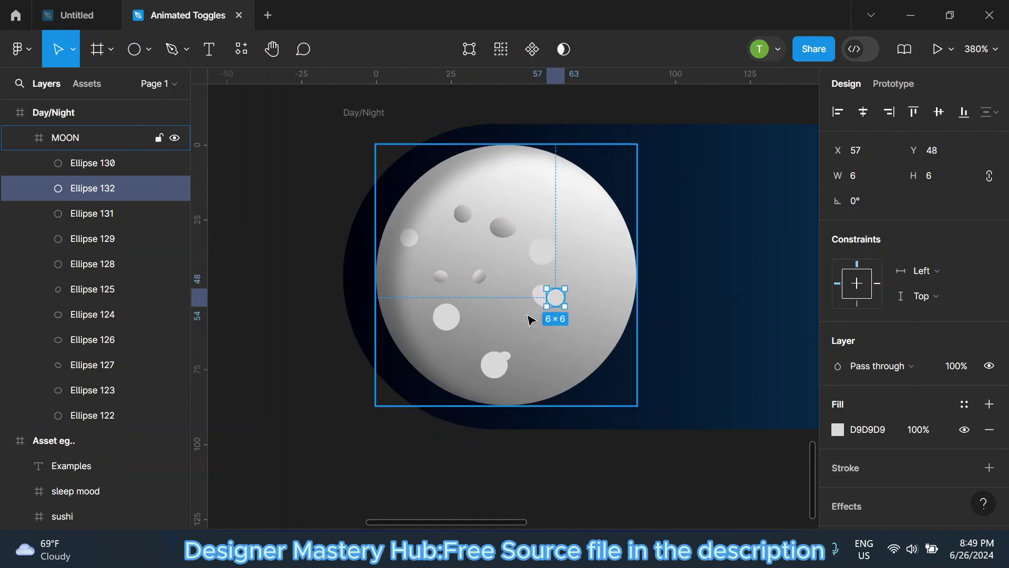
drag(545, 298, 712, 353)
drag(621, 345, 614, 273)
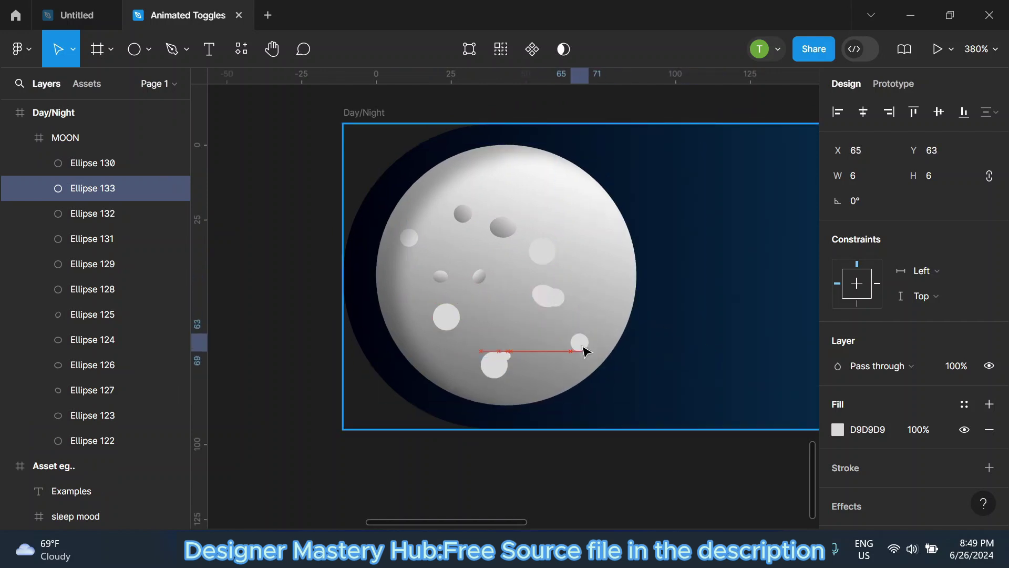
Resize the small tilted crater to 5×5.
click(479, 276)
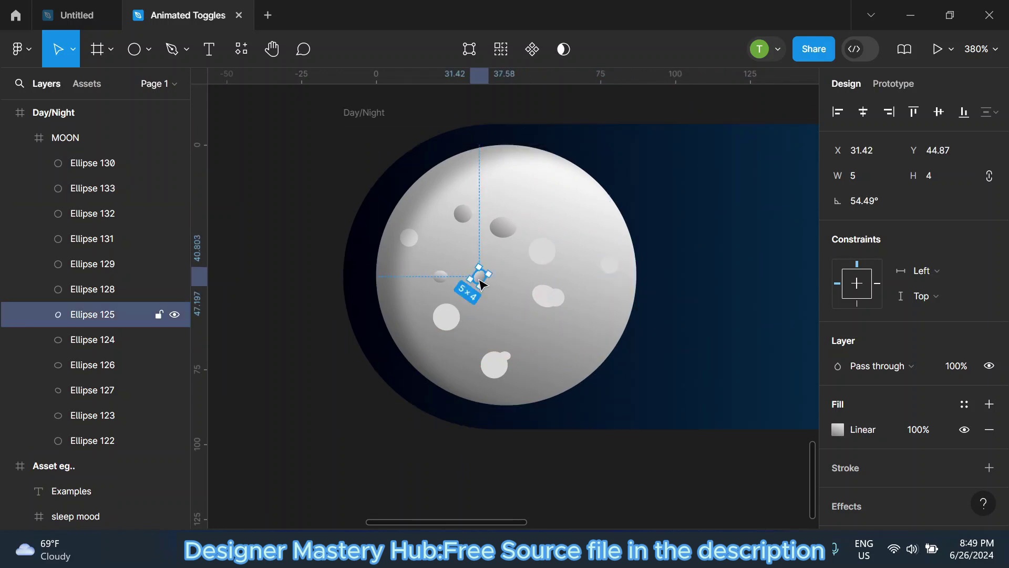
scroll(481, 281, up, 5)
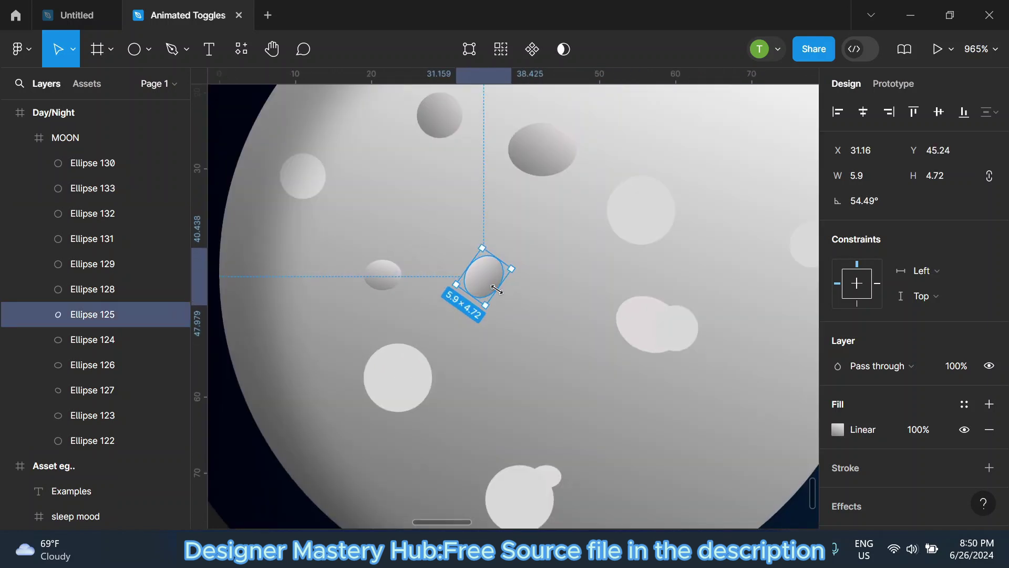
drag(497, 288, 501, 293)
click(875, 176)
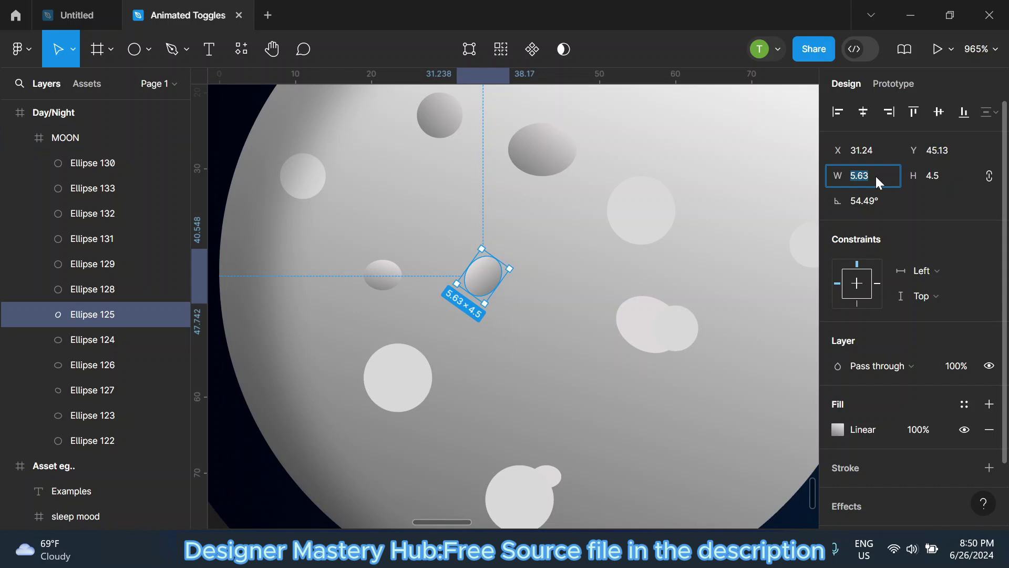
text(5)
key(Tab)
text(5)
click(531, 269)
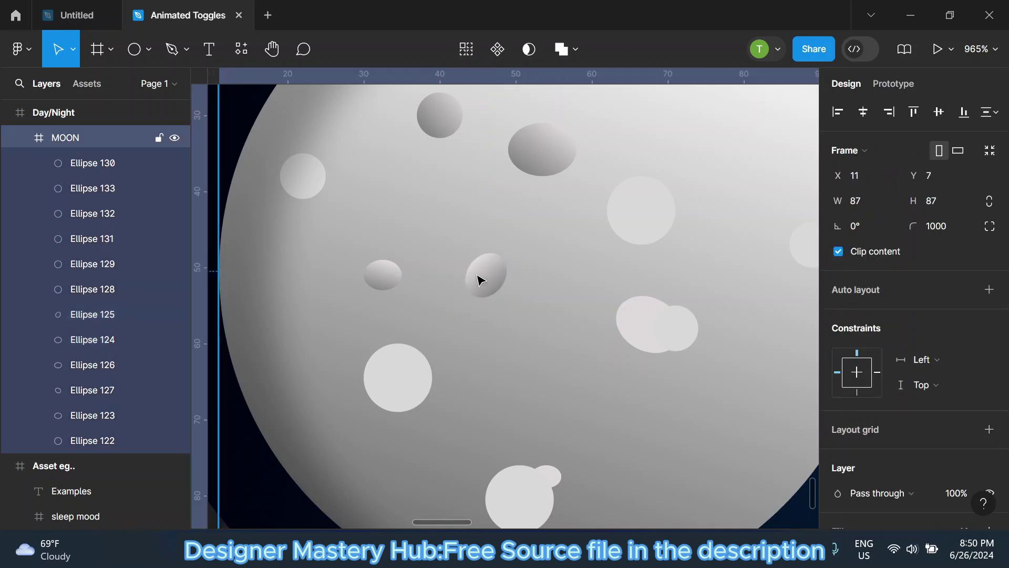
click(493, 279)
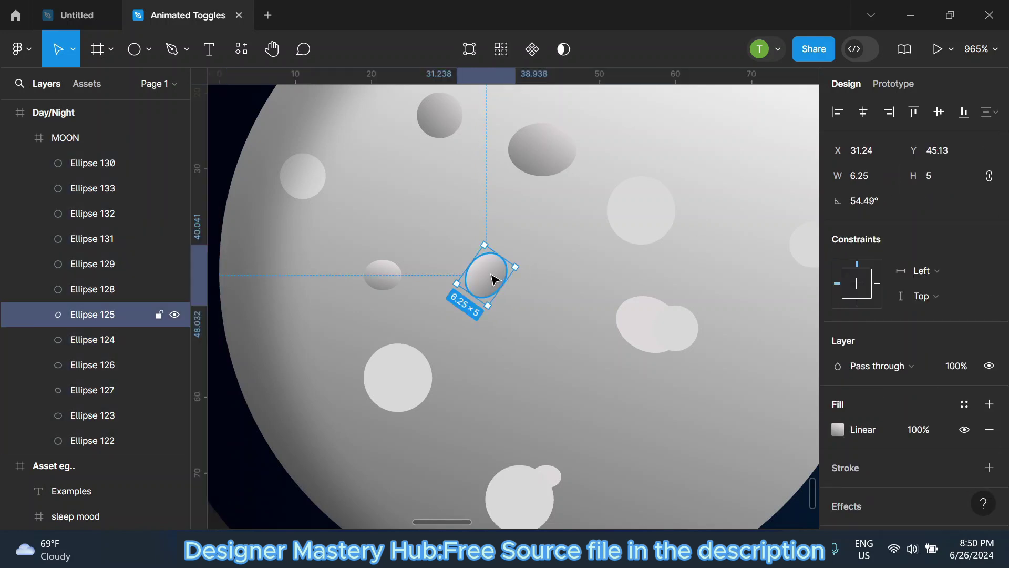
scroll(493, 279, down, 2)
Delete crater Ellipse 124 and place a duplicate of Ellipse 131 lower and further right.
click(401, 284)
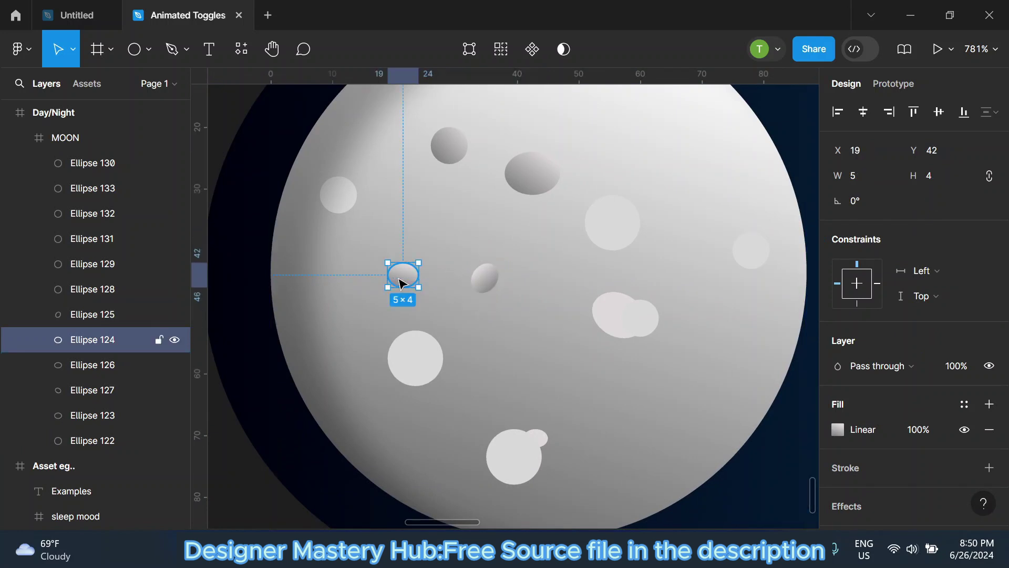
key(Delete)
click(352, 204)
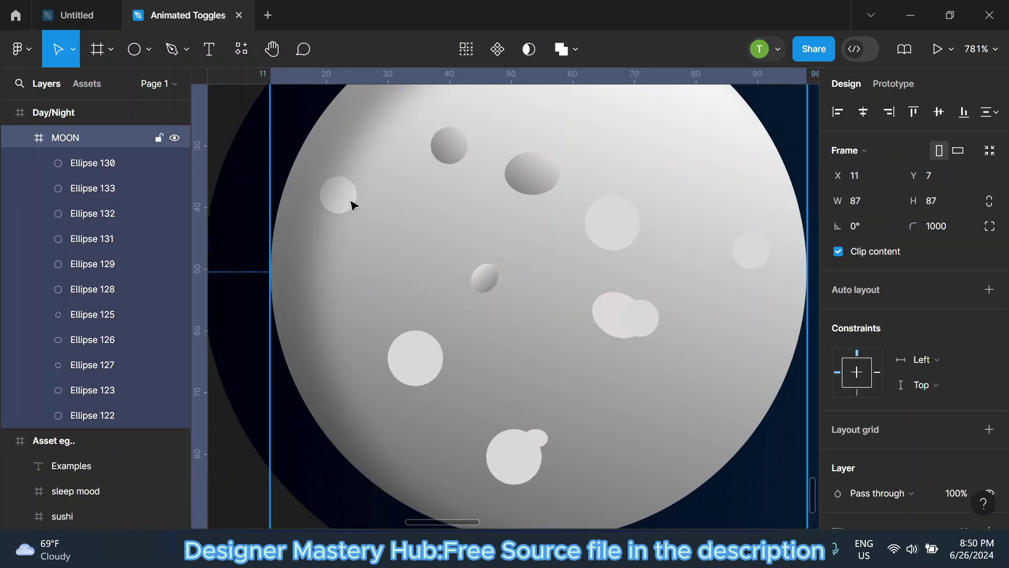
key(ctrl+d)
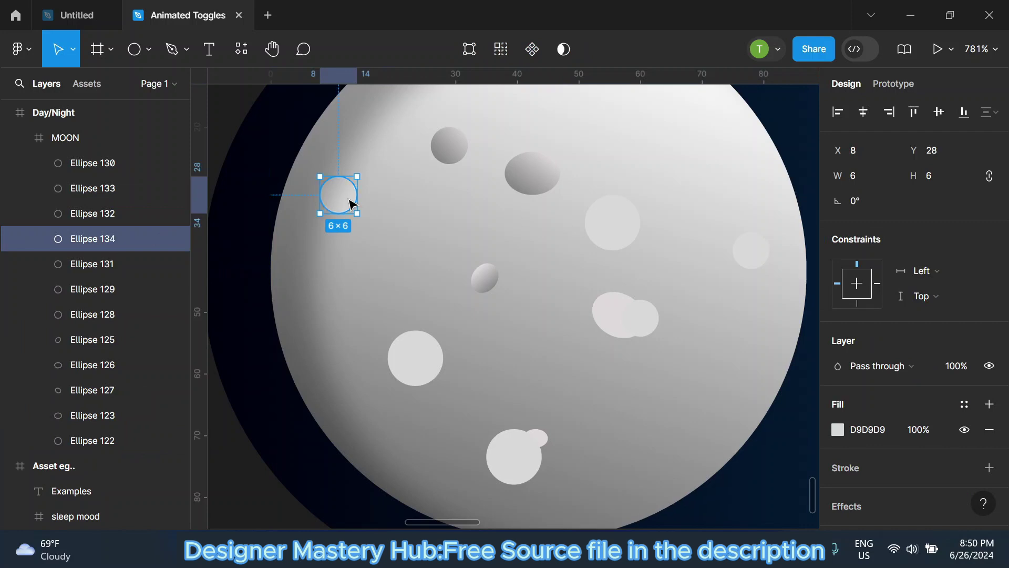
mouse_move(351, 204)
mouse_down()
mouse_move(419, 232)
mouse_move(388, 241)
mouse_up()
scroll(419, 232, up, 2)
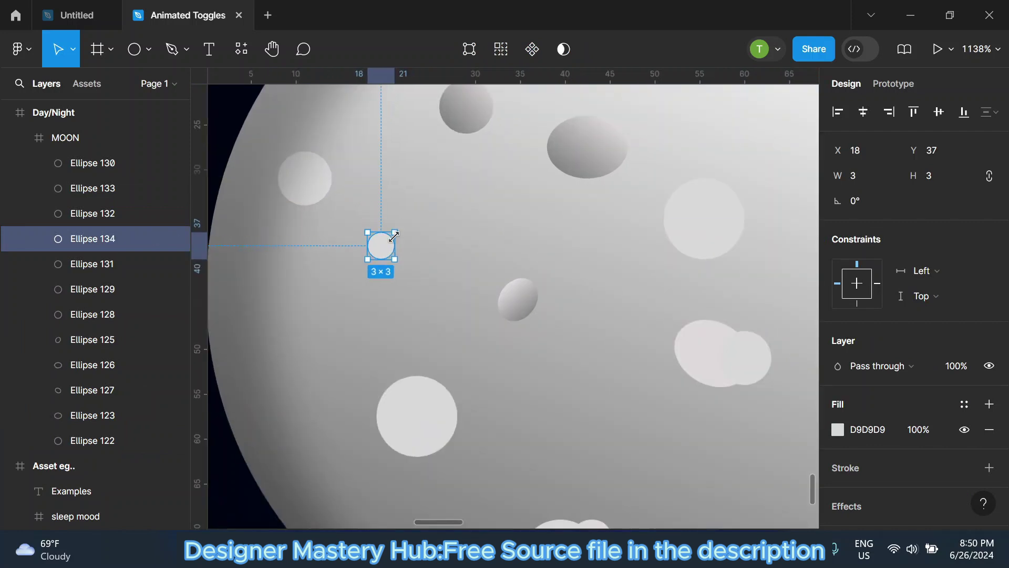
scroll(388, 241, down, 2)
scroll(388, 242, down, 2)
scroll(419, 210, down, 1)
scroll(419, 210, up, 2)
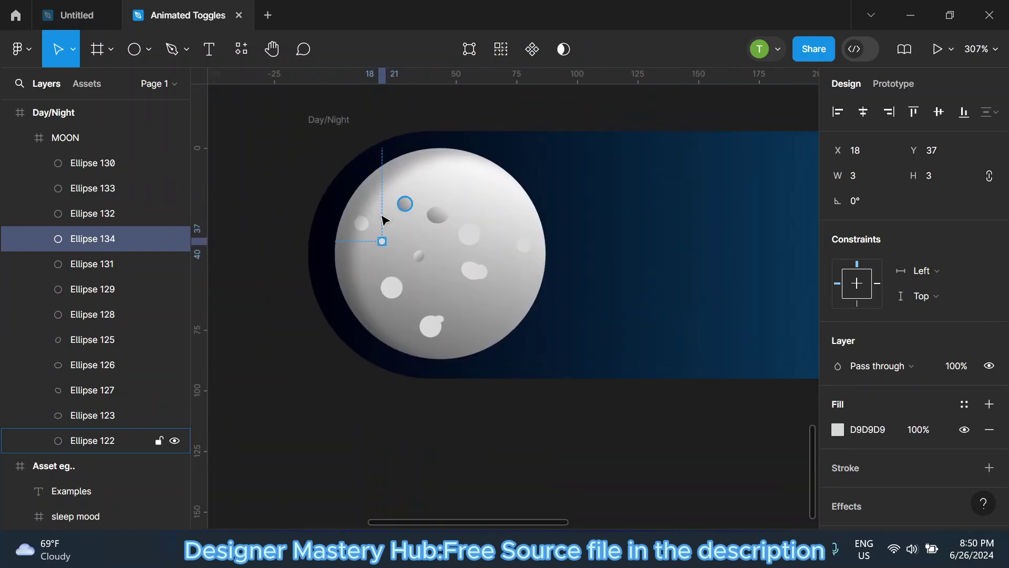
scroll(382, 218, up, 2)
key(Escape)
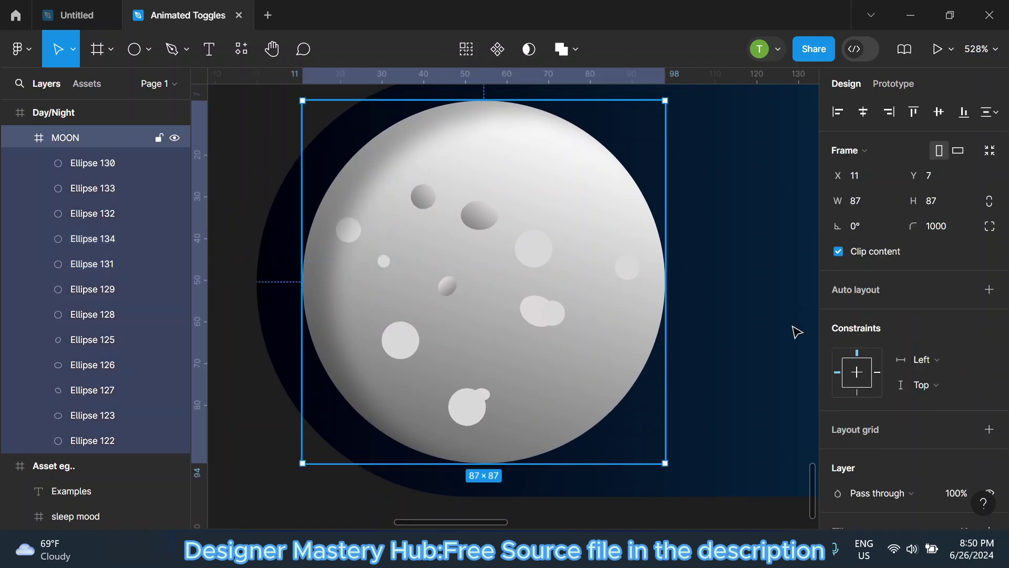
scroll(793, 333, down, 1)
scroll(857, 352, down, 3)
Darken the moon gradient's 100% end stop to 514F4F.
scroll(857, 352, down, 2)
click(837, 320)
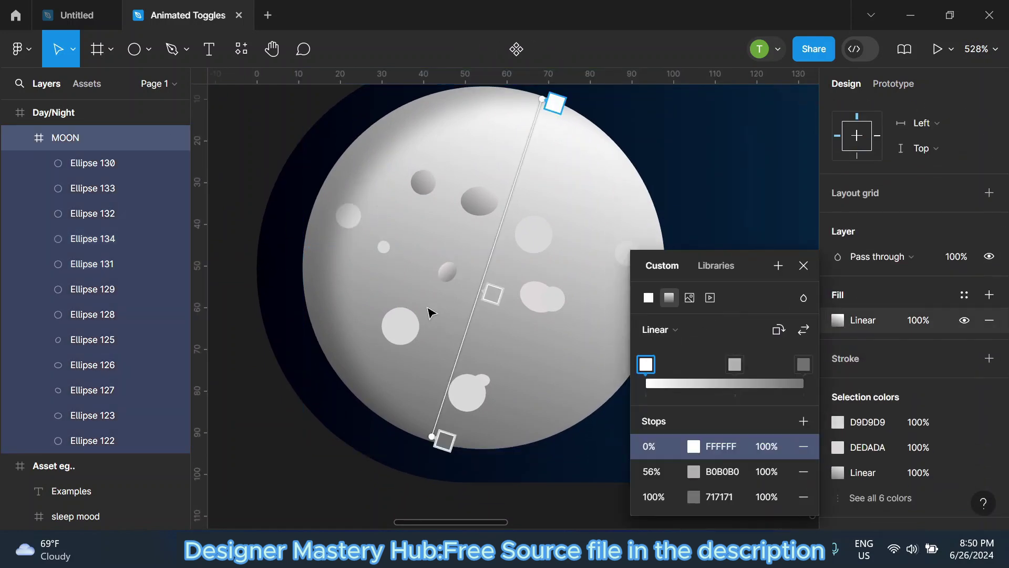
scroll(430, 312, down, 2)
click(804, 365)
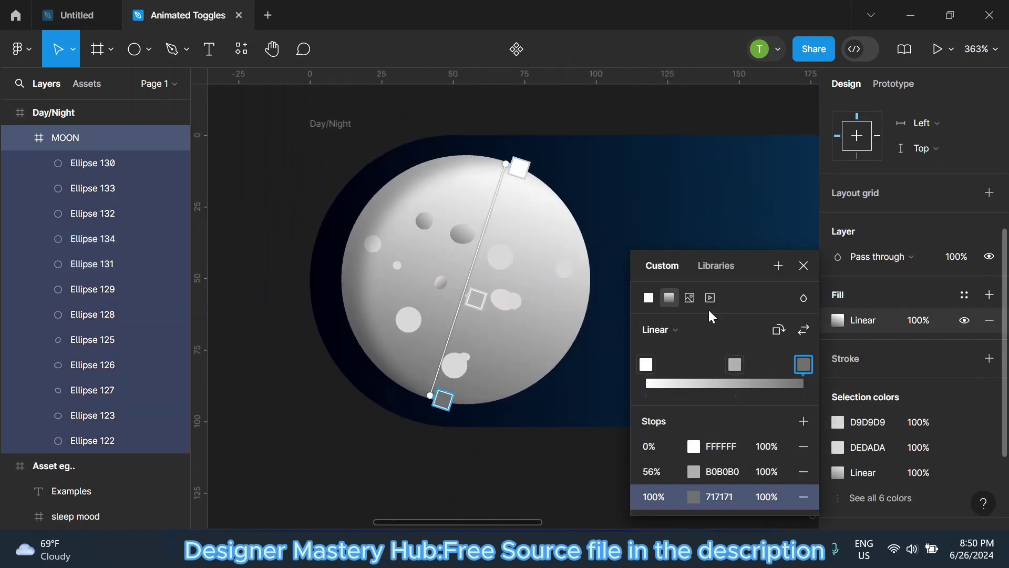
click(693, 497)
drag(448, 243, 448, 249)
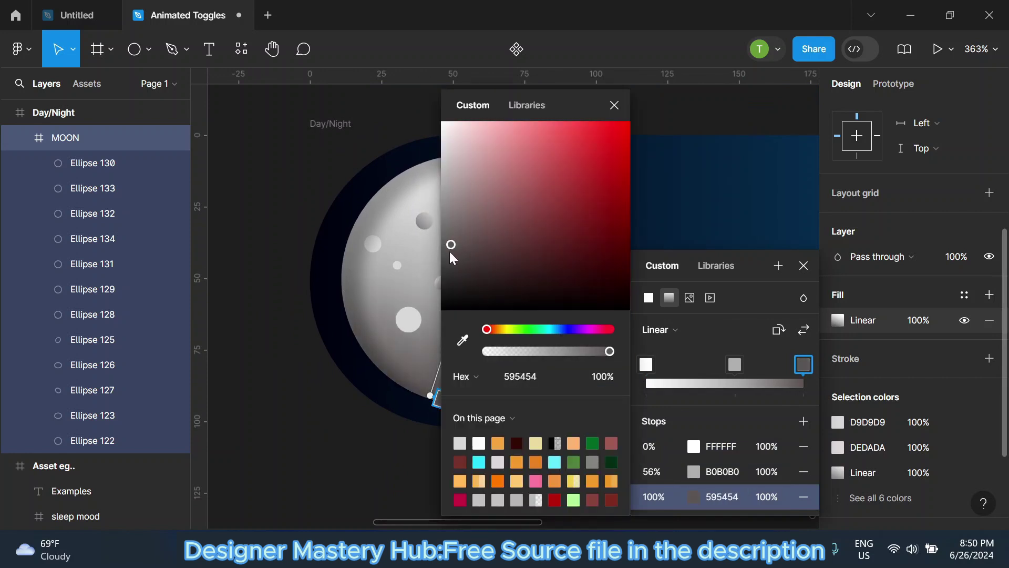
click(615, 105)
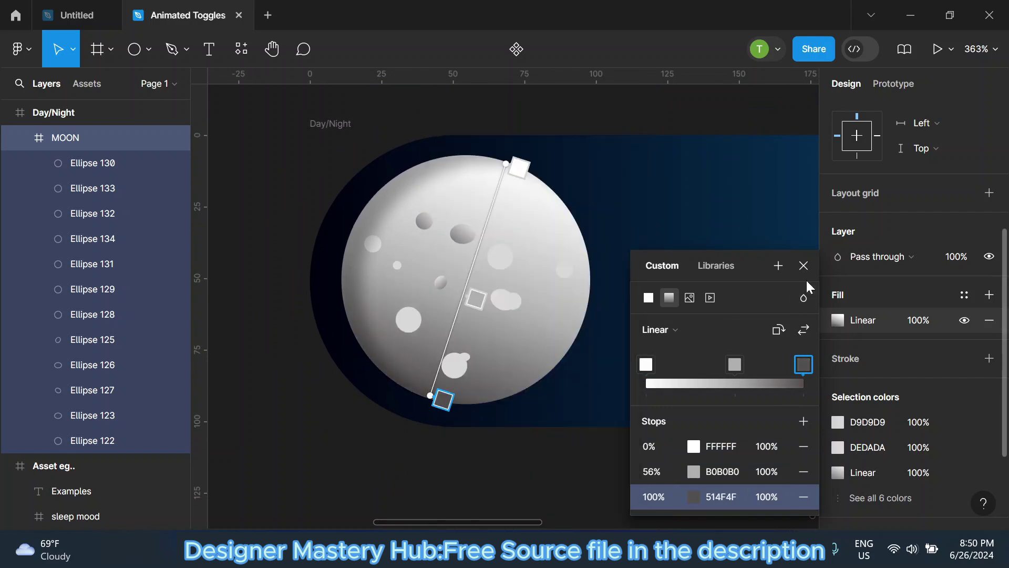
click(799, 239)
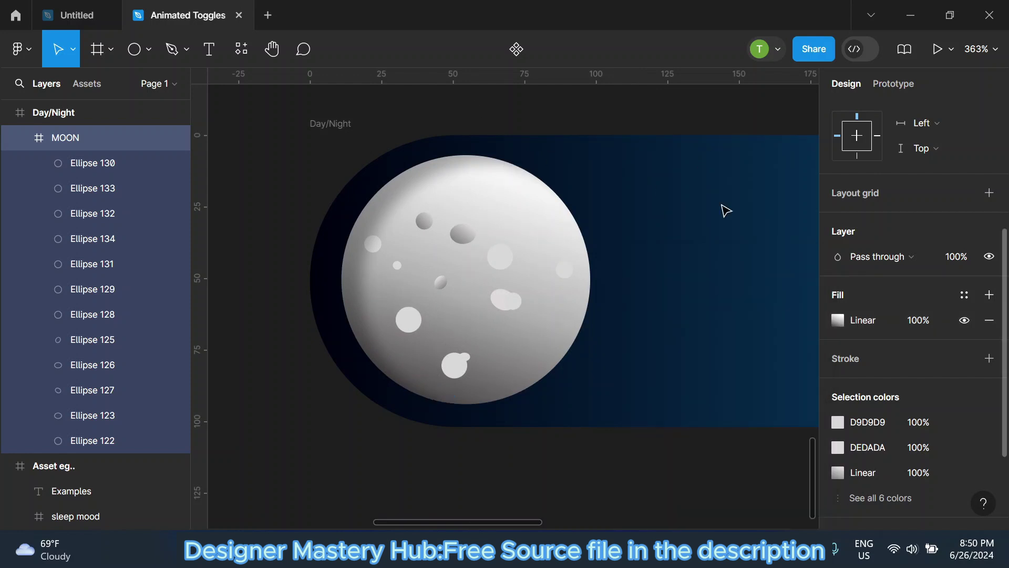
click(477, 112)
Select craters Ellipse 132 and 127 and set both of their fill colours to white.
scroll(421, 169, down, 3)
scroll(622, 188, down, 2)
scroll(507, 198, up, 3)
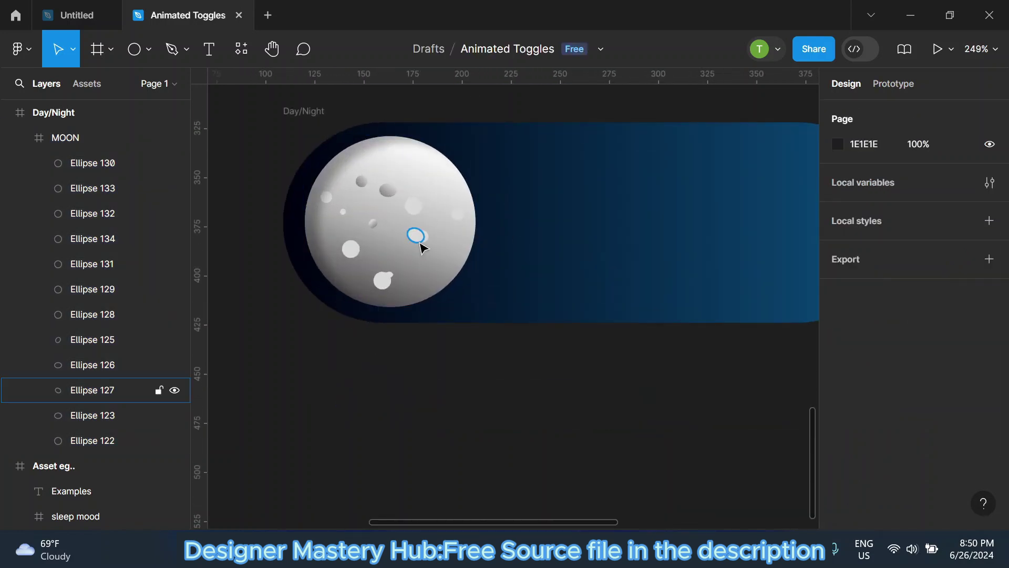
ctrl+click(419, 236)
scroll(420, 237, up, 2)
scroll(844, 409, down, 2)
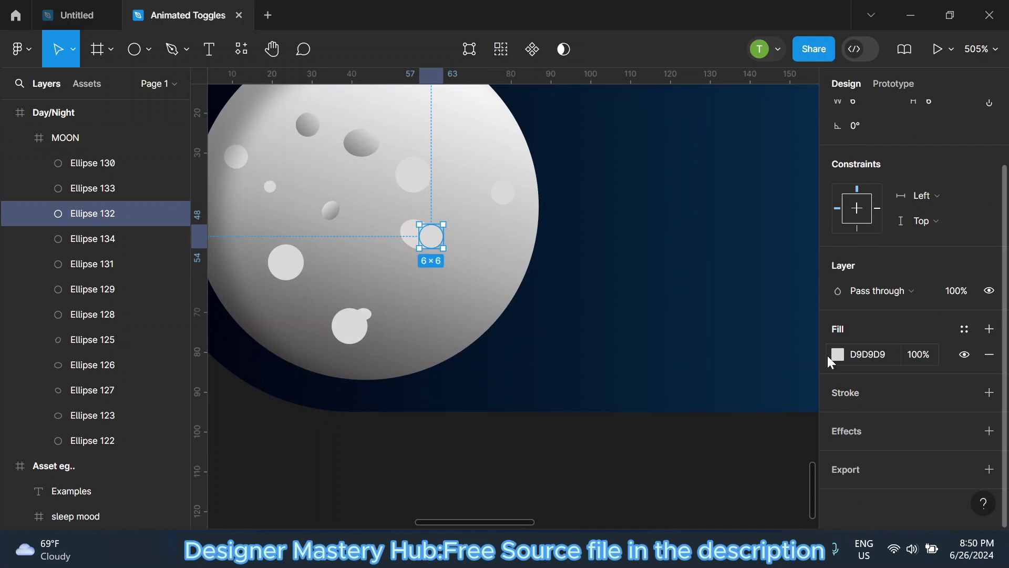
shift+click(413, 239)
scroll(847, 368, down, 3)
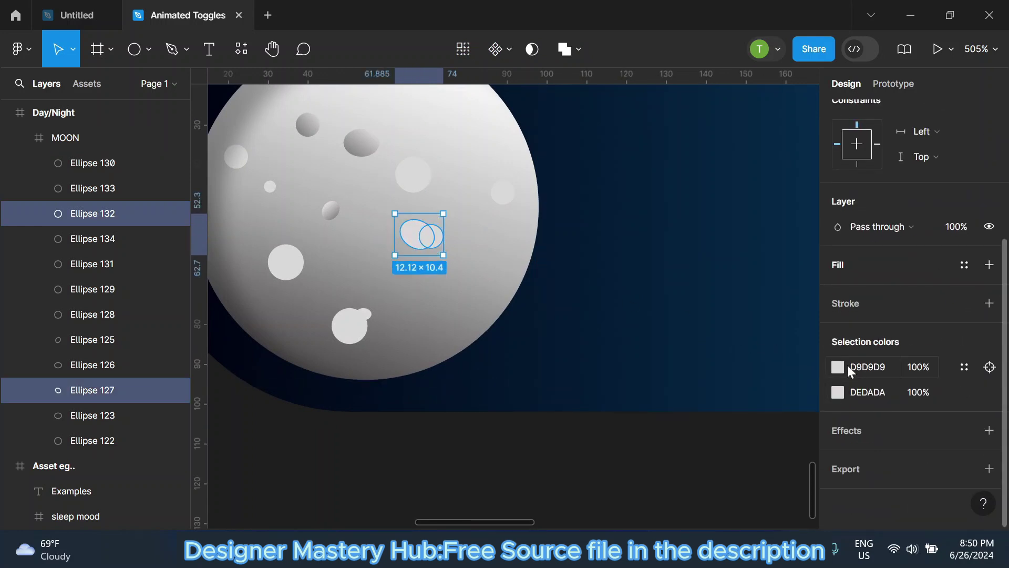
click(838, 366)
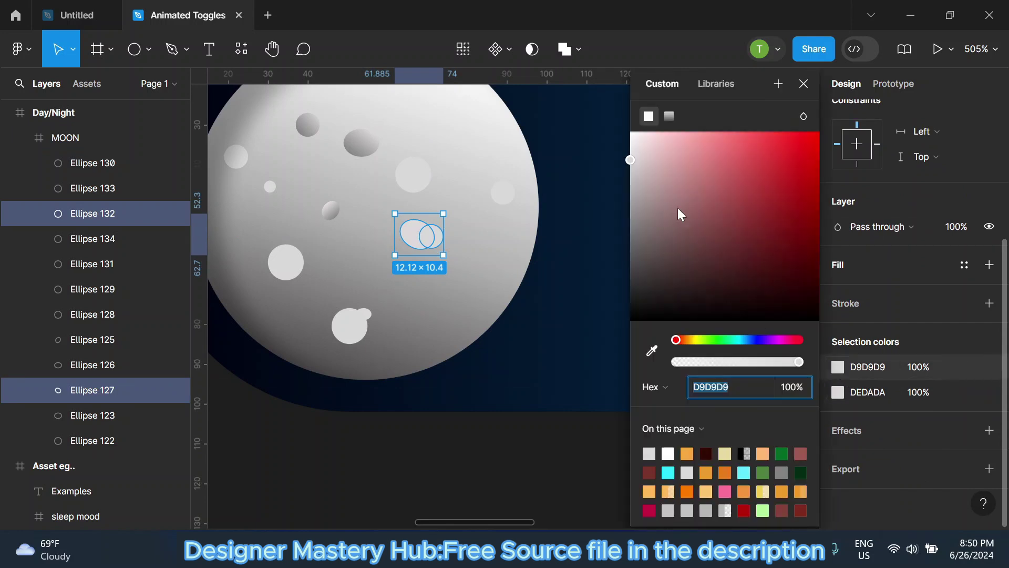
drag(677, 207, 542, 112)
click(837, 392)
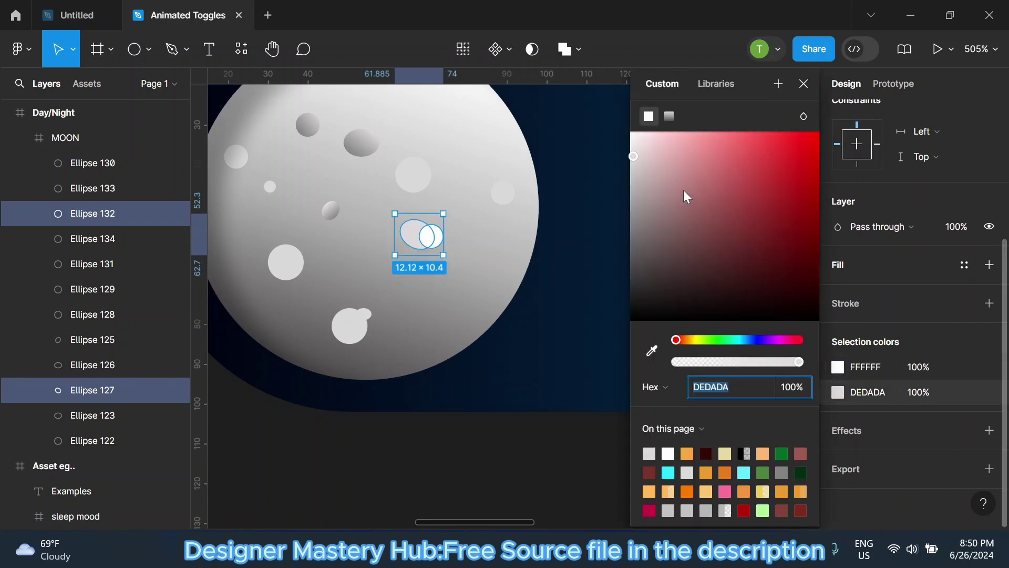
drag(683, 190, 574, 112)
key(Escape)
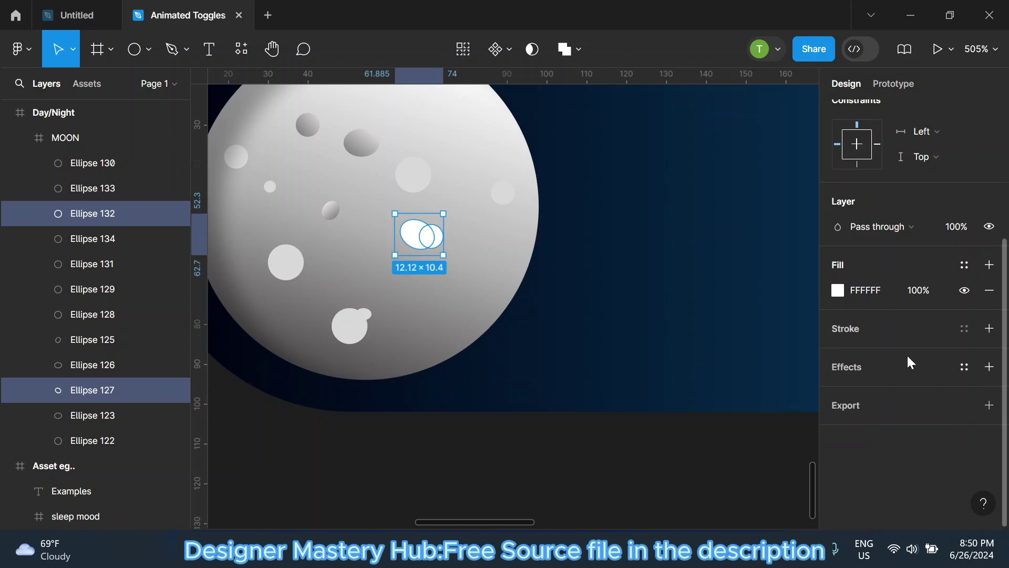
Switch both craters' fill to a linear gradient and move Ellipse 132 further right.
click(839, 291)
click(668, 117)
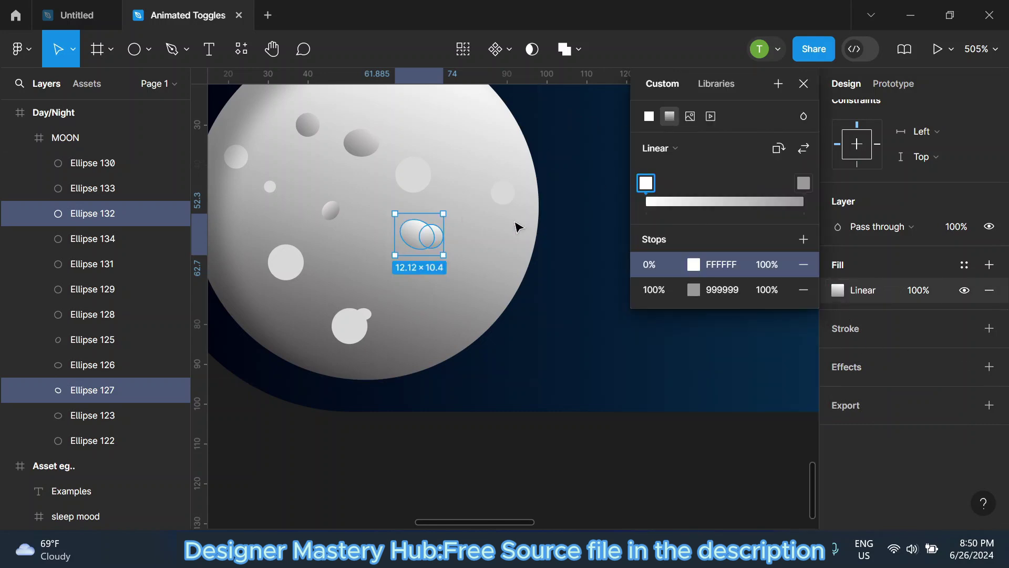
click(811, 83)
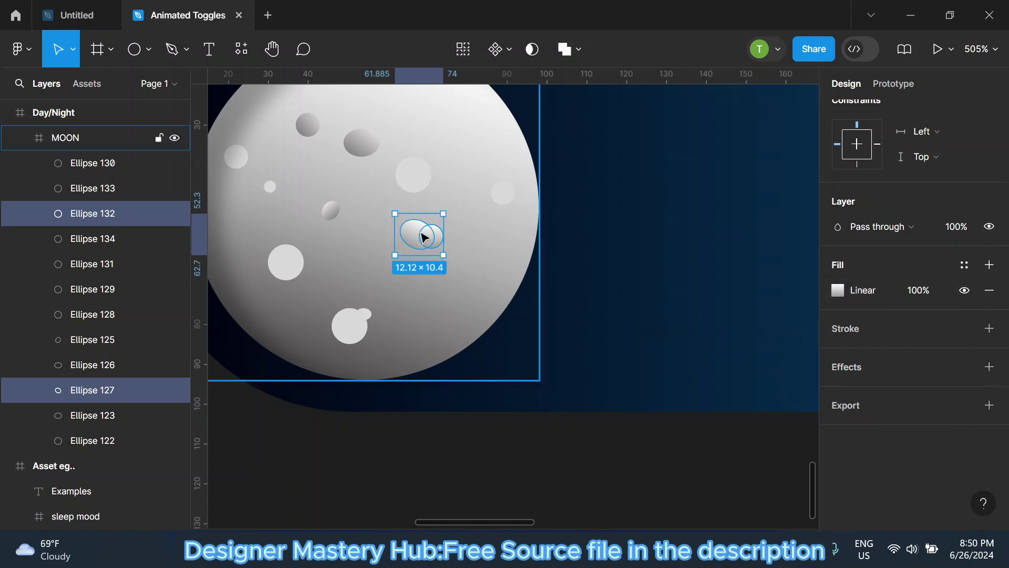
click(640, 268)
click(439, 239)
drag(439, 239, 483, 247)
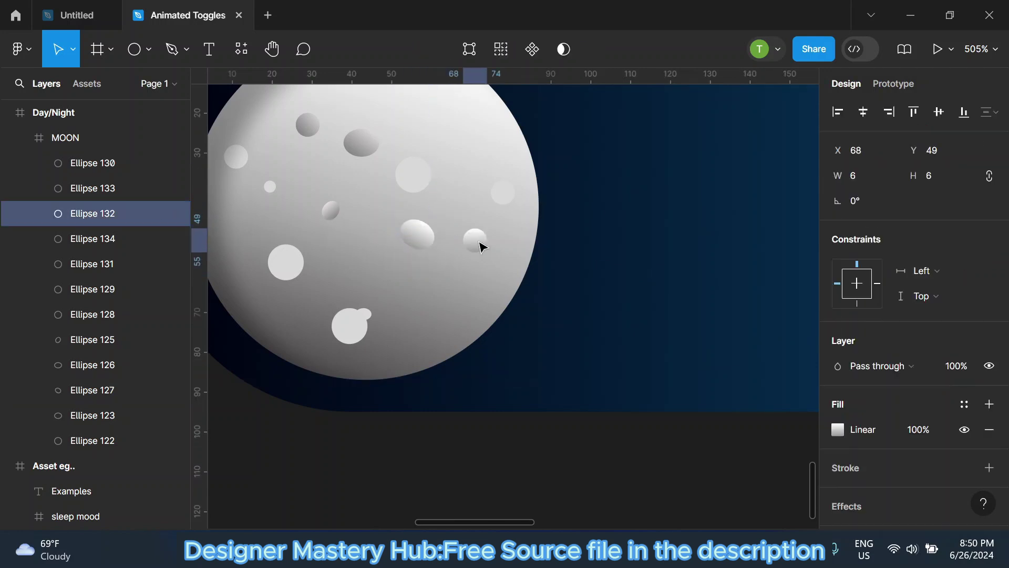
Darken the tiny crater Ellipse 126 to a reddish grey.
click(355, 326)
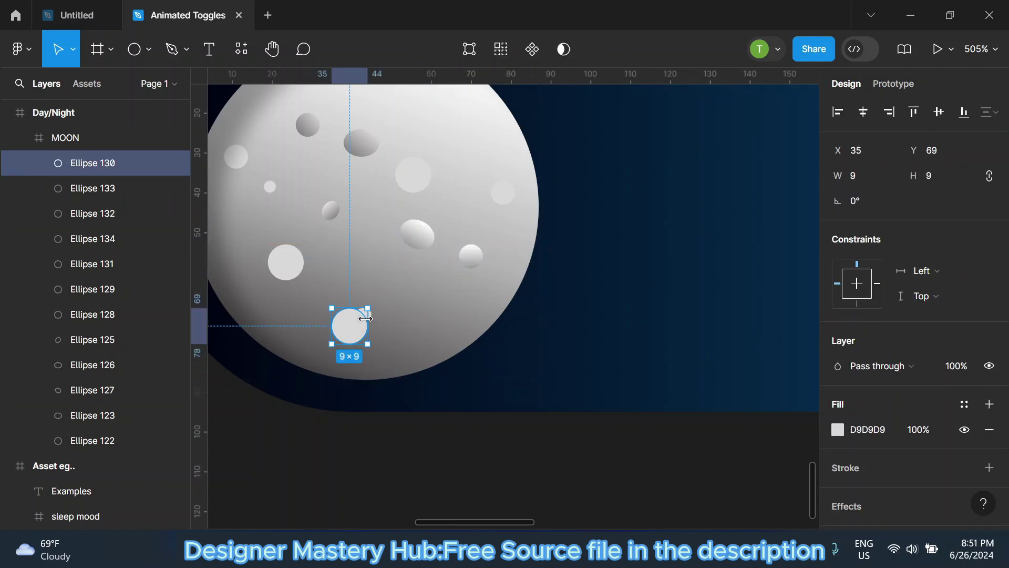
click(421, 425)
click(364, 314)
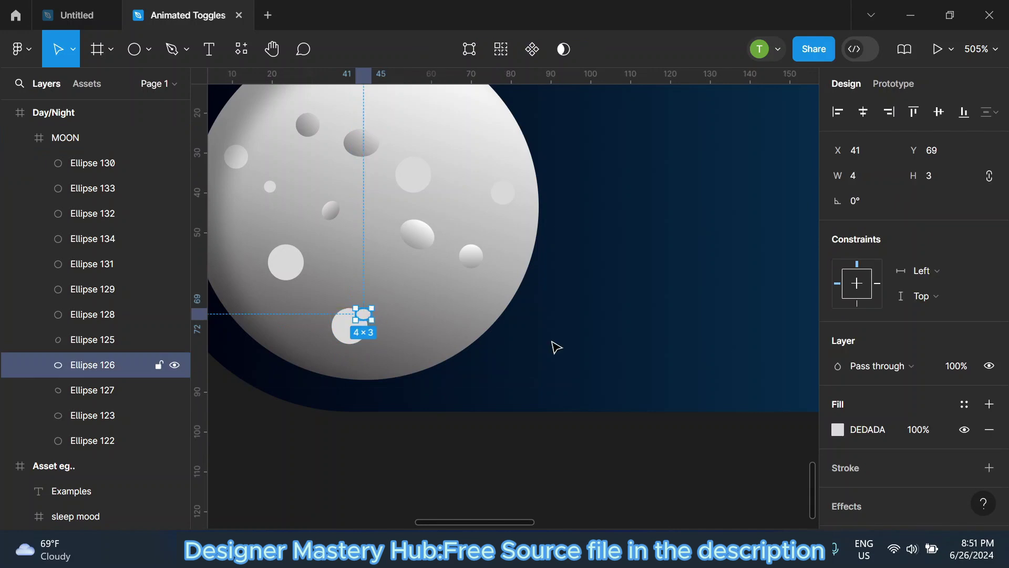
click(838, 430)
click(633, 201)
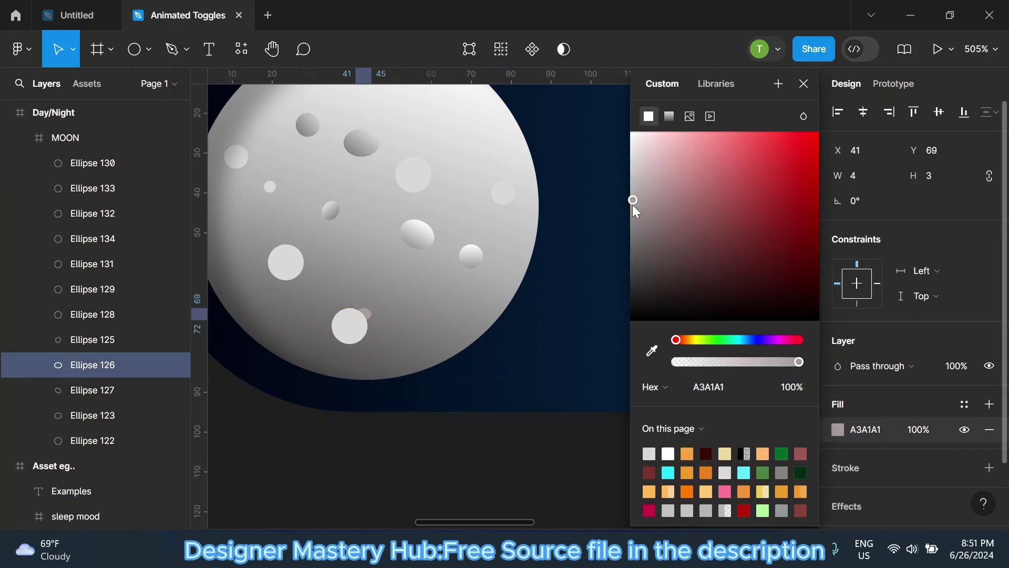
drag(622, 242, 645, 237)
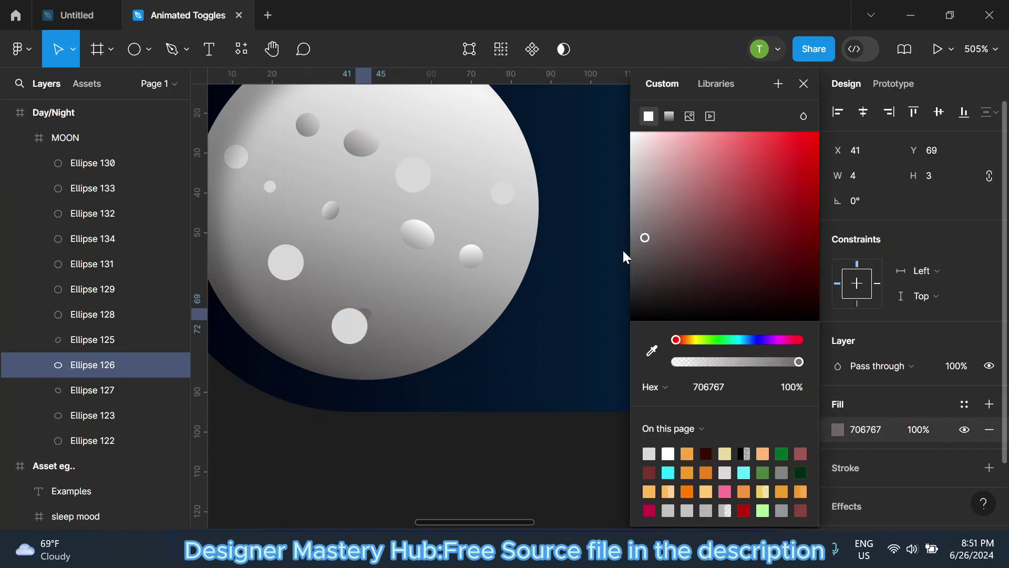
click(348, 326)
Give crater Ellipse 130 the tiny crater's reddish grey, sampled from the canvas.
click(838, 429)
click(712, 387)
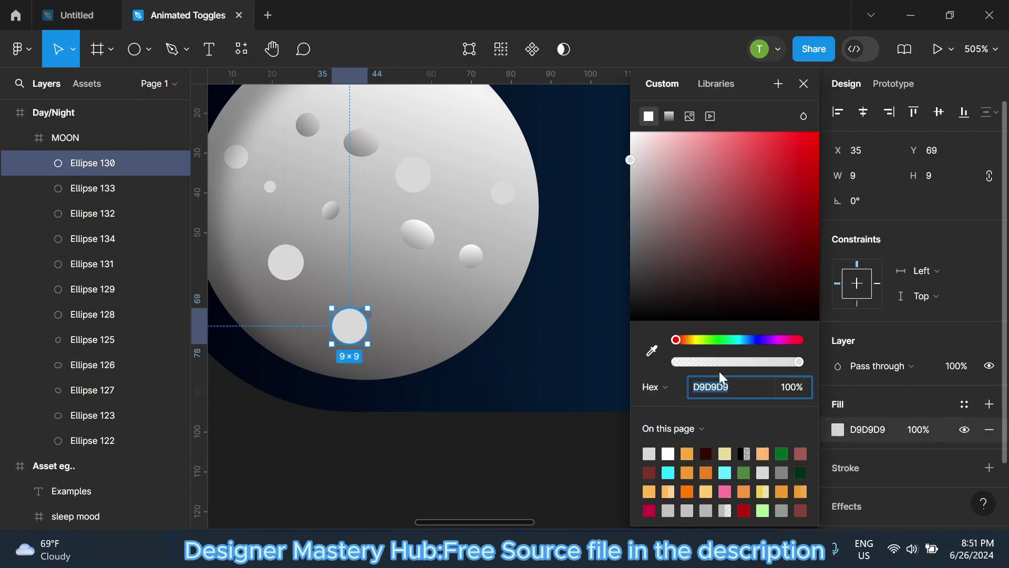
drag(649, 185, 635, 255)
scroll(427, 299, up, 2)
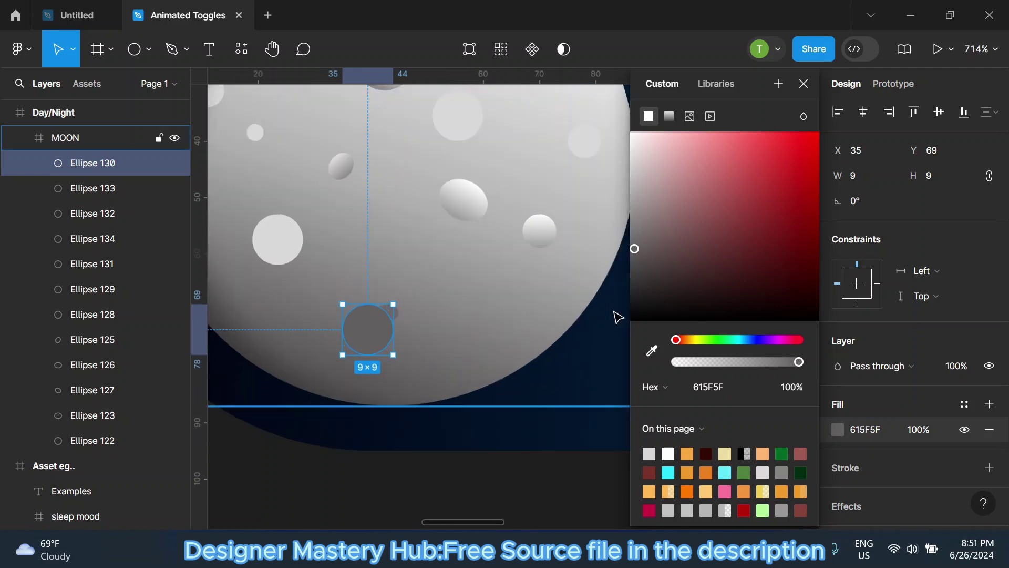
click(652, 350)
scroll(415, 341, up, 2)
scroll(371, 281, up, 1)
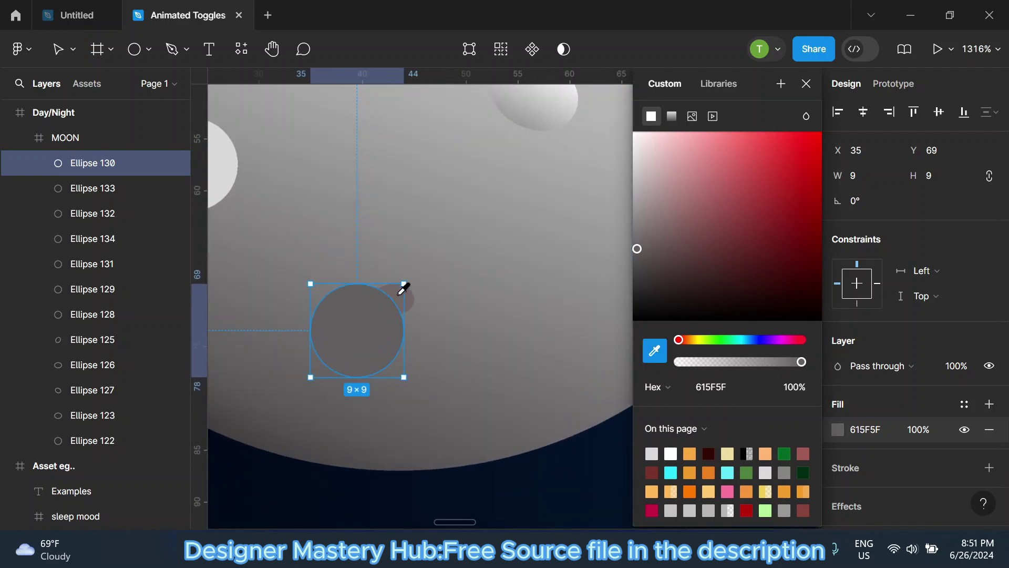
click(403, 286)
scroll(403, 286, down, 2)
click(813, 87)
scroll(505, 430, down, 2)
Darken crater Ellipse 129 to a mid grey.
click(505, 430)
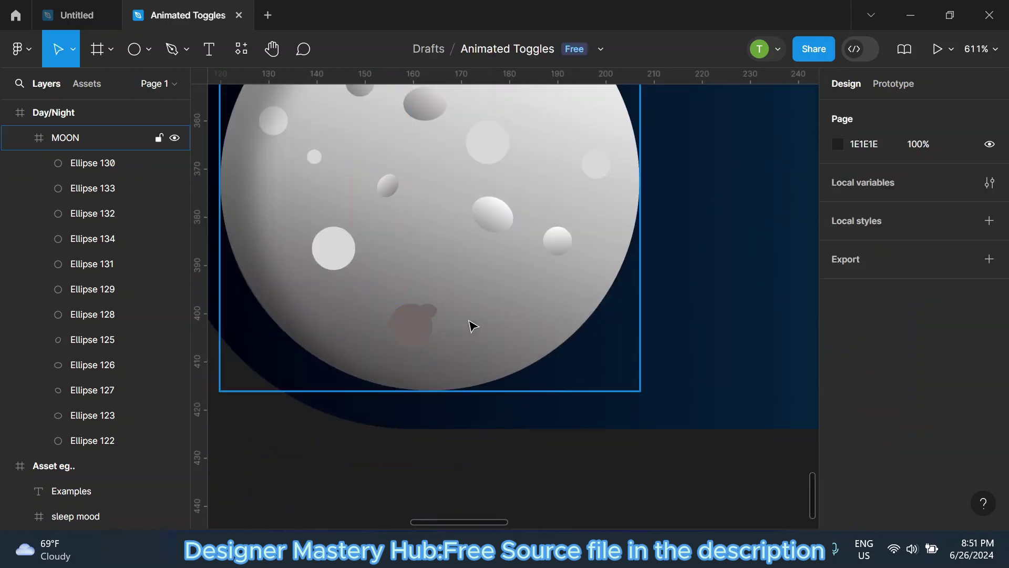
scroll(471, 324, down, 3)
click(399, 288)
scroll(399, 288, up, 2)
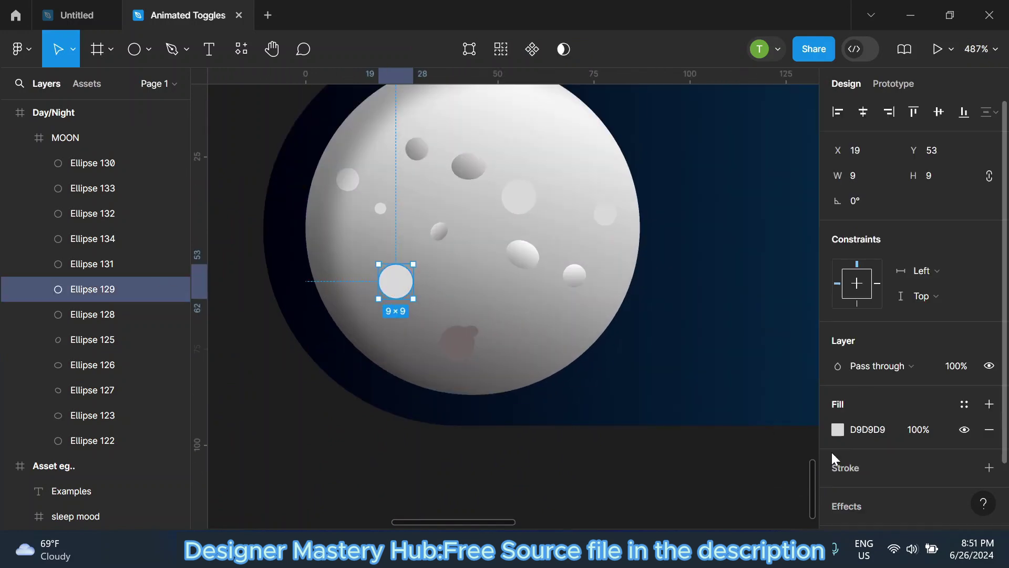
click(837, 428)
drag(635, 255, 635, 234)
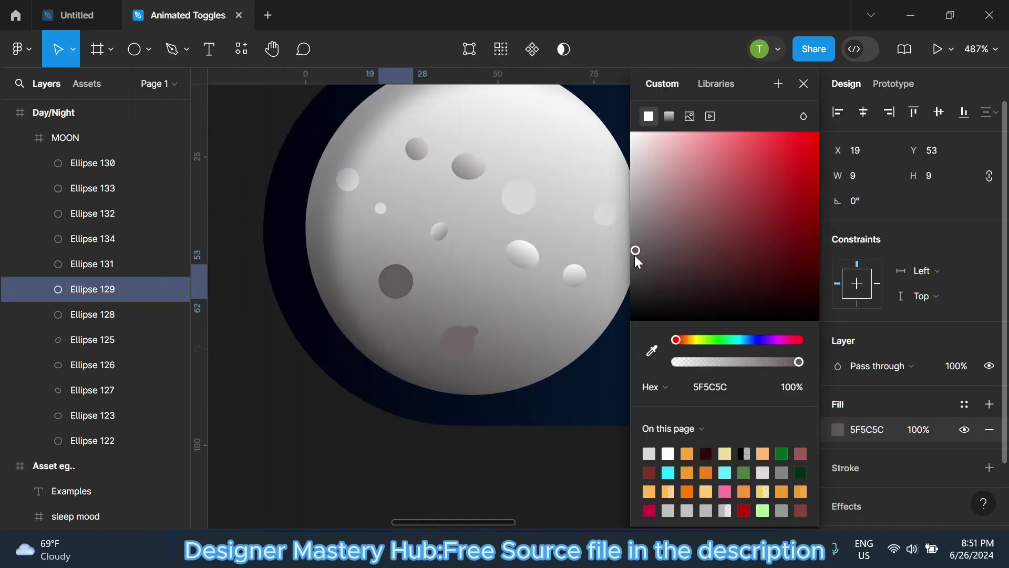
click(803, 84)
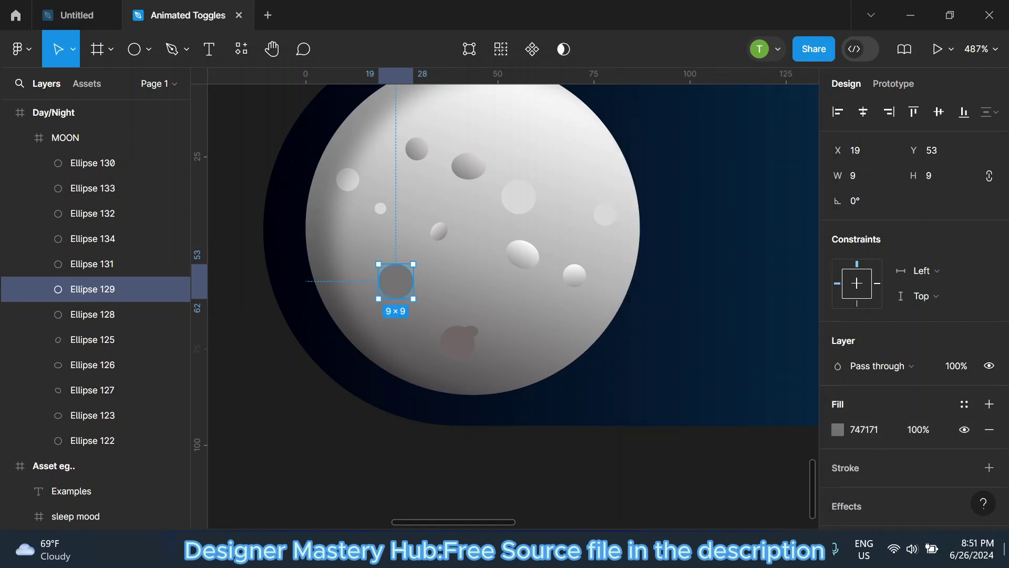
Make craters Ellipse 131, 134 and 125 solid dark grey, changing D9D9D9 to 747171.
click(345, 181)
shift+click(380, 209)
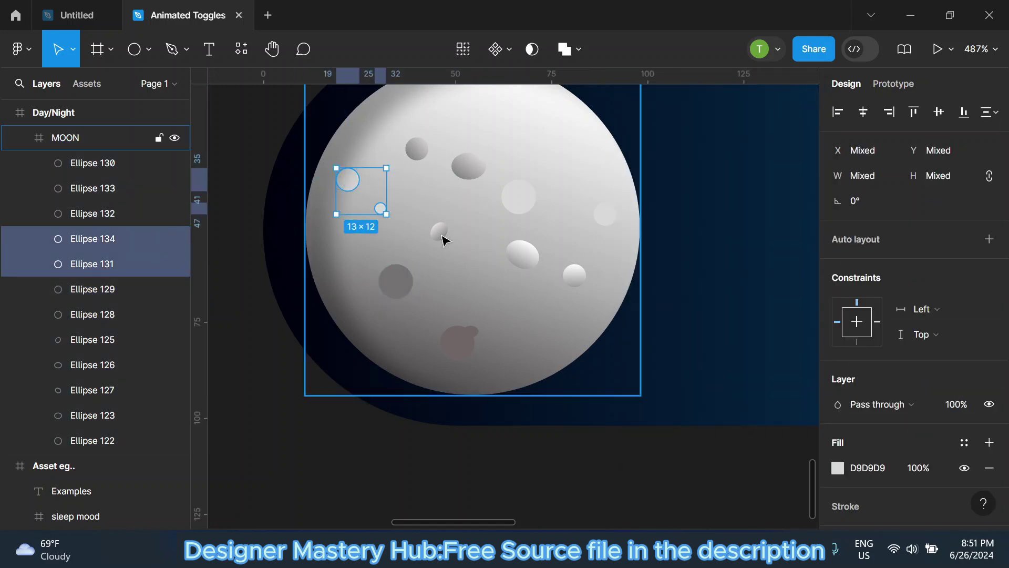
shift+click(439, 231)
click(838, 412)
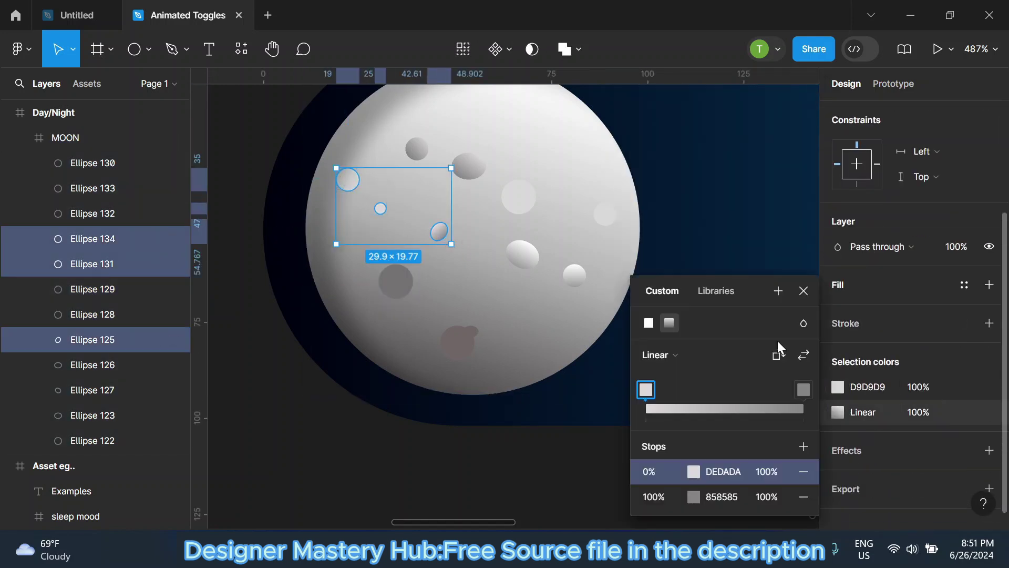
click(648, 323)
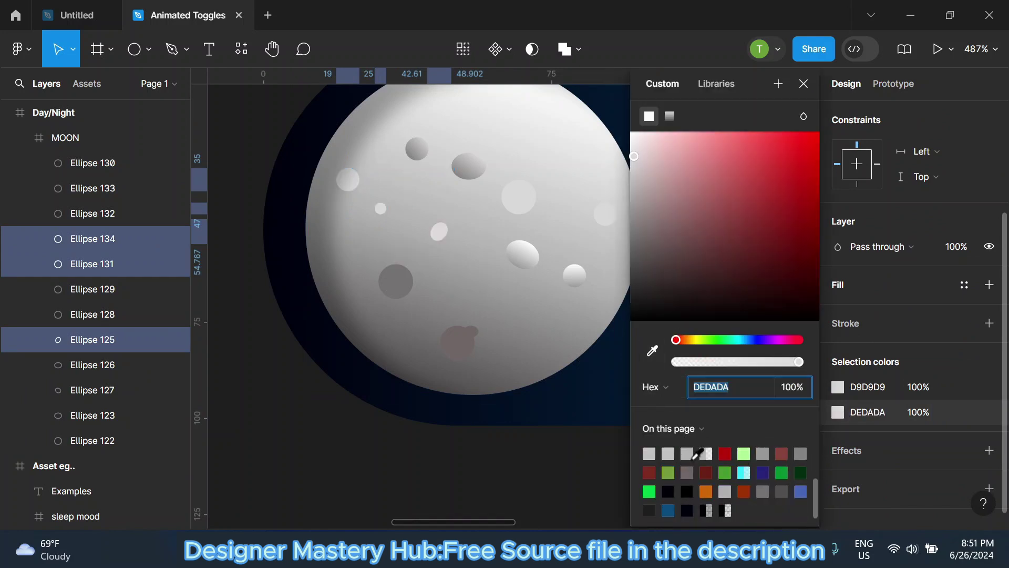
click(689, 470)
click(837, 387)
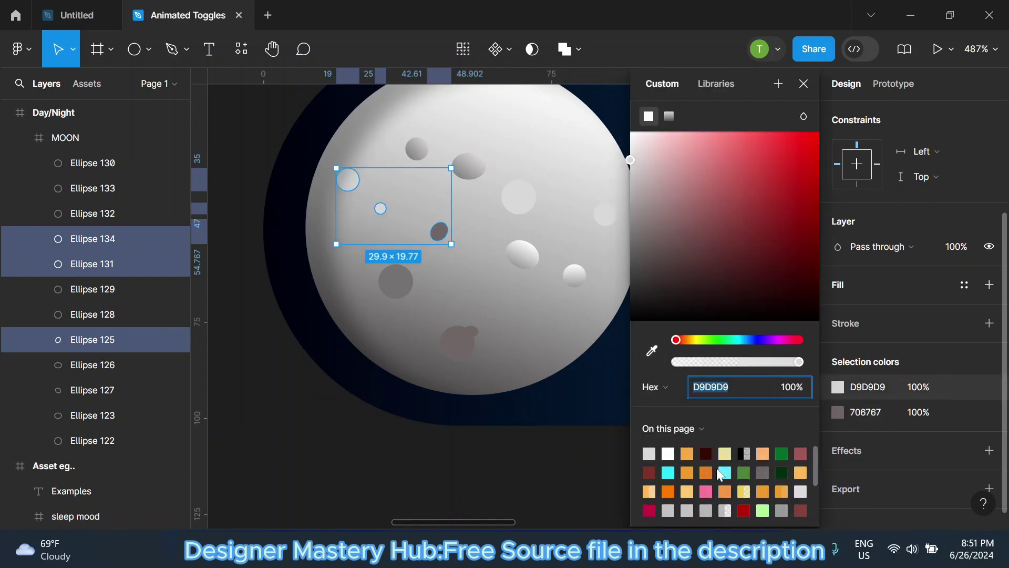
click(768, 493)
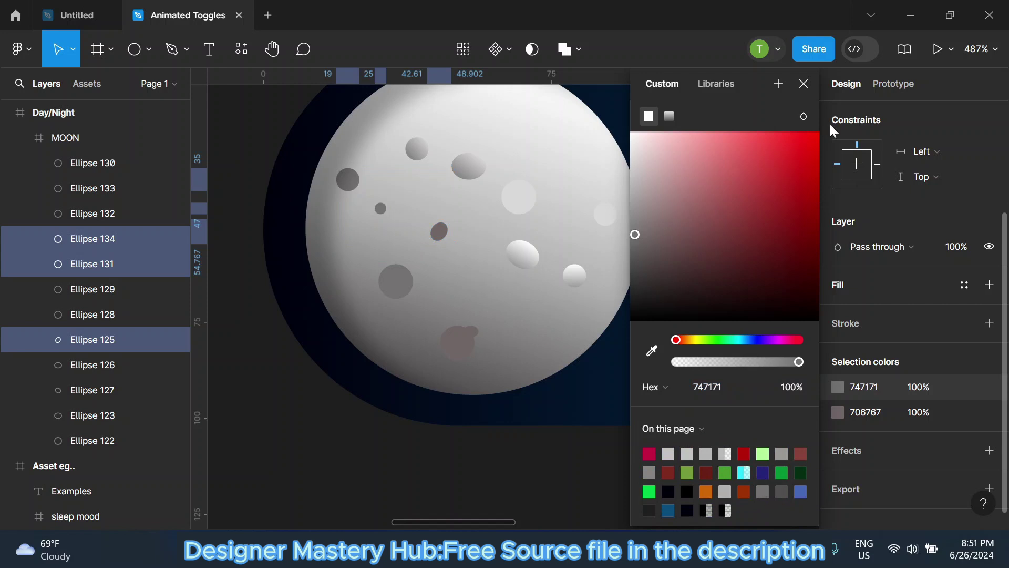
click(804, 83)
key(Escape)
key(shift+1)
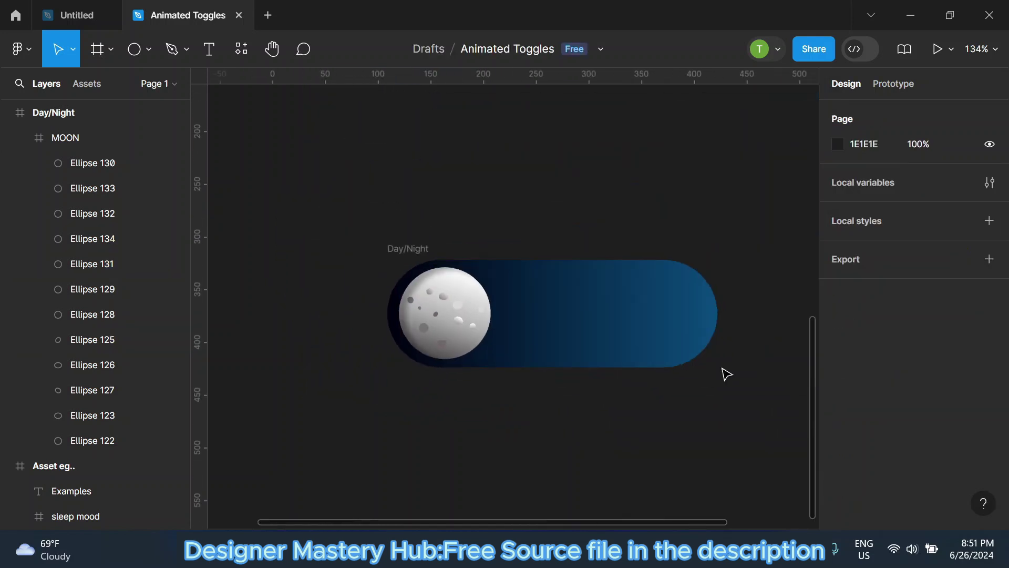
ctrl+scroll(451, 322, up, 5)
Add a drop shadow to the MOON frame with X 5 and blur about 3.4.
click(473, 266)
scroll(905, 342, down, 5)
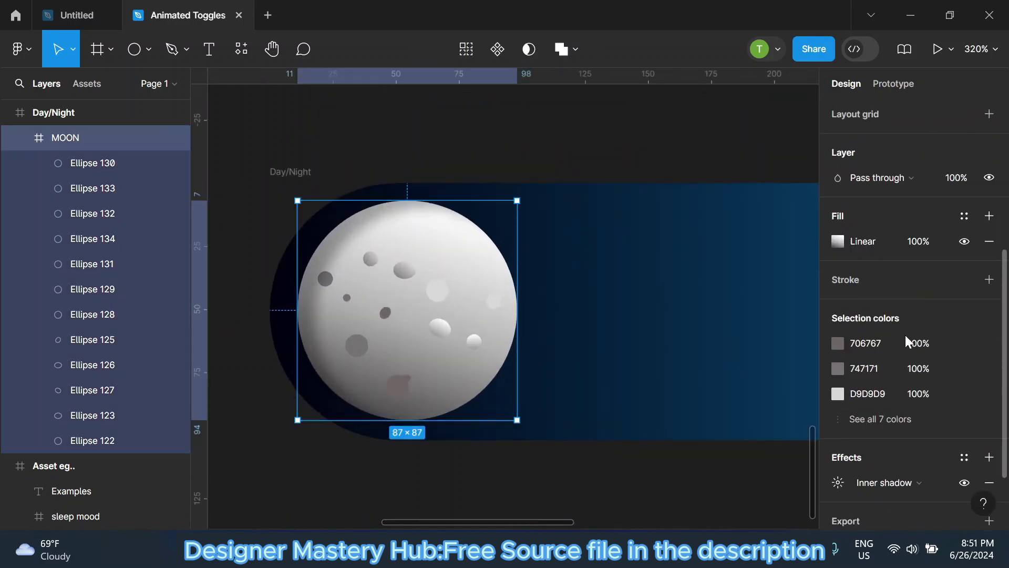
scroll(905, 339, down, 2)
click(988, 406)
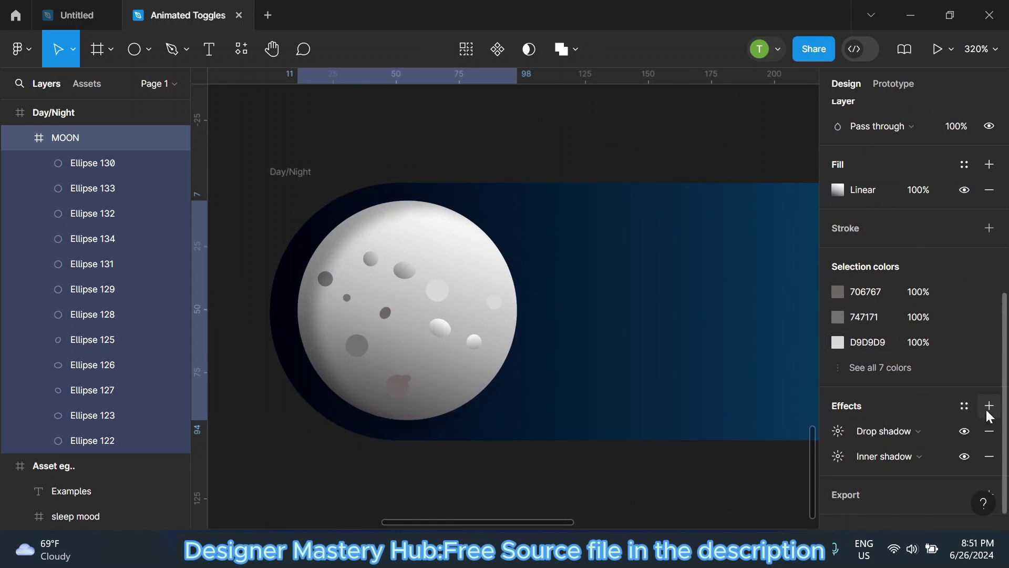
click(838, 430)
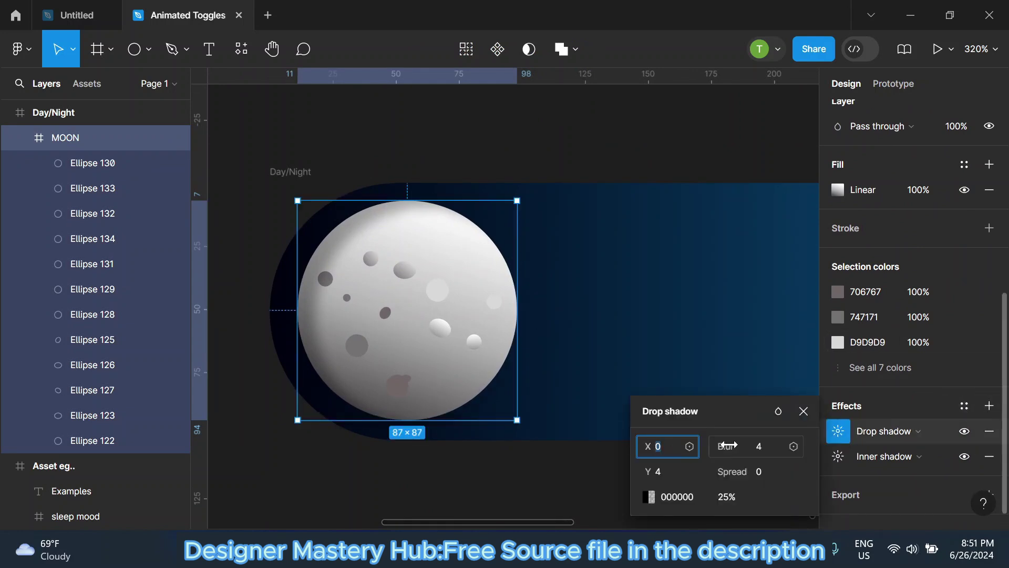
drag(727, 445, 722, 446)
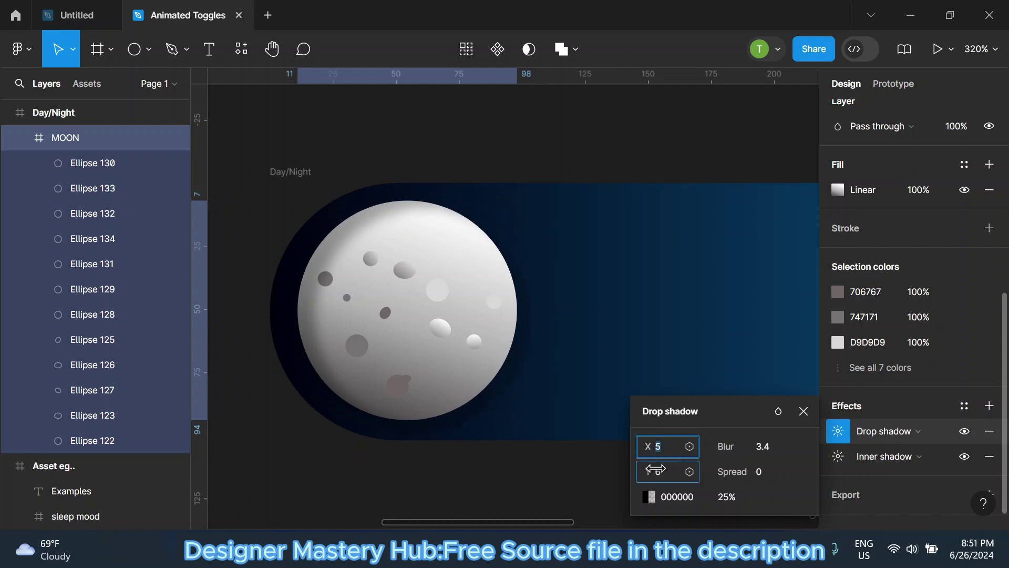
click(793, 416)
click(558, 158)
Give crater Ellipse 128 a diagonally angled linear gradient fill.
scroll(341, 251, down, 1)
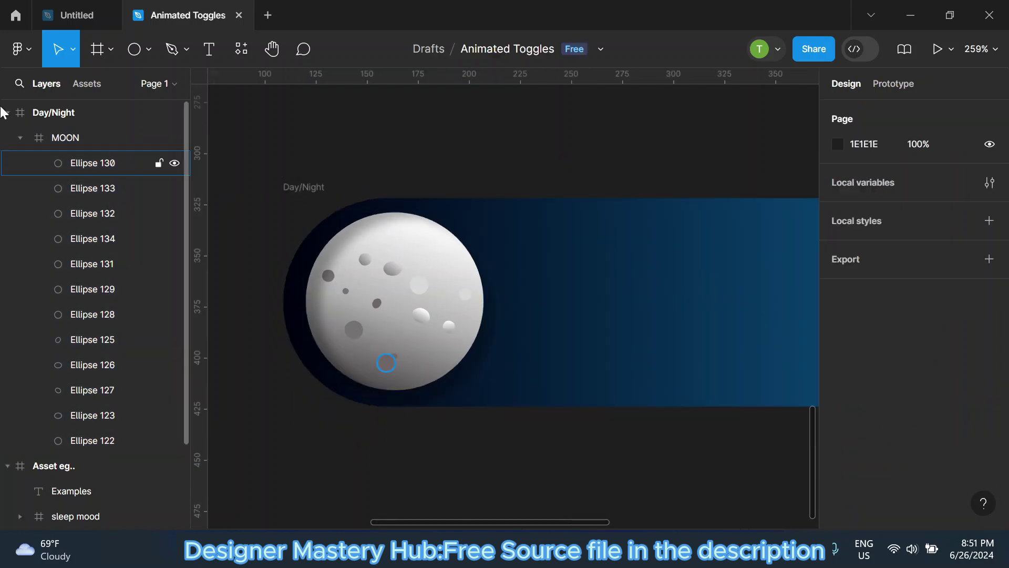
click(20, 138)
ctrl+click(417, 284)
scroll(417, 284, up, 3)
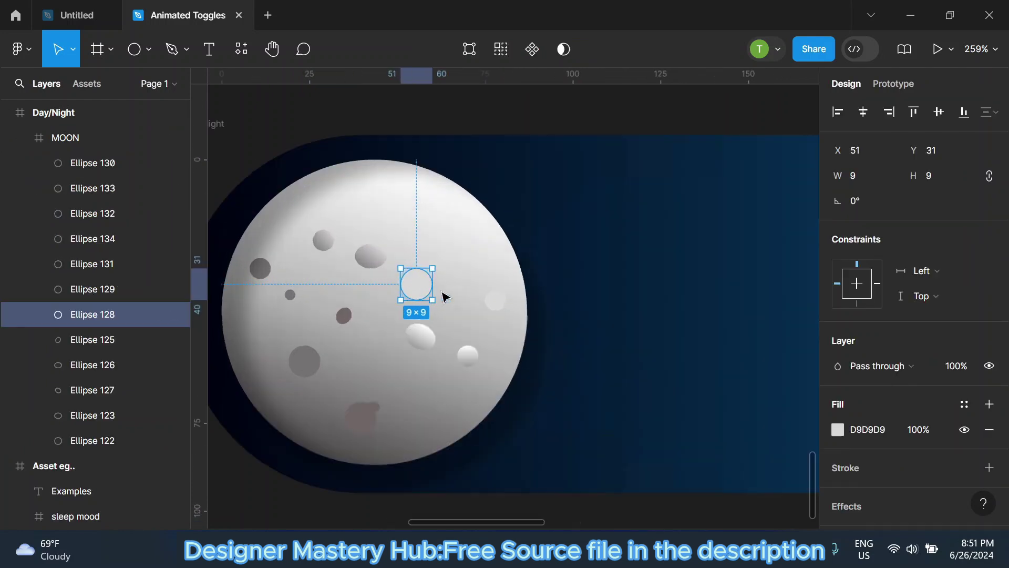
click(837, 429)
click(669, 116)
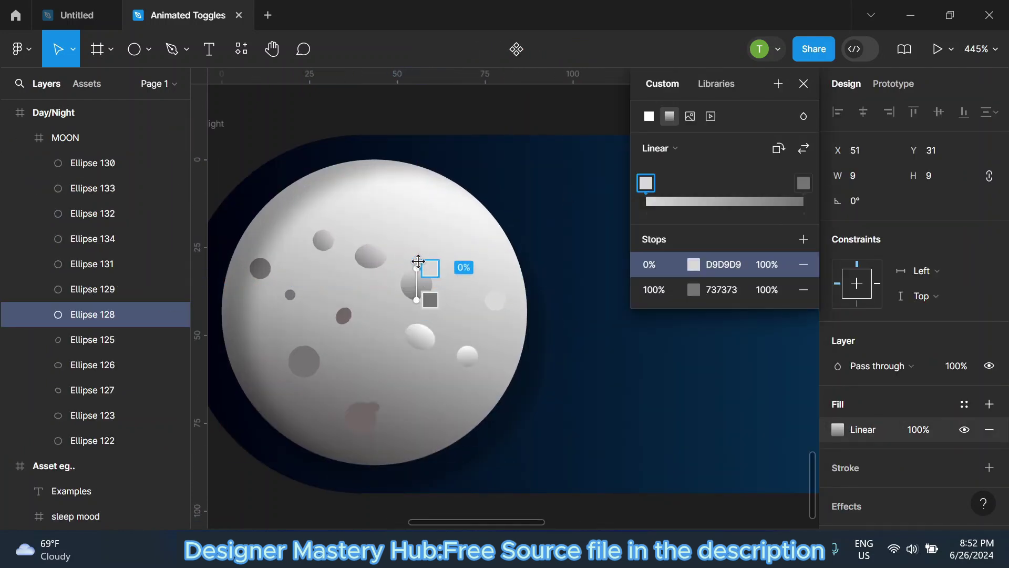
drag(419, 301, 404, 308)
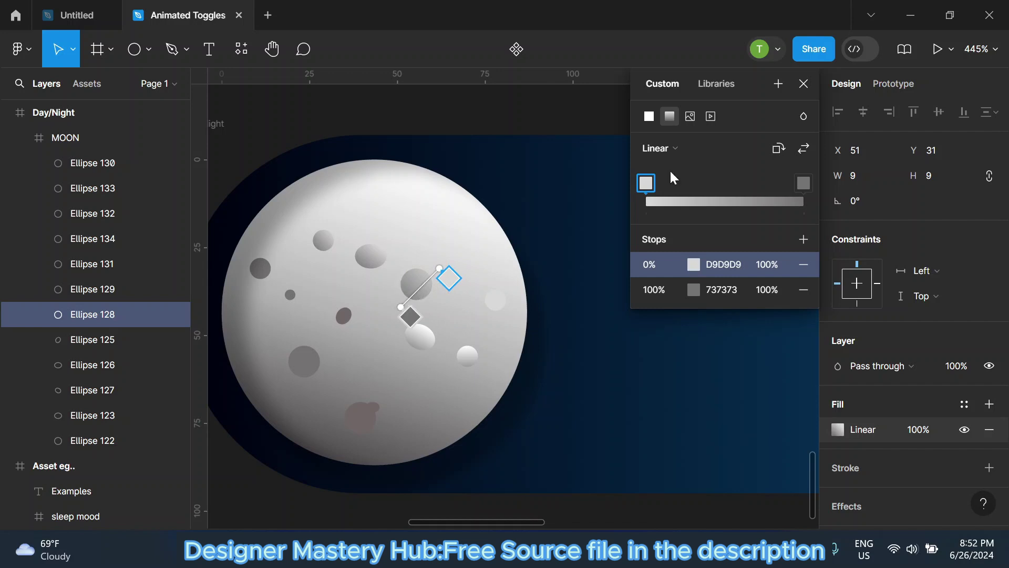
click(804, 83)
scroll(518, 120, down, 3)
click(518, 119)
Move crater Ellipse 123 toward the moon's top and fill it solid DEDADA.
scroll(491, 224, up, 2)
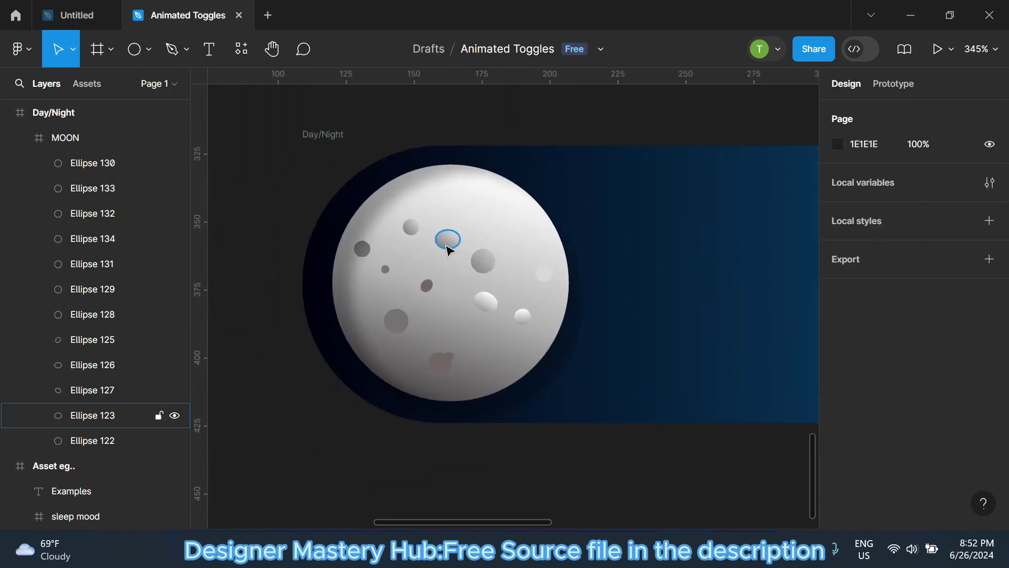
drag(448, 248, 490, 206)
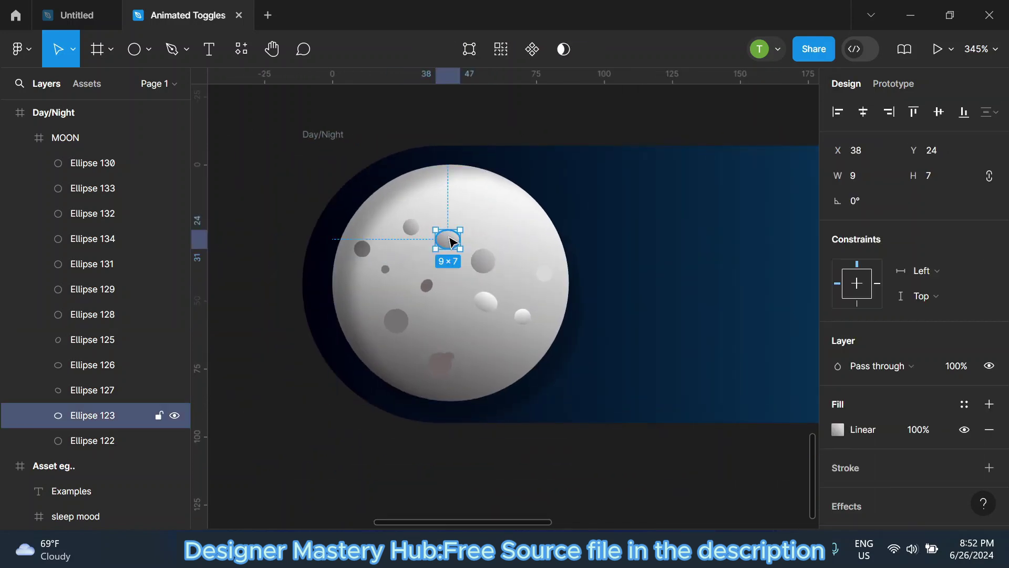
click(837, 429)
click(649, 116)
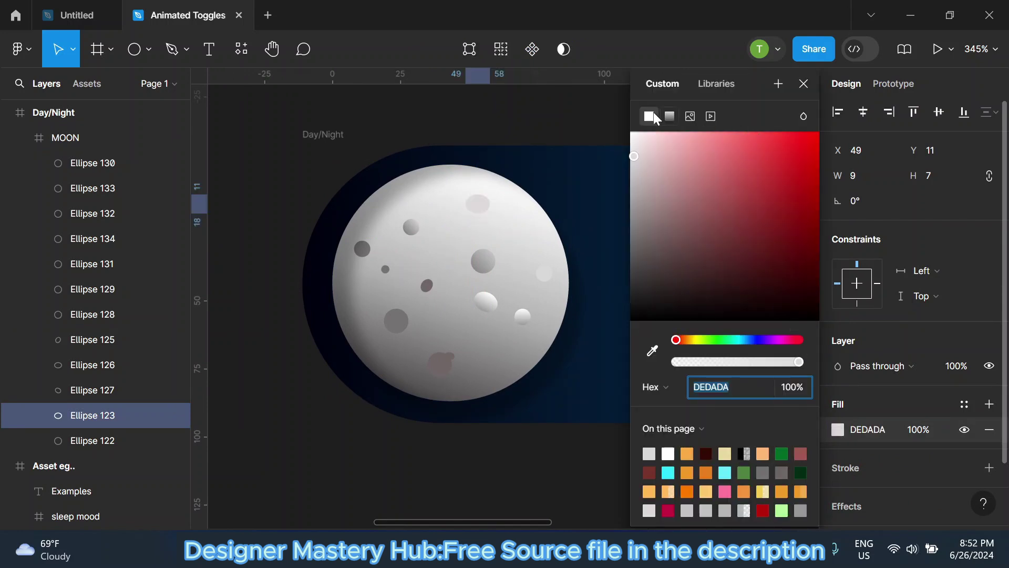
key(Escape)
scroll(497, 221, down, 3)
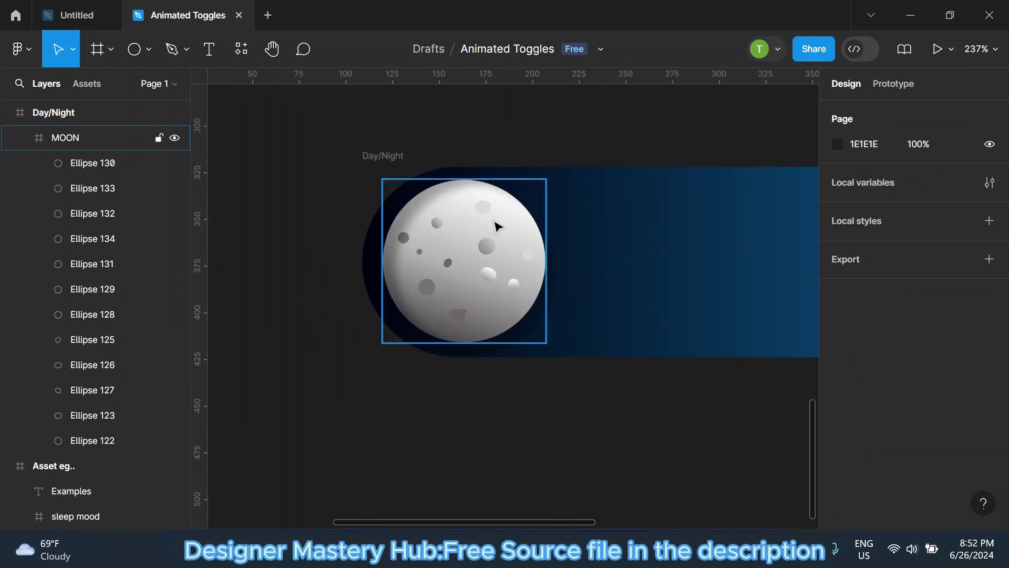
Switch crater Ellipse 128 to a solid fill sampled from the moon's light grey.
click(480, 232)
scroll(473, 236, up, 5)
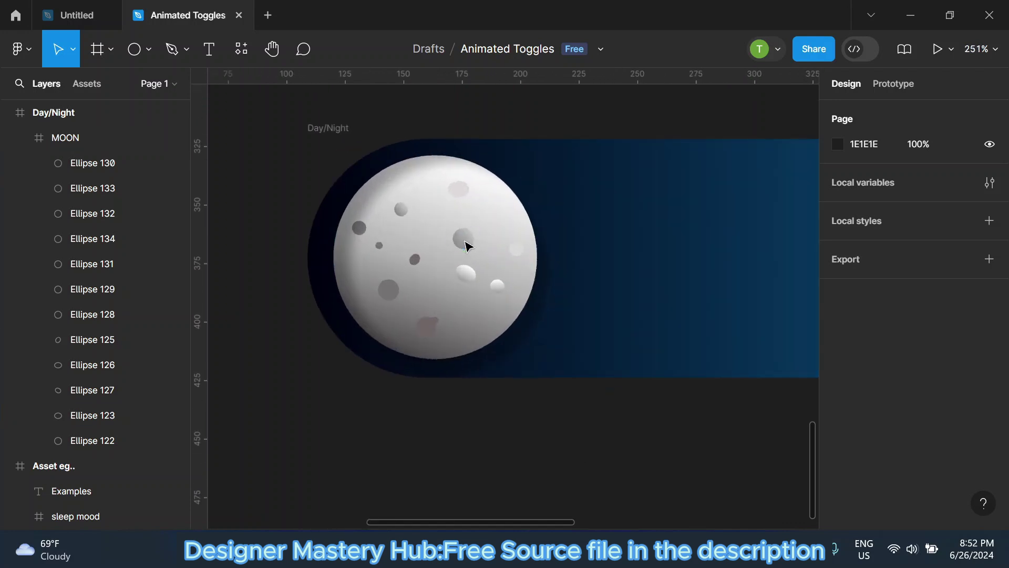
click(463, 237)
scroll(463, 237, up, 2)
click(838, 429)
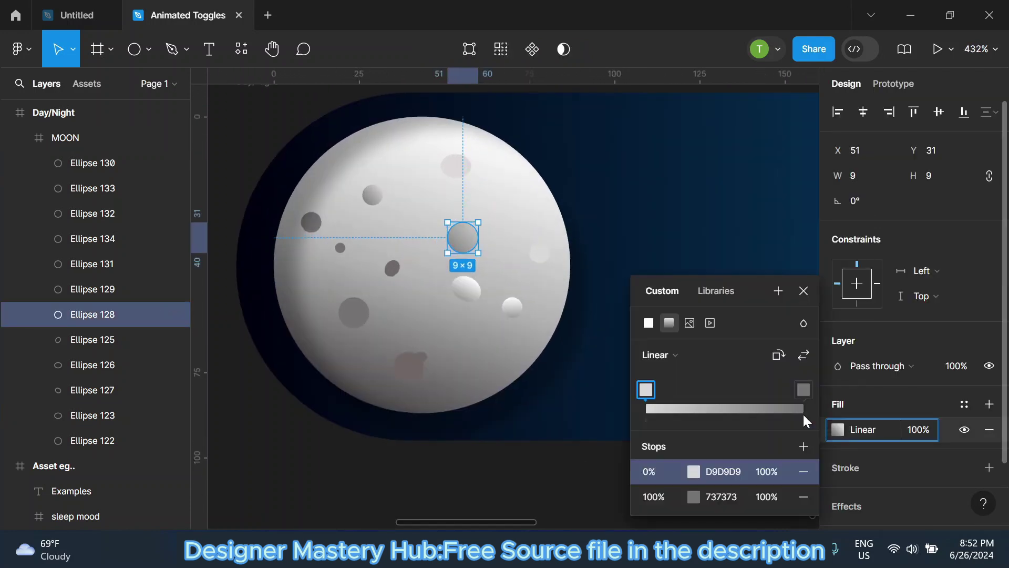
click(648, 324)
click(457, 165)
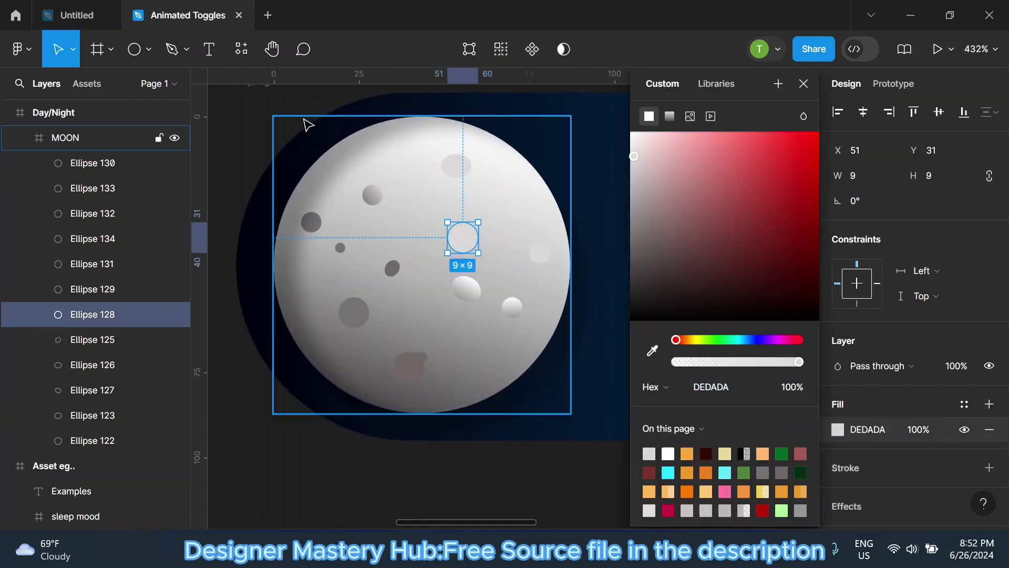
click(277, 108)
Tint crater Ellipse 128 a pale pinkish grey, BFBABA.
click(473, 242)
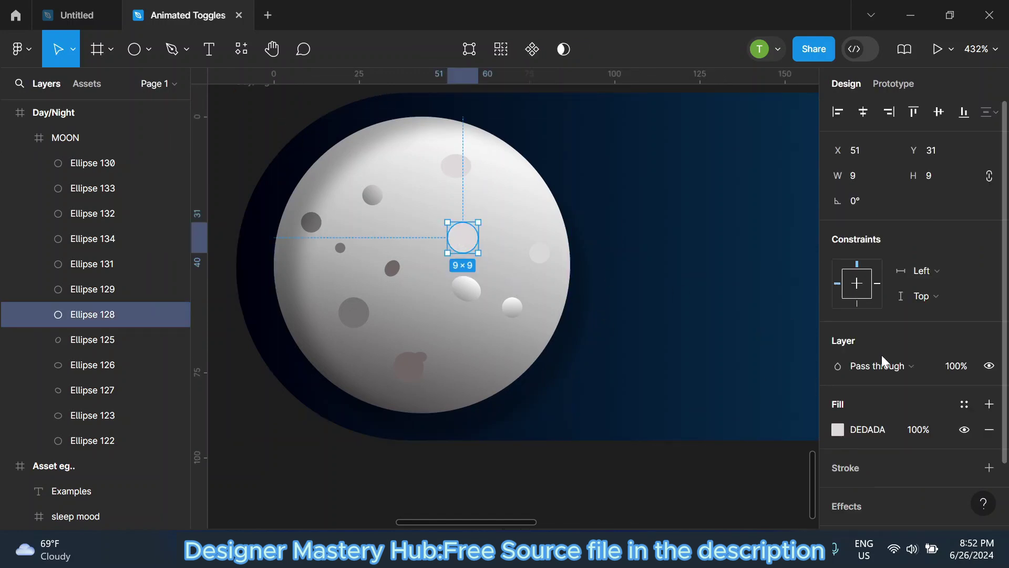
click(837, 430)
drag(635, 174, 635, 179)
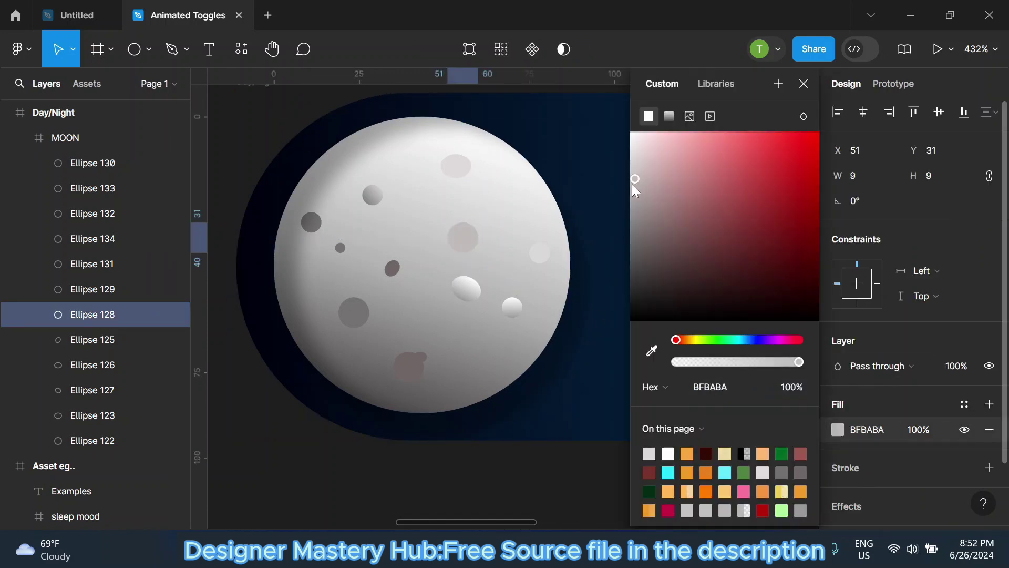
scroll(446, 267, down, 2)
click(803, 83)
key(Escape)
scroll(410, 223, down, 3)
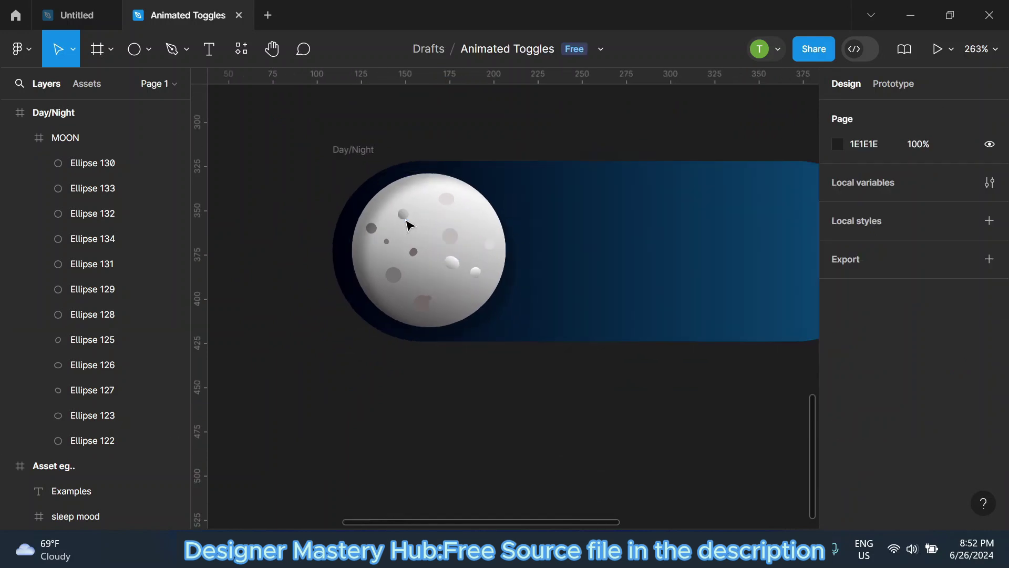
click(430, 218)
scroll(441, 263, up, 2)
Switch craters Ellipse 127 and Ellipse 132 to solid fills, 127 a light grey.
click(430, 266)
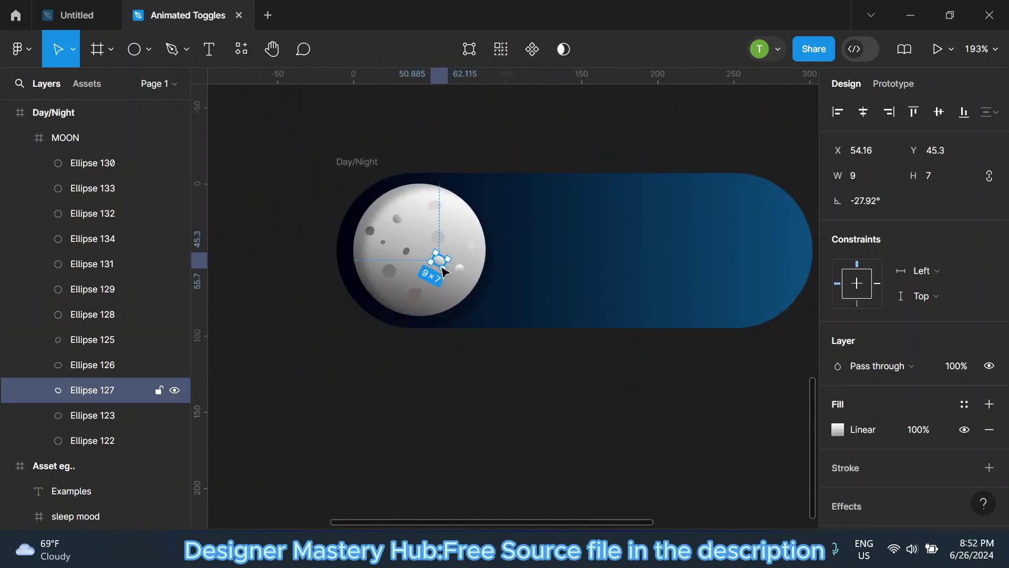
scroll(473, 276, up, 5)
click(838, 429)
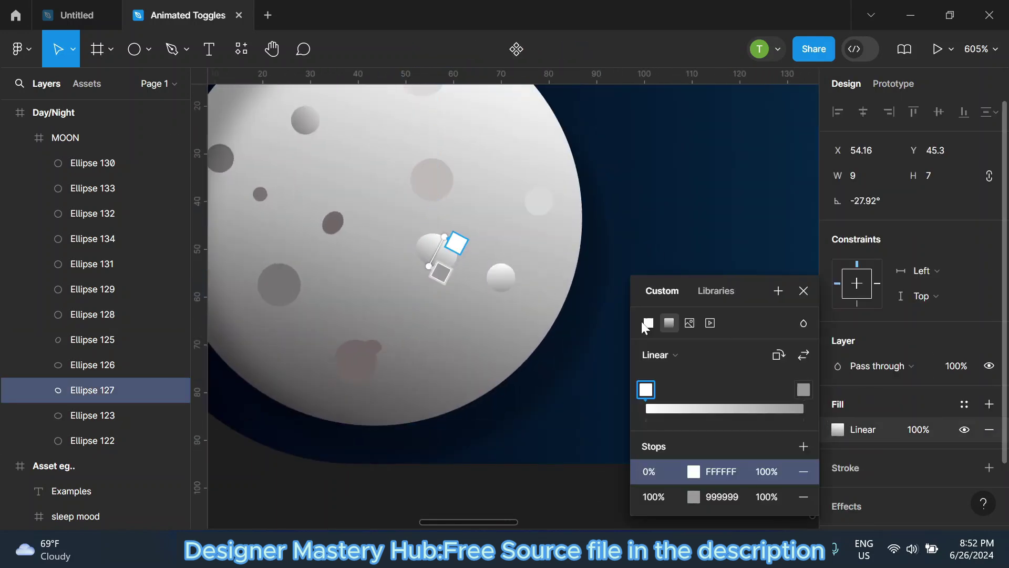
click(648, 325)
drag(642, 172, 636, 199)
click(502, 278)
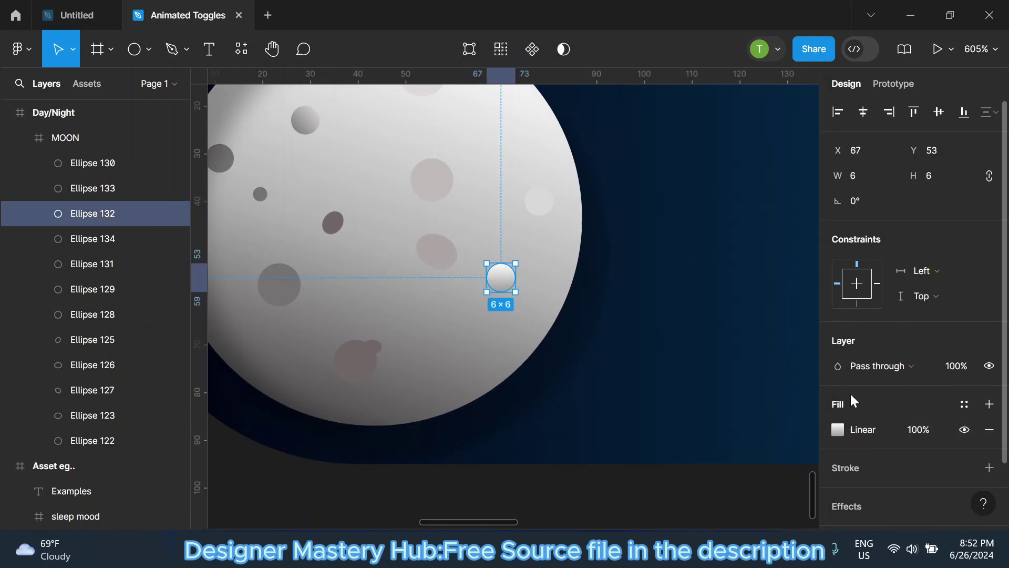
click(838, 429)
click(648, 322)
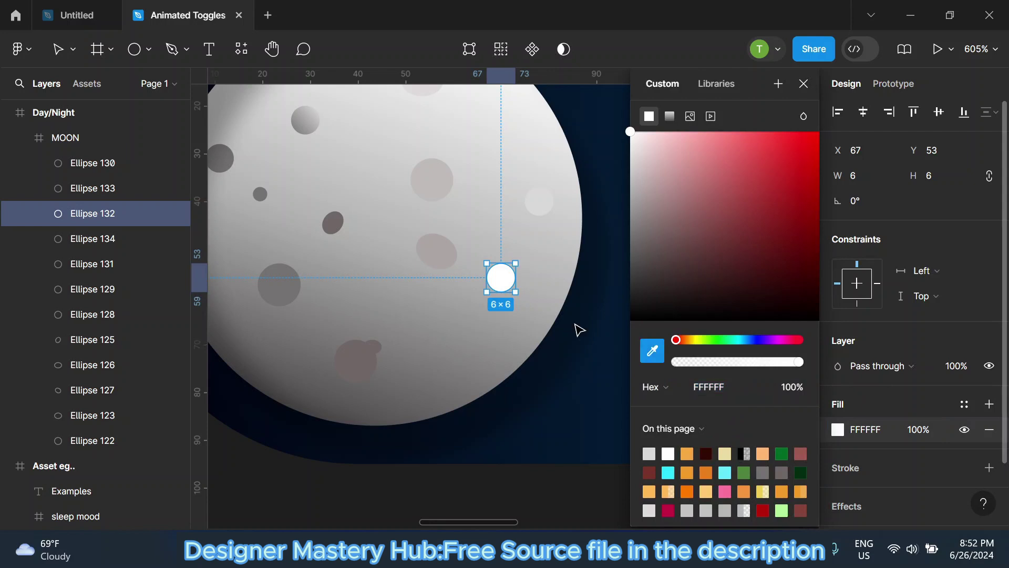
click(803, 84)
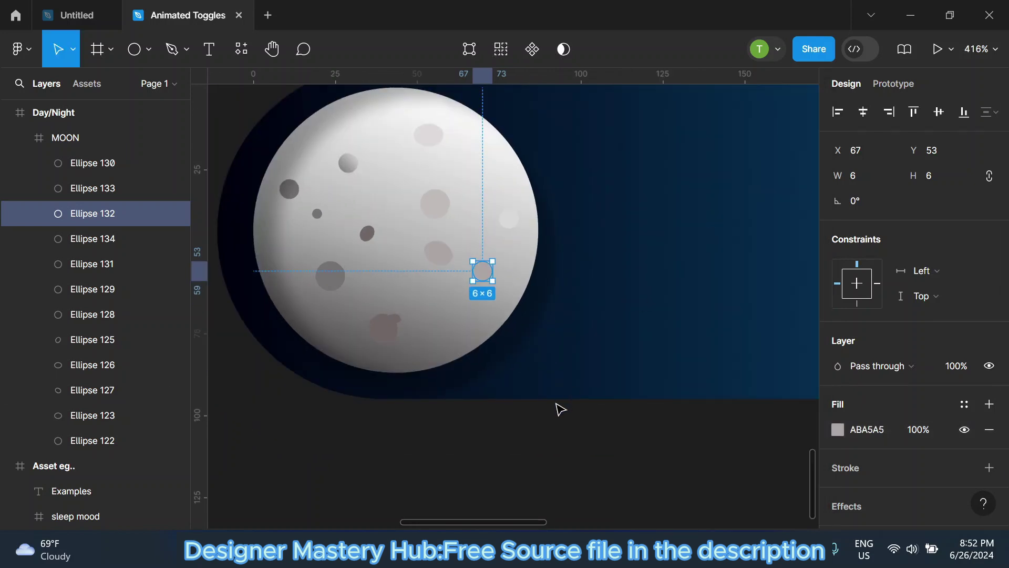
click(559, 408)
scroll(526, 403, down, 3)
Duplicate the tilted crater and Ellipse 128 as smaller copies, one shrunk to 8×8.
click(475, 318)
scroll(473, 320, up, 3)
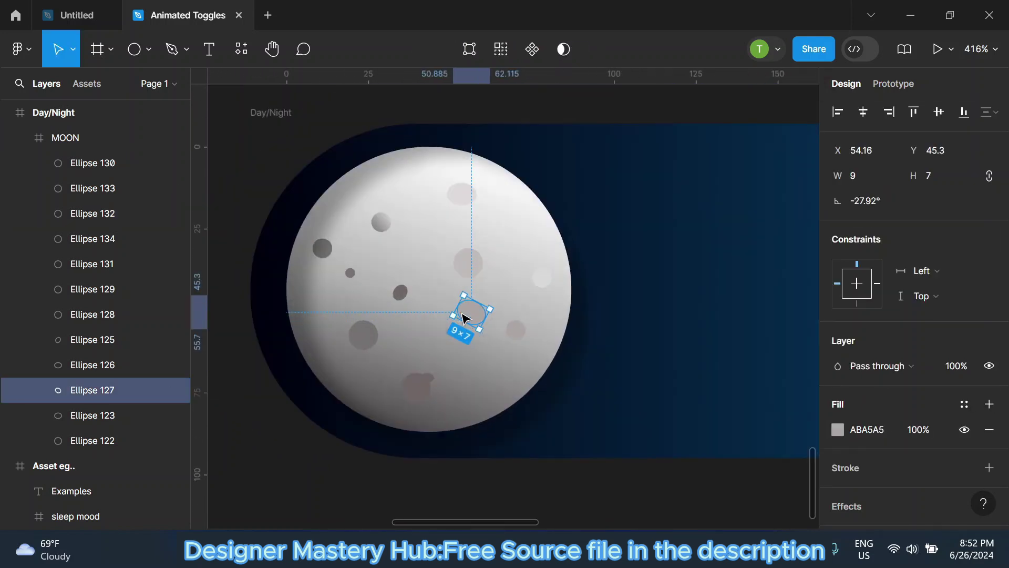
key(ctrl+d)
drag(483, 318, 469, 308)
click(327, 124)
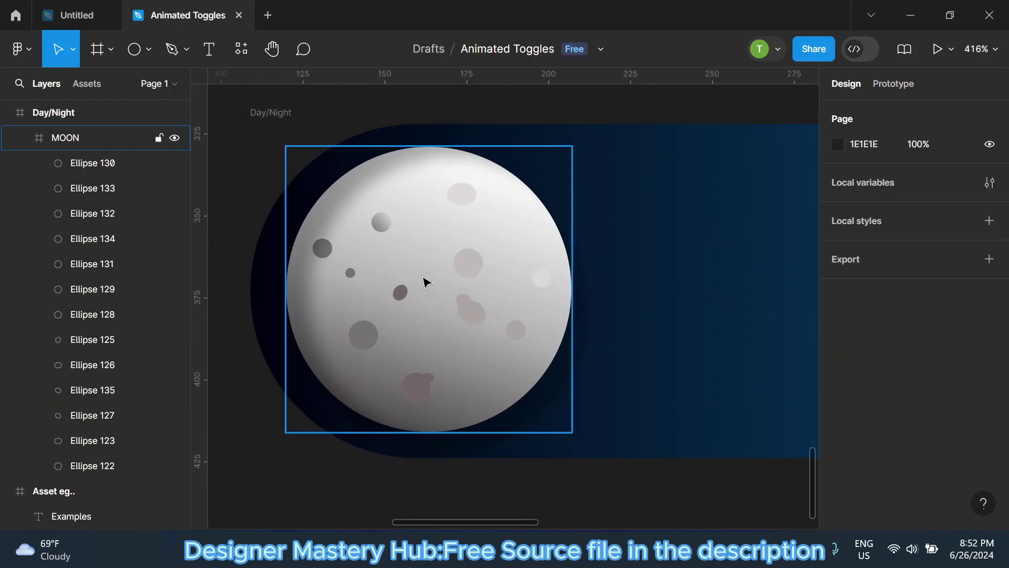
scroll(441, 278, down, 2)
click(463, 266)
key(ctrl+d)
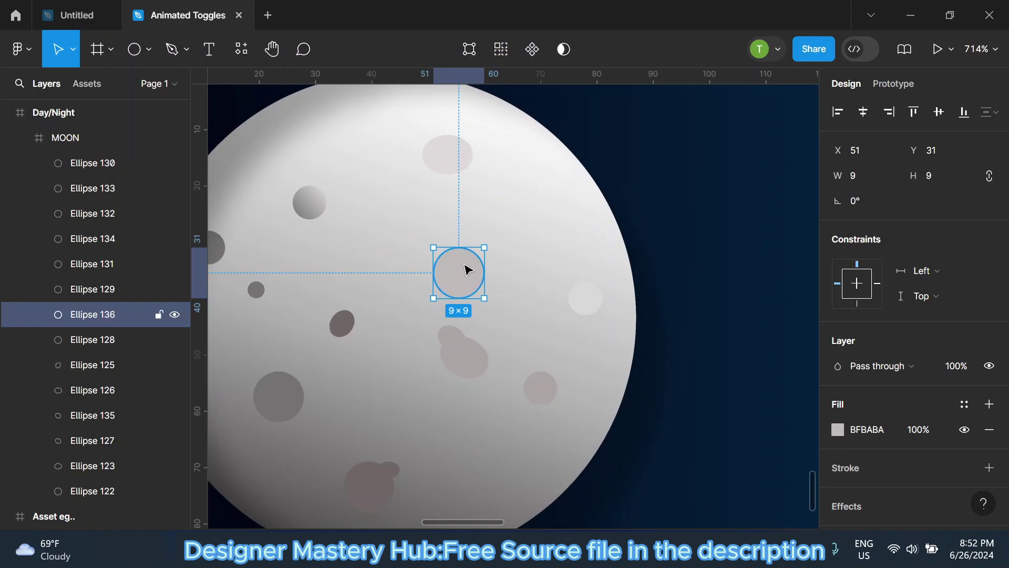
mouse_move(487, 248)
mouse_down()
mouse_move(476, 265)
mouse_move(477, 253)
mouse_up()
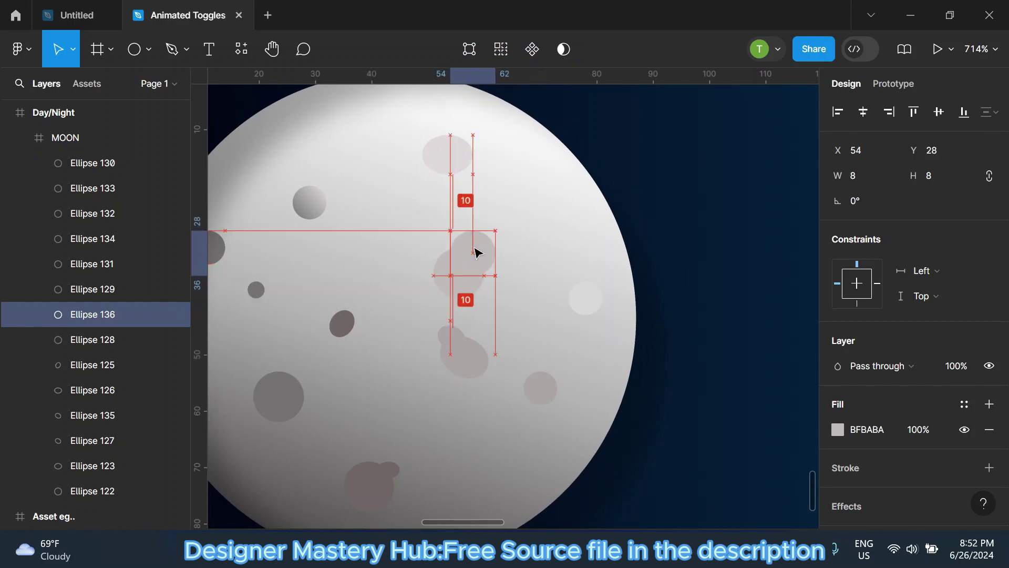
scroll(473, 258, down, 4)
key(Escape)
scroll(506, 271, down, 6)
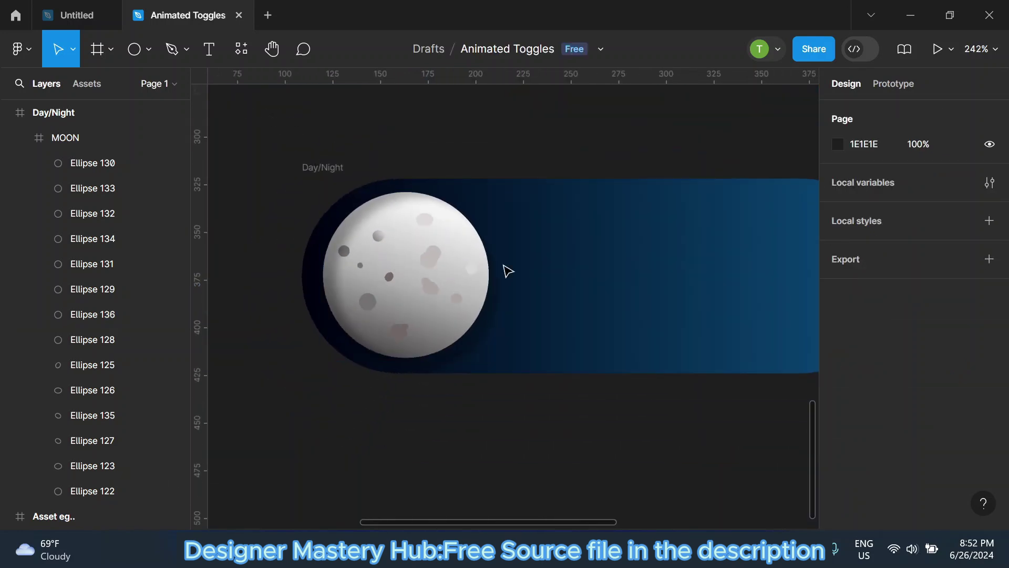
scroll(400, 257, up, 4)
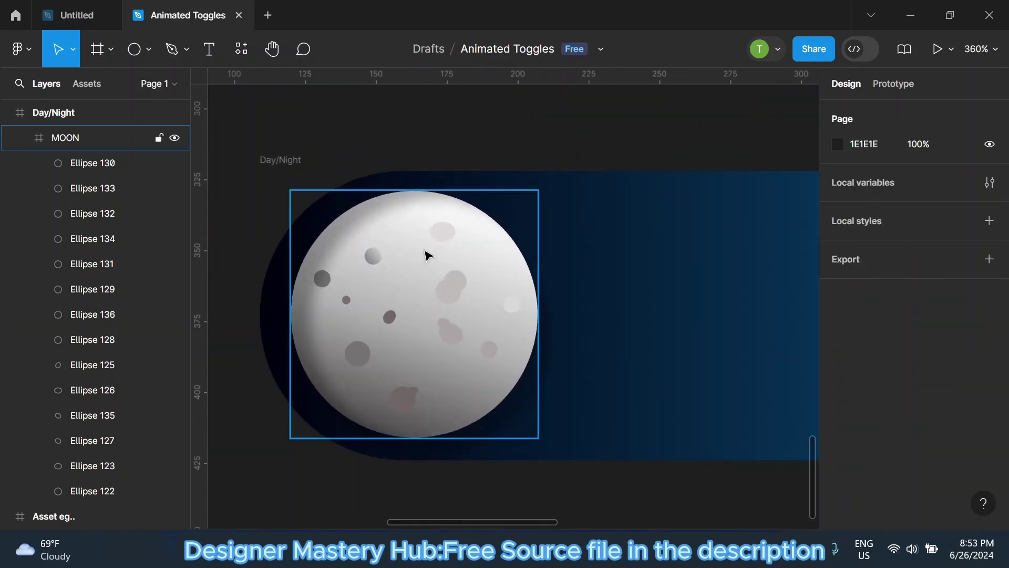
Angle the MOON's linear gradient diagonally toward the upper right.
click(426, 255)
scroll(850, 292, down, 5)
click(838, 321)
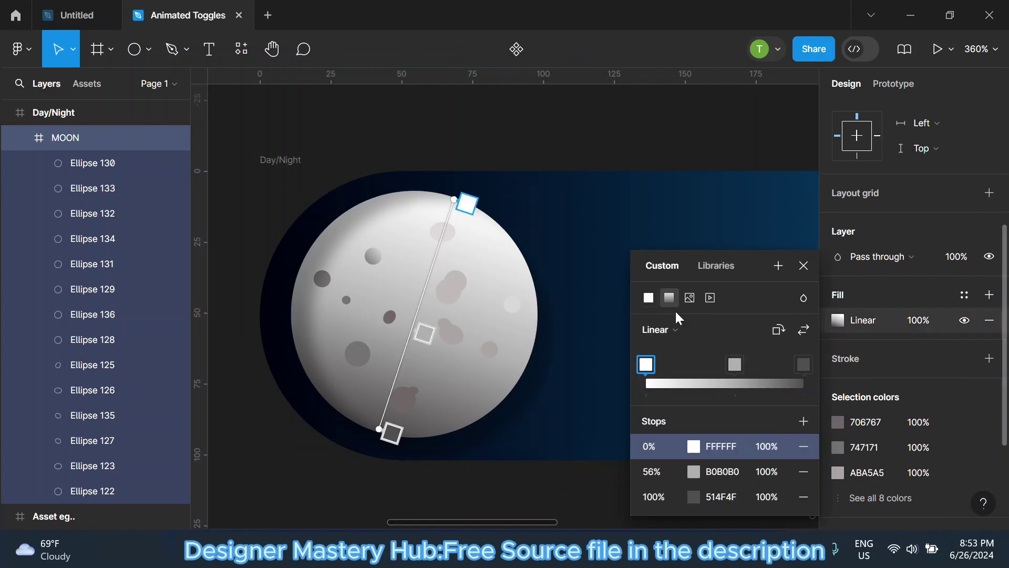
mouse_move(466, 203)
mouse_down()
mouse_move(528, 170)
mouse_move(496, 198)
mouse_up()
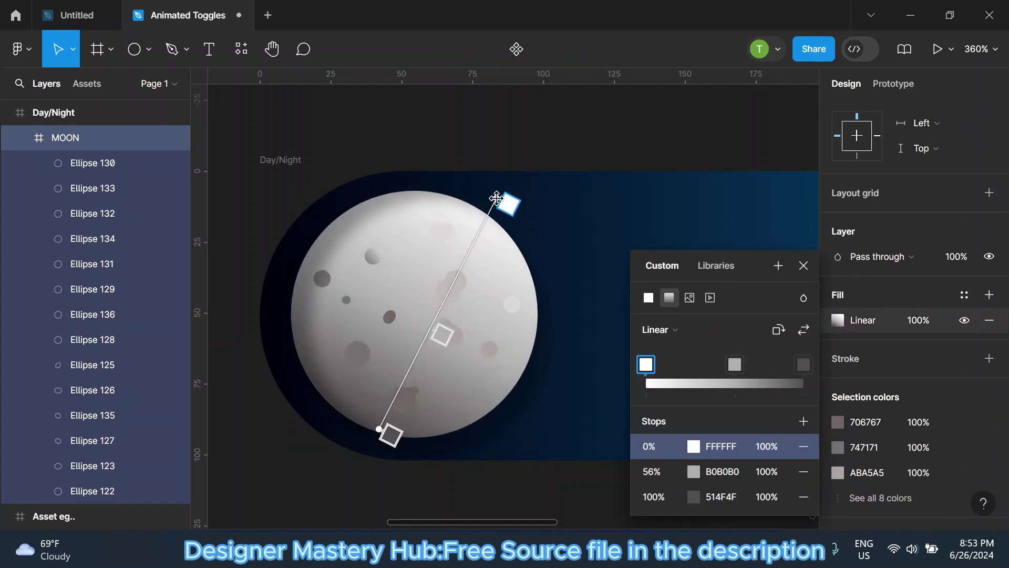
click(804, 266)
click(604, 157)
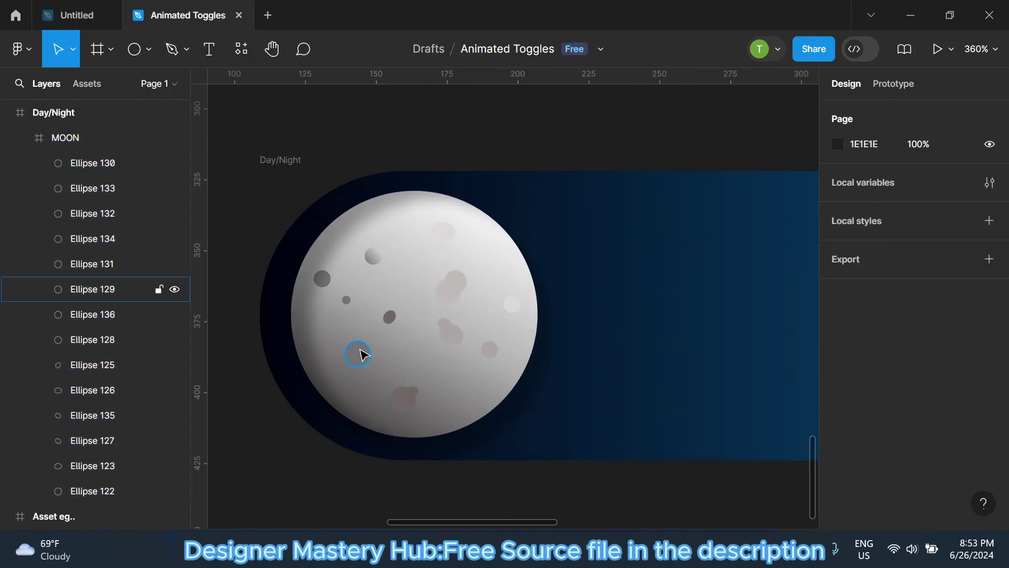
Slightly lighten the grey of crater Ellipse 129 on the moon's lower left.
click(355, 360)
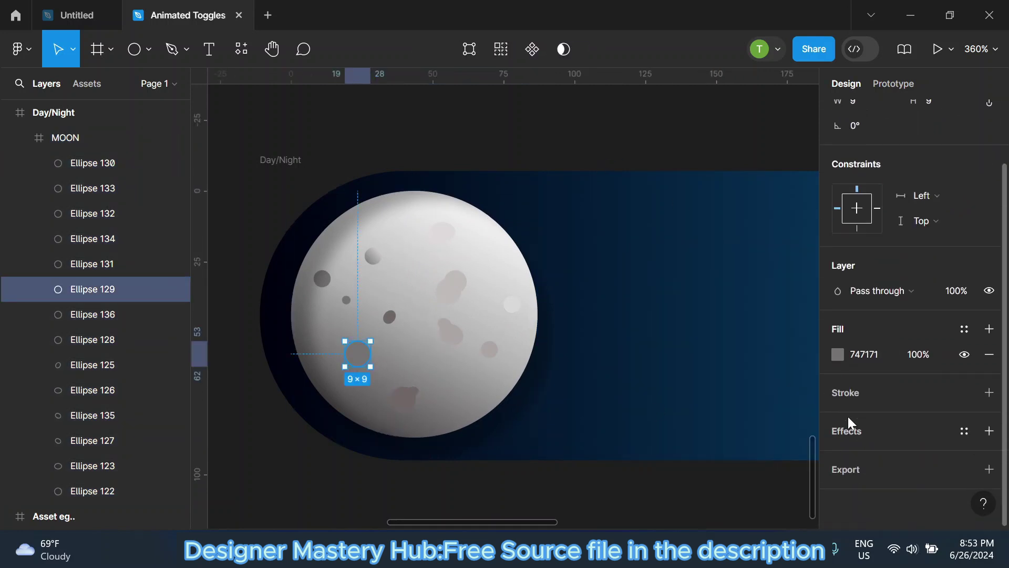
click(837, 356)
drag(635, 237, 634, 238)
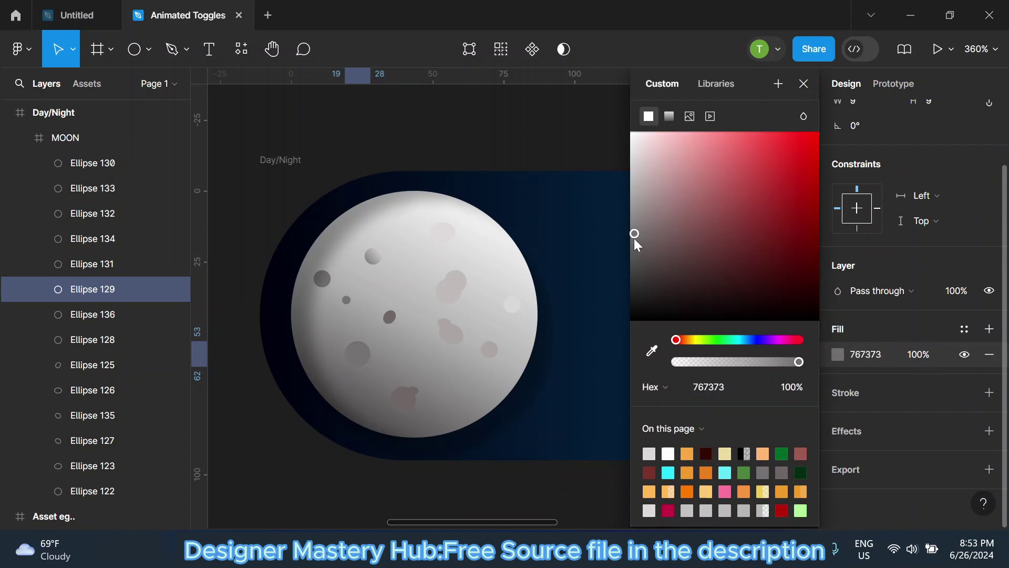
click(615, 124)
scroll(383, 227, down, 5)
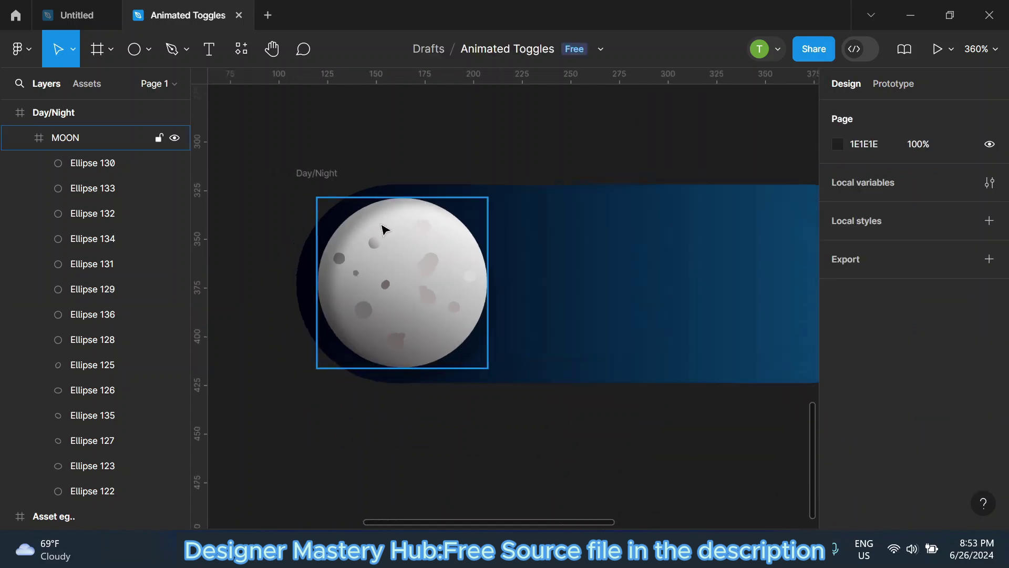
scroll(410, 263, down, 3)
scroll(657, 268, up, 2)
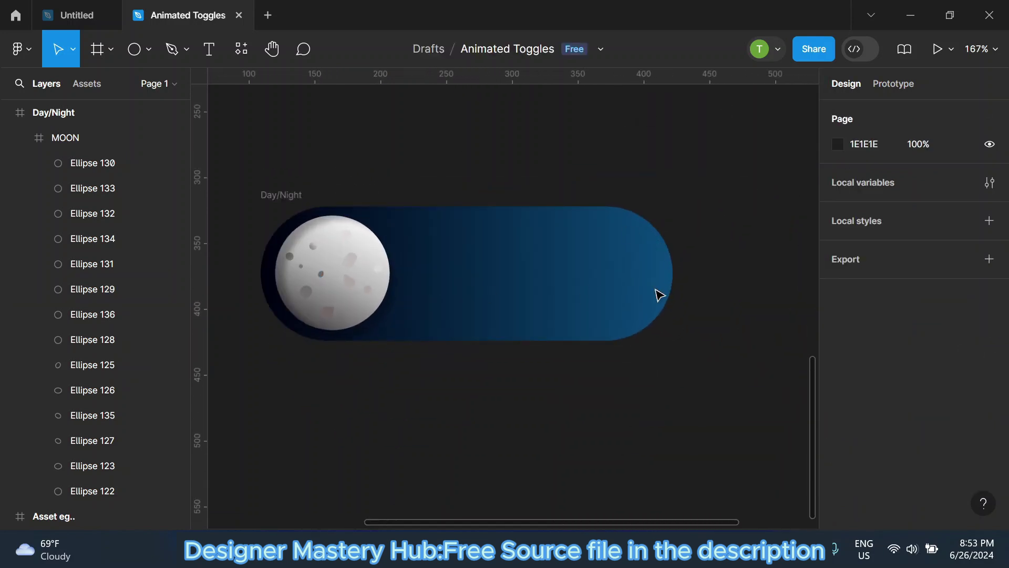
scroll(339, 238, up, 1)
Draw a large circle and a smaller duplicate, then size and arrange them as overlapping cloud puffs.
click(134, 49)
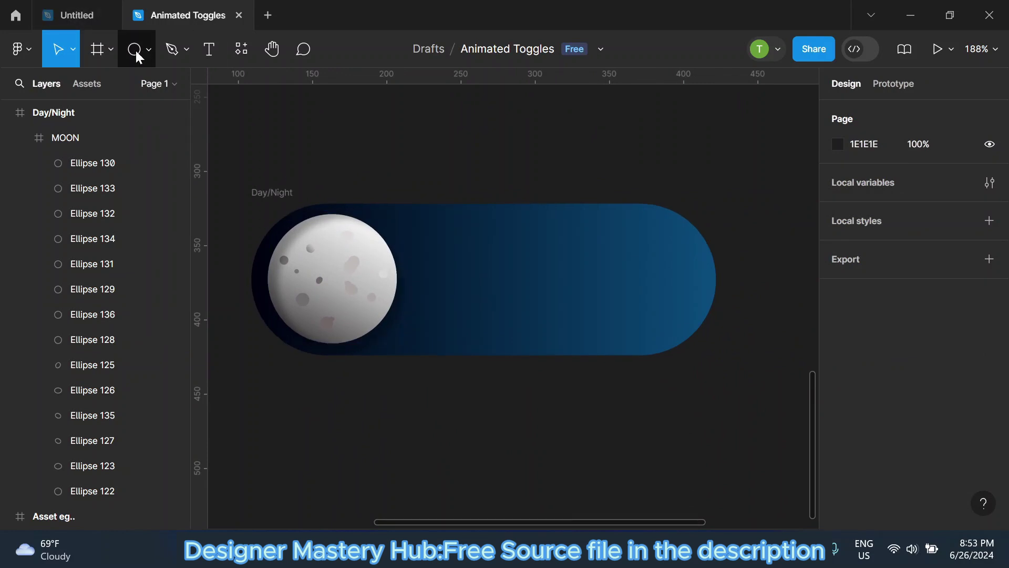
scroll(491, 268, up, 1)
scroll(462, 266, up, 2)
mouse_move(408, 216)
mouse_down()
mouse_move(503, 300)
mouse_move(540, 300)
mouse_up()
key(ctrl+d)
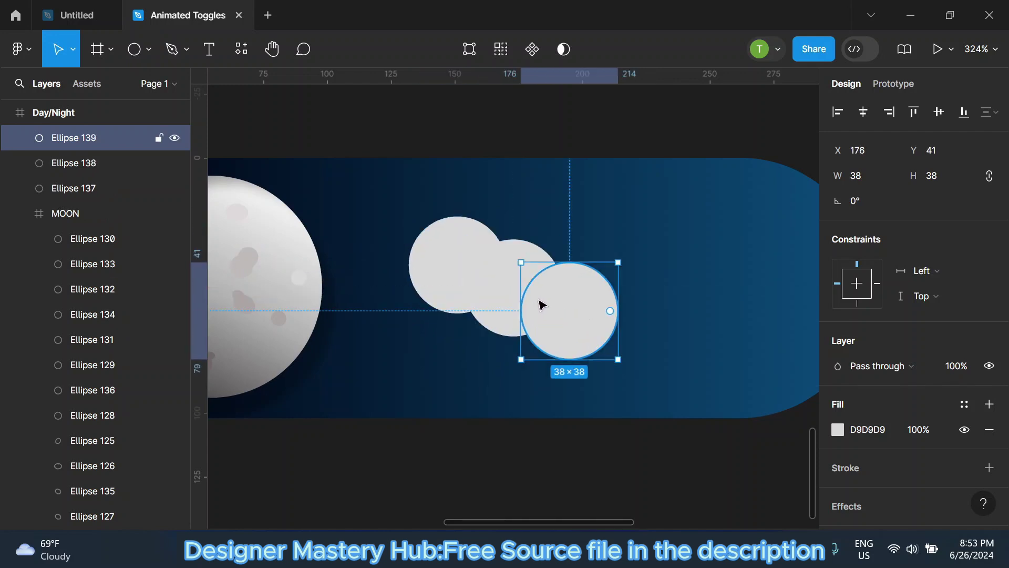
drag(618, 262, 589, 290)
mouse_move(554, 324)
mouse_down()
mouse_move(493, 288)
mouse_move(522, 243)
mouse_move(568, 314)
mouse_up()
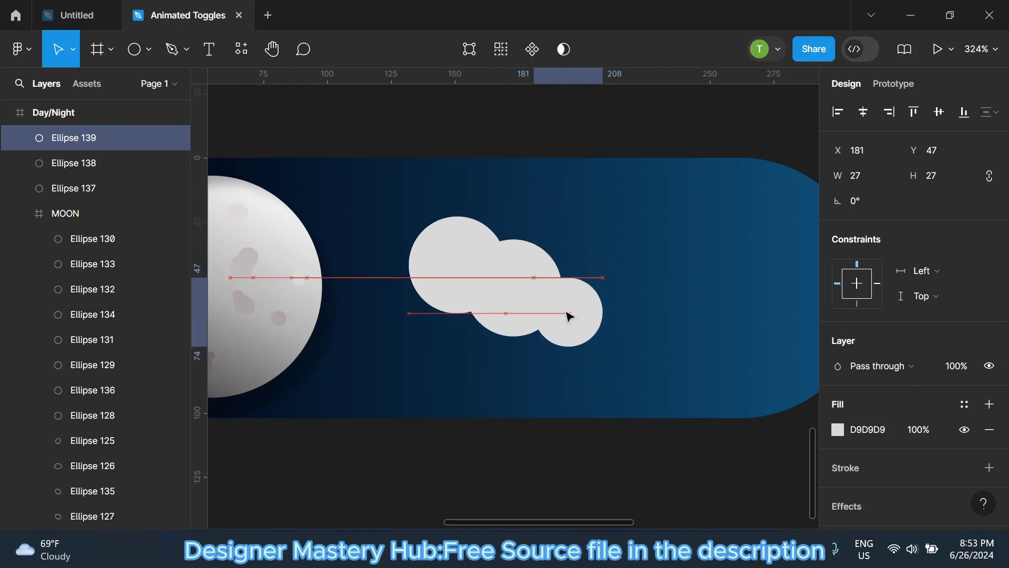
click(533, 265)
drag(464, 233, 508, 248)
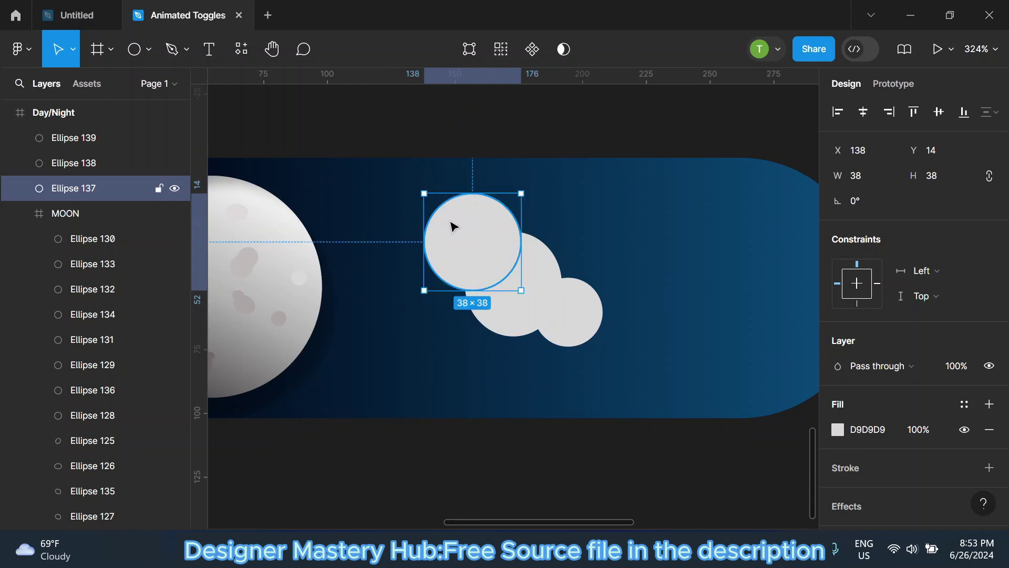
drag(578, 313, 397, 275)
Add a rectangle bar across the cloud's bottom with fully rounded ends.
key(ctrl+d)
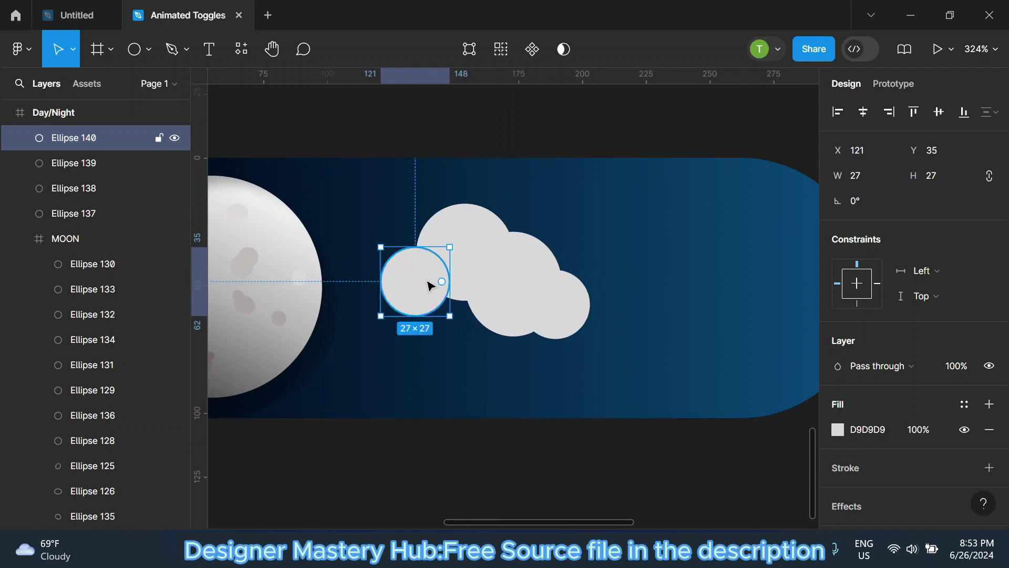
key(ctrl+d)
drag(309, 258, 497, 258)
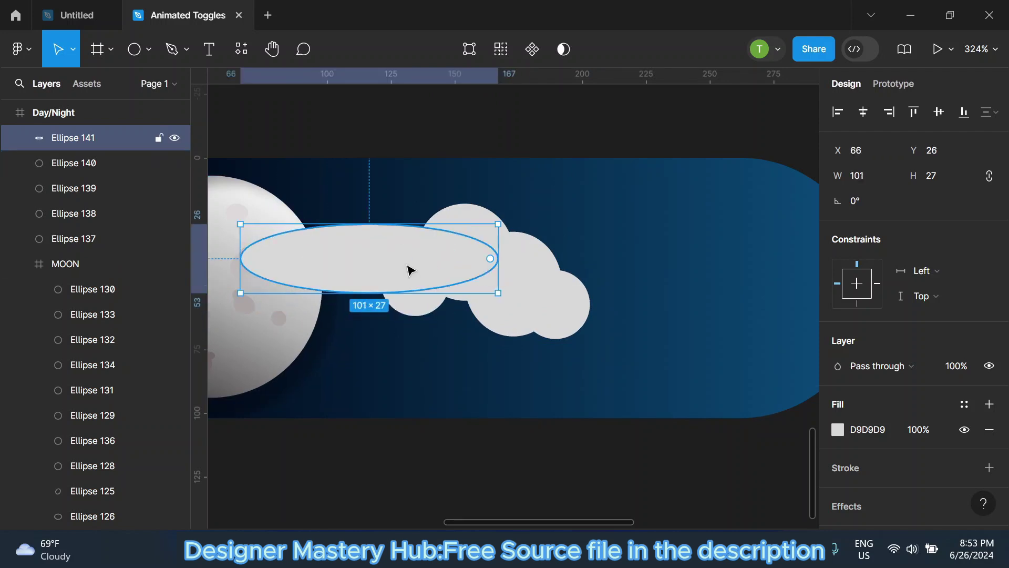
key(Delete)
click(142, 50)
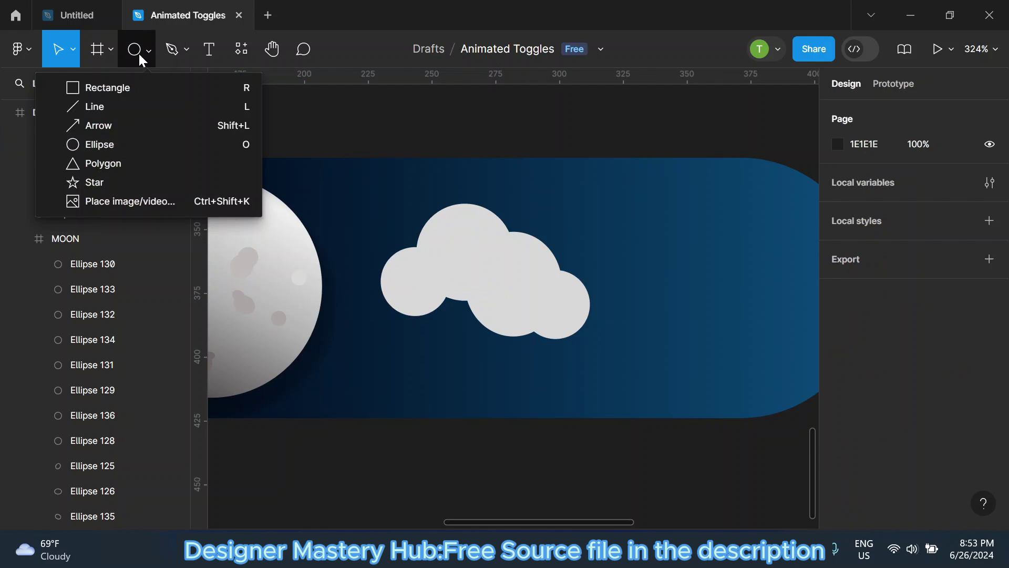
click(114, 90)
drag(385, 288, 590, 336)
drag(913, 201, 941, 201)
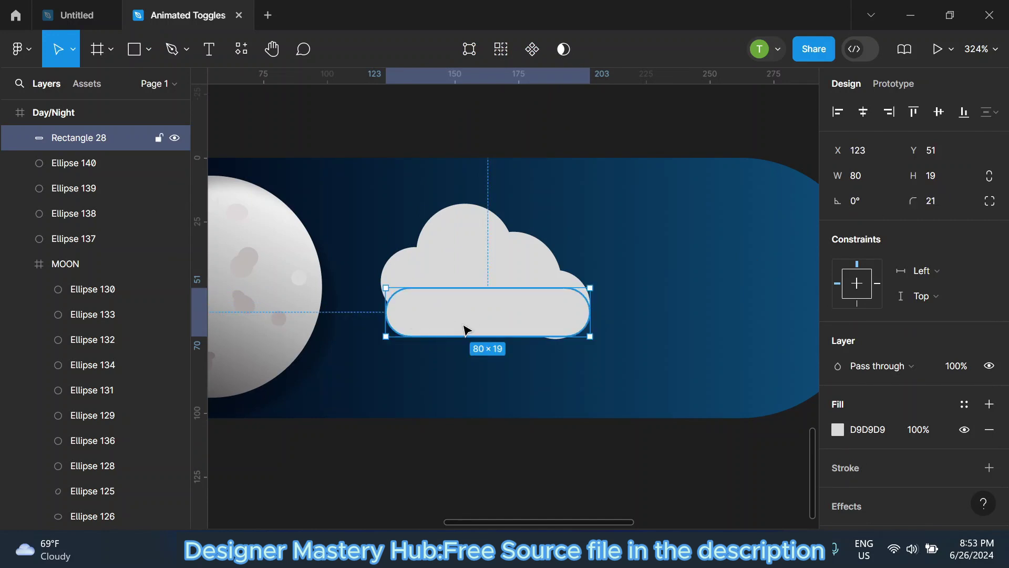
key(Escape)
Select all the cloud circles and the base bar, and union them into one shape.
scroll(527, 260, down, 5)
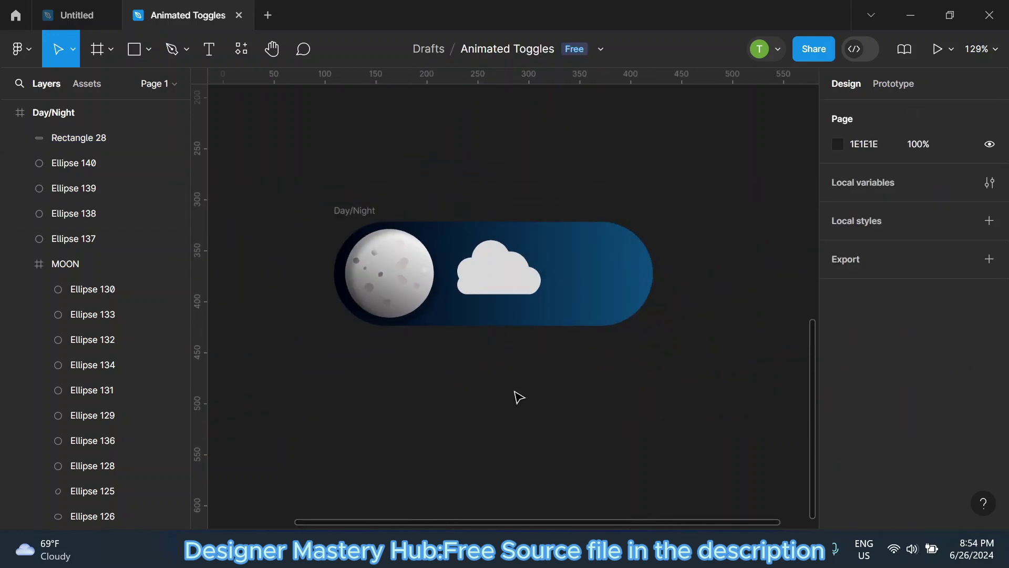
scroll(505, 273, up, 3)
scroll(464, 243, up, 2)
click(464, 244)
shift+click(419, 275)
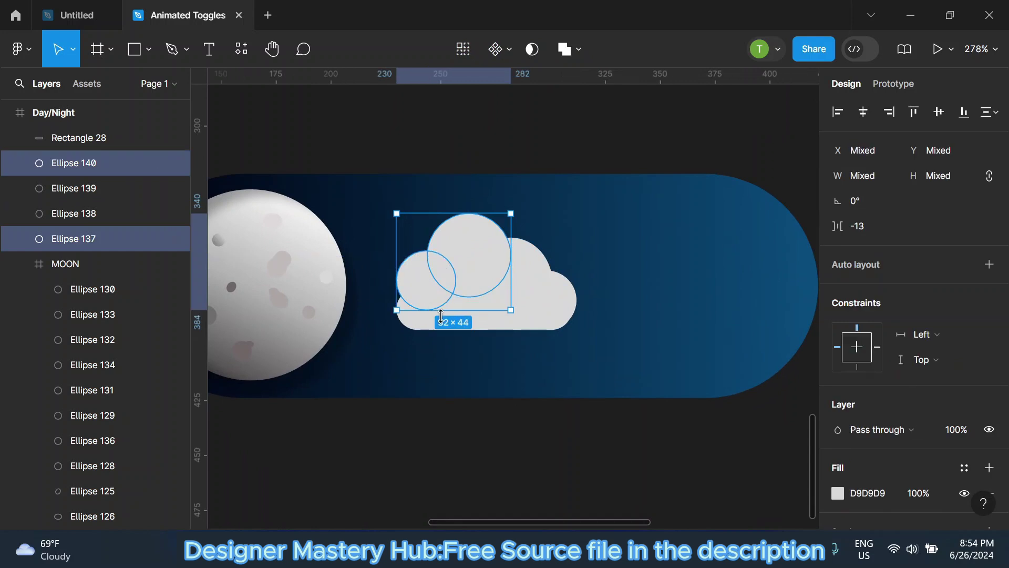
shift+click(440, 316)
shift+click(525, 284)
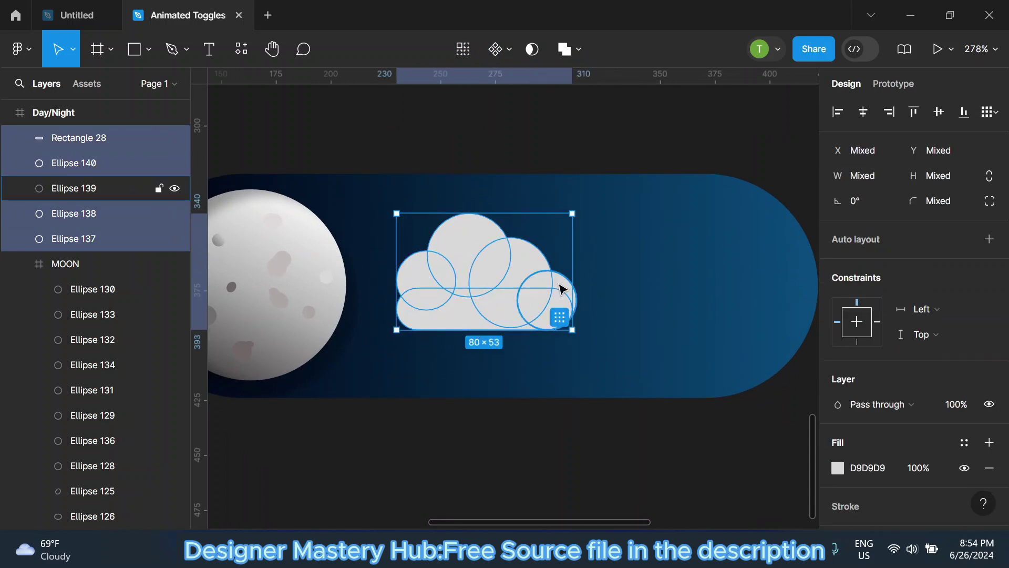
shift+click(561, 288)
right_click(498, 283)
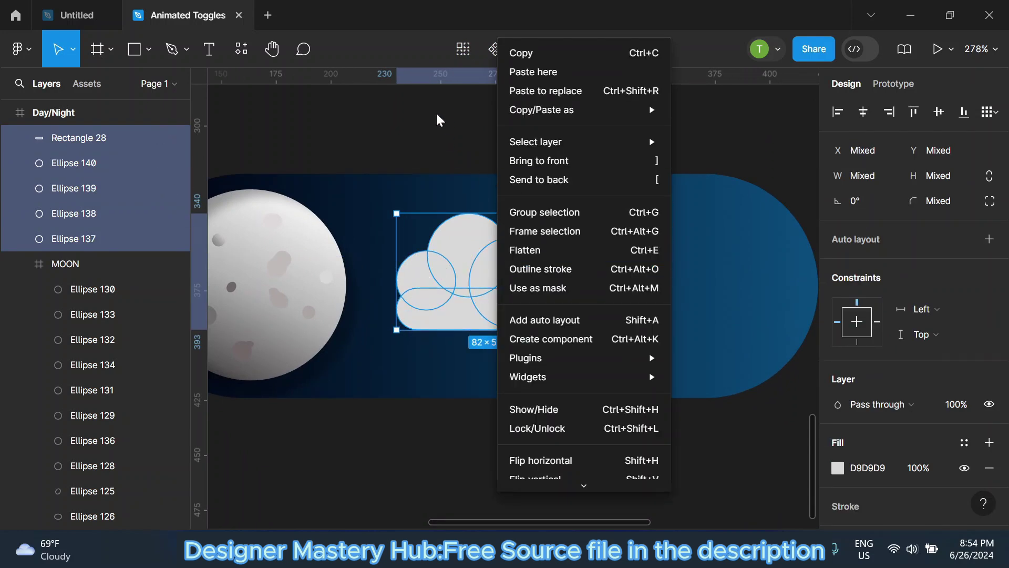
key(Escape)
click(565, 48)
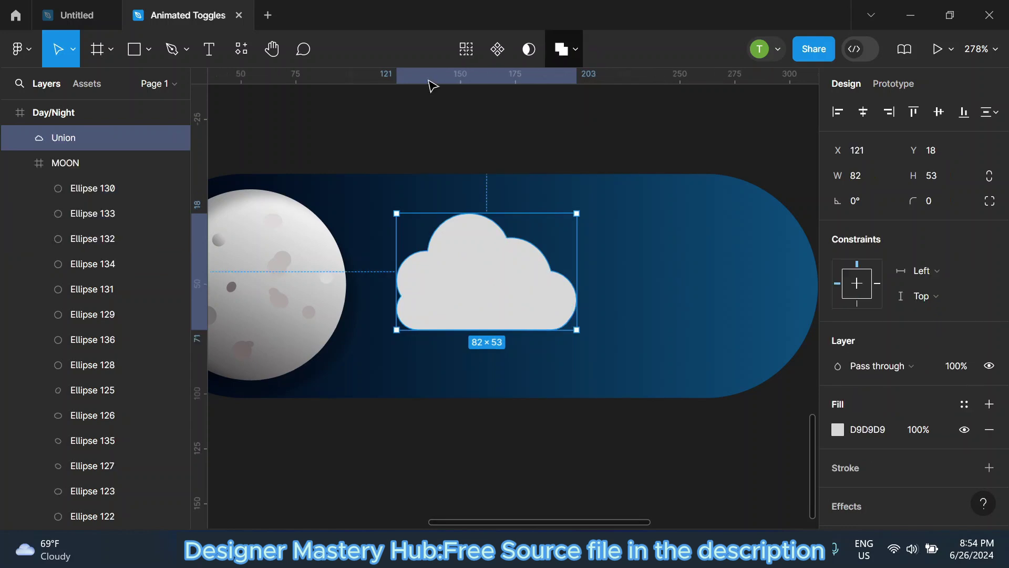
Rename the merged shape cloud1, remove an accidental duplicate, and reselect the cloud.
double_click(89, 136)
text(cloud1)
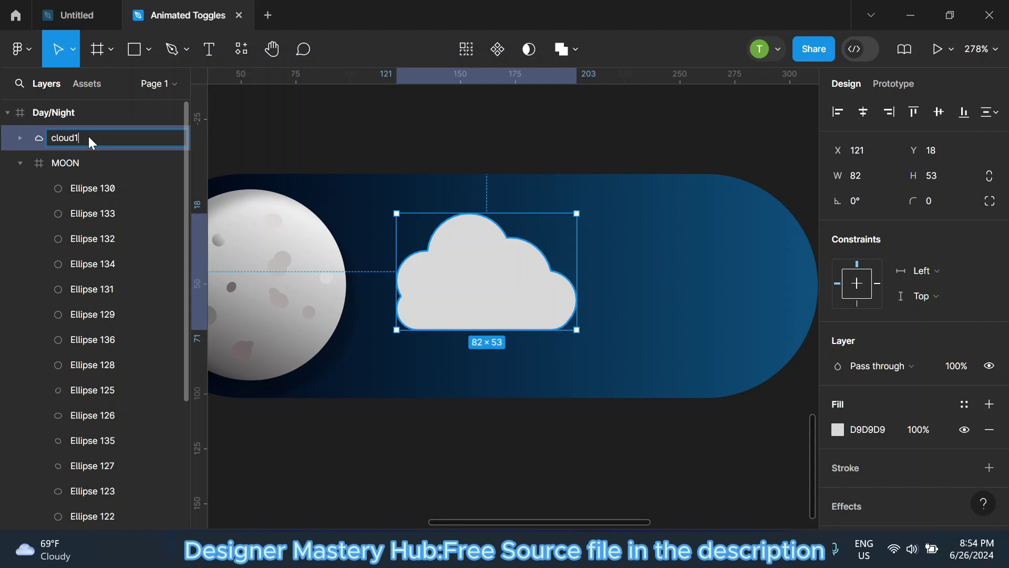
key(Return)
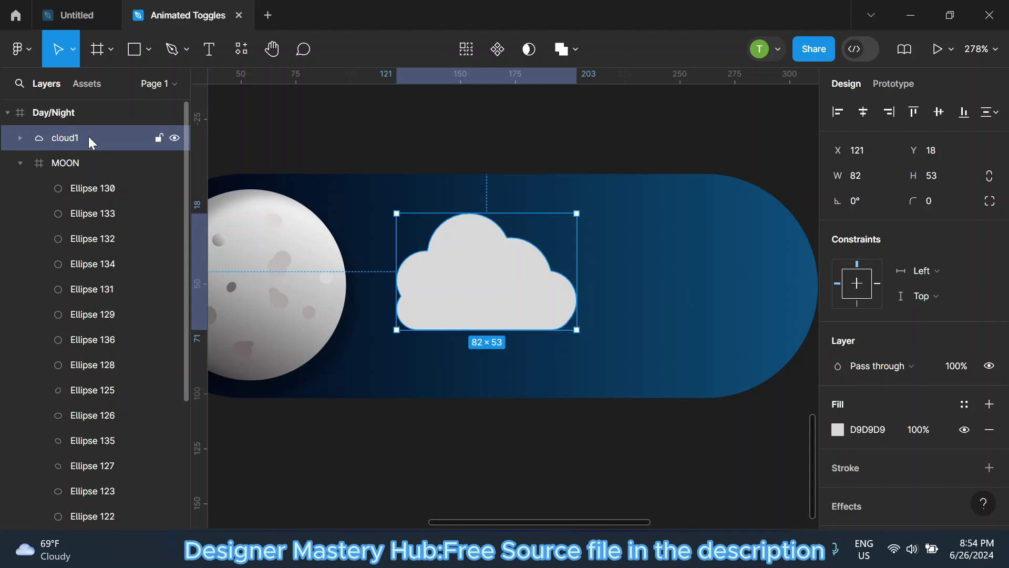
scroll(793, 184, down, 5)
key(Escape)
double_click(536, 243)
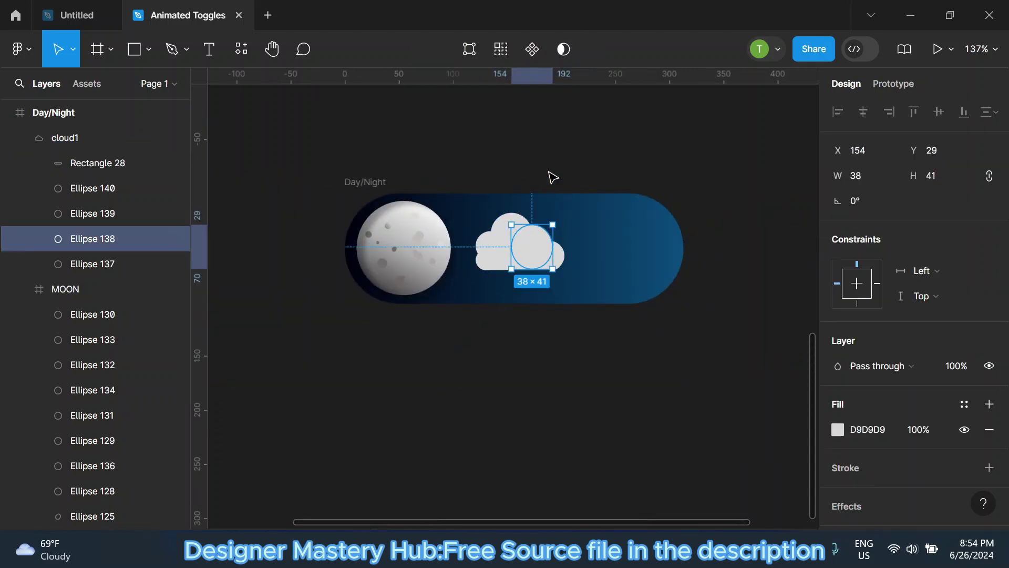
key(Escape)
scroll(541, 254, up, 5)
key(ctrl+d)
scroll(525, 256, down, 2)
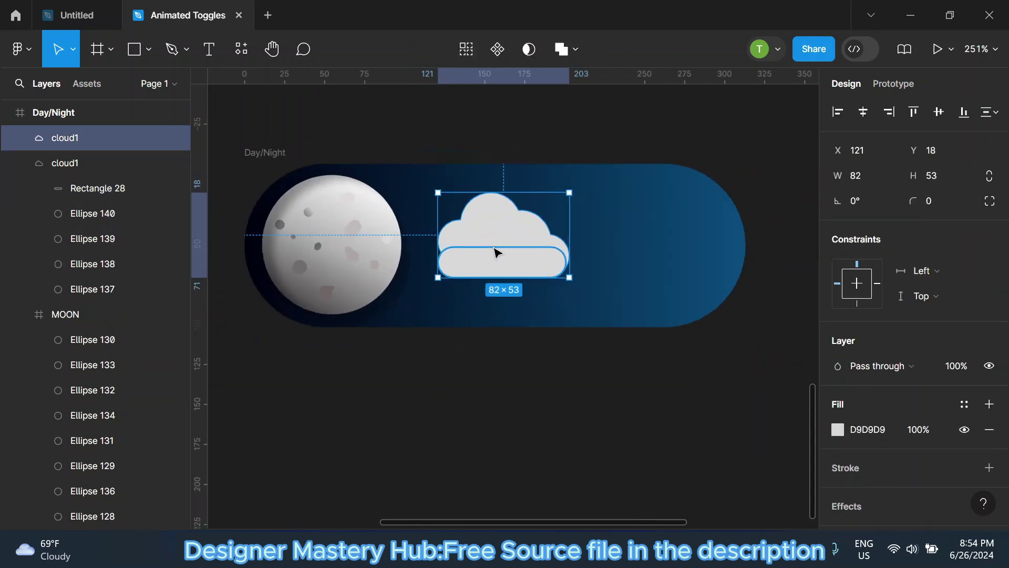
scroll(505, 252, down, 2)
key(Delete)
click(518, 250)
scroll(521, 250, up, 3)
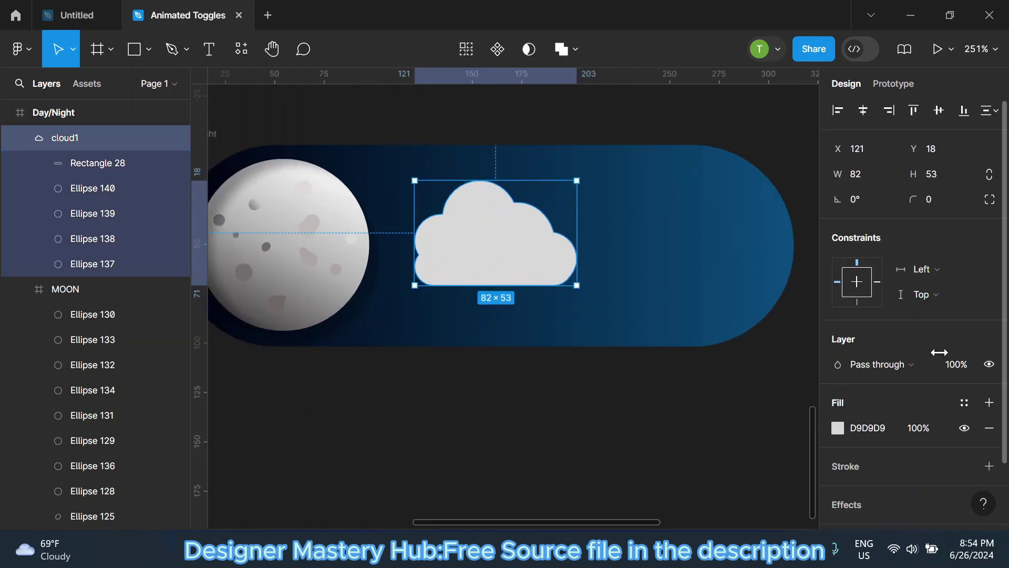
scroll(897, 352, down, 2)
Make the cloud's fill pure white and semi-transparent.
click(838, 354)
click(681, 183)
drag(531, 136, 530, 131)
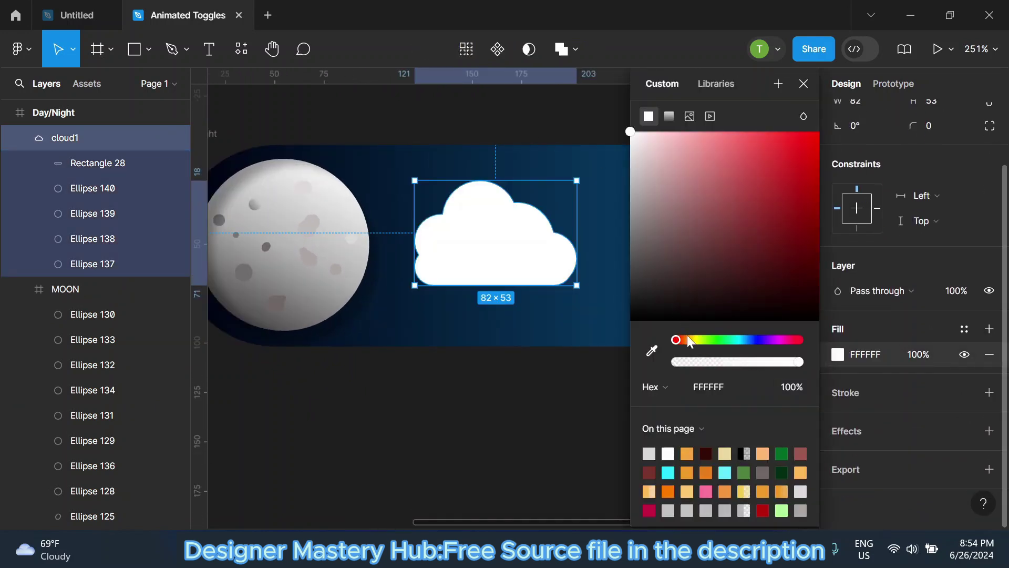
drag(705, 362, 722, 364)
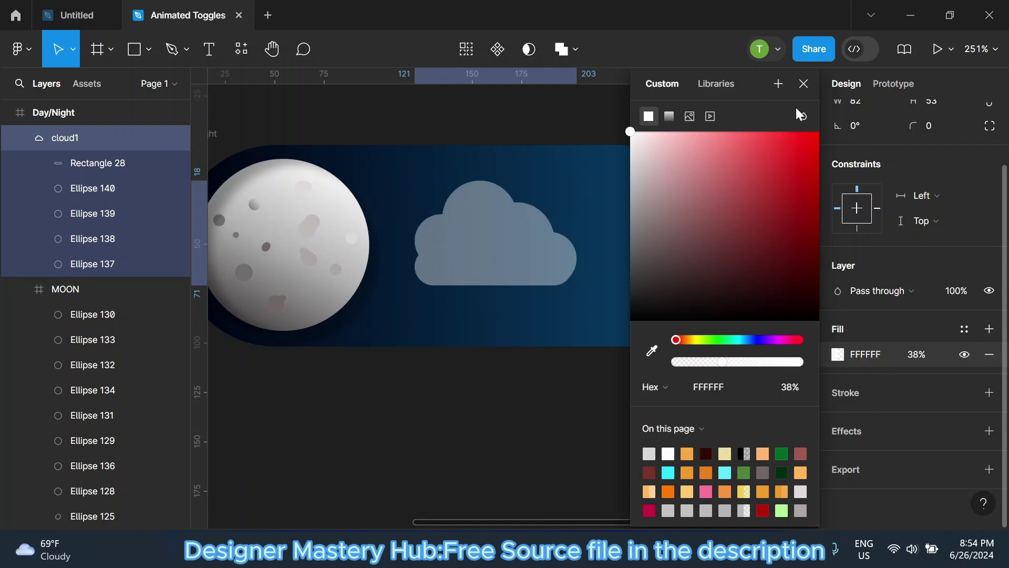
click(803, 83)
Add two more cloud copies across the pill's right side, with the middle one near the moon.
key(ctrl+d)
scroll(477, 243, down, 3)
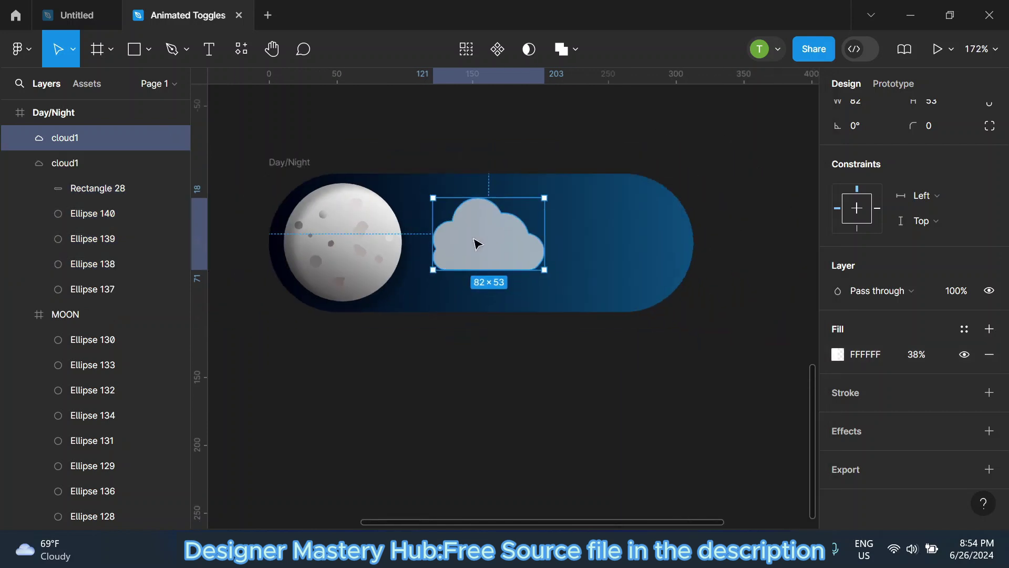
mouse_move(509, 250)
mouse_down()
mouse_move(652, 249)
mouse_move(640, 304)
mouse_up()
key(ctrl+d)
scroll(640, 297, right, 2)
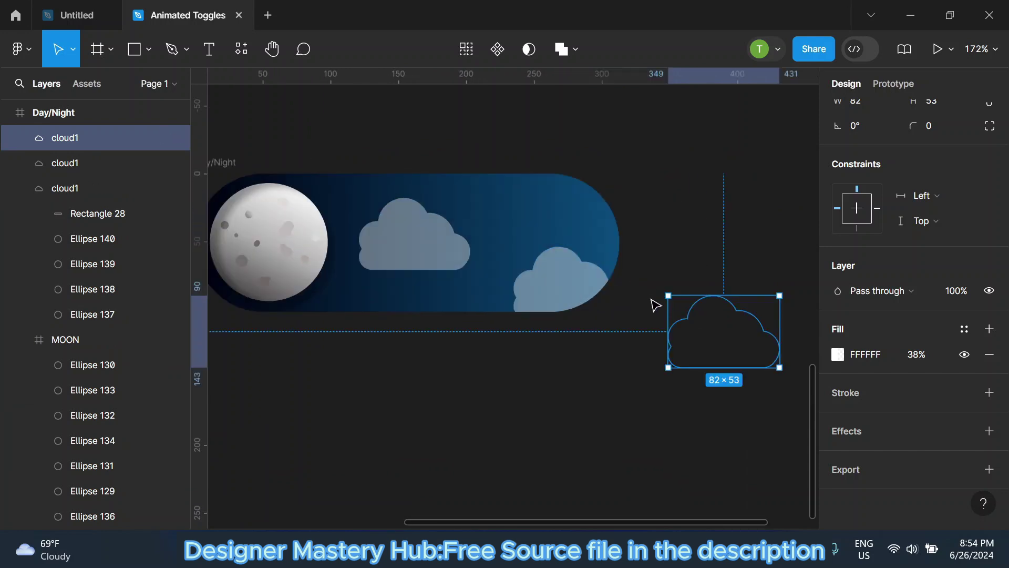
mouse_move(709, 336)
mouse_down()
mouse_move(383, 315)
mouse_move(494, 213)
mouse_move(571, 202)
mouse_up()
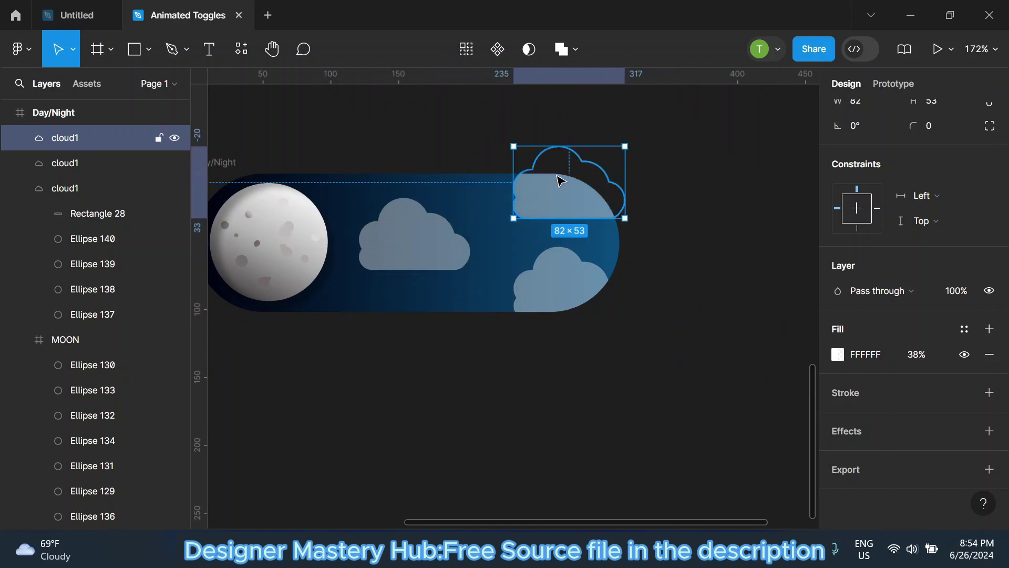
key(Escape)
scroll(579, 221, down, 5)
scroll(545, 250, up, 3)
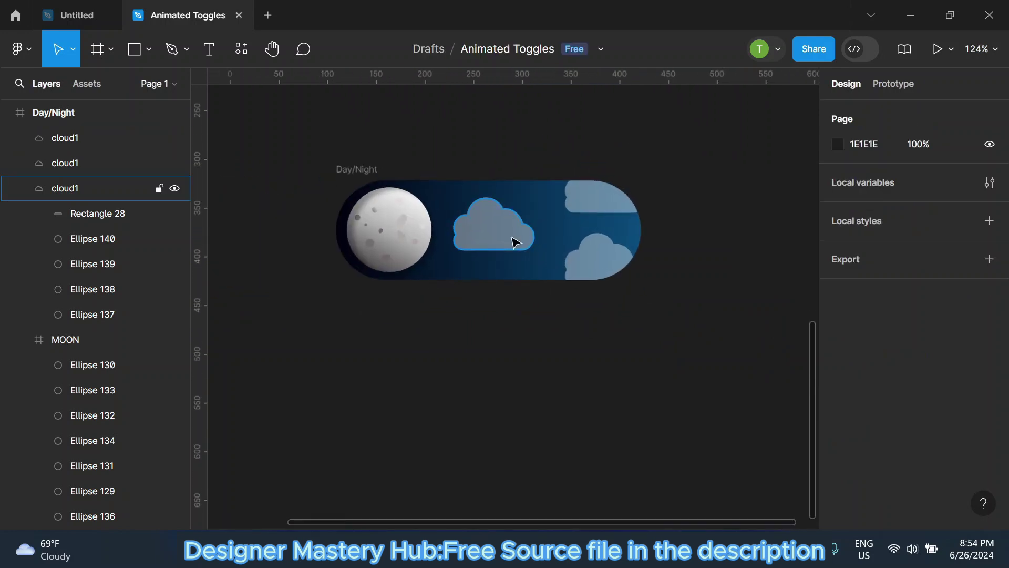
drag(514, 242, 491, 248)
Select the three cloud1 layers and group them together.
click(237, 221)
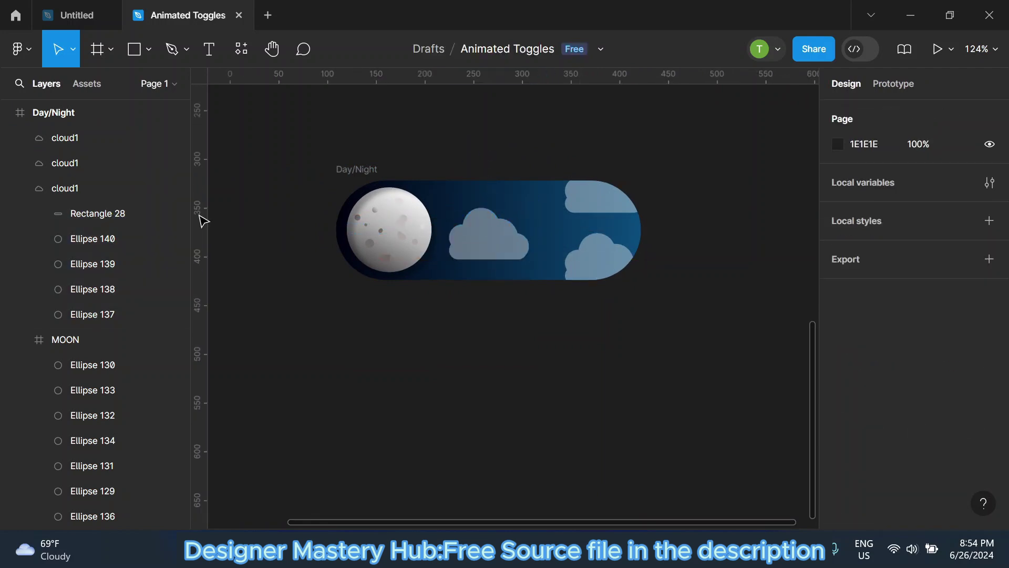
click(71, 187)
click(18, 188)
shift+click(82, 137)
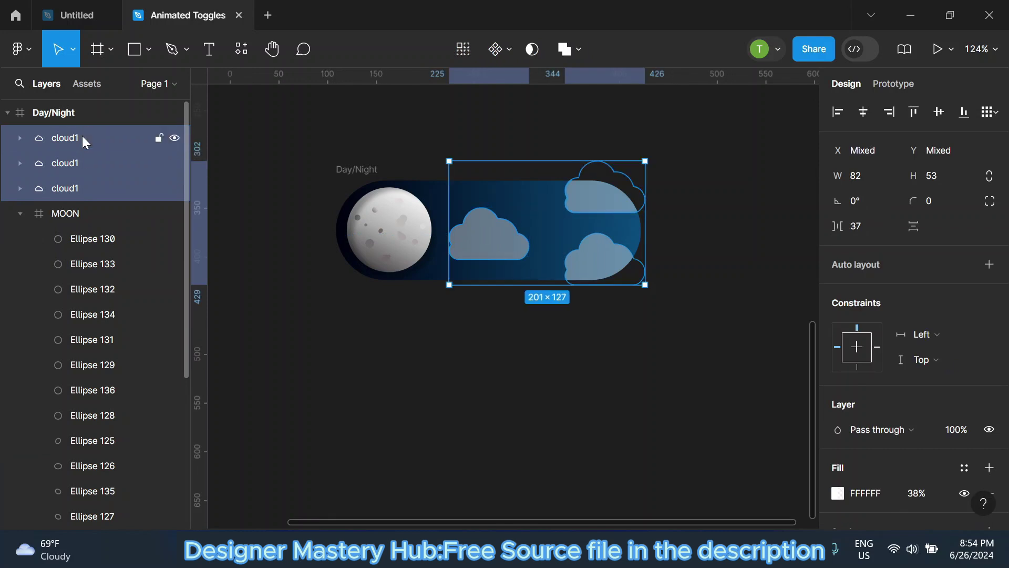
right_click(102, 164)
click(166, 175)
Rename the new cloud group 'Cloud 1 night'.
double_click(88, 137)
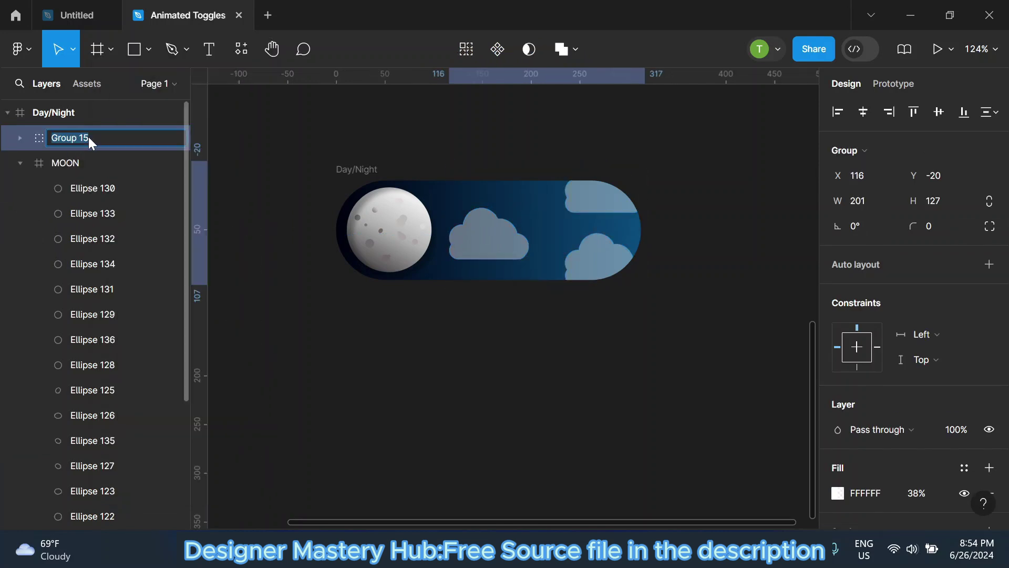
text(Cloud)
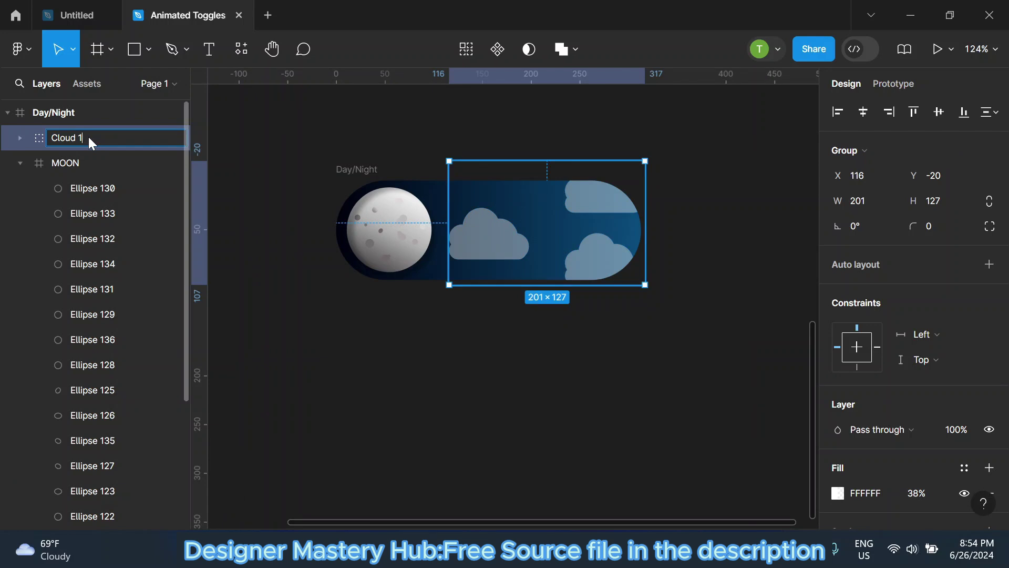
key(Return)
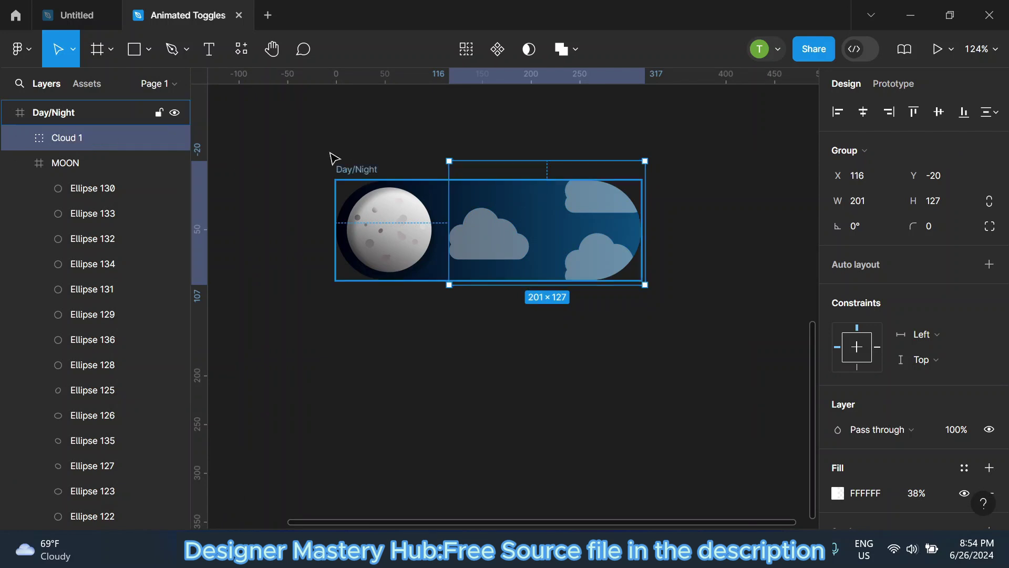
double_click(93, 136)
click(94, 137)
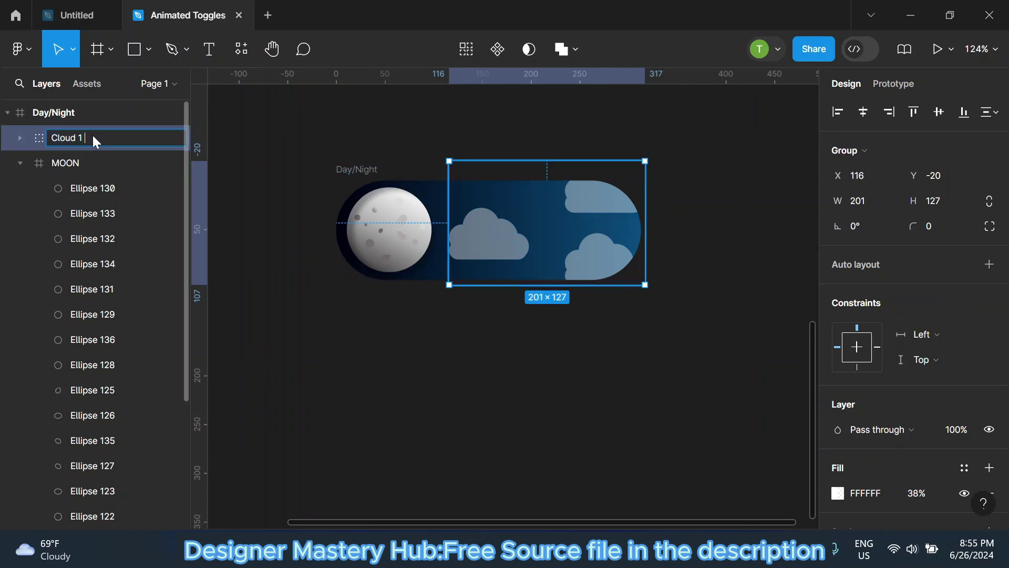
text(night)
click(311, 140)
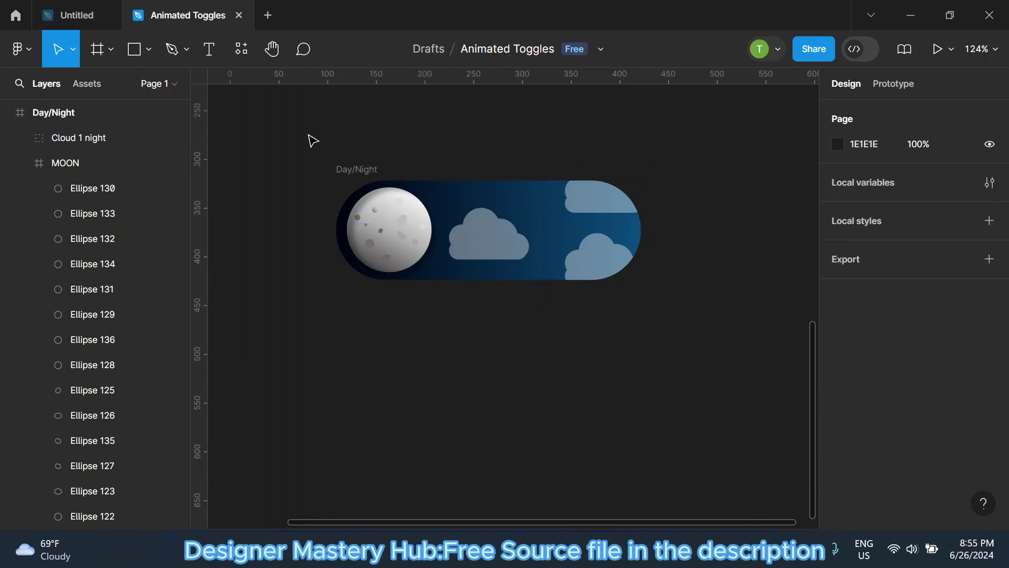
Hide the original cratered MOON frame.
scroll(395, 210, up, 2)
scroll(394, 163, up, 2)
scroll(308, 167, down, 2)
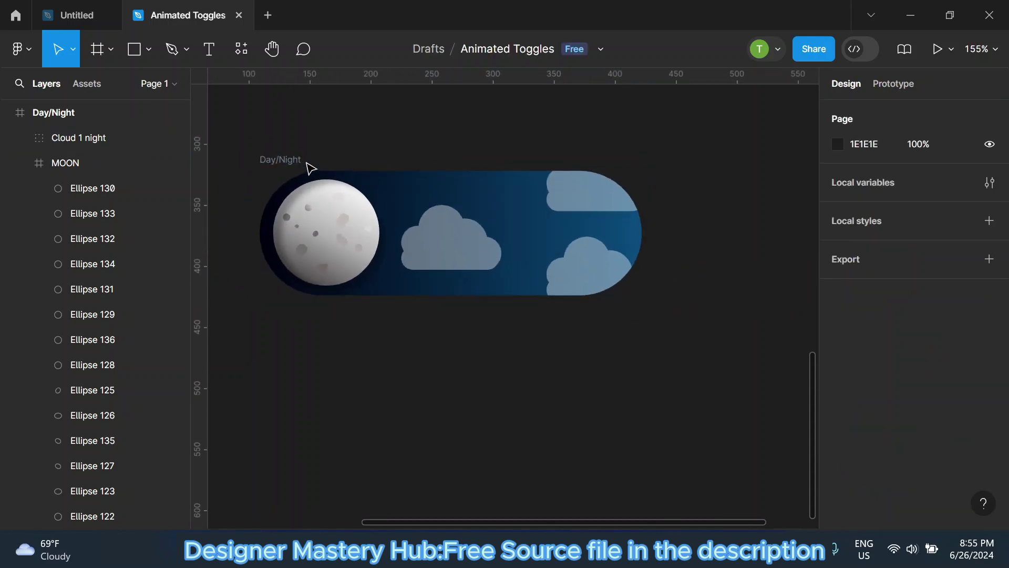
scroll(420, 151, up, 2)
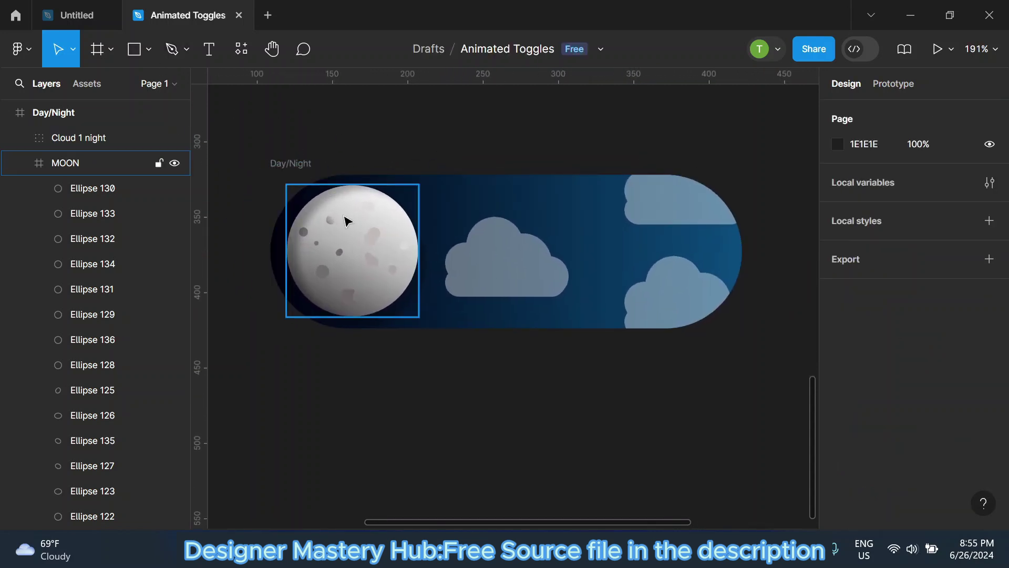
click(366, 233)
scroll(885, 299, down, 5)
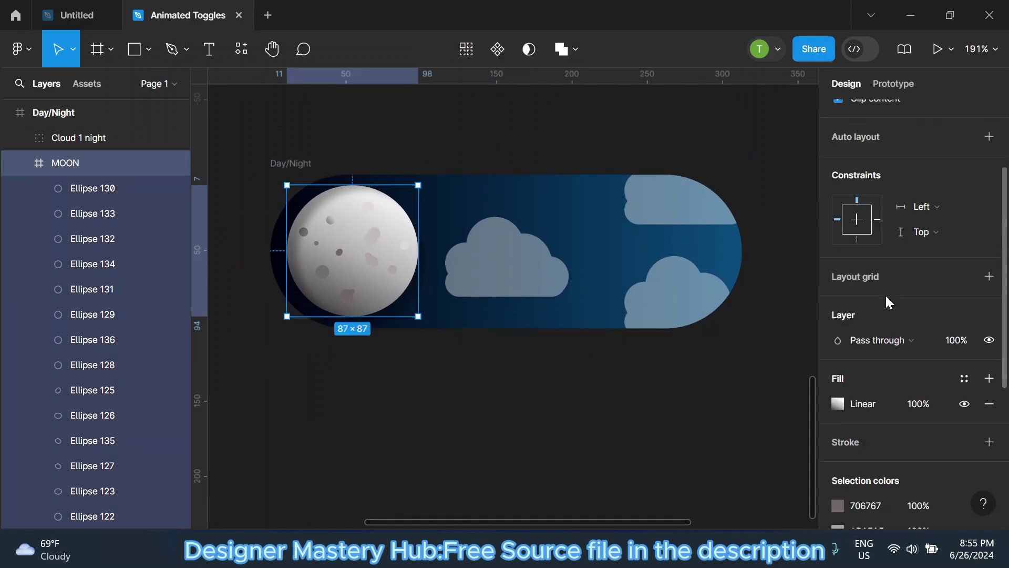
scroll(885, 299, down, 2)
click(20, 164)
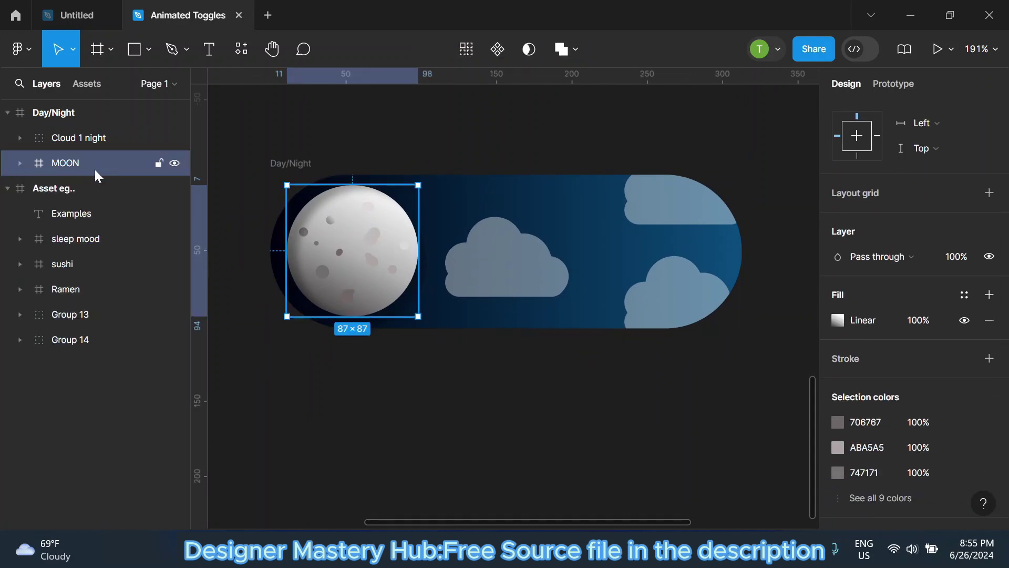
click(174, 164)
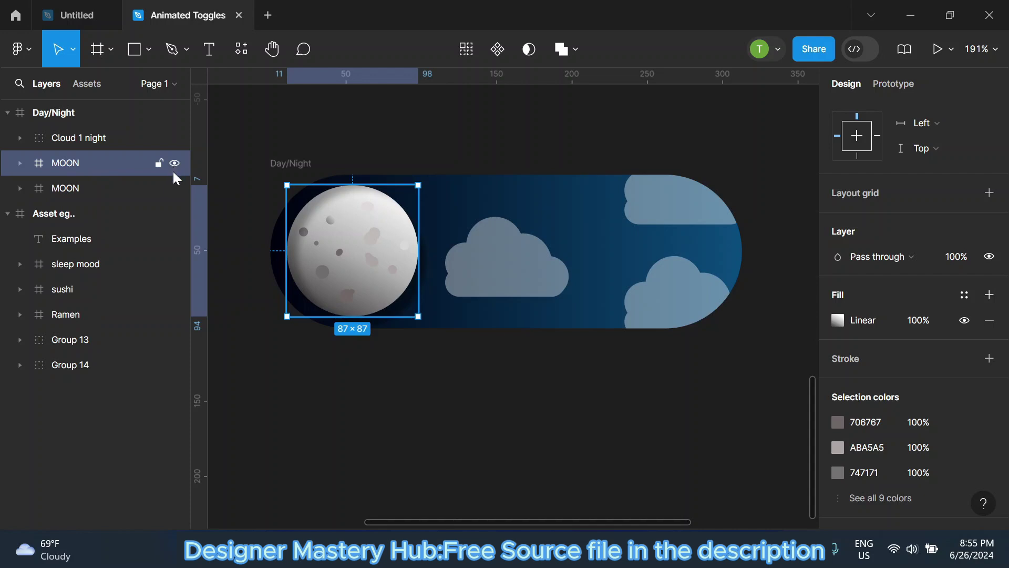
Delete all the crater ellipses from the copied MOON frame.
click(106, 189)
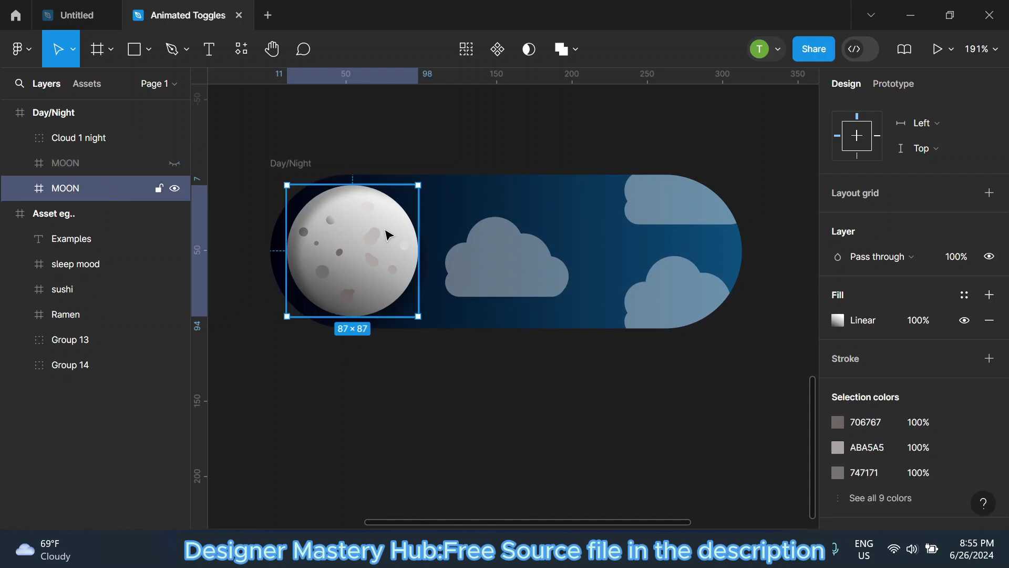
click(20, 188)
click(83, 213)
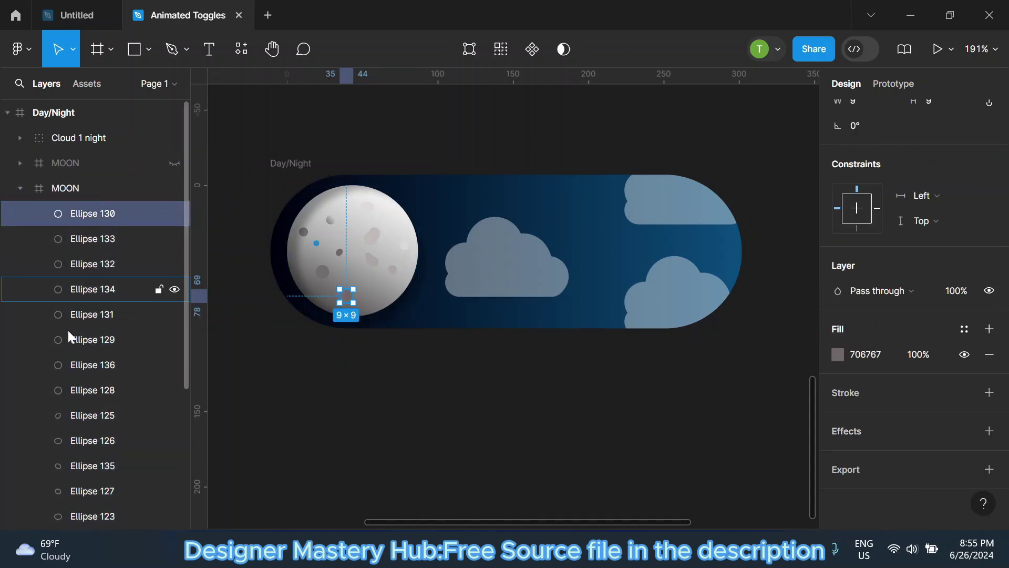
scroll(68, 337, down, 5)
shift+click(71, 341)
key(Delete)
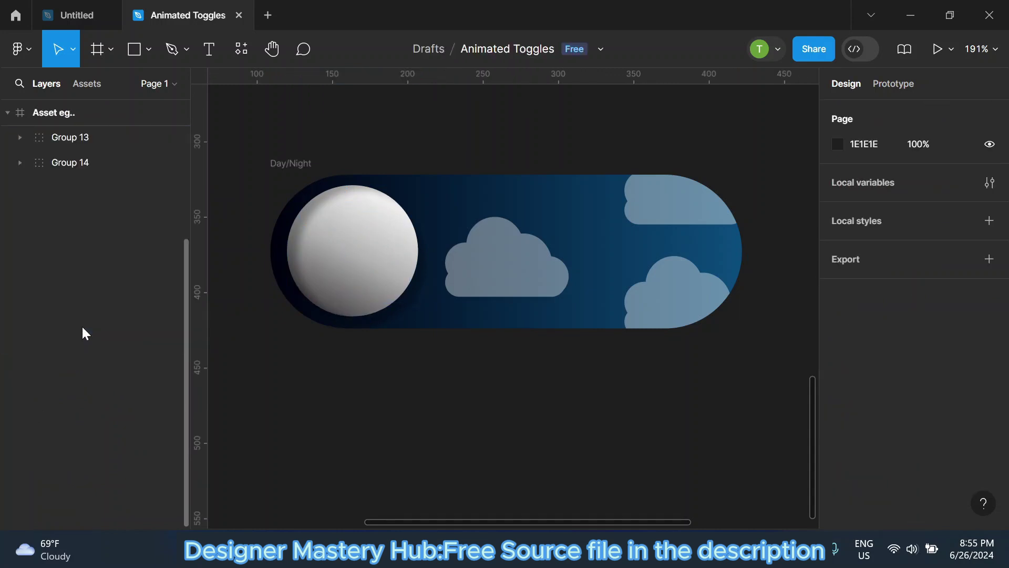
scroll(412, 280, up, 2)
scroll(23, 153, up, 3)
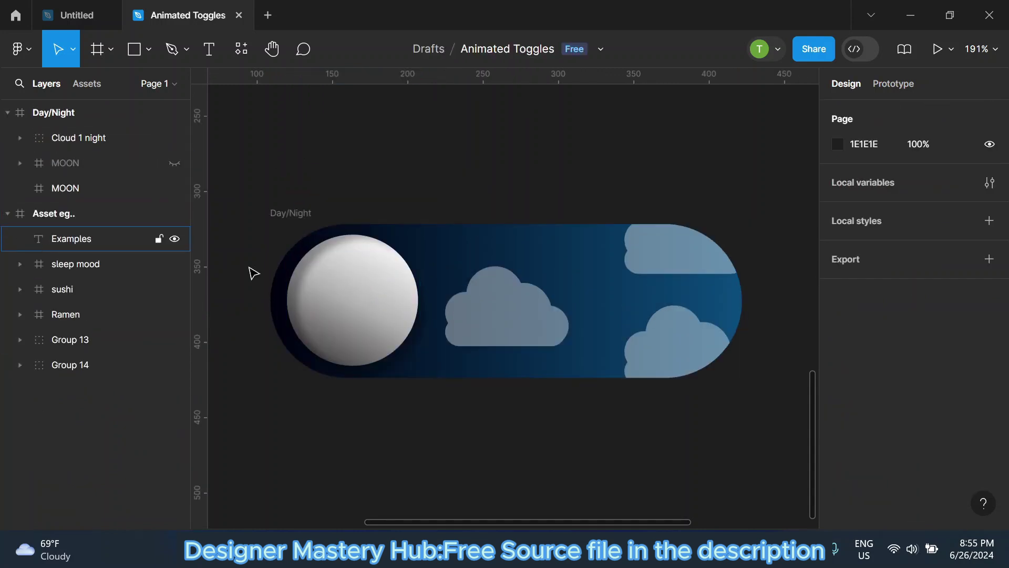
Turn off the moon copy's drop and inner shadows and add a Layer blur effect.
click(304, 286)
scroll(908, 414, down, 1)
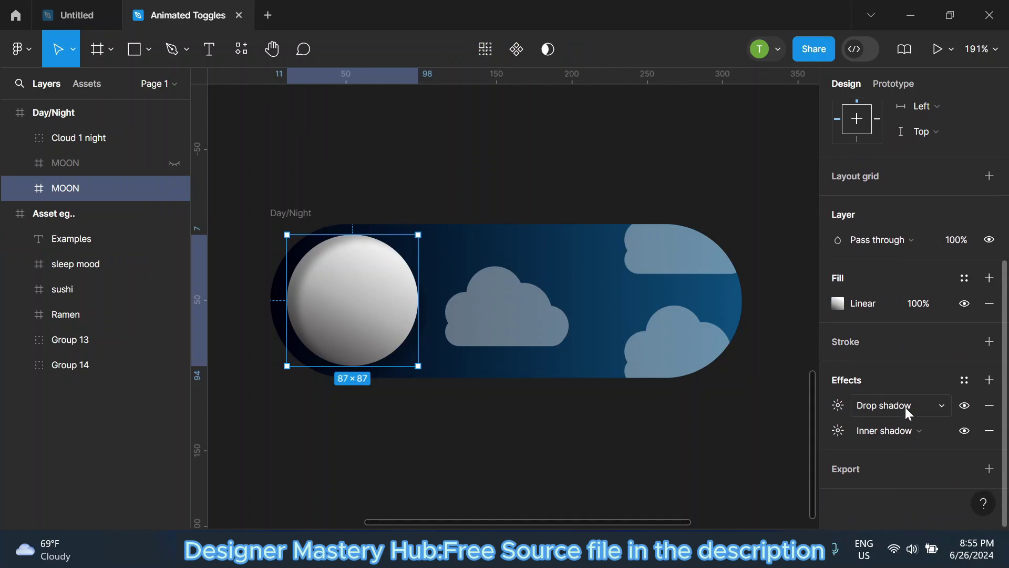
click(964, 431)
click(964, 405)
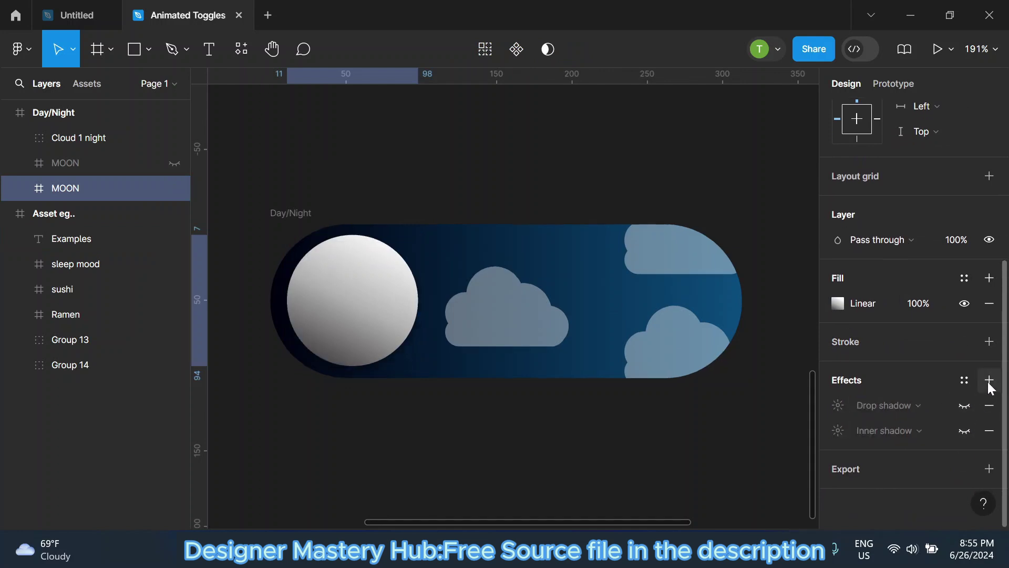
click(989, 379)
click(927, 407)
click(927, 423)
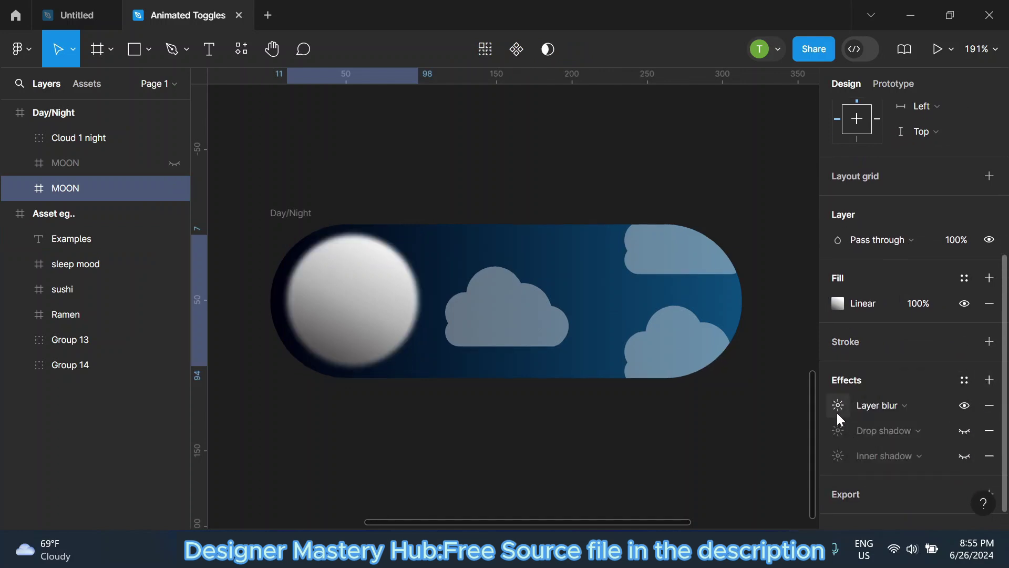
Set the layer blur to 125 and show the original cratered MOON again.
click(838, 405)
drag(661, 447, 986, 356)
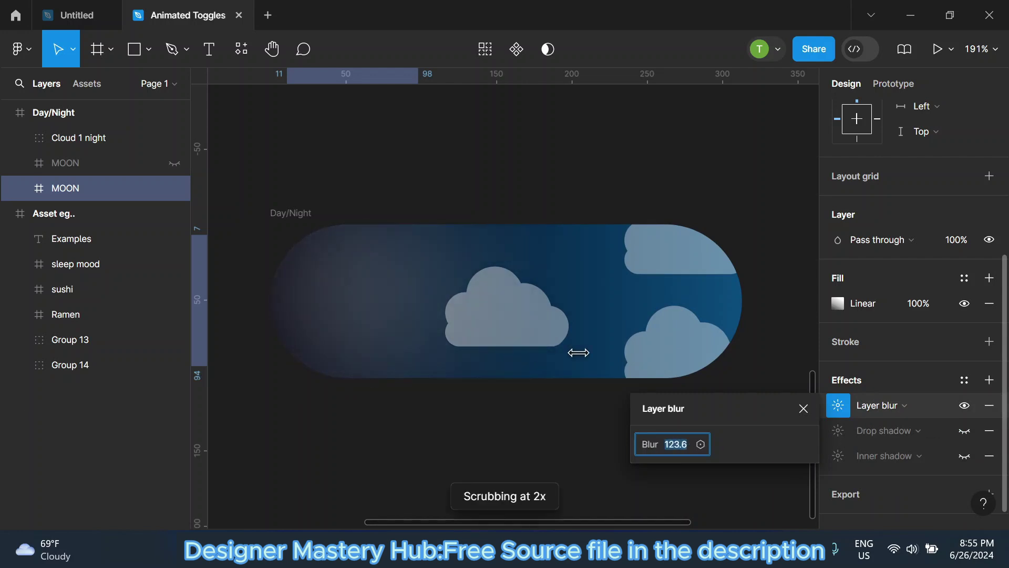
text(125)
key(Return)
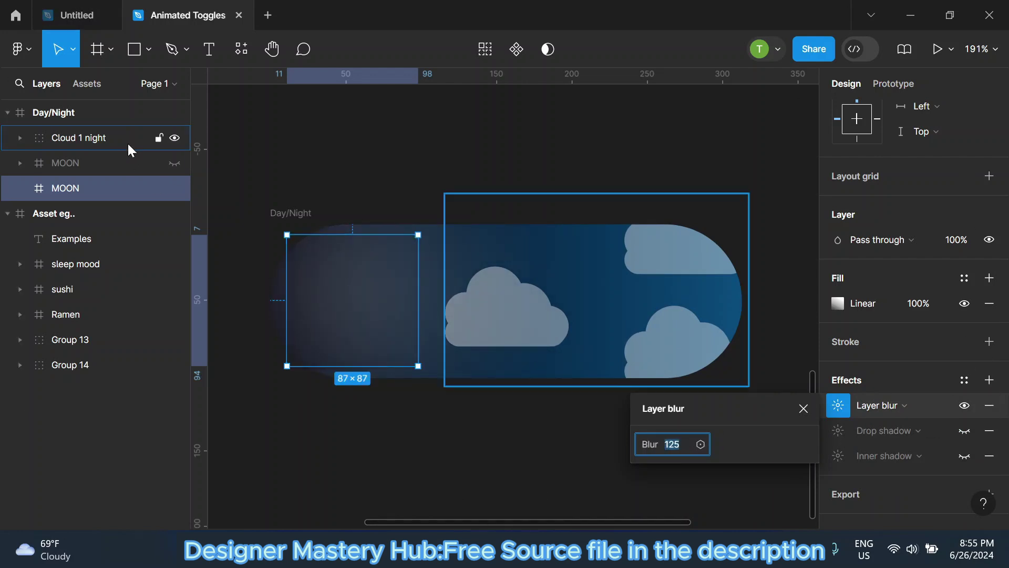
click(175, 163)
click(428, 151)
ctrl+scroll(420, 168, down, 3)
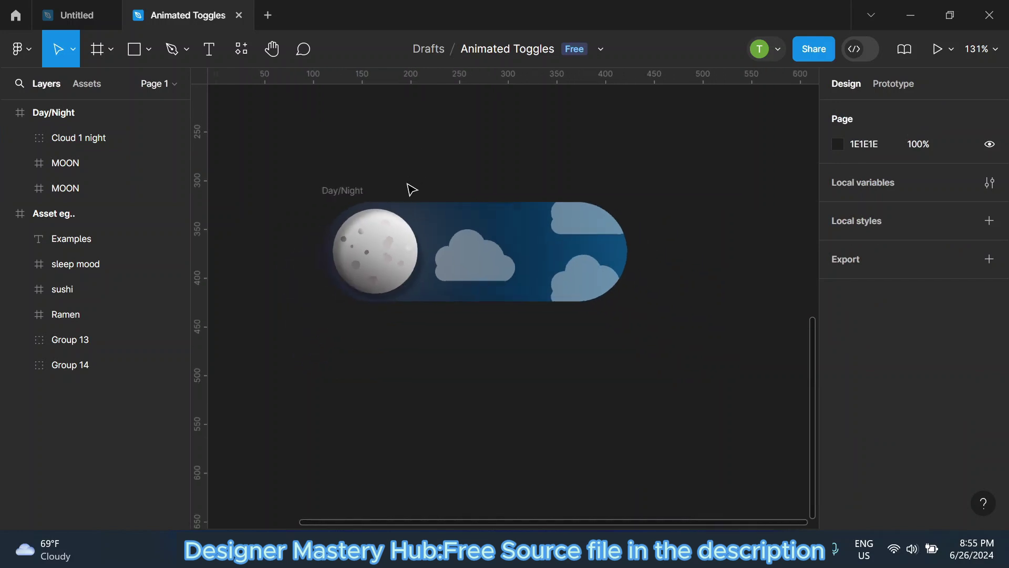
Recolour the glow gradient's middle stop to deep navy 122A7E.
ctrl+scroll(409, 180, up, 3)
click(90, 190)
scroll(875, 333, down, 3)
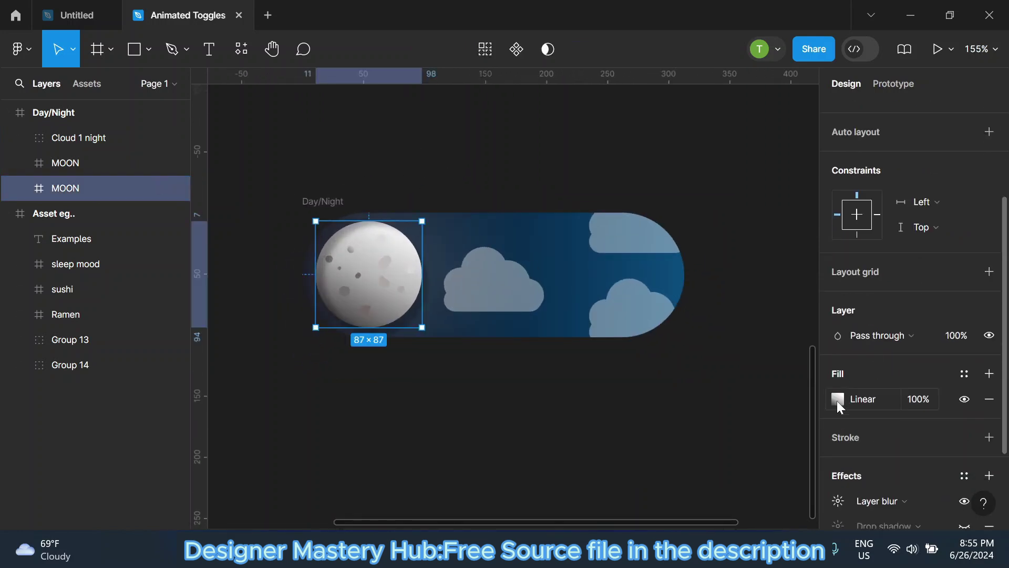
click(838, 399)
click(693, 471)
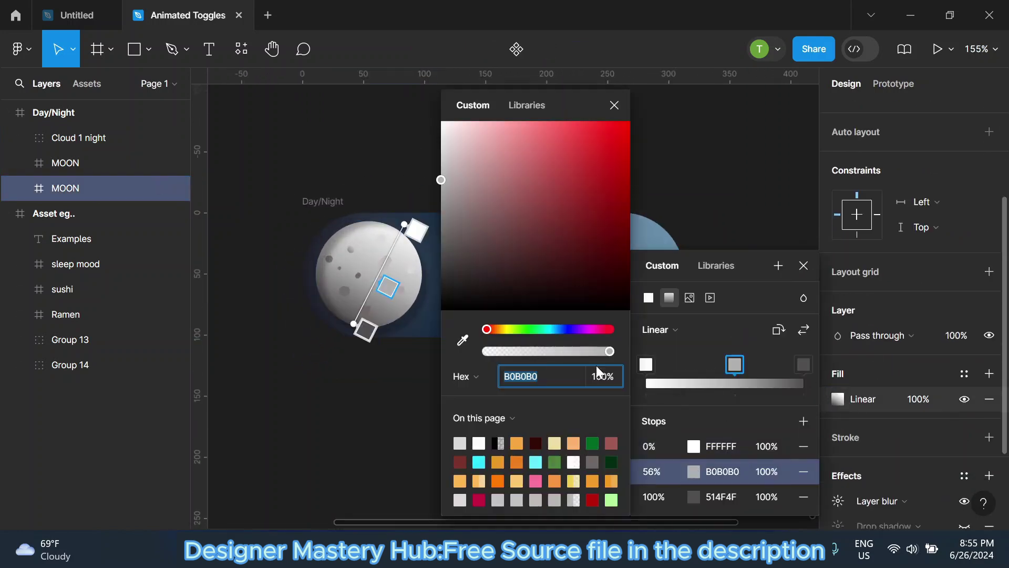
drag(563, 117, 915, 104)
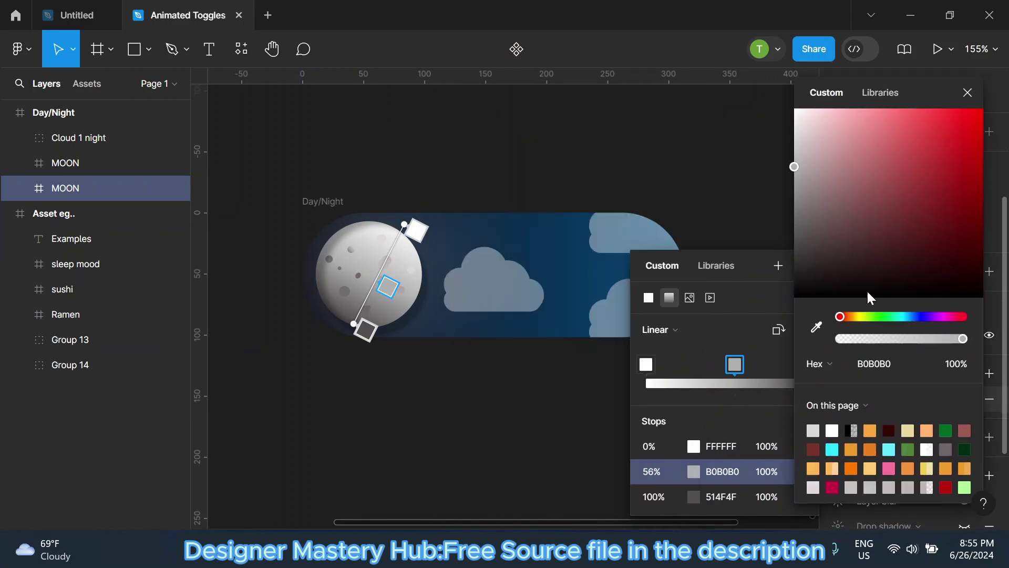
click(917, 317)
click(928, 259)
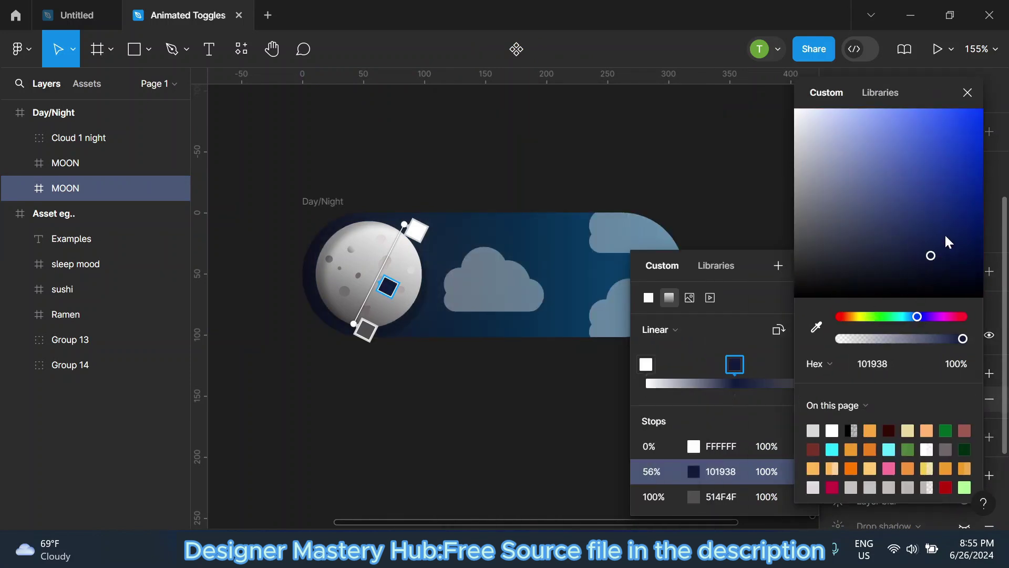
click(955, 205)
drag(957, 209, 958, 208)
Make the start stop purple A899FF, extend the gradient outward, and lighten the end stop to pale lavender.
click(645, 364)
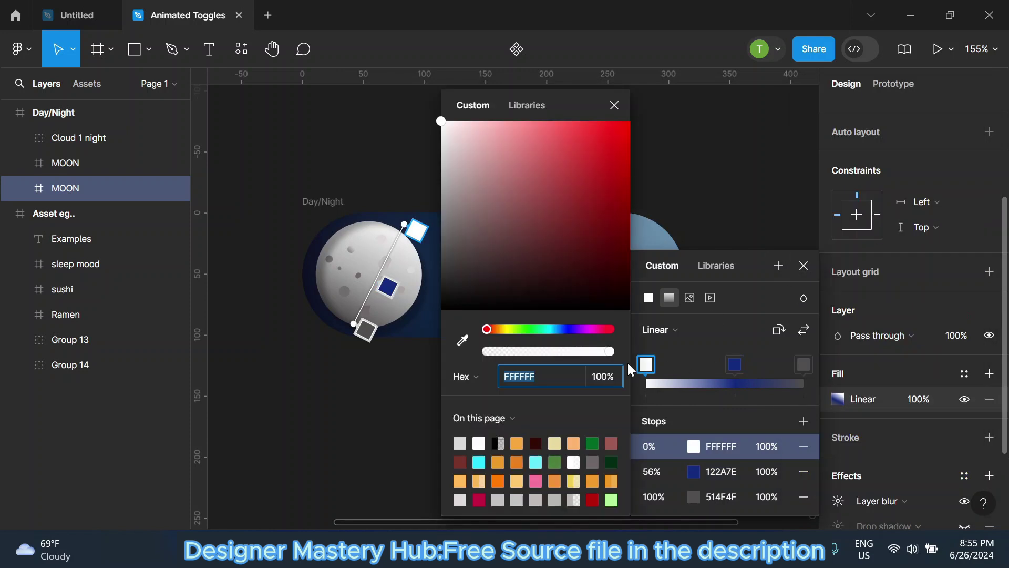
click(571, 330)
click(545, 156)
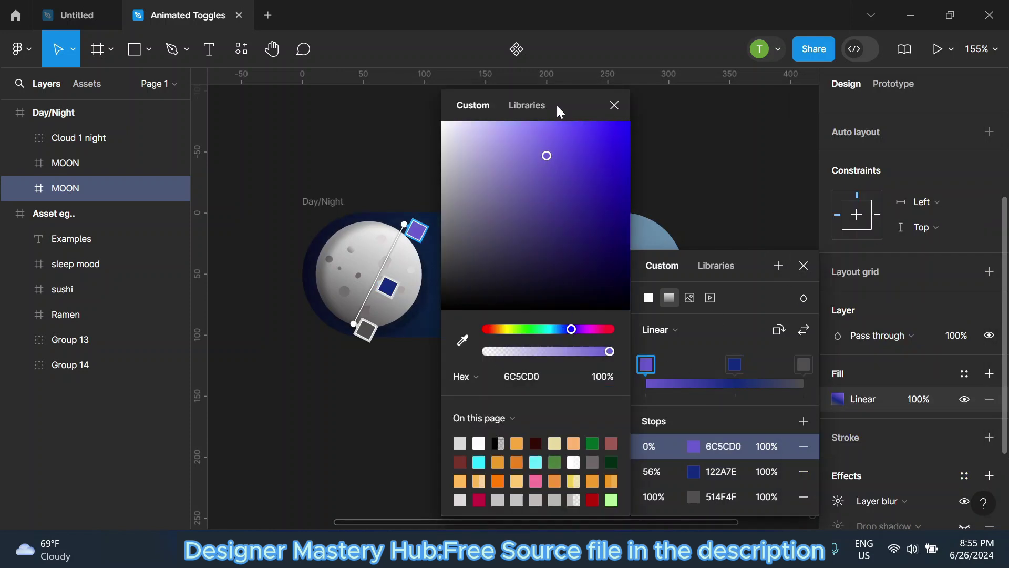
mouse_move(557, 104)
mouse_down()
mouse_move(202, 138)
mouse_move(162, 155)
mouse_up()
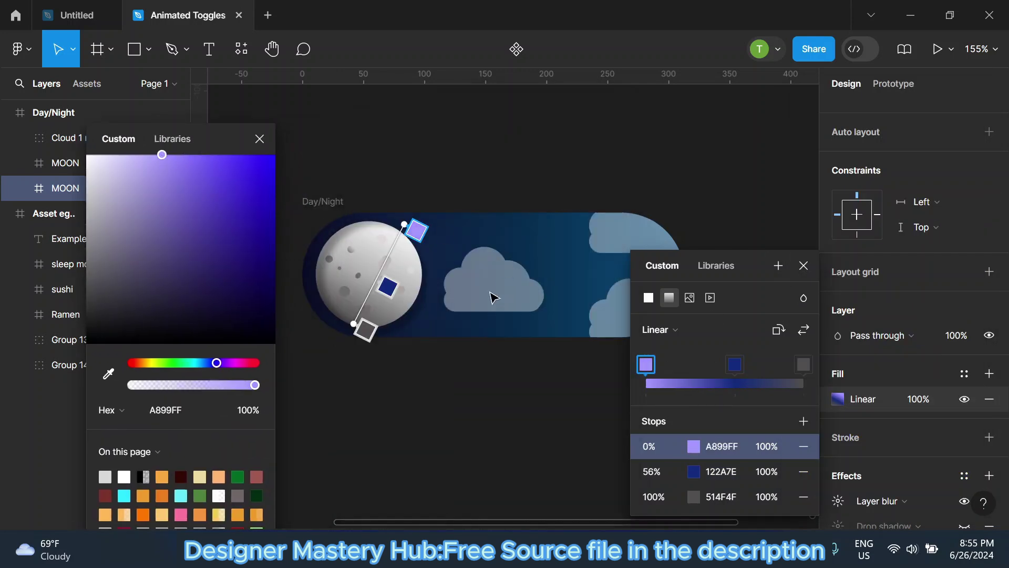
mouse_move(404, 225)
mouse_down()
mouse_move(442, 228)
mouse_move(441, 156)
mouse_up()
click(802, 364)
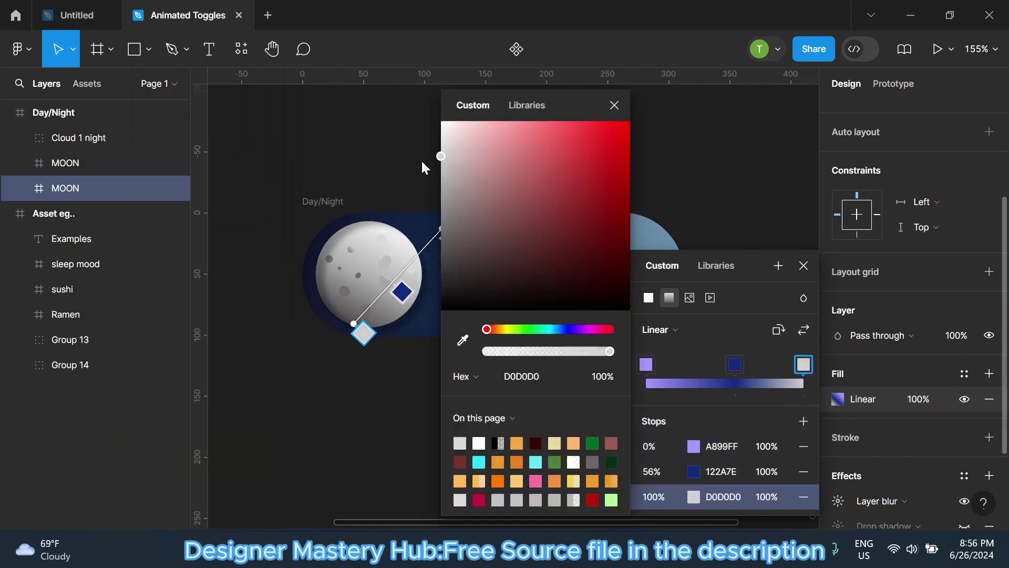
drag(548, 301, 486, 111)
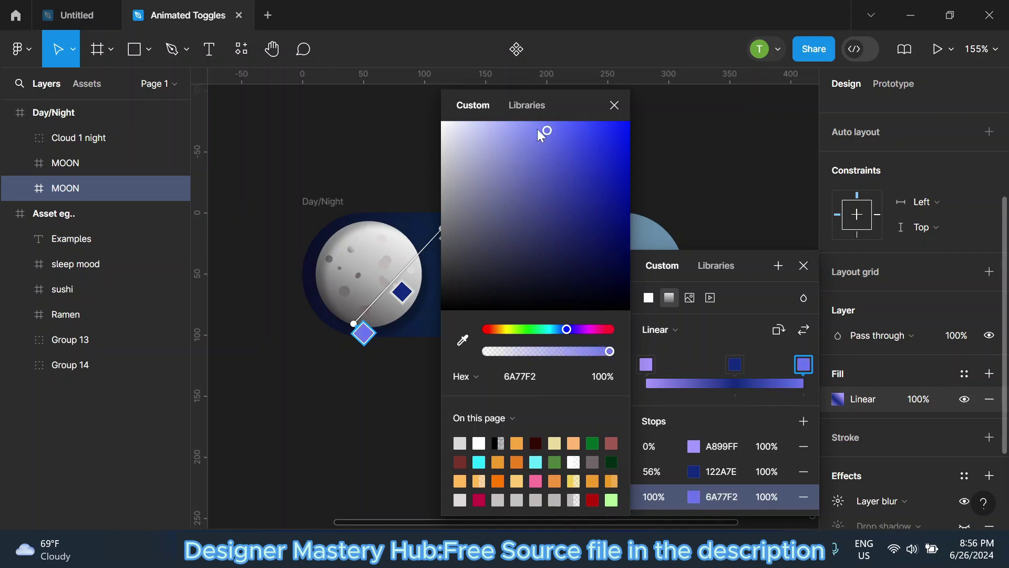
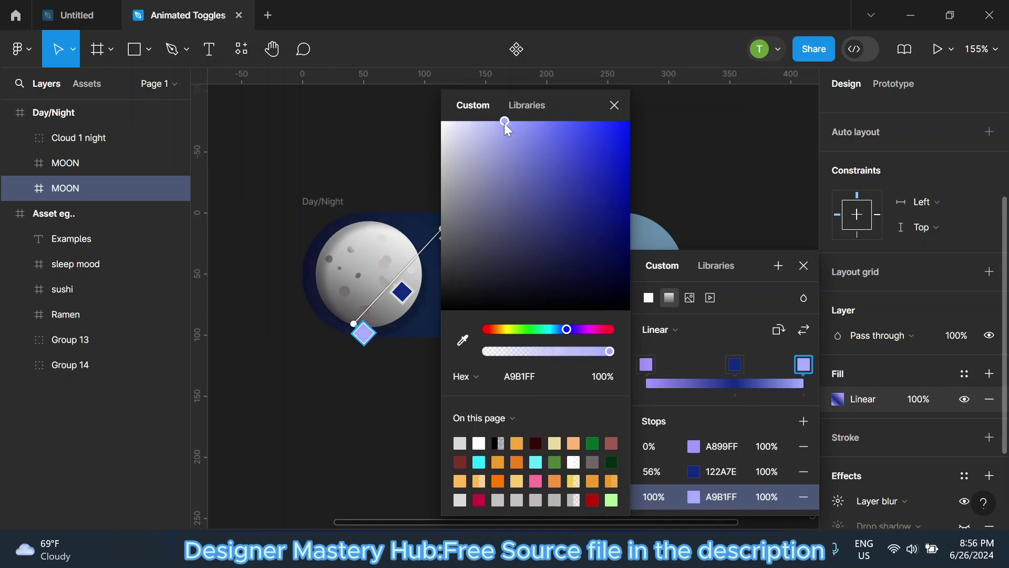
Finish the moon's gradient fill and toggle the first moon layer's visibility to compare.
key(Escape)
key(Escape)
key(Escape)
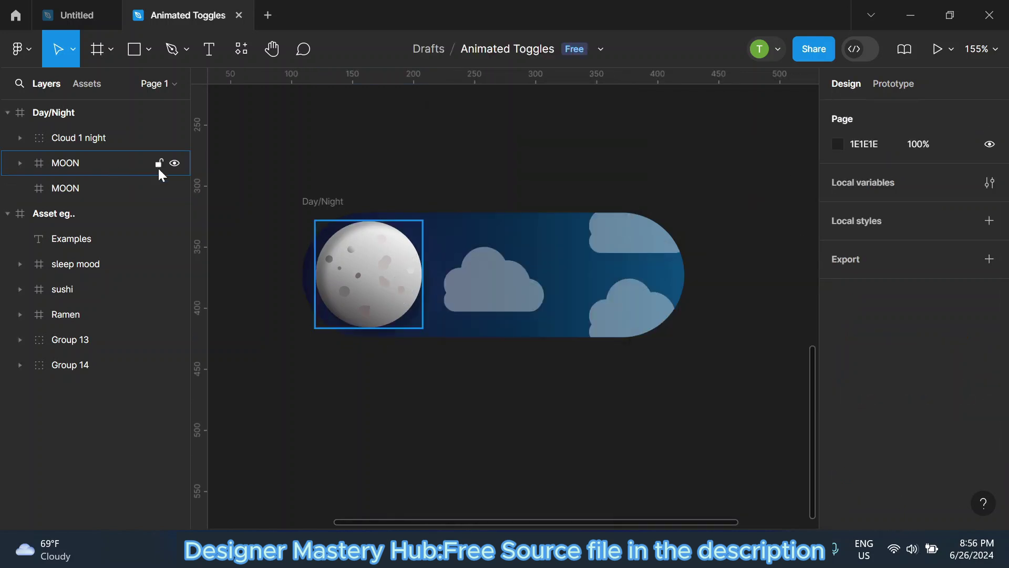
click(171, 161)
click(172, 163)
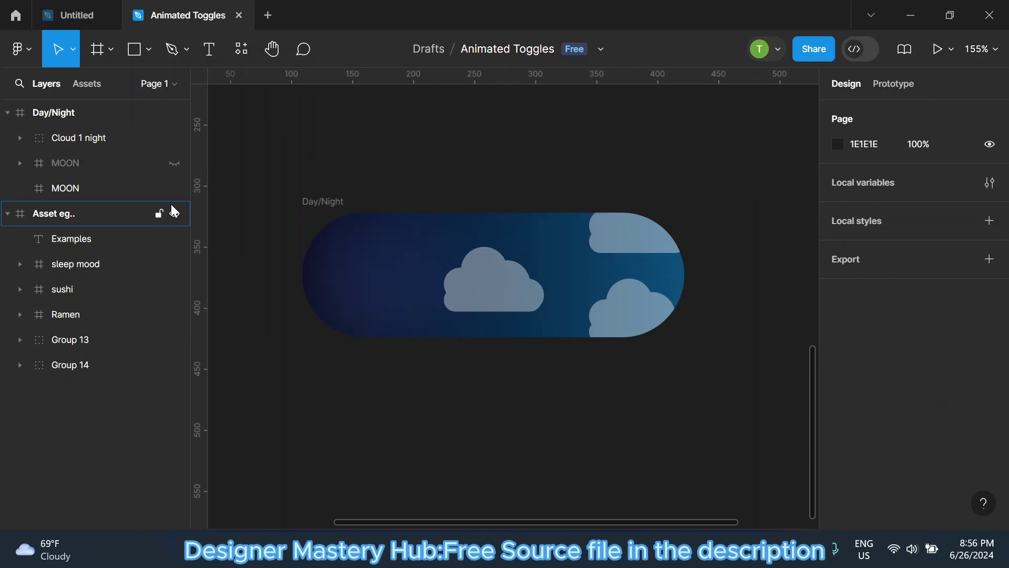
click(174, 191)
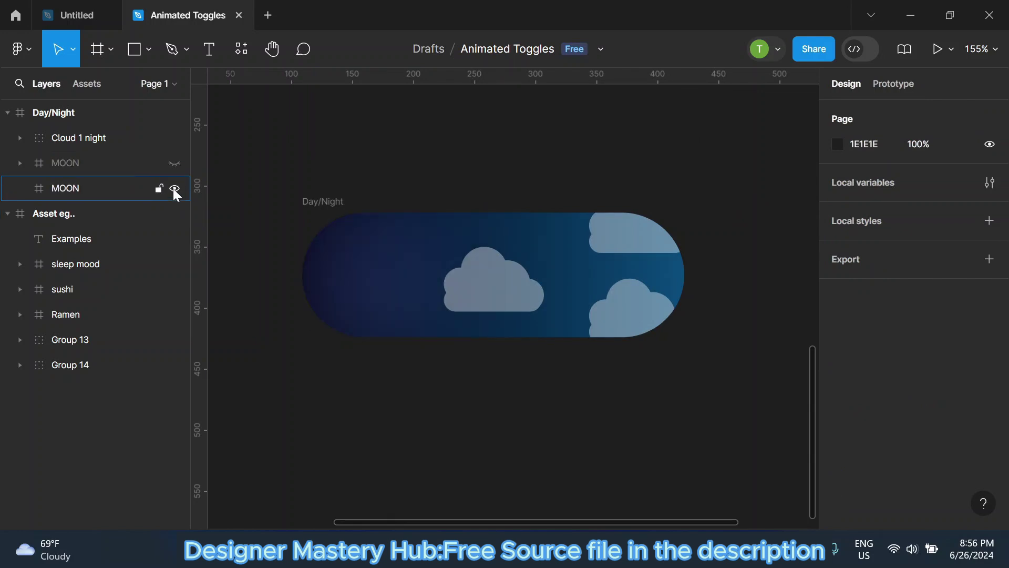
click(172, 162)
scroll(415, 247, down, 3)
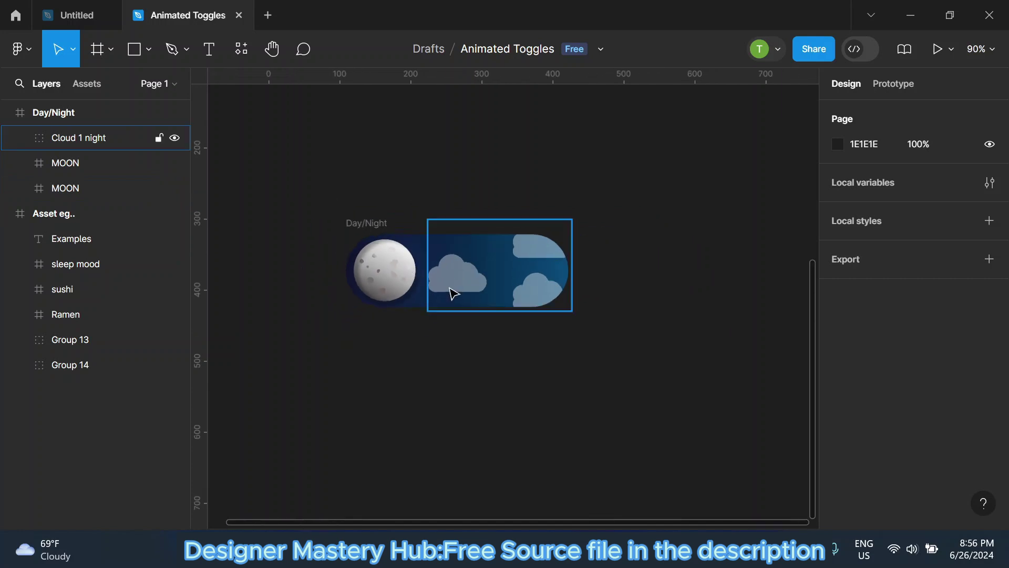
scroll(419, 288, up, 2)
Lower the second moon layer's fill opacity and rename it 'MOON Hightlight'.
click(111, 188)
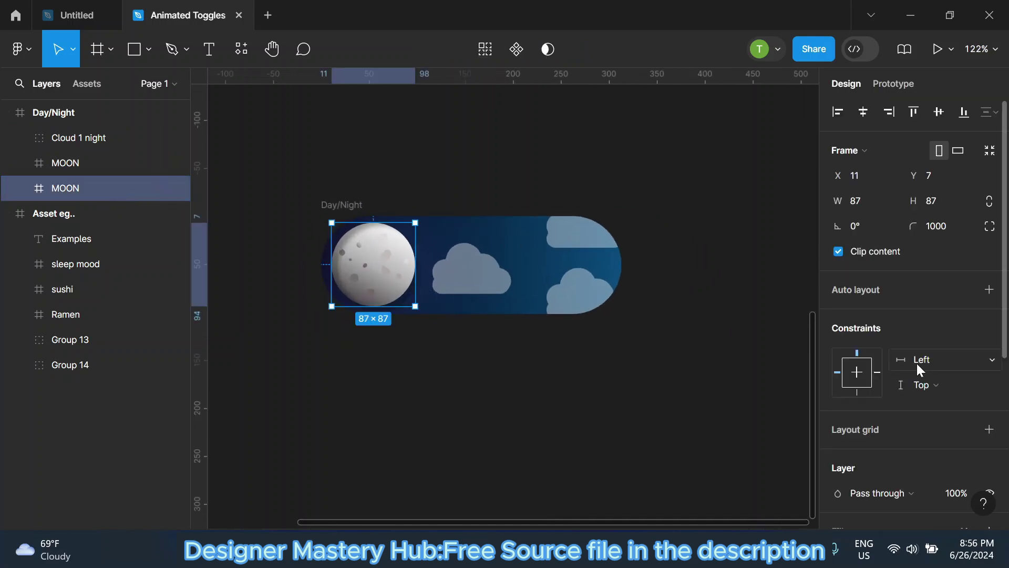
scroll(916, 363, down, 3)
drag(899, 398, 885, 399)
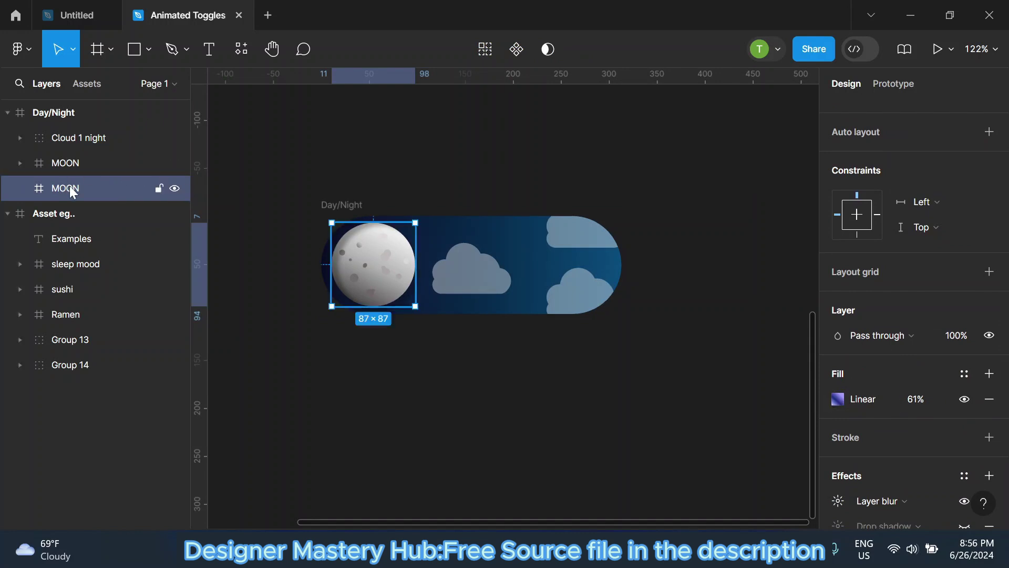
double_click(88, 190)
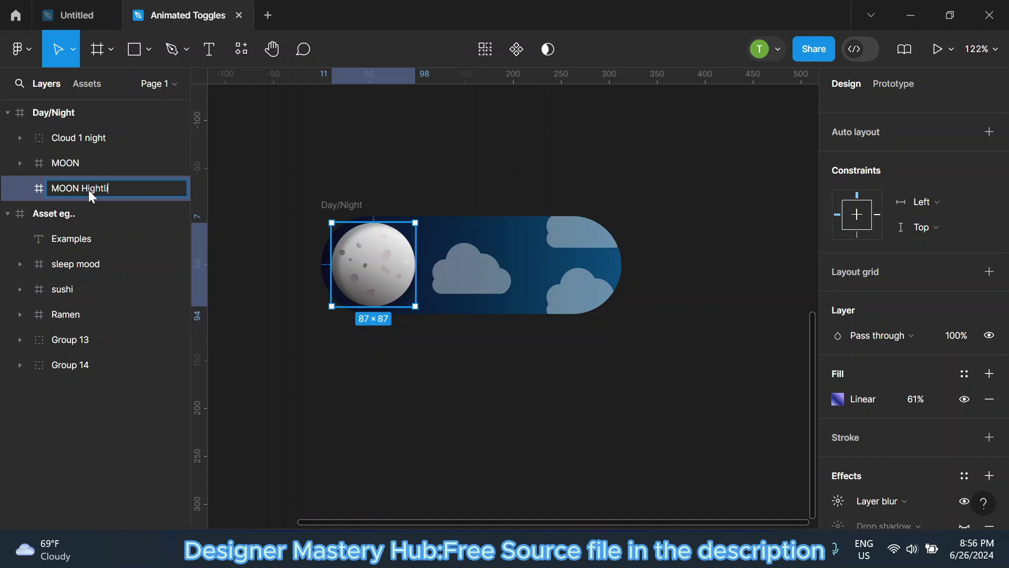
text(ght)
key(Return)
Group the MOON Hightlight and MOON layers and name the group 'MOON'.
click(399, 187)
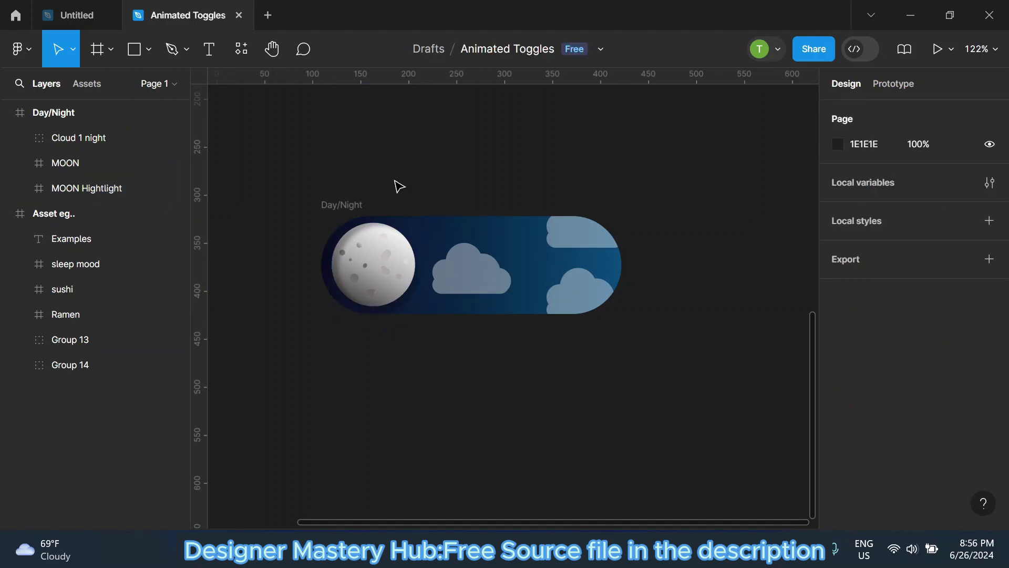
click(29, 188)
shift+click(107, 168)
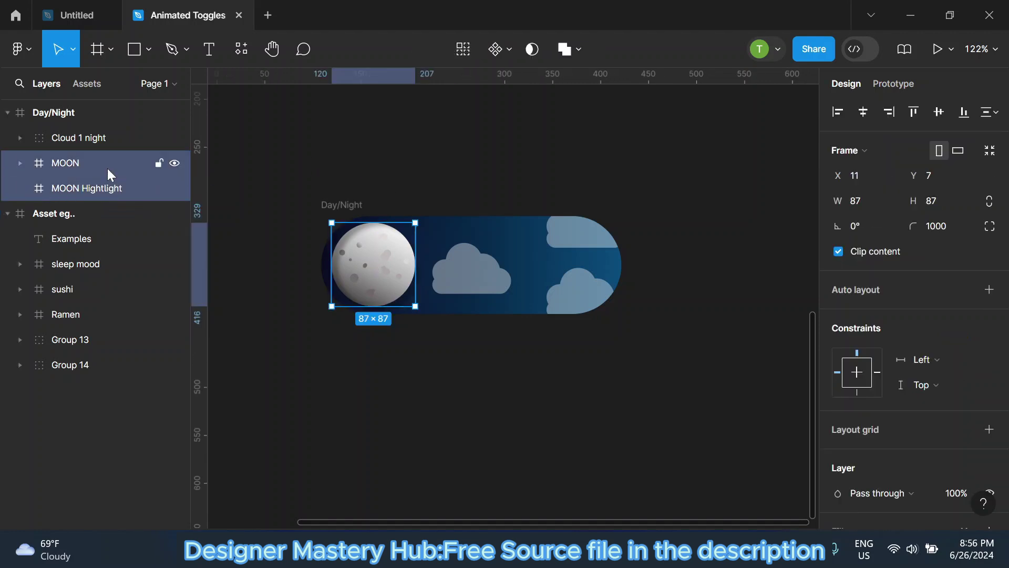
right_click(106, 180)
click(112, 175)
double_click(70, 164)
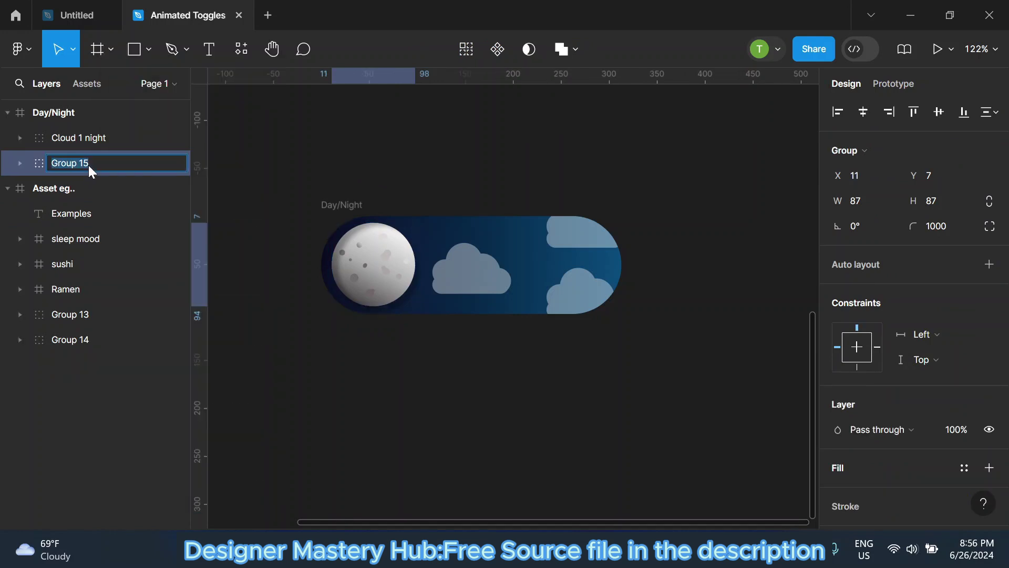
text(MOON)
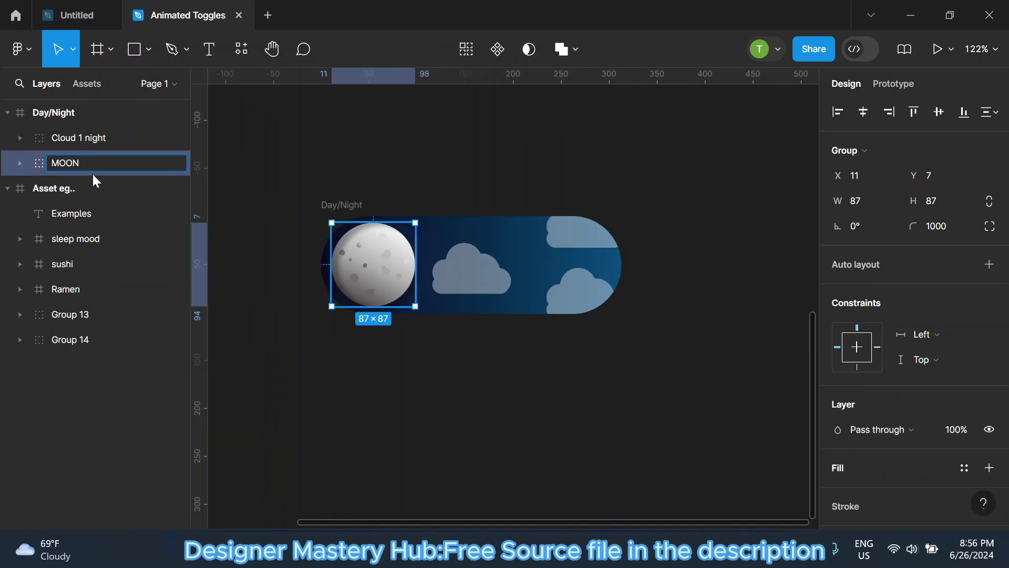
click(345, 149)
scroll(385, 255, down, 2)
scroll(411, 231, up, 4)
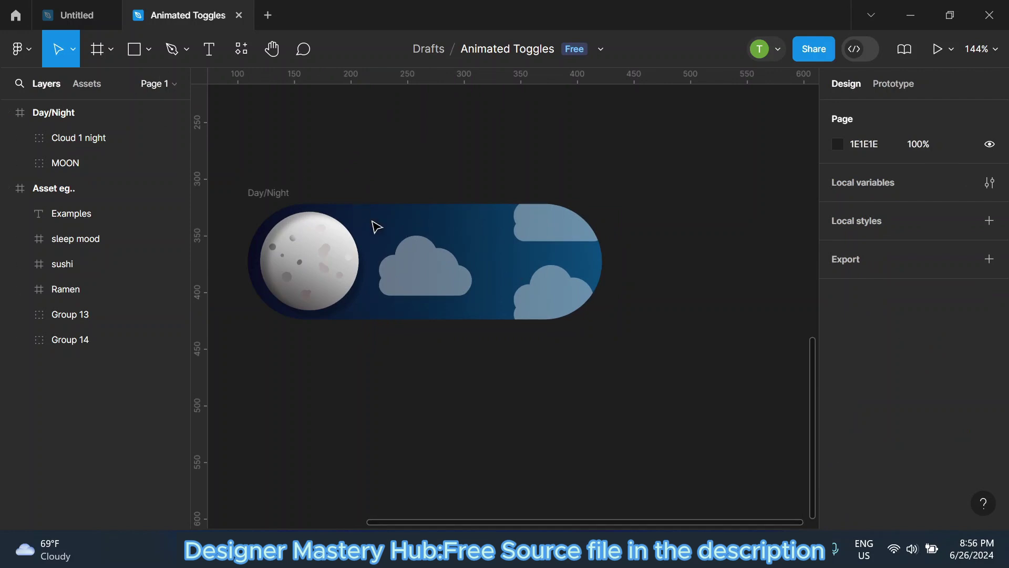
Draw a thin four-pointed star in the sky above the cloud.
click(149, 49)
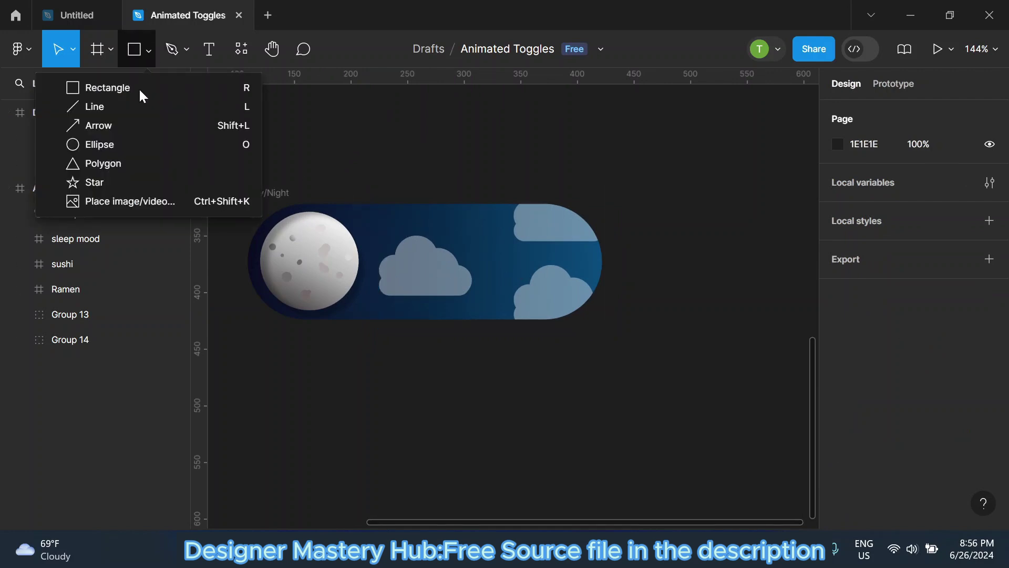
click(127, 178)
scroll(383, 239, up, 1)
scroll(380, 190, up, 4)
drag(376, 168, 438, 231)
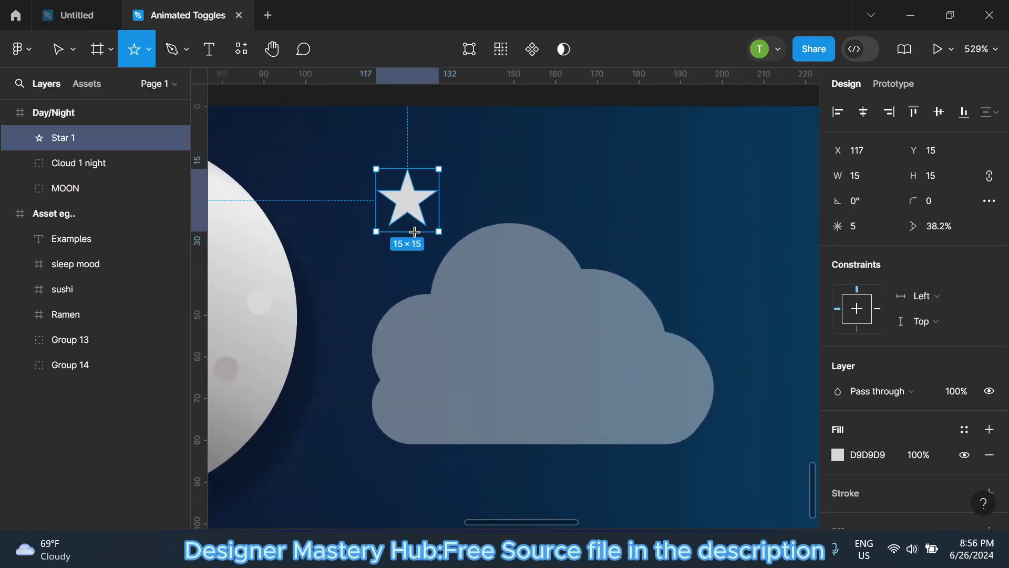
click(866, 239)
text(4)
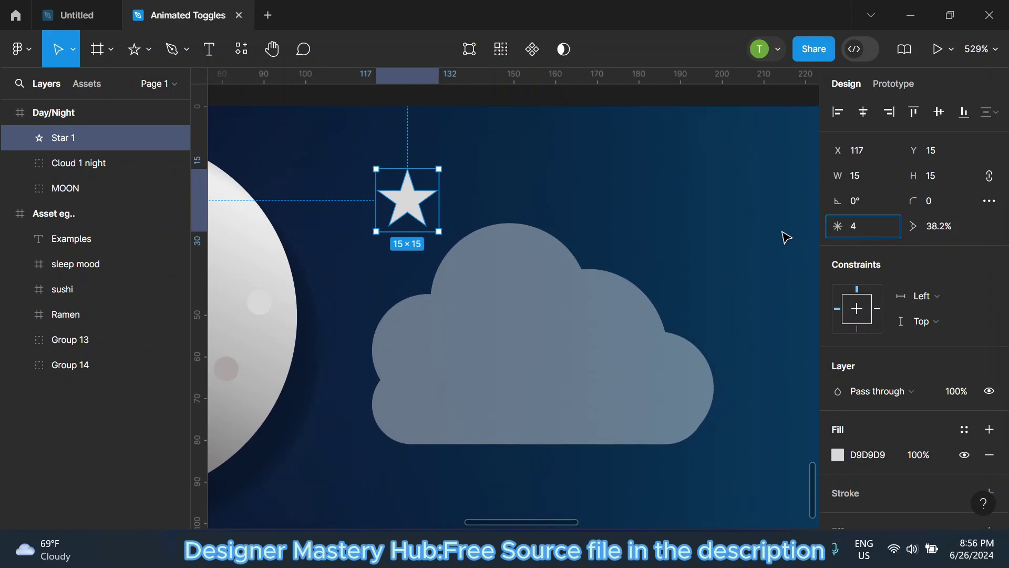
key(Return)
drag(915, 224, 933, 224)
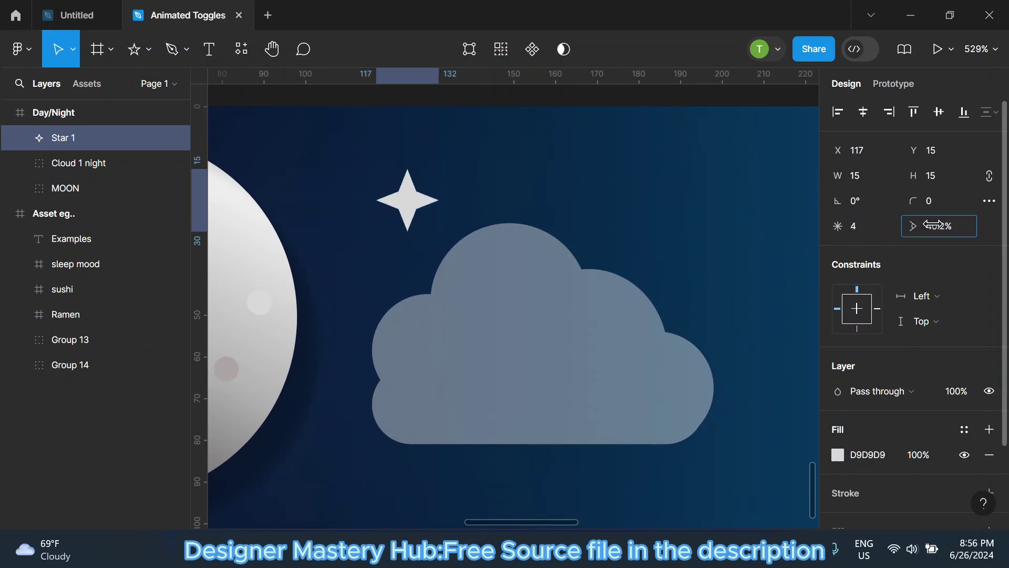
Give the star a white #FFFFFF fill and shrink it slightly.
click(837, 454)
click(709, 386)
text(FFFFFF)
key(Return)
click(803, 83)
scroll(428, 198, down, 3)
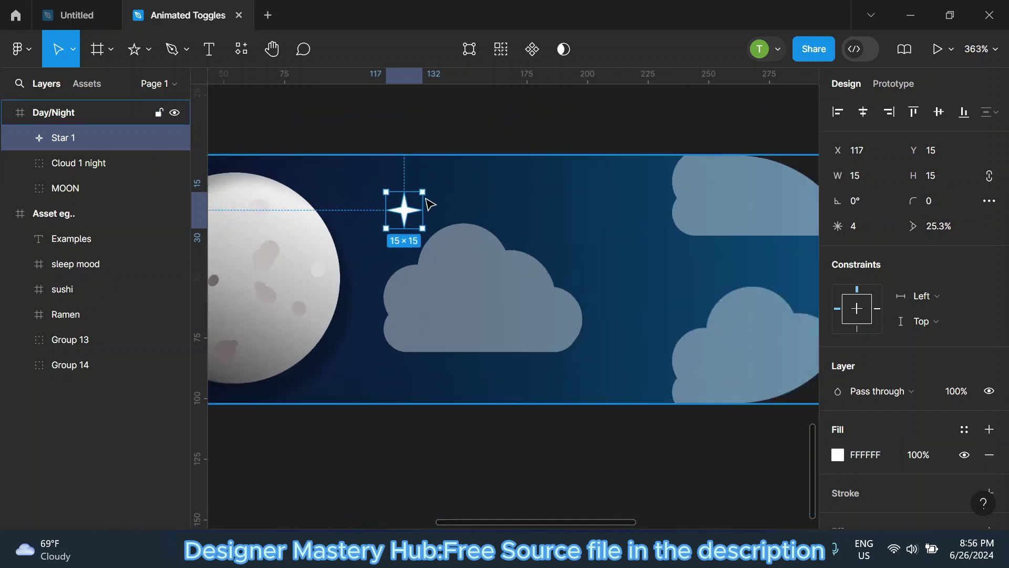
scroll(426, 189, up, 4)
mouse_move(424, 192)
mouse_down()
mouse_move(389, 212)
mouse_move(382, 232)
mouse_move(380, 191)
mouse_move(414, 215)
mouse_up()
Duplicate the tiny star several times and scatter the copies across the night sky.
key(ctrl+d)
scroll(407, 205, up, 5)
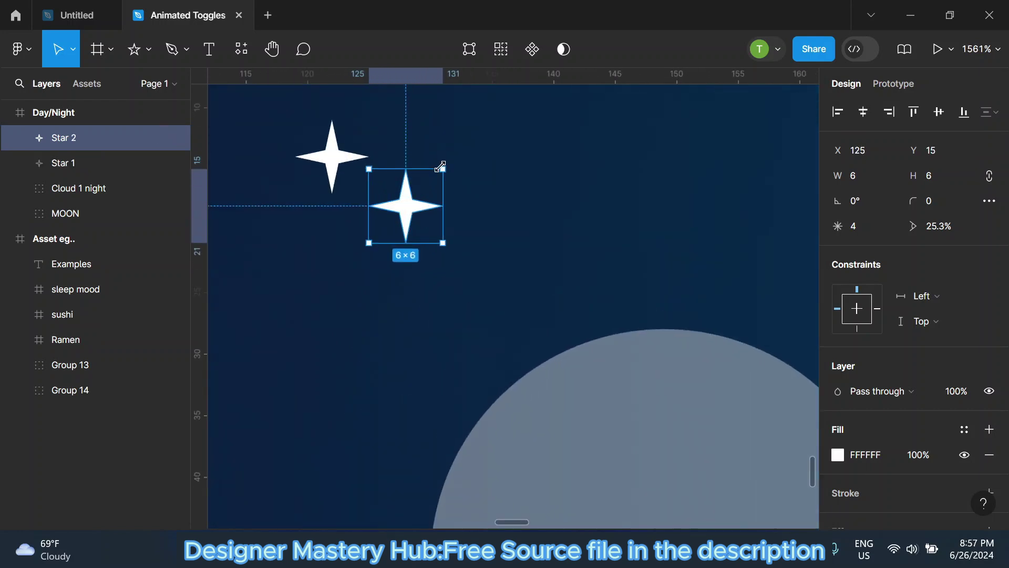
scroll(407, 194, down, 6)
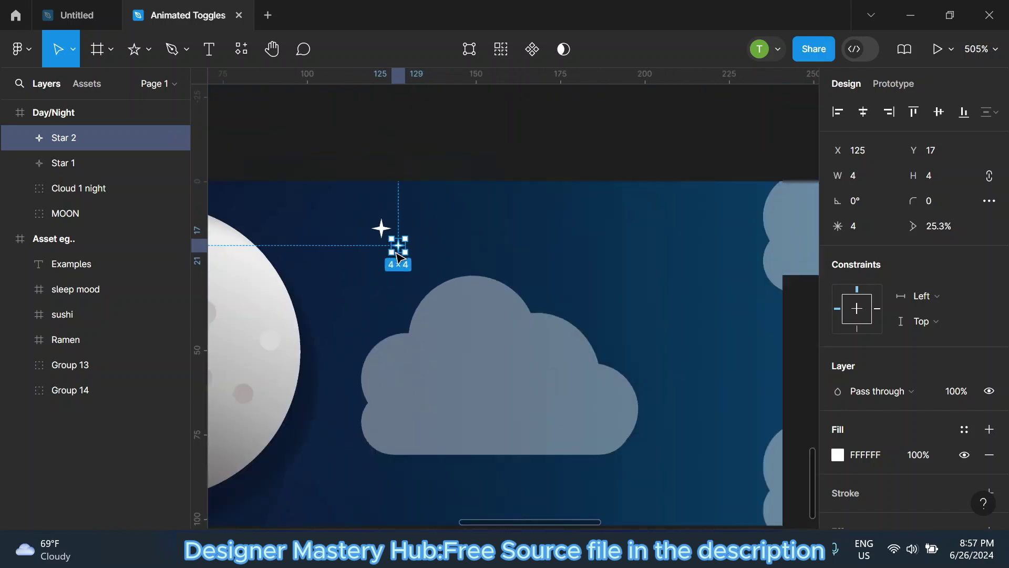
click(415, 194)
click(399, 245)
key(ctrl+d)
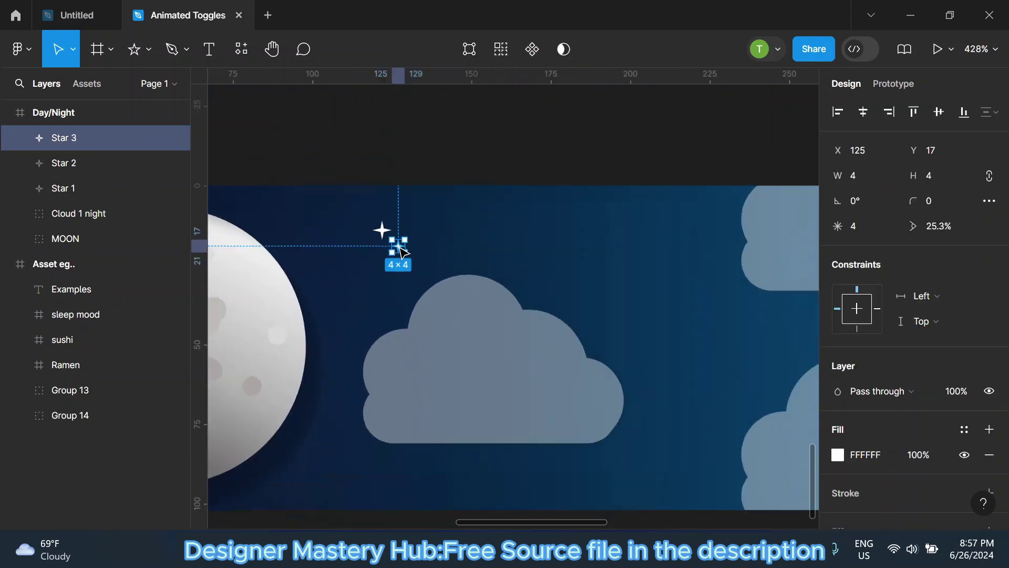
scroll(400, 245, down, 3)
drag(399, 245, 528, 272)
key(ctrl+d)
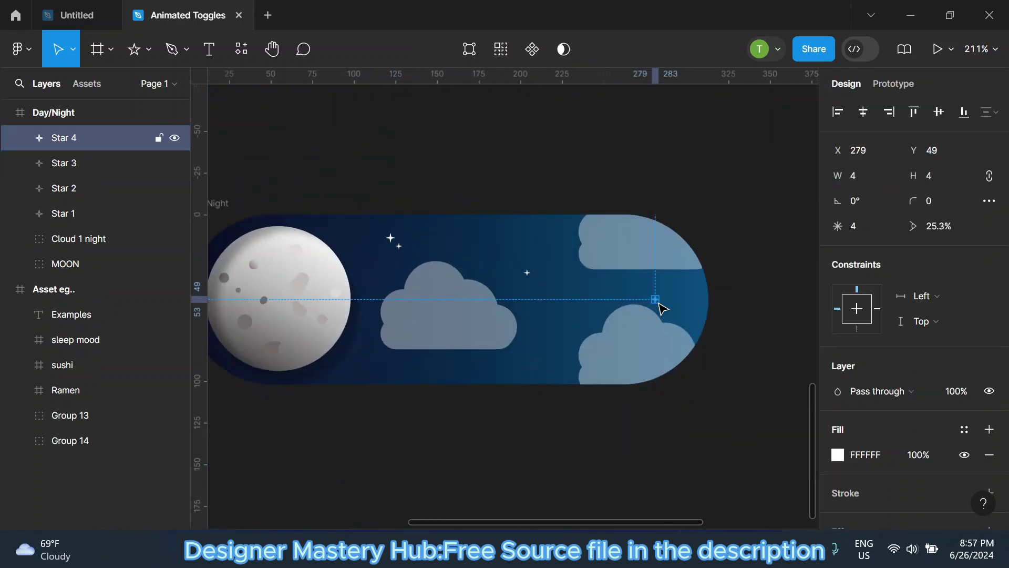
key(ctrl+d)
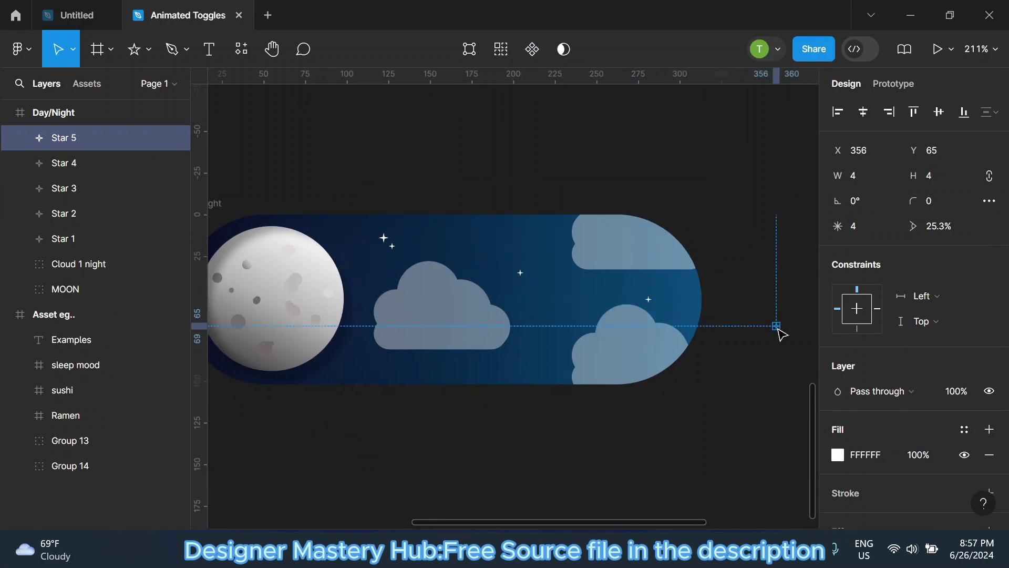
drag(780, 333, 557, 252)
key(ctrl+d)
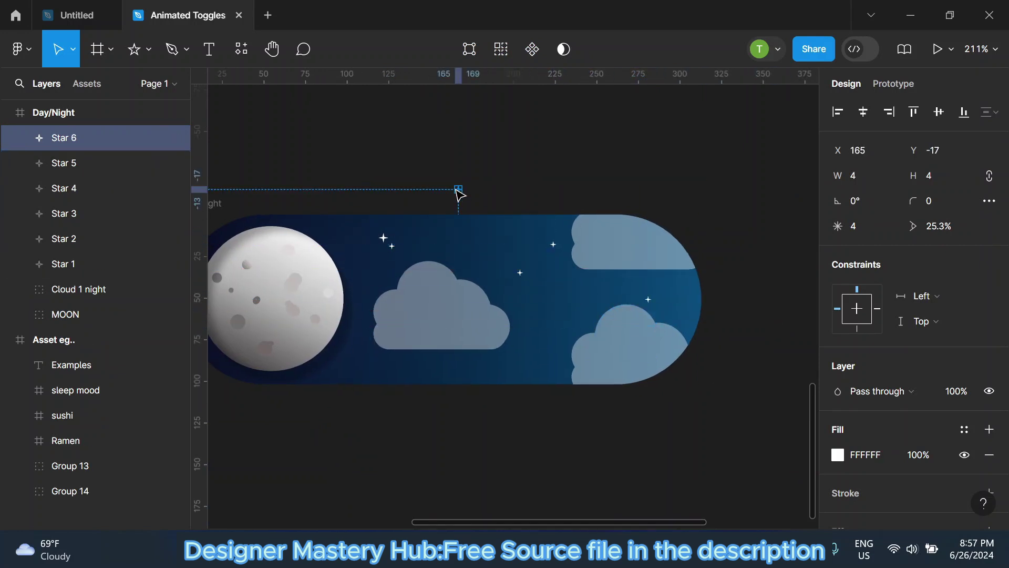
drag(458, 194, 562, 295)
key(ctrl+d)
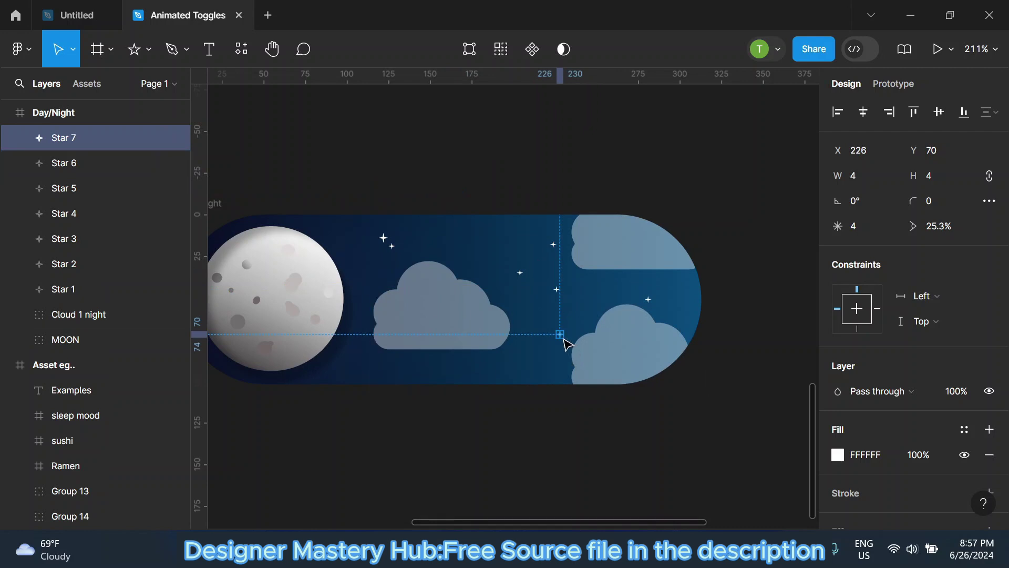
drag(560, 334, 364, 341)
key(ctrl+d)
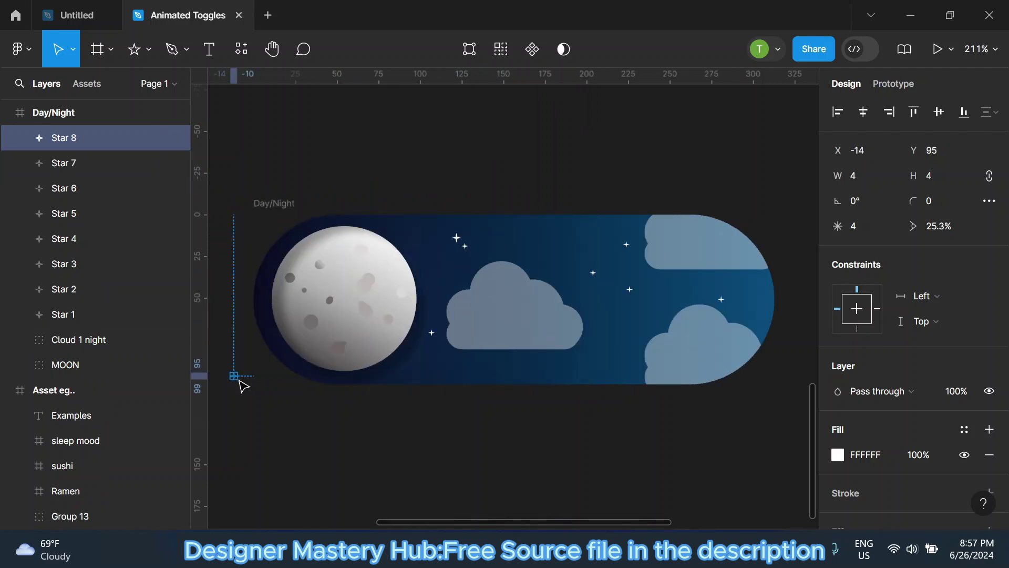
mouse_move(241, 383)
mouse_down()
mouse_move(479, 376)
mouse_move(514, 302)
mouse_move(541, 274)
mouse_move(448, 177)
mouse_up()
Add more star copies, moving stray ones into the sky and below the cloud's lower right.
scroll(558, 289, up, 2)
click(533, 273)
key(ctrl+d)
key(ctrl+d)
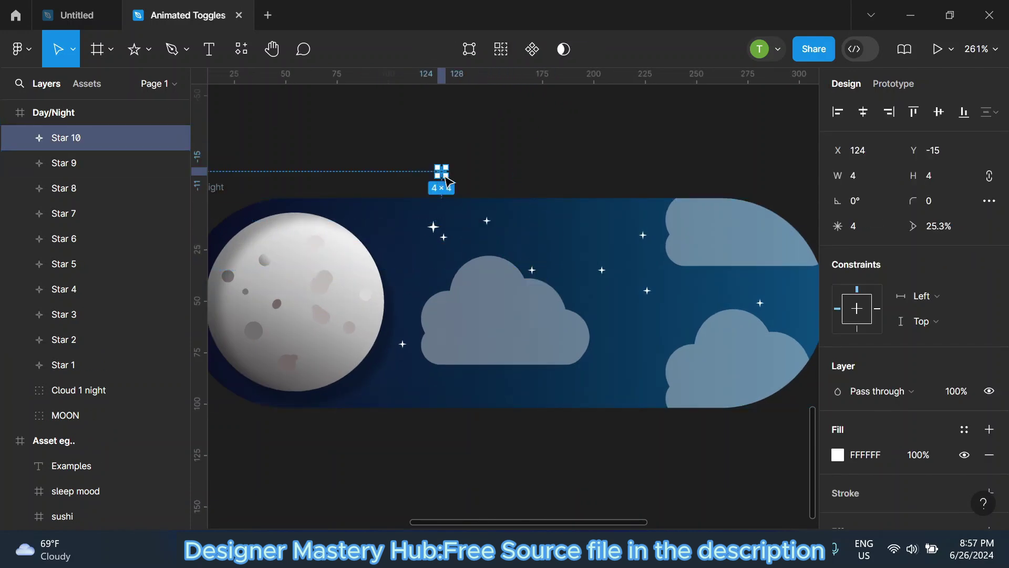
click(447, 180)
click(442, 172)
mouse_move(441, 171)
mouse_down()
mouse_move(431, 274)
mouse_move(463, 245)
mouse_move(368, 322)
mouse_move(541, 267)
mouse_up()
scroll(439, 266, up, 5)
scroll(429, 276, down, 3)
scroll(369, 322, down, 3)
click(414, 164)
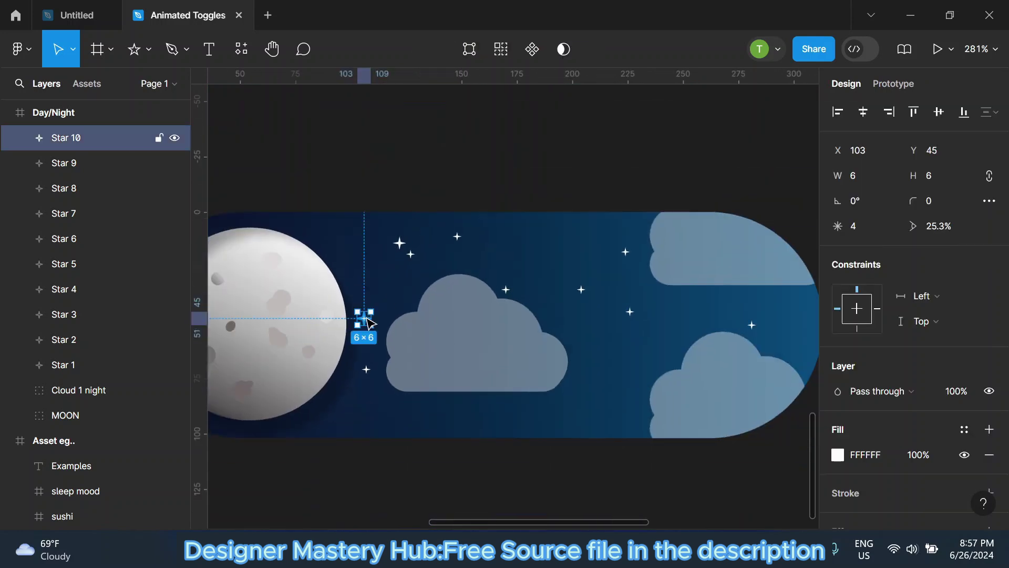
scroll(541, 267, down, 3)
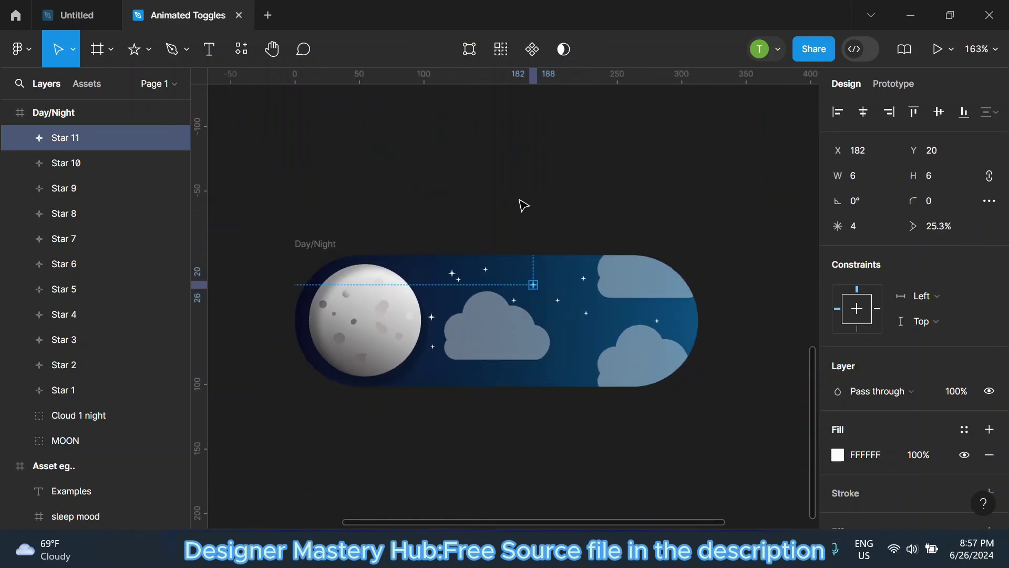
click(563, 318)
click(537, 287)
key(ctrl+d)
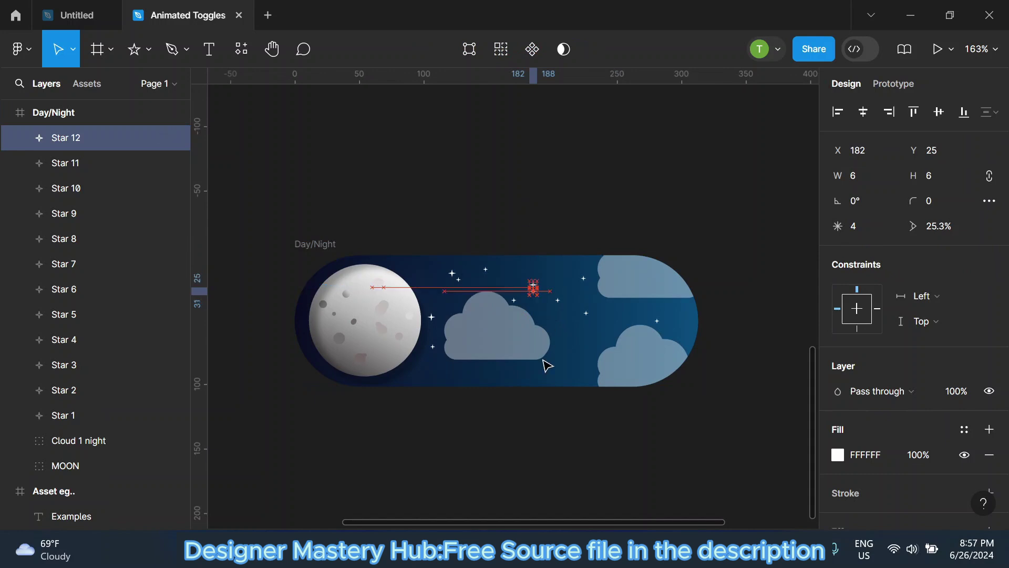
mouse_move(547, 365)
mouse_down()
mouse_move(580, 447)
mouse_move(478, 376)
mouse_move(492, 365)
mouse_move(683, 357)
mouse_move(641, 319)
mouse_move(708, 293)
mouse_up()
Group all fifteen star layers and name the group 'Night stars'.
scroll(478, 376, up, 2)
scroll(478, 376, up, 3)
scroll(478, 374, down, 5)
scroll(631, 363, up, 1)
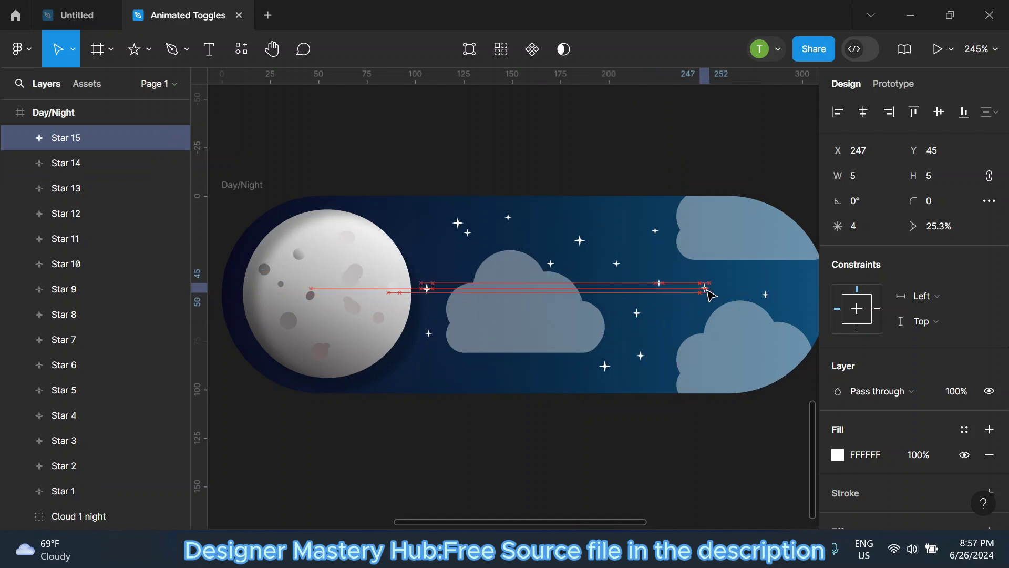
scroll(505, 337, down, 3)
scroll(76, 284, down, 3)
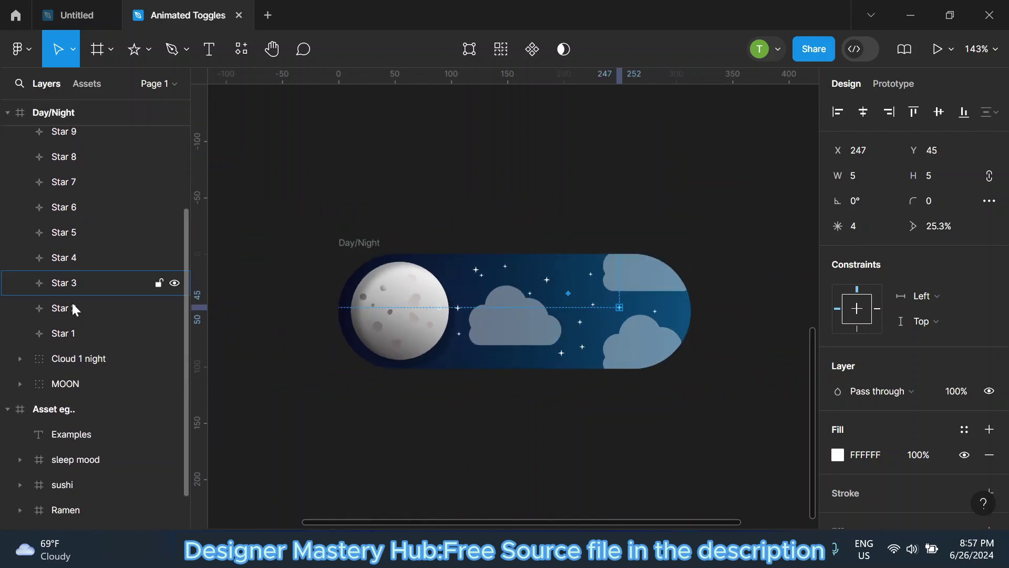
shift+click(72, 329)
scroll(100, 237, up, 2)
scroll(100, 236, up, 1)
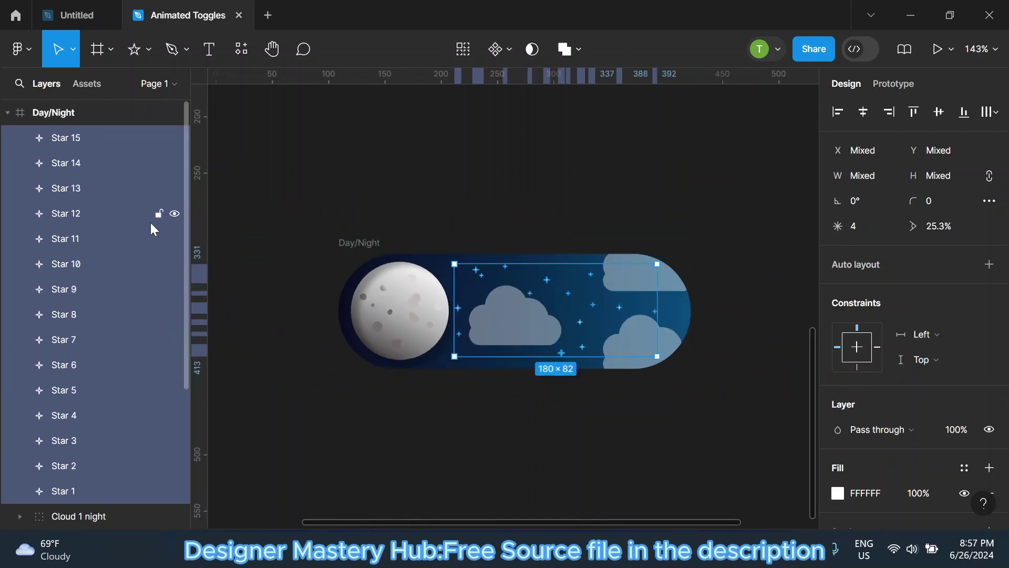
right_click(505, 303)
click(537, 211)
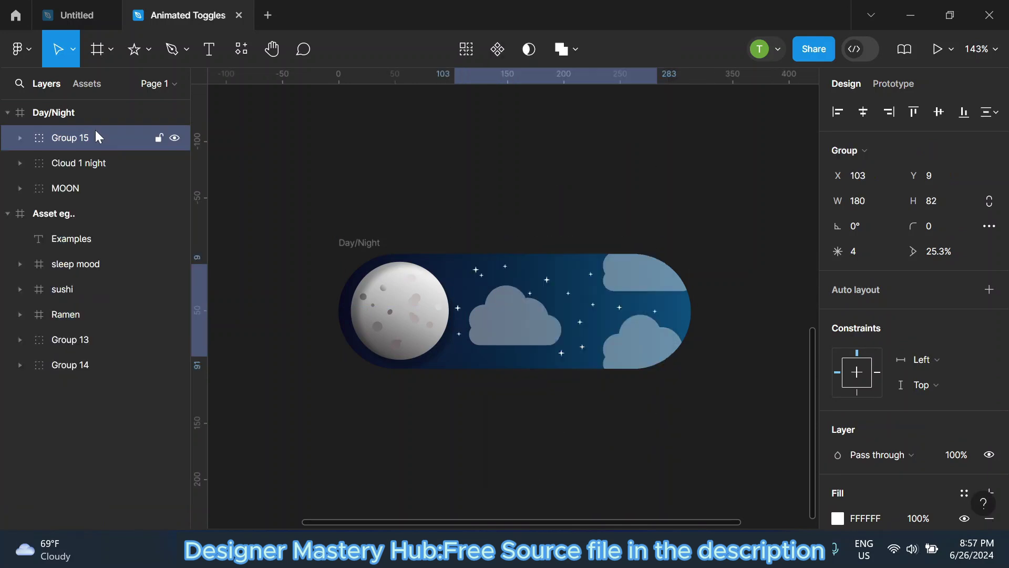
double_click(75, 136)
text(Night stars)
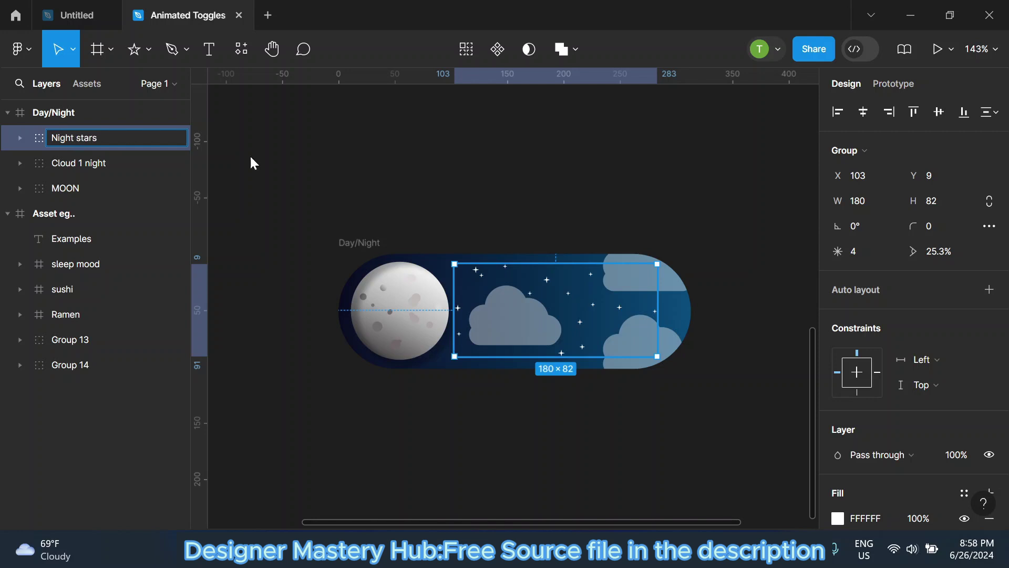
click(250, 159)
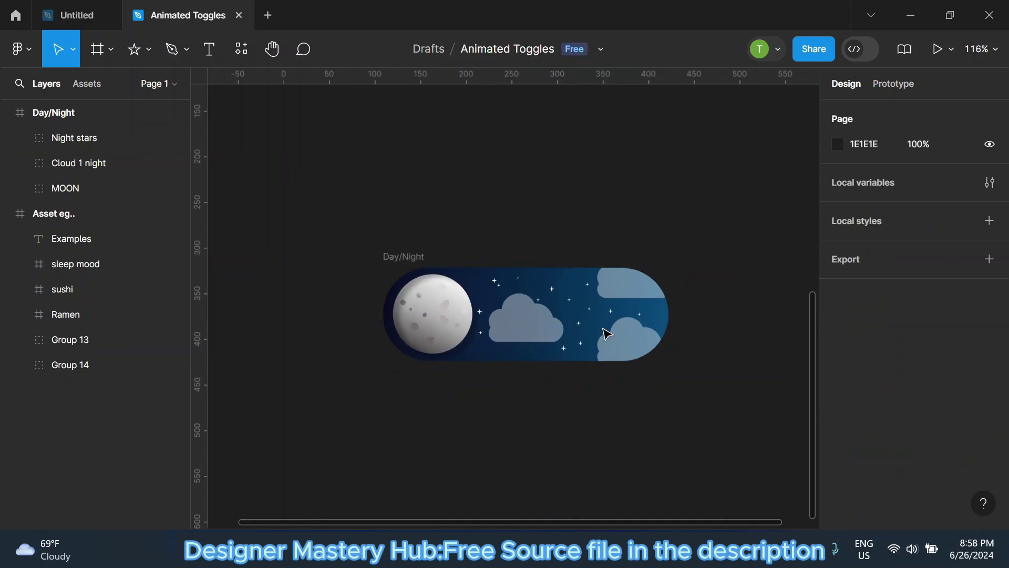
Duplicate the Cloud 1 night group, hide the original, and move the copy left and down.
scroll(593, 374, up, 3)
scroll(573, 298, down, 2)
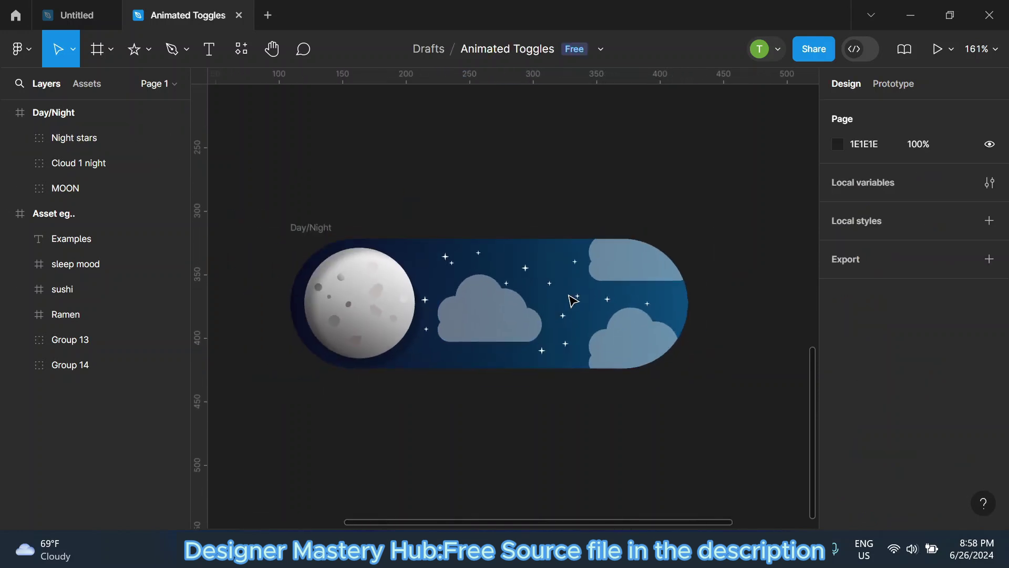
scroll(362, 291, down, 2)
click(315, 232)
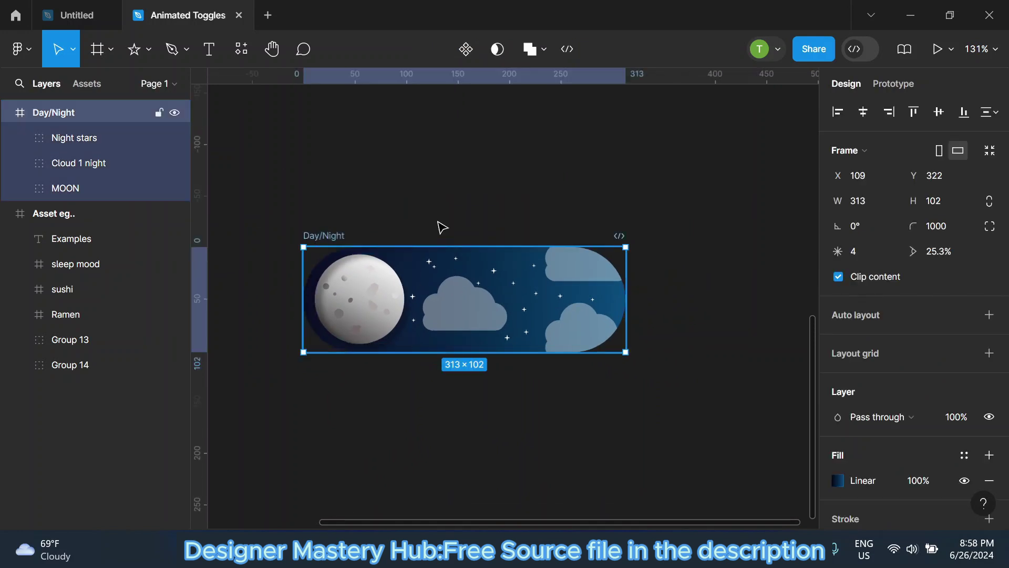
click(439, 224)
scroll(434, 303, up, 4)
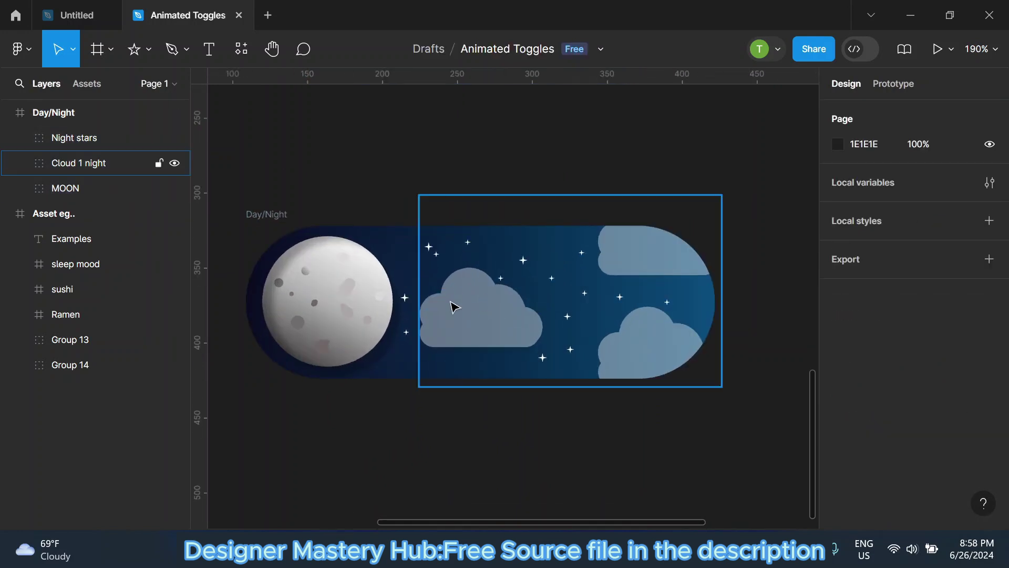
click(112, 167)
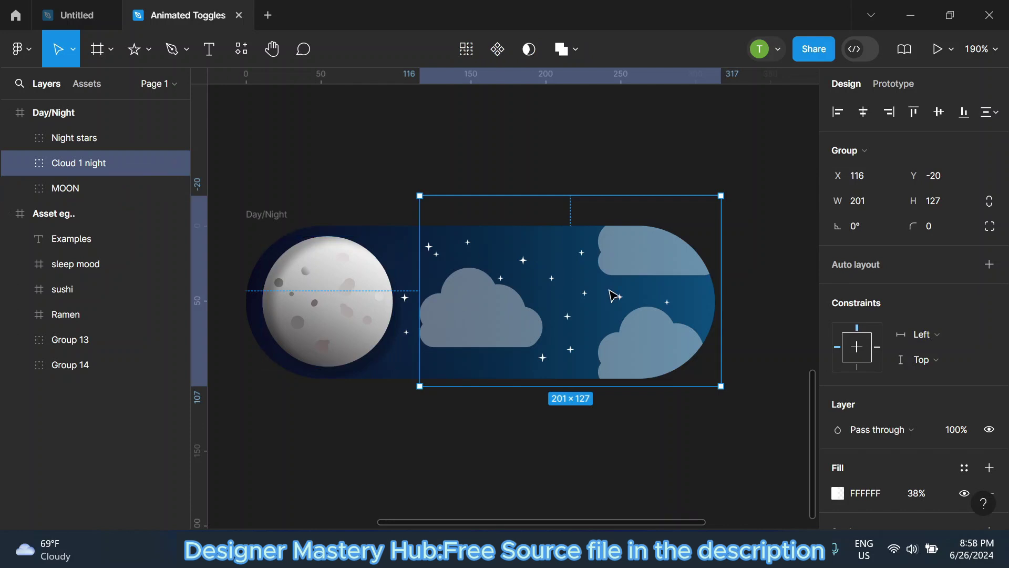
key(ctrl+d)
click(175, 188)
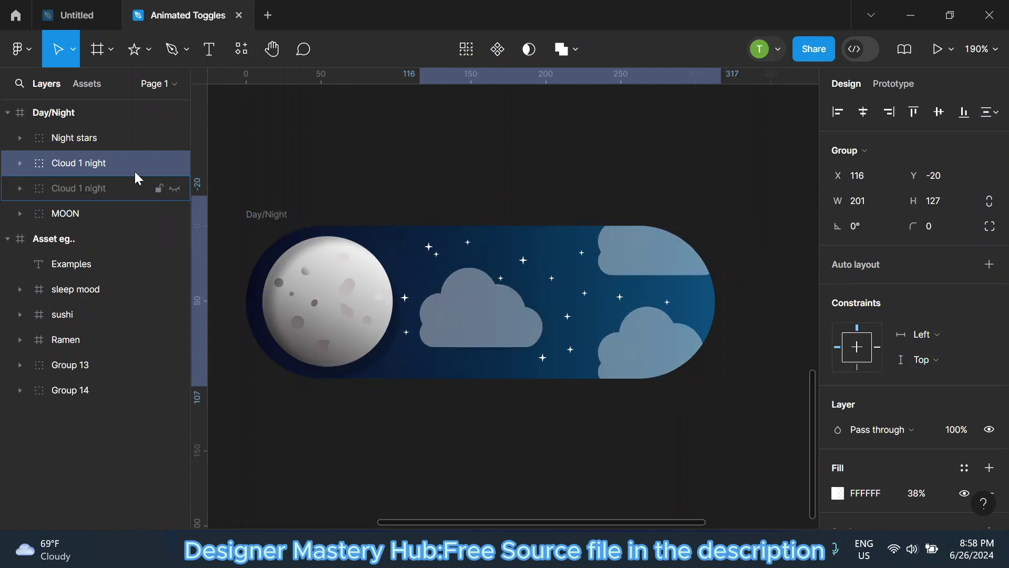
drag(497, 316, 409, 331)
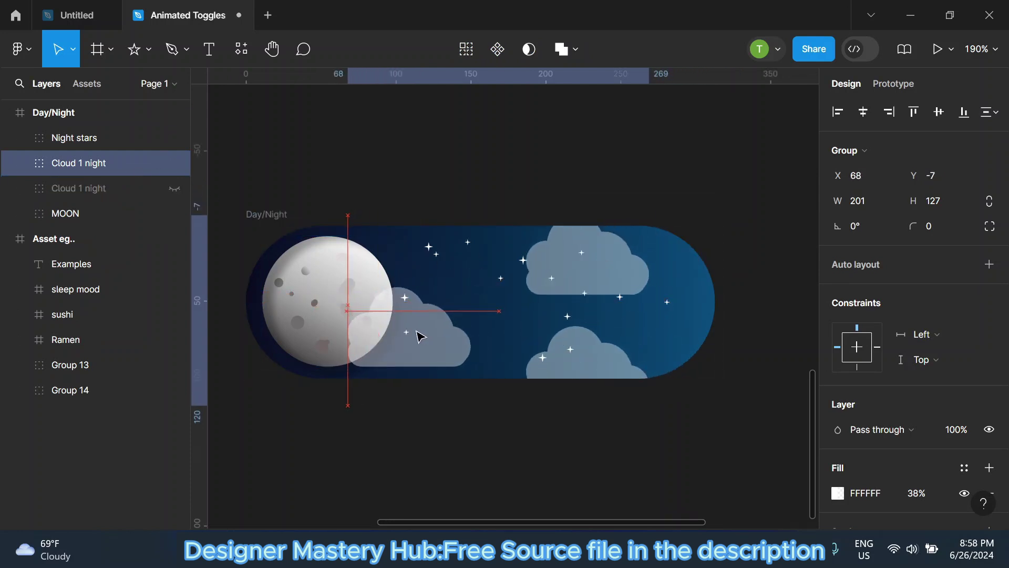
Raise the clouds' opacity from 38% to 48% and shift the group and one cloud down-left.
scroll(899, 416, down, 2)
scroll(898, 416, down, 1)
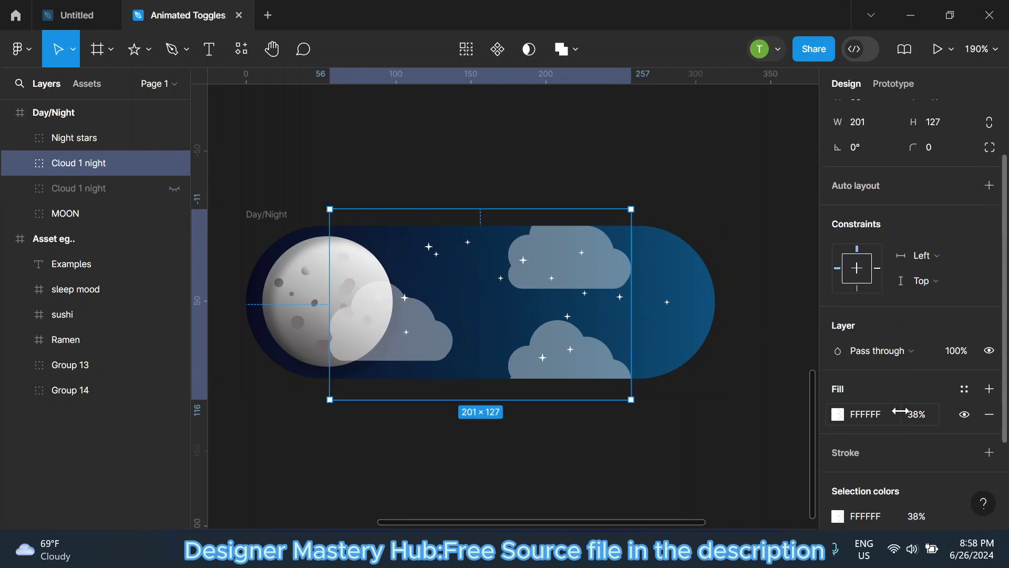
drag(900, 410, 905, 411)
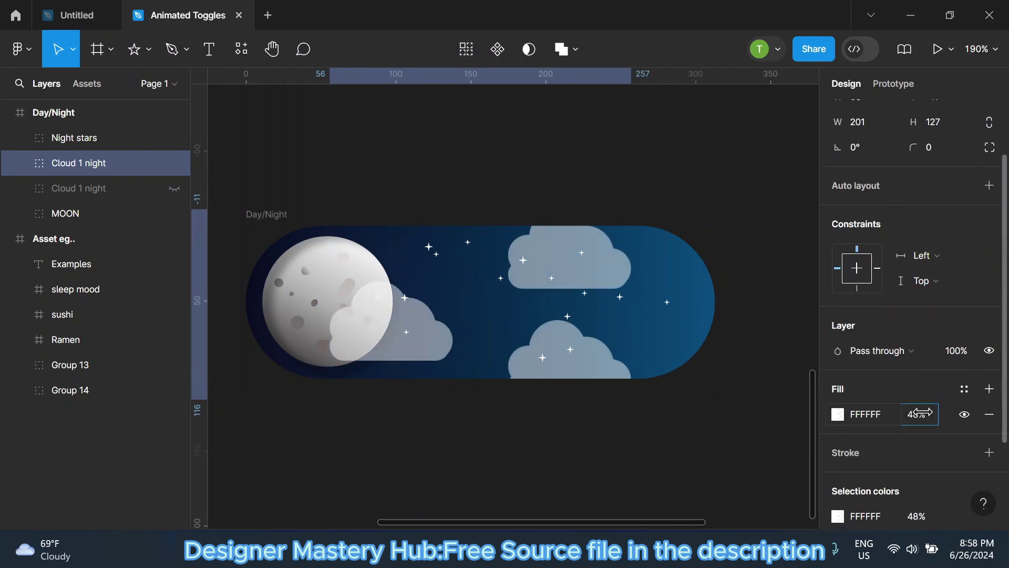
drag(562, 302, 469, 351)
double_click(557, 282)
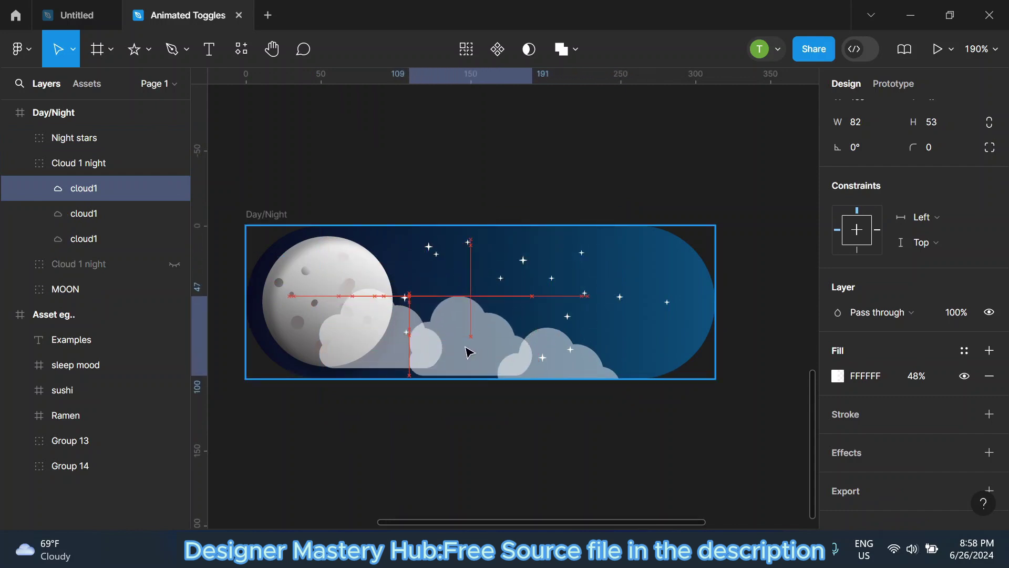
drag(468, 351, 463, 355)
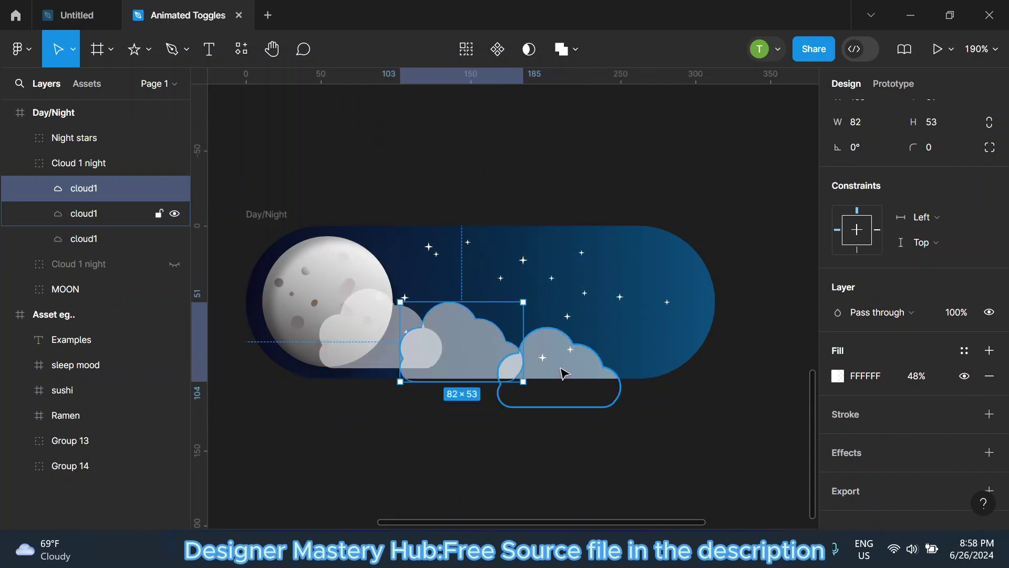
Set the right-hand, middle and moon-overlapping clouds each to 100% fill opacity.
drag(561, 374, 567, 370)
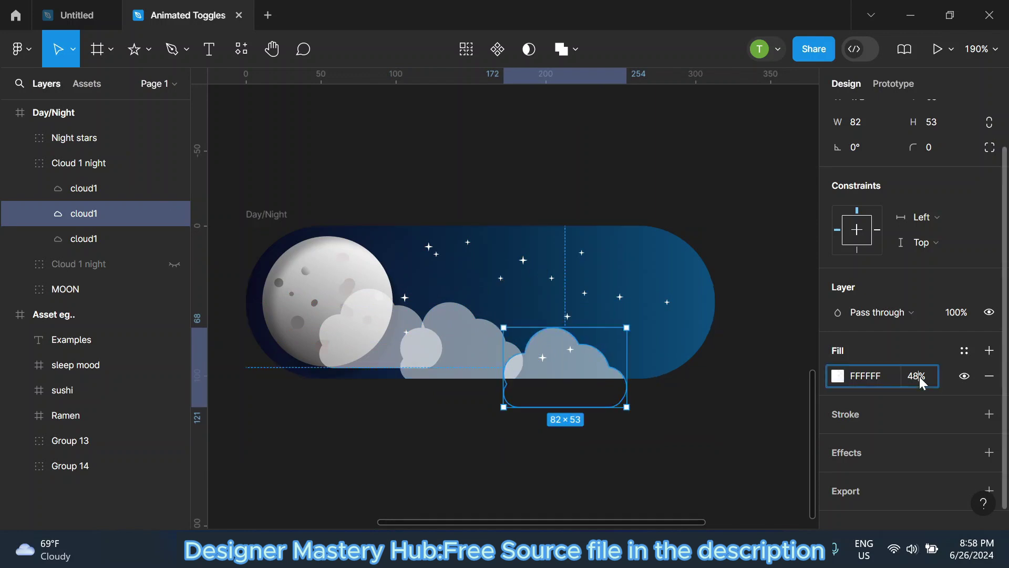
text(100)
key(Return)
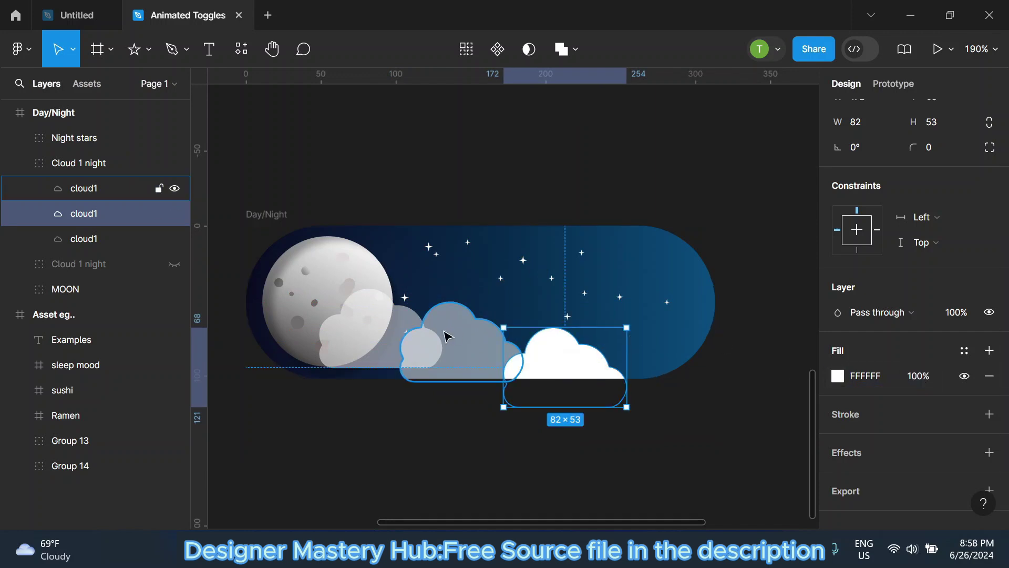
click(446, 333)
key(Return)
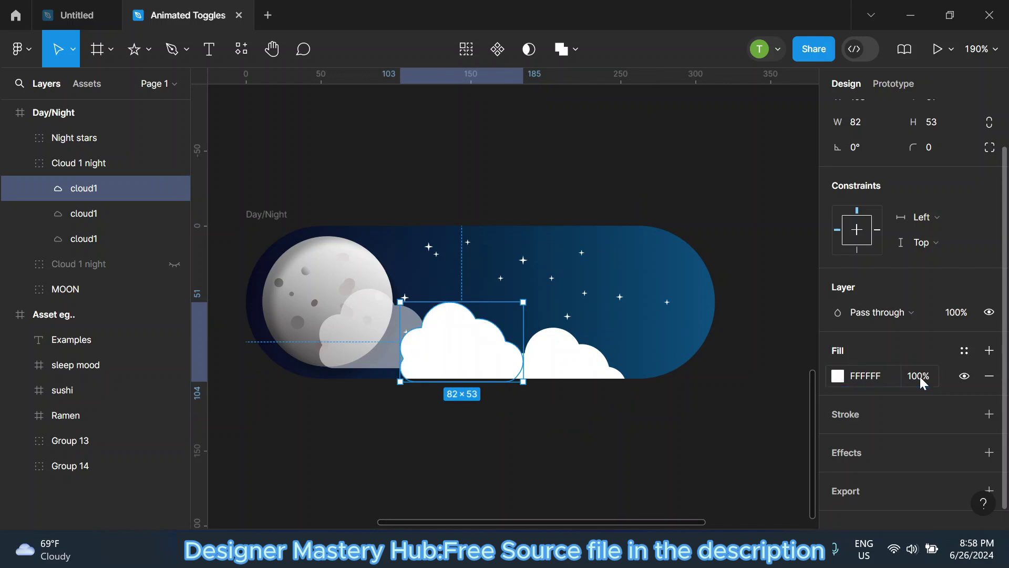
click(396, 322)
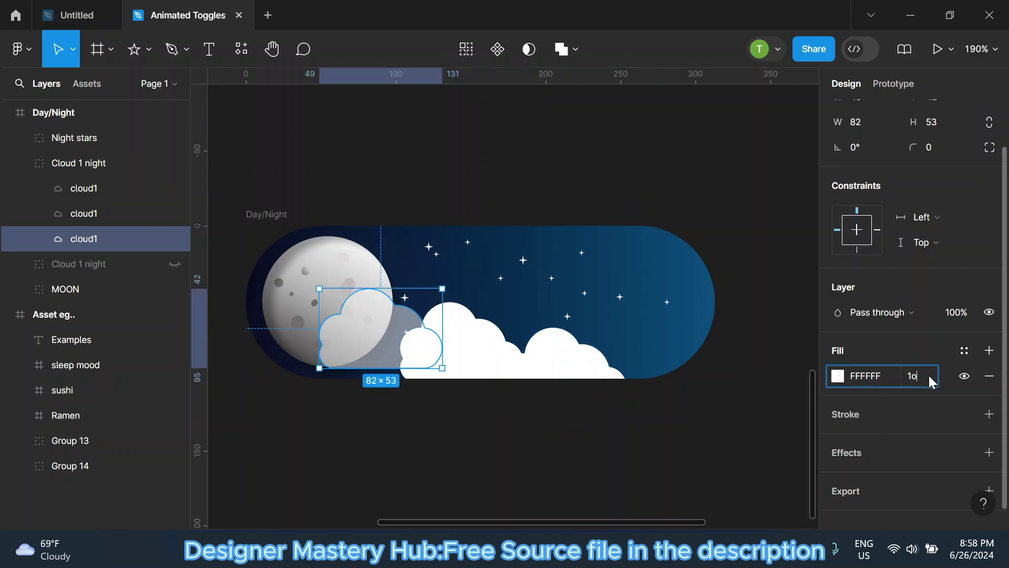
text(00)
key(Return)
click(481, 169)
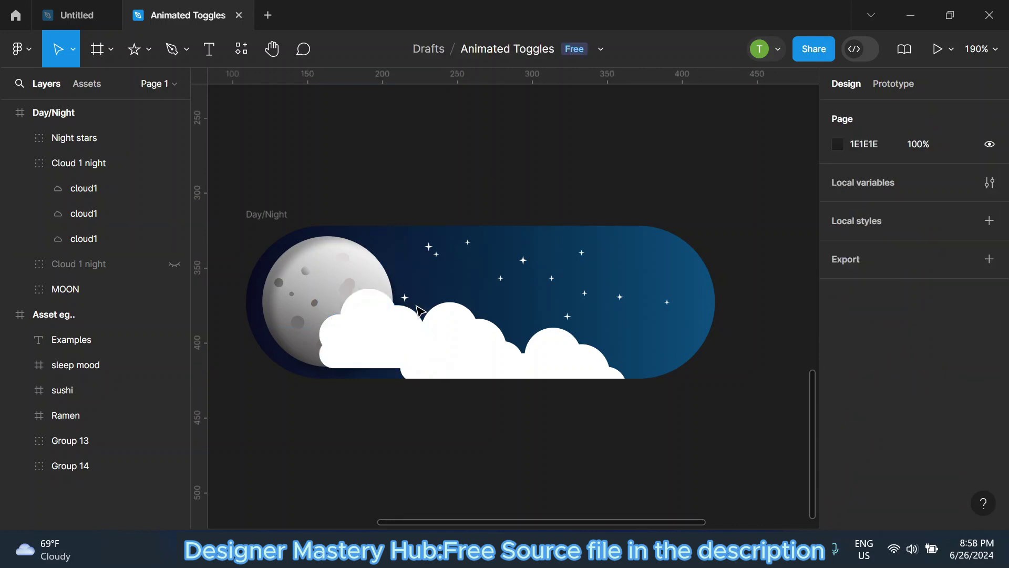
click(395, 332)
Enlarge the cloud over the moon and place a copy at the toggle's left edge.
double_click(394, 332)
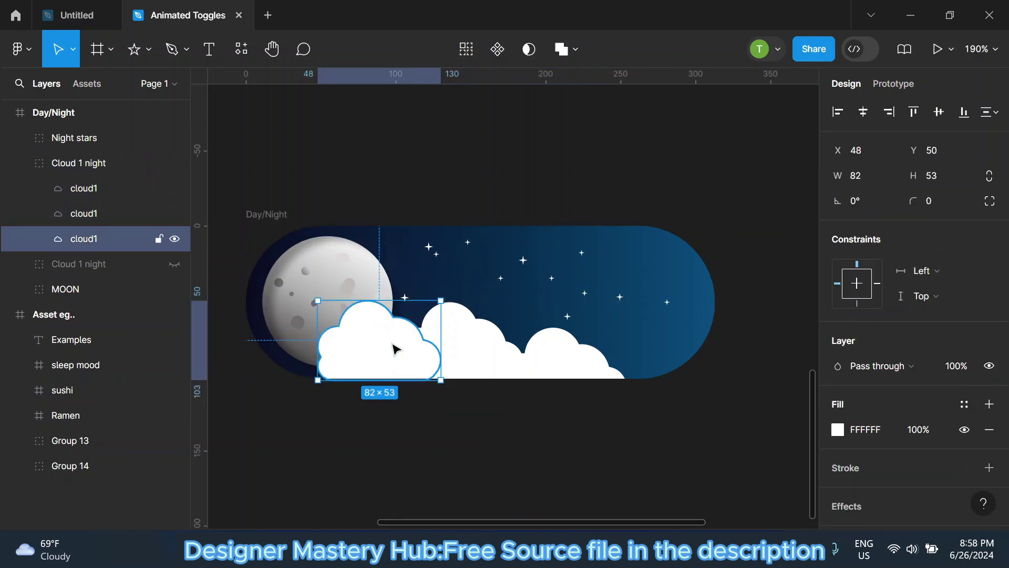
drag(438, 302, 456, 288)
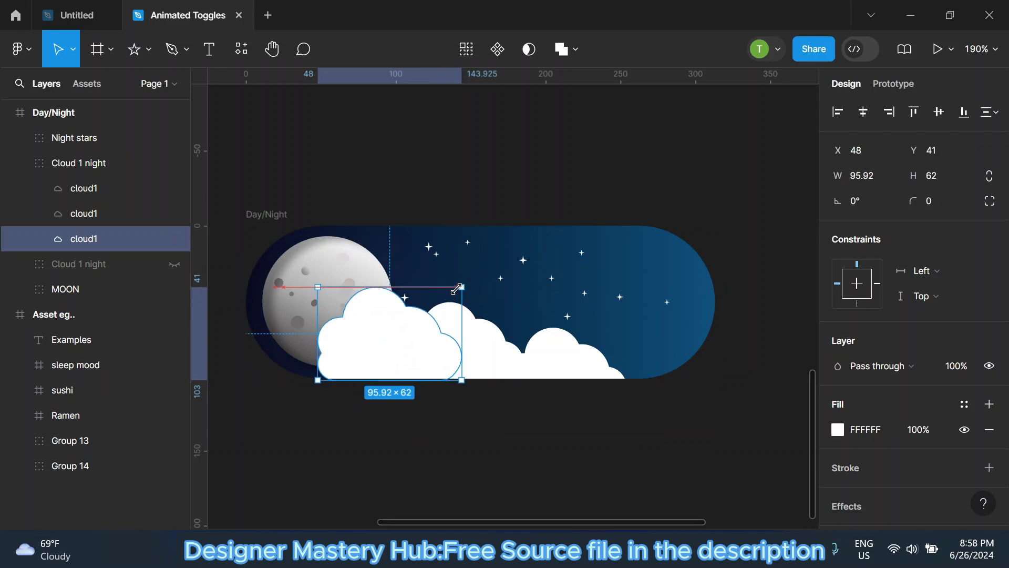
drag(397, 337, 343, 315)
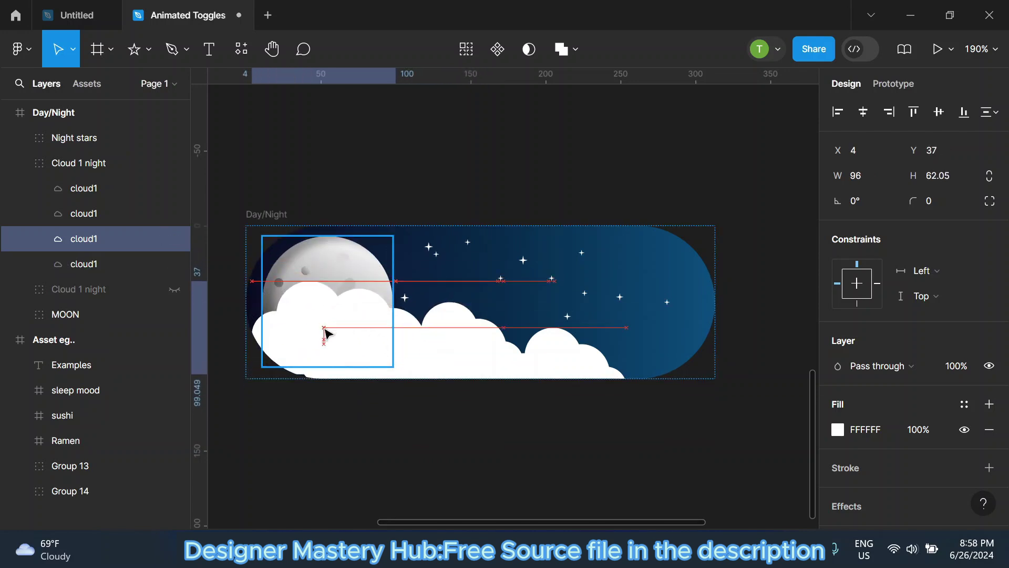
mouse_move(343, 315)
mouse_down()
mouse_move(300, 311)
mouse_move(268, 246)
mouse_up()
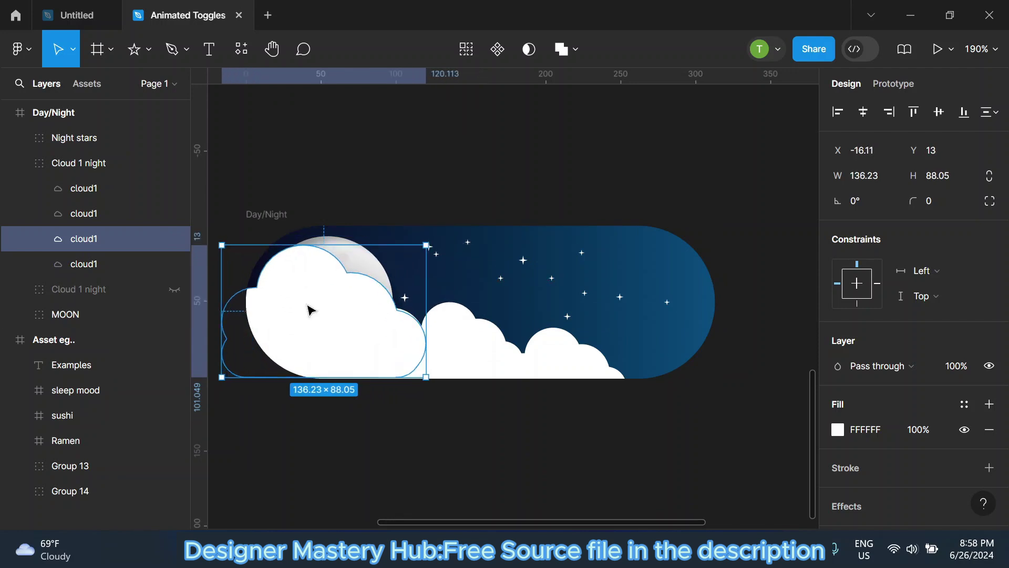
drag(310, 310, 285, 315)
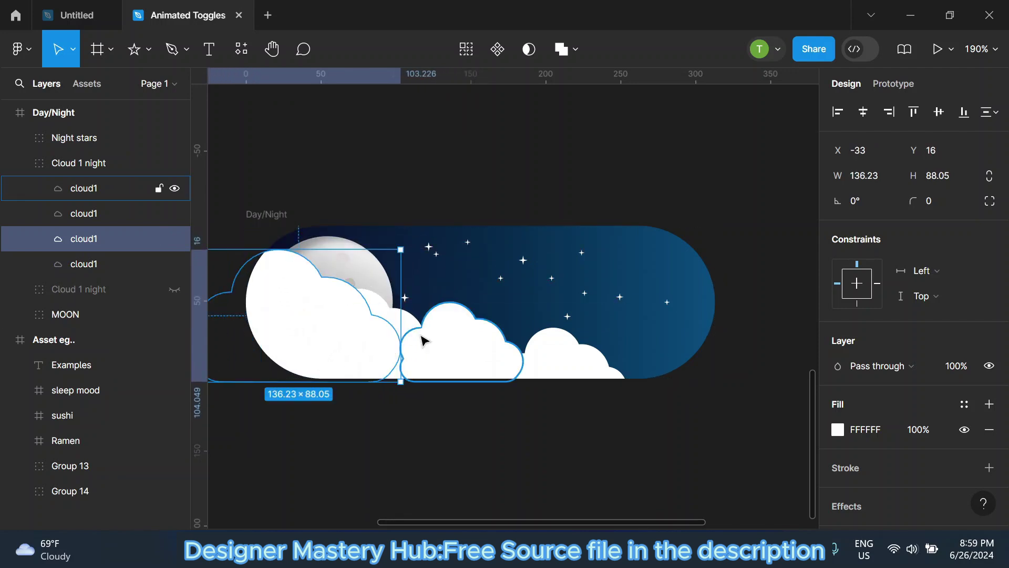
Flip the middle and right-hand clouds horizontally and nudge the right one into place.
click(425, 336)
click(426, 330)
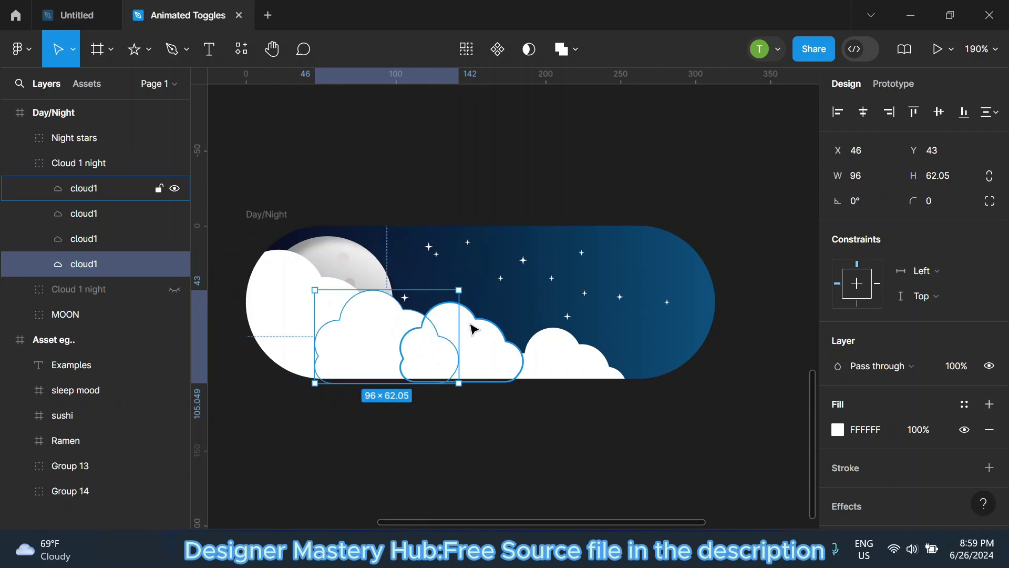
right_click(463, 347)
scroll(488, 452, down, 1)
click(504, 456)
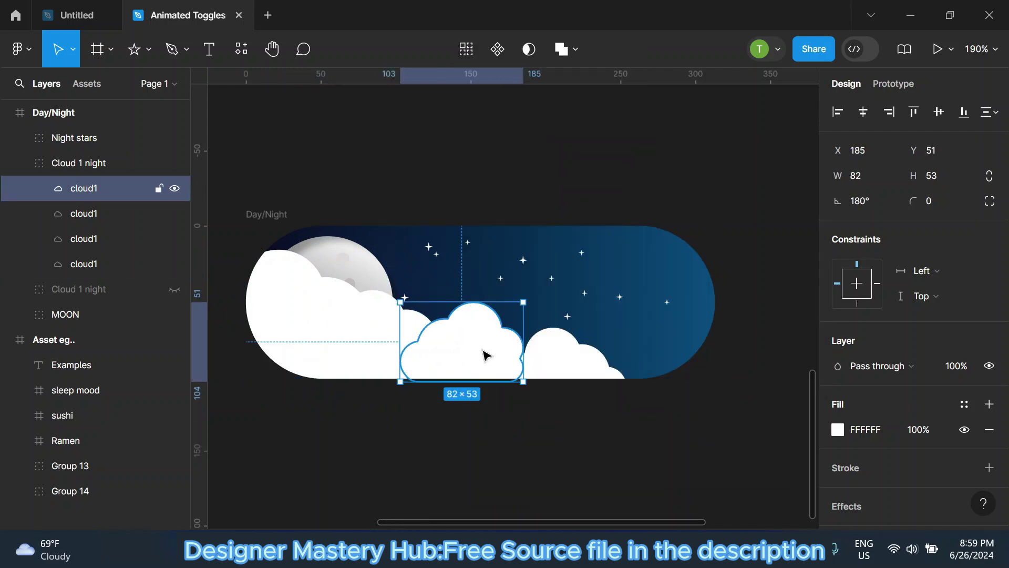
right_click(571, 368)
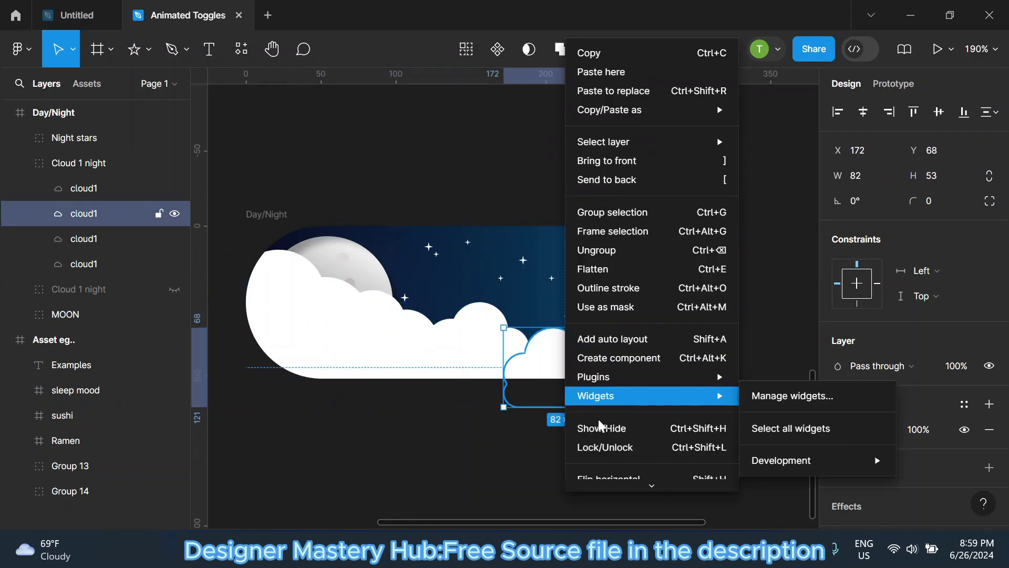
scroll(607, 444, down, 1)
click(608, 455)
mouse_move(575, 372)
mouse_down()
mouse_move(590, 359)
mouse_move(574, 367)
mouse_up()
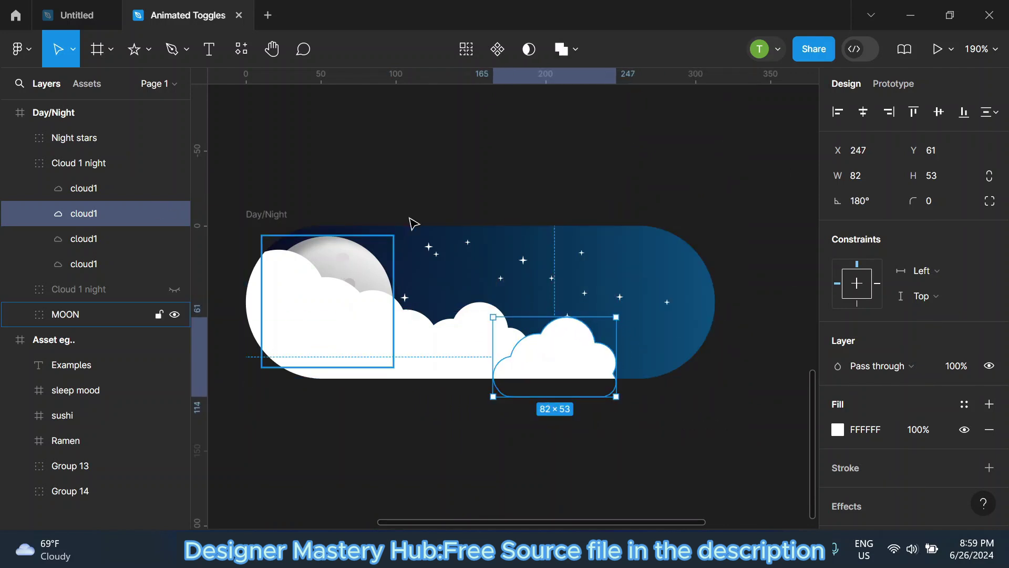
Select all four cloud1 shapes together.
click(314, 309)
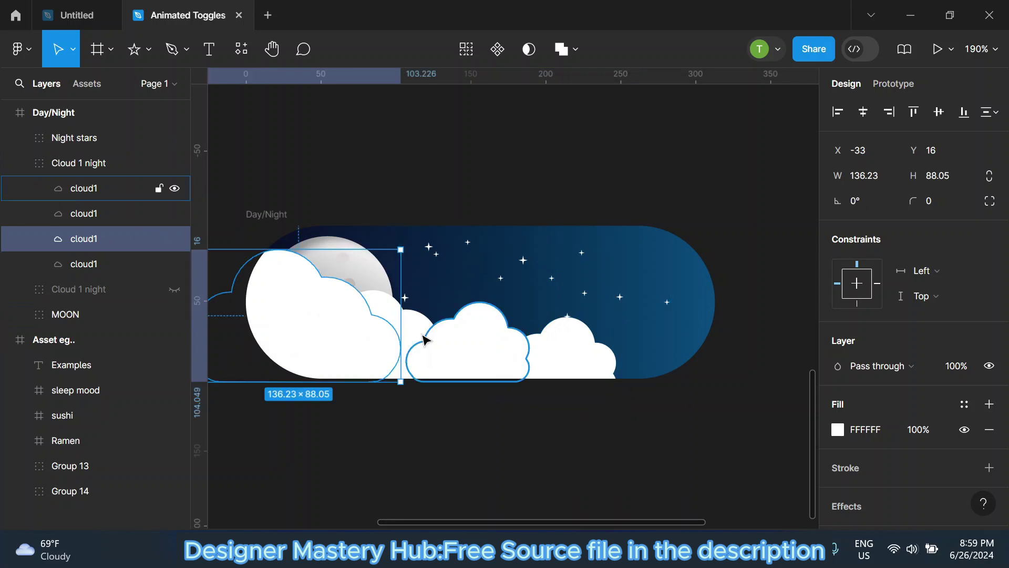
shift+click(412, 327)
shift+click(487, 327)
shift+click(569, 349)
Duplicate the four clouds, shift the copy down, and tint it pale blue D3EFF8.
scroll(557, 345, down, 2)
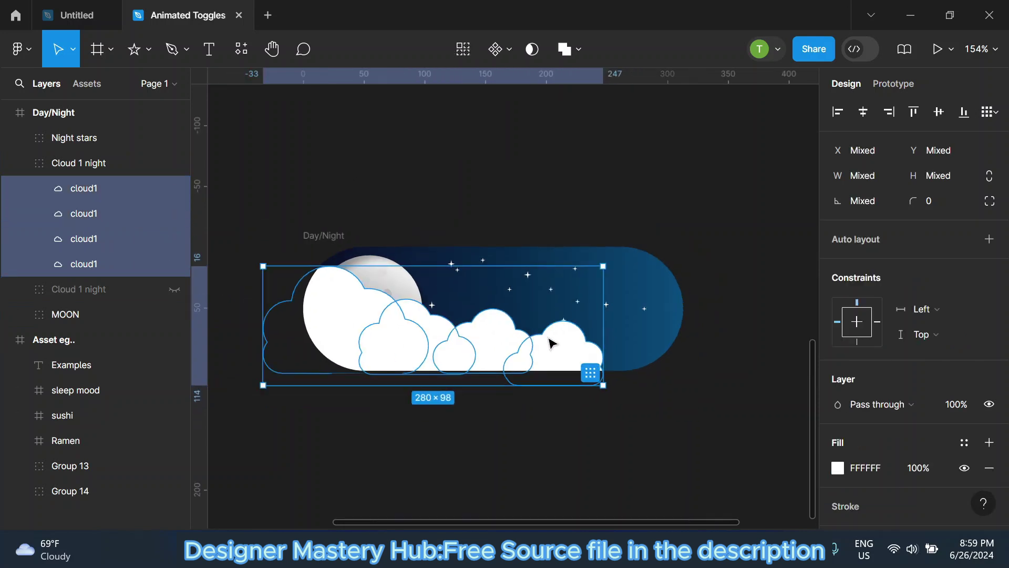
key(ctrl+d)
drag(487, 345, 487, 353)
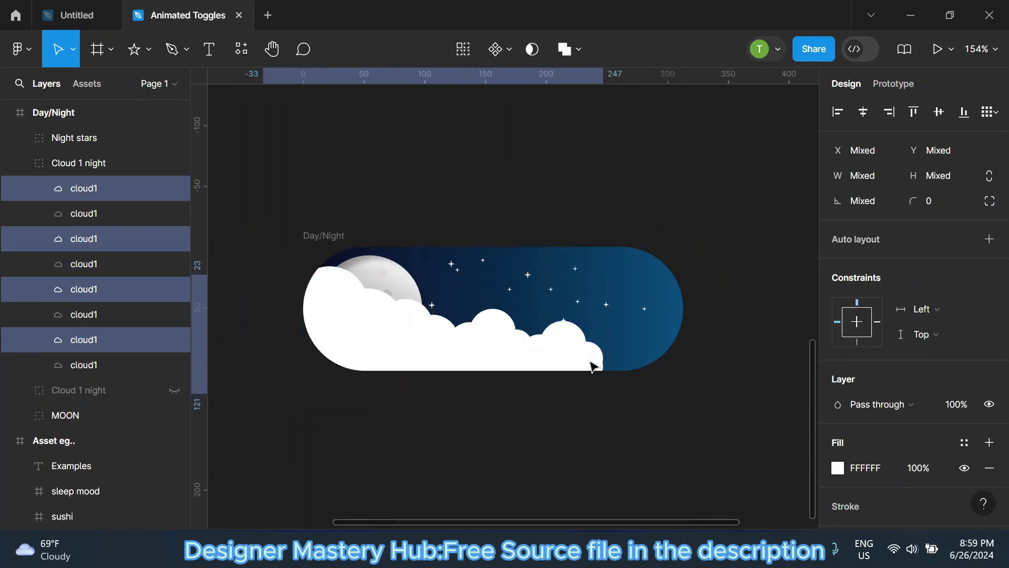
scroll(874, 424, down, 3)
click(835, 355)
click(632, 163)
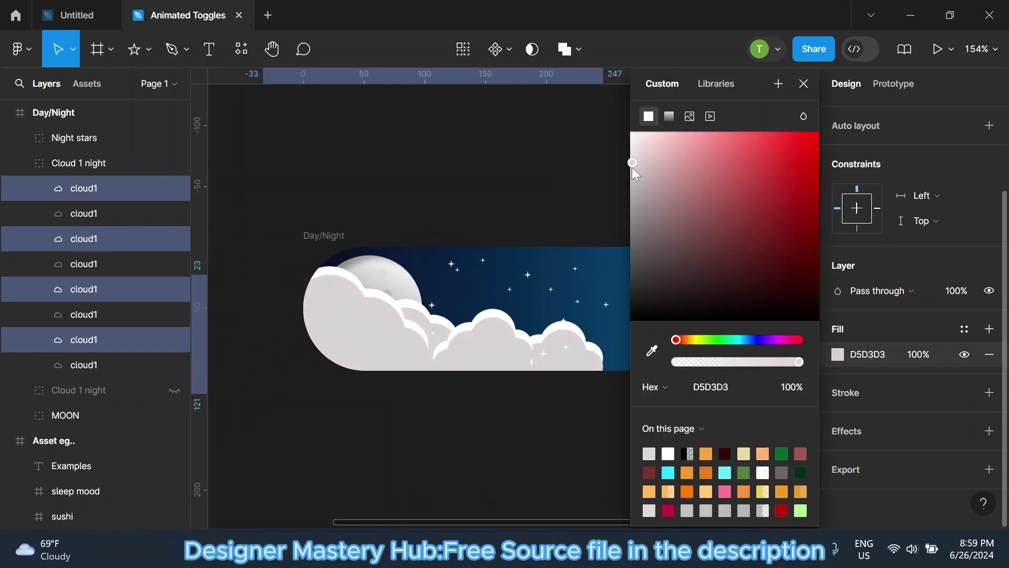
drag(636, 161, 635, 151)
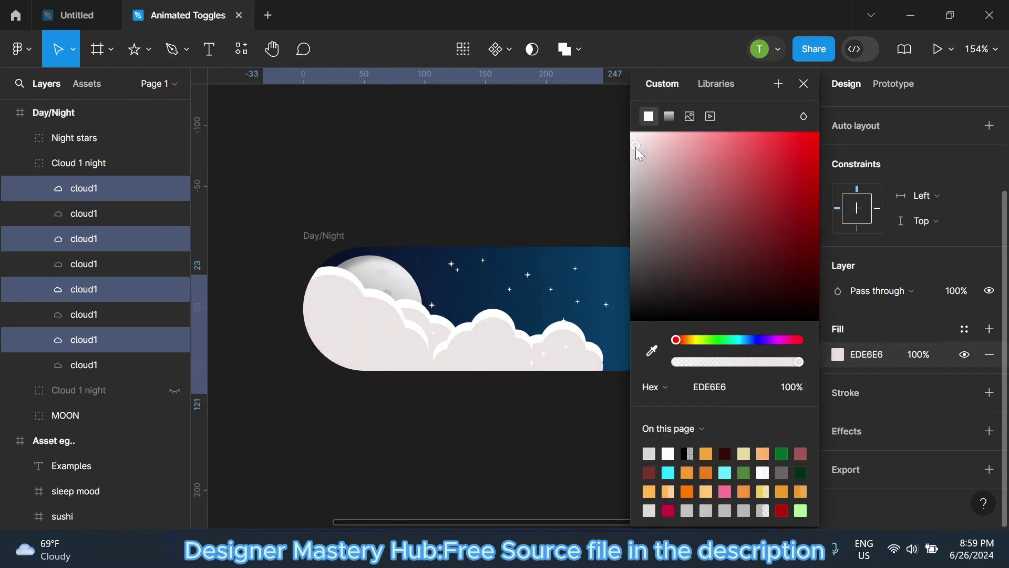
scroll(452, 227, up, 3)
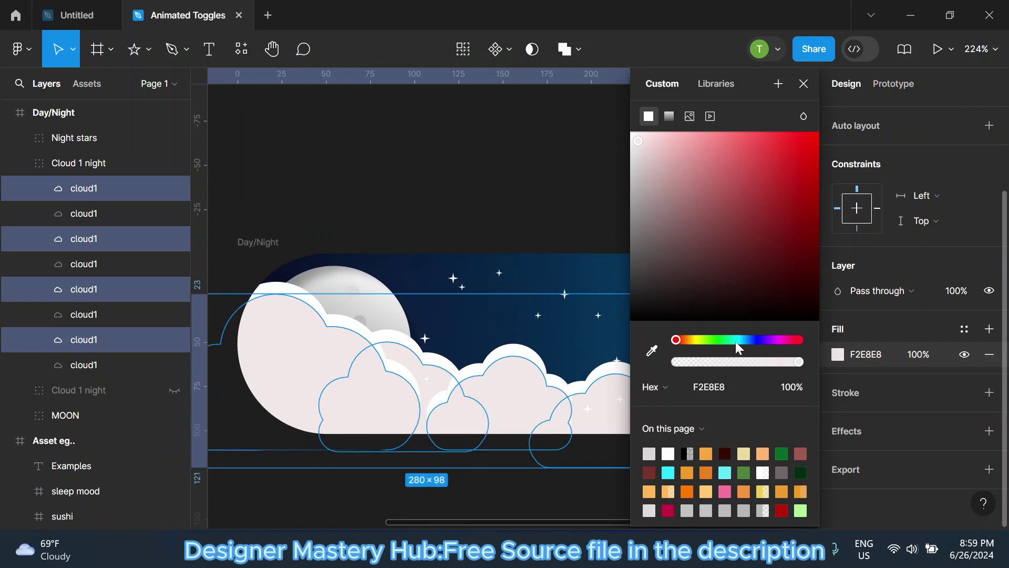
drag(736, 340, 742, 340)
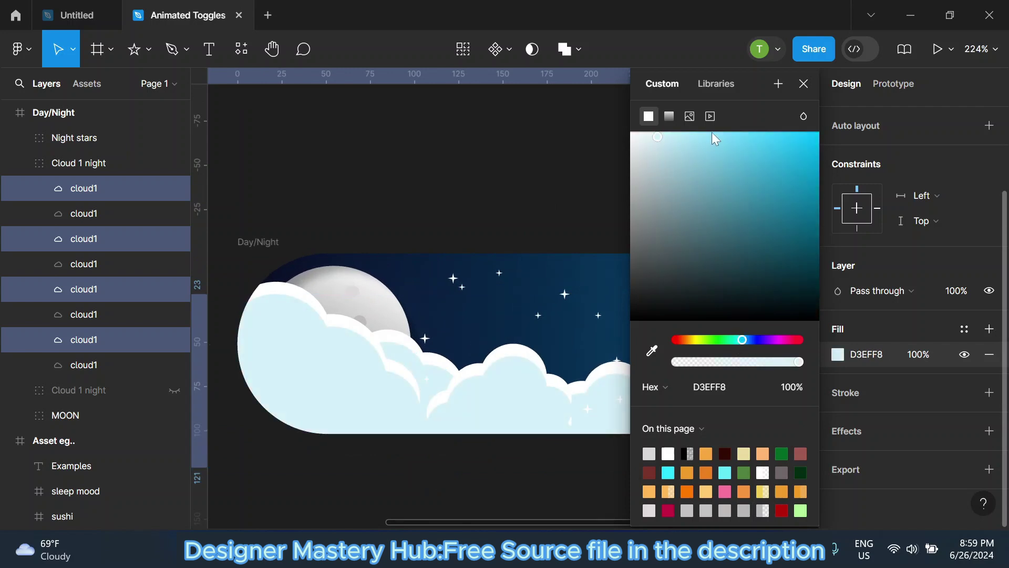
click(804, 84)
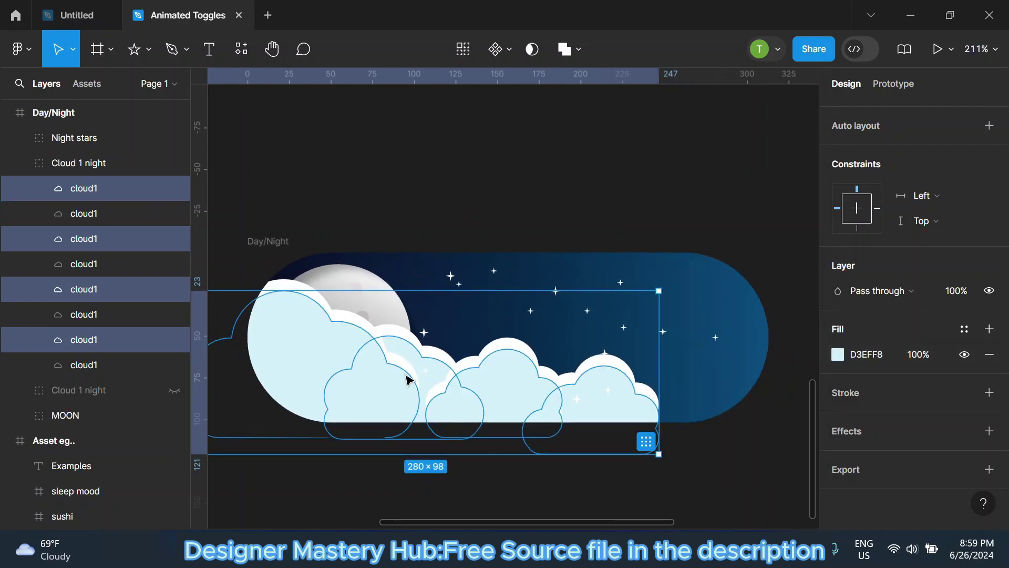
scroll(435, 371, up, 3)
drag(435, 371, 437, 378)
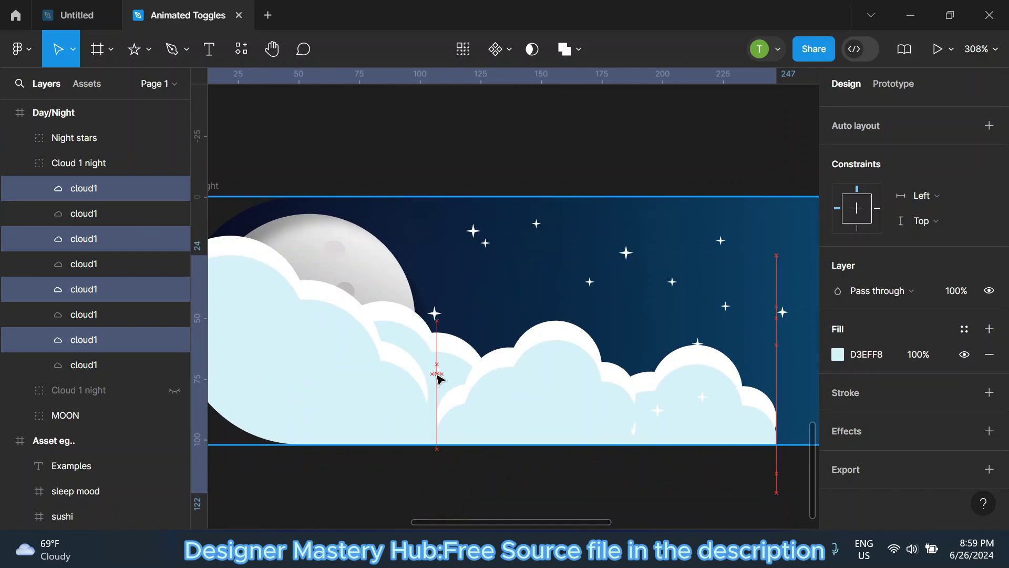
Add a lower copy of the clouds tinted periwinkle C0D3F6 and move it into place.
scroll(438, 377, down, 2)
scroll(484, 235, down, 2)
drag(471, 366, 471, 378)
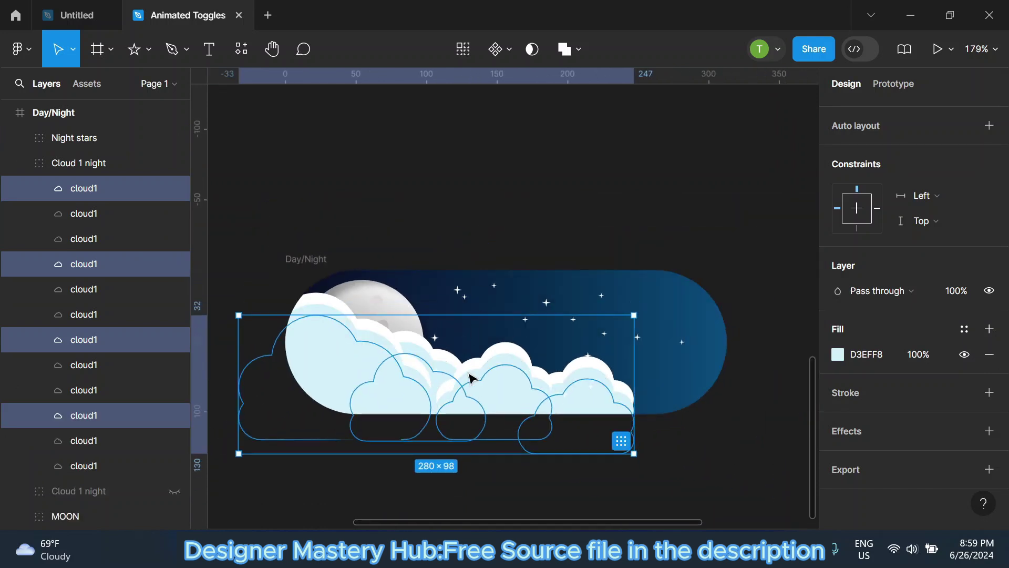
click(837, 354)
click(751, 340)
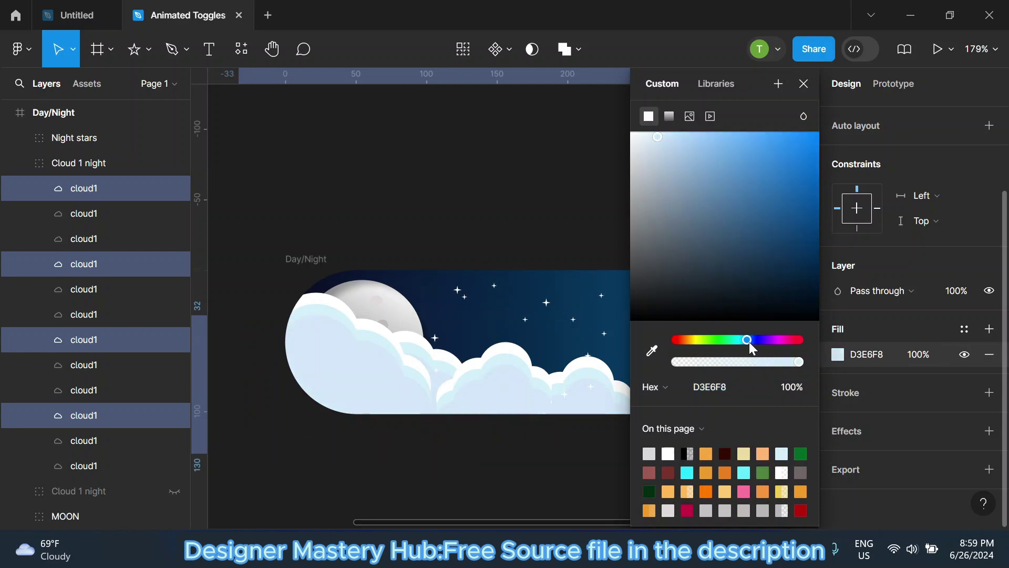
click(672, 138)
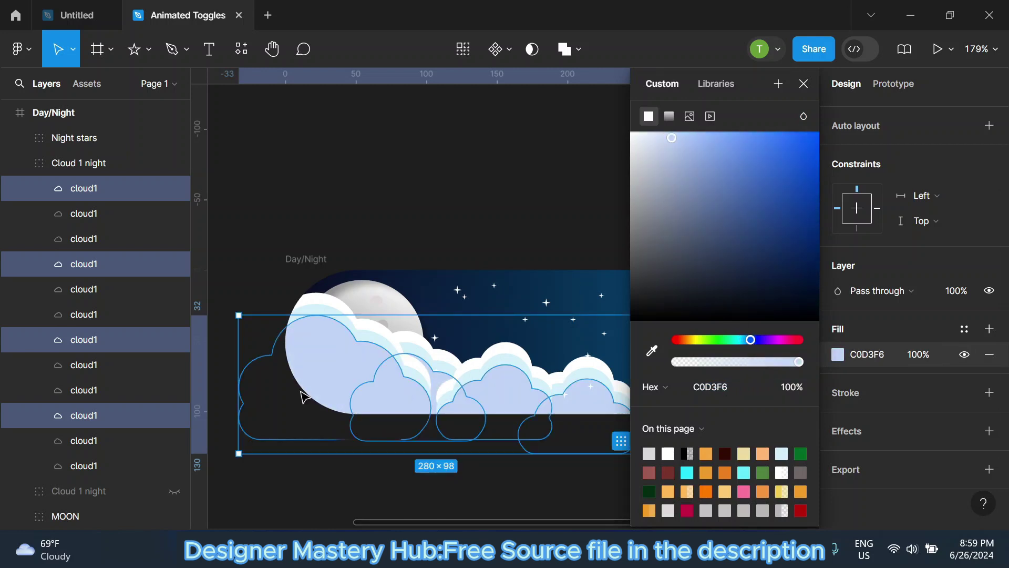
scroll(367, 397, right, 3)
mouse_move(434, 400)
mouse_down()
mouse_move(450, 408)
mouse_move(434, 409)
mouse_up()
scroll(435, 410, down, 3)
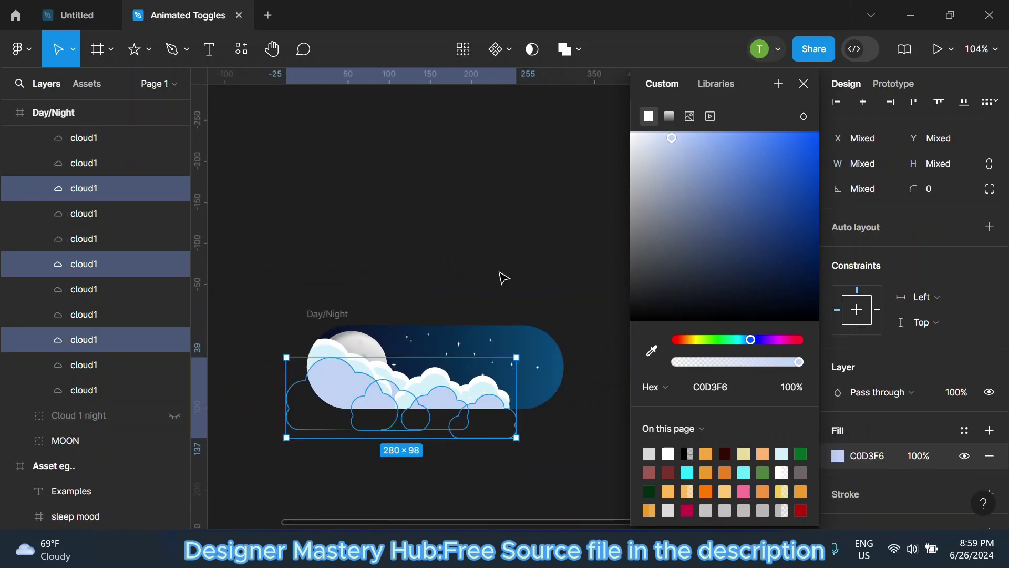
click(502, 277)
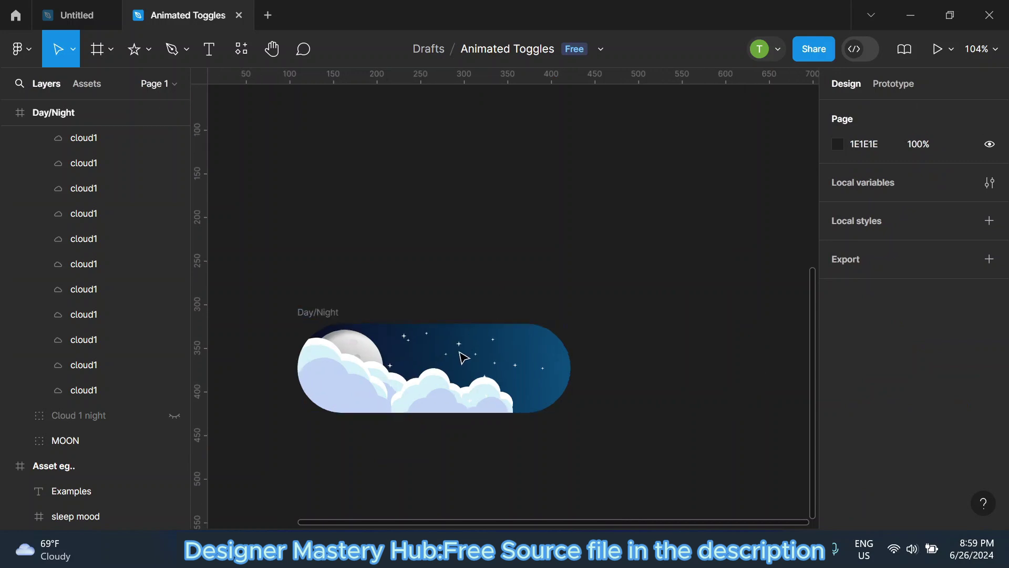
Rename the layered cloud group to 'Cloud Day'.
scroll(457, 351, up, 3)
scroll(16, 206, up, 1)
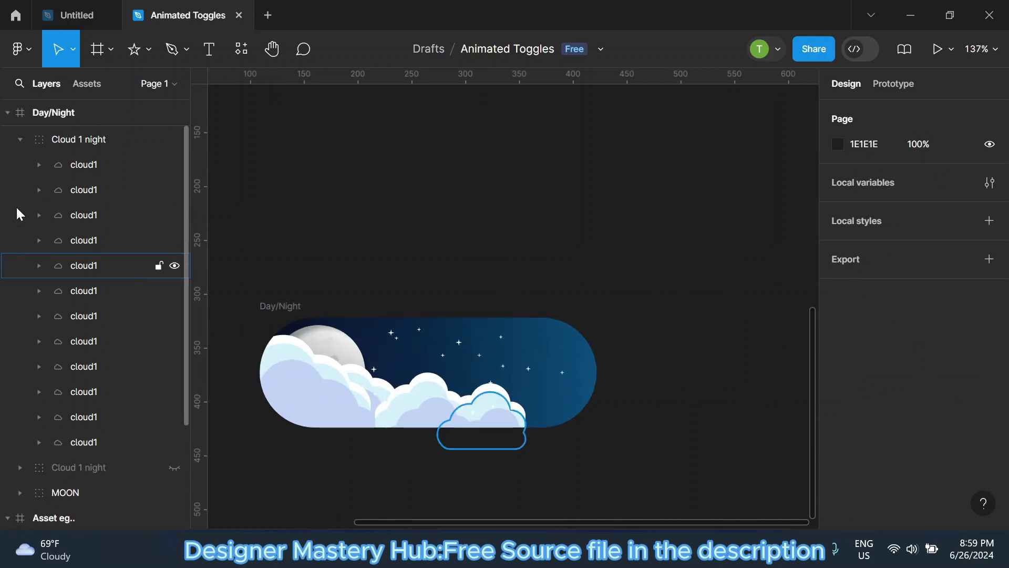
scroll(15, 206, up, 1)
click(20, 163)
click(91, 166)
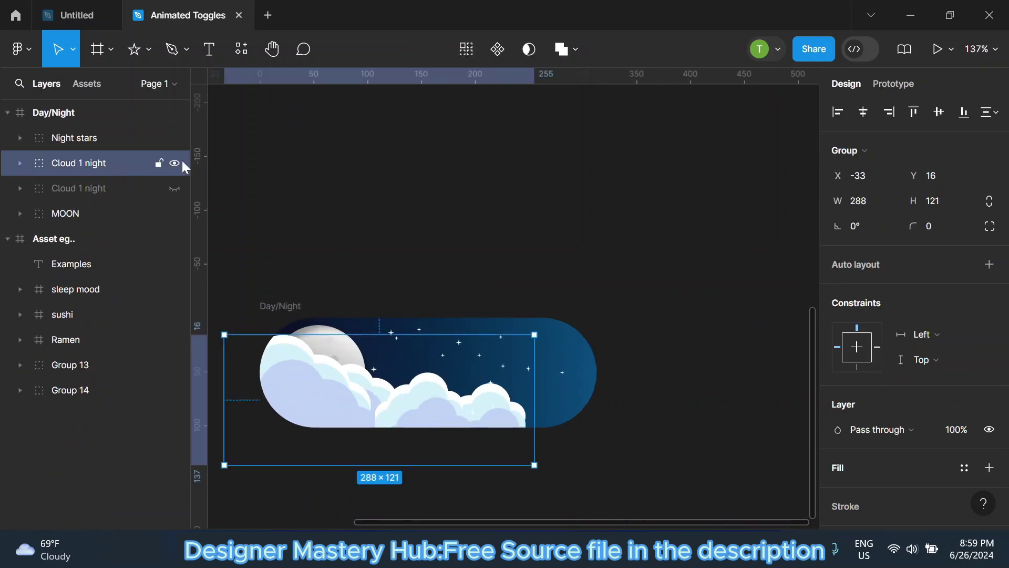
click(178, 167)
click(177, 167)
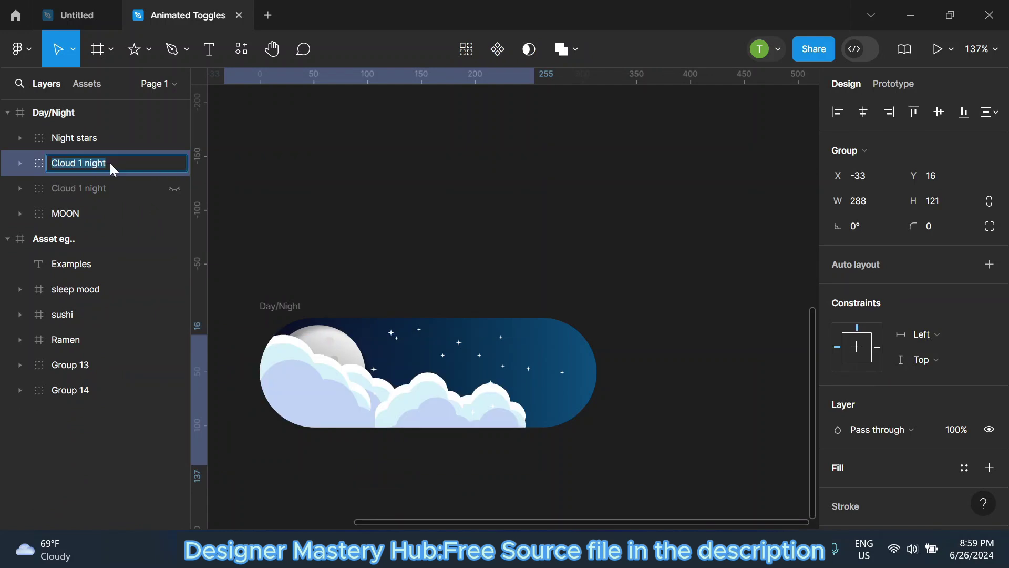
click(110, 161)
text(Cloud Day)
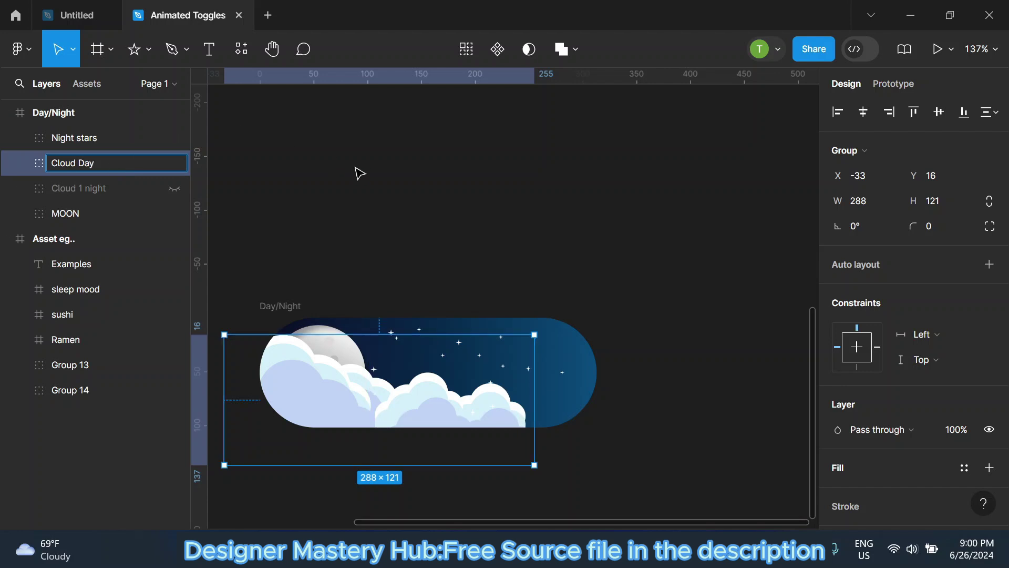
click(356, 173)
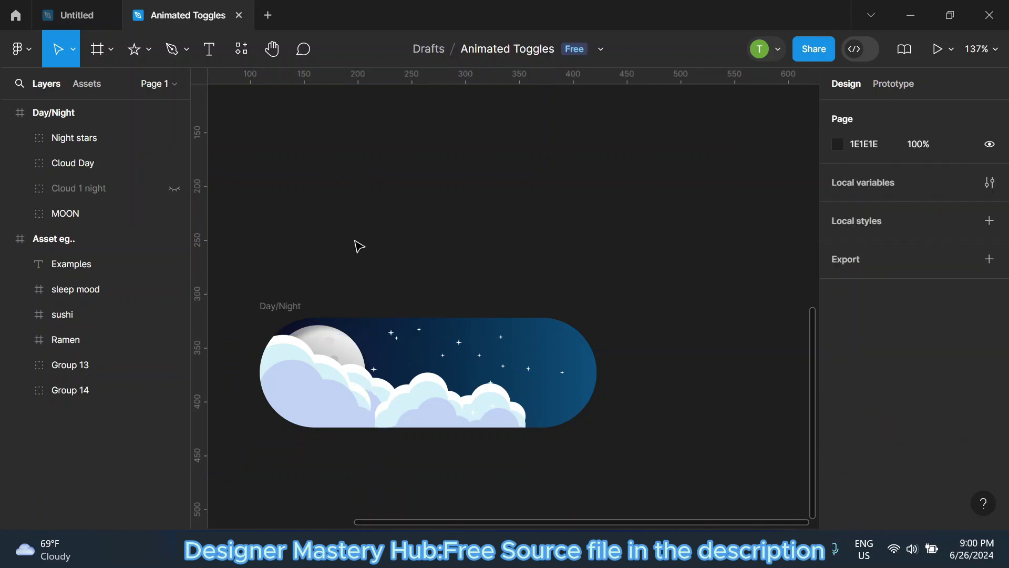
Slide the Cloud Day group left, off the toggle's edge.
click(87, 162)
scroll(507, 362, down, 2)
scroll(444, 383, down, 1)
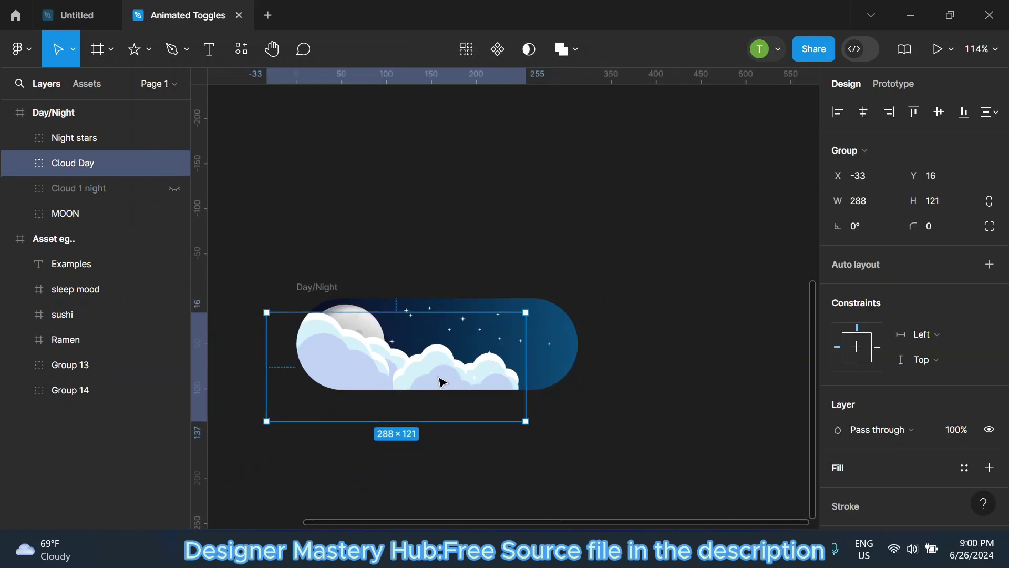
scroll(393, 390, up, 3)
scroll(494, 359, down, 2)
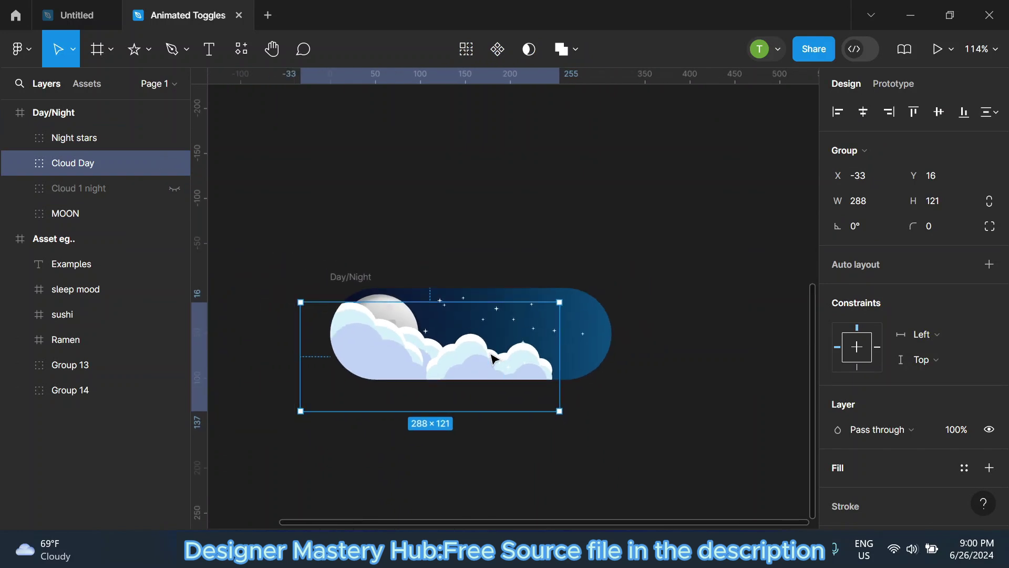
key(shift+Left)
key(shift+Left)
key(shift+Left)
key(shift+Left)
key(shift+Left)
key(shift+Left)
key(shift+Left)
key(shift+Left)
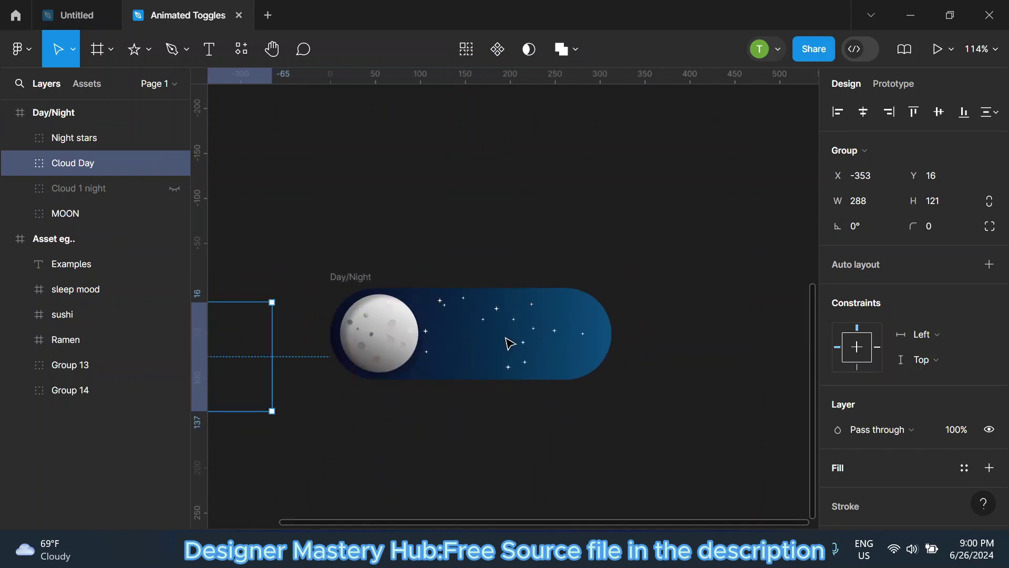
click(496, 247)
Make the hidden grey night clouds visible again.
scroll(510, 282, up, 2)
click(174, 189)
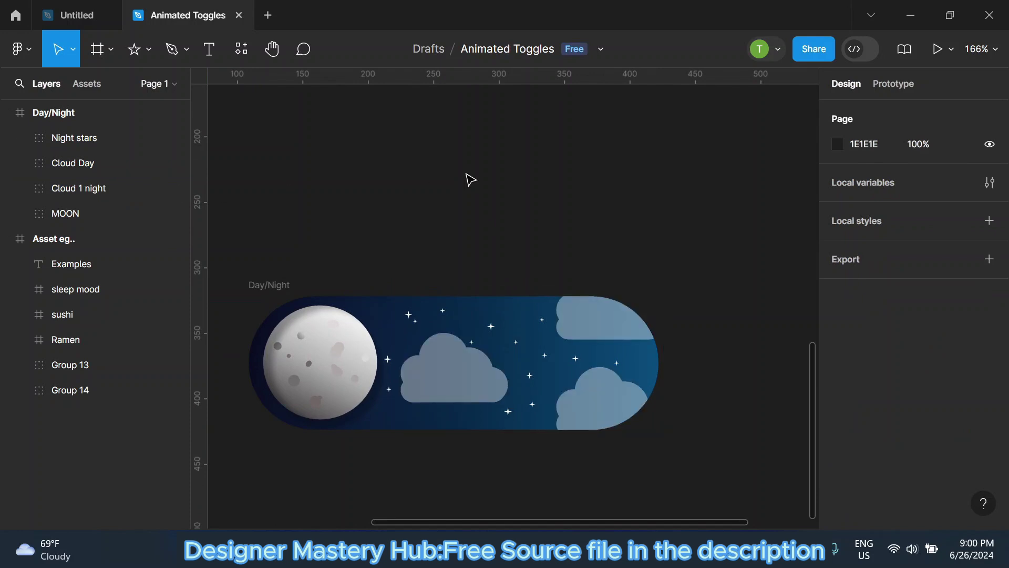
scroll(481, 248, down, 2)
scroll(440, 314, up, 2)
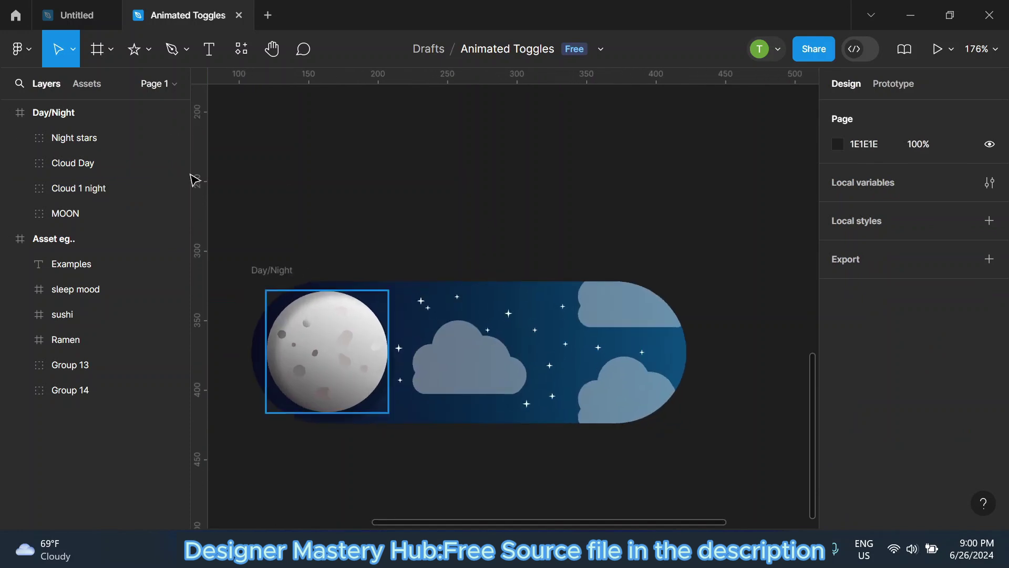
Draw a two-point path beside the moon with the Pen tool.
click(148, 52)
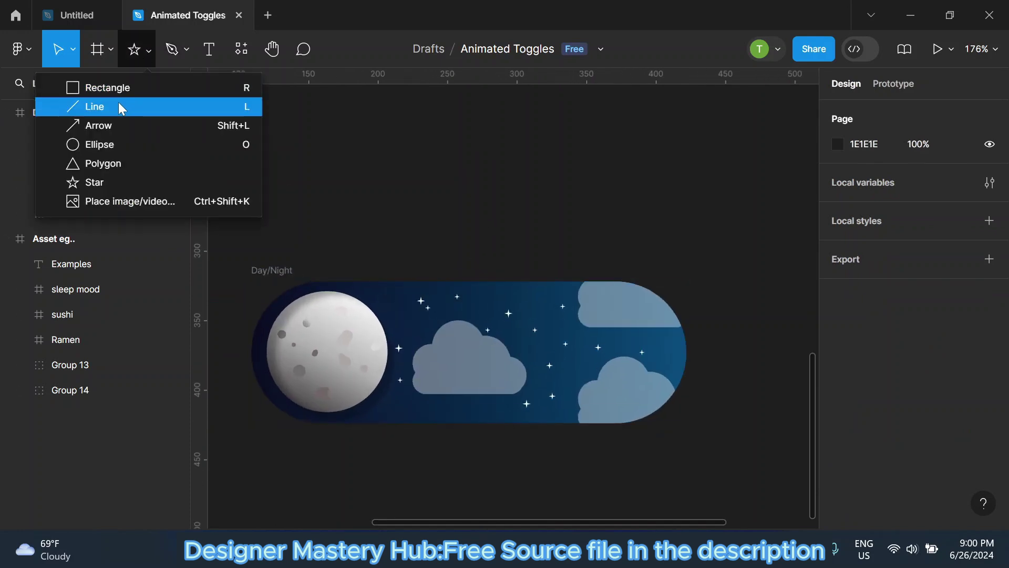
click(138, 88)
click(186, 50)
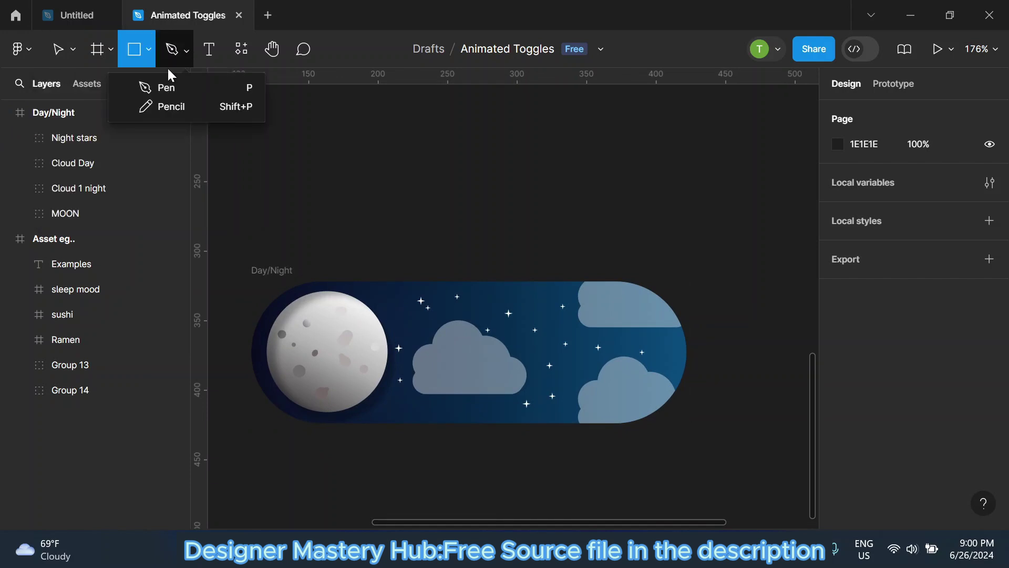
click(158, 86)
scroll(379, 329, up, 3)
scroll(379, 331, up, 2)
scroll(387, 322, up, 3)
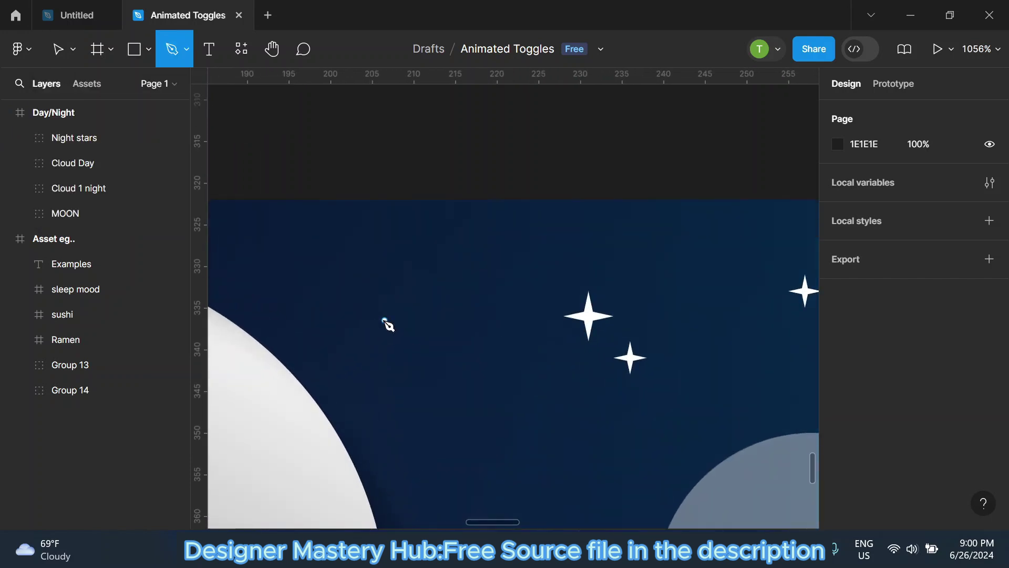
click(384, 320)
click(430, 320)
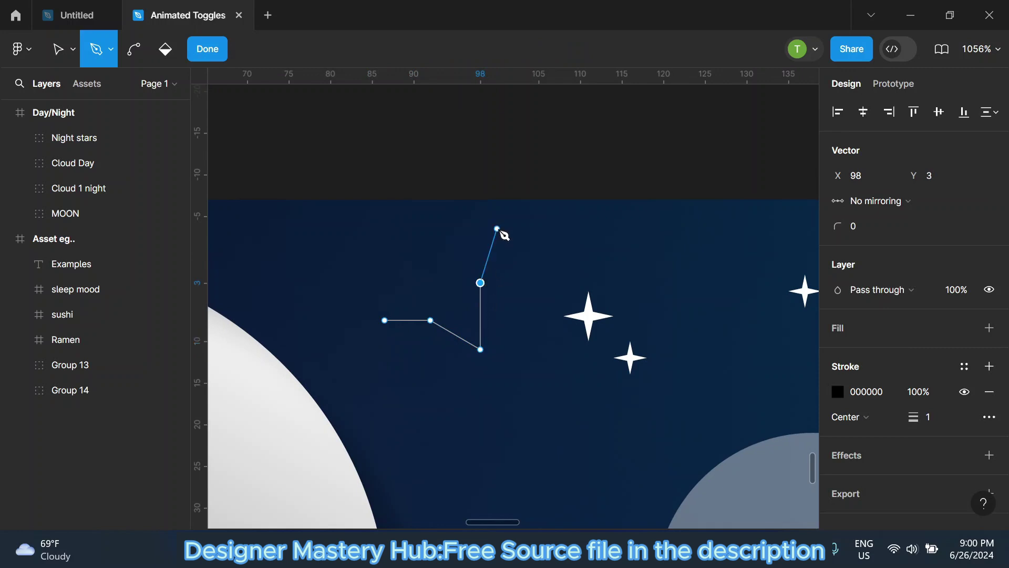
click(203, 52)
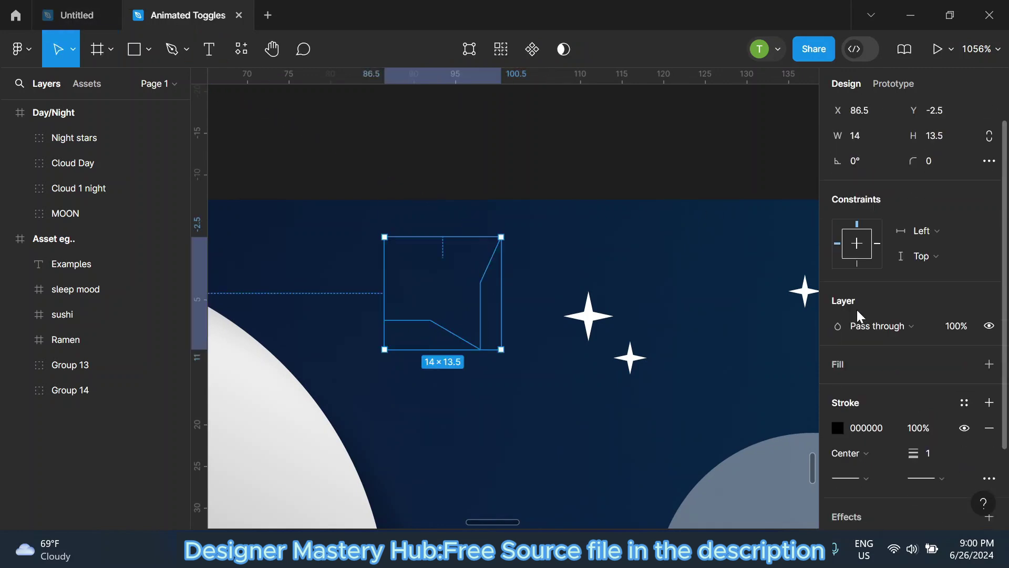
Put the bird path inside the Day/Night frame and position it in the night sky.
scroll(857, 310, down, 2)
drag(913, 374, 917, 374)
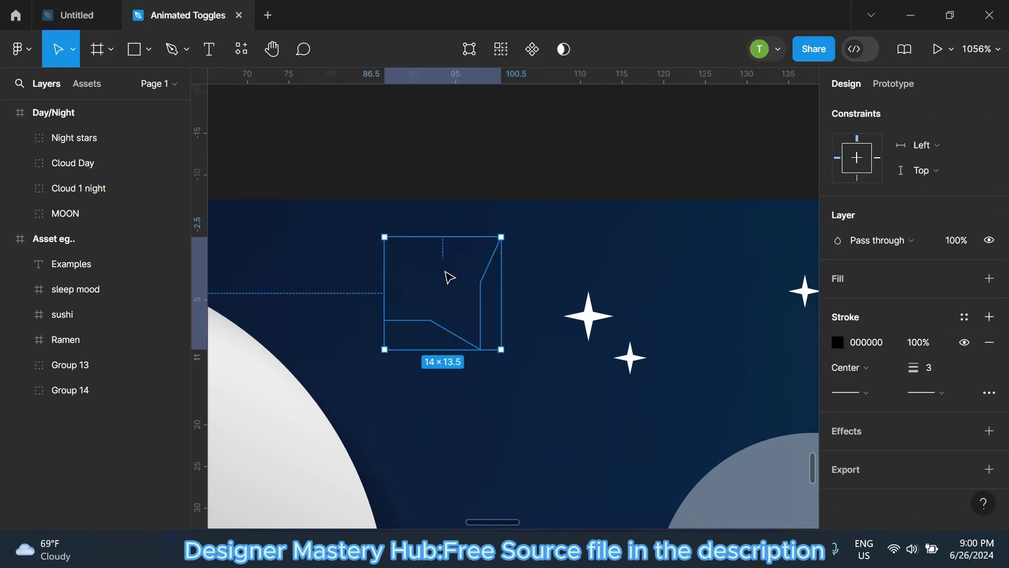
scroll(446, 275, down, 1)
scroll(423, 288, down, 3)
scroll(870, 389, up, 2)
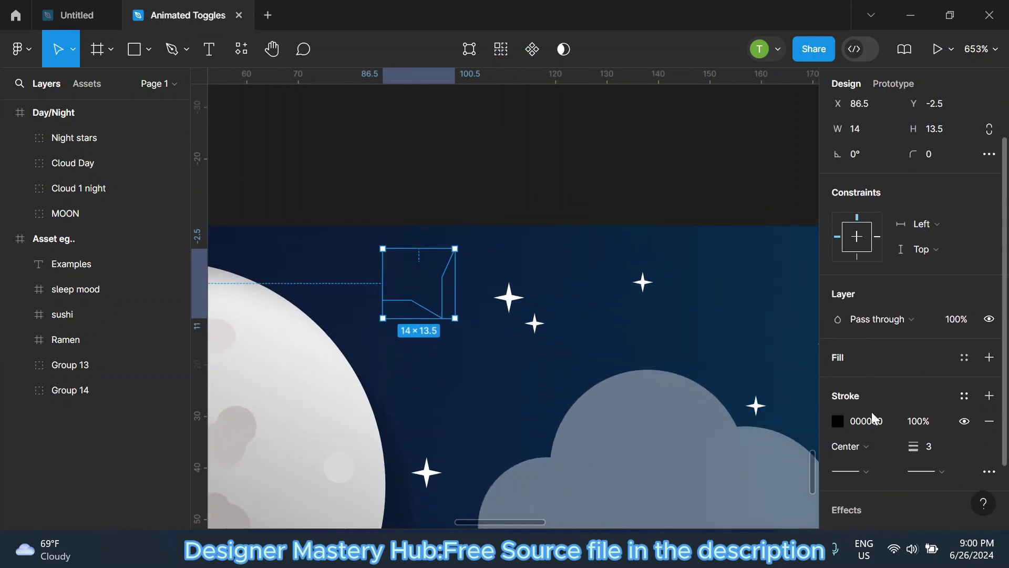
scroll(852, 460, down, 1)
scroll(843, 421, down, 1)
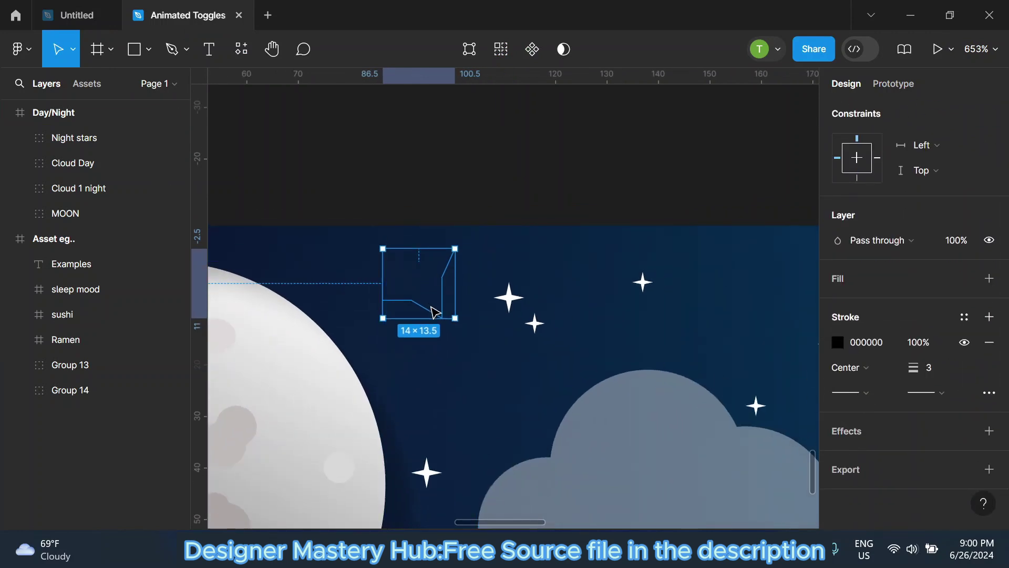
drag(419, 284, 545, 344)
scroll(455, 344, down, 3)
scroll(377, 321, down, 1)
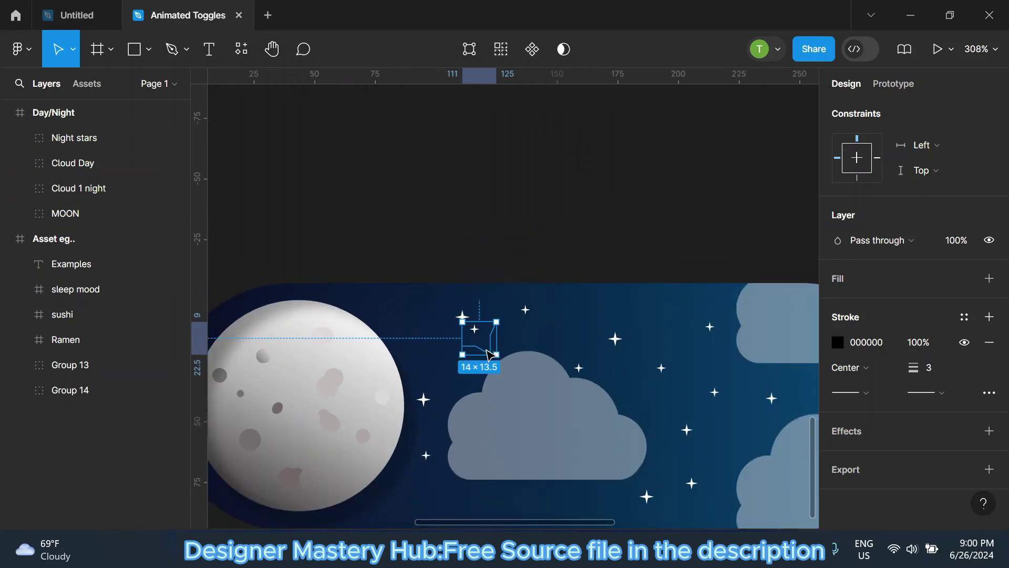
drag(489, 356, 450, 226)
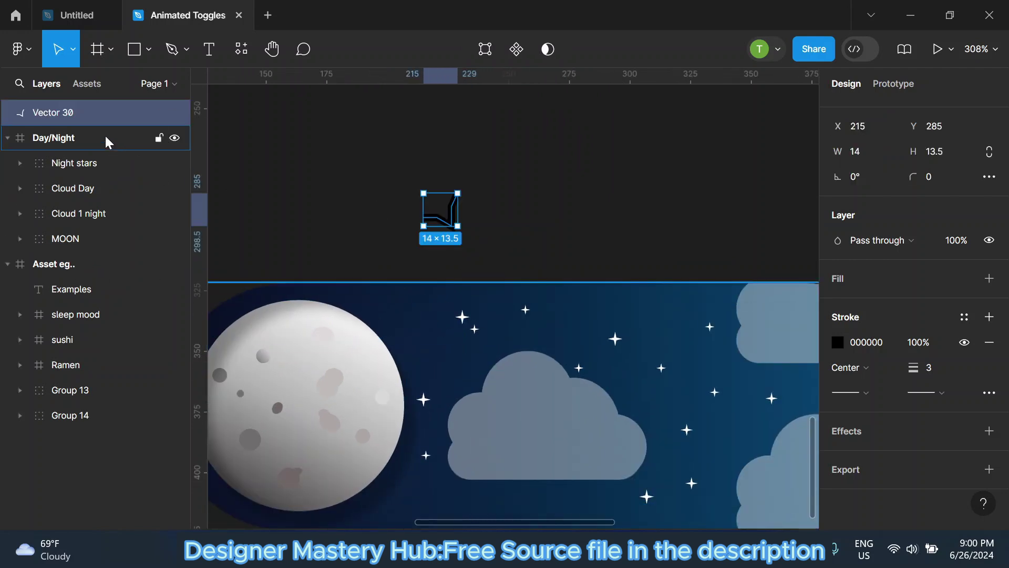
drag(79, 149, 80, 148)
mouse_move(442, 213)
mouse_down()
mouse_move(503, 349)
mouse_move(496, 361)
mouse_up()
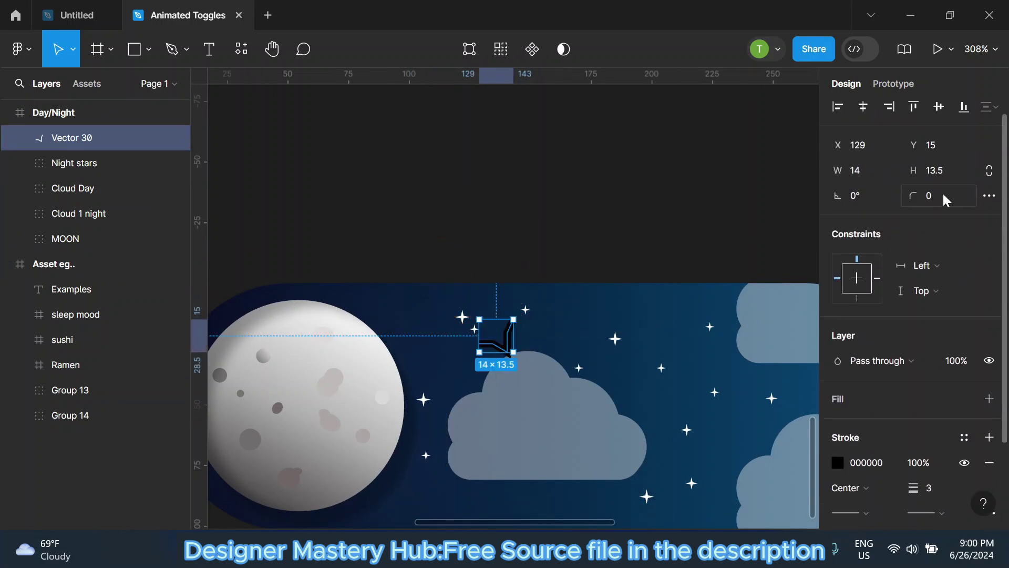
Give the bird stroke round start and end caps, white colour, and weight 1.
click(930, 203)
scroll(916, 431, down, 1)
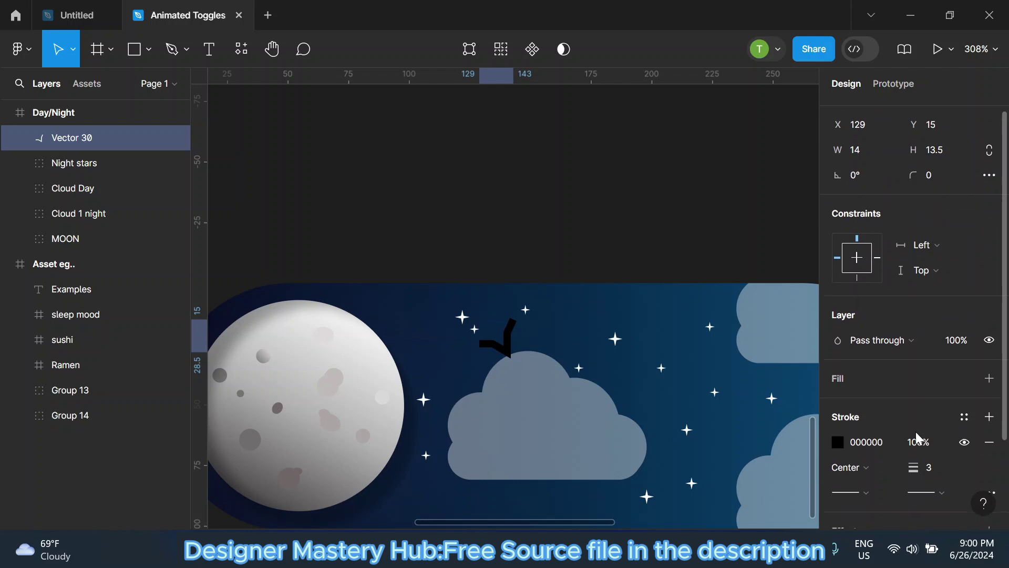
scroll(916, 431, down, 4)
click(854, 393)
click(874, 488)
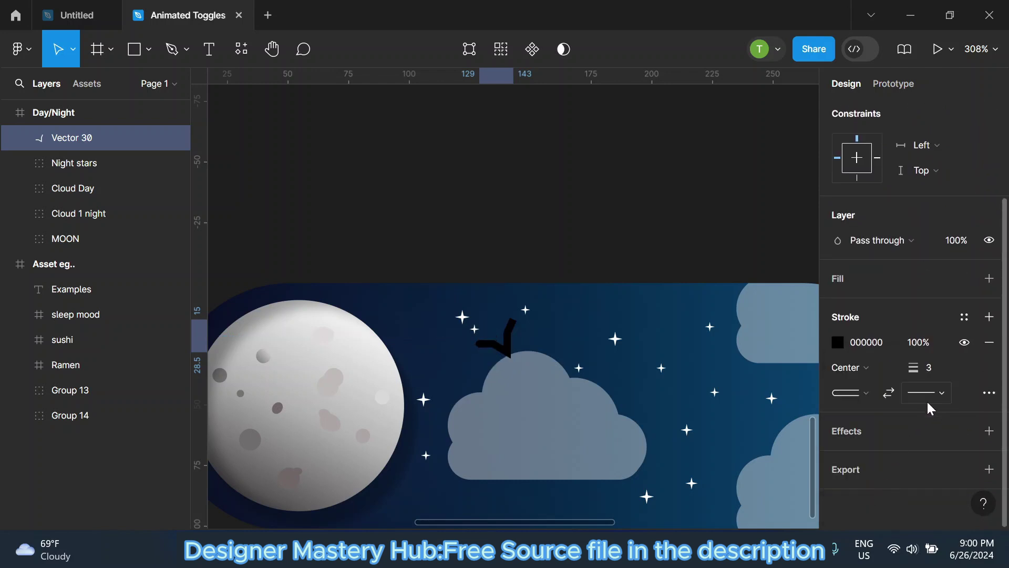
click(926, 394)
click(893, 482)
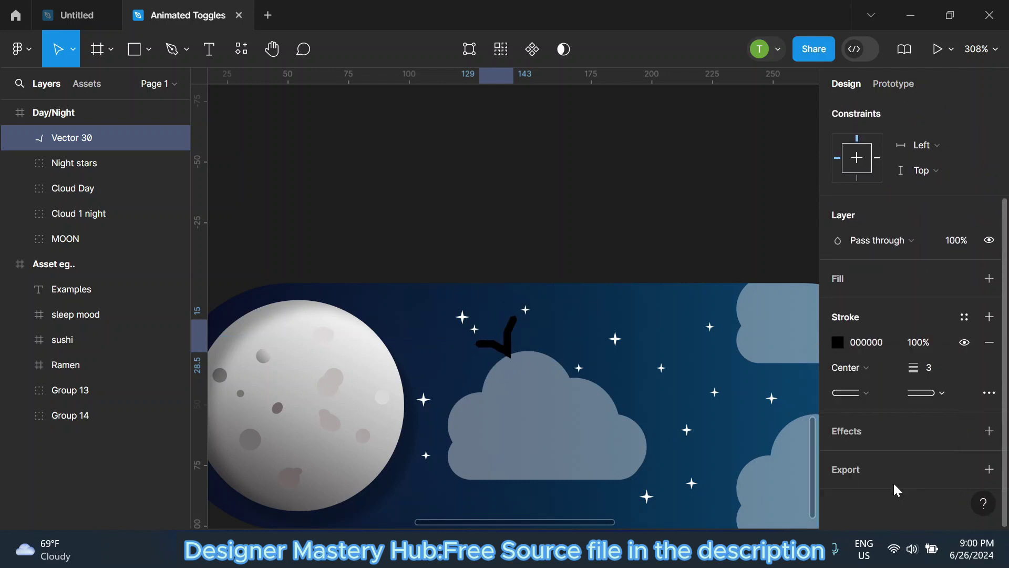
click(838, 342)
drag(760, 243, 576, 121)
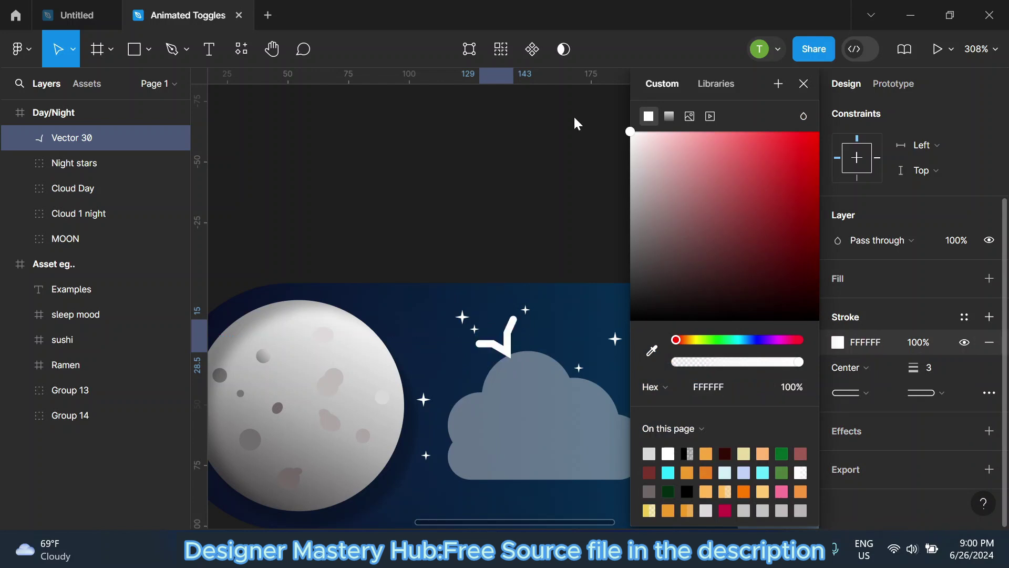
click(804, 84)
drag(913, 367, 904, 372)
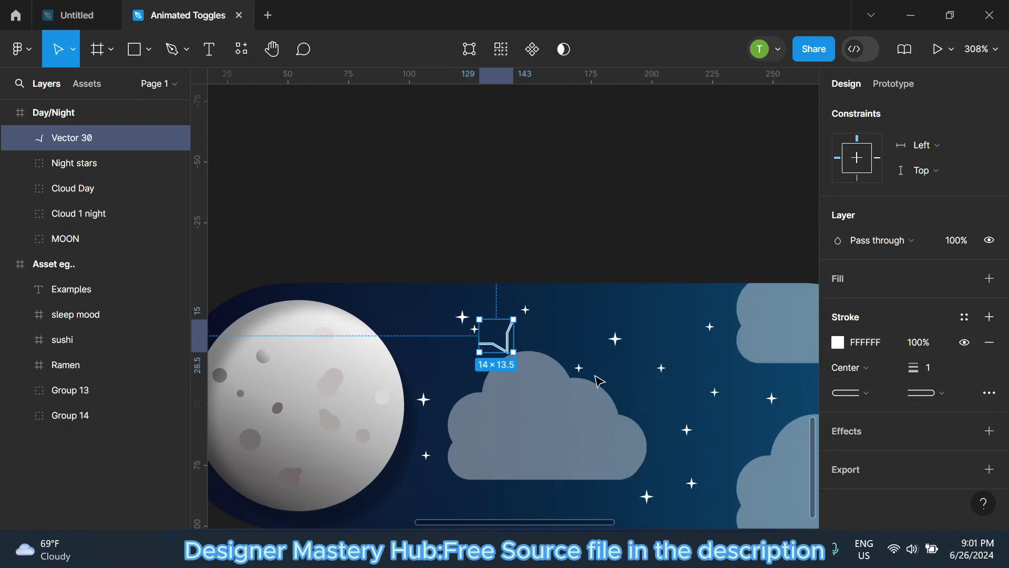
Shrink the birds to 7×7 and 5×5 and hide the Night stars layer.
scroll(567, 365, up, 5)
mouse_move(432, 246)
mouse_down()
mouse_move(409, 266)
mouse_move(390, 311)
mouse_move(508, 302)
mouse_move(500, 298)
mouse_move(529, 326)
mouse_up()
scroll(387, 314, down, 4)
scroll(534, 320, up, 3)
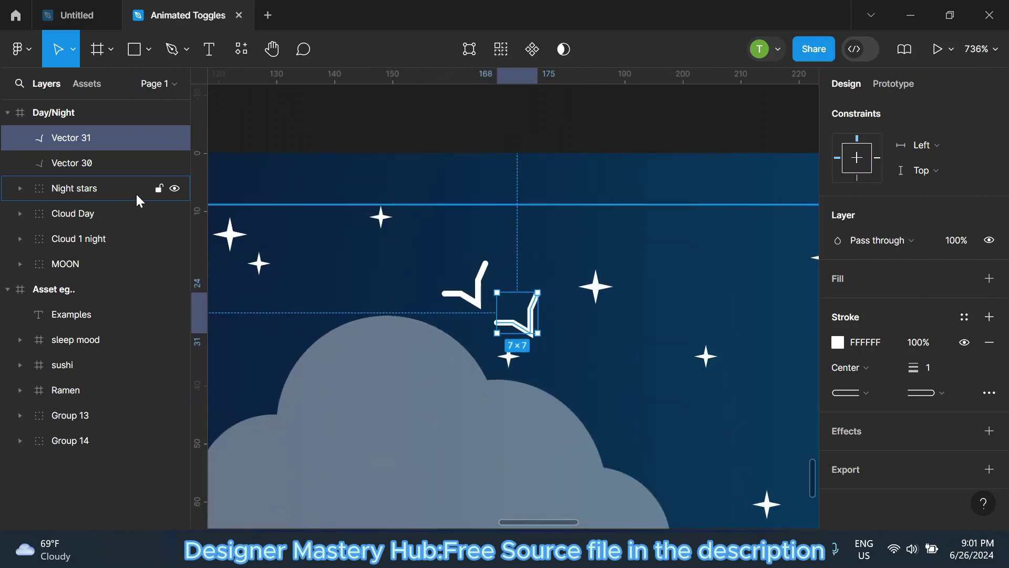
click(175, 188)
scroll(533, 288, up, 2)
mouse_move(524, 265)
mouse_down()
mouse_move(502, 282)
mouse_move(540, 295)
mouse_up()
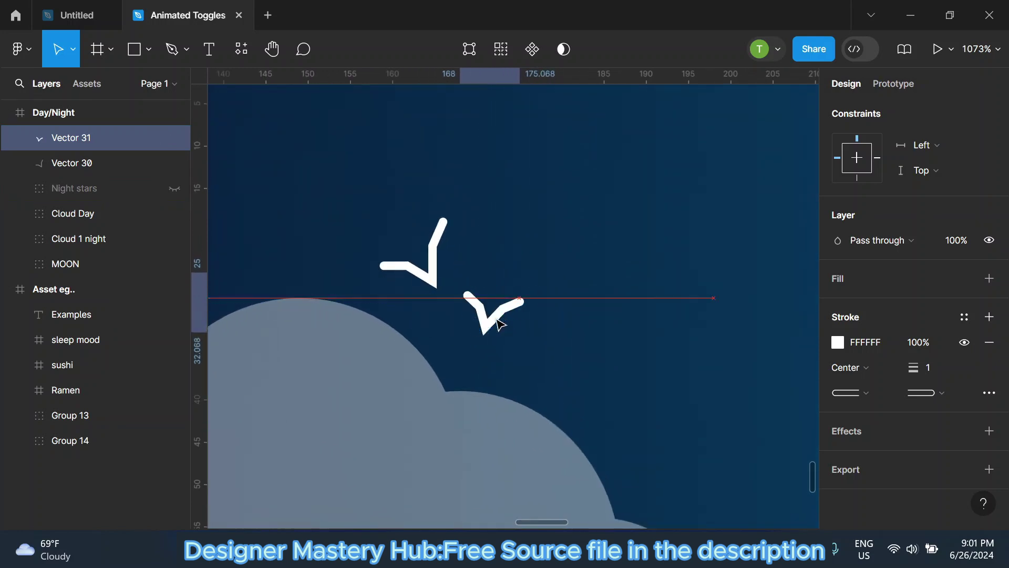
Duplicate the second bird and move the copy up and to the right.
scroll(494, 321, down, 3)
scroll(494, 273, down, 2)
click(493, 218)
scroll(494, 219, down, 2)
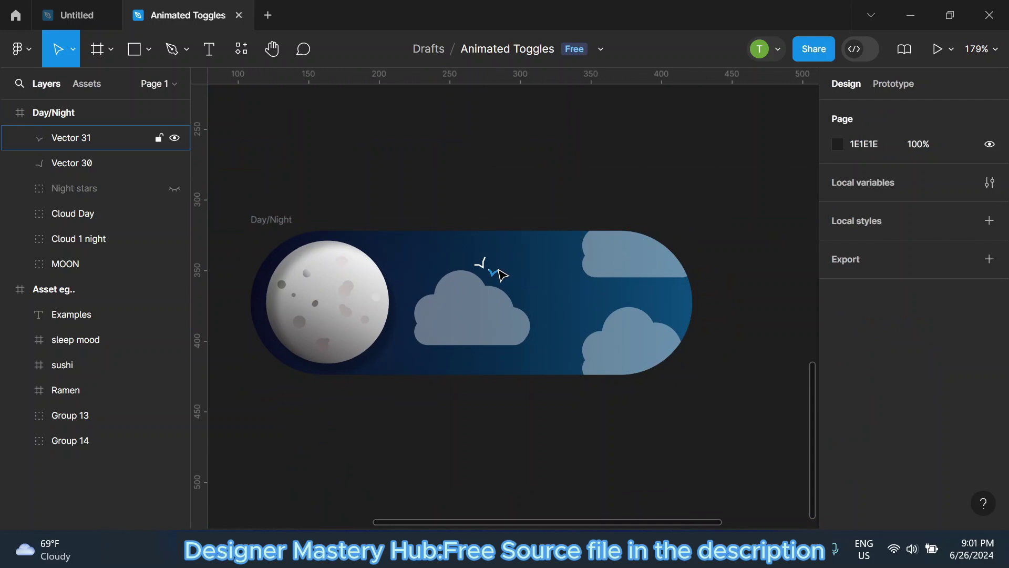
click(495, 275)
scroll(500, 276, up, 2)
key(ctrl+d)
scroll(489, 277, up, 2)
mouse_move(483, 277)
mouse_down()
mouse_move(524, 240)
mouse_move(500, 236)
mouse_up()
Thin the tiny bird's stroke to 0.3.
scroll(524, 240, up, 2)
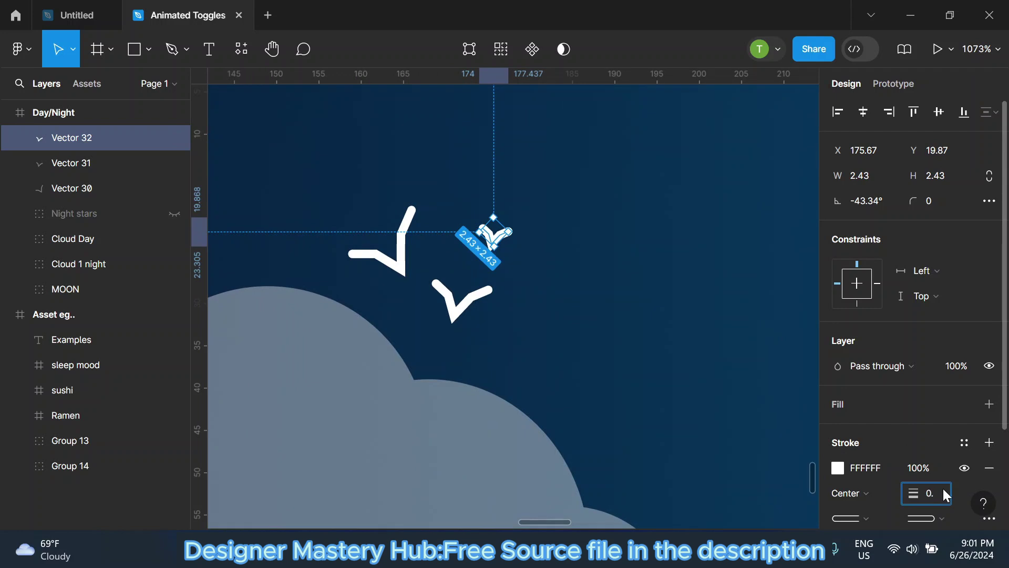
text(3)
key(Return)
scroll(485, 157, down, 3)
click(485, 140)
scroll(489, 270, up, 2)
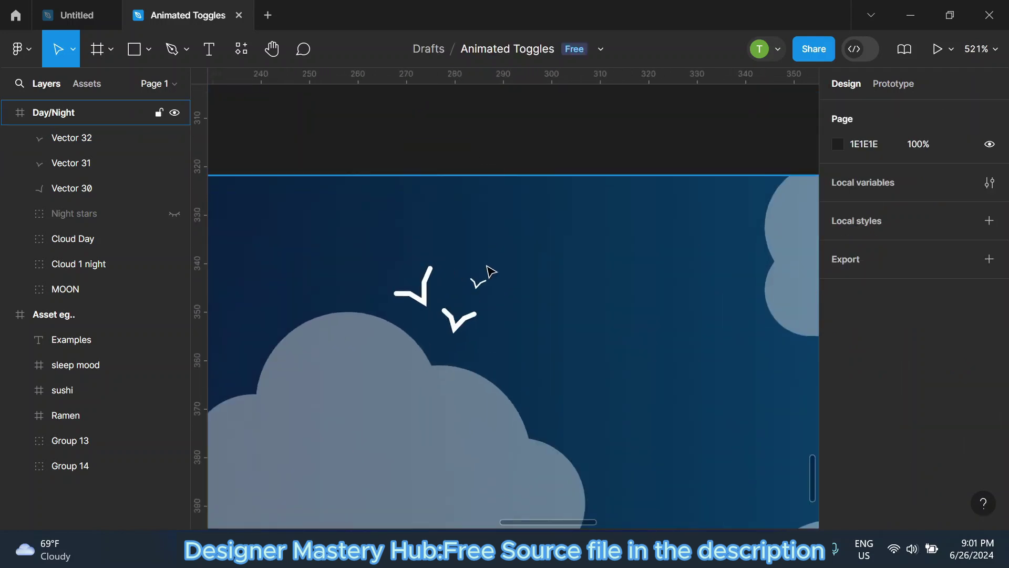
scroll(489, 271, up, 1)
click(479, 283)
Duplicate the tiny bird twice, moving a copy to the left.
key(ctrl+d)
mouse_move(479, 282)
mouse_down()
mouse_move(458, 296)
mouse_move(472, 270)
mouse_move(594, 364)
mouse_move(691, 412)
mouse_move(599, 308)
mouse_move(667, 355)
mouse_up()
scroll(459, 296, up, 3)
key(ctrl+d)
key(ctrl+d)
key(ctrl+d)
scroll(491, 323, down, 3)
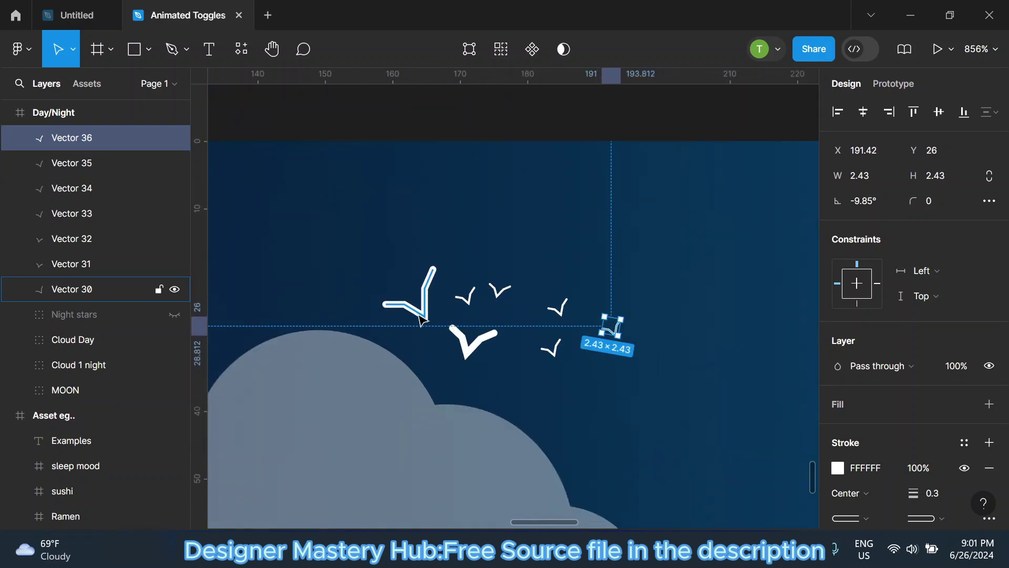
Duplicate the largest bird, then tilt the copy and place it on the right.
click(420, 318)
key(ctrl+d)
scroll(425, 296, down, 2)
mouse_move(434, 277)
mouse_down()
mouse_move(439, 288)
mouse_move(576, 278)
mouse_up()
scroll(576, 278, down, 3)
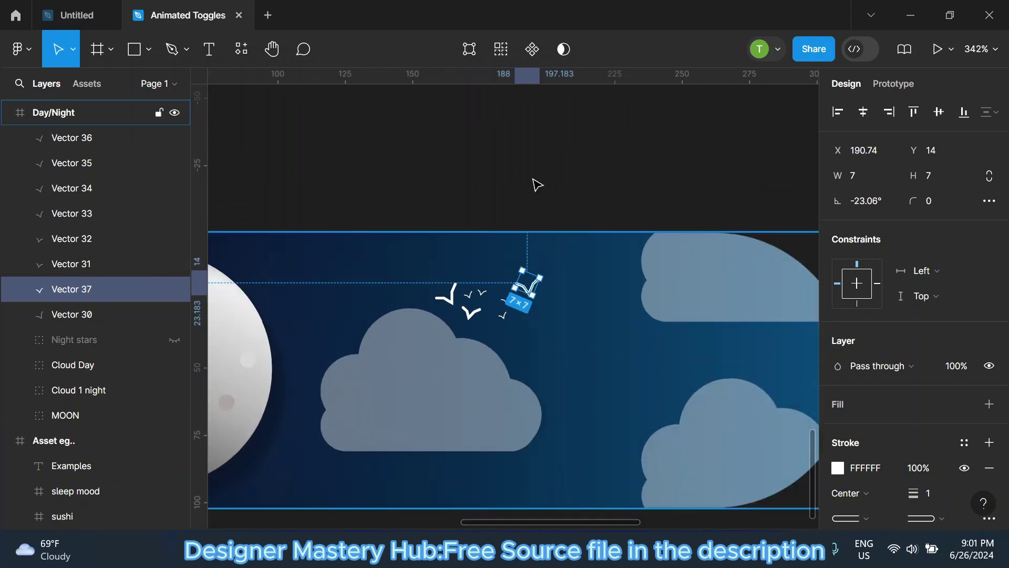
scroll(534, 183, down, 2)
click(534, 184)
Add copies of a small bird and the medium bird Vector 31 to the flock.
click(531, 285)
key(ctrl+d)
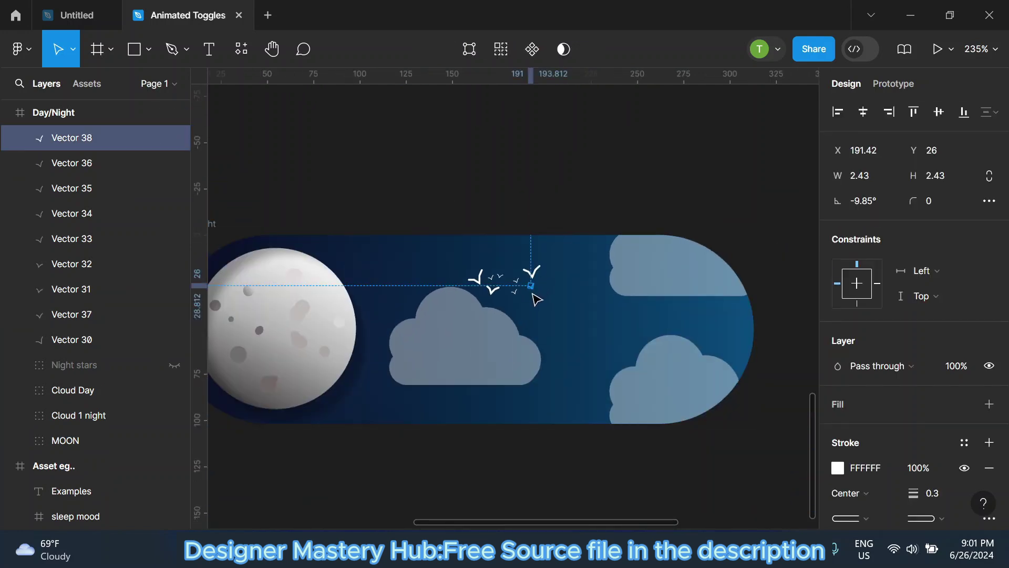
scroll(532, 291, up, 3)
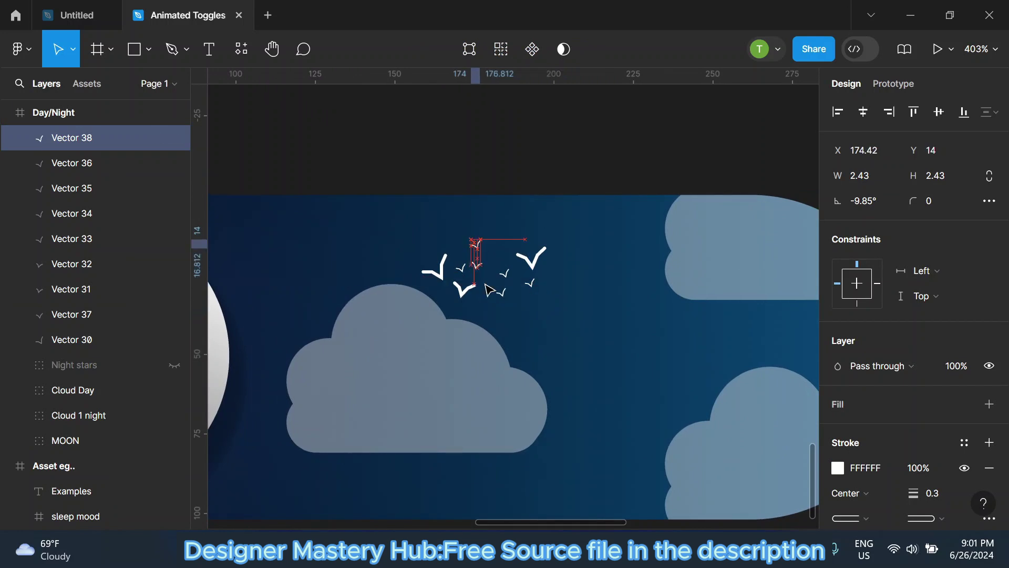
mouse_move(536, 289)
mouse_down()
mouse_move(496, 315)
mouse_move(532, 315)
mouse_move(542, 293)
mouse_up()
click(465, 290)
key(ctrl+d)
scroll(532, 314, up, 4)
scroll(923, 445, down, 3)
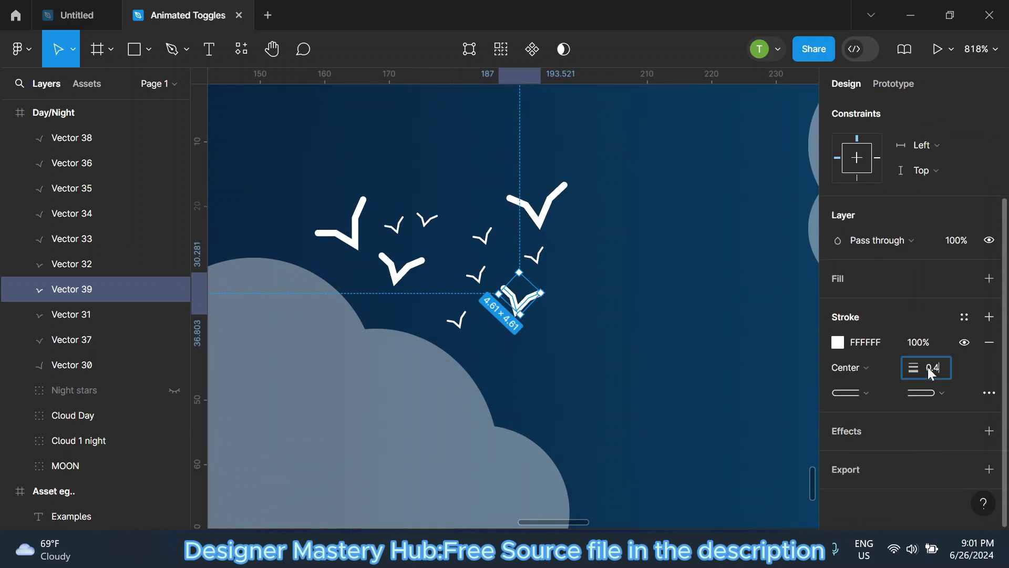
click(531, 329)
scroll(531, 329, down, 5)
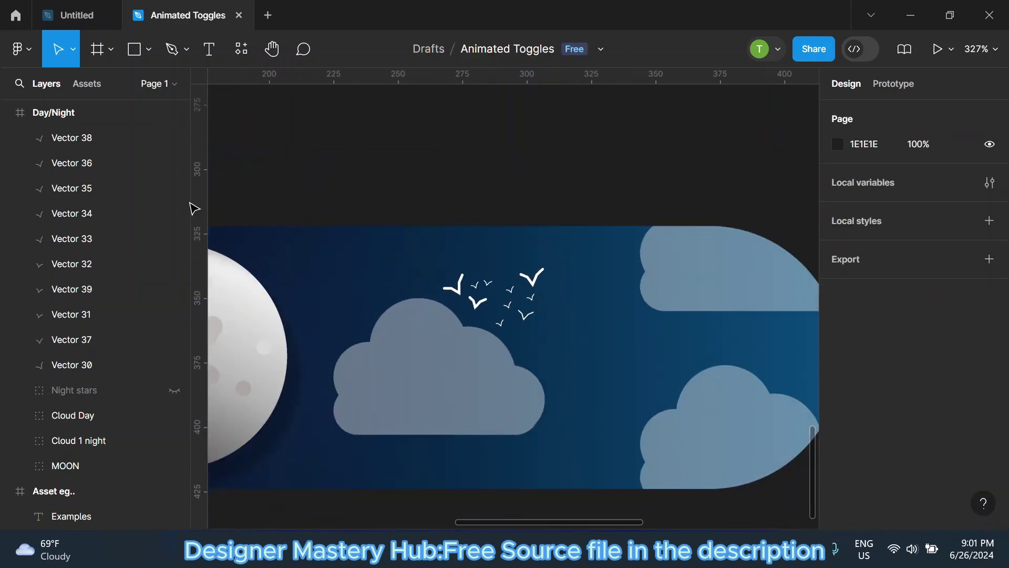
Select all bird layers from Vector 38 to Vector 30 and duplicate them.
click(79, 140)
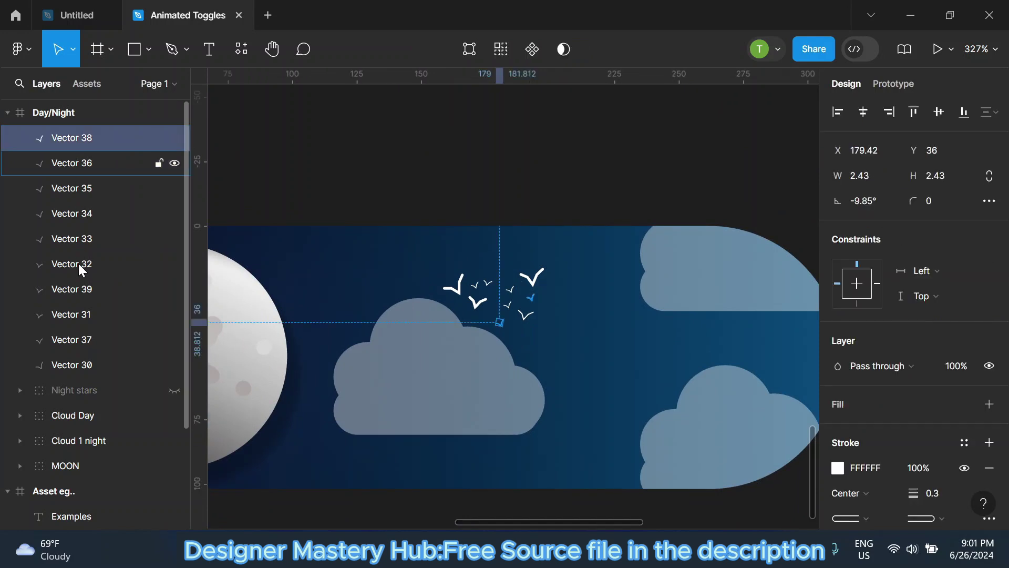
shift+click(61, 364)
key(ctrl+d)
Move the copied bird flock down and to the right.
scroll(504, 296, down, 2)
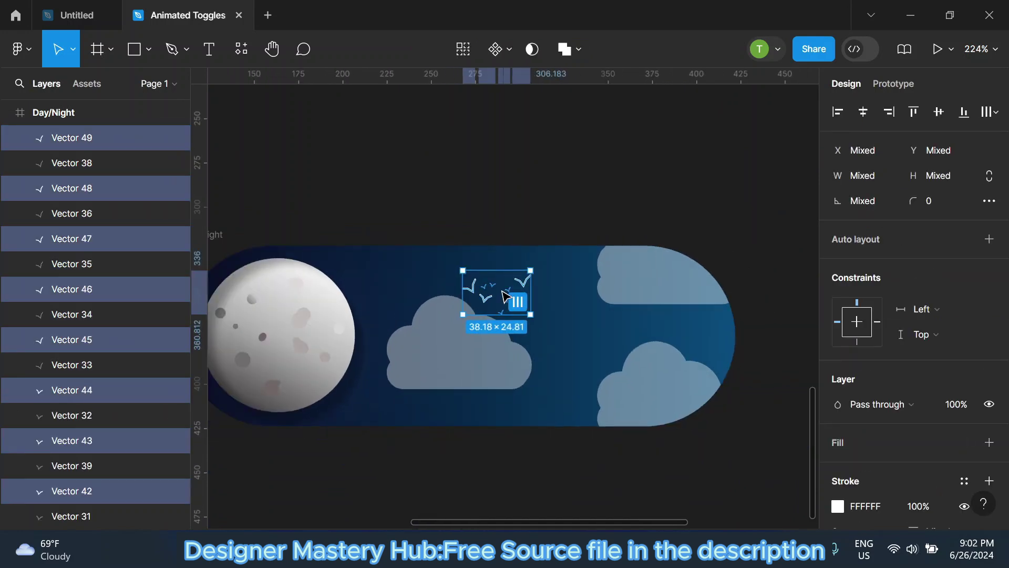
mouse_move(506, 296)
mouse_down()
mouse_move(553, 336)
mouse_move(571, 300)
mouse_move(385, 265)
mouse_up()
click(434, 204)
scroll(434, 204, up, 5)
Shrink bird Vector 40 to 5×5 and thin its stroke to 0.4.
click(387, 265)
click(435, 233)
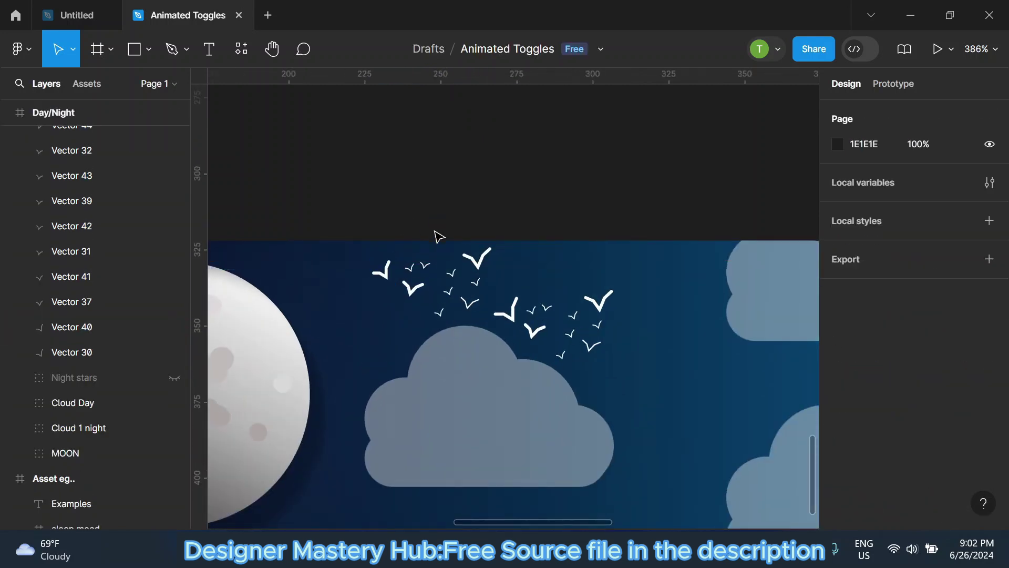
scroll(434, 232, down, 3)
click(72, 327)
scroll(1000, 284, down, 3)
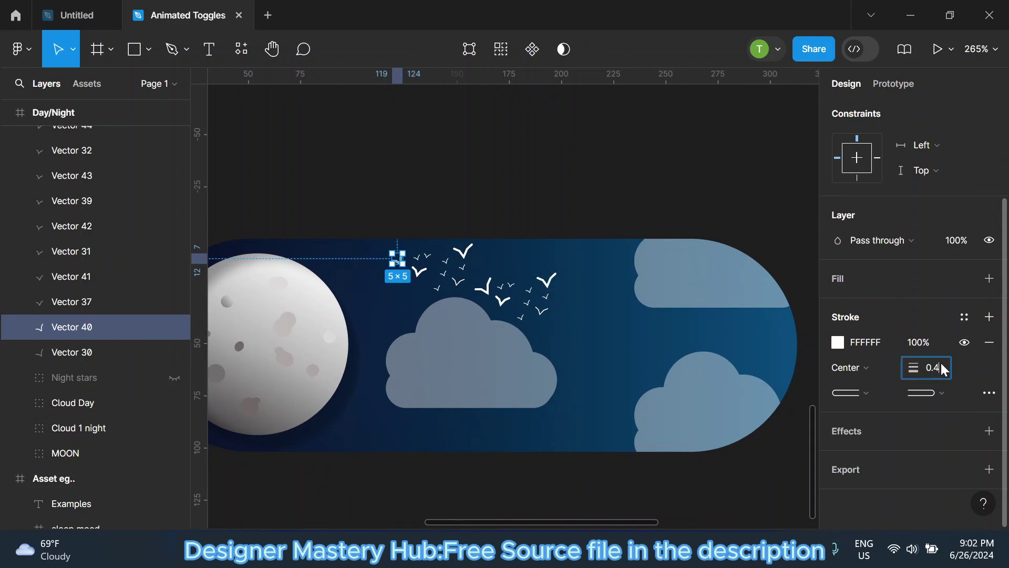
click(572, 176)
Select all the bird layers together and group them.
scroll(464, 254, down, 3)
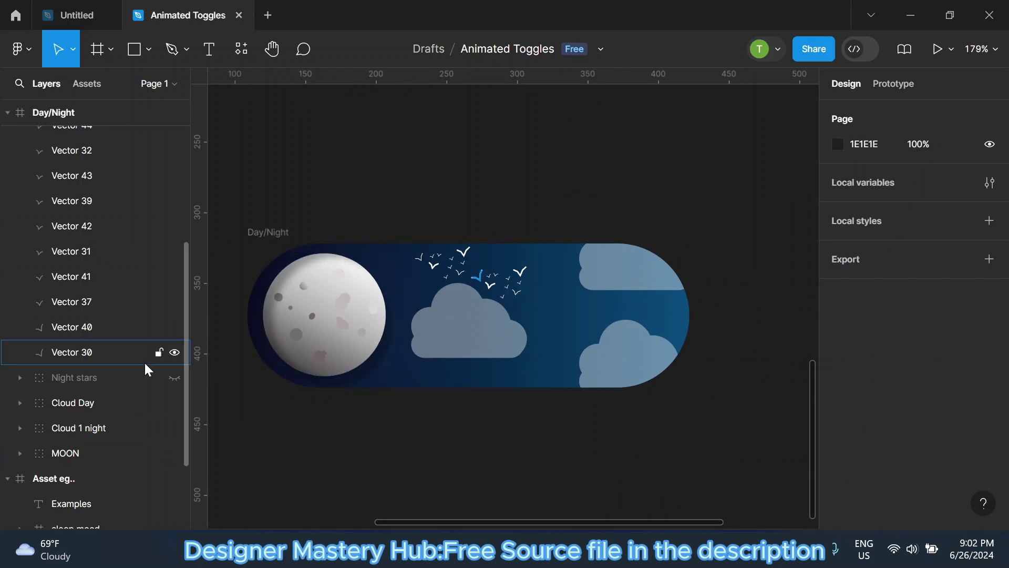
click(131, 357)
scroll(84, 283, up, 4)
scroll(84, 284, up, 1)
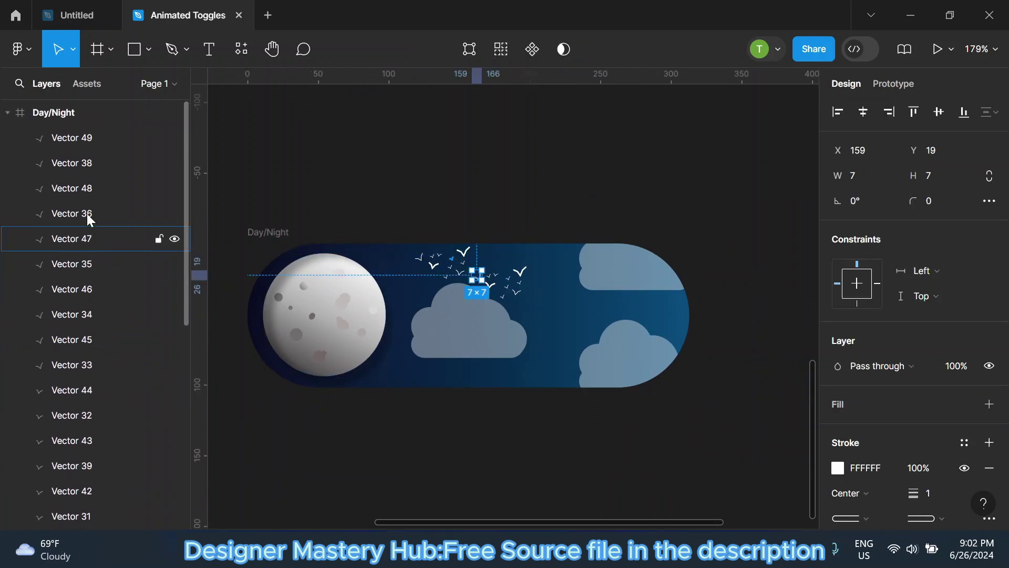
shift+click(97, 137)
right_click(487, 267)
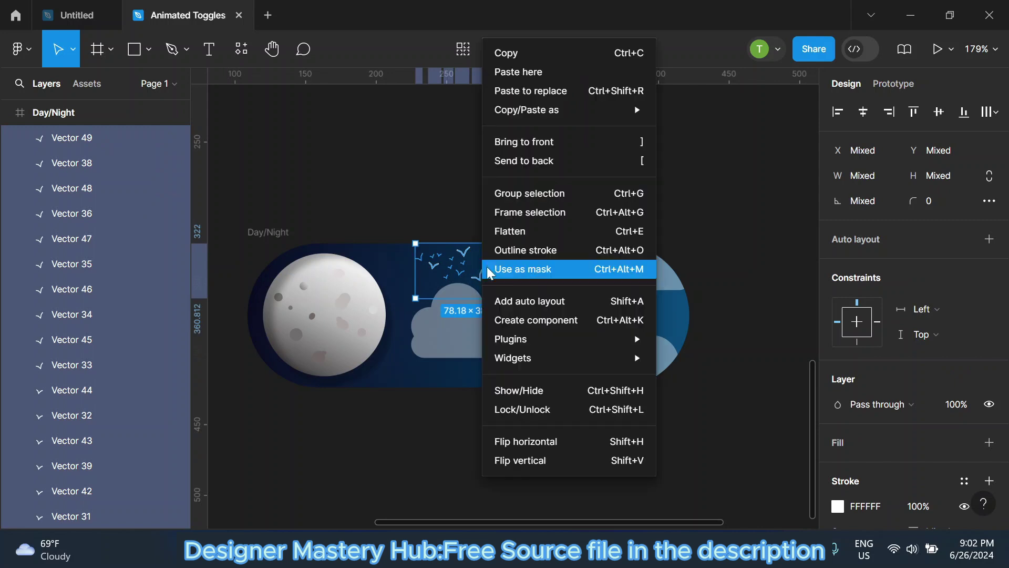
click(528, 202)
Name the group Birds and nudge it right, outside the toggle frame.
double_click(94, 138)
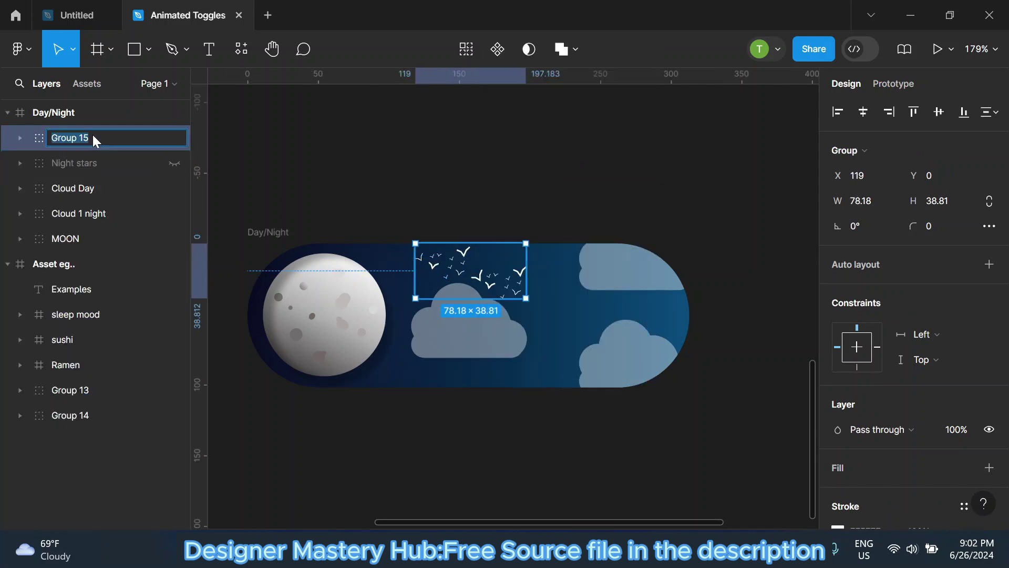
text(Birds)
click(441, 157)
click(481, 285)
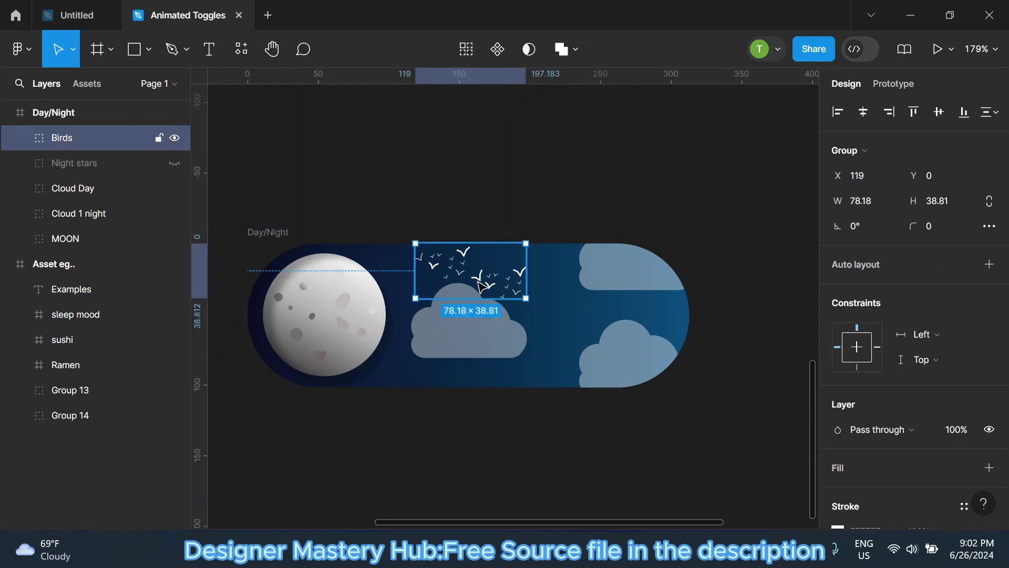
key(shift+Right)
key(shift+Right)
key(shift+Right)
key(shift+Right)
key(shift+Right)
key(shift+Right)
key(shift+Right)
key(shift+Right)
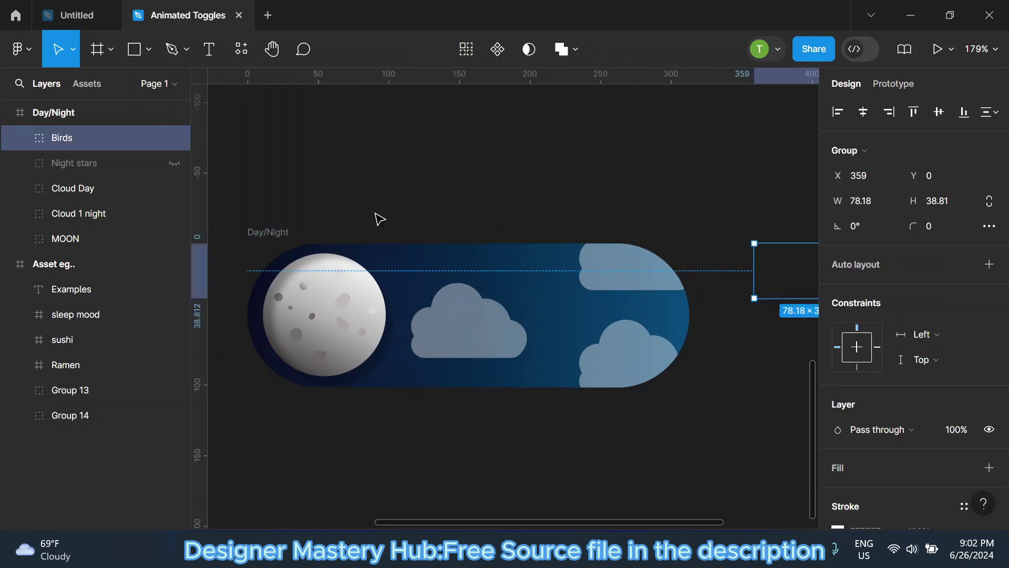
scroll(465, 173, down, 3)
Make the Night stars layer visible again.
click(465, 173)
click(175, 163)
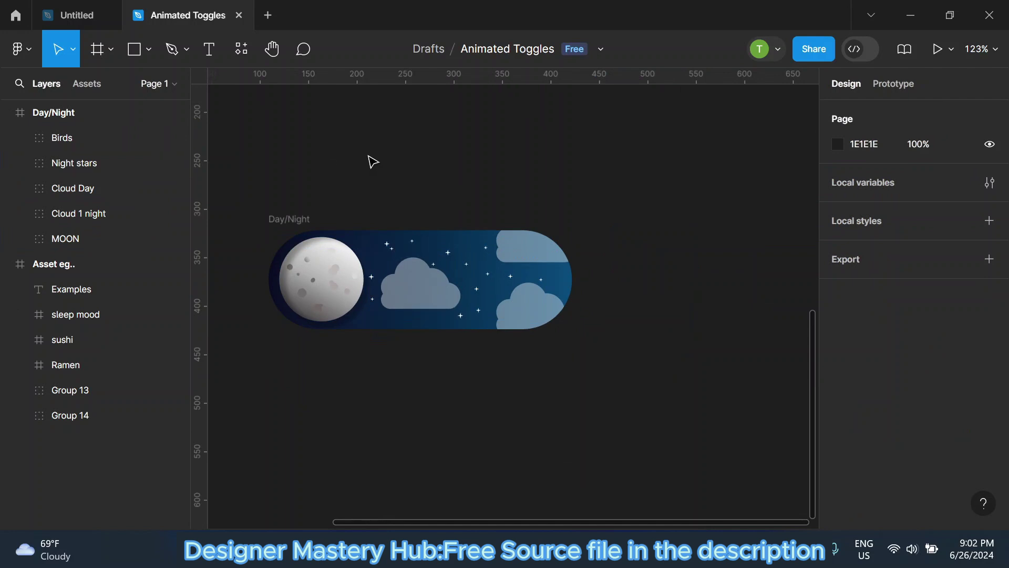
scroll(371, 231, down, 2)
scroll(466, 218, up, 2)
scroll(333, 230, down, 2)
Duplicate the MOON group, hide the original, and name the copy SUN.
click(333, 230)
scroll(361, 286, up, 5)
click(360, 285)
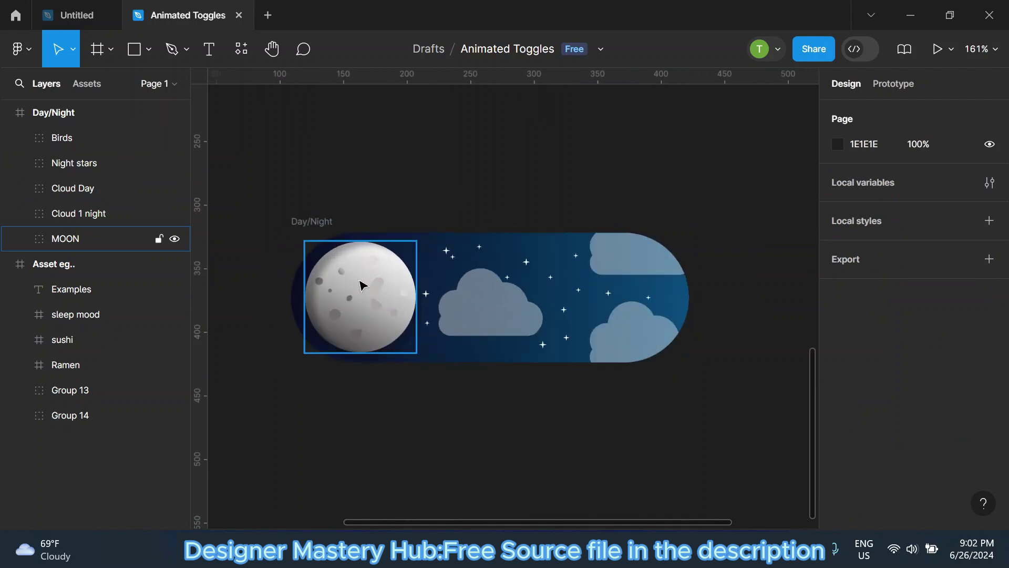
key(ctrl+d)
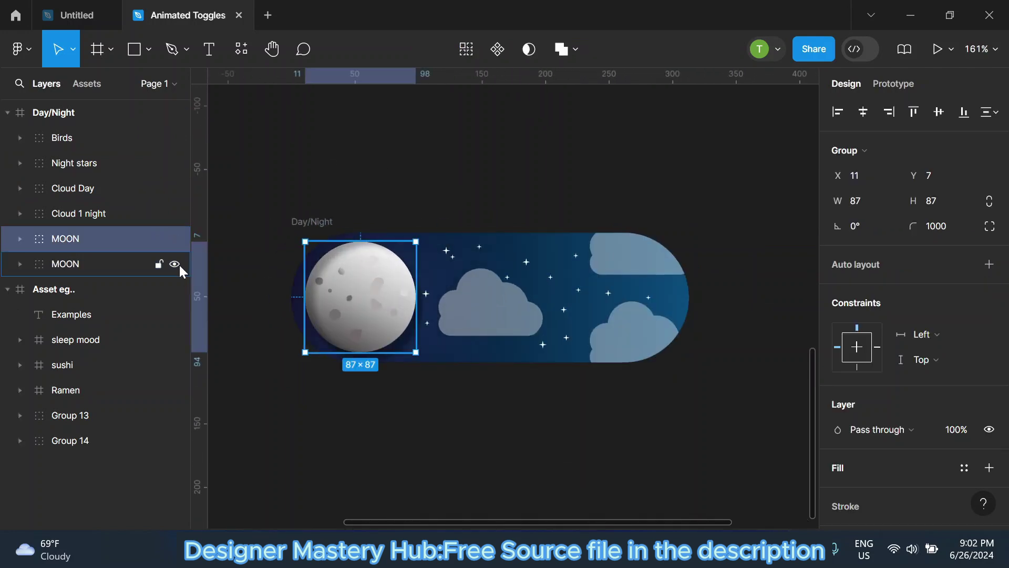
click(174, 264)
double_click(127, 239)
text(S)
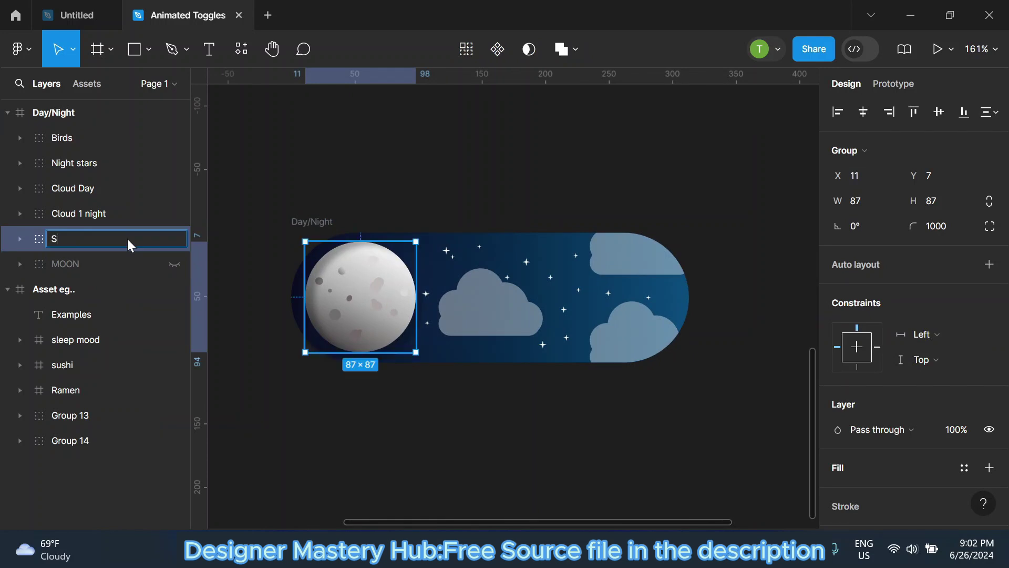
text(UN)
click(234, 211)
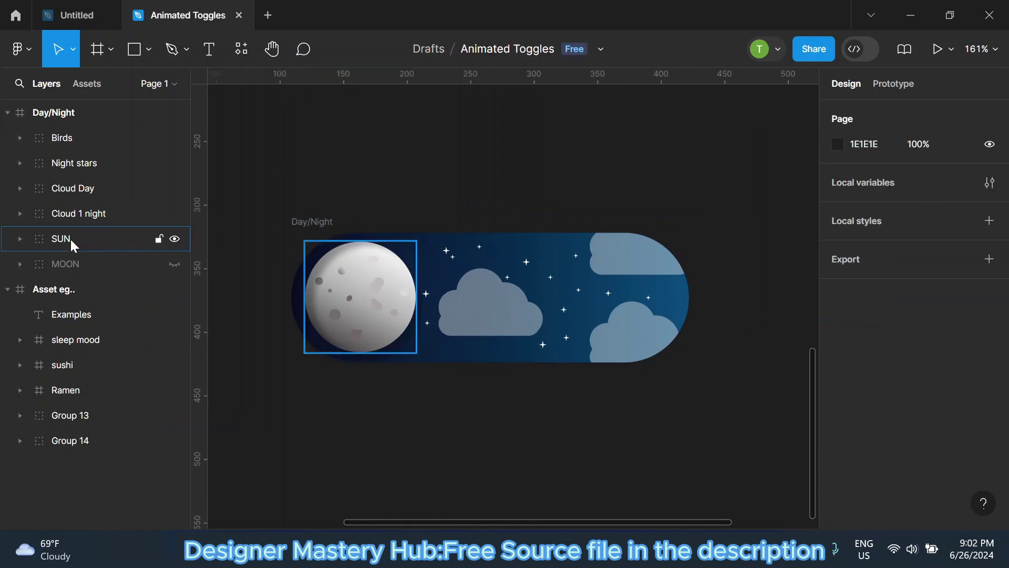
Delete all the crater ellipses inside the SUN group.
click(21, 241)
click(84, 295)
scroll(88, 337, down, 4)
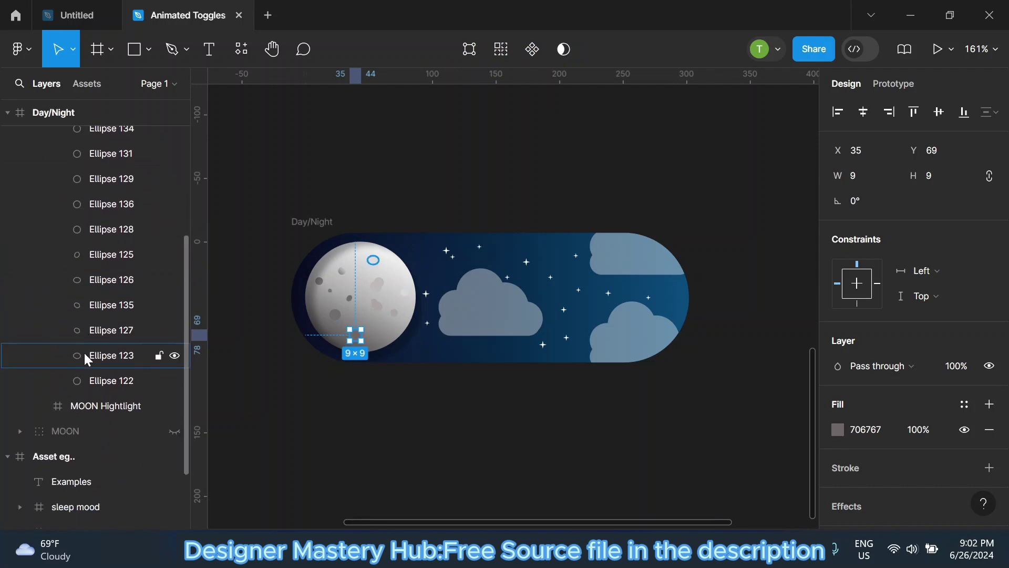
shift+click(94, 380)
key(Delete)
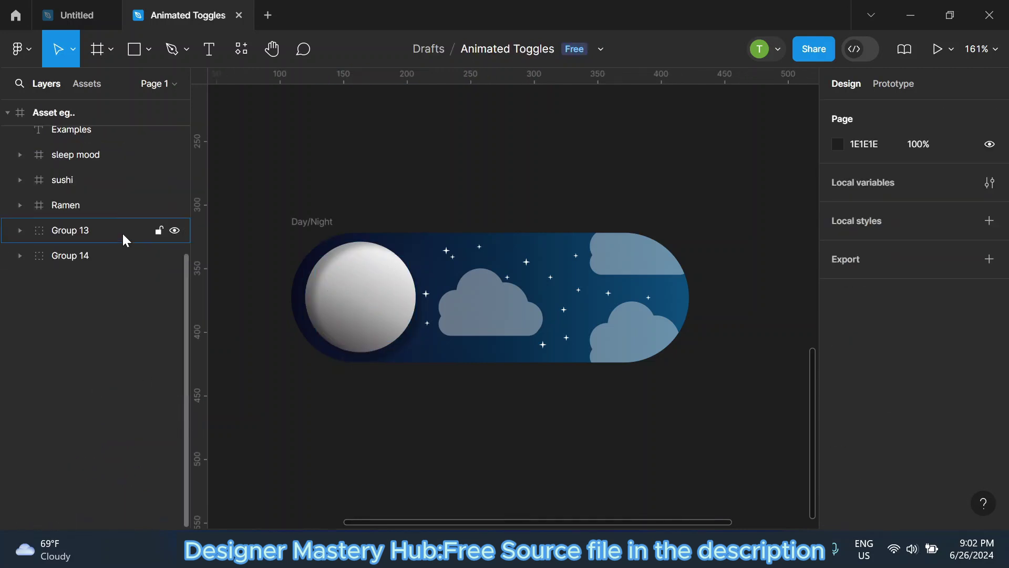
Rename the inner frame under SUN to 'sun'.
scroll(90, 254, up, 5)
scroll(90, 223, up, 3)
click(94, 263)
double_click(93, 263)
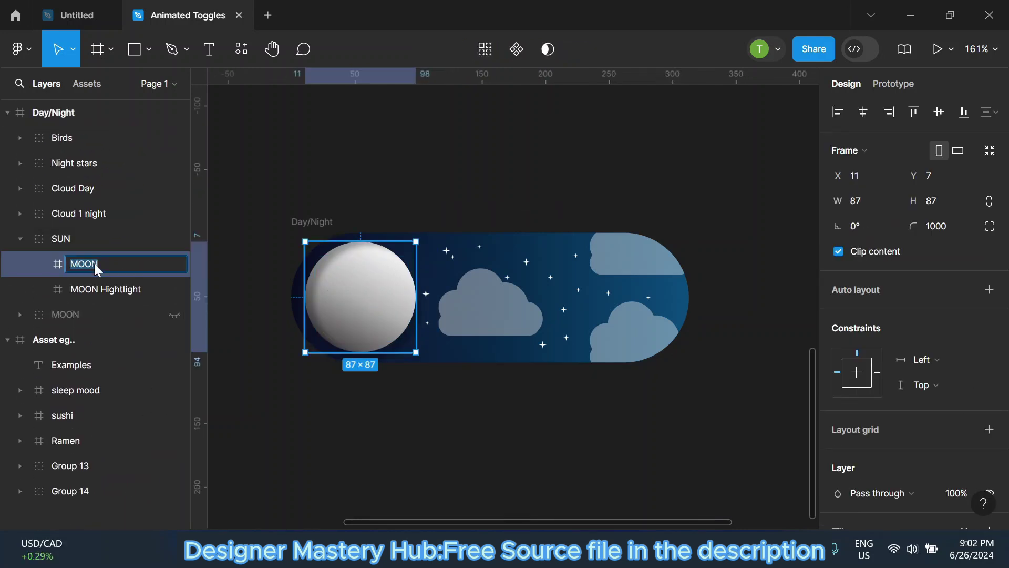
text(sun)
key(Return)
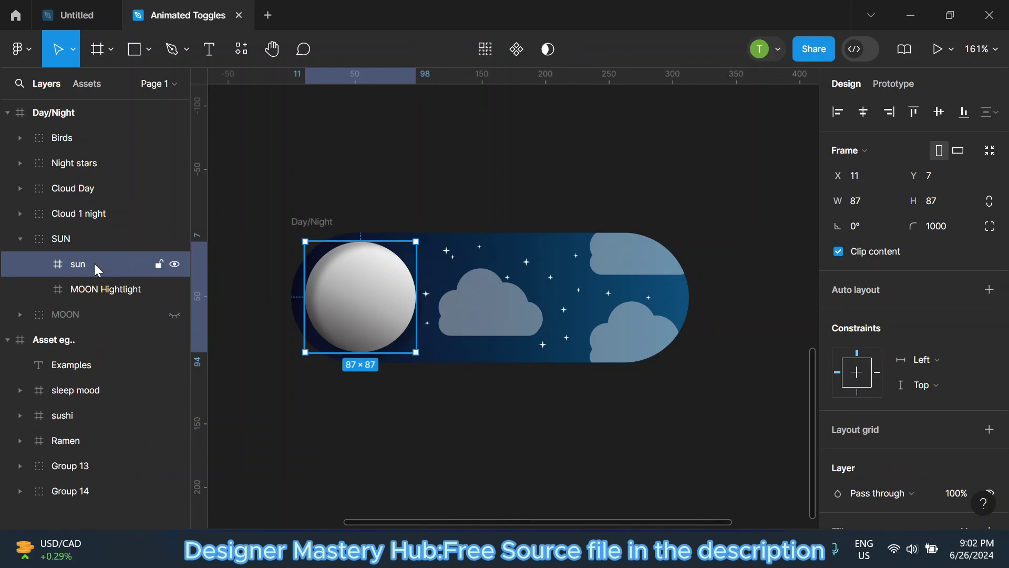
Recolour the sun's three gradient stops in shades of orange.
scroll(883, 344, down, 2)
click(837, 478)
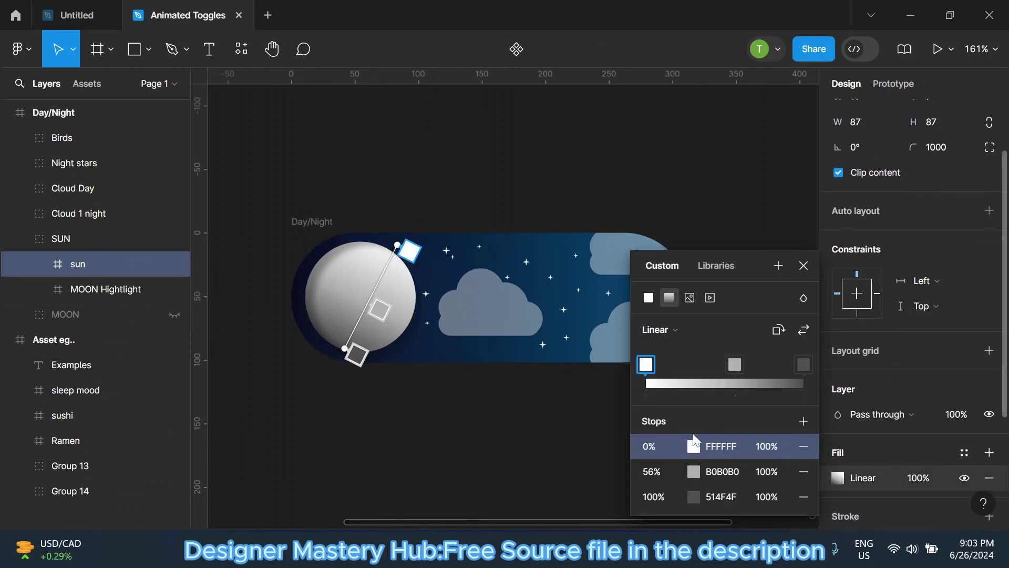
click(694, 447)
click(517, 443)
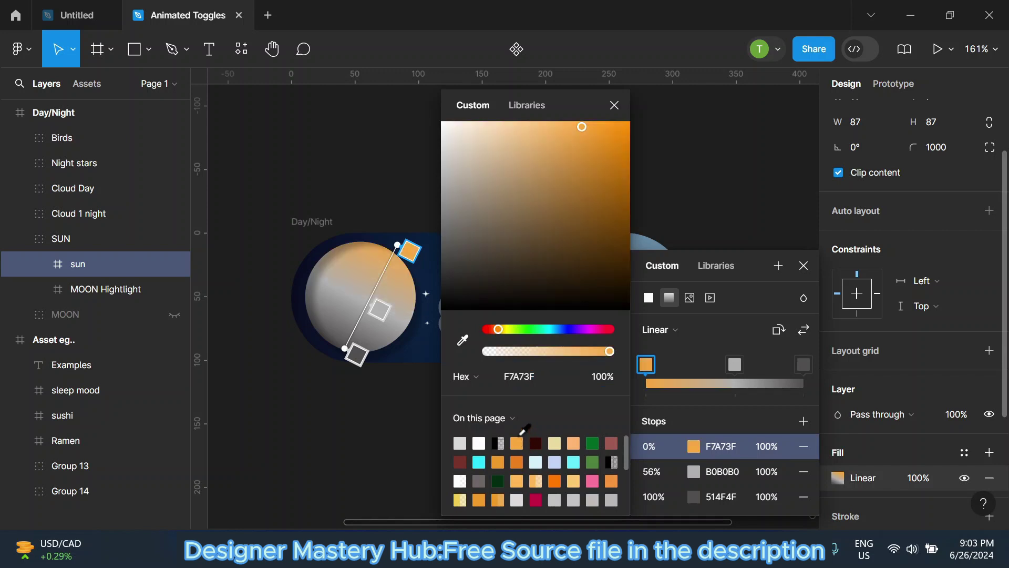
click(736, 364)
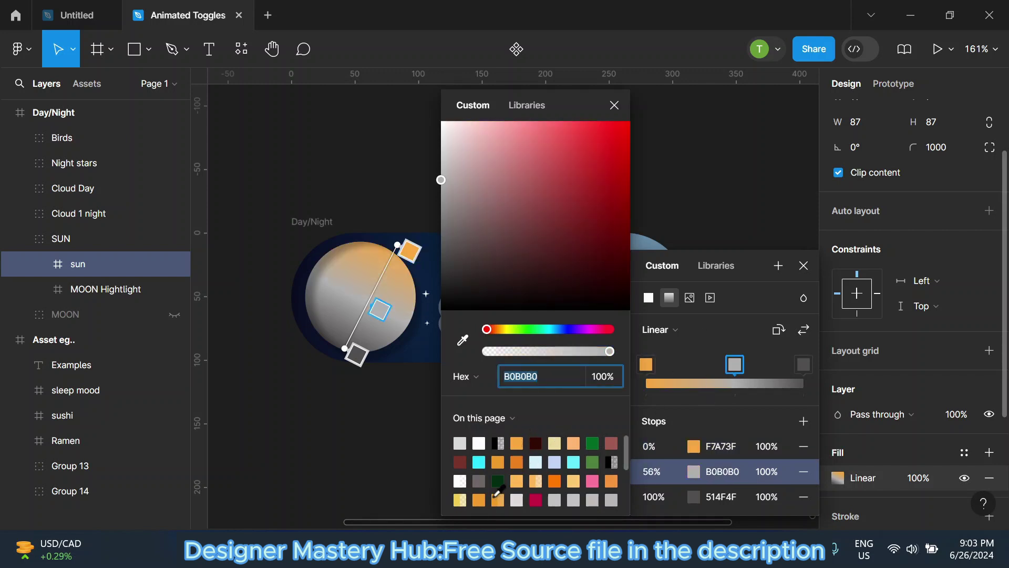
click(479, 499)
click(804, 365)
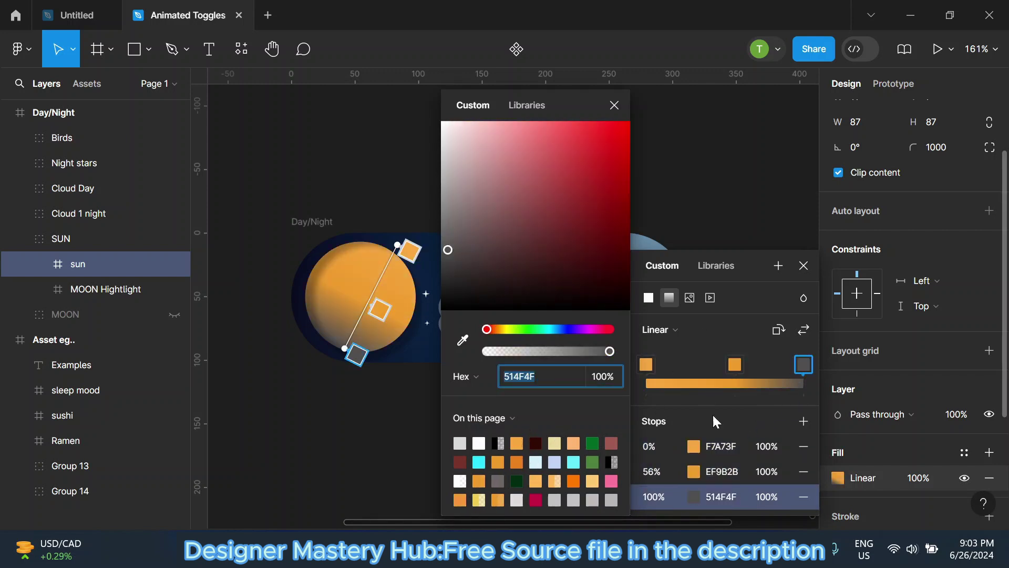
click(574, 480)
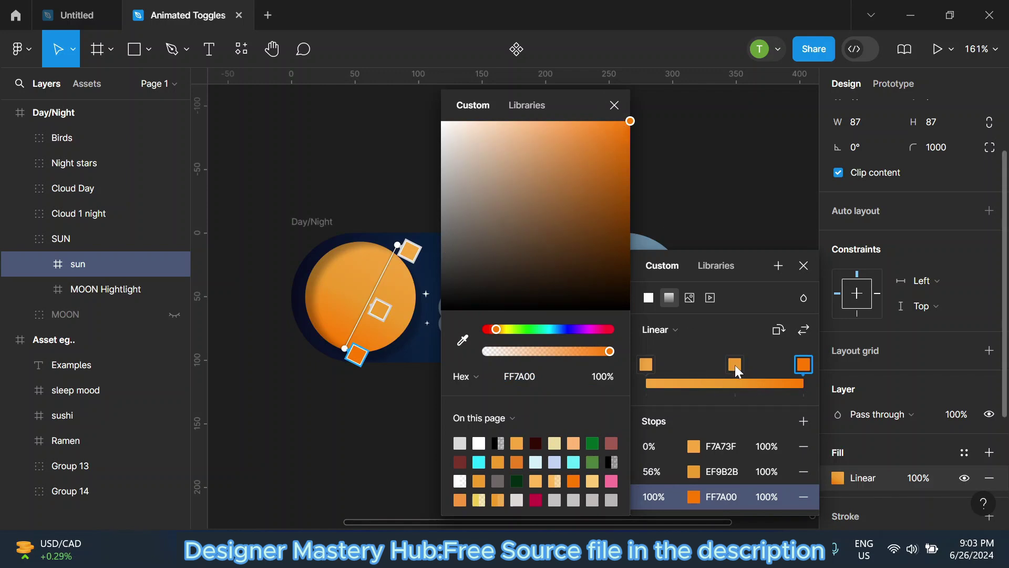
Make the first gradient stop bright yellow and remove the middle stop.
drag(737, 368, 728, 368)
click(646, 363)
drag(509, 332, 504, 333)
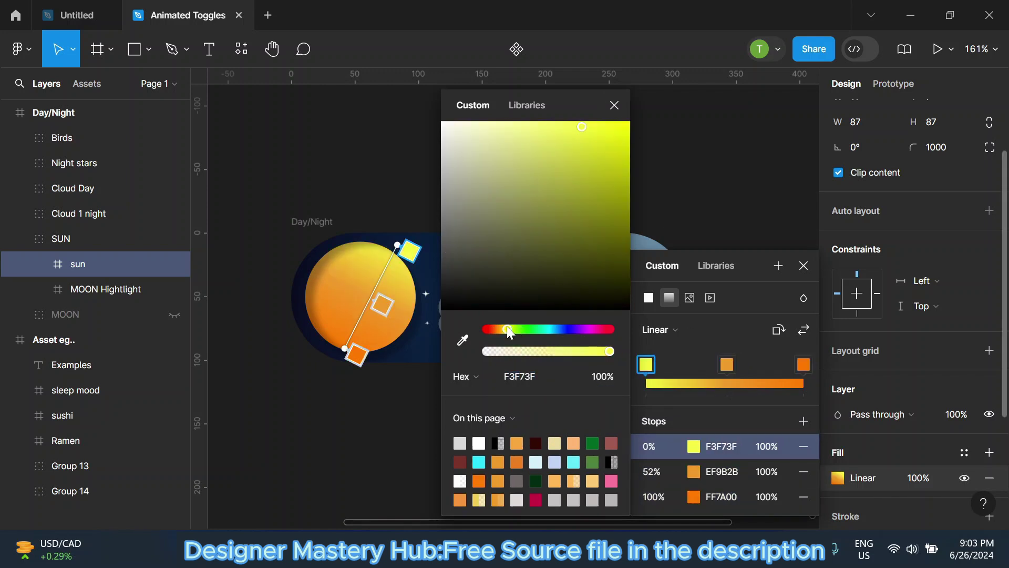
drag(572, 137, 588, 126)
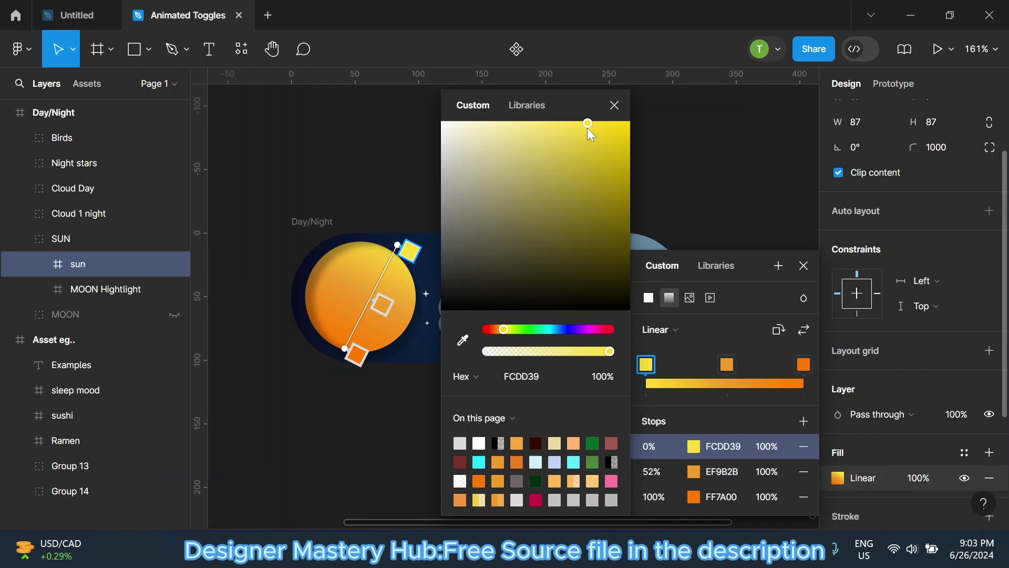
click(727, 364)
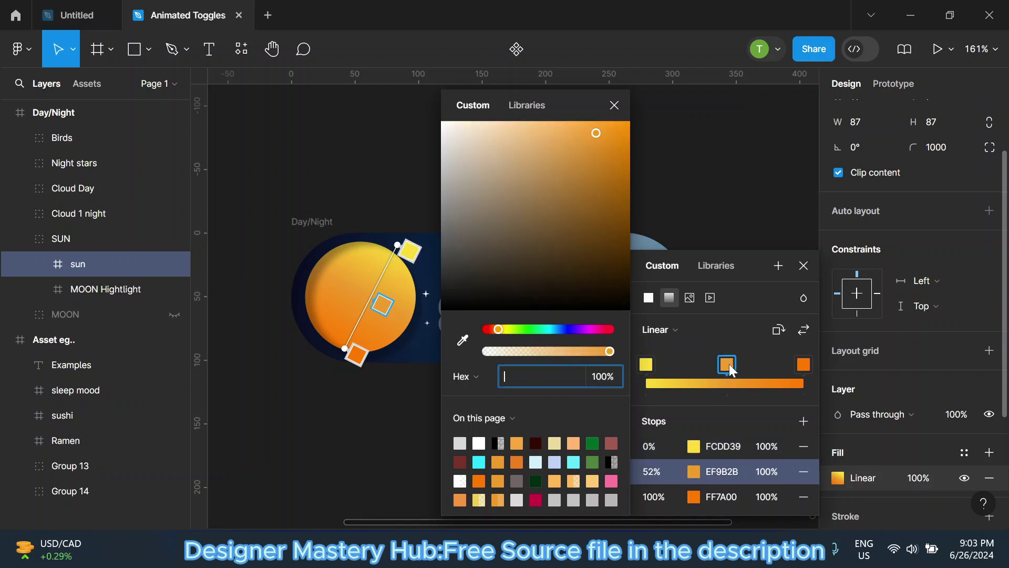
key(Escape)
key(Delete)
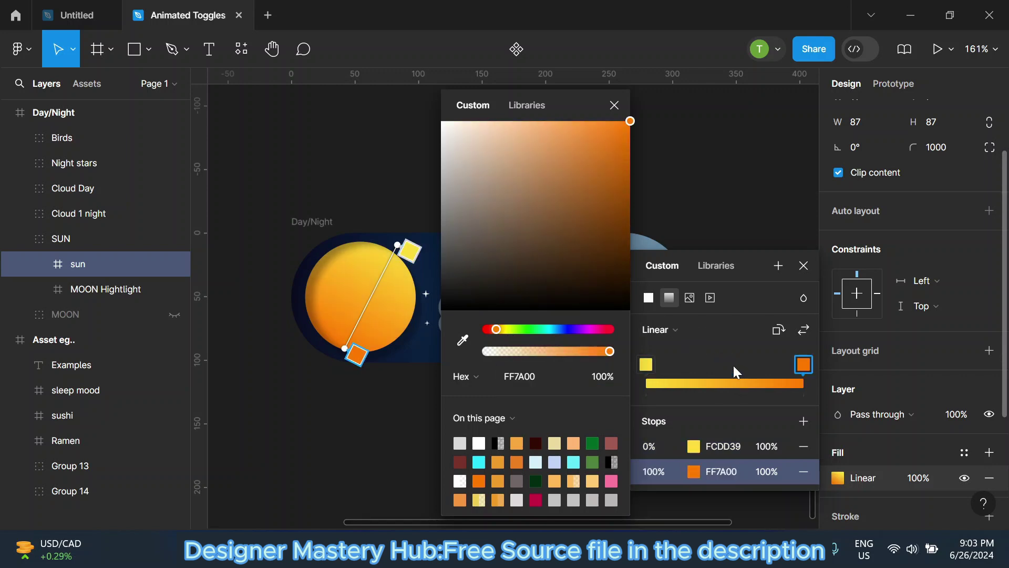
Angle the gradient from yellow at the sun's top to orange at its lower right.
drag(375, 242, 351, 295)
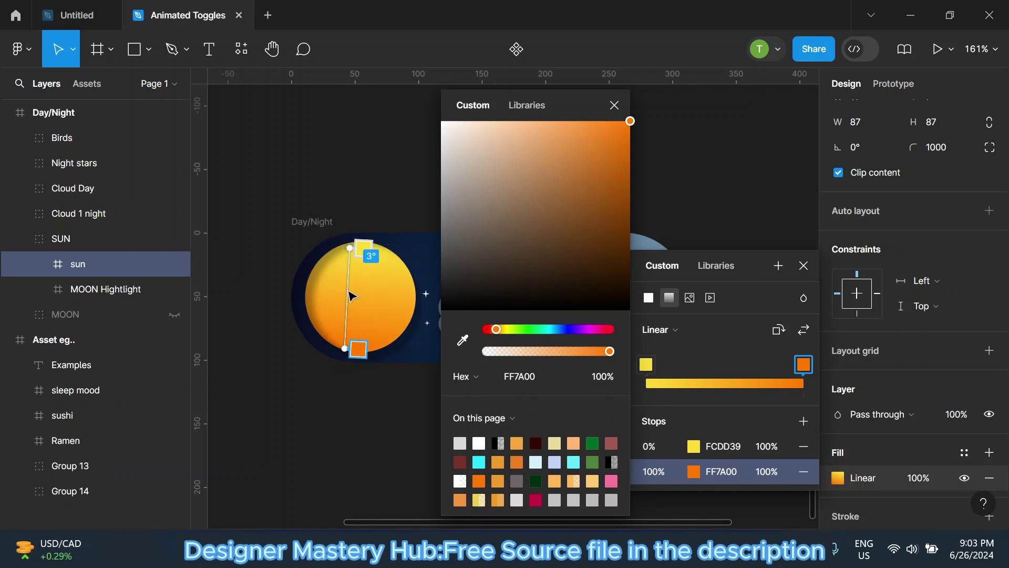
drag(345, 351, 396, 360)
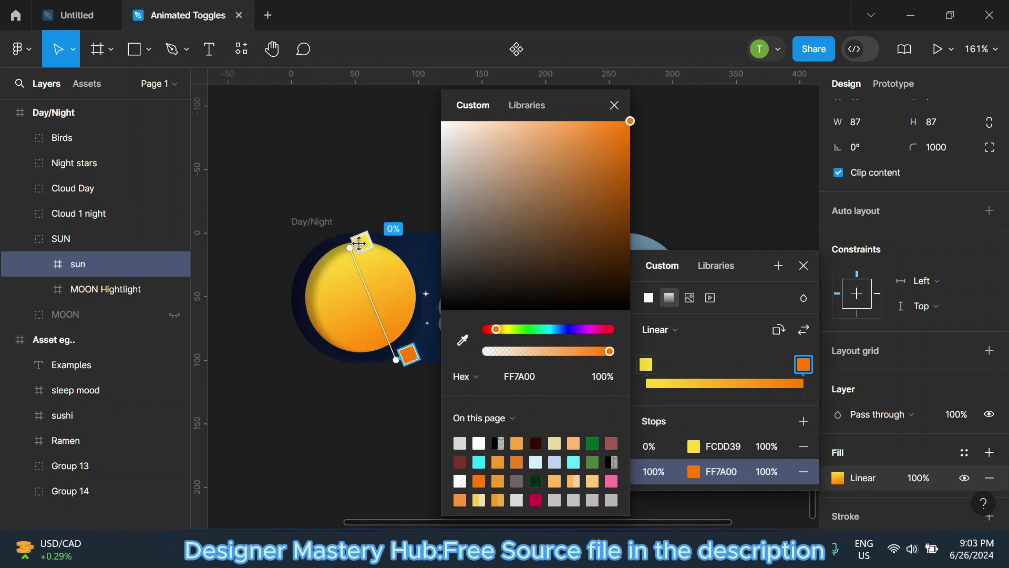
drag(359, 242, 352, 242)
click(614, 105)
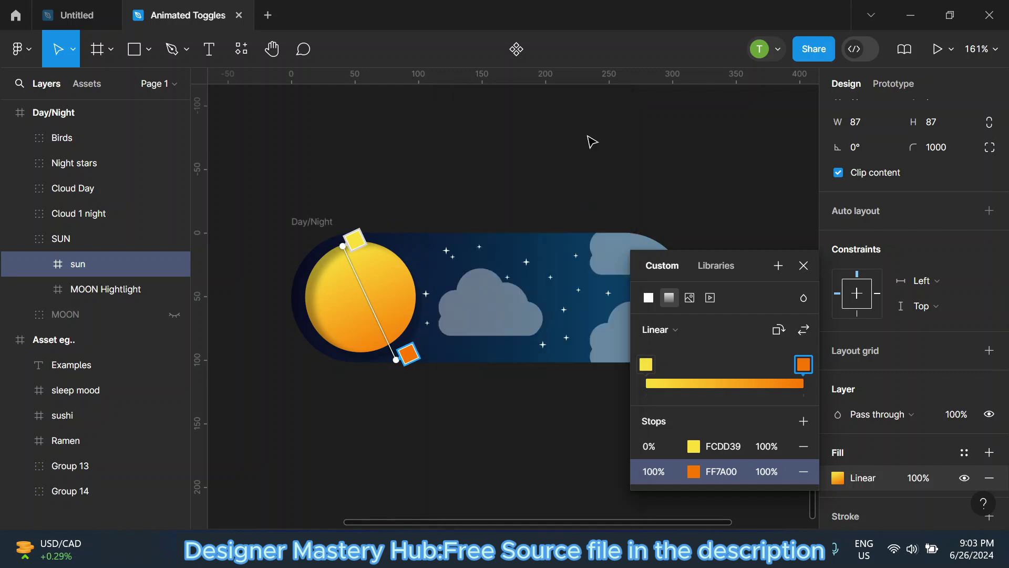
ctrl+scroll(336, 273, up, 3)
key(Escape)
ctrl+scroll(336, 273, up, 3)
scroll(852, 446, down, 5)
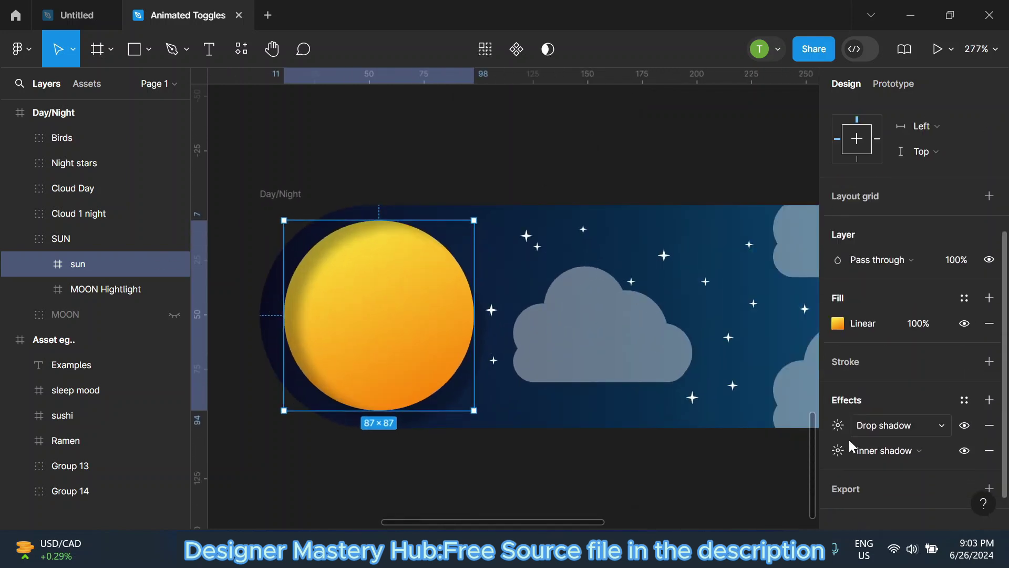
click(838, 323)
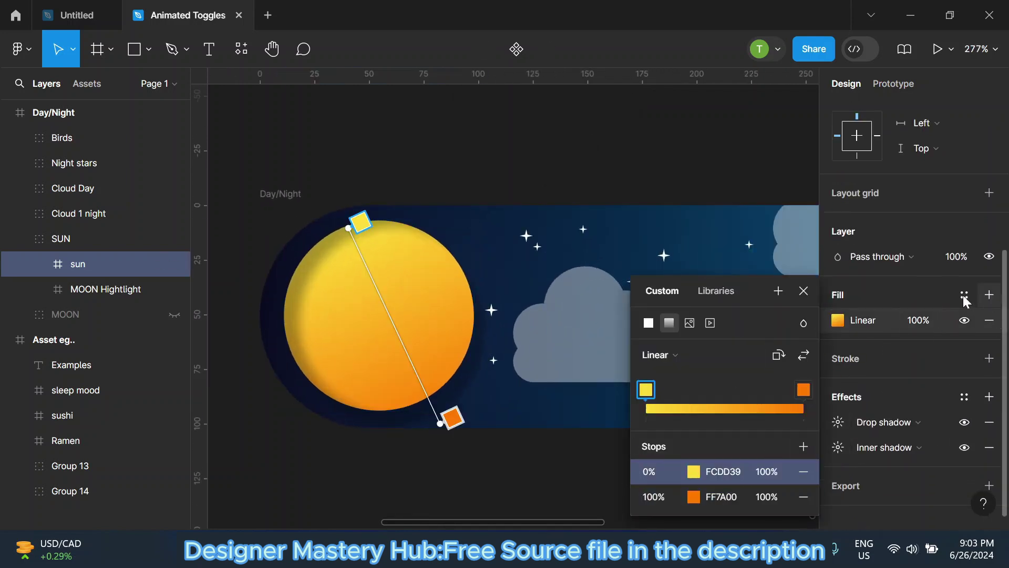
key(Escape)
Tint the sun's inner shadow a fully opaque yellowish orange.
click(839, 448)
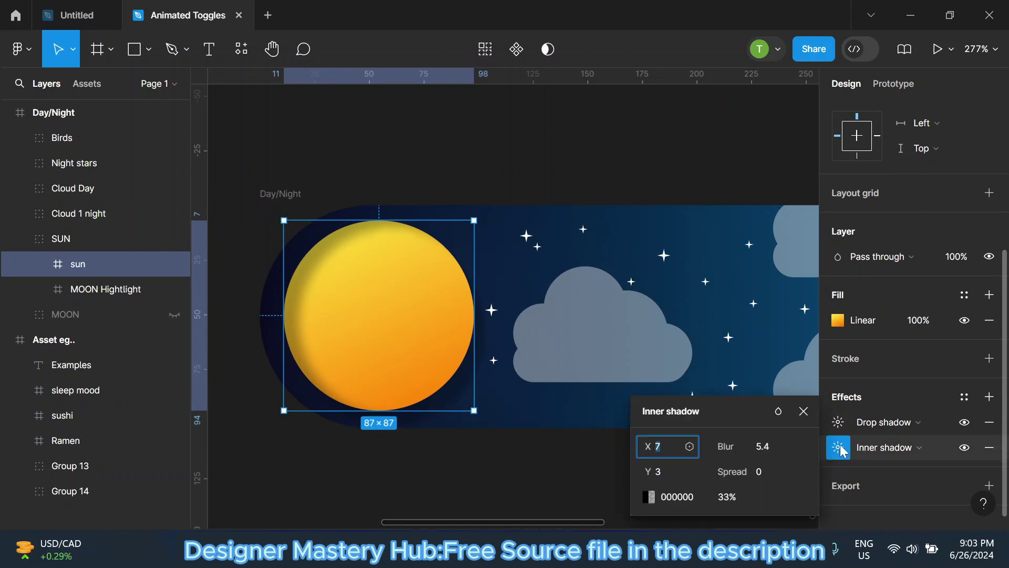
click(649, 497)
click(498, 461)
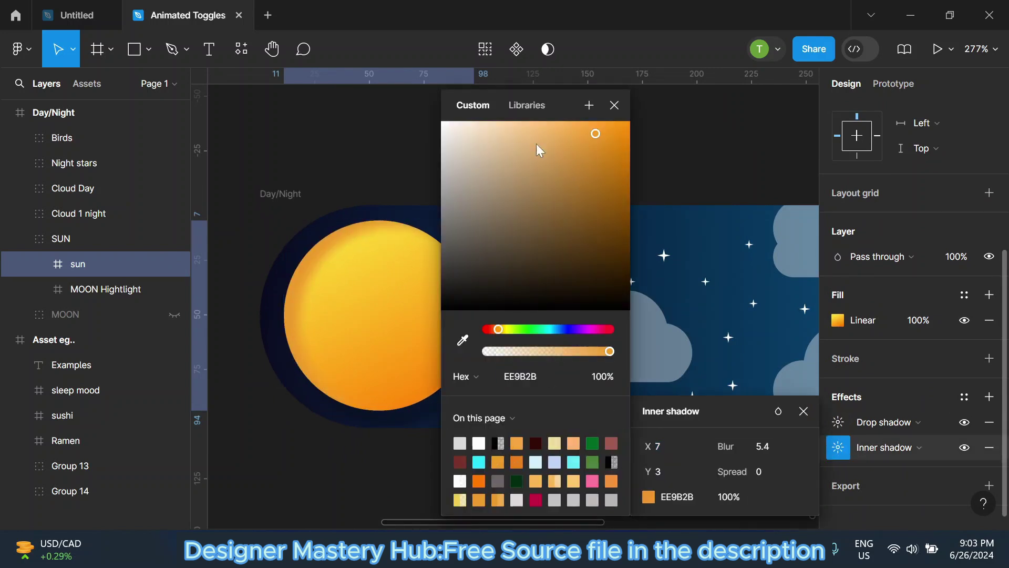
drag(536, 141, 531, 134)
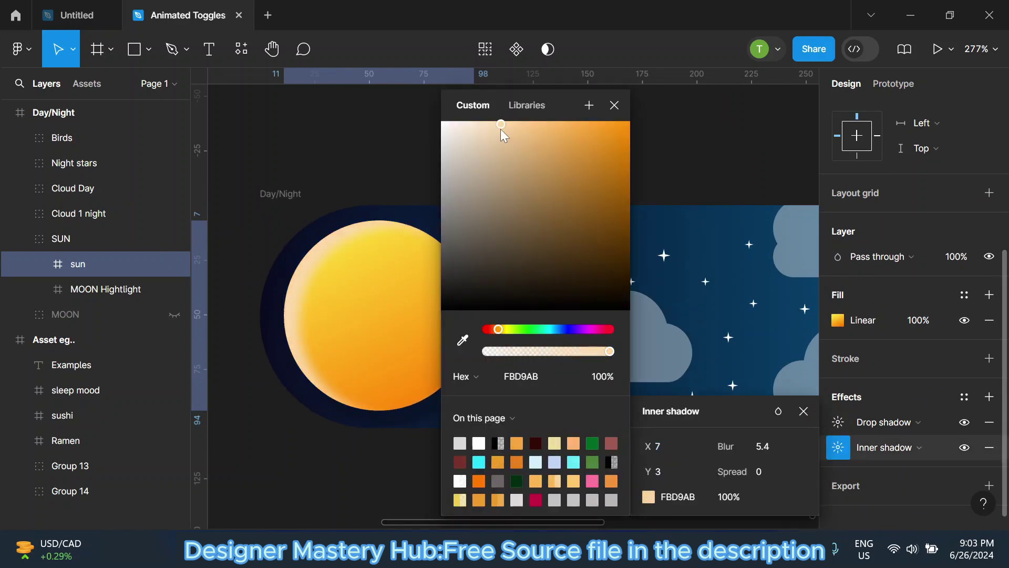
click(506, 330)
click(615, 105)
Reselect the inner sun frame to review its effects.
click(604, 156)
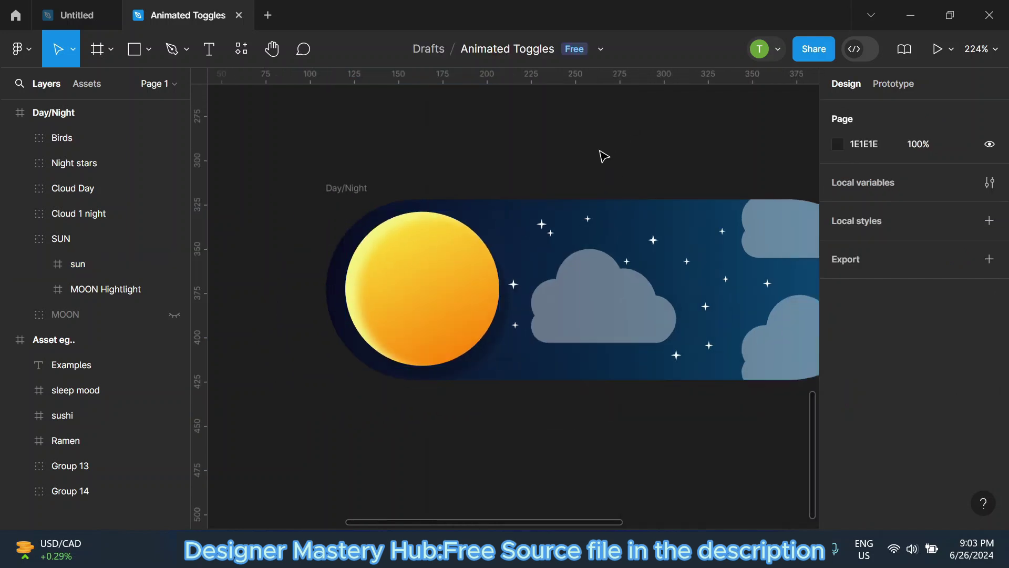
click(408, 293)
click(446, 140)
scroll(404, 308, down, 3)
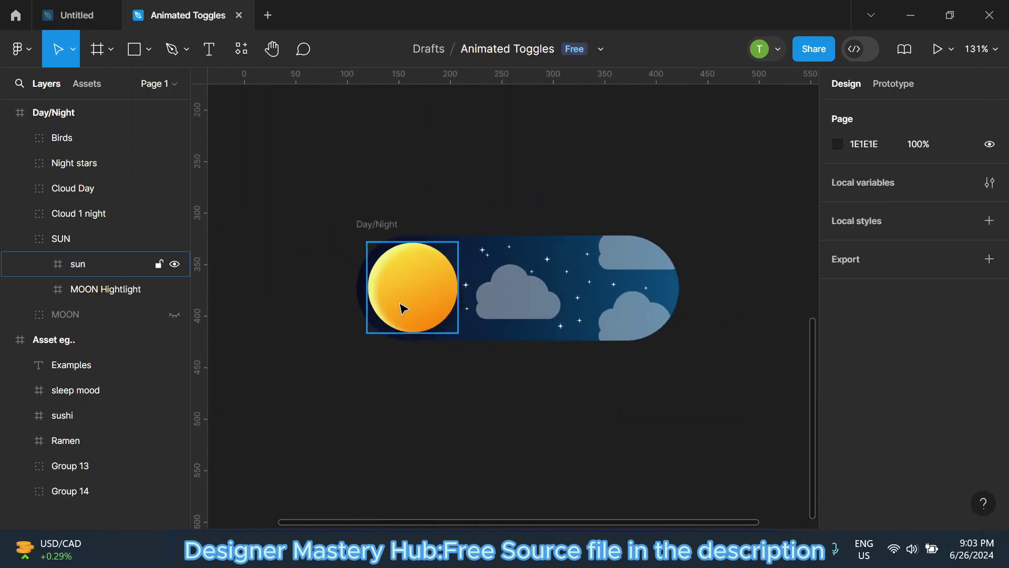
click(447, 308)
scroll(901, 412, down, 4)
scroll(888, 446, down, 1)
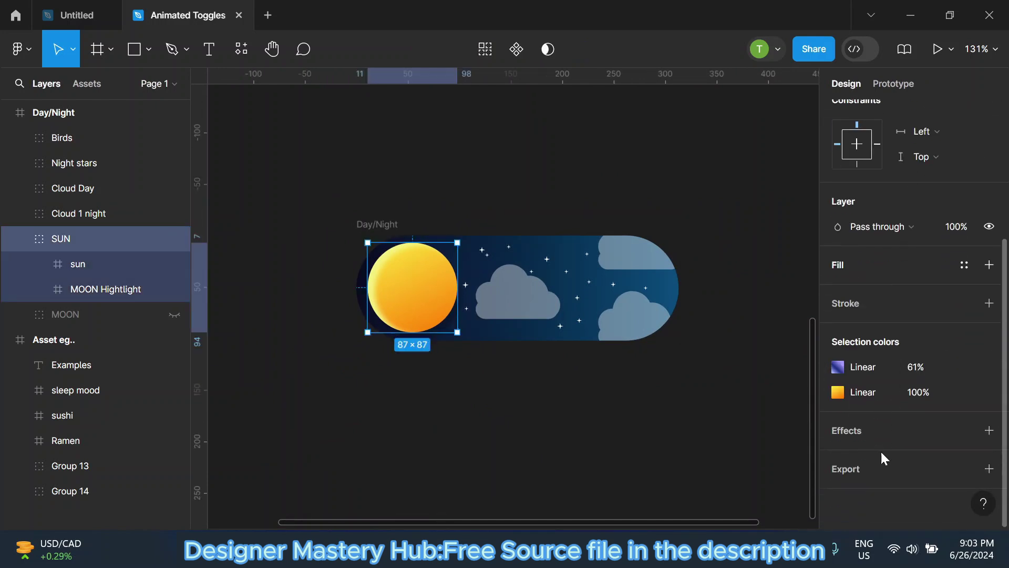
click(109, 262)
scroll(879, 448, down, 1)
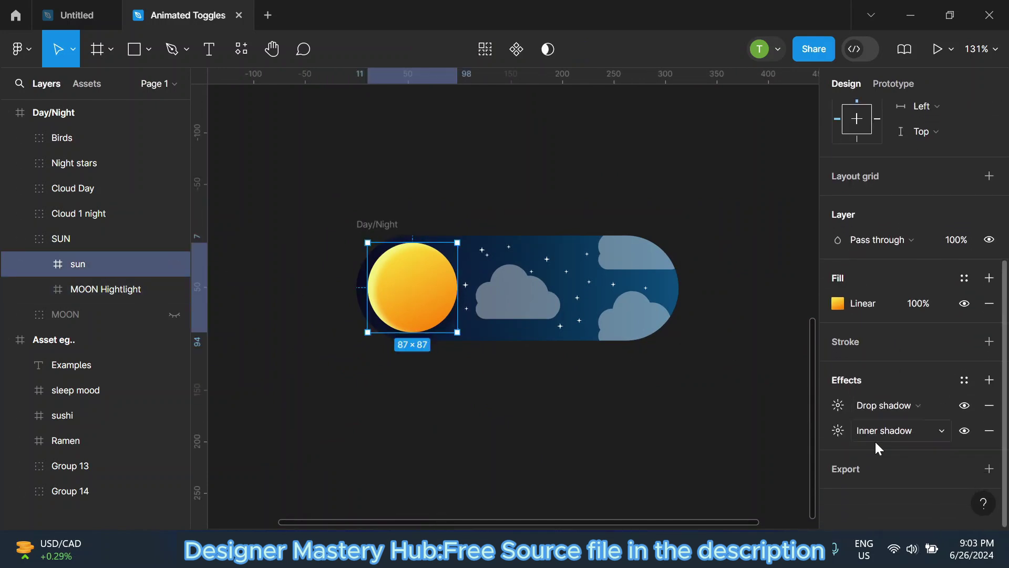
Change the drop shadow colour to dark navy 061628 at 25%.
click(838, 405)
click(649, 494)
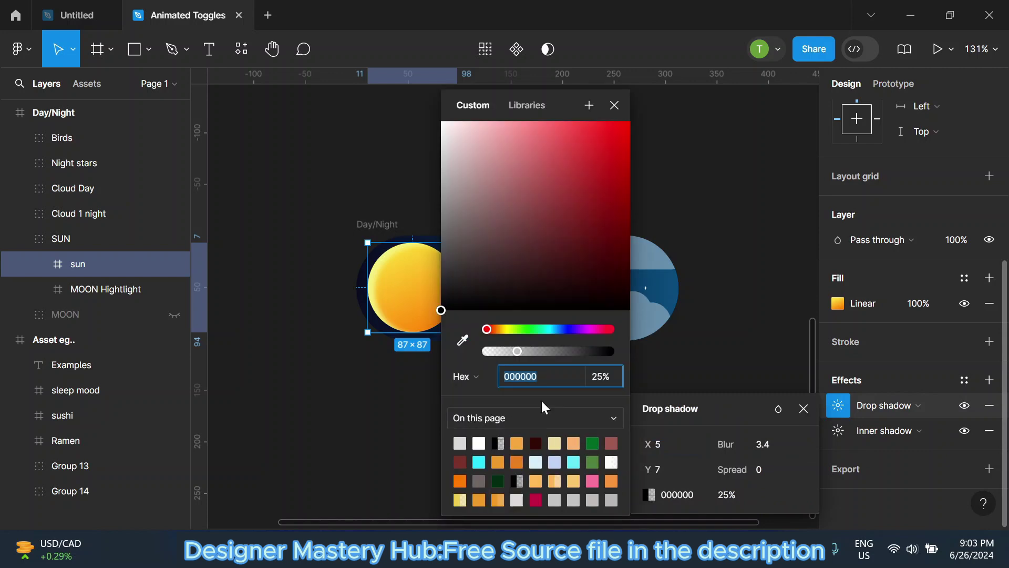
click(558, 329)
click(600, 280)
drag(600, 279, 599, 281)
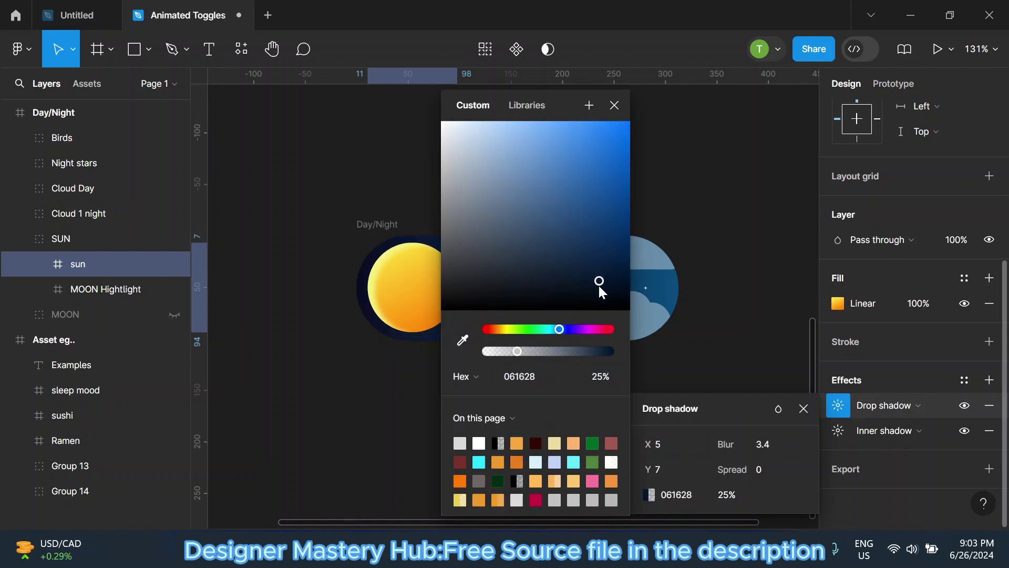
click(678, 144)
scroll(391, 292, down, 3)
click(237, 274)
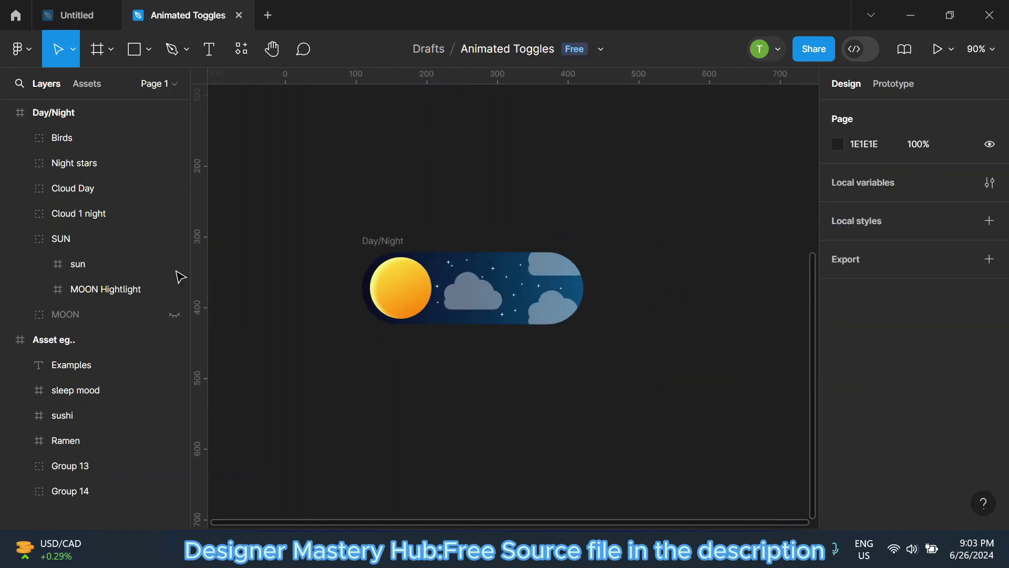
Show the MOON layer and hide the SUN layer.
click(19, 239)
click(174, 264)
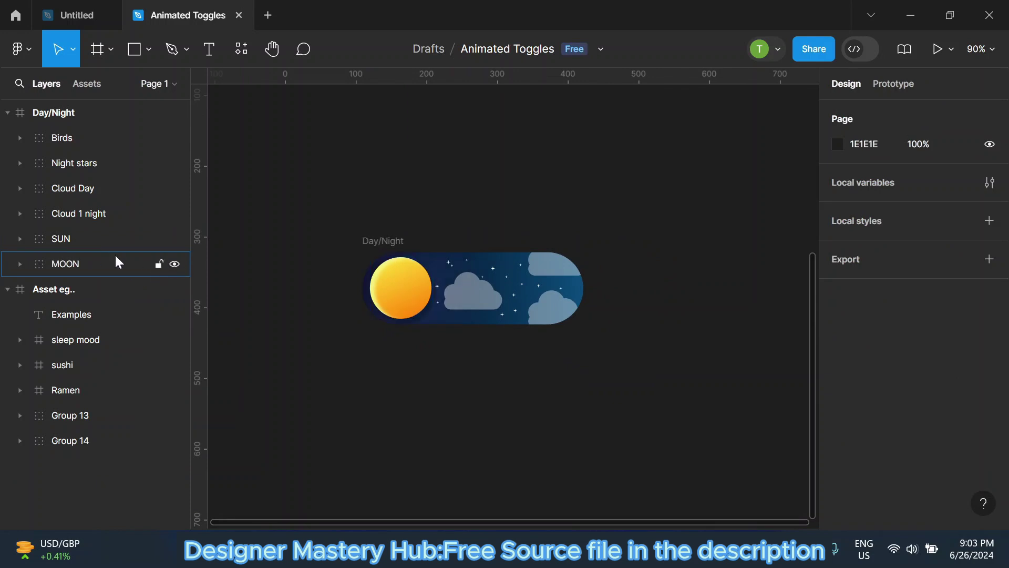
click(118, 261)
click(174, 239)
click(502, 240)
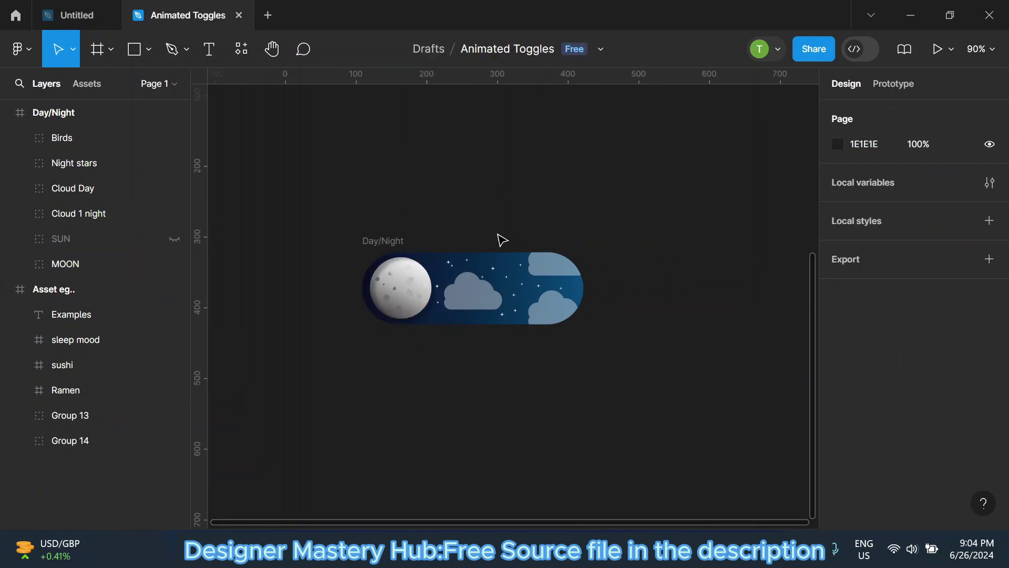
Duplicate the Day/Night toggle frame.
ctrl+scroll(475, 241, up, 3)
click(343, 240)
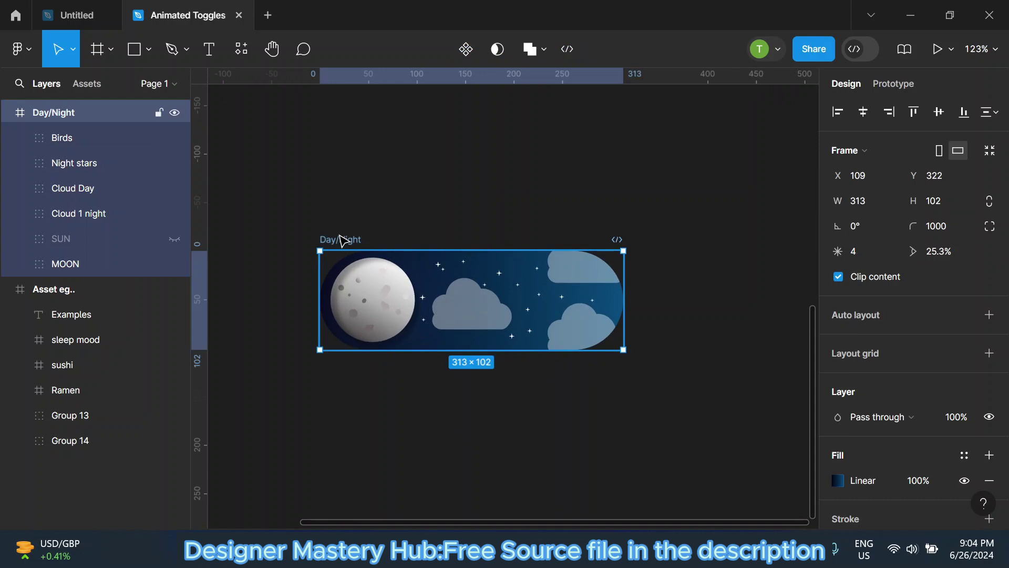
key(ctrl+d)
ctrl+scroll(597, 293, down, 3)
ctrl+scroll(598, 298, up, 2)
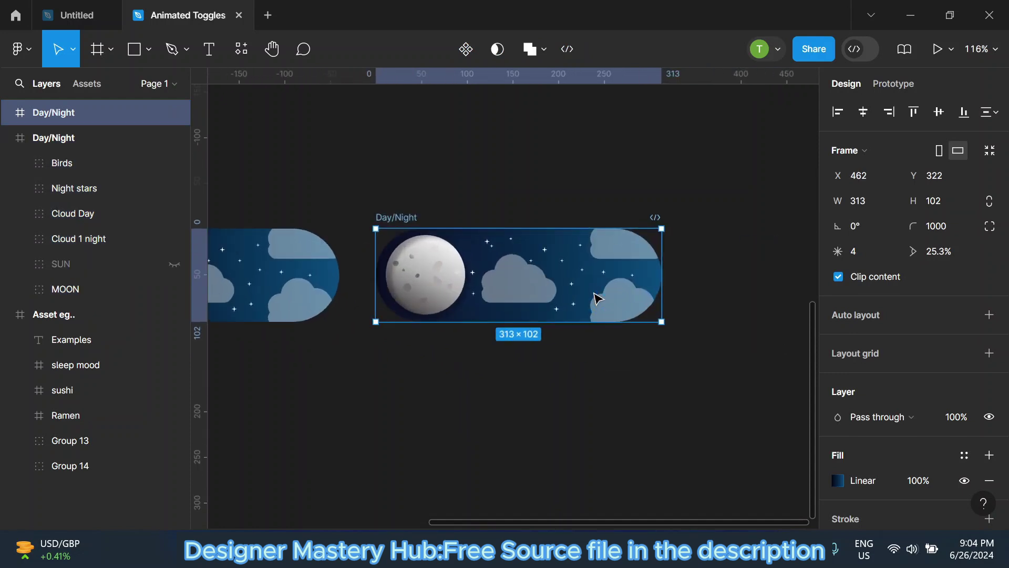
scroll(893, 316, down, 3)
Set the copy's gradient end stop to vivid blue 0293FE.
click(838, 322)
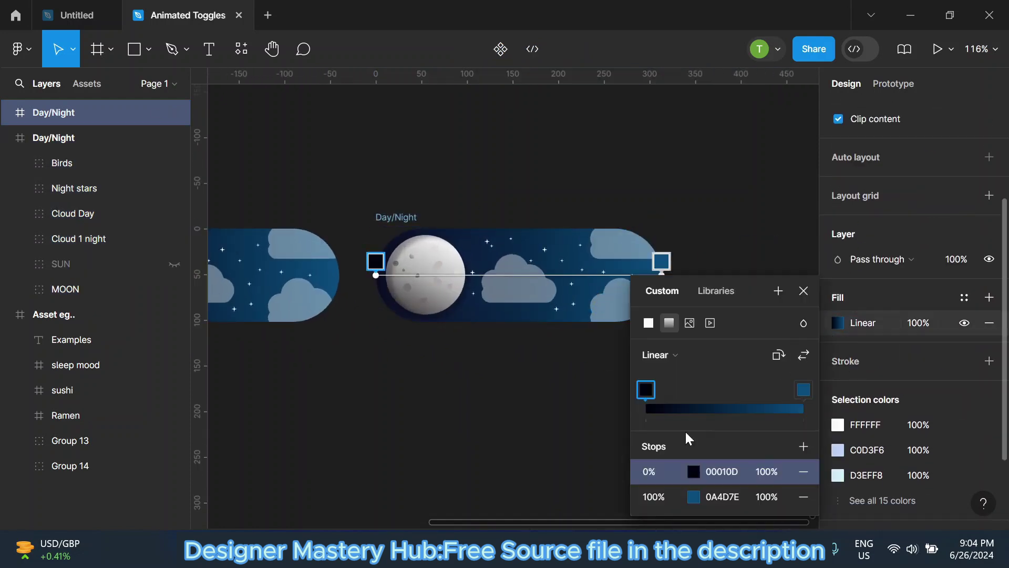
click(802, 392)
click(694, 497)
drag(592, 241, 629, 122)
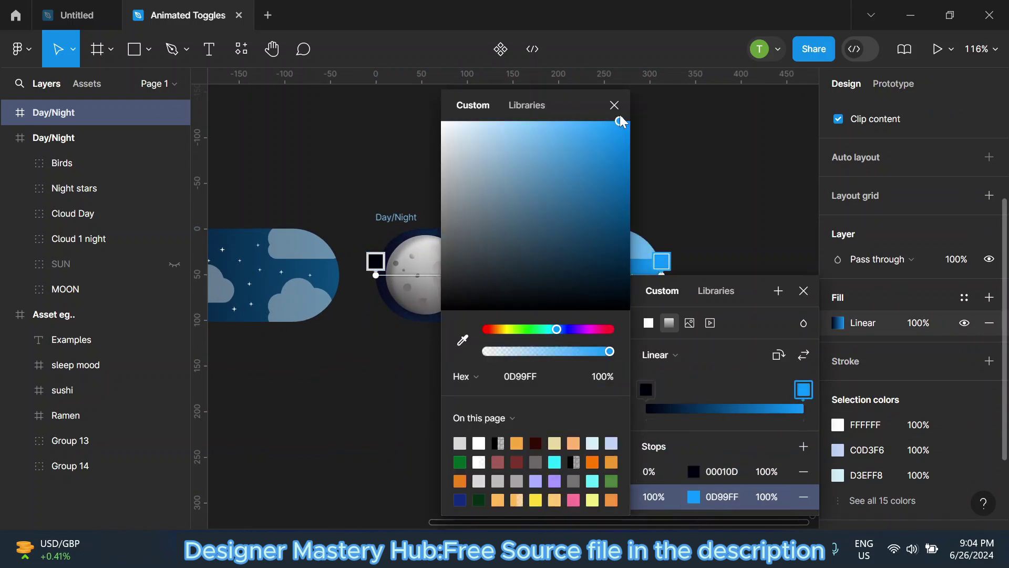
drag(498, 107, 336, 123)
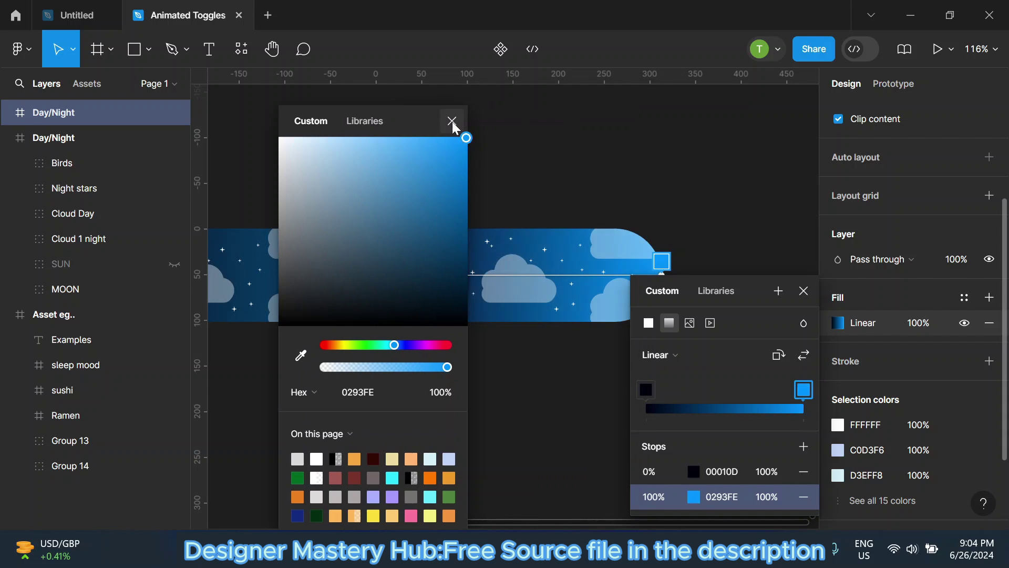
click(452, 121)
Try light purple, then pale yellow, for the gradient's start stop.
click(646, 390)
click(694, 471)
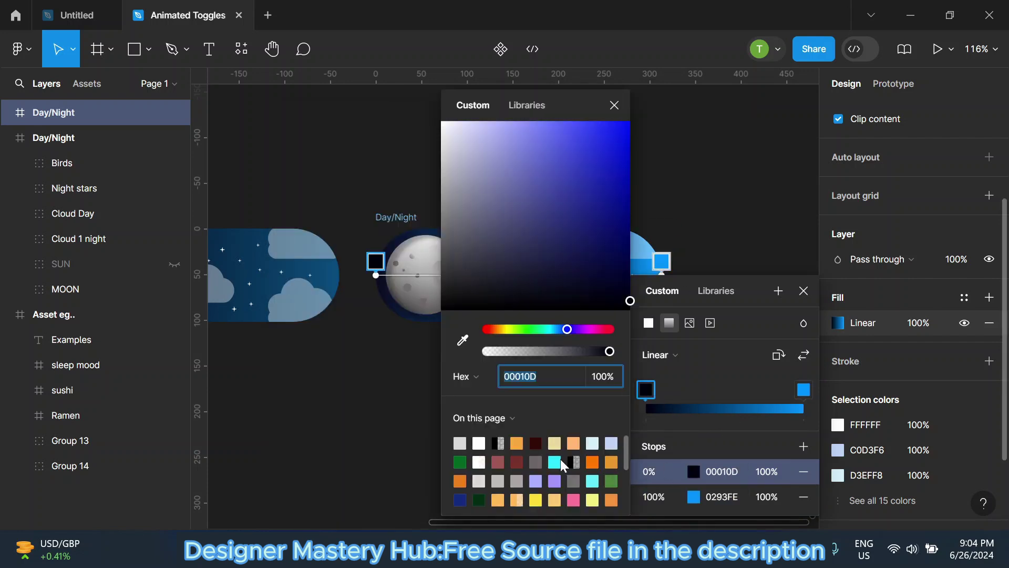
click(554, 480)
drag(558, 112, 309, 123)
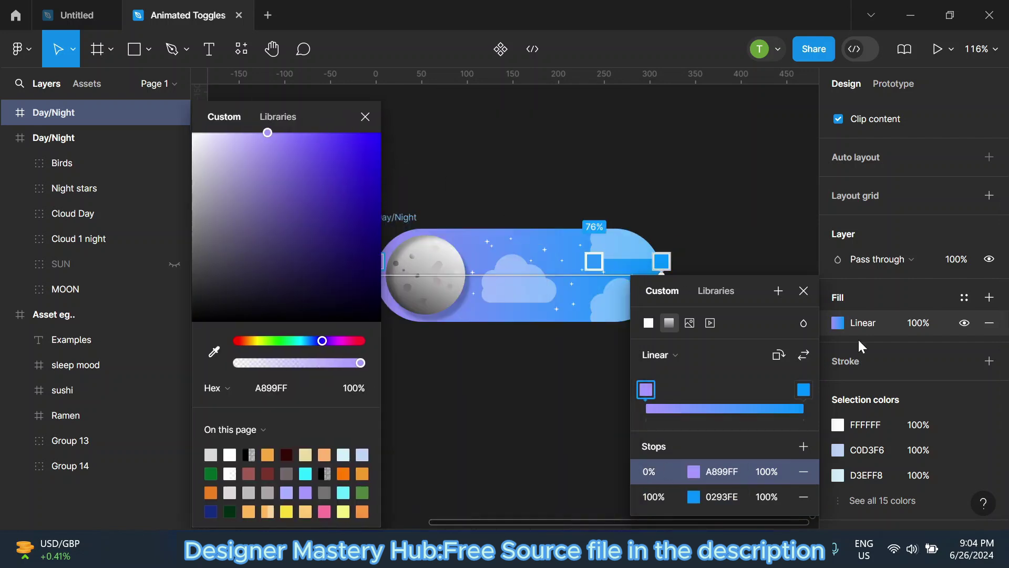
click(344, 512)
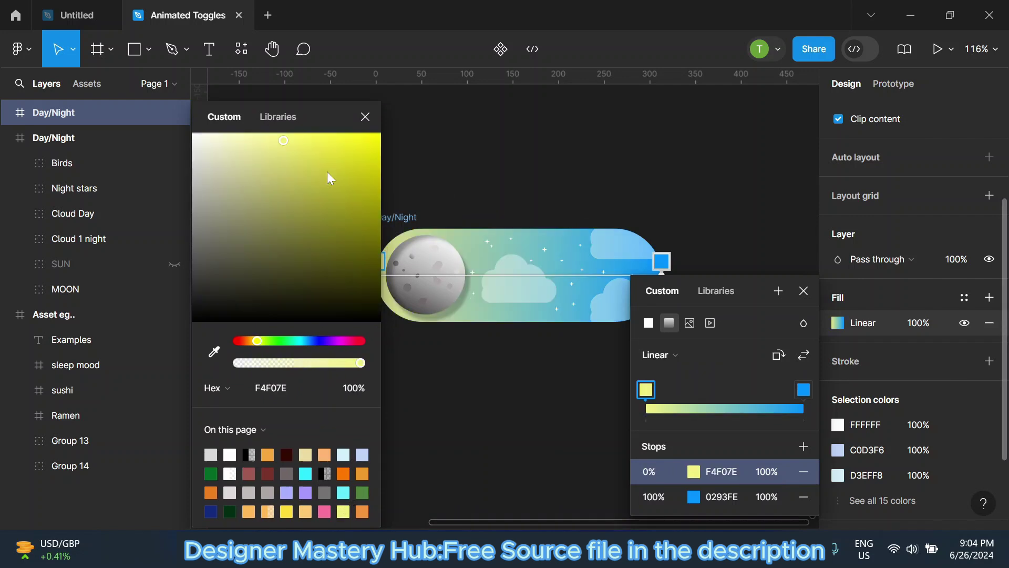
drag(319, 144, 221, 150)
Settle the gradient's start stop on bright cyan 51F3FD.
click(307, 473)
click(304, 144)
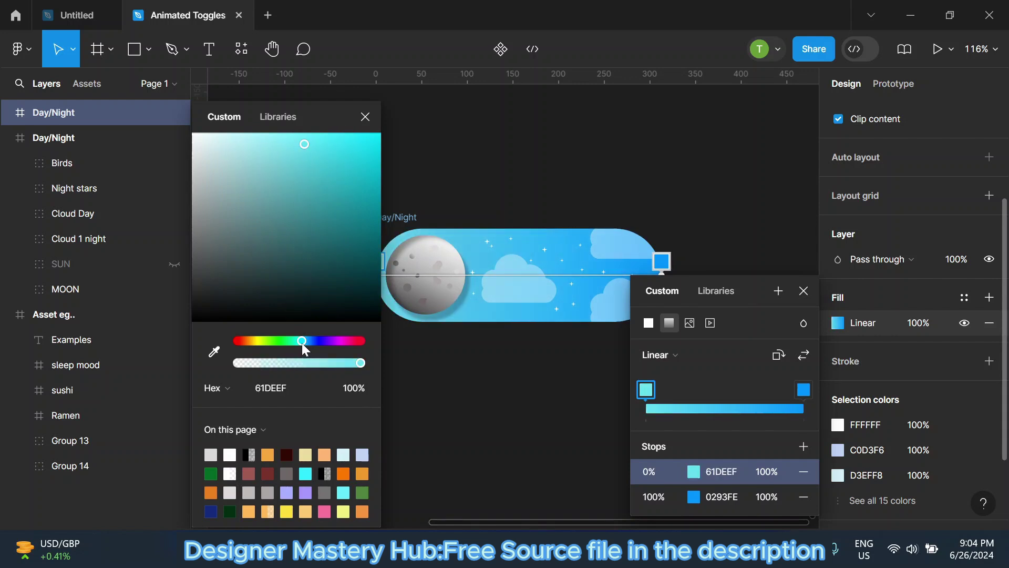
mouse_move(302, 343)
mouse_down()
mouse_move(311, 343)
mouse_move(302, 339)
mouse_up()
drag(318, 143, 324, 134)
click(461, 138)
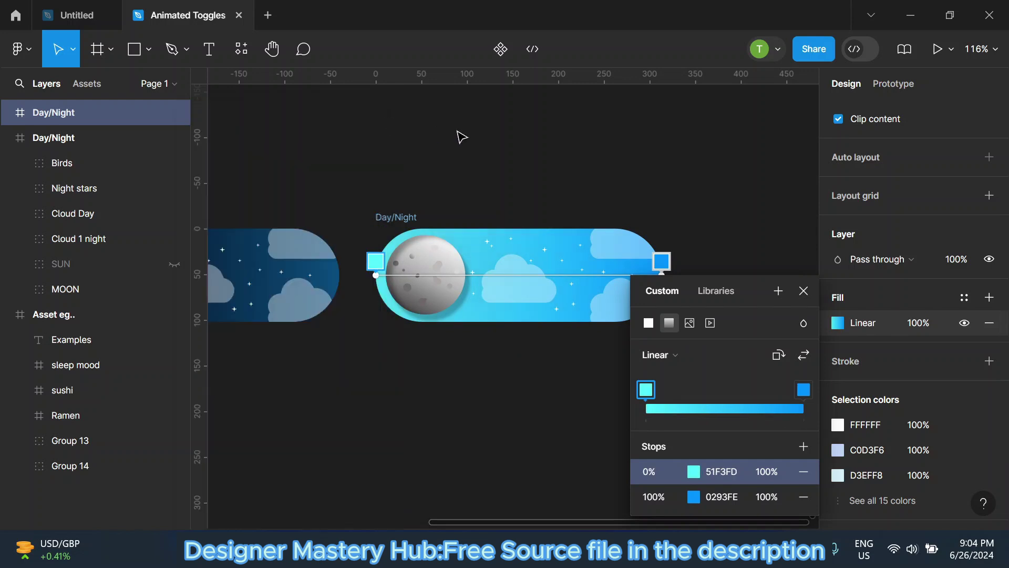
click(697, 263)
scroll(525, 284, down, 2)
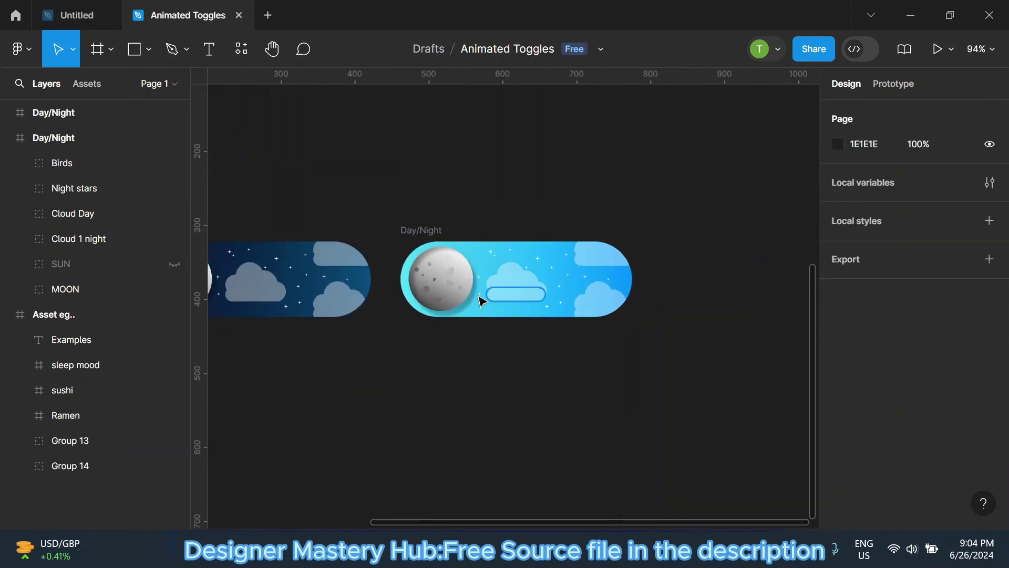
Shift the copied toggle's MOON and SUN groups three big nudges right, to its right end.
click(450, 290)
shift+click(118, 232)
ctrl+scroll(699, 290, down, 2)
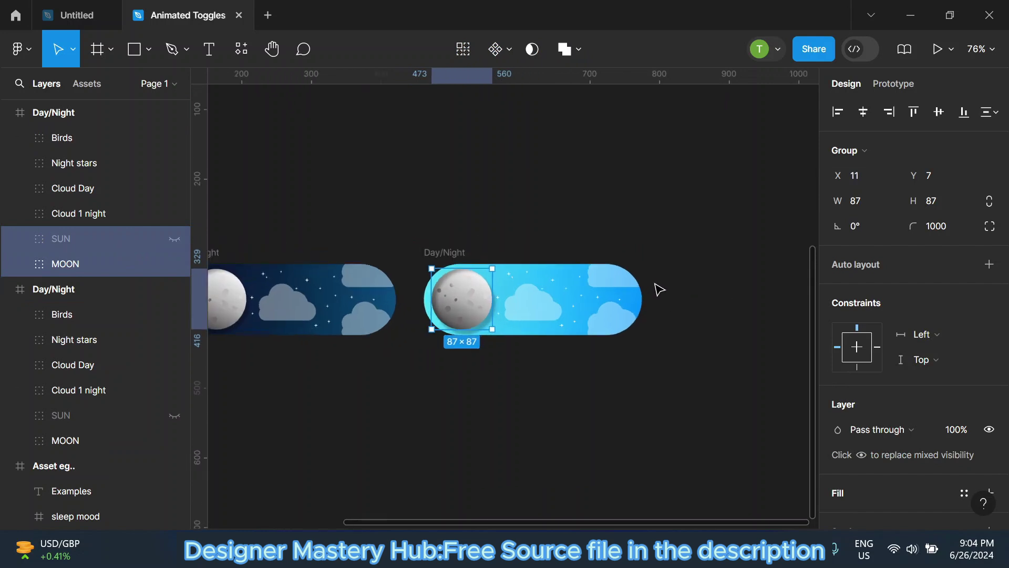
ctrl+scroll(444, 302, up, 3)
ctrl+scroll(368, 273, up, 2)
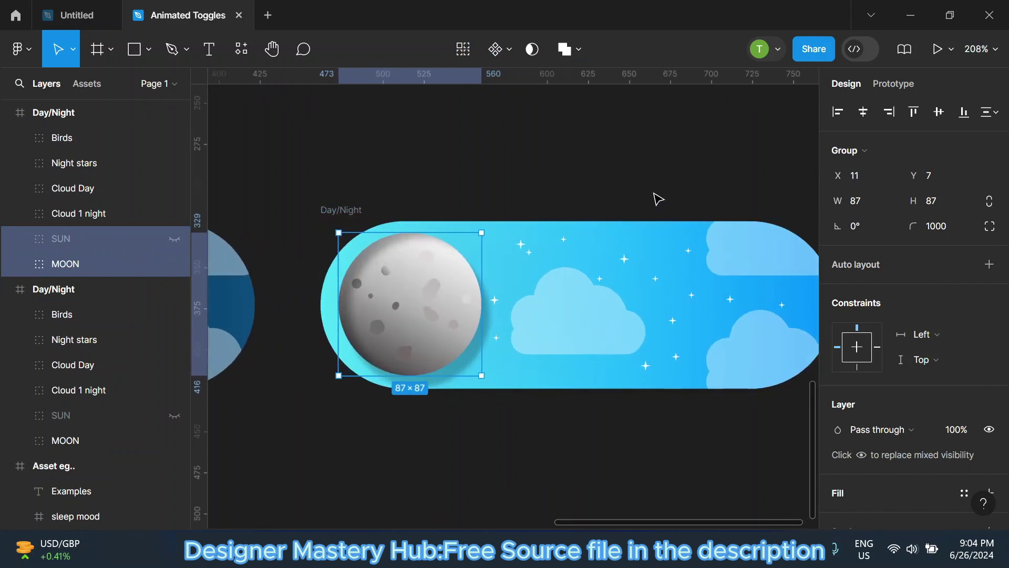
drag(658, 199, 580, 191)
key(shift+Right)
key(shift+Right)
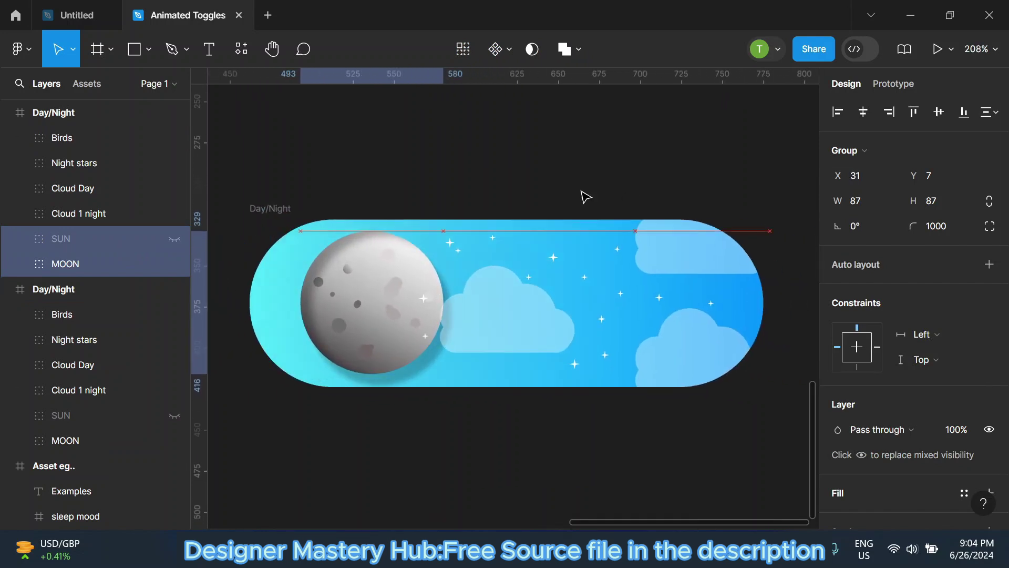
key(shift+Right)
key(shift+Right)
key(shift+Right)
key(shift+Right)
key(shift+Right)
key(shift+Right)
key(shift+Right)
key(shift+Right)
key(shift+Right)
key(shift+Right)
key(shift+Right)
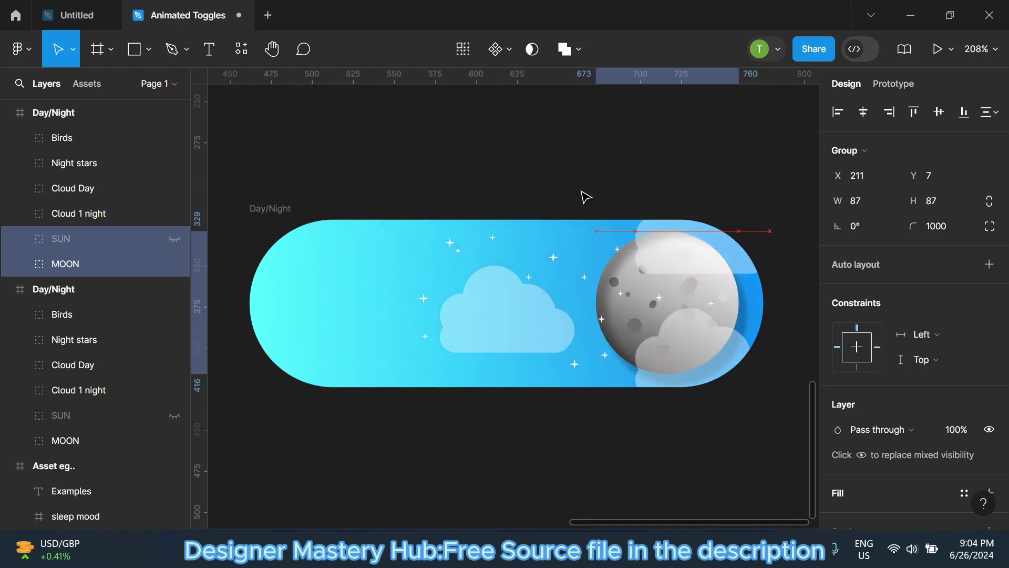
key(shift+Right)
scroll(682, 337, down, 3)
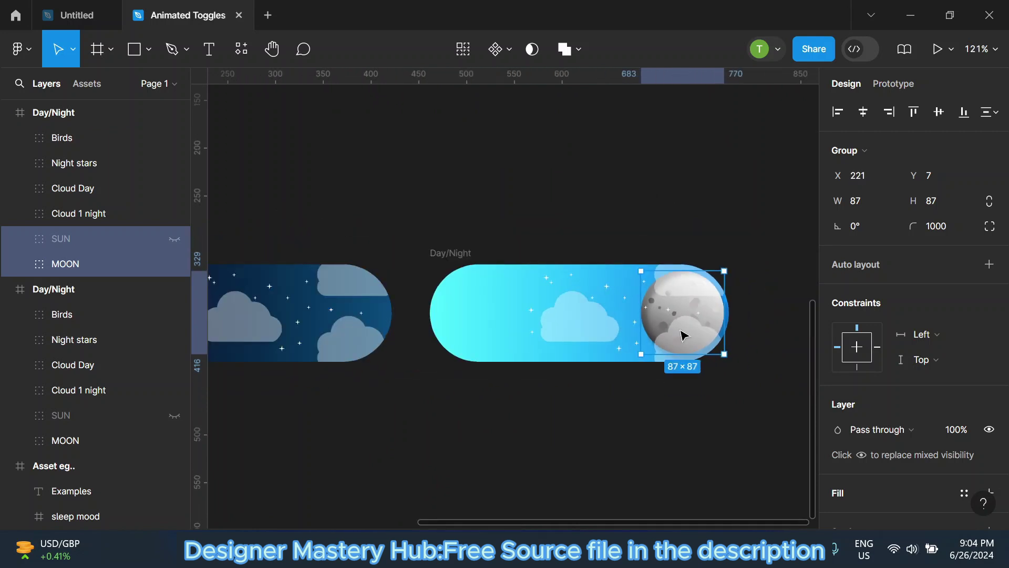
scroll(685, 335, down, 3)
scroll(684, 335, up, 3)
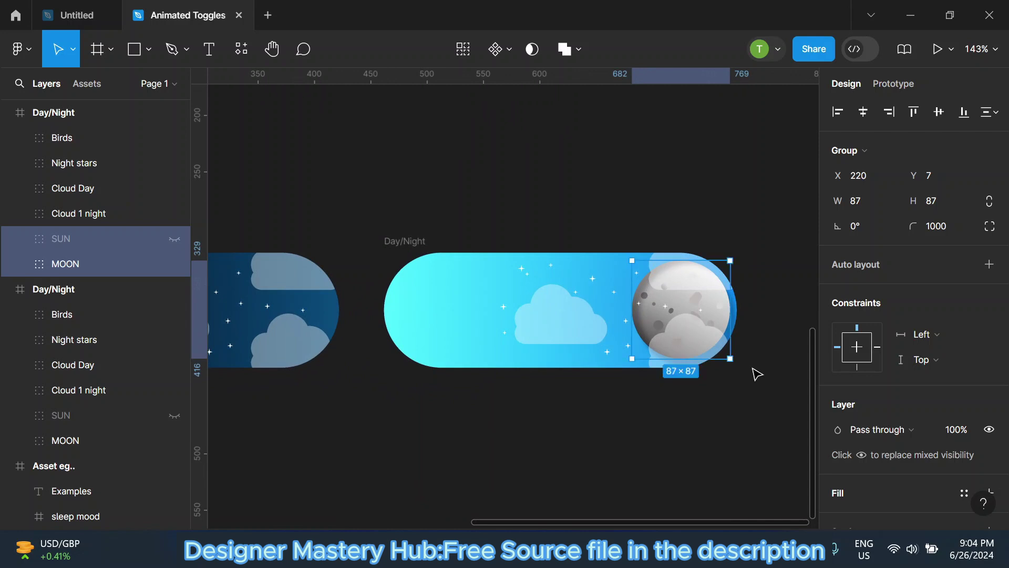
click(541, 332)
Slide the night clouds left and the Night stars right, out of the night toggle.
key(shift+Left)
key(shift+Left)
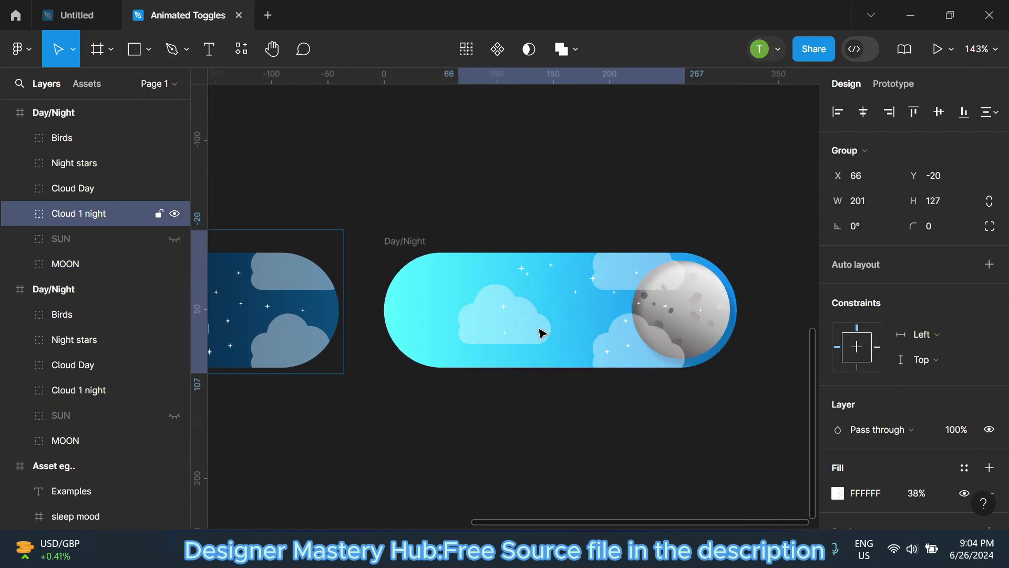
key(shift+Left)
key(shift+Left)
key(shift+Left)
key(shift+Left)
key(shift+Left)
key(shift+Left)
key(Escape)
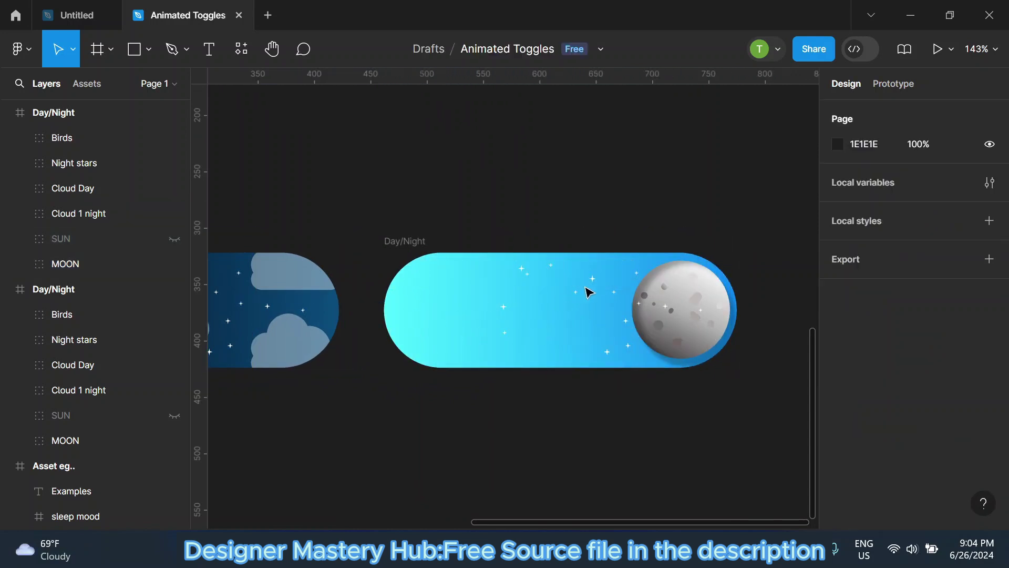
click(526, 277)
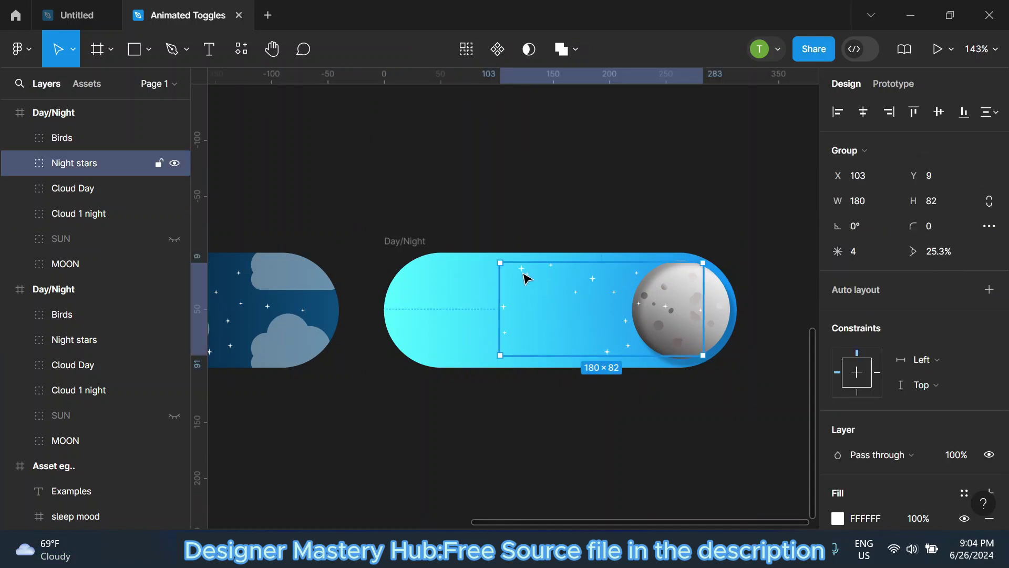
key(shift+Right)
key(shift+Right)
key(shift+Right)
key(shift+Right)
key(shift+Right)
key(shift+Right)
key(shift+Right)
key(shift+Right)
key(shift+Right)
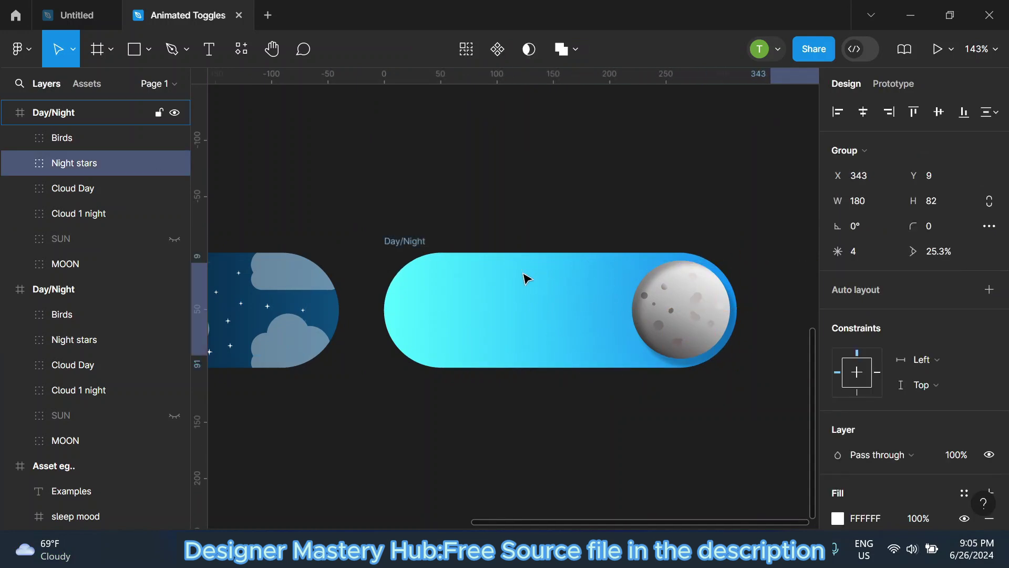
scroll(526, 277, down, 1)
Move the Cloud Day group 20 px right into the day toggle and unhide the SUN layer.
click(99, 187)
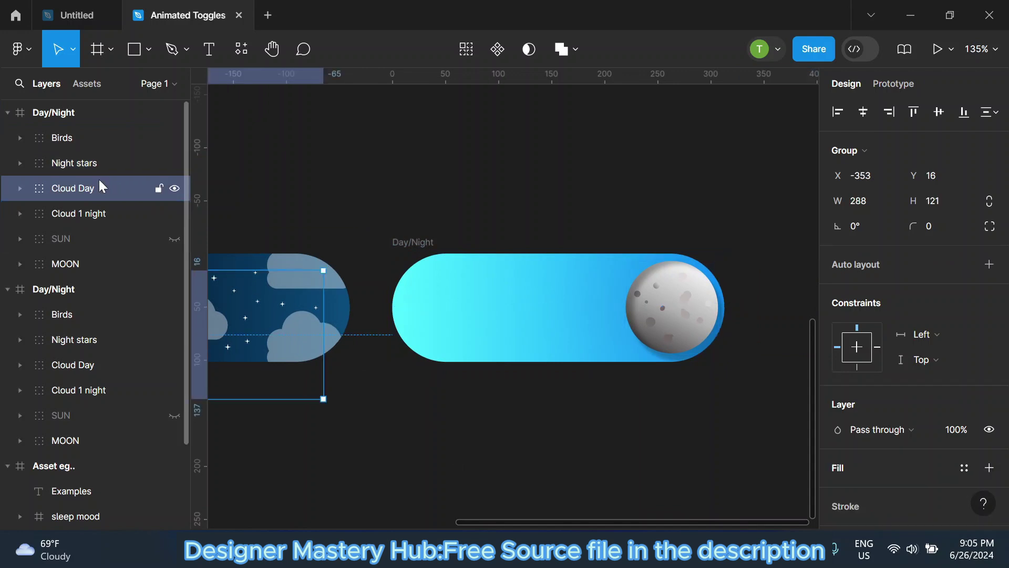
key(shift+Right)
key(shift+Right)
key(shift+Right)
key(shift+Right)
key(shift+Right)
key(shift+Right)
key(shift+Right)
key(shift+Right)
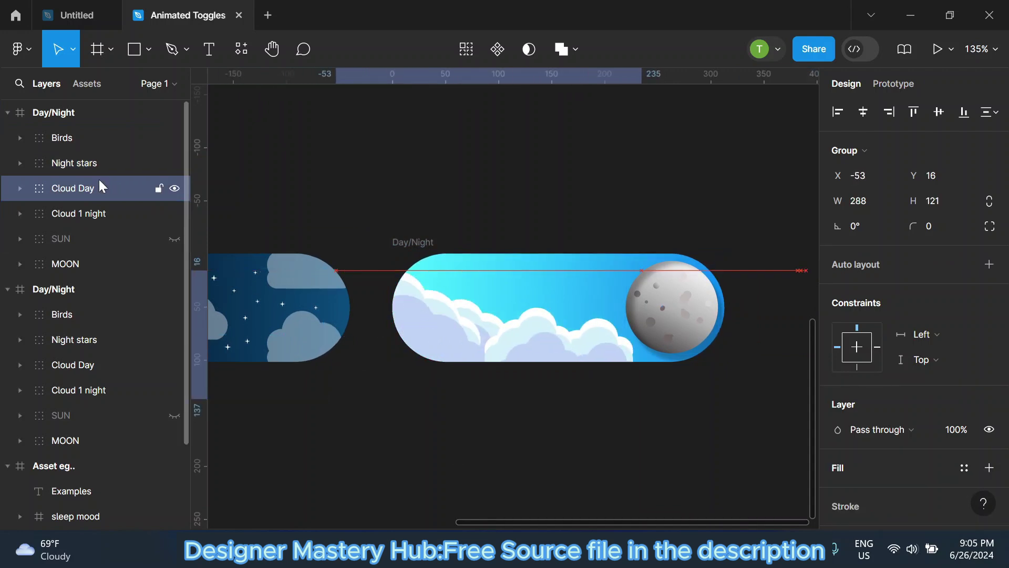
key(shift+Right)
key(shift+Right)
key(shift+Right)
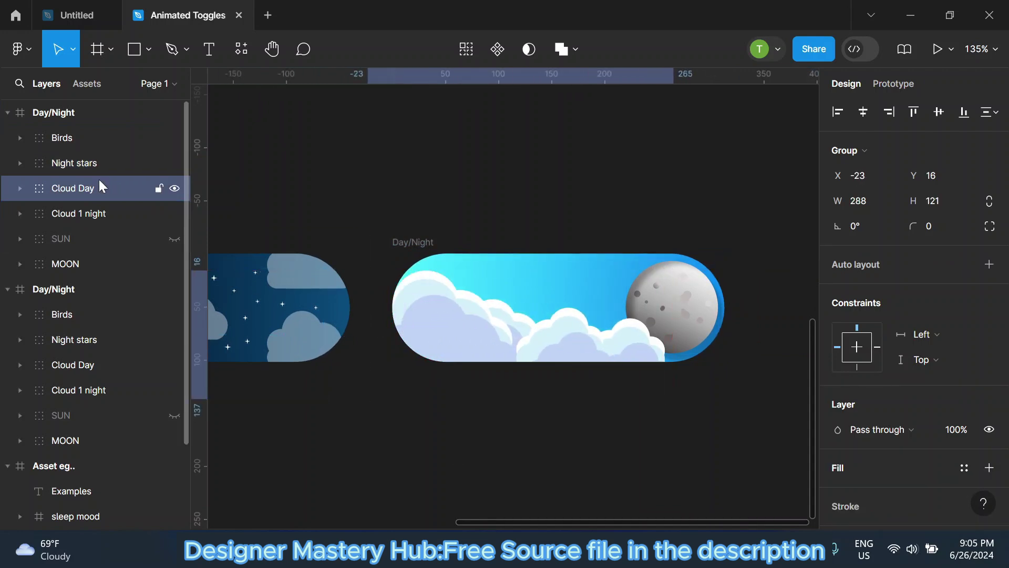
drag(500, 317, 502, 318)
click(174, 238)
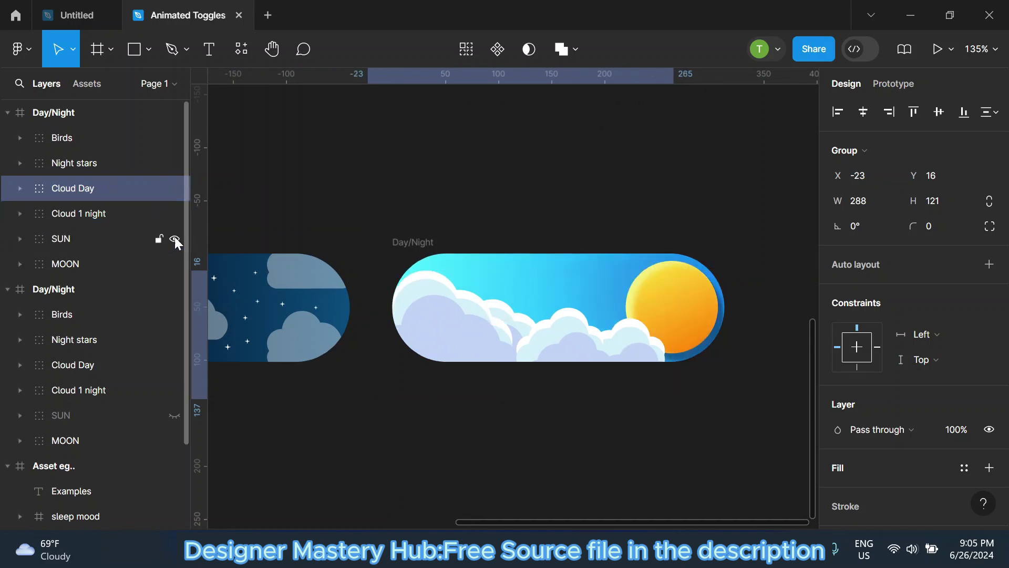
click(417, 160)
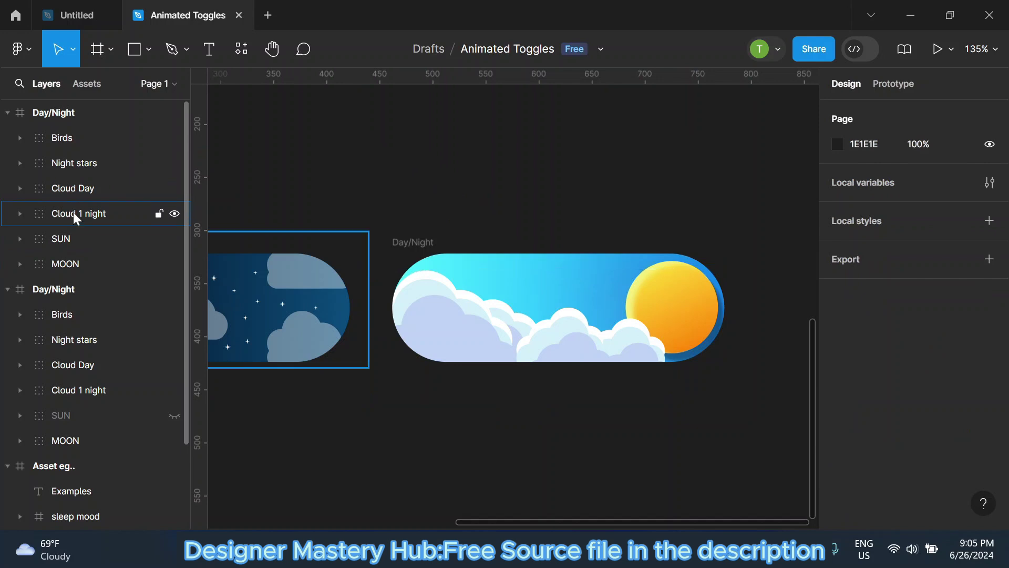
click(81, 138)
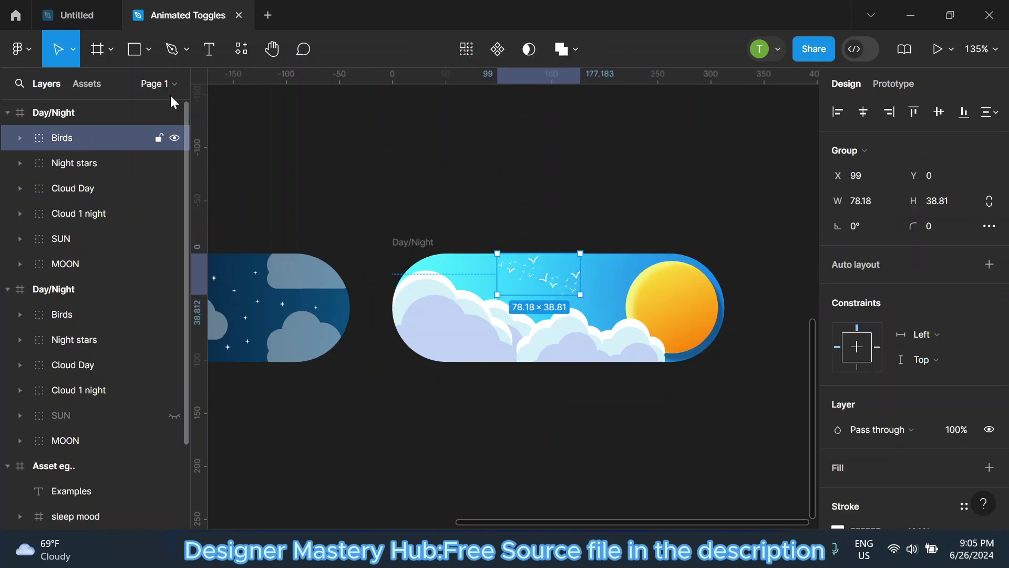
click(641, 228)
Shift the Cloud Day group 20 px left, then nudge it back 1 px right.
scroll(641, 229, down, 3)
scroll(675, 231, down, 3)
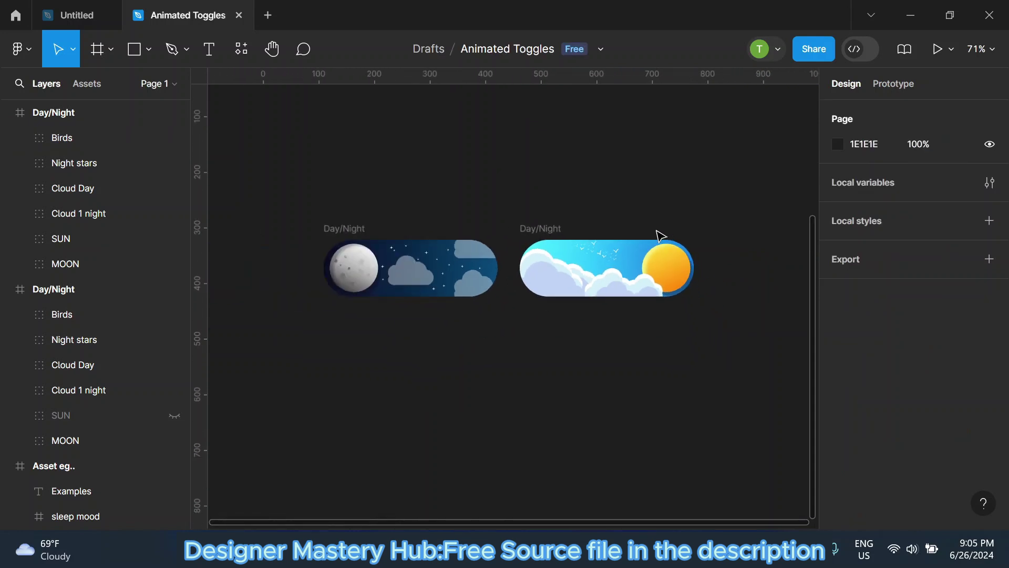
scroll(662, 232, up, 2)
click(585, 297)
scroll(585, 297, up, 2)
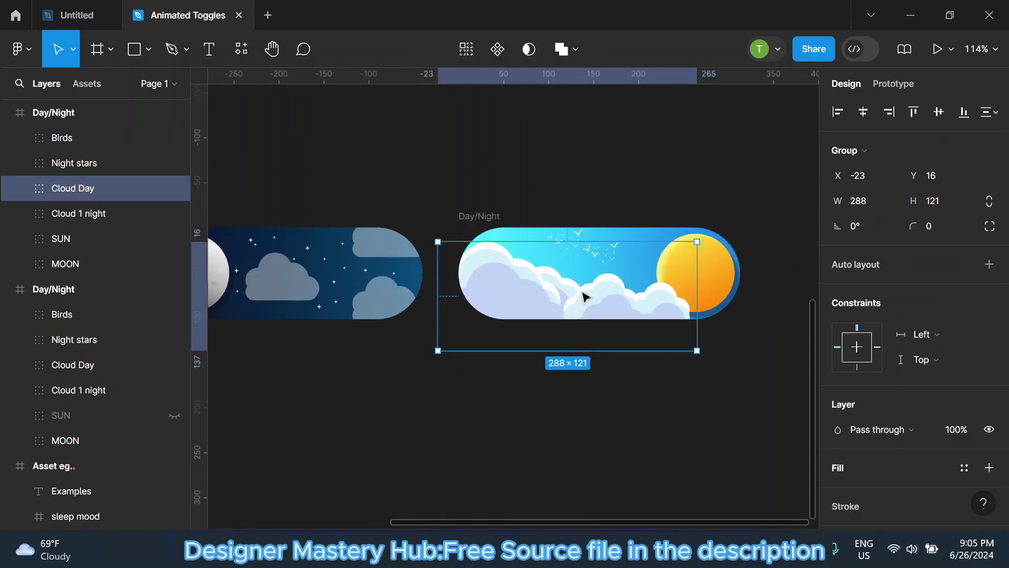
key(shift+Left)
key(shift+Left)
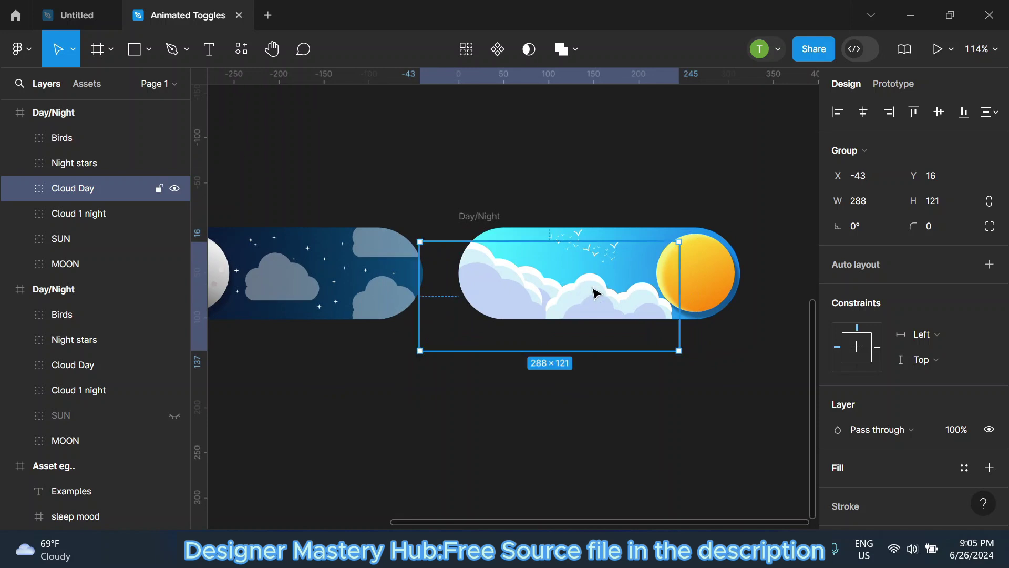
key(Right)
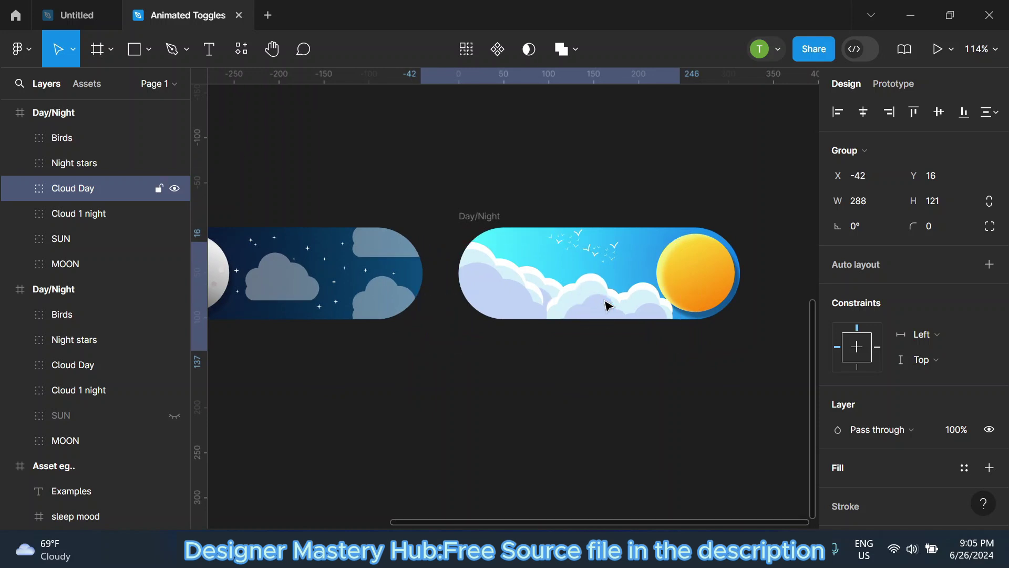
click(653, 198)
scroll(653, 198, down, 3)
Add an inner shadow effect to both Day/Night toggle frames.
click(322, 205)
shift+click(571, 213)
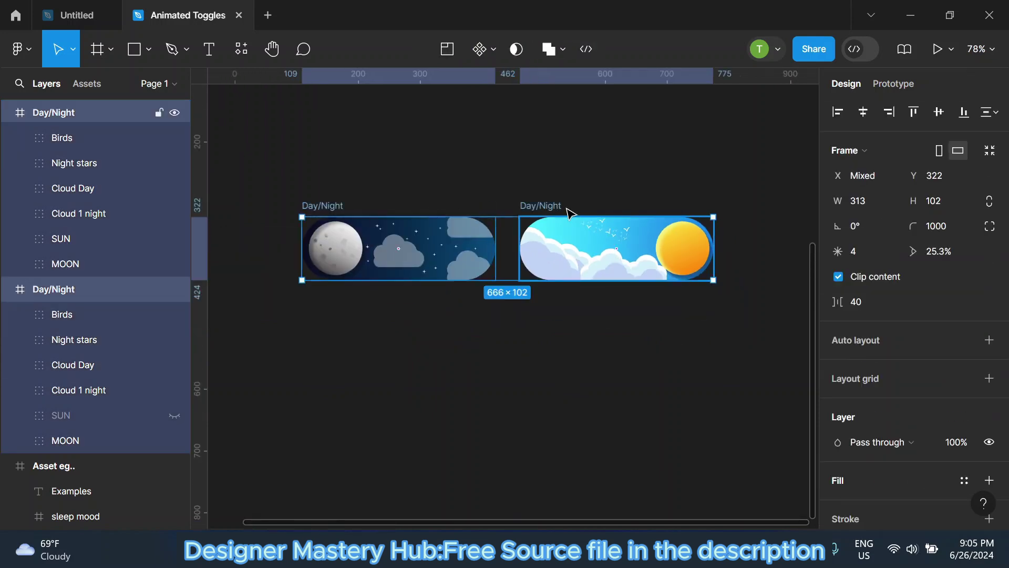
scroll(987, 364, down, 1)
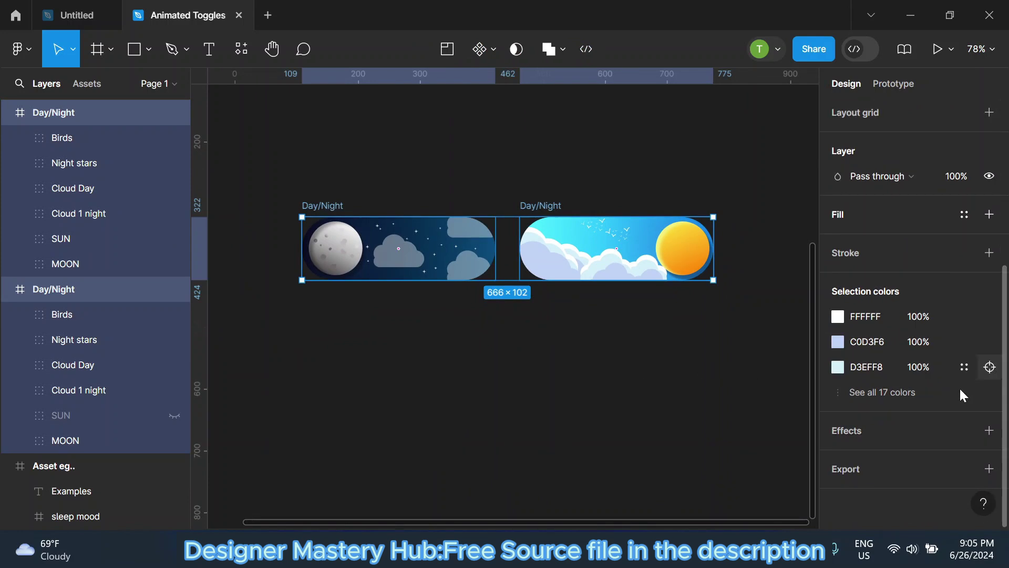
click(989, 430)
click(924, 456)
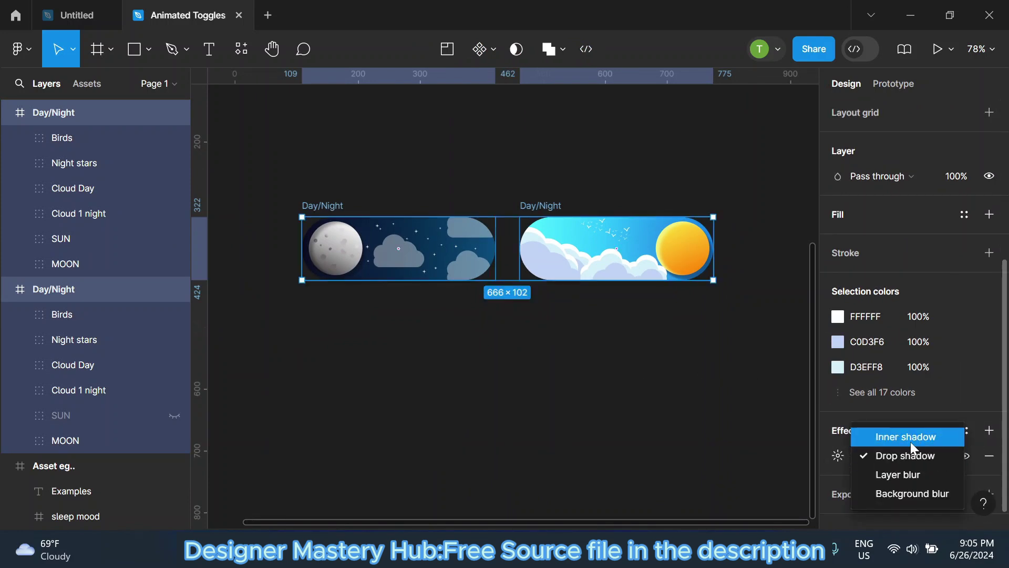
click(894, 435)
click(838, 455)
Adjust the inner shadow's offset and raise its opacity to 35% for a soft dark look.
scroll(597, 241, up, 3)
scroll(597, 242, up, 3)
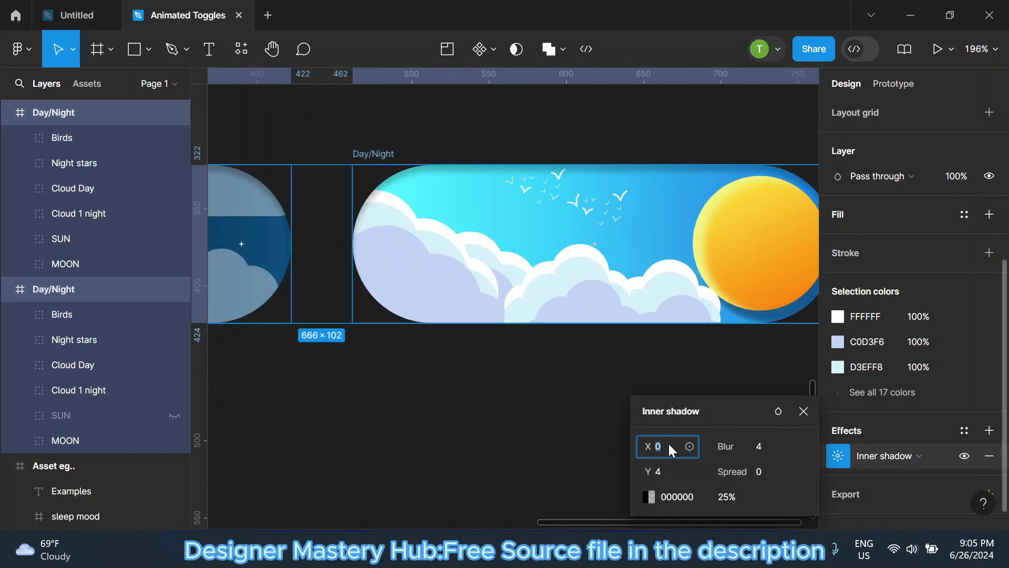
drag(649, 446, 653, 475)
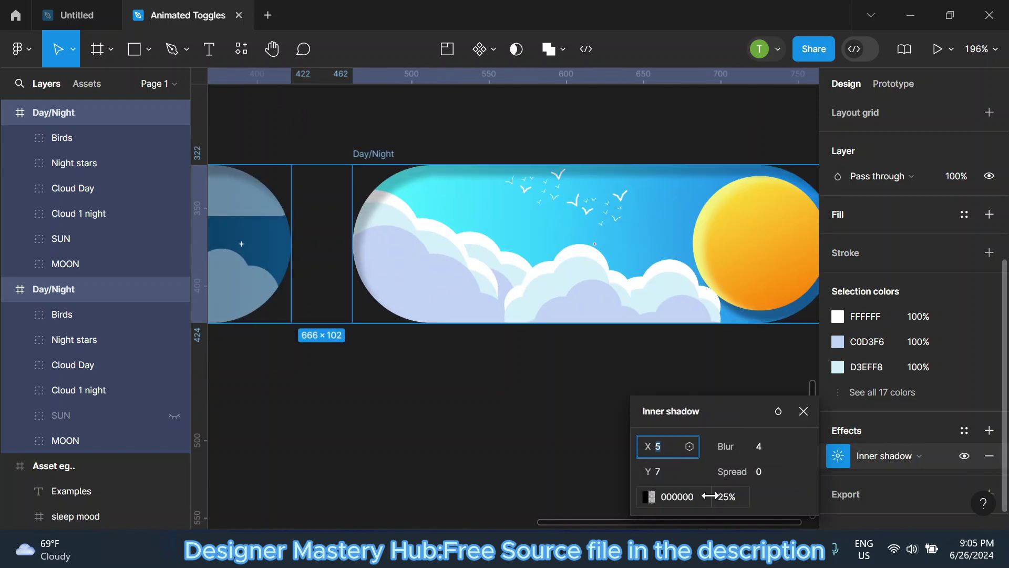
drag(710, 495, 723, 496)
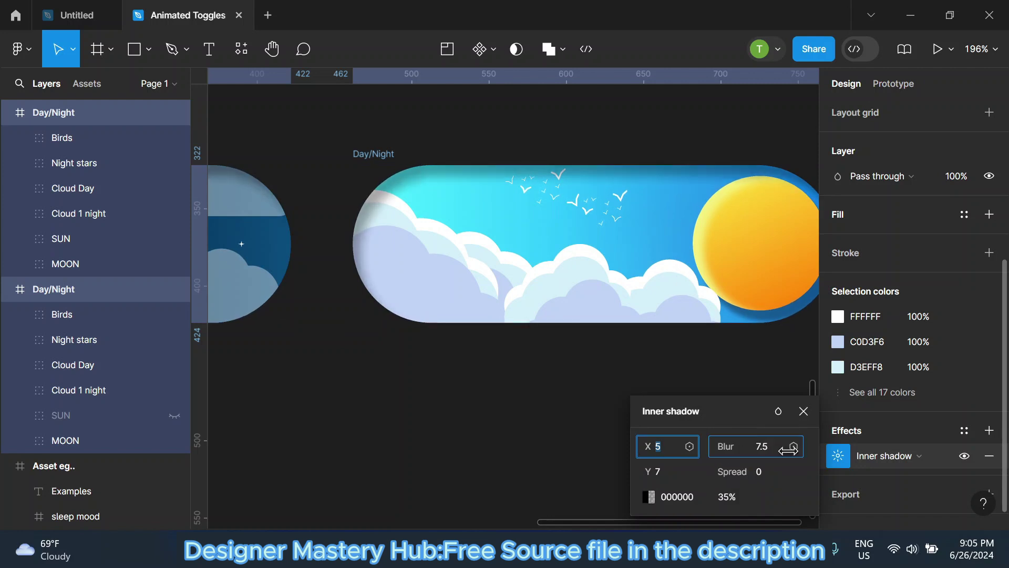
scroll(527, 408, down, 3)
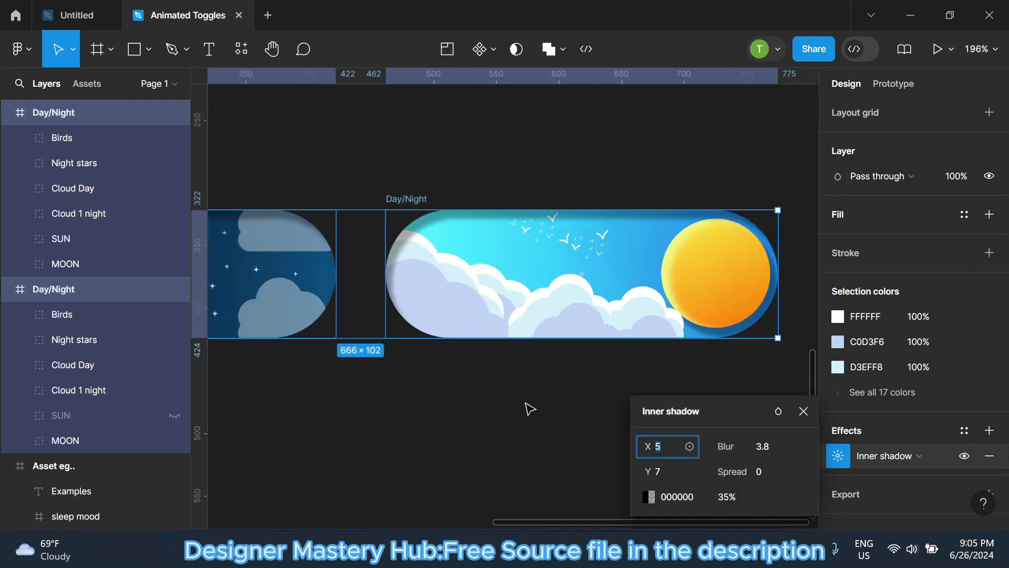
scroll(590, 408, down, 2)
scroll(603, 263, down, 2)
drag(647, 446, 651, 446)
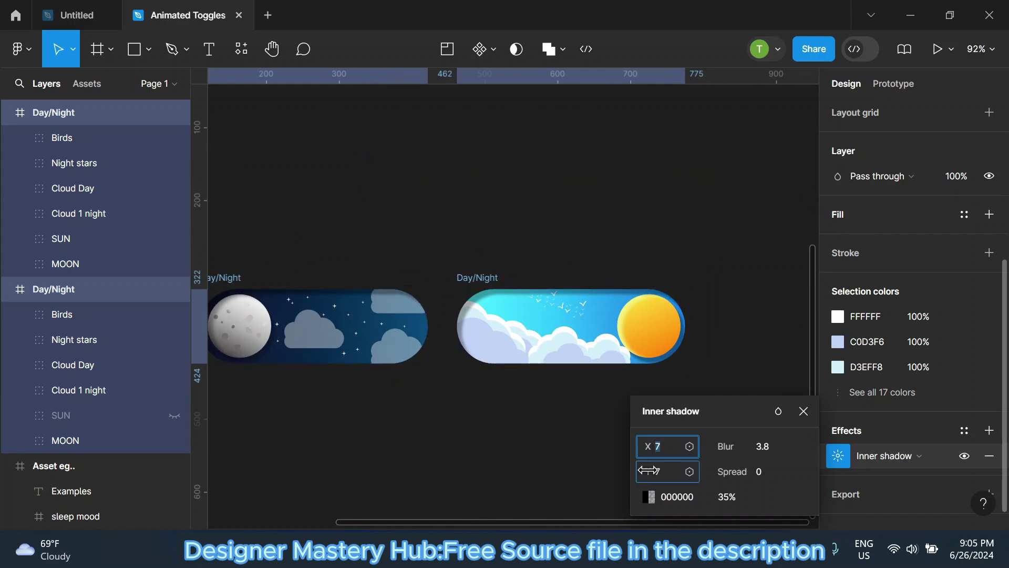
click(803, 411)
click(689, 241)
scroll(688, 240, down, 3)
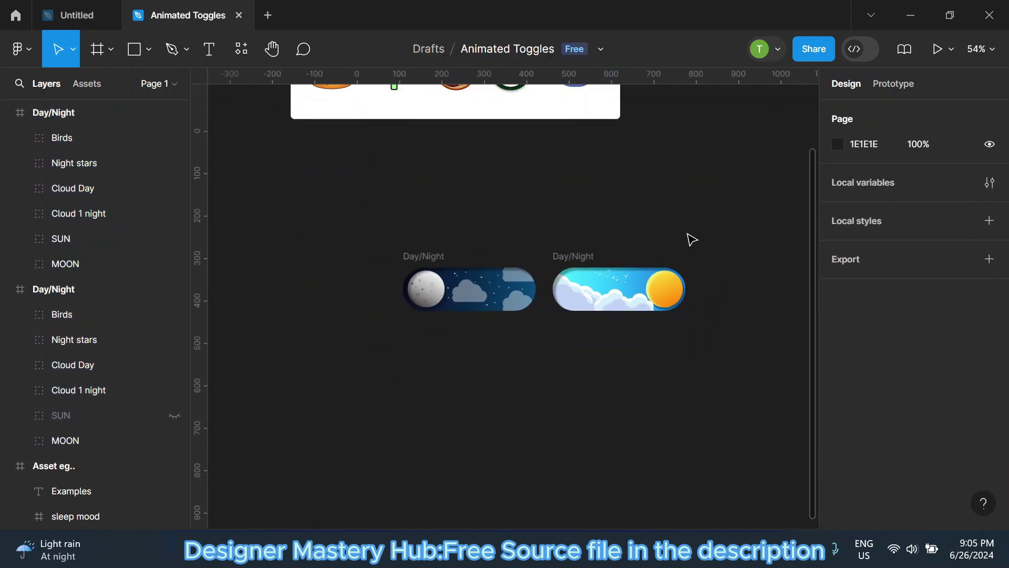
scroll(691, 240, up, 2)
click(361, 263)
Turn both Day/Night frames into the Day component set and select its night variant.
shift+click(552, 264)
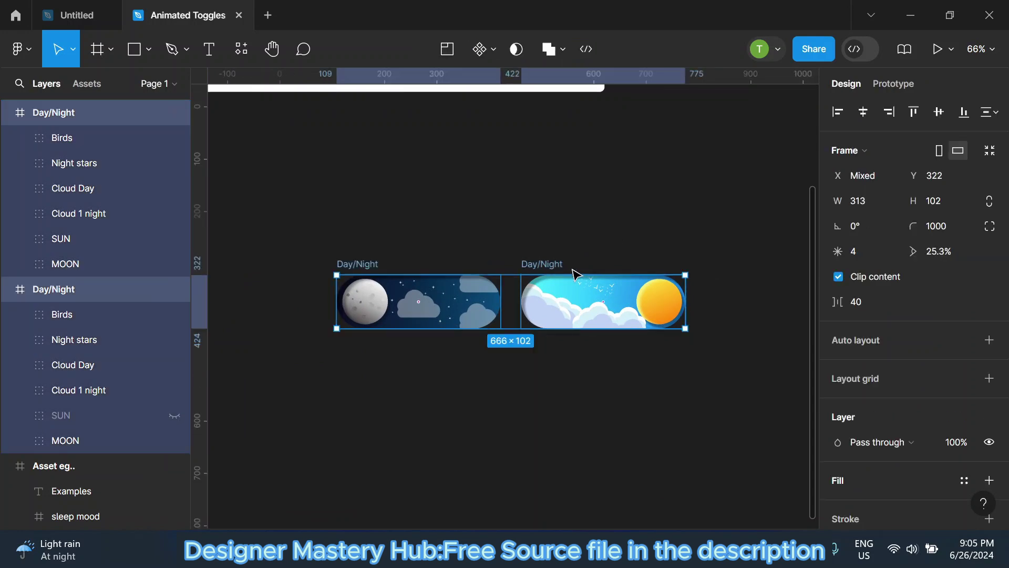
scroll(567, 271, up, 3)
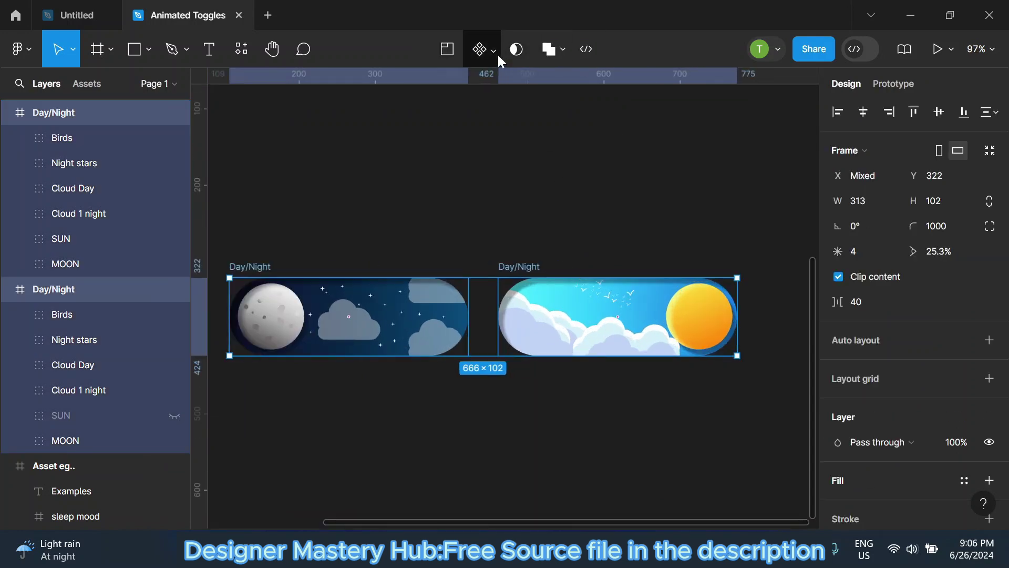
click(497, 52)
click(497, 126)
scroll(471, 261, down, 3)
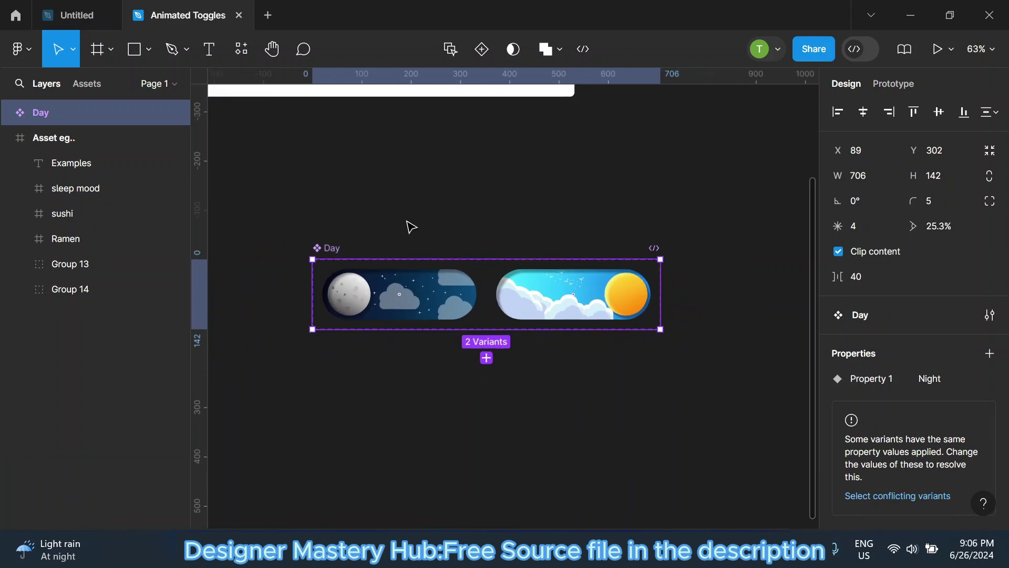
click(345, 257)
scroll(335, 256, up, 4)
scroll(335, 256, up, 3)
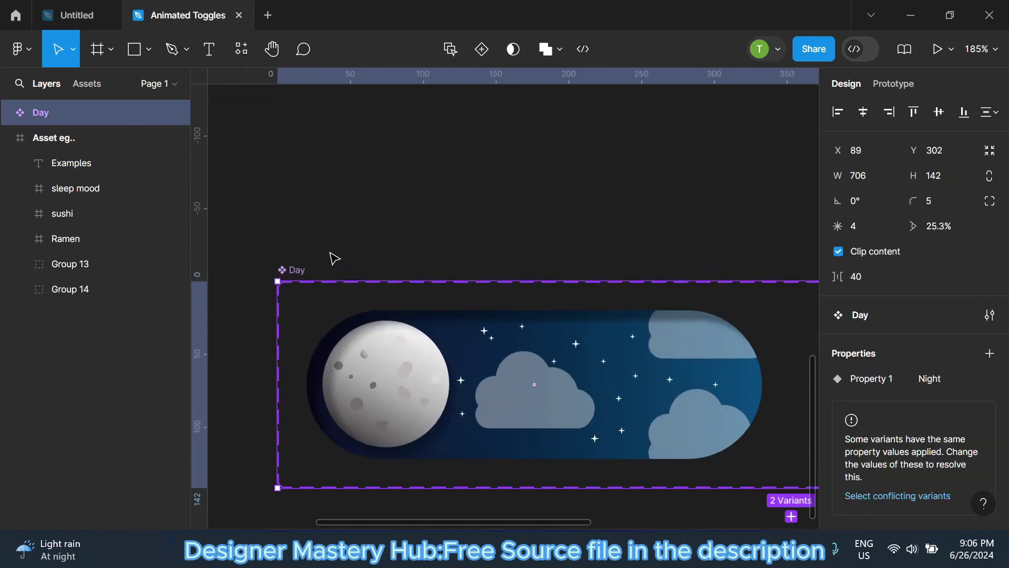
scroll(335, 256, down, 5)
click(401, 298)
click(893, 83)
Undo an accidental click interaction linking the whole night variant to the day variant.
scroll(550, 307, up, 3)
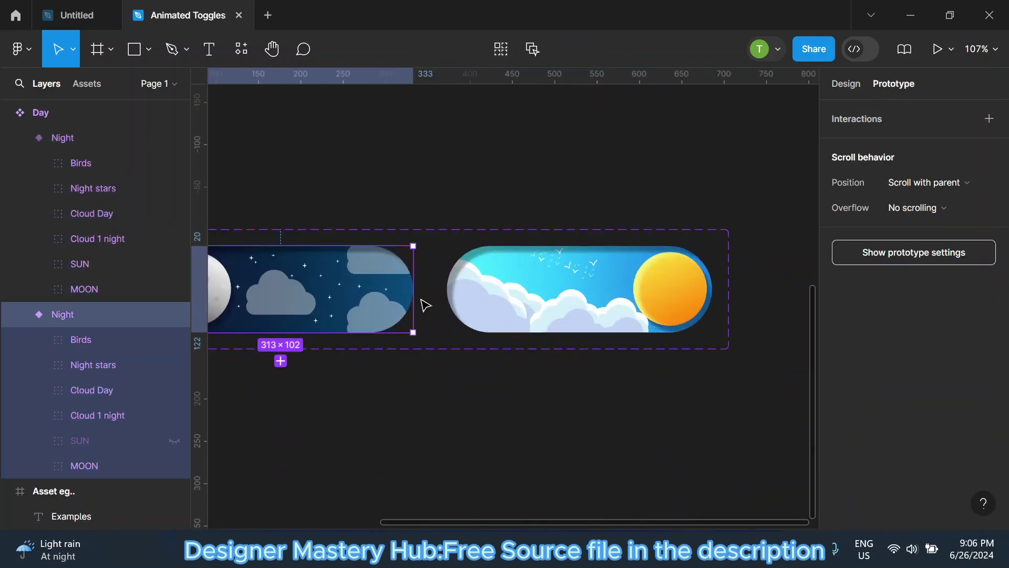
drag(413, 288, 472, 297)
key(ctrl+z)
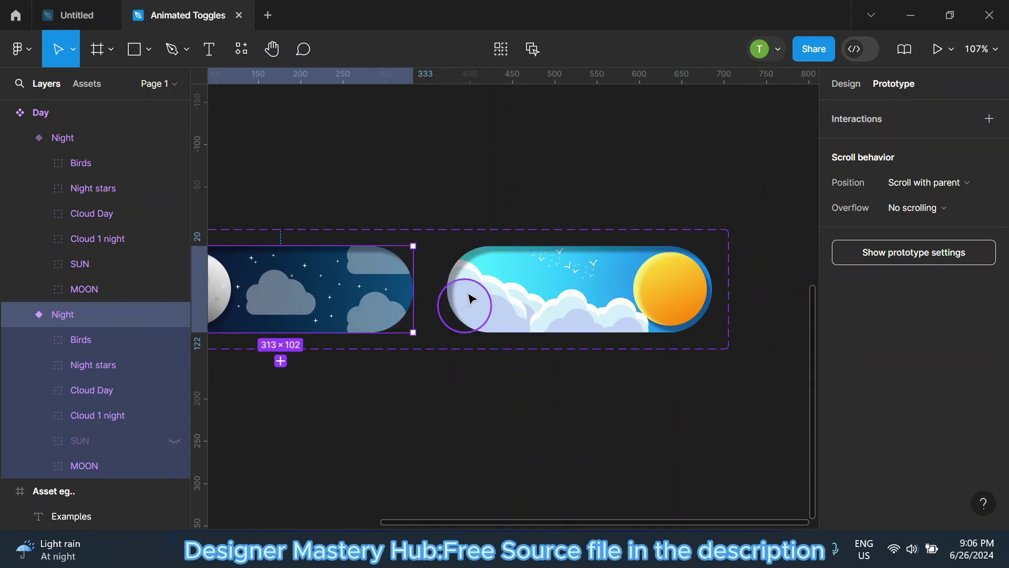
click(592, 205)
scroll(275, 263, down, 2)
Link the MOON to the Day variant: On drag, Smart animate, Gentle 800ms.
ctrl+click(278, 263)
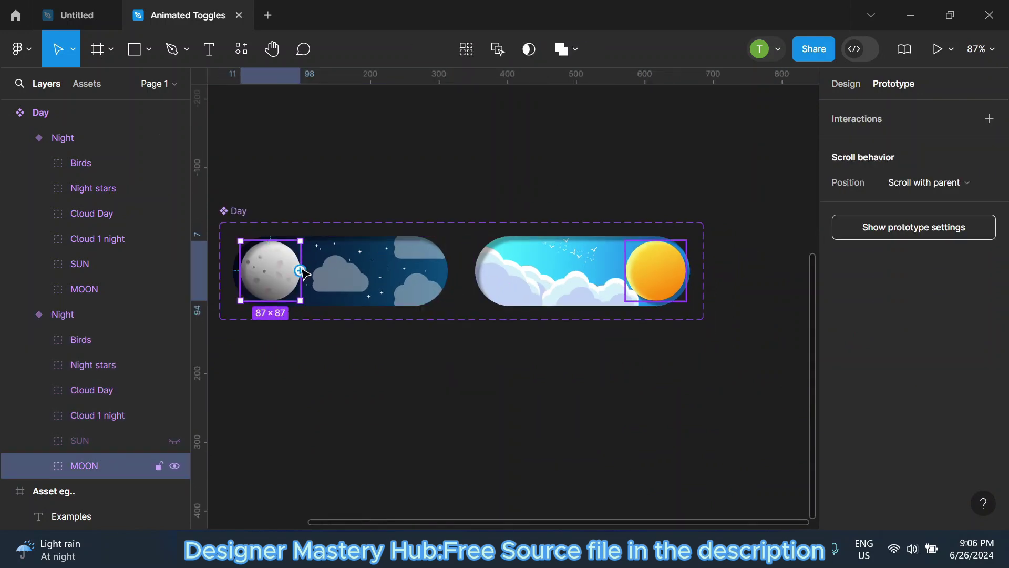
drag(300, 270, 489, 274)
click(439, 306)
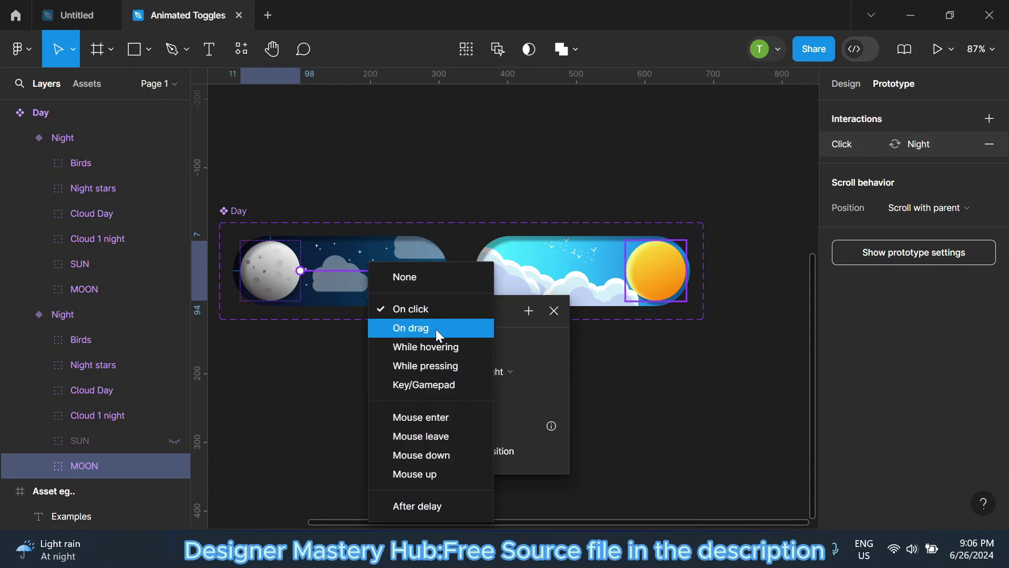
click(436, 329)
click(445, 400)
click(453, 363)
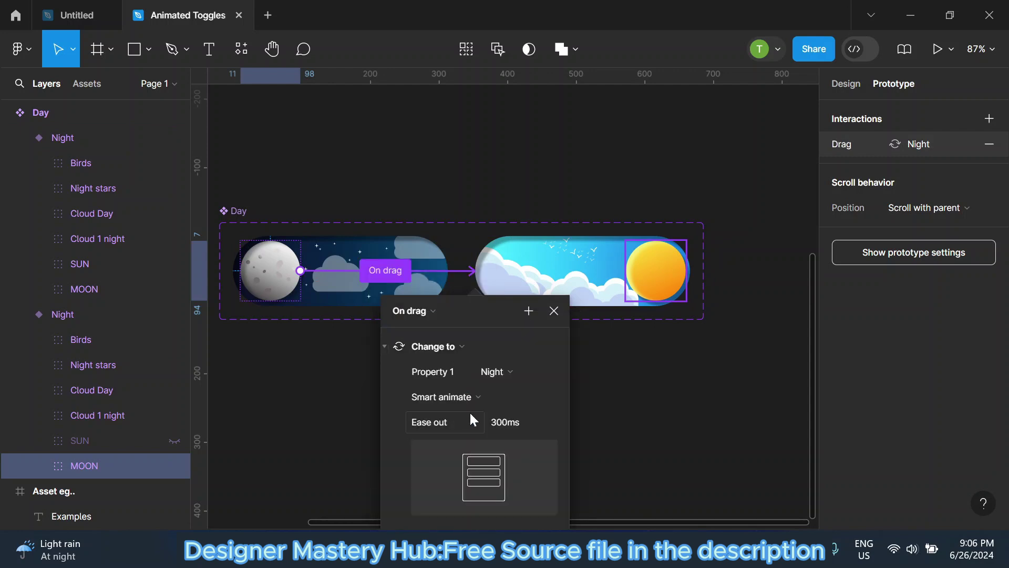
click(468, 420)
click(553, 311)
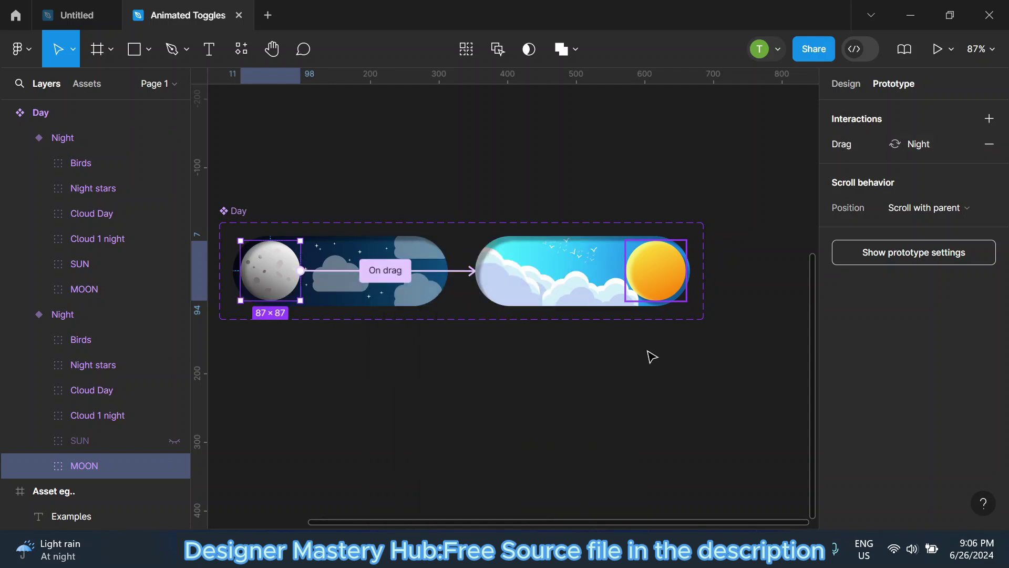
Link the SUN in the day toggle to the Night variant with an On drag trigger.
click(656, 275)
double_click(631, 283)
drag(626, 270, 445, 272)
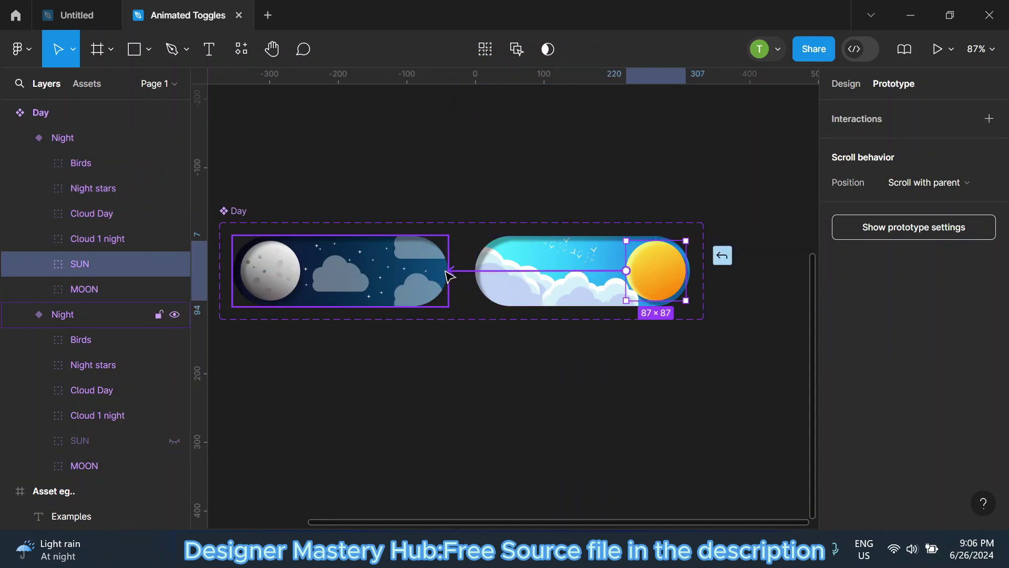
click(399, 312)
click(406, 333)
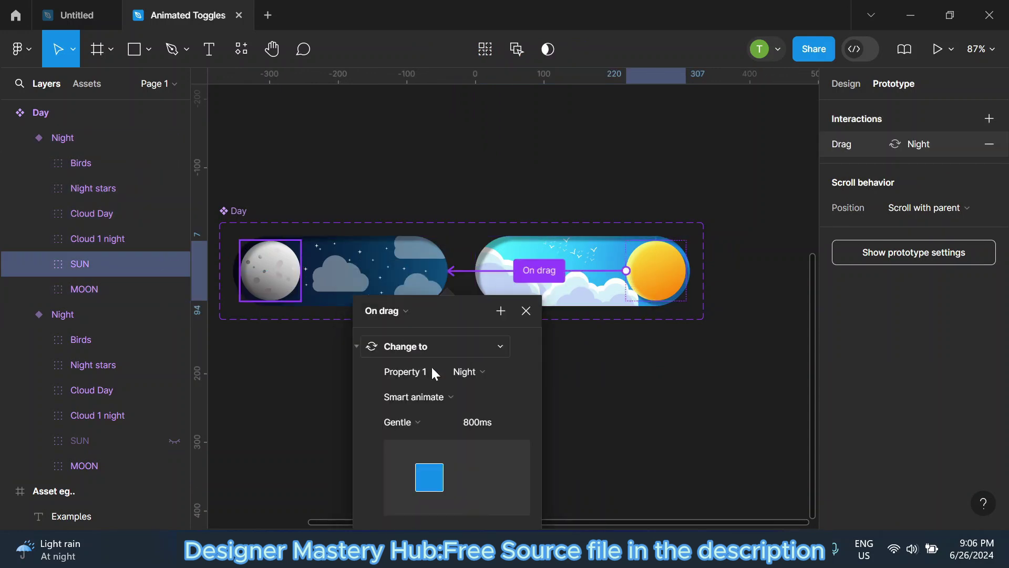
click(537, 301)
scroll(537, 301, down, 3)
key(alt+8)
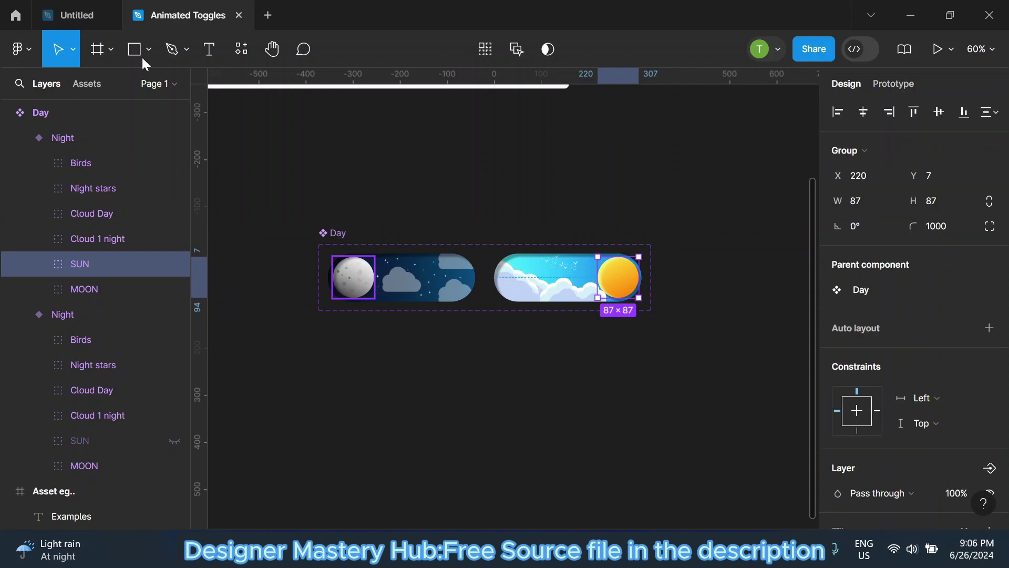
Draw Frame 1 and place a Day toggle instance inside it.
click(97, 49)
scroll(426, 263, down, 3)
drag(309, 216, 634, 399)
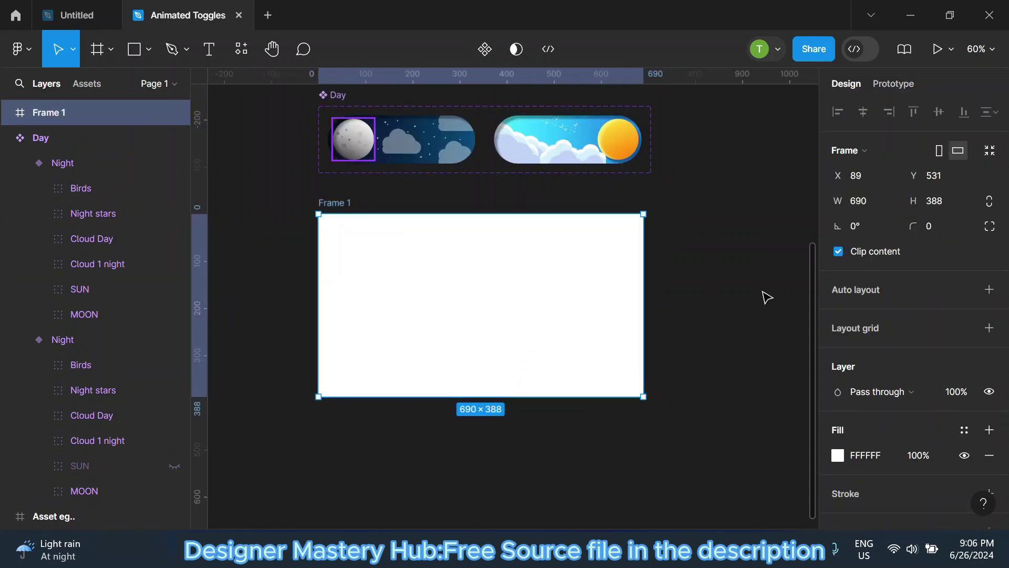
click(765, 292)
scroll(767, 288, up, 1)
click(88, 84)
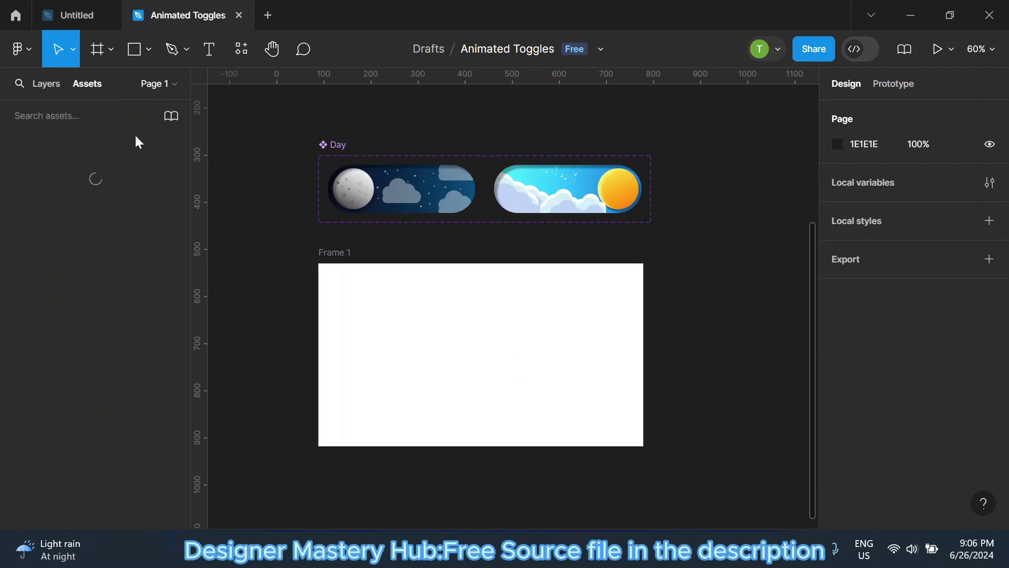
drag(81, 220, 502, 375)
scroll(494, 368, up, 3)
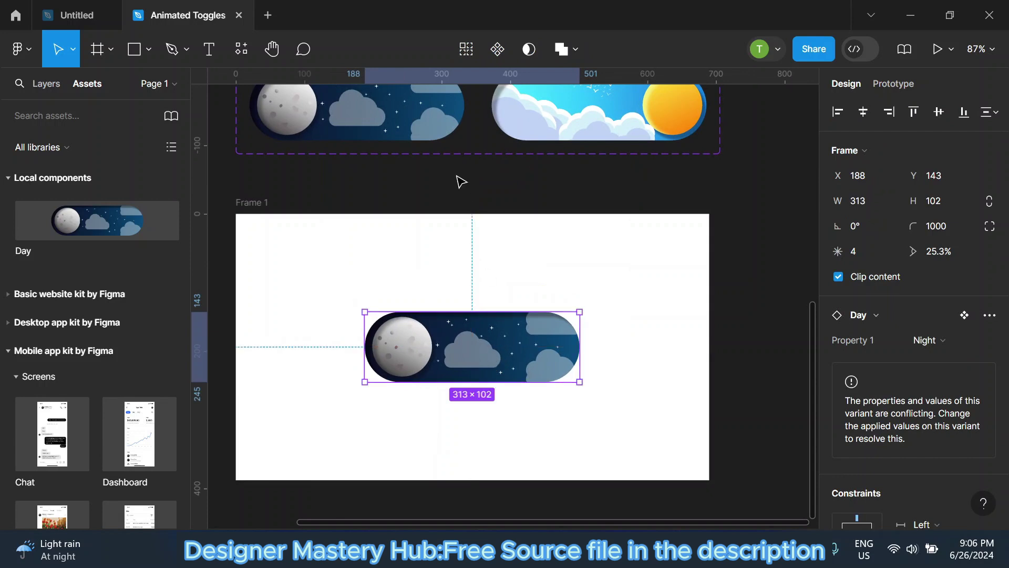
Add 'Drag Me' text at size 64, above the toggle and centred horizontally.
click(460, 181)
click(208, 49)
click(392, 265)
text(Drag Me)
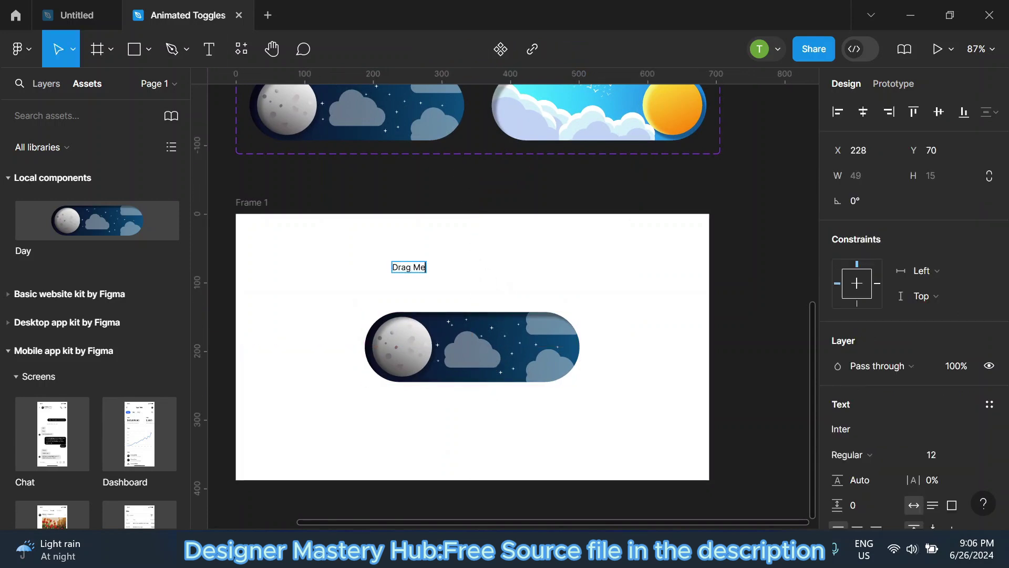
key(Escape)
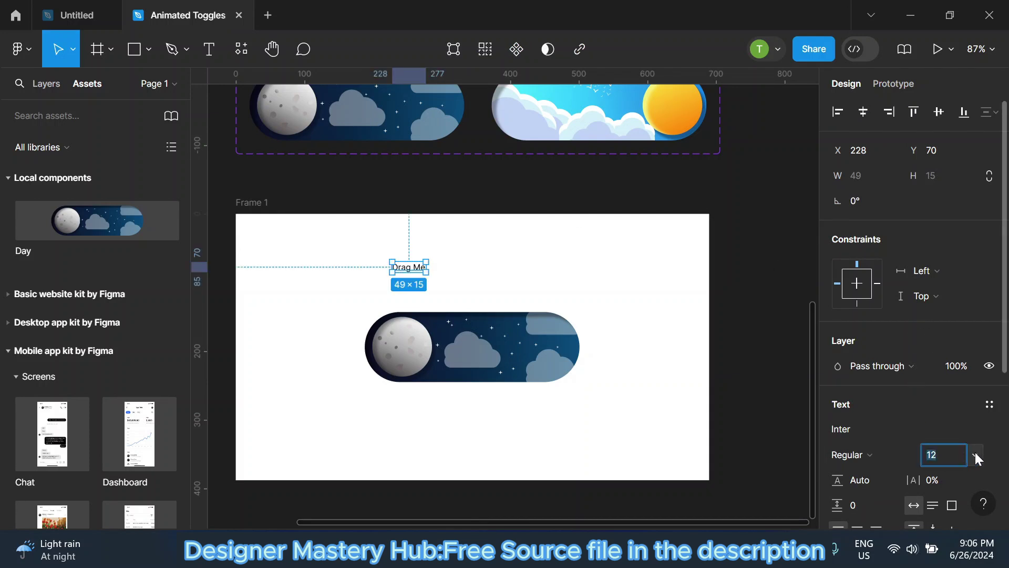
click(976, 455)
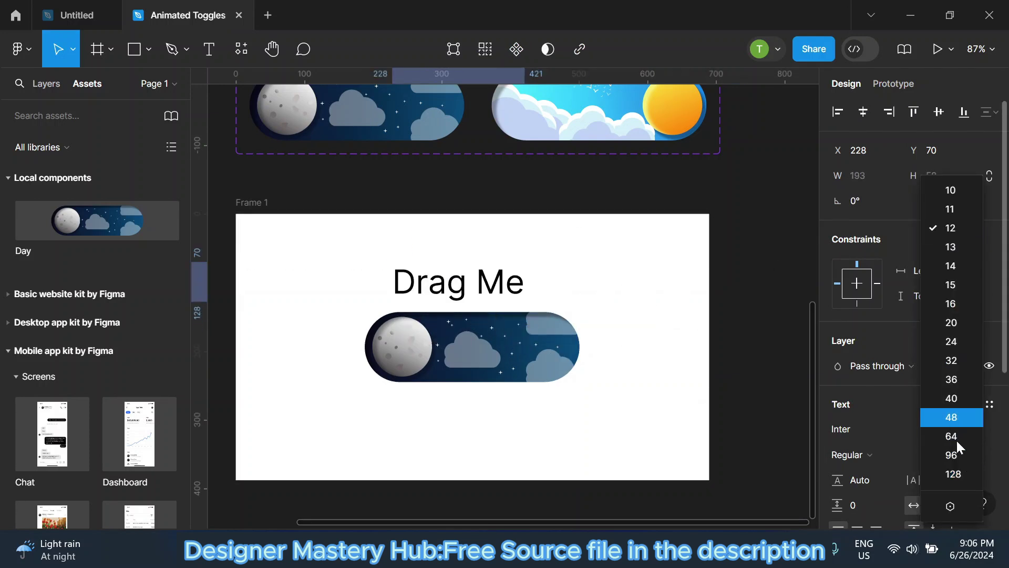
click(956, 441)
drag(503, 296, 481, 266)
click(862, 112)
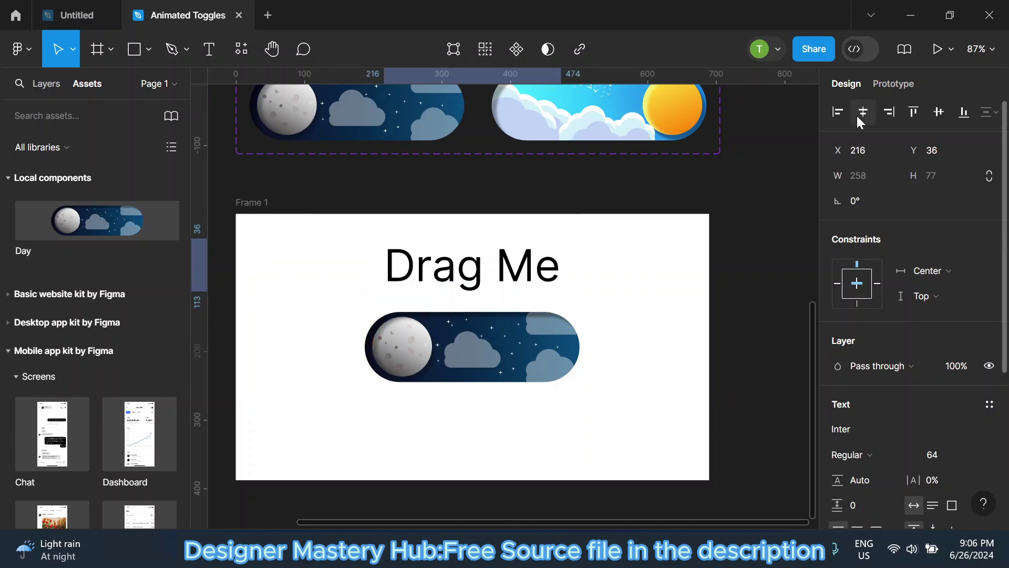
Select Frame 1 so it can be previewed in prototype mode.
click(489, 332)
click(746, 231)
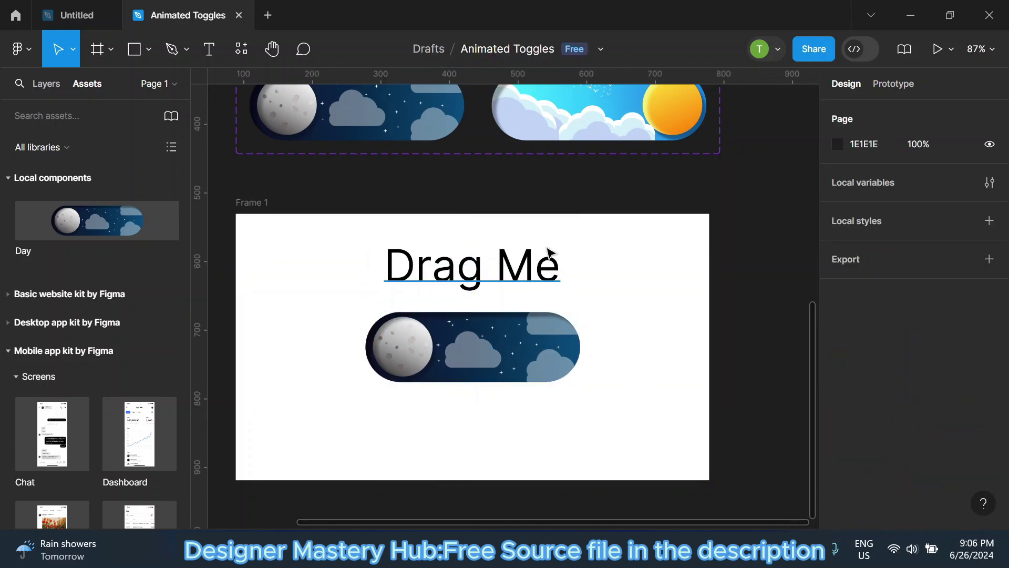
click(259, 206)
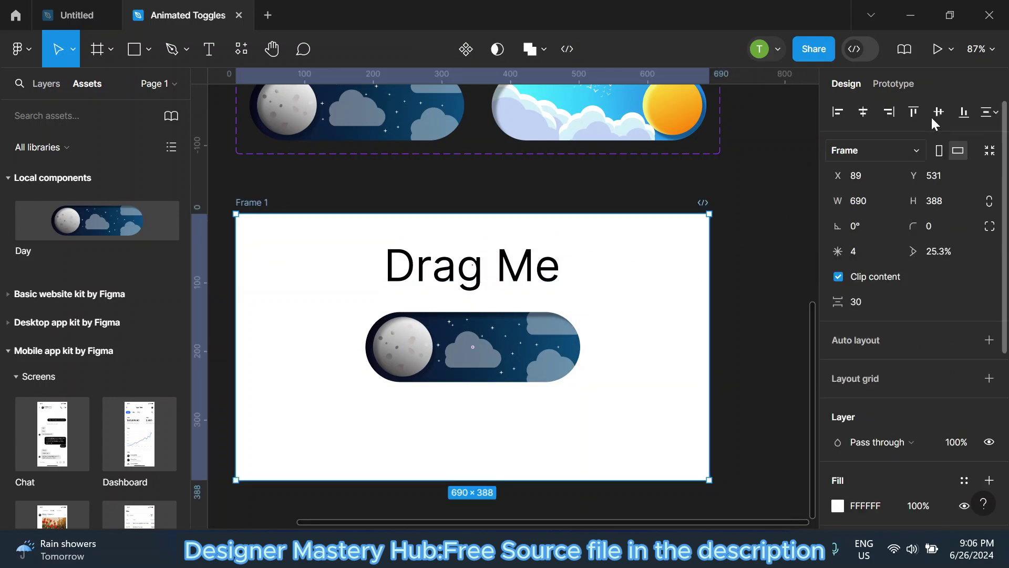
click(953, 50)
Present the prototype, drag the toggle to day and back, then return to the editor.
click(921, 87)
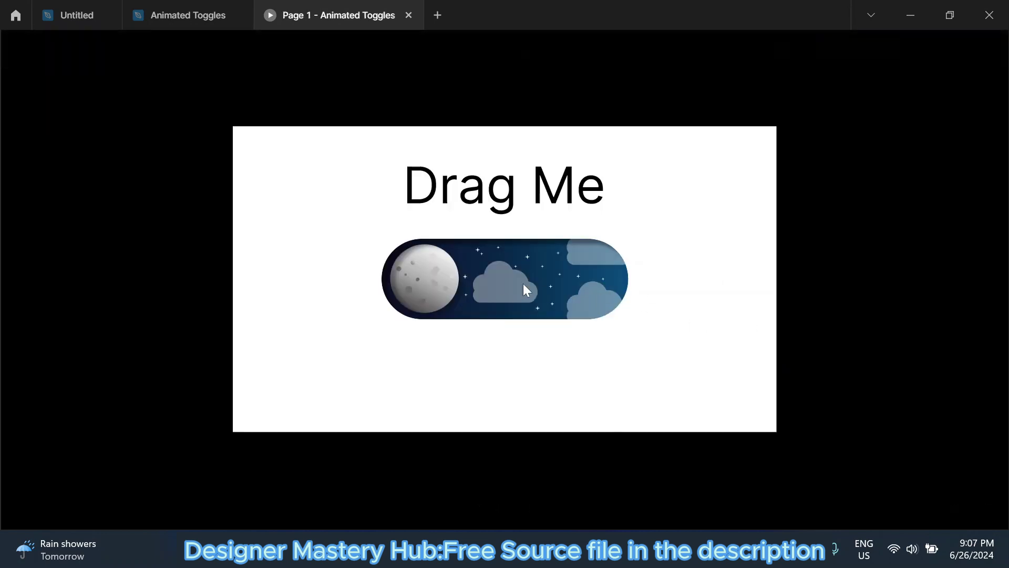
drag(429, 279, 664, 288)
drag(592, 288, 419, 289)
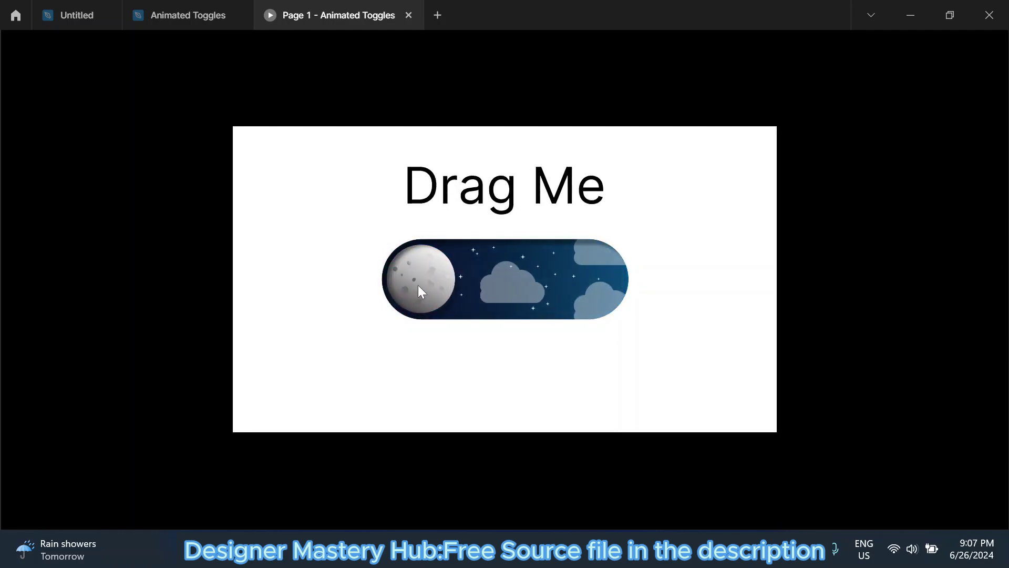
click(162, 16)
scroll(605, 221, up, 5)
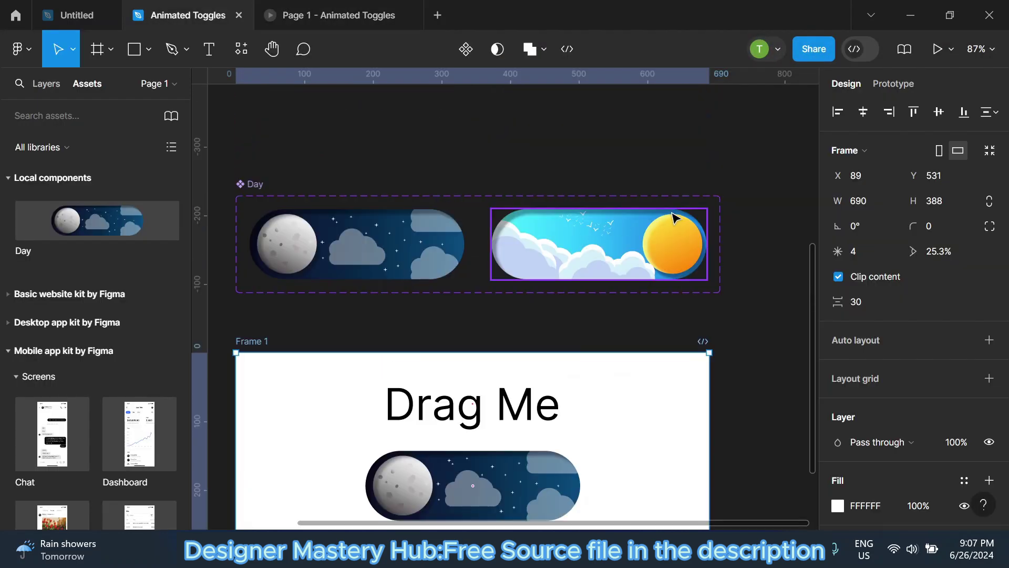
Hide MOON in the sunny variant and test the toggle in the running prototype.
click(678, 239)
click(56, 86)
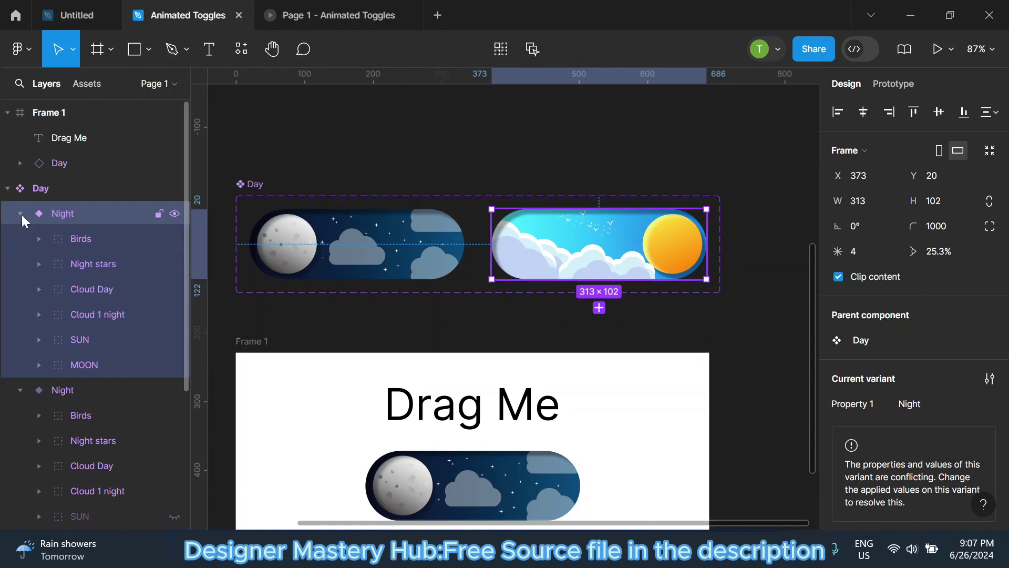
click(174, 365)
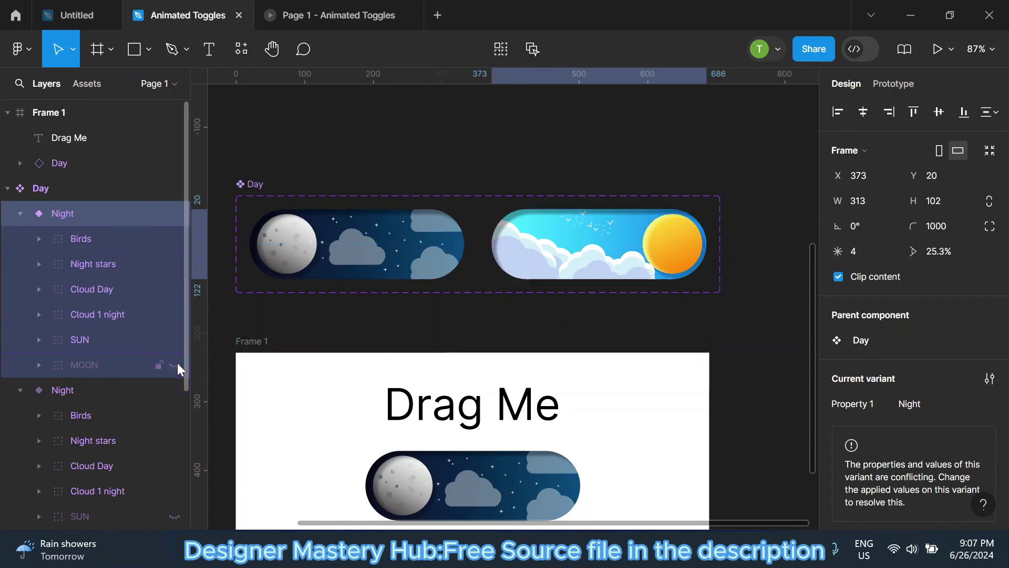
click(341, 21)
click(615, 286)
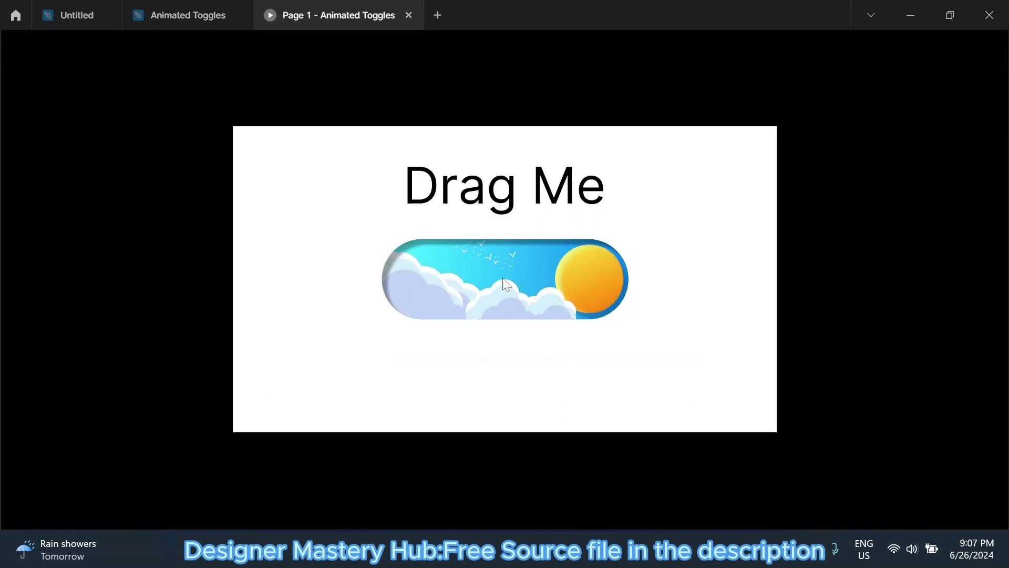
mouse_move(519, 282)
mouse_down()
mouse_move(493, 279)
mouse_move(641, 277)
mouse_up()
drag(494, 279, 488, 278)
click(169, 15)
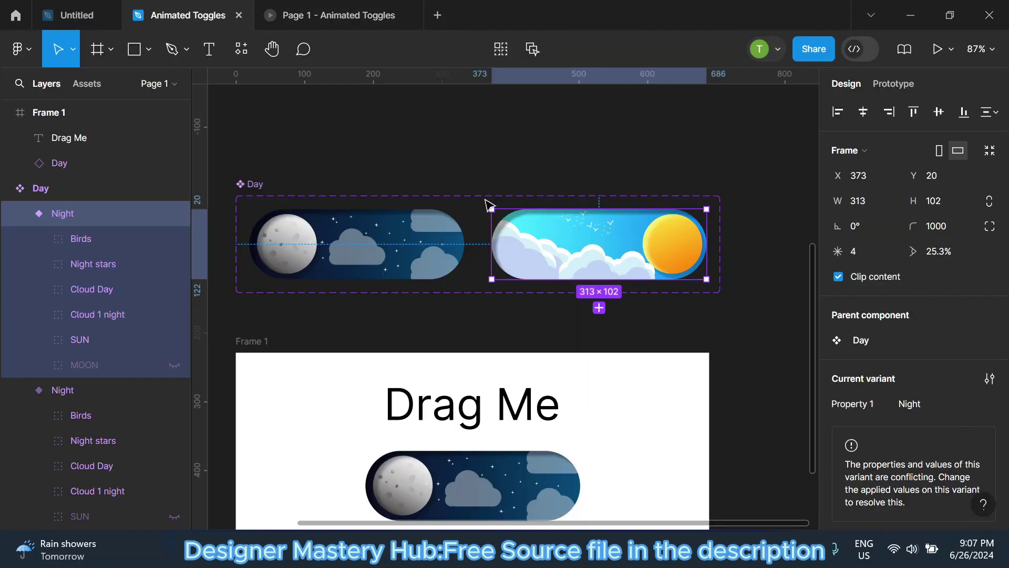
Group the sunny variant's SUN and MOON layers into Group 15.
click(727, 244)
scroll(725, 247, up, 1)
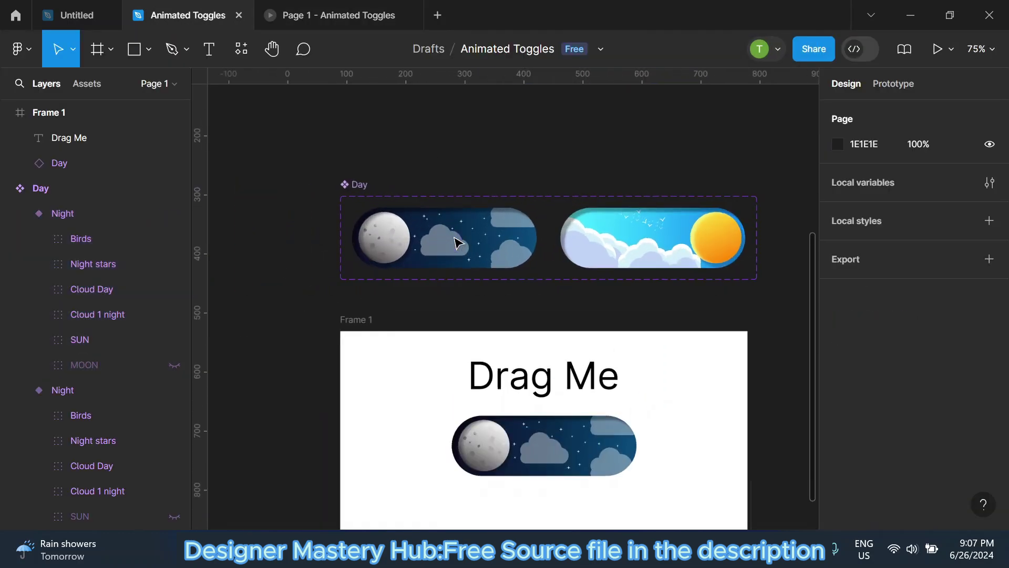
scroll(389, 242, down, 1)
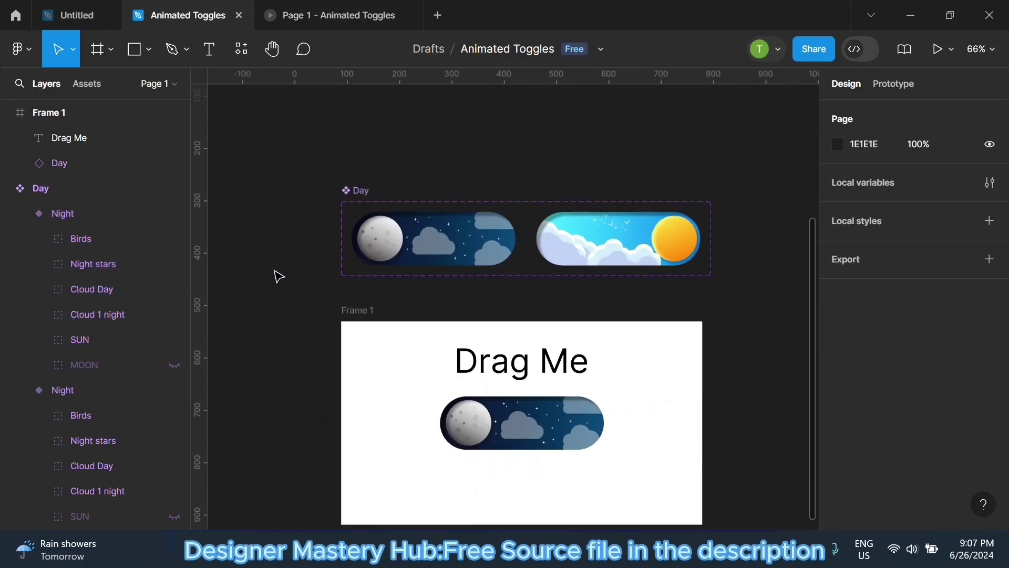
click(90, 339)
shift+click(97, 367)
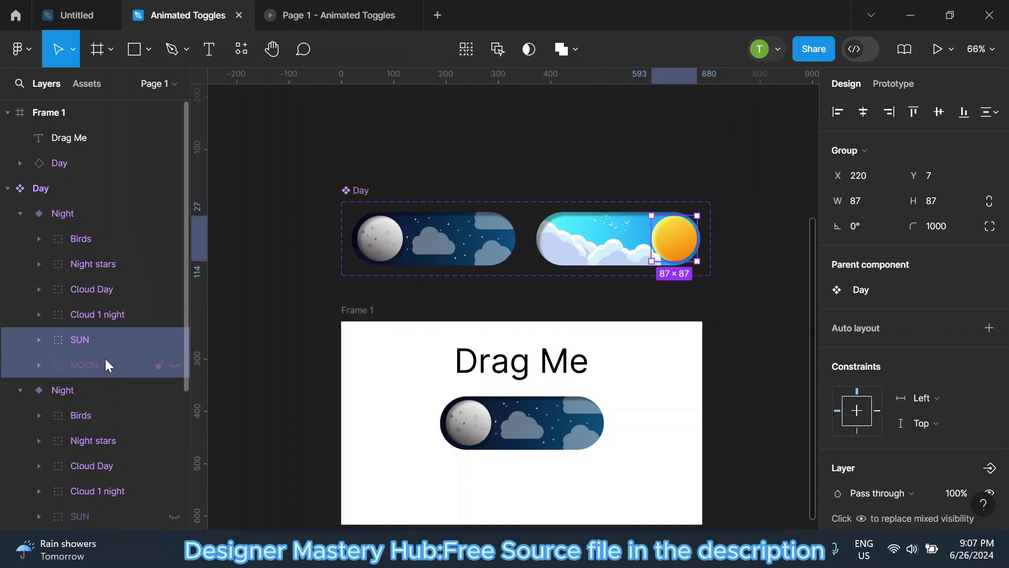
right_click(95, 354)
click(166, 172)
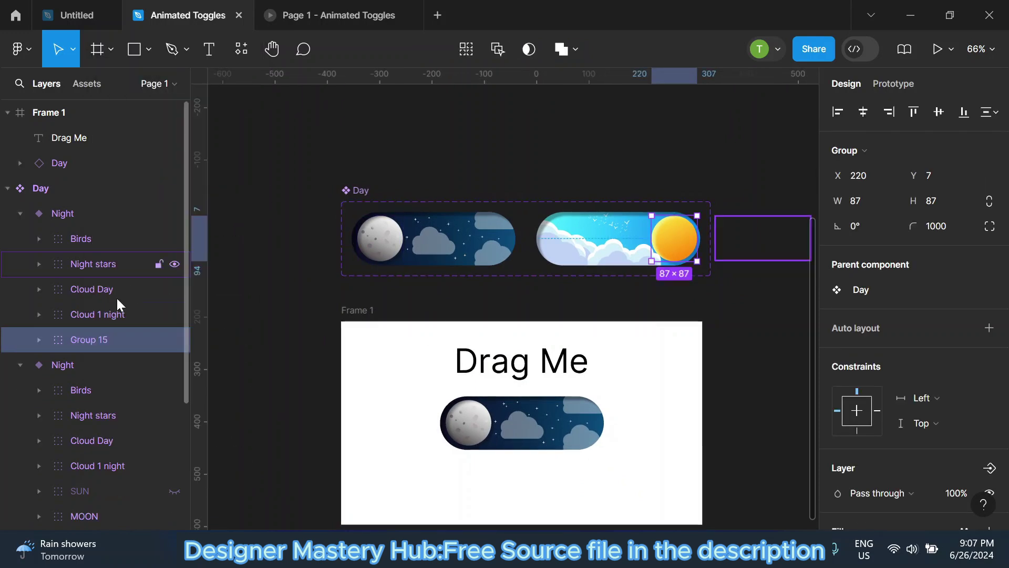
Group the second variant's SUN and MOON layers into Group 16.
scroll(97, 402, down, 3)
click(100, 411)
shift+click(99, 430)
right_click(99, 430)
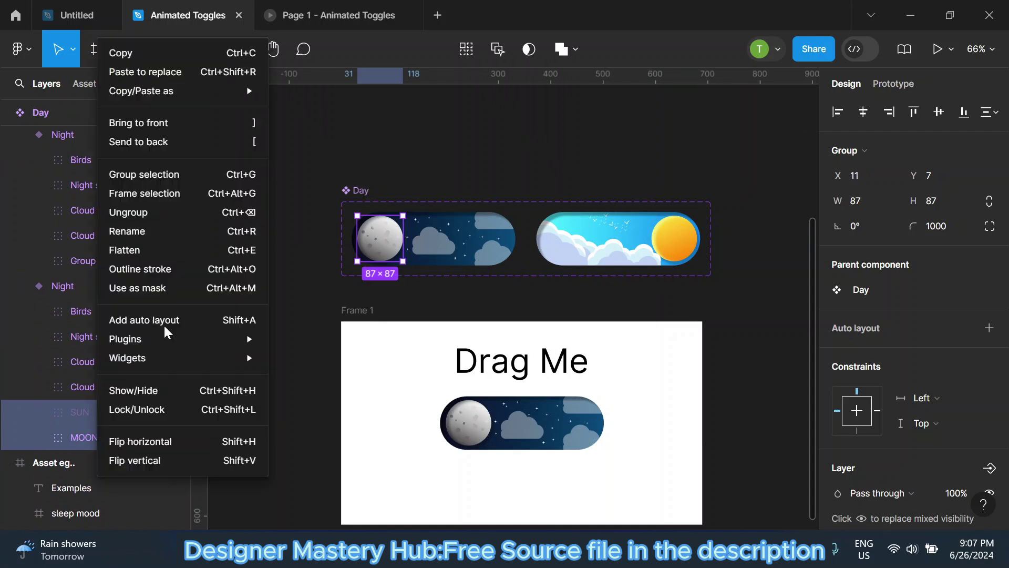
click(157, 176)
click(419, 180)
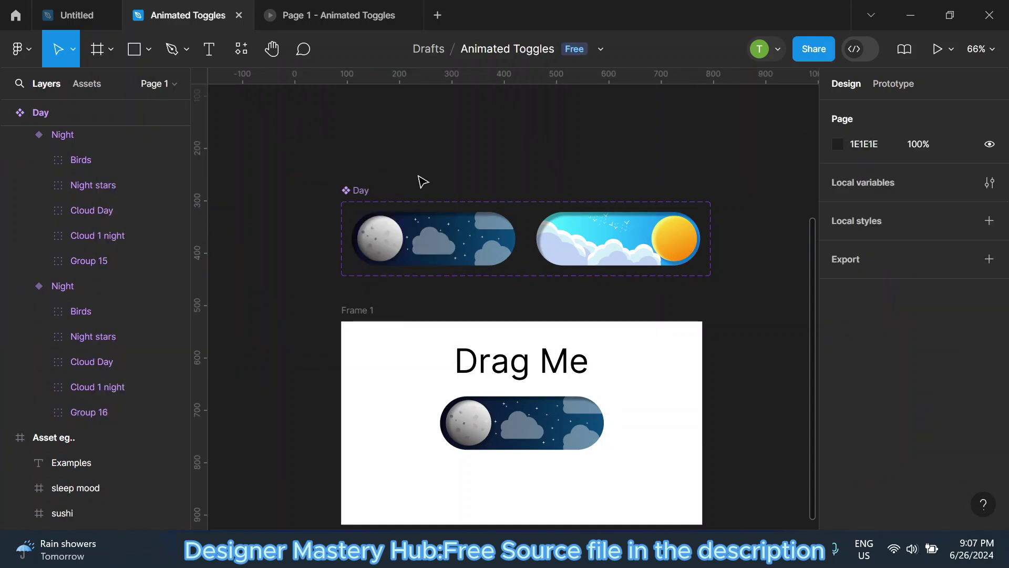
Preview the toggle again, flipping it from night to day and back.
click(349, 4)
drag(448, 289, 505, 274)
click(459, 275)
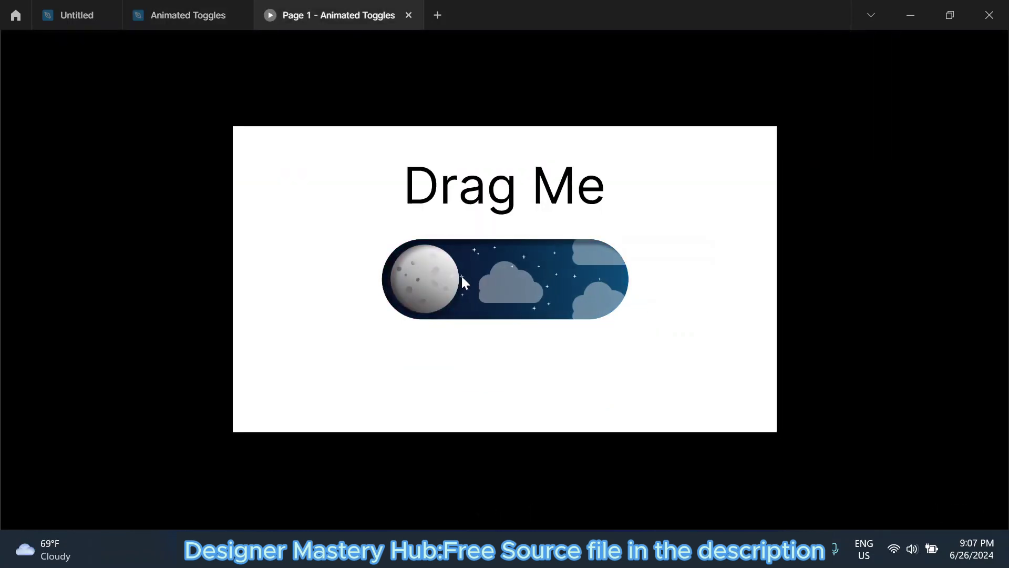
click(608, 282)
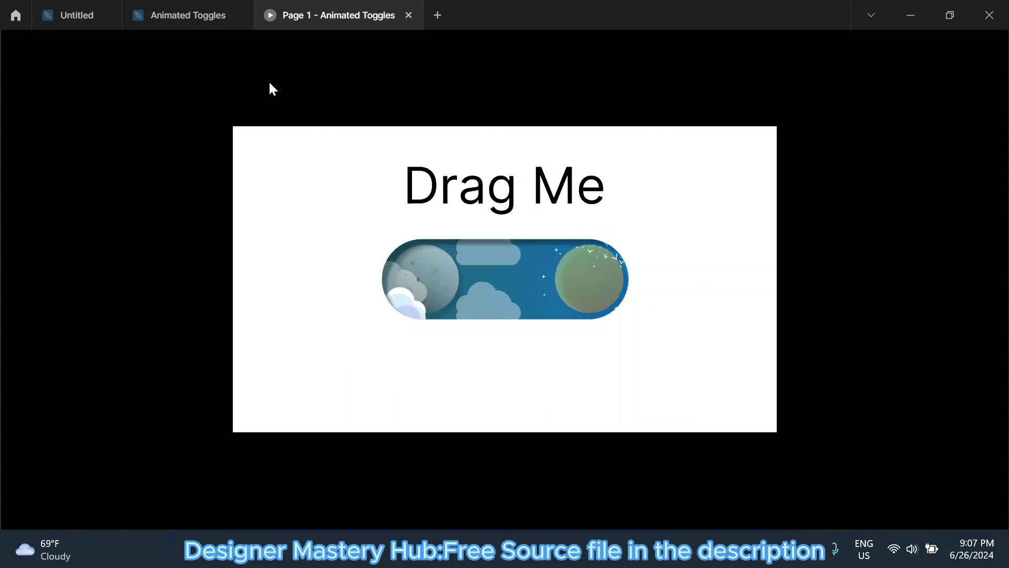
Back in the editor, zoom in and select Group 16 in the moon-side variant.
click(188, 14)
scroll(458, 252, down, 2)
scroll(625, 244, up, 3)
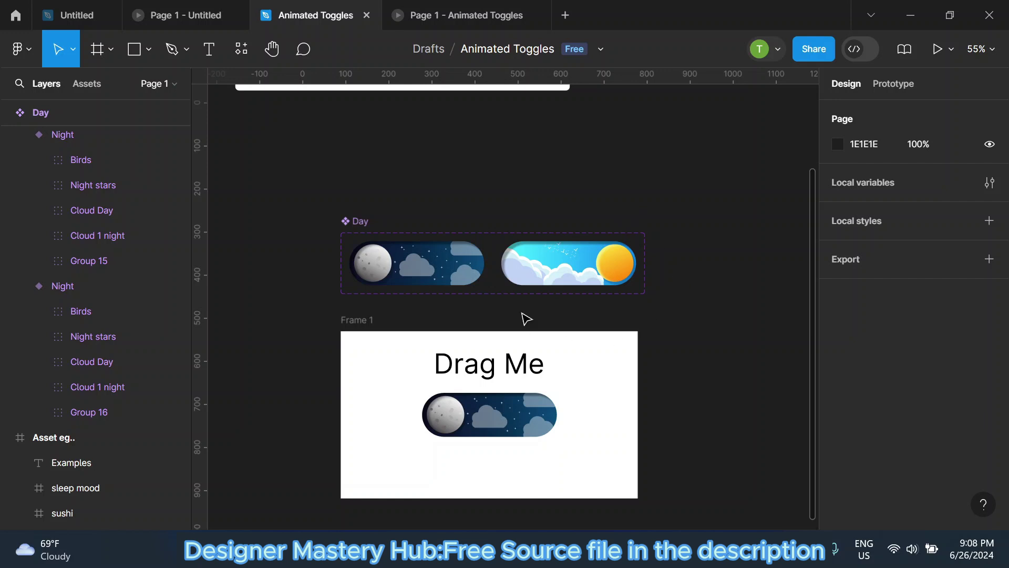
scroll(526, 318, up, 2)
scroll(534, 317, up, 2)
scroll(576, 323, down, 1)
scroll(640, 286, down, 2)
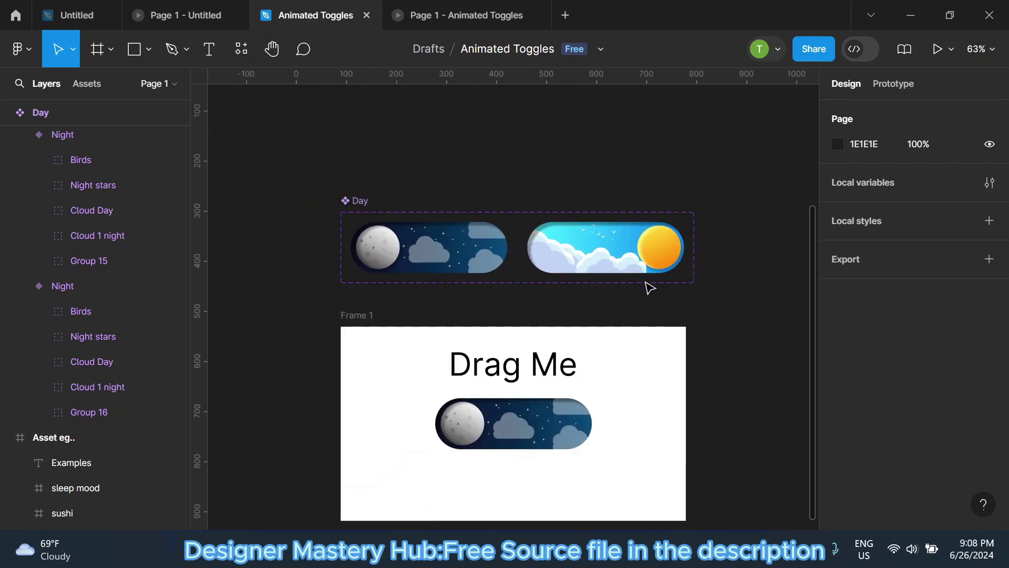
scroll(389, 270, up, 2)
scroll(380, 256, down, 1)
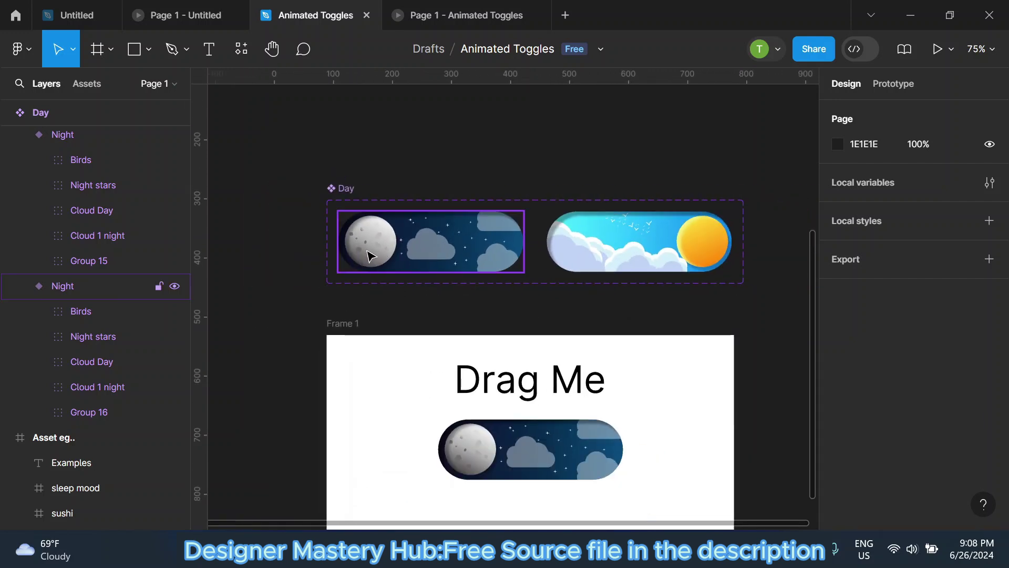
click(370, 256)
click(99, 414)
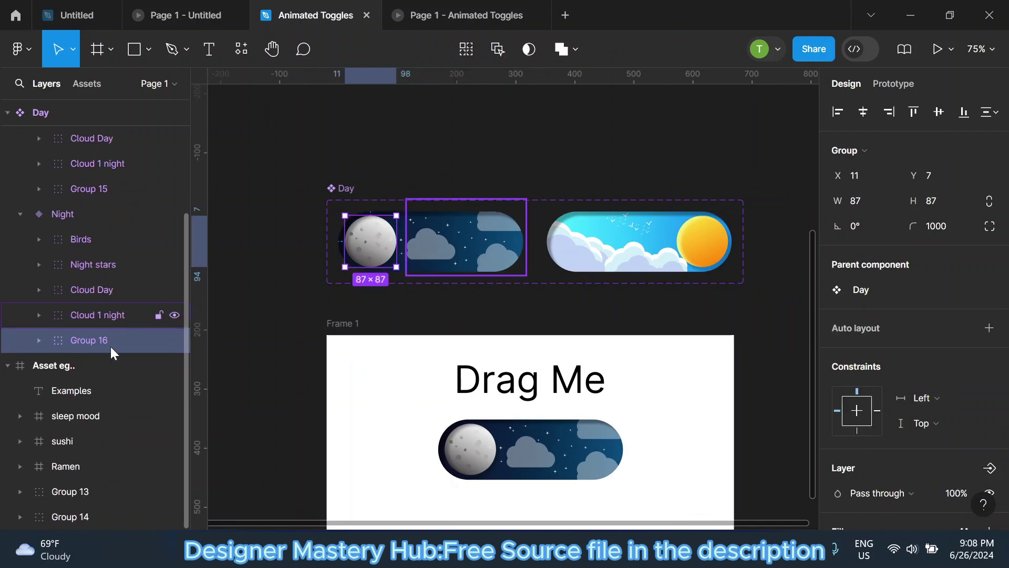
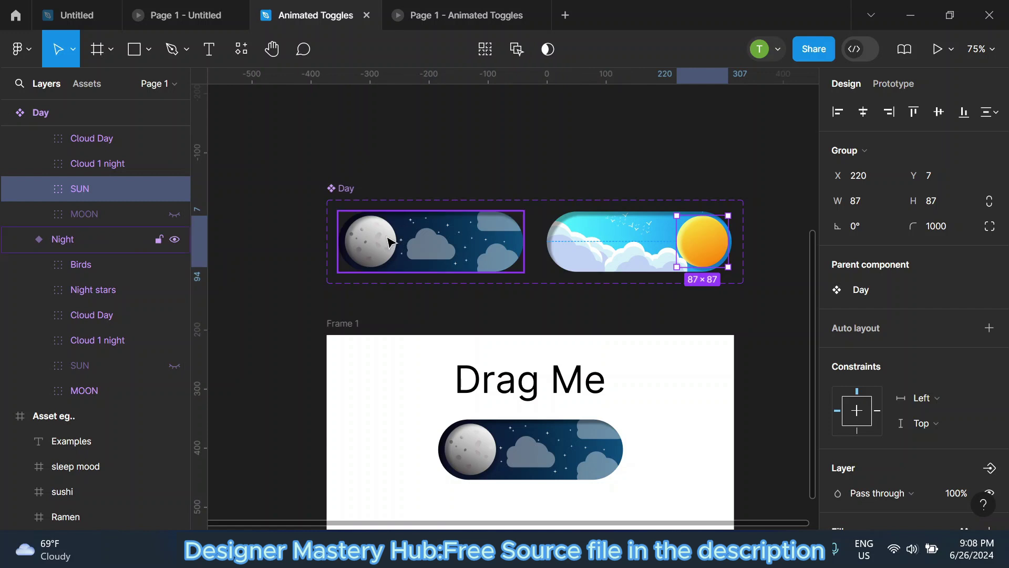
Delete the sun from the Day and Night variants and unhide the moon in Day.
click(102, 166)
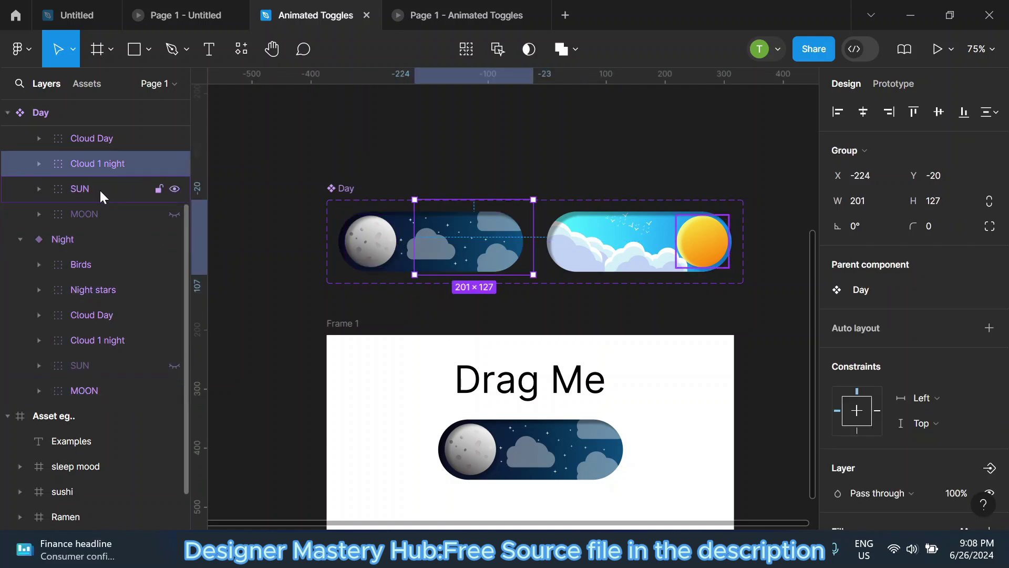
click(100, 188)
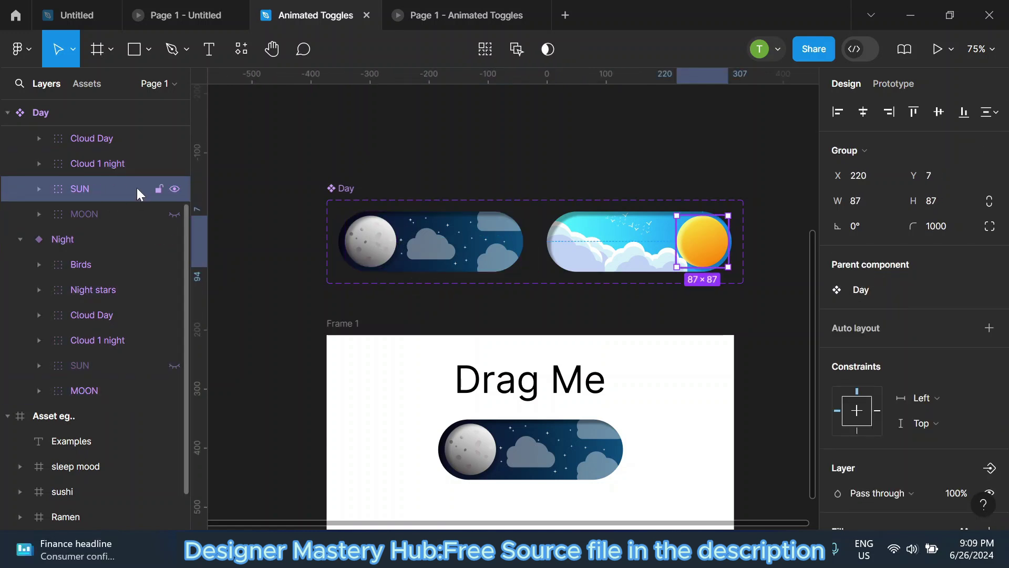
key(Delete)
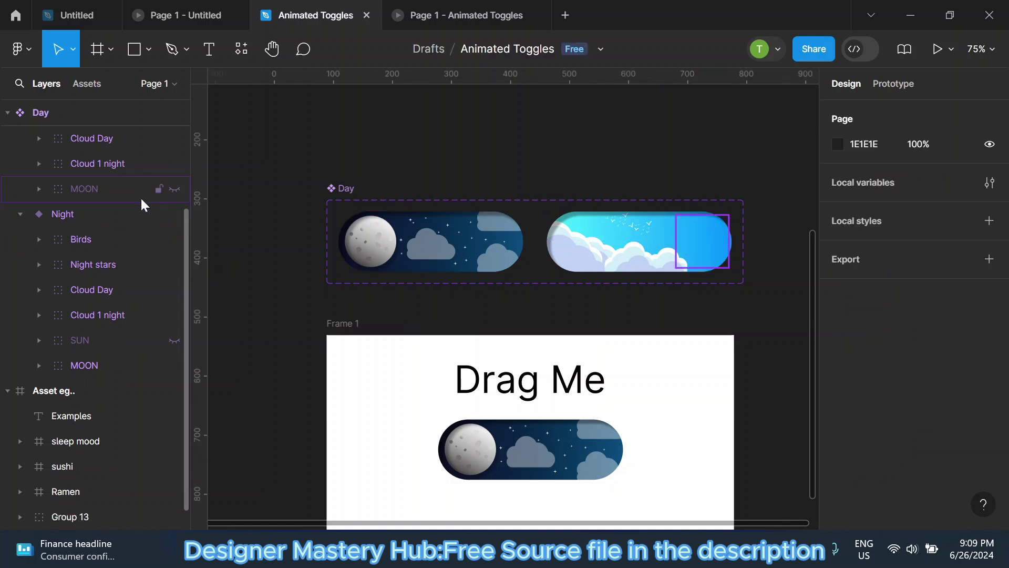
click(174, 189)
click(139, 340)
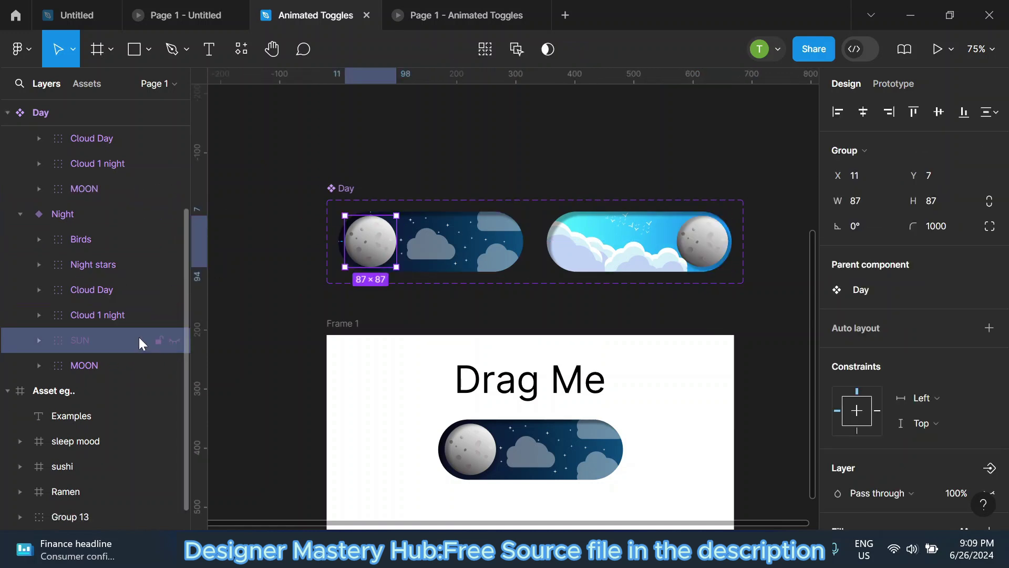
key(Delete)
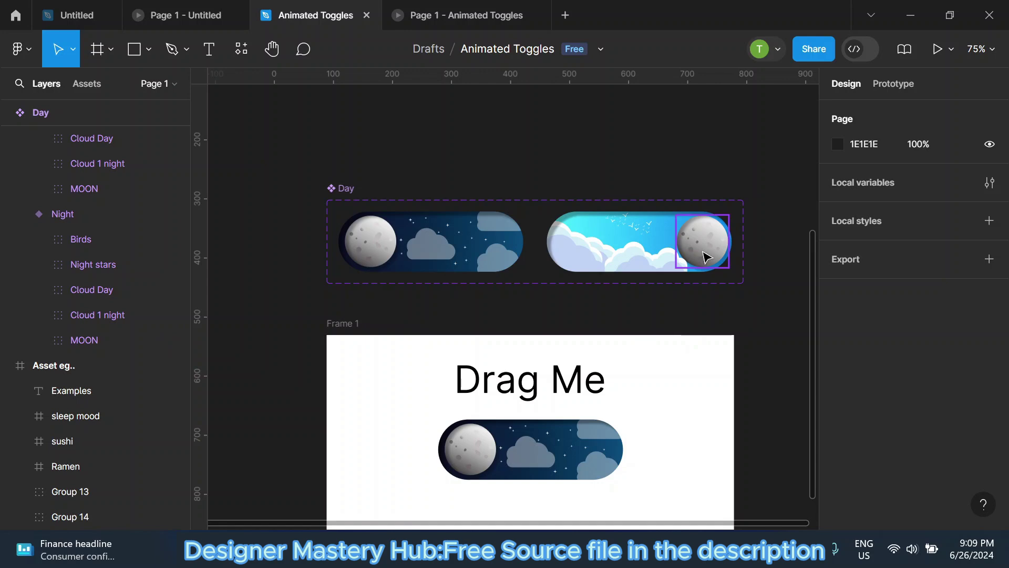
Select all of the moon's crater ellipses and delete them.
click(706, 257)
ctrl+scroll(706, 257, up, 5)
ctrl+scroll(279, 273, up, 2)
click(119, 242)
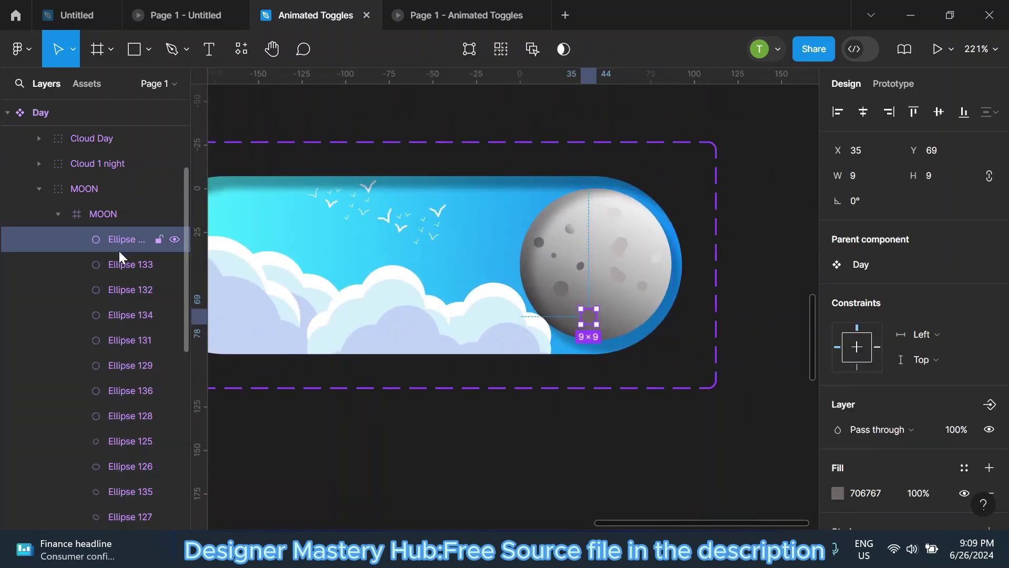
drag(119, 250, 123, 329)
key(ctrl+a)
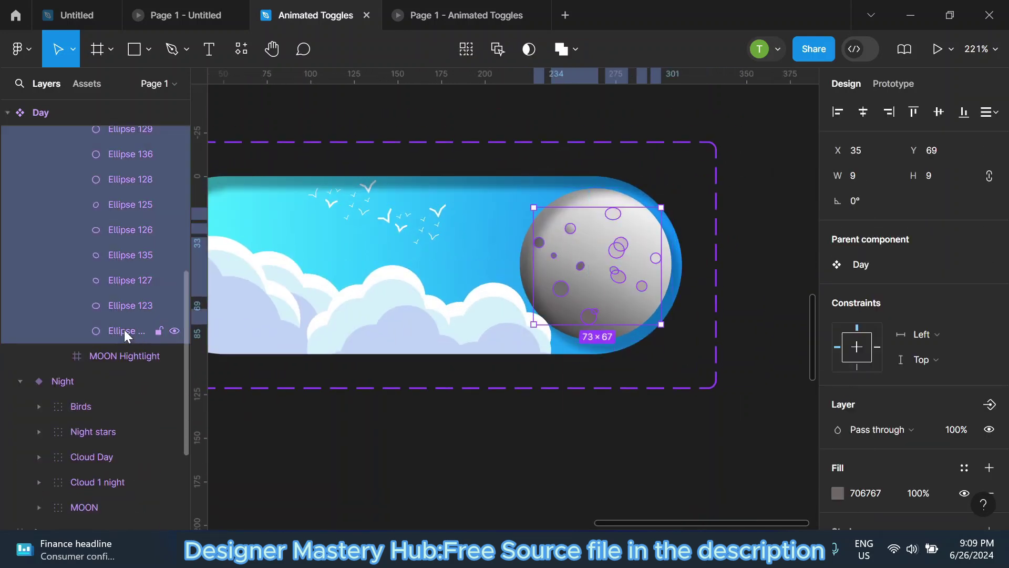
key(Delete)
Make the moon frame's first gradient stop the yellow F7E544.
click(628, 247)
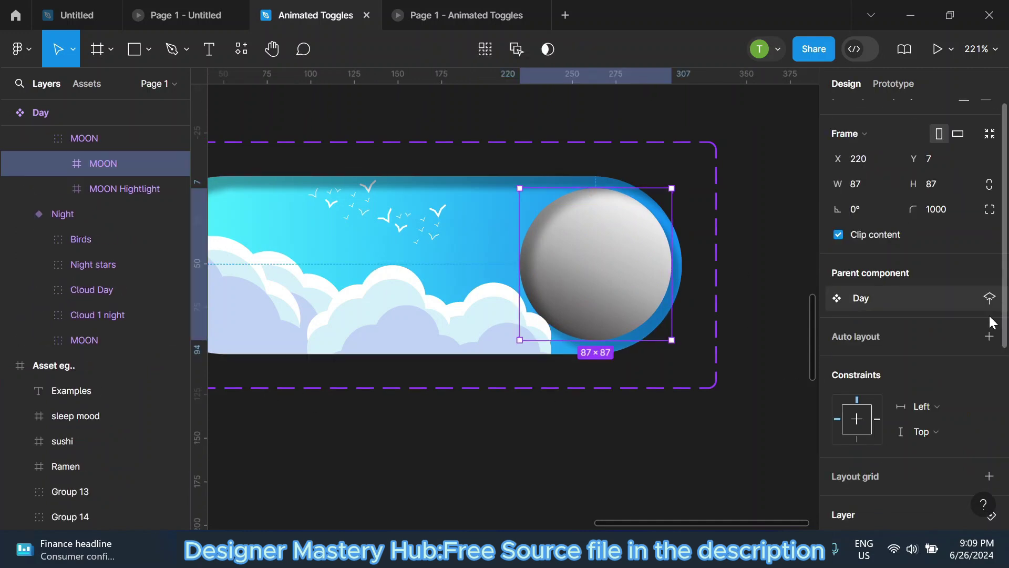
scroll(840, 411, down, 5)
click(838, 305)
click(681, 446)
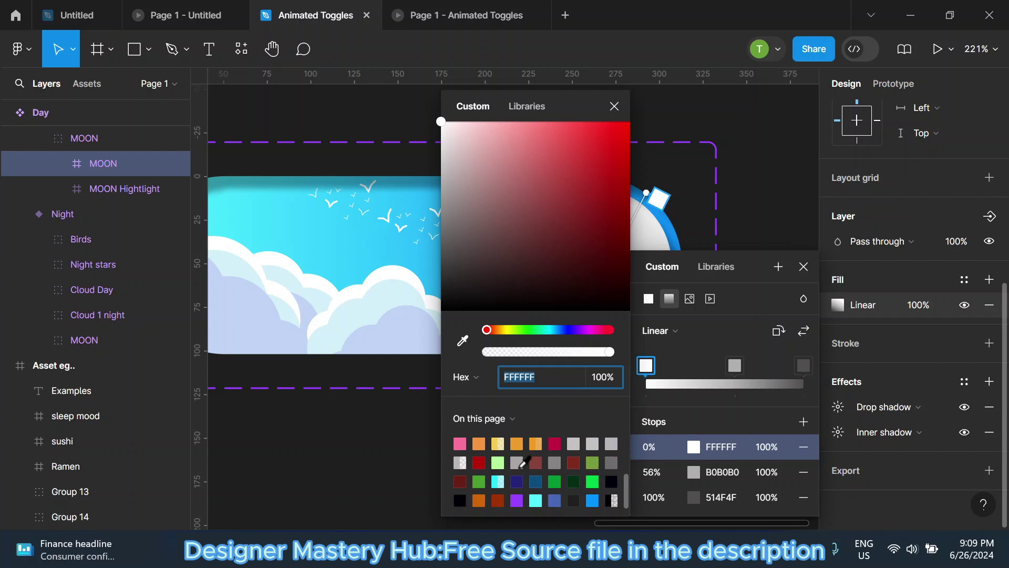
click(508, 332)
drag(528, 121, 578, 127)
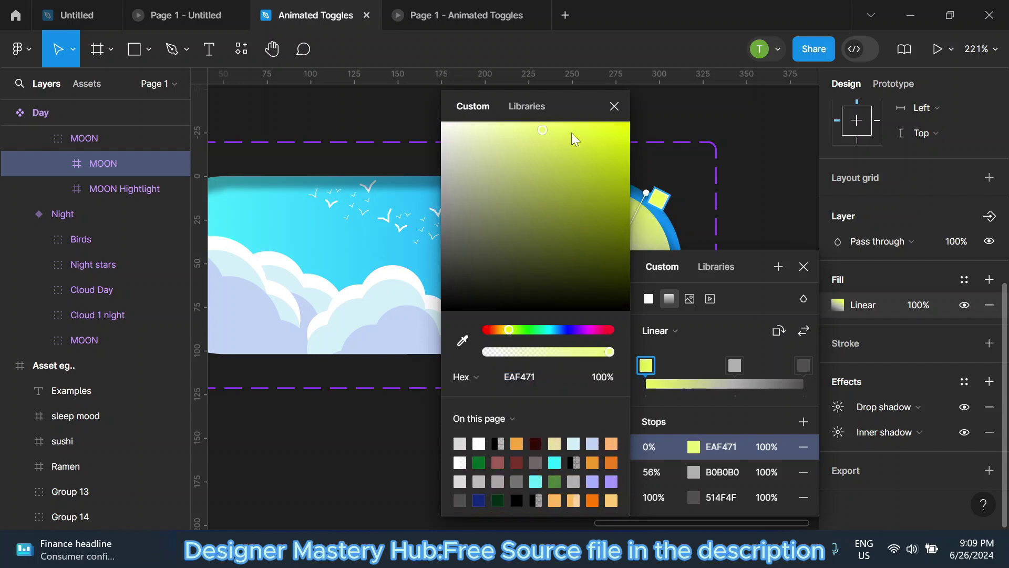
drag(346, 356, 341, 356)
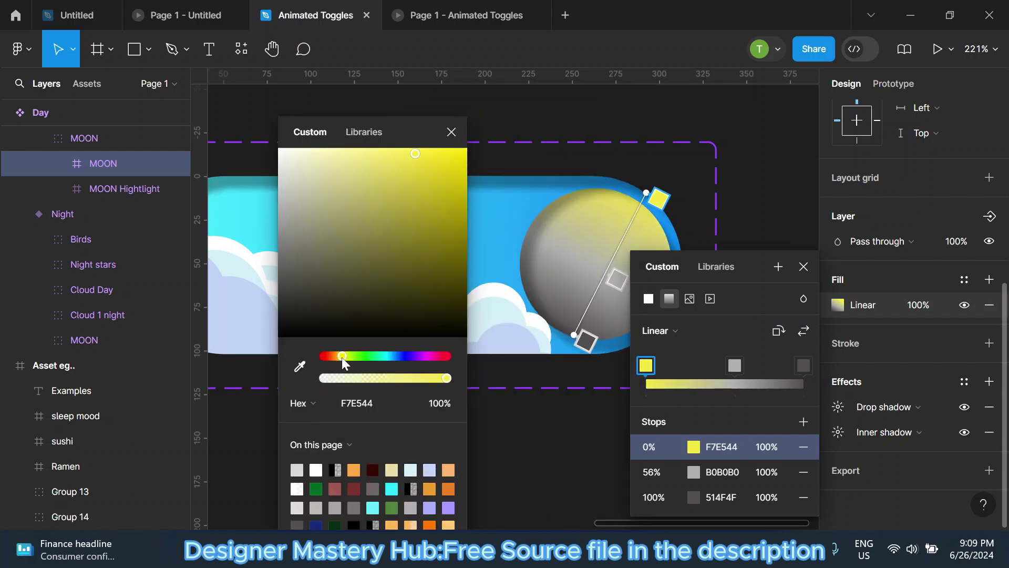
Set the middle stop to FFB857 and the last to orange FF7A00, then tilt the gradient angle.
click(733, 366)
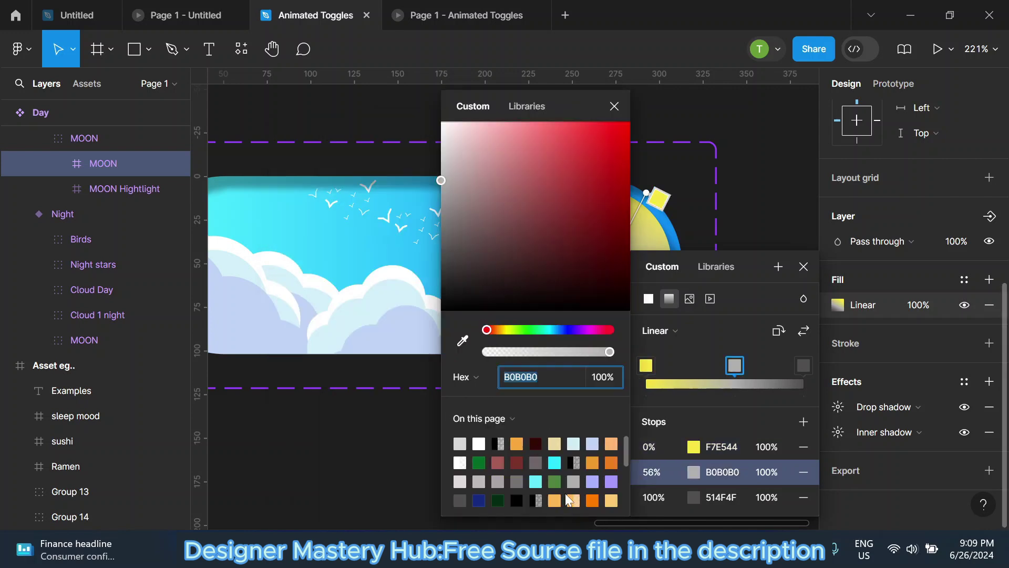
text(FFB857)
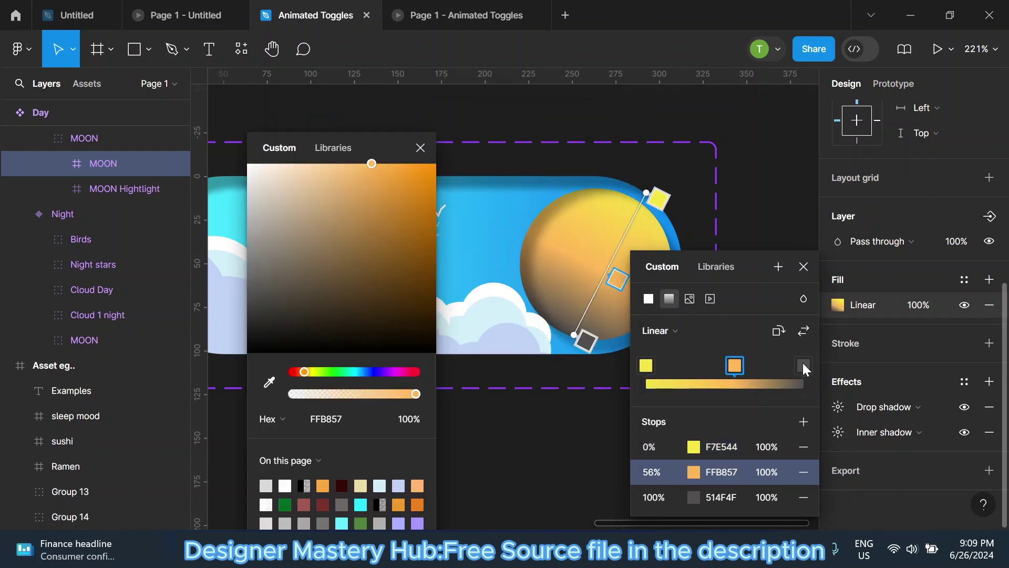
click(802, 363)
drag(593, 122, 419, 154)
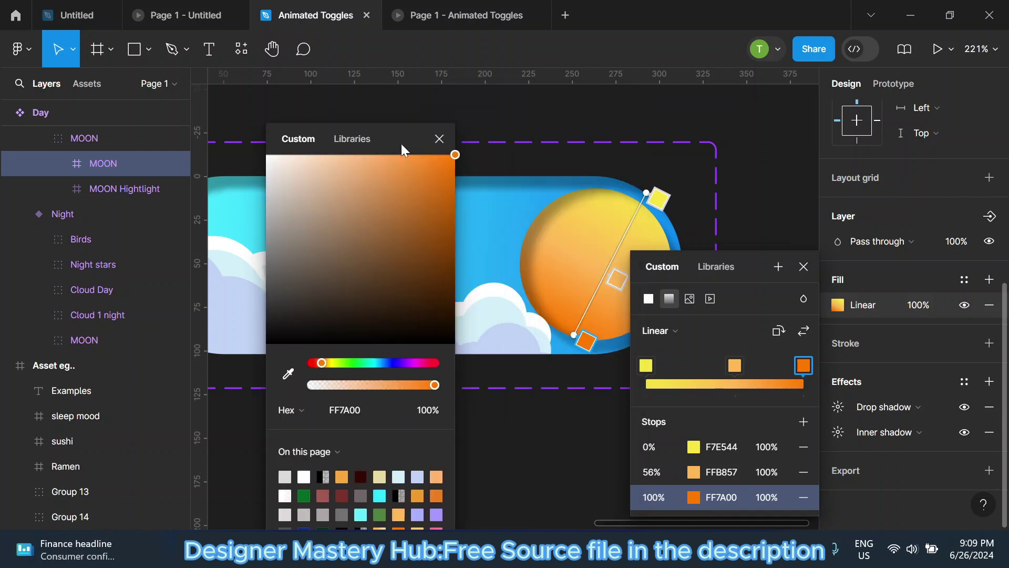
mouse_move(646, 193)
mouse_down()
mouse_move(587, 204)
mouse_move(608, 184)
mouse_up()
click(803, 267)
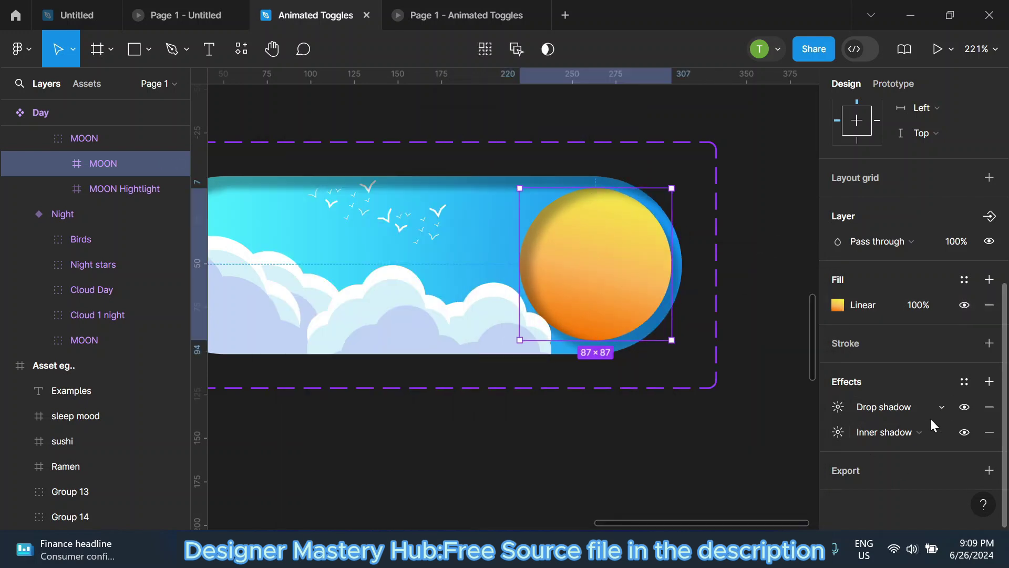
Change the inner shadow colour to pale yellow FFF59E.
click(839, 433)
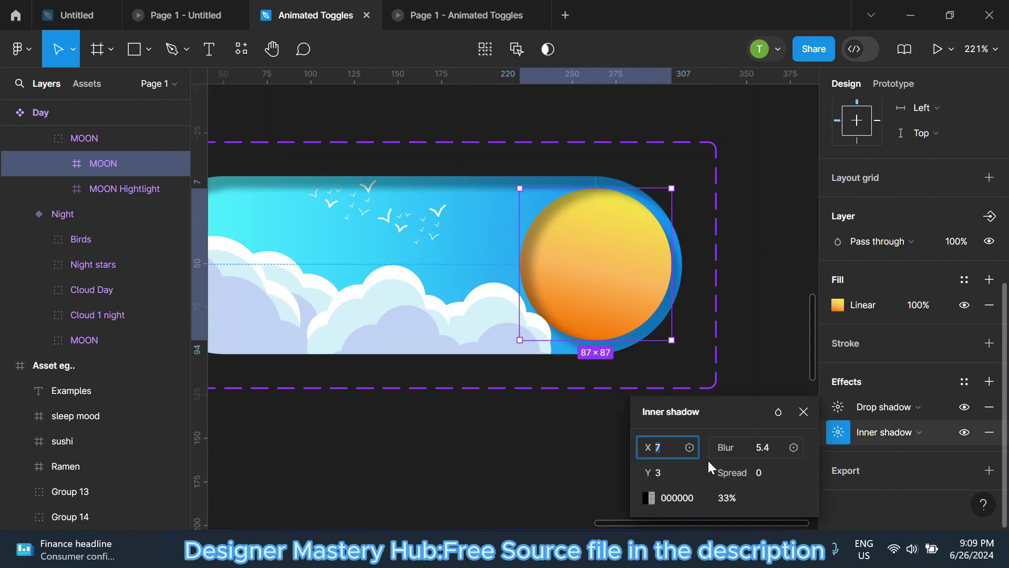
click(647, 497)
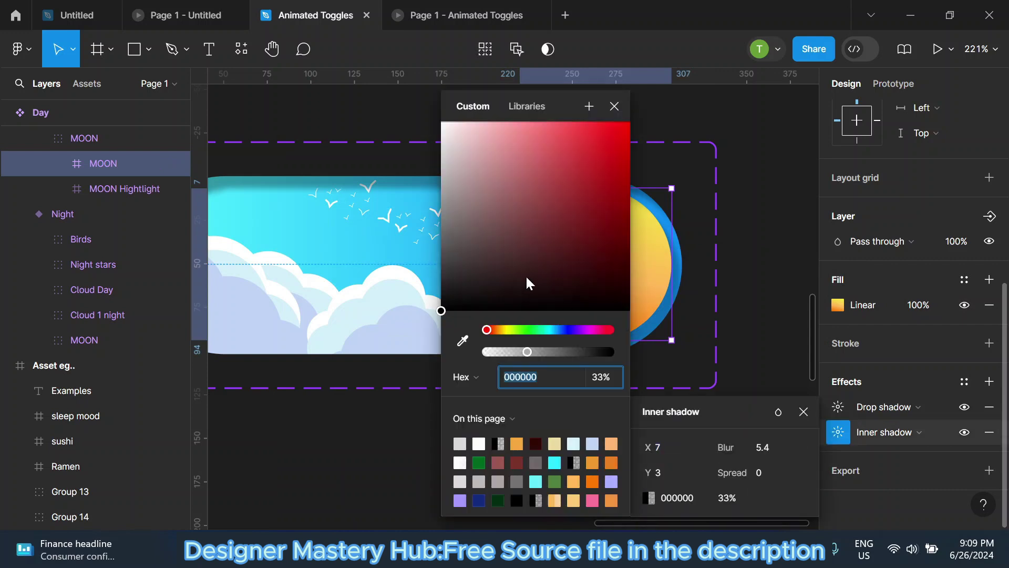
click(505, 330)
mouse_move(518, 139)
mouse_down()
mouse_move(541, 125)
mouse_move(342, 144)
mouse_move(288, 169)
mouse_up()
click(391, 151)
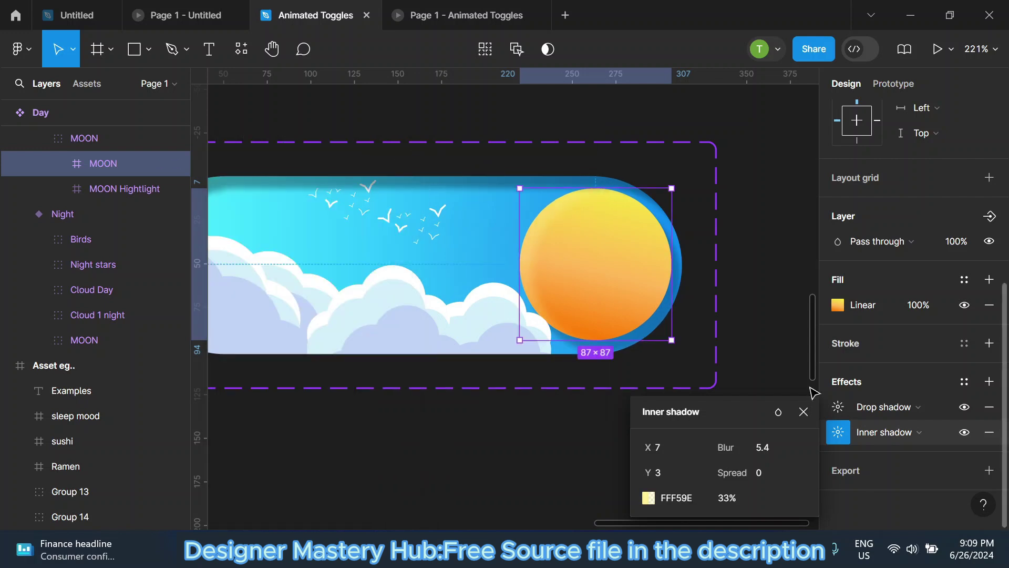
click(813, 391)
click(781, 371)
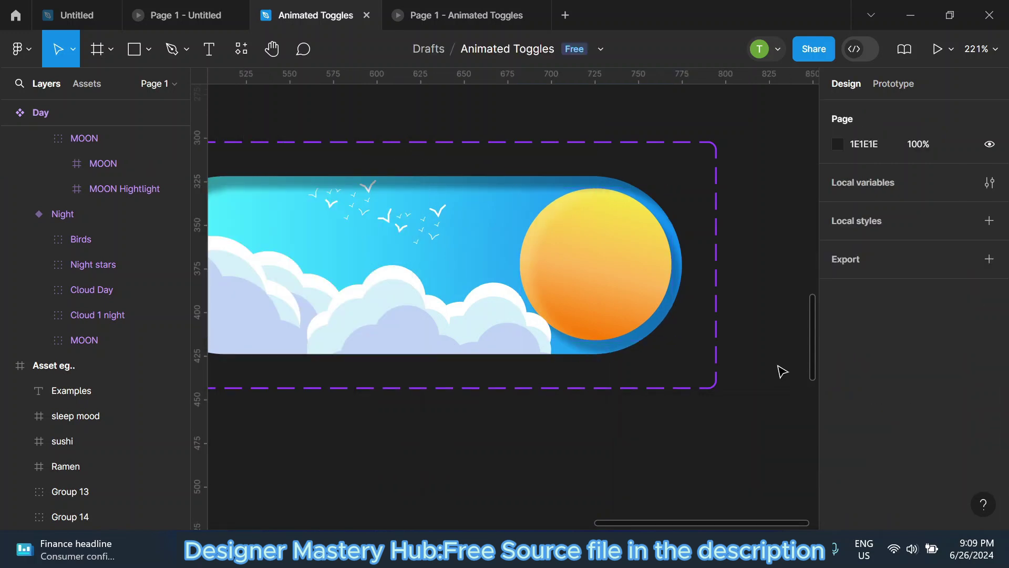
scroll(736, 342, down, 5)
After testing the prototype, link the Day sun knob to the Night variant with an On drag trigger.
click(463, 14)
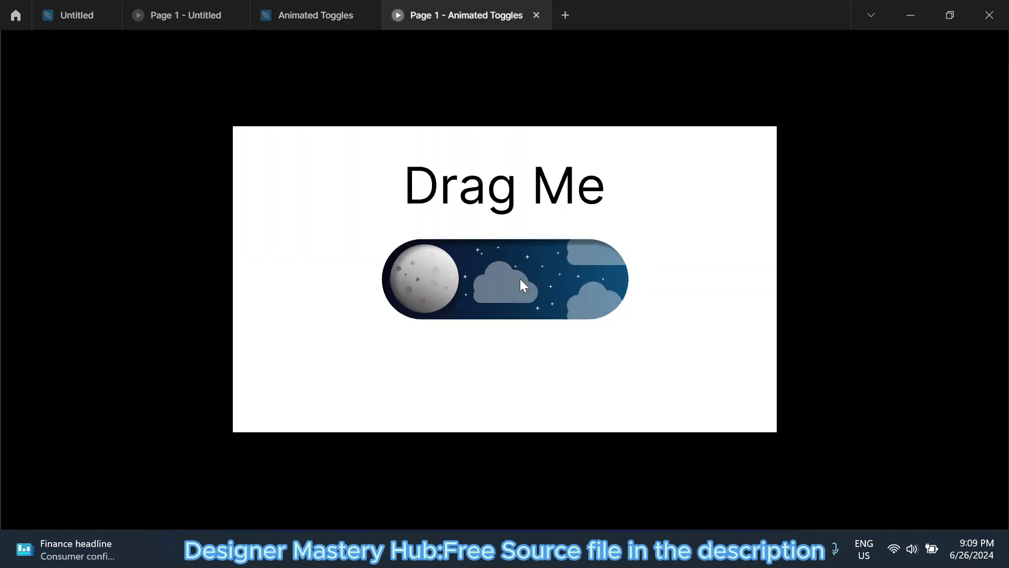
drag(455, 267, 529, 285)
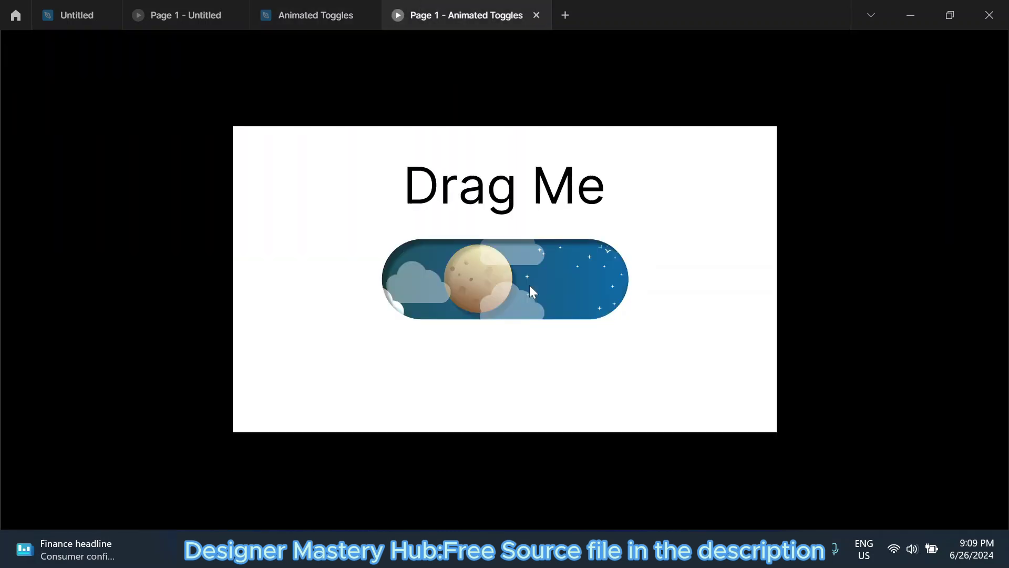
click(317, 14)
double_click(658, 289)
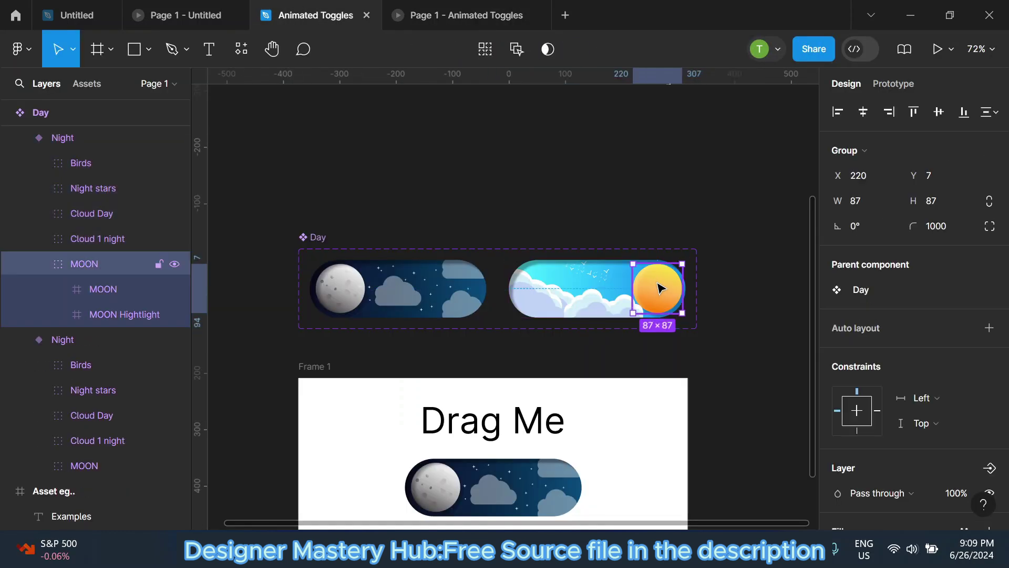
click(882, 86)
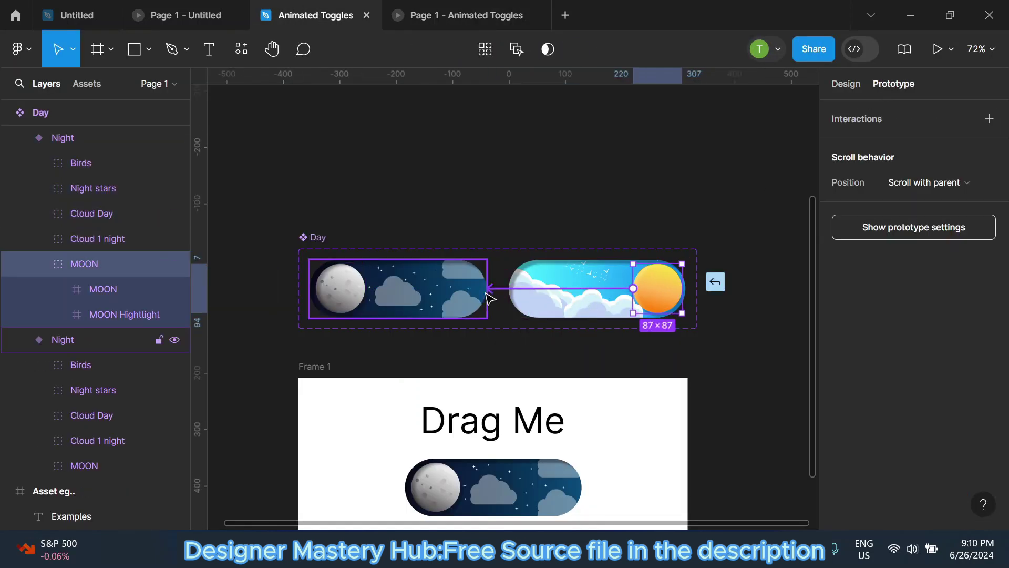
drag(634, 288, 478, 290)
click(443, 330)
click(444, 329)
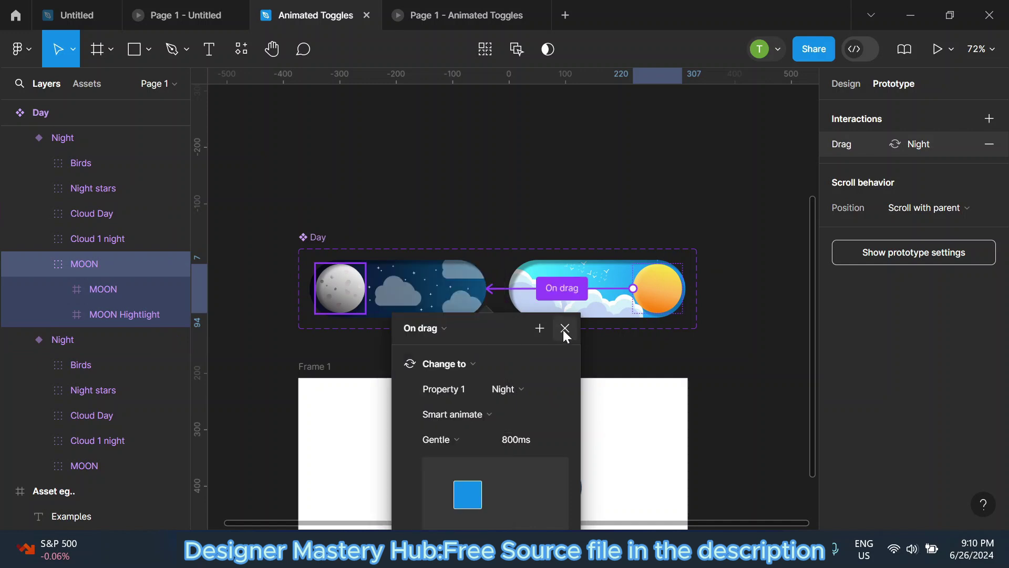
click(565, 328)
click(559, 207)
Test sliding the knob to day in the prototype preview.
click(458, 14)
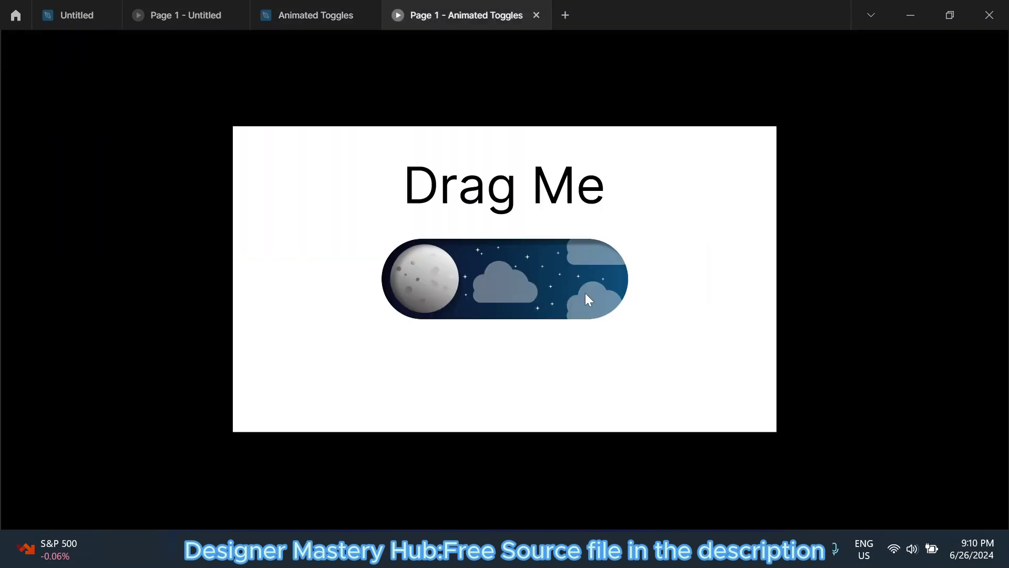
drag(439, 292, 531, 290)
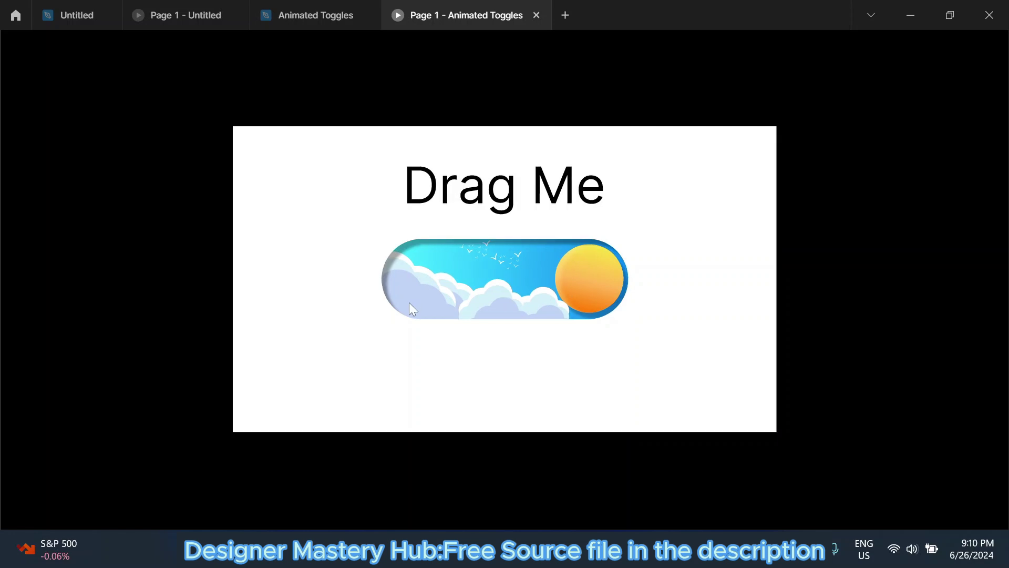
click(295, 16)
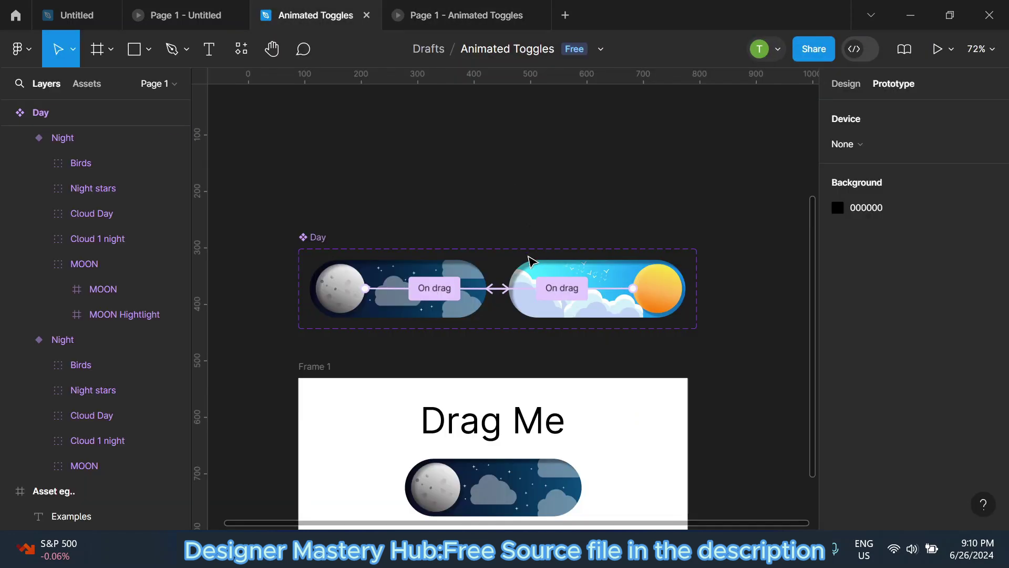
scroll(546, 288, up, 5)
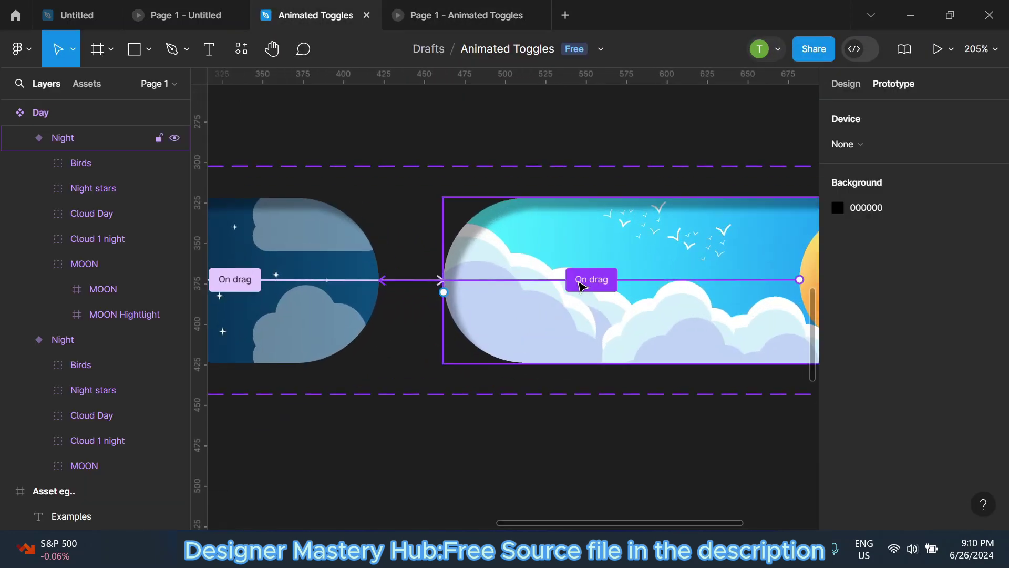
Remove the moon knob's old connections, including its on-drag one.
click(522, 284)
drag(522, 286, 545, 457)
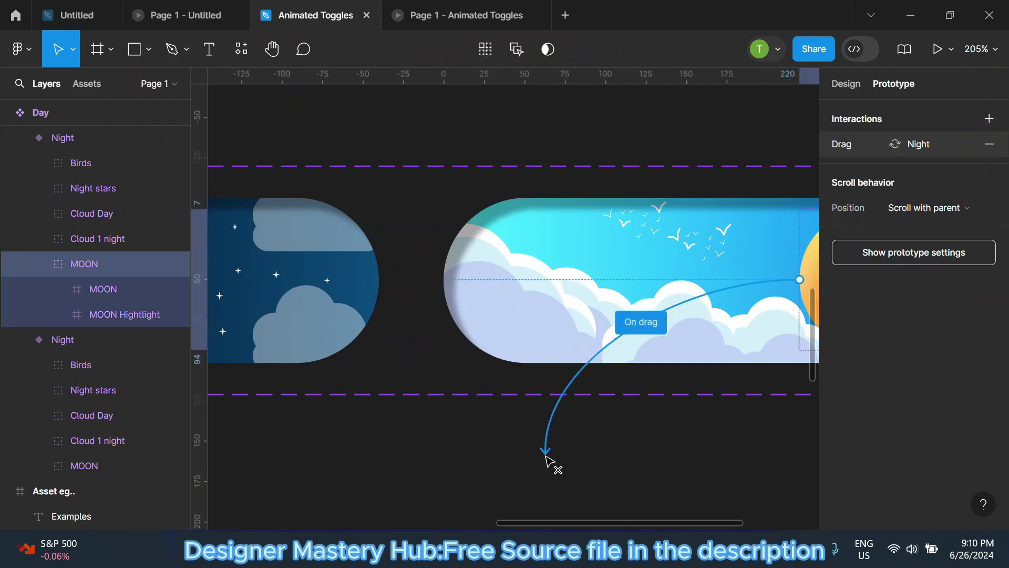
scroll(555, 184, down, 3)
click(554, 184)
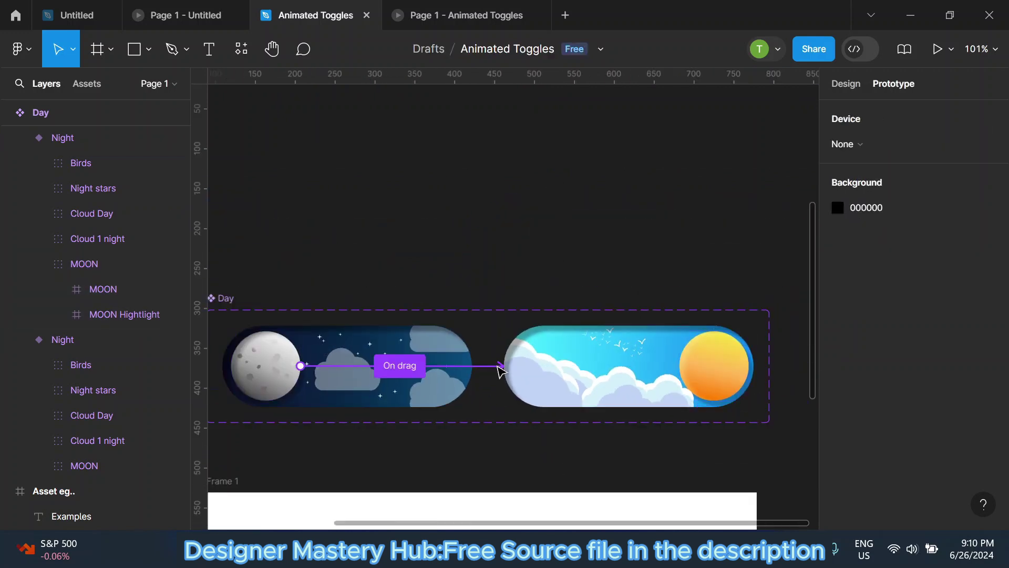
drag(502, 371, 565, 179)
scroll(336, 302, down, 2)
Link the moon knob to the other toggle state with an On drag trigger.
click(339, 304)
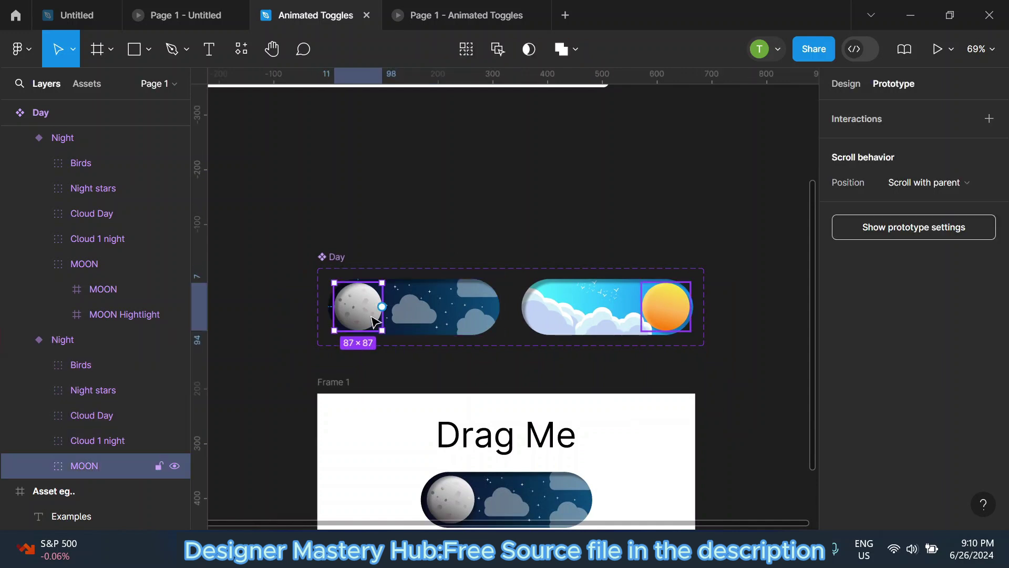
scroll(357, 310, up, 3)
scroll(376, 310, down, 2)
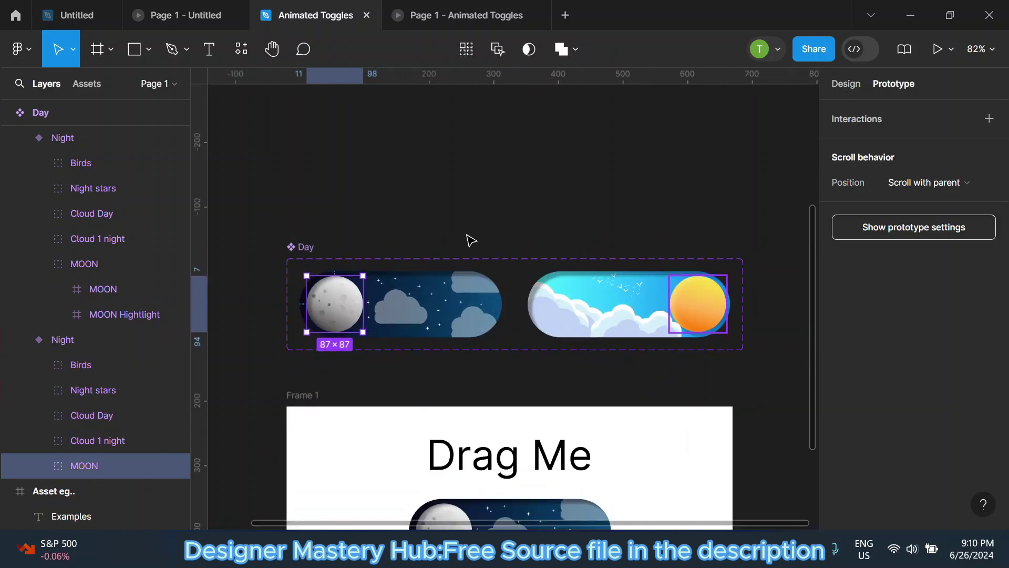
drag(363, 304, 540, 297)
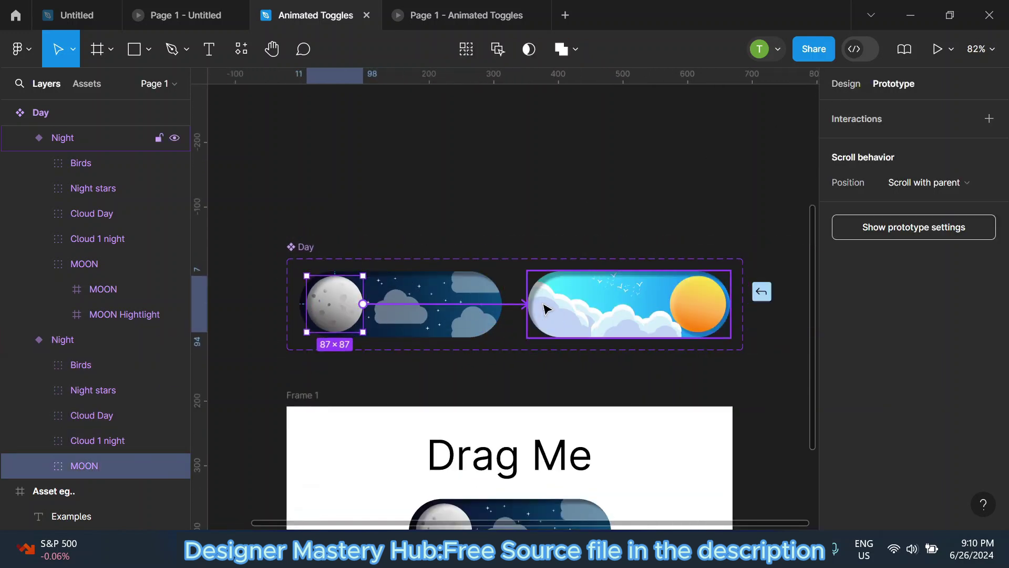
click(470, 344)
click(488, 330)
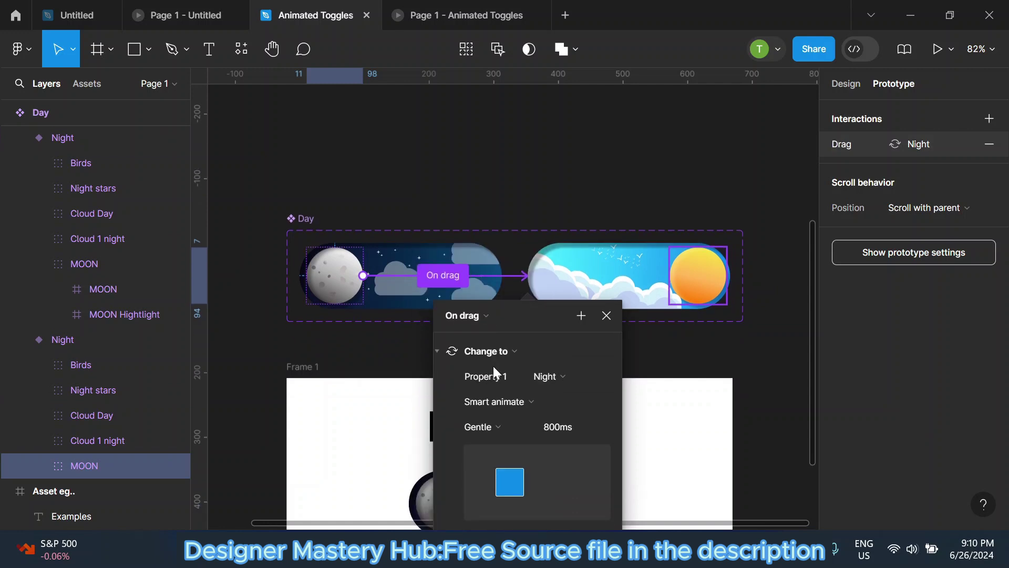
Link the sun knob back to the night toggle on drag and open the preview.
click(702, 277)
drag(669, 275, 445, 286)
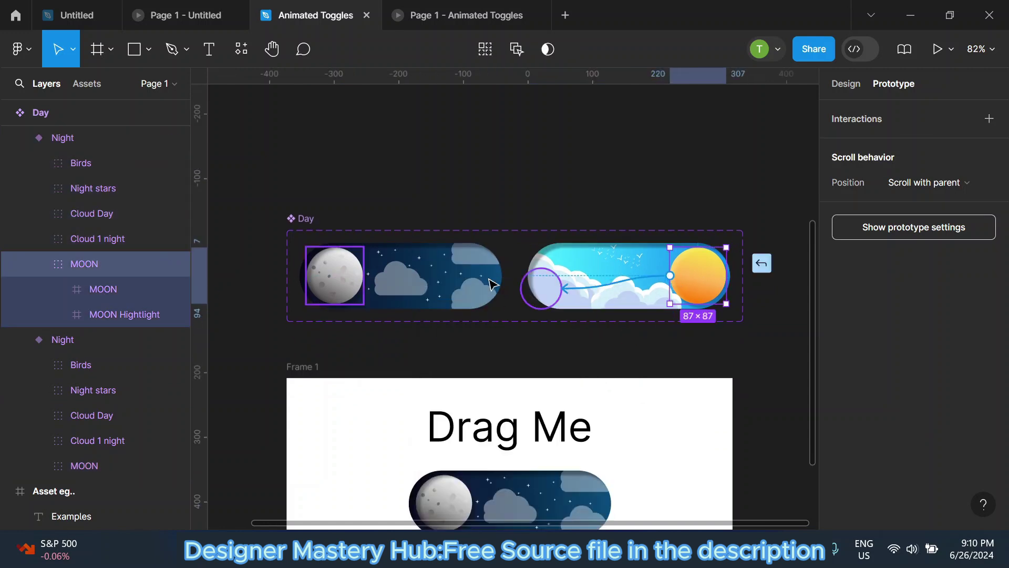
click(459, 319)
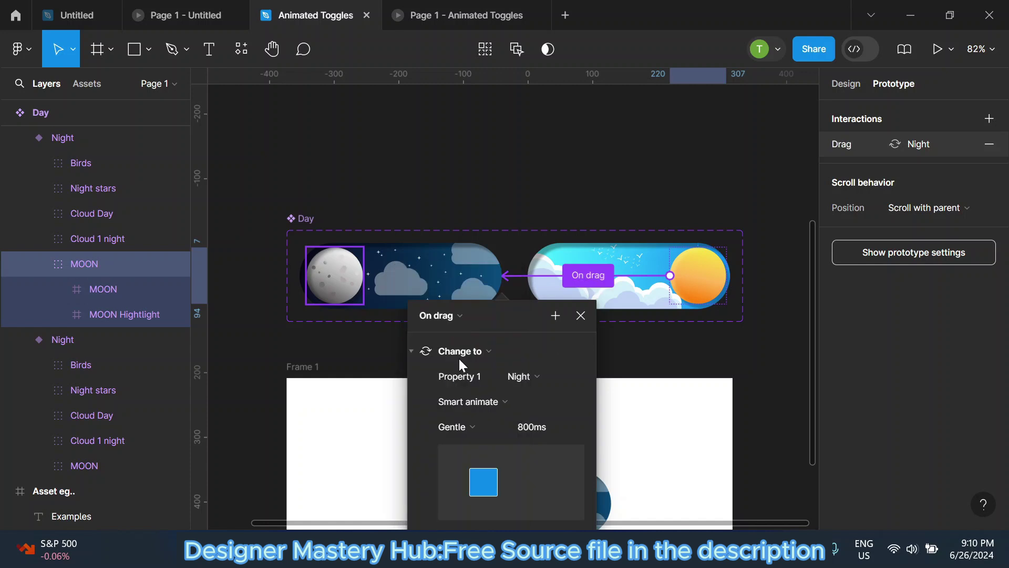
click(580, 316)
click(453, 14)
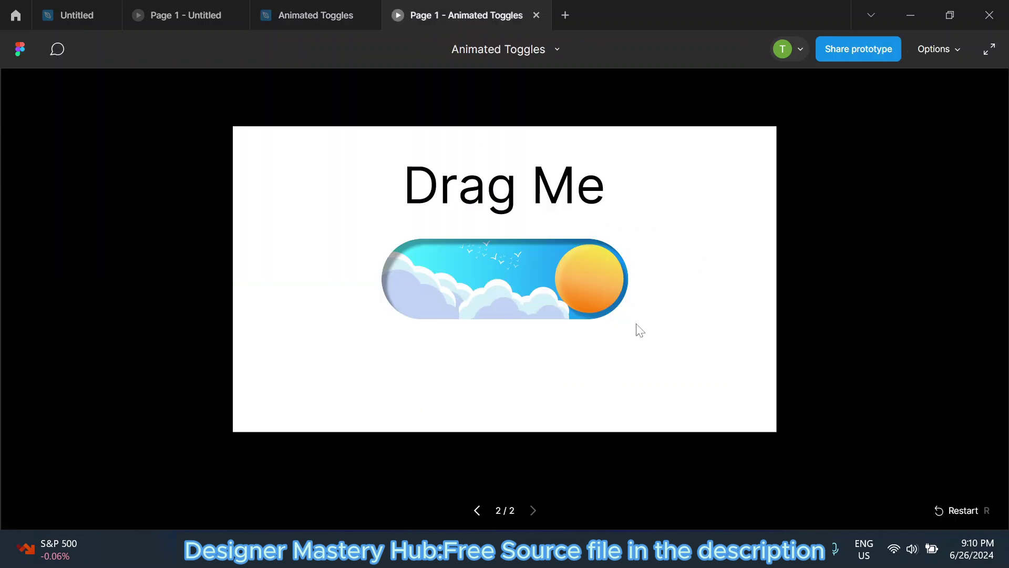
Restart the preview and drag the toggle back and forth between day and night, ending on night.
click(949, 512)
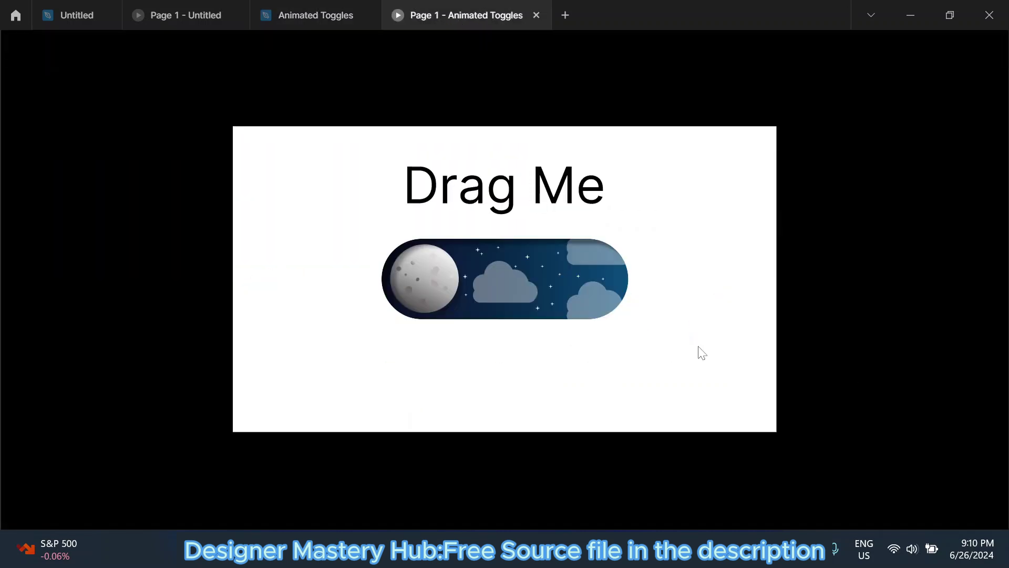
drag(430, 278, 662, 304)
mouse_move(584, 285)
mouse_down()
mouse_move(371, 293)
mouse_move(597, 293)
mouse_up()
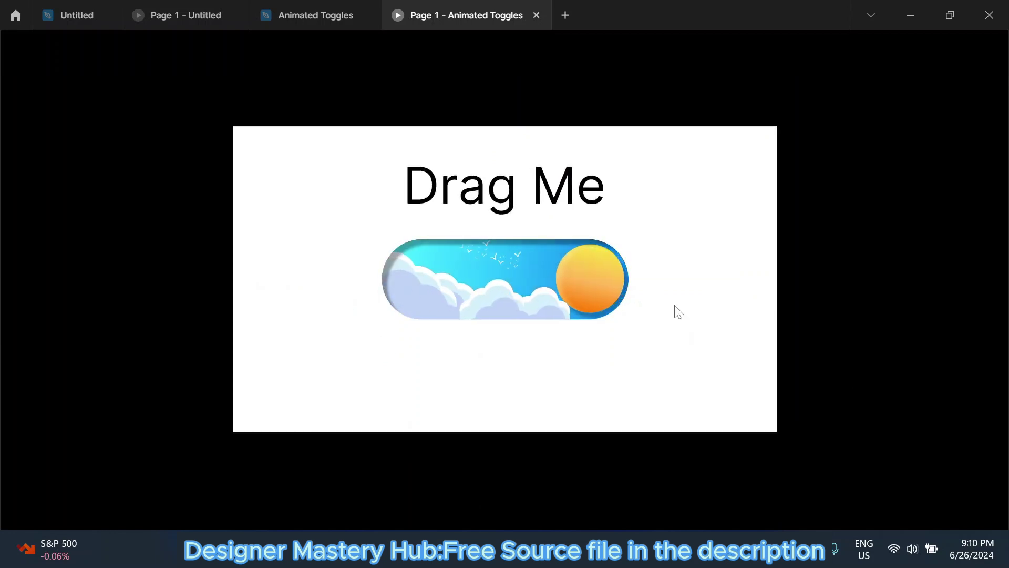
drag(497, 310, 351, 319)
drag(428, 285, 734, 288)
drag(556, 284, 420, 288)
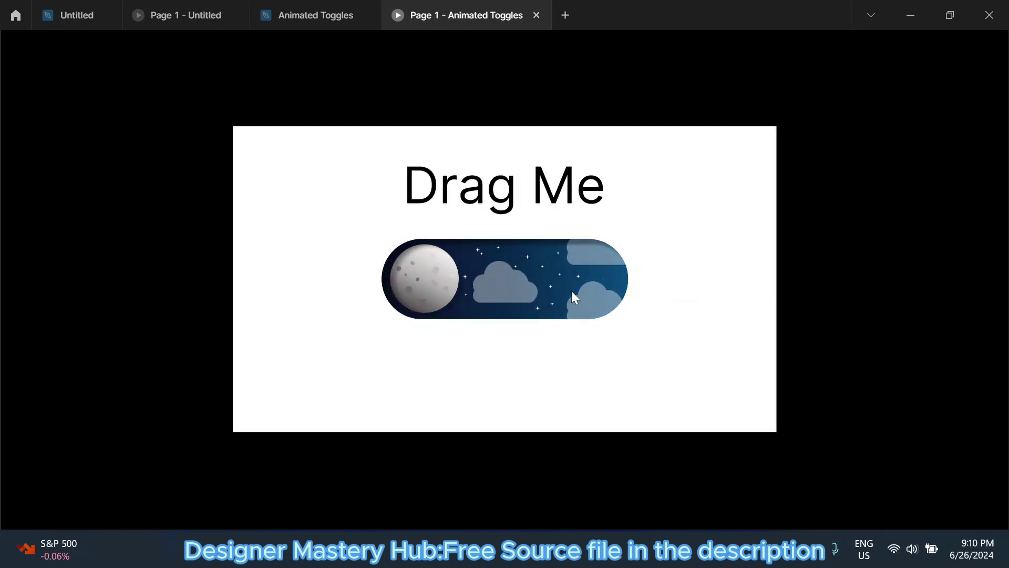
drag(572, 291, 791, 314)
mouse_move(582, 288)
mouse_down()
mouse_move(461, 309)
mouse_move(937, 289)
mouse_up()
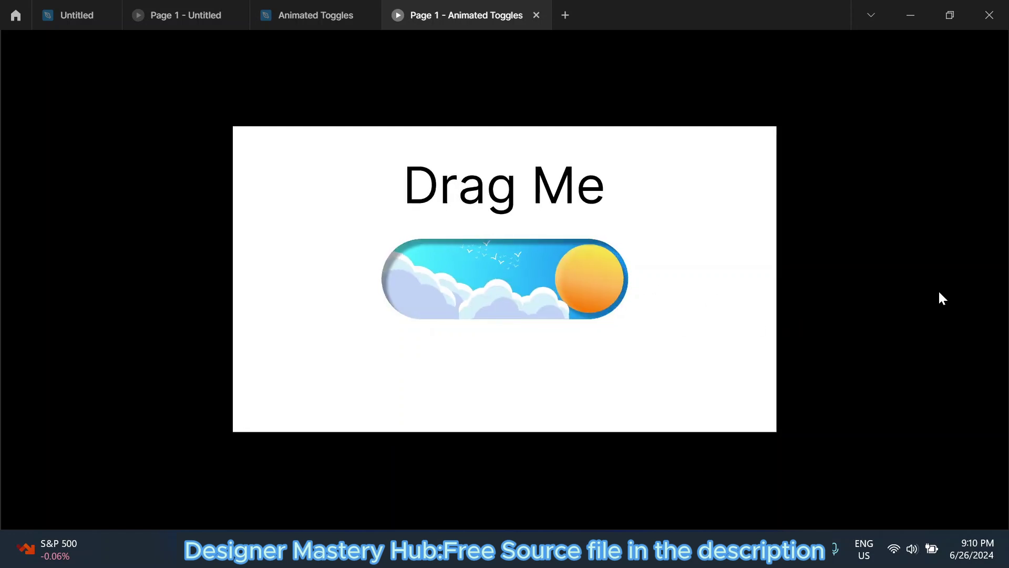
drag(596, 287, 462, 302)
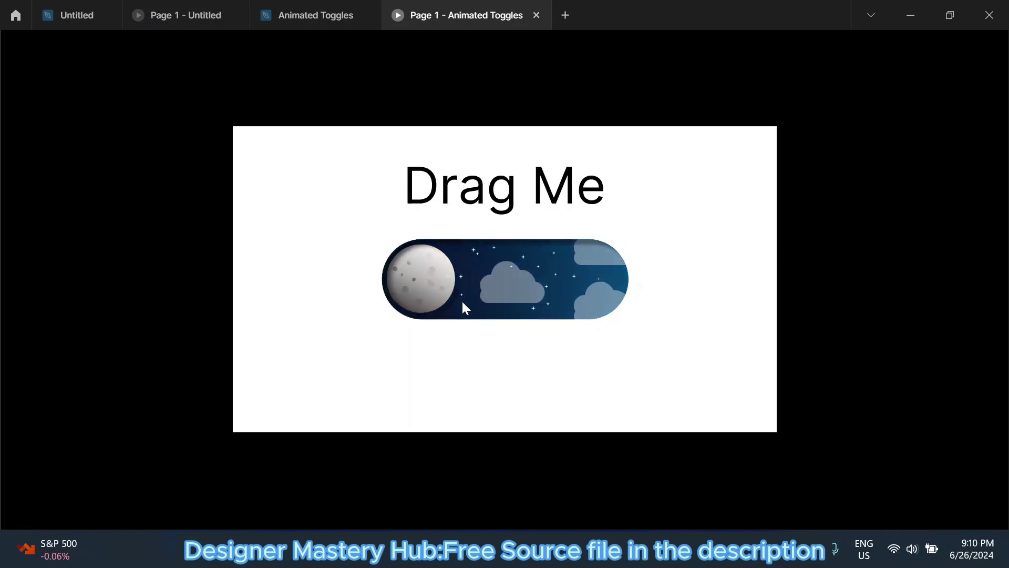
click(295, 15)
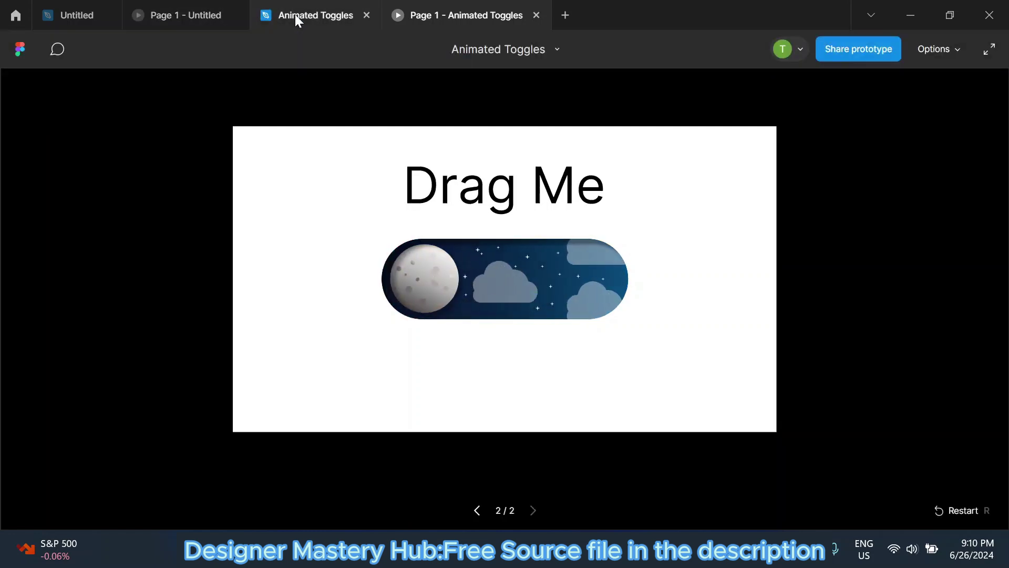
Deselect everything and pan the canvas to show the Examples frame.
scroll(526, 257, up, 2)
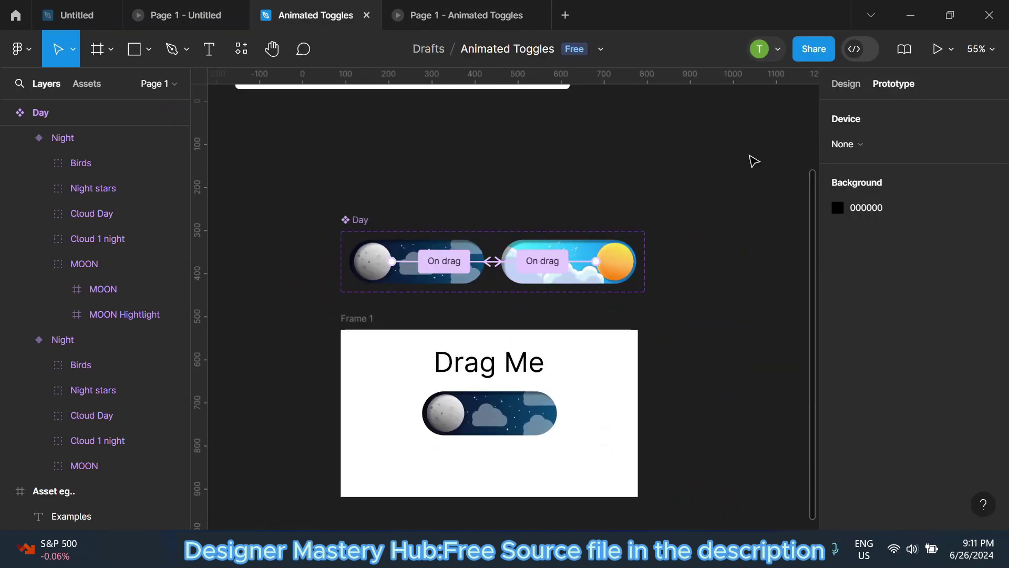
click(850, 86)
scroll(357, 226, down, 5)
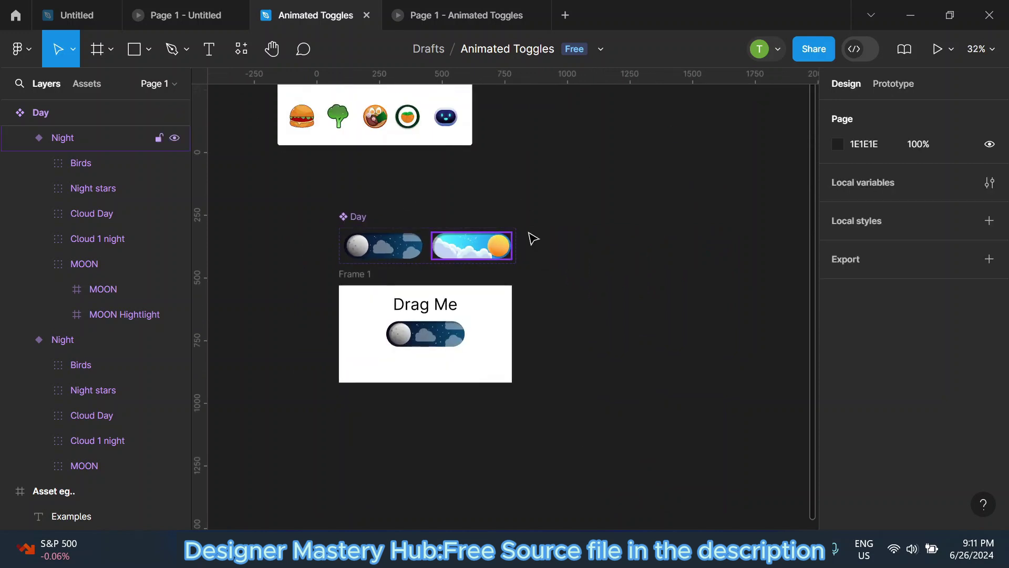
drag(582, 187, 590, 249)
scroll(324, 191, up, 2)
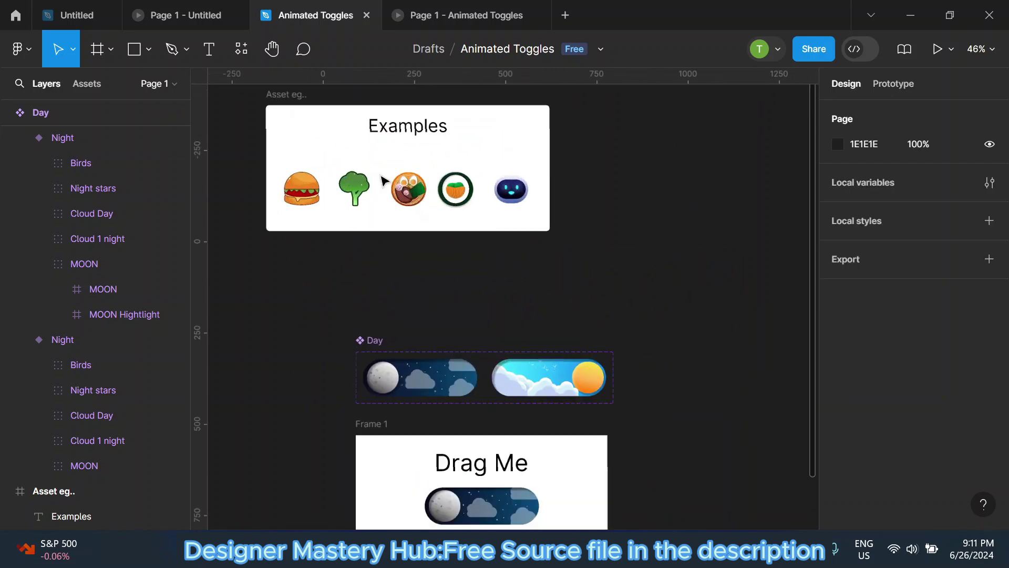
scroll(308, 219, down, 1)
scroll(371, 312, down, 1)
scroll(517, 288, down, 1)
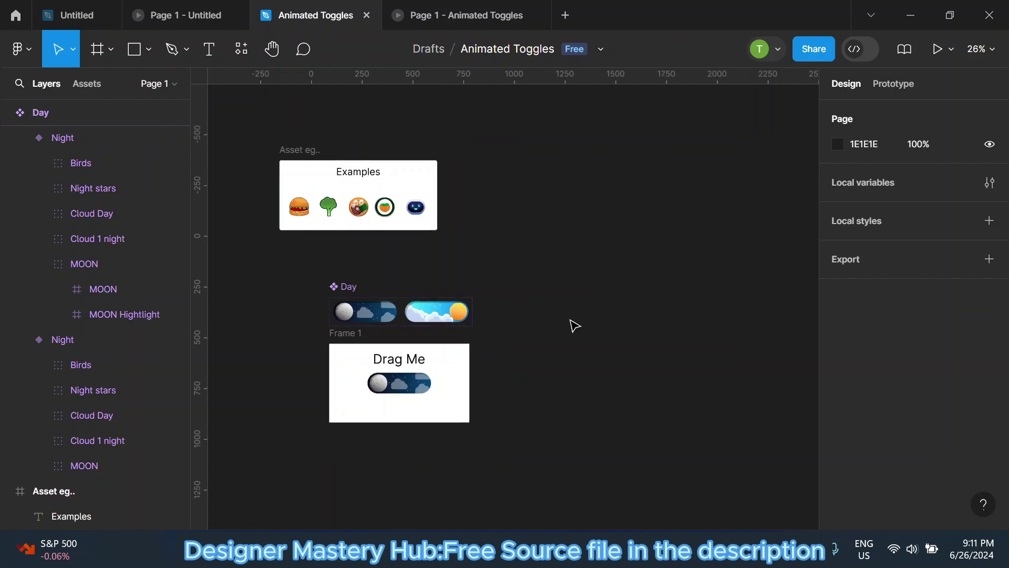
scroll(571, 324, down, 1)
Move the view to empty space right of the toggles and switch to the Frame tool.
drag(615, 314, 525, 229)
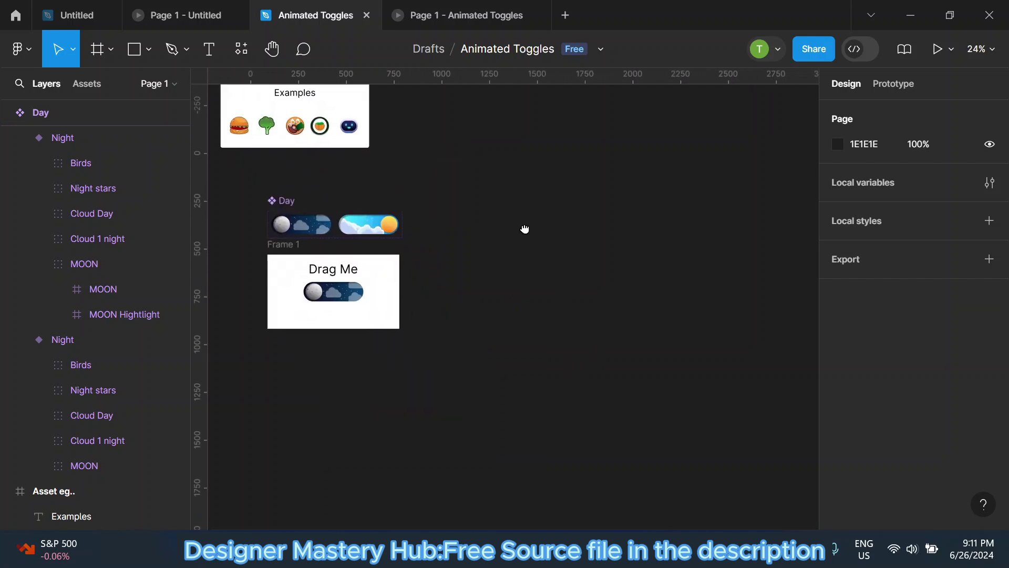
scroll(473, 249, up, 1)
scroll(478, 250, up, 1)
scroll(483, 249, up, 1)
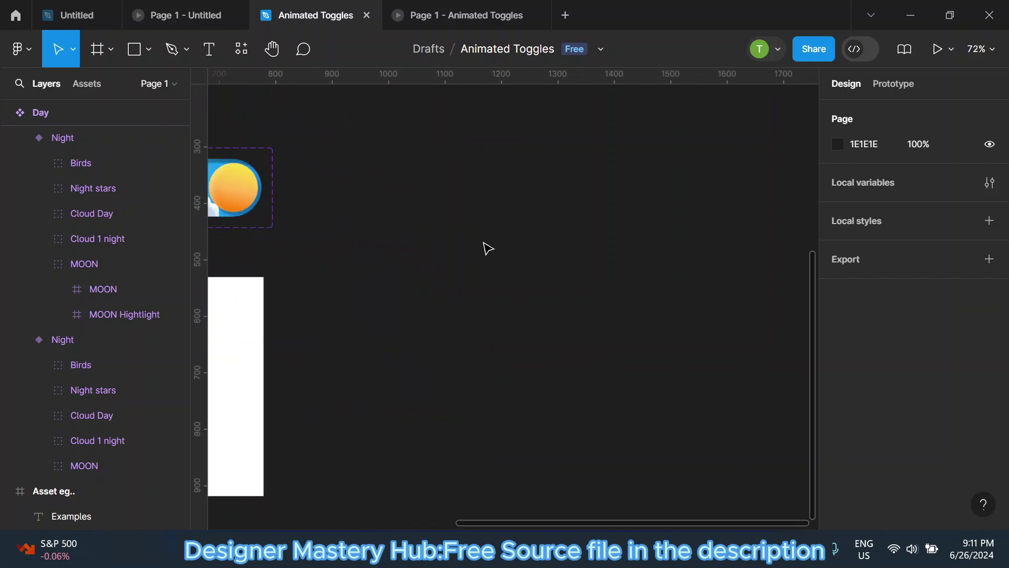
key(f)
scroll(439, 197, up, 1)
scroll(434, 194, up, 1)
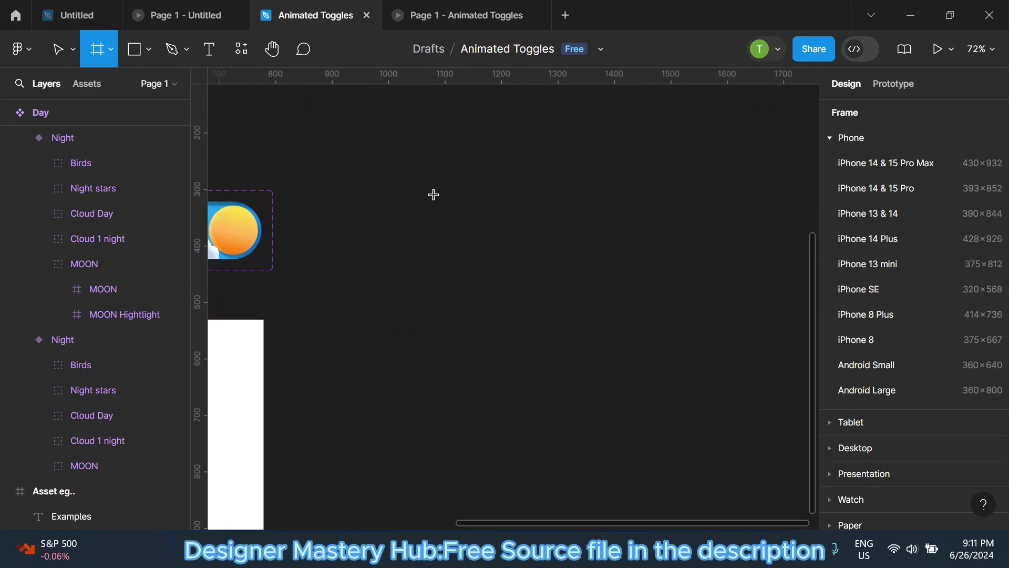
Draw a 313 by 102 frame with fully rounded pill corners.
drag(352, 190, 515, 256)
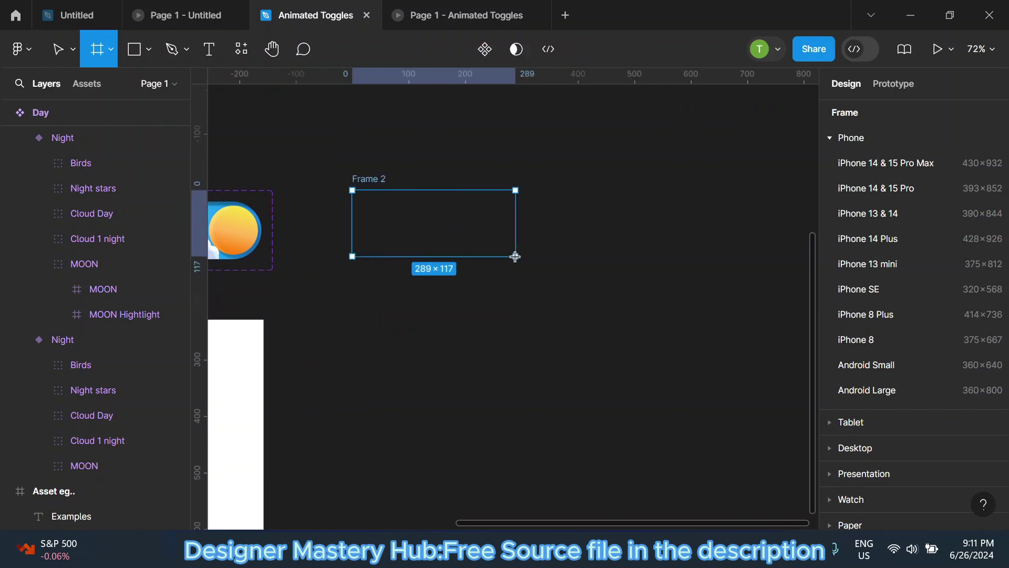
click(876, 209)
text(3)
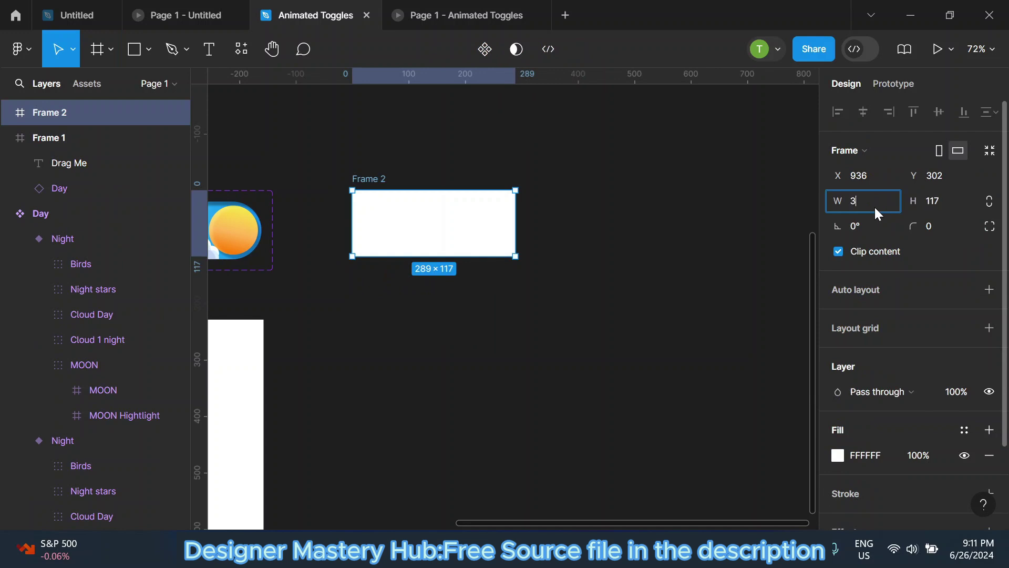
text(13)
key(Return)
click(948, 202)
text(10)
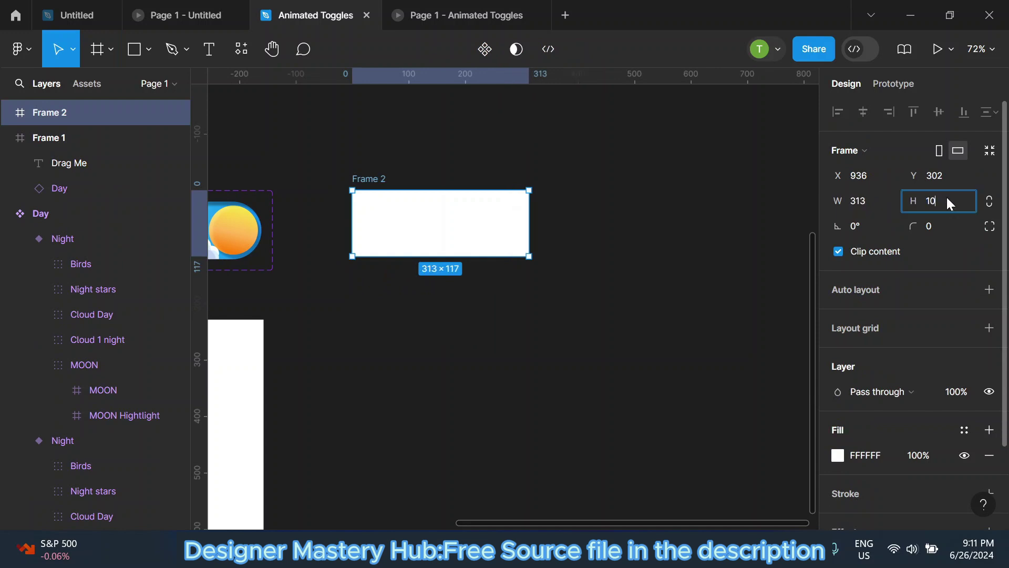
text(2)
key(Return)
click(938, 224)
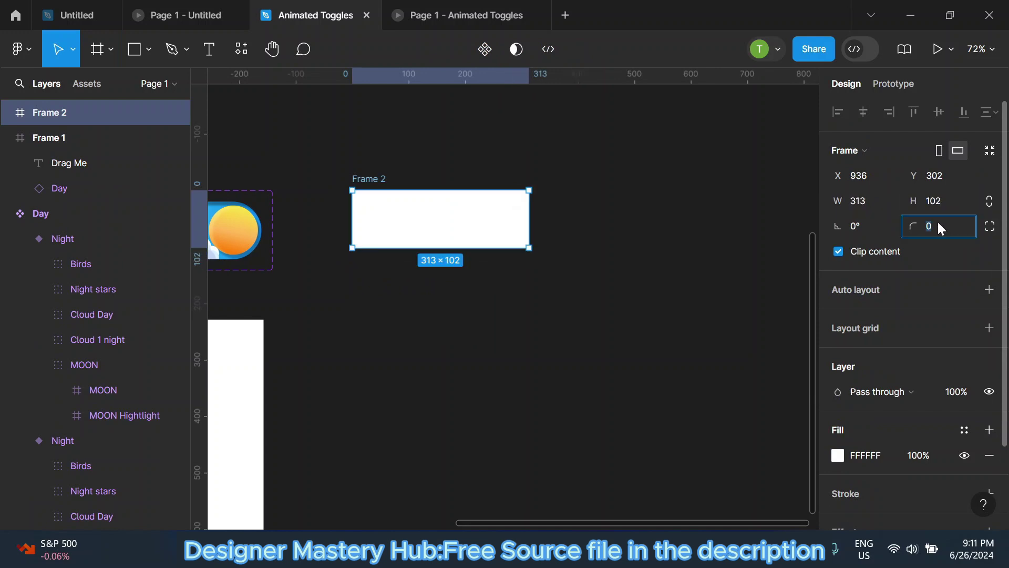
text(1000)
key(Return)
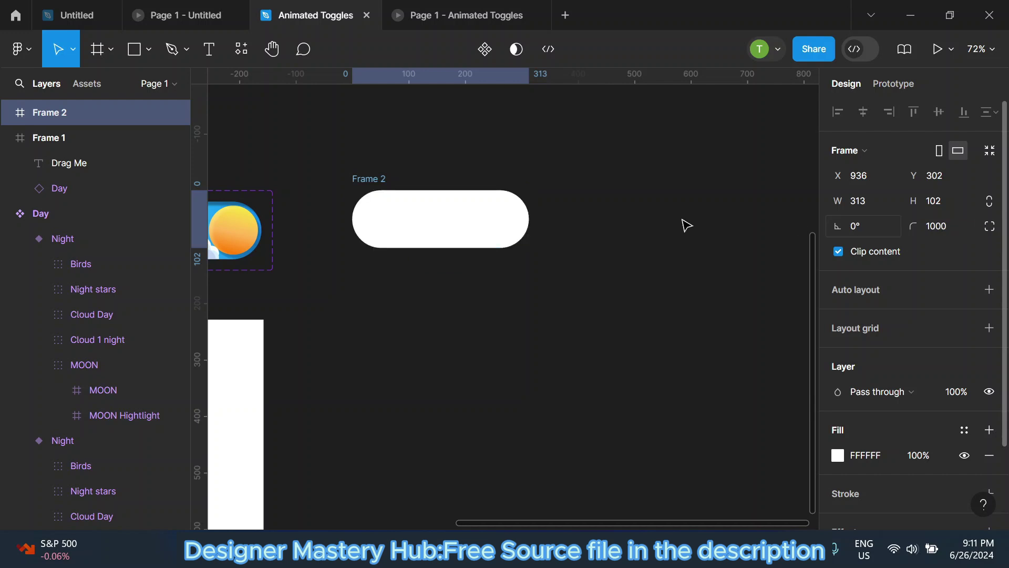
Nudge the pill frame slightly down and name it Ramen.
ctrl+scroll(462, 219, up, 2)
drag(441, 226, 443, 235)
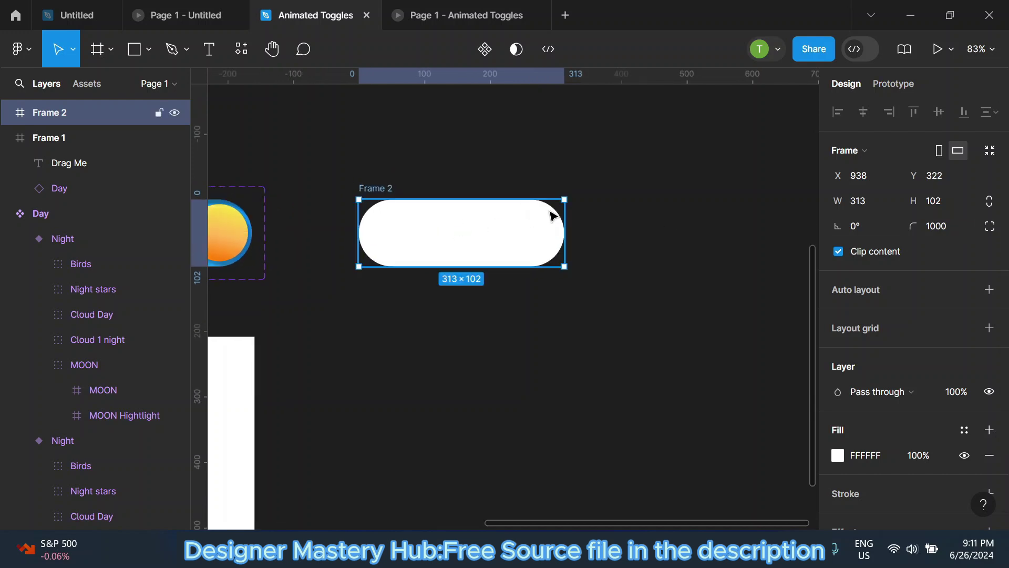
ctrl+scroll(387, 192, up, 3)
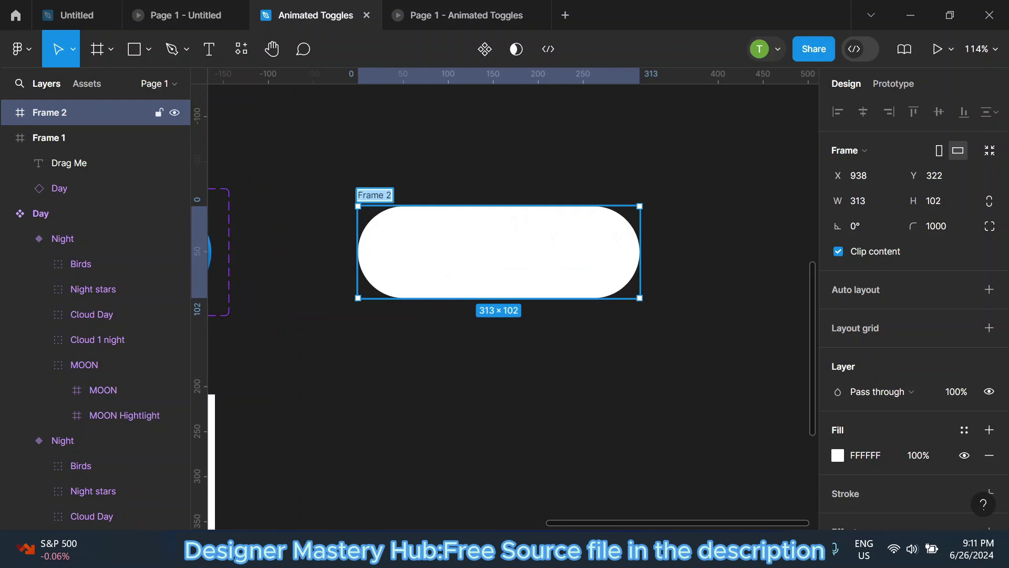
text(Ramen)
key(Return)
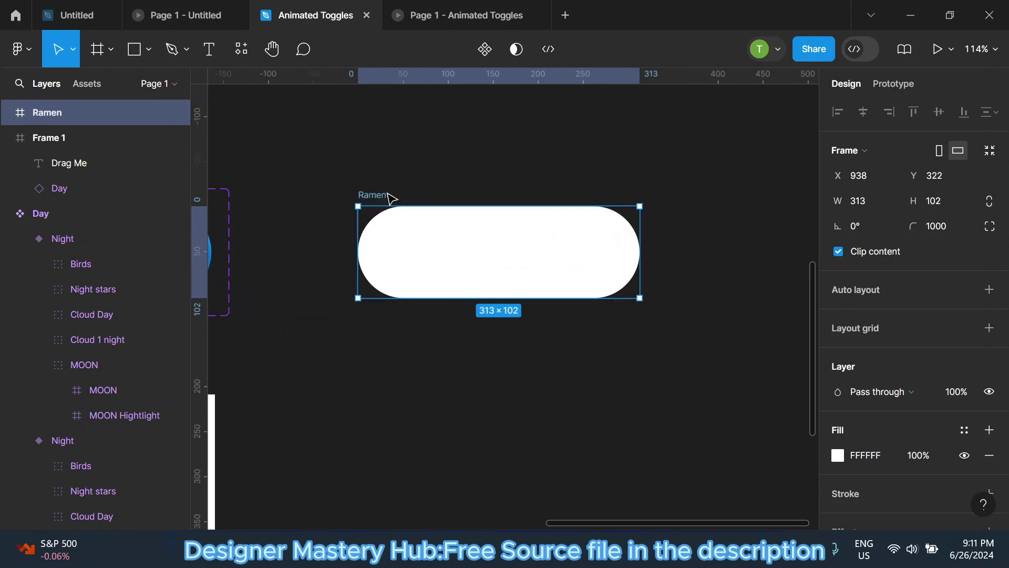
click(396, 145)
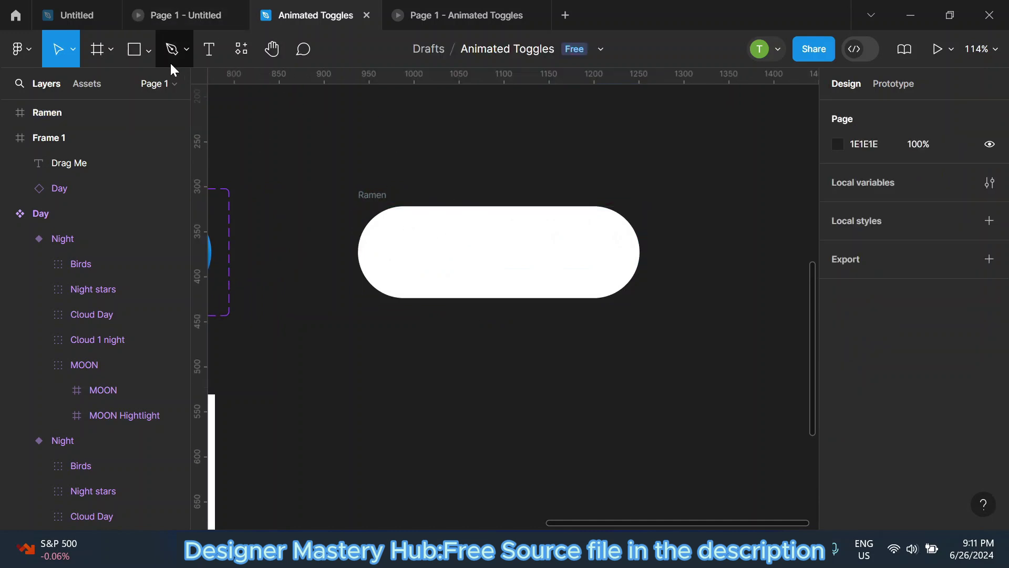
Draw a square frame on the toggle's left side and fill it orange EB801E.
click(109, 49)
click(97, 89)
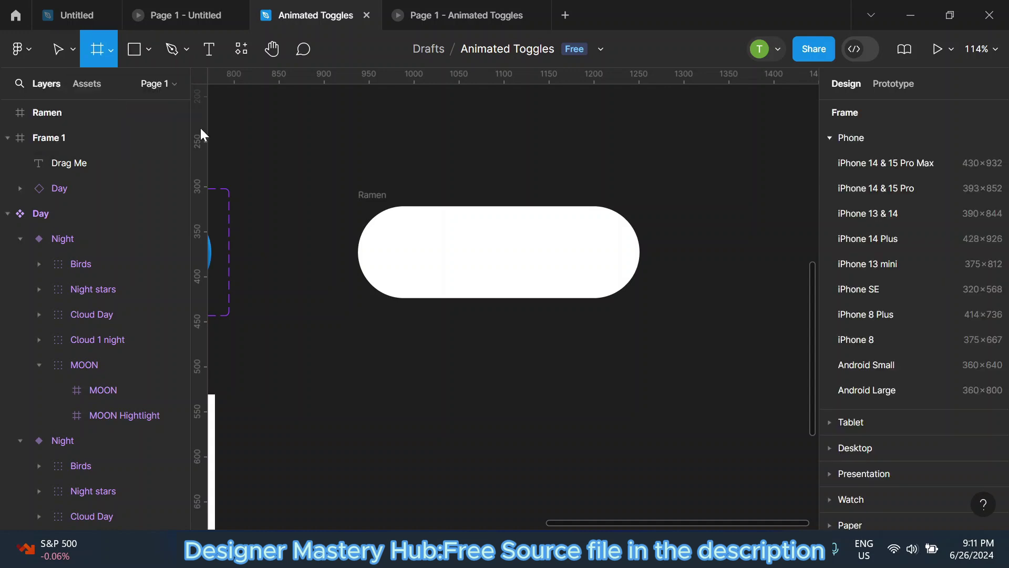
scroll(441, 270, up, 3)
scroll(387, 238, up, 3)
drag(341, 161, 490, 309)
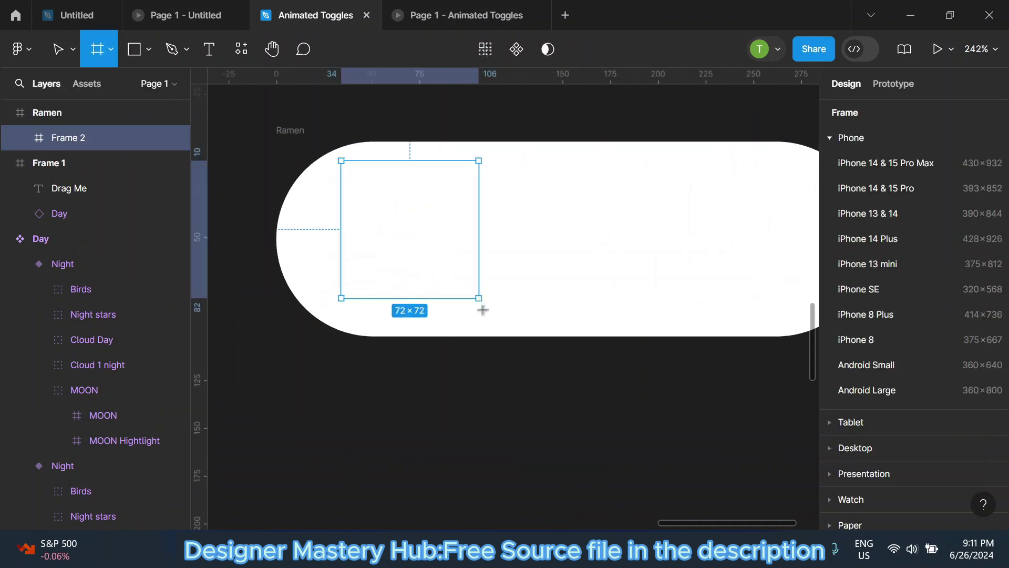
scroll(865, 457, down, 1)
scroll(867, 466, down, 2)
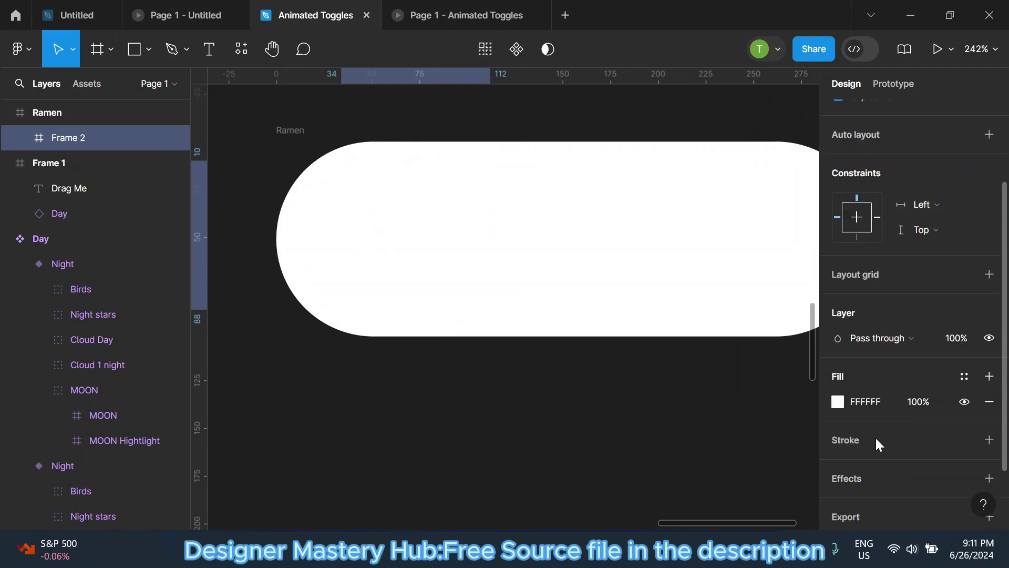
scroll(875, 436, down, 1)
click(838, 355)
click(800, 471)
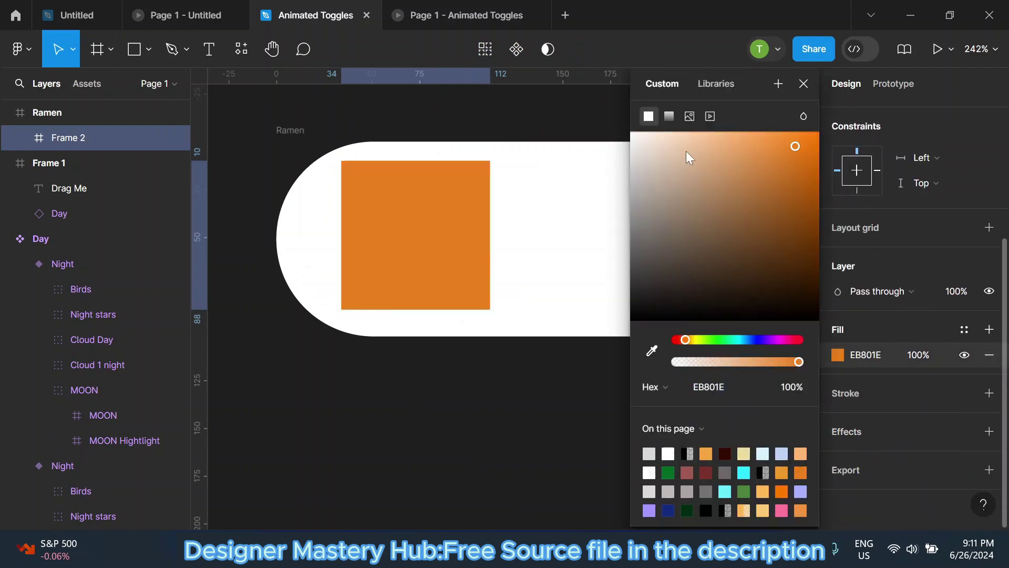
key(Escape)
Resize the frame to 96×96 and set corner radius 1000 to make it a circle.
scroll(868, 179, up, 2)
scroll(900, 180, up, 3)
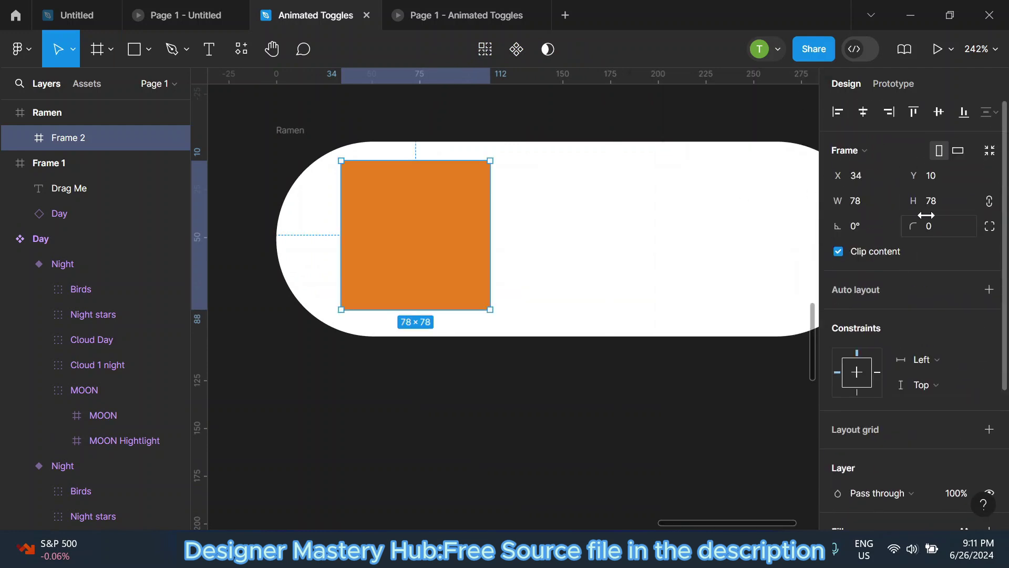
click(869, 205)
text(6)
key(Return)
click(945, 200)
click(755, 152)
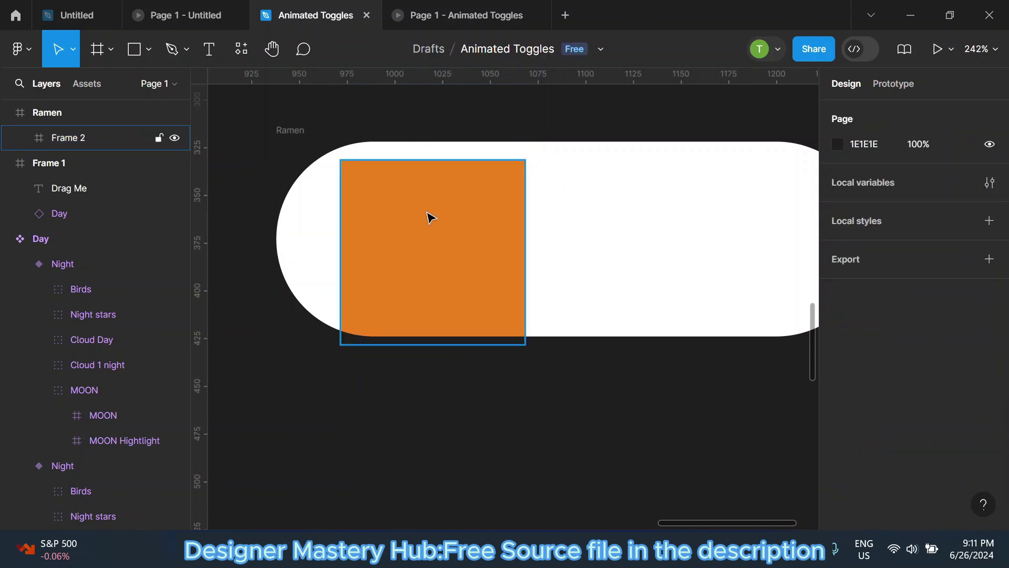
click(428, 216)
text(1000)
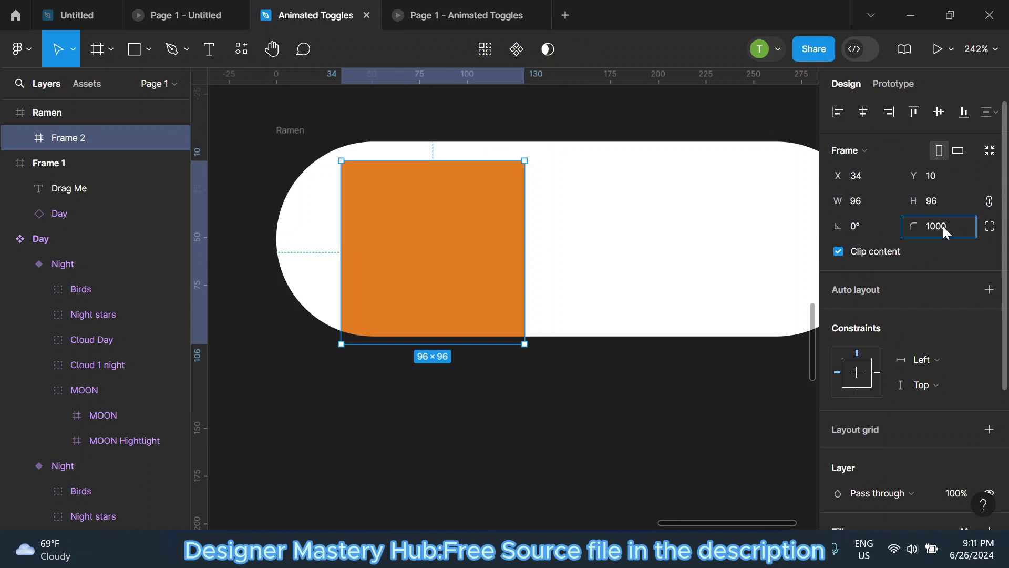
key(Return)
Move the orange circle to the left end of the Ramen toggle.
ctrl+scroll(522, 226, down, 2)
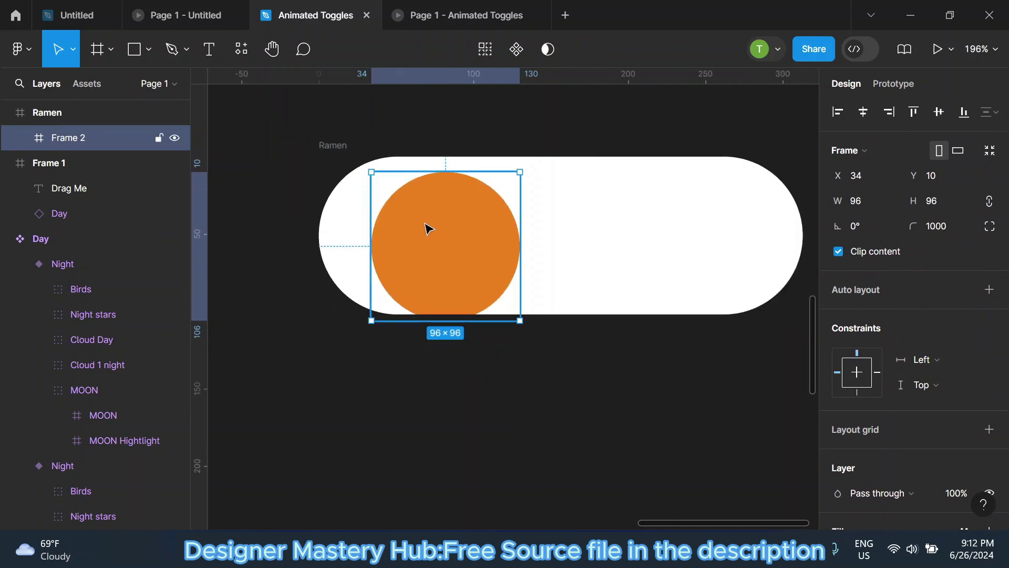
drag(428, 225, 415, 225)
ctrl+scroll(395, 235, down, 2)
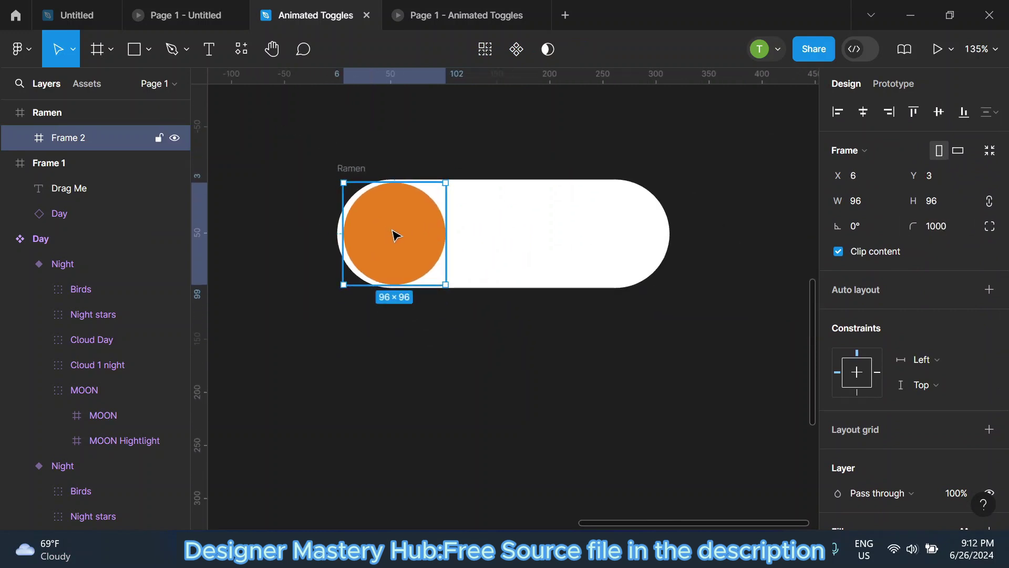
ctrl+scroll(395, 235, up, 2)
scroll(892, 342, down, 4)
Change the knob's fill to a linear gradient from orange to red C0200A.
click(838, 355)
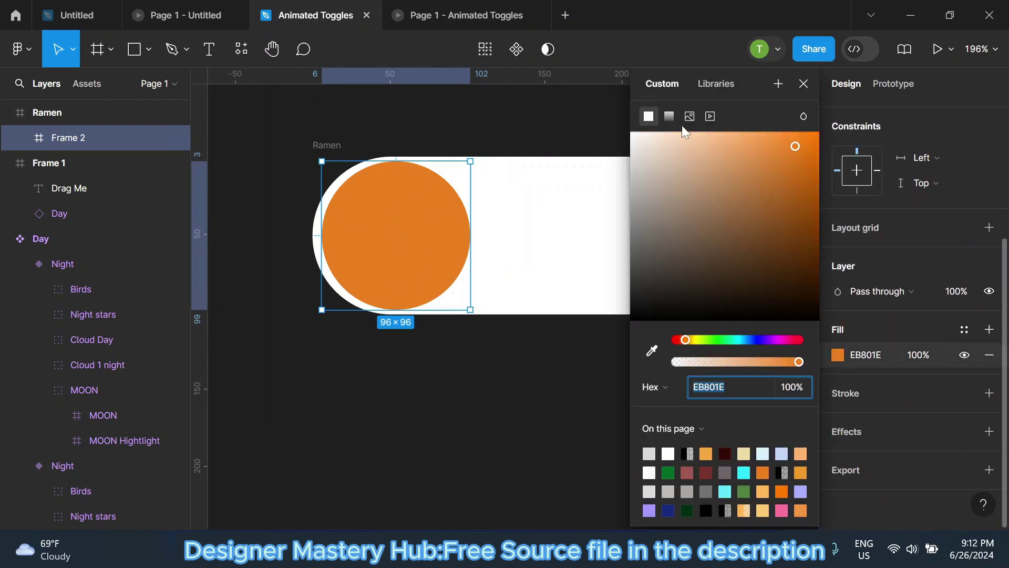
click(669, 116)
click(654, 289)
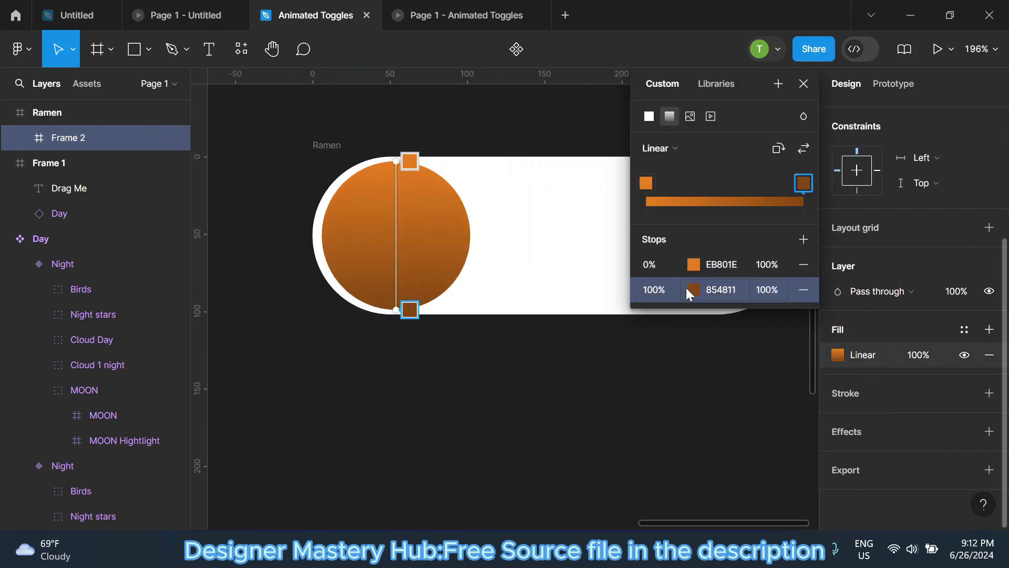
click(693, 289)
click(535, 443)
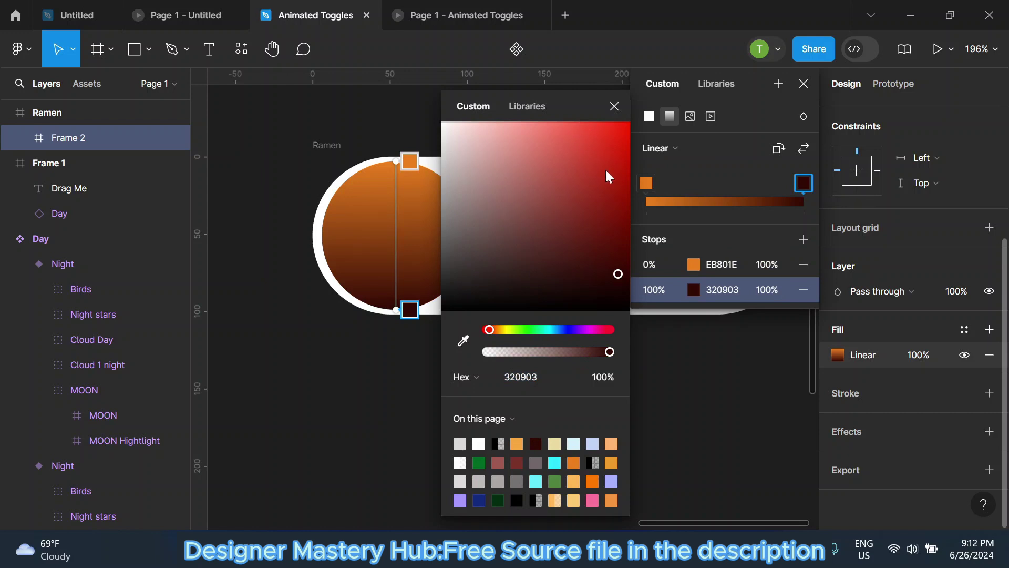
drag(608, 176, 619, 172)
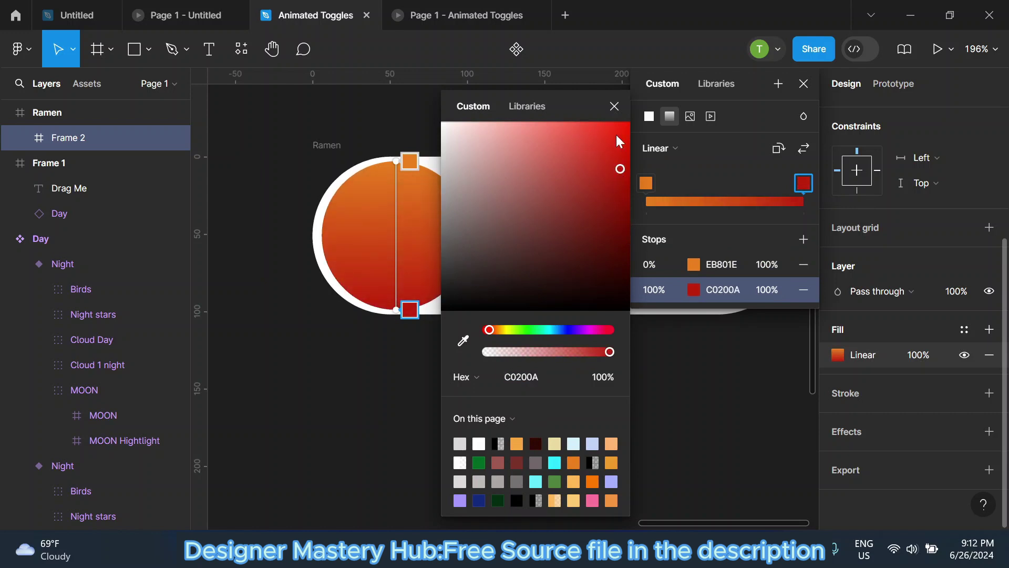
click(761, 101)
click(804, 84)
click(601, 126)
scroll(385, 225, up, 3)
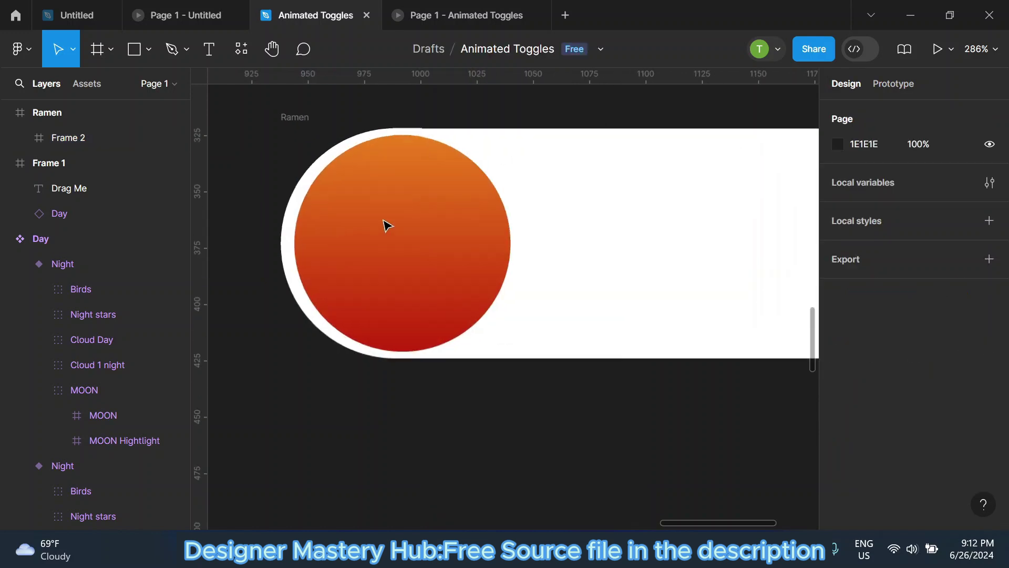
click(148, 49)
Draw a circle filling the knob, give it an outline and hide its fill.
click(133, 143)
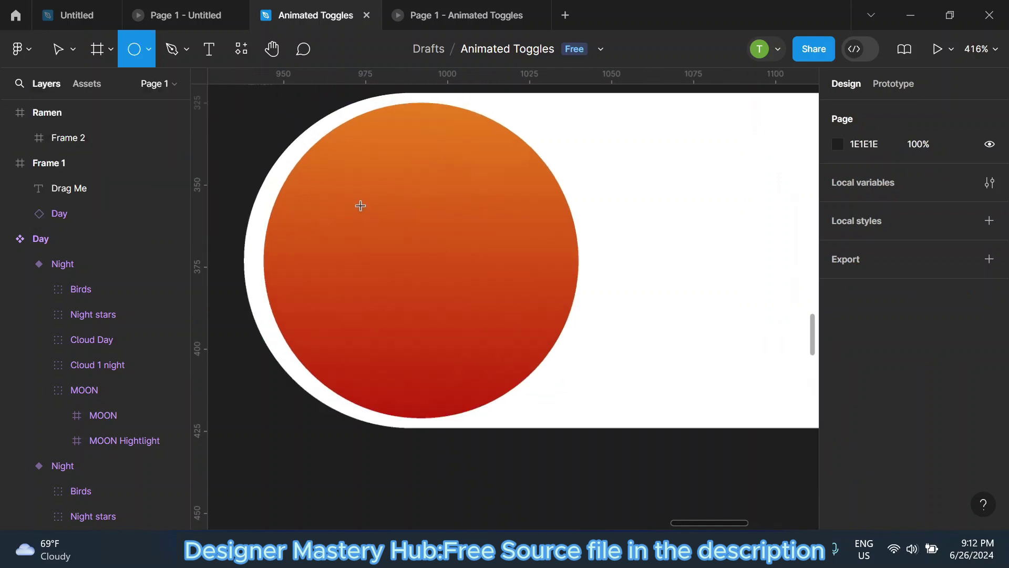
scroll(360, 208, up, 3)
mouse_move(321, 142)
mouse_down()
mouse_move(463, 361)
mouse_move(421, 317)
mouse_up()
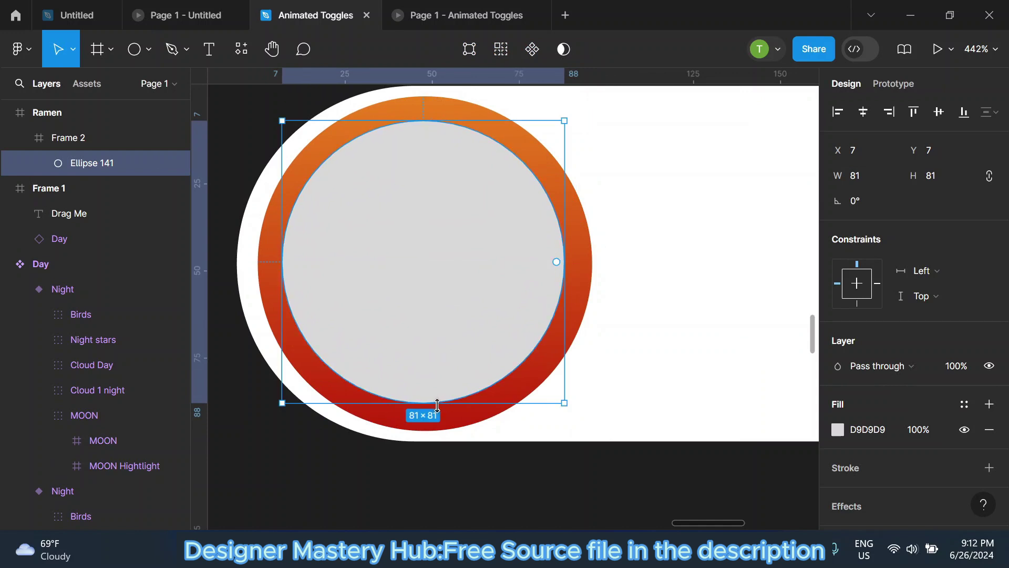
drag(425, 406, 426, 428)
scroll(431, 321, down, 3)
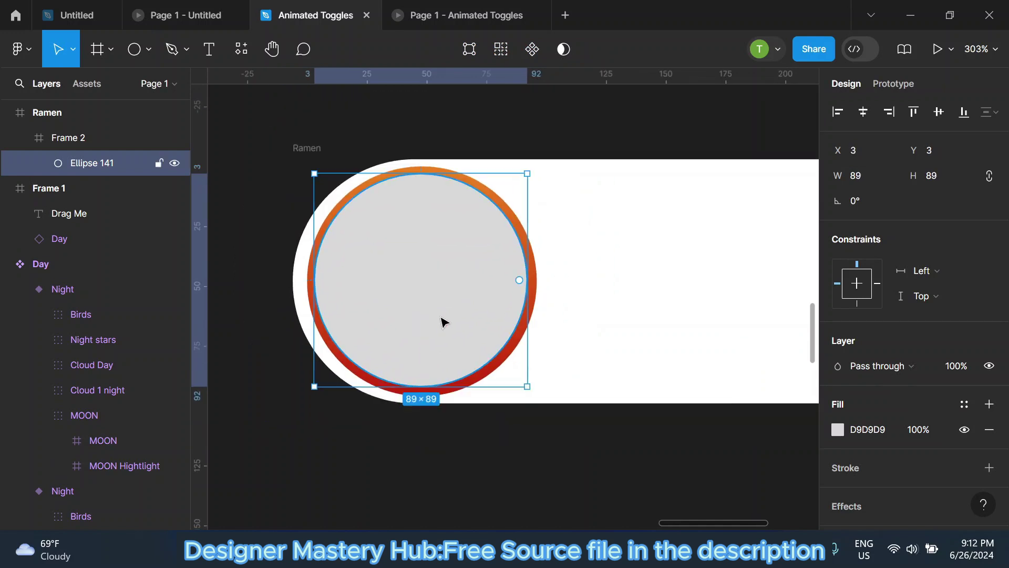
scroll(946, 367, down, 2)
click(989, 393)
click(964, 356)
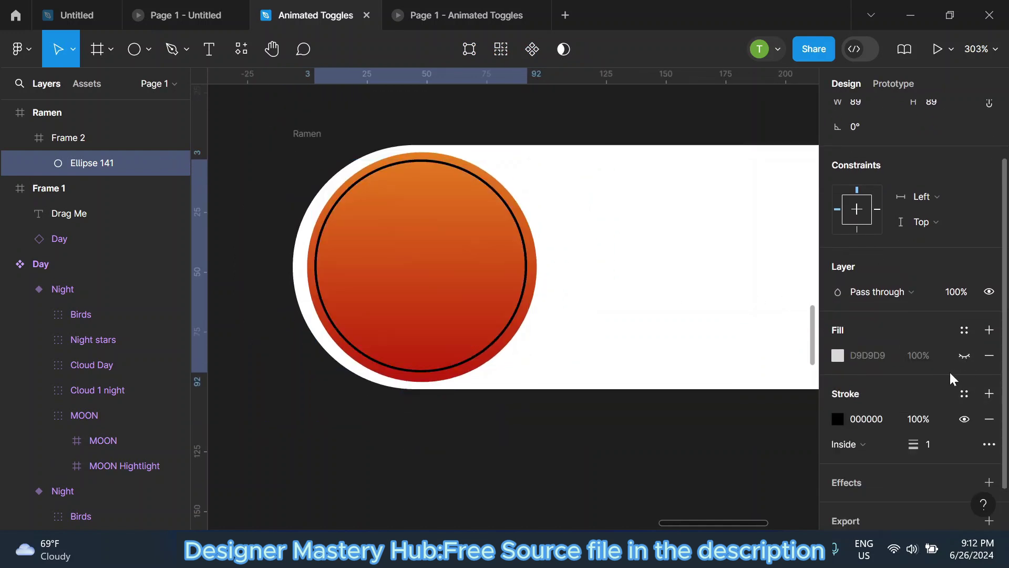
Colour the circle's outline a pale cream noodle tone.
click(838, 419)
click(762, 510)
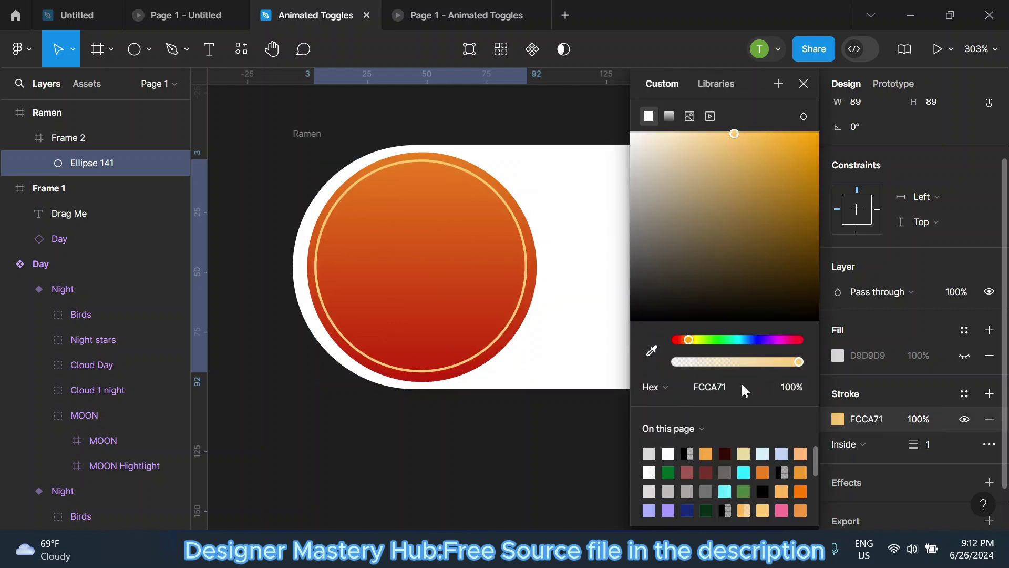
drag(721, 166, 704, 150)
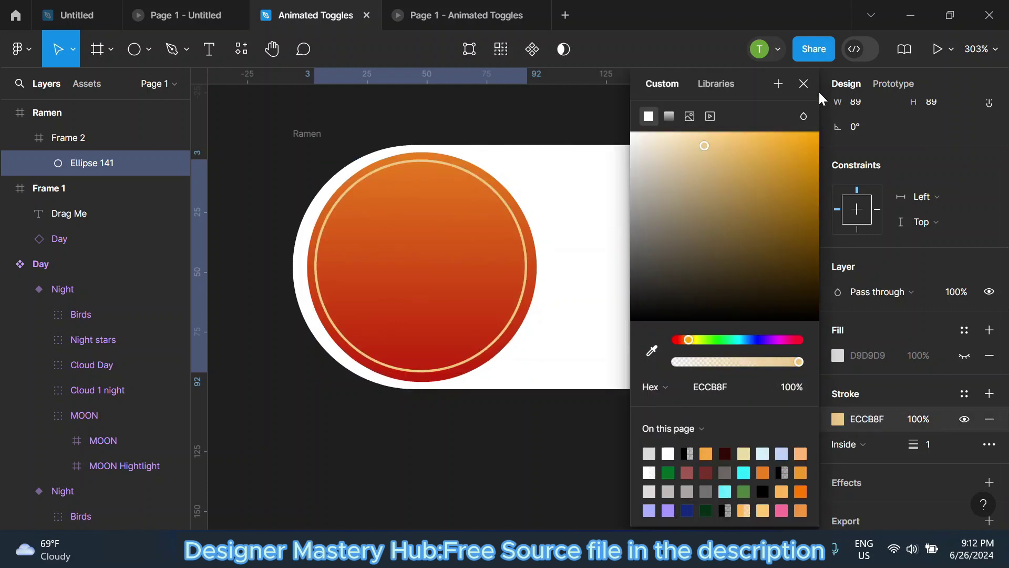
click(804, 84)
scroll(489, 158, up, 2)
Duplicate and centre progressively smaller rings at 82×82, 78×78 and 72×72.
key(ctrl+d)
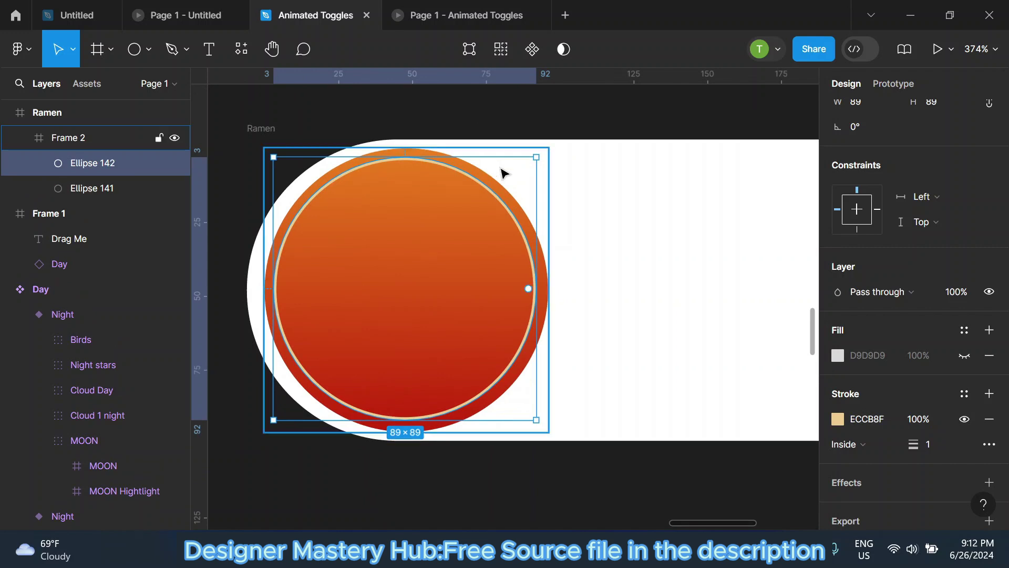
drag(536, 157, 524, 165)
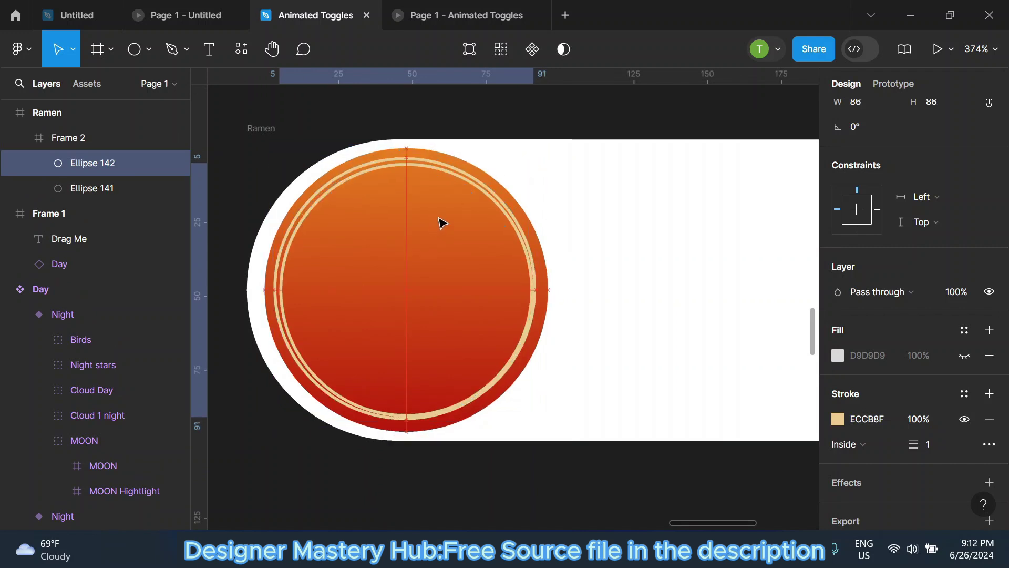
drag(439, 221, 440, 225)
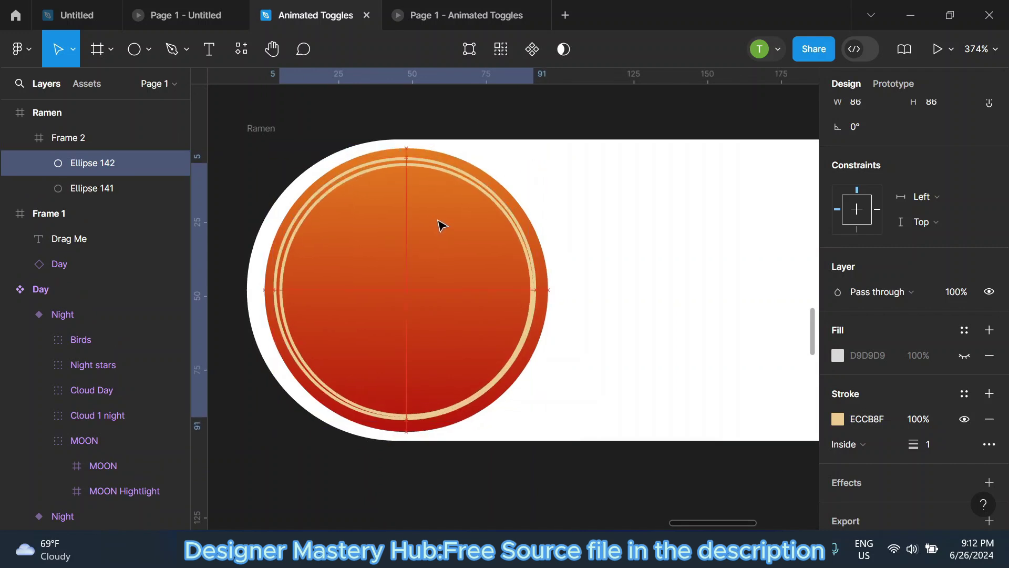
key(ctrl+d)
drag(537, 172, 528, 180)
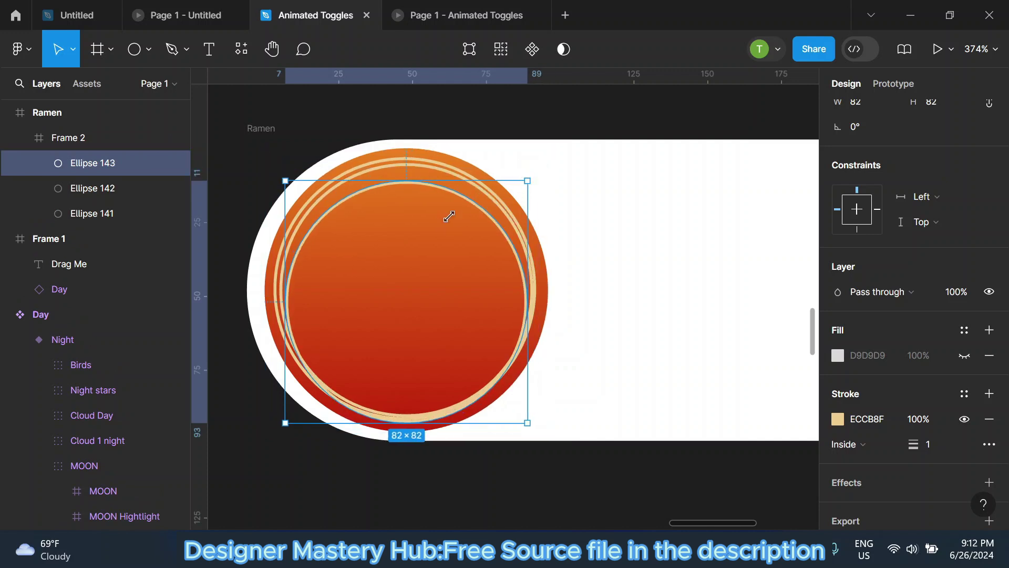
drag(413, 248, 415, 236)
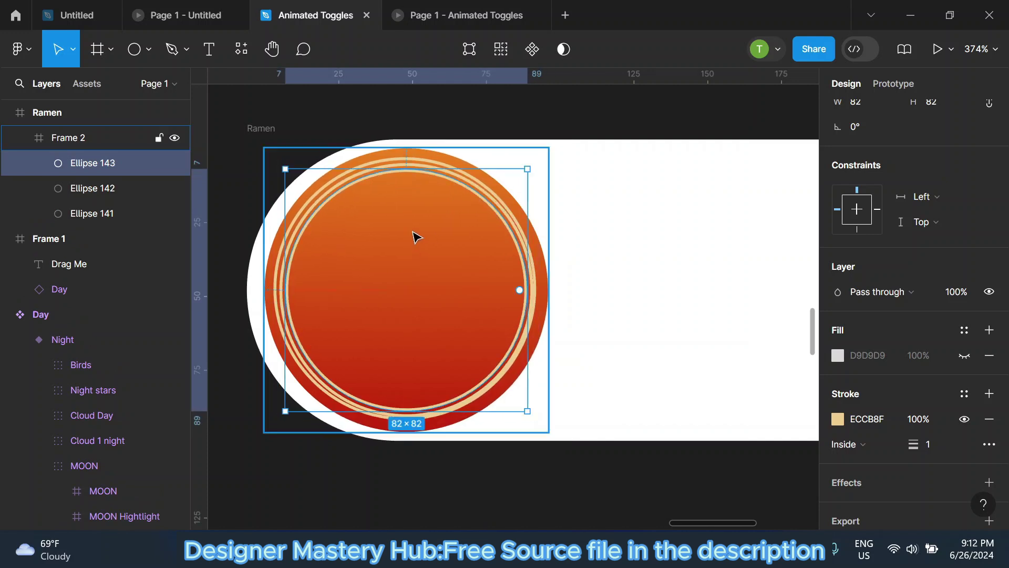
key(ctrl+d)
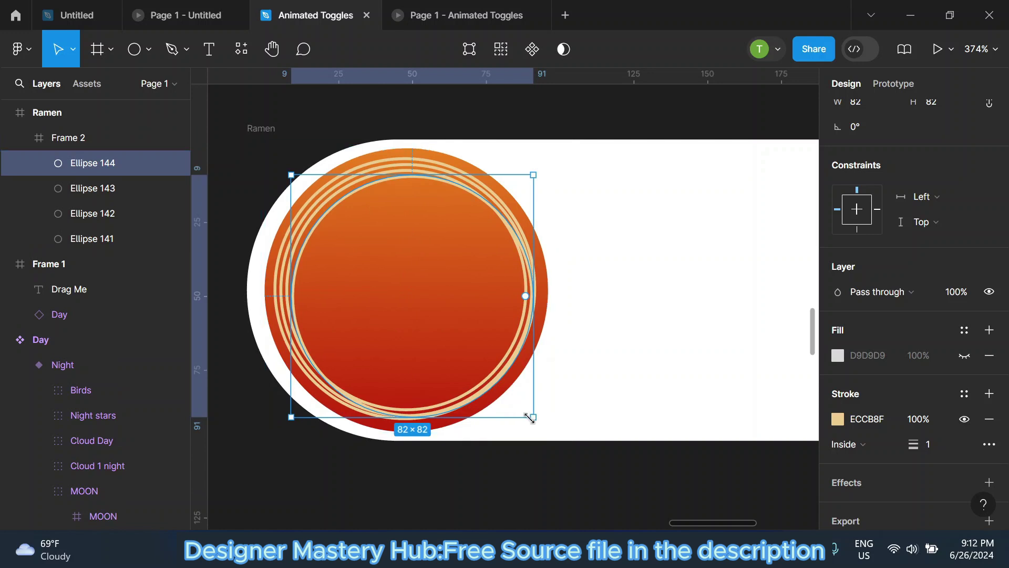
drag(528, 411, 503, 393)
drag(428, 332, 431, 336)
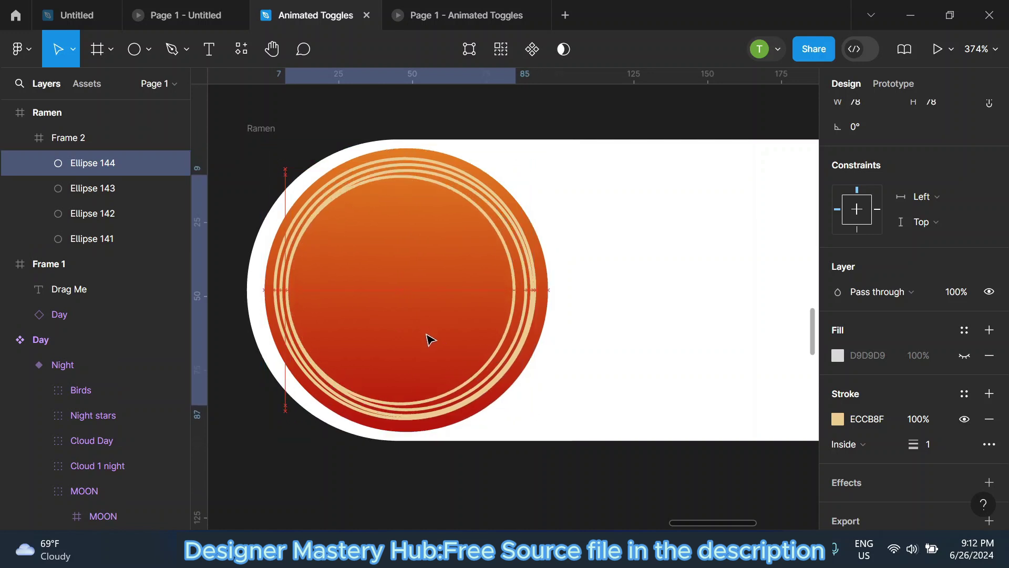
key(ctrl+d)
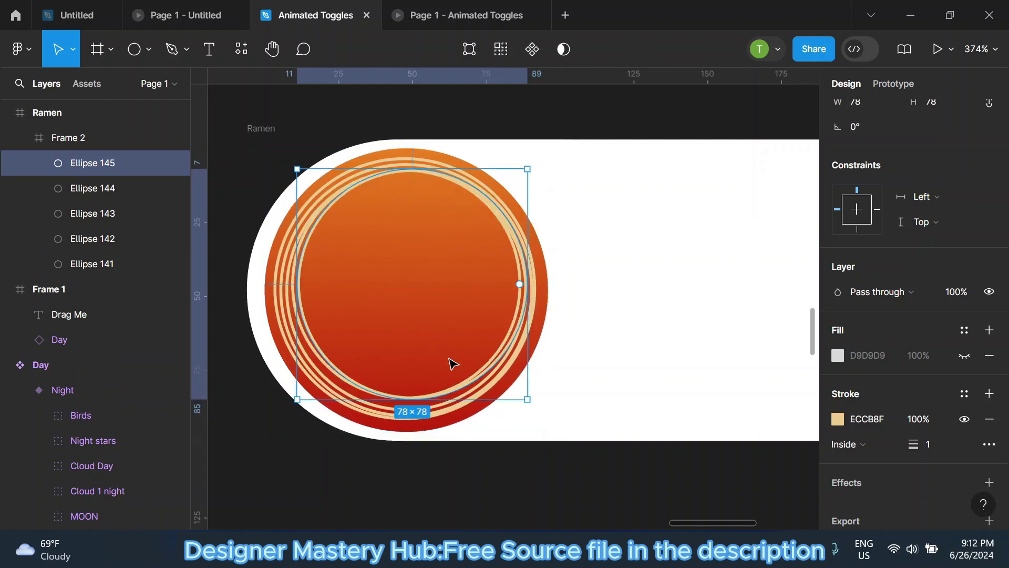
drag(527, 399, 492, 382)
drag(406, 292, 410, 304)
Add further centred rings at 65×65, 59×59 and 53×53.
key(ctrl+d)
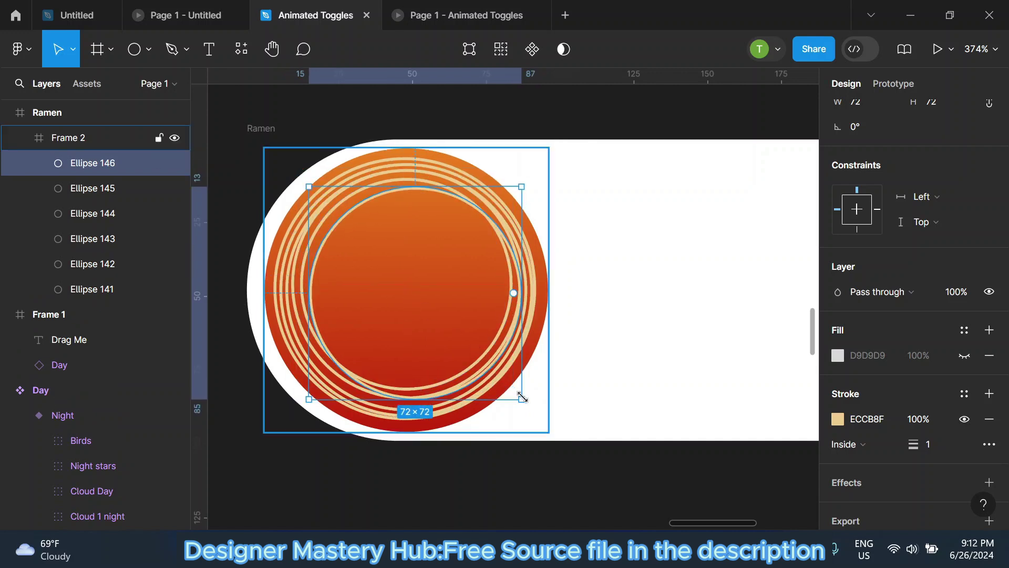
drag(509, 392, 500, 384)
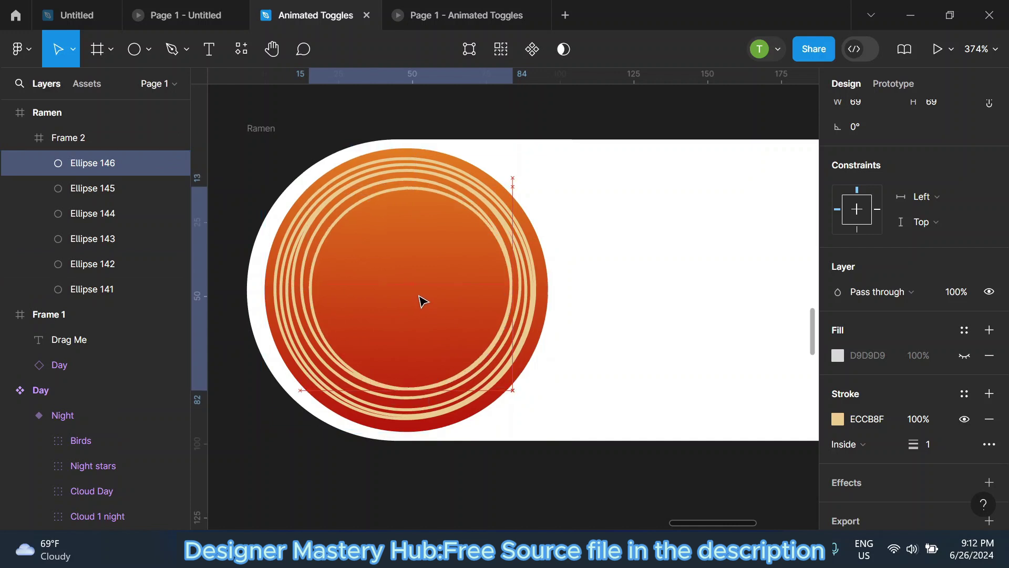
drag(513, 187, 501, 198)
drag(386, 275, 385, 264)
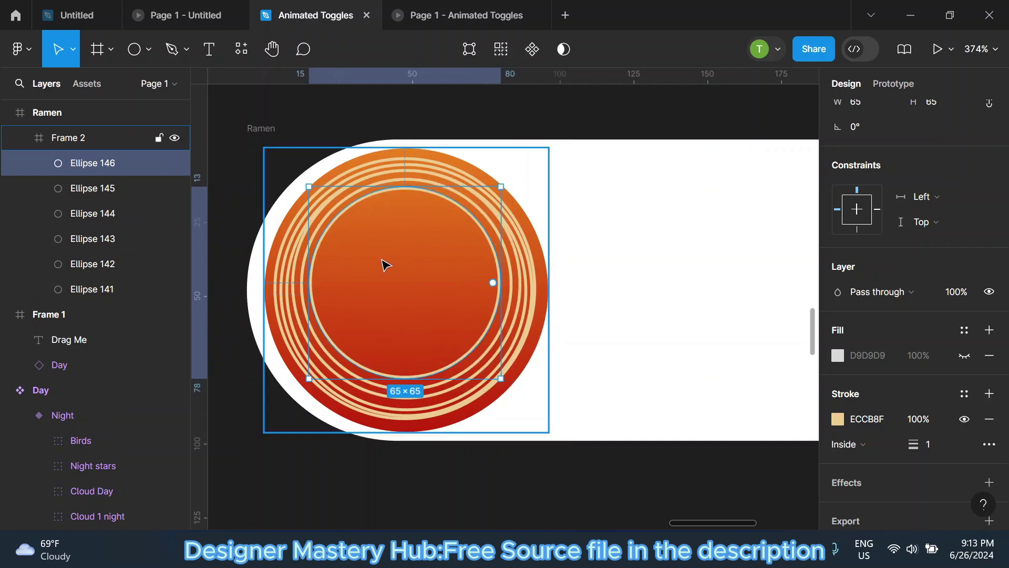
key(ctrl+d)
drag(508, 388, 487, 375)
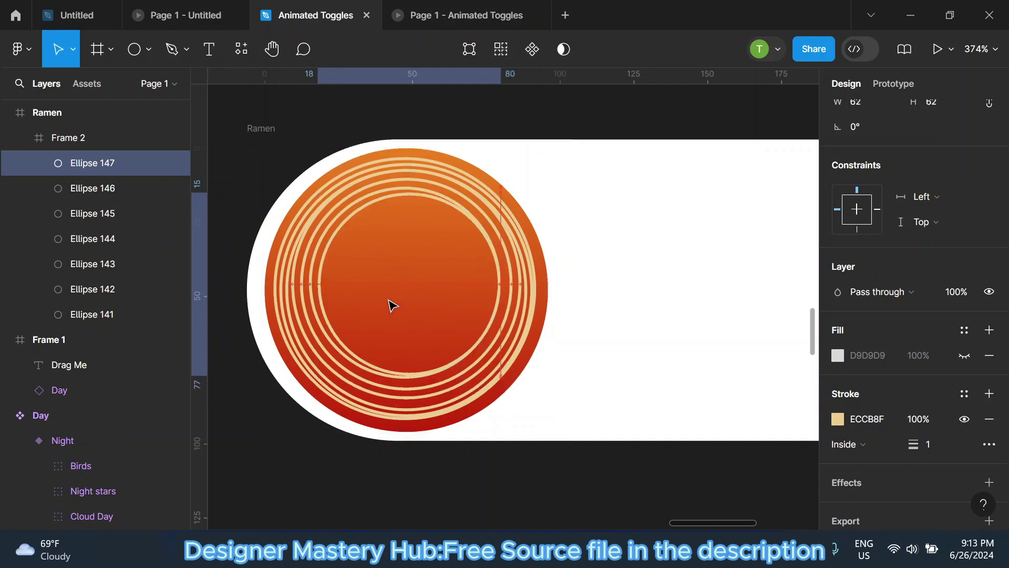
drag(390, 304, 391, 307)
drag(488, 374, 482, 368)
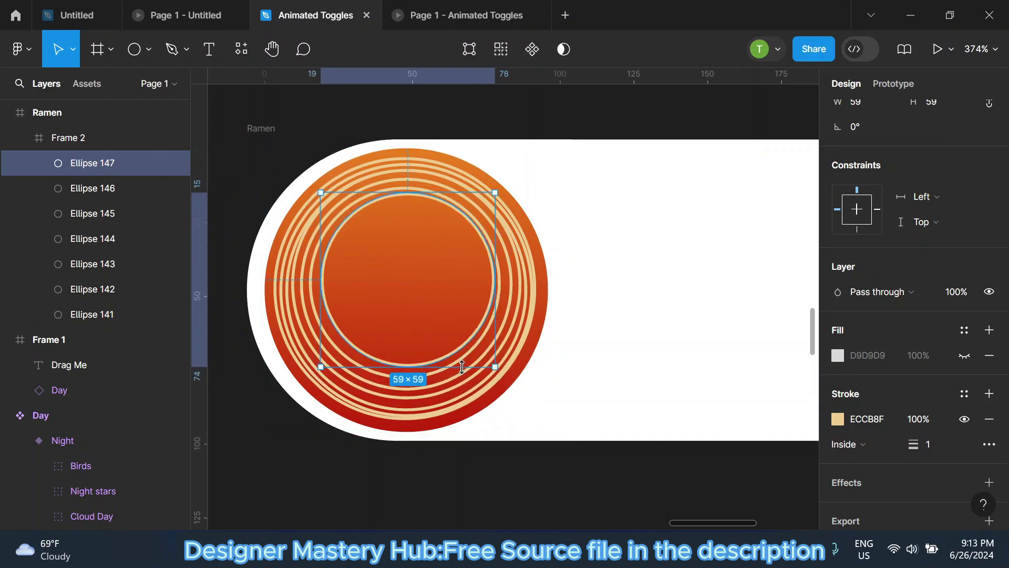
key(ctrl+d)
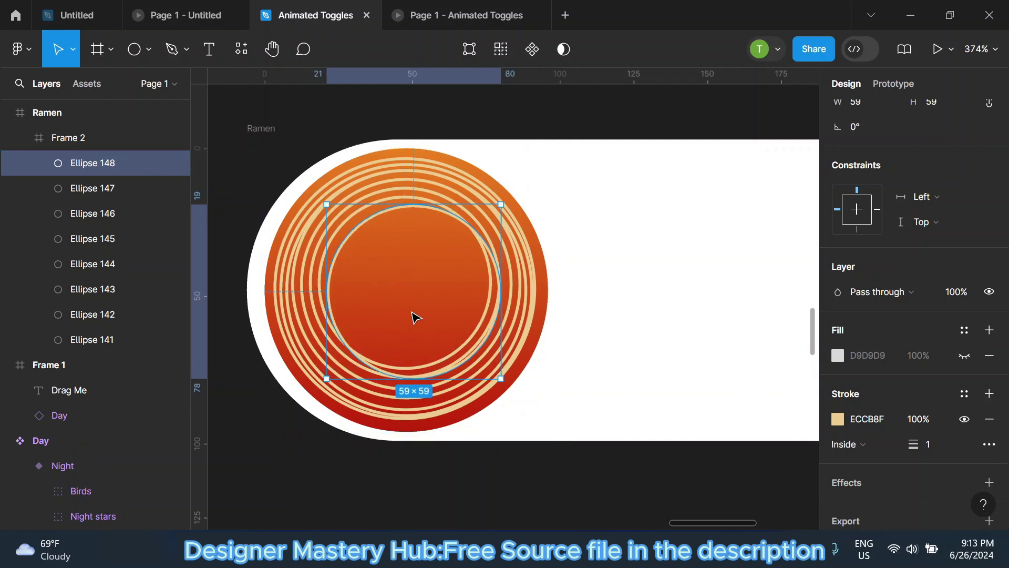
drag(498, 379, 483, 361)
drag(412, 310, 413, 318)
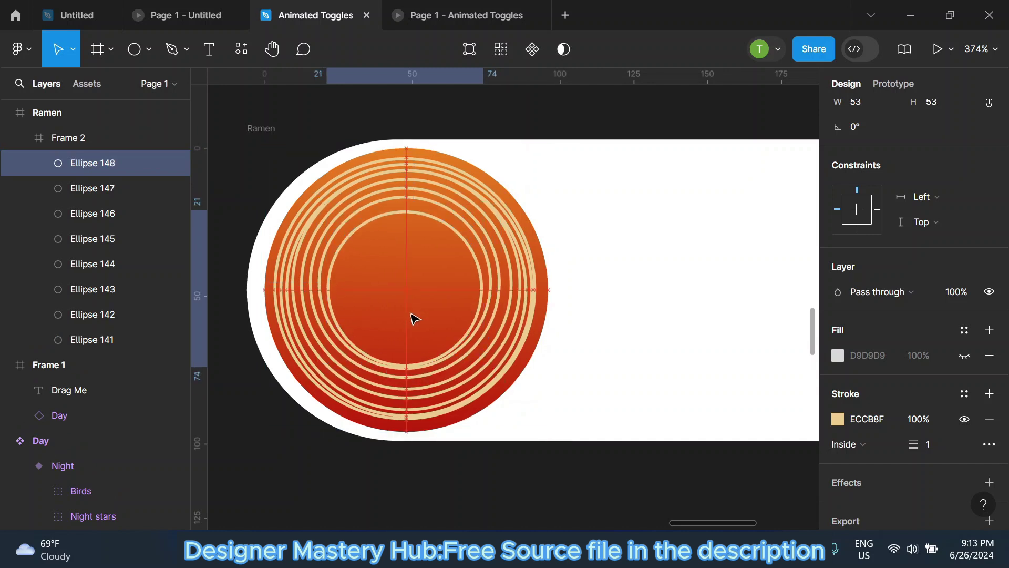
Add centred inner rings at 47×47 and about 38×38.
key(ctrl+d)
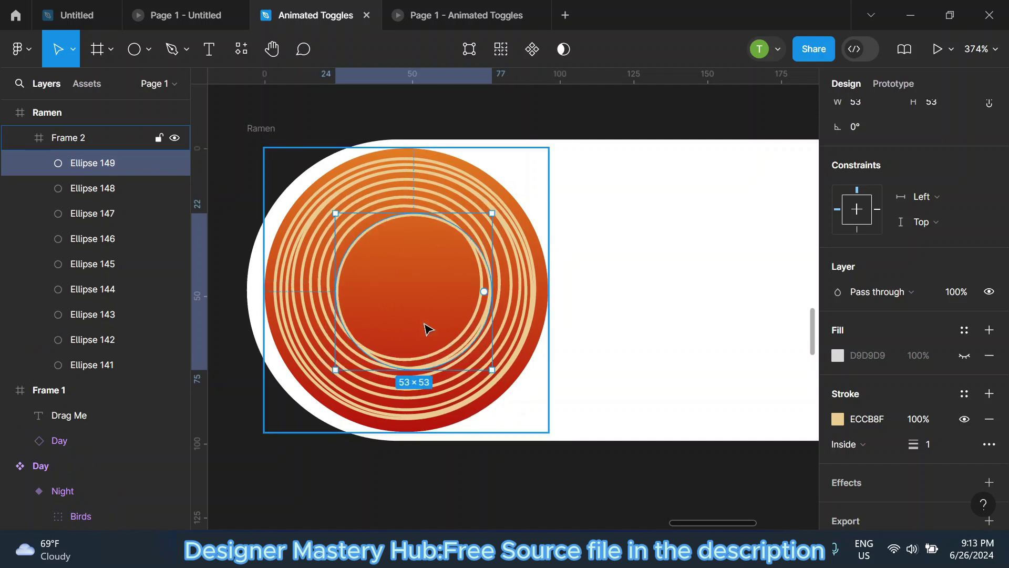
drag(491, 371, 475, 352)
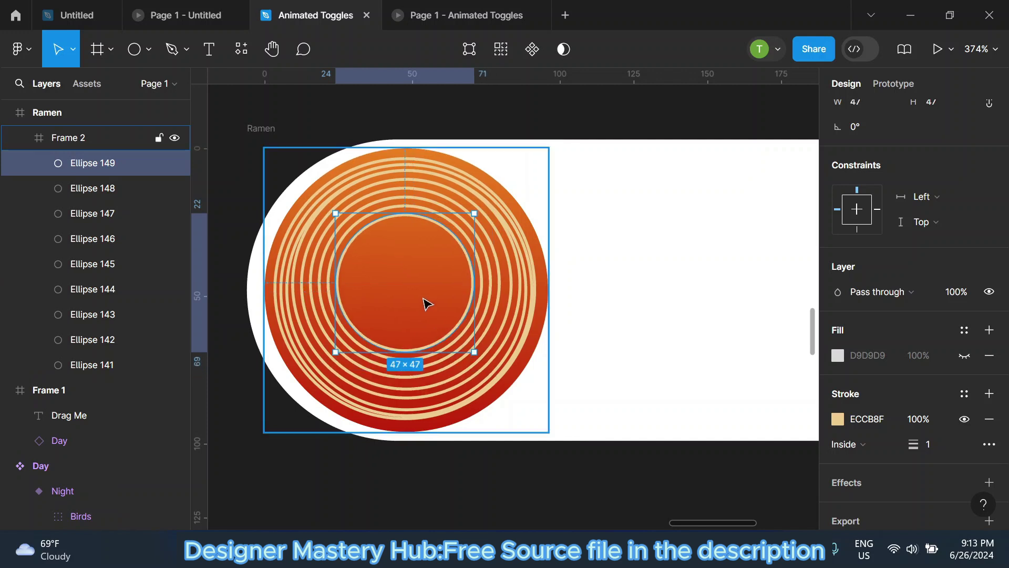
drag(426, 304, 424, 306)
key(ctrl+d)
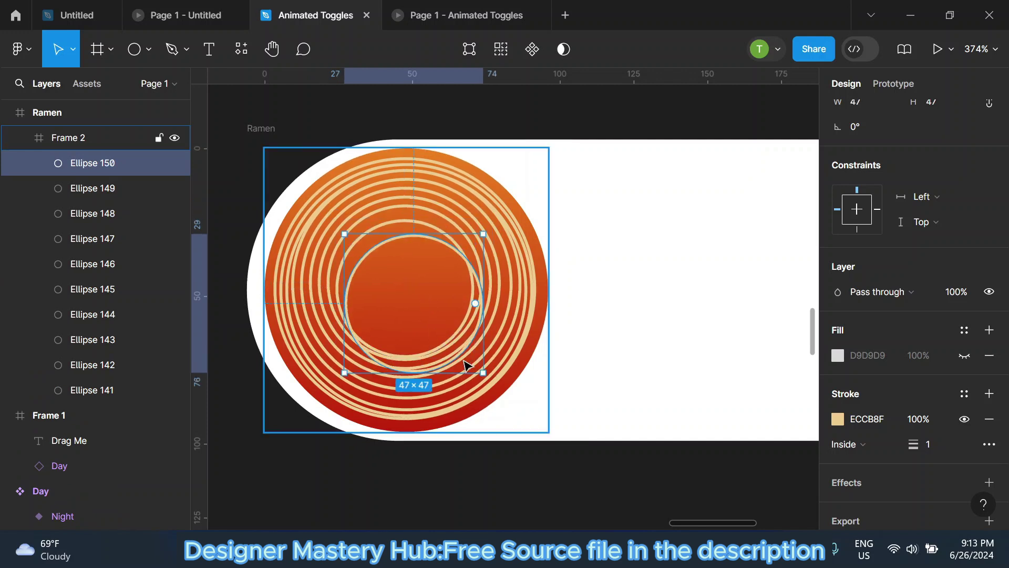
drag(486, 370, 458, 346)
drag(392, 305, 383, 300)
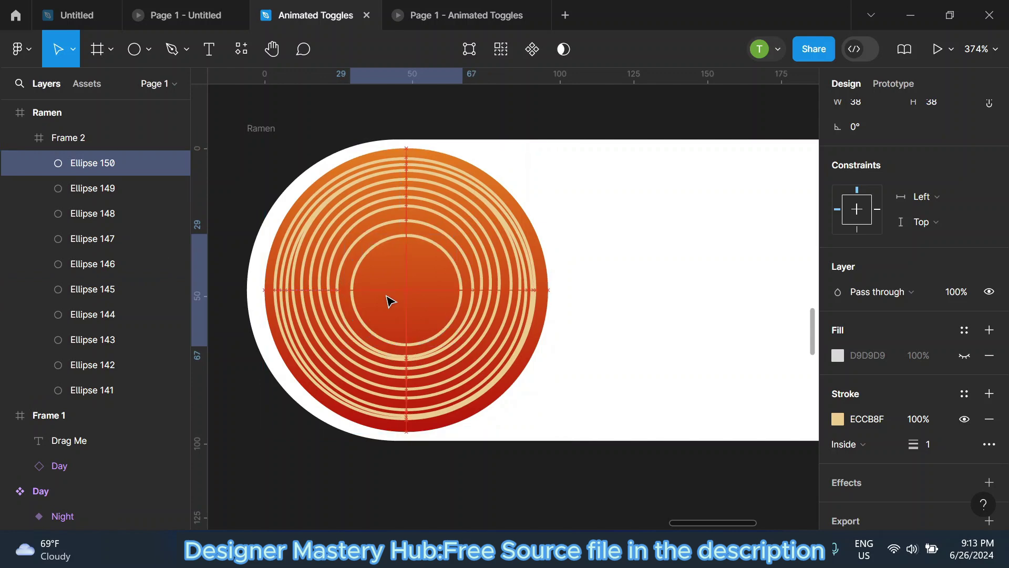
scroll(416, 284, up, 2)
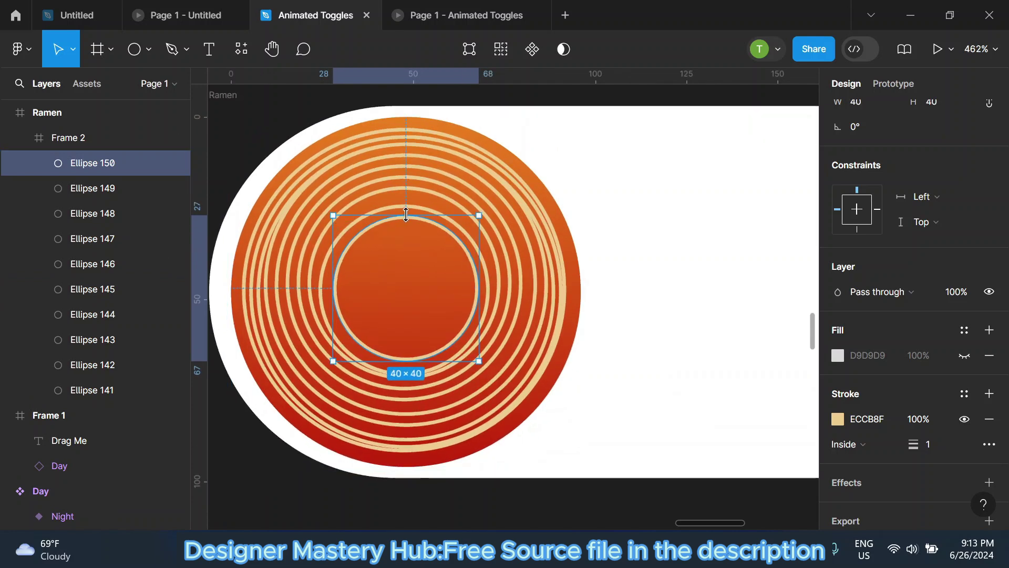
drag(406, 221, 407, 211)
drag(401, 292, 398, 293)
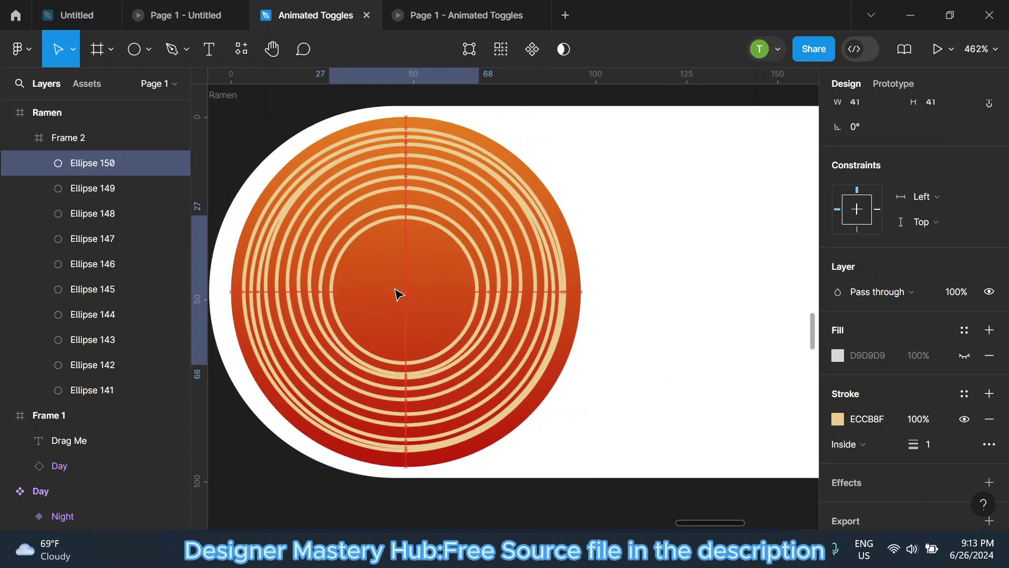
Finish with centred 34×34 and 27×27 rings and a tiny 21×21 centre ring.
key(ctrl+d)
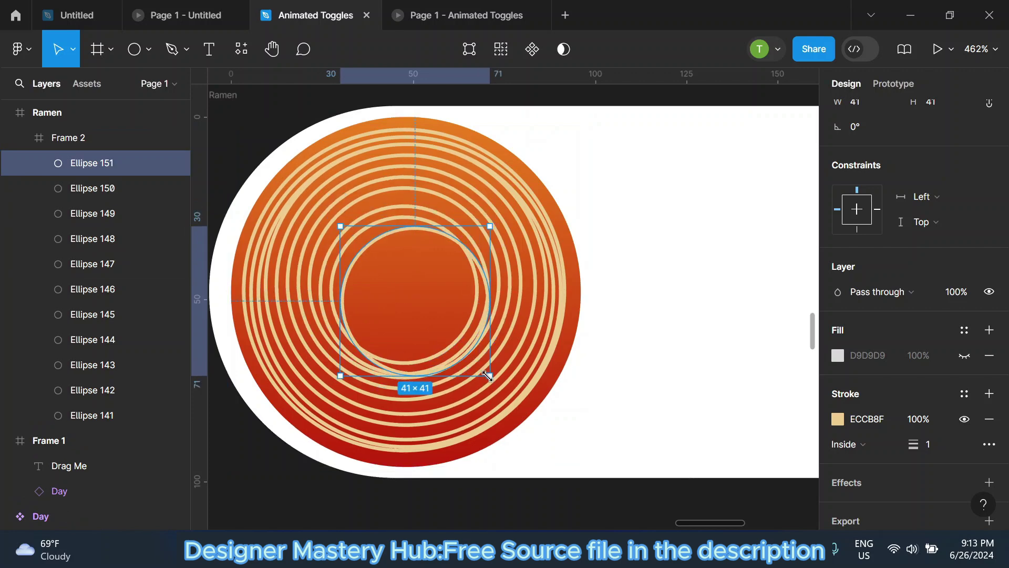
drag(487, 372, 464, 349)
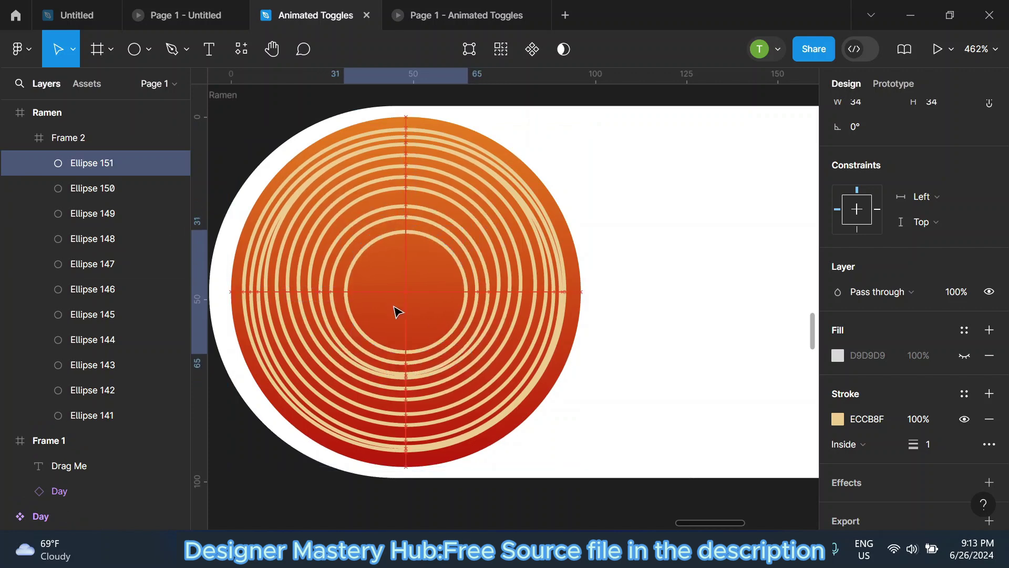
key(ctrl+d)
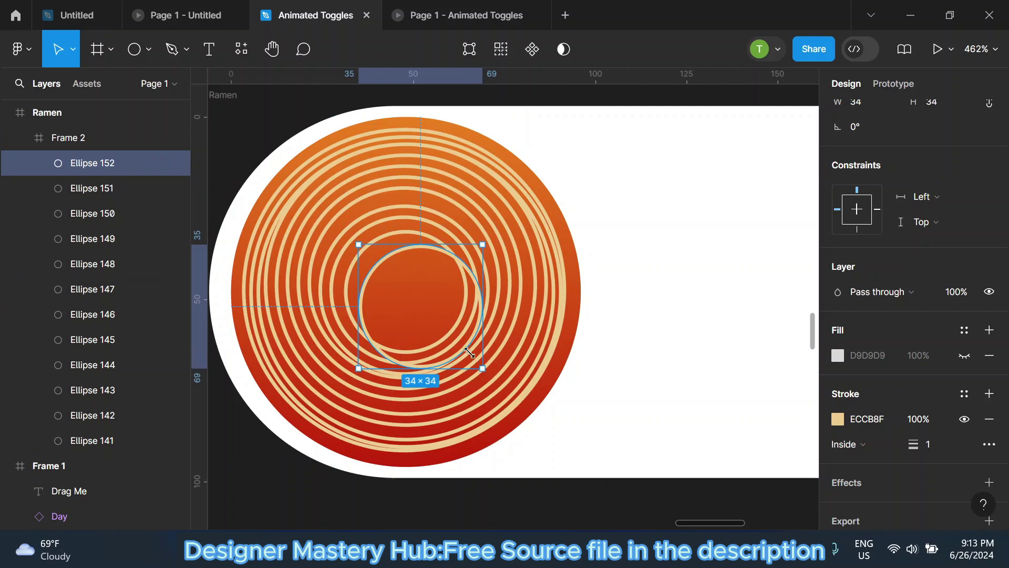
drag(479, 370, 454, 344)
drag(421, 306, 423, 302)
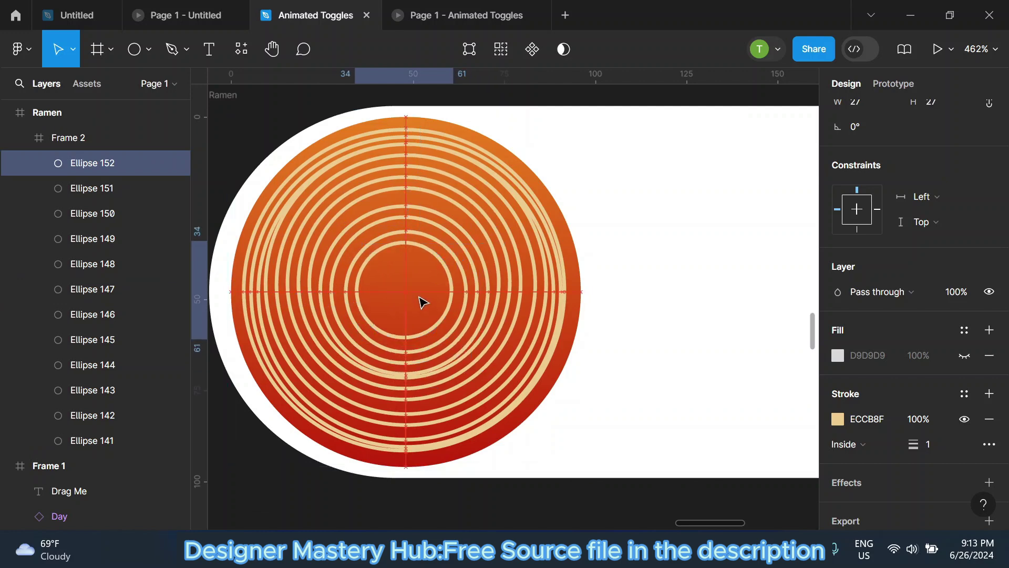
mouse_move(413, 339)
mouse_down()
mouse_move(427, 348)
mouse_move(413, 303)
mouse_move(406, 311)
mouse_move(433, 326)
mouse_move(408, 303)
mouse_up()
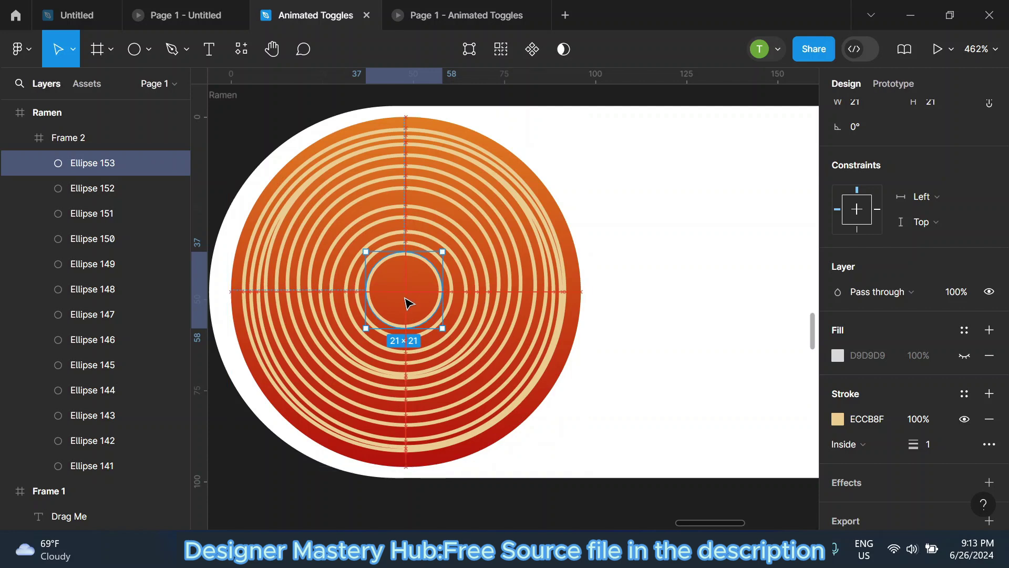
ctrl+scroll(410, 304, down, 2)
scroll(94, 199, down, 3)
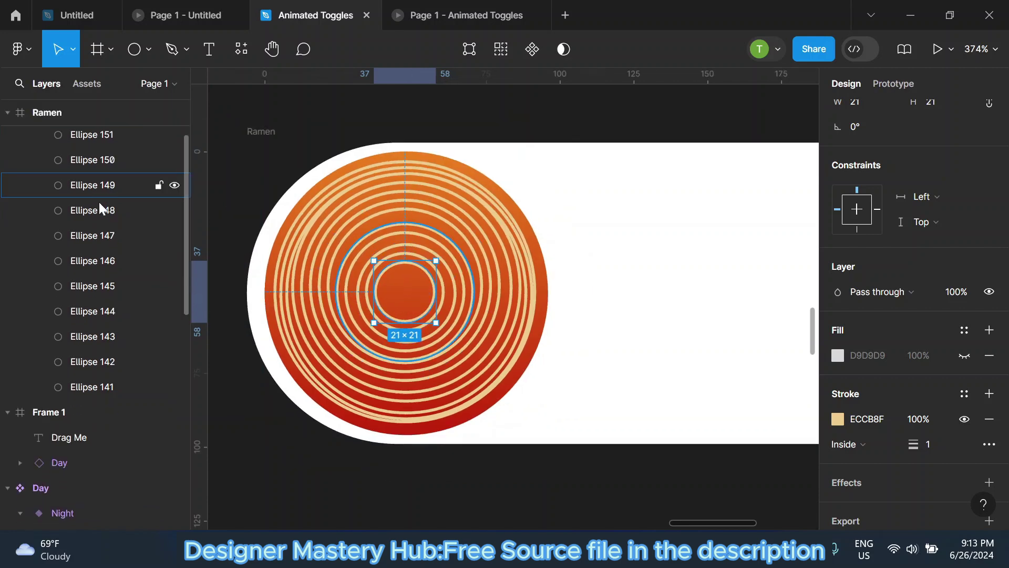
Group Ellipses 141–153 and rename the group Noodle.
shift+click(110, 381)
scroll(112, 342, up, 2)
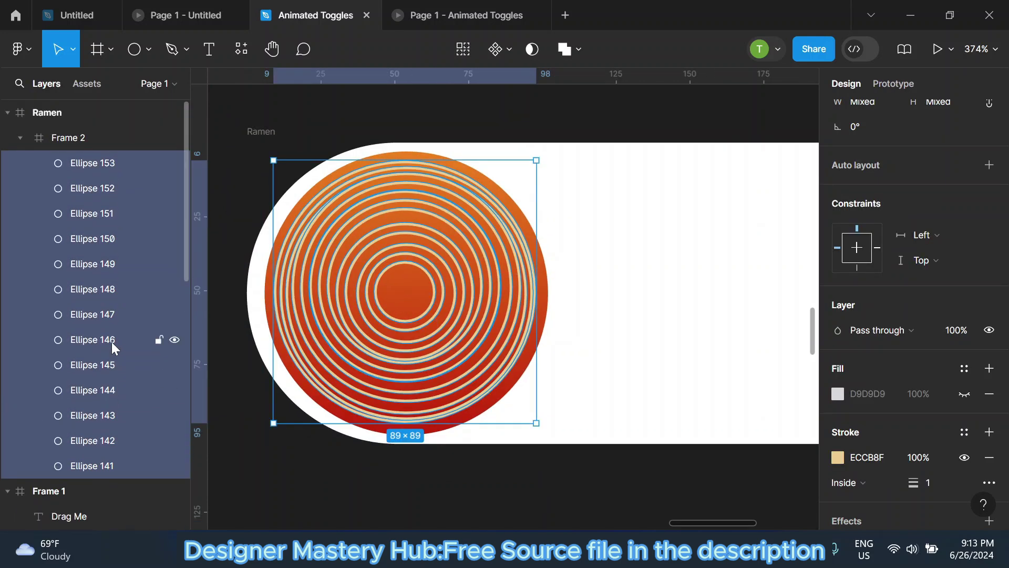
right_click(395, 271)
click(440, 212)
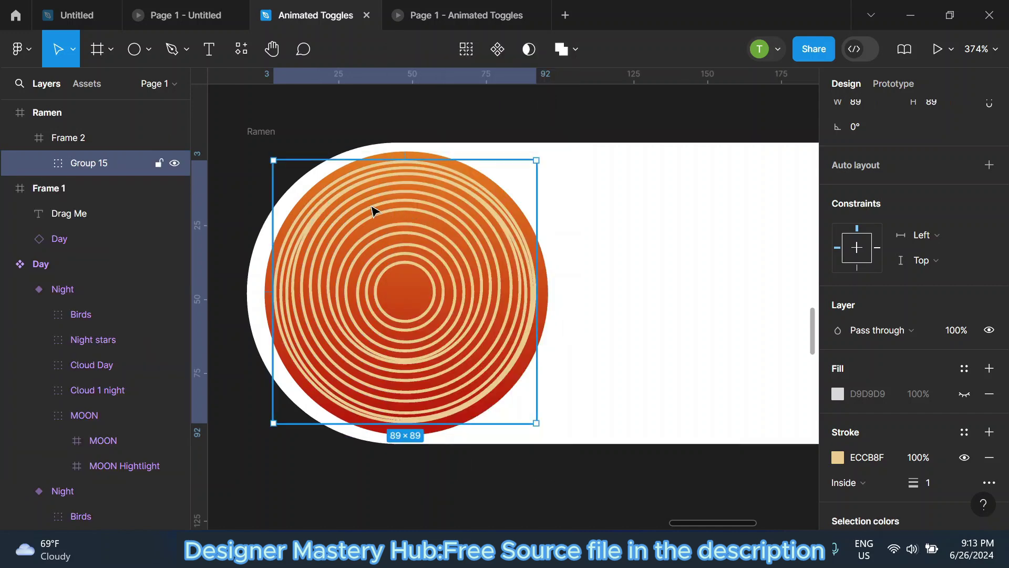
double_click(112, 164)
text(Noodle)
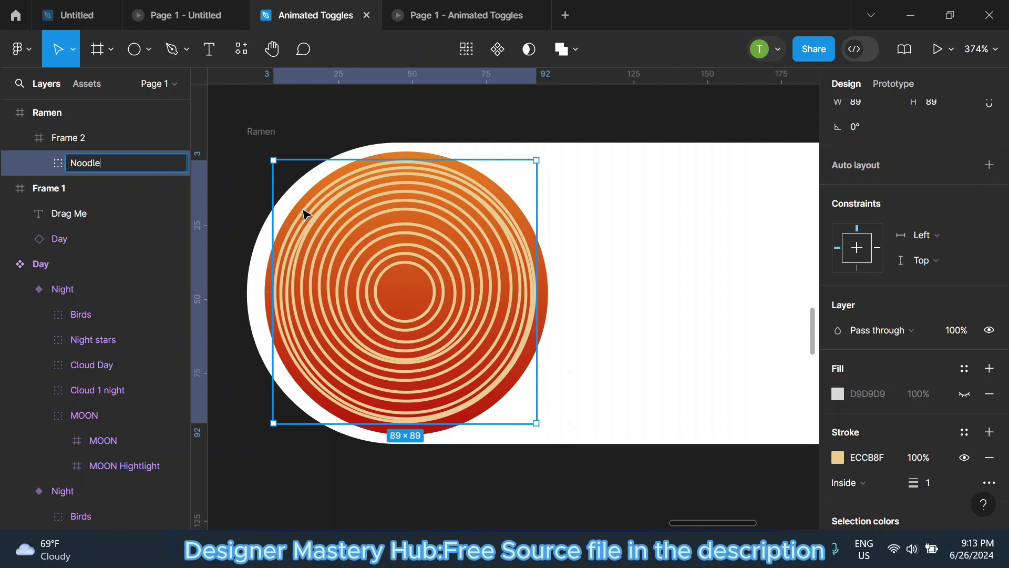
key(Return)
click(434, 119)
ctrl+scroll(360, 172, down, 1)
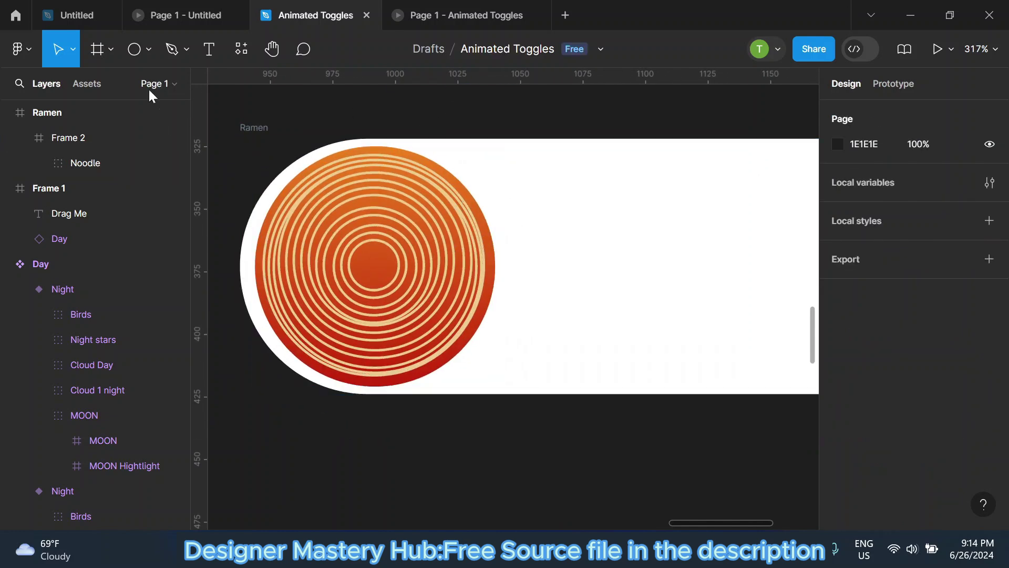
key(o)
ctrl+scroll(307, 182, up, 3)
Draw a small circle, pull its top point into an egg shape, and fill it white FFFFFF.
drag(337, 161, 406, 264)
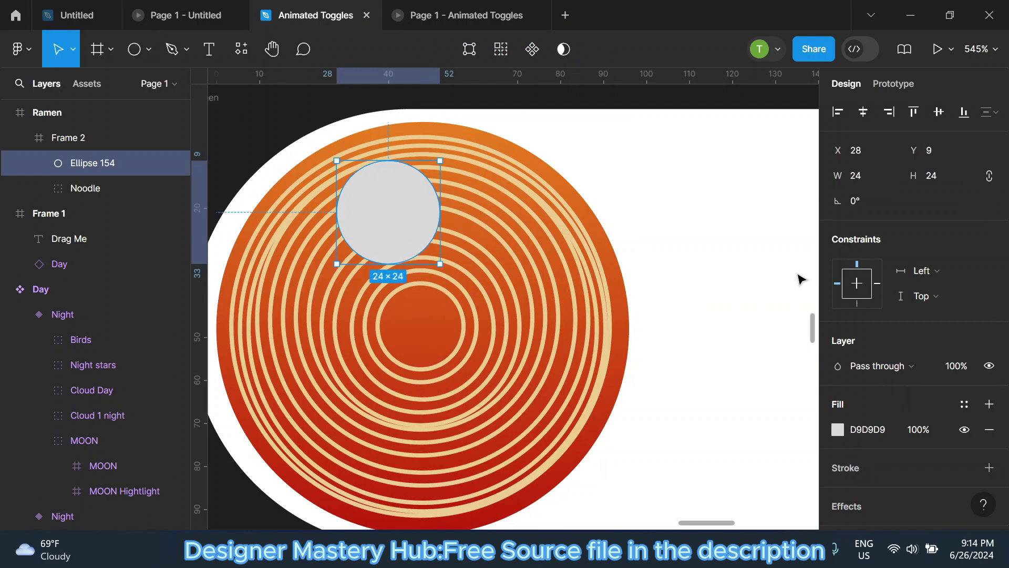
key(Return)
drag(388, 160, 390, 146)
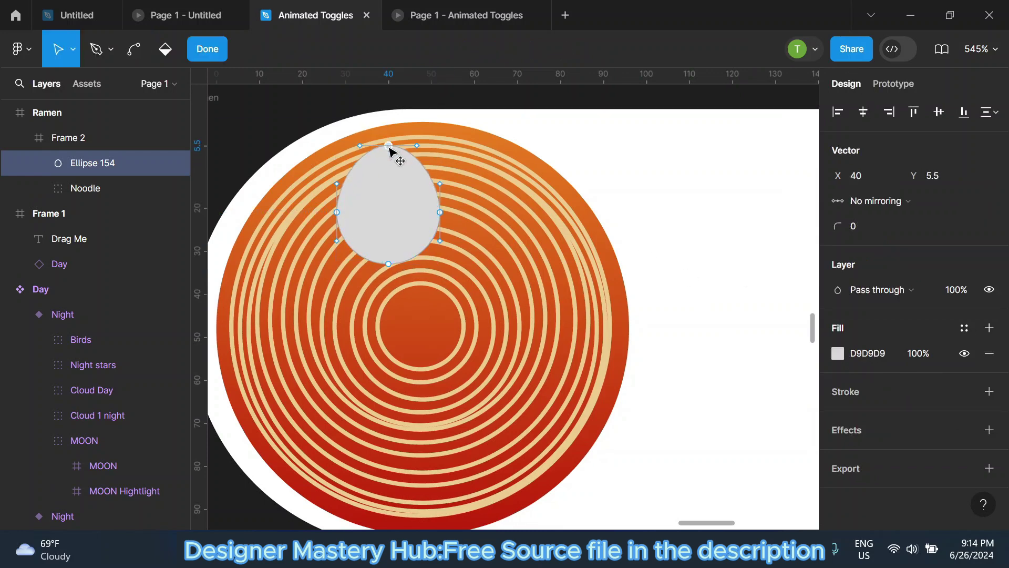
click(839, 353)
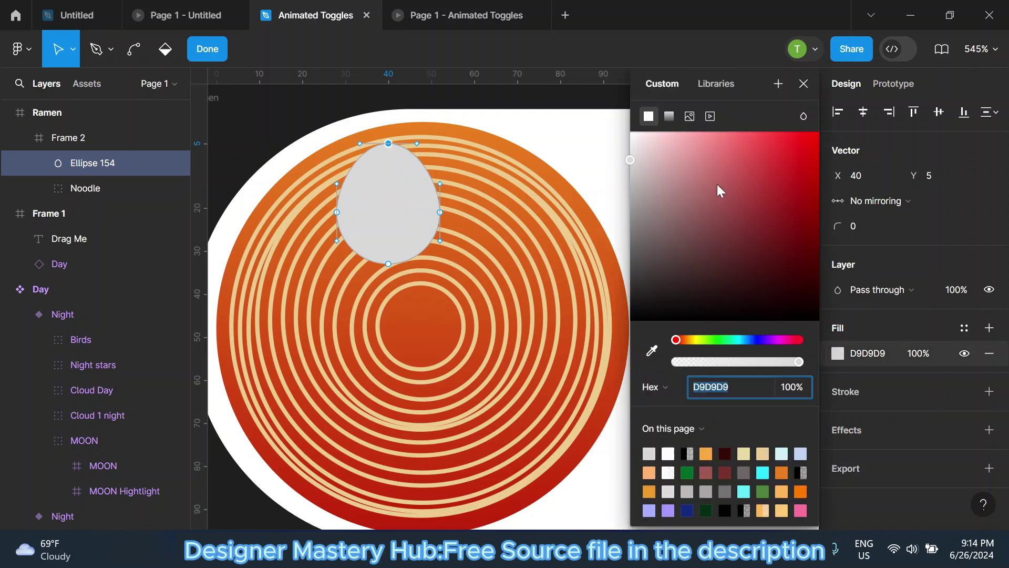
text(FFFFFF)
key(Return)
click(592, 144)
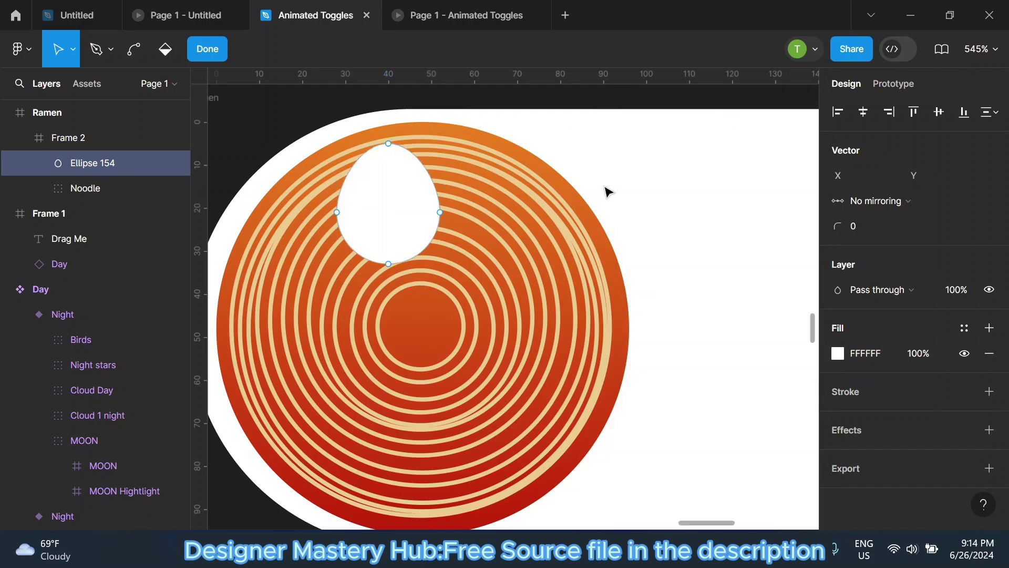
click(214, 52)
Give the egg a linear white-to-grey gradient stretched from its top to well below it.
click(838, 429)
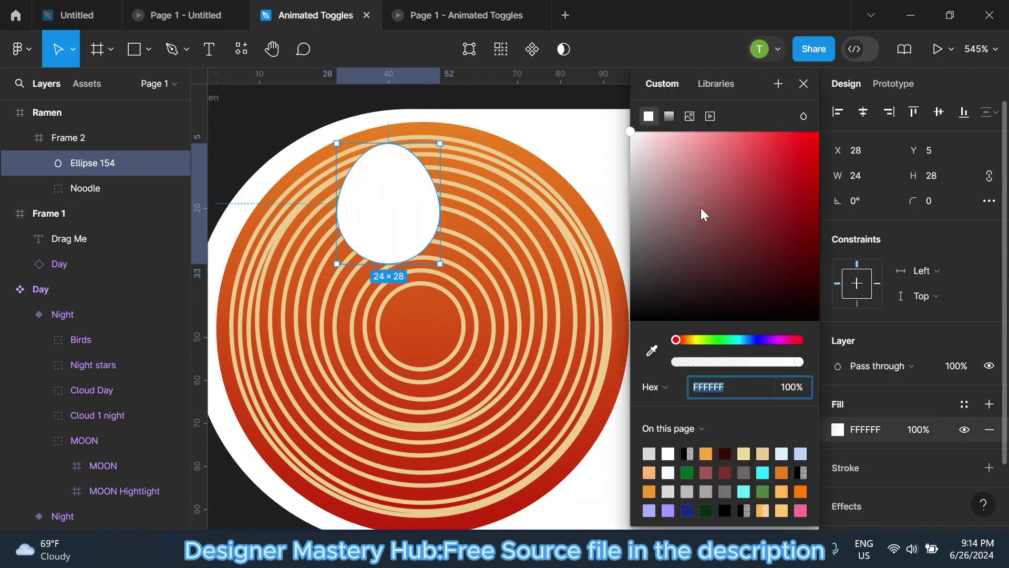
click(668, 117)
drag(387, 264, 389, 294)
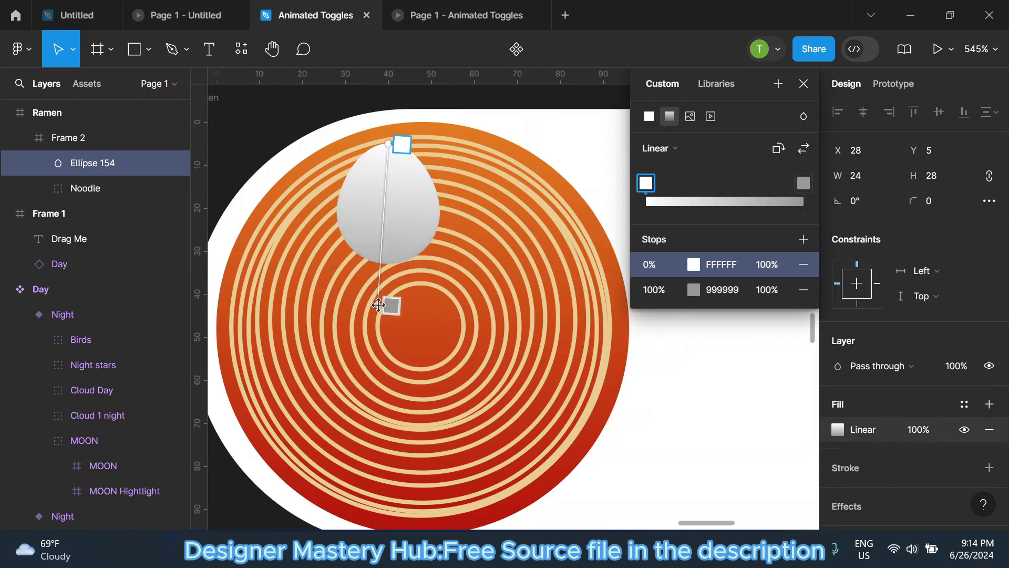
drag(389, 144, 384, 167)
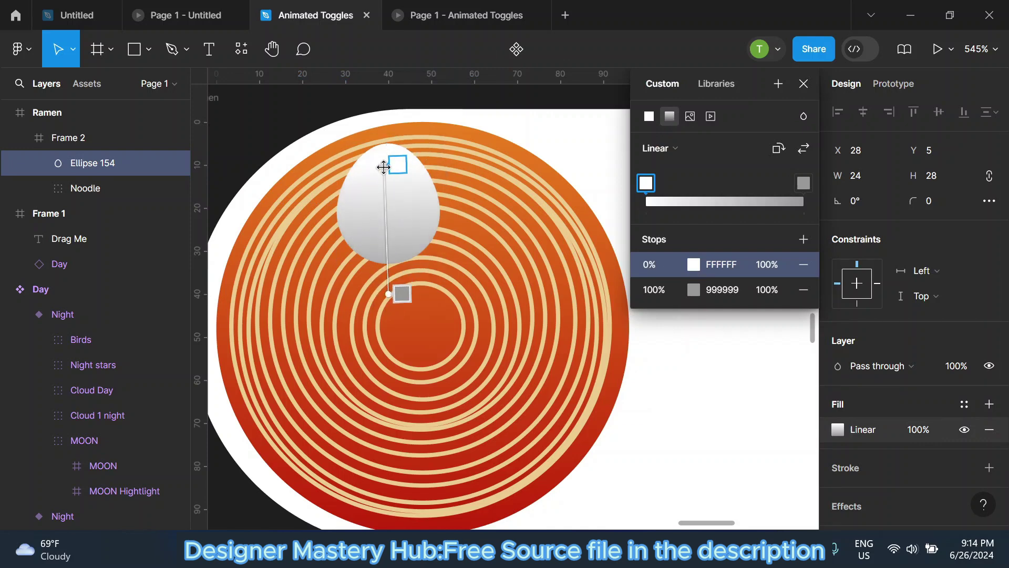
drag(389, 294, 384, 395)
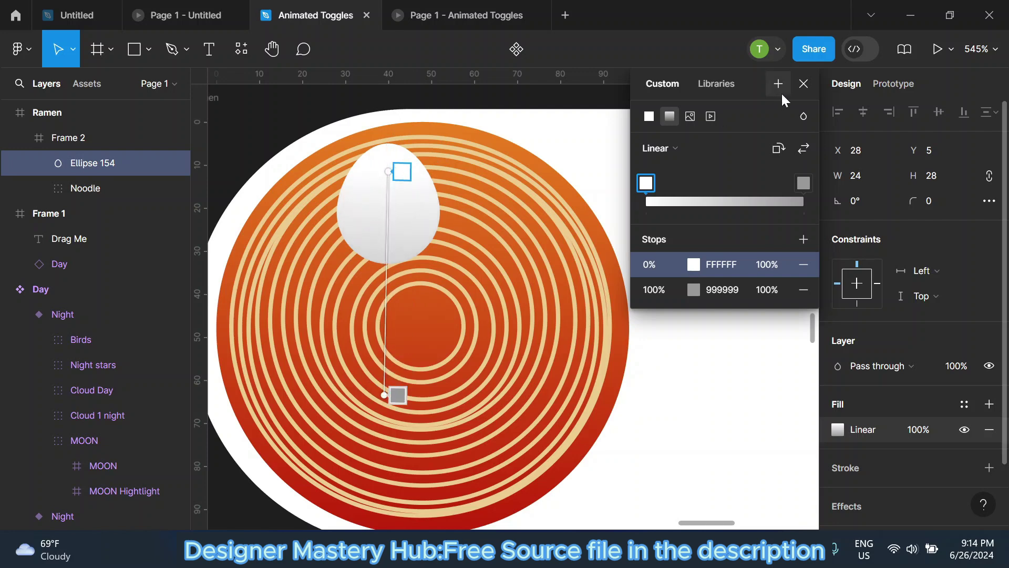
click(803, 83)
click(314, 125)
Draw a 16×16 yolk on the egg with a linear gradient ending in deep orange FF6B00.
click(149, 49)
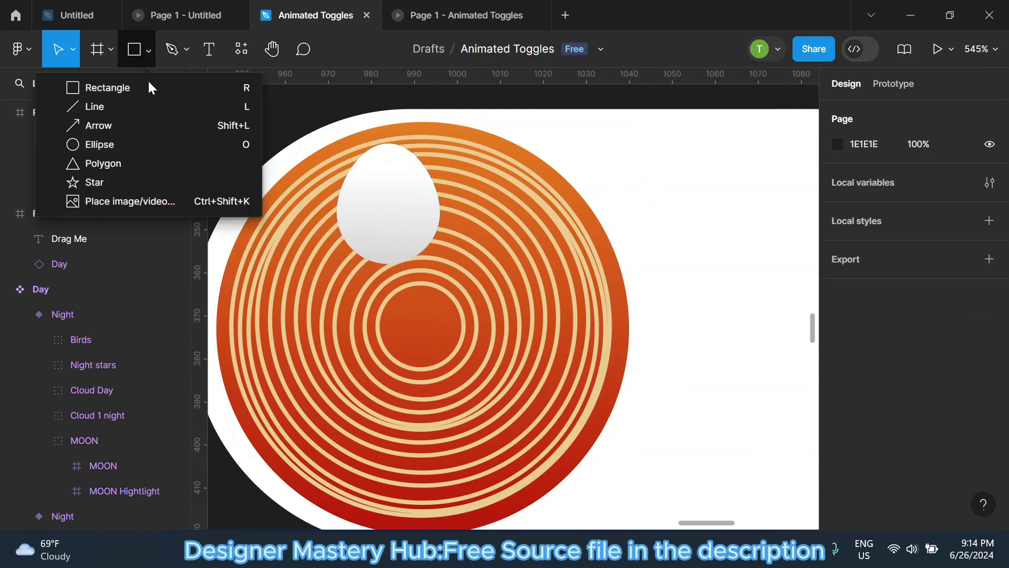
click(138, 146)
scroll(395, 175, up, 2)
mouse_move(335, 201)
mouse_down()
mouse_move(436, 302)
mouse_move(376, 233)
mouse_up()
scroll(874, 356, down, 2)
click(838, 355)
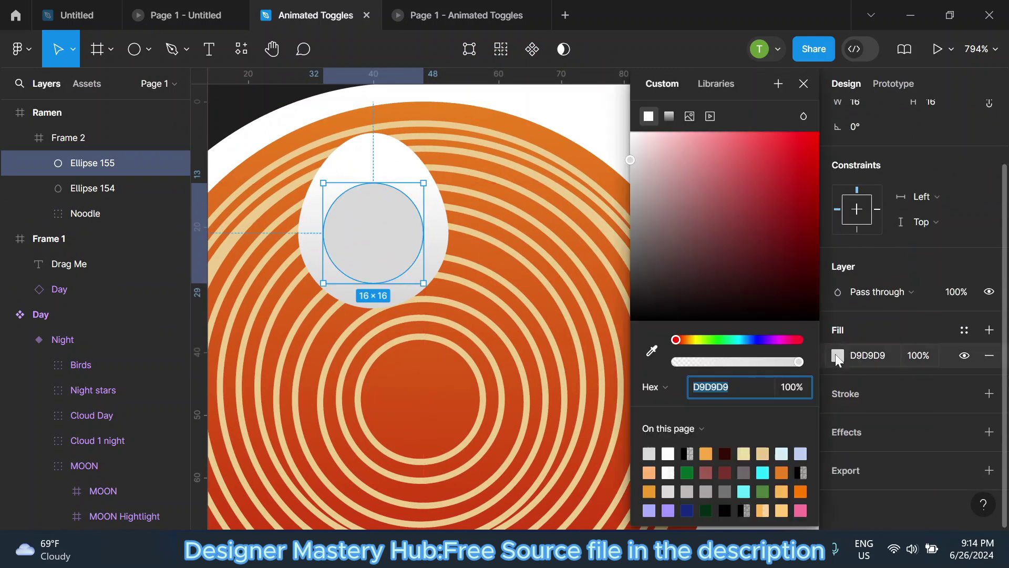
click(707, 453)
click(670, 116)
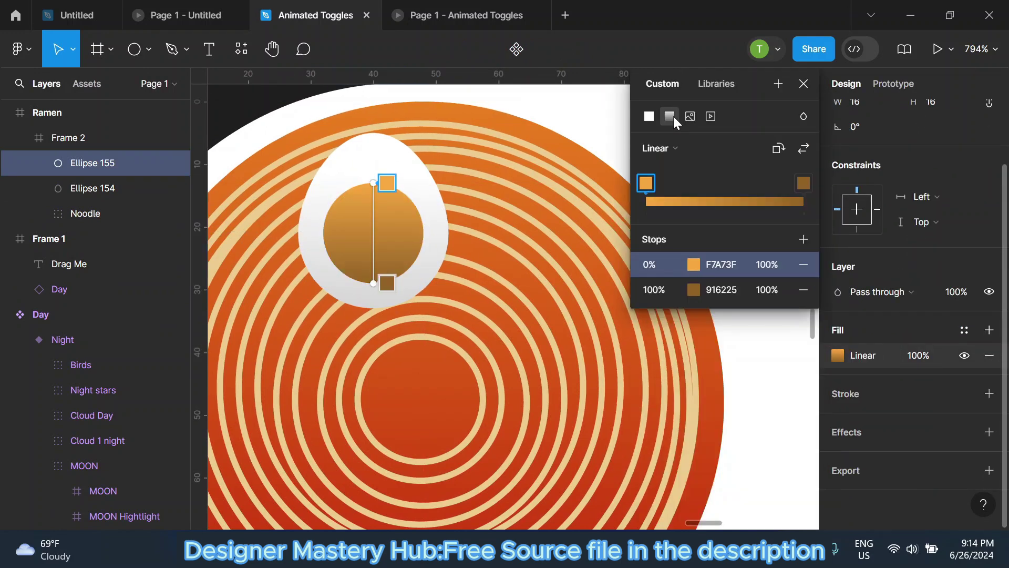
click(693, 291)
drag(608, 175, 615, 124)
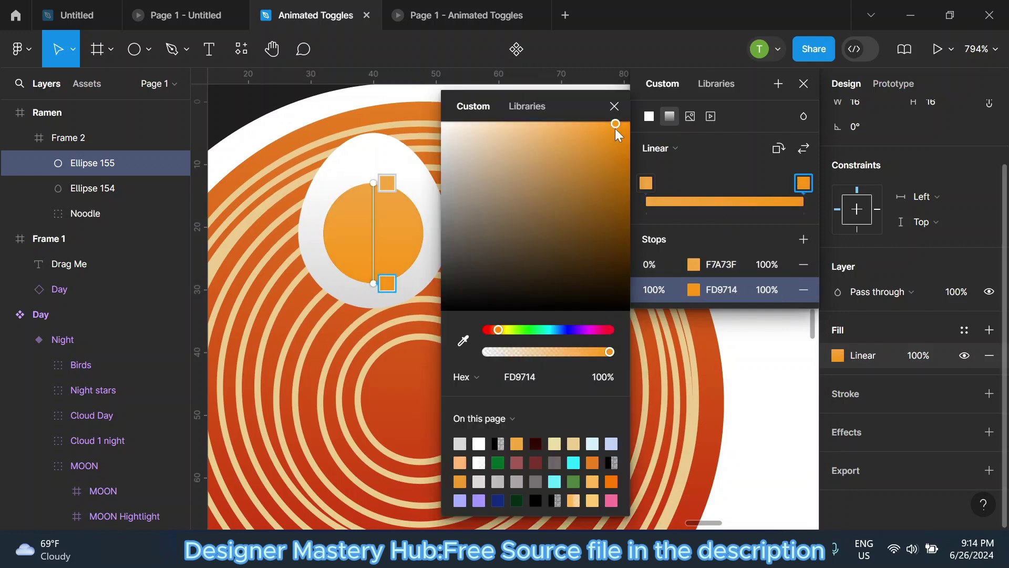
click(494, 329)
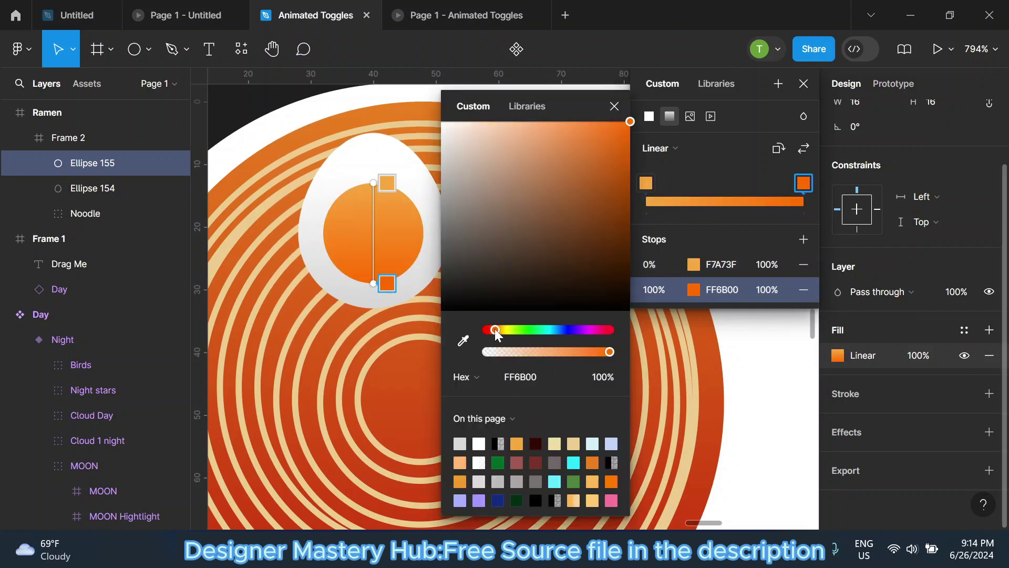
click(613, 107)
Set the yolk gradient's starting stop to pale orange FFB75A.
click(646, 182)
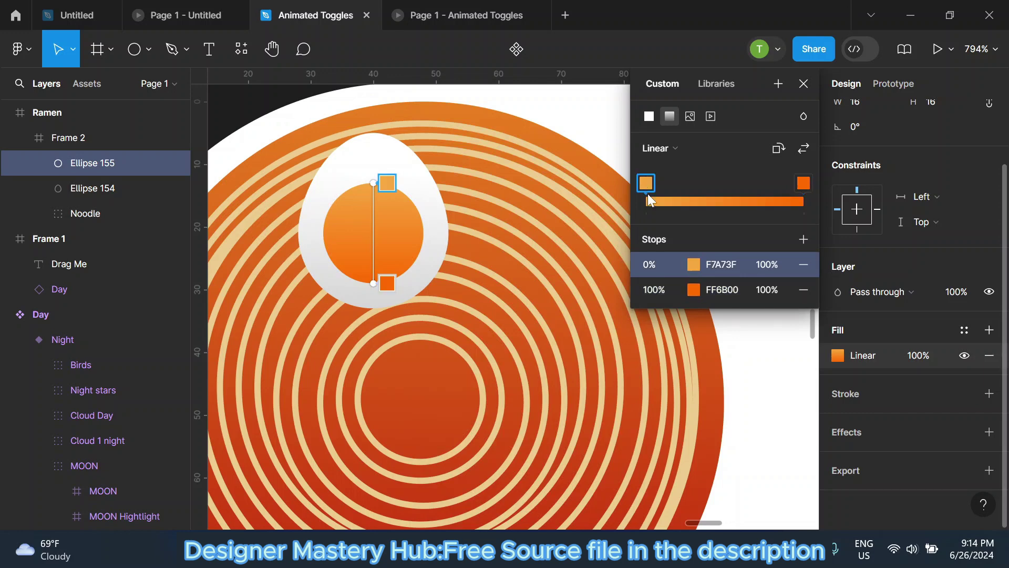
click(690, 265)
drag(576, 132, 563, 127)
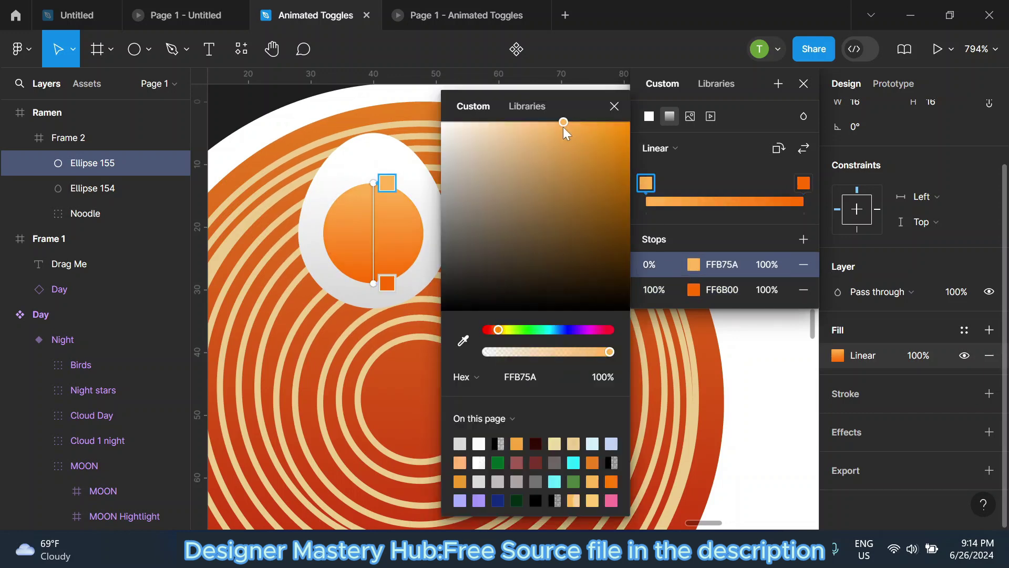
click(614, 106)
click(803, 84)
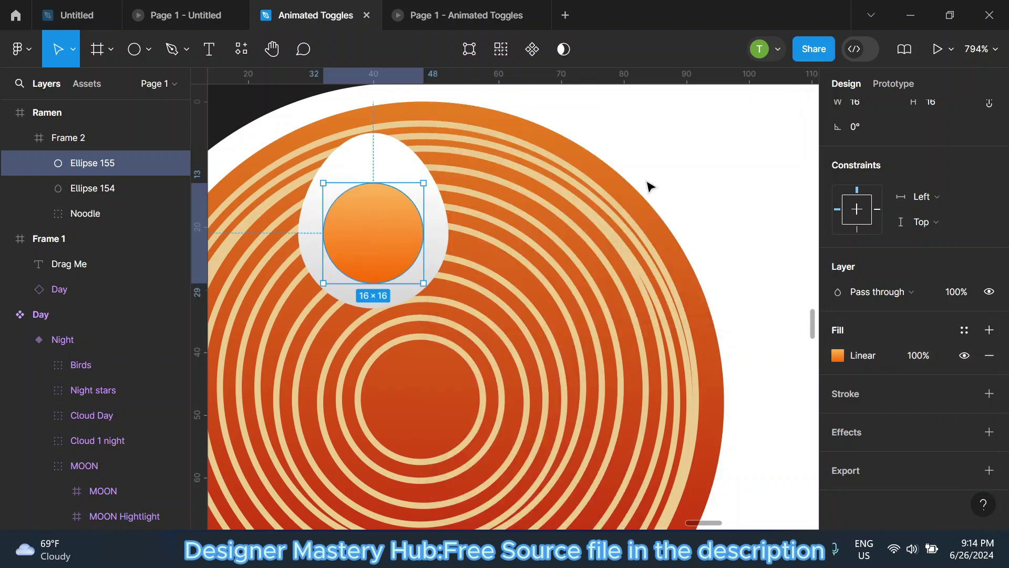
Give the yolk a soft drop shadow with reduced blur and Y offset 0.
click(985, 432)
click(838, 457)
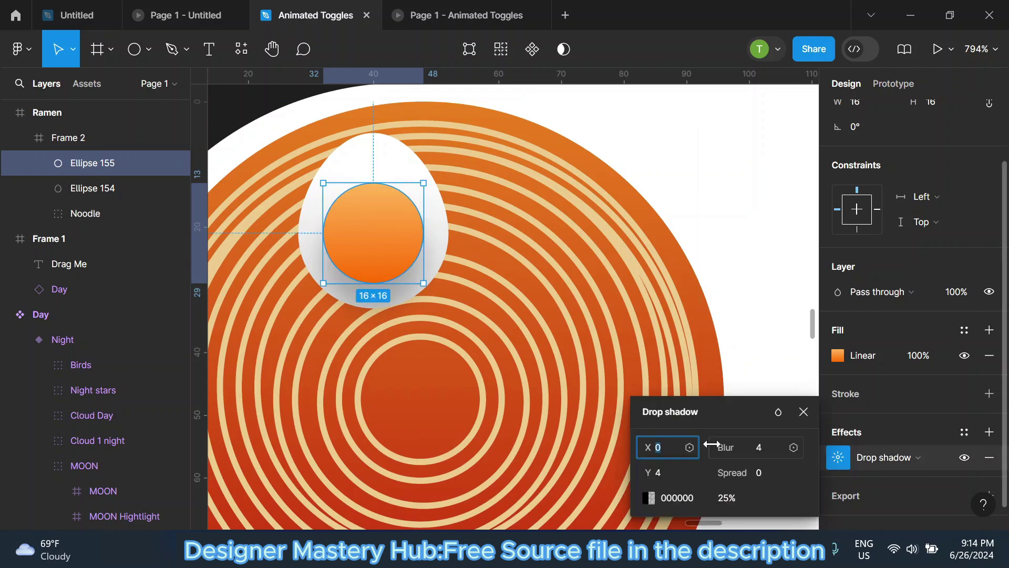
drag(712, 444, 705, 449)
drag(654, 471, 648, 453)
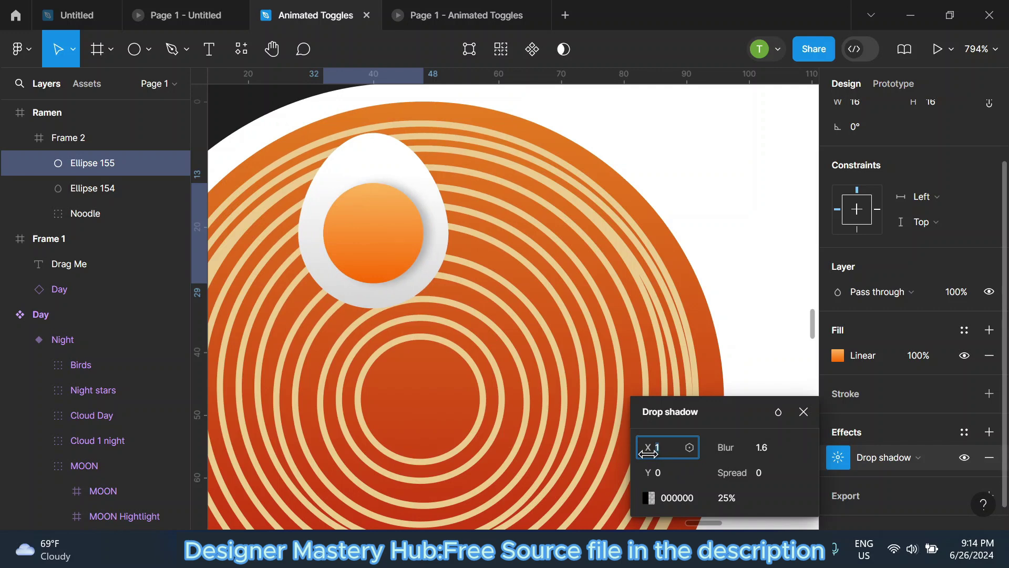
click(803, 411)
Give the egg white a matching soft drop shadow with lower blur and Y offset 0.
click(400, 161)
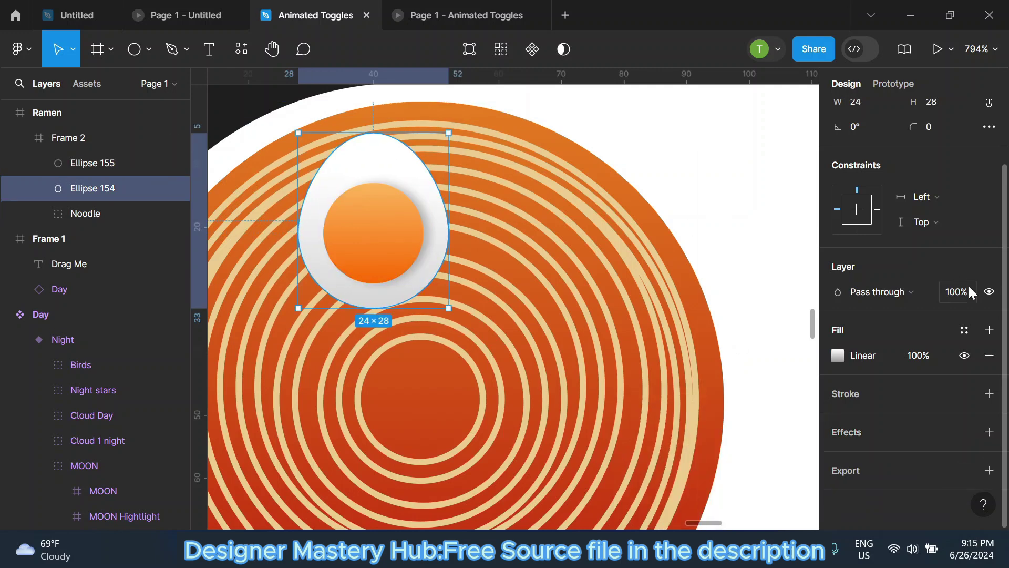
click(989, 432)
click(839, 455)
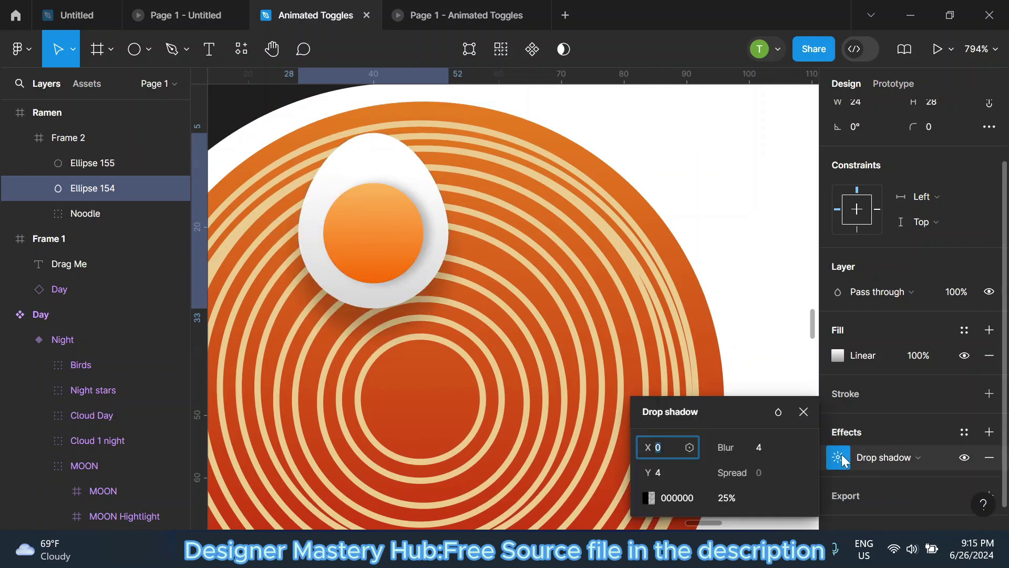
drag(722, 451, 717, 452)
drag(647, 472, 654, 448)
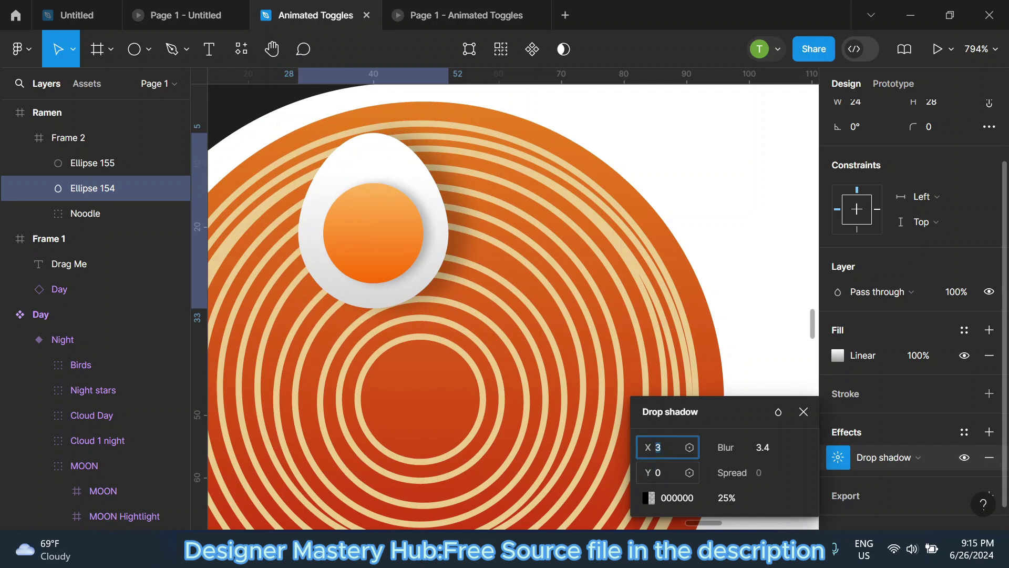
Group the yolk and egg white and name the group 'Boiled egg'.
click(803, 411)
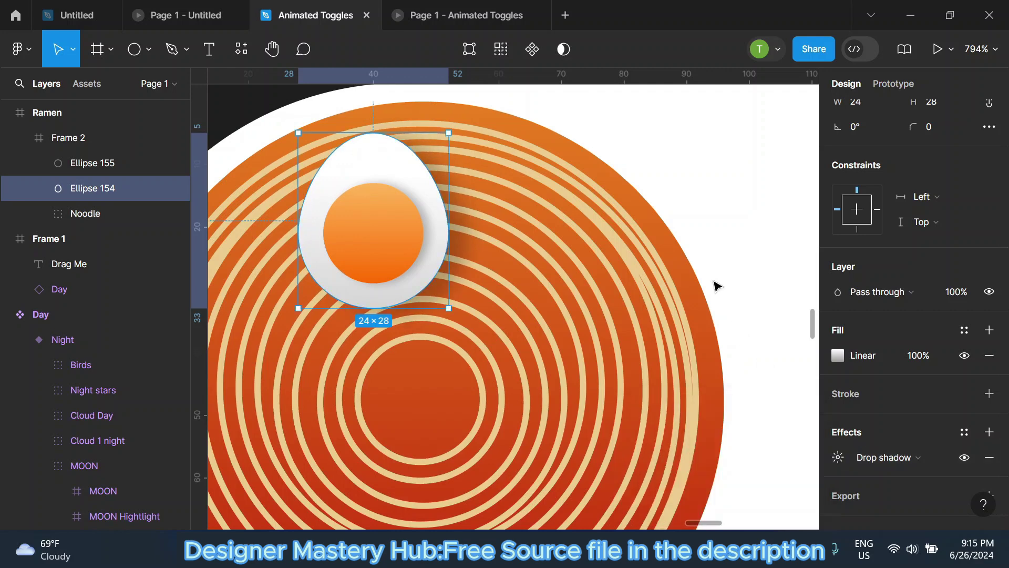
ctrl+scroll(527, 241, down, 3)
shift+click(139, 164)
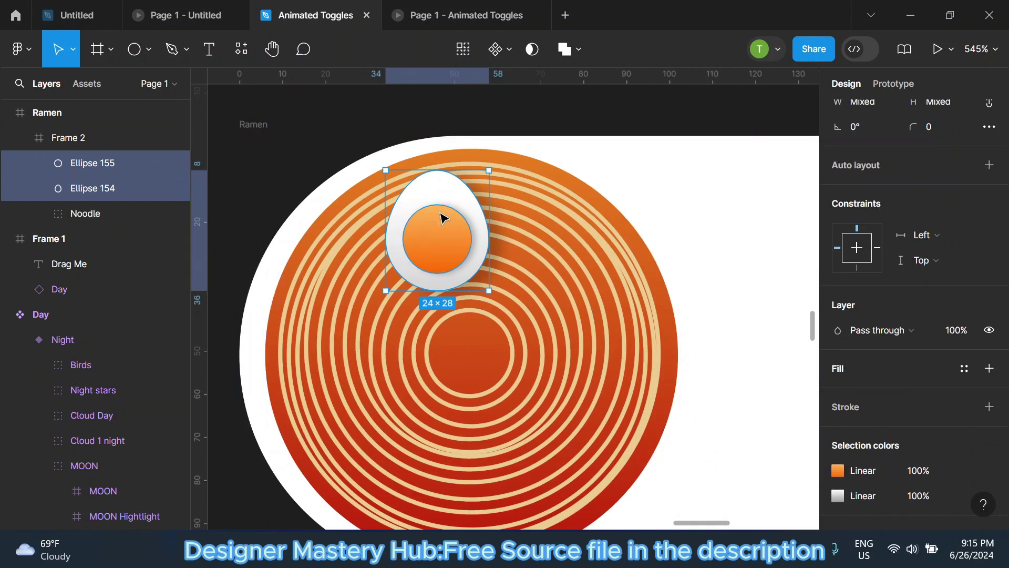
right_click(438, 218)
click(481, 215)
double_click(118, 165)
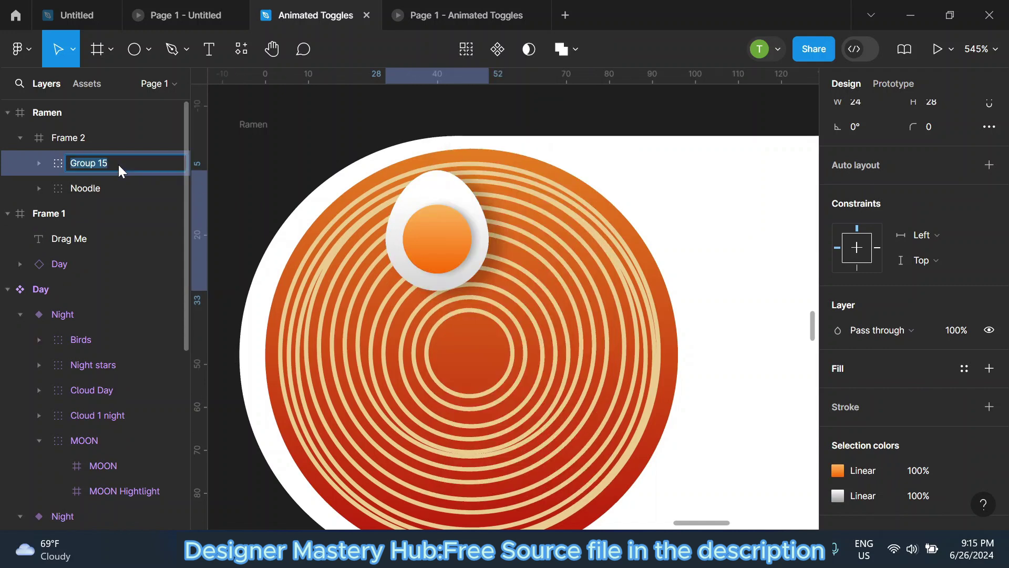
text(Boiled e)
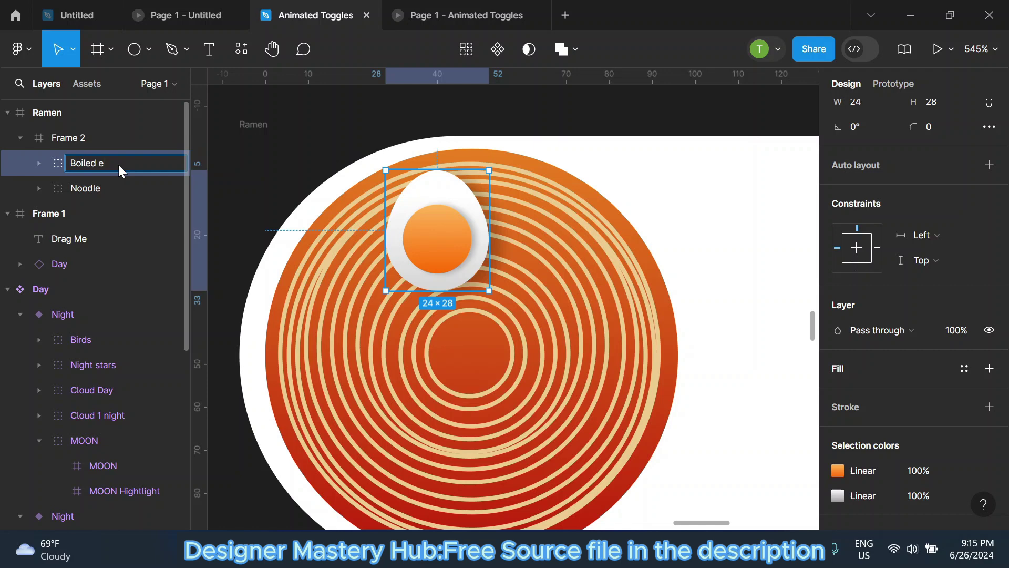
text(gg)
key(Return)
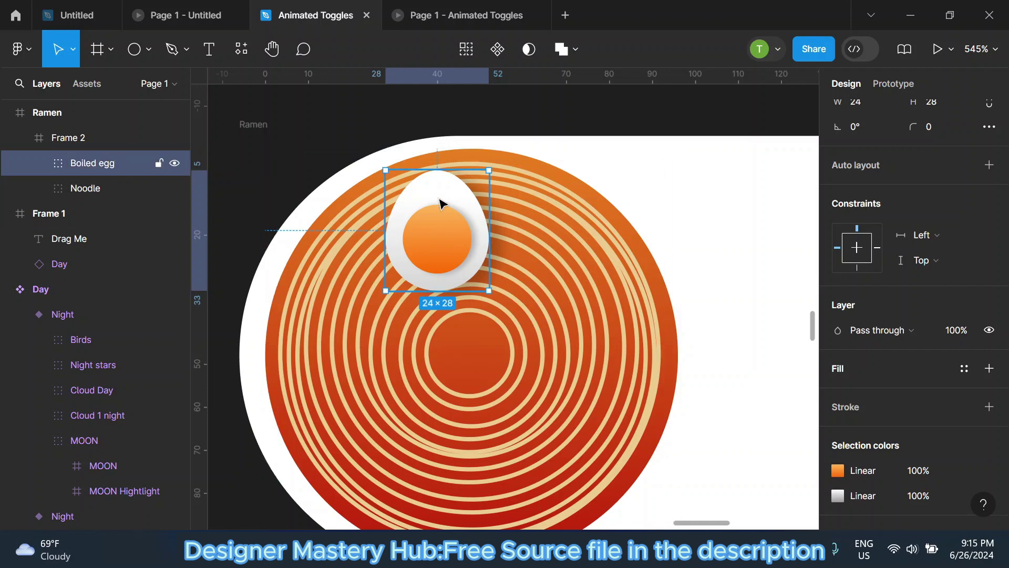
Place a copy of the boiled egg to the right, tilted about -11°.
drag(440, 203, 582, 233)
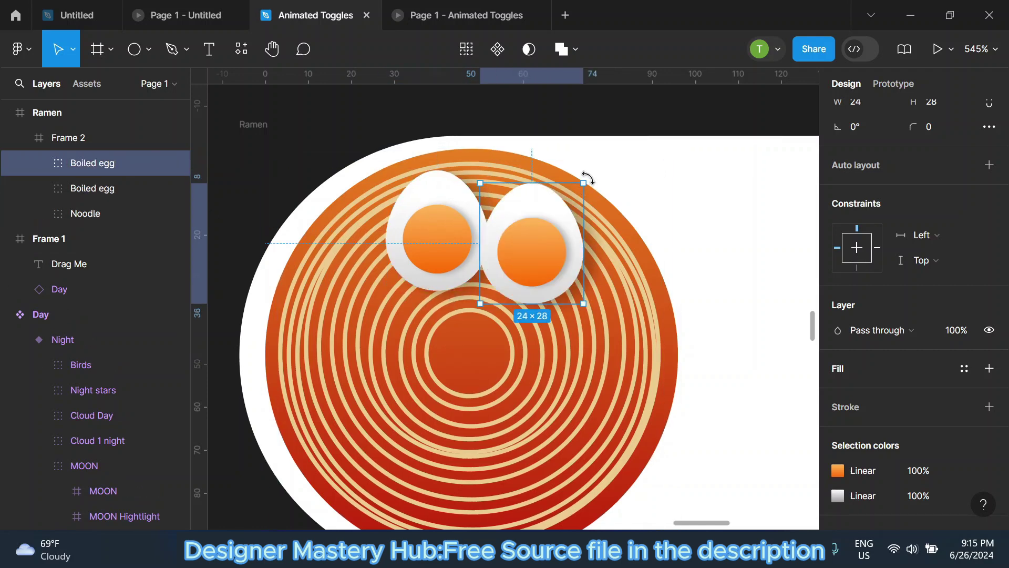
drag(588, 179, 596, 190)
drag(513, 281, 517, 284)
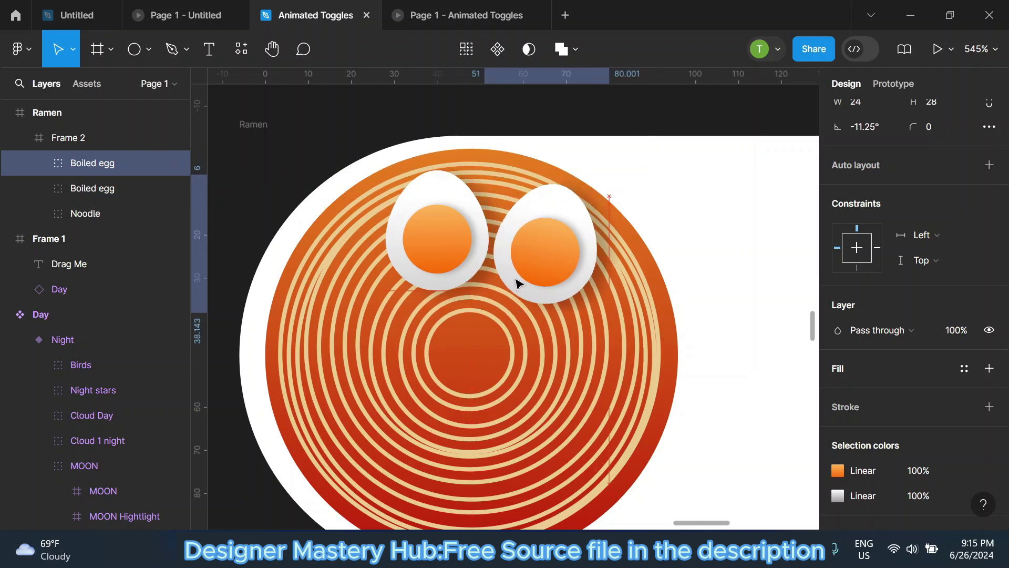
scroll(390, 201, down, 3)
key(Escape)
scroll(457, 331, up, 2)
scroll(295, 189, up, 2)
scroll(294, 189, down, 1)
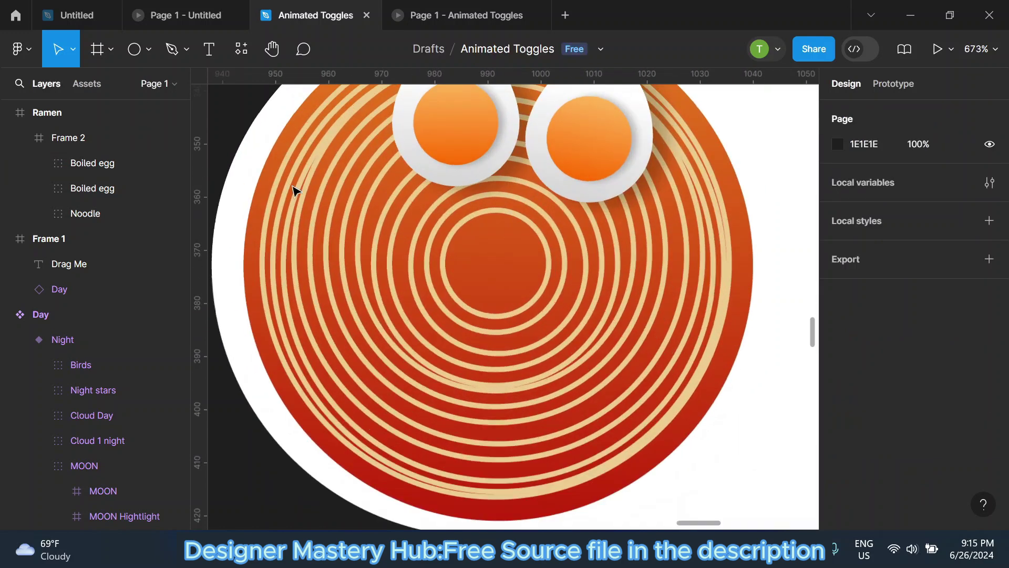
Draw a new 16×16 white circle on the noodles.
click(134, 49)
scroll(379, 263, up, 1)
drag(343, 170, 449, 274)
drag(408, 239, 388, 245)
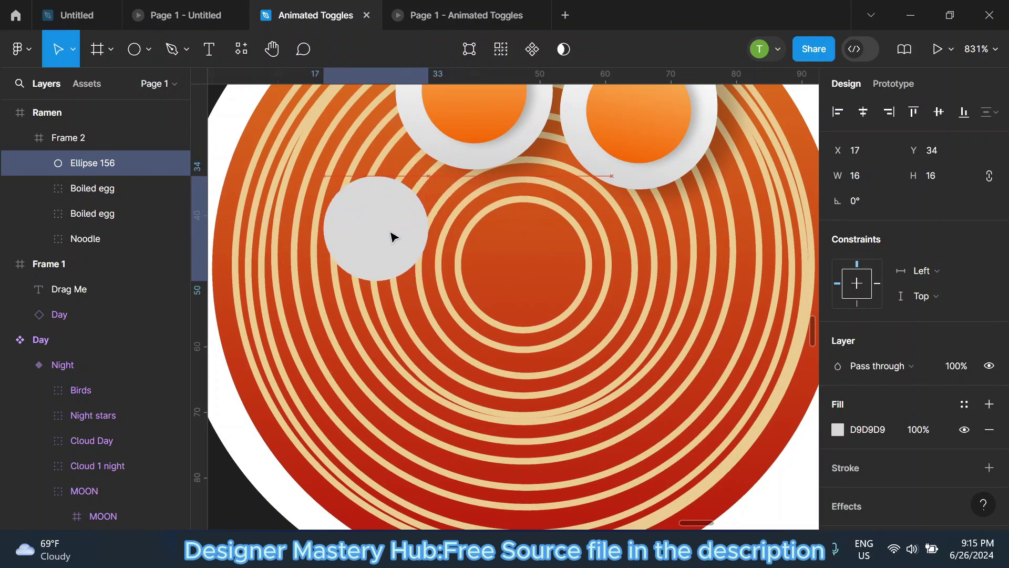
click(837, 429)
drag(702, 194, 633, 112)
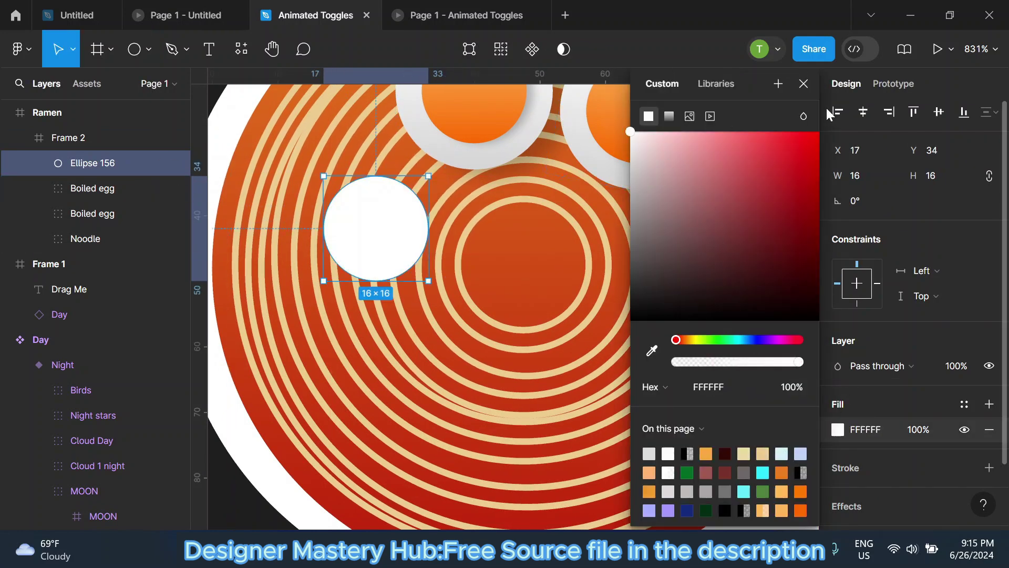
click(899, 379)
scroll(979, 430, down, 2)
Give the circle a dashed outline with rounded ends, positioned outside the shape.
click(986, 394)
scroll(970, 410, down, 2)
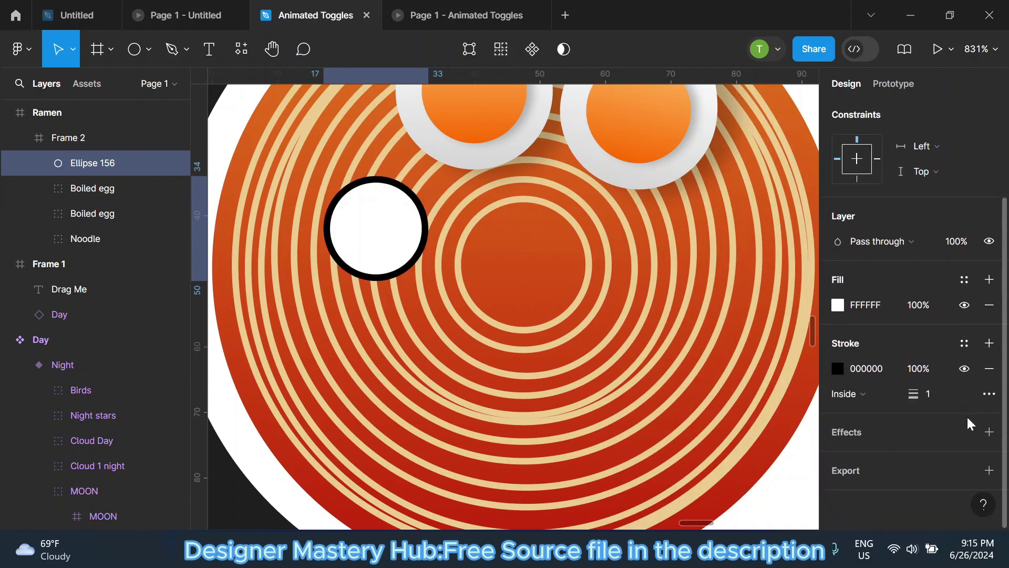
click(989, 394)
click(806, 431)
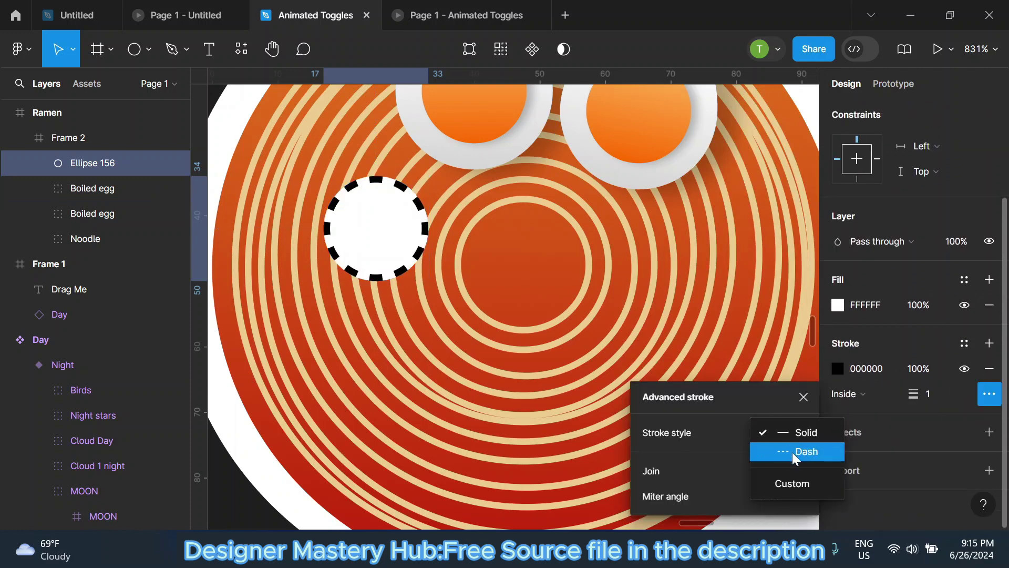
click(793, 452)
click(802, 435)
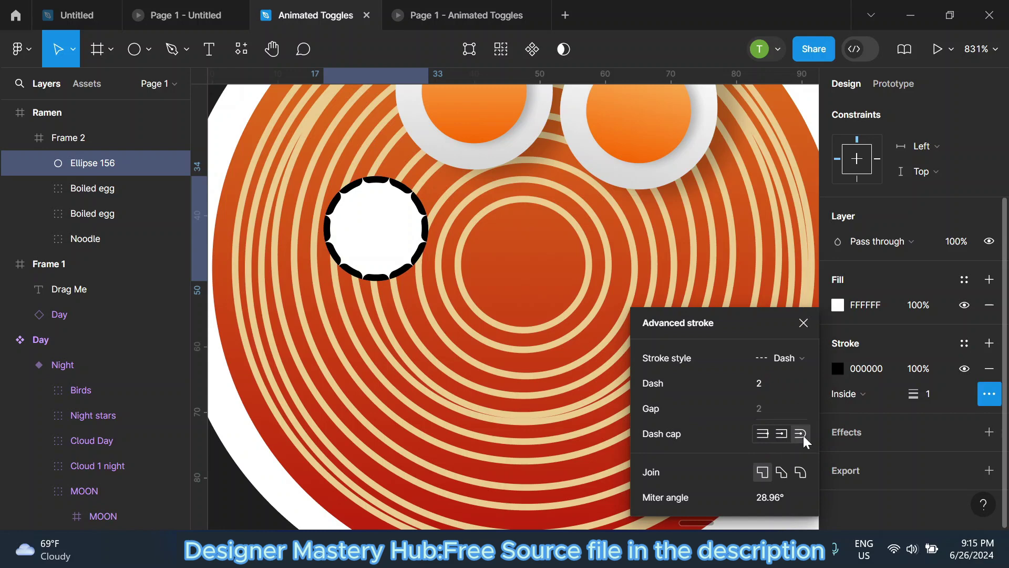
click(861, 397)
click(870, 411)
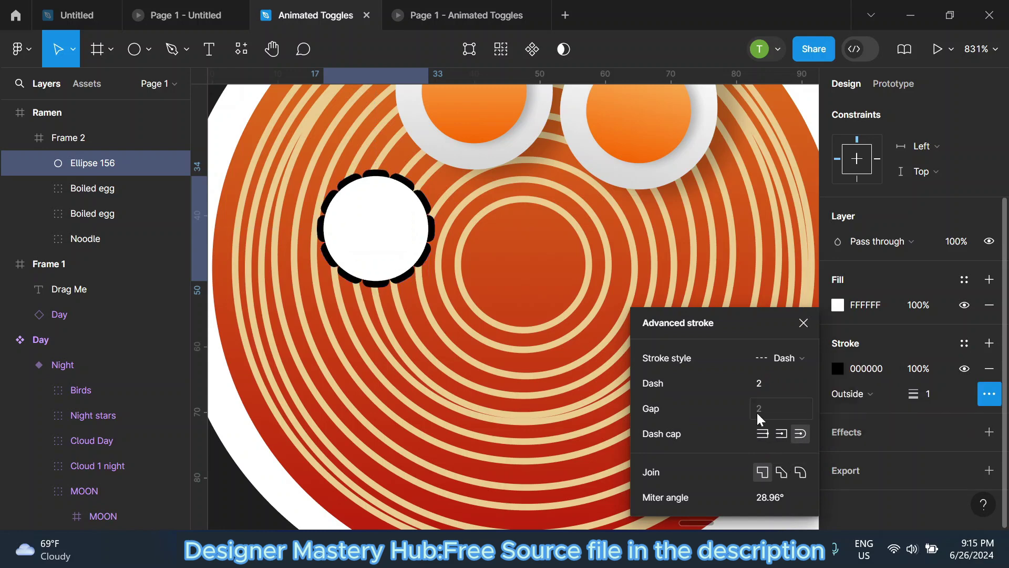
click(803, 322)
Colour the dashed outline FFFFFF to form the scalloped edge.
click(838, 368)
text(FFFFFF)
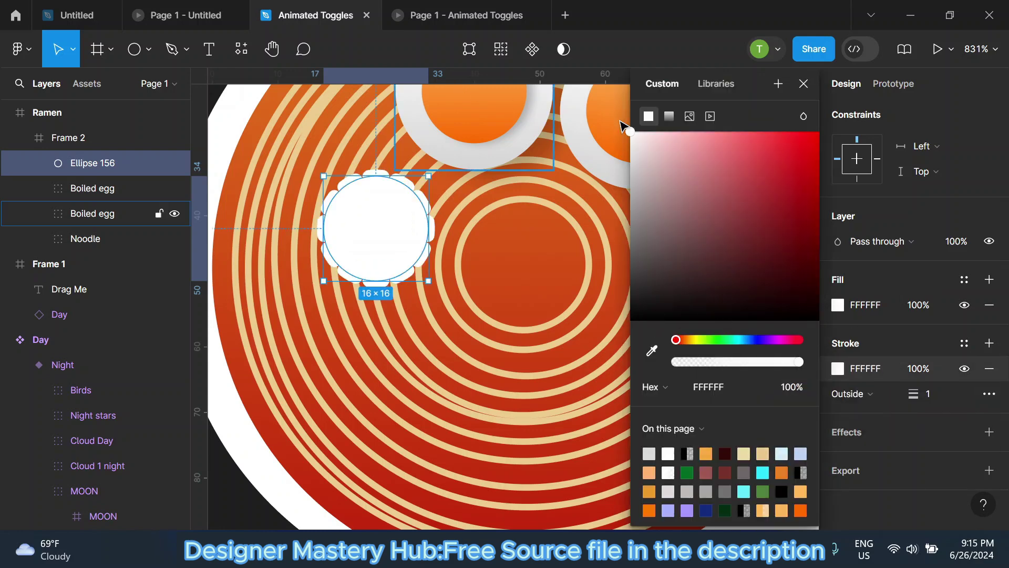
click(803, 84)
scroll(622, 252, down, 2)
click(254, 126)
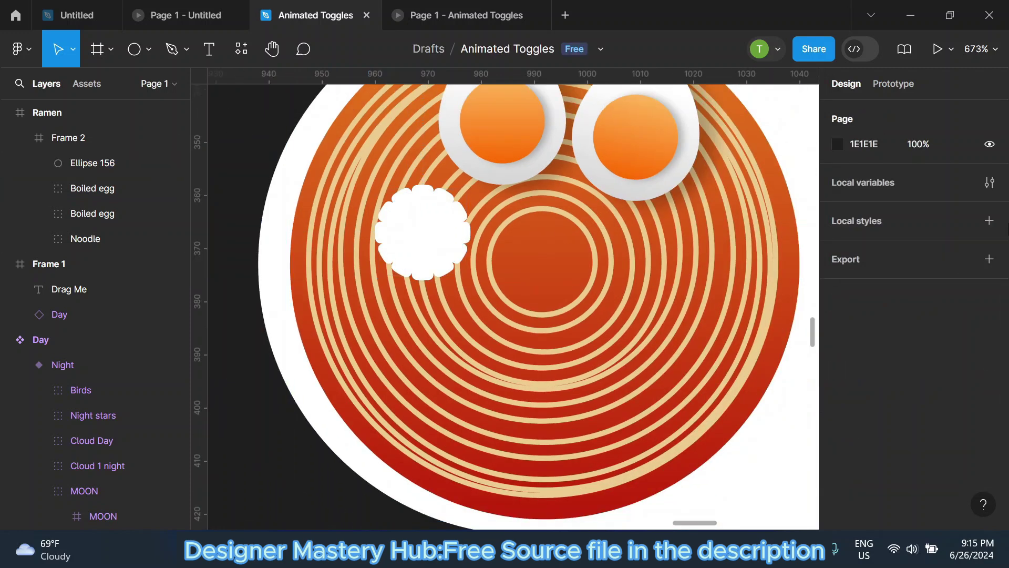
scroll(552, 261, up, 3)
scroll(473, 231, down, 1)
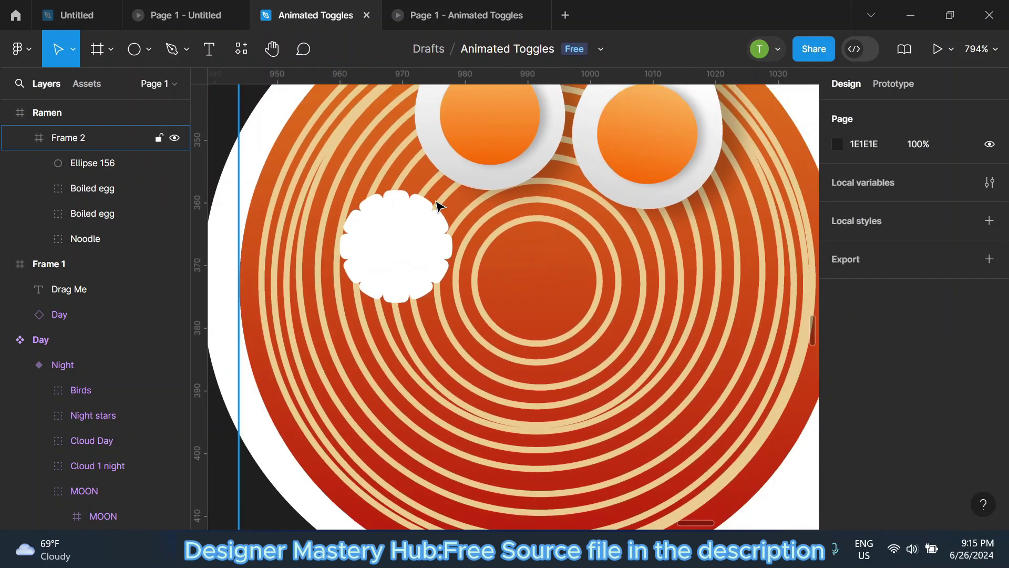
scroll(434, 203, down, 1)
scroll(422, 199, down, 1)
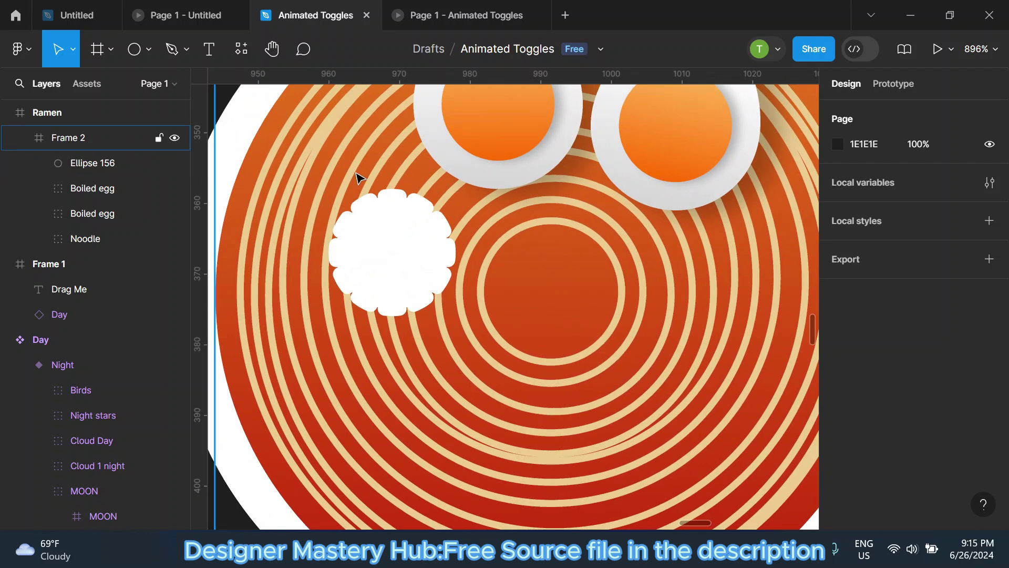
scroll(356, 175, up, 1)
Draw a curling spiral path across the white disc with the Pen tool.
click(179, 50)
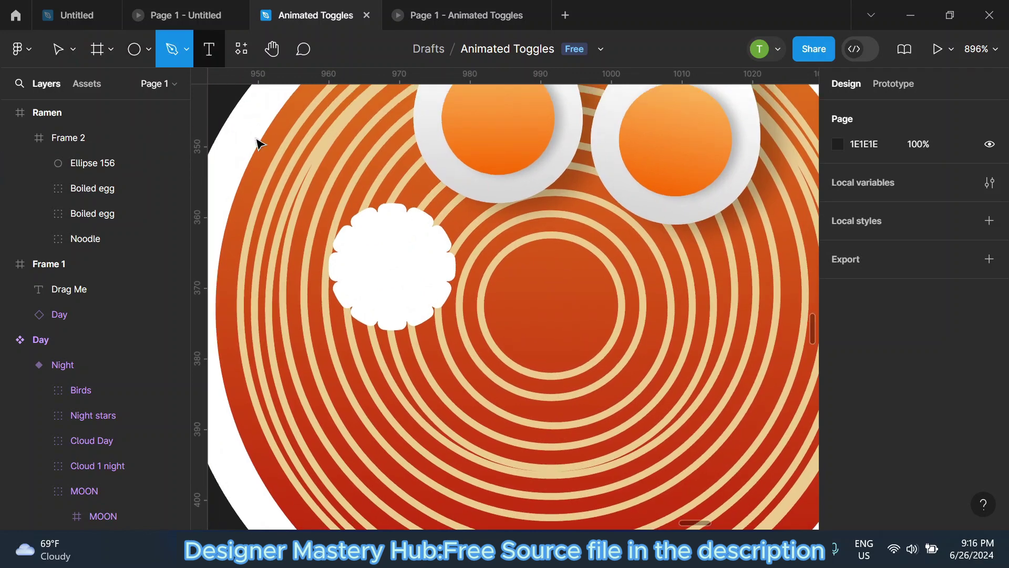
click(357, 270)
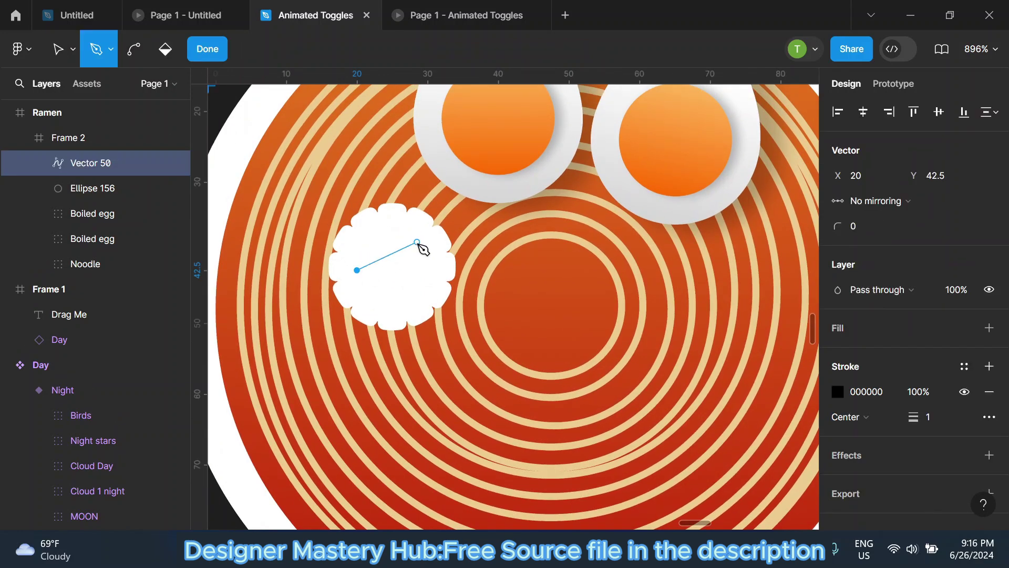
mouse_move(419, 243)
mouse_down()
mouse_move(444, 273)
mouse_move(464, 265)
mouse_up()
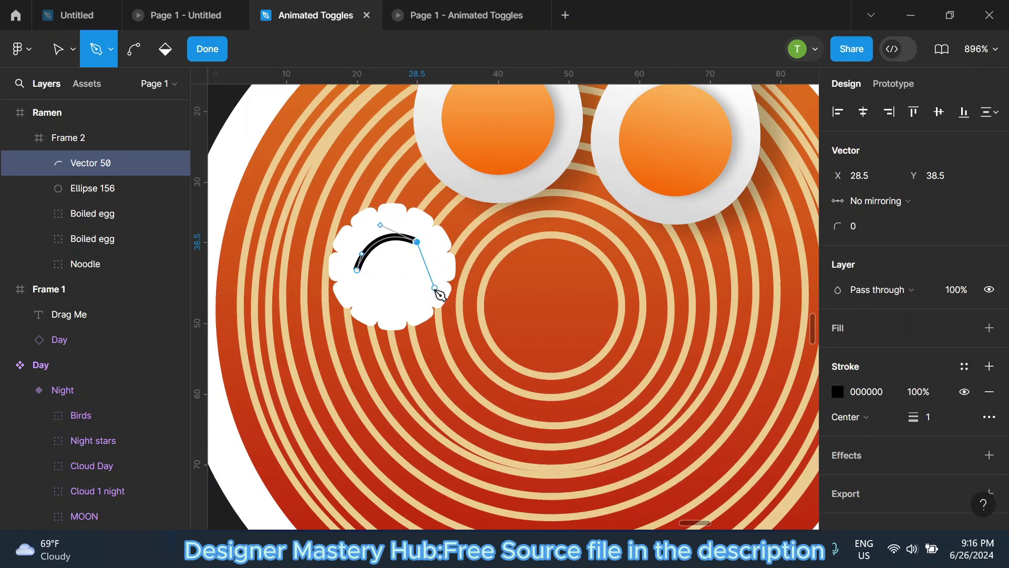
drag(435, 289, 418, 308)
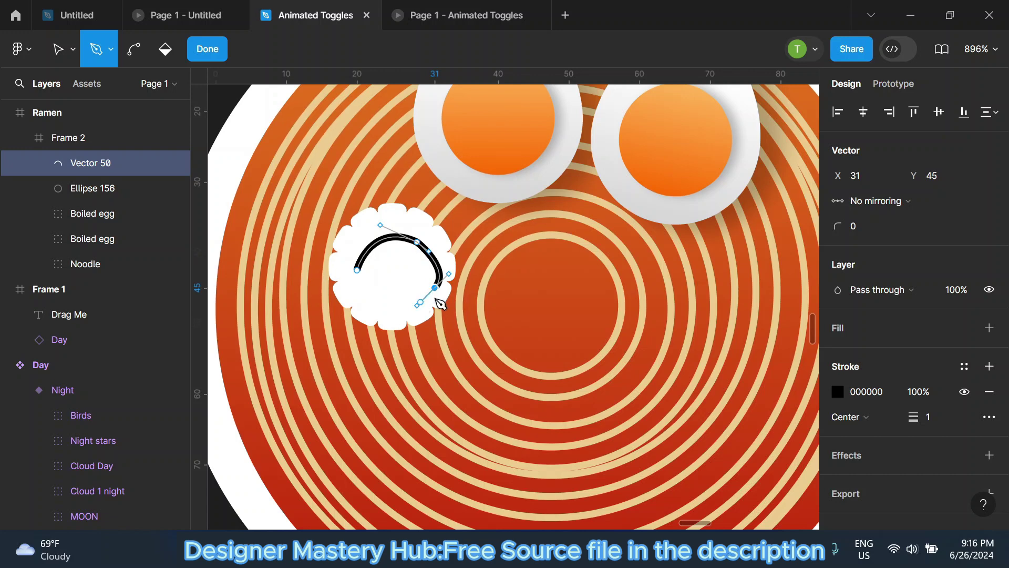
click(400, 301)
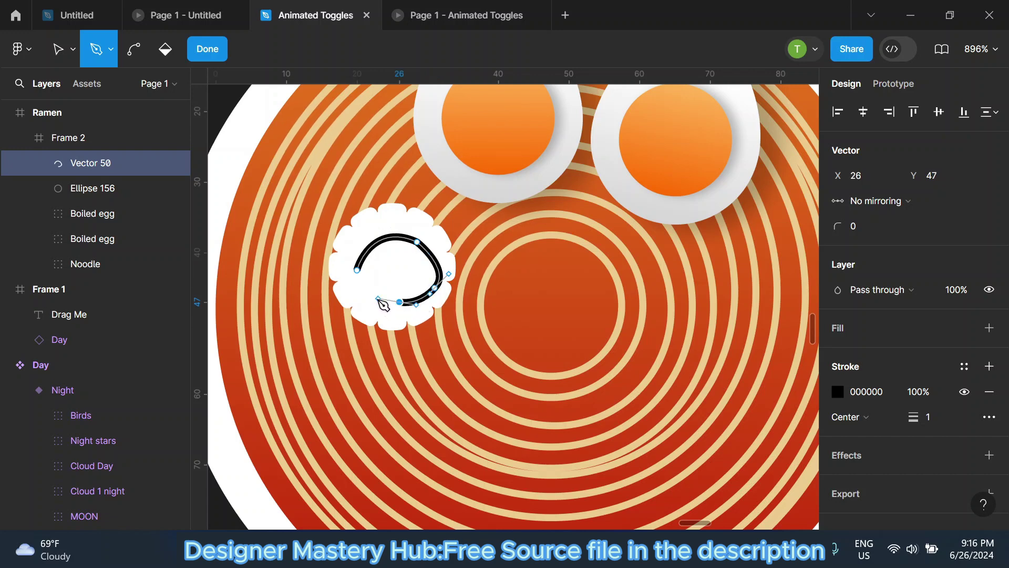
click(375, 277)
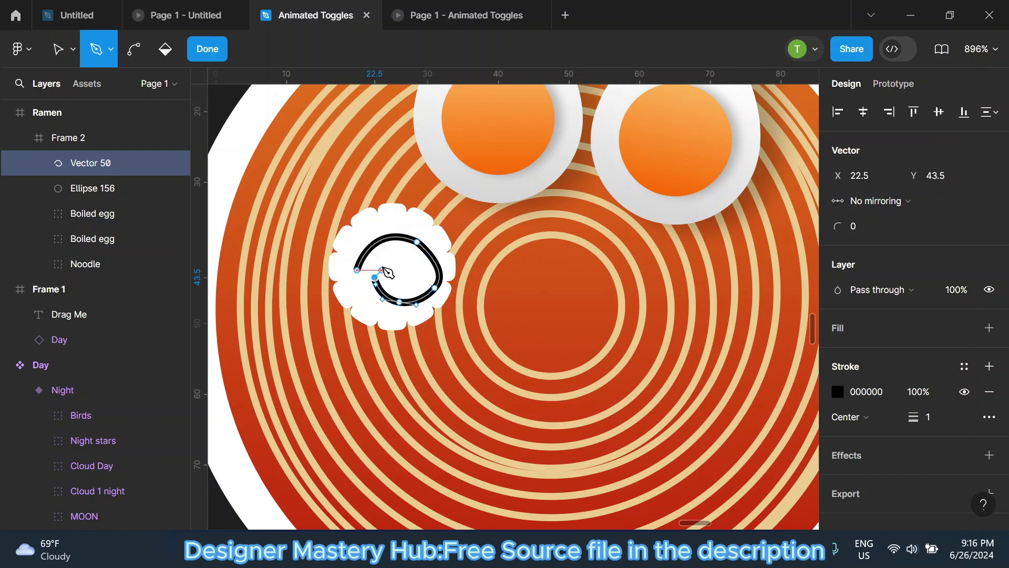
drag(393, 256, 400, 260)
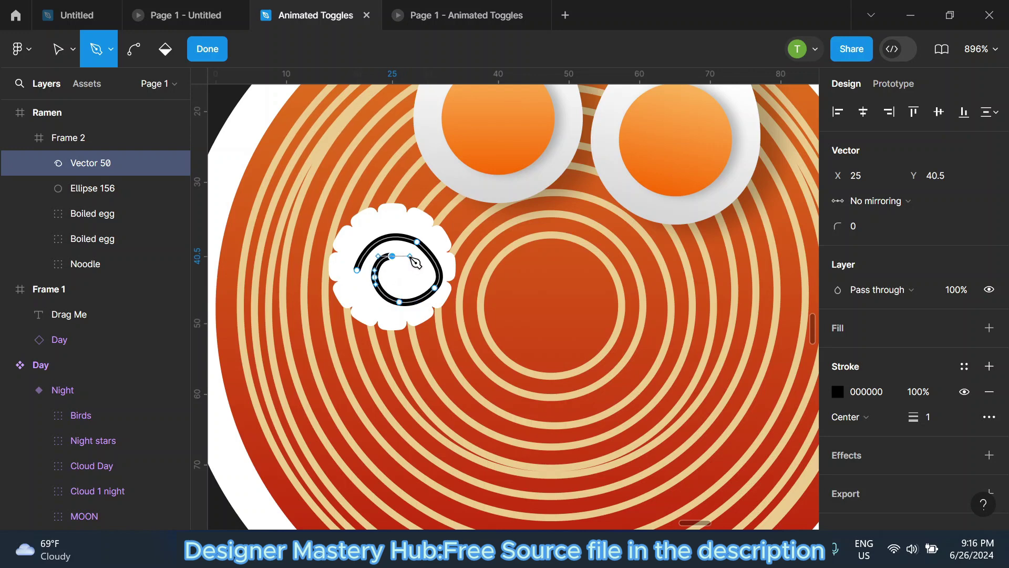
click(413, 266)
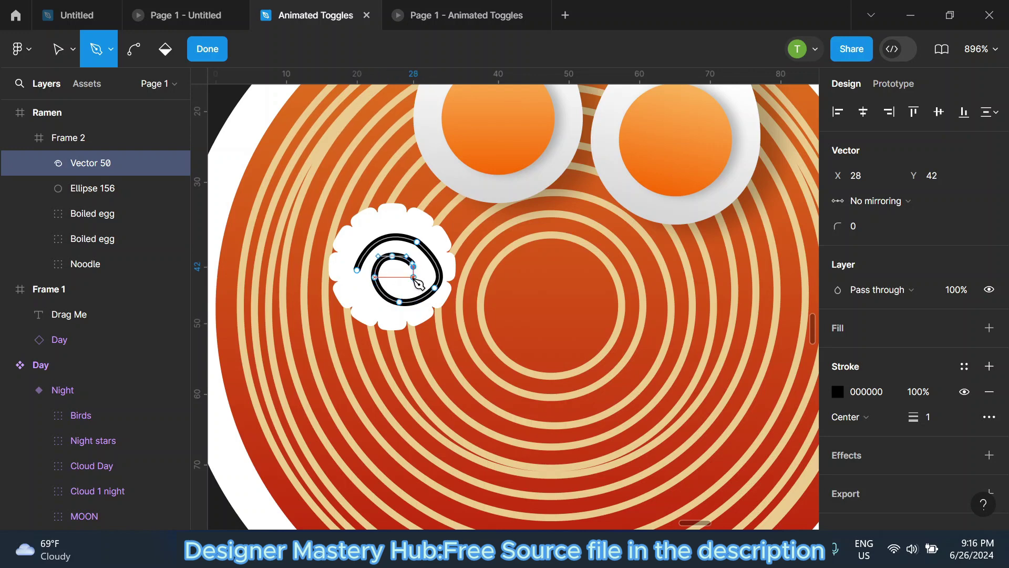
click(207, 48)
Colour the spiral stroke deep pink CE195A and nudge it slightly up-left.
click(838, 468)
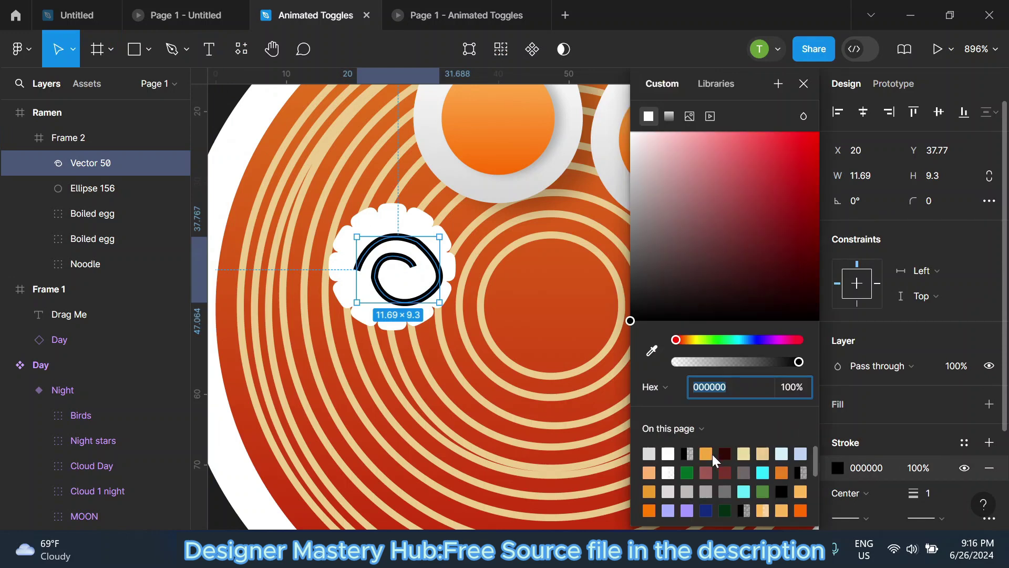
click(792, 340)
click(787, 188)
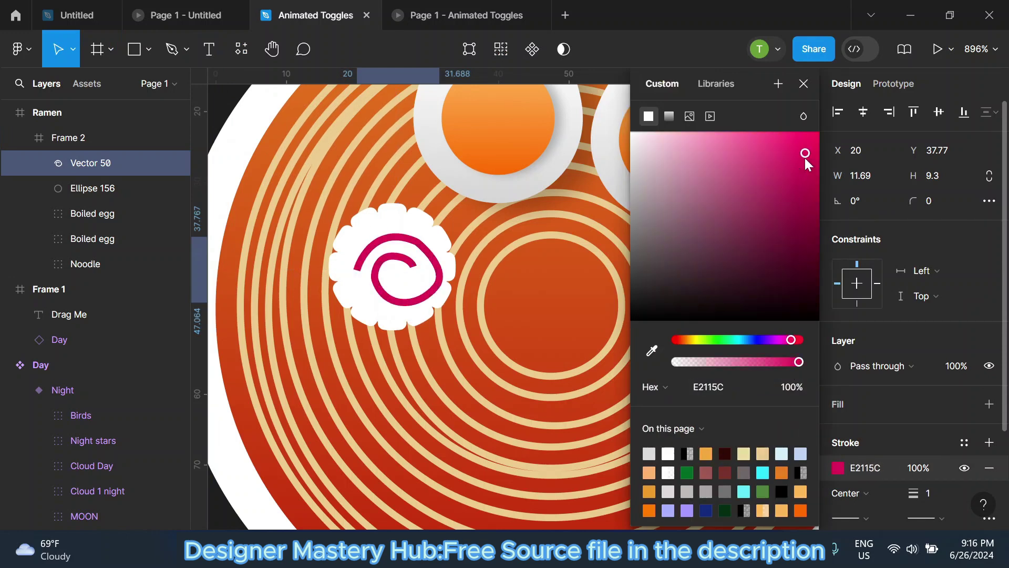
drag(404, 287, 398, 282)
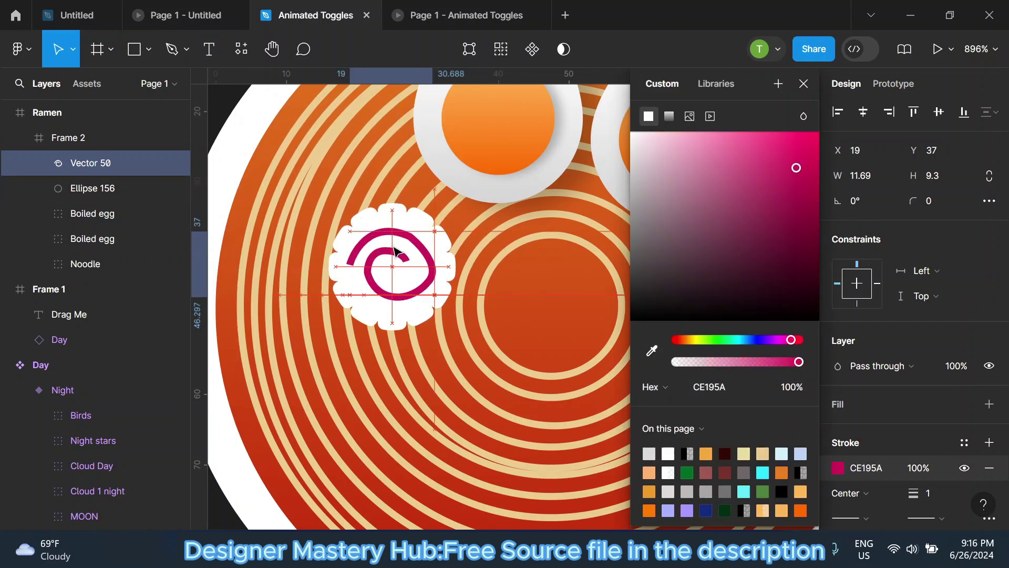
scroll(397, 282, down, 3)
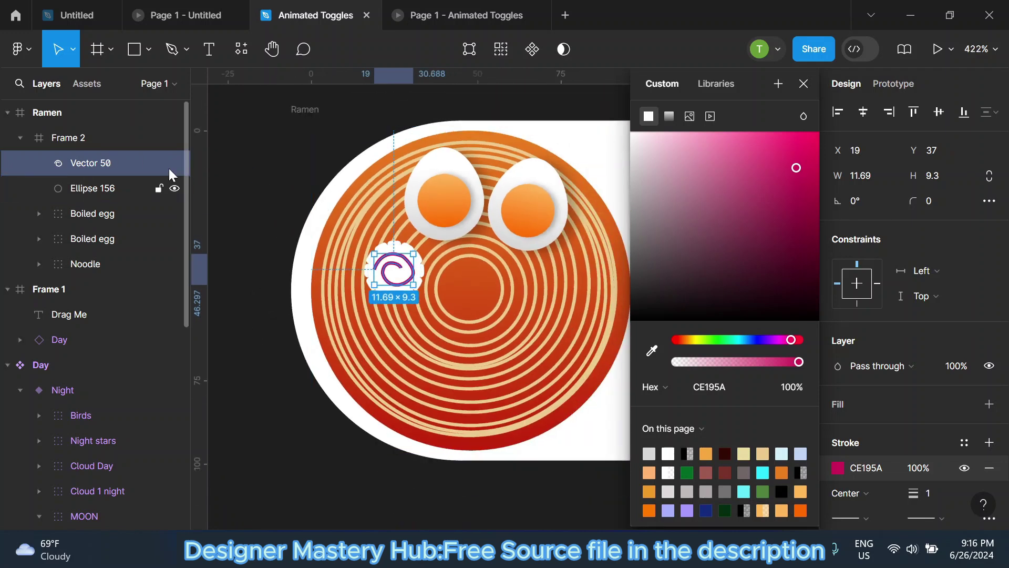
key(Escape)
Add an inner shadow to the white scalloped disc and adjust its offset.
click(115, 188)
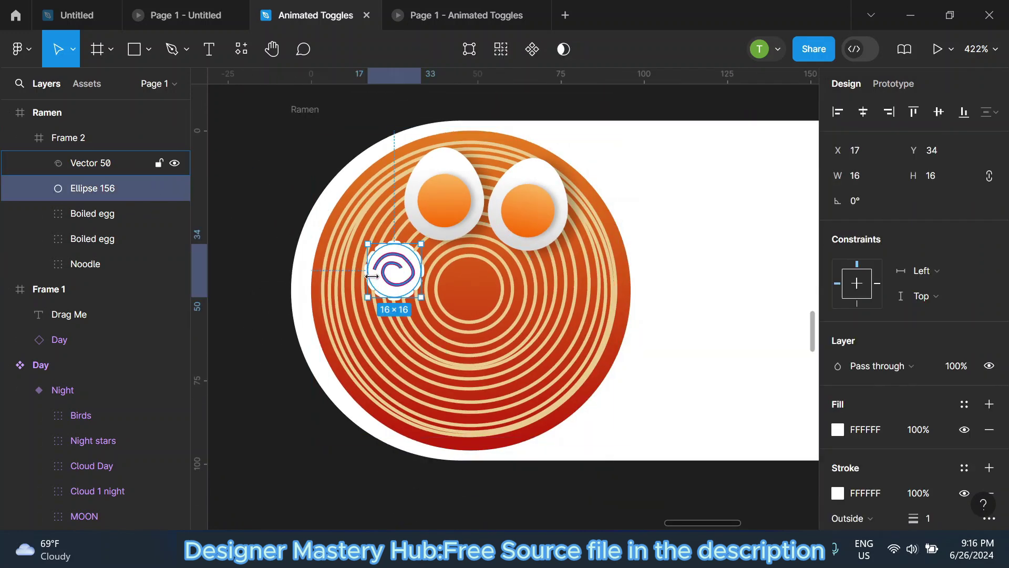
scroll(372, 276, up, 2)
click(989, 431)
click(888, 458)
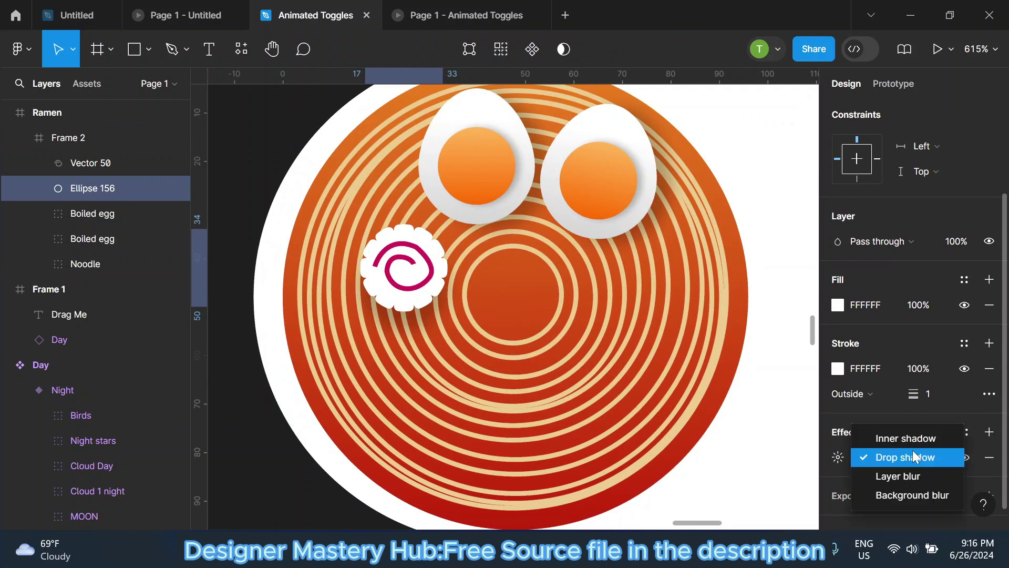
click(890, 434)
scroll(382, 261, up, 2)
scroll(382, 261, up, 2)
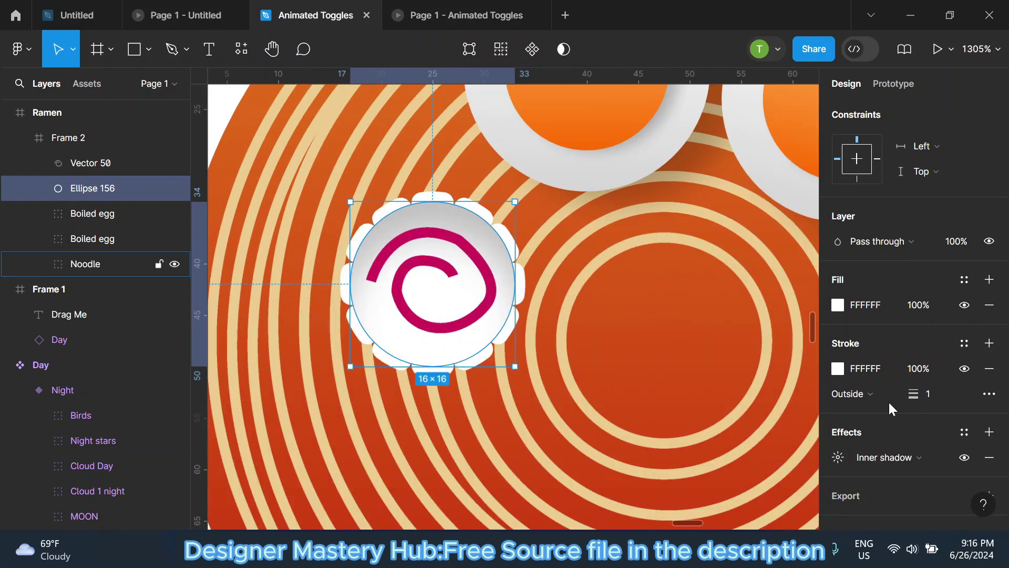
click(843, 392)
click(838, 457)
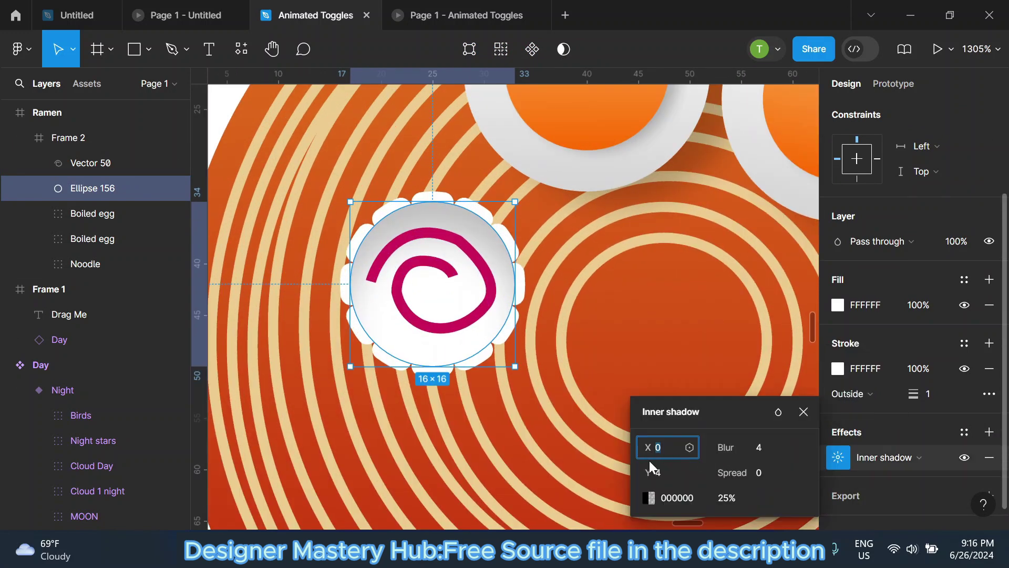
mouse_move(647, 465)
mouse_down()
mouse_move(638, 465)
mouse_move(654, 451)
mouse_move(650, 471)
mouse_up()
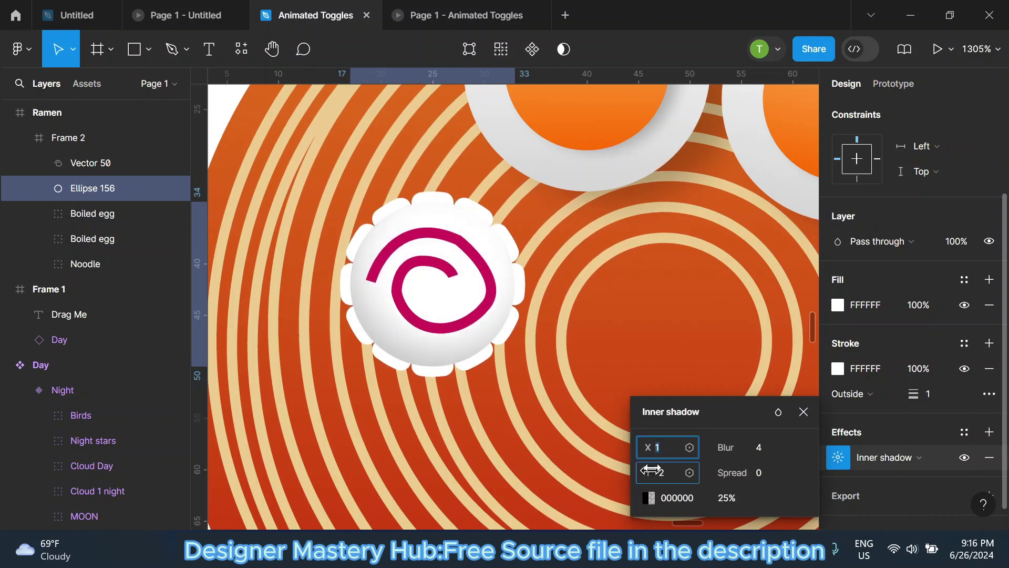
click(803, 411)
scroll(401, 342, down, 3)
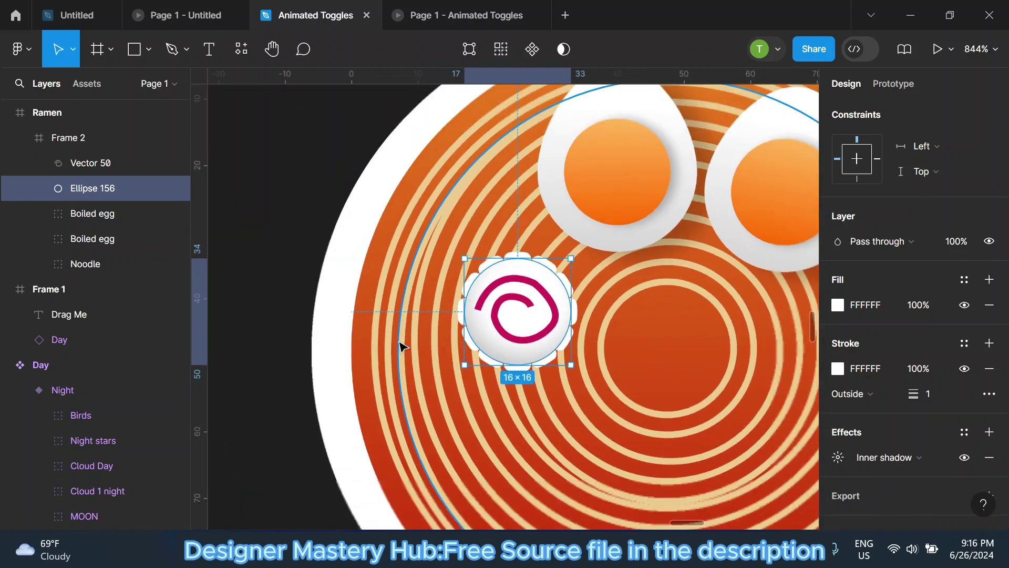
scroll(361, 297, down, 2)
key(Escape)
scroll(374, 345, down, 3)
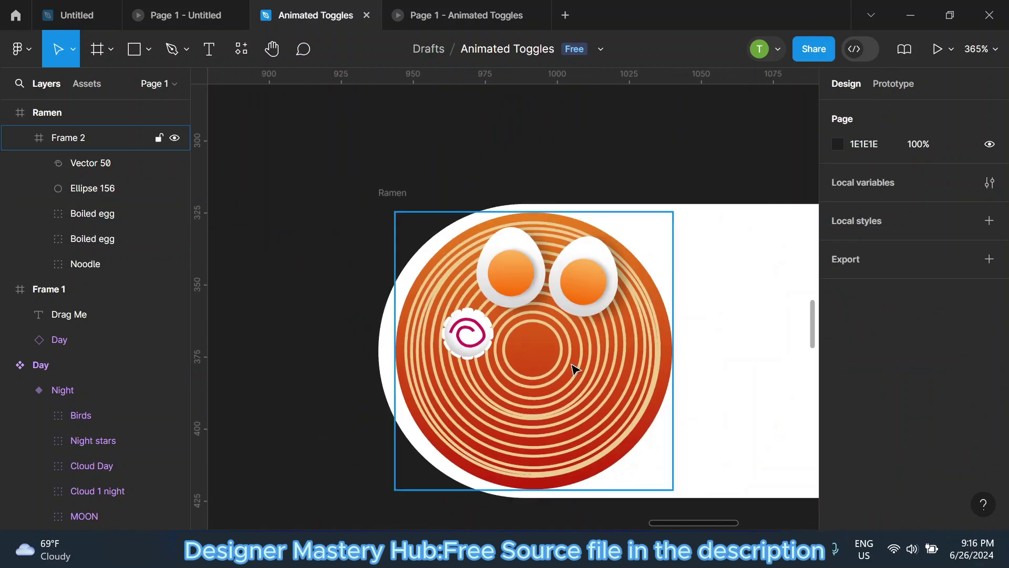
Give the pink swirl a soft drop shadow with lower blur and Y offset 0.
click(452, 330)
scroll(452, 330, up, 1)
double_click(451, 337)
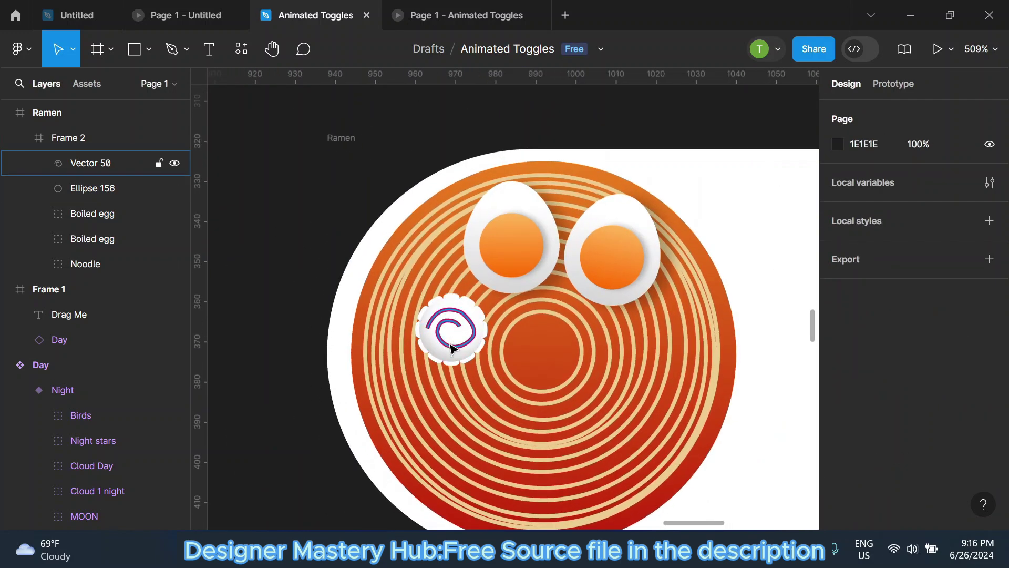
scroll(451, 338, up, 3)
scroll(908, 386, down, 1)
scroll(908, 386, down, 1)
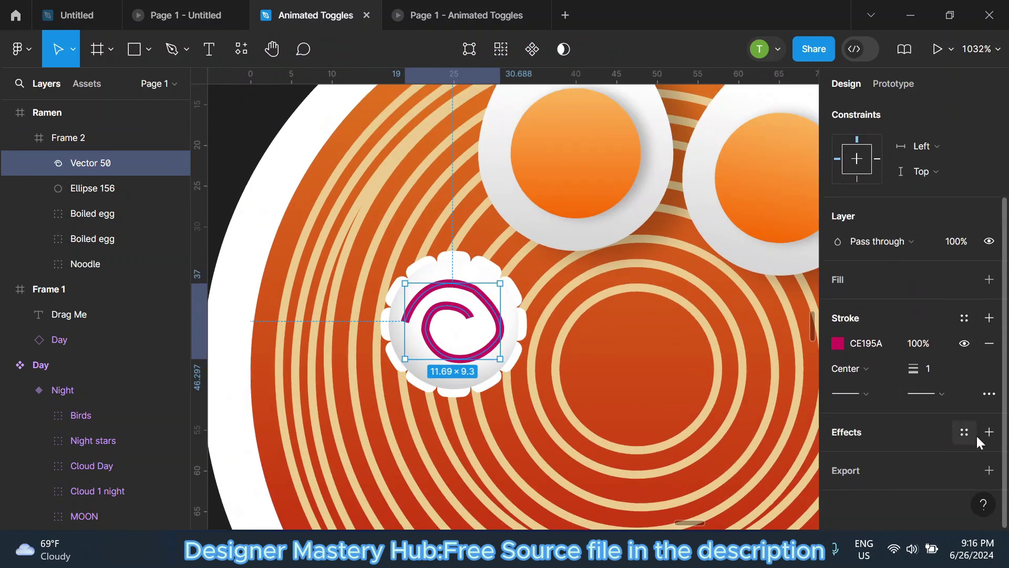
click(989, 432)
click(839, 457)
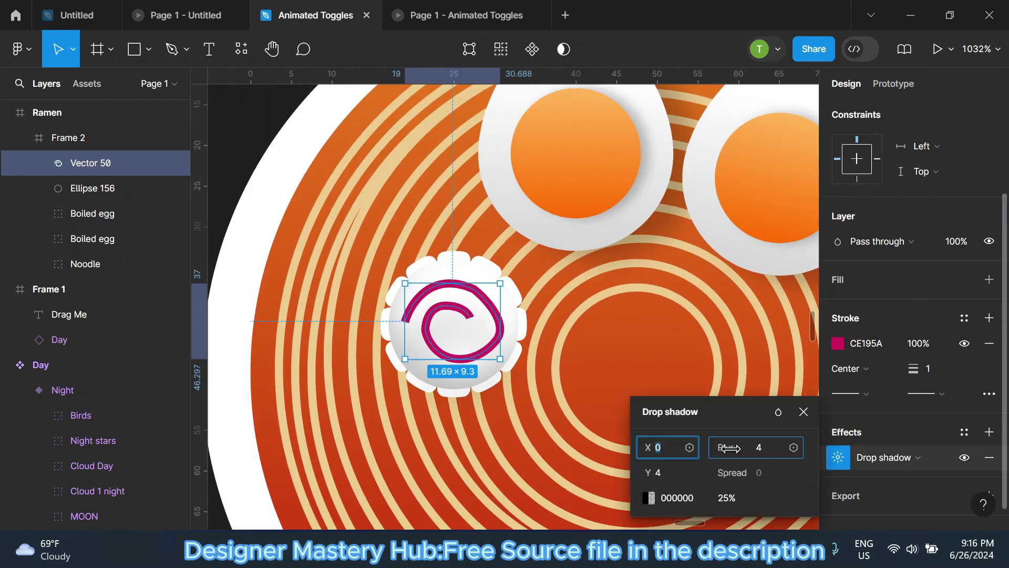
drag(728, 447, 714, 453)
mouse_move(651, 466)
mouse_down()
mouse_move(655, 453)
mouse_move(649, 477)
mouse_up()
click(803, 412)
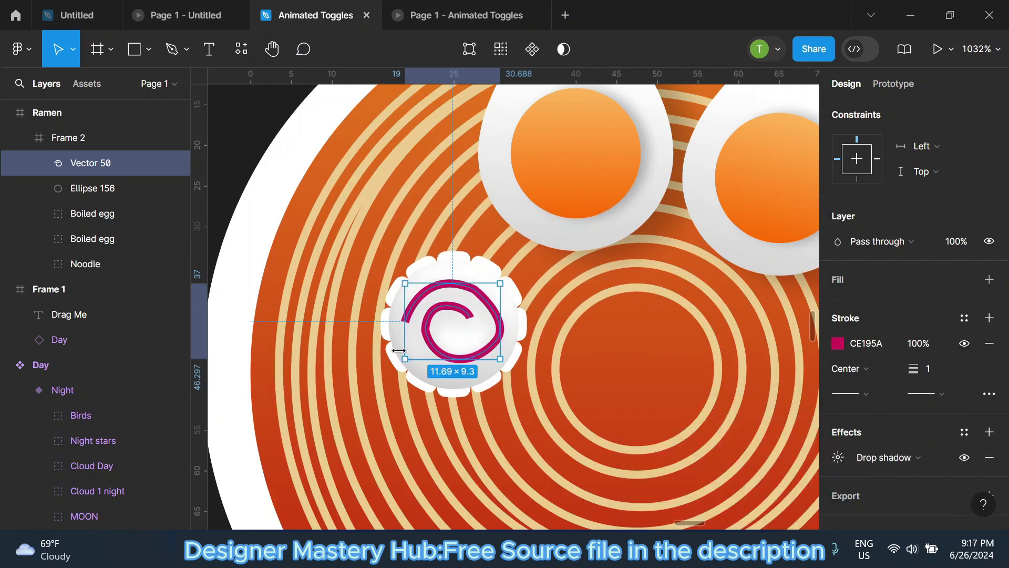
scroll(407, 352, down, 2)
Hide the disc's inner shadow and select the disc with the swirl.
shift+click(116, 188)
scroll(439, 351, down, 2)
right_click(439, 337)
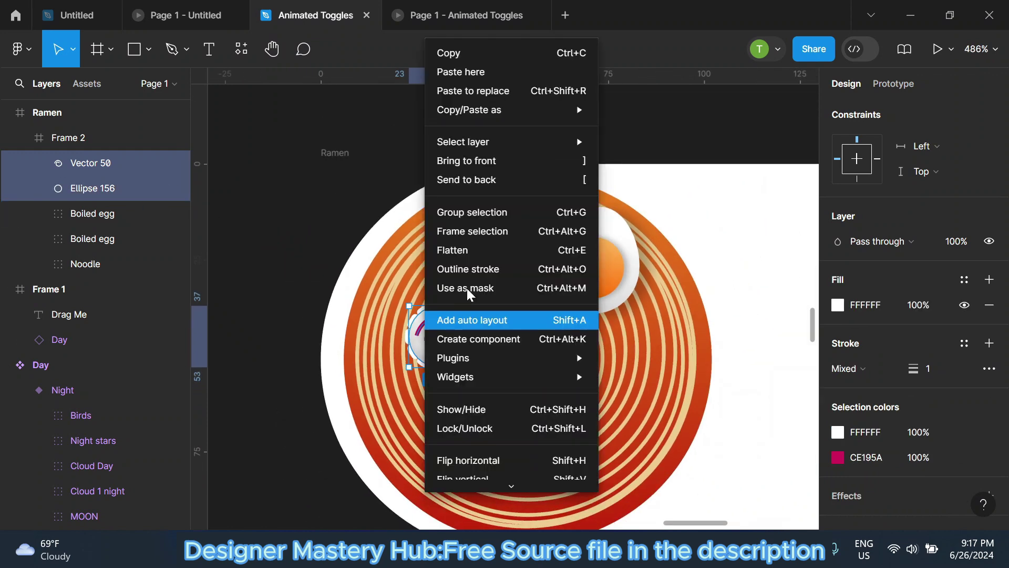
key(Escape)
shift+click(90, 163)
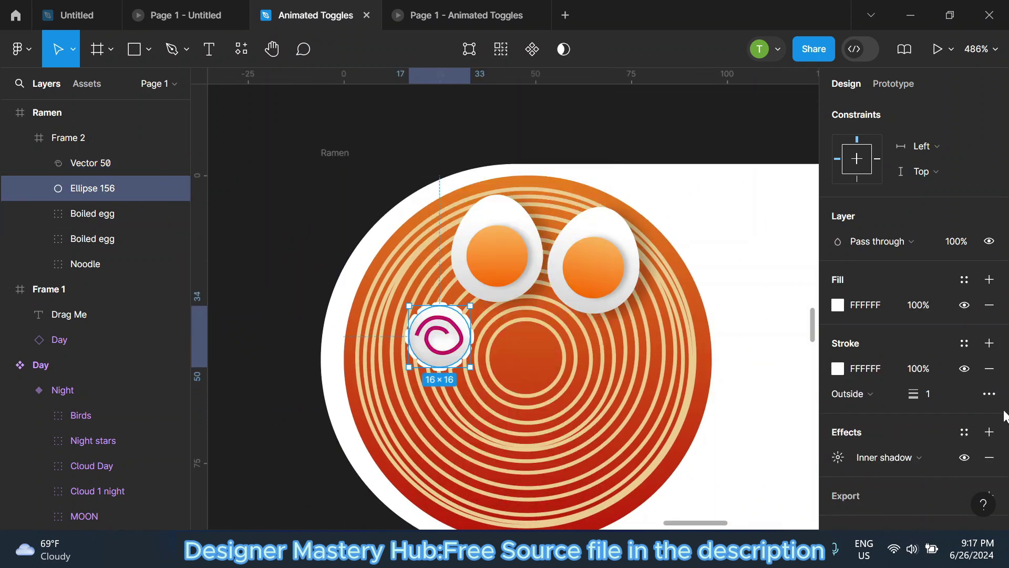
click(964, 458)
shift+click(115, 162)
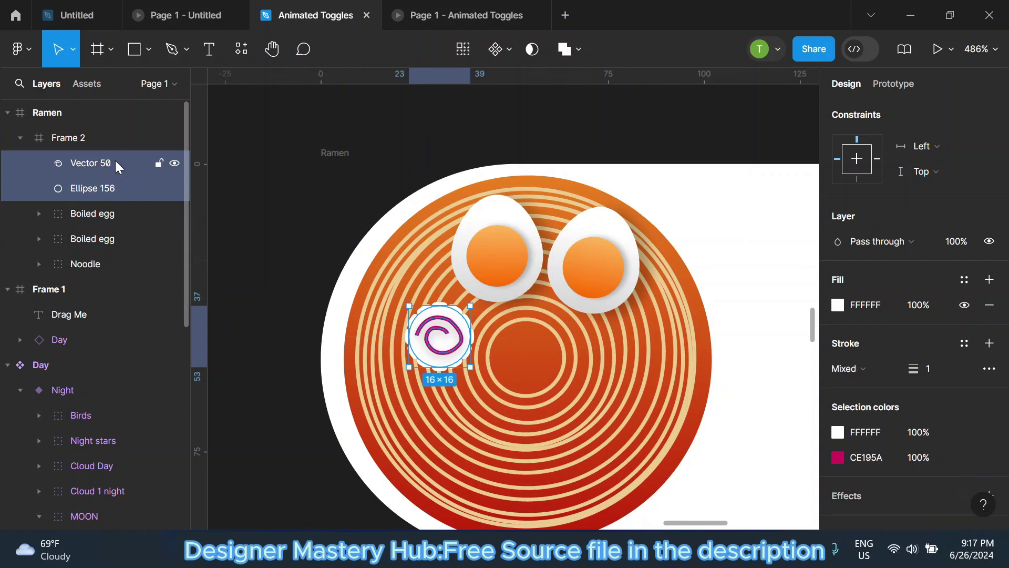
right_click(447, 339)
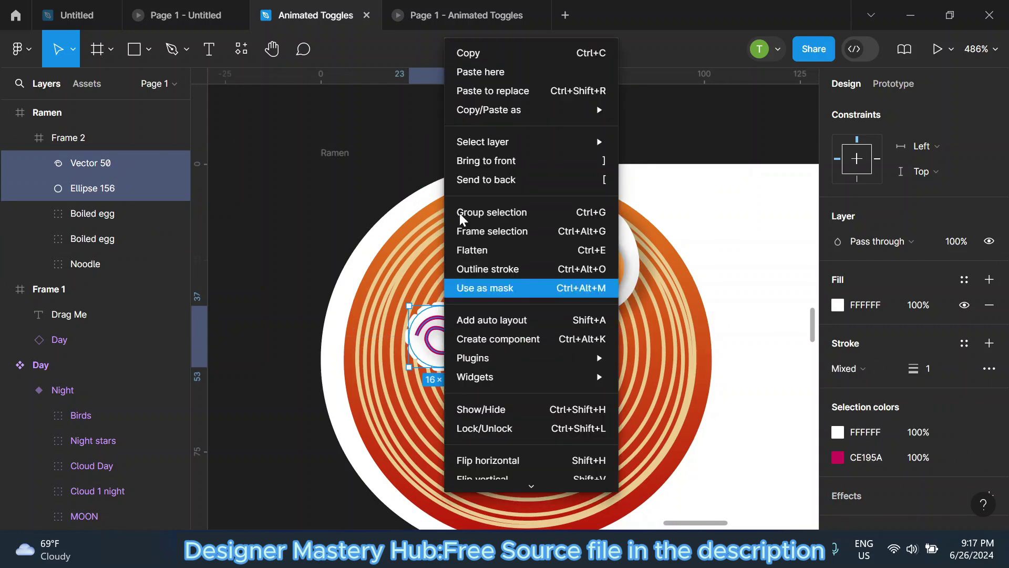
Group the swirl and disc and name the group 'Naruto maki'.
click(494, 215)
double_click(134, 172)
text(N)
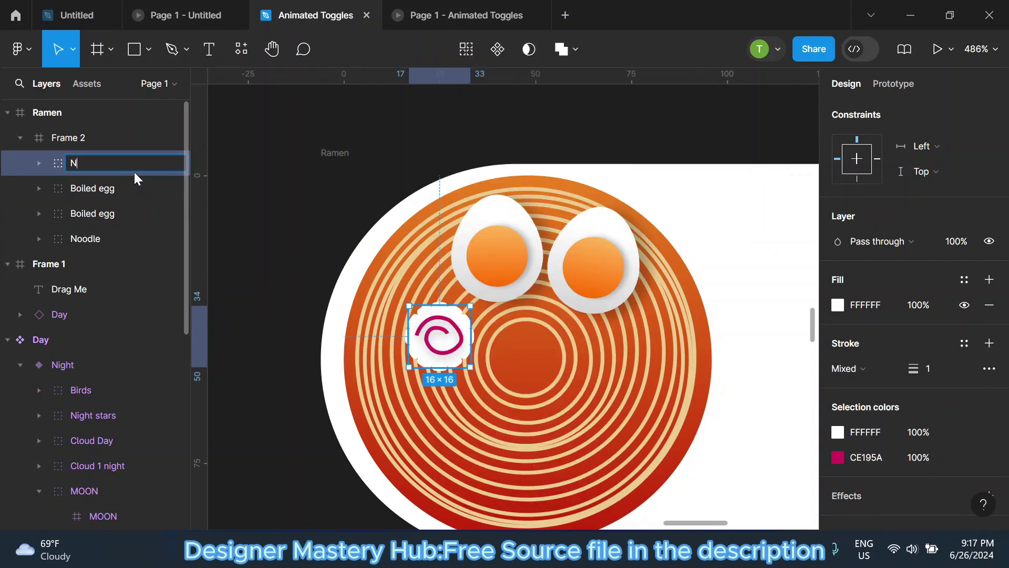
text(aruto m)
text(aki)
key(Return)
Add a smaller Naruto maki copy, about 10.5 square, lower right in the bowl.
click(478, 360)
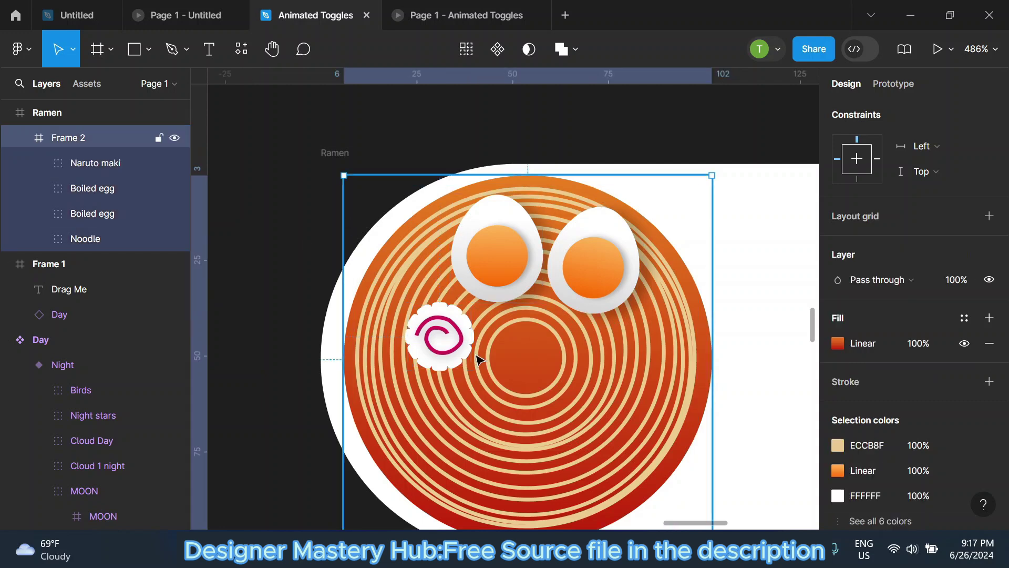
click(432, 345)
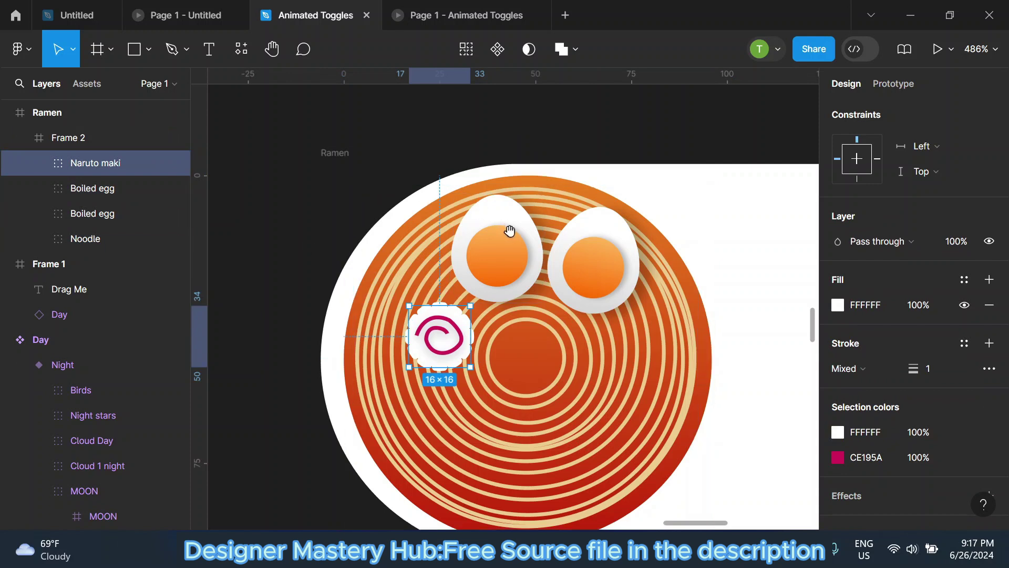
scroll(420, 255, down, 2)
scroll(420, 255, right, 3)
key(ctrl+d)
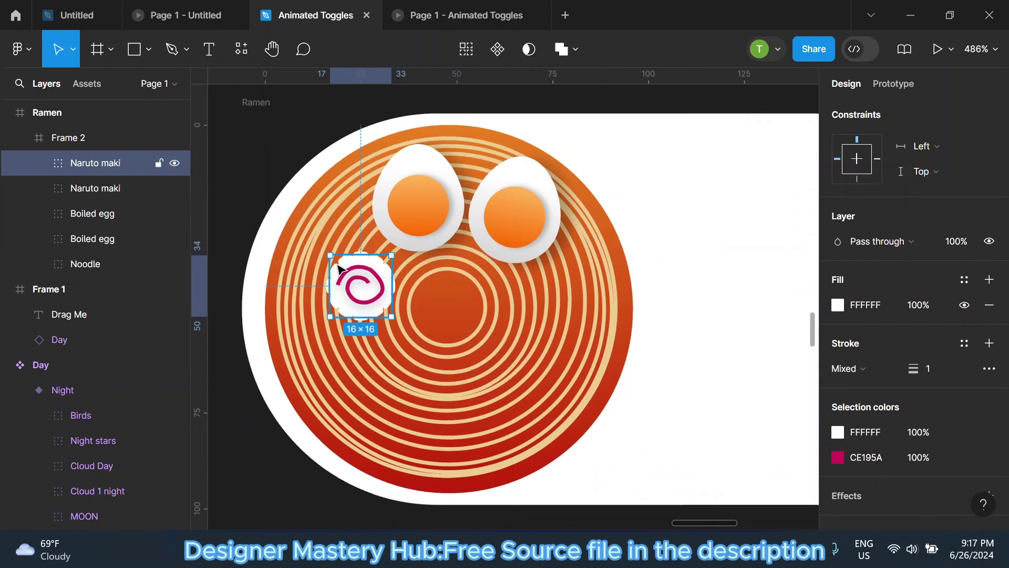
drag(331, 258, 353, 279)
mouse_move(384, 309)
mouse_down()
mouse_move(420, 339)
mouse_move(350, 232)
mouse_move(398, 351)
mouse_move(416, 329)
mouse_up()
scroll(401, 325, down, 2)
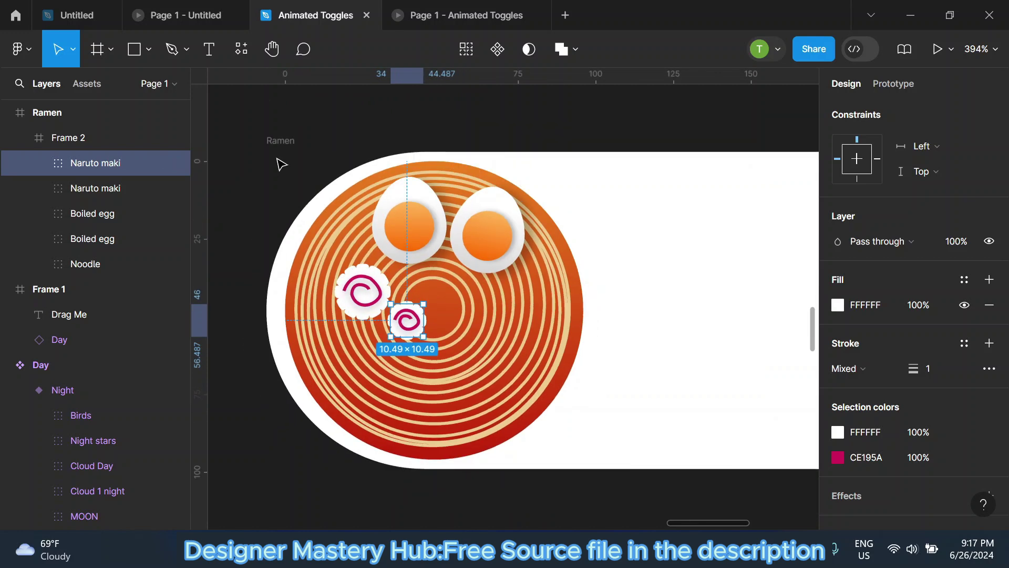
key(Escape)
scroll(408, 275, up, 2)
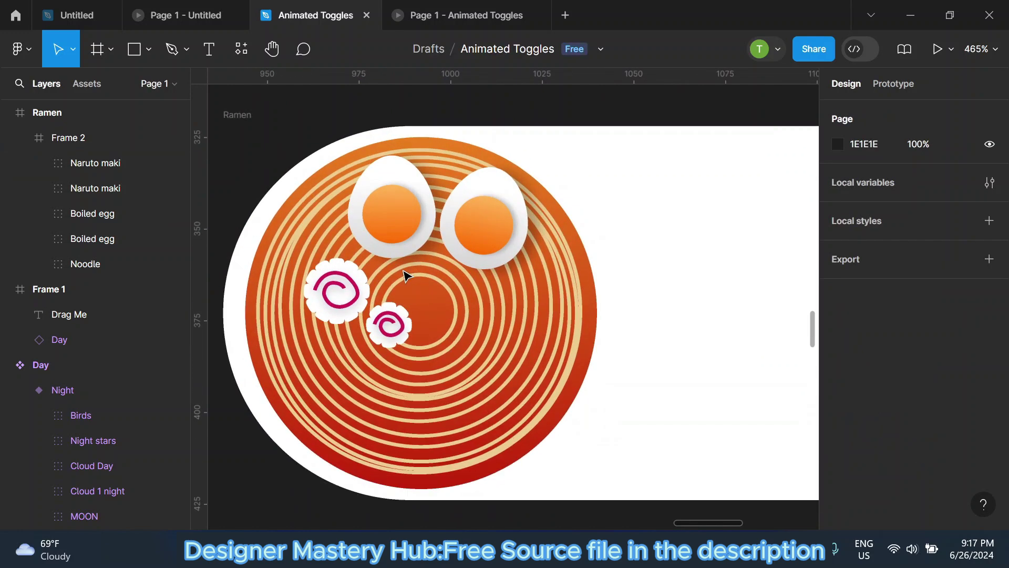
Draw a rectangle on the bowl's right side, tilted about -60° over the broth.
click(173, 49)
scroll(463, 321, up, 3)
scroll(467, 319, down, 3)
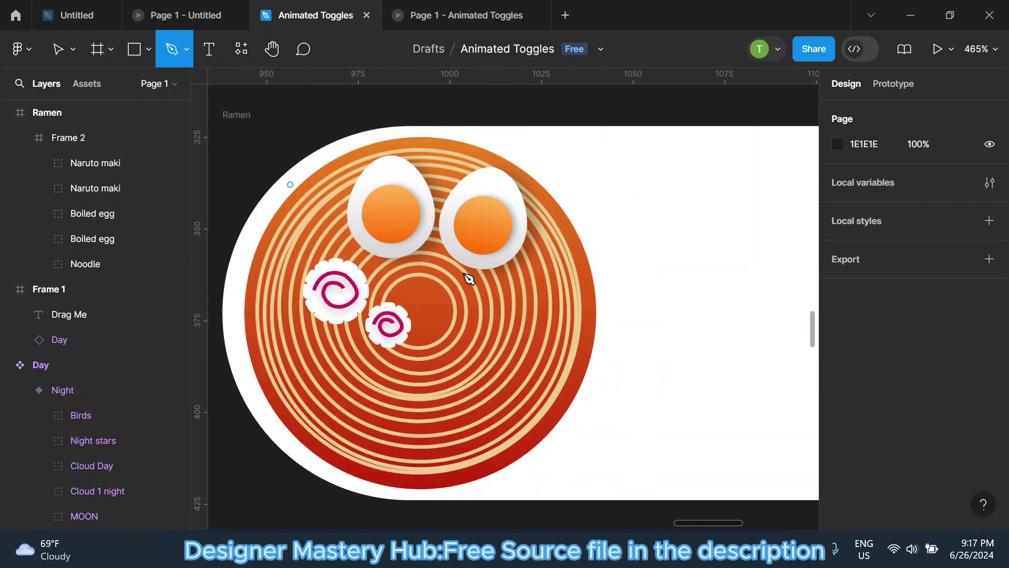
key(r)
drag(431, 273, 523, 423)
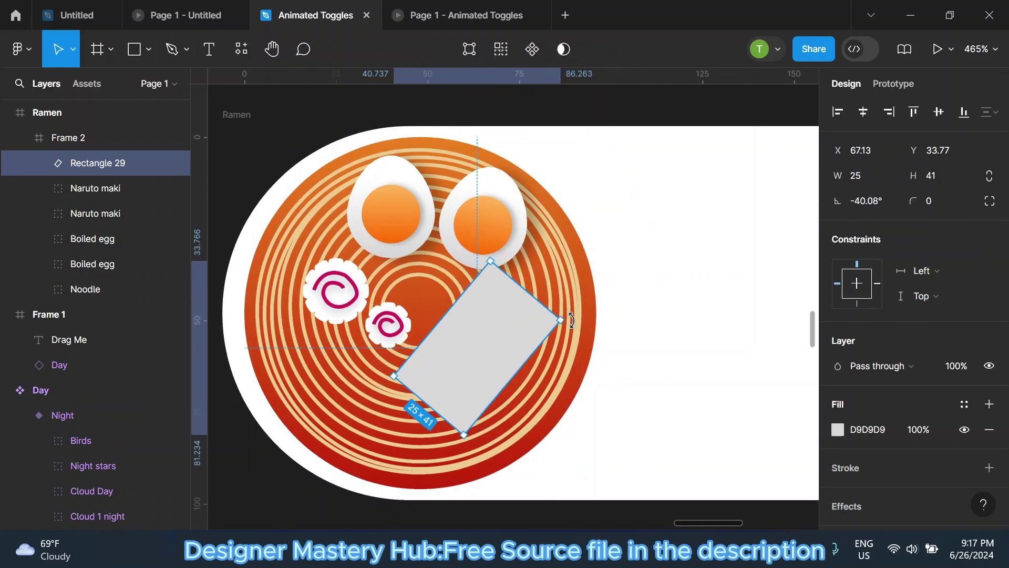
drag(528, 269, 415, 415)
drag(542, 315, 514, 313)
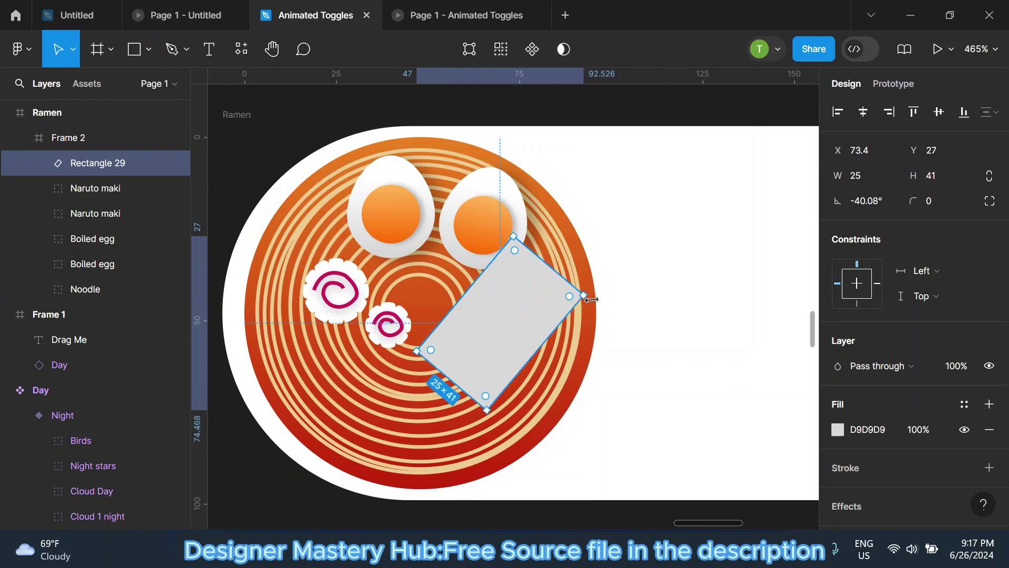
drag(594, 313, 592, 345)
drag(511, 317, 511, 318)
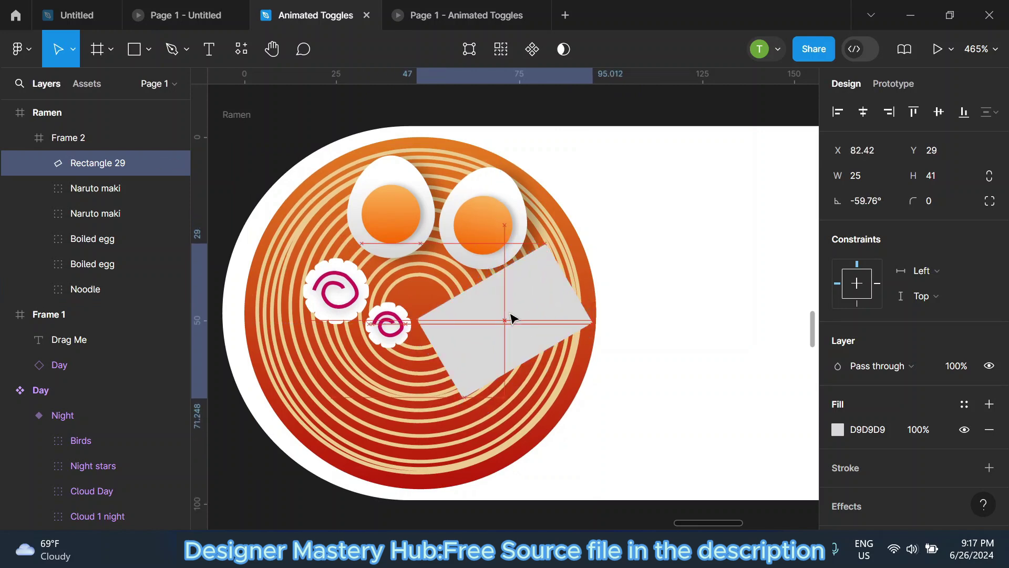
key(Left)
key(Left)
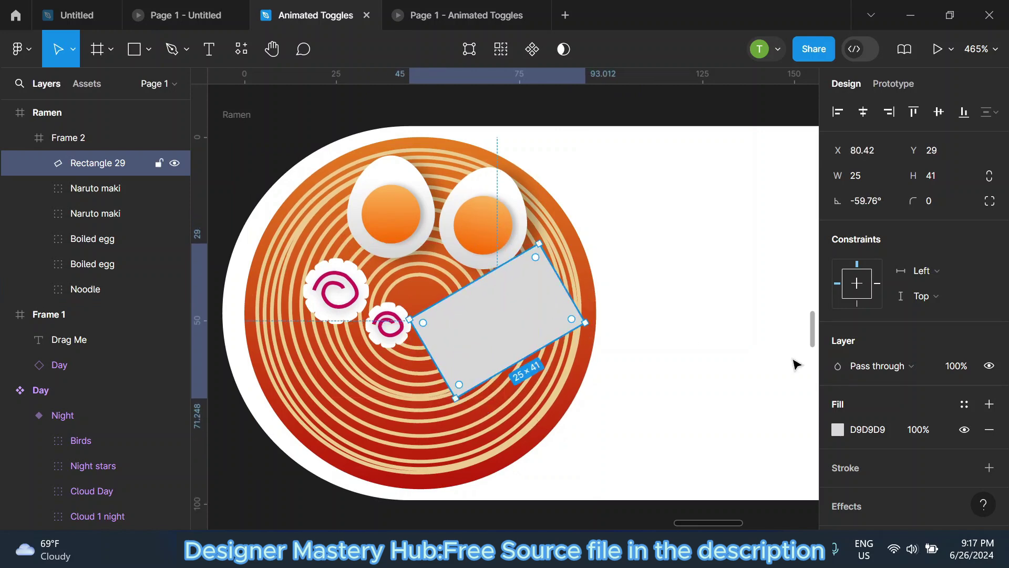
Fill the rectangle dark green and turn it into a rotated linear gradient.
click(837, 429)
click(704, 507)
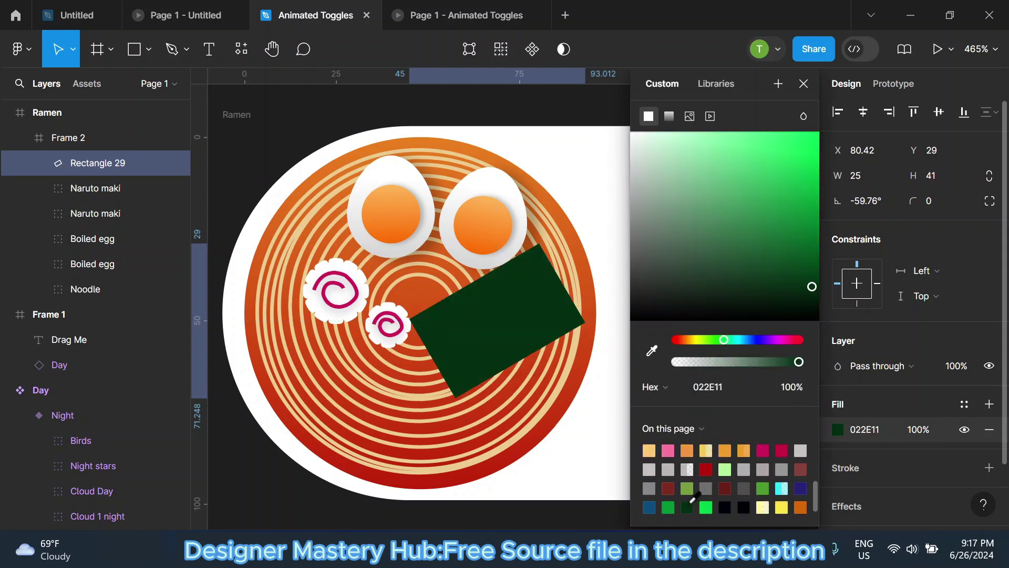
scroll(695, 488, up, 3)
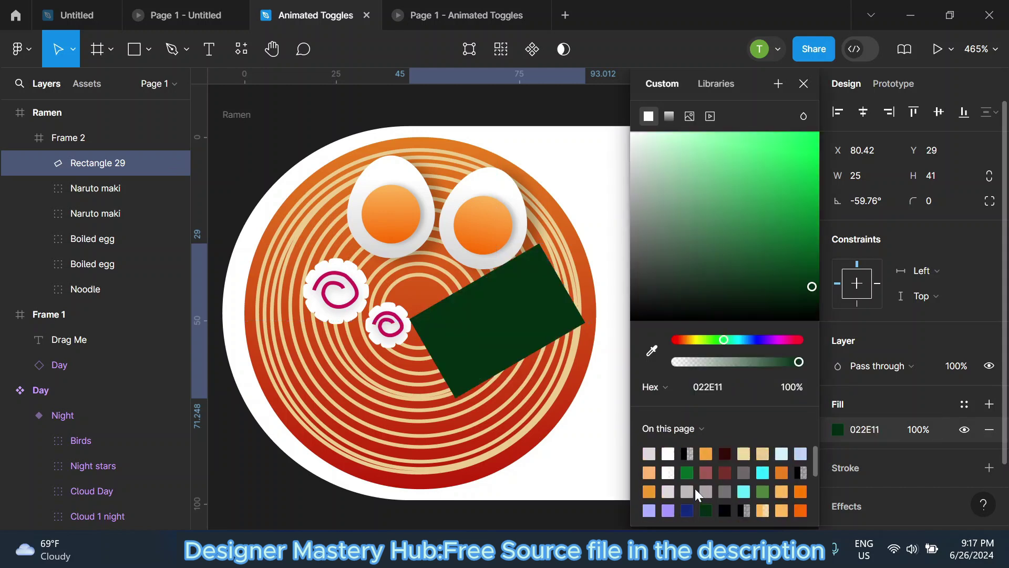
click(670, 116)
click(779, 149)
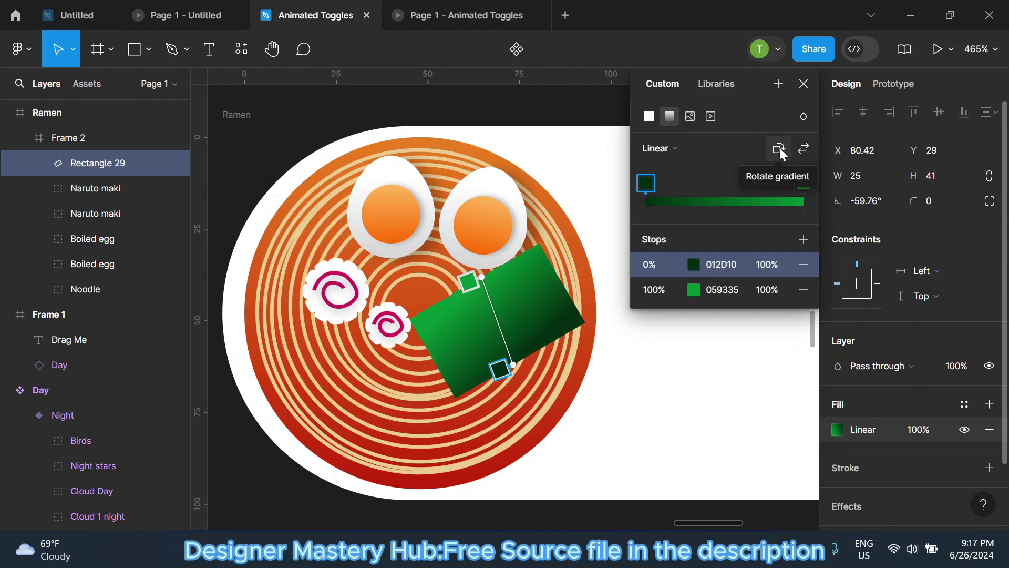
click(780, 150)
Set the gradient's end stop to a brighter, slightly deeper green.
click(802, 202)
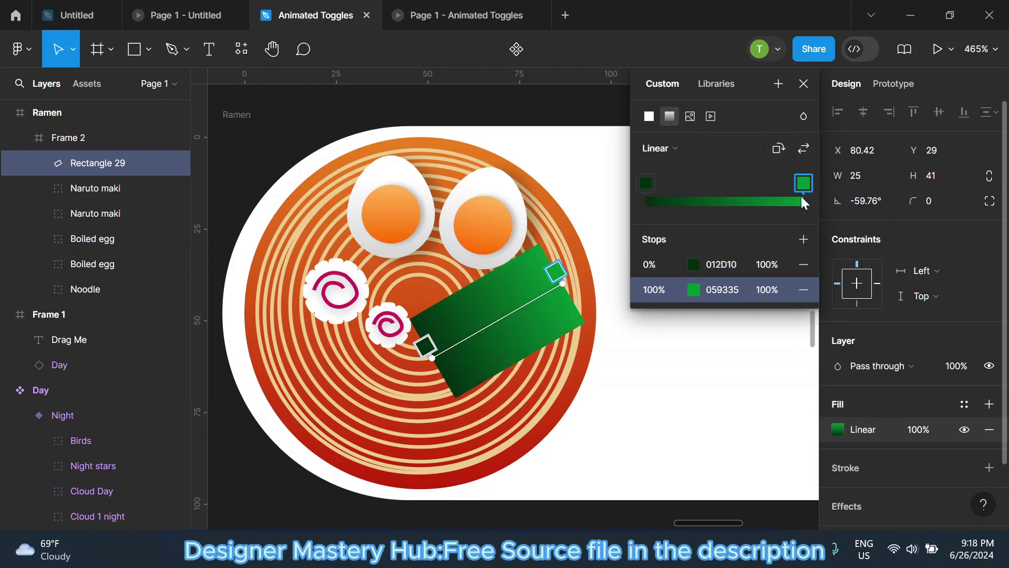
click(693, 289)
click(590, 181)
drag(559, 116, 317, 126)
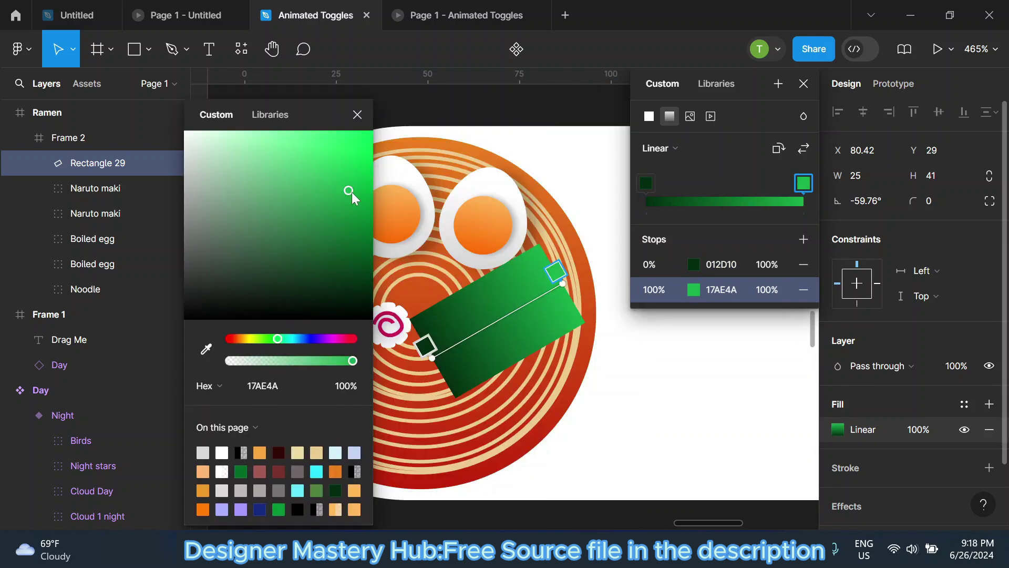
drag(352, 193, 367, 235)
click(358, 115)
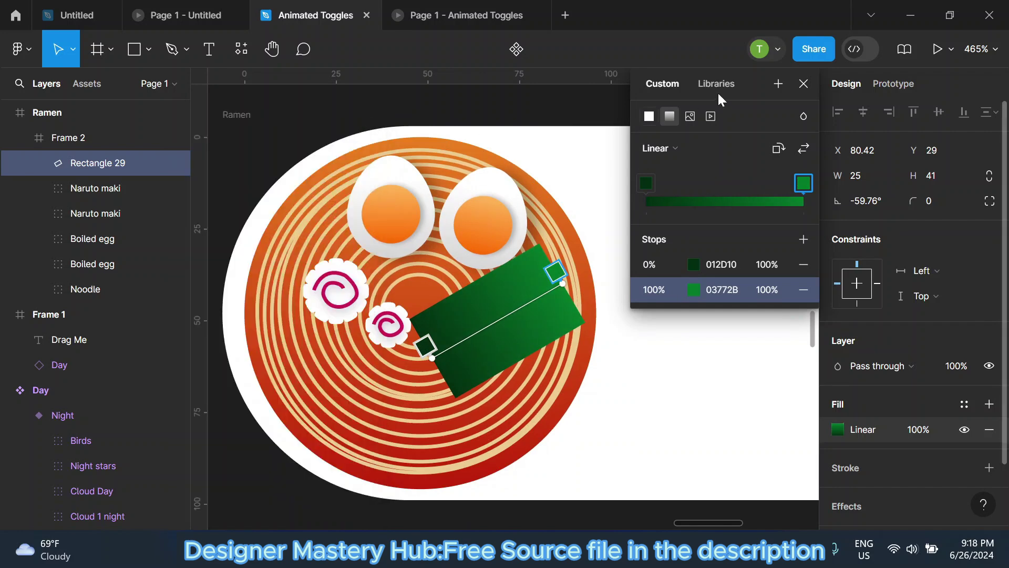
key(Escape)
Give the green nori rectangle a drop shadow with Y offset 1.
click(596, 144)
click(513, 300)
double_click(518, 304)
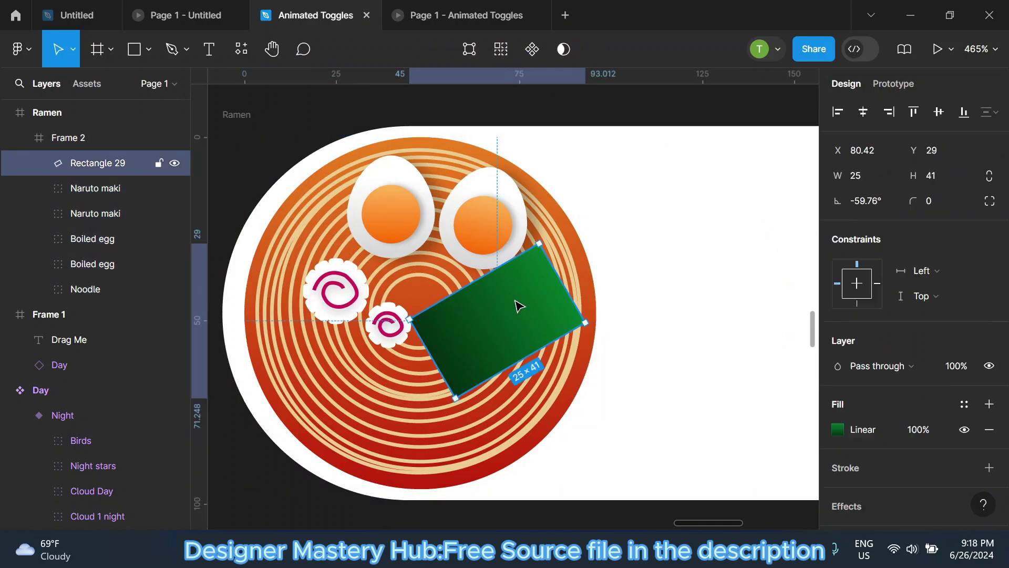
scroll(940, 328, down, 2)
click(988, 432)
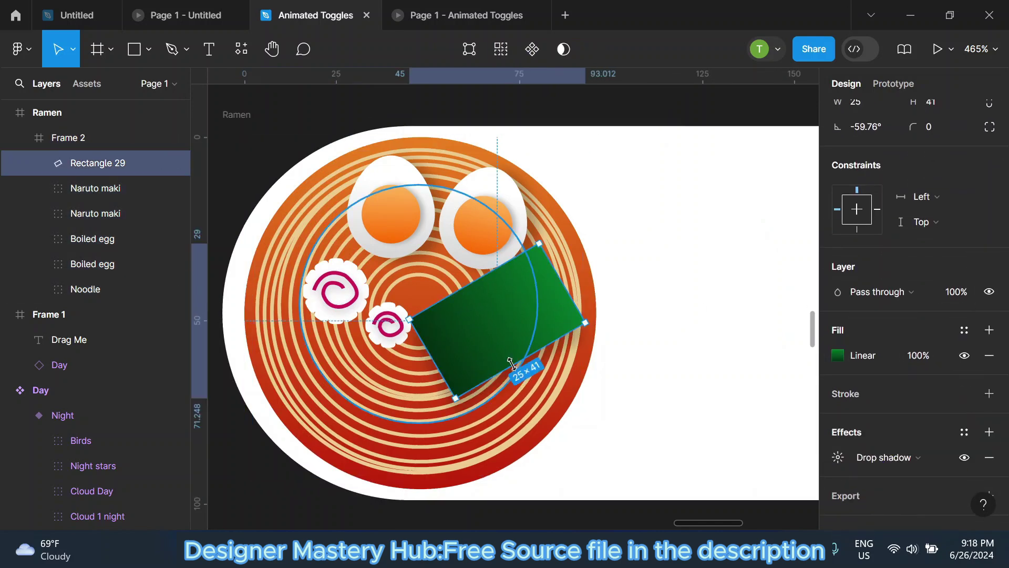
click(838, 456)
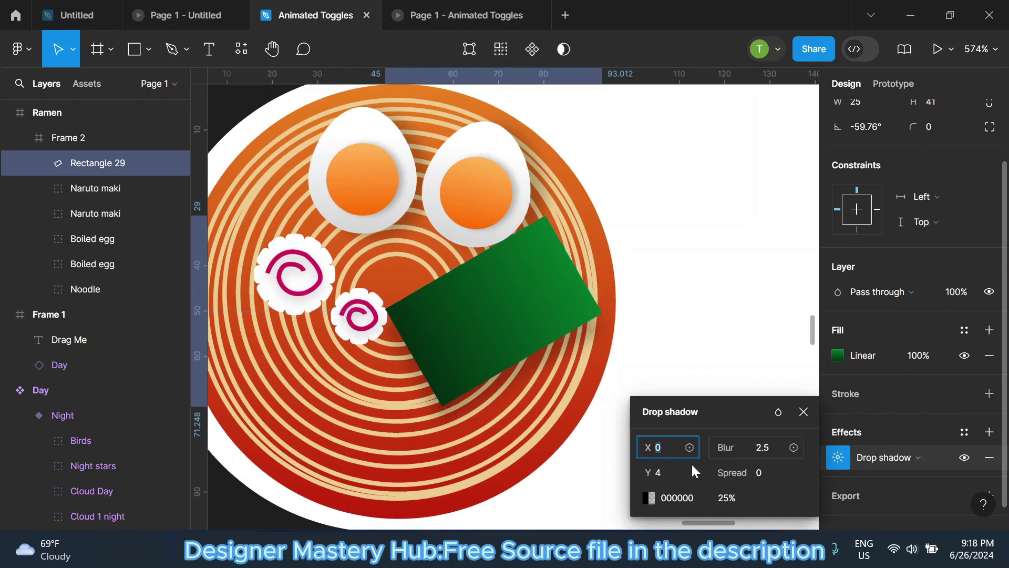
drag(652, 472, 646, 471)
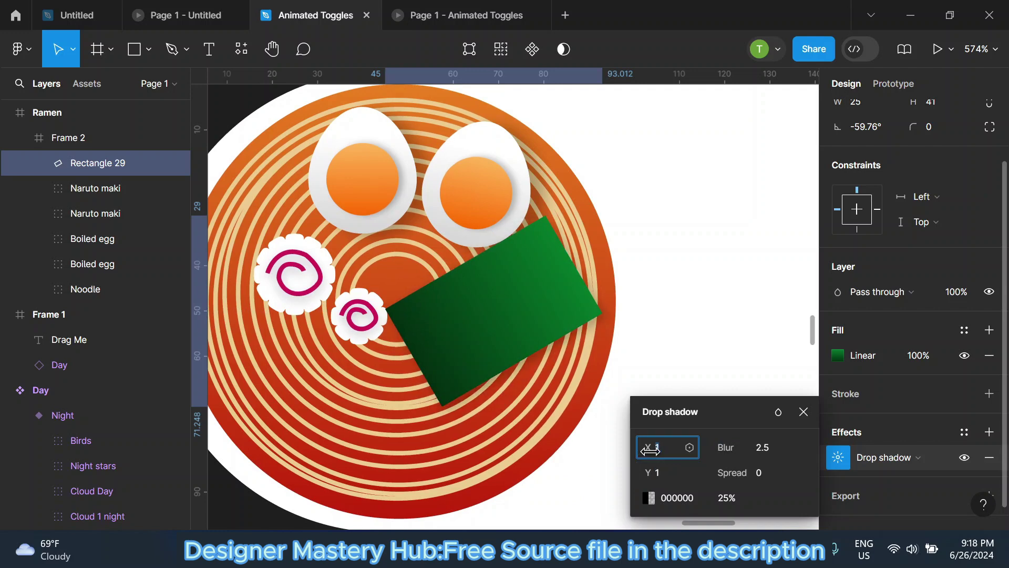
click(802, 409)
scroll(564, 306, down, 2)
Duplicate the nori sheet and rotate the copy to a steeper angle.
key(ctrl+d)
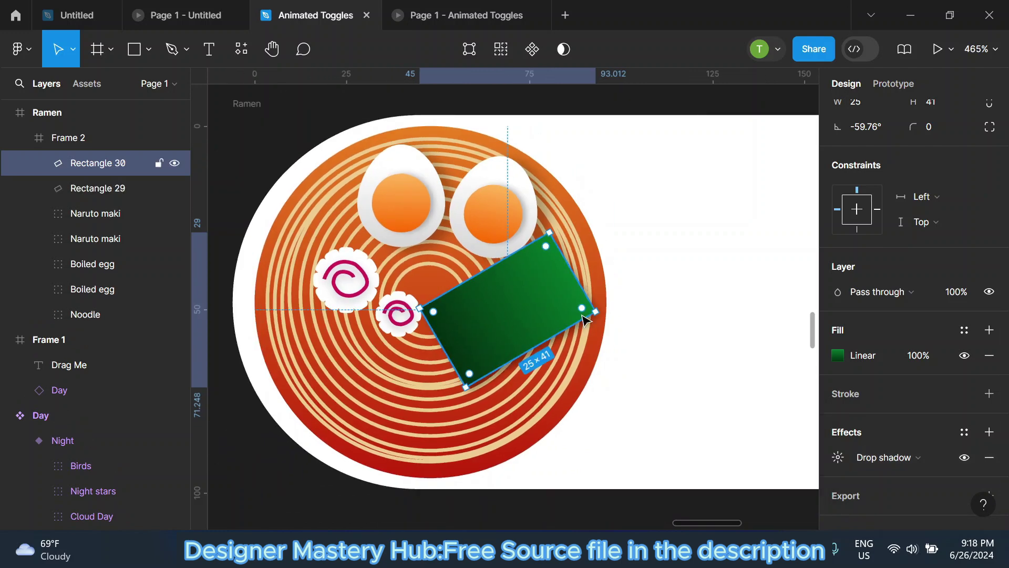
drag(605, 314, 573, 379)
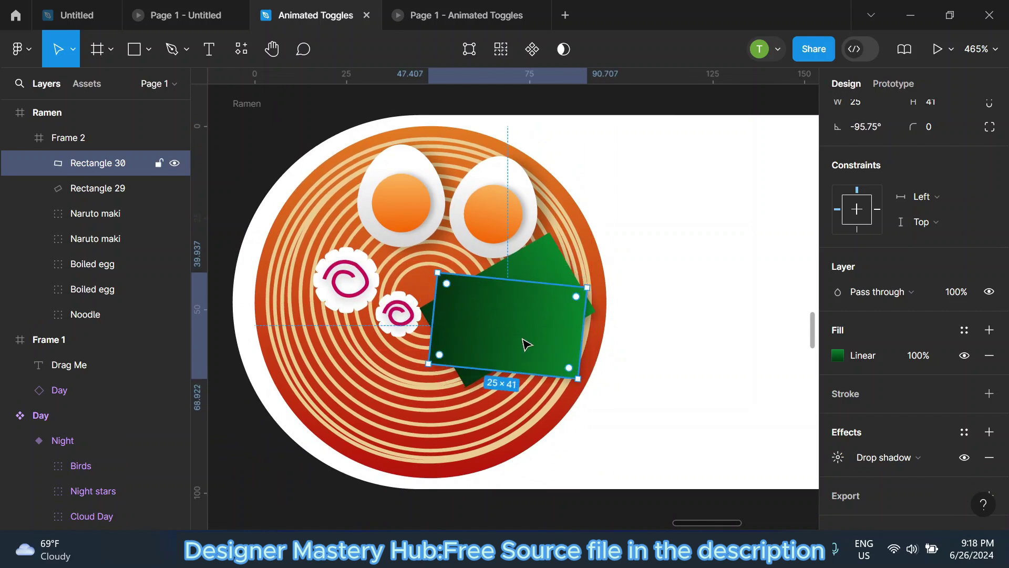
click(552, 124)
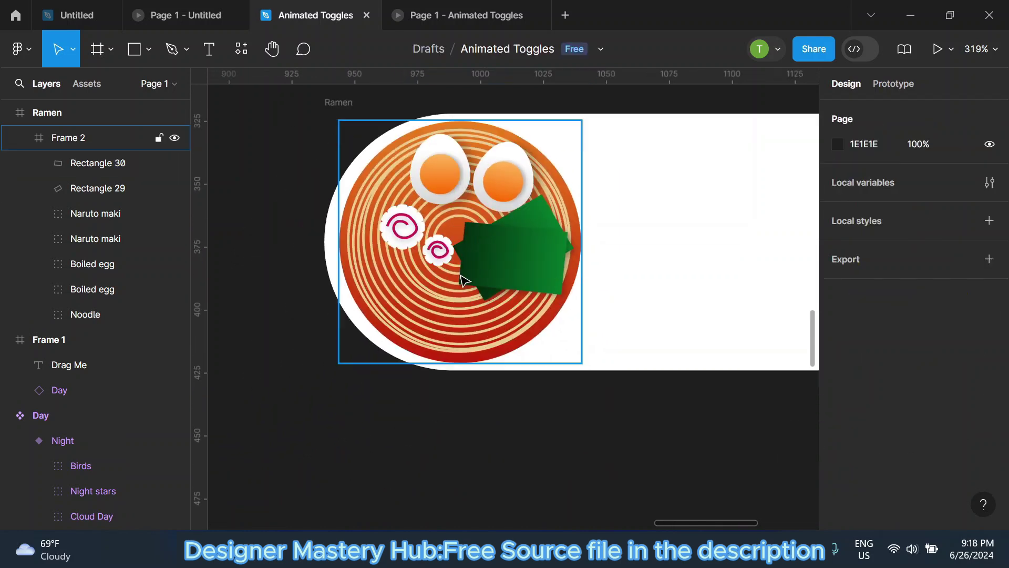
scroll(432, 234, up, 2)
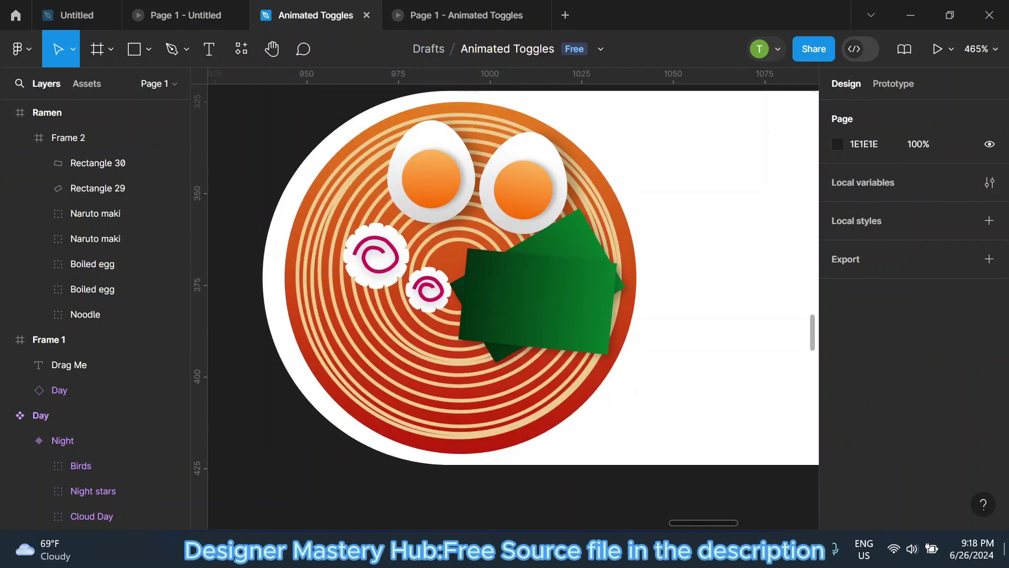
Draw a closed curved pen outline for the pork slice arching over the eggs.
click(172, 48)
click(309, 261)
click(379, 188)
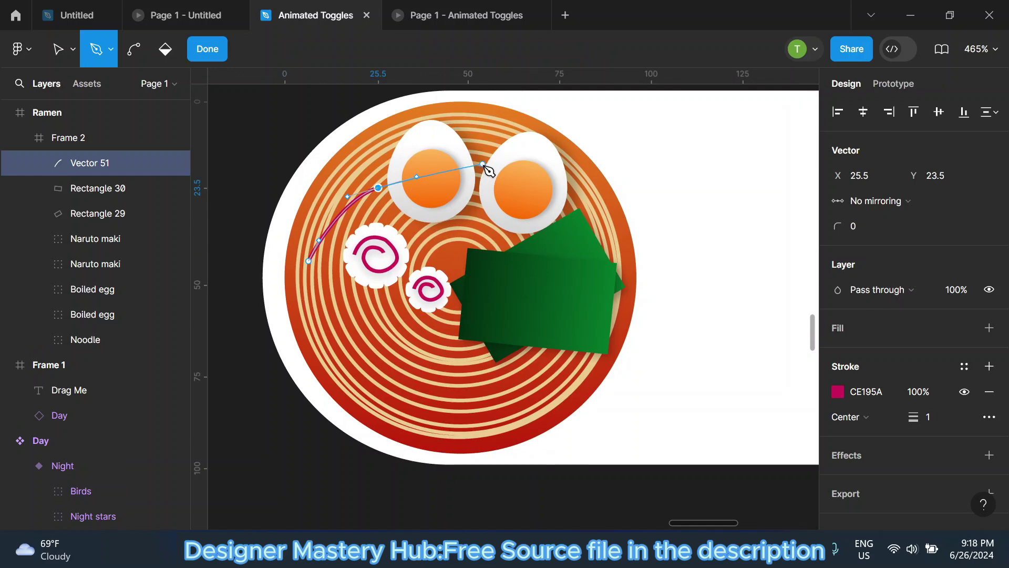
drag(483, 164, 501, 184)
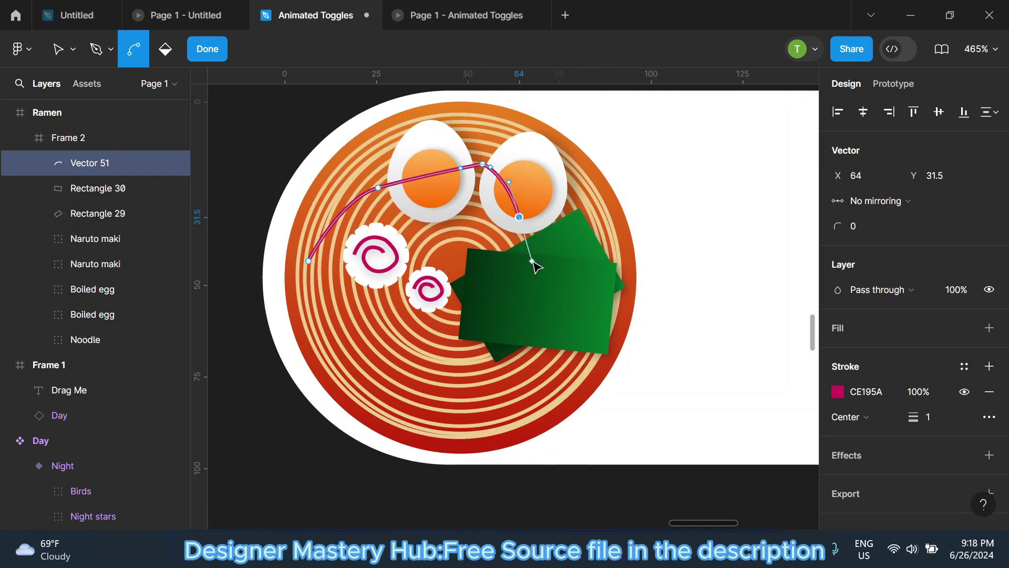
key(ctrl+z)
drag(493, 173, 520, 196)
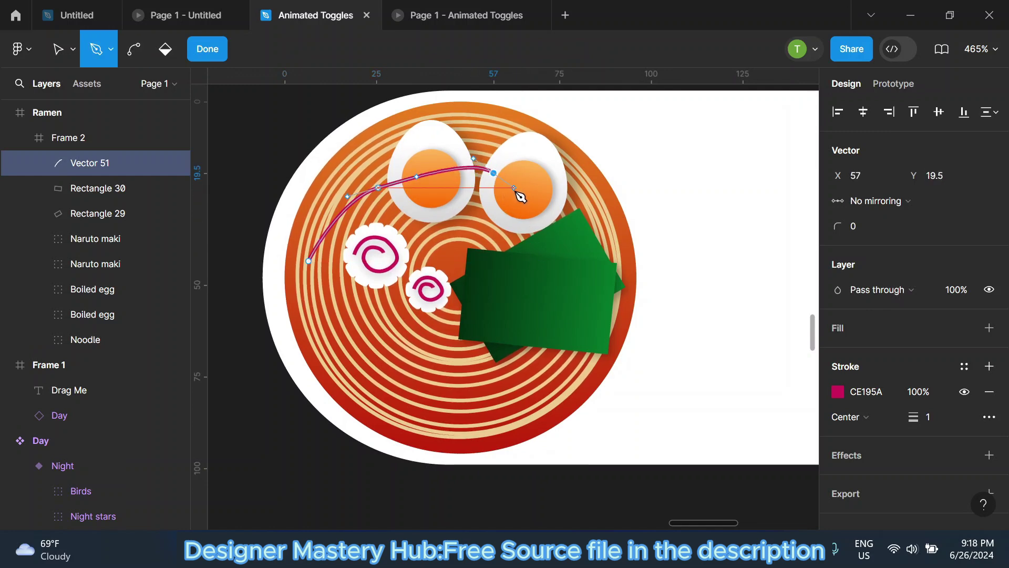
drag(520, 237, 526, 243)
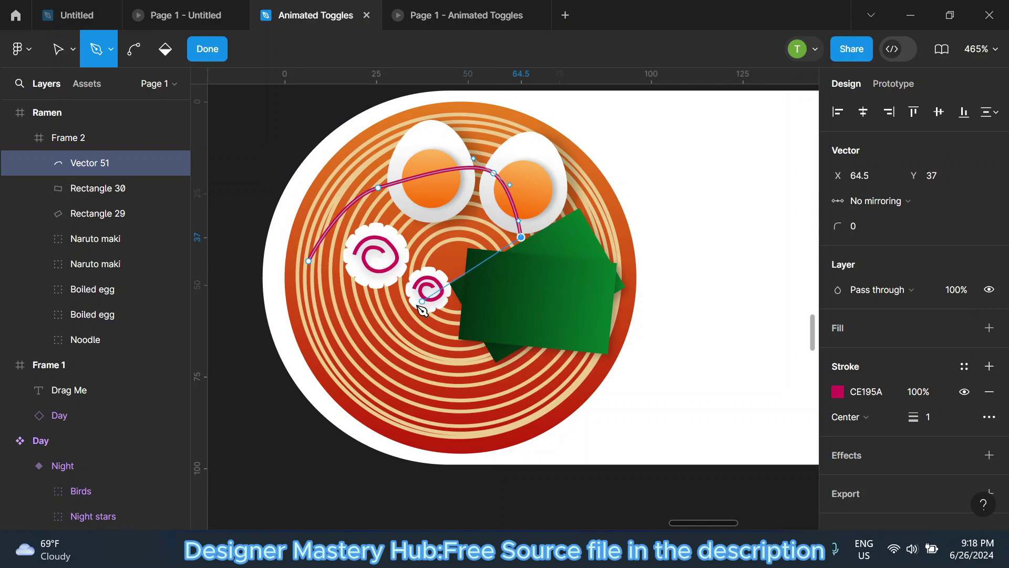
click(397, 318)
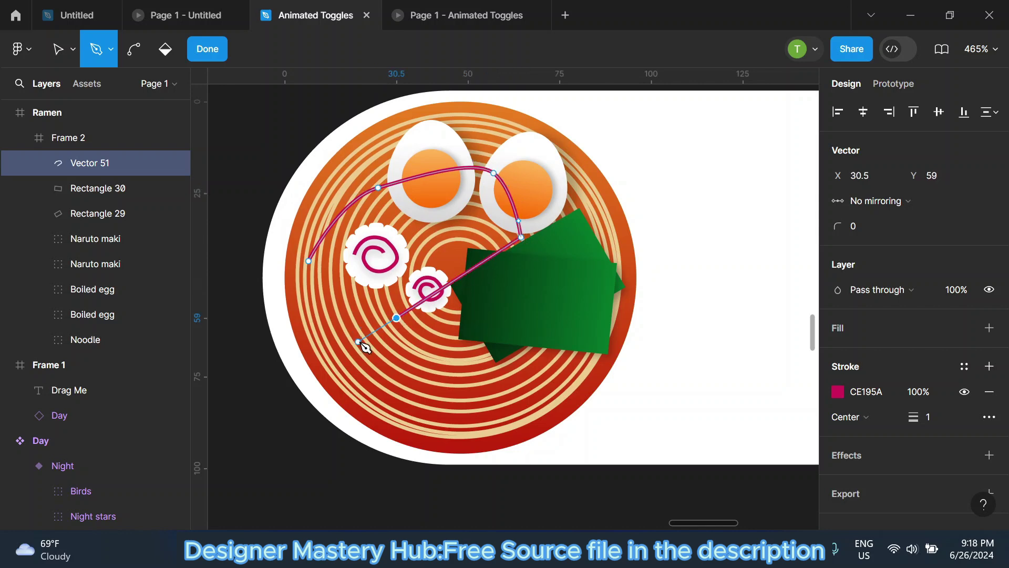
drag(308, 262, 319, 240)
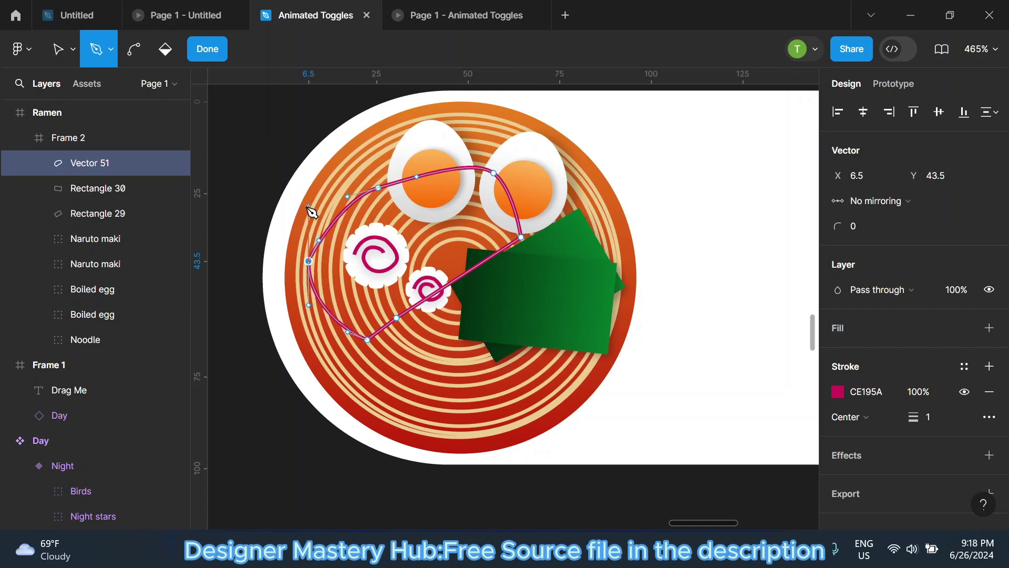
key(ctrl+a)
click(205, 51)
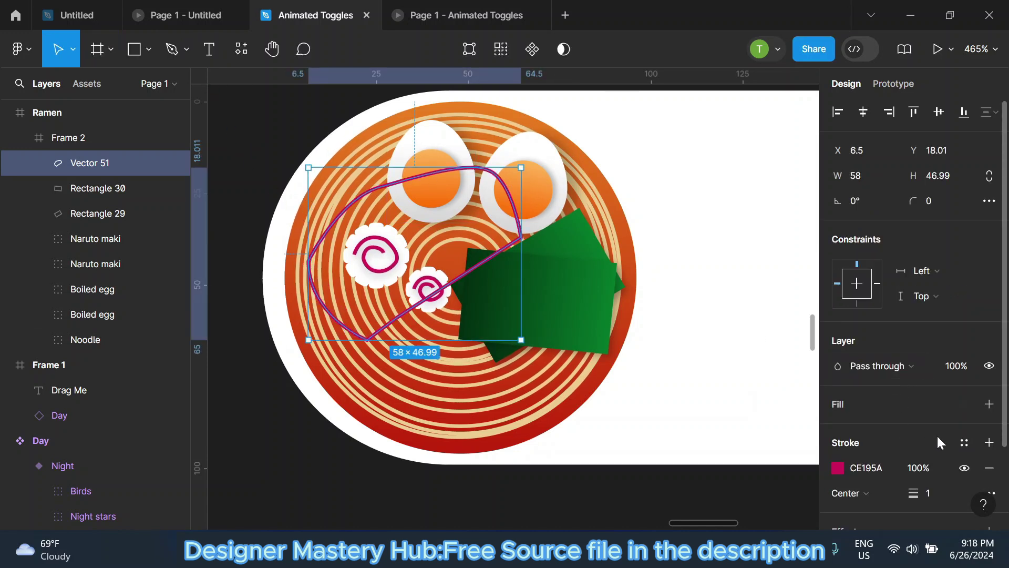
Give the slice a dark red 783329 fill and a 320903 stroke.
click(988, 405)
click(837, 429)
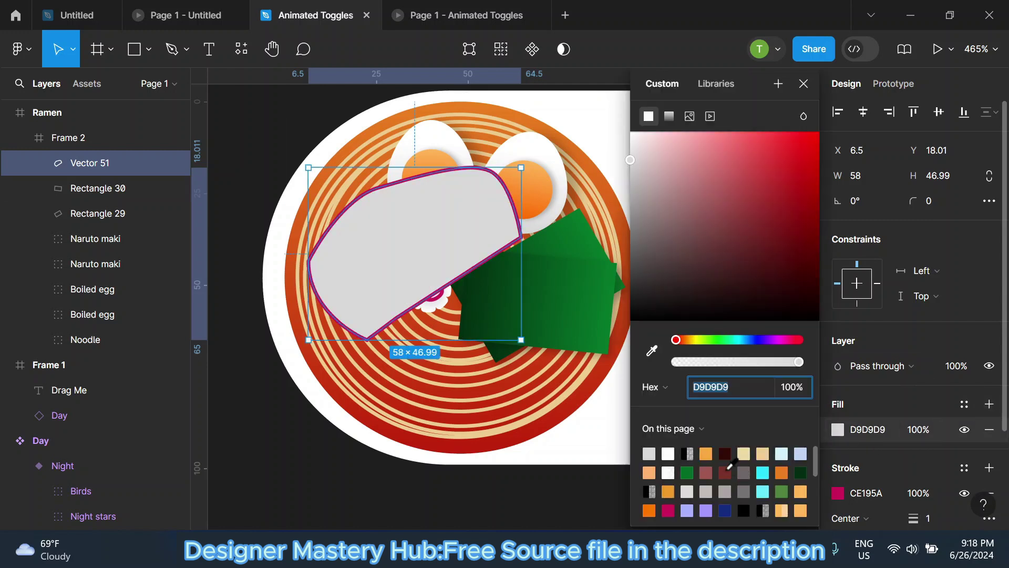
click(724, 472)
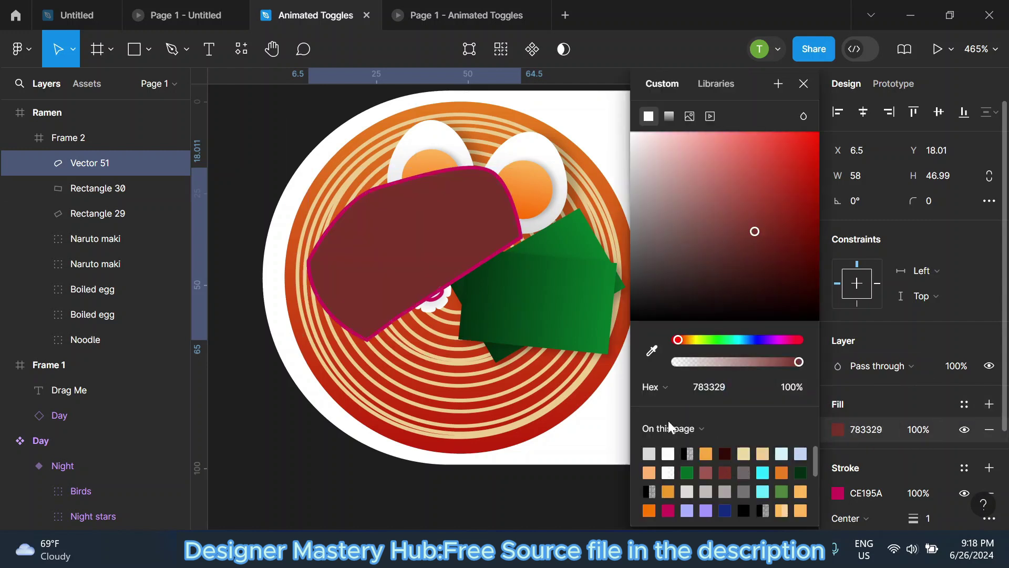
click(801, 85)
click(837, 493)
click(724, 453)
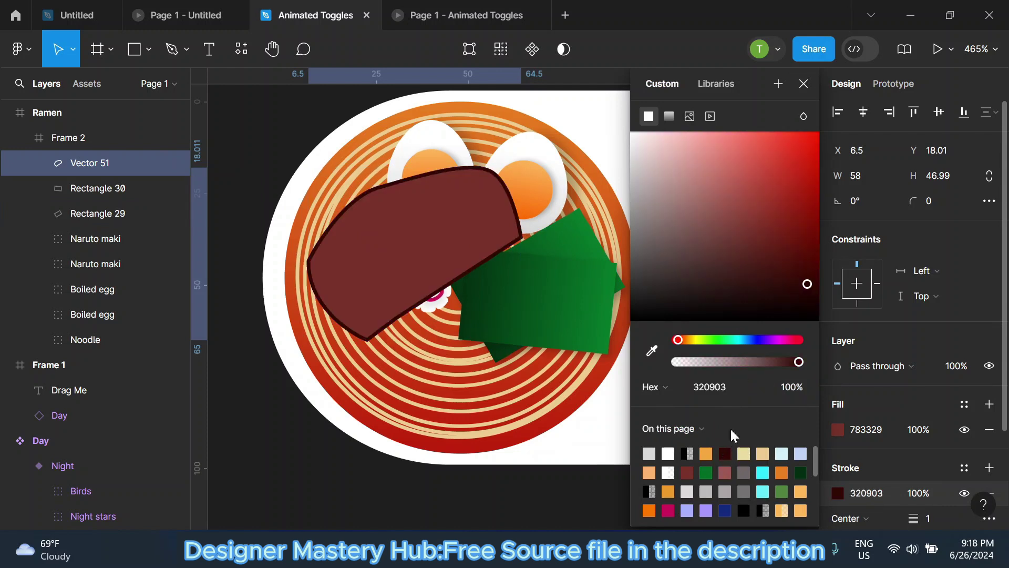
click(803, 84)
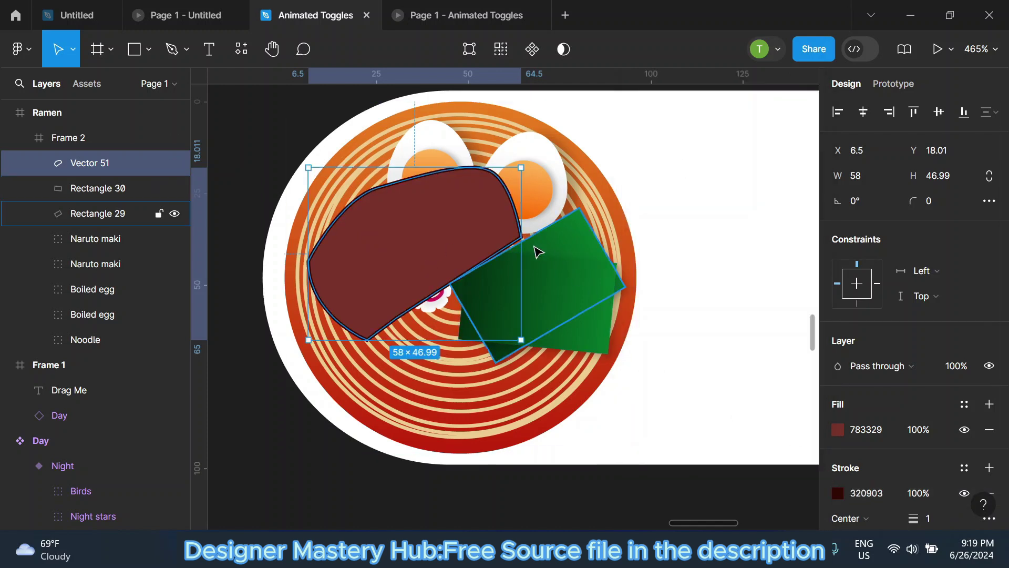
drag(362, 258, 361, 270)
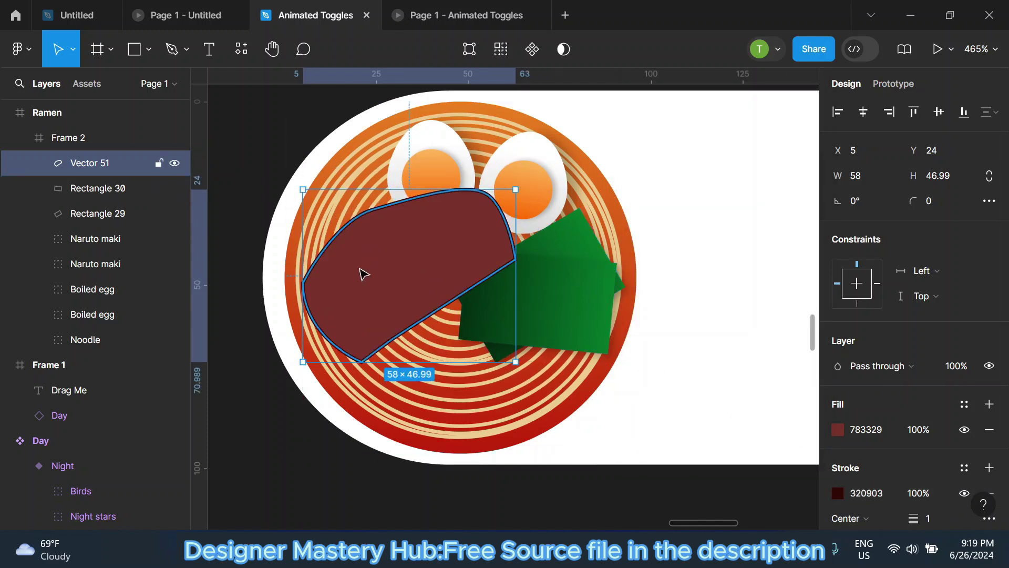
Duplicate the pork slice and shrink the copy to sit inside it.
key(ctrl+d)
drag(310, 197, 331, 211)
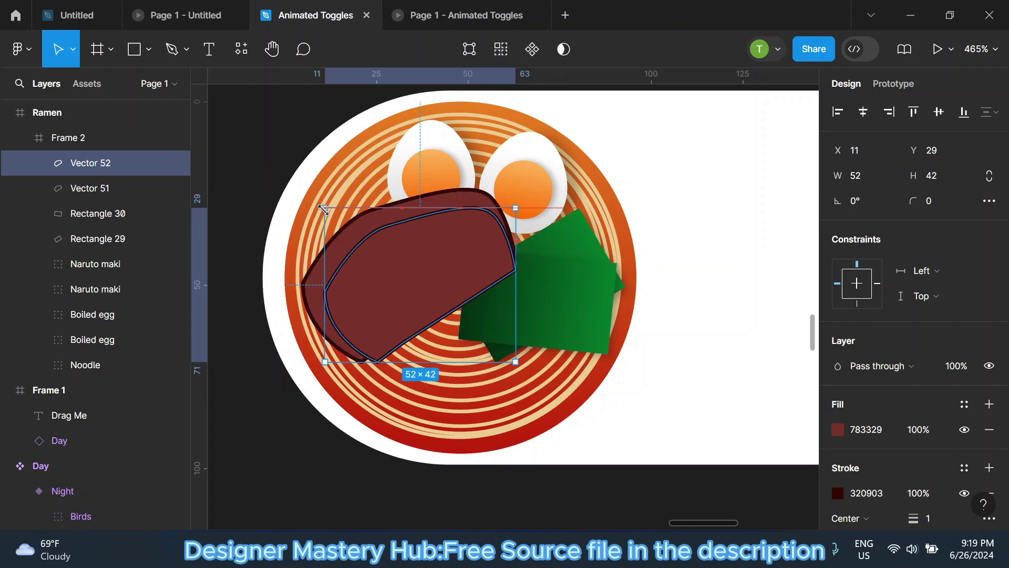
drag(394, 277, 385, 275)
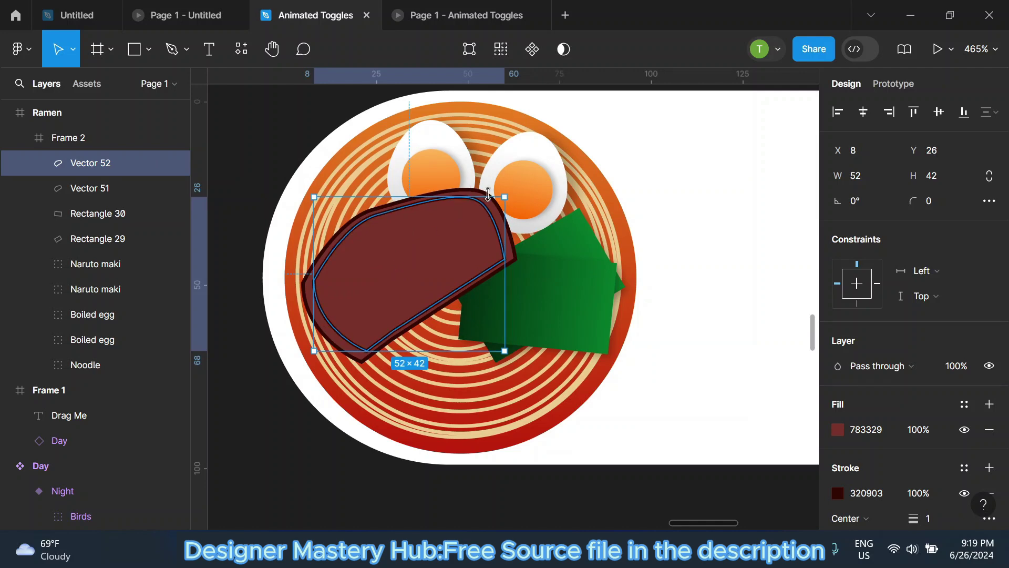
drag(509, 197, 482, 215)
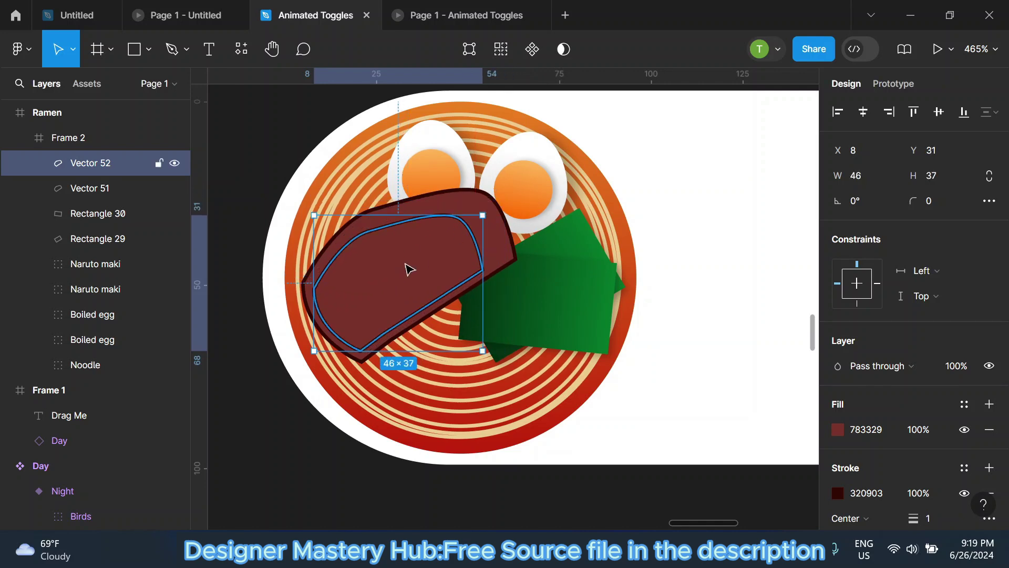
drag(407, 268, 408, 266)
scroll(894, 383, down, 3)
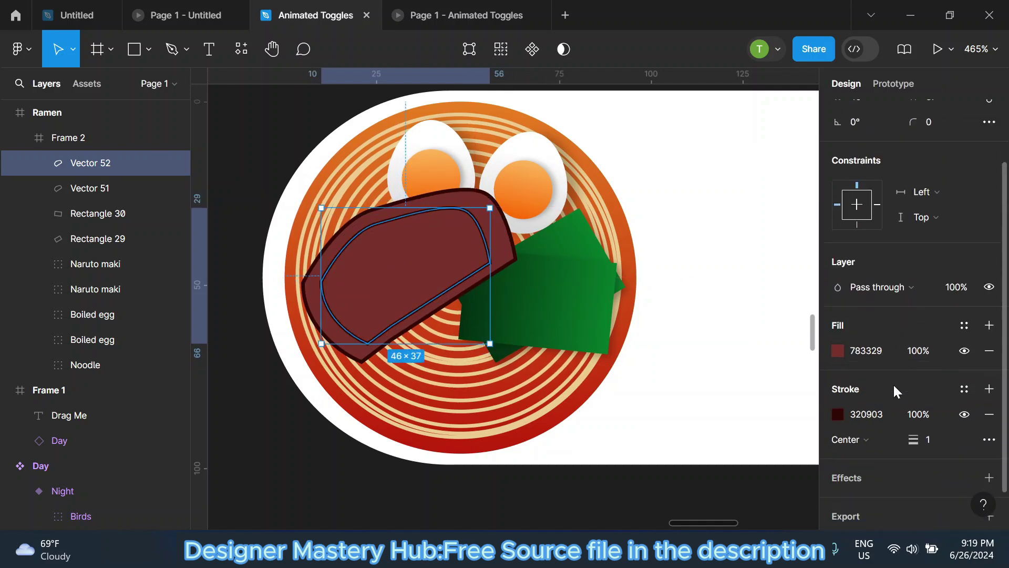
Give the inner layer a pinkish-brown fill and a sampled deep red-brown outline.
click(838, 350)
mouse_move(711, 204)
mouse_down()
mouse_move(713, 218)
mouse_move(709, 209)
mouse_up()
click(804, 84)
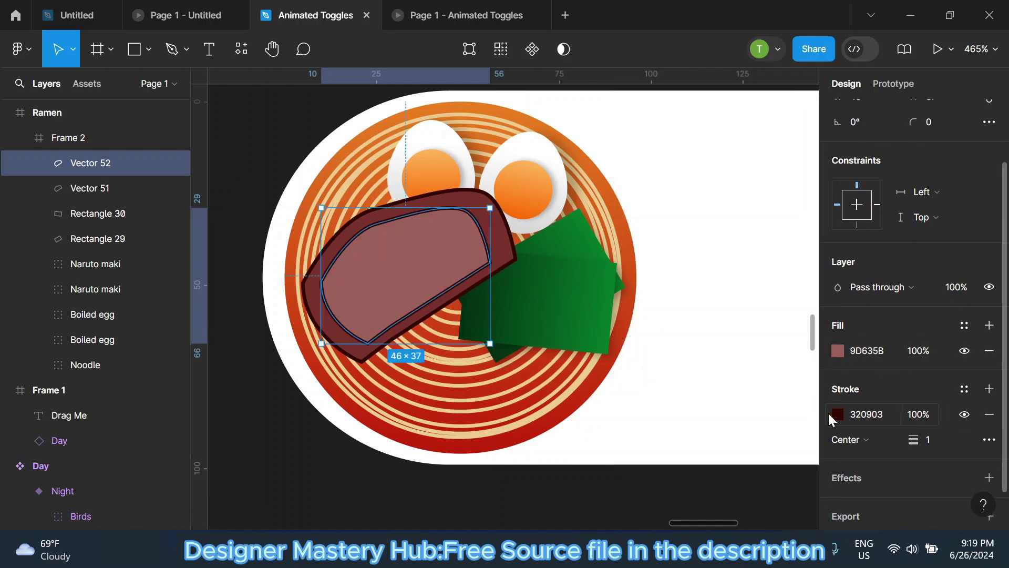
click(836, 413)
click(652, 350)
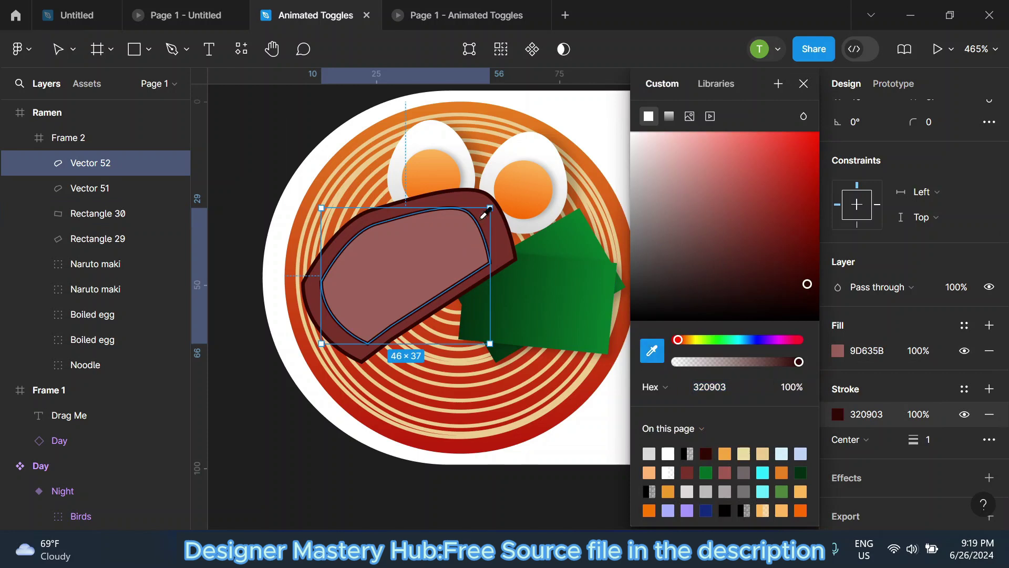
click(489, 197)
drag(765, 239, 771, 239)
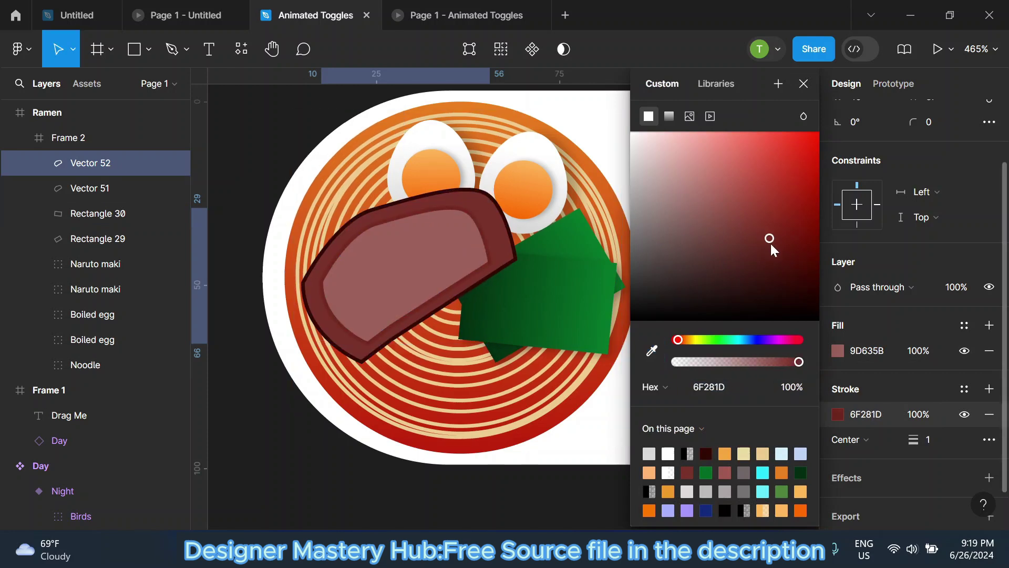
click(803, 84)
Enlarge the inner layer to fill more of the slice.
scroll(361, 236, up, 3)
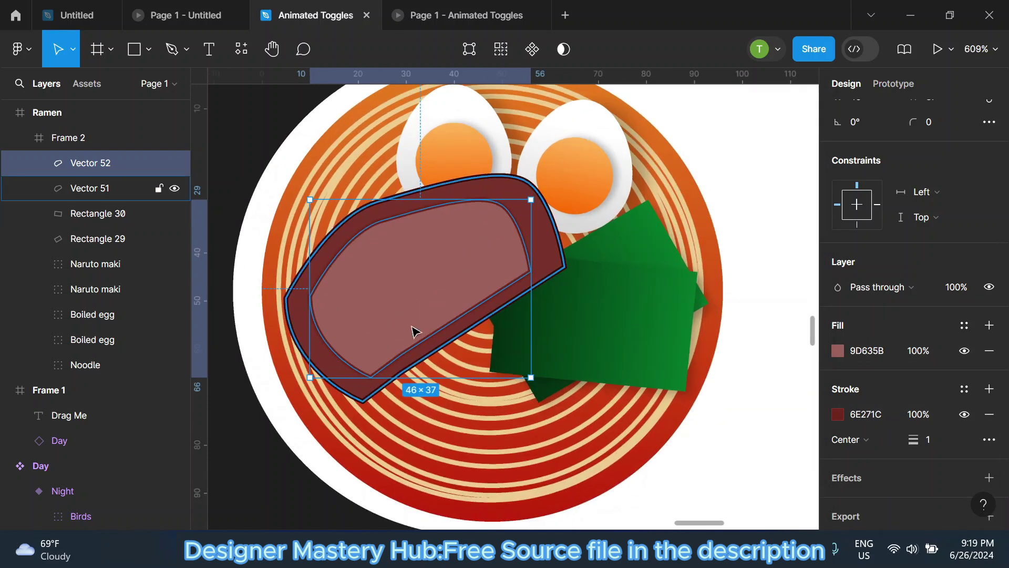
drag(357, 199, 358, 190)
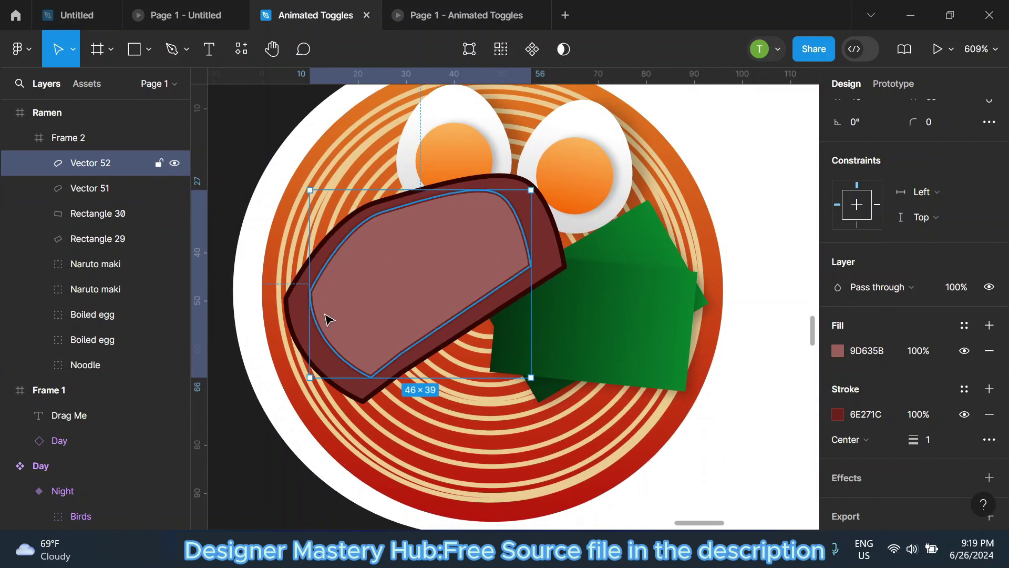
drag(310, 342, 295, 342)
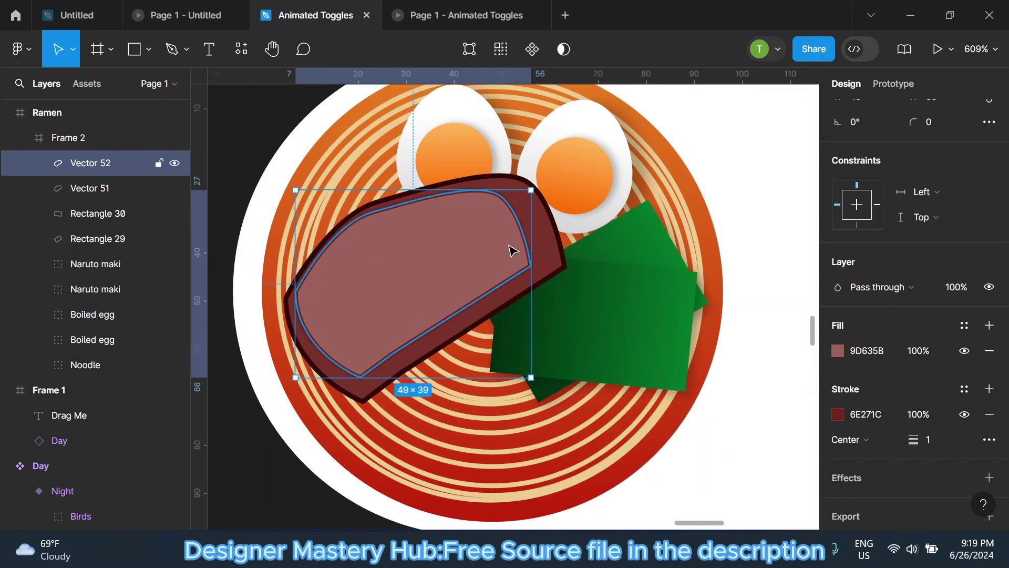
drag(531, 235, 545, 235)
scroll(545, 236, down, 3)
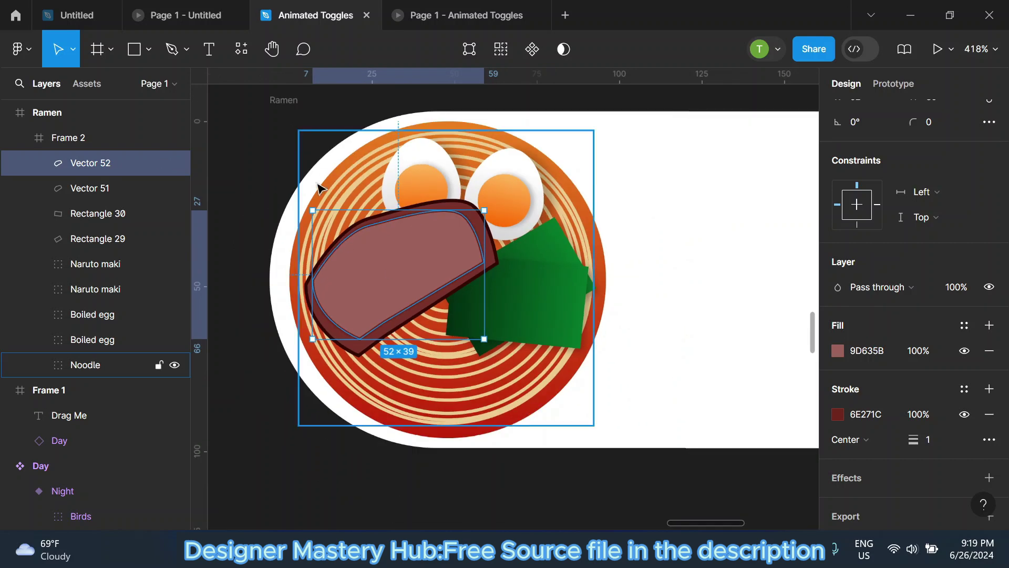
Duplicate the inner layer and shrink it into an innermost layer within the slice.
key(ctrl+d)
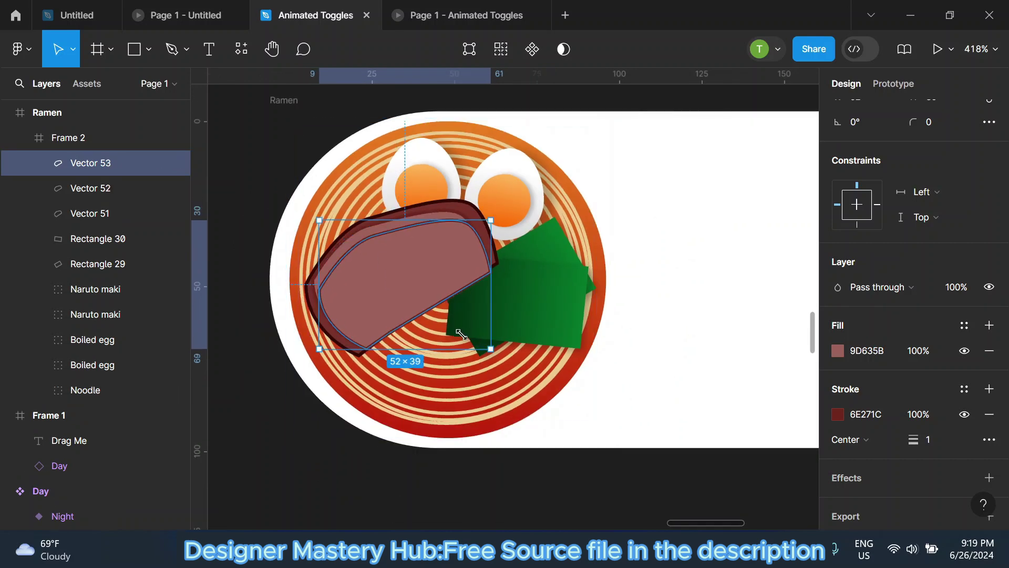
drag(483, 357, 458, 326)
scroll(424, 278, up, 2)
scroll(424, 278, up, 1)
drag(424, 279, 383, 268)
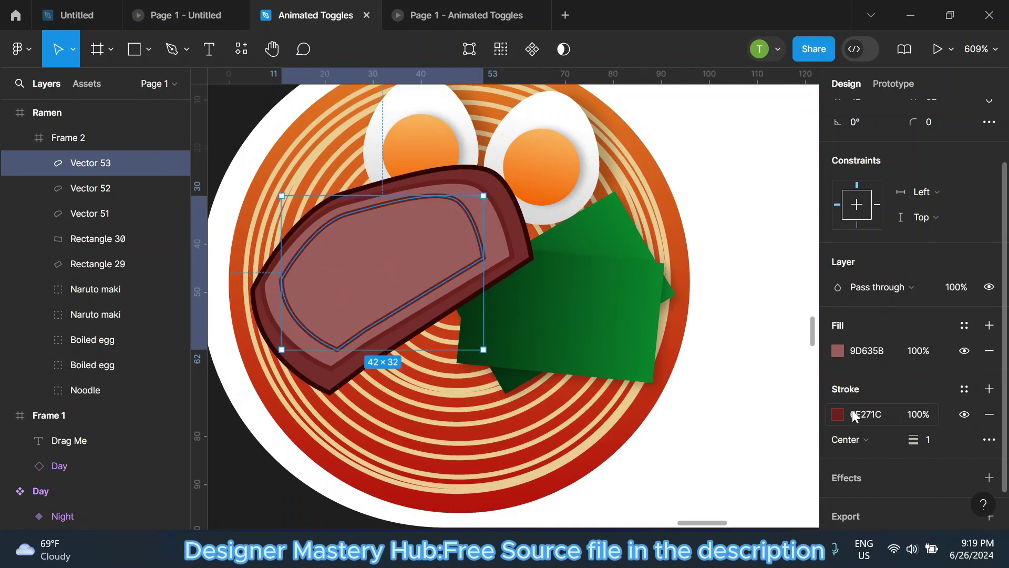
Lighten the innermost layer's fill and match its outline to the middle layer's colour.
click(837, 350)
click(699, 183)
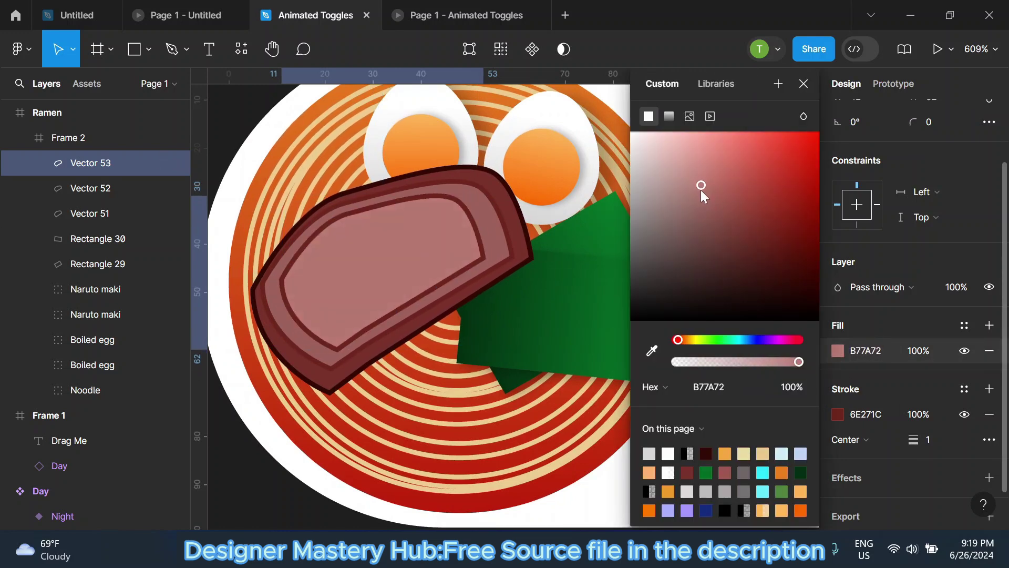
click(804, 83)
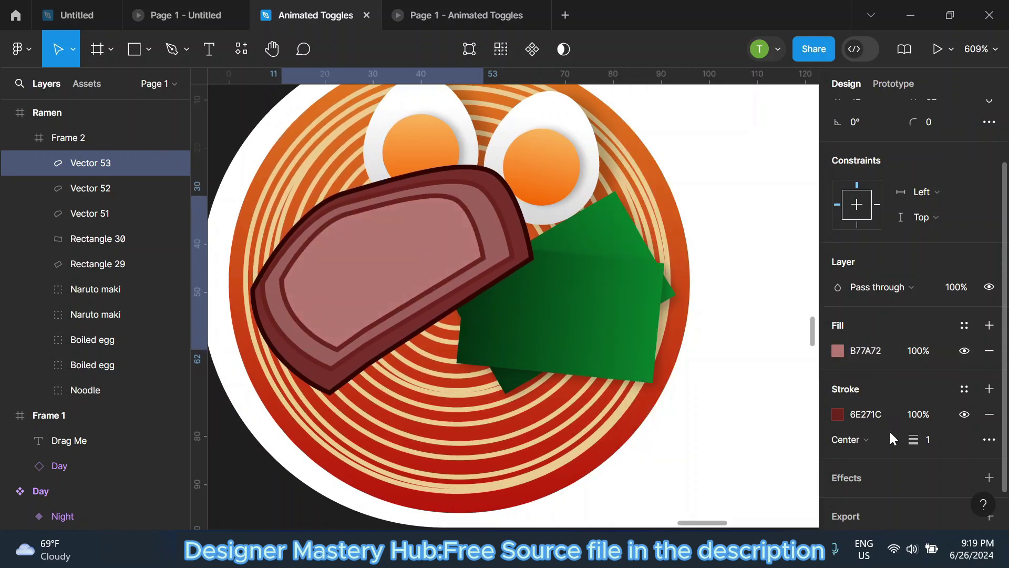
click(840, 412)
click(652, 350)
click(492, 219)
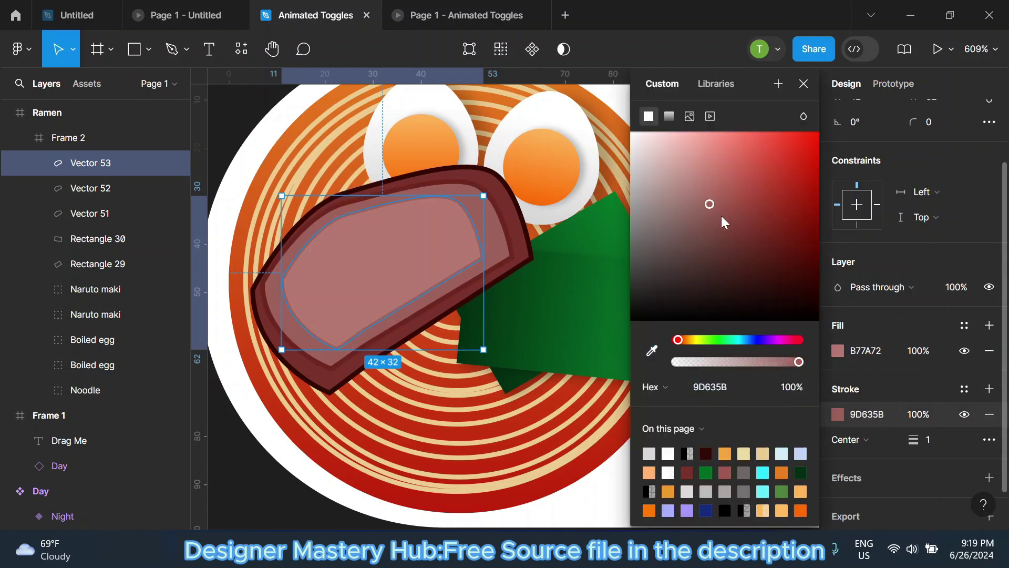
click(803, 83)
scroll(302, 164, down, 2)
key(Escape)
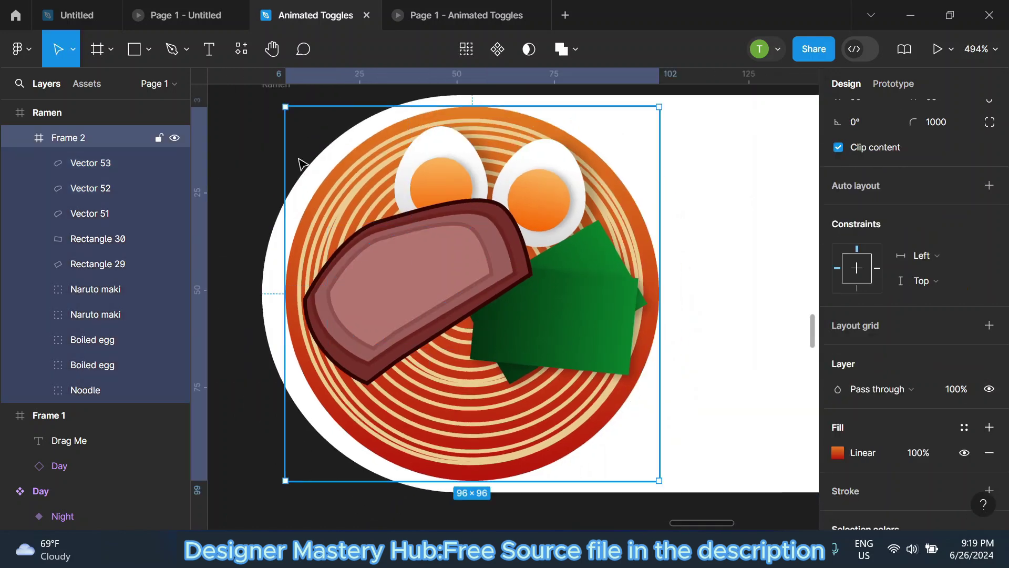
key(Escape)
scroll(426, 243, up, 2)
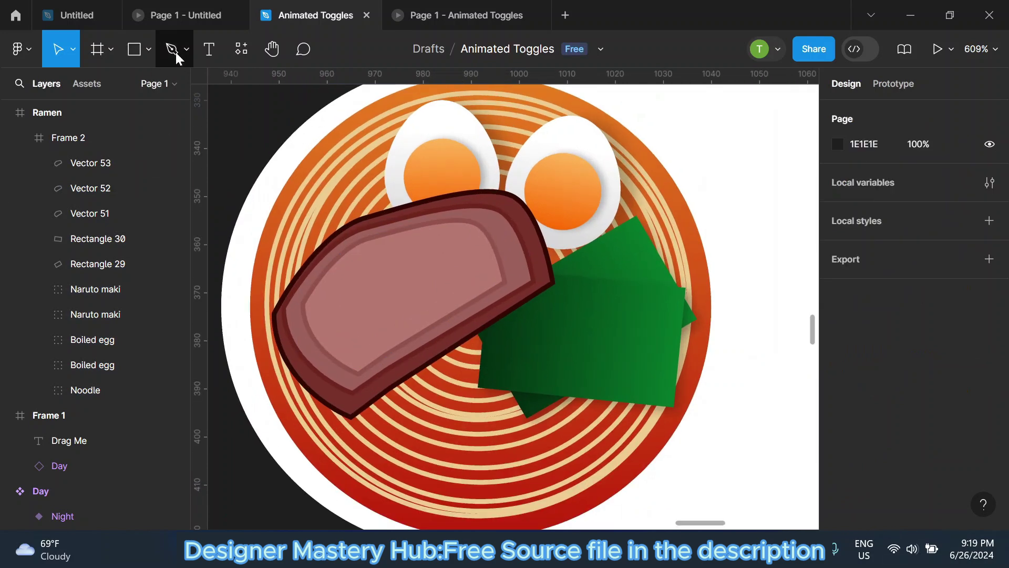
Draw a small ellipse on the pork and fill it with a lightened sampled pink.
click(147, 49)
click(123, 145)
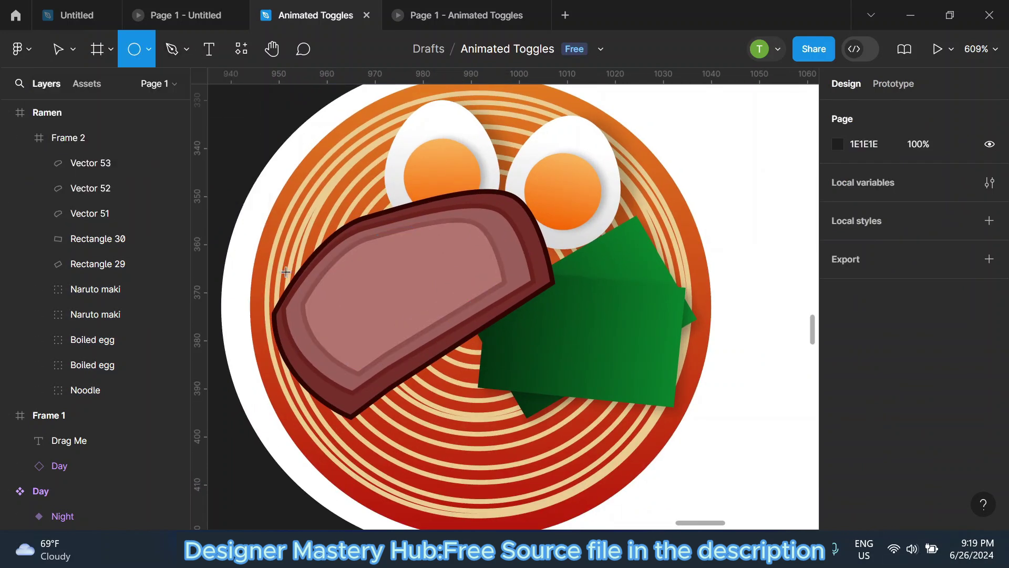
scroll(321, 300, up, 5)
scroll(321, 301, up, 2)
scroll(343, 287, up, 2)
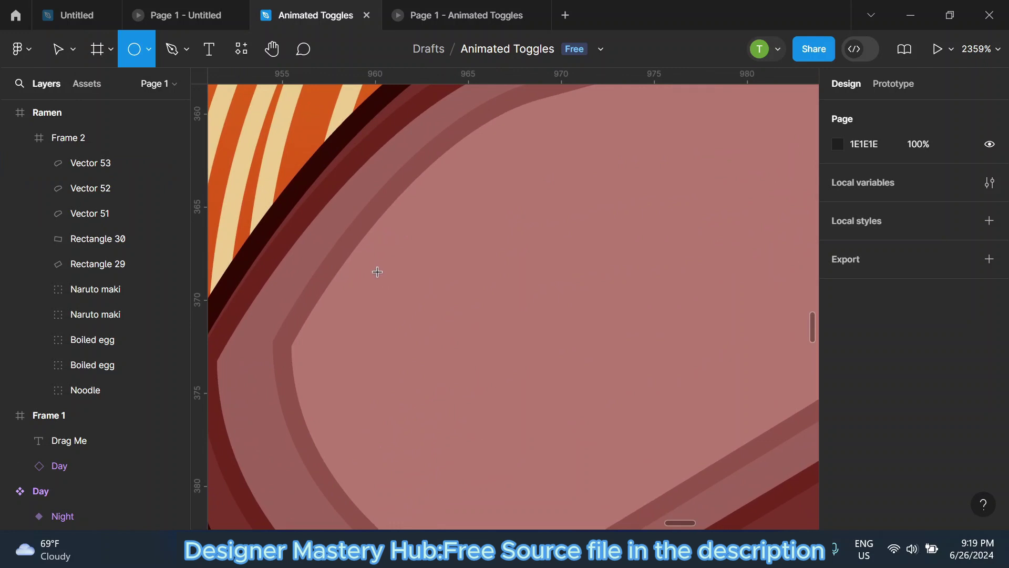
mouse_move(394, 225)
mouse_down()
mouse_move(413, 282)
mouse_move(361, 265)
mouse_up()
click(837, 429)
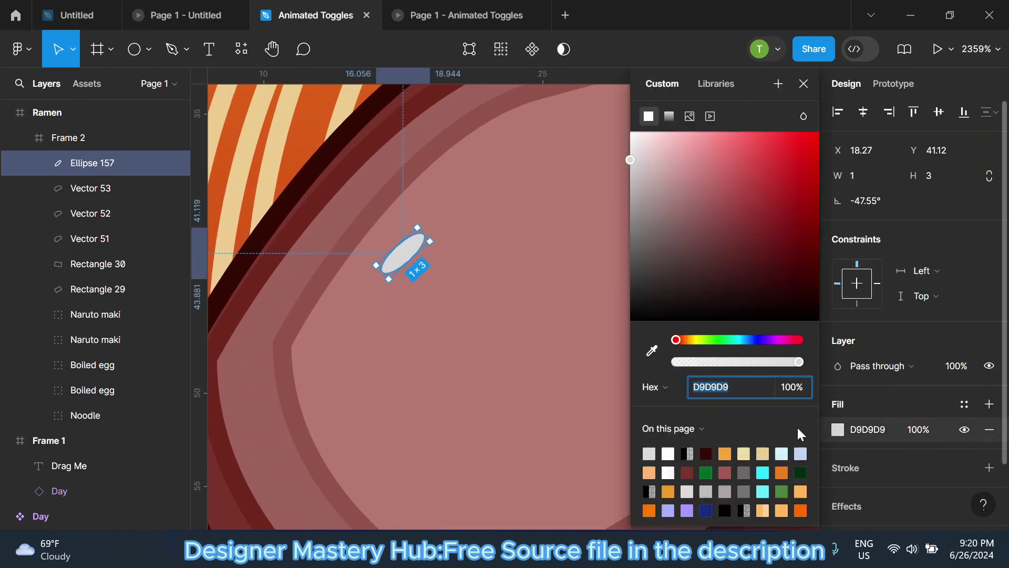
click(642, 350)
drag(692, 195, 679, 172)
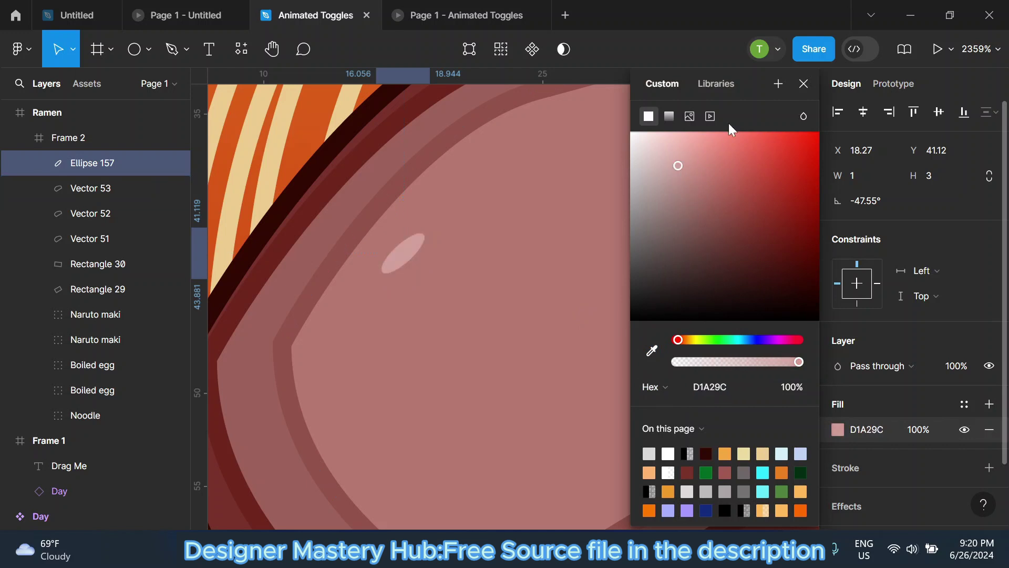
click(800, 84)
Duplicate the highlight oval and move the copy lower on the slice.
key(ctrl+d)
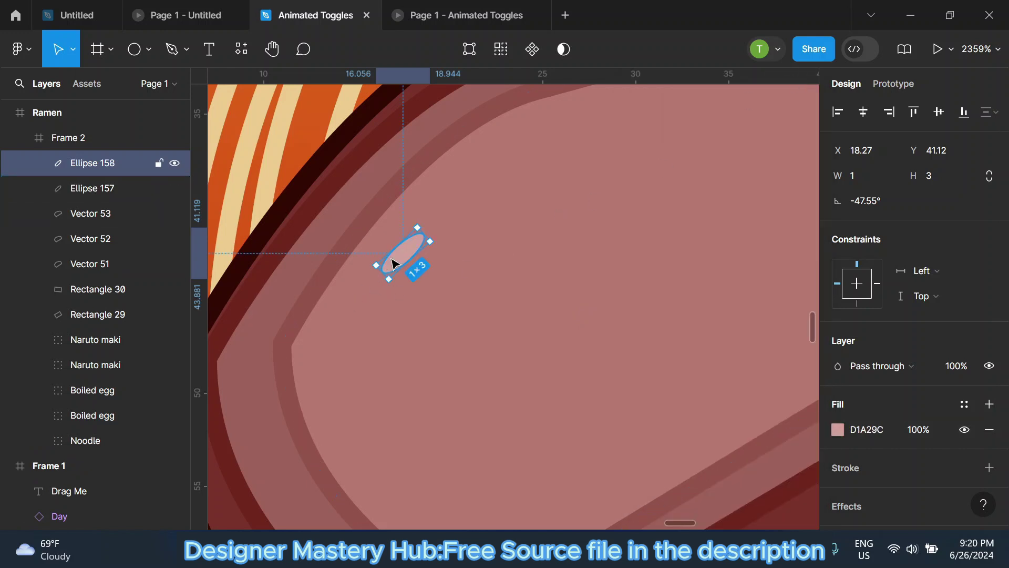
mouse_move(392, 291)
mouse_down()
mouse_move(384, 342)
mouse_move(395, 342)
mouse_move(404, 315)
mouse_move(335, 384)
mouse_move(558, 255)
mouse_move(573, 282)
mouse_move(568, 290)
mouse_move(542, 269)
mouse_up()
scroll(337, 343, down, 3)
scroll(338, 343, down, 3)
scroll(559, 248, up, 3)
scroll(539, 273, down, 2)
scroll(538, 272, down, 3)
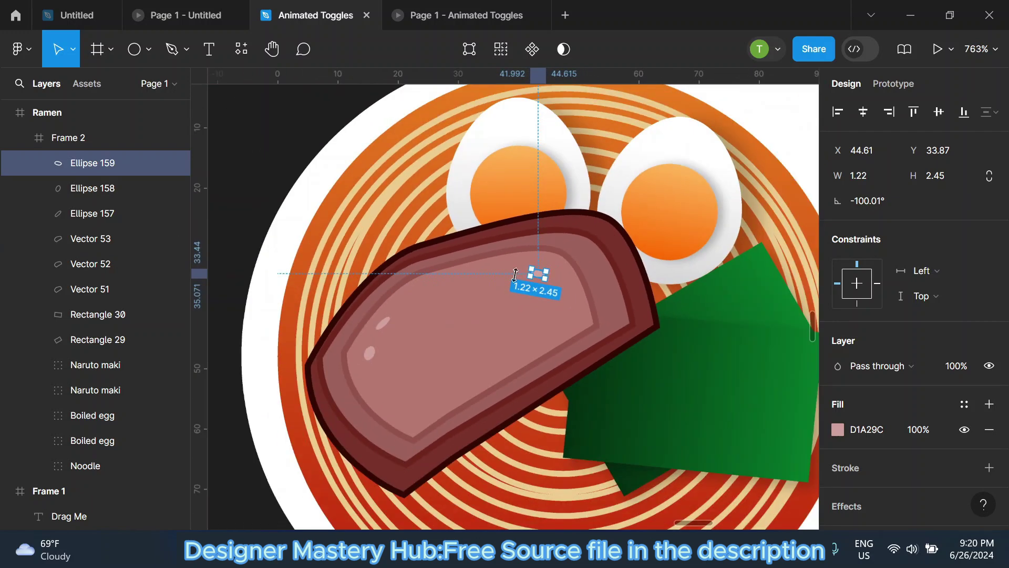
Add another copy of the first highlight along the slice's left edge, tilted upright.
click(278, 191)
click(384, 323)
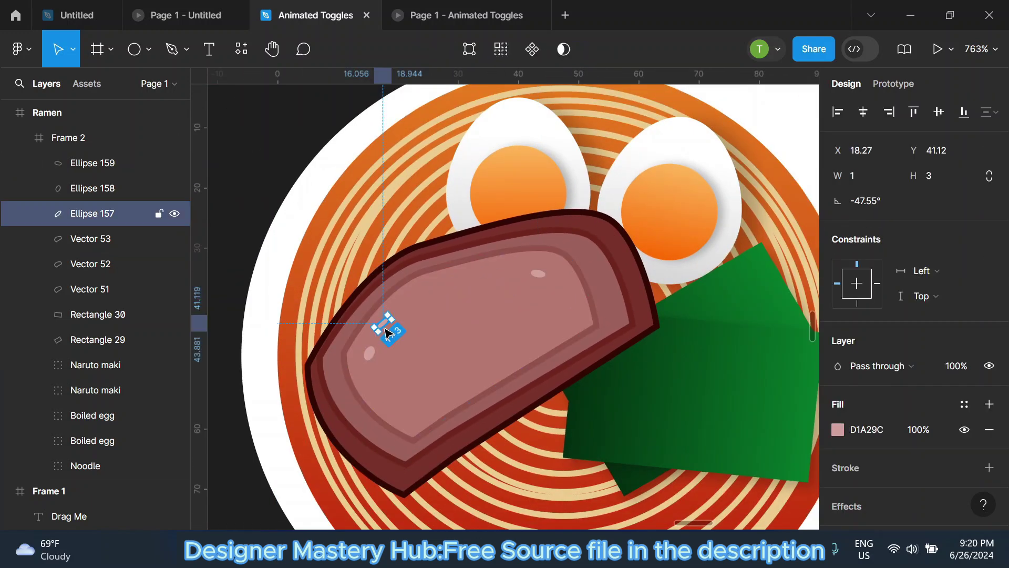
key(ctrl+d)
ctrl+scroll(384, 333, up, 3)
scroll(491, 331, down, 2)
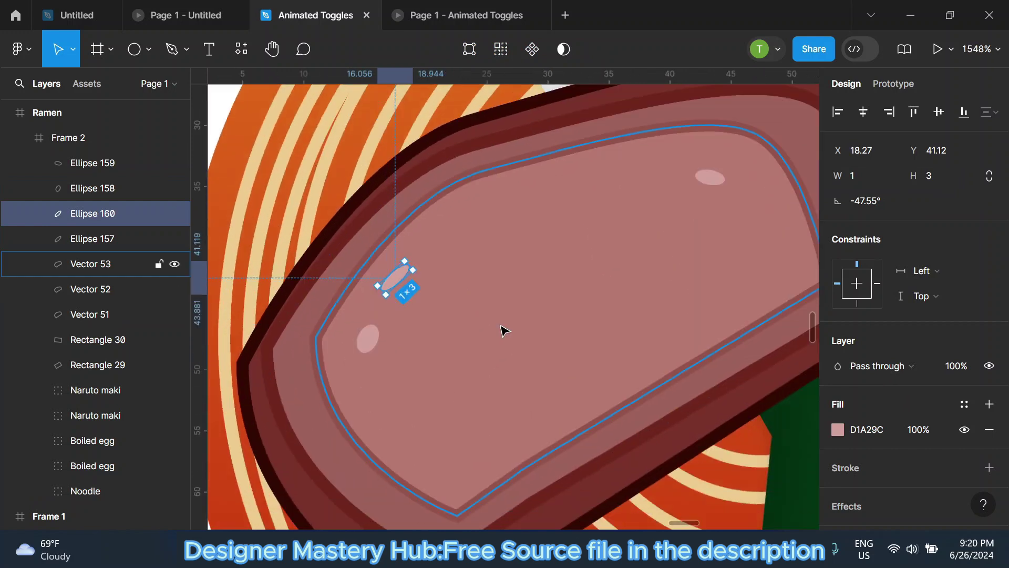
scroll(463, 310, down, 2)
ctrl+scroll(431, 289, down, 2)
mouse_move(413, 250)
mouse_down()
mouse_move(332, 319)
mouse_move(321, 277)
mouse_up()
ctrl+scroll(332, 319, up, 3)
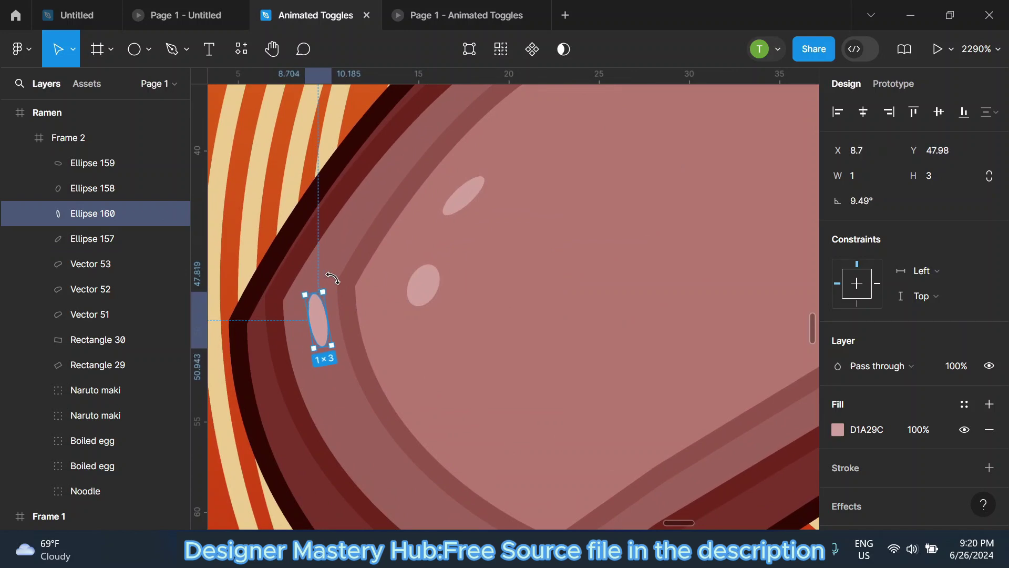
mouse_move(323, 320)
mouse_down()
mouse_move(307, 342)
mouse_move(315, 353)
mouse_up()
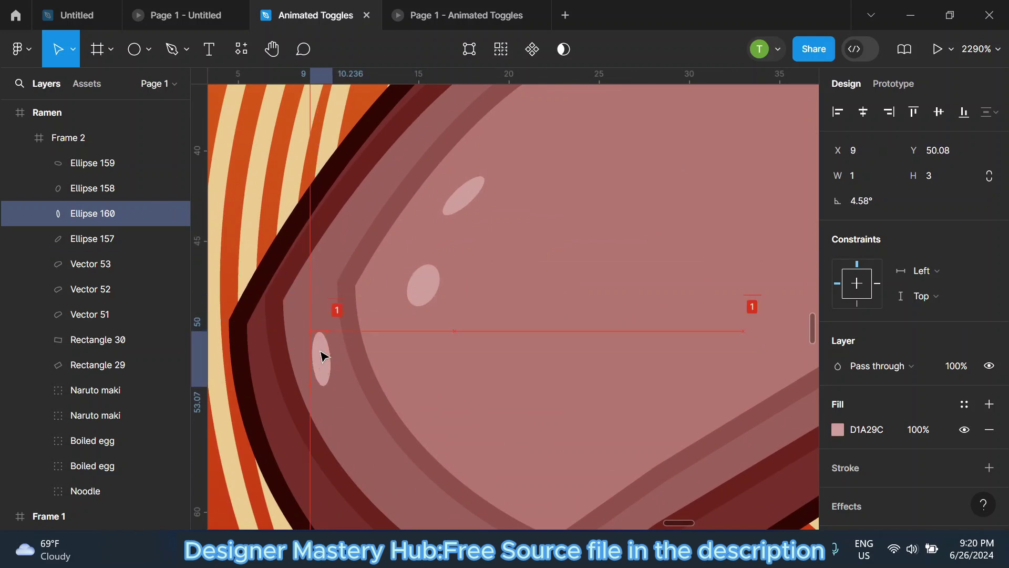
ctrl+scroll(315, 352, down, 3)
ctrl+scroll(315, 352, down, 3)
Group the pork layers from Ellipse 159 to Vector 51 and name the group 'meat'.
click(244, 196)
ctrl+scroll(419, 342, down, 2)
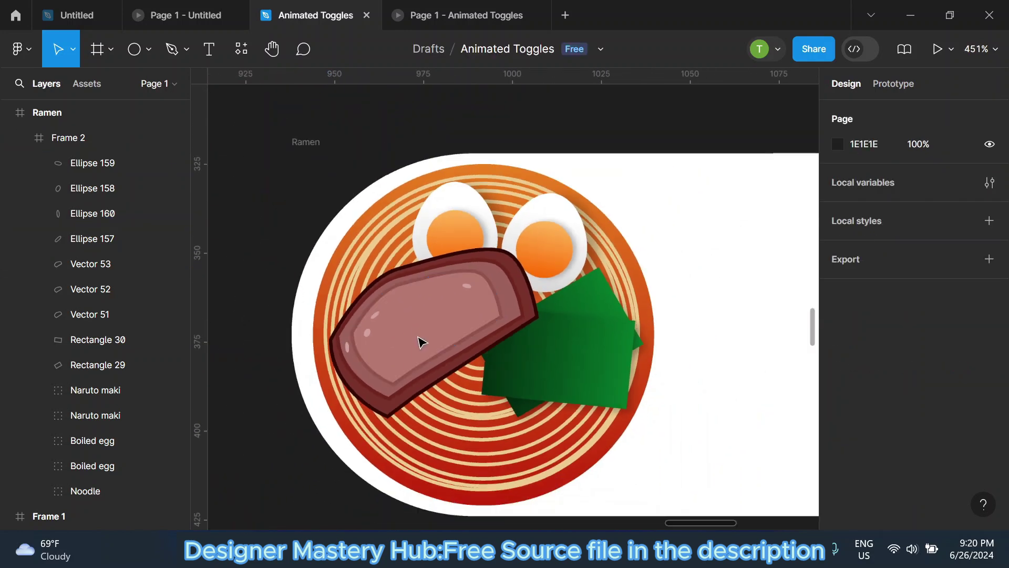
ctrl+scroll(432, 361, down, 2)
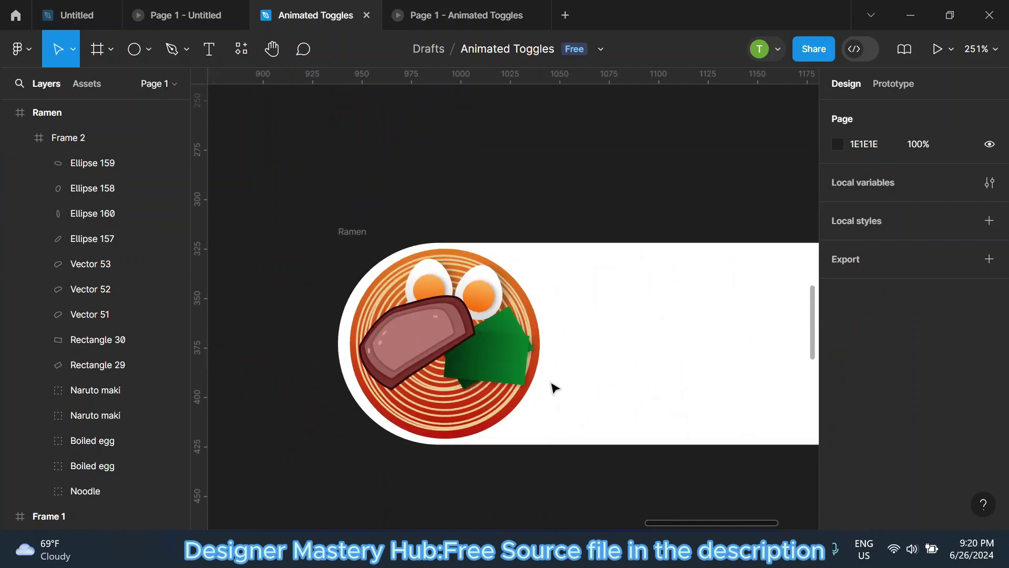
ctrl+scroll(450, 363, up, 2)
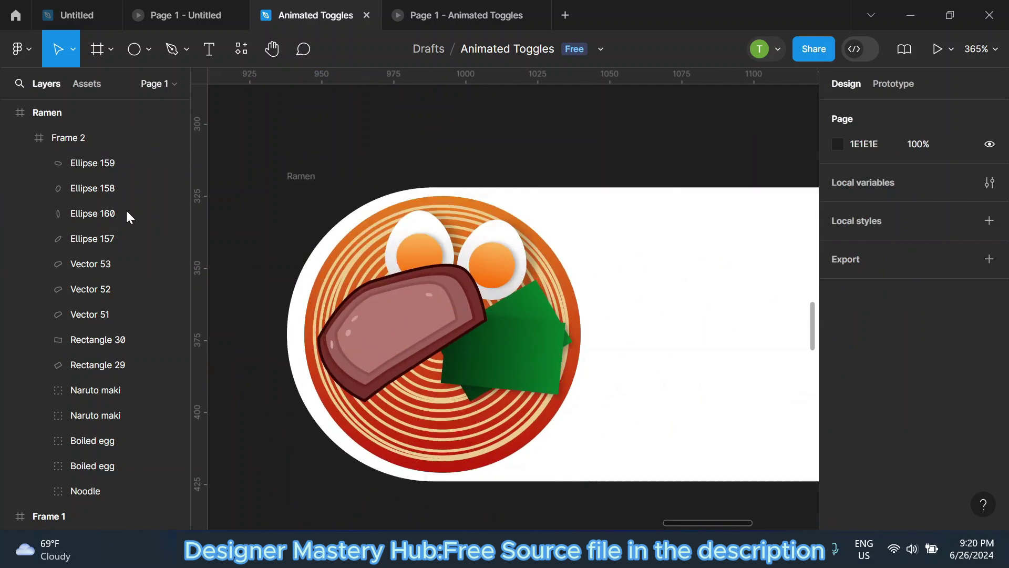
click(91, 160)
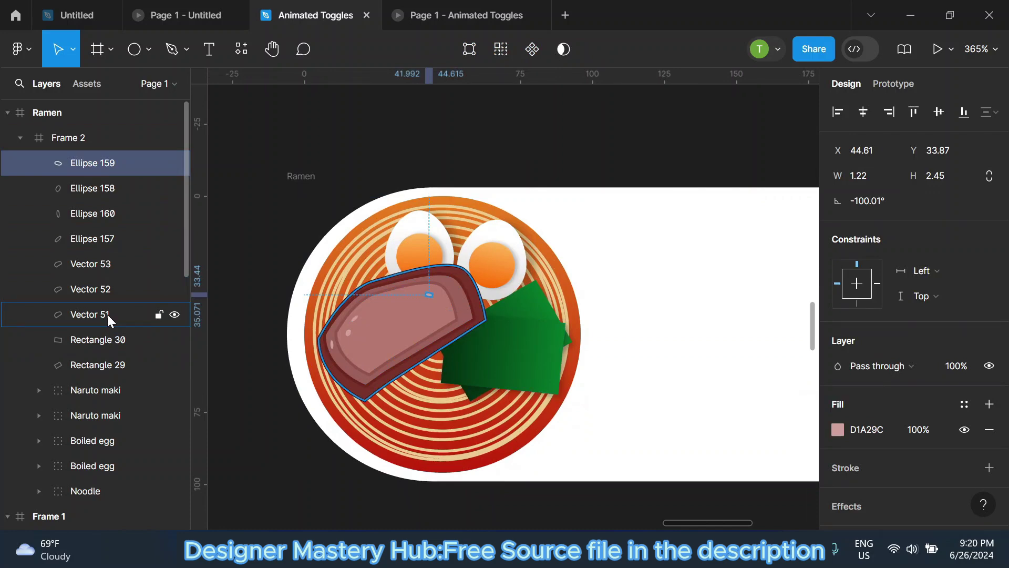
shift+click(106, 313)
right_click(108, 247)
click(89, 174)
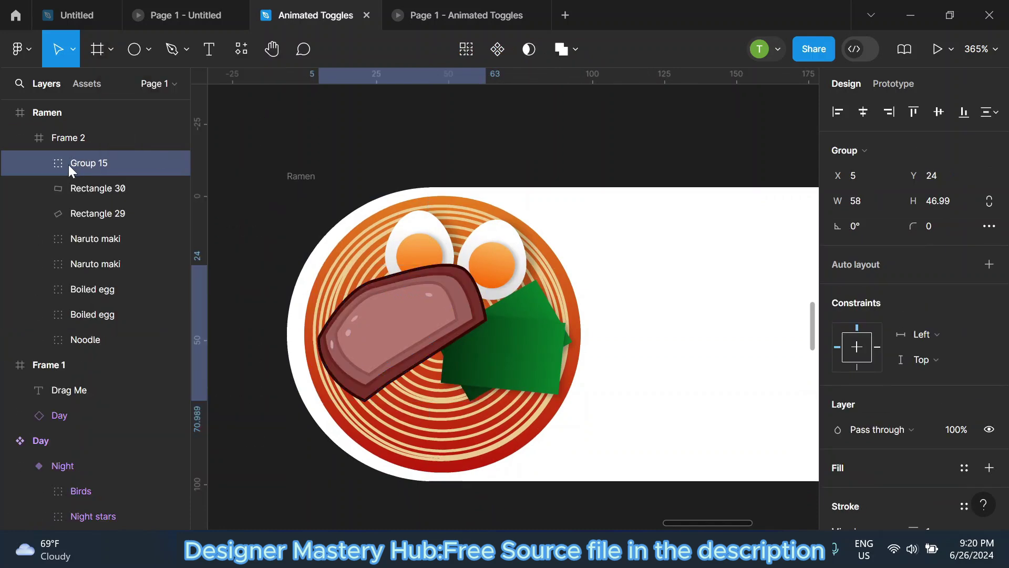
double_click(93, 164)
text(meat)
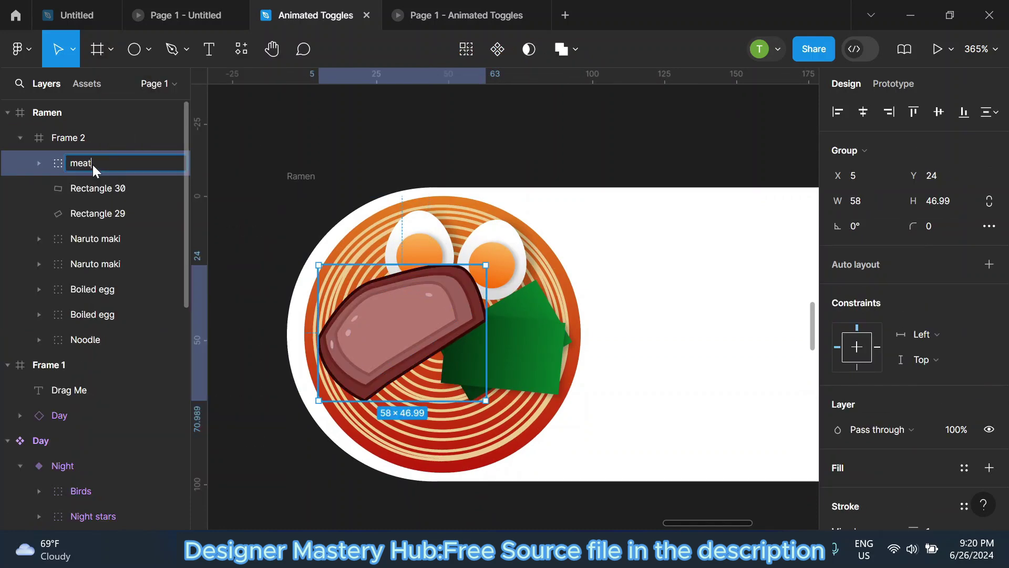
key(Return)
click(322, 177)
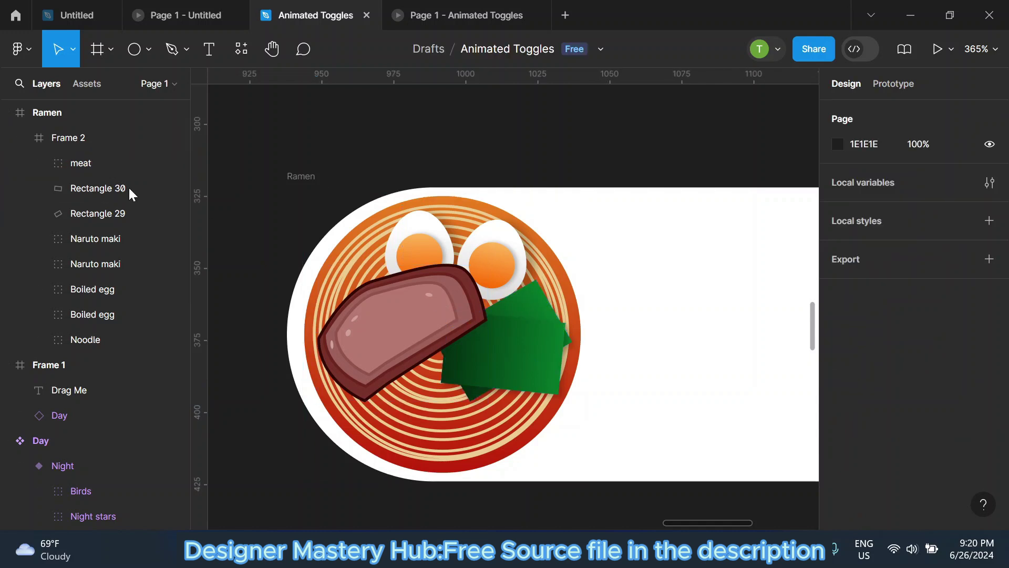
Rename the nori rectangles Rectangle 30 and Rectangle 29 to 'seaweed'.
double_click(123, 191)
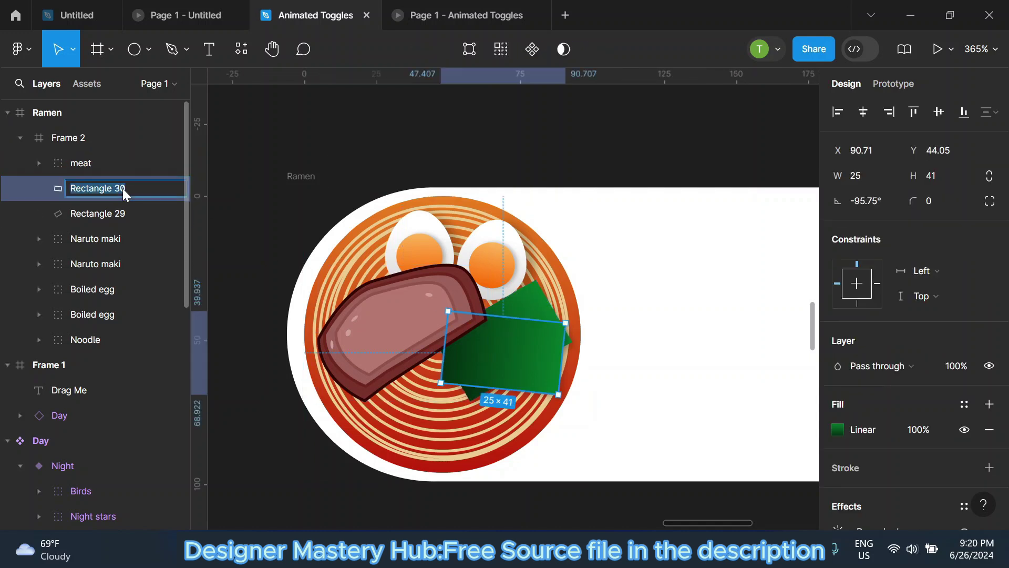
text(seaweed)
key(Return)
double_click(115, 215)
text(seaw)
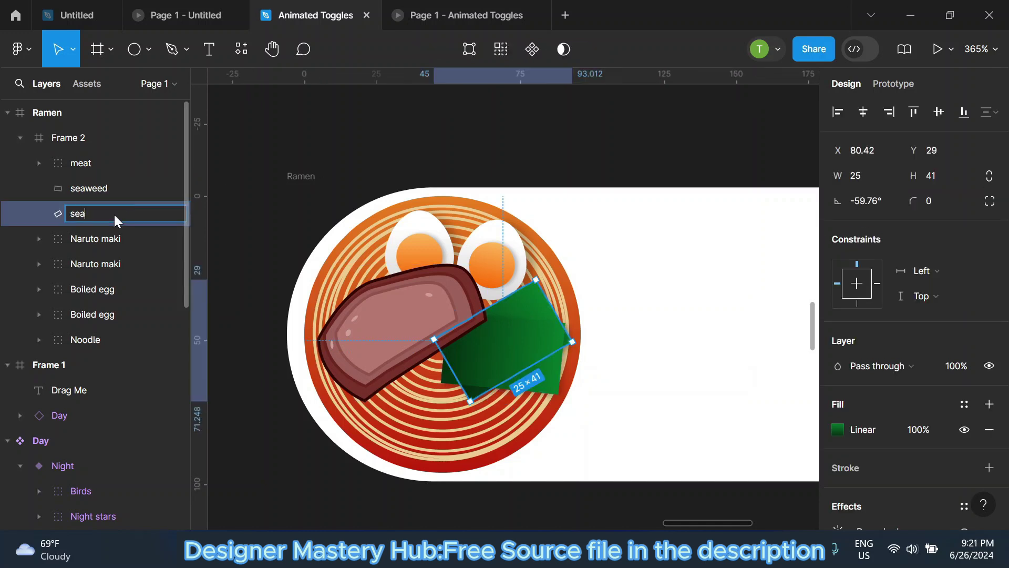
text(eed)
Move the meat group beneath Naruto maki in the layer order, then rotate and reposition it.
click(338, 126)
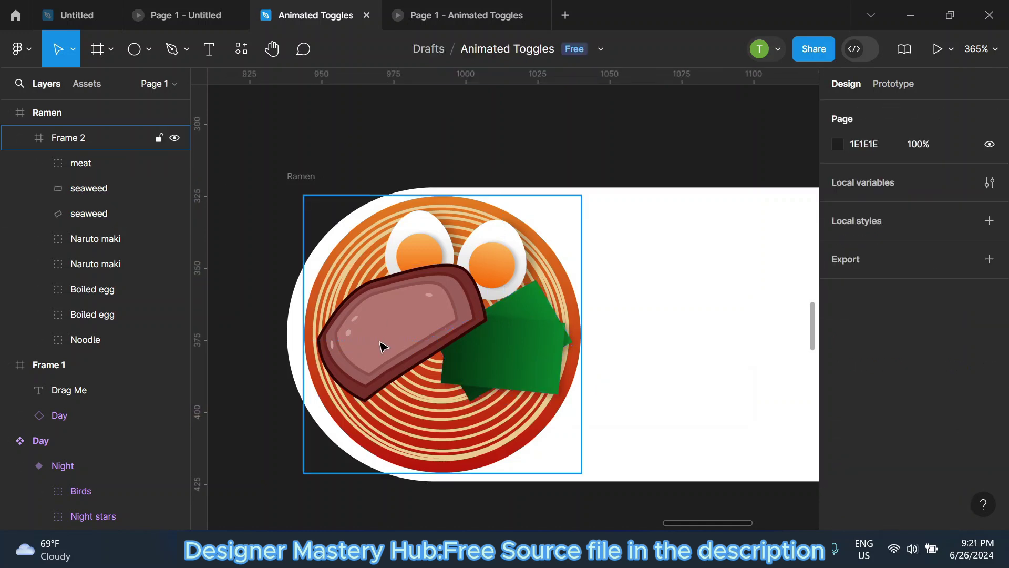
click(382, 344)
click(80, 166)
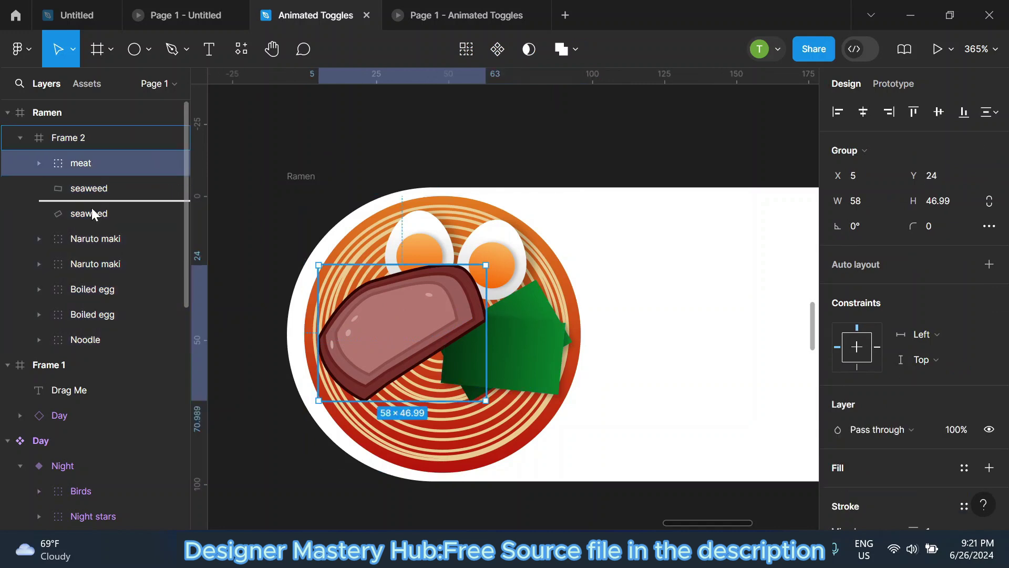
drag(92, 241, 84, 321)
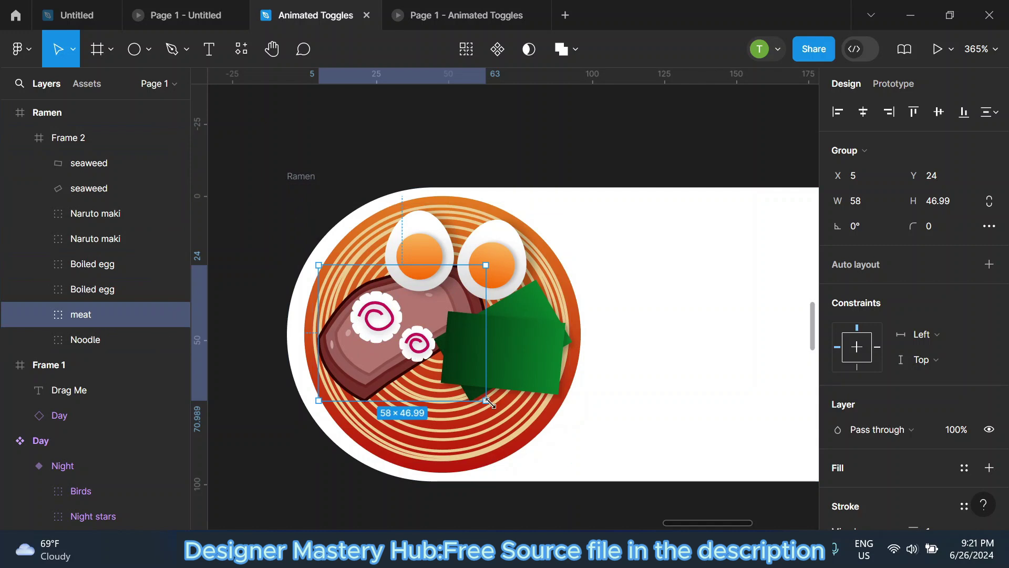
drag(493, 404, 473, 420)
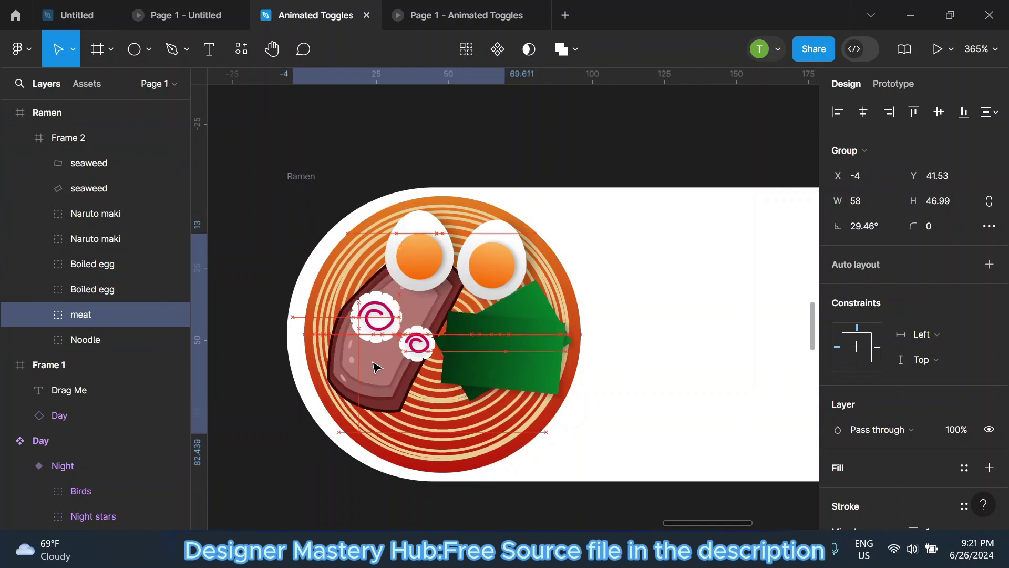
drag(389, 368, 375, 361)
Add a second, slightly smaller pork slice rotated further clockwise beside the first.
key(ctrl+d)
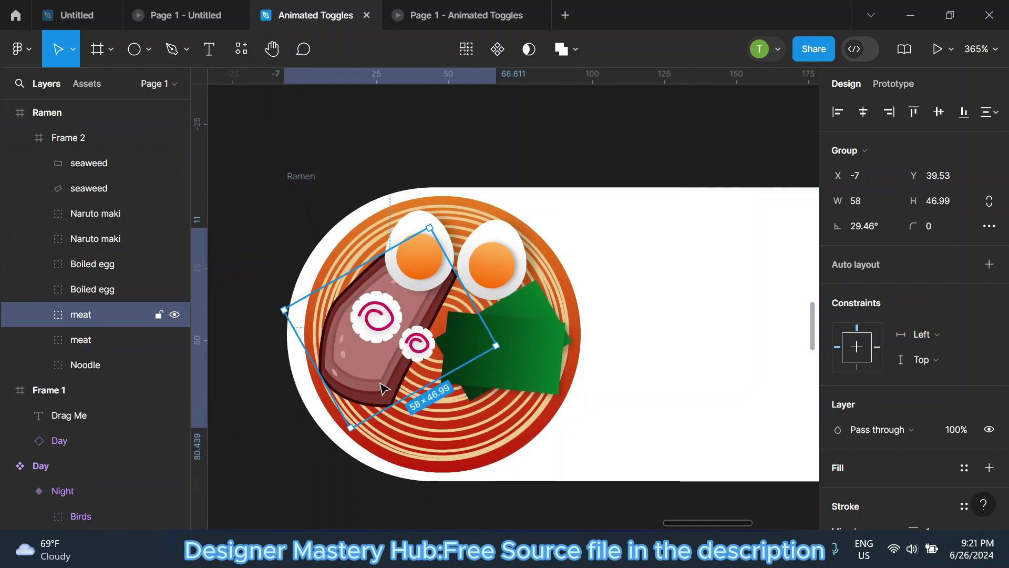
drag(430, 228, 420, 250)
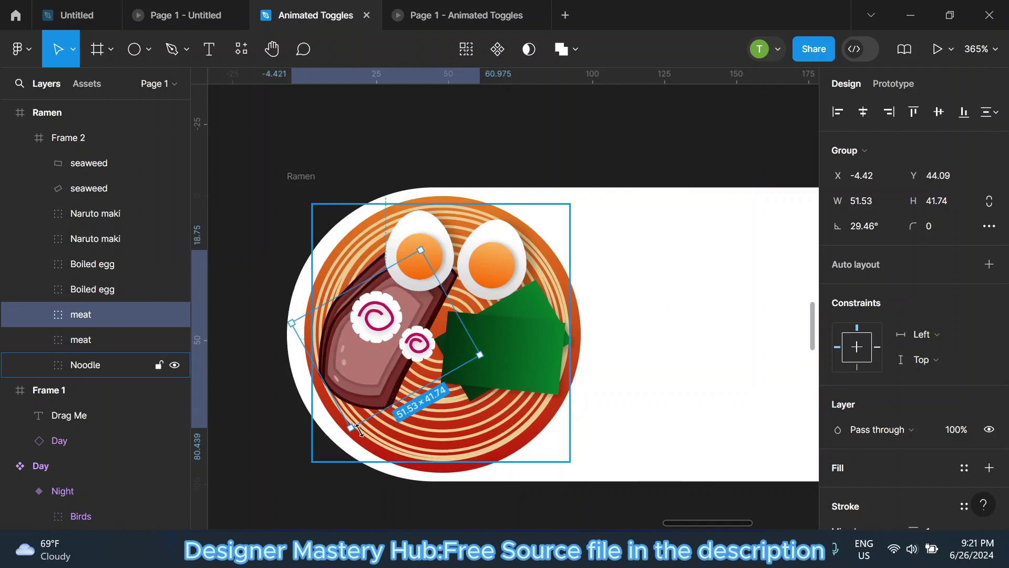
drag(351, 433, 371, 389)
mouse_move(401, 430)
mouse_down()
mouse_move(430, 446)
mouse_move(464, 499)
mouse_up()
Add a third, smaller pork slice rotated nearly upright to complete the chashu fan.
key(ctrl+d)
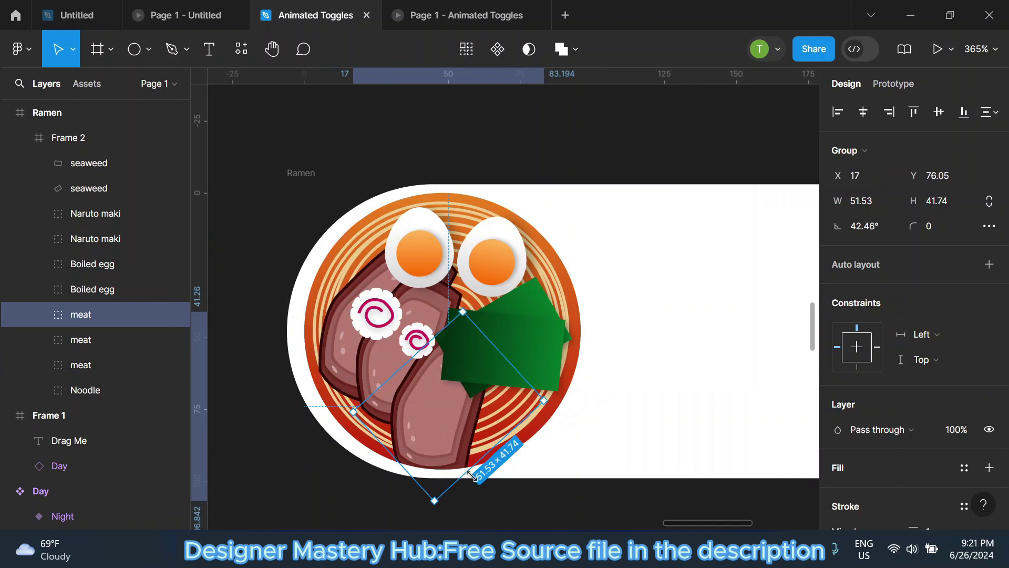
drag(541, 400, 507, 432)
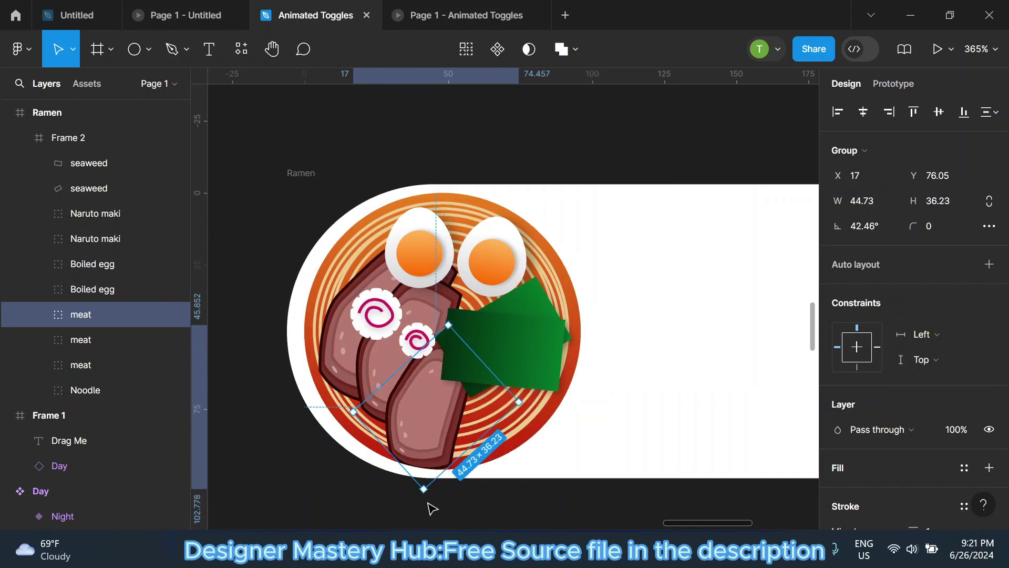
drag(440, 497, 478, 467)
drag(440, 418, 455, 394)
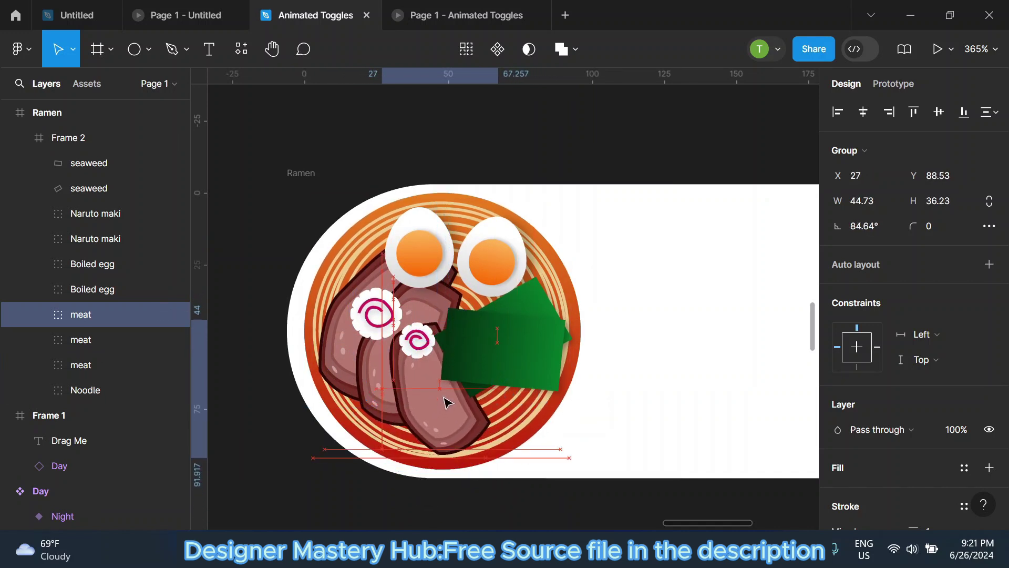
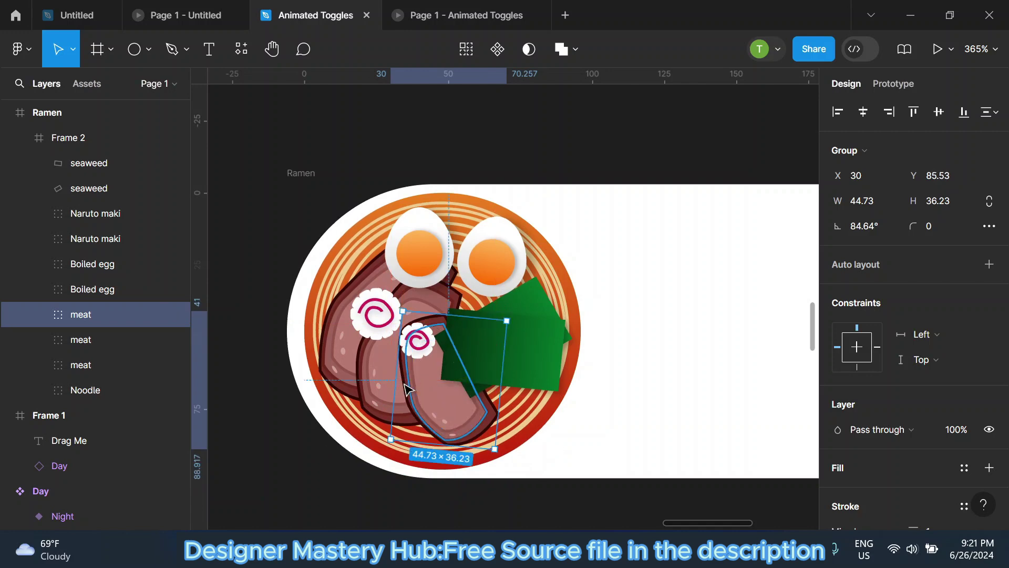
Draw a small 7×4 ellipse just left of the top of the seaweed.
scroll(403, 370, down, 2)
click(349, 157)
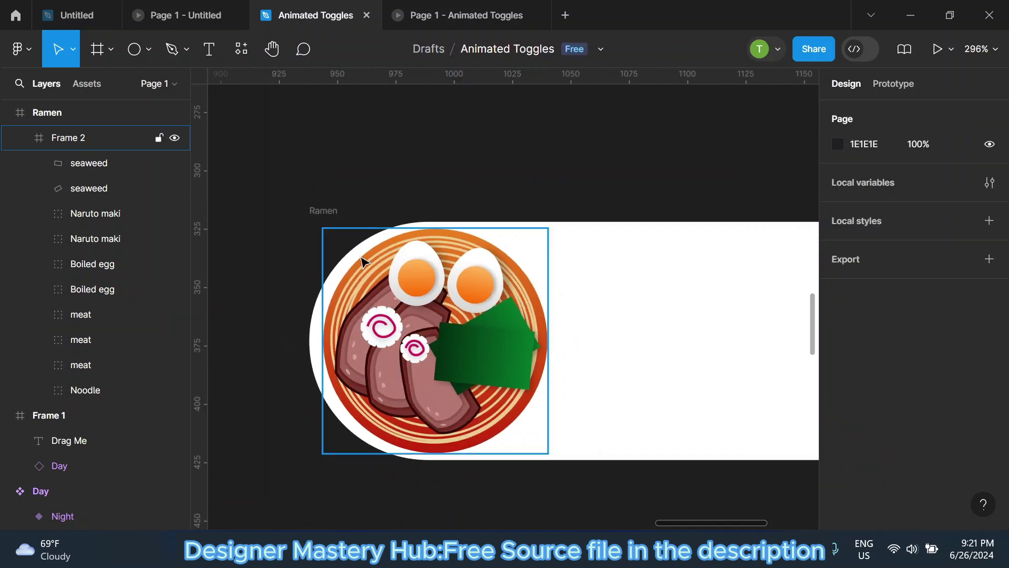
scroll(362, 261, up, 3)
scroll(446, 322, down, 2)
scroll(473, 296, down, 1)
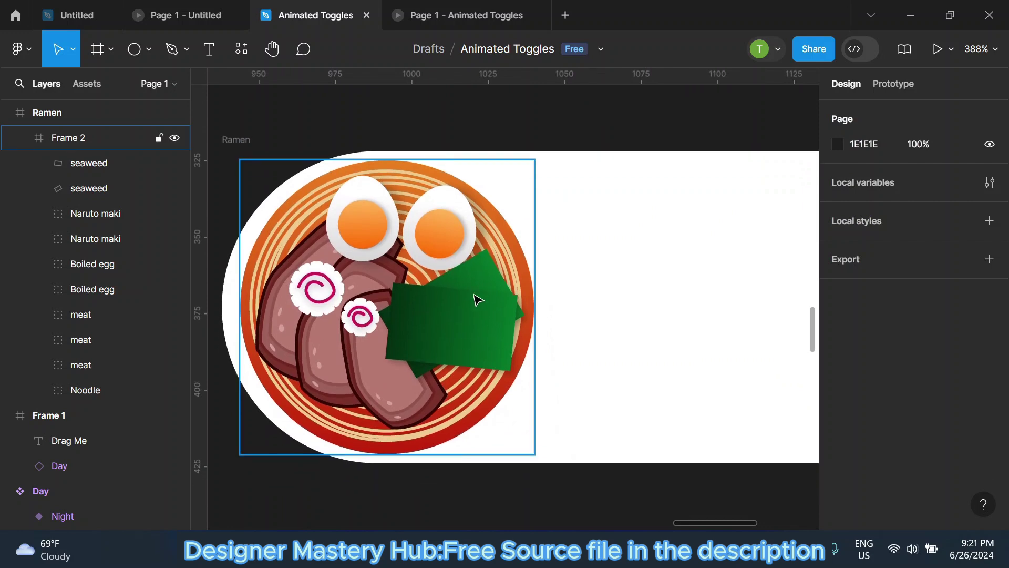
click(134, 49)
scroll(380, 262, up, 1)
scroll(380, 263, up, 5)
drag(377, 266, 431, 296)
Make the oval a hollow ring: hidden 006A24 fill and dark green 013613 stroke.
click(837, 429)
click(728, 469)
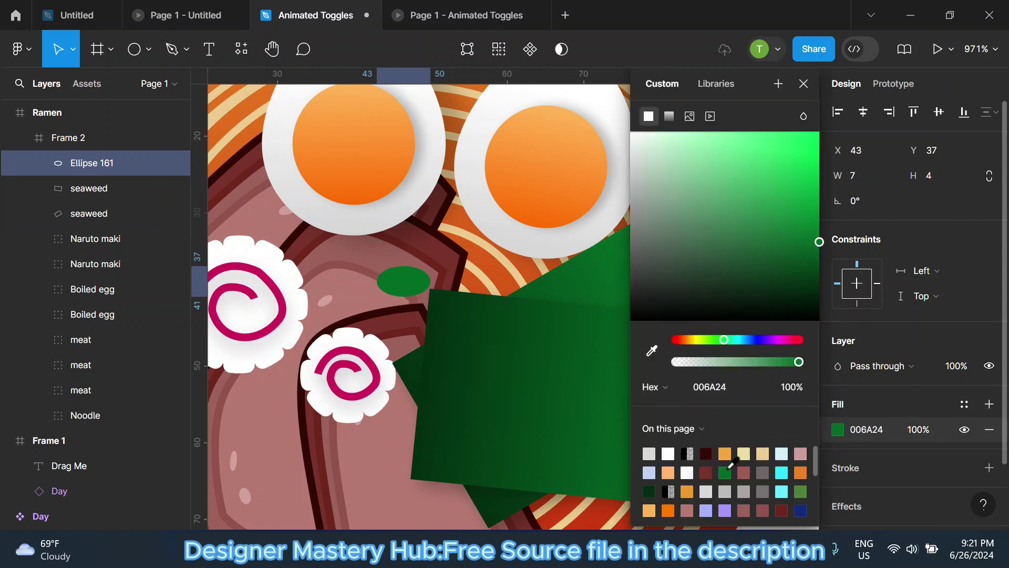
click(989, 467)
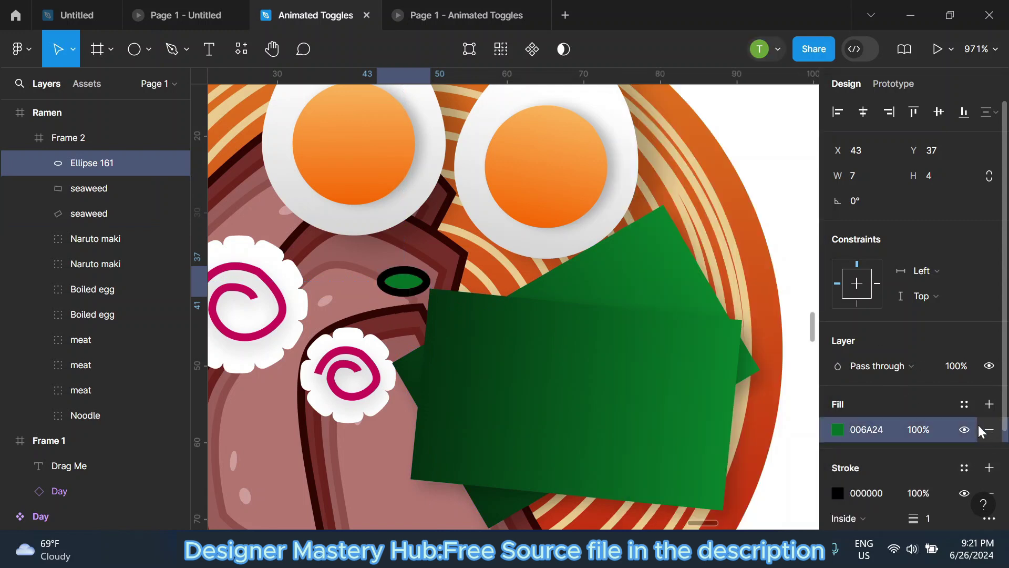
click(964, 429)
click(837, 492)
click(650, 490)
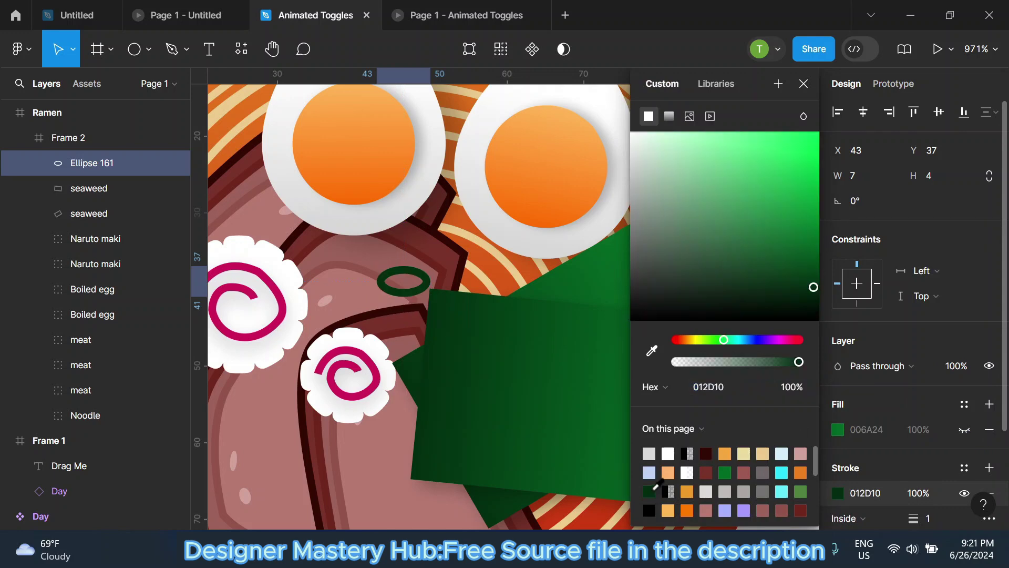
drag(814, 282, 815, 286)
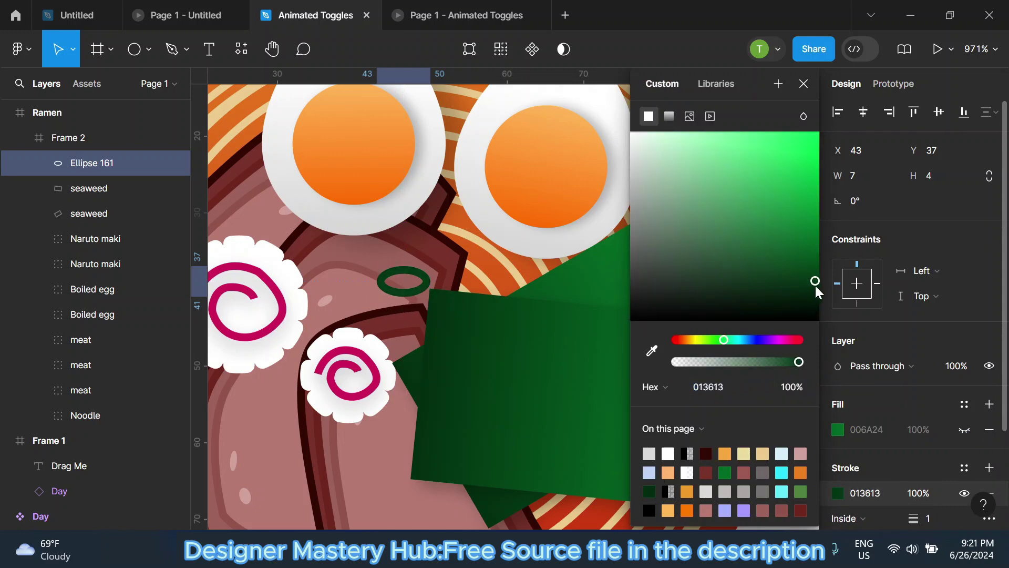
click(803, 83)
Scatter duplicated scallion rings across the meat slices and bowl.
scroll(400, 294, down, 2)
scroll(401, 294, down, 2)
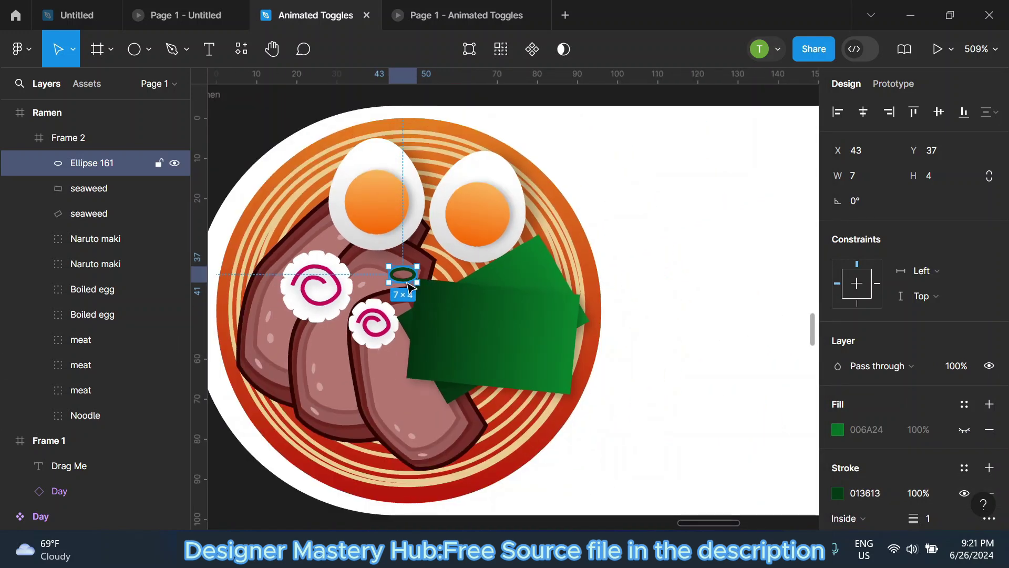
mouse_move(402, 284)
mouse_down()
mouse_move(367, 284)
mouse_move(380, 307)
mouse_move(332, 408)
mouse_move(326, 403)
mouse_move(351, 382)
mouse_up()
scroll(366, 284, up, 3)
scroll(315, 315, down, 1)
scroll(352, 382, down, 2)
key(ctrl+d)
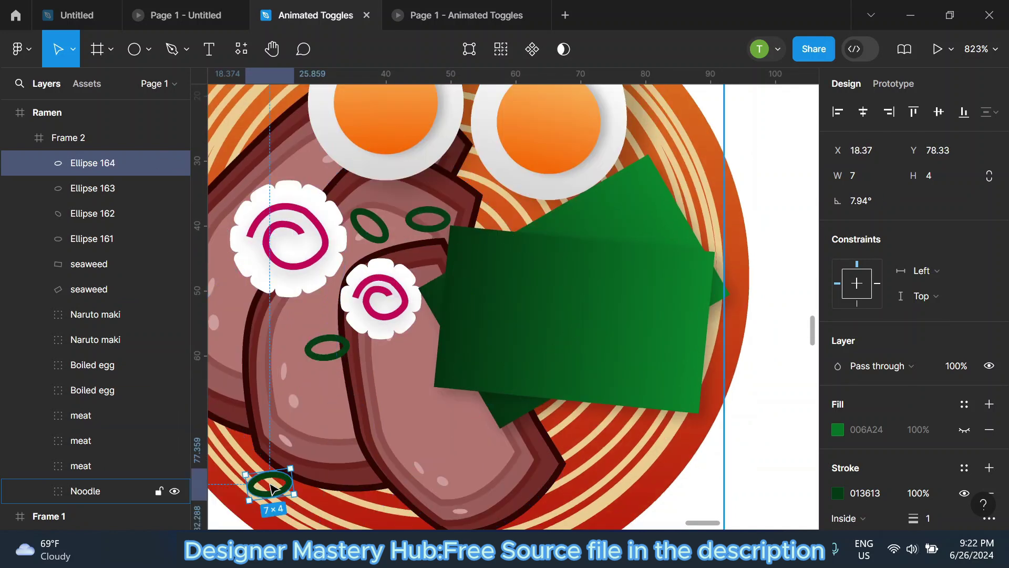
mouse_move(270, 480)
mouse_down()
mouse_move(383, 416)
mouse_move(400, 443)
mouse_move(444, 468)
mouse_move(463, 451)
mouse_up()
key(ctrl+d)
key(ctrl+d)
scroll(462, 450, down, 2)
mouse_move(513, 476)
mouse_down()
mouse_move(408, 292)
mouse_move(393, 280)
mouse_move(333, 282)
mouse_move(321, 288)
mouse_move(332, 297)
mouse_up()
scroll(438, 348, down, 5)
key(ctrl+d)
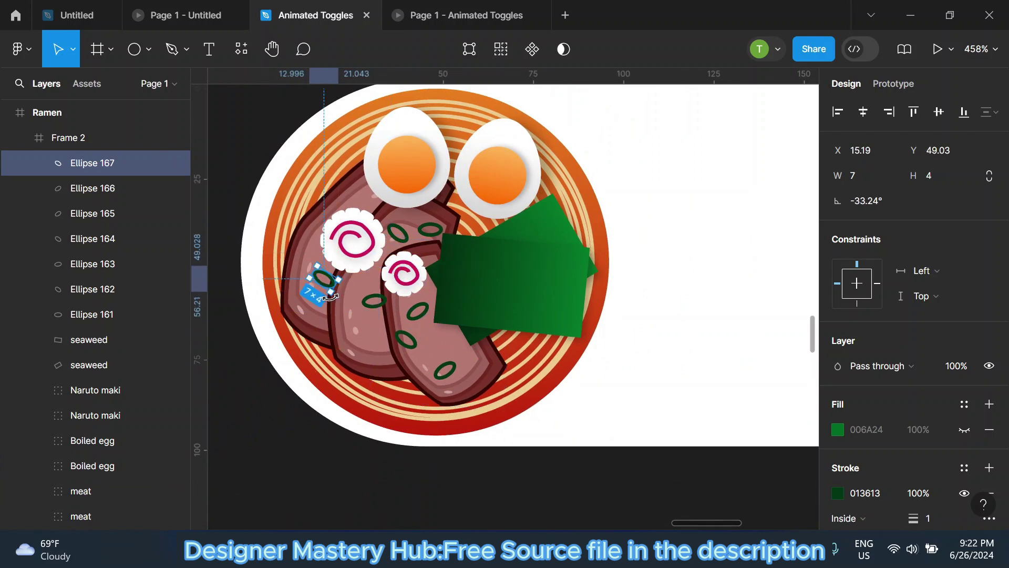
Recolour one ring's outline to red B70907 and place it at the bowl's left edge.
click(838, 493)
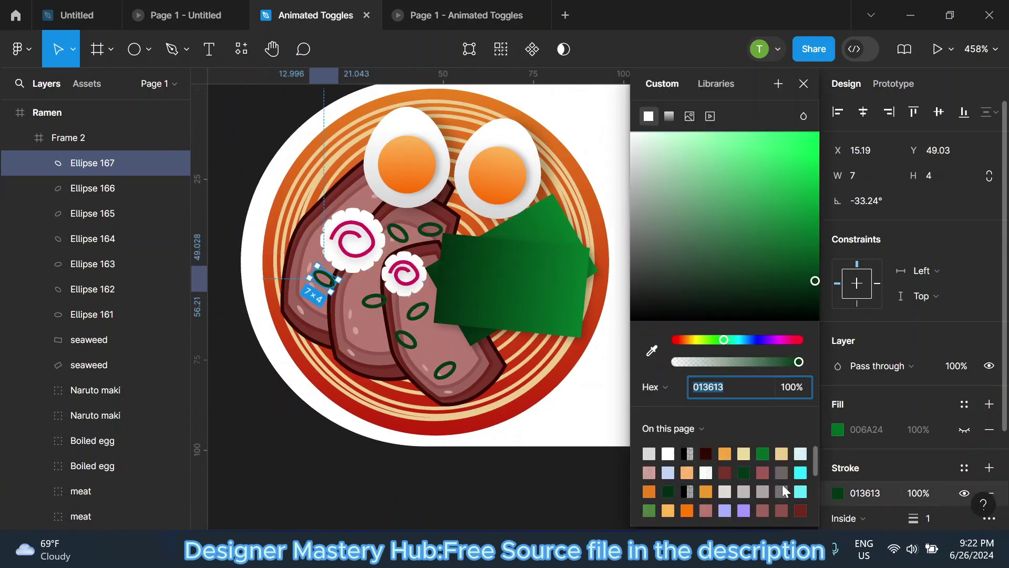
click(648, 453)
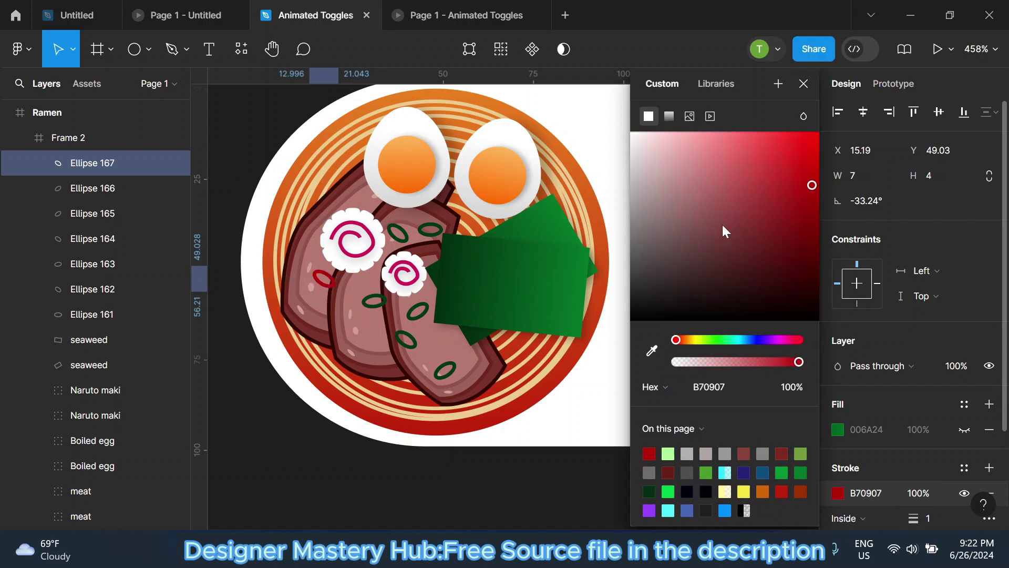
click(804, 84)
scroll(473, 289, up, 1)
mouse_move(336, 307)
mouse_down()
mouse_move(255, 268)
mouse_move(381, 221)
mouse_move(388, 135)
mouse_move(386, 246)
mouse_move(400, 278)
mouse_move(420, 266)
mouse_up()
Rename the Frame 2 layer to 'Ramen' and reselect the frame.
scroll(372, 252, down, 3)
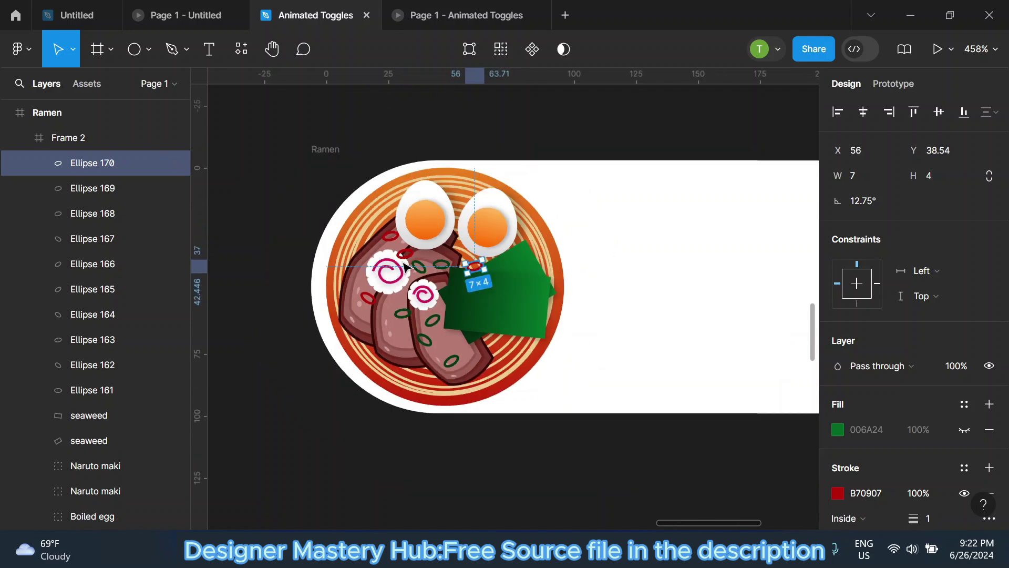
click(266, 216)
click(63, 145)
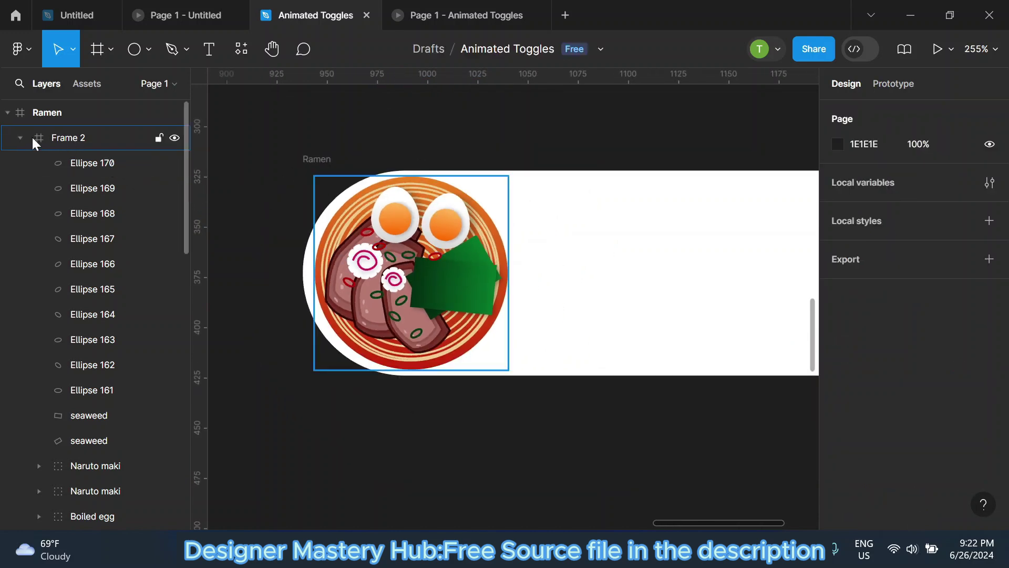
click(20, 137)
click(163, 138)
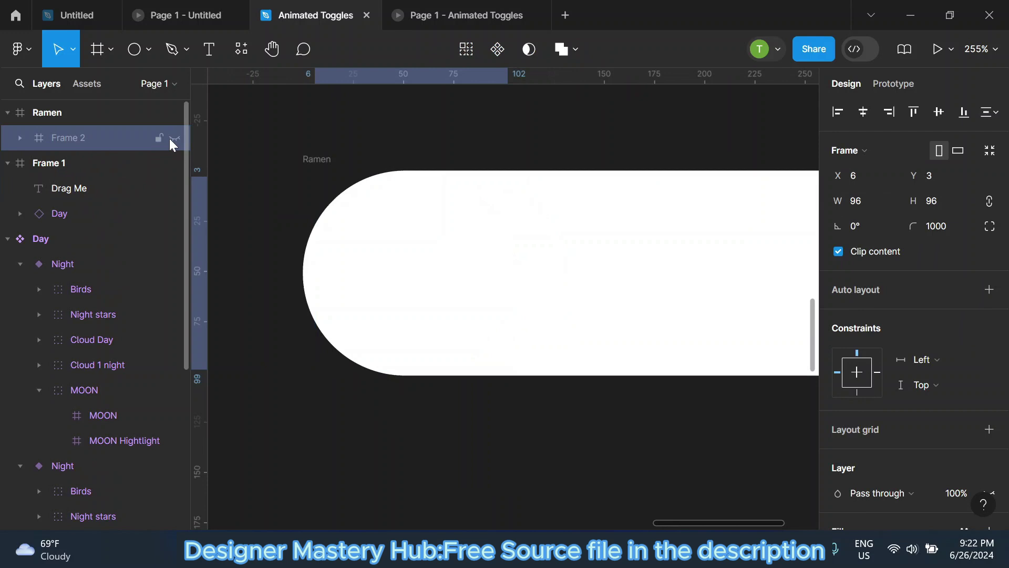
double_click(122, 139)
text(Ram)
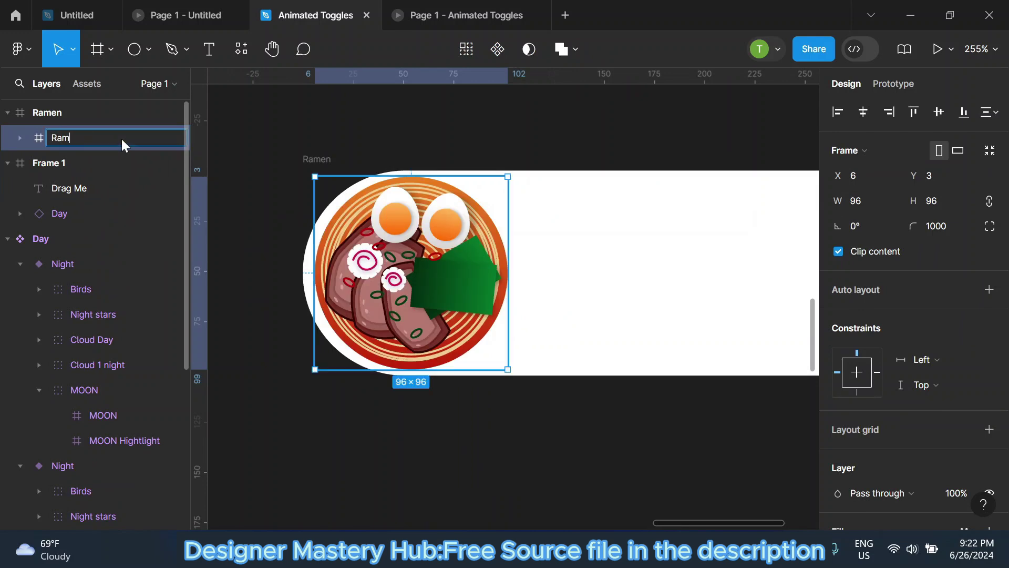
text(en)
click(246, 124)
scroll(396, 236, down, 3)
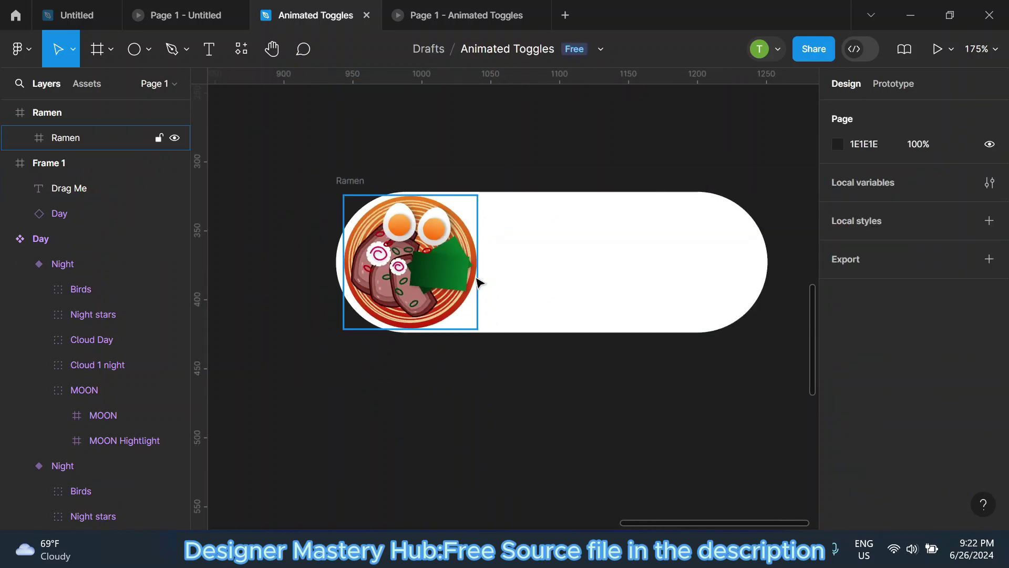
scroll(457, 274, up, 2)
click(444, 262)
scroll(873, 269, down, 3)
scroll(873, 269, down, 2)
Add a drop shadow to the Ramen frame with X offset 6 and 38% opacity.
scroll(958, 441, down, 3)
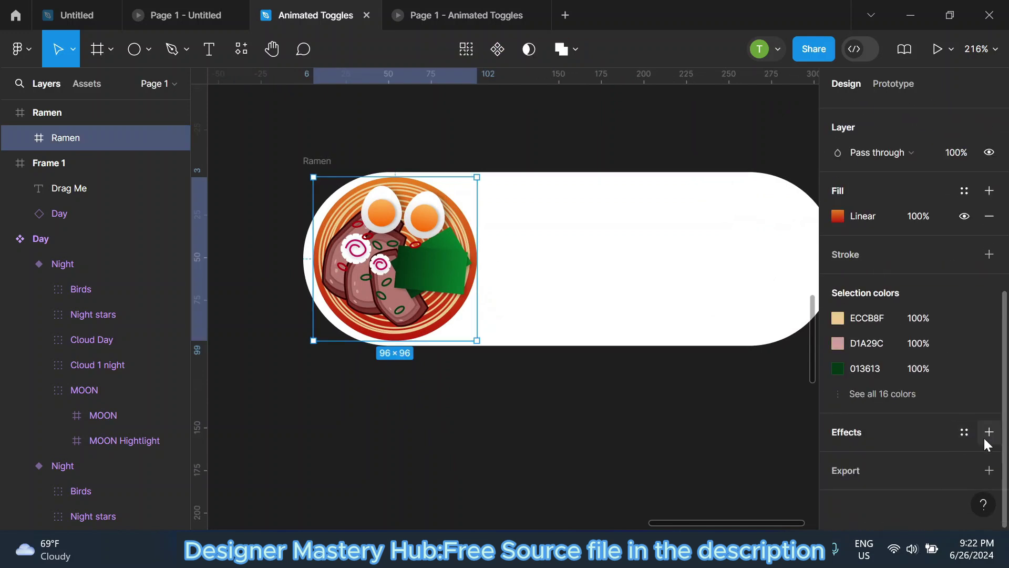
click(988, 432)
click(839, 457)
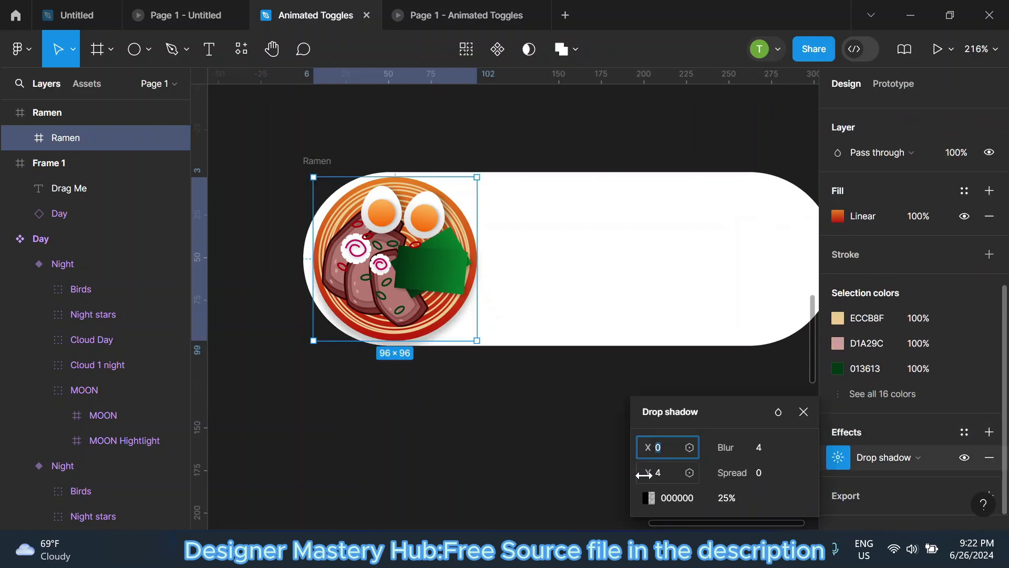
drag(646, 453, 656, 451)
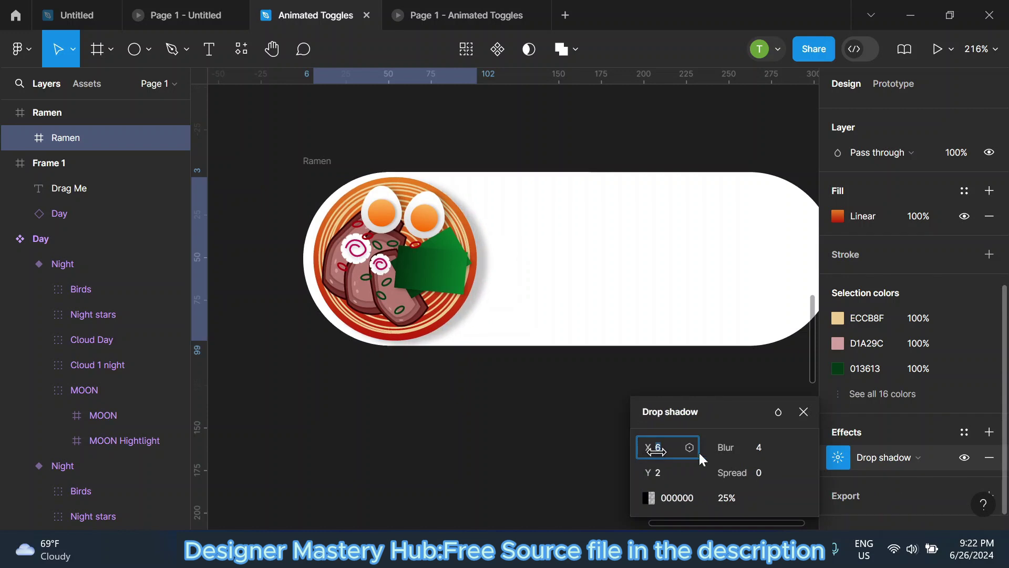
click(648, 498)
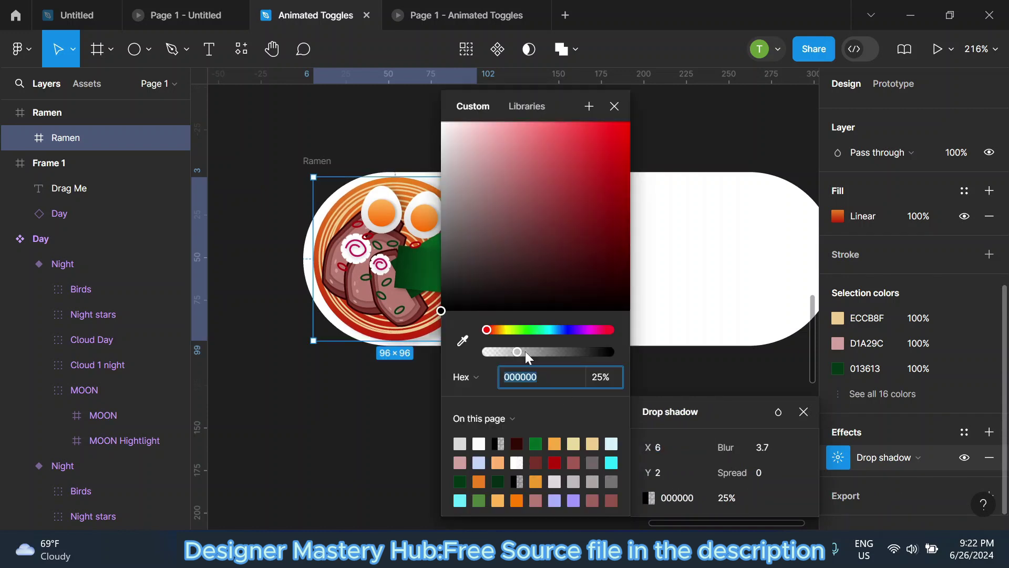
drag(525, 351, 533, 351)
drag(561, 116, 695, 117)
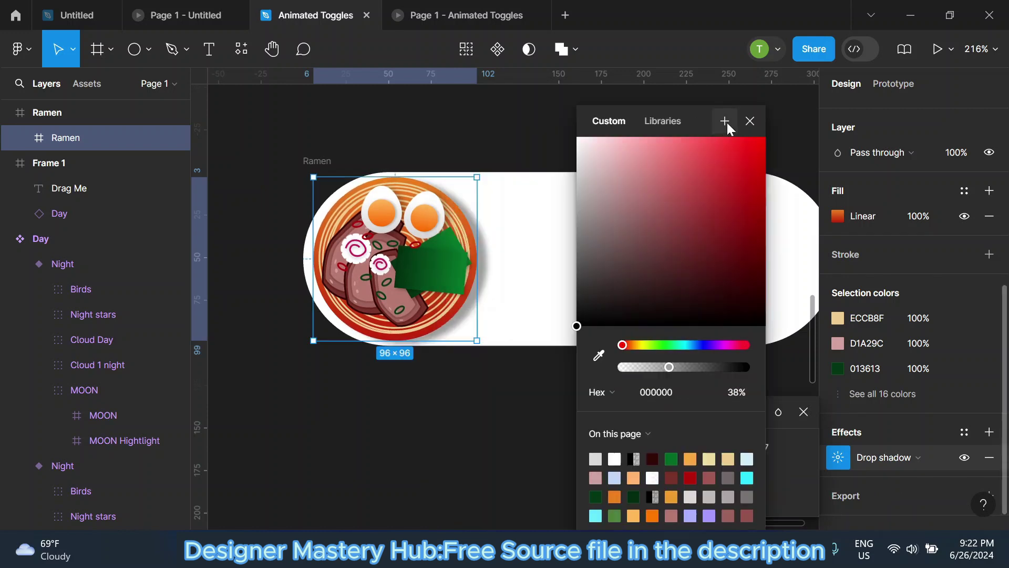
click(747, 106)
click(610, 159)
ctrl+scroll(336, 243, down, 3)
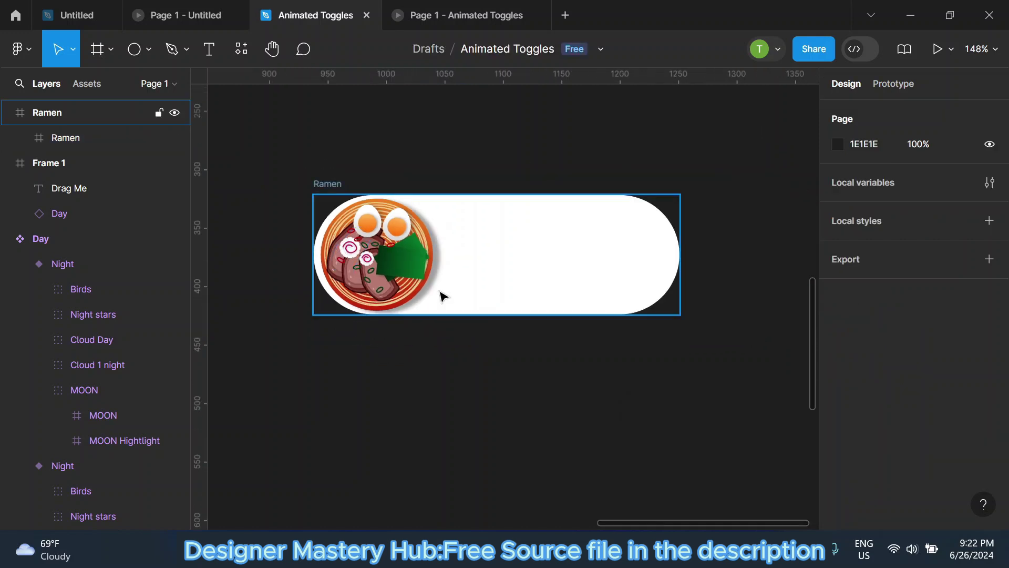
ctrl+scroll(442, 293, up, 2)
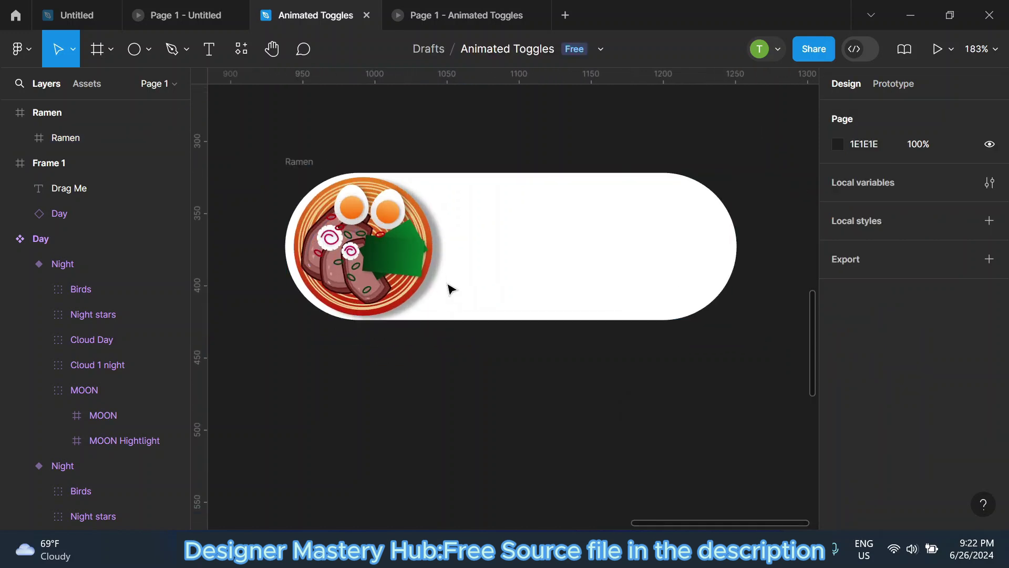
ctrl+scroll(419, 186, up, 2)
mouse_move(520, 215)
mouse_down()
mouse_move(495, 220)
mouse_move(558, 220)
mouse_up()
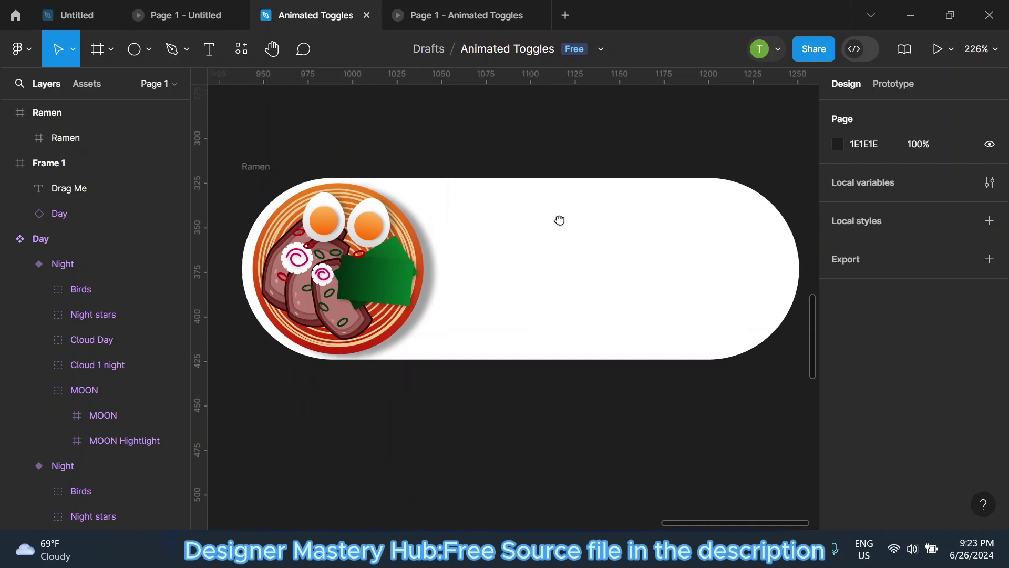
Draw a thin 3×66 vertical bar to the right of the ramen bowl.
click(75, 139)
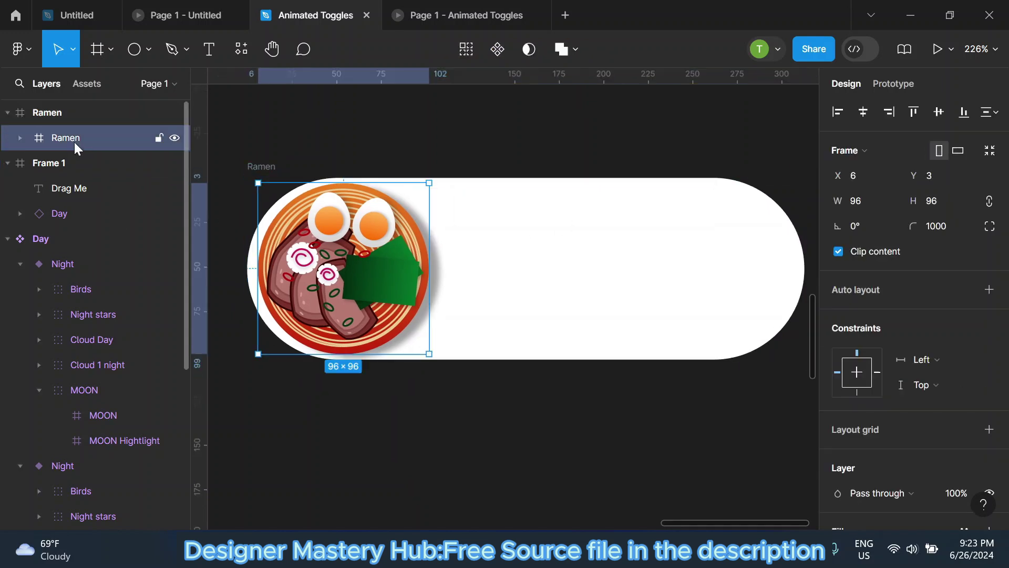
click(374, 173)
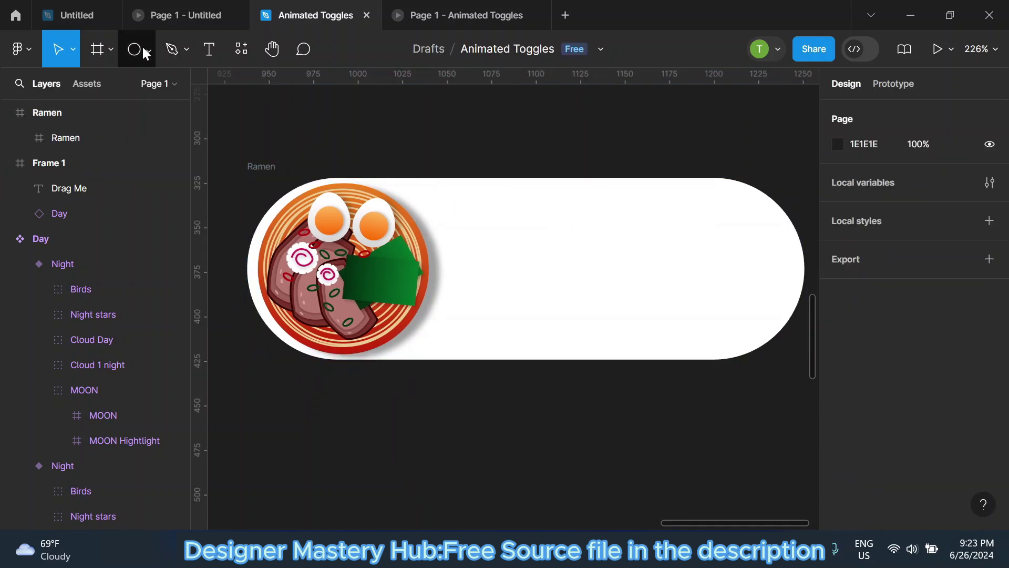
click(149, 51)
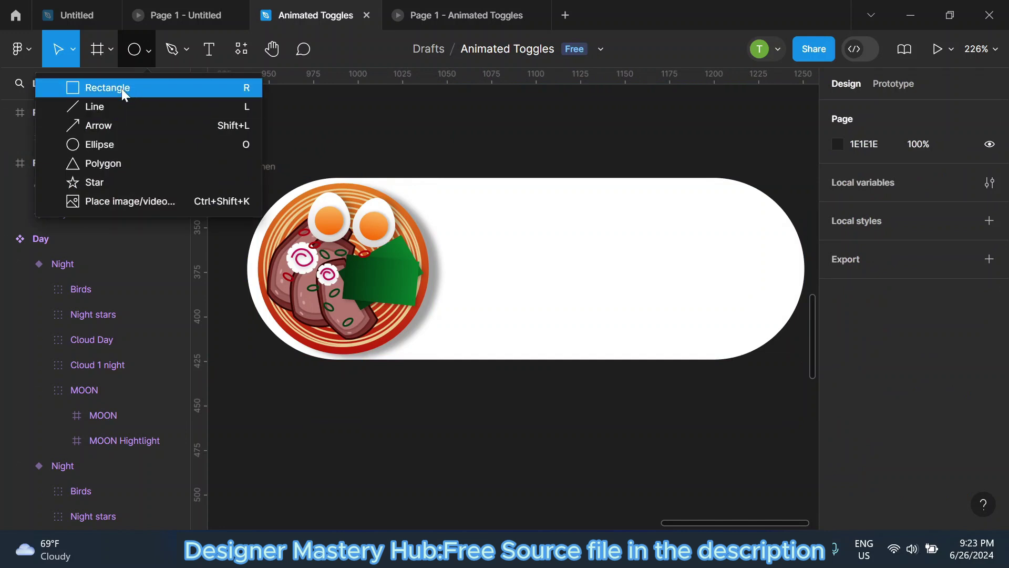
click(121, 89)
drag(460, 200, 466, 312)
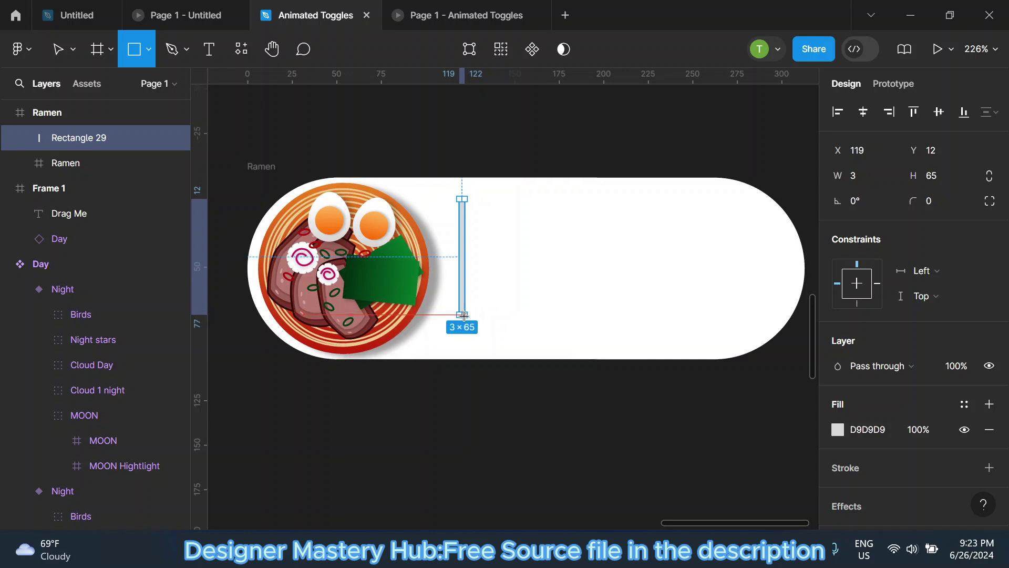
drag(465, 311, 464, 317)
ctrl+scroll(471, 226, up, 2)
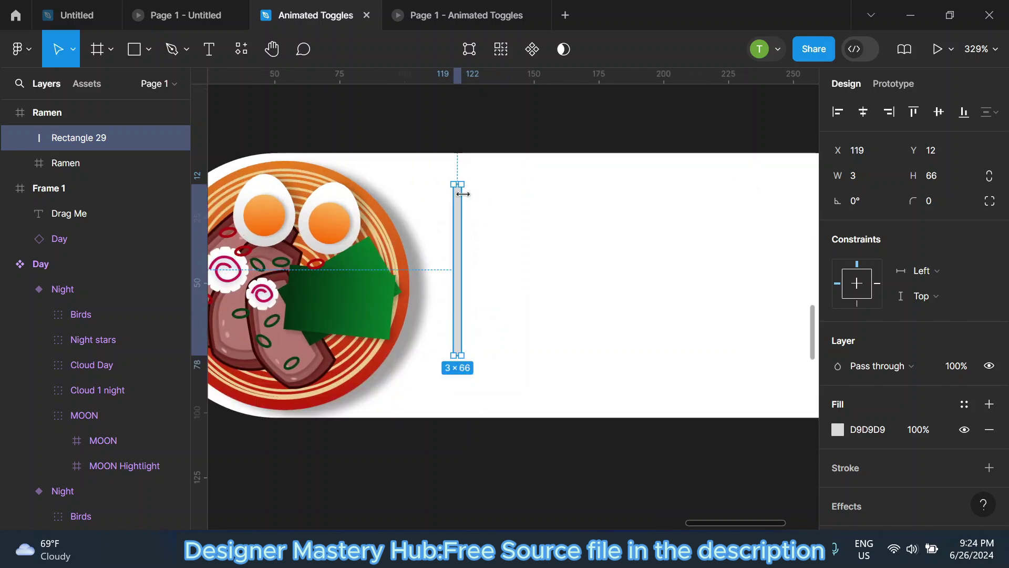
Widen the bar's top, round its corners to radius 3, and lengthen it to 70.
double_click(463, 196)
ctrl+scroll(457, 189, up, 3)
ctrl+scroll(452, 189, up, 3)
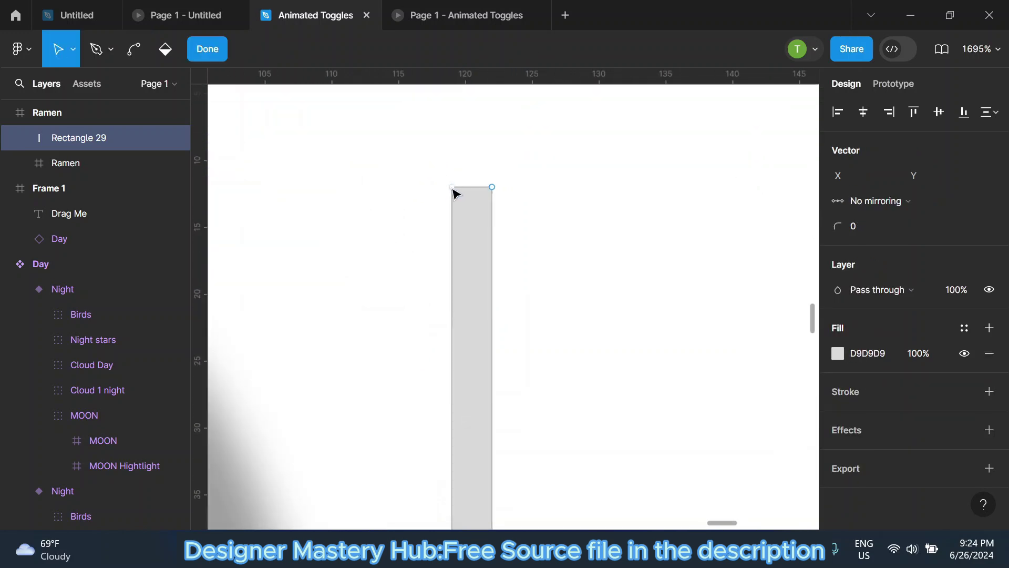
drag(452, 187, 499, 188)
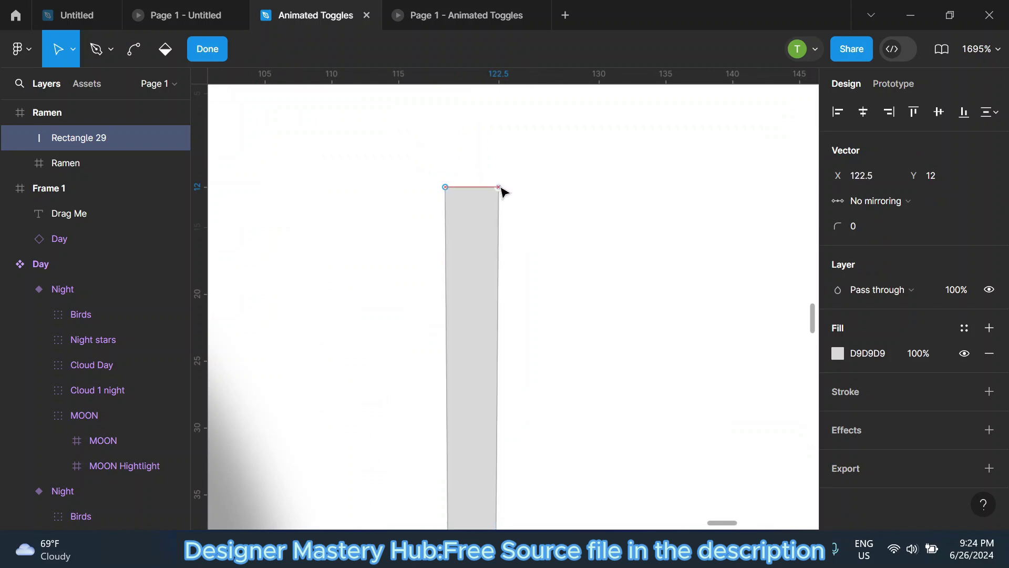
ctrl+scroll(473, 197, down, 3)
ctrl+scroll(435, 202, down, 2)
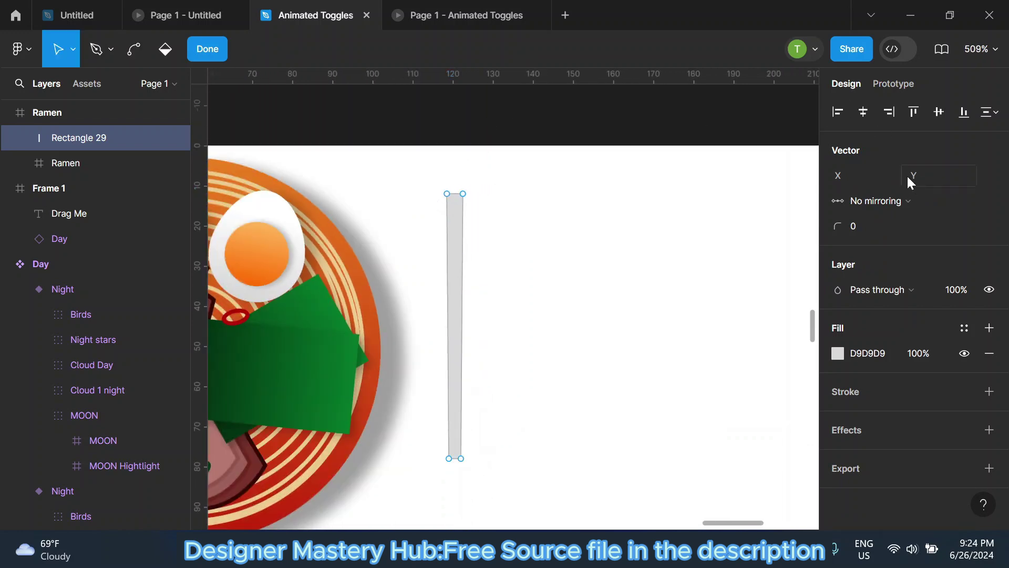
click(205, 47)
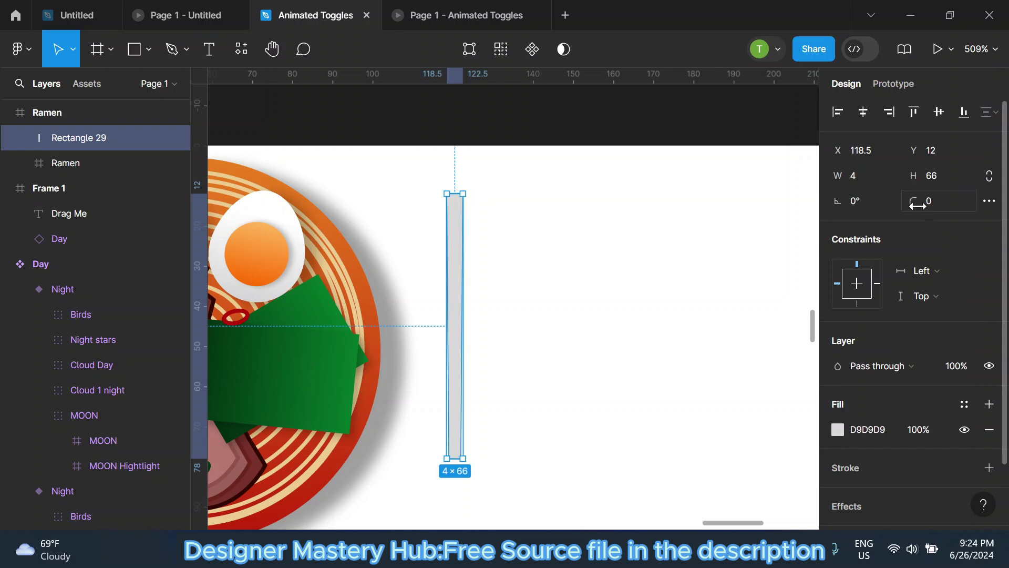
drag(917, 205, 964, 205)
ctrl+scroll(497, 248, down, 2)
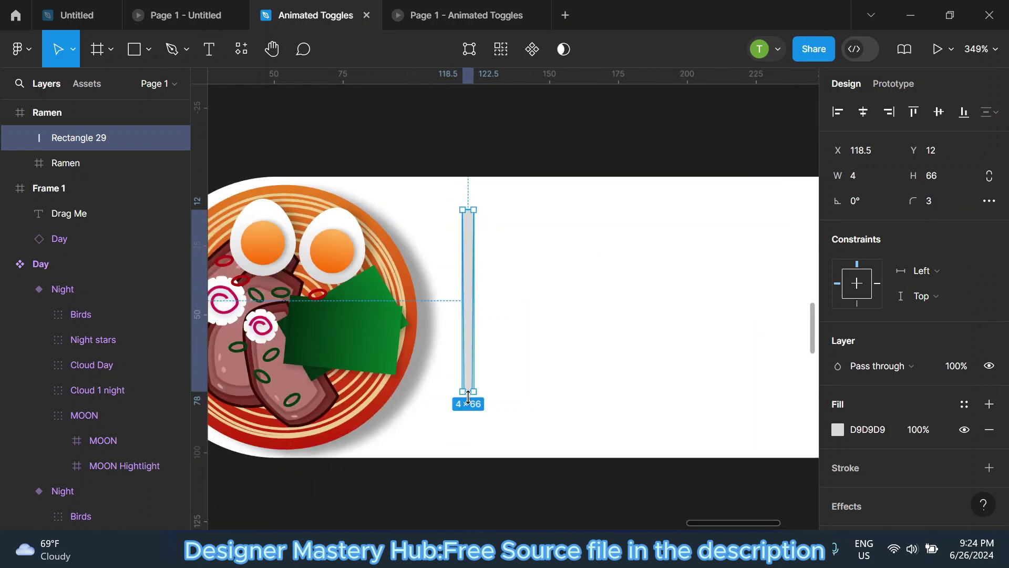
drag(470, 400, 470, 402)
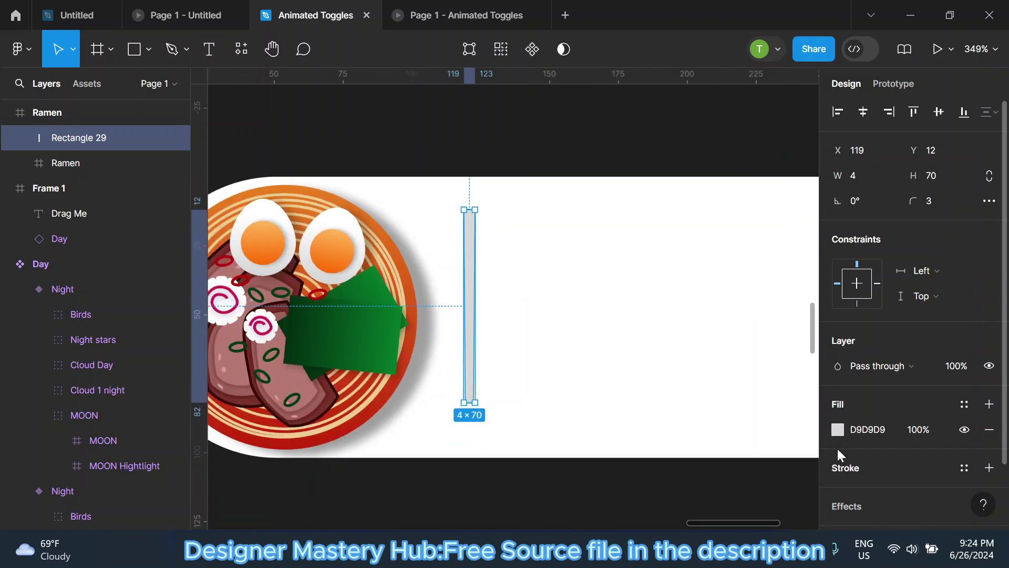
Fill the bar dark red 783329 and place a duplicate just to its right.
click(838, 430)
click(726, 472)
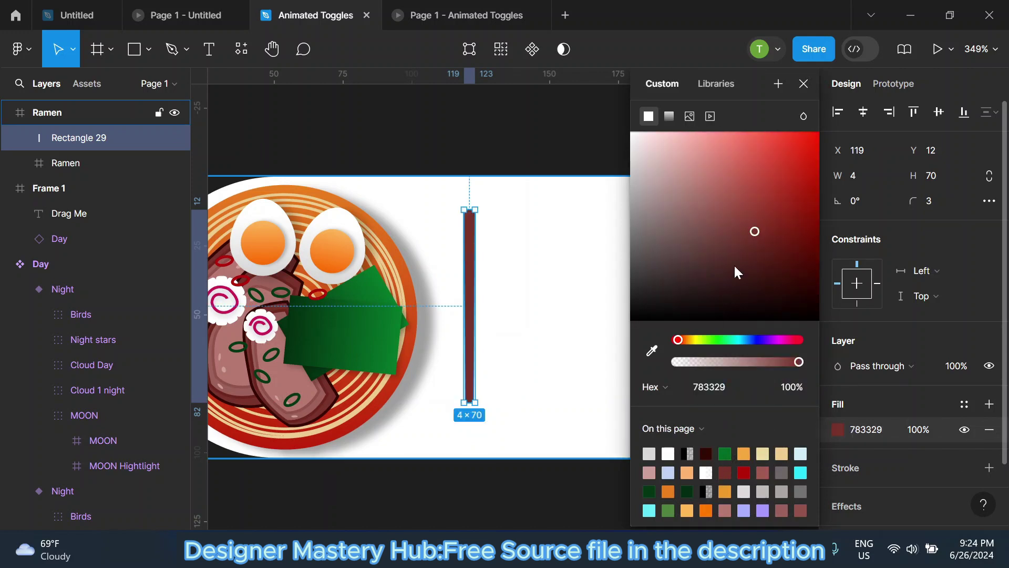
key(Escape)
click(493, 232)
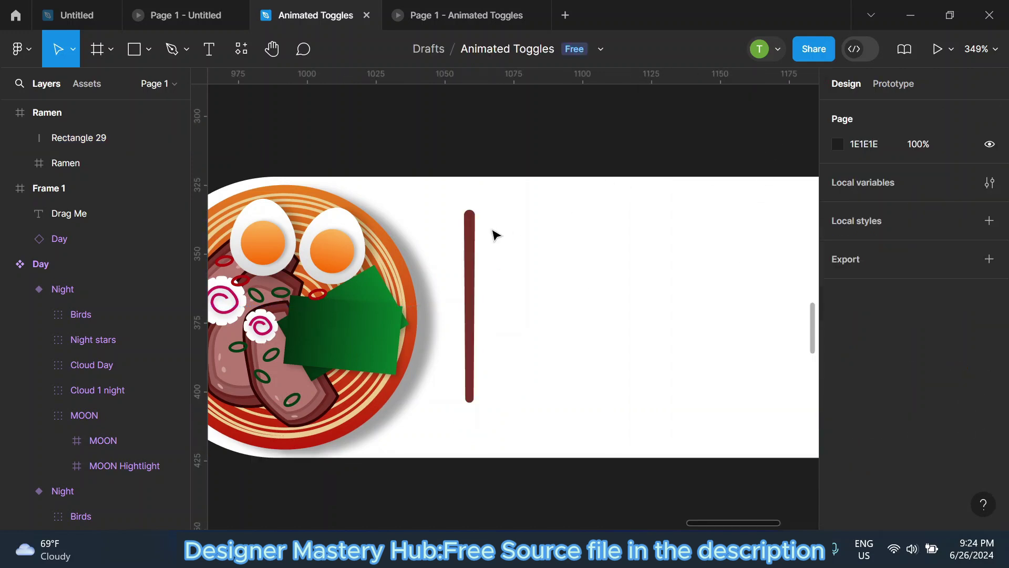
key(ctrl+d)
drag(472, 239, 489, 243)
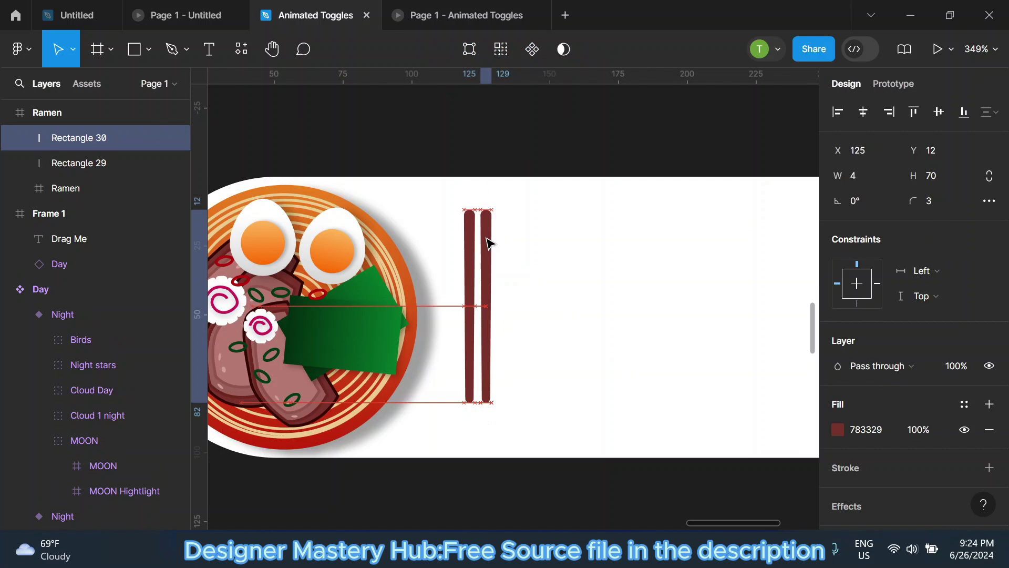
Stretch both chopstick bars down to 80 tall.
scroll(491, 205, down, 3)
click(490, 174)
scroll(489, 180, down, 1)
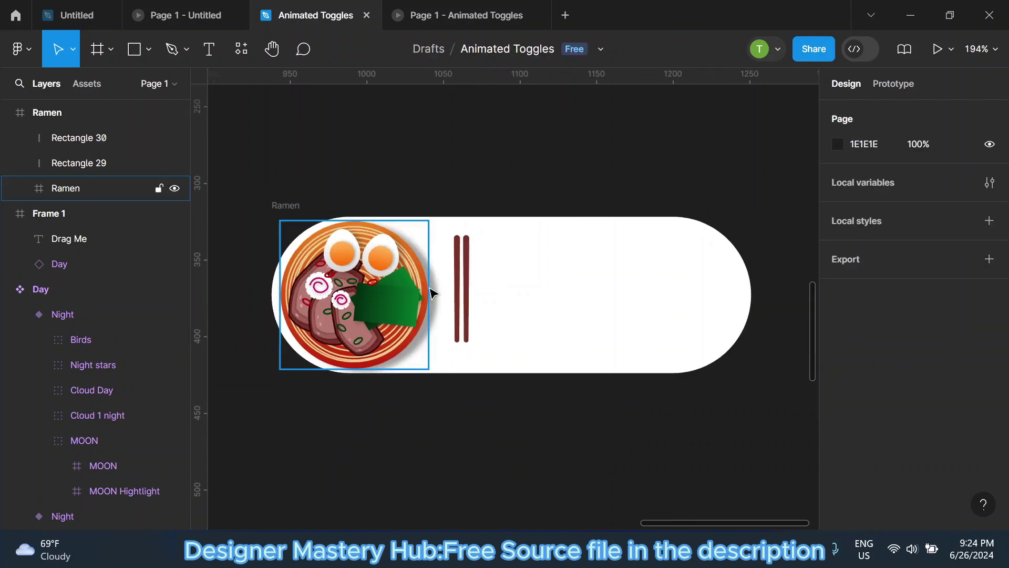
scroll(465, 306, up, 2)
click(456, 300)
shift+click(467, 337)
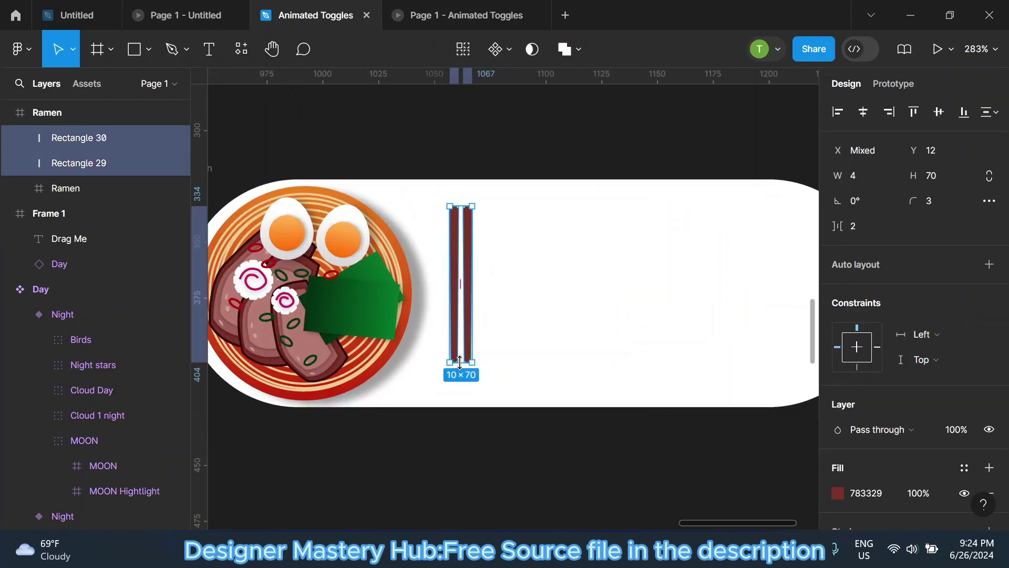
drag(460, 361, 458, 384)
click(482, 173)
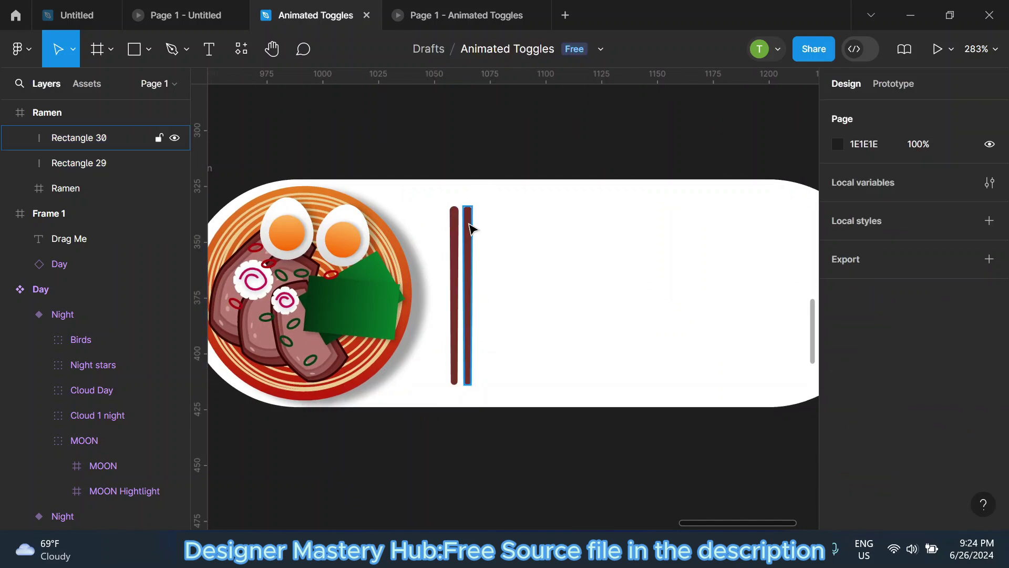
click(469, 226)
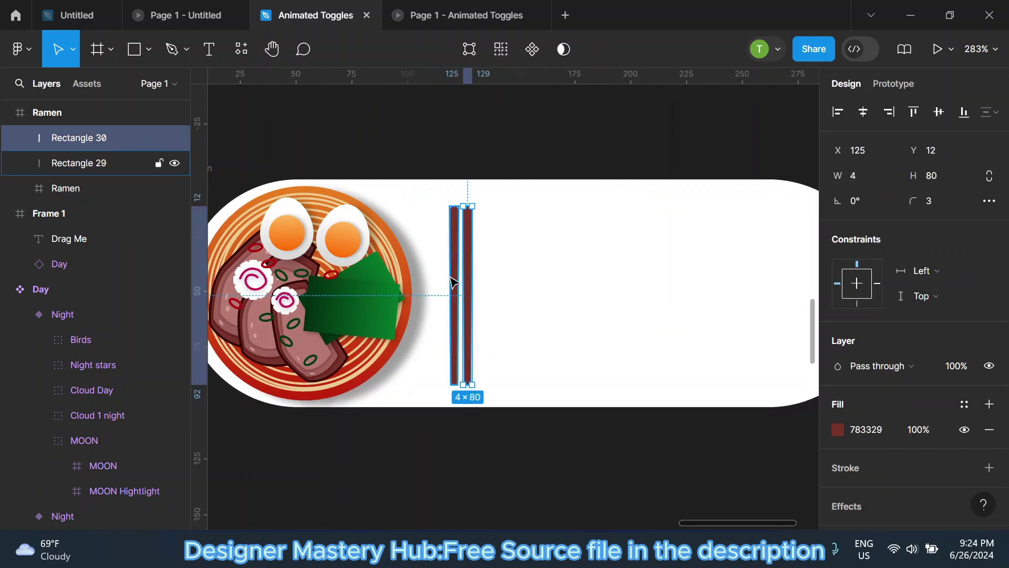
Fill both bars with a linear gradient whose end stop is bright red EA503B.
shift+click(454, 237)
click(838, 488)
click(669, 116)
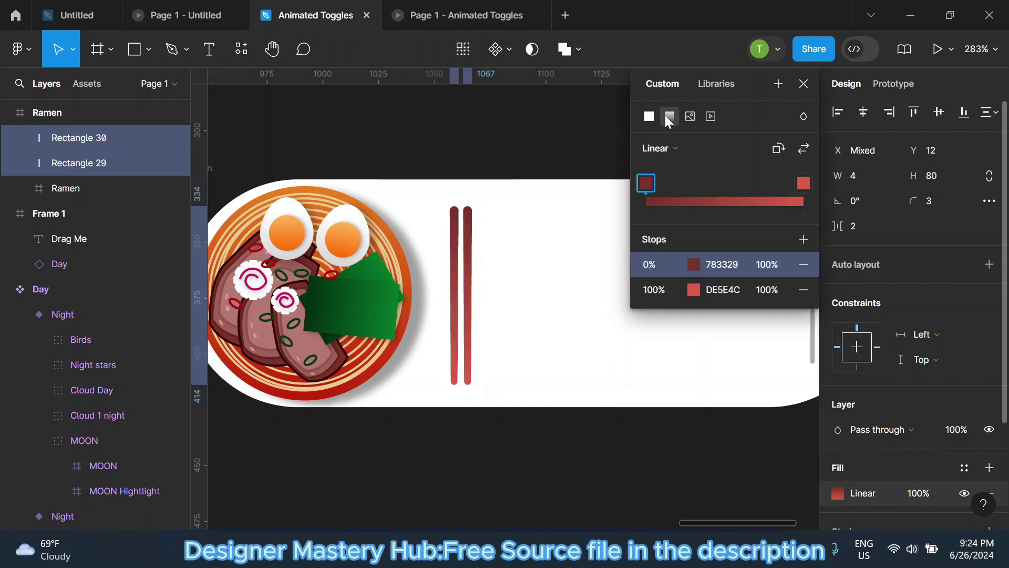
ctrl+scroll(494, 205, up, 2)
click(803, 185)
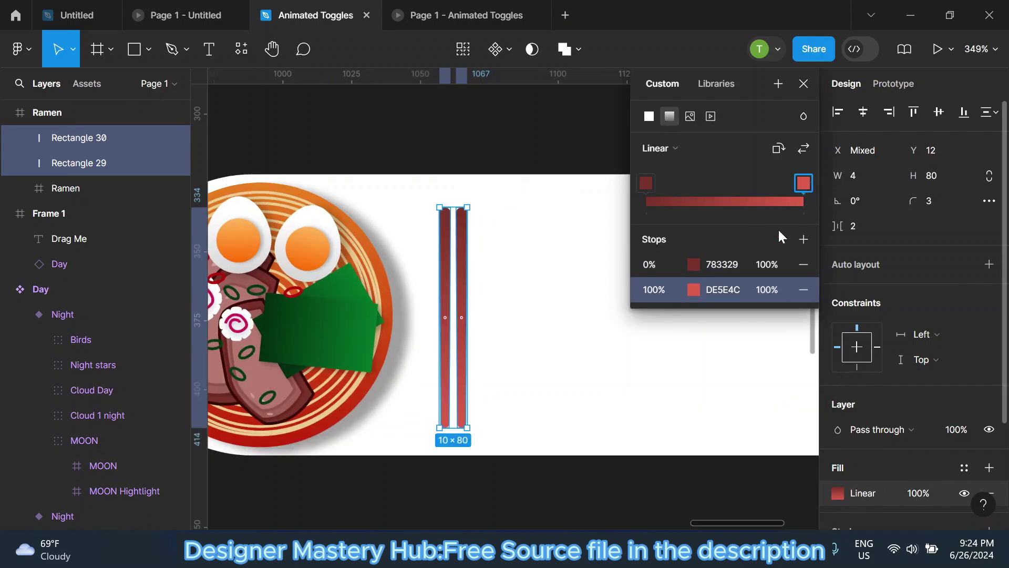
click(694, 289)
click(559, 160)
drag(575, 116, 292, 179)
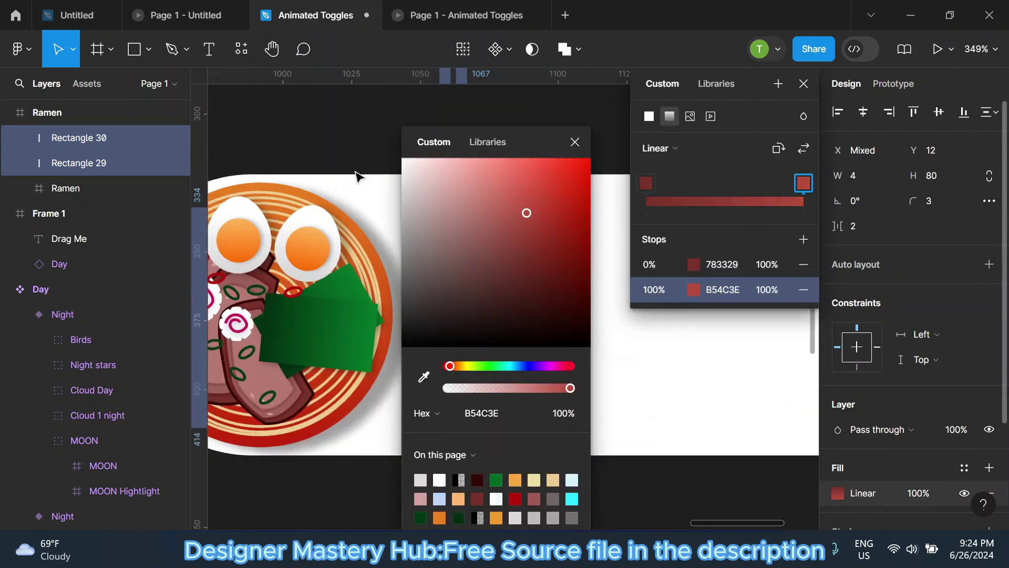
click(304, 231)
click(300, 204)
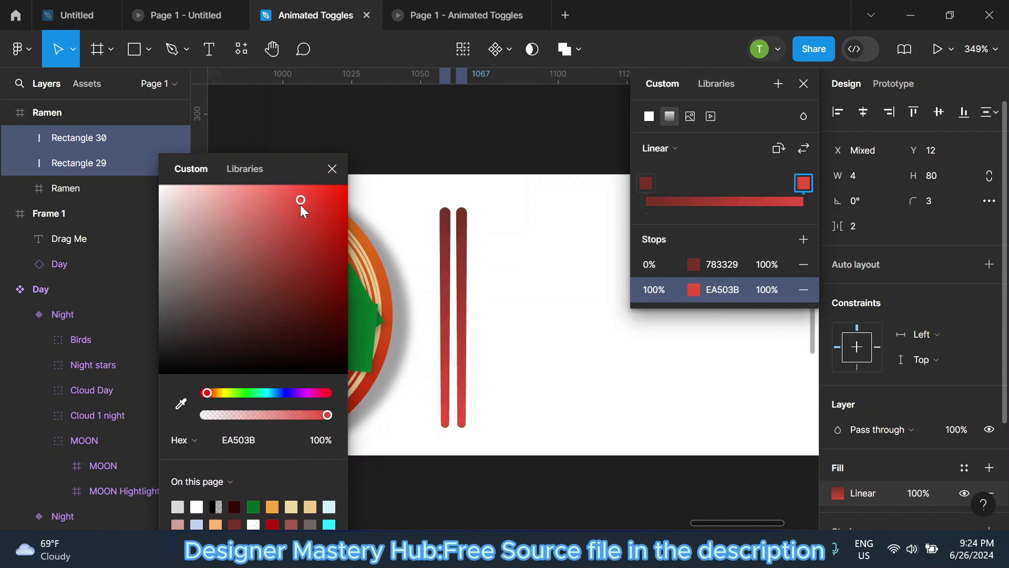
click(332, 168)
click(804, 84)
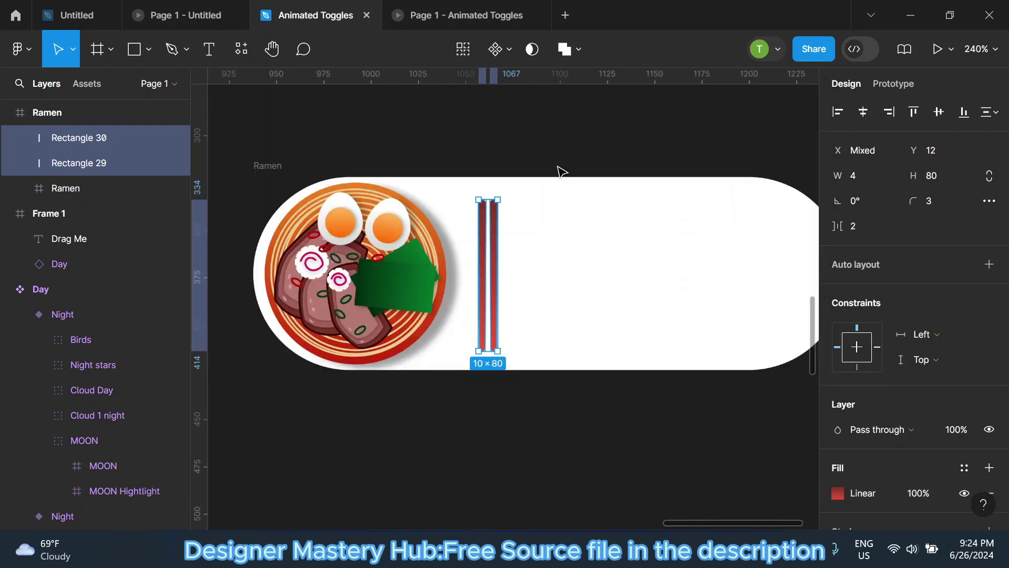
Reselect the left and right chopsticks together.
click(547, 142)
scroll(523, 165, down, 3)
scroll(347, 236, down, 2)
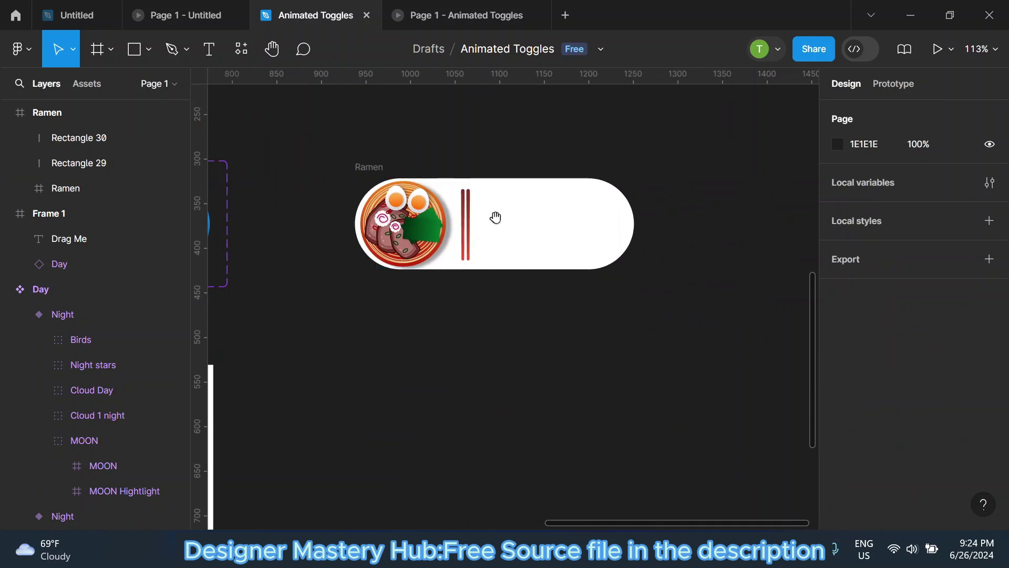
scroll(466, 257, up, 5)
mouse_move(95, 162)
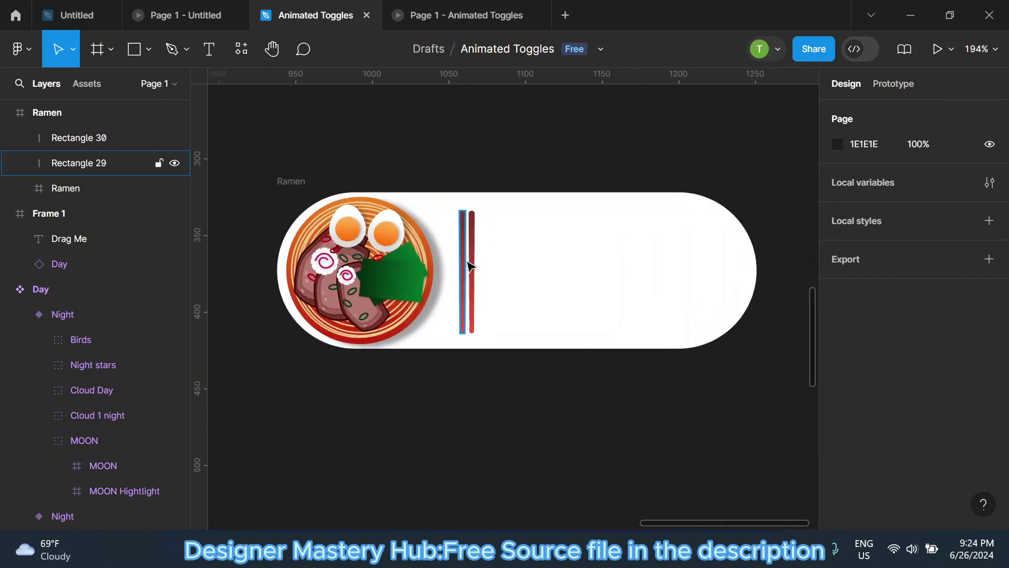
click(465, 264)
shift+click(477, 260)
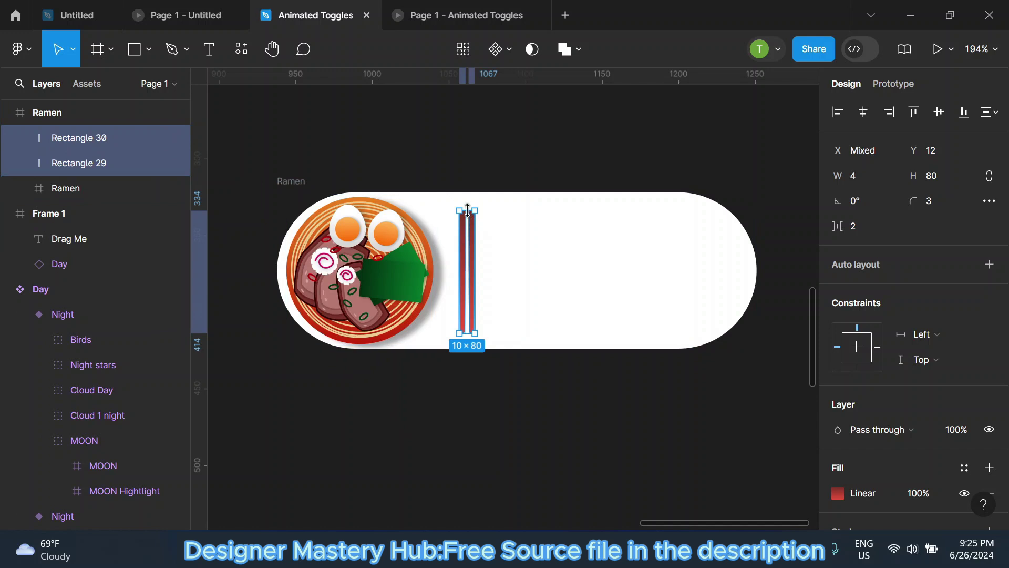
Extend both chopsticks to 84 tall and group them as 'chopstick'.
drag(468, 211, 470, 206)
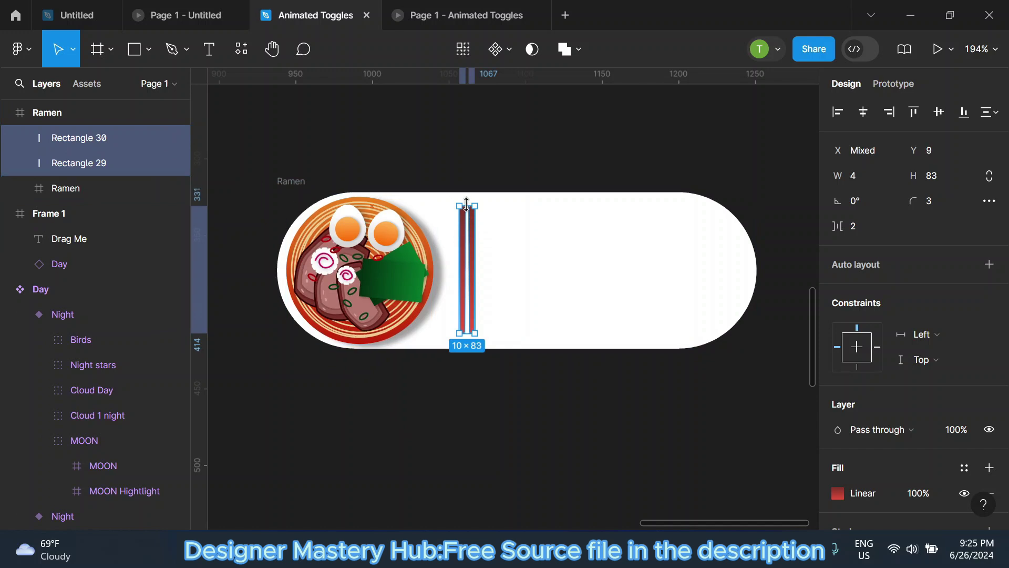
right_click(147, 163)
click(177, 170)
double_click(102, 138)
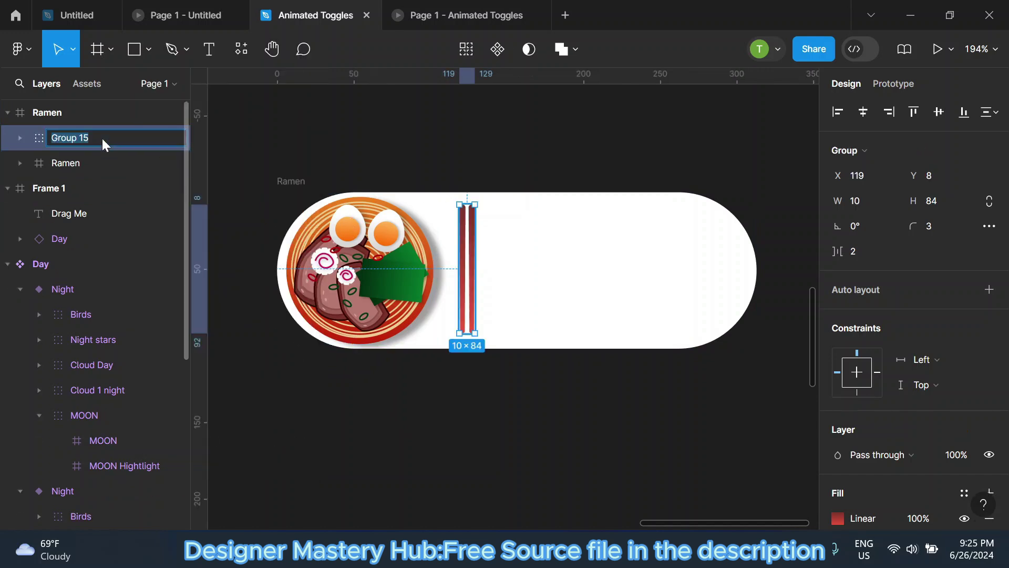
text(chopstick)
click(503, 251)
Tilt the chopstick group about ten degrees, then straighten it back upright.
scroll(464, 264, up, 3)
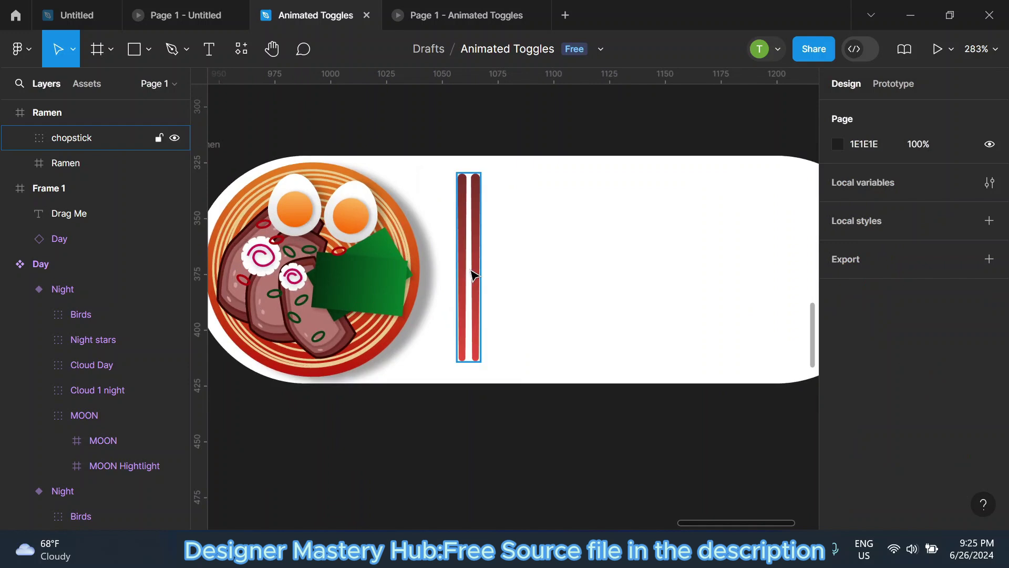
click(472, 273)
drag(487, 170, 502, 180)
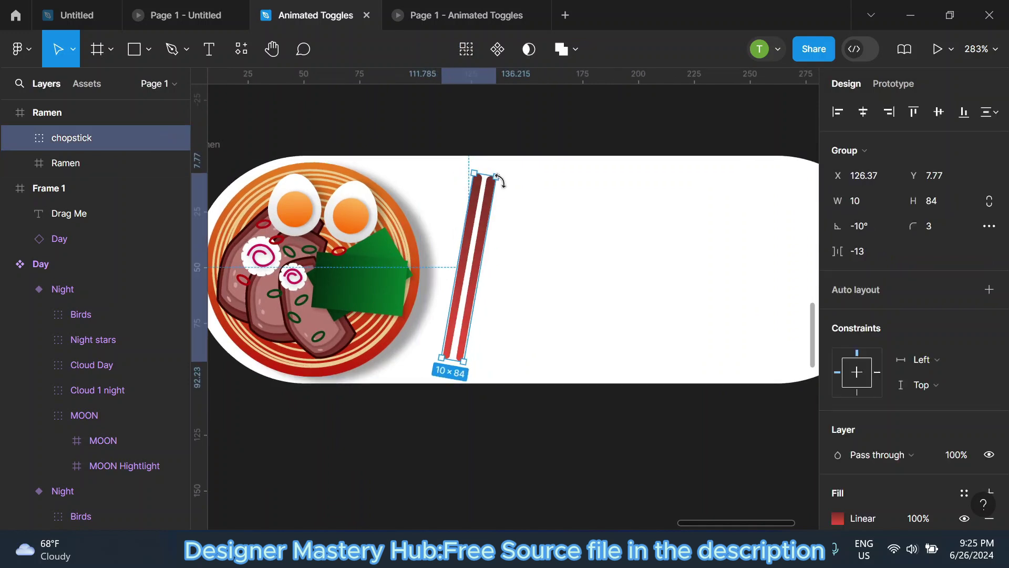
drag(482, 217, 476, 224)
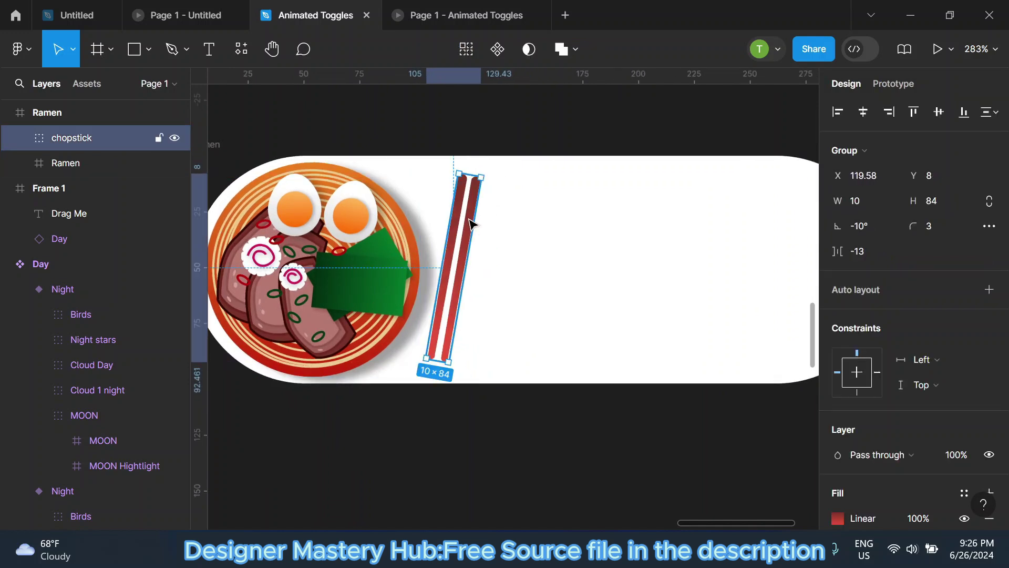
drag(484, 179, 476, 166)
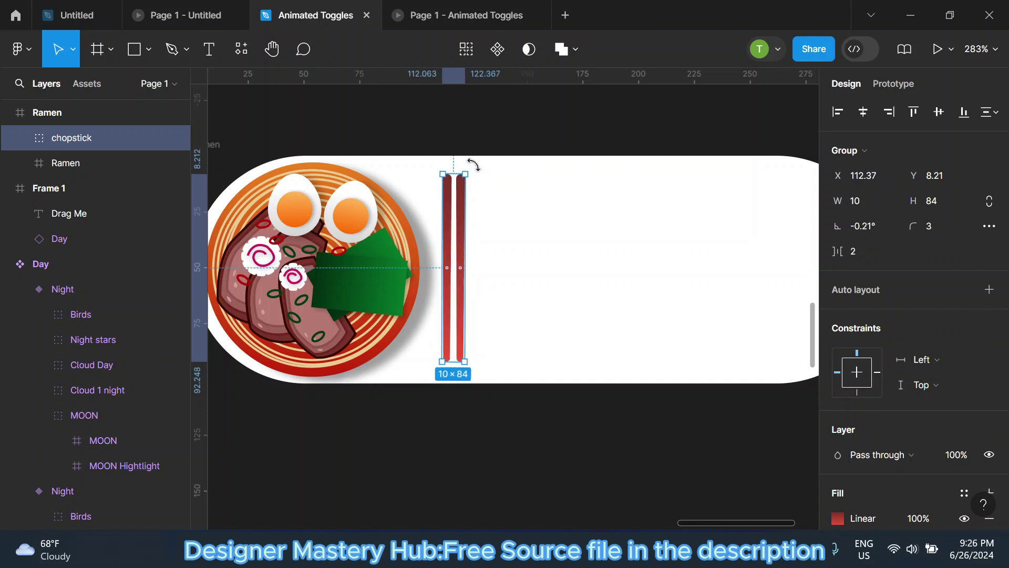
key(Escape)
scroll(436, 302, down, 5)
scroll(437, 302, up, 3)
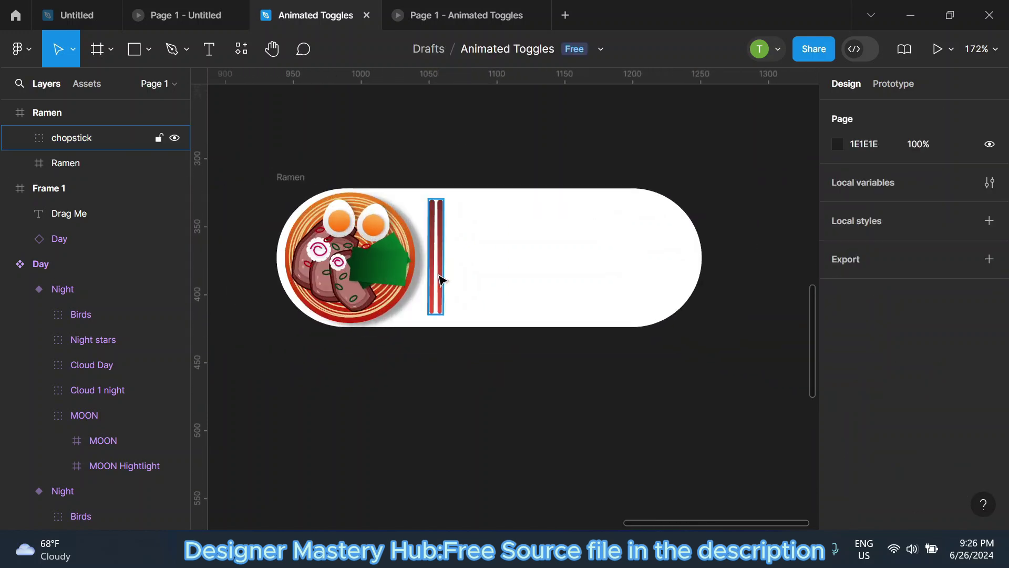
Add a drop shadow to the chopstick group with X 9, Y 1, blur 2.3.
click(439, 277)
scroll(972, 451, down, 2)
click(989, 431)
scroll(432, 256, up, 5)
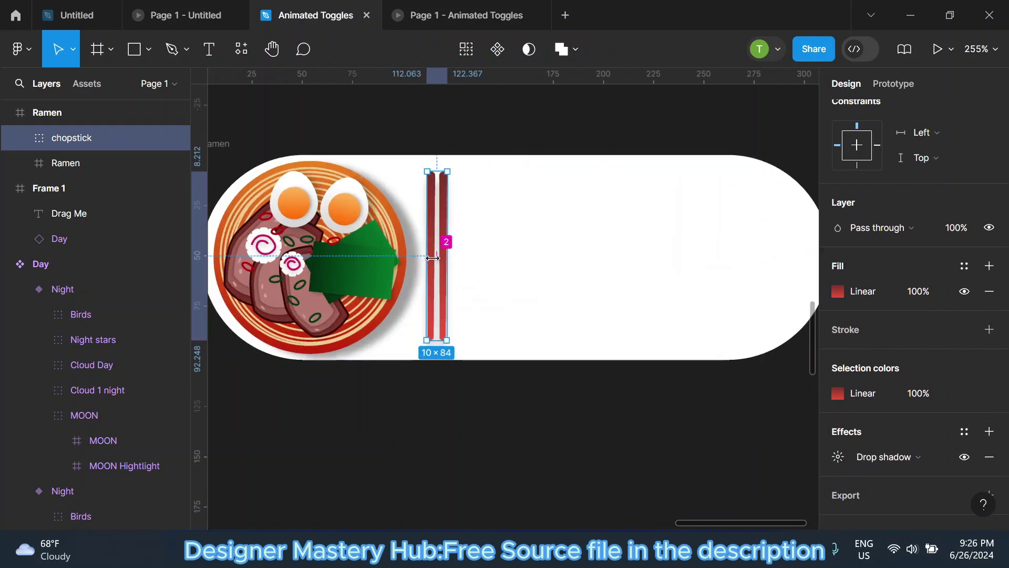
click(837, 457)
drag(721, 415, 713, 418)
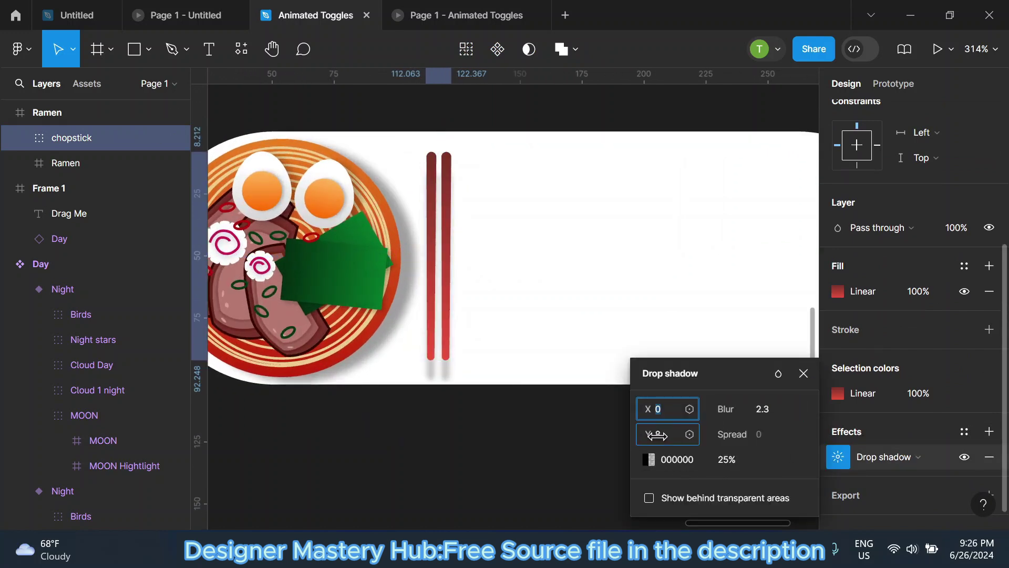
mouse_move(652, 416)
mouse_down()
mouse_move(663, 417)
mouse_move(654, 410)
mouse_up()
scroll(543, 365, down, 3)
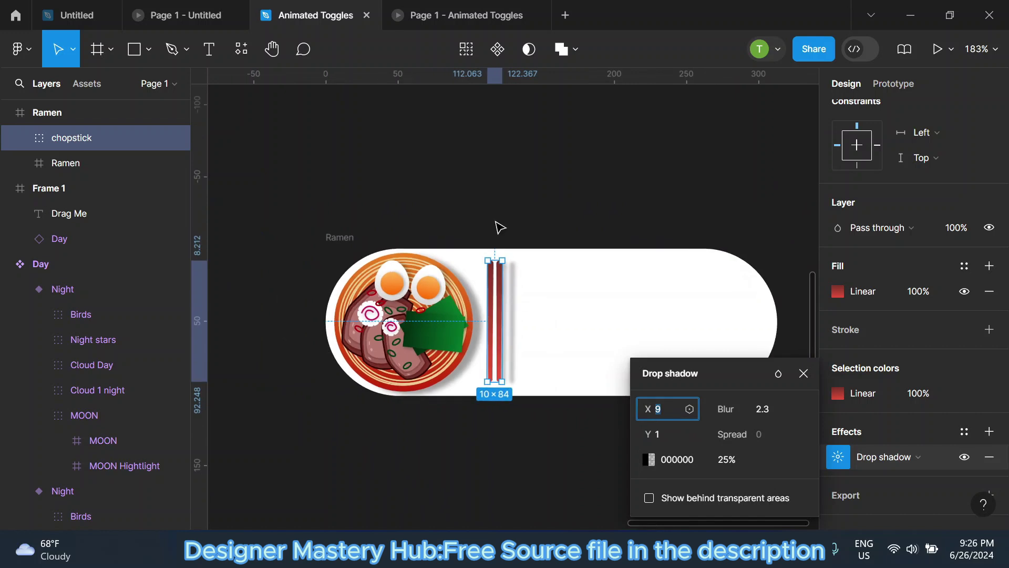
click(500, 227)
scroll(347, 221, down, 2)
Duplicate the boiled egg onto the white track and tilt the copy.
drag(591, 275, 556, 266)
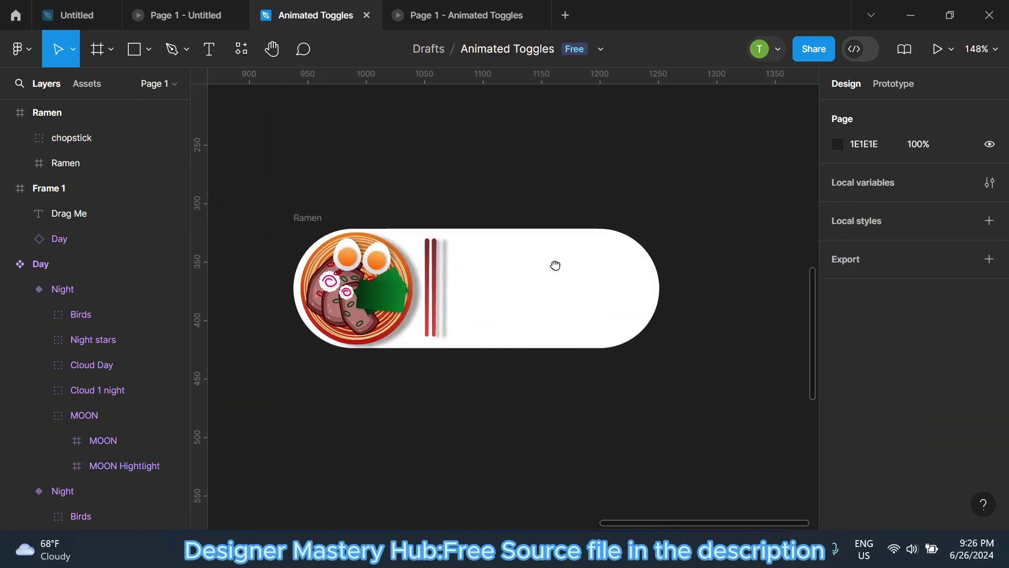
scroll(473, 277, up, 2)
ctrl+click(363, 264)
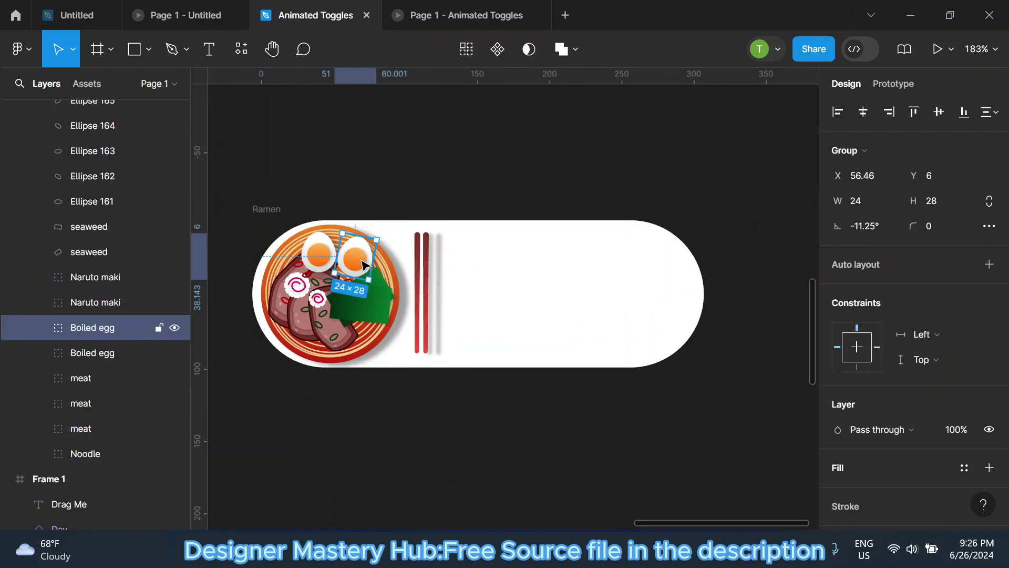
key(ctrl+d)
drag(363, 263, 519, 284)
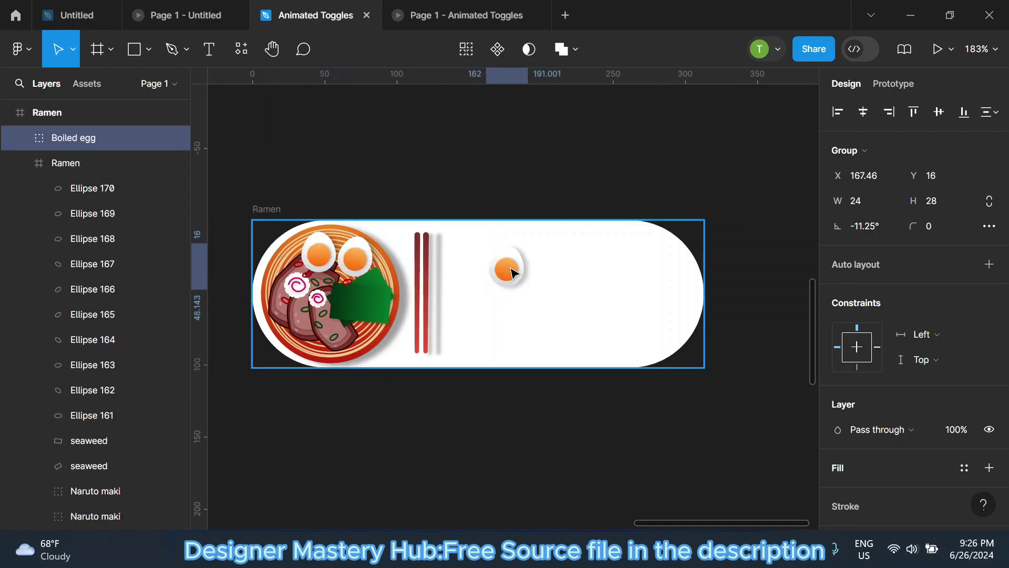
mouse_move(532, 245)
mouse_down()
mouse_move(535, 262)
mouse_move(477, 273)
mouse_up()
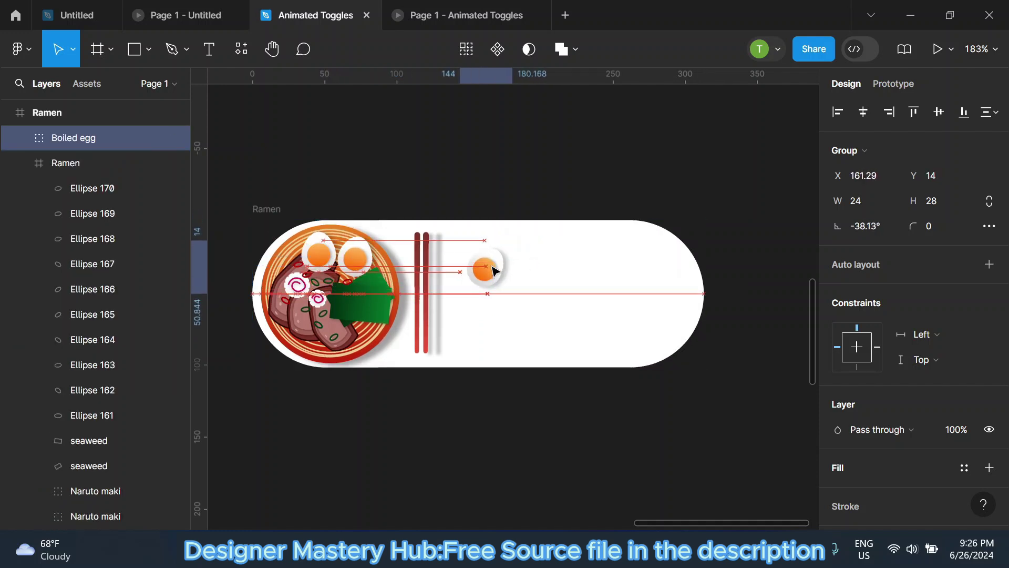
Pull the naruto slice out of the bowl and set it beside the egg.
click(315, 298)
double_click(318, 300)
mouse_move(320, 301)
mouse_down()
mouse_move(489, 311)
mouse_move(473, 309)
mouse_up()
scroll(489, 313, up, 3)
scroll(473, 309, down, 3)
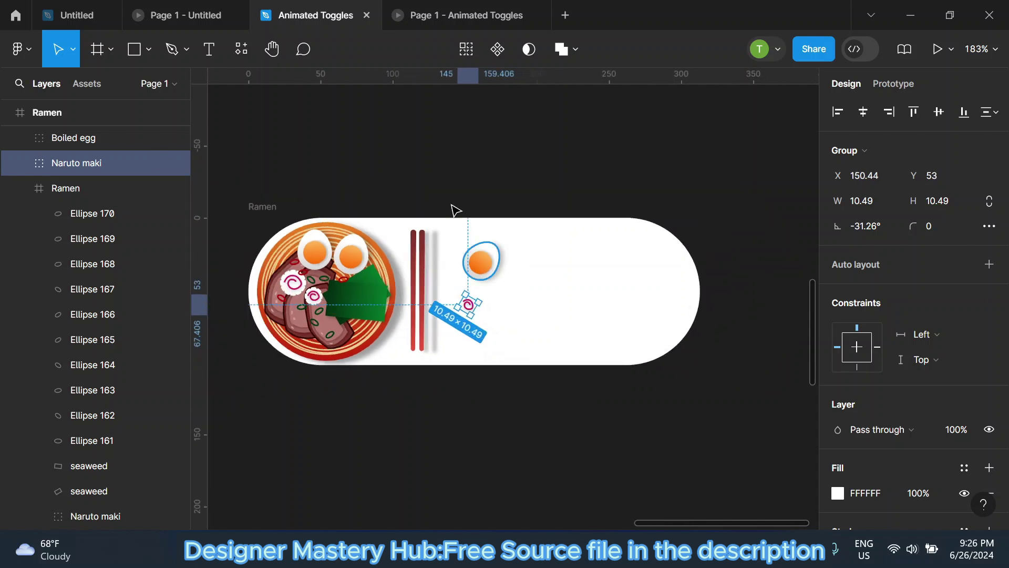
Move the meat slice from the bowl onto the track and rotate it flatter.
click(357, 287)
click(306, 331)
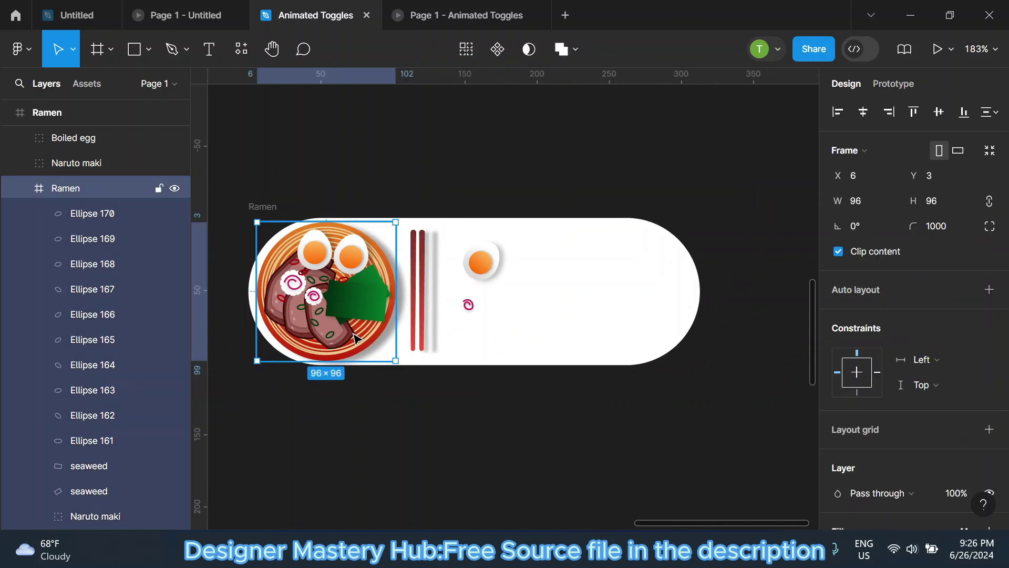
double_click(350, 339)
mouse_move(349, 339)
mouse_down()
mouse_move(520, 341)
mouse_move(492, 304)
mouse_move(558, 298)
mouse_up()
scroll(498, 324, up, 5)
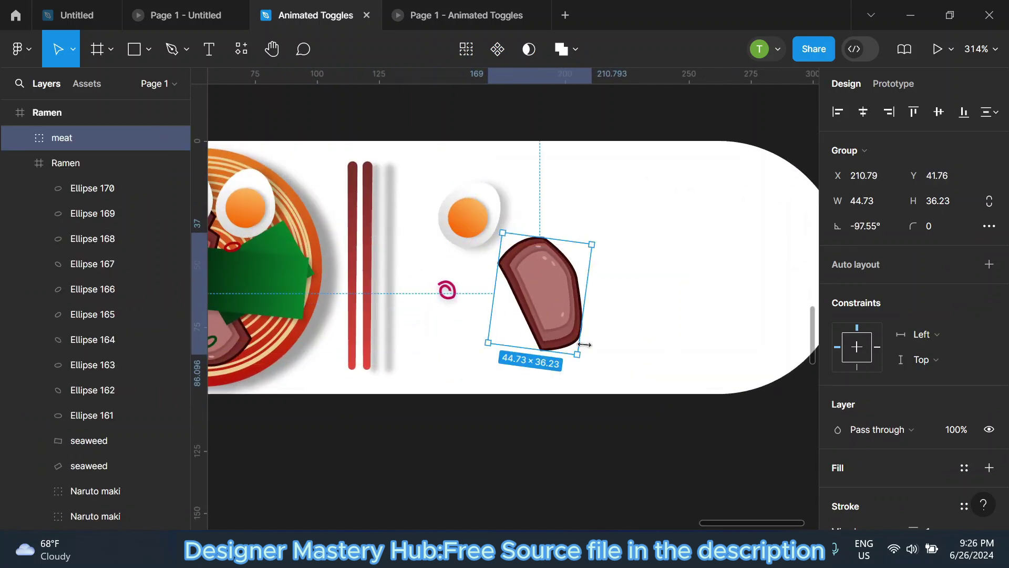
drag(583, 358, 626, 276)
drag(561, 295, 574, 310)
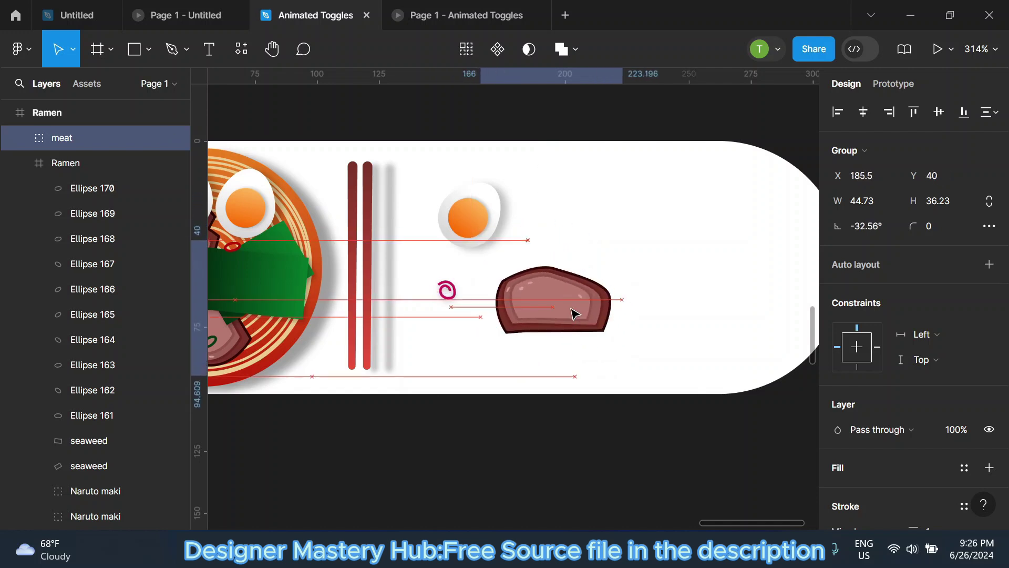
Copy a small green ring onto the track and duplicate it.
click(452, 298)
ctrl+scroll(447, 294, down, 3)
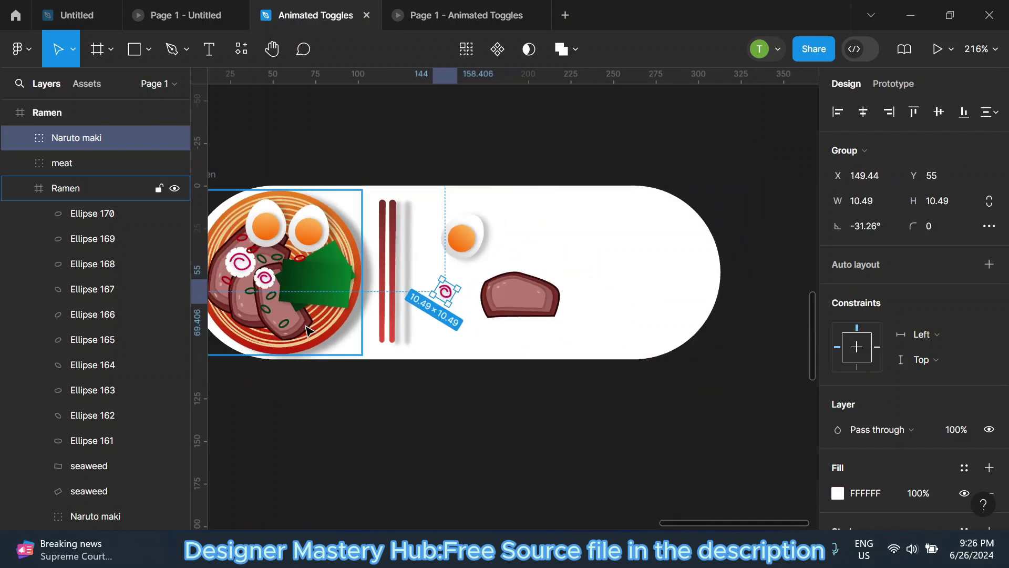
click(284, 332)
mouse_move(285, 332)
alt+mouse_down()
mouse_move(519, 255)
mouse_move(514, 245)
mouse_move(479, 264)
mouse_move(486, 251)
mouse_move(555, 276)
alt+mouse_up()
ctrl+scroll(519, 255, up, 3)
key(ctrl+d)
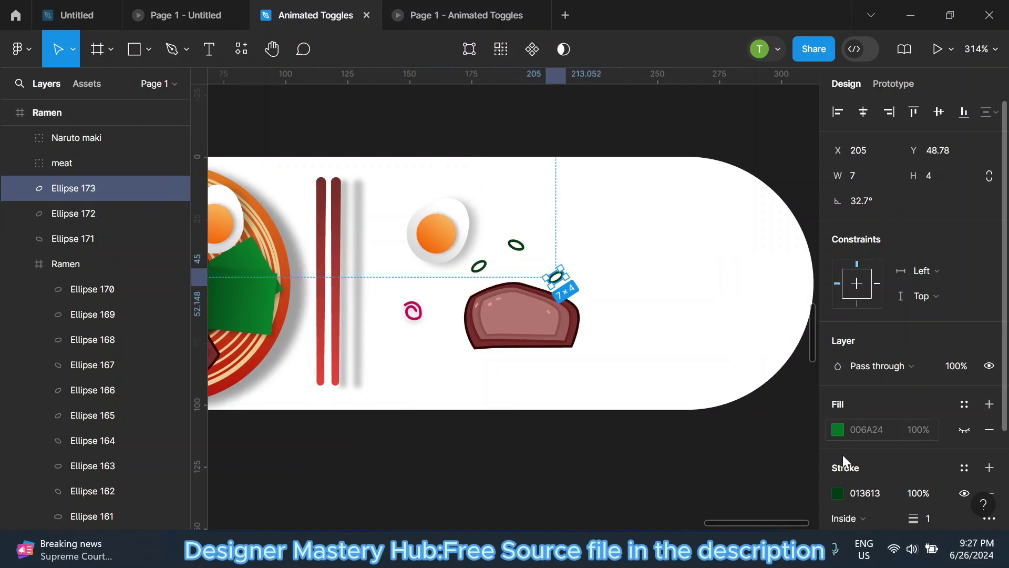
Recolour a ring's outline to red E65351 and place a copy near the egg.
click(837, 493)
text(D45351)
key(Return)
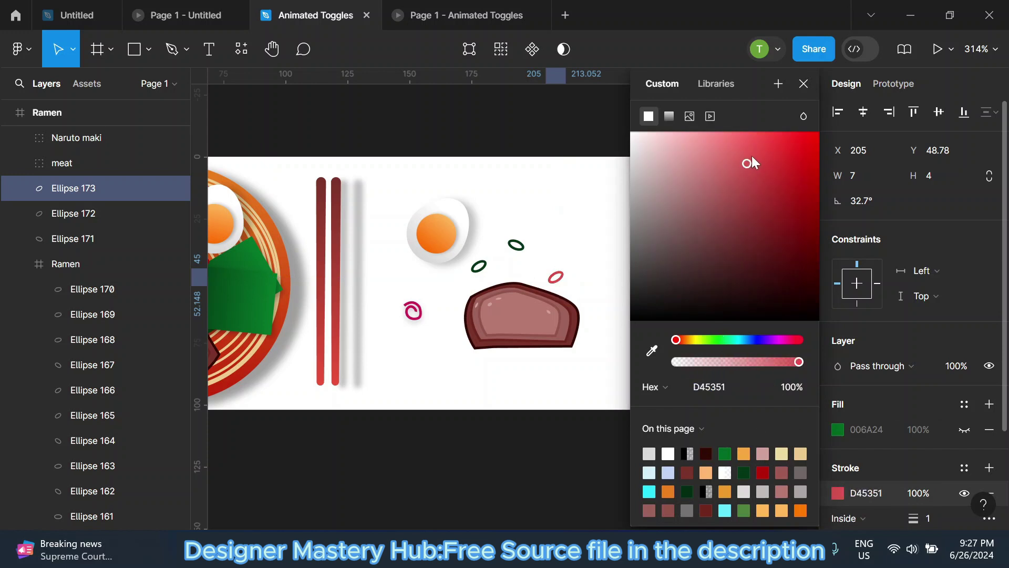
click(804, 84)
key(ctrl+d)
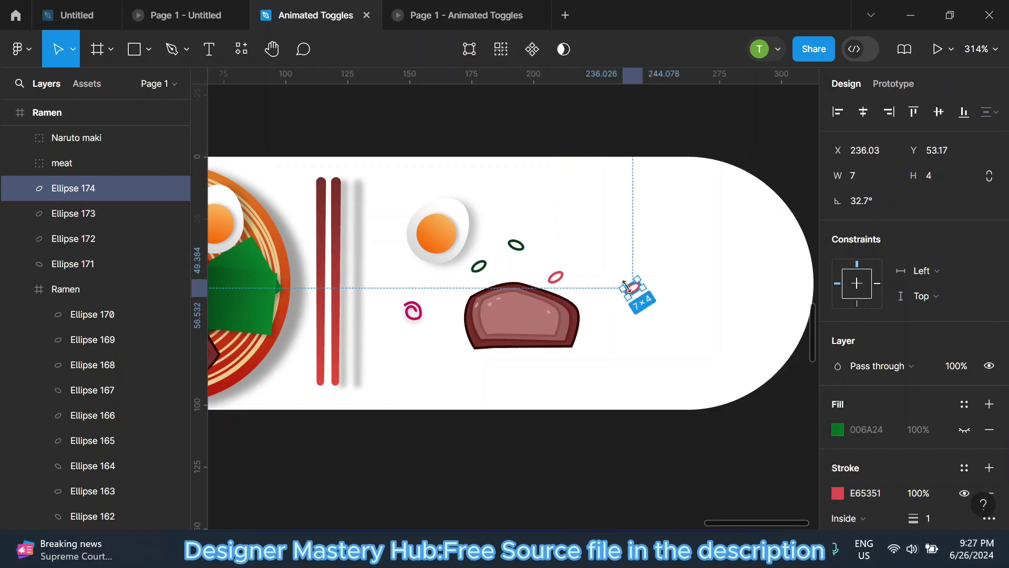
mouse_move(633, 287)
mouse_down()
mouse_move(565, 230)
mouse_move(578, 241)
mouse_move(559, 241)
mouse_up()
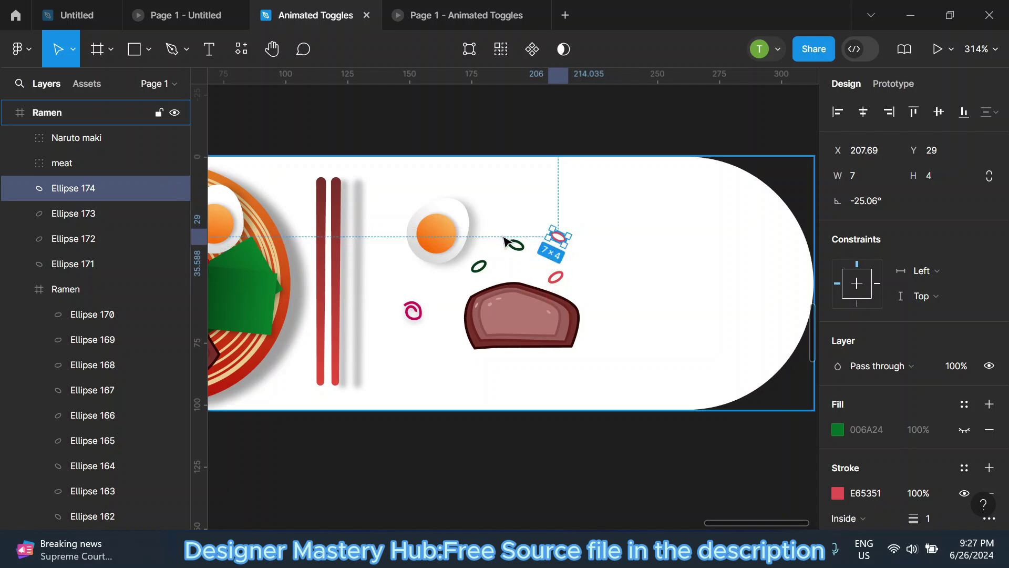
Duplicate the naruto slice on the track and rotate the copy.
scroll(496, 140, down, 3)
click(496, 139)
scroll(608, 219, down, 2)
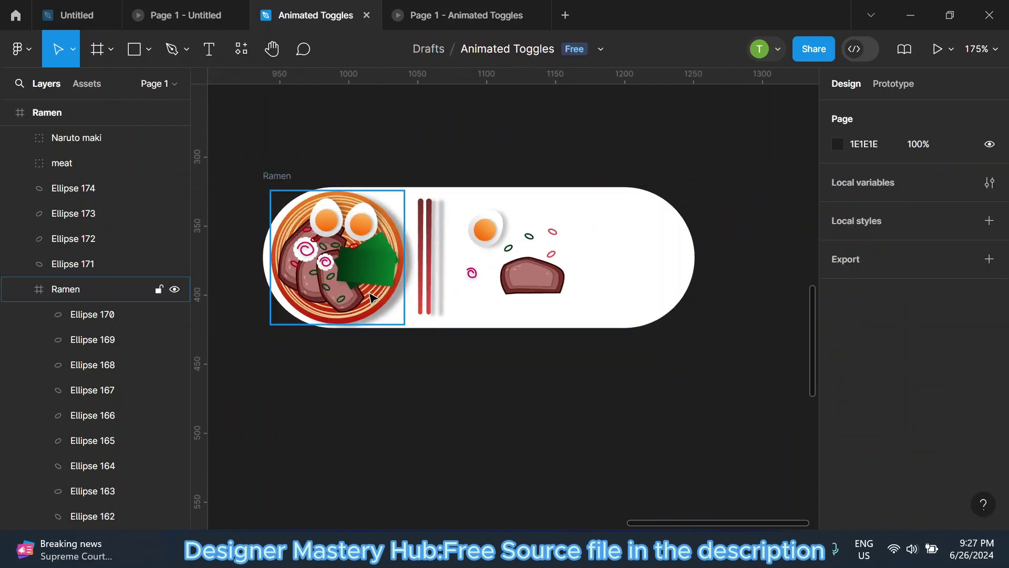
click(335, 272)
click(471, 272)
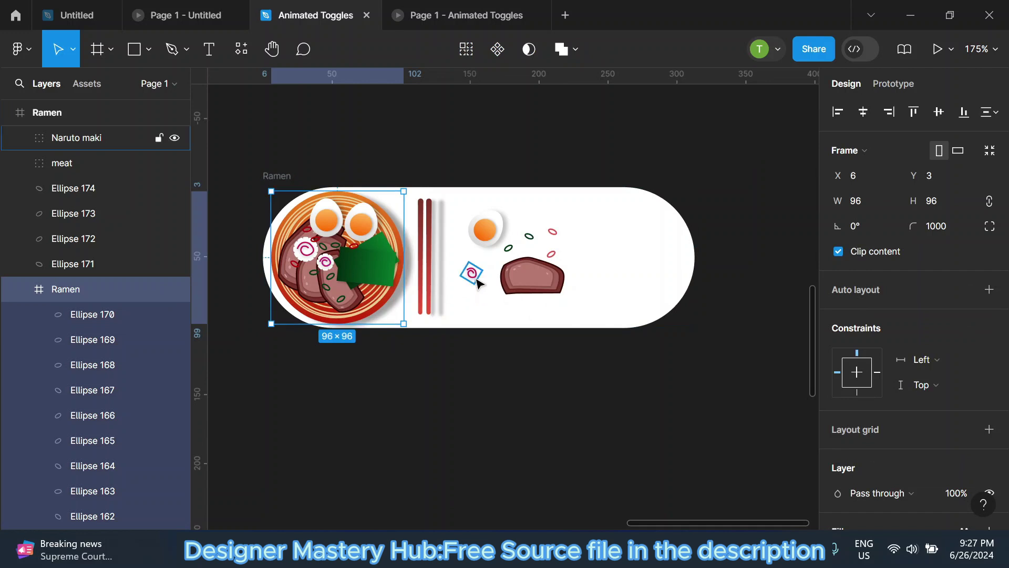
scroll(471, 272, up, 4)
key(ctrl+d)
mouse_move(464, 266)
mouse_down()
mouse_move(459, 288)
mouse_move(661, 257)
mouse_up()
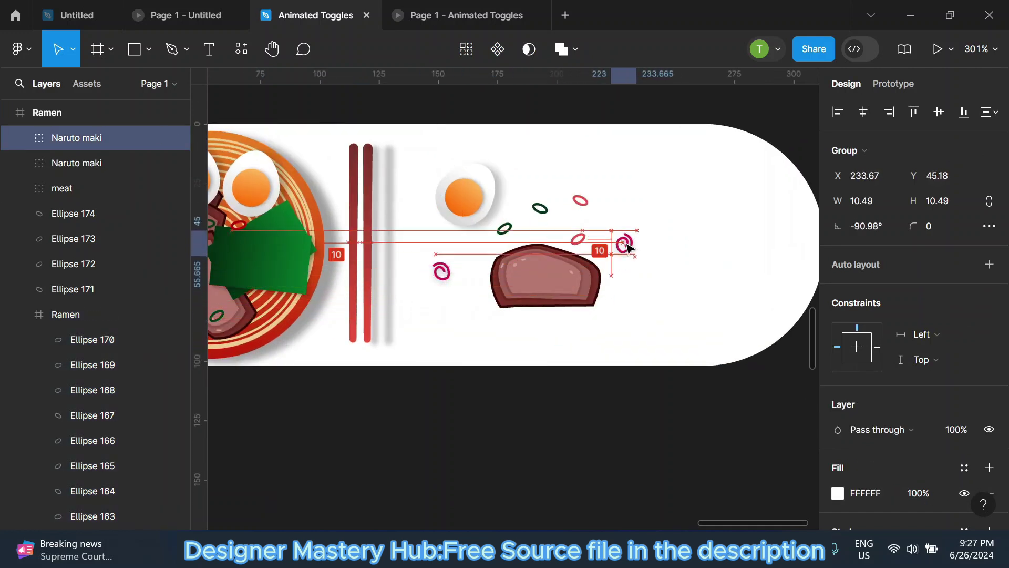
Add a rotated egg copy toward the right end and another naruto beside the meat.
click(478, 205)
key(ctrl+d)
drag(512, 183, 504, 158)
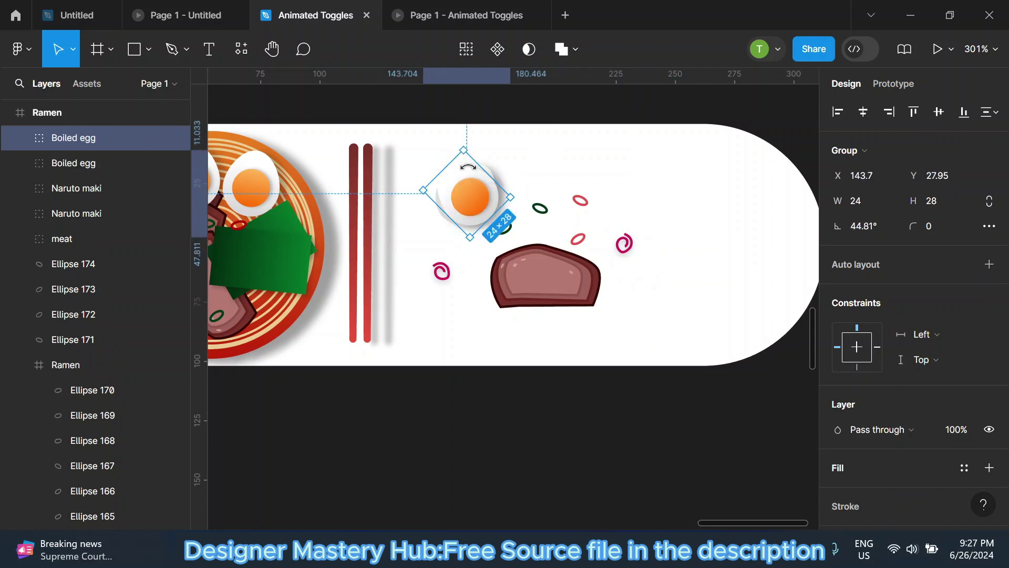
drag(465, 198, 683, 202)
click(632, 252)
key(ctrl+d)
mouse_move(634, 257)
mouse_down()
mouse_move(635, 314)
mouse_move(641, 296)
mouse_move(587, 274)
mouse_move(588, 244)
mouse_up()
Duplicate the meat slice, straightening the copy and moving it to the right.
click(546, 273)
key(ctrl+d)
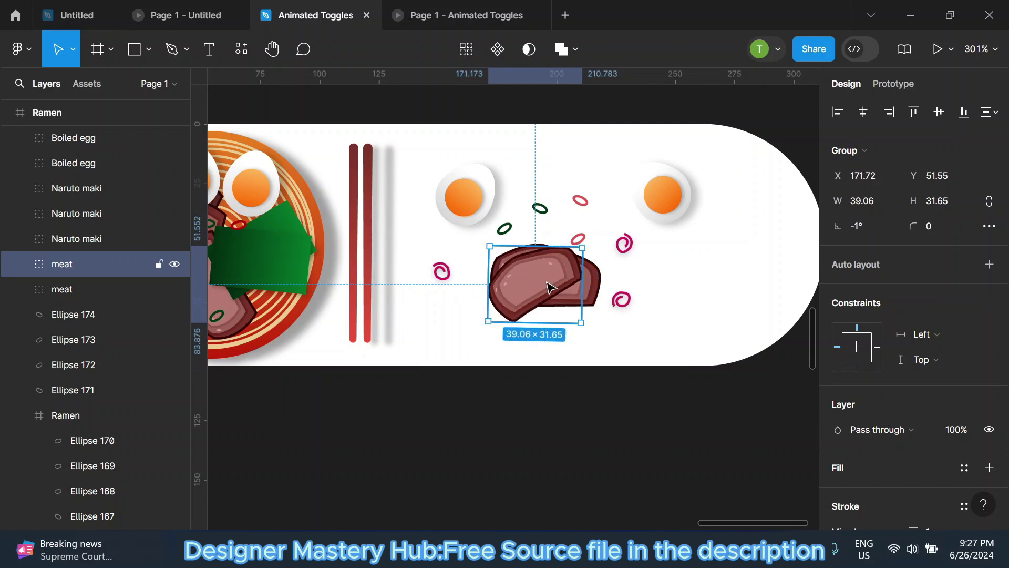
drag(542, 285, 710, 277)
scroll(536, 151, down, 3)
click(536, 150)
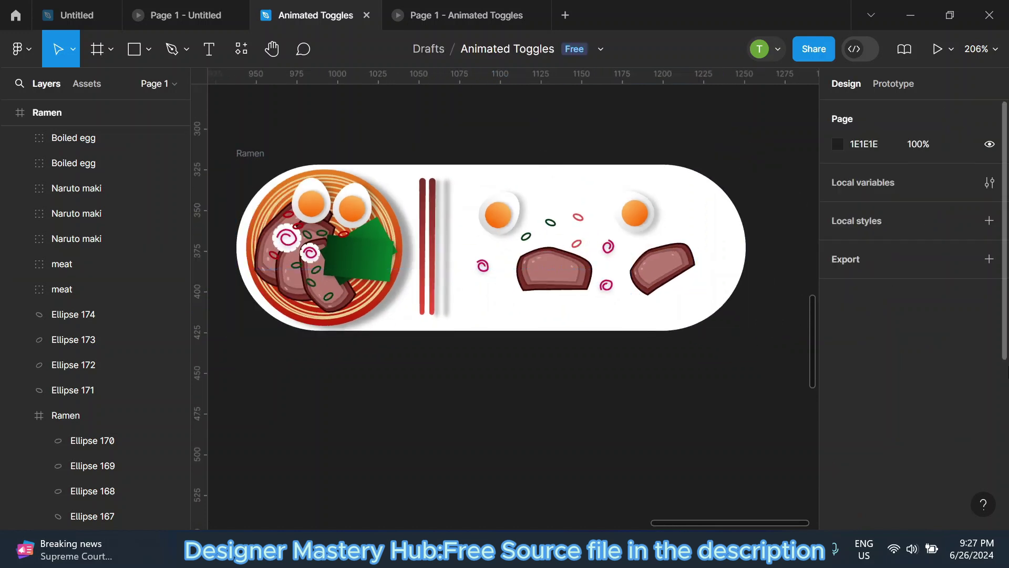
scroll(557, 233, down, 3)
scroll(557, 234, up, 3)
drag(541, 293, 547, 261)
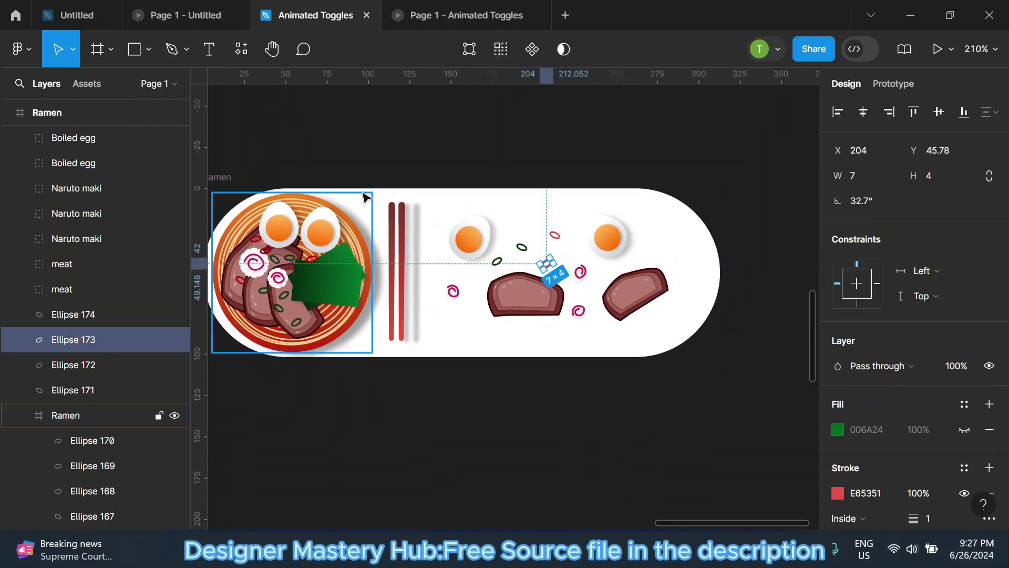
Give the toggle track a linear gradient fill from 6B2015 to D13F2A.
click(225, 176)
scroll(576, 261, down, 1)
scroll(657, 305, down, 2)
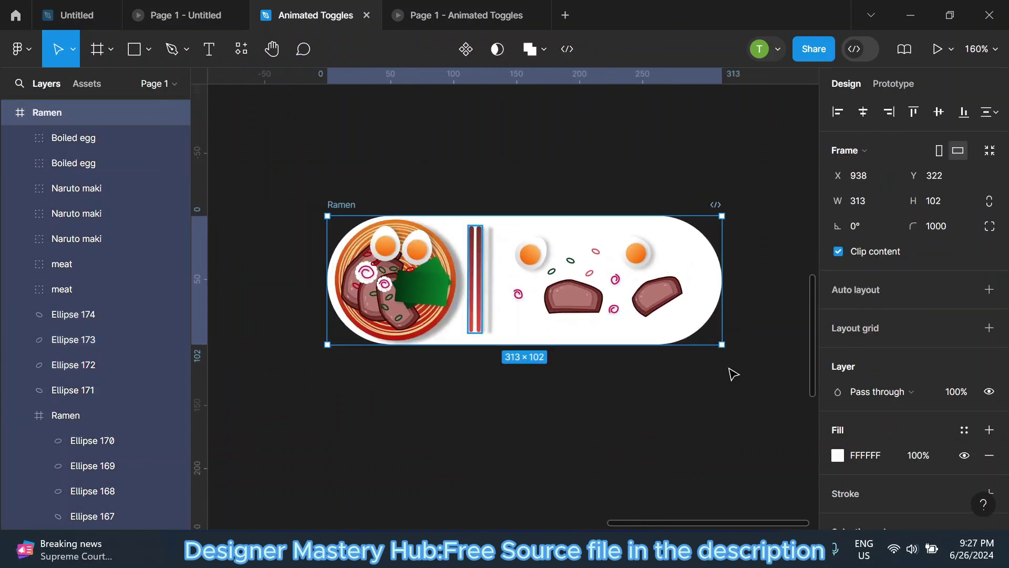
click(838, 455)
text(6b2015)
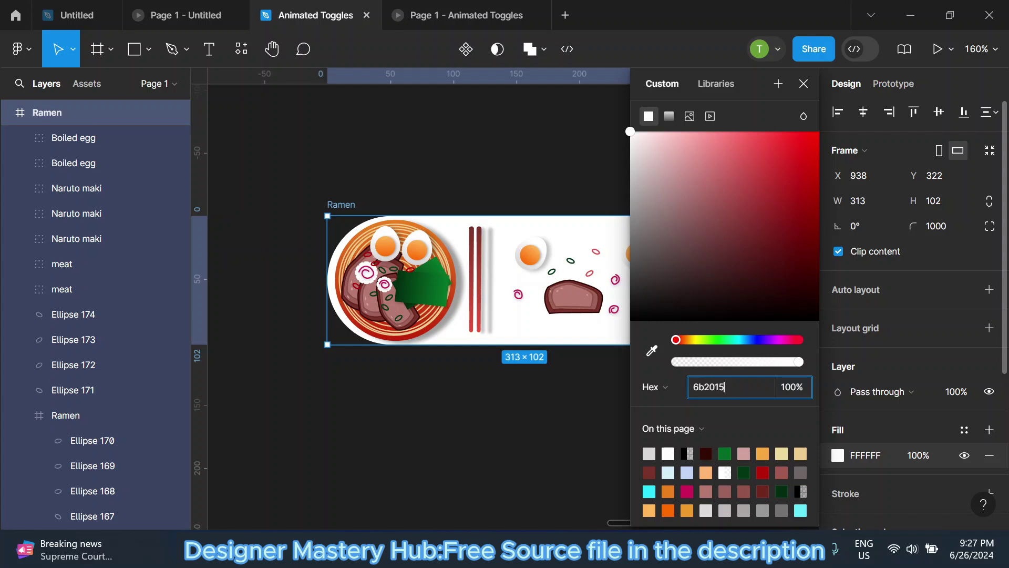
key(Return)
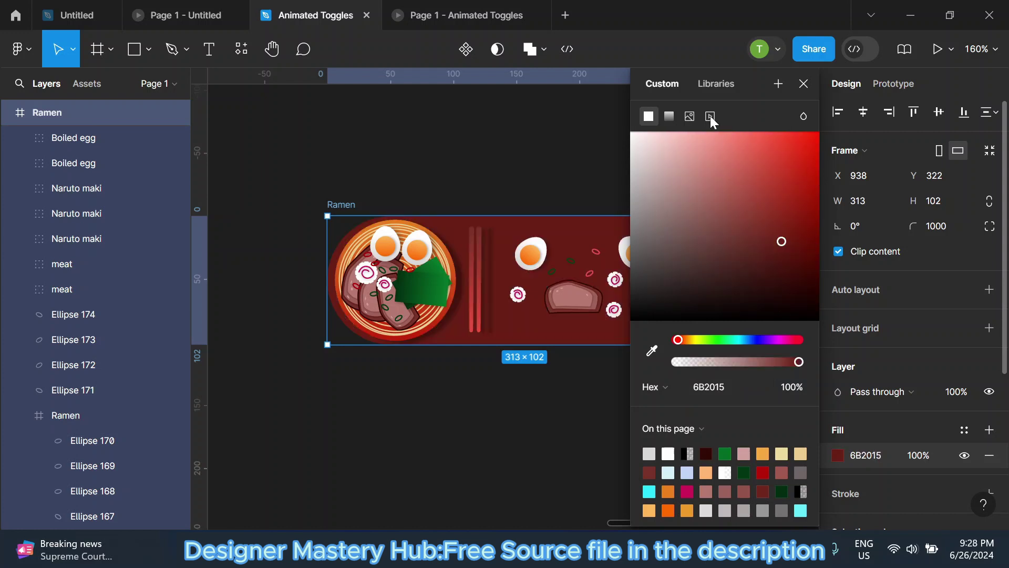
click(670, 116)
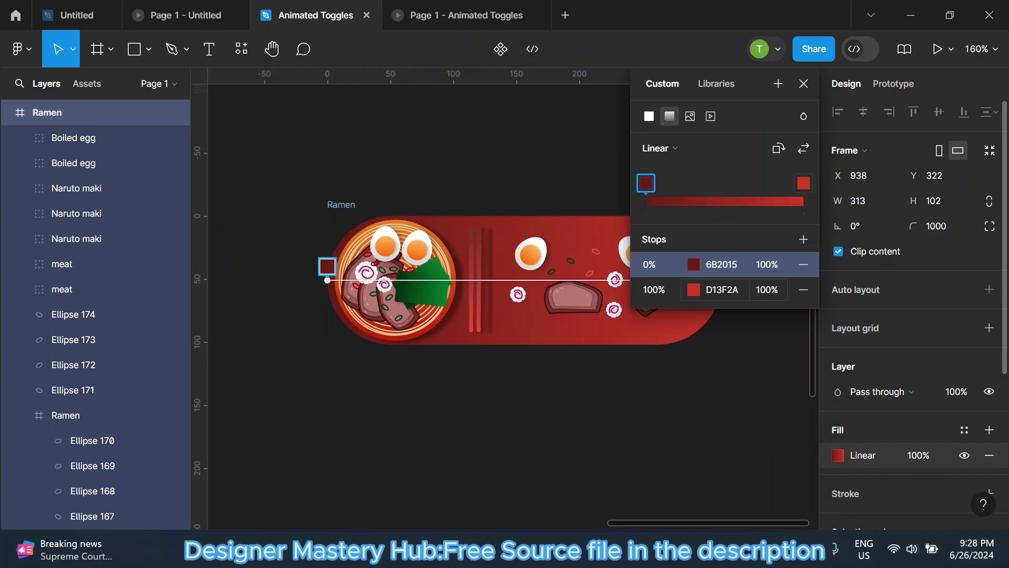
click(722, 290)
text(ee4949)
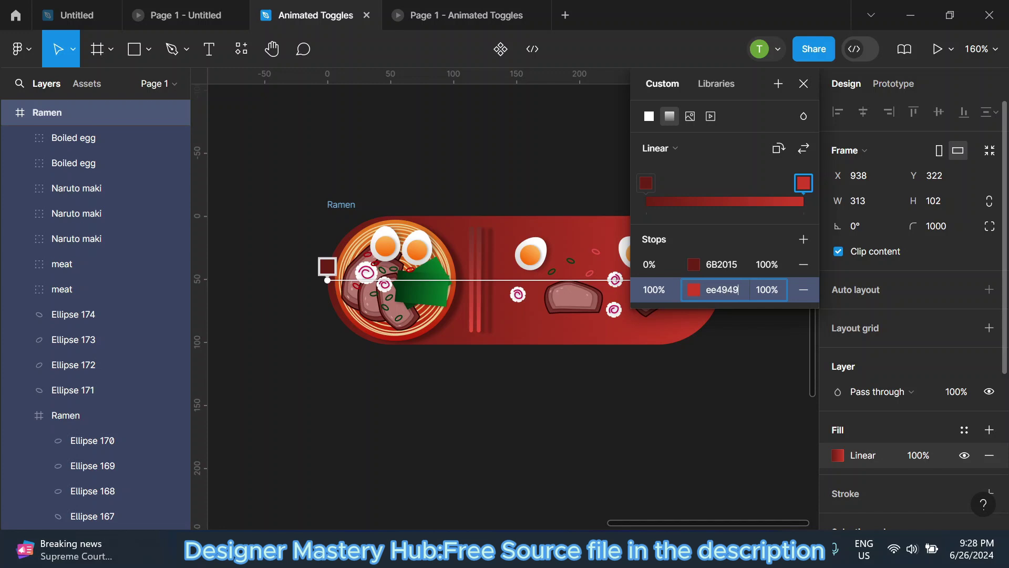
key(Return)
drag(748, 87, 887, 99)
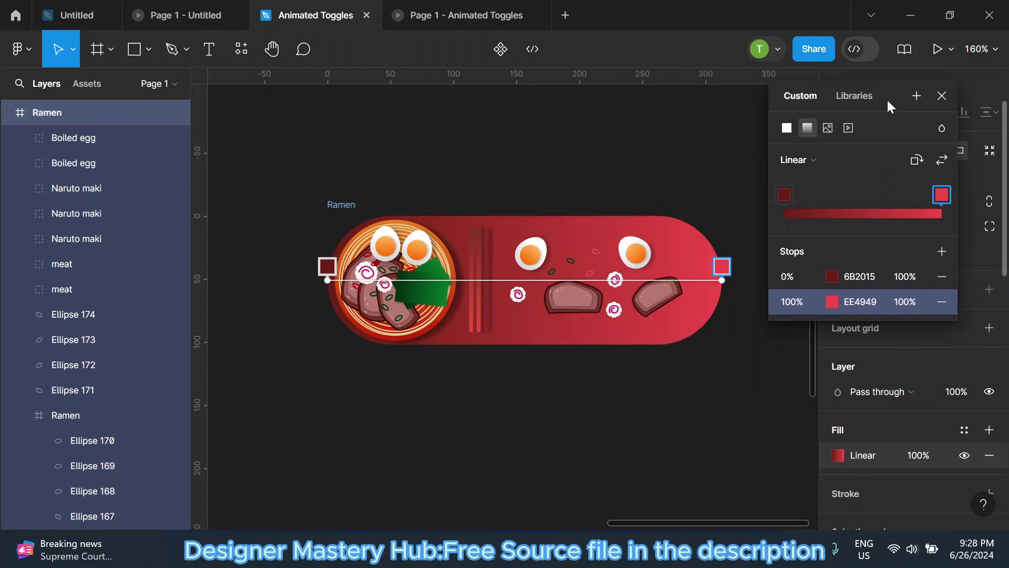
key(ctrl+z)
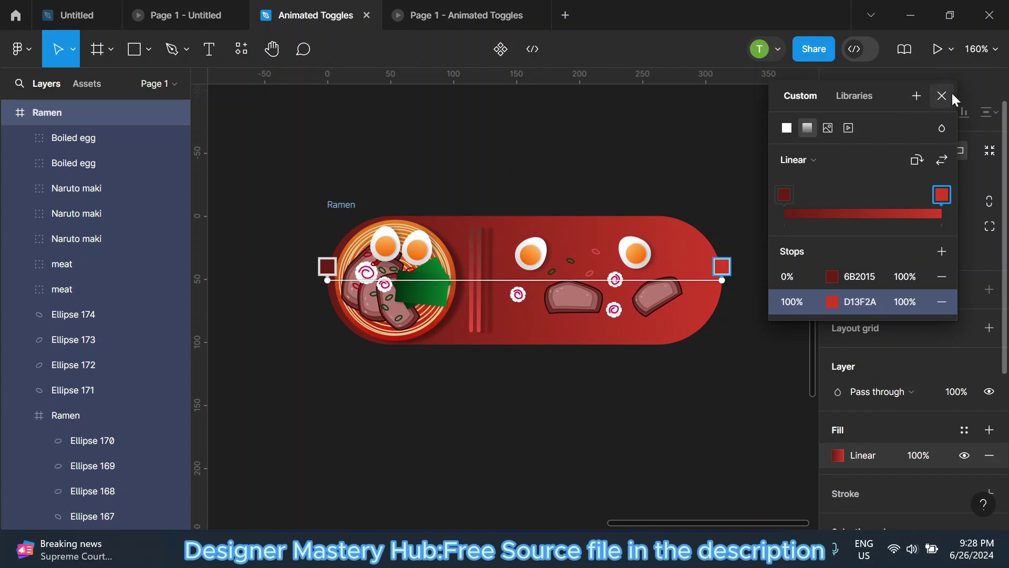
click(941, 95)
click(618, 375)
Ease the right egg's tilt and place a seaweed sheet above the right meat piece.
scroll(682, 159, right, 3)
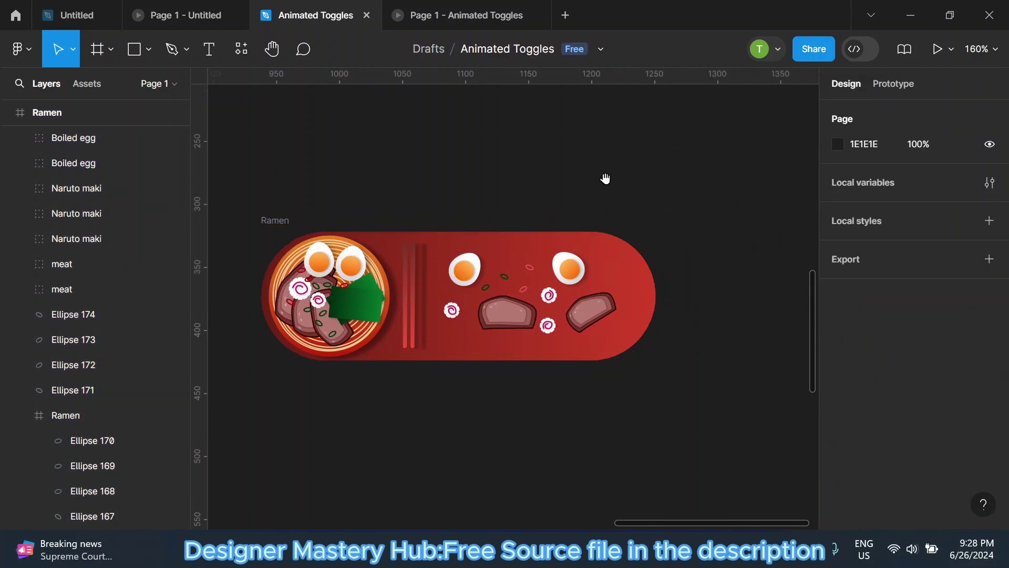
click(597, 272)
drag(598, 271, 599, 276)
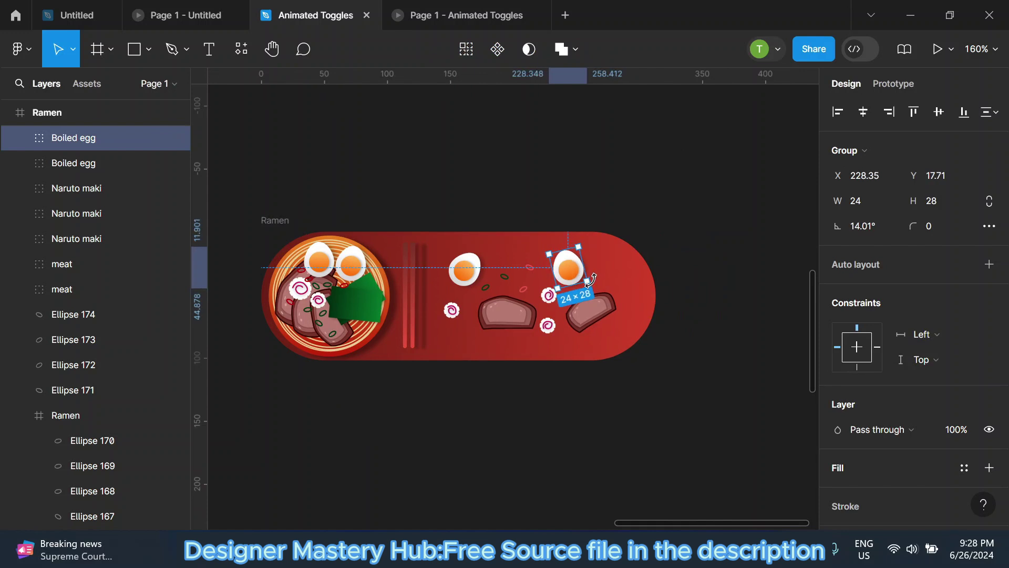
click(578, 205)
click(369, 310)
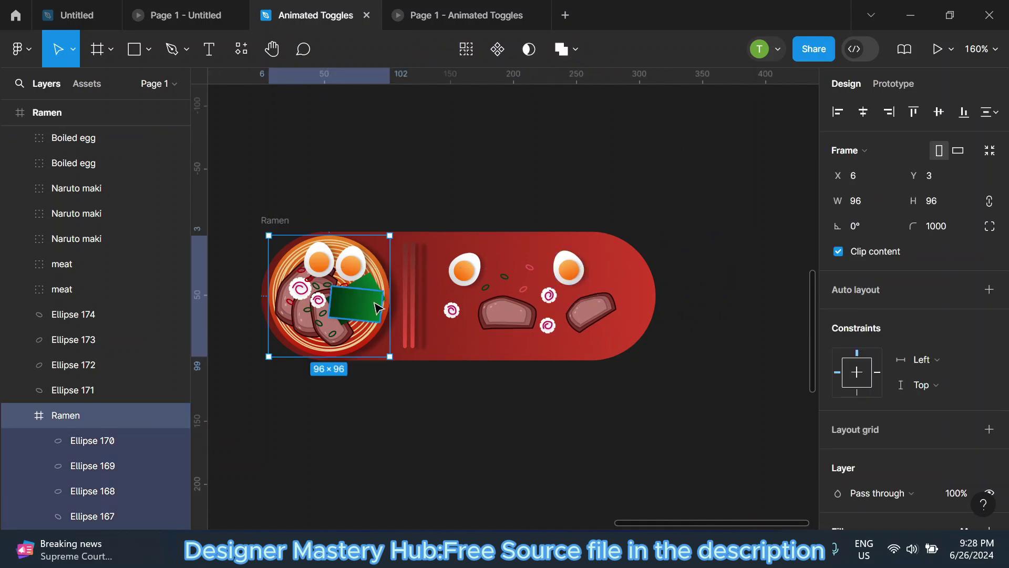
mouse_move(369, 311)
mouse_down()
mouse_move(539, 332)
mouse_move(507, 338)
mouse_move(497, 337)
mouse_move(641, 271)
mouse_move(629, 277)
mouse_up()
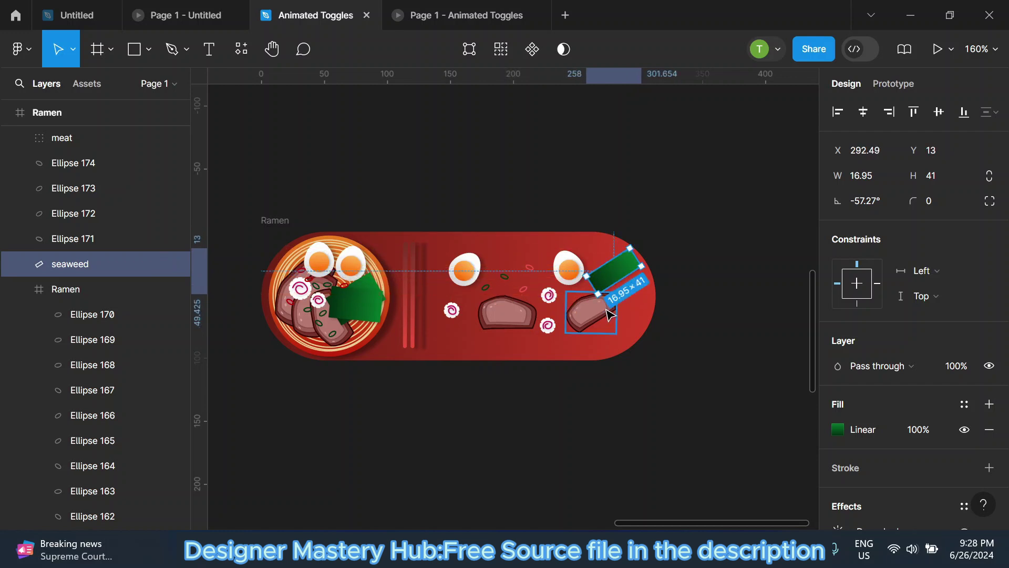
drag(604, 316, 605, 337)
drag(608, 281, 614, 311)
key(Escape)
Rotate the right meat slightly and turn the middle meat slice to about 114°.
click(610, 341)
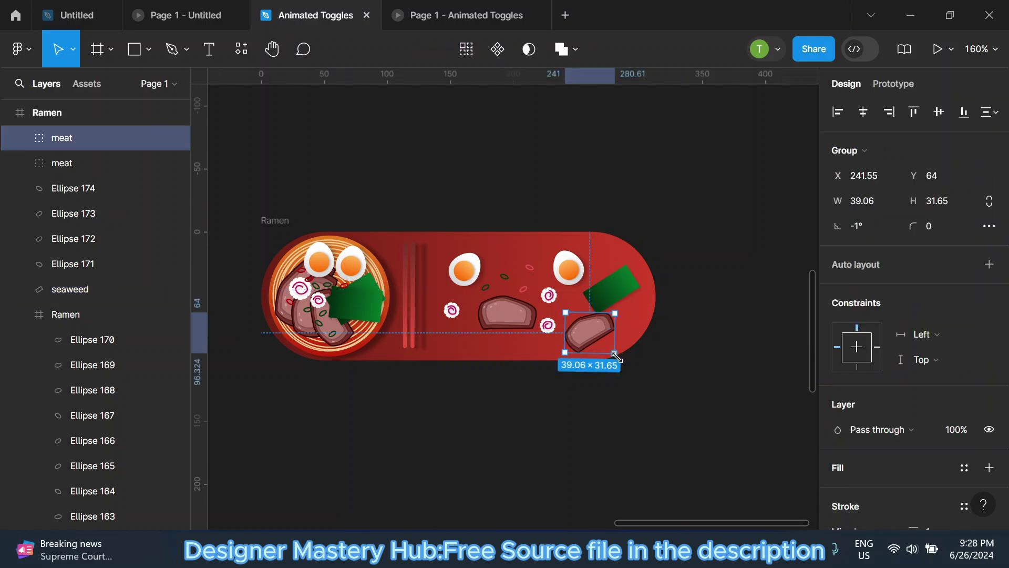
drag(620, 358, 624, 350)
click(528, 315)
drag(544, 309, 542, 222)
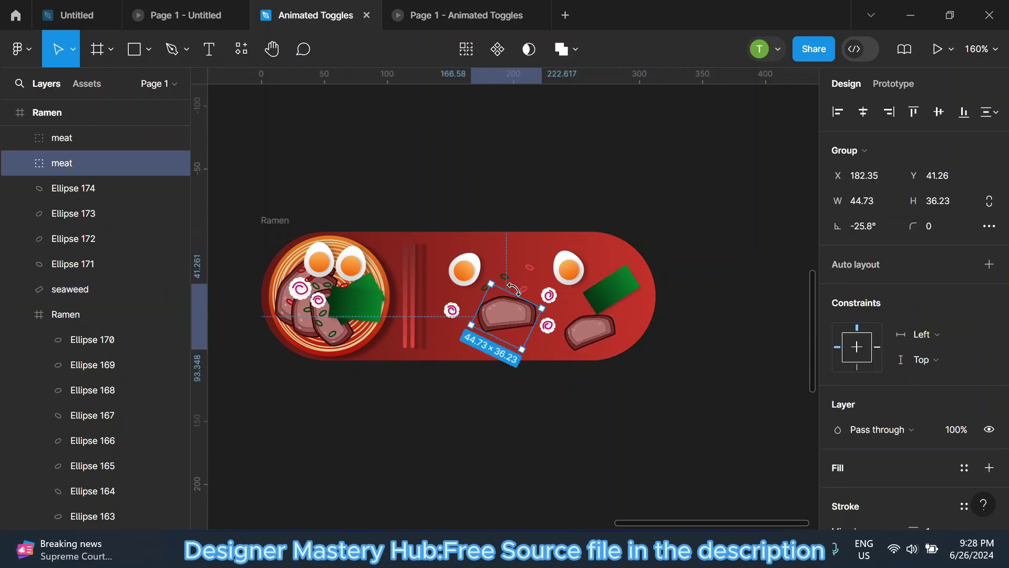
key(Escape)
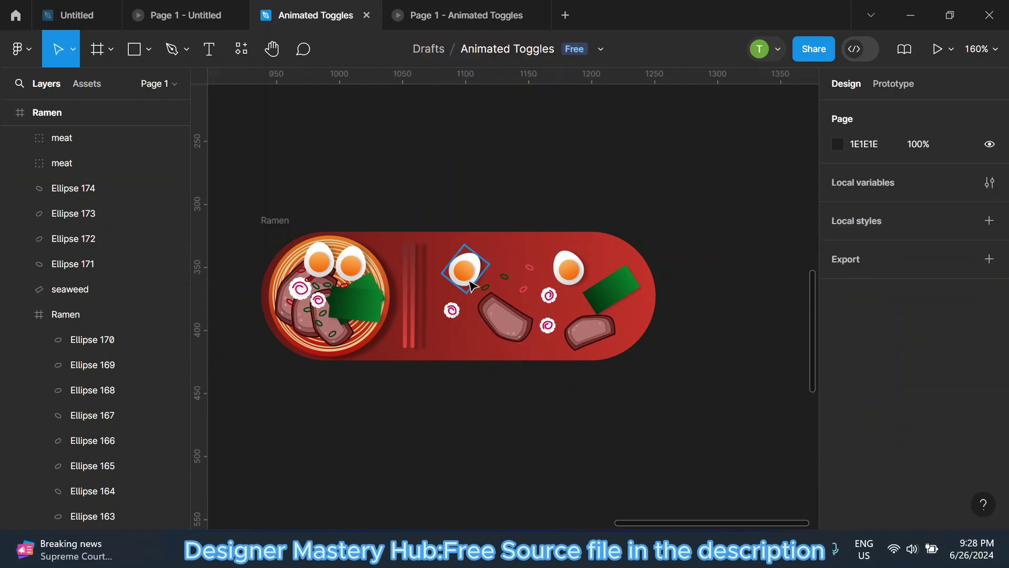
ctrl+scroll(472, 313, down, 5)
ctrl+scroll(447, 303, up, 6)
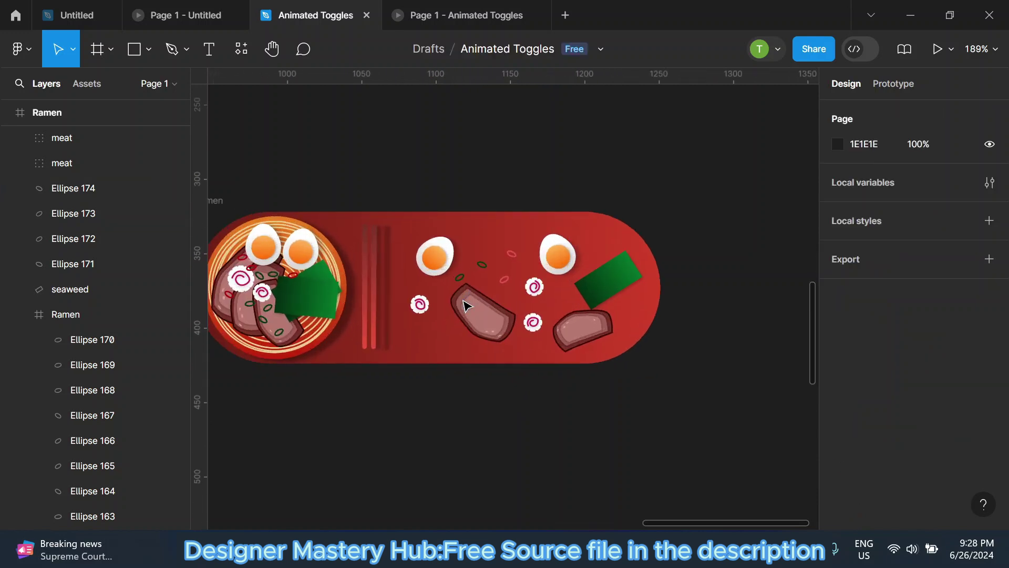
ctrl+scroll(422, 290, down, 2)
ctrl+scroll(423, 286, up, 2)
ctrl+scroll(427, 266, down, 1)
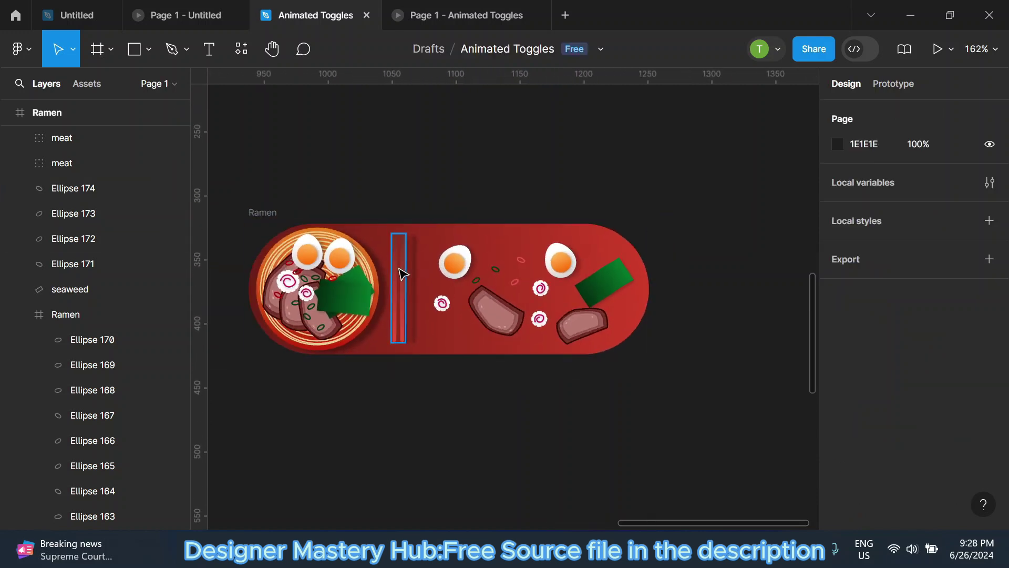
Darken the chopsticks' gradient start stop to 470F07.
click(402, 274)
scroll(834, 395, down, 5)
click(836, 383)
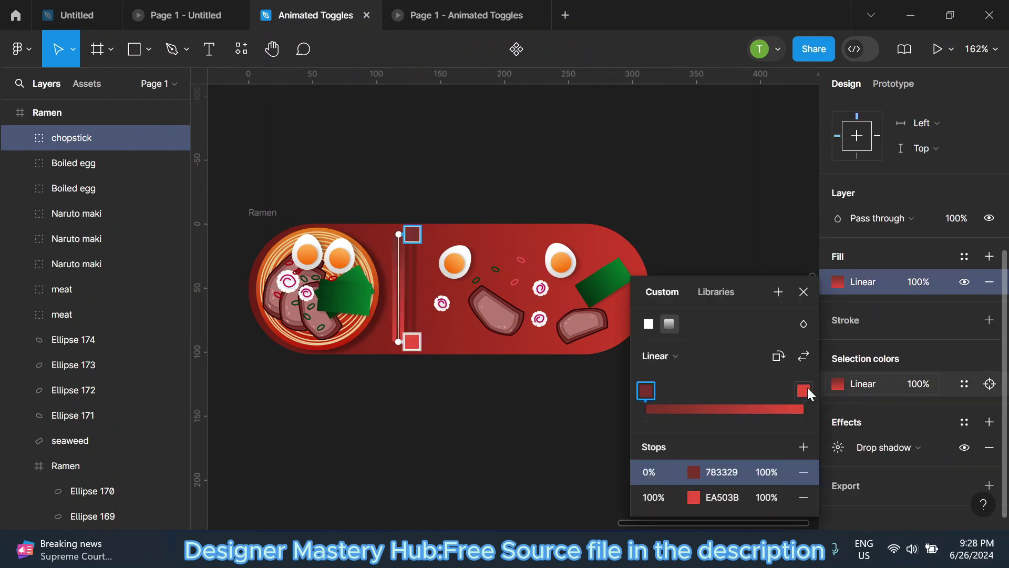
click(691, 470)
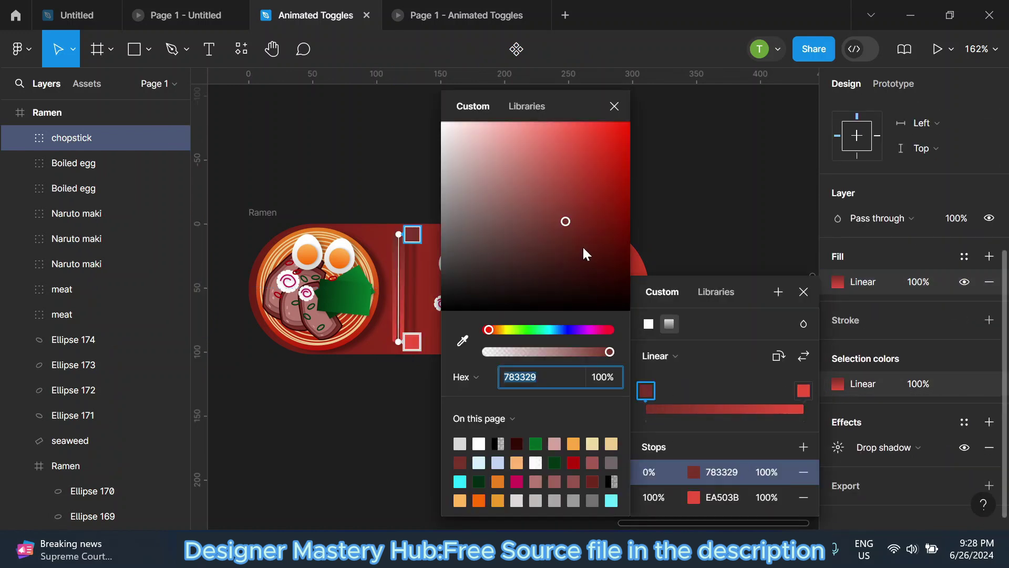
drag(585, 253, 611, 263)
click(687, 145)
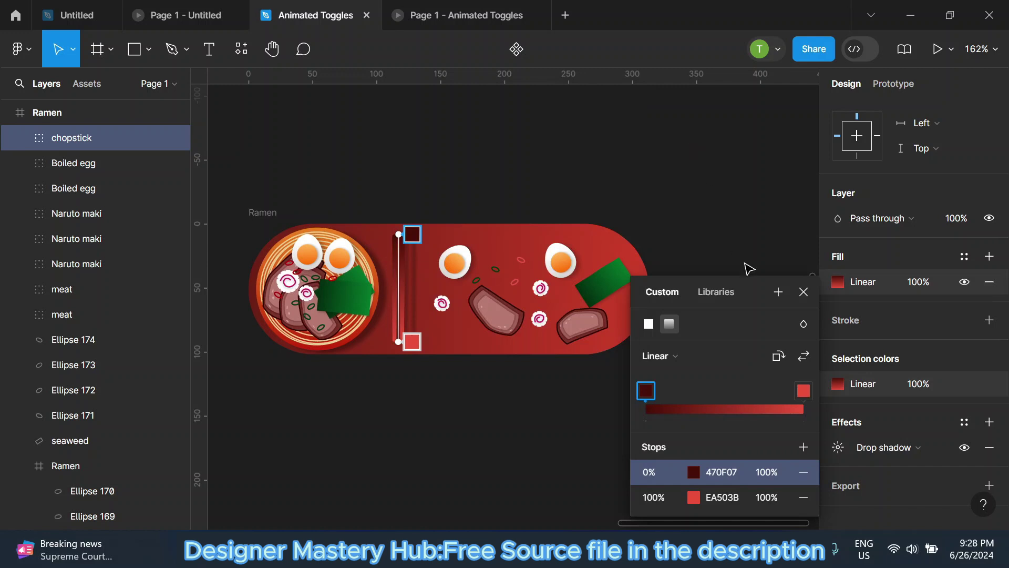
click(804, 291)
key(Escape)
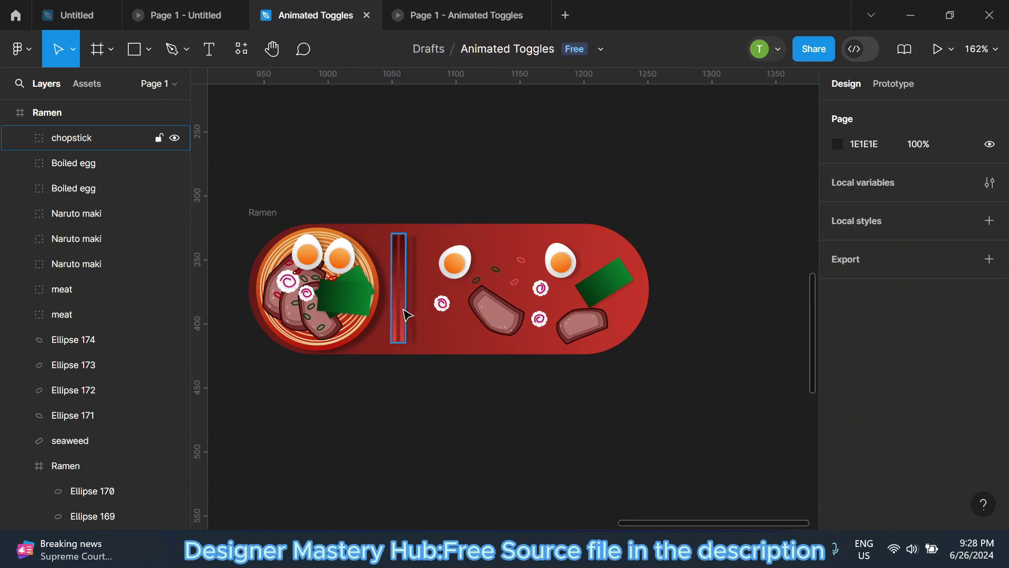
Set the chopsticks' gradient end stop to deeper red B21904.
click(407, 314)
click(855, 517)
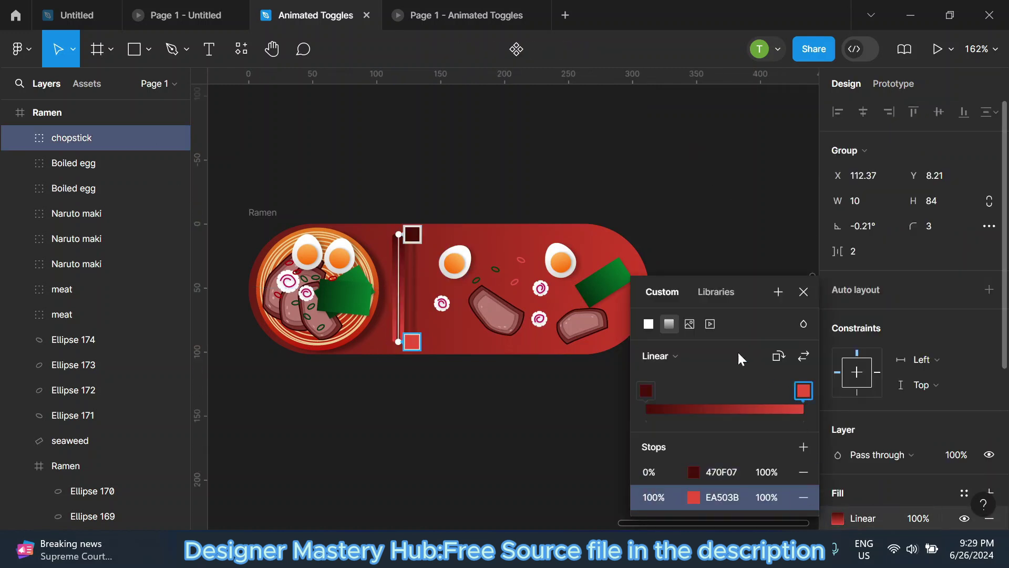
click(693, 497)
mouse_move(606, 213)
mouse_down()
mouse_move(608, 161)
mouse_move(625, 183)
mouse_up()
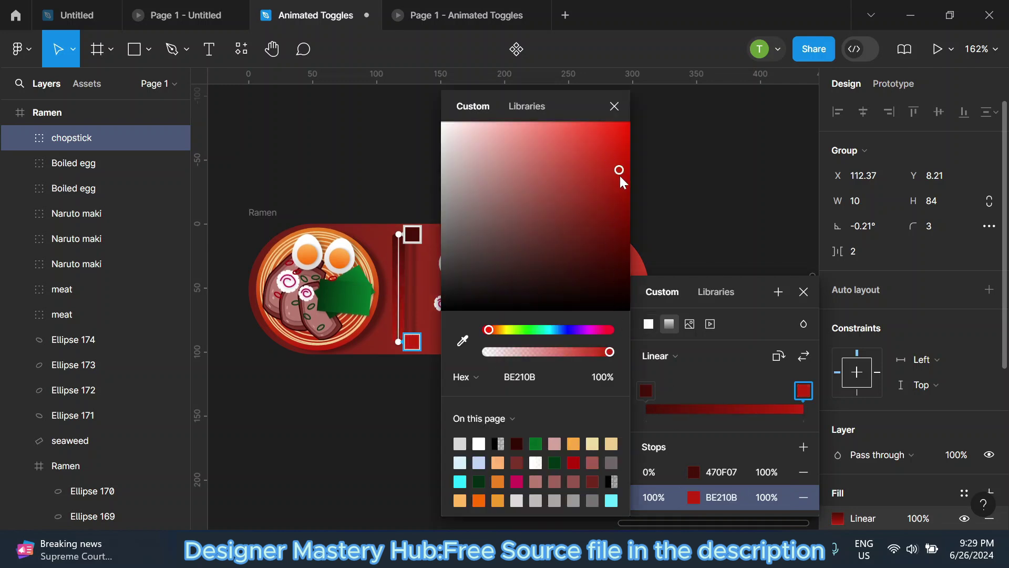
click(615, 106)
click(803, 291)
click(699, 205)
scroll(558, 273, right, 3)
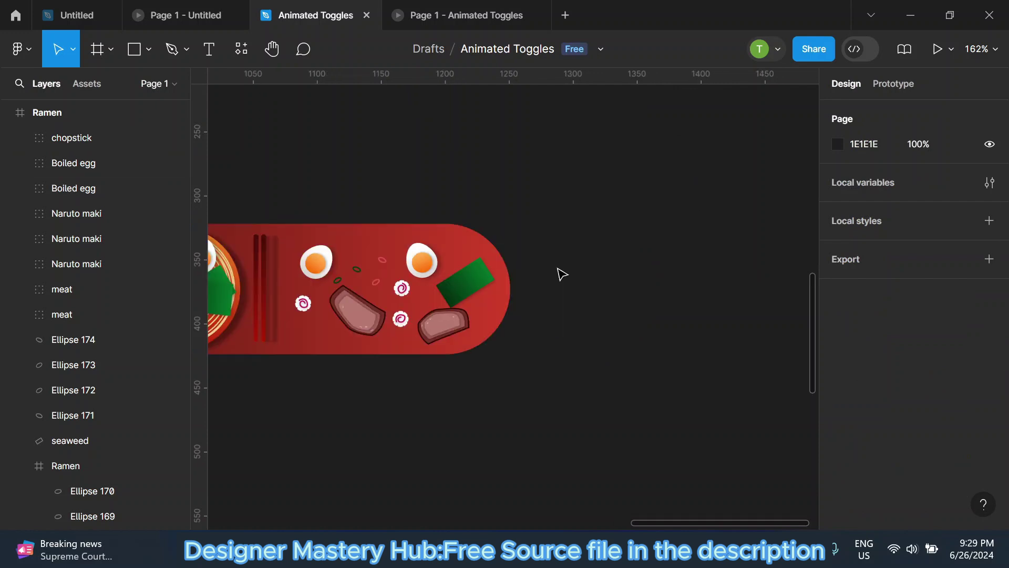
scroll(652, 298, down, 2)
scroll(652, 298, down, 2)
scroll(435, 295, up, 3)
scroll(417, 334, up, 2)
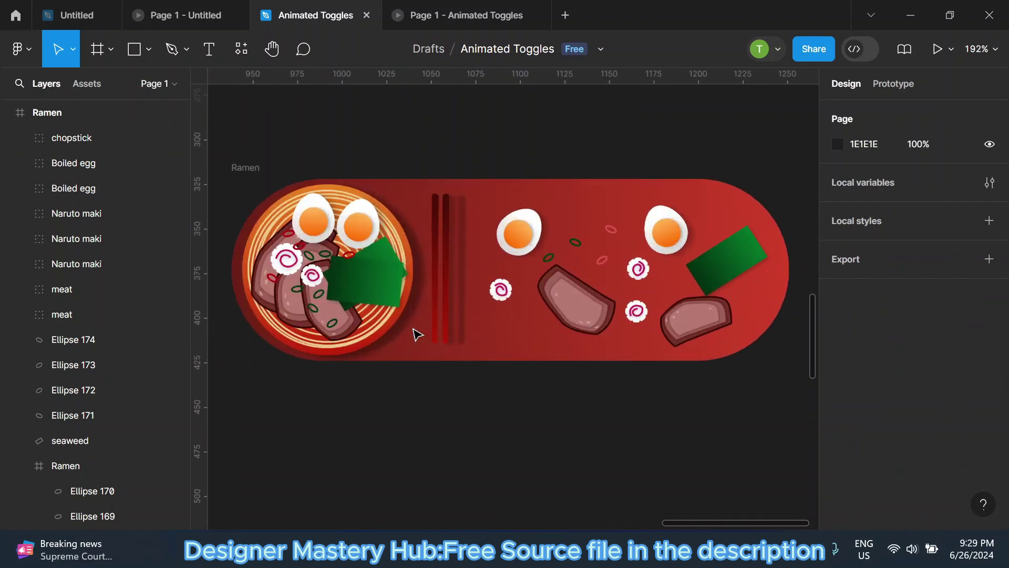
click(453, 331)
click(489, 155)
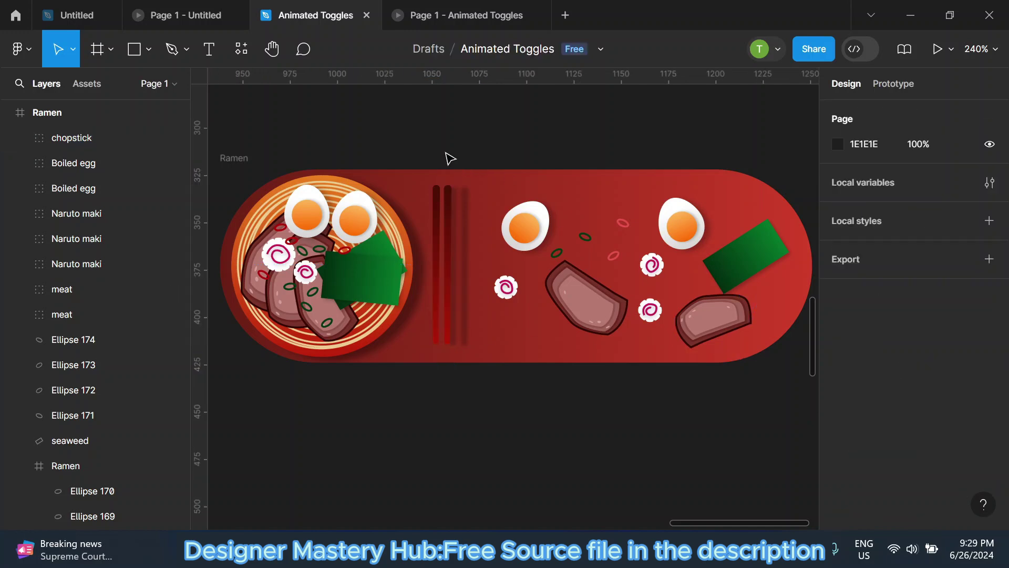
Draw a small highlight rectangle on the left chopstick, stretched to 3 px tall.
click(137, 50)
scroll(451, 198, up, 3)
scroll(430, 205, up, 5)
scroll(363, 190, up, 3)
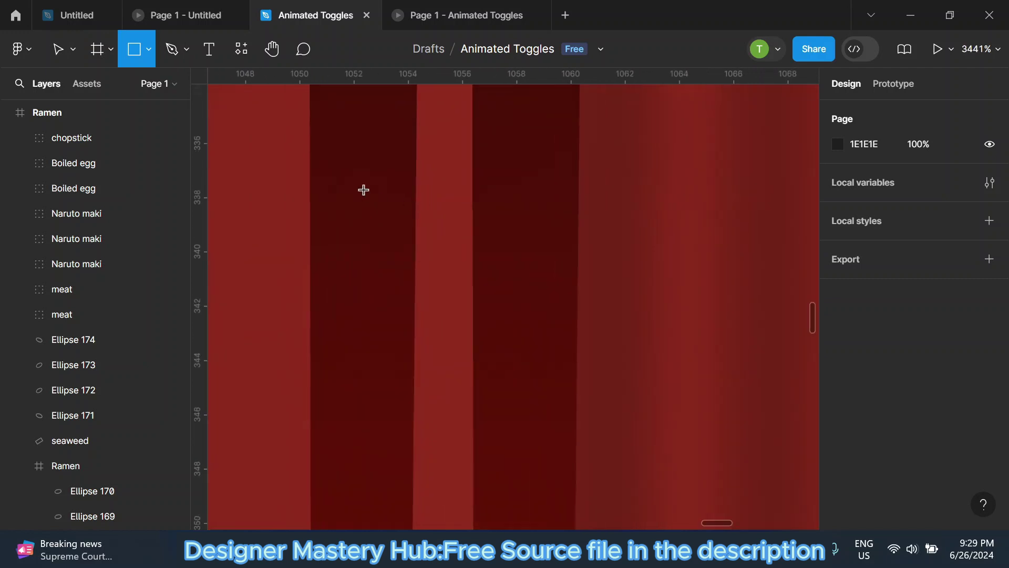
drag(326, 225, 353, 170)
click(345, 251)
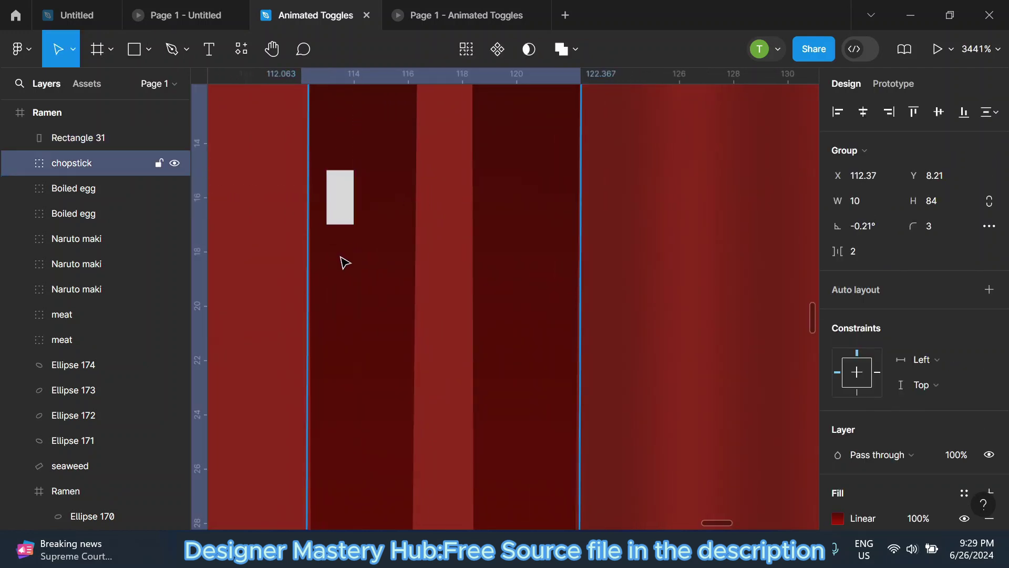
click(342, 216)
scroll(377, 238, down, 3)
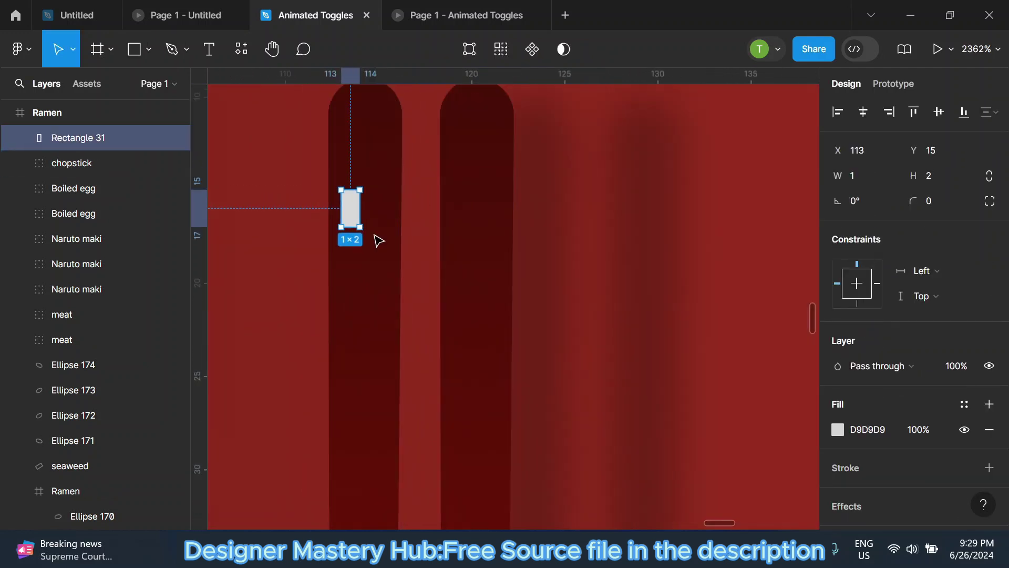
scroll(374, 235, down, 1)
click(360, 236)
scroll(361, 235, up, 1)
scroll(361, 231, up, 1)
click(361, 229)
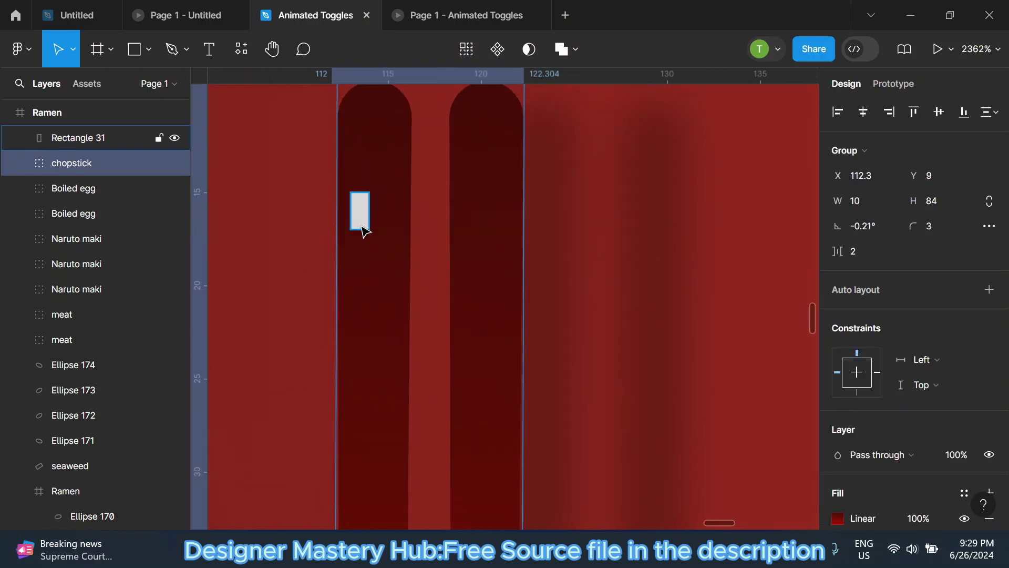
drag(360, 231, 359, 244)
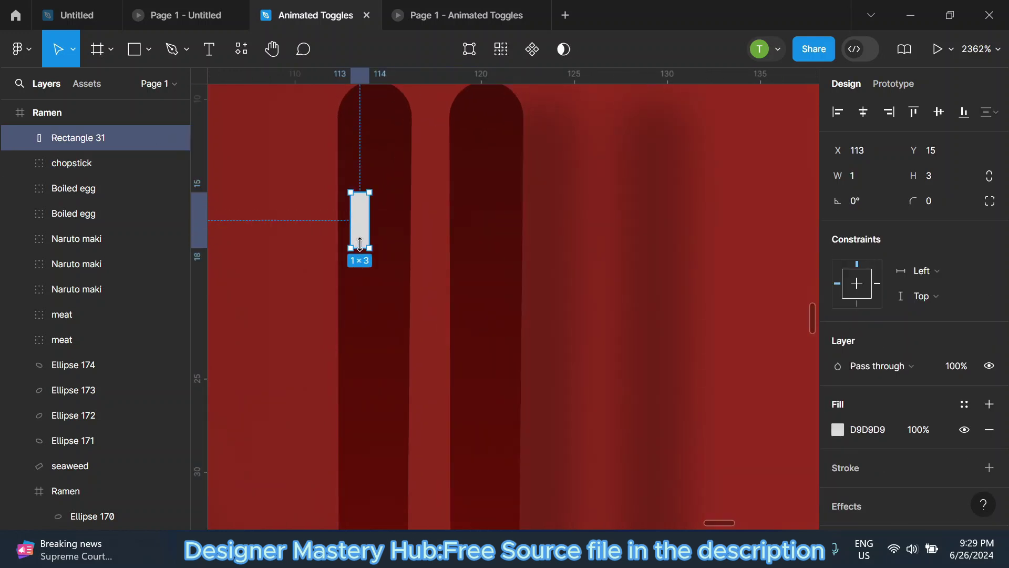
Give the highlight rectangle a corner radius of 12 and a pure white fill.
click(929, 201)
text(12)
key(Return)
click(838, 429)
click(633, 129)
key(Escape)
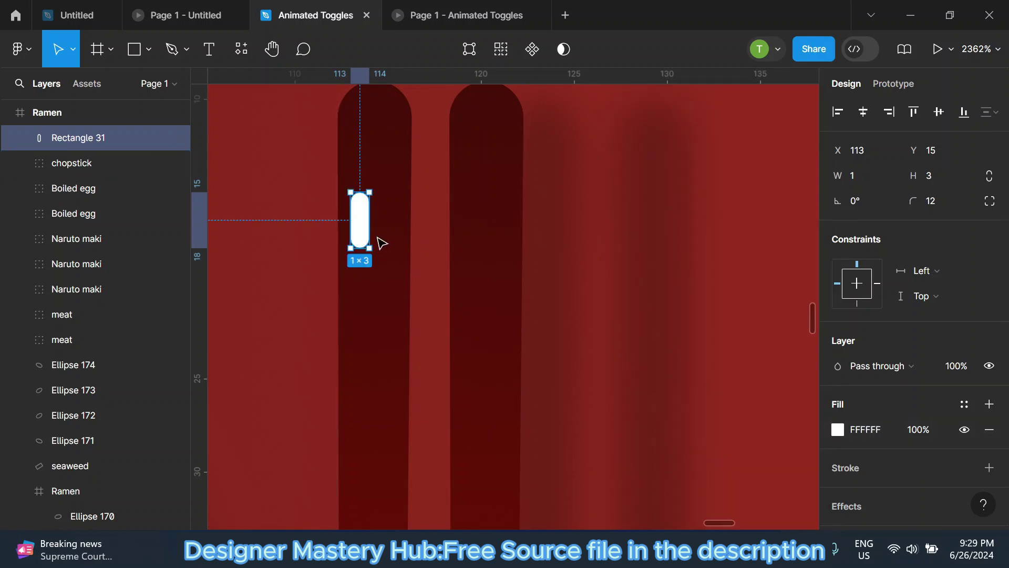
scroll(368, 218, up, 2)
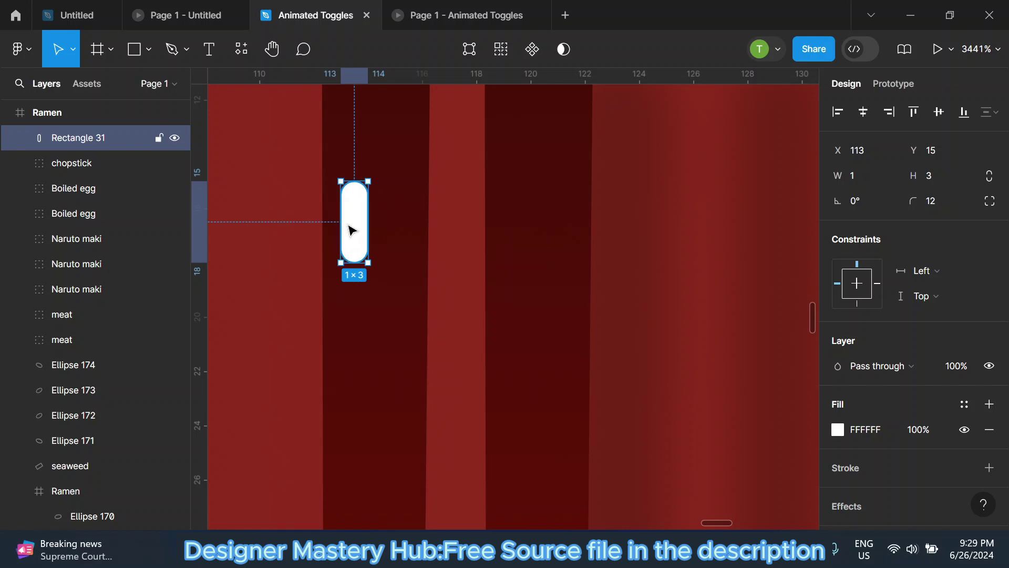
Duplicate the white pill and shrink the copy into a small round dot below it.
key(ctrl+d)
mouse_move(352, 231)
mouse_down()
mouse_move(386, 328)
mouse_move(361, 329)
mouse_up()
drag(354, 289, 349, 330)
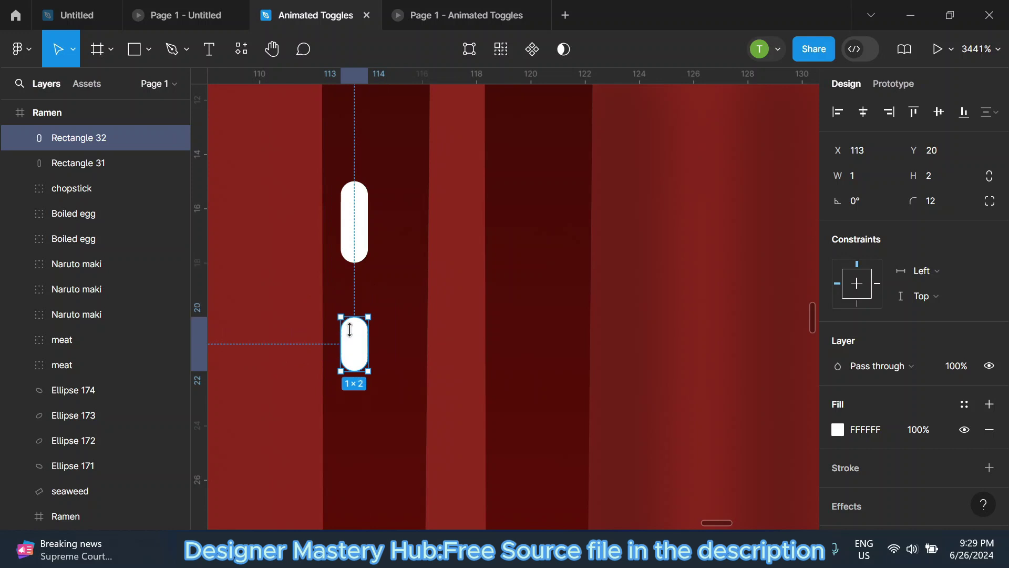
scroll(367, 337, down, 5)
scroll(360, 334, up, 1)
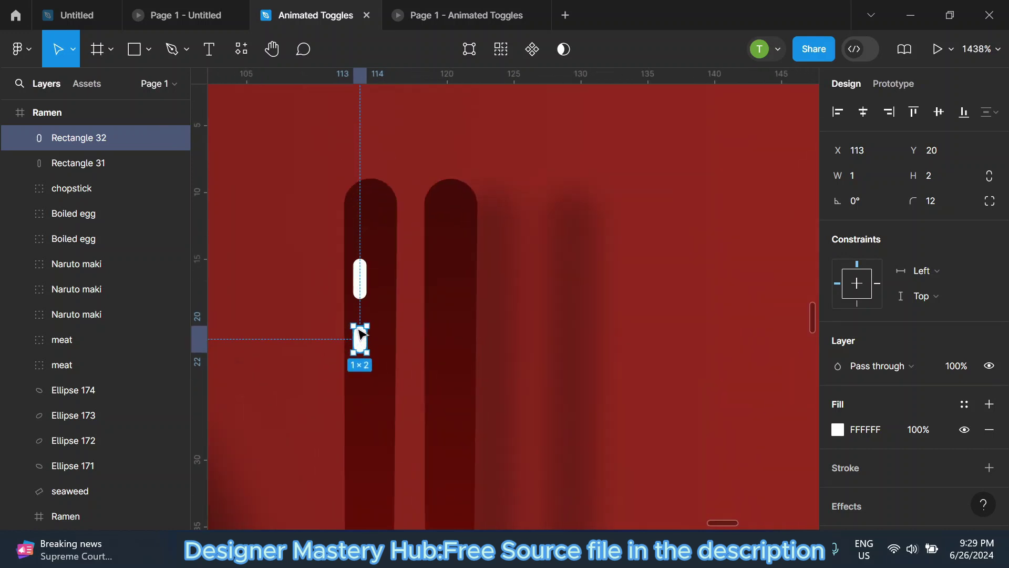
scroll(361, 331, up, 4)
drag(360, 334, 361, 355)
scroll(362, 357, down, 3)
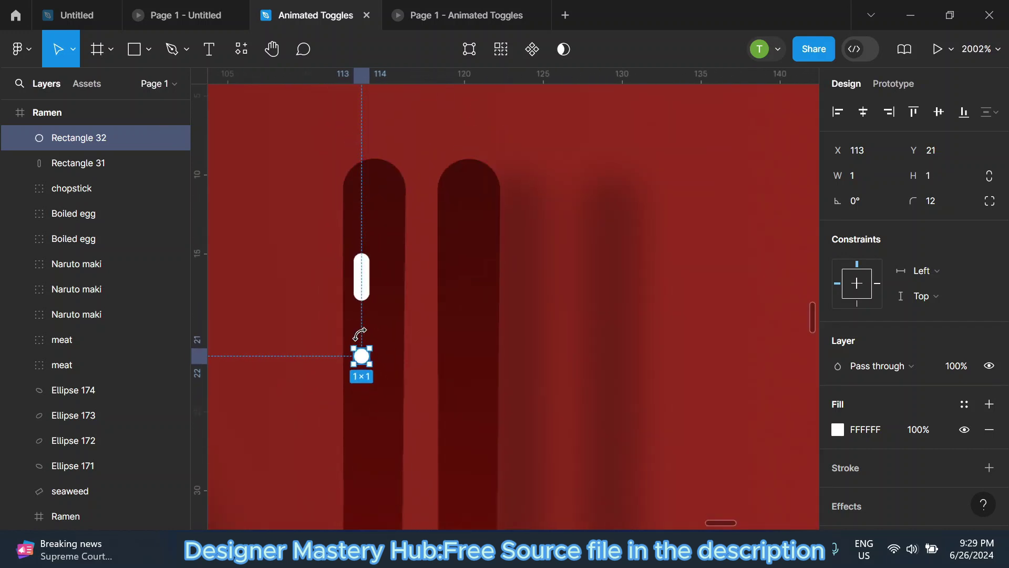
Copy the pill and dot onto the right chopstick, nudged one pixel right.
shift+click(372, 281)
drag(371, 281, 481, 324)
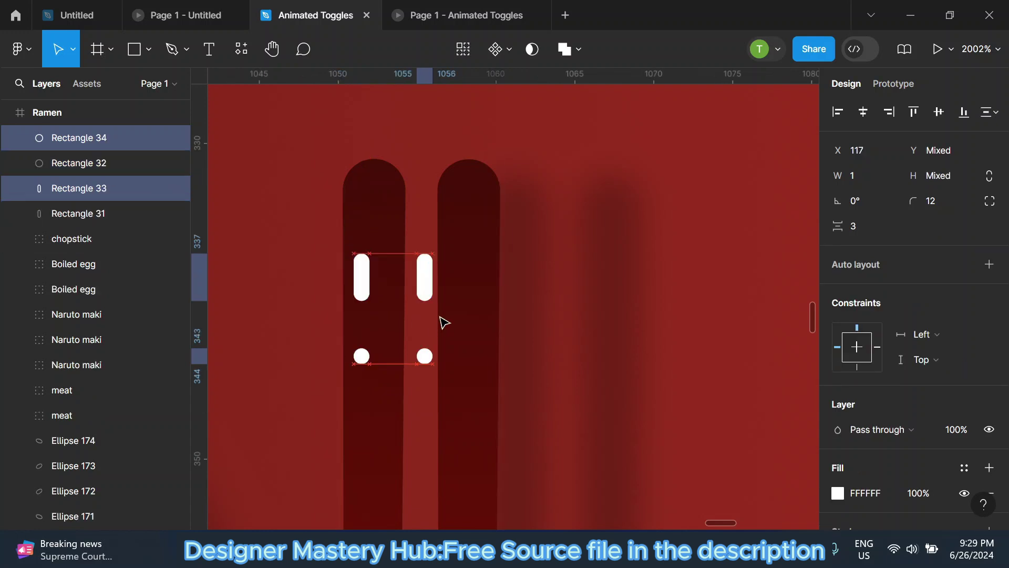
key(Right)
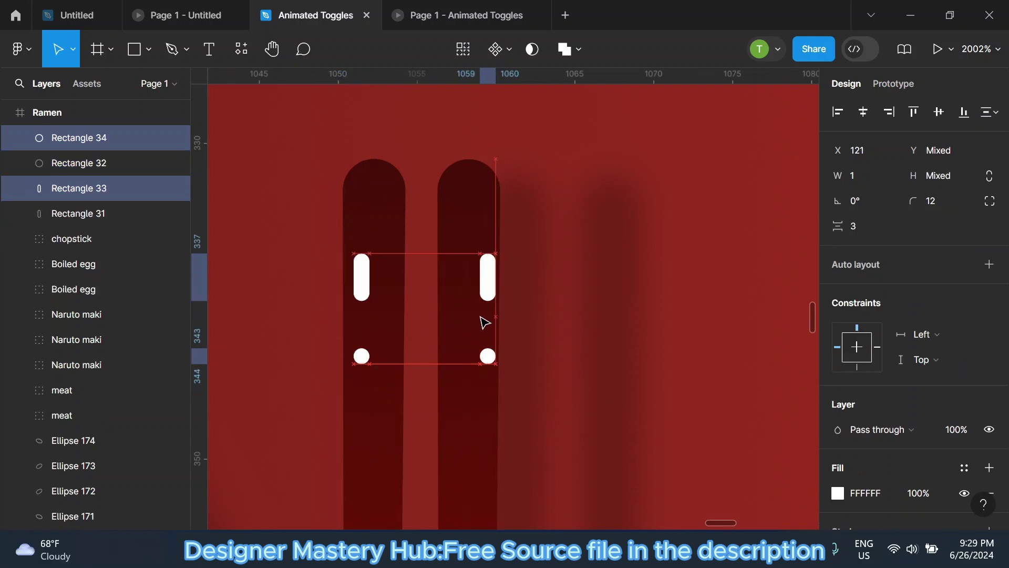
scroll(479, 323, down, 5)
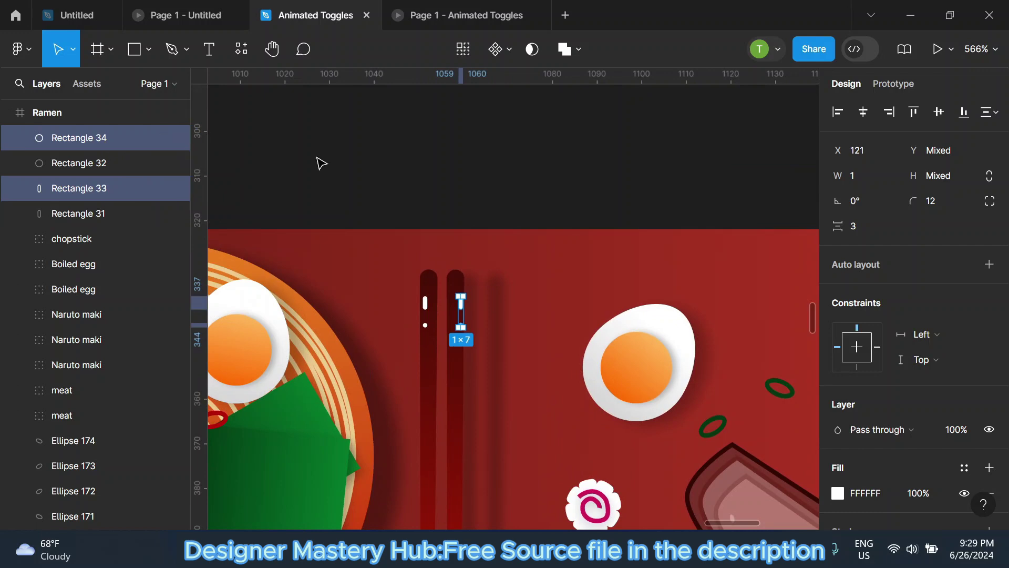
click(321, 162)
scroll(457, 329, up, 2)
click(466, 327)
scroll(466, 331, up, 1)
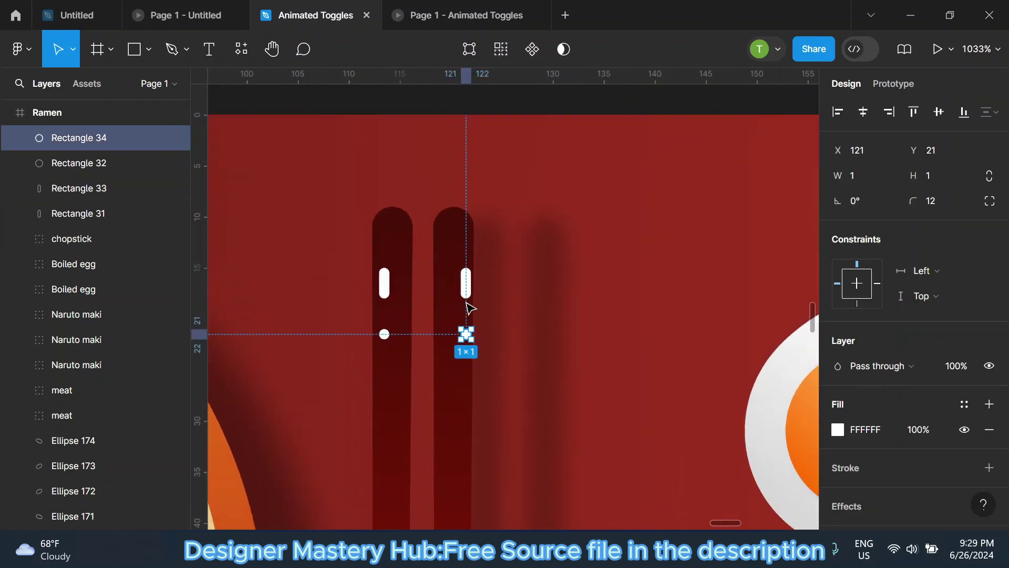
scroll(466, 315, up, 1)
shift+click(466, 279)
scroll(462, 316, down, 1)
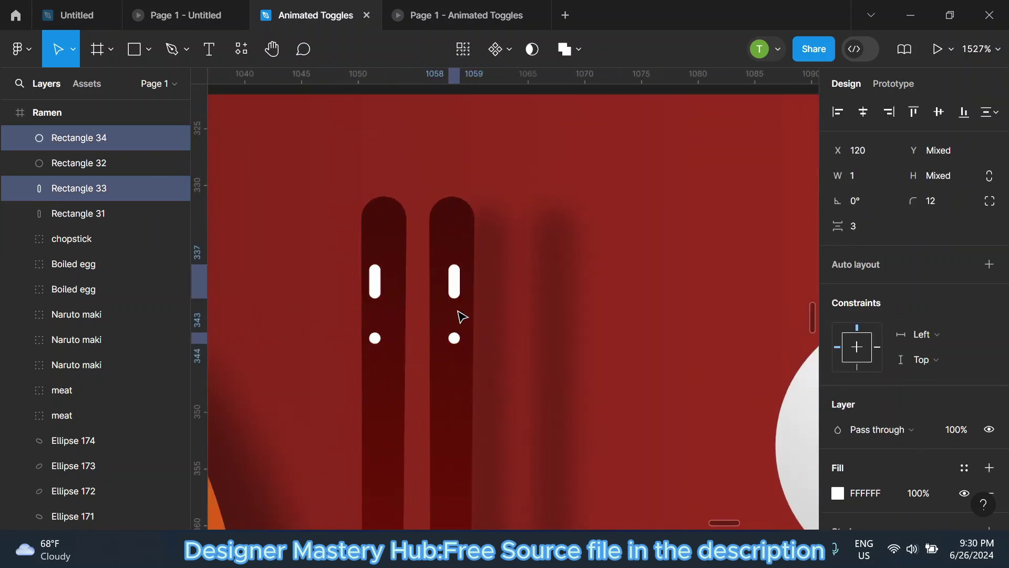
scroll(460, 315, down, 5)
click(439, 180)
scroll(429, 283, down, 4)
scroll(429, 329, up, 2)
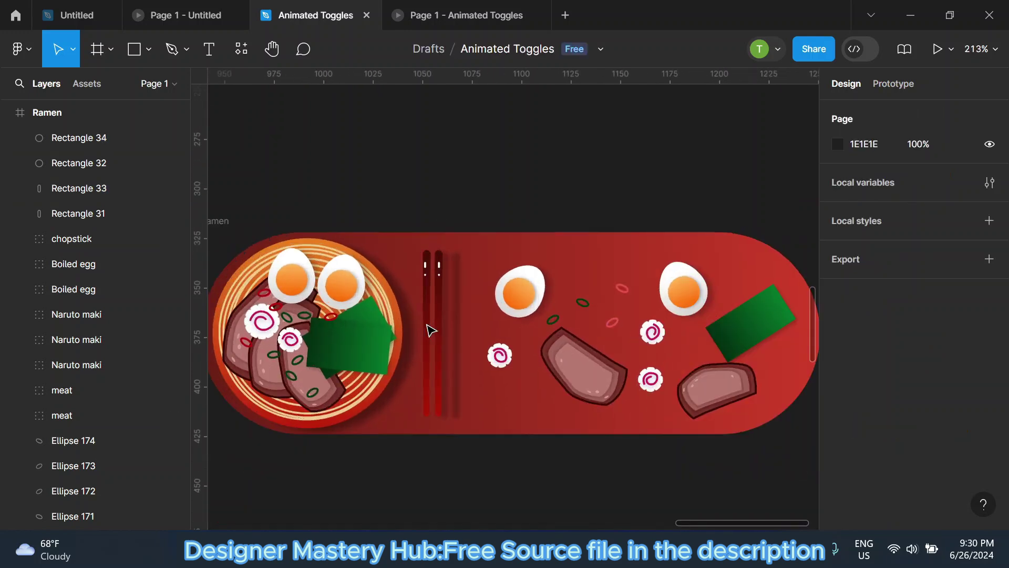
Move Rectangles 34, 32, 33 and 31 just below the chopstick group in the layer list.
click(50, 212)
shift+click(61, 131)
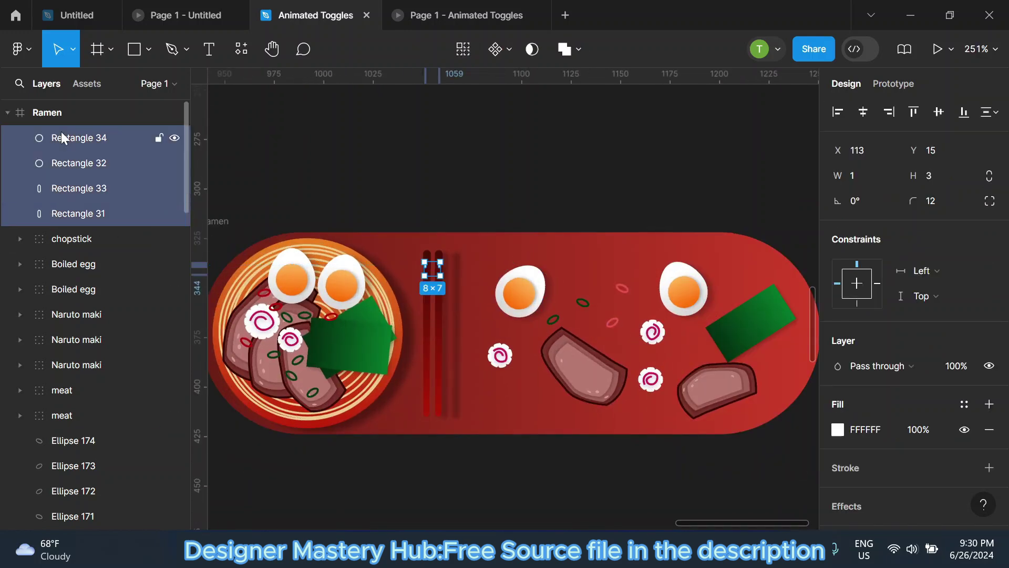
drag(86, 151, 86, 247)
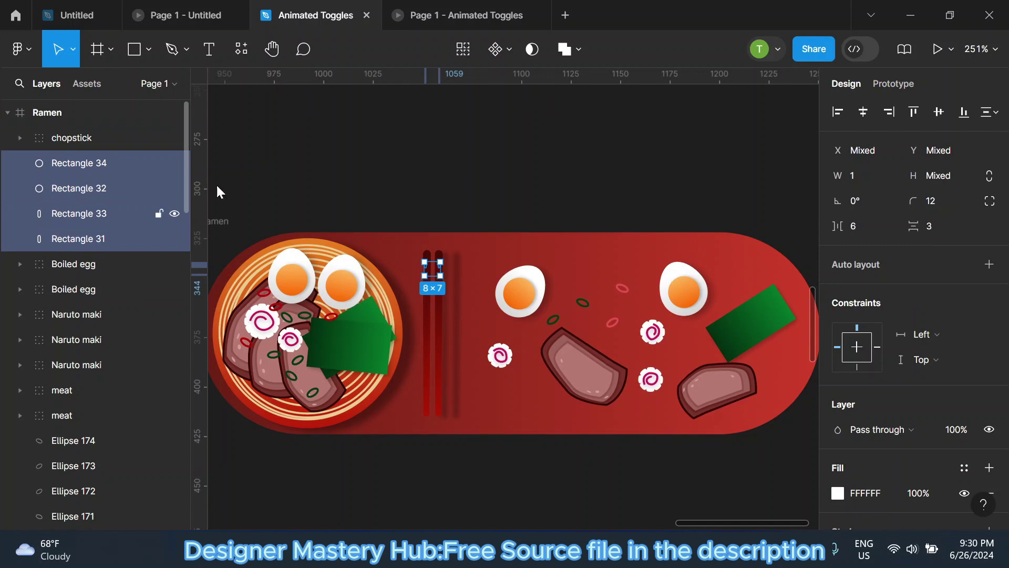
click(302, 171)
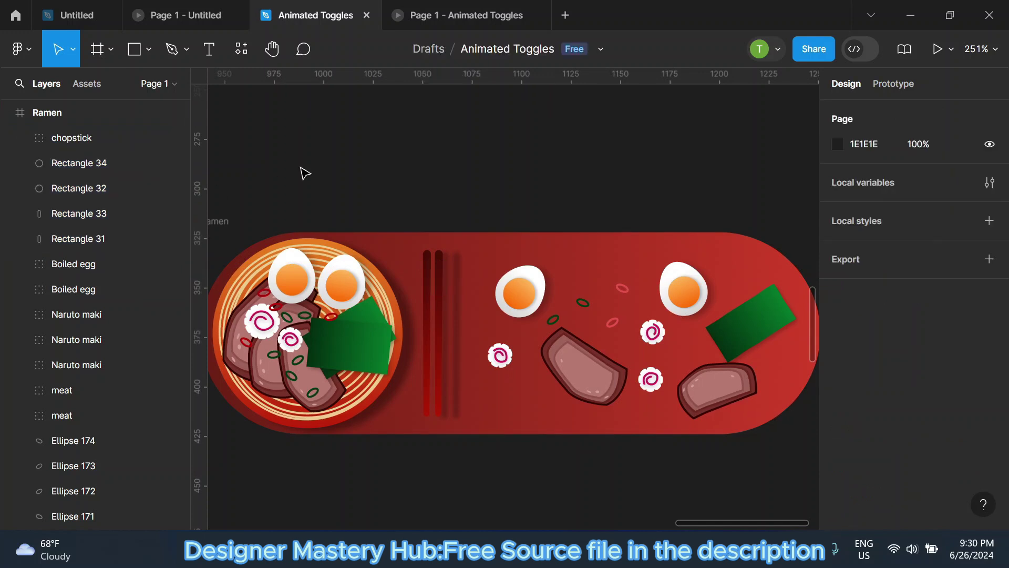
click(71, 165)
shift+click(73, 237)
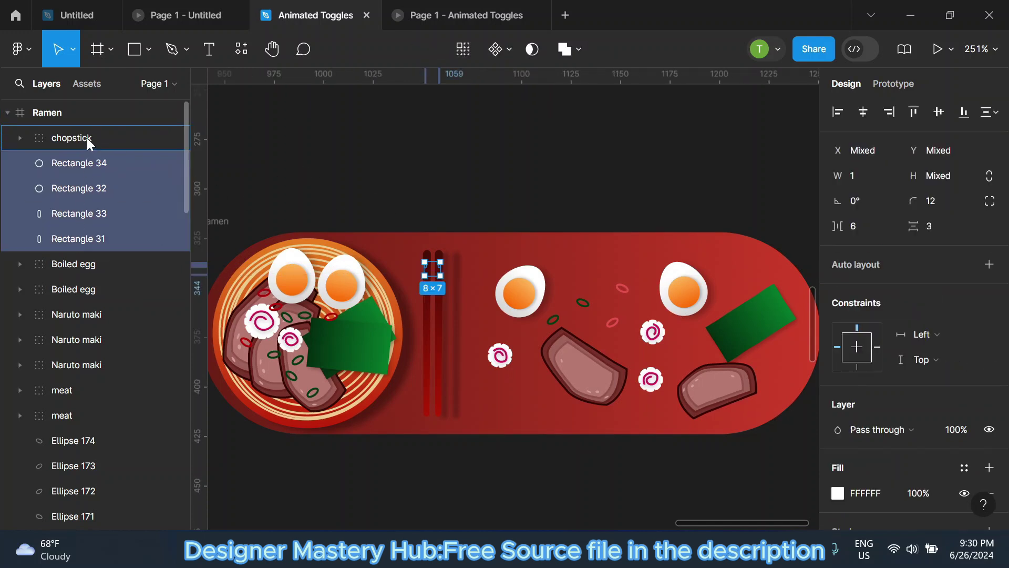
Nest the four highlight rectangles in the chopstick group and tilt it to about -24°.
drag(86, 141, 84, 139)
click(21, 138)
click(306, 145)
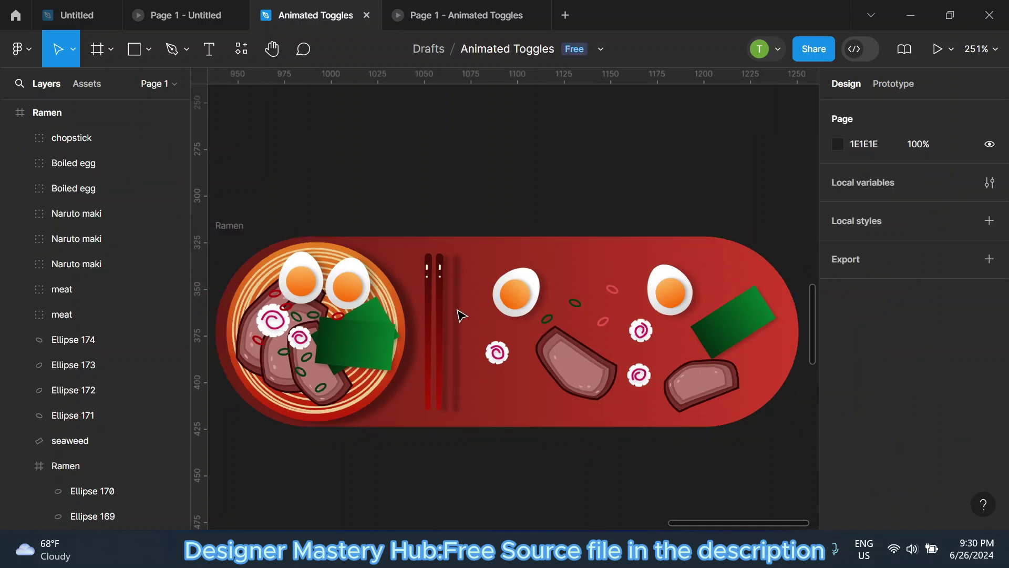
scroll(462, 315, down, 3)
scroll(555, 366, down, 2)
scroll(555, 367, up, 1)
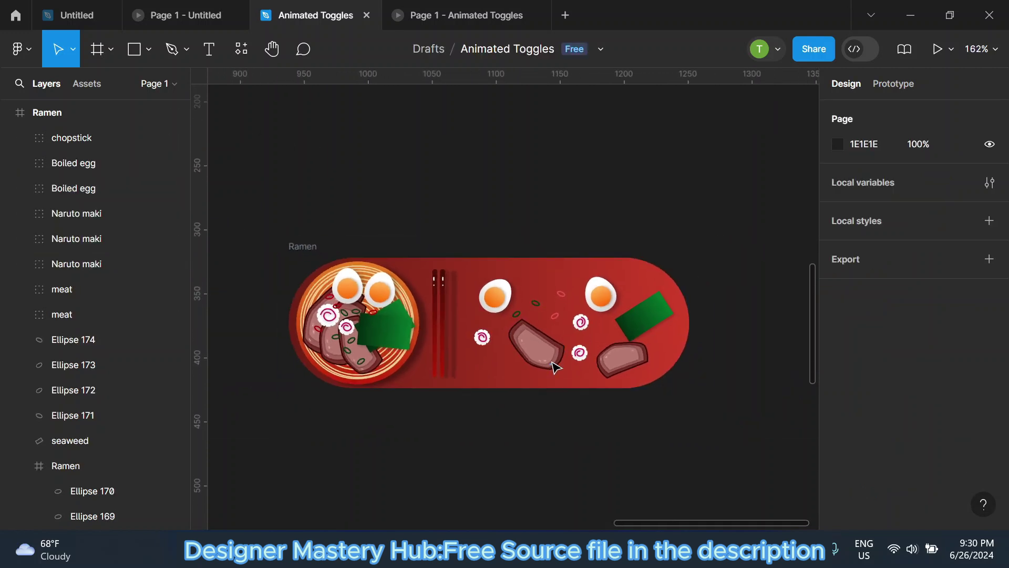
scroll(536, 331, up, 2)
scroll(536, 331, up, 2)
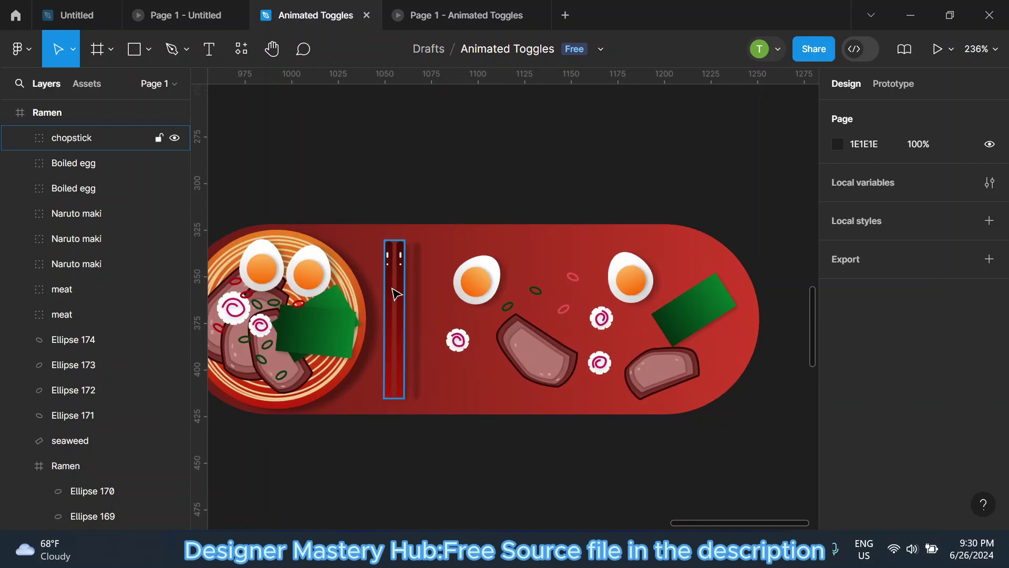
click(397, 294)
drag(410, 236, 439, 250)
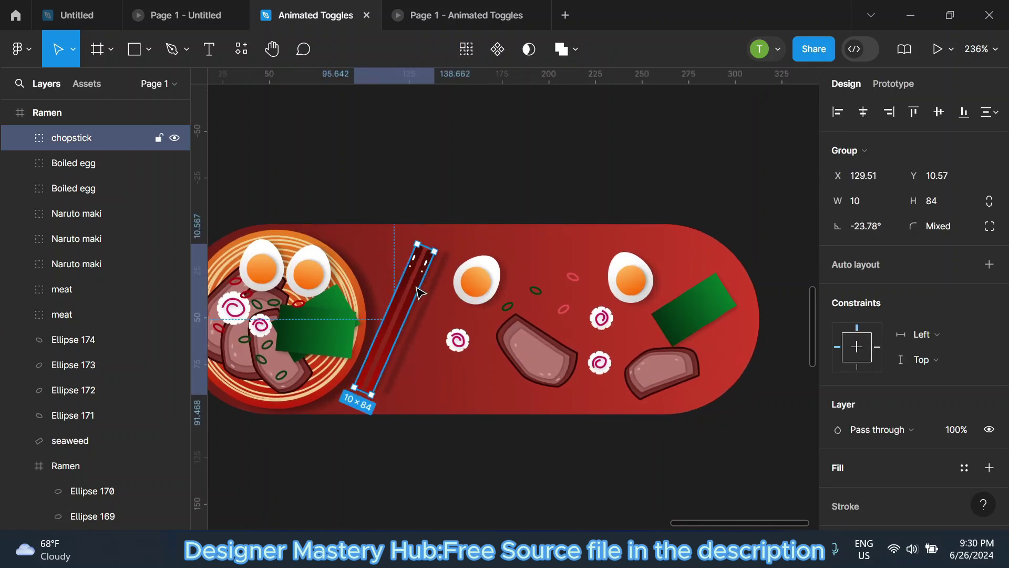
click(480, 207)
scroll(665, 271, down, 2)
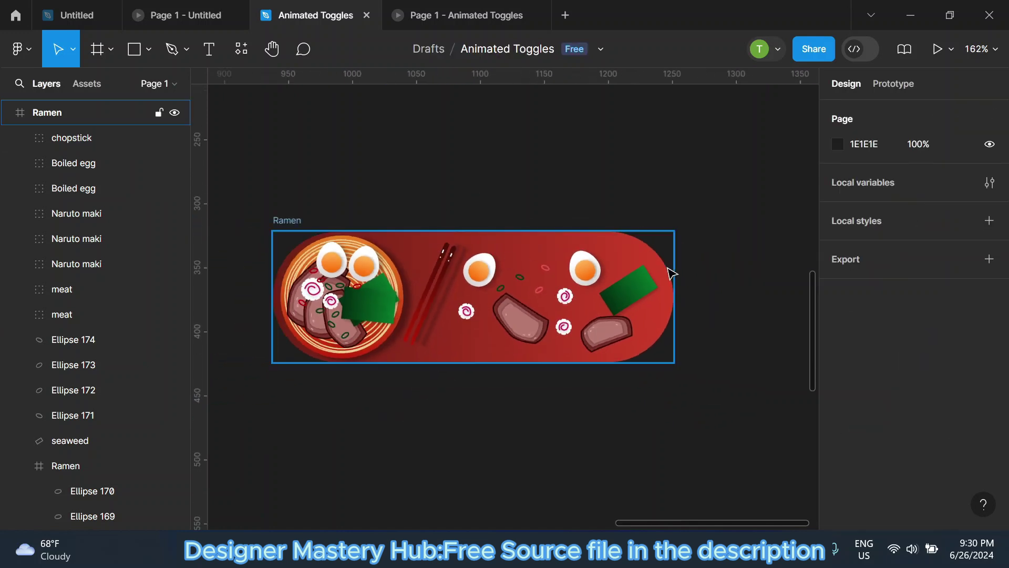
scroll(671, 272, down, 2)
scroll(728, 276, up, 1)
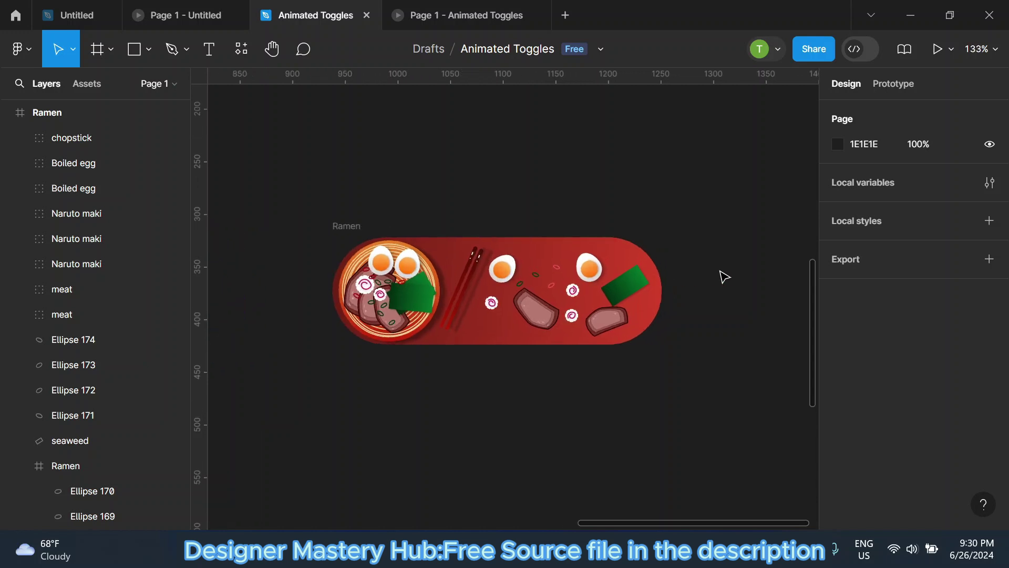
scroll(643, 236, up, 1)
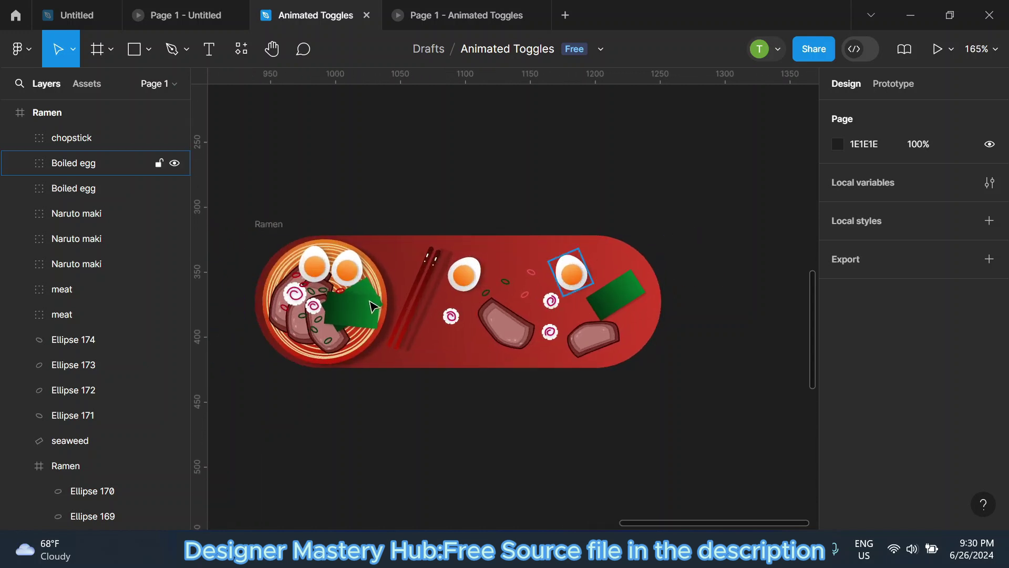
Select the chopsticks, naruto, garnish rings, Ellipse 174, boiled egg, meat slice and seaweed together.
click(421, 297)
scroll(454, 307, up, 3)
shift+click(456, 325)
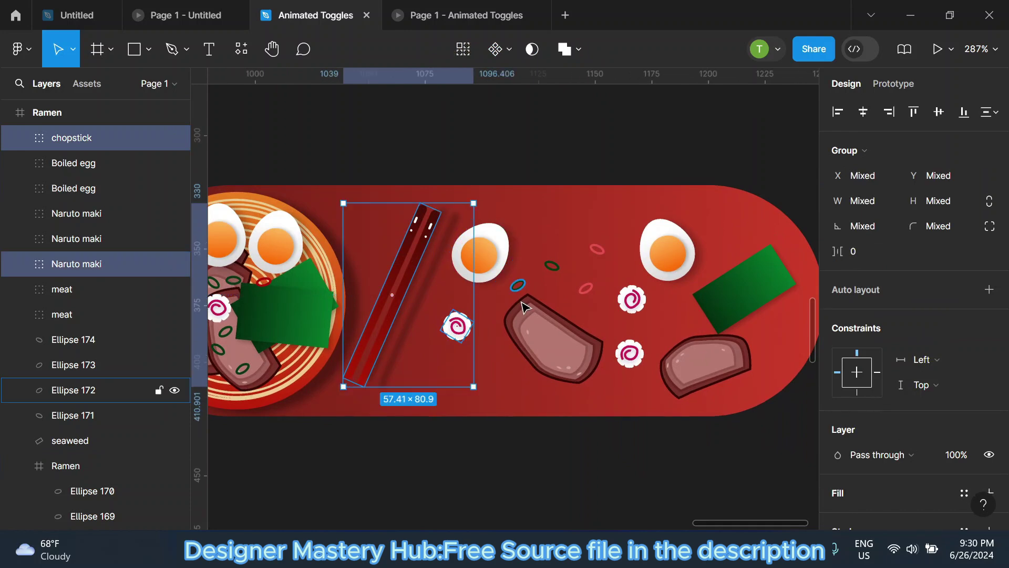
shift+click(518, 287)
shift+click(552, 265)
shift+click(586, 288)
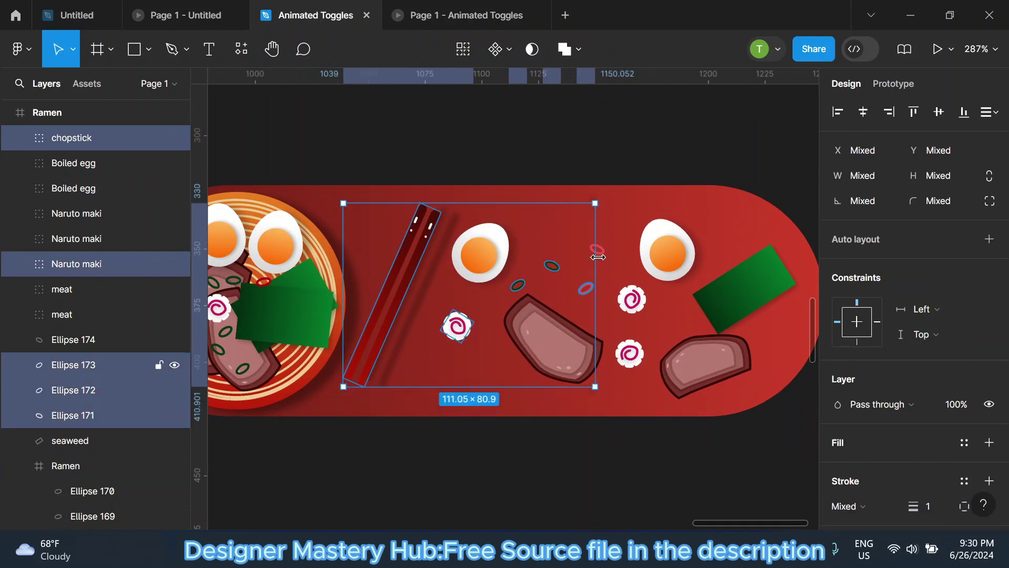
scroll(600, 250, up, 3)
shift+click(598, 246)
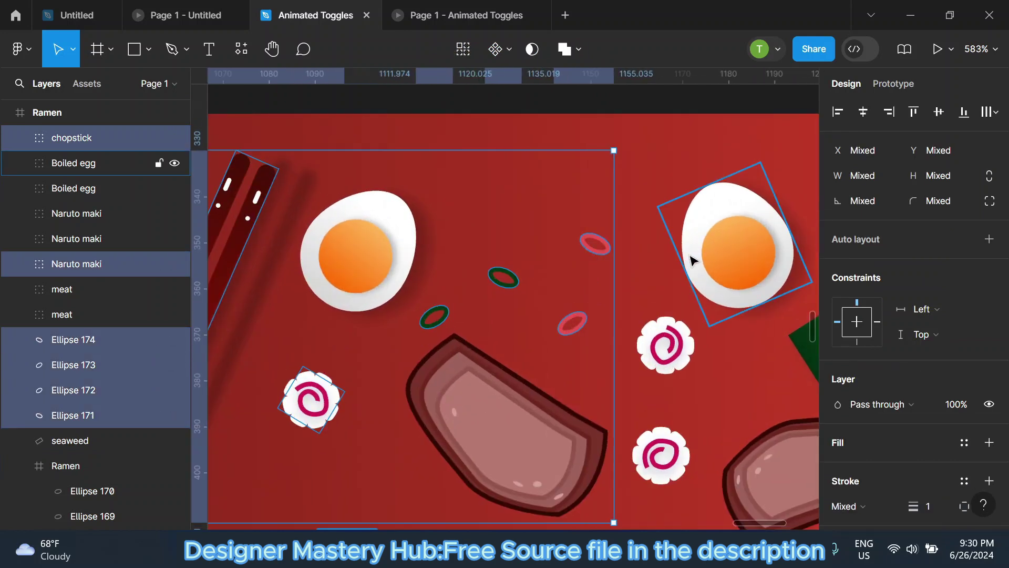
shift+click(689, 257)
shift+click(661, 455)
shift+click(473, 383)
scroll(474, 383, down, 2)
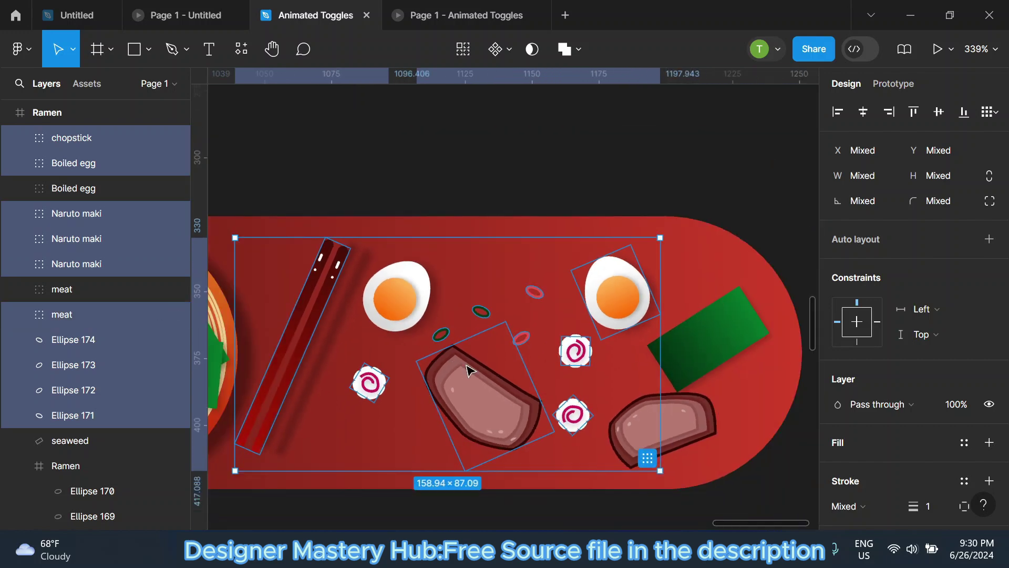
shift+click(682, 389)
scroll(536, 270, down, 2)
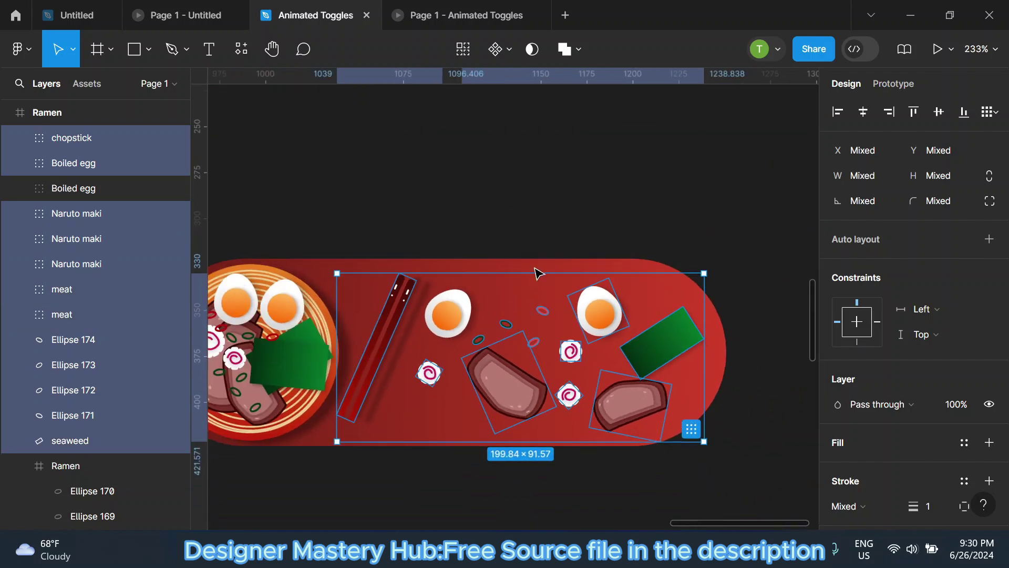
Group the selected toppings and chopsticks, then add the remaining boiled egg to Group 15.
right_click(498, 266)
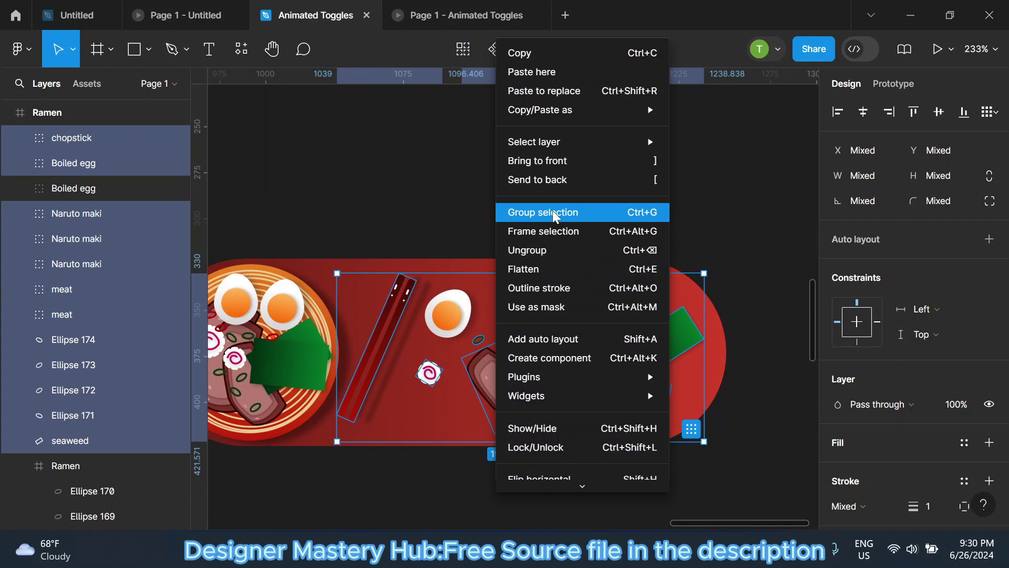
click(553, 212)
double_click(93, 139)
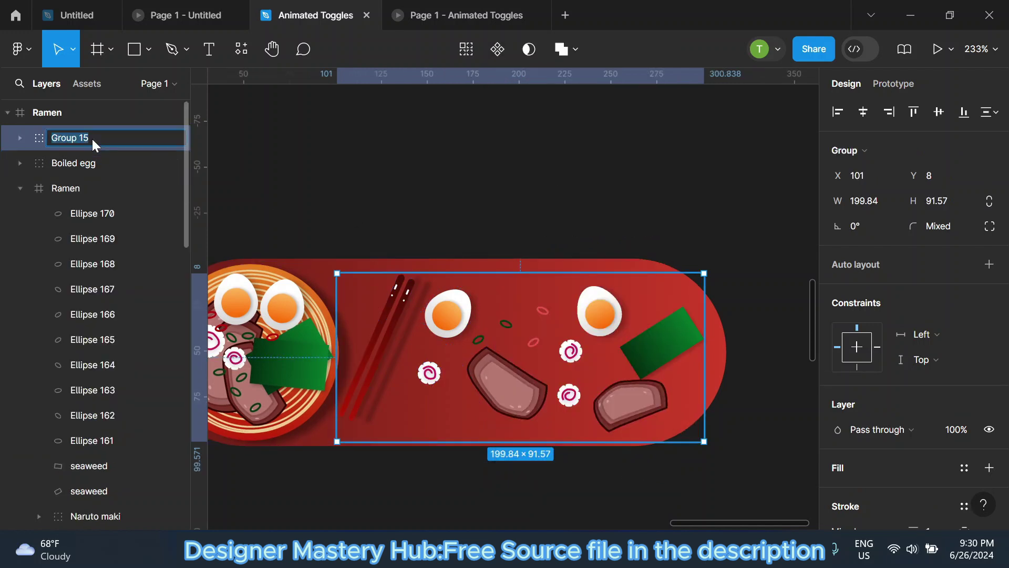
key(Escape)
click(175, 139)
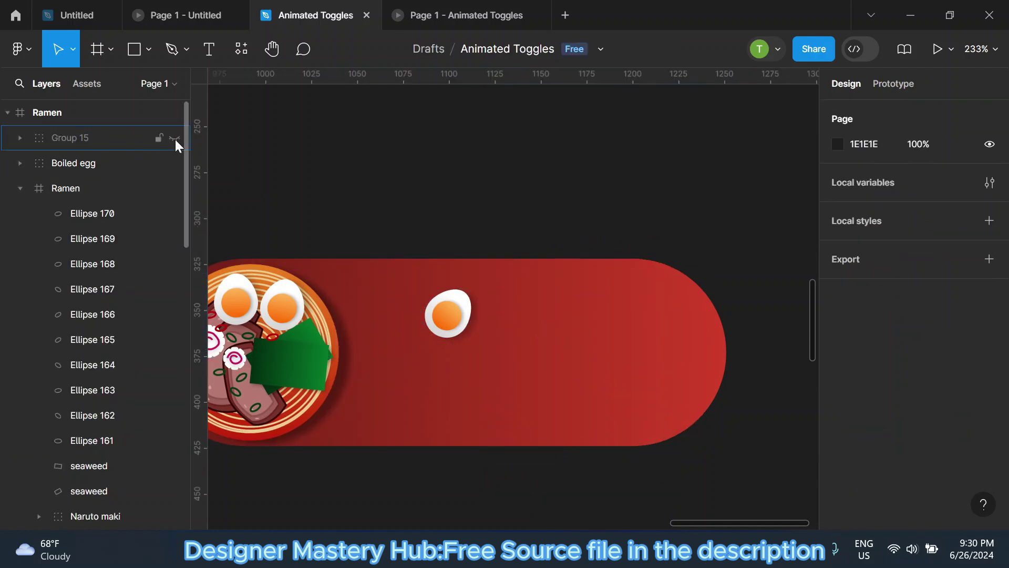
drag(78, 163, 74, 139)
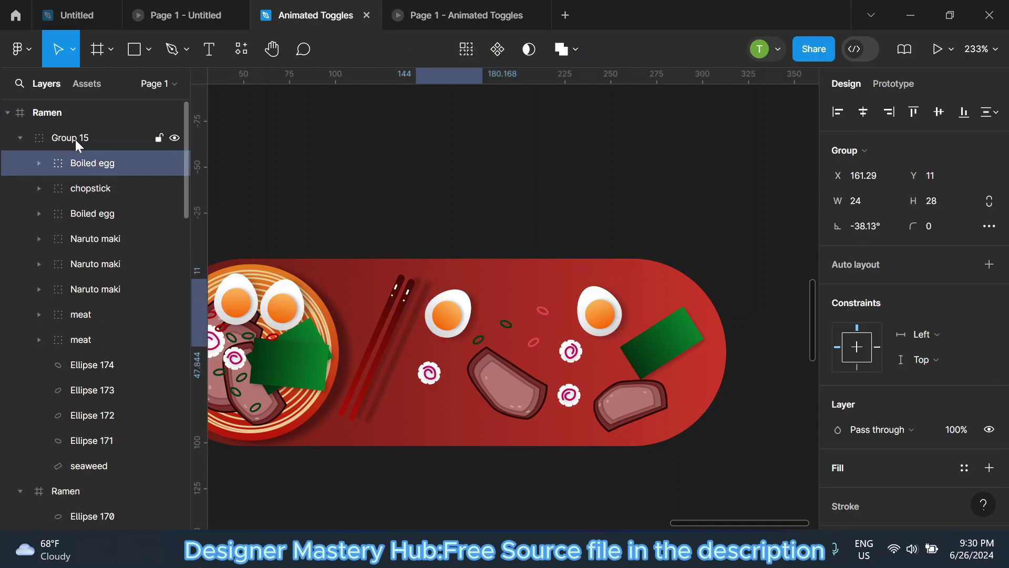
click(20, 138)
click(84, 137)
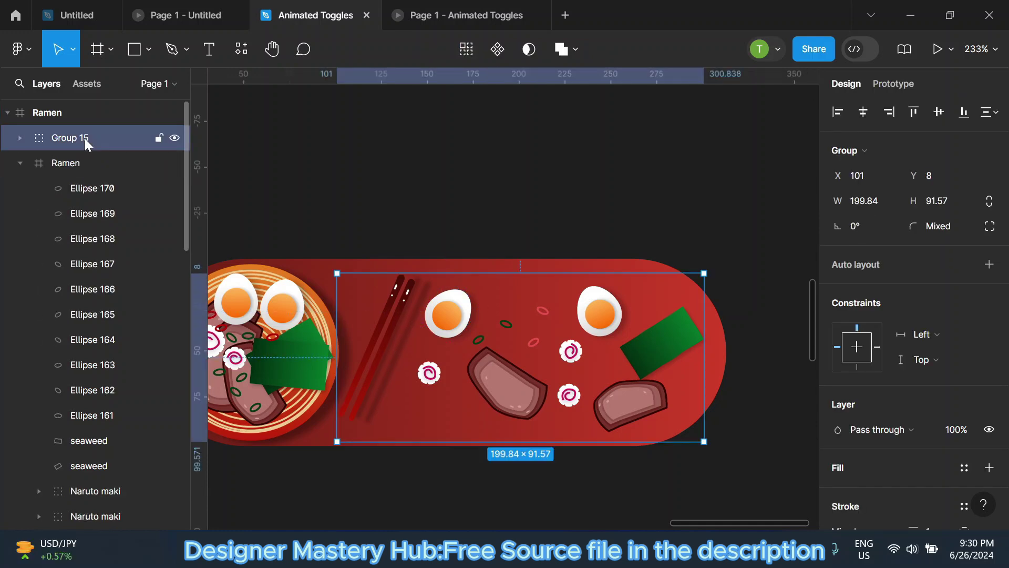
Rename Group 15 to 'Ramen Outside'.
double_click(85, 138)
text(Ramen Outsi)
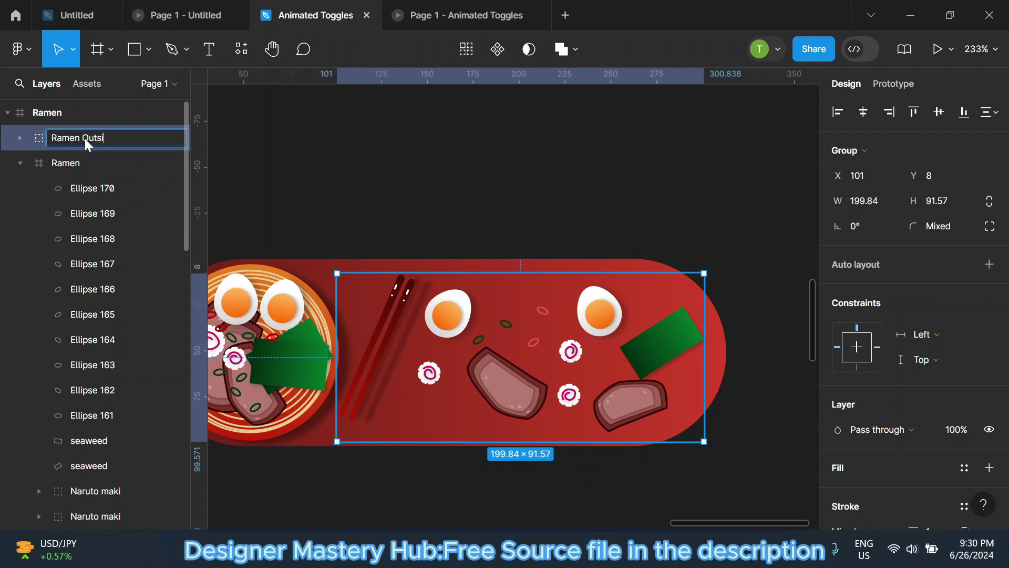
text(de)
key(Return)
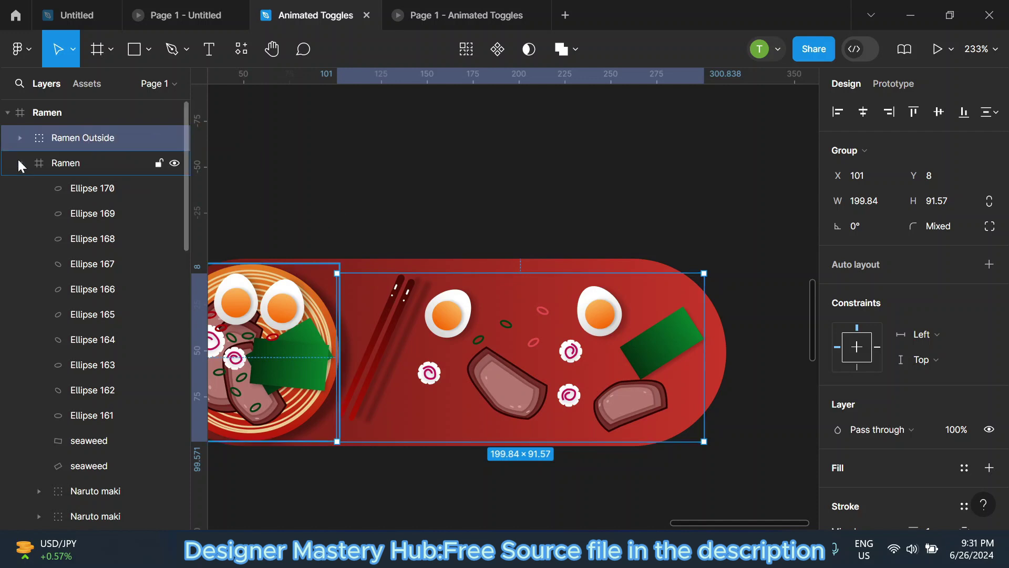
click(20, 163)
click(444, 196)
scroll(517, 307, down, 3)
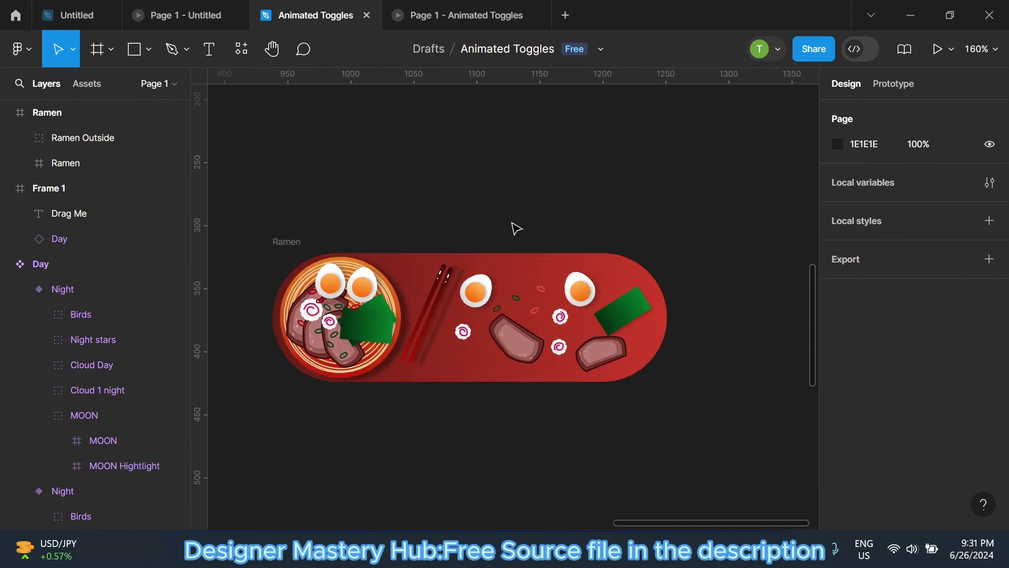
scroll(494, 305, up, 1)
Hide the Ramen Outside group so the red track sits bare.
click(501, 322)
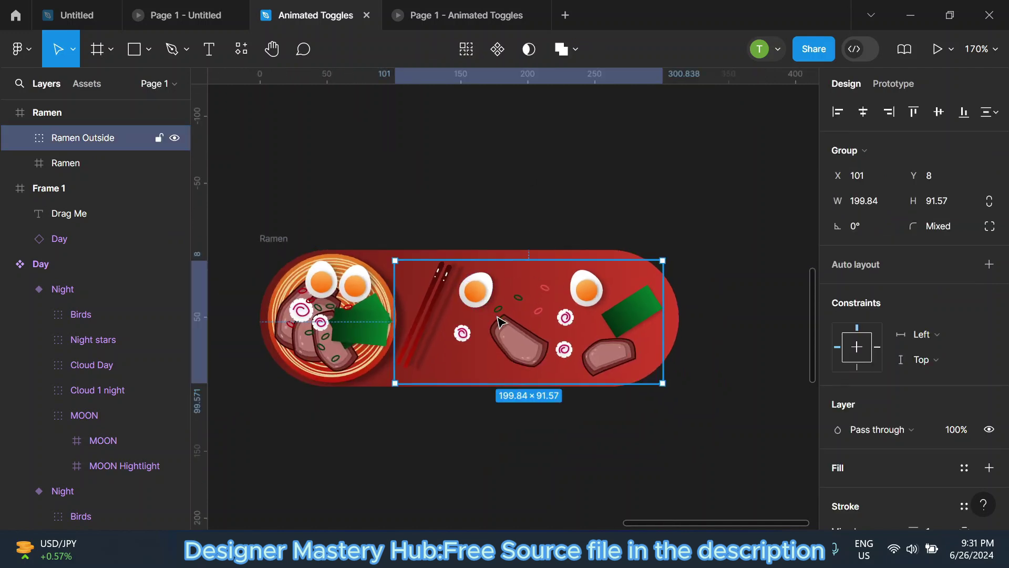
click(174, 137)
click(174, 138)
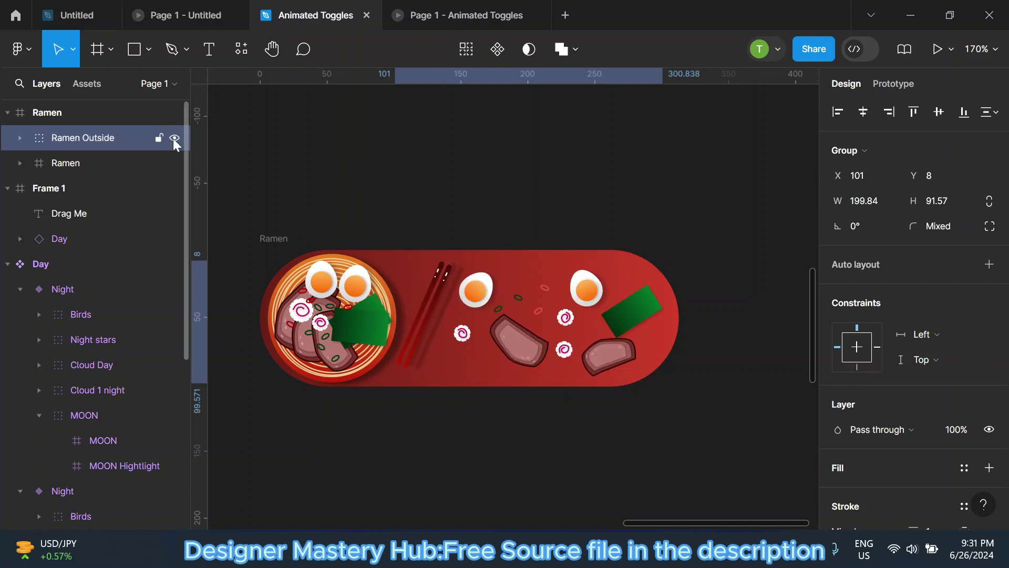
click(315, 145)
scroll(284, 217, down, 1)
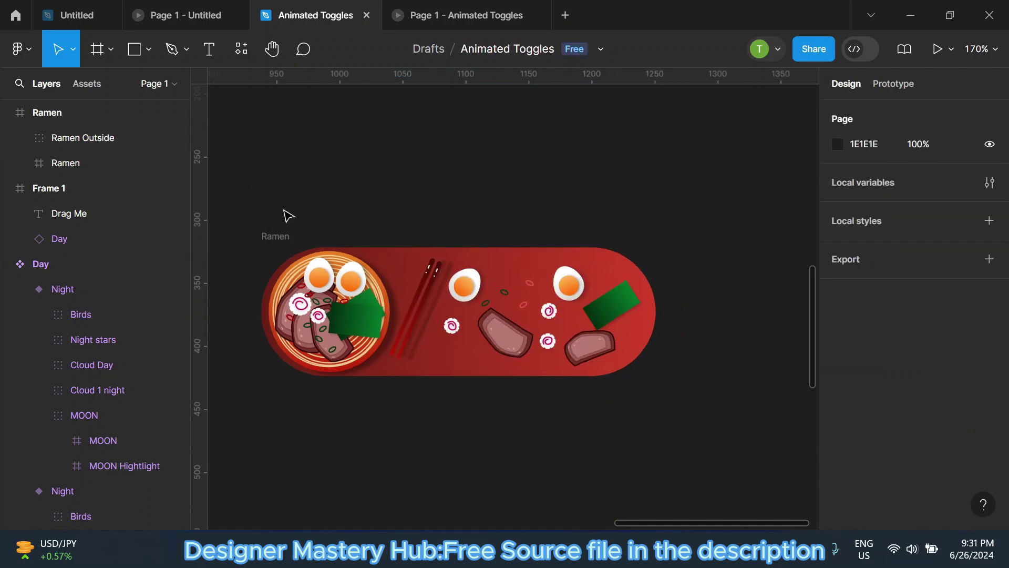
click(118, 138)
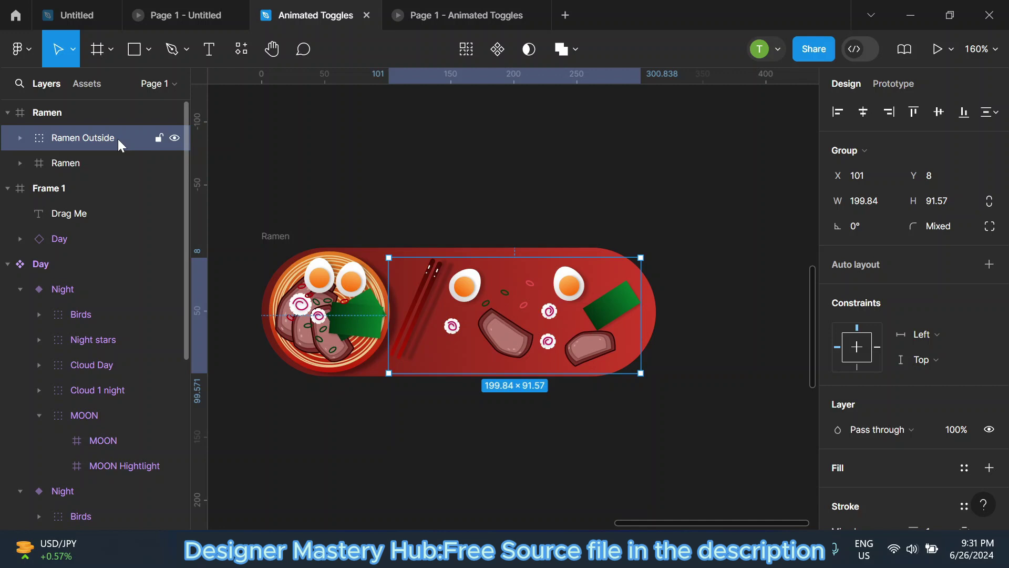
click(174, 137)
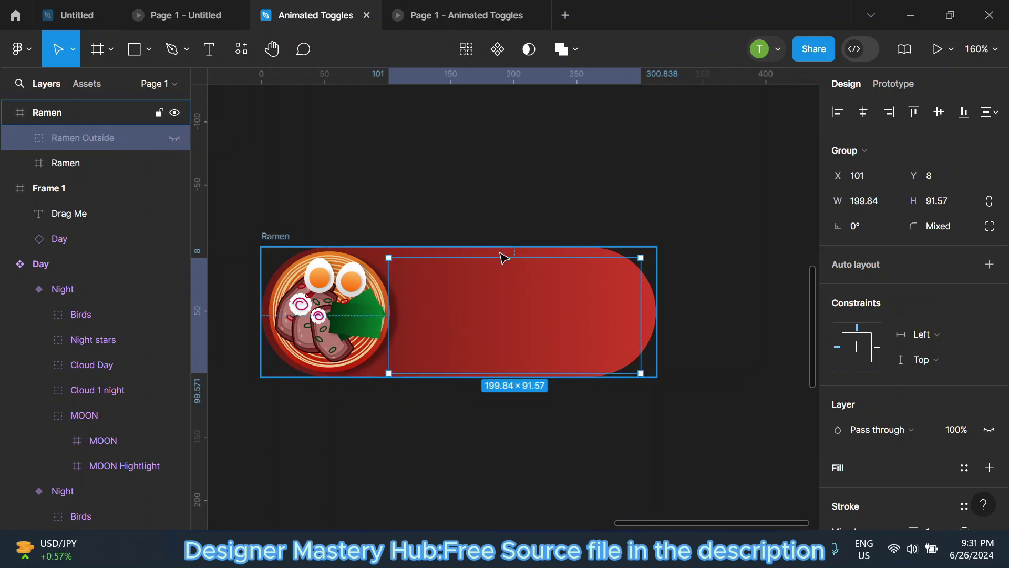
scroll(499, 255, up, 3)
click(502, 223)
click(172, 49)
Draw a closed, curved salmon-slice outline with the pen on the red track.
scroll(413, 368, up, 3)
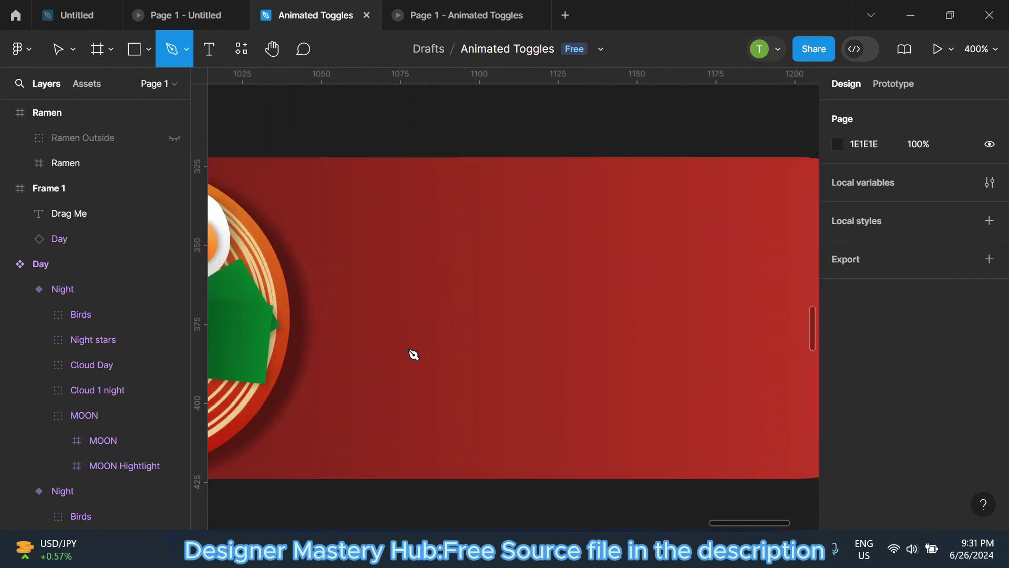
click(361, 322)
mouse_move(420, 233)
mouse_down()
mouse_move(479, 232)
mouse_move(487, 218)
mouse_up()
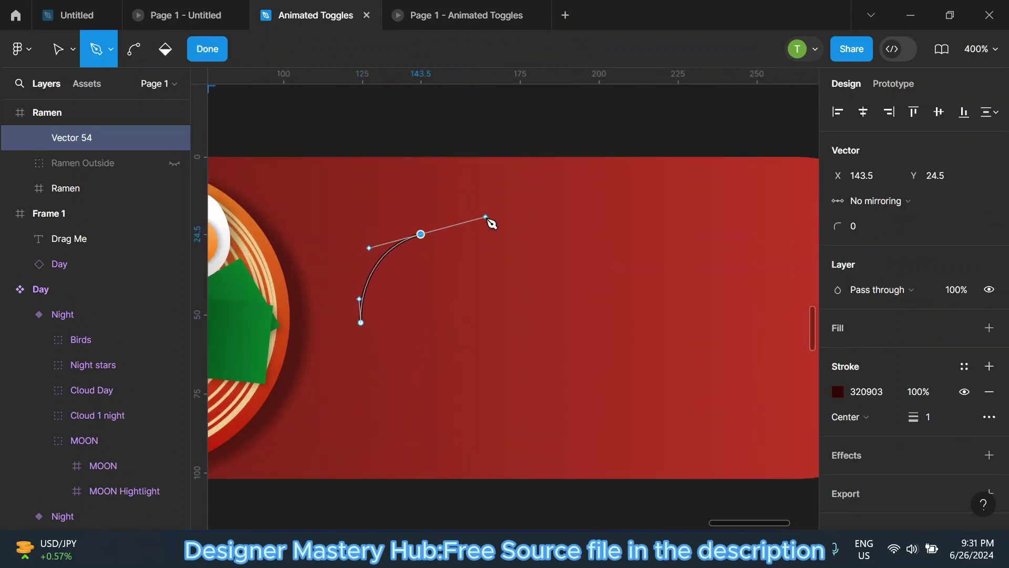
click(421, 235)
click(471, 264)
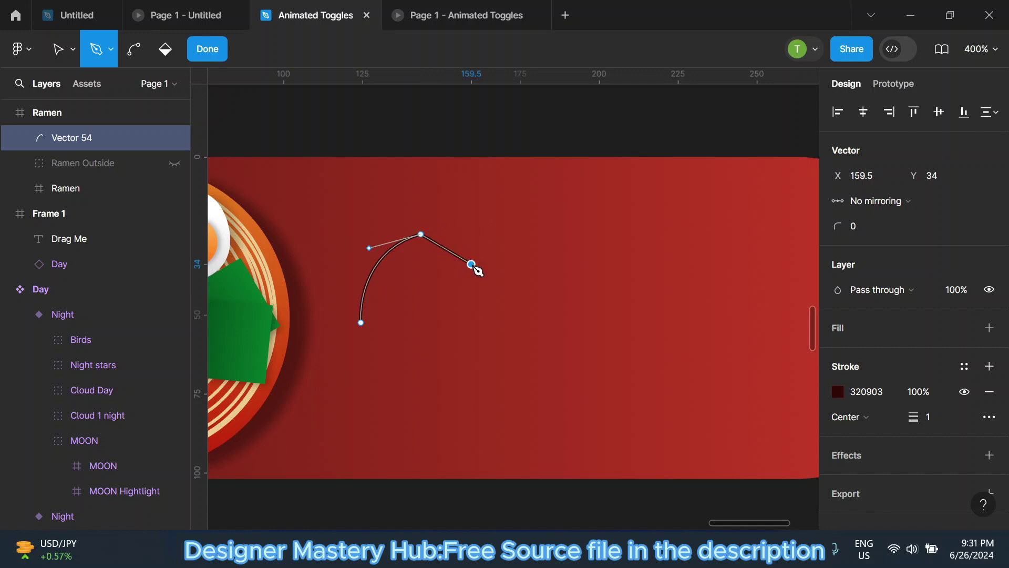
drag(473, 266, 429, 315)
click(421, 336)
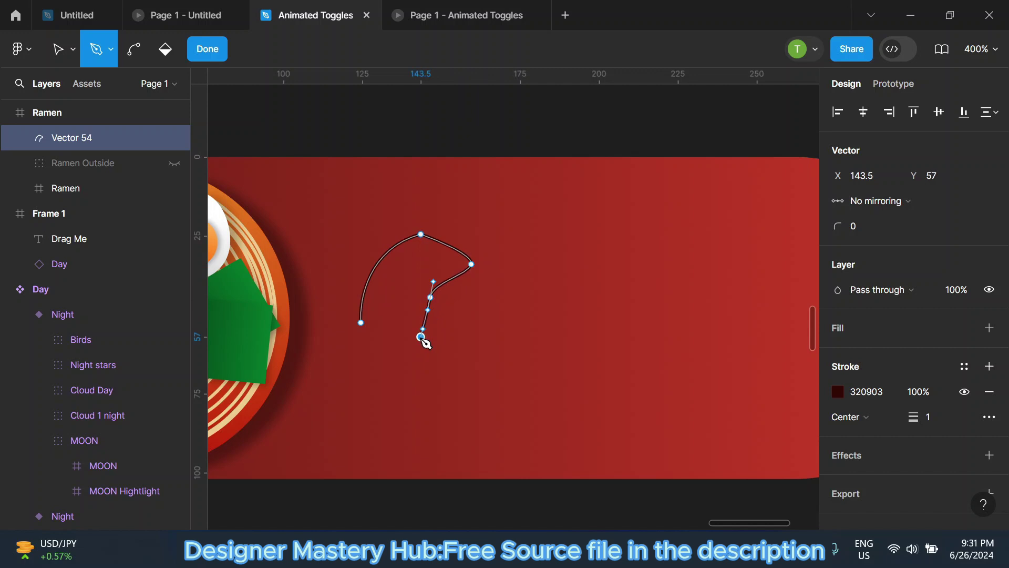
drag(360, 324, 365, 313)
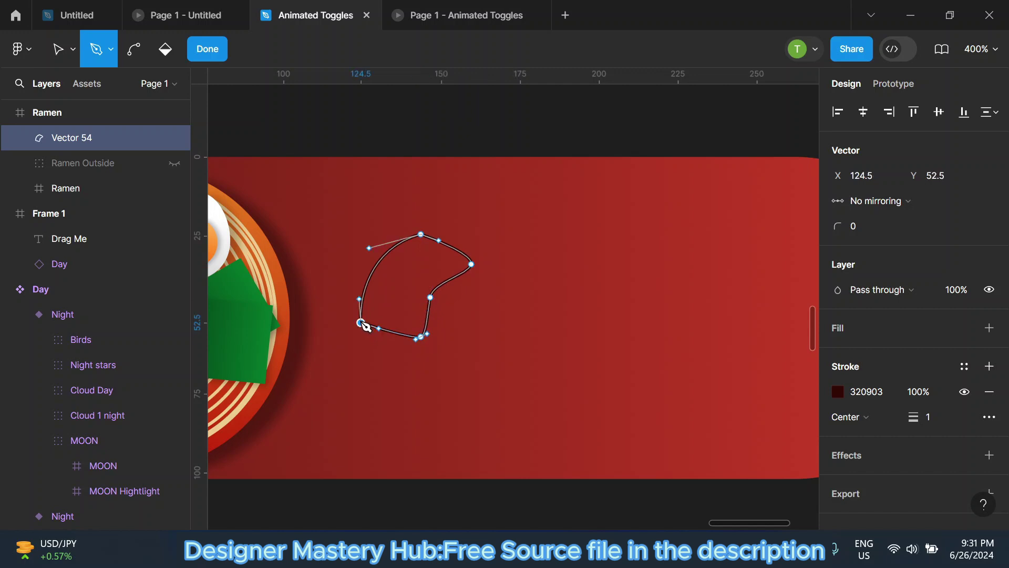
click(195, 49)
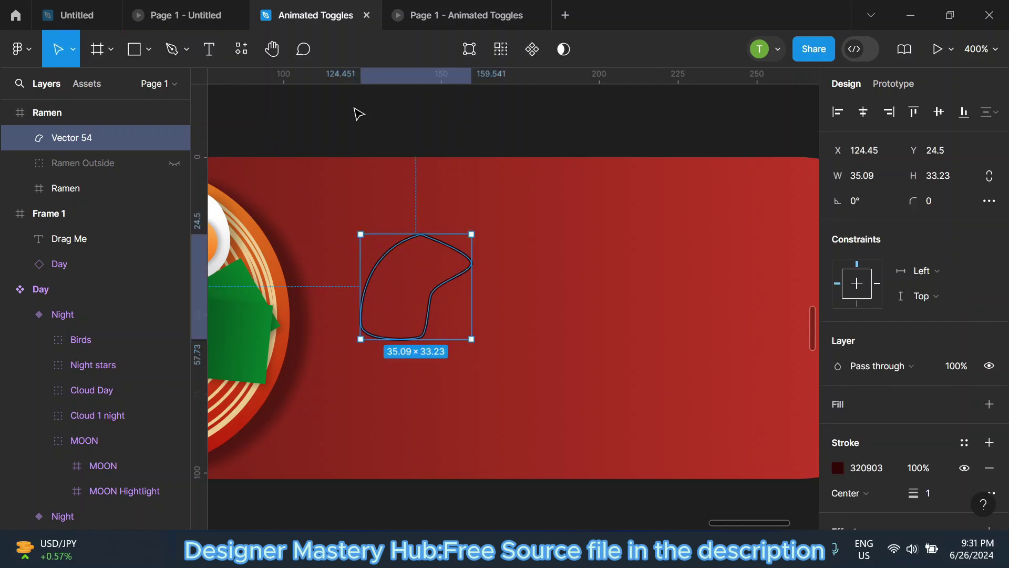
Fill and outline the salmon shape in solid orange FF6B00.
scroll(946, 362, down, 2)
click(987, 326)
scroll(946, 342, down, 1)
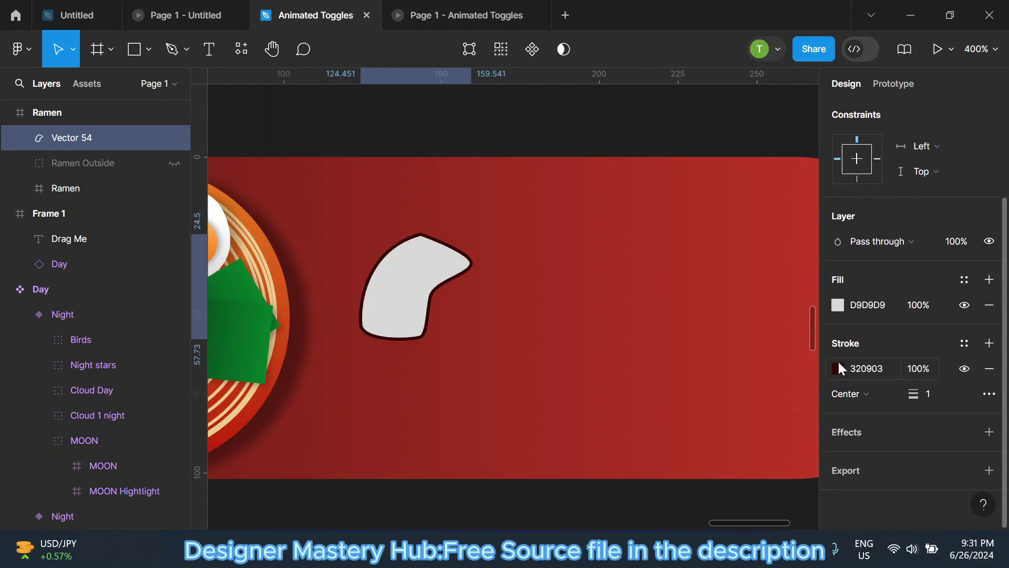
click(837, 369)
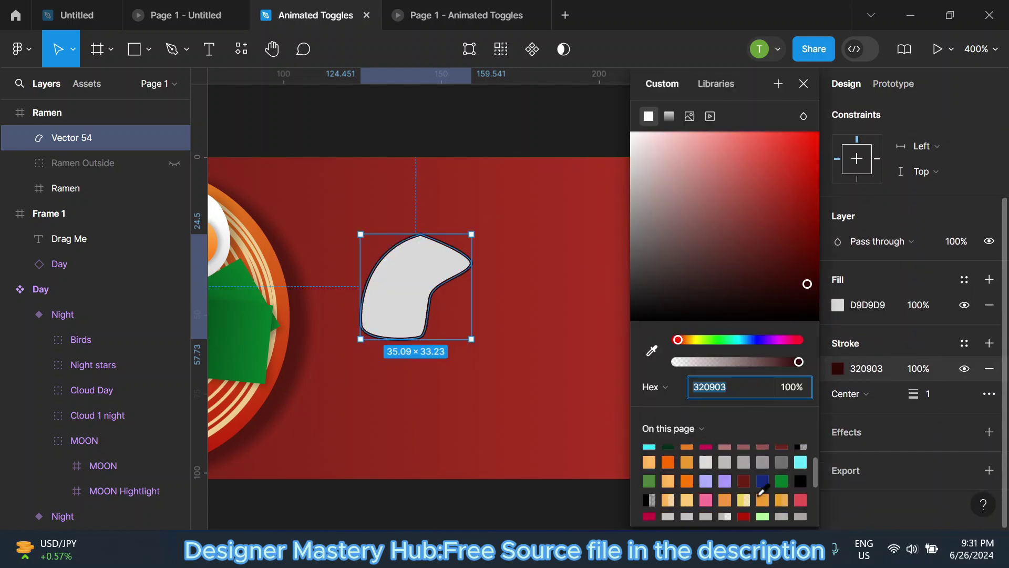
click(671, 507)
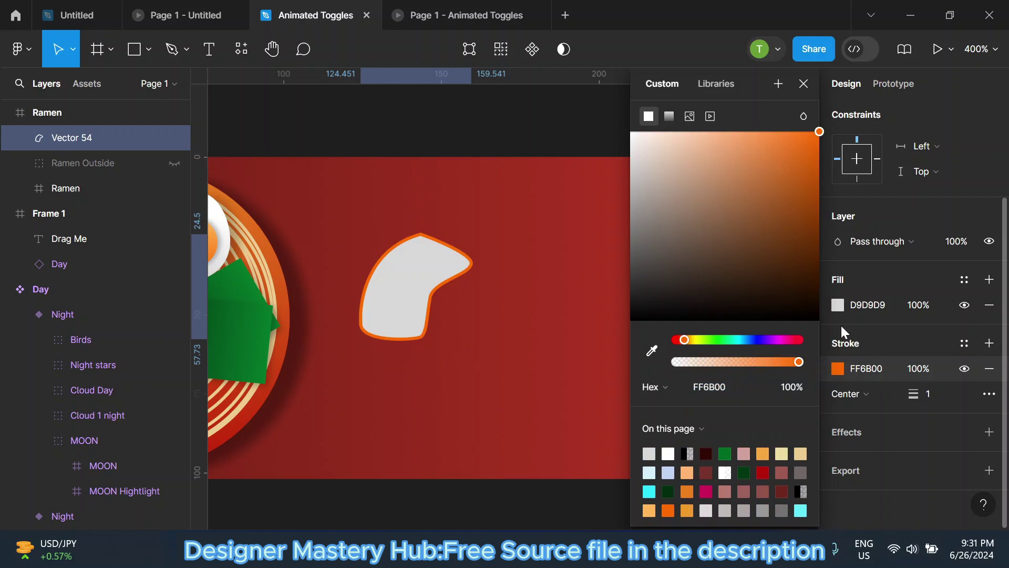
click(838, 305)
click(687, 450)
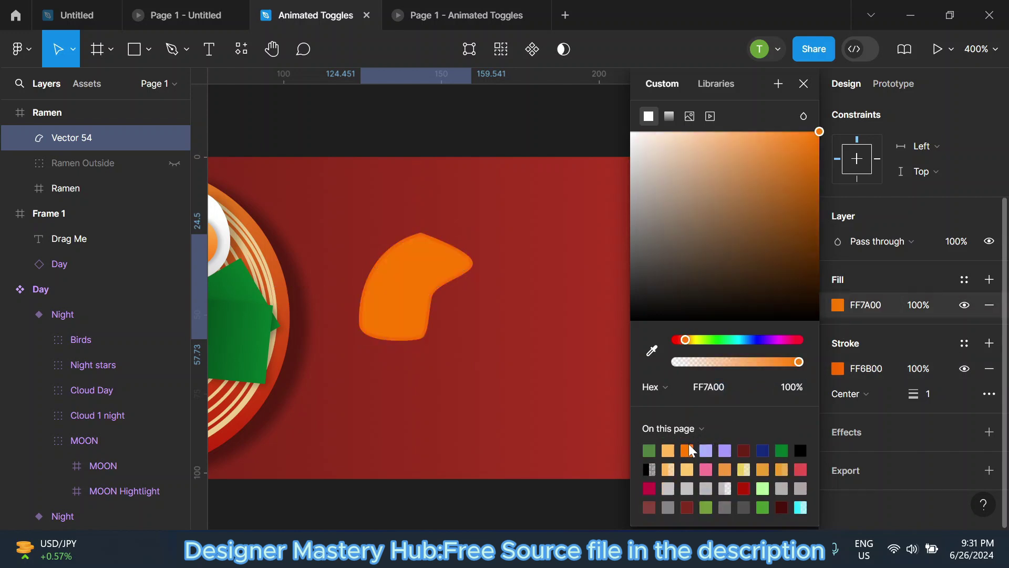
click(688, 489)
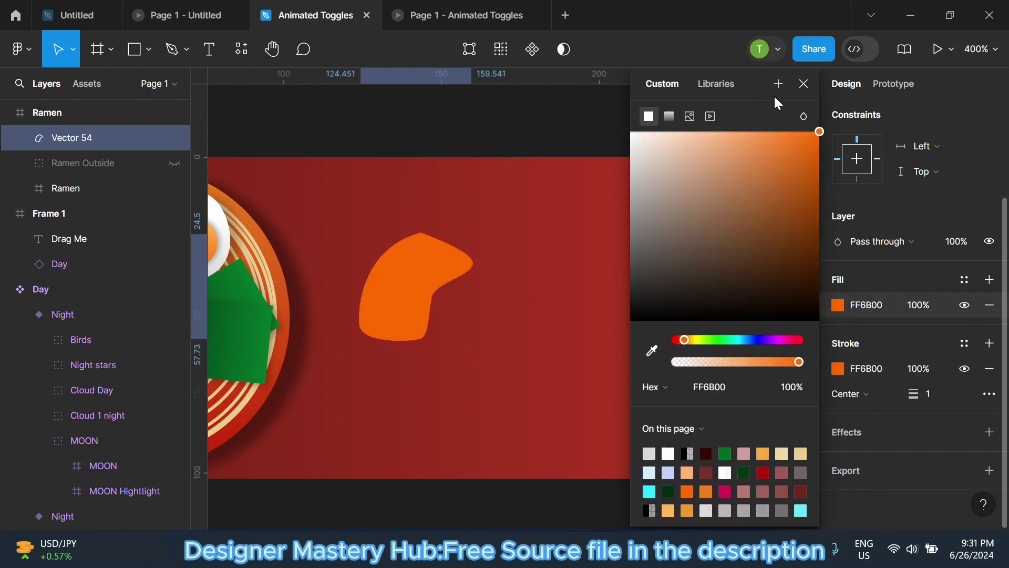
key(Escape)
key(Escape)
Bend the salmon shape's top vertex into a rounded curve.
click(413, 262)
scroll(413, 259, up, 3)
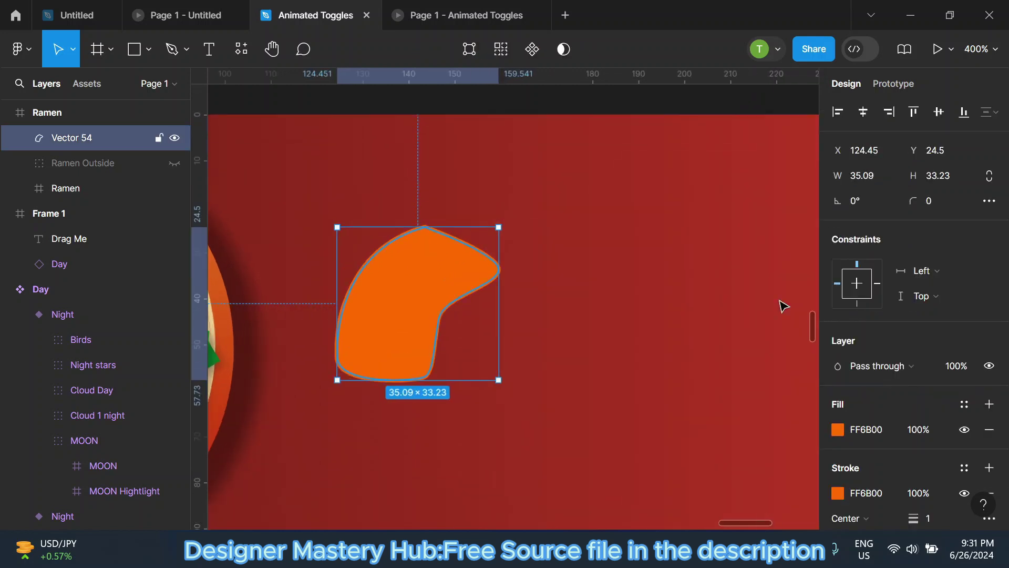
double_click(413, 258)
scroll(415, 247, up, 3)
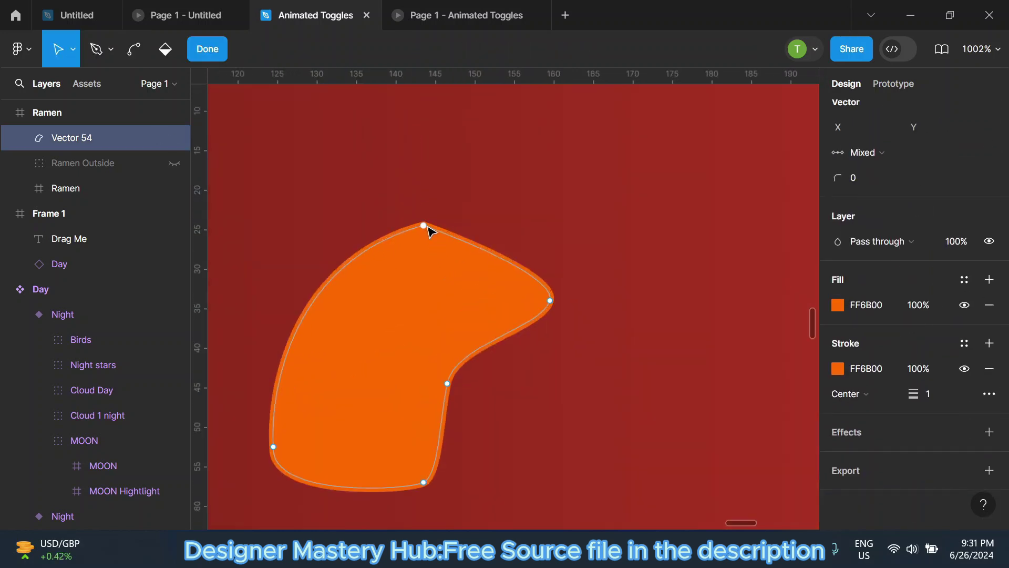
click(423, 226)
click(134, 48)
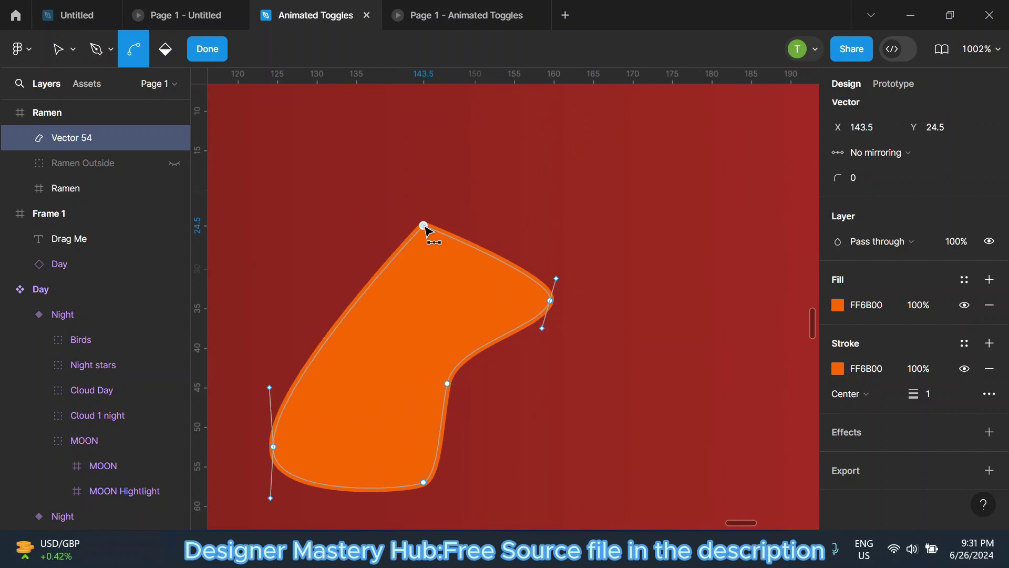
drag(424, 225, 481, 228)
key(Escape)
scroll(462, 268, down, 4)
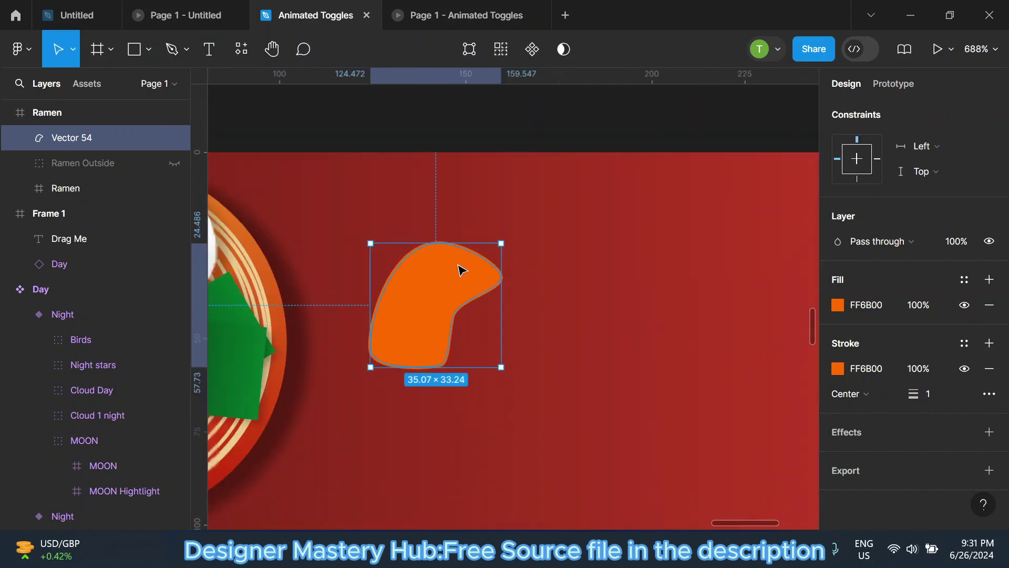
click(534, 151)
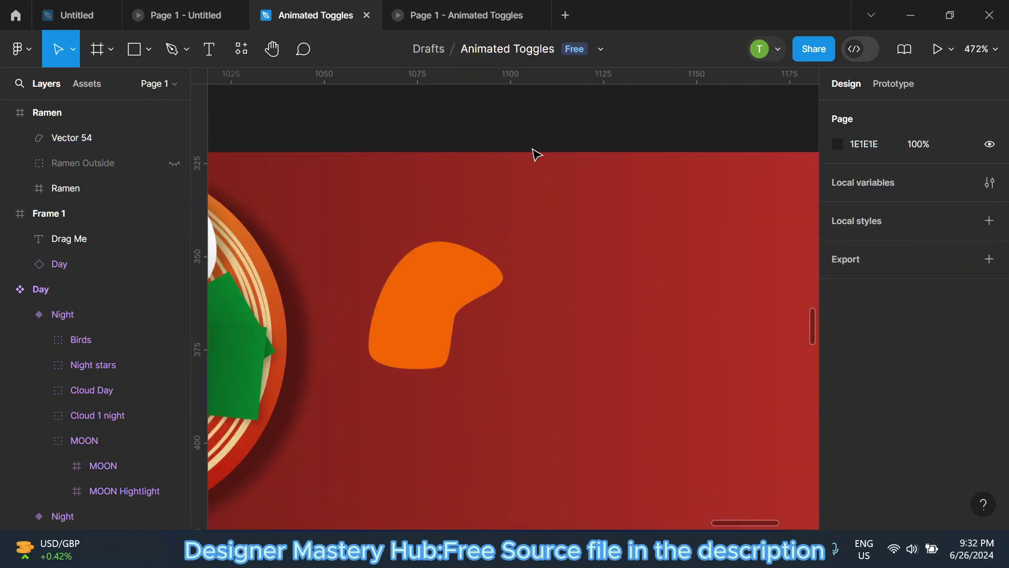
click(172, 49)
scroll(384, 368, up, 5)
scroll(370, 393, up, 3)
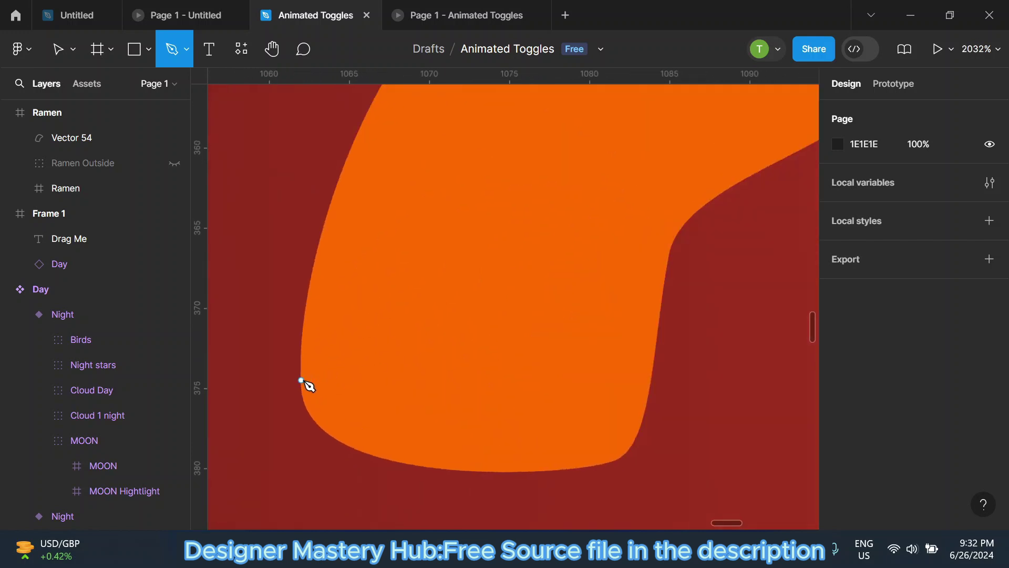
Draw a curved pen line across the lower part of the salmon shape.
click(300, 379)
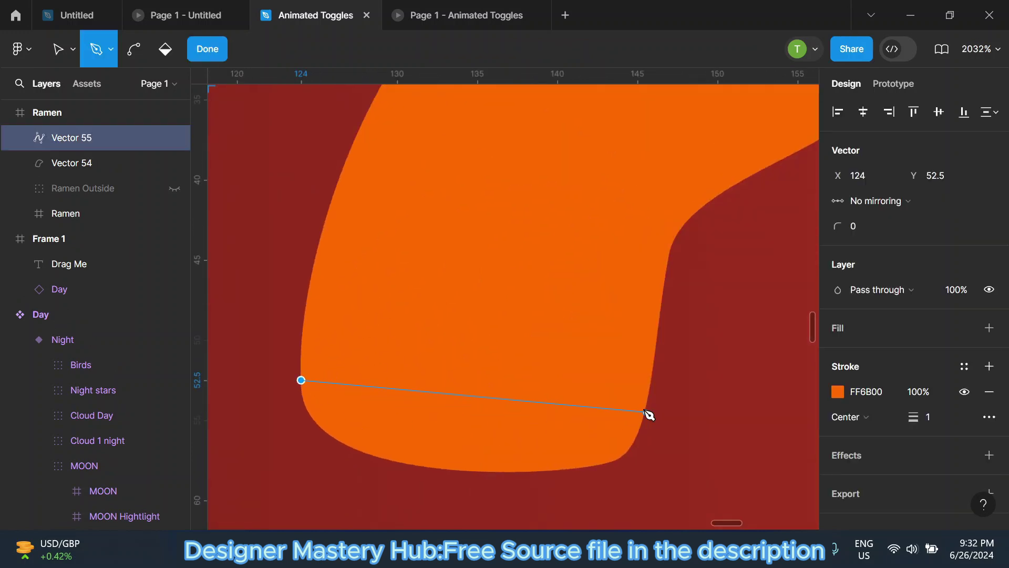
click(646, 412)
drag(648, 414, 653, 388)
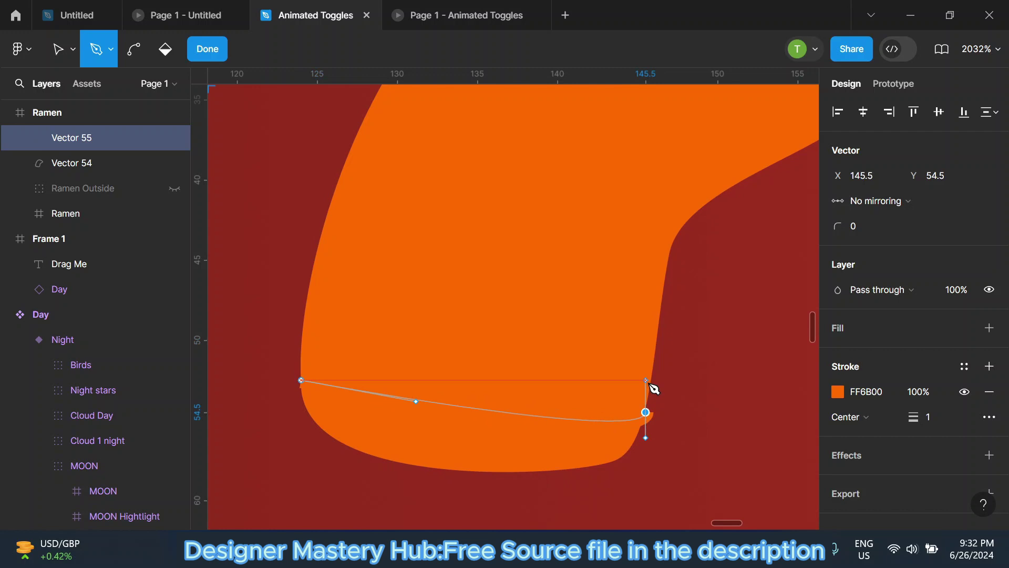
click(212, 55)
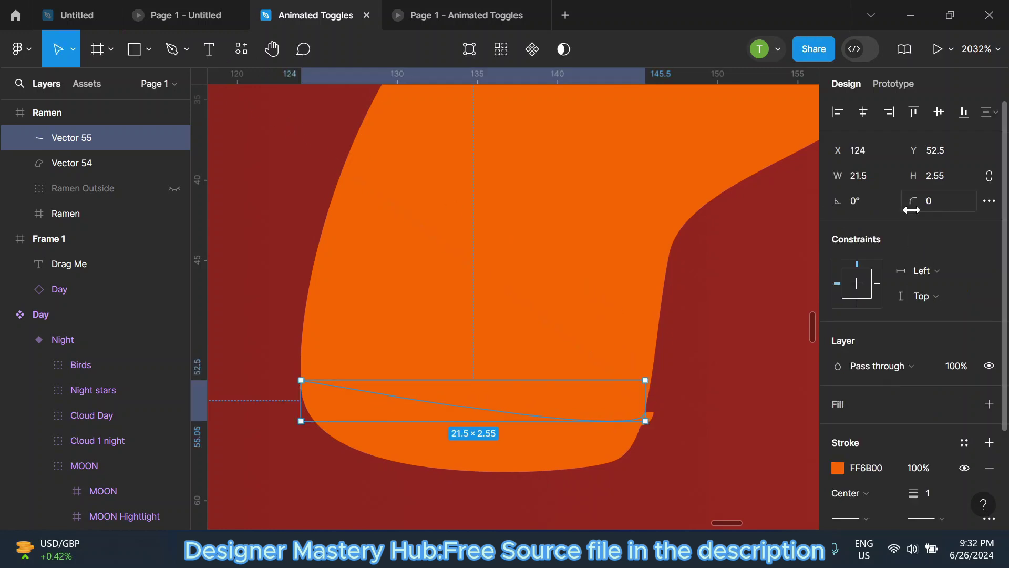
scroll(911, 210, down, 3)
Give the stripe Round start and end caps and a pale peach FDB683 stroke.
click(862, 395)
click(872, 491)
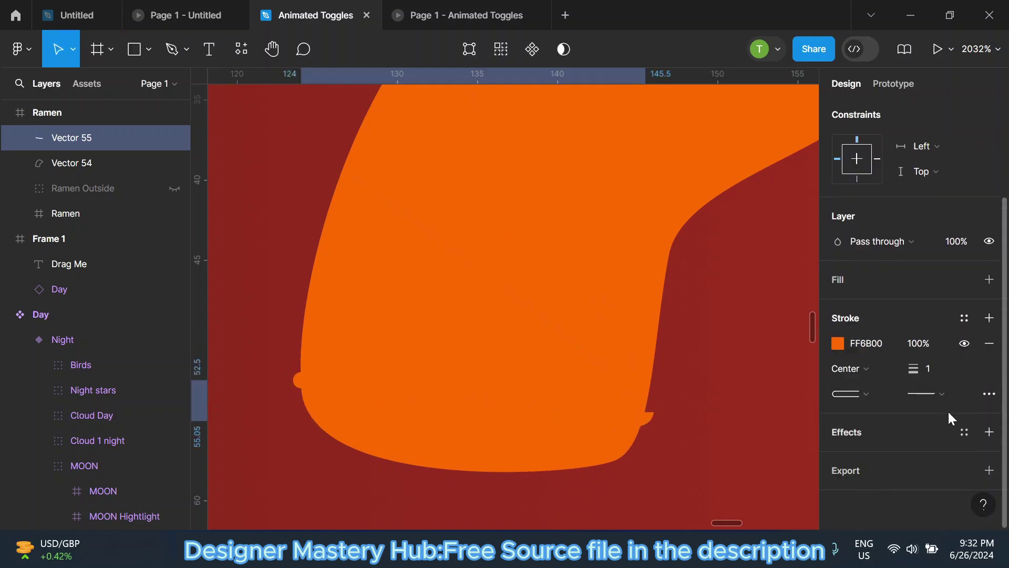
click(933, 394)
click(905, 483)
click(838, 343)
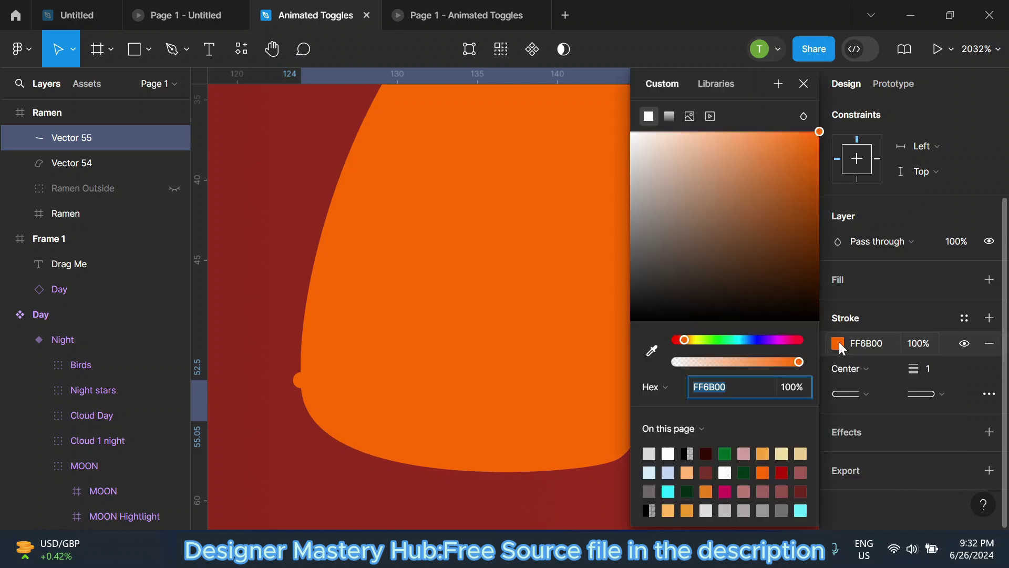
click(740, 139)
mouse_move(743, 138)
mouse_down()
mouse_move(712, 138)
mouse_move(724, 138)
mouse_up()
key(Escape)
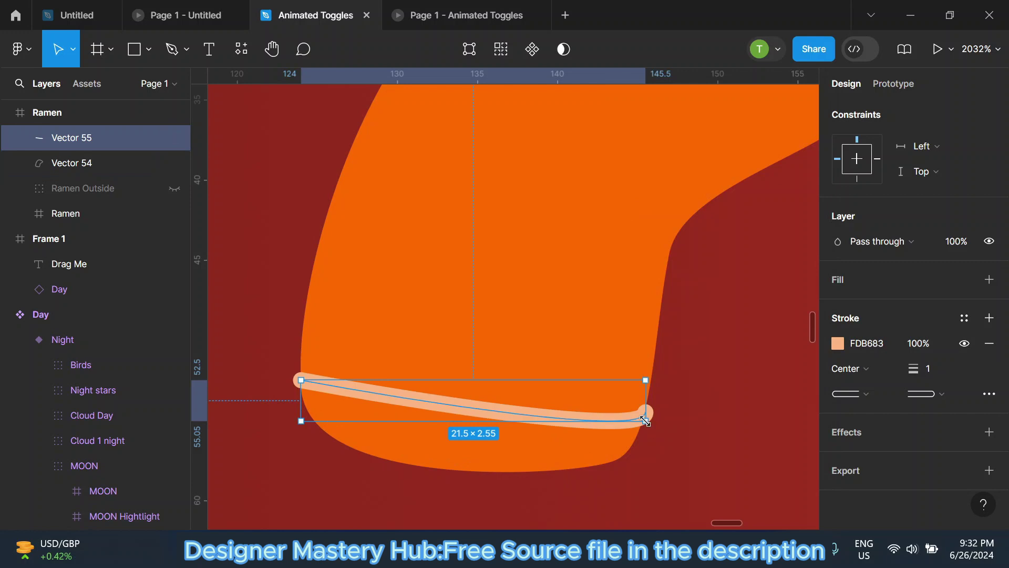
Pull the stripe's right and left ends inward to trim its width.
drag(646, 413, 641, 413)
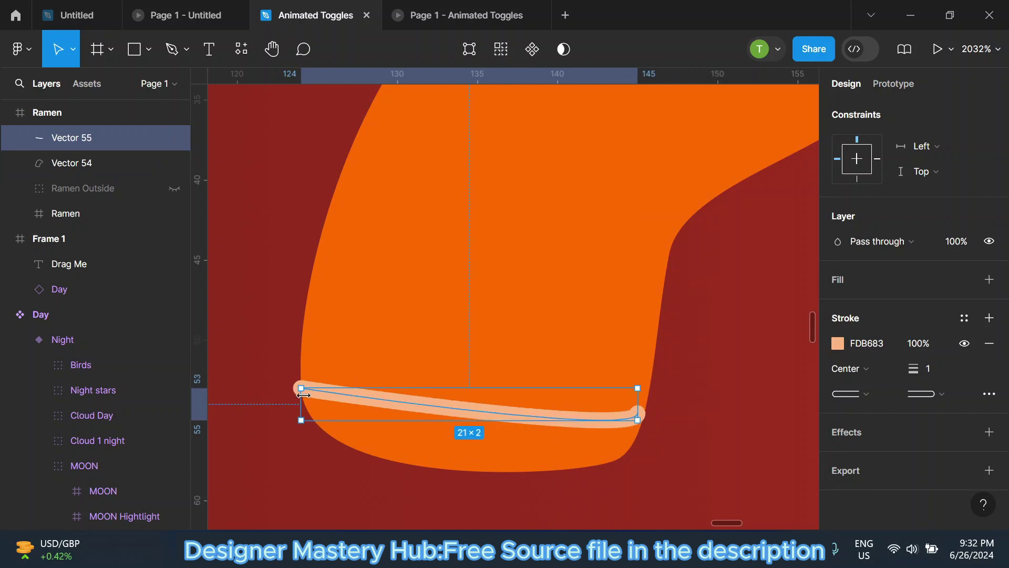
drag(303, 394, 303, 388)
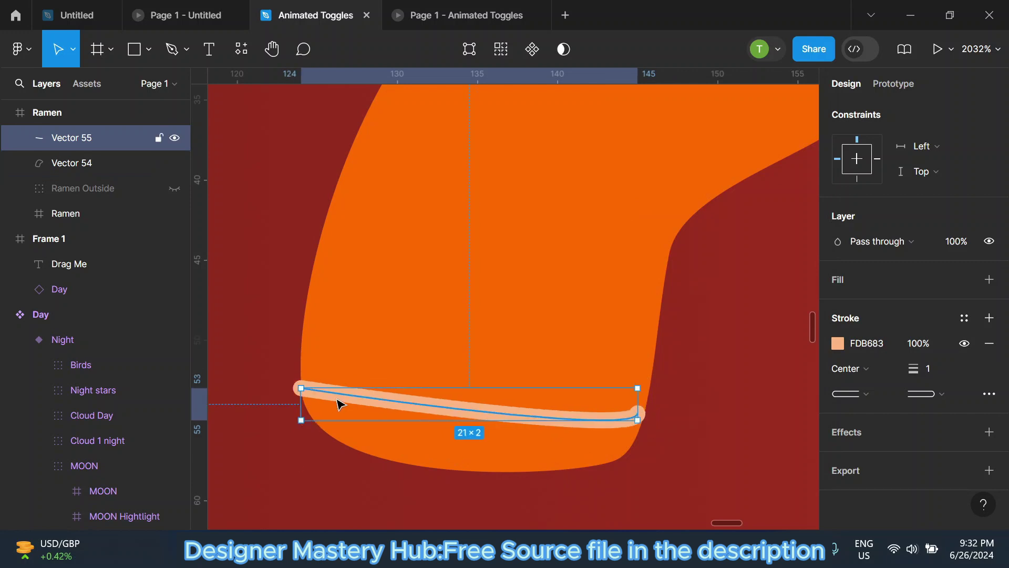
double_click(341, 402)
click(322, 396)
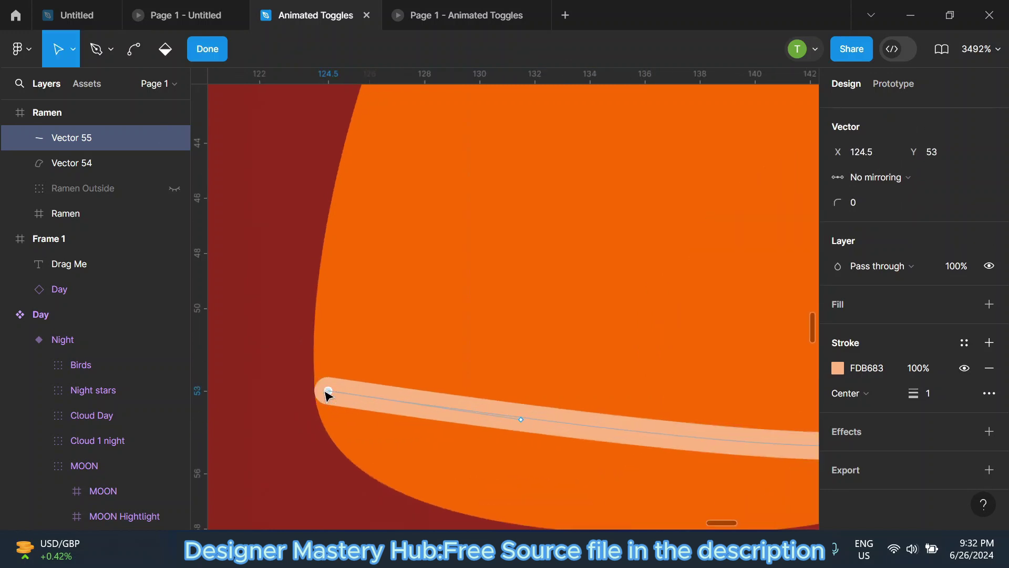
Move a copied stripe above the first and duplicate it for a third stripe.
key(v)
click(207, 48)
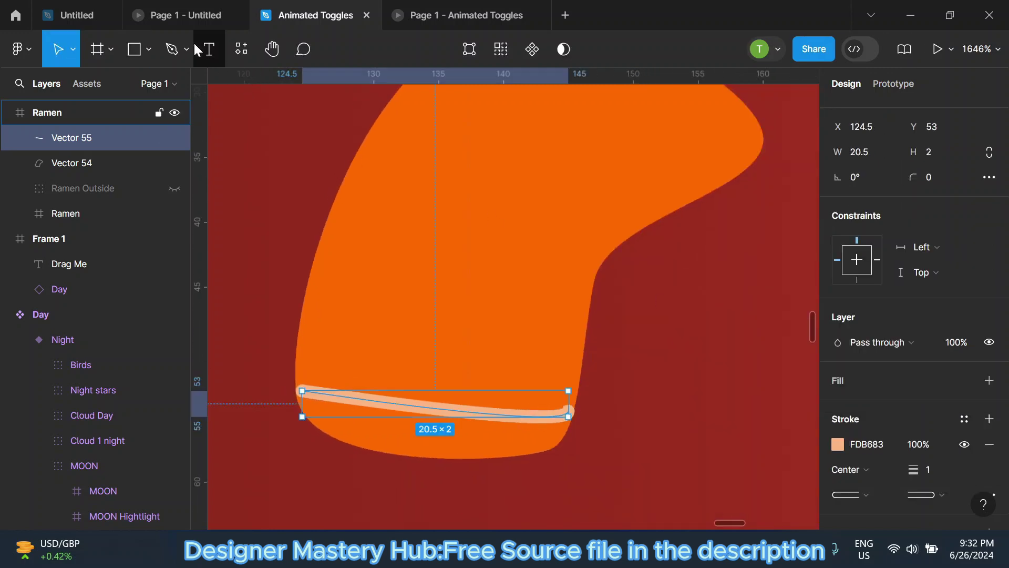
mouse_move(437, 411)
mouse_down()
mouse_move(441, 364)
mouse_move(439, 373)
mouse_up()
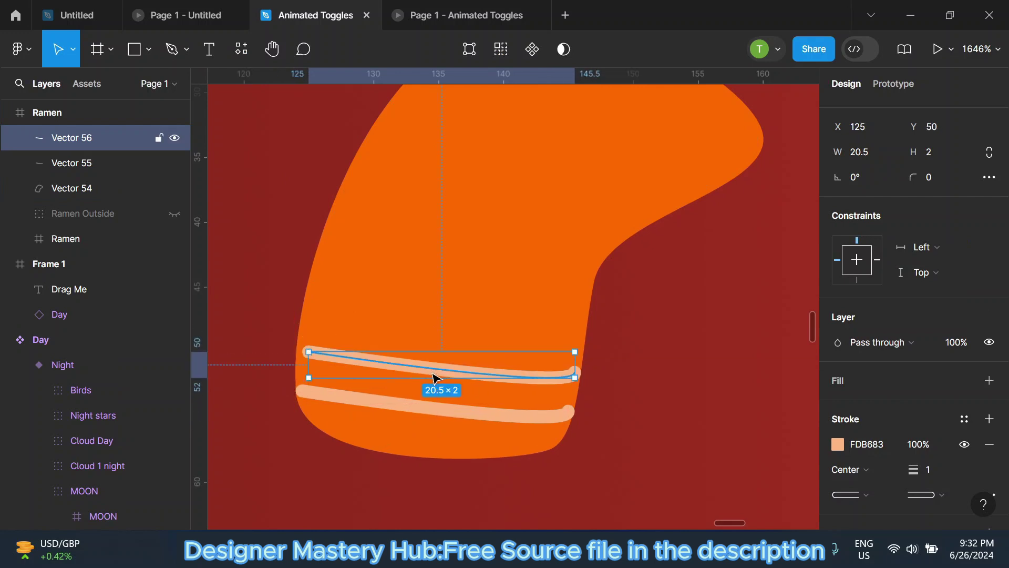
key(ctrl+d)
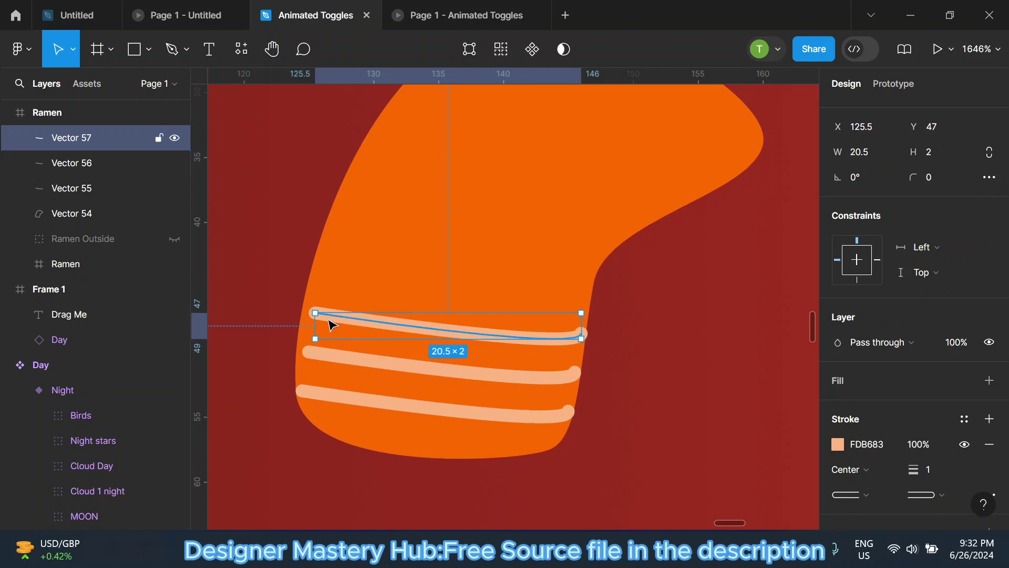
Adjust the left endpoints of the top and middle stripes to fit the salmon.
double_click(331, 318)
ctrl+scroll(250, 328, up, 1)
ctrl+scroll(250, 328, up, 3)
key(v)
click(355, 307)
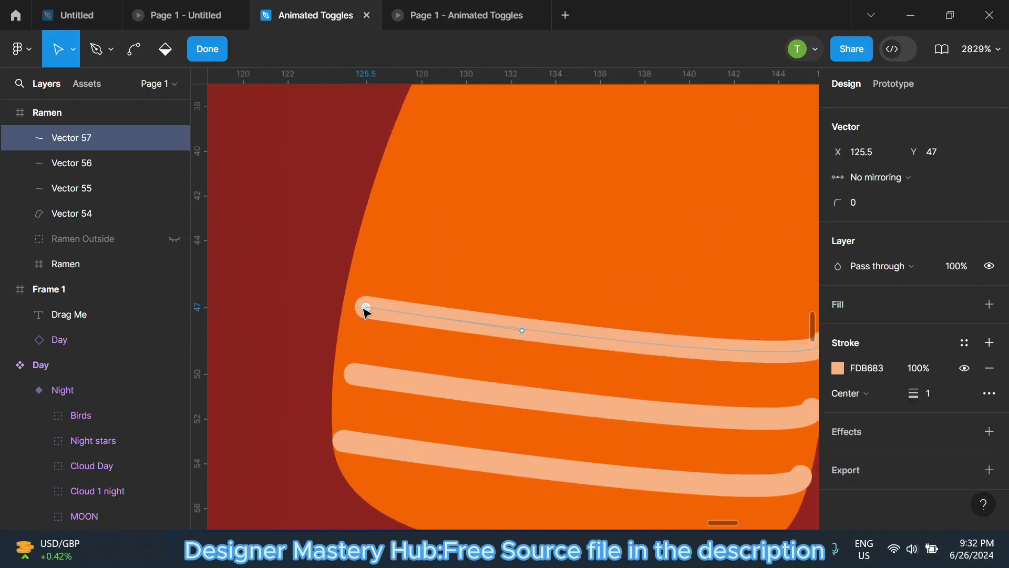
click(210, 53)
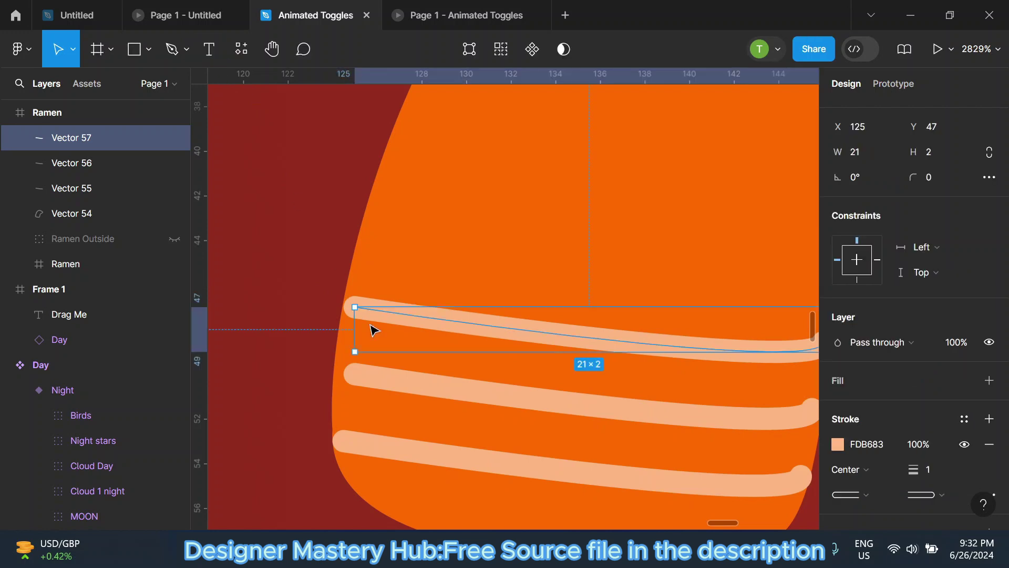
click(386, 387)
double_click(386, 386)
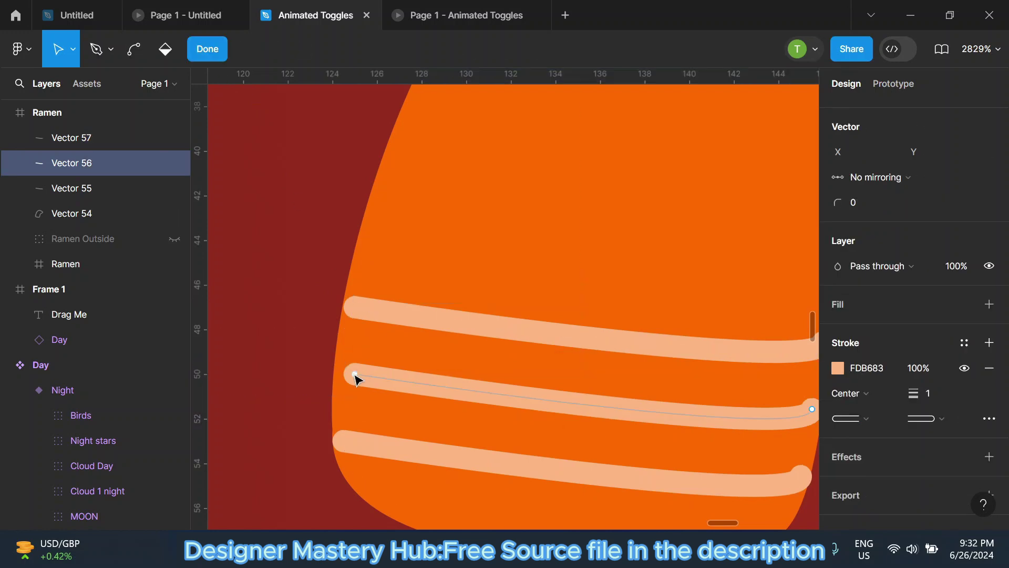
drag(354, 374, 345, 375)
ctrl+scroll(346, 376, down, 1)
key(v)
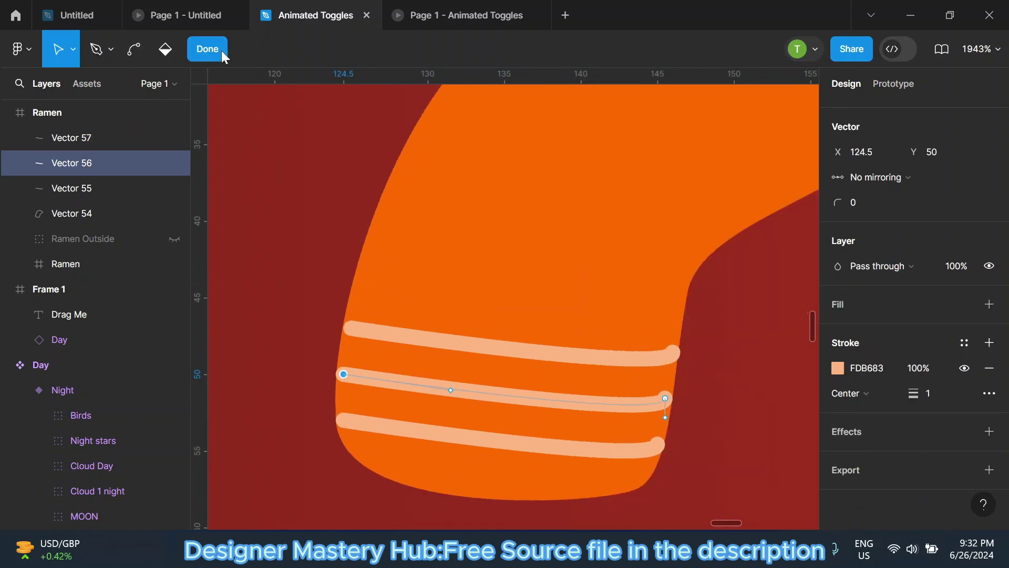
click(221, 52)
Add another stripe higher on the salmon and shorten its left end inward.
key(ctrl+d)
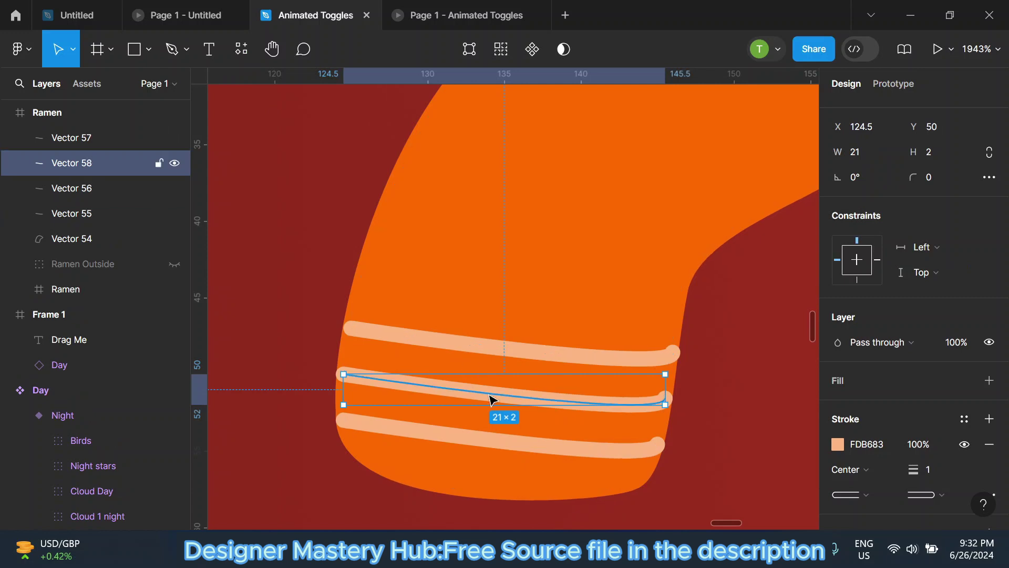
drag(488, 399, 502, 303)
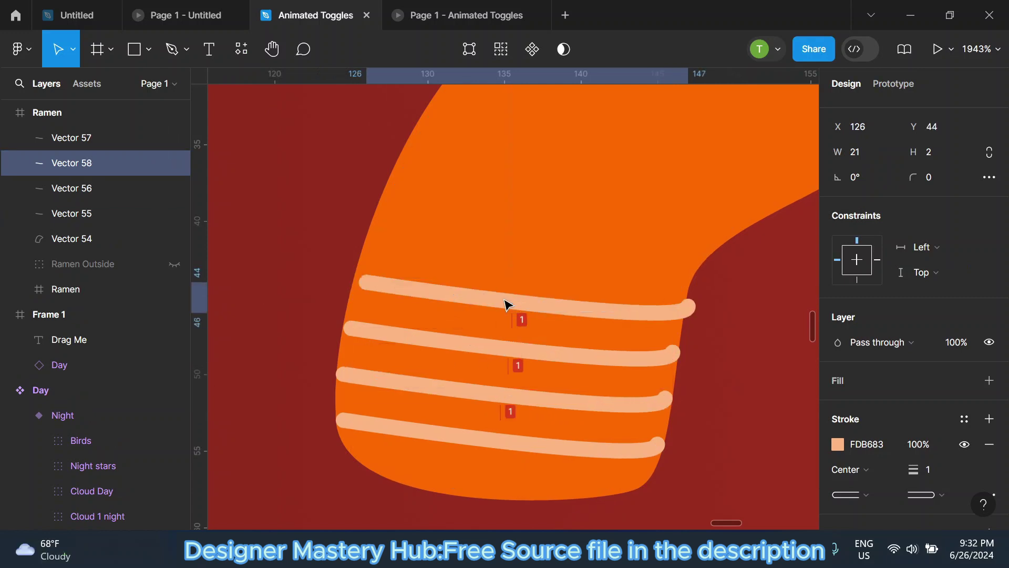
scroll(501, 305, up, 1)
scroll(491, 310, up, 2)
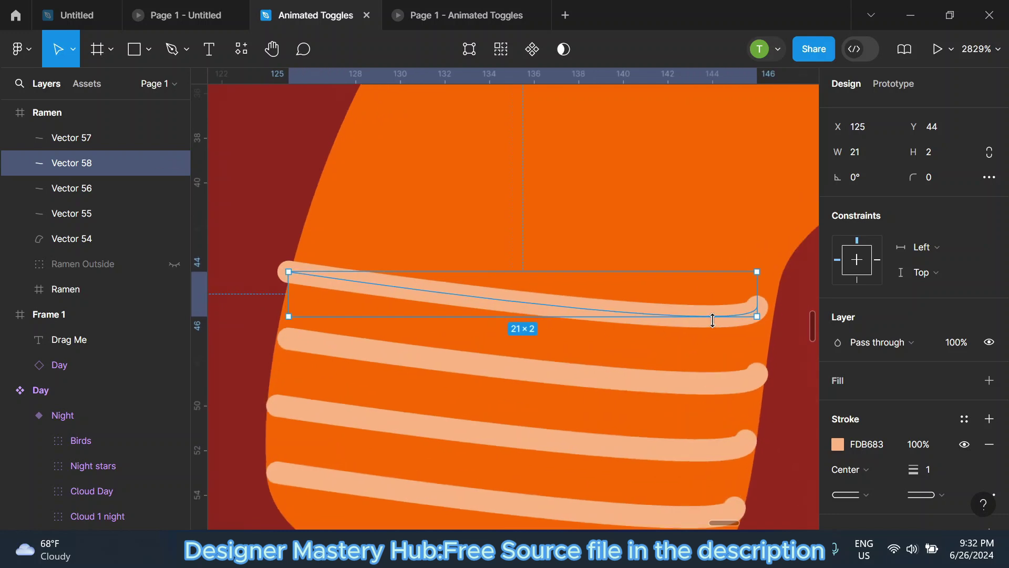
double_click(751, 318)
click(767, 306)
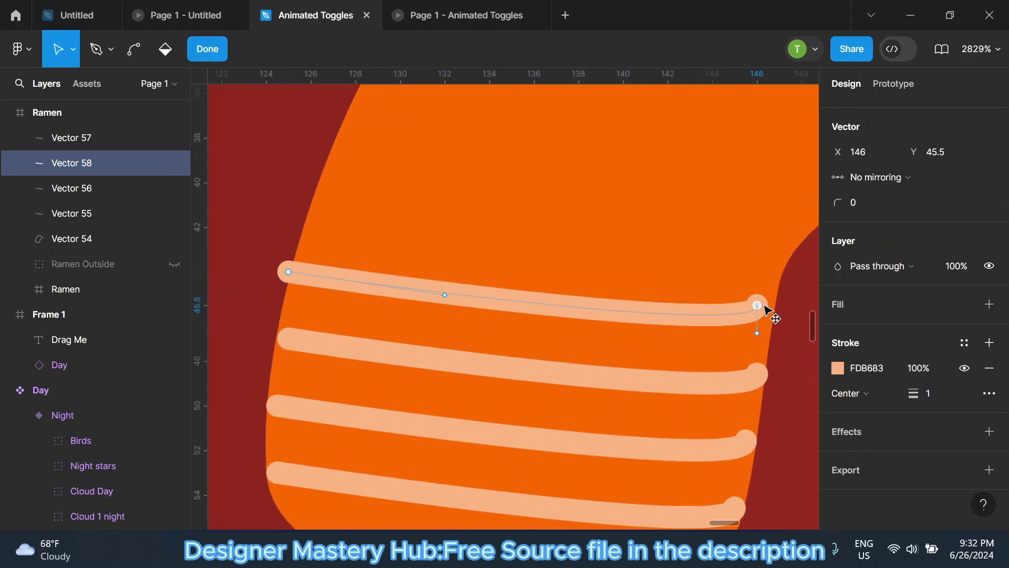
drag(289, 272, 299, 272)
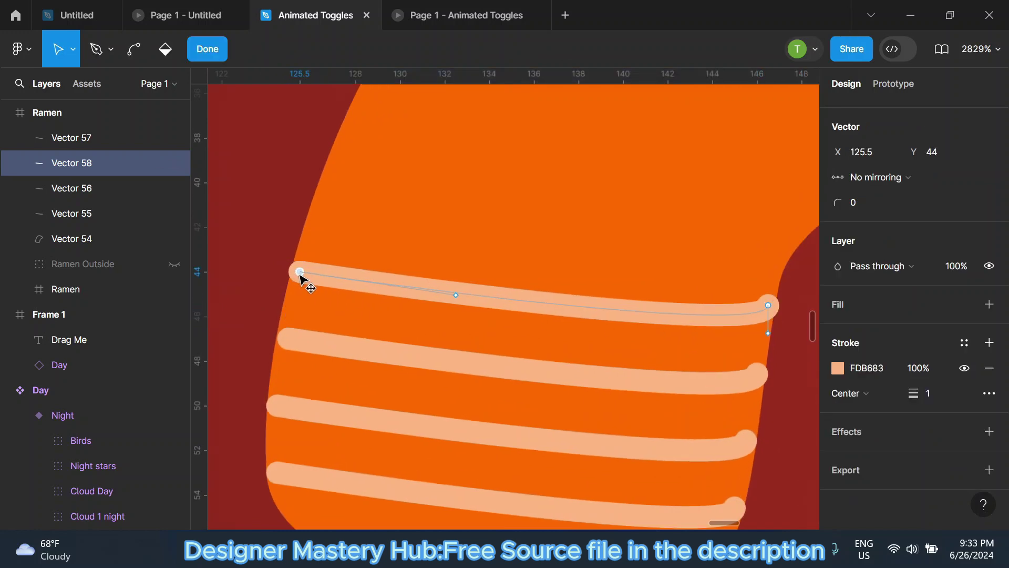
scroll(307, 284, down, 5)
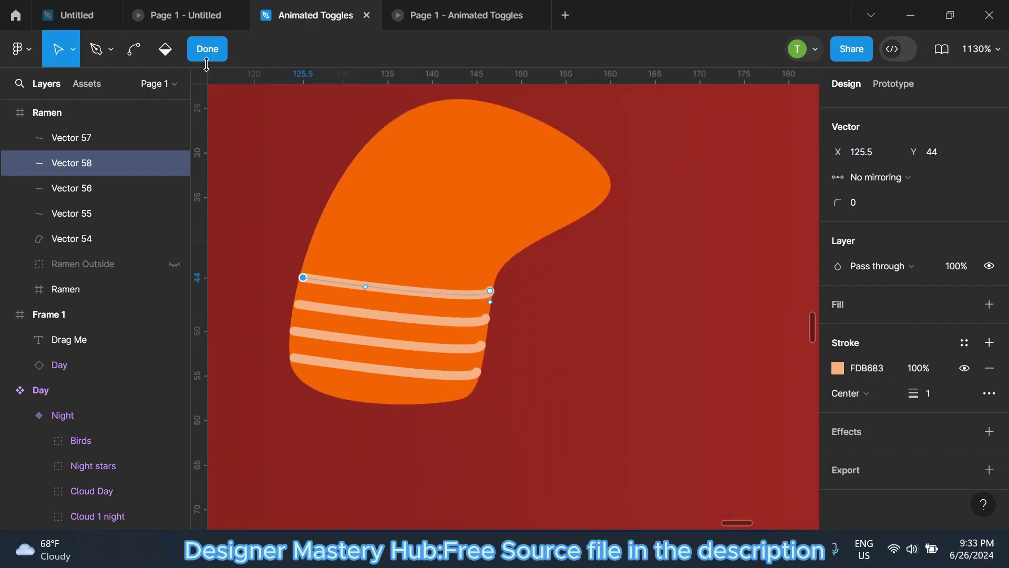
click(209, 52)
click(637, 288)
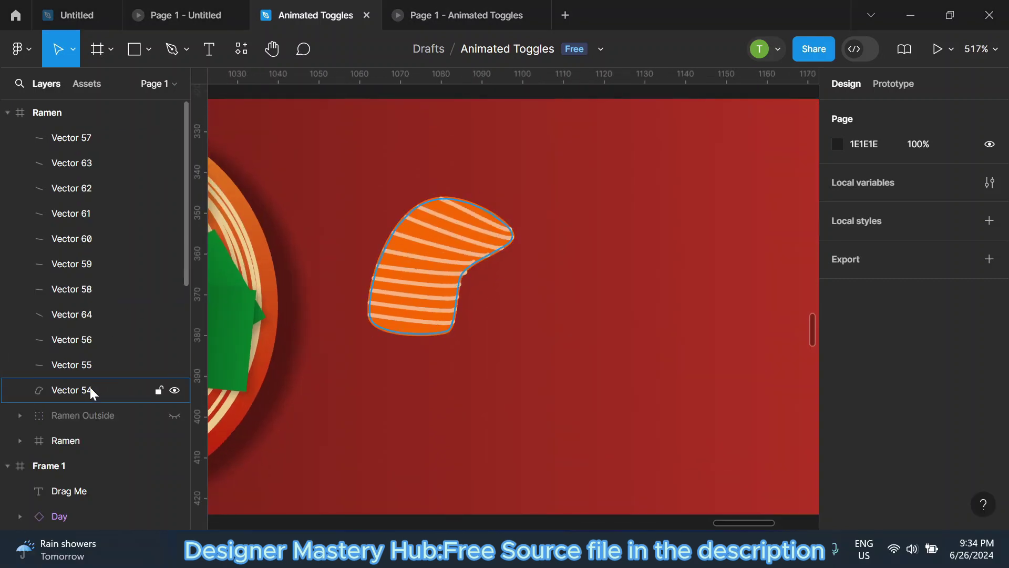
Give Vector 54 a drop shadow (X 1, Y 3, Blur 3.3) and add another effect.
click(89, 389)
scroll(917, 393, down, 2)
scroll(918, 402, down, 2)
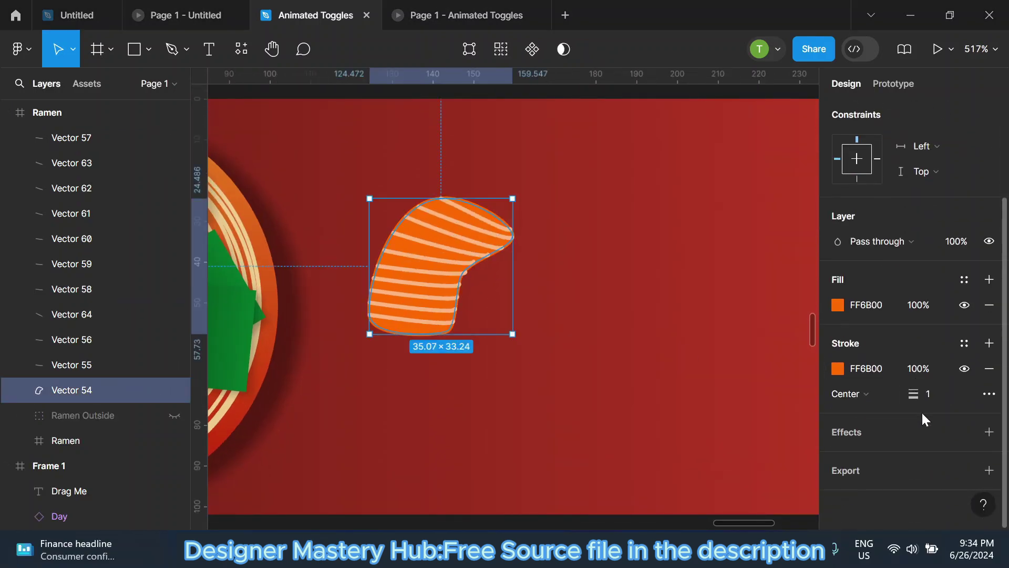
click(989, 431)
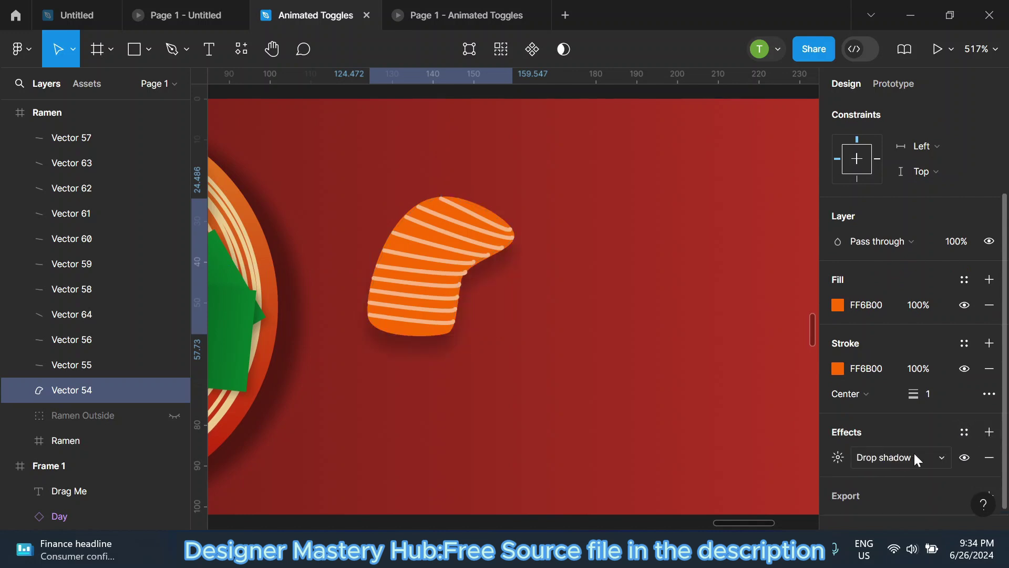
click(837, 456)
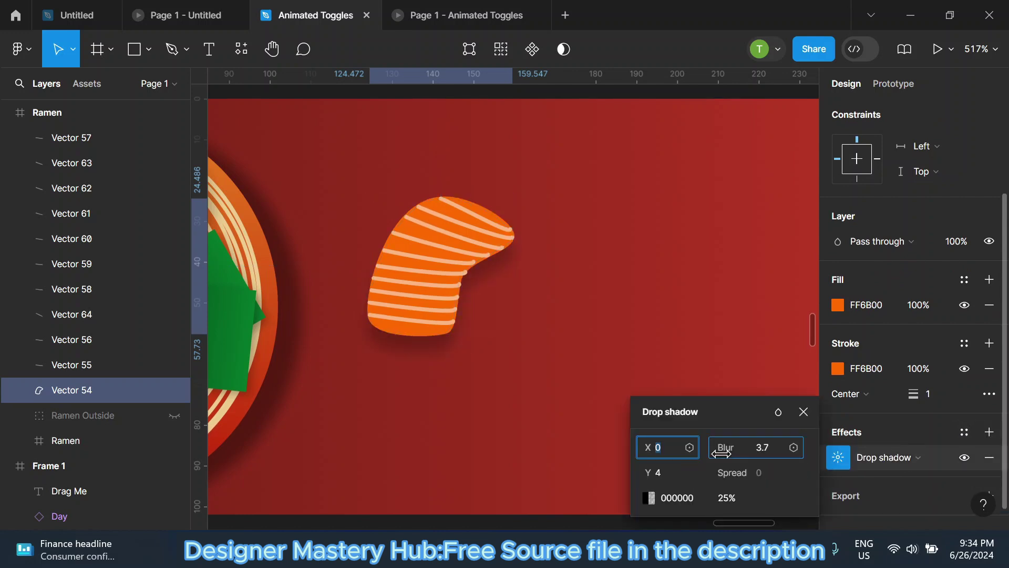
mouse_move(716, 454)
mouse_down()
mouse_move(642, 462)
mouse_move(659, 452)
mouse_up()
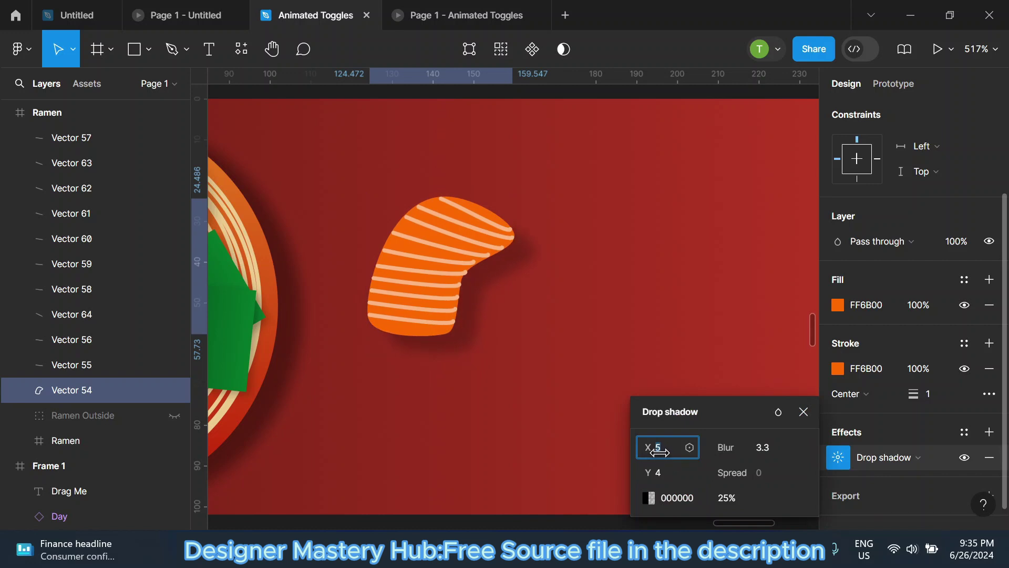
click(803, 411)
click(989, 432)
Change the second effect to an Inner shadow with Y offset -5.
click(939, 461)
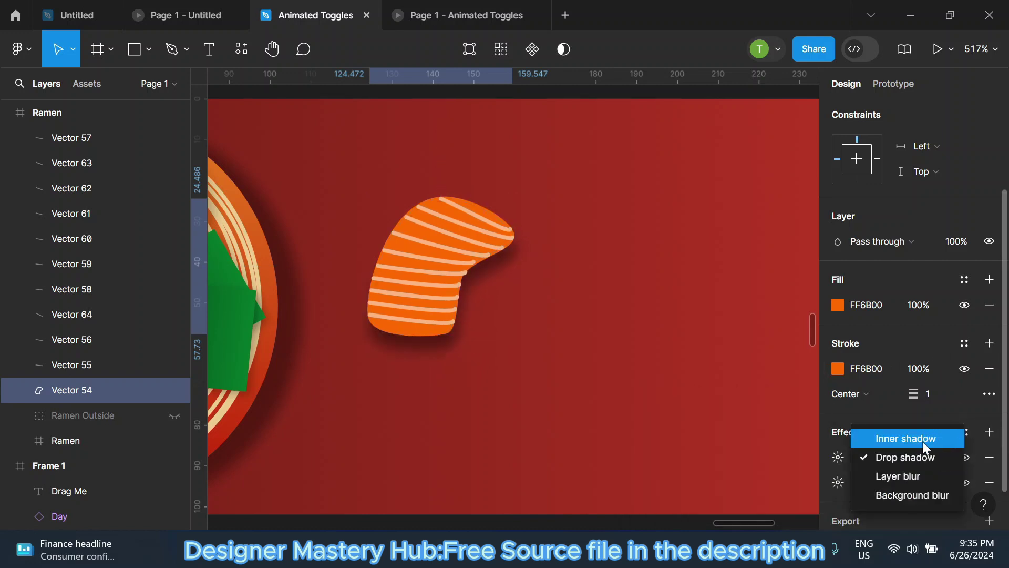
click(904, 436)
click(838, 457)
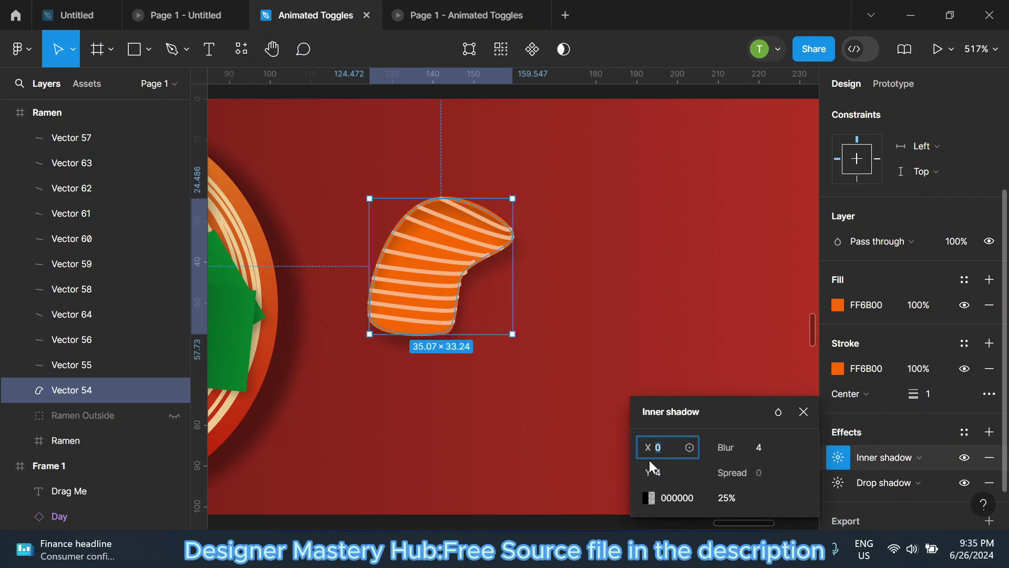
drag(650, 467, 633, 472)
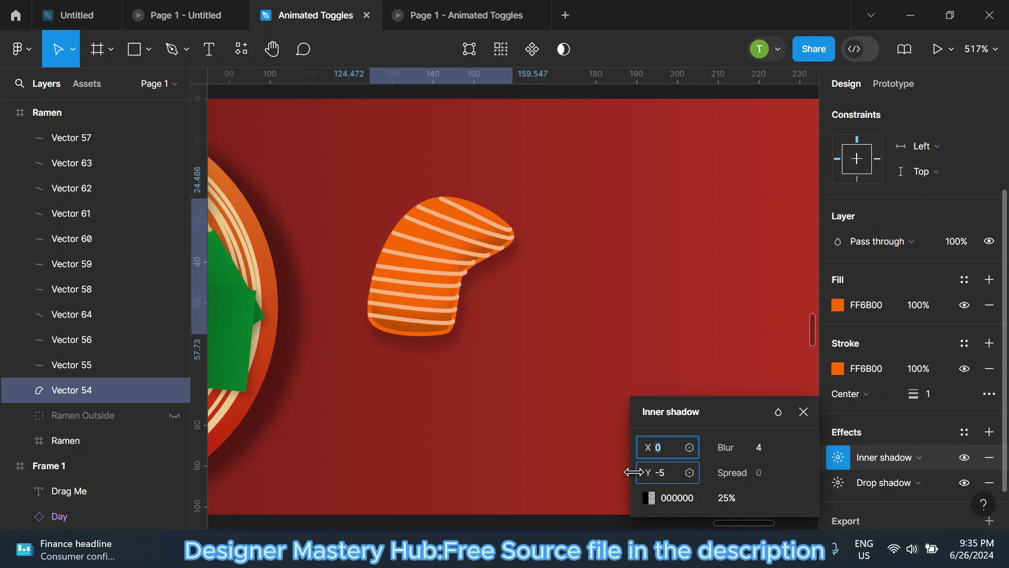
Set the inner shadow colour to orange FE5B00 at 100% opacity.
click(649, 498)
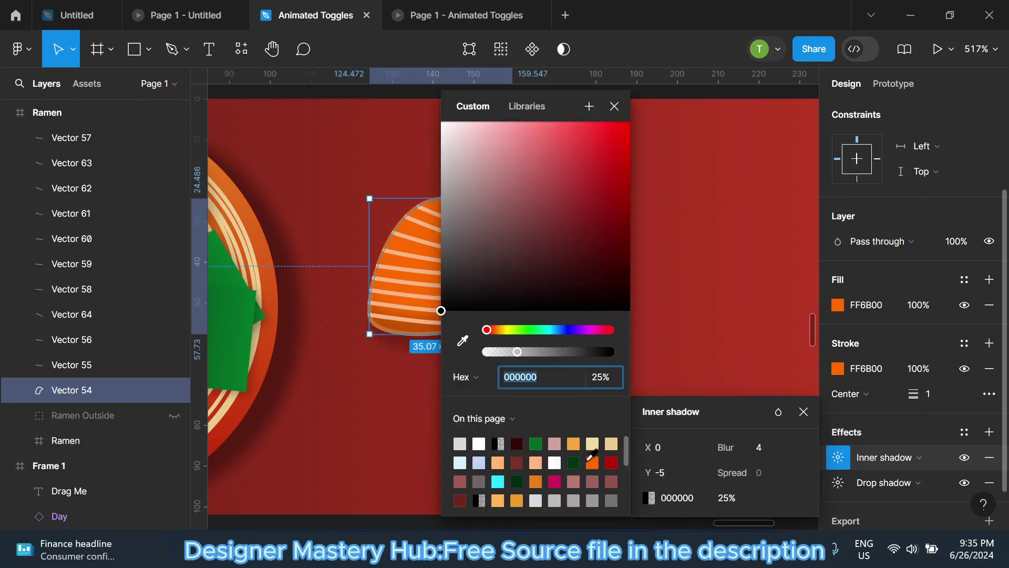
click(593, 462)
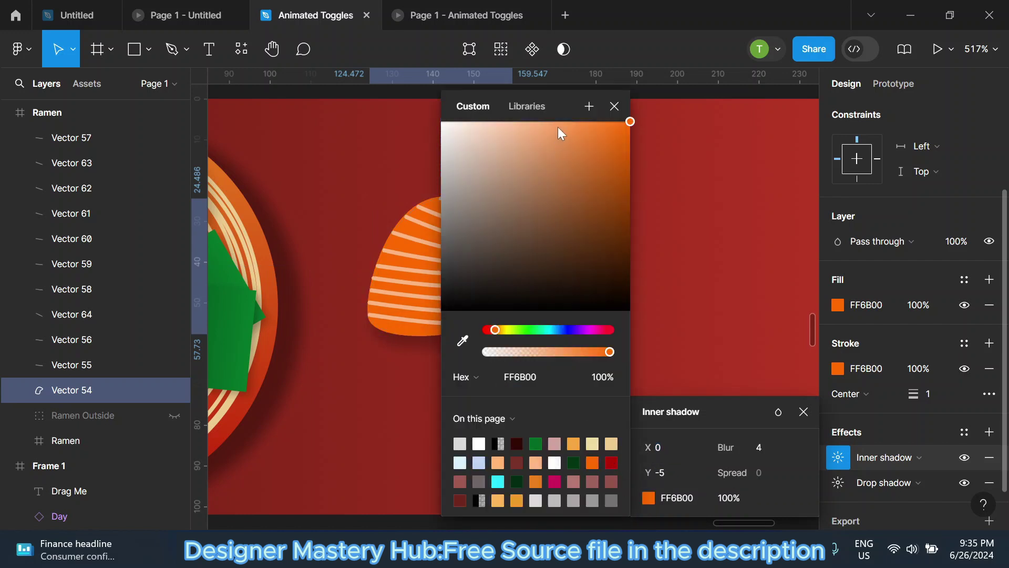
drag(531, 108, 211, 123)
click(304, 211)
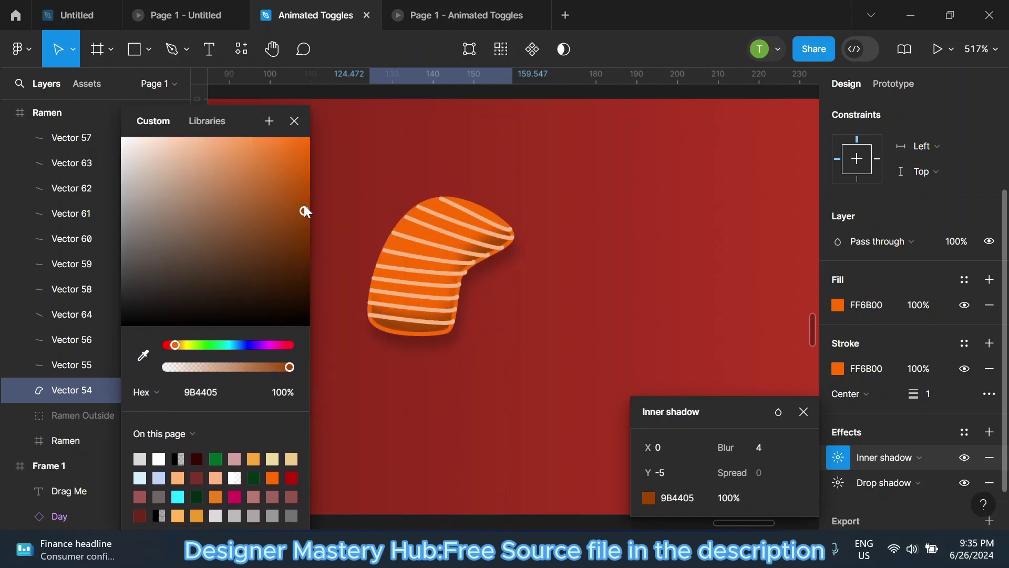
drag(305, 212, 304, 199)
drag(173, 345, 170, 345)
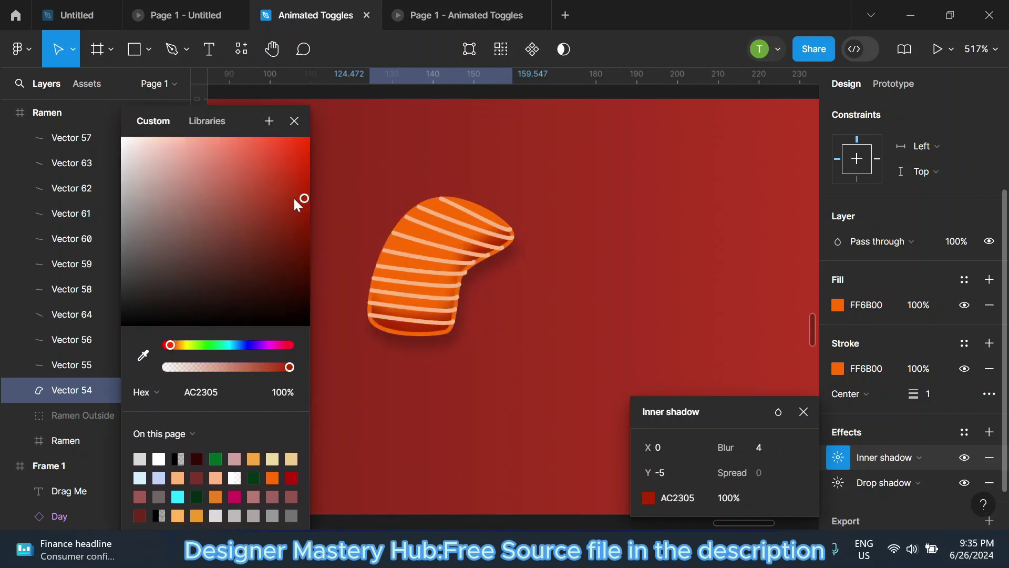
drag(303, 199, 275, 158)
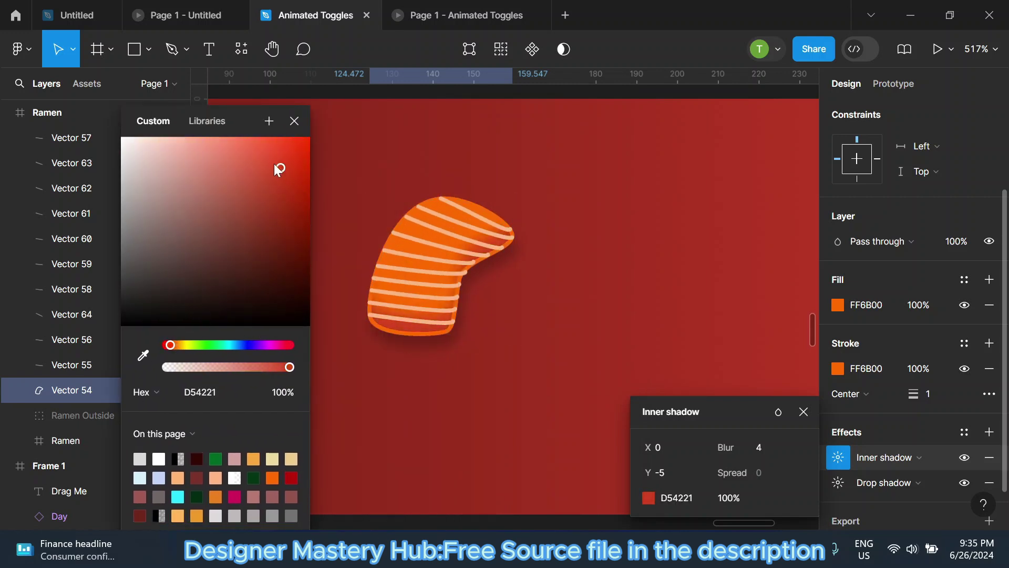
click(143, 356)
click(422, 258)
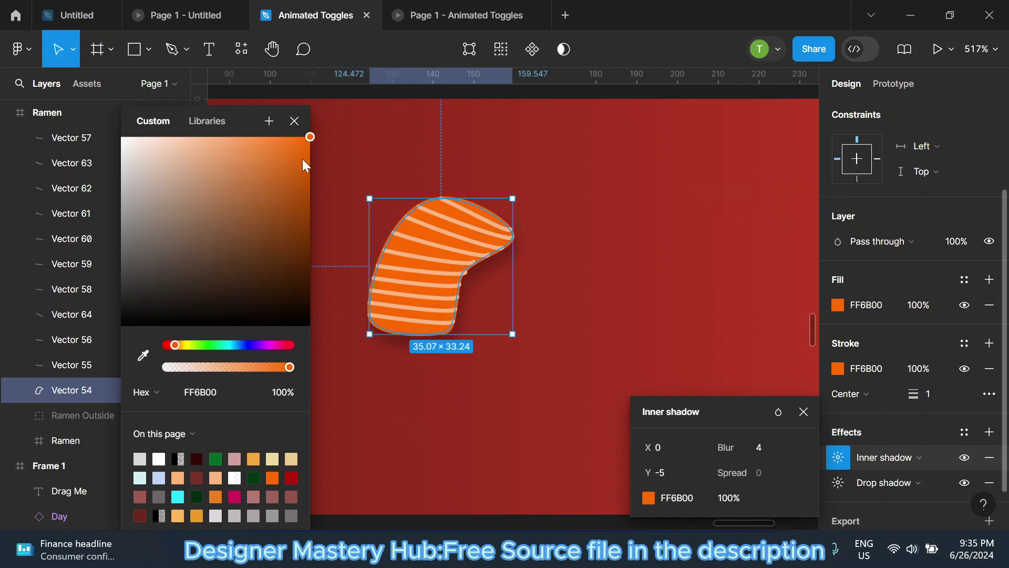
drag(305, 165, 305, 156)
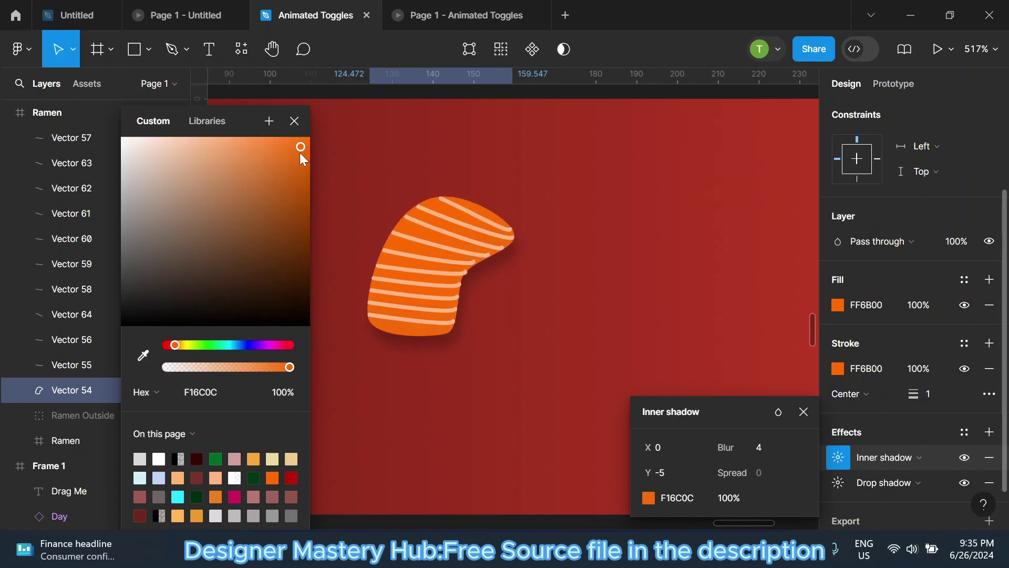
drag(304, 146, 310, 137)
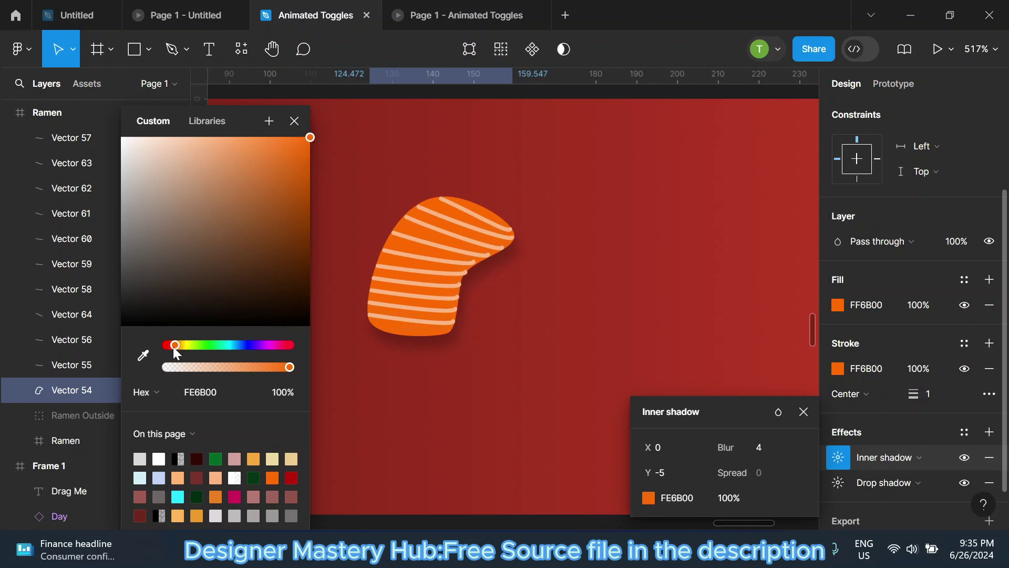
drag(175, 345, 174, 347)
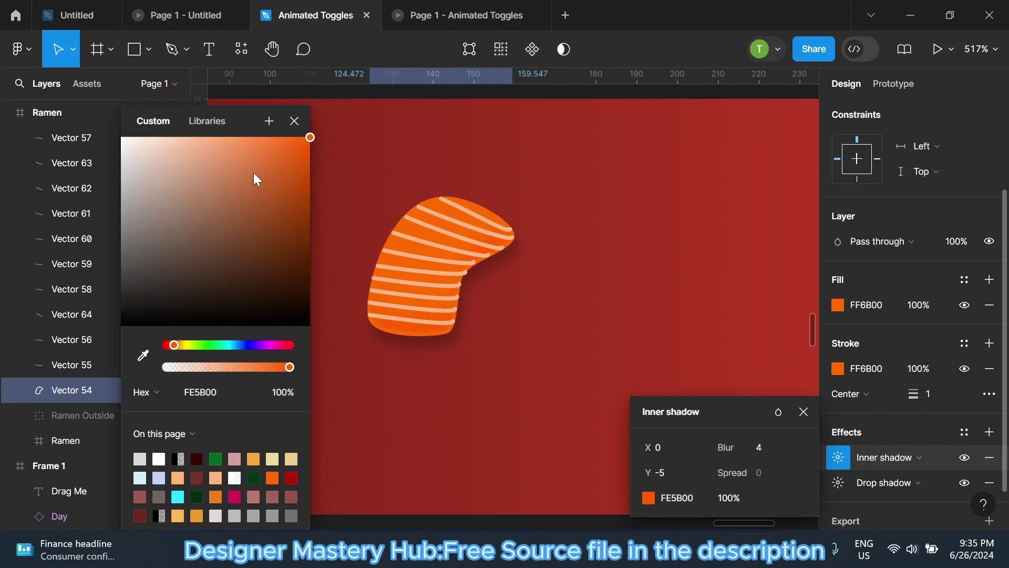
click(301, 125)
Close the shadow settings, zoom out and deselect the salmon.
click(803, 412)
key(ctrl+minus)
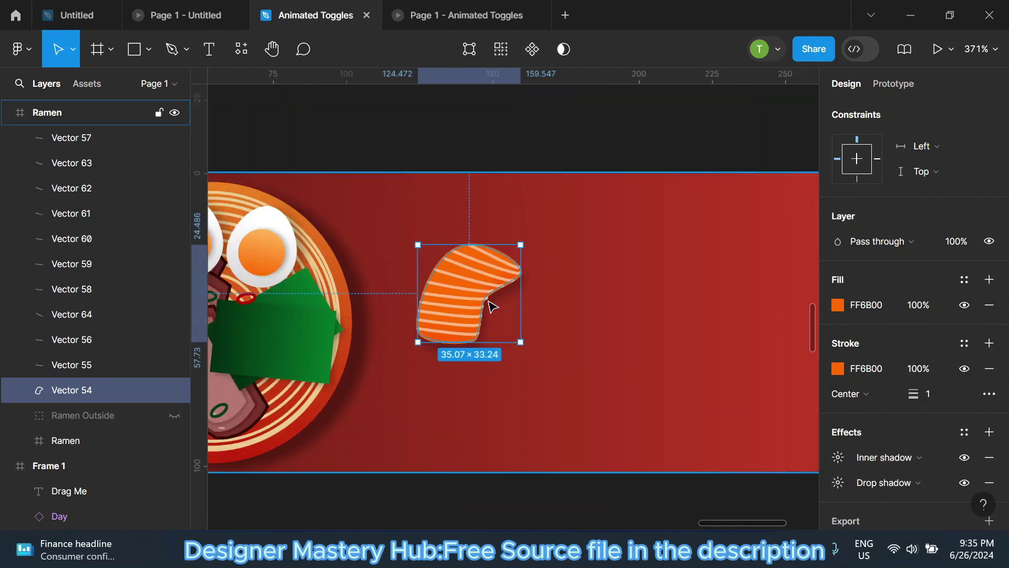
click(501, 185)
scroll(515, 350, down, 2)
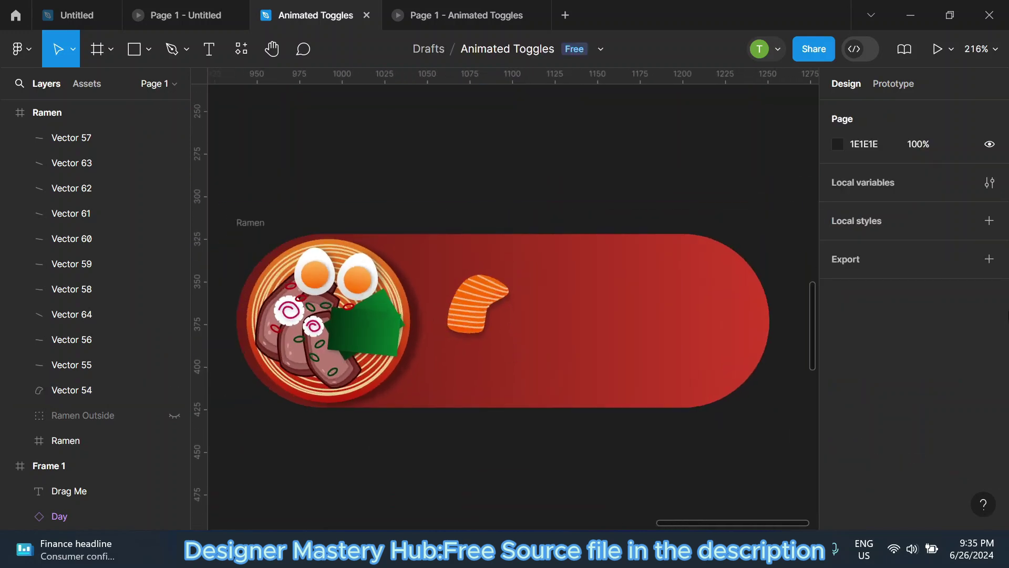
Start a pen path beside the salmon and bend it into an arc.
click(172, 49)
scroll(502, 288, up, 5)
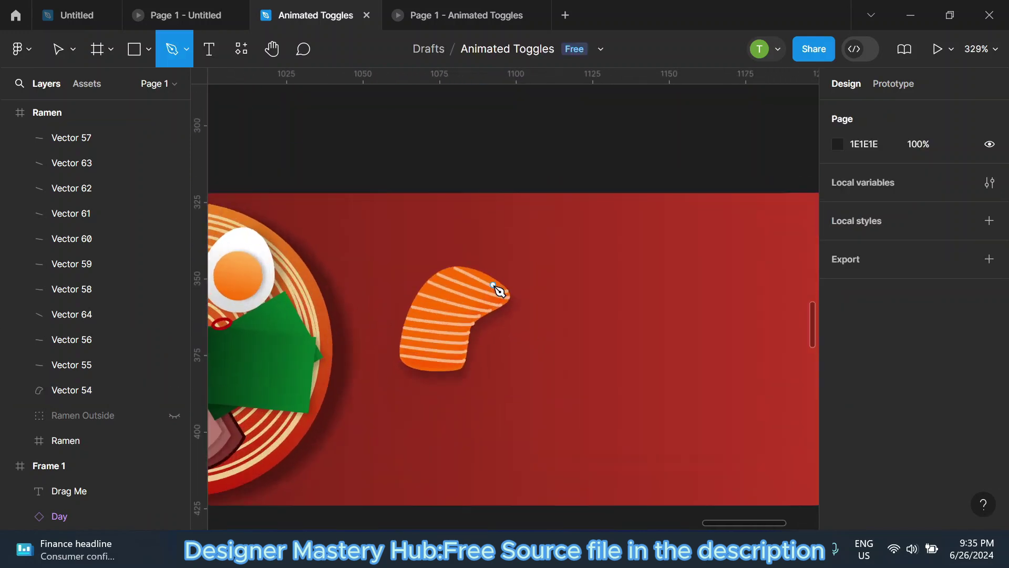
scroll(487, 354, down, 2)
scroll(487, 353, up, 2)
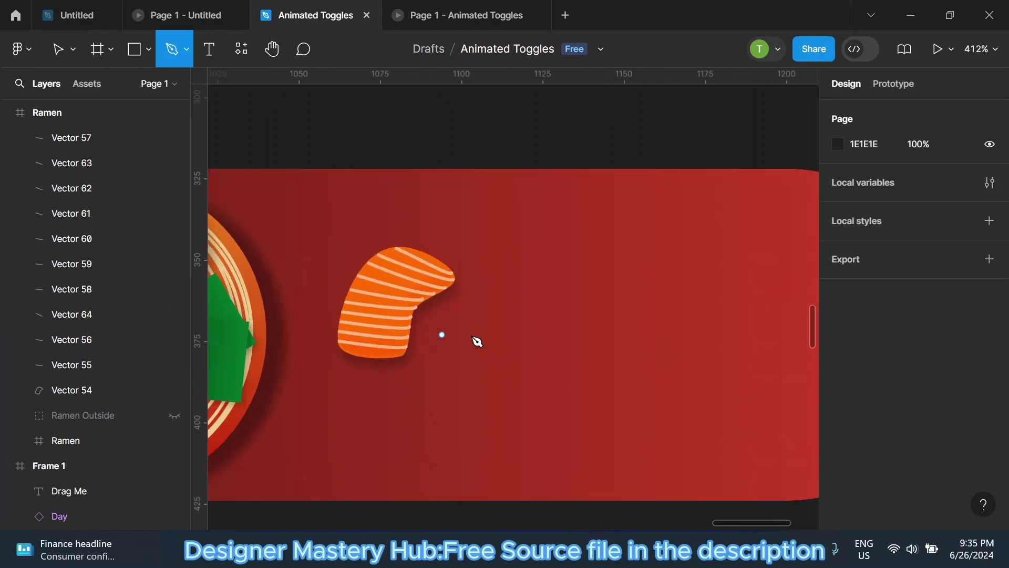
scroll(463, 334, up, 3)
click(448, 322)
mouse_move(575, 296)
mouse_down()
mouse_move(617, 343)
mouse_move(651, 355)
mouse_up()
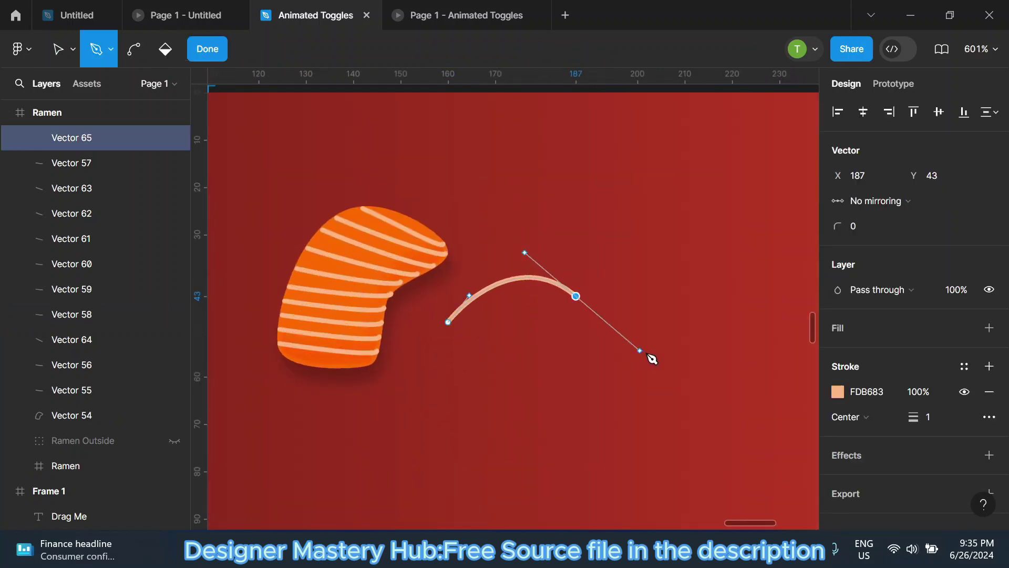
click(608, 321)
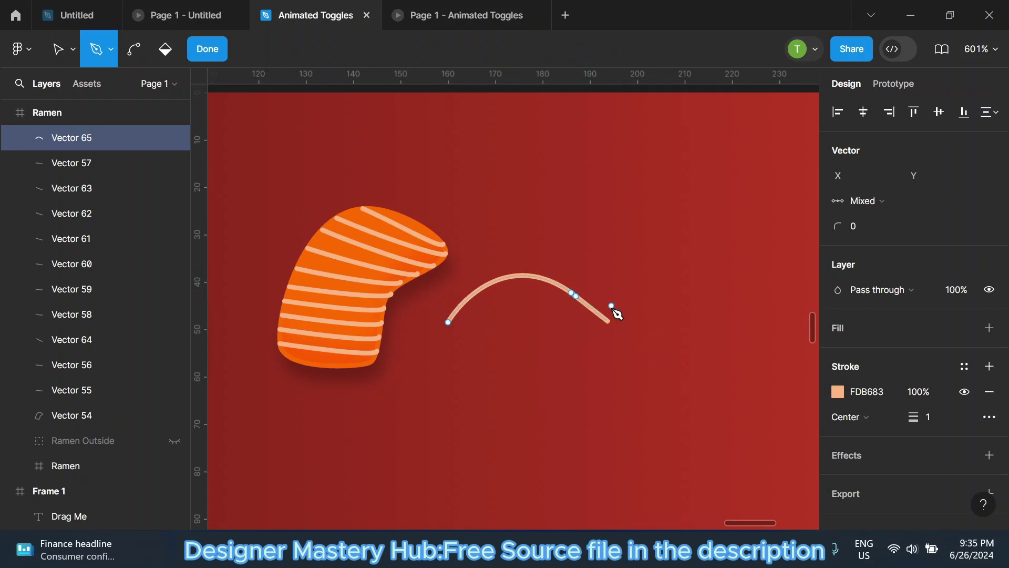
click(613, 338)
Extend the curve to a lower-right corner and close the leaf outline on its start point.
ctrl+click(575, 296)
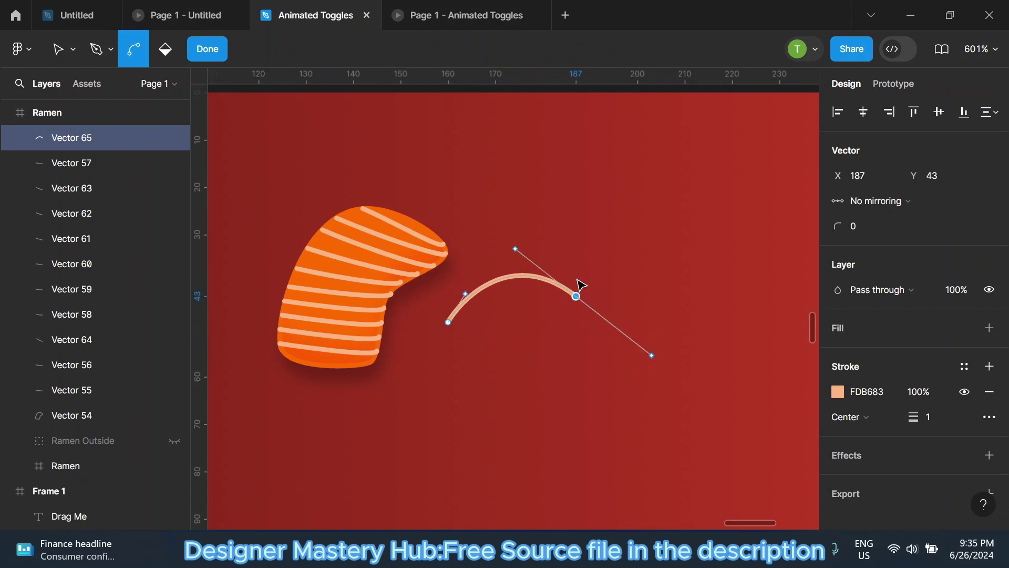
drag(597, 317, 615, 334)
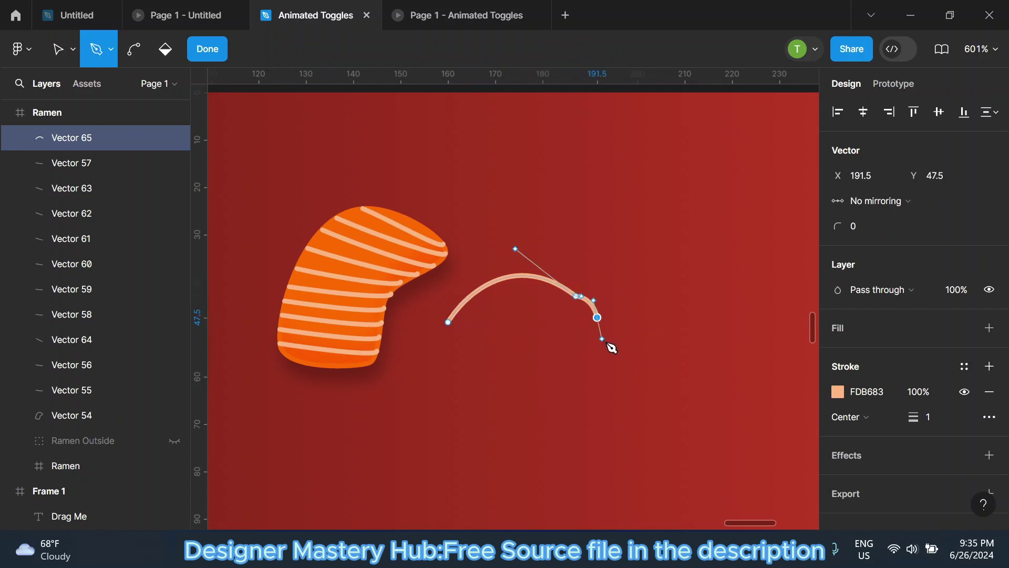
key(ctrl+z)
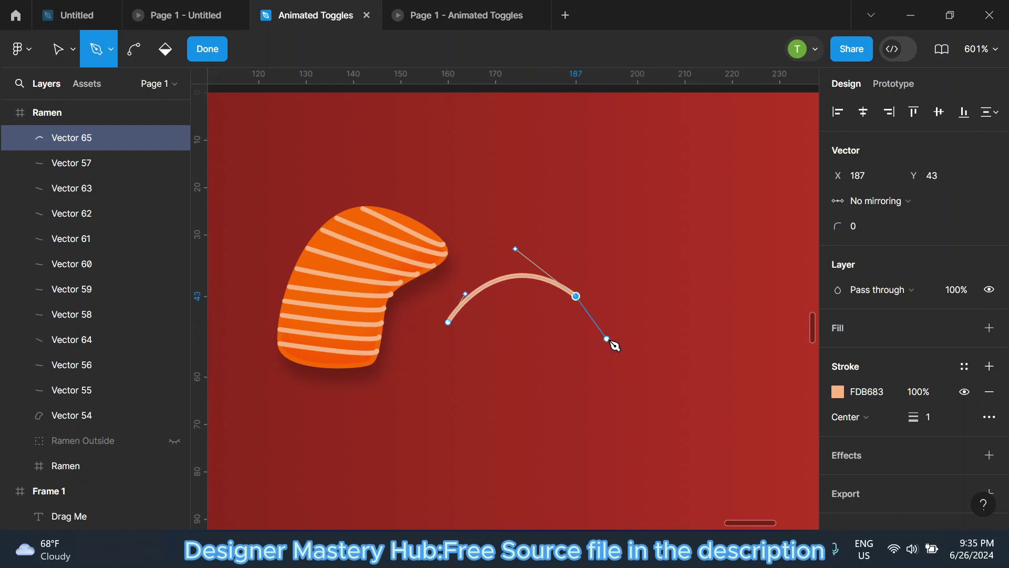
drag(607, 338, 611, 364)
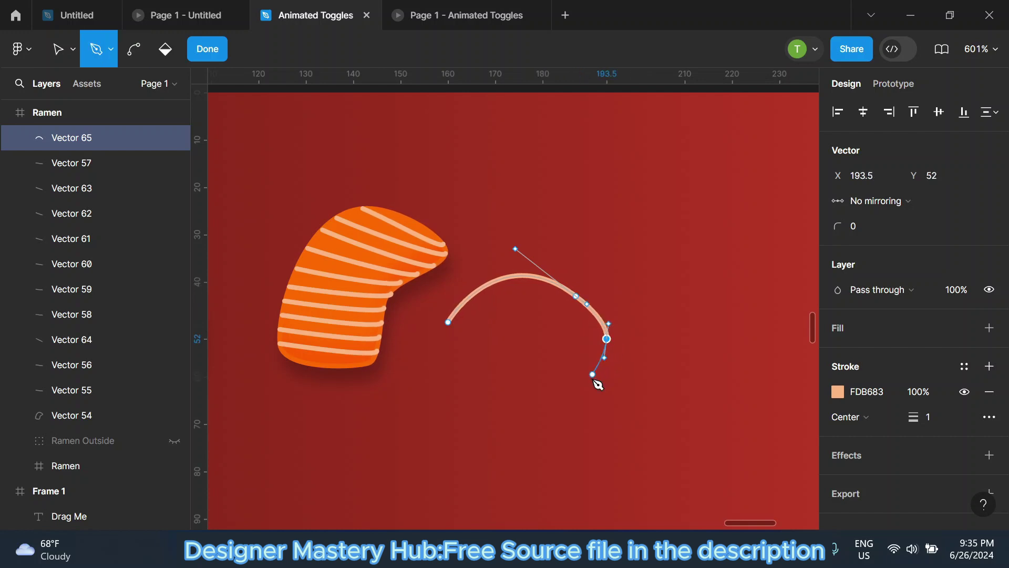
click(592, 379)
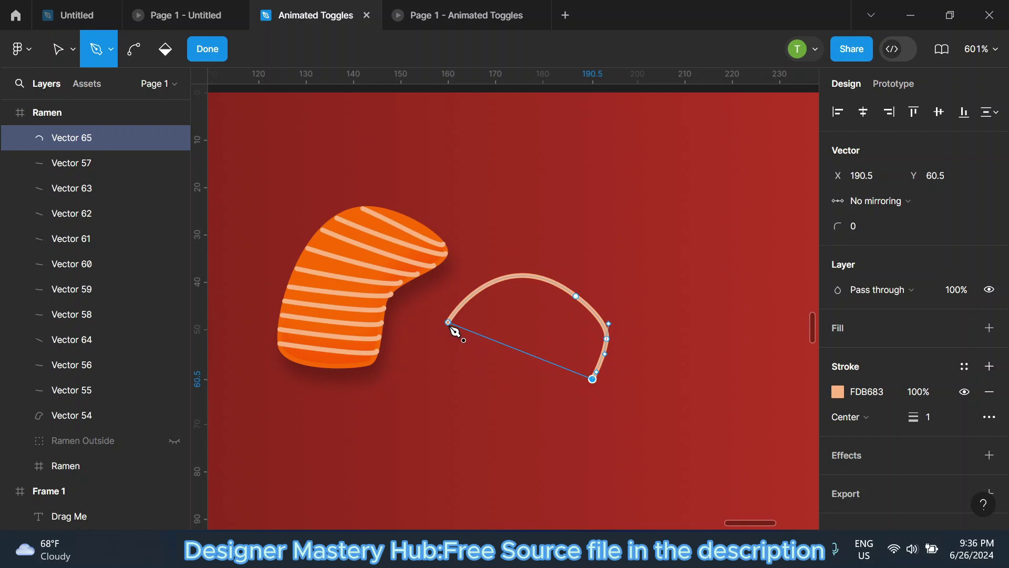
mouse_move(448, 321)
mouse_down()
mouse_move(463, 294)
mouse_move(405, 235)
mouse_move(411, 323)
mouse_up()
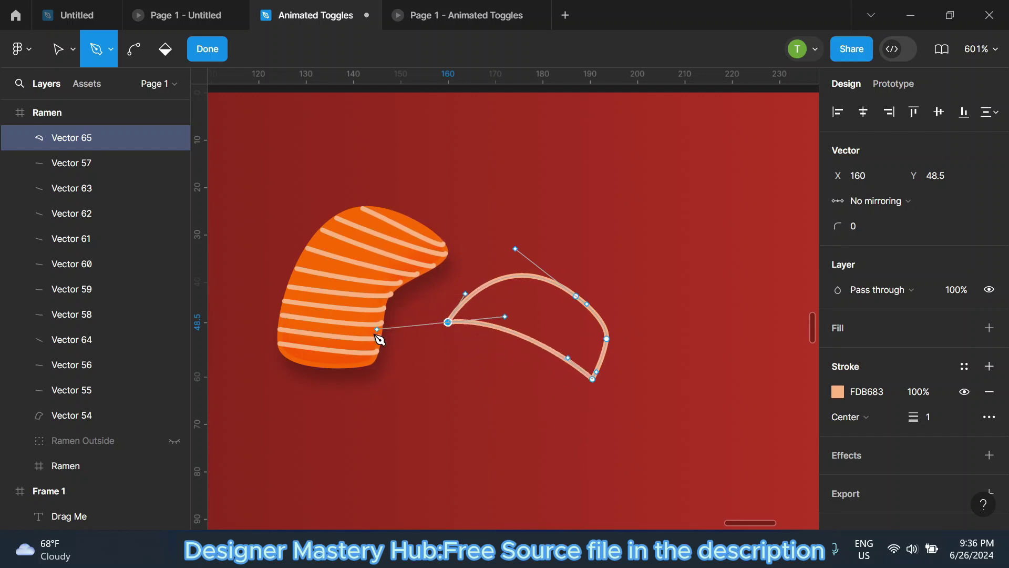
key(Escape)
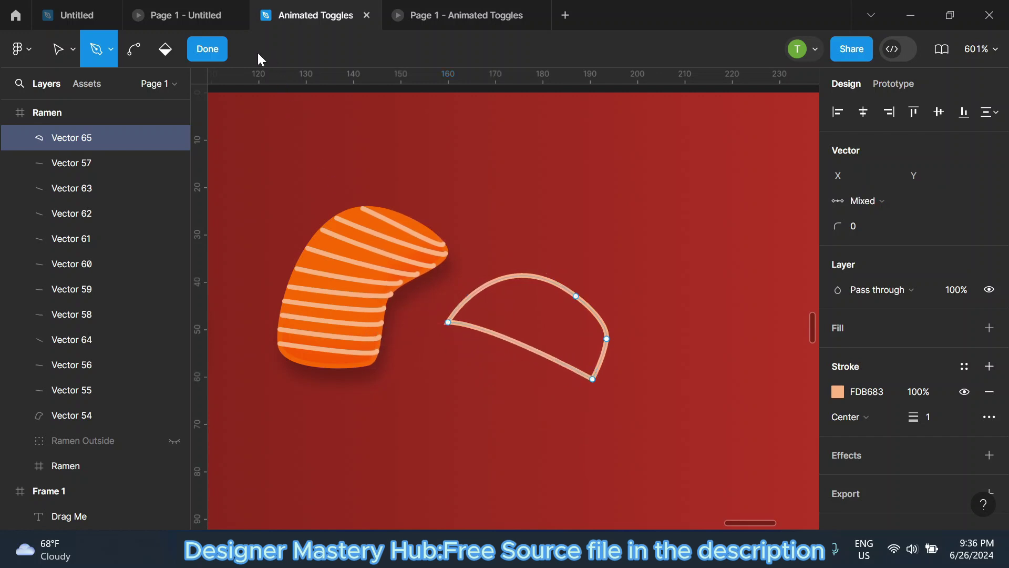
key(Escape)
Set the leaf's fill and stroke to dark green #006A24.
click(989, 404)
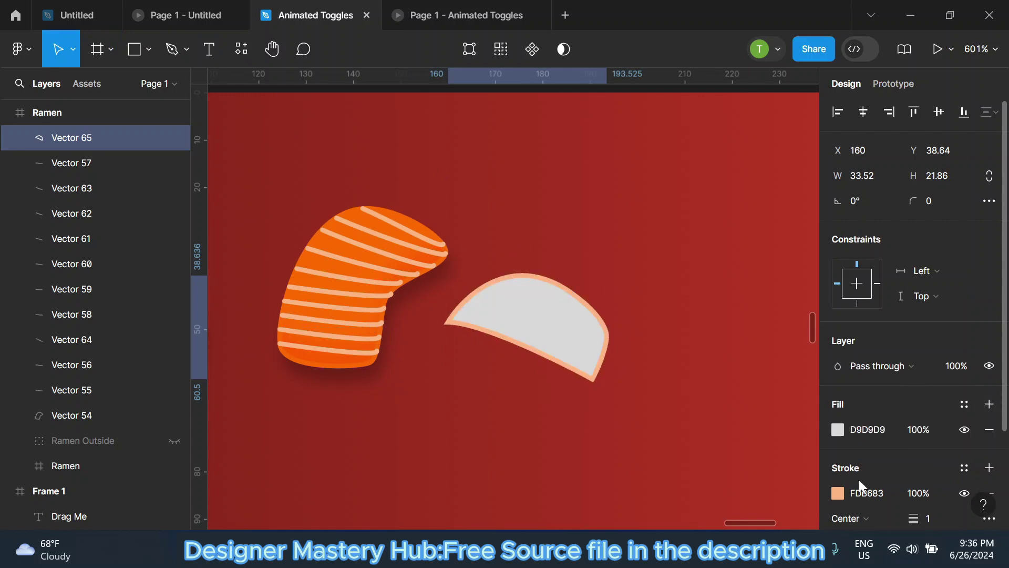
click(838, 429)
click(724, 453)
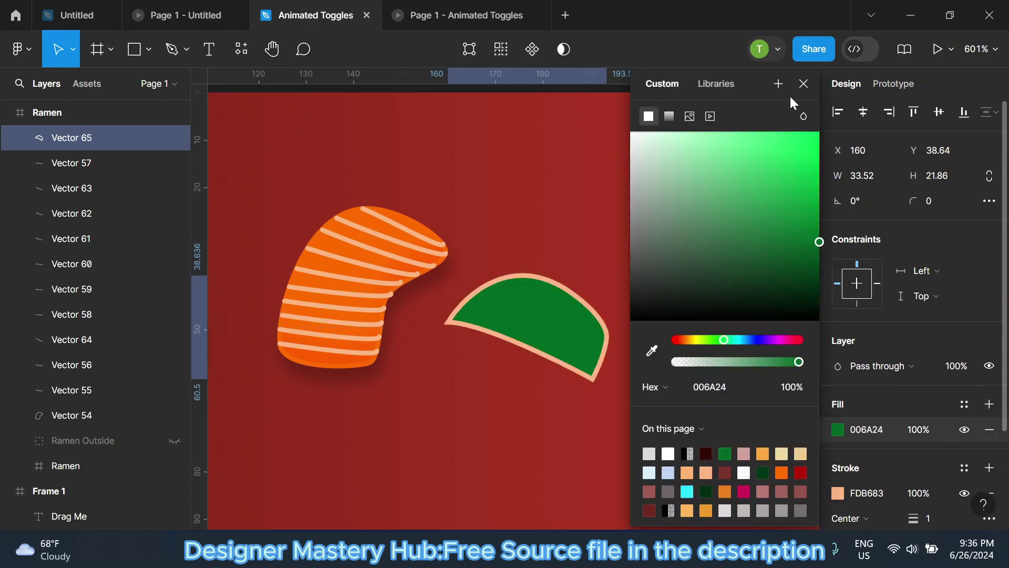
click(843, 408)
click(837, 494)
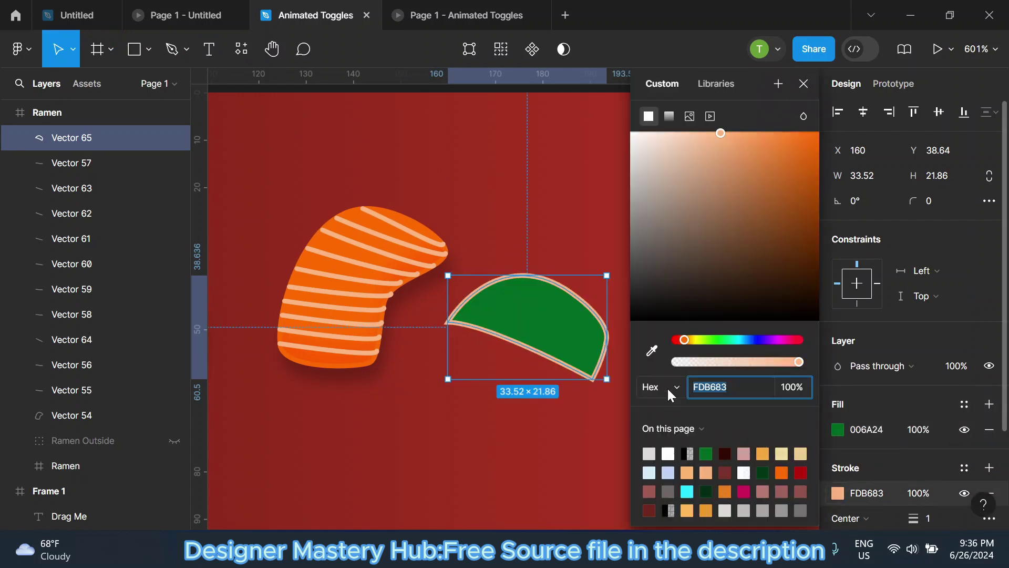
click(705, 453)
click(803, 83)
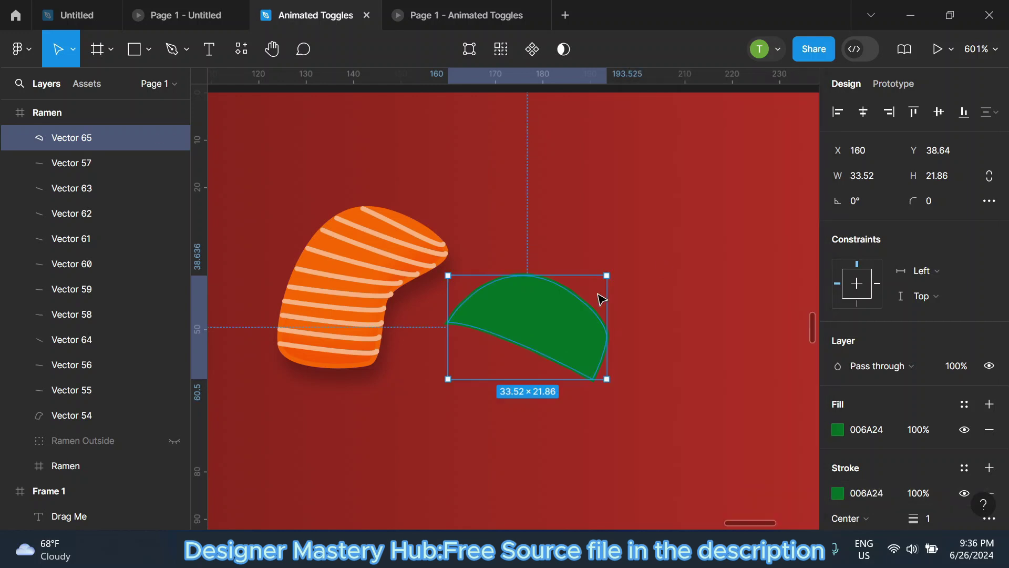
Round off the leaf's sharp left corner with the Bend tool.
double_click(569, 302)
click(134, 49)
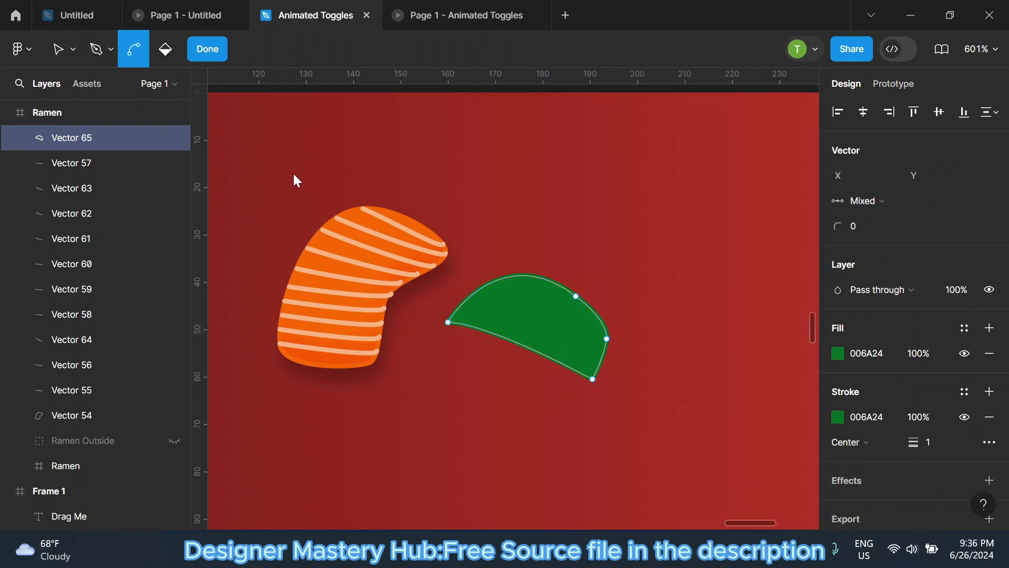
click(448, 322)
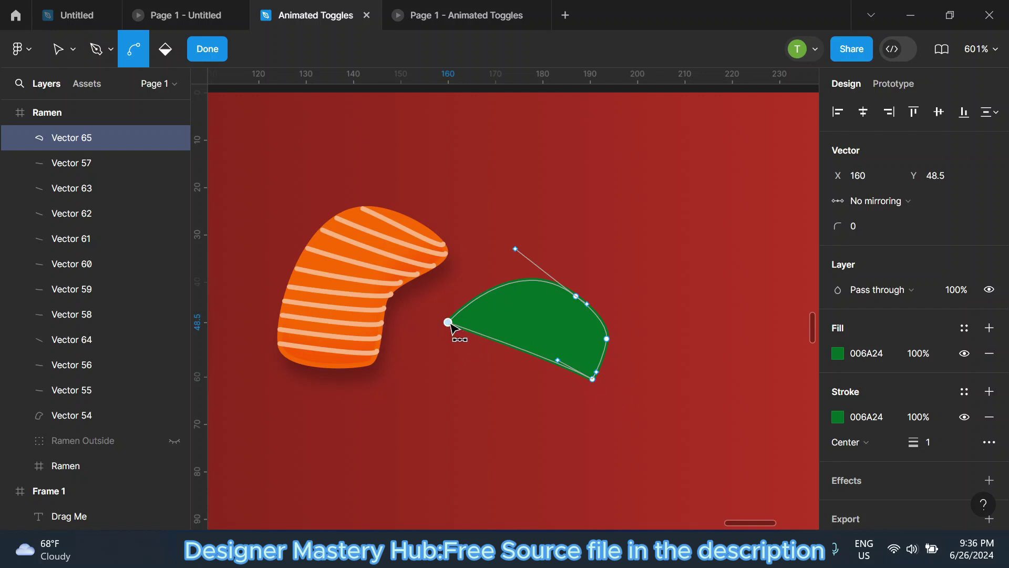
click(448, 322)
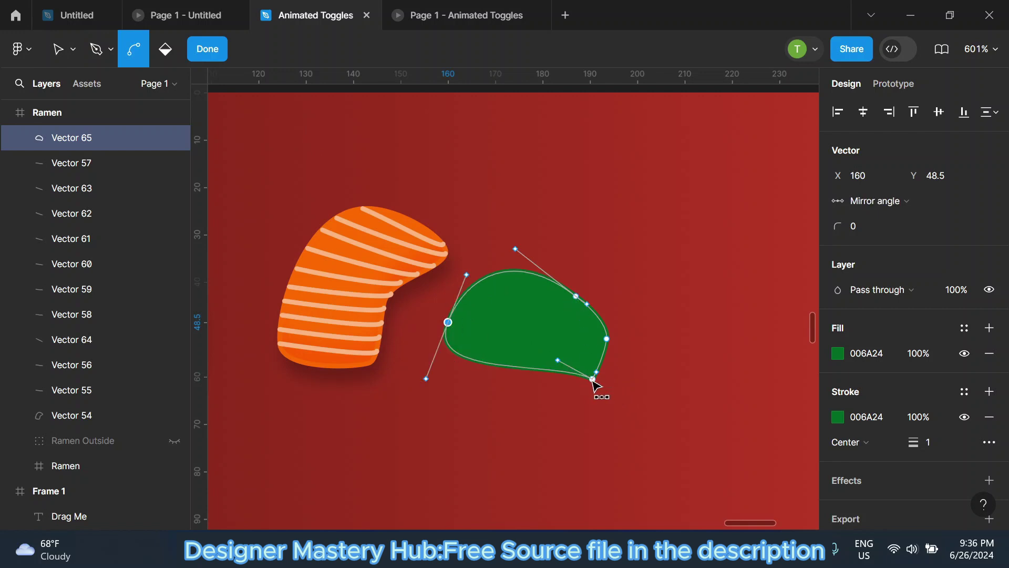
click(207, 48)
click(676, 207)
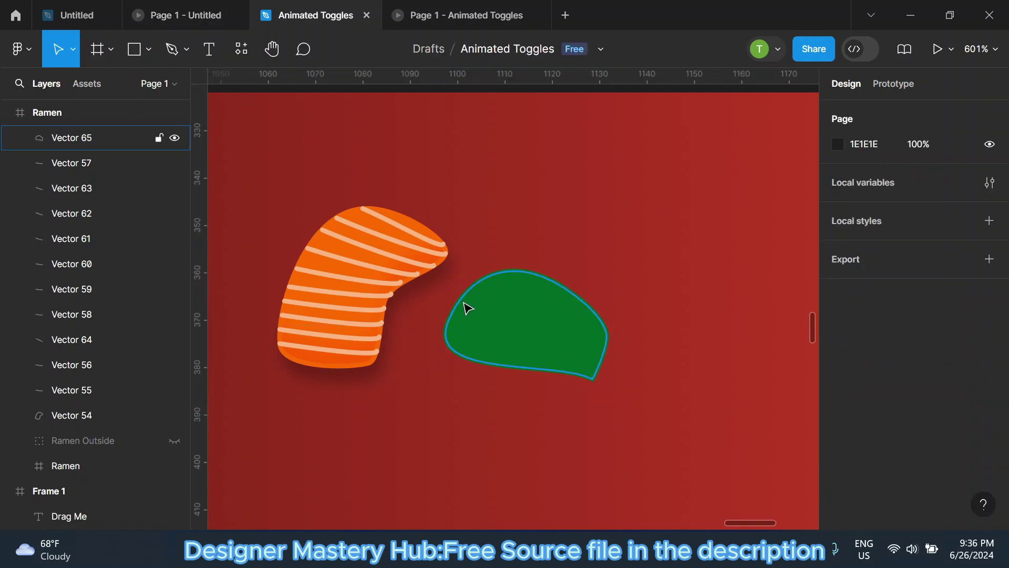
scroll(467, 307, down, 1)
click(500, 315)
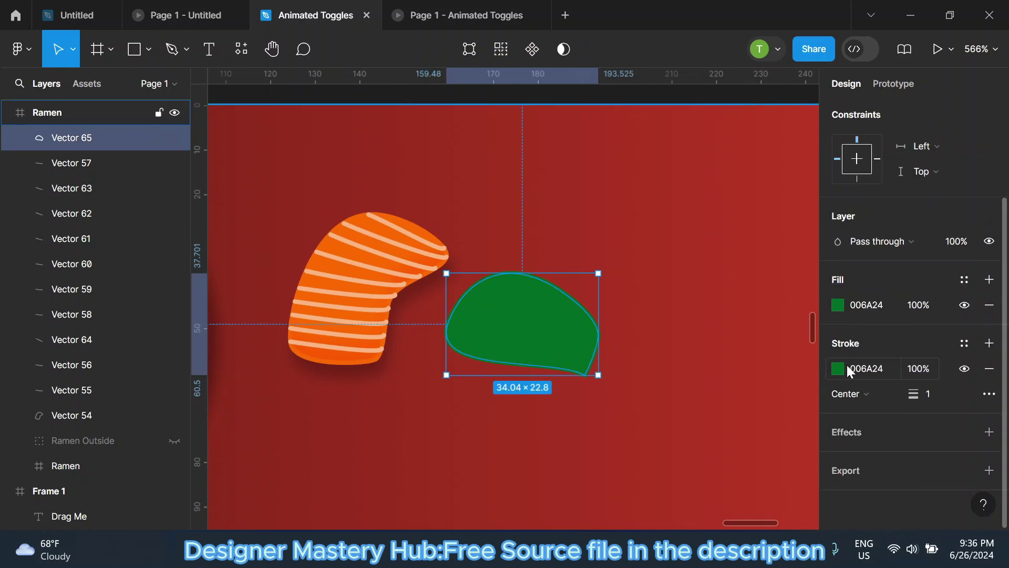
Hide the leaf's stroke and fill it with a 00D047-to-006A24 linear gradient, lighter at top.
click(964, 369)
click(837, 305)
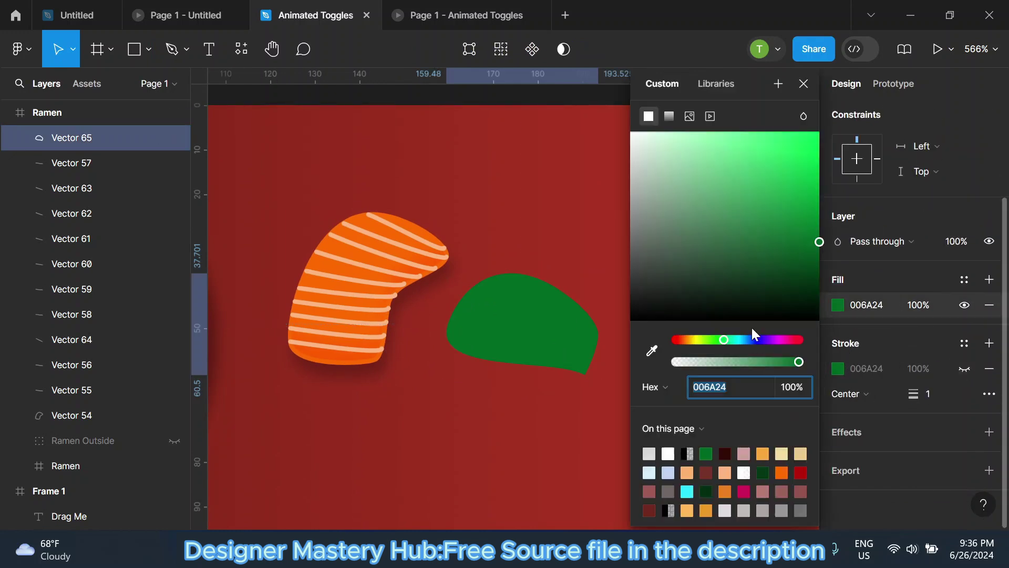
click(669, 117)
click(803, 149)
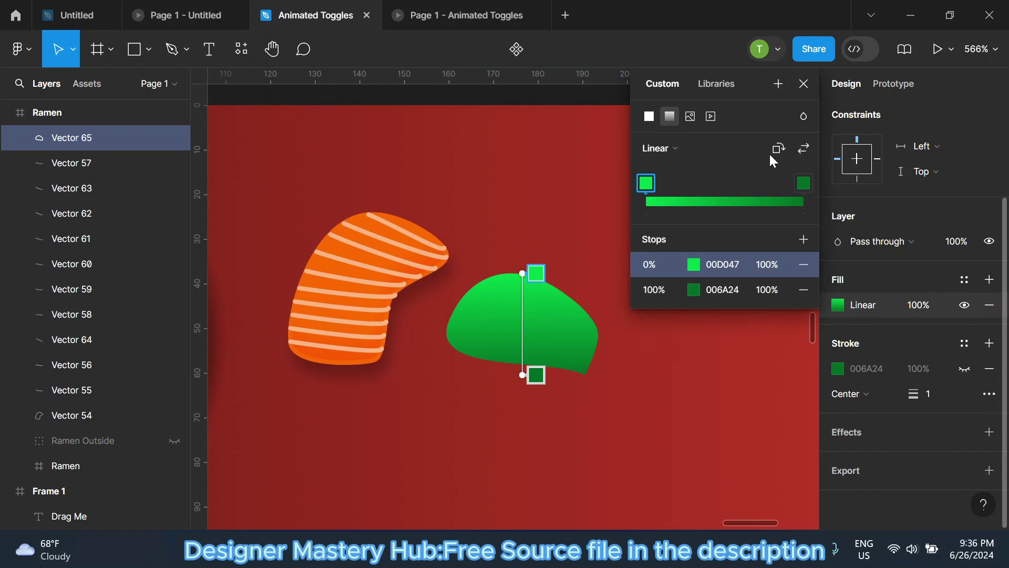
mouse_move(542, 380)
mouse_down()
mouse_move(513, 377)
mouse_move(500, 339)
mouse_up()
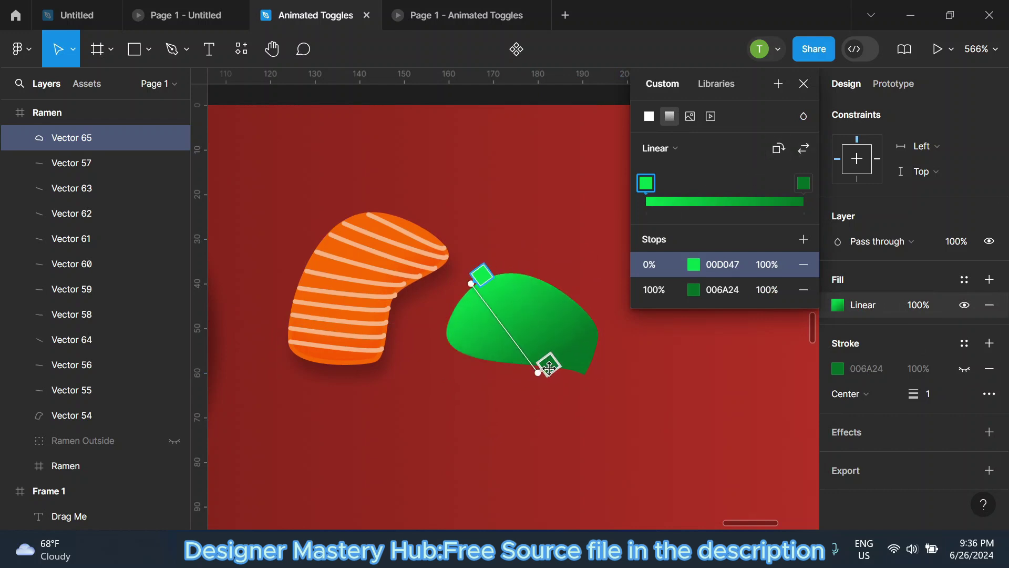
drag(477, 279, 515, 271)
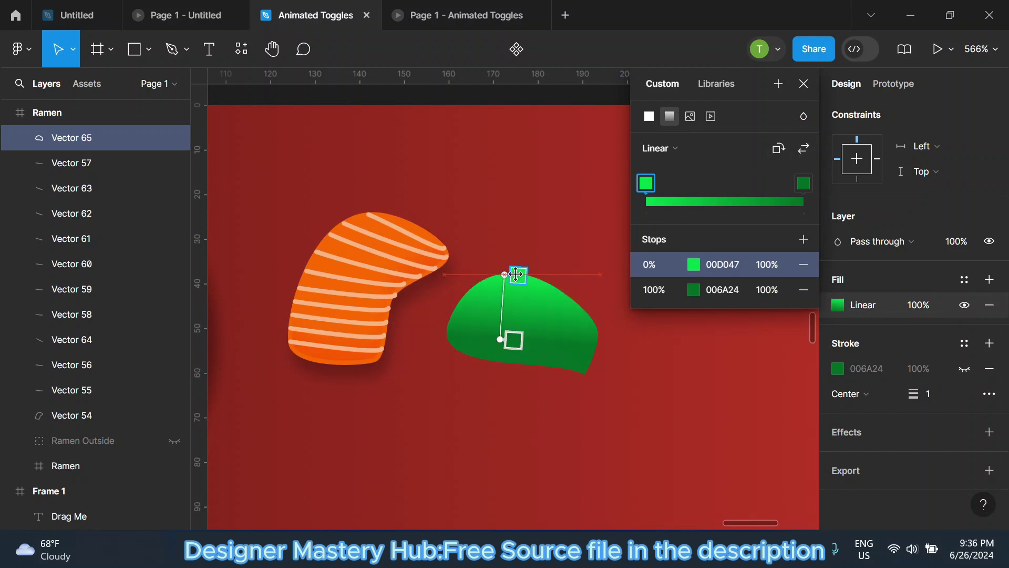
drag(497, 345, 516, 343)
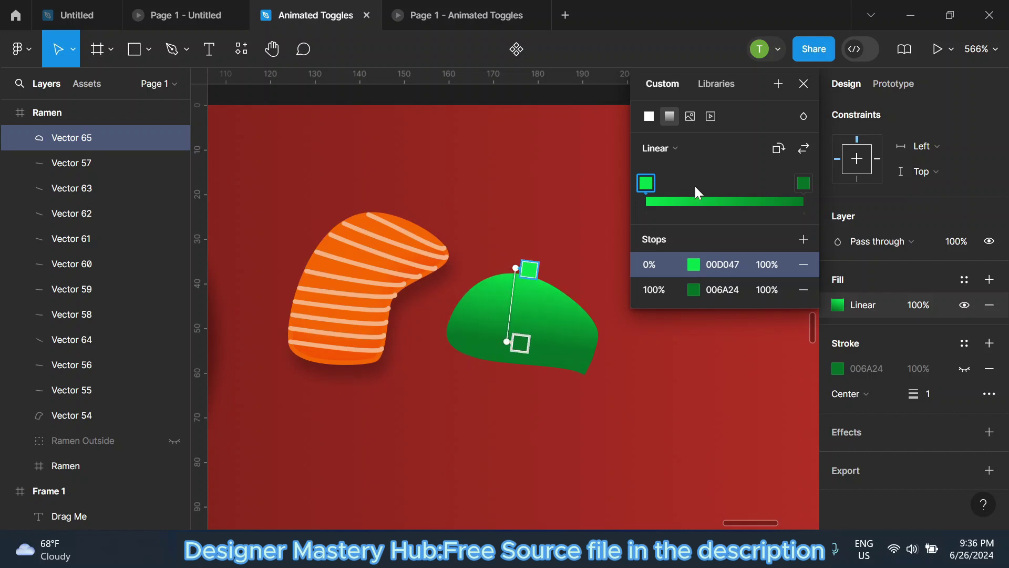
click(804, 85)
Add a soft drop shadow to the green leaf.
scroll(520, 221, down, 3)
click(504, 142)
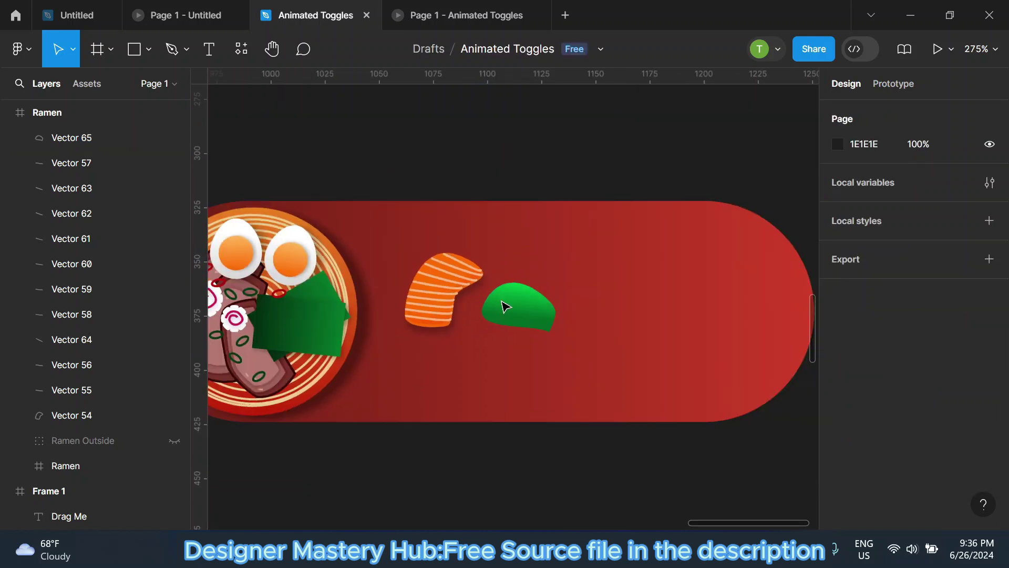
click(512, 307)
scroll(512, 308, up, 3)
scroll(939, 431, down, 2)
click(989, 479)
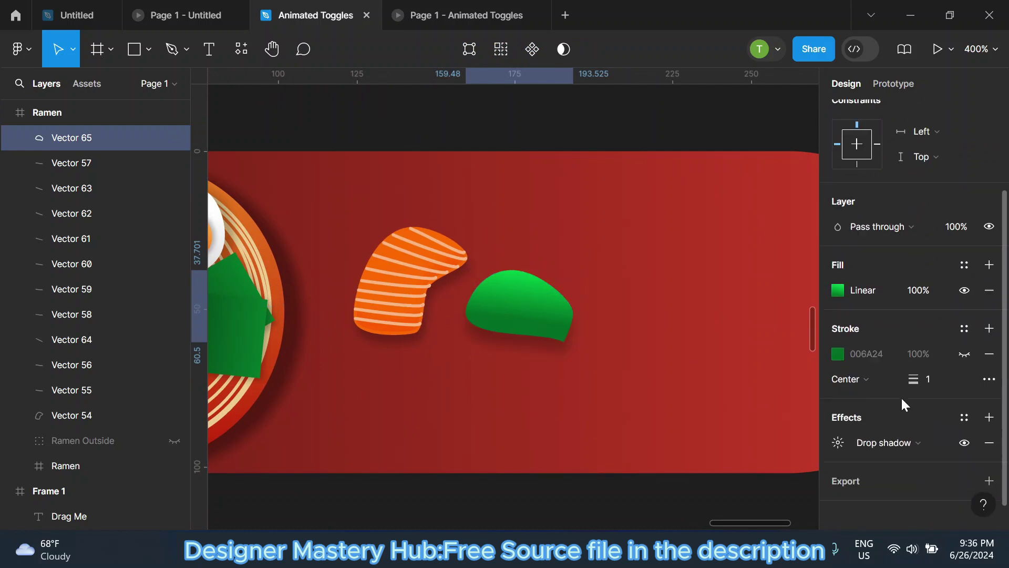
click(838, 433)
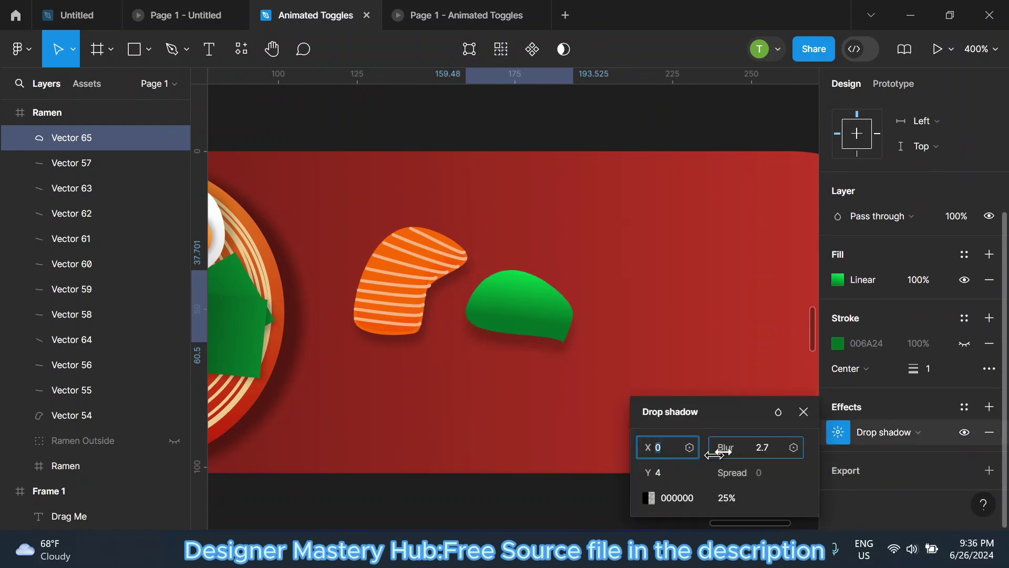
click(803, 412)
scroll(620, 379, down, 3)
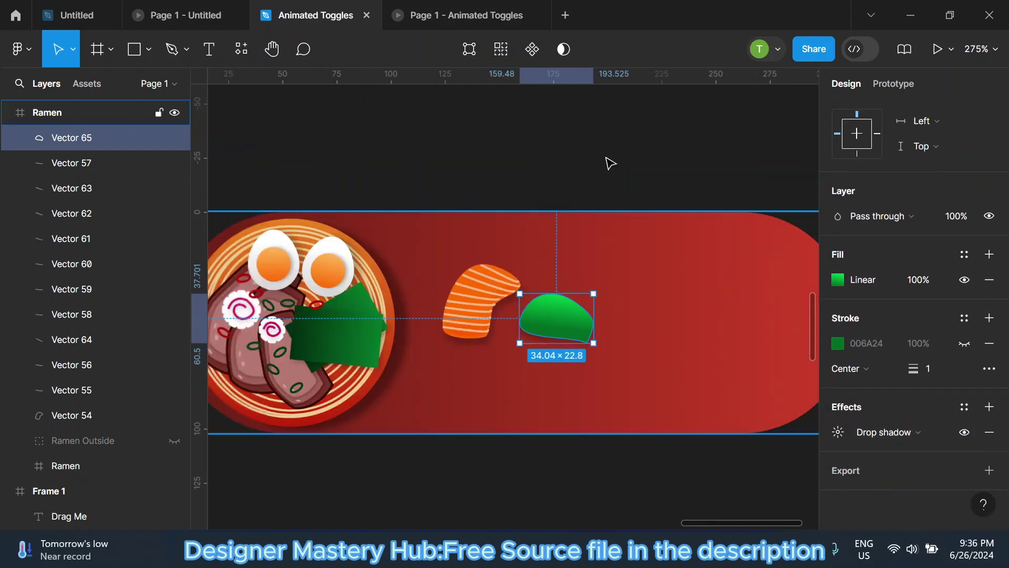
click(608, 162)
scroll(569, 337, up, 1)
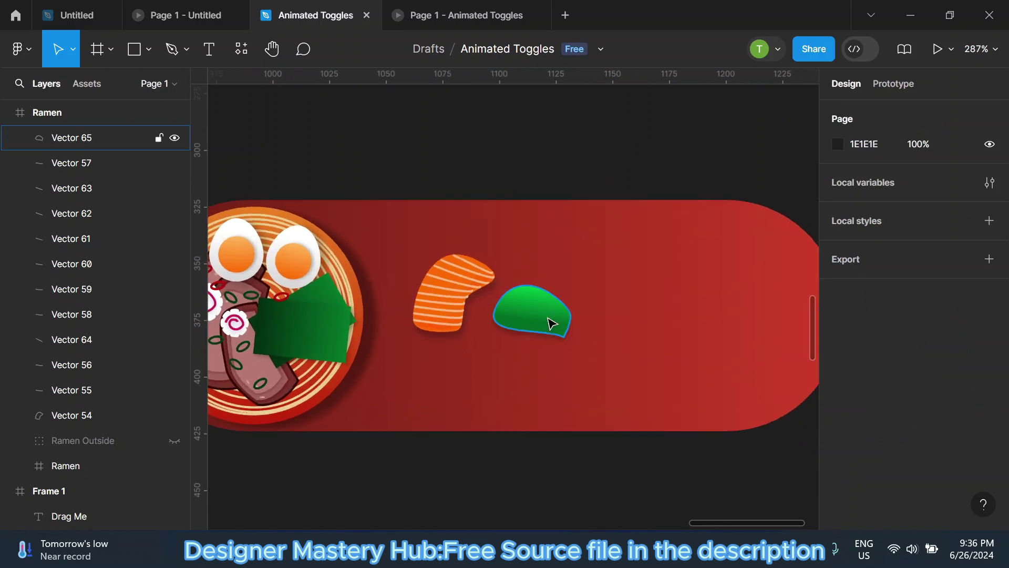
click(551, 306)
click(229, 129)
Draw a 16×16 circle above the leaf filled dark red B70907.
click(149, 48)
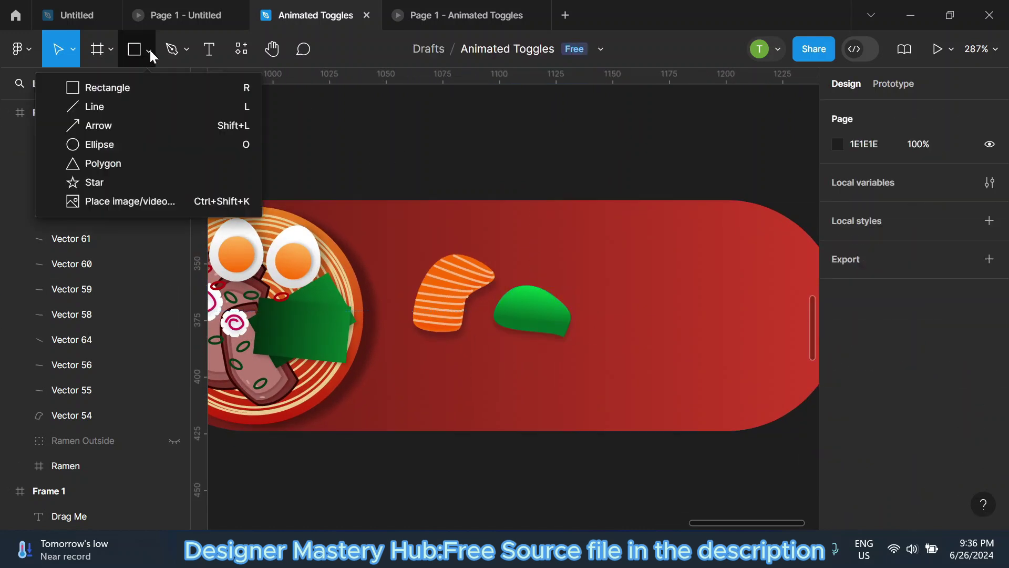
click(139, 144)
scroll(512, 286, up, 2)
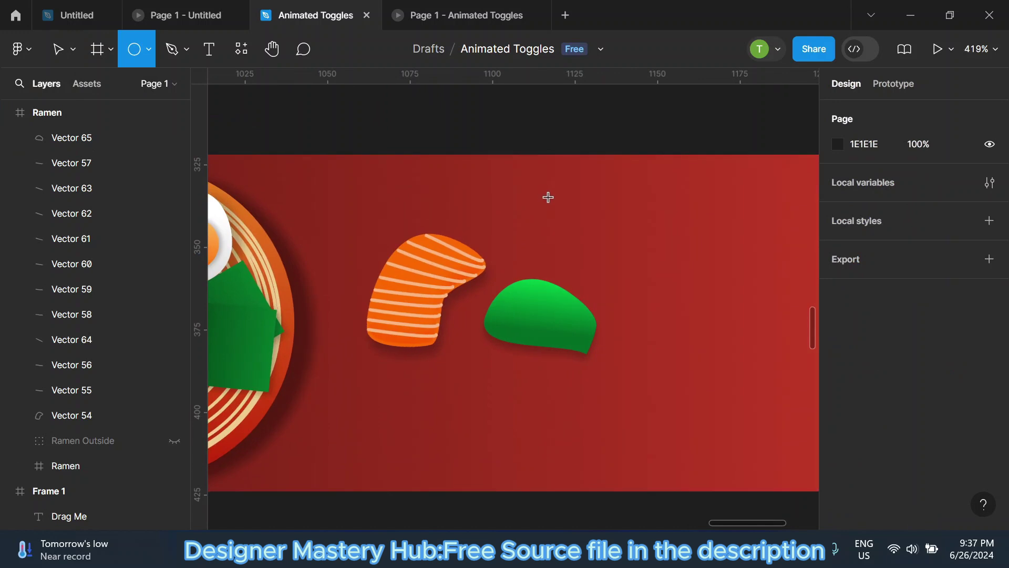
mouse_move(549, 194)
mouse_down()
mouse_move(601, 246)
mouse_move(581, 237)
mouse_up()
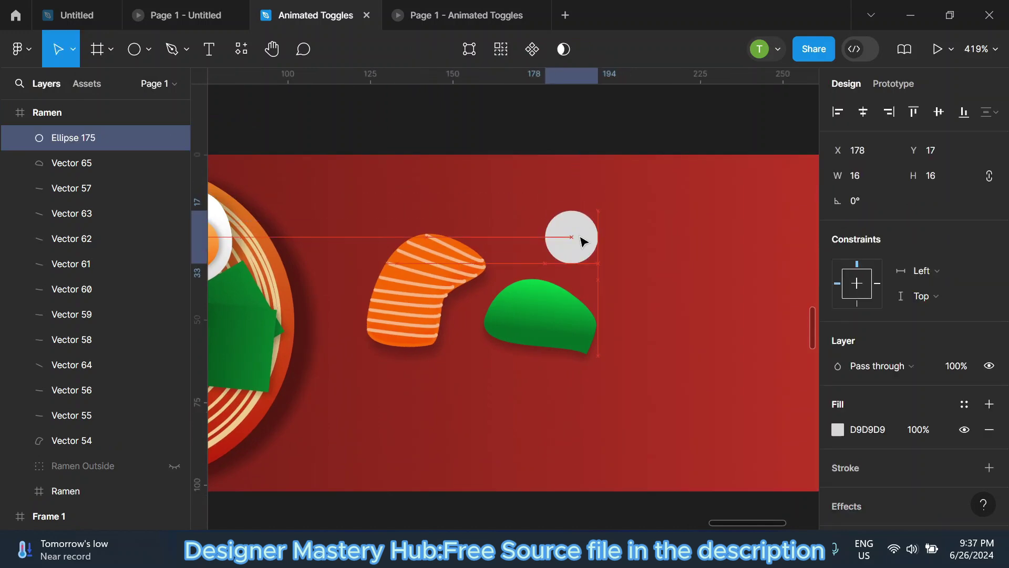
click(837, 429)
click(800, 472)
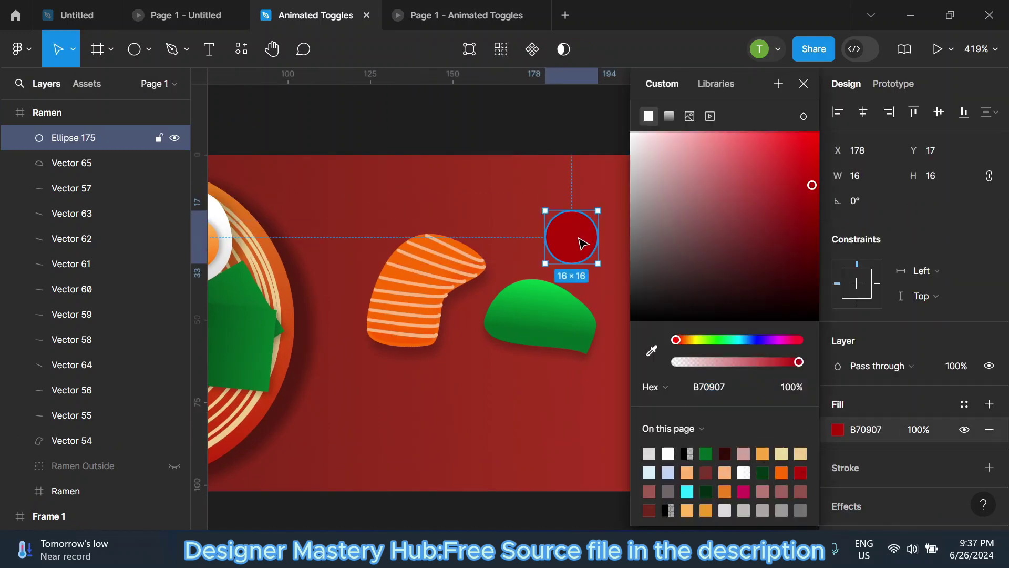
drag(581, 244, 578, 247)
Give the circle a diagonal linear gradient to 510403 and add a drop shadow.
click(669, 116)
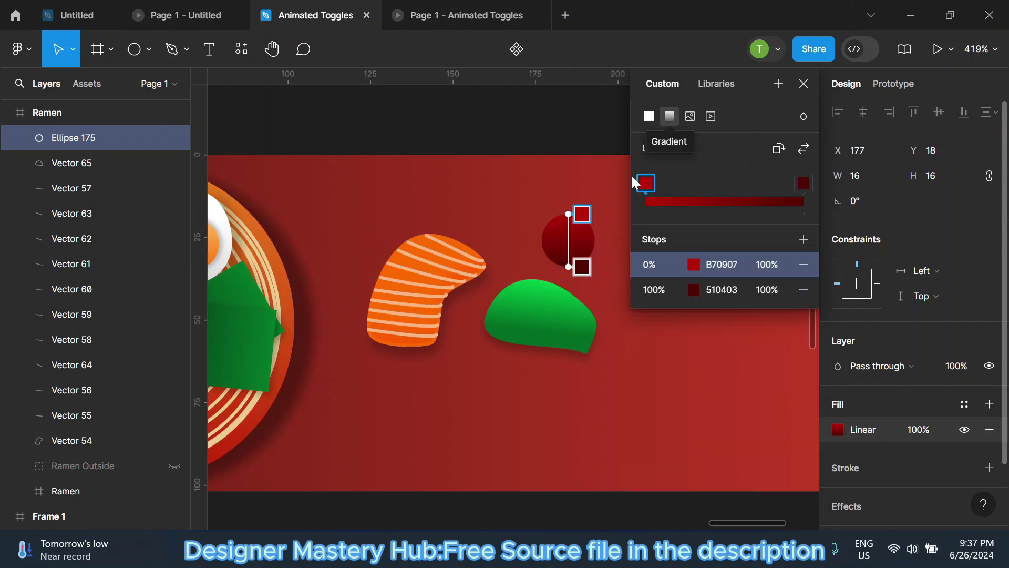
scroll(561, 274, up, 2)
drag(558, 290, 567, 295)
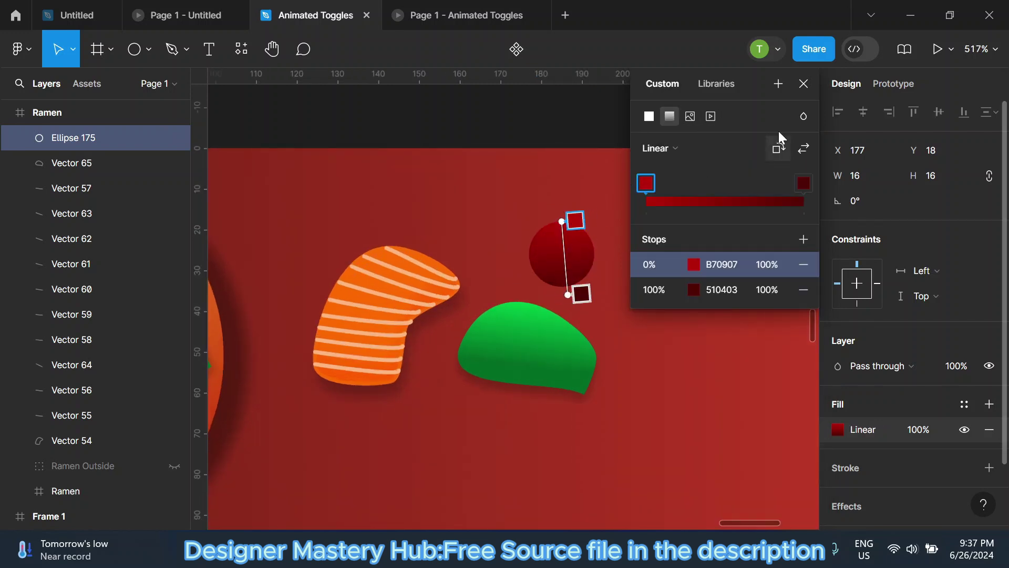
key(Escape)
scroll(919, 368, down, 1)
click(989, 431)
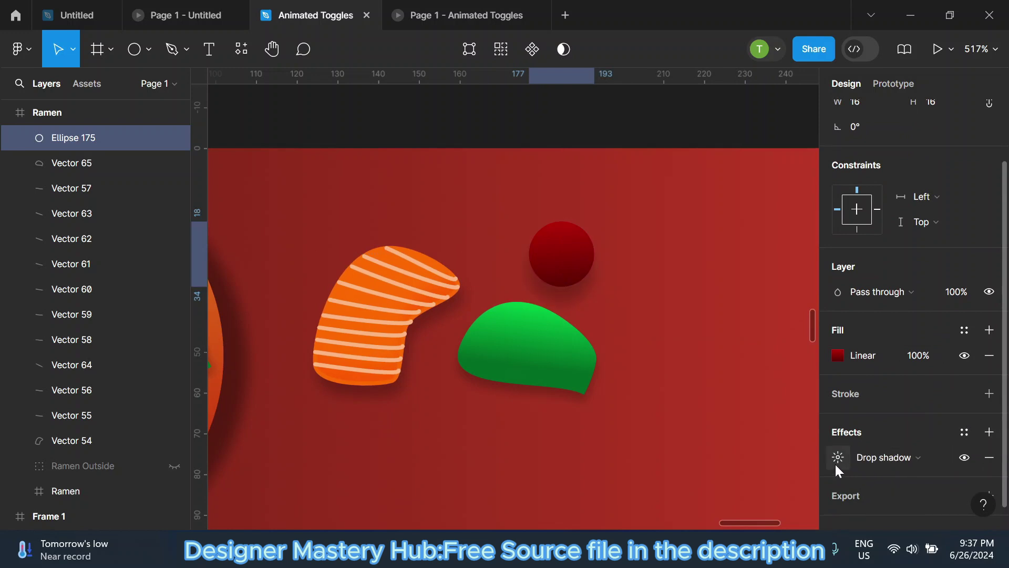
click(838, 458)
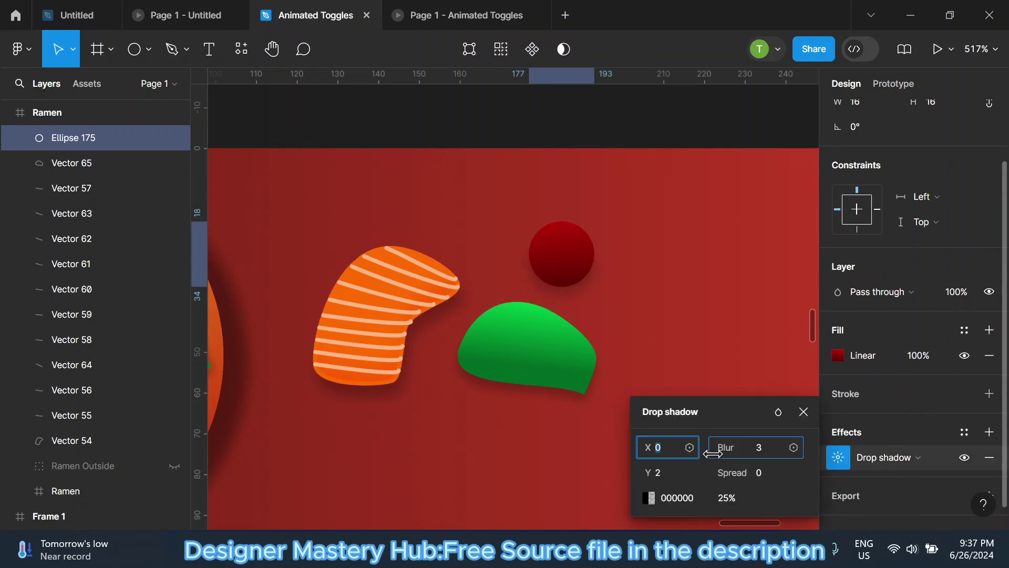
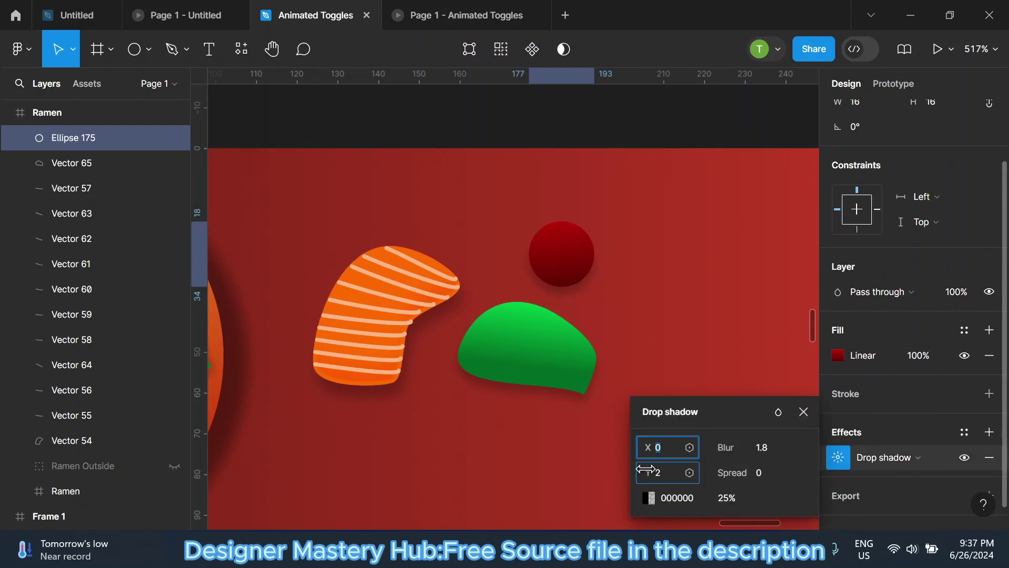
Set the red ball's drop shadow X offset to 2.
text(2)
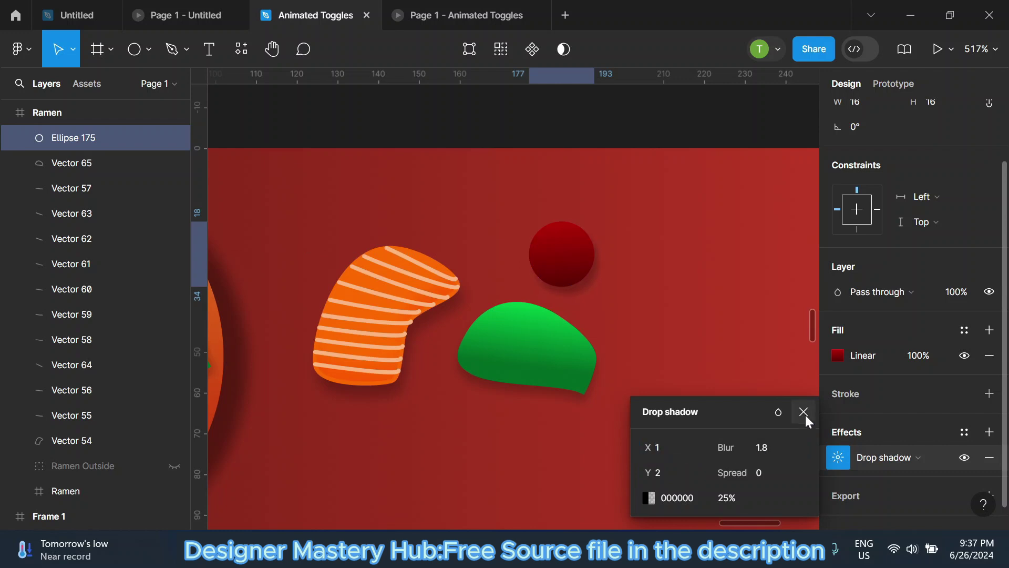
click(805, 414)
scroll(513, 273, down, 3)
scroll(513, 272, down, 3)
Add a smaller copy of the red ball above-left of the salmon and shrink the original slightly.
click(554, 176)
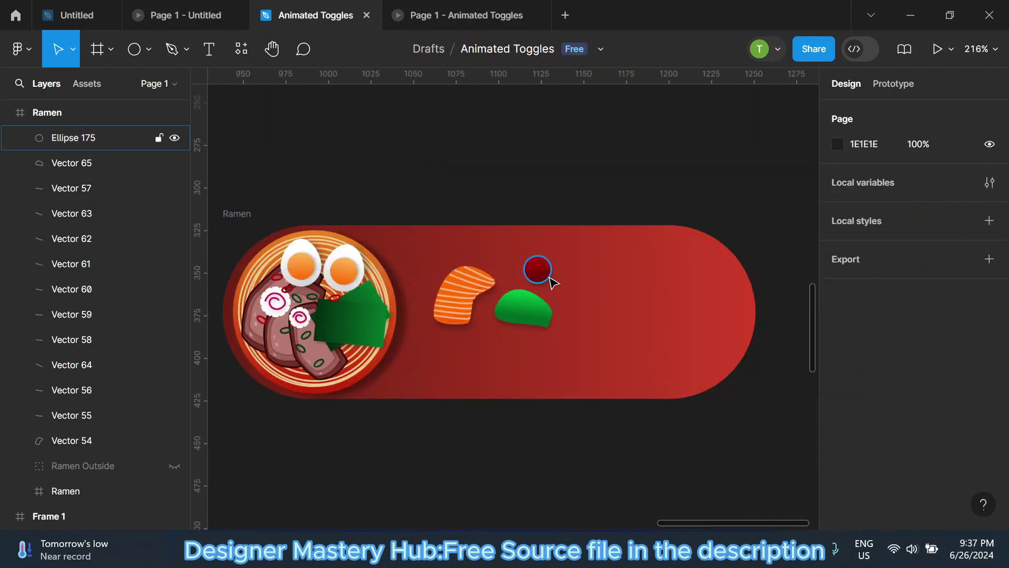
click(550, 279)
key(ctrl+d)
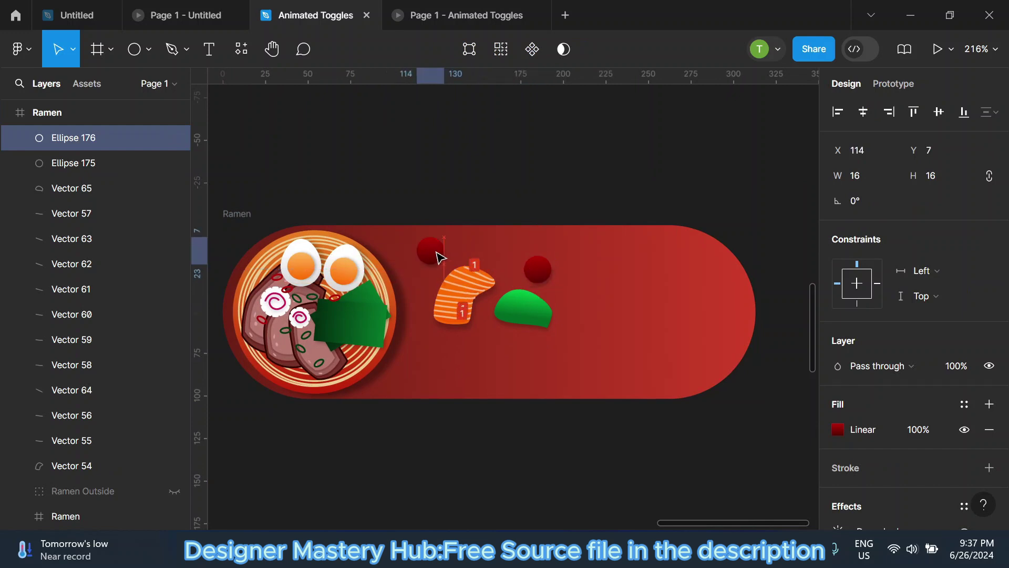
drag(551, 282, 432, 268)
scroll(409, 243, up, 2)
drag(408, 235, 420, 247)
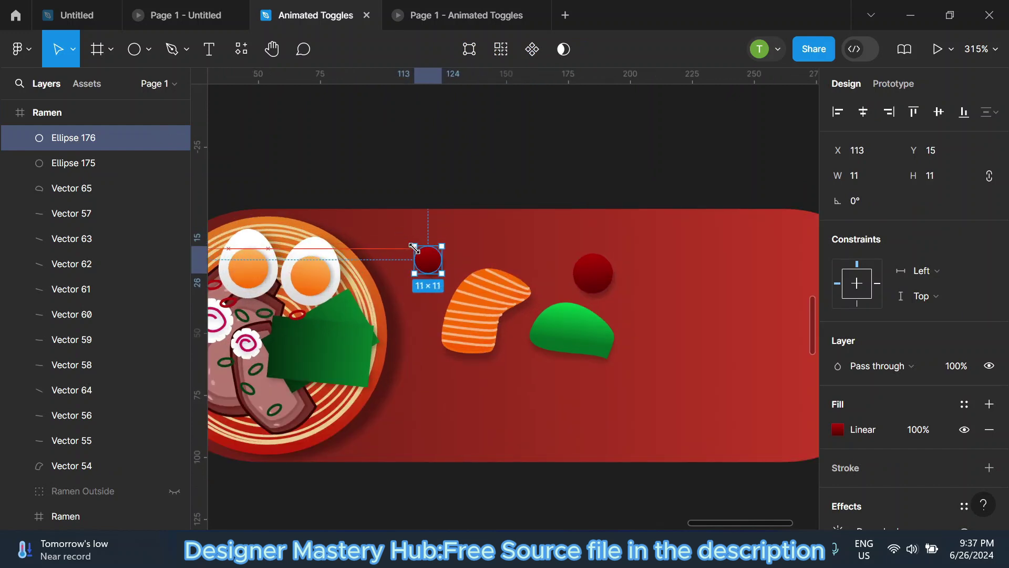
click(604, 265)
mouse_move(609, 257)
mouse_down()
mouse_move(595, 272)
mouse_move(561, 266)
mouse_up()
Add a second green leaf below, shrink both leaves and tilt the lower one.
click(571, 317)
key(ctrl+d)
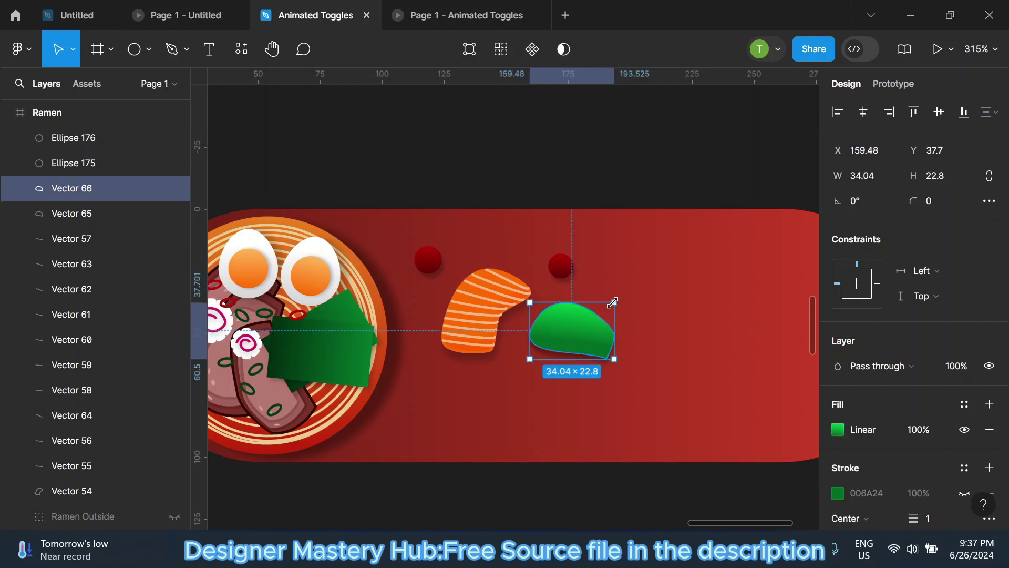
drag(612, 302, 516, 379)
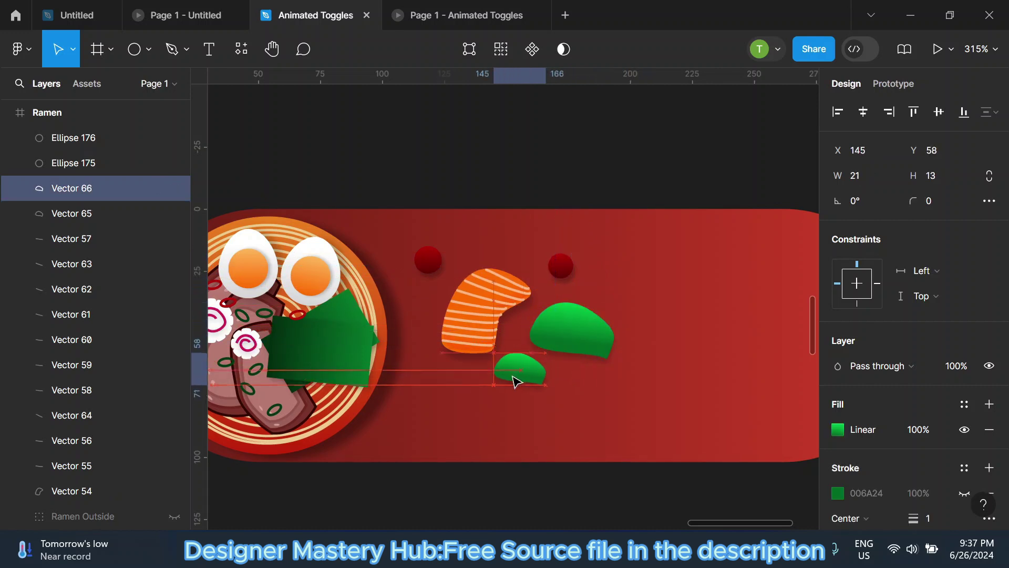
click(587, 347)
mouse_move(612, 355)
mouse_down()
mouse_move(590, 333)
mouse_move(570, 331)
mouse_move(581, 304)
mouse_up()
click(525, 379)
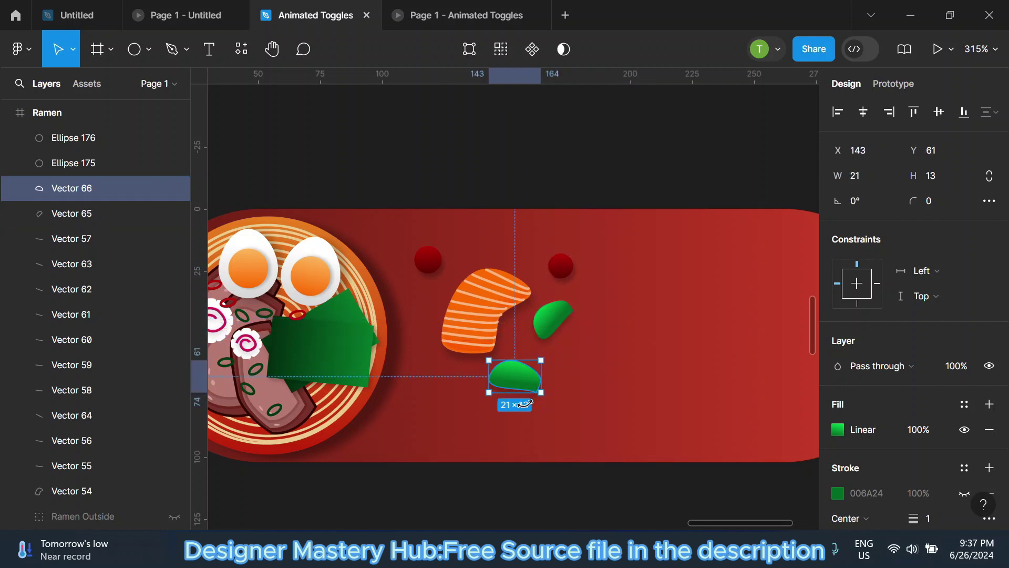
drag(525, 404, 552, 394)
key(Escape)
click(482, 329)
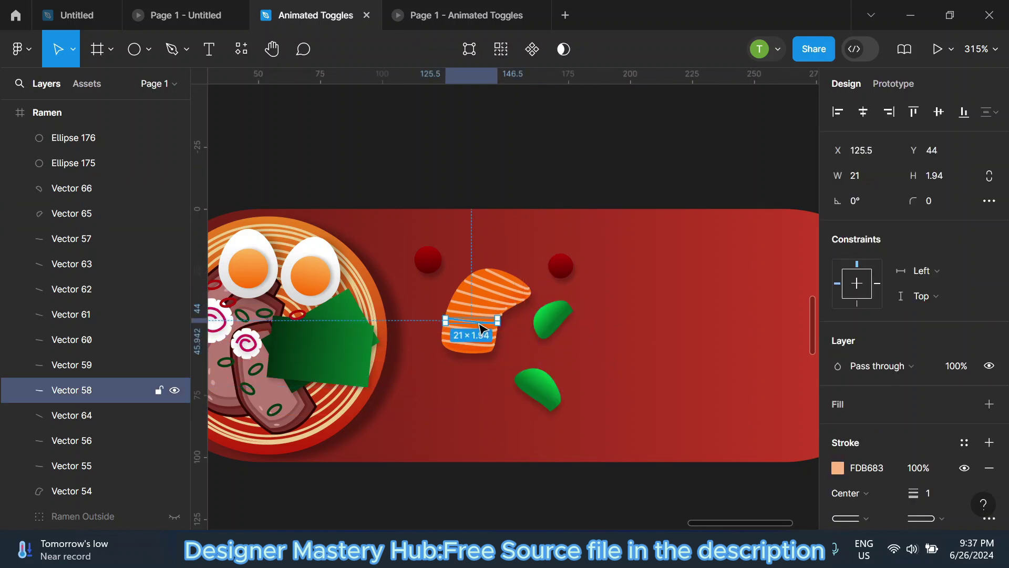
key(Escape)
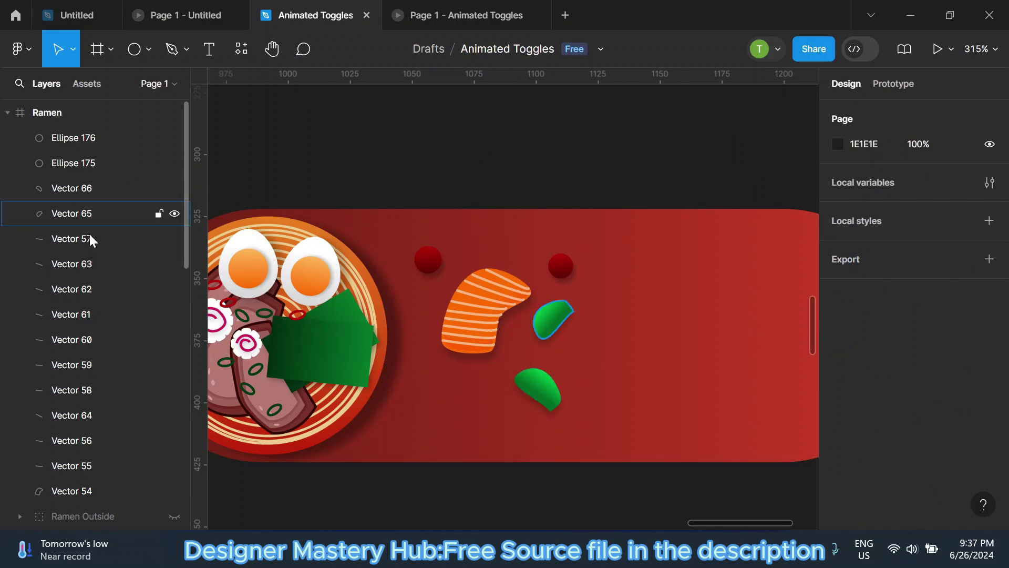
click(86, 238)
Group the salmon body and stripe layers into a group named 'Salmon'.
shift+click(65, 333)
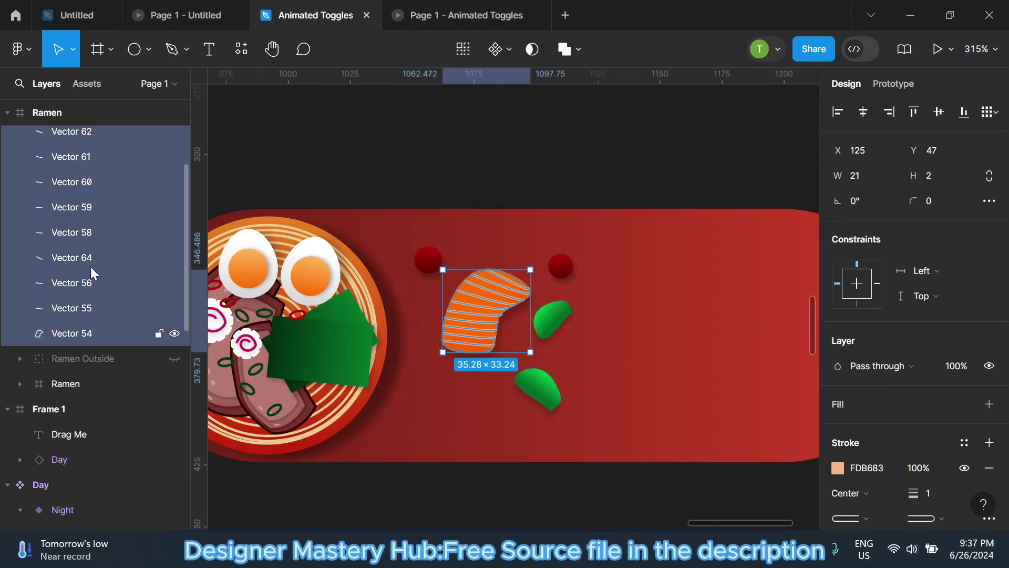
right_click(477, 310)
click(507, 212)
scroll(77, 205, up, 2)
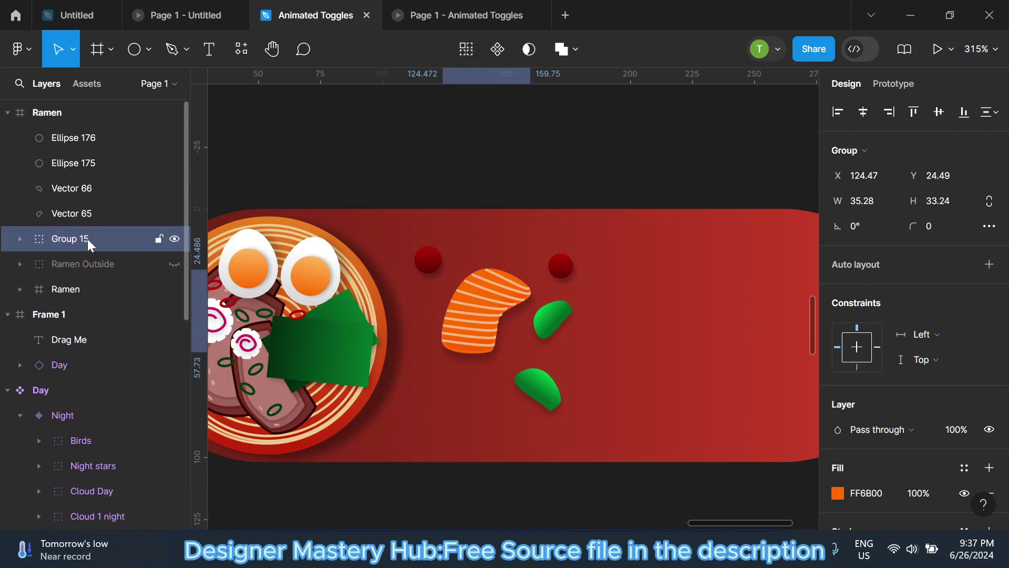
double_click(87, 238)
text(Sa)
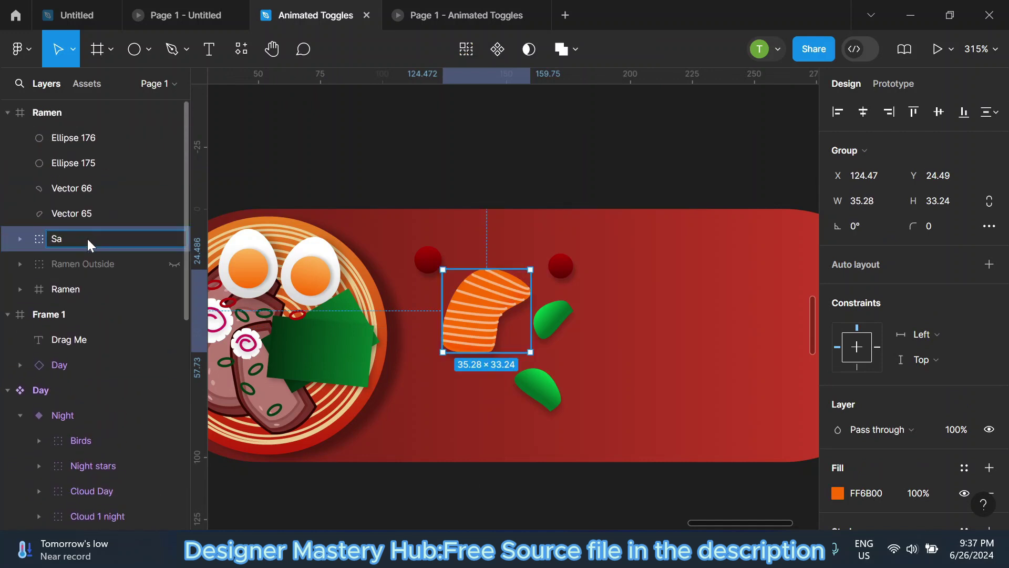
text(lmon)
click(354, 164)
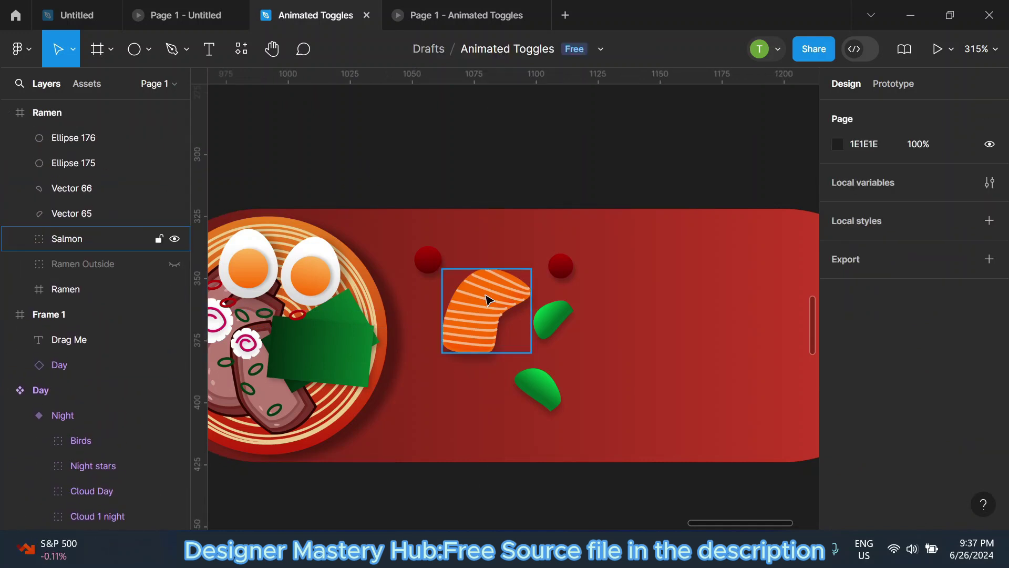
click(489, 299)
Duplicate the Salmon group into rotated, smaller copies below and up-left.
key(ctrl+d)
scroll(491, 301, up, 3)
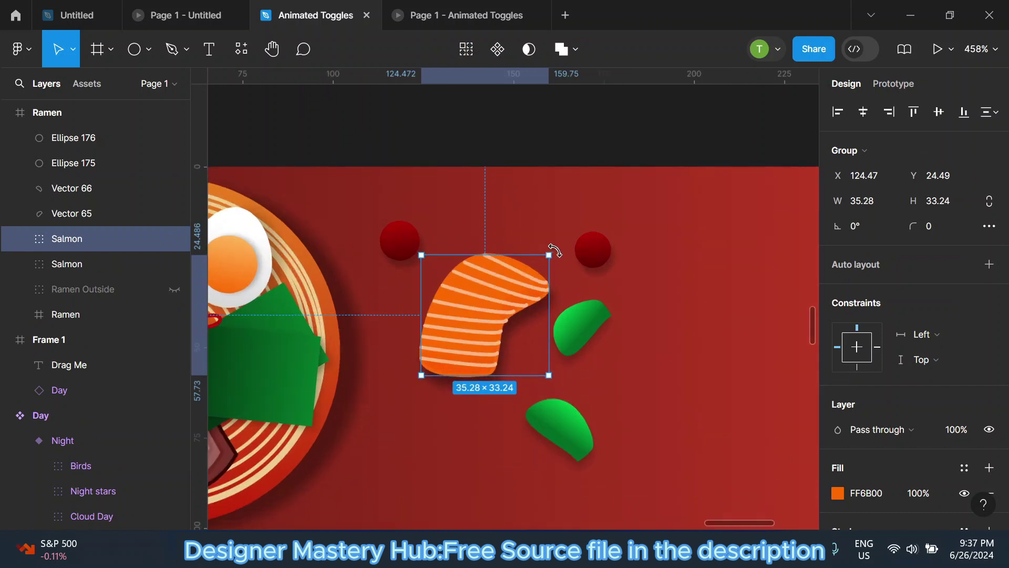
mouse_move(554, 250)
mouse_down()
mouse_move(580, 320)
mouse_move(536, 492)
mouse_up()
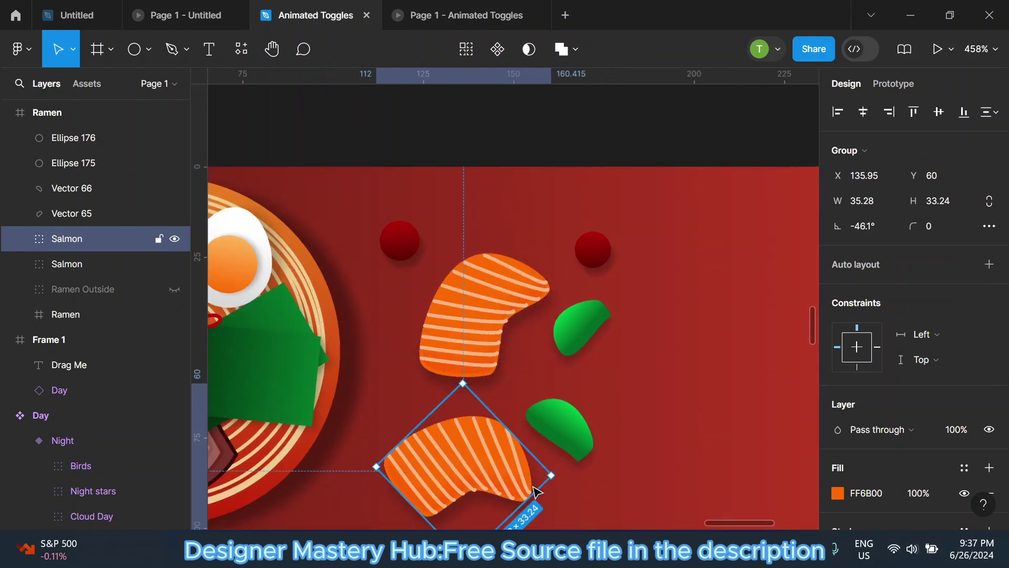
scroll(408, 422, down, 2)
mouse_move(499, 482)
mouse_down()
mouse_move(473, 507)
mouse_move(475, 498)
mouse_up()
scroll(409, 420, down, 2)
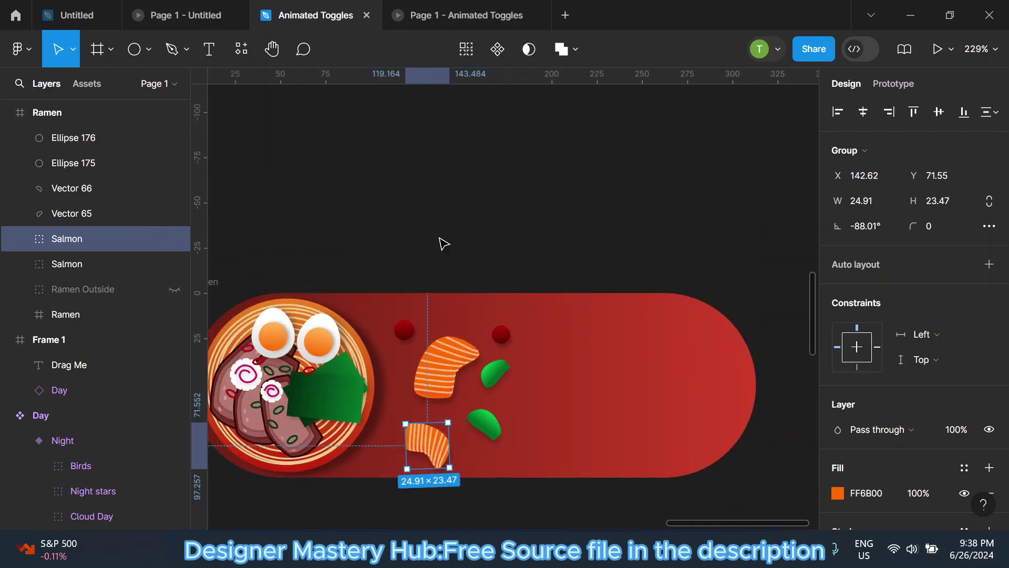
click(442, 243)
click(431, 423)
key(ctrl+d)
mouse_move(431, 423)
mouse_down()
mouse_move(414, 413)
mouse_move(399, 330)
mouse_up()
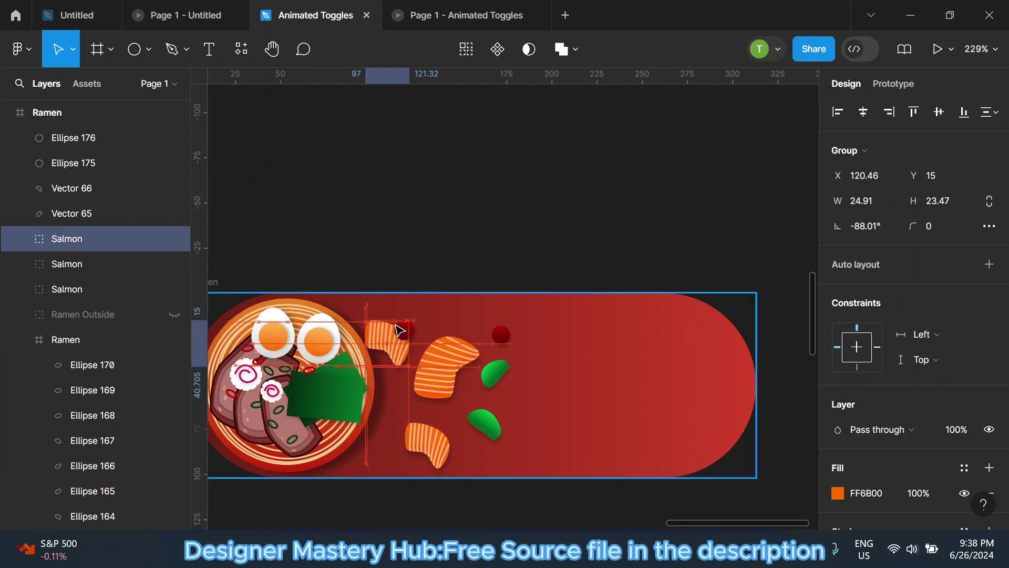
Hide the ramen bowl, then move and slightly rotate the small salmon onto the red background.
click(66, 340)
click(174, 340)
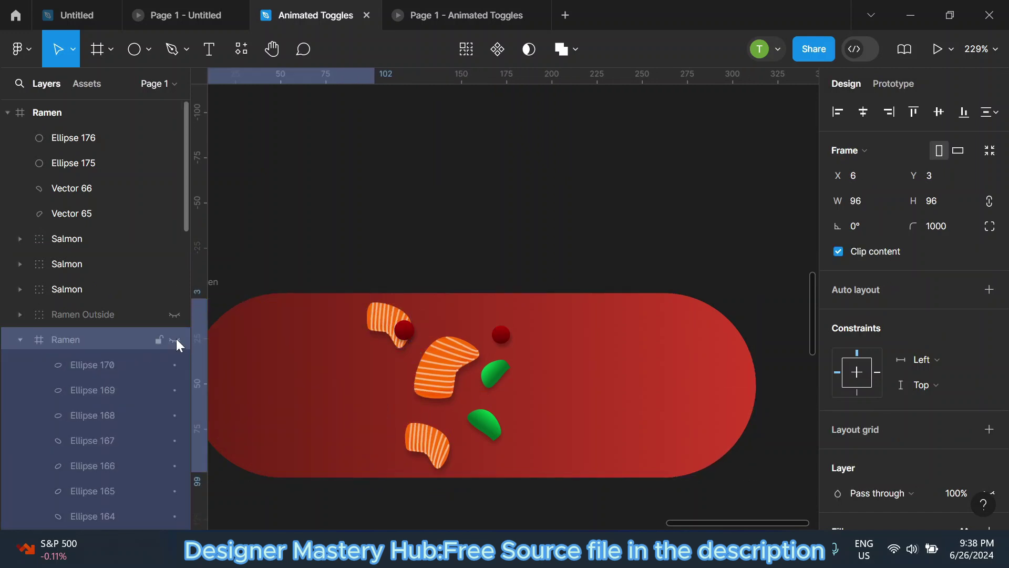
mouse_move(394, 331)
mouse_down()
mouse_move(310, 393)
mouse_move(370, 388)
mouse_up()
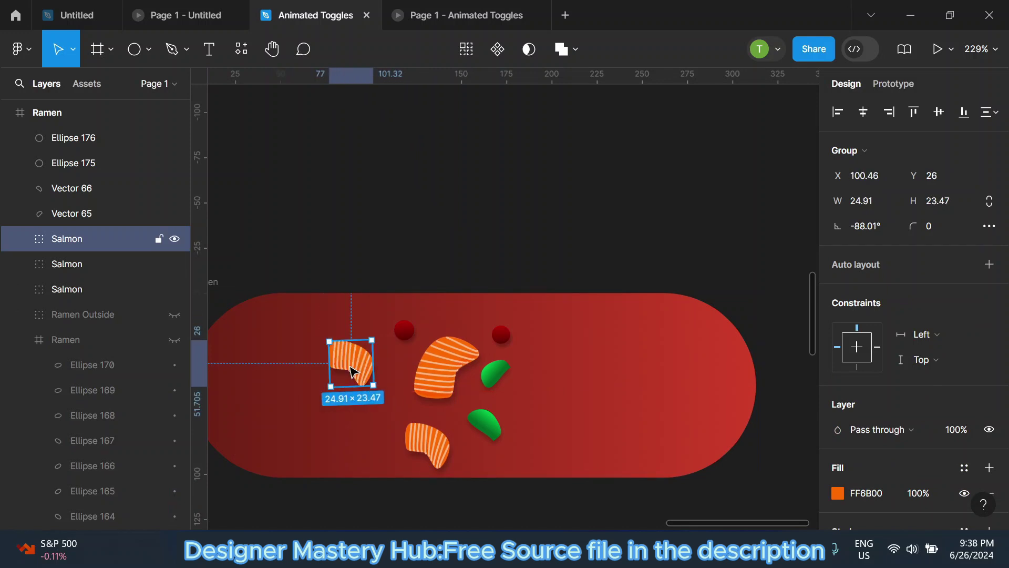
right_click(347, 363)
scroll(432, 436, down, 1)
key(Escape)
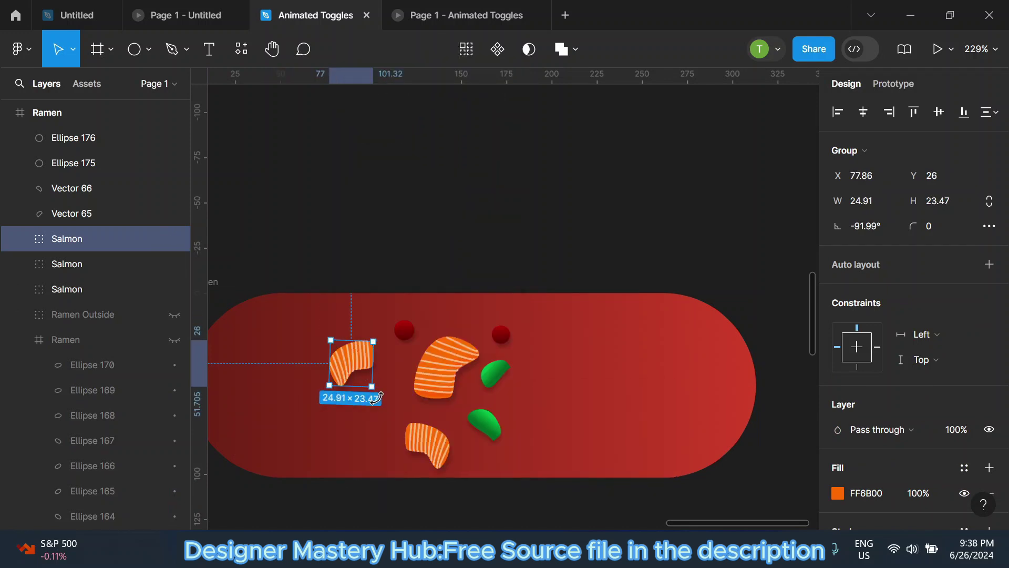
mouse_move(373, 392)
mouse_down()
mouse_move(394, 360)
mouse_move(373, 329)
mouse_up()
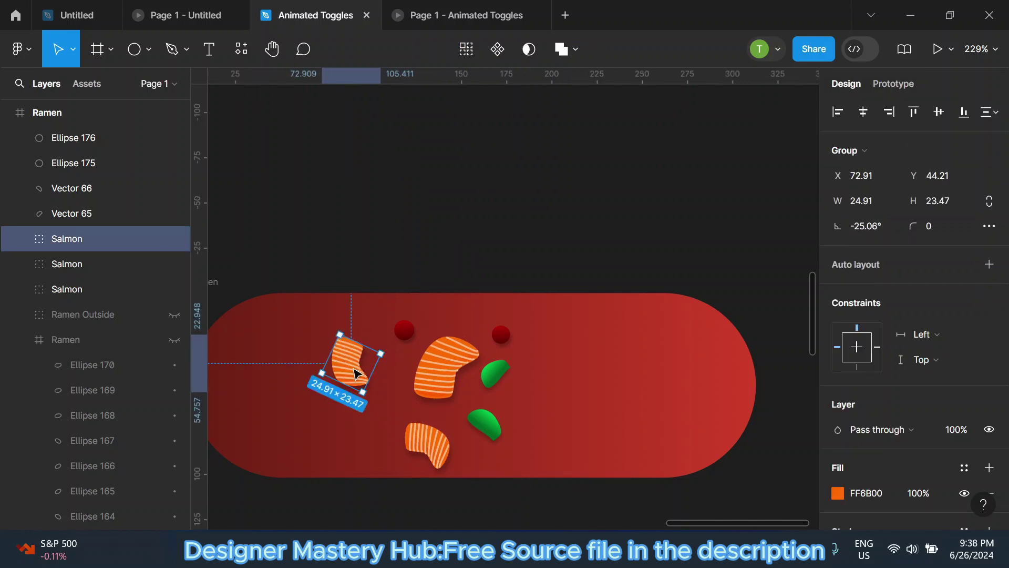
scroll(449, 357, down, 3)
Place copies of the red ball and both green leaves on the toggle's left side.
click(419, 340)
key(ctrl+d)
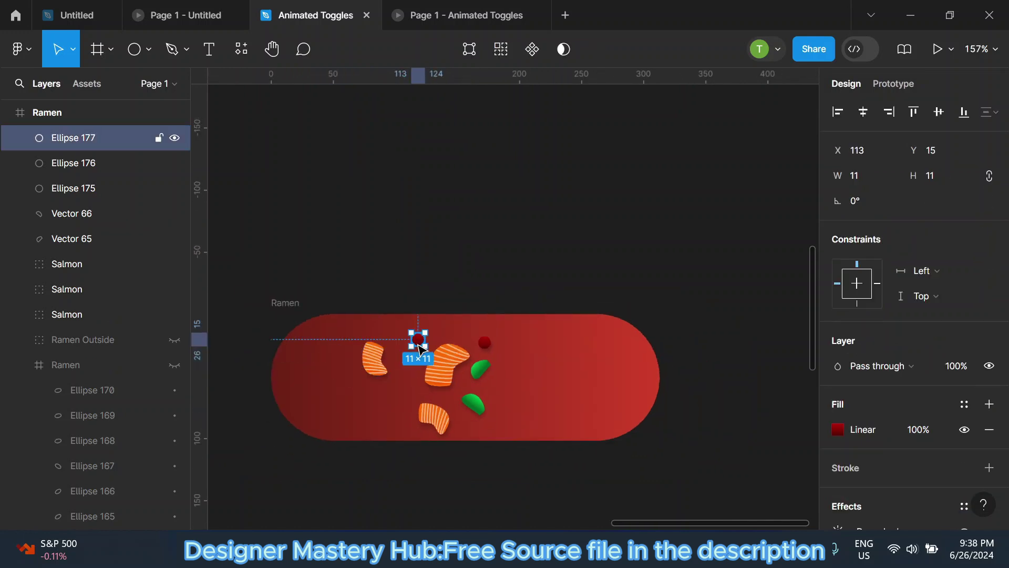
drag(420, 347, 331, 389)
click(481, 409)
key(ctrl+d)
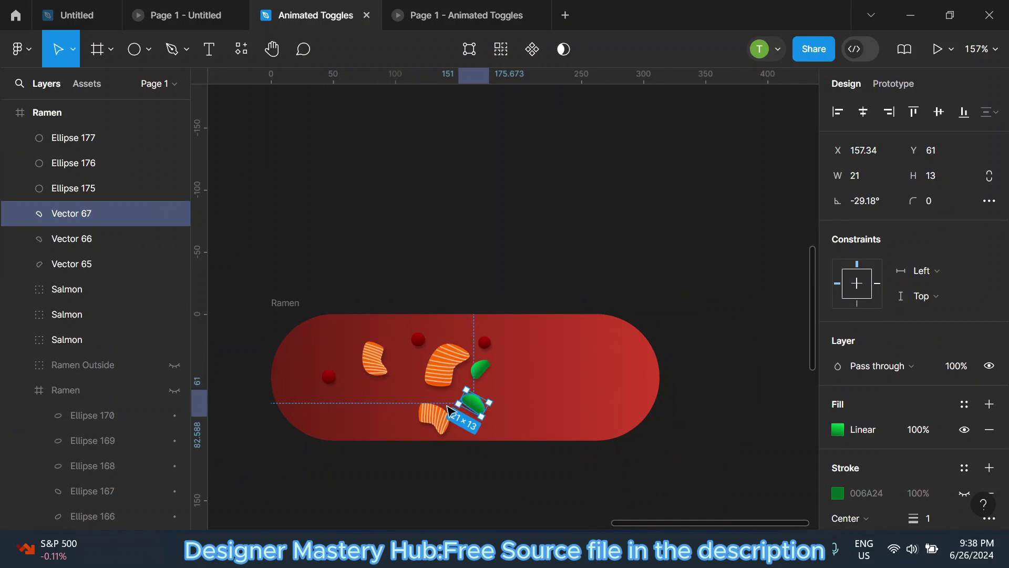
scroll(323, 385, up, 3)
key(Left)
key(Left)
key(Left)
drag(538, 413, 370, 420)
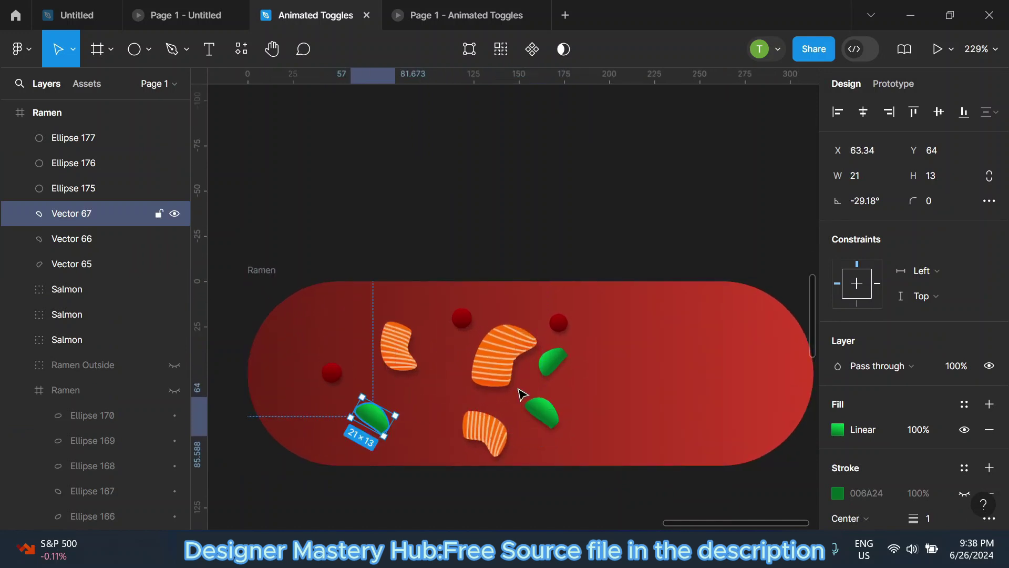
click(552, 363)
key(ctrl+d)
mouse_move(548, 371)
mouse_down()
mouse_move(314, 335)
mouse_move(303, 354)
mouse_up()
Rotate the left salmon down-left, and add a leaf copy top-left and a red ball by the lower leaf.
click(415, 344)
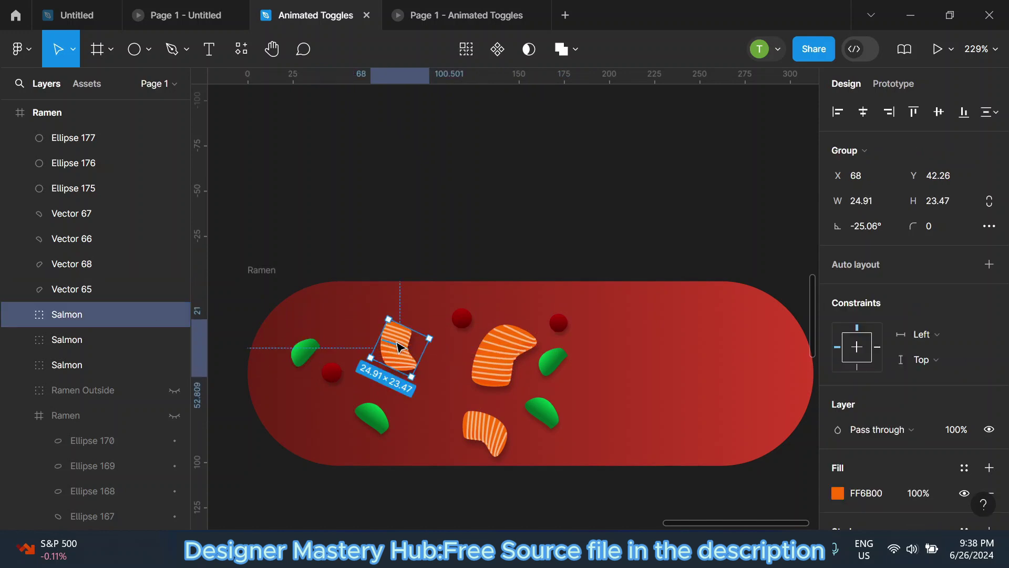
mouse_move(436, 365)
mouse_down()
mouse_move(422, 314)
mouse_move(319, 415)
mouse_move(332, 446)
mouse_up()
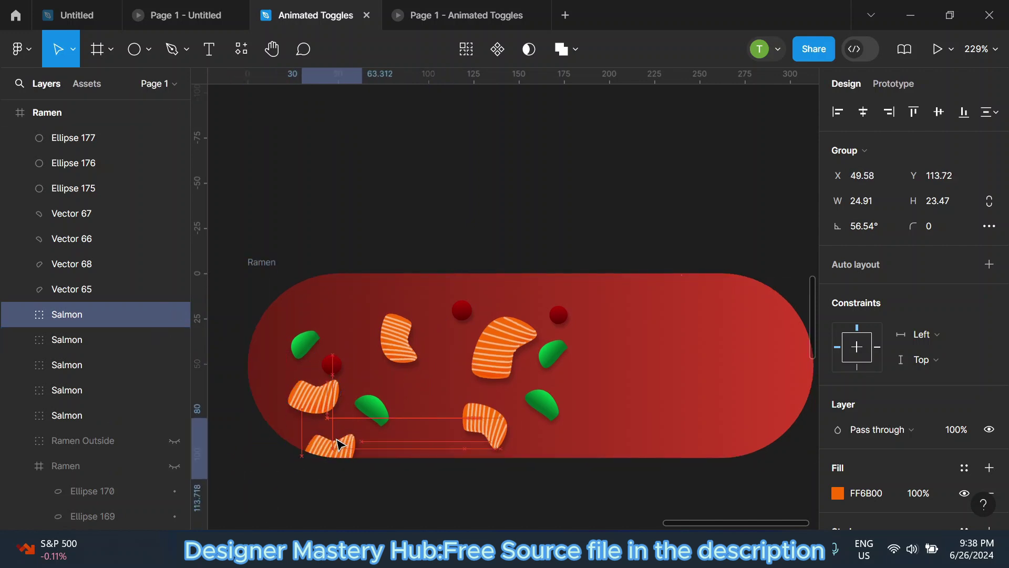
drag(316, 398, 304, 394)
click(371, 412)
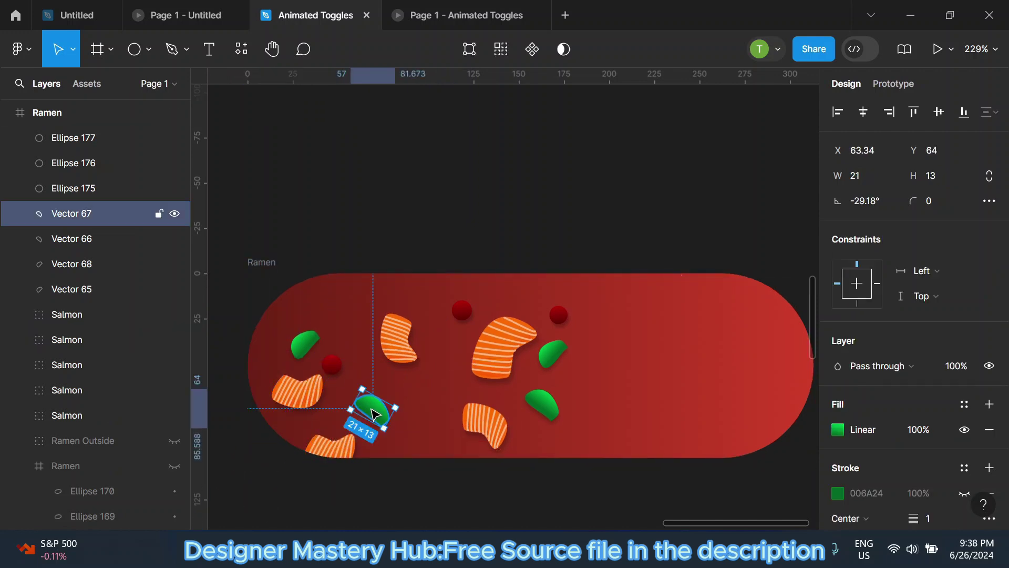
mouse_move(371, 412)
mouse_down()
mouse_move(341, 305)
mouse_move(357, 304)
mouse_move(351, 289)
mouse_up()
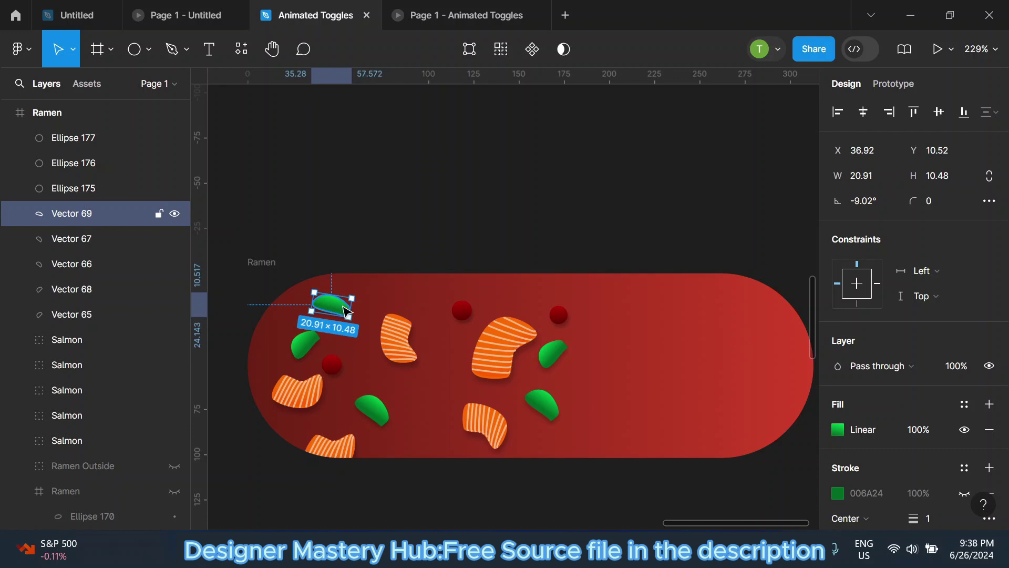
click(399, 263)
drag(462, 311, 426, 409)
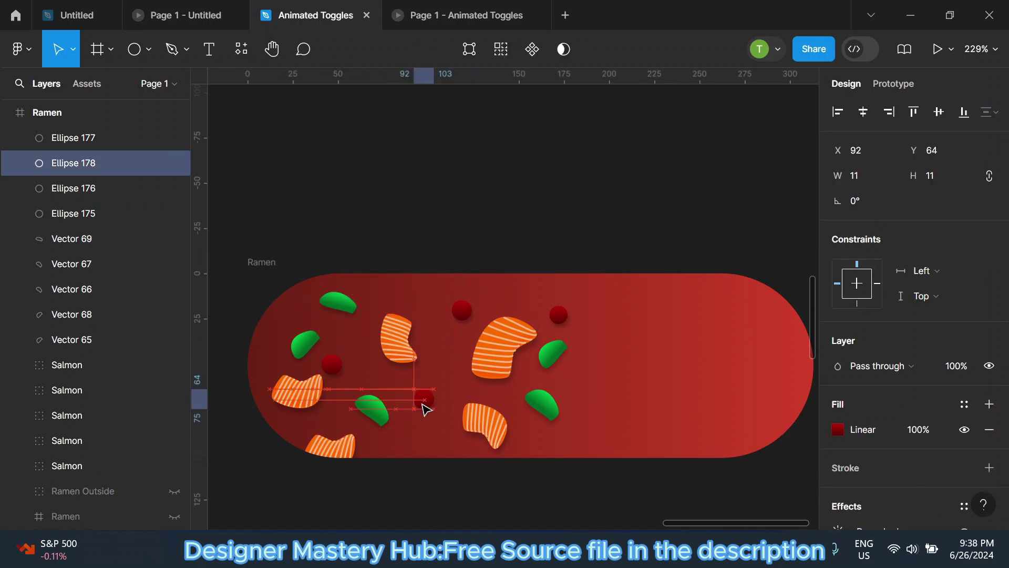
Add another rotated salmon upper-left, plus a leaf copy near the middle and another red dot.
click(391, 350)
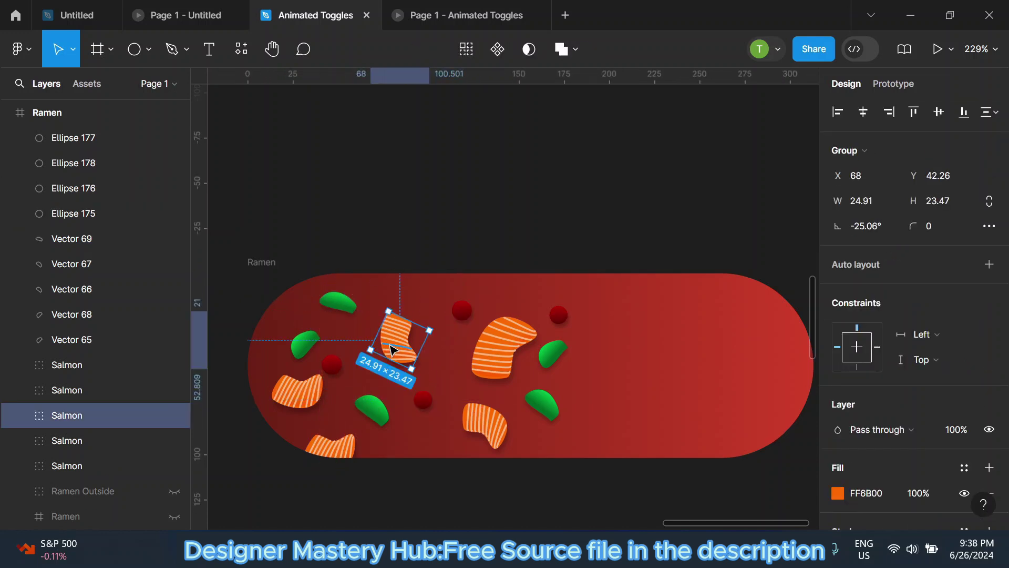
mouse_move(418, 379)
mouse_down()
mouse_move(440, 344)
mouse_move(304, 310)
mouse_up()
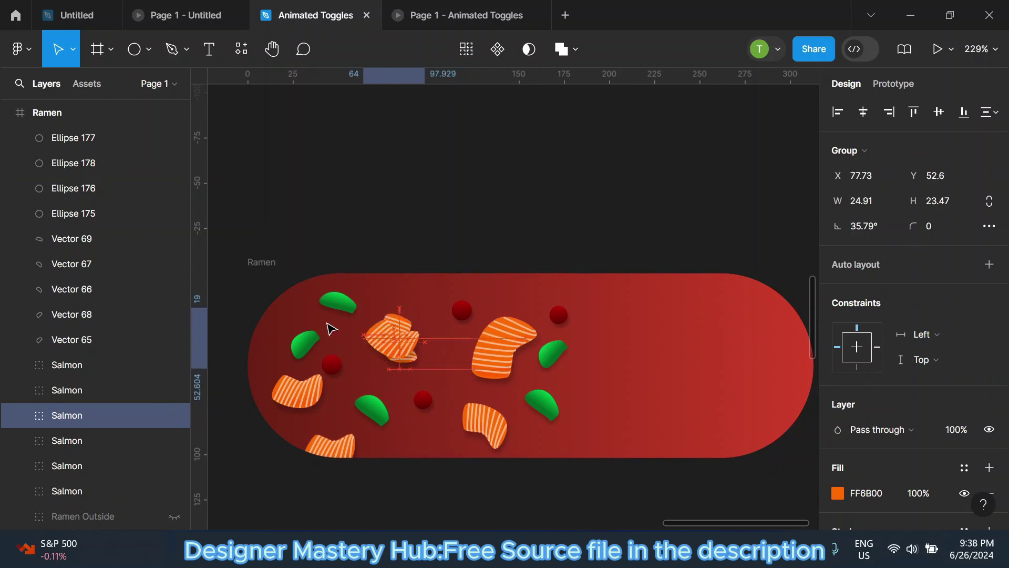
click(383, 234)
ctrl+scroll(372, 239, down, 2)
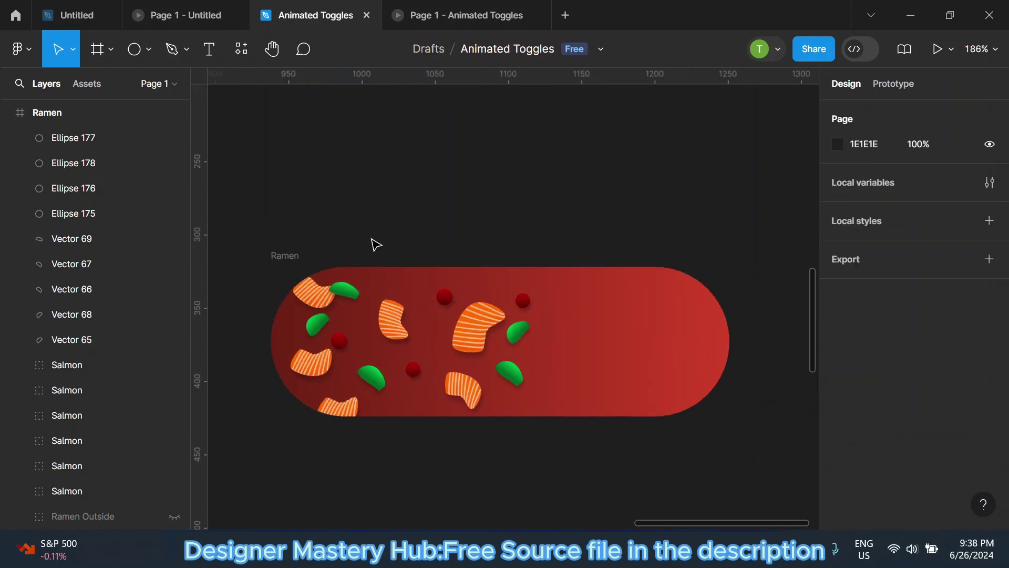
alt+drag(520, 342, 543, 350)
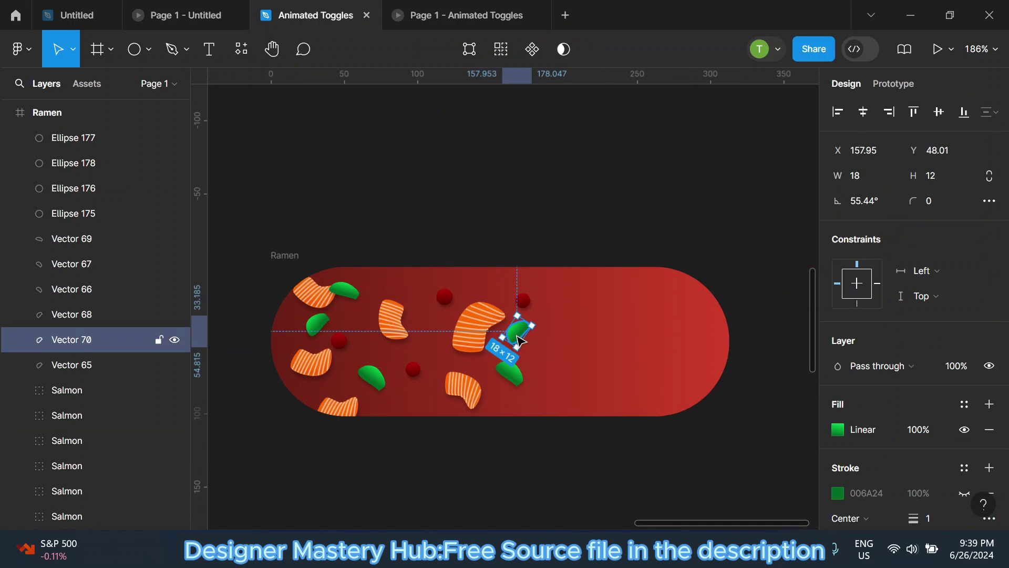
drag(466, 377, 440, 347)
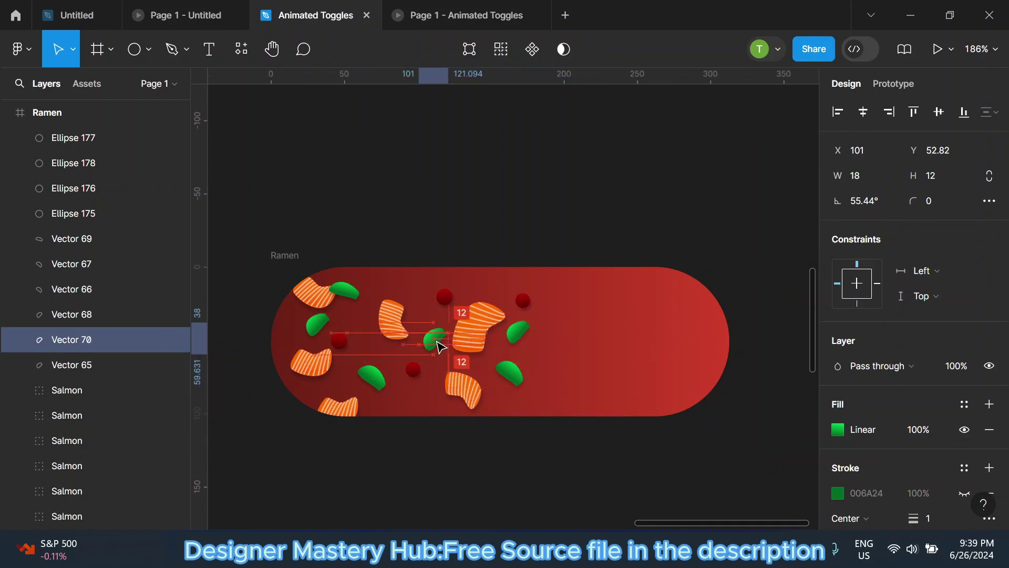
alt+drag(525, 299, 546, 356)
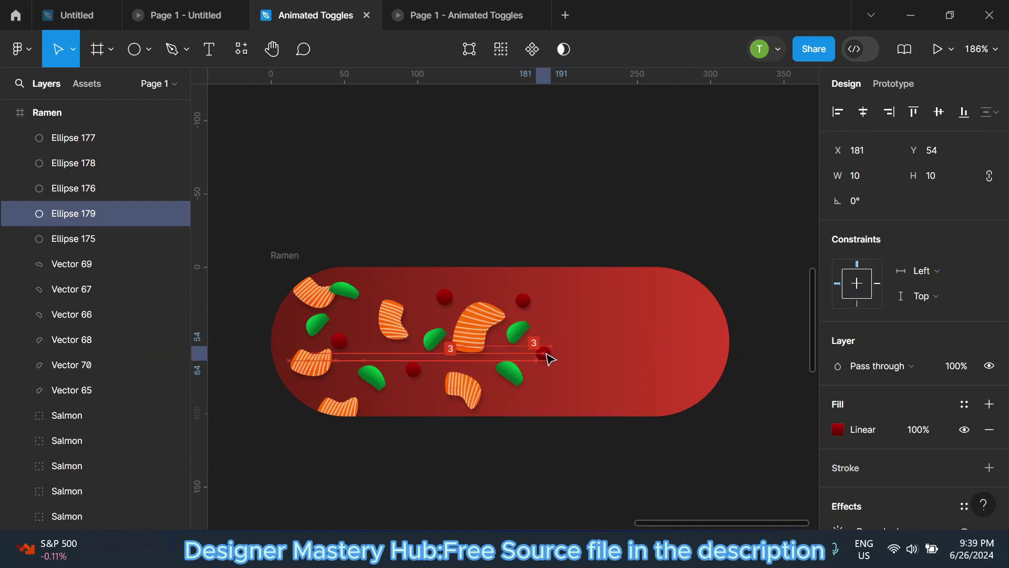
ctrl+scroll(543, 354, down, 3)
click(327, 299)
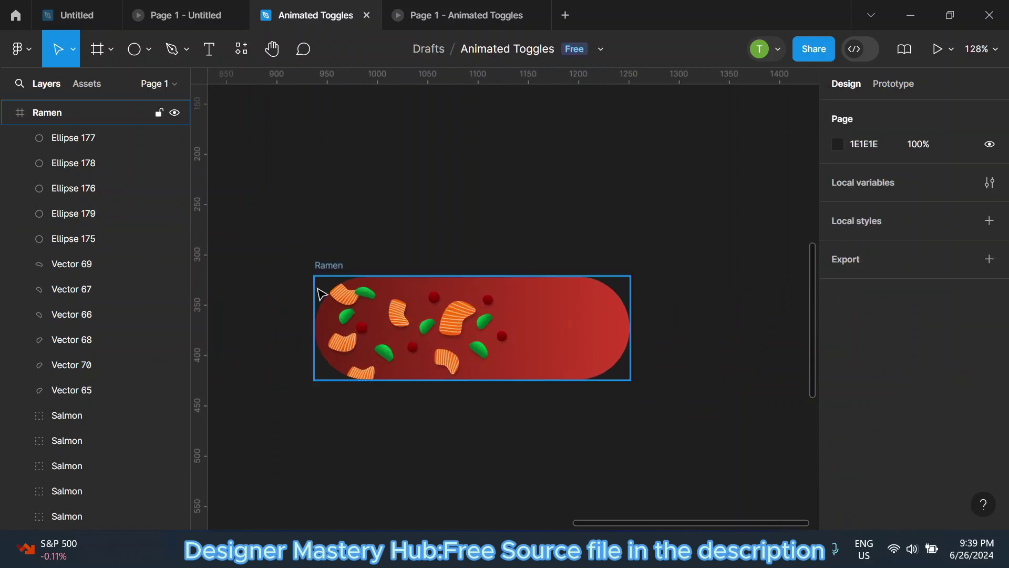
Group all scattered topping layers into a group named 'Sushi outside'.
click(97, 389)
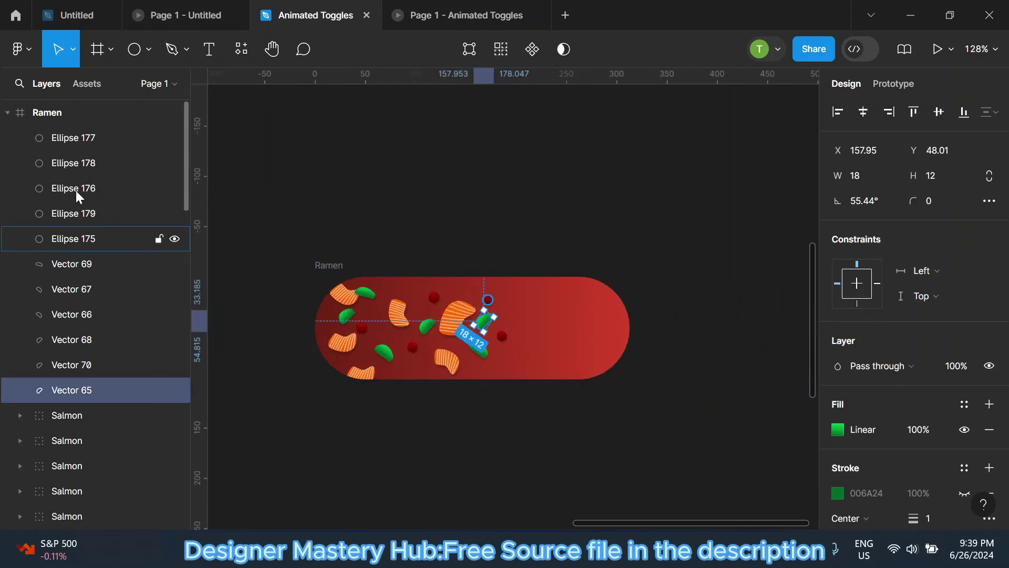
shift+click(94, 137)
scroll(70, 353, down, 3)
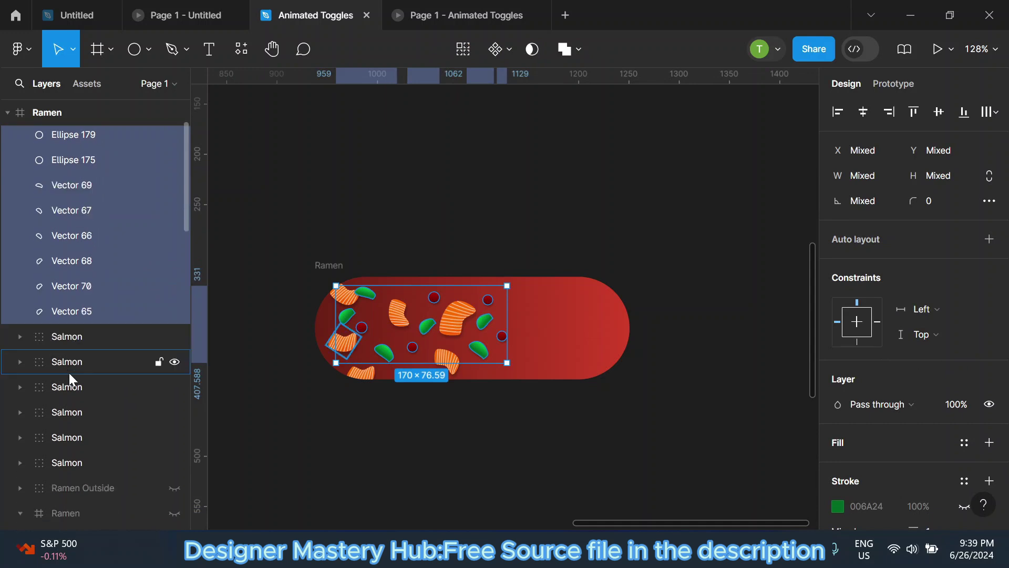
click(77, 462)
scroll(74, 359, up, 3)
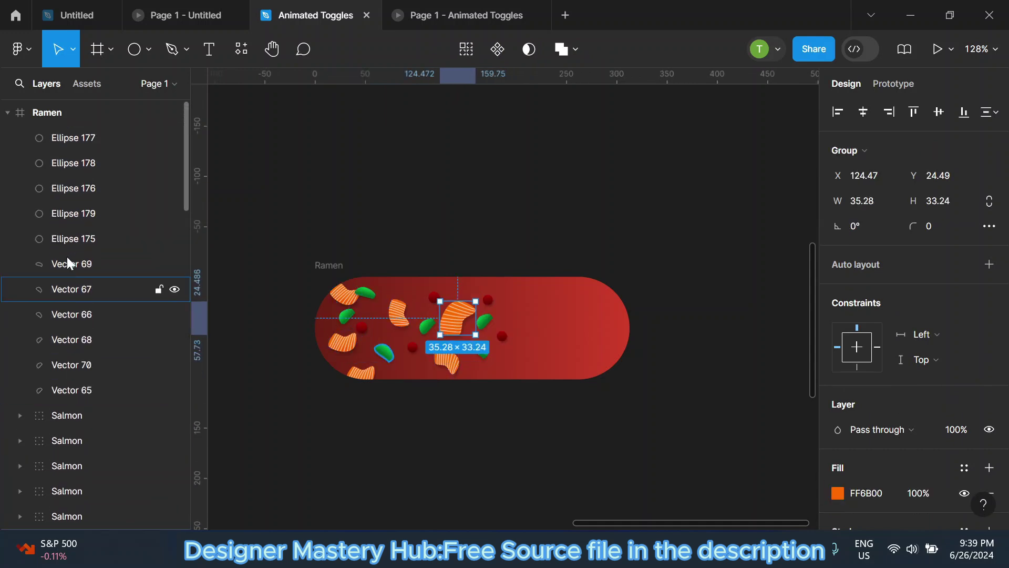
shift+click(84, 139)
right_click(418, 304)
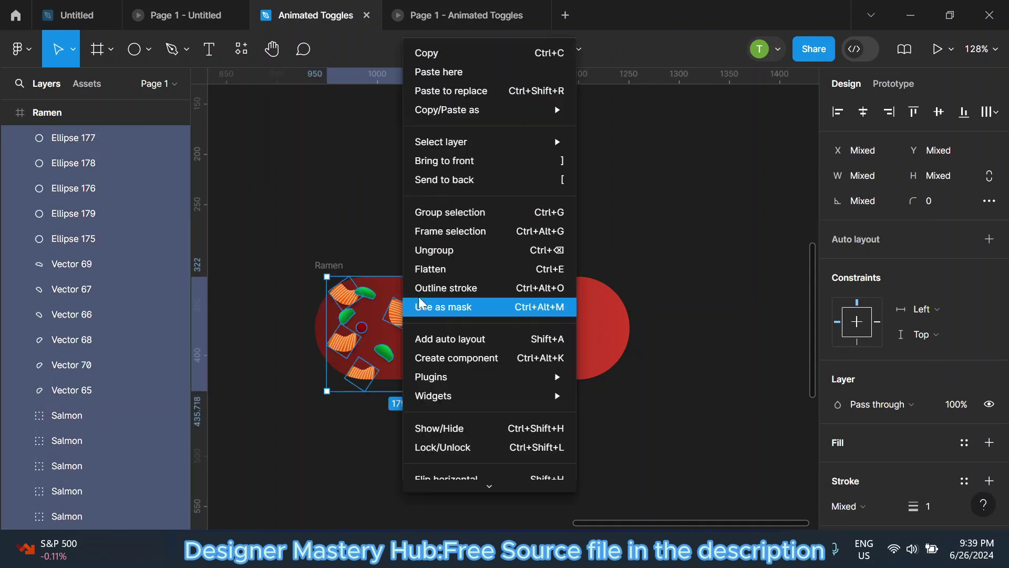
click(443, 213)
double_click(114, 144)
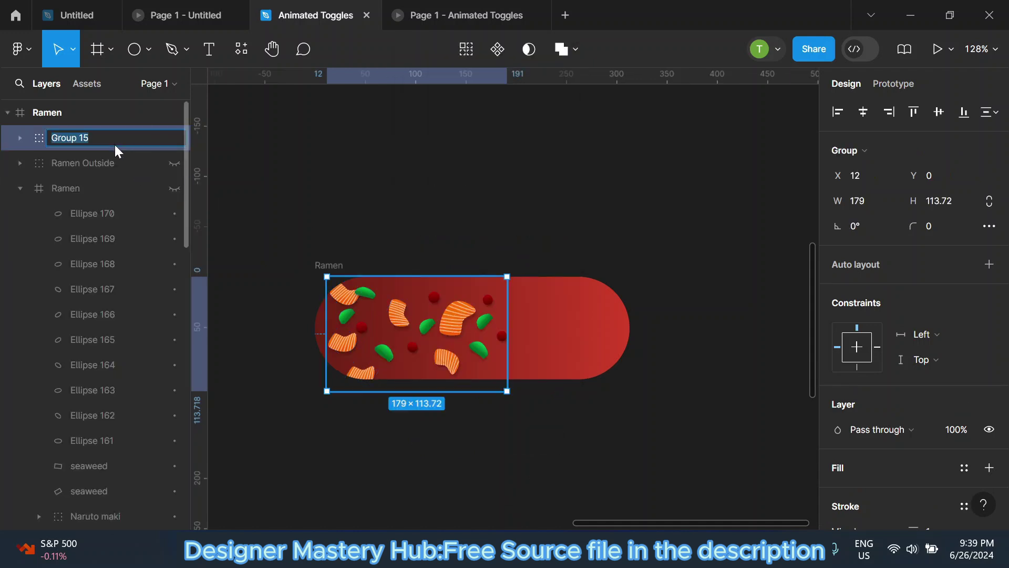
text(Sushi )
text(outside)
key(Return)
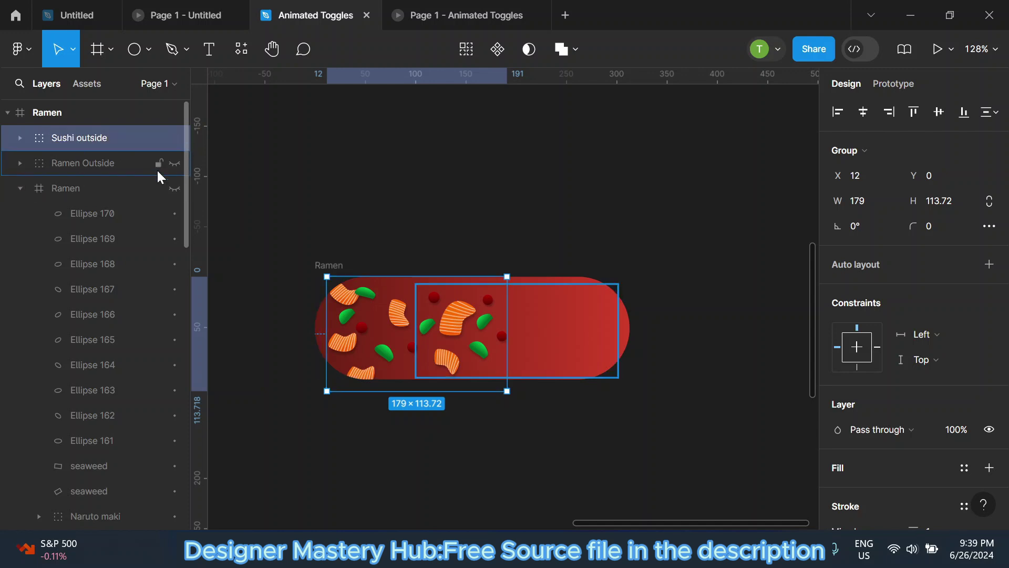
Slide 'Sushi outside' off the toggle and hide it, then show Ramen Outside and the Ramen bowl.
mouse_move(119, 138)
key(shift+Left)
key(shift+Left)
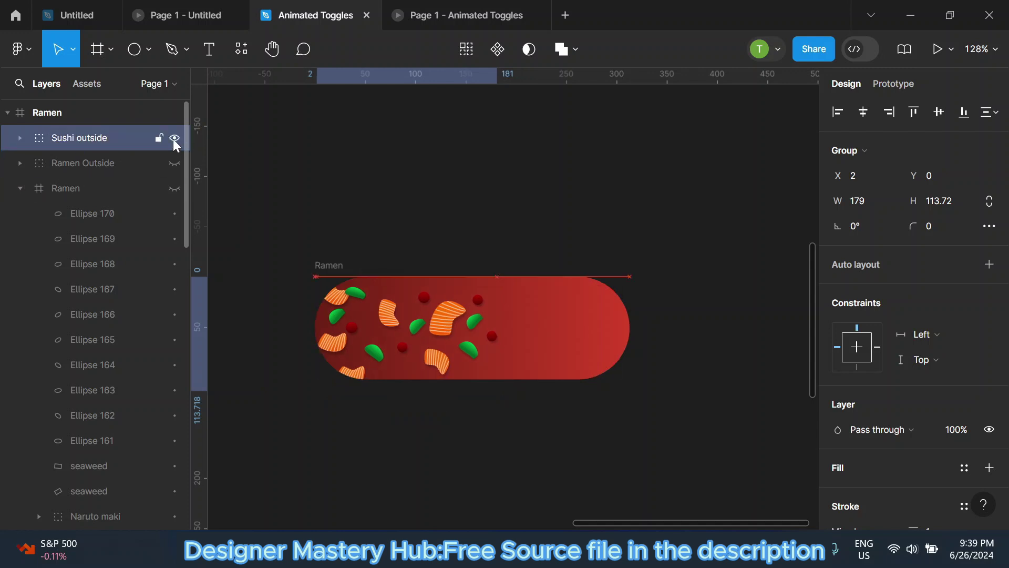
key(shift+Left)
key(shift+Left)
key(shift+Left)
key(shift+Left)
key(shift+Left)
key(shift+Left)
click(174, 138)
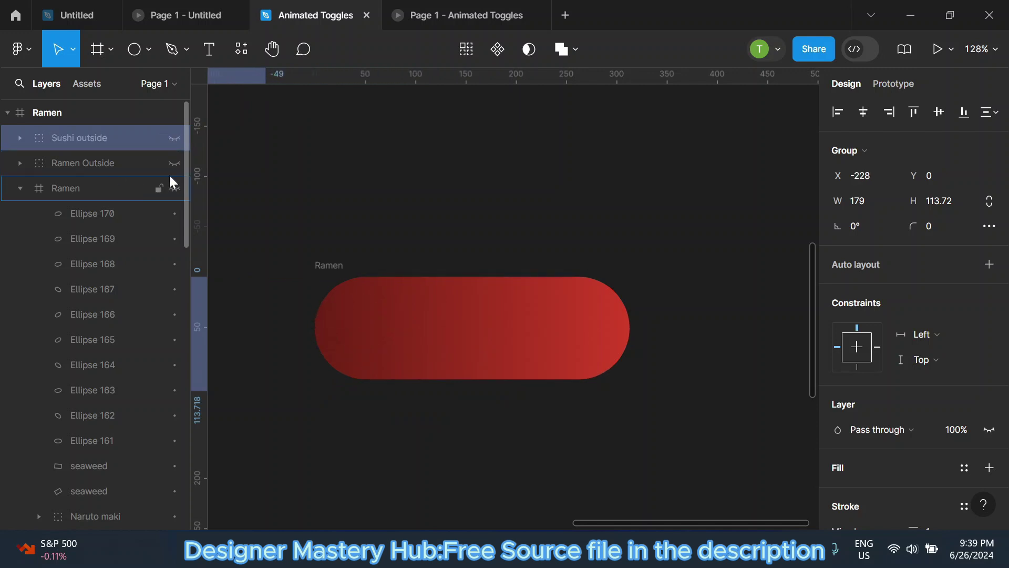
click(175, 163)
click(175, 188)
click(20, 188)
Duplicate the Ramen toggle and shift the copy's Ramen Outside decorations right.
click(412, 183)
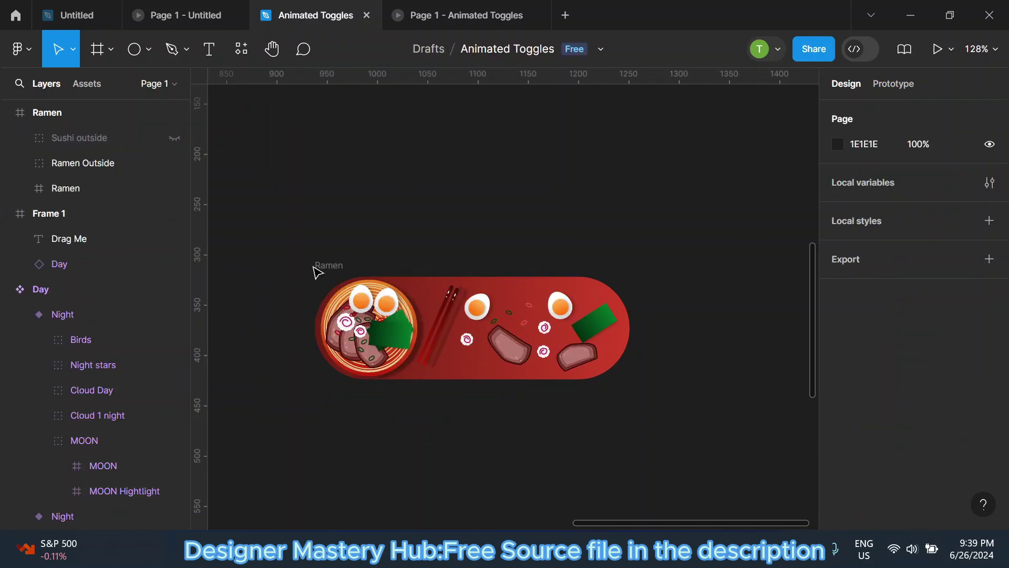
ctrl+scroll(325, 272, down, 1)
click(327, 269)
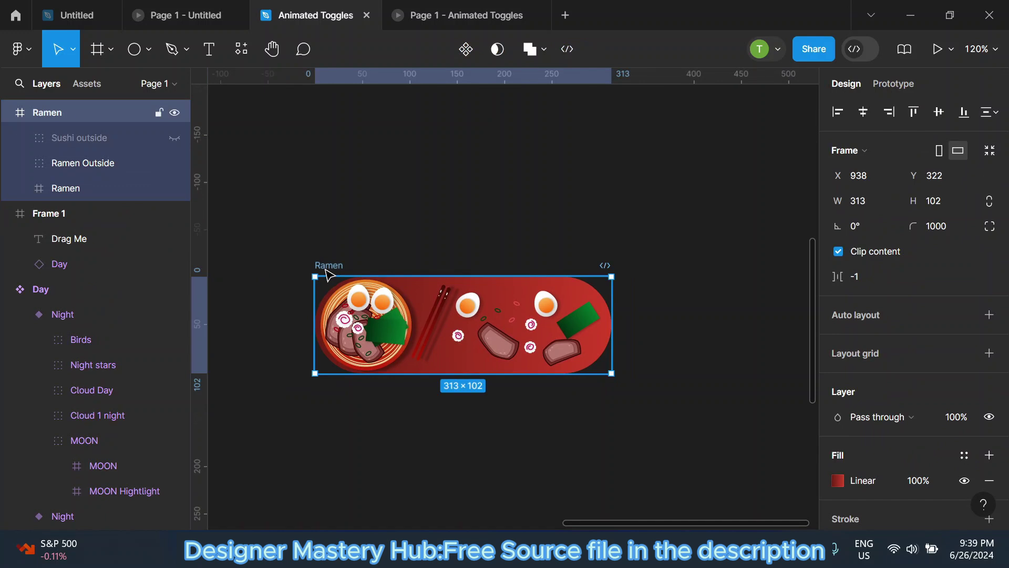
key(ctrl+d)
ctrl+scroll(399, 294, down, 1)
ctrl+scroll(615, 315, up, 2)
ctrl+scroll(663, 338, up, 1)
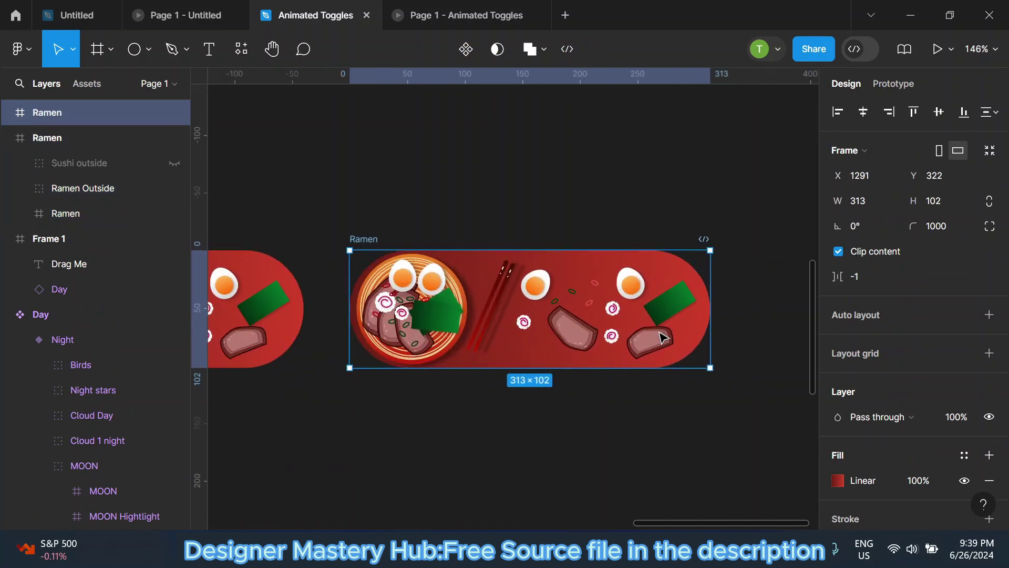
click(663, 338)
key(shift+Right)
key(shift+Right)
key(shift+Right)
key(shift+Right)
key(shift+Right)
key(shift+Right)
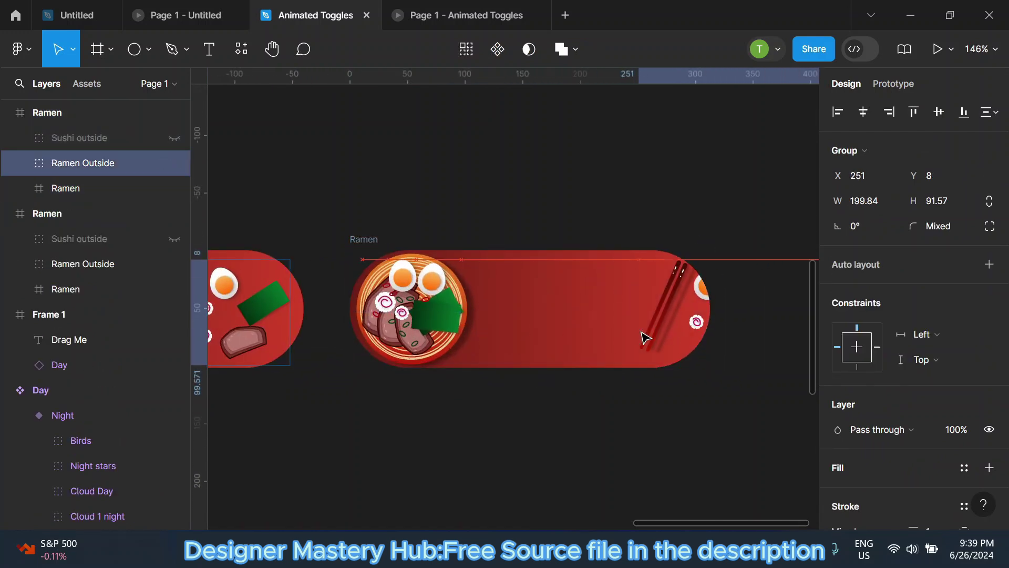
Move the copied toggle's ramen bowl to its right end at X 206.
drag(395, 323, 407, 323)
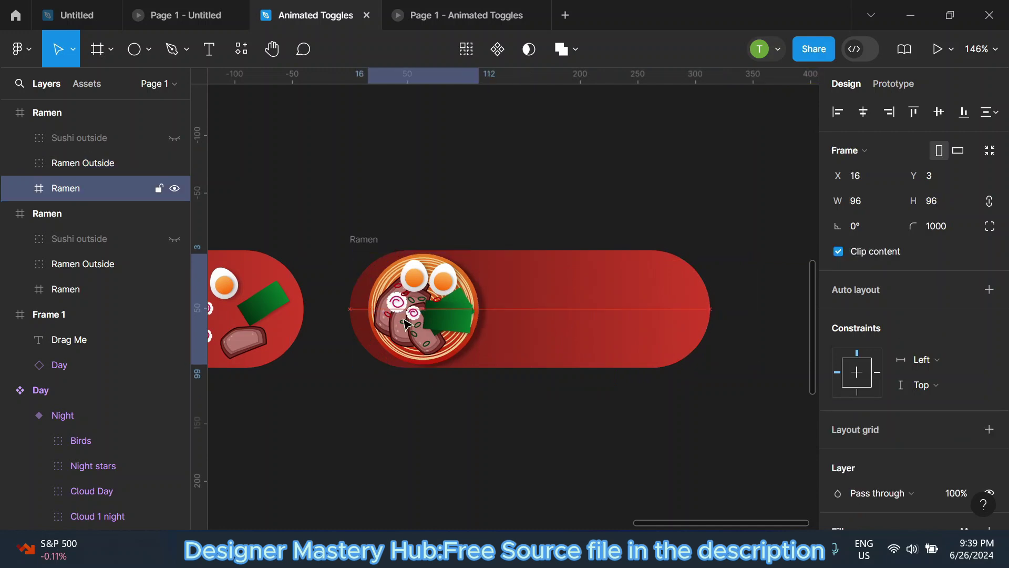
key(shift+Right)
key(shift+Right)
key(shift+Right)
key(shift+Right)
key(shift+Right)
key(shift+Right)
key(shift+Left)
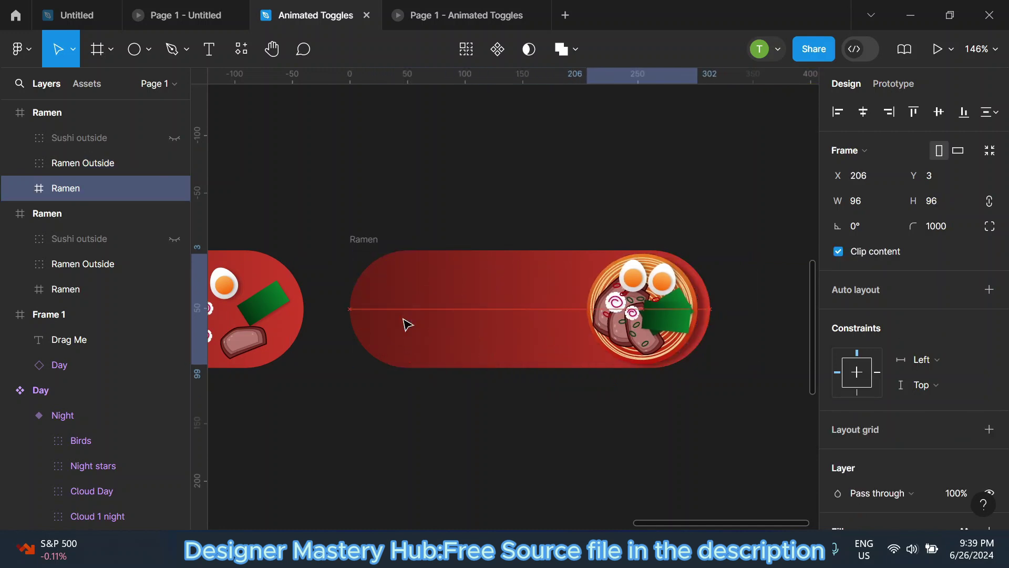
key(minus)
Delete all topping layers inside the bowl, leaving a plain orange circle.
scroll(592, 301, up, 5)
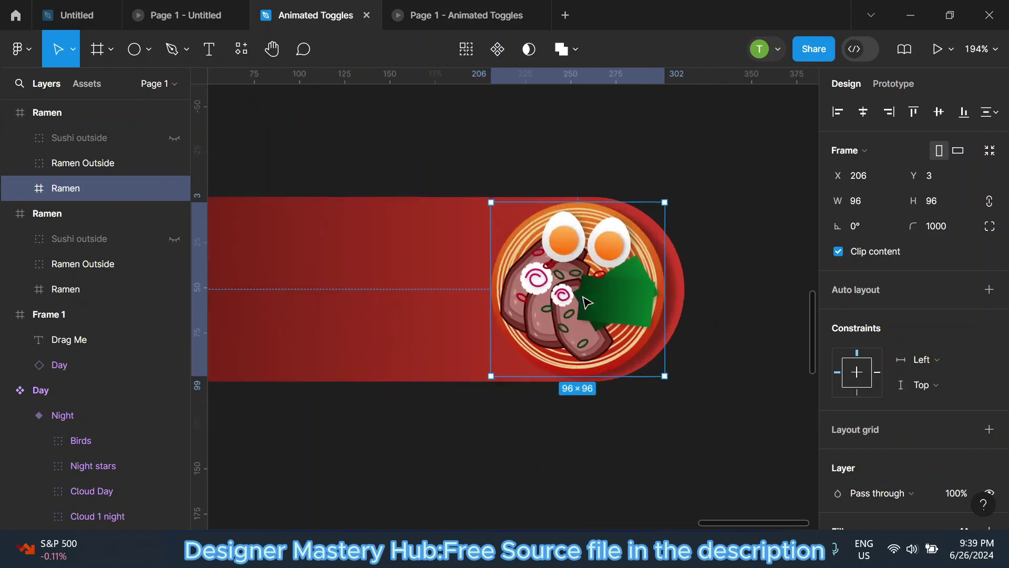
click(20, 189)
click(75, 215)
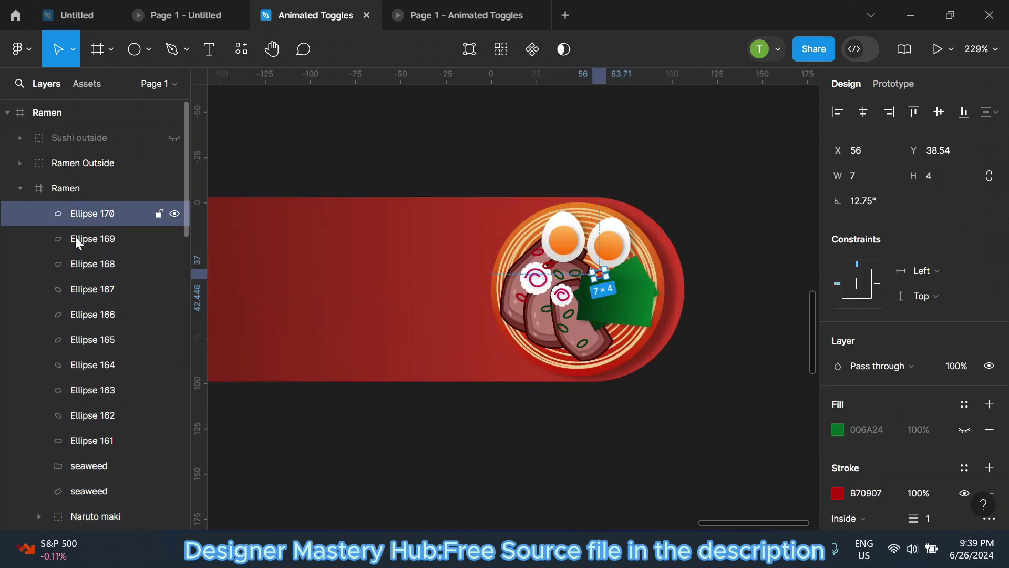
scroll(68, 315, down, 3)
scroll(75, 420, down, 2)
scroll(84, 399, down, 1)
shift+click(86, 386)
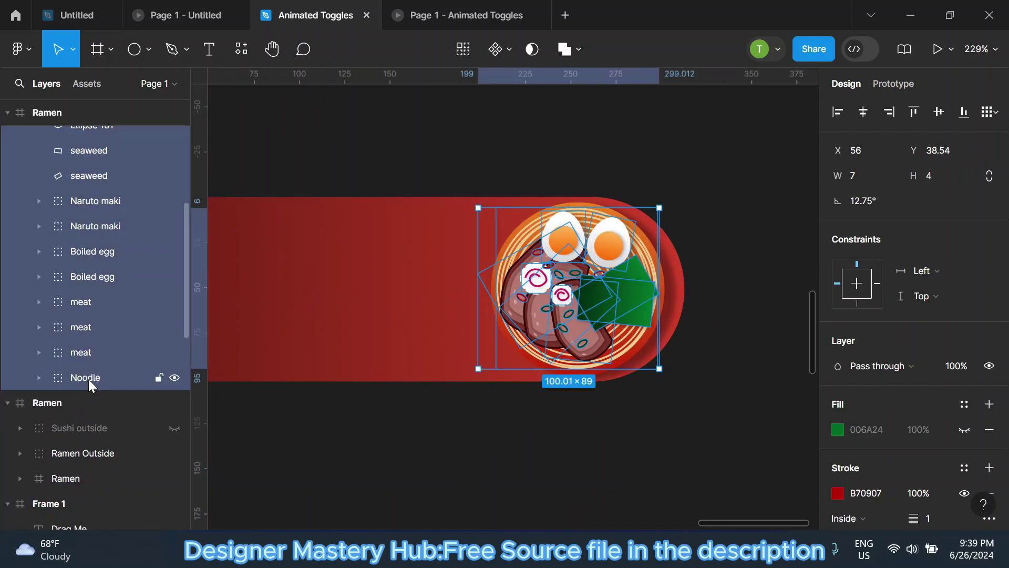
key(Delete)
scroll(519, 320, up, 1)
scroll(134, 248, up, 5)
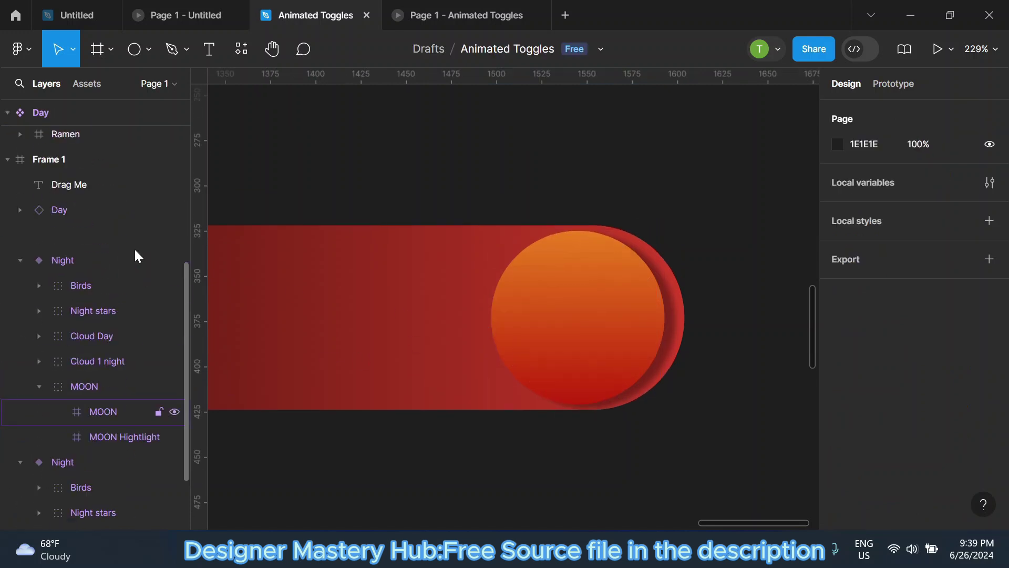
scroll(80, 213, up, 3)
click(82, 211)
Rename the copied toggle's knob frame to 'Sushi'.
click(573, 324)
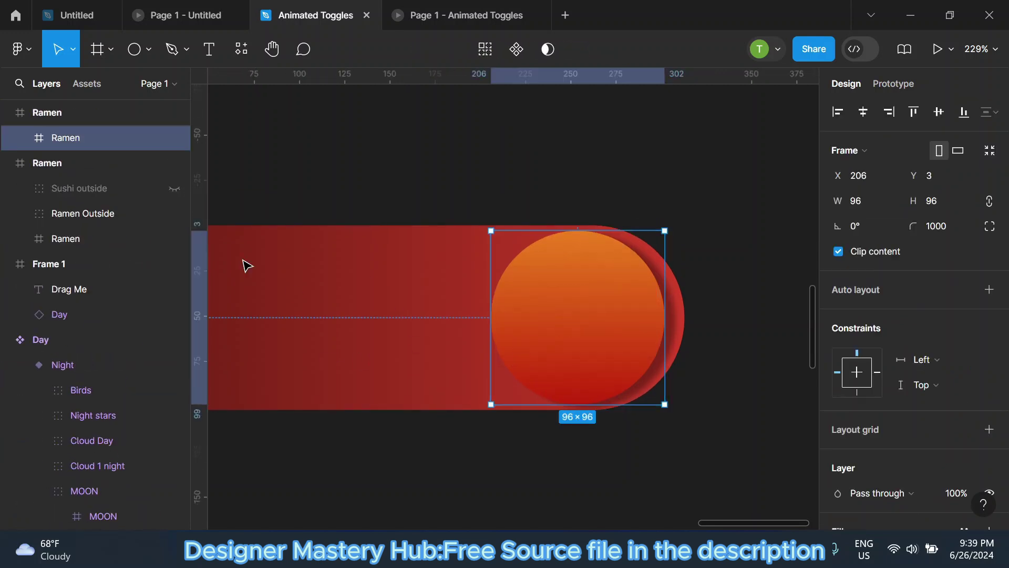
double_click(84, 140)
text(Sushi)
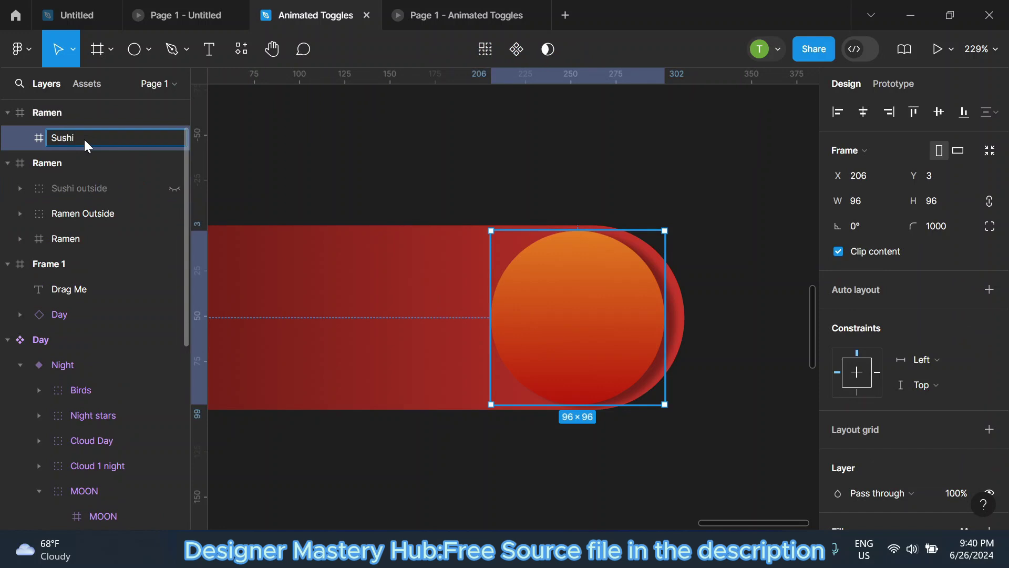
click(462, 196)
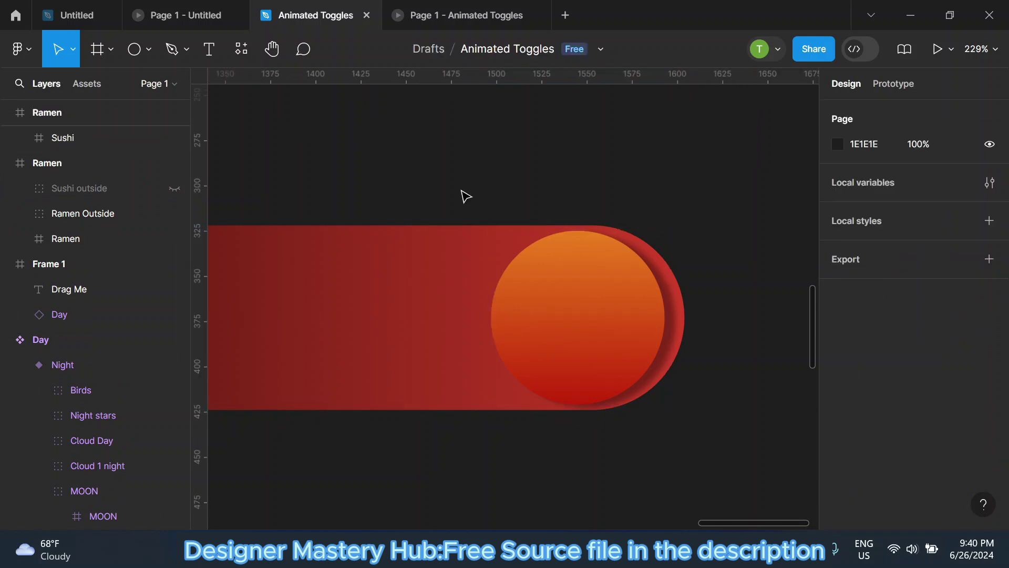
click(590, 306)
Set both gradient stops of the knob's fill to dark green 012D10.
scroll(908, 406, down, 2)
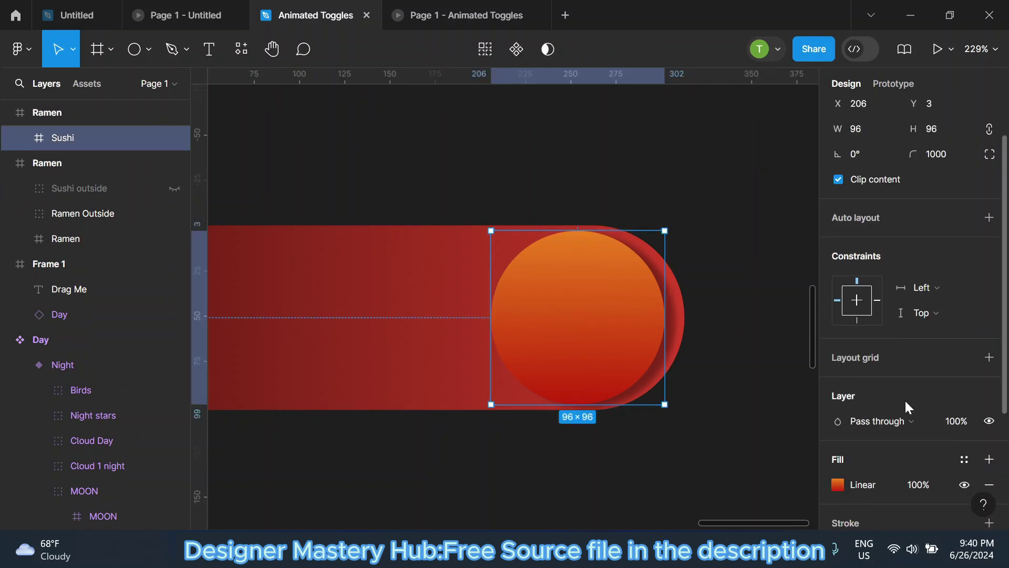
scroll(893, 404, down, 3)
click(839, 400)
click(694, 471)
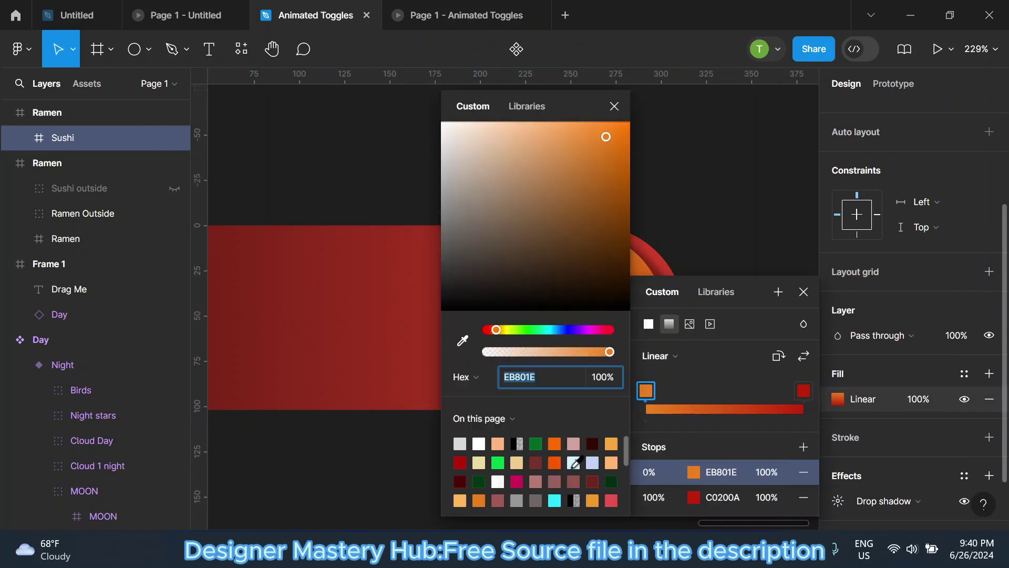
click(612, 481)
click(693, 497)
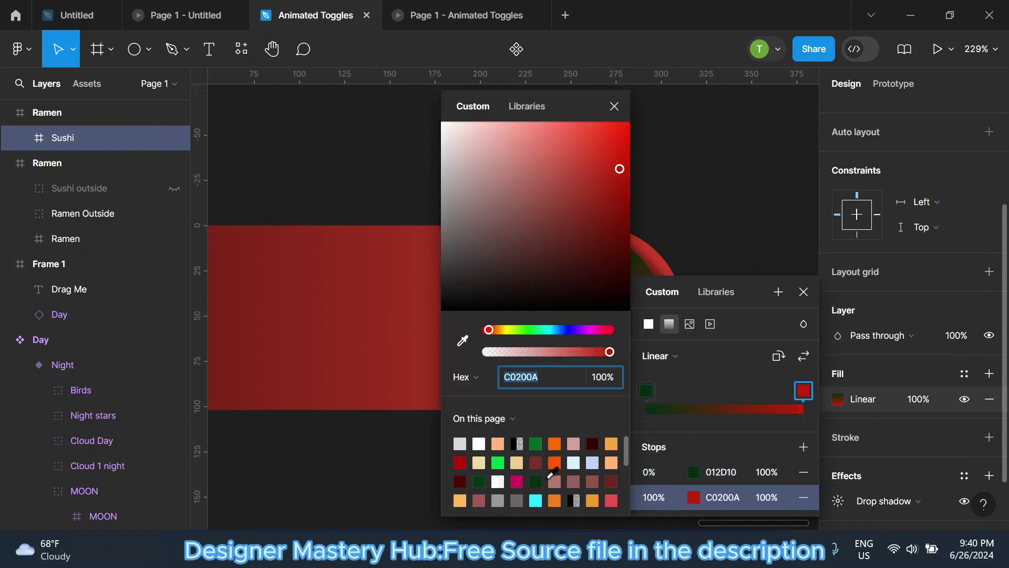
click(536, 480)
drag(576, 108, 301, 140)
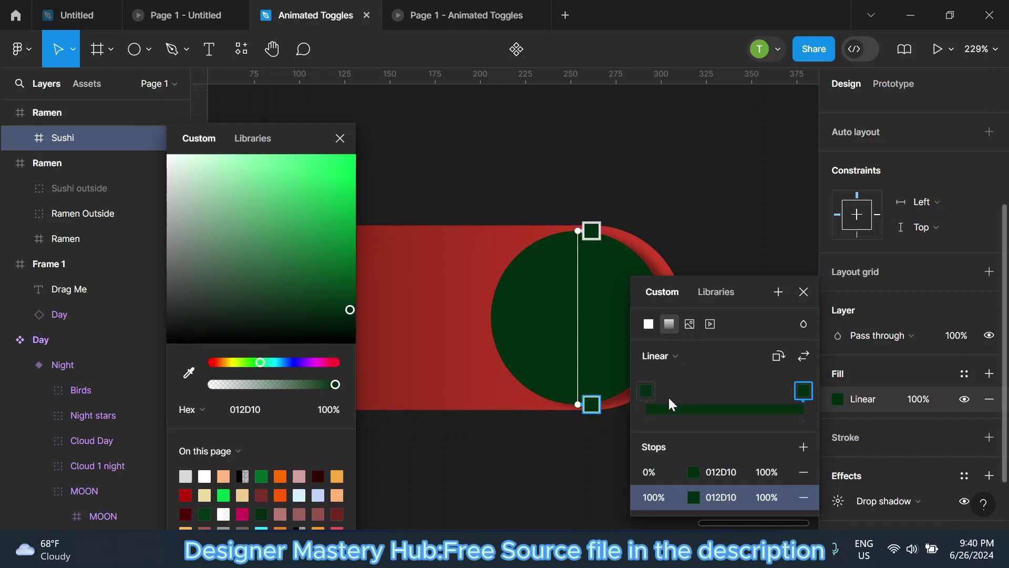
Change the first gradient stop to the brighter green 11652E.
click(646, 390)
click(597, 240)
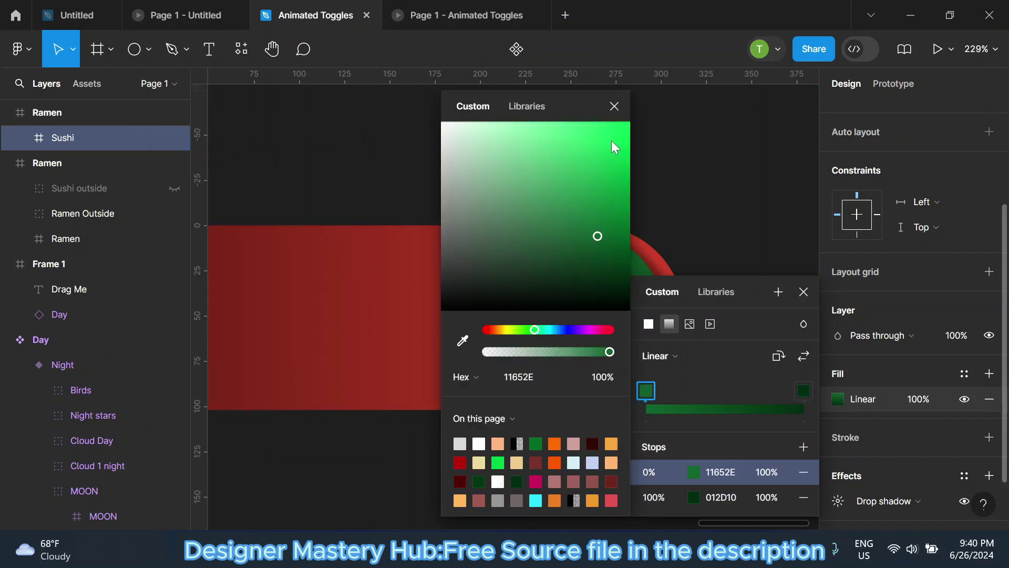
click(614, 107)
click(803, 291)
click(750, 231)
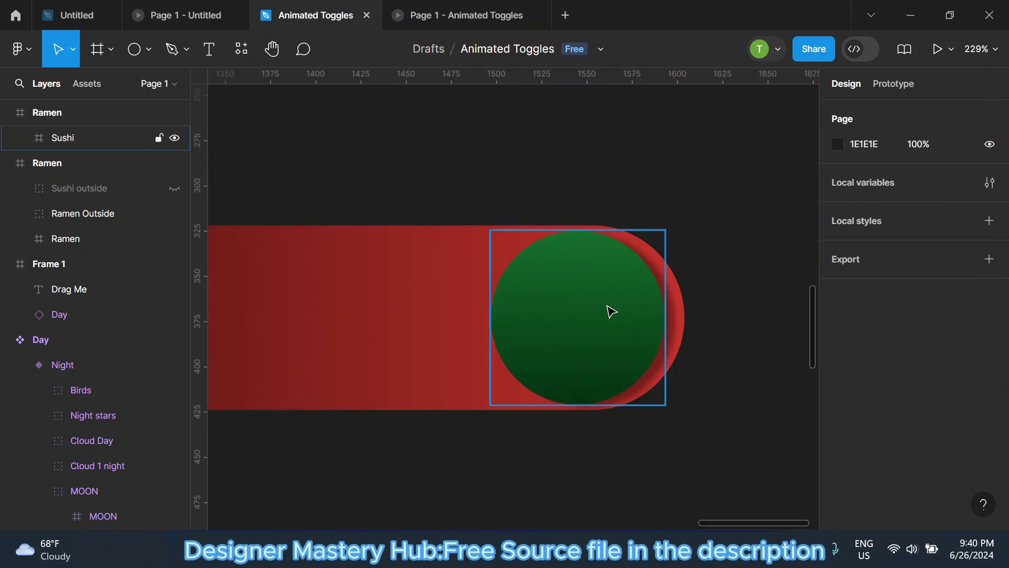
click(134, 48)
Draw an 86×86 circle centred in the green knob and fill it white (FFFFFF).
scroll(614, 321, up, 3)
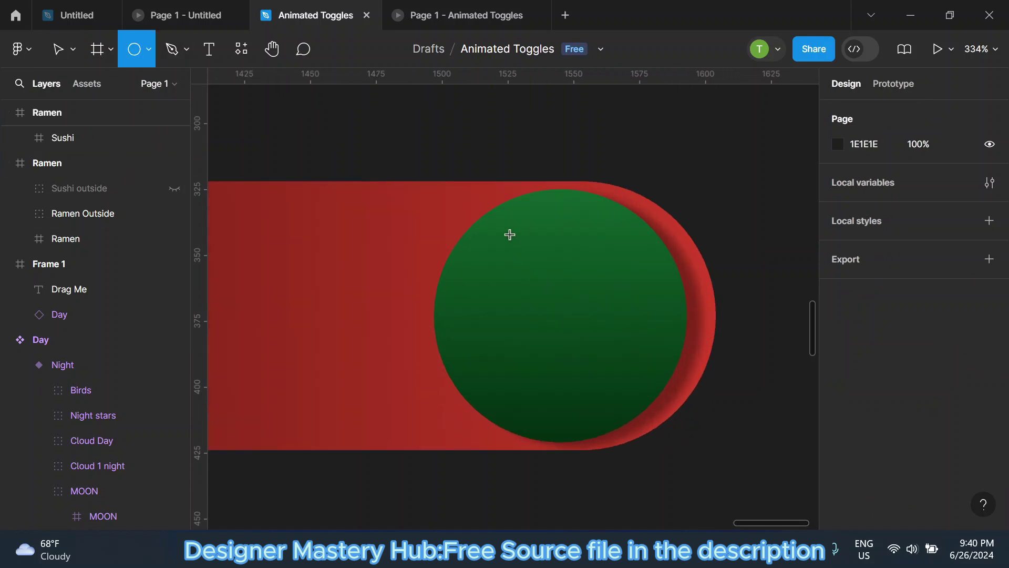
drag(494, 221, 642, 428)
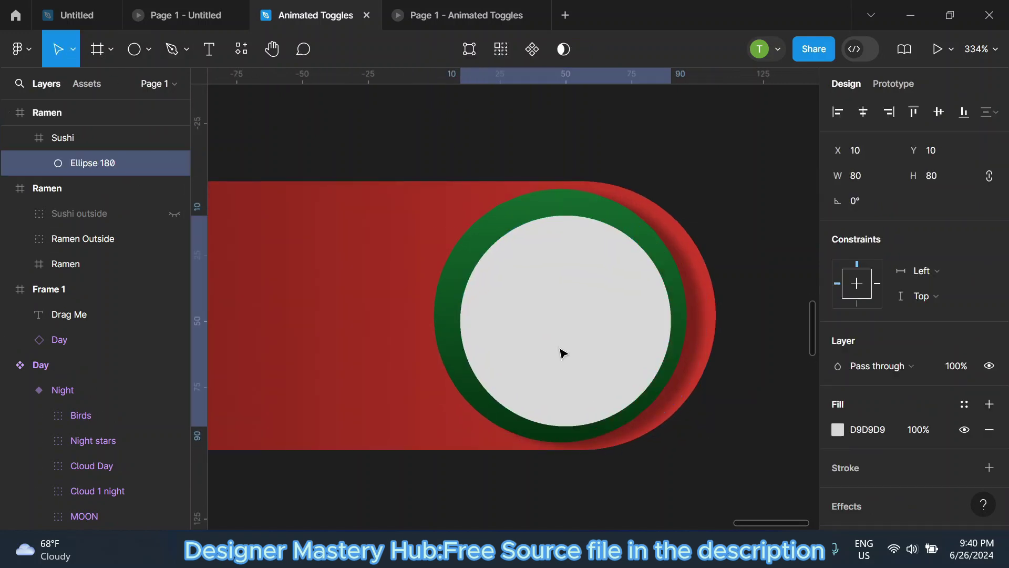
drag(560, 211, 560, 194)
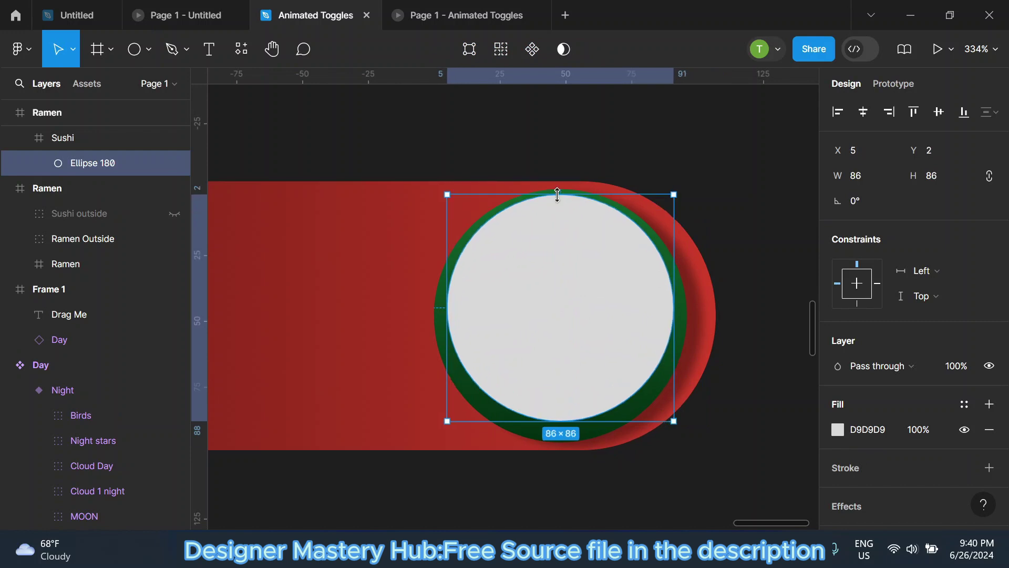
drag(578, 308, 579, 312)
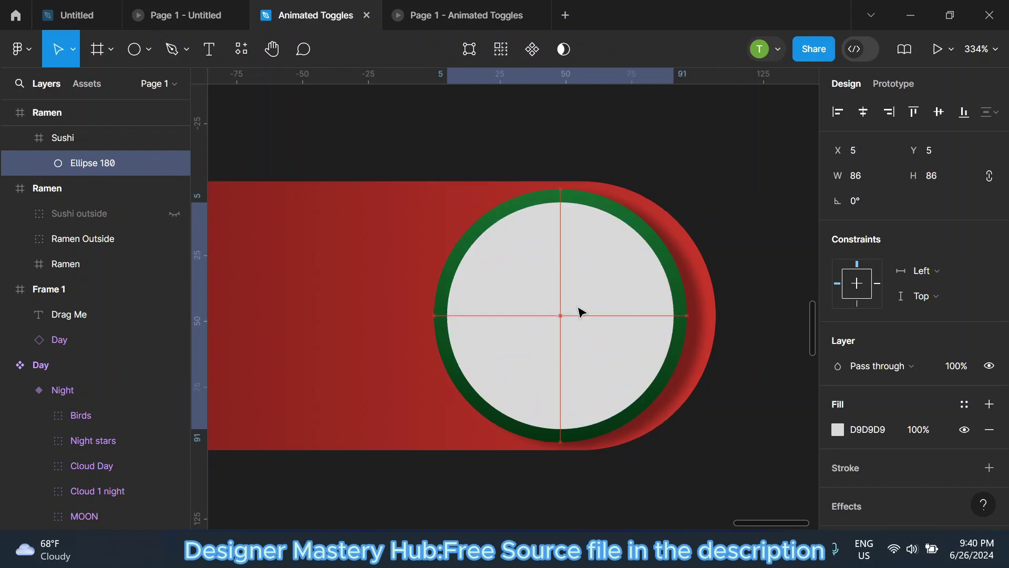
click(838, 430)
text(FFFFFF)
key(Return)
click(803, 84)
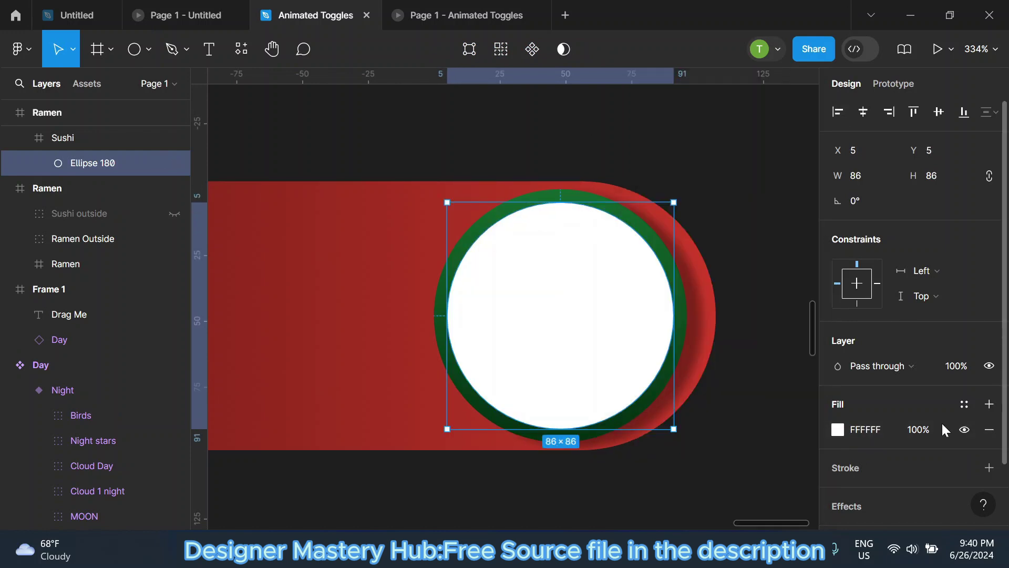
Give the white circle an inner shadow with X offset 4, shifted toward its top edge.
scroll(983, 436, down, 2)
click(988, 432)
click(888, 457)
click(888, 435)
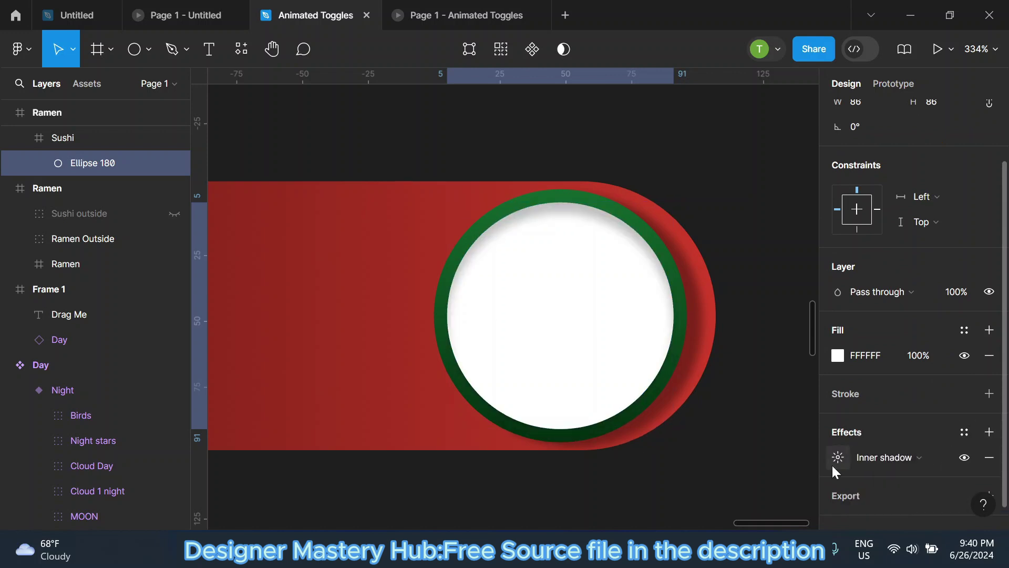
click(838, 457)
text(4)
key(Return)
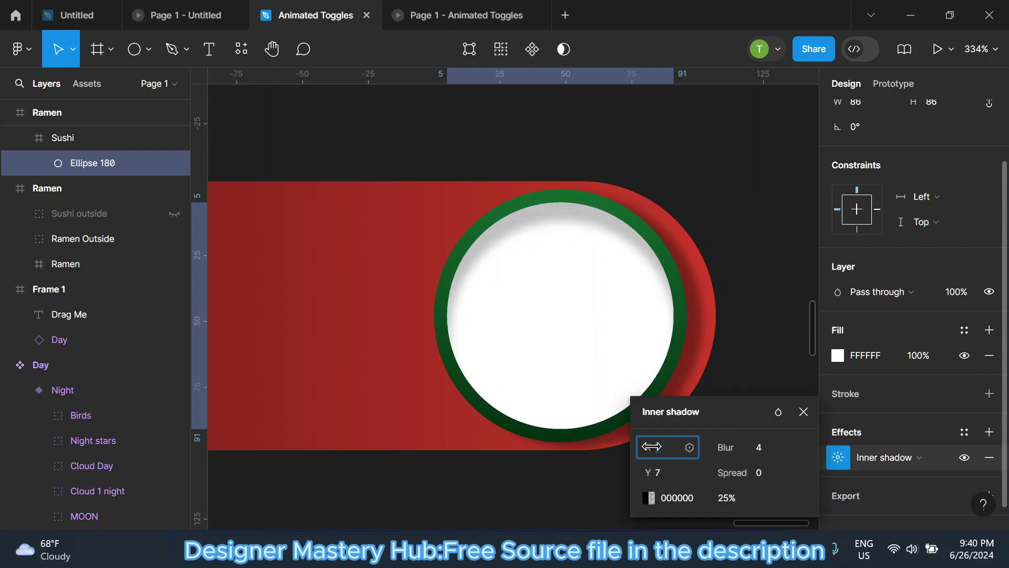
mouse_move(644, 473)
mouse_down()
mouse_move(633, 471)
mouse_move(653, 448)
mouse_up()
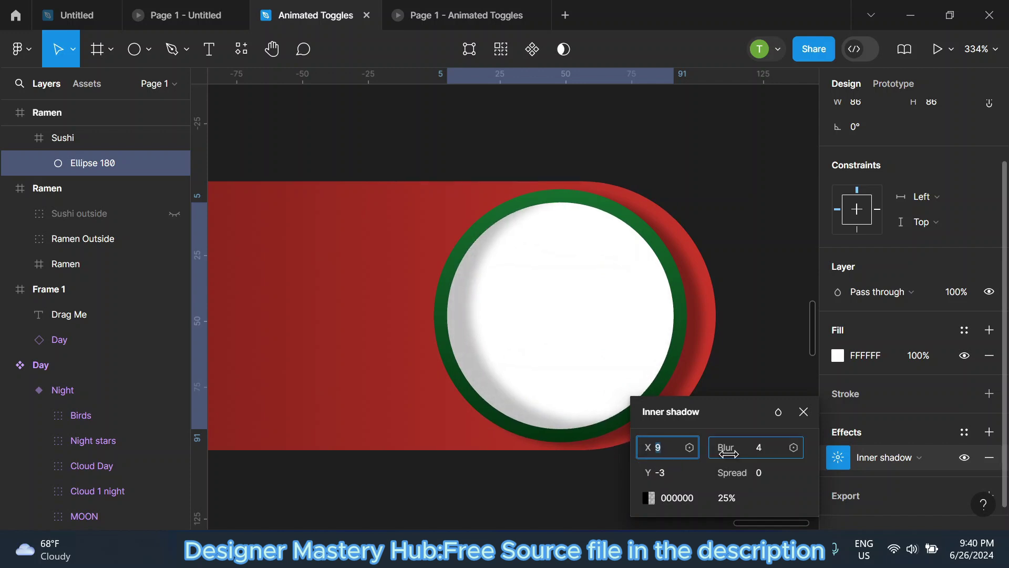
click(803, 412)
Rename the second toggle frame to Sushi.
click(763, 318)
scroll(705, 385, down, 5)
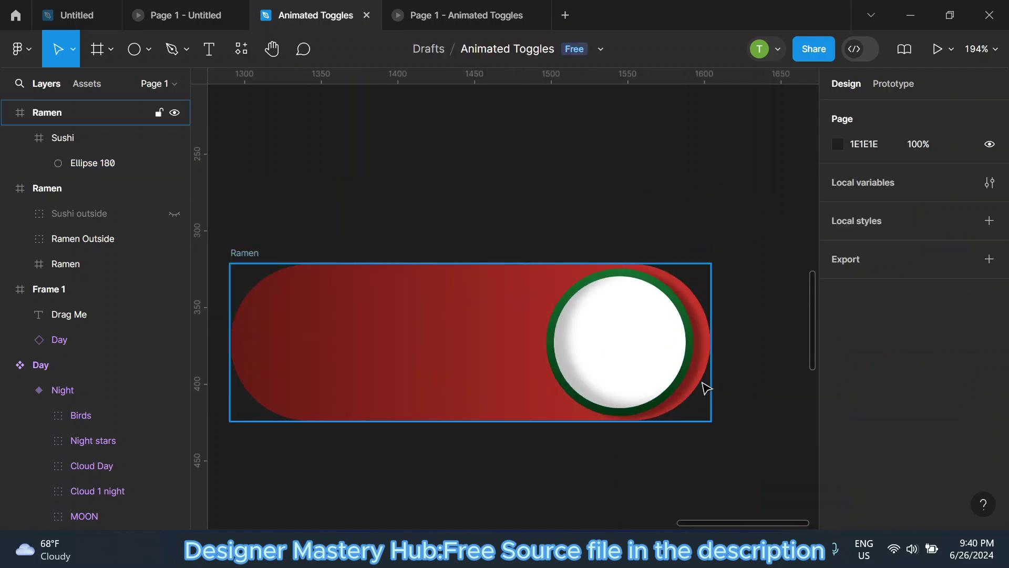
scroll(526, 341, down, 3)
click(450, 308)
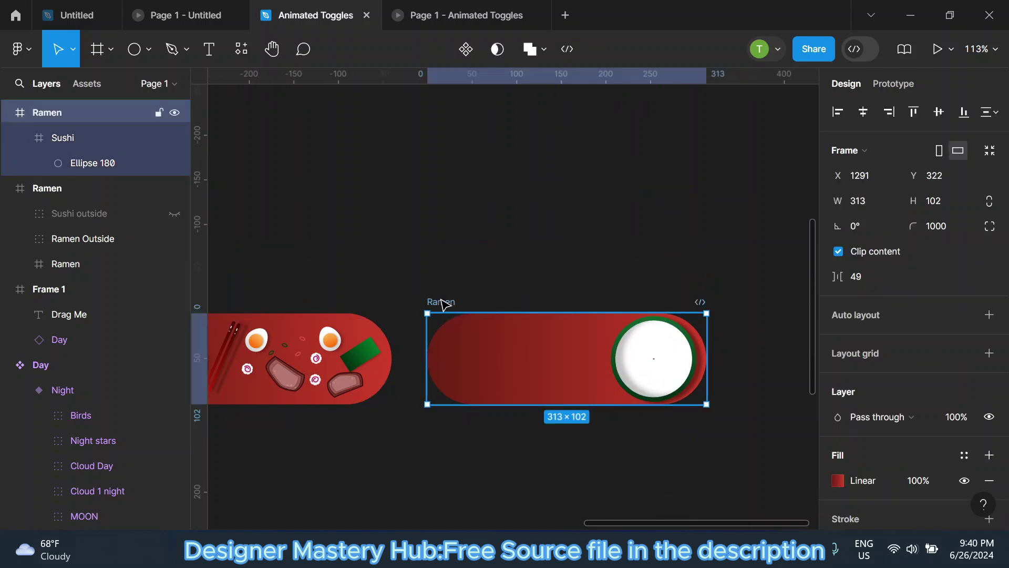
text(Sushi)
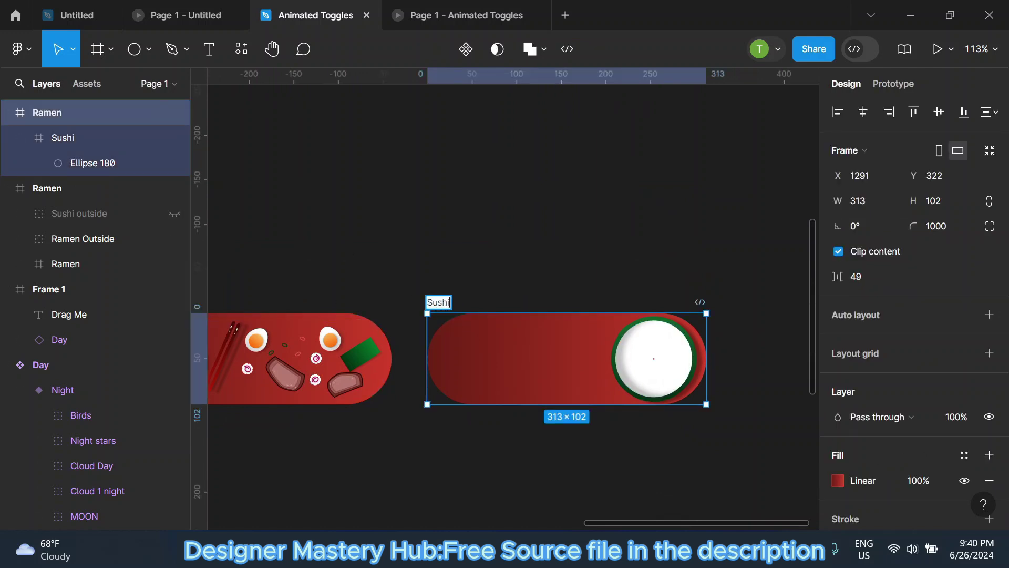
key(Escape)
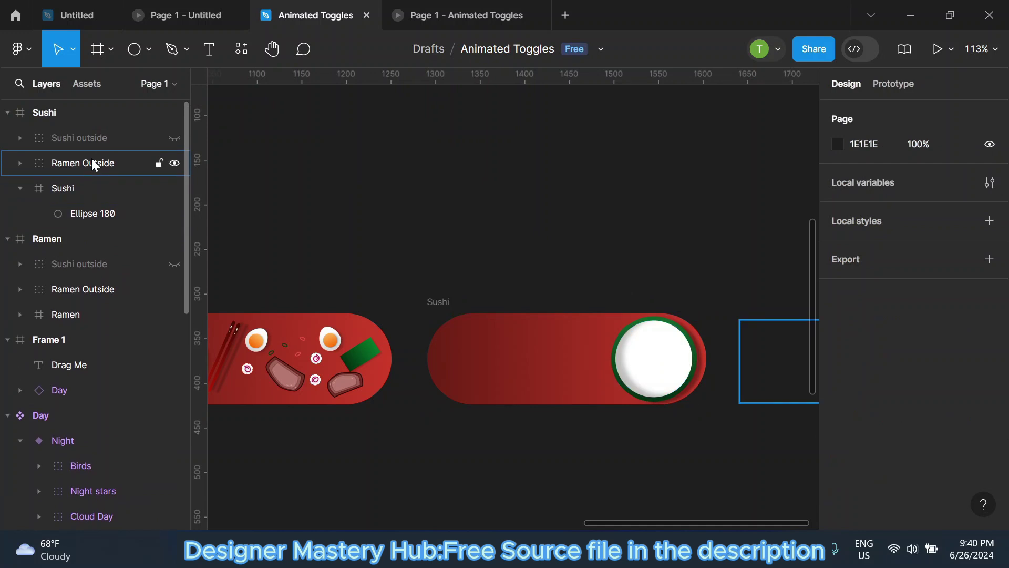
Shift the salmon, leaf and red-dot pattern group right onto the Sushi toggle's red track.
click(99, 134)
scroll(576, 351, up, 2)
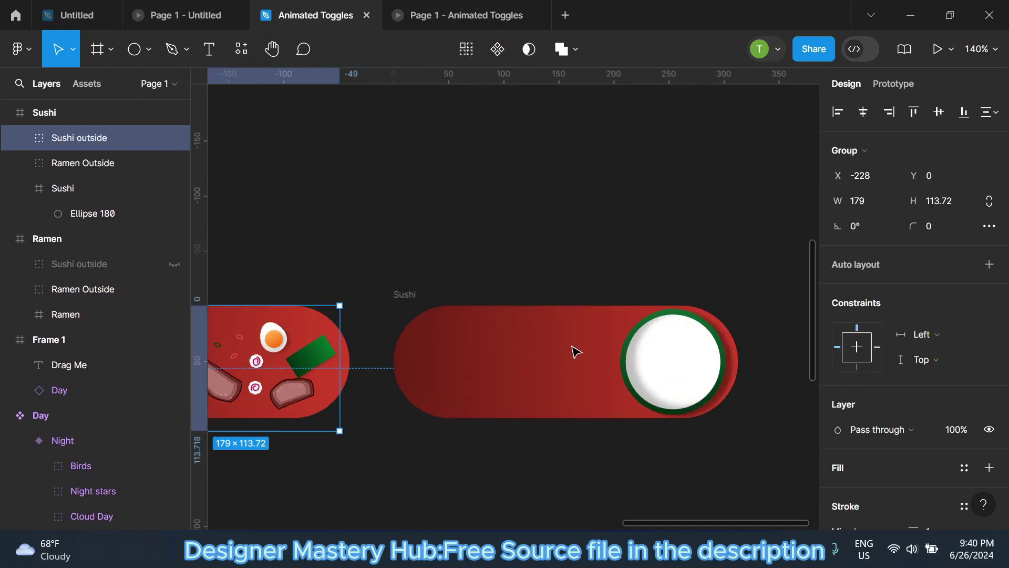
key(shift+Right)
key(shift+Right)
key(shift+Right)
key(shift+Right)
key(shift+Right)
key(shift+Right)
key(shift+Right)
key(shift+Right)
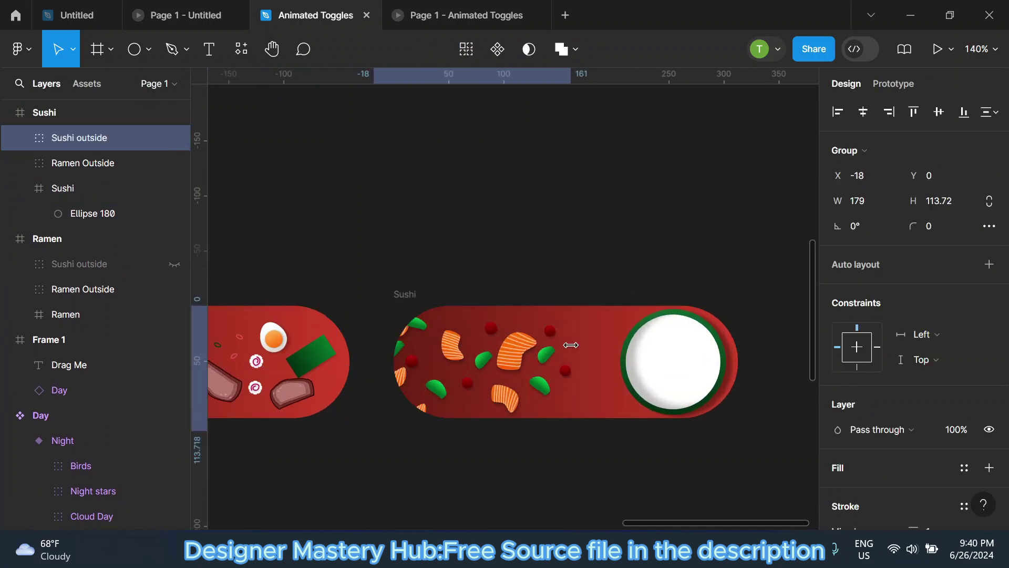
key(shift+Right)
key(shift+Right)
key(shift+Right)
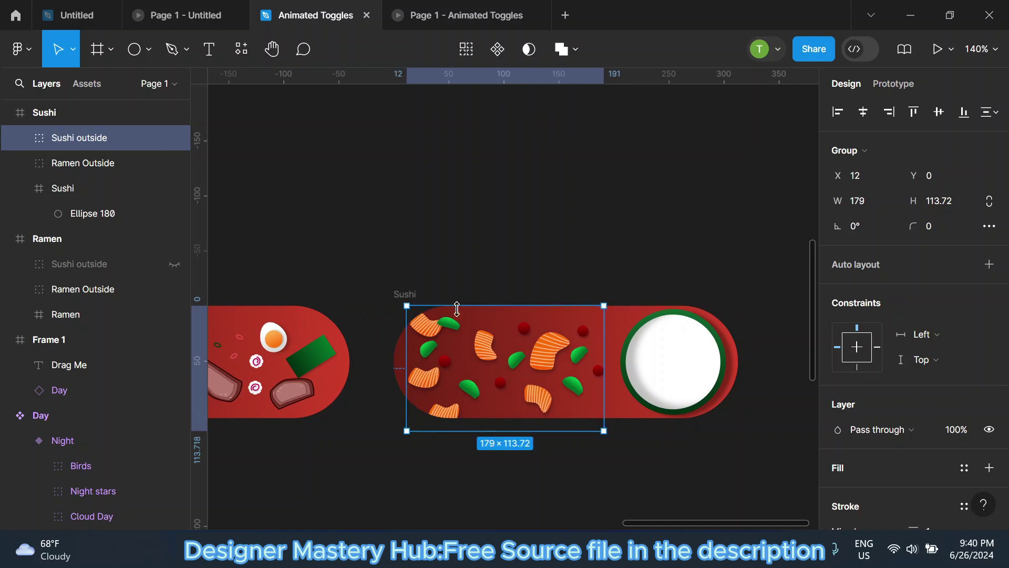
scroll(676, 367, up, 1)
click(667, 231)
scroll(702, 307, up, 2)
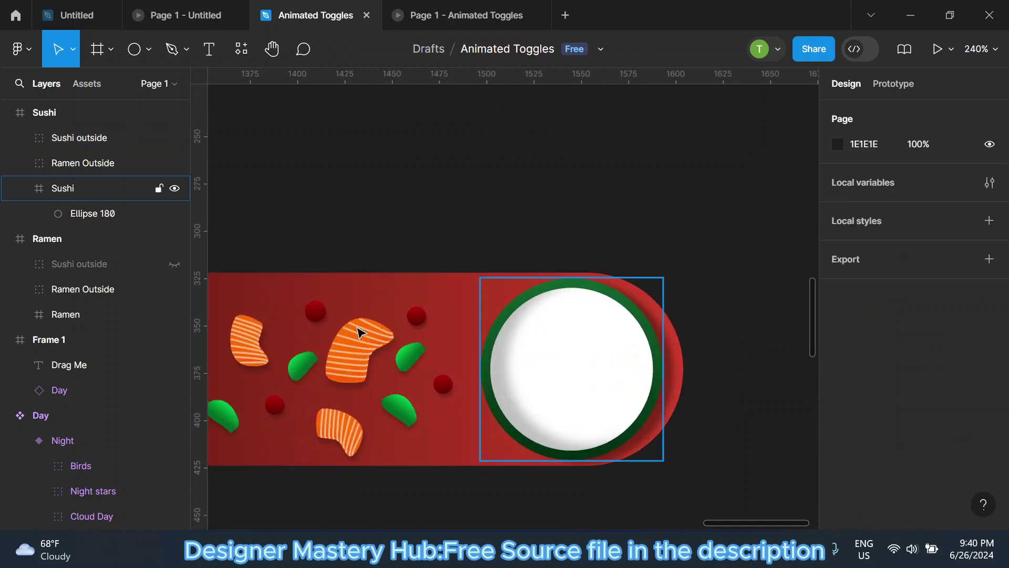
Paste a salmon slice copy into the Sushi toggle, rotated, enlarged and centred on the white plate.
click(354, 357)
key(ctrl+c)
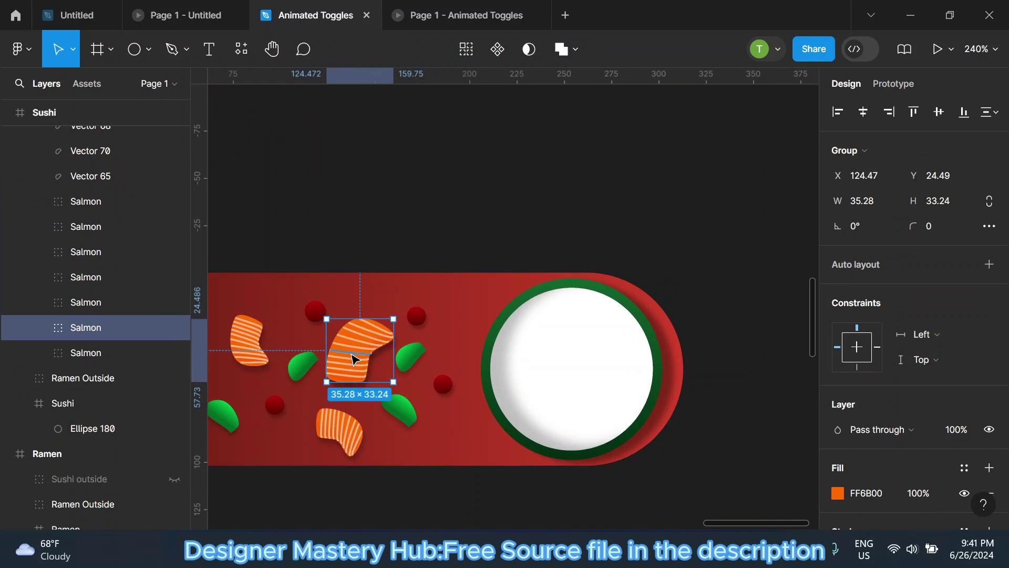
click(552, 356)
key(ctrl+v)
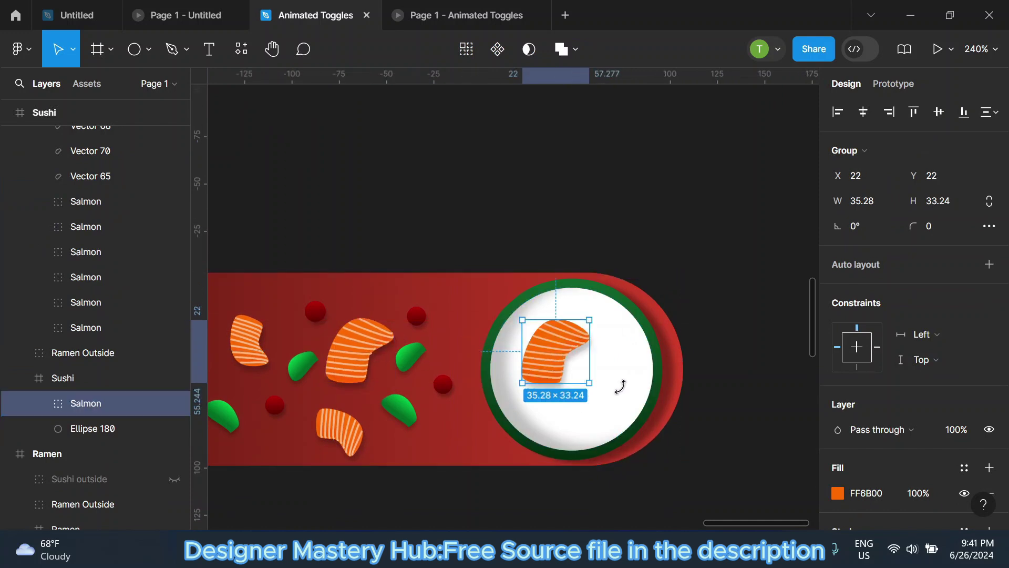
drag(620, 386, 563, 296)
drag(557, 363, 573, 395)
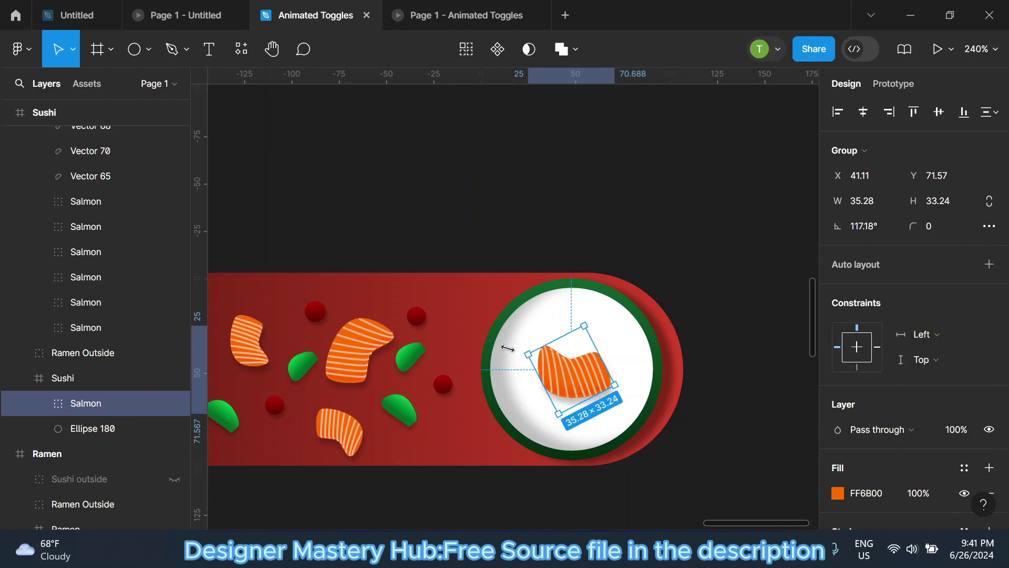
drag(528, 355, 498, 346)
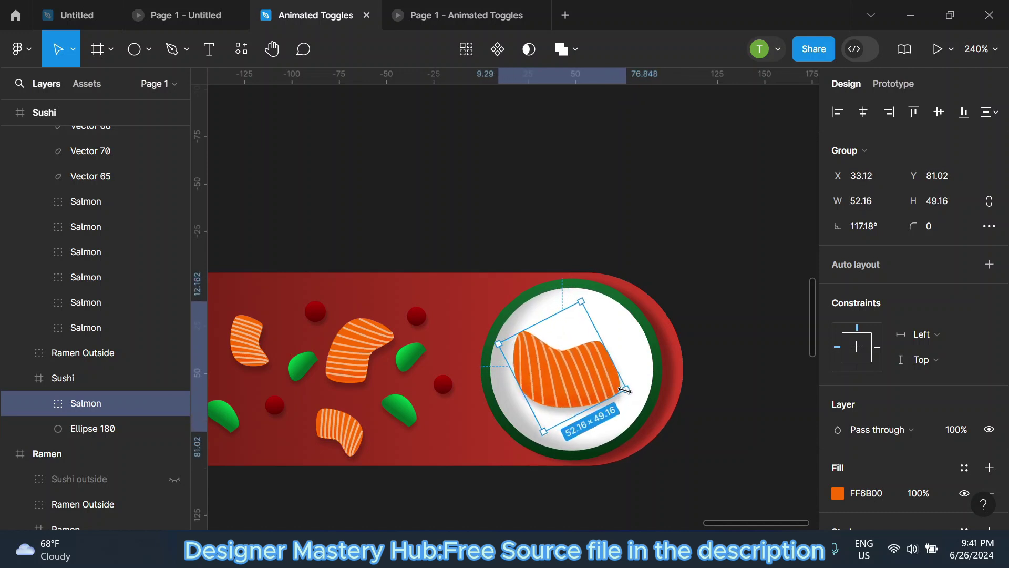
mouse_move(619, 387)
mouse_down()
mouse_move(628, 394)
mouse_move(582, 387)
mouse_up()
key(Escape)
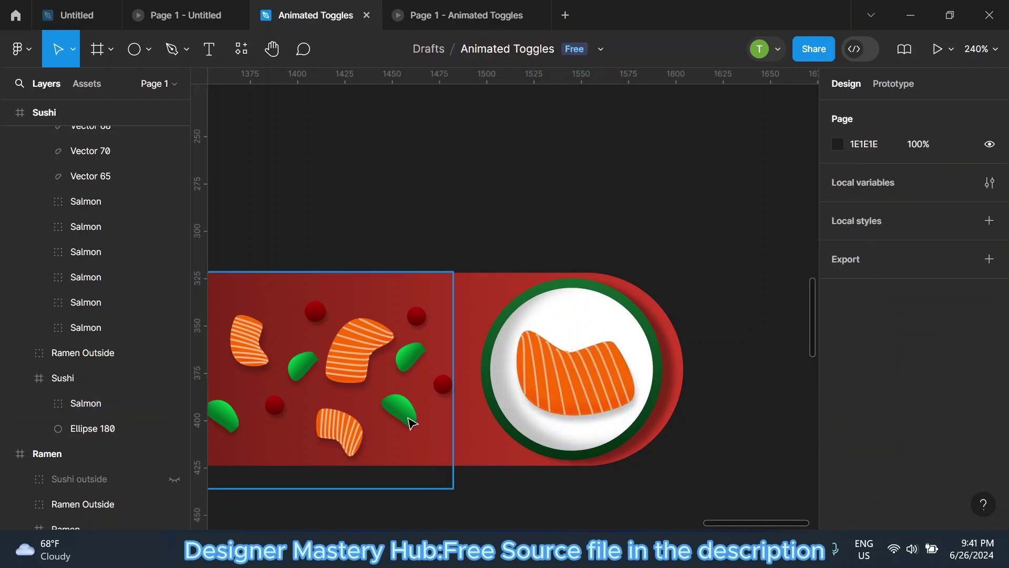
click(408, 422)
Duplicate a green leaf, rotate it and tuck it behind the salmon on the plate.
key(ctrl+d)
mouse_move(408, 422)
mouse_down()
mouse_move(572, 359)
mouse_move(581, 373)
mouse_move(559, 384)
mouse_up()
ctrl+scroll(571, 359, up, 3)
mouse_move(563, 342)
mouse_down()
mouse_move(565, 353)
mouse_move(573, 345)
mouse_up()
scroll(83, 440, down, 3)
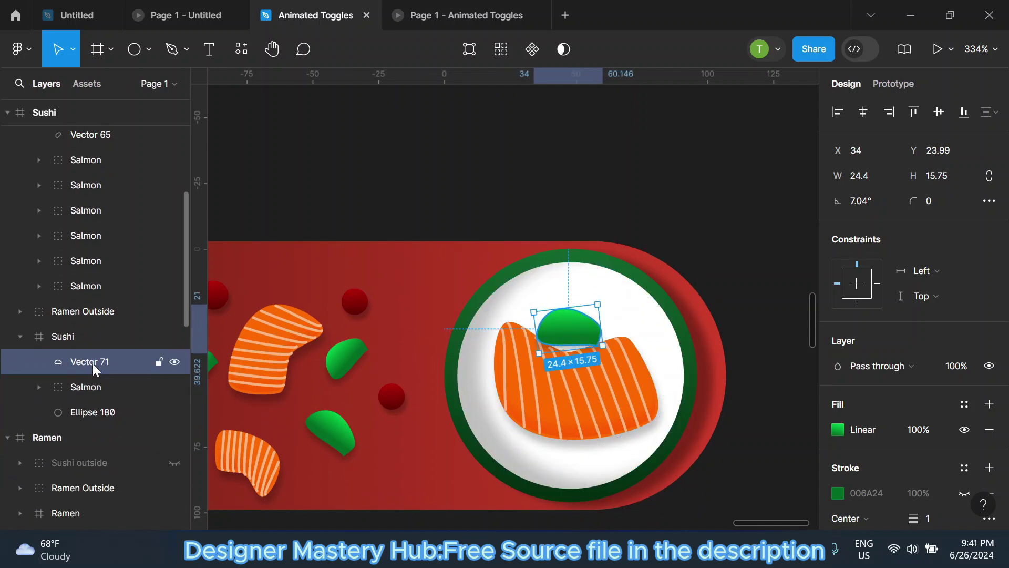
drag(92, 363, 89, 393)
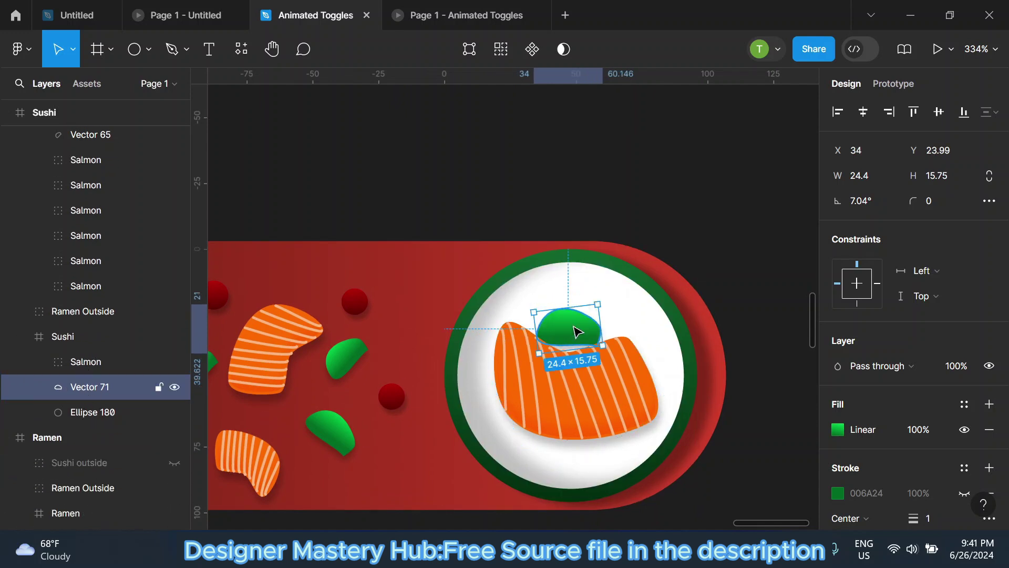
mouse_move(578, 331)
mouse_down()
mouse_move(593, 348)
mouse_move(573, 360)
mouse_up()
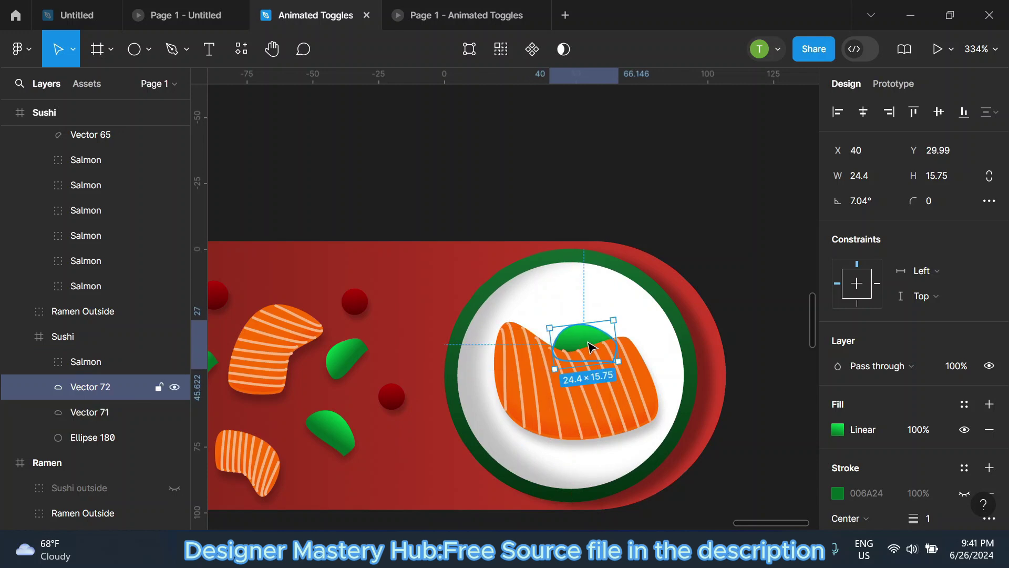
Flip the second leaf horizontally and duplicate a small dark-red dot.
right_click(553, 355)
click(581, 457)
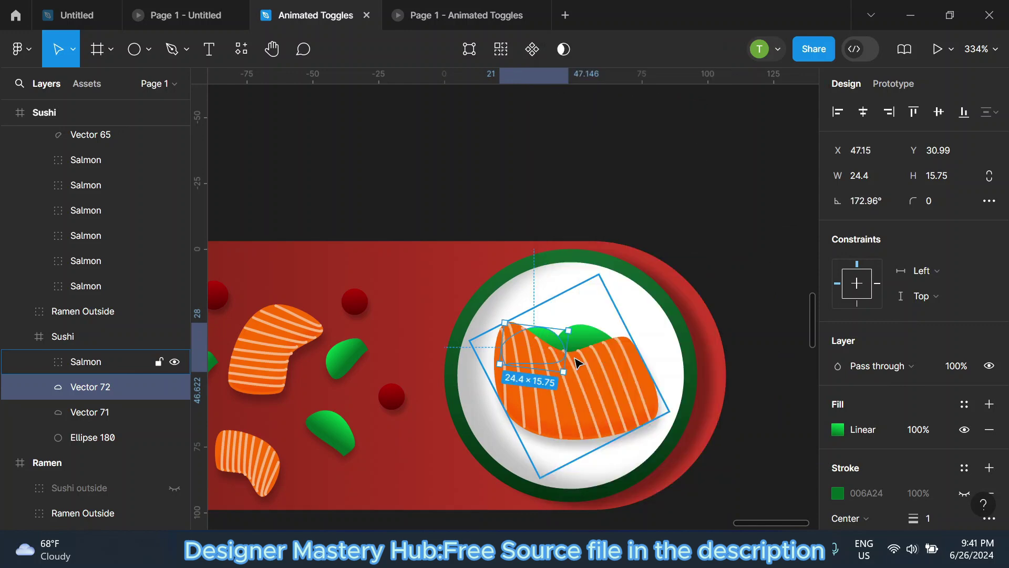
click(367, 306)
key(ctrl+d)
Move the red berry onto the plate, behind the green leaves in layer order.
drag(595, 351, 571, 340)
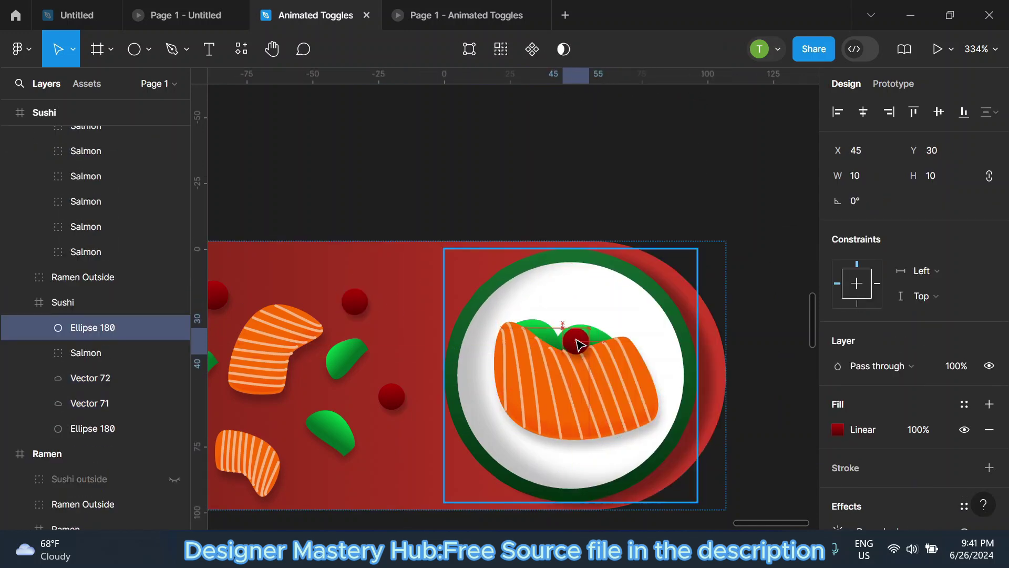
scroll(539, 252, down, 2)
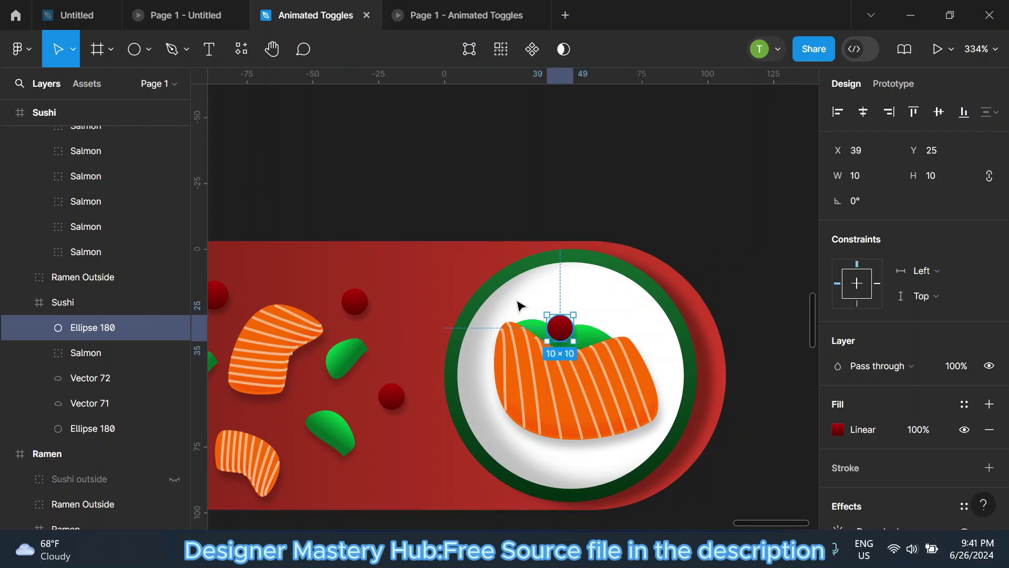
click(534, 218)
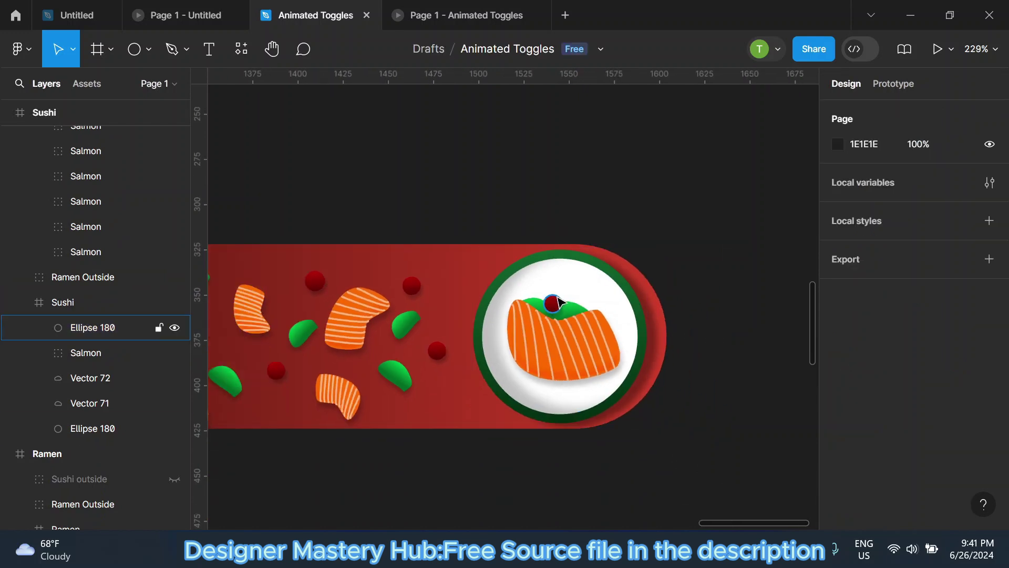
click(558, 302)
drag(94, 377, 96, 412)
scroll(580, 314, up, 3)
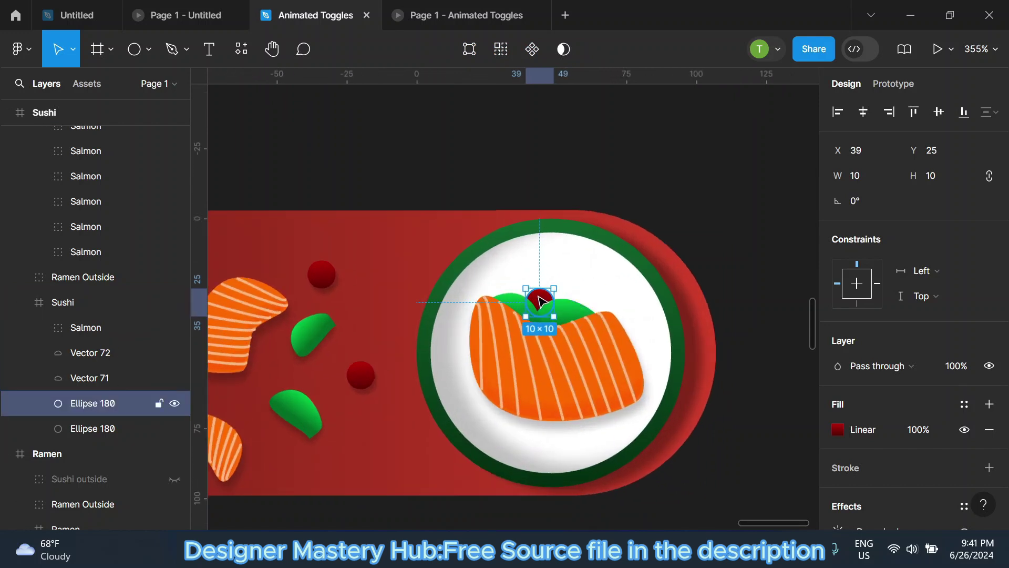
drag(540, 301, 560, 316)
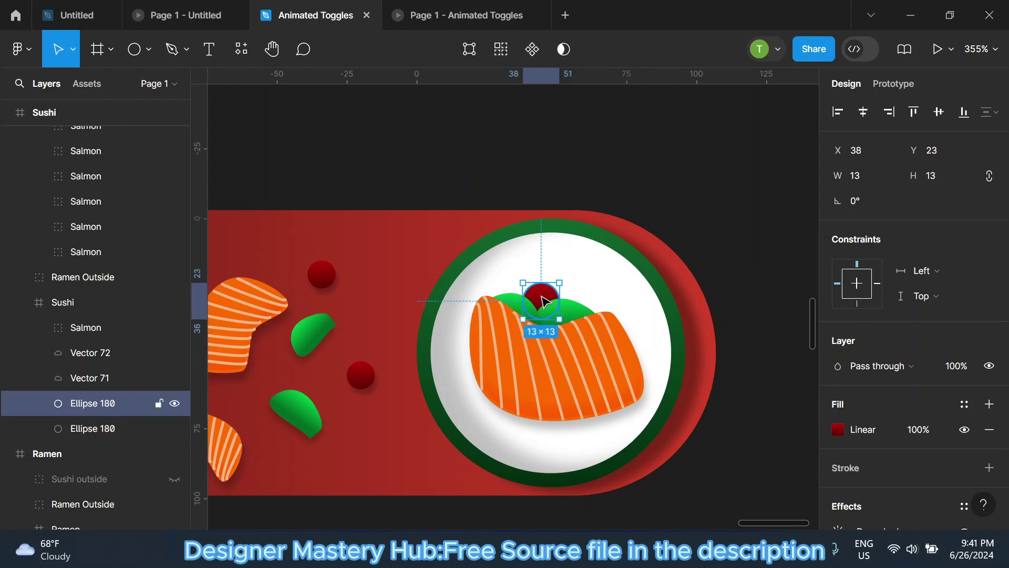
Place a copy of the berry to its right across the top of the salmon.
mouse_move(545, 300)
mouse_down()
mouse_move(625, 325)
mouse_move(495, 312)
mouse_up()
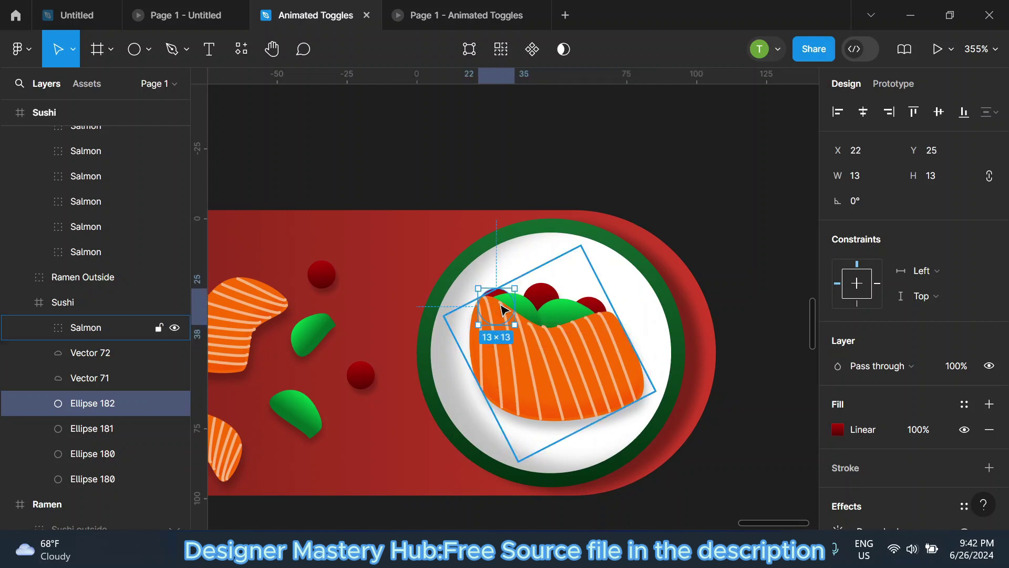
scroll(586, 196, down, 3)
scroll(658, 311, down, 2)
click(658, 311)
scroll(667, 347, up, 1)
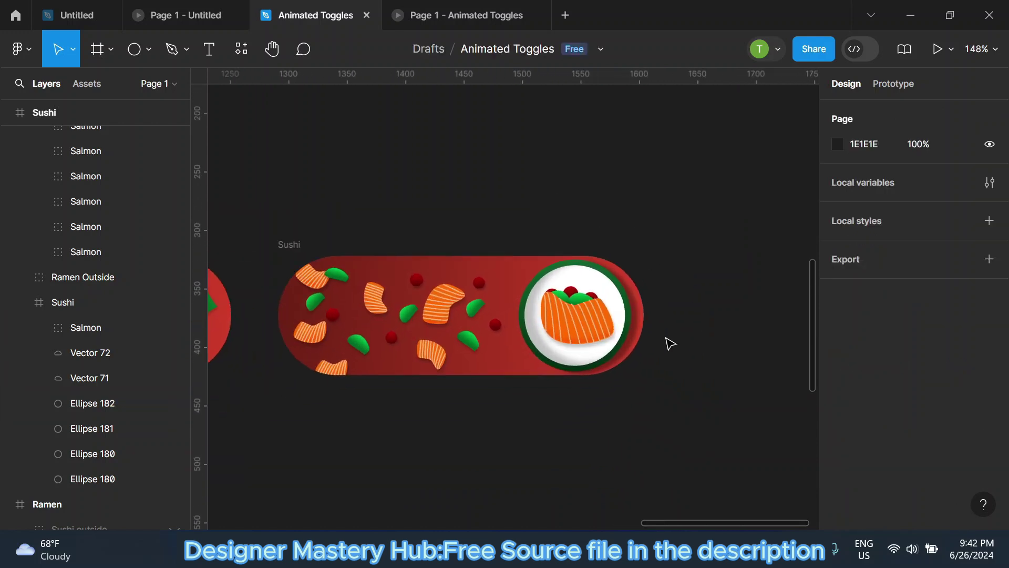
scroll(642, 341, up, 3)
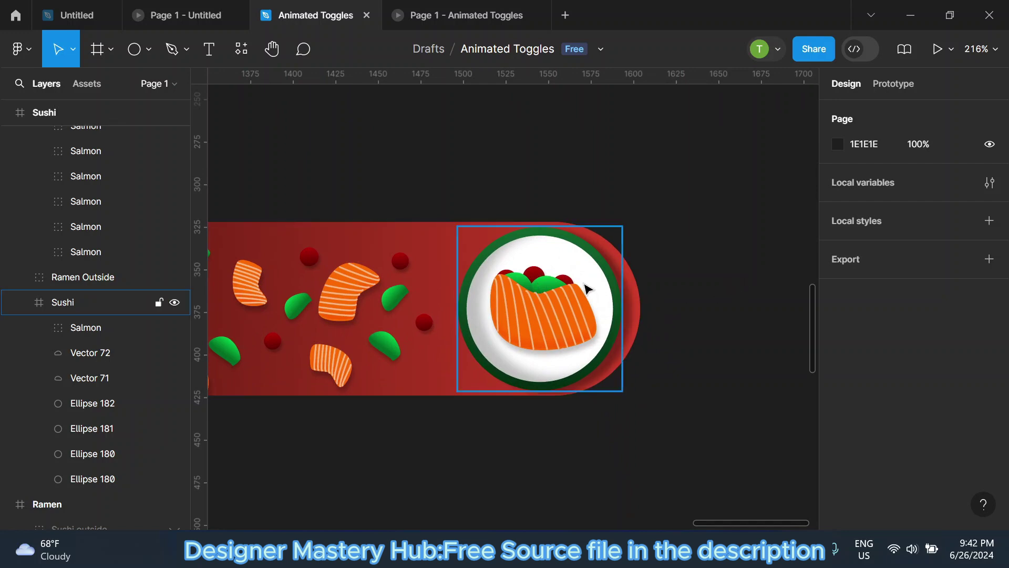
Switch the plate circle's fill to a linear gradient ending in light grey C2C2C2.
click(587, 288)
scroll(841, 473, down, 3)
scroll(841, 473, down, 3)
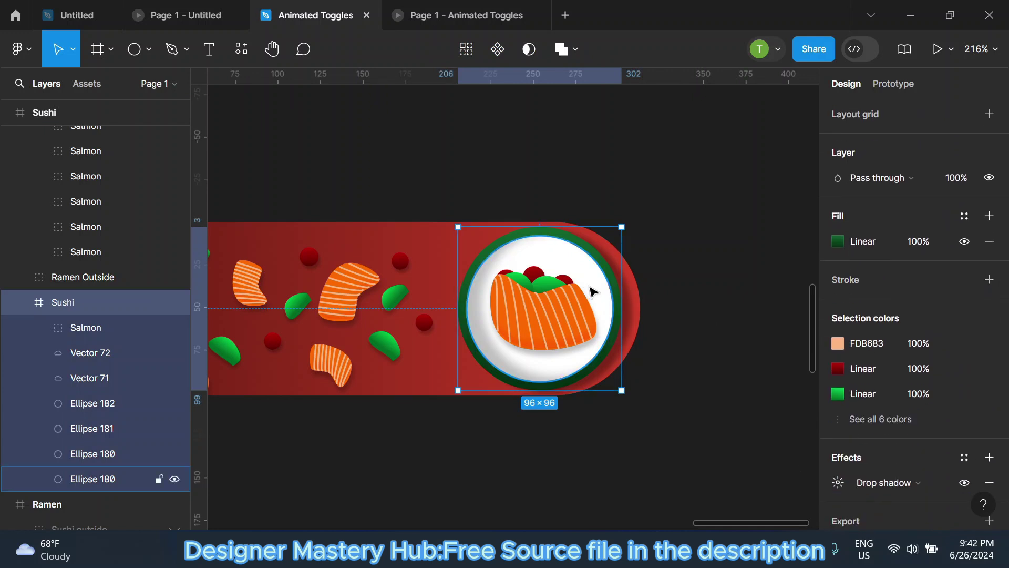
click(592, 291)
click(838, 330)
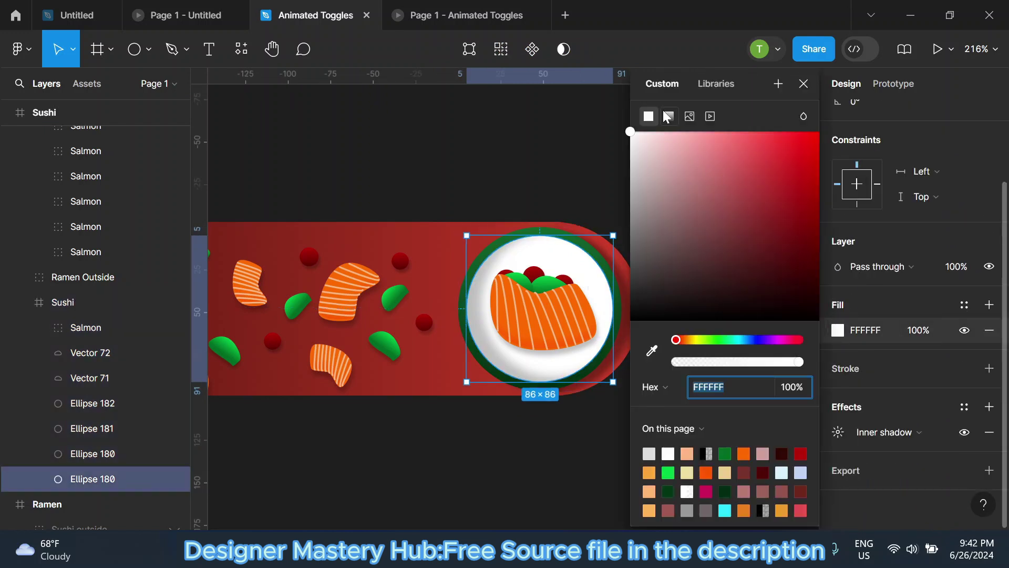
click(669, 117)
click(694, 290)
drag(457, 164, 442, 168)
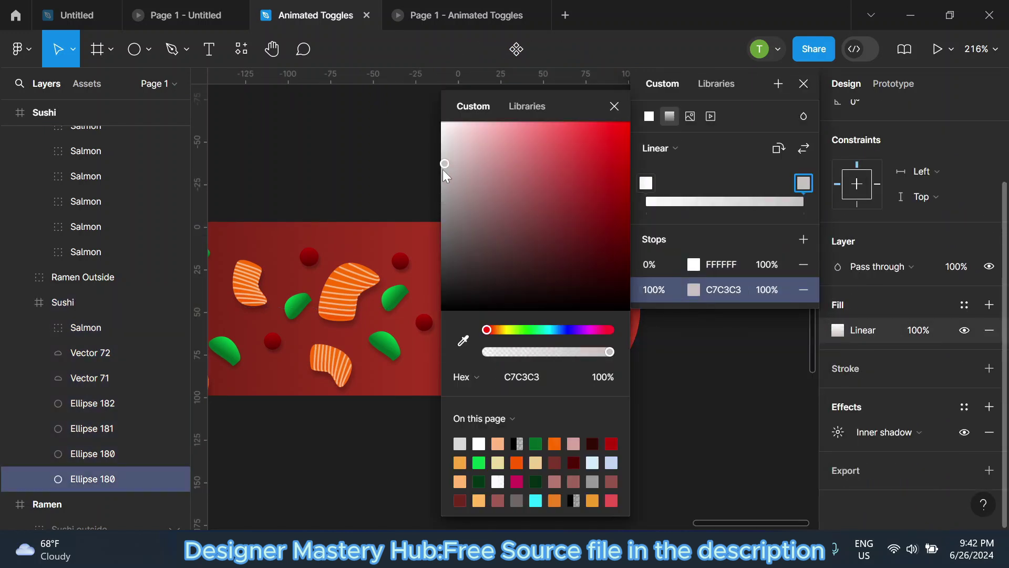
click(614, 105)
Run the plate gradient vertically, white at the top fading to grey below.
drag(552, 383, 624, 356)
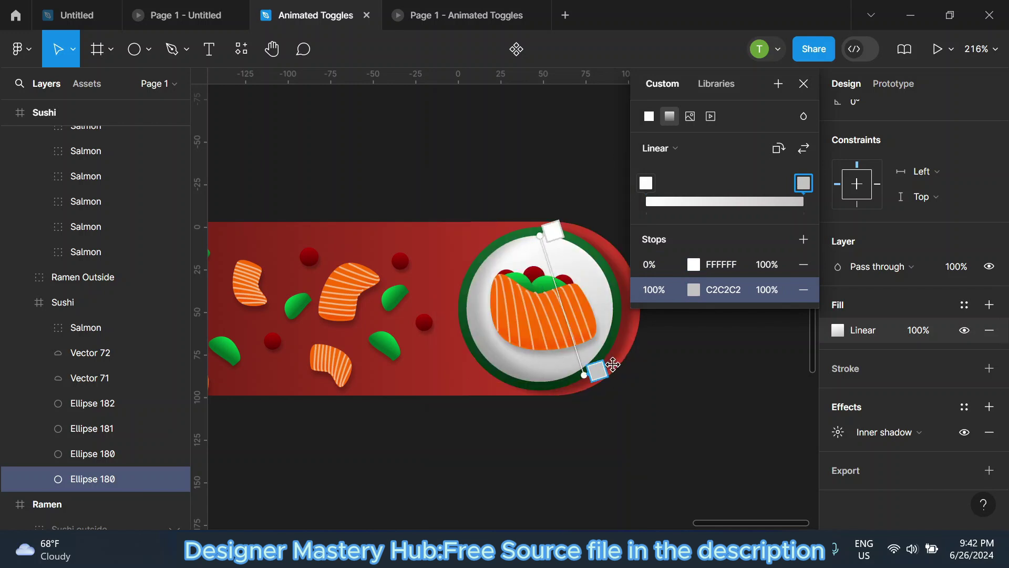
mouse_move(549, 234)
mouse_down()
mouse_move(523, 240)
mouse_move(537, 242)
mouse_up()
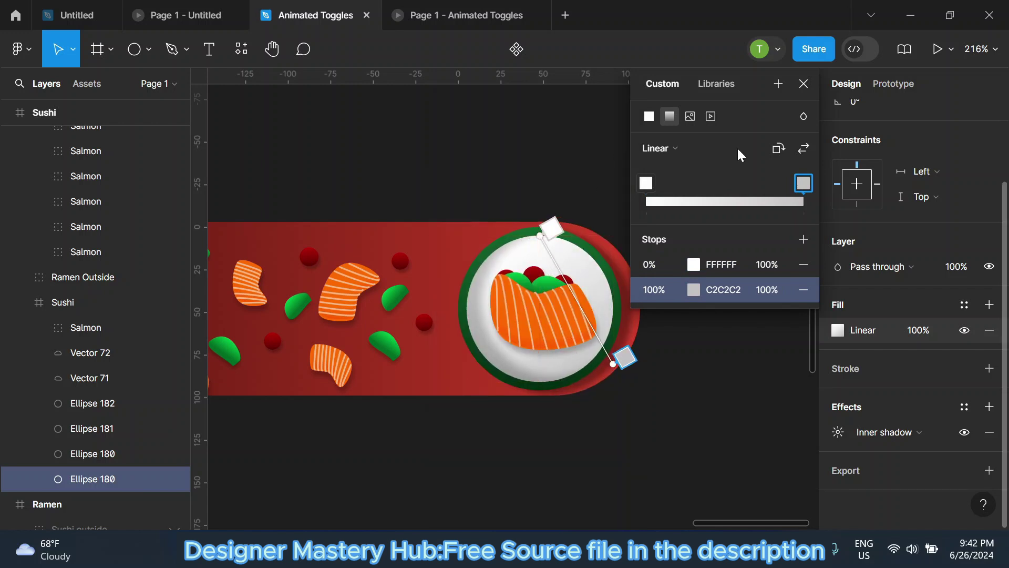
mouse_move(623, 357)
mouse_down()
mouse_move(530, 525)
mouse_move(528, 429)
mouse_up()
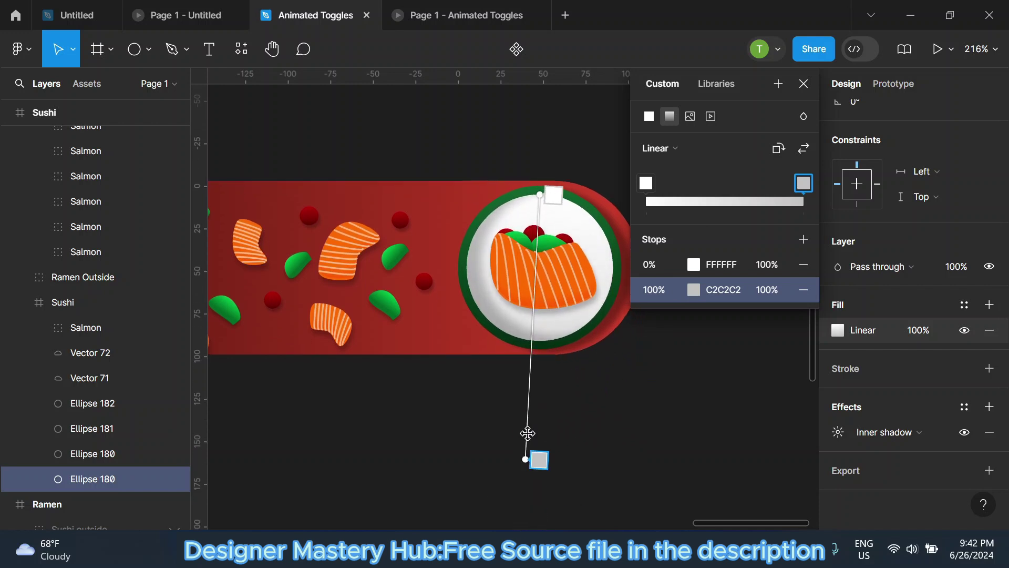
click(804, 83)
click(757, 128)
scroll(626, 293, down, 3)
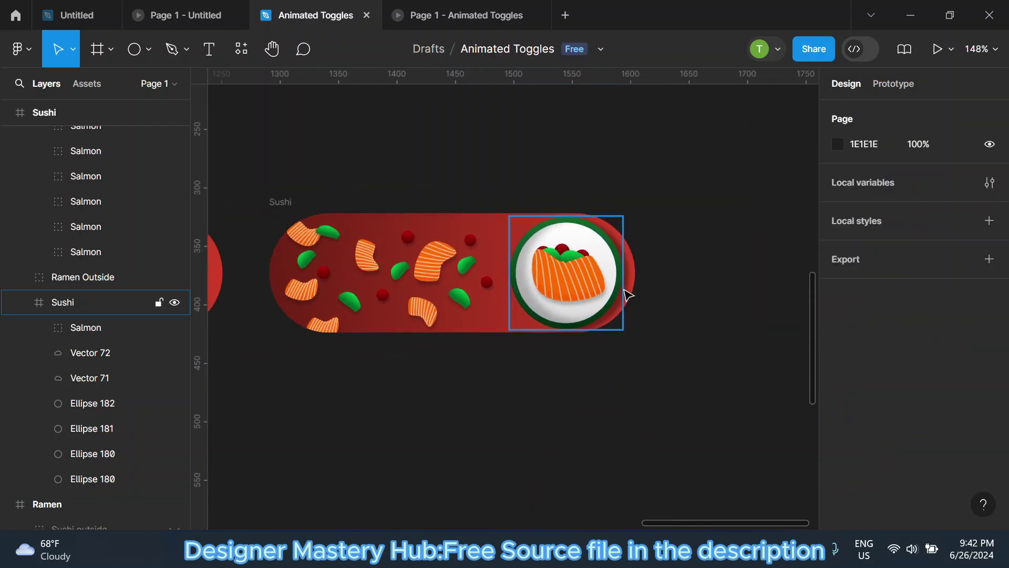
click(353, 205)
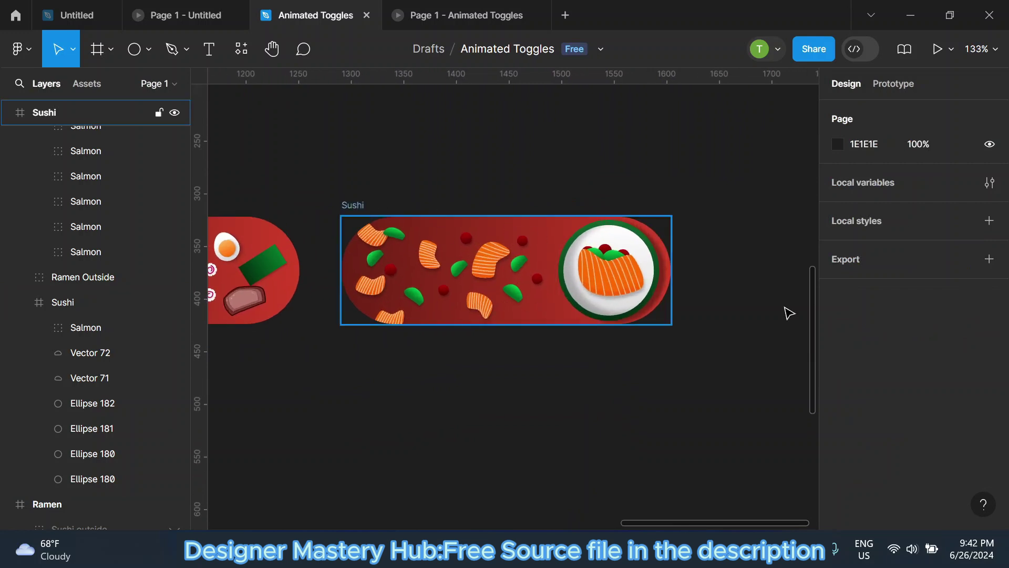
Set the Sushi track gradient start to orange FF8D23, trial a pale-yellow F5D86F end, then undo it.
click(838, 298)
text(ff8d23)
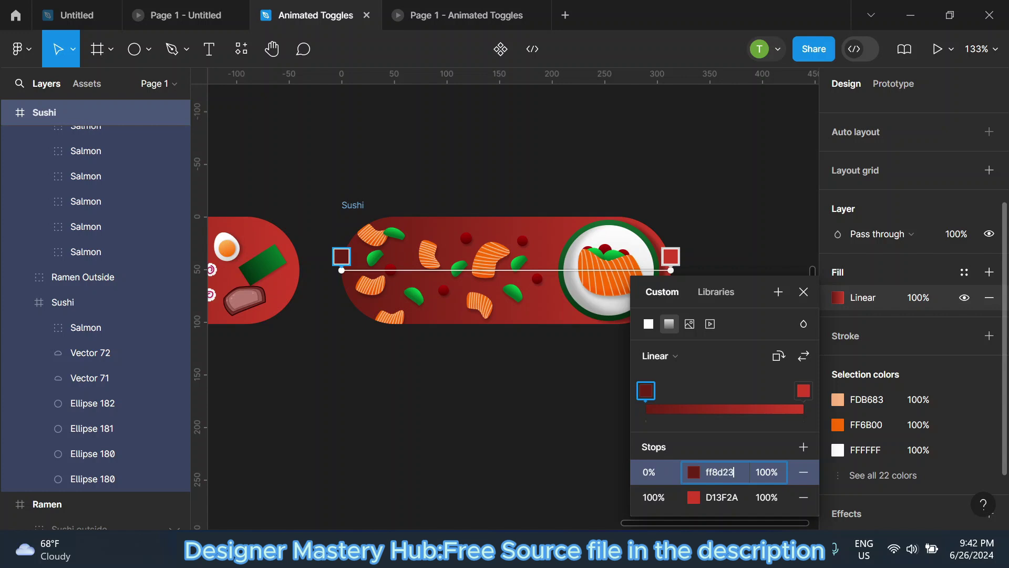
key(Return)
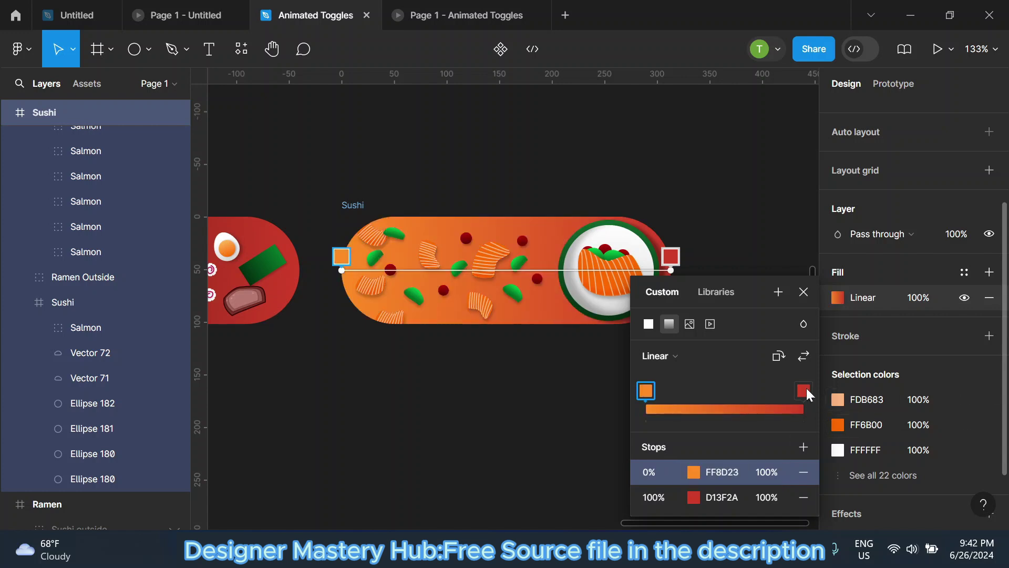
click(804, 390)
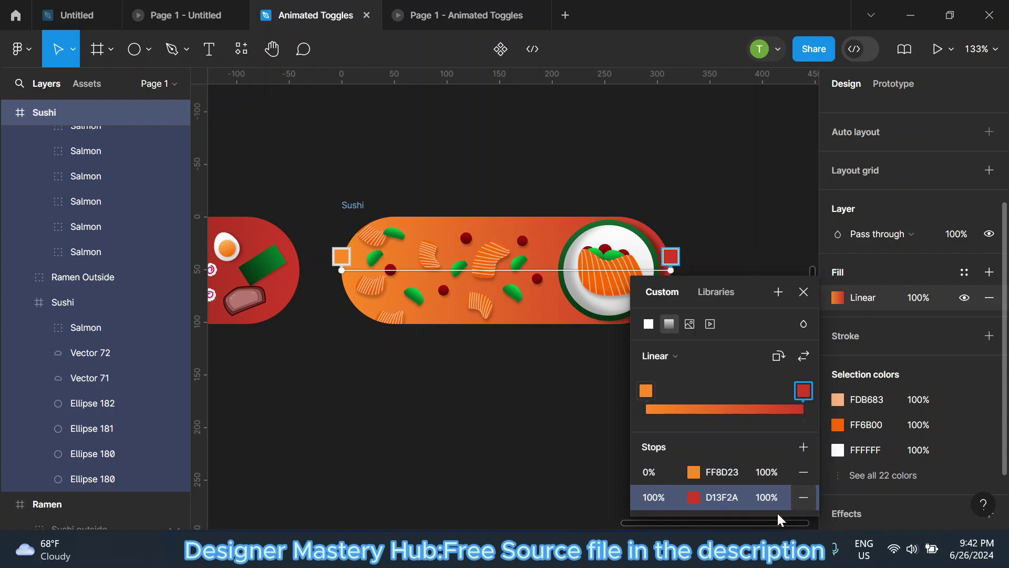
click(721, 497)
text(f5d86f)
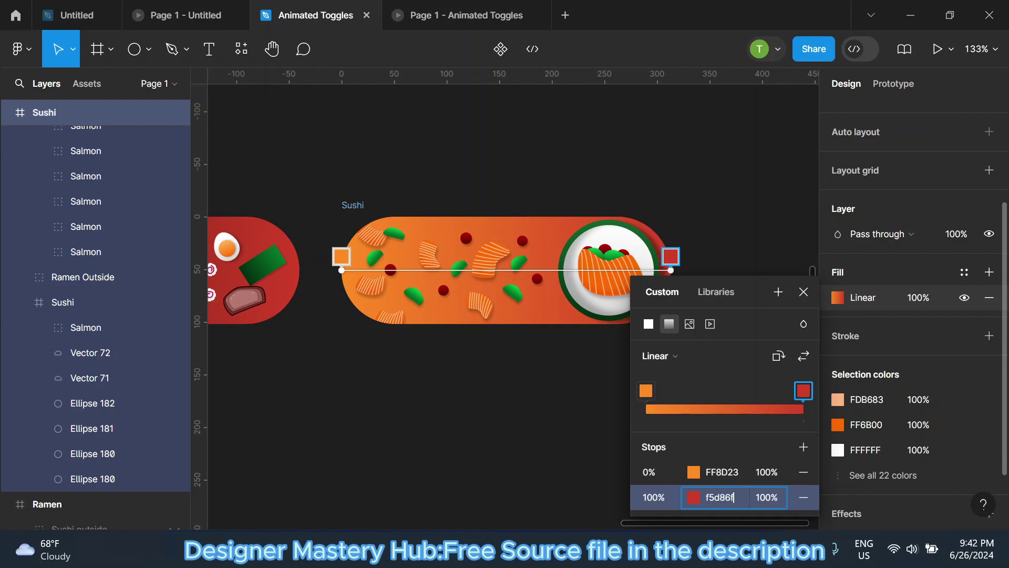
key(Return)
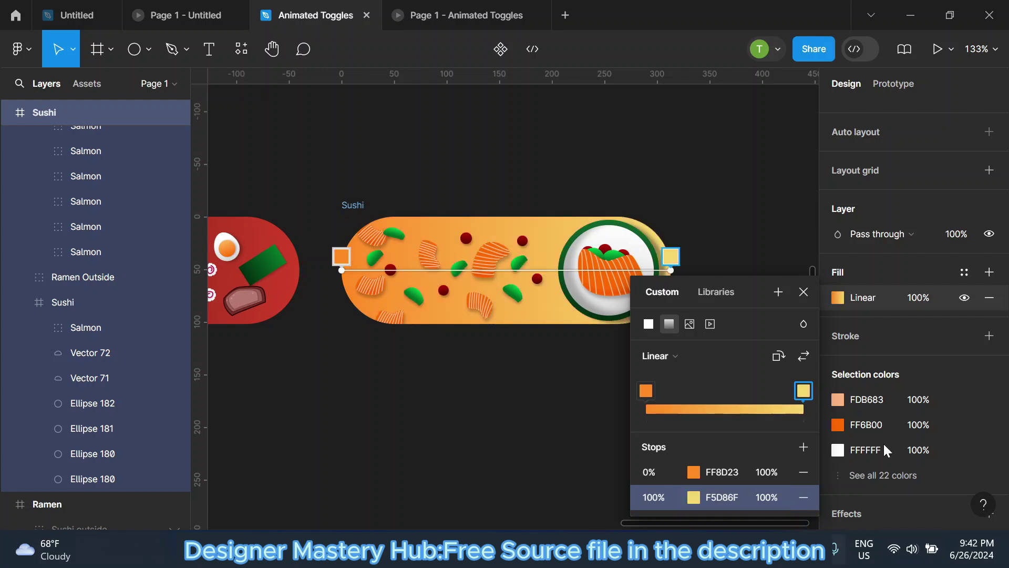
click(803, 292)
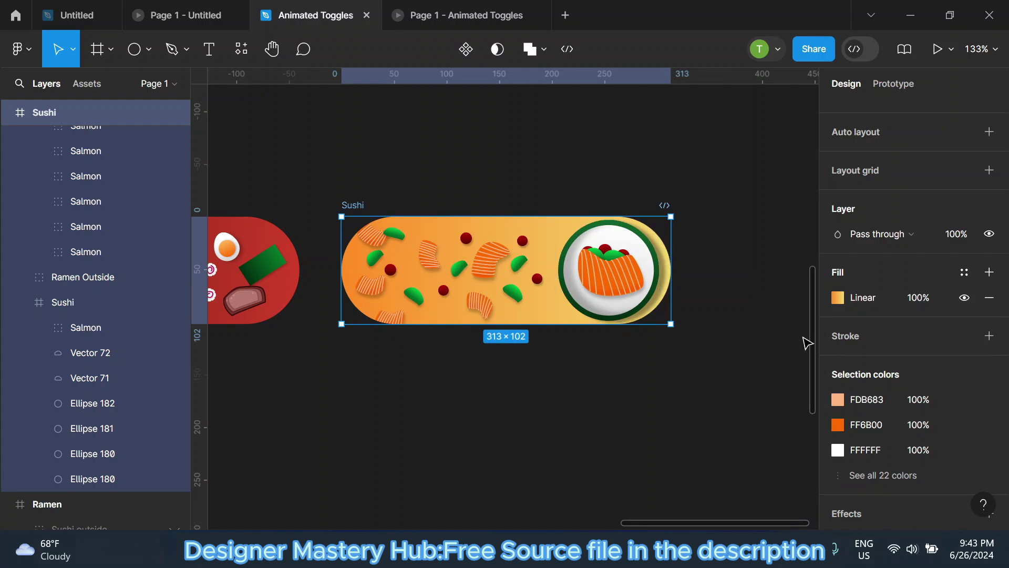
key(ctrl+z)
key(ctrl+z)
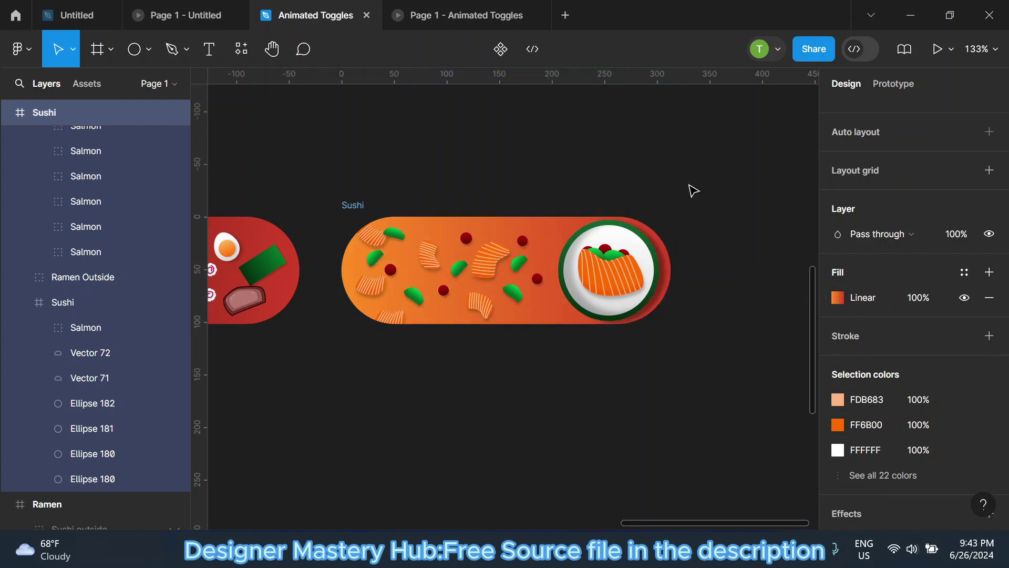
Combine the Ramen and Sushi toggles into one variant set.
scroll(544, 289, down, 5)
scroll(541, 294, up, 3)
scroll(547, 297, down, 2)
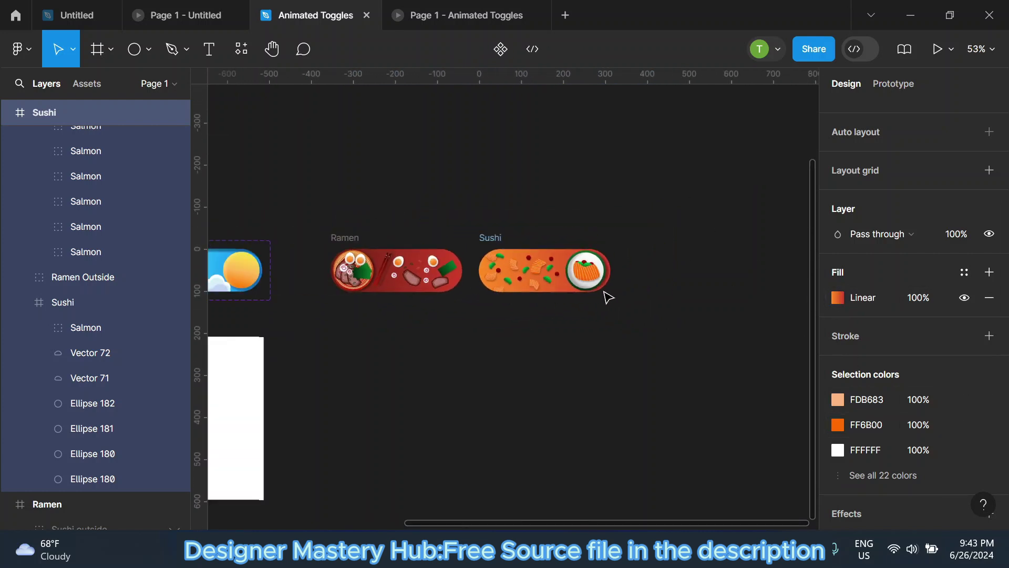
scroll(415, 244, up, 2)
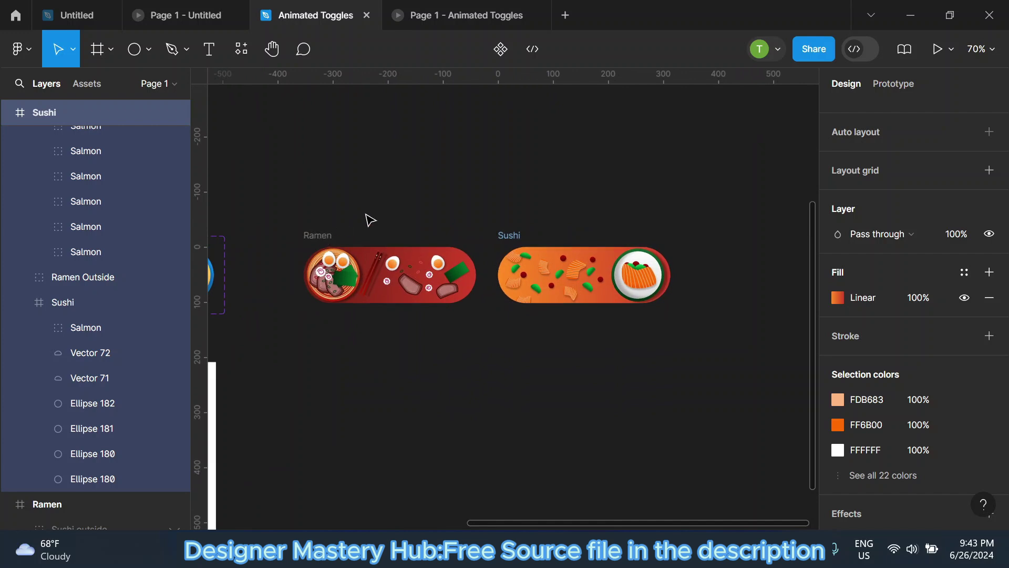
click(376, 200)
click(317, 235)
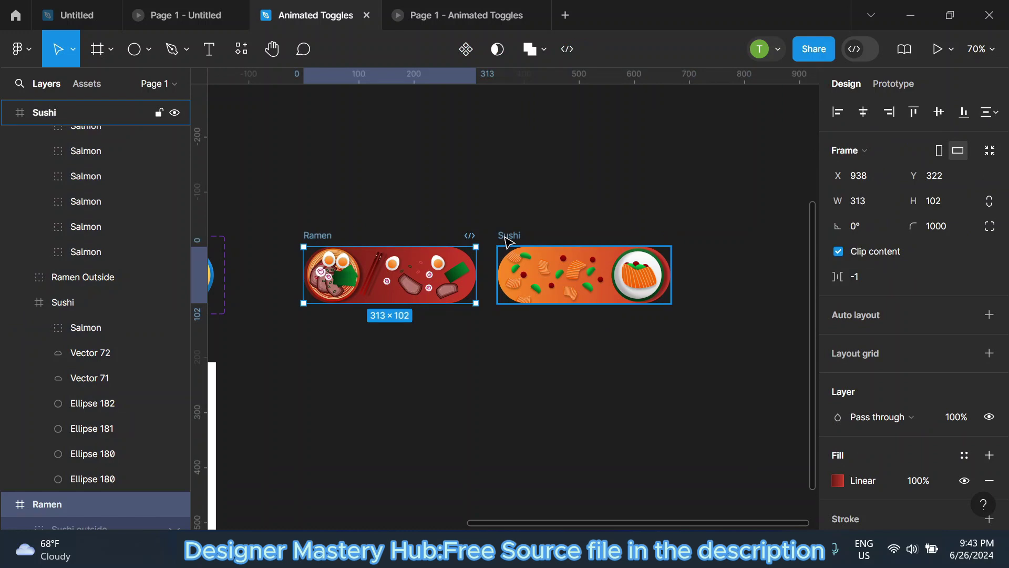
shift+click(508, 240)
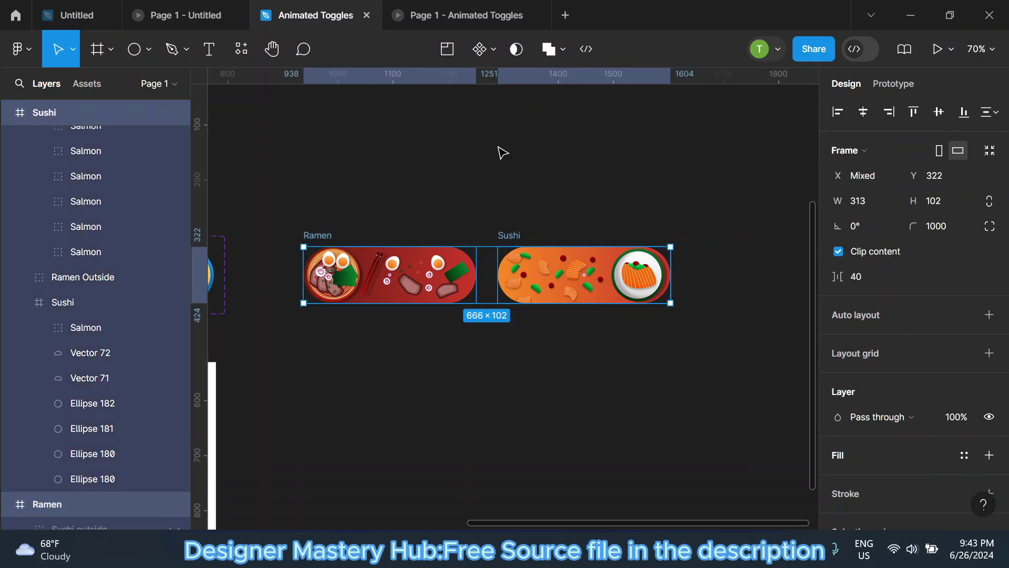
click(492, 49)
click(480, 131)
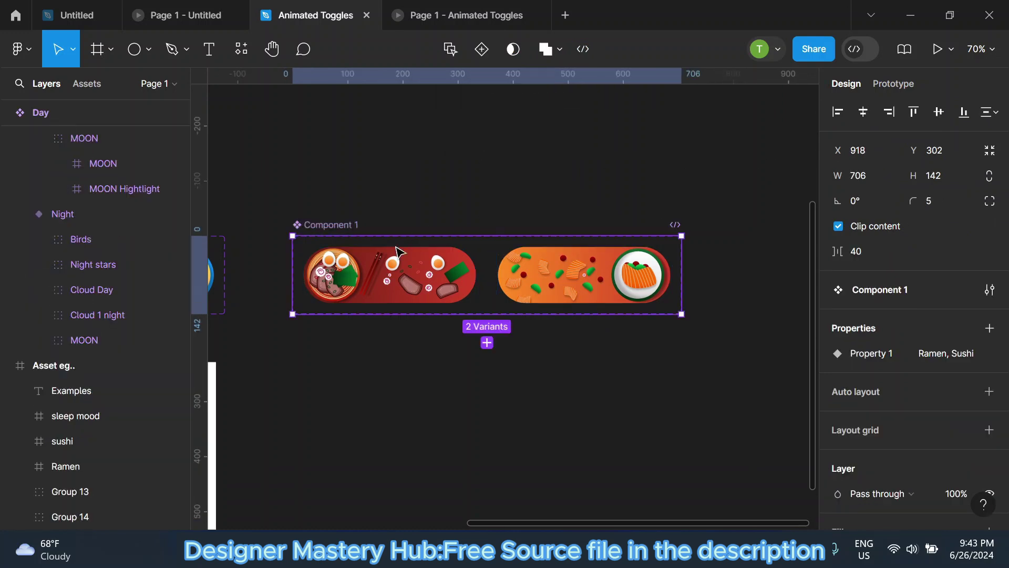
Link the Ramen plate to the Sushi variant with an On drag trigger.
double_click(353, 270)
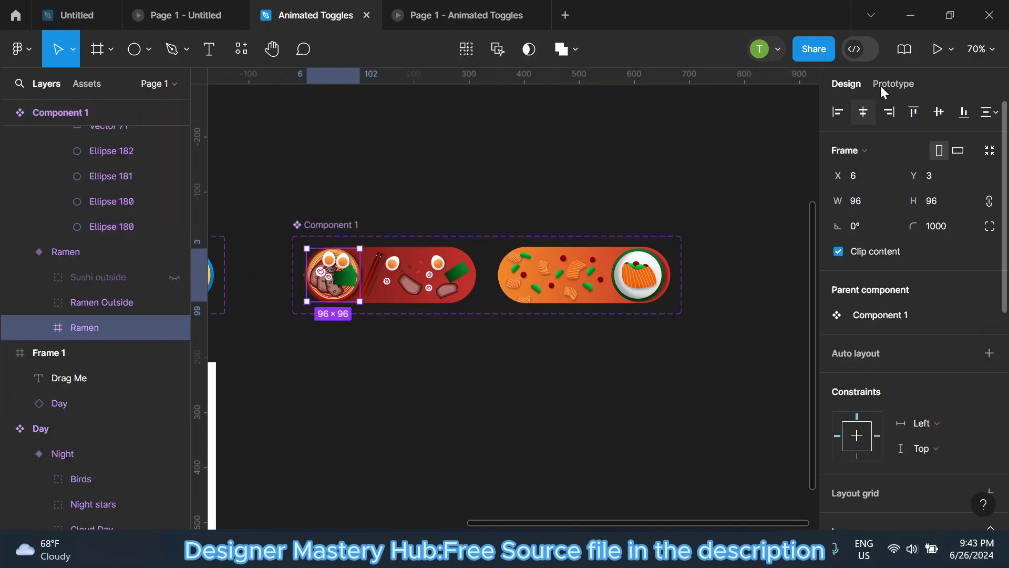
key(shift+e)
drag(360, 275, 504, 274)
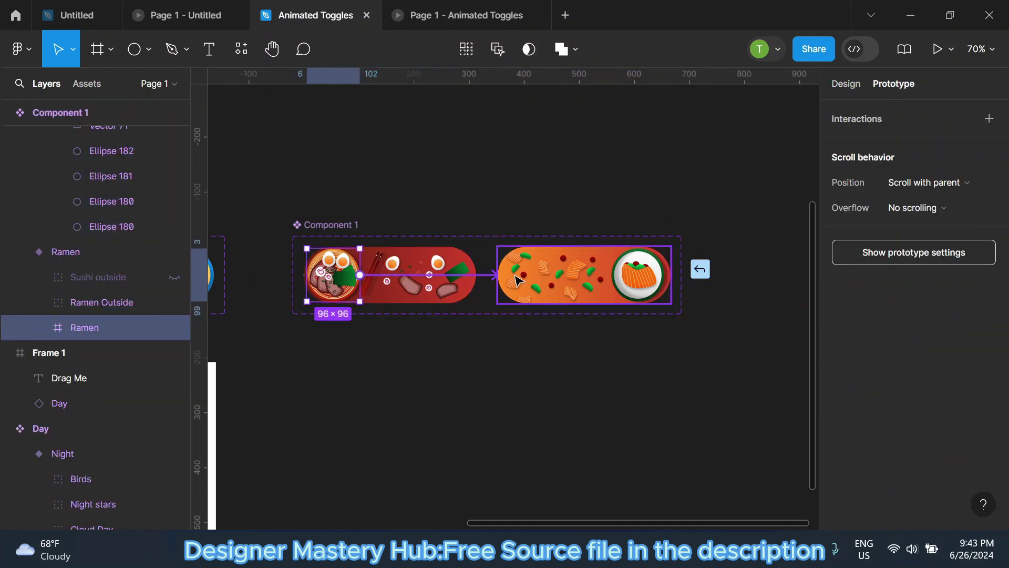
click(458, 313)
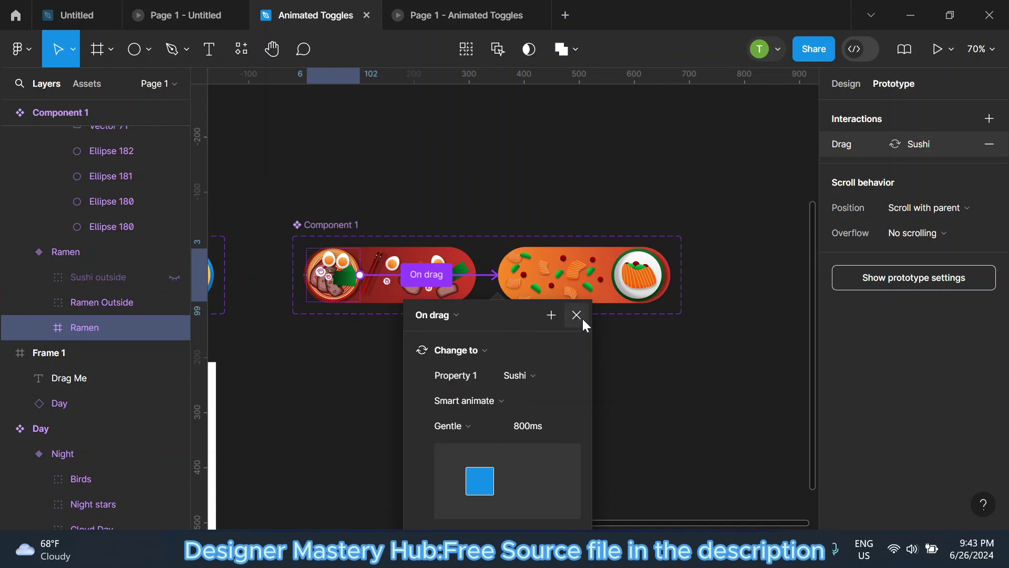
click(577, 315)
click(637, 274)
Link the Sushi plate back to the Ramen variant with an On drag trigger.
double_click(637, 274)
drag(612, 274, 469, 284)
click(413, 314)
click(437, 331)
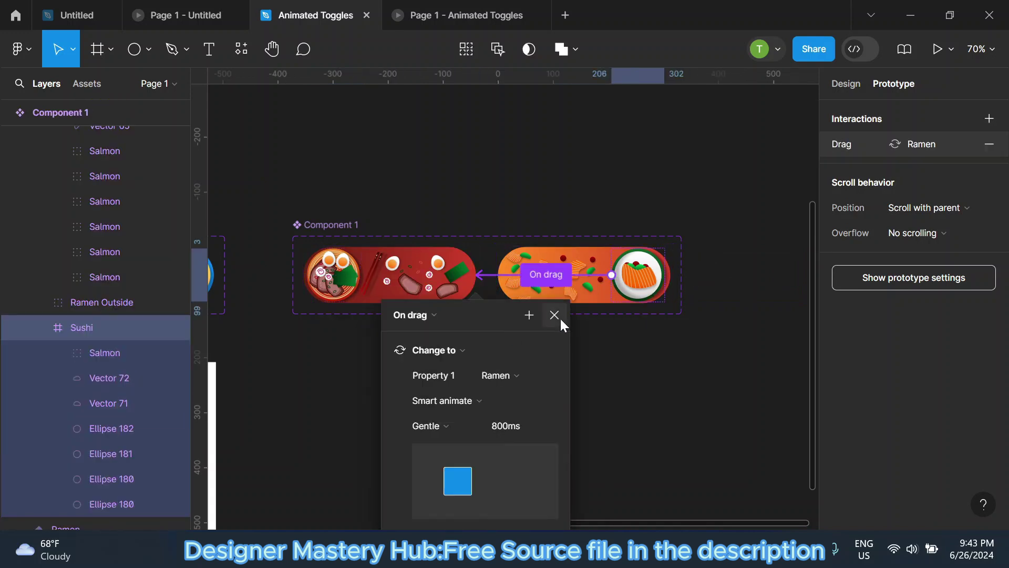
click(560, 317)
scroll(610, 252, down, 3)
click(847, 83)
scroll(303, 267, down, 2)
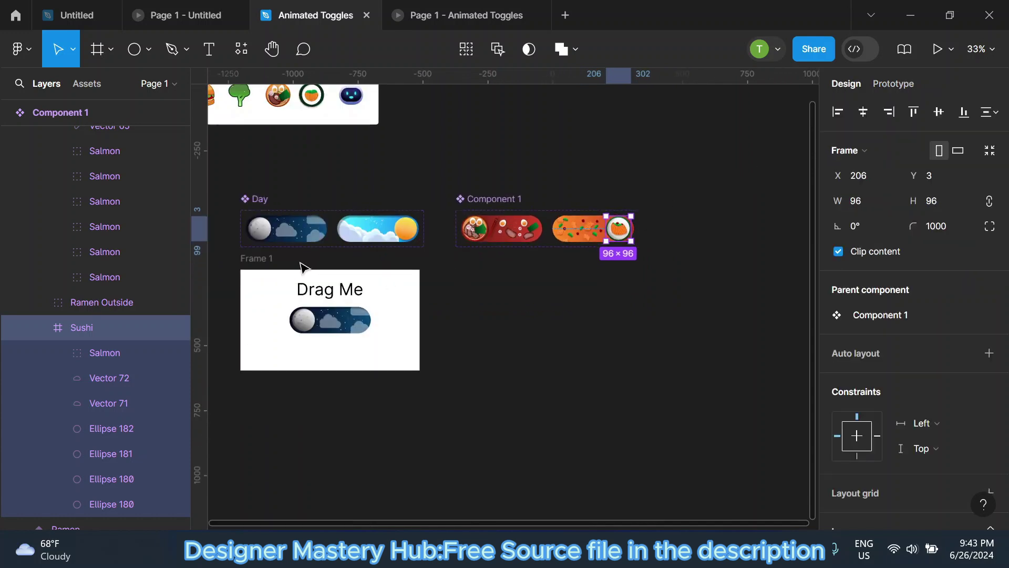
Duplicate the Drag Me frame and replace its night toggle with the ramen/sushi component.
click(260, 260)
key(ctrl+d)
scroll(584, 317, up, 2)
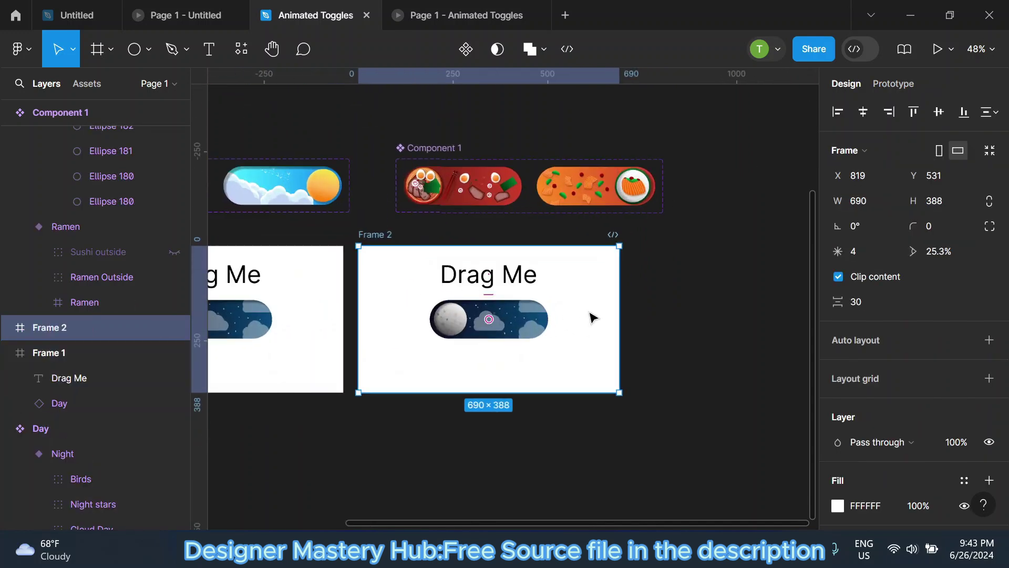
drag(593, 318, 630, 316)
click(580, 319)
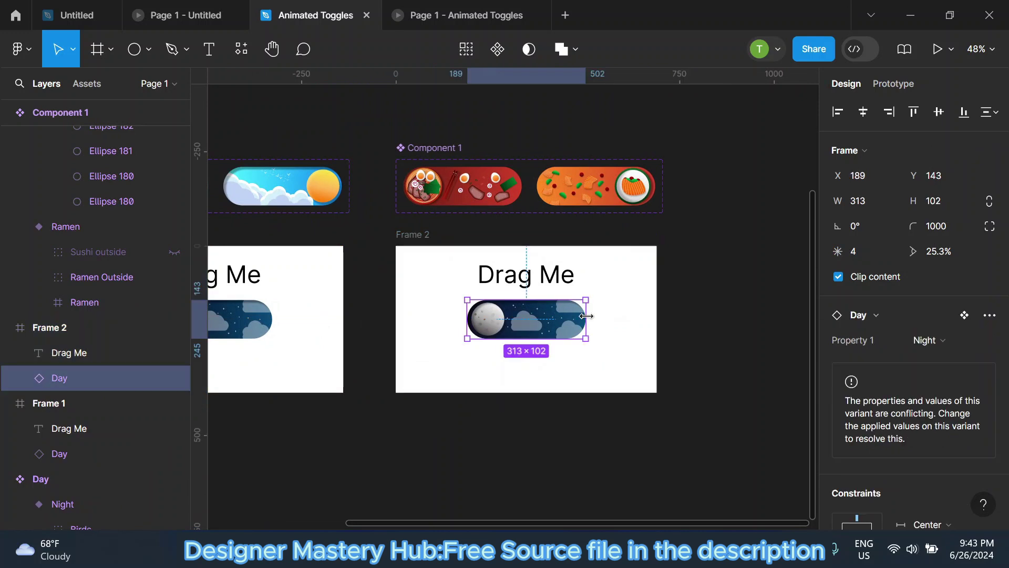
key(Delete)
click(87, 83)
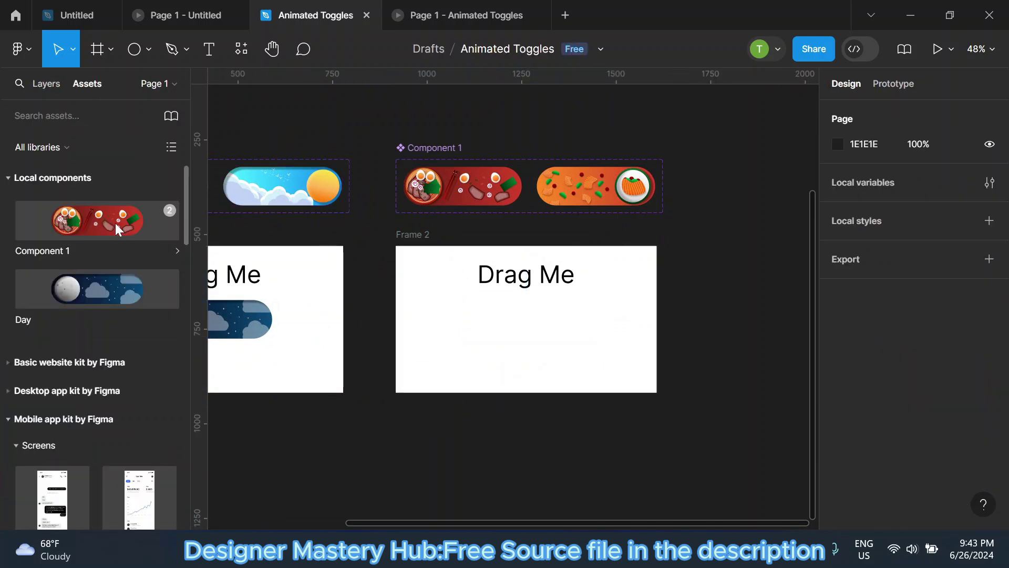
drag(115, 222, 544, 331)
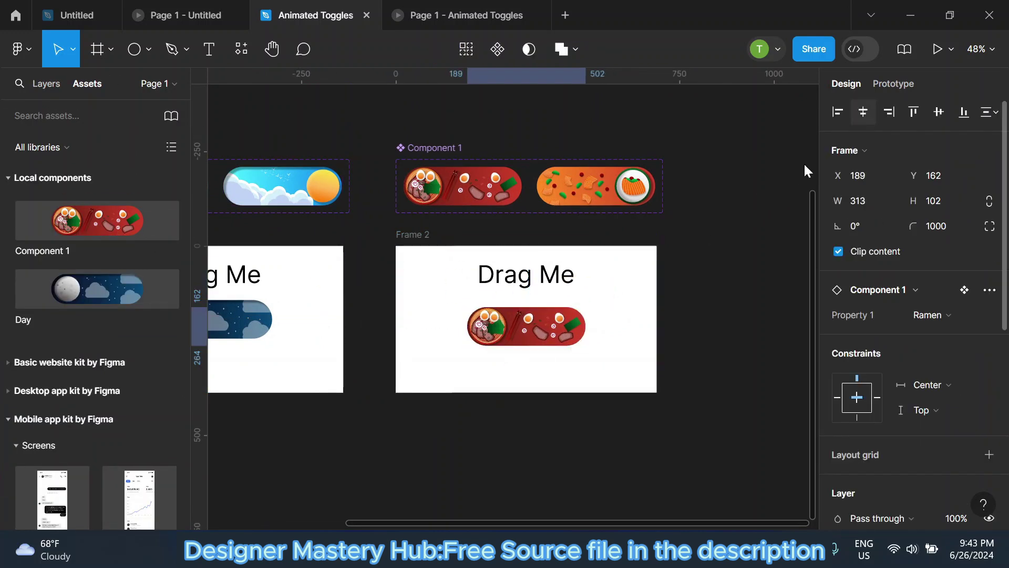
click(685, 259)
Preview the prototype, dragging the day-night and sushi/ramen toggles to test them.
click(452, 14)
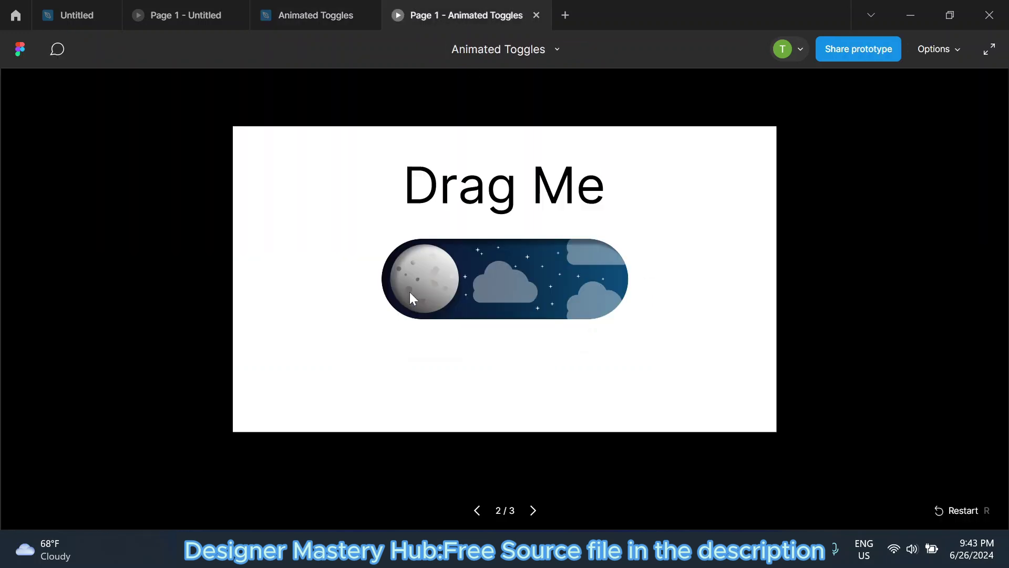
mouse_move(431, 279)
mouse_down()
mouse_move(563, 279)
mouse_move(437, 288)
mouse_move(651, 338)
mouse_up()
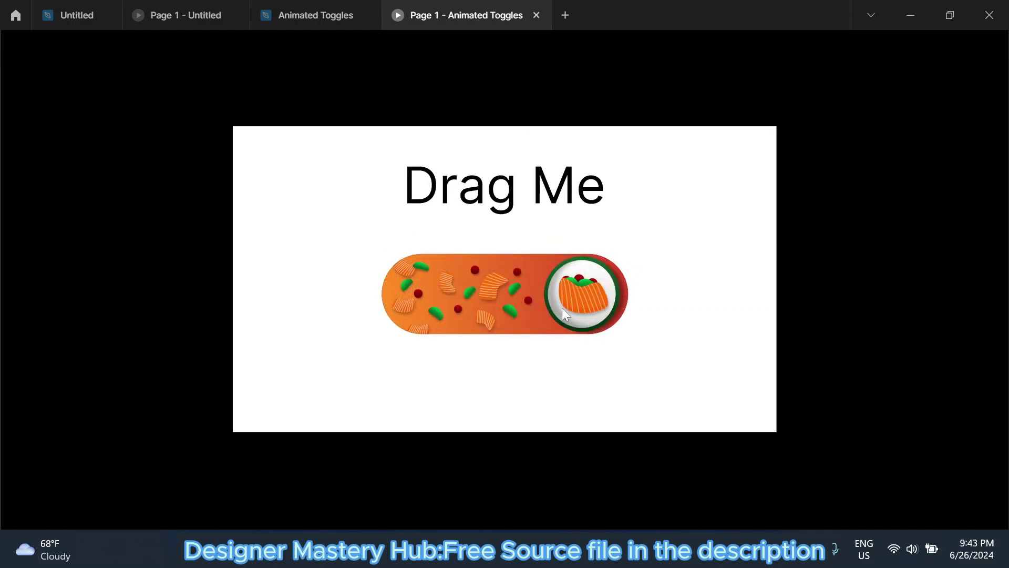
drag(577, 305, 502, 313)
mouse_move(436, 299)
mouse_down()
mouse_move(572, 301)
mouse_move(440, 303)
mouse_move(562, 300)
mouse_up()
click(318, 15)
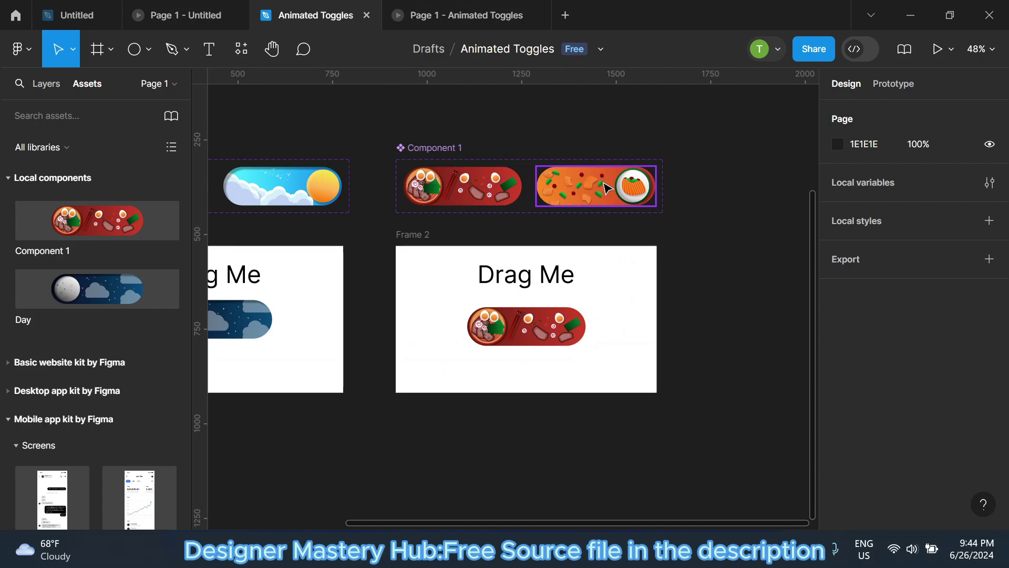
Nudge the Ramen variant's hidden Sushi outside group right with two Shift+Right steps.
scroll(607, 187, up, 3)
scroll(607, 188, up, 3)
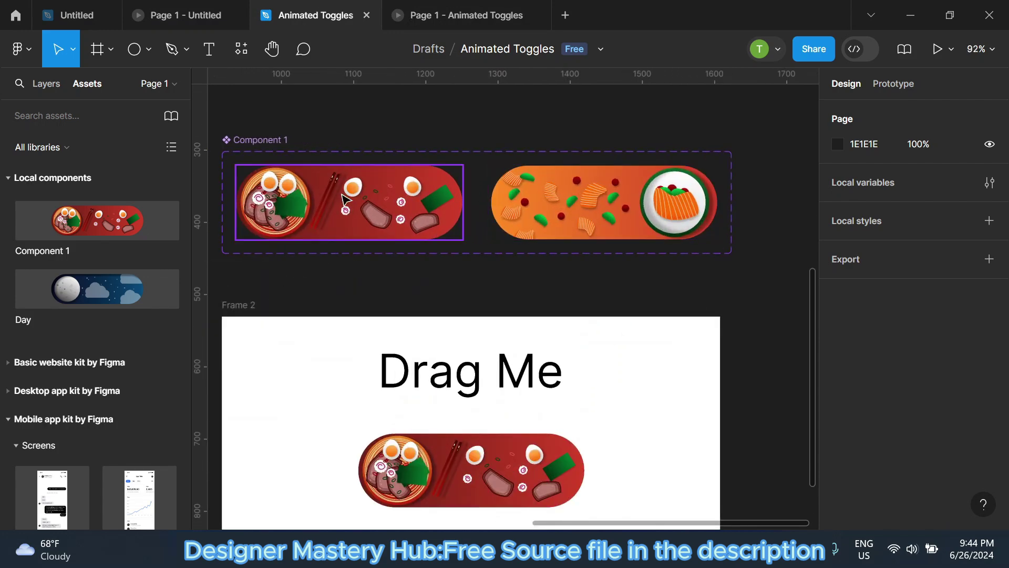
scroll(344, 199, down, 2)
click(297, 206)
click(45, 92)
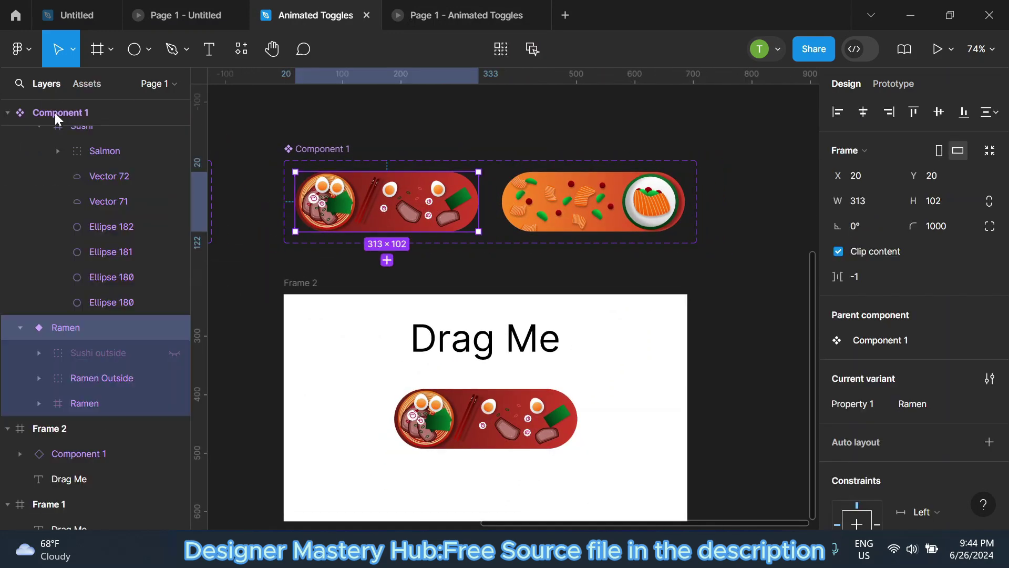
click(114, 355)
key(shift+Right)
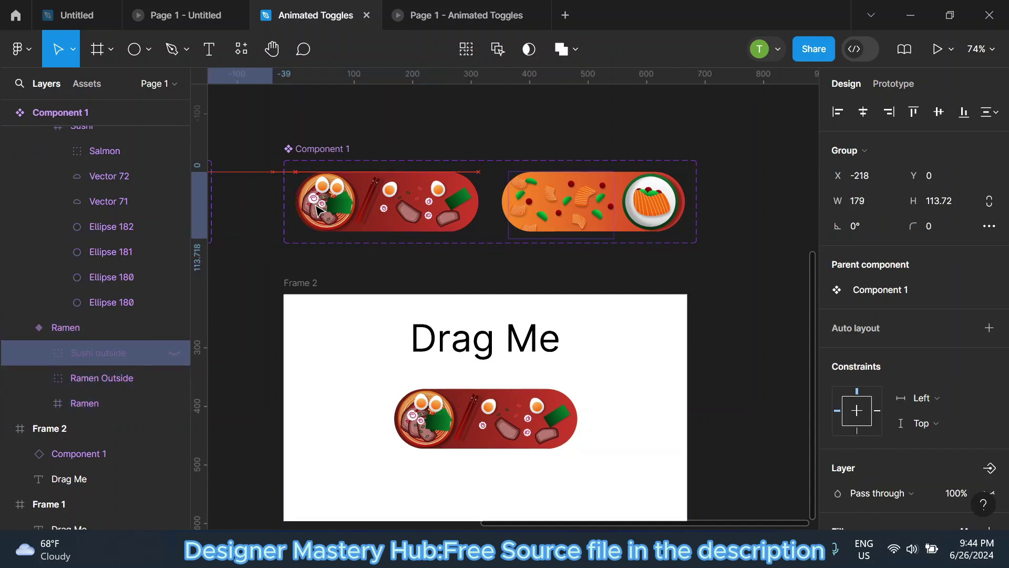
key(shift+Right)
key(shift+Right)
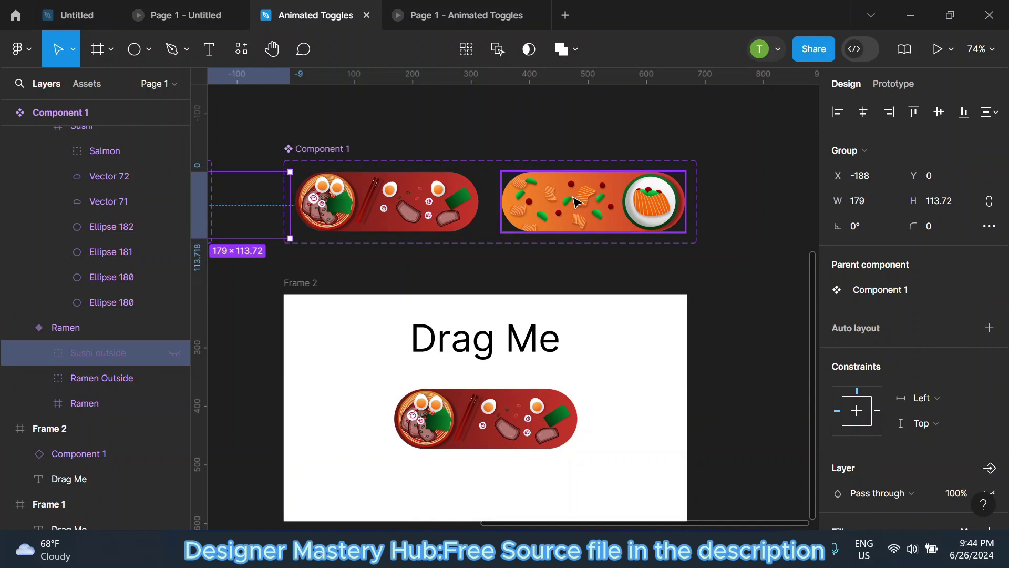
Select the Sushi outside and Ramen Outside groups in the Sushi variant.
click(577, 202)
click(39, 162)
click(100, 162)
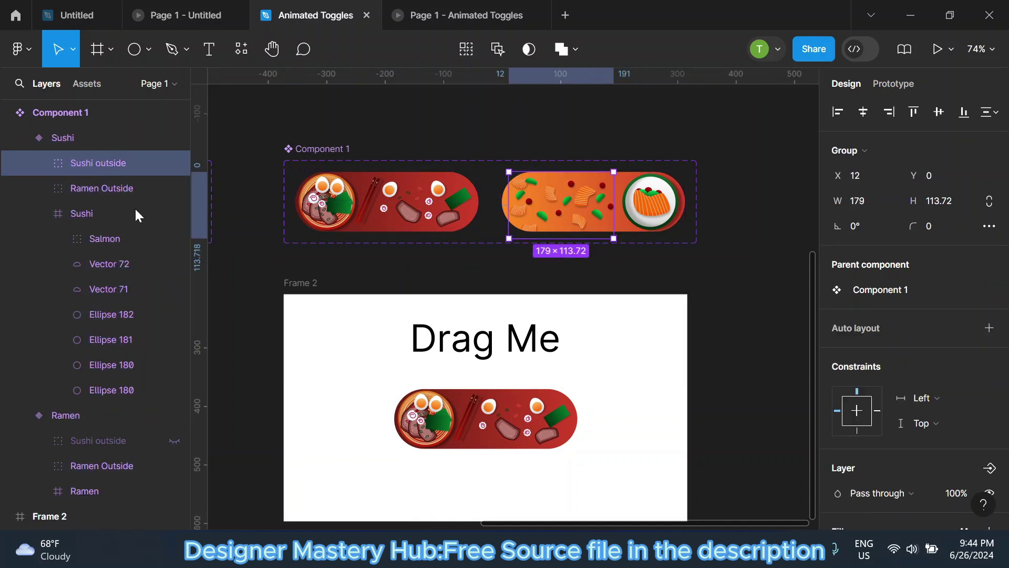
click(108, 188)
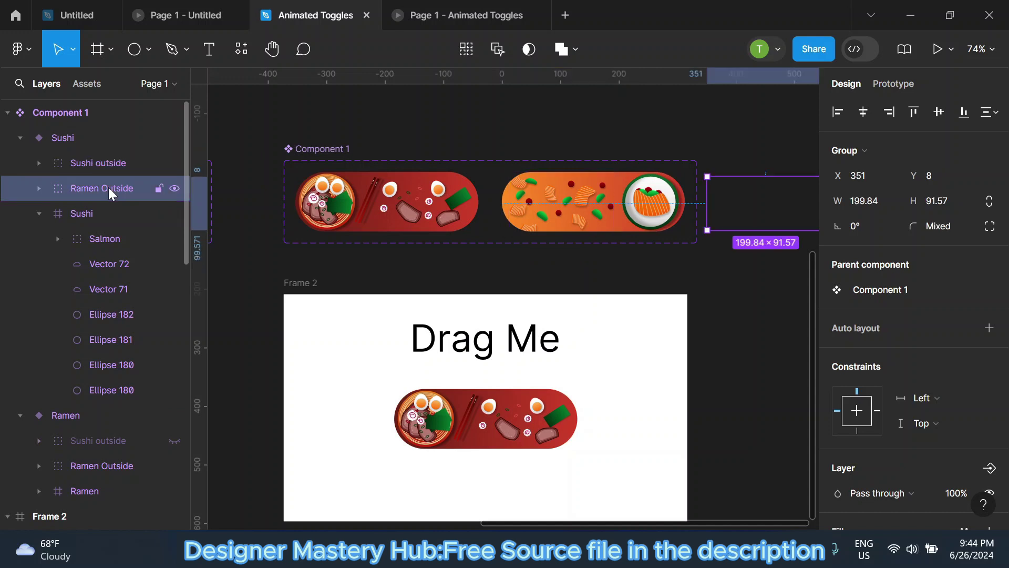
Test the toggle both ways in the prototype preview, then return to the design file.
click(463, 14)
drag(506, 304, 566, 301)
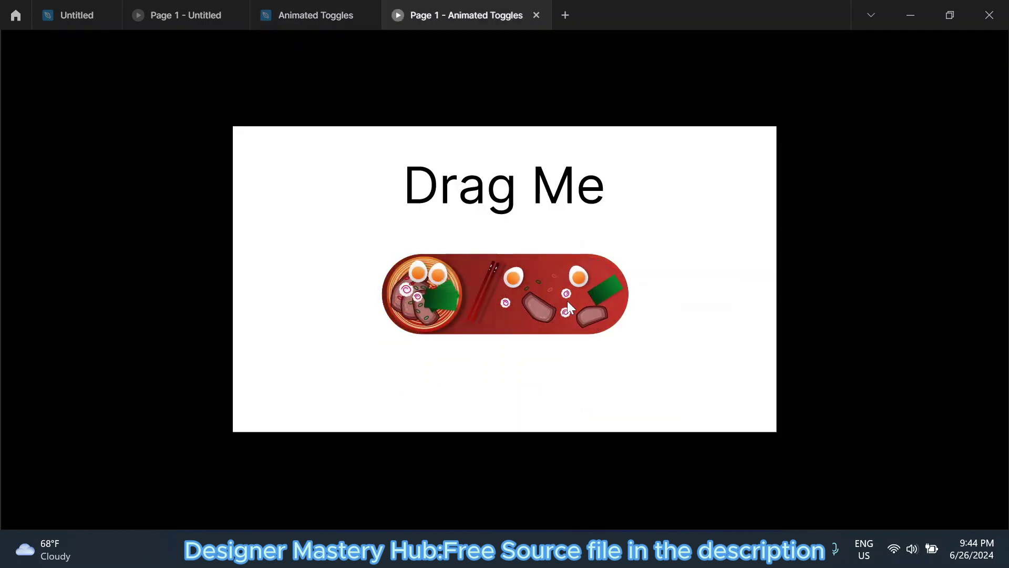
mouse_move(435, 301)
mouse_down()
mouse_move(588, 303)
mouse_move(429, 317)
mouse_up()
drag(511, 305, 604, 303)
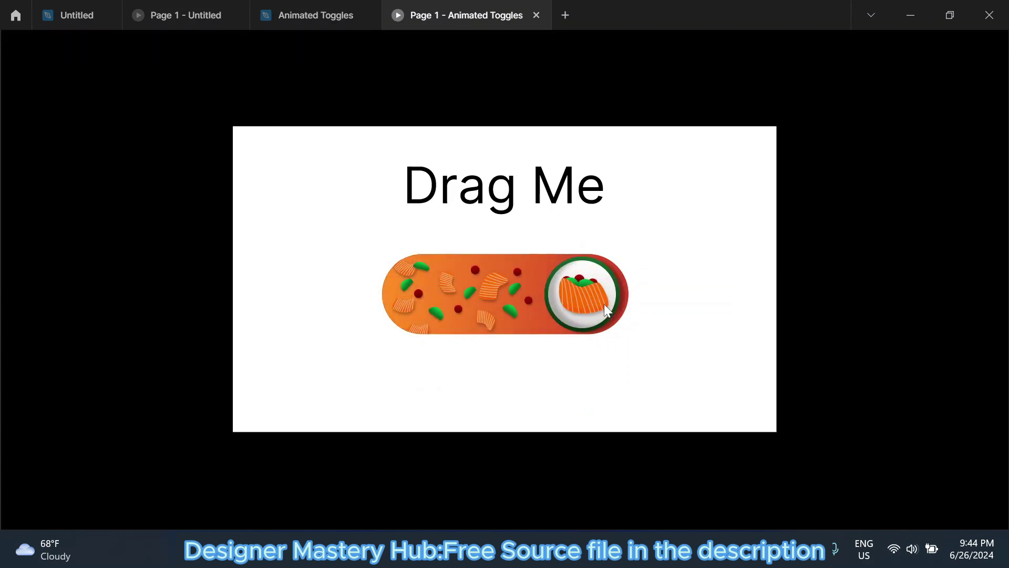
click(436, 317)
drag(421, 309, 601, 308)
click(314, 16)
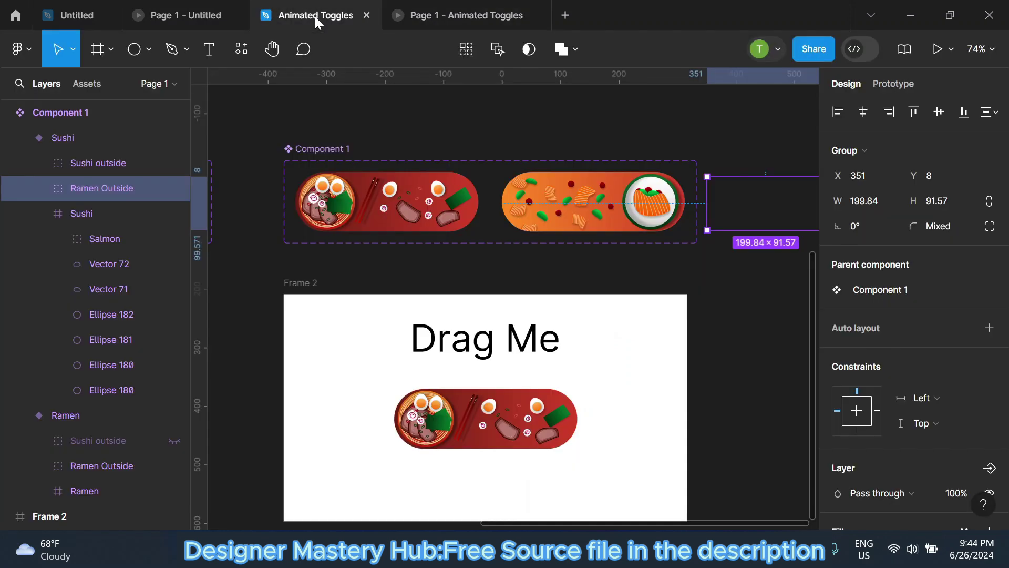
scroll(444, 256, down, 1)
Select the white plate ellipse inside the sushi variant's Sushi knob.
click(762, 126)
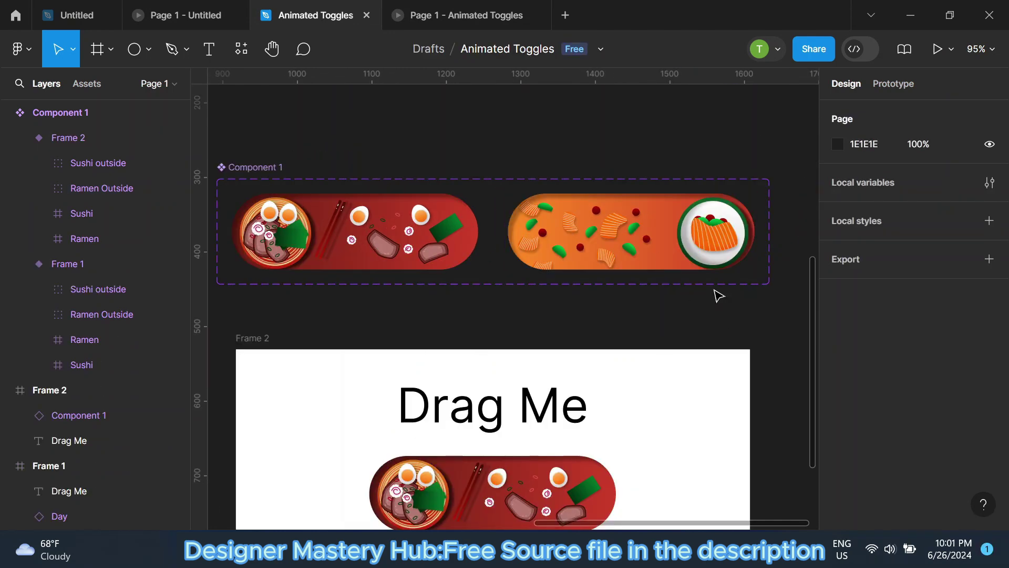
scroll(473, 289, down, 3)
scroll(637, 277, up, 3)
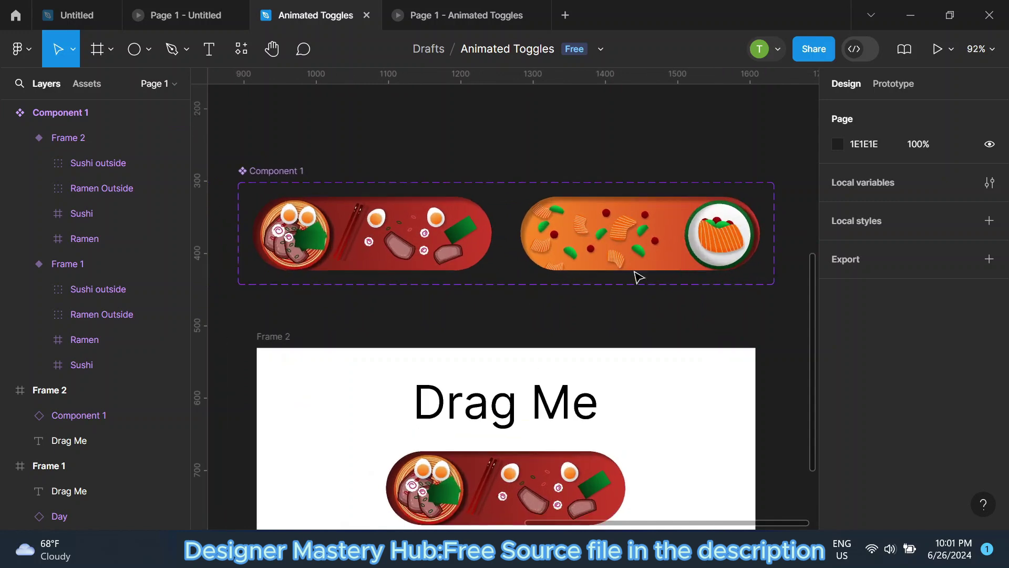
click(718, 256)
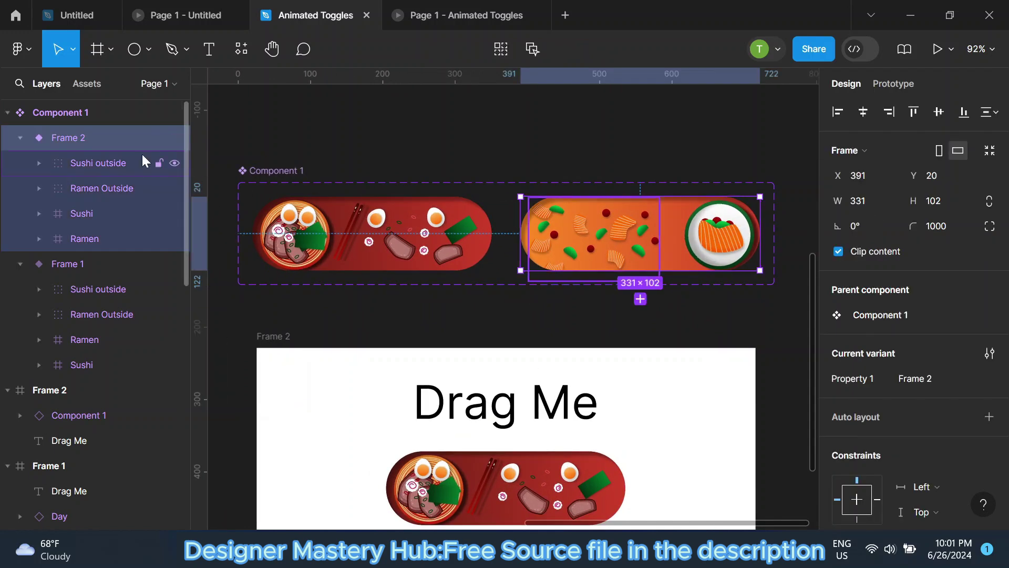
click(102, 211)
scroll(501, 232, down, 5)
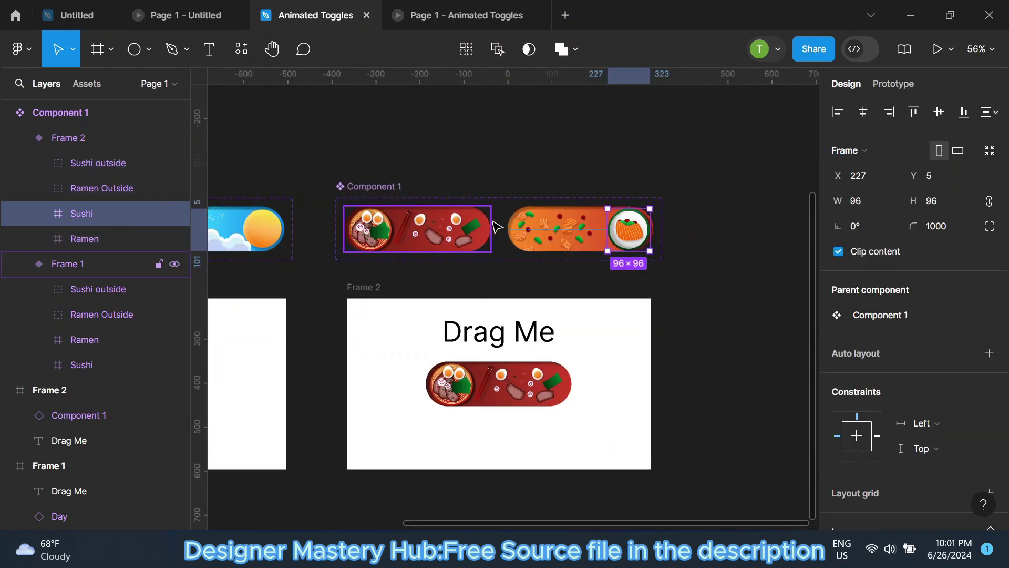
click(465, 48)
scroll(633, 209, up, 5)
click(647, 229)
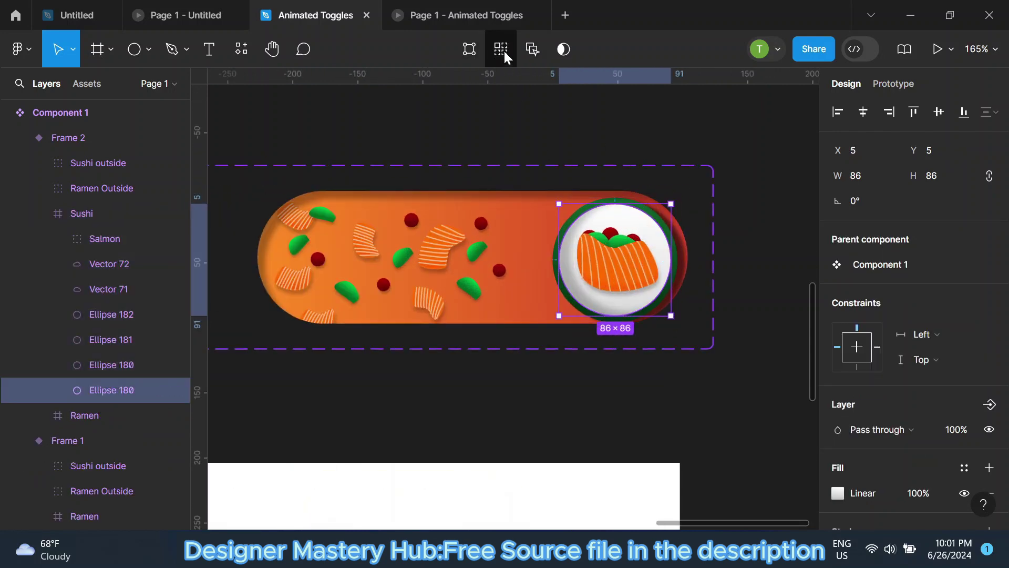
click(503, 50)
Shrink the plate to 76×76, centre it in the green ring, and open the prototype.
scroll(565, 230, down, 3)
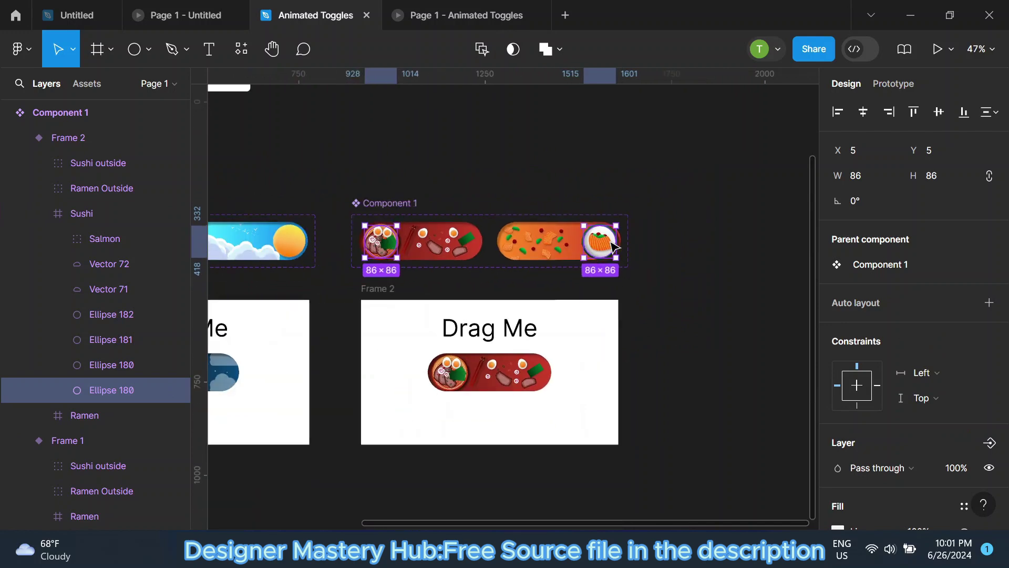
scroll(589, 231, up, 3)
scroll(621, 232, up, 3)
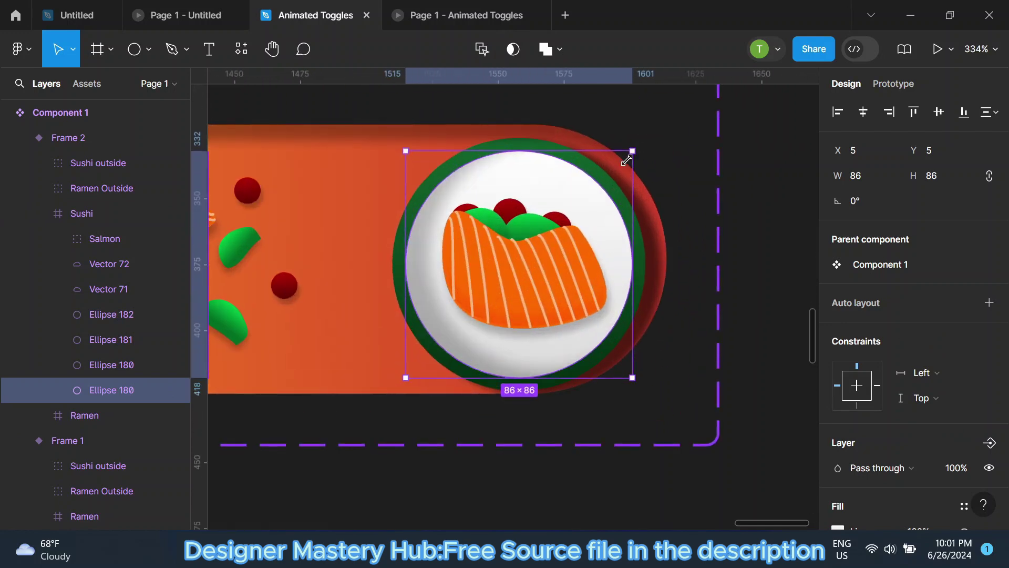
drag(627, 161, 608, 184)
drag(532, 254, 545, 240)
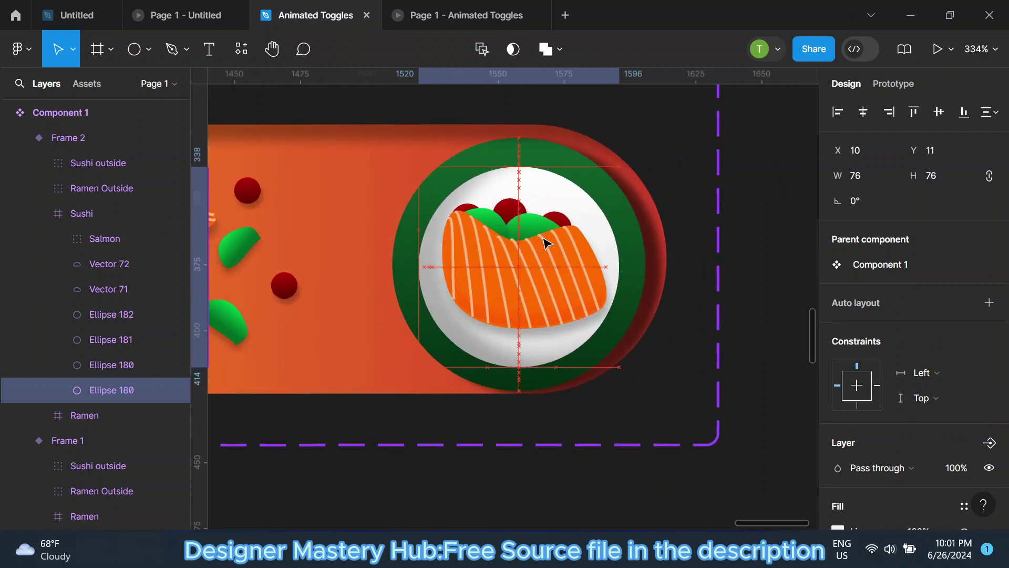
scroll(545, 239, down, 3)
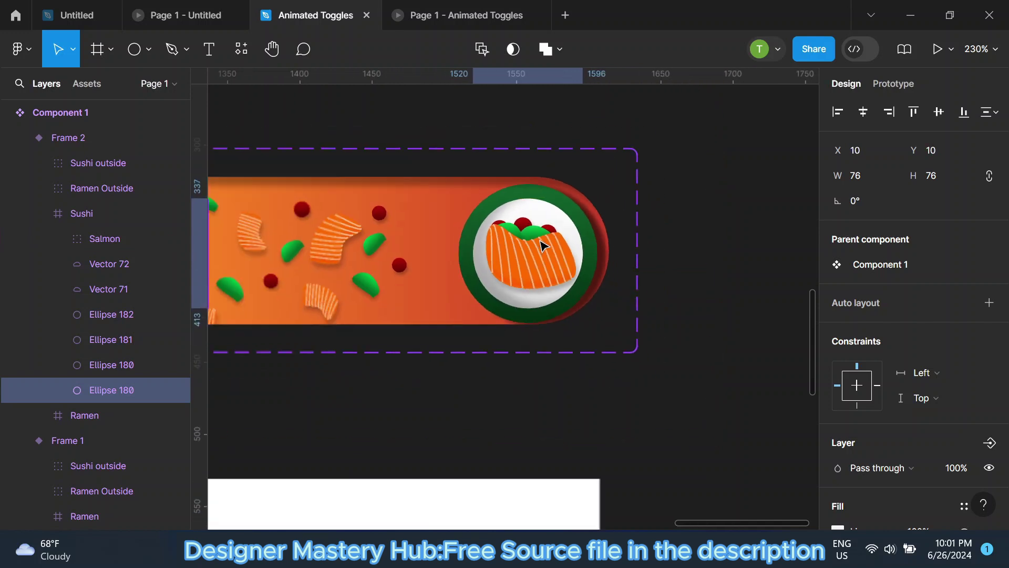
click(678, 150)
click(480, 24)
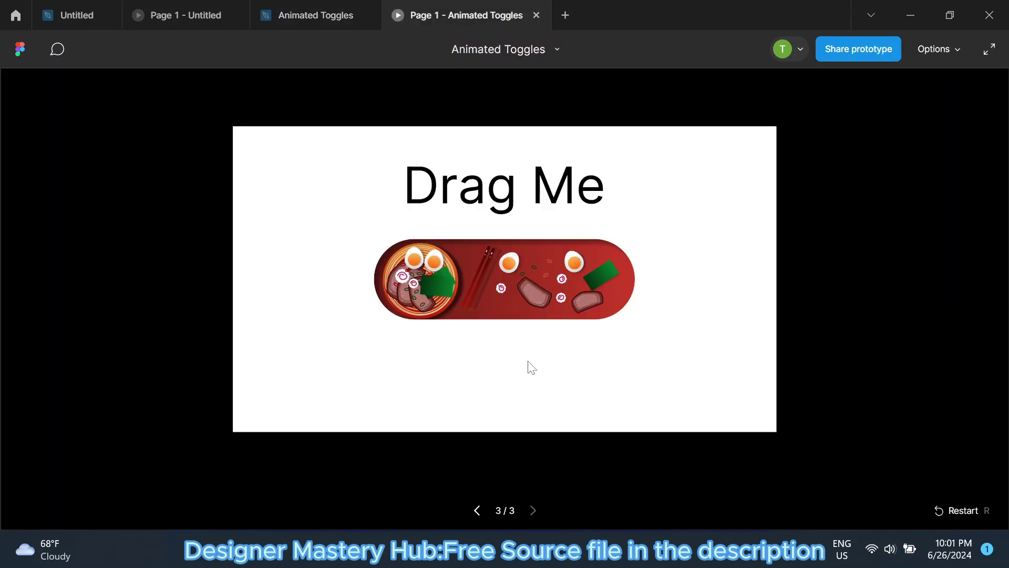
Drag the ramen/sushi toggle both ways in the prototype, then return to the design file.
mouse_move(443, 287)
mouse_down()
mouse_move(613, 288)
mouse_move(402, 291)
mouse_move(638, 296)
mouse_move(459, 287)
mouse_move(652, 315)
mouse_up()
drag(606, 282, 459, 286)
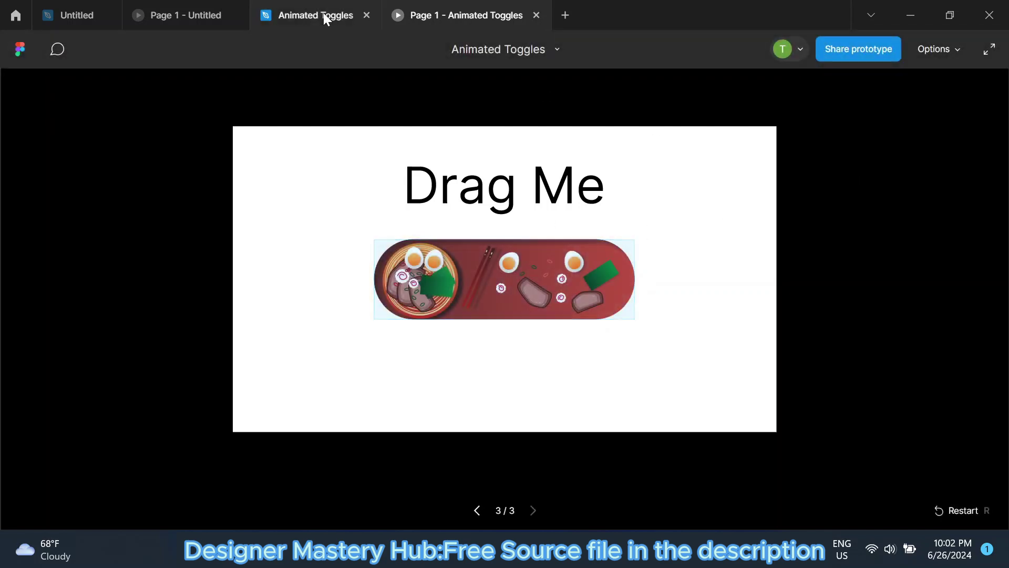
click(323, 14)
scroll(630, 246, down, 3)
scroll(672, 250, down, 2)
Nudge Frame 2's Sushi and Ramen knobs up slightly.
scroll(658, 254, up, 3)
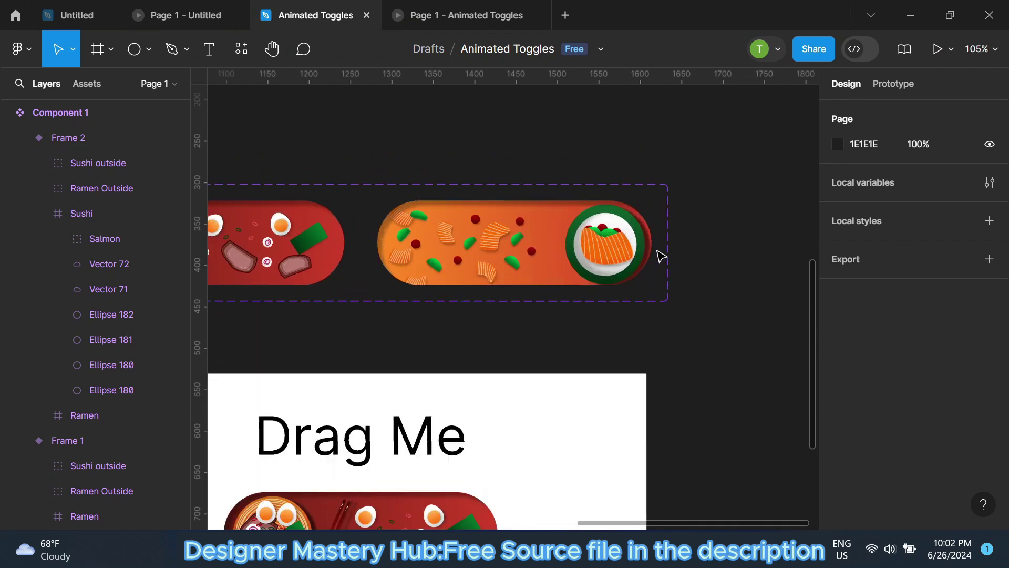
click(625, 253)
click(81, 213)
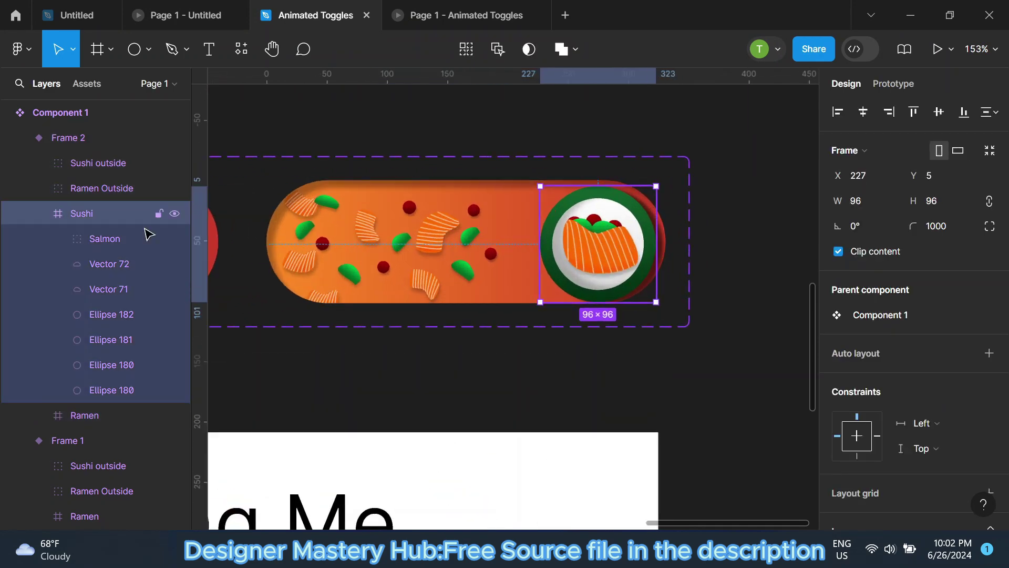
click(37, 212)
shift+click(93, 237)
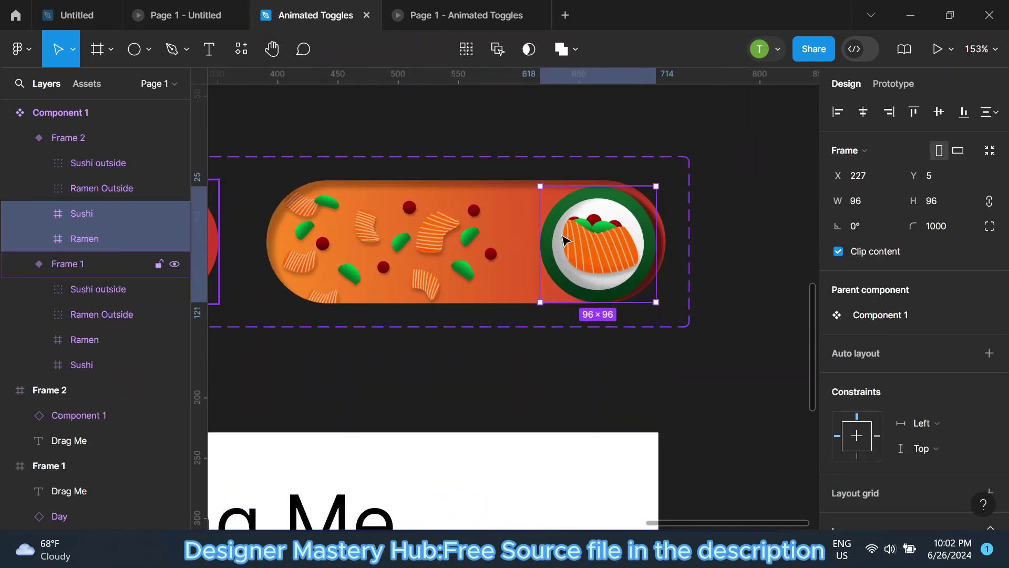
drag(617, 241, 617, 238)
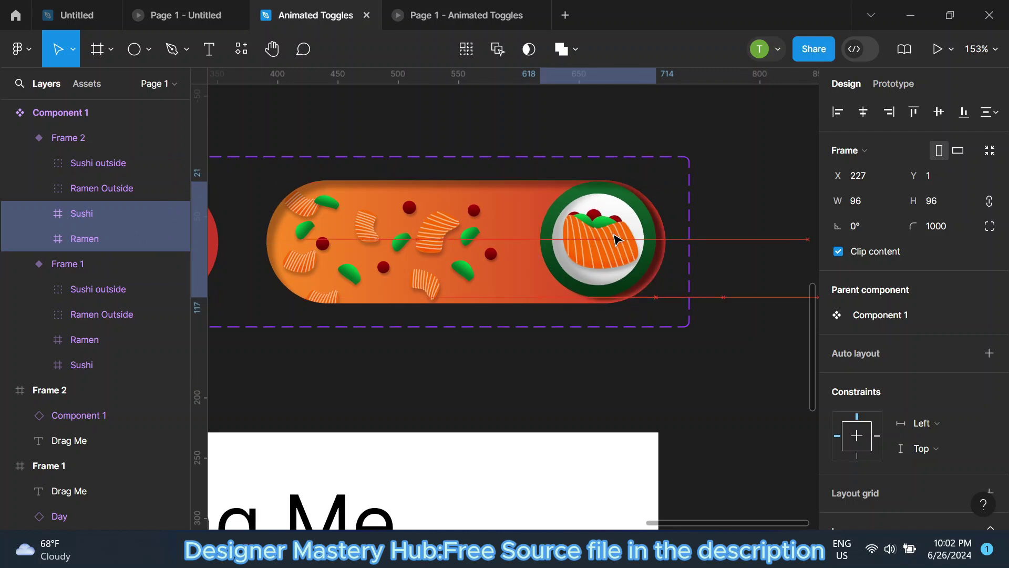
Nudge Frame 1's ramen knob slightly up and left.
click(736, 210)
scroll(736, 210, down, 5)
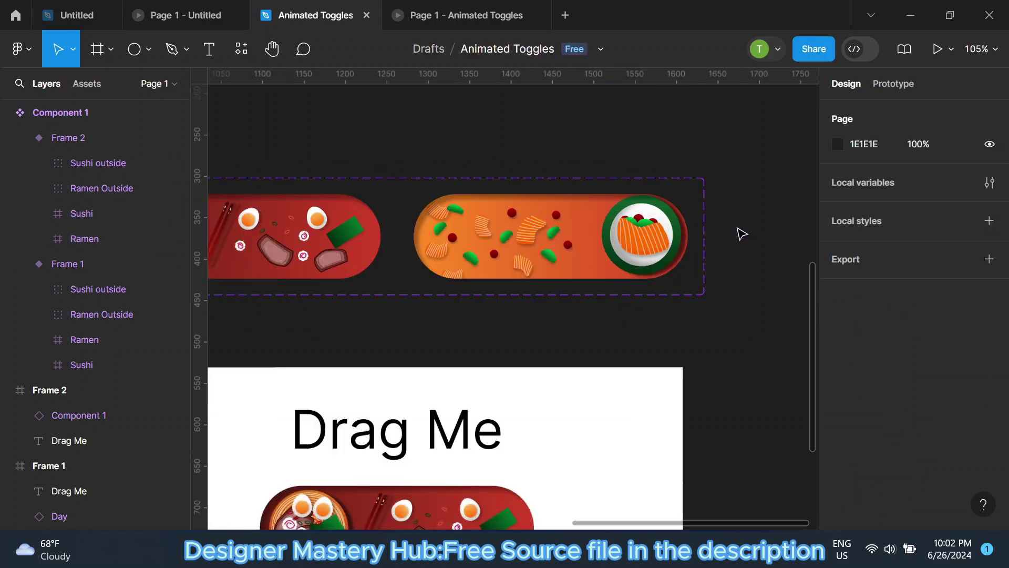
scroll(309, 234, down, 2)
scroll(309, 235, up, 2)
click(342, 241)
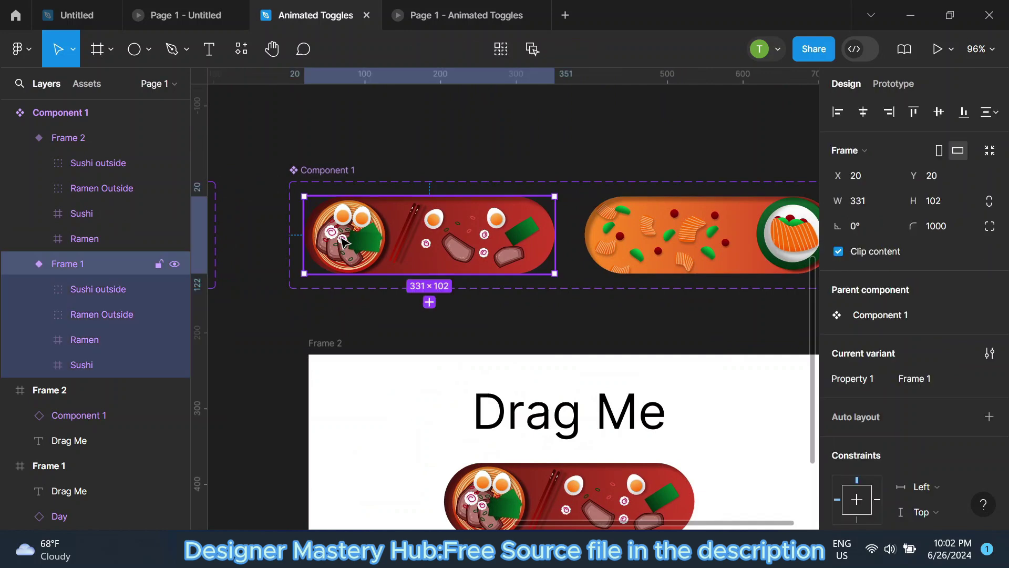
click(84, 340)
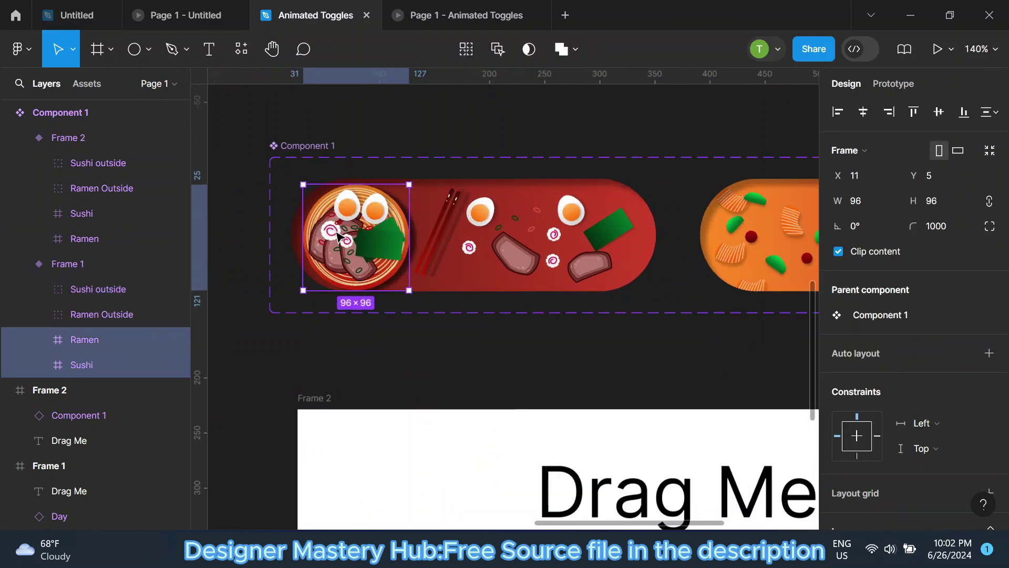
scroll(357, 218, up, 5)
drag(359, 221, 358, 218)
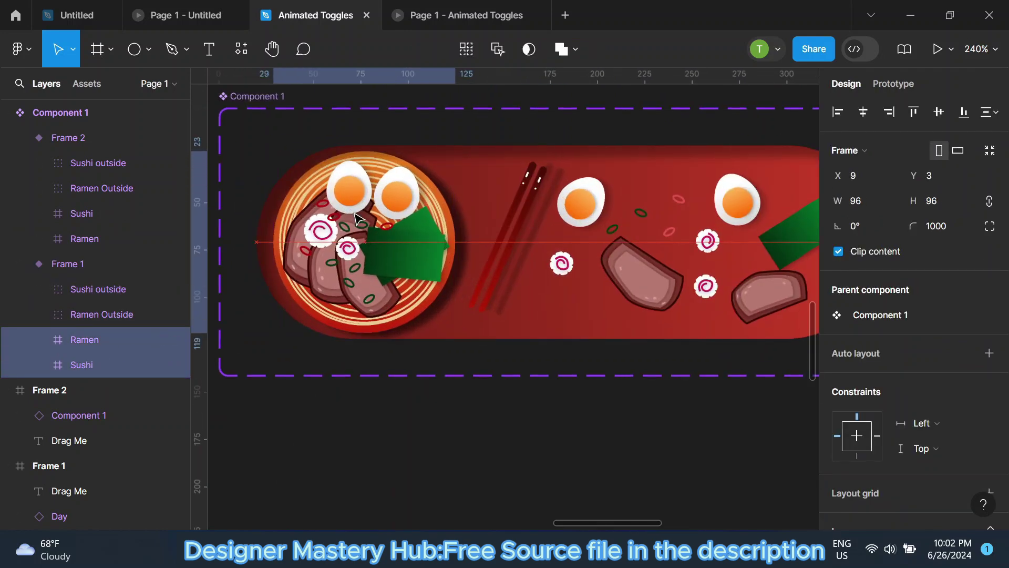
Flip the toggle between sushi and ramen in the prototype, then return to the design file.
click(504, 14)
drag(522, 274, 451, 277)
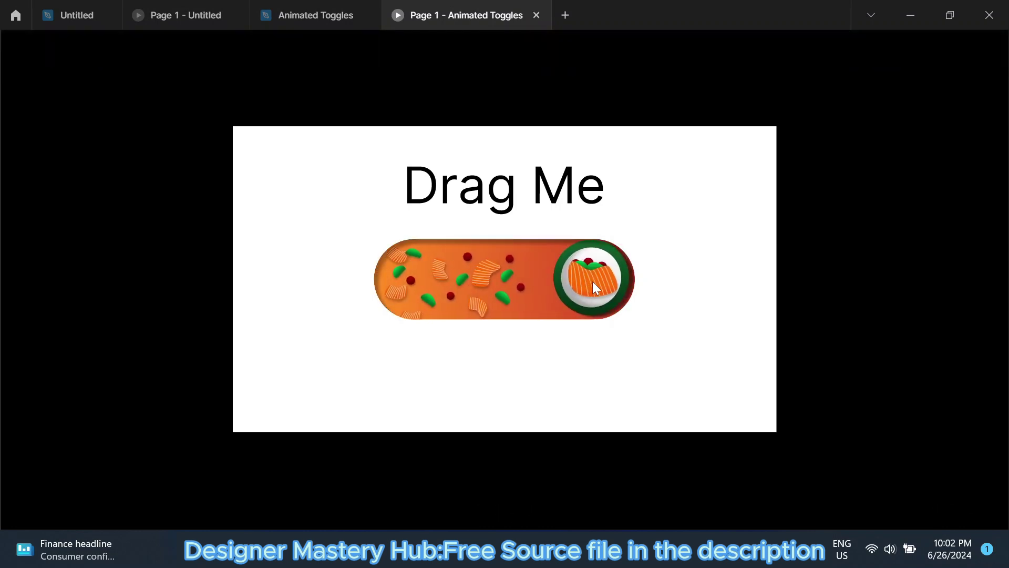
drag(592, 281, 471, 279)
mouse_move(569, 282)
mouse_down()
mouse_move(644, 288)
mouse_move(456, 285)
mouse_up()
click(308, 16)
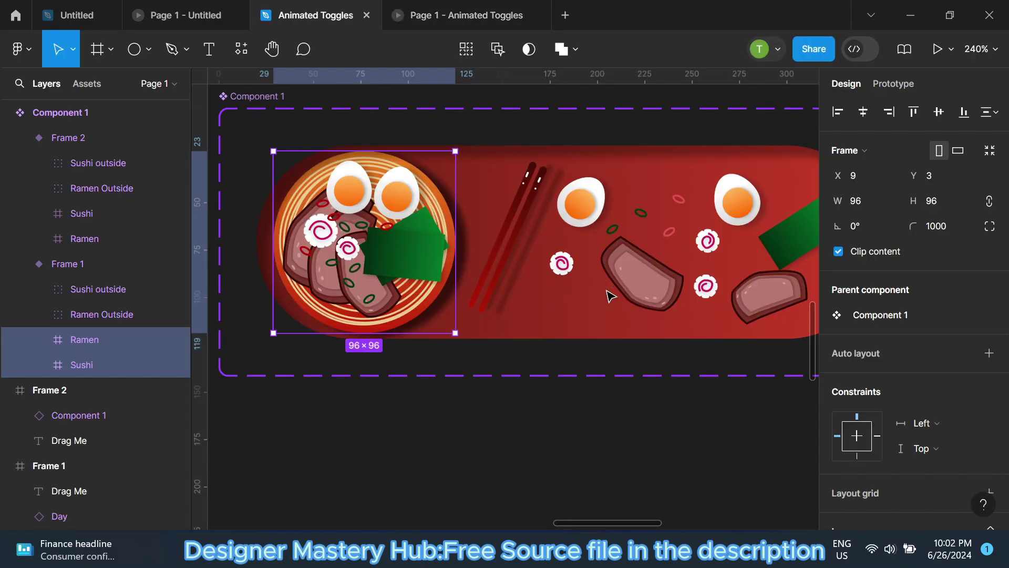
Nudge Frame 2's Sushi and Ramen knobs slightly down.
scroll(504, 311, down, 5)
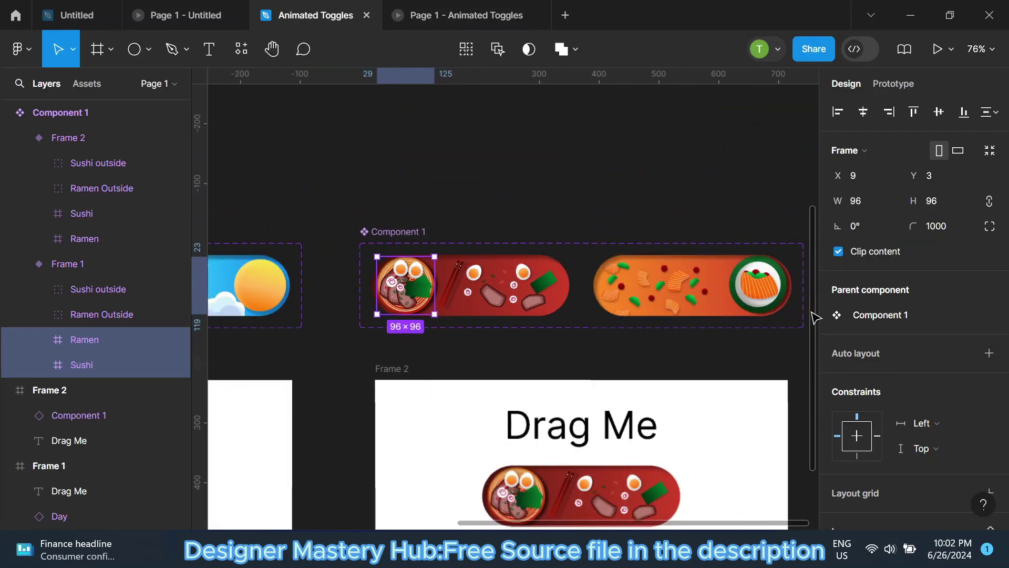
scroll(686, 265, up, 5)
click(685, 264)
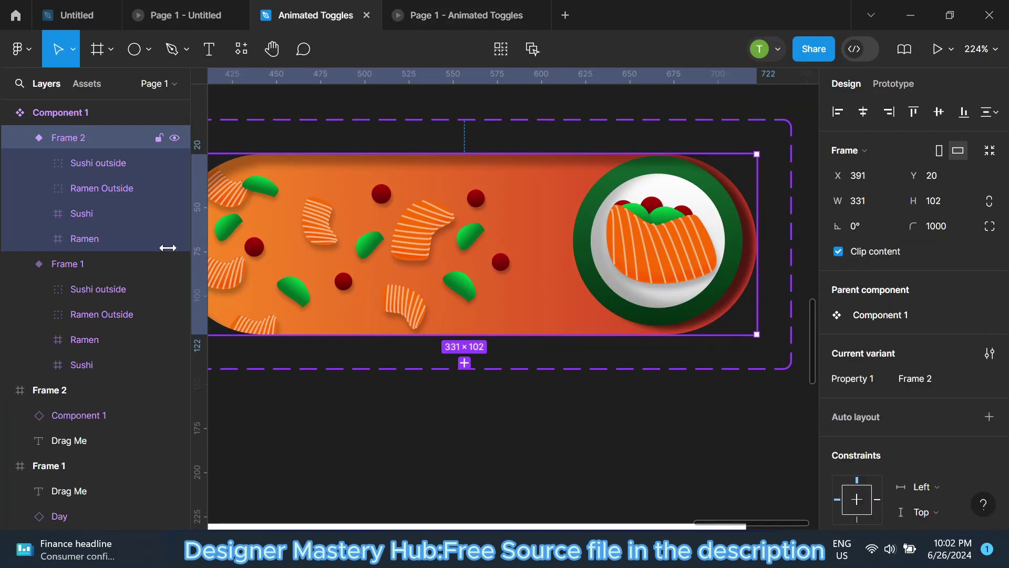
click(105, 213)
shift+click(113, 239)
drag(701, 242, 700, 245)
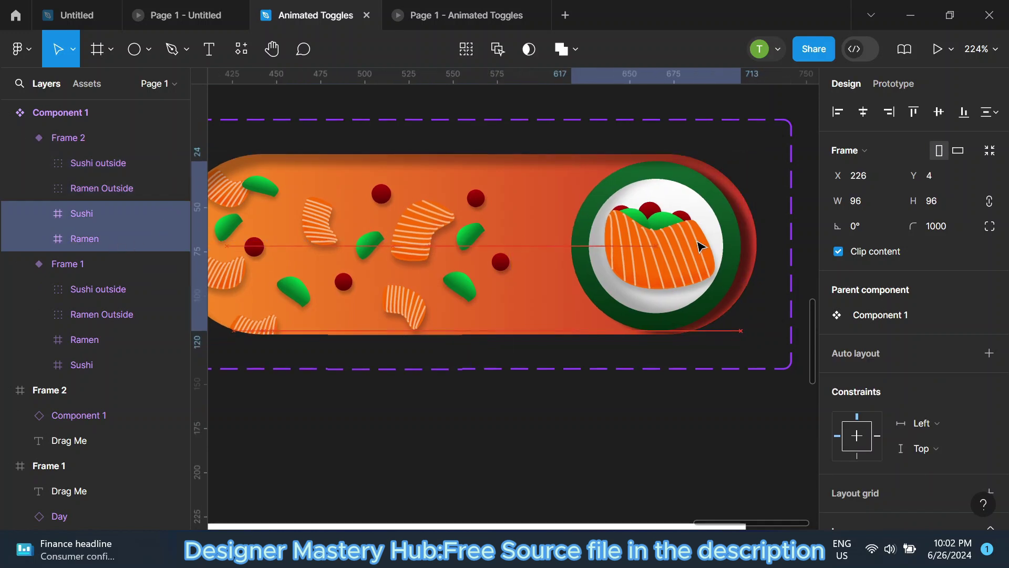
Test the sushi/ramen and day/night toggles in the prototype, then return to the design file.
click(482, 16)
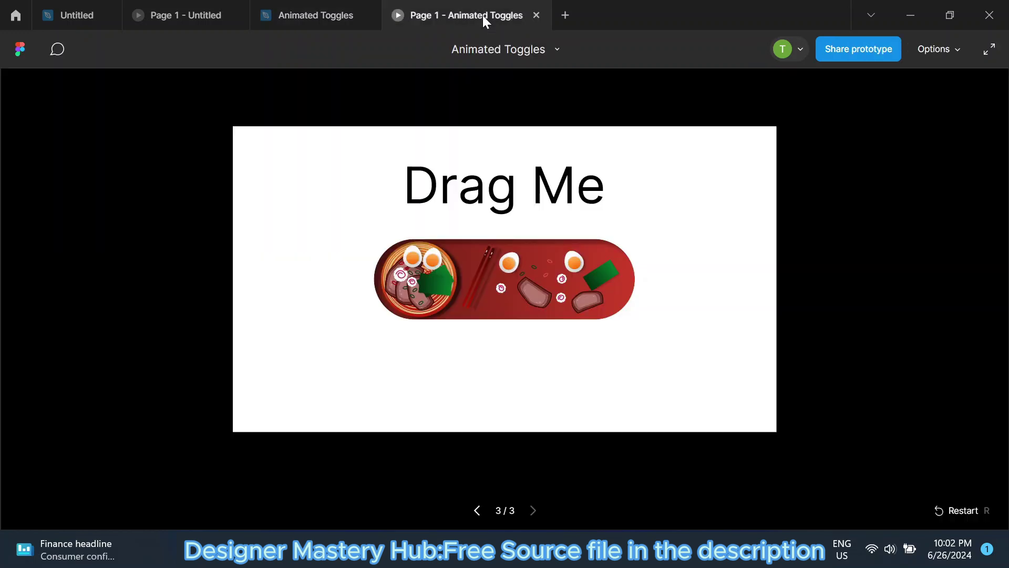
drag(432, 286, 649, 301)
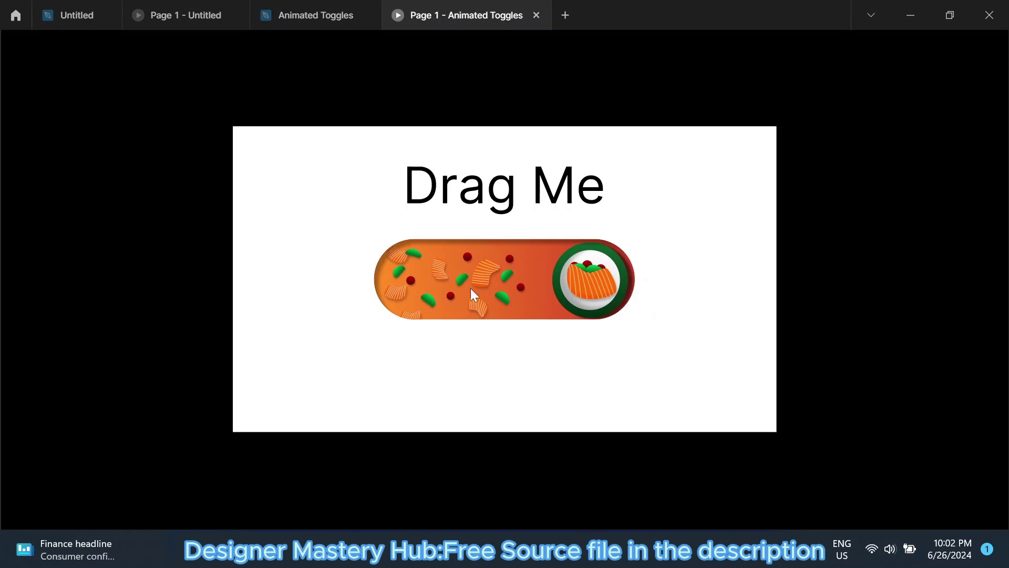
drag(471, 289, 891, 330)
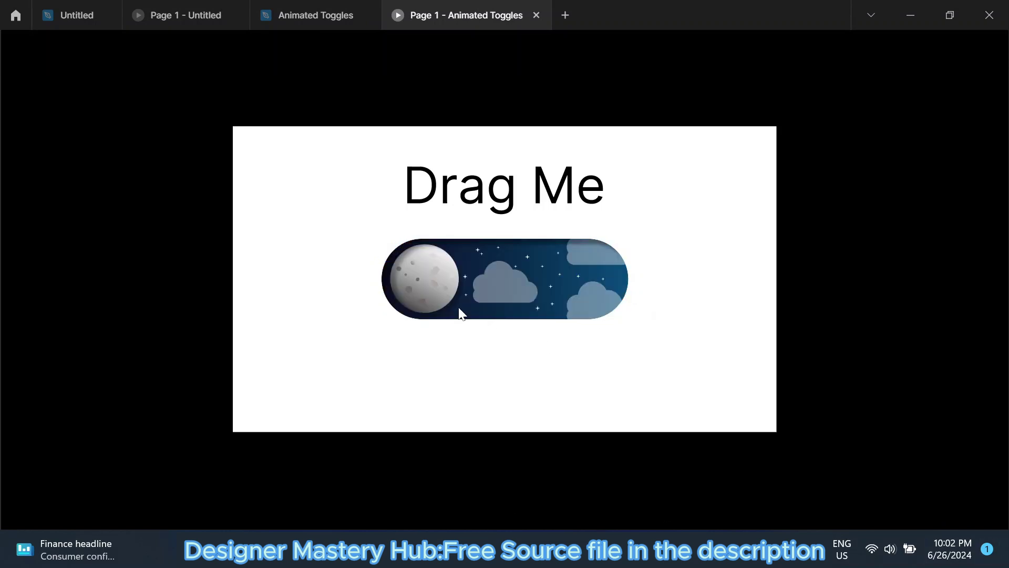
mouse_move(461, 314)
mouse_down()
mouse_move(637, 293)
mouse_move(418, 280)
mouse_move(569, 288)
mouse_move(462, 277)
mouse_move(565, 276)
mouse_move(527, 280)
mouse_up()
click(306, 16)
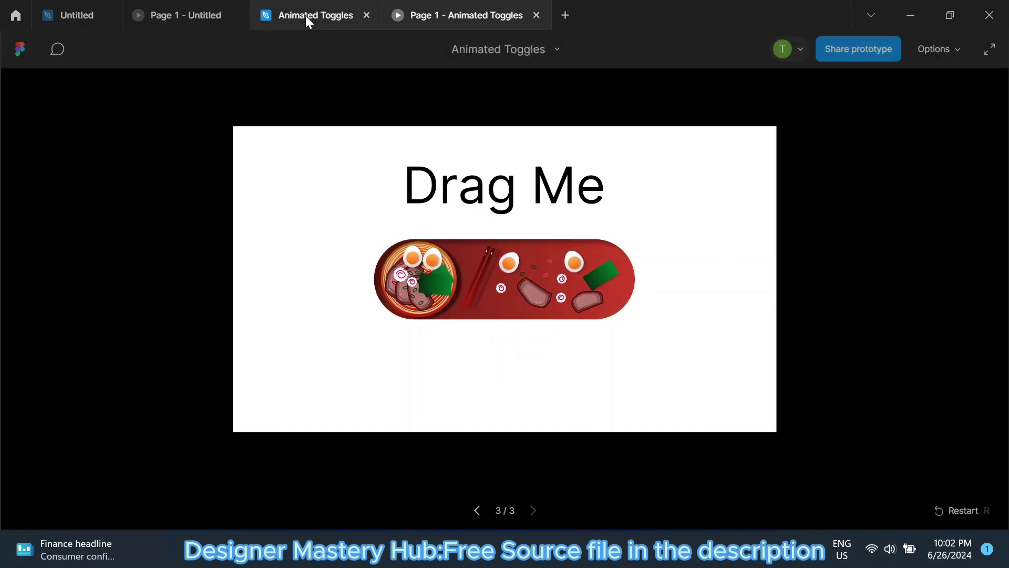
scroll(480, 323, down, 5)
click(619, 231)
scroll(619, 232, down, 3)
Draw a new 313-wide frame for the burger toggle and round it into a pill.
scroll(416, 270, down, 2)
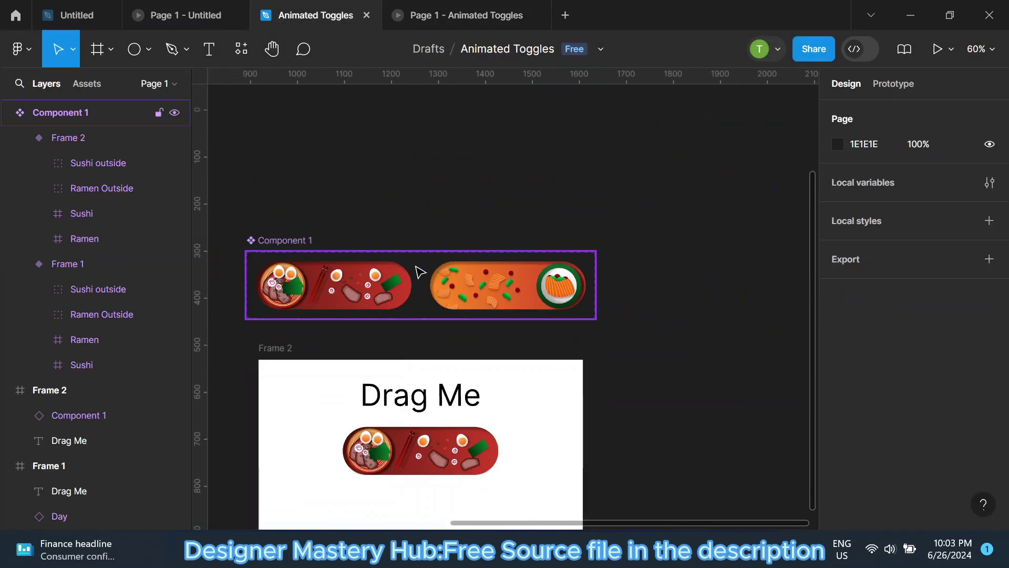
scroll(641, 300, down, 2)
scroll(490, 338, down, 2)
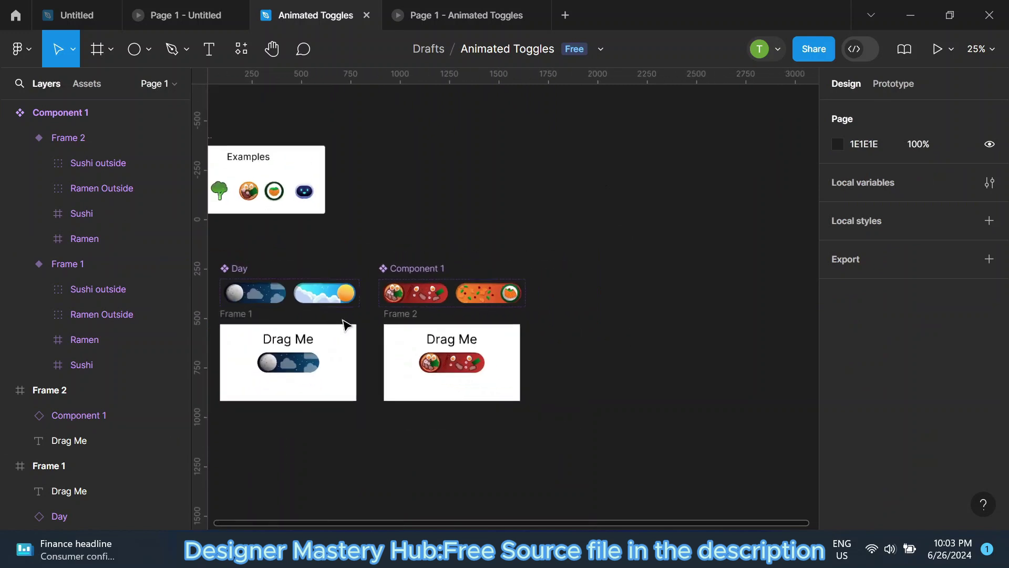
scroll(615, 322, down, 2)
scroll(653, 293, up, 1)
scroll(673, 284, up, 2)
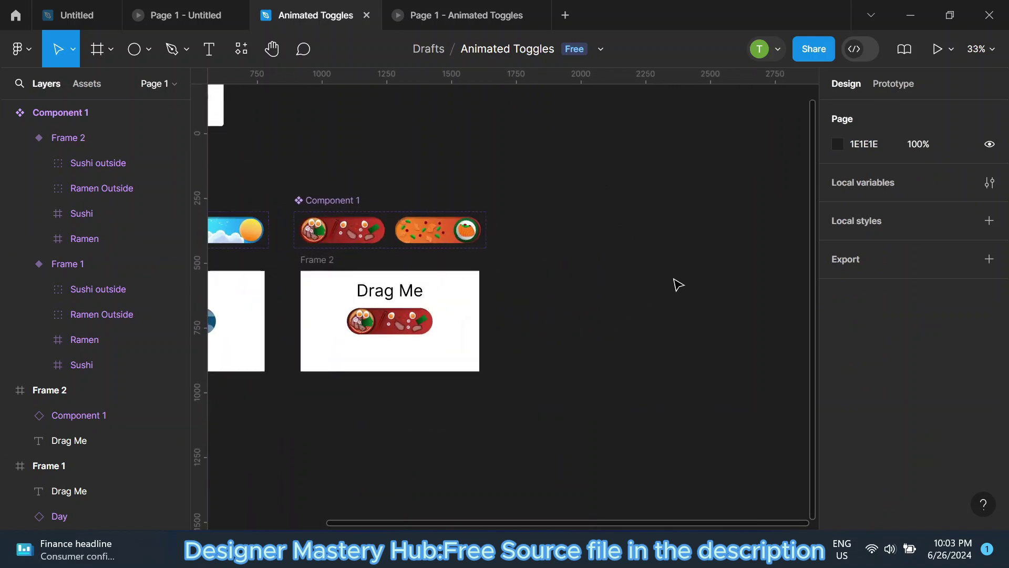
mouse_move(673, 283)
mouse_down()
mouse_move(593, 288)
mouse_move(546, 271)
mouse_up()
scroll(602, 268, up, 1)
scroll(567, 282, up, 3)
scroll(563, 282, up, 1)
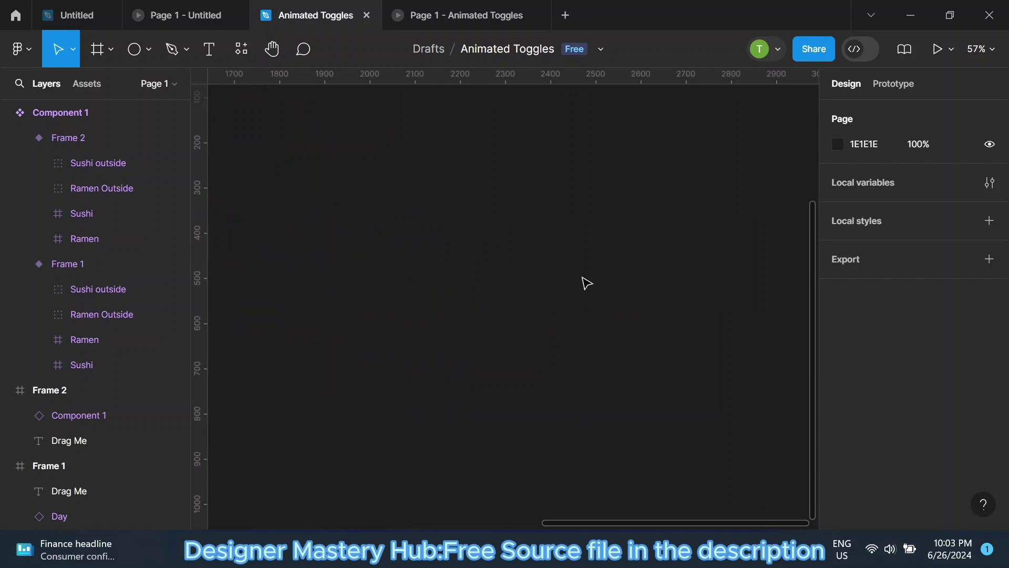
click(106, 52)
drag(355, 208, 573, 277)
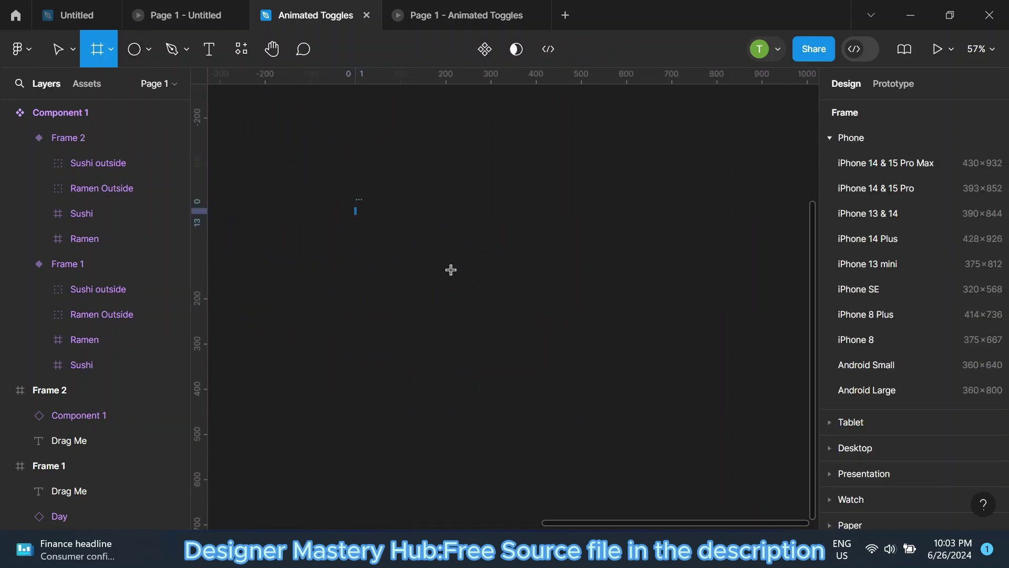
text(3)
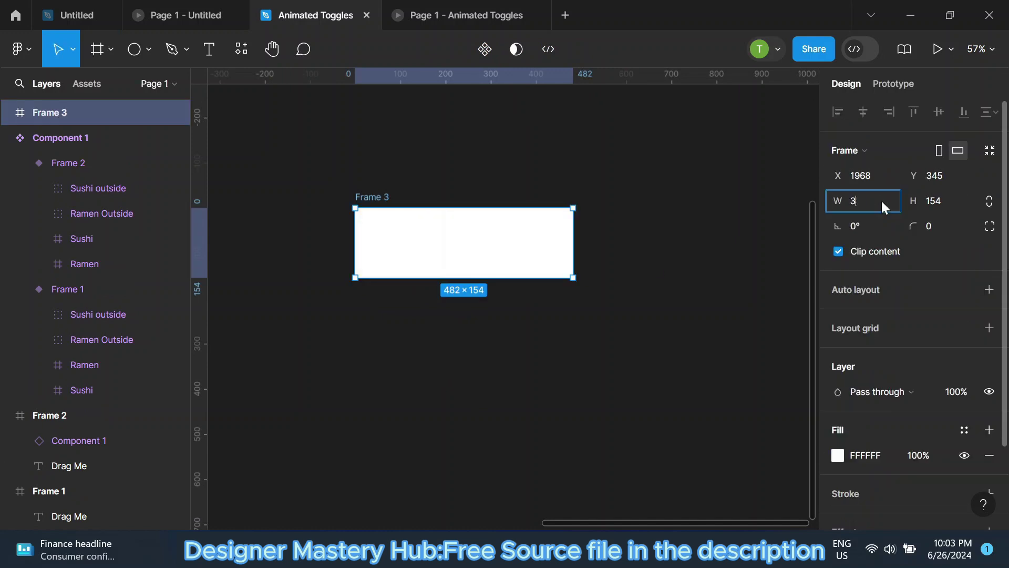
text(13)
click(947, 201)
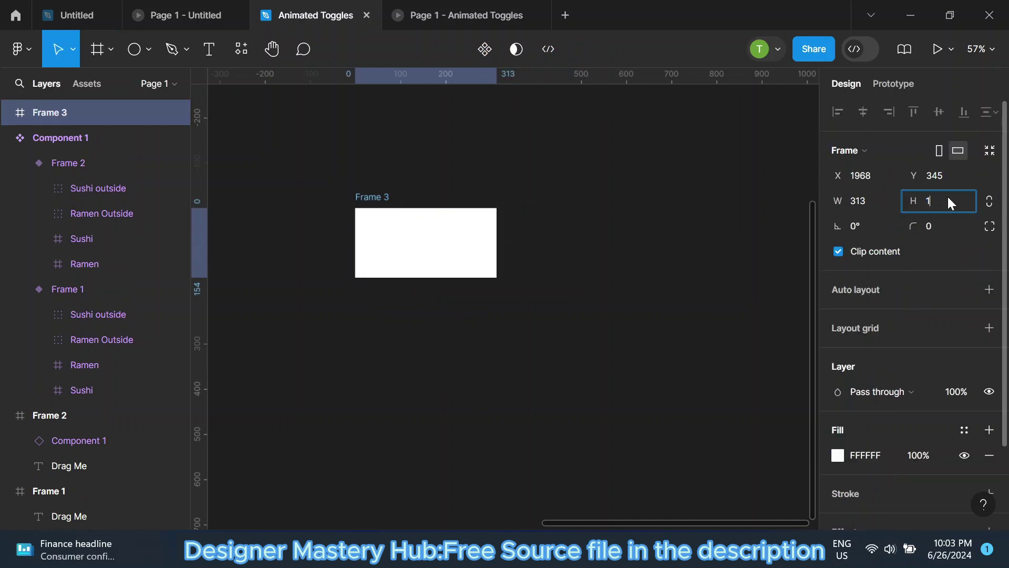
text(02)
click(944, 235)
text(100)
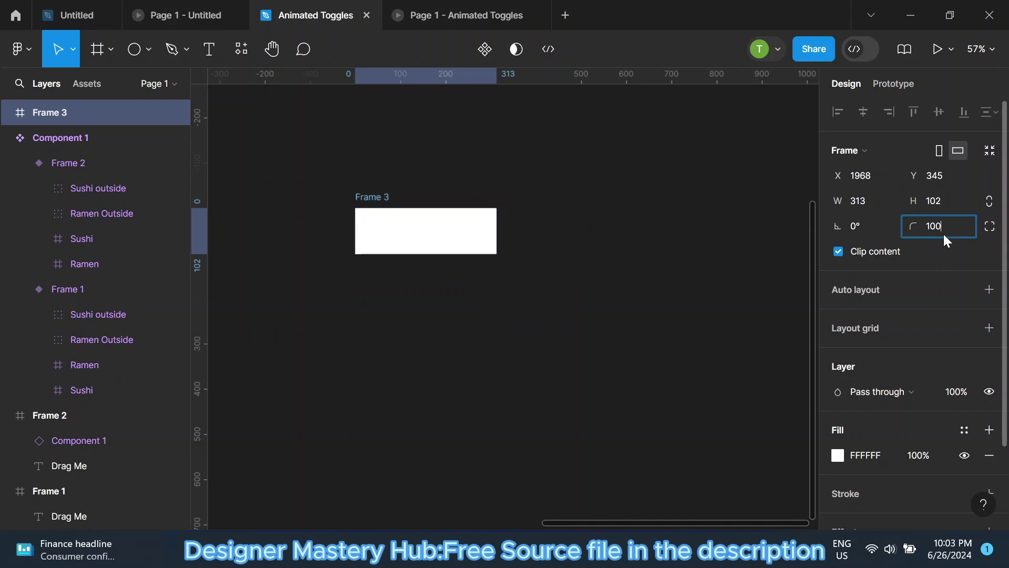
key(Return)
click(514, 247)
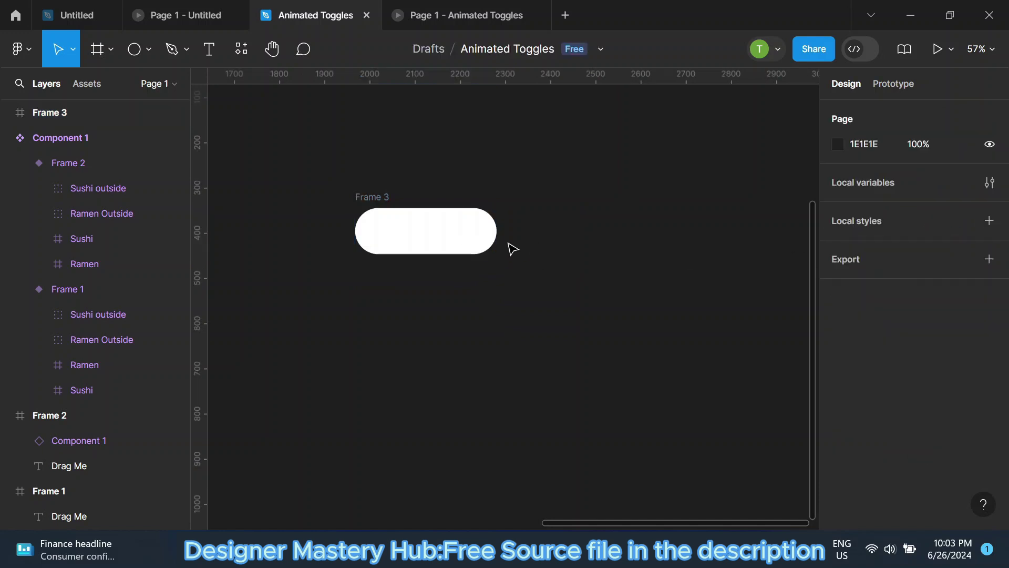
Draw a 96×96 frame, round it into a circle, and move it onto the pill.
key(f)
drag(532, 189, 579, 242)
text(96)
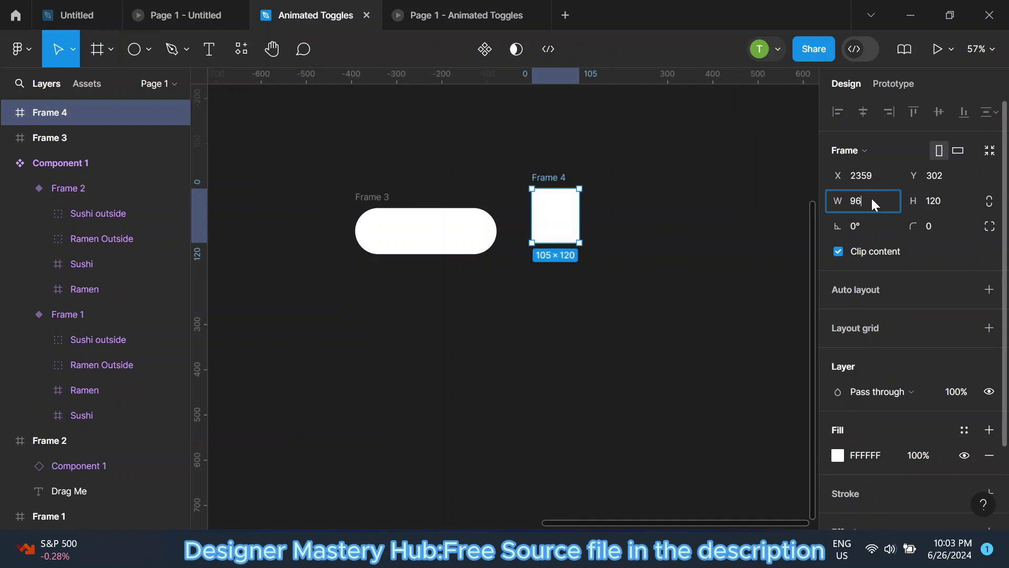
click(944, 200)
text(9)
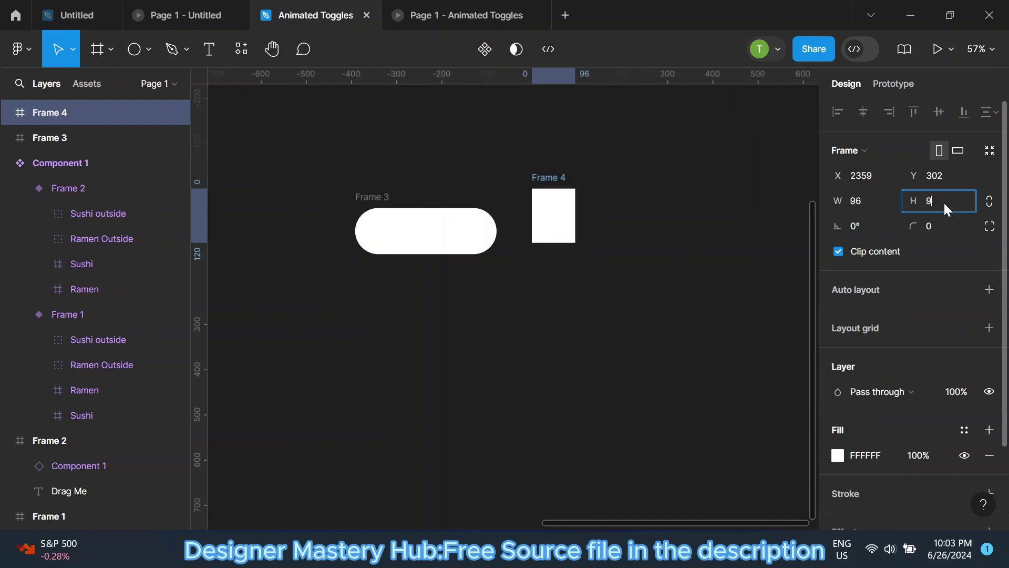
text(6)
key(Return)
click(933, 222)
text(1000)
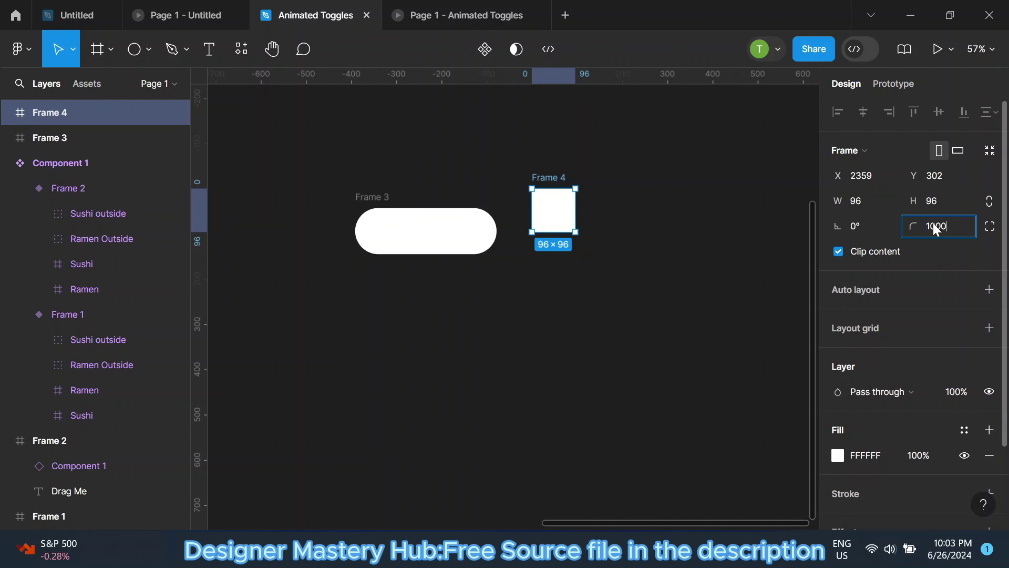
key(Return)
ctrl+scroll(719, 246, down, 2)
scroll(625, 262, left, 2)
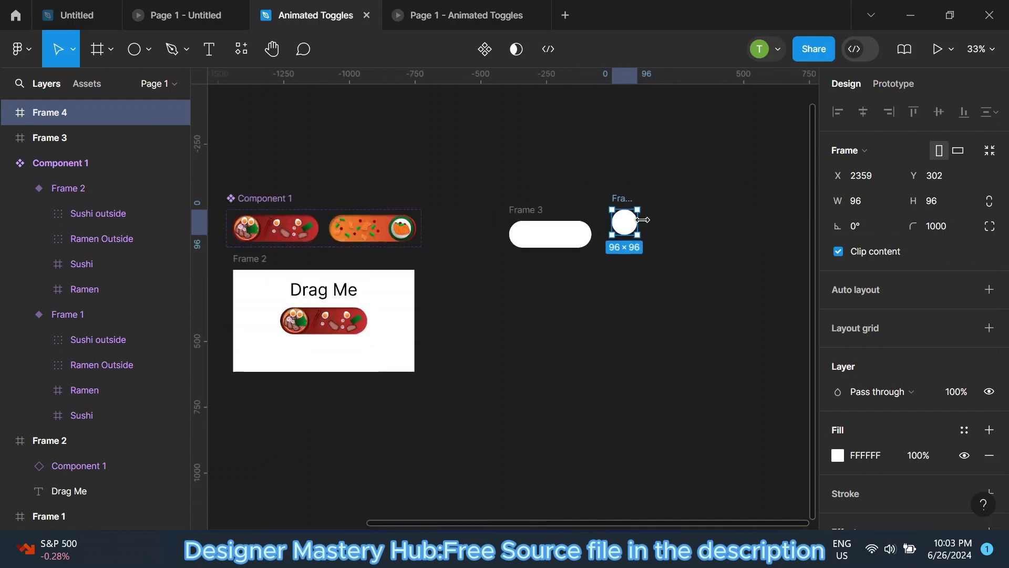
drag(616, 226, 607, 263)
Place a copy of the burger example icon beside the toggles.
ctrl+scroll(659, 266, down, 3)
ctrl+scroll(665, 267, down, 2)
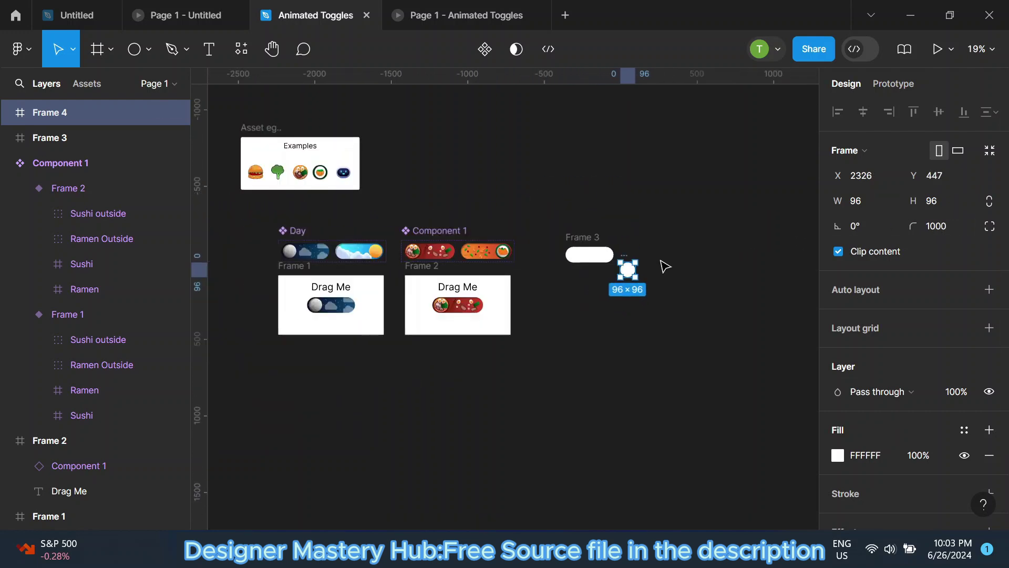
click(299, 177)
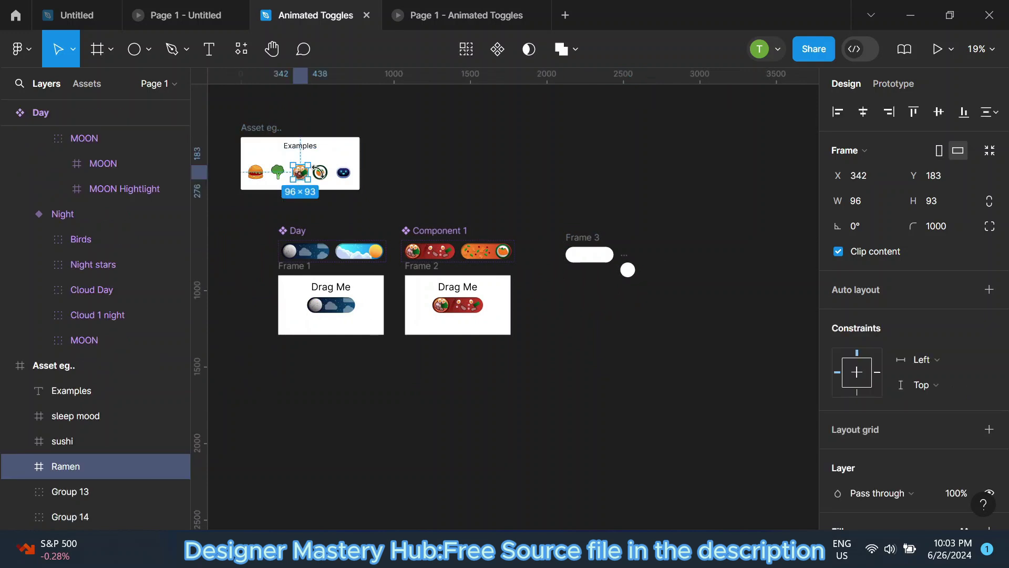
click(258, 181)
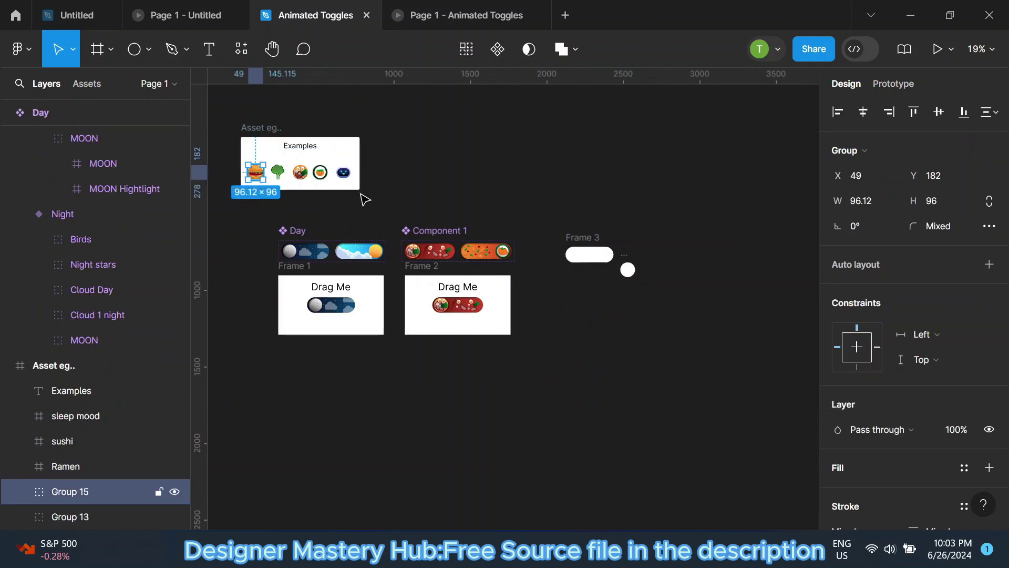
alt+drag(256, 172, 667, 271)
Delete the white Frame 4 circle.
scroll(666, 270, up, 5)
scroll(708, 273, up, 3)
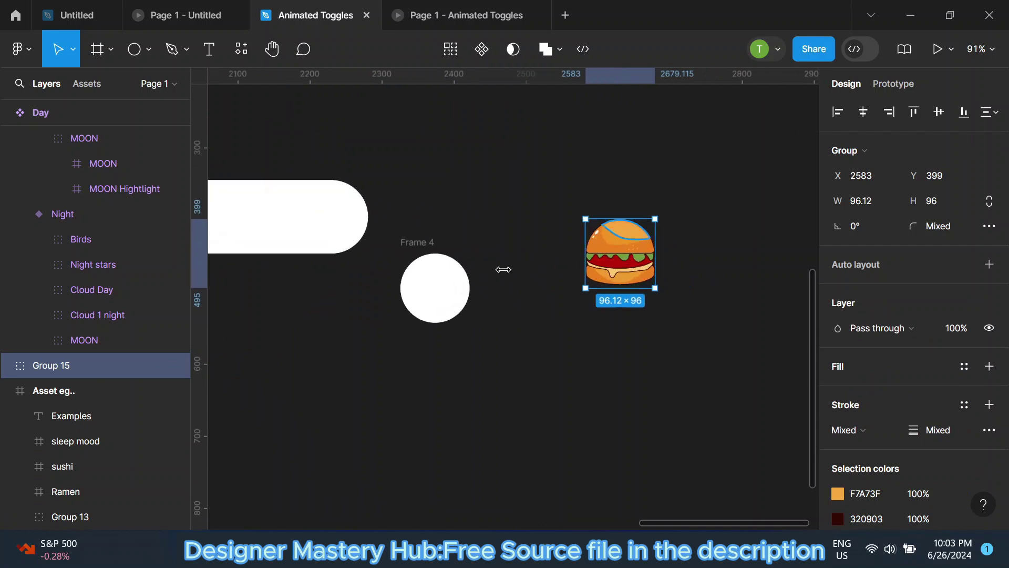
click(468, 278)
drag(481, 209, 532, 197)
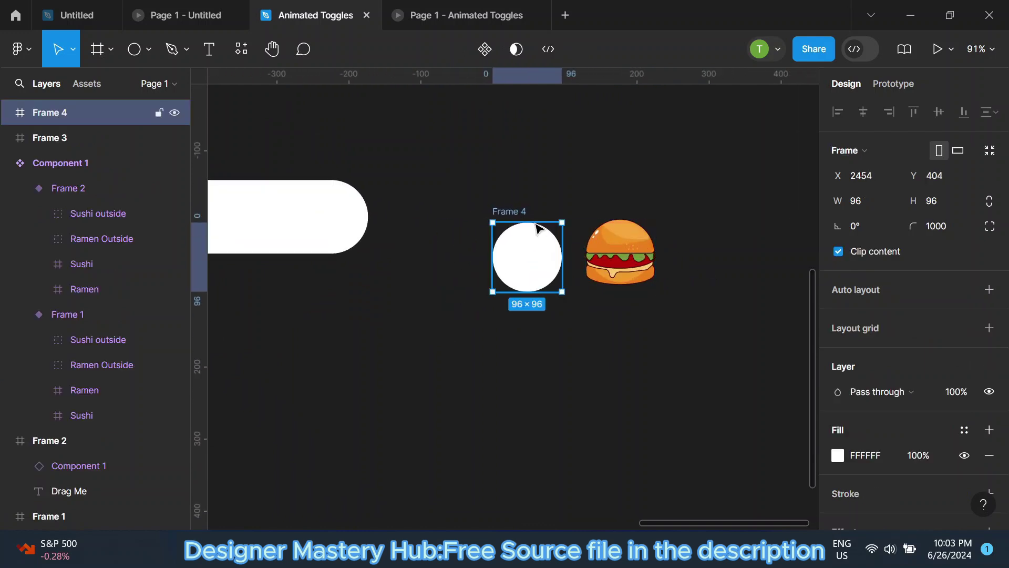
key(Delete)
scroll(664, 257, up, 3)
Draw a bun-sized circle to the left of the burger reference.
key(o)
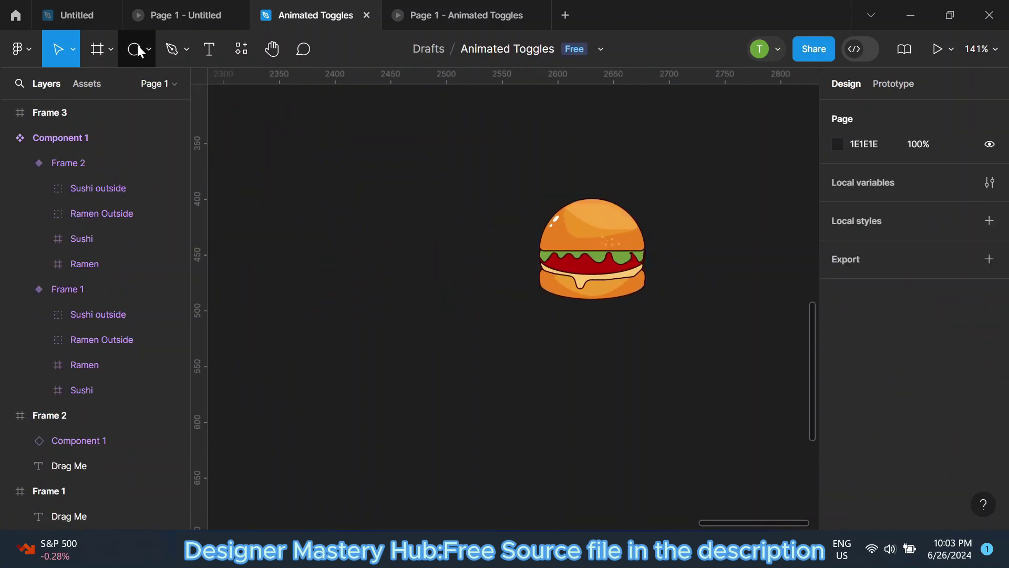
scroll(441, 209, up, 2)
drag(363, 186, 473, 270)
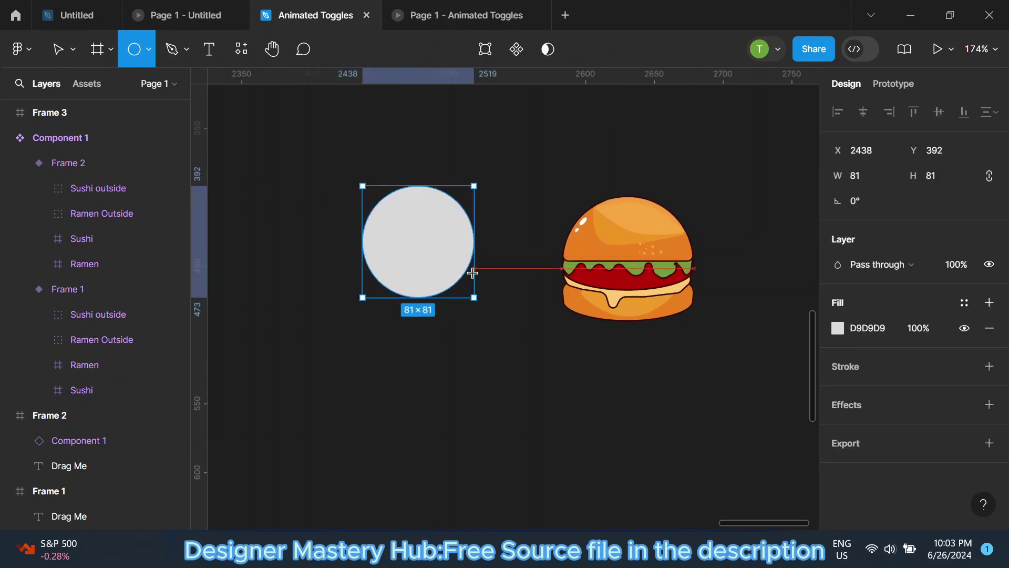
mouse_move(473, 273)
mouse_down()
mouse_move(482, 324)
mouse_move(450, 277)
mouse_up()
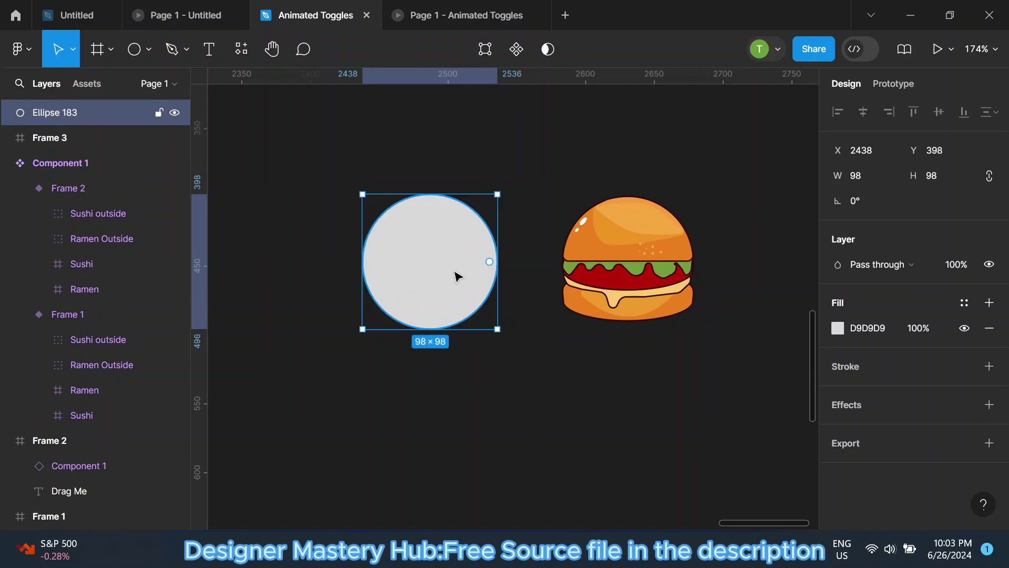
double_click(455, 276)
click(431, 330)
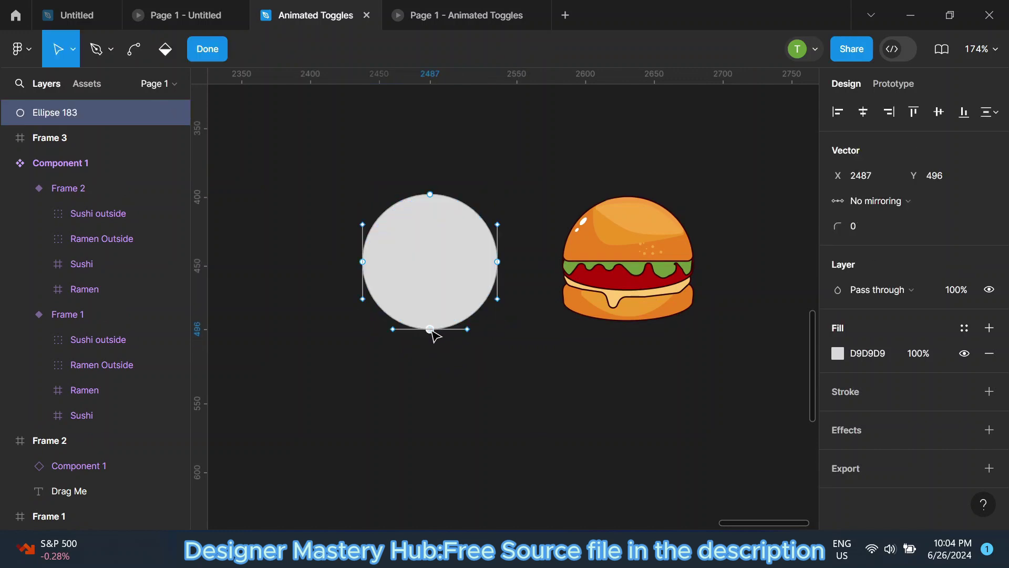
click(207, 49)
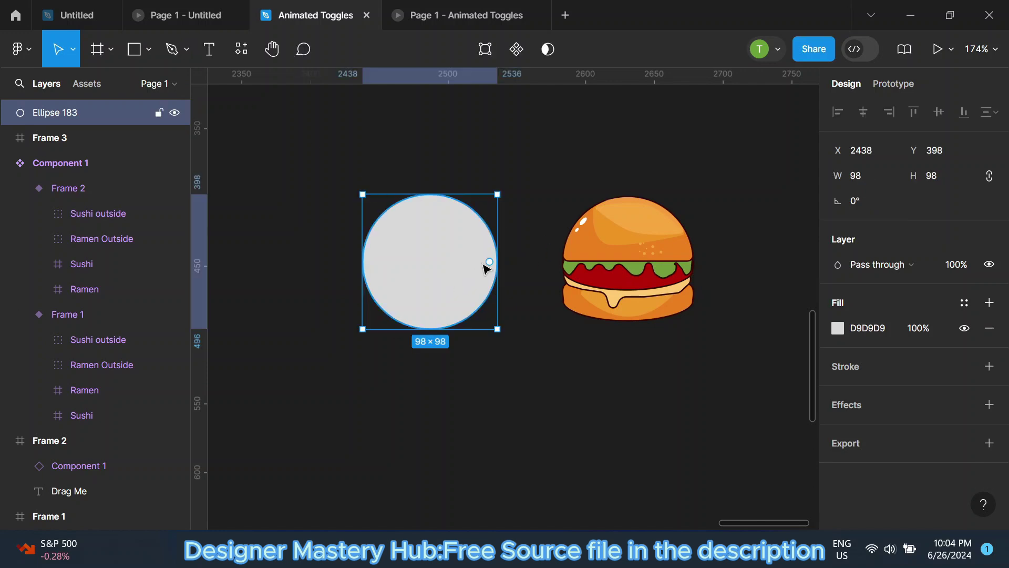
Cut the circle to a 50% arc, rotate it 180° dome-up, and give it corner radius 4.
drag(486, 263, 368, 266)
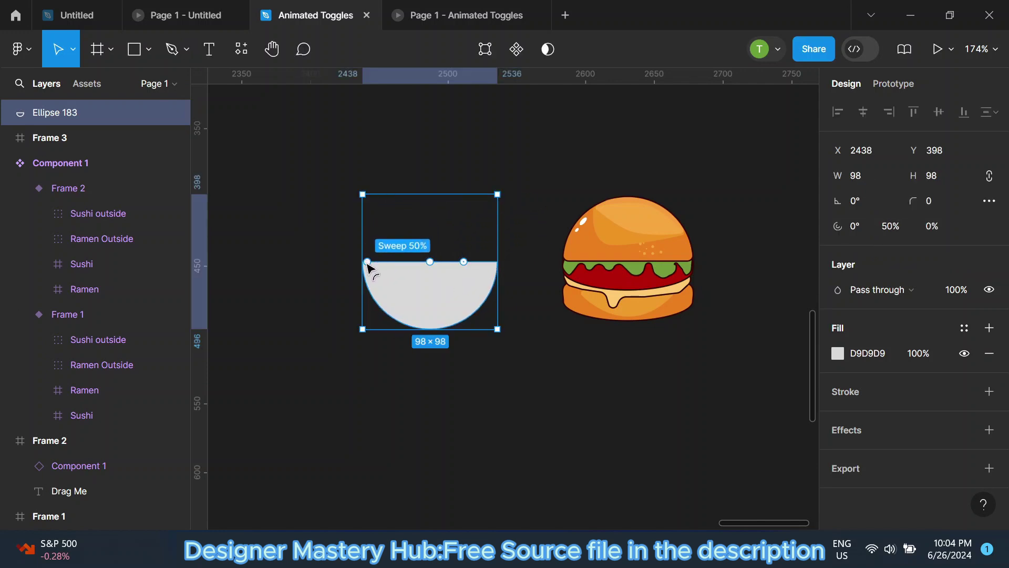
drag(499, 335, 356, 180)
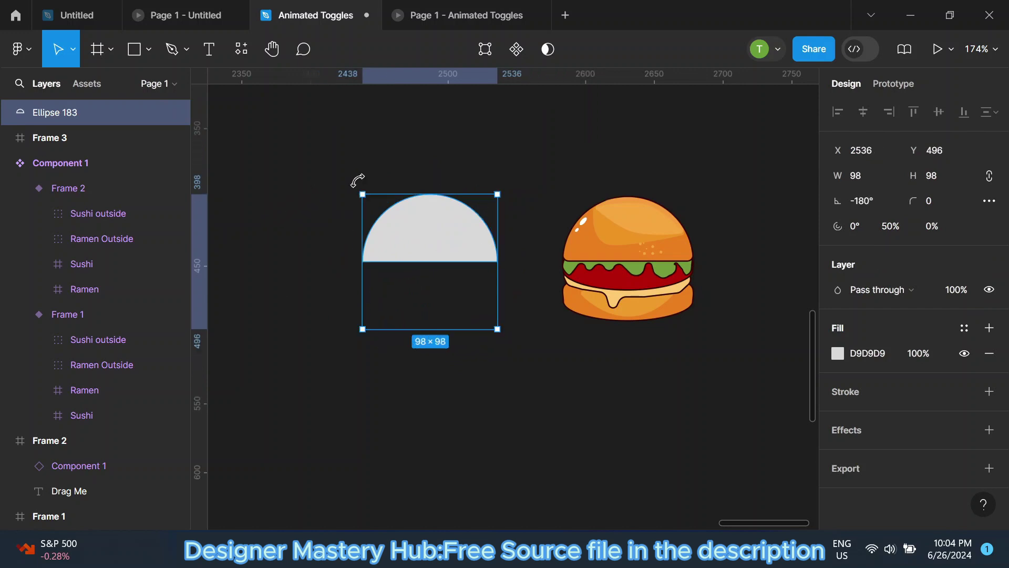
drag(908, 204, 969, 203)
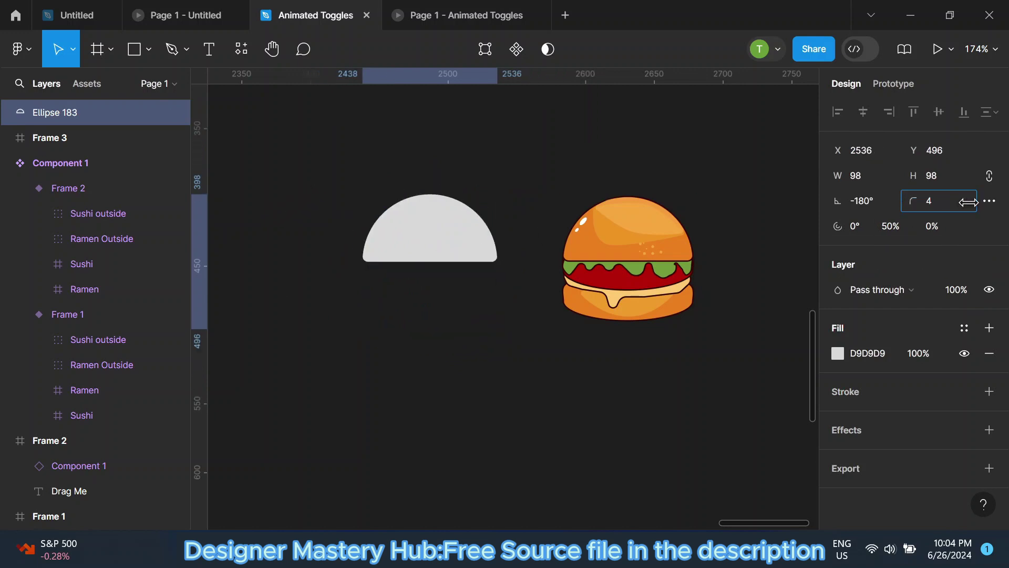
click(837, 353)
Fill the half-circle bun with the eyedropped burger orange and add a dark red 320903 stroke.
click(652, 351)
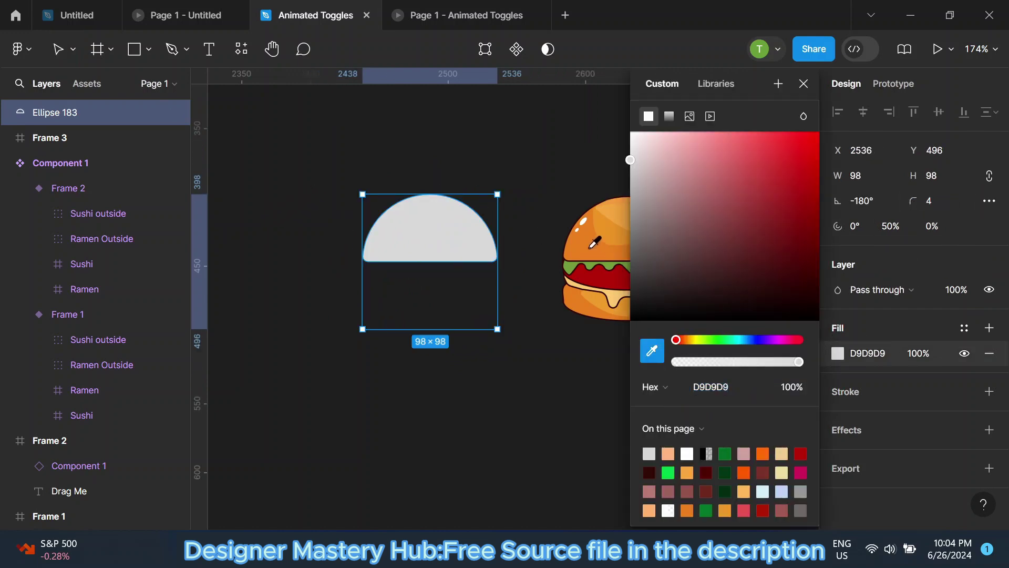
click(599, 249)
click(838, 353)
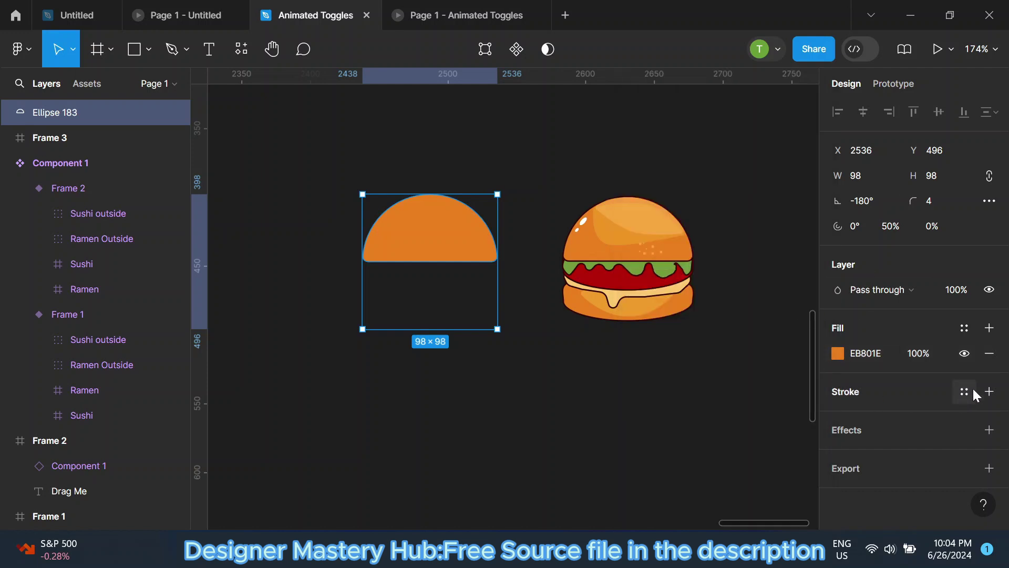
click(989, 391)
click(838, 416)
click(649, 471)
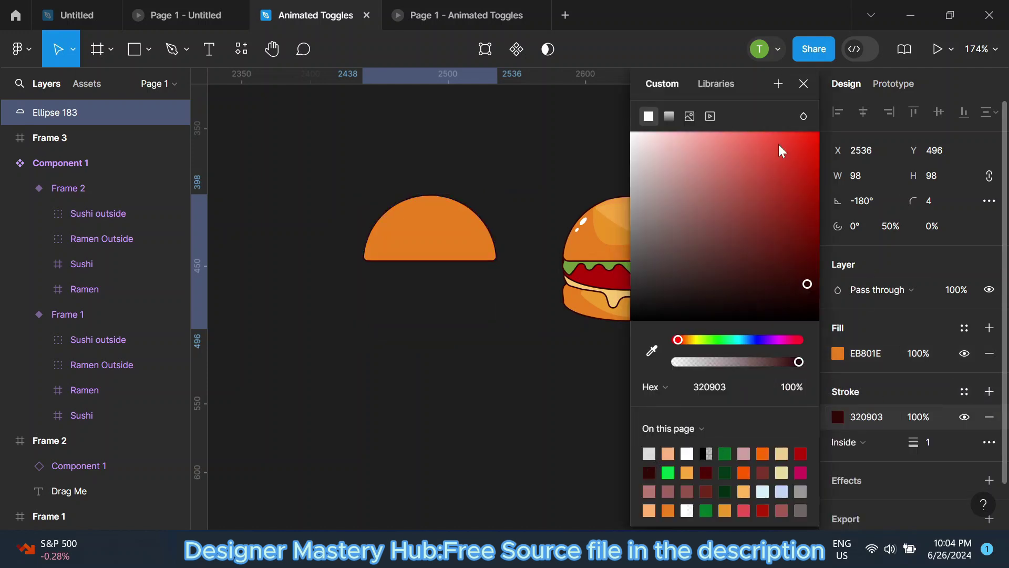
key(Escape)
click(585, 146)
Trace a wavy lettuce outline with the Pen tool along the bun's underside.
scroll(405, 198, up, 2)
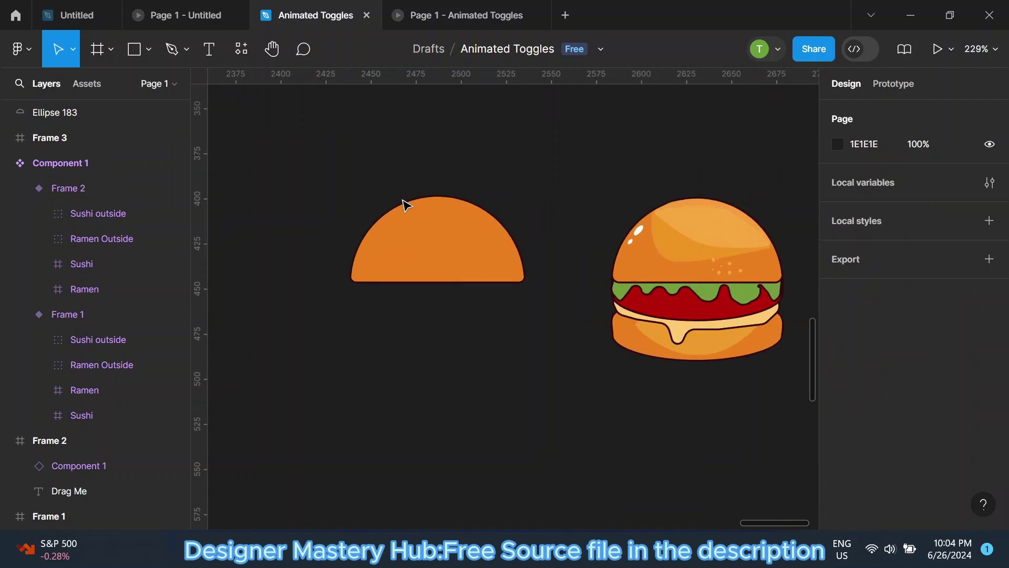
scroll(561, 234, up, 1)
click(172, 48)
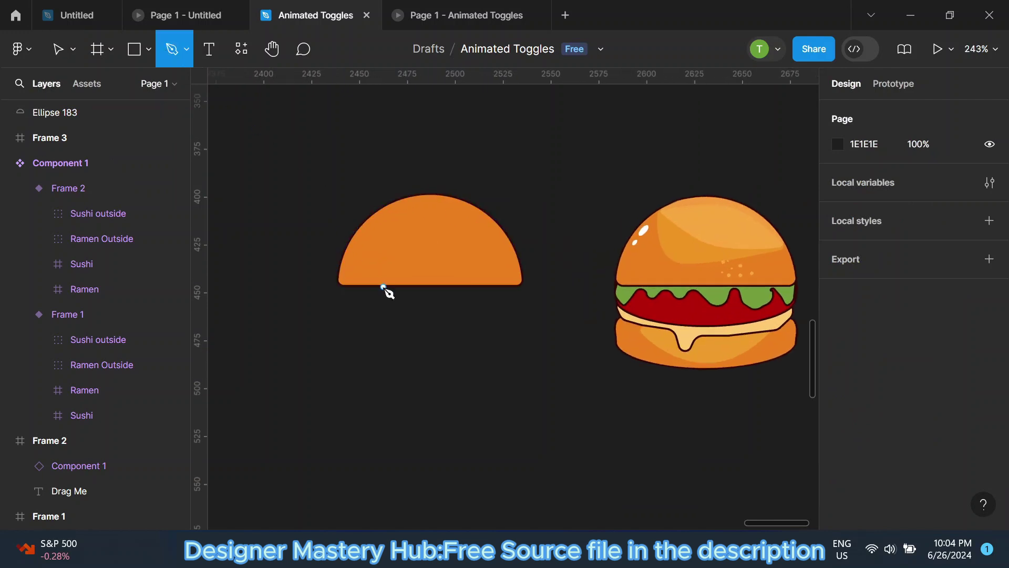
scroll(336, 290, up, 1)
click(337, 282)
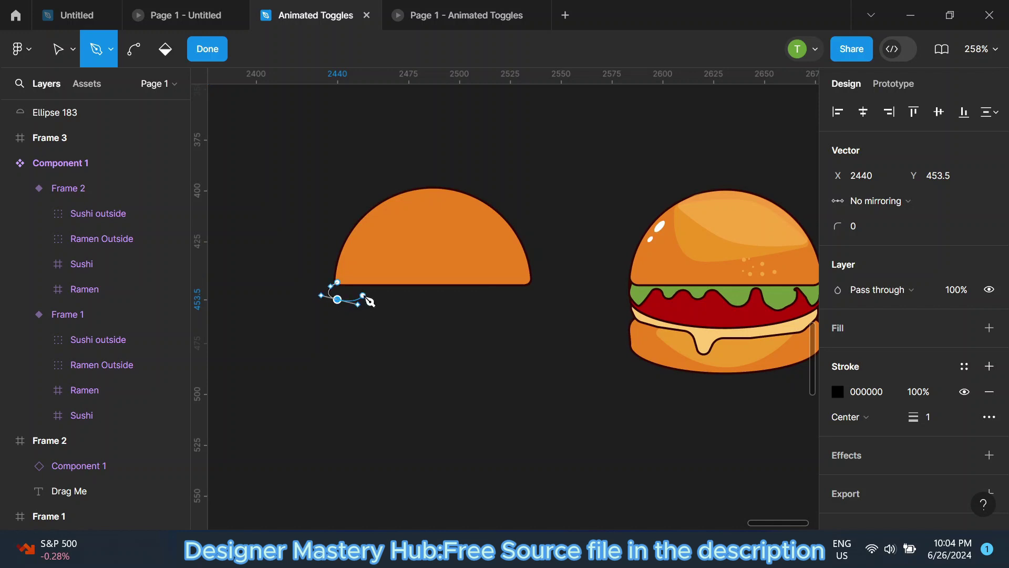
scroll(370, 300, up, 5)
drag(379, 304, 403, 324)
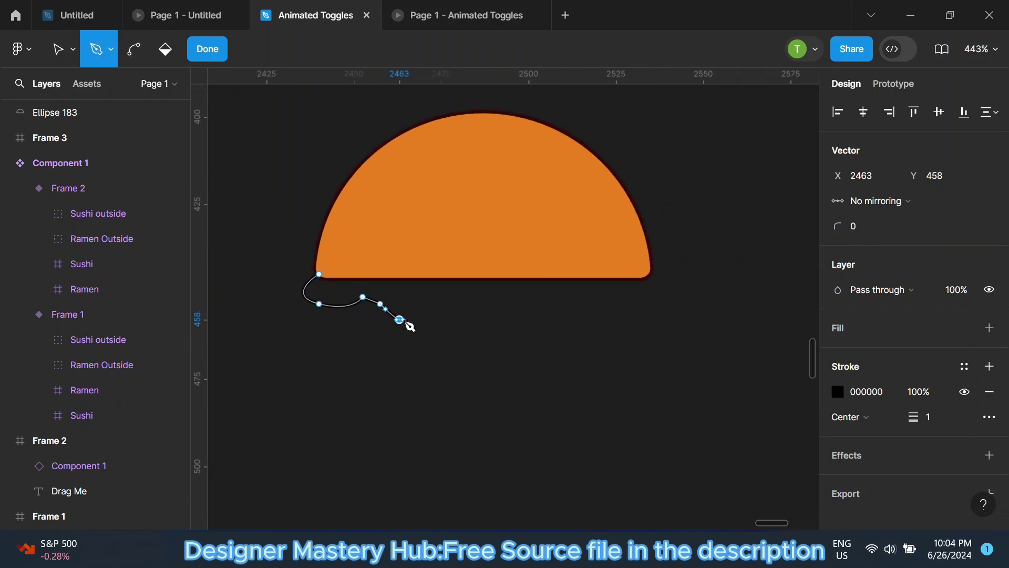
click(443, 303)
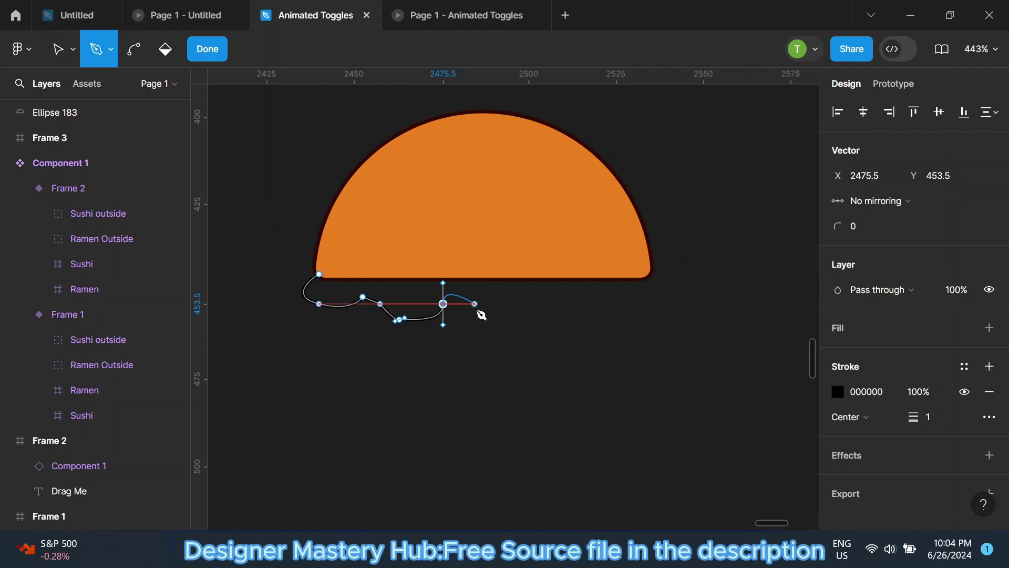
mouse_move(475, 304)
mouse_down()
mouse_move(559, 341)
mouse_move(607, 297)
mouse_move(628, 318)
mouse_up()
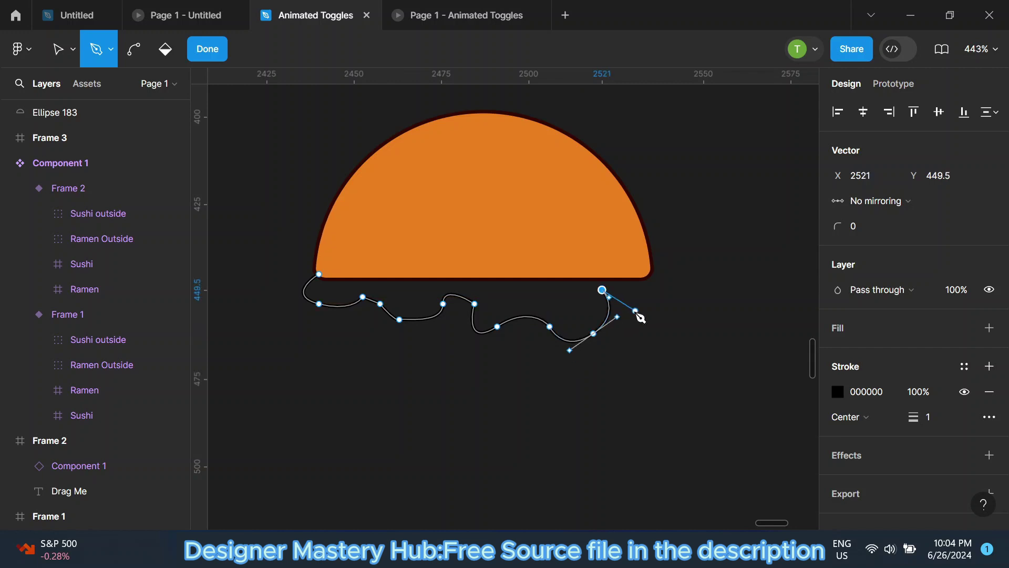
click(635, 304)
mouse_move(654, 284)
mouse_down()
mouse_move(657, 315)
mouse_move(645, 295)
mouse_move(661, 319)
mouse_move(679, 304)
mouse_move(643, 268)
mouse_up()
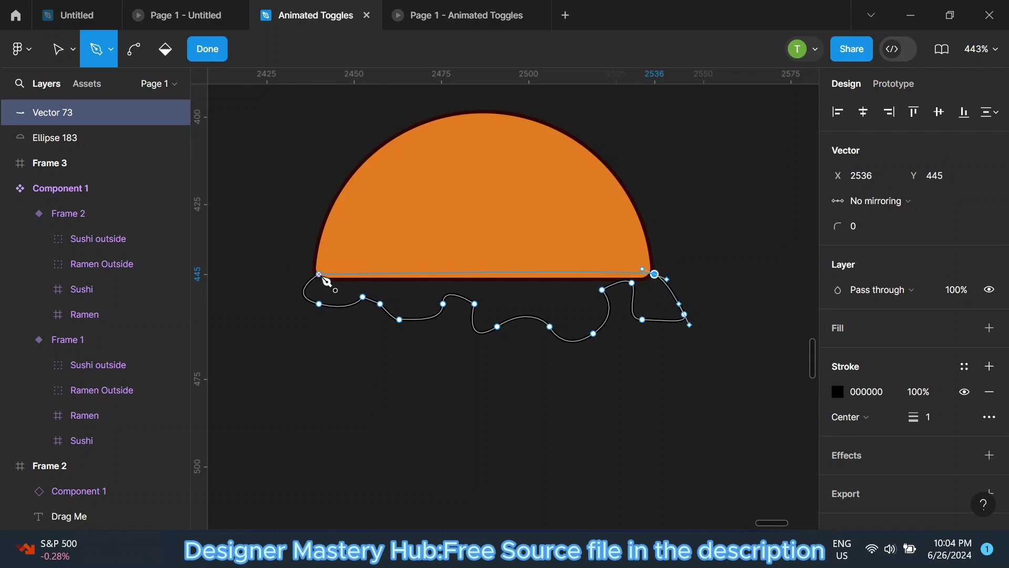
key(Escape)
ctrl+scroll(342, 292, down, 3)
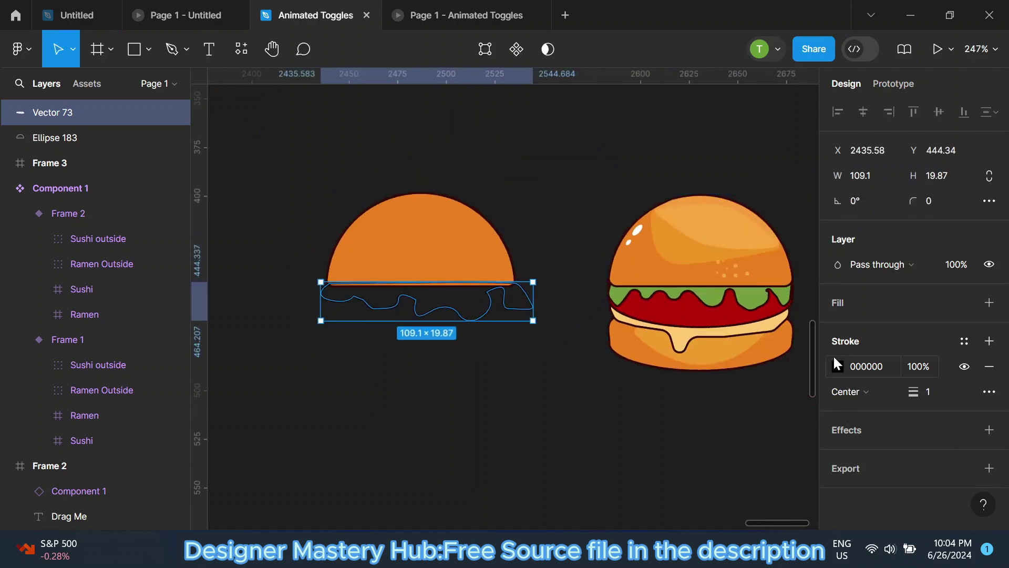
click(840, 302)
click(838, 328)
click(652, 350)
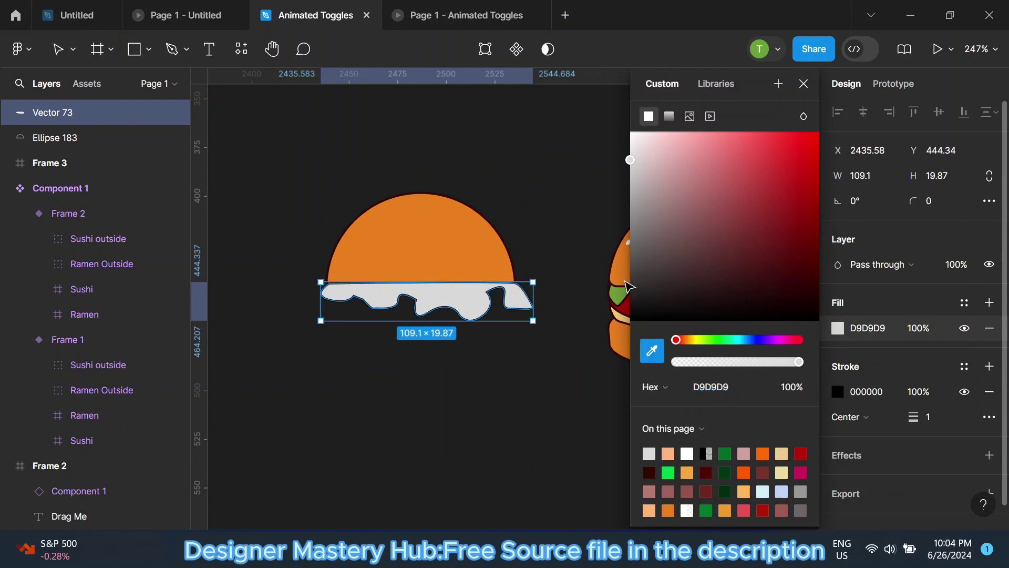
click(621, 298)
click(804, 83)
click(838, 392)
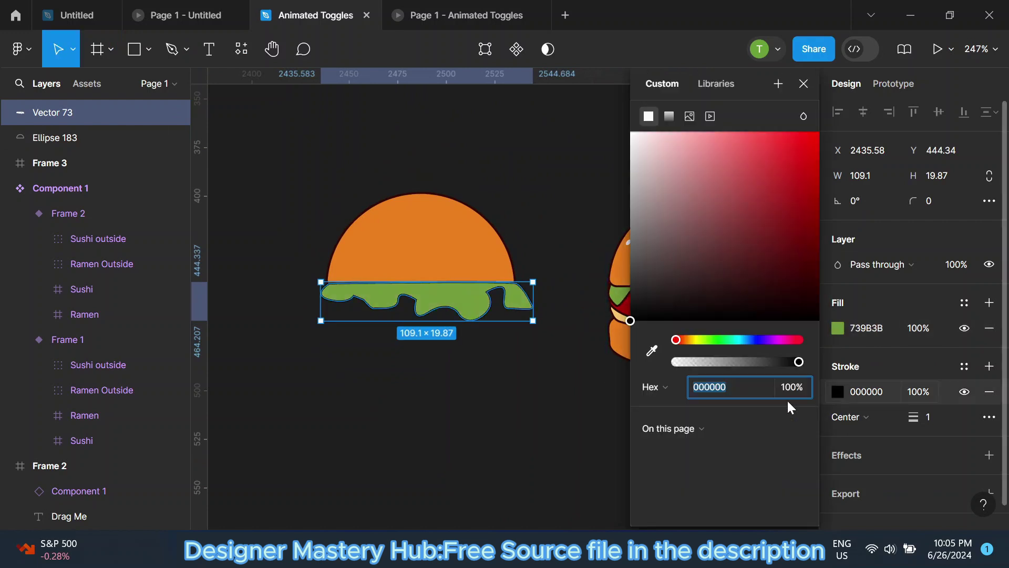
text(320903)
key(Return)
click(804, 84)
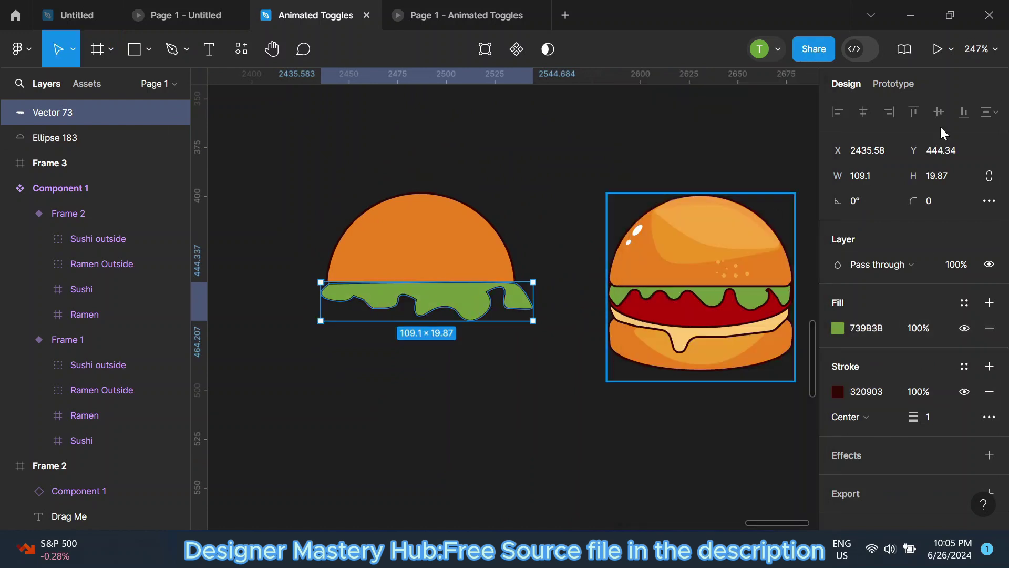
drag(912, 200, 966, 200)
click(526, 304)
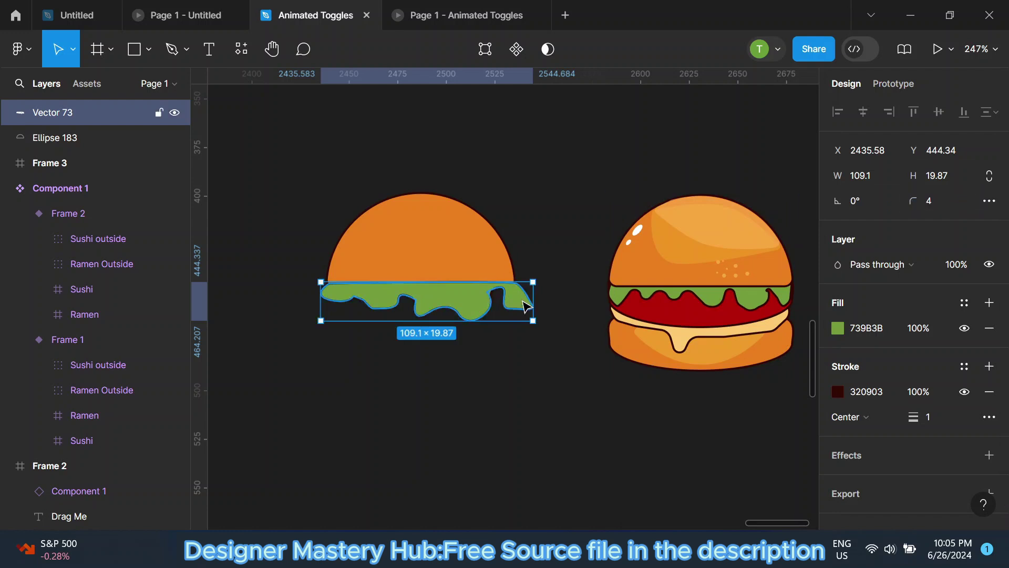
double_click(525, 304)
scroll(526, 305, up, 5)
click(524, 314)
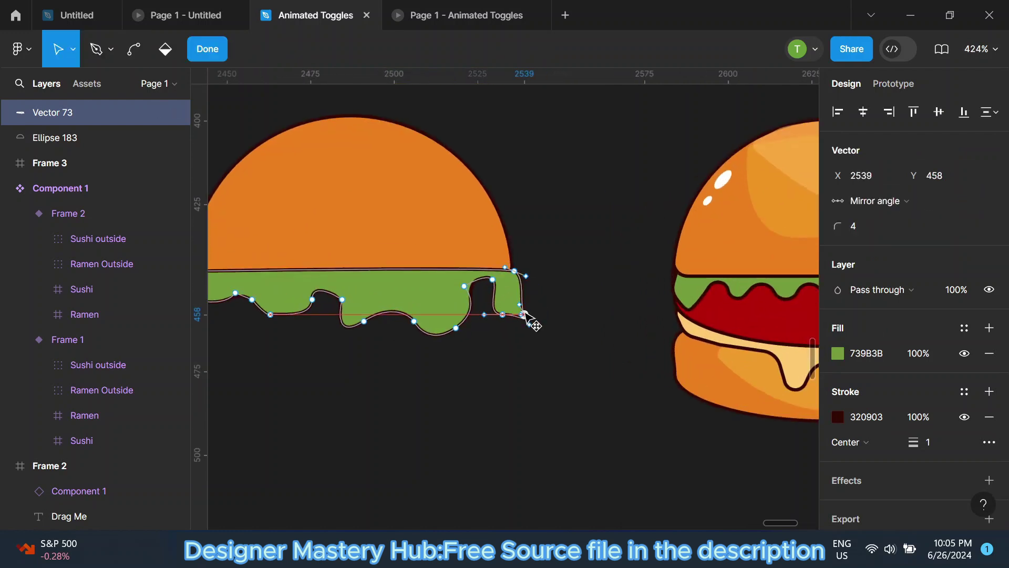
mouse_move(524, 313)
mouse_down()
mouse_move(530, 293)
mouse_move(493, 307)
mouse_move(488, 286)
mouse_up()
click(201, 54)
click(558, 210)
scroll(530, 254, down, 3)
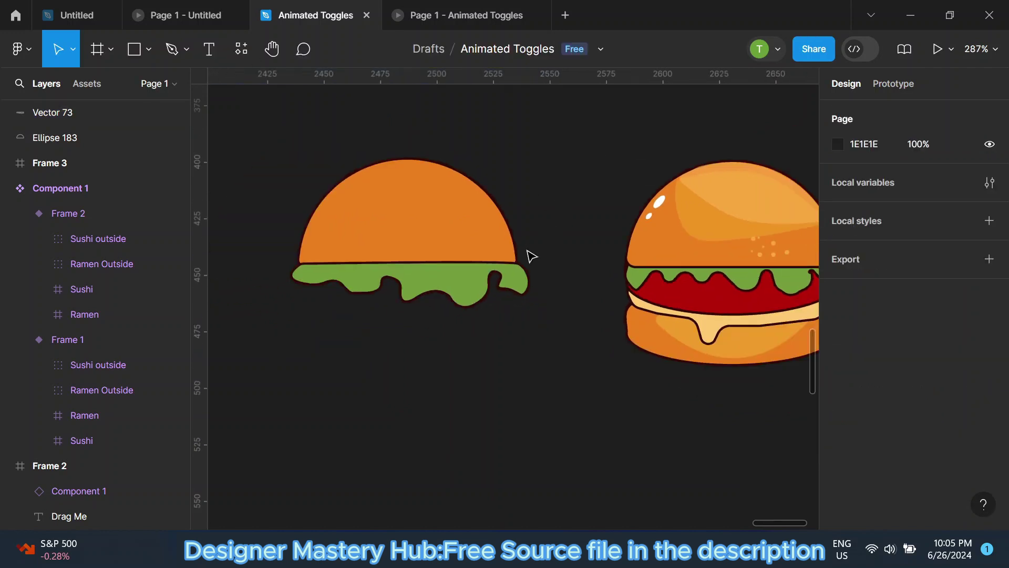
scroll(435, 299, down, 2)
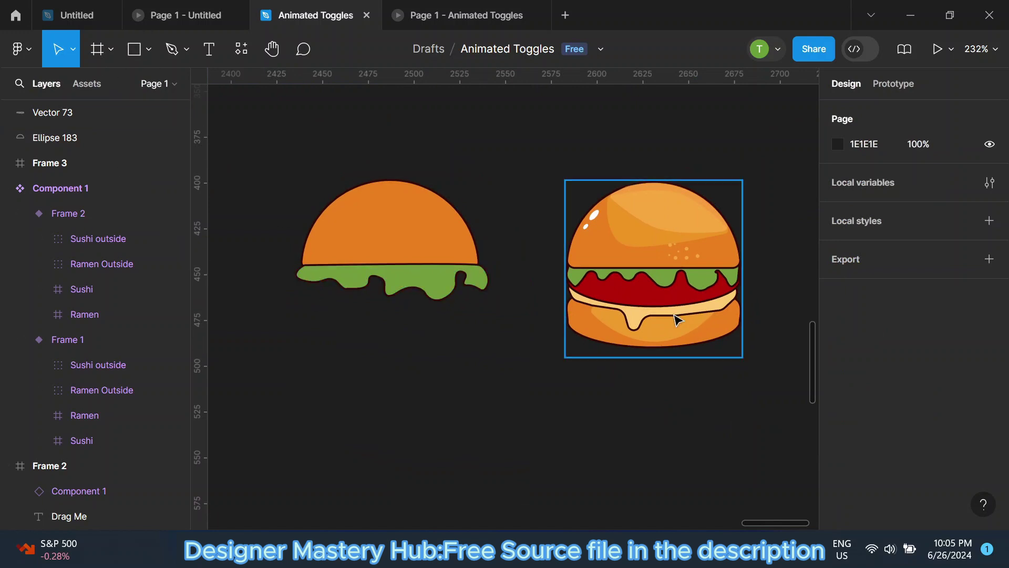
ctrl+click(634, 290)
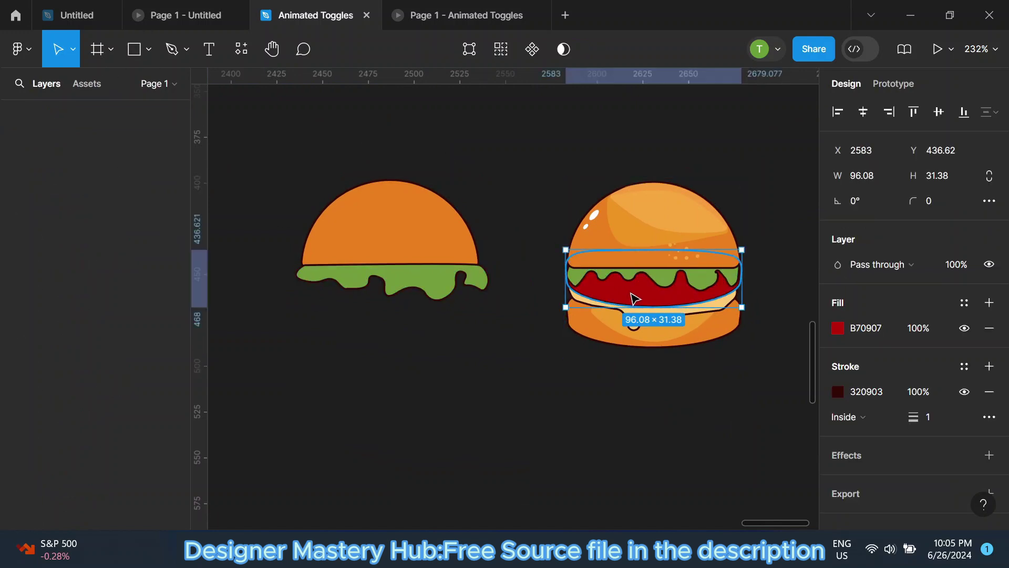
click(523, 200)
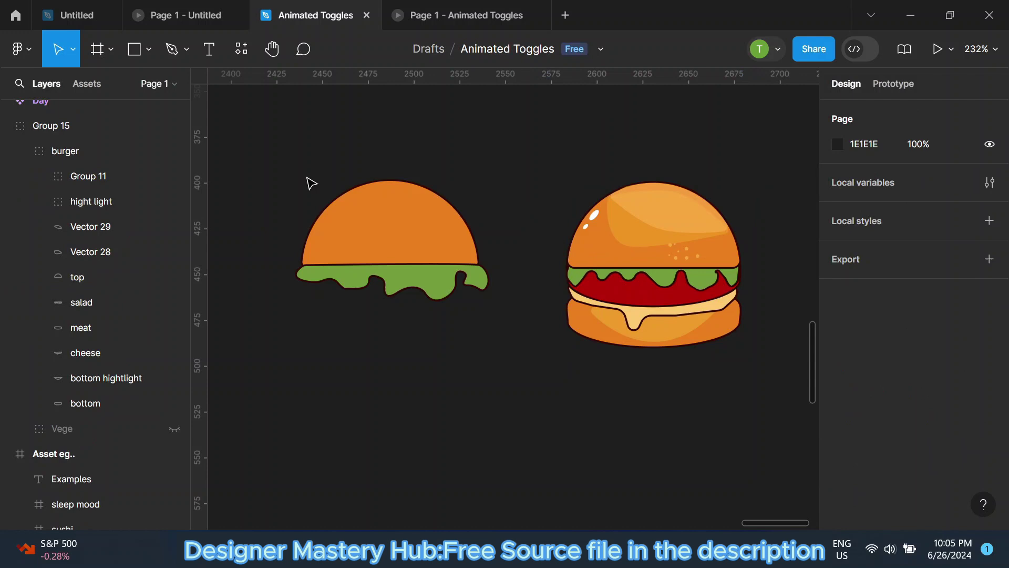
click(150, 49)
click(119, 152)
scroll(329, 302, up, 3)
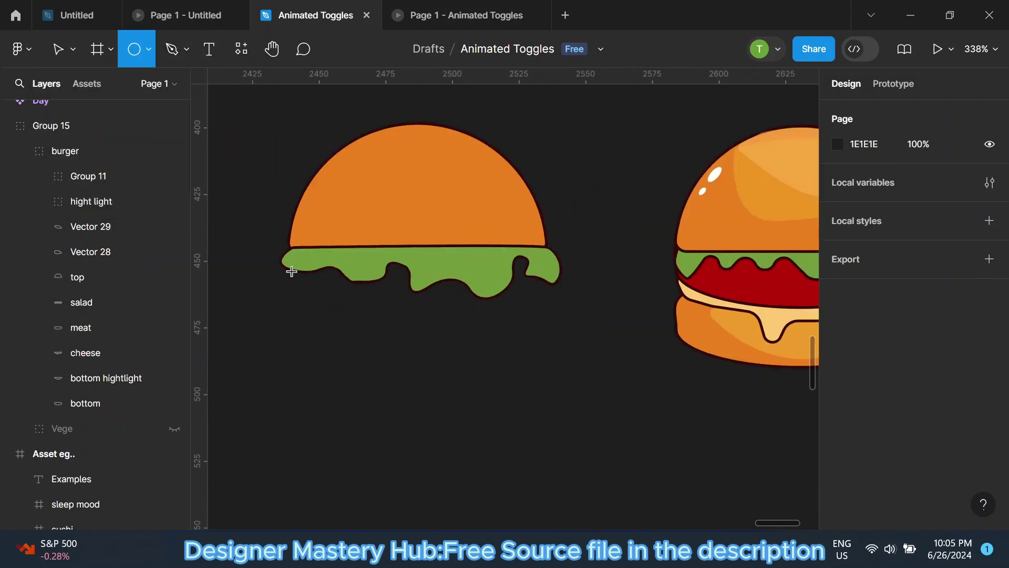
drag(287, 245, 533, 363)
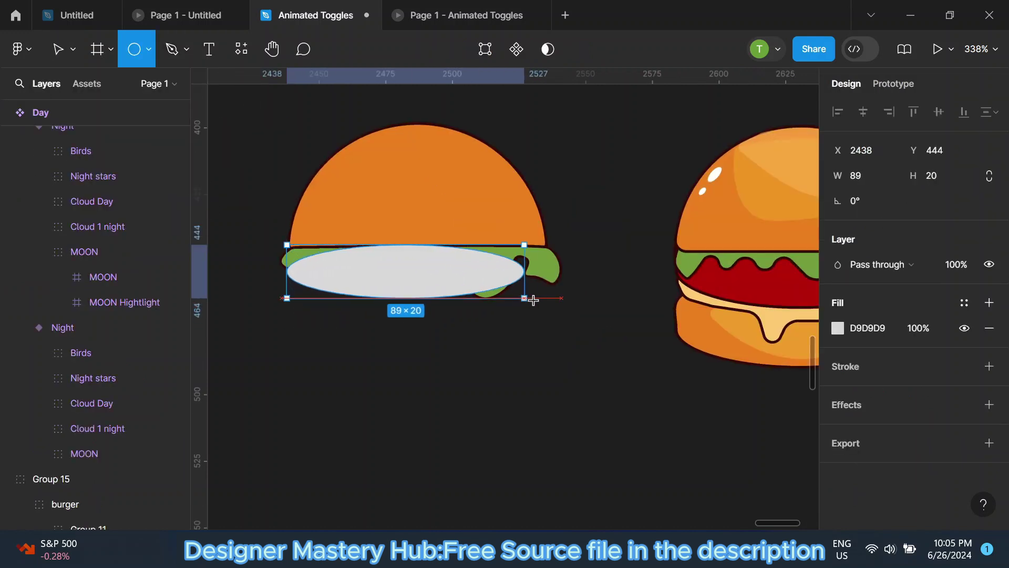
key(Delete)
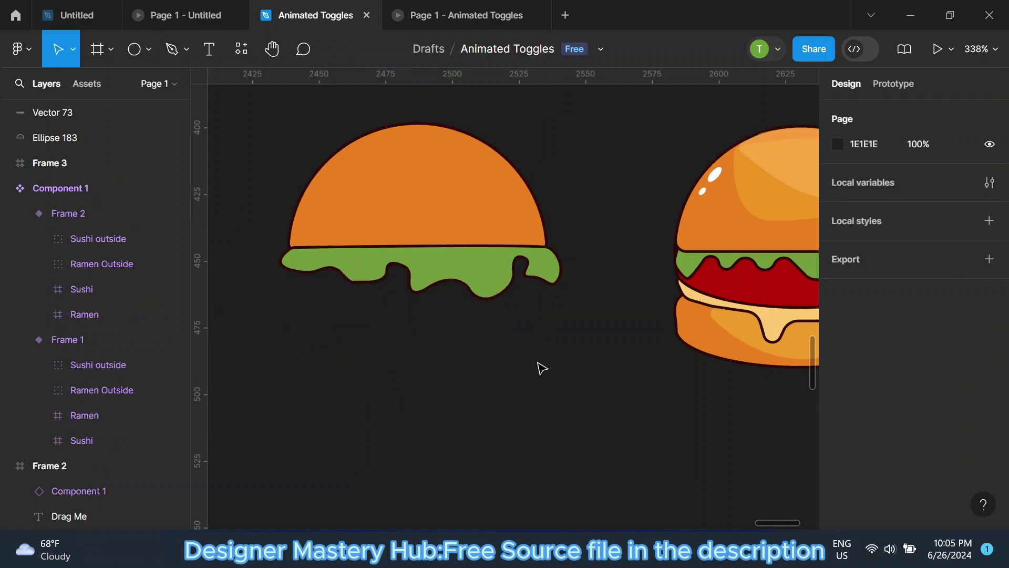
scroll(471, 325, down, 2)
Draw a closed curved patty shape with the Pen tool beneath the lettuce.
click(175, 50)
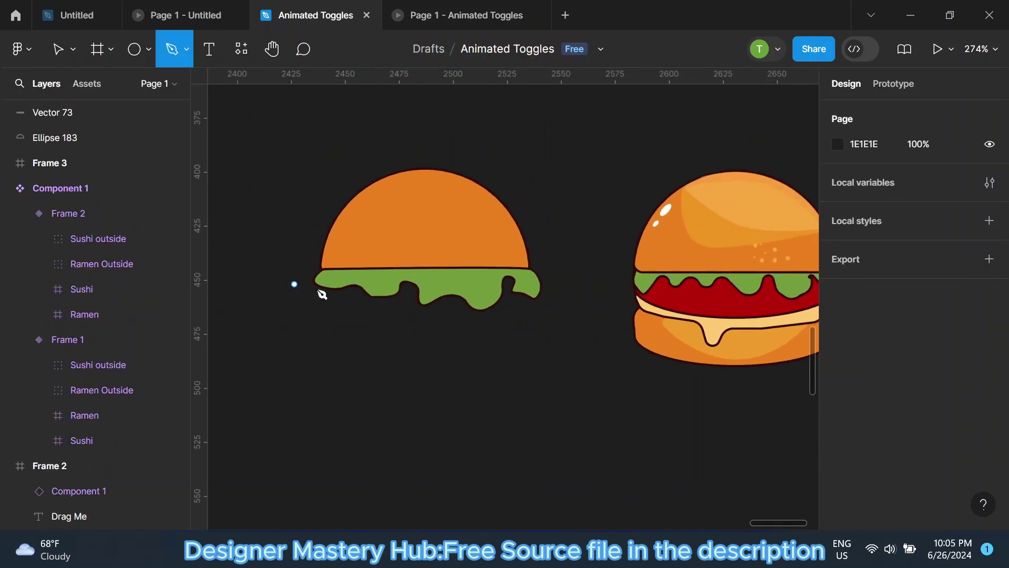
click(323, 270)
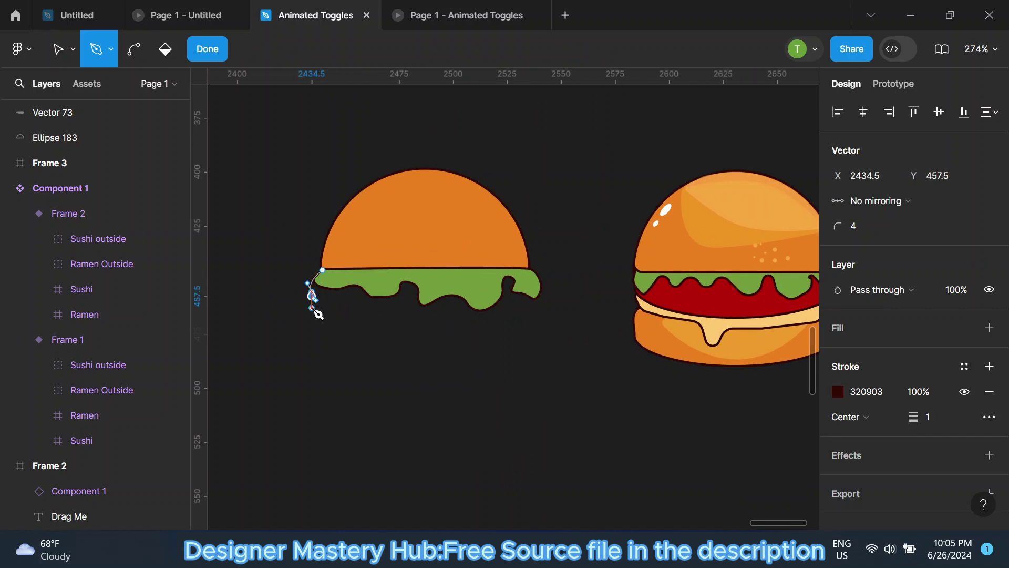
scroll(327, 316, up, 5)
scroll(326, 310, up, 5)
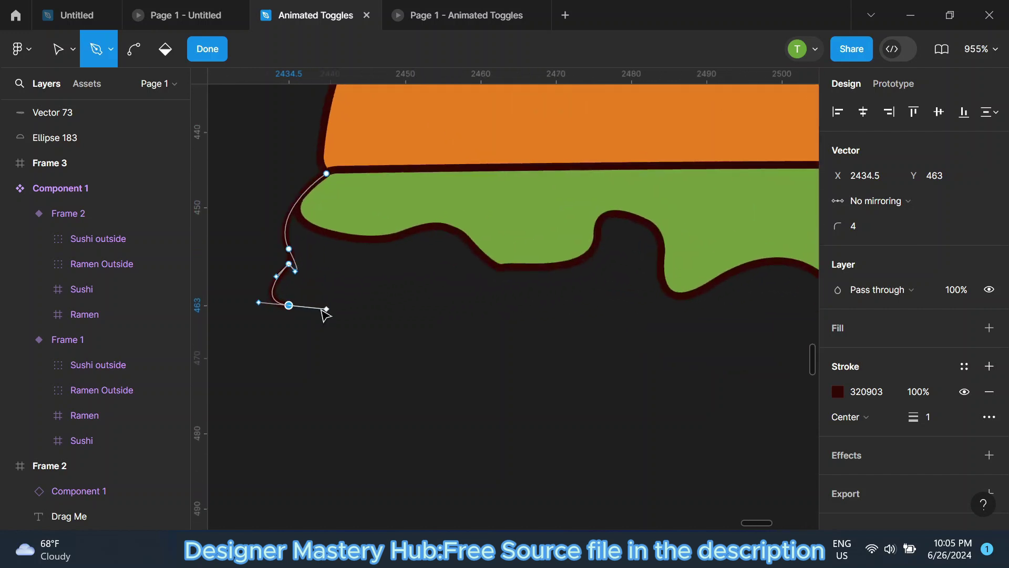
key(ctrl+z)
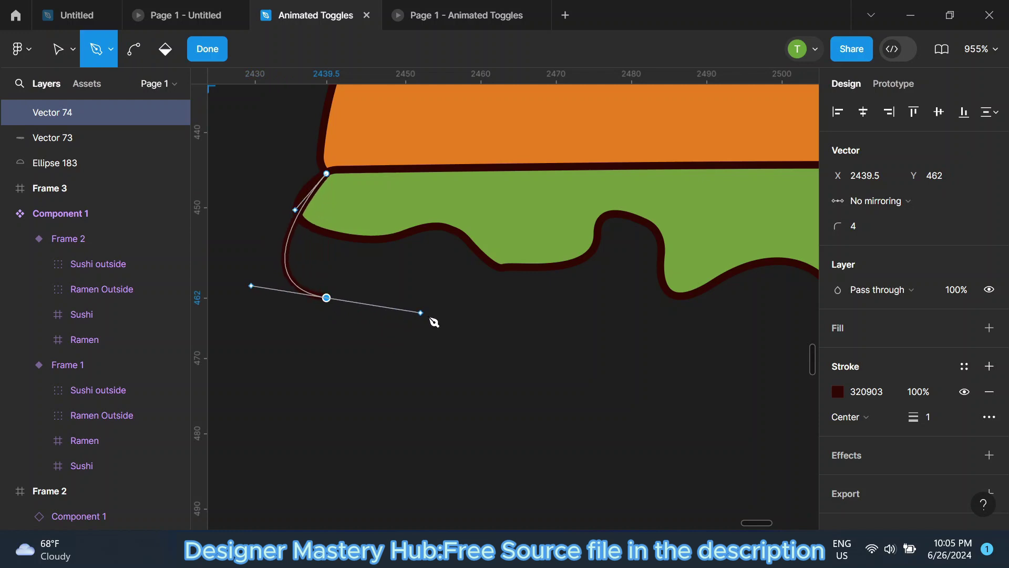
drag(391, 316, 436, 334)
scroll(282, 338, down, 3)
scroll(282, 338, down, 5)
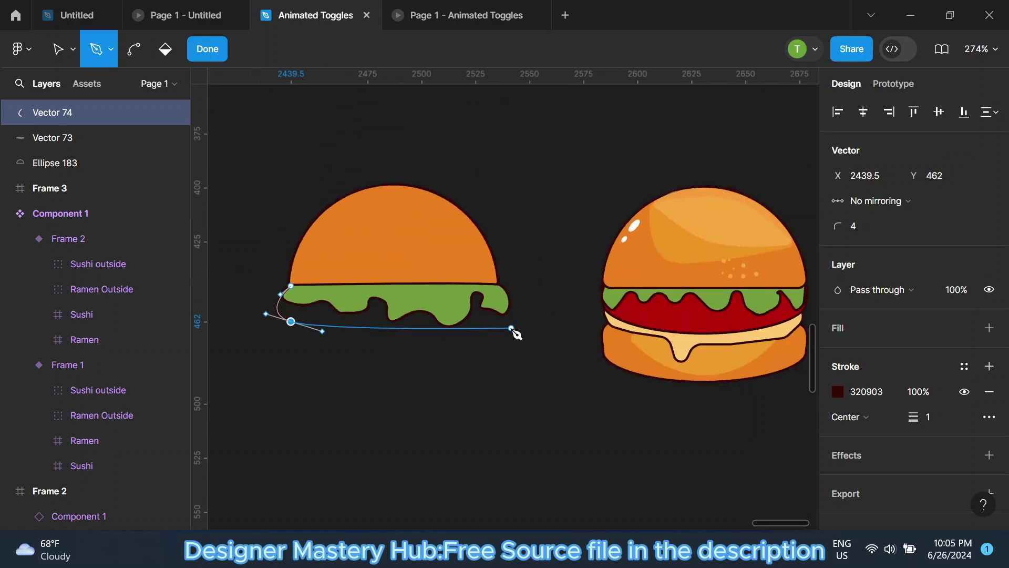
drag(447, 341, 396, 338)
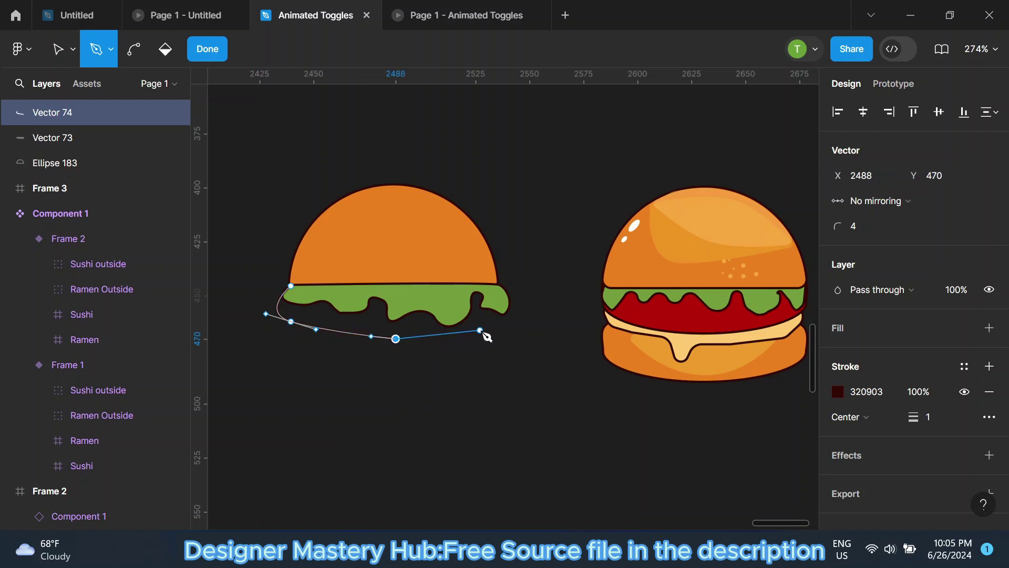
drag(482, 330, 506, 332)
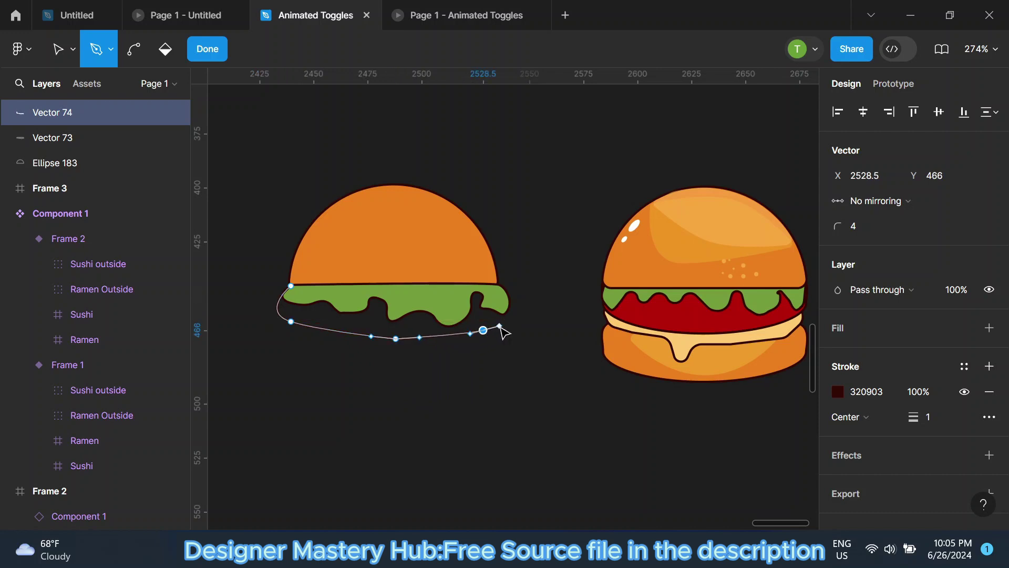
click(508, 322)
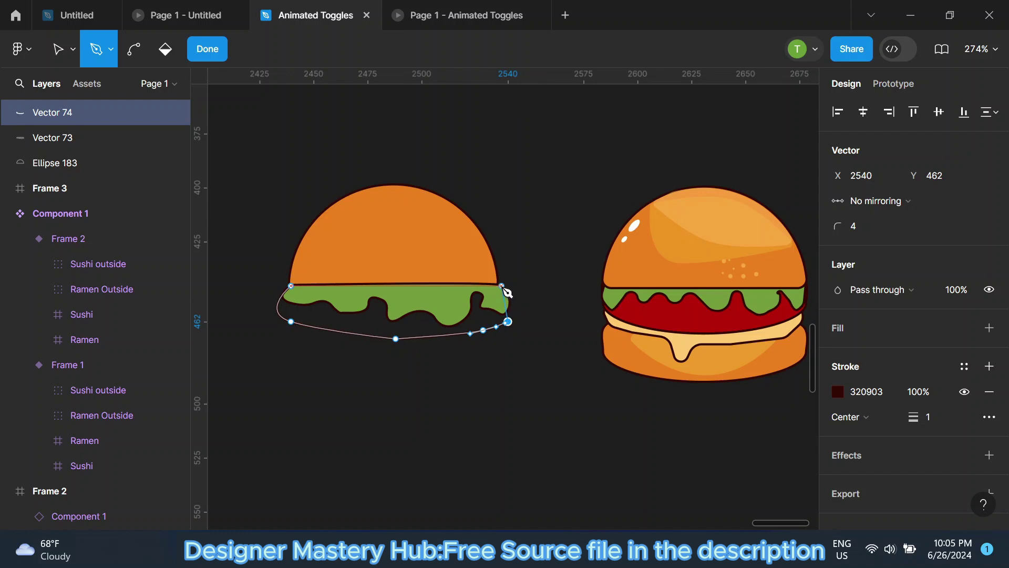
drag(500, 286, 482, 295)
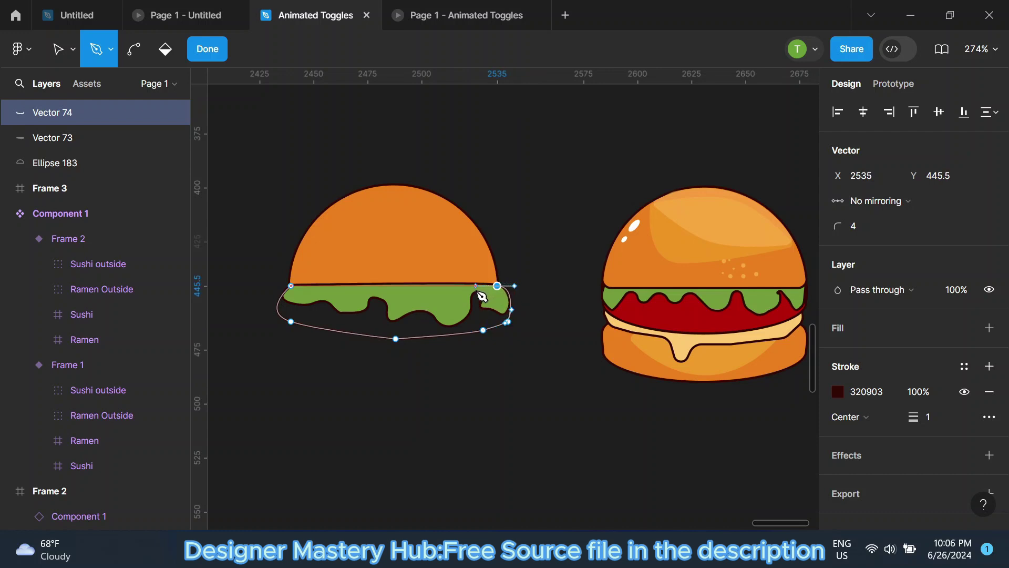
click(290, 285)
key(Escape)
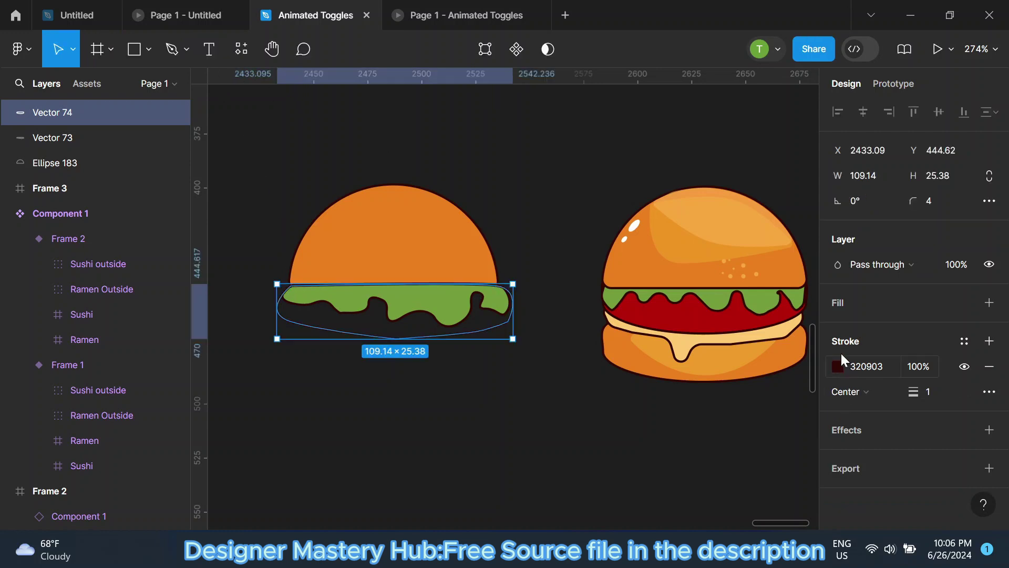
Fill the patty shape with the reference burger's red, B70907, via the eyedropper.
click(837, 310)
click(838, 328)
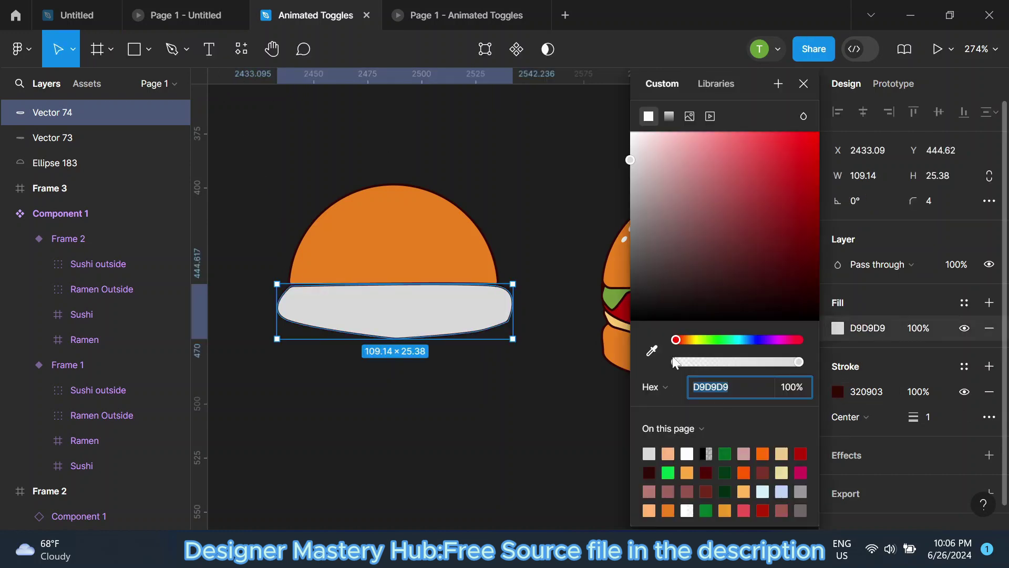
key(i)
click(636, 301)
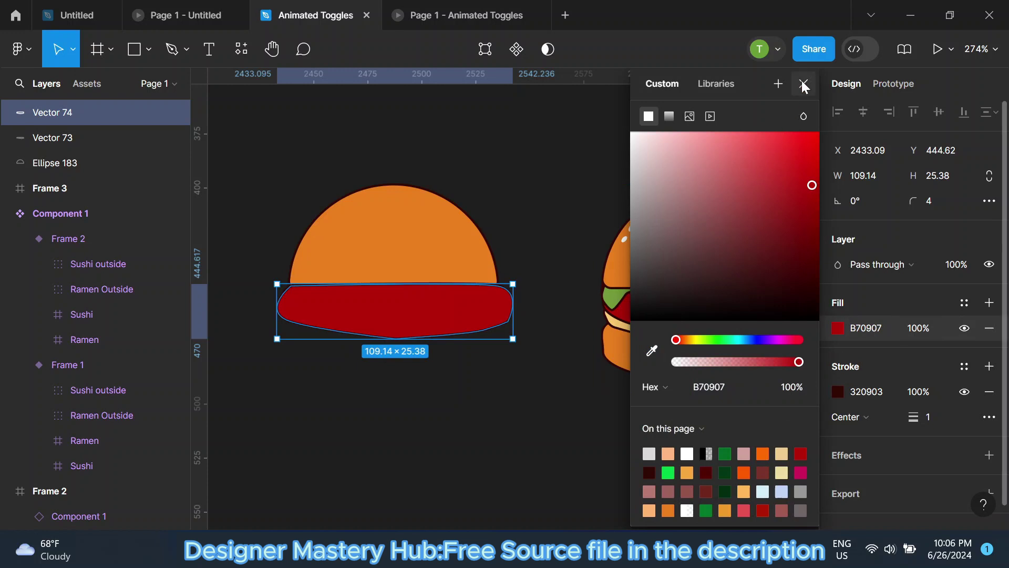
click(453, 313)
Round the red patty's corners to radius 7 and send it to the back.
right_click(413, 337)
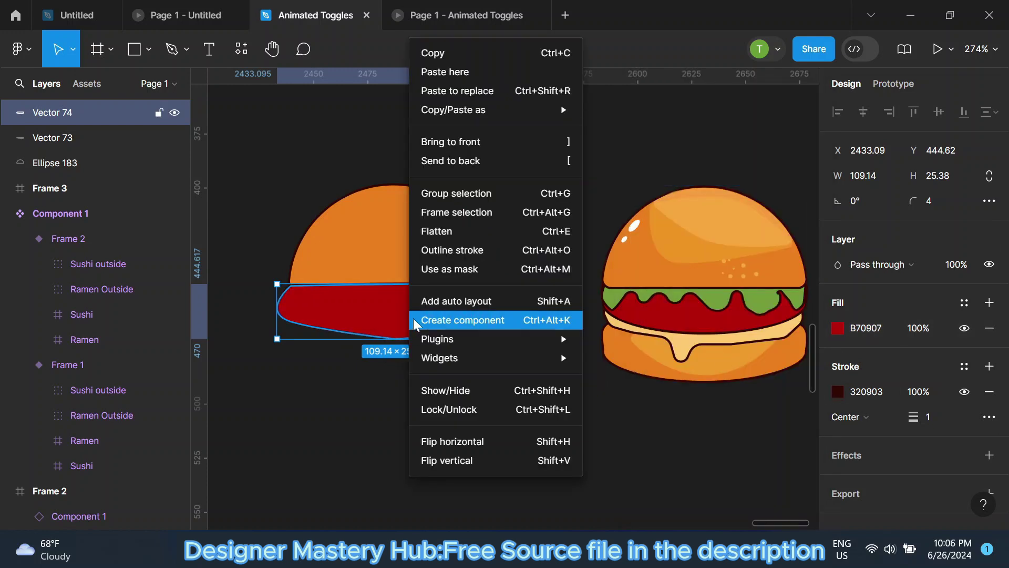
mouse_move(913, 200)
mouse_down()
mouse_move(945, 198)
mouse_move(885, 203)
mouse_up()
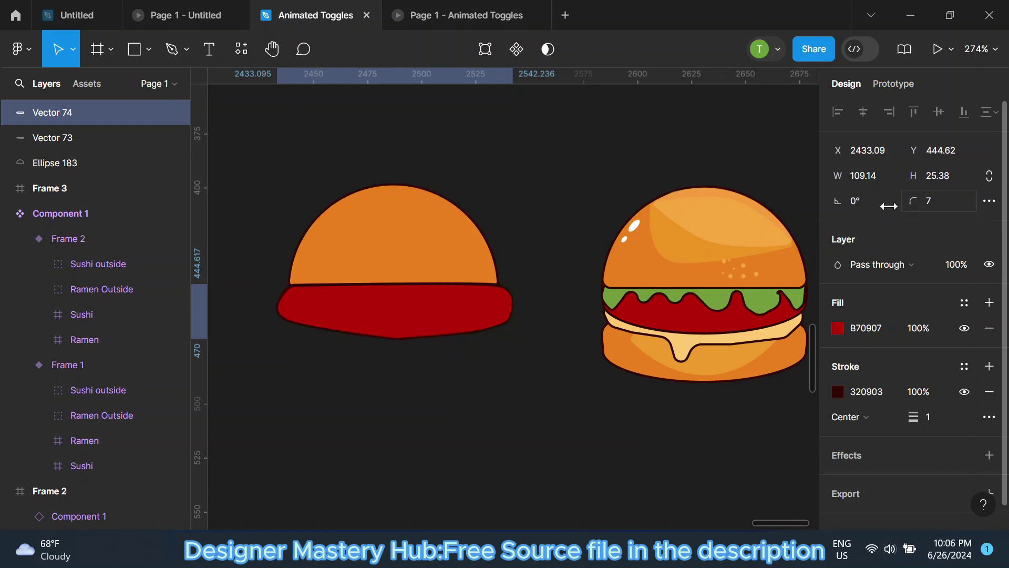
right_click(440, 317)
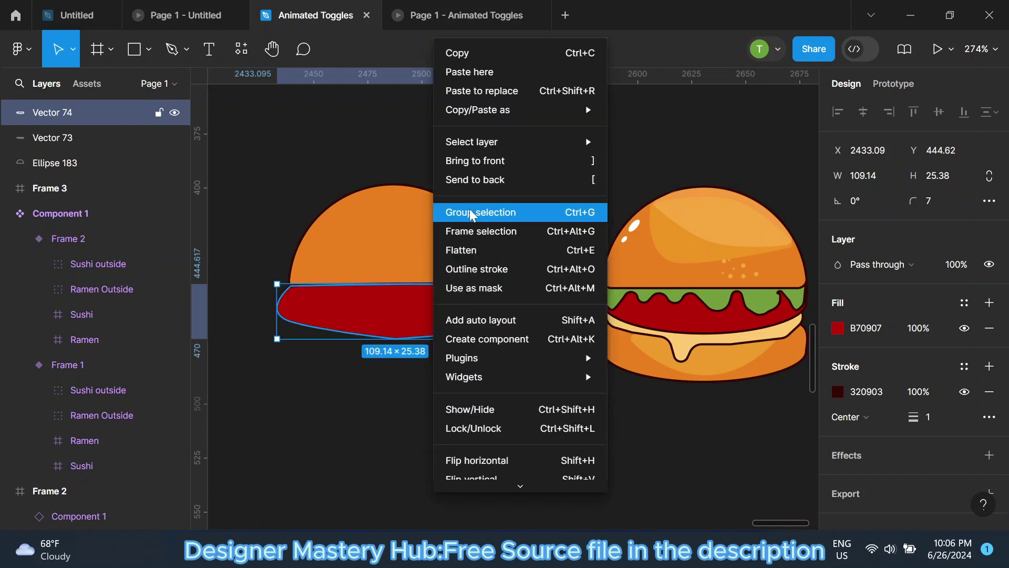
click(467, 179)
click(583, 189)
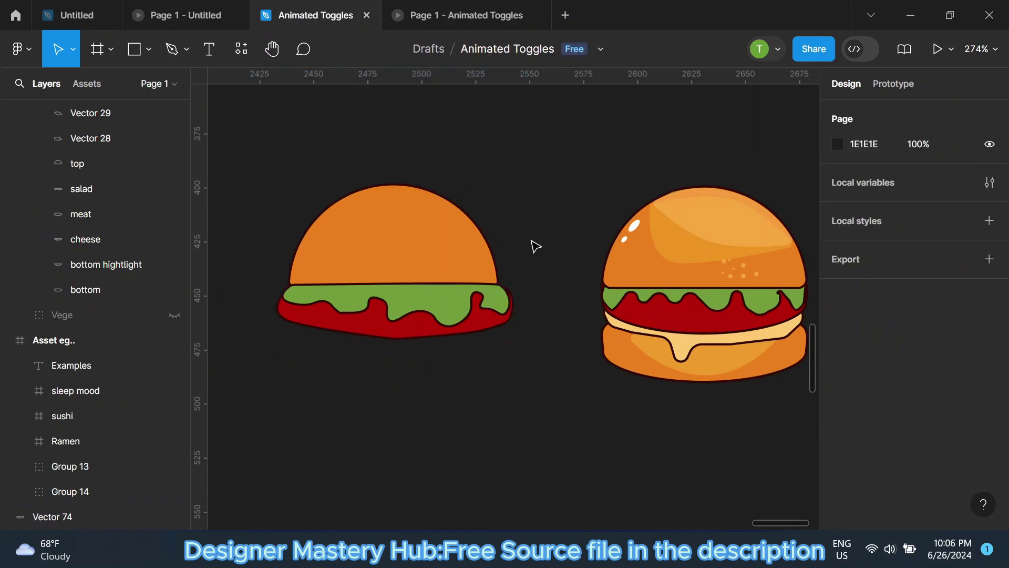
Curve the red patty's bottom-left vertex smoothly by pulling out Bend tool handles.
double_click(370, 333)
scroll(365, 350, up, 5)
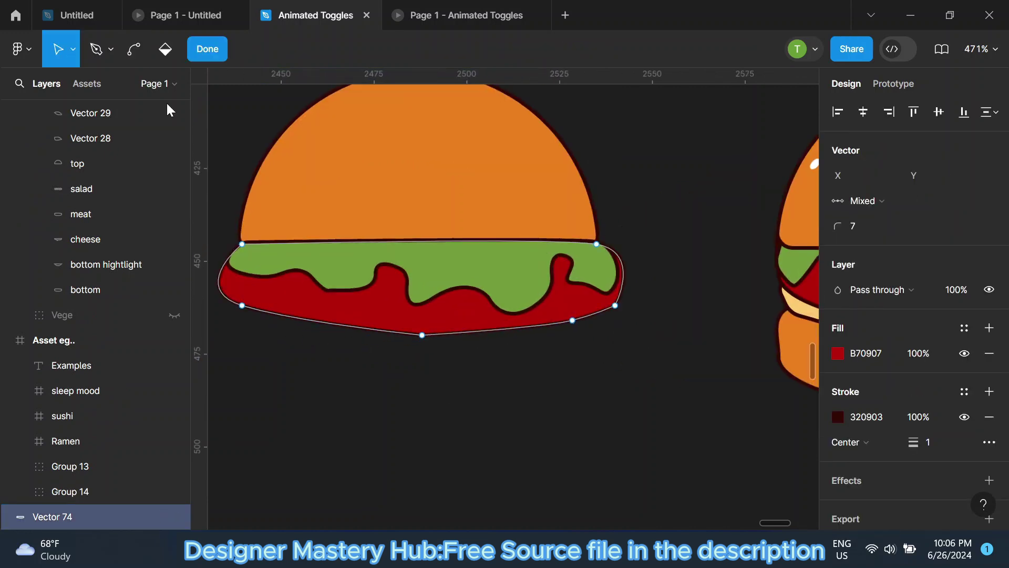
click(242, 307)
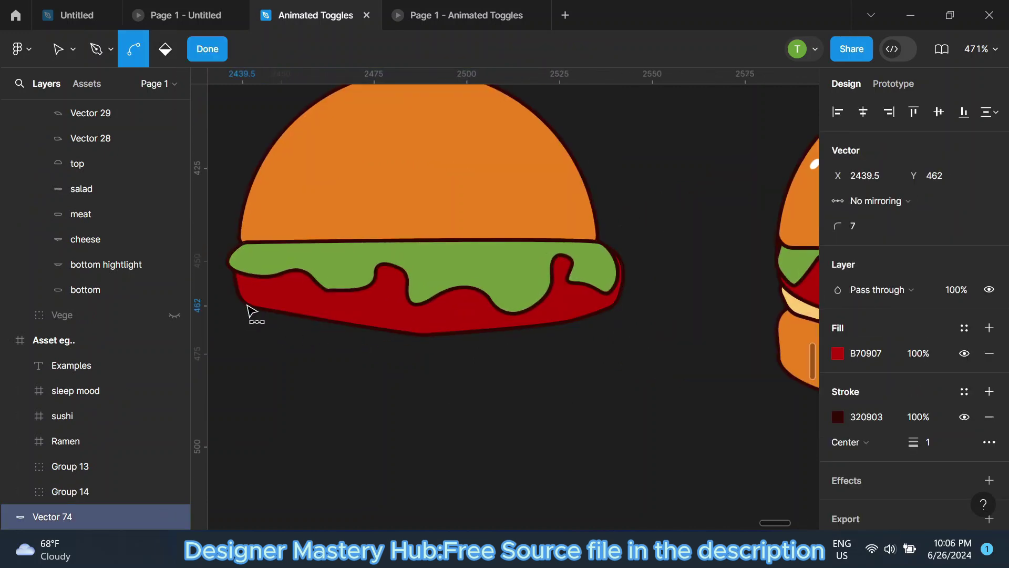
drag(250, 311, 252, 314)
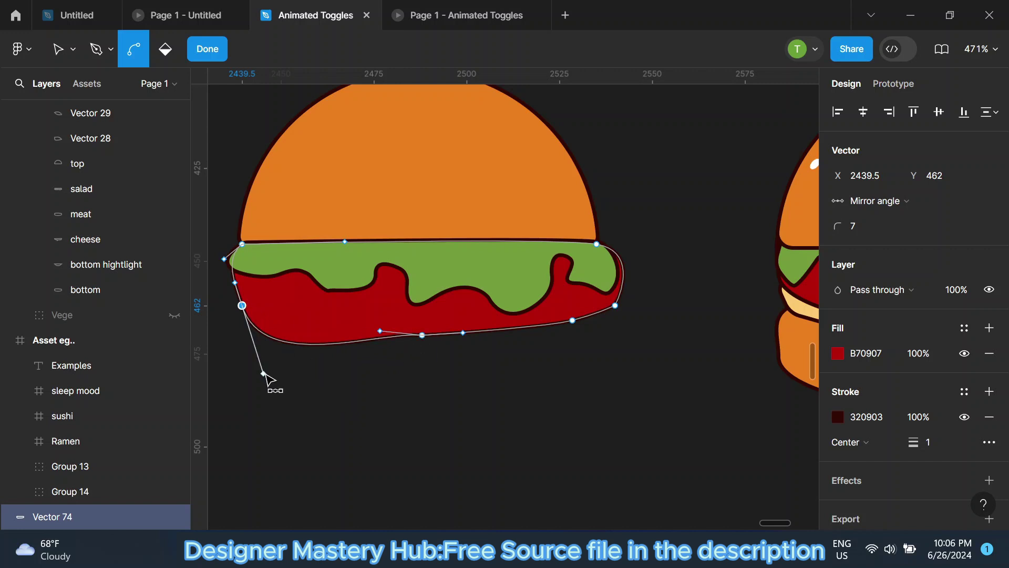
drag(264, 373, 241, 334)
key(Escape)
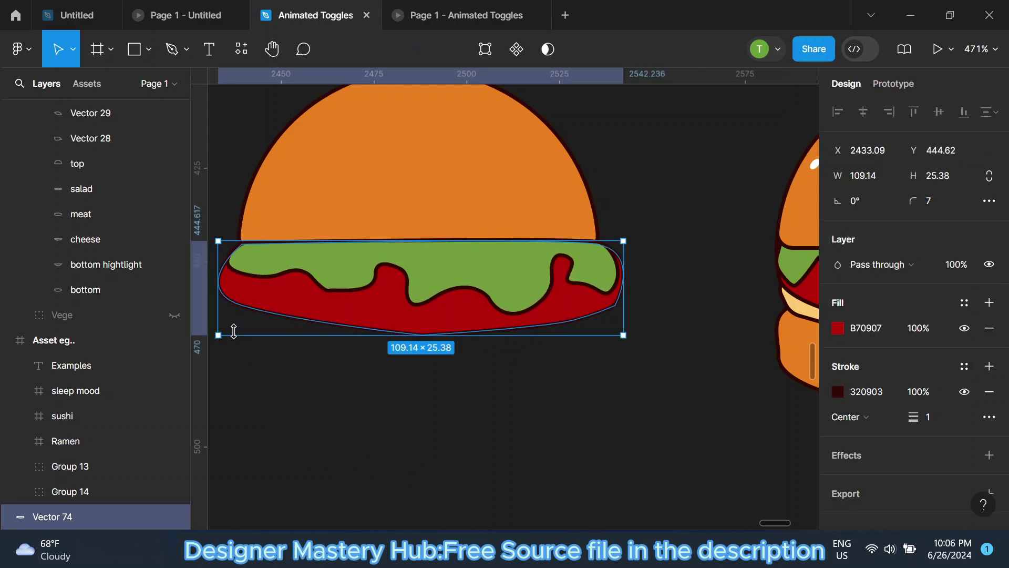
Reorder the patty with ] and [ so it stays behind the lettuce, and re-enter point editing.
key(bracketright)
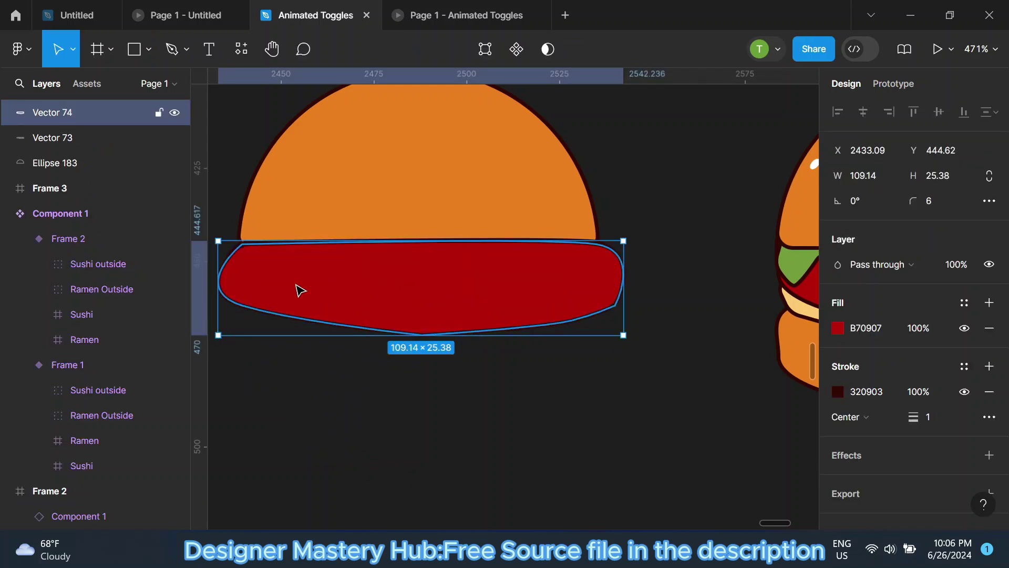
key(bracketleft)
double_click(305, 305)
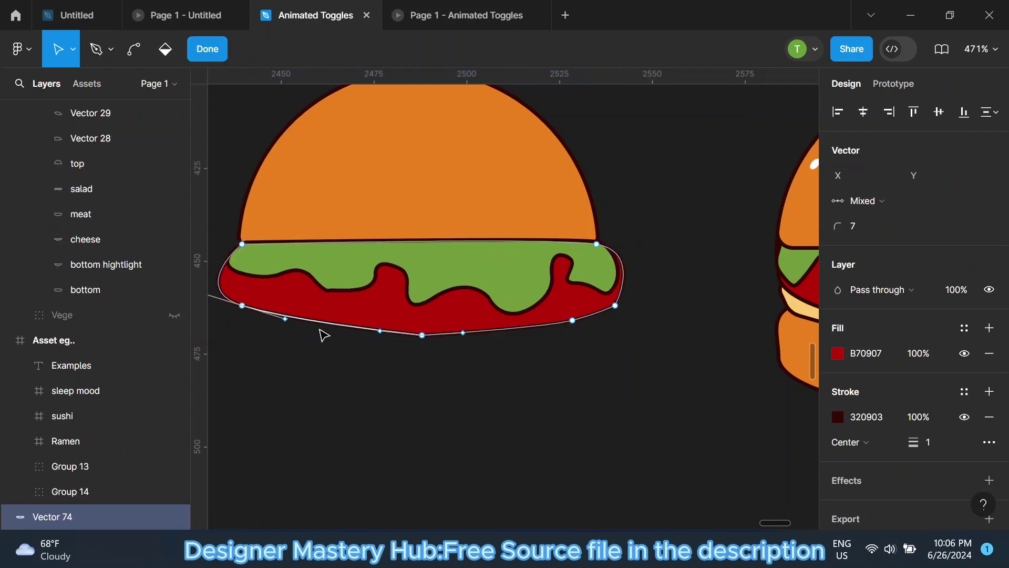
Drag the meat layer's bottom points and handles into a rounder curve and finish the edit.
mouse_move(320, 329)
mouse_down()
mouse_move(317, 338)
mouse_move(265, 347)
mouse_up()
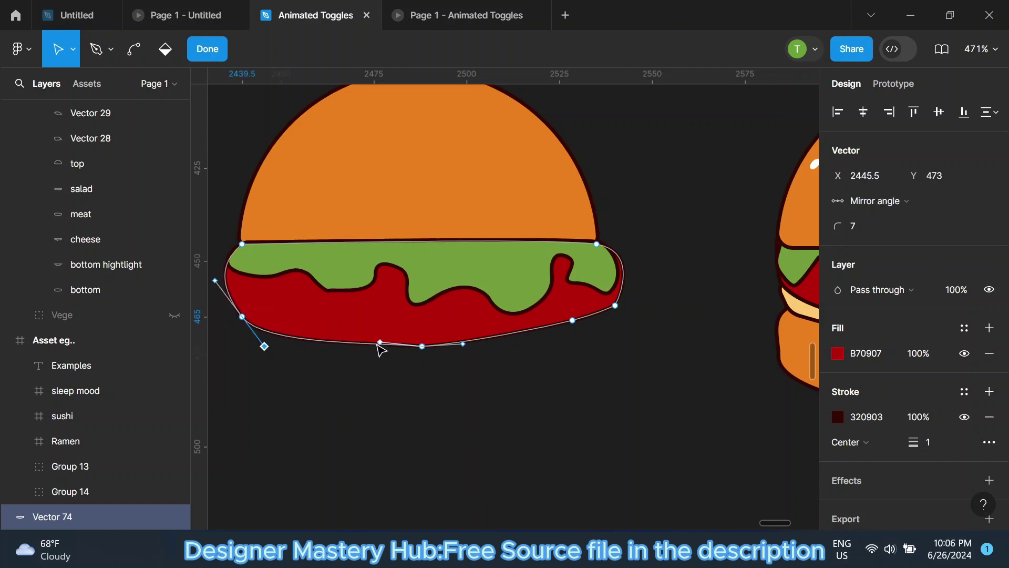
drag(380, 342, 374, 349)
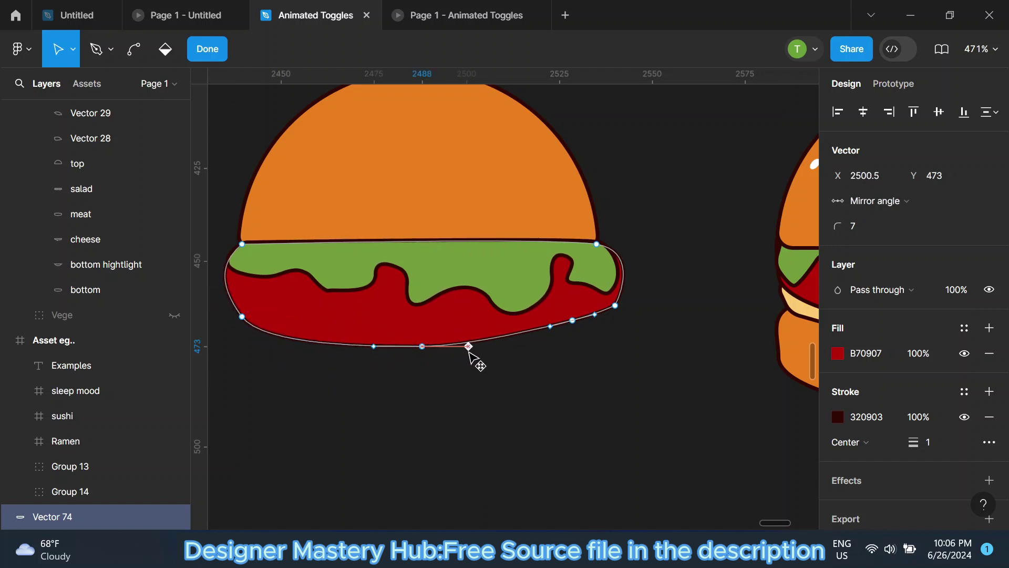
click(556, 335)
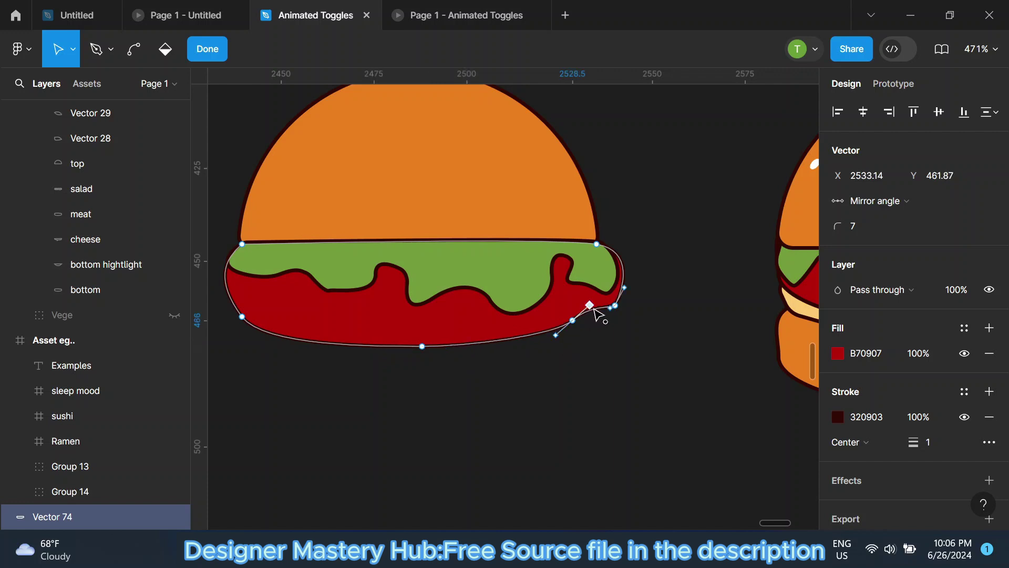
mouse_move(587, 313)
mouse_down()
mouse_move(603, 327)
mouse_move(577, 331)
mouse_up()
click(572, 320)
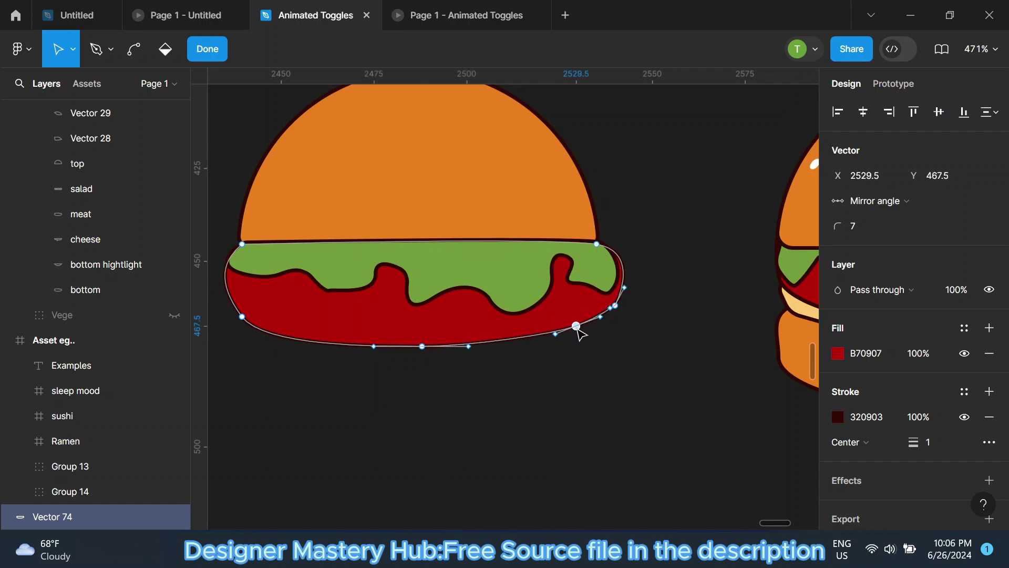
drag(623, 289, 616, 287)
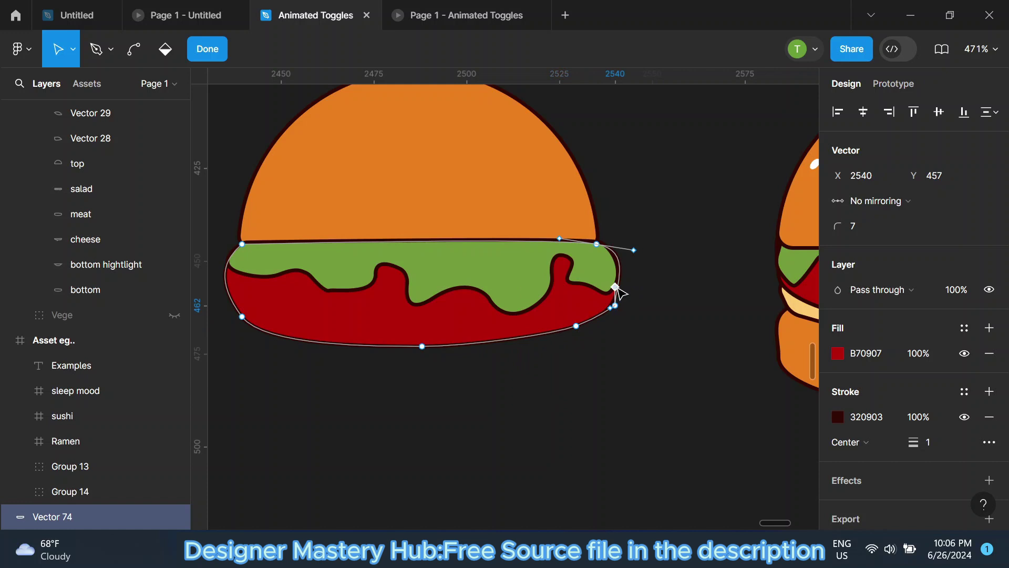
click(222, 55)
click(631, 164)
Start a cheese outline at the meat's lower-left, curving it down below the meat.
scroll(310, 329, down, 3)
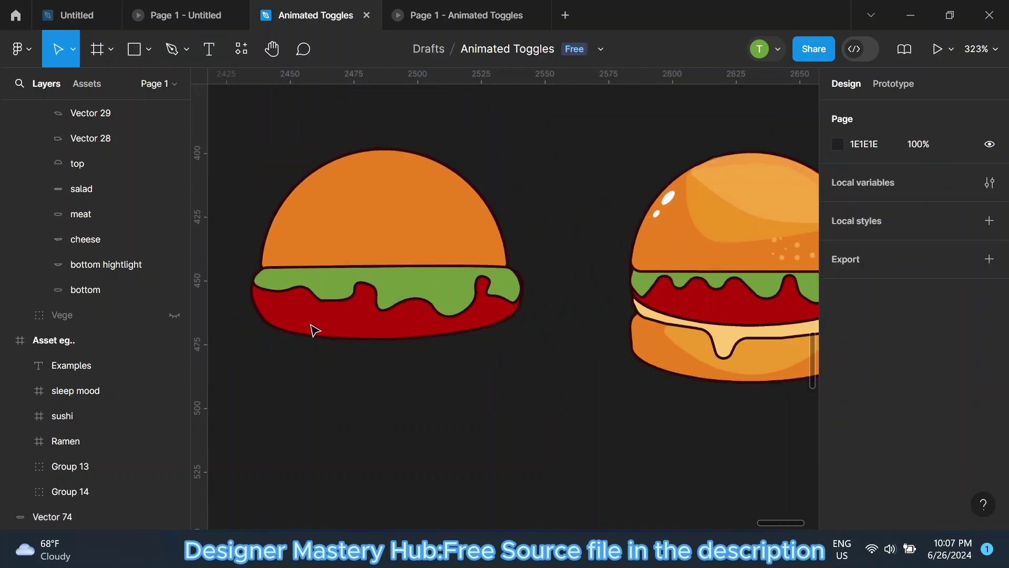
click(171, 49)
scroll(268, 324, up, 3)
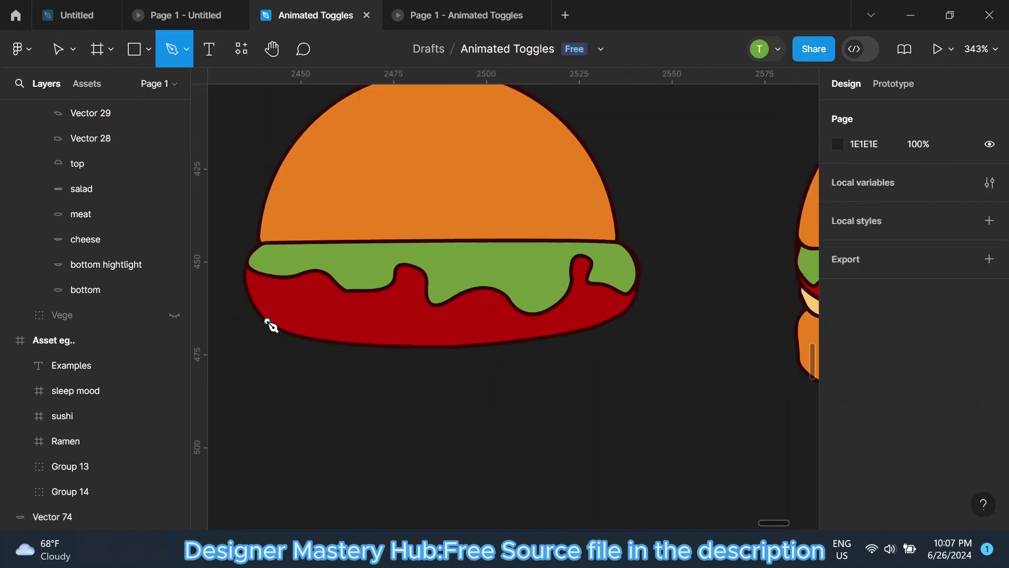
click(260, 315)
drag(280, 360, 327, 368)
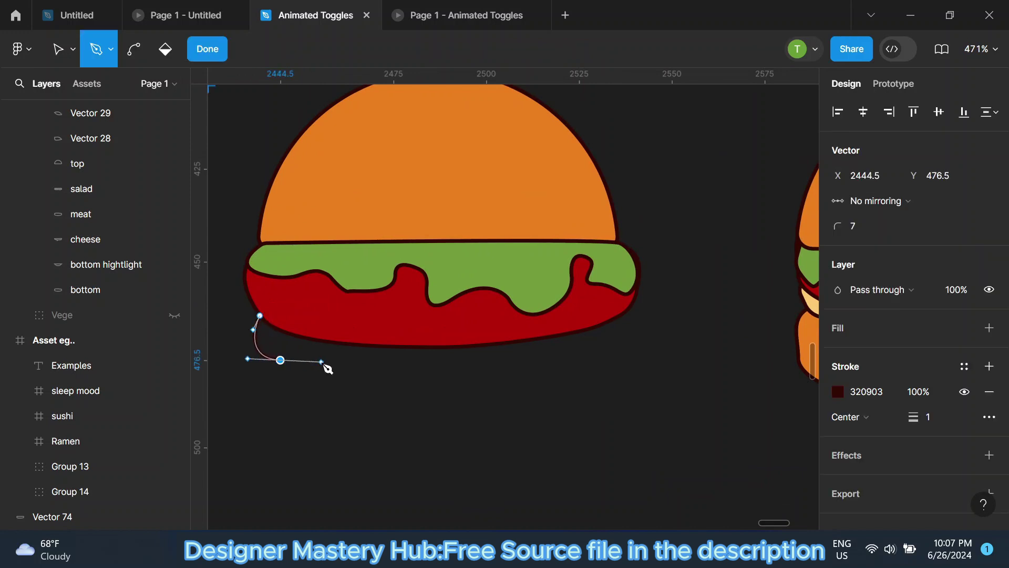
click(347, 399)
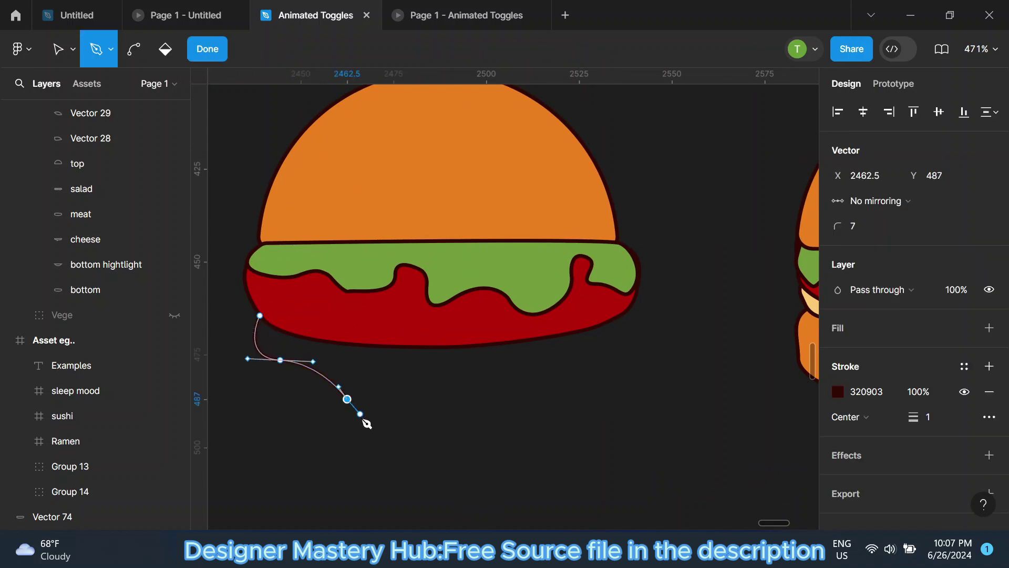
click(357, 434)
key(ctrl+z)
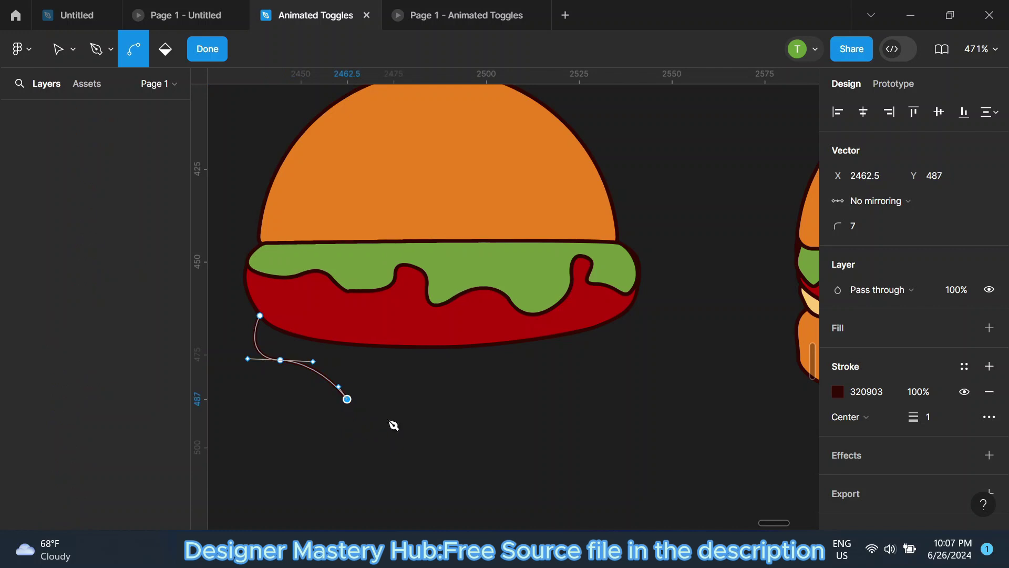
Add the cheese drip and bottom edge, then close the shape at the meat's left end.
drag(384, 410, 392, 380)
click(397, 372)
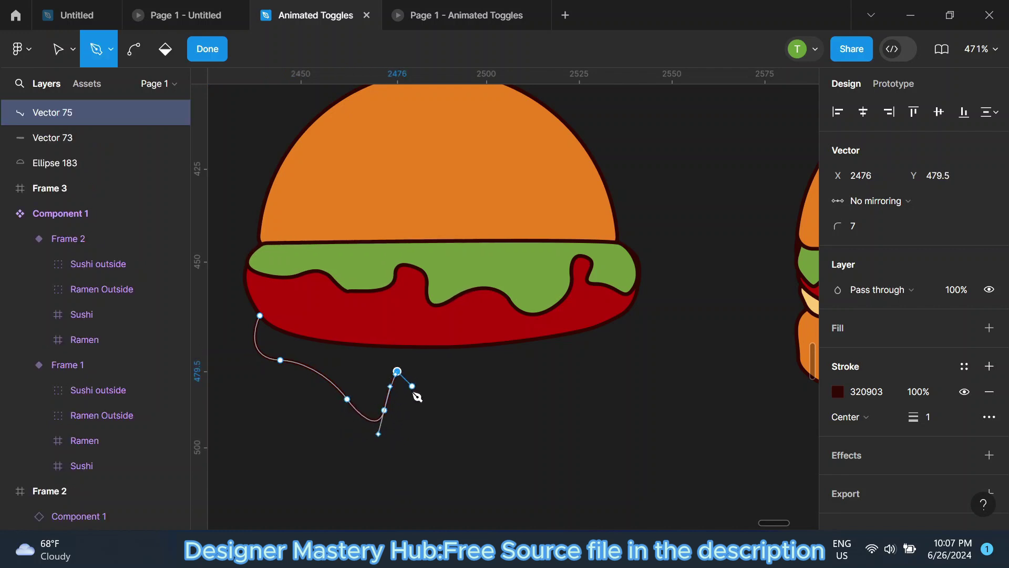
click(412, 389)
drag(460, 410, 549, 399)
drag(622, 375, 631, 365)
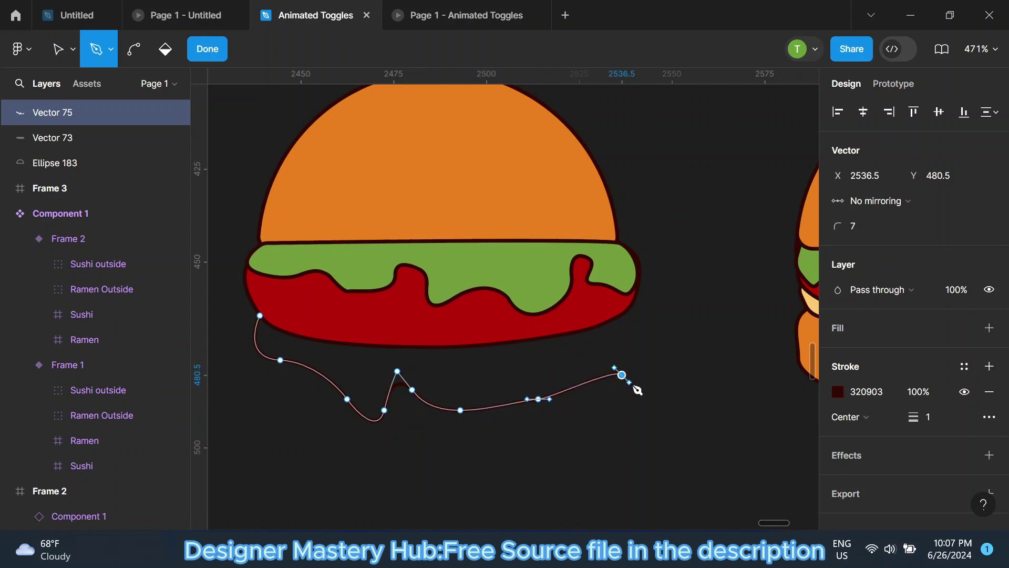
click(633, 305)
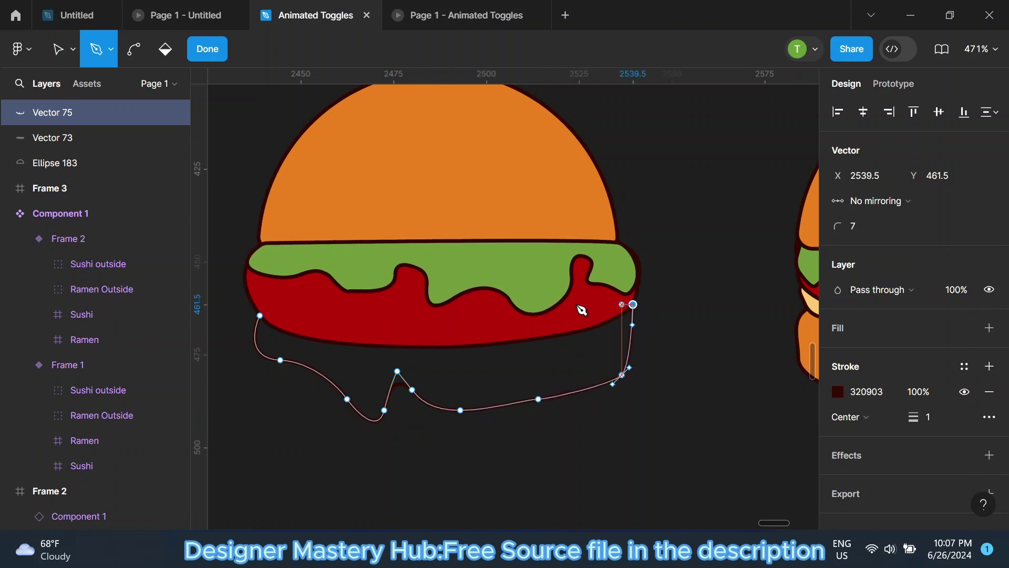
click(260, 316)
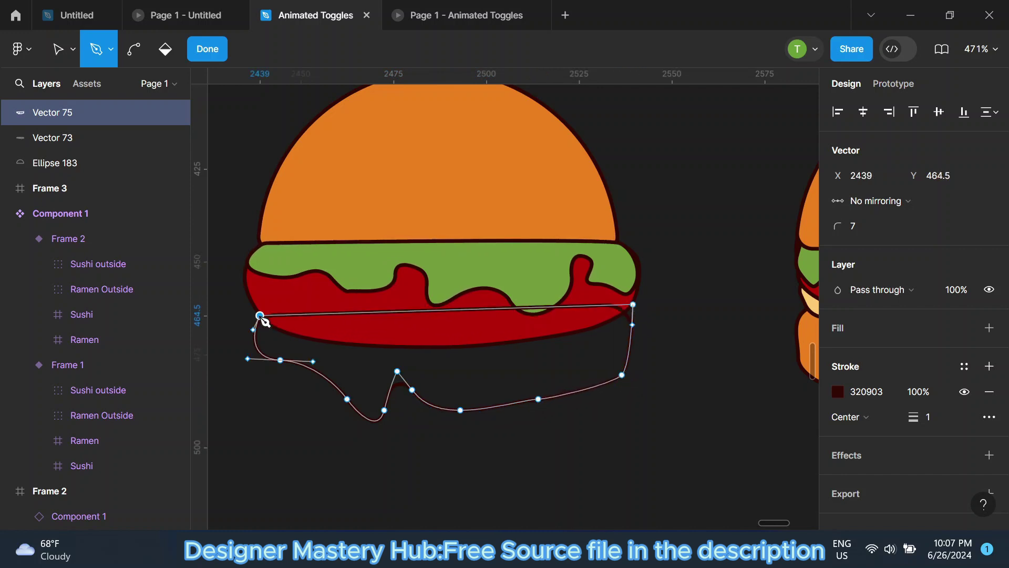
click(206, 50)
Fill the cheese shape with FCCA71 sampled from the detailed burger's cheese.
click(871, 295)
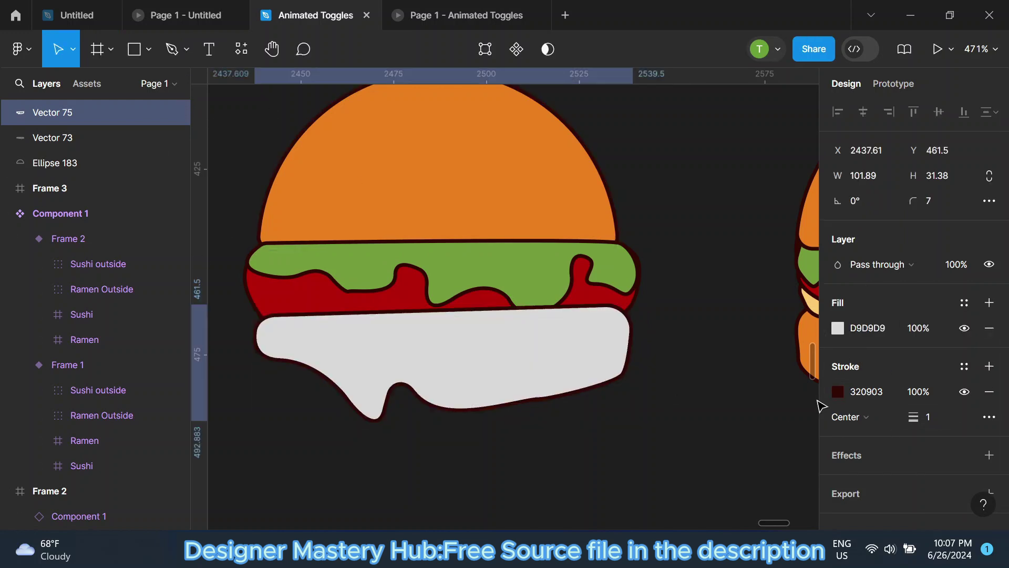
click(838, 326)
scroll(423, 338, down, 2)
scroll(424, 338, down, 3)
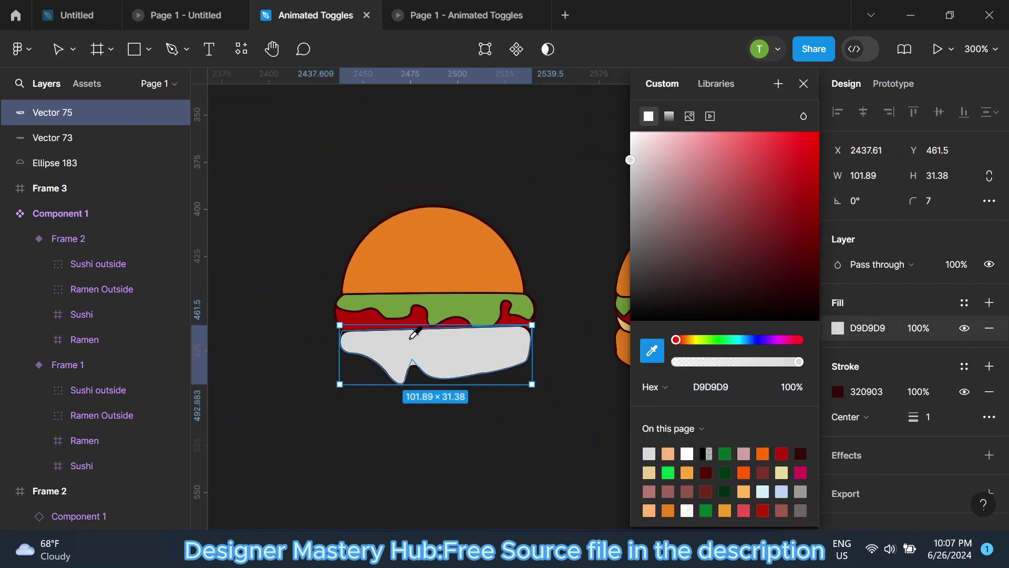
click(611, 342)
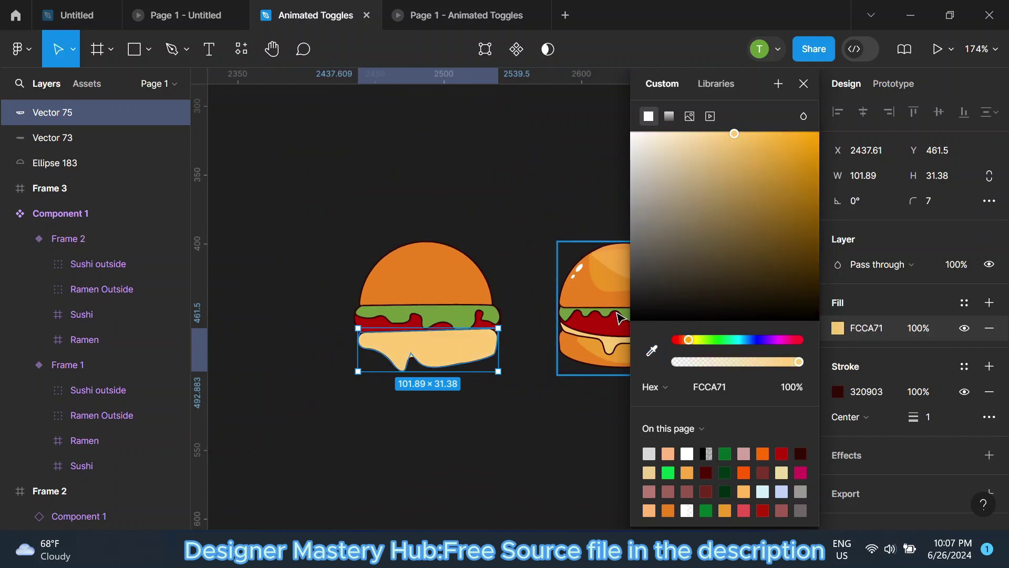
click(804, 83)
click(705, 180)
Select the cheese shape, dismiss its actions menu, and deselect it.
click(451, 339)
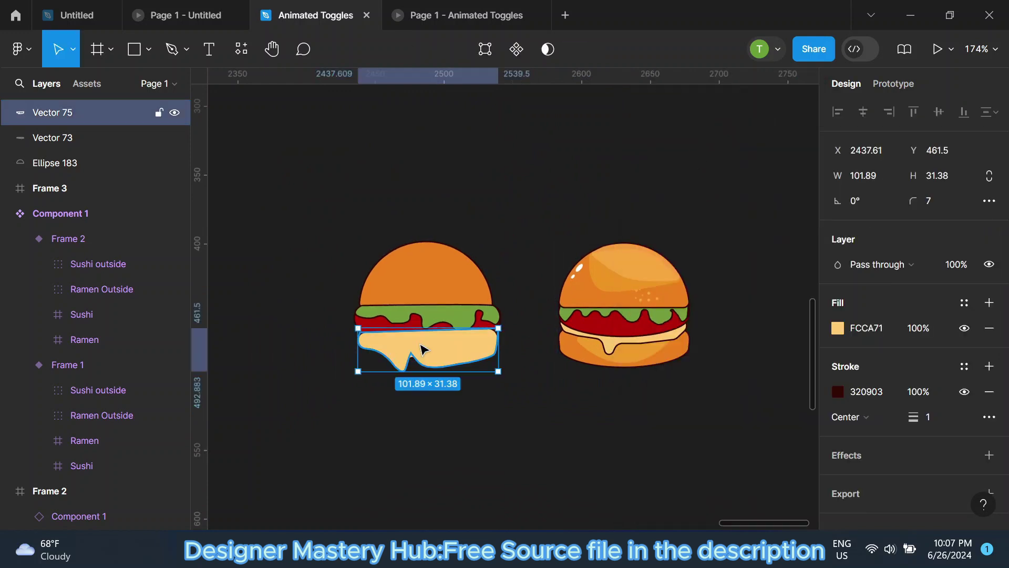
right_click(418, 342)
key(Escape)
scroll(399, 332, up, 3)
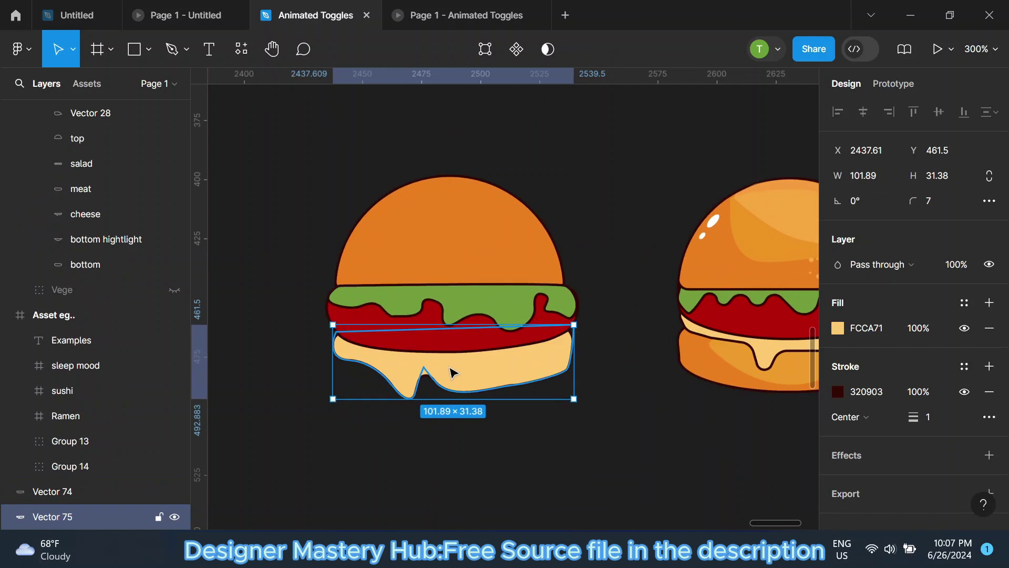
click(626, 210)
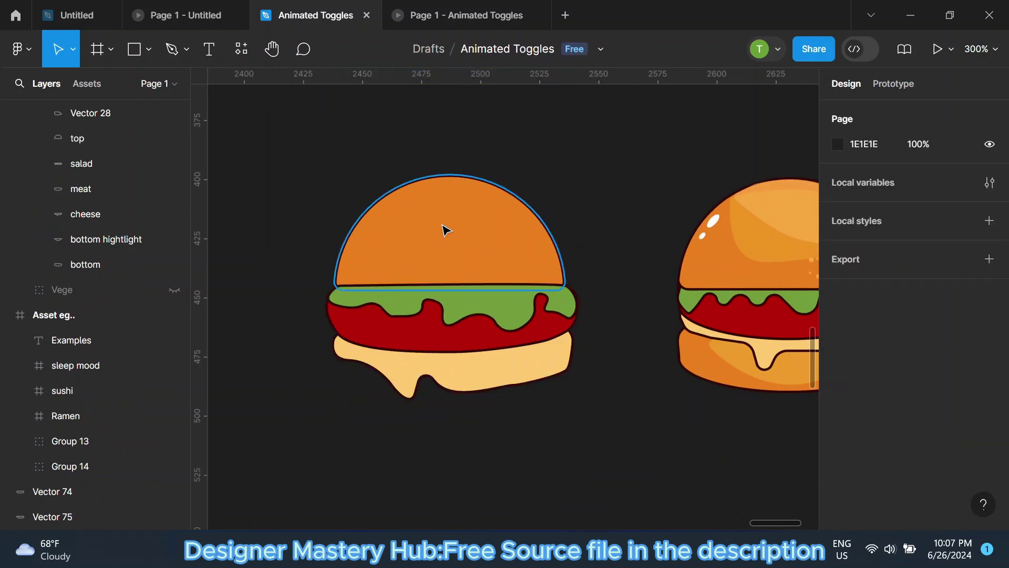
scroll(370, 262, down, 3)
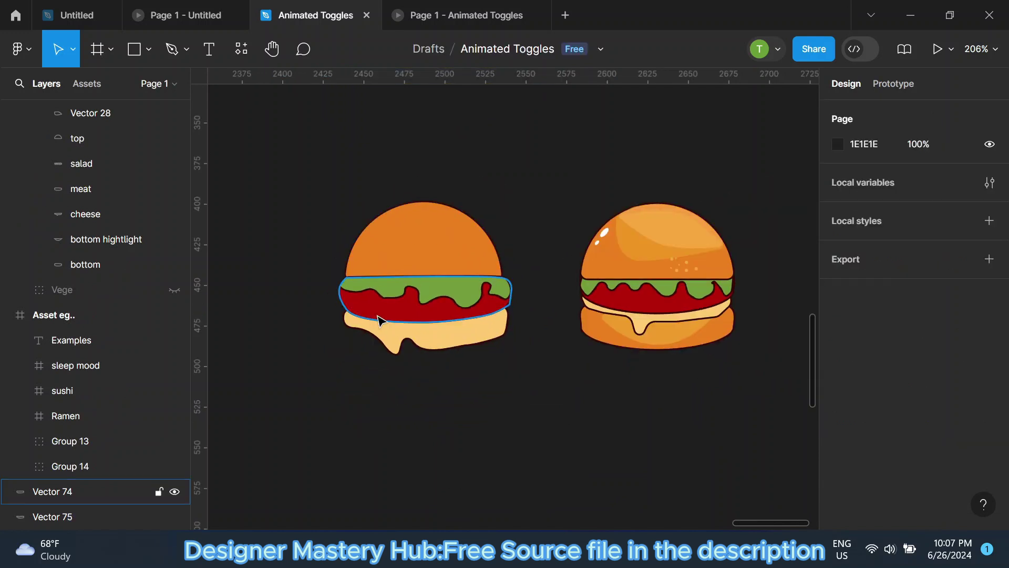
click(172, 49)
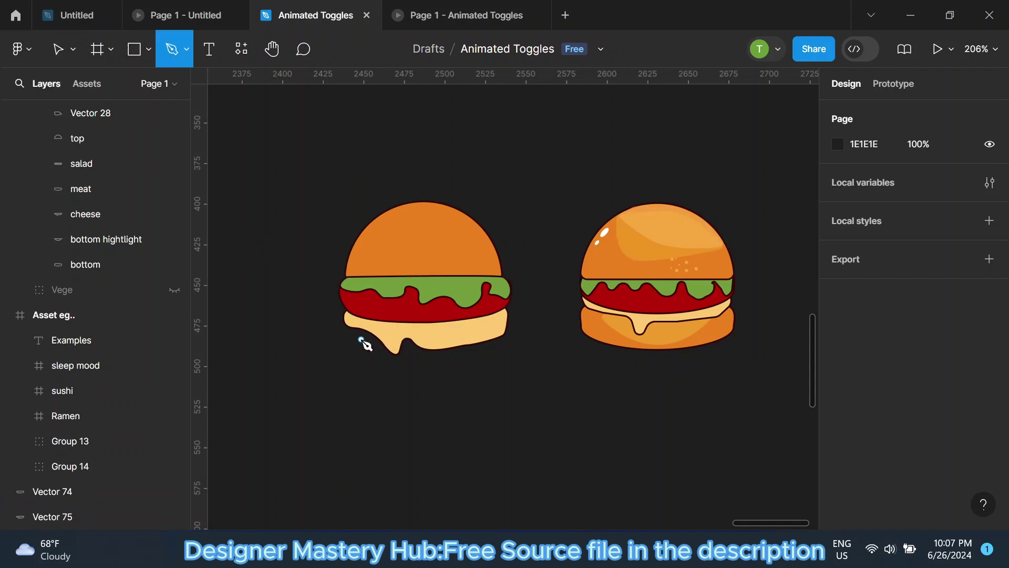
Draw a closed bottom-bun outline under the cheese from its left side to the meat's right end.
scroll(363, 343, up, 3)
click(337, 314)
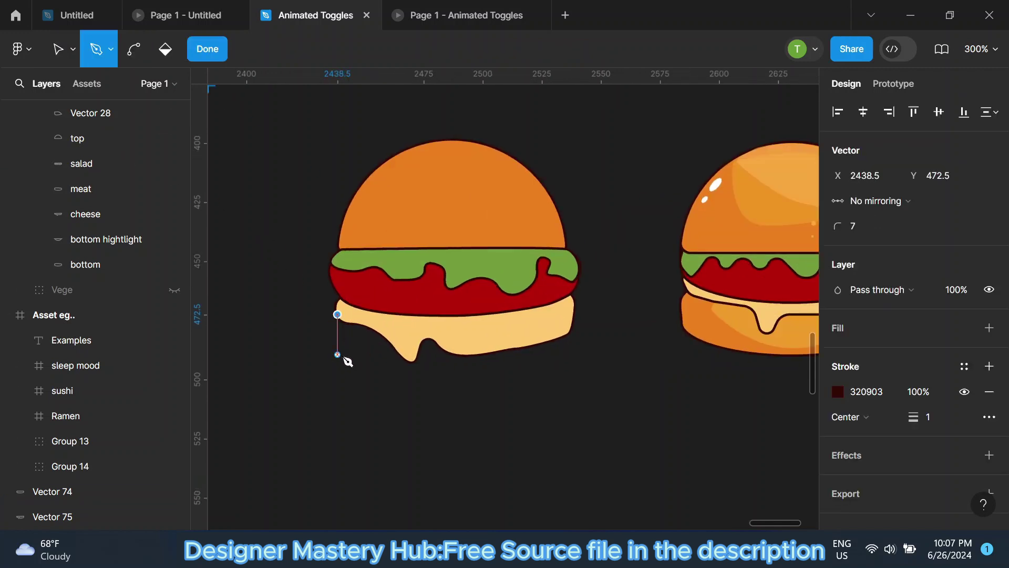
click(337, 355)
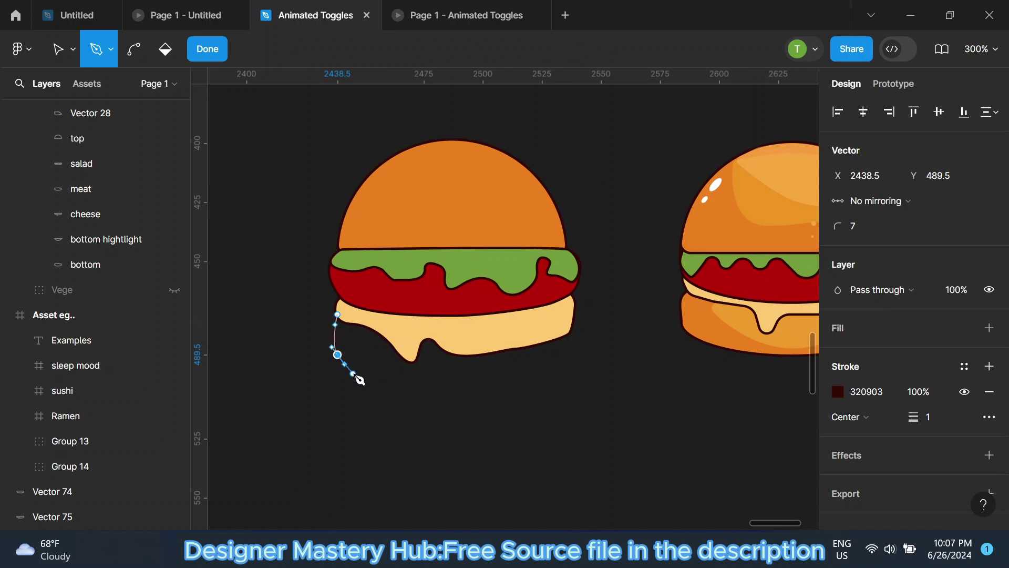
click(355, 370)
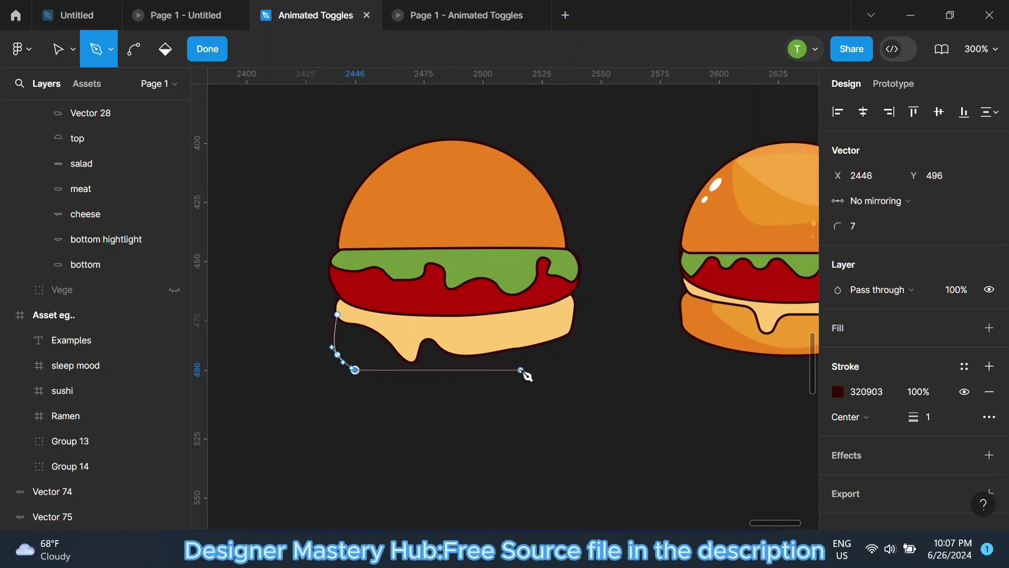
drag(568, 370, 617, 353)
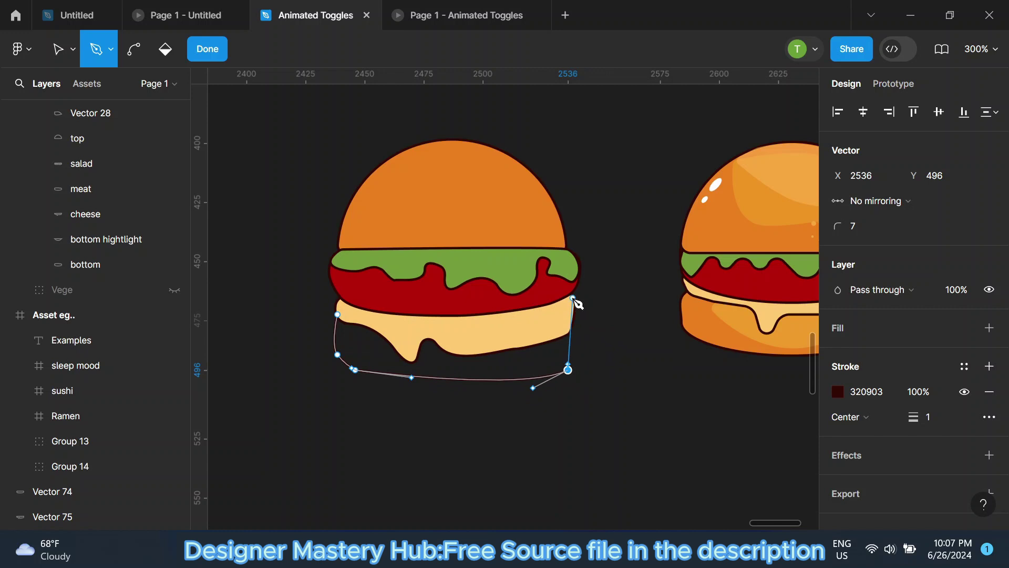
drag(573, 305, 344, 317)
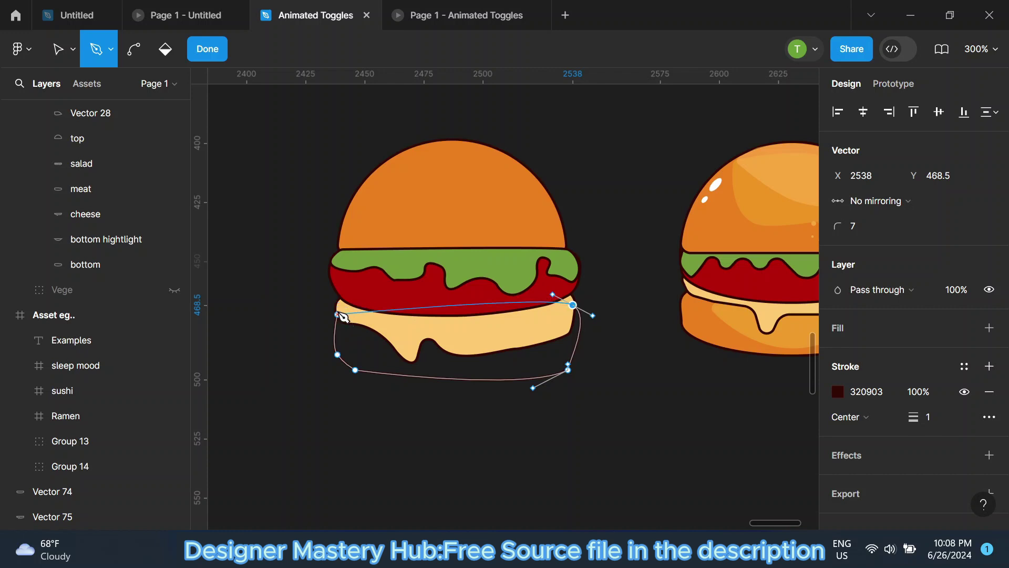
key(Escape)
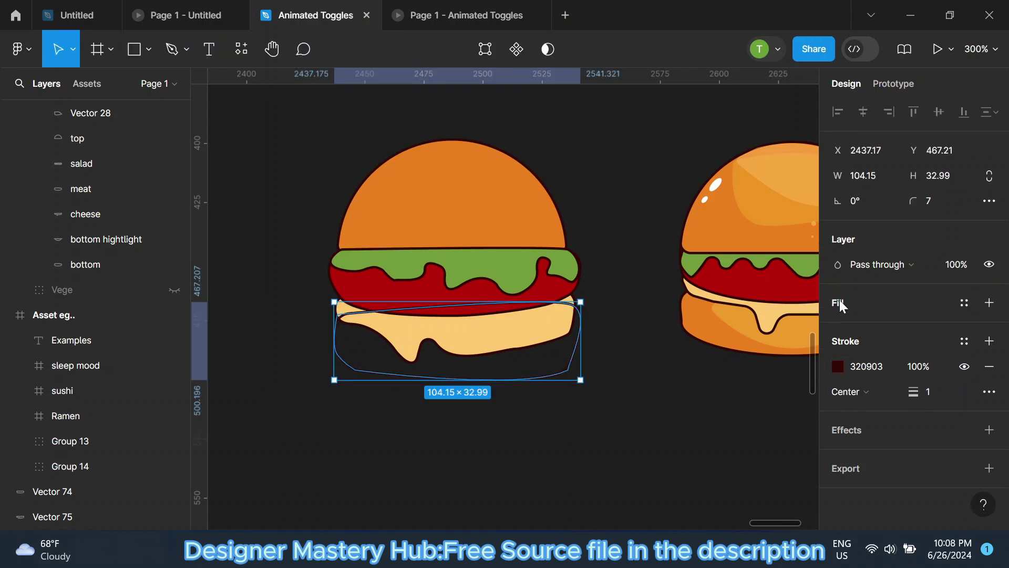
Fill the bottom bun with the sampled bun orange EB801E.
click(841, 303)
click(838, 328)
click(652, 350)
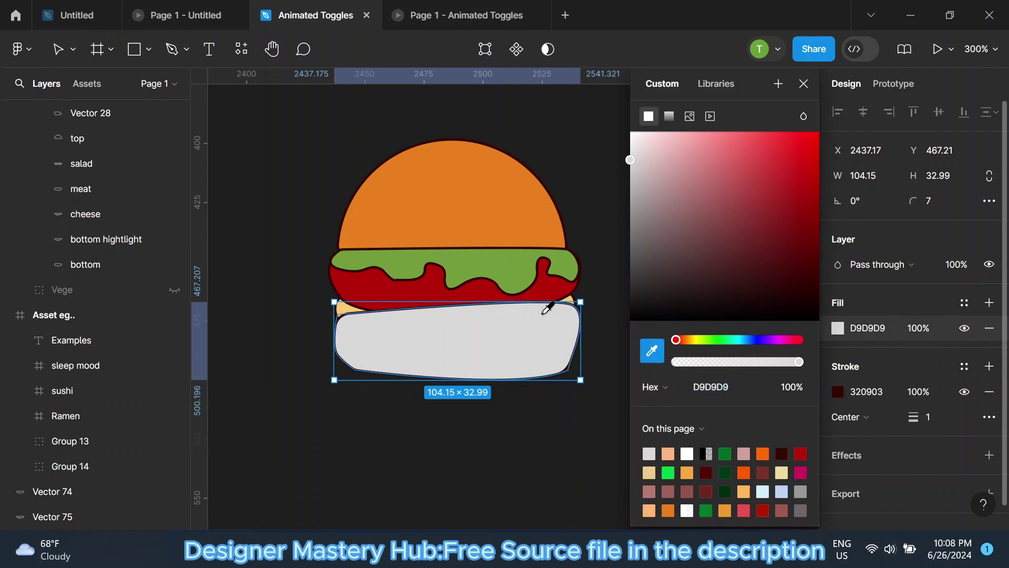
click(482, 206)
click(803, 83)
Send the bottom bun to back behind the cheese and reselect it.
right_click(413, 344)
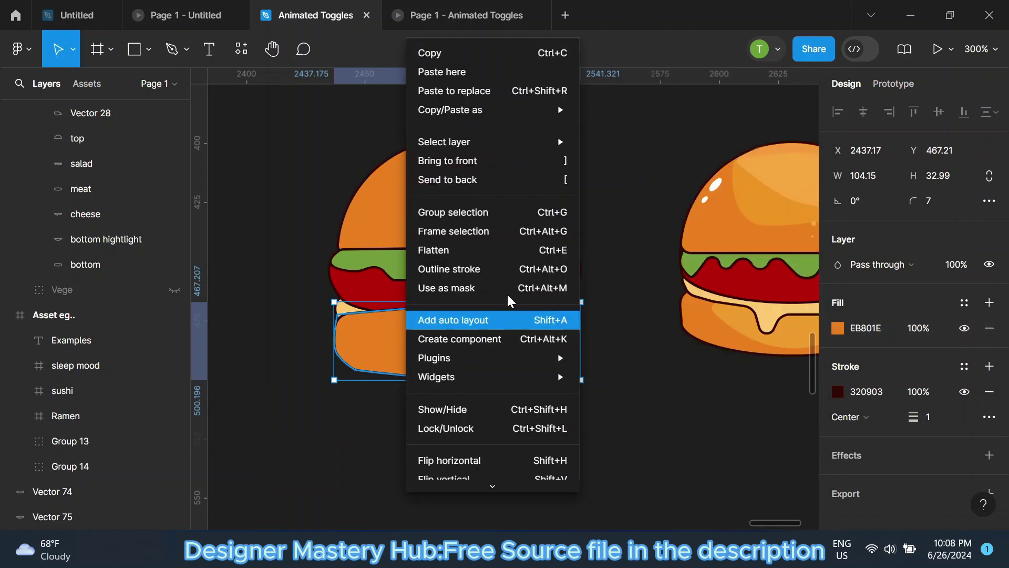
click(502, 178)
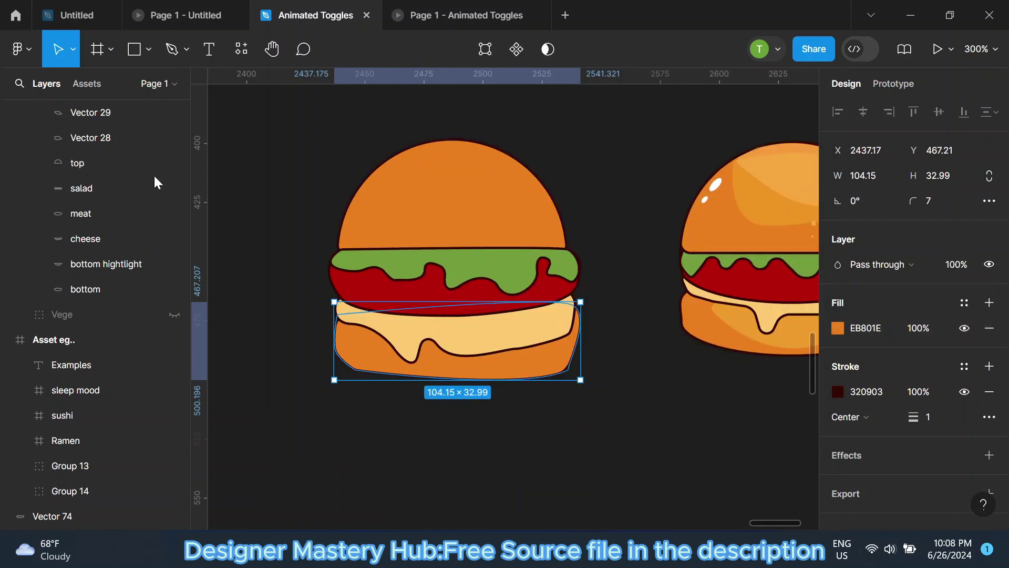
click(610, 225)
click(553, 361)
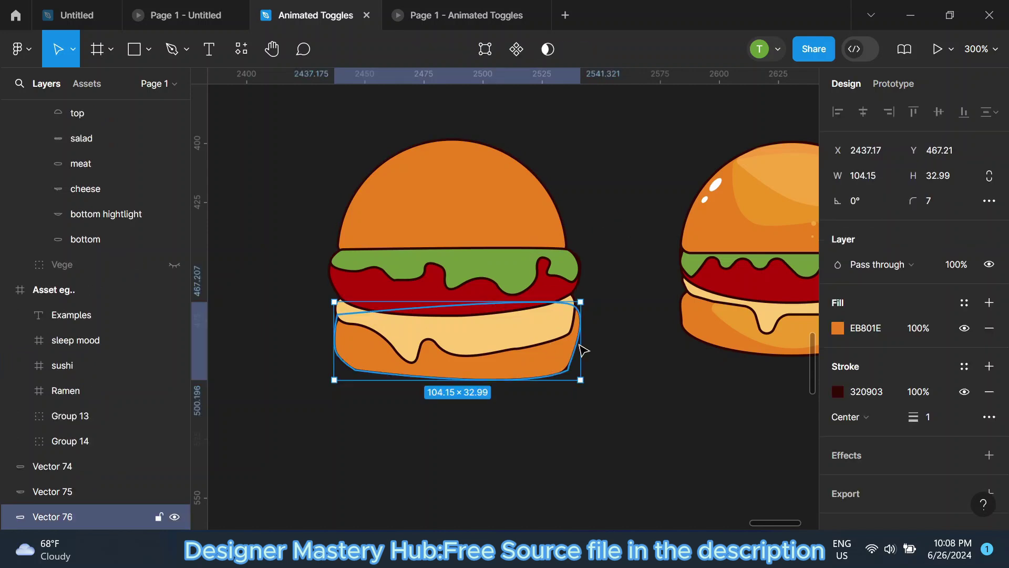
key(Escape)
scroll(494, 321, down, 5)
scroll(520, 347, up, 2)
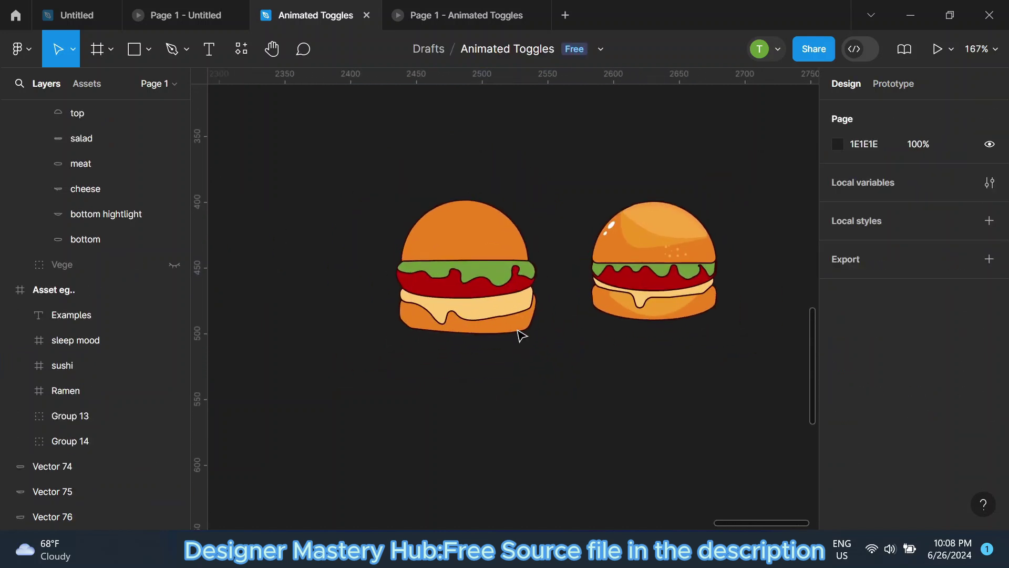
click(520, 331)
Pull the bottom bun's lower-left anchor down and left to round that corner.
double_click(532, 302)
scroll(532, 303, up, 2)
key(v)
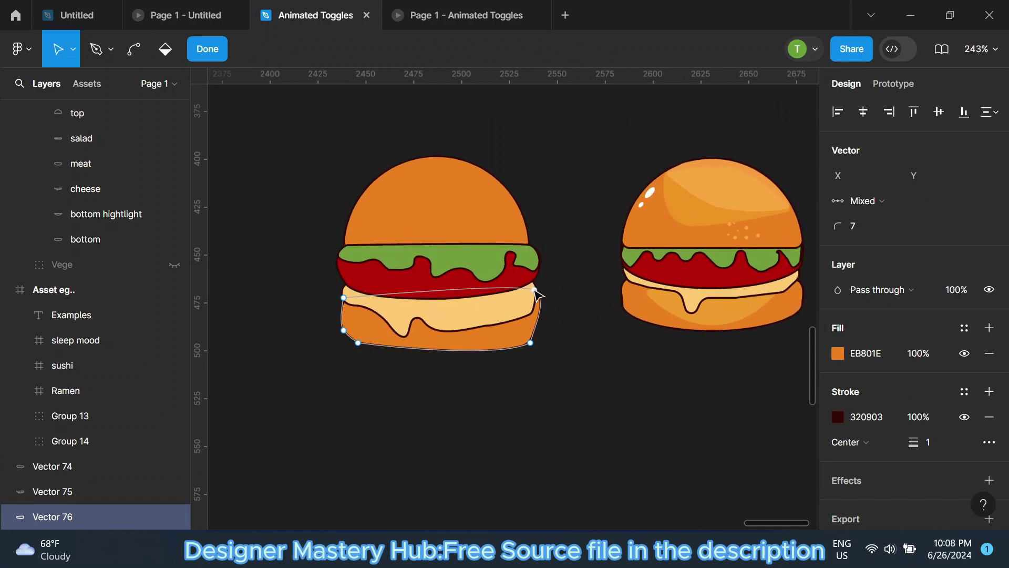
click(526, 298)
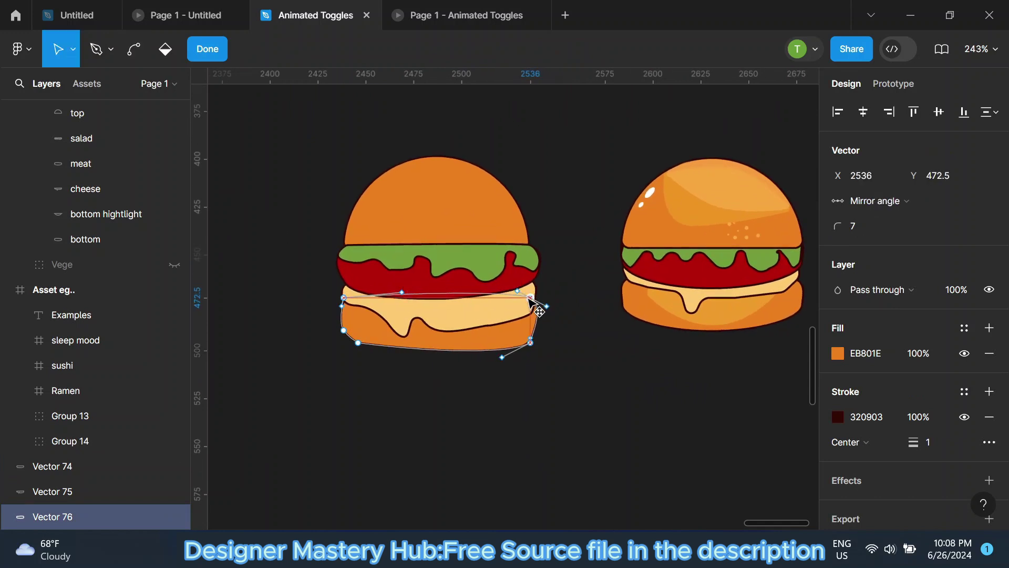
click(343, 332)
click(356, 342)
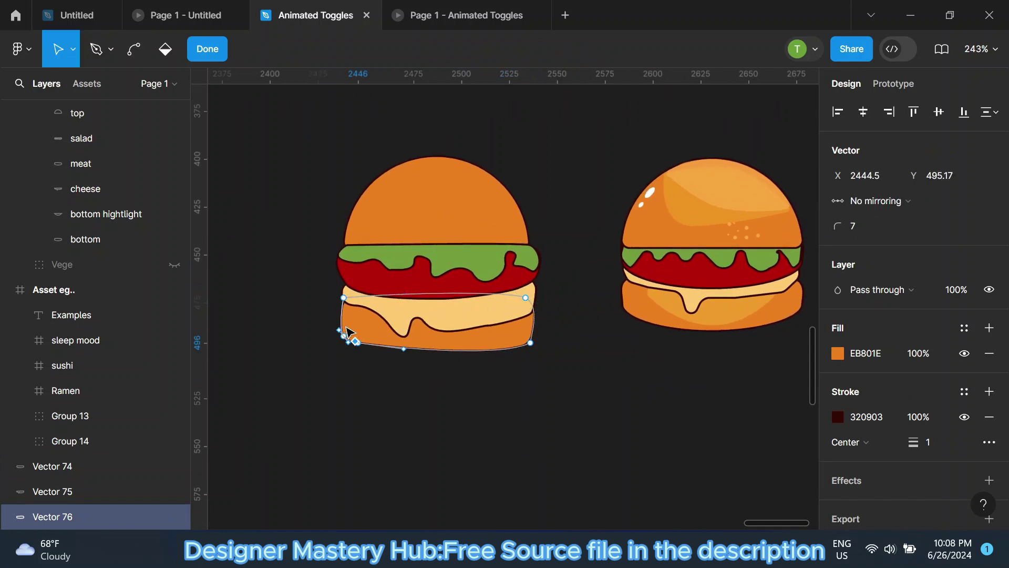
click(345, 330)
scroll(348, 333, up, 5)
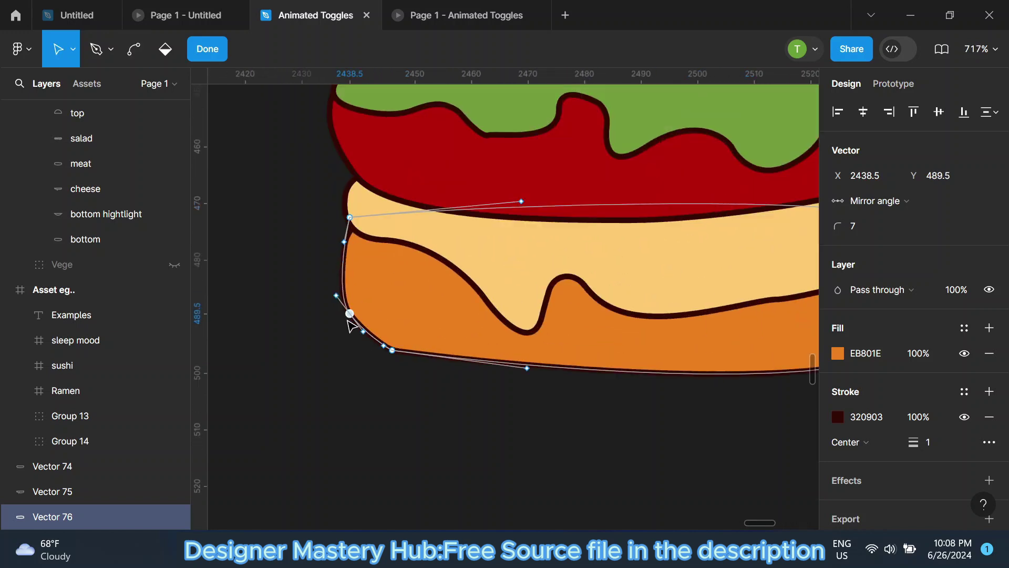
drag(348, 321, 345, 329)
key(Escape)
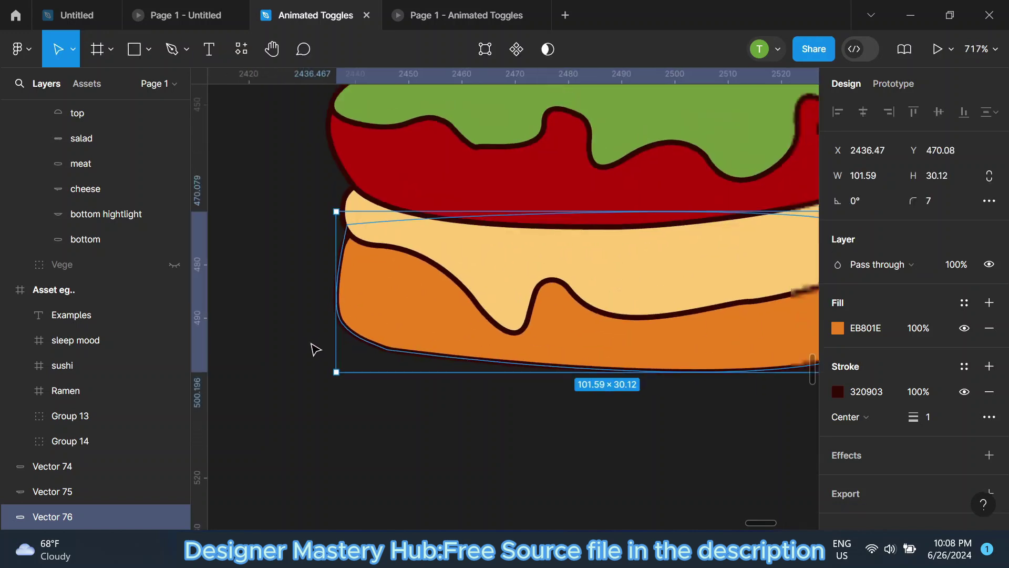
ctrl+scroll(312, 344, down, 5)
click(593, 290)
Move the bottom bun's top-left point up and left so it tucks under the cheese.
ctrl+scroll(483, 343, down, 3)
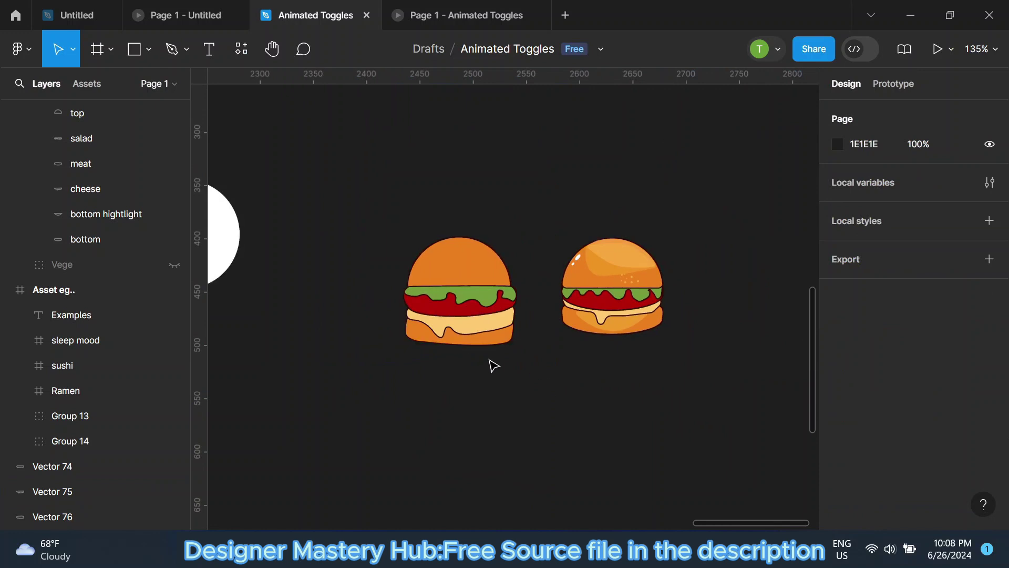
ctrl+scroll(451, 327, up, 1)
ctrl+scroll(541, 315, up, 2)
ctrl+scroll(505, 322, up, 2)
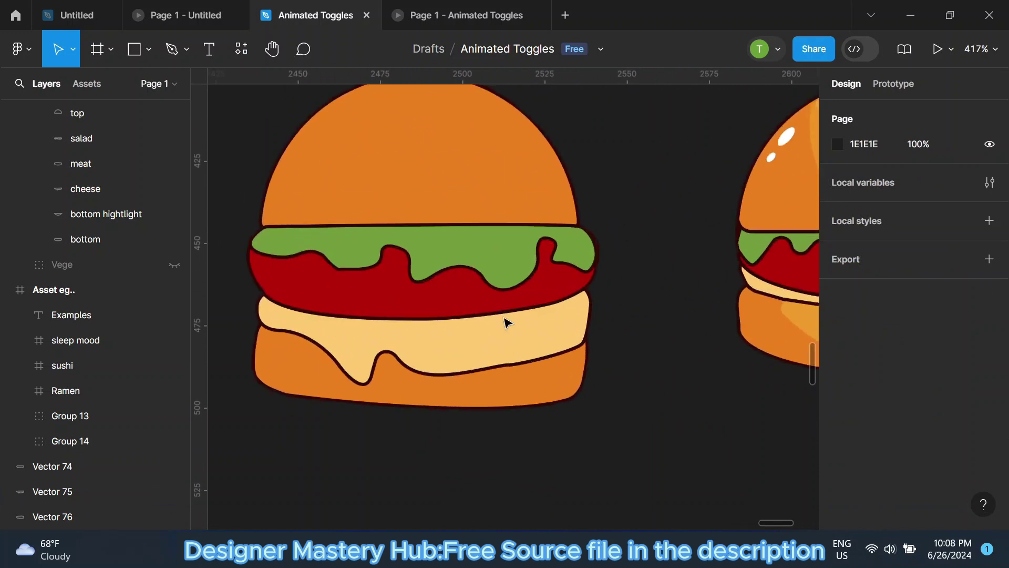
click(300, 367)
double_click(300, 366)
drag(260, 317, 250, 312)
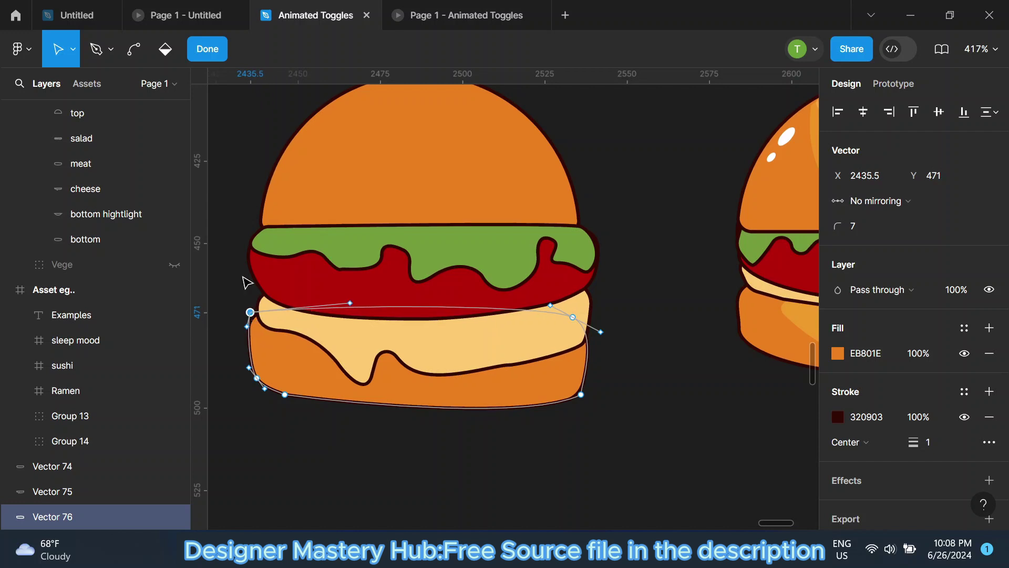
key(Escape)
ctrl+scroll(608, 203, down, 2)
key(Escape)
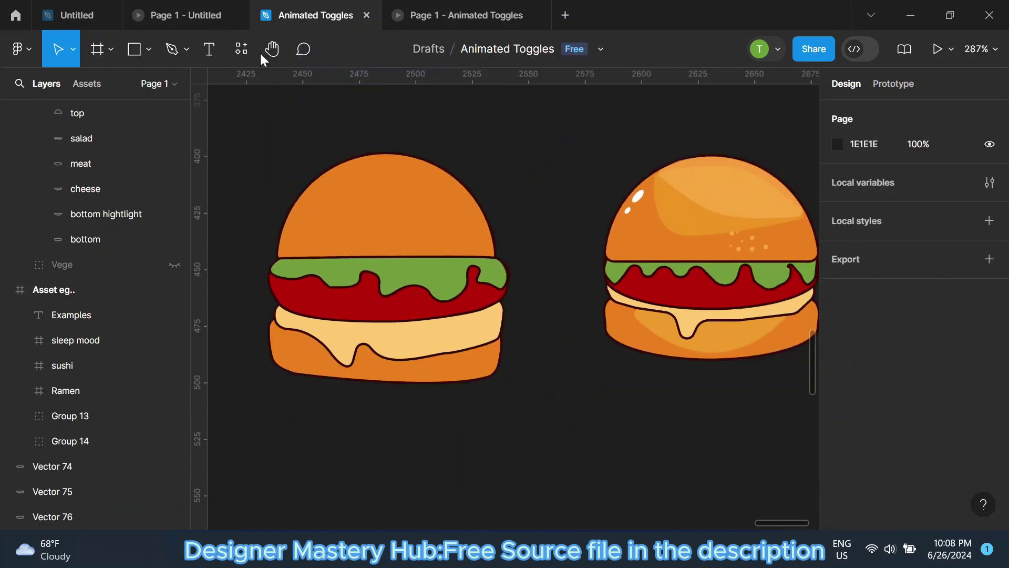
click(173, 49)
ctrl+scroll(372, 115, up, 2)
Draw a closed three-point highlight outline across the top bun's upper-left.
ctrl+scroll(361, 174, down, 2)
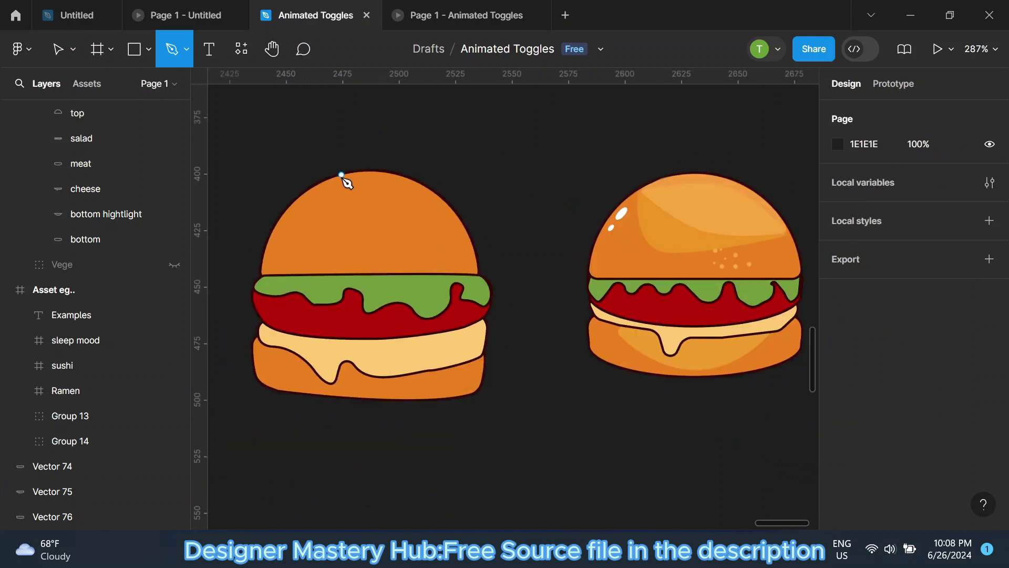
click(340, 175)
drag(368, 225, 407, 229)
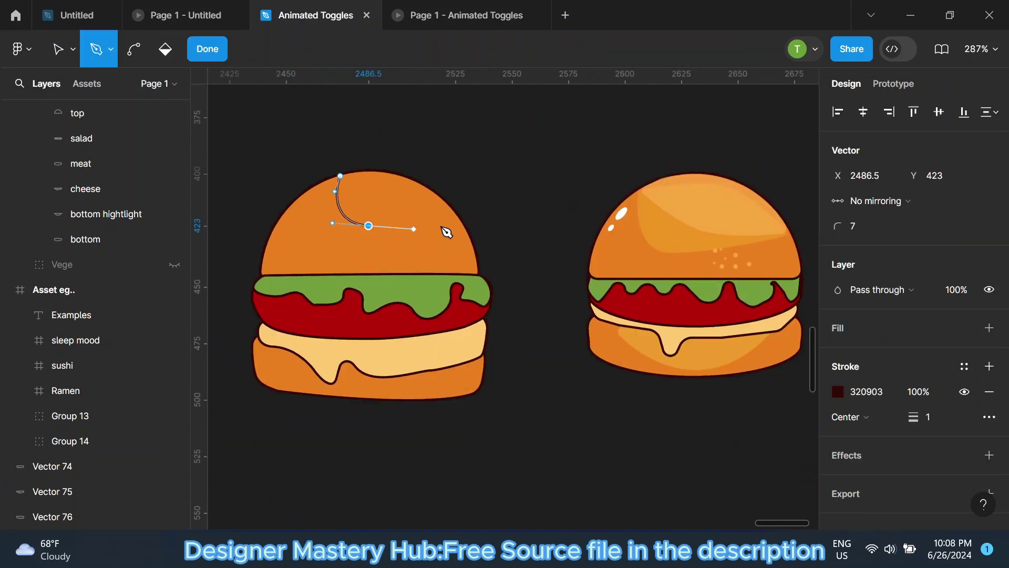
click(457, 216)
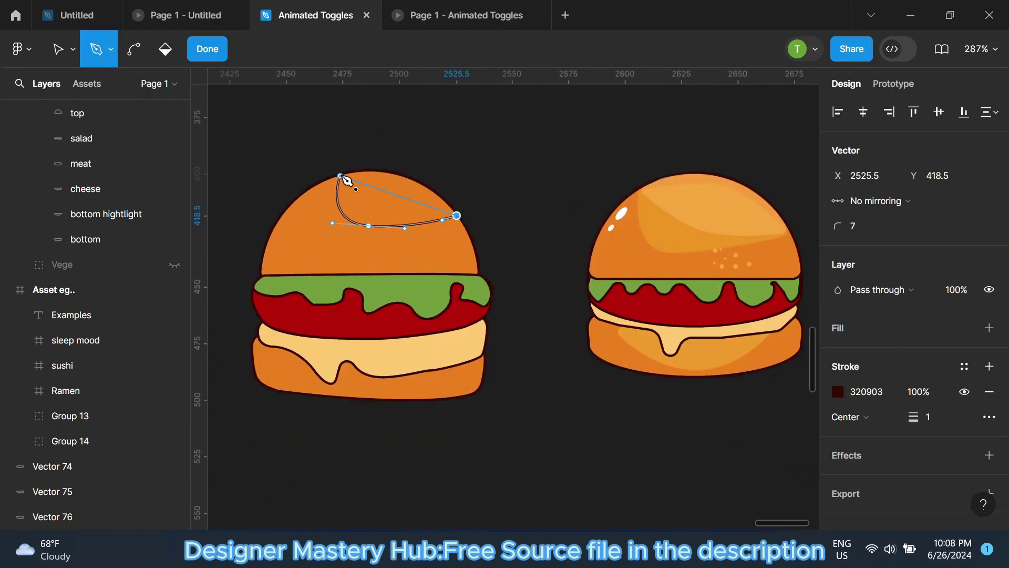
mouse_move(340, 176)
mouse_down()
mouse_move(311, 186)
mouse_move(255, 170)
mouse_up()
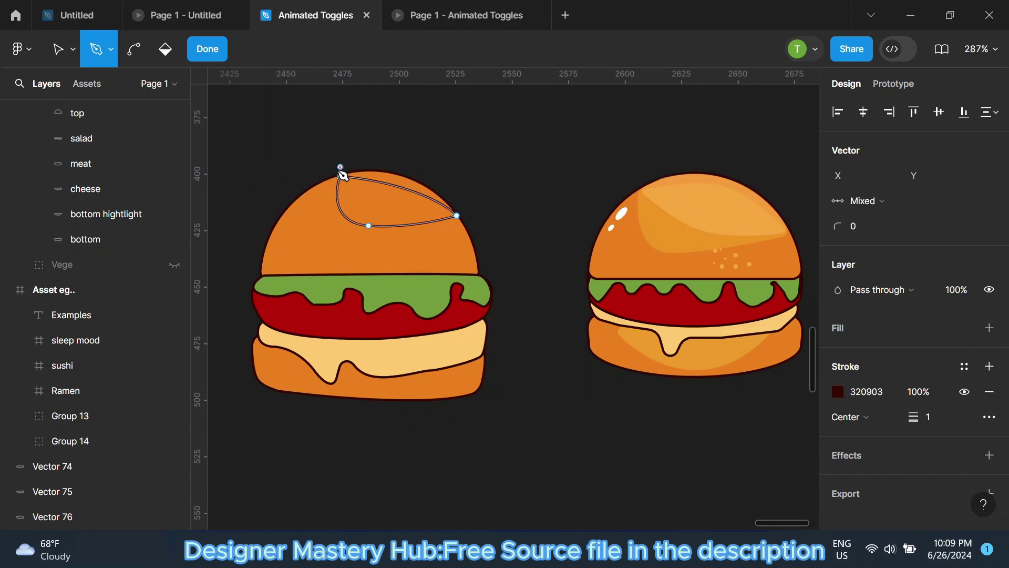
key(v)
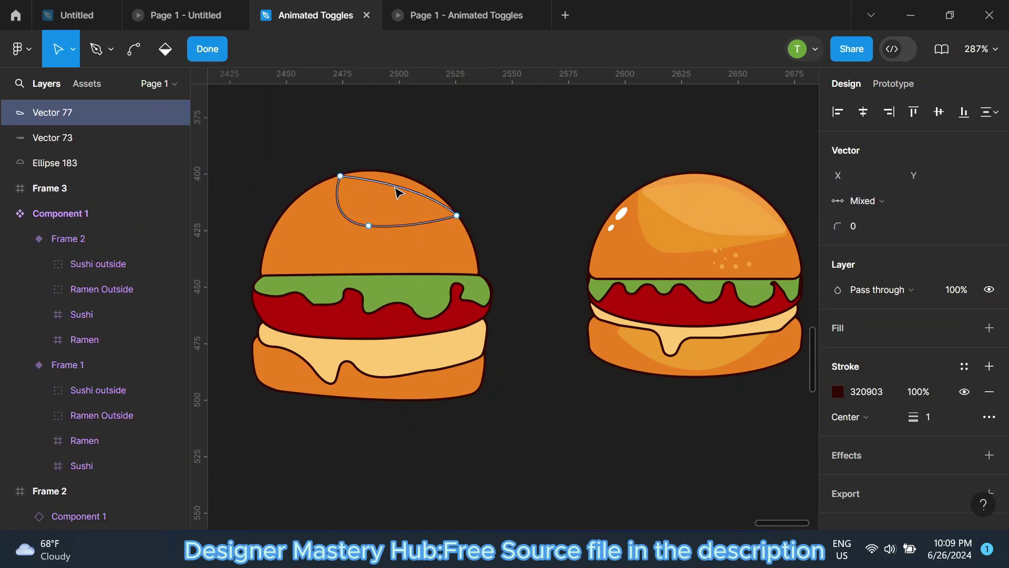
Reshape the highlight's nodes and bezier handles into a rounded leaf shape.
drag(399, 185, 402, 180)
drag(460, 210, 457, 219)
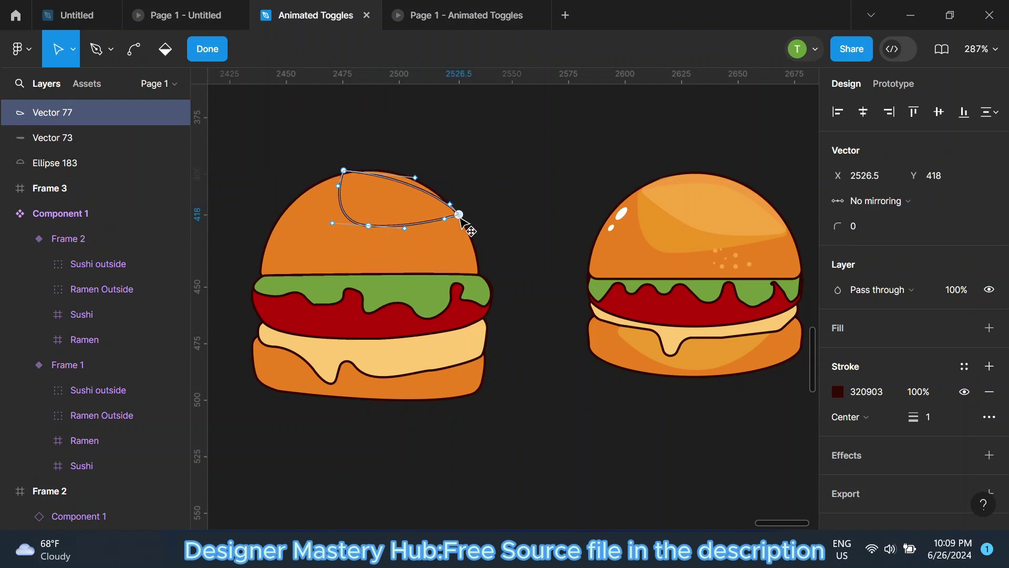
scroll(415, 179, up, 5)
mouse_move(419, 169)
mouse_down()
mouse_move(413, 154)
mouse_move(395, 152)
mouse_move(397, 131)
mouse_up()
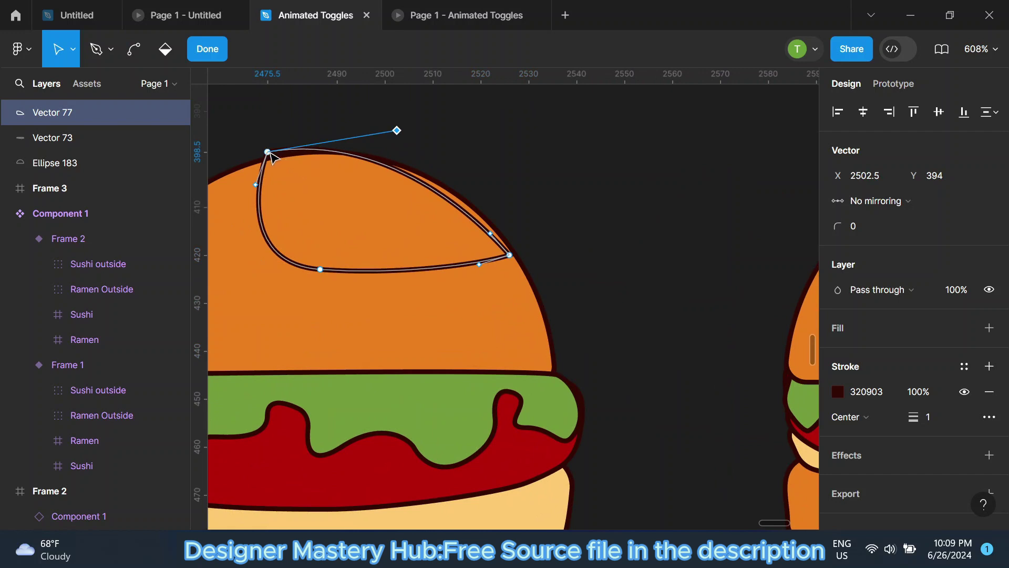
drag(268, 152, 274, 157)
drag(404, 135, 363, 123)
drag(479, 263, 483, 278)
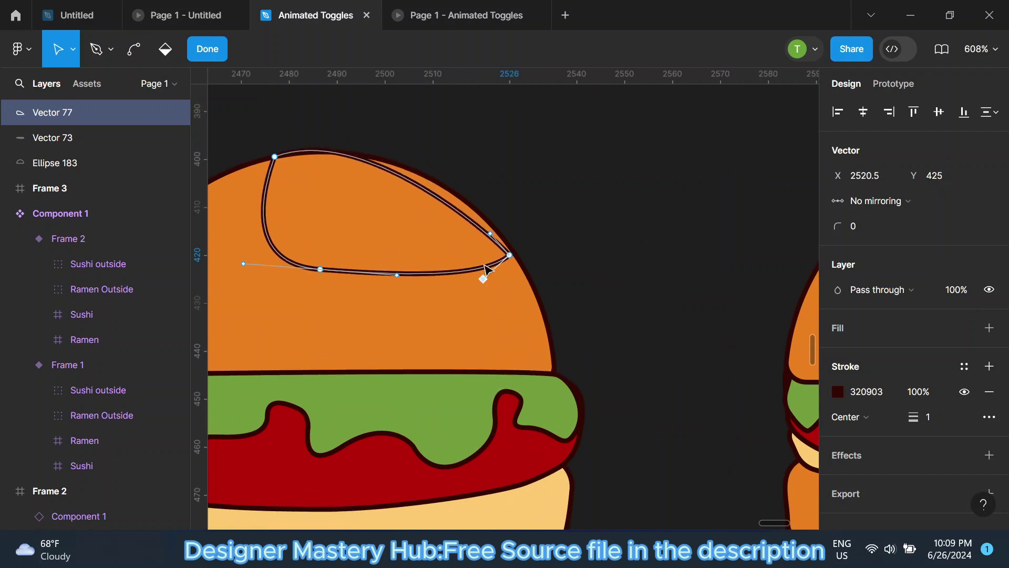
drag(496, 235, 520, 230)
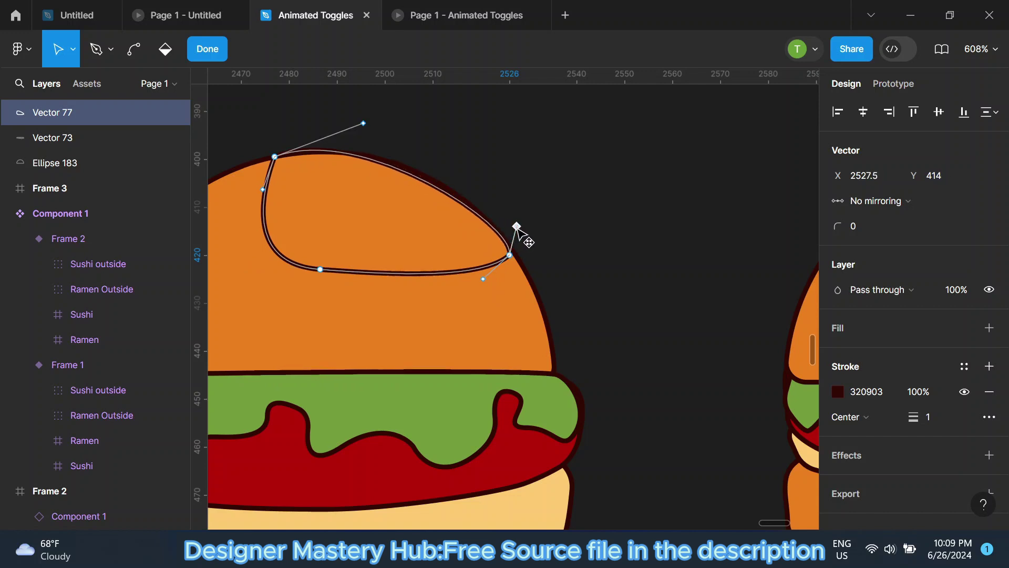
scroll(520, 230, down, 5)
Remove the highlight's stroke and fill it with light orange F7A73F from the right burger.
click(207, 49)
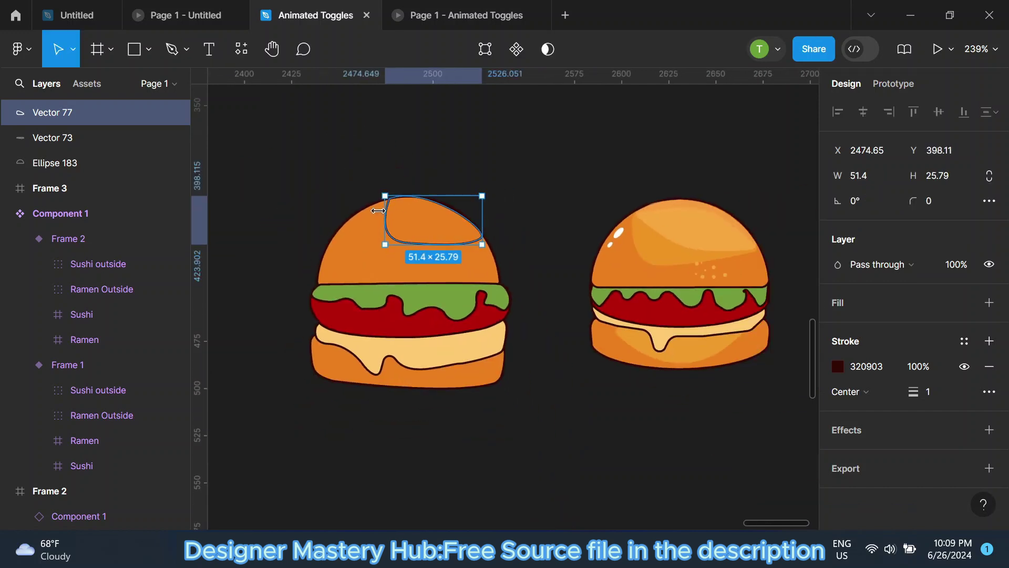
click(964, 367)
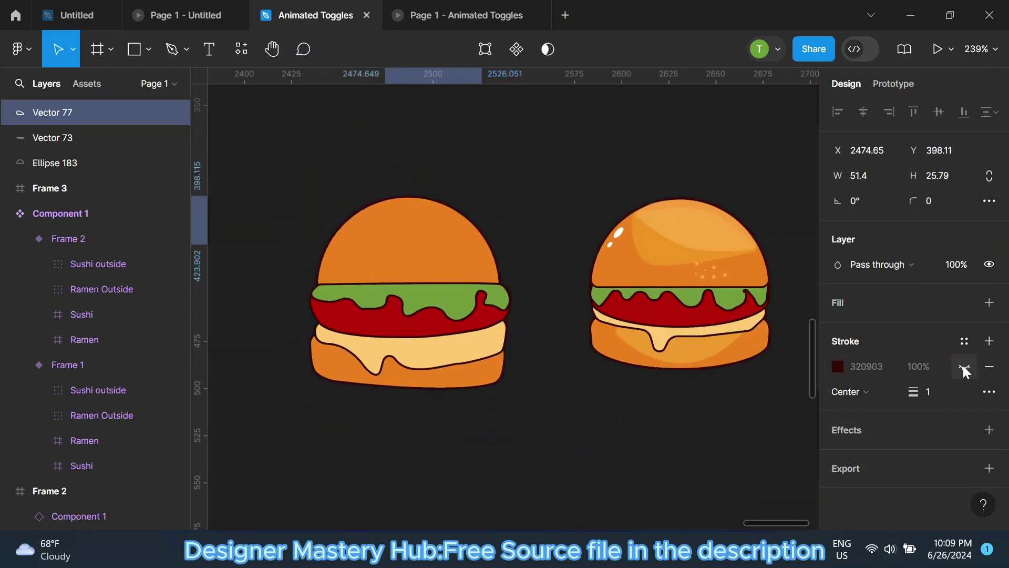
click(989, 303)
click(838, 328)
click(652, 350)
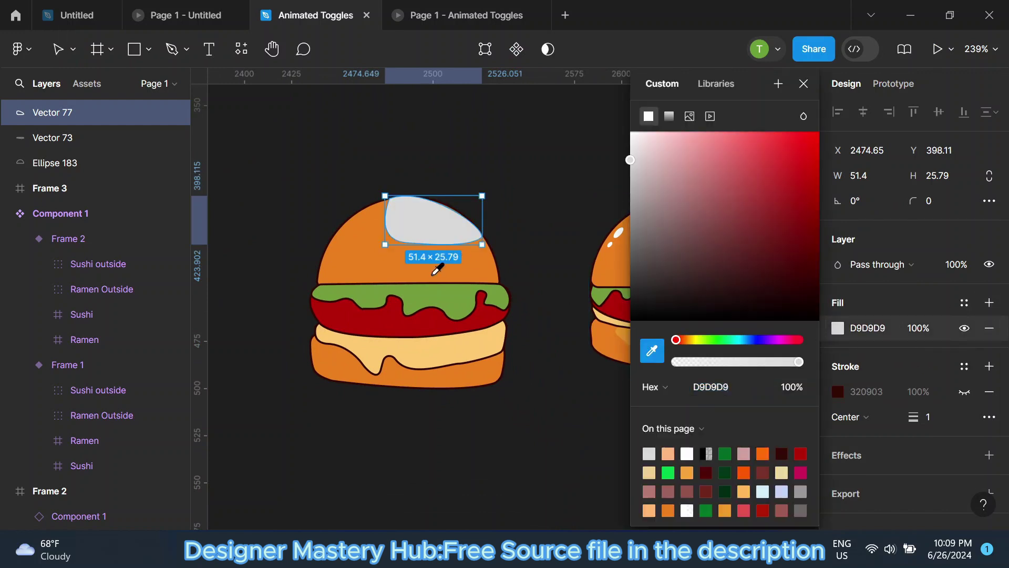
scroll(435, 269, down, 3)
click(567, 239)
click(803, 84)
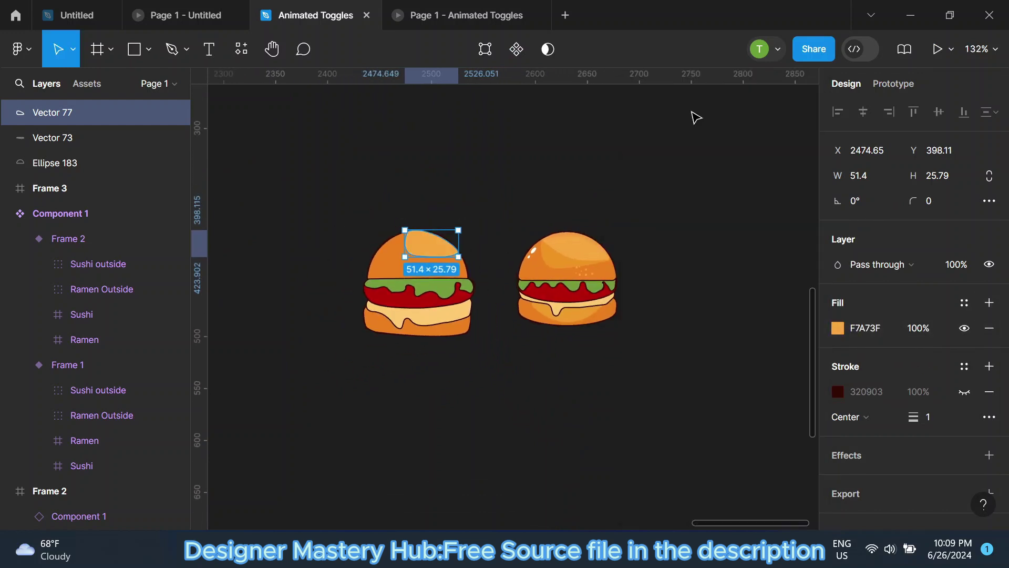
key(Escape)
Duplicate the highlight, shift and tilt the copy, and set its fill opacity to 54%.
scroll(444, 251, up, 5)
click(413, 256)
scroll(414, 256, up, 3)
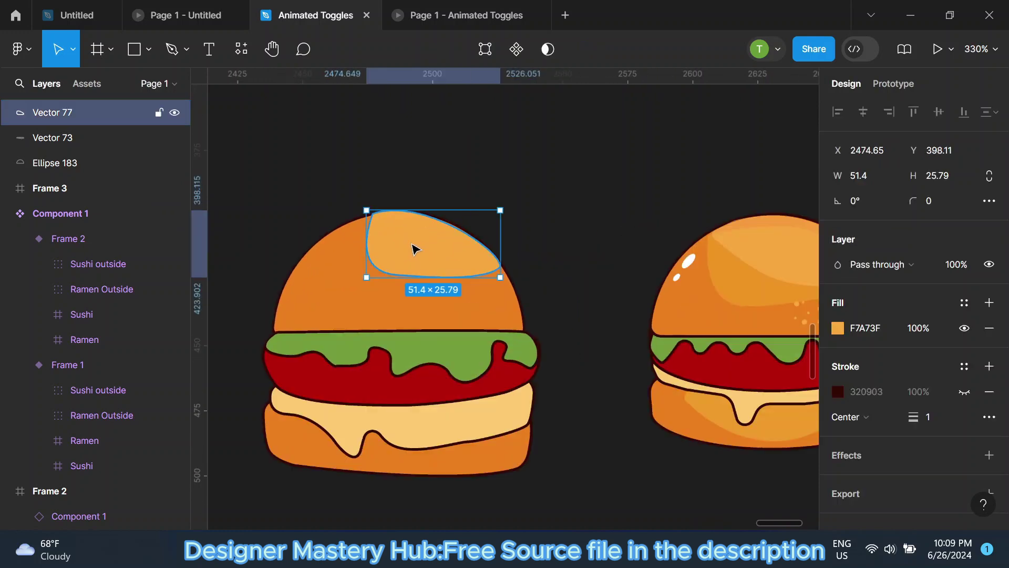
key(ctrl+d)
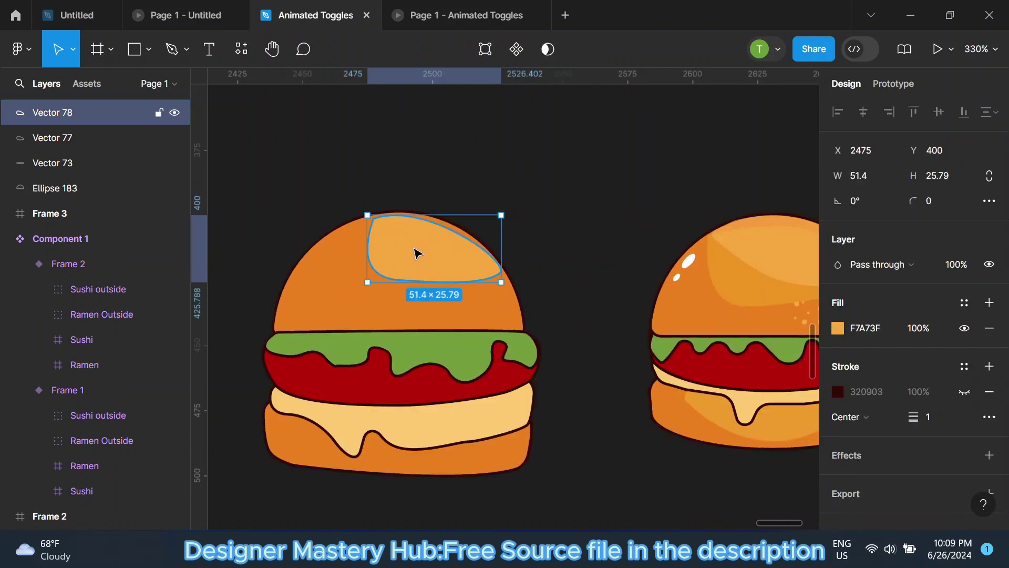
drag(422, 256, 398, 257)
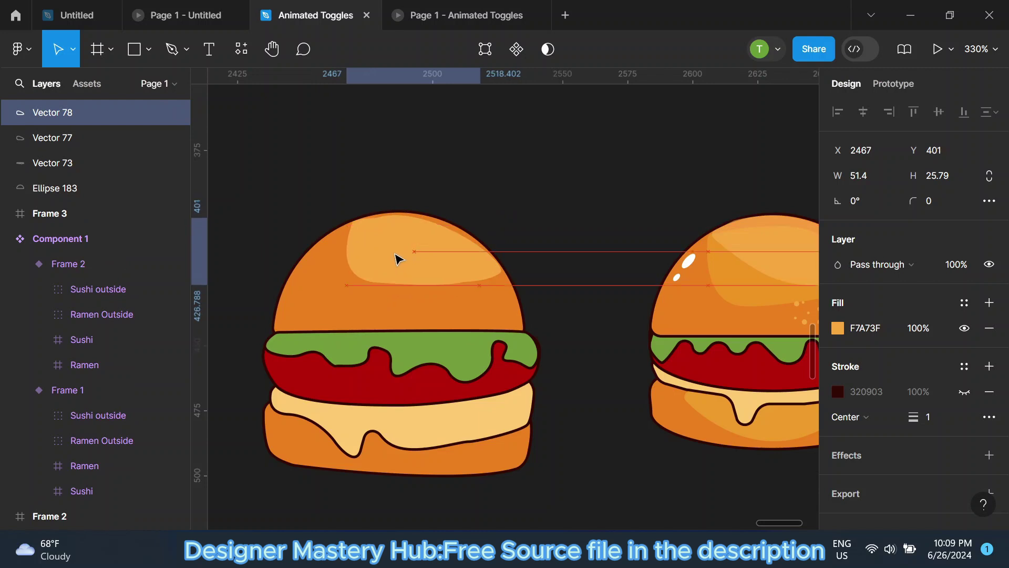
drag(484, 289, 489, 282)
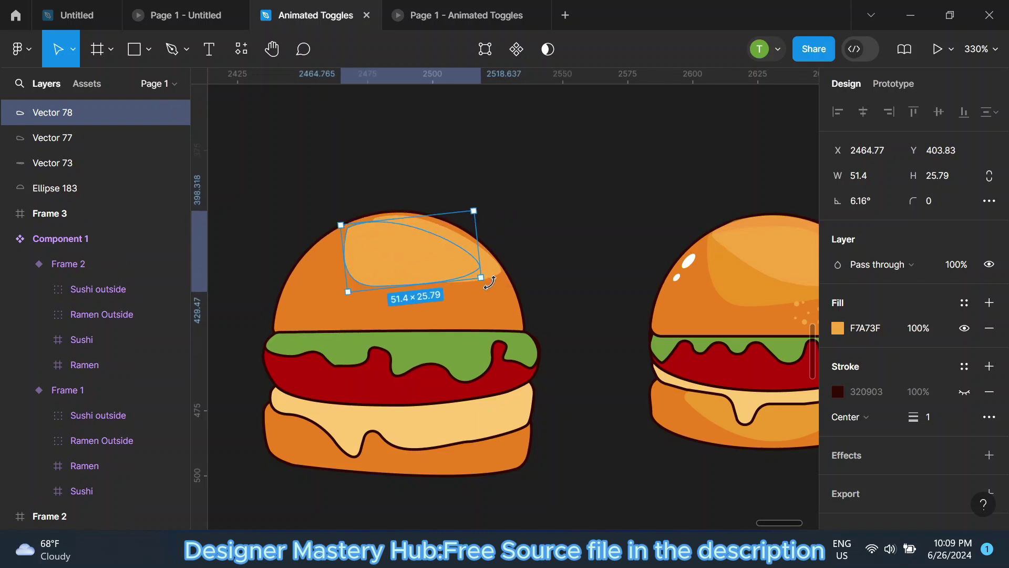
drag(411, 267, 416, 261)
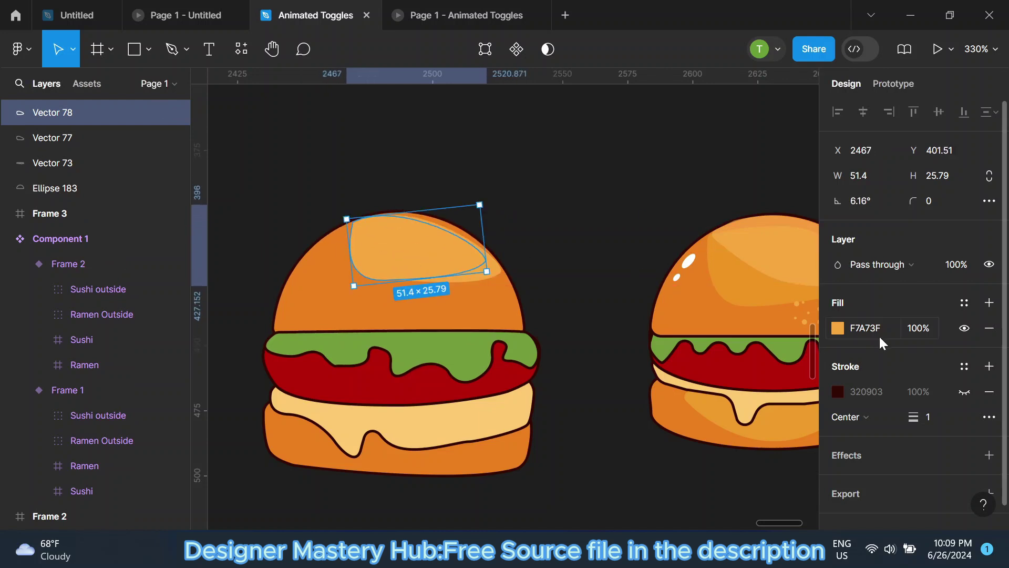
drag(857, 327, 841, 328)
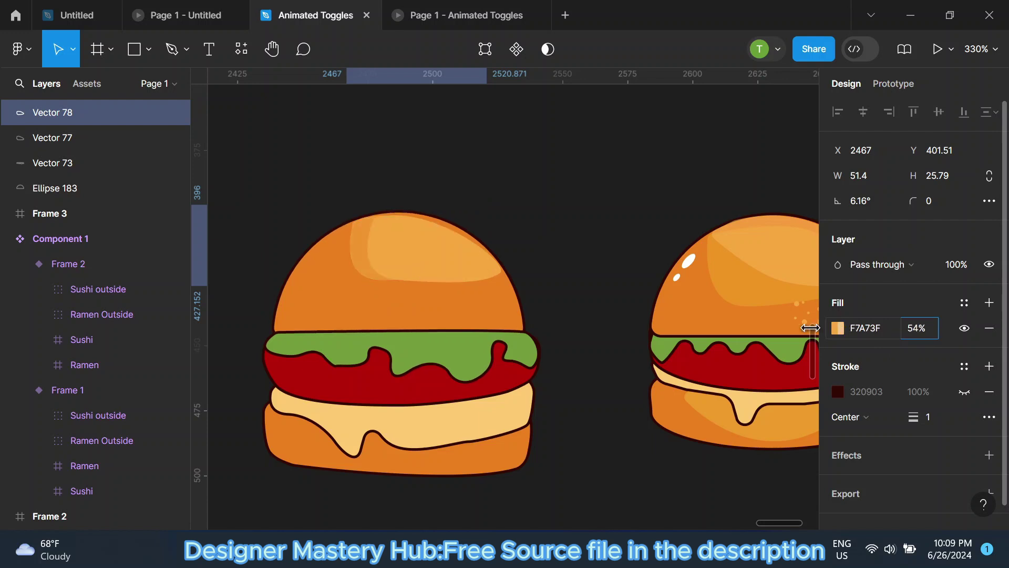
scroll(570, 205, down, 3)
click(569, 205)
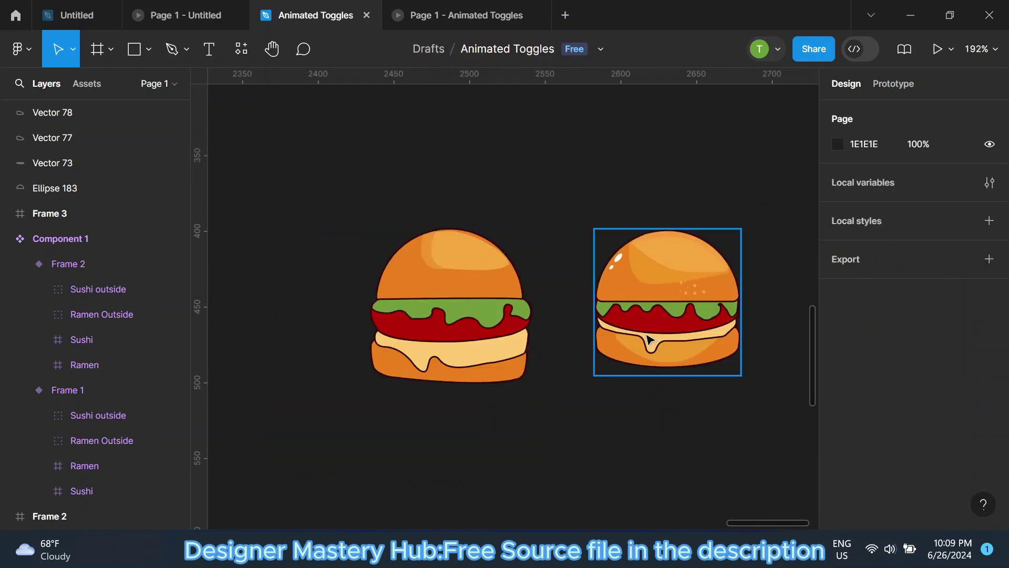
Draw a closed path tracing the cheese drip along the bottom bun.
scroll(533, 311, down, 1)
scroll(533, 311, up, 2)
click(174, 56)
scroll(360, 316, up, 2)
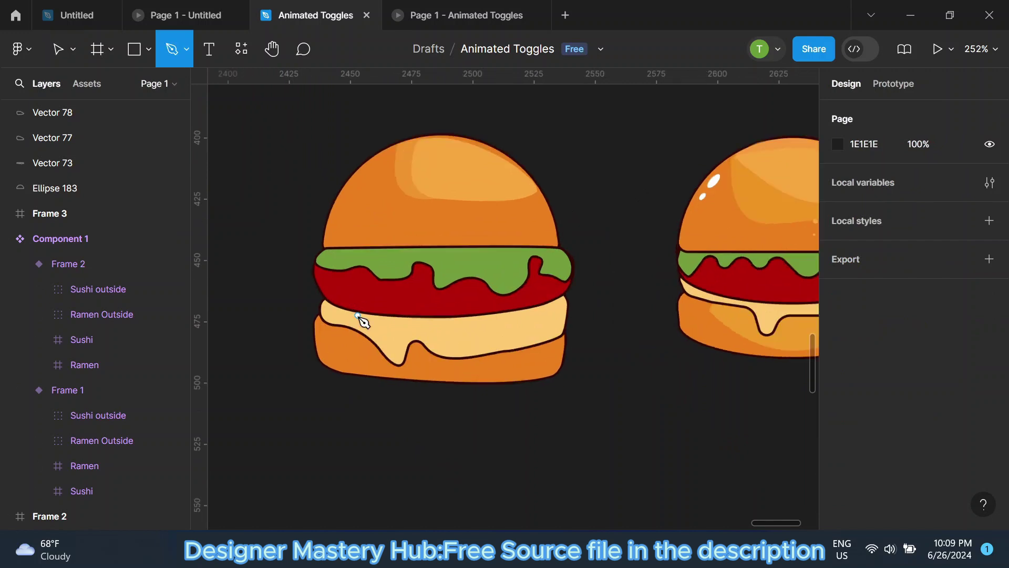
scroll(395, 332, up, 2)
click(395, 332)
drag(468, 390, 497, 390)
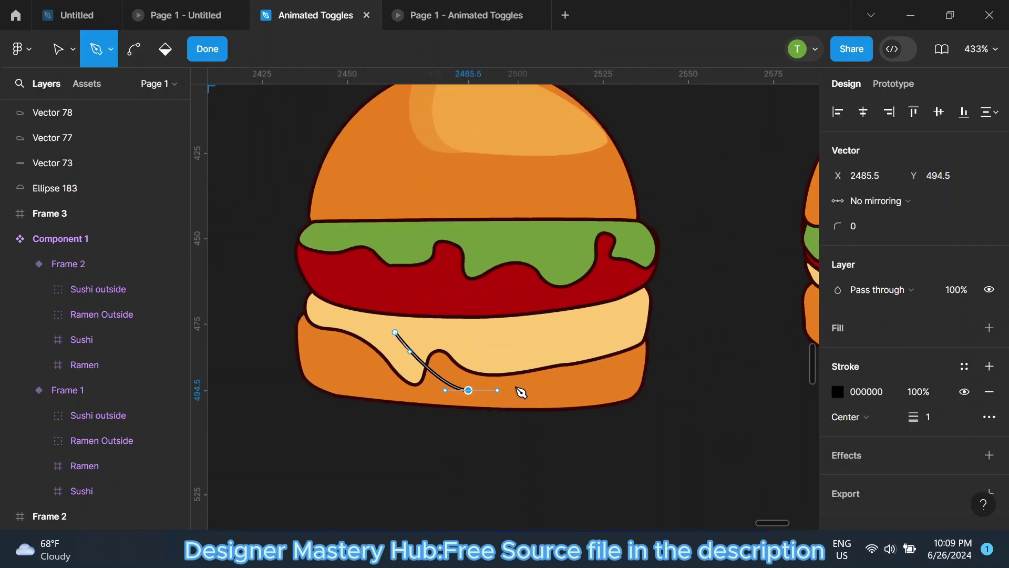
click(589, 382)
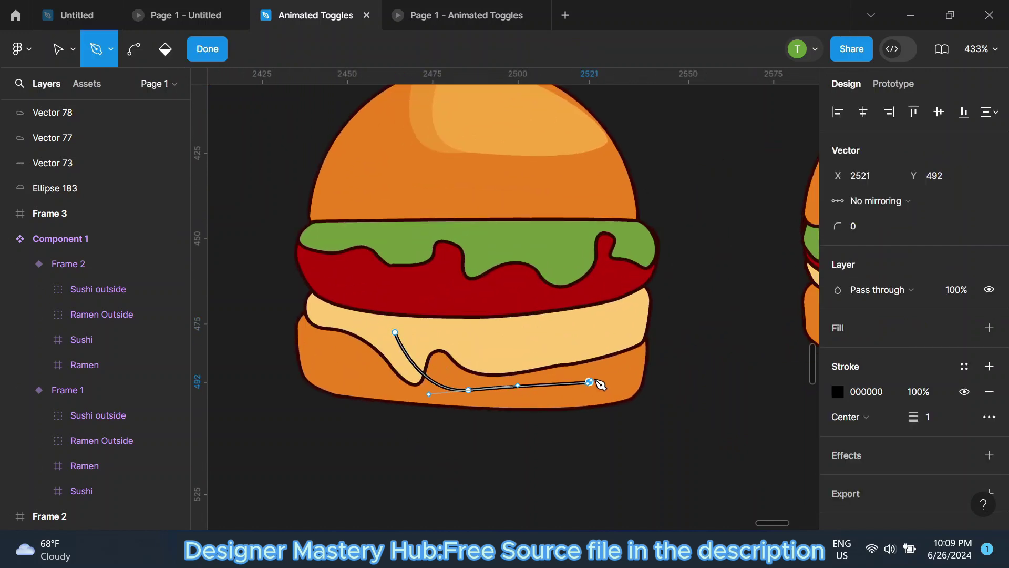
click(630, 345)
click(395, 333)
scroll(360, 232, down, 3)
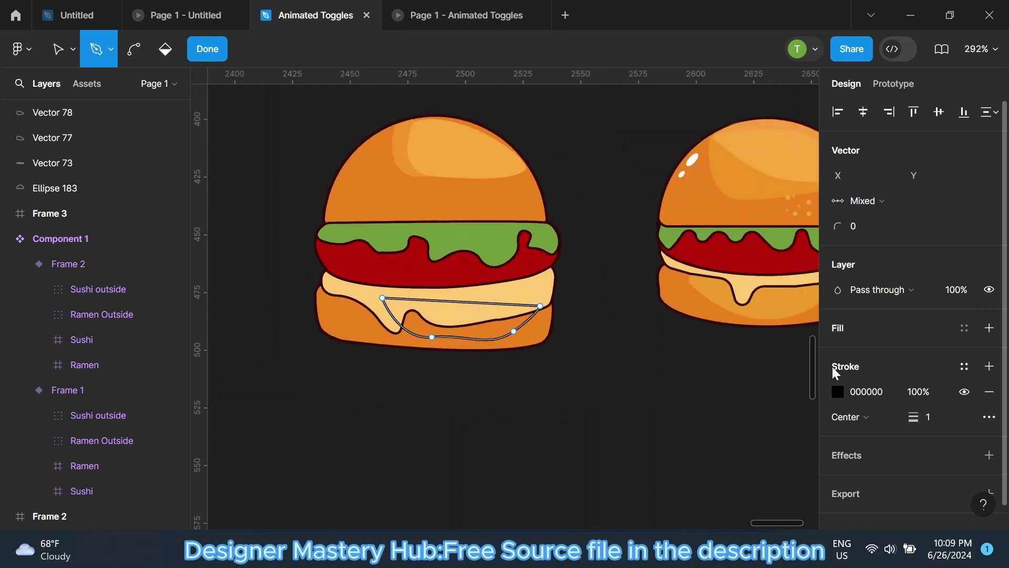
Fill the drip shape with bun orange F7A73F and remove its outline.
click(839, 333)
click(837, 353)
click(652, 351)
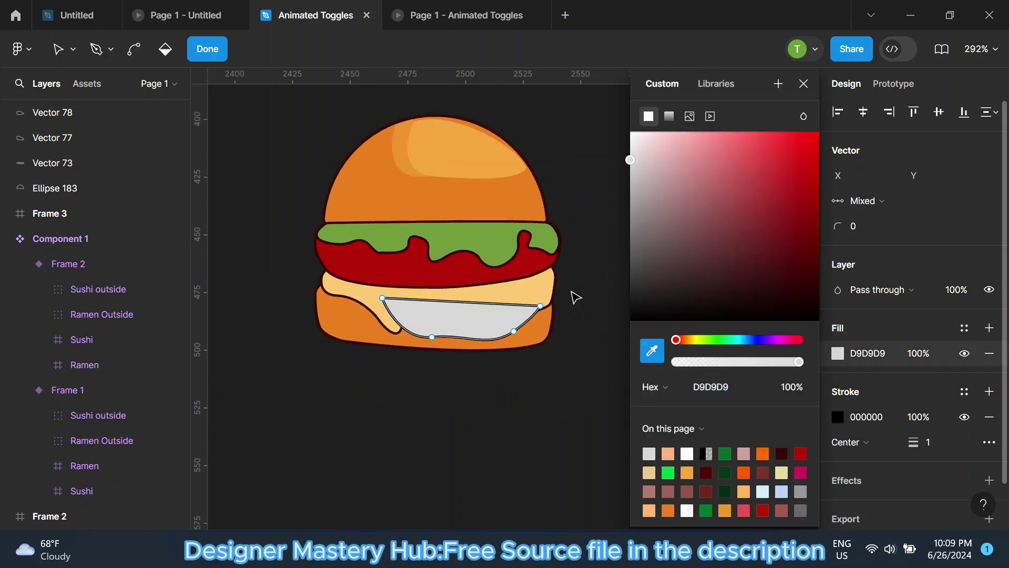
click(457, 167)
click(803, 84)
click(964, 416)
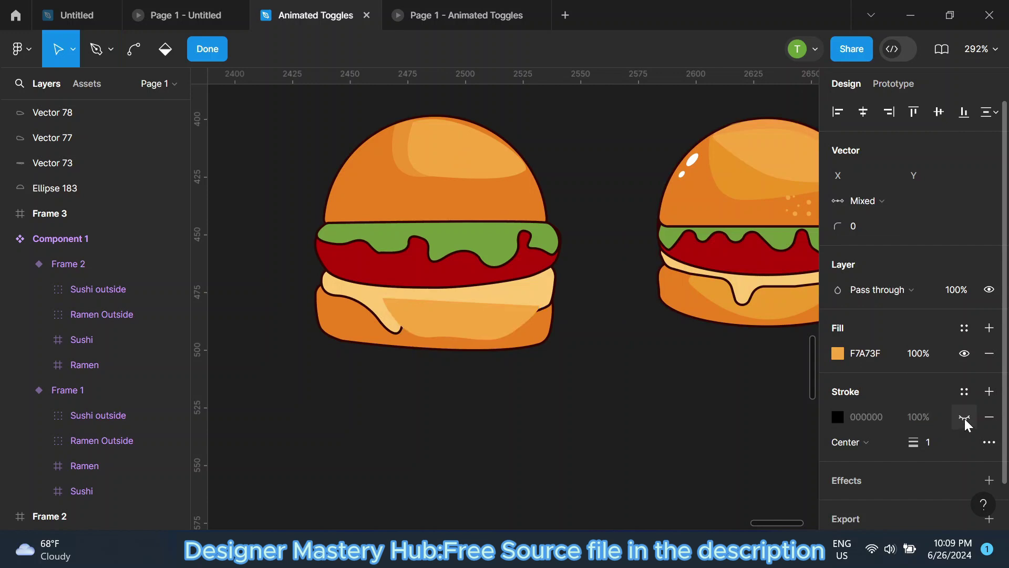
right_click(450, 314)
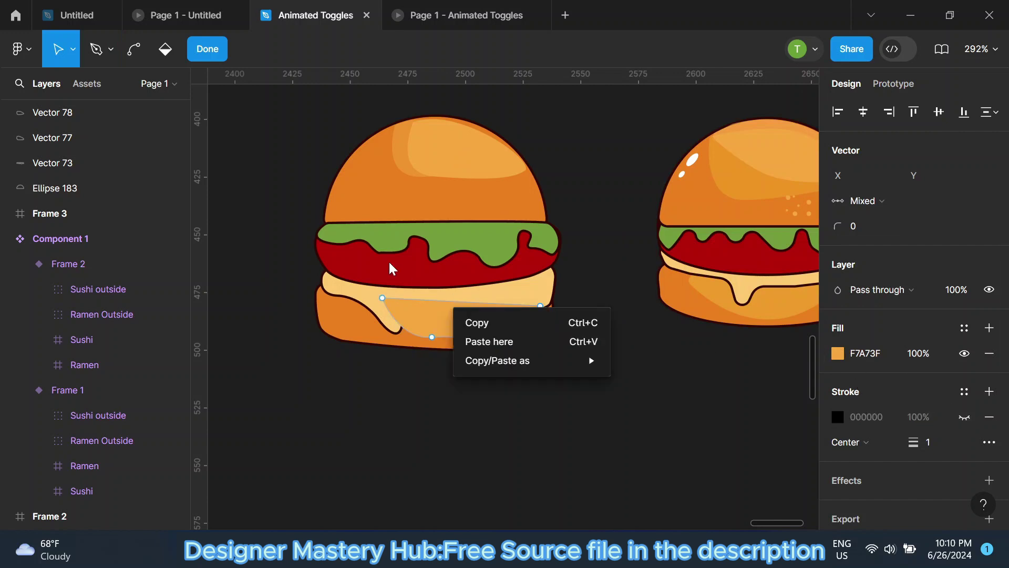
Finish the orange shading path and send it to the back.
click(212, 58)
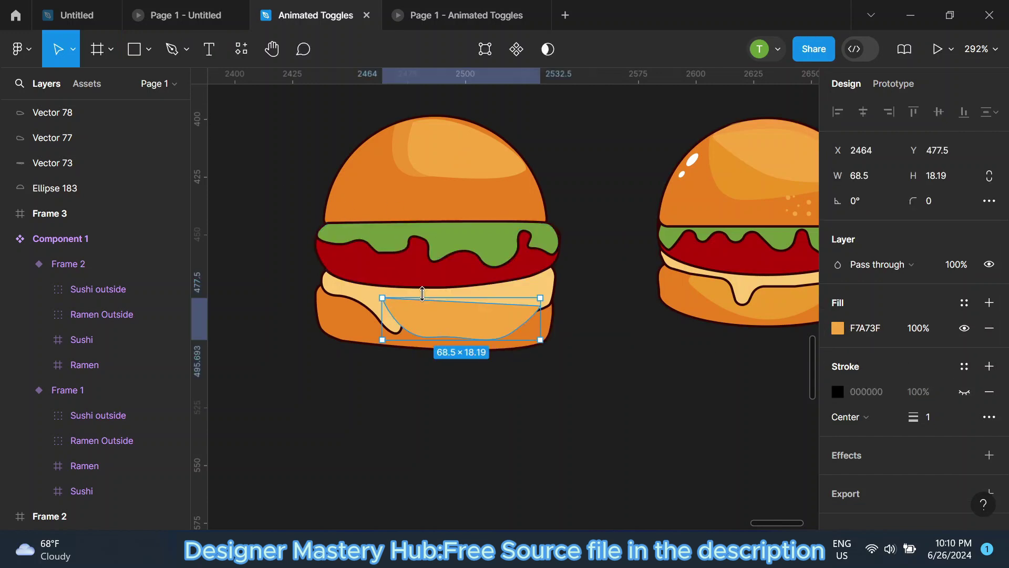
right_click(430, 317)
click(462, 179)
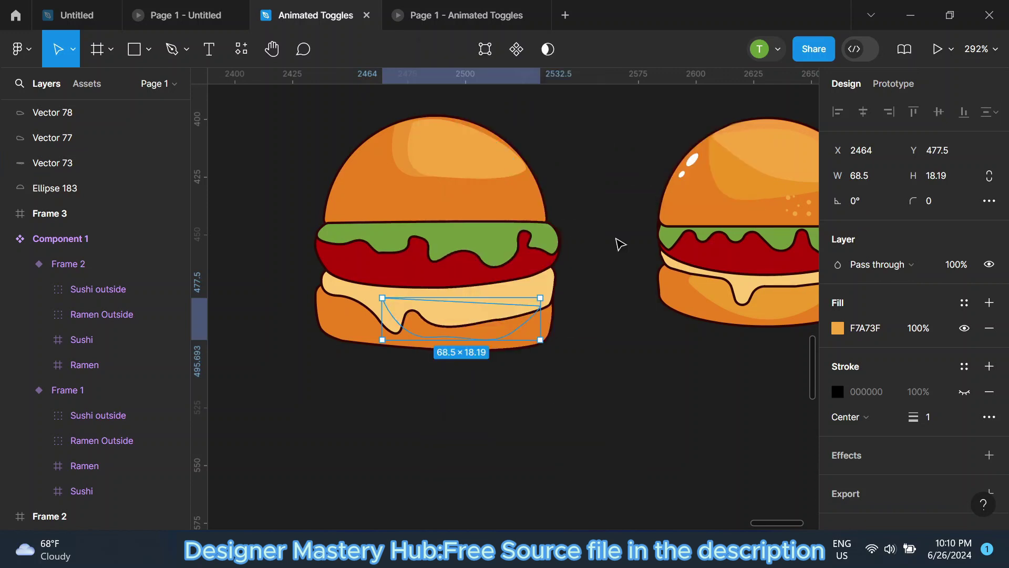
scroll(63, 200, down, 5)
scroll(63, 200, up, 5)
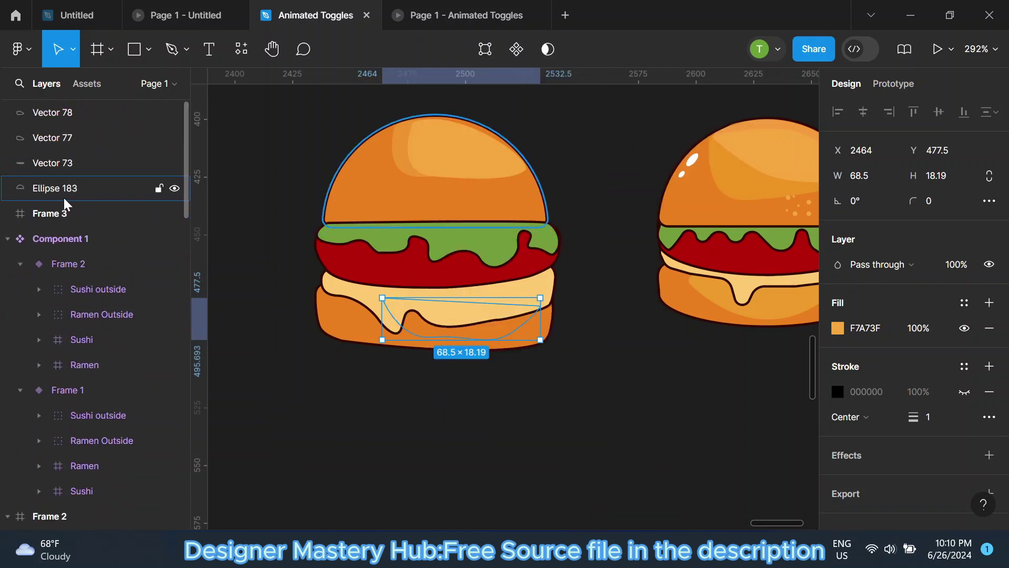
Reorder Vector 79 between Vector 75 and Vector 76, just under the cheese, and nudge it right.
click(456, 331)
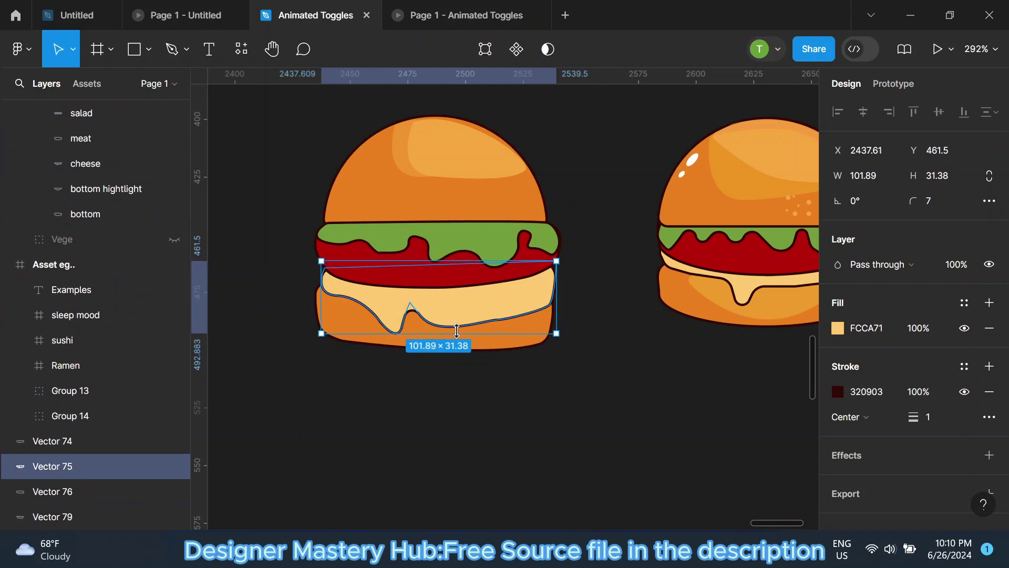
click(100, 516)
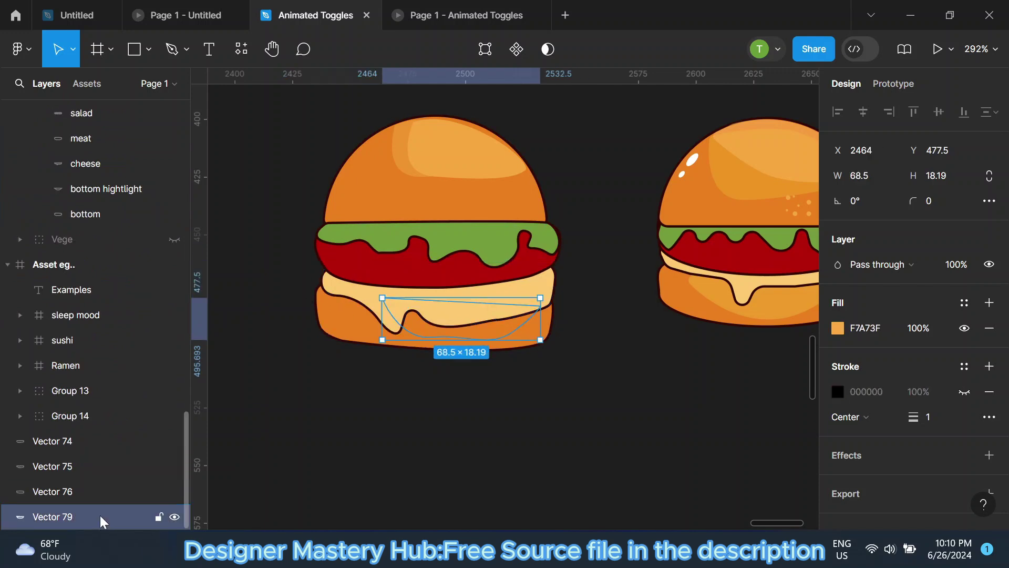
drag(99, 515, 88, 130)
mouse_move(88, 130)
mouse_down()
mouse_move(82, 201)
mouse_move(106, 503)
mouse_up()
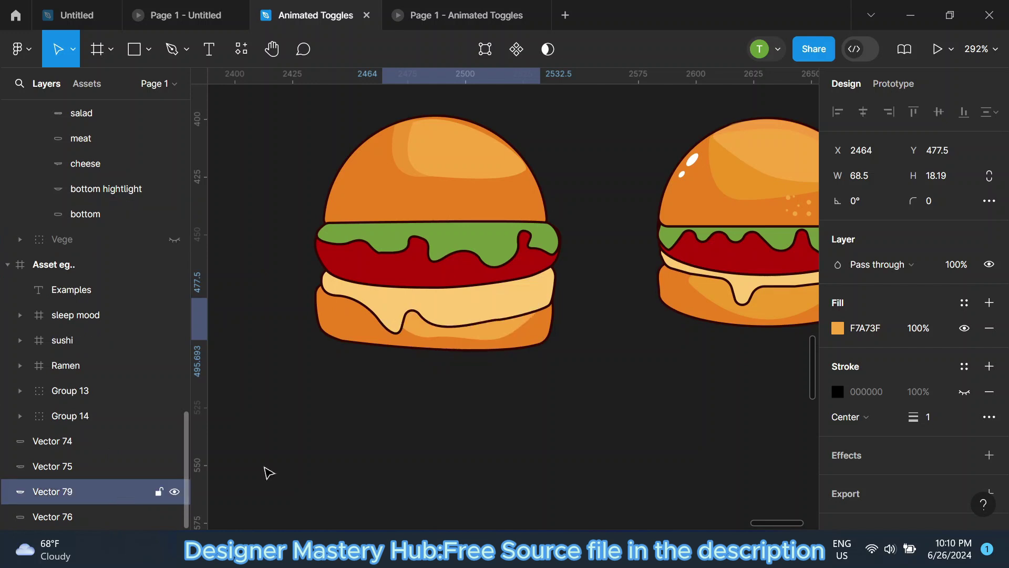
ctrl+scroll(490, 347, up, 2)
ctrl+scroll(490, 347, up, 2)
drag(490, 347, 494, 340)
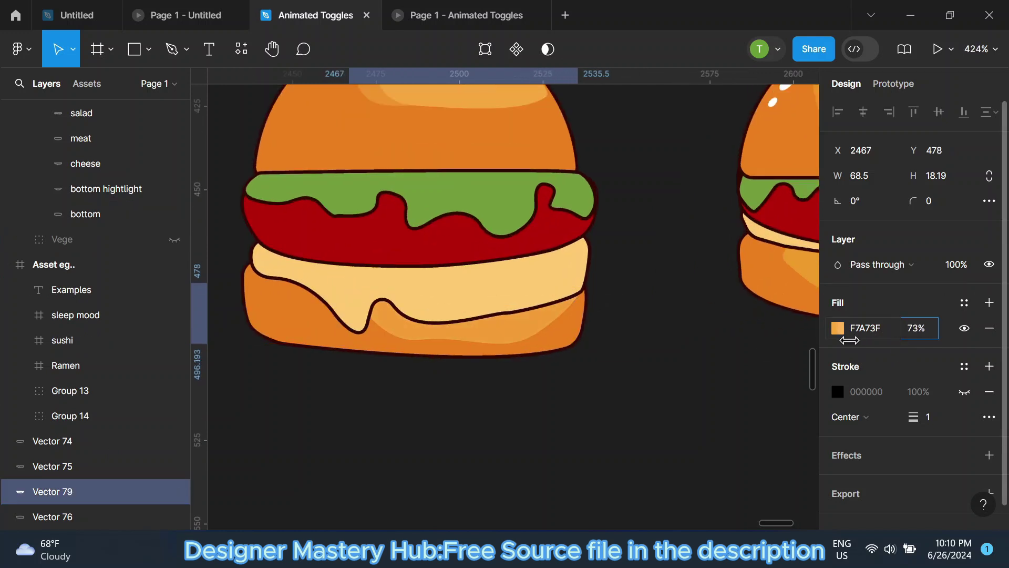
click(707, 354)
scroll(234, 329, down, 3)
Draw a tiny ellipse dot on the left burger's top bun.
scroll(174, 117, up, 5)
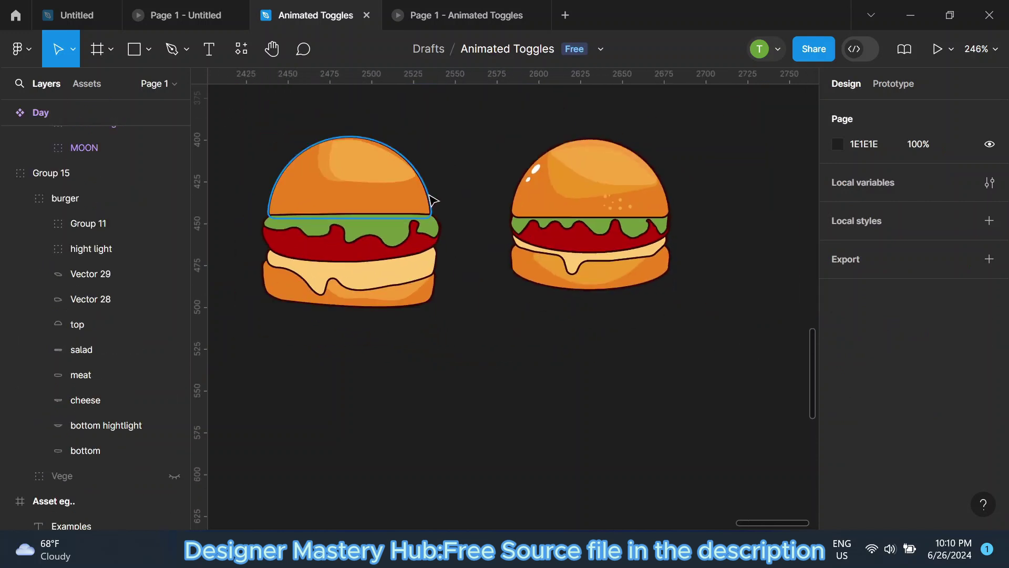
scroll(428, 198, left, 2)
click(149, 54)
click(125, 163)
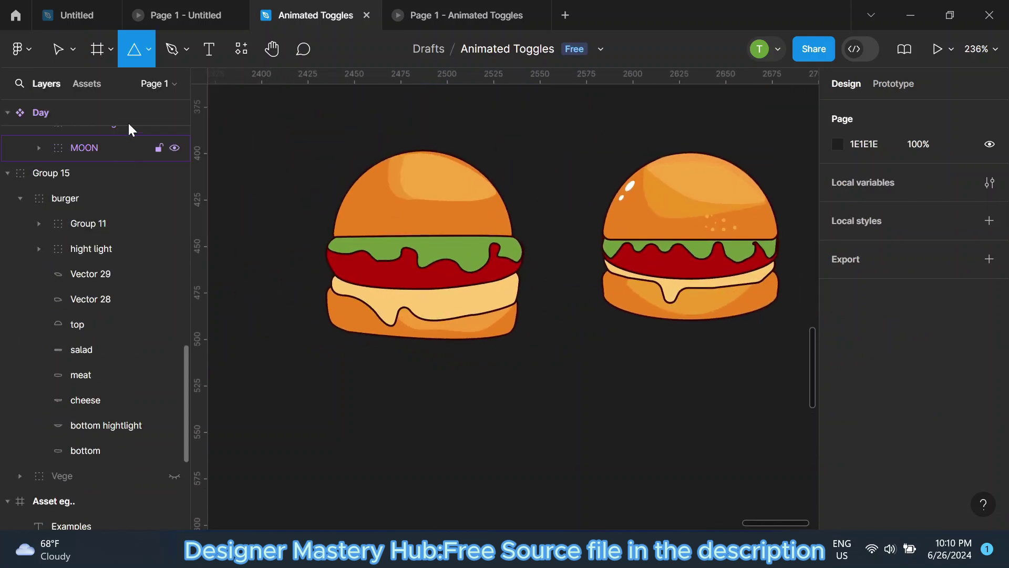
click(147, 52)
click(113, 144)
scroll(491, 209, up, 3)
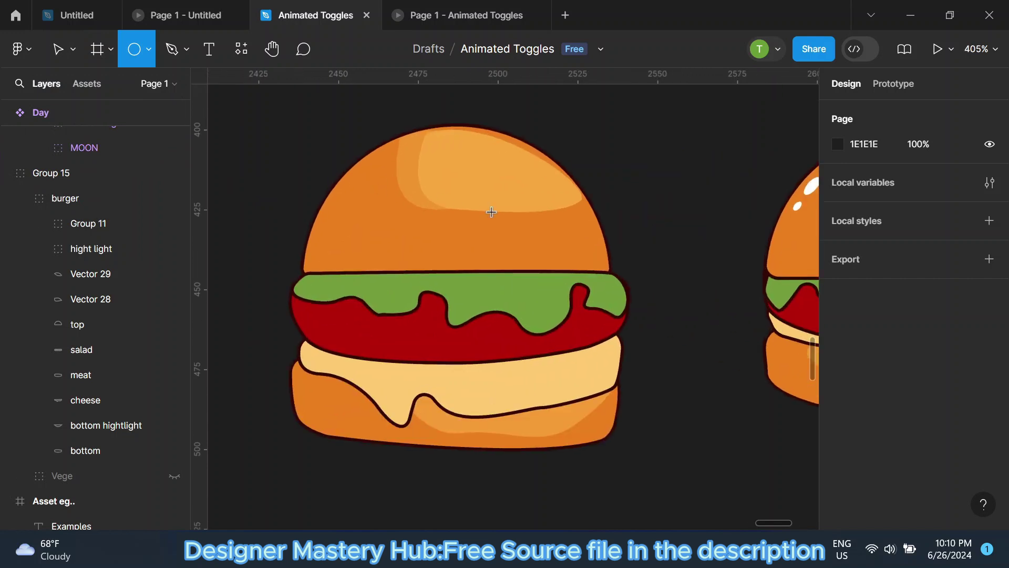
scroll(477, 210, up, 3)
scroll(502, 213, up, 3)
drag(442, 185, 462, 204)
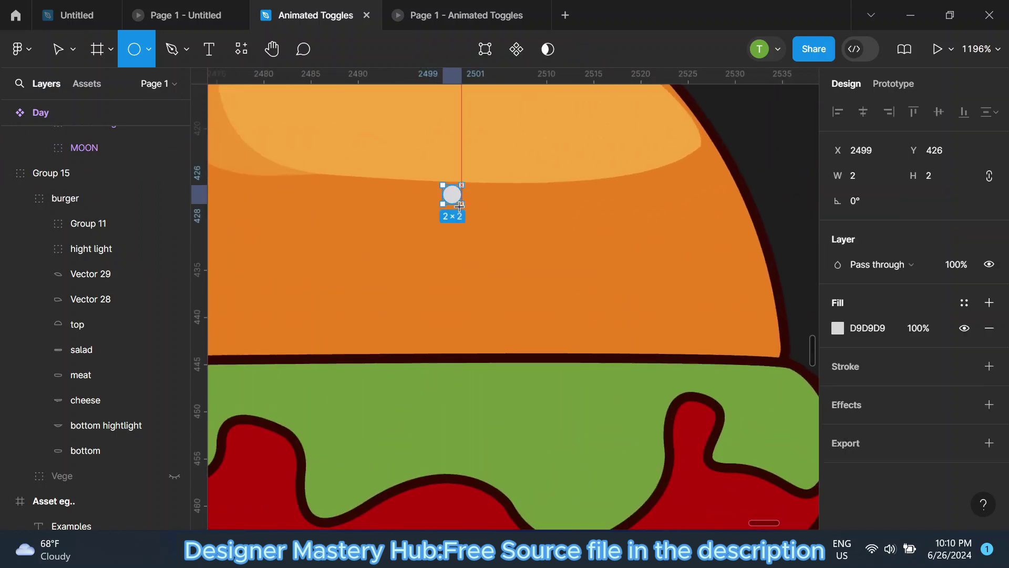
Fill the dot with the light orange sampled from the right burger's sesame dots.
click(838, 327)
click(651, 351)
click(533, 141)
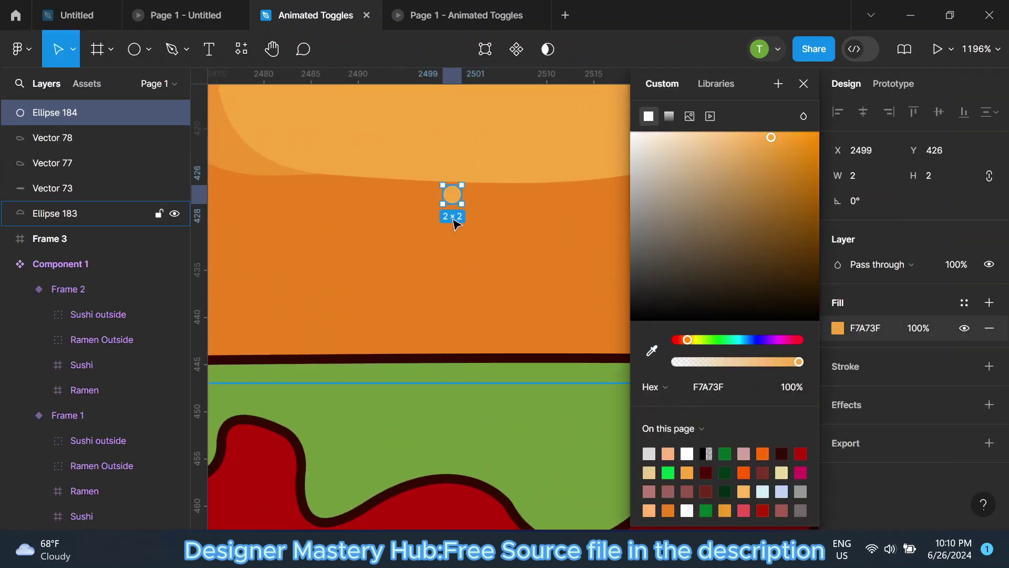
drag(747, 155, 771, 158)
scroll(405, 249, down, 5)
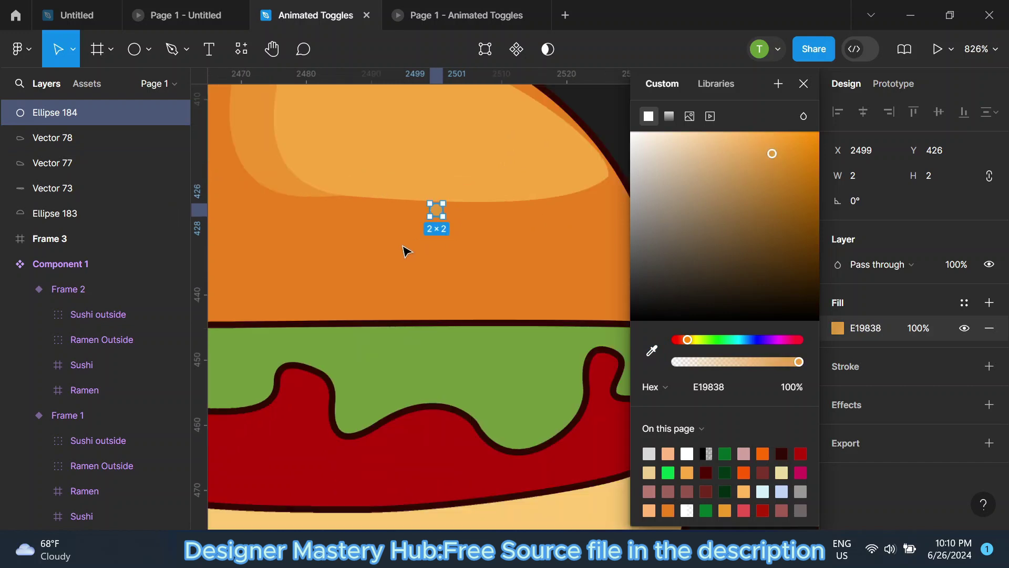
scroll(410, 247, down, 4)
scroll(410, 247, down, 2)
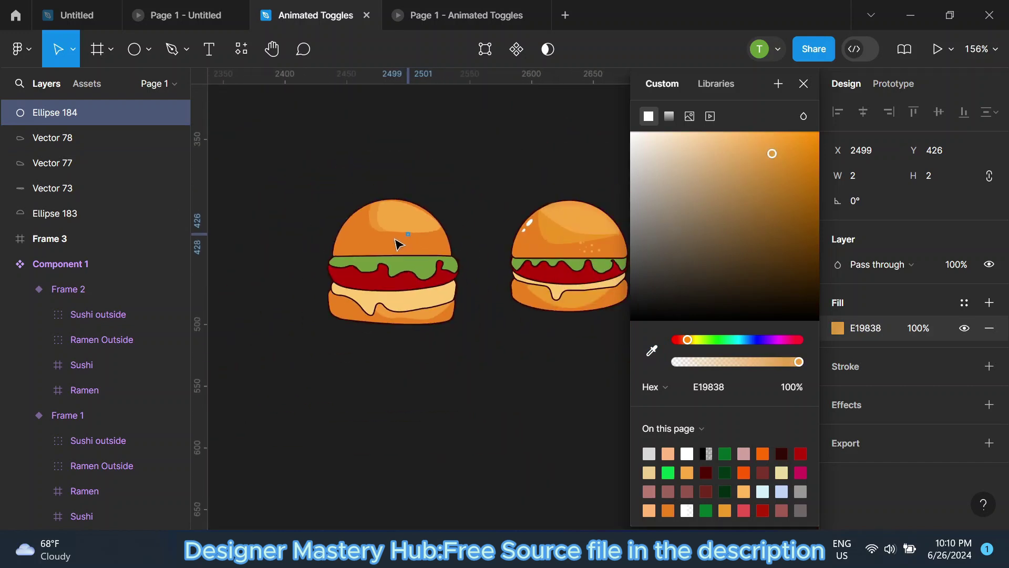
click(652, 351)
scroll(590, 239, up, 2)
scroll(593, 260, up, 4)
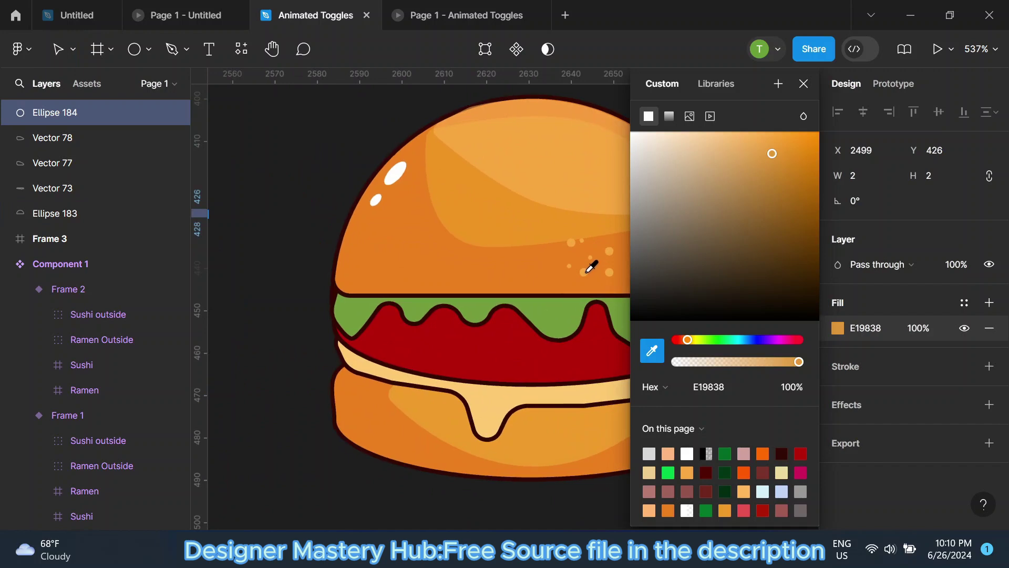
click(587, 271)
scroll(590, 267, down, 3)
click(804, 84)
Duplicate the dot several times to form the first row of seeds.
scroll(305, 239, up, 3)
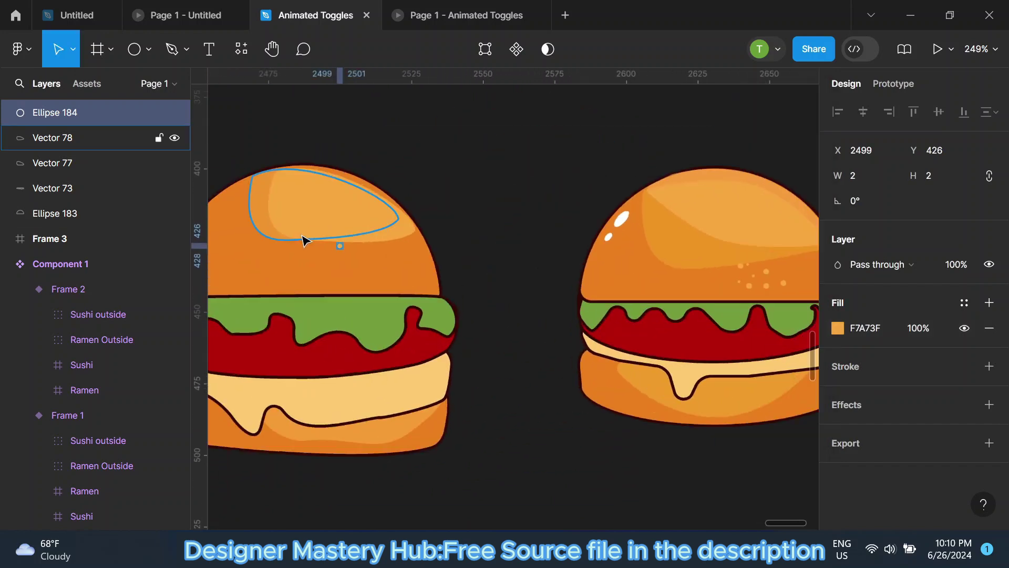
scroll(337, 241, up, 6)
key(Down)
key(ctrl+d)
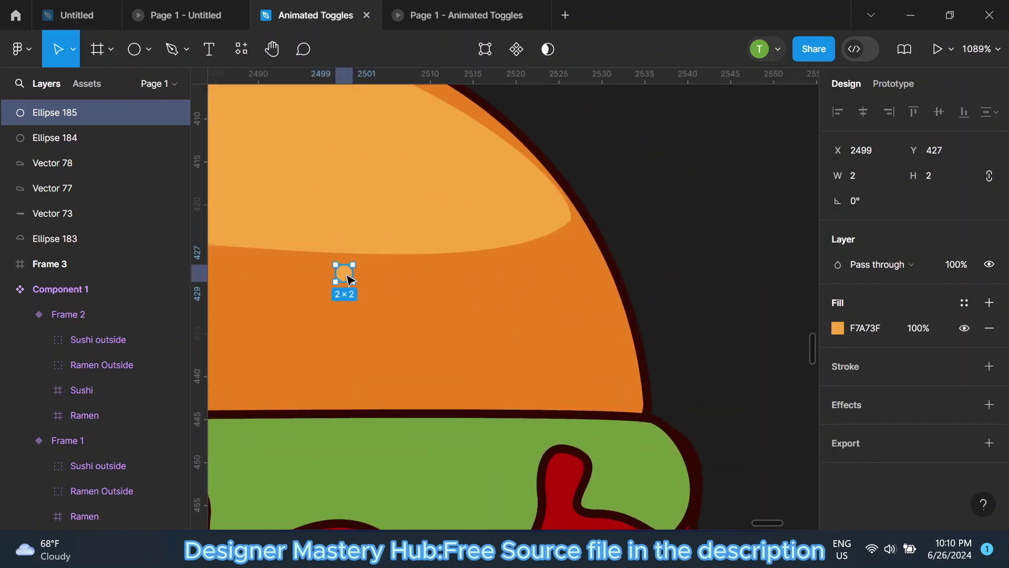
mouse_move(348, 279)
mouse_down()
mouse_move(378, 276)
mouse_move(417, 326)
mouse_up()
key(ctrl+d)
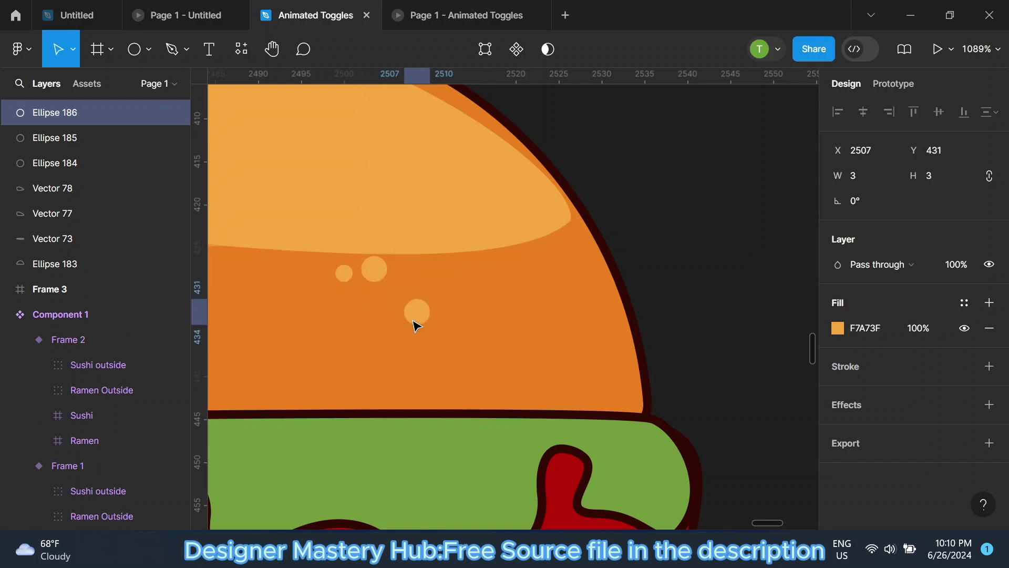
click(341, 277)
key(ctrl+d)
mouse_move(343, 277)
mouse_down()
mouse_move(404, 279)
mouse_move(377, 318)
mouse_move(398, 300)
mouse_move(302, 274)
mouse_move(331, 305)
mouse_up()
key(ctrl+d)
scroll(377, 318, up, 3)
Copy the larger dots into a lower row of the seed cluster.
click(330, 259)
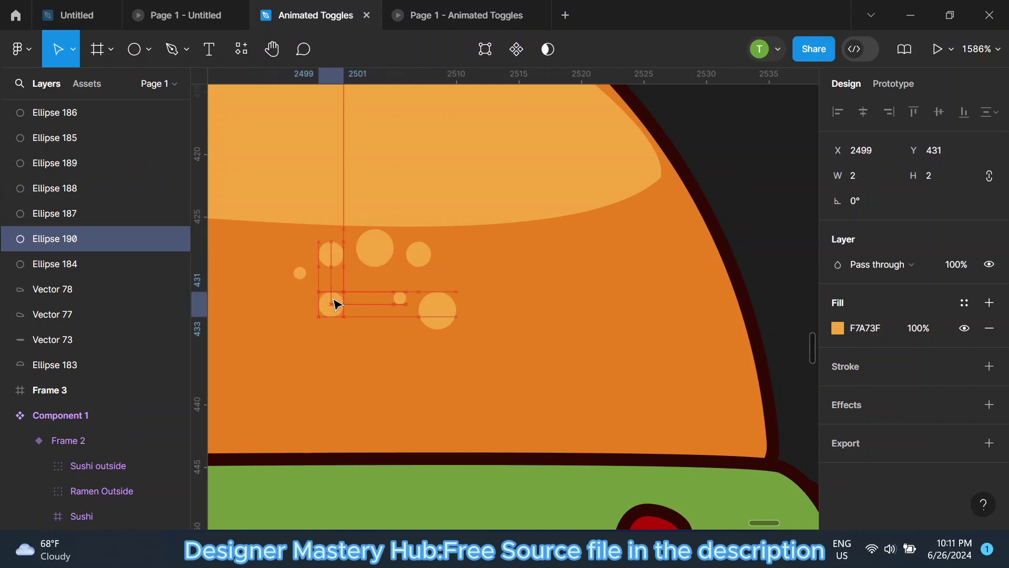
click(382, 255)
mouse_move(382, 254)
mouse_down()
mouse_move(380, 329)
mouse_move(372, 300)
mouse_up()
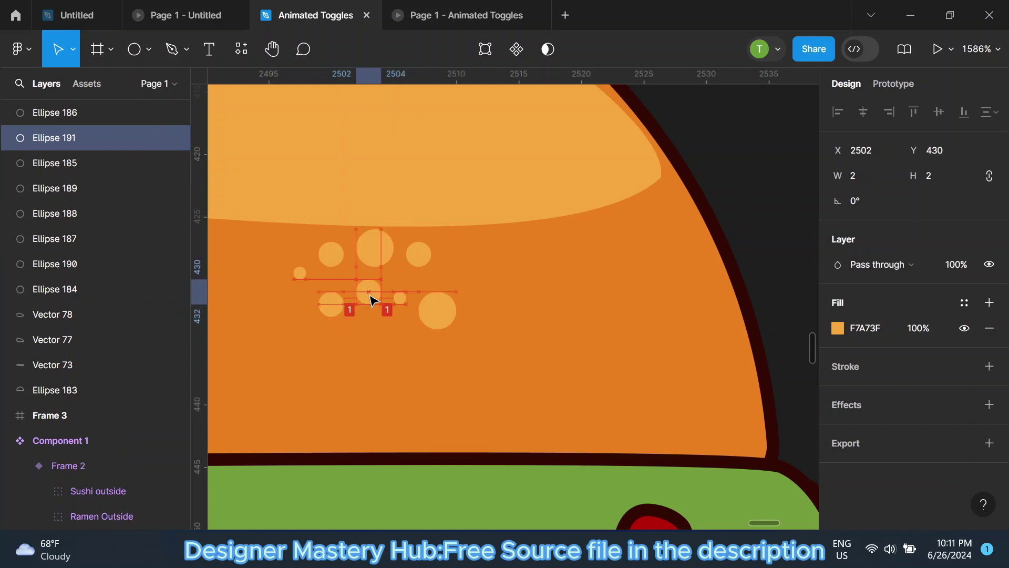
ctrl+scroll(372, 301, down, 3)
click(413, 310)
key(ctrl+d)
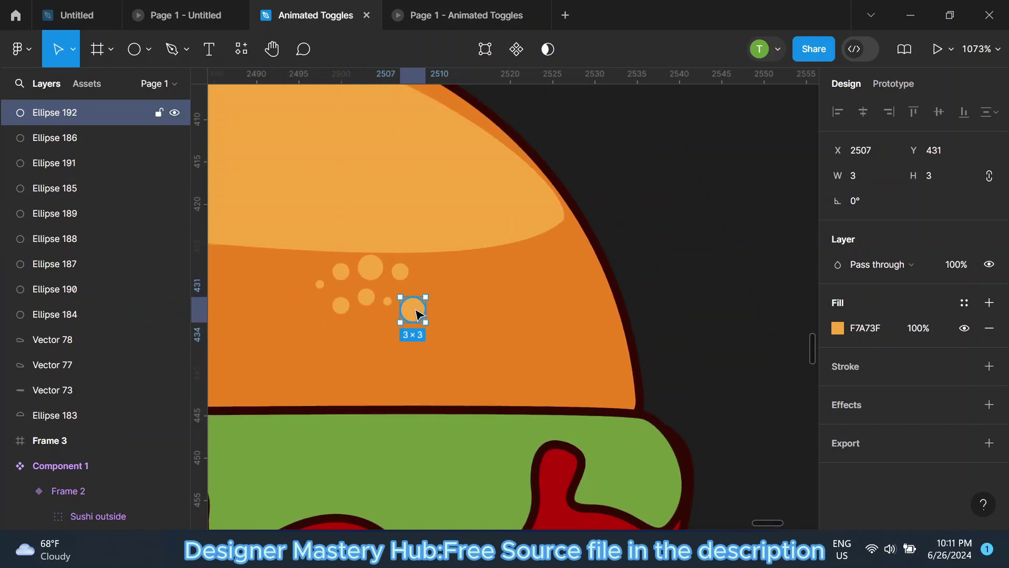
drag(417, 314, 375, 331)
ctrl+scroll(375, 331, up, 4)
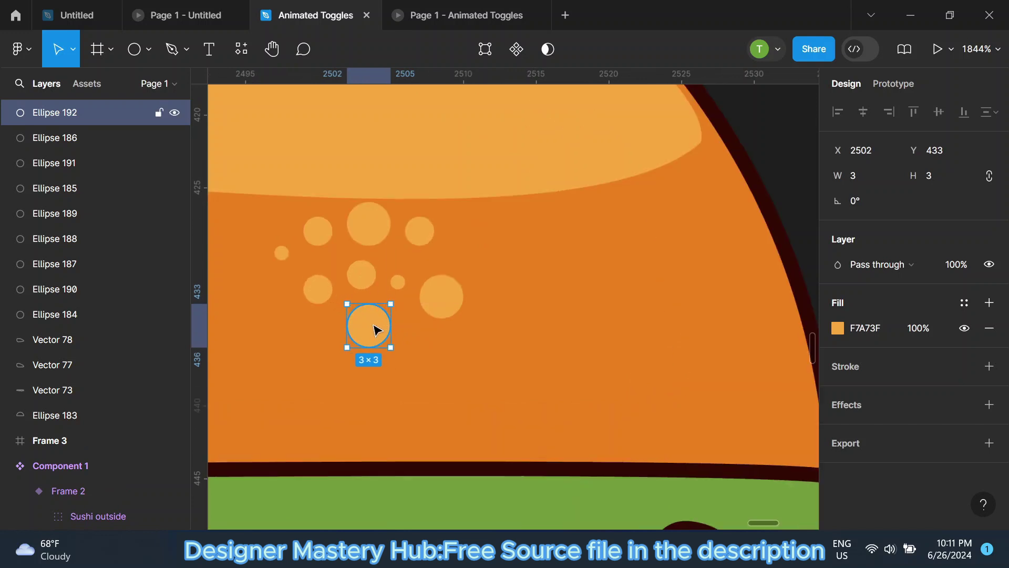
ctrl+scroll(377, 330, down, 2)
Add a final small dot at the bottom of the cluster and clear the selection.
click(334, 300)
key(ctrl+d)
drag(334, 297, 321, 341)
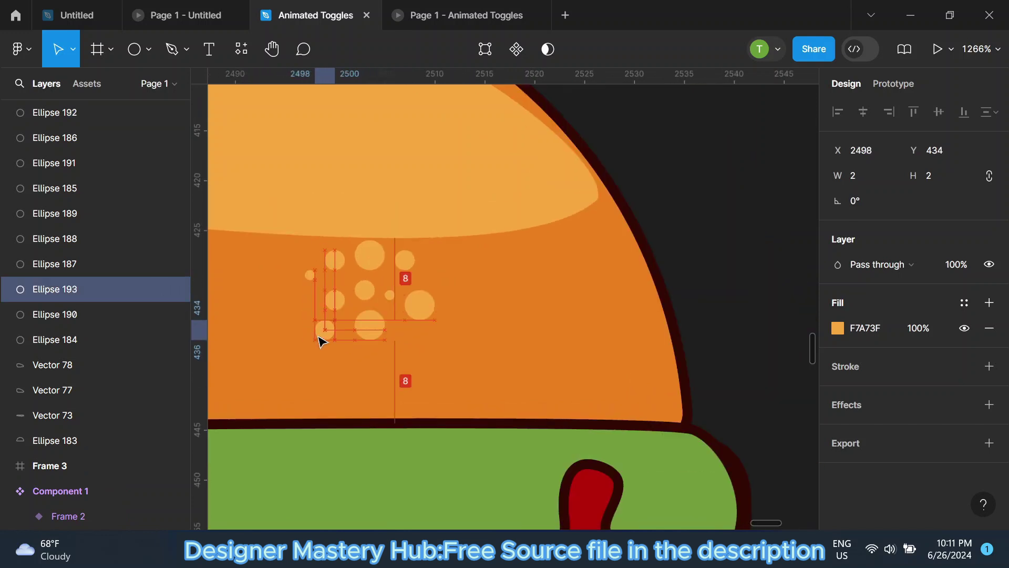
ctrl+scroll(561, 313, down, 3)
ctrl+scroll(658, 239, down, 2)
click(658, 239)
ctrl+scroll(525, 221, down, 2)
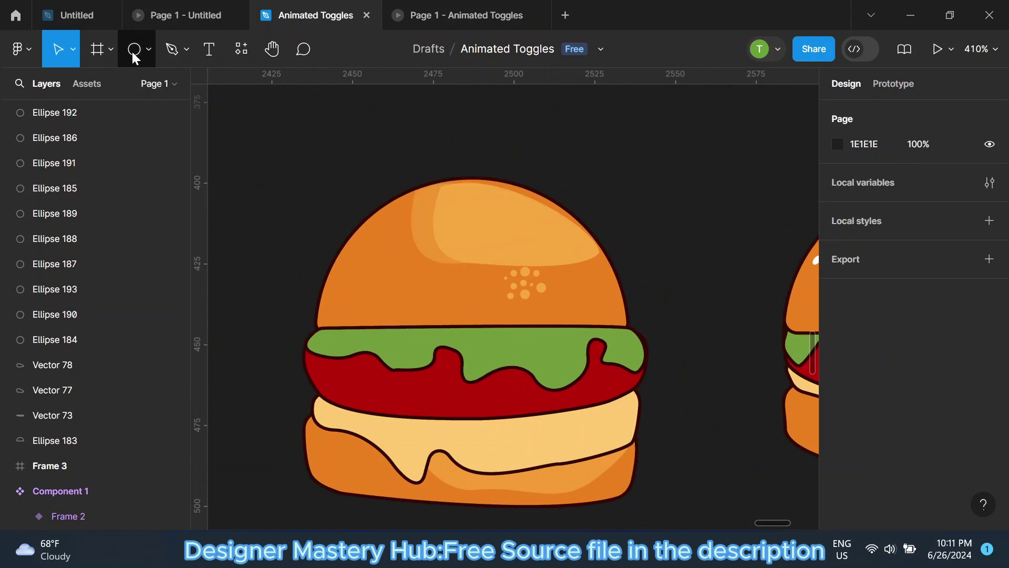
click(135, 58)
ctrl+scroll(329, 216, up, 2)
Add a white oval shine spot on the bun plus a duplicate just below it.
ctrl+scroll(329, 216, up, 3)
mouse_move(401, 228)
mouse_down()
mouse_move(366, 278)
mouse_move(375, 293)
mouse_up()
click(837, 327)
drag(725, 153, 630, 131)
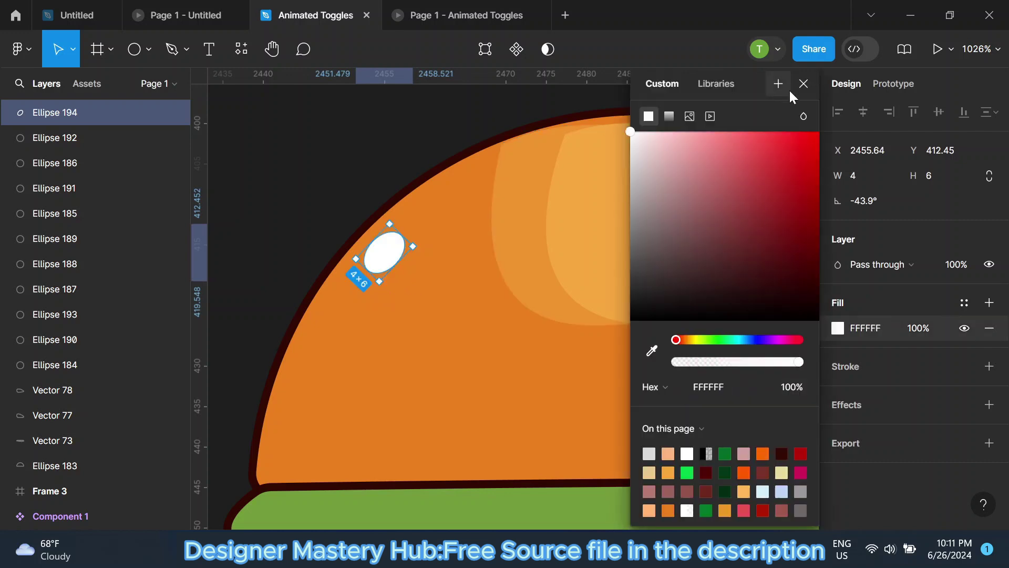
click(802, 84)
key(ctrl+d)
mouse_move(382, 254)
mouse_down()
mouse_move(371, 299)
mouse_move(346, 315)
mouse_up()
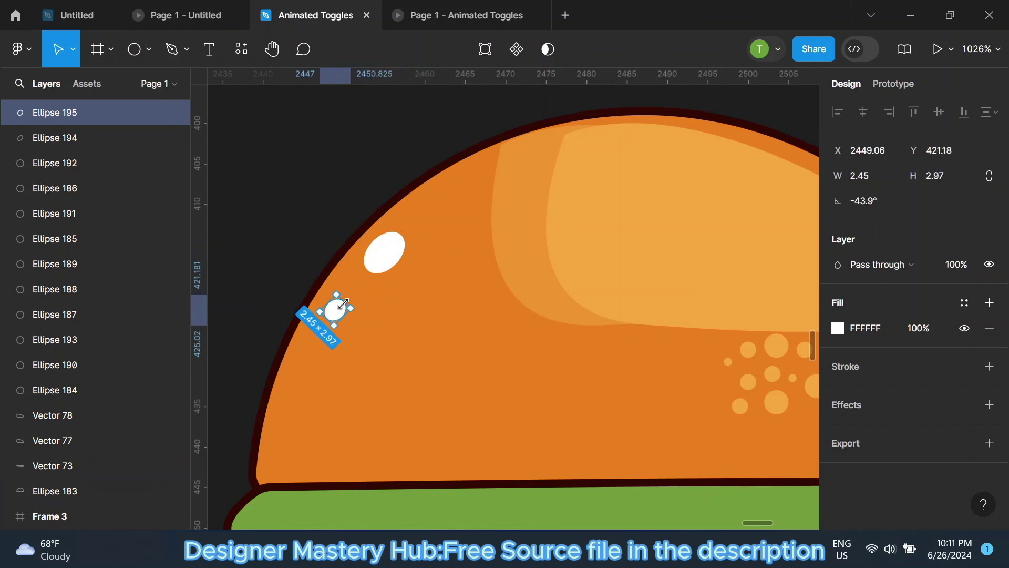
scroll(343, 315, down, 2)
scroll(349, 298, down, 3)
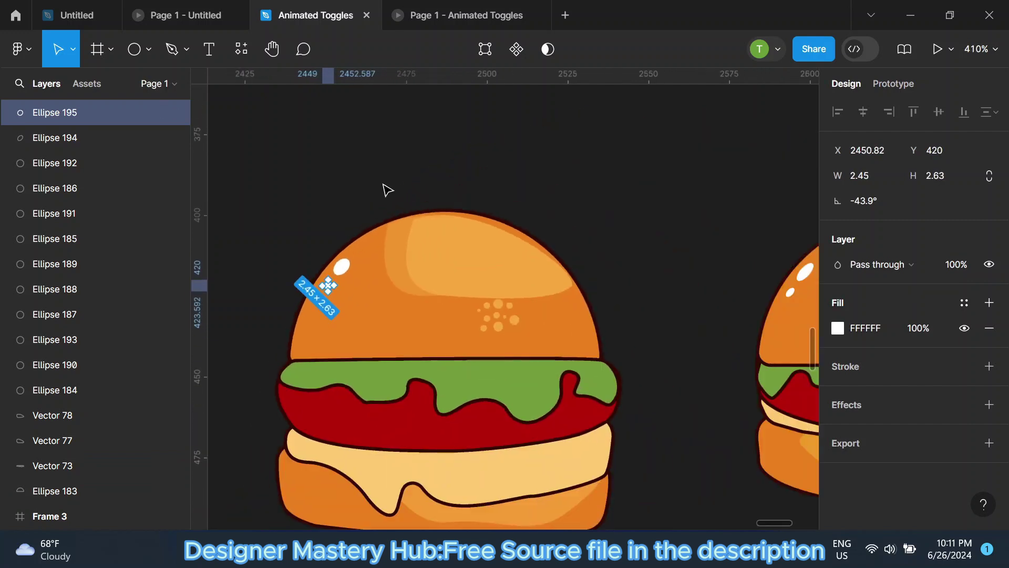
key(Escape)
Delete the extra burger copy, Group 15.
scroll(400, 292, down, 3)
scroll(455, 199, down, 1)
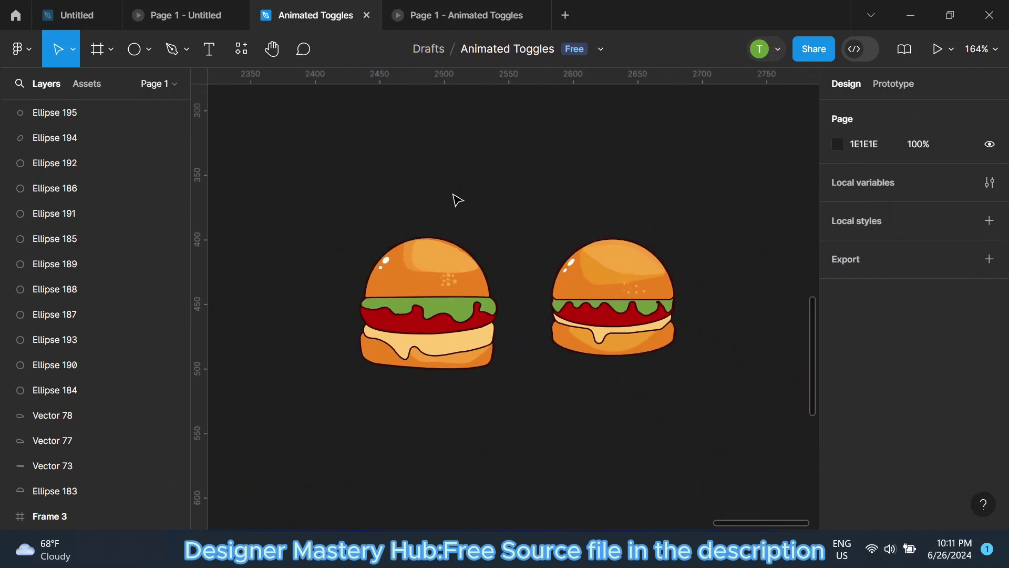
click(625, 292)
scroll(625, 292, down, 2)
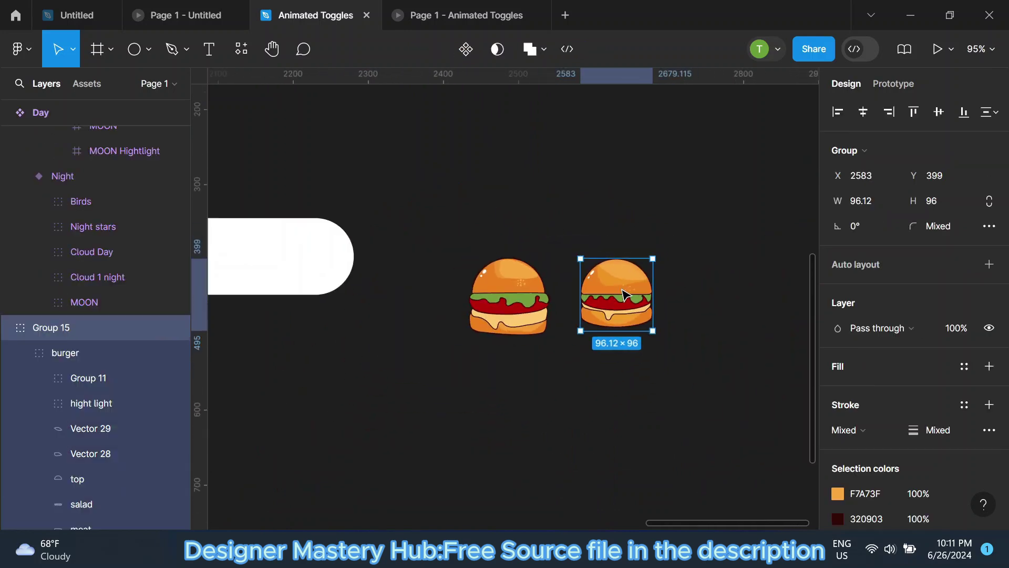
key(Delete)
scroll(578, 316, up, 2)
scroll(541, 341, up, 2)
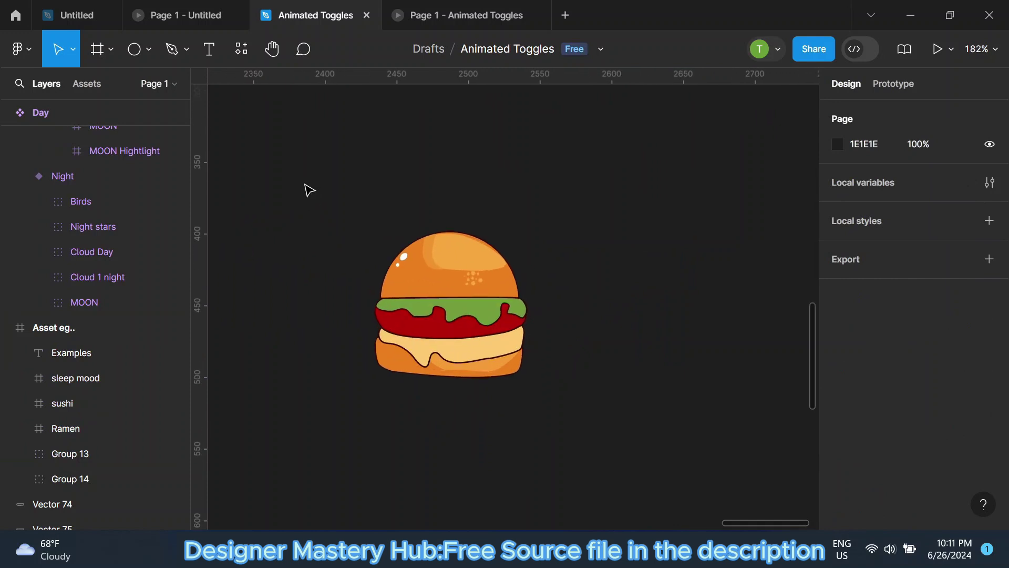
Group all the remaining burger parts and name the group 'Burger'.
drag(309, 189, 562, 434)
right_click(462, 282)
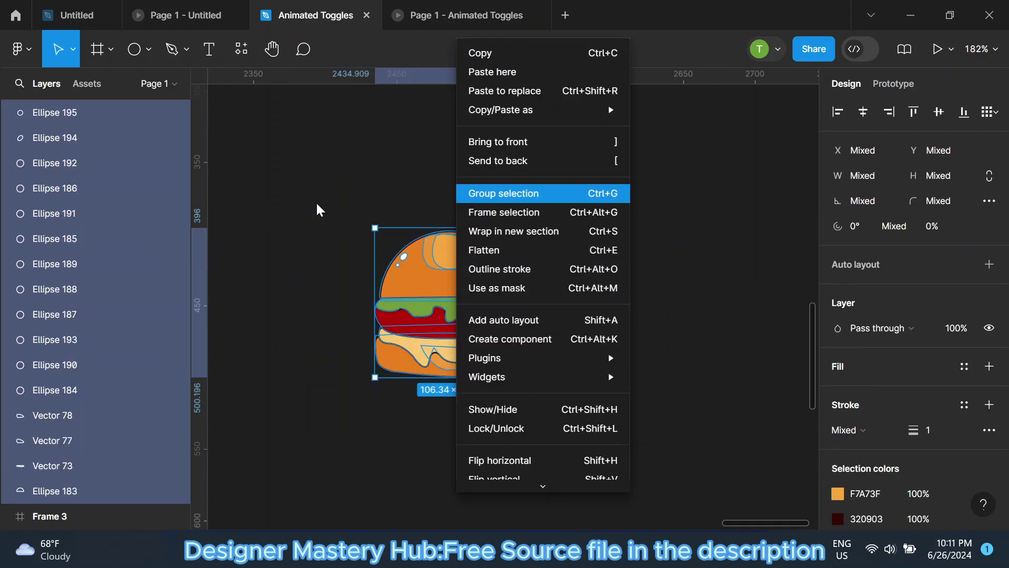
key(ctrl+g)
double_click(89, 107)
text(Bur)
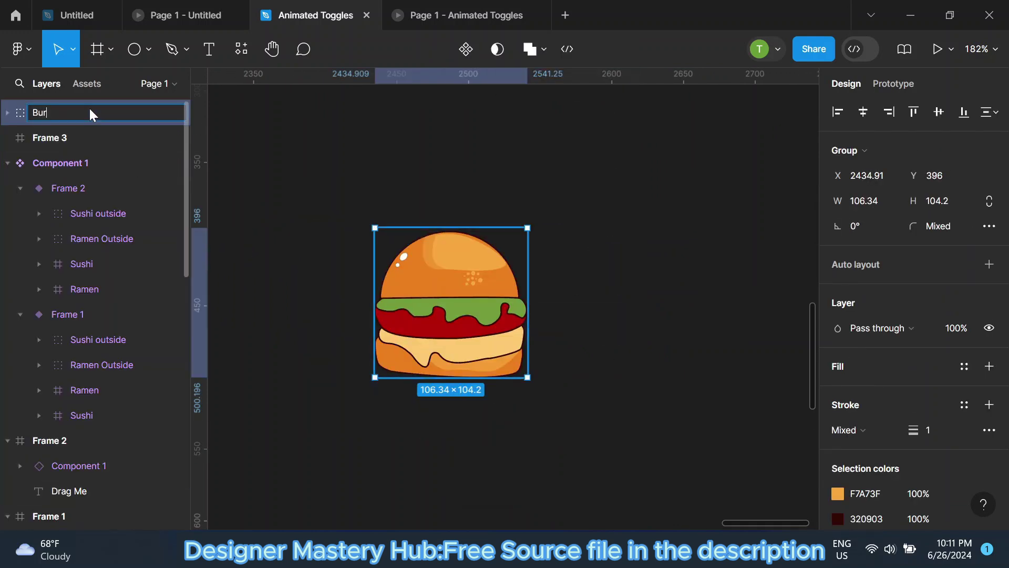
text(ger)
key(Return)
scroll(452, 202, down, 2)
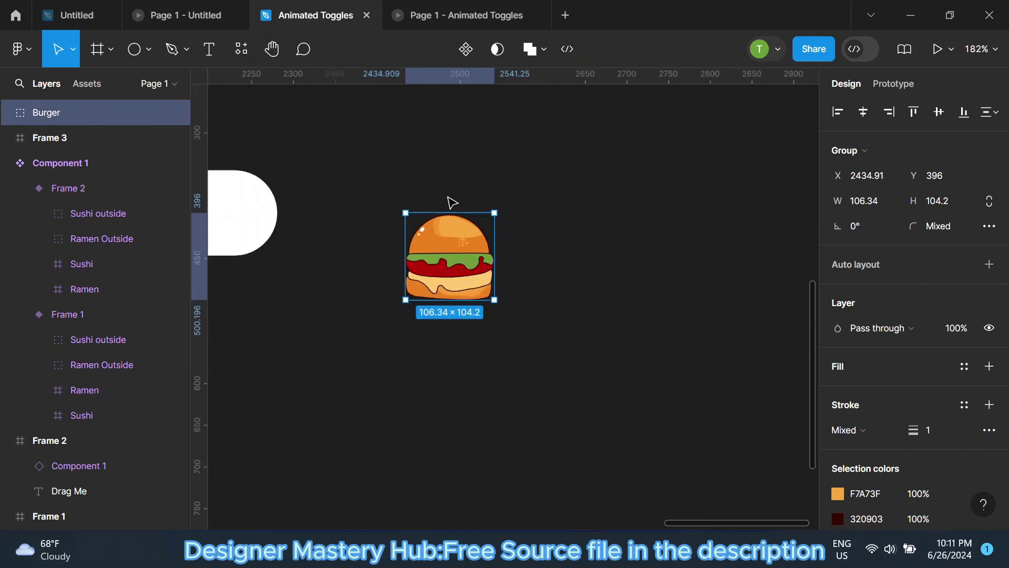
click(552, 220)
scroll(599, 240, down, 3)
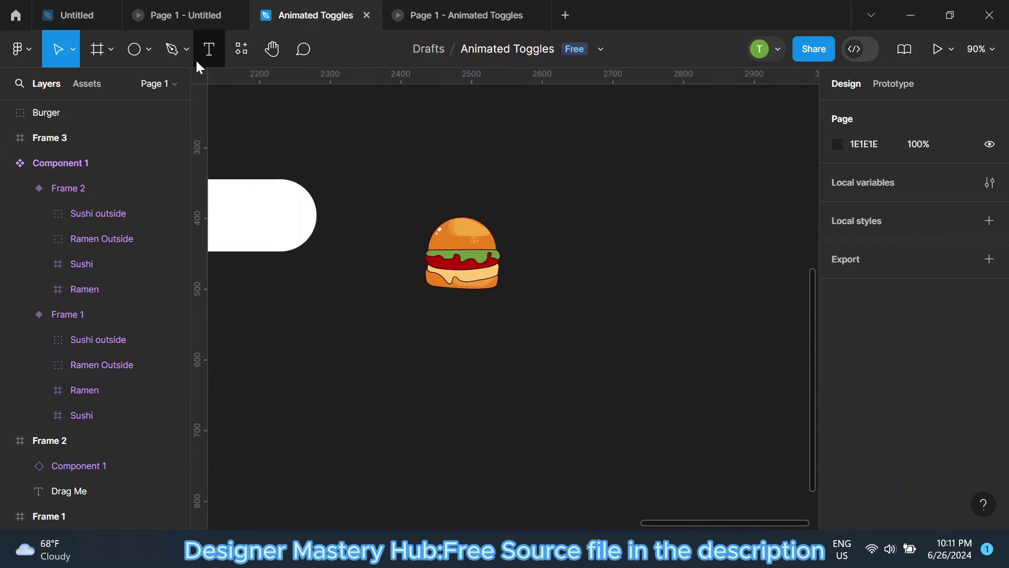
click(135, 49)
scroll(505, 230, up, 3)
Draw a grey circle right of the burger and add two smaller duplicates beside it.
mouse_move(493, 191)
mouse_down()
mouse_move(565, 262)
mouse_move(589, 237)
mouse_up()
key(ctrl+d)
drag(605, 199, 603, 205)
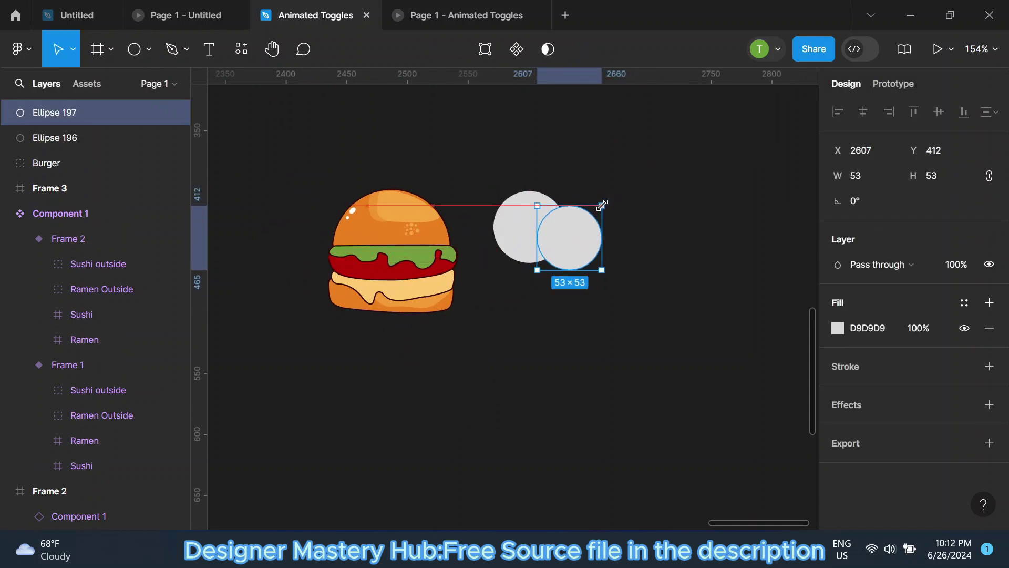
mouse_move(575, 238)
mouse_down()
mouse_move(602, 269)
mouse_move(611, 266)
mouse_up()
key(ctrl+d)
mouse_move(629, 227)
mouse_down()
mouse_move(597, 255)
mouse_move(551, 267)
mouse_move(562, 269)
mouse_up()
Add two more circle copies and arrange all five into a cloud shape.
key(ctrl+d)
drag(581, 226, 584, 206)
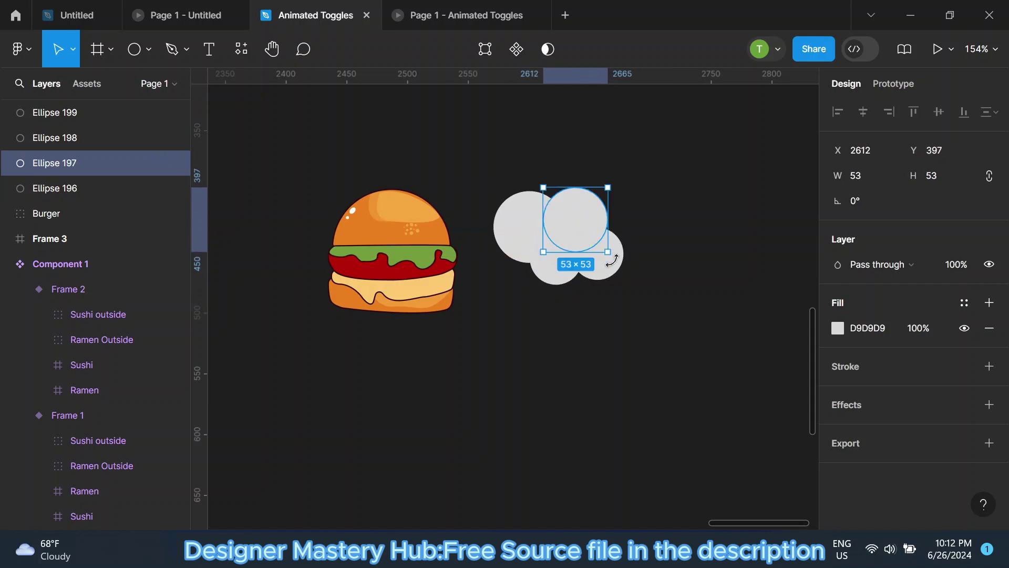
click(619, 274)
mouse_move(597, 259)
mouse_down()
mouse_move(607, 253)
mouse_move(578, 275)
mouse_move(536, 262)
mouse_move(533, 271)
mouse_move(514, 253)
mouse_move(518, 226)
mouse_up()
key(ctrl+d)
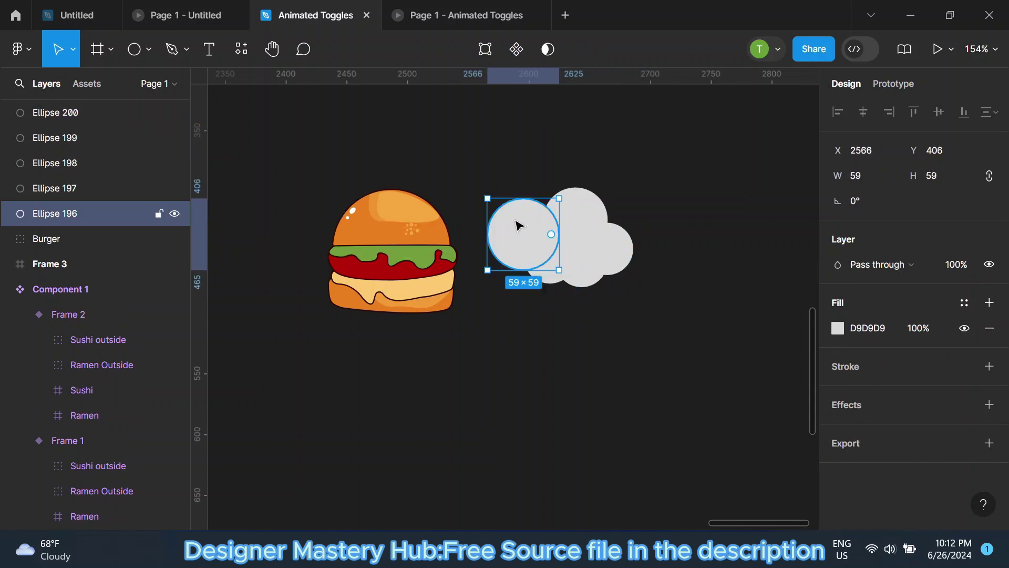
click(260, 144)
click(131, 49)
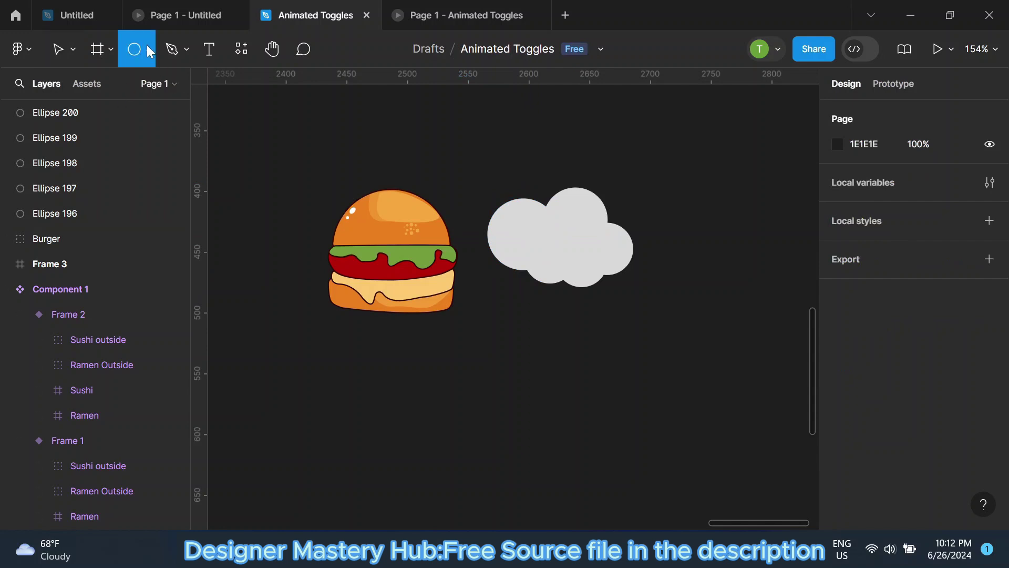
click(148, 49)
Draw a slanted stem, mirror a copy horizontally into a V, and round its corners.
click(128, 86)
scroll(553, 284, up, 3)
mouse_move(520, 262)
mouse_down()
mouse_move(539, 319)
mouse_move(575, 330)
mouse_up()
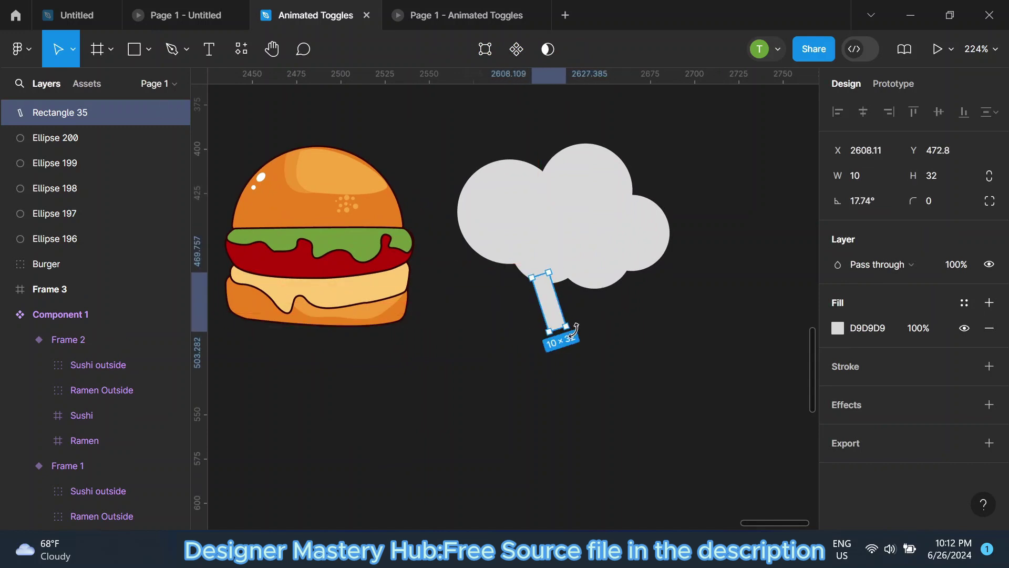
key(ctrl+d)
right_click(556, 314)
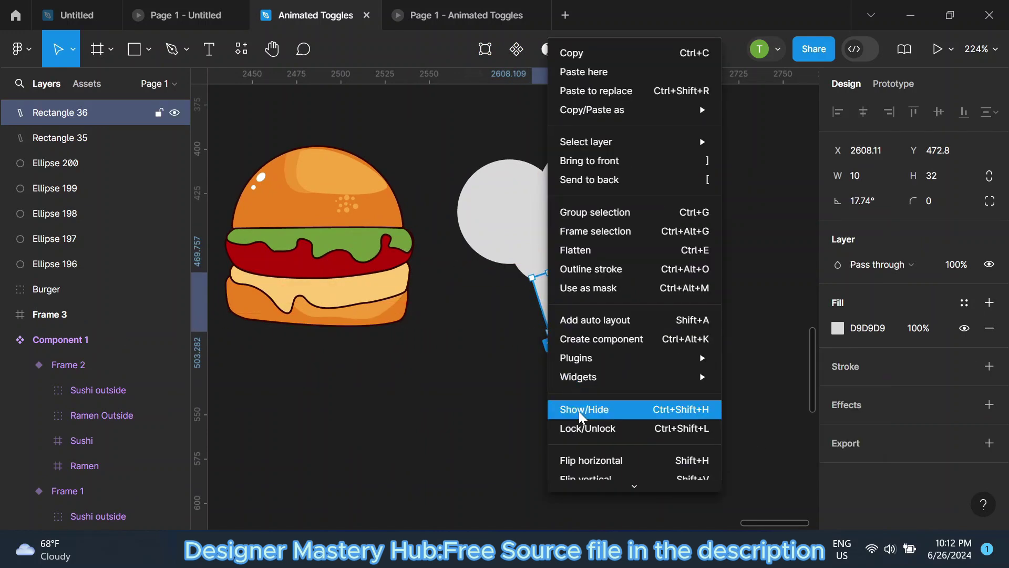
click(582, 459)
drag(558, 301, 582, 299)
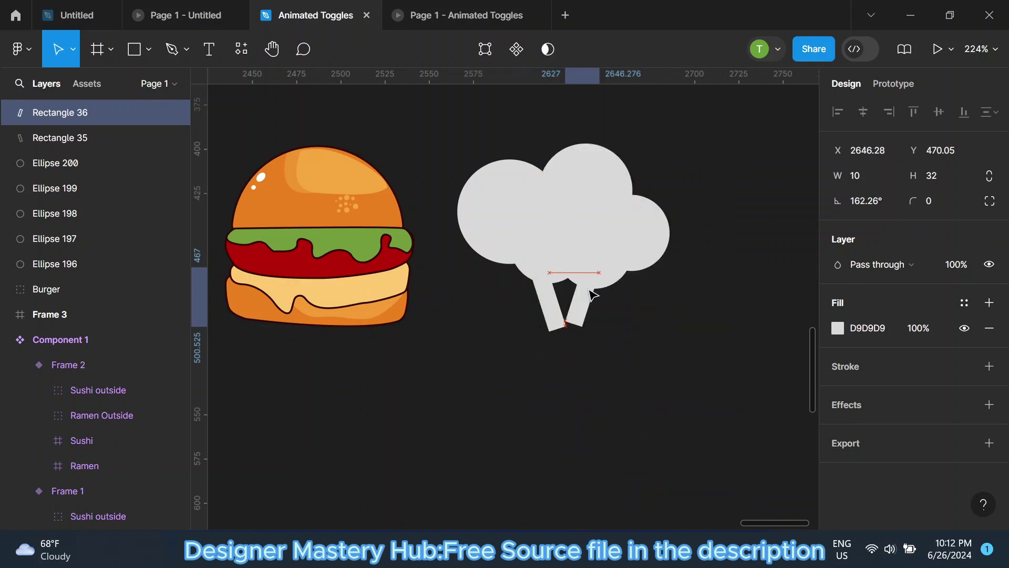
drag(907, 201, 940, 196)
click(60, 138)
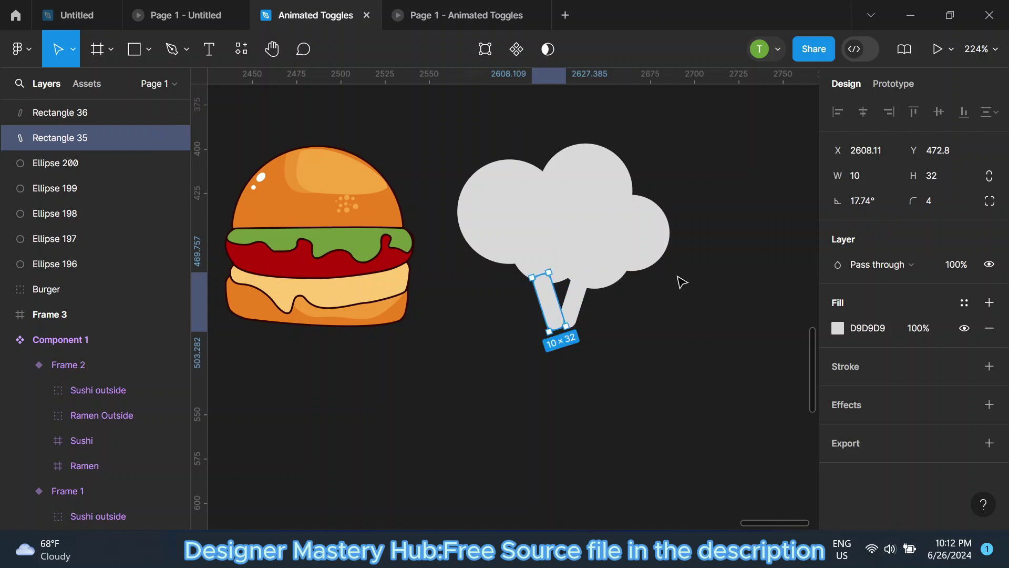
click(658, 299)
drag(549, 303, 549, 300)
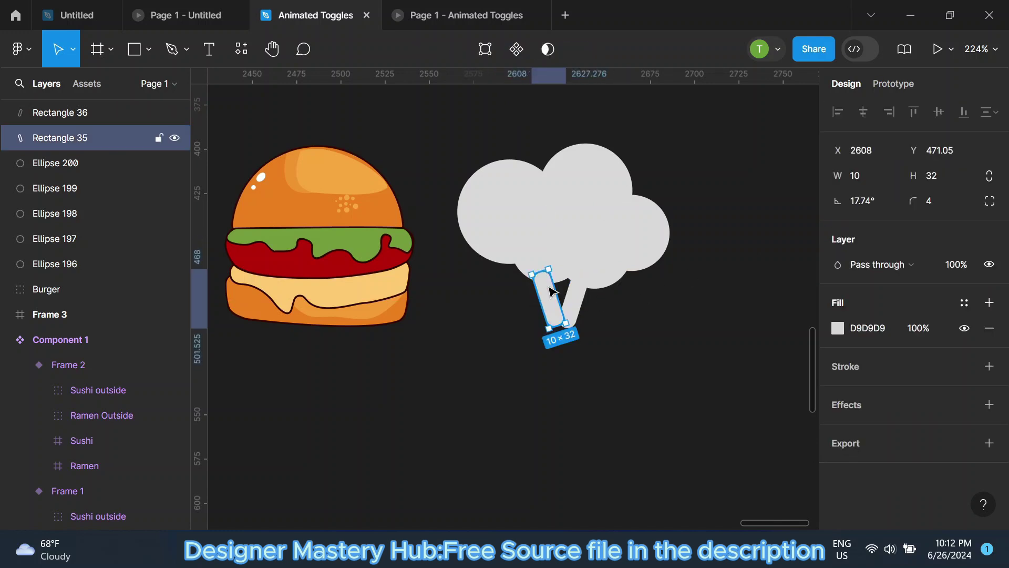
Add a rounded trunk rectangle below the V, widened to meet the stems.
click(129, 51)
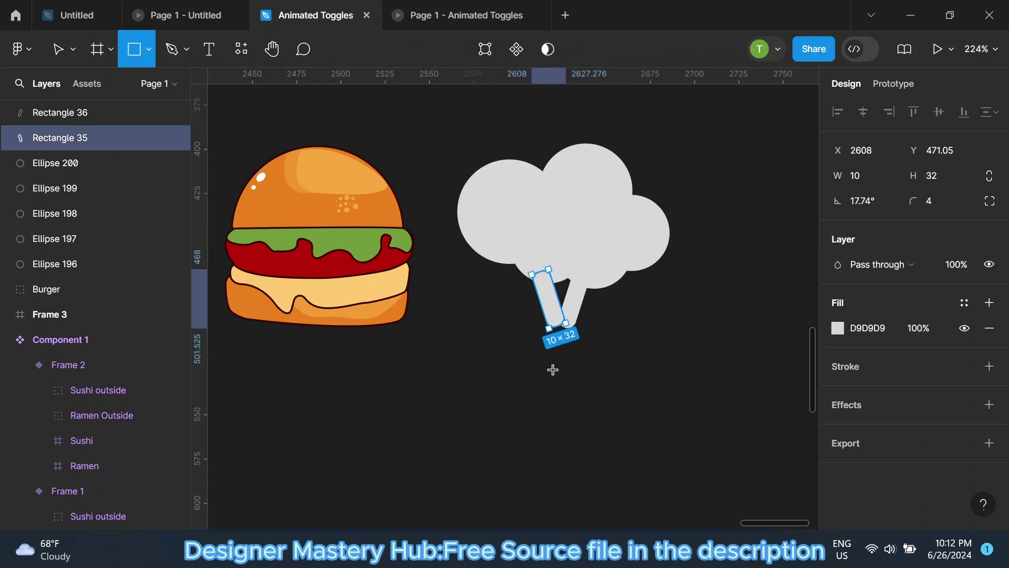
drag(549, 325, 573, 388)
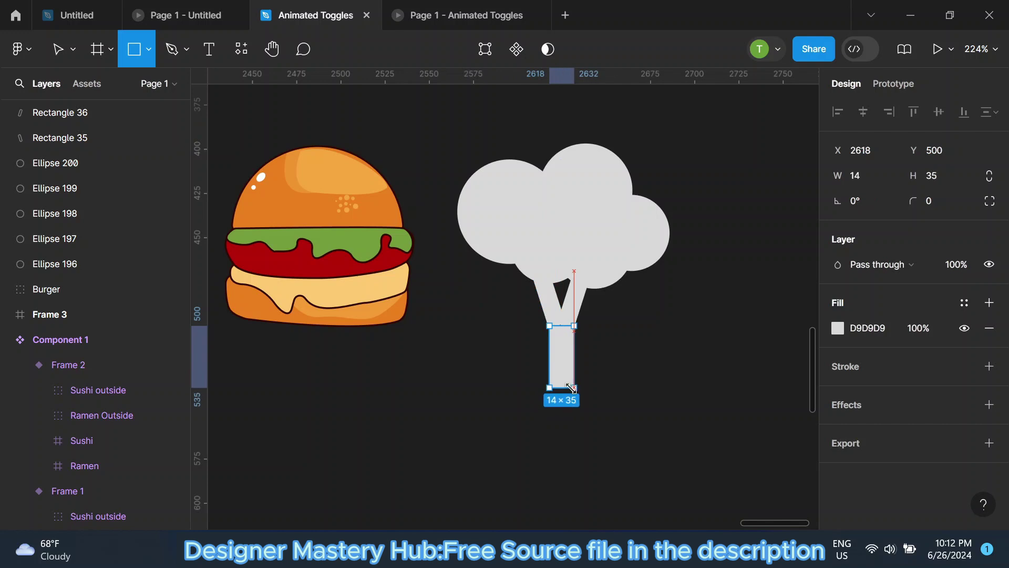
click(736, 336)
drag(563, 351, 564, 347)
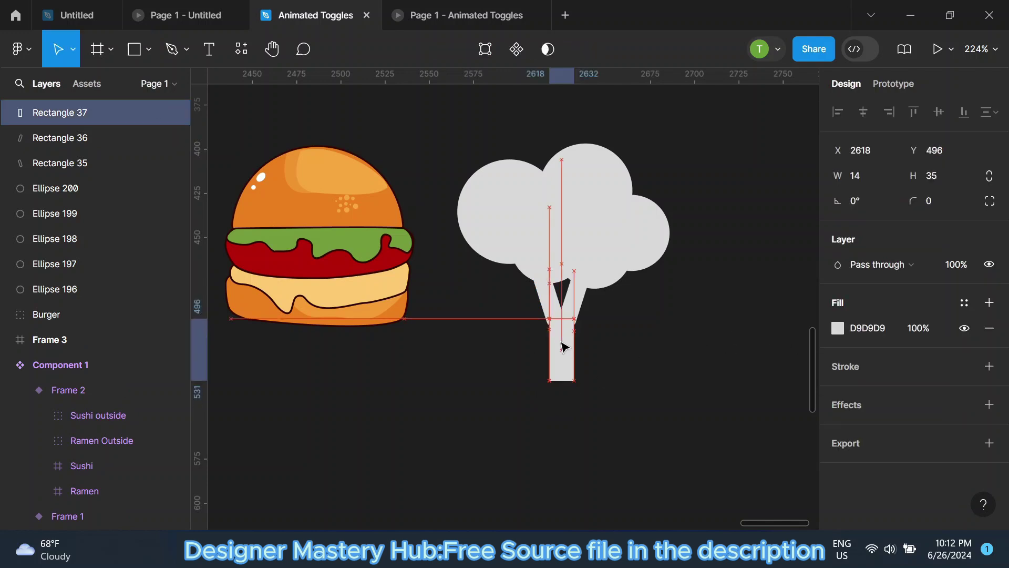
click(919, 201)
text(7)
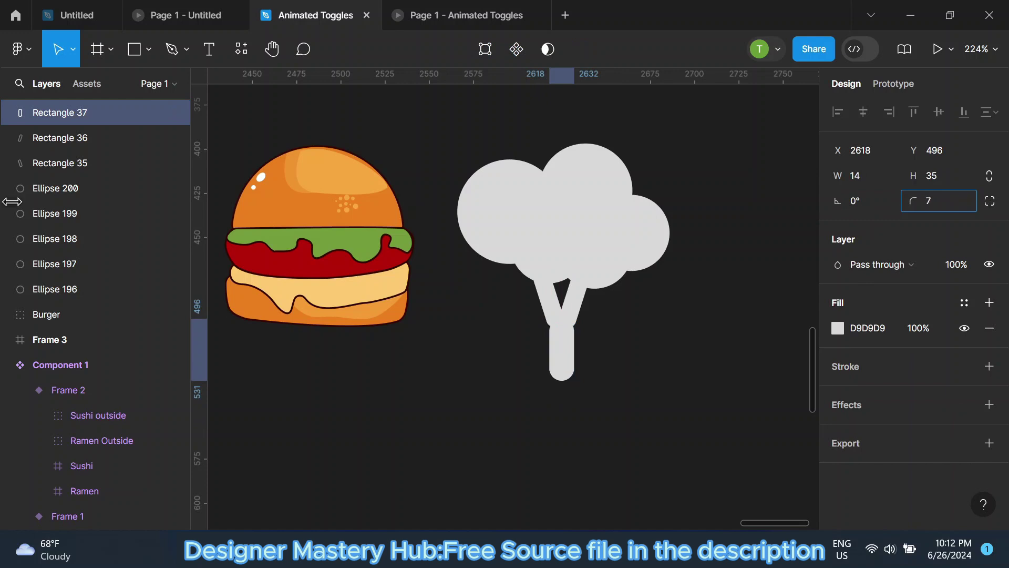
scroll(646, 322, up, 3)
drag(542, 342, 540, 338)
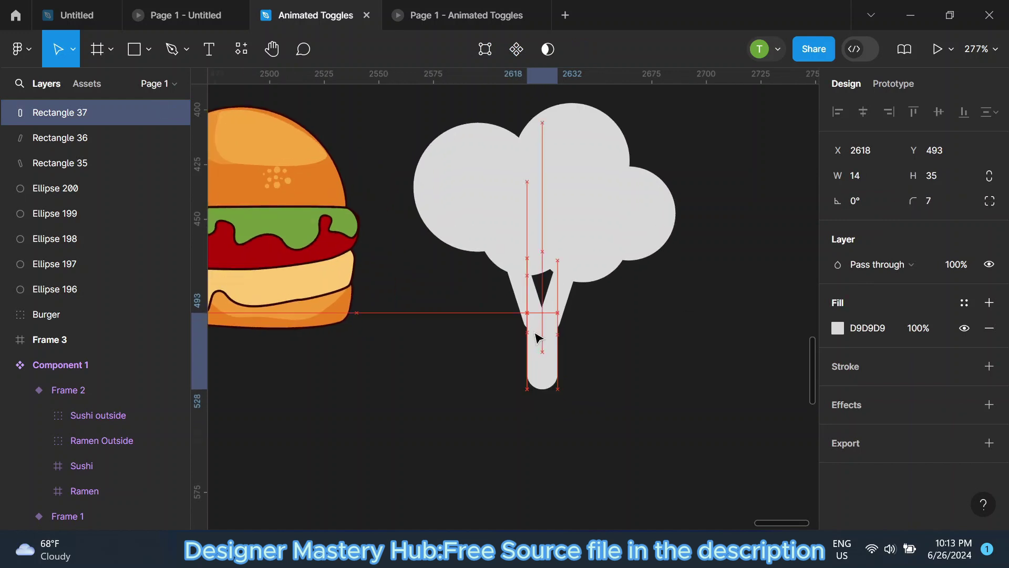
scroll(548, 344, up, 5)
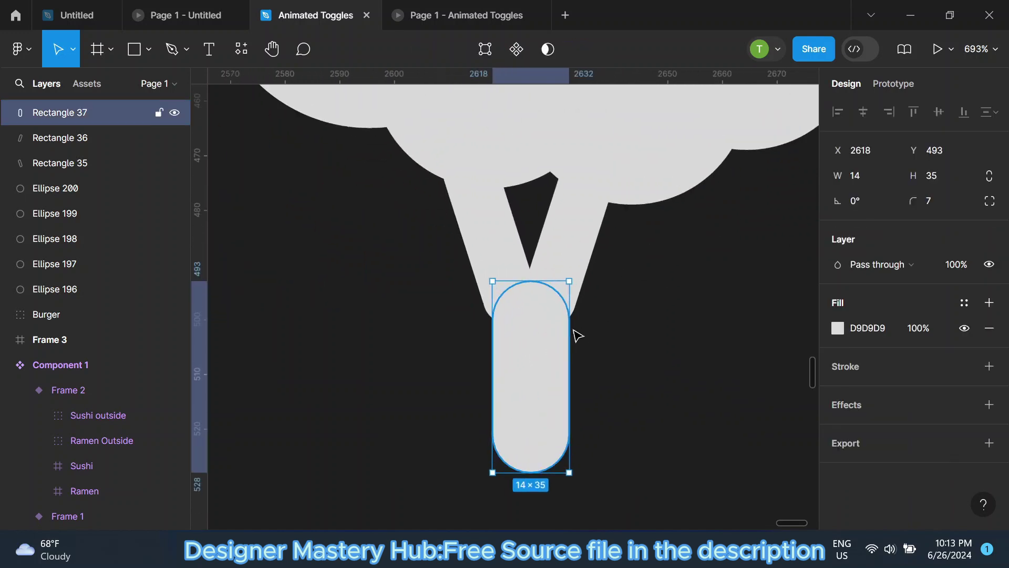
drag(571, 330, 576, 330)
mouse_move(493, 339)
mouse_down()
mouse_move(482, 334)
mouse_move(524, 313)
mouse_move(526, 269)
mouse_up()
click(647, 300)
scroll(647, 299, down, 5)
scroll(560, 326, down, 4)
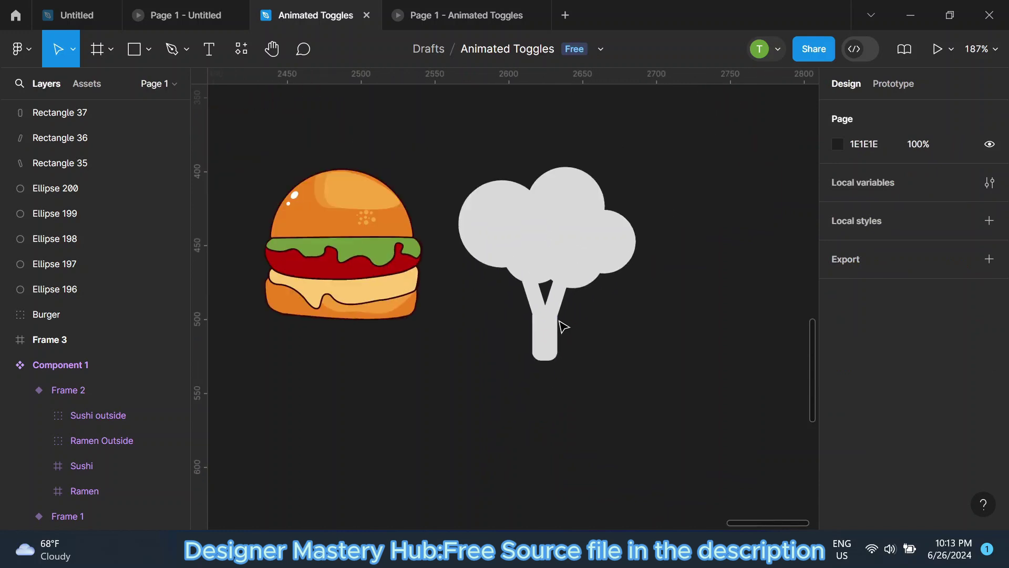
Union all broccoli shapes, scale it level with the burger, and fill it green 056F29.
drag(446, 159, 624, 378)
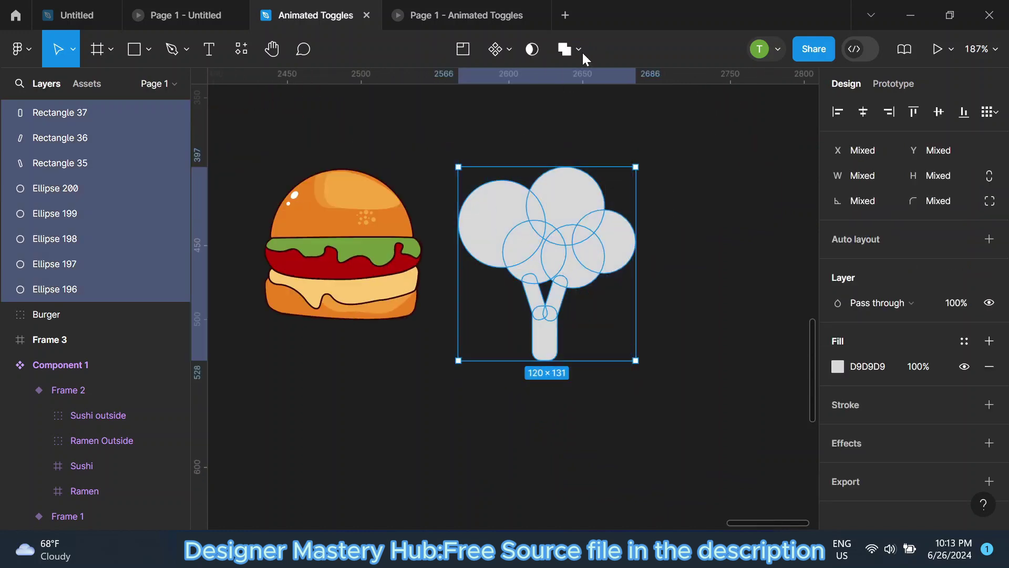
key(ctrl+alt+u)
drag(636, 167, 610, 194)
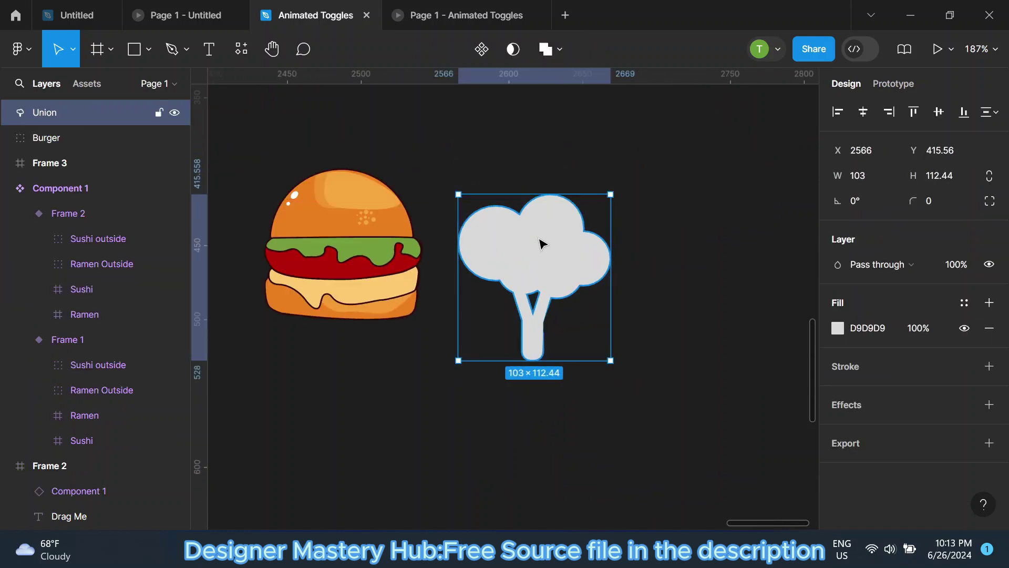
drag(540, 259, 544, 238)
click(838, 328)
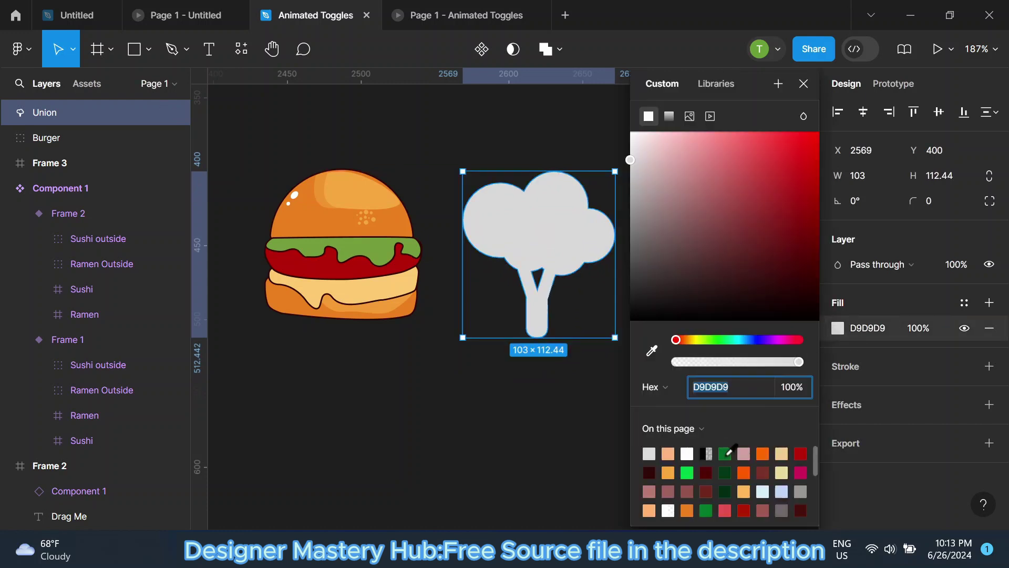
click(725, 453)
Eyedrop the example broccoli's green onto the broccoli's fill.
scroll(603, 195, down, 5)
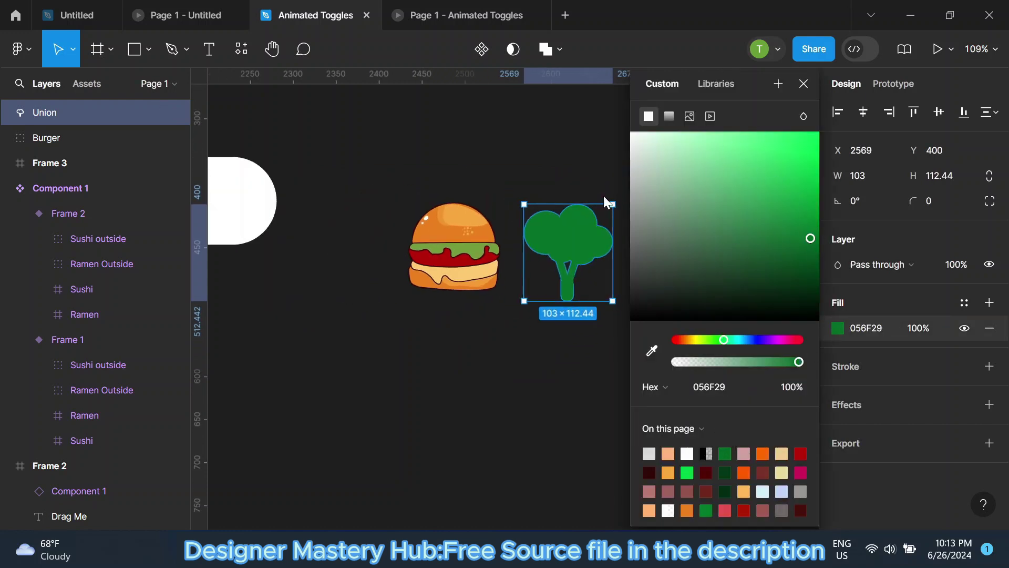
scroll(608, 225, down, 5)
key(i)
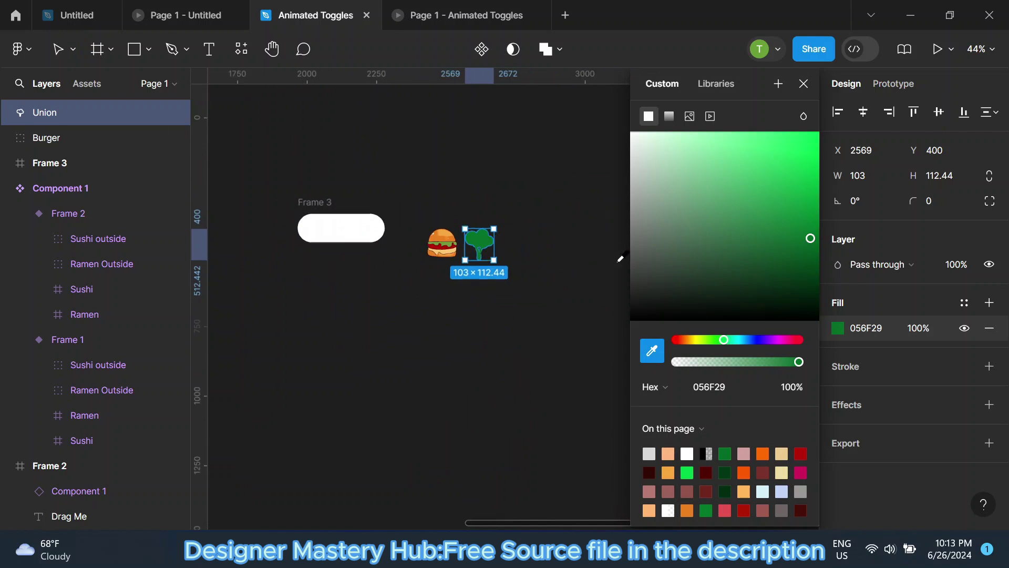
scroll(446, 203, down, 3)
scroll(457, 211, down, 3)
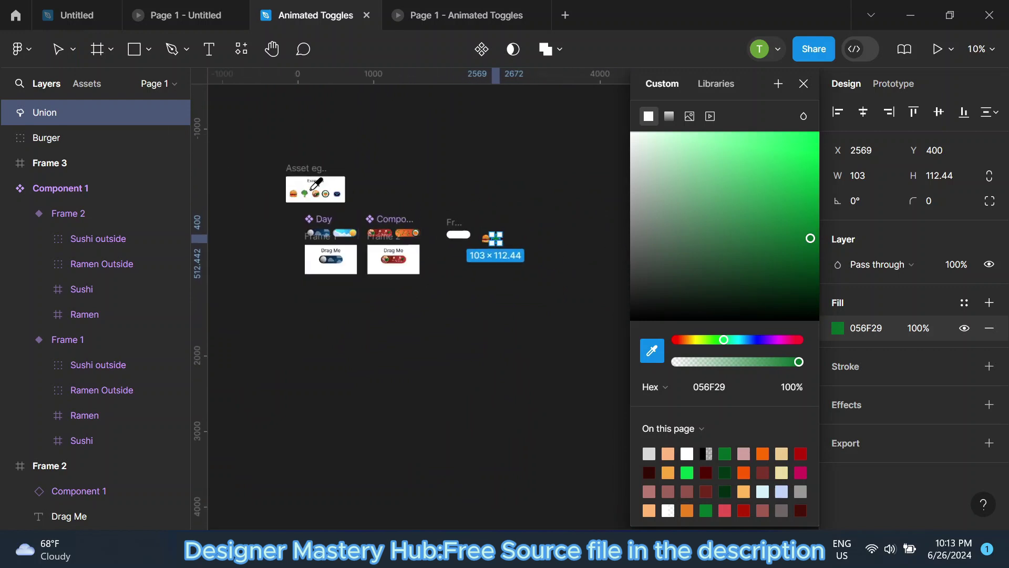
scroll(292, 185, up, 1)
scroll(301, 189, up, 2)
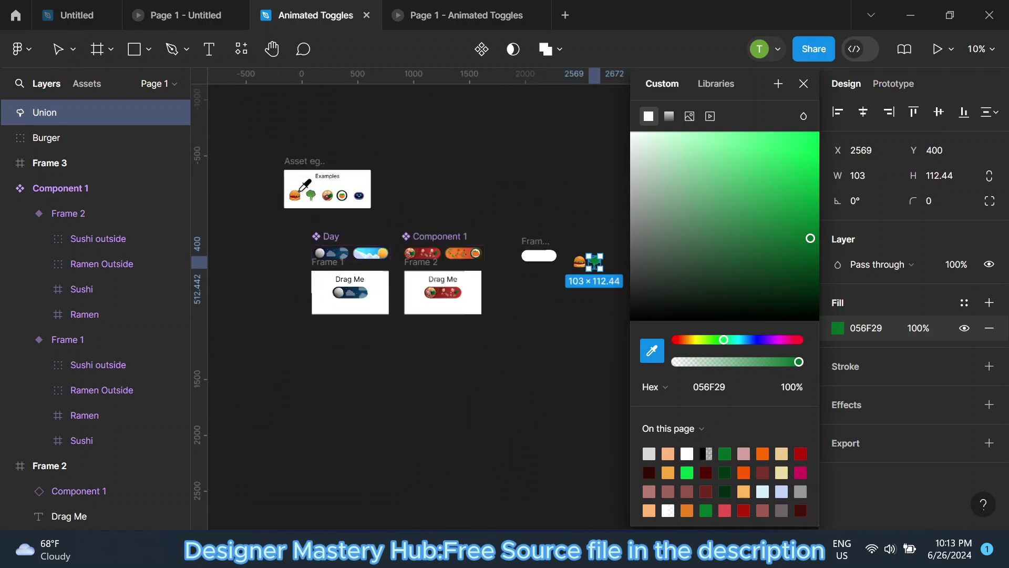
scroll(310, 192, up, 2)
scroll(318, 195, up, 2)
scroll(326, 197, up, 2)
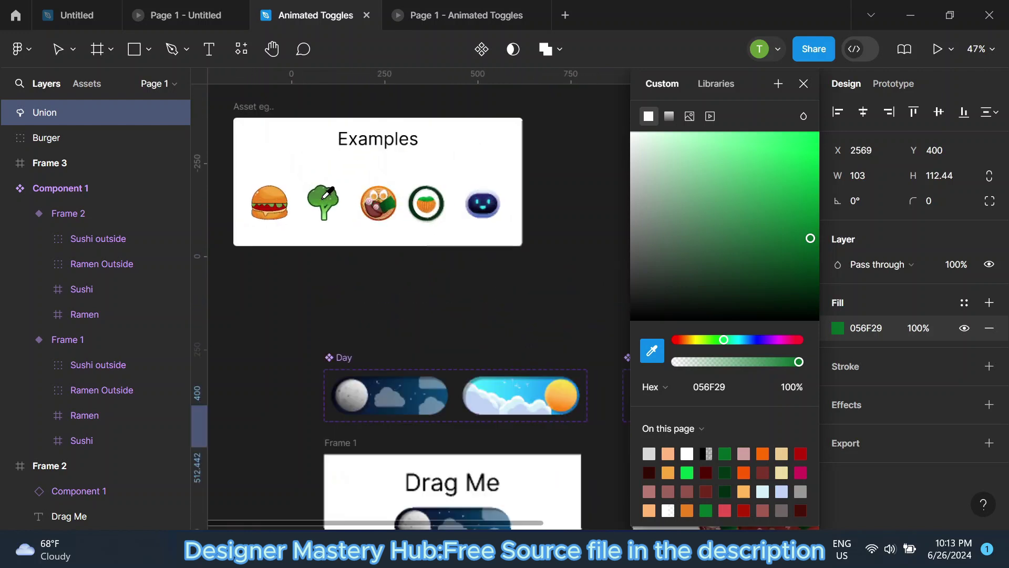
scroll(326, 198, up, 3)
scroll(326, 199, up, 3)
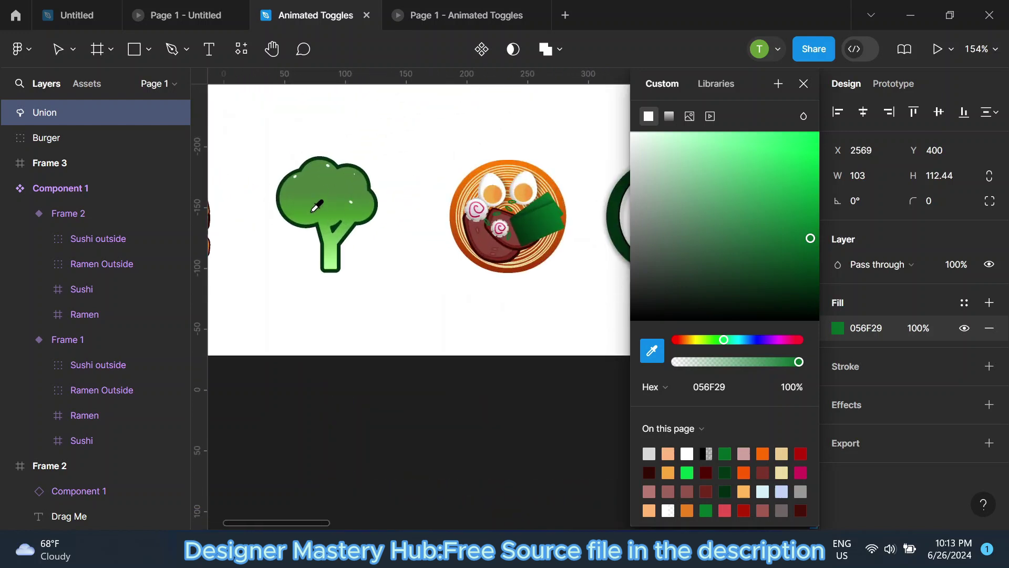
click(316, 214)
key(Escape)
scroll(379, 211, down, 2)
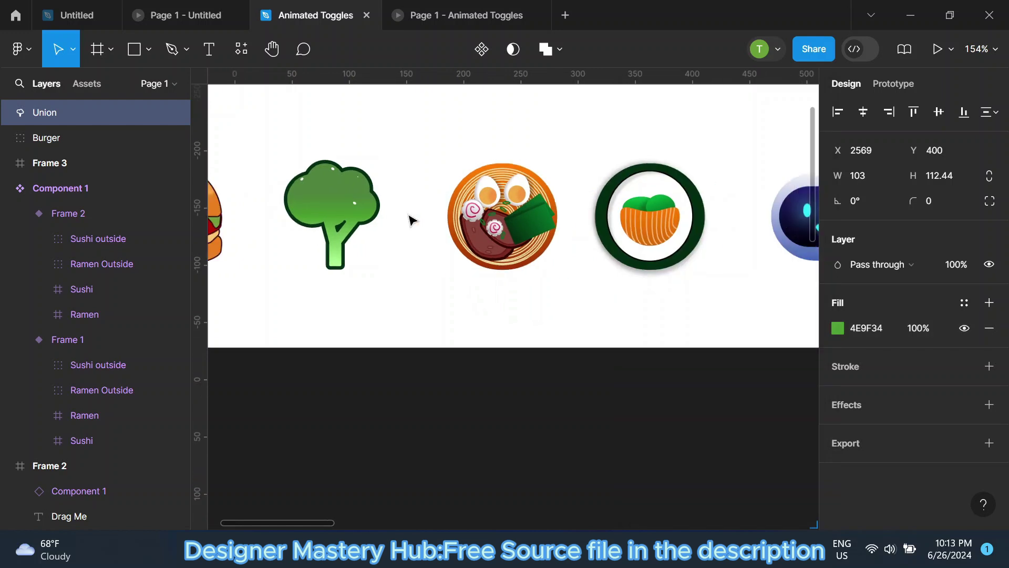
scroll(499, 253, down, 2)
scroll(597, 315, right, 5)
scroll(543, 281, right, 5)
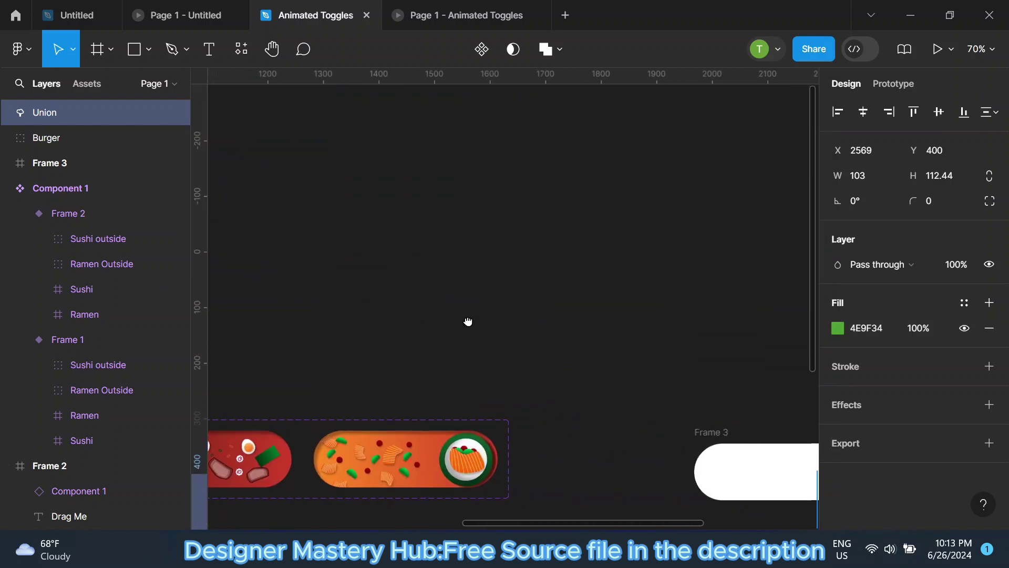
scroll(467, 320, right, 5)
scroll(486, 358, right, 5)
scroll(587, 374, up, 2)
scroll(587, 373, up, 4)
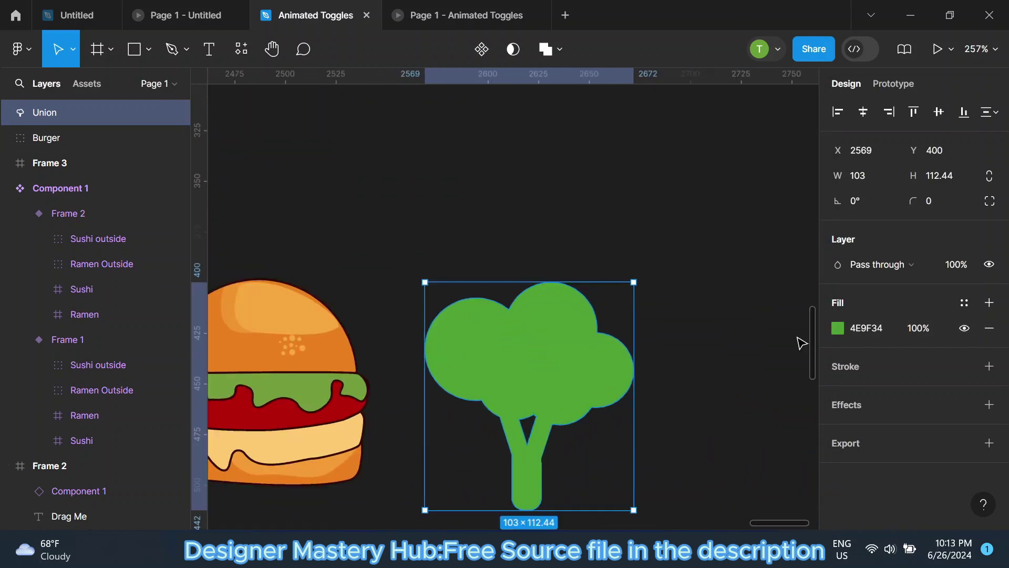
Make the broccoli fill a flipped linear gradient, dark green on top, green stop mid-way.
click(838, 328)
click(670, 116)
scroll(419, 253, down, 2)
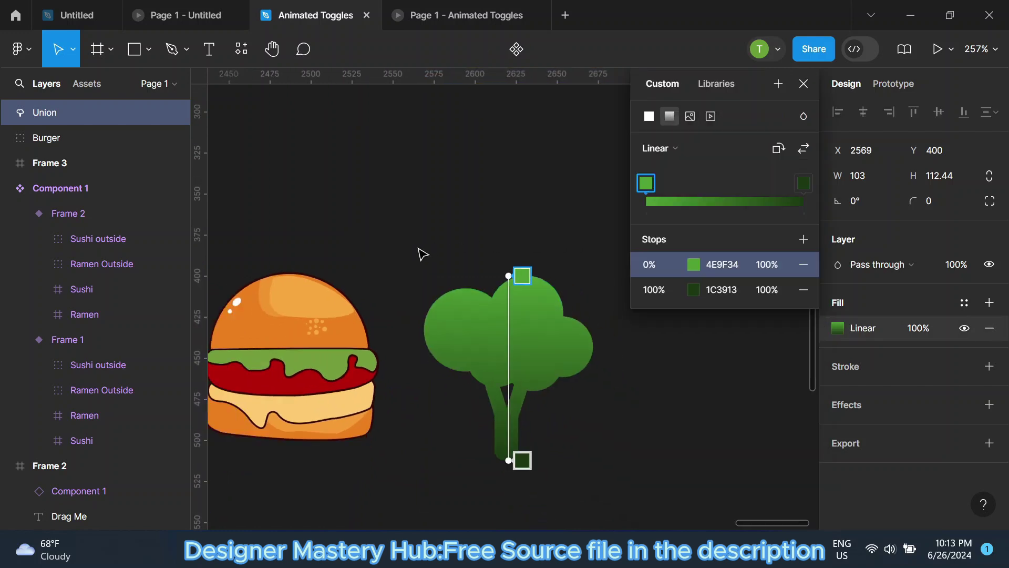
click(803, 148)
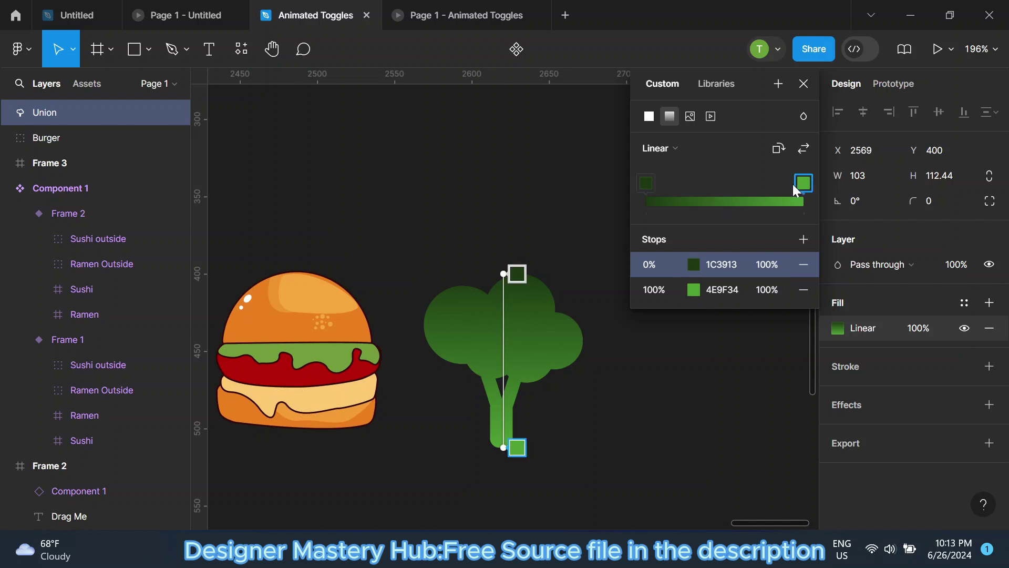
drag(794, 187, 729, 197)
click(794, 202)
Set the bottom stop to pale green A9FB8F and stretch the gradient to the crown's top.
click(698, 314)
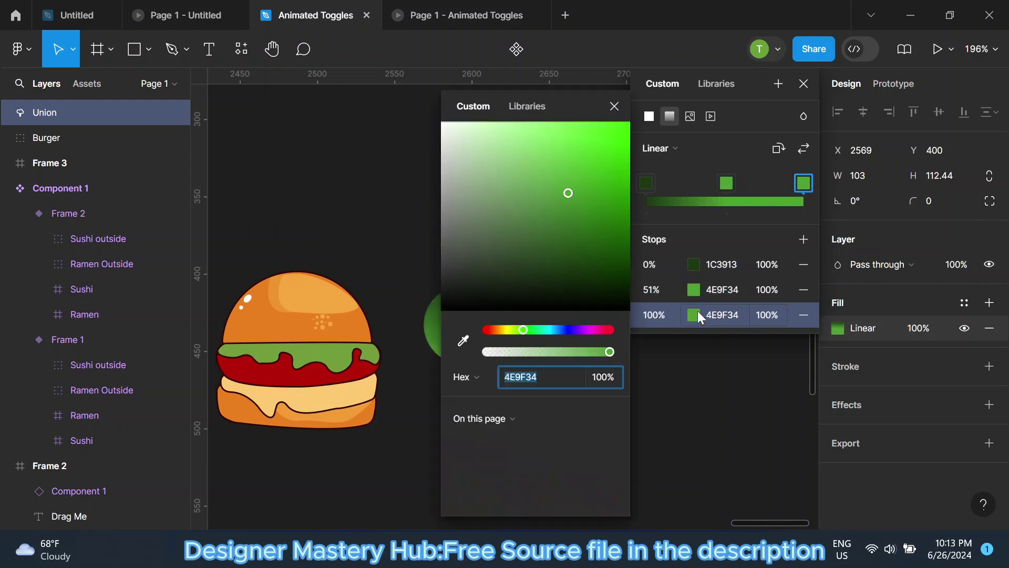
drag(557, 193, 514, 157)
drag(555, 113, 305, 139)
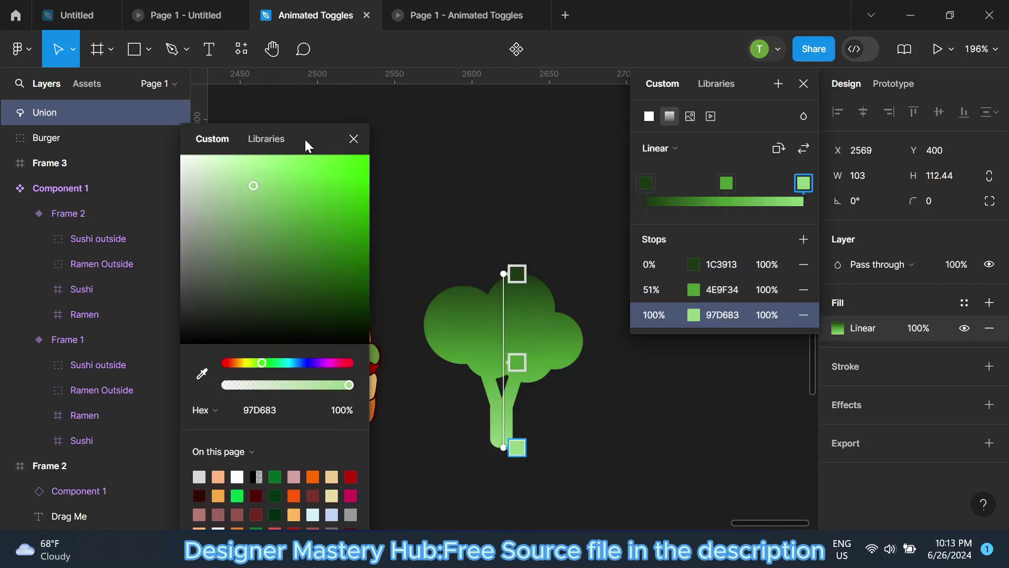
drag(281, 183, 261, 163)
click(353, 138)
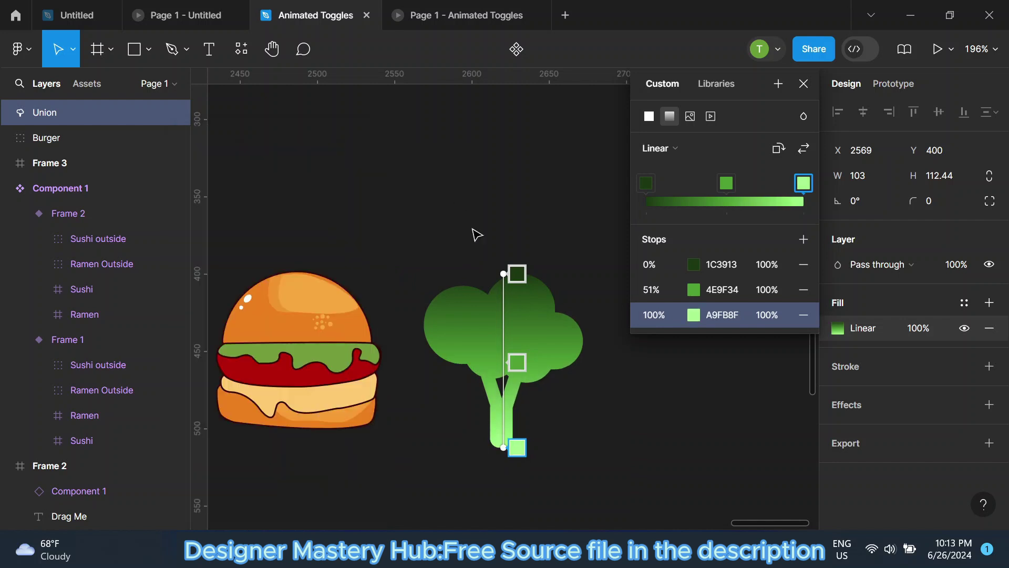
drag(515, 362, 508, 367)
drag(506, 272, 506, 255)
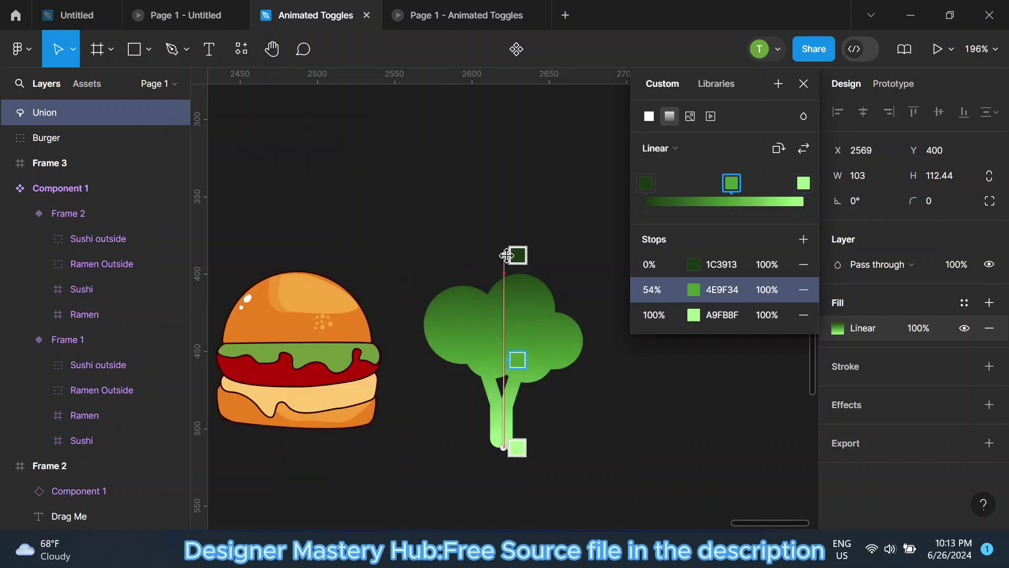
click(801, 89)
click(508, 201)
click(147, 56)
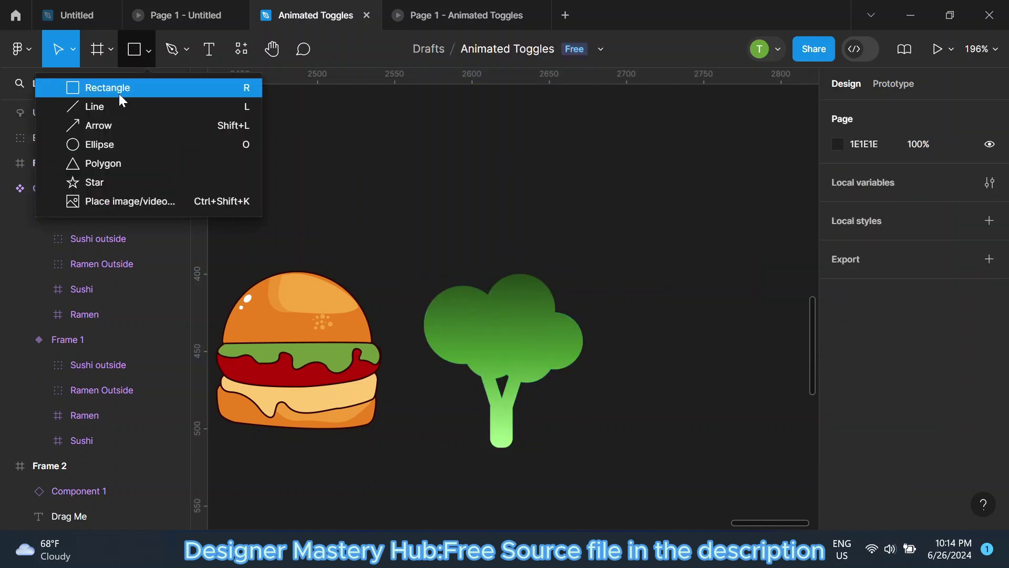
Draw a small oval highlight on the broccoli crown and duplicate it.
click(105, 145)
scroll(457, 310, up, 3)
scroll(457, 309, up, 2)
mouse_move(452, 287)
mouse_down()
mouse_move(613, 283)
mouse_move(750, 383)
mouse_move(708, 372)
mouse_move(708, 387)
mouse_move(765, 449)
mouse_move(544, 450)
mouse_move(545, 418)
mouse_up()
key(ctrl+d)
scroll(541, 444, up, 5)
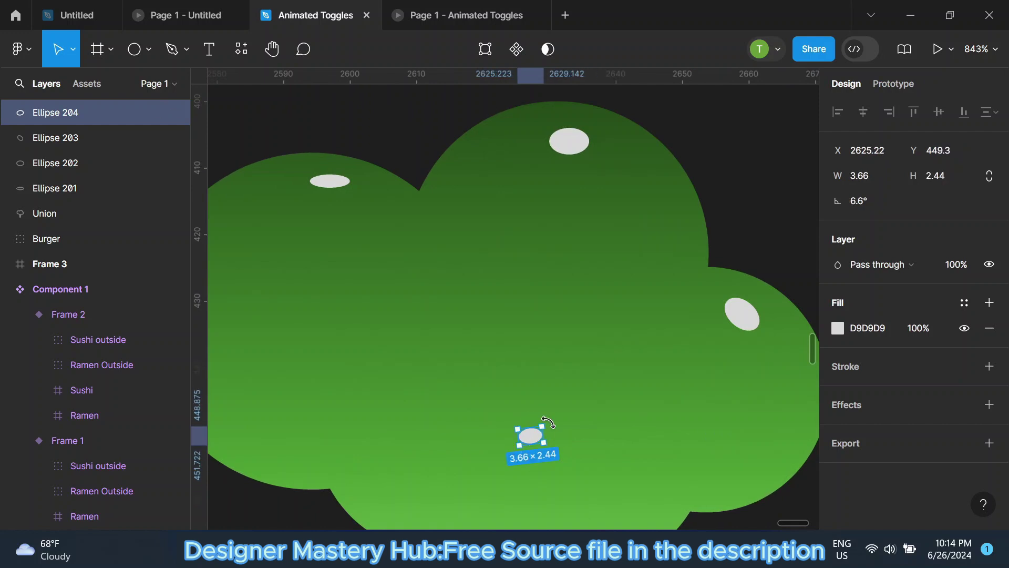
Fill all four highlight ovals with white FFFFFF.
shift+click(740, 314)
shift+click(577, 149)
shift+click(330, 180)
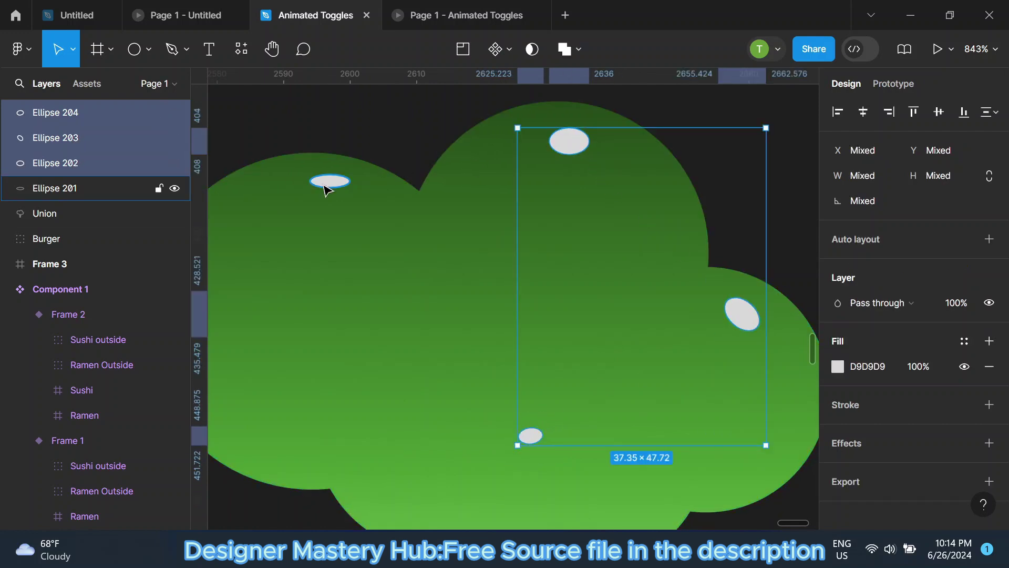
click(837, 366)
drag(633, 136, 524, 112)
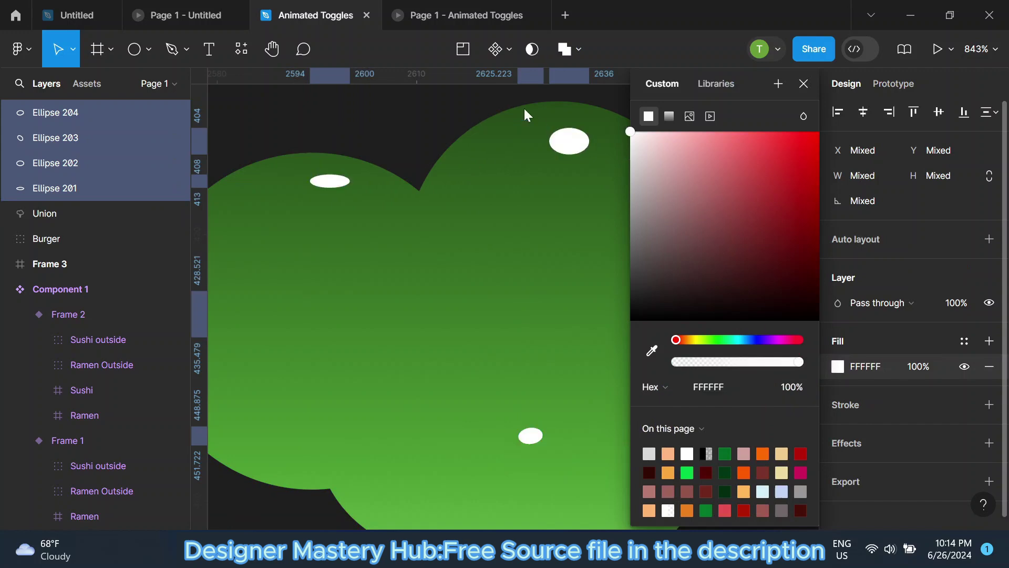
click(803, 82)
scroll(574, 215, down, 3)
key(Escape)
scroll(526, 232, down, 3)
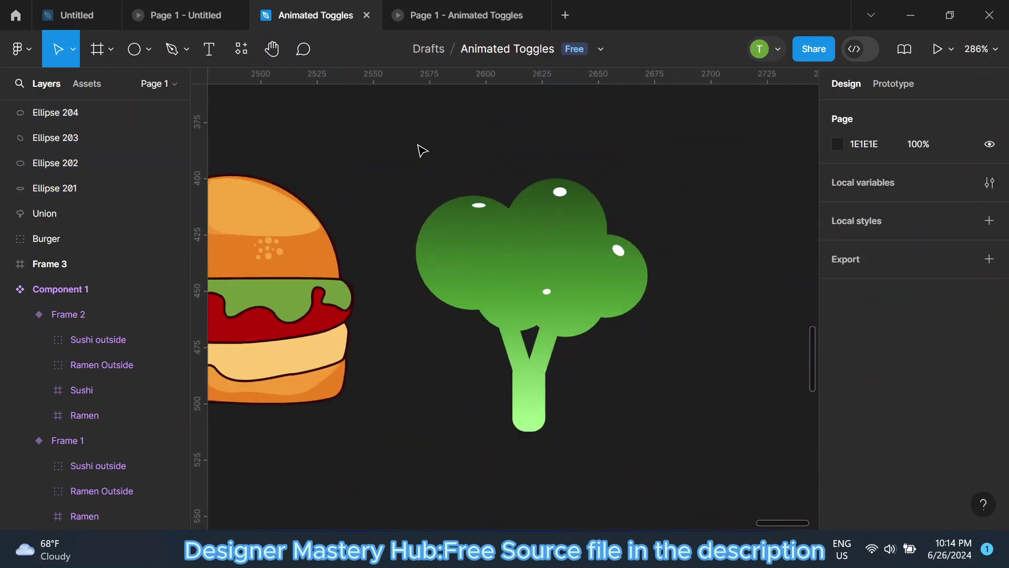
drag(417, 150, 671, 439)
Group the broccoli shapes and name the group Veg.
right_click(546, 250)
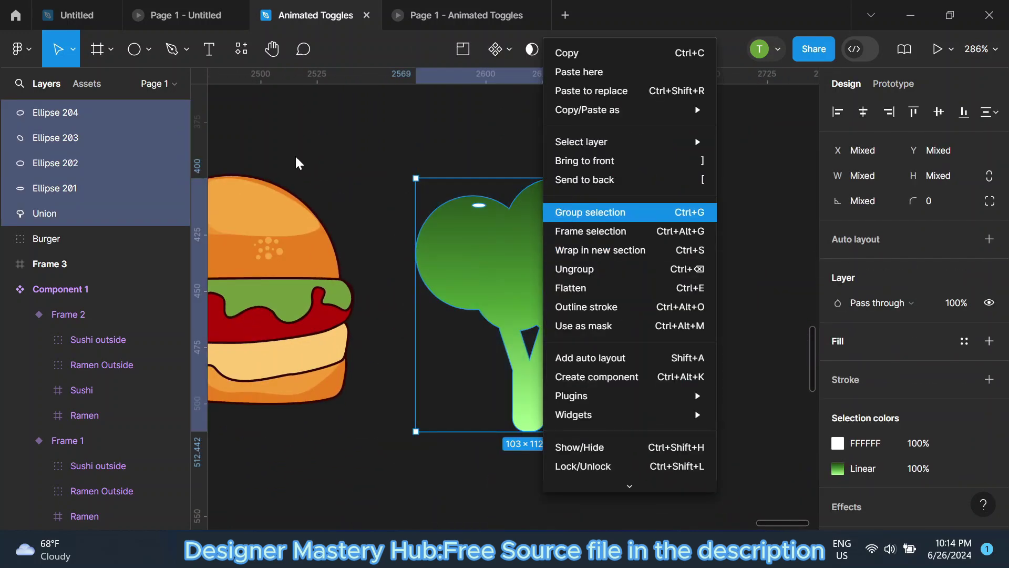
key(ctrl+g)
double_click(87, 116)
text(V)
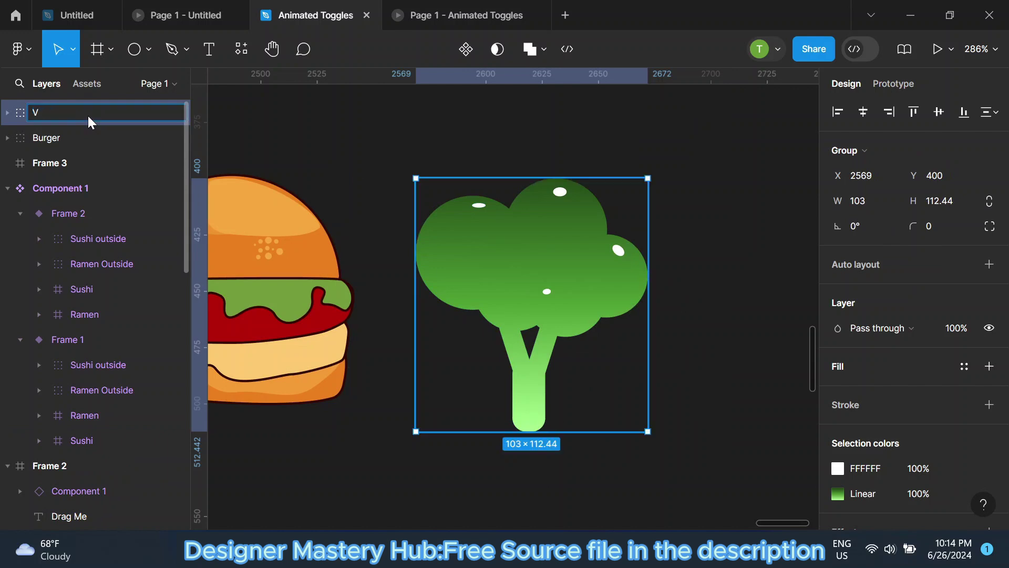
text(eg)
key(Return)
scroll(581, 146, down, 3)
key(Escape)
Move the burger into Frame 3's white pill and shrink it to fit, centred vertically.
scroll(678, 256, down, 2)
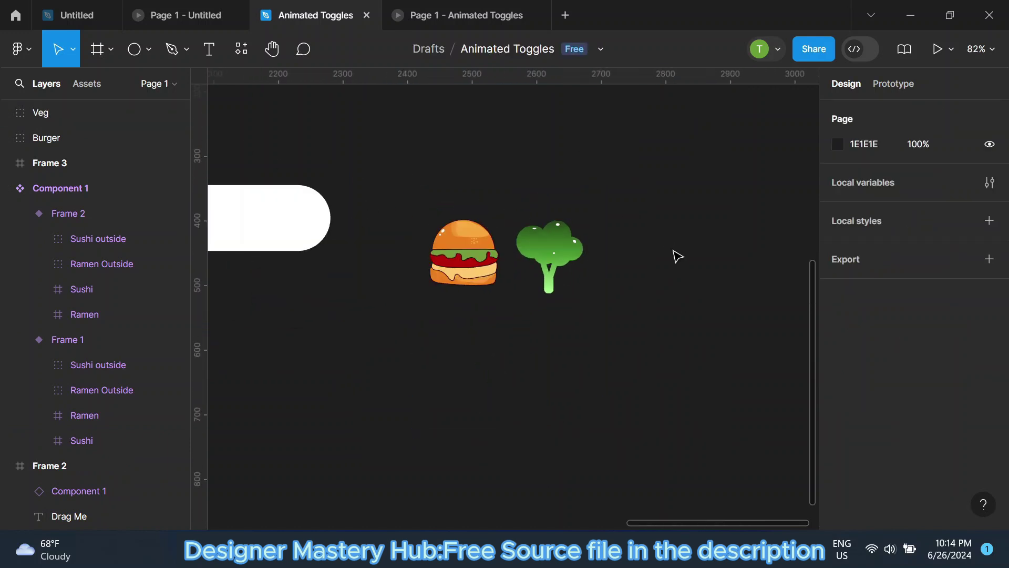
scroll(675, 305, down, 1)
scroll(516, 264, down, 2)
click(552, 276)
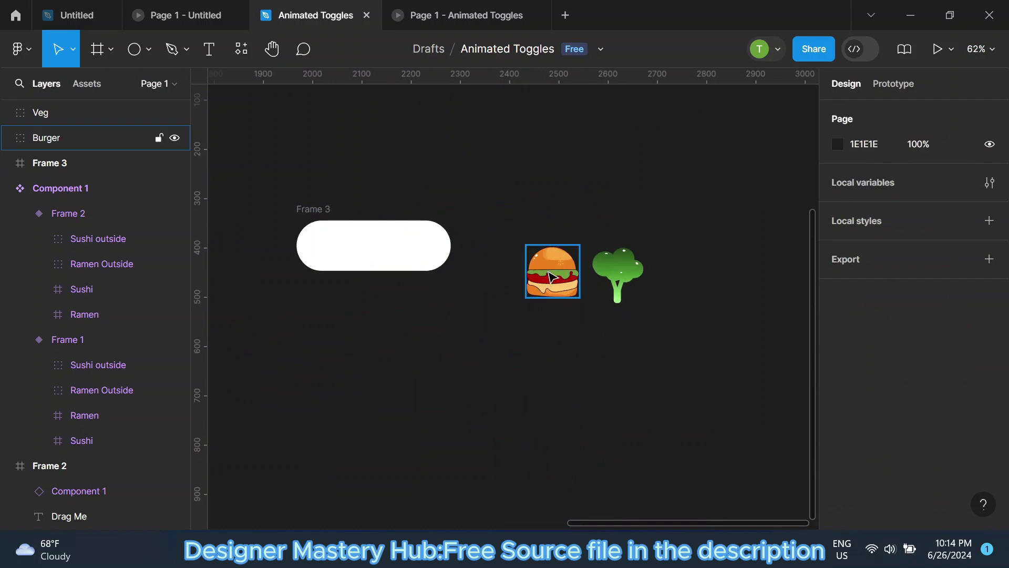
scroll(552, 274, down, 1)
drag(552, 277, 406, 264)
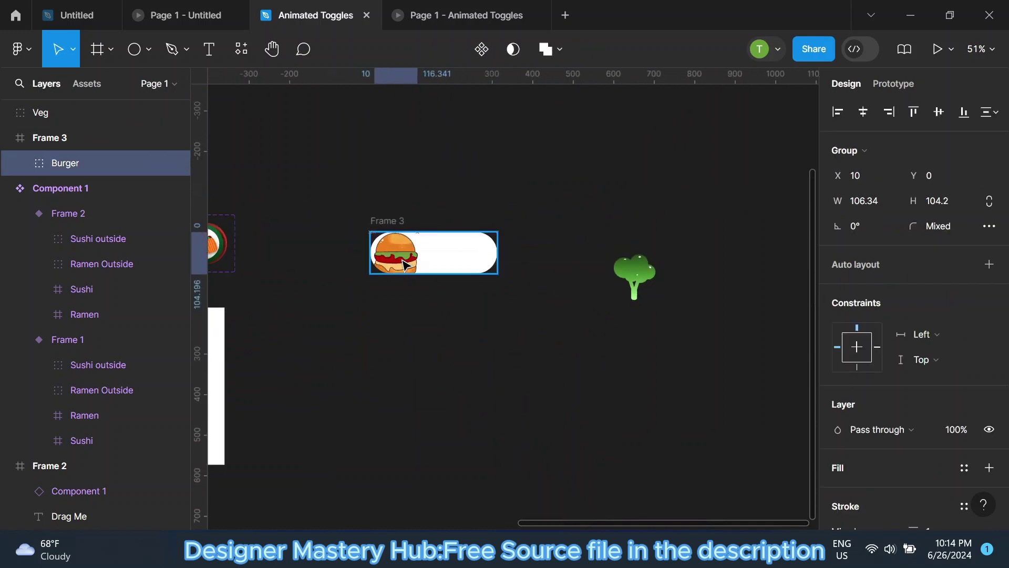
scroll(407, 264, up, 3)
scroll(405, 268, up, 3)
drag(402, 306, 402, 280)
drag(397, 234, 394, 244)
Place the Veg broccoli beside the burger in the pill, shrunk to the burger's height.
scroll(347, 241, down, 3)
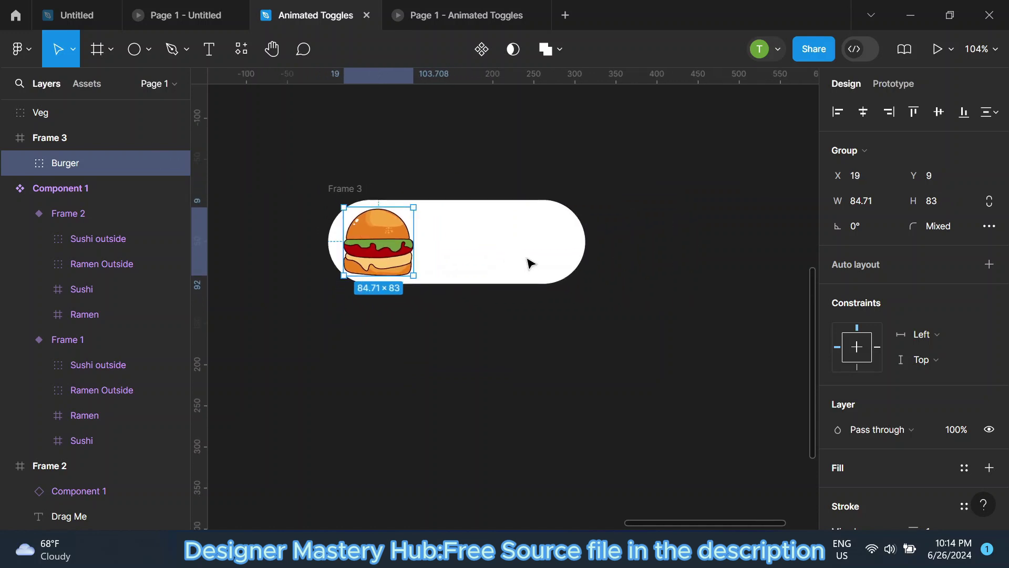
scroll(531, 262, down, 3)
drag(646, 270, 390, 247)
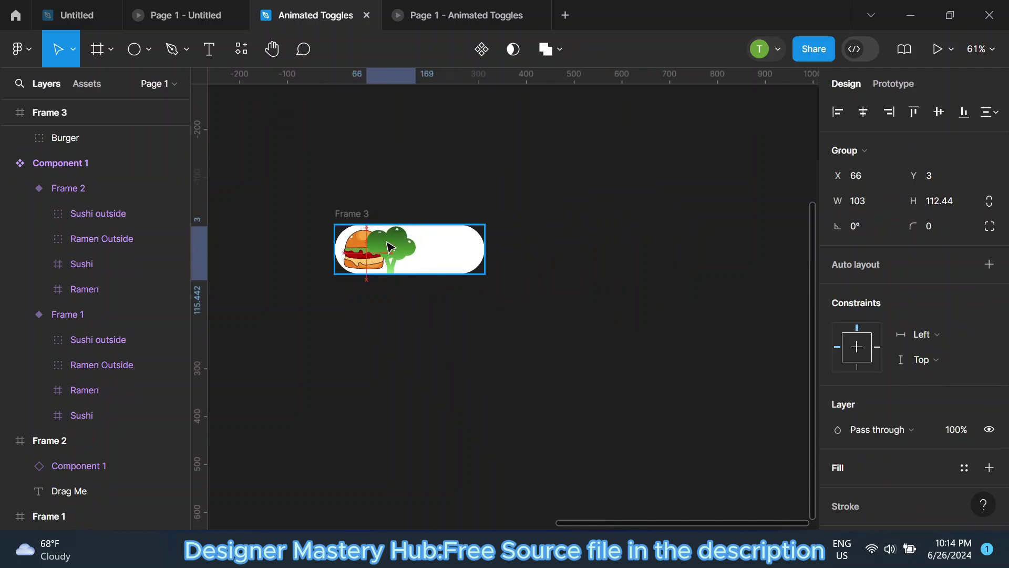
scroll(390, 247, up, 5)
drag(399, 321, 399, 292)
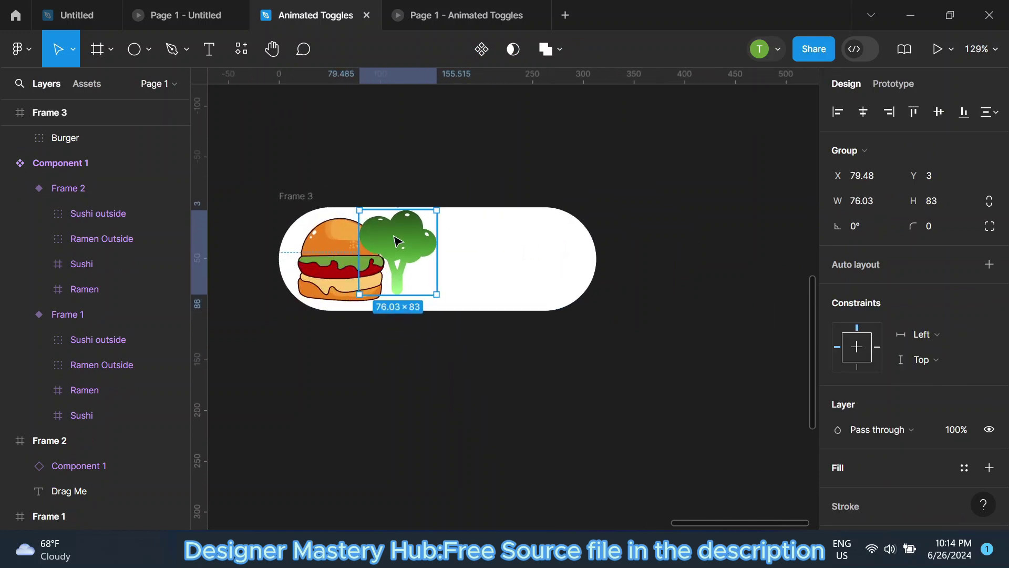
drag(398, 242, 431, 247)
scroll(890, 377, down, 2)
Give the broccoli a dark green outline.
scroll(890, 377, down, 1)
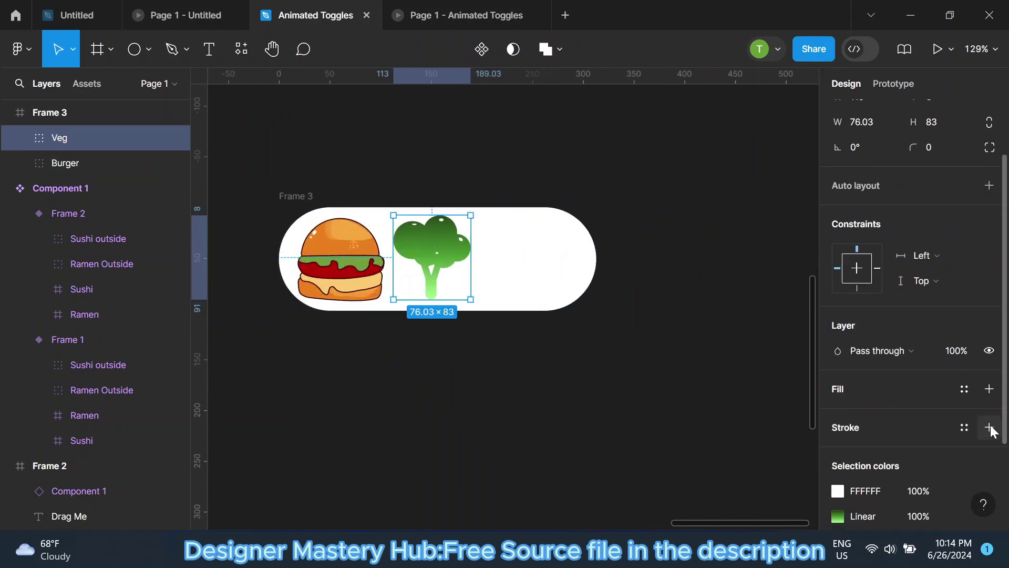
click(989, 427)
click(838, 452)
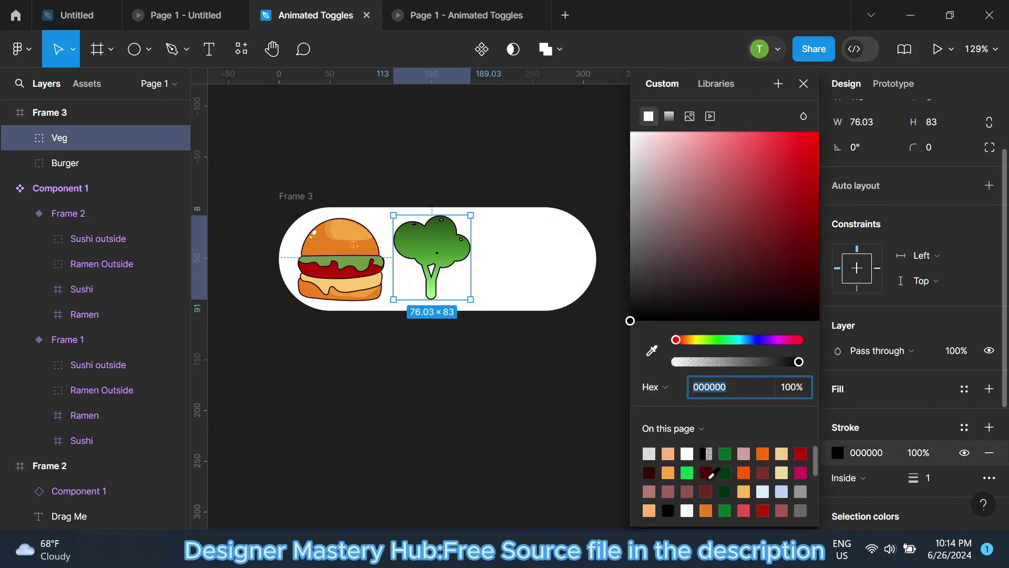
click(724, 491)
click(803, 84)
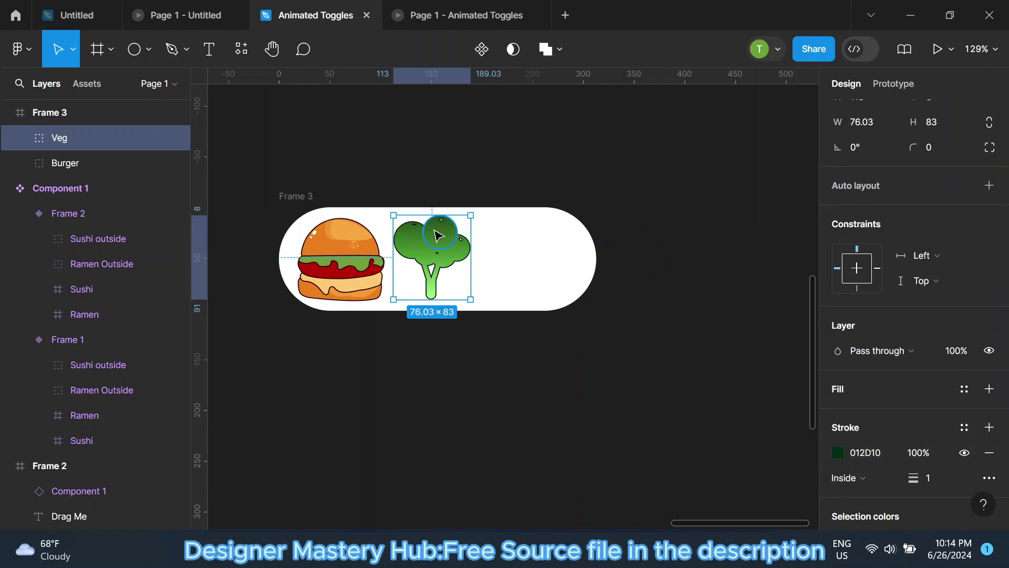
Hide the outlines on the four white highlight ellipses.
scroll(439, 214, up, 5)
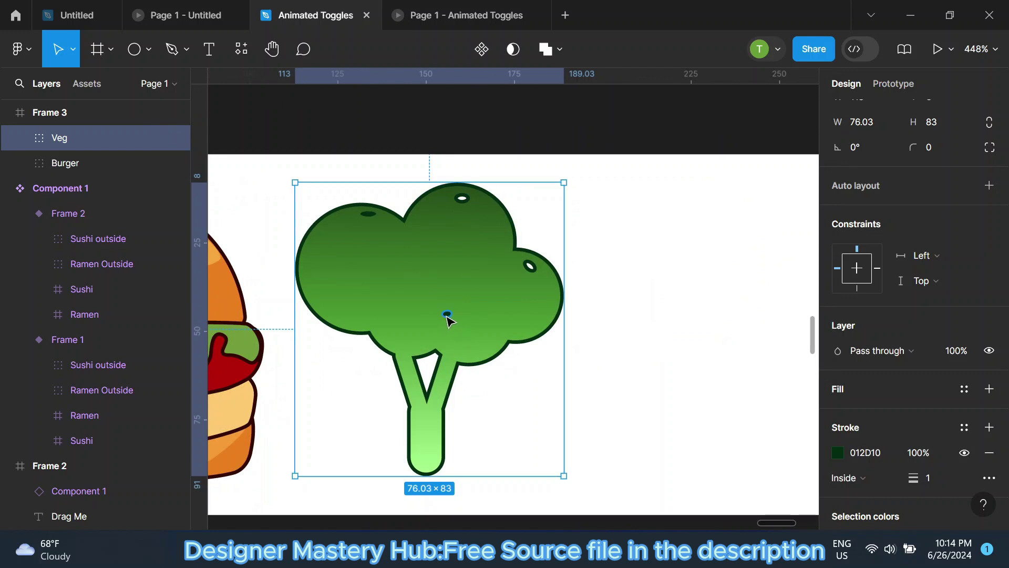
double_click(530, 266)
shift+click(462, 198)
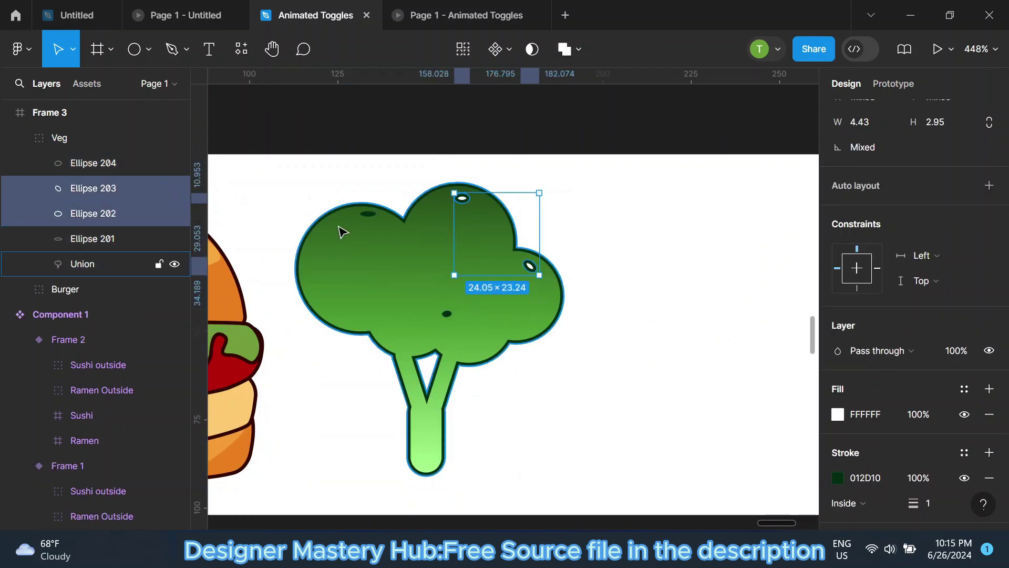
shift+click(368, 214)
shift+click(446, 314)
scroll(893, 431, down, 2)
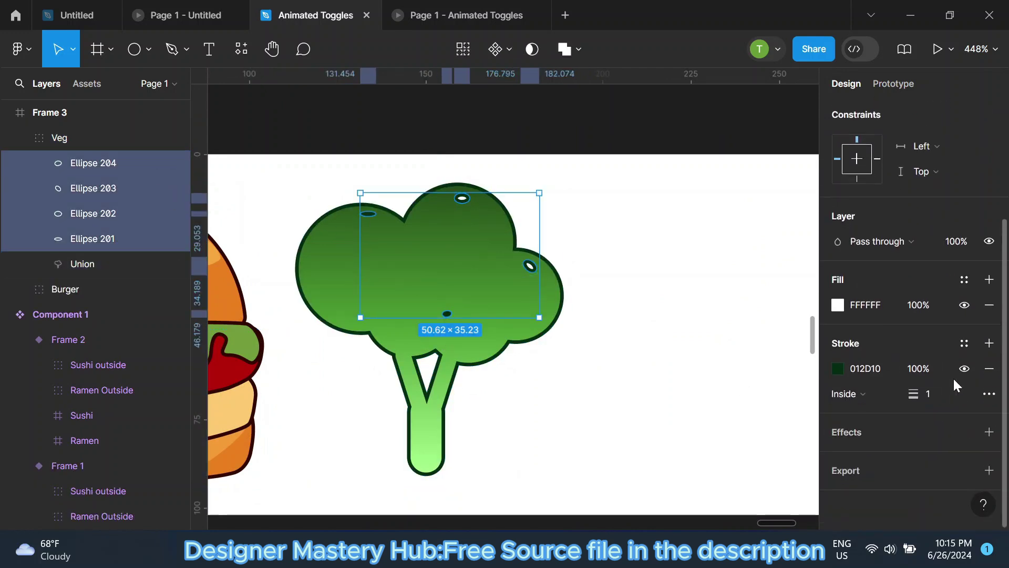
click(964, 368)
click(584, 127)
Add a drop shadow to the broccoli group, shifted down-right with a value of 7.
scroll(576, 194, down, 3)
scroll(577, 194, down, 2)
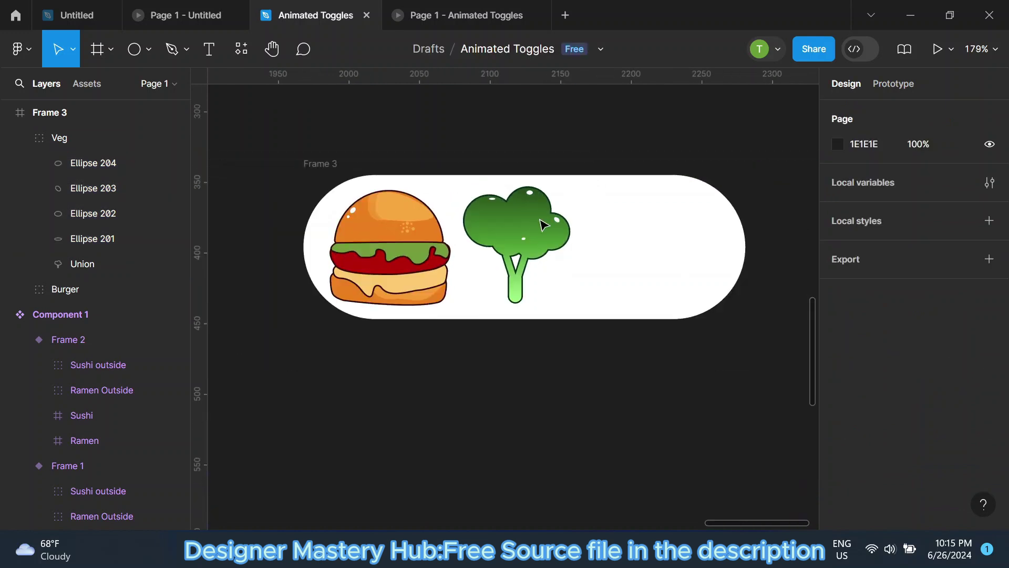
scroll(520, 237, up, 4)
click(521, 238)
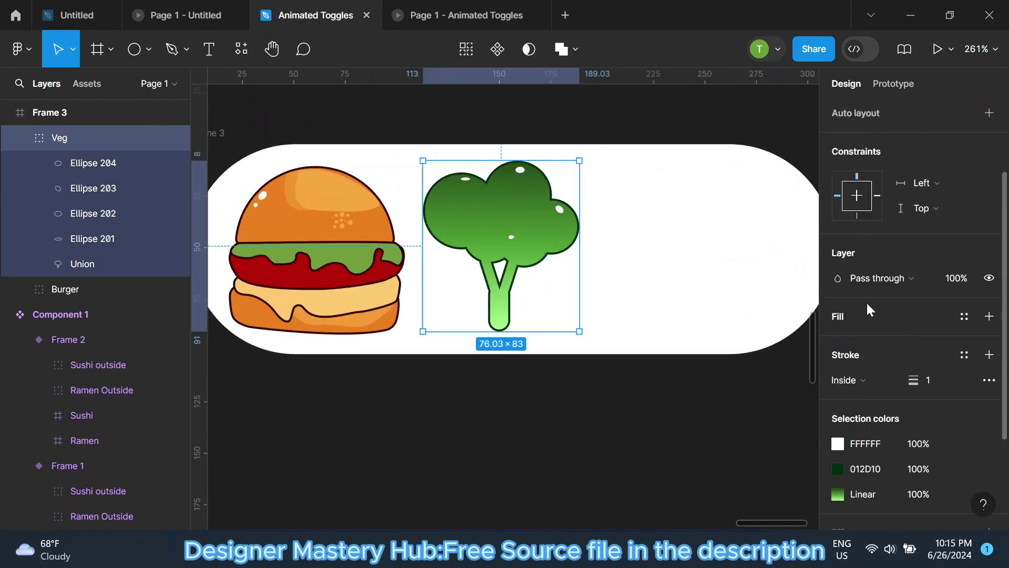
scroll(983, 420, down, 2)
click(989, 447)
click(838, 472)
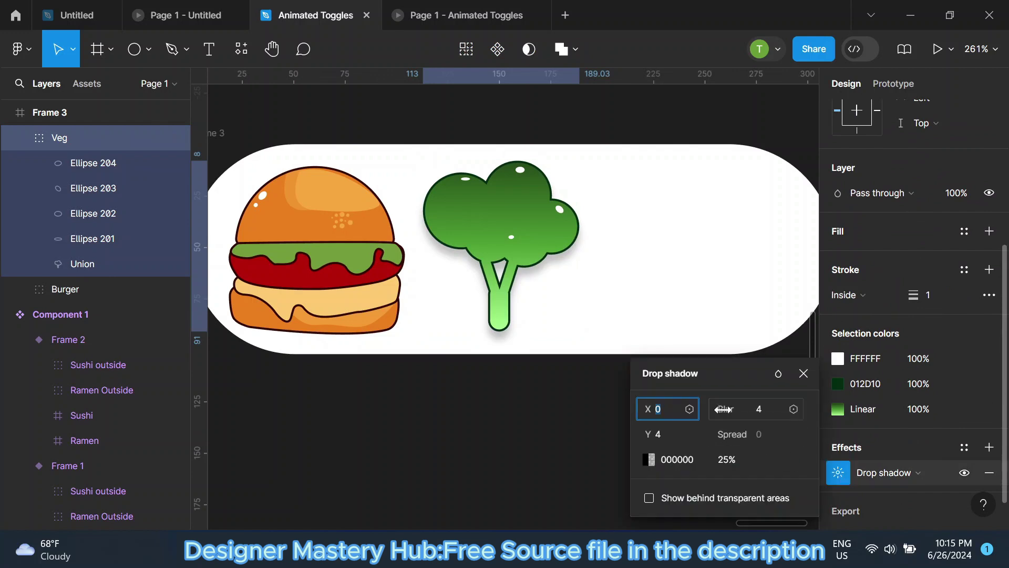
mouse_move(651, 434)
mouse_down()
mouse_move(663, 431)
mouse_move(657, 415)
mouse_move(641, 434)
mouse_move(641, 421)
mouse_up()
text(7)
key(Return)
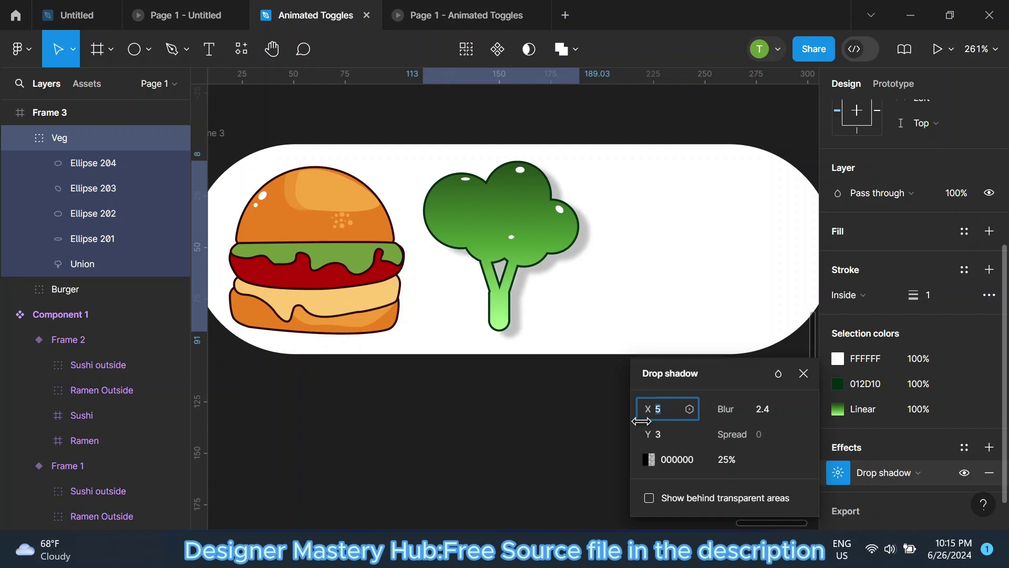
click(804, 373)
Add a less blurry drop shadow to the burger, removing an accidental export setting.
click(399, 323)
scroll(906, 405, down, 2)
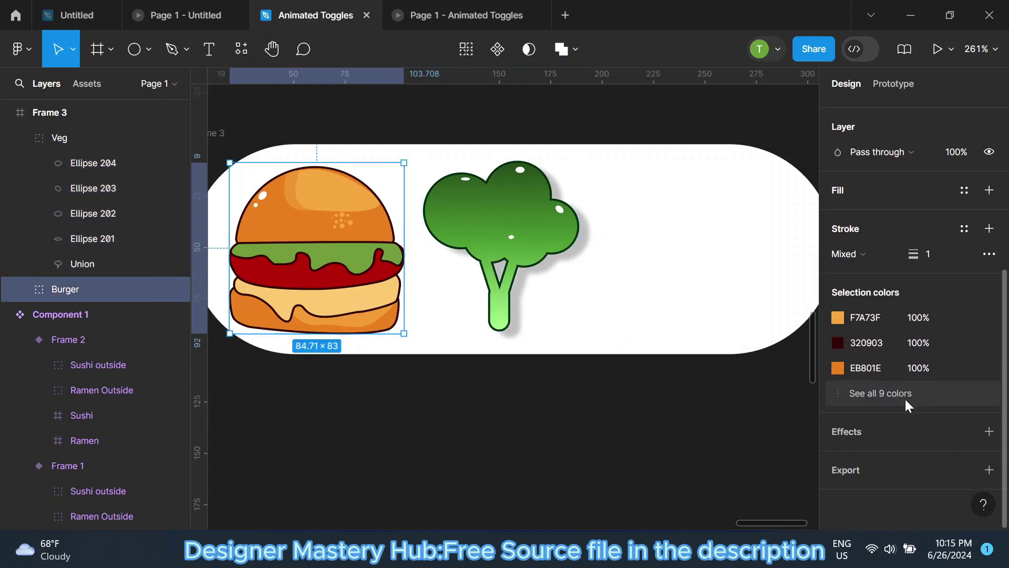
click(988, 470)
click(989, 457)
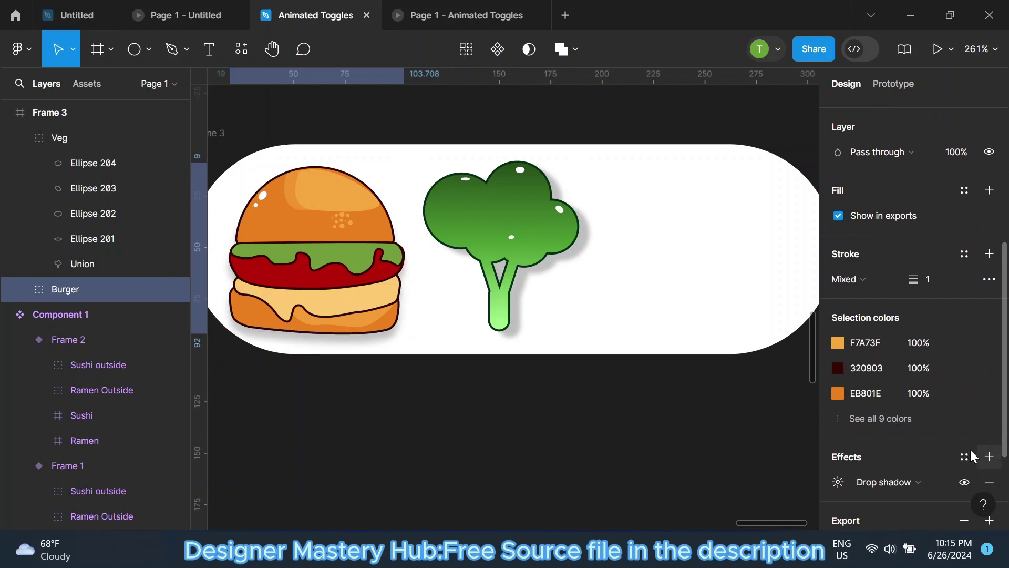
scroll(993, 452, down, 3)
click(963, 381)
click(838, 343)
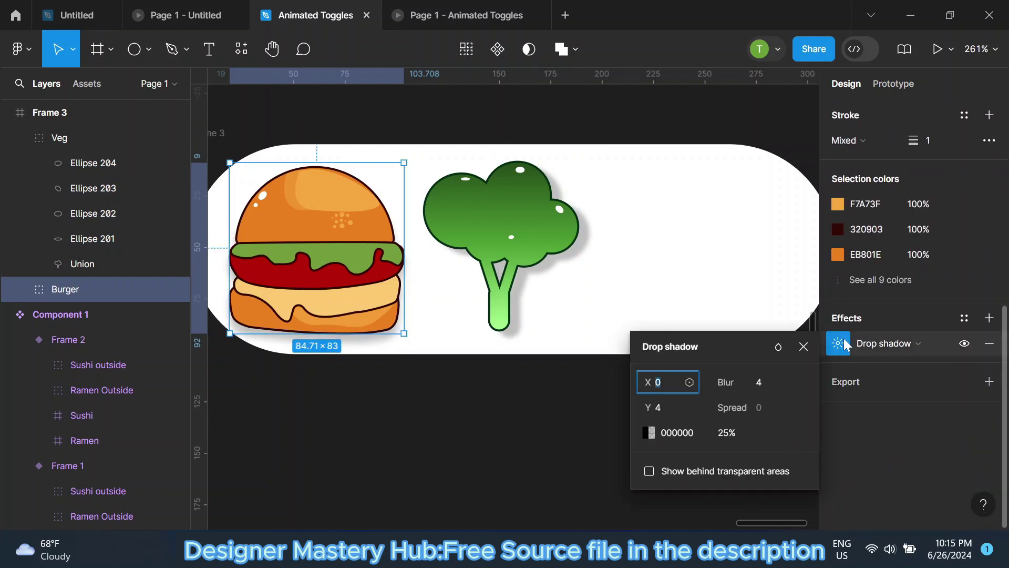
drag(715, 377, 659, 389)
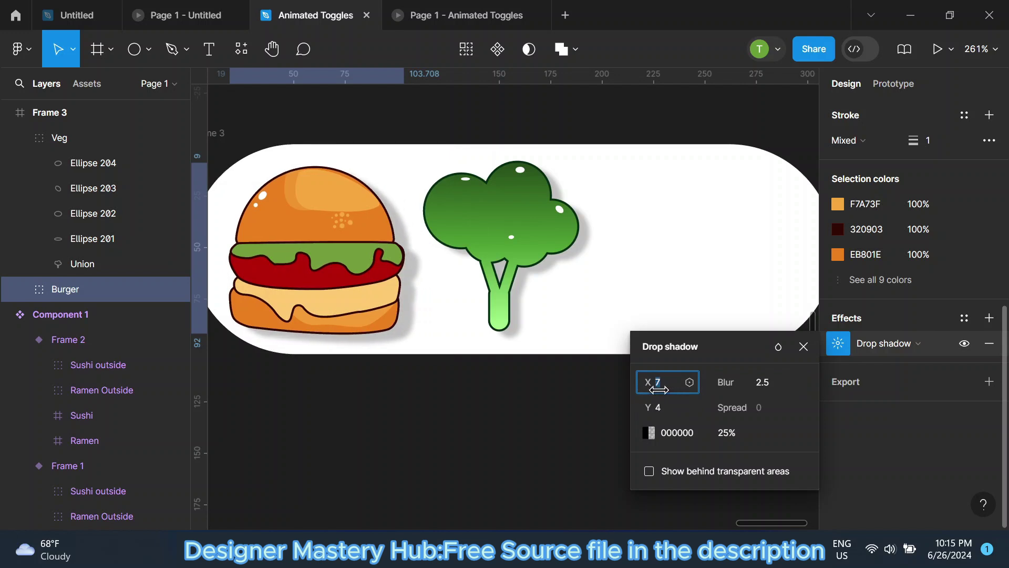
scroll(486, 354, down, 5)
click(557, 165)
Stack the broccoli on the burger's spot, burger above it in Layers, and hide Veg.
scroll(556, 165, down, 3)
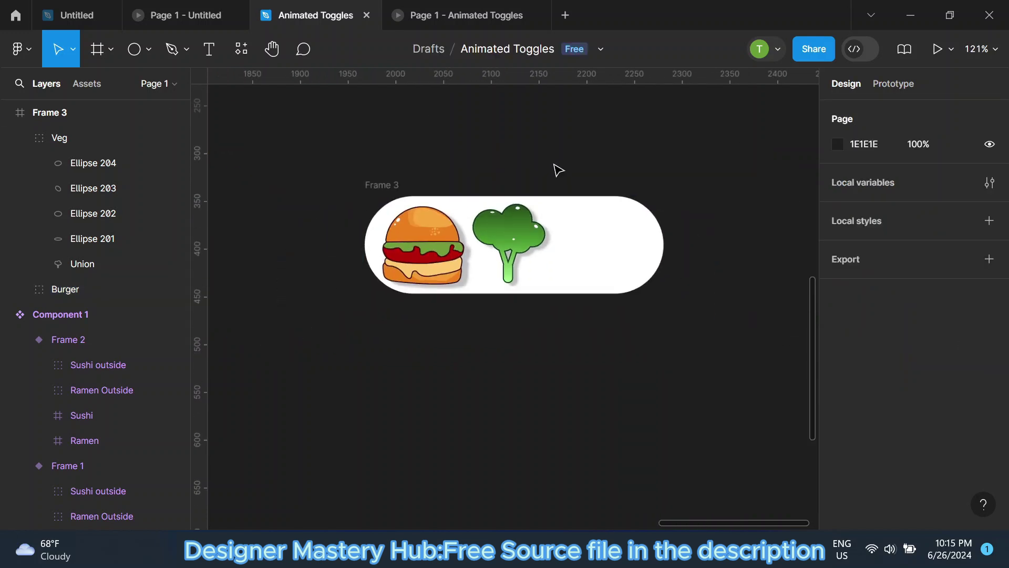
click(517, 233)
scroll(517, 233, up, 3)
drag(514, 237, 381, 242)
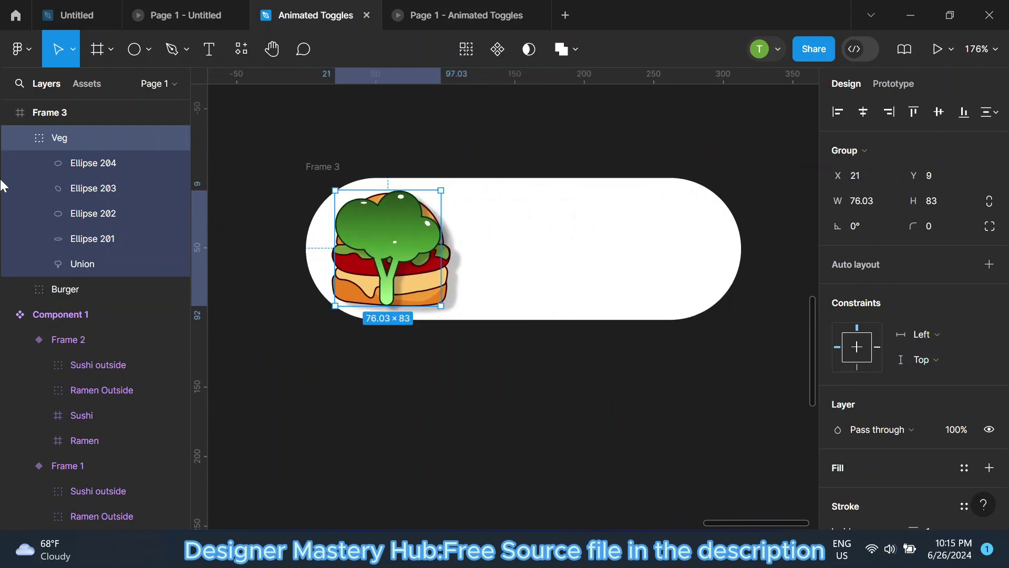
click(20, 138)
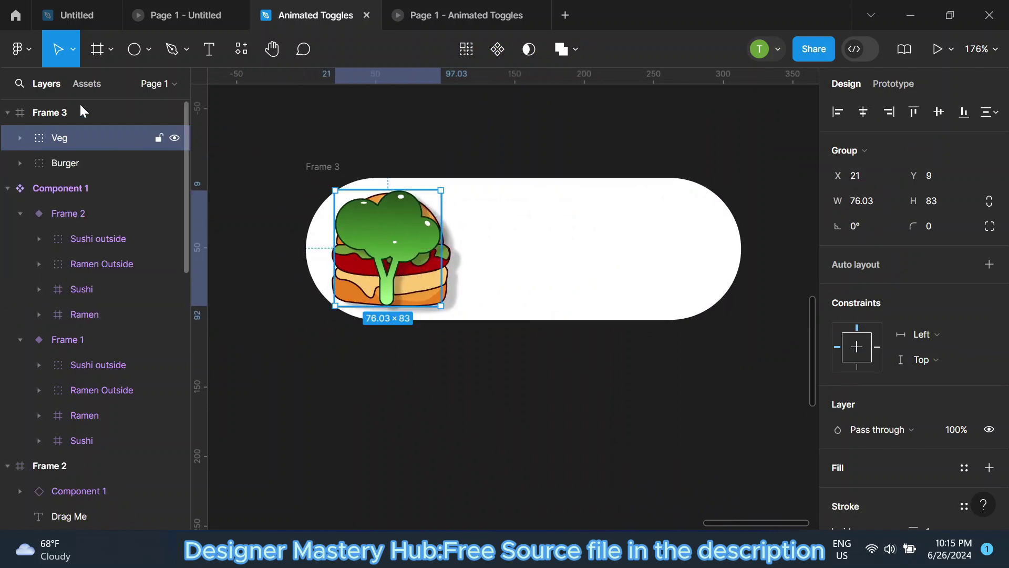
drag(81, 162, 77, 135)
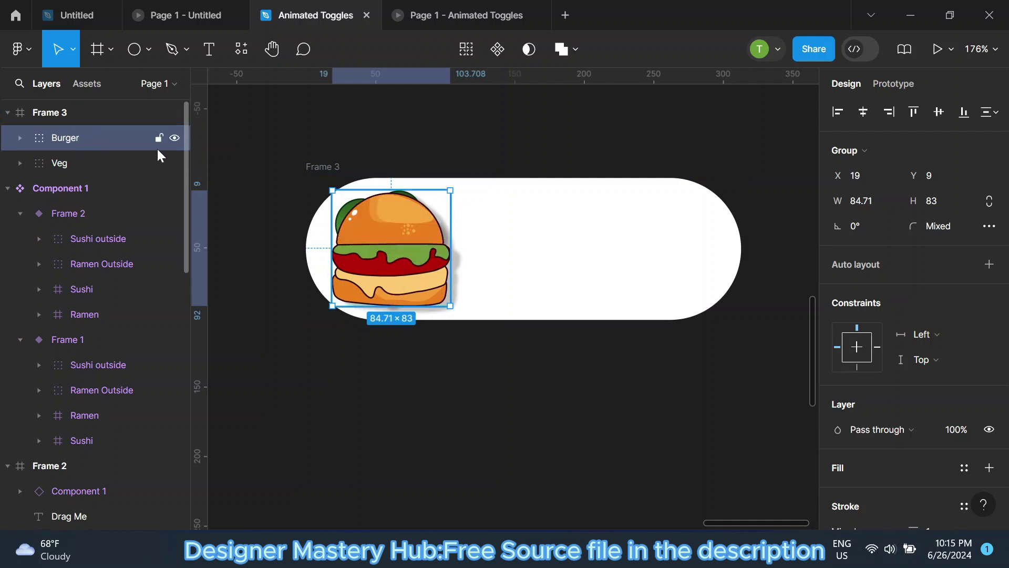
click(174, 163)
scroll(377, 240, down, 2)
scroll(376, 239, down, 1)
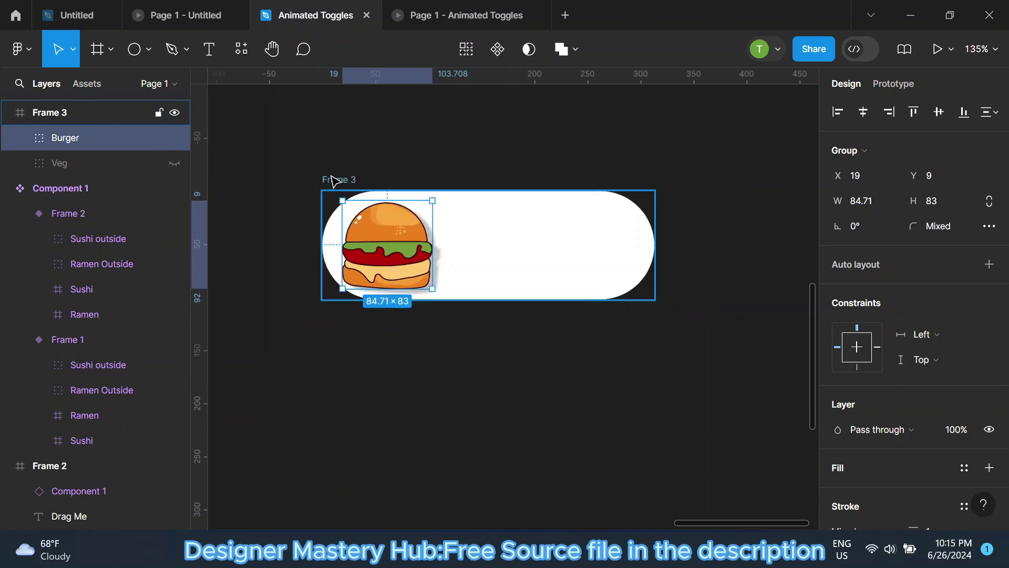
key(Escape)
Give Frame 3's toggle track a reversed linear gradient with bright orange stops.
click(837, 376)
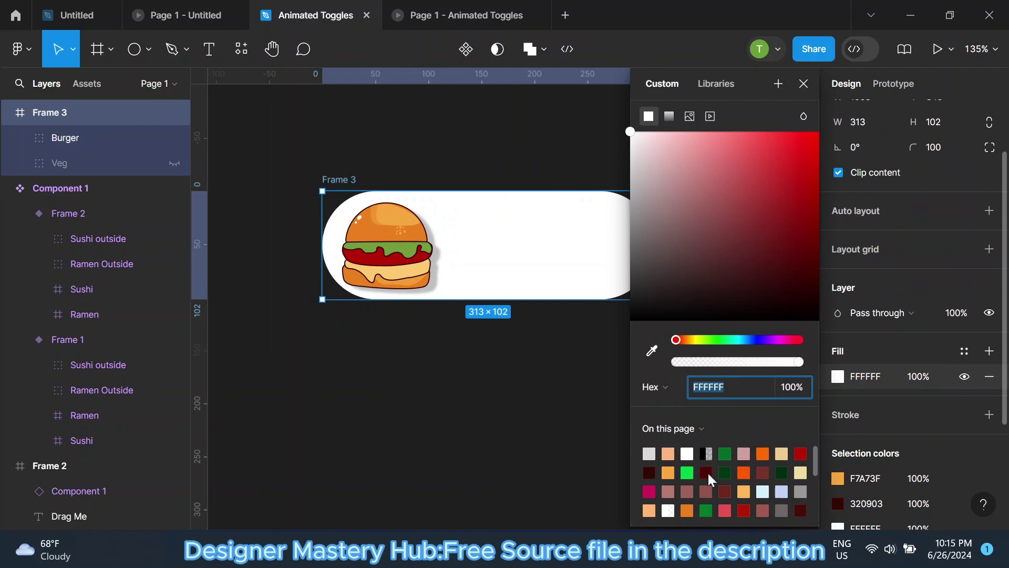
click(667, 473)
scroll(318, 282, down, 2)
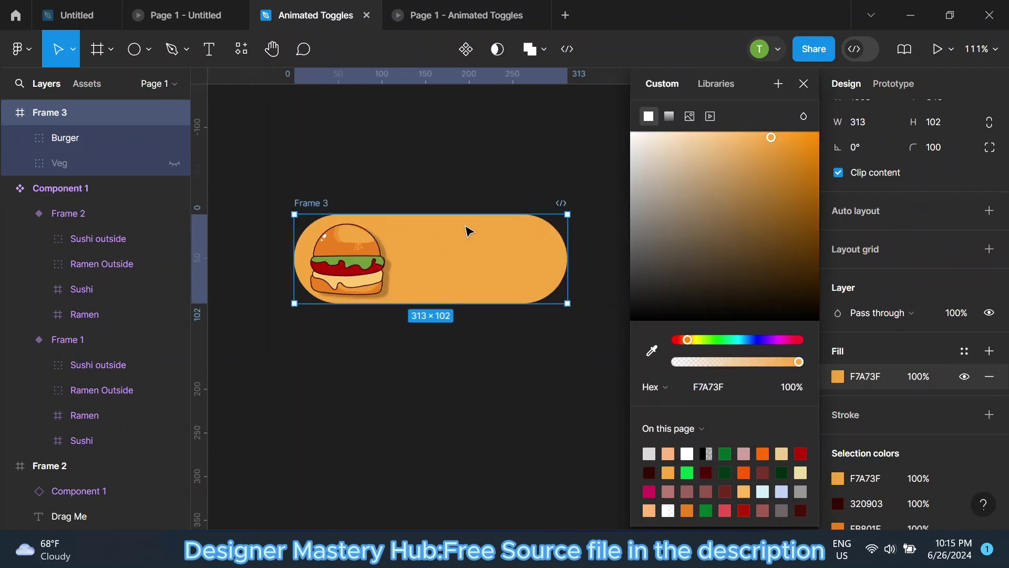
click(669, 116)
click(692, 290)
click(573, 444)
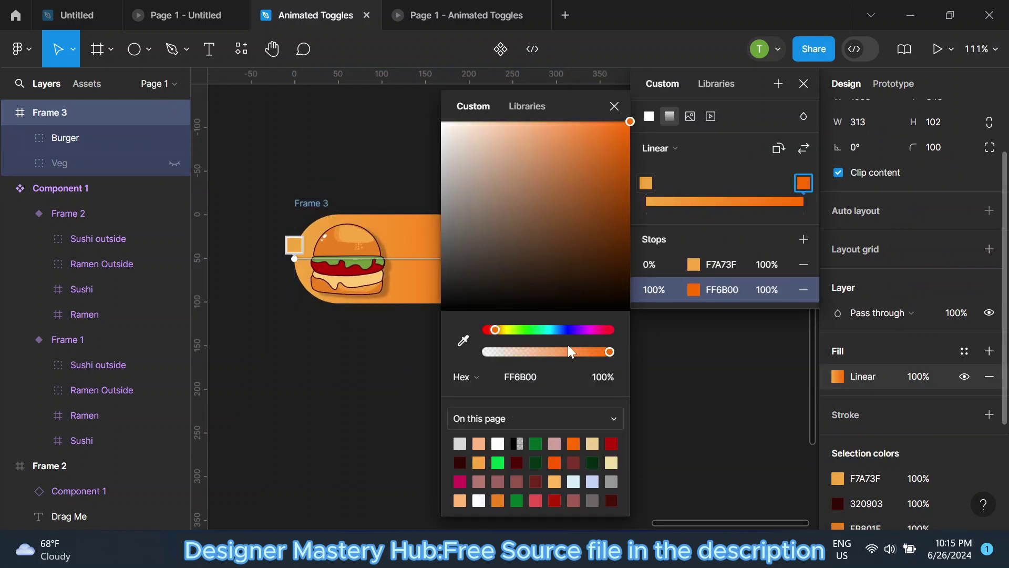
click(616, 105)
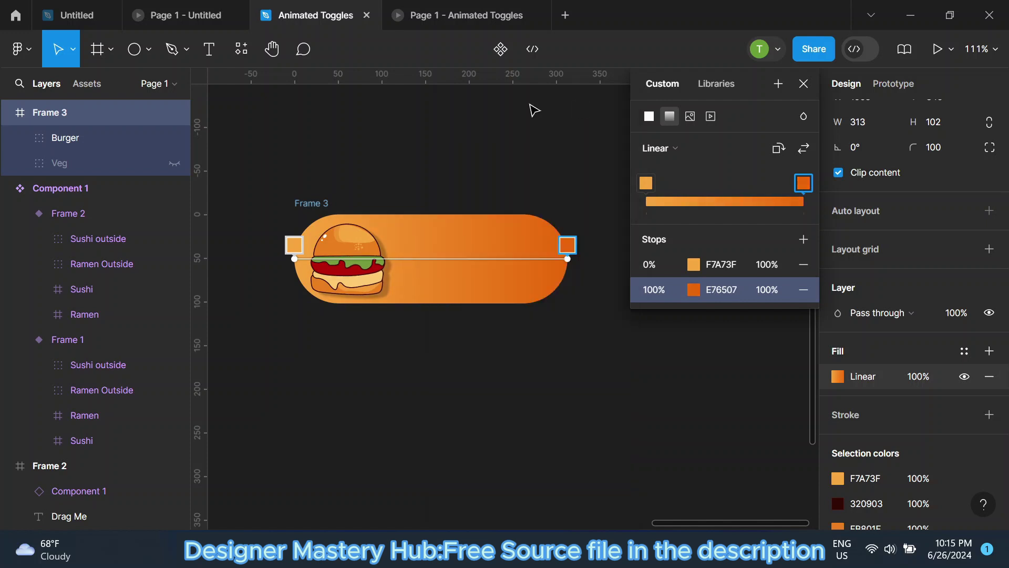
click(803, 151)
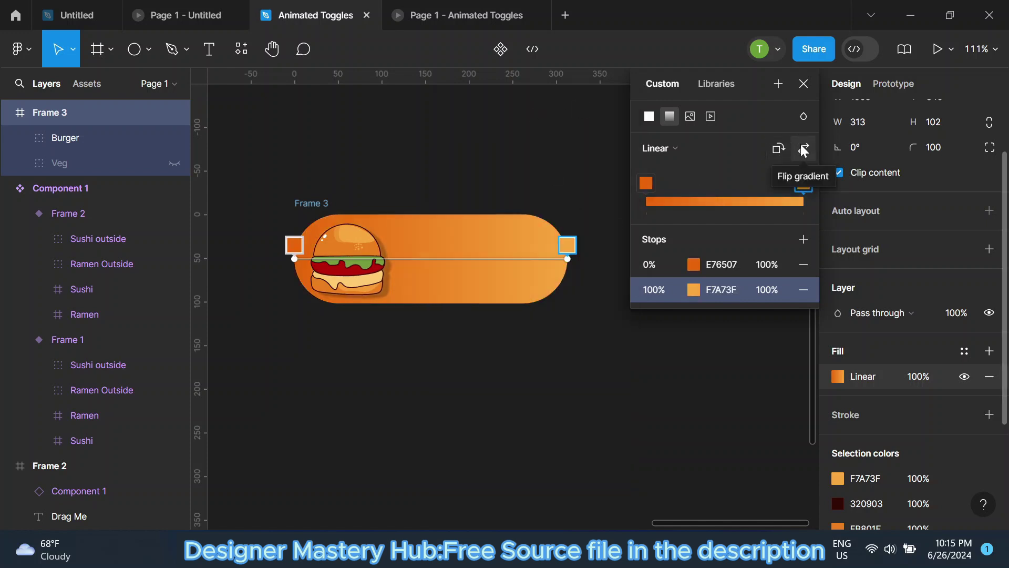
click(803, 150)
click(803, 147)
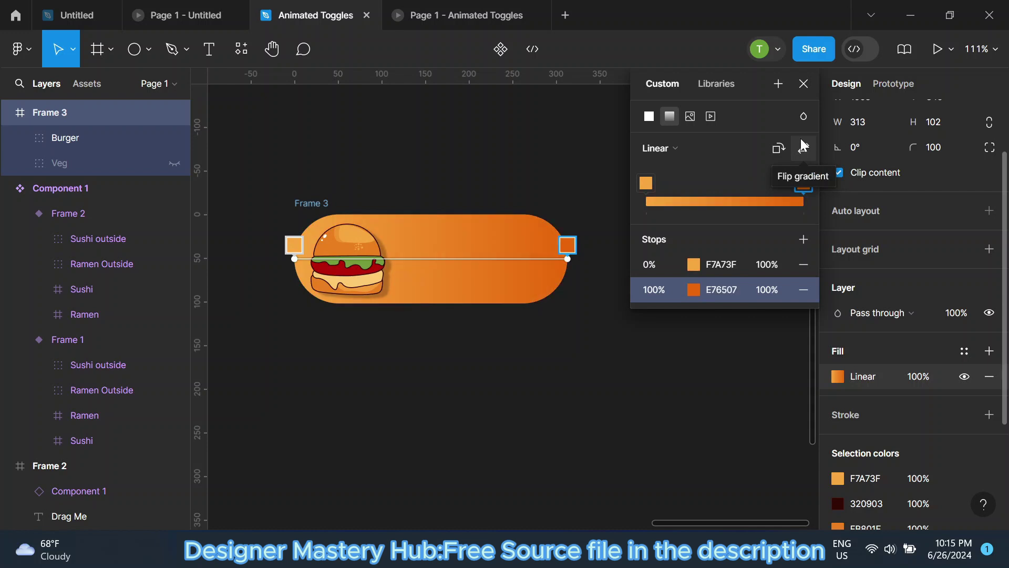
click(803, 84)
click(529, 145)
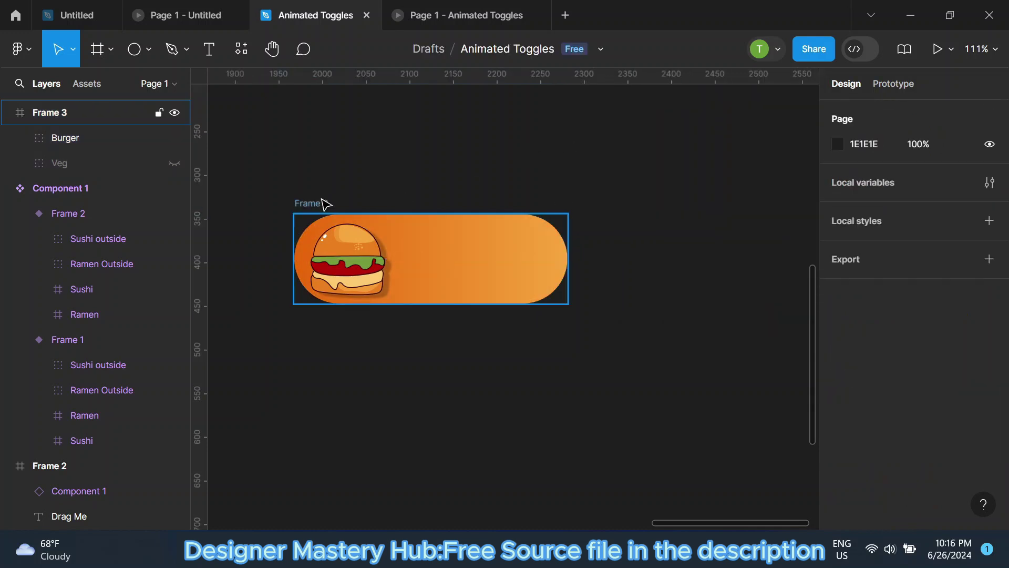
Duplicate the orange toggle as Frame 4 with a dark green 006A24-to-012D10 gradient.
click(322, 203)
key(ctrl+d)
click(838, 455)
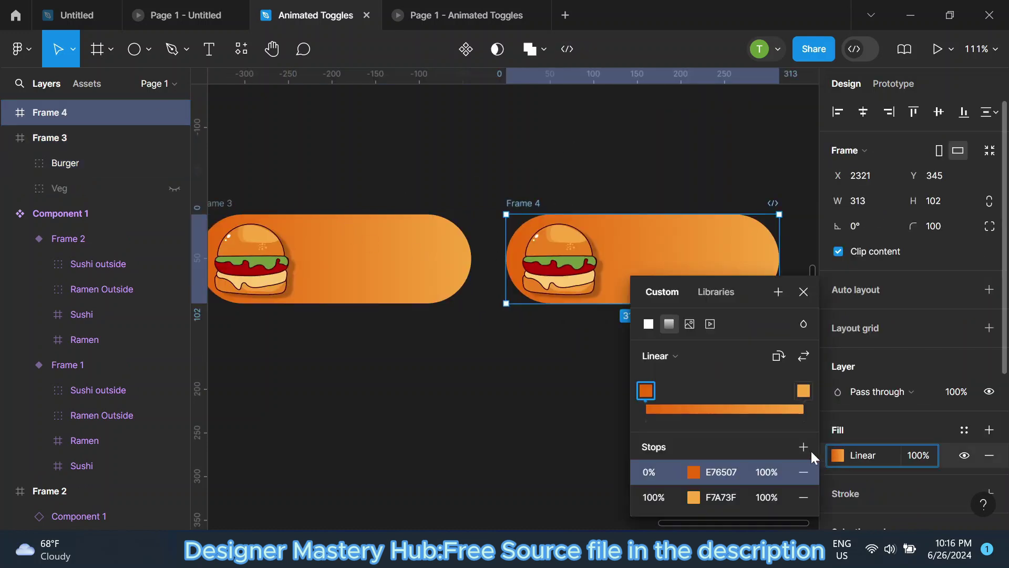
click(693, 472)
click(515, 465)
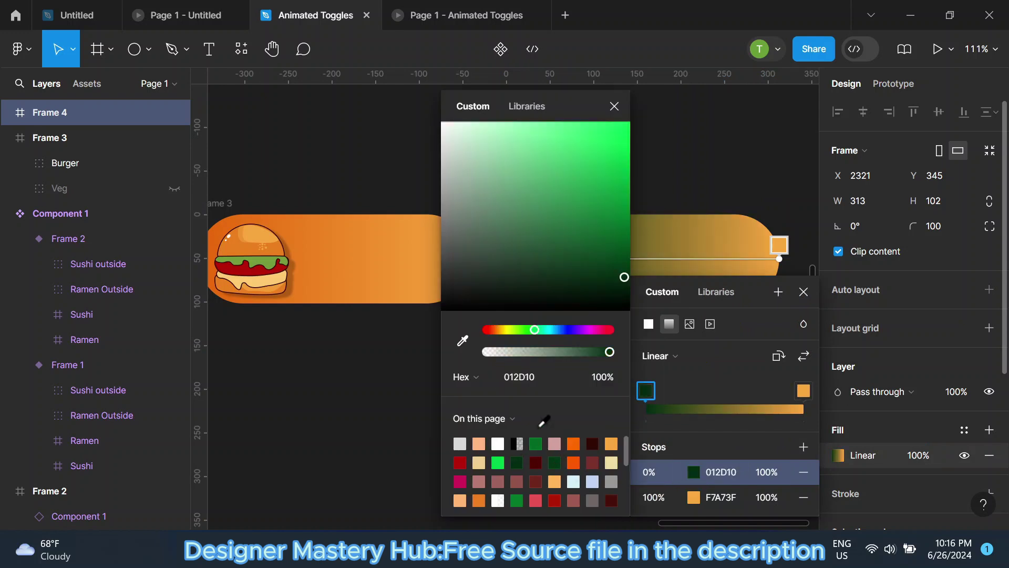
click(537, 444)
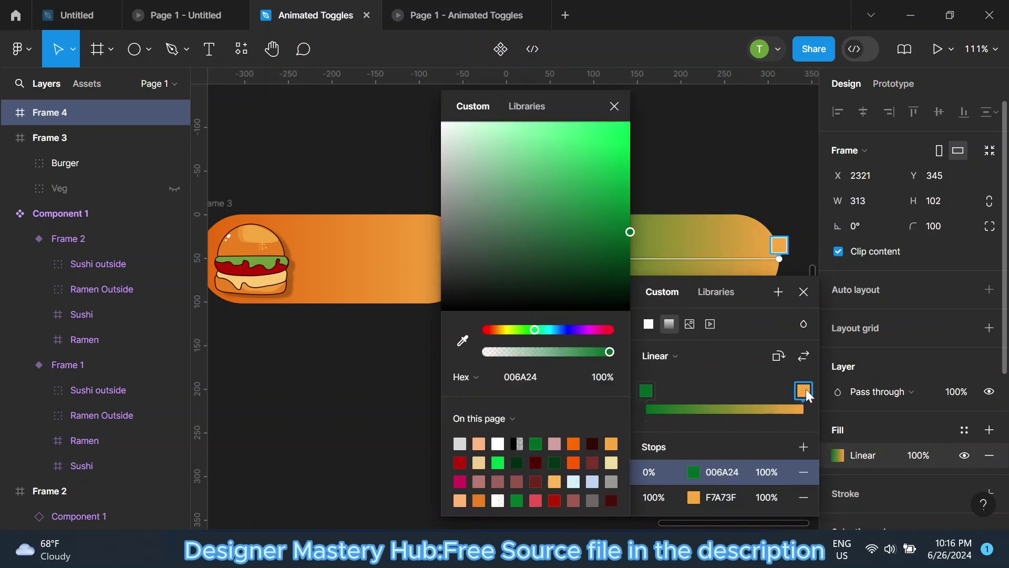
click(804, 392)
click(517, 463)
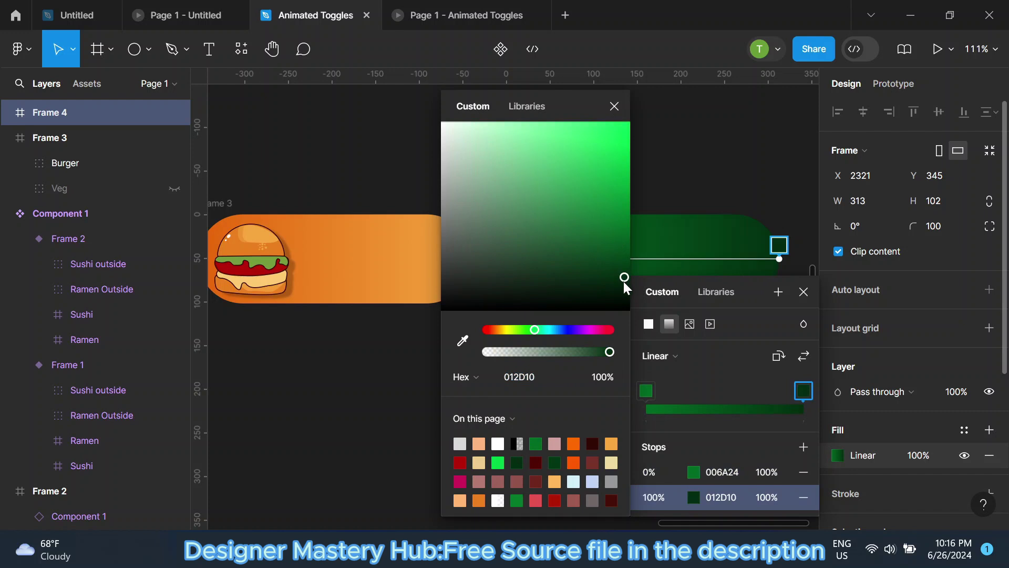
click(615, 107)
click(803, 292)
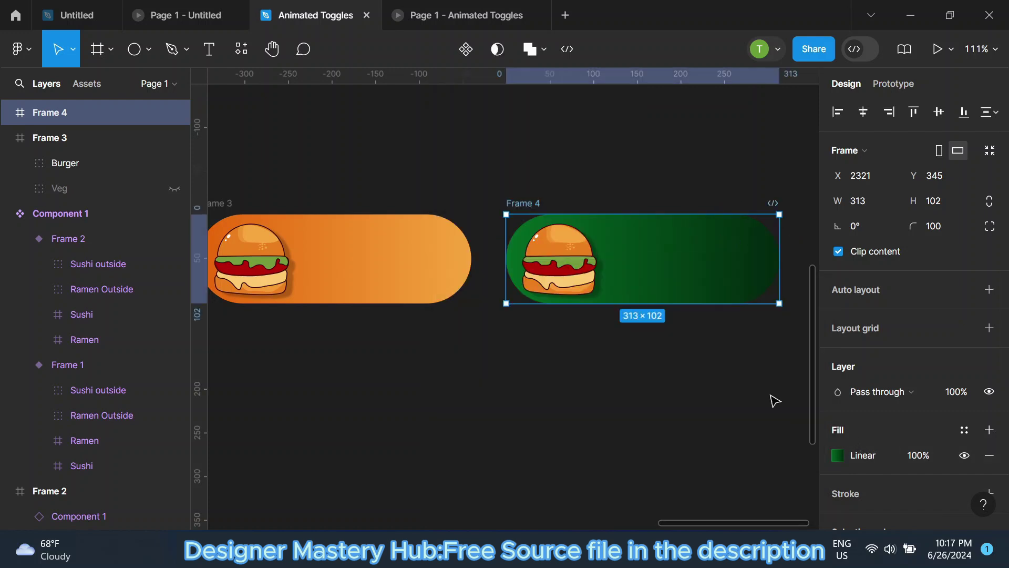
In Frame 4, stack the broccoli above the burger, show the broccoli and hide the burger.
click(566, 265)
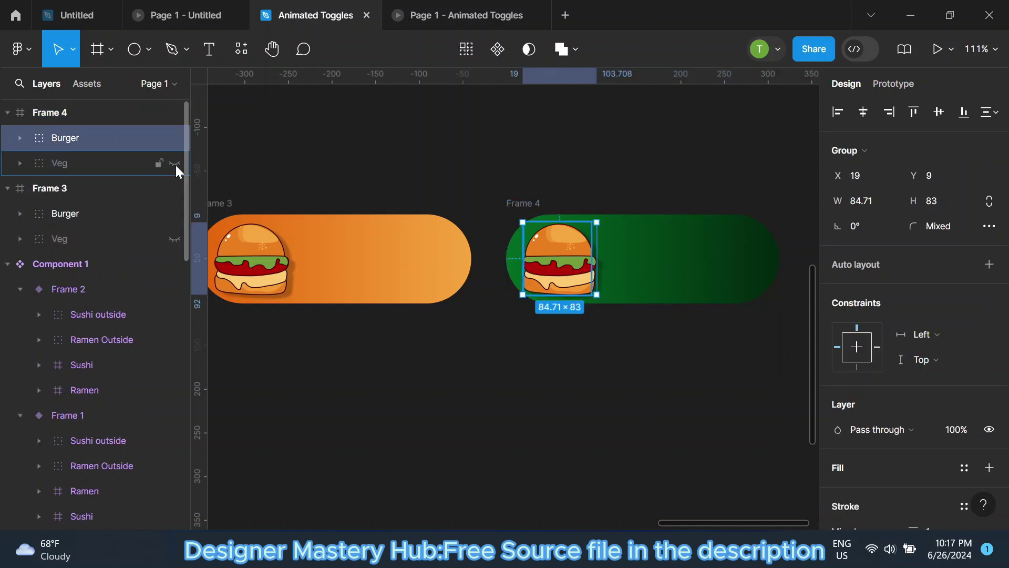
click(101, 162)
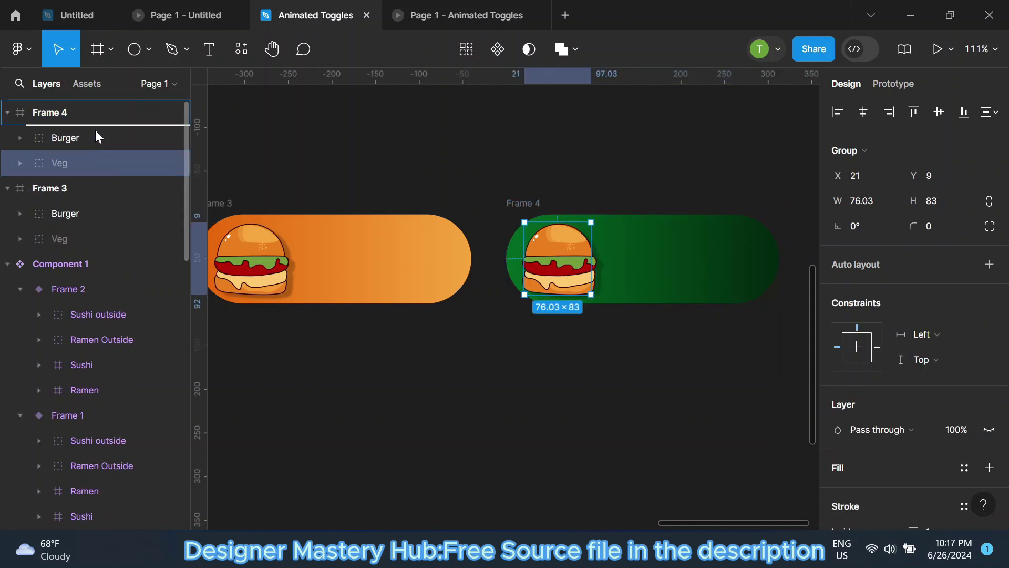
drag(95, 137, 98, 157)
click(174, 138)
click(174, 163)
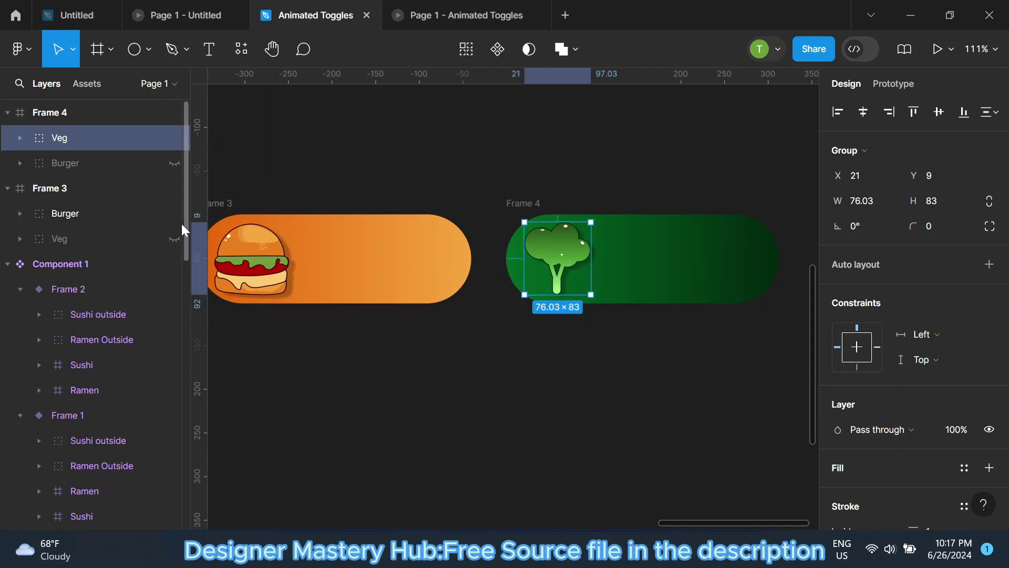
Slide the broccoli to the green toggle's right end, then select Frame 3.
shift+click(100, 168)
scroll(382, 295, left, 3)
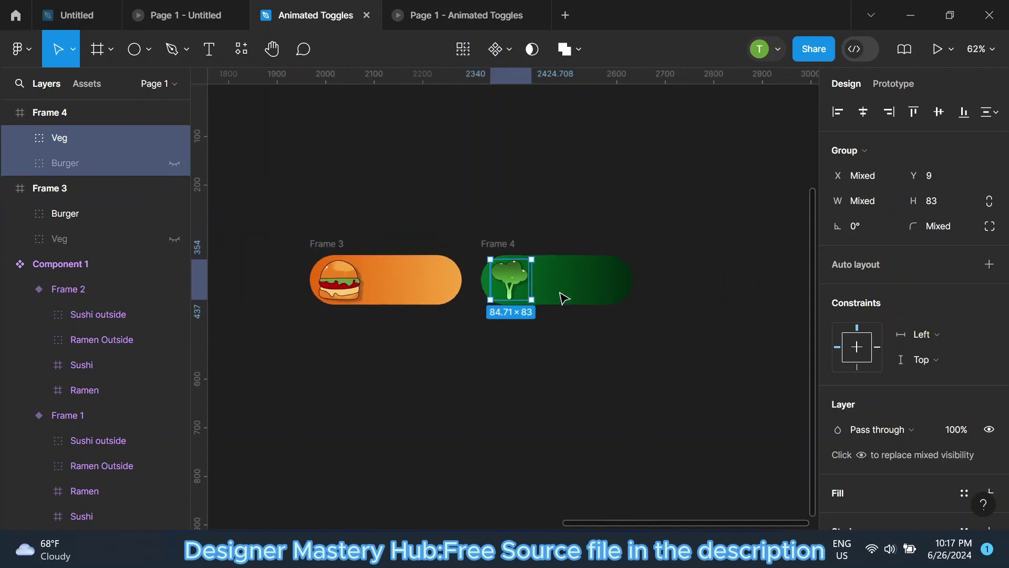
scroll(654, 286, up, 2)
drag(451, 276, 629, 283)
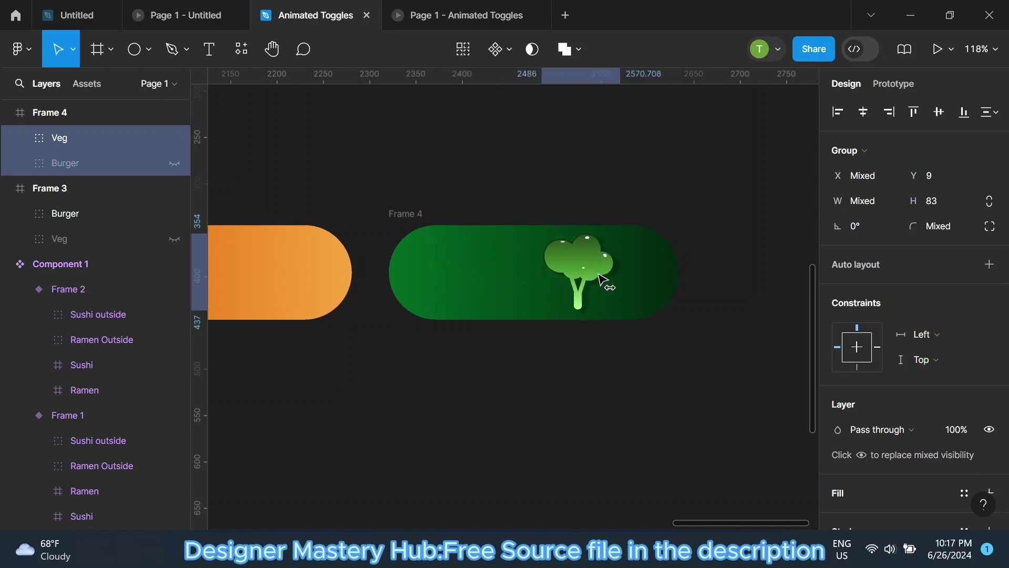
click(630, 184)
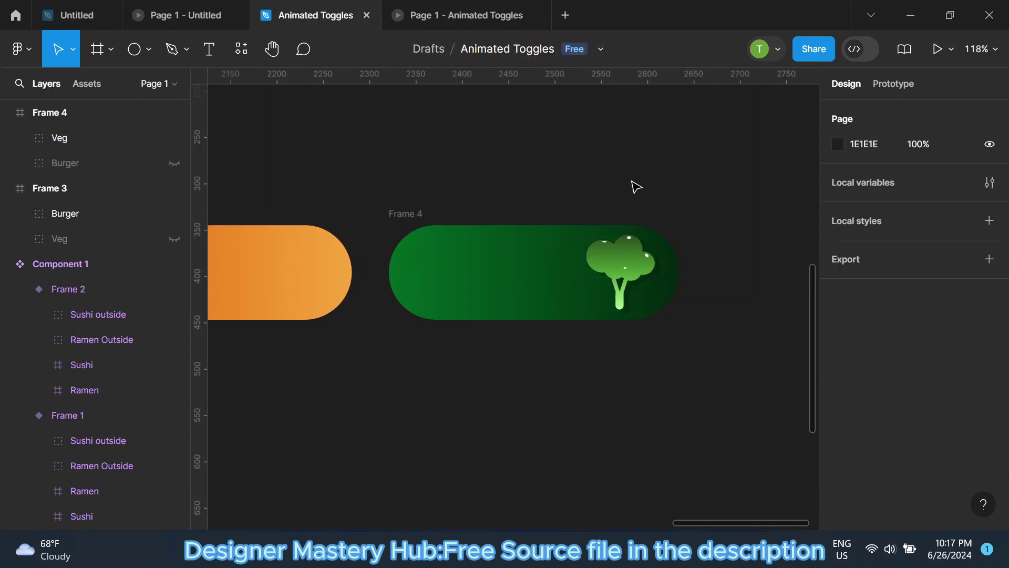
scroll(568, 221, down, 3)
click(256, 208)
Combine Frames 3 and 4 into the Component 2 variant set.
shift+click(494, 207)
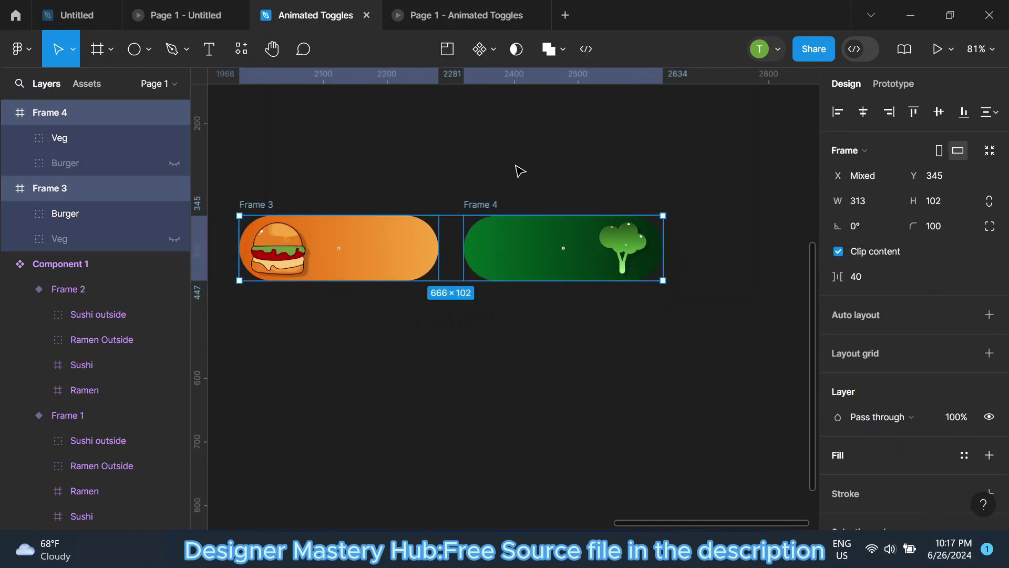
click(493, 50)
click(493, 130)
click(556, 153)
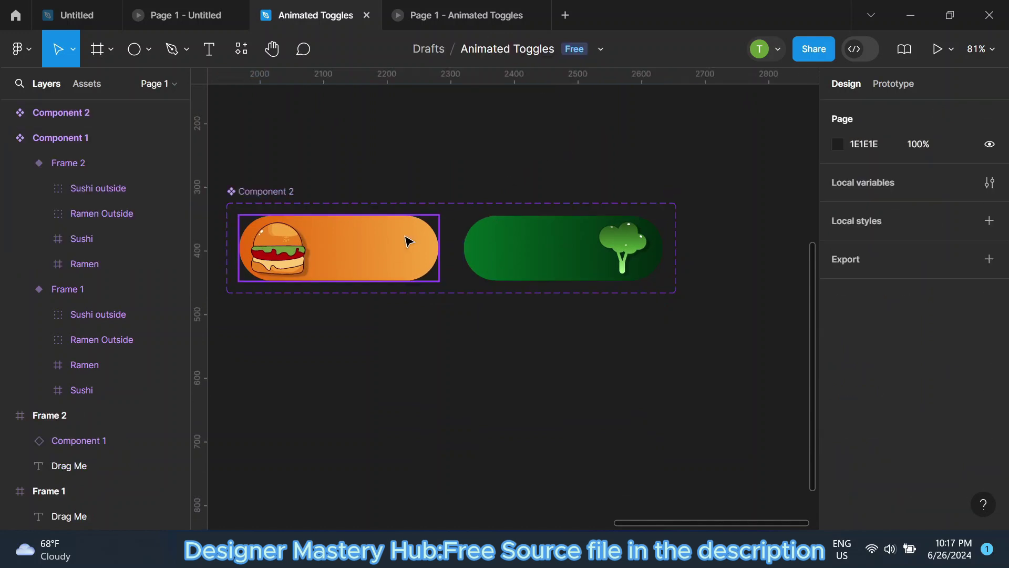
Link the burger icon to the broccoli variant with an On drag, Smart animate interaction.
click(338, 247)
click(892, 84)
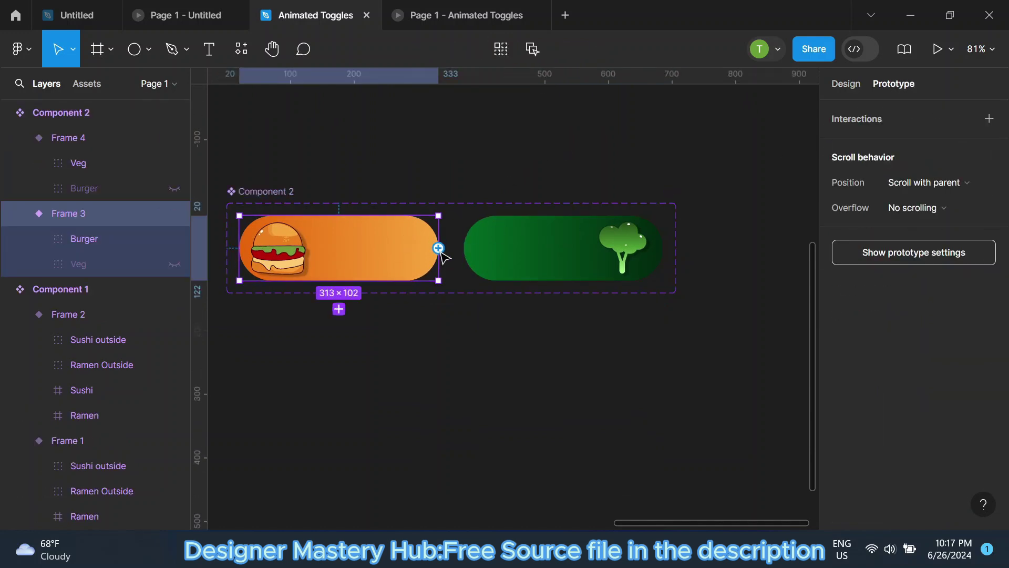
double_click(291, 256)
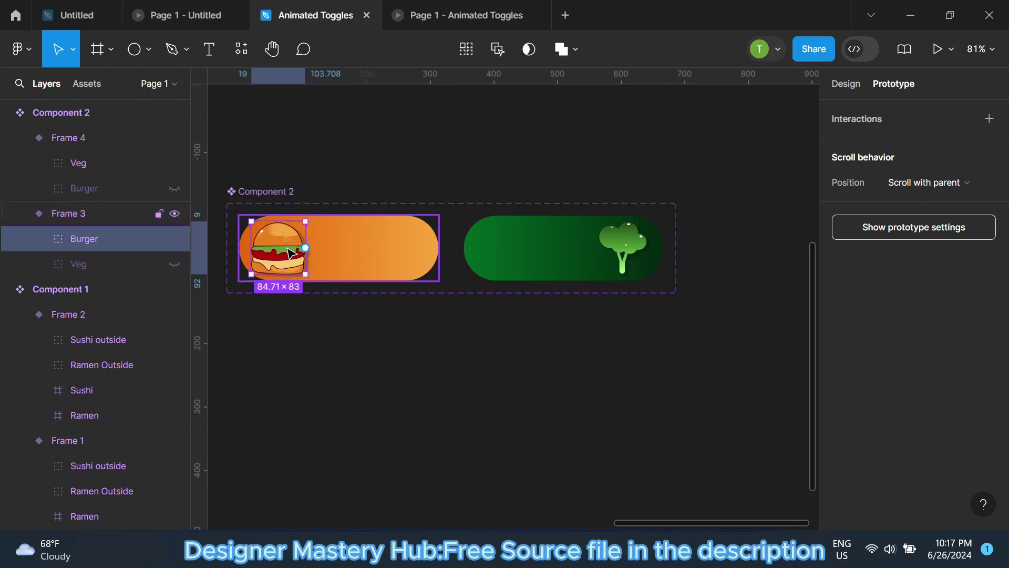
drag(305, 247, 487, 261)
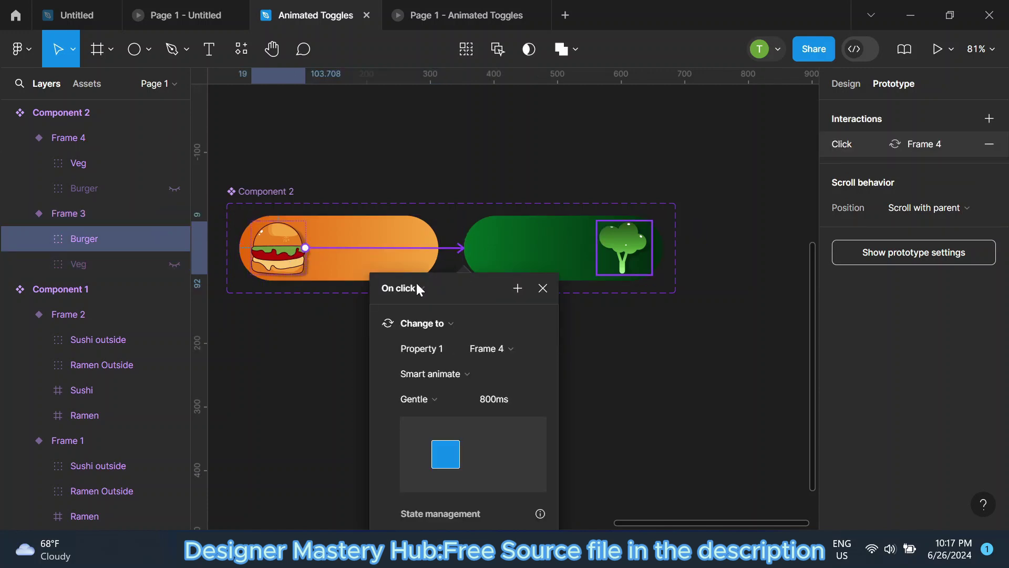
click(416, 286)
click(421, 307)
click(543, 288)
Link the broccoli icon back to the burger variant, also triggered On drag.
click(525, 247)
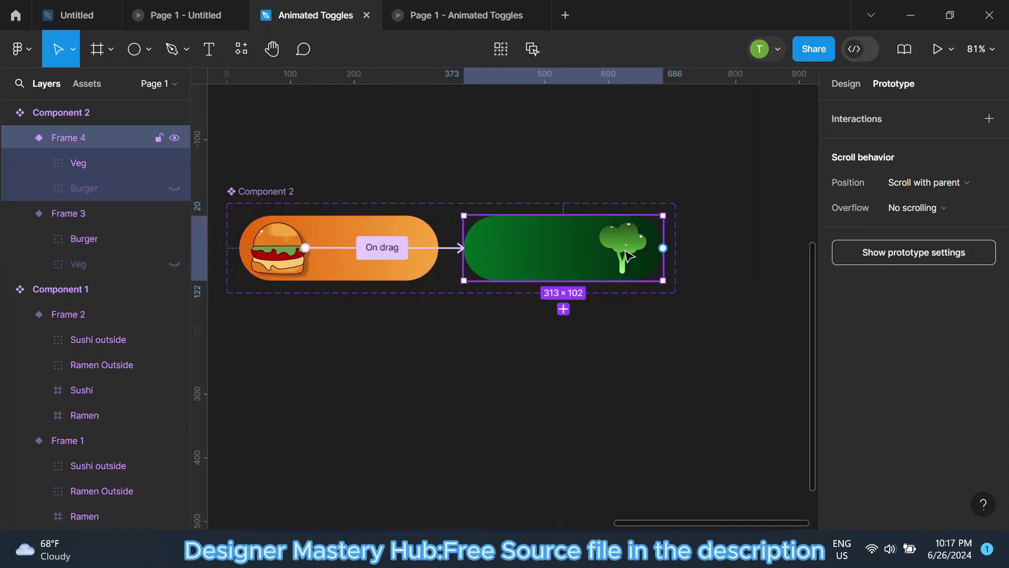
click(595, 257)
drag(598, 248, 371, 258)
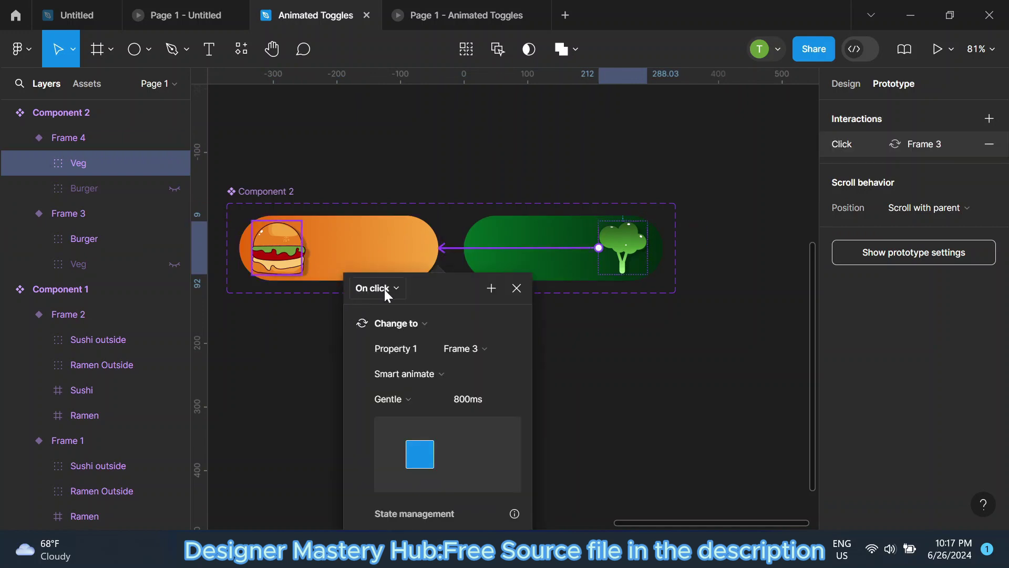
click(389, 288)
click(368, 307)
click(517, 287)
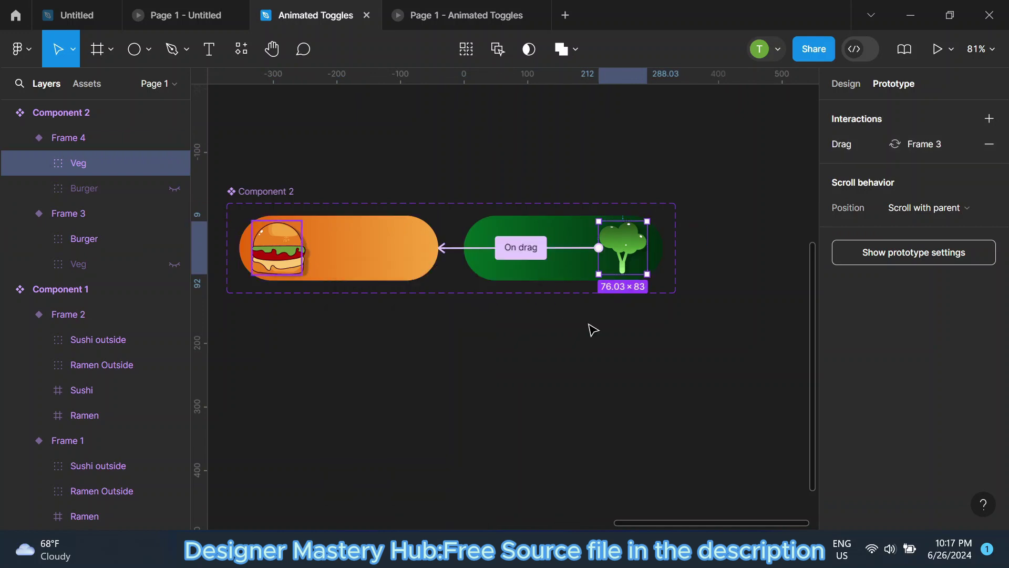
click(591, 328)
scroll(532, 240, down, 3)
scroll(787, 139, down, 3)
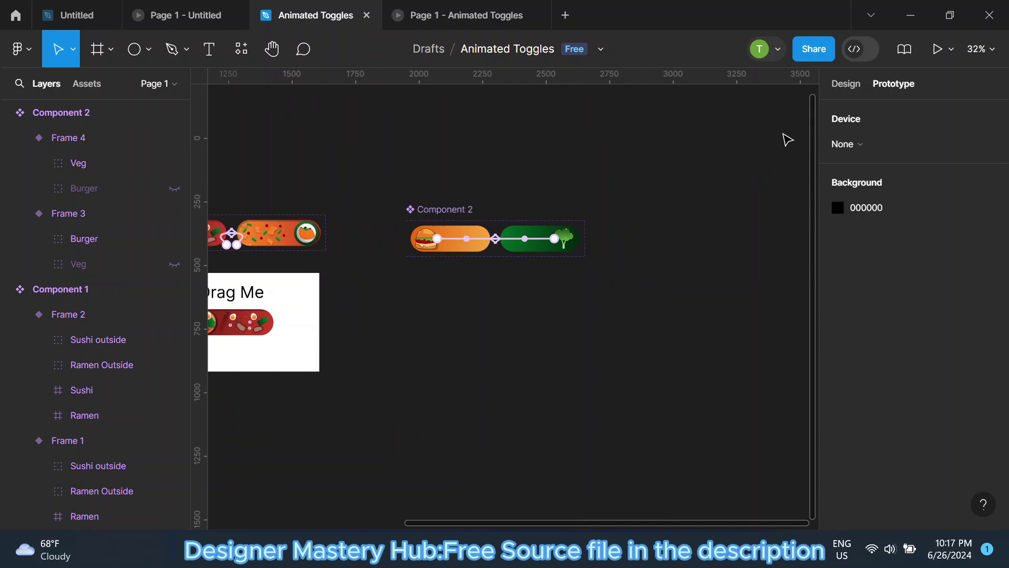
Duplicate the ramen Drag Me preview frame and move the copy under the burger component.
click(845, 84)
scroll(473, 89, up, 2)
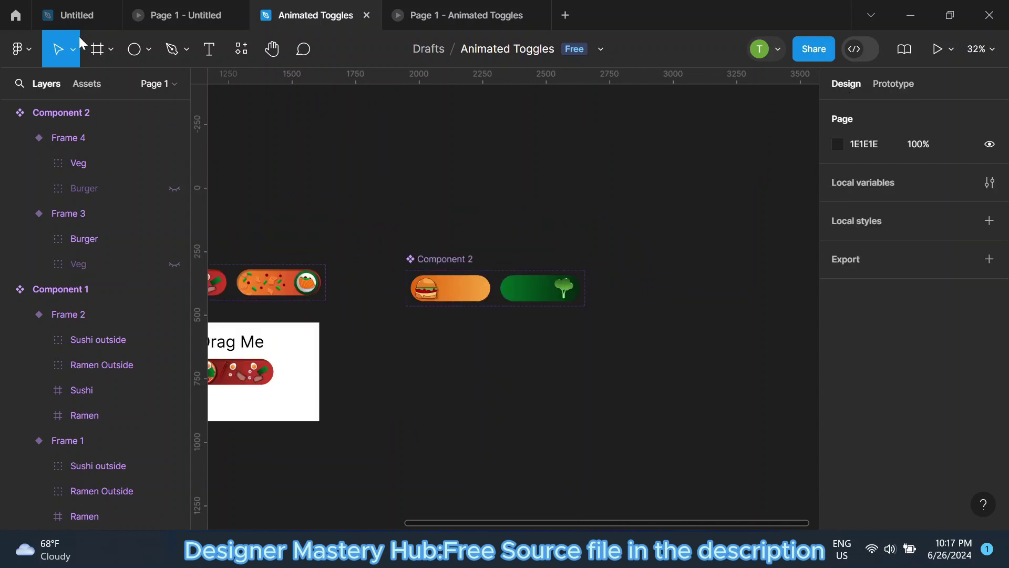
click(97, 49)
scroll(468, 306, down, 3)
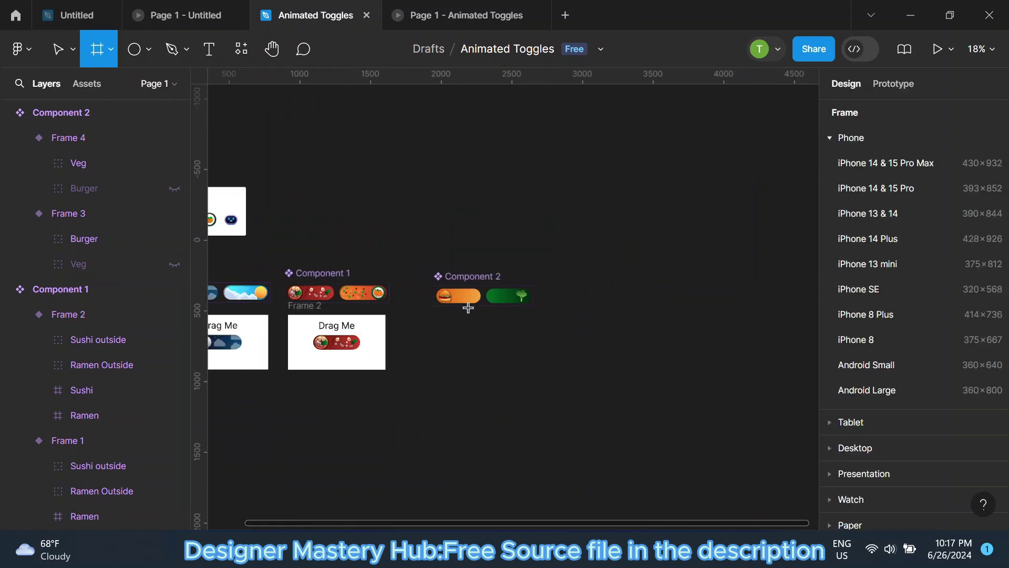
key(v)
click(298, 314)
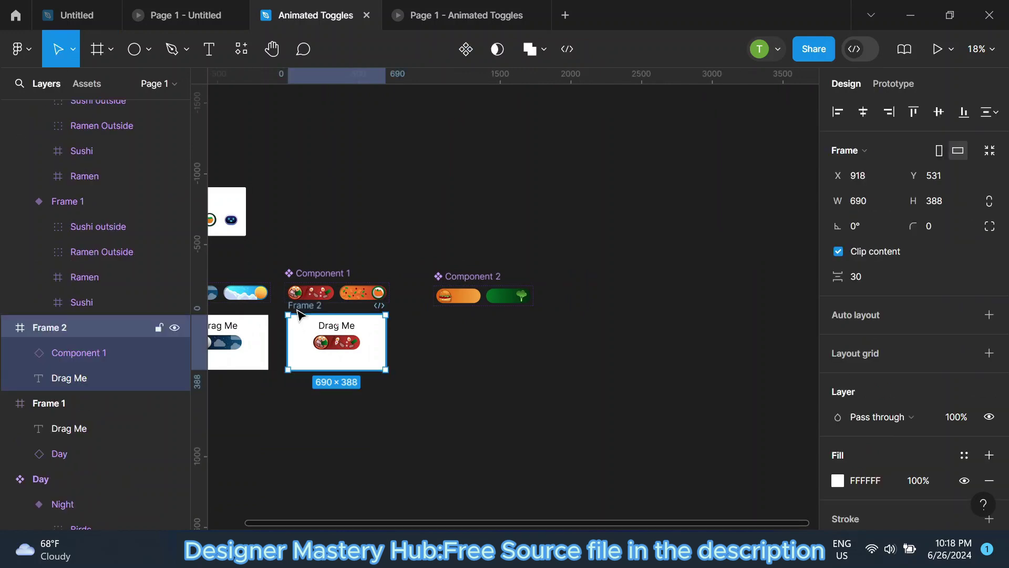
key(ctrl+d)
scroll(466, 362, up, 2)
drag(486, 359, 548, 358)
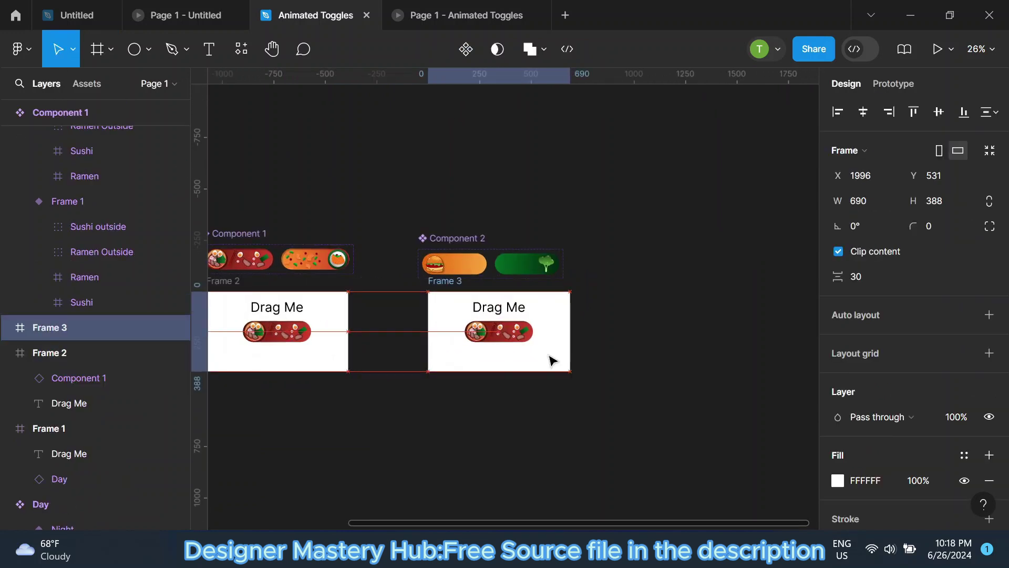
Replace the copy's ramen toggle with a Component 2 instance from Assets.
click(510, 347)
key(Delete)
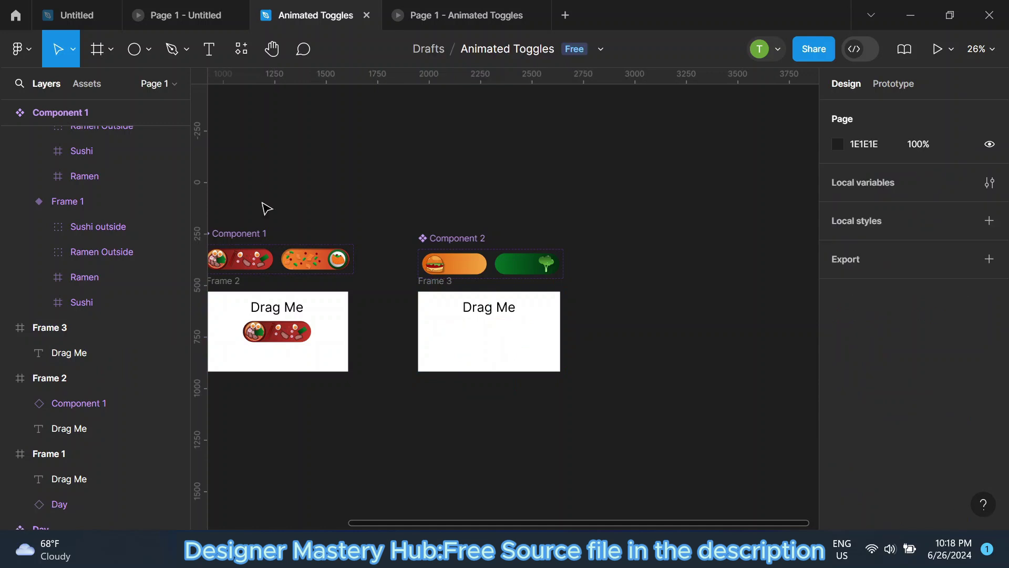
click(86, 83)
mouse_move(105, 297)
mouse_down()
mouse_move(489, 356)
mouse_move(509, 330)
mouse_up()
scroll(497, 352, up, 5)
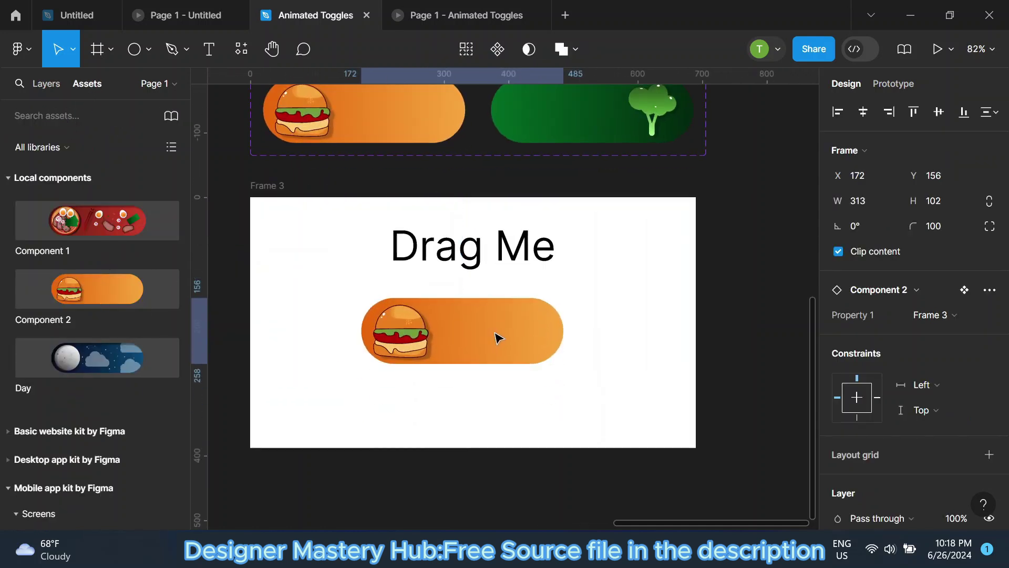
click(740, 190)
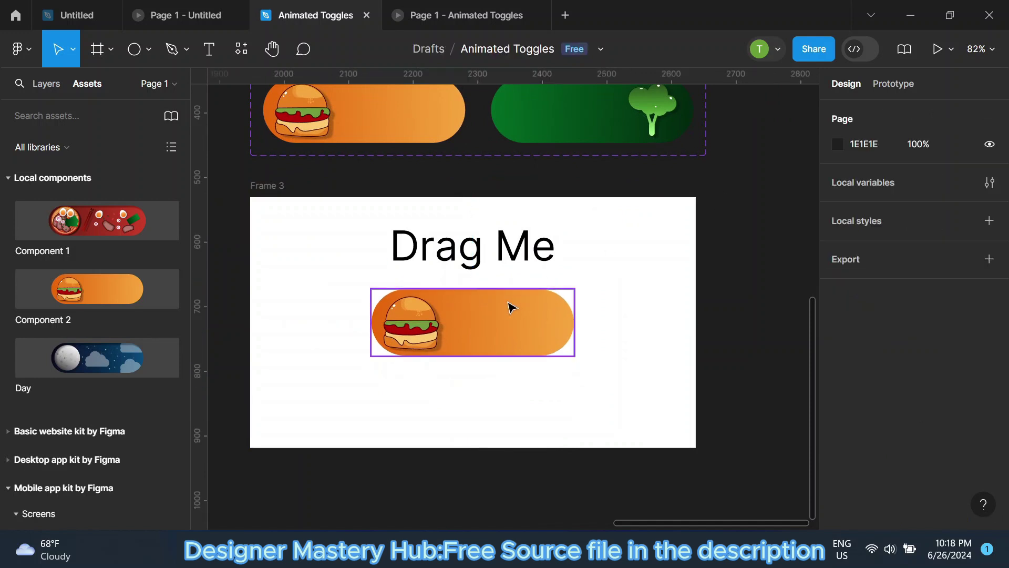
scroll(508, 306, down, 3)
Preview the prototype, testing the burger-to-broccoli and ramen-to-sushi toggles.
click(430, 16)
key(Right)
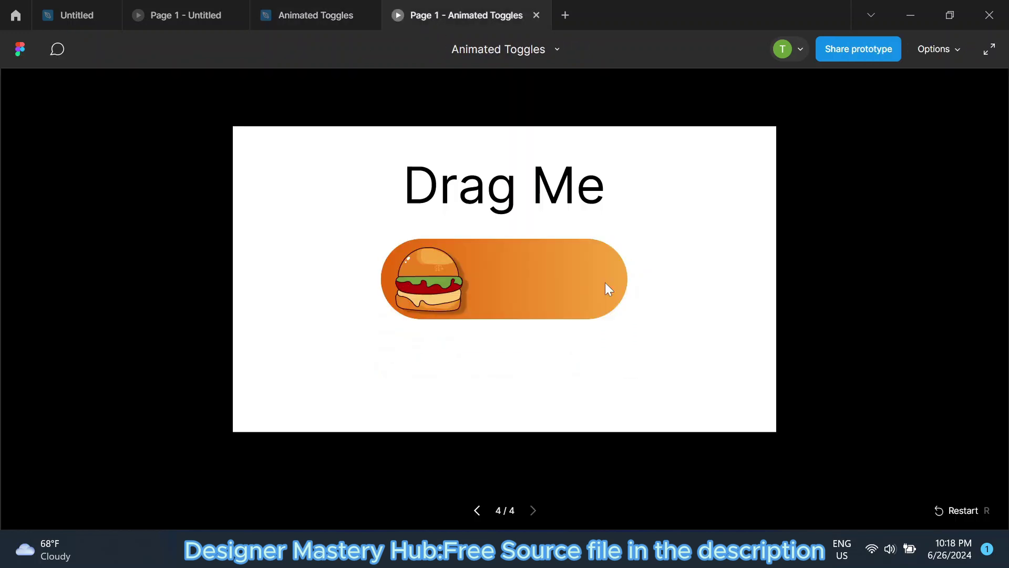
mouse_move(424, 279)
mouse_down()
mouse_move(540, 287)
mouse_move(512, 307)
mouse_up()
key(Left)
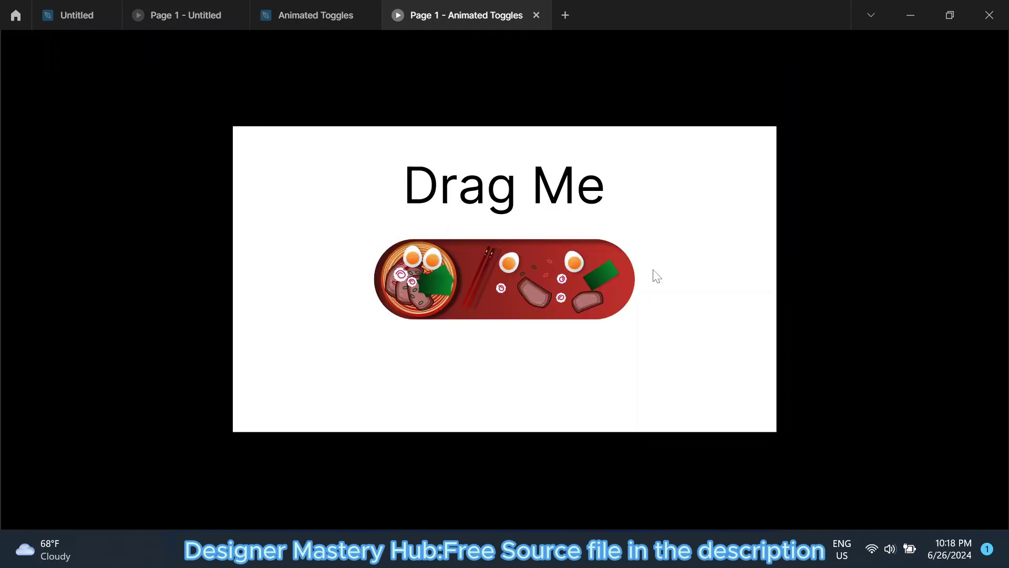
key(Left)
mouse_move(576, 286)
mouse_down()
mouse_move(417, 283)
mouse_move(597, 282)
mouse_up()
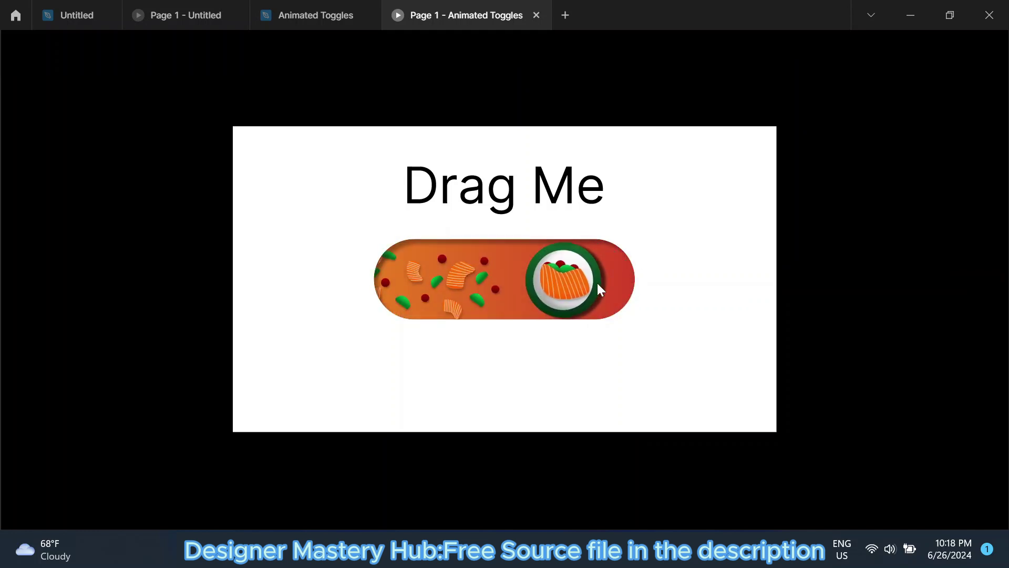
click(389, 293)
click(315, 14)
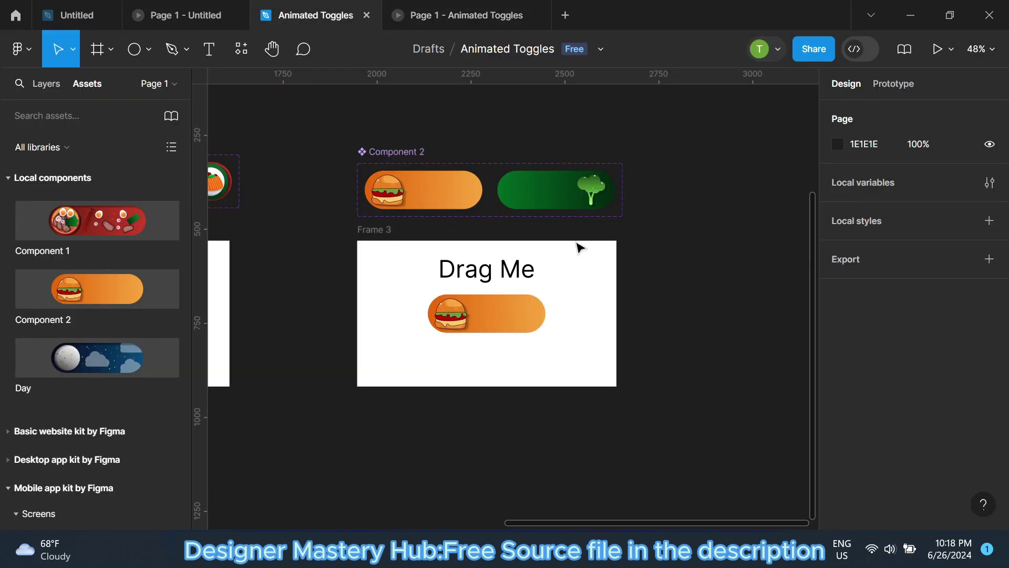
Inspect the Burger and broccoli layers of Component 2's variants in the layer list.
click(40, 84)
scroll(92, 204, up, 3)
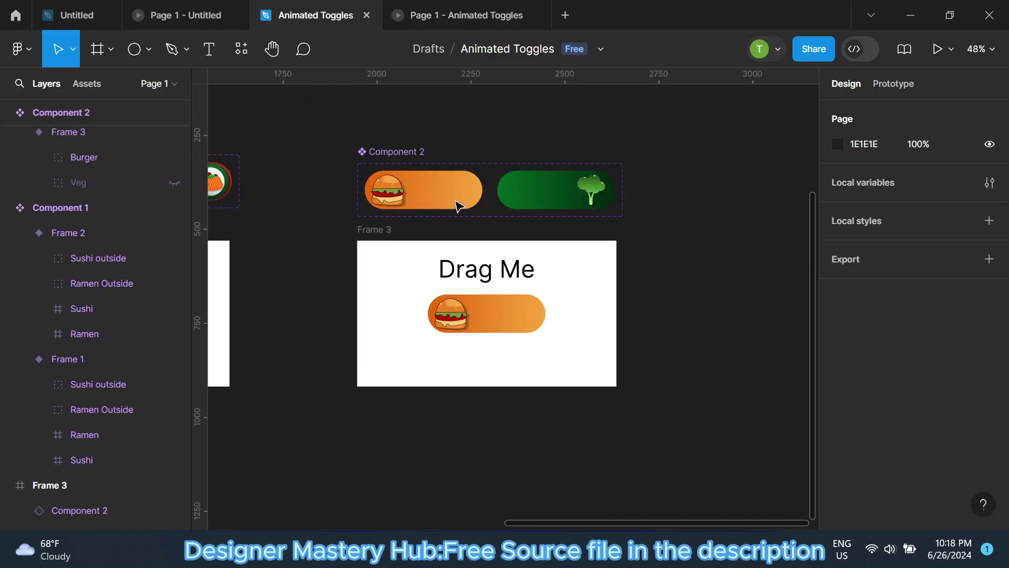
click(457, 203)
click(112, 169)
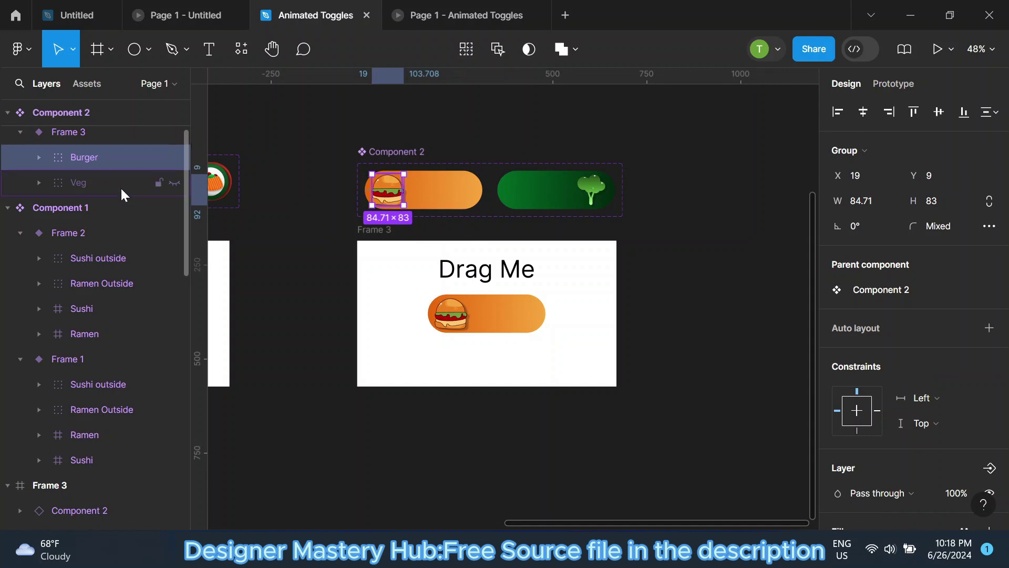
scroll(89, 210, up, 3)
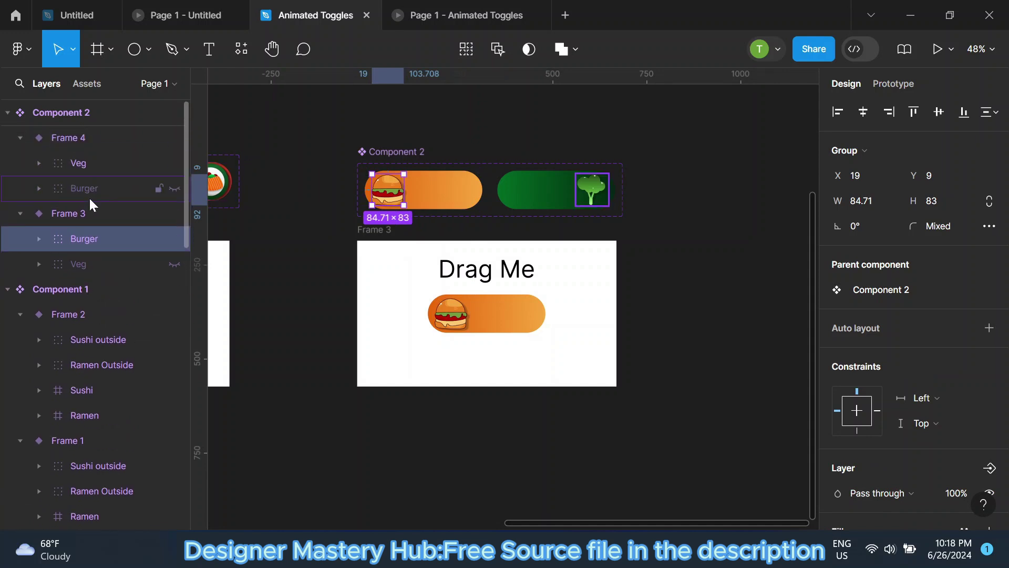
click(20, 213)
click(108, 161)
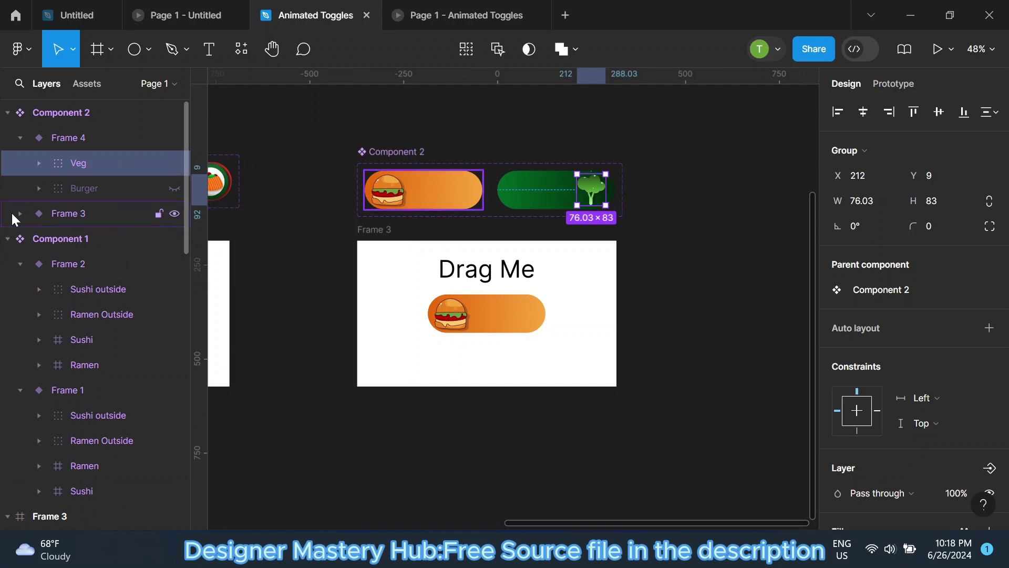
click(41, 213)
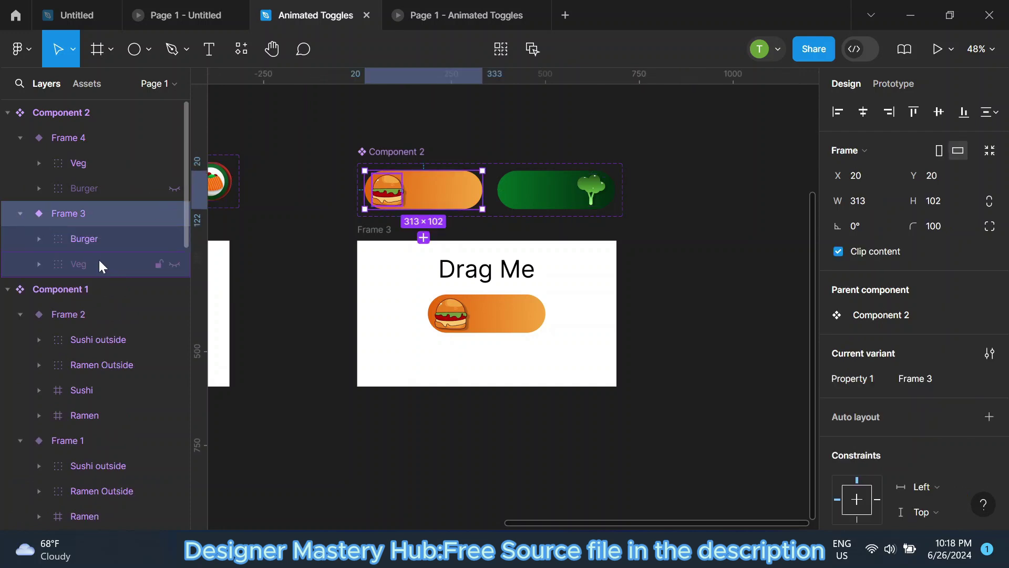
click(434, 128)
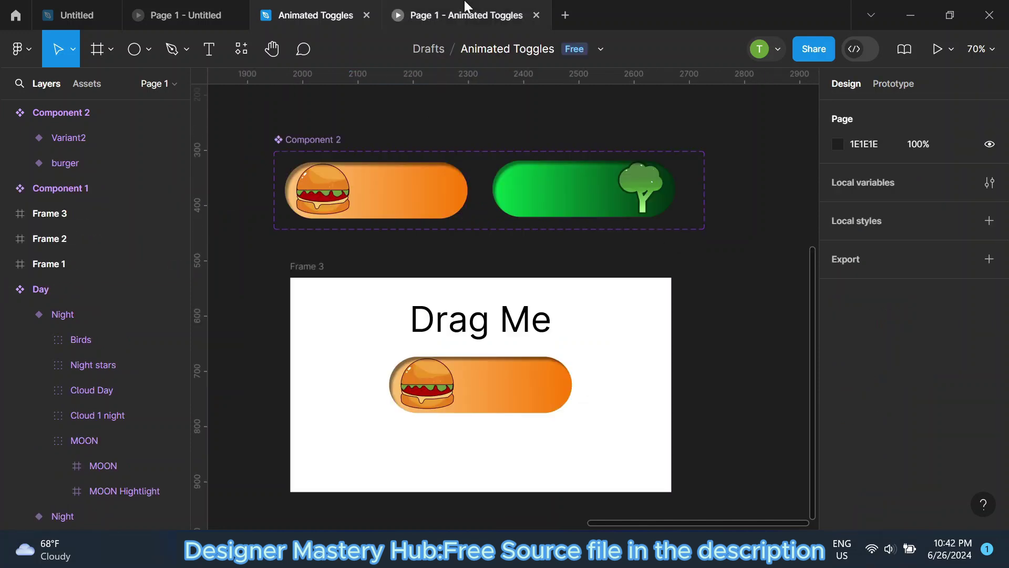
Test the prototype's burger/broccoli toggle and the night-and-day toggle.
click(452, 15)
mouse_move(512, 274)
mouse_down()
mouse_move(474, 294)
mouse_move(592, 285)
mouse_move(406, 286)
mouse_up()
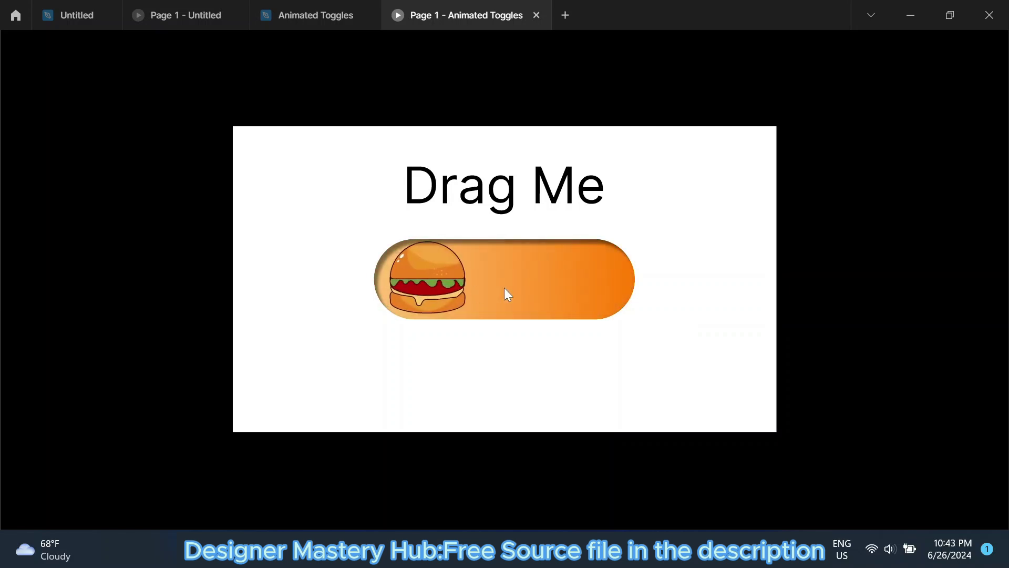
mouse_move(503, 288)
mouse_down()
mouse_move(602, 290)
mouse_move(444, 292)
mouse_move(726, 301)
mouse_up()
click(596, 288)
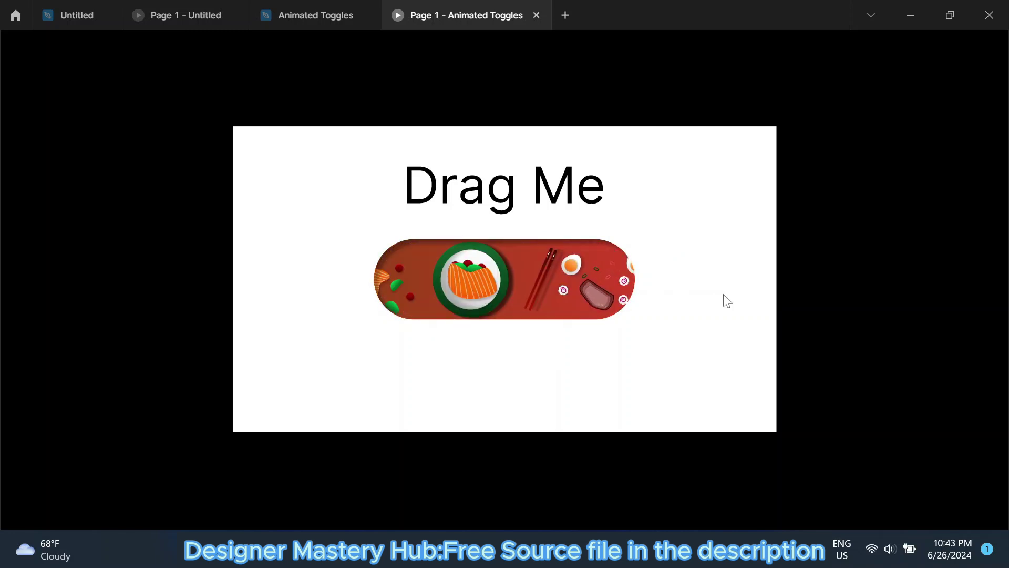
mouse_move(412, 293)
mouse_down()
mouse_move(590, 287)
mouse_move(557, 288)
mouse_up()
Draw a new frame to the right of the food toggles.
click(316, 16)
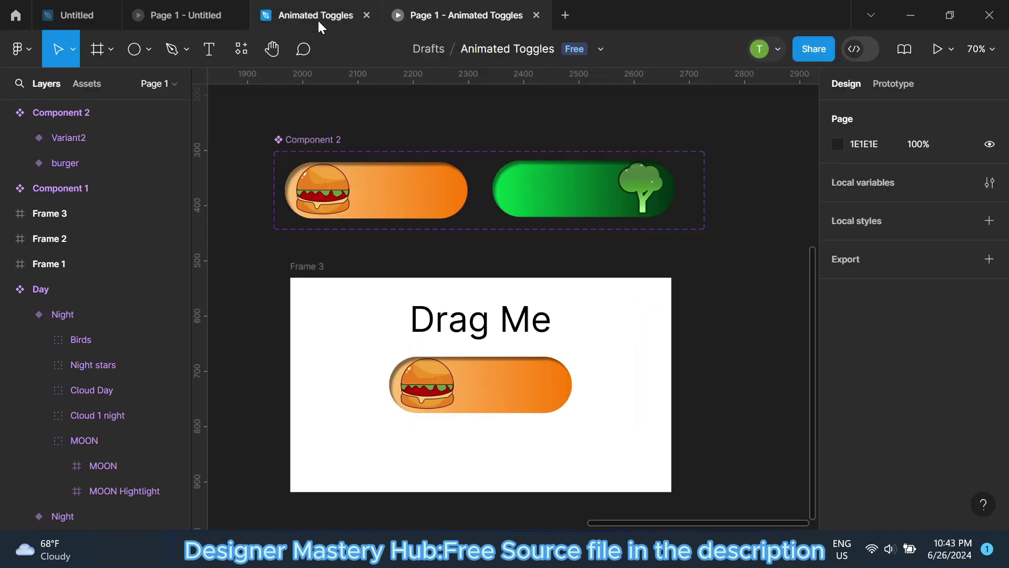
scroll(448, 298, down, 3)
scroll(387, 281, down, 2)
scroll(571, 266, down, 2)
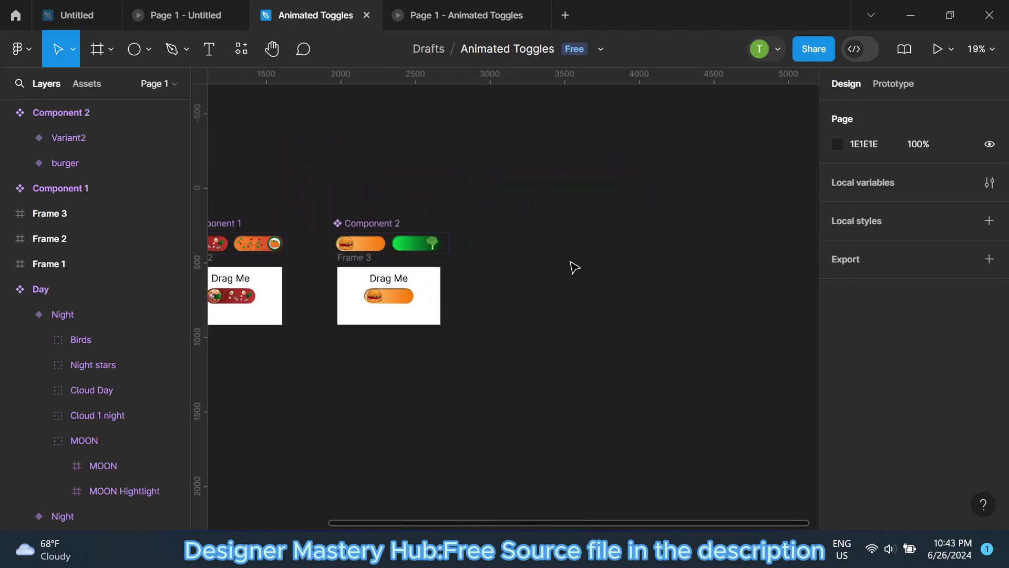
scroll(571, 266, right, 3)
scroll(570, 266, up, 3)
key(f)
scroll(412, 177, down, 2)
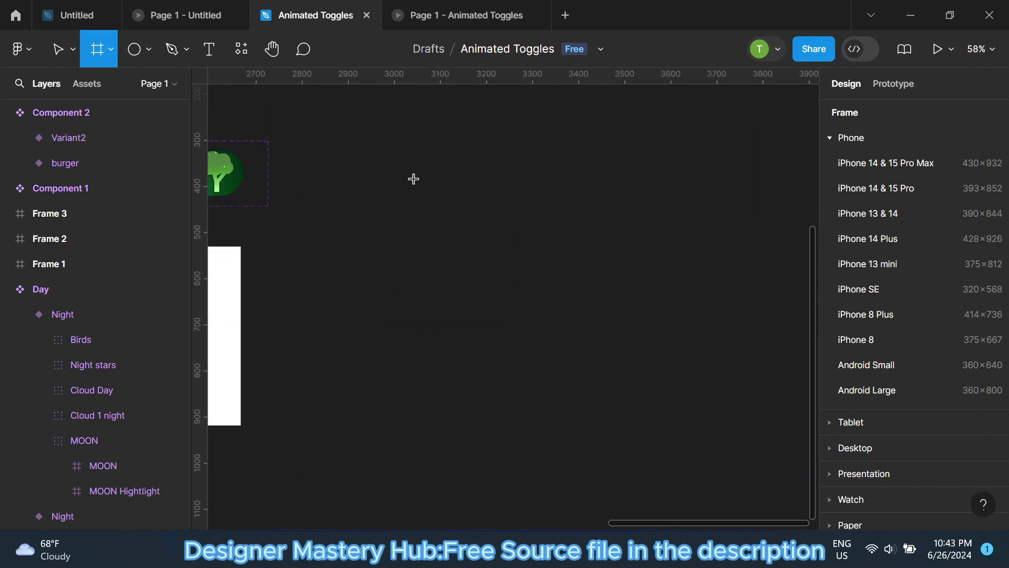
scroll(405, 250, up, 2)
drag(410, 251, 530, 312)
scroll(476, 274, down, 2)
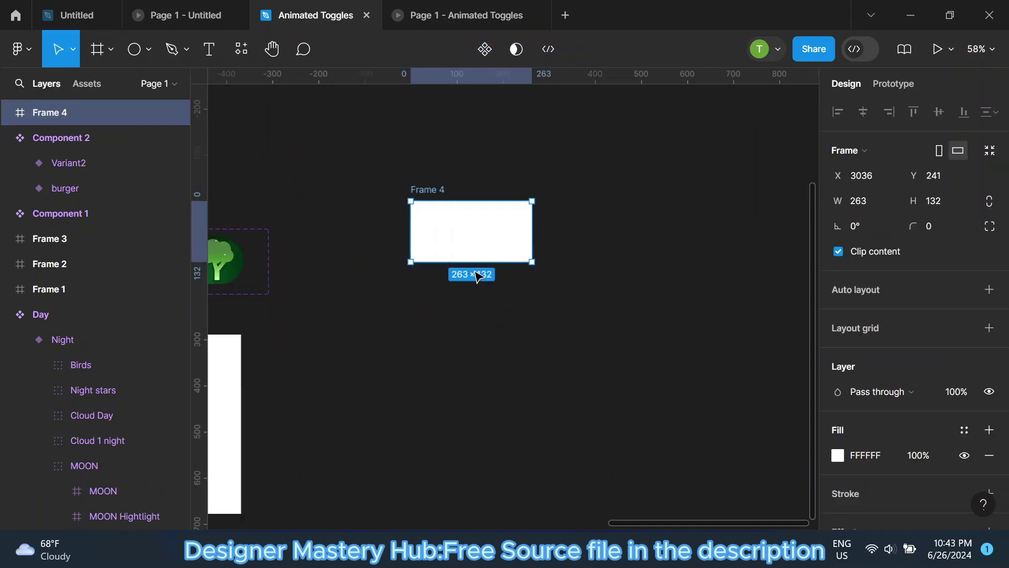
scroll(478, 282, up, 1)
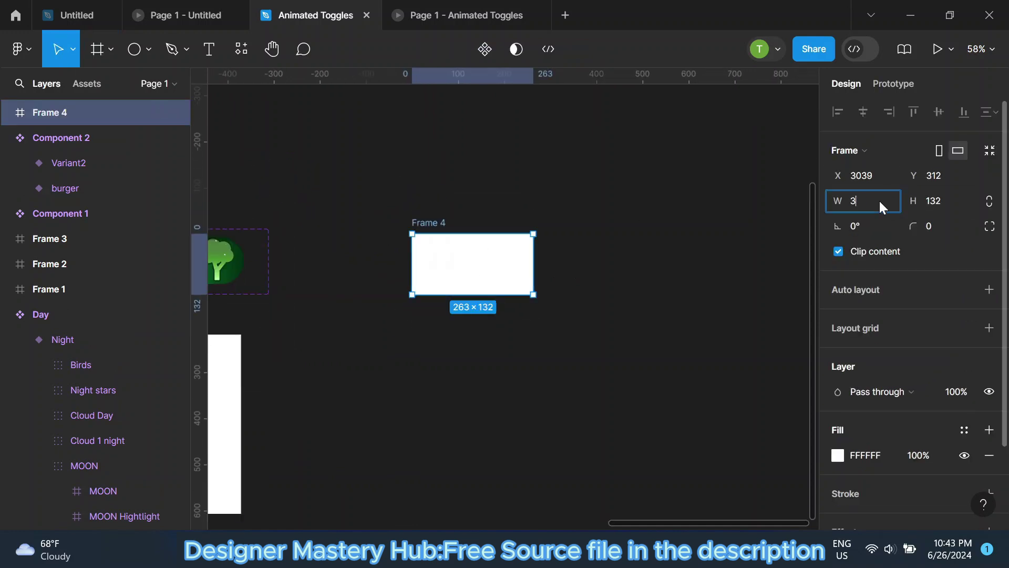
text(13)
Set the frame's height to 102 and corner radius to 1000, then nudge it left.
click(966, 198)
text(1)
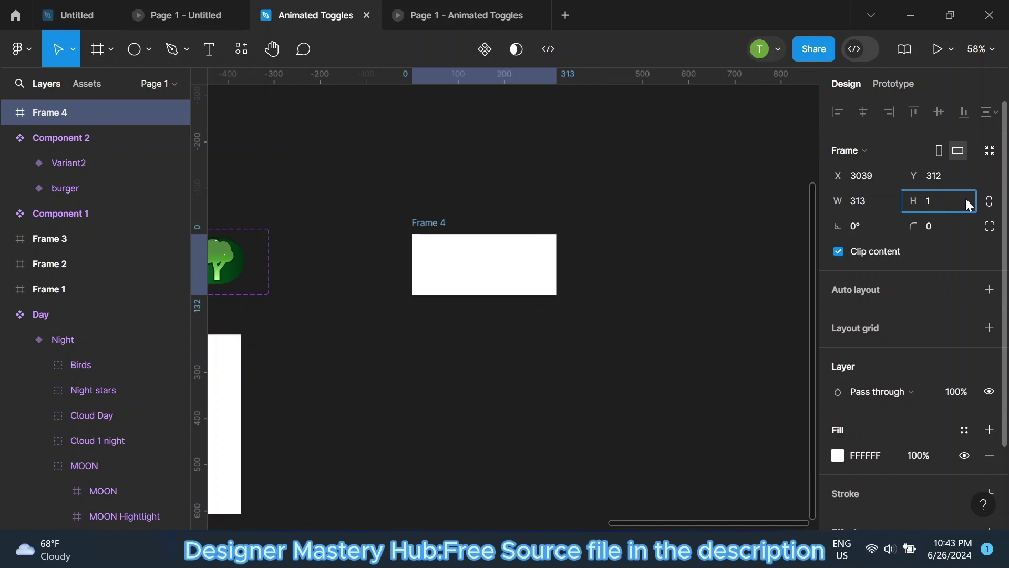
text(02)
key(Return)
click(947, 227)
text(1)
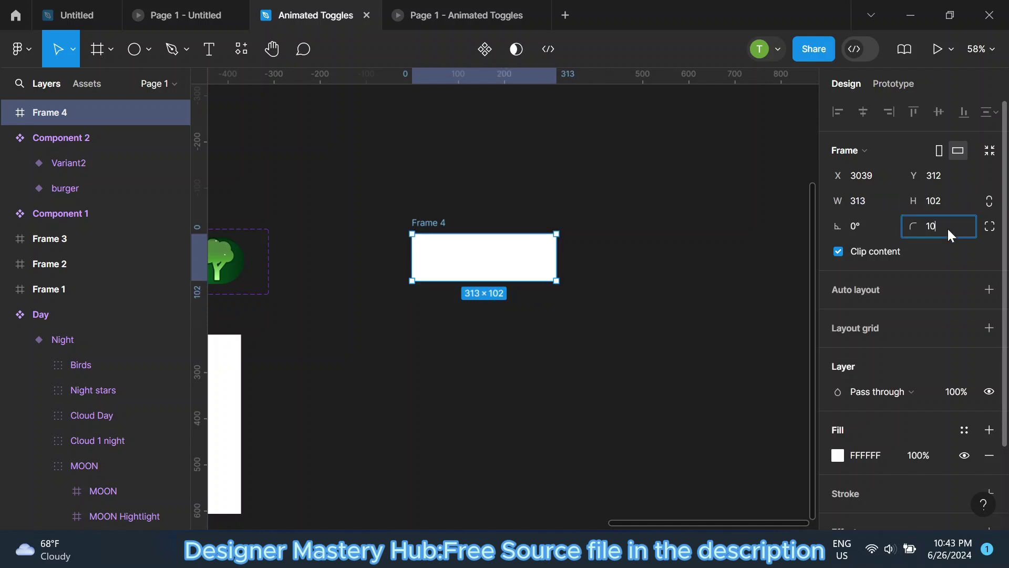
text(00)
key(Return)
scroll(465, 278, up, 2)
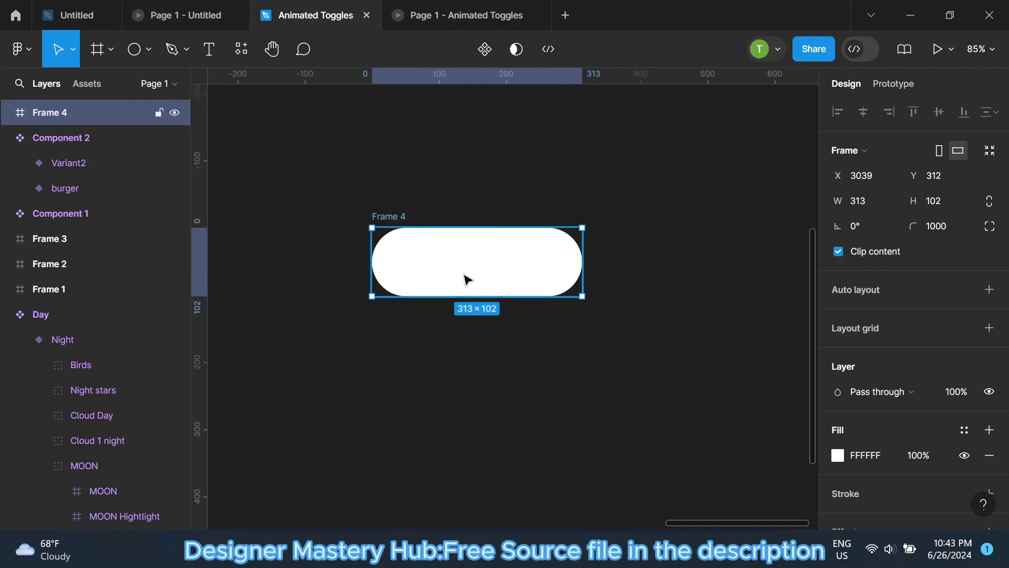
drag(465, 278, 434, 283)
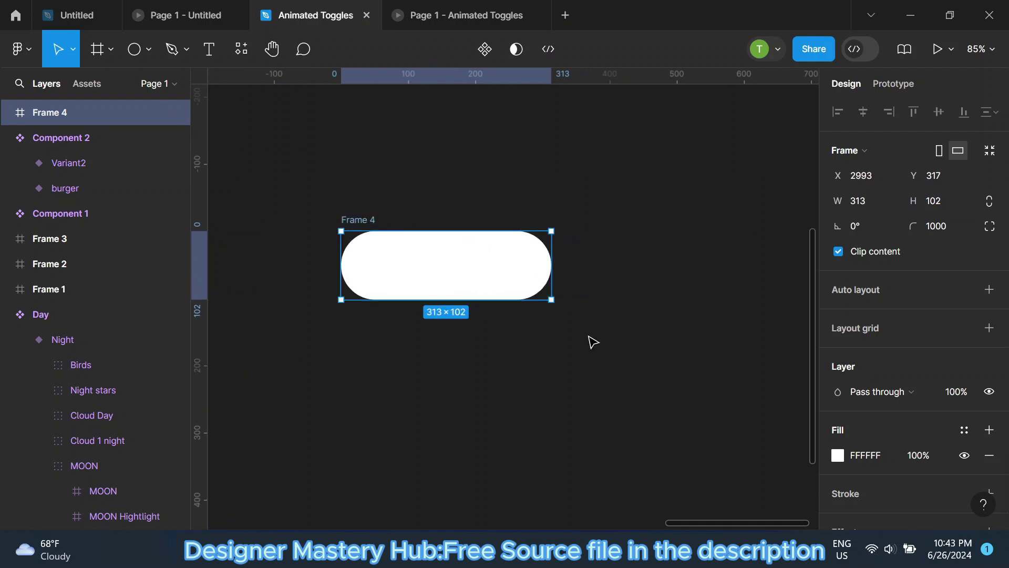
click(437, 227)
scroll(425, 223, up, 2)
Draw a small frame below the pill with the Frame tool.
click(111, 49)
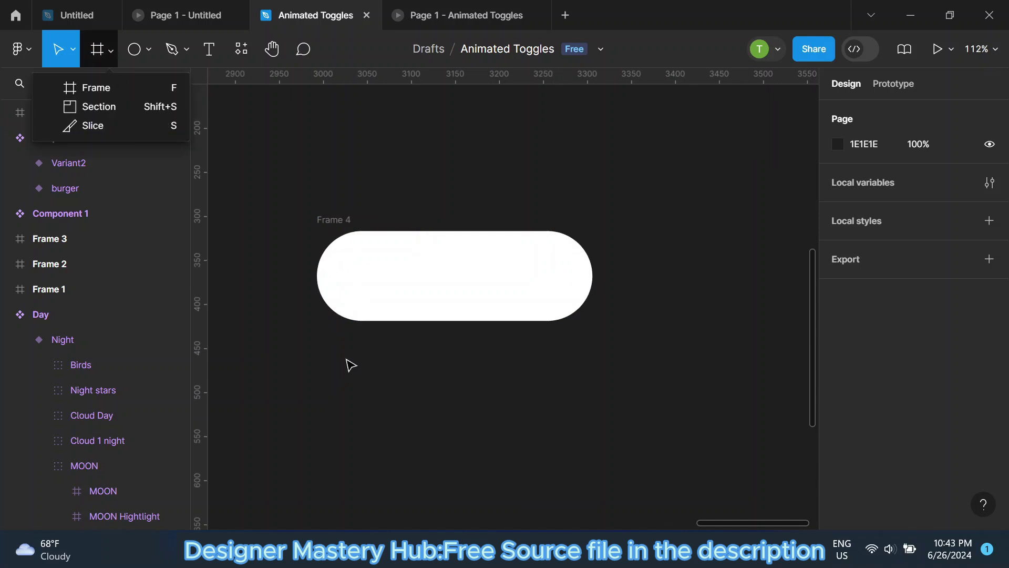
scroll(349, 363, down, 2)
click(107, 91)
drag(365, 257, 440, 315)
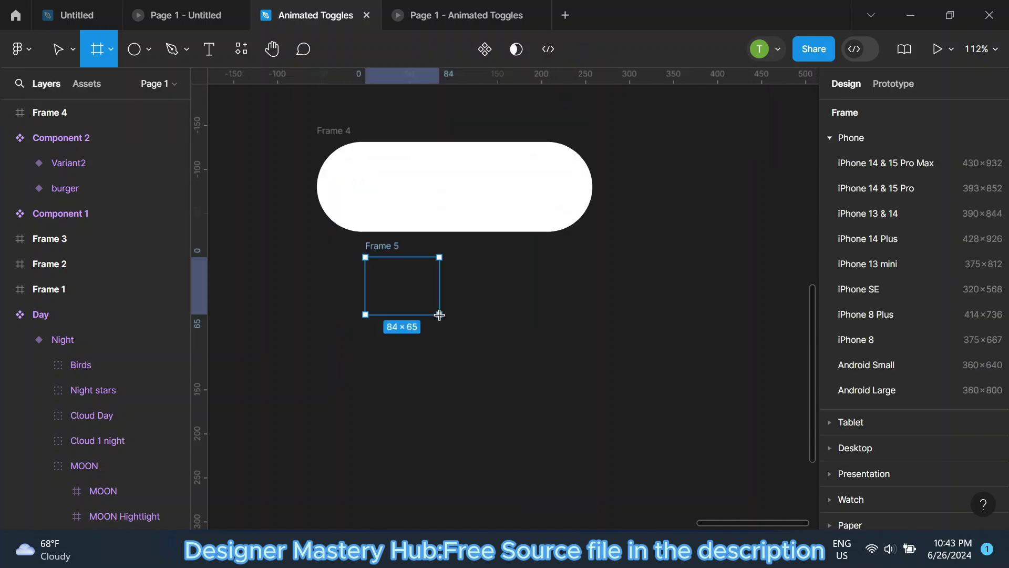
Size the small frame 93×77 and round its corners to 63.
click(892, 201)
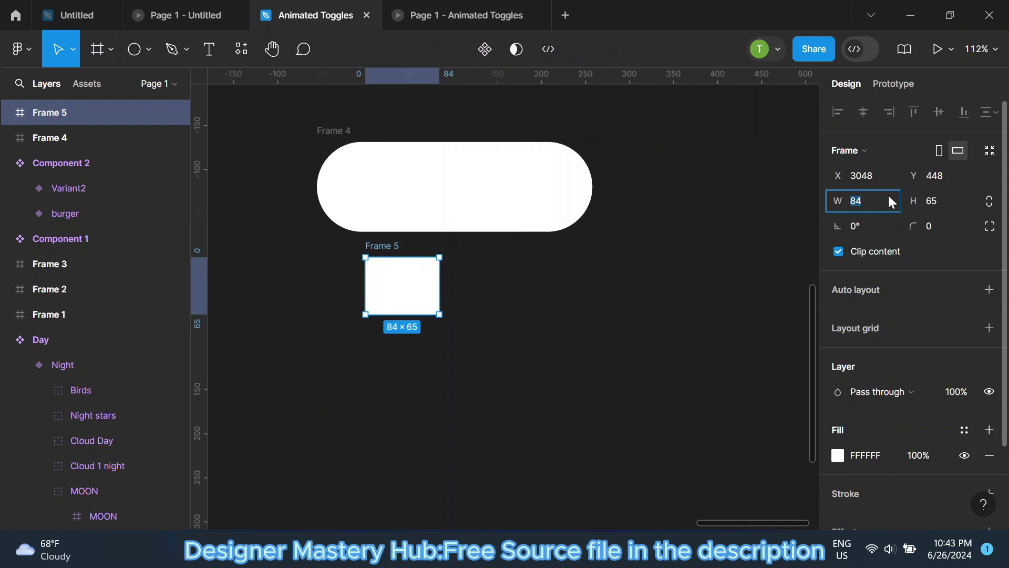
text(93)
click(953, 200)
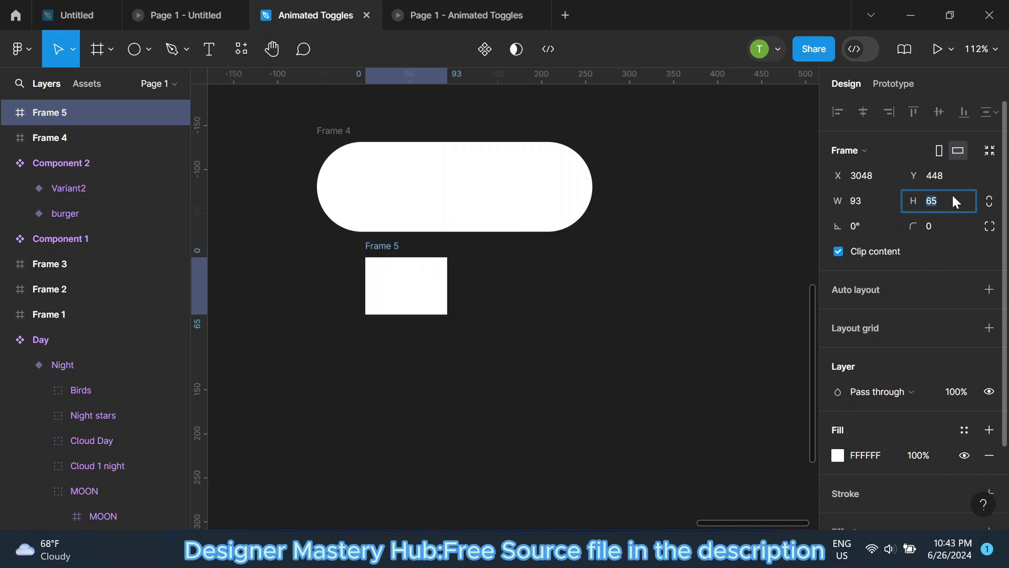
text(77)
key(Return)
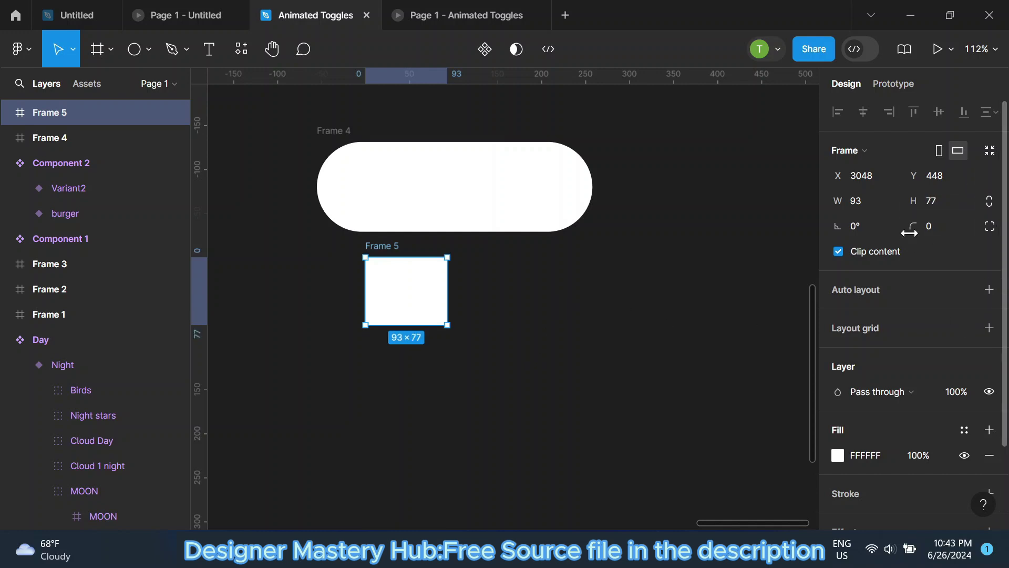
mouse_move(913, 226)
mouse_down()
mouse_move(457, 224)
mouse_move(478, 225)
mouse_up()
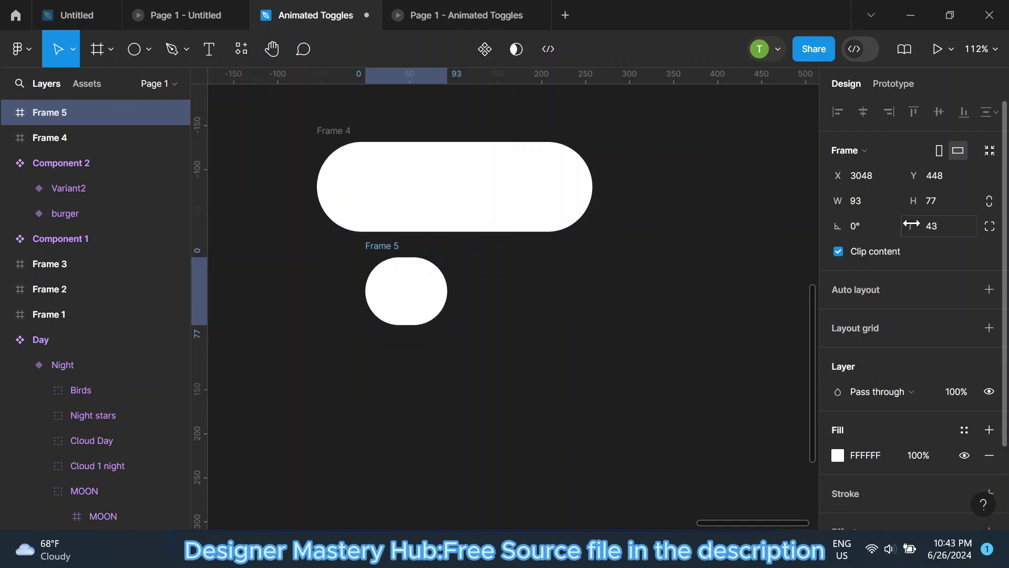
drag(913, 226, 220, 231)
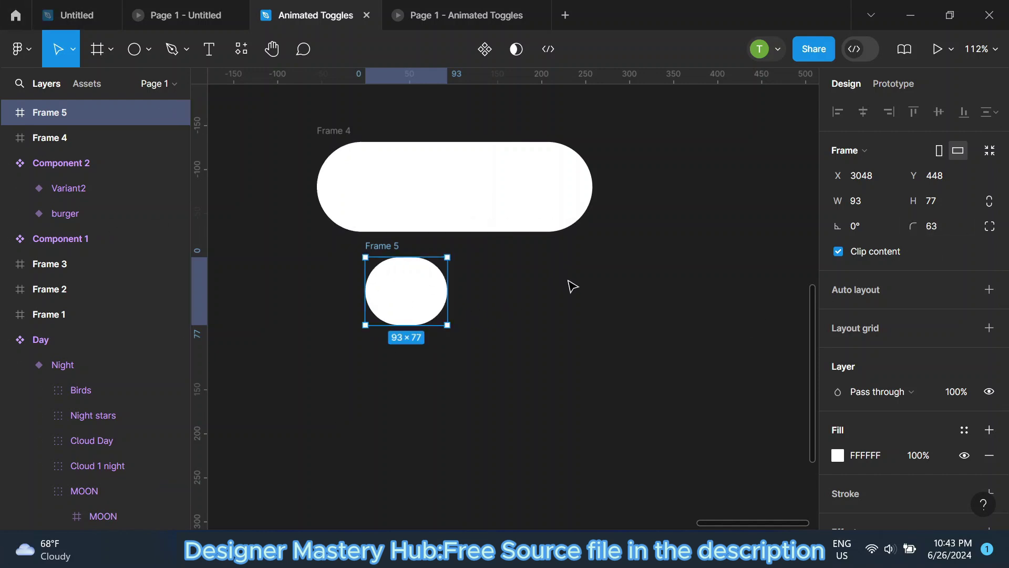
click(552, 309)
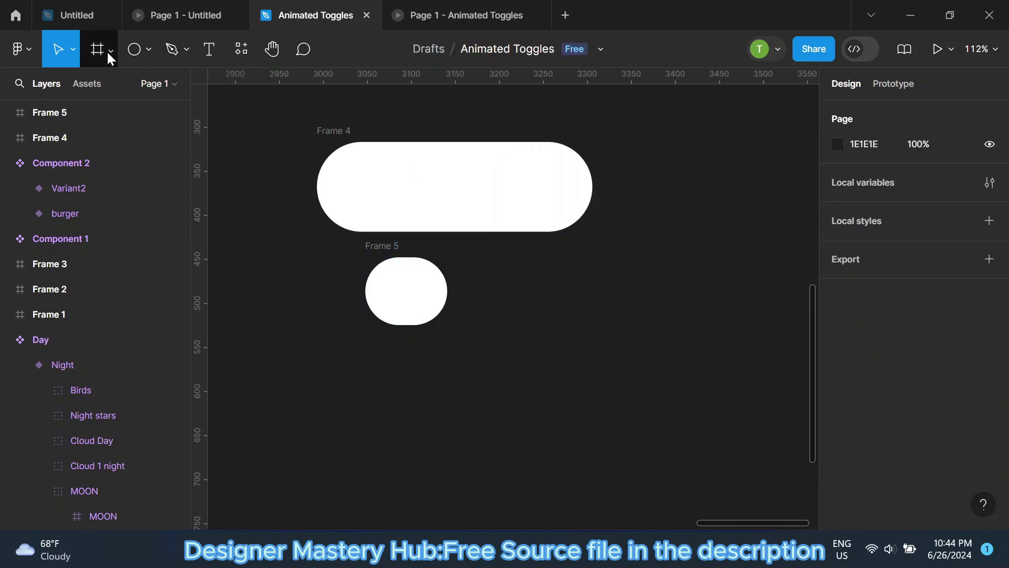
Draw a 79×53 oval inside Frame 5 and centre it there.
click(146, 59)
scroll(415, 302, up, 3)
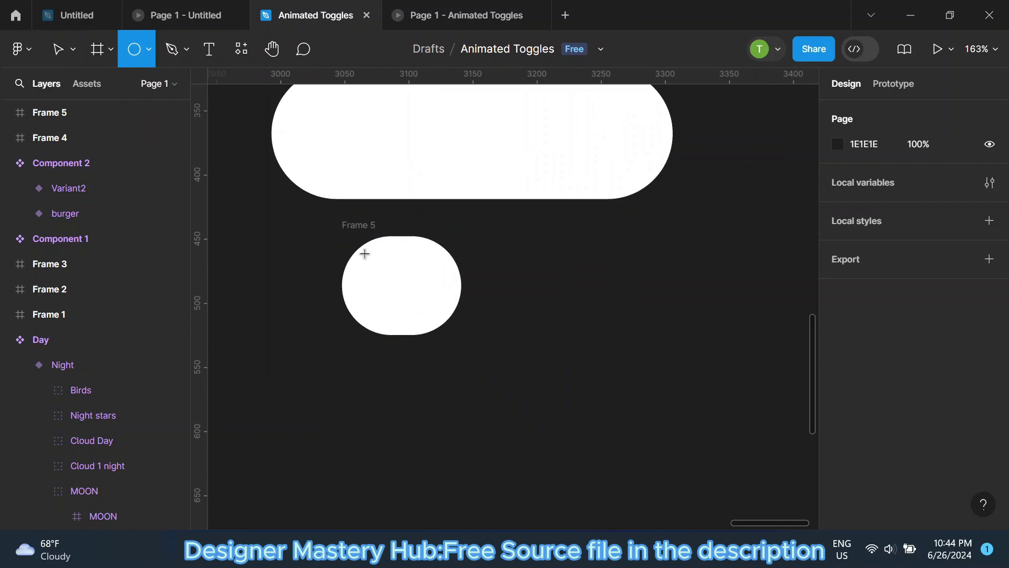
mouse_move(366, 253)
mouse_down()
mouse_move(425, 314)
mouse_move(453, 321)
mouse_move(442, 322)
mouse_up()
text(79)
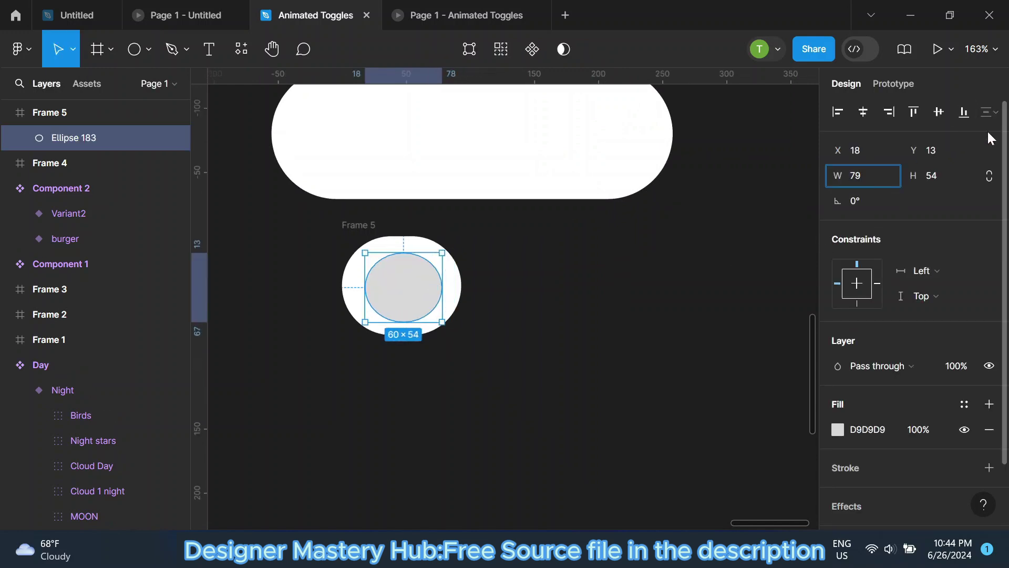
click(933, 175)
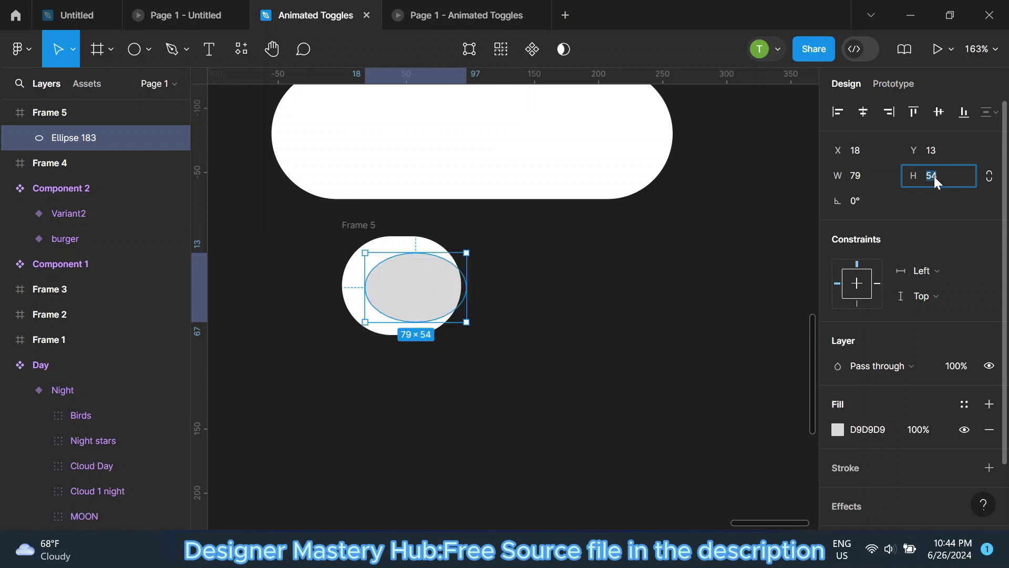
text(53)
key(Return)
scroll(438, 250, up, 5)
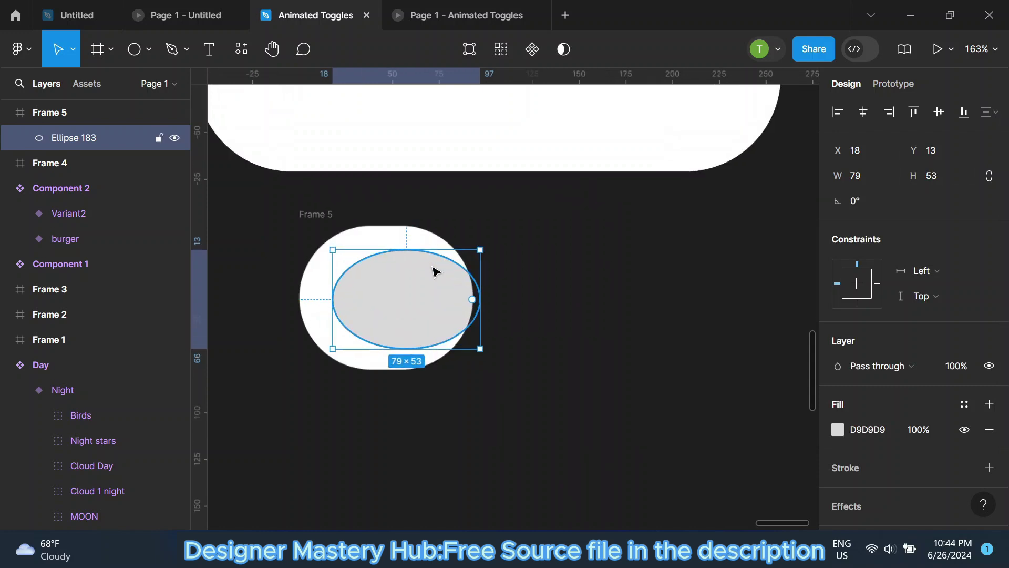
drag(386, 304, 370, 300)
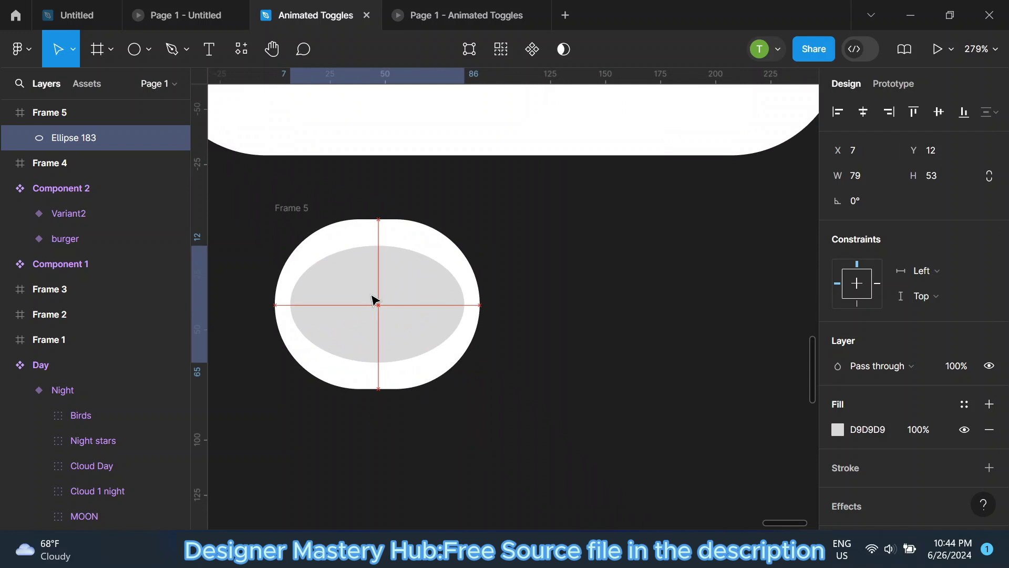
Move the oval out of Frame 5 and widen the frame to 98.
click(298, 211)
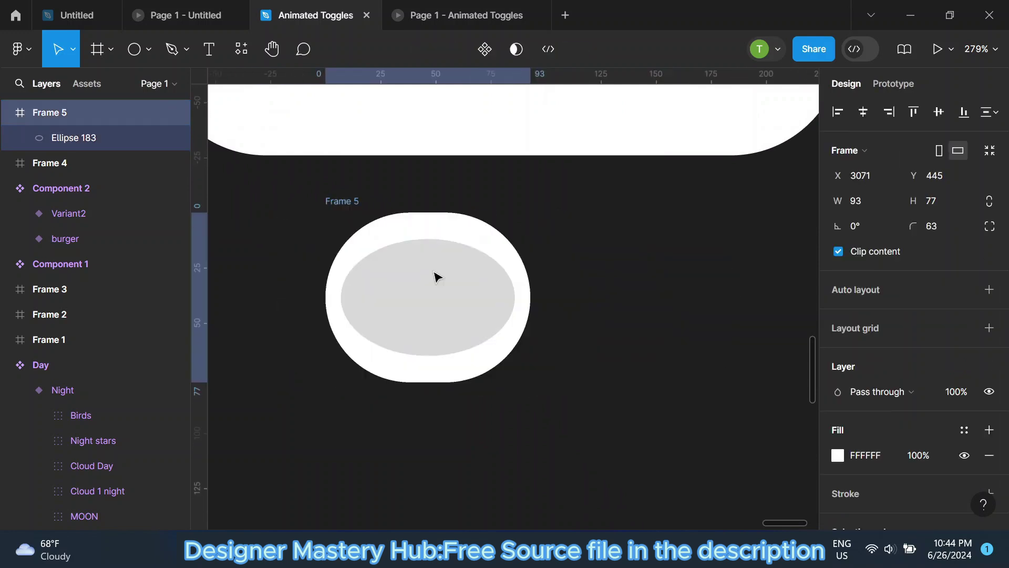
click(435, 275)
drag(428, 274, 678, 278)
click(436, 243)
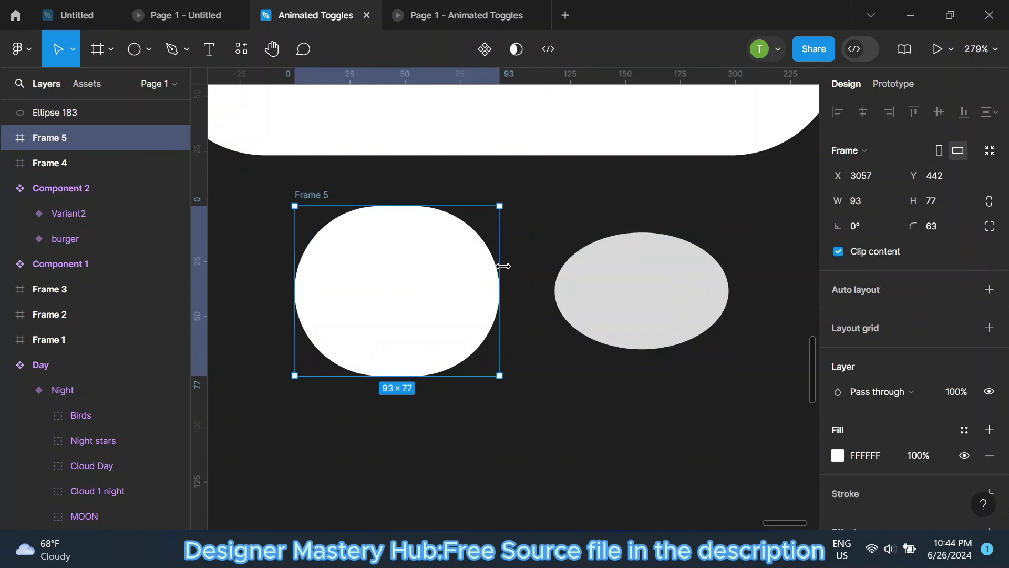
drag(499, 269, 511, 269)
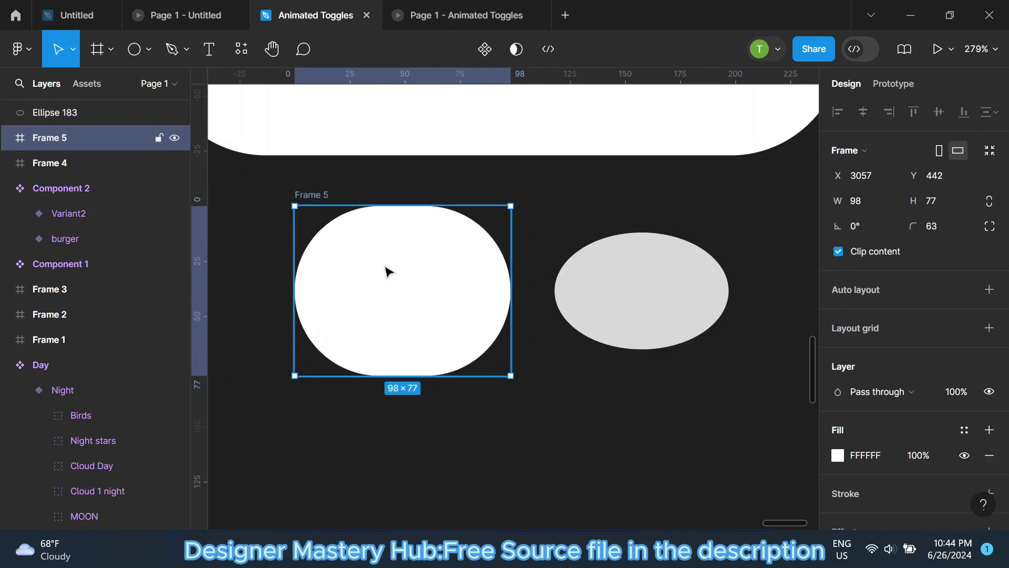
Make Frame 5 79 tall, re-centre the oval, stretch it to 56 high, and open its fill.
scroll(386, 257, down, 2)
drag(396, 219, 397, 216)
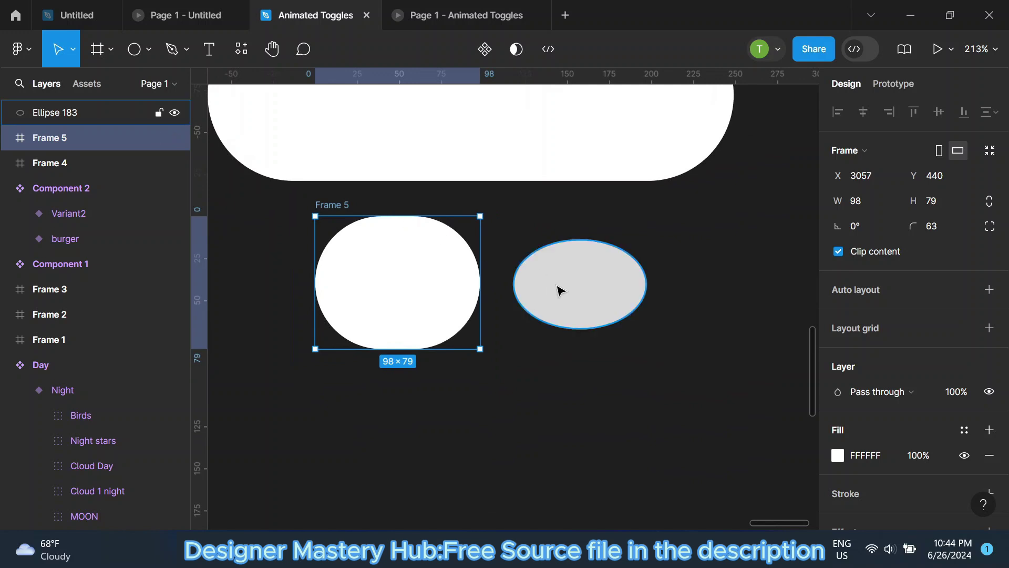
drag(575, 292, 391, 290)
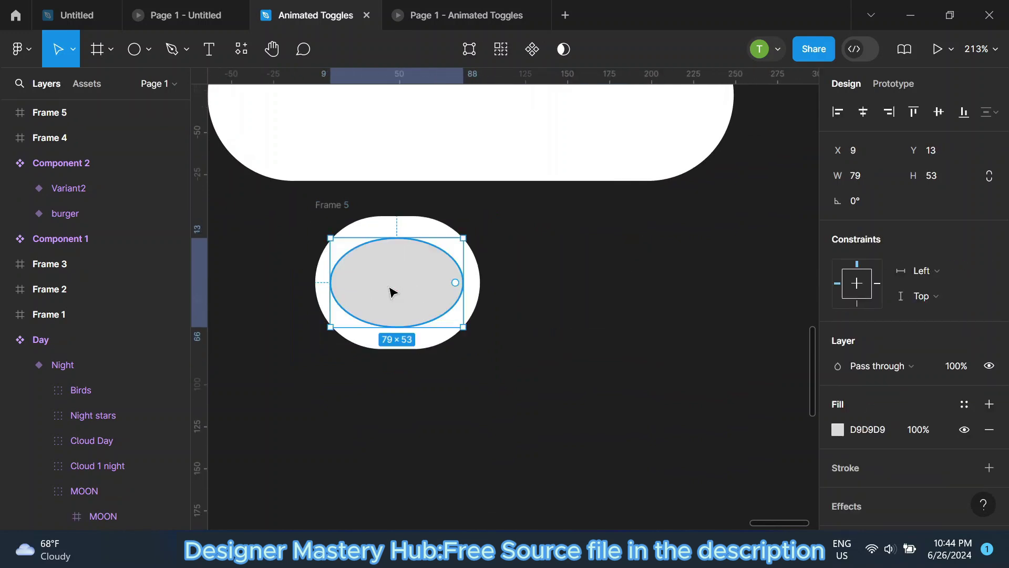
drag(402, 327, 402, 330)
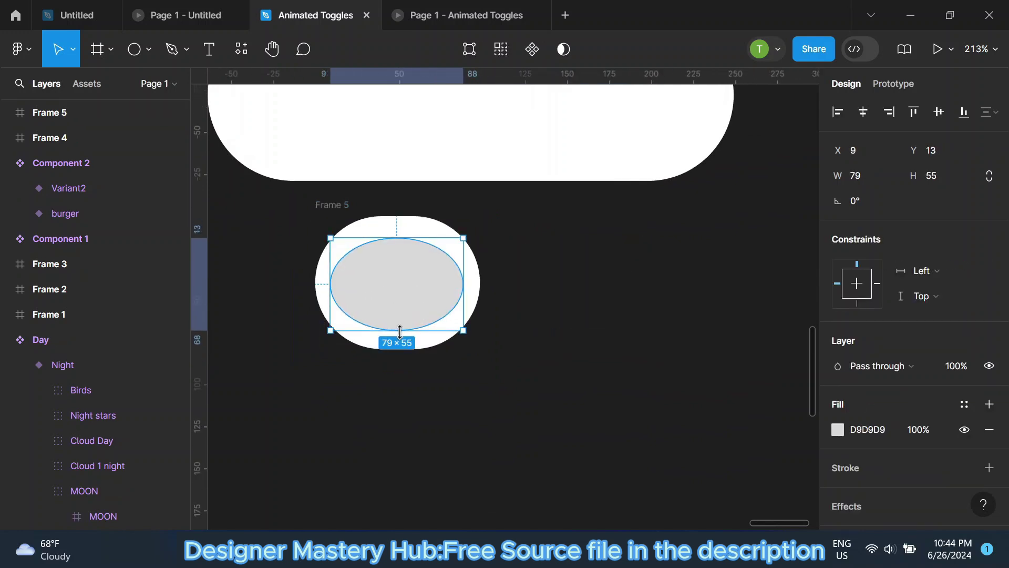
drag(398, 238, 398, 236)
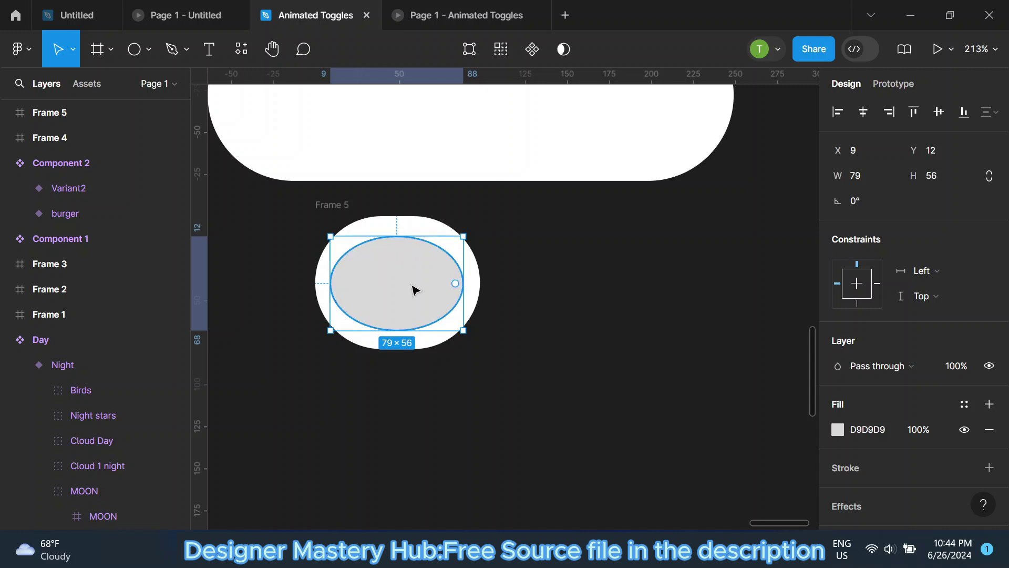
ctrl+scroll(413, 288, up, 3)
click(838, 429)
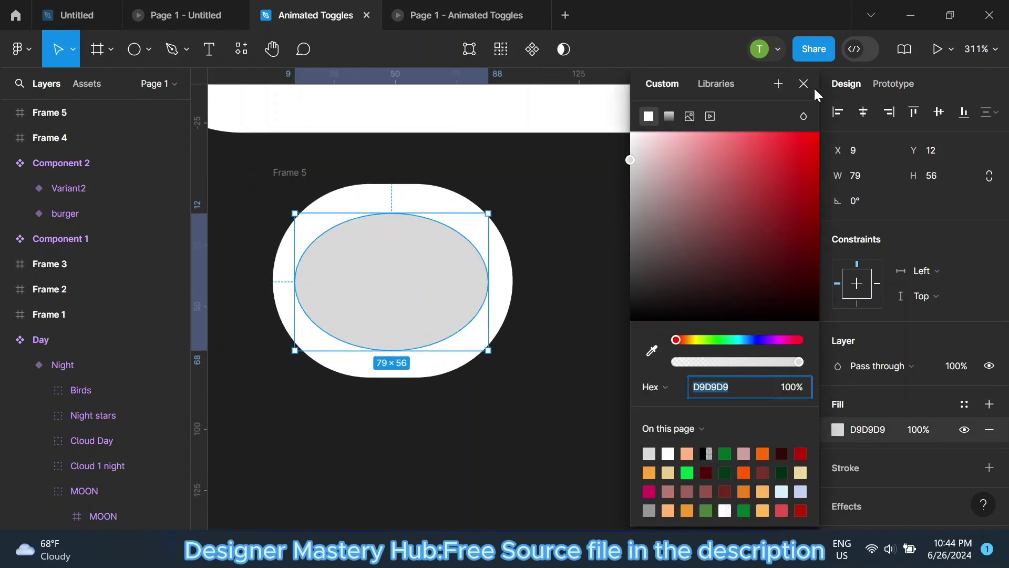
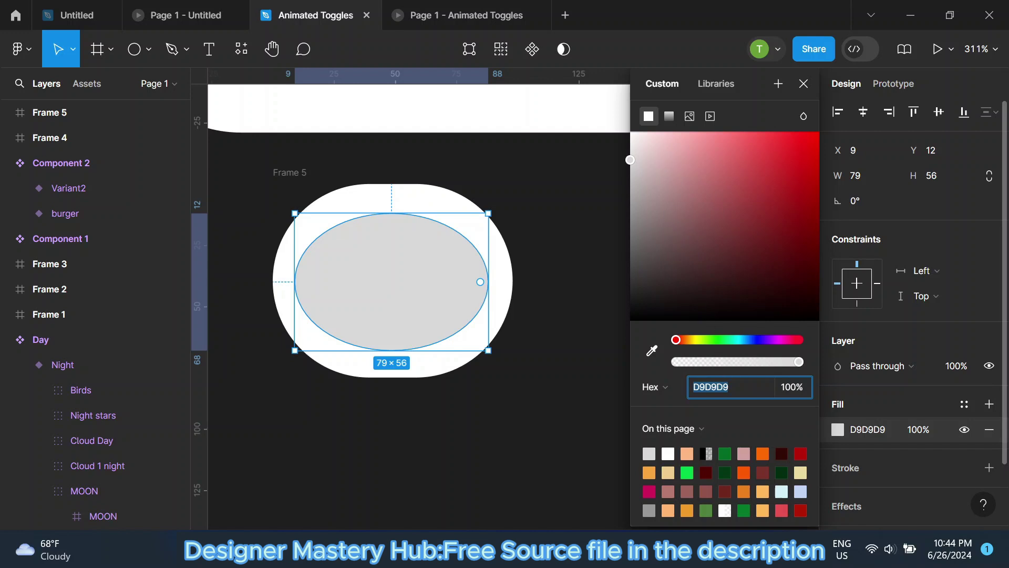
Fill the inner ellipse with a linear gradient, #252479 on top to #00000A below.
text(252479)
key(Return)
click(669, 116)
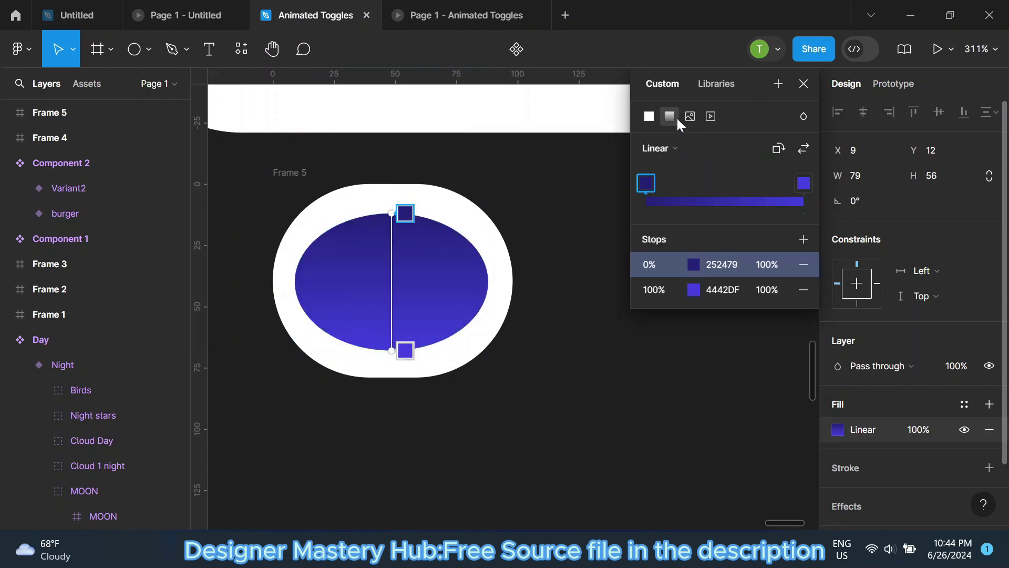
click(722, 289)
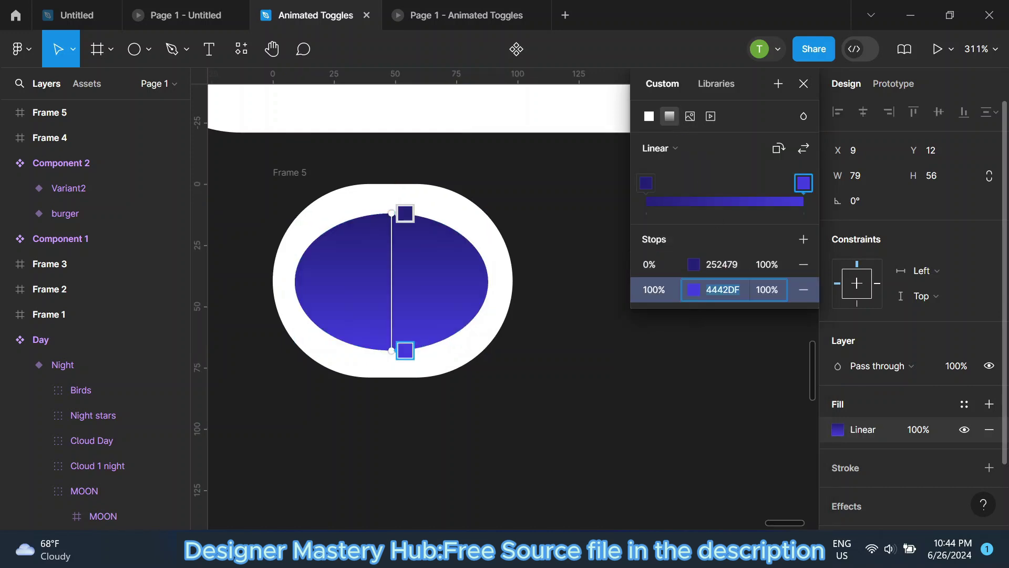
text(00000a)
key(Return)
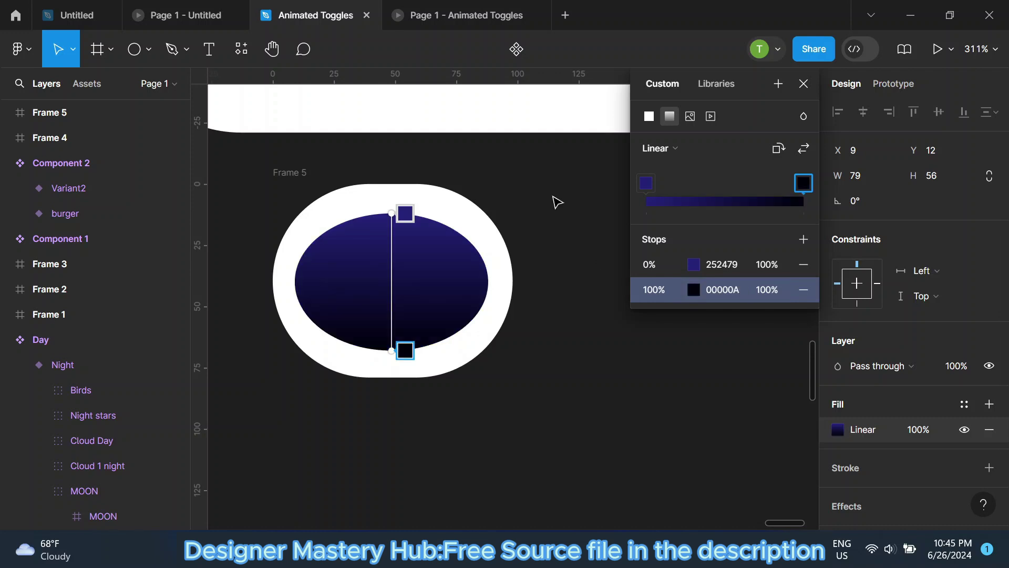
click(783, 150)
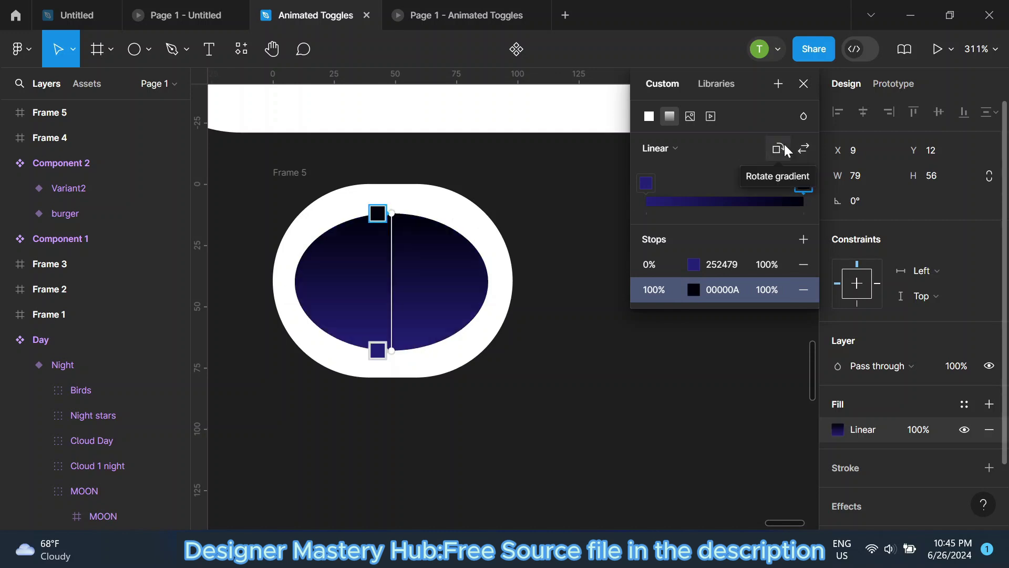
click(785, 149)
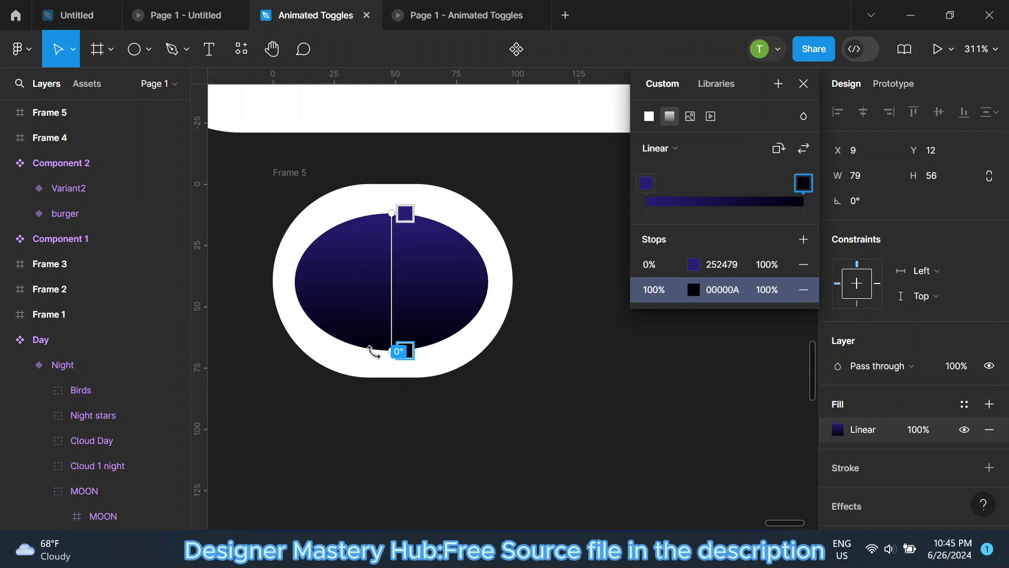
drag(391, 351, 391, 369)
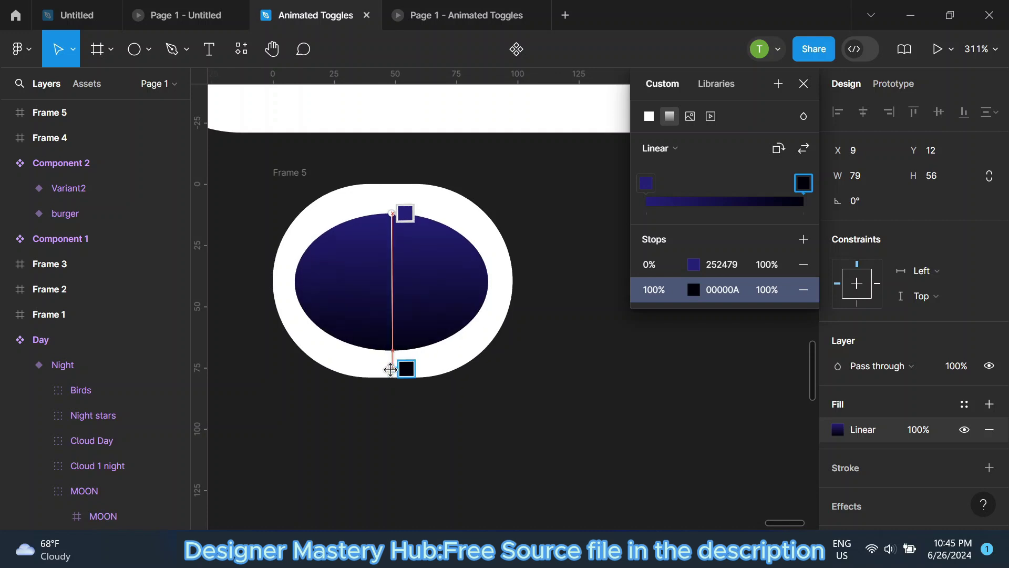
Move the gradient ellipse out of Frame 5 to its right.
click(803, 83)
click(646, 214)
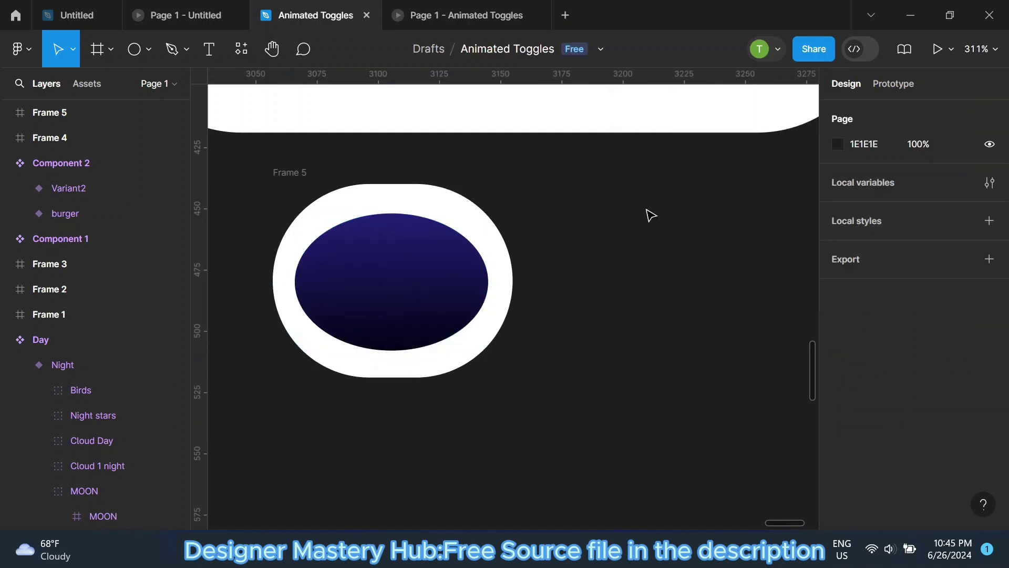
scroll(396, 291, down, 10)
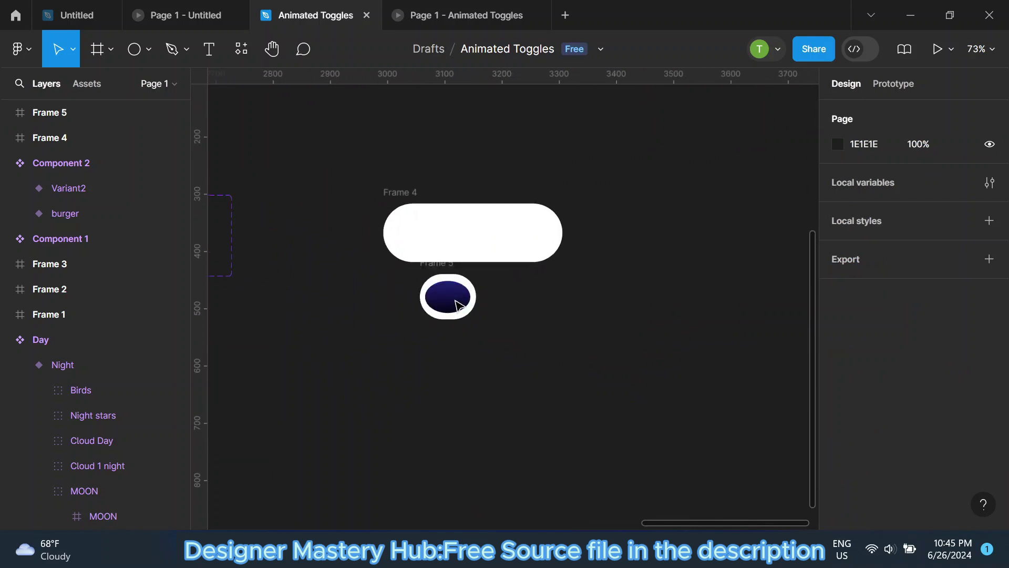
scroll(456, 298, up, 10)
scroll(447, 300, up, 1)
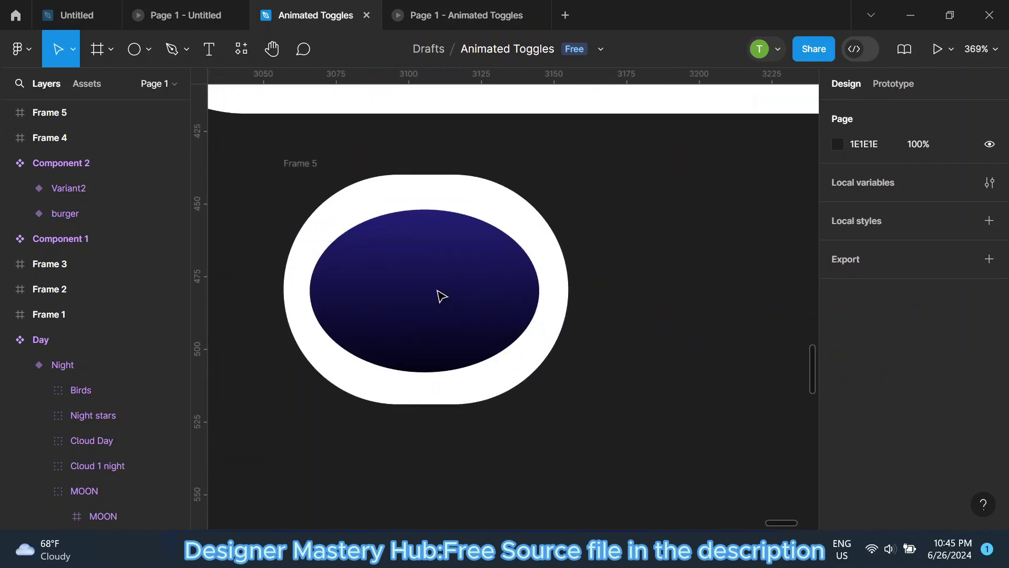
scroll(442, 294, up, 2)
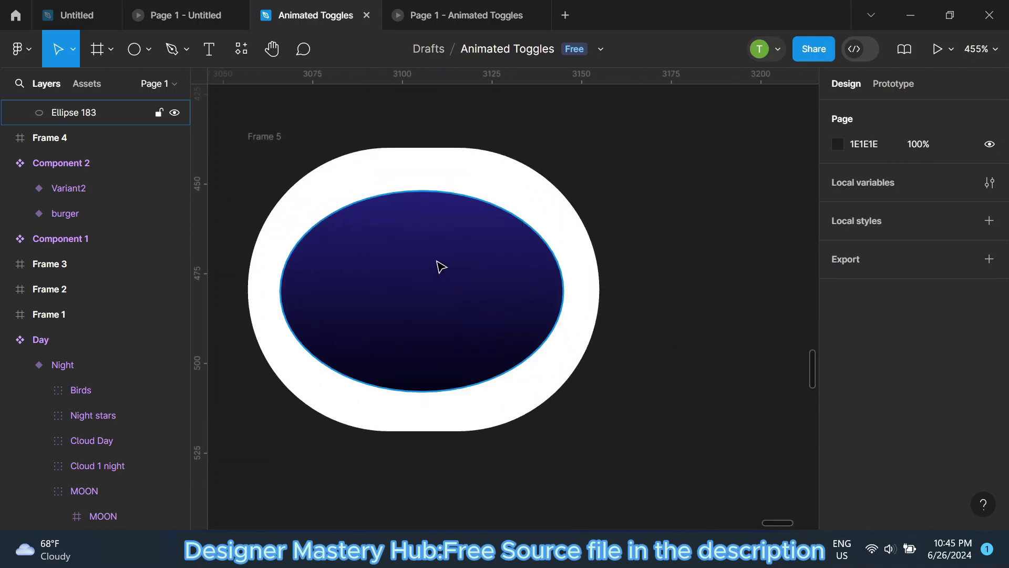
scroll(447, 260, up, 1)
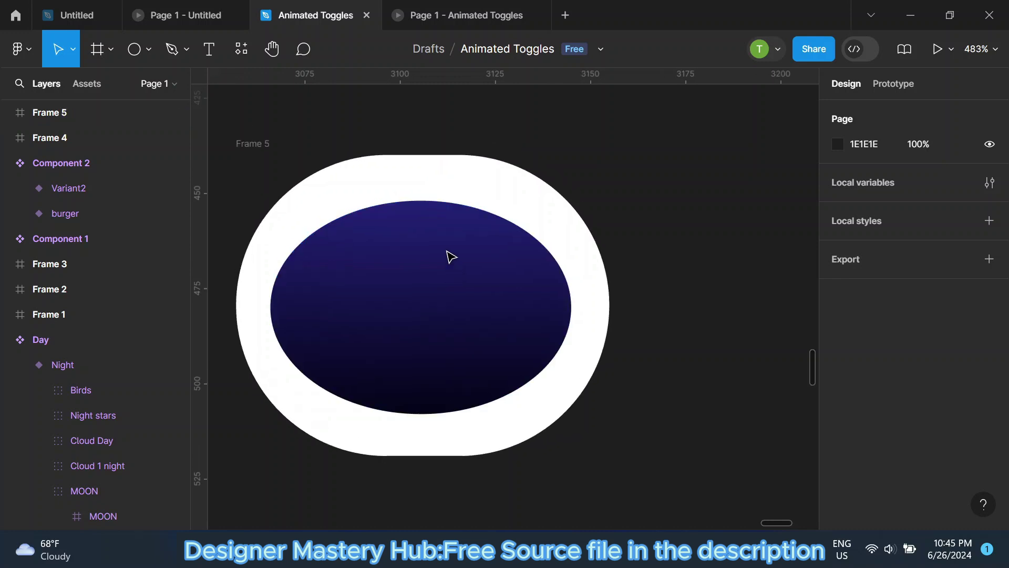
scroll(428, 300, up, 1)
scroll(446, 226, down, 2)
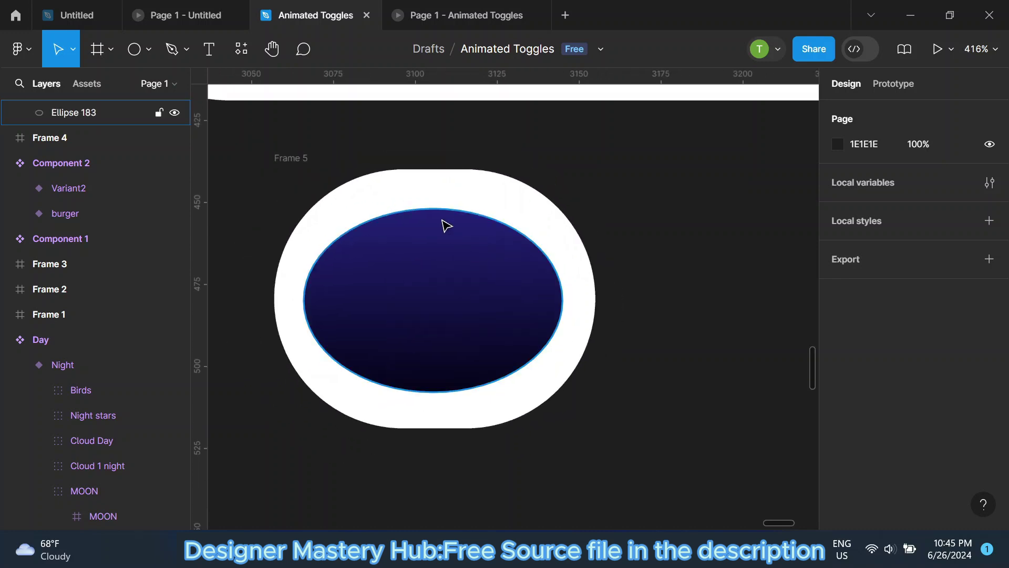
click(451, 198)
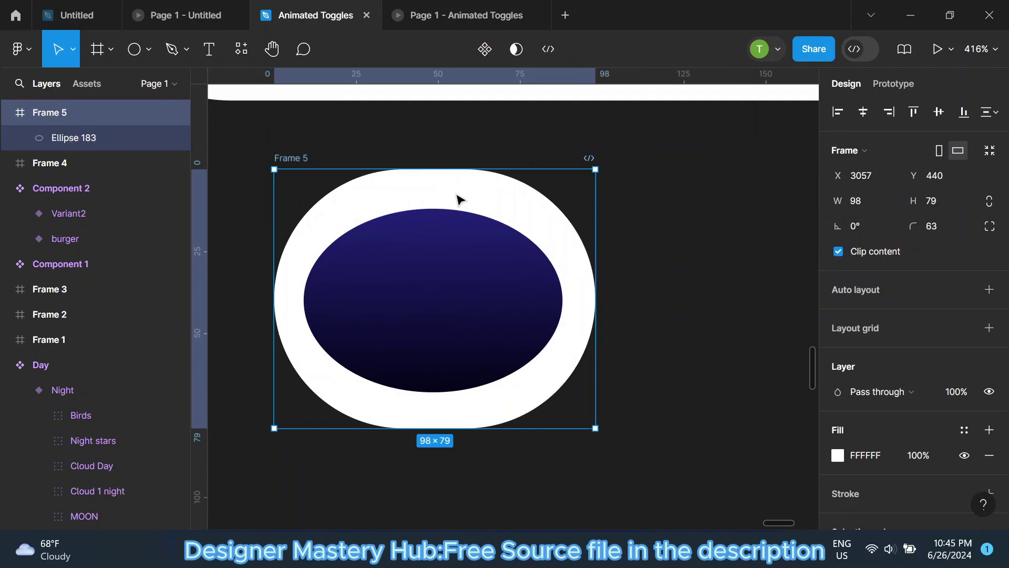
key(Escape)
click(452, 263)
drag(688, 284, 782, 276)
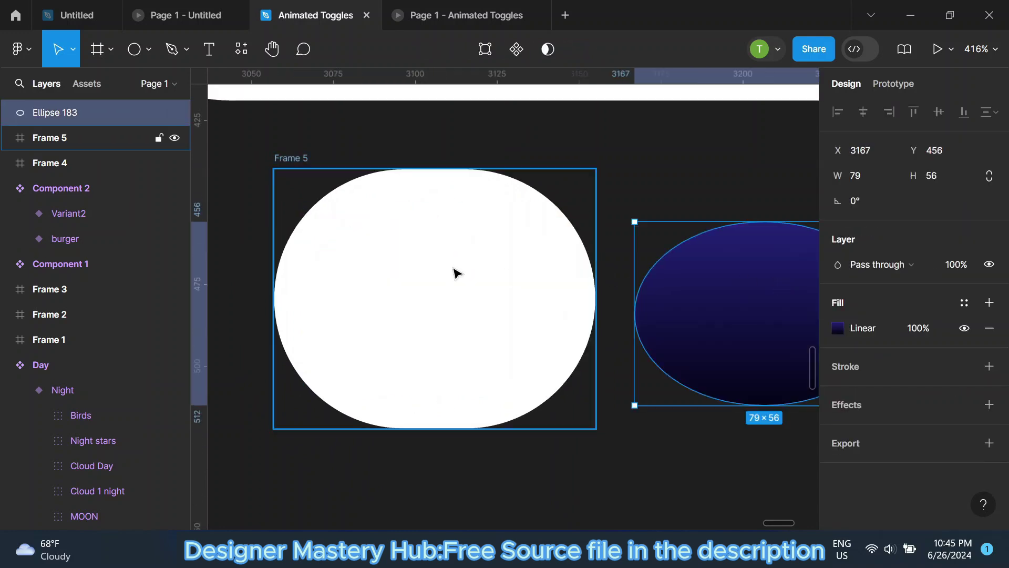
Round Frame 5 fully with a 1000 corner radius.
click(454, 265)
mouse_move(914, 227)
mouse_down()
mouse_move(965, 245)
mouse_move(195, 228)
mouse_move(582, 408)
mouse_up()
text(1000)
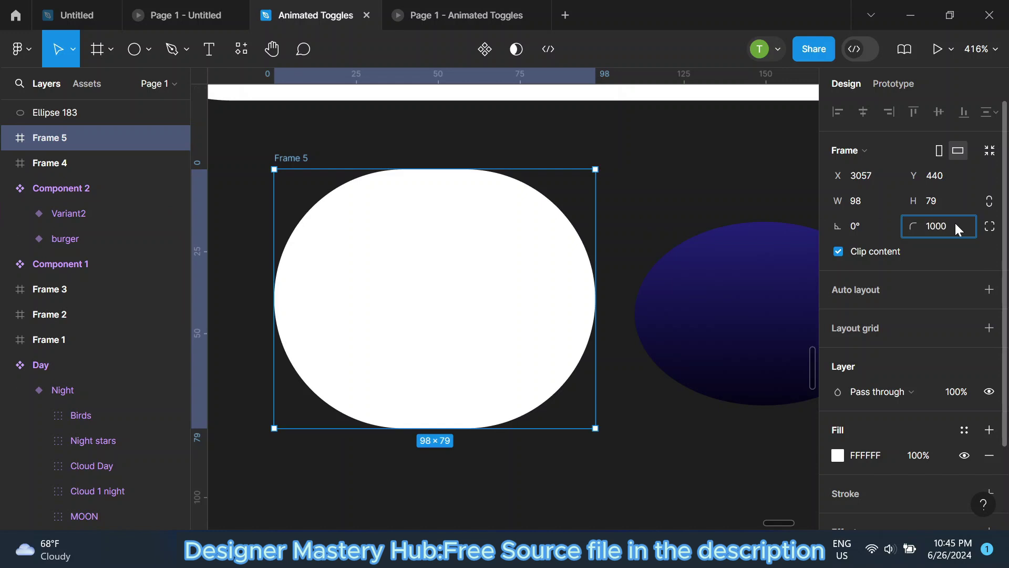
key(Return)
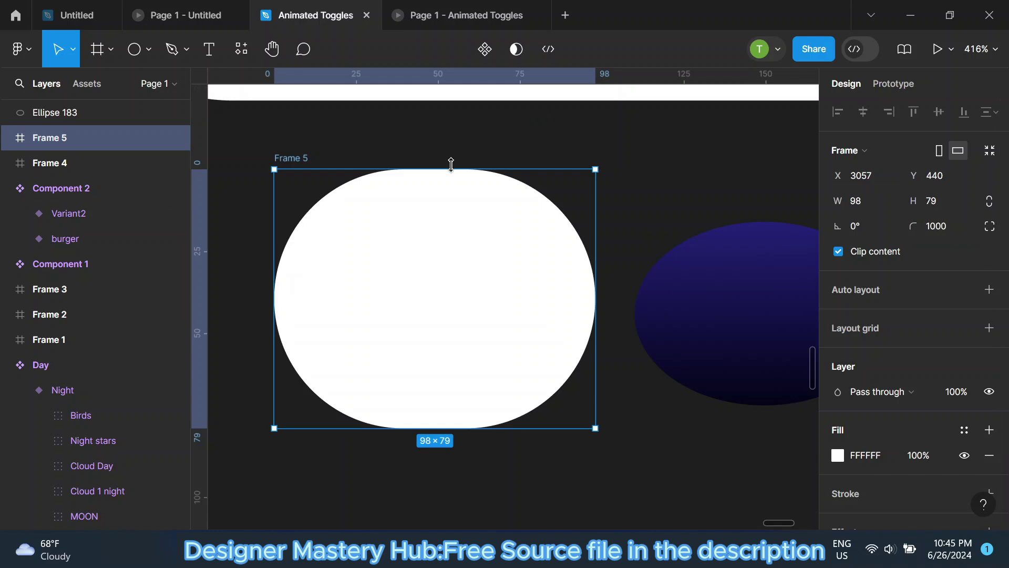
Resize Frame 5 to 104×86 and nest it inside the Frame 4 pill.
drag(450, 169, 450, 146)
drag(595, 259, 608, 268)
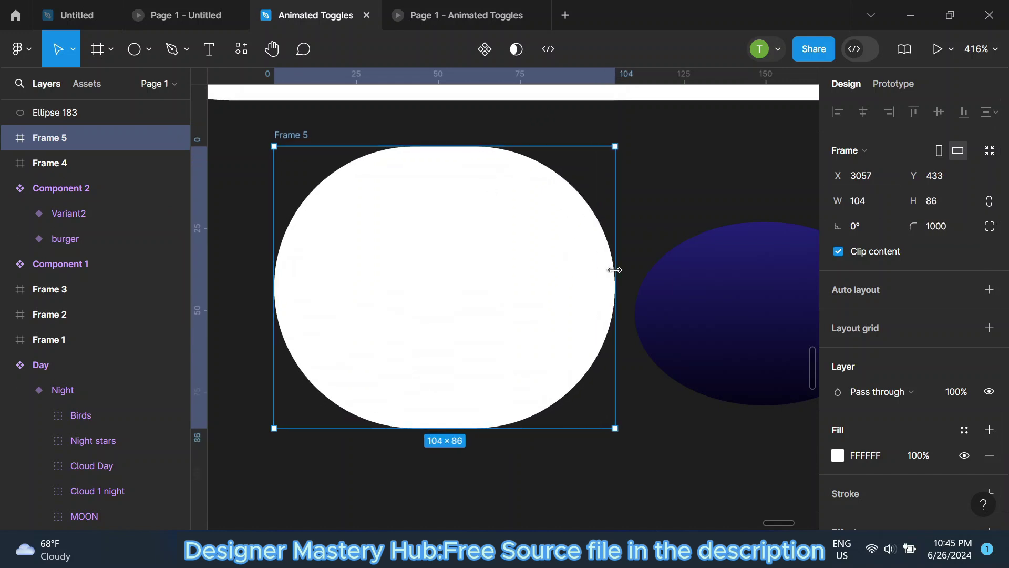
scroll(400, 292, down, 3)
scroll(413, 300, down, 3)
scroll(417, 310, up, 2)
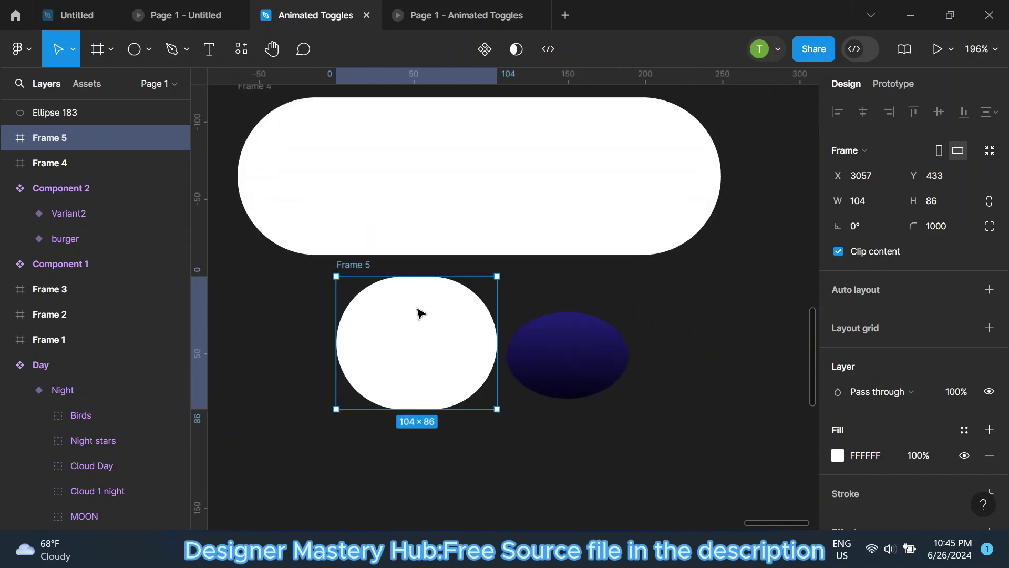
drag(417, 312, 333, 163)
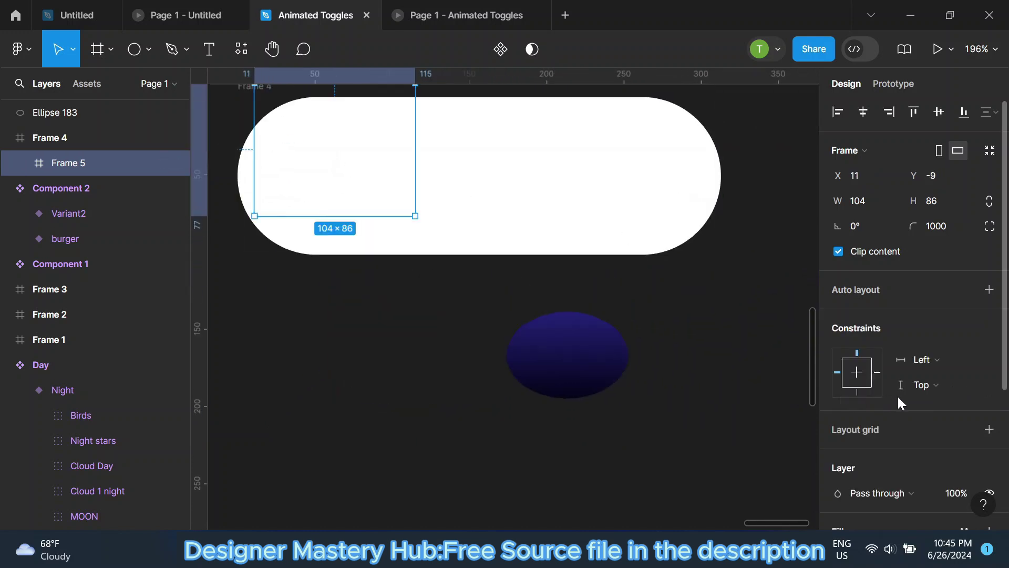
Turn the Frame 4 pill's fill black (000000).
key(Escape)
scroll(412, 169, up, 2)
click(412, 198)
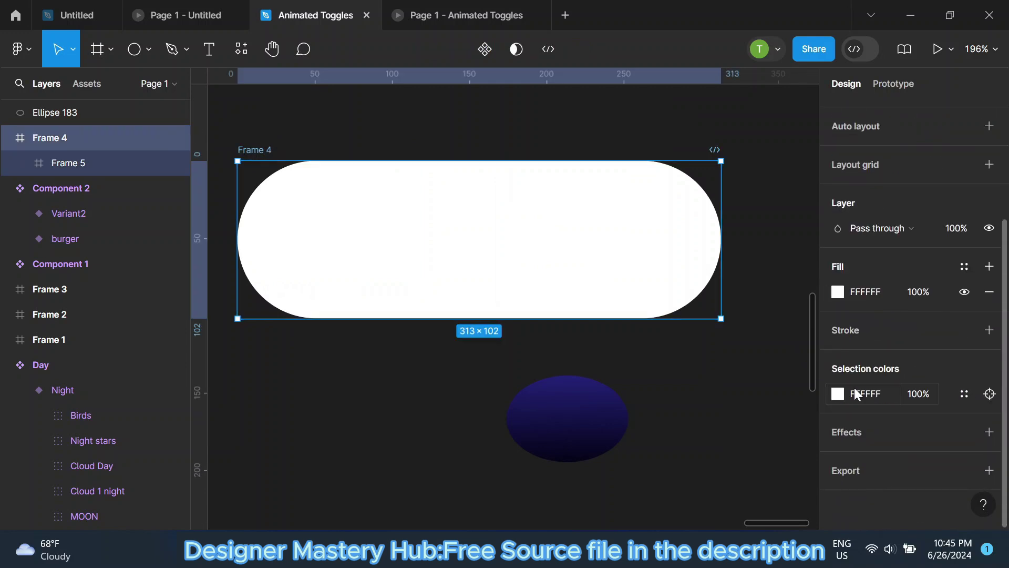
click(838, 394)
drag(720, 292, 818, 318)
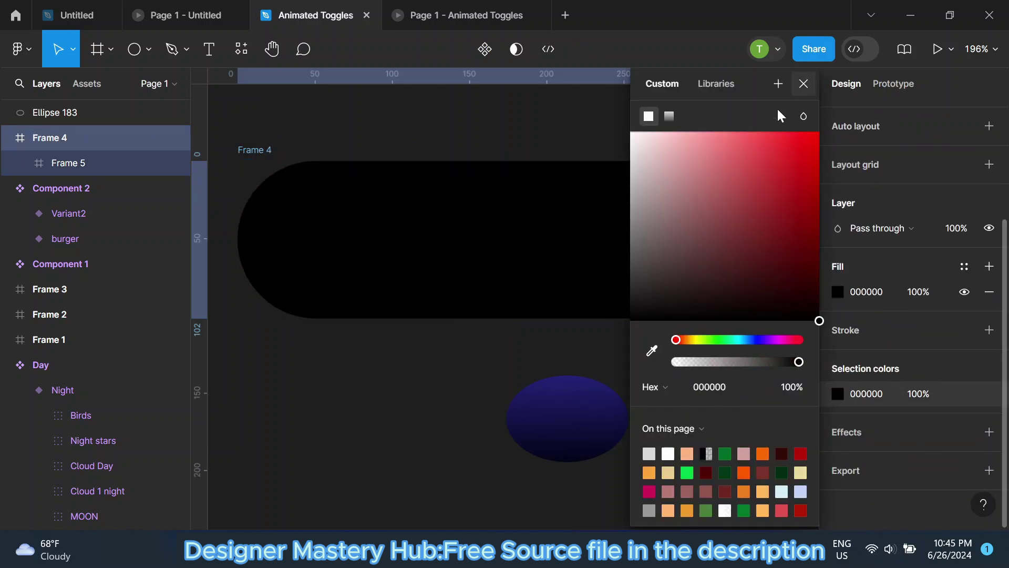
click(803, 83)
Move Frame 5 below the pill and reset its fill to white FFFFFF.
click(61, 163)
drag(313, 231, 387, 423)
scroll(388, 423, down, 2)
click(838, 355)
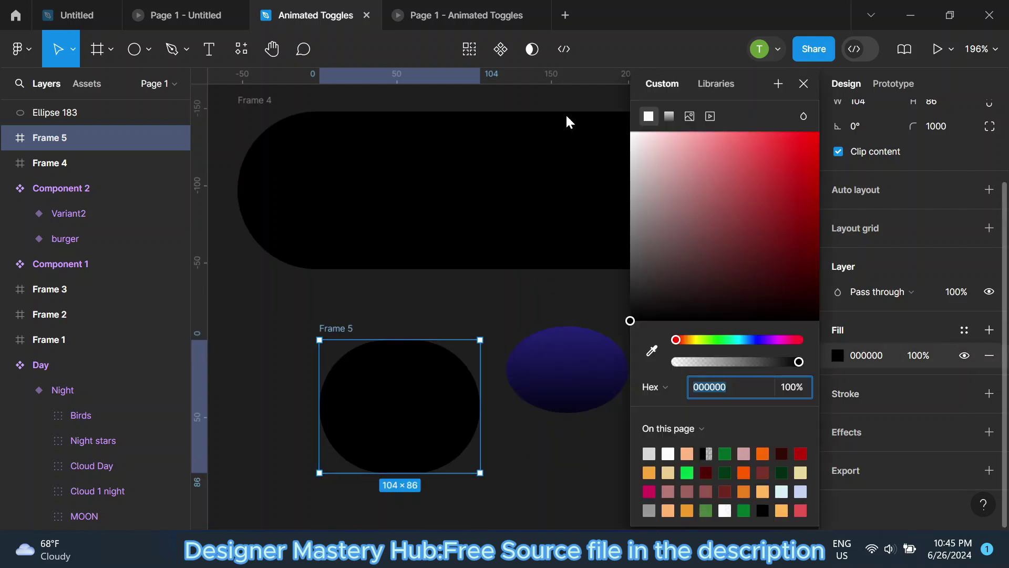
drag(633, 134, 625, 126)
click(803, 84)
scroll(490, 299, up, 1)
Place the white circle at the pill's left end with the gradient ellipse inside it.
drag(372, 421, 326, 251)
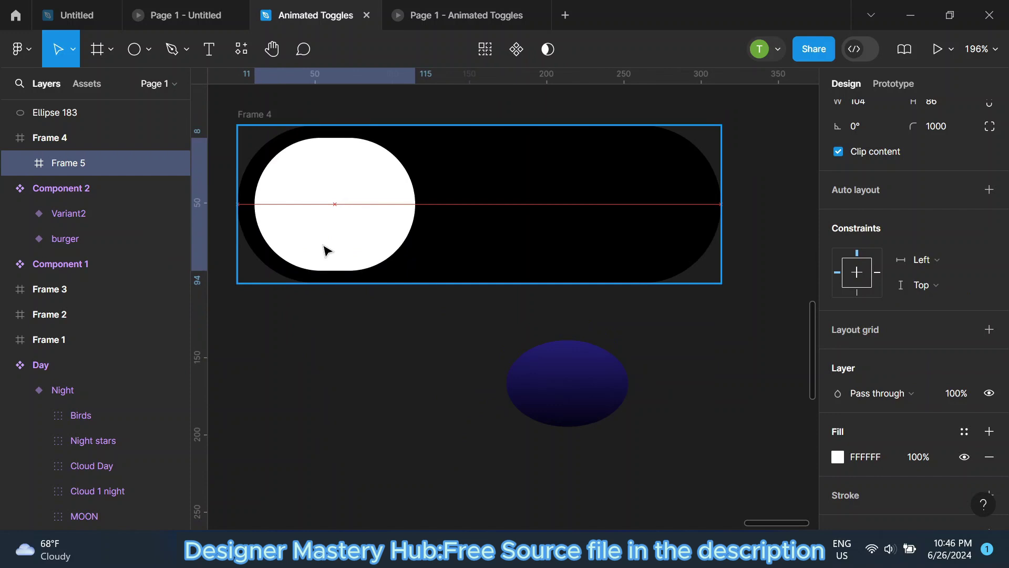
scroll(604, 407, down, 3)
drag(586, 399, 435, 276)
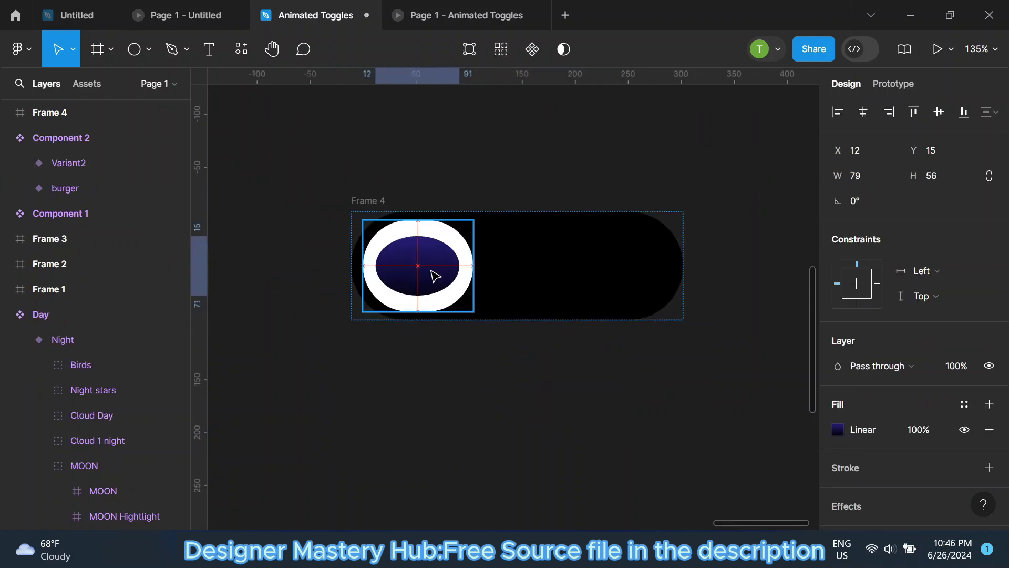
scroll(435, 276, up, 5)
scroll(477, 235, down, 2)
Switch the white Frame 5 circle's fill to a linear gradient.
scroll(431, 158, up, 2)
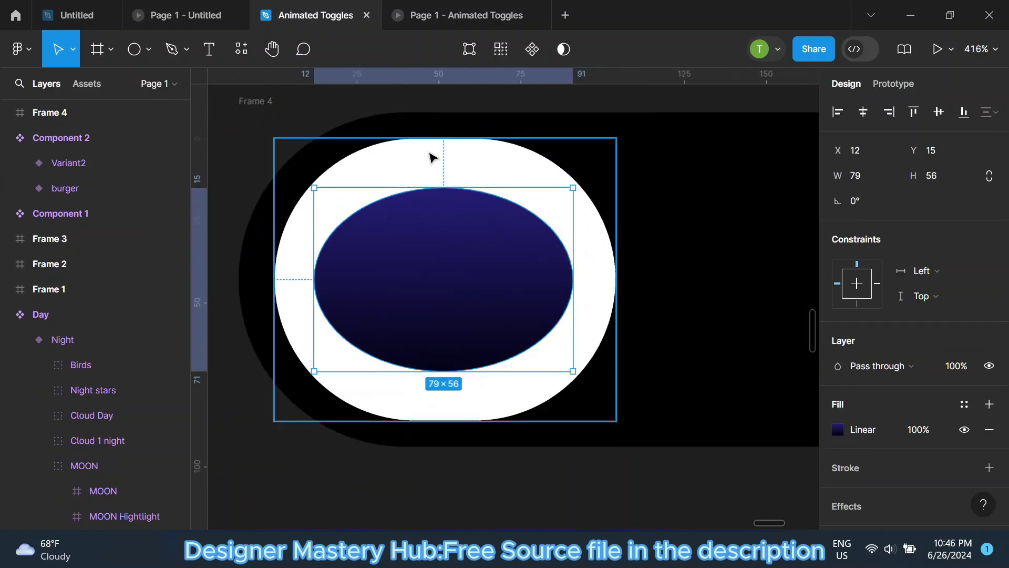
click(430, 157)
scroll(914, 316, down, 4)
click(837, 399)
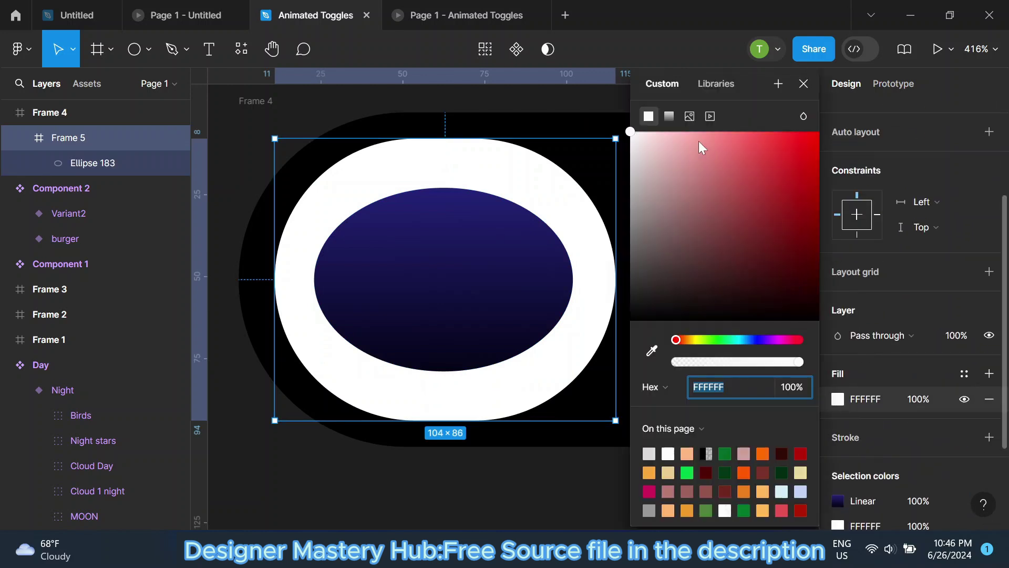
click(669, 116)
Darken the gradient's end stop to near-black violet #0A0816 and stretch it lower.
click(694, 290)
scroll(528, 457, down, 3)
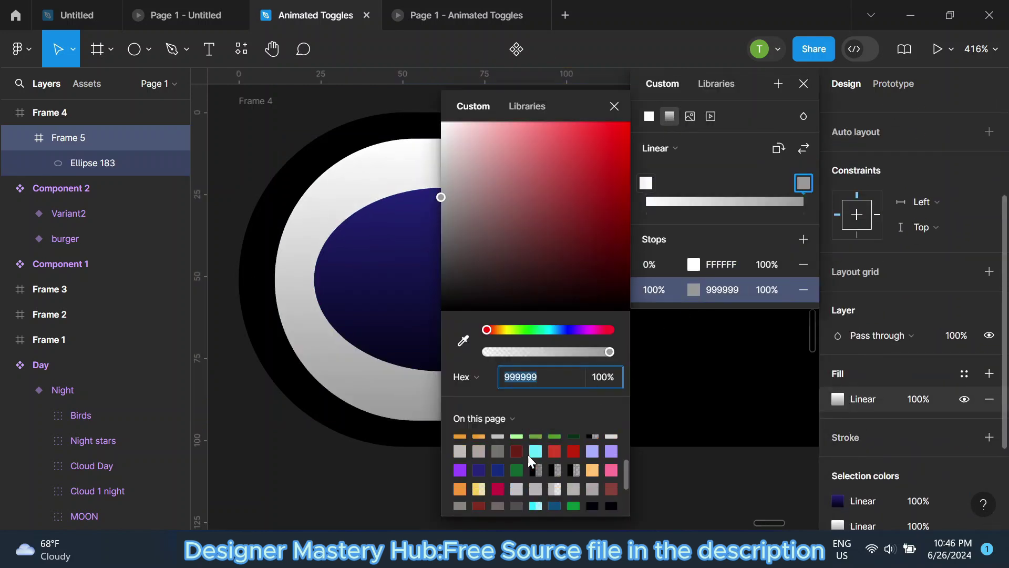
scroll(529, 458, down, 2)
click(557, 461)
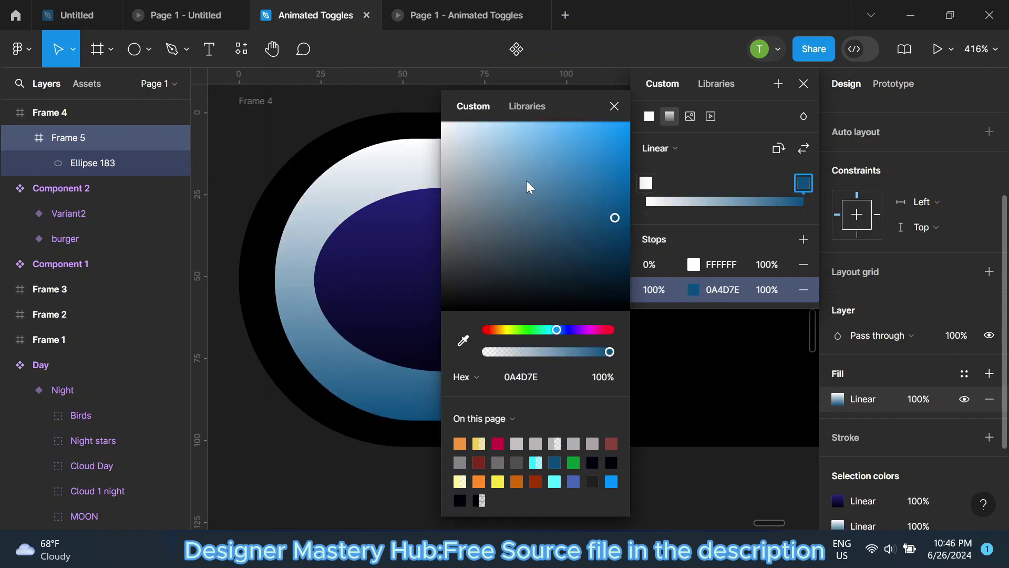
drag(606, 257, 624, 273)
click(566, 330)
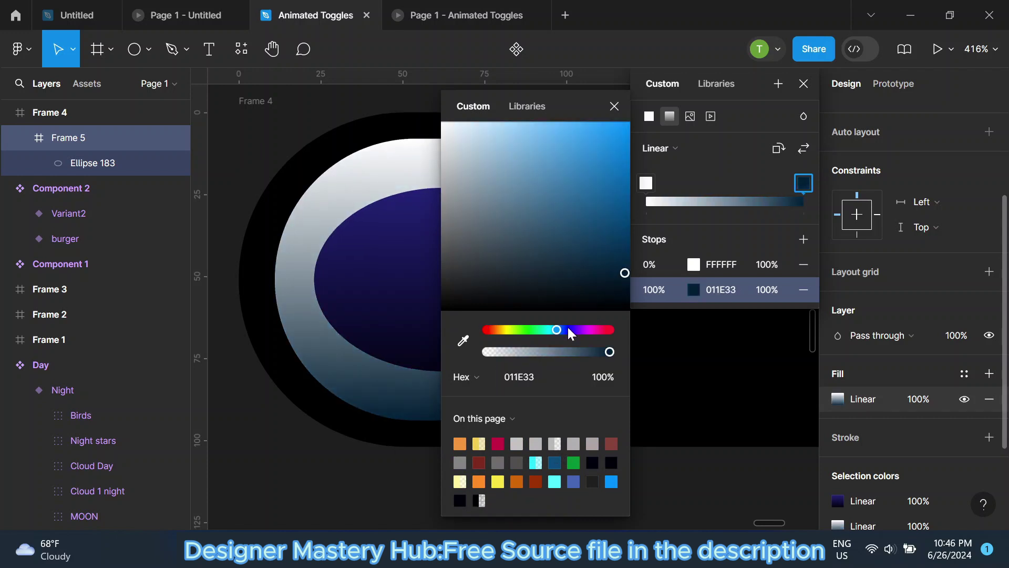
drag(568, 329, 572, 330)
drag(616, 288, 565, 294)
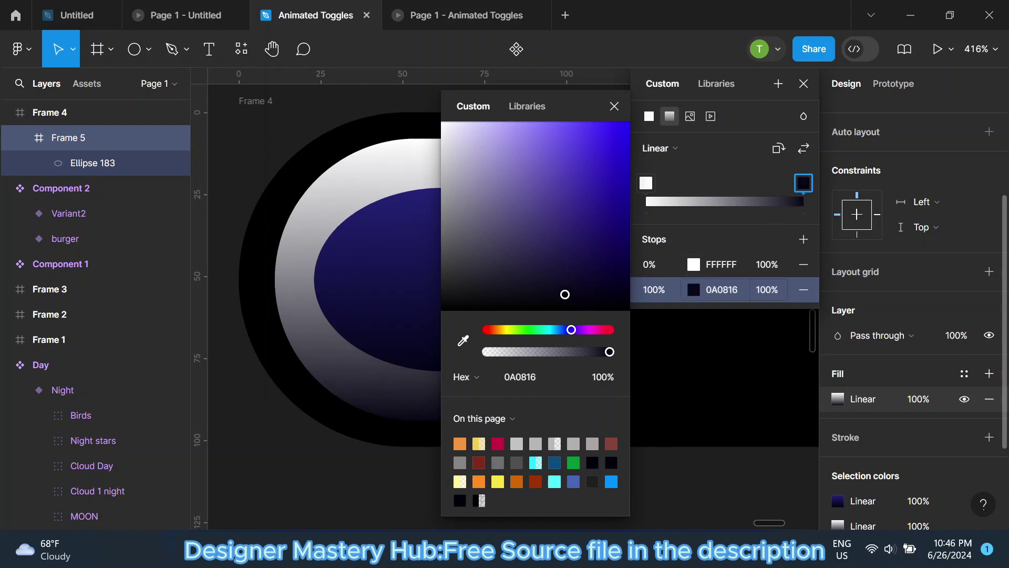
click(613, 105)
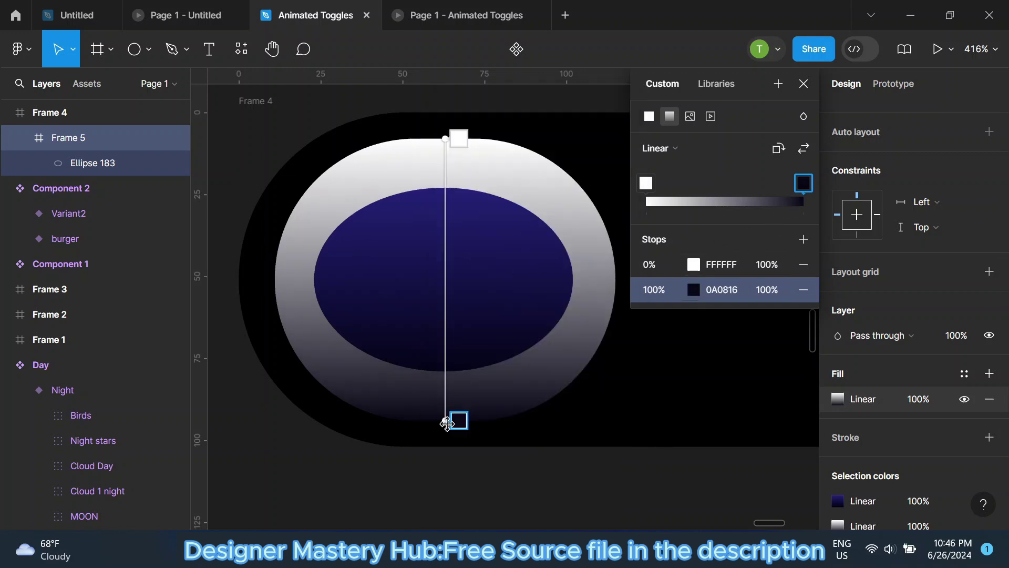
drag(447, 419, 447, 471)
key(Escape)
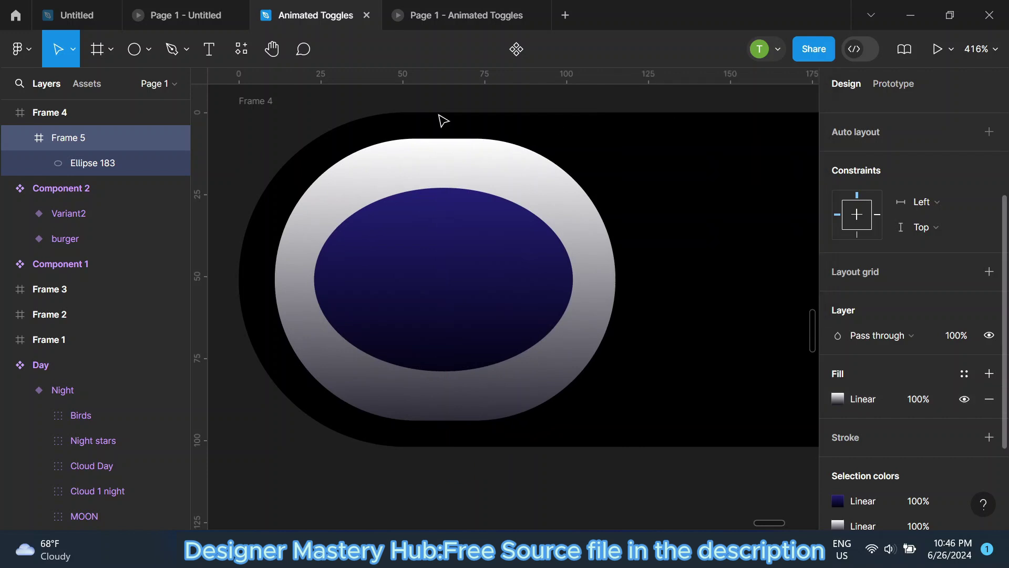
Draw a small 8×15 oval eye on the left of the visor.
click(250, 132)
click(134, 48)
scroll(440, 308, up, 3)
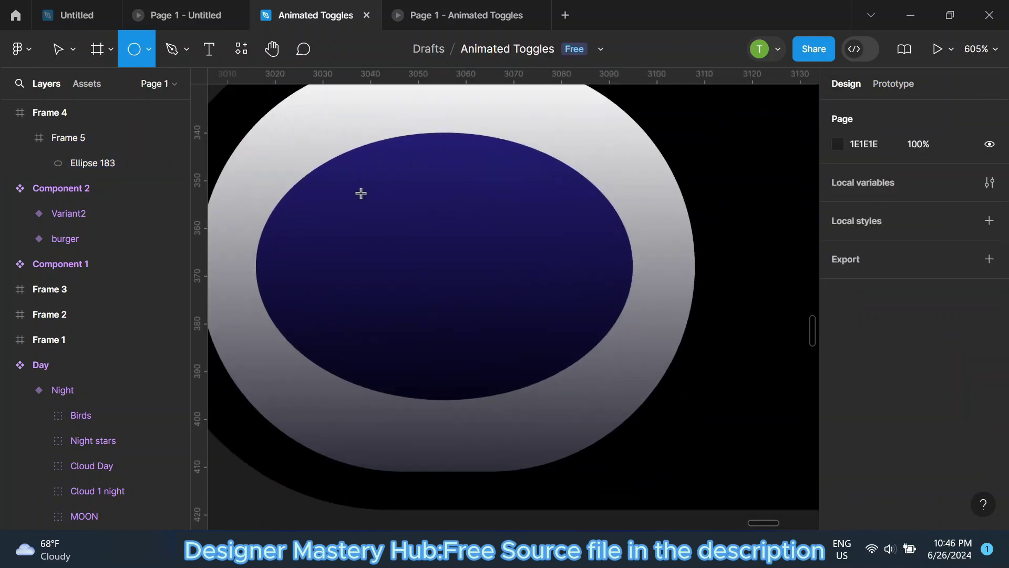
mouse_move(360, 199)
mouse_down()
mouse_move(374, 266)
mouse_move(397, 270)
mouse_up()
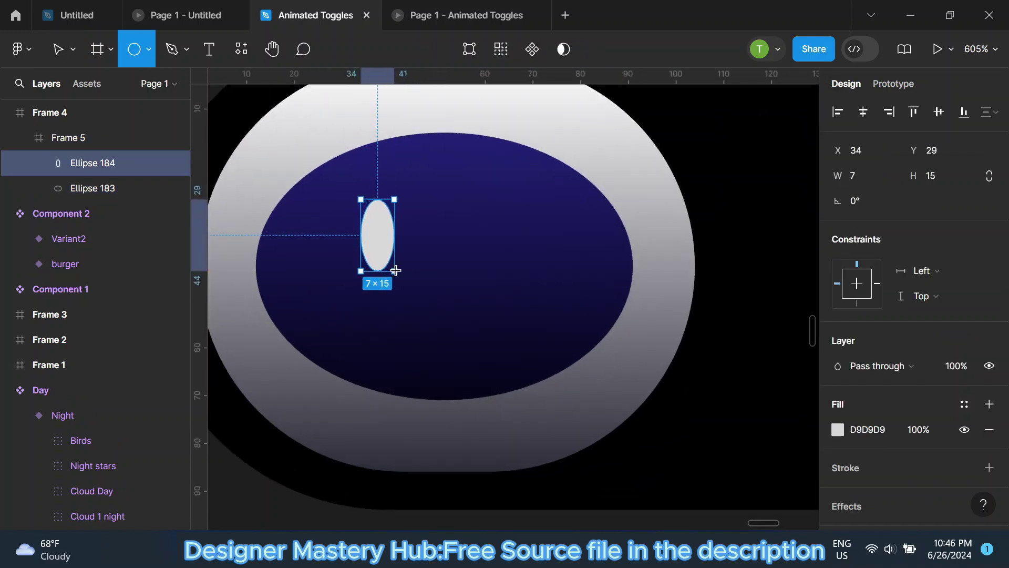
key(Right)
key(Right)
Fill the eye with cyan #2BE6FF and duplicate it.
scroll(859, 392, down, 2)
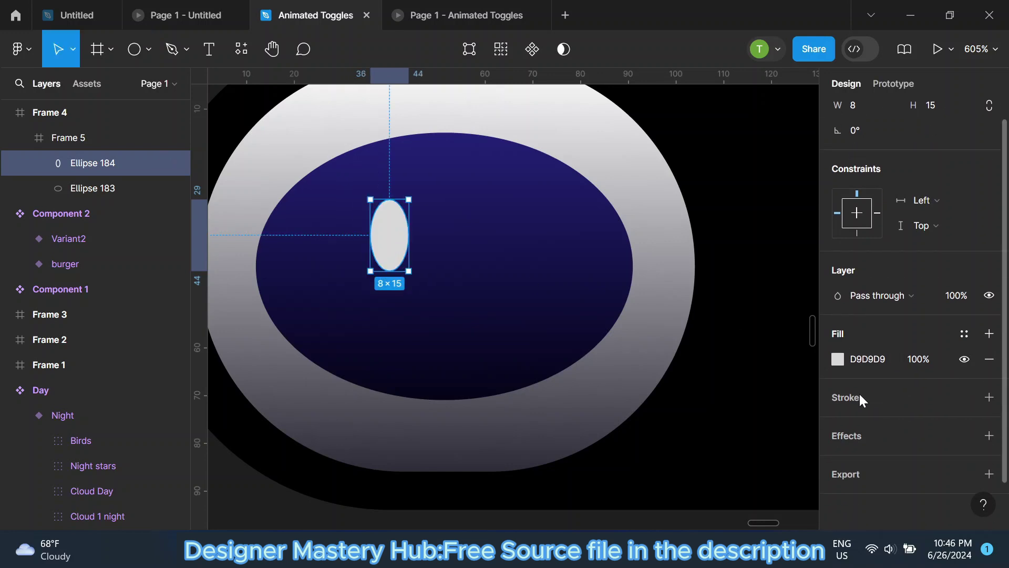
click(884, 357)
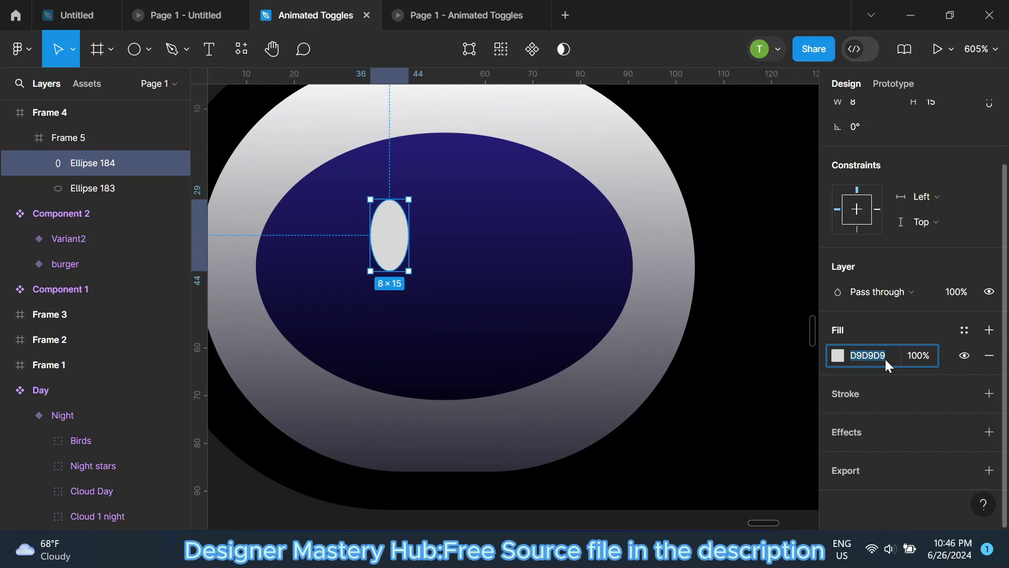
text(2be6ff)
key(Return)
key(ctrl+d)
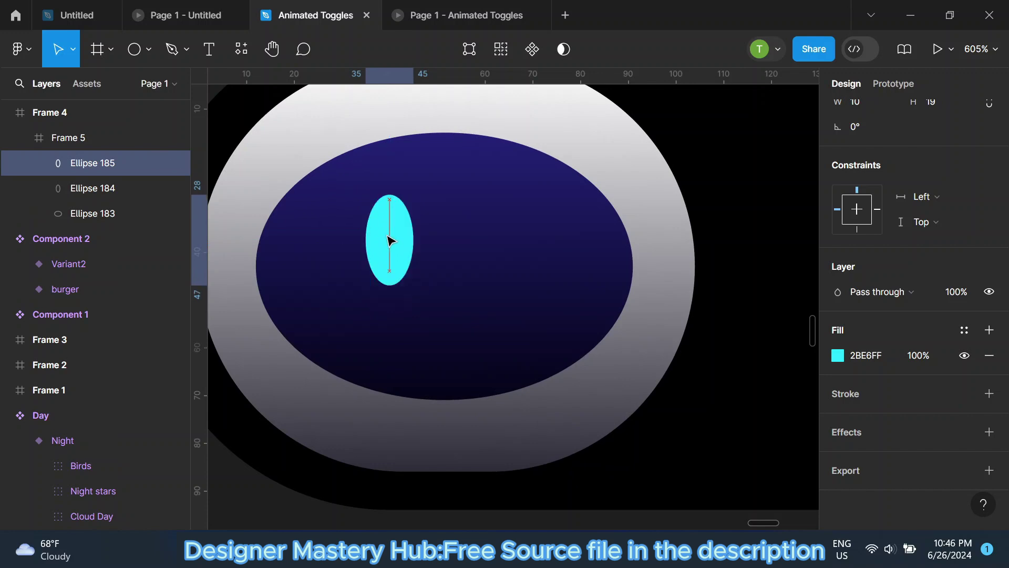
Turn the eye copy into a wide glow with a layer blur.
drag(389, 237, 389, 227)
click(989, 431)
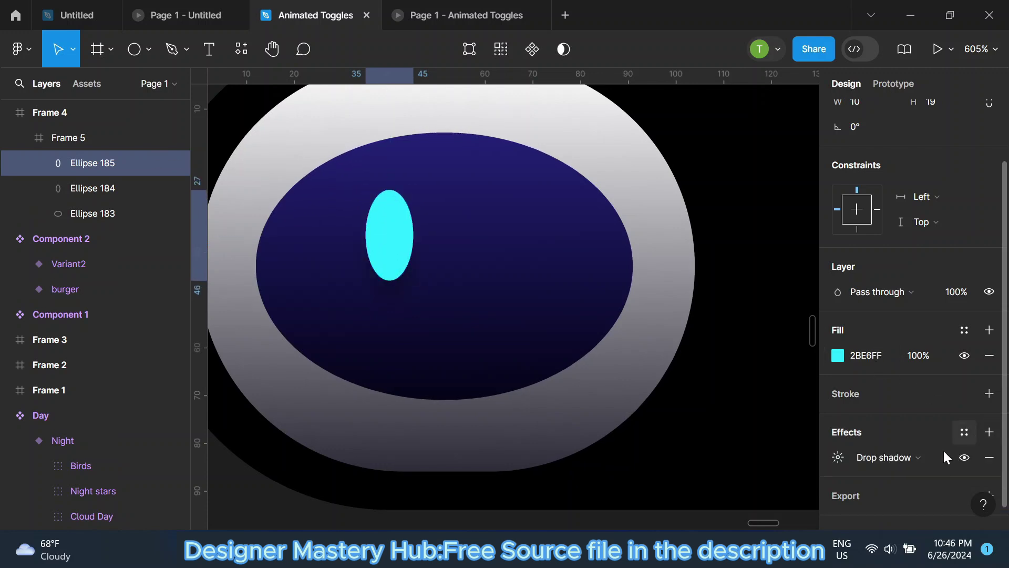
click(938, 457)
click(926, 482)
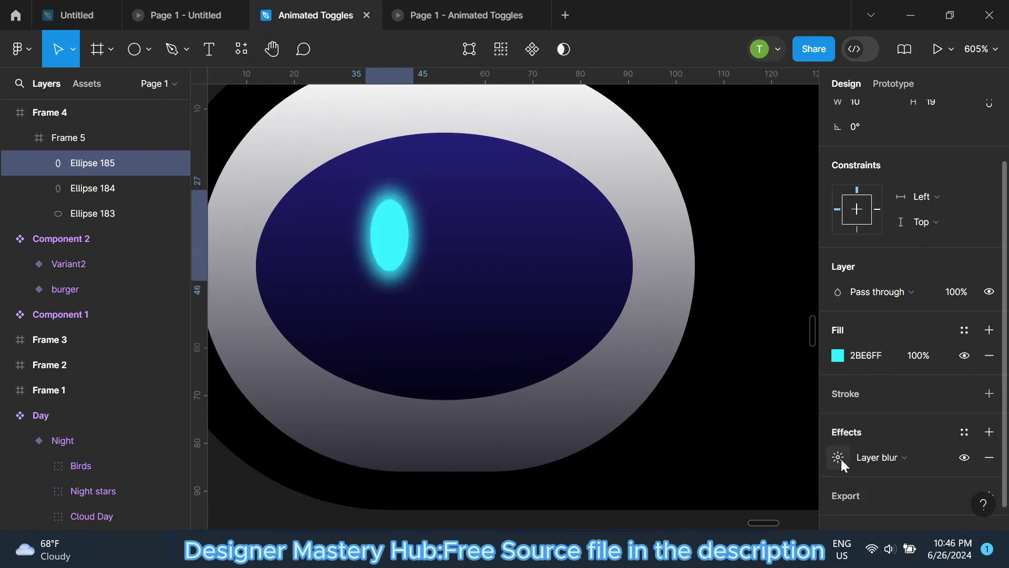
click(837, 457)
drag(666, 493, 792, 493)
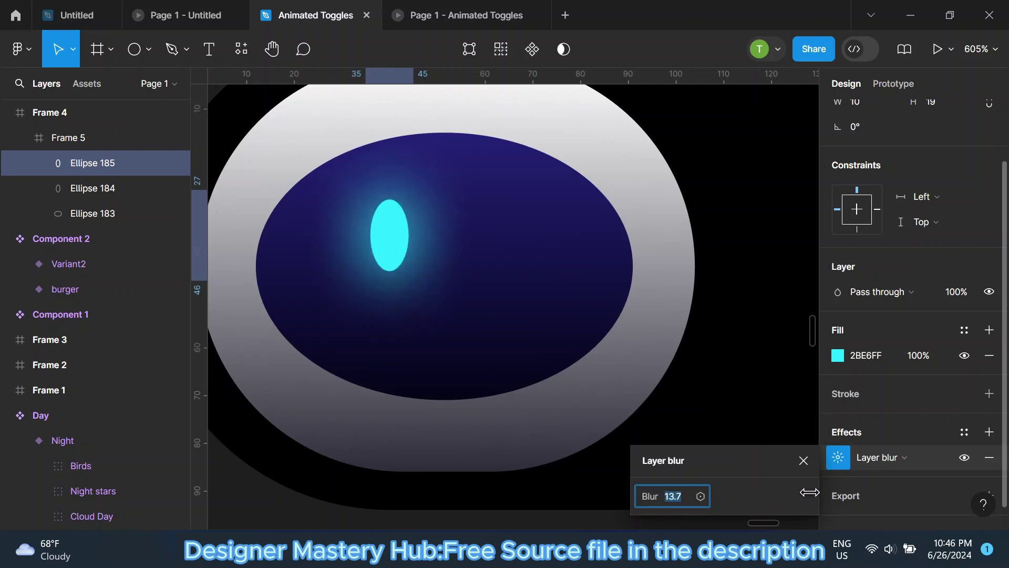
Stack the sharp eye above its blur and duplicate the pair onto the visor's right.
drag(91, 185, 87, 161)
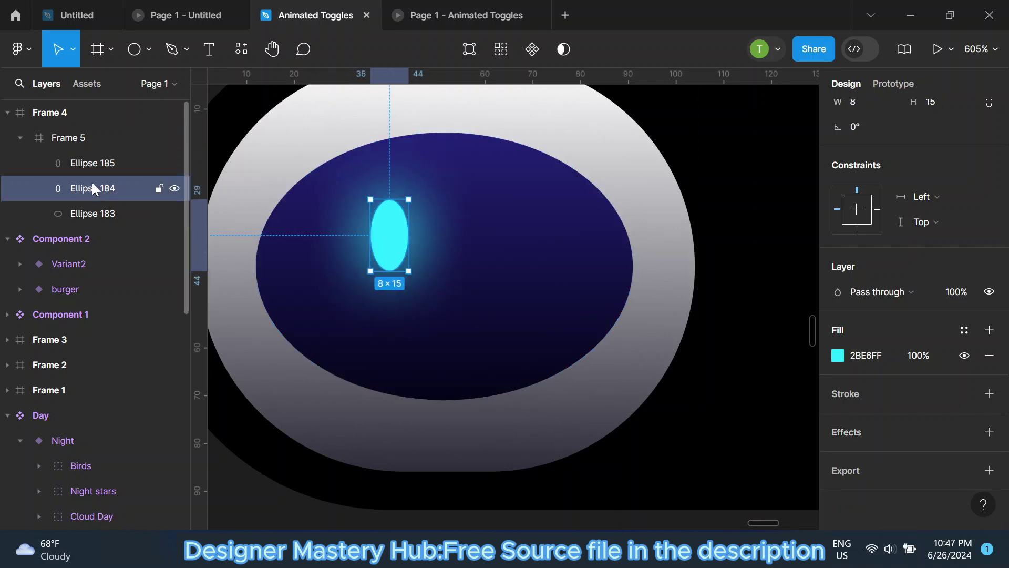
shift+click(105, 188)
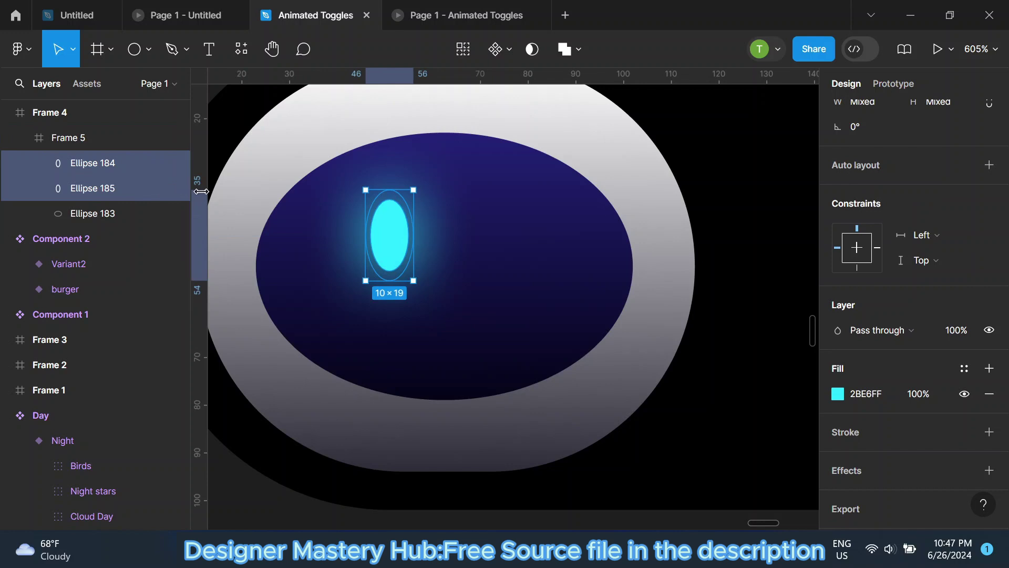
key(ctrl+d)
drag(382, 240, 518, 240)
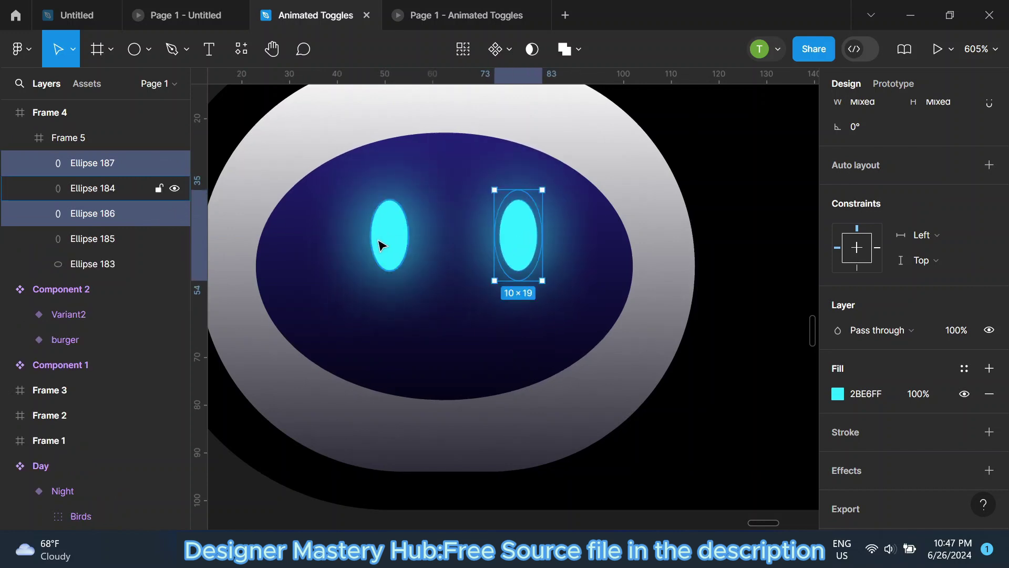
Centre all four eye layers on the visor.
click(94, 168)
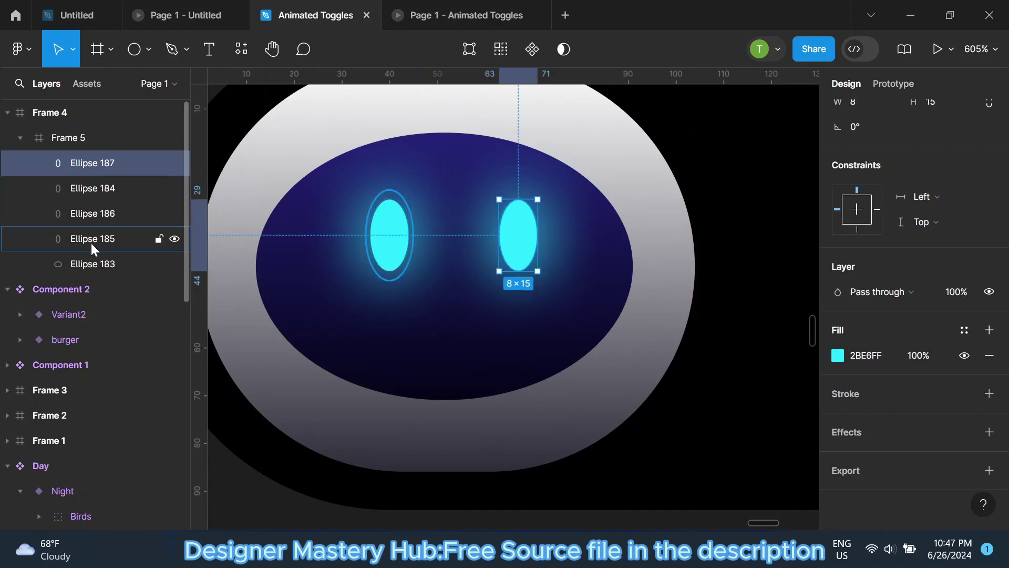
shift+click(93, 241)
scroll(421, 248, down, 1)
drag(446, 248, 440, 246)
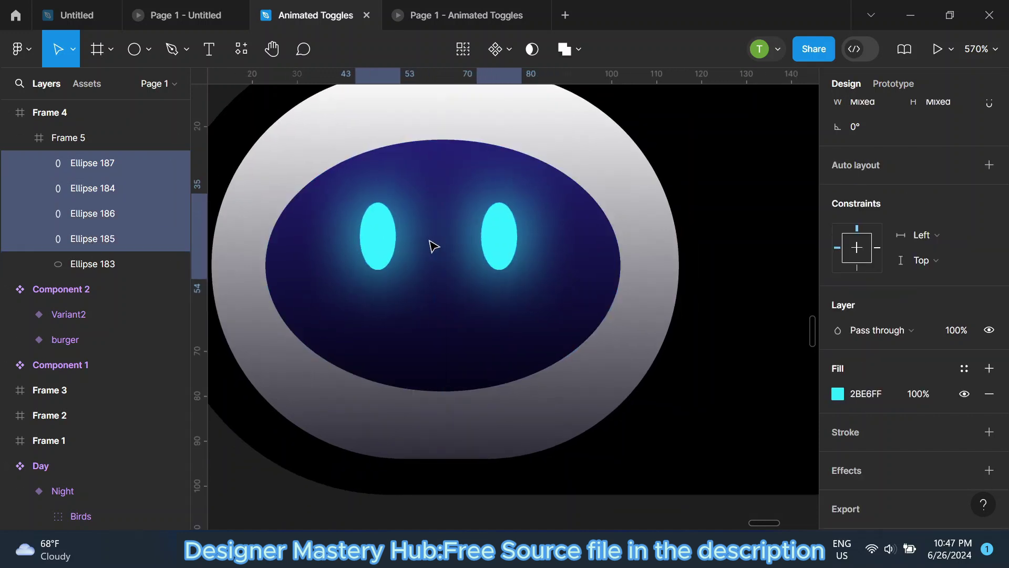
scroll(440, 246, down, 1)
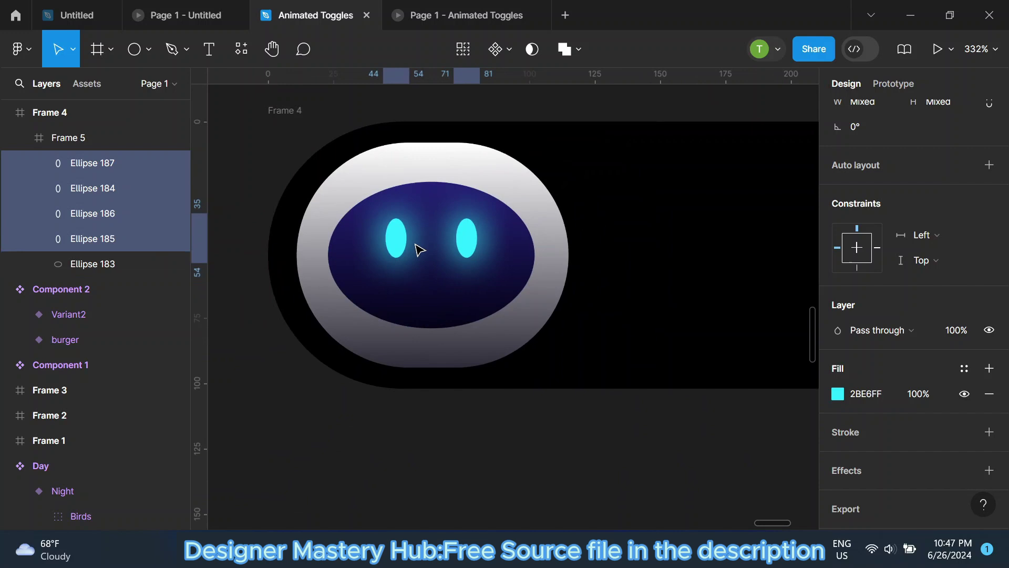
Draw a flat oval below the eyes for the mouth.
click(259, 162)
scroll(479, 252, up, 1)
click(149, 49)
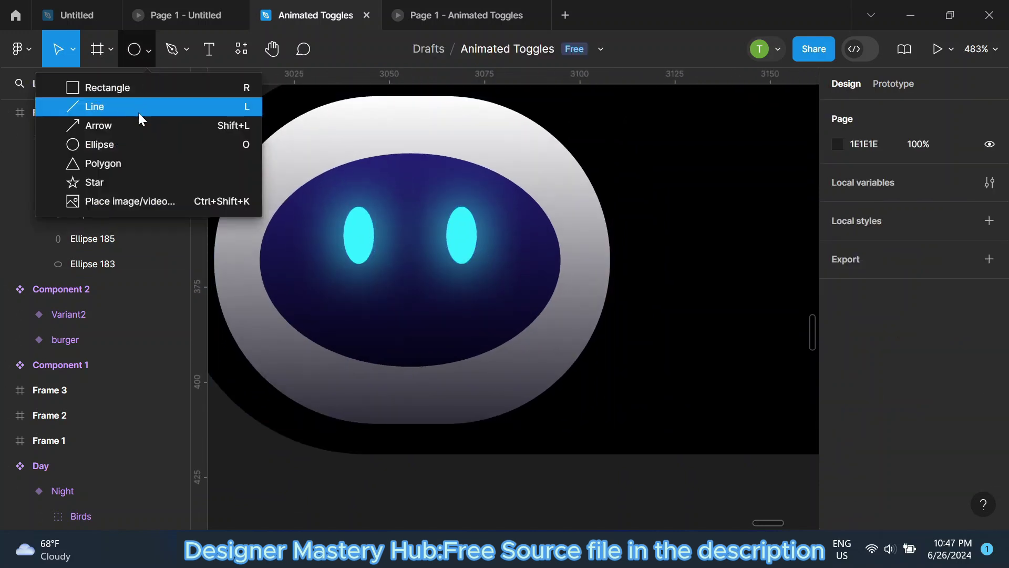
click(168, 89)
scroll(397, 268, up, 3)
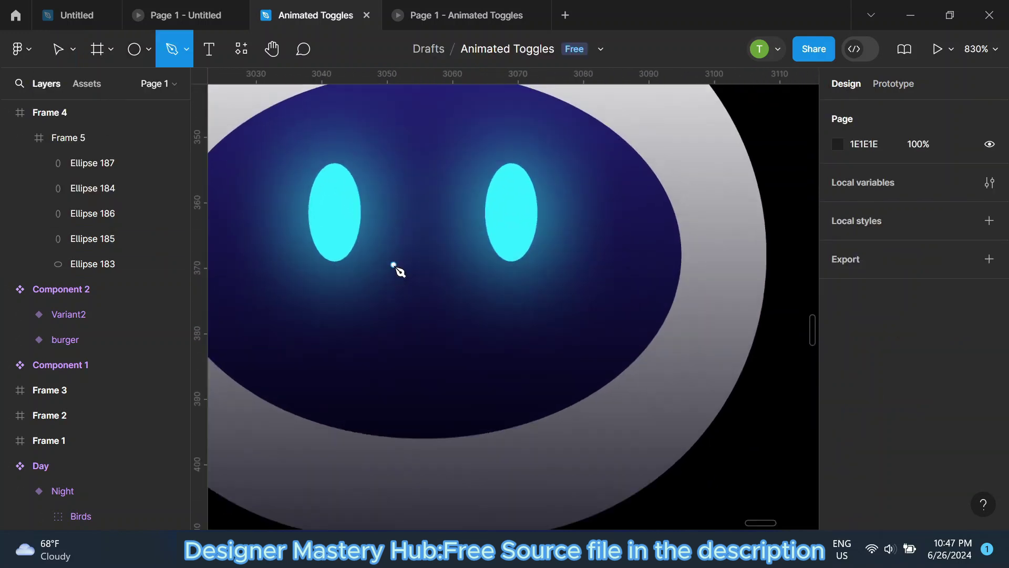
scroll(443, 317, up, 1)
scroll(370, 309, down, 1)
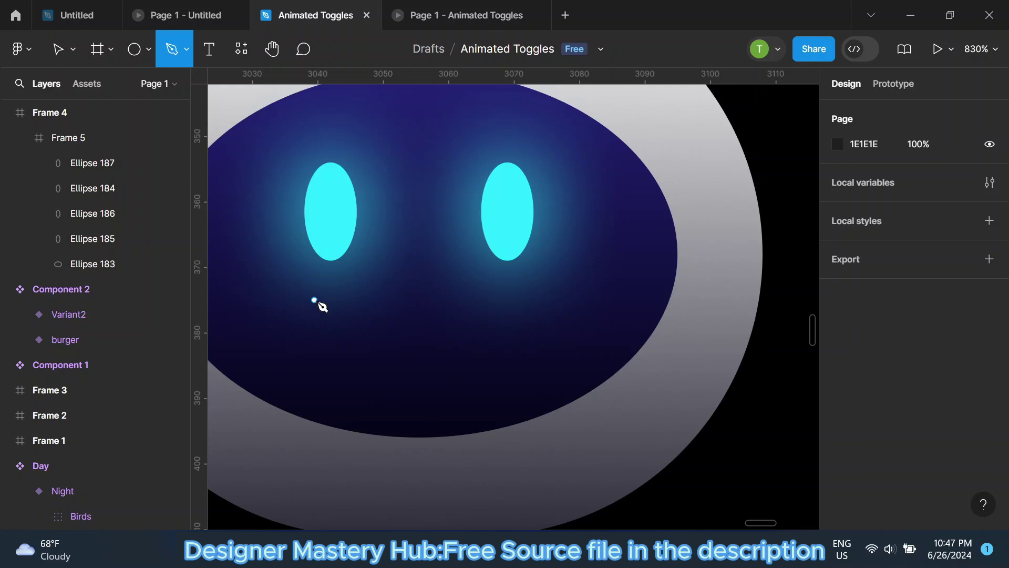
click(132, 49)
drag(324, 293, 512, 338)
Edit the oval's points into a half-moon smile.
double_click(432, 318)
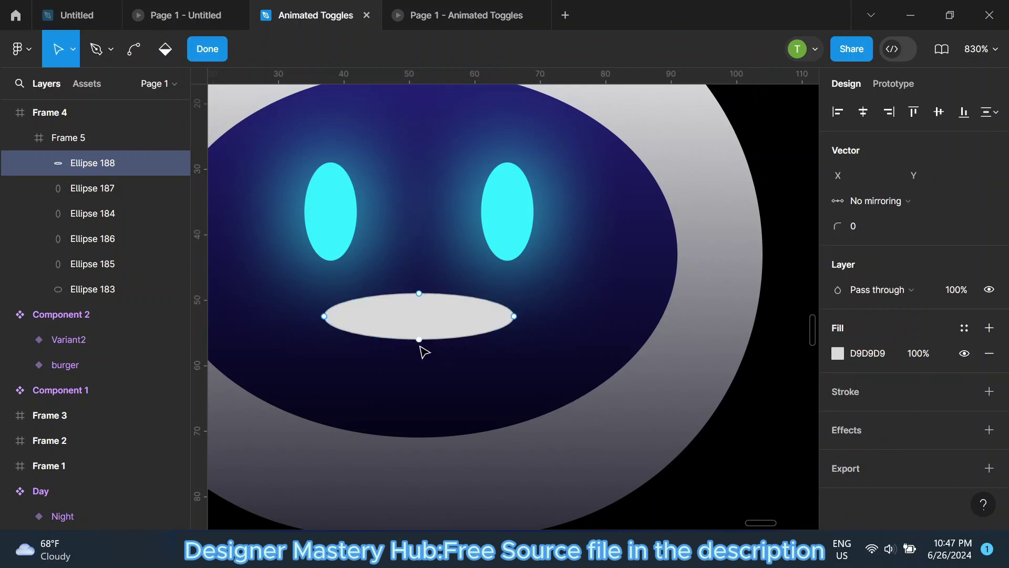
drag(419, 339, 419, 368)
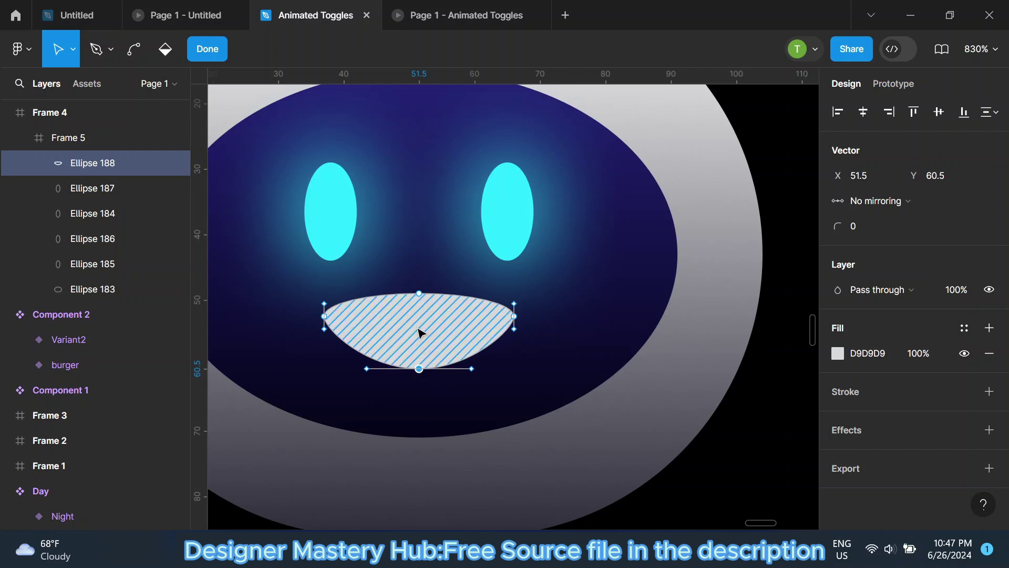
drag(418, 293, 421, 315)
scroll(419, 313, down, 3)
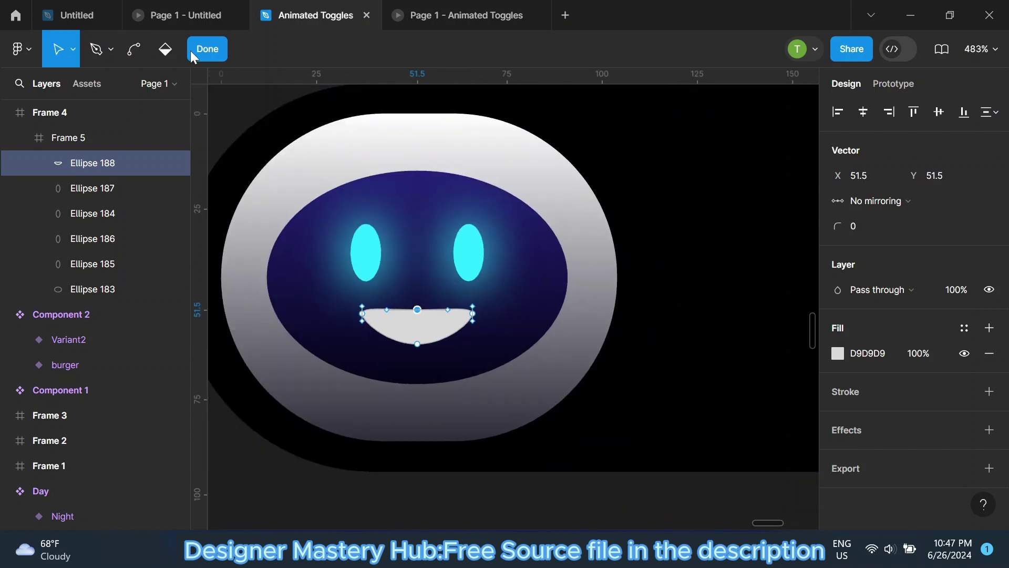
click(191, 51)
Fill the mouth with the eyes' cyan via the eyedropper and duplicate it.
click(684, 196)
double_click(434, 335)
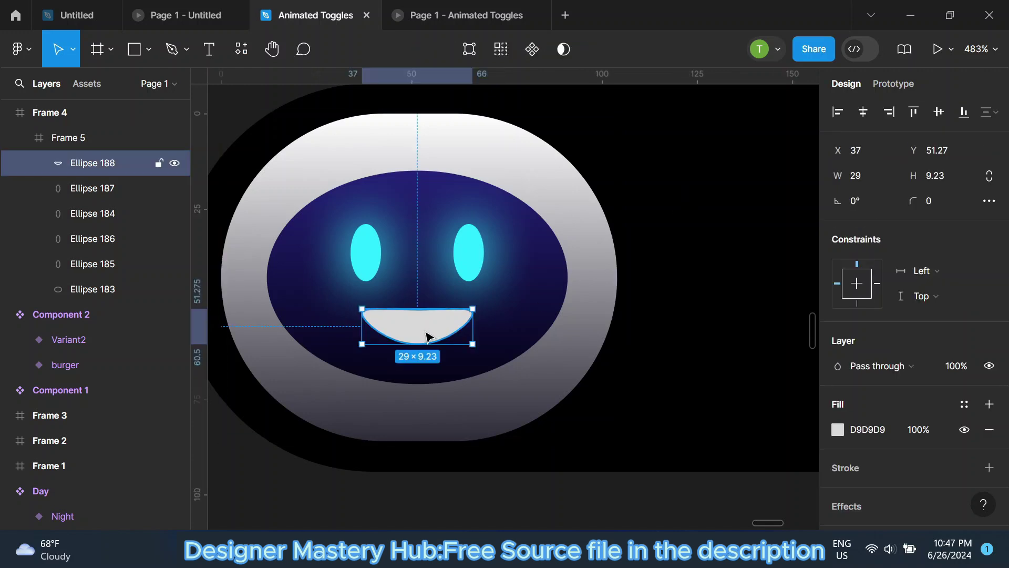
scroll(431, 331, up, 2)
click(837, 429)
click(648, 357)
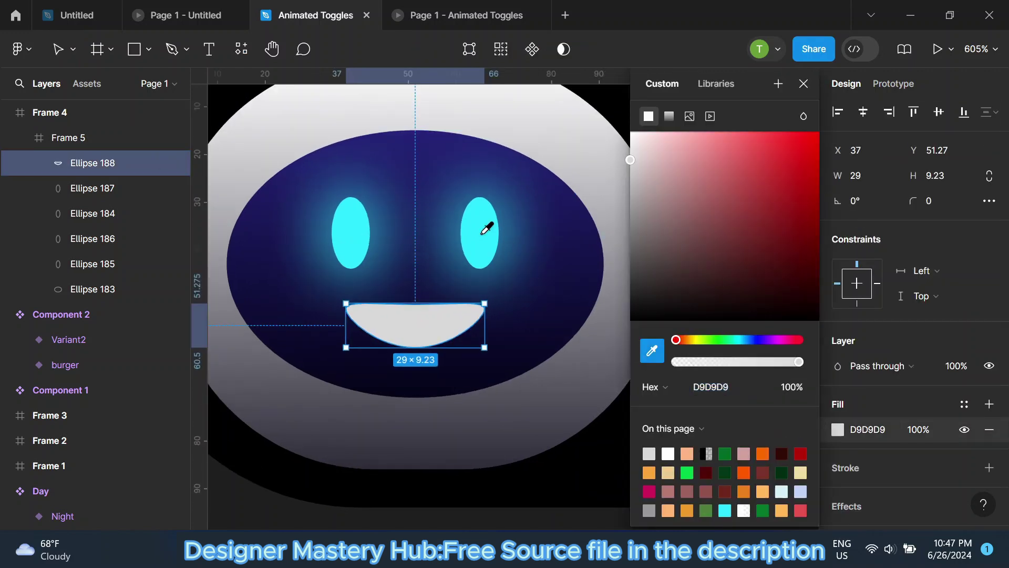
click(481, 234)
click(803, 85)
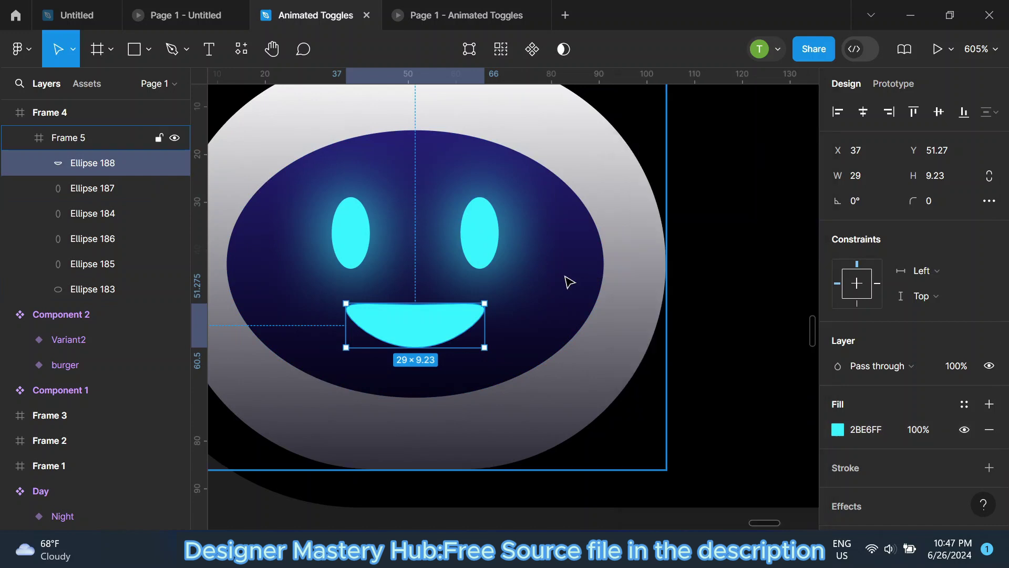
drag(431, 324, 430, 322)
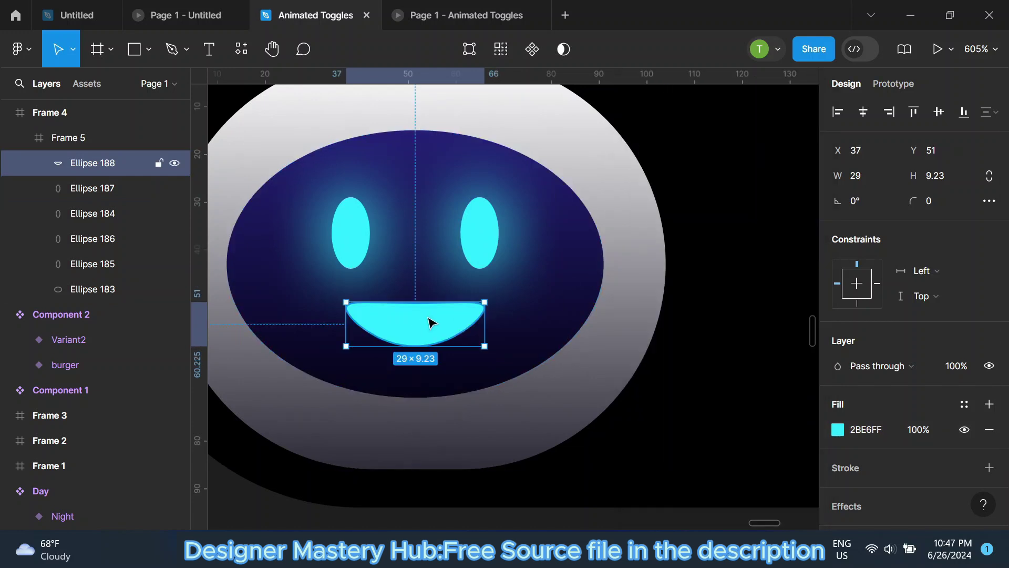
key(ctrl+d)
Give the mouth copy a layer blur of about 16 and 65% fill opacity.
scroll(936, 420, down, 2)
click(989, 431)
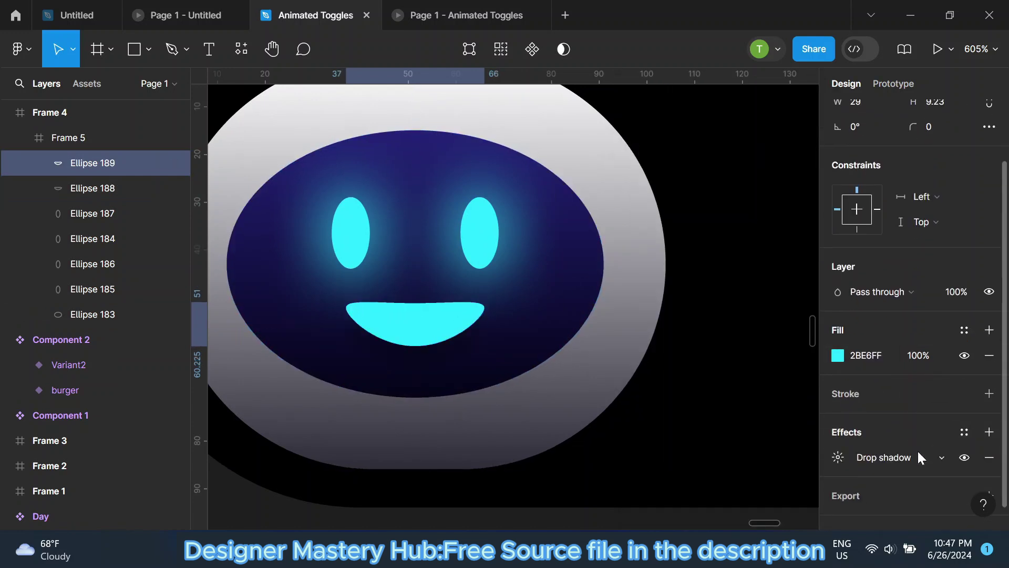
click(918, 453)
click(900, 475)
click(838, 458)
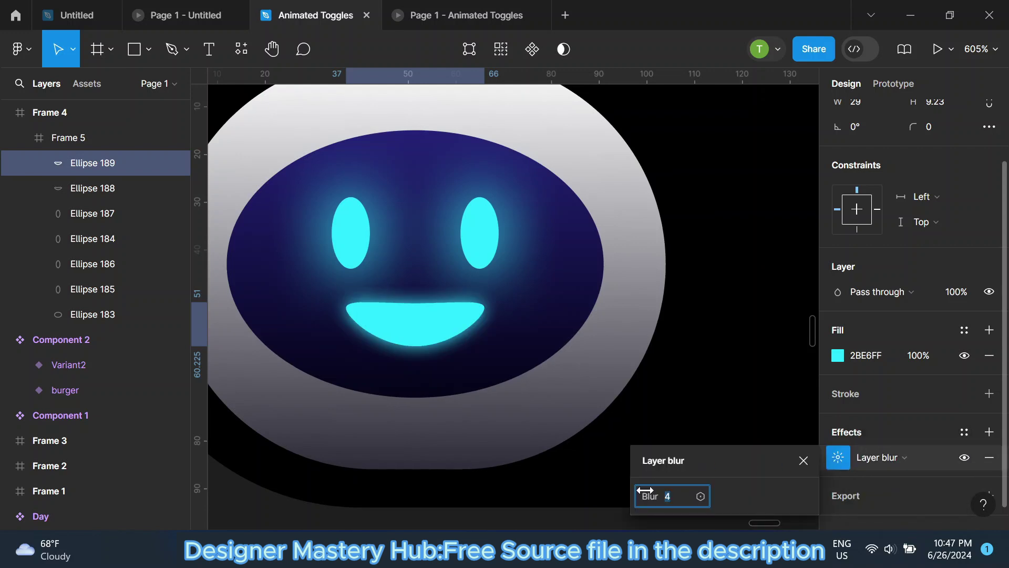
drag(650, 496, 833, 505)
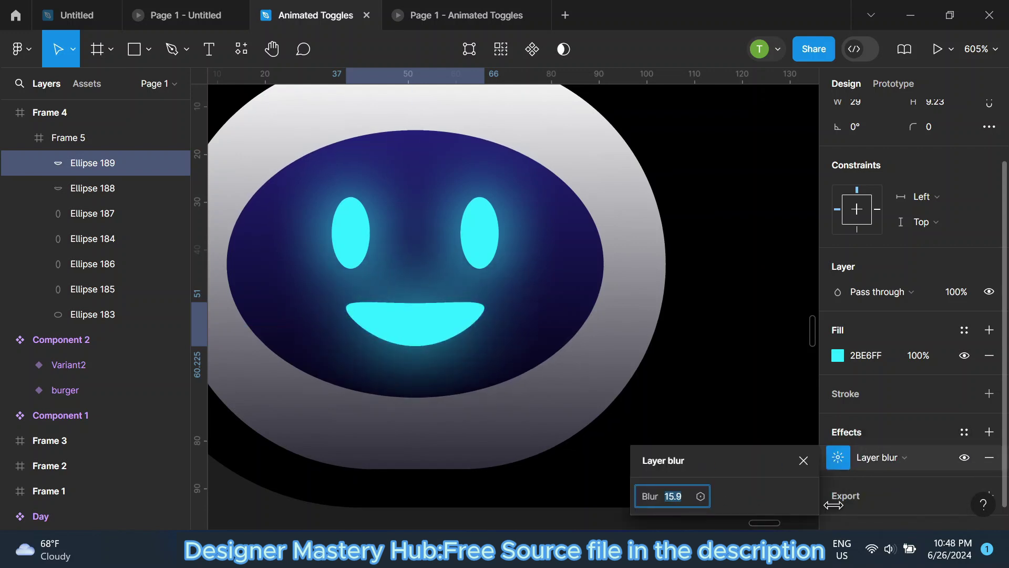
click(802, 461)
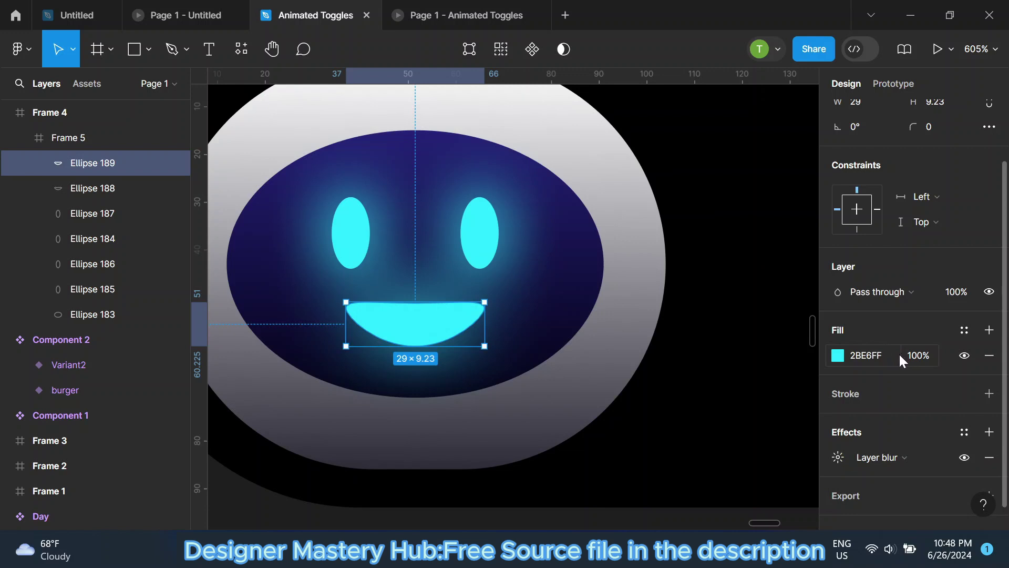
drag(901, 351, 882, 351)
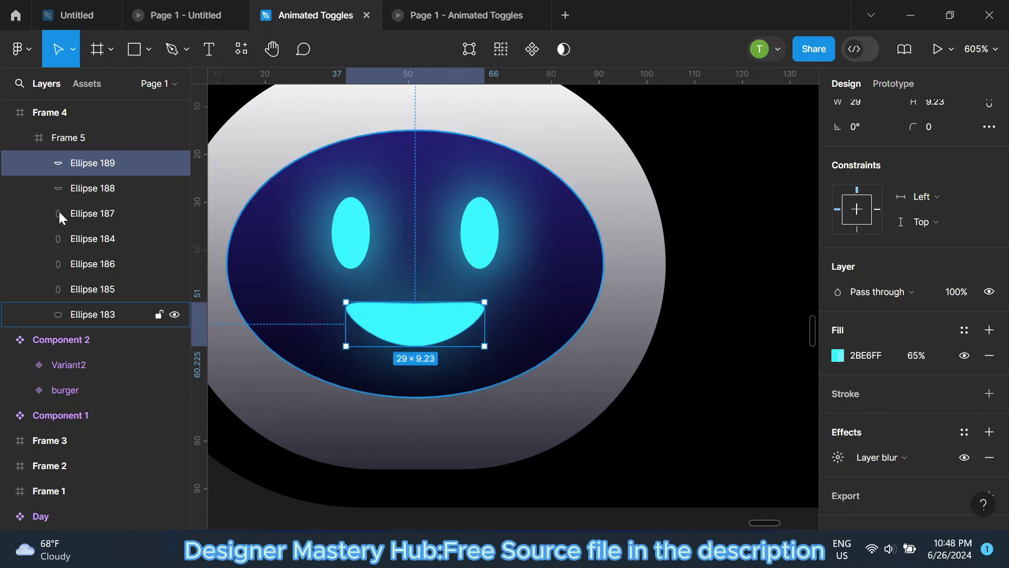
Reorder the mouth layers and group all the eye and mouth ellipses.
drag(112, 163, 108, 195)
scroll(425, 324, down, 2)
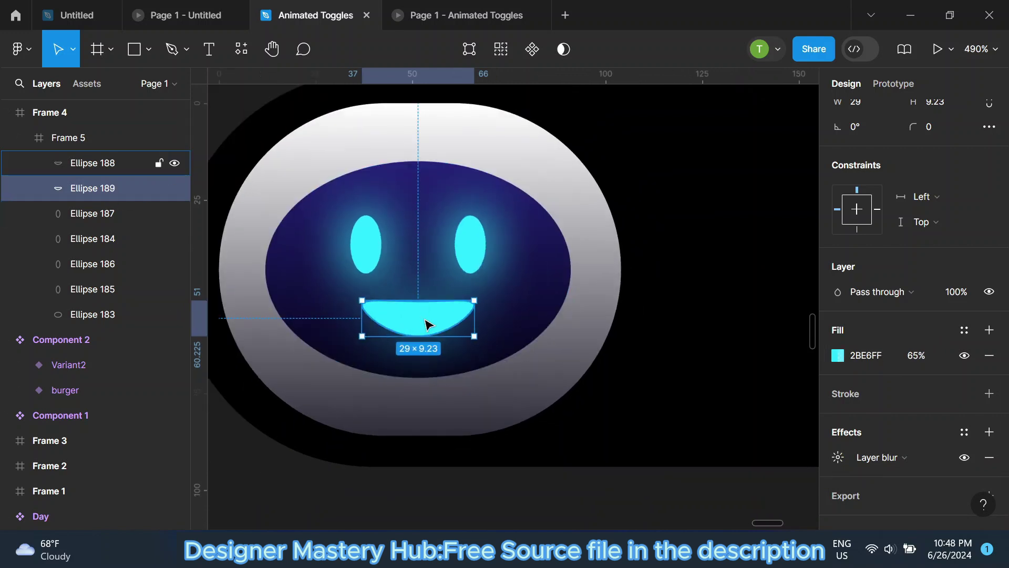
shift+click(86, 164)
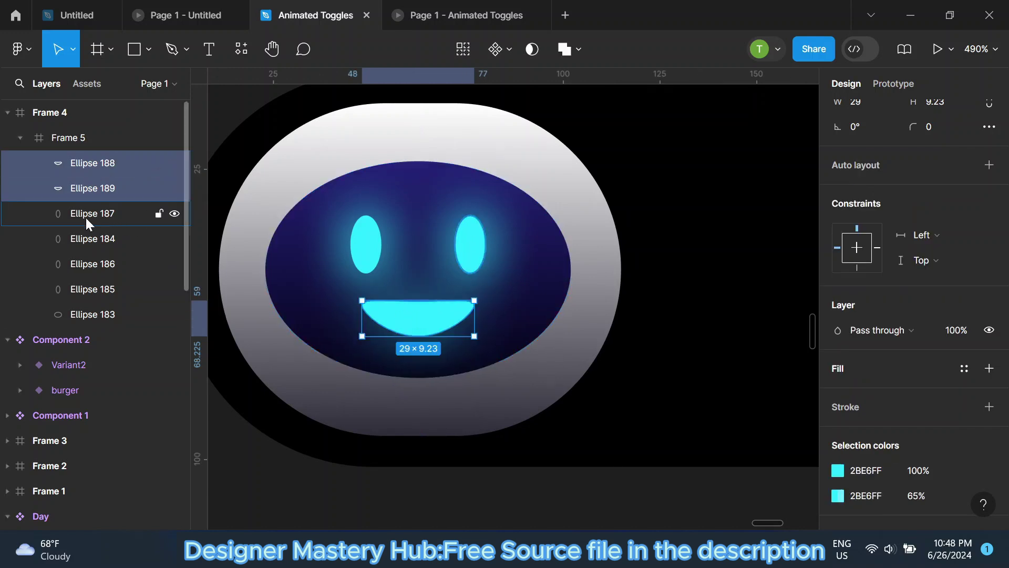
click(103, 294)
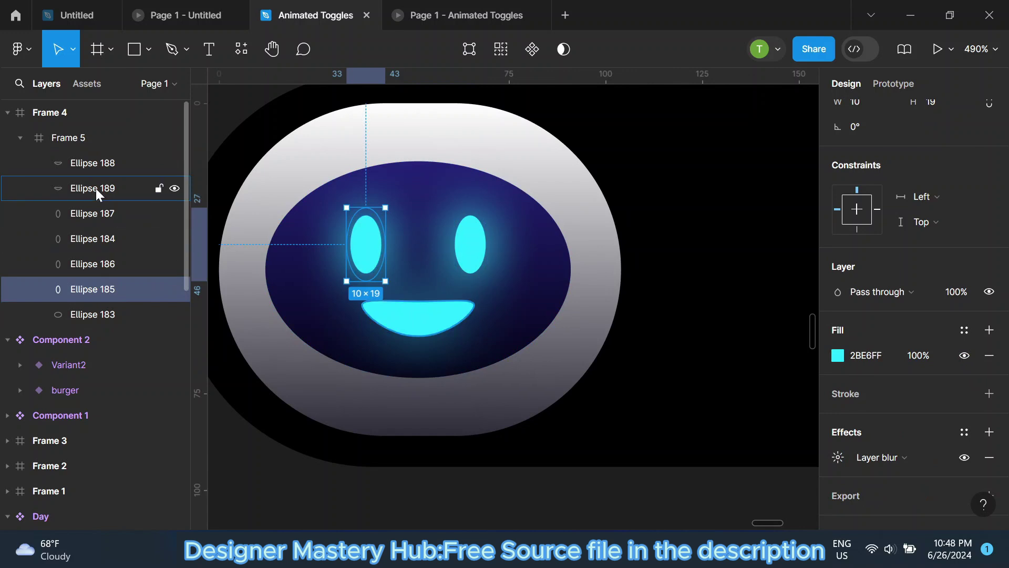
shift+click(98, 165)
scroll(407, 274, up, 2)
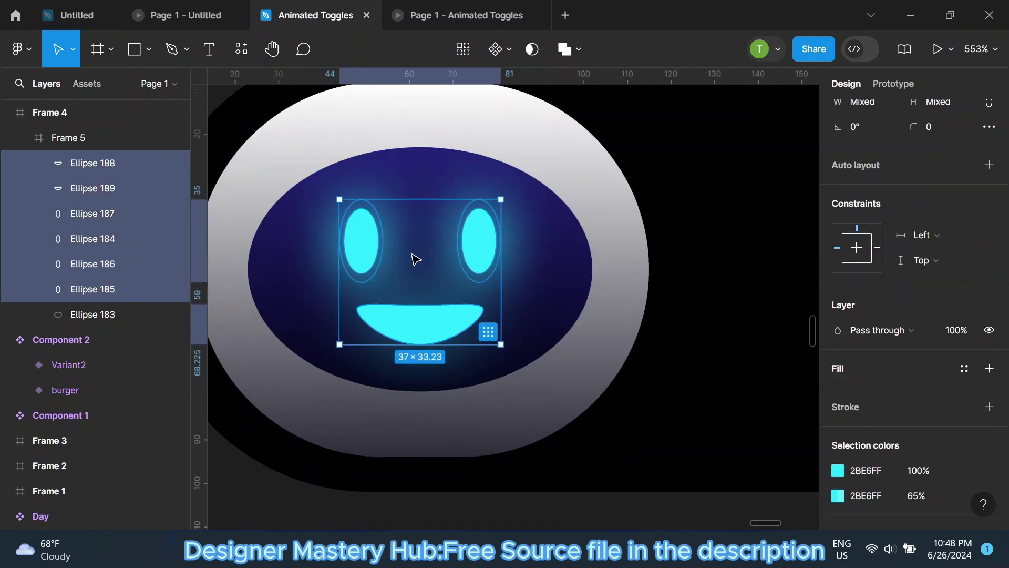
scroll(413, 263, down, 2)
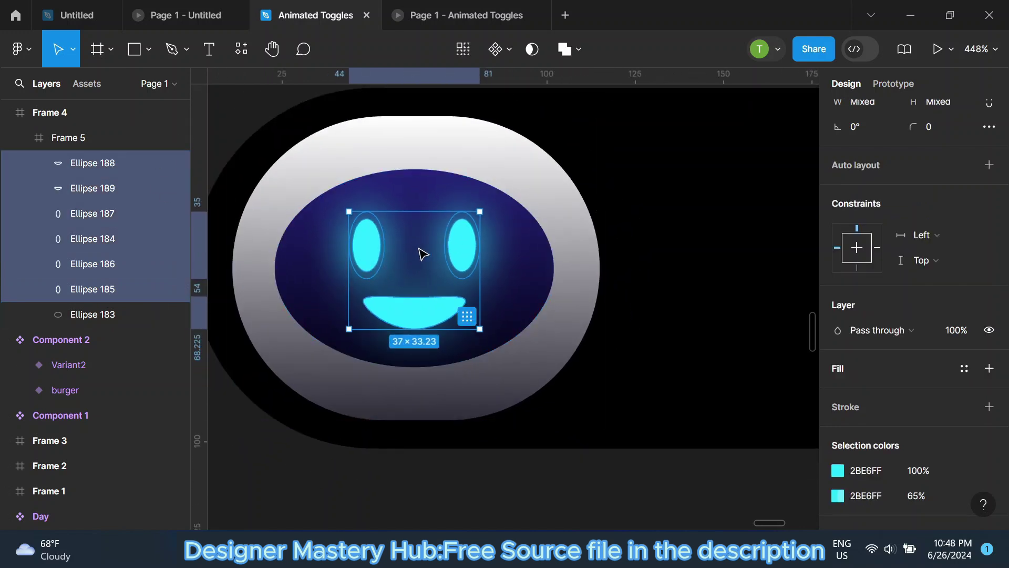
right_click(424, 254)
click(451, 206)
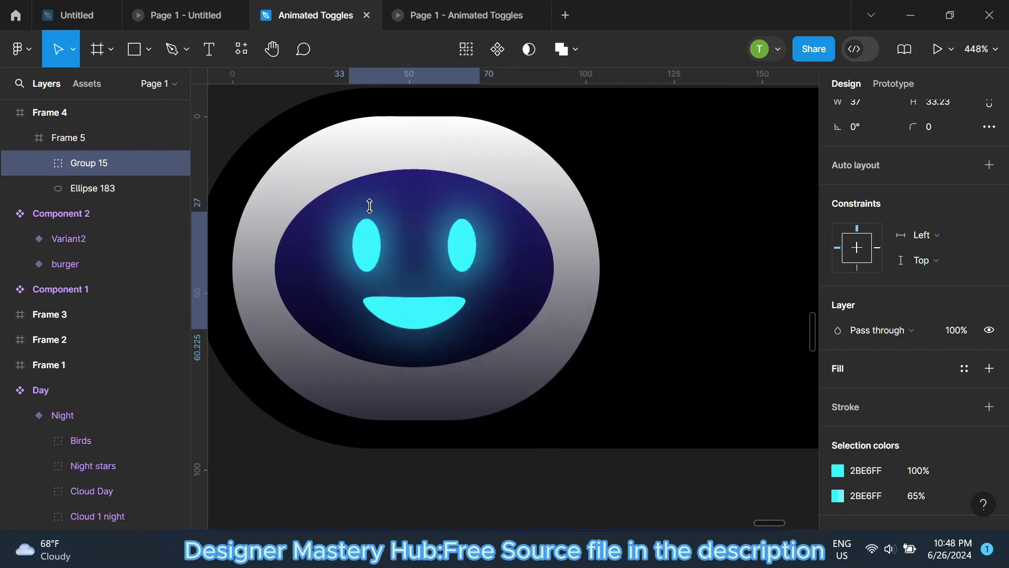
Name the face group 'active' and duplicate it.
double_click(114, 169)
text(acti)
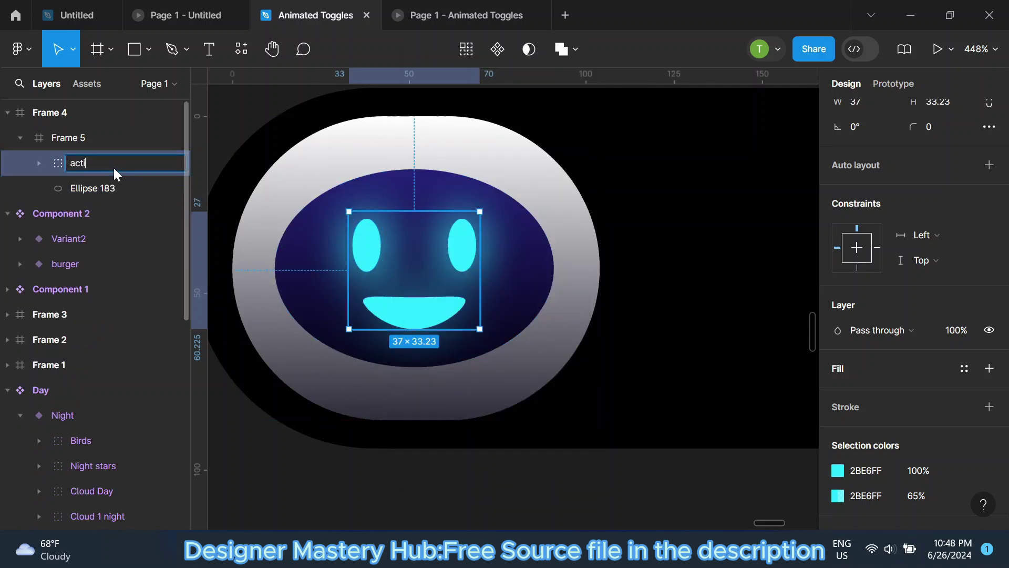
text(ve)
key(Return)
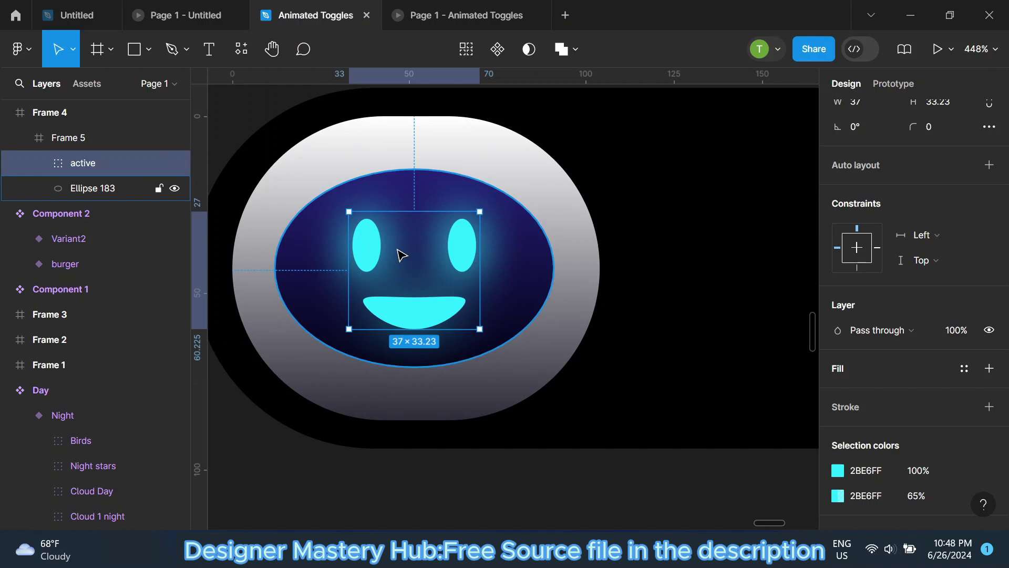
key(ctrl+d)
scroll(401, 254, down, 3)
Move the face copy beside the robot and bend its left eye into a closed-eye arc.
drag(405, 254, 550, 261)
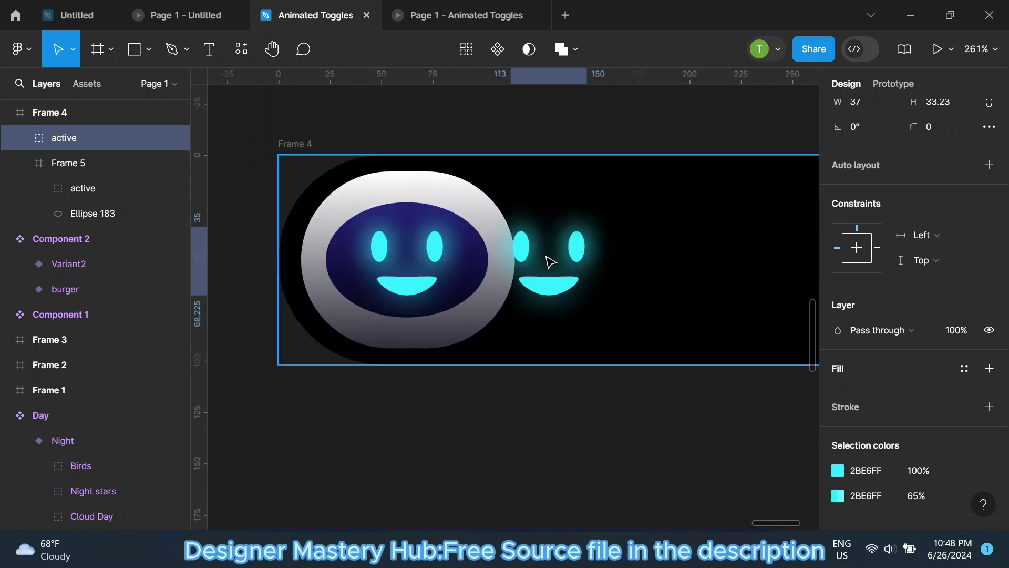
scroll(604, 262, up, 3)
double_click(534, 231)
scroll(674, 248, up, 2)
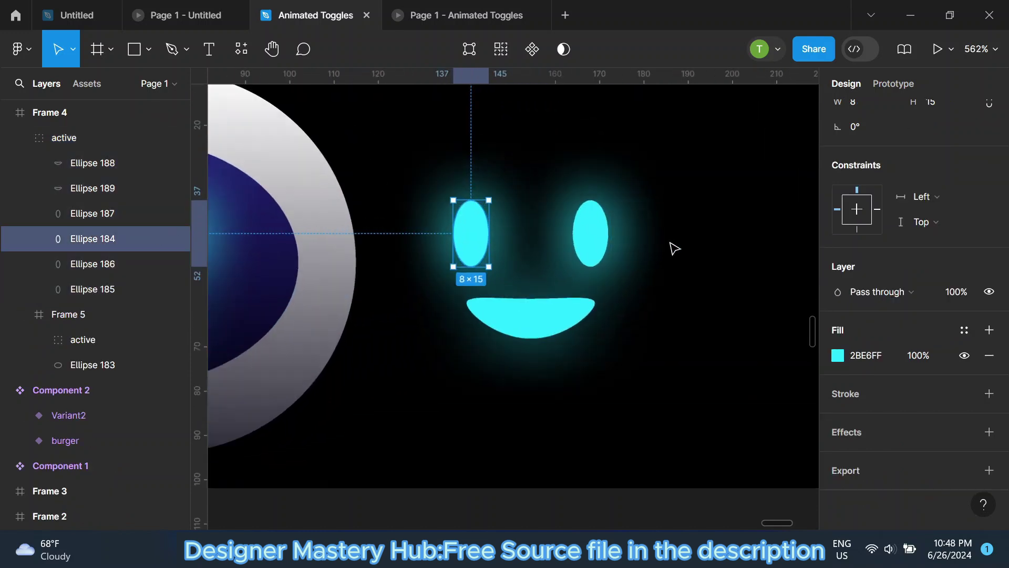
double_click(481, 248)
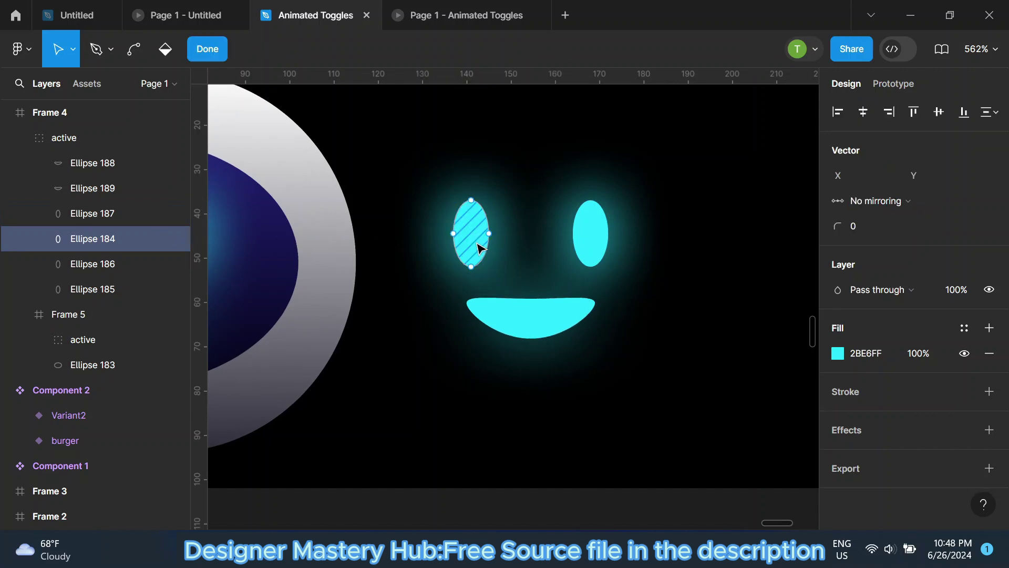
mouse_move(489, 234)
mouse_down()
mouse_move(505, 234)
mouse_move(442, 236)
mouse_move(472, 237)
mouse_up()
key(ctrl+z)
key(ctrl+z)
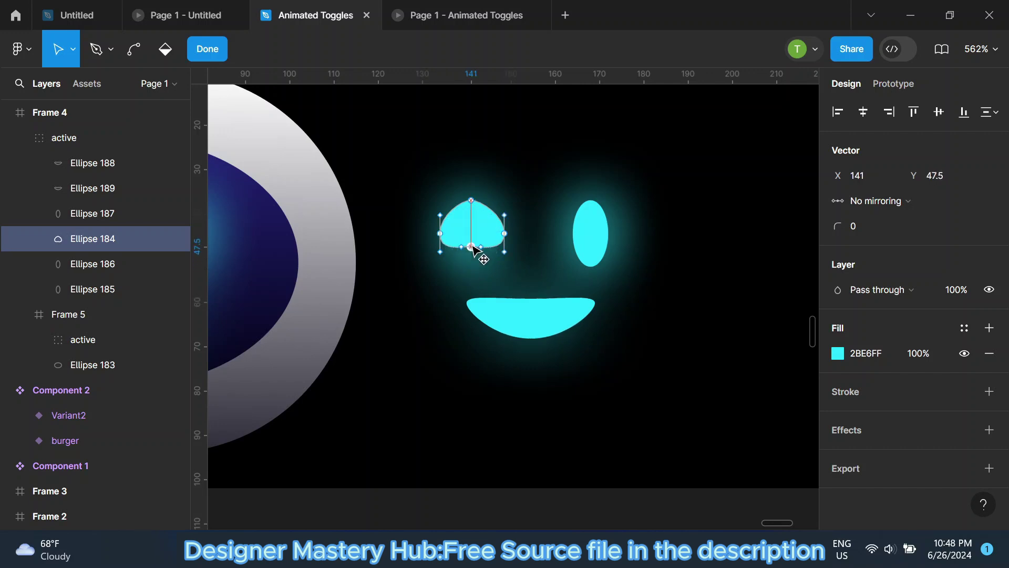
ctrl+scroll(496, 232, up, 3)
drag(456, 188, 457, 202)
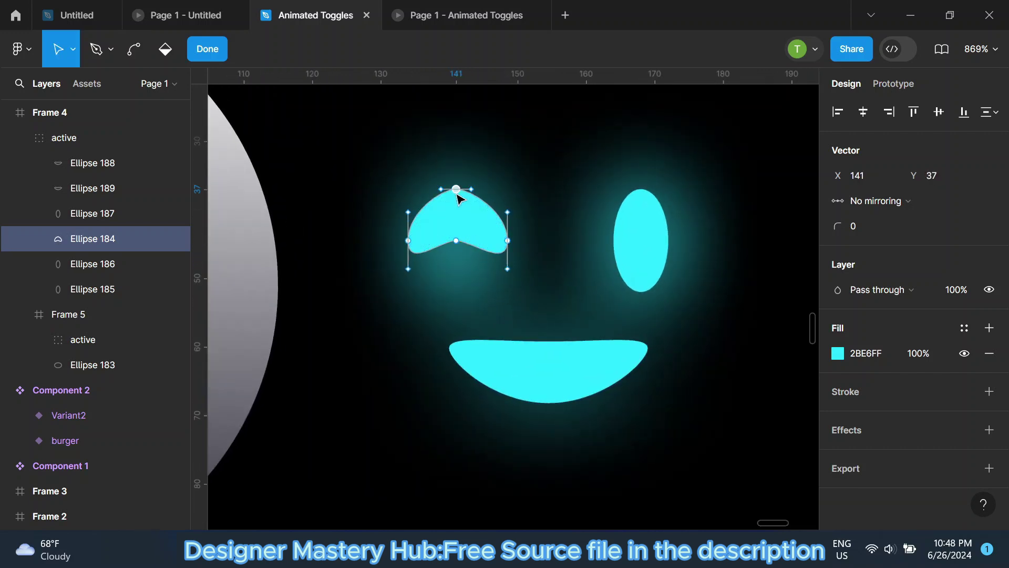
ctrl+scroll(405, 258, down, 3)
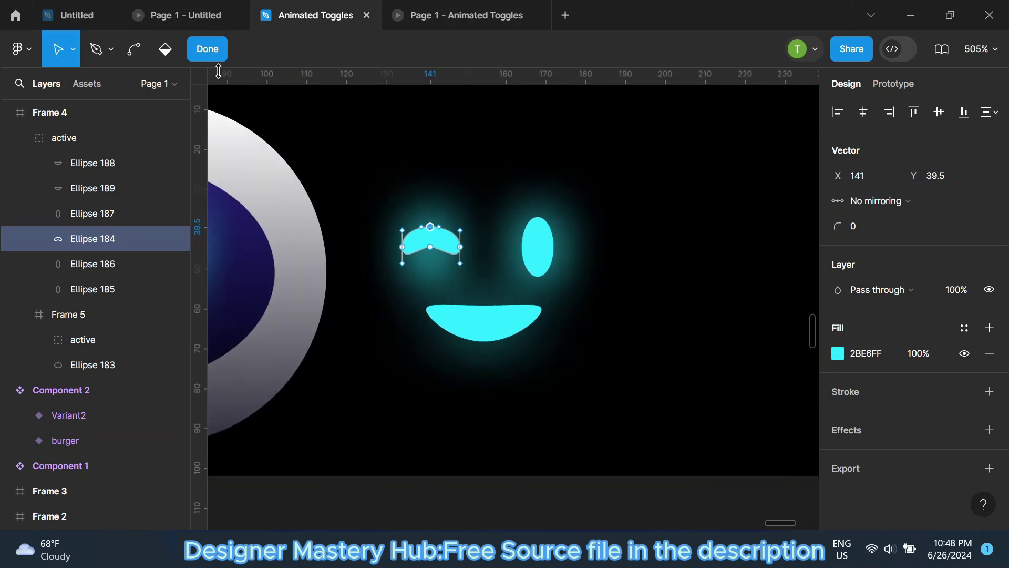
click(207, 48)
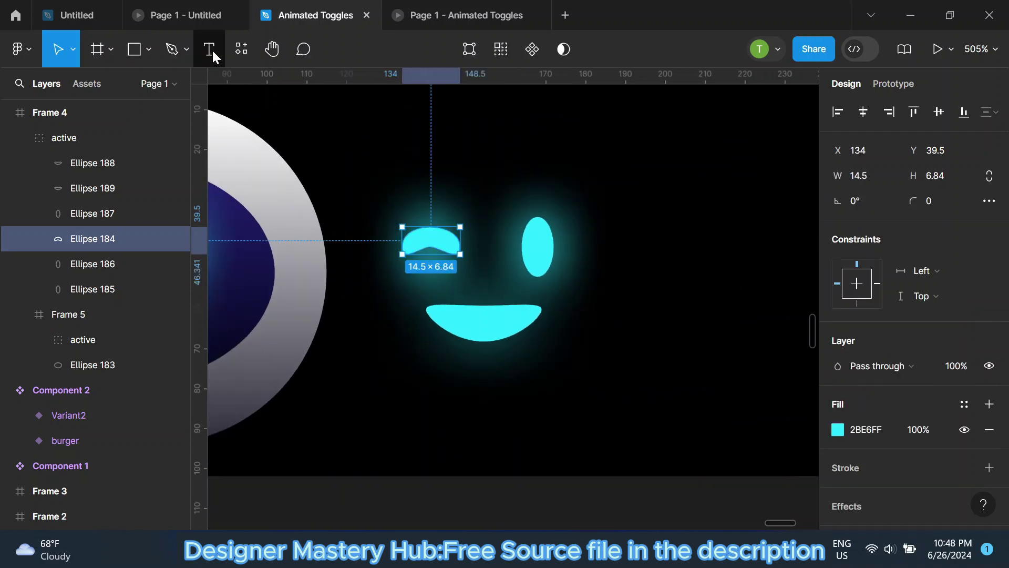
Replace the right eye with a copy of the arc, aligned, and flatten the mouth to 29×3.
right_click(440, 245)
click(487, 54)
click(549, 242)
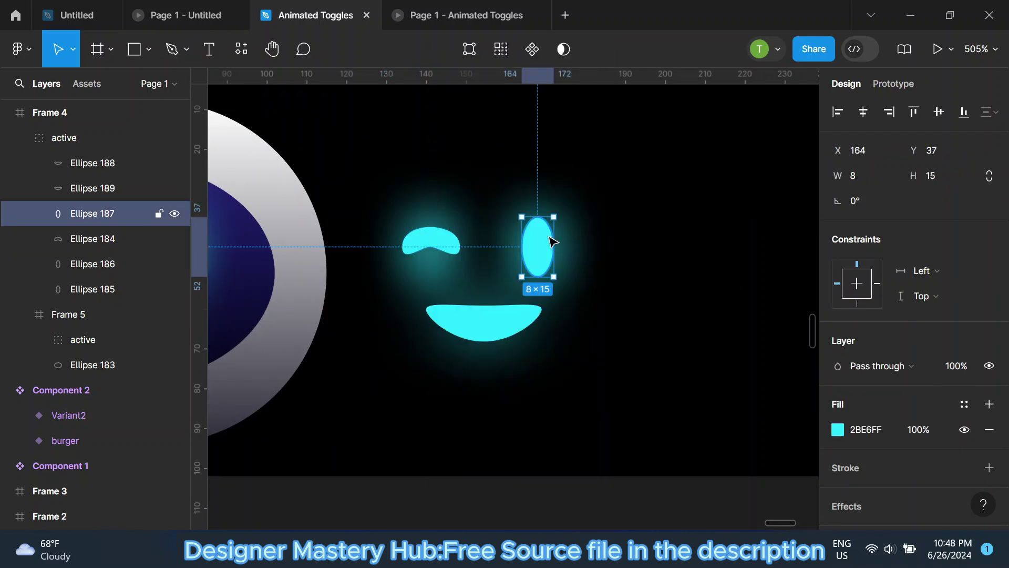
right_click(551, 241)
key(Escape)
key(ctrl+shift+r)
ctrl+scroll(562, 230, up, 2)
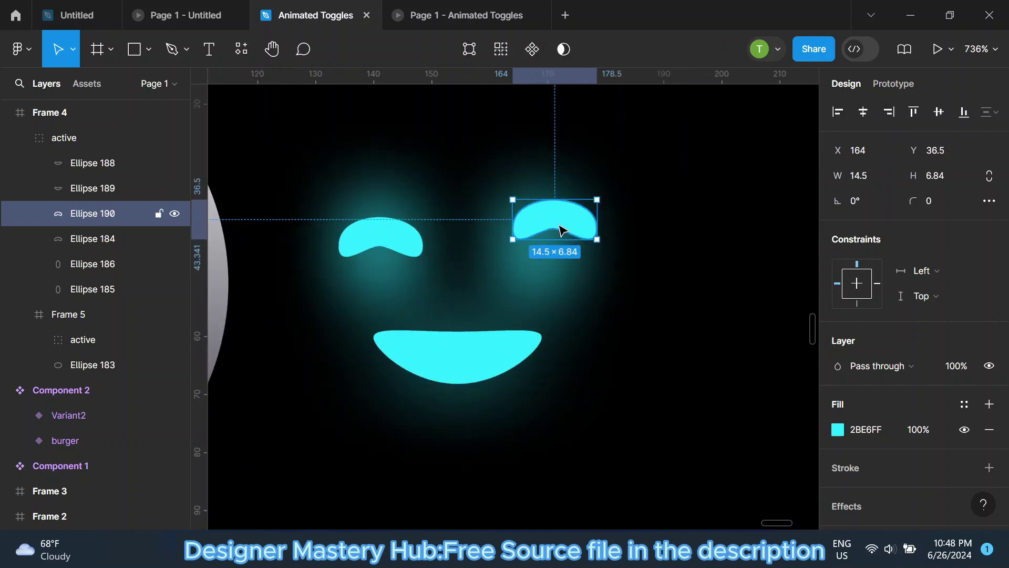
drag(559, 226, 565, 250)
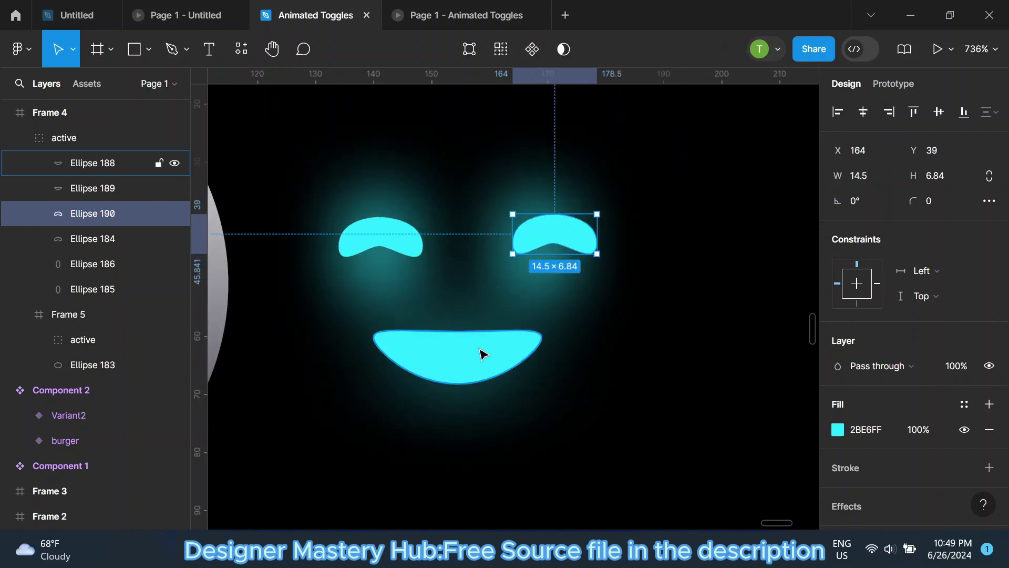
click(480, 354)
drag(447, 383, 456, 348)
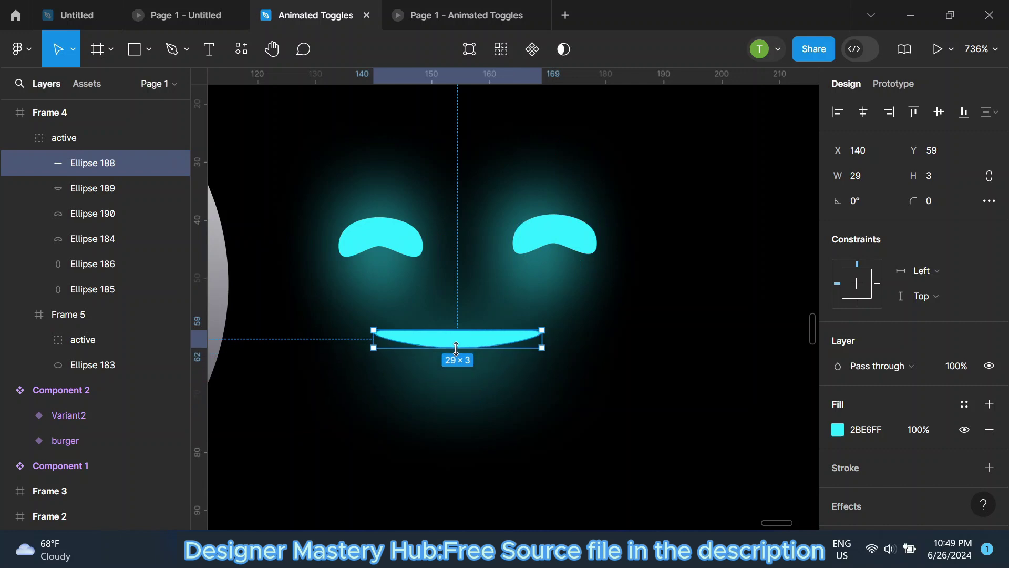
Delete the mouth and move the sleepy-eyed face onto the robot's knob.
key(Delete)
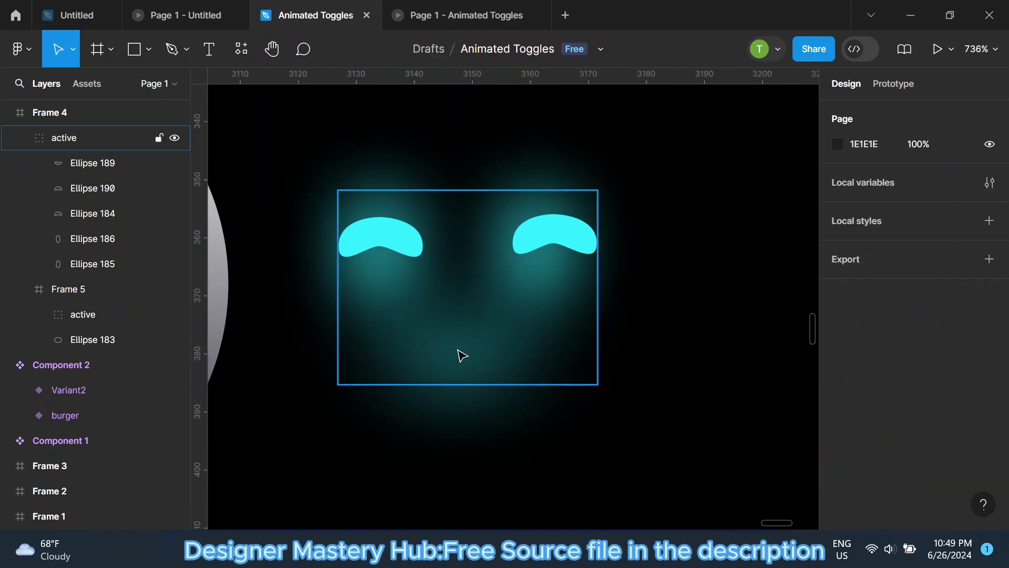
scroll(462, 353, down, 3)
click(510, 366)
scroll(512, 349, down, 3)
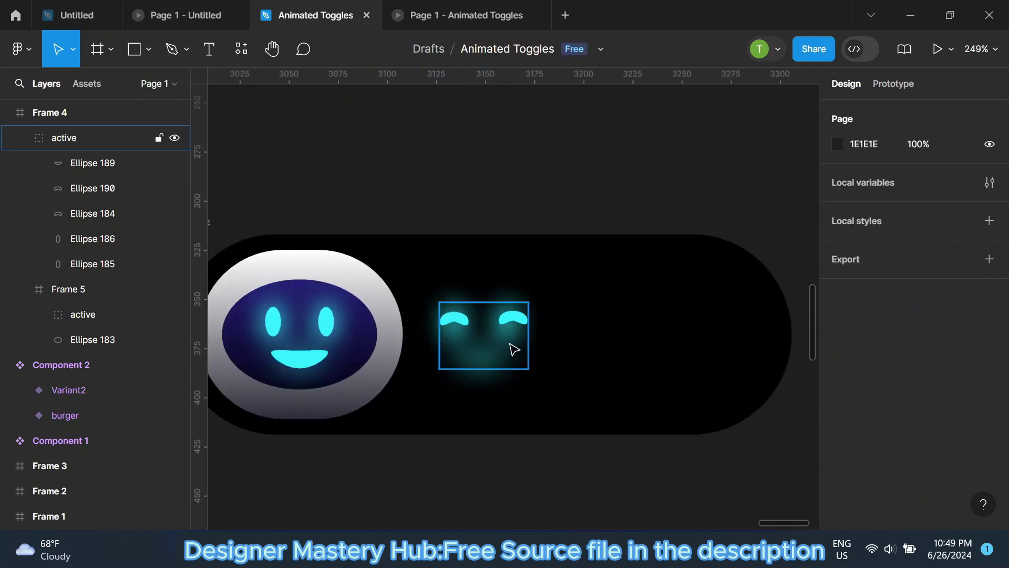
scroll(510, 349, down, 2)
drag(509, 347, 373, 351)
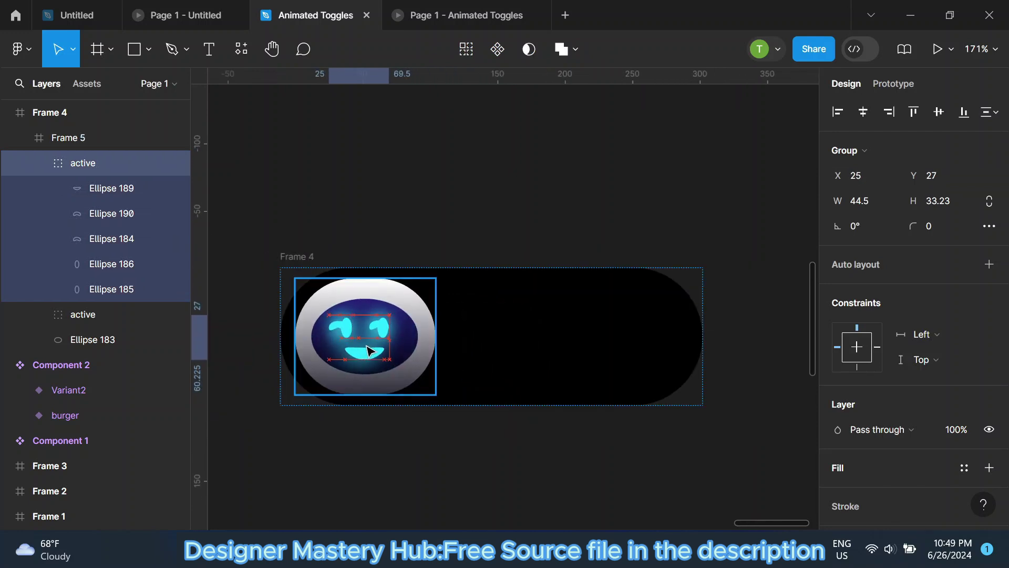
scroll(373, 350, up, 1)
scroll(374, 350, up, 4)
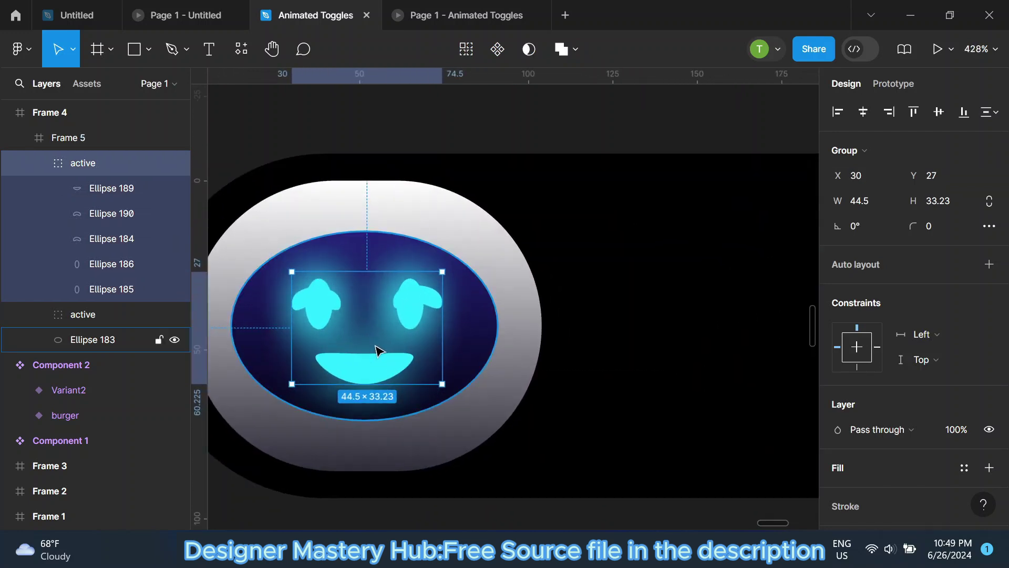
Rename the copied face group 'sleep' and hide the 'active' face group.
click(40, 165)
double_click(106, 163)
text(sleep)
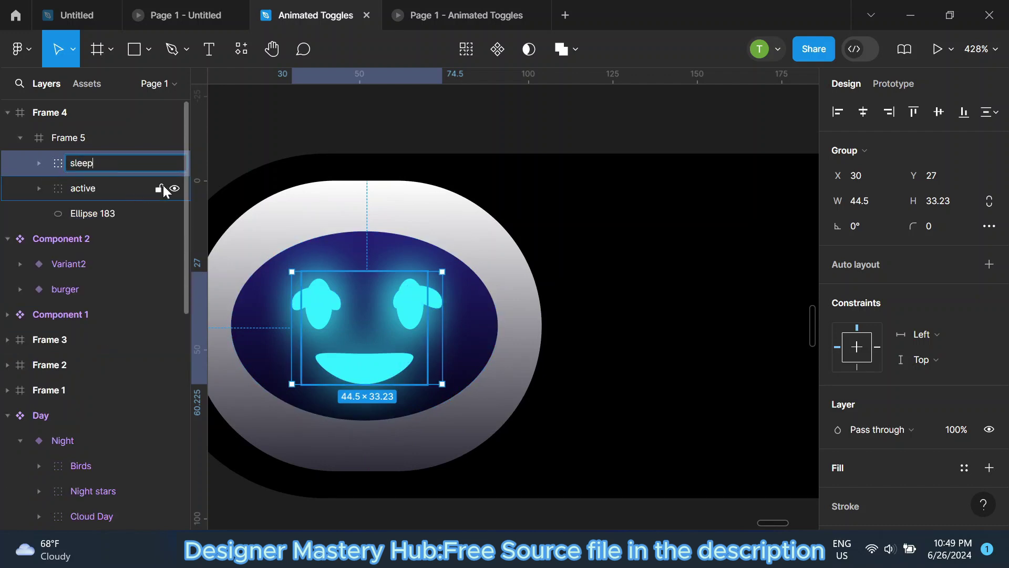
click(174, 188)
scroll(396, 344, down, 3)
click(437, 156)
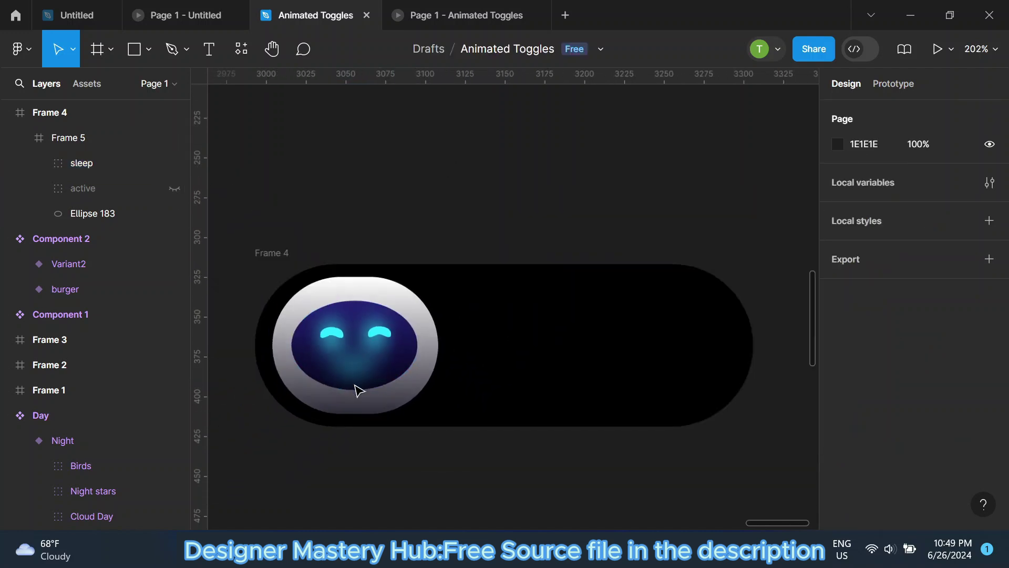
scroll(355, 387, down, 3)
scroll(340, 388, up, 2)
Expand the sleep group, briefly hide then show smile Ellipse 189, and select Ellipse 190.
click(73, 163)
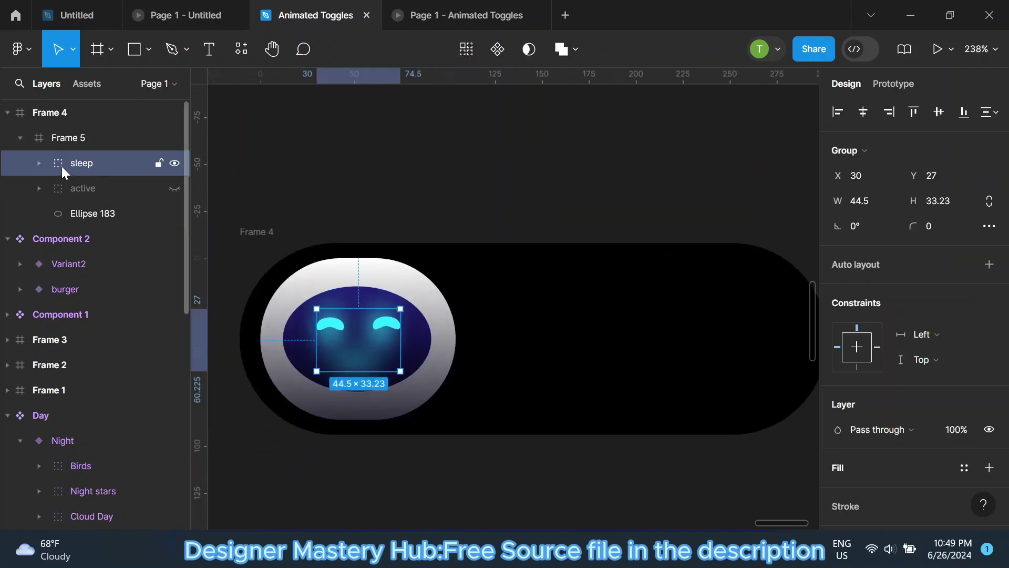
click(38, 162)
click(124, 195)
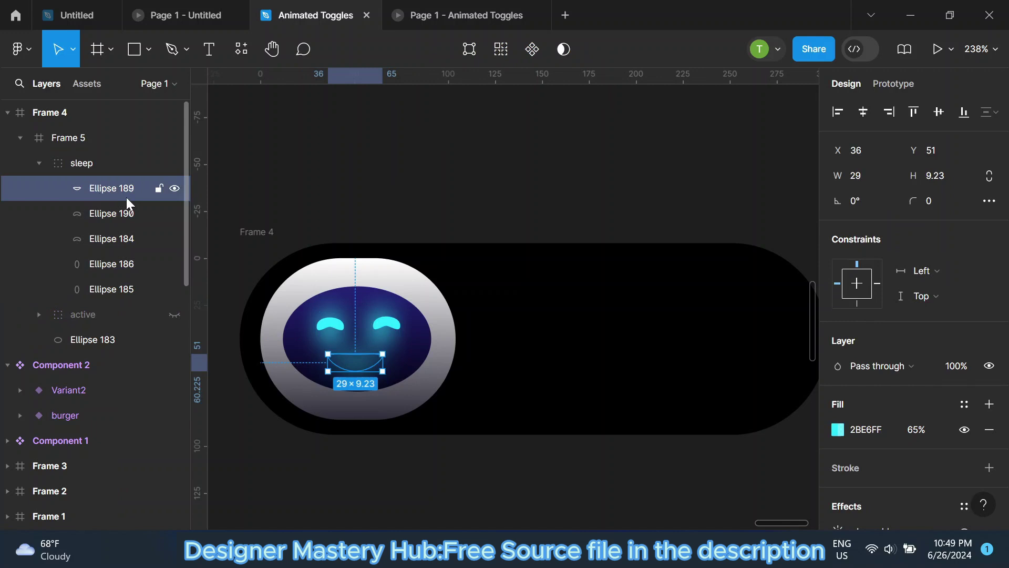
click(175, 190)
scroll(355, 345, down, 3)
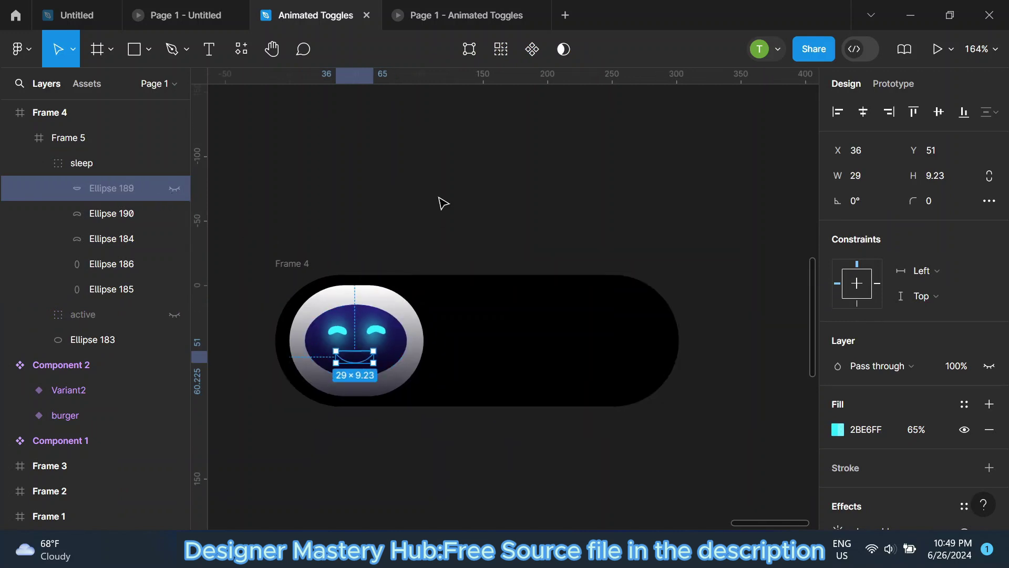
click(439, 202)
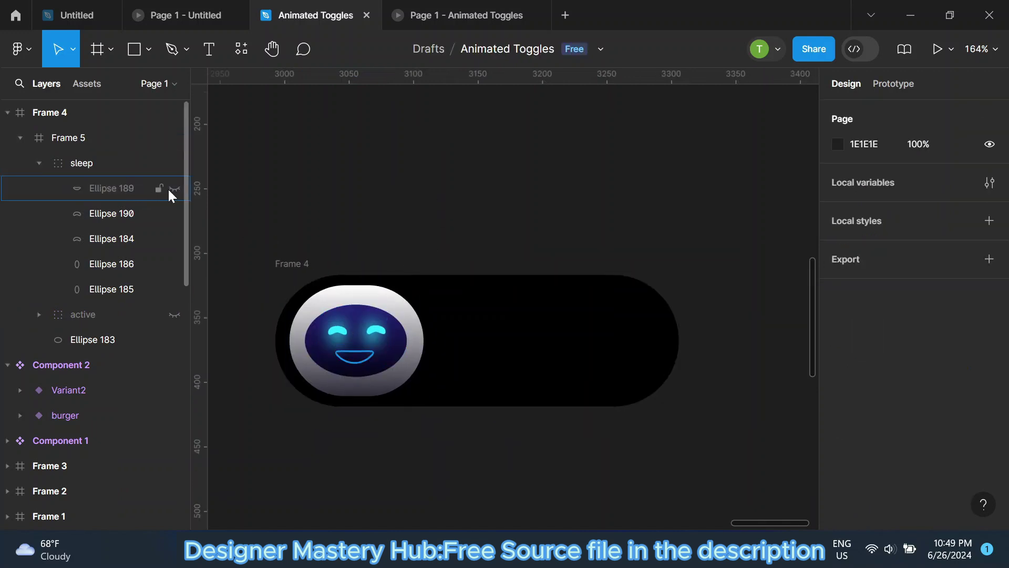
click(171, 189)
click(120, 207)
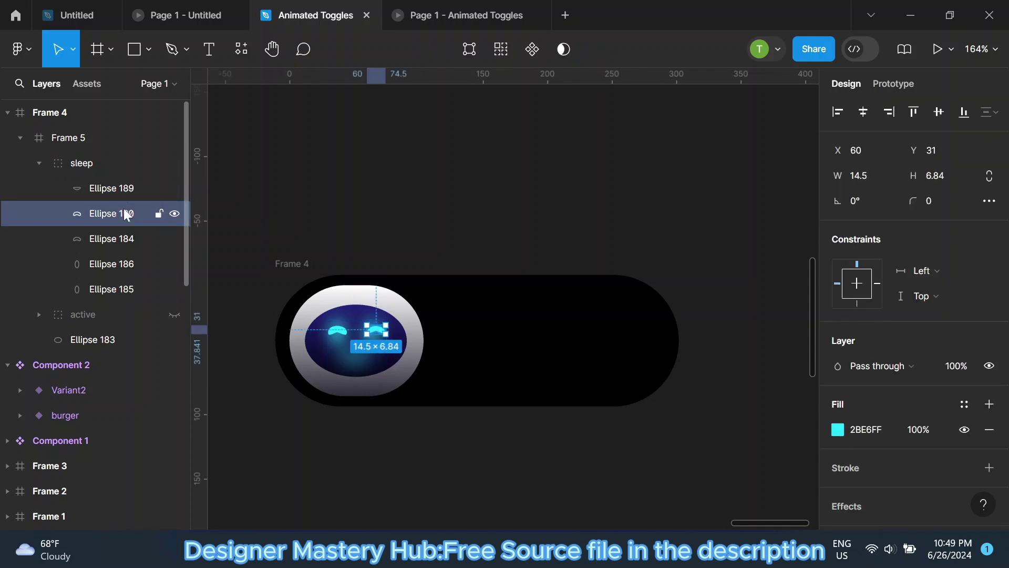
Duplicate the smile ellipse in the sleep group and place the copy below the original layer.
click(38, 161)
click(102, 166)
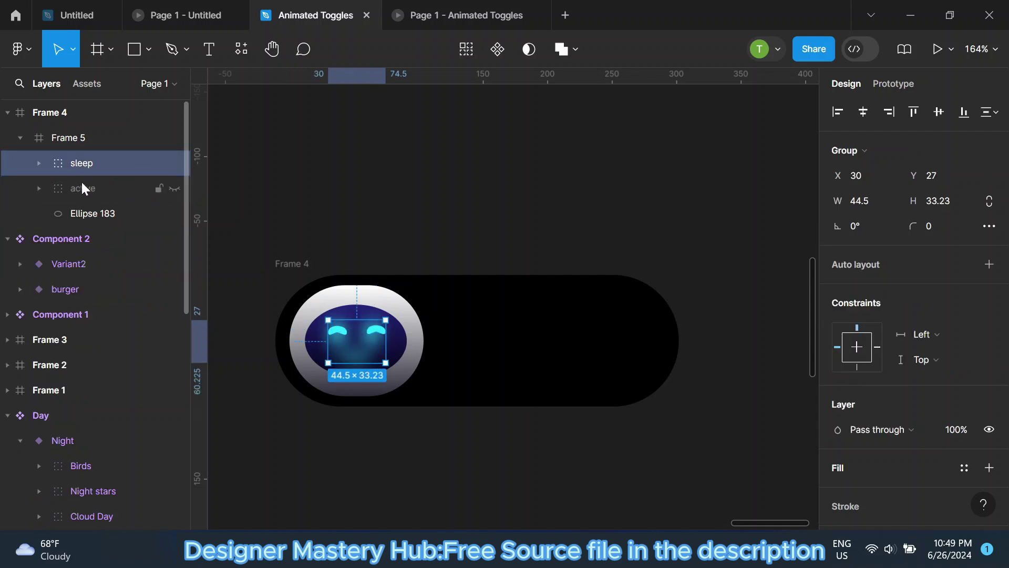
click(39, 163)
click(102, 189)
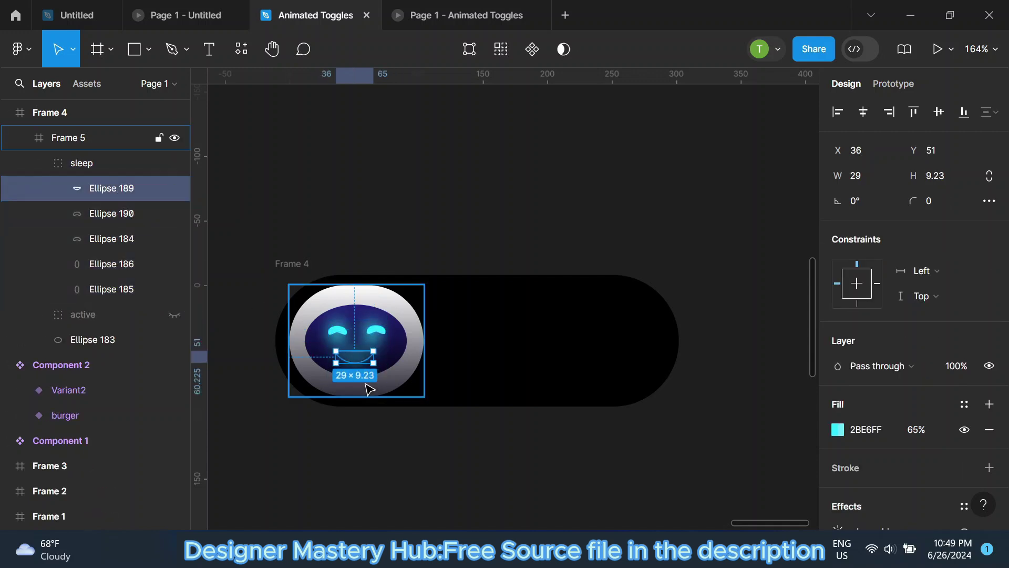
scroll(367, 387, up, 3)
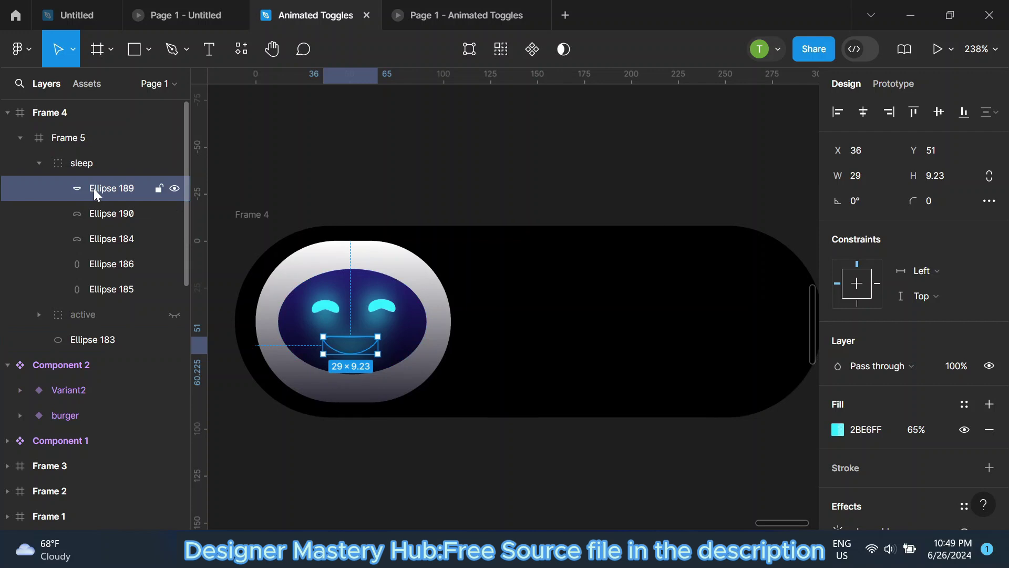
key(ctrl+d)
click(989, 506)
scroll(983, 441, down, 2)
click(989, 432)
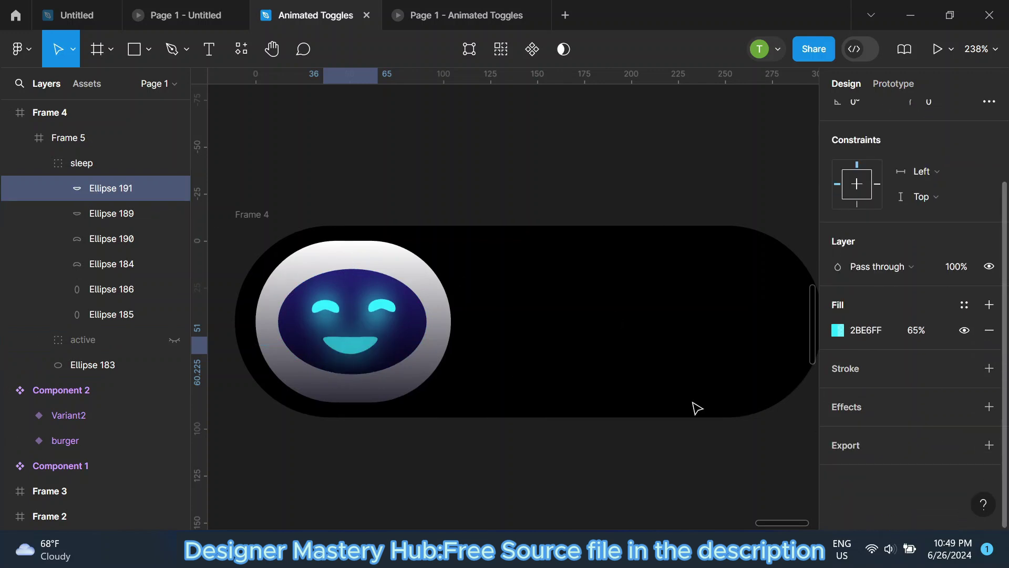
scroll(368, 360, up, 4)
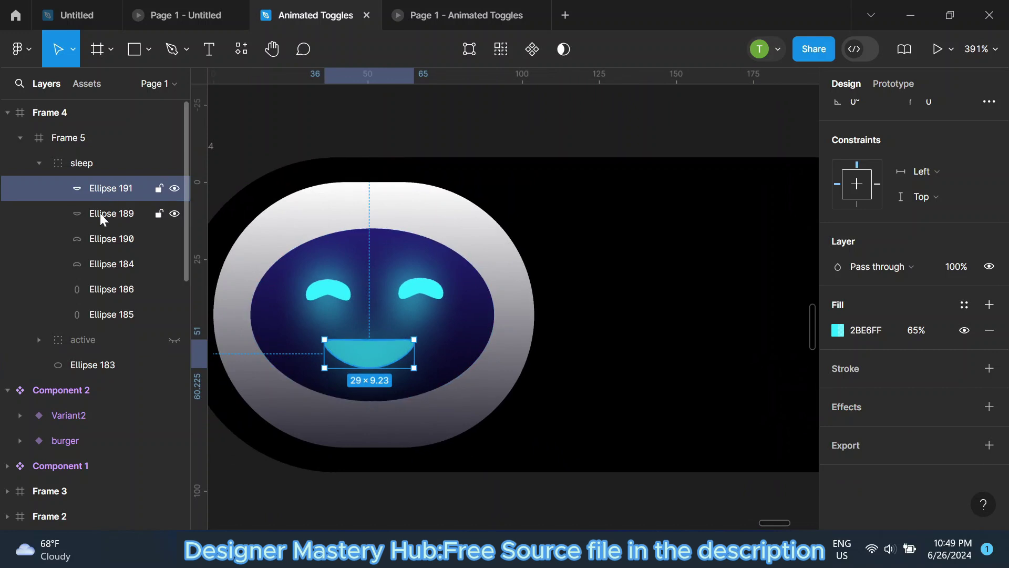
drag(93, 195, 97, 224)
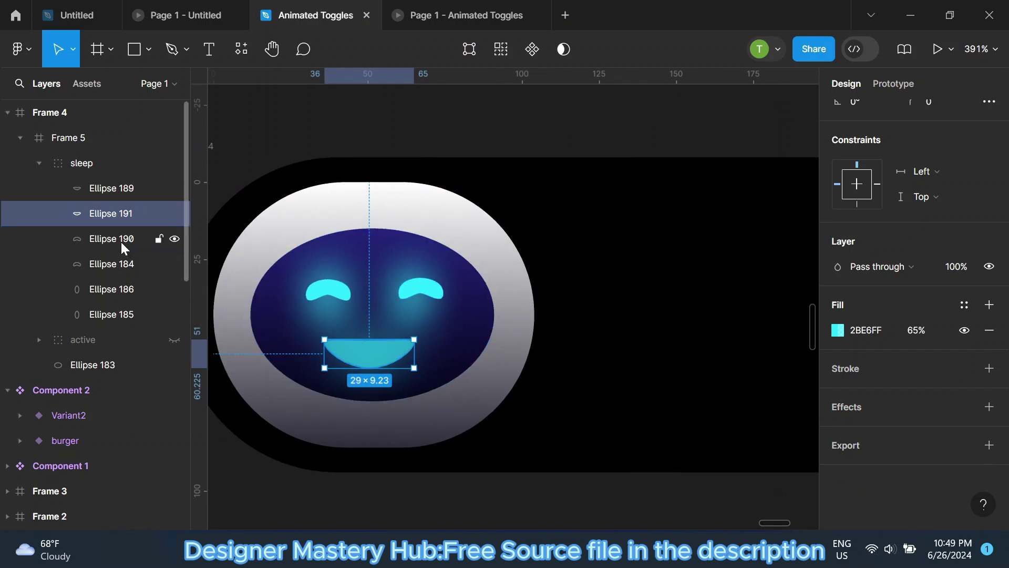
scroll(405, 360, up, 4)
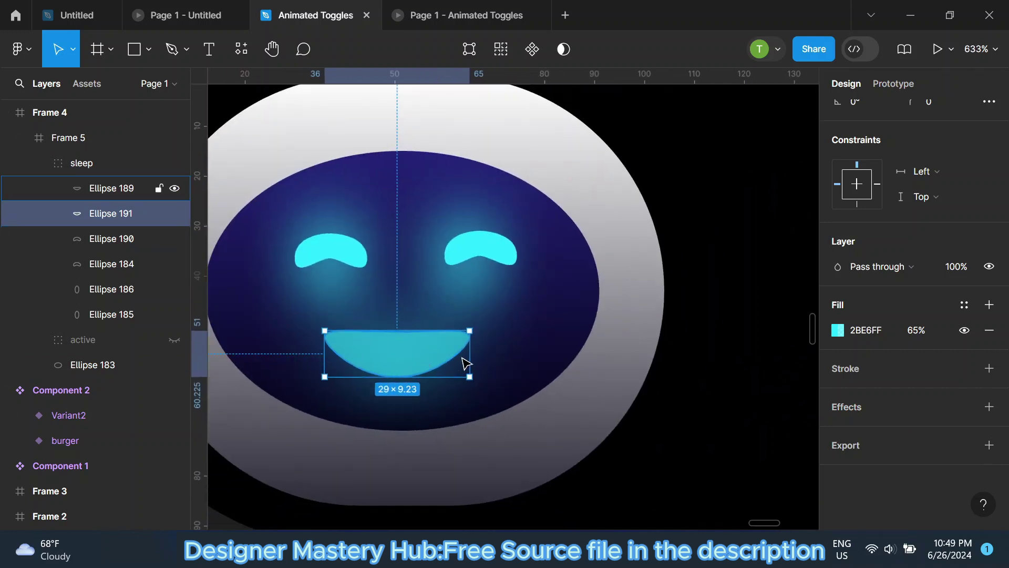
Shrink the copied smile to 21×7, centre it under the eyes, and hide the original smile.
drag(469, 354, 429, 353)
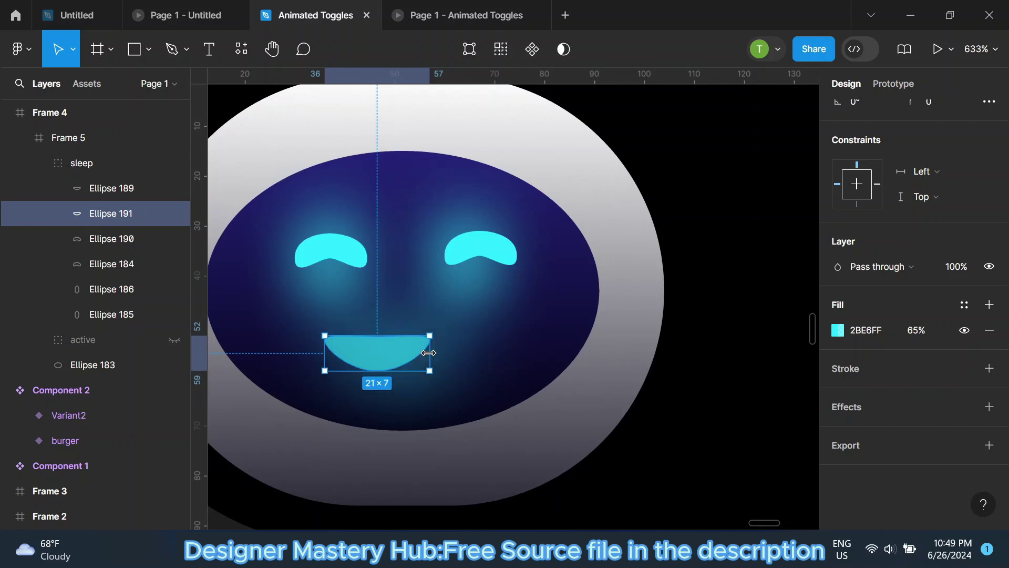
double_click(387, 352)
click(105, 213)
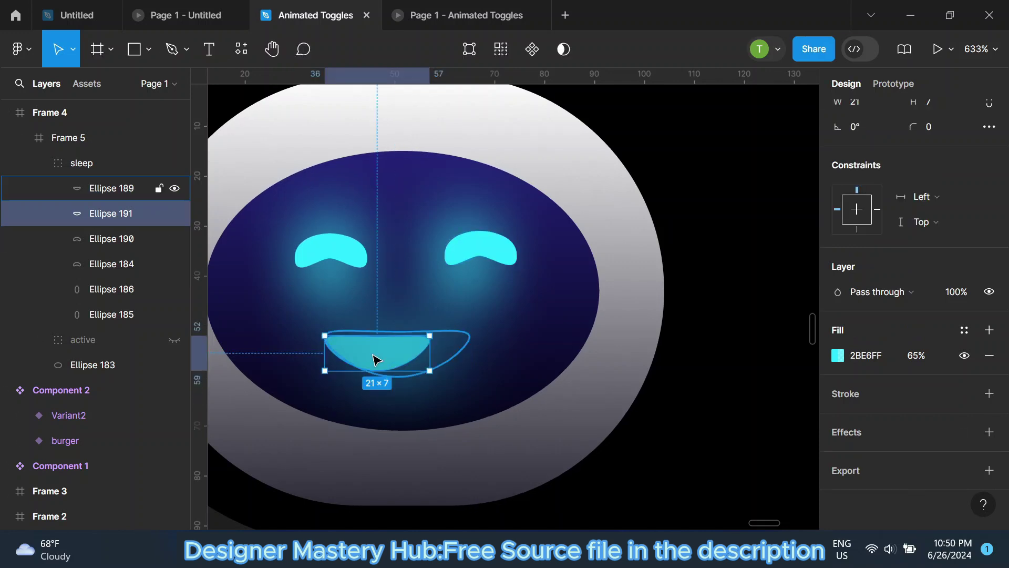
double_click(102, 211)
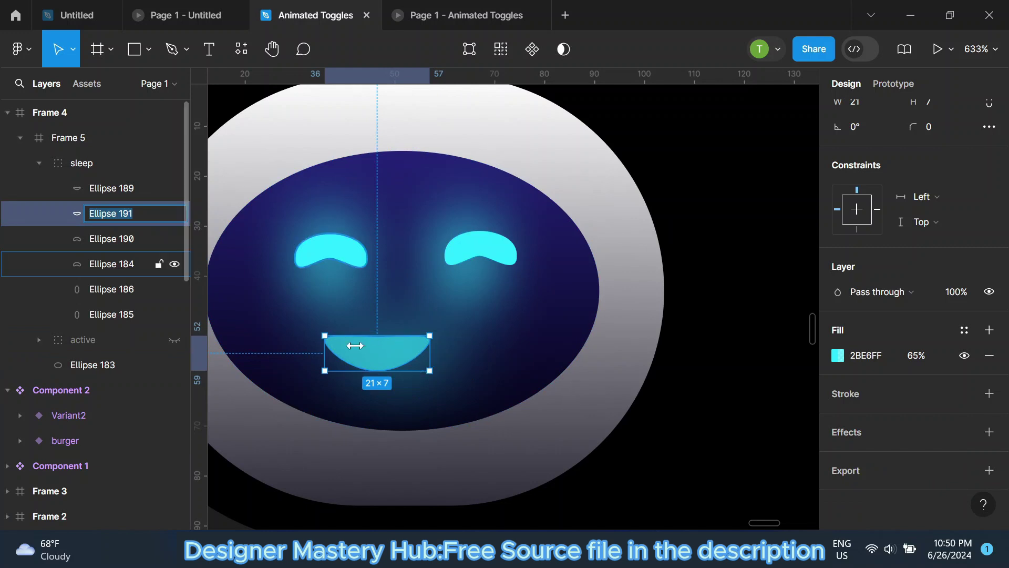
drag(387, 361, 407, 361)
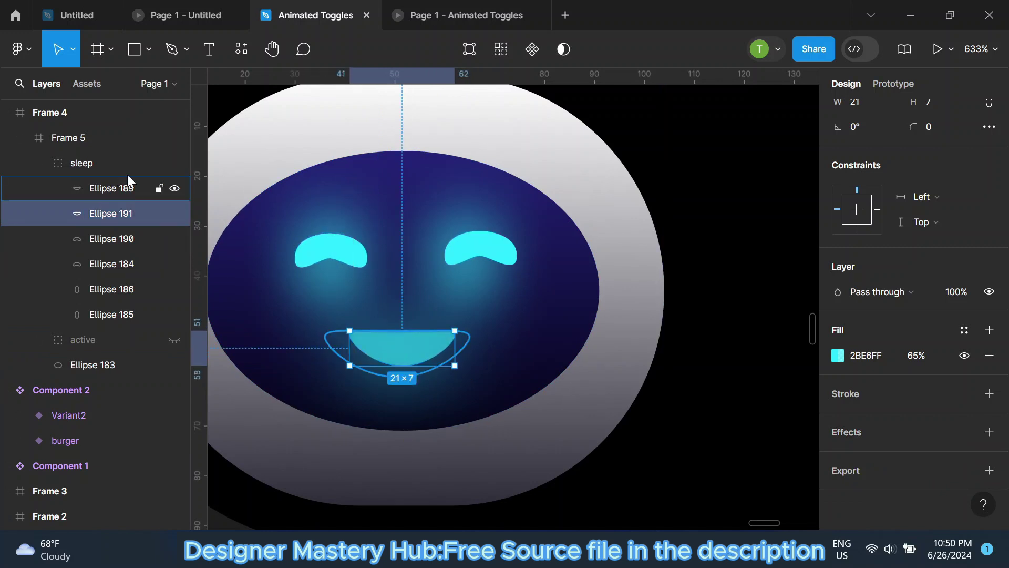
click(173, 188)
Pull the copy's left, right, top and bottom points inward into a small mouth shape.
double_click(404, 353)
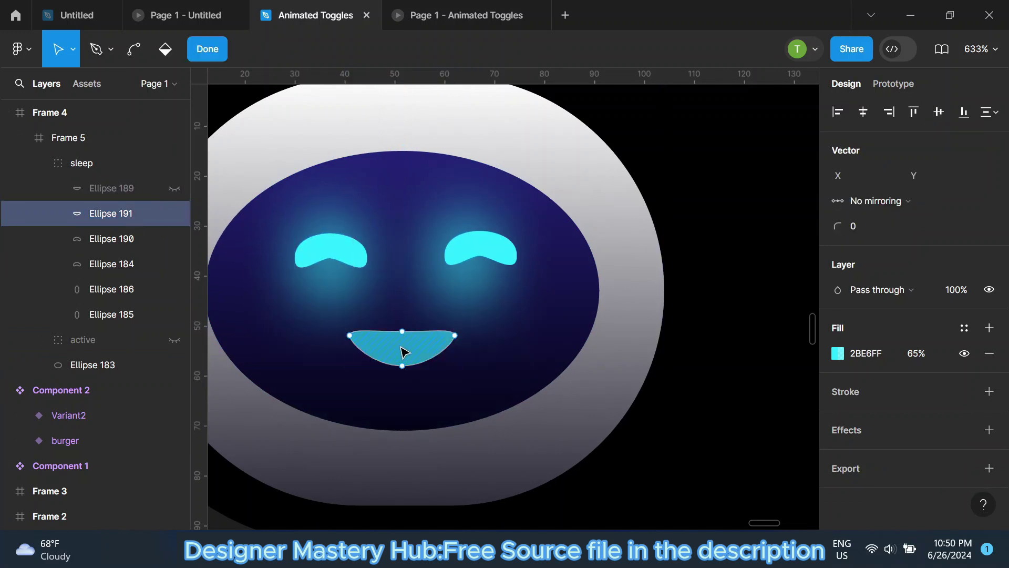
ctrl+scroll(404, 365, up, 3)
click(316, 314)
drag(336, 320, 354, 319)
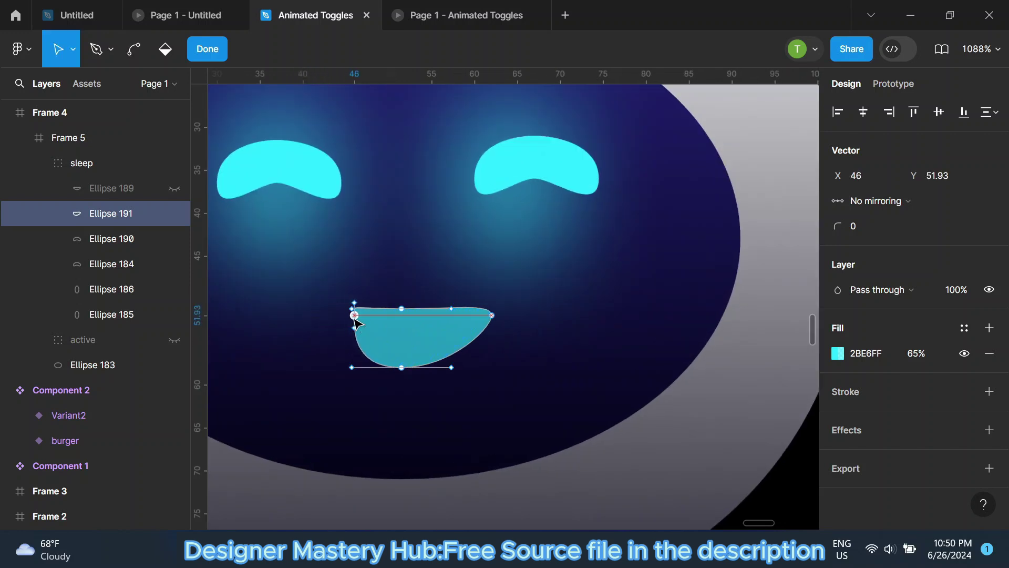
drag(492, 315, 445, 316)
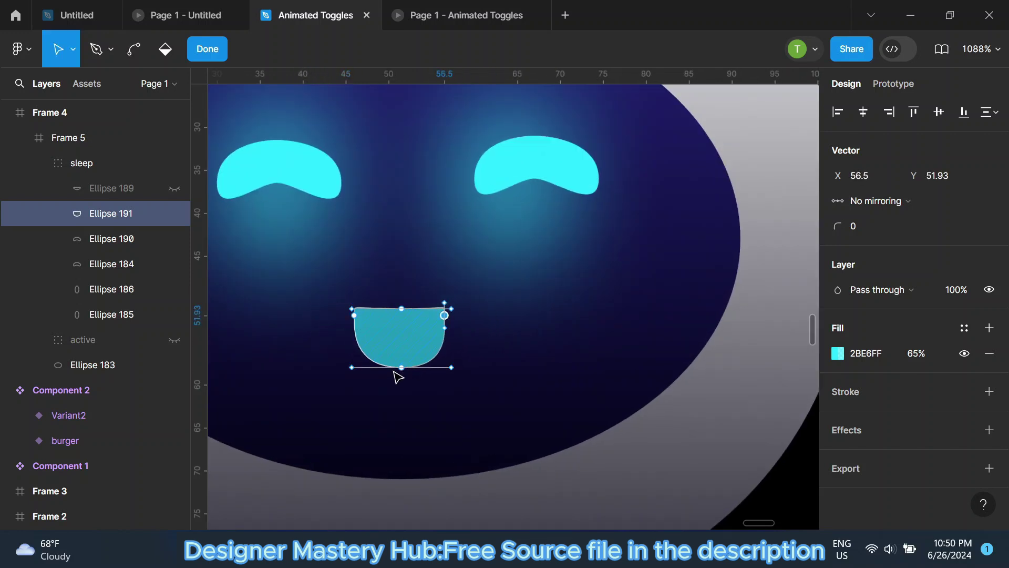
drag(402, 368, 398, 346)
drag(402, 309, 398, 295)
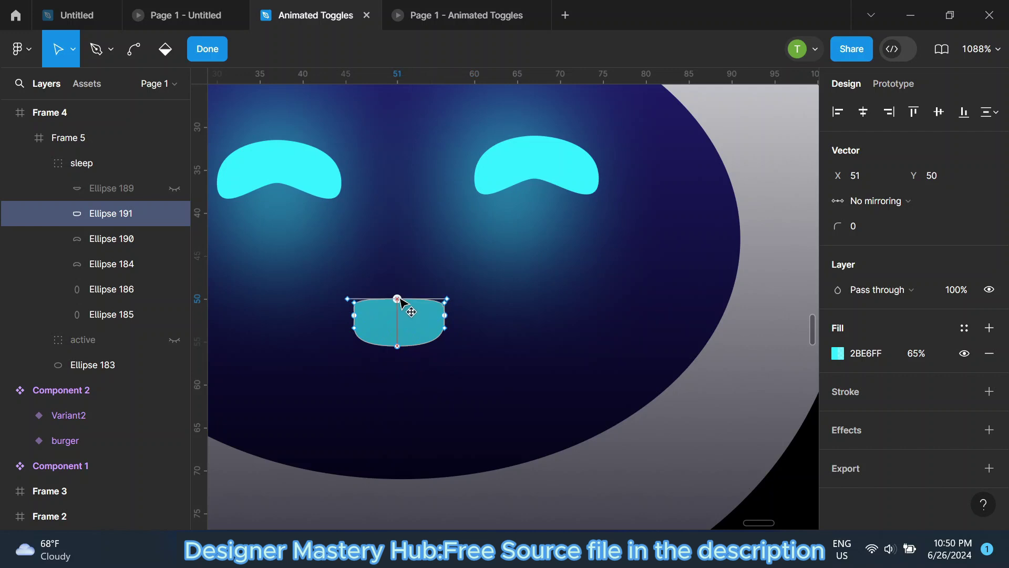
scroll(383, 297, down, 5)
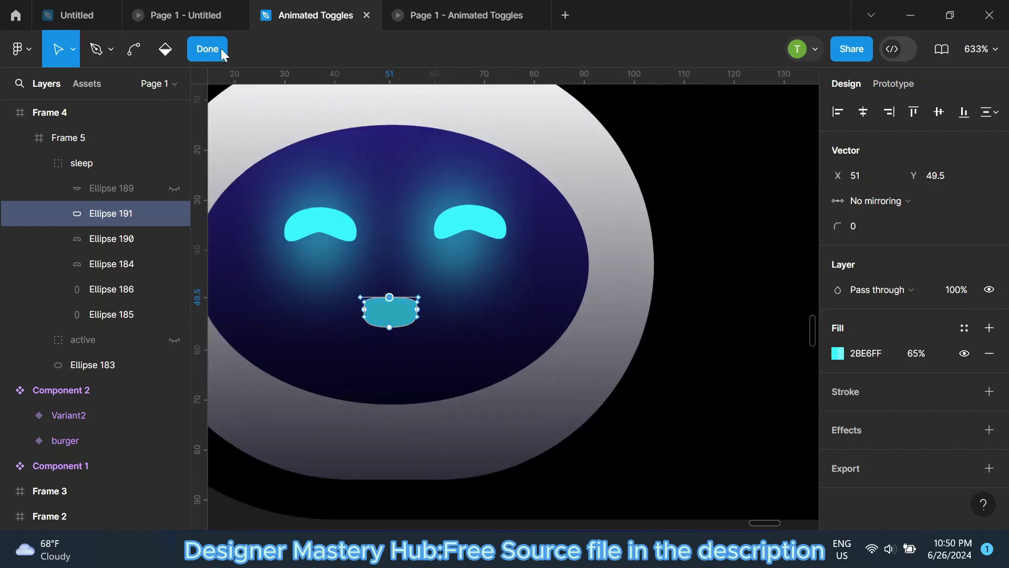
key(Escape)
click(663, 216)
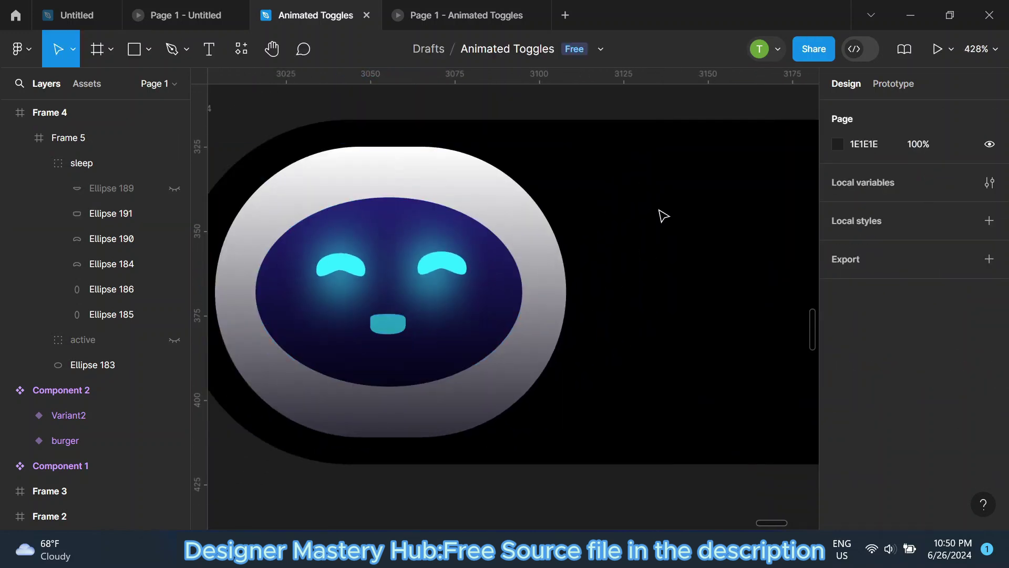
click(392, 325)
Delete the reshaped mouth and draw a small ellipse in the sleep group below the eyes.
key(Delete)
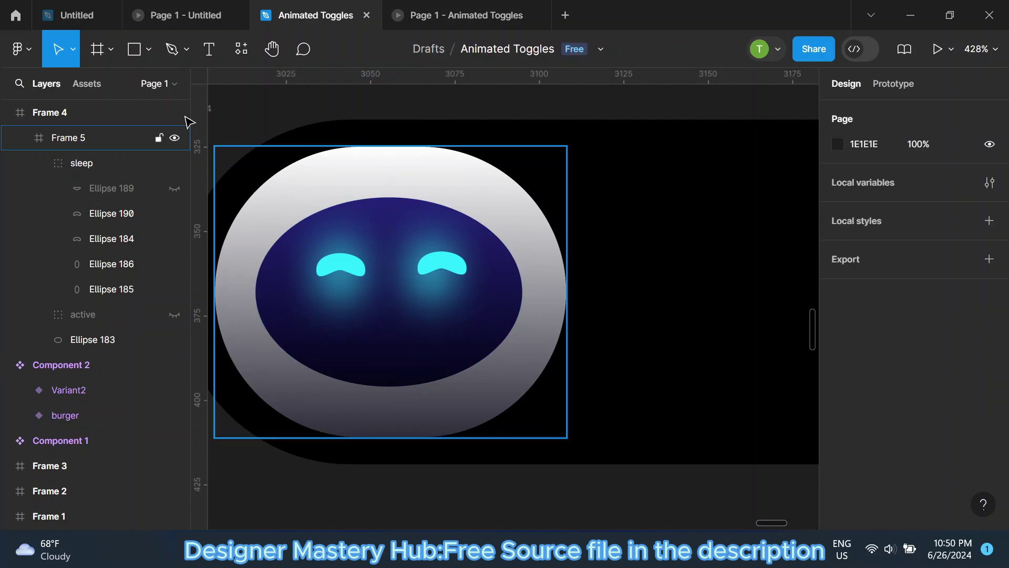
click(134, 49)
click(113, 144)
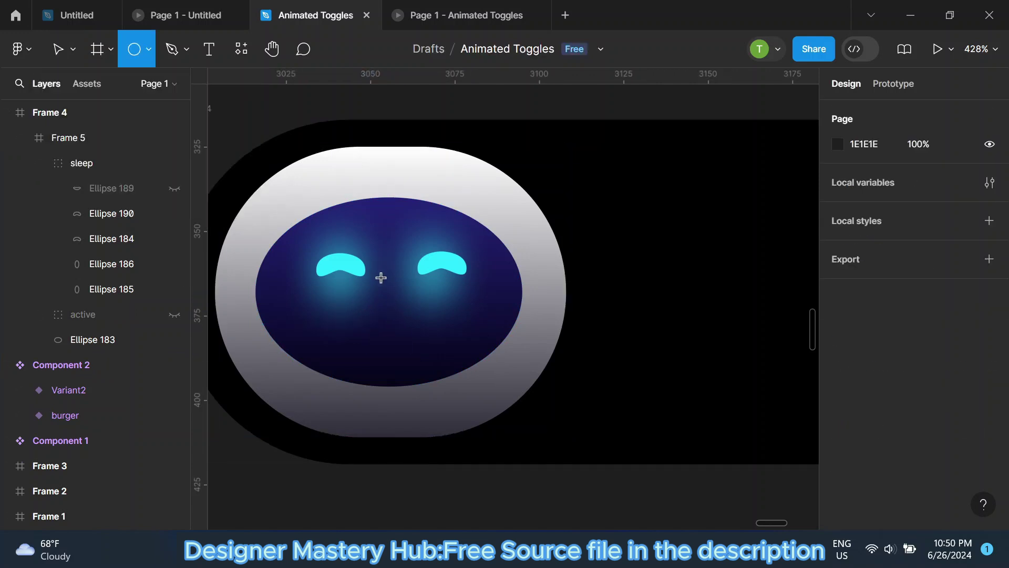
scroll(381, 277, up, 2)
mouse_move(361, 317)
mouse_down()
mouse_move(415, 330)
mouse_move(394, 345)
mouse_up()
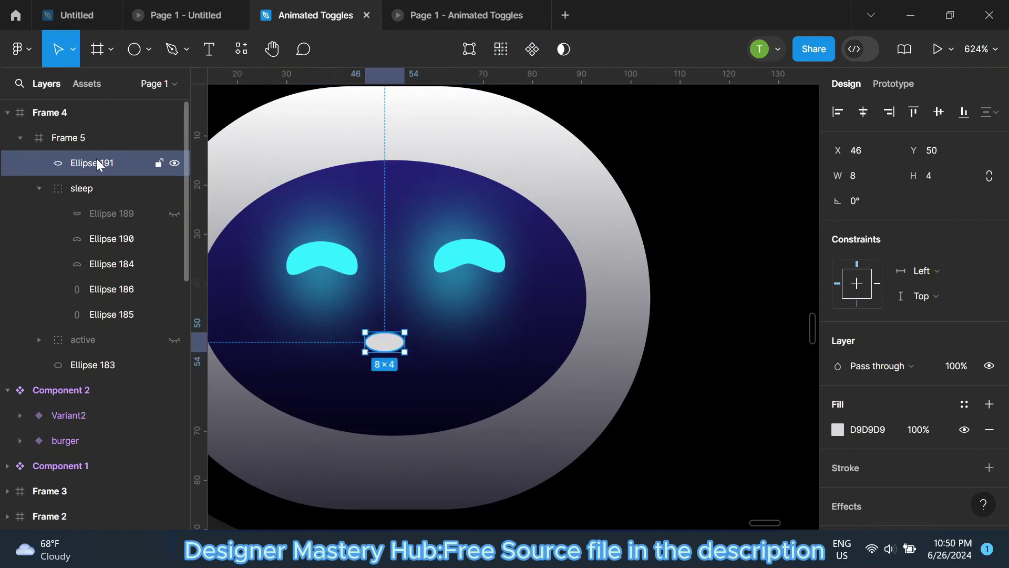
drag(98, 163, 98, 212)
drag(397, 344, 392, 341)
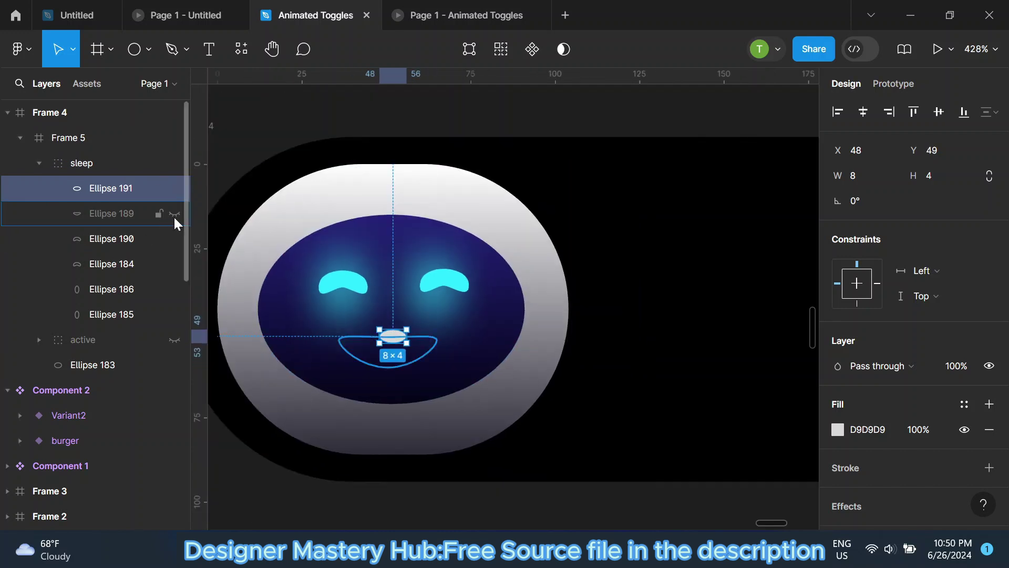
click(174, 213)
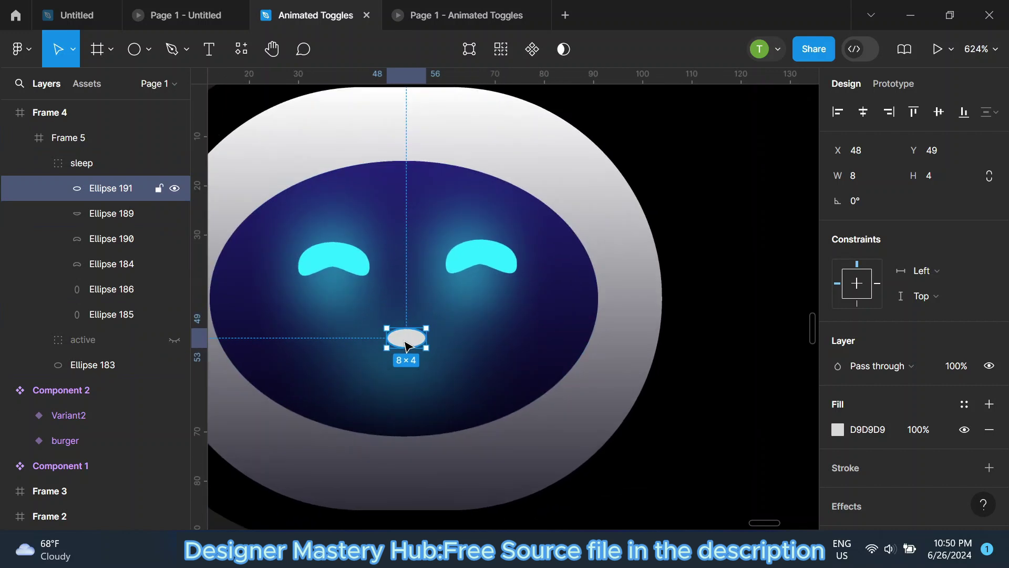
drag(406, 344, 406, 369)
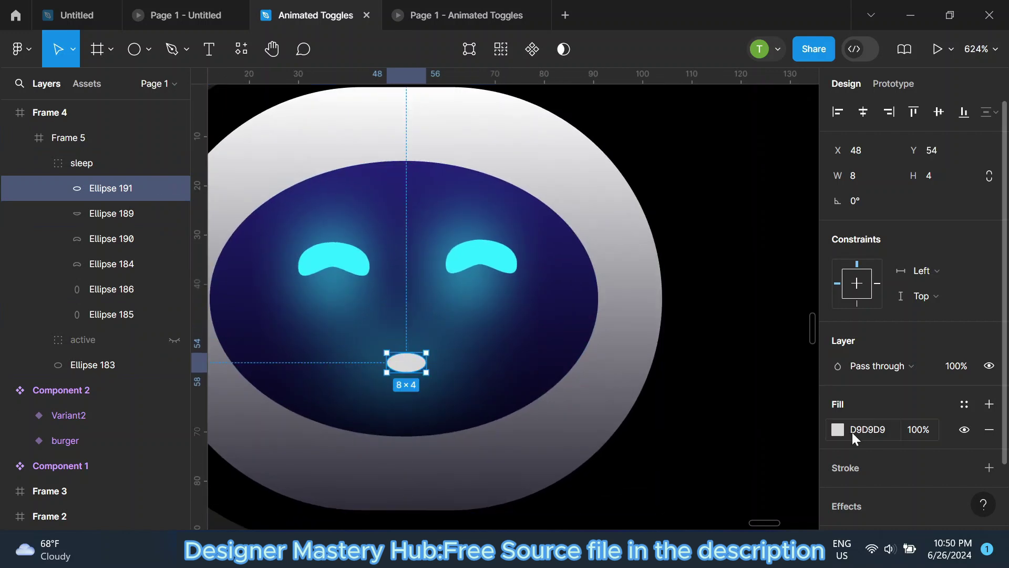
Fill the small oval with cyan 2BE6FF at 100% opacity.
click(838, 429)
scroll(705, 462, down, 3)
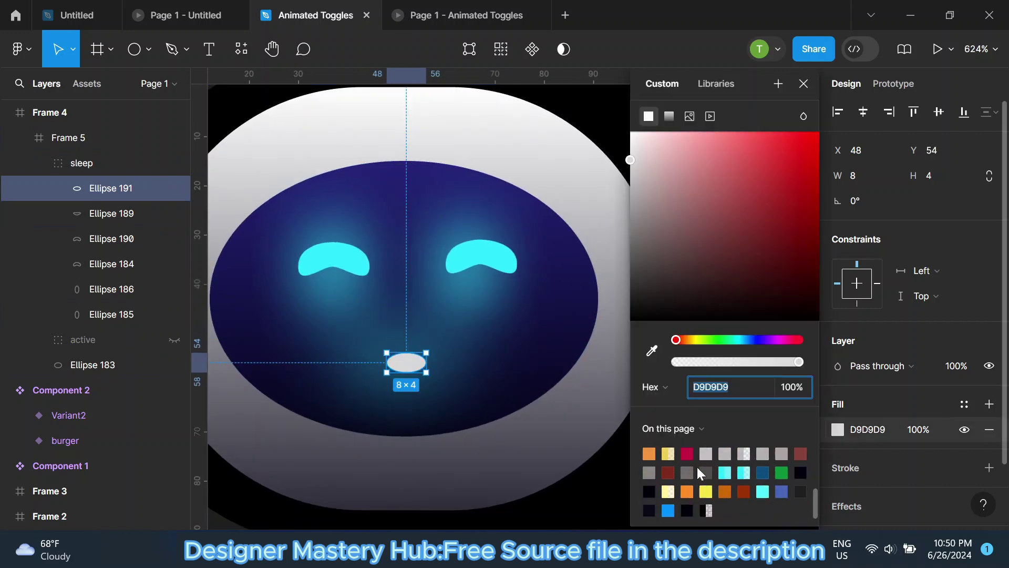
click(649, 509)
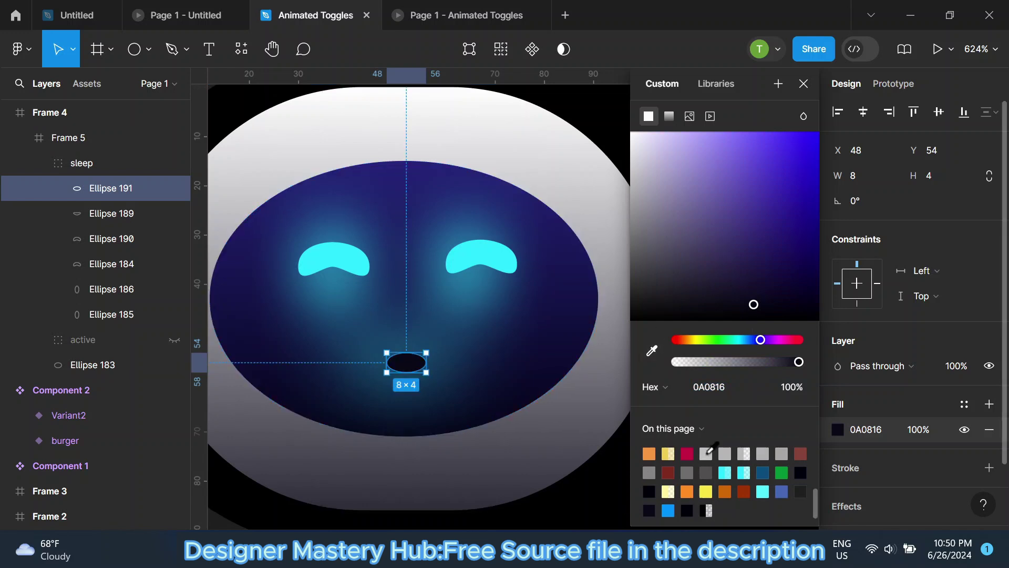
click(725, 471)
key(0)
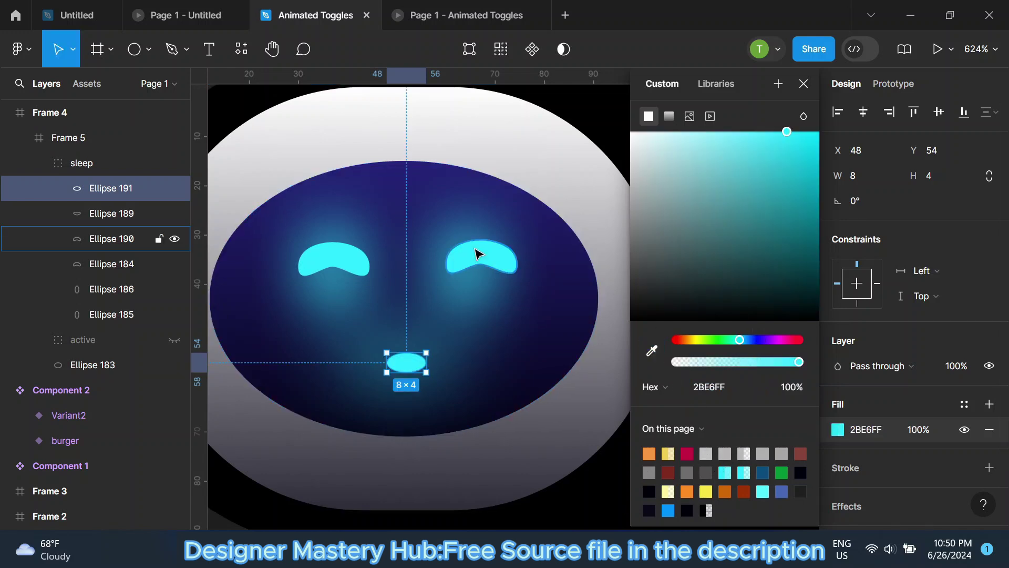
click(804, 83)
Delete the cyan nose oval and the mouth arc Ellipse 189.
click(645, 229)
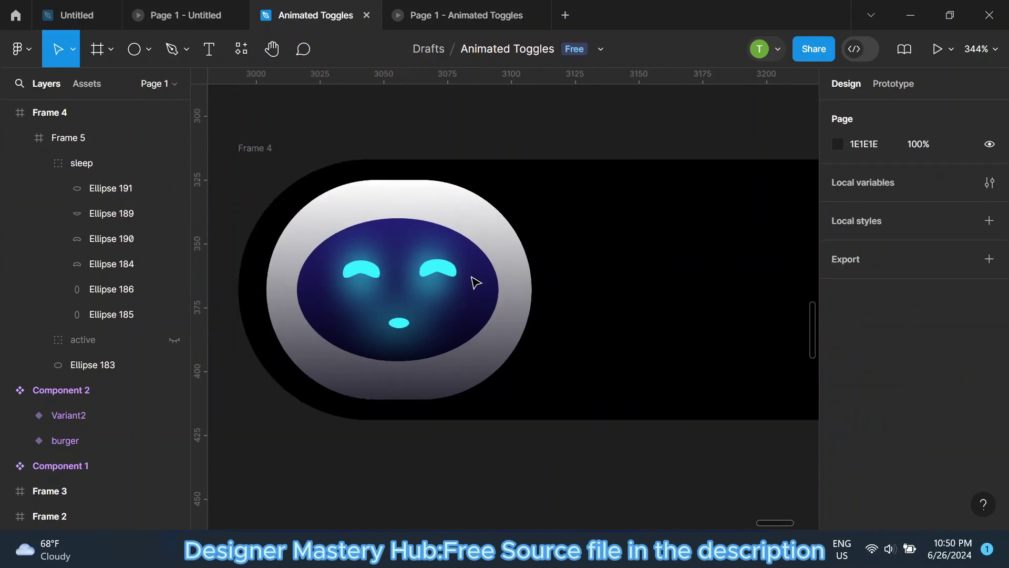
scroll(654, 252, down, 5)
scroll(522, 266, up, 2)
scroll(416, 265, up, 1)
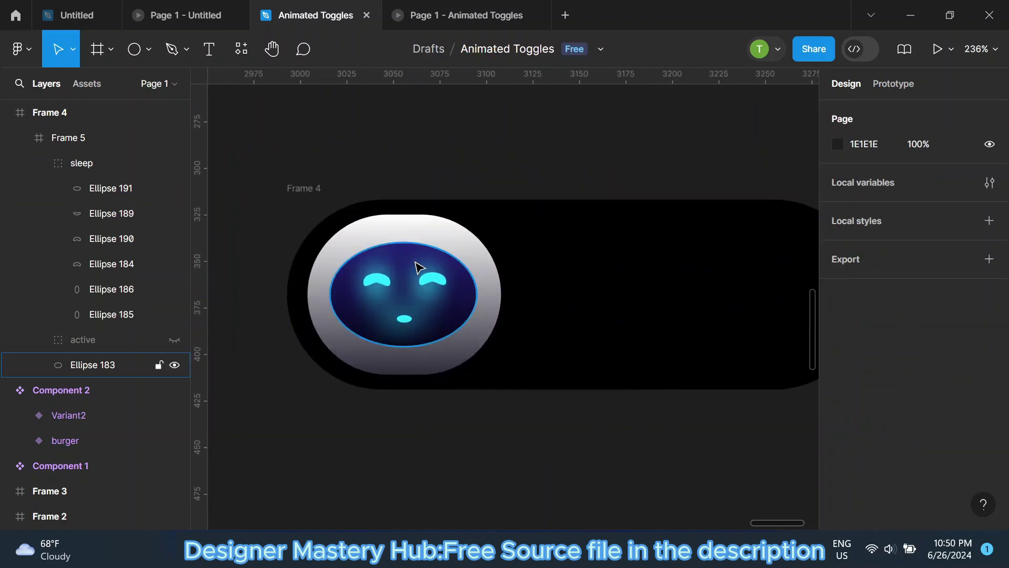
scroll(417, 266, up, 3)
click(399, 364)
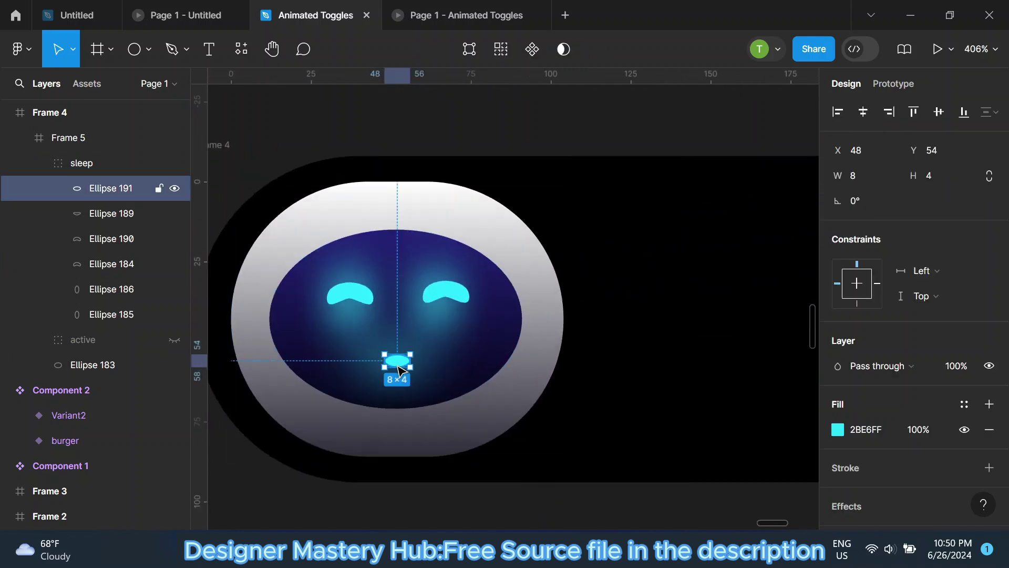
key(Delete)
click(123, 193)
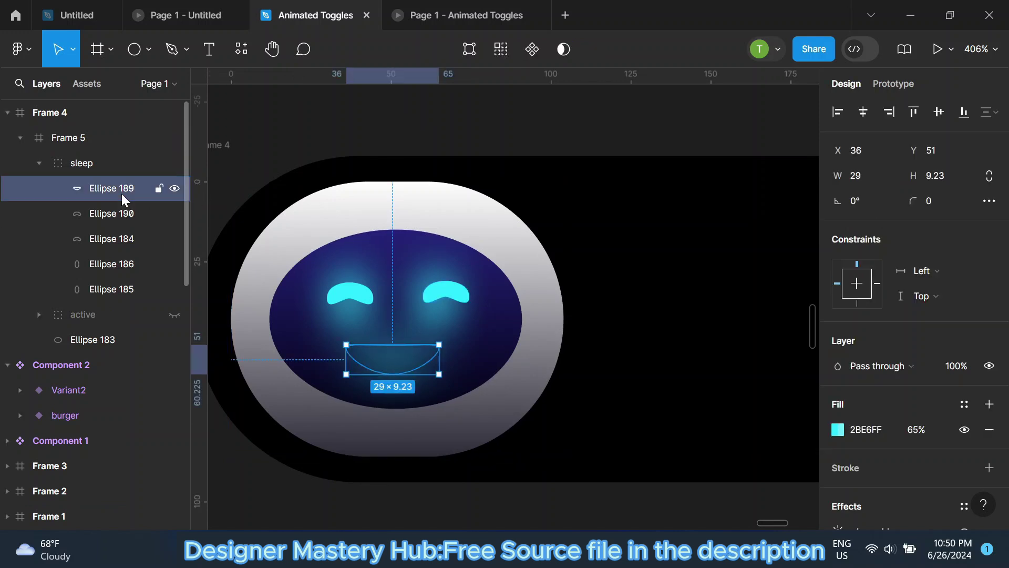
key(Delete)
Toggle the sleep and active faces' visibility to compare the two faces.
scroll(293, 315, down, 1)
click(39, 163)
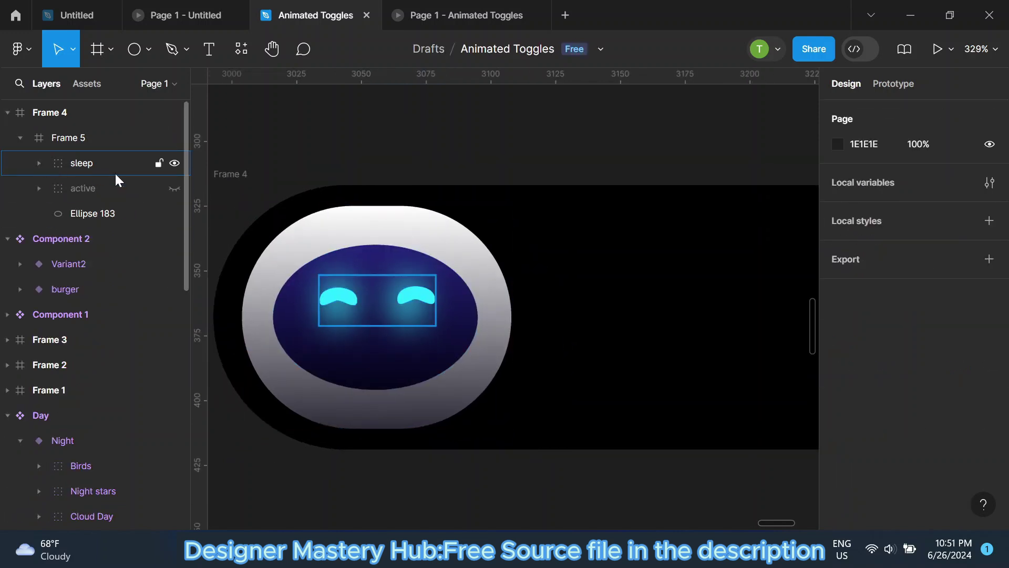
click(172, 163)
click(175, 189)
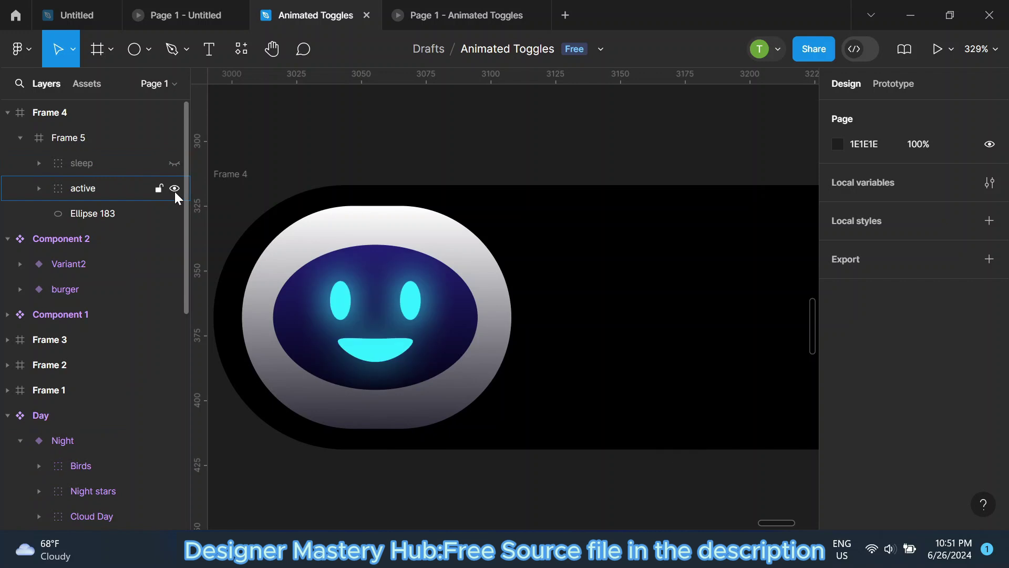
click(175, 163)
click(170, 189)
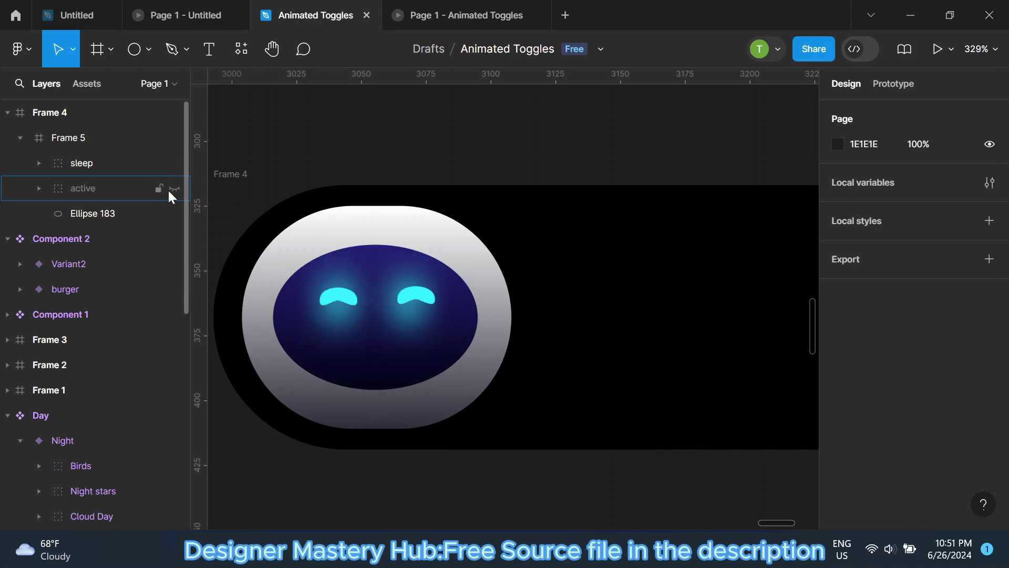
click(169, 188)
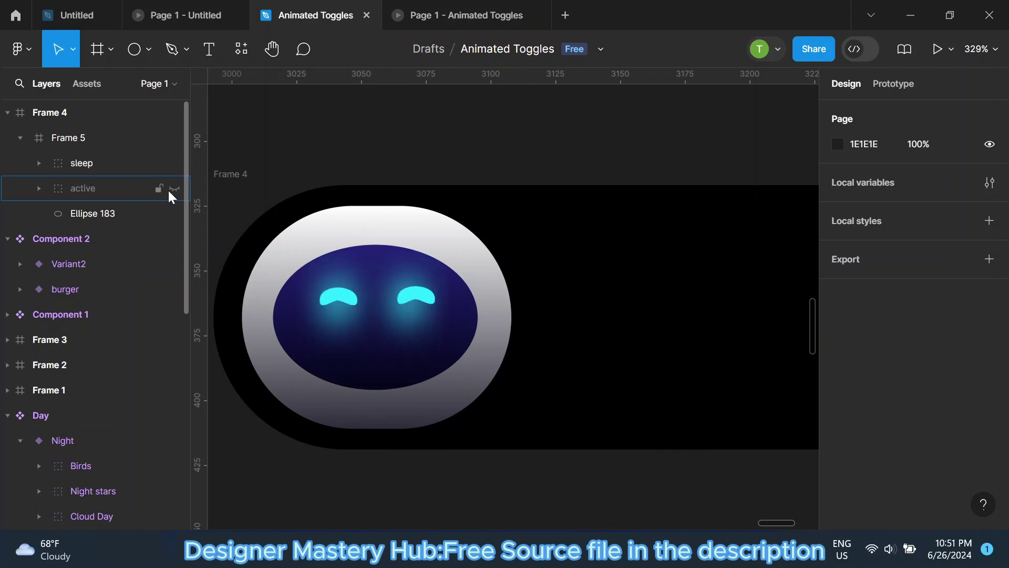
Hide the active face so only the sleepy eyes remain visible.
click(103, 163)
ctrl+scroll(389, 324, up, 1)
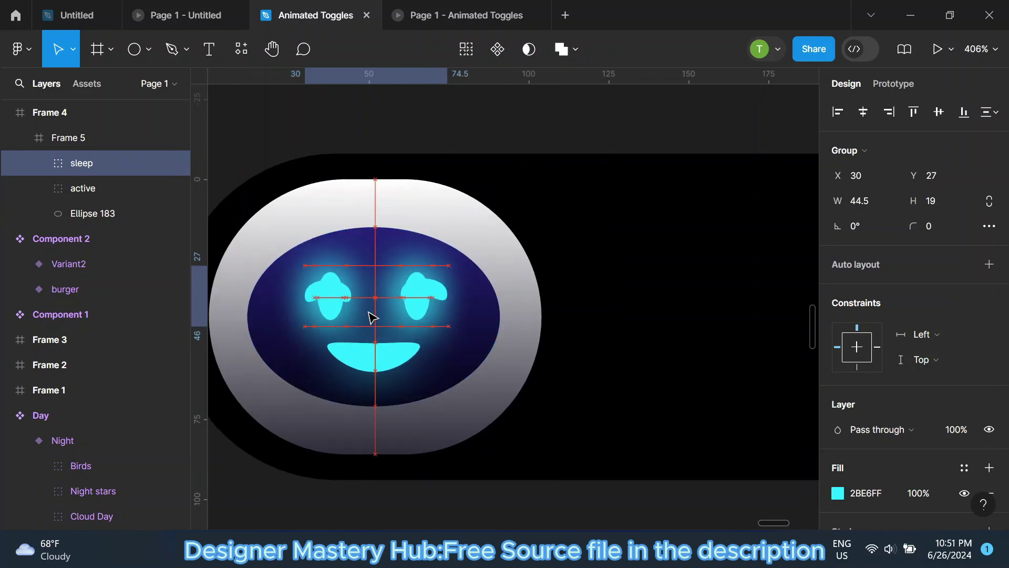
ctrl+scroll(372, 318, up, 1)
ctrl+scroll(372, 318, down, 3)
click(412, 181)
ctrl+scroll(322, 286, up, 1)
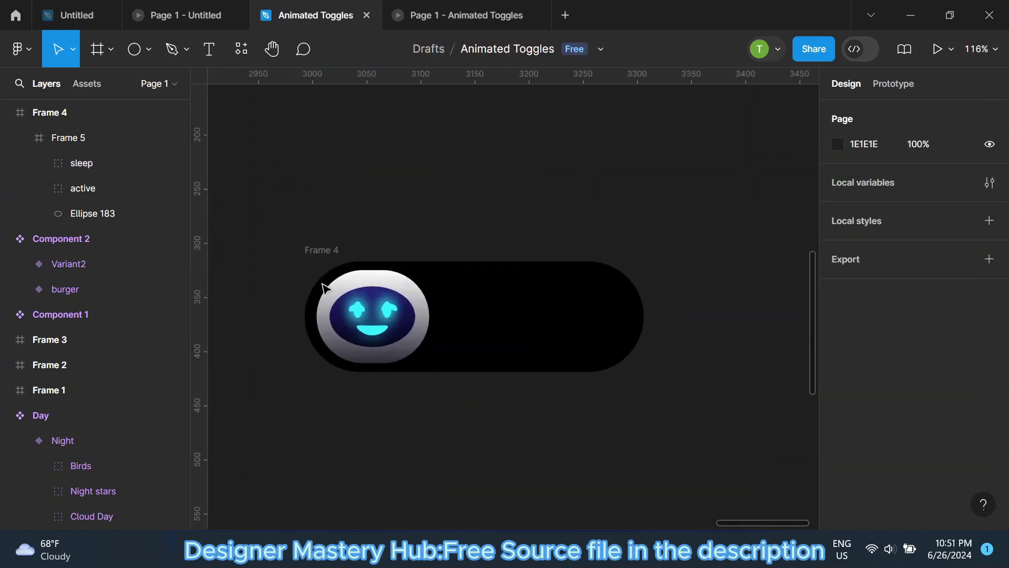
click(175, 189)
ctrl+scroll(441, 322, up, 1)
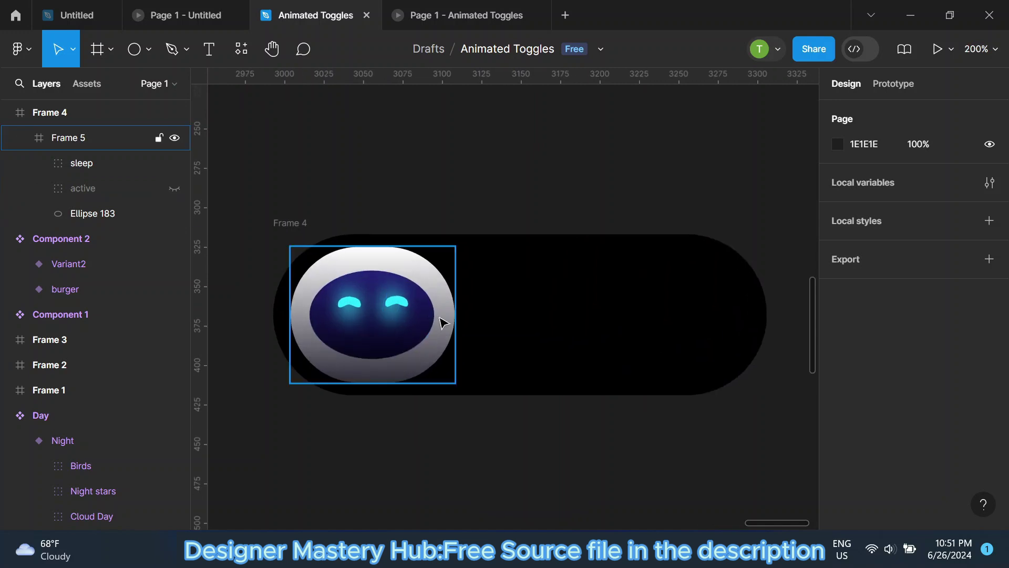
ctrl+scroll(408, 318, up, 1)
ctrl+scroll(407, 317, up, 1)
ctrl+scroll(383, 331, down, 2)
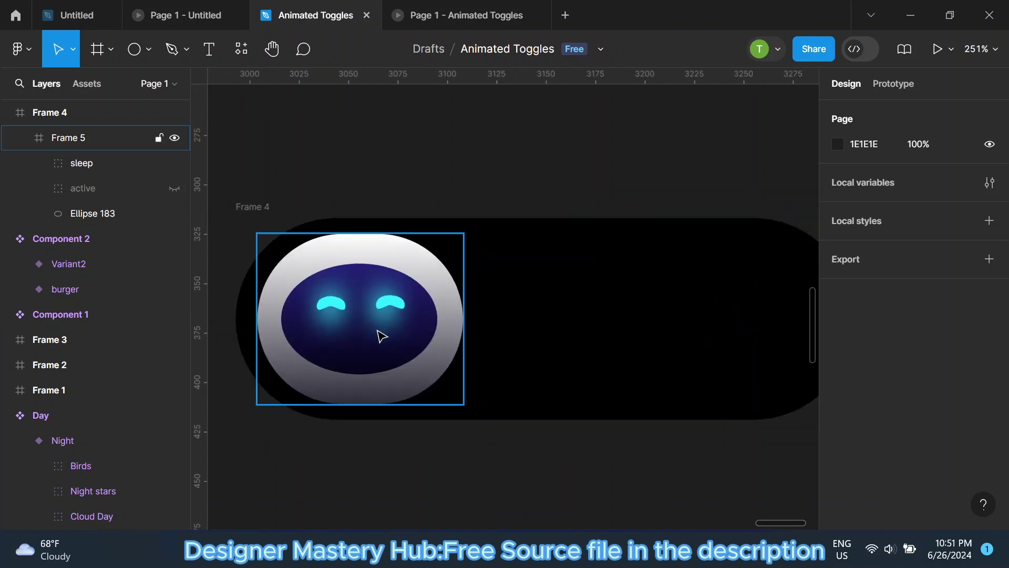
ctrl+scroll(410, 333, up, 1)
Nudge the top gradient stop of face oval Ellipse 183 slightly higher.
click(383, 255)
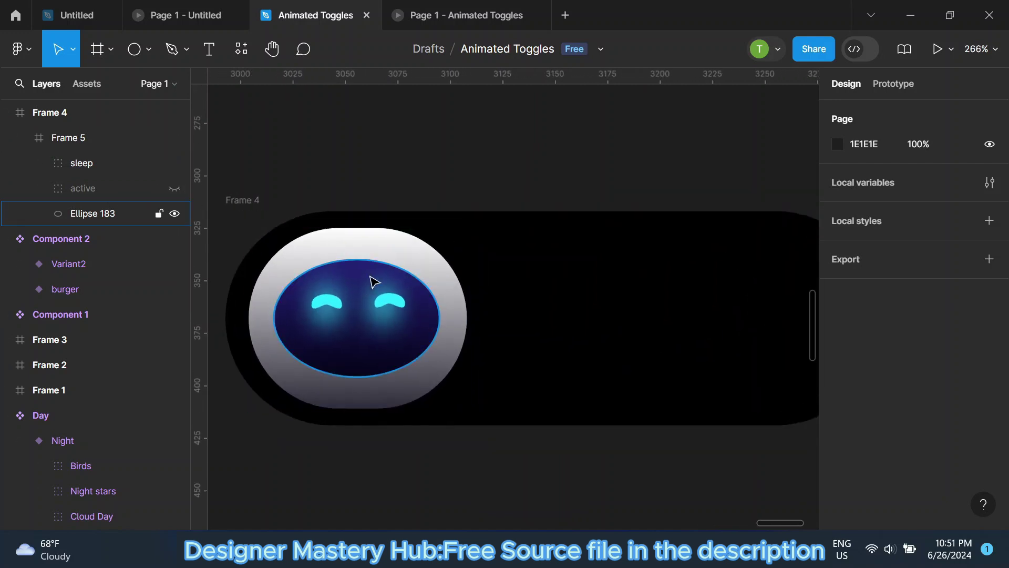
click(128, 219)
scroll(912, 368, down, 2)
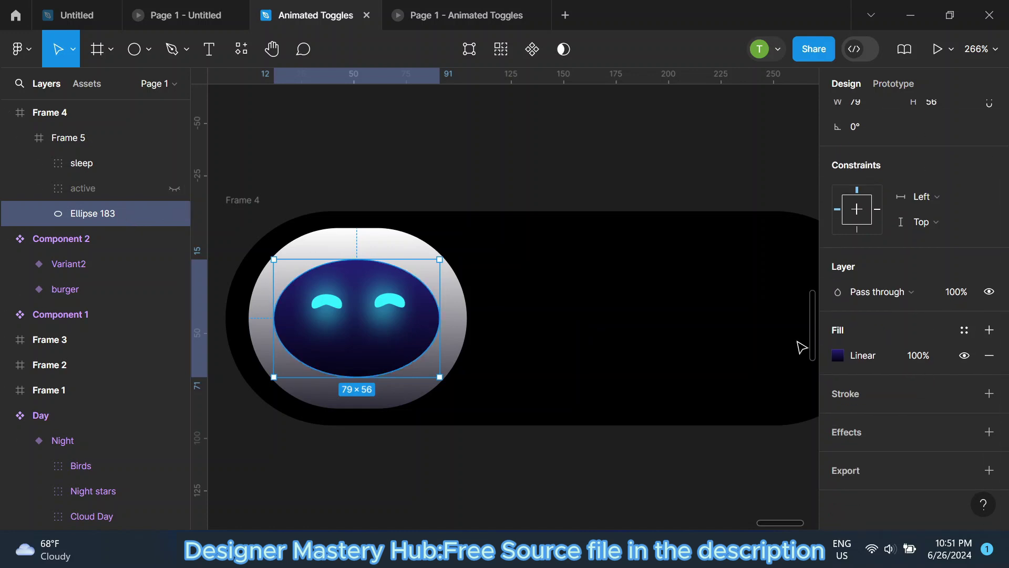
click(838, 356)
drag(374, 261, 357, 252)
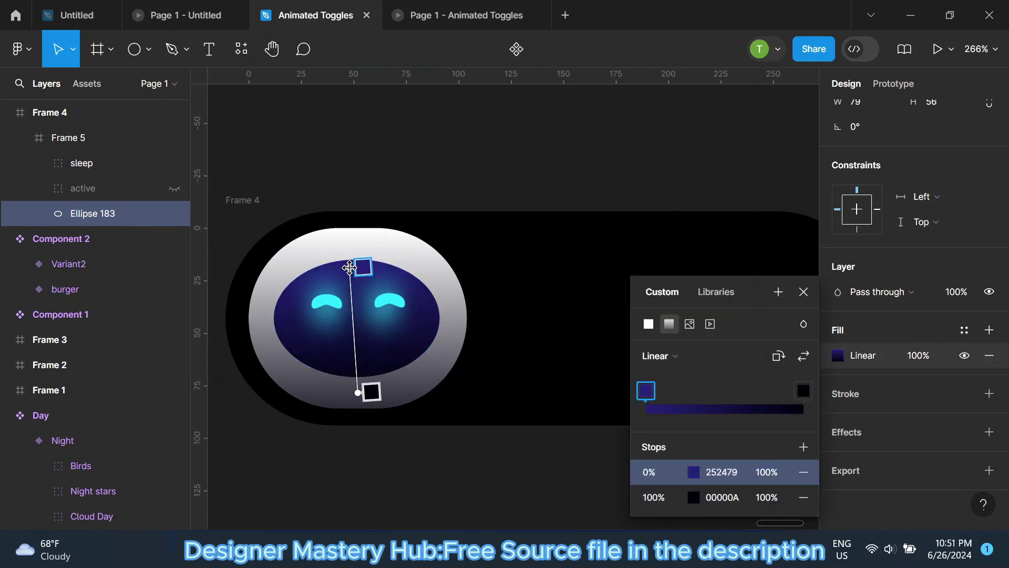
click(439, 182)
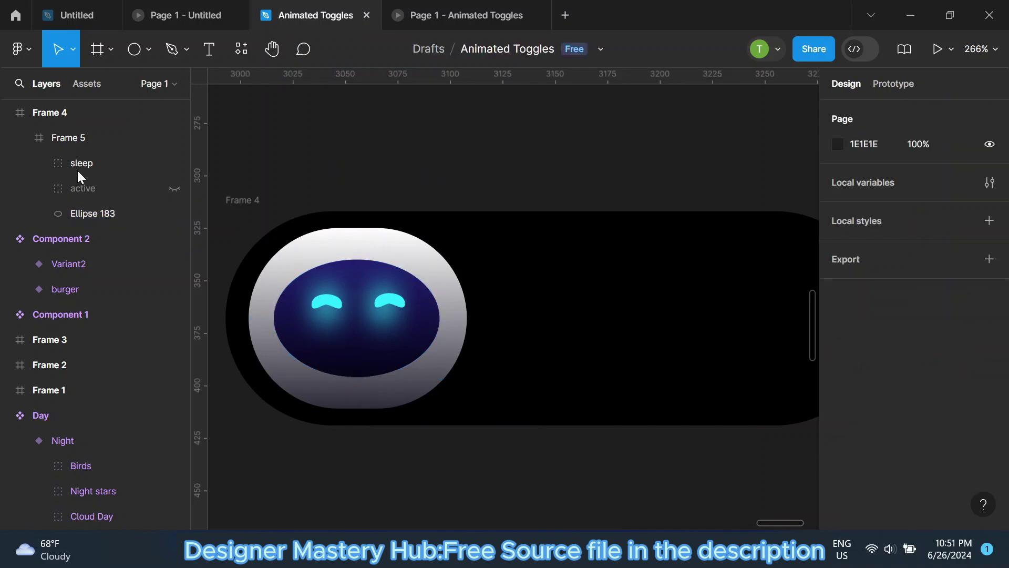
Raise the layer blur on eye Ellipses 185 and 186 to about 32.
click(73, 167)
click(38, 163)
click(92, 240)
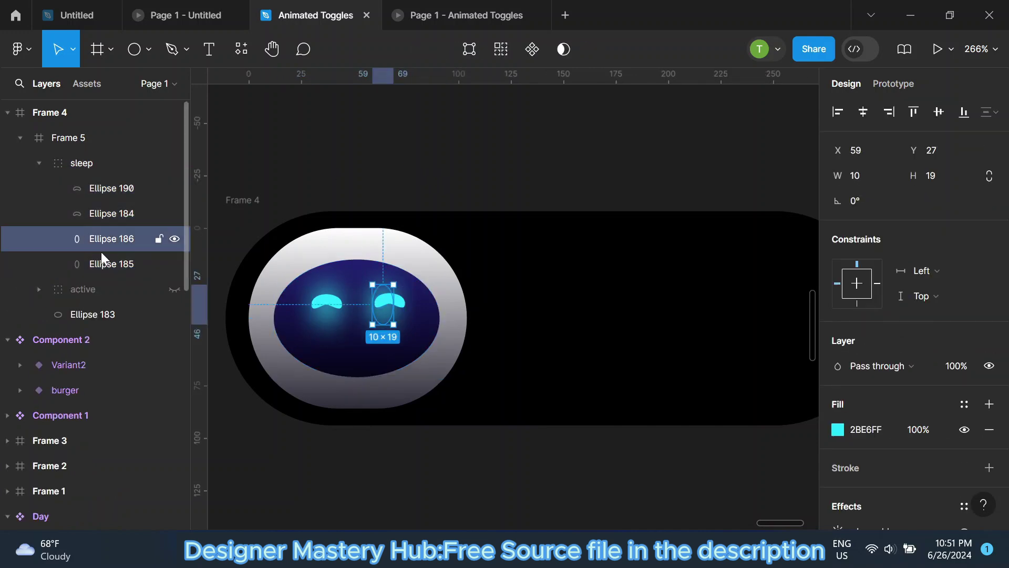
shift+click(103, 262)
scroll(914, 396, down, 3)
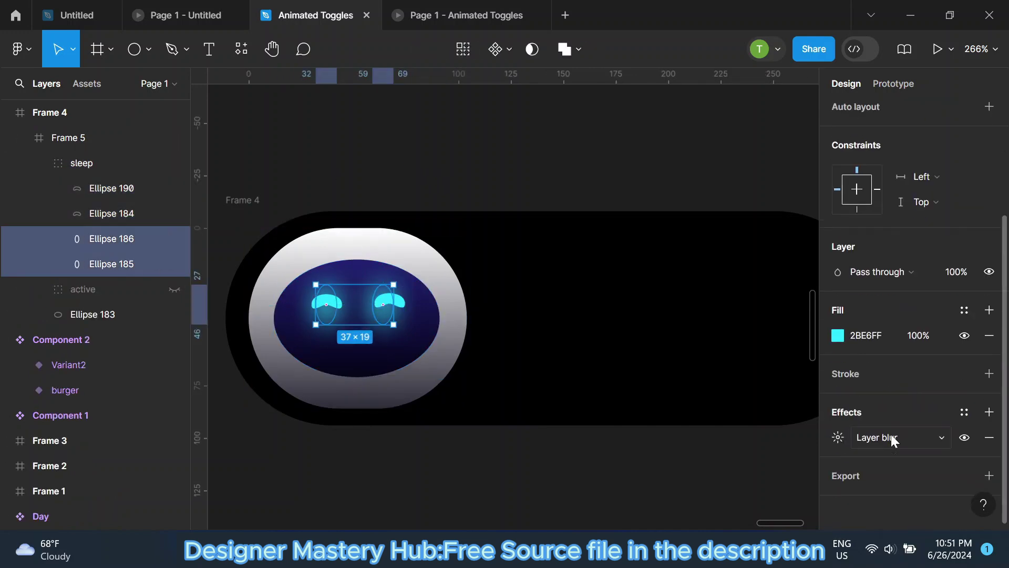
click(838, 437)
drag(647, 484, 736, 482)
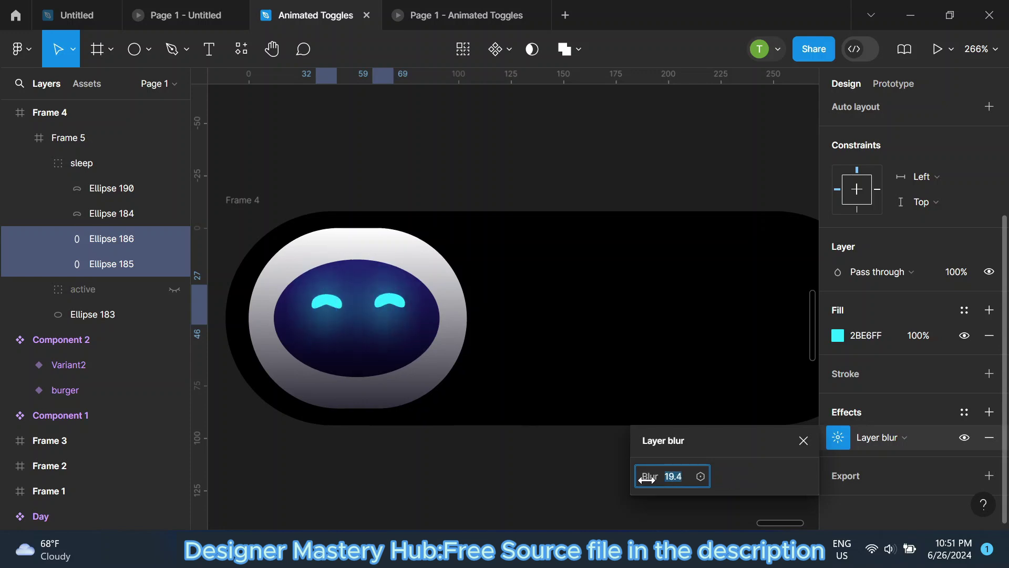
drag(647, 484, 699, 484)
click(803, 440)
click(580, 128)
scroll(375, 286, down, 5)
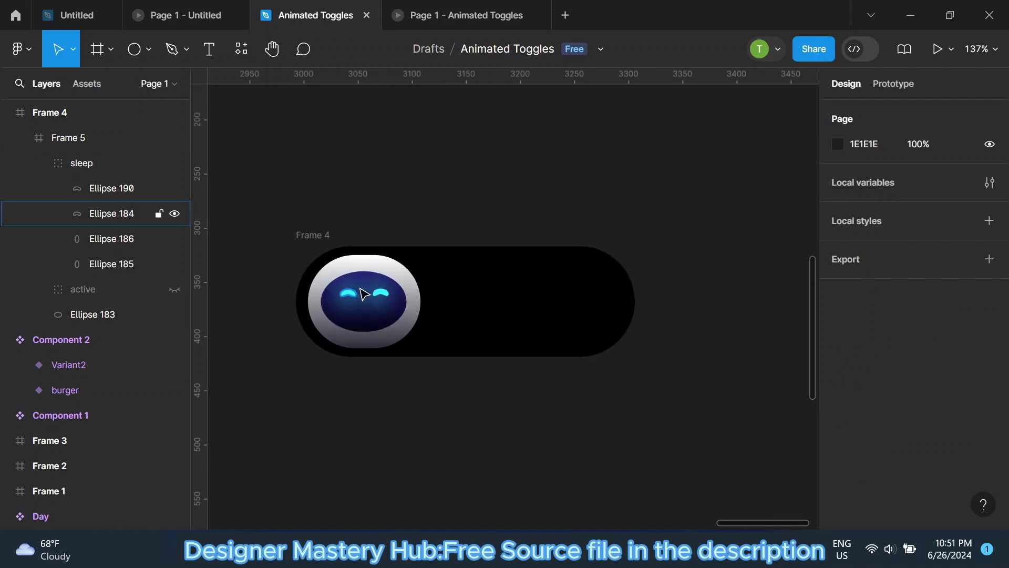
click(38, 163)
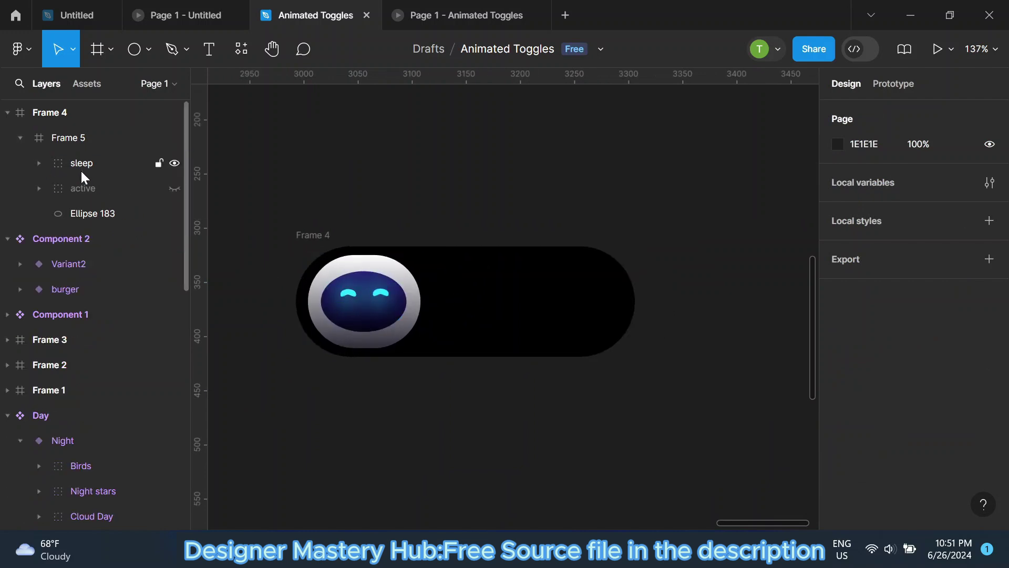
Group the face oval Ellipse 183 with the sleep and active layers as 'face active'.
click(104, 216)
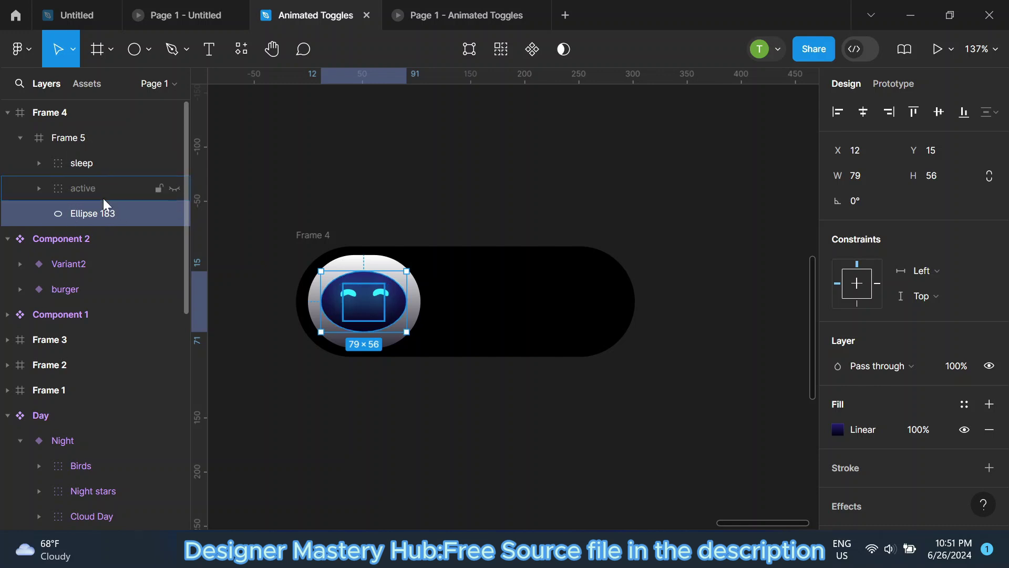
shift+click(95, 163)
right_click(97, 175)
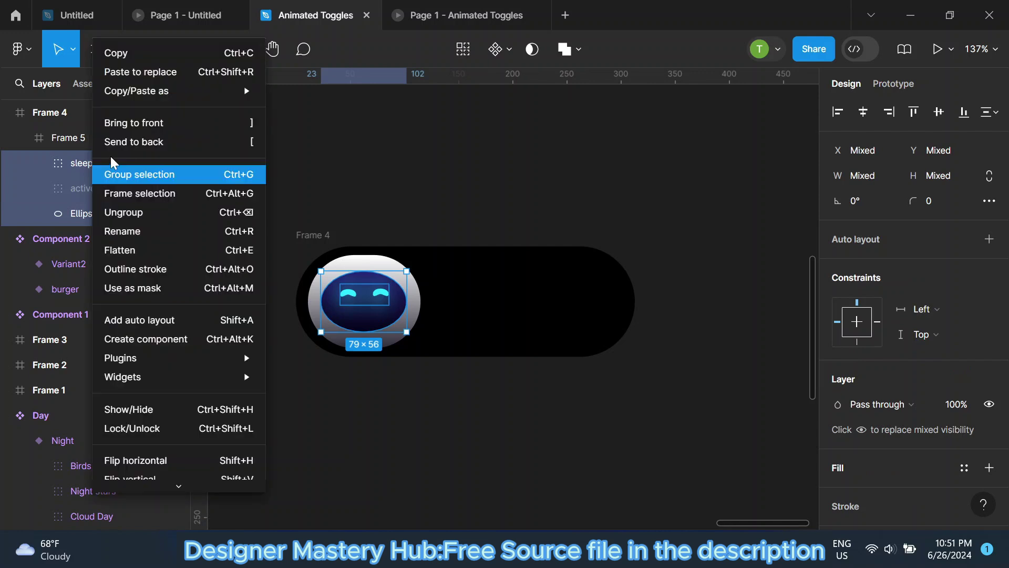
click(133, 174)
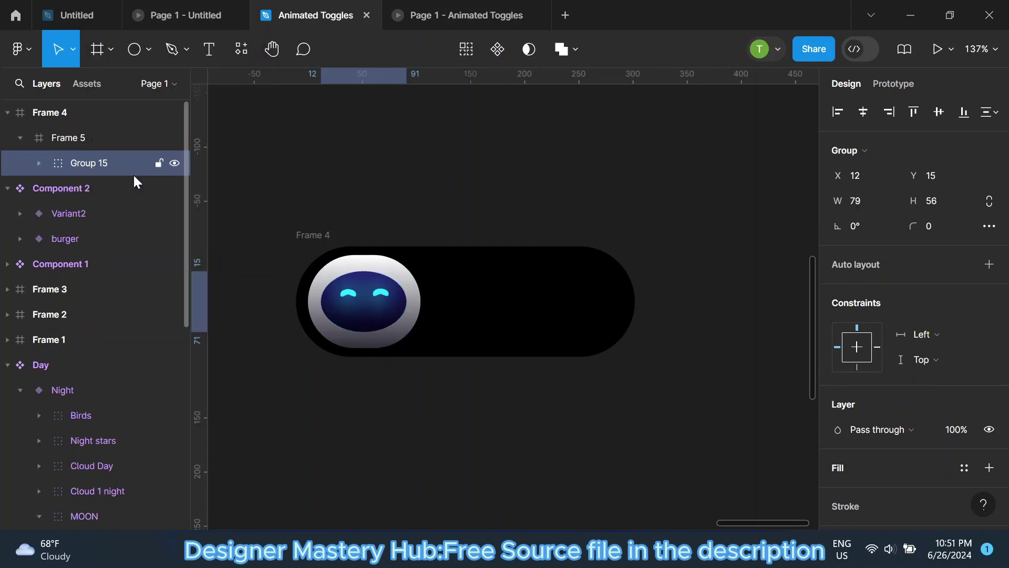
double_click(104, 166)
text(face activ)
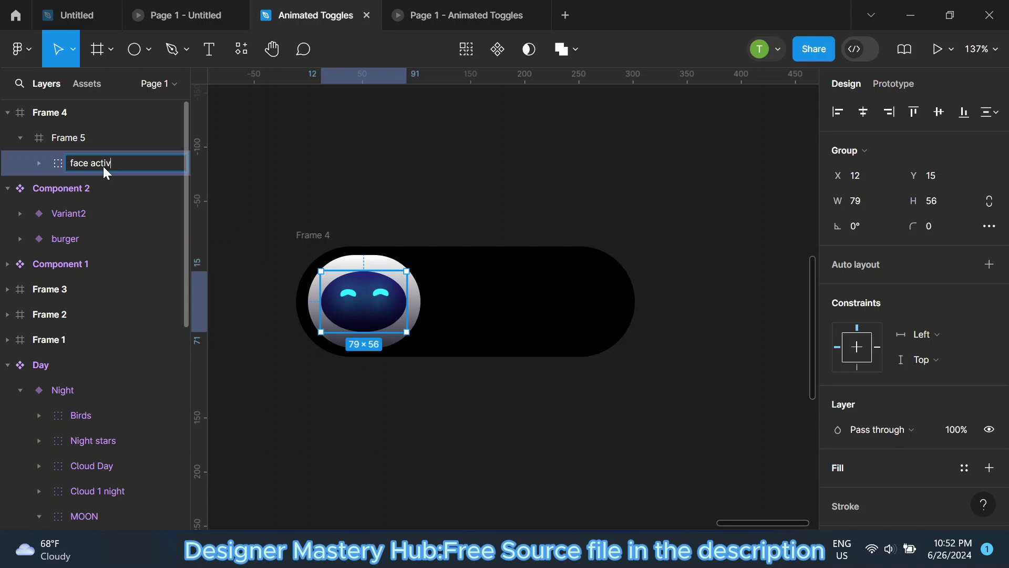
text(e)
key(Return)
Expand the face active group to check Ellipse 183, then collapse it again.
click(39, 163)
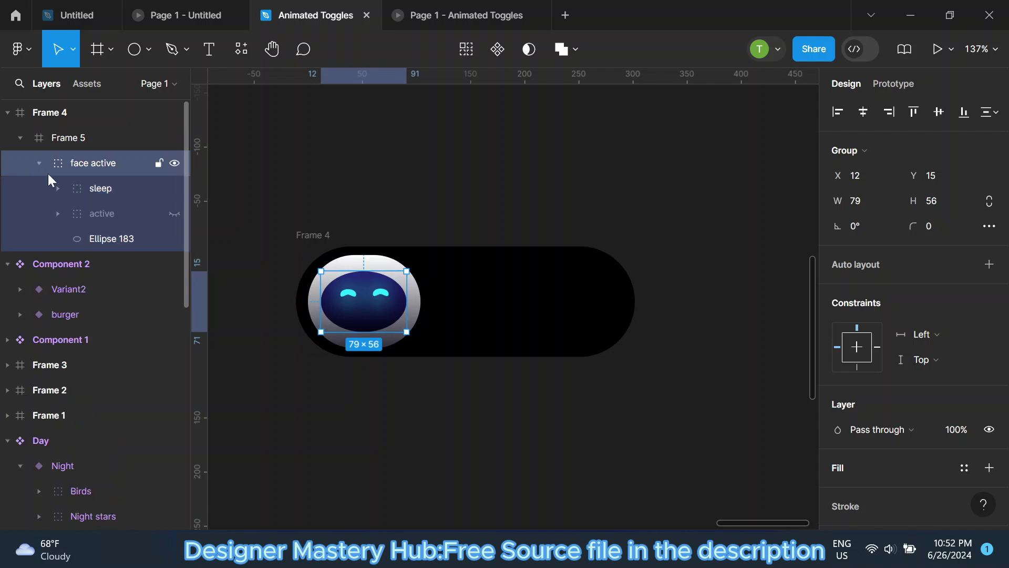
click(105, 244)
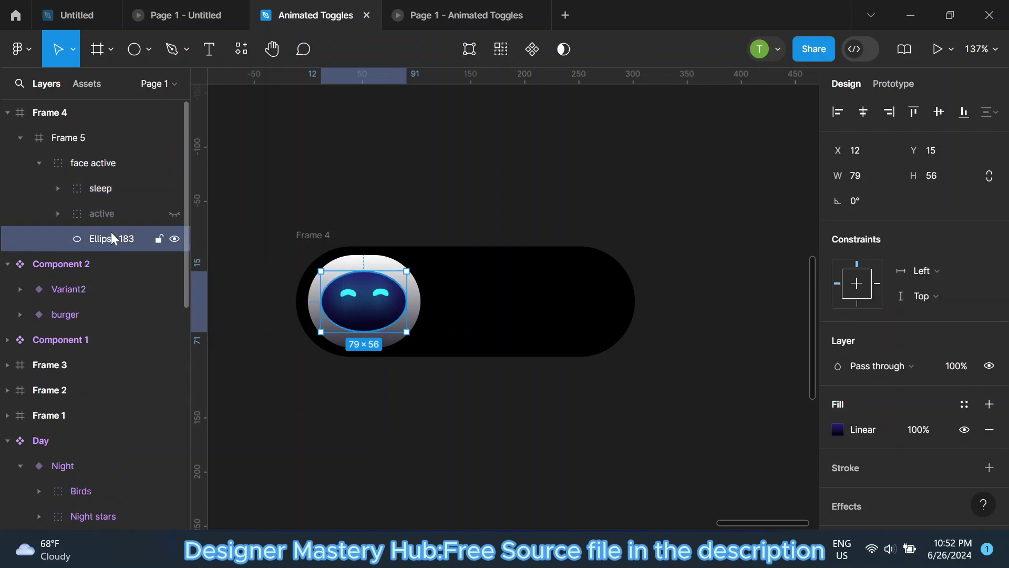
click(419, 203)
scroll(388, 306, up, 2)
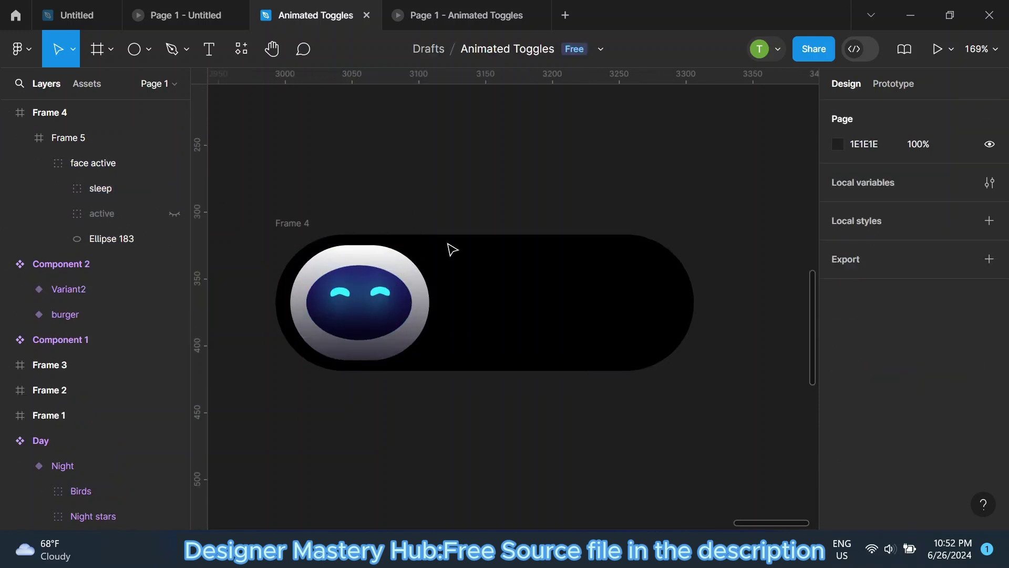
scroll(452, 248, up, 2)
click(38, 164)
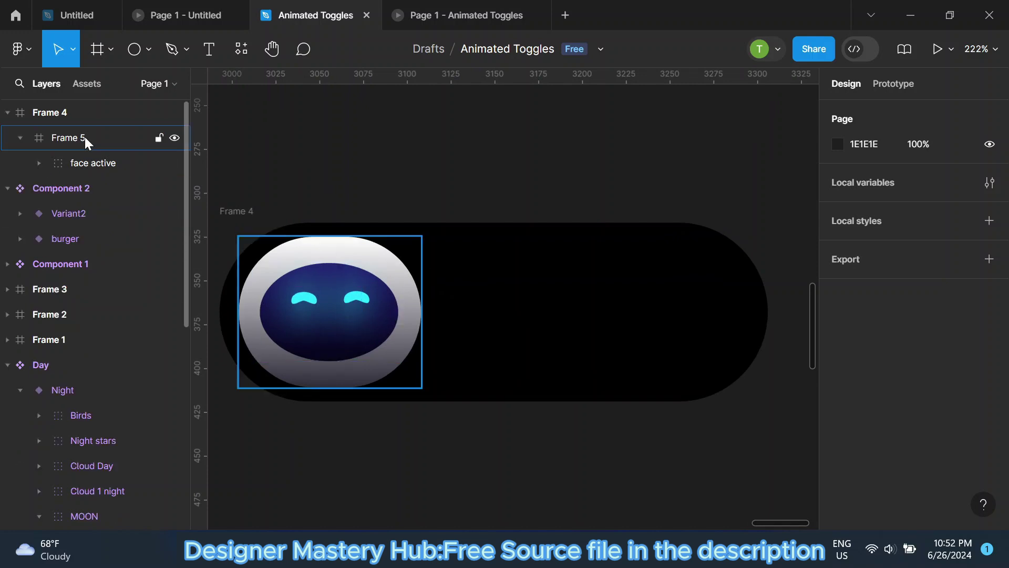
Rename Frame 5 to 'Sleep' and its face active group to 'Sleep mood'.
click(85, 138)
double_click(85, 136)
text(Slee)
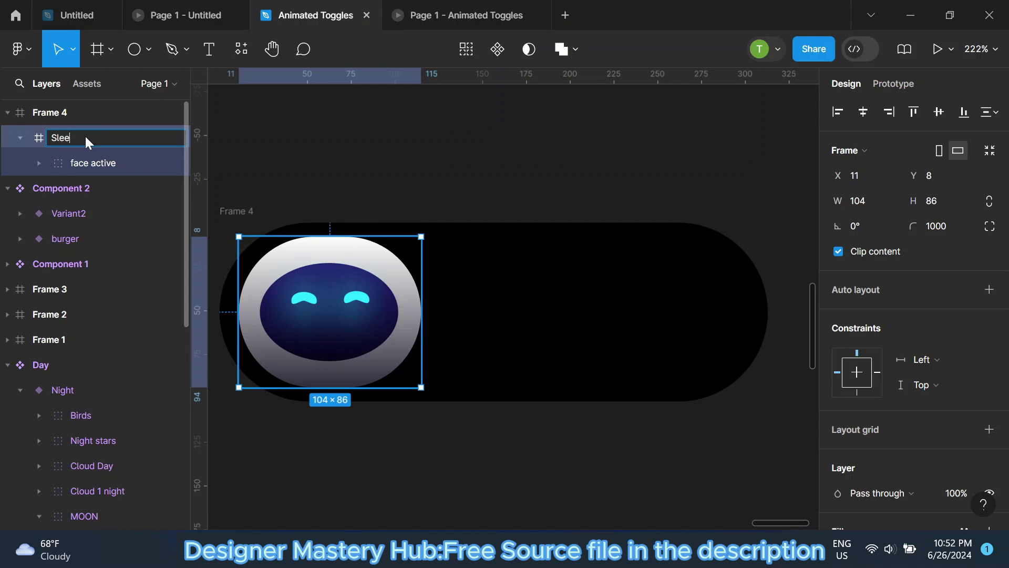
text(p)
double_click(130, 167)
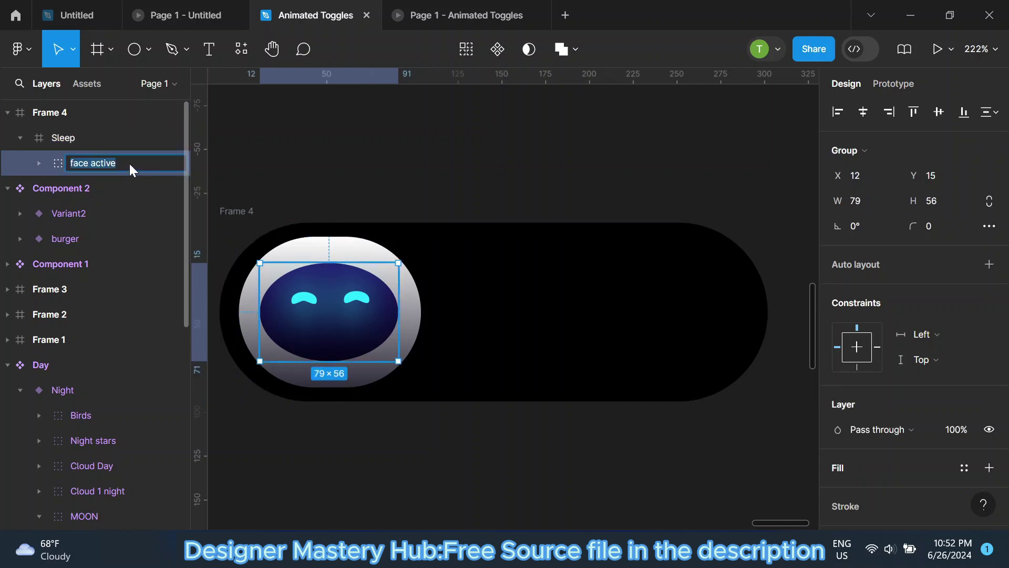
key(BackSpace)
text(Sleep mood)
click(330, 188)
click(27, 138)
click(349, 305)
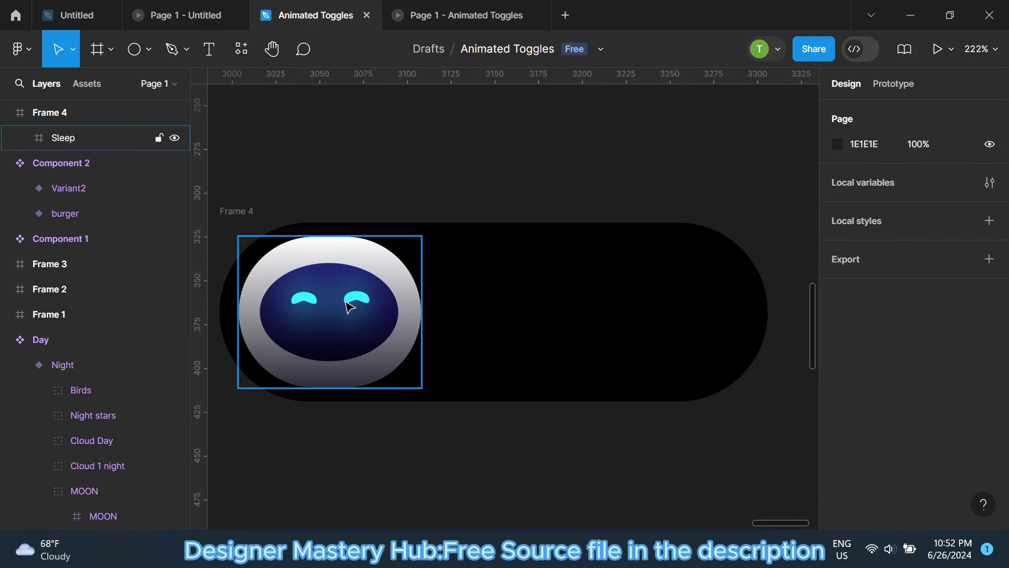
scroll(977, 408, down, 5)
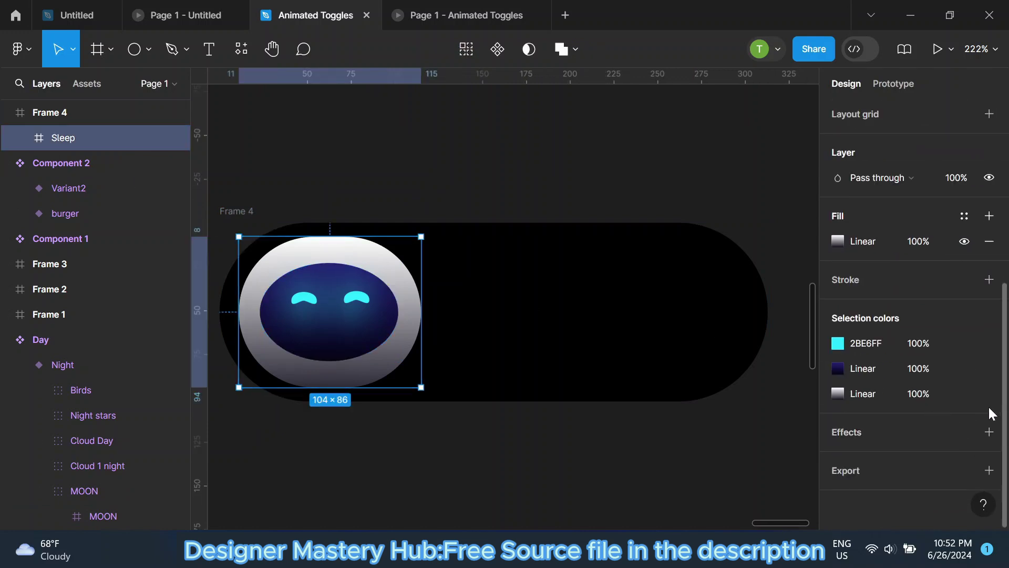
Give the Sleep frame a drop shadow and fill track Frame 4 with dark navy 02062E.
click(988, 432)
click(231, 211)
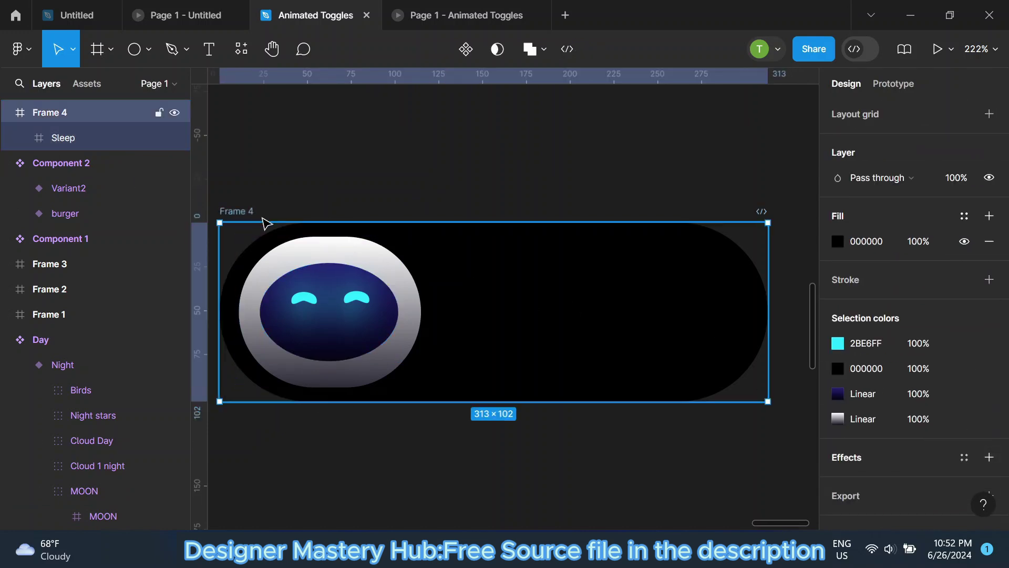
click(836, 240)
click(719, 379)
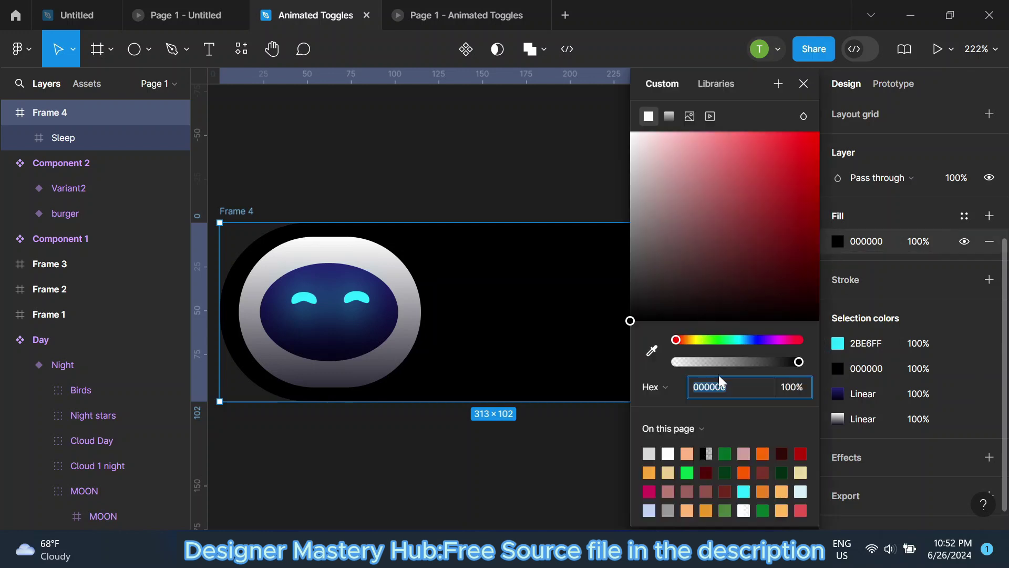
key(Right)
key(BackSpace)
key(BackSpace)
key(BackSpace)
key(Return)
Make the track fill a linear gradient with a 52% middle stop of purple 5A48C4.
click(668, 117)
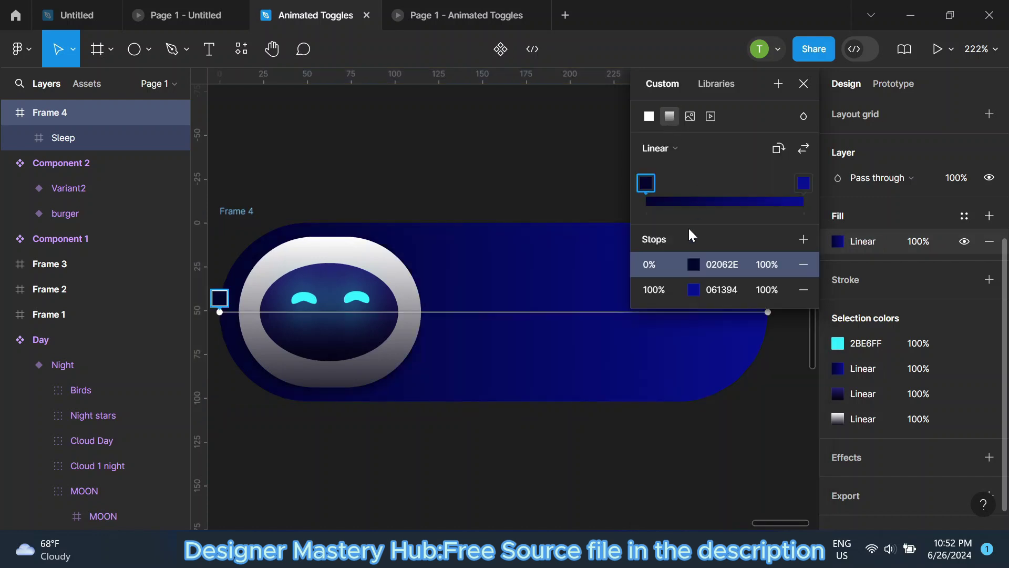
click(730, 202)
click(723, 289)
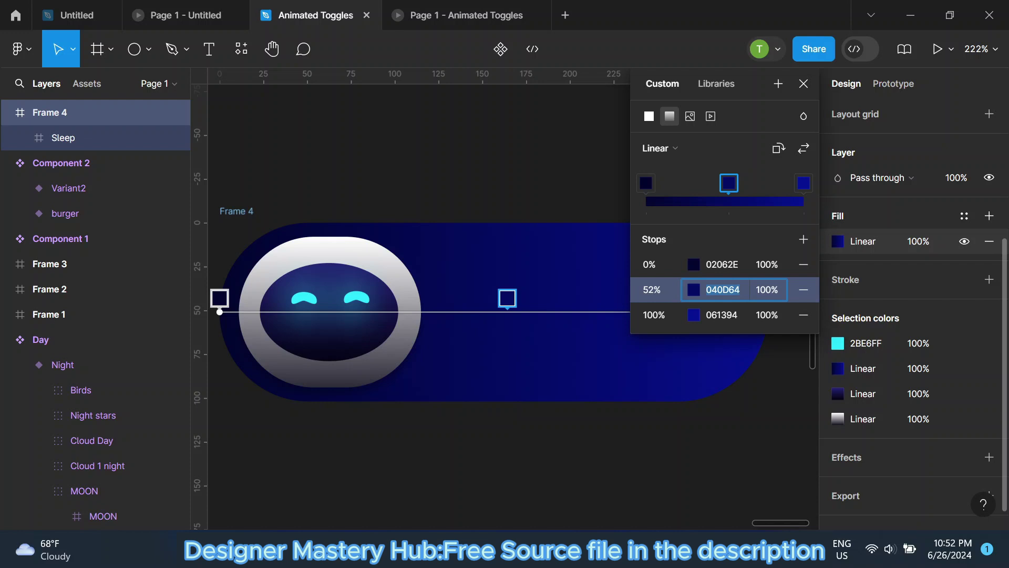
text(5a48c4)
key(Return)
Set the gradient's end stop to bright blue 3098F9.
click(804, 185)
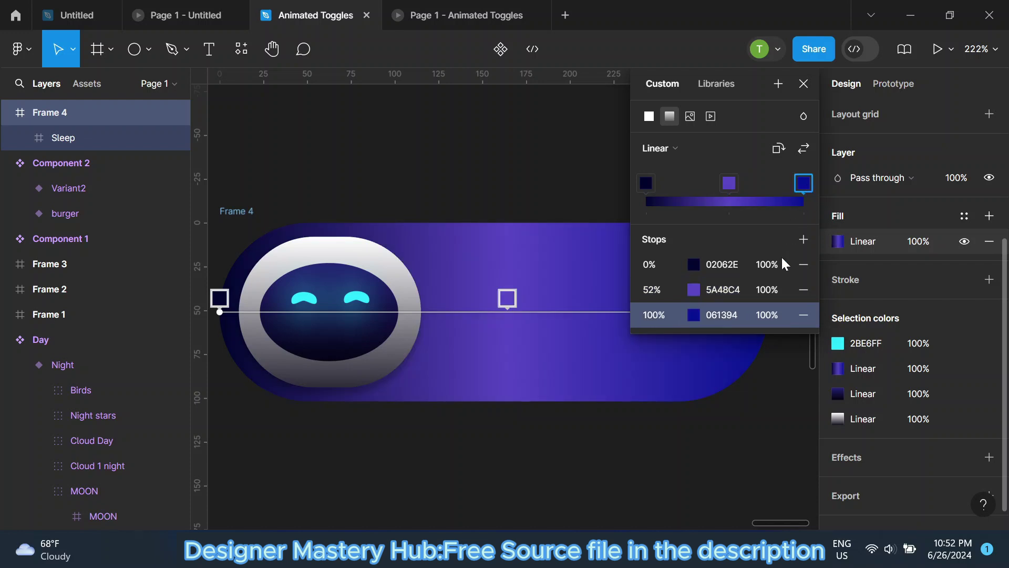
click(722, 315)
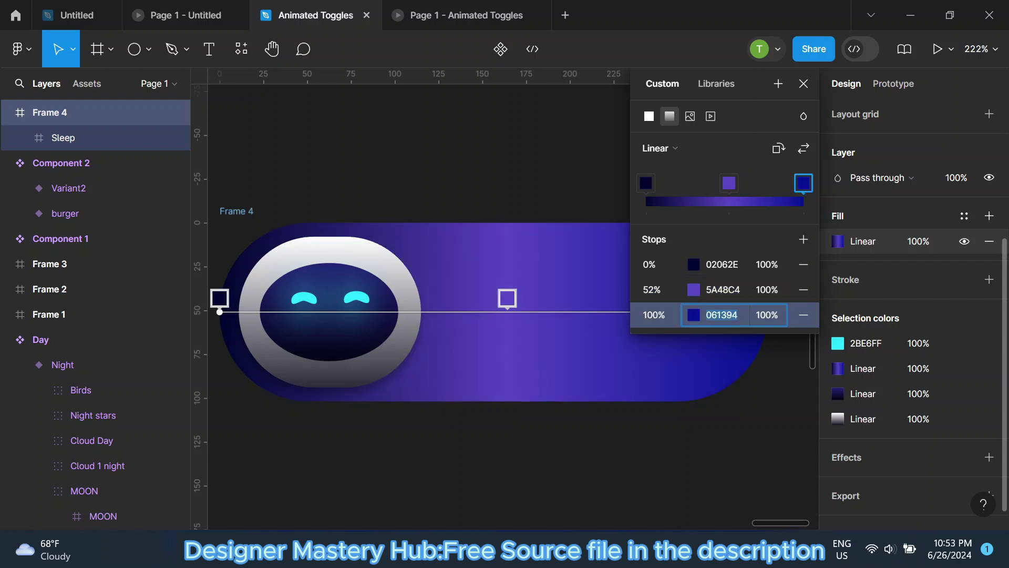
text(30)
text(98f)
key(Return)
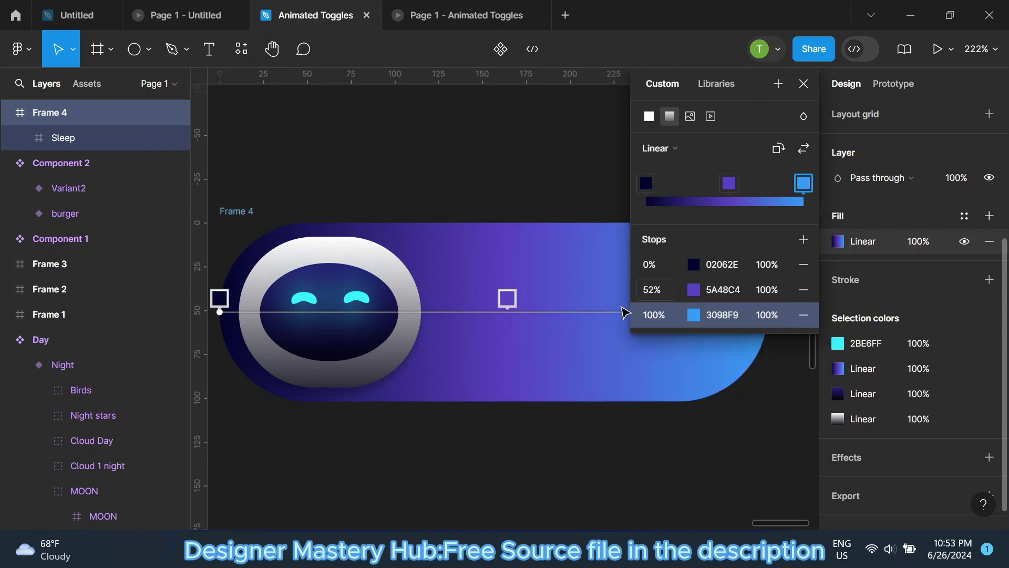
ctrl+scroll(420, 325, down, 3)
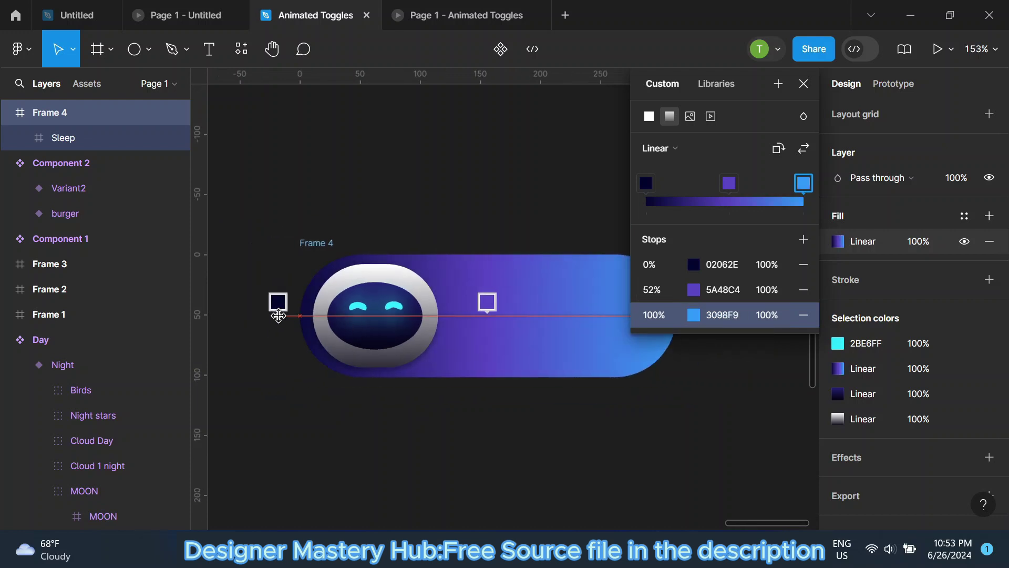
ctrl+scroll(279, 316, down, 3)
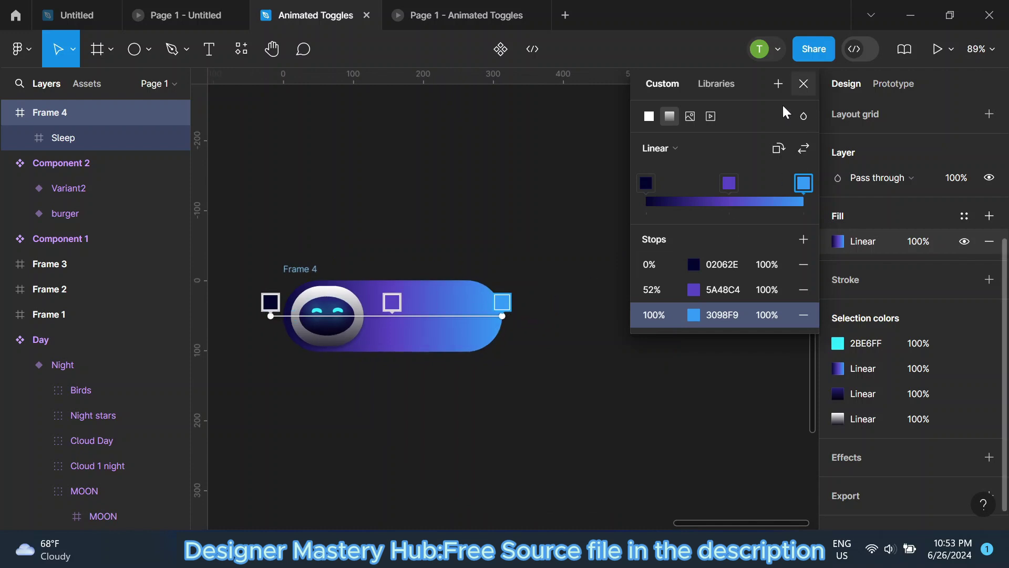
key(Escape)
click(328, 323)
Shift the robot head gradient's dark end stop to a bluer purple.
ctrl+scroll(300, 326, up, 5)
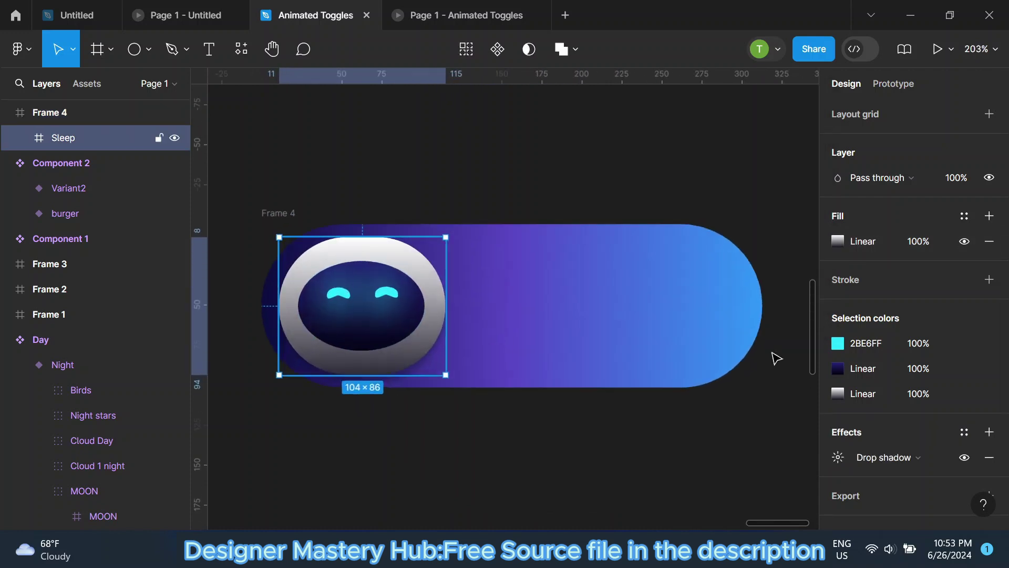
click(837, 393)
click(803, 390)
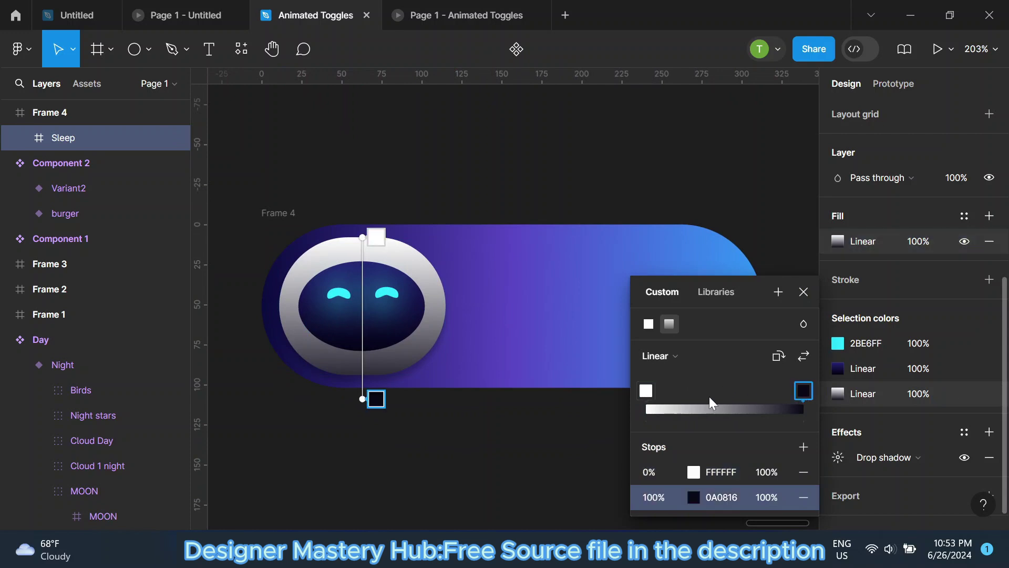
click(694, 497)
click(566, 261)
drag(592, 193, 572, 168)
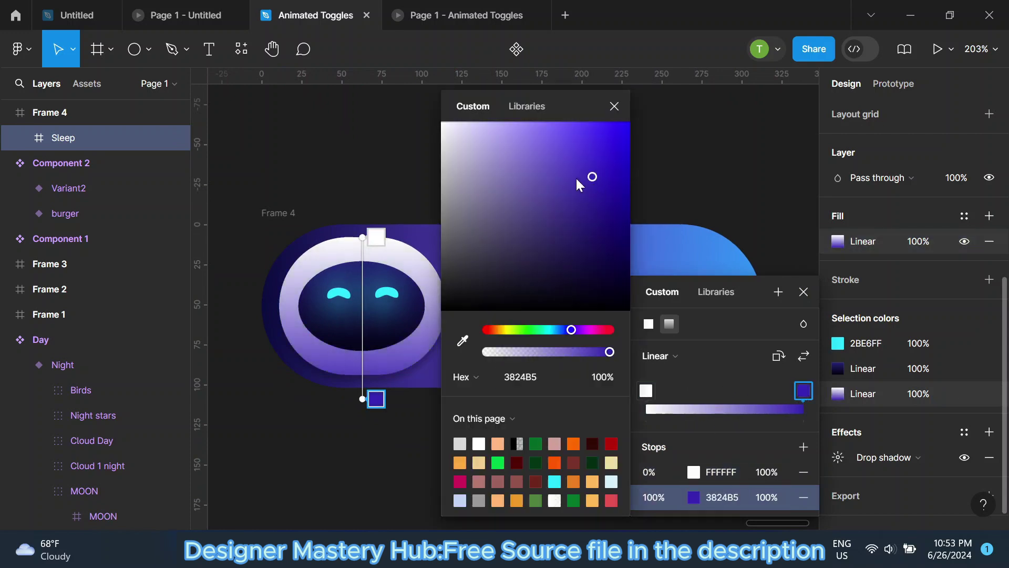
drag(572, 329, 566, 333)
click(578, 167)
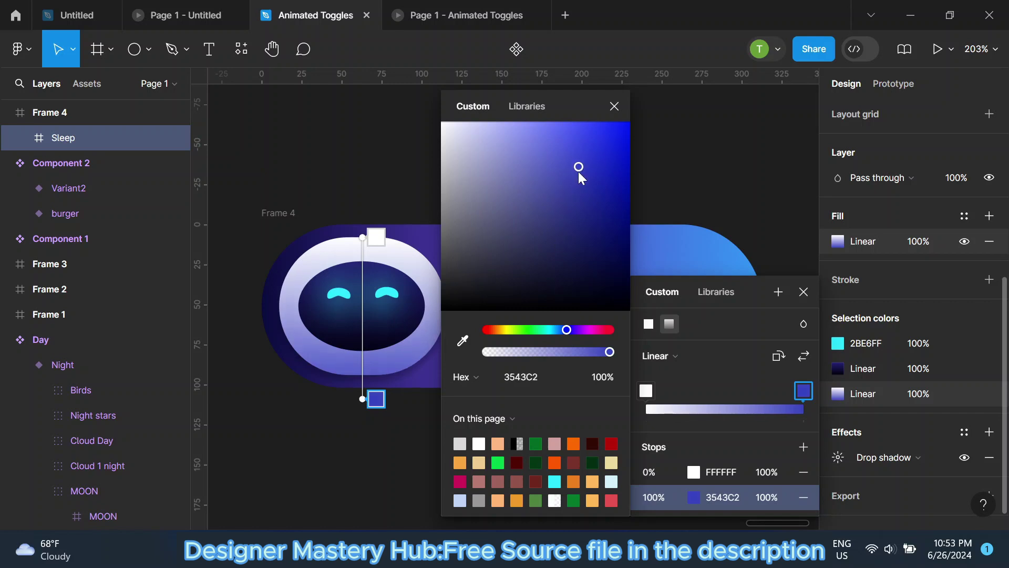
click(614, 106)
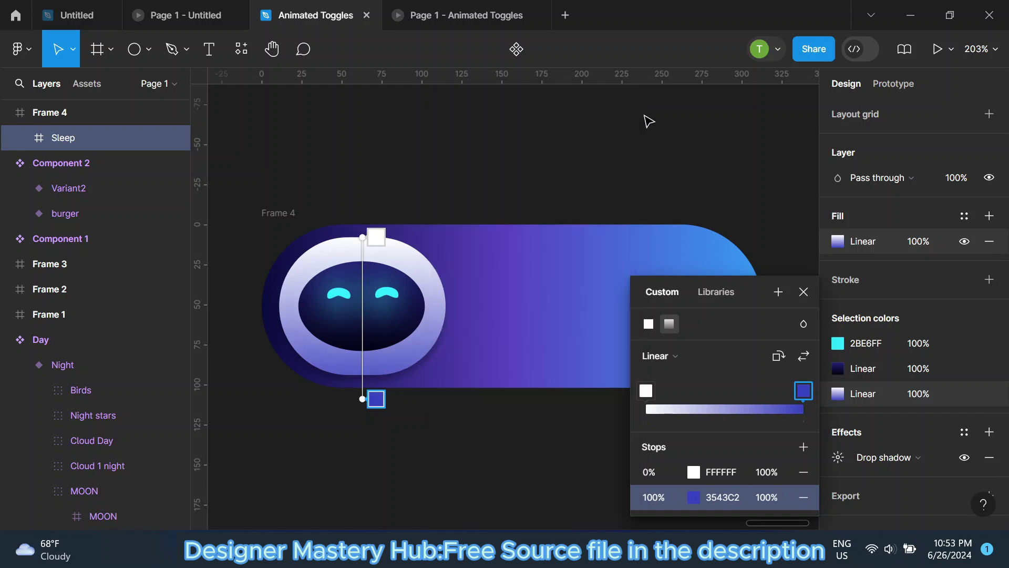
click(803, 293)
Add a black 39% inner shadow to the robot head with adjusted offset and blur.
scroll(915, 346, down, 2)
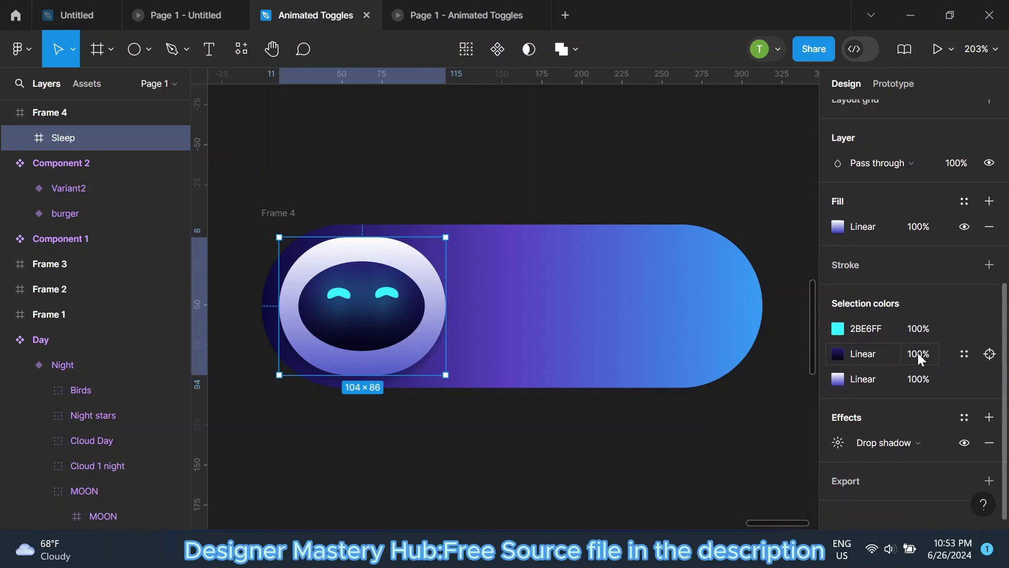
click(986, 408)
click(937, 434)
click(906, 415)
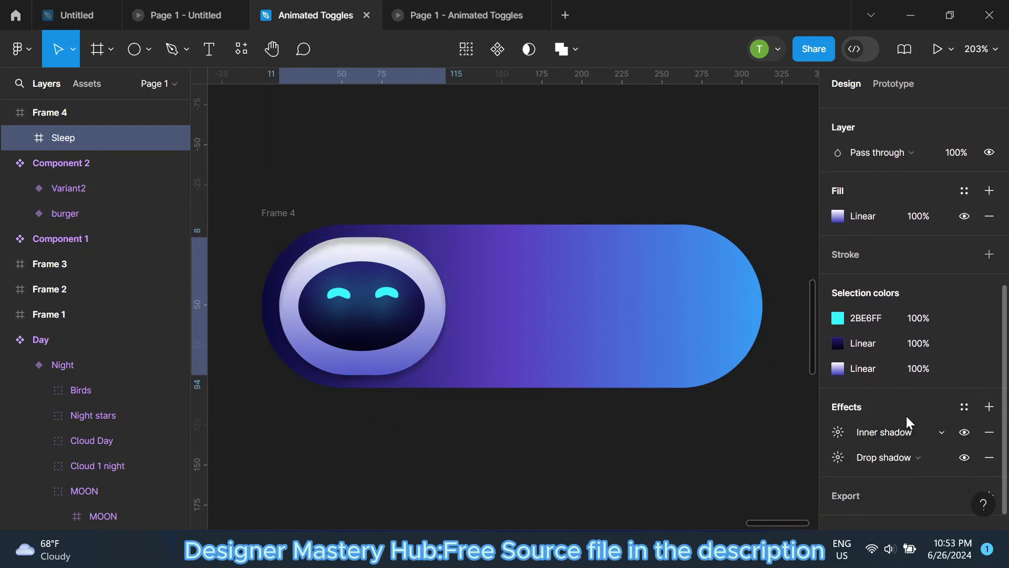
click(838, 432)
drag(649, 447, 319, 316)
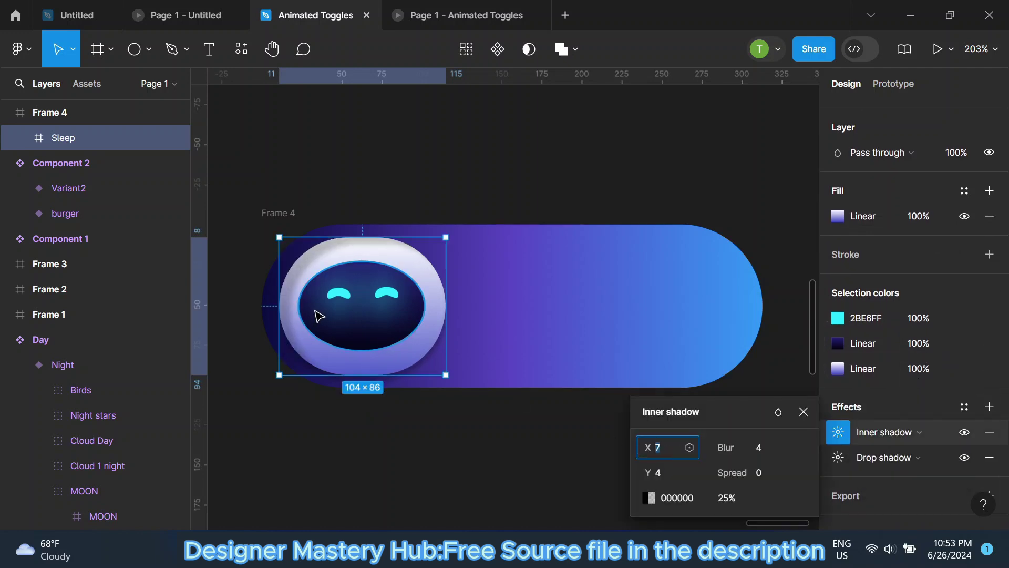
scroll(319, 315, up, 3)
drag(646, 472, 630, 471)
mouse_move(721, 447)
mouse_down()
mouse_move(693, 447)
mouse_move(716, 458)
mouse_up()
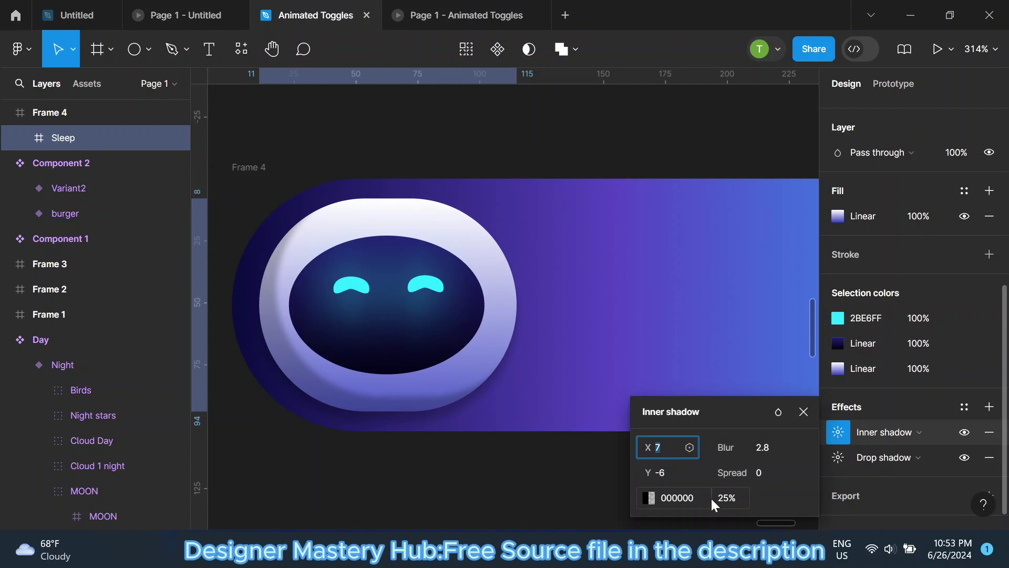
drag(727, 498, 746, 497)
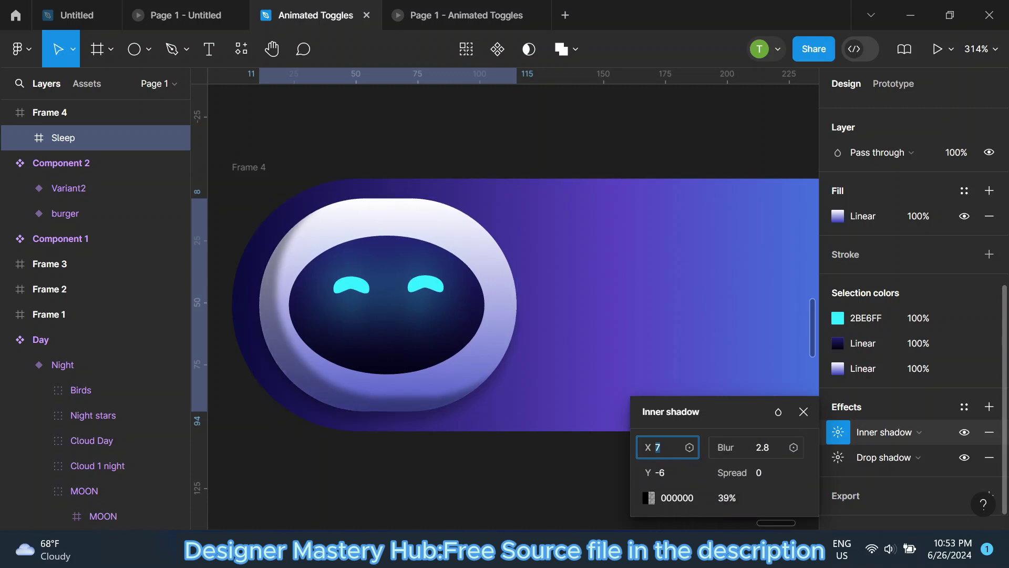
drag(726, 447, 730, 447)
click(383, 308)
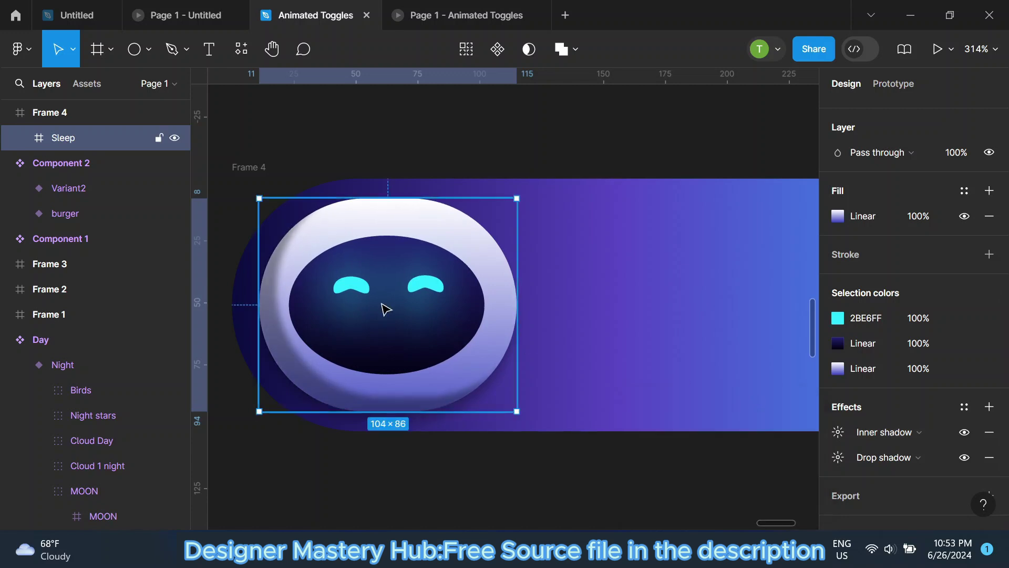
Deselect everything and scroll around to review the sleeping robot toggle.
scroll(484, 151, down, 3)
click(484, 151)
scroll(397, 263, up, 2)
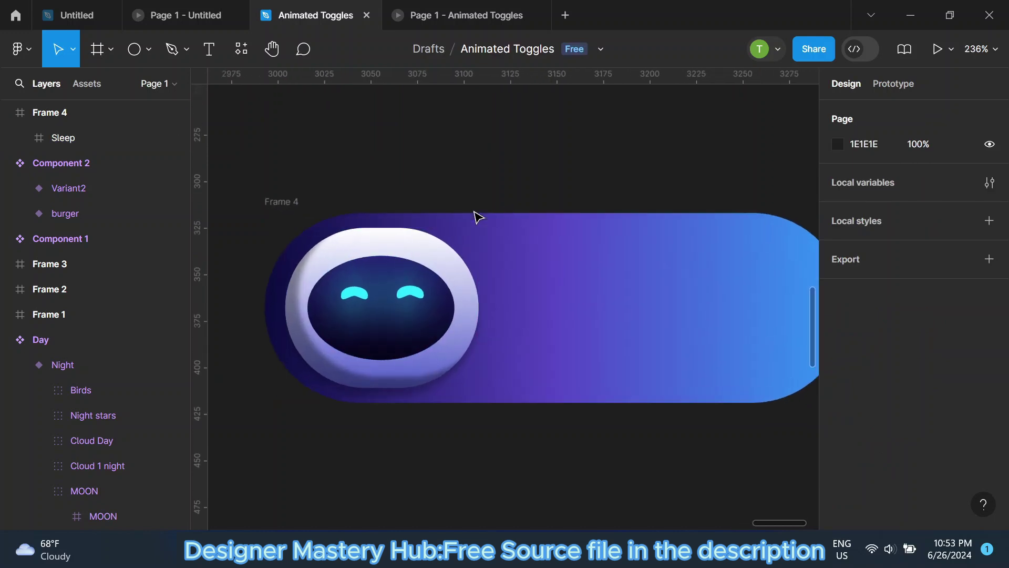
scroll(452, 231, down, 3)
scroll(416, 373, down, 2)
scroll(424, 300, up, 2)
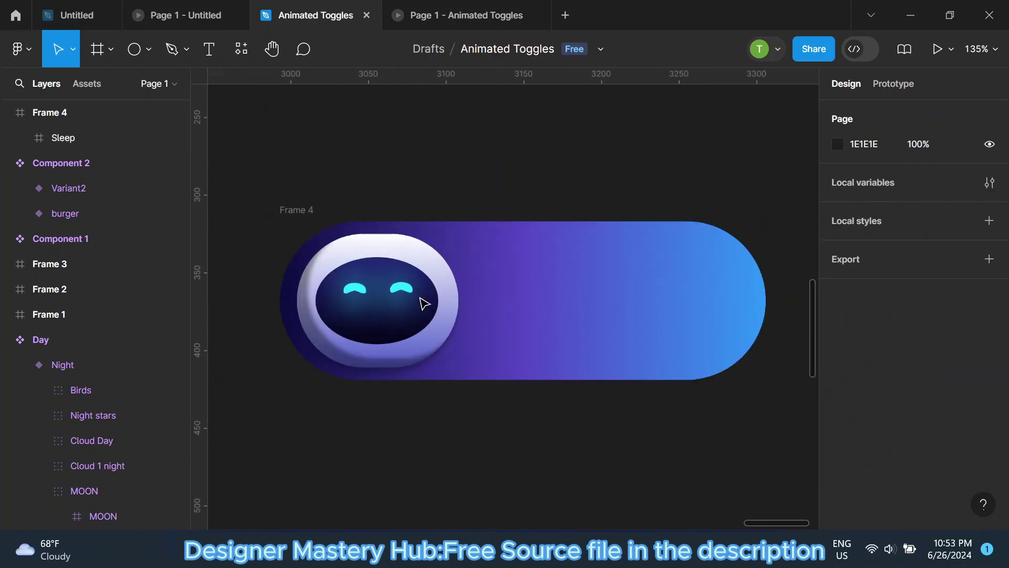
scroll(578, 301, down, 1)
scroll(525, 278, up, 2)
scroll(559, 220, right, 1)
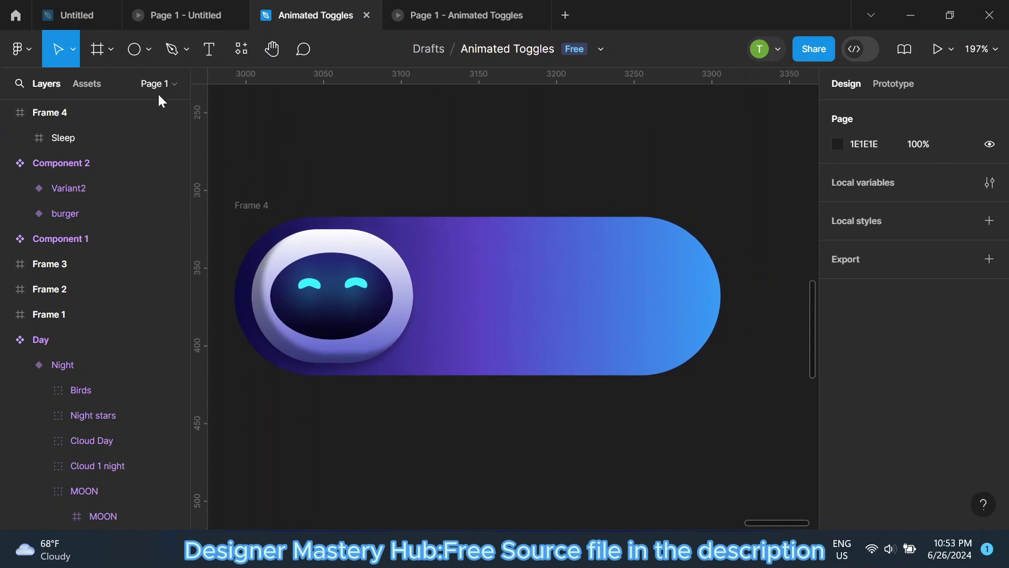
Add a 'z' text beside the robot head at font size 15.
click(208, 49)
scroll(438, 247, up, 3)
click(424, 234)
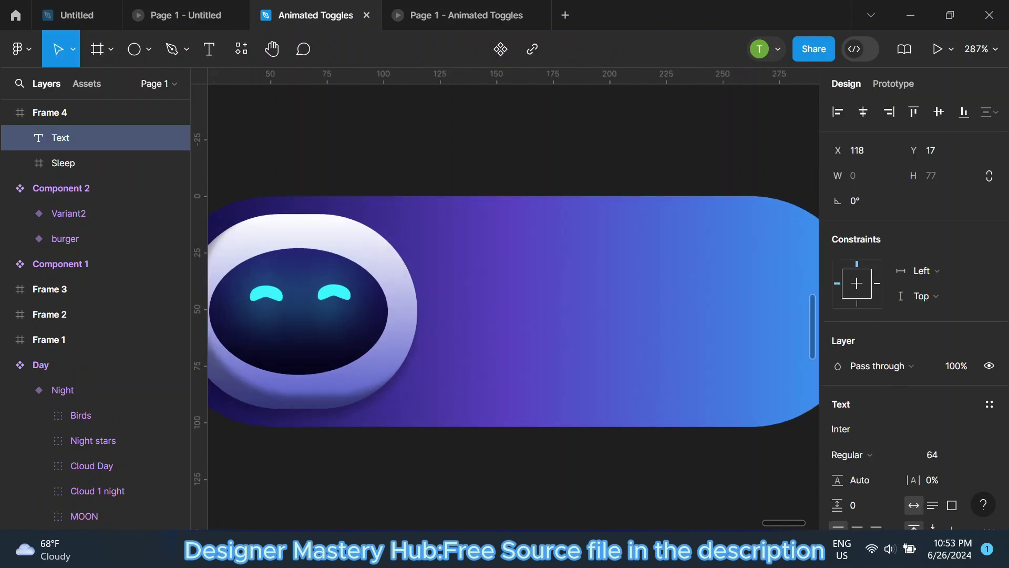
text(z)
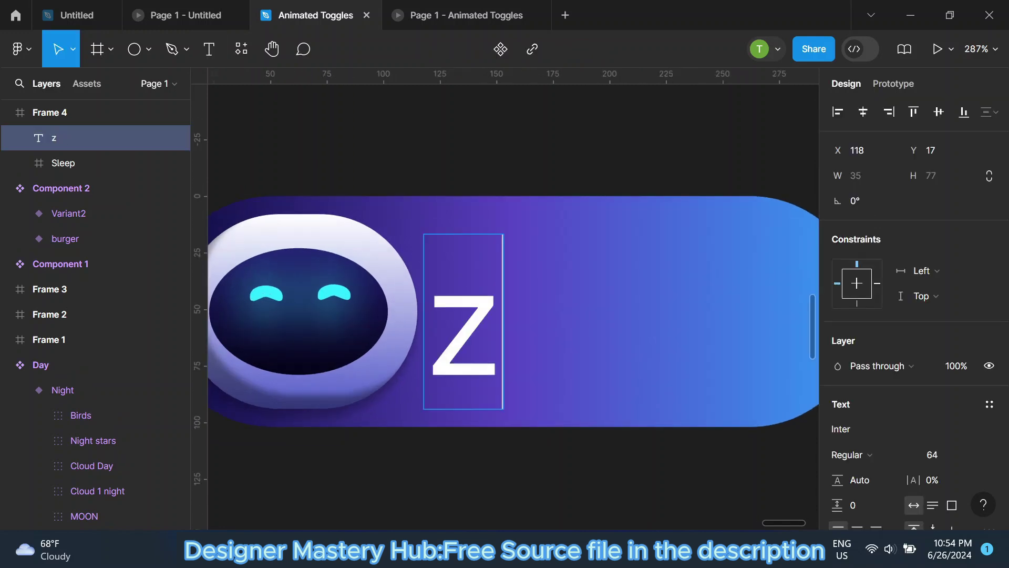
scroll(540, 237, down, 2)
key(Escape)
click(976, 456)
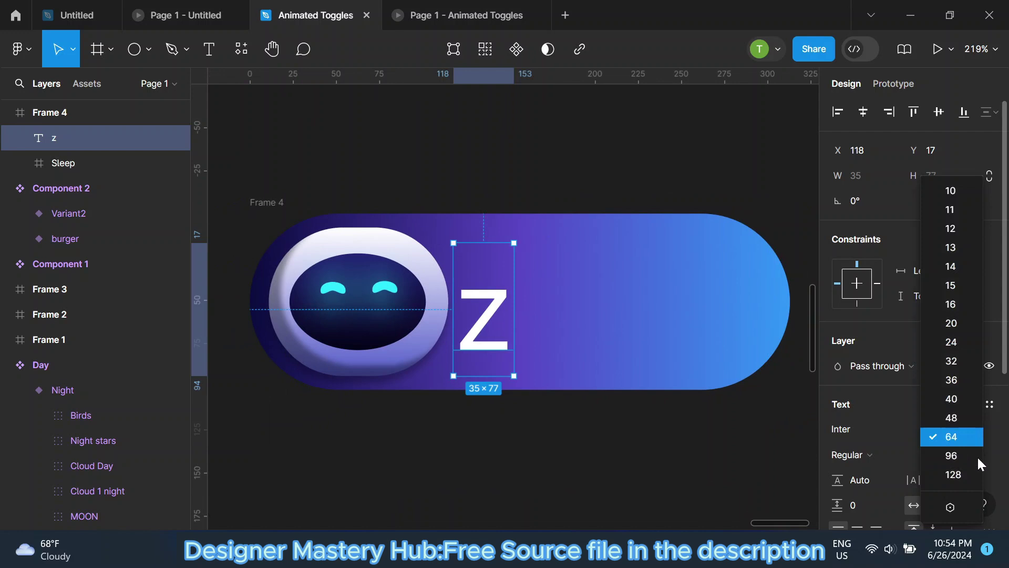
click(954, 287)
Duplicate the z into rising copies up and to the right, sized 16 and 20.
key(ctrl+d)
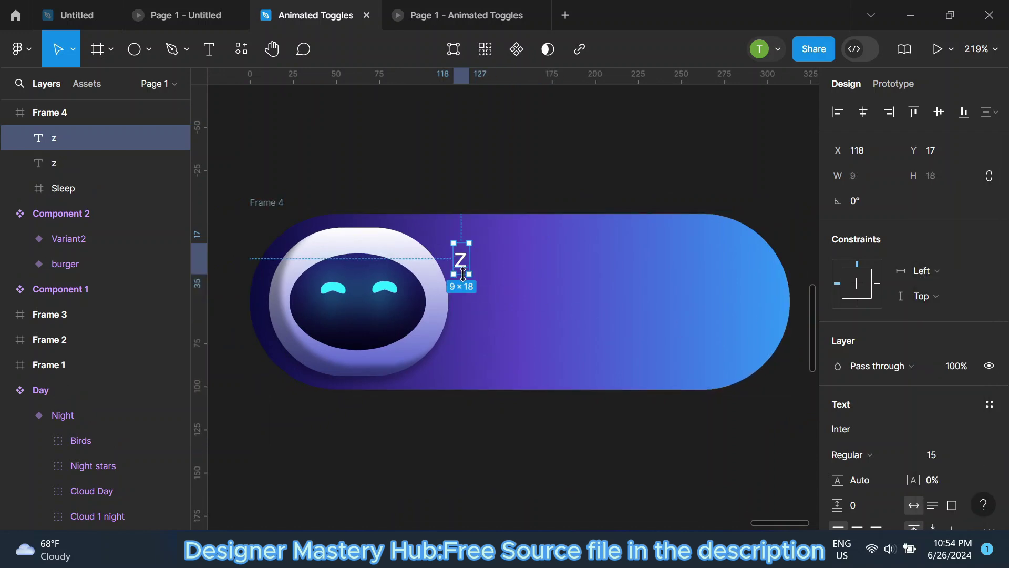
scroll(458, 276, up, 2)
drag(462, 251, 484, 242)
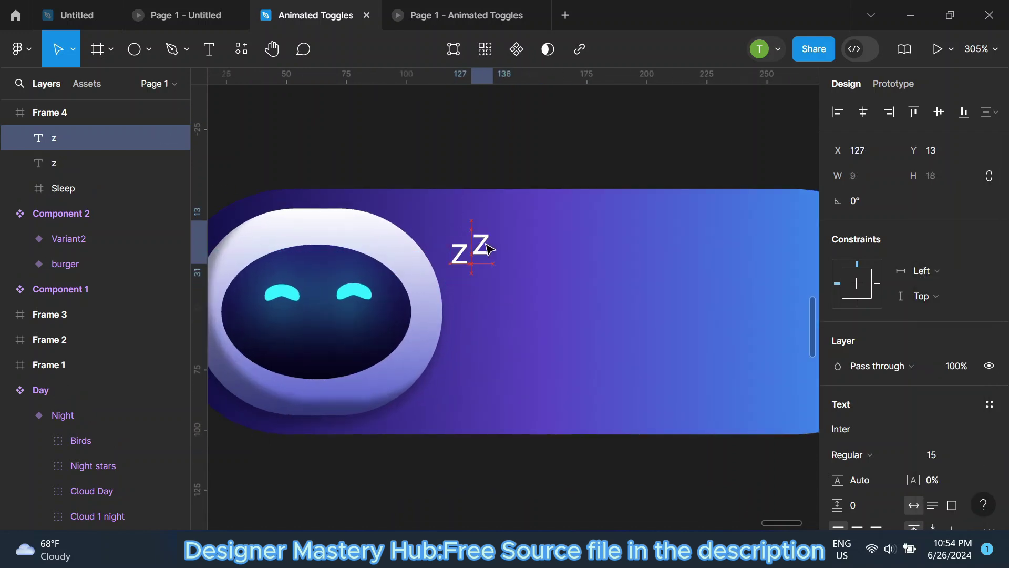
click(975, 455)
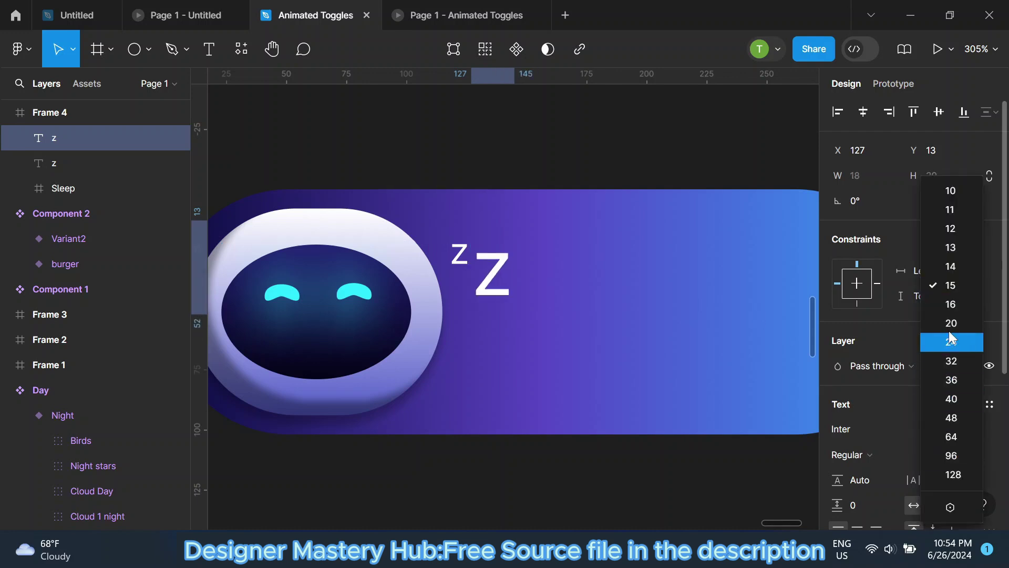
click(951, 309)
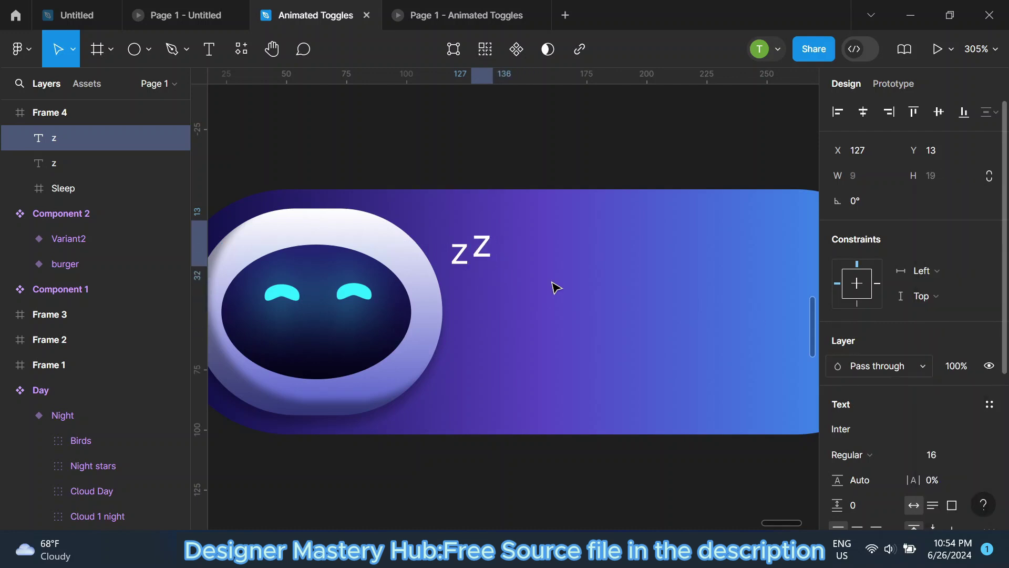
key(ctrl+d)
drag(480, 247, 494, 234)
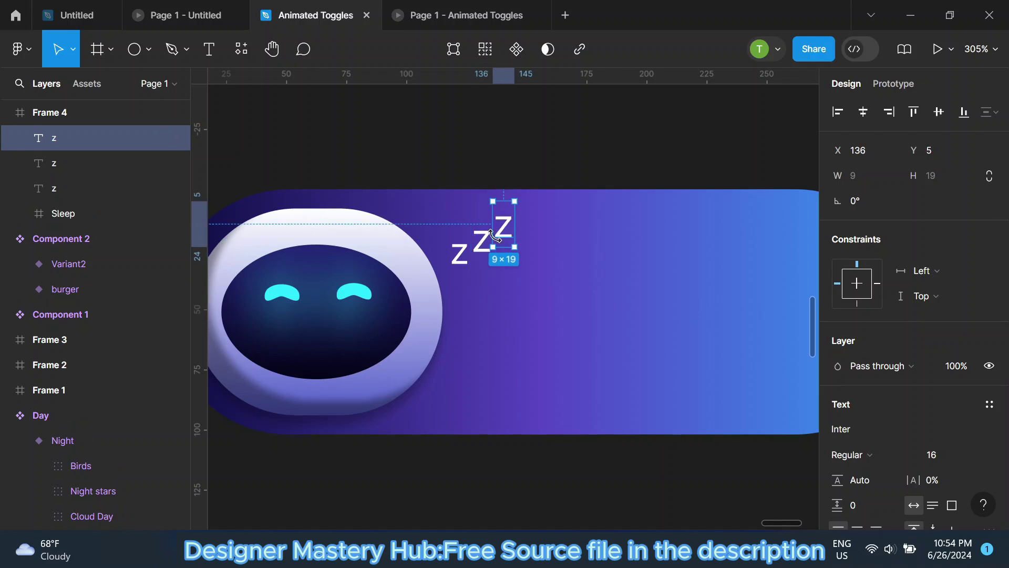
click(944, 455)
text(0)
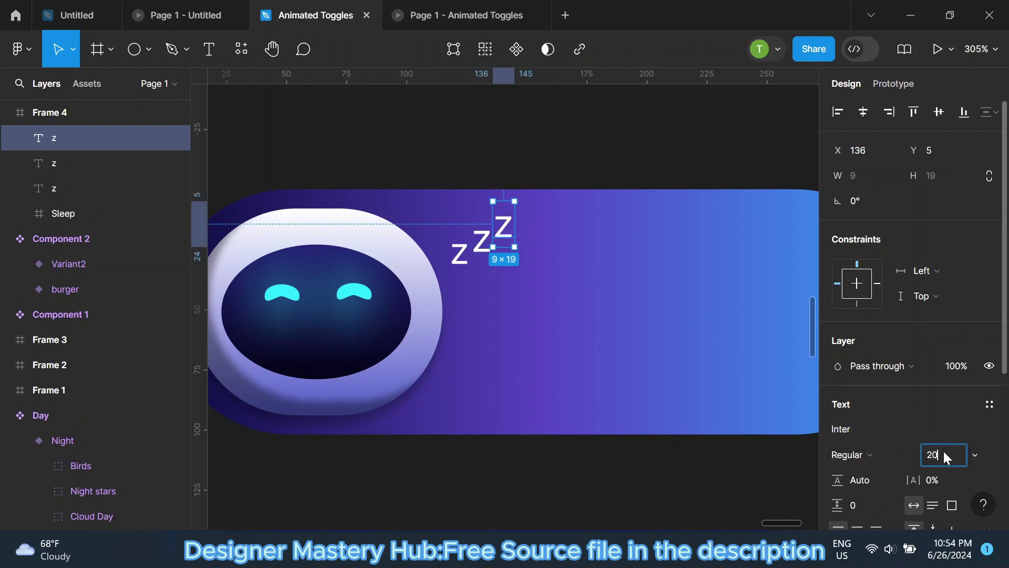
key(Return)
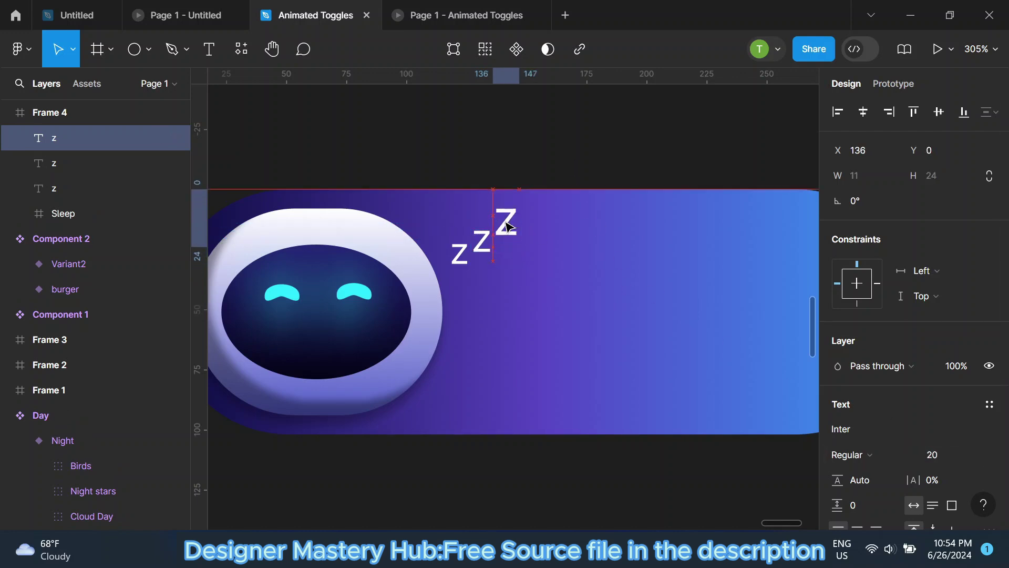
Group the three z letters and name the group 'zzzz'.
click(505, 231)
shift+click(460, 258)
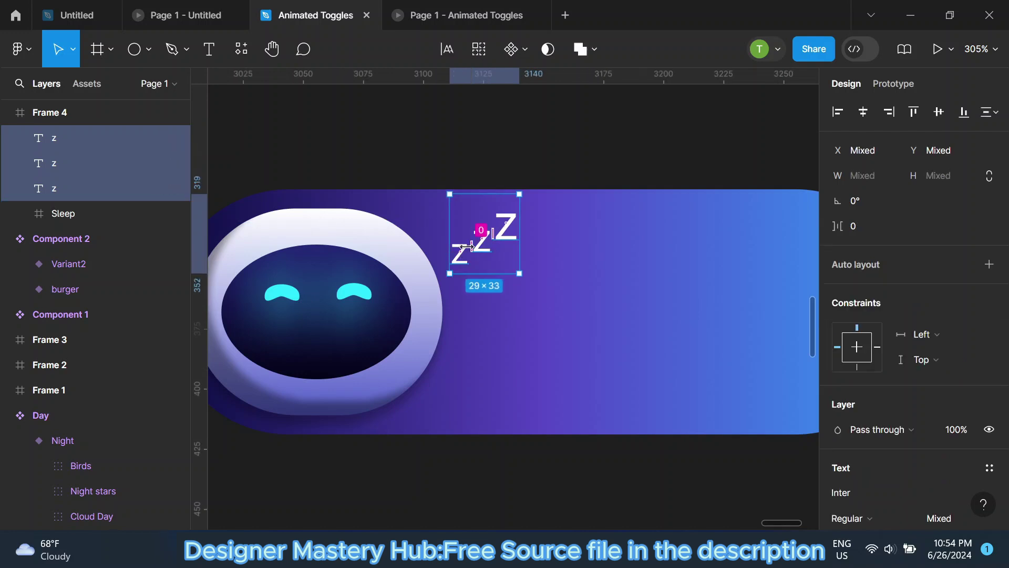
right_click(455, 189)
click(505, 212)
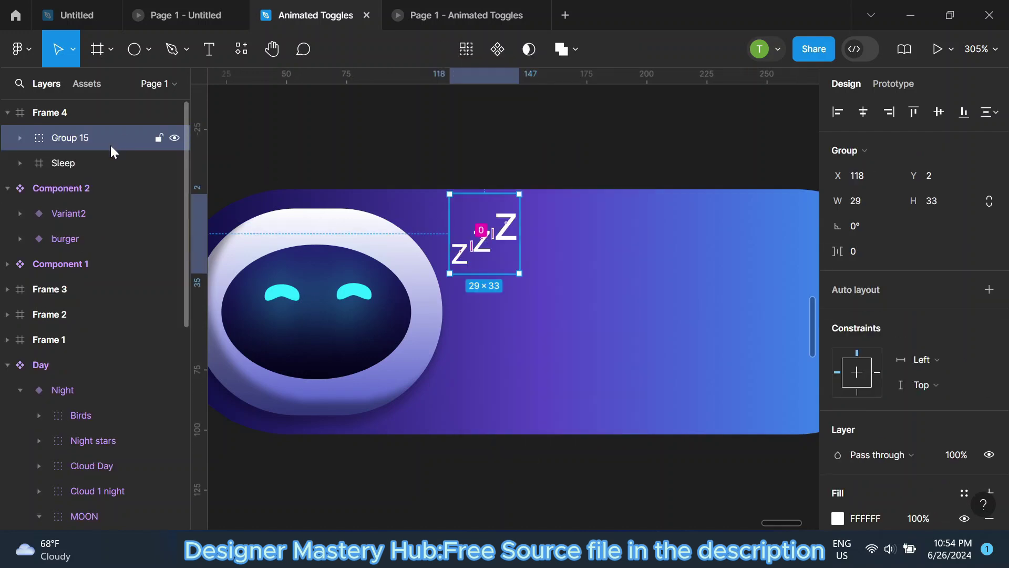
double_click(108, 138)
text(zz)
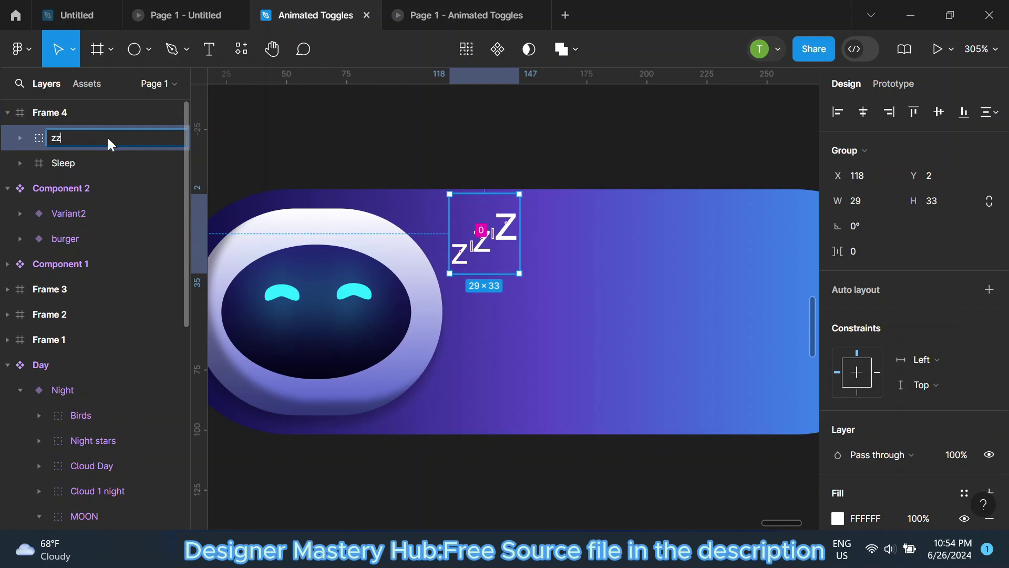
text(zz)
click(405, 160)
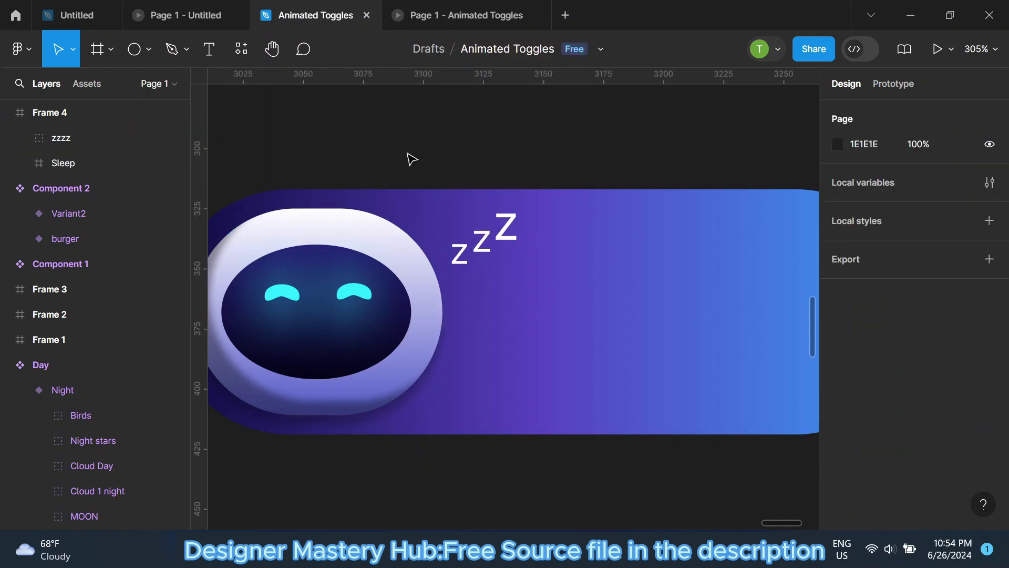
Nudge the zzzz group slightly left toward the robot head.
scroll(420, 211, down, 5)
scroll(450, 250, down, 1)
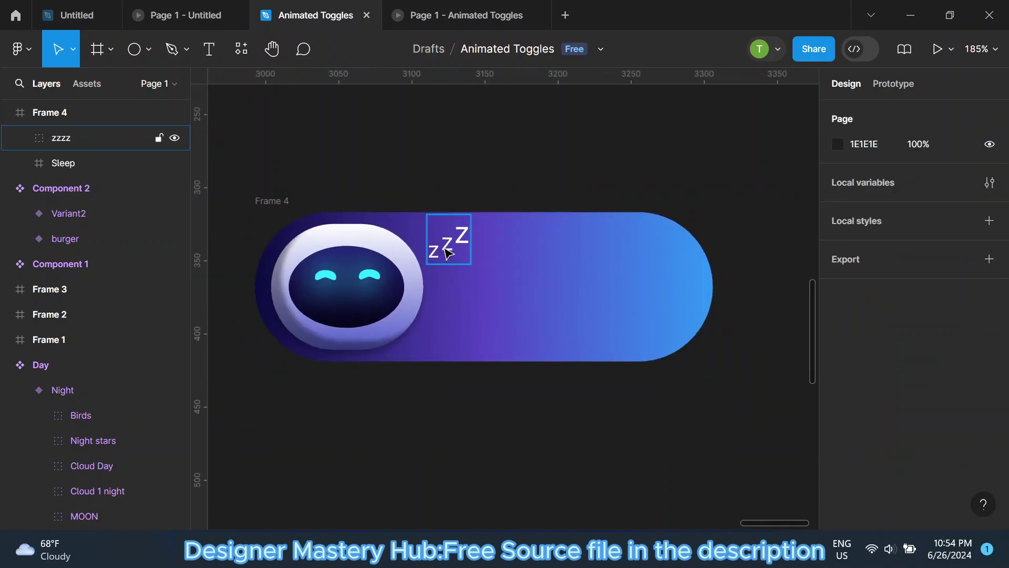
scroll(446, 252, up, 5)
click(446, 252)
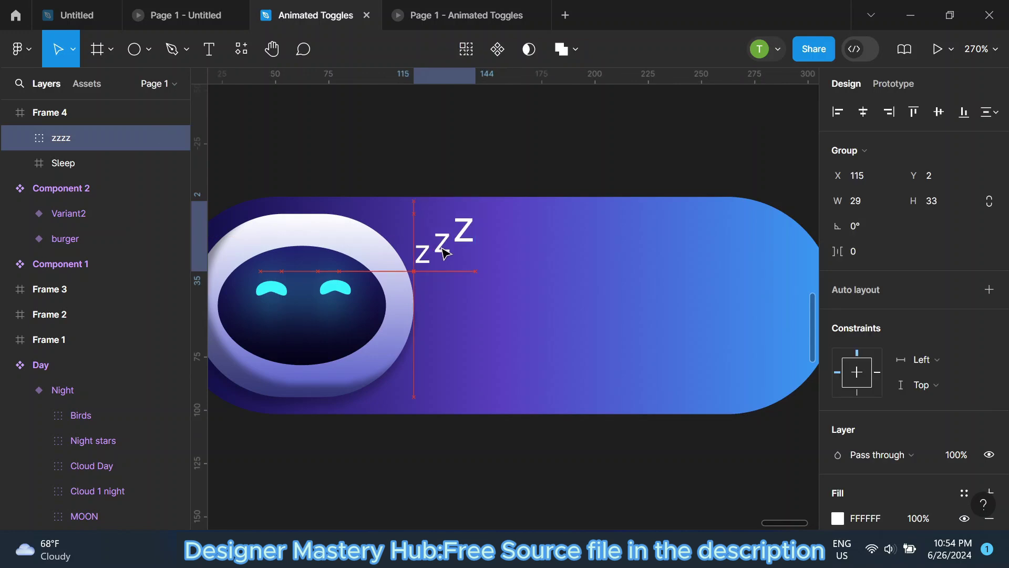
drag(446, 252, 440, 252)
key(Escape)
scroll(525, 253, down, 2)
scroll(580, 263, down, 2)
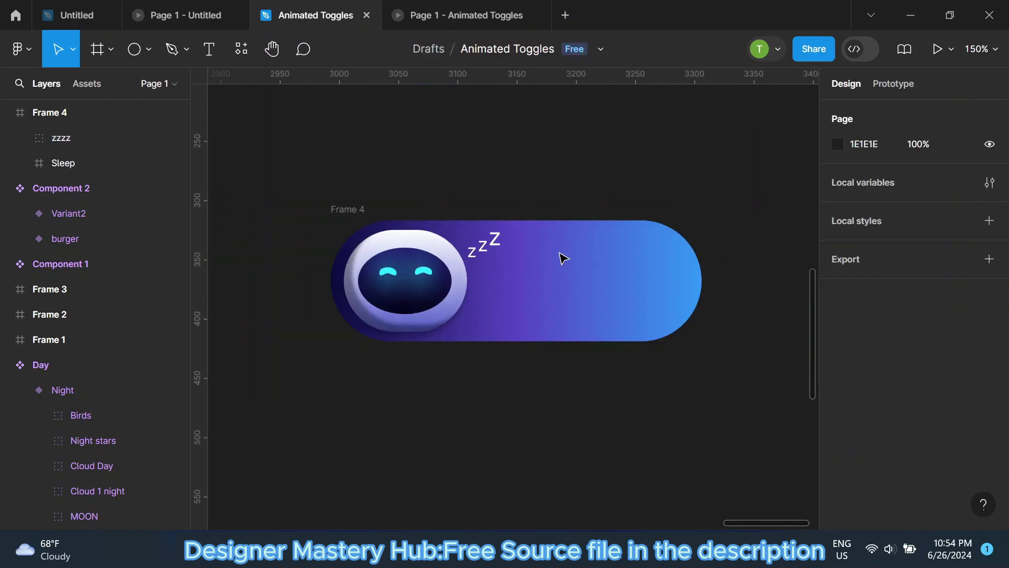
scroll(562, 256, up, 3)
scroll(540, 286, down, 3)
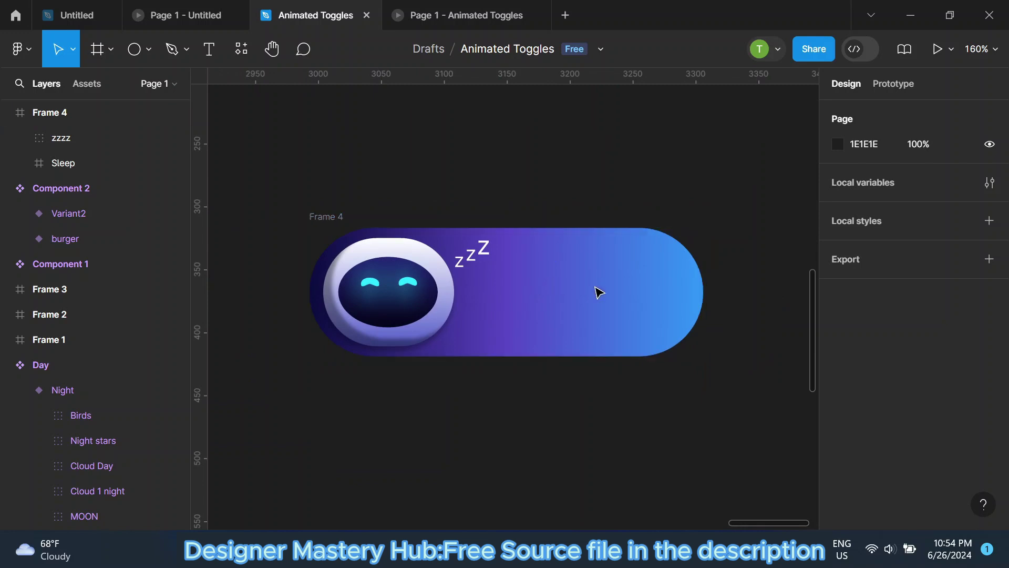
scroll(599, 292, up, 5)
Draw a small star below the zzz with a white FFFFFF fill.
click(149, 49)
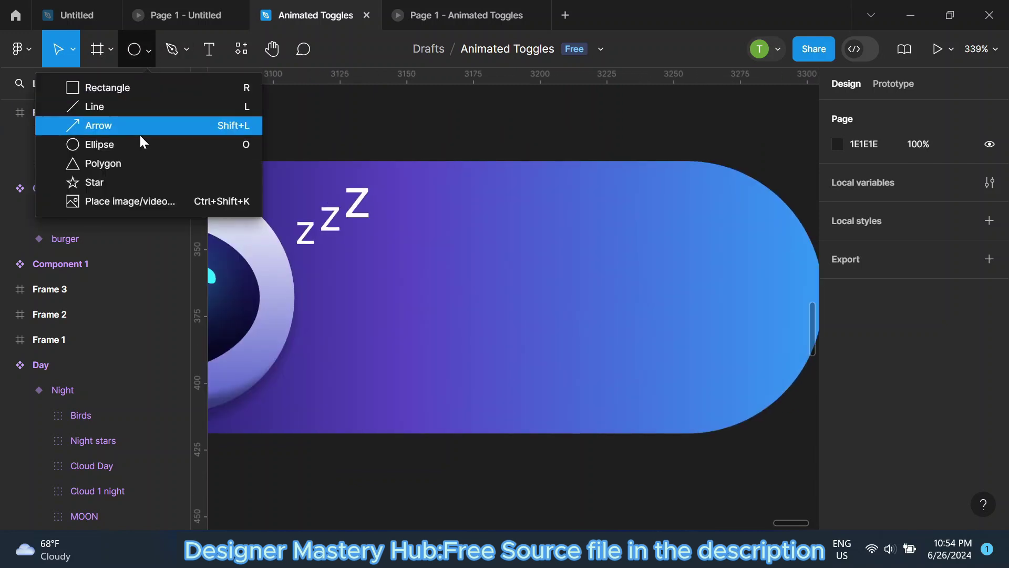
click(136, 182)
scroll(369, 272, up, 2)
drag(368, 236, 408, 275)
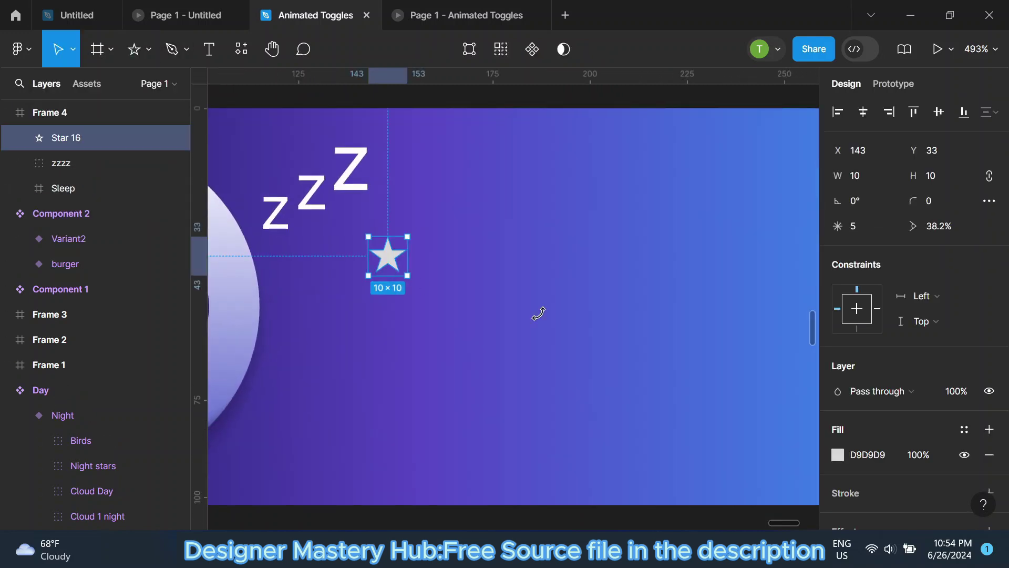
click(838, 455)
text(FFFFFF)
key(Return)
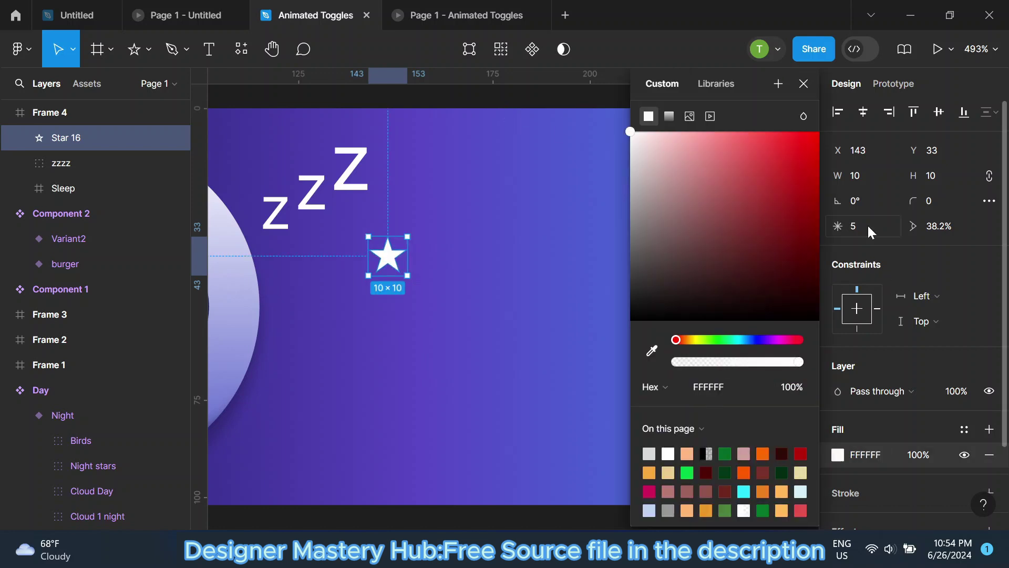
Make the star a thin four-point sparkle by setting 4 points and lowering its inner ratio.
double_click(867, 224)
text(4)
click(929, 229)
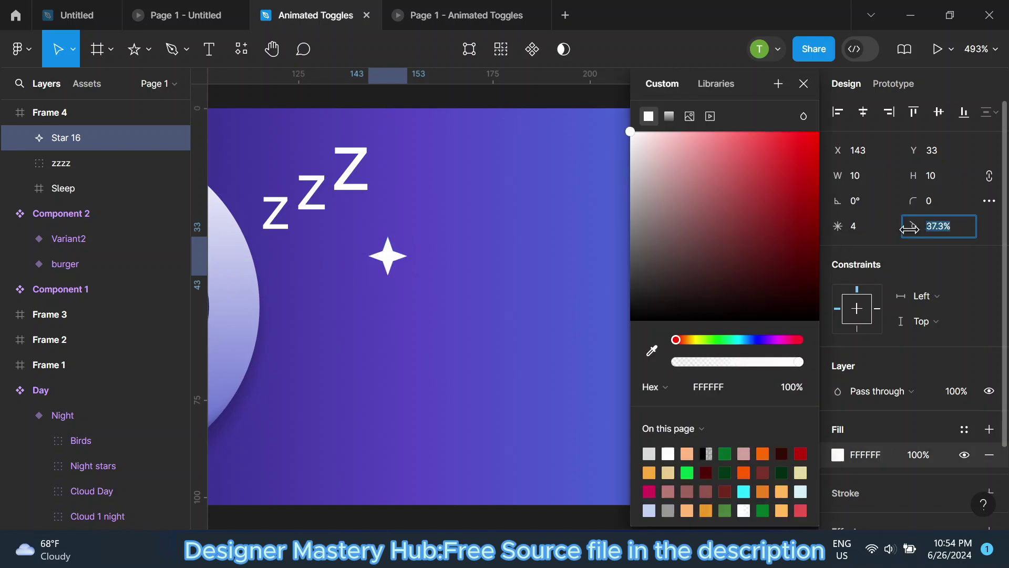
drag(909, 228, 861, 240)
key(Escape)
key(Escape)
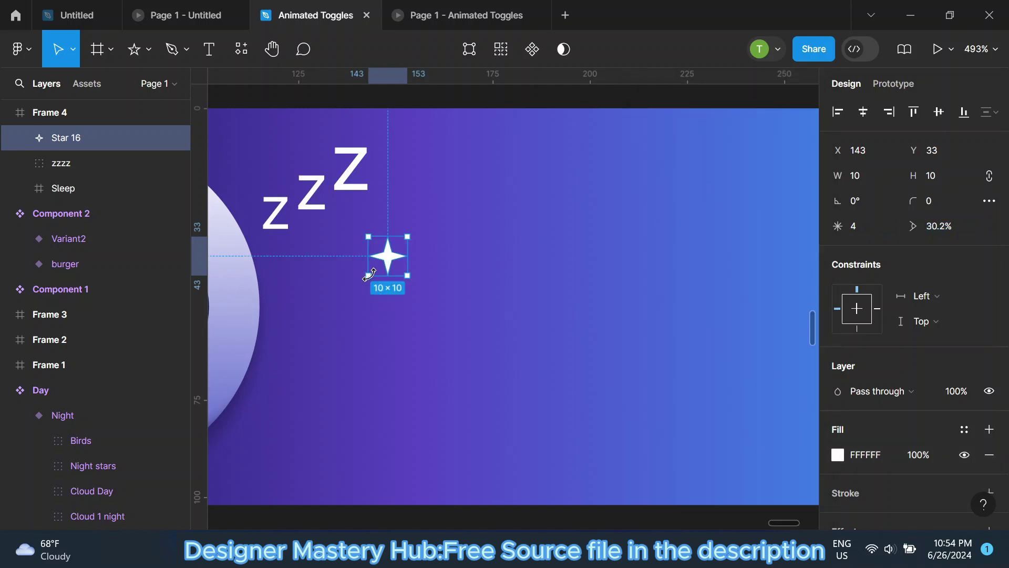
Move the sparkle beside the zzz and scatter three duplicates around it.
mouse_move(405, 274)
mouse_down()
mouse_move(414, 214)
mouse_move(434, 253)
mouse_move(412, 256)
mouse_move(425, 217)
mouse_move(450, 259)
mouse_move(344, 271)
mouse_up()
scroll(420, 241, up, 3)
scroll(425, 217, down, 3)
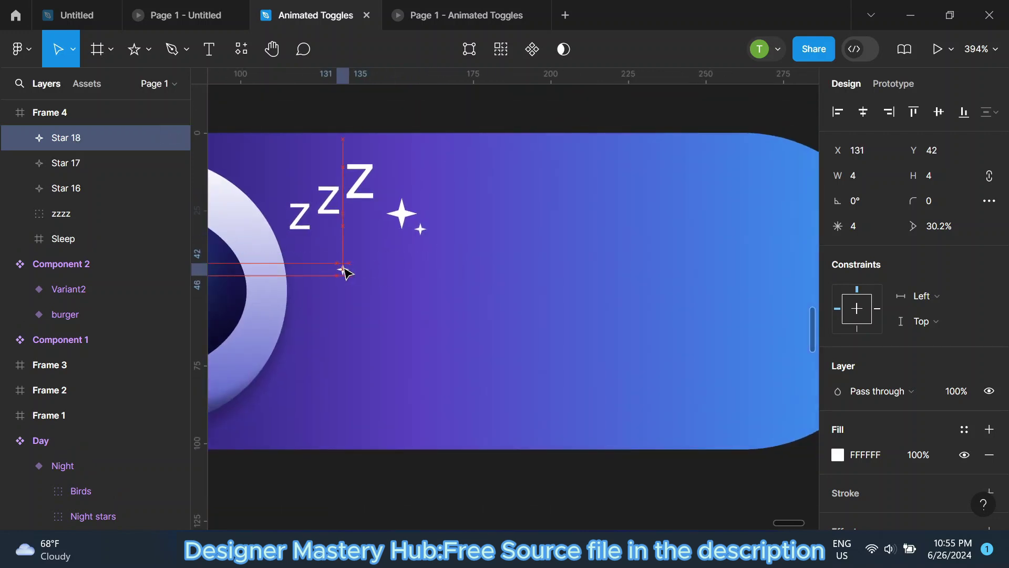
key(ctrl+d)
mouse_move(269, 318)
mouse_down()
mouse_move(319, 332)
mouse_move(296, 395)
mouse_up()
key(ctrl+d)
drag(381, 396, 388, 394)
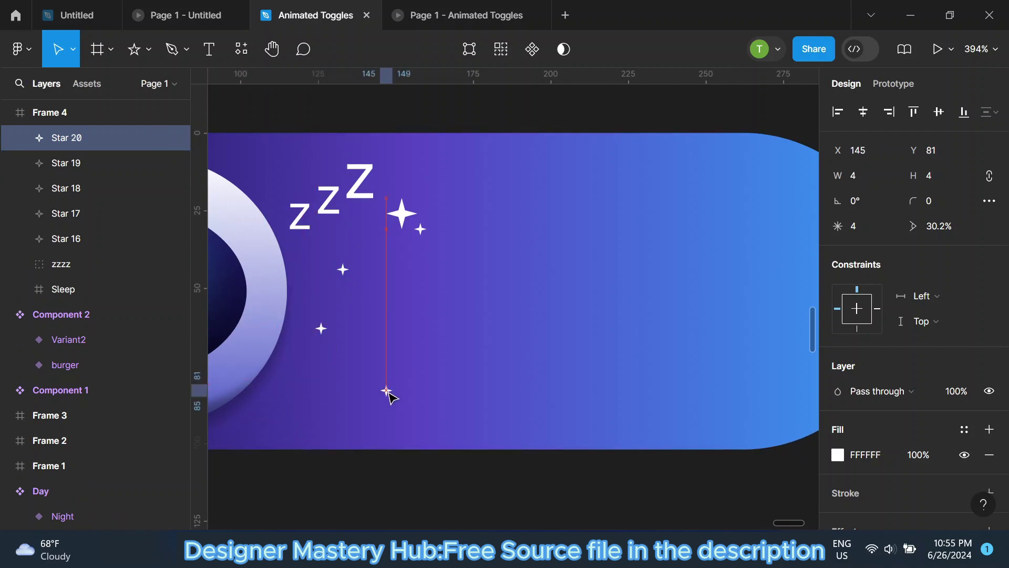
key(ctrl+d)
mouse_move(455, 458)
mouse_down()
mouse_move(439, 417)
mouse_move(546, 475)
mouse_move(261, 188)
mouse_up()
Add two more sparkle duplicates among the others to complete the nine stars.
ctrl+scroll(448, 405, up, 5)
key(ctrl+d)
ctrl+scroll(438, 327, down, 3)
key(ctrl+d)
key(ctrl+d)
ctrl+scroll(741, 373, down, 2)
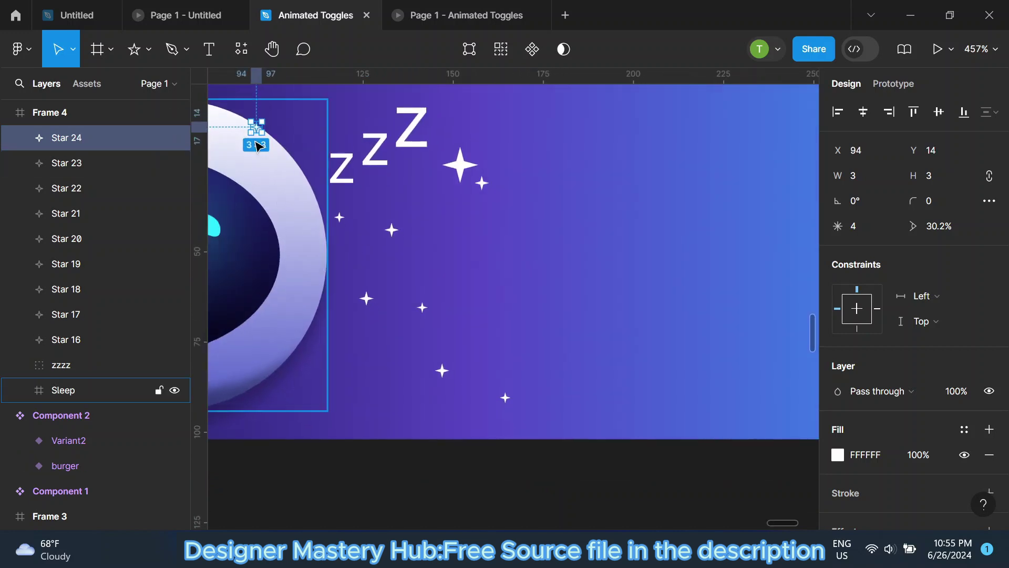
drag(339, 217, 479, 233)
ctrl+scroll(387, 282, down, 3)
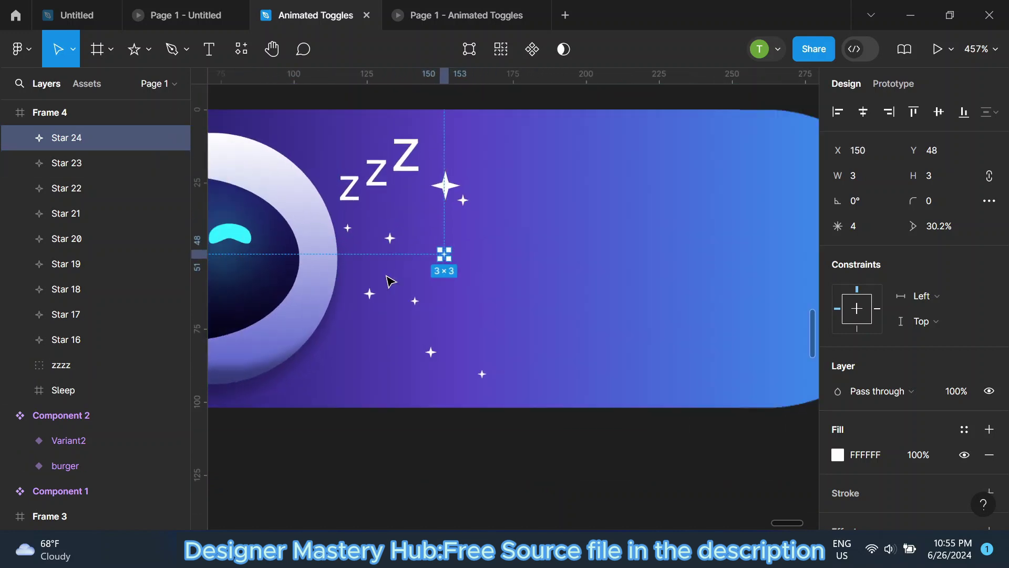
click(508, 117)
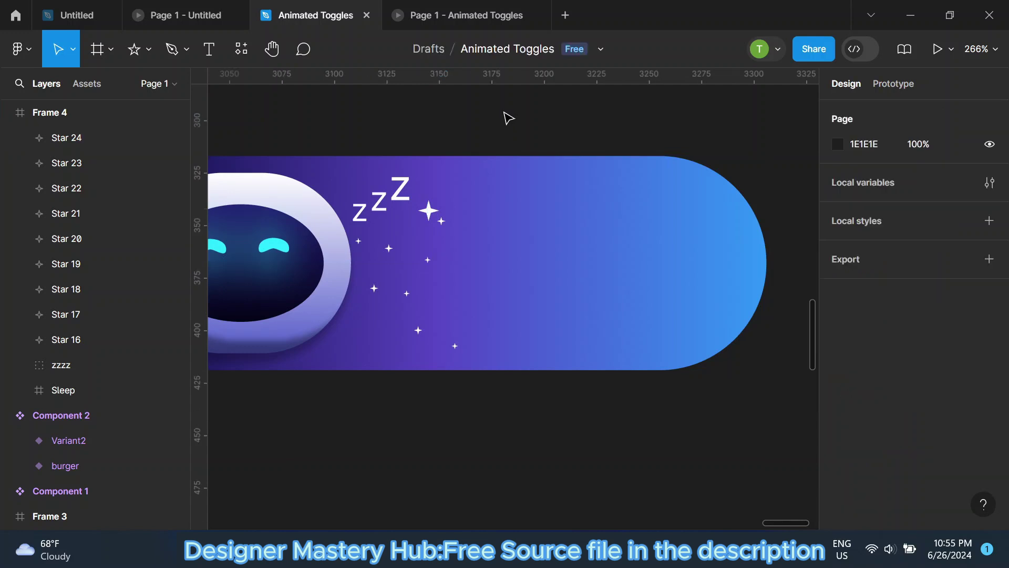
ctrl+scroll(511, 214, up, 1)
ctrl+scroll(545, 253, down, 3)
ctrl+scroll(545, 252, up, 2)
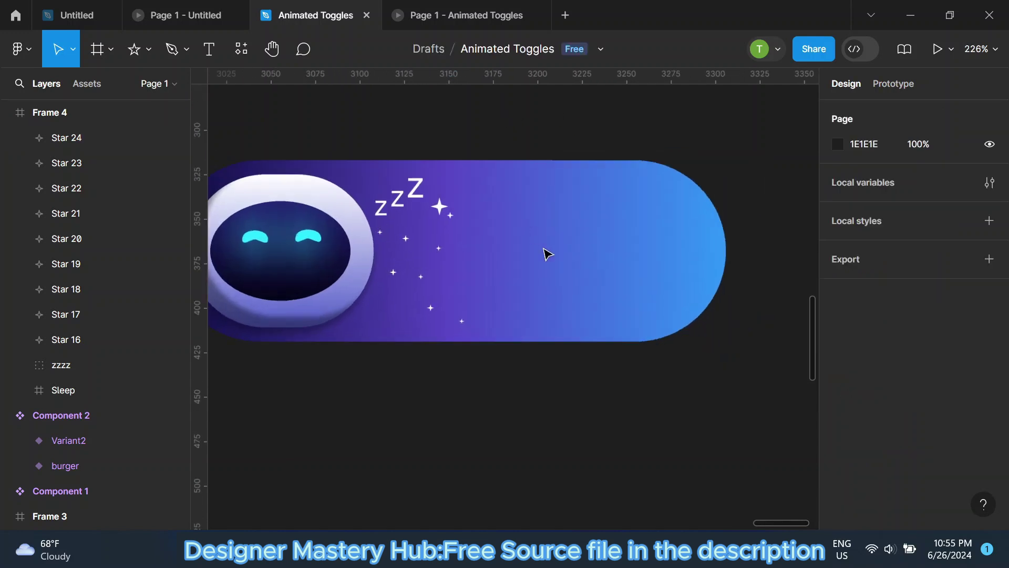
Add a text layer reading 'Active' on the gradient track.
key(t)
click(545, 236)
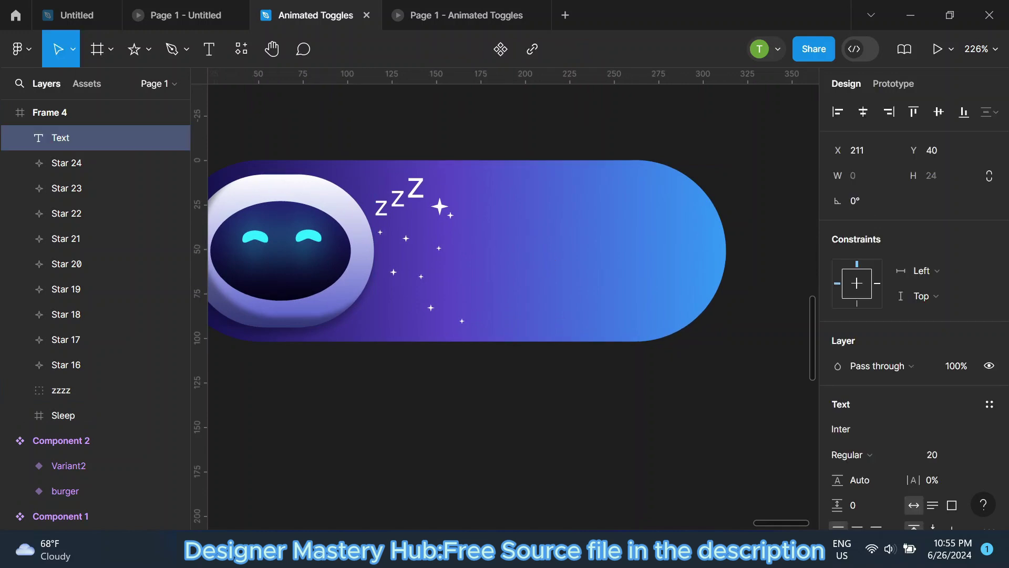
text(Act)
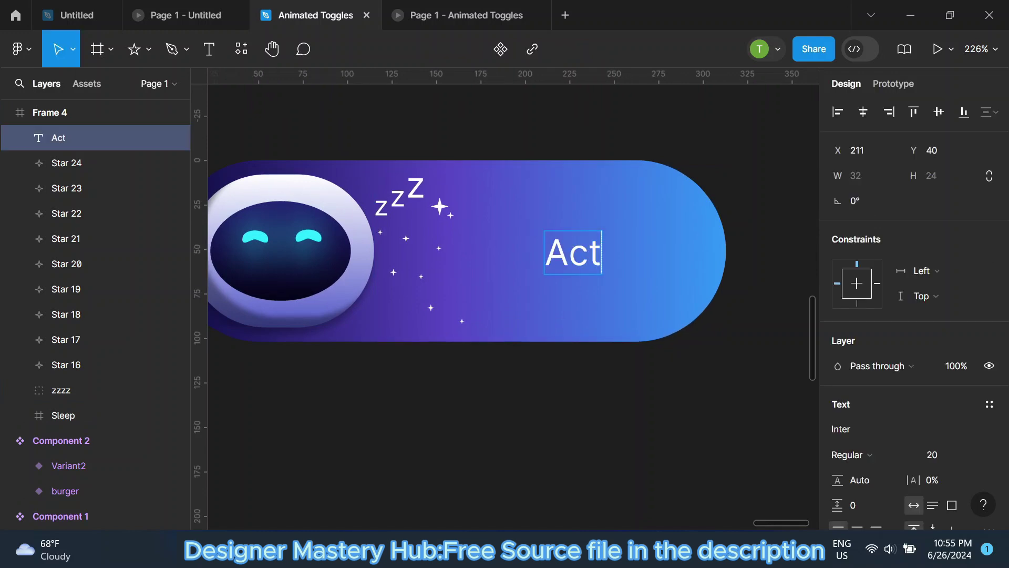
text(ive)
scroll(644, 248, up, 1)
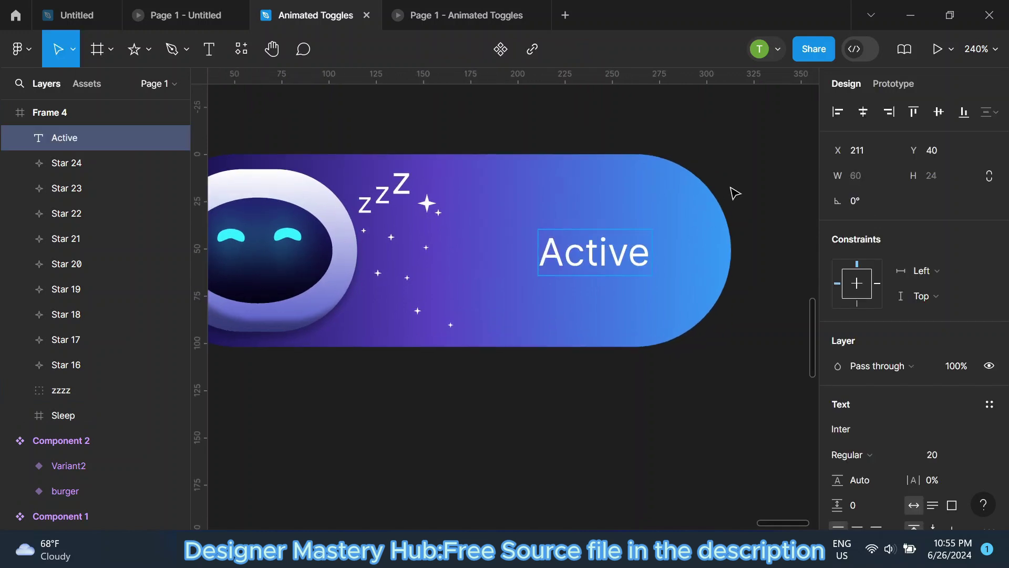
key(Escape)
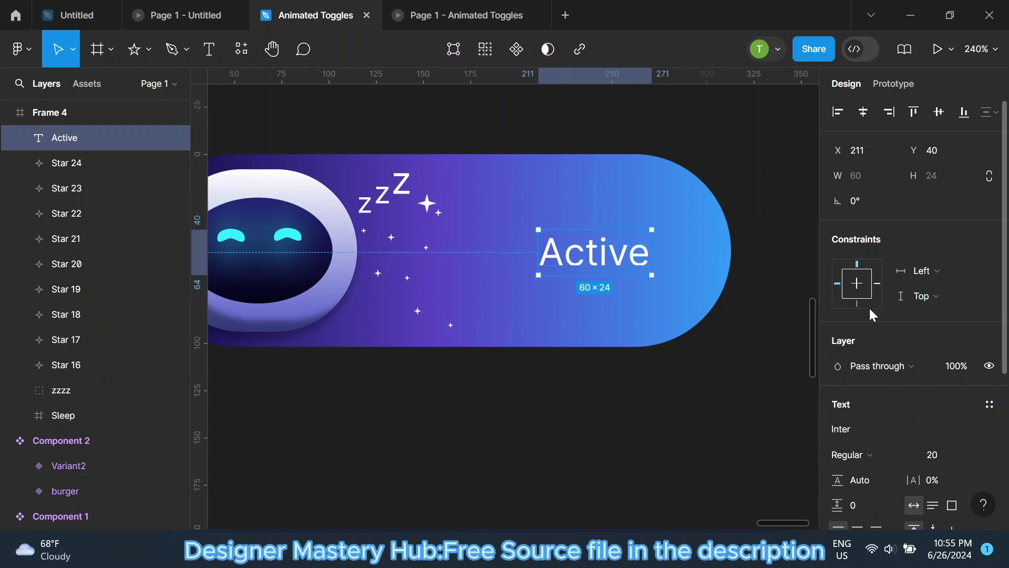
scroll(870, 306, down, 1)
scroll(894, 310, down, 2)
scroll(726, 318, up, 1)
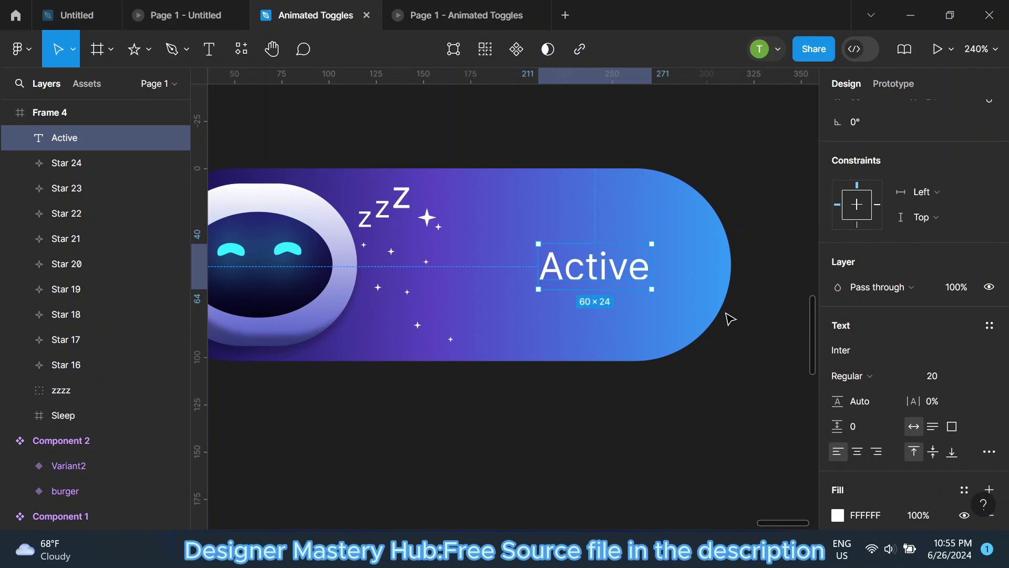
Set the Active text to size 48 and move it next to the sparkles.
click(975, 375)
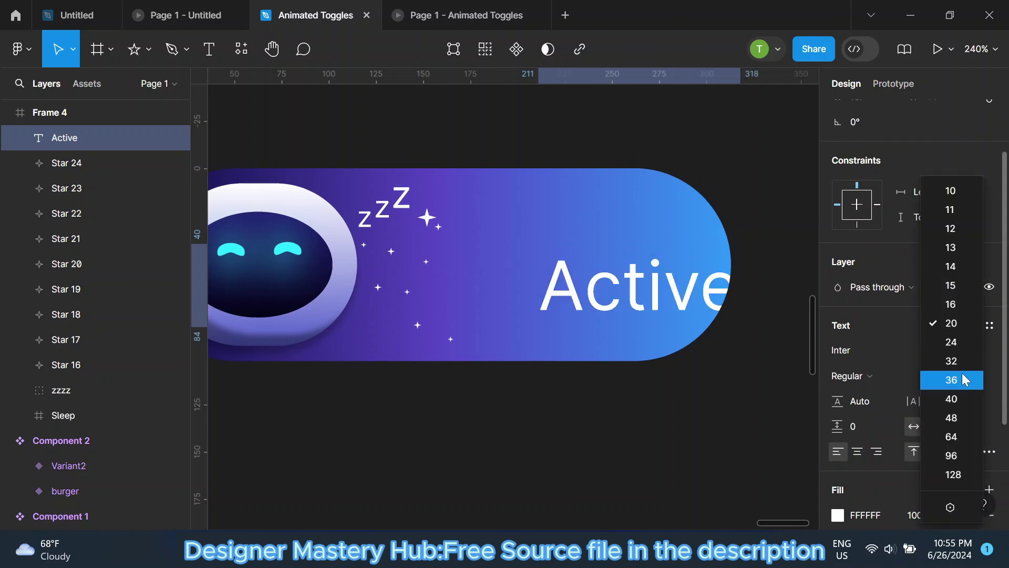
click(955, 418)
drag(664, 320, 567, 286)
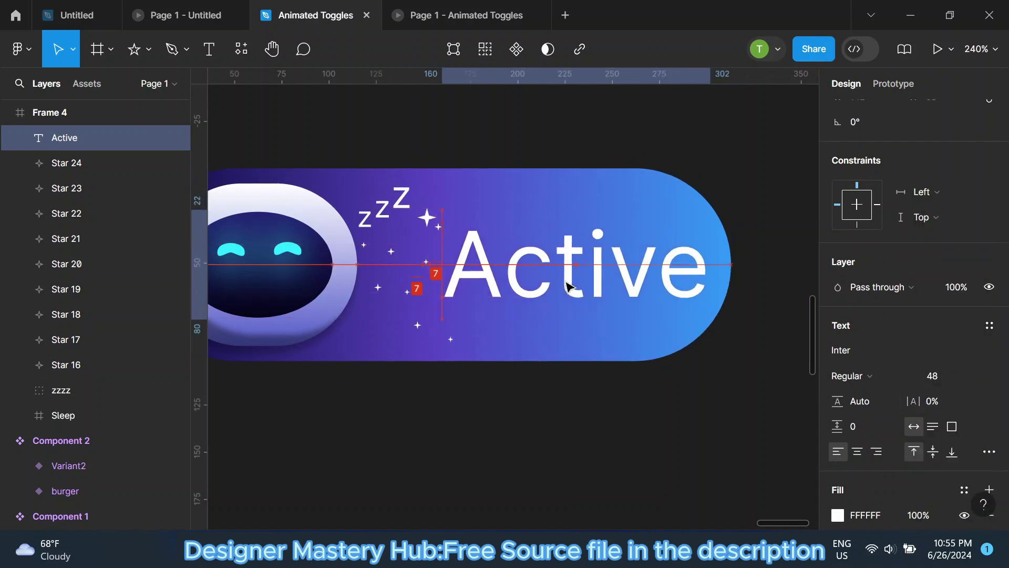
scroll(943, 417, down, 3)
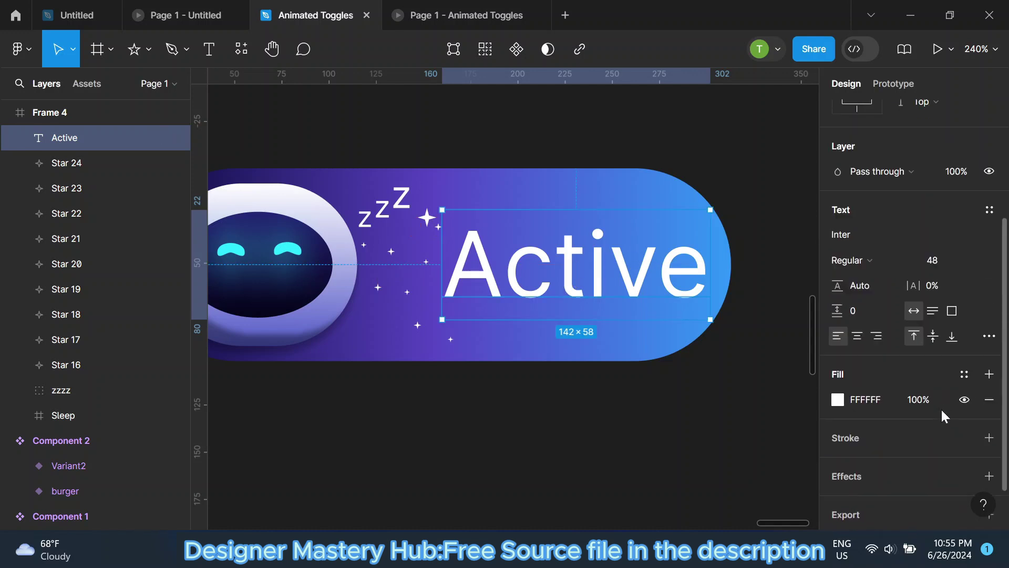
scroll(944, 417, down, 1)
Give Active a drop shadow with blur 1.5, offset slightly to the right.
click(989, 434)
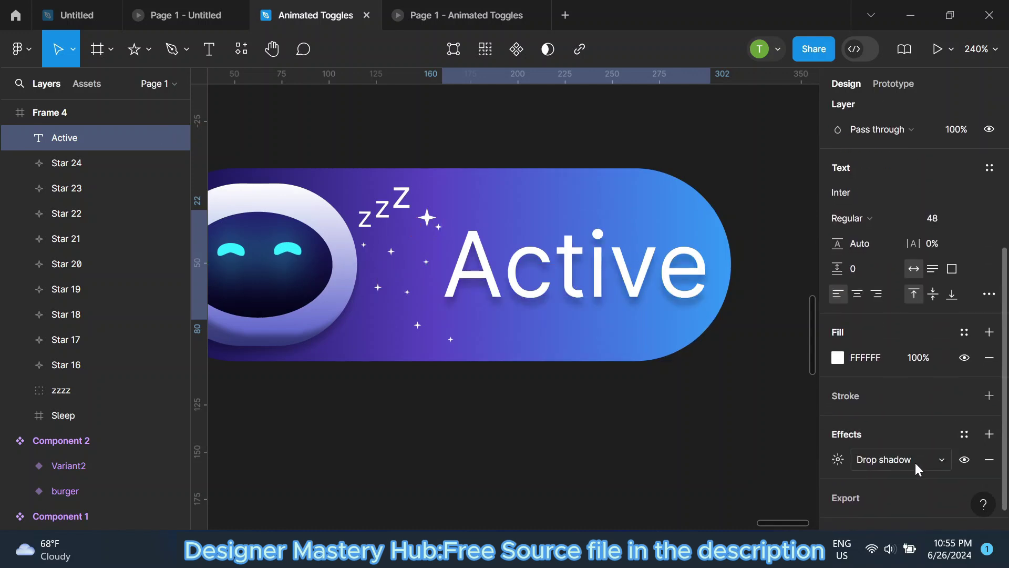
click(832, 460)
click(759, 448)
text(1.5)
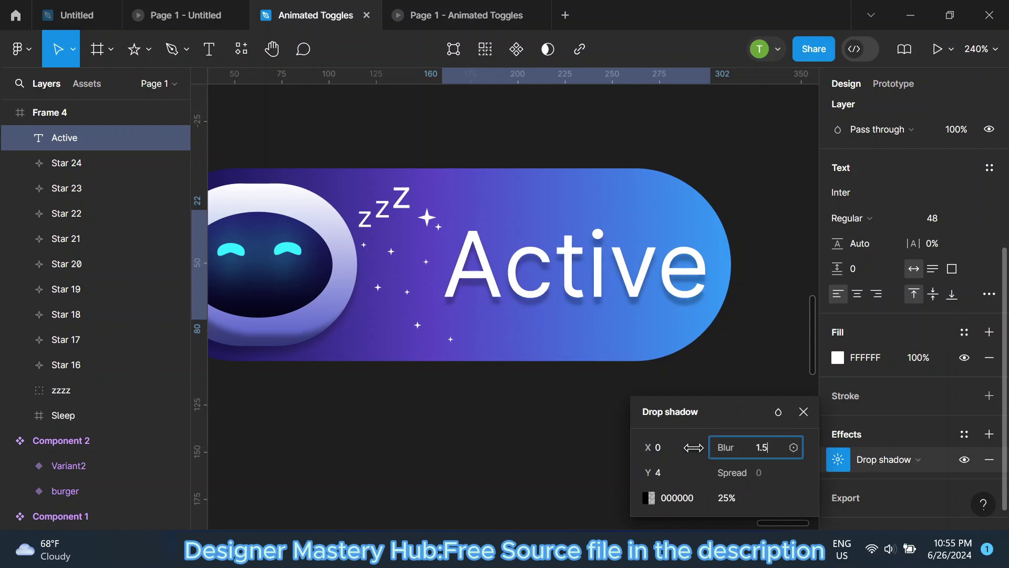
drag(642, 449, 649, 464)
click(693, 360)
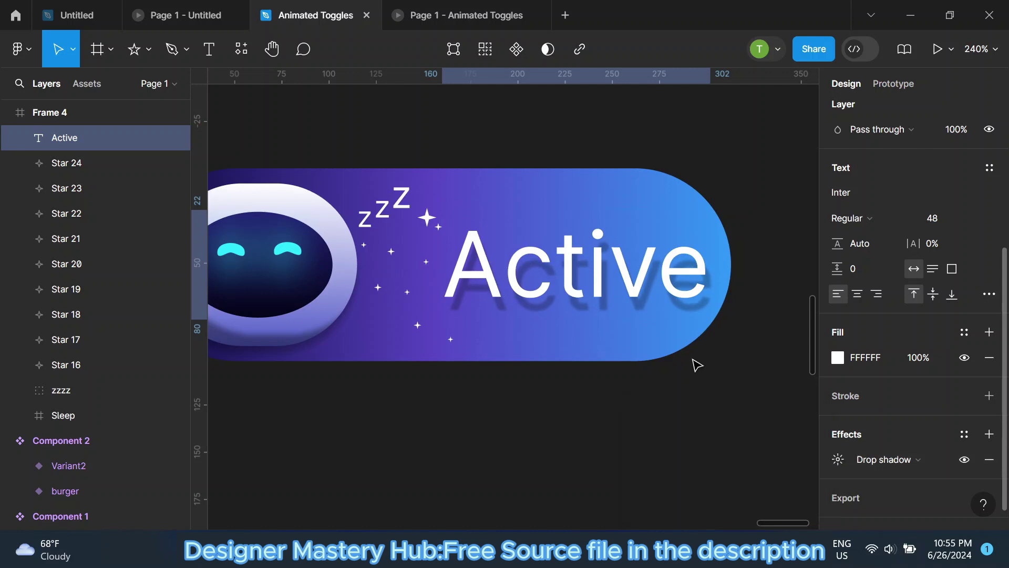
scroll(662, 368, down, 3)
scroll(642, 376, down, 3)
click(667, 225)
Fine-tune the Active drop shadow offset and review the result.
scroll(673, 357, up, 3)
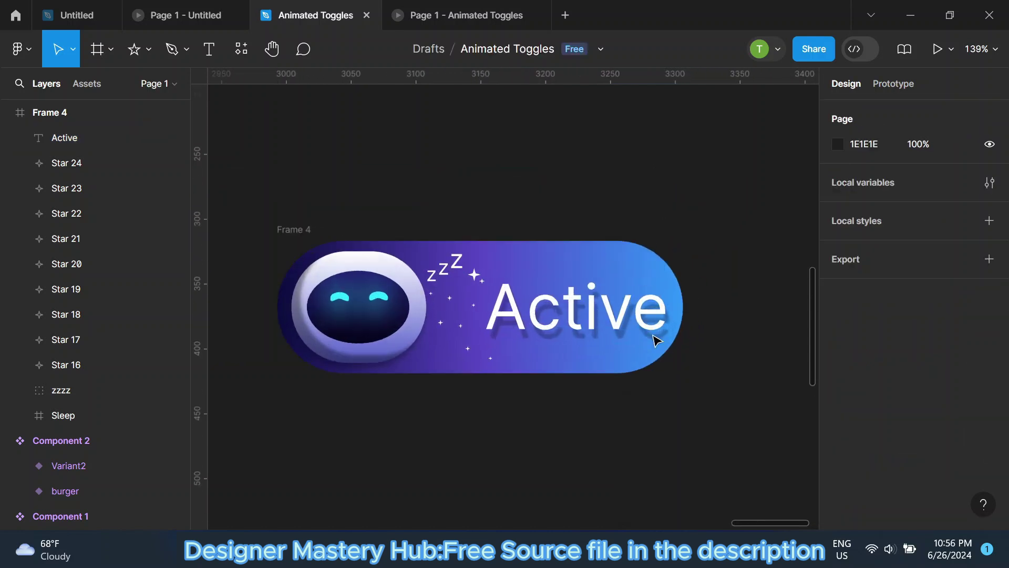
click(655, 338)
scroll(941, 399, down, 5)
scroll(847, 468, down, 2)
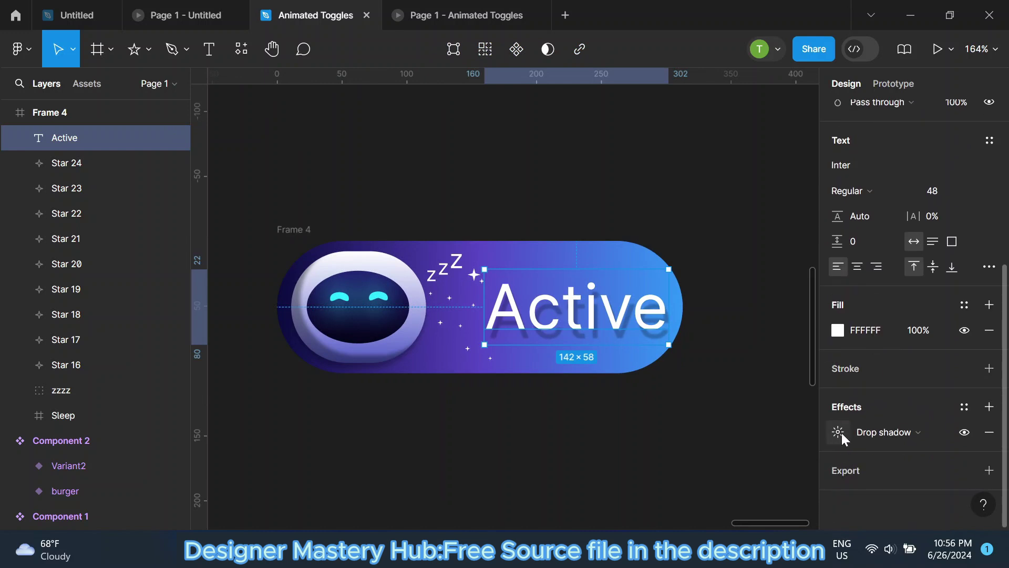
click(839, 431)
drag(655, 469, 651, 471)
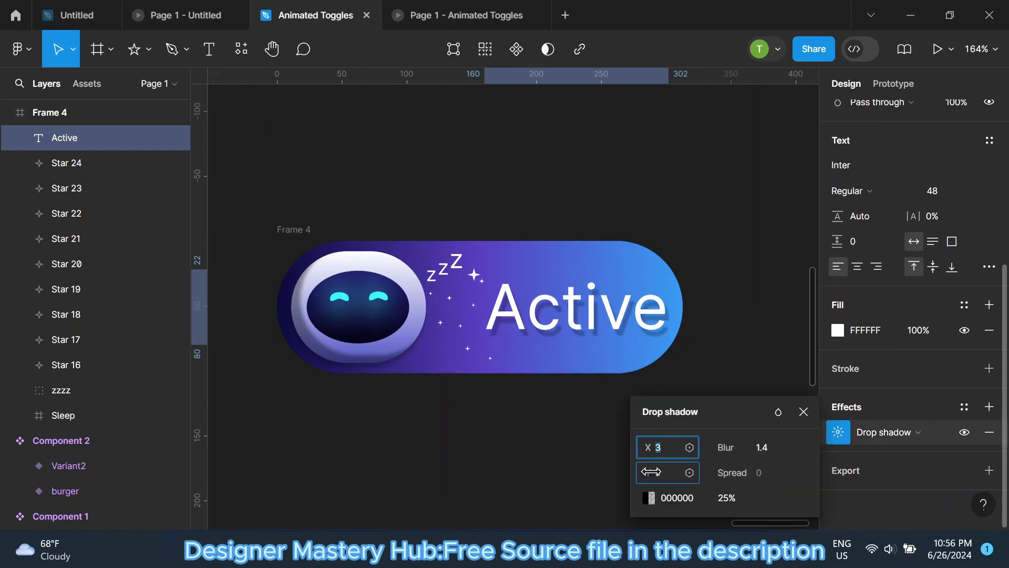
click(804, 411)
click(736, 282)
scroll(605, 284, down, 2)
scroll(606, 266, up, 4)
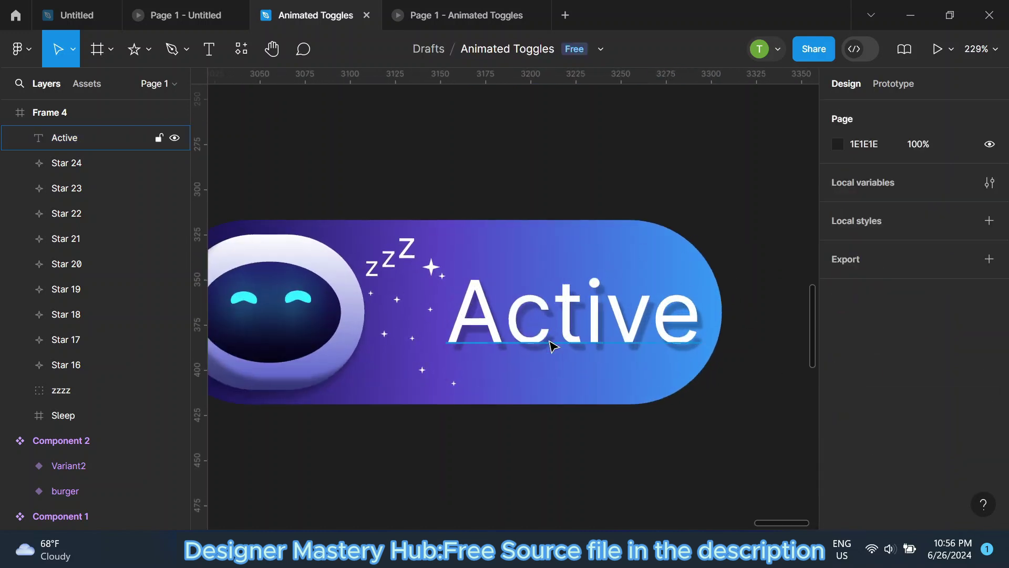
Duplicate Active into a hidden 'Sleep' label shifted slightly right.
click(594, 336)
key(ctrl+d)
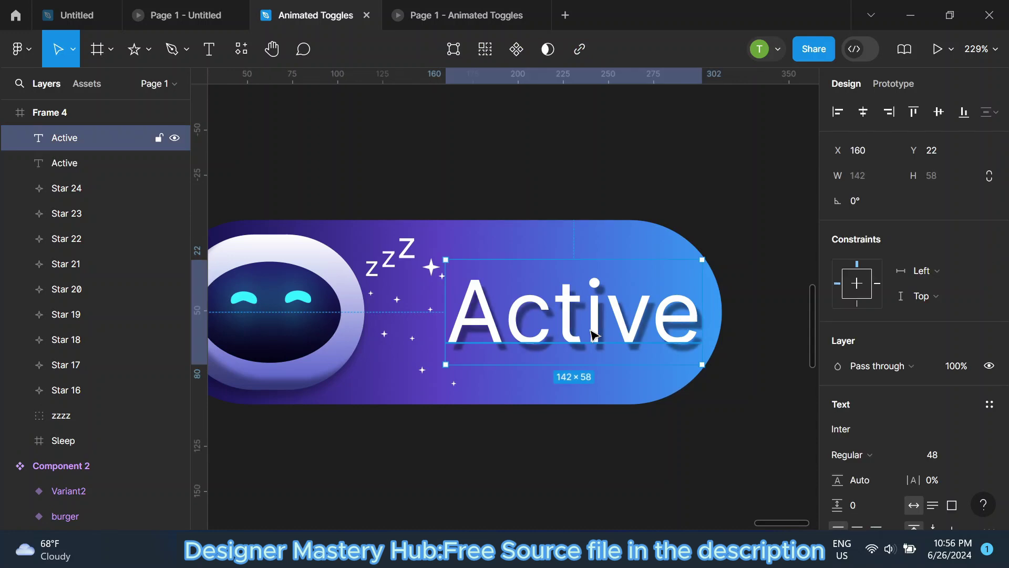
double_click(593, 335)
text(Sle)
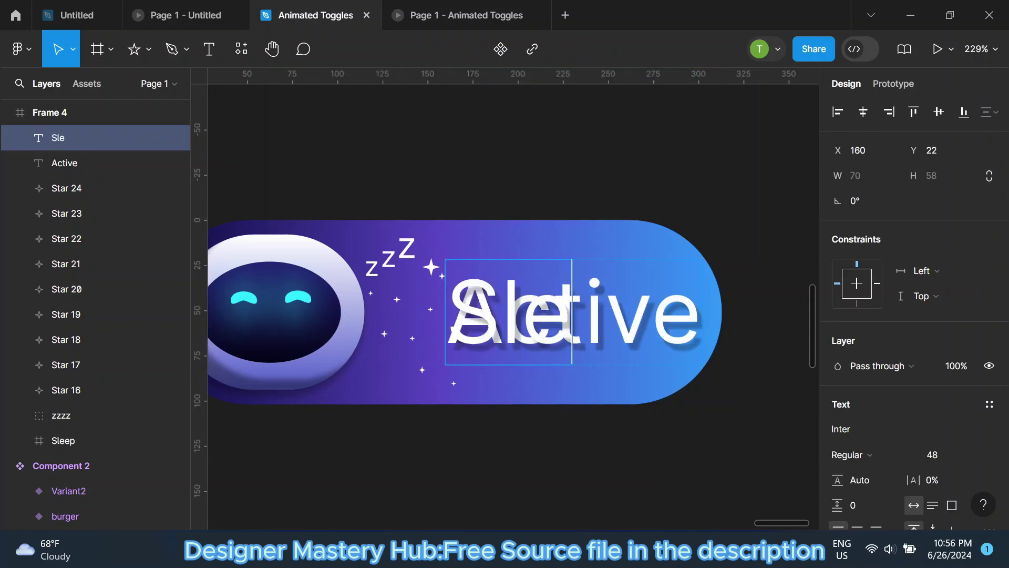
text(ep)
key(Escape)
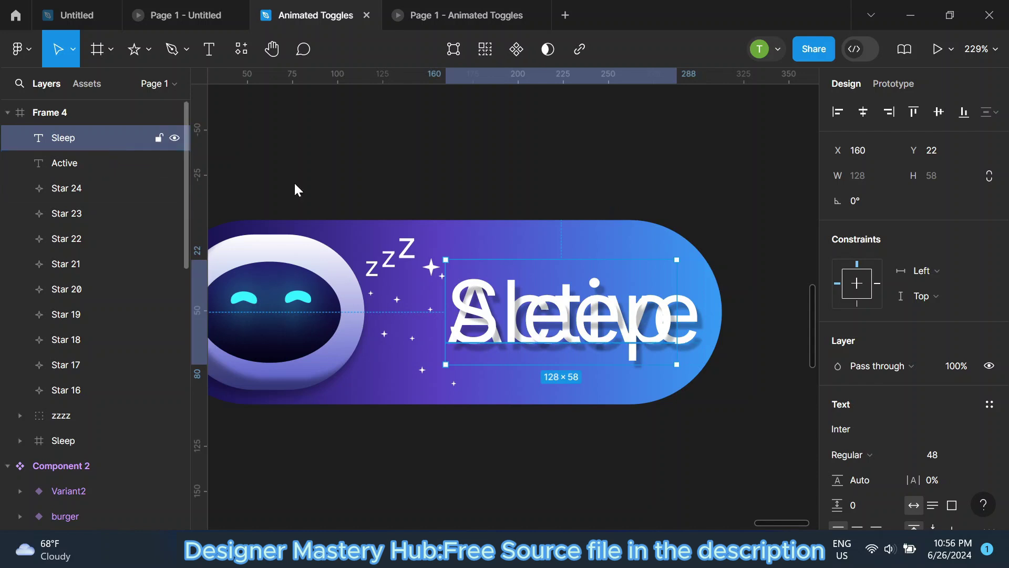
drag(583, 326, 591, 325)
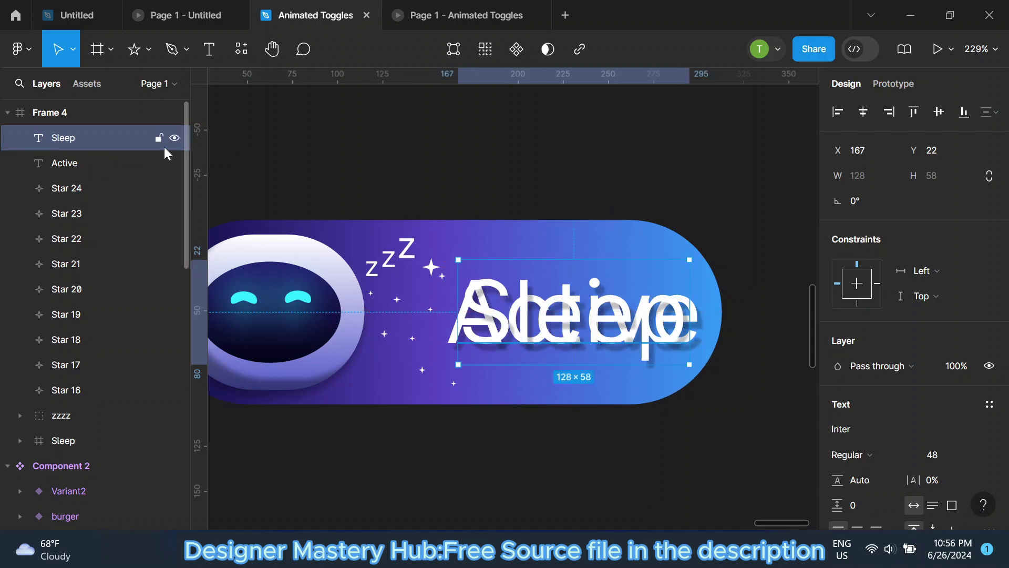
click(175, 137)
Group the Sleep and Active labels into a locked group named 'Text'.
shift+click(56, 160)
right_click(64, 146)
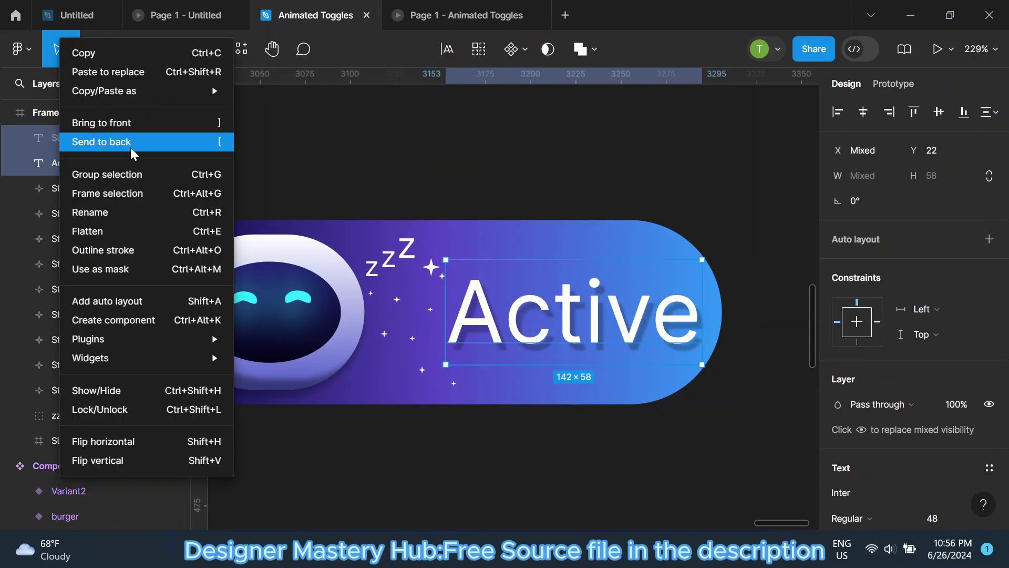
click(93, 158)
double_click(99, 138)
text(T)
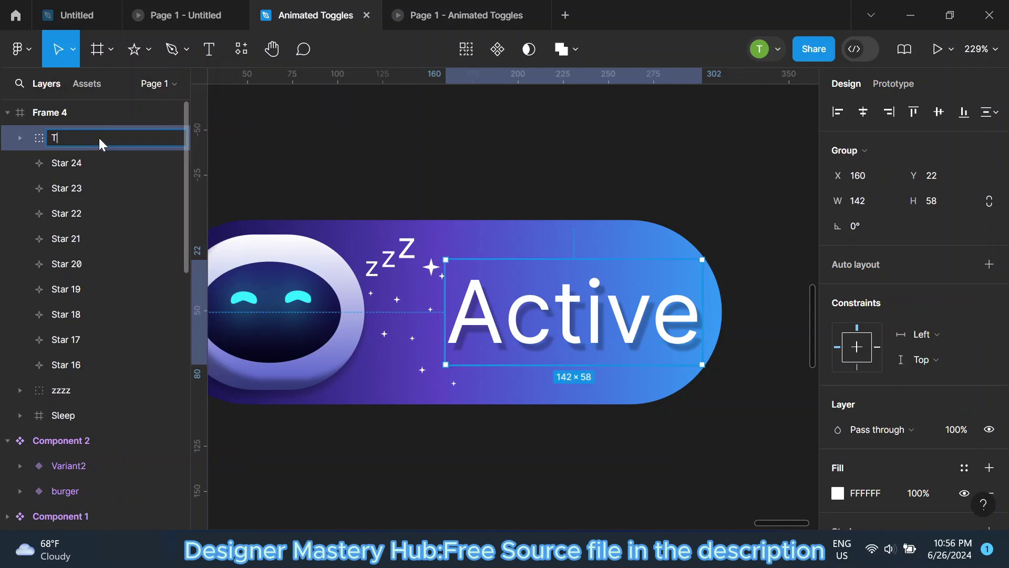
text(ext)
click(333, 140)
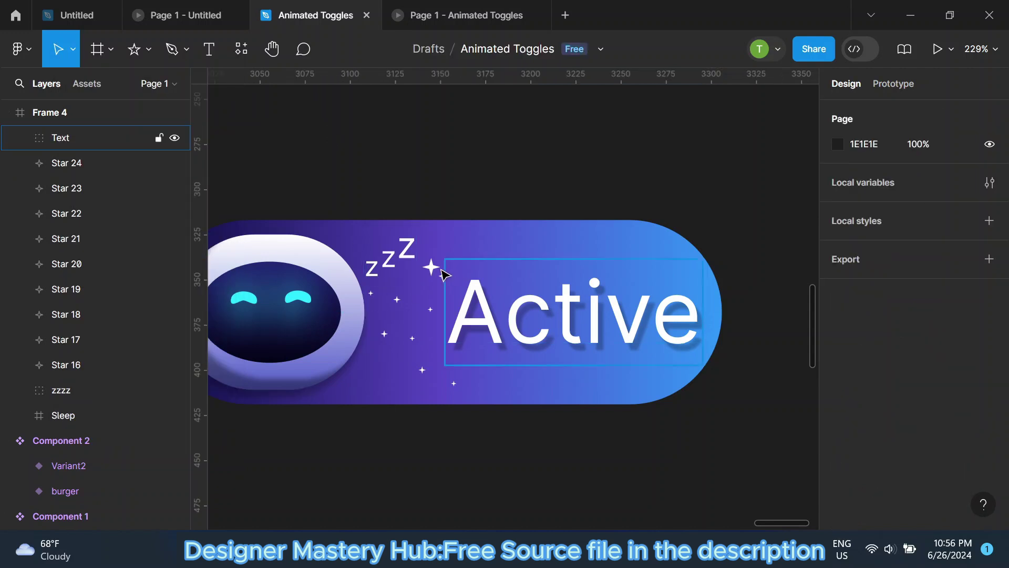
click(441, 275)
click(173, 139)
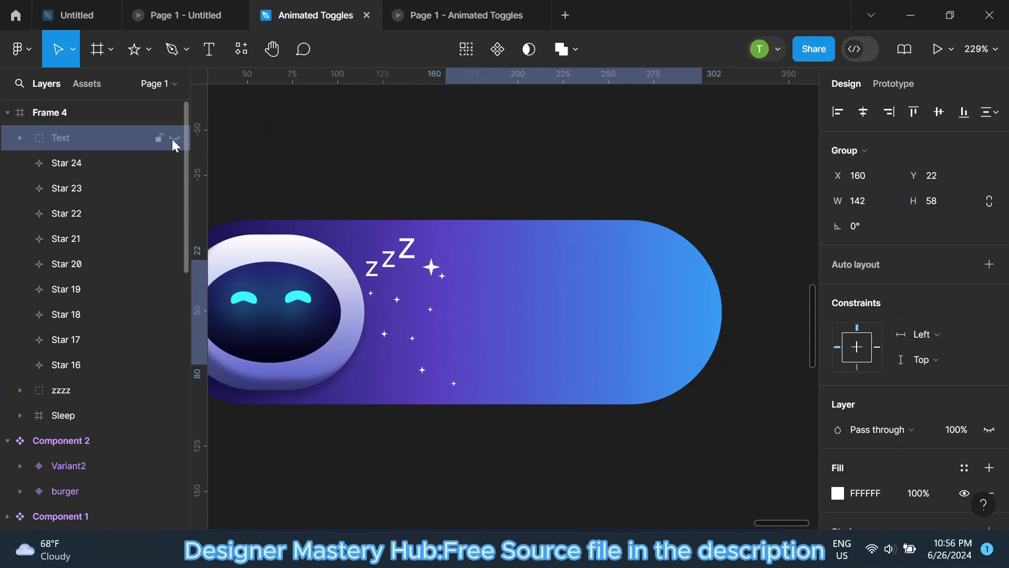
click(158, 138)
Duplicate Star 24 and place the copy lower left near the robot.
click(115, 168)
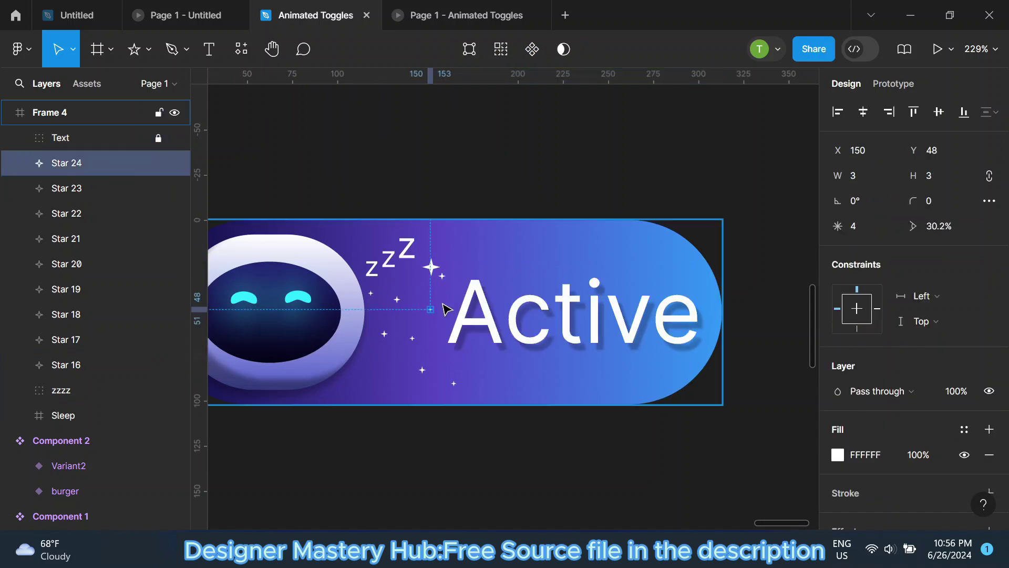
key(ctrl+d)
mouse_move(431, 311)
mouse_down()
mouse_move(376, 334)
mouse_move(382, 365)
mouse_up()
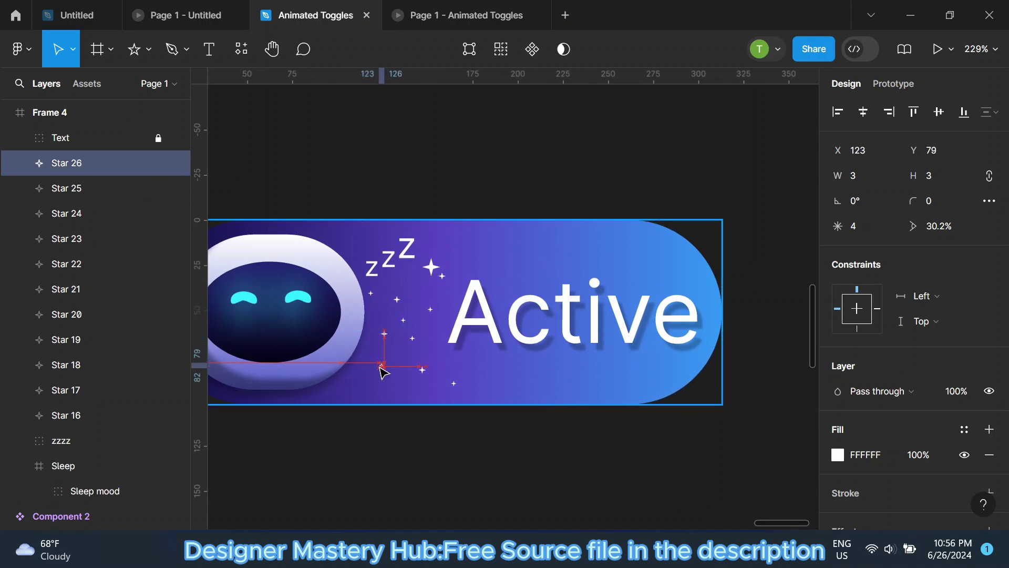
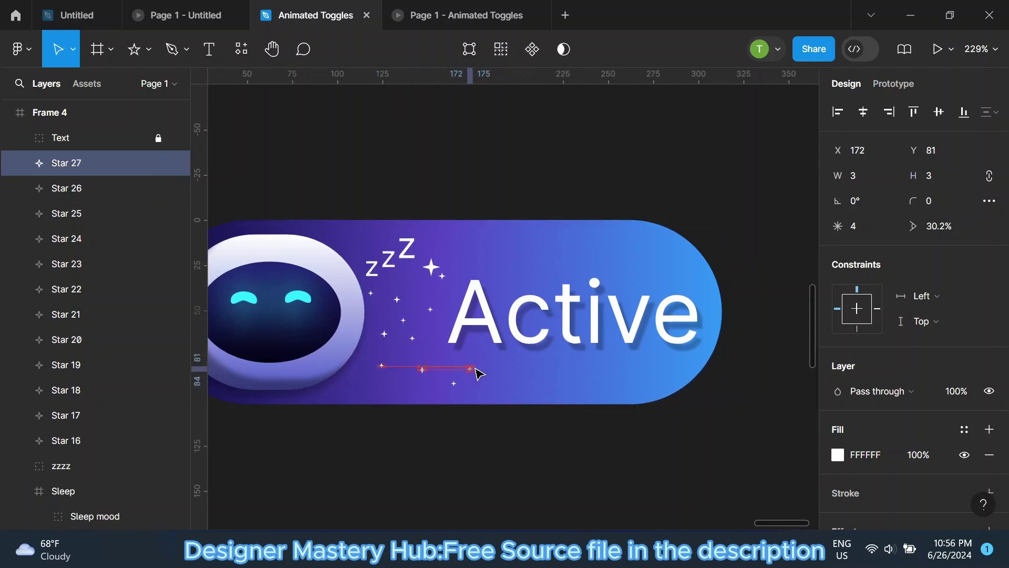
Scatter copies of the small star across the robot Active toggle and remove the extra duplicate.
mouse_move(367, 419)
alt+mouse_down()
mouse_move(484, 371)
mouse_move(497, 274)
mouse_move(517, 297)
mouse_move(507, 302)
mouse_move(521, 340)
mouse_move(542, 334)
alt+mouse_up()
key(Escape)
scroll(518, 368, down, 3)
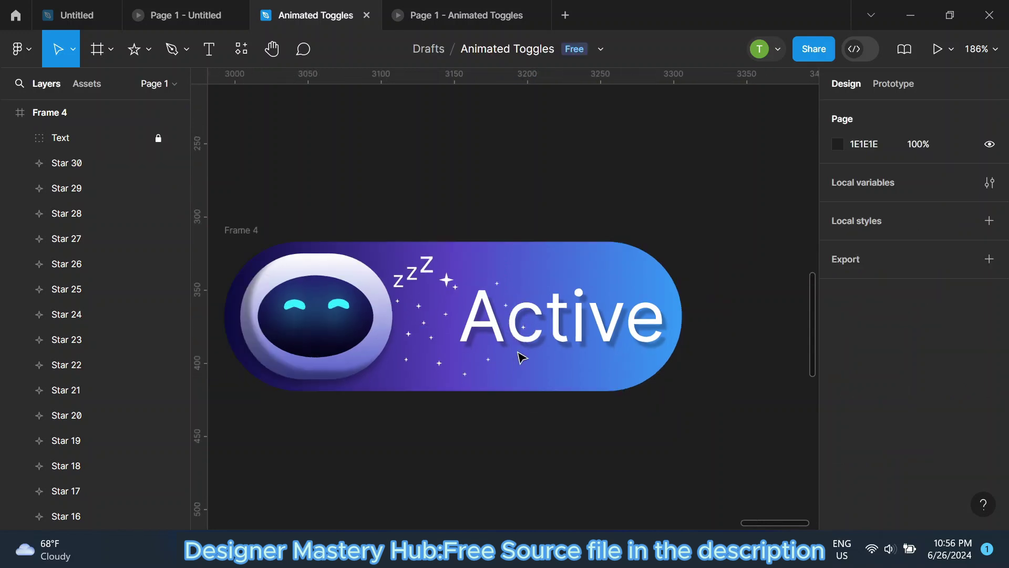
scroll(475, 372, up, 5)
click(420, 363)
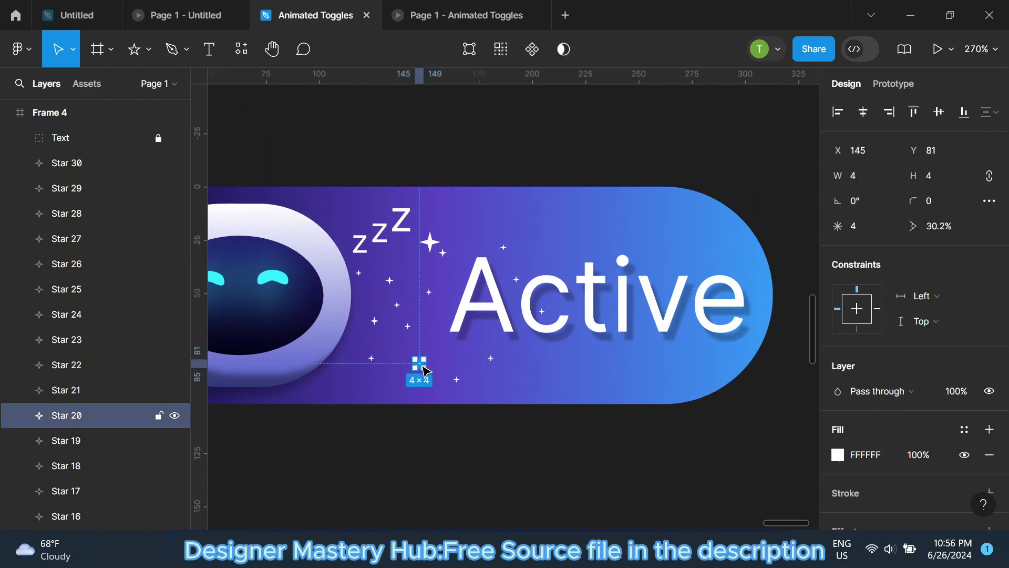
mouse_move(423, 366)
mouse_down()
mouse_move(460, 324)
mouse_move(585, 237)
mouse_up()
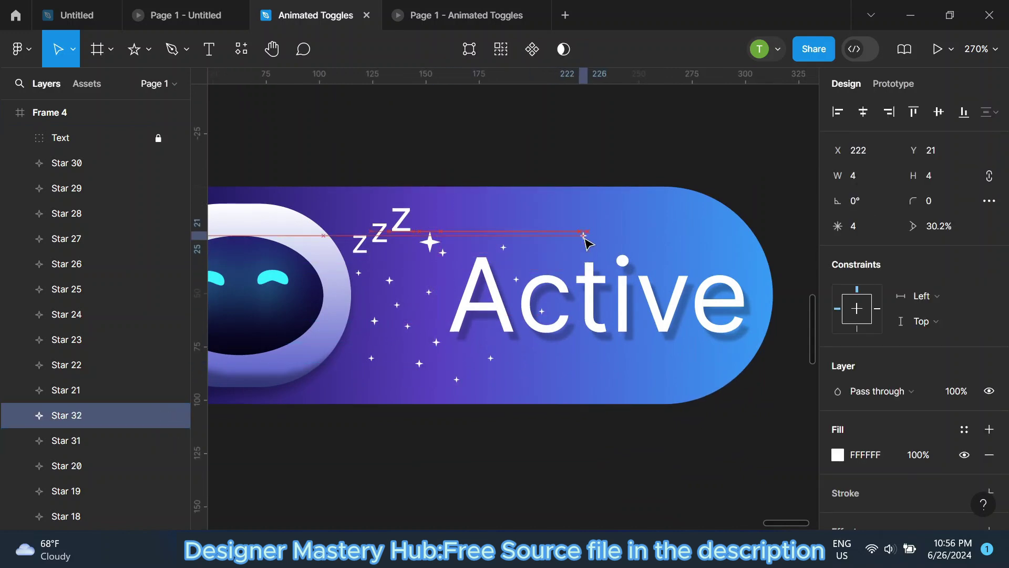
key(ctrl+d)
drag(733, 132, 698, 248)
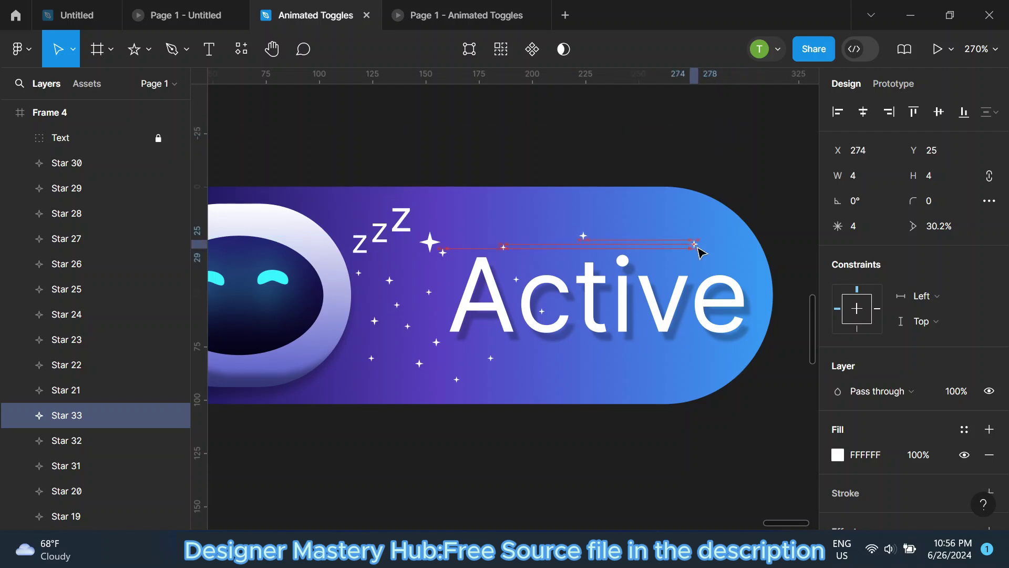
key(ctrl+d)
scroll(734, 265, right, 1)
click(781, 259)
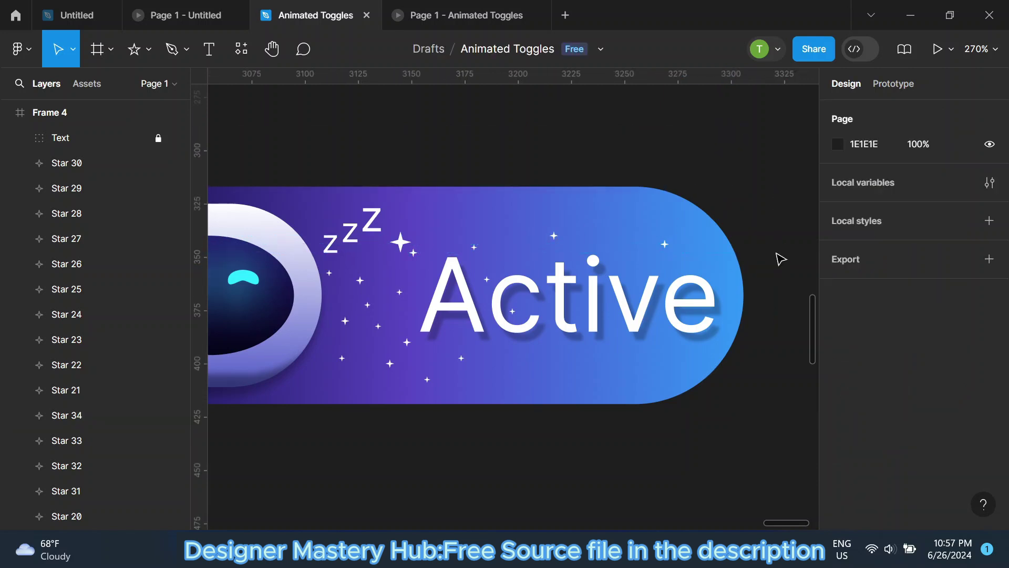
key(ctrl+z)
key(ctrl+z)
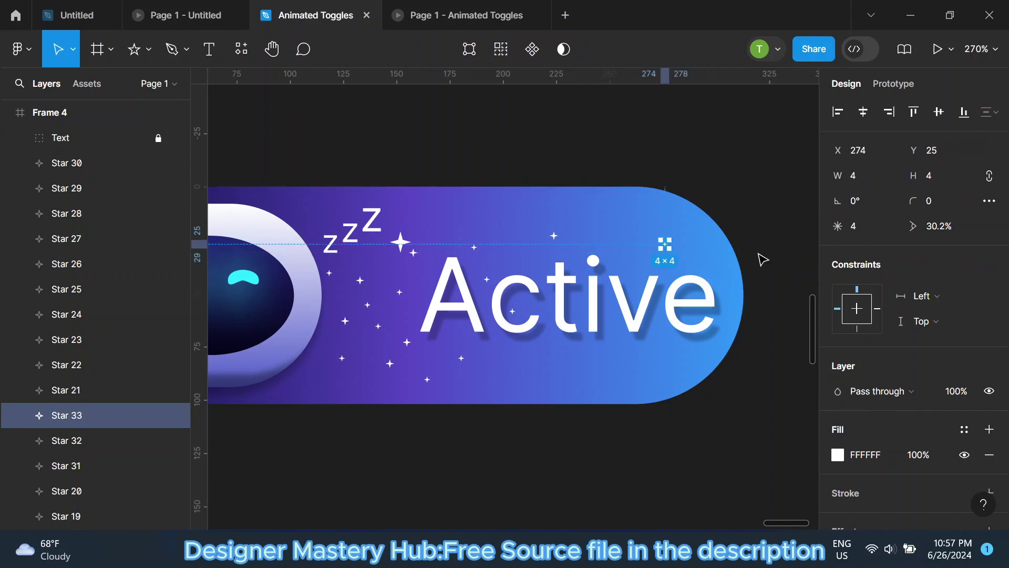
Add two more star copies lower down on the toggle.
mouse_move(670, 248)
mouse_down()
mouse_move(667, 370)
mouse_move(375, 357)
mouse_move(556, 388)
mouse_move(589, 420)
mouse_move(630, 218)
mouse_move(712, 101)
mouse_move(494, 279)
mouse_up()
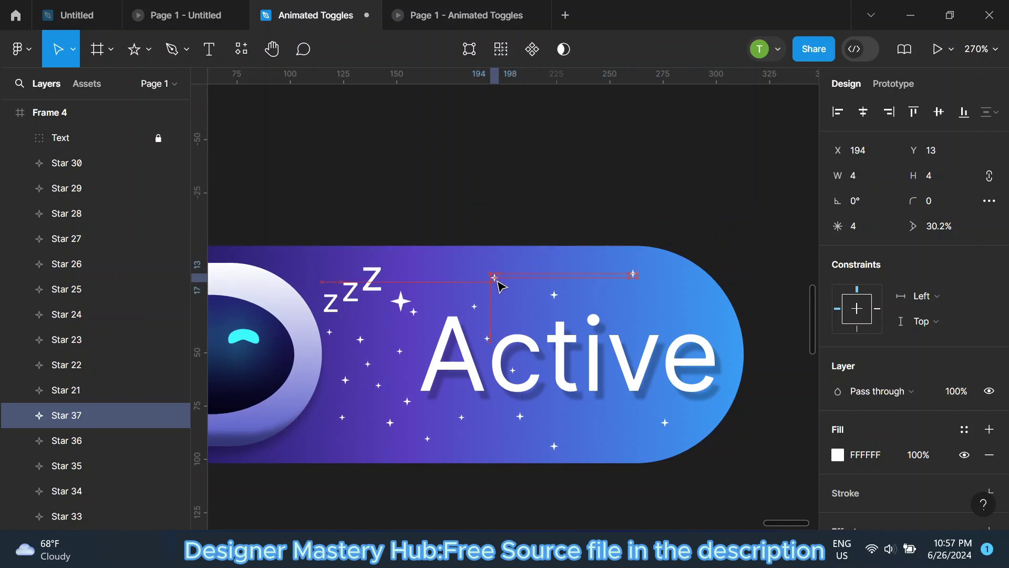
click(402, 352)
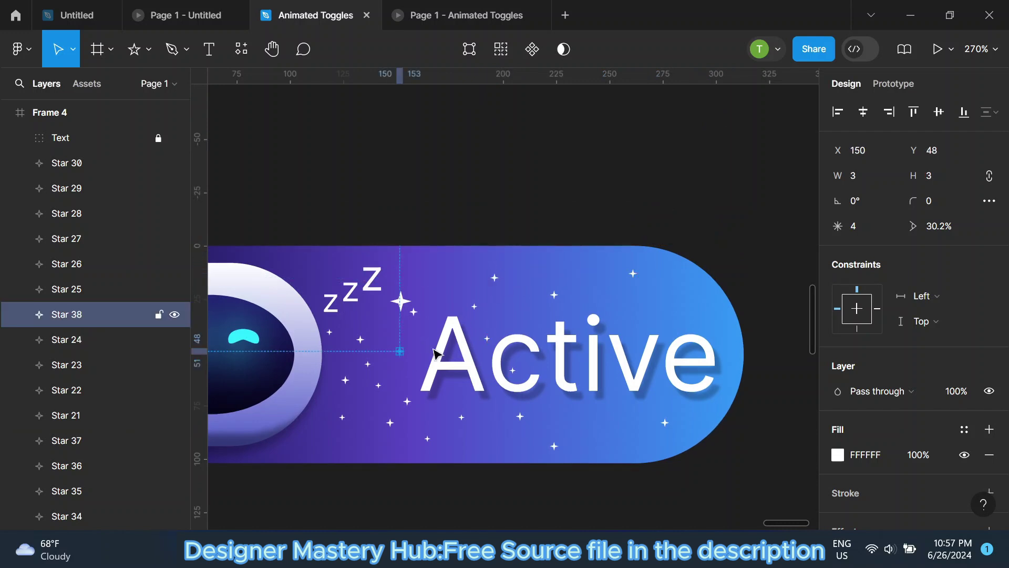
mouse_move(434, 353)
mouse_down()
mouse_move(665, 288)
mouse_move(757, 328)
mouse_move(559, 273)
mouse_up()
key(Escape)
scroll(584, 189, down, 5)
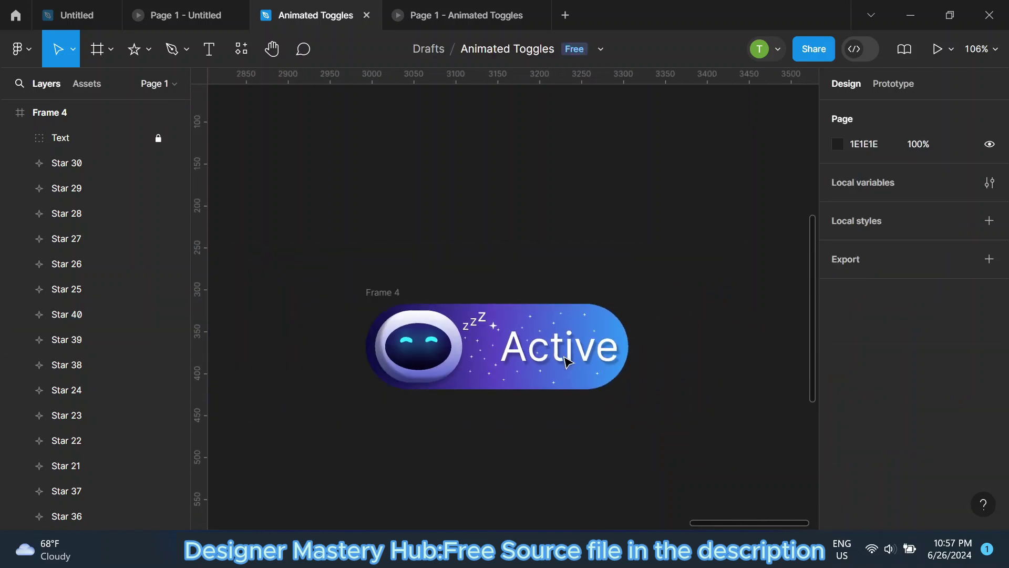
scroll(564, 384, up, 3)
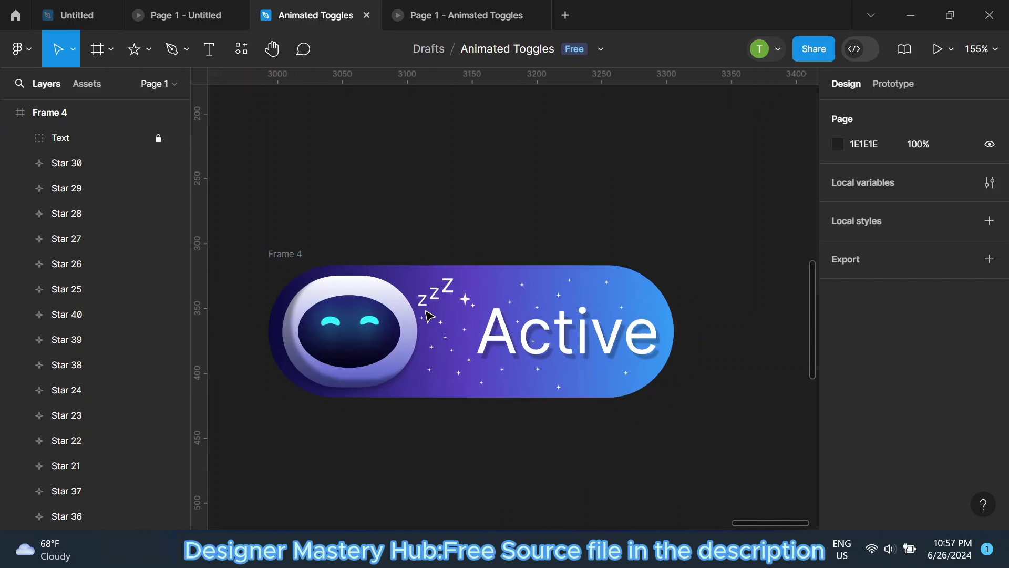
scroll(439, 283, up, 3)
Nudge the zzzz letters up and right, and reposition a star near them.
click(440, 287)
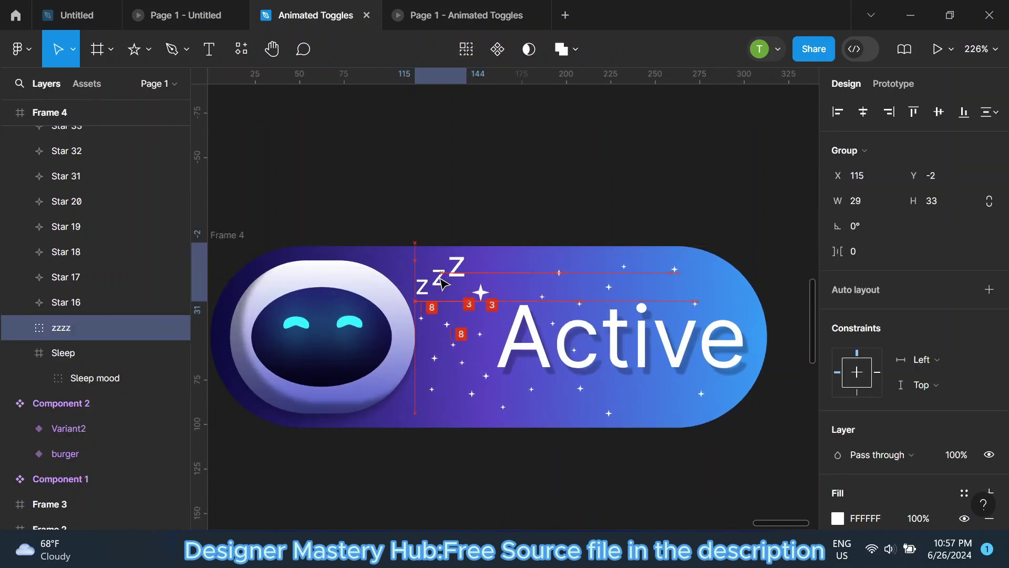
drag(440, 284, 445, 279)
key(Escape)
mouse_move(451, 333)
mouse_down()
mouse_move(595, 418)
mouse_move(648, 399)
mouse_up()
scroll(525, 209, down, 3)
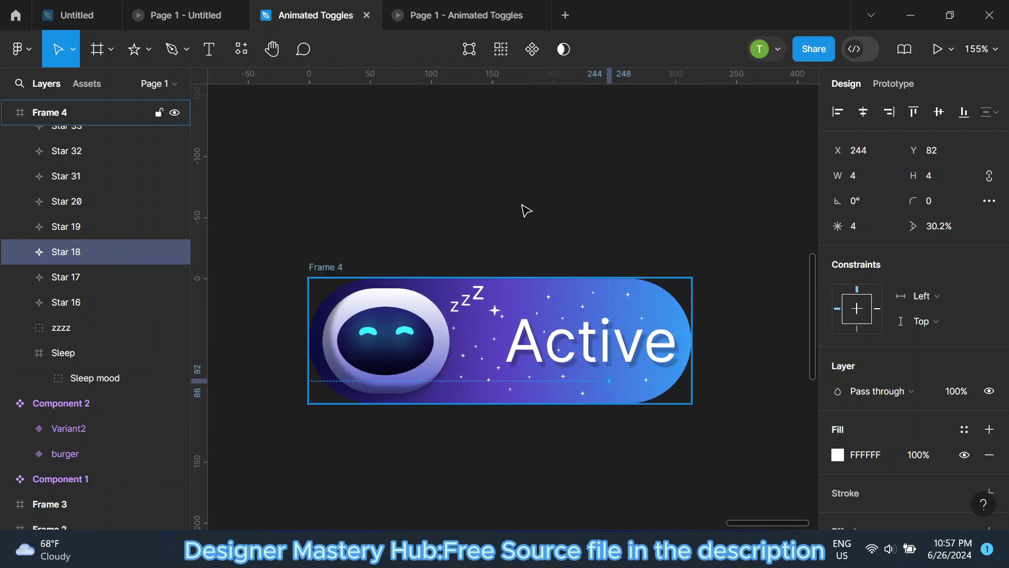
key(Escape)
Group all the Star layers and name the group 'Night stars'.
click(92, 303)
scroll(91, 266, up, 5)
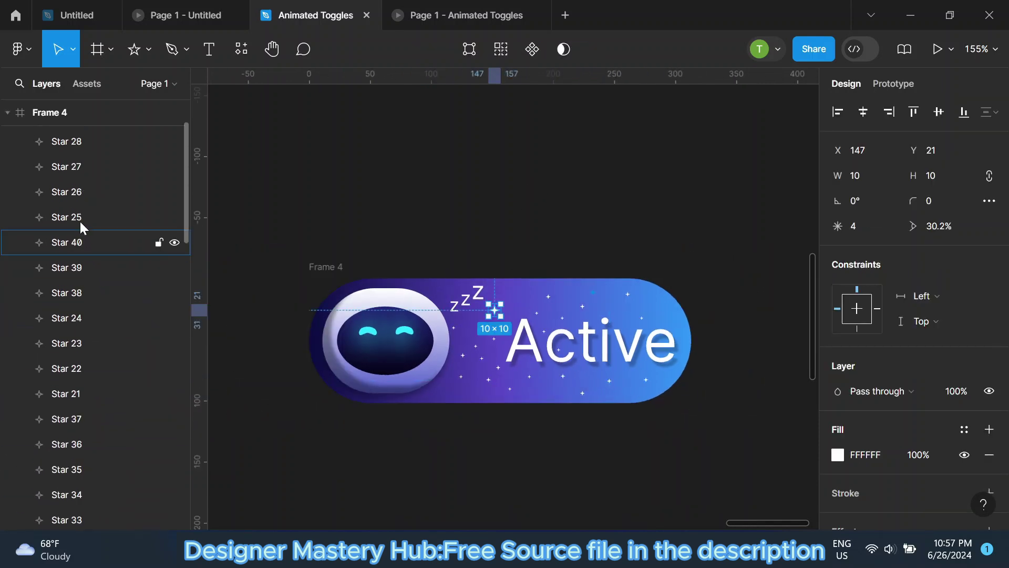
scroll(80, 222, up, 3)
shift+click(87, 162)
right_click(87, 164)
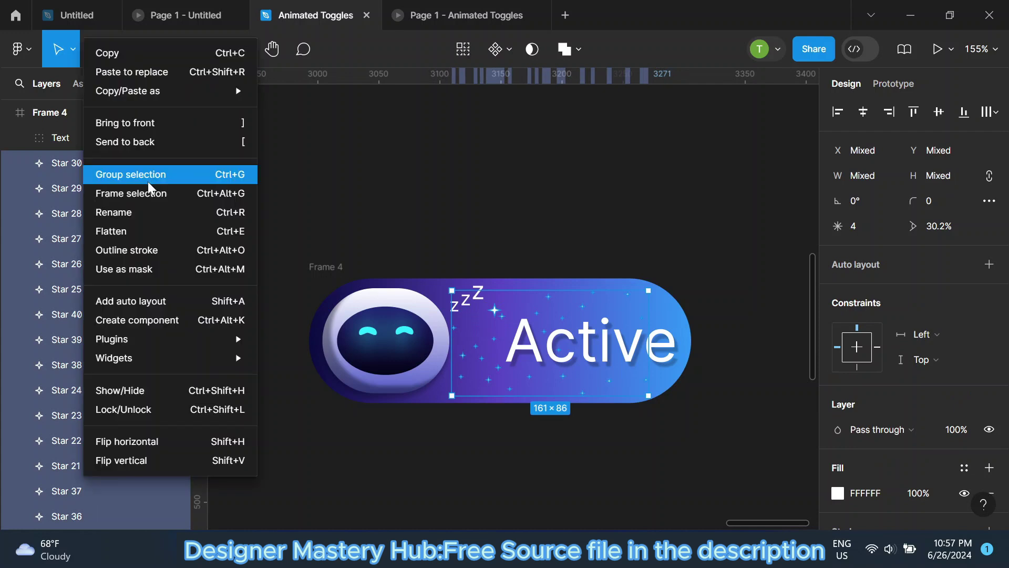
click(147, 176)
double_click(98, 162)
text(N)
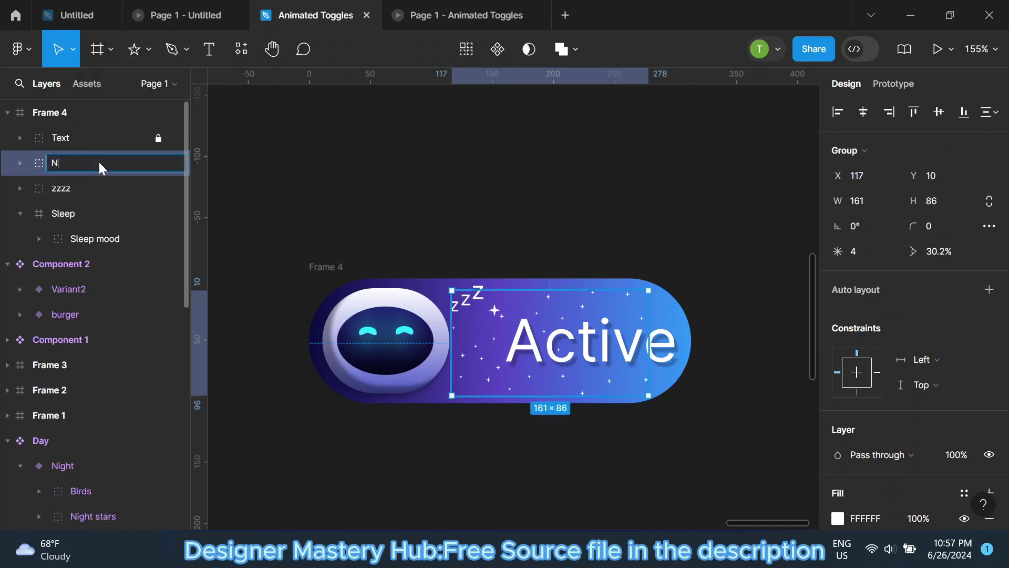
text(ight )
text(stars)
click(243, 144)
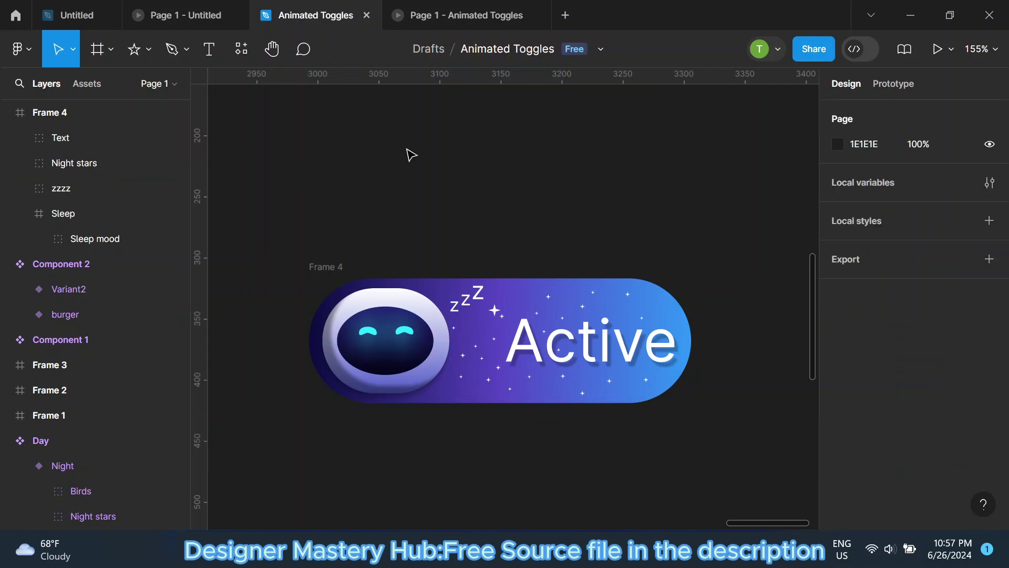
scroll(461, 344, down, 3)
scroll(467, 384, up, 5)
scroll(349, 361, down, 2)
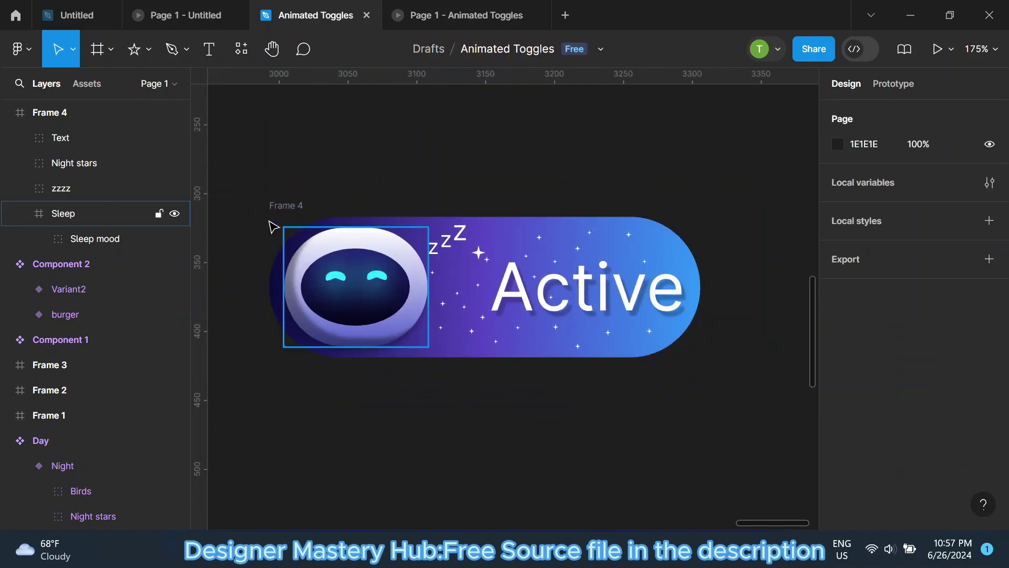
click(273, 227)
Add an inner shadow with blur 2.5 to the robot toggle frame.
scroll(484, 337, down, 2)
scroll(875, 350, down, 5)
scroll(972, 417, down, 1)
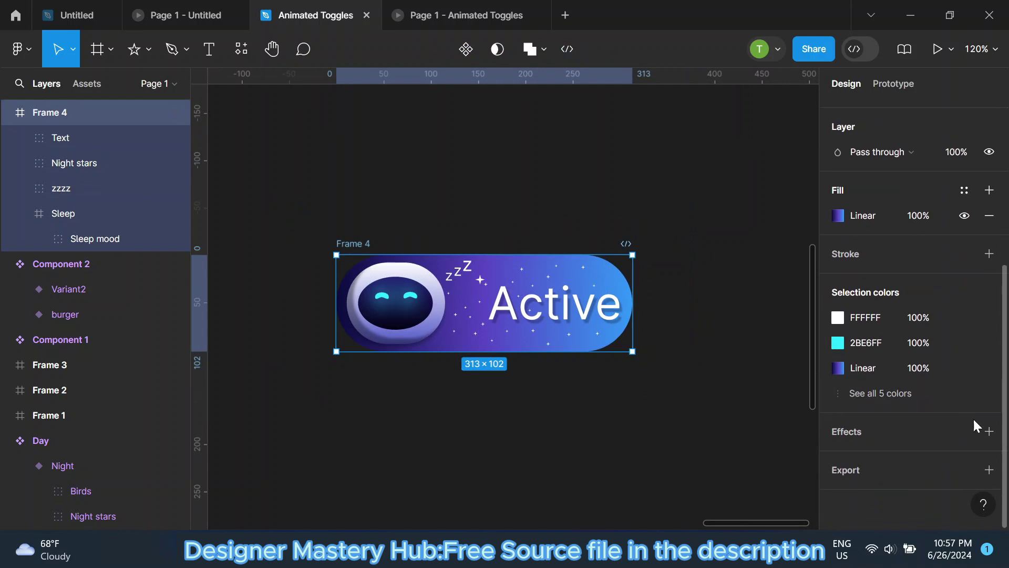
click(988, 432)
click(925, 456)
click(898, 435)
scroll(497, 323, up, 2)
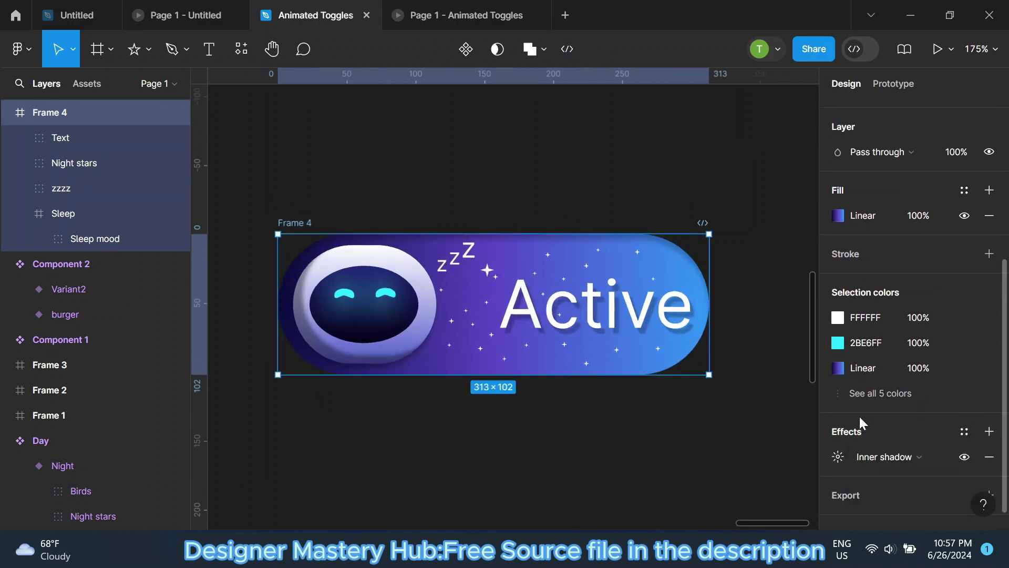
click(838, 456)
mouse_move(717, 445)
mouse_down()
mouse_move(646, 445)
mouse_move(653, 475)
mouse_up()
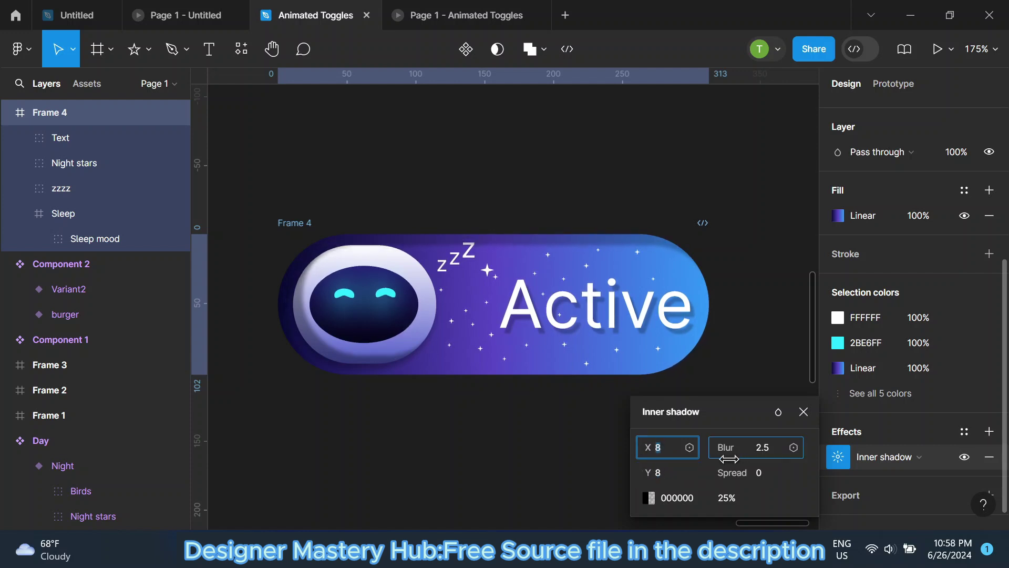
click(711, 377)
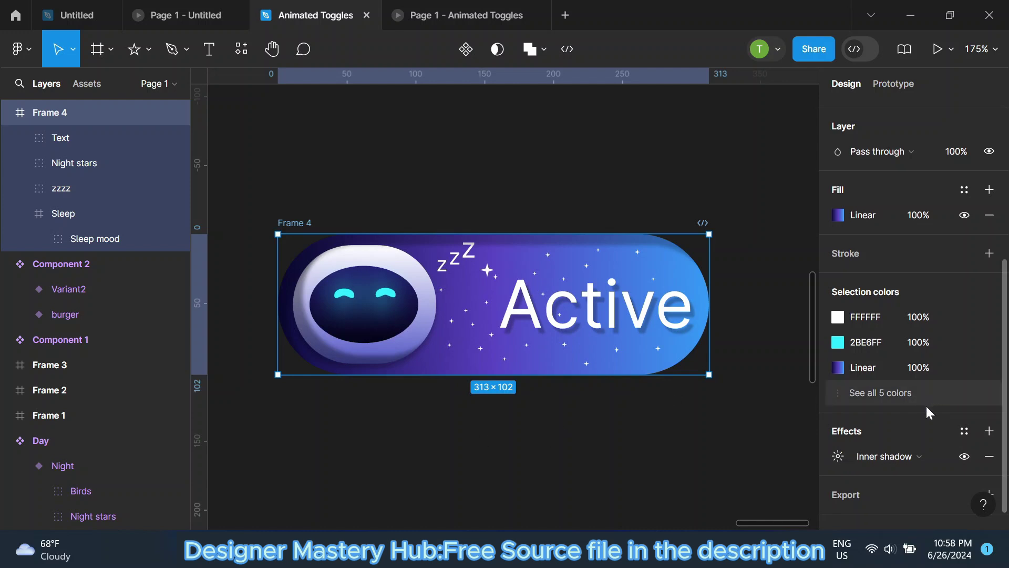
Add a drop shadow with Y 7 and blur 3.2 beneath the frame.
scroll(927, 416, down, 1)
click(989, 469)
scroll(927, 417, down, 3)
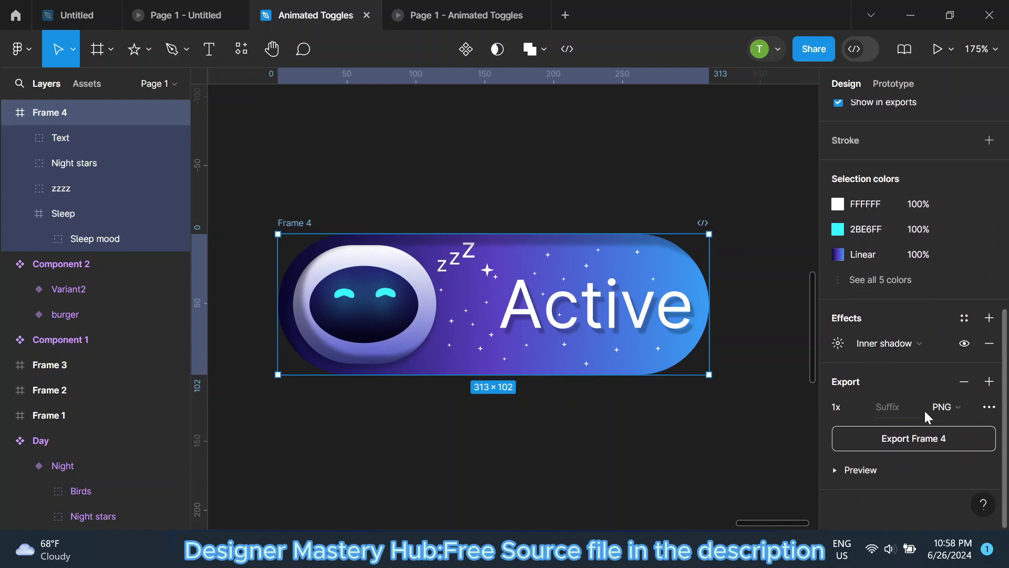
click(965, 381)
click(989, 292)
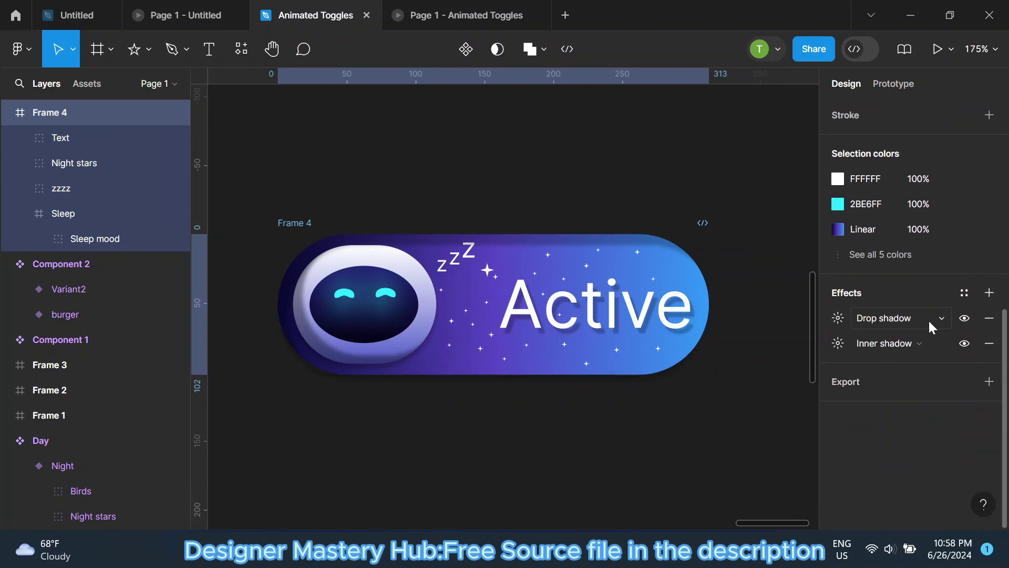
click(841, 319)
drag(652, 380, 656, 380)
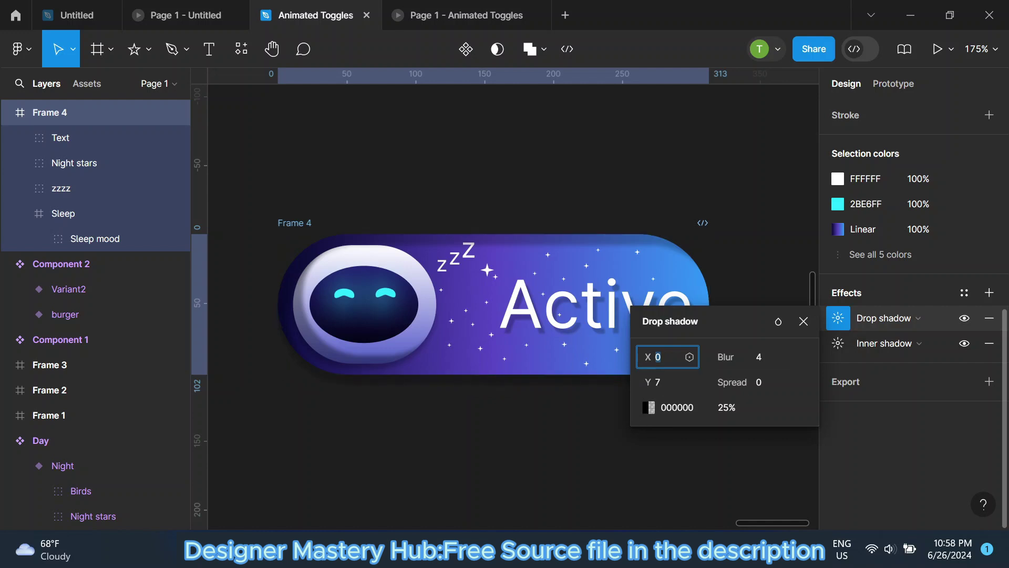
drag(735, 358, 720, 409)
click(803, 321)
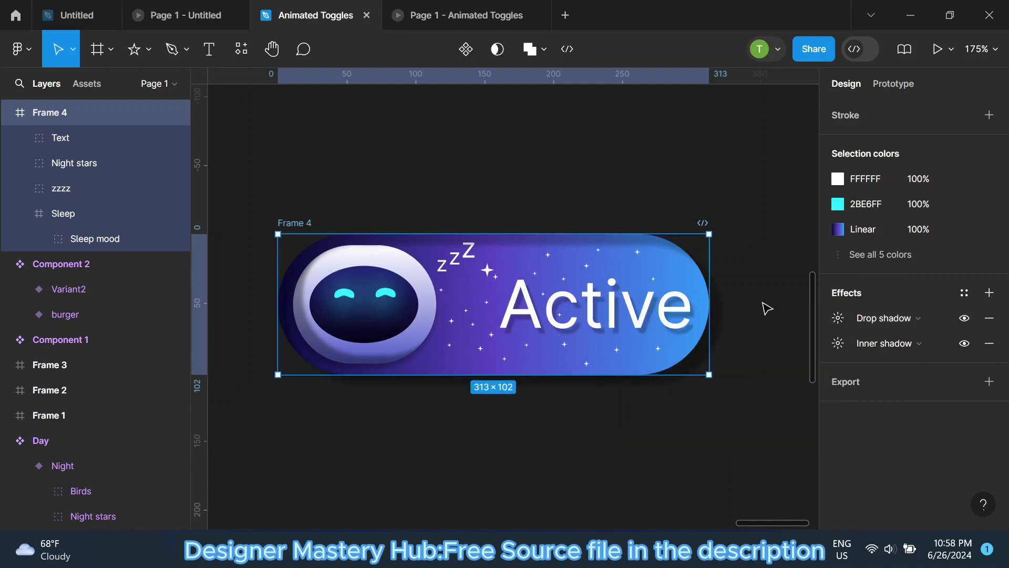
click(765, 309)
ctrl+scroll(408, 462, down, 5)
ctrl+scroll(361, 340, up, 1)
scroll(373, 316, down, 3)
In the Text group, show the Sleep label and hide the Active label.
ctrl+scroll(399, 247, up, 3)
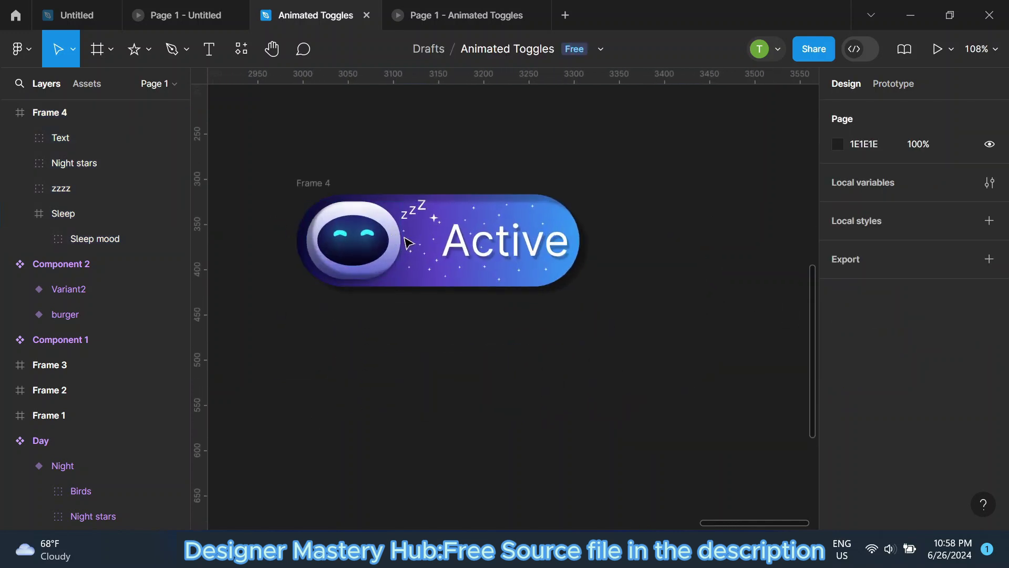
ctrl+scroll(509, 244, up, 2)
click(91, 139)
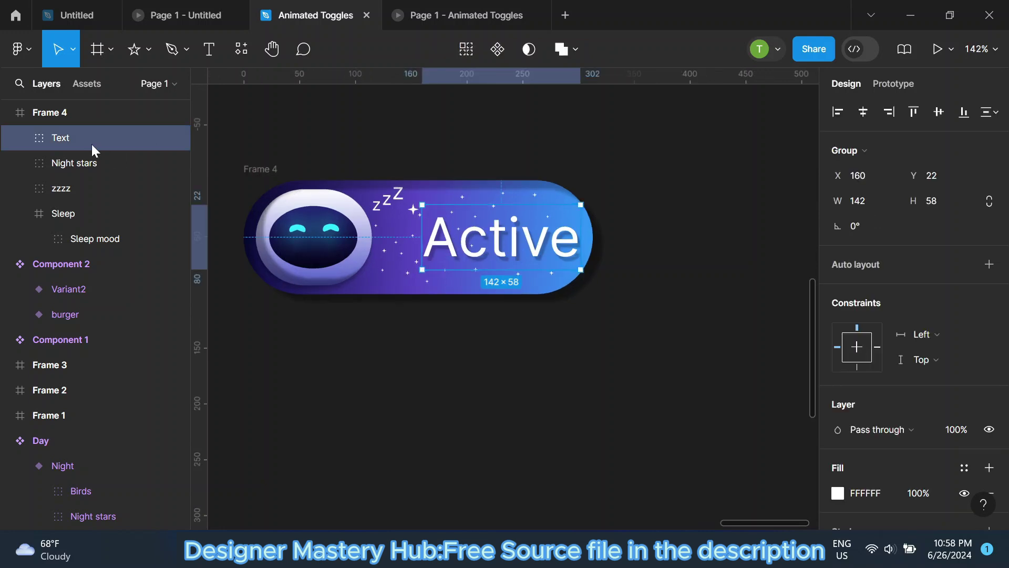
click(21, 137)
click(175, 163)
click(175, 188)
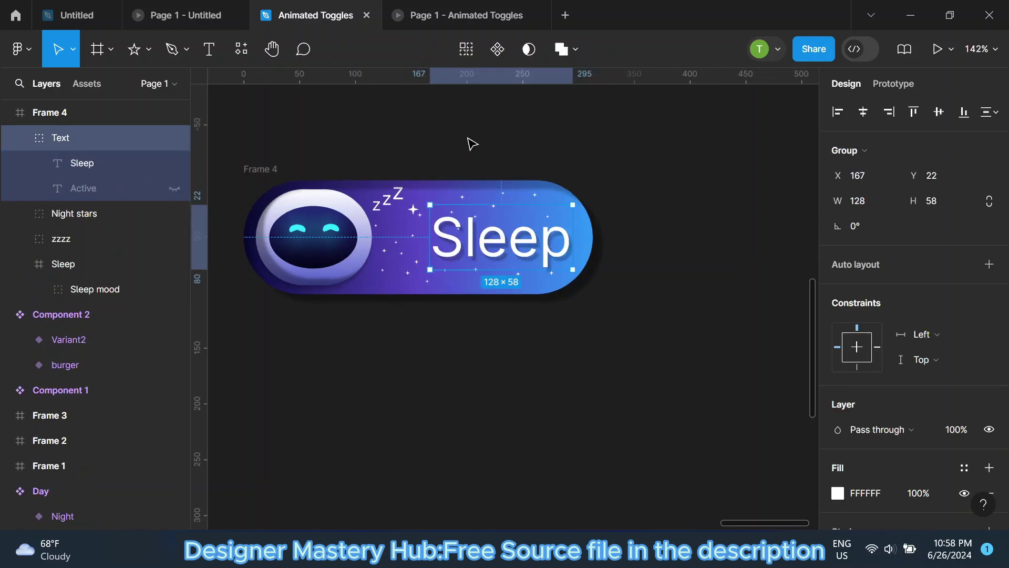
click(488, 149)
ctrl+scroll(473, 247, down, 2)
ctrl+scroll(472, 216, up, 1)
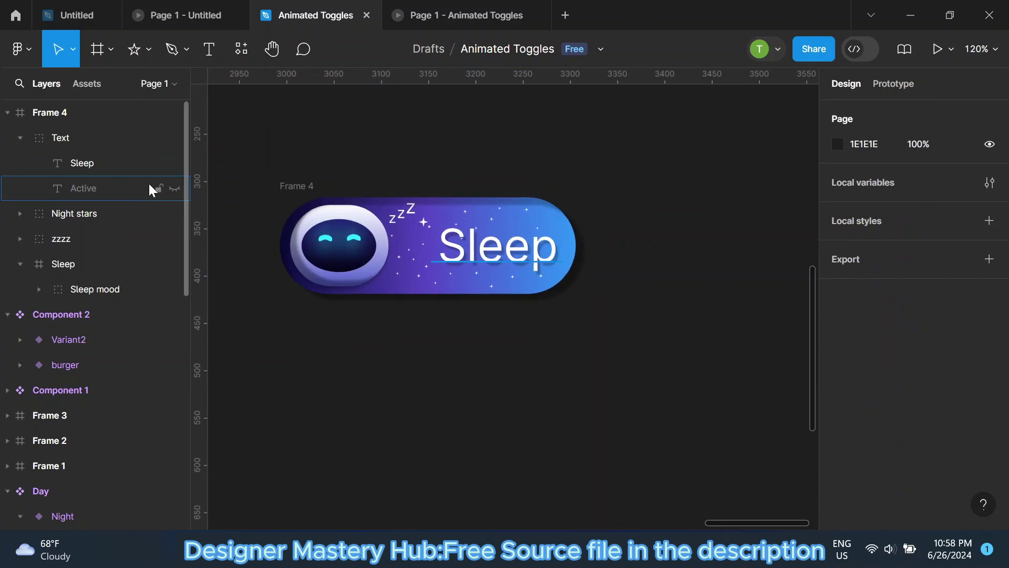
click(20, 138)
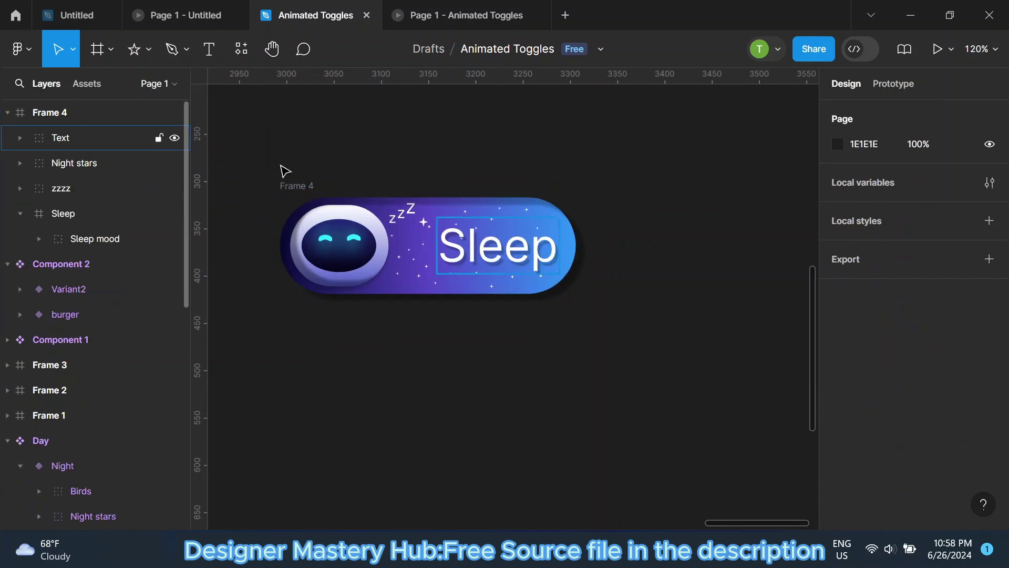
Rename Frame 4 to 'Sleep'.
click(303, 187)
double_click(303, 187)
text(Sleep)
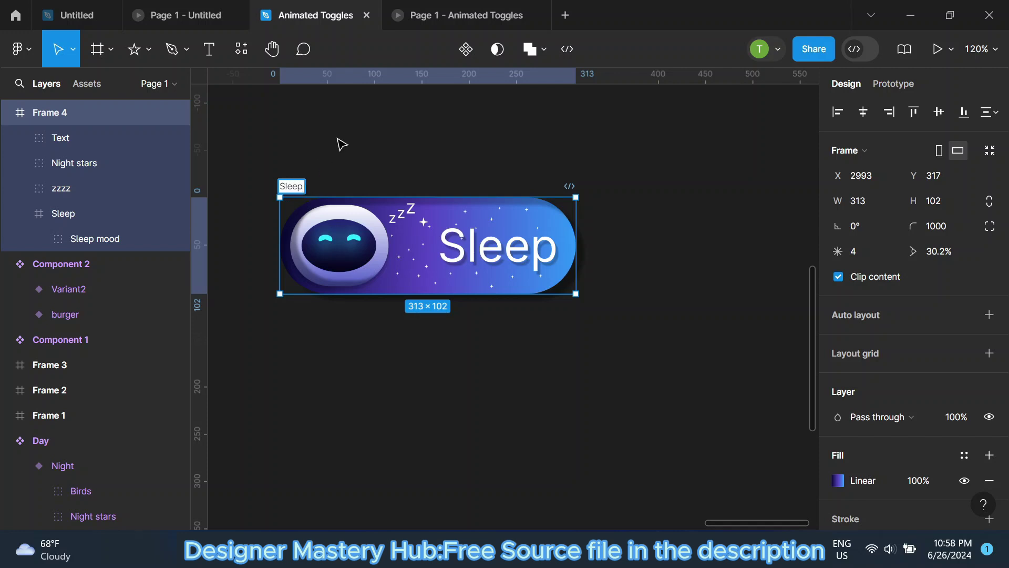
click(342, 144)
Remove an accidental duplicate of the Sleep frame.
click(293, 187)
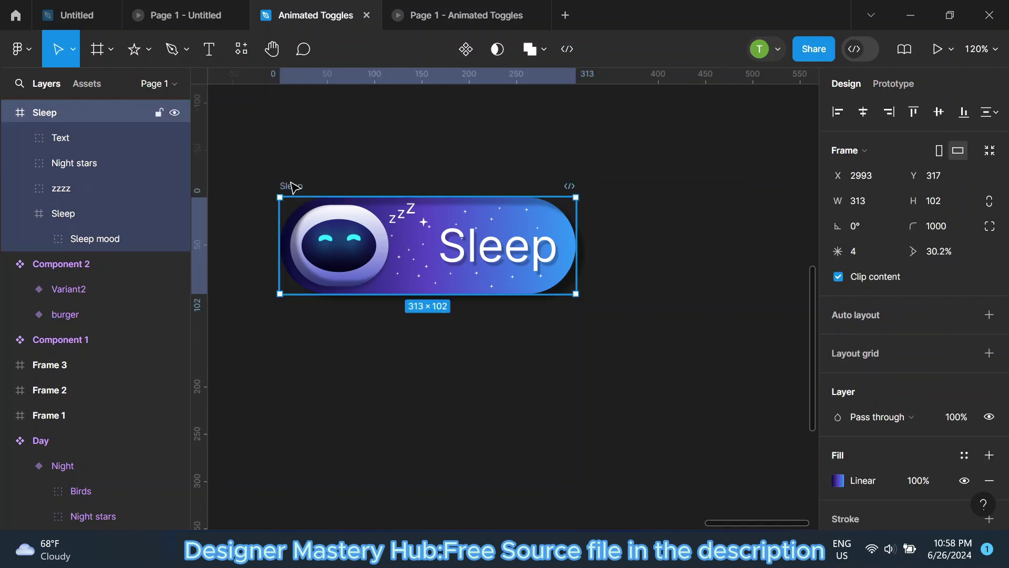
key(ctrl+d)
ctrl+scroll(533, 244, down, 2)
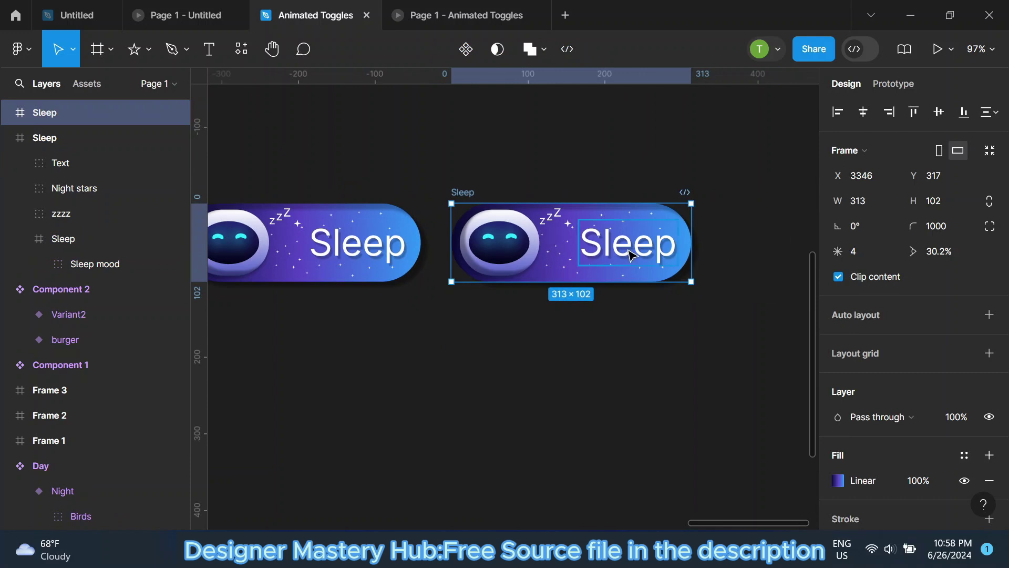
key(Delete)
scroll(426, 270, left, 3)
ctrl+scroll(514, 266, up, 3)
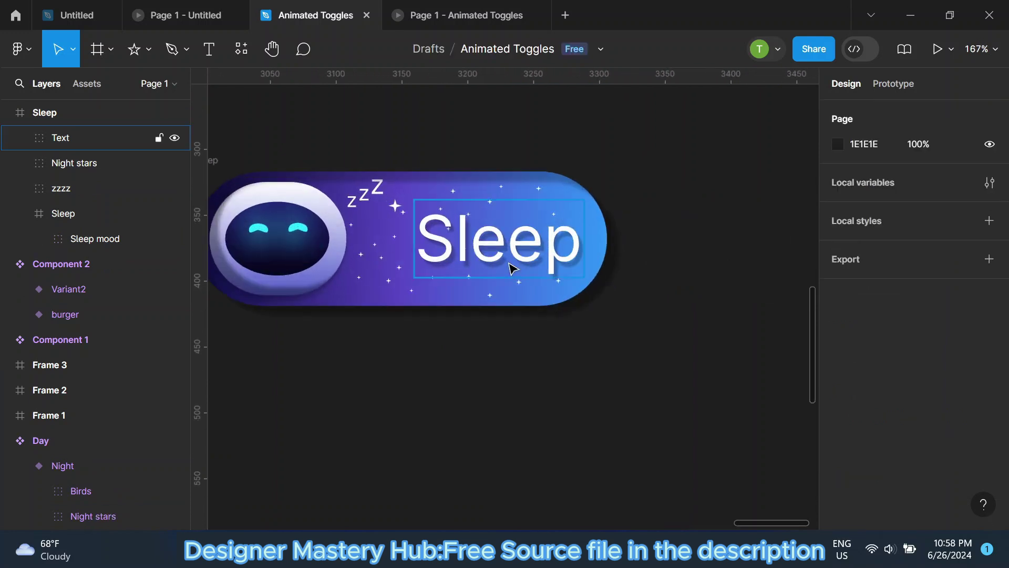
ctrl+scroll(423, 250, down, 2)
ctrl+scroll(423, 250, up, 2)
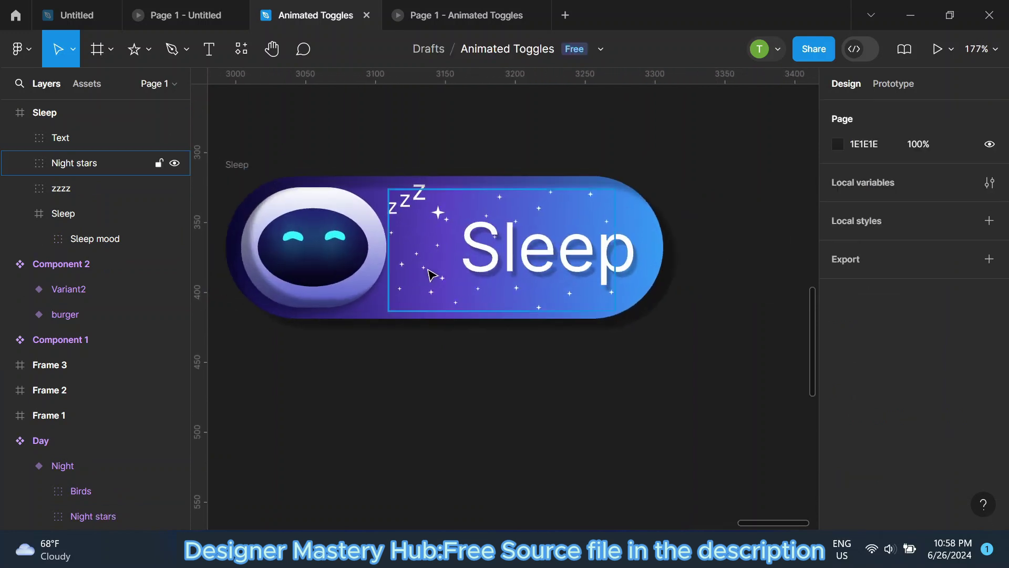
Lock the Night stars and zzzz layers, and hide the Sleep and zzzz text.
click(105, 164)
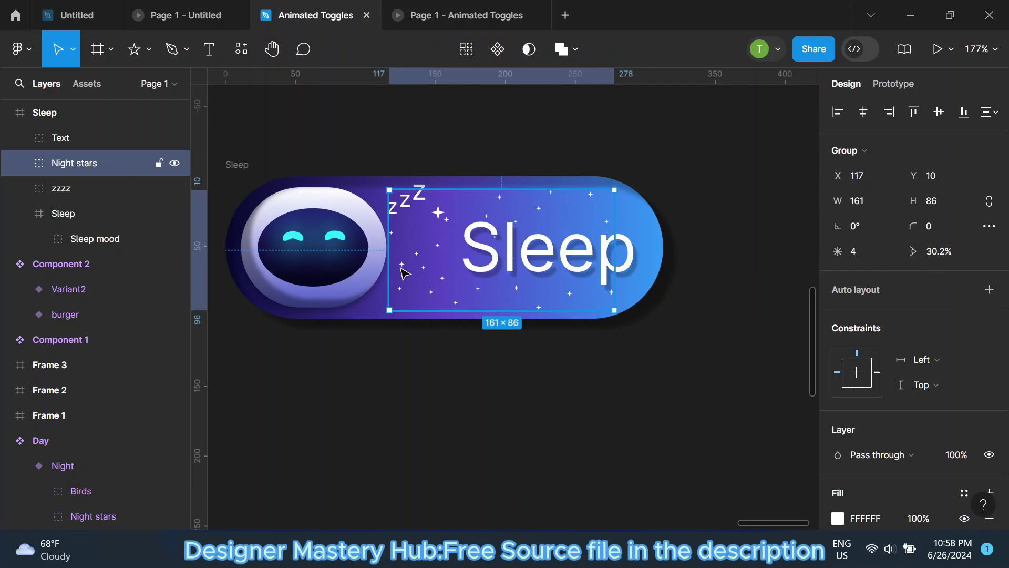
click(158, 188)
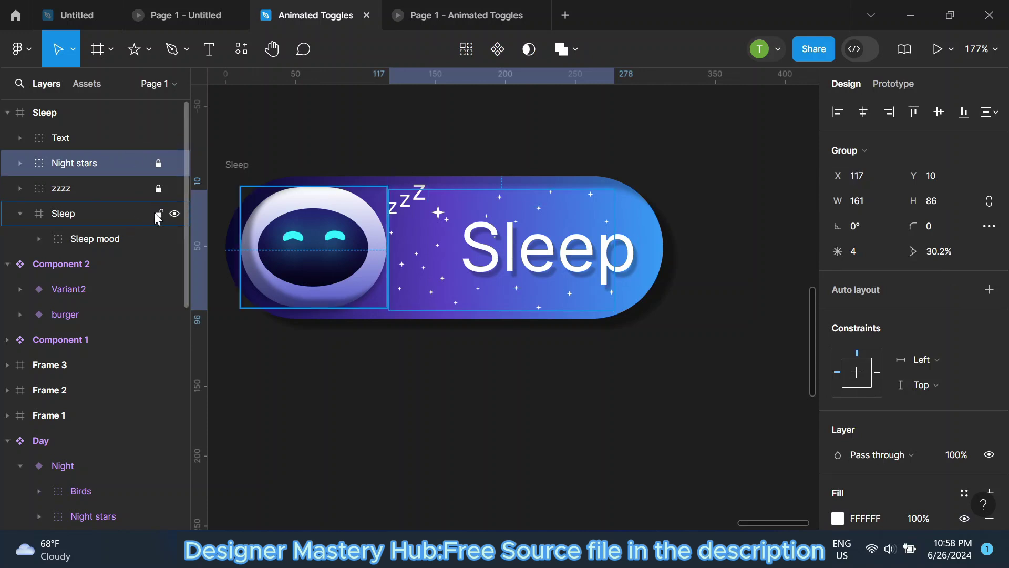
click(19, 212)
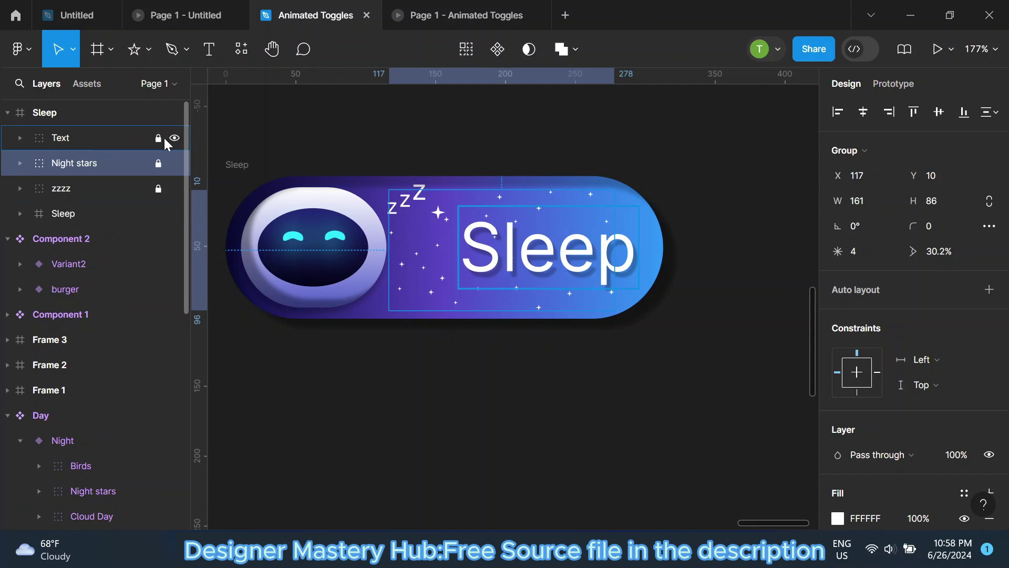
click(174, 139)
click(174, 188)
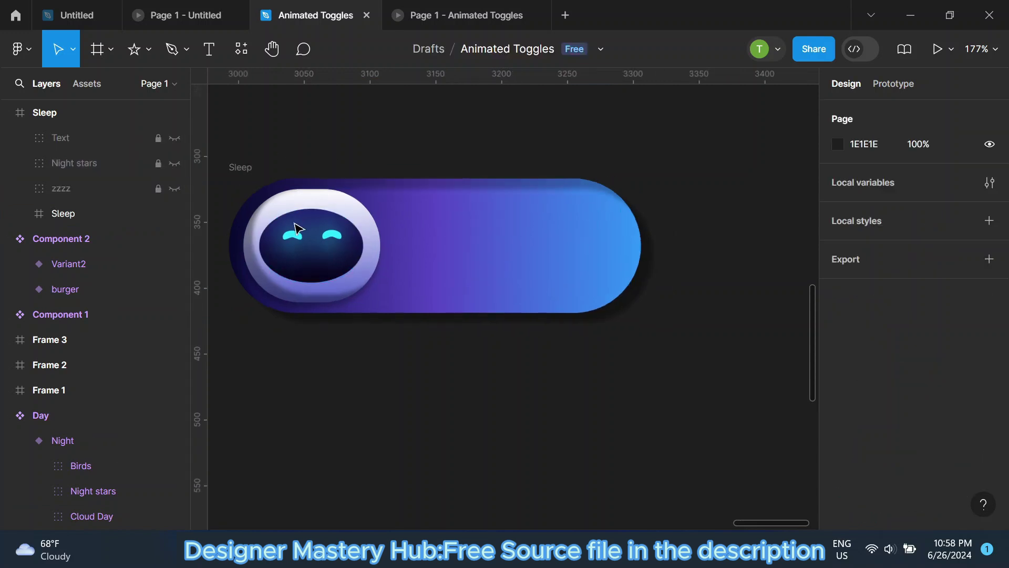
Draw a small star beside the robot with the Star tool.
click(148, 51)
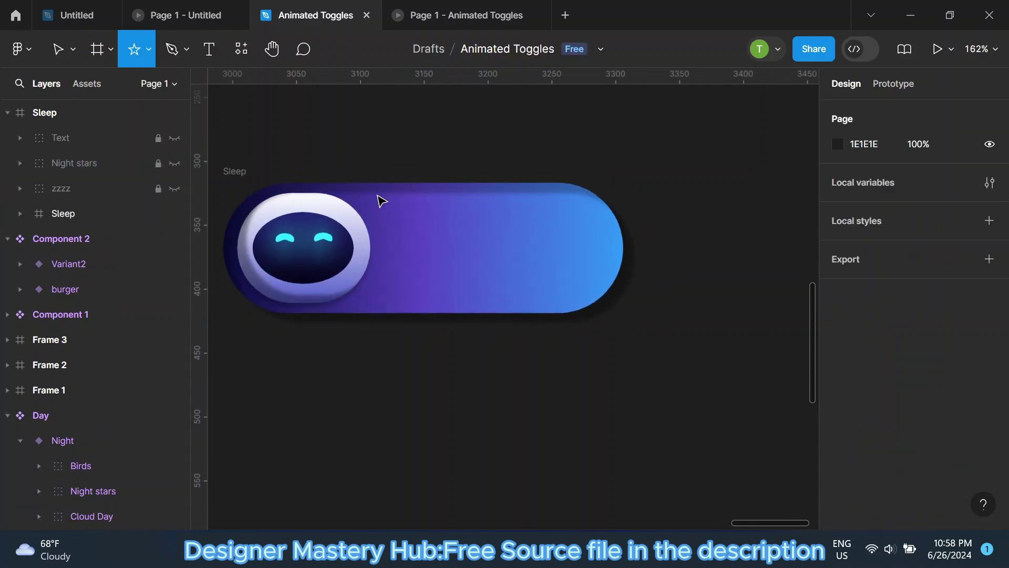
scroll(379, 200, up, 3)
drag(377, 207, 392, 221)
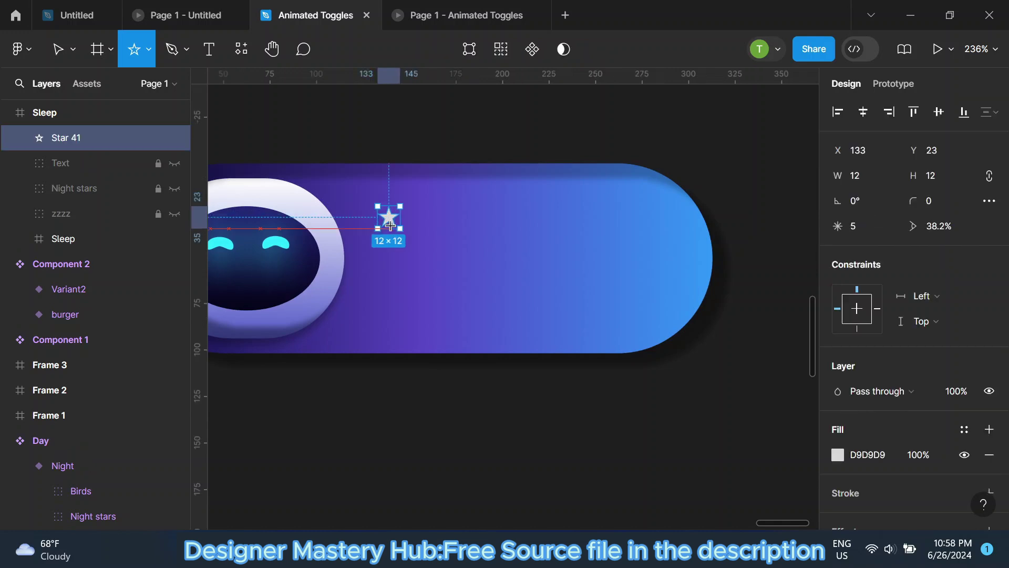
Set the new star's fill to white (FFFFFF).
click(838, 455)
click(719, 199)
click(668, 453)
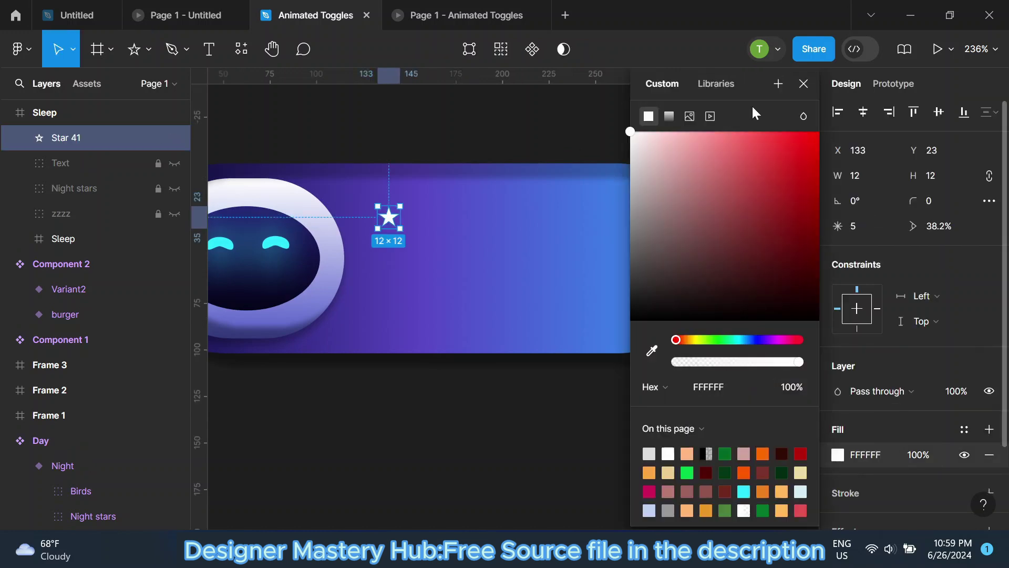
click(804, 83)
key(Escape)
Draw a small rectangle diamond near the star and shrink the star to tiny size.
click(148, 49)
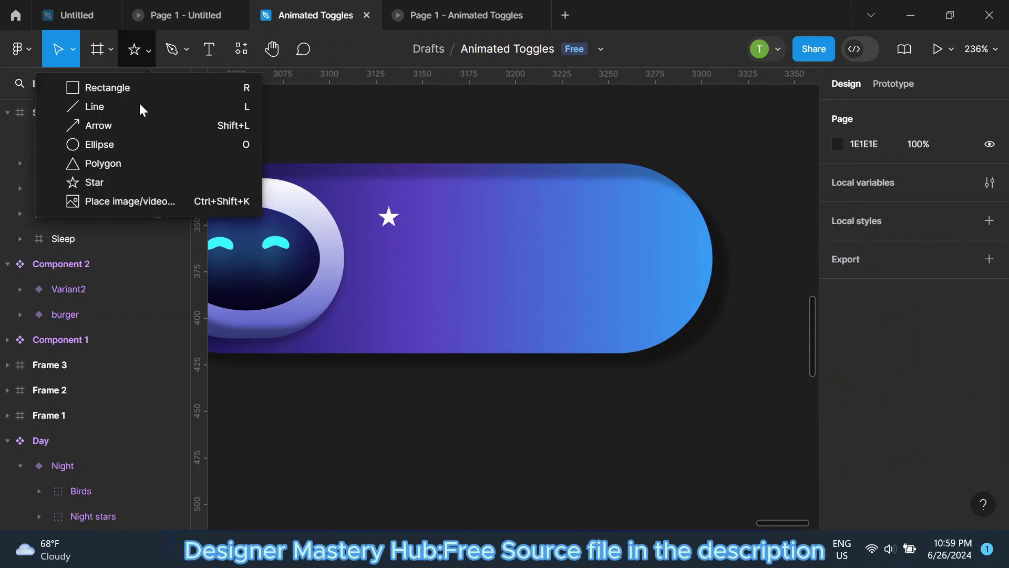
click(137, 90)
scroll(435, 294, up, 2)
mouse_move(408, 221)
mouse_down()
mouse_move(420, 232)
mouse_move(405, 247)
mouse_up()
scroll(406, 239, up, 2)
click(366, 182)
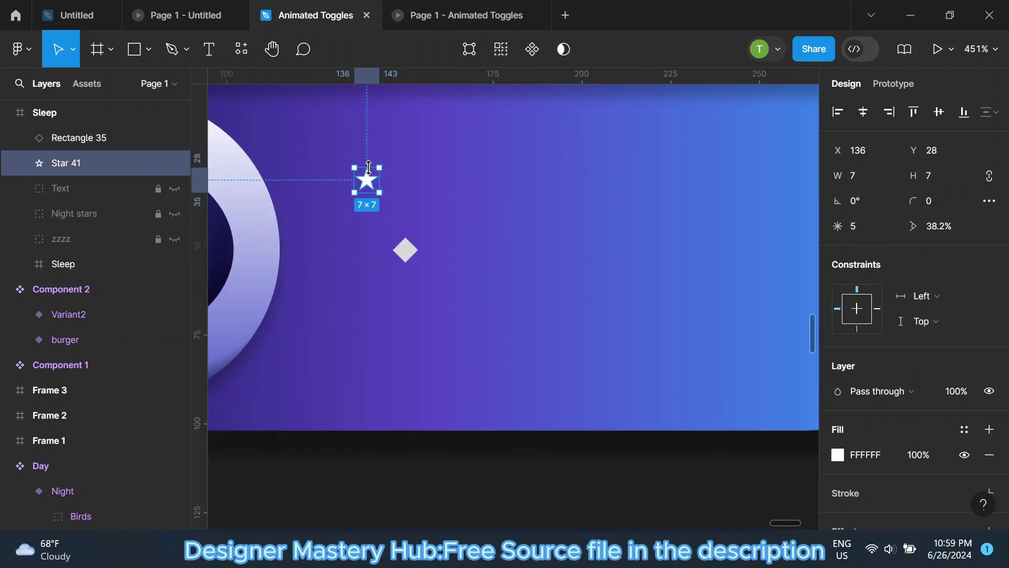
drag(369, 167, 369, 172)
scroll(387, 254, down, 3)
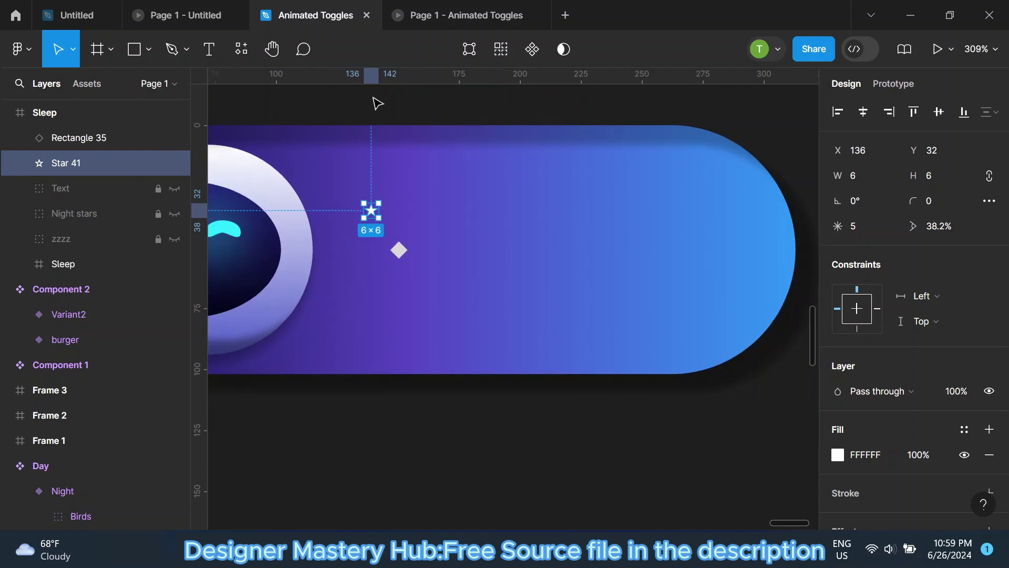
click(377, 102)
Draw a tiny ellipse dot, duplicate it below the diamond, and copy the diamond down-left.
click(148, 50)
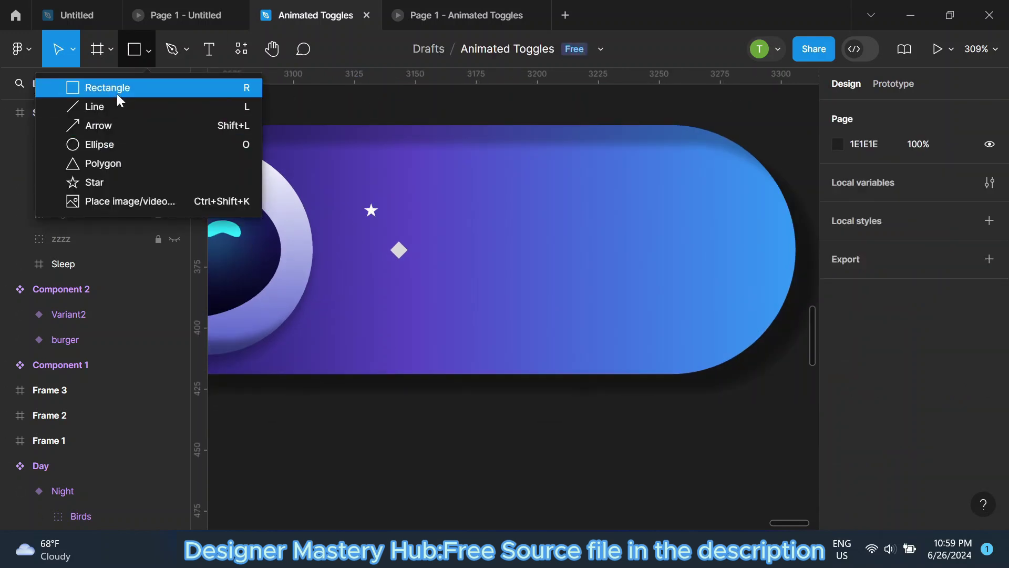
click(118, 147)
scroll(396, 209, up, 3)
mouse_move(424, 200)
mouse_down()
mouse_move(440, 215)
mouse_move(331, 319)
mouse_up()
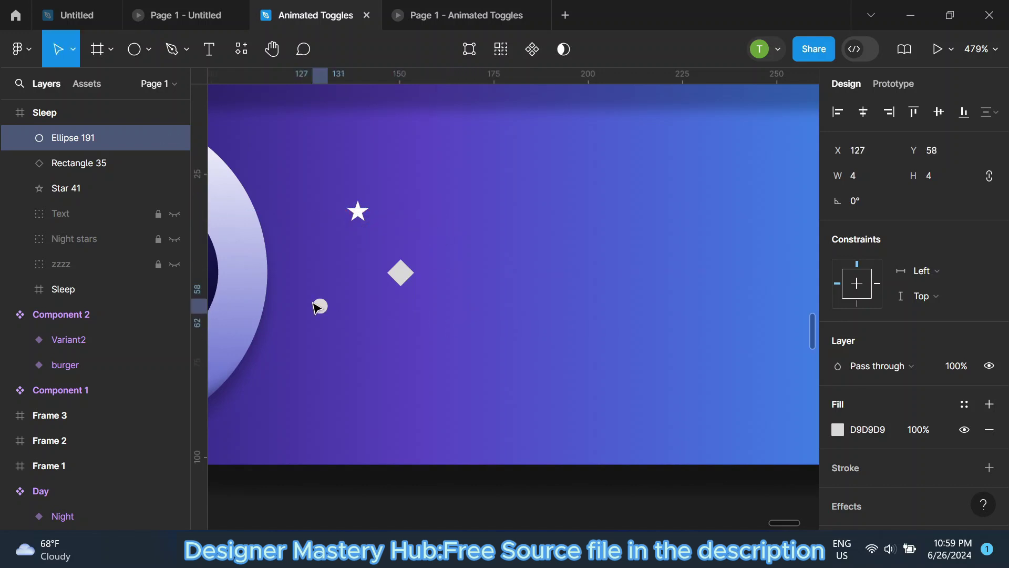
key(ctrl+d)
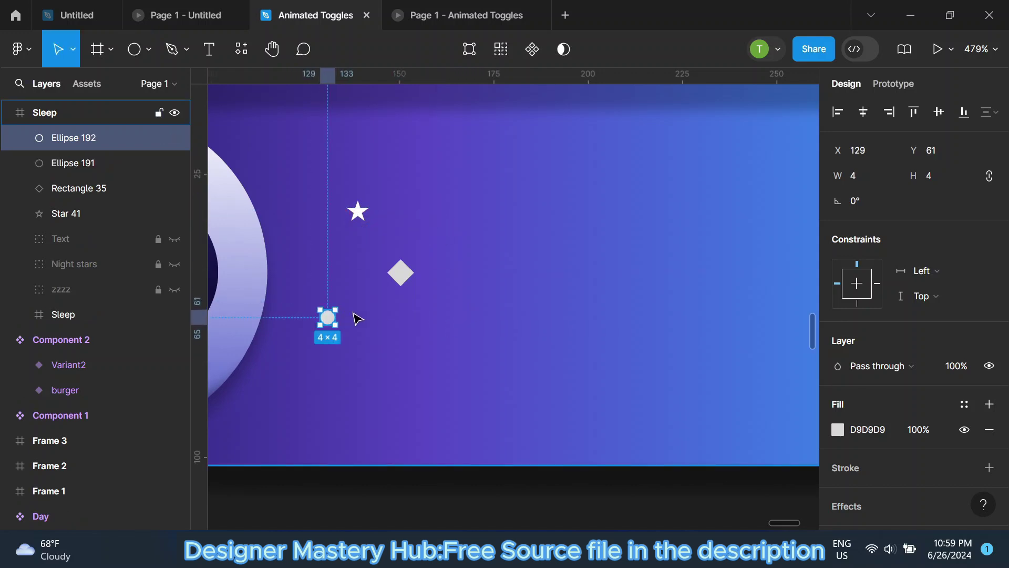
drag(329, 318, 400, 361)
drag(400, 273, 338, 373)
Draw a short diagonal line with round start and end caps.
click(148, 49)
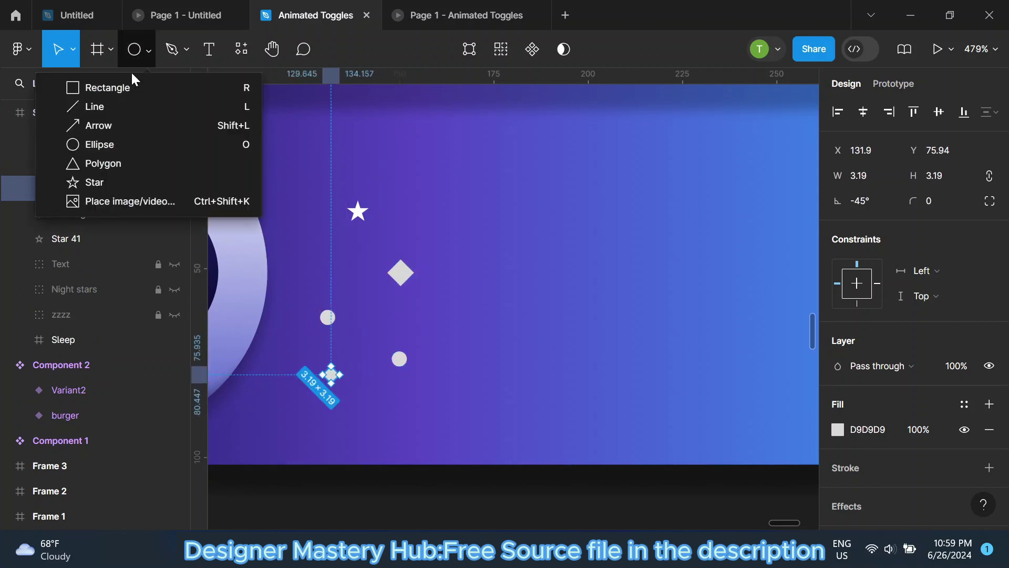
click(122, 111)
scroll(494, 256, up, 3)
drag(371, 213, 412, 255)
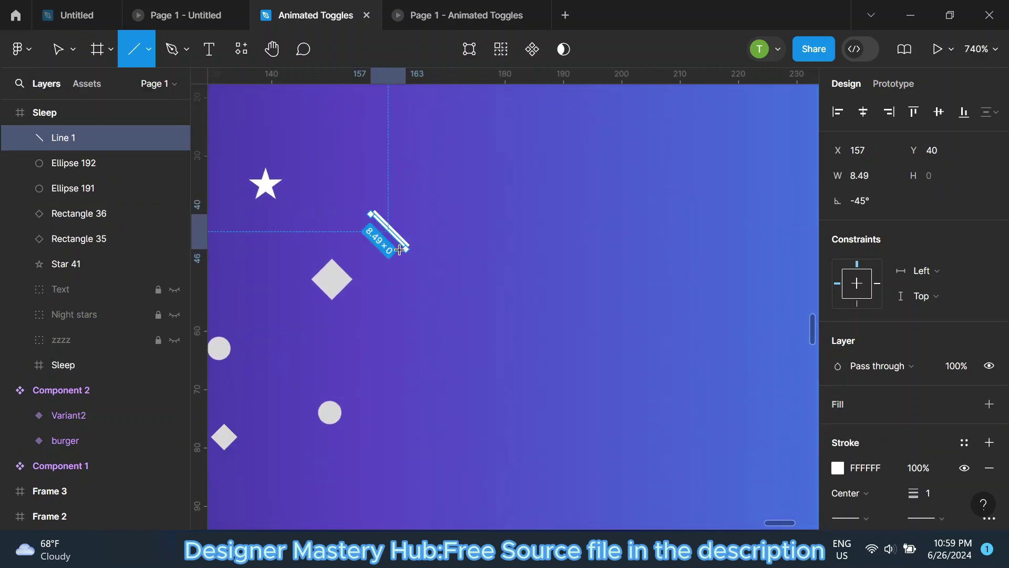
scroll(934, 408, down, 3)
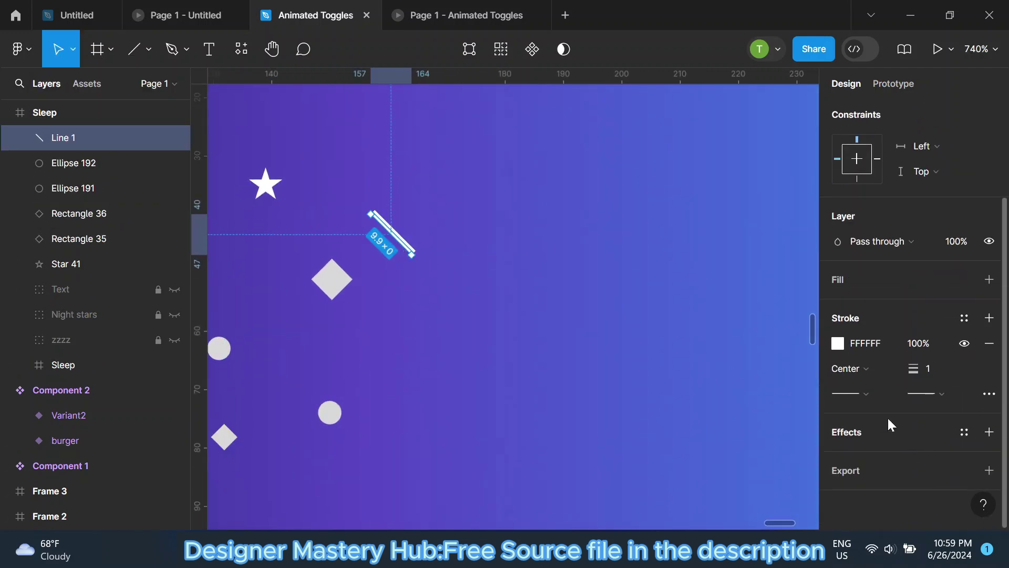
click(849, 393)
click(884, 485)
click(926, 394)
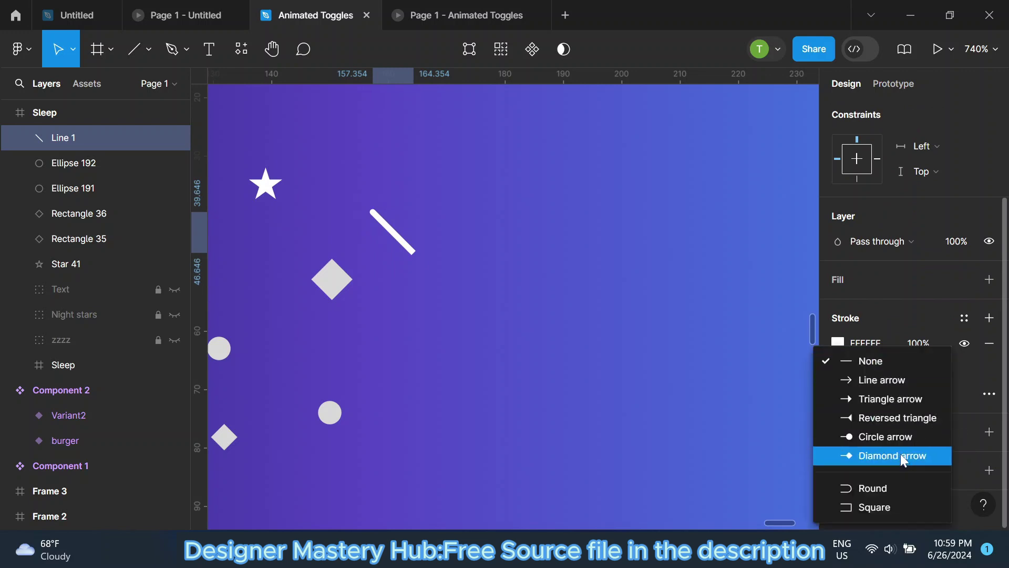
click(883, 486)
Duplicate the line and flip the copy horizontally to form an X.
key(ctrl+d)
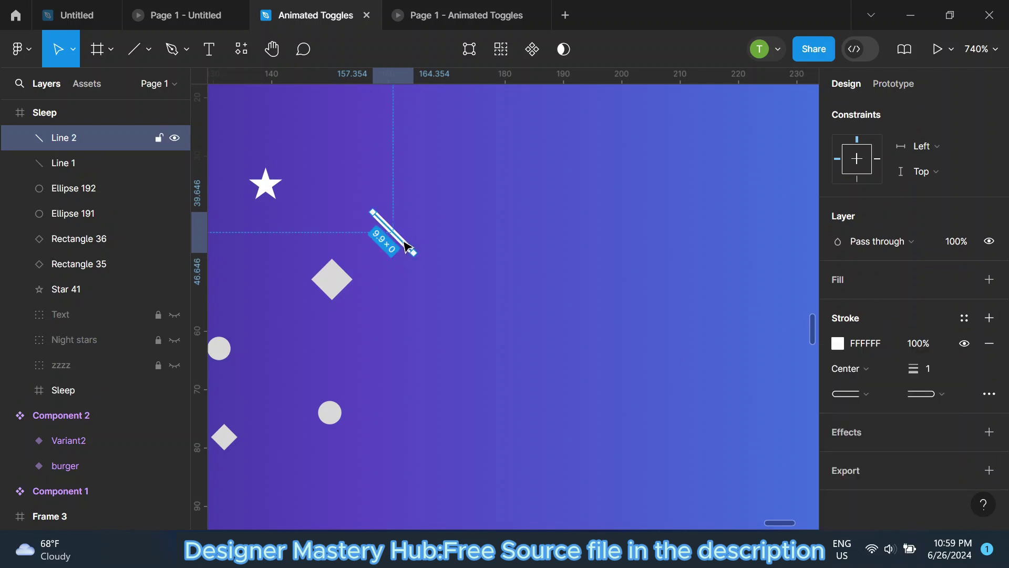
right_click(407, 248)
click(447, 457)
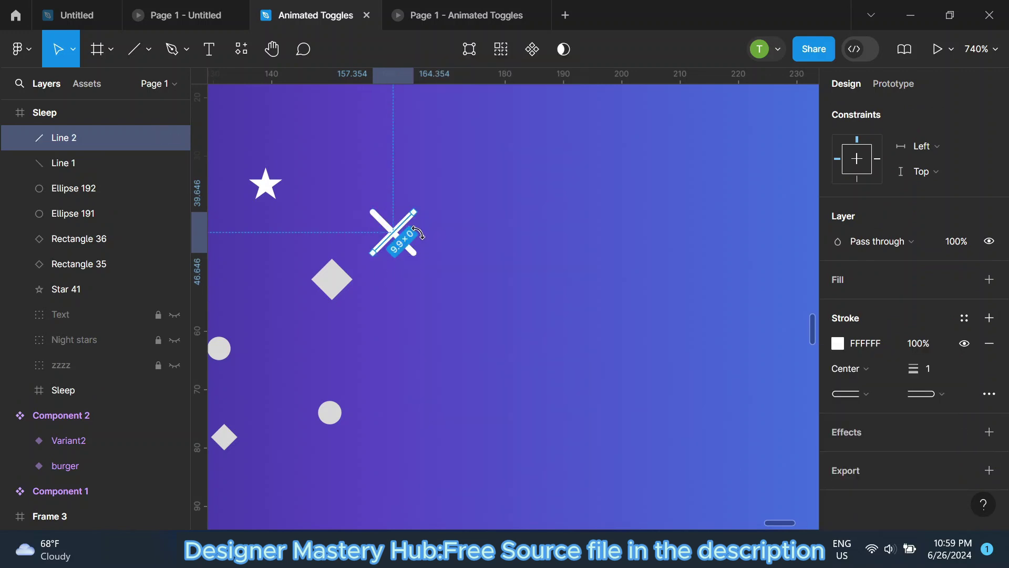
scroll(418, 233, down, 3)
click(380, 119)
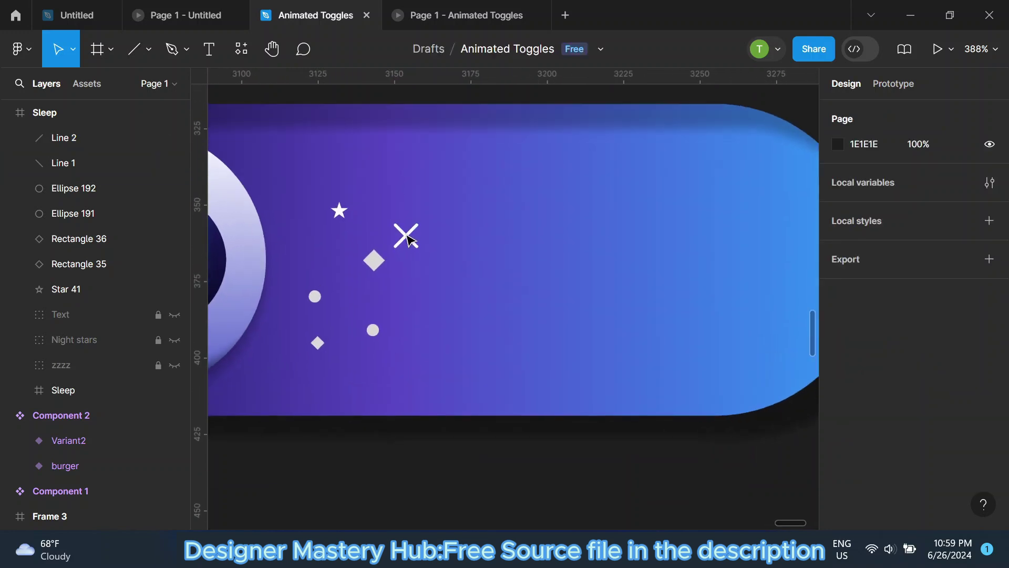
Group both lines and name the group 'cross'.
click(407, 238)
scroll(408, 239, up, 2)
shift+click(405, 243)
scroll(410, 250, down, 3)
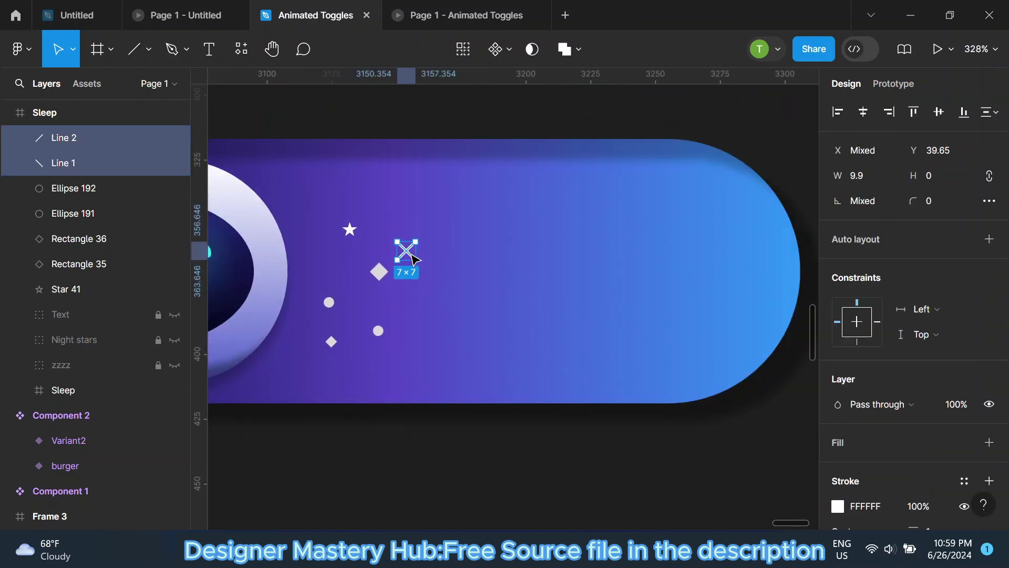
right_click(404, 252)
click(429, 210)
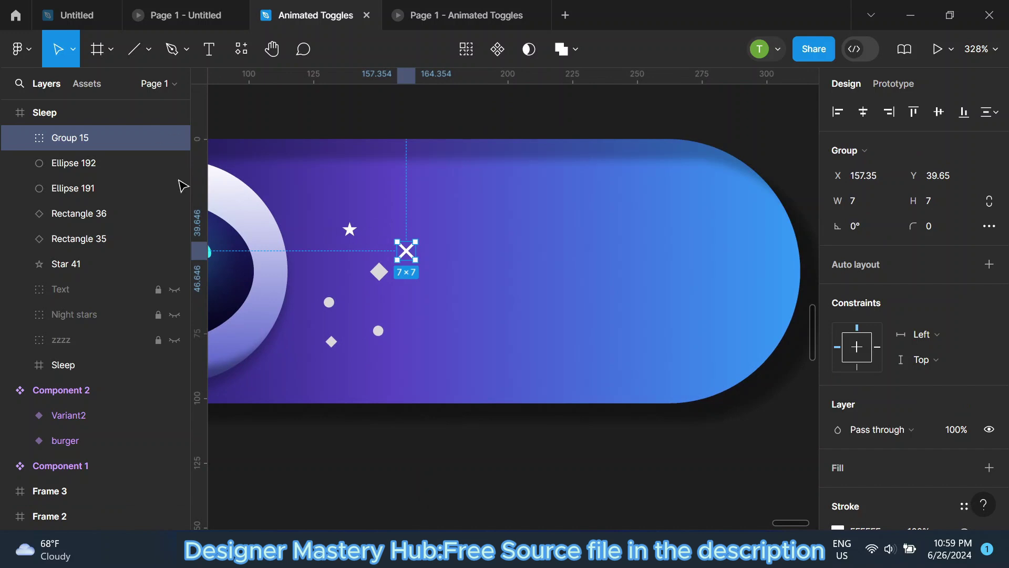
double_click(116, 144)
text(cro)
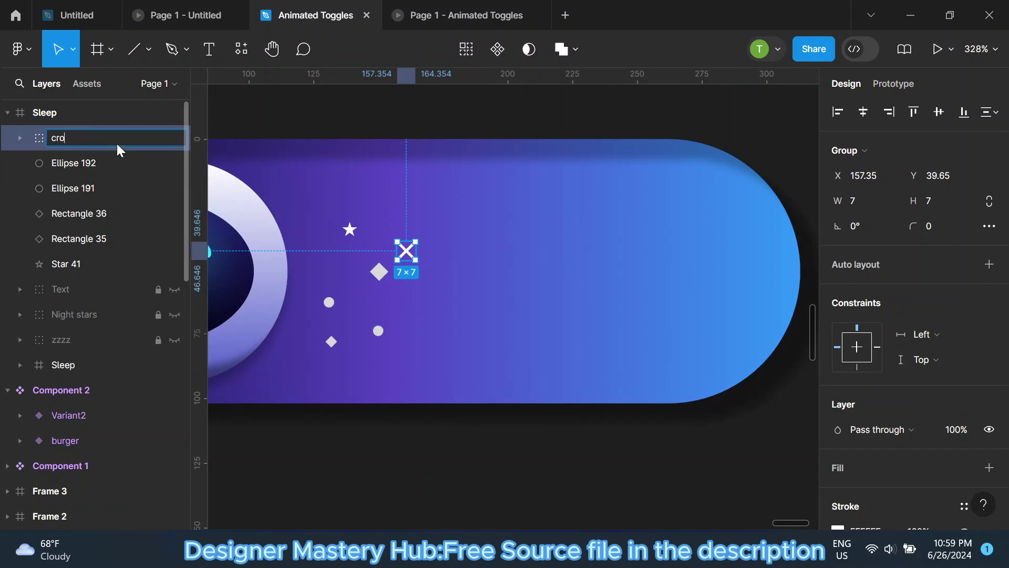
text(ss)
key(Return)
Duplicate the cross and move the copy down and to the right.
click(266, 135)
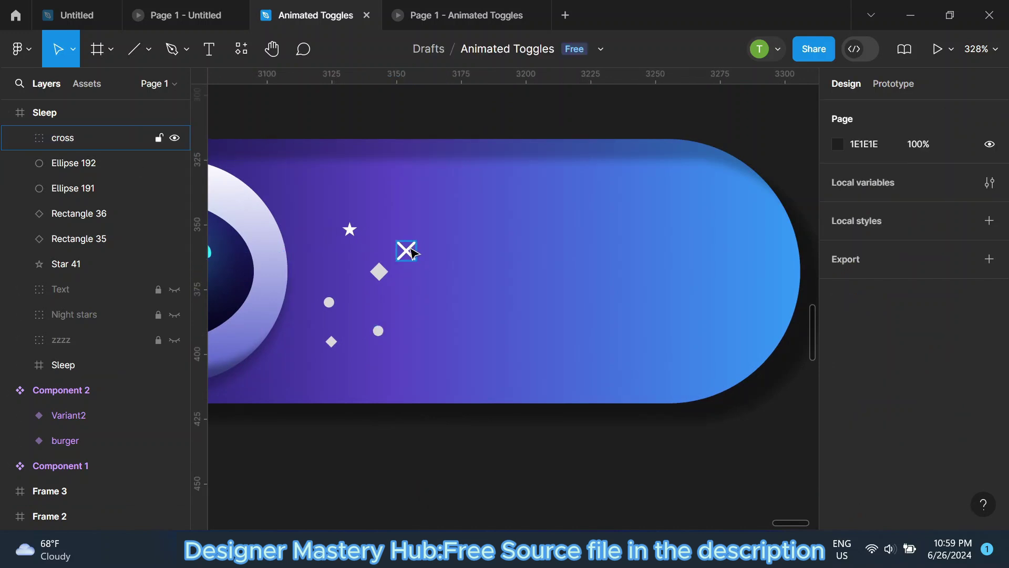
click(412, 250)
key(ctrl+d)
drag(410, 252, 440, 325)
Select the Sleep toggle's dots, diamonds and star and set their fill to white (FFFFFF).
click(684, 118)
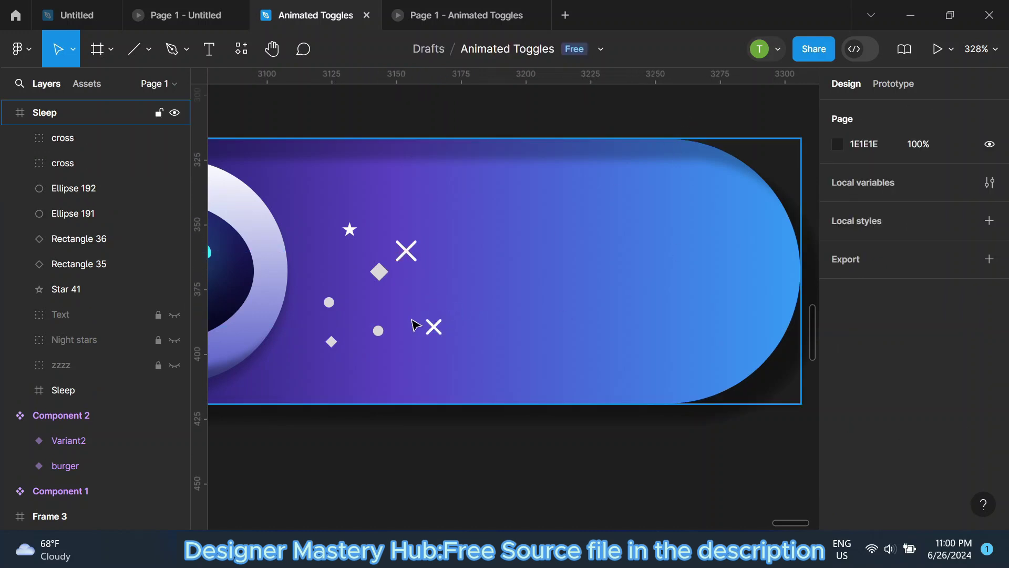
ctrl+scroll(417, 324, down, 2)
click(384, 331)
shift+click(385, 279)
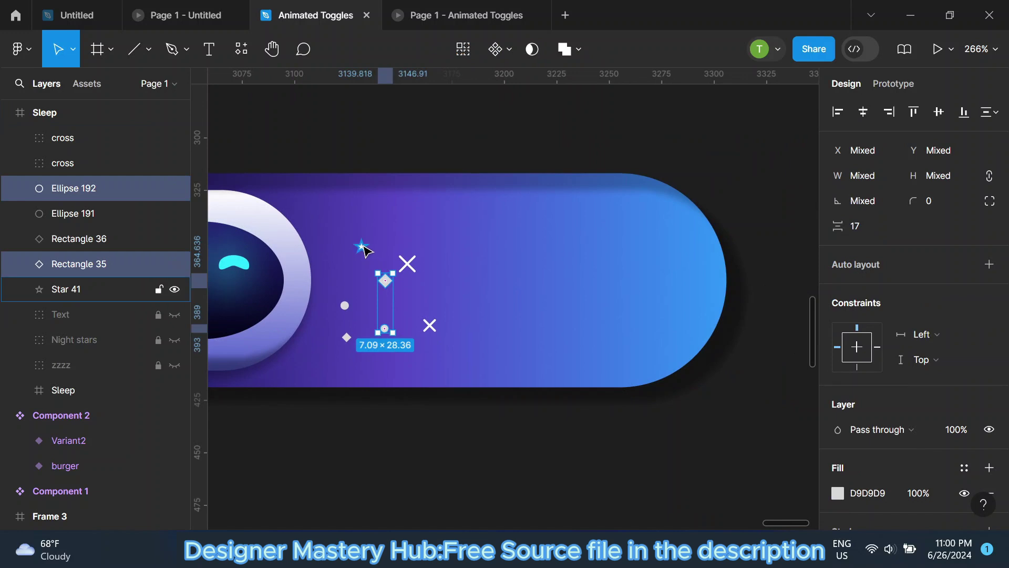
shift+click(362, 247)
shift+click(344, 305)
ctrl+scroll(347, 336, up, 3)
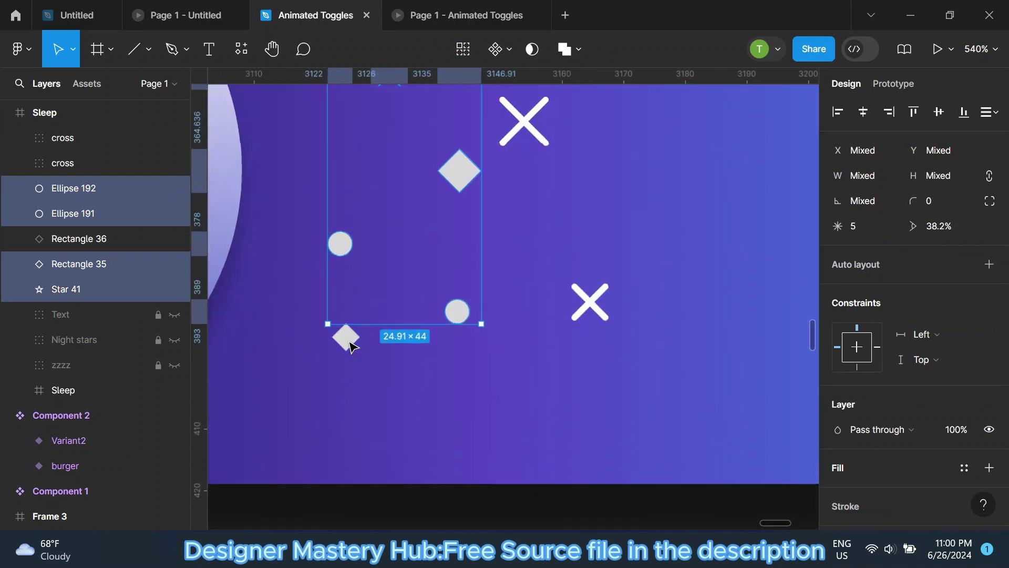
shift+click(345, 337)
scroll(883, 315, down, 4)
click(838, 367)
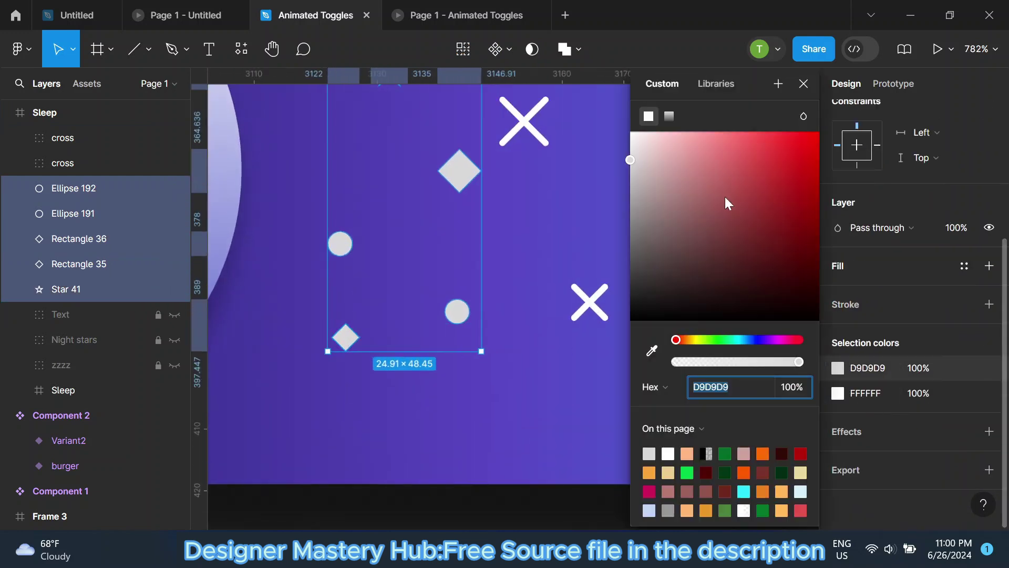
click(649, 453)
click(803, 84)
Reposition a diamond and a dot, then add extra copies of a dot and the star.
ctrl+scroll(409, 292, down, 5)
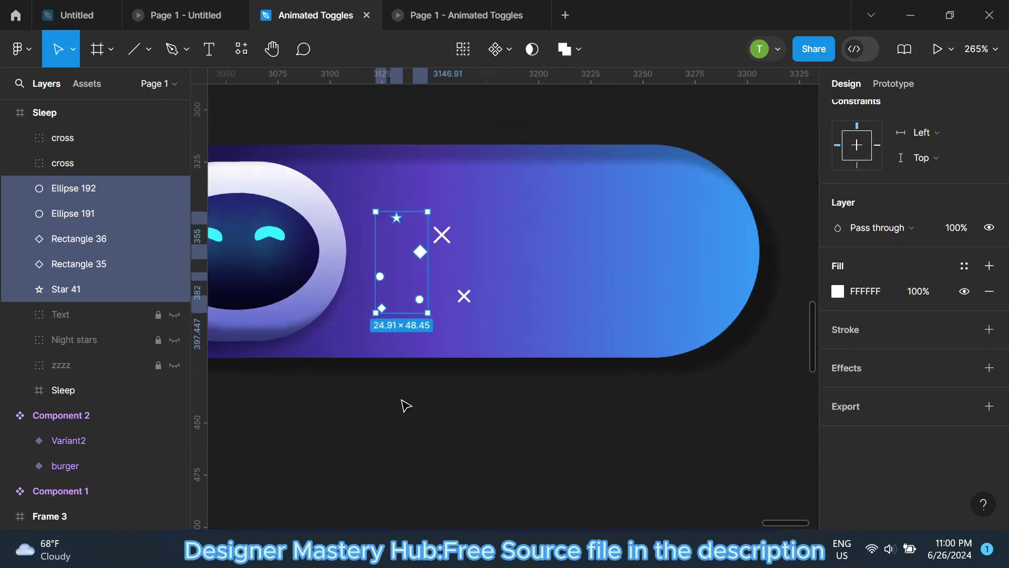
click(401, 405)
drag(414, 272, 458, 283)
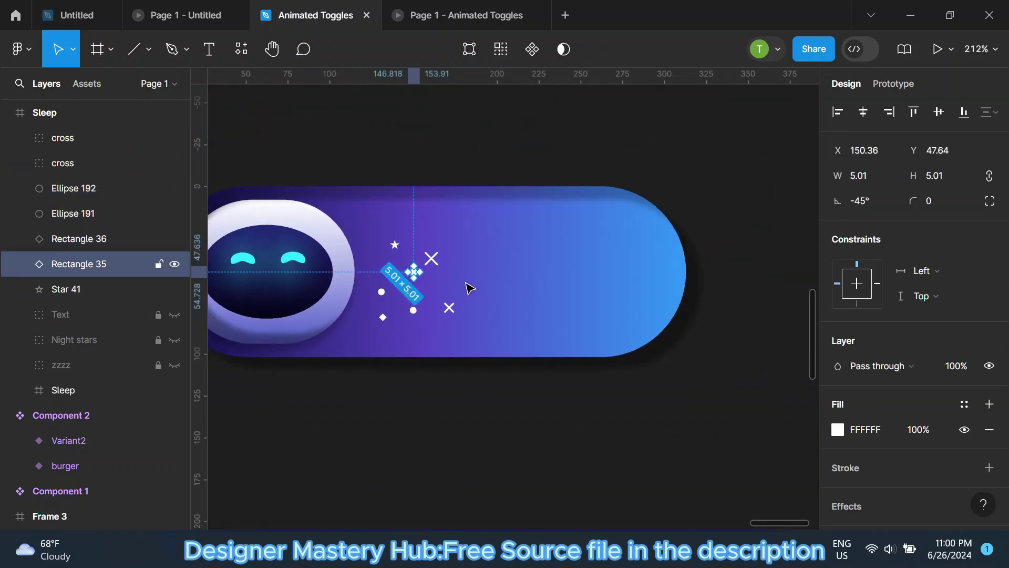
drag(381, 291, 377, 265)
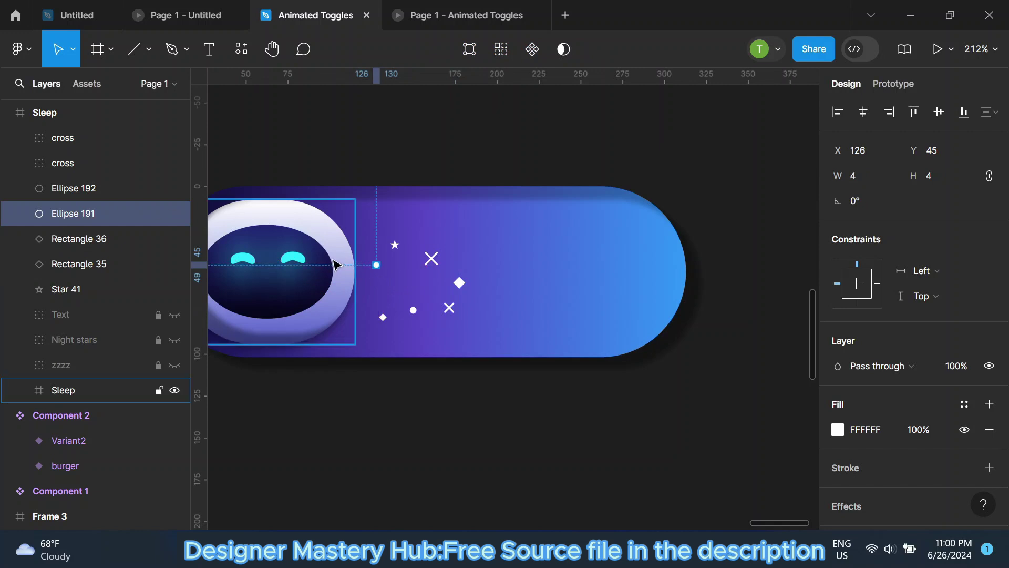
ctrl+scroll(332, 263, down, 2)
alt+drag(362, 262, 476, 234)
ctrl+scroll(371, 264, up, 2)
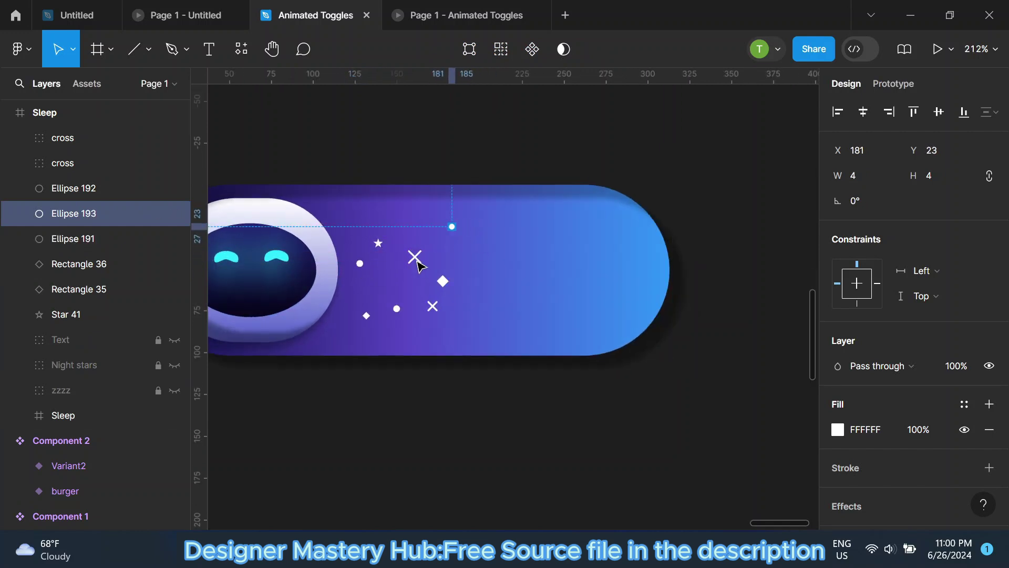
click(379, 243)
alt+drag(379, 243, 370, 296)
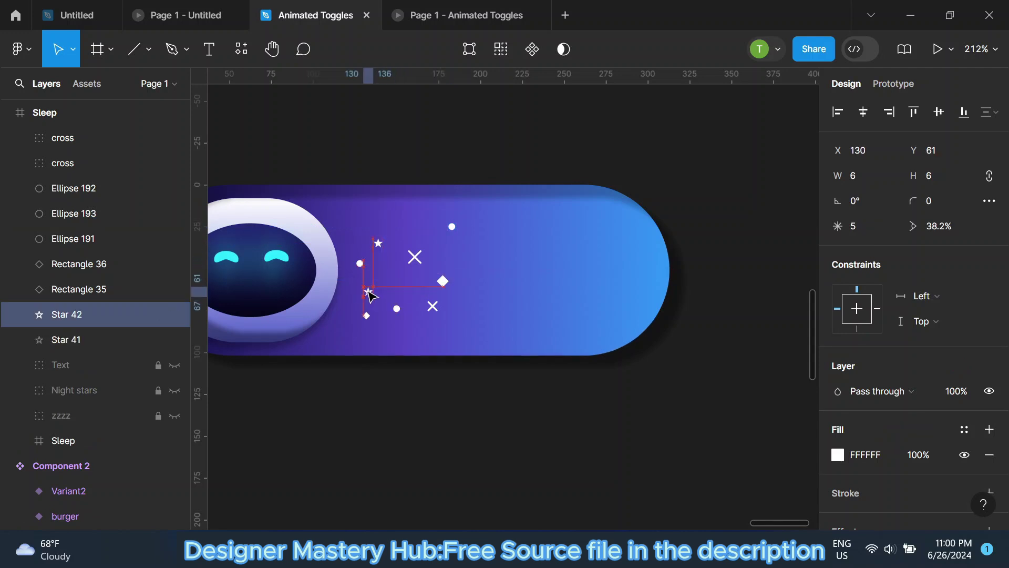
Draw a small polygon triangle among the decorations with fill FFFFFF.
click(148, 49)
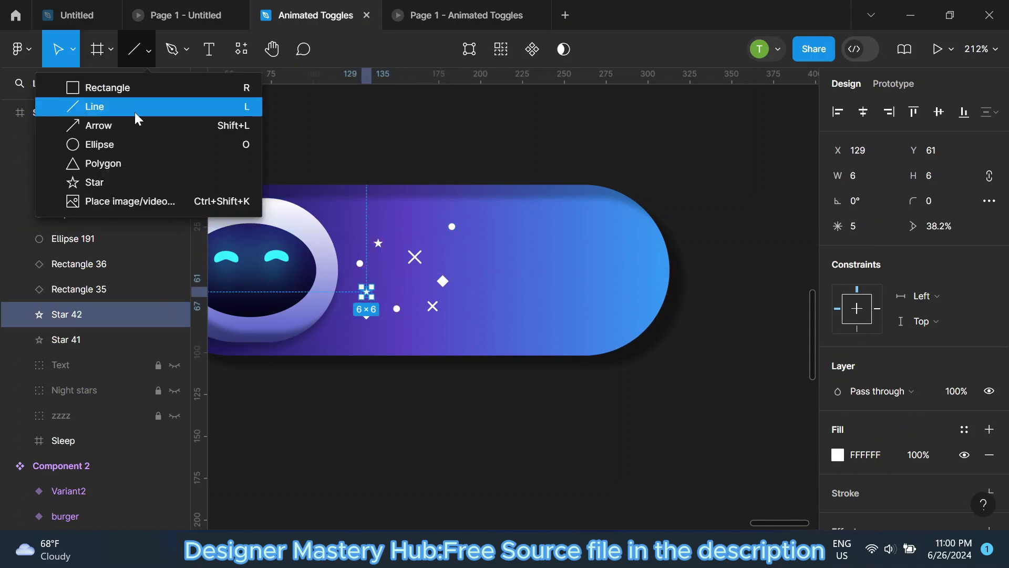
click(132, 163)
ctrl+scroll(403, 274, up, 3)
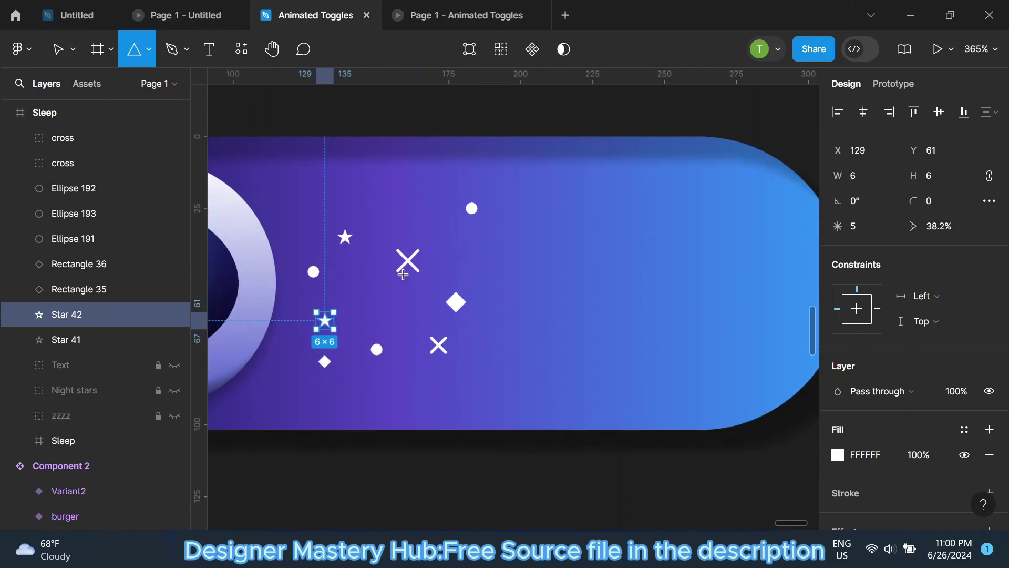
drag(356, 284, 365, 298)
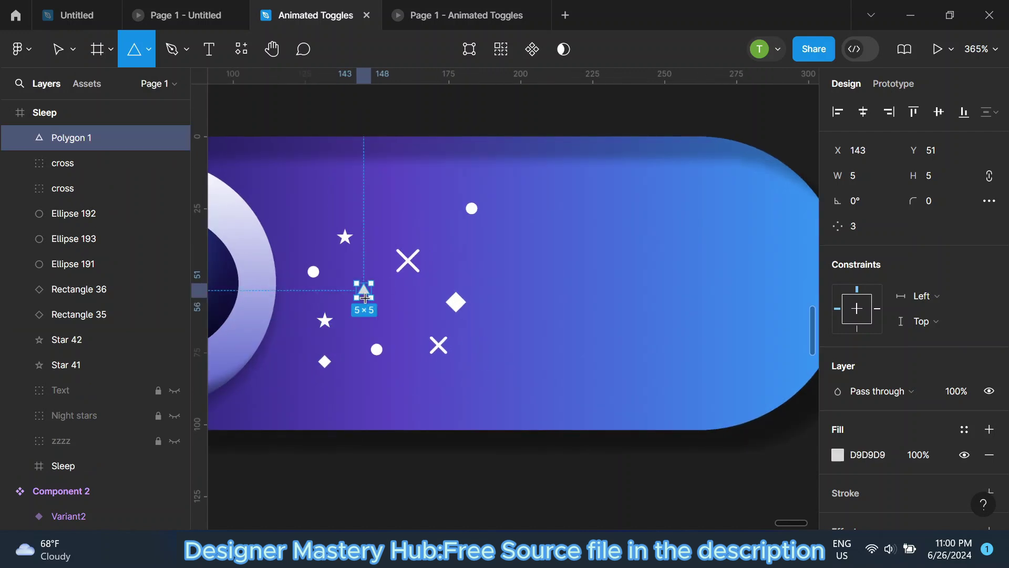
click(838, 454)
click(684, 385)
text(FFFFFF)
key(Return)
click(805, 84)
Duplicate the white triangle twice and spread the copies across the toggle.
click(354, 293)
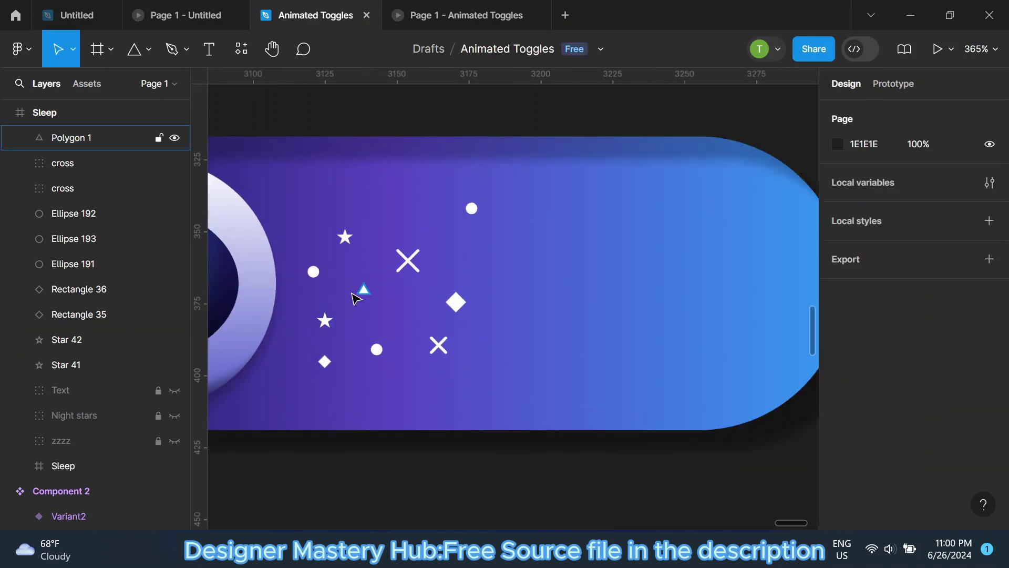
key(ctrl+d)
drag(363, 291, 404, 182)
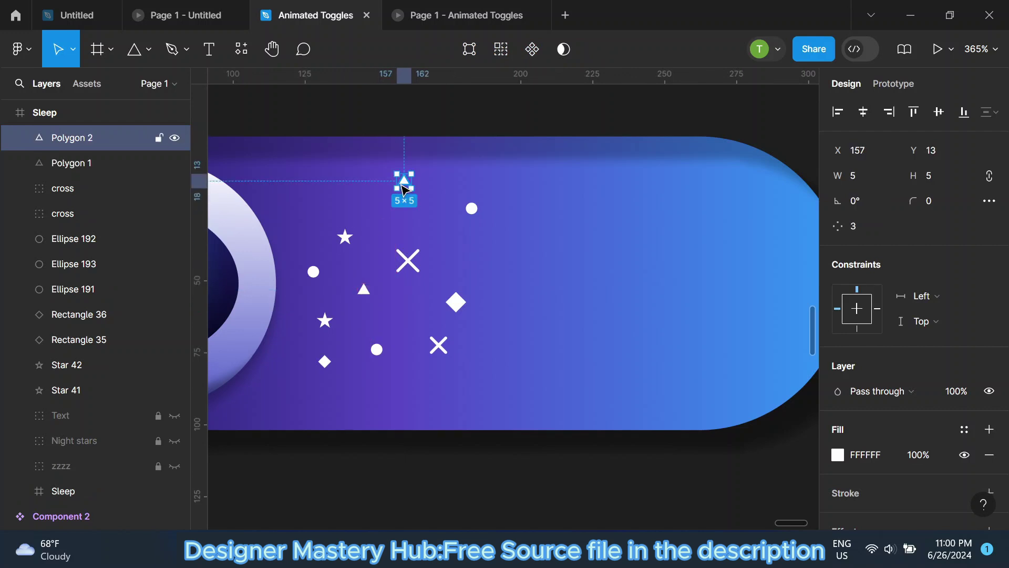
key(ctrl+d)
scroll(405, 189, up, 1)
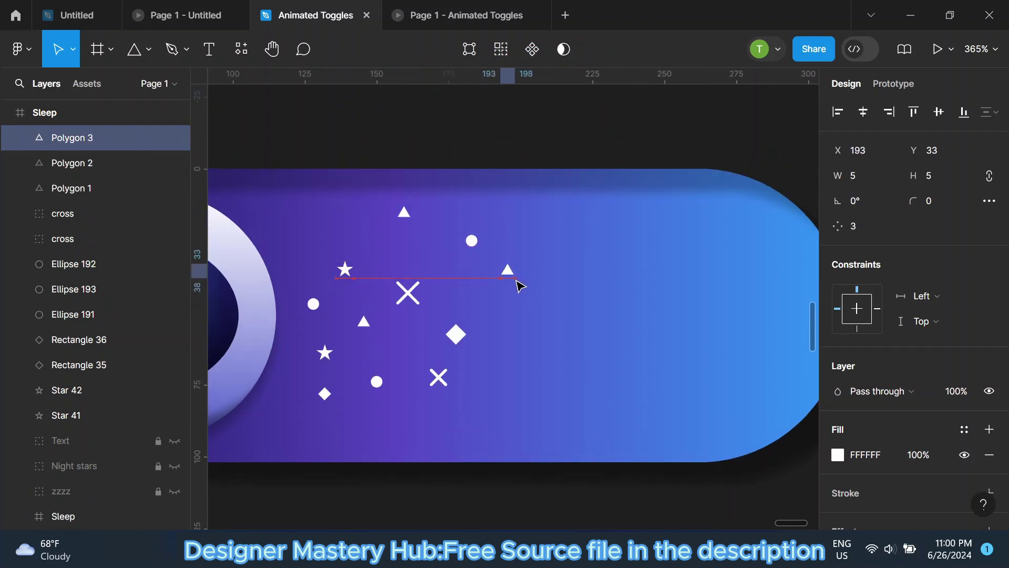
drag(449, 110, 562, 306)
Rearrange a diamond, cross, dot, triangle, small diamond and star across the purple area.
drag(456, 334, 507, 385)
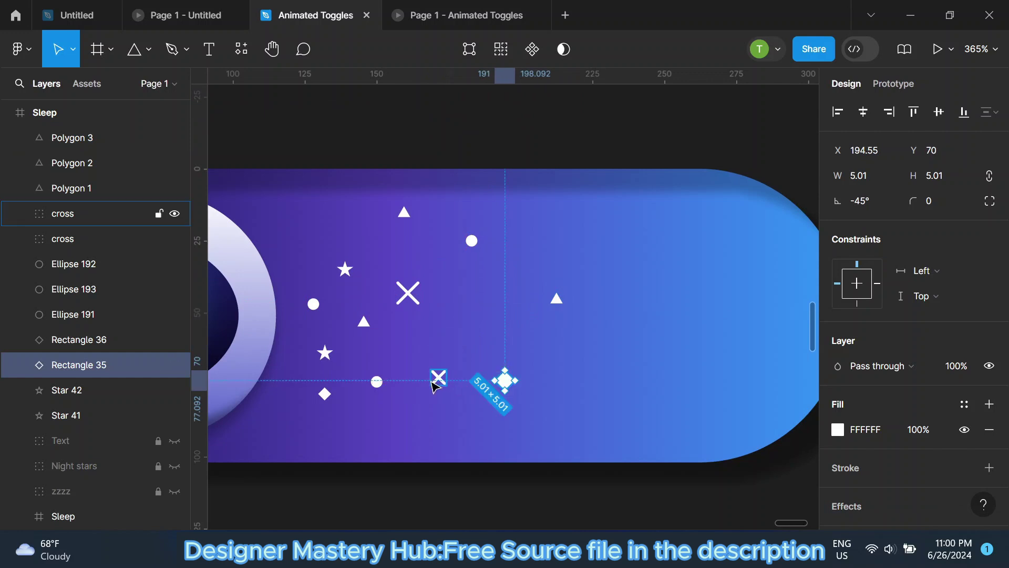
drag(438, 376, 419, 423)
drag(376, 381, 448, 358)
drag(364, 321, 309, 436)
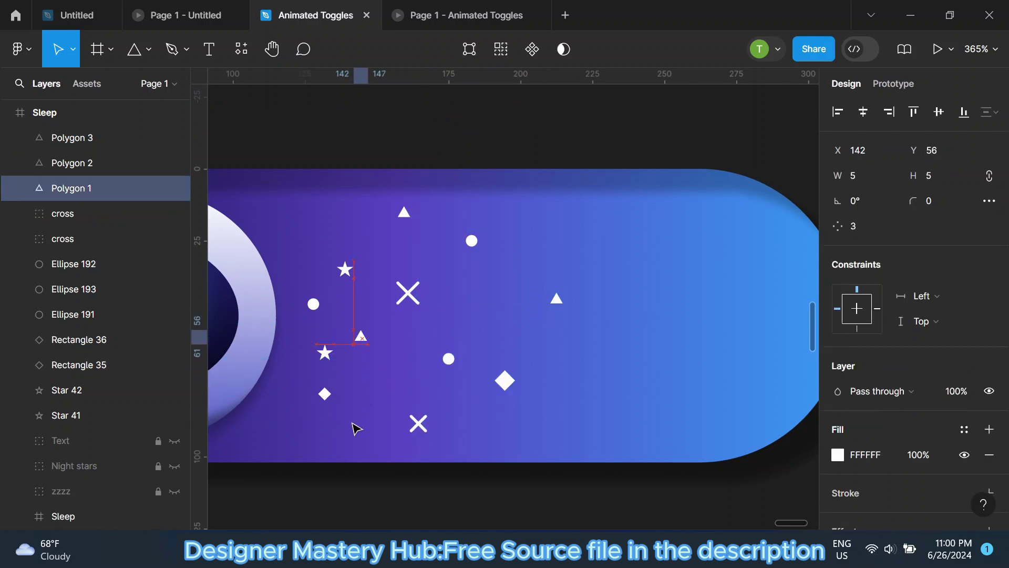
drag(324, 393, 377, 403)
mouse_move(324, 352)
mouse_down()
mouse_move(354, 342)
mouse_move(341, 274)
mouse_up()
scroll(378, 333, down, 3)
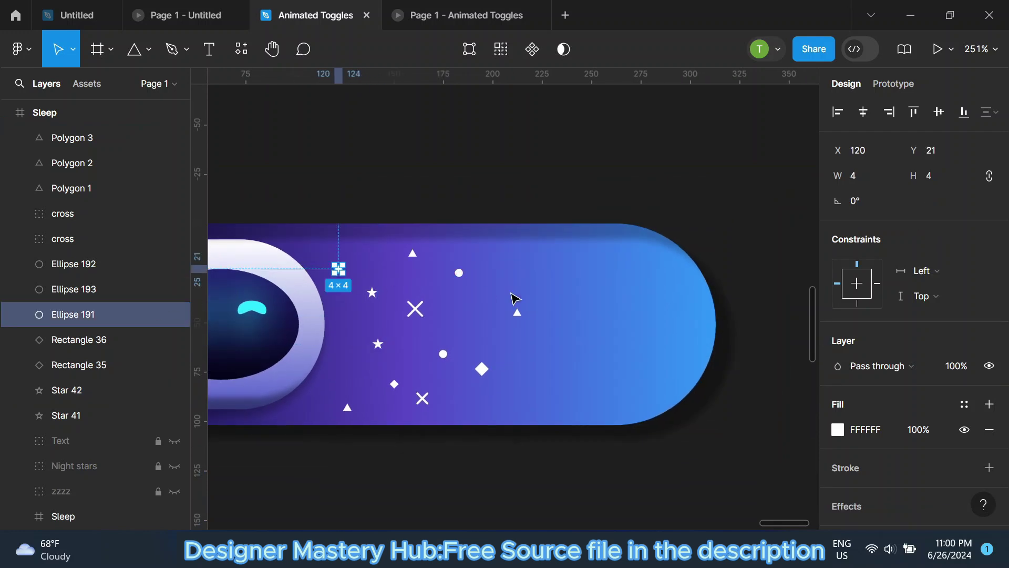
scroll(483, 263, down, 3)
click(452, 188)
scroll(542, 217, down, 1)
Group the decoration layers from Star 41 up to Polygon 3.
scroll(542, 217, down, 1)
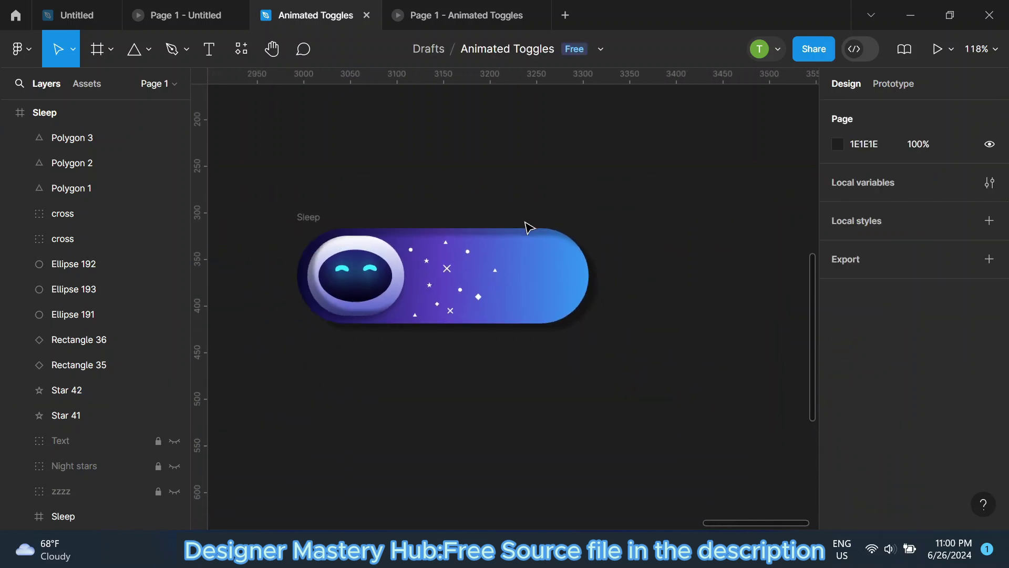
scroll(576, 241, up, 1)
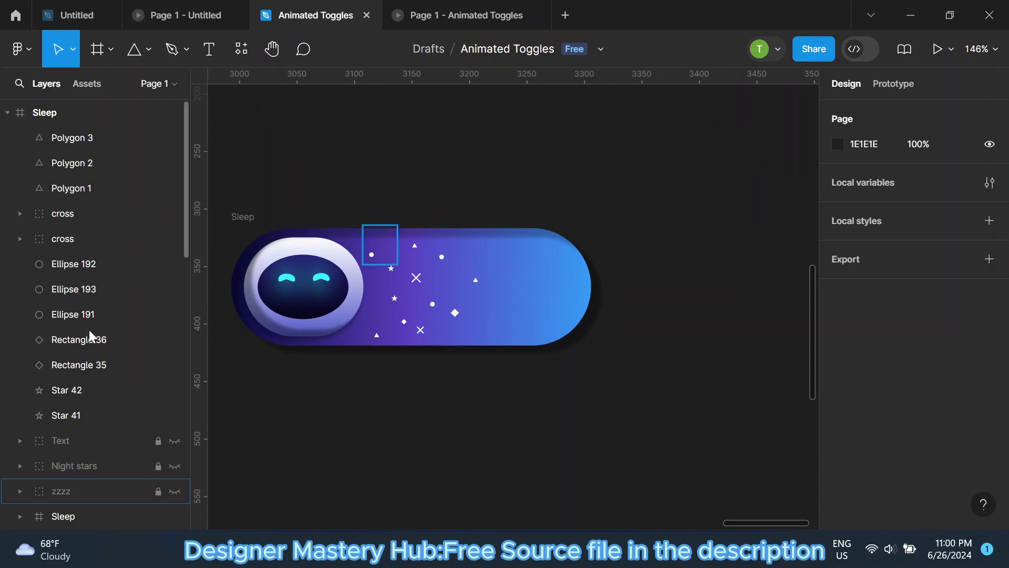
click(68, 415)
shift+click(57, 137)
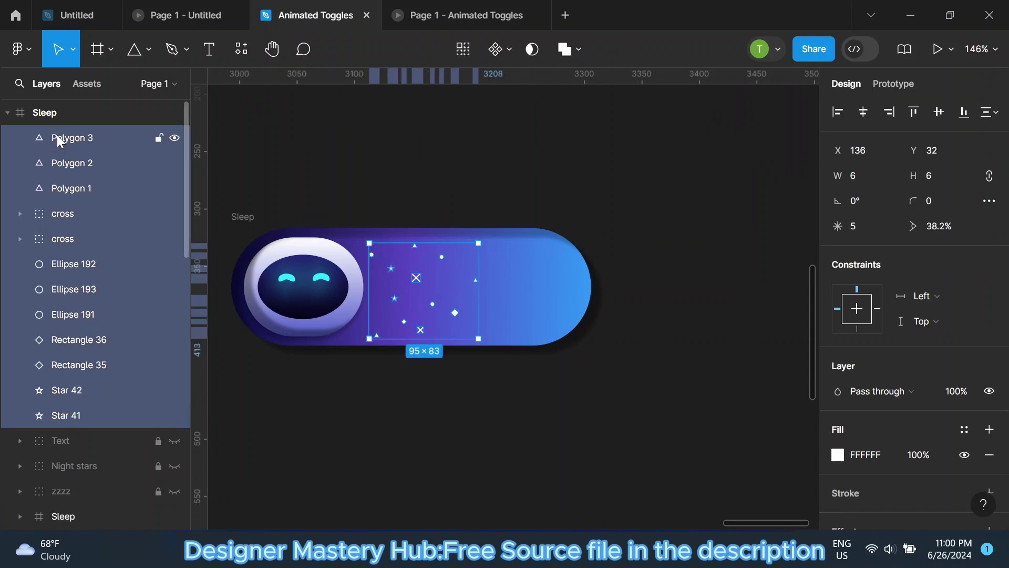
right_click(88, 174)
click(130, 174)
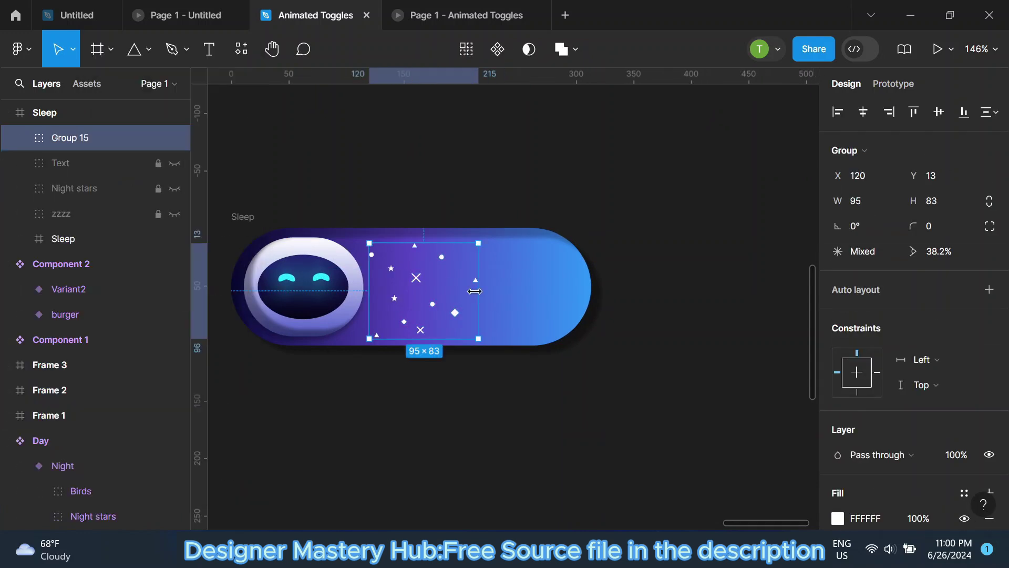
Place a copy of the group to the right, group both, and name it Active bg.
drag(449, 302, 496, 299)
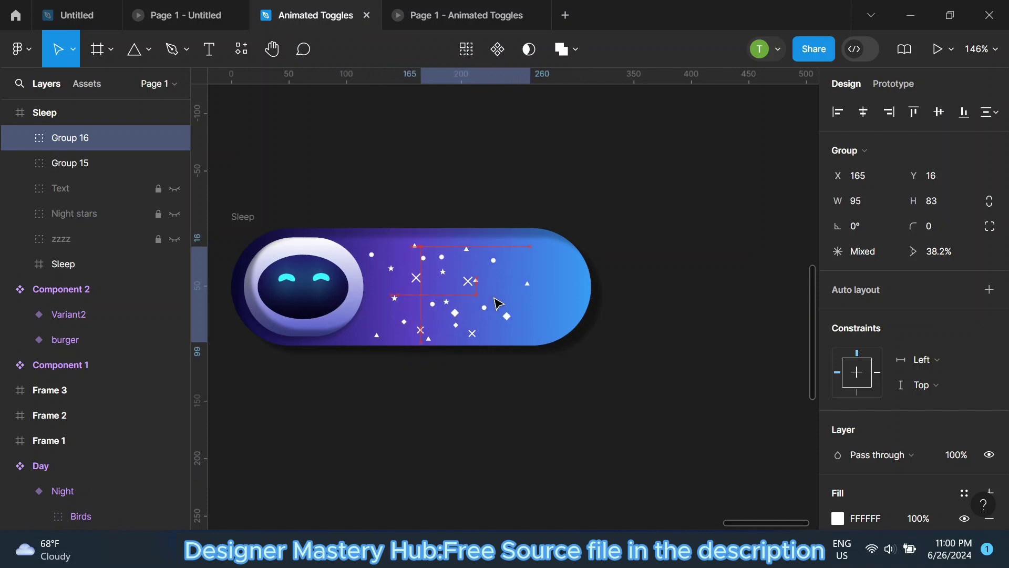
shift+click(105, 158)
right_click(106, 157)
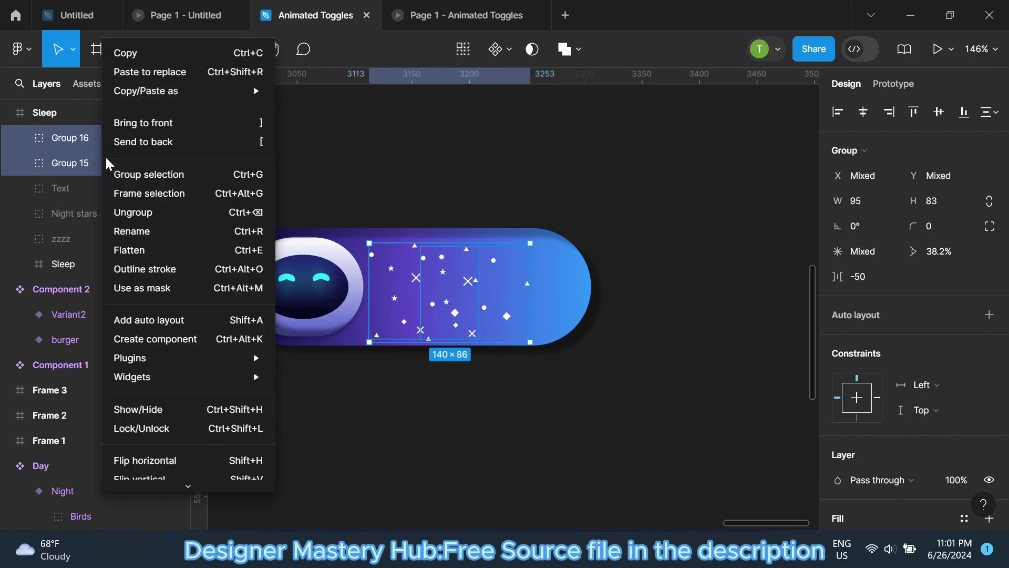
click(131, 178)
double_click(97, 141)
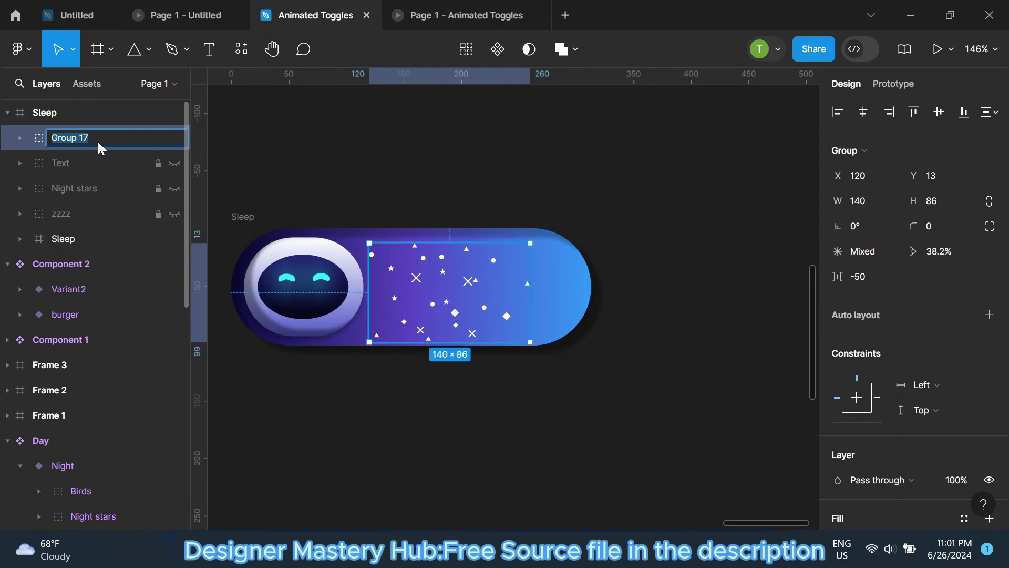
text(Active bg)
click(363, 163)
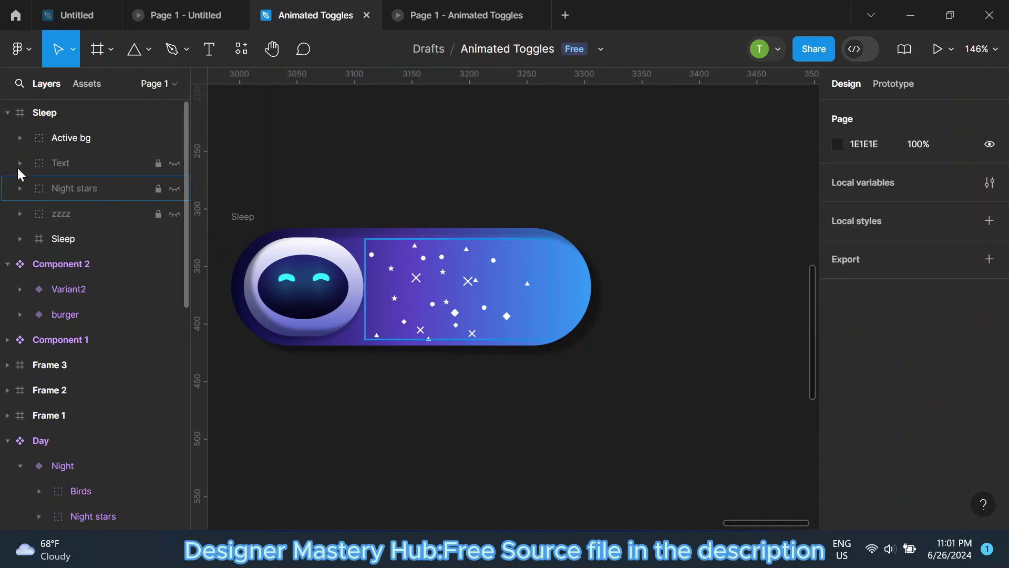
Unlock the Text, Night stars and zzzz layers and show the Sleep text and Night stars.
click(158, 163)
click(158, 188)
click(159, 214)
click(174, 163)
click(174, 189)
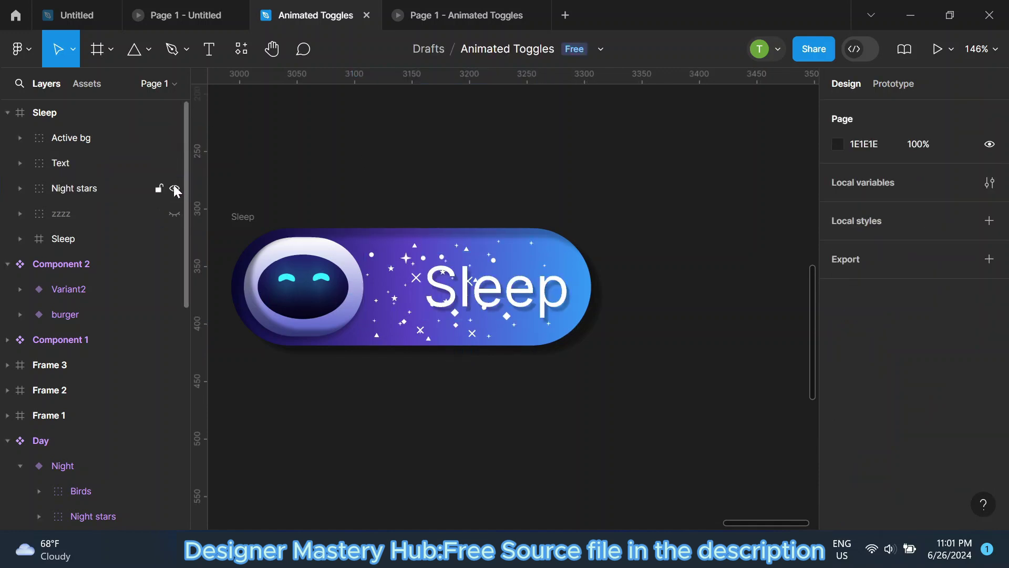
Shift the Active bg group left, fully out of the toggle.
click(72, 138)
key(shift+Left)
key(shift+Left)
key(shift+Left)
key(shift+Left)
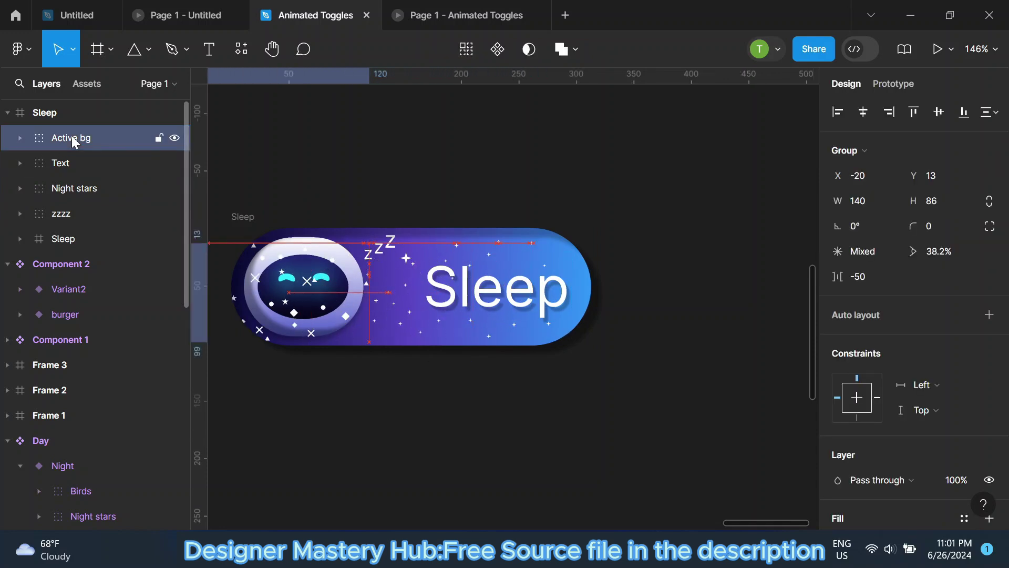
key(shift+Left)
key(shift+Left)
key(shift+Left)
scroll(368, 210, down, 3)
scroll(394, 176, down, 2)
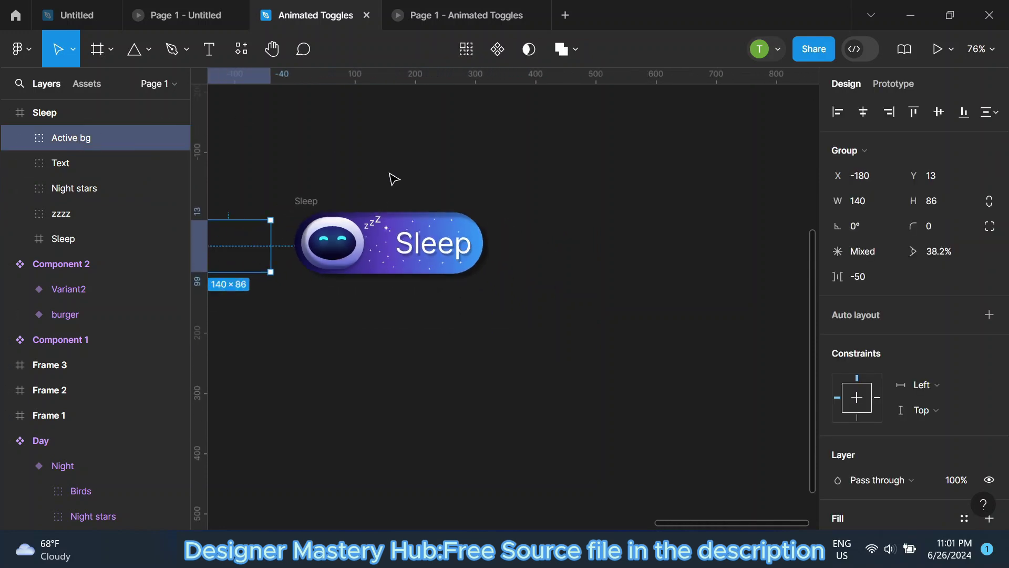
click(556, 234)
Duplicate the Sleep frame beside it and name the copy Active.
click(292, 200)
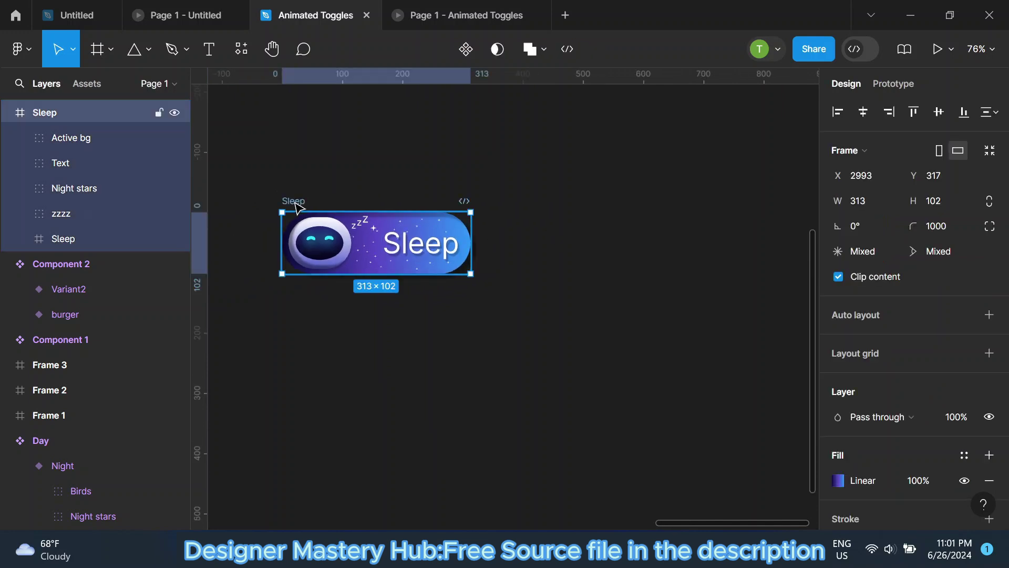
key(ctrl+d)
scroll(630, 232, up, 3)
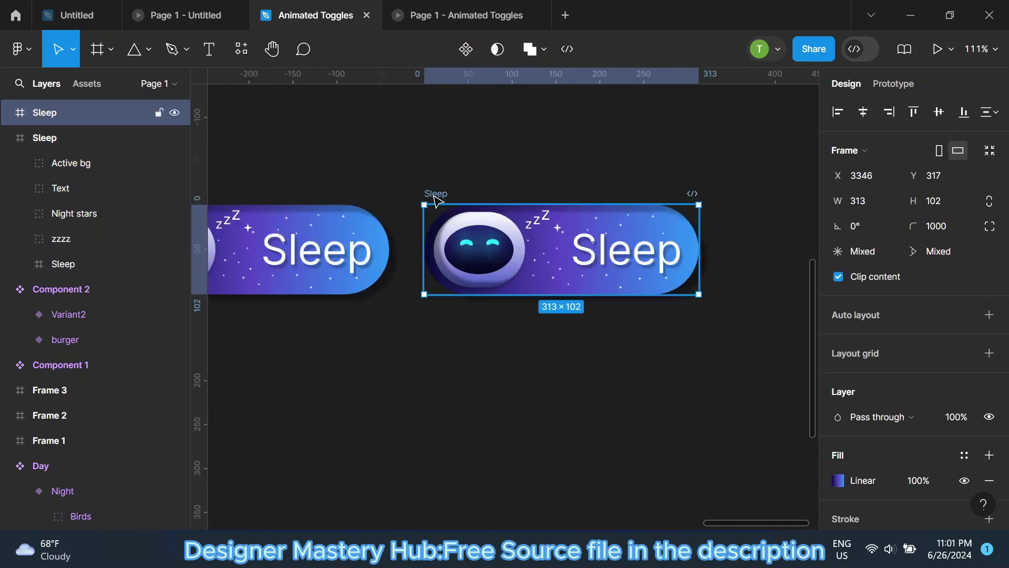
text(Active)
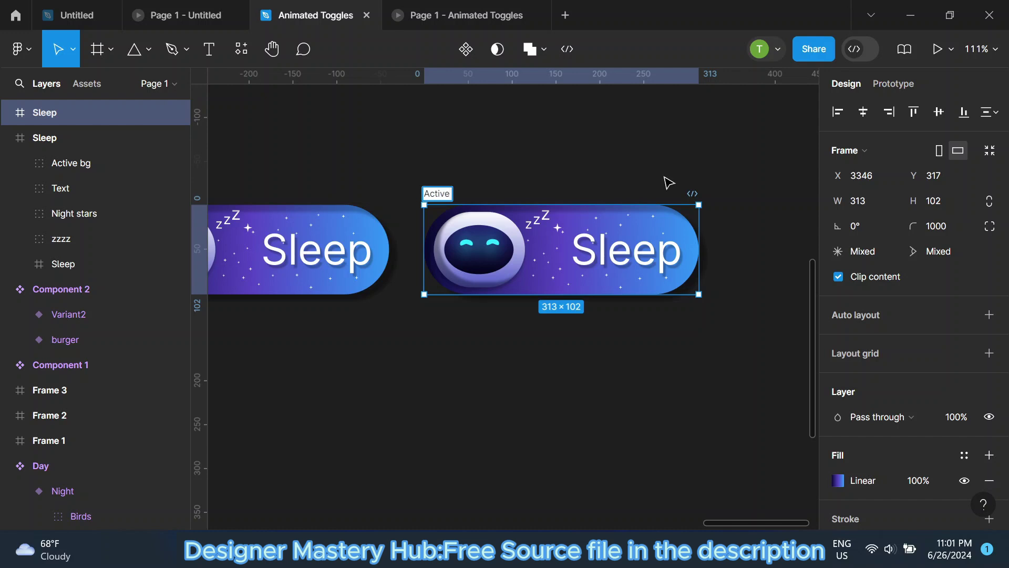
click(668, 182)
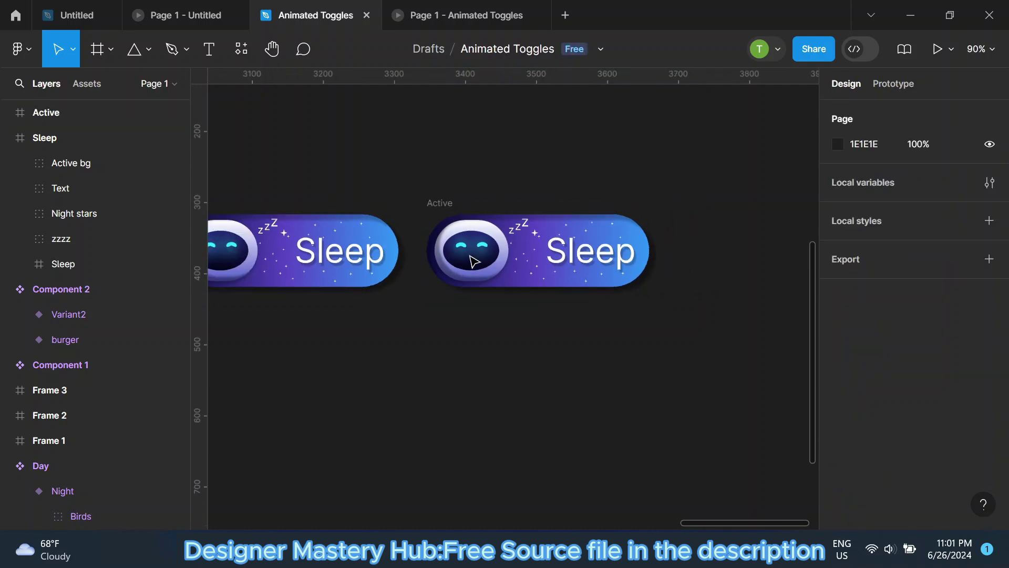
Shift the Night stars group right, out of the toggle.
scroll(578, 266, up, 2)
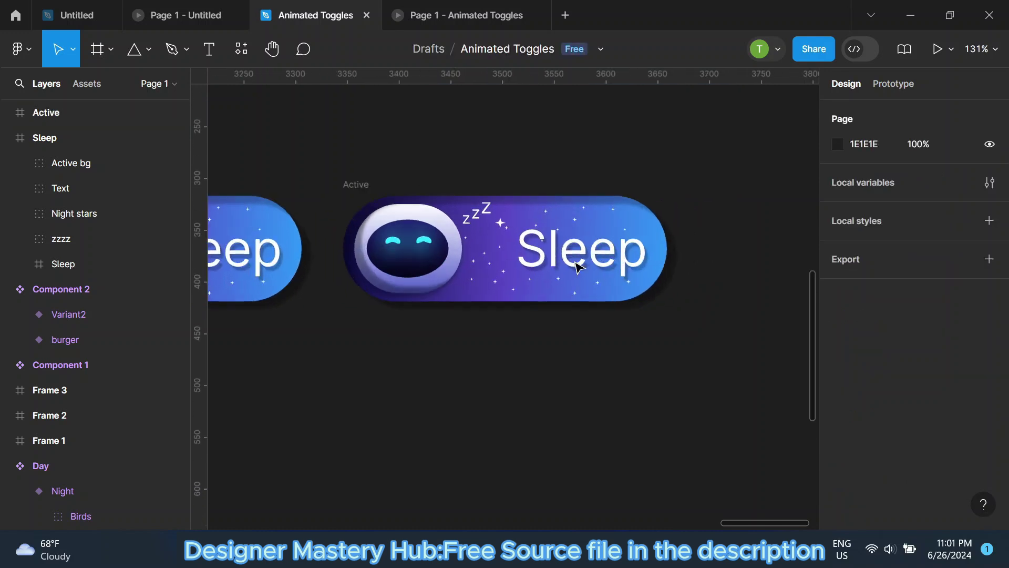
click(497, 270)
key(shift+Right)
key(shift+Right)
key(shift+Right)
key(shift+Right)
key(shift+Right)
key(shift+Right)
key(shift+Right)
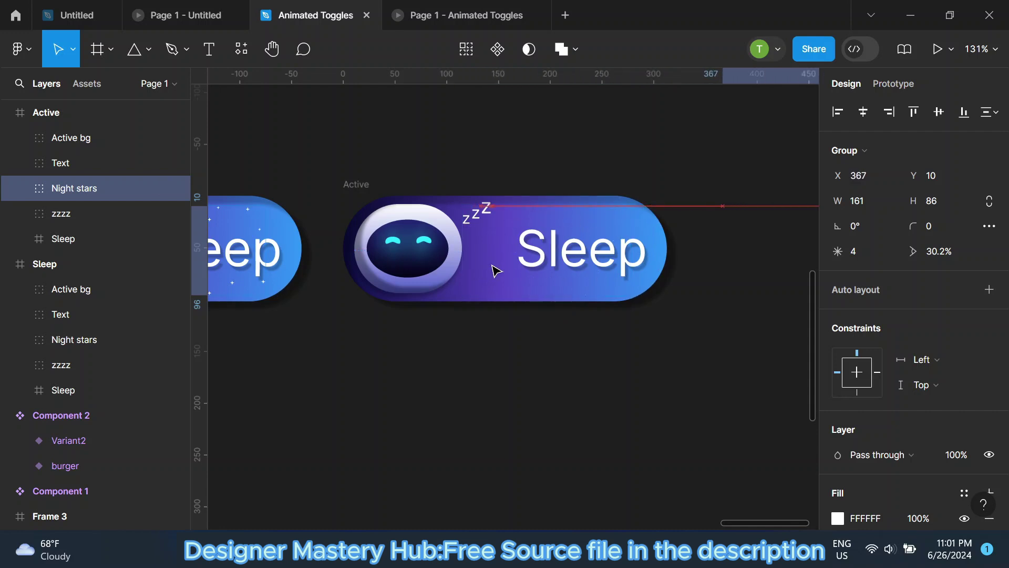
key(shift+Right)
Hide the Sleep label, show the Active label on the left, and move zzzz out right.
click(52, 163)
click(20, 164)
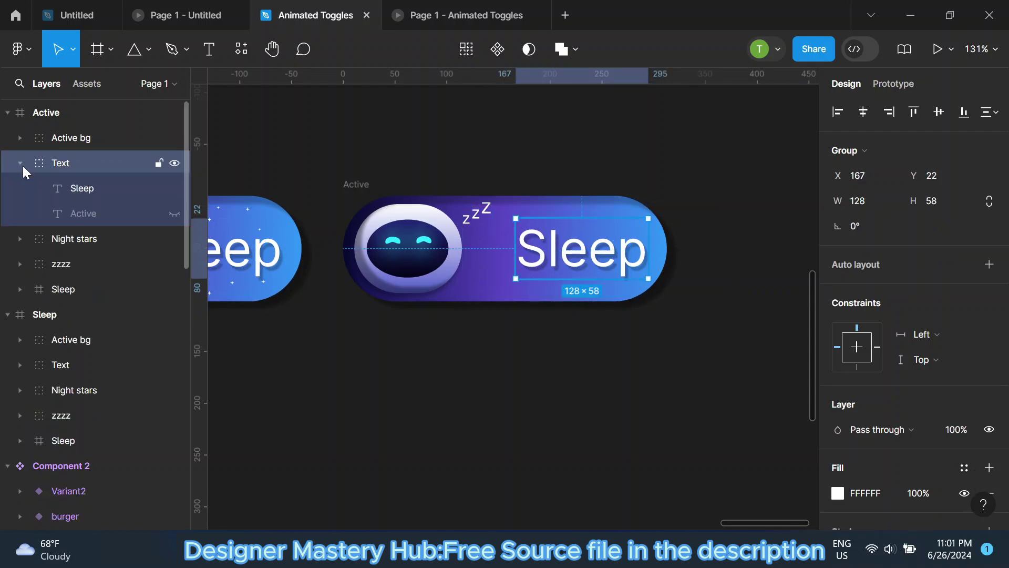
click(173, 189)
click(173, 213)
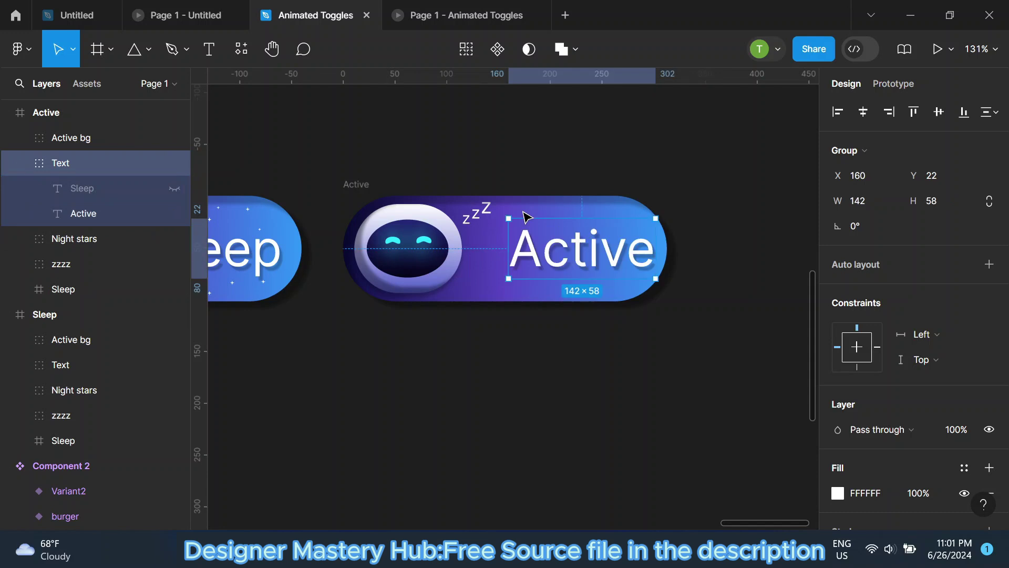
key(shift+Left)
key(shift+Left)
key(shift+Left)
key(shift+Left)
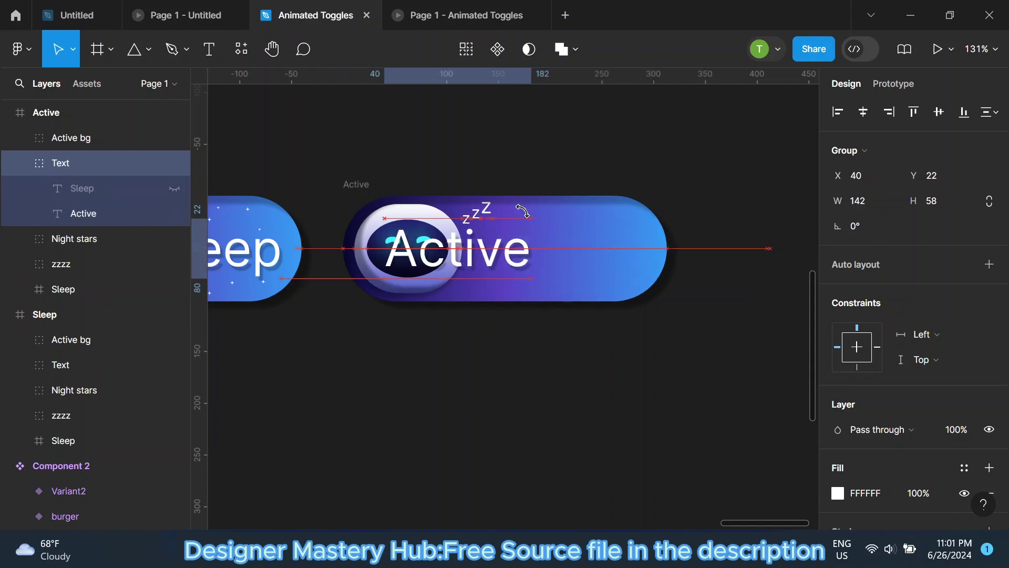
key(shift+Left)
key(shift+Left)
key(shift+Left)
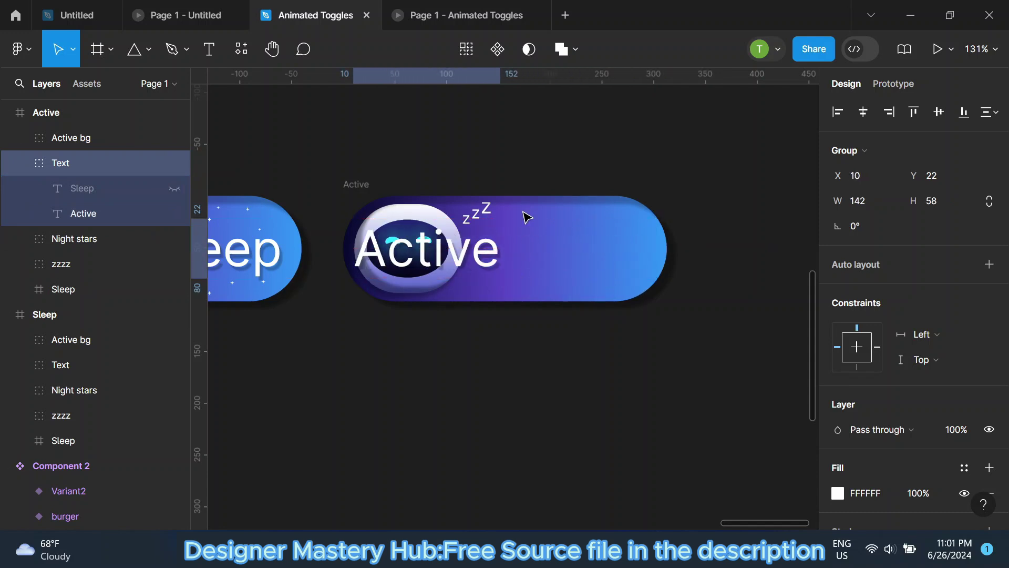
click(115, 241)
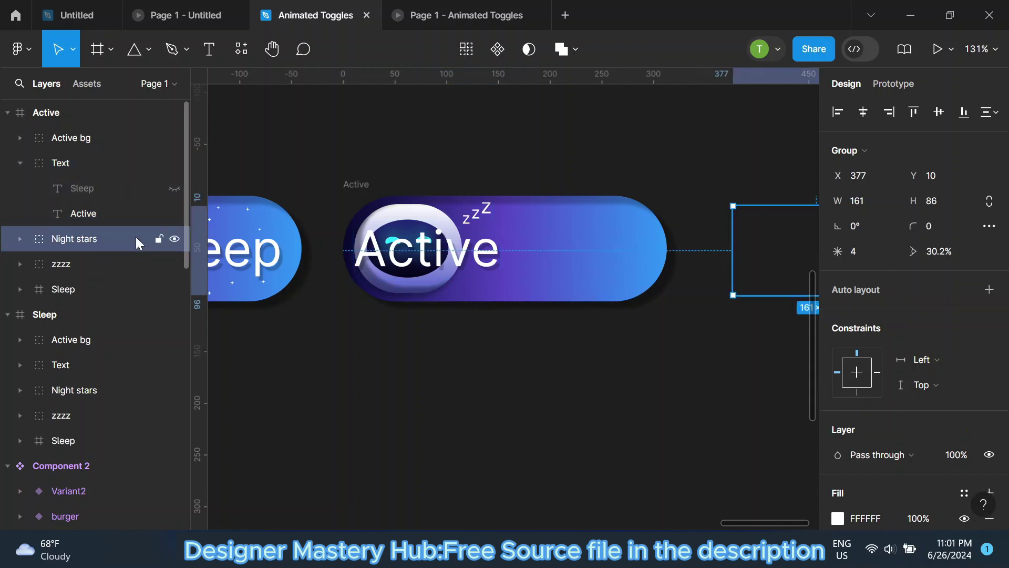
mouse_move(102, 263)
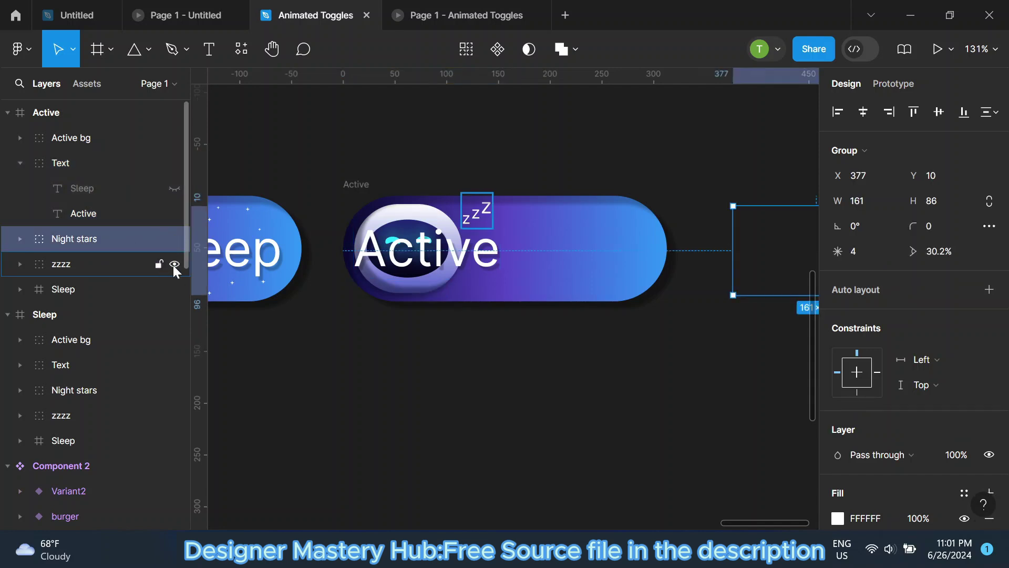
click(124, 266)
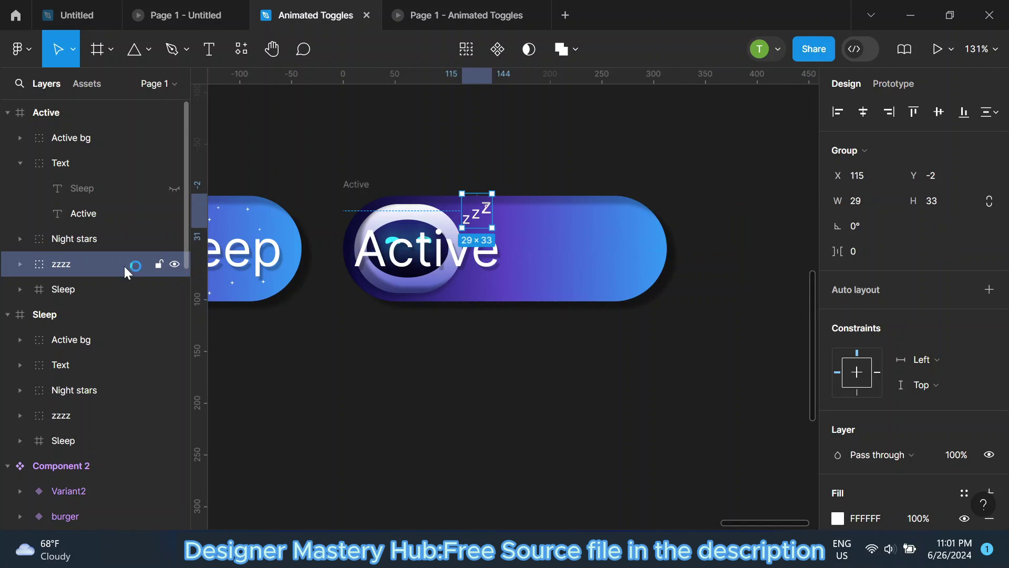
key(shift+Right)
key(shift+Right)
key(shift+Right)
key(shift+Right)
key(shift+Right)
key(shift+Right)
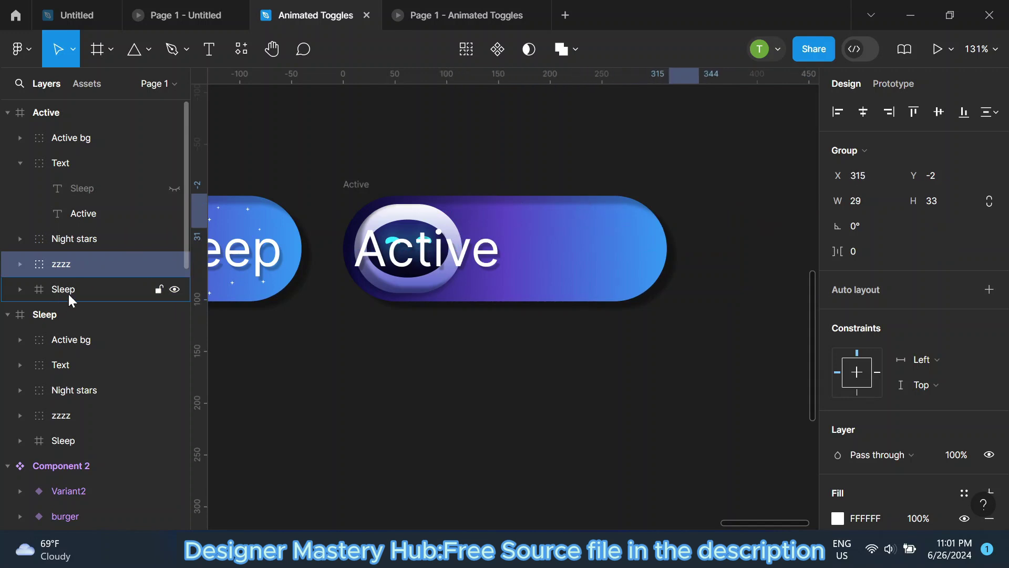
Show the awake robot face instead of the sleeping one and rename the group Active mood.
click(68, 294)
ctrl+scroll(476, 292, up, 3)
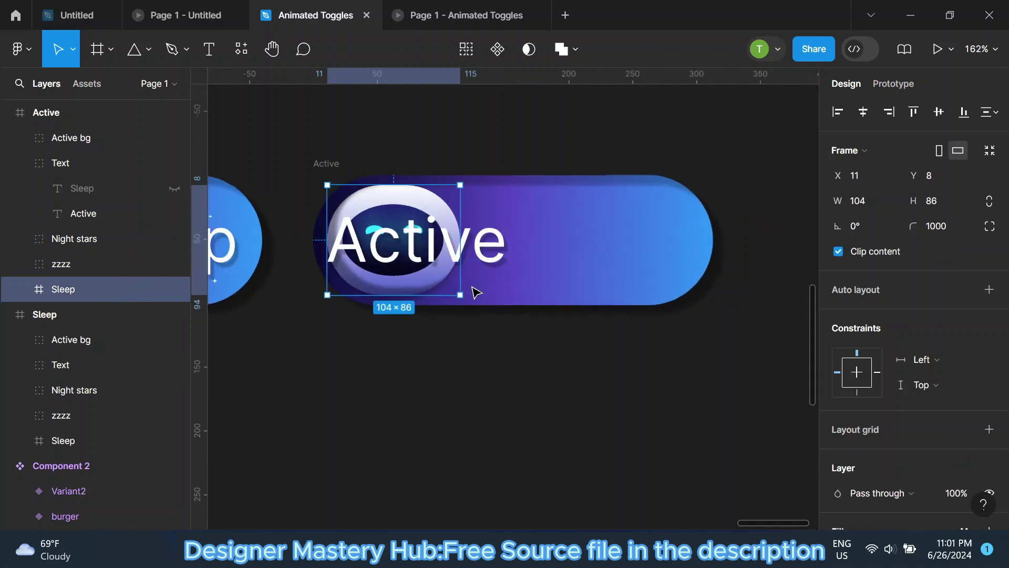
click(20, 289)
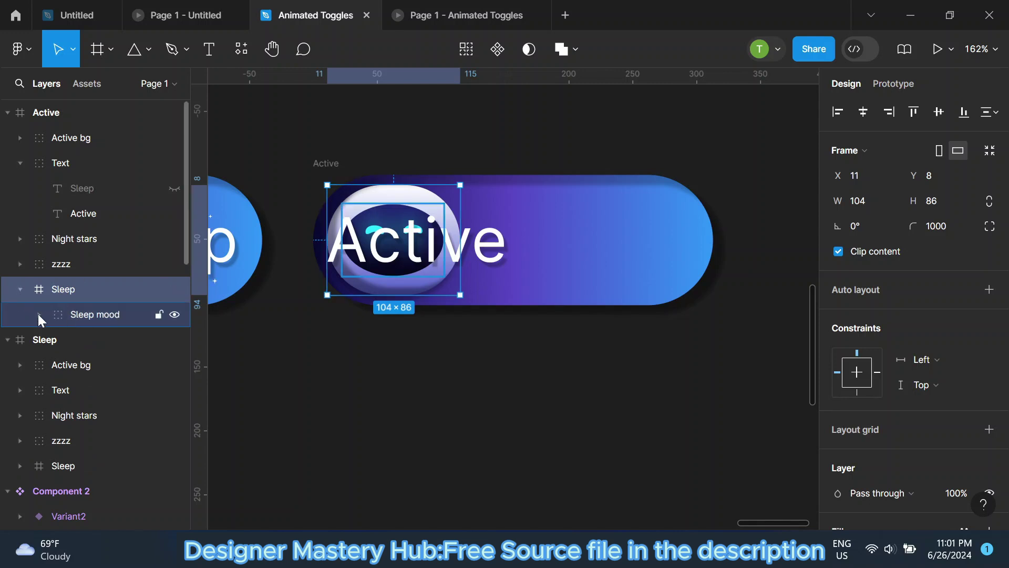
click(39, 315)
click(175, 364)
click(175, 340)
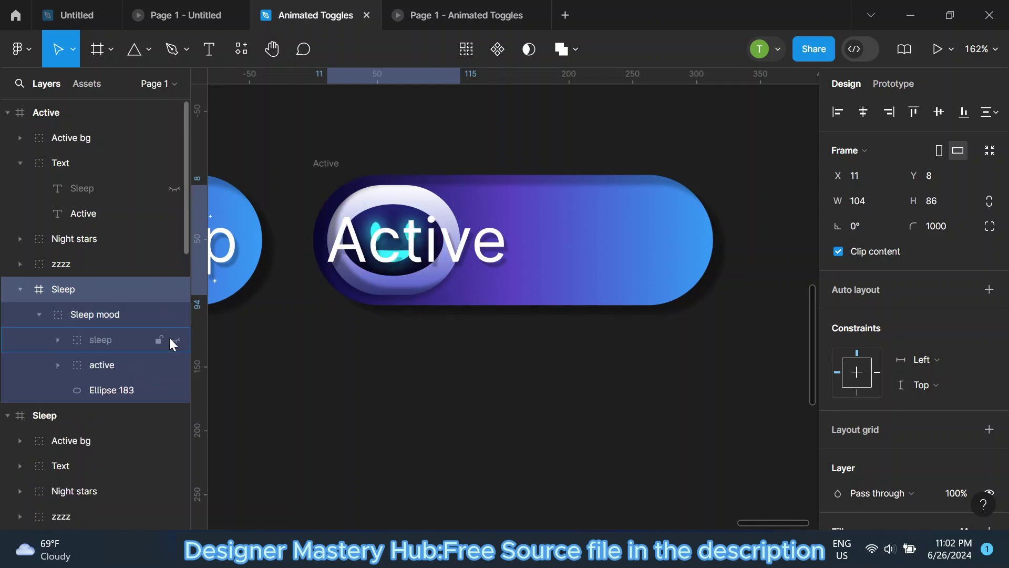
double_click(87, 313)
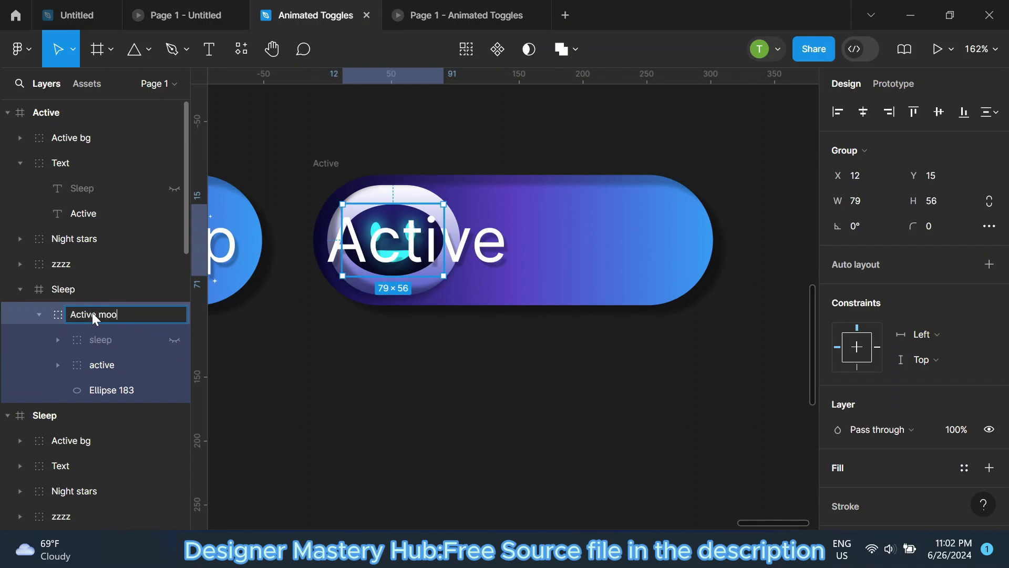
text(d)
key(Return)
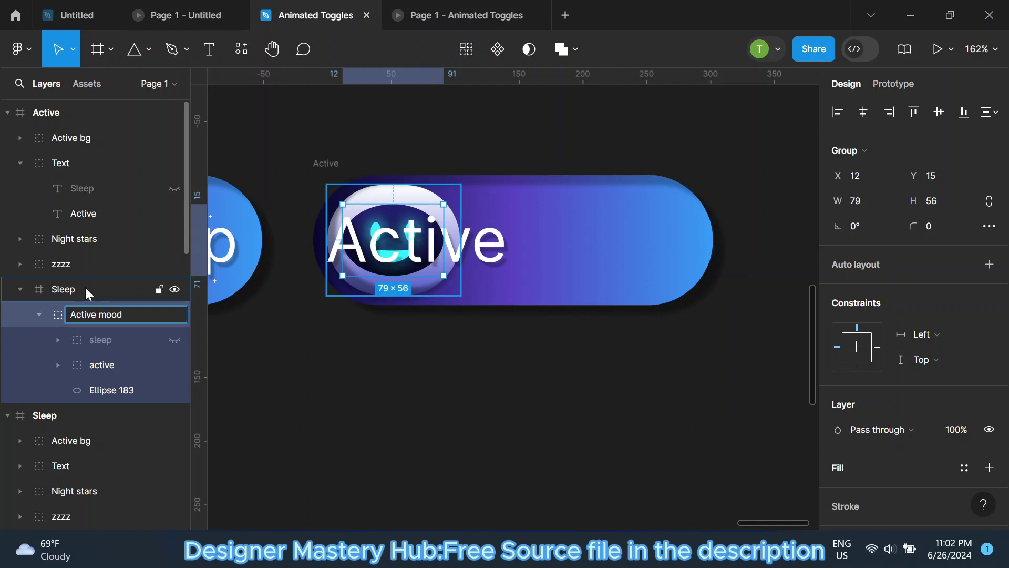
Rename the robot knob frame Active and move it to the toggle's right end.
double_click(84, 288)
text(Active)
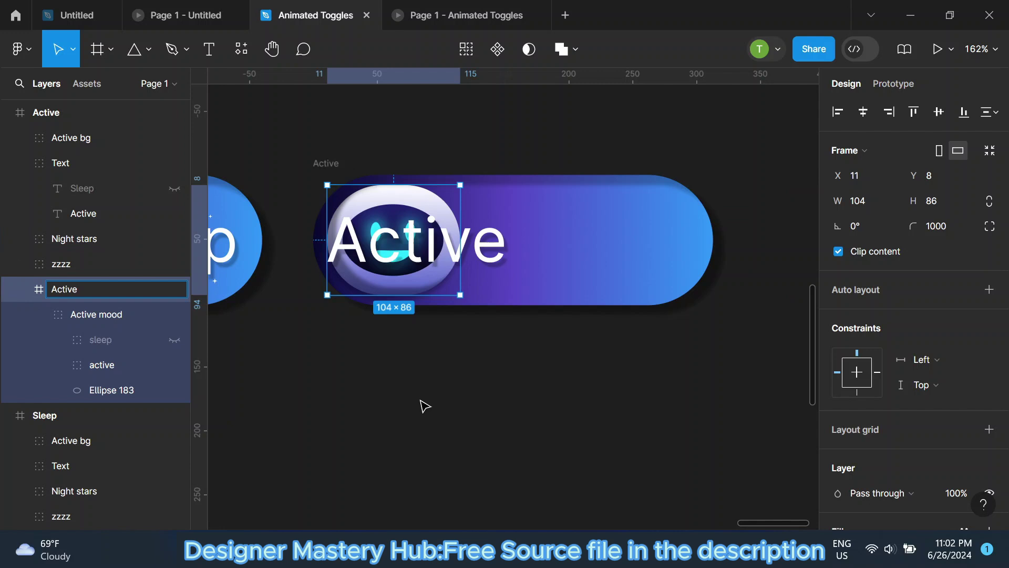
click(439, 425)
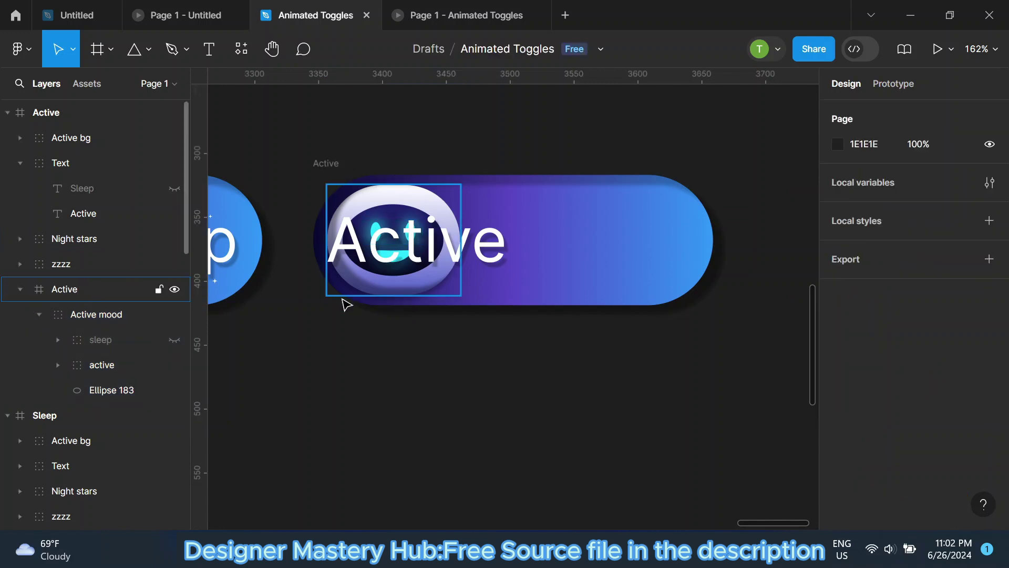
click(64, 289)
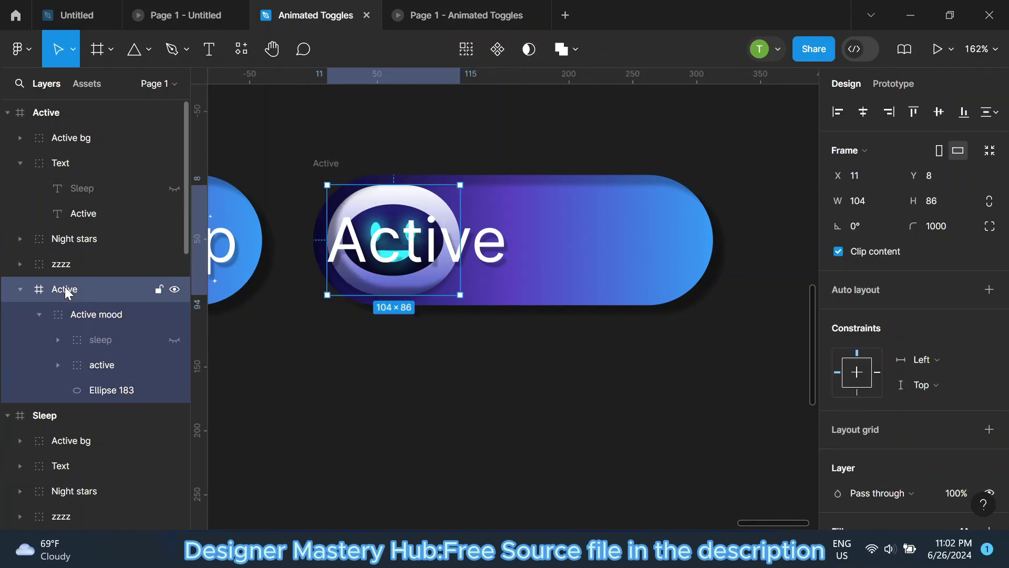
key(shift+Right)
key(shift+Right)
key(shift+Right)
key(shift+Right)
key(shift+Right)
key(shift+Right)
key(shift+Right)
key(shift+Right)
key(shift+Right)
key(shift+Right)
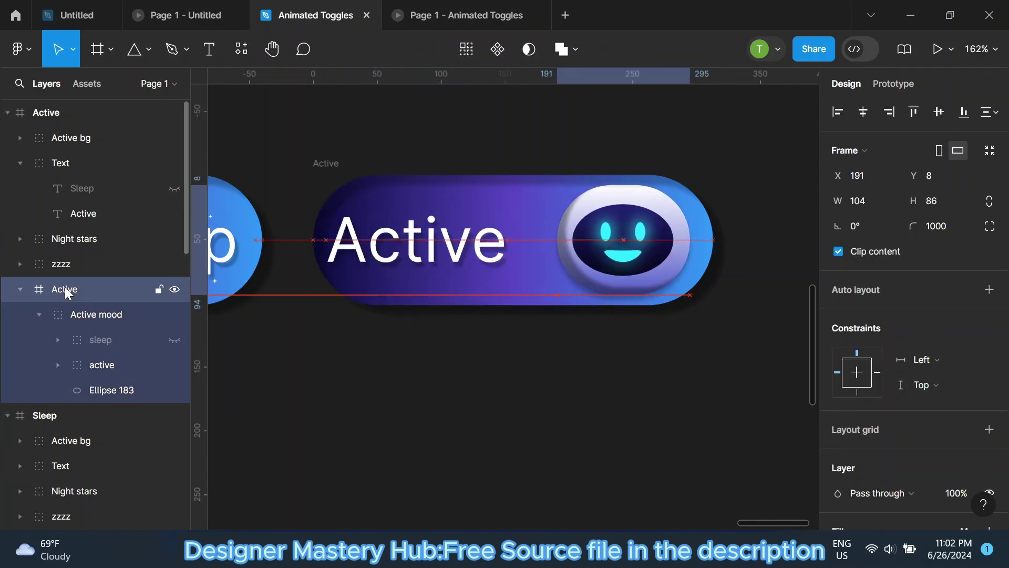
key(shift+Right)
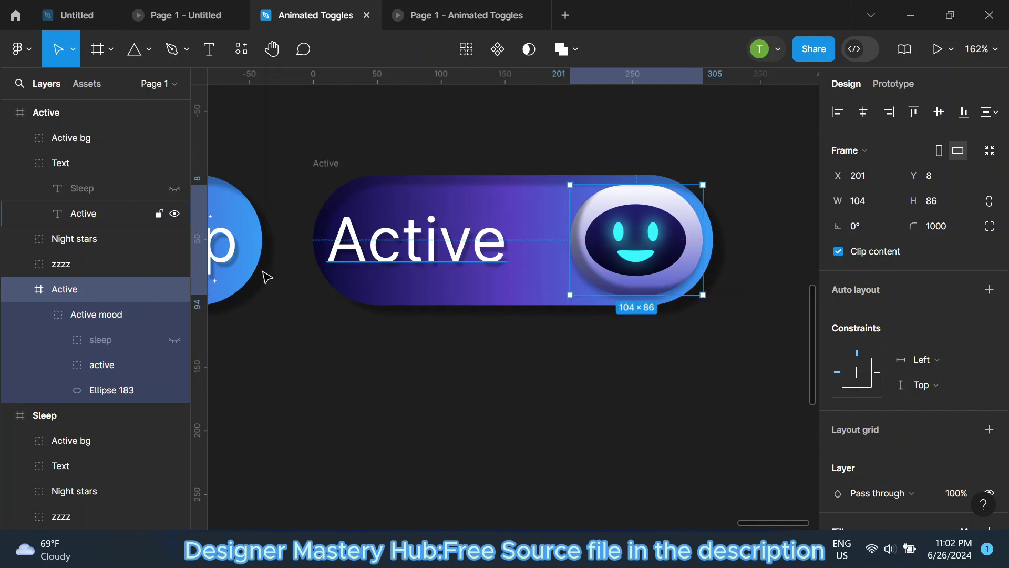
click(20, 289)
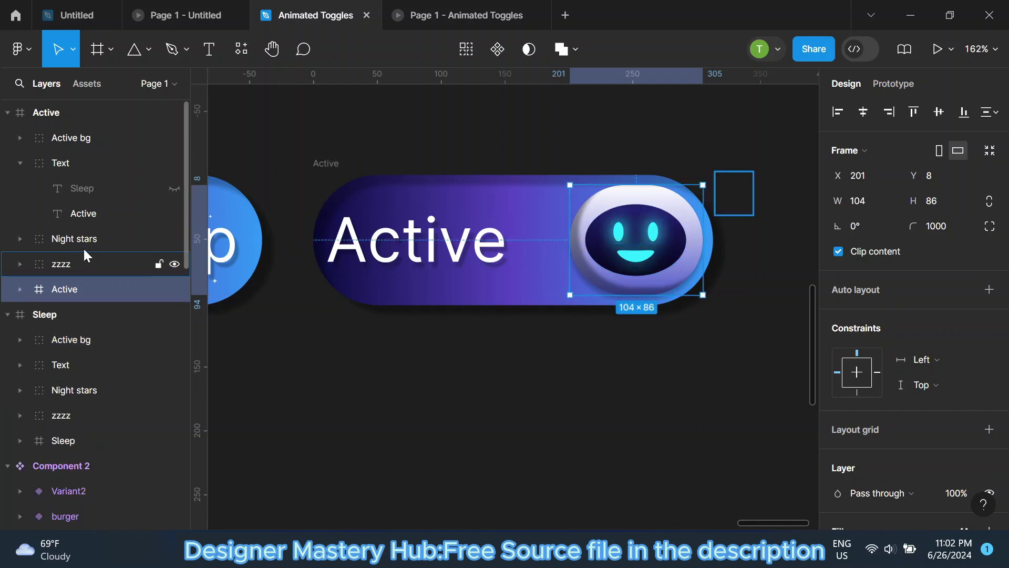
Move the Active bg group right into the Active toggle.
click(61, 133)
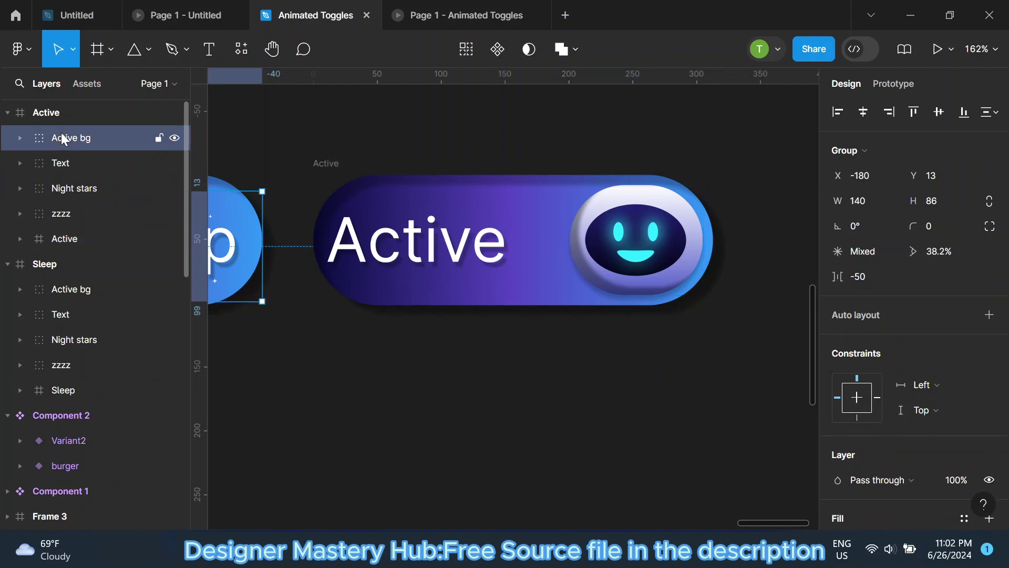
key(shift+Right)
key(shift+Right)
key(shift+Right)
key(shift+Right)
key(shift+Right)
key(shift+Right)
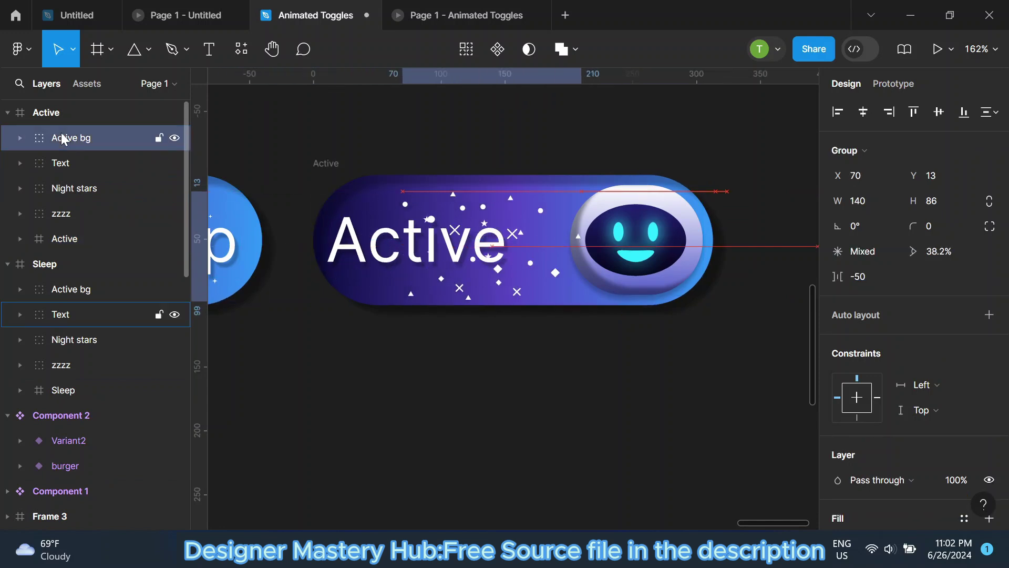
key(shift+Right)
key(shift+Right)
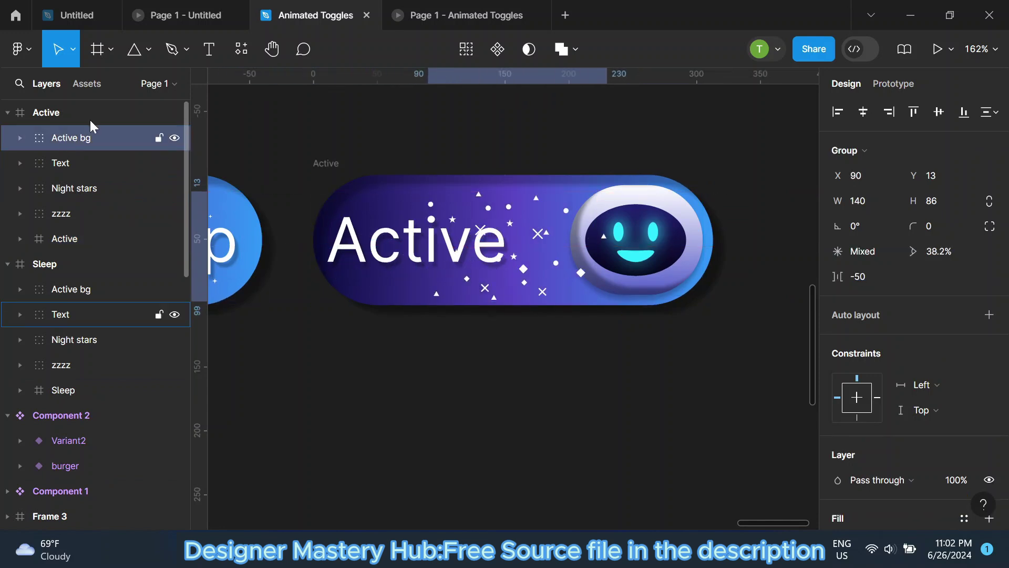
click(526, 135)
scroll(526, 289, down, 2)
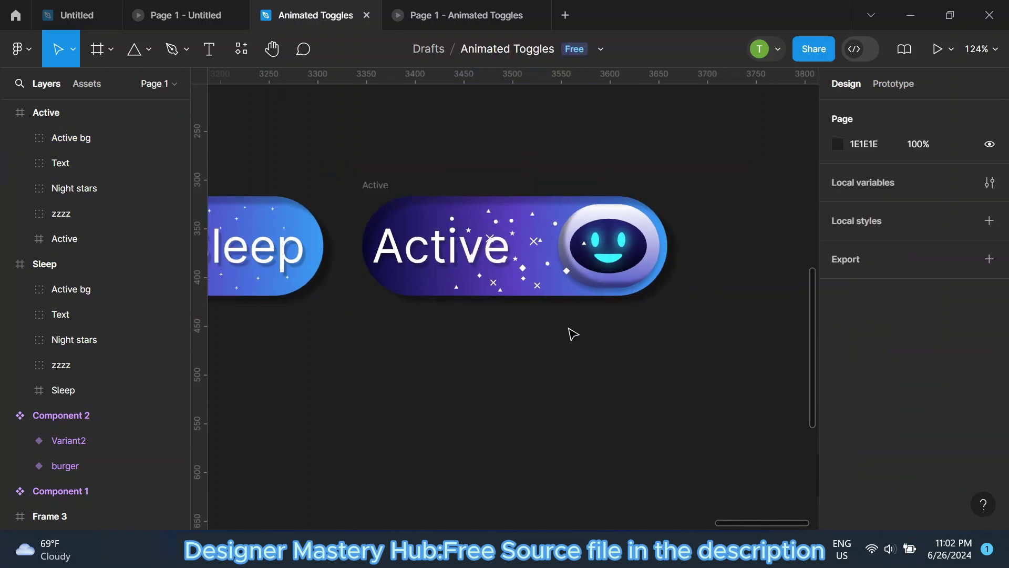
scroll(573, 334, down, 2)
scroll(515, 293, down, 3)
Combine the Sleep and Active toggles into one component set.
click(274, 234)
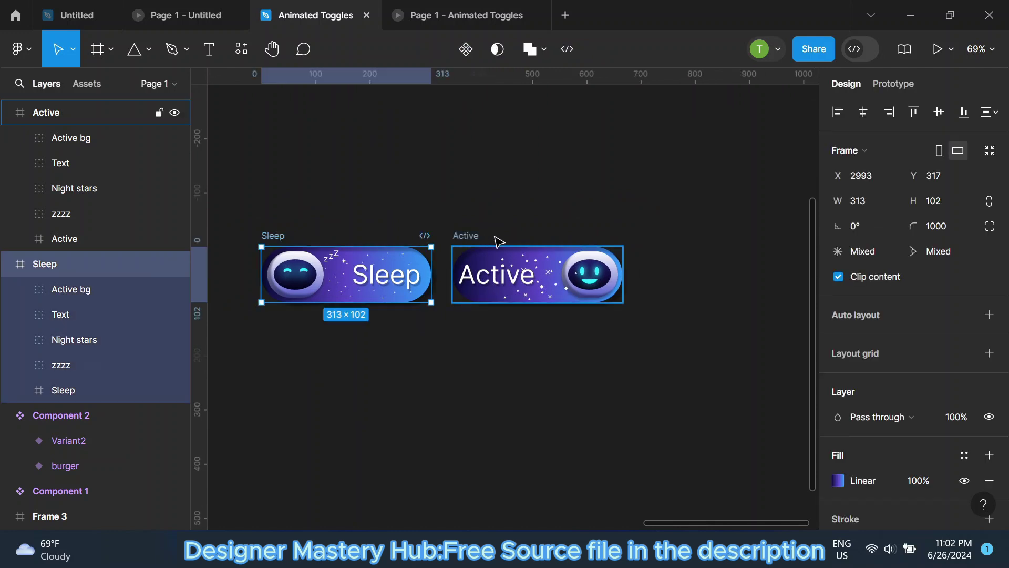
shift+click(470, 236)
click(487, 50)
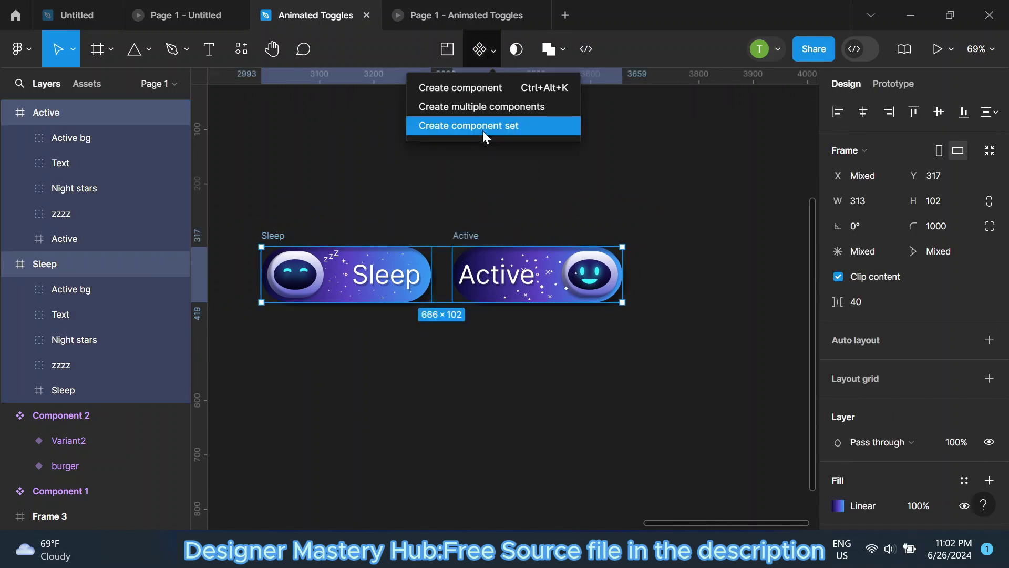
key(Return)
Link the Sleep variant's robot knob to the Active variant with an On drag trigger.
double_click(301, 276)
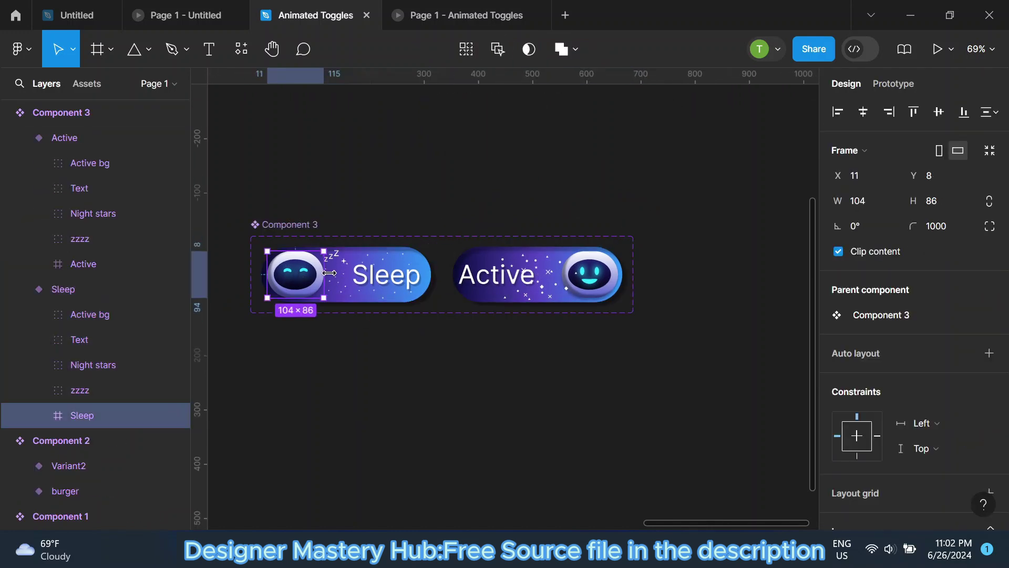
click(897, 85)
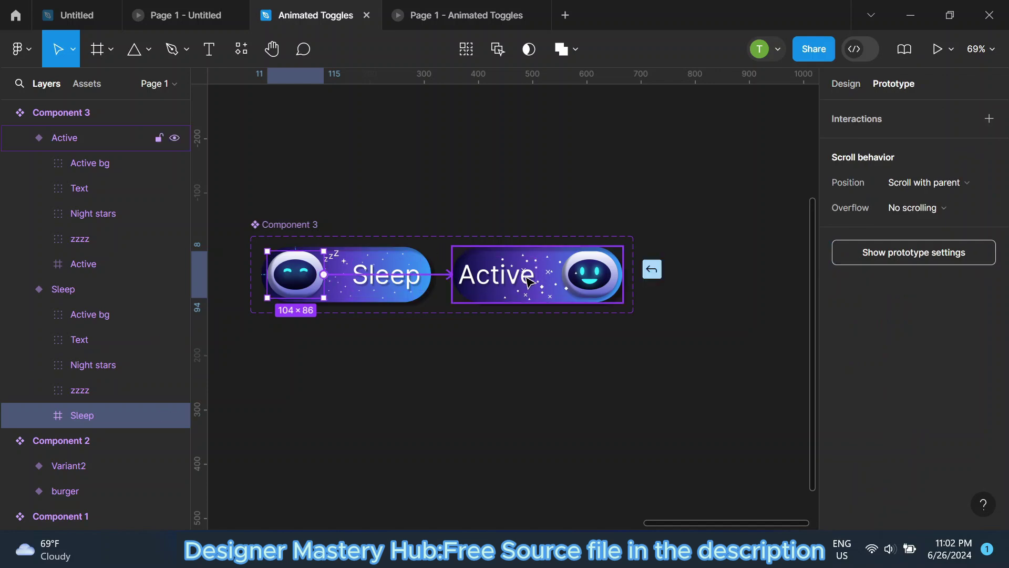
drag(324, 273, 605, 271)
click(392, 314)
key(Escape)
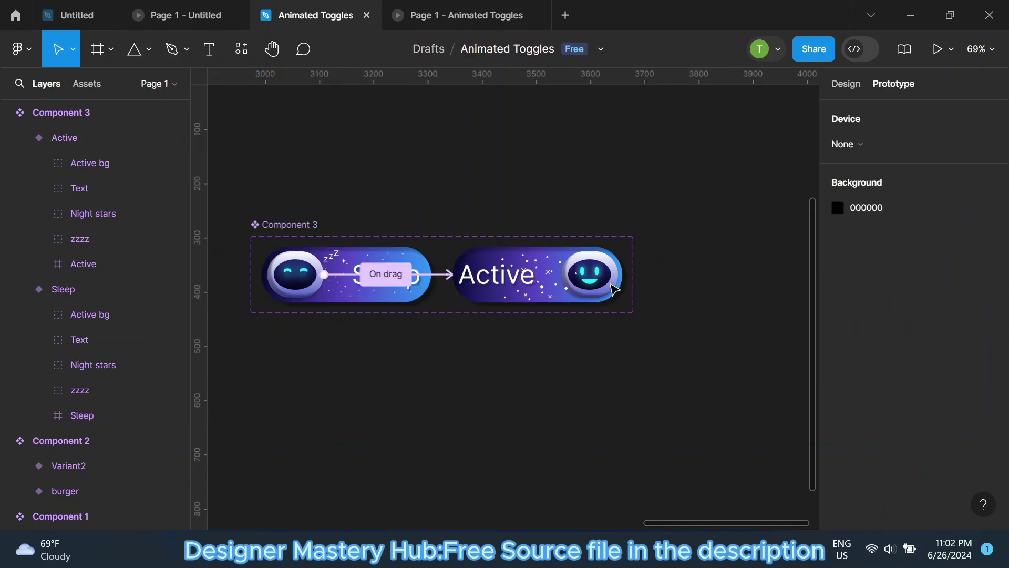
Link the Active variant's knob back to Sleep, also triggered On drag.
click(607, 288)
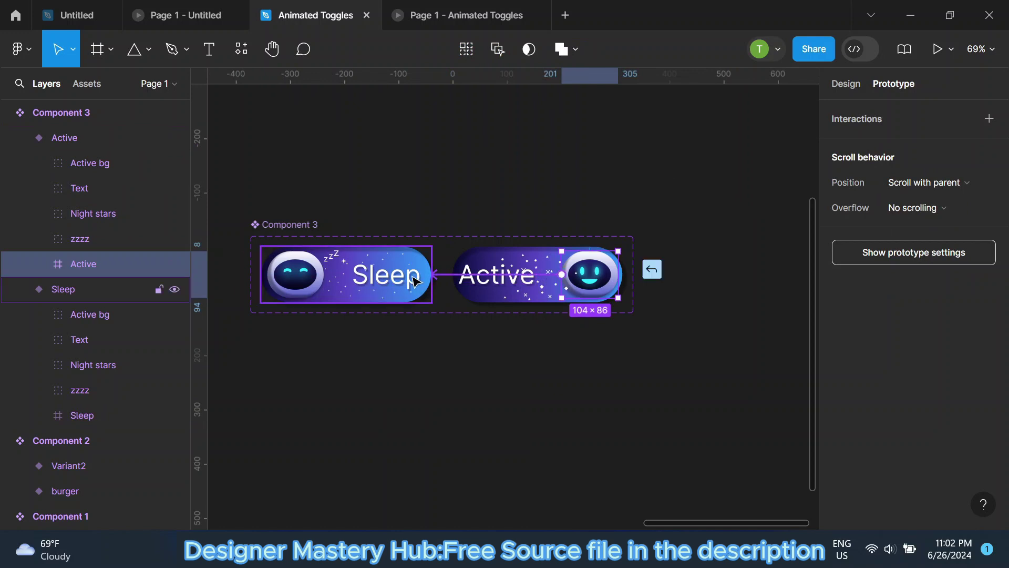
drag(561, 274, 368, 273)
click(384, 315)
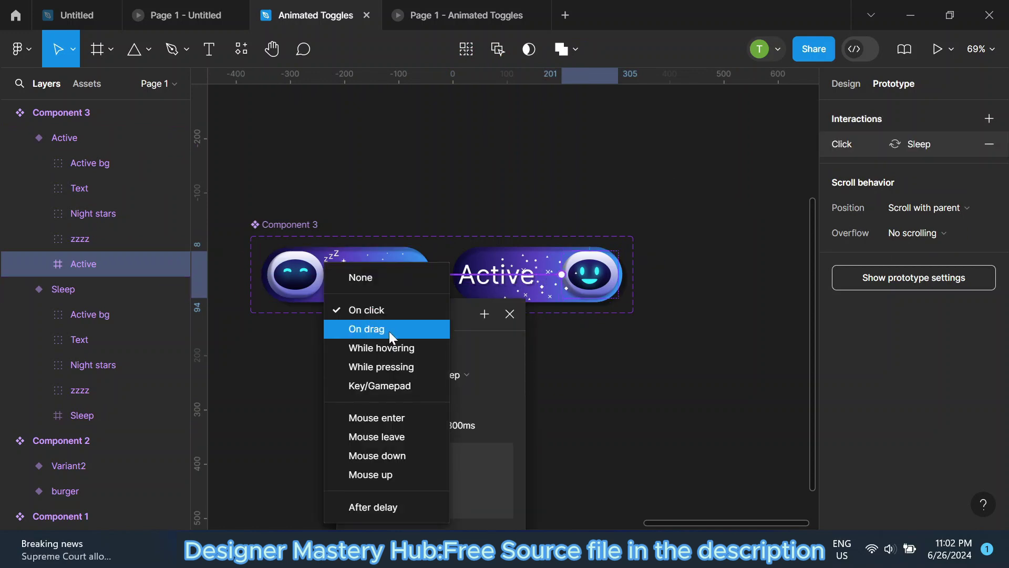
click(389, 329)
click(510, 314)
scroll(439, 299, down, 3)
Duplicate the burger Drag Me frame into empty space to its right.
click(846, 83)
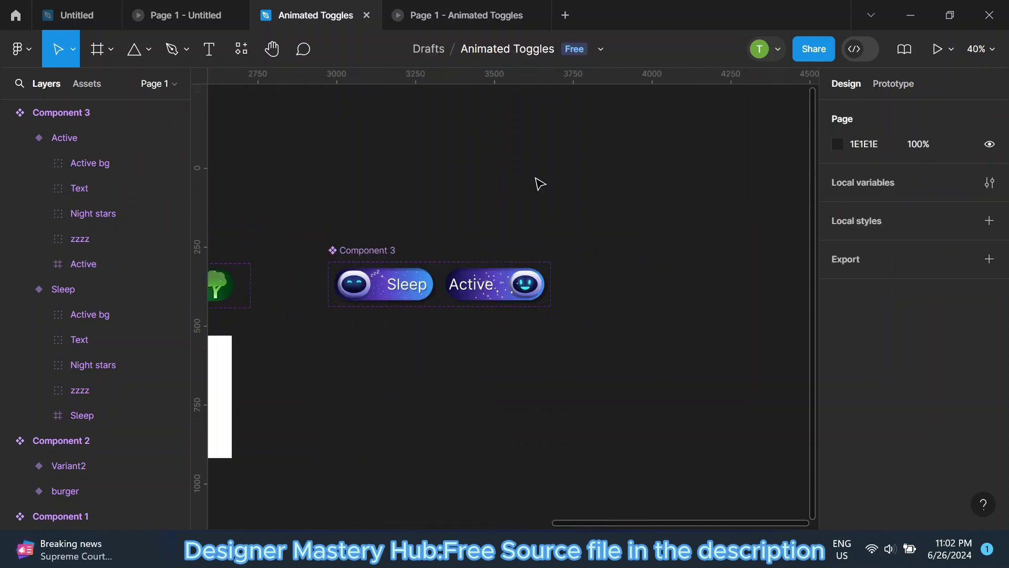
scroll(536, 183, down, 2)
scroll(425, 221, down, 3)
scroll(293, 258, down, 2)
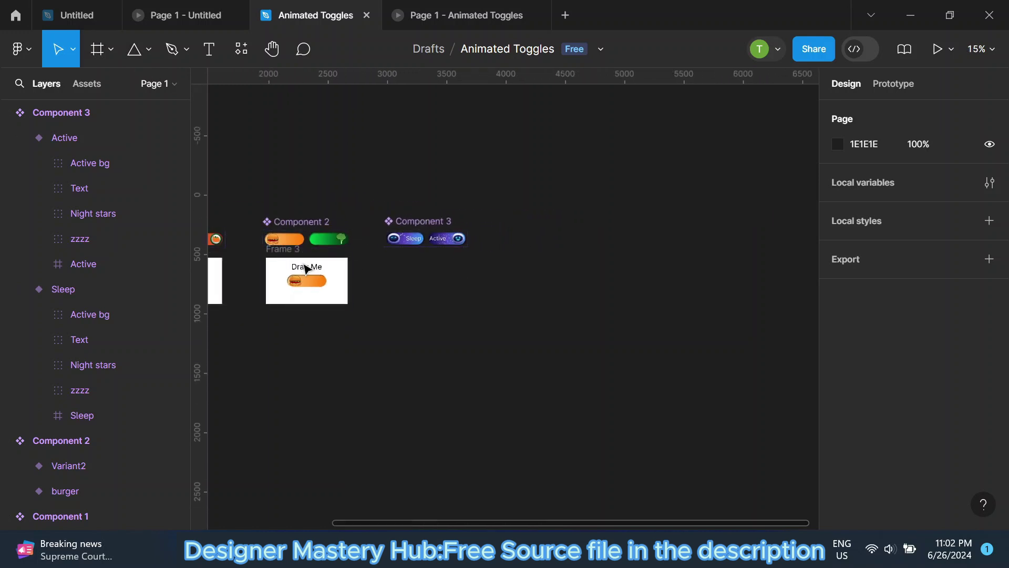
click(291, 265)
mouse_move(290, 266)
mouse_down()
mouse_move(449, 295)
mouse_move(460, 284)
mouse_up()
Replace the copy's burger toggle with a Component 3 robot Sleep instance from Assets.
scroll(449, 295, up, 2)
scroll(460, 284, up, 3)
click(407, 281)
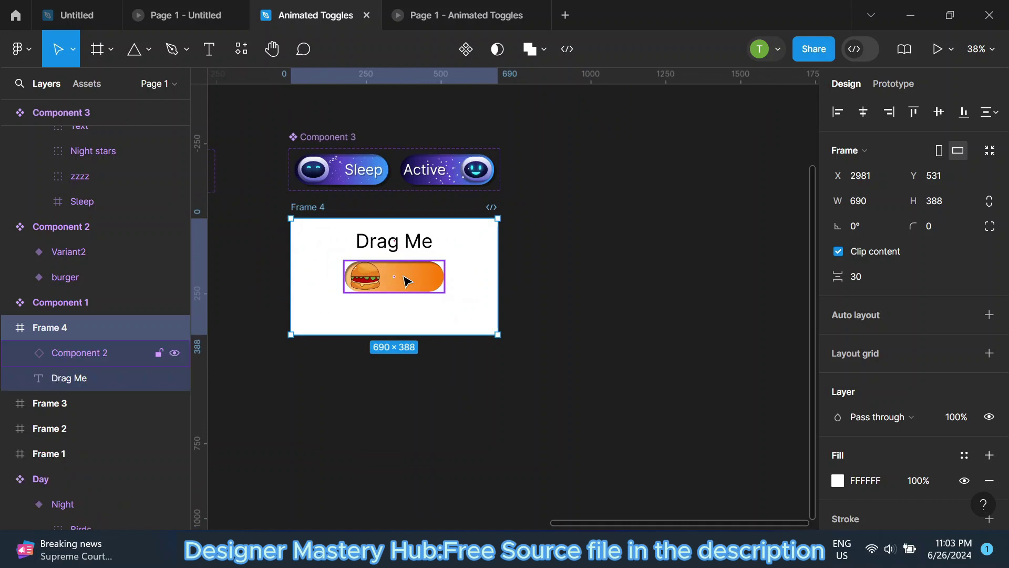
key(Delete)
click(87, 83)
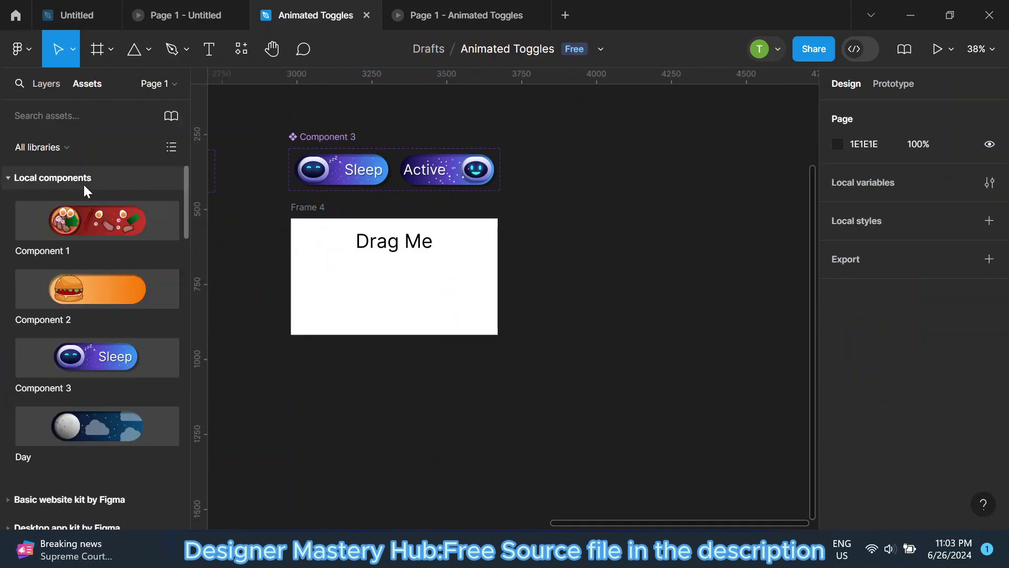
mouse_move(109, 355)
mouse_down()
mouse_move(400, 282)
mouse_move(390, 280)
mouse_up()
scroll(397, 280, up, 2)
click(592, 189)
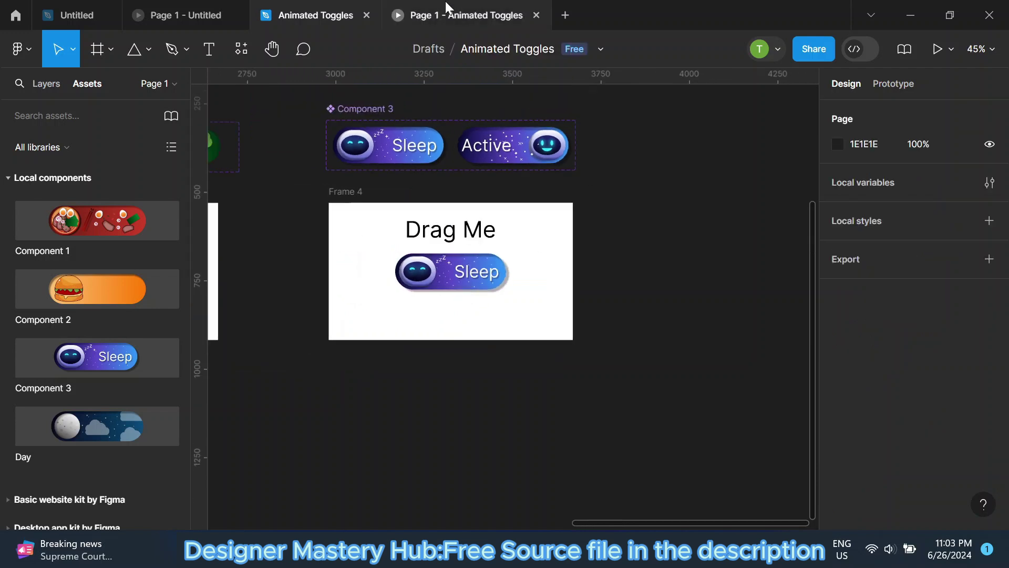
click(463, 15)
Drag the robot toggle between Sleep and Active in the prototype, then return to the editor.
key(Right)
key(Right)
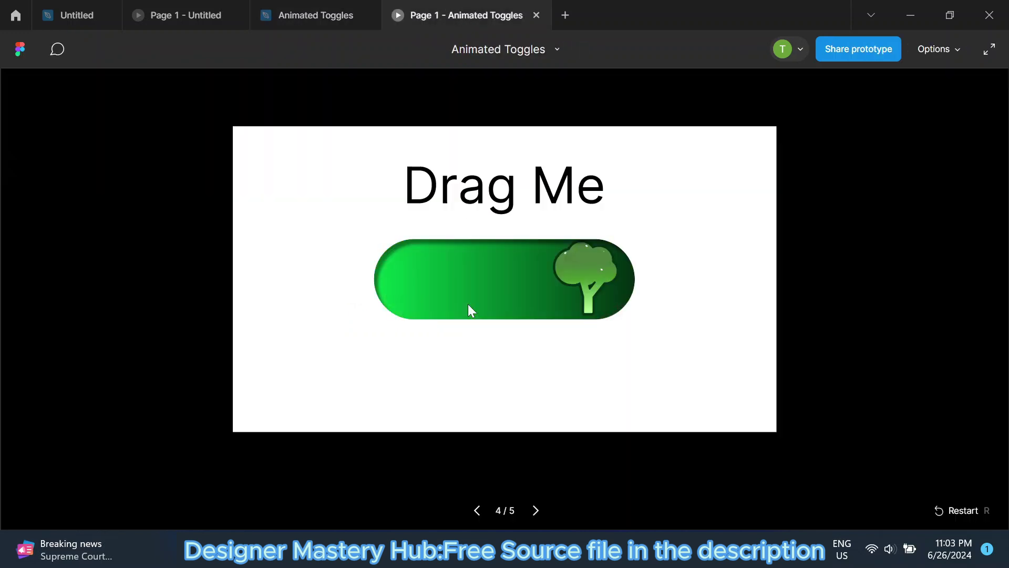
mouse_move(577, 296)
mouse_down()
mouse_move(465, 280)
mouse_move(577, 295)
mouse_up()
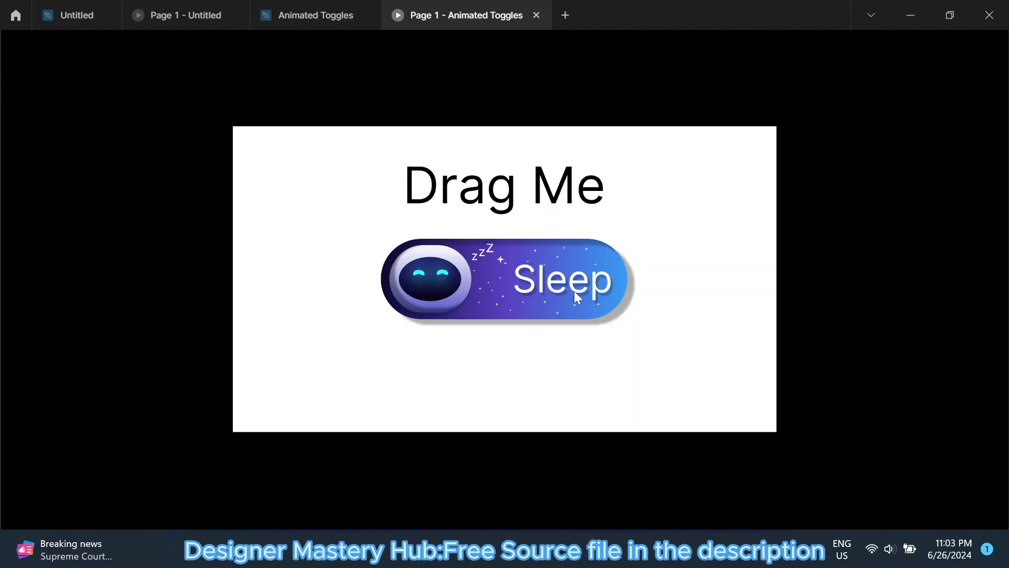
mouse_move(490, 288)
mouse_down()
mouse_move(569, 287)
mouse_move(433, 296)
mouse_move(588, 290)
mouse_move(373, 292)
mouse_up()
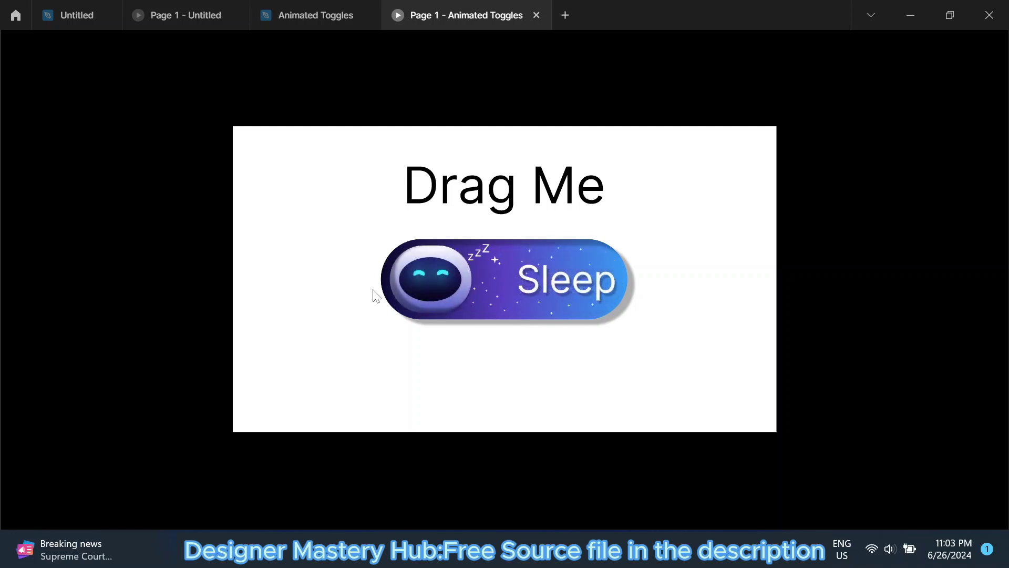
mouse_move(444, 286)
mouse_down()
mouse_move(584, 288)
mouse_move(414, 288)
mouse_up()
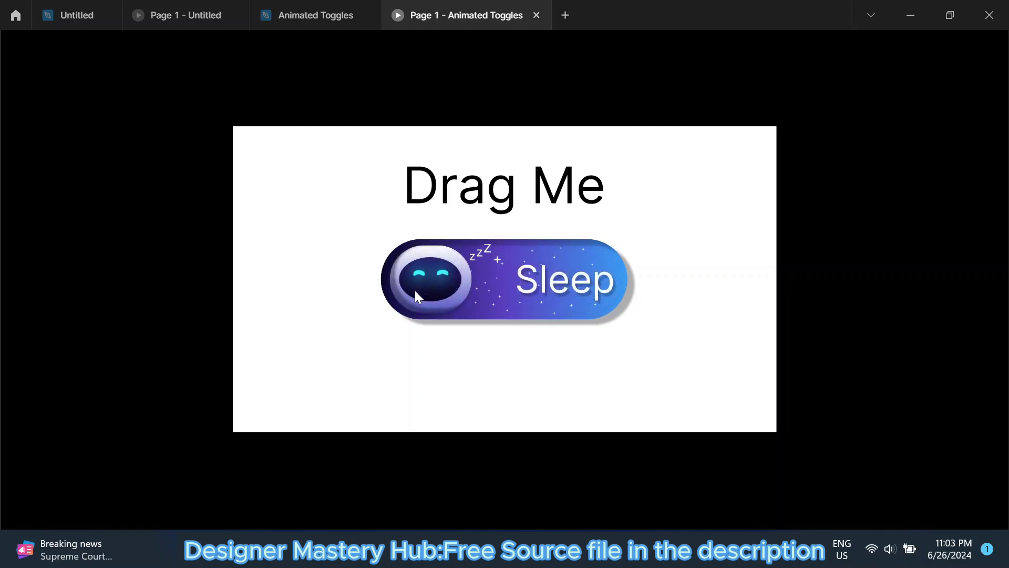
mouse_move(543, 292)
mouse_down()
mouse_move(613, 286)
mouse_move(444, 285)
mouse_move(601, 281)
mouse_up()
click(295, 15)
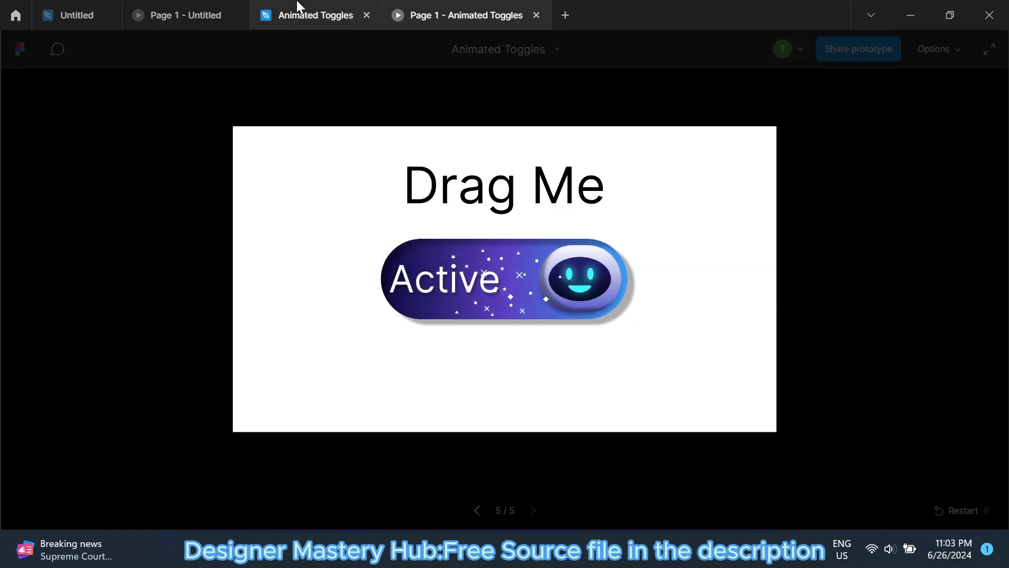
scroll(495, 241, up, 1)
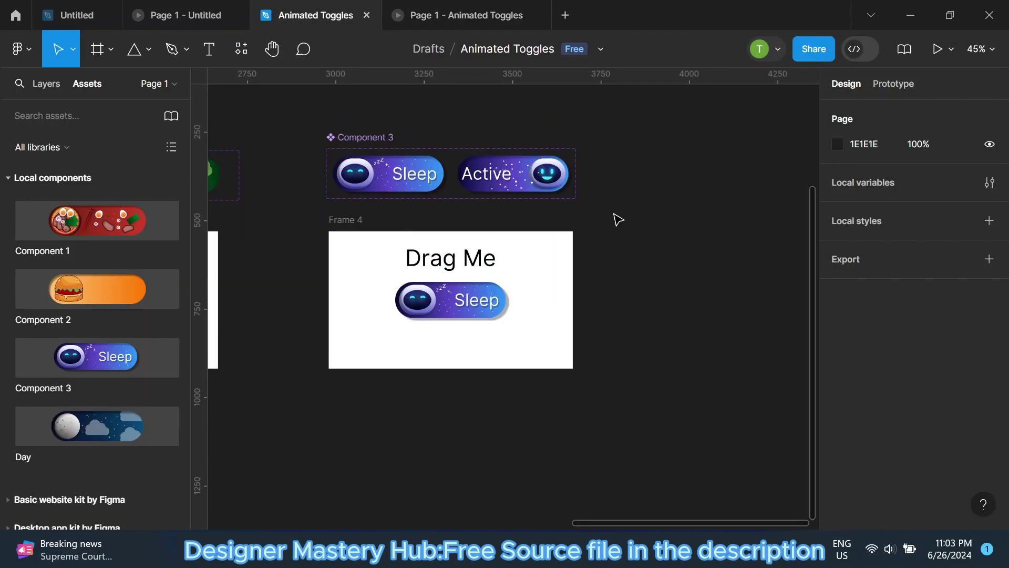
Set the Active robot variant's first gradient stop (0%) to purple BE4EFF.
click(507, 187)
scroll(531, 261, up, 3)
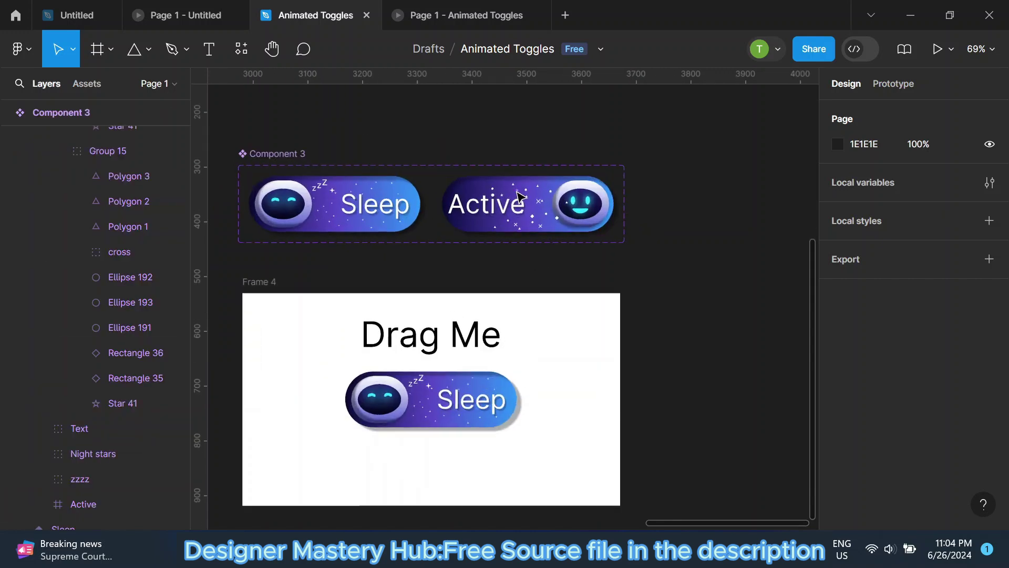
scroll(539, 187, up, 3)
click(538, 187)
scroll(883, 326, down, 5)
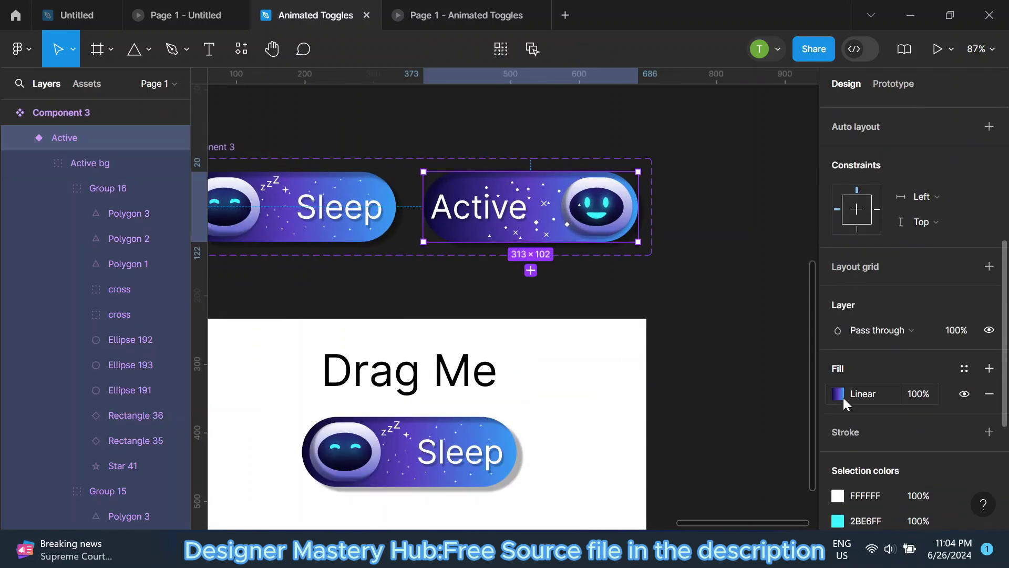
click(839, 394)
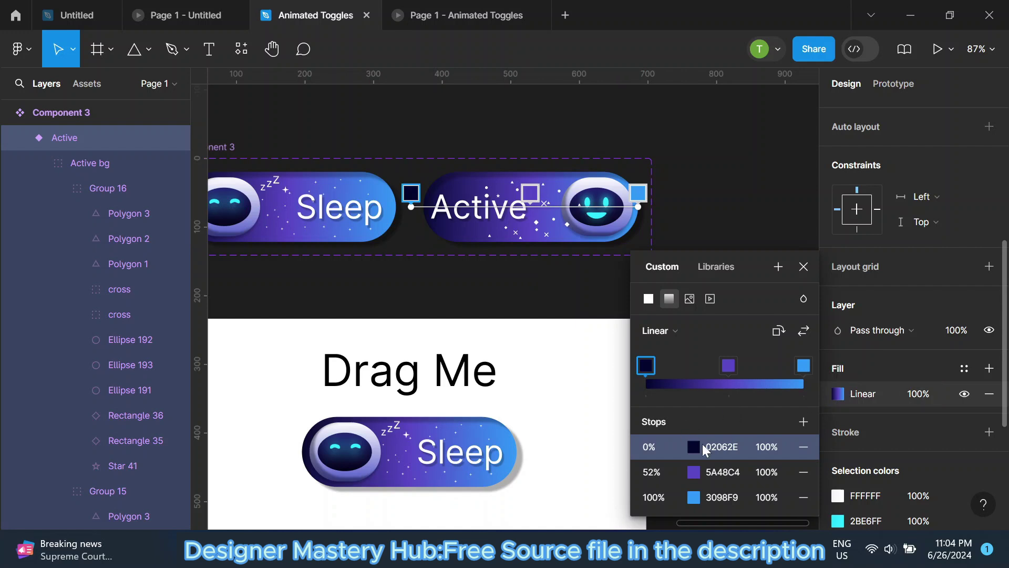
click(721, 447)
text(be4eff)
key(Return)
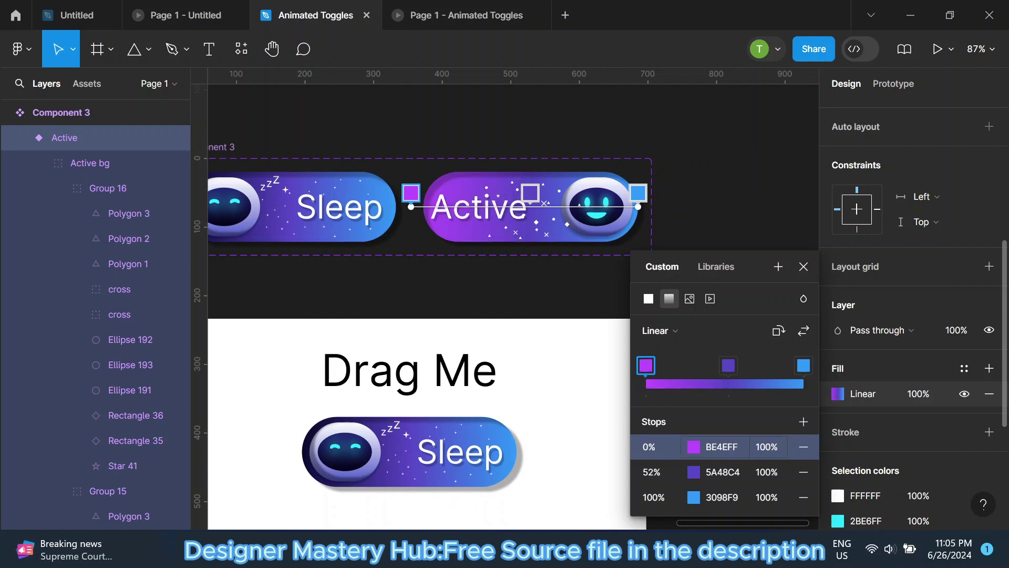
Set the 52% gradient stop to teal 0798C6 and confirm the last stop.
click(728, 364)
click(722, 472)
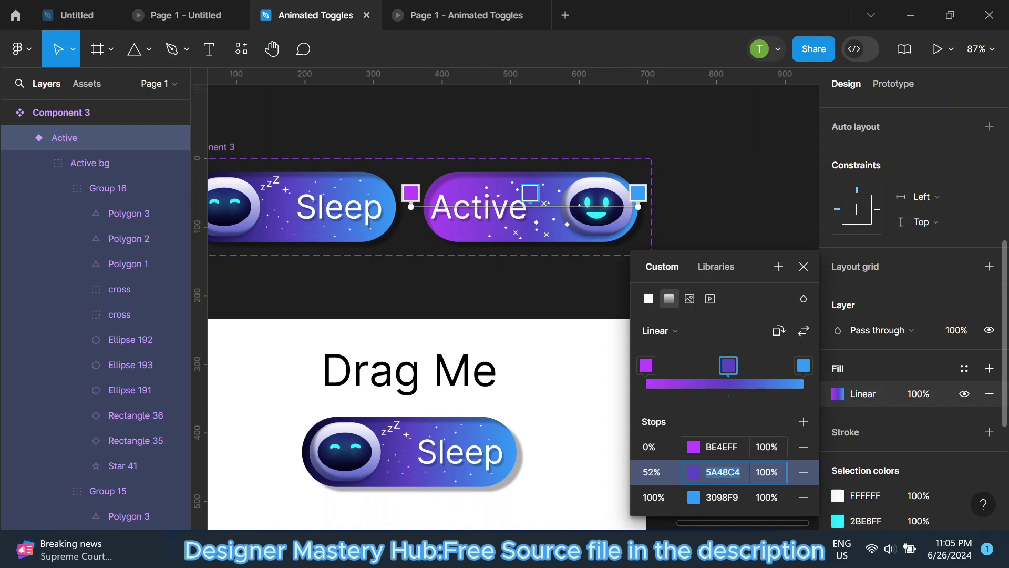
text(0798c6)
key(Tab)
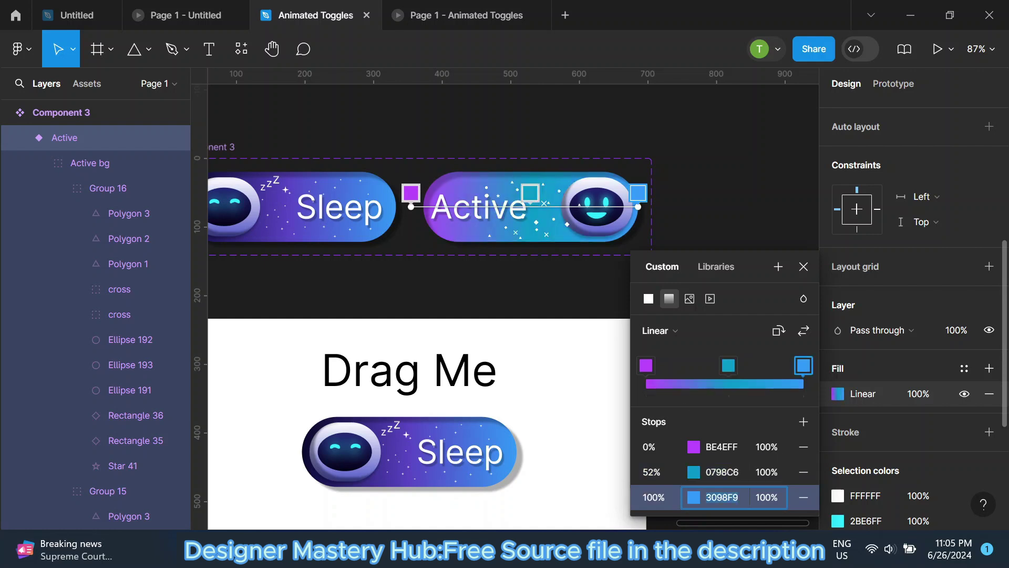
text(30)
text(9)
key(Return)
click(803, 267)
key(Escape)
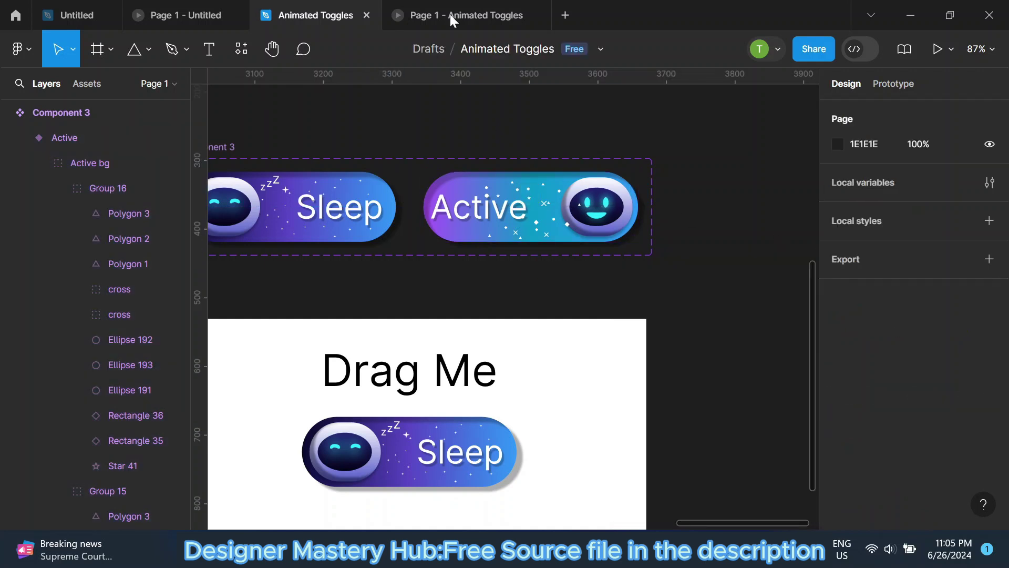
click(457, 15)
click(486, 296)
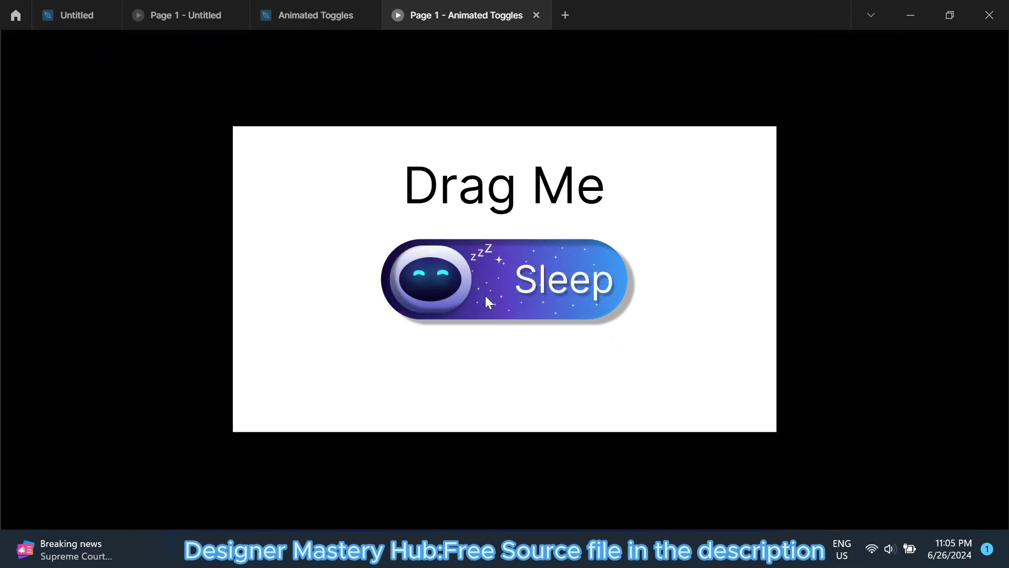
drag(427, 285, 563, 356)
drag(588, 298, 363, 311)
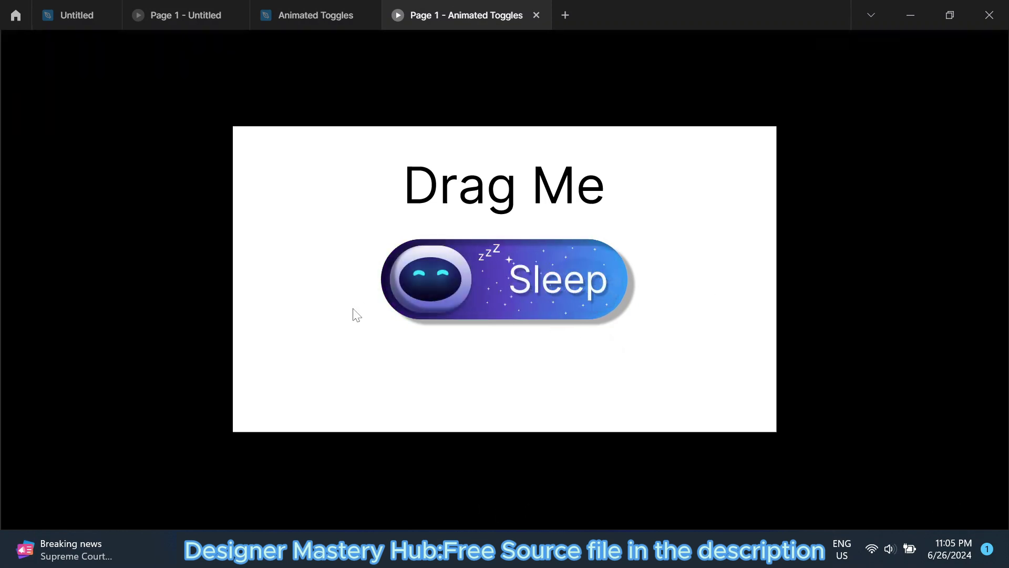
drag(445, 286, 604, 339)
drag(590, 294, 417, 331)
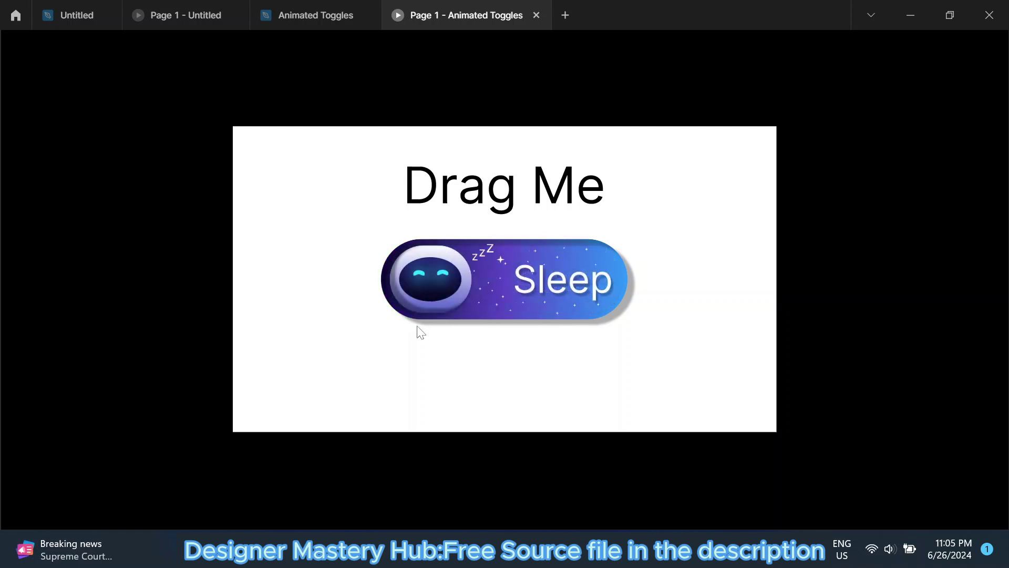
click(293, 15)
Expand the Sleep variant's head frame and mood group in Layers, then collapse them.
scroll(605, 236, up, 1)
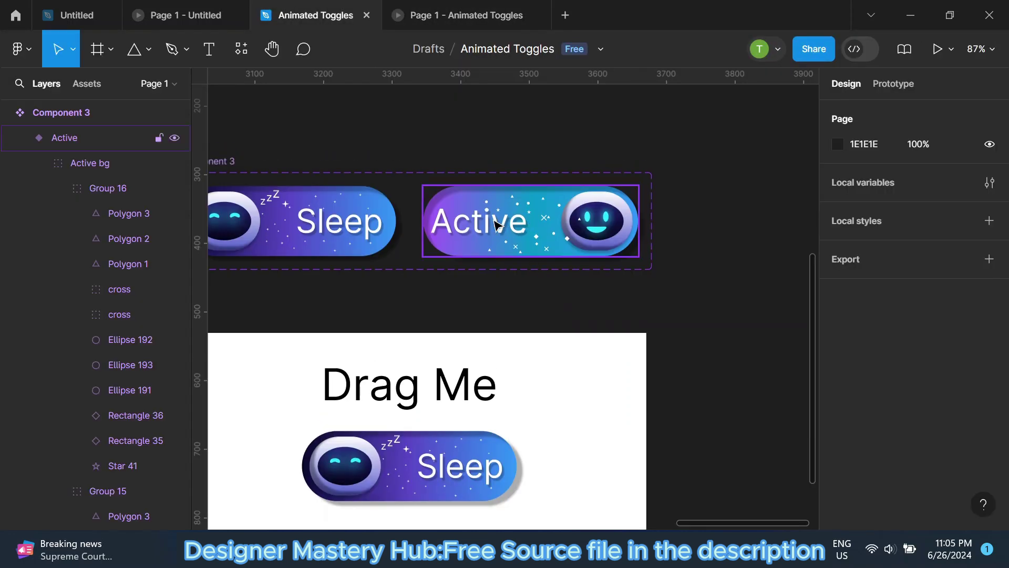
scroll(641, 226, down, 1)
click(288, 226)
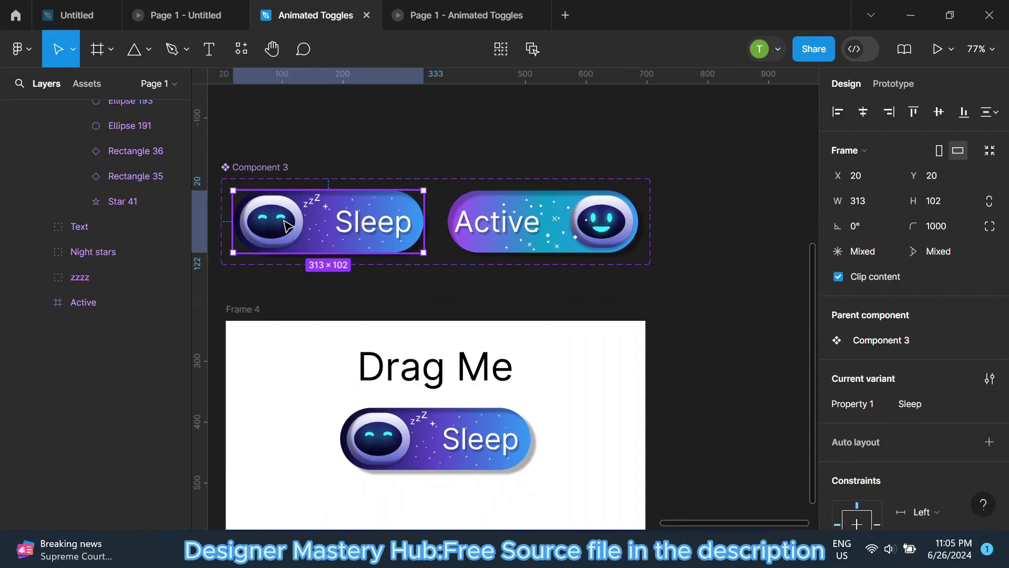
click(21, 326)
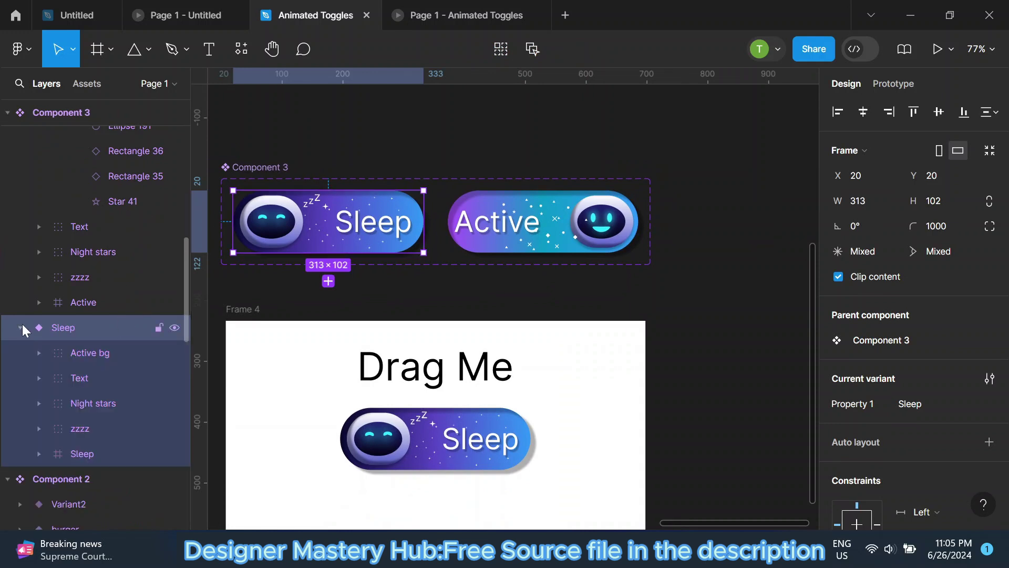
click(93, 452)
scroll(79, 410, down, 3)
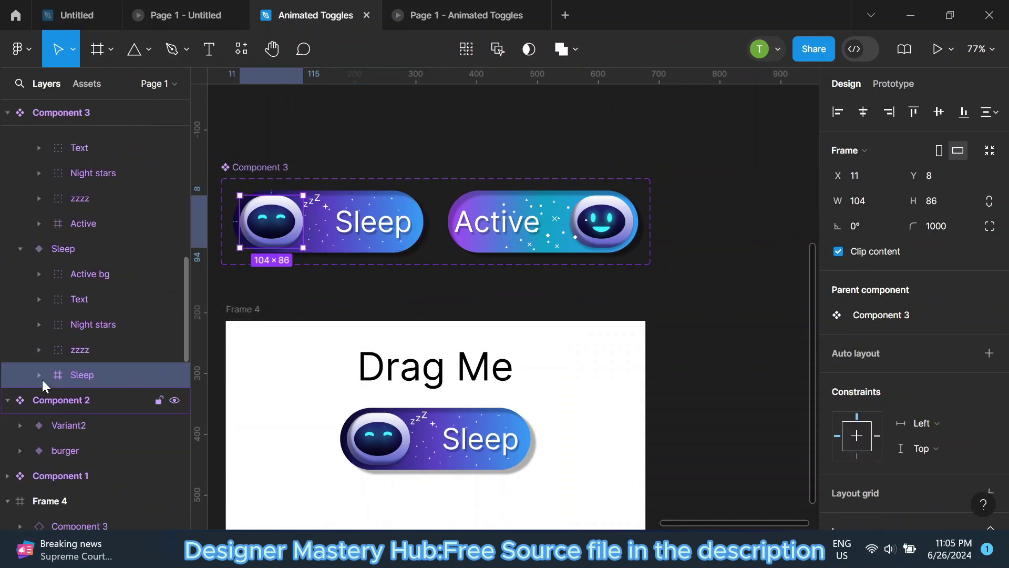
click(39, 374)
click(58, 400)
mouse_move(120, 450)
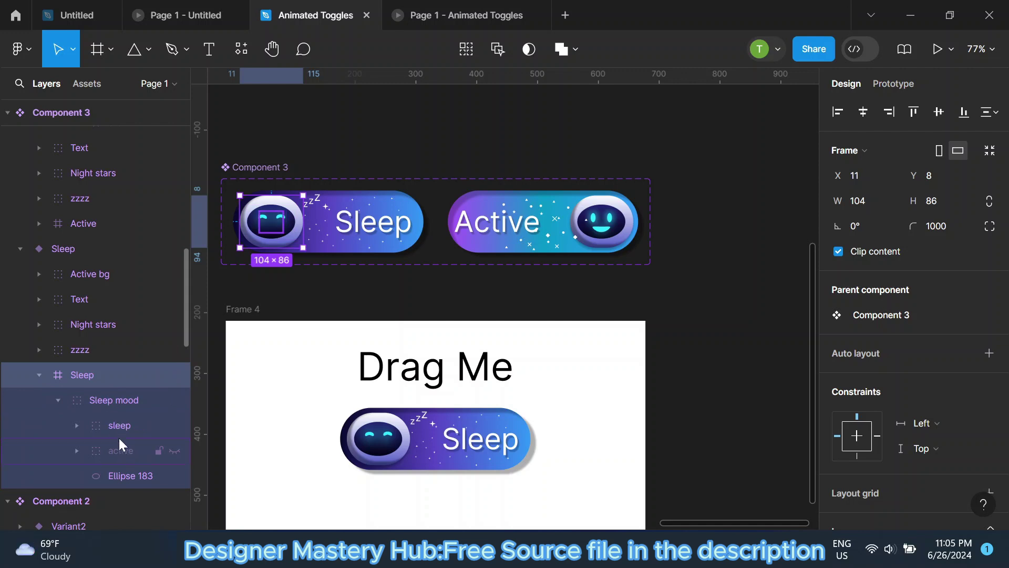
click(39, 374)
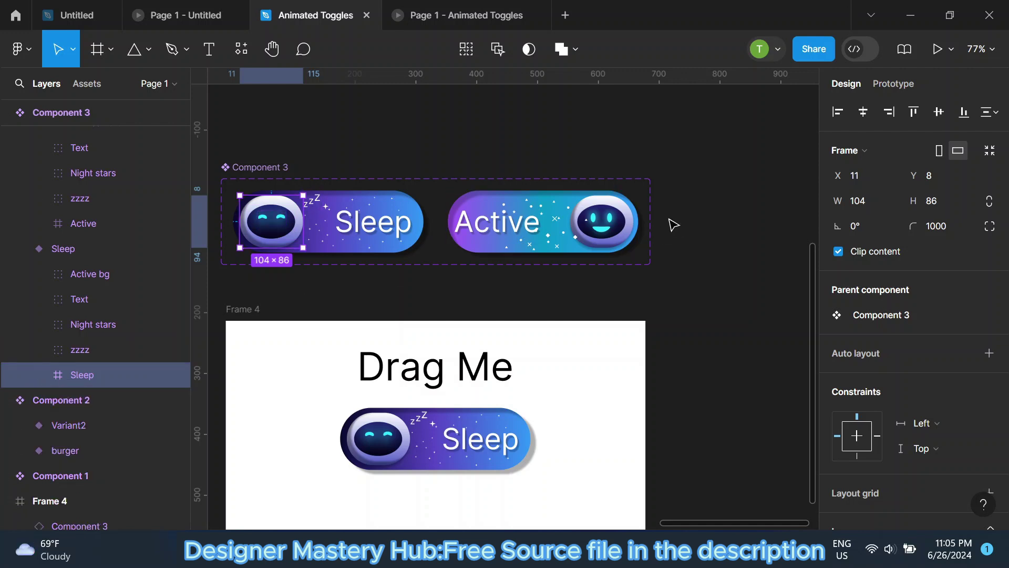
Inspect the Active variant's head frame and face group layers, then collapse them.
click(612, 233)
double_click(612, 233)
click(39, 327)
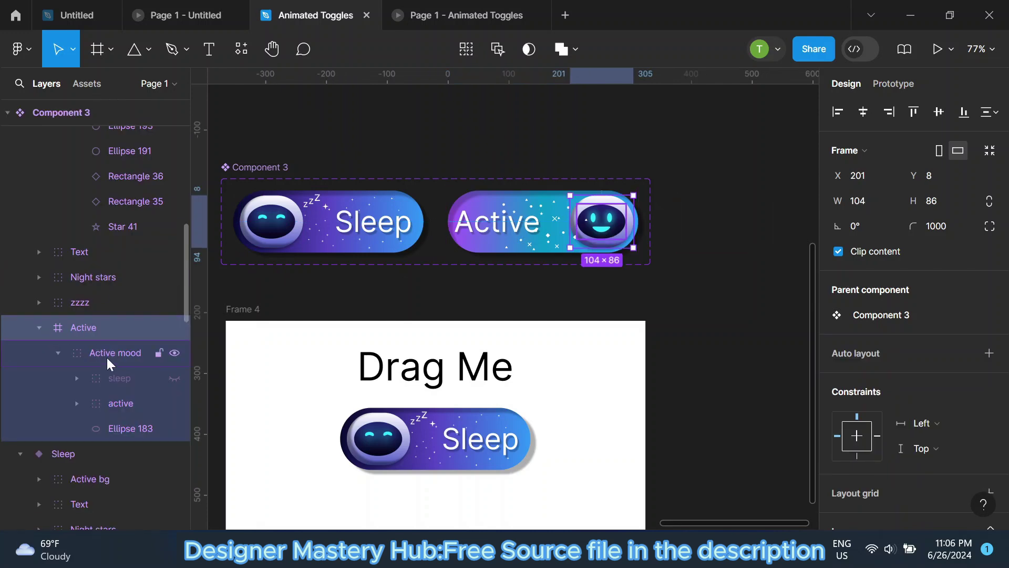
click(125, 402)
click(58, 353)
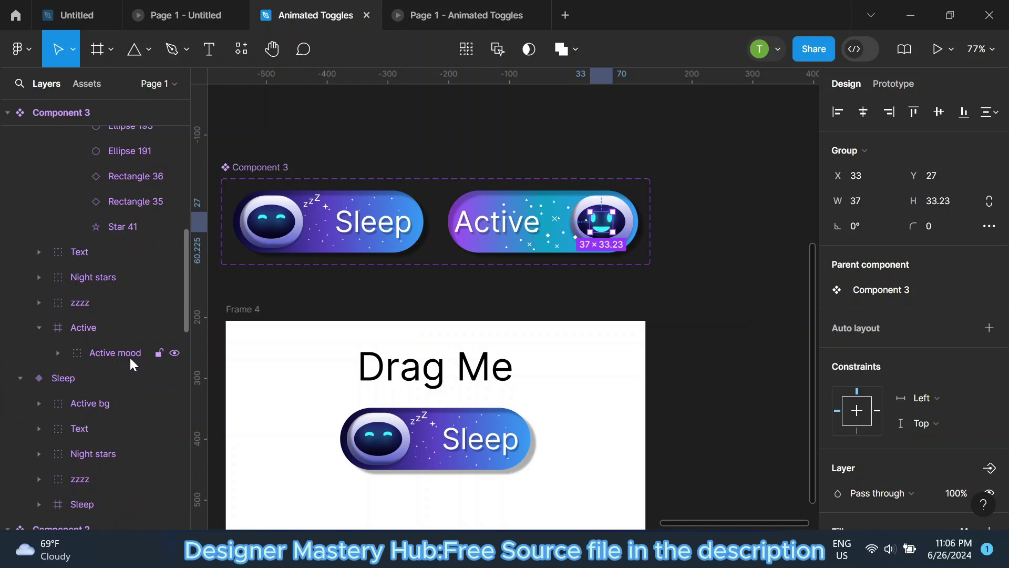
click(39, 327)
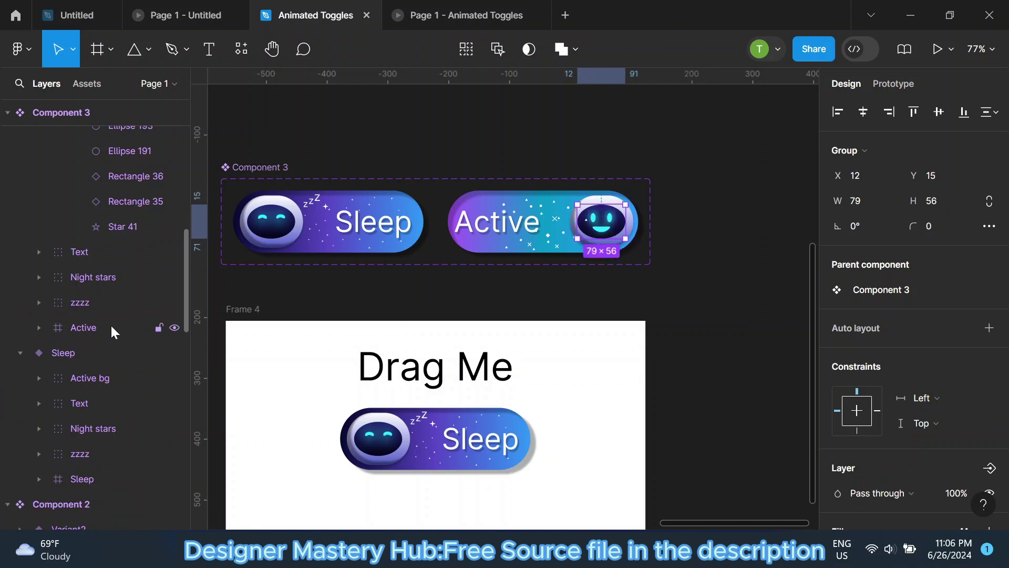
click(111, 326)
click(436, 12)
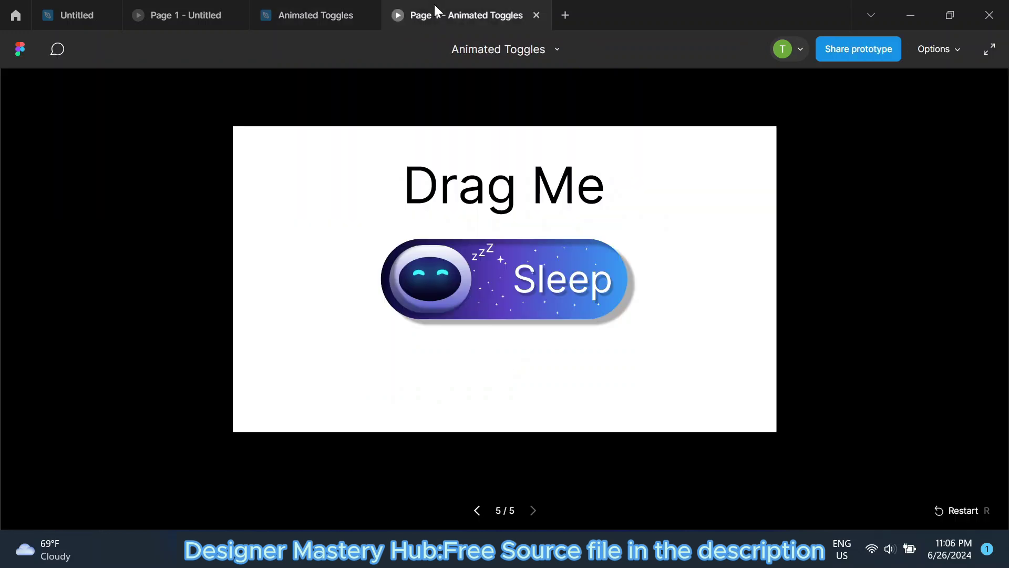
Test the burger and robot toggles, stepping back and forth between prototype slides.
click(478, 509)
mouse_move(544, 285)
mouse_down()
mouse_move(589, 282)
mouse_move(493, 289)
mouse_up()
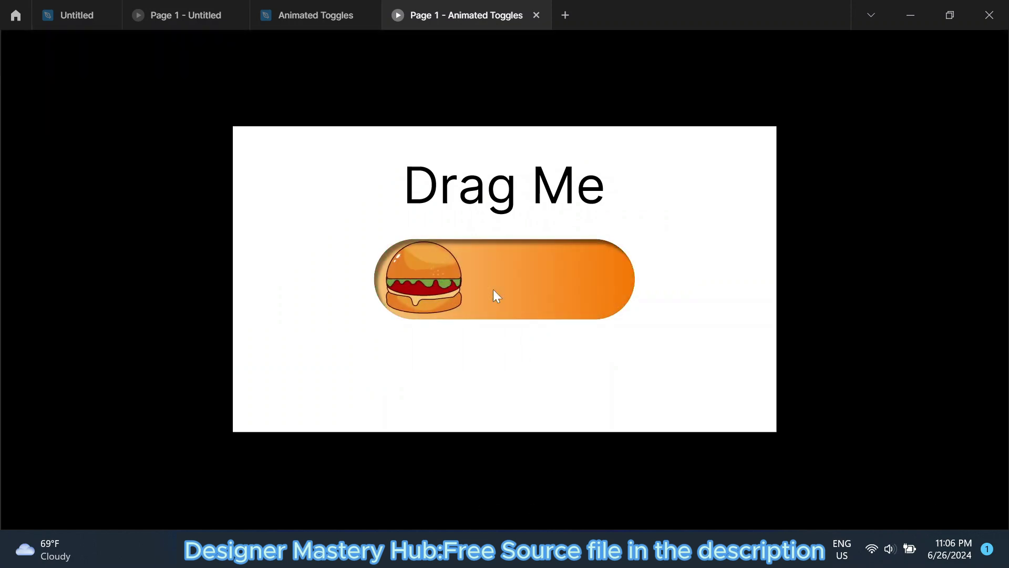
key(Right)
click(580, 285)
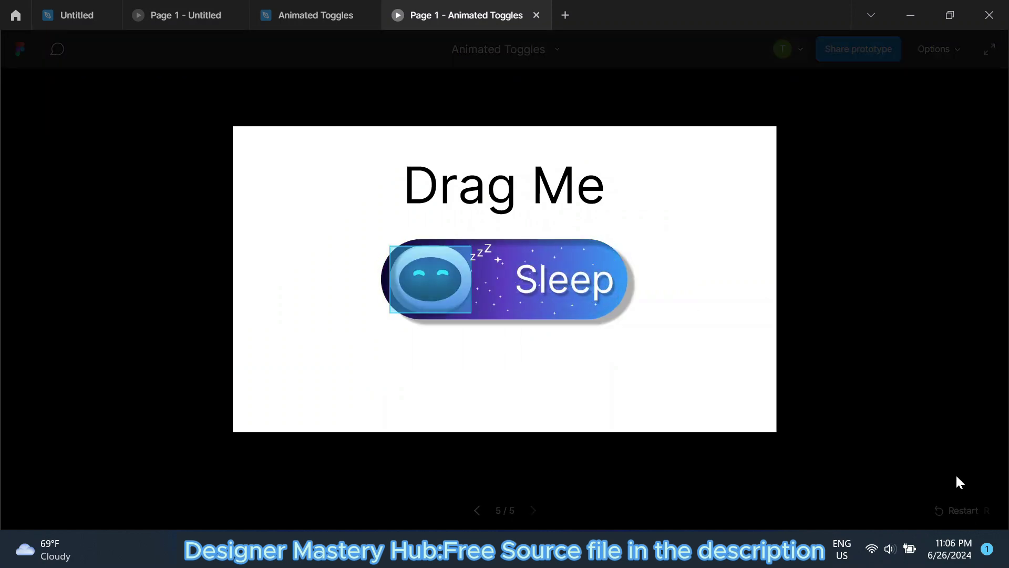
key(Right)
key(Left)
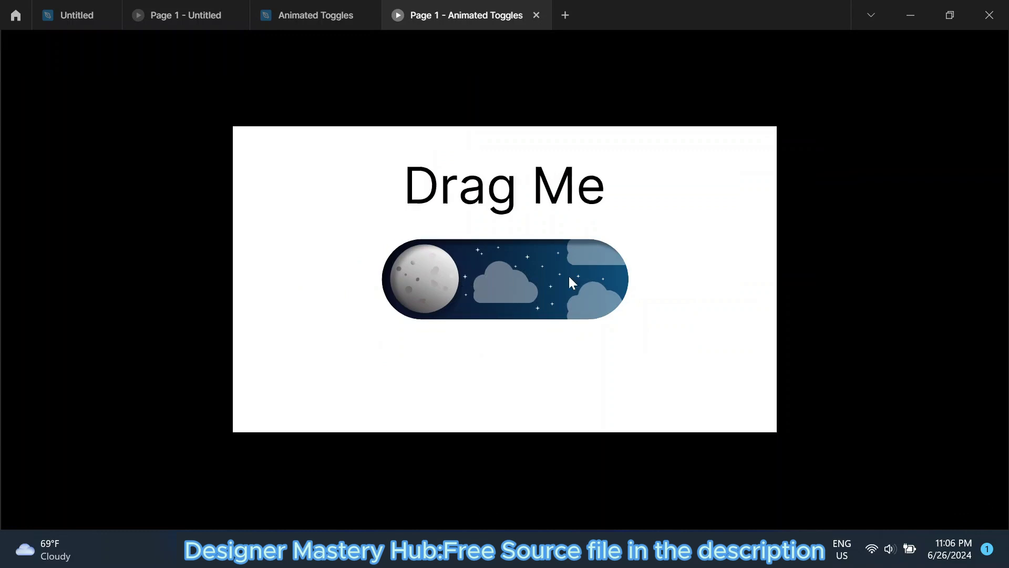
Flip the day/night, ramen, burger and robot Sleep/Active toggles, then return to Animated Toggles.
drag(440, 276, 582, 276)
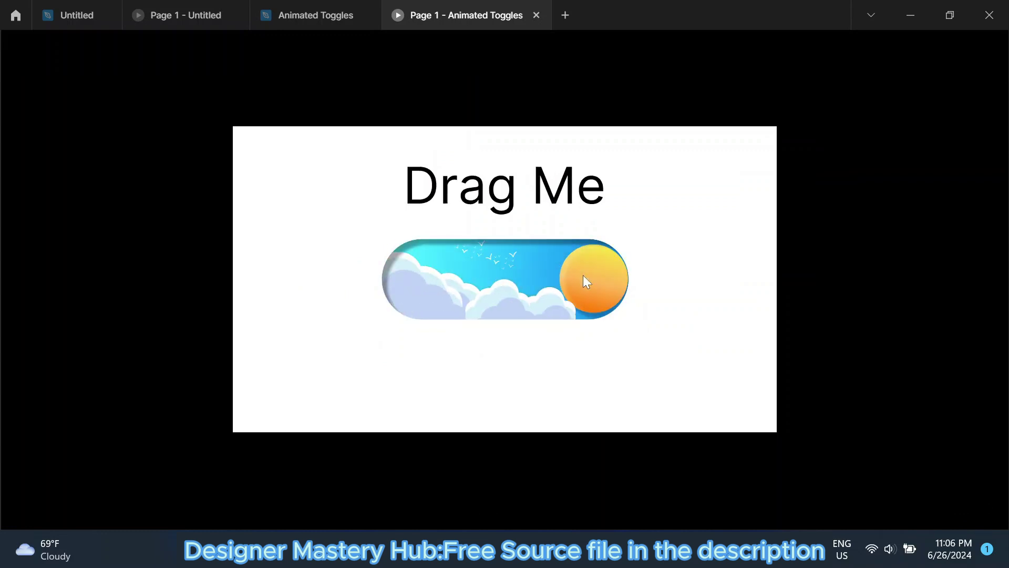
click(483, 285)
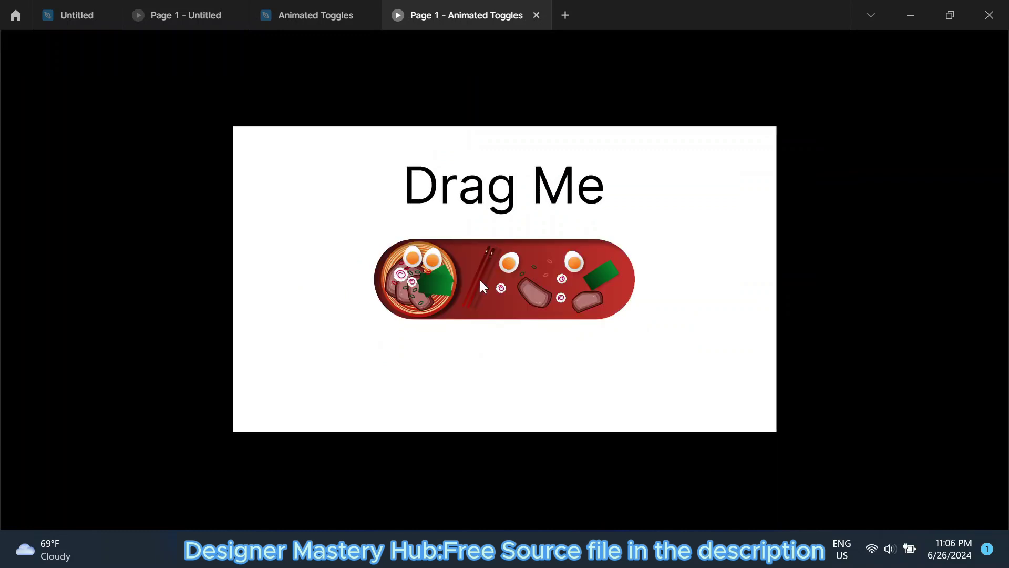
click(613, 284)
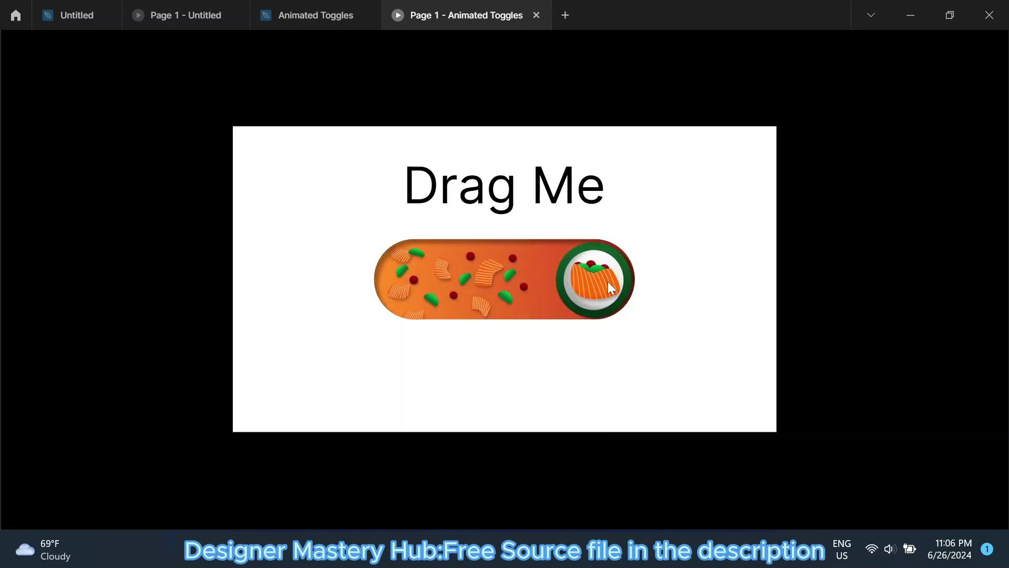
click(455, 282)
drag(436, 284, 613, 279)
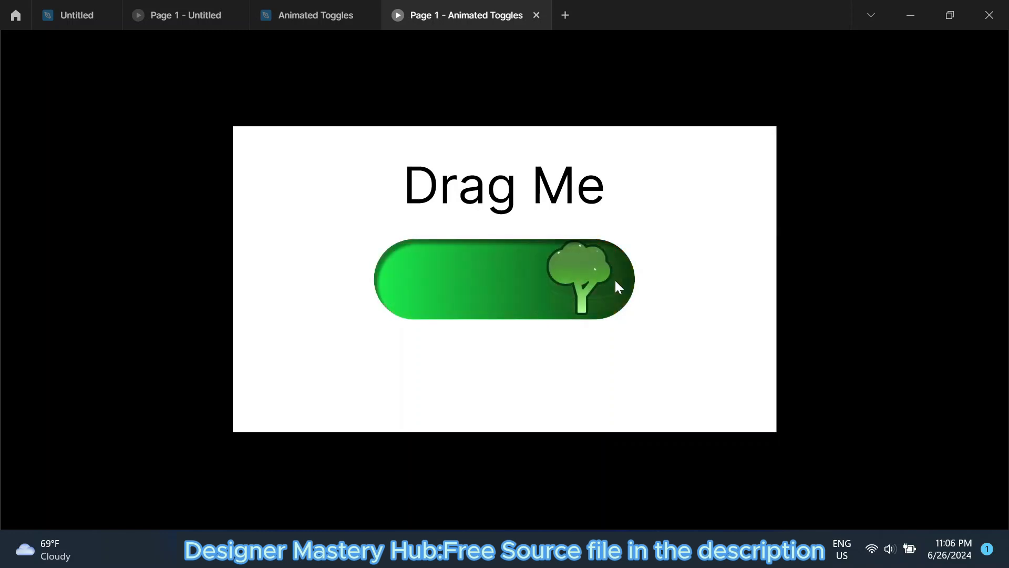
click(491, 282)
click(452, 299)
drag(490, 288, 662, 293)
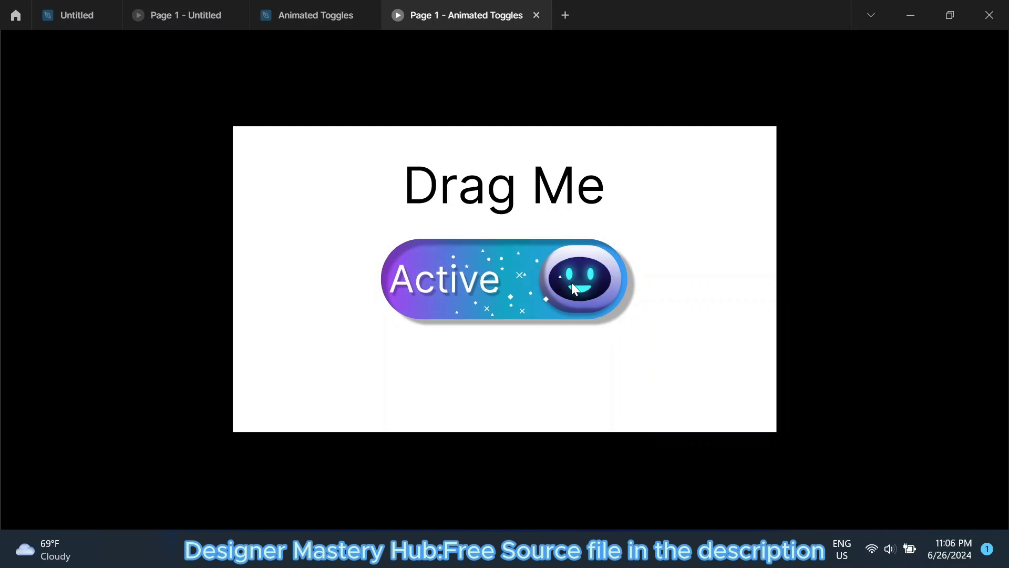
drag(572, 282, 490, 279)
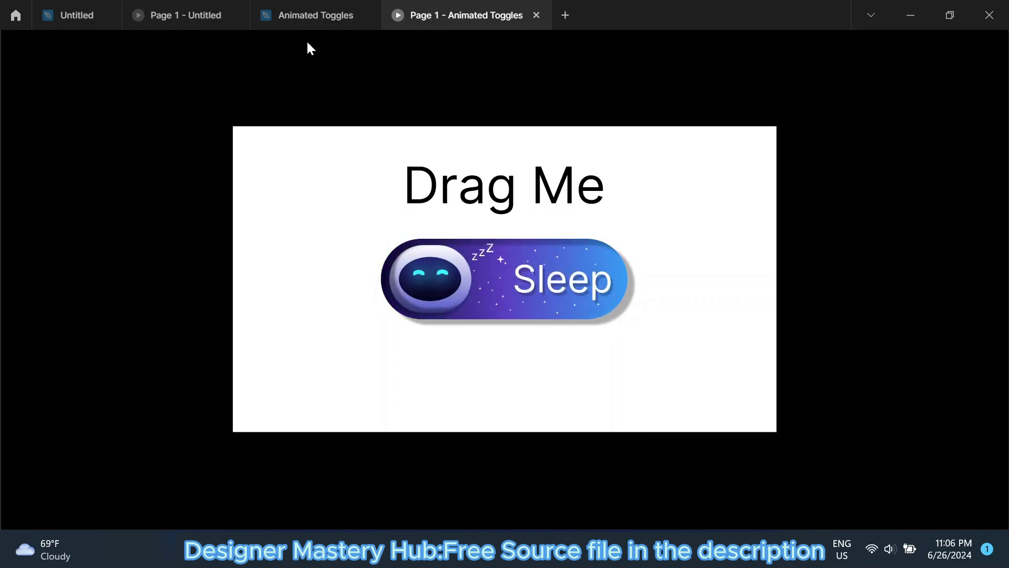
click(310, 19)
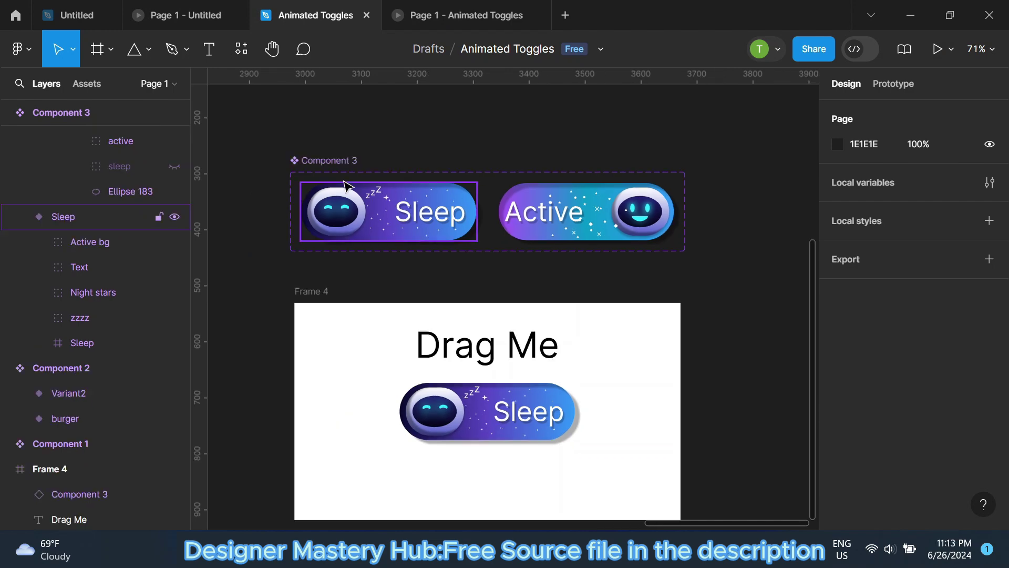
Select the Sleep robot's face ellipse, Ellipse 183, and duplicate it.
scroll(320, 226, up, 2)
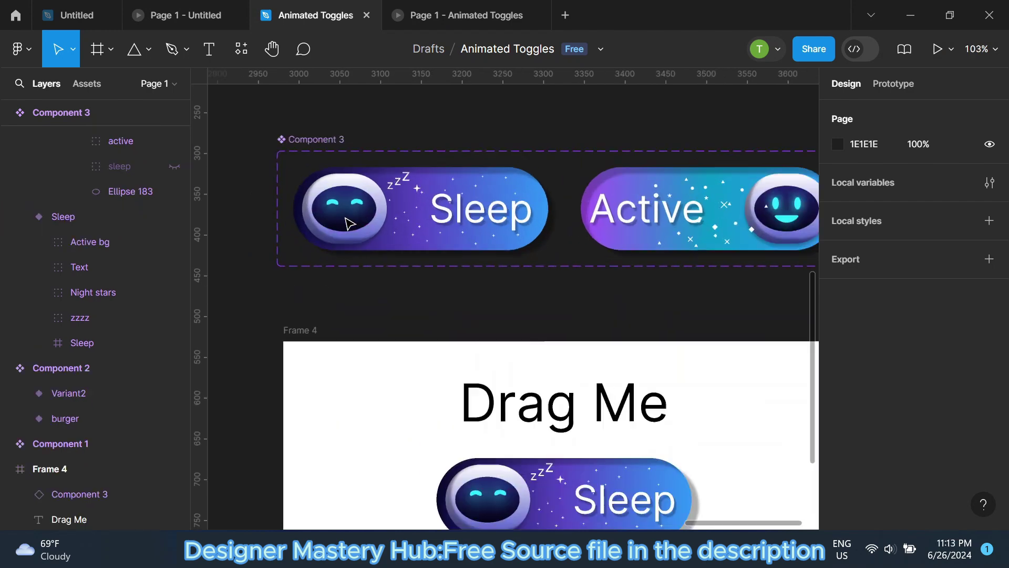
scroll(314, 242, up, 2)
ctrl+click(336, 226)
scroll(338, 226, up, 2)
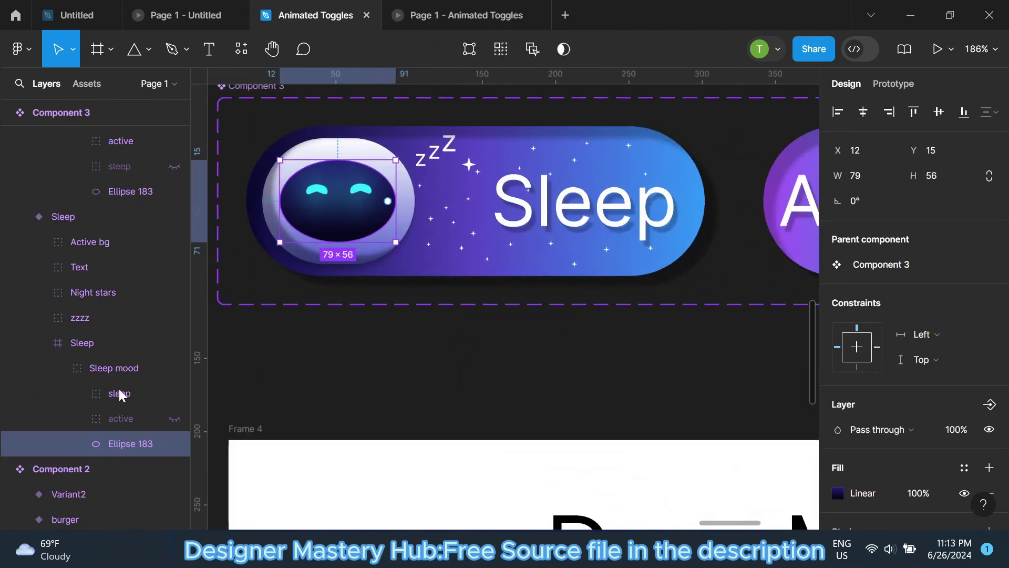
scroll(342, 209, up, 1)
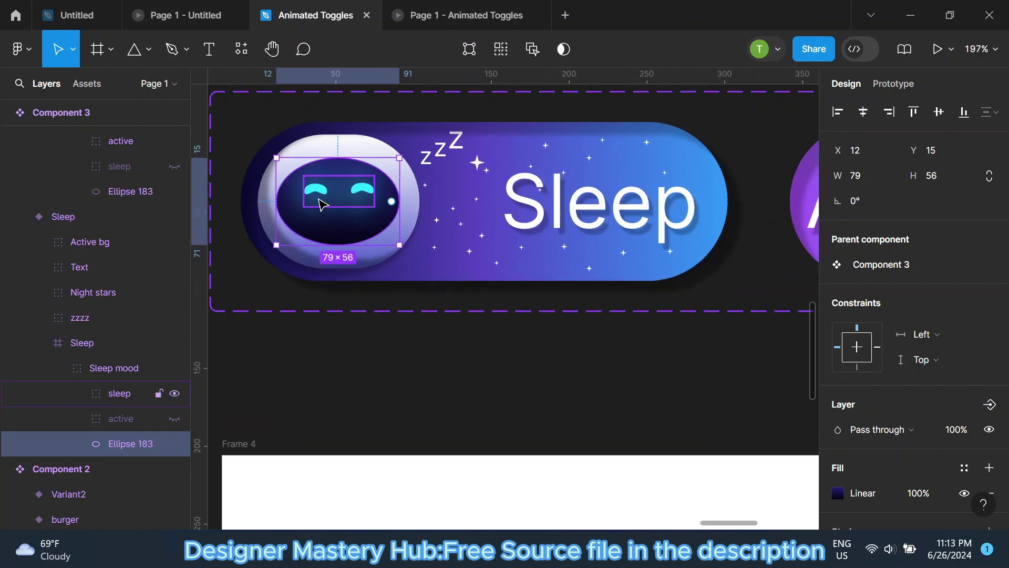
shift+click(320, 204)
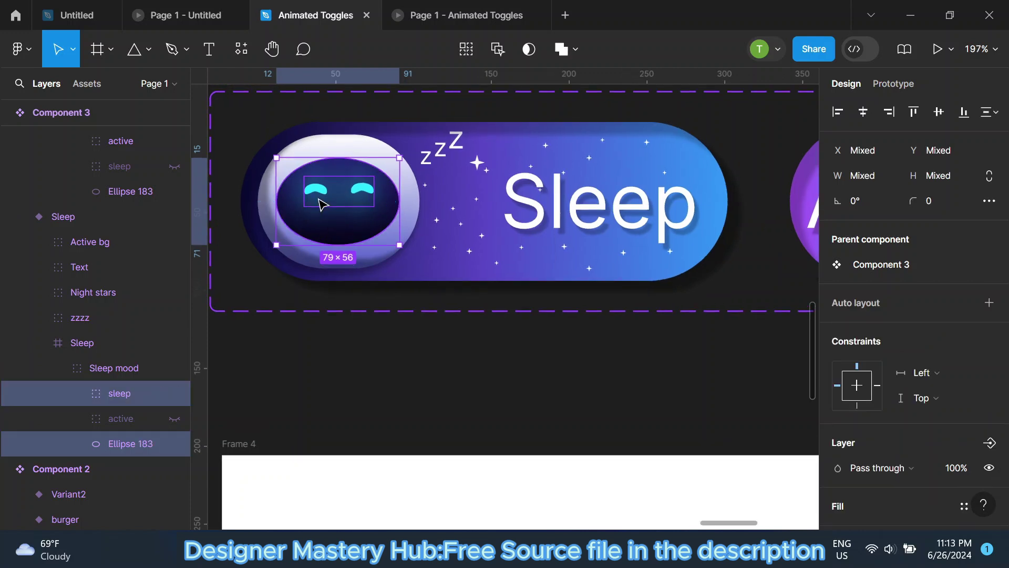
click(292, 379)
scroll(316, 279, down, 5)
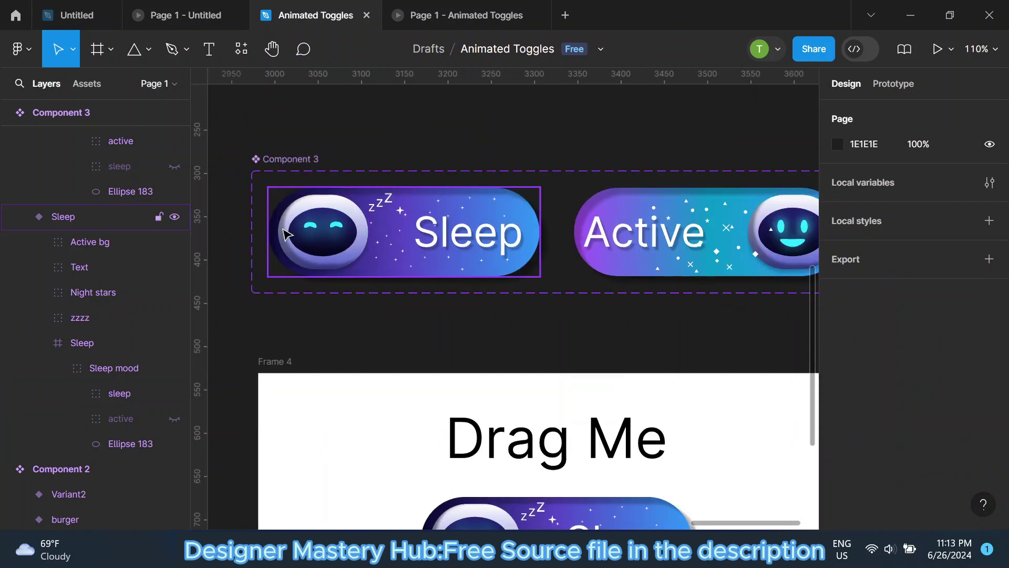
scroll(287, 233, down, 3)
scroll(505, 231, up, 1)
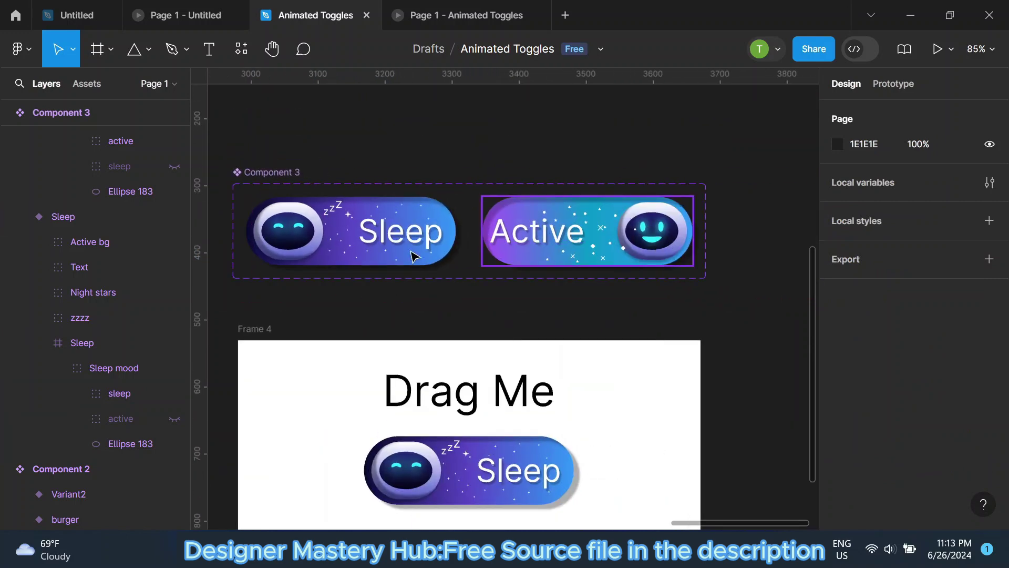
scroll(270, 235, up, 3)
scroll(270, 234, up, 2)
click(299, 255)
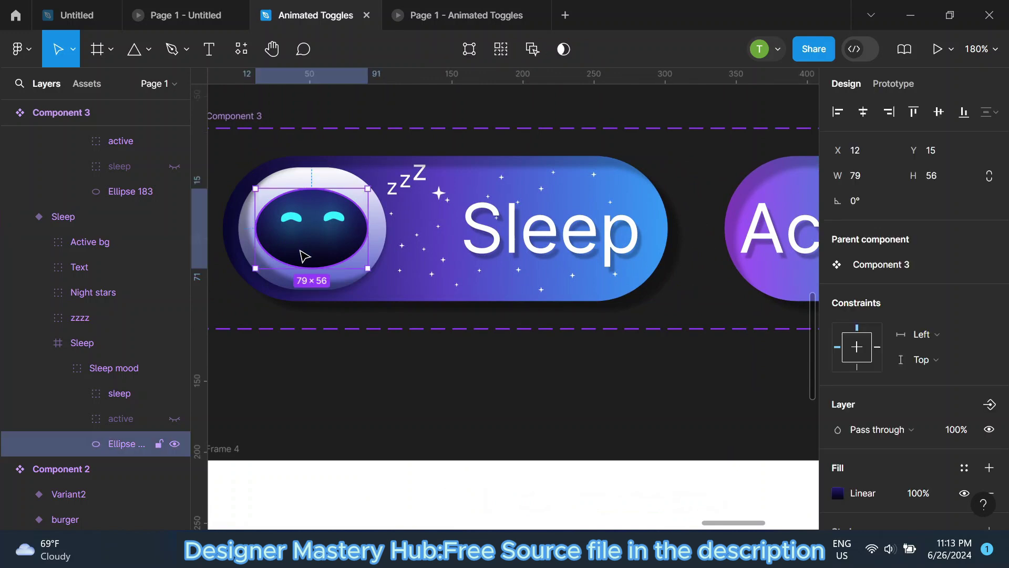
mouse_move(119, 443)
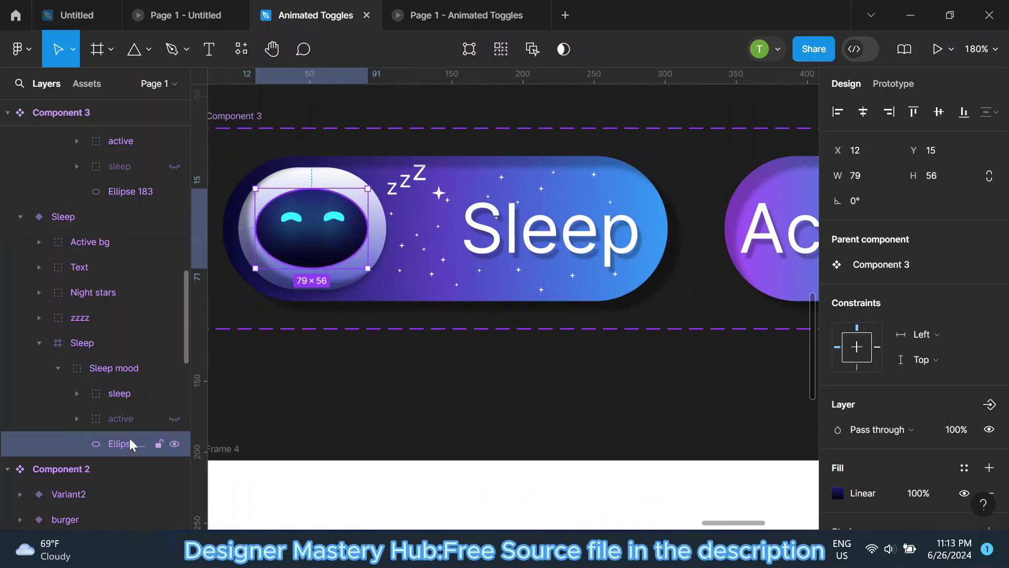
scroll(129, 438, down, 3)
key(ctrl+d)
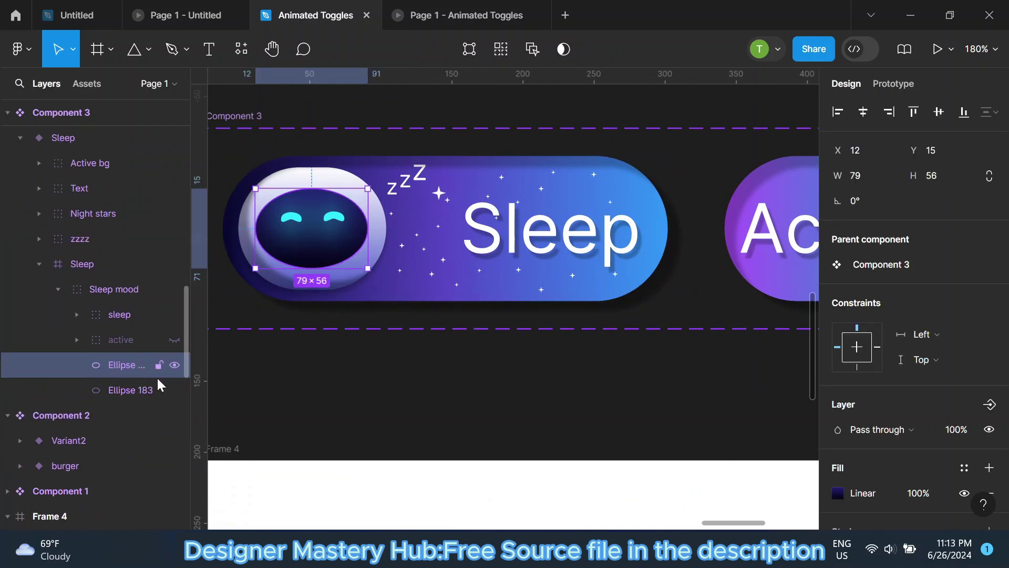
Show the hidden active face, group it with the ellipse copy and name it 'active'.
click(174, 340)
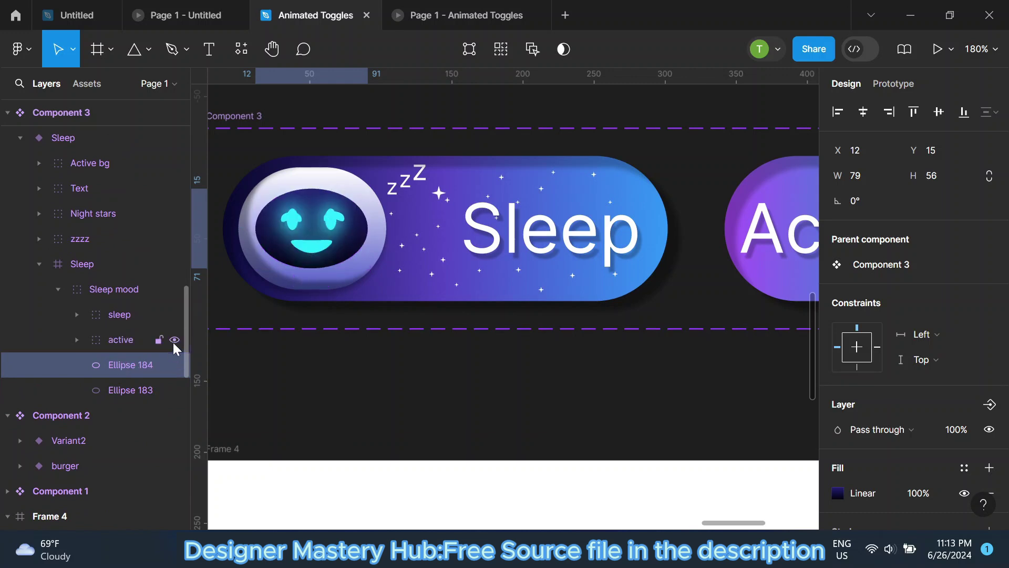
shift+click(122, 341)
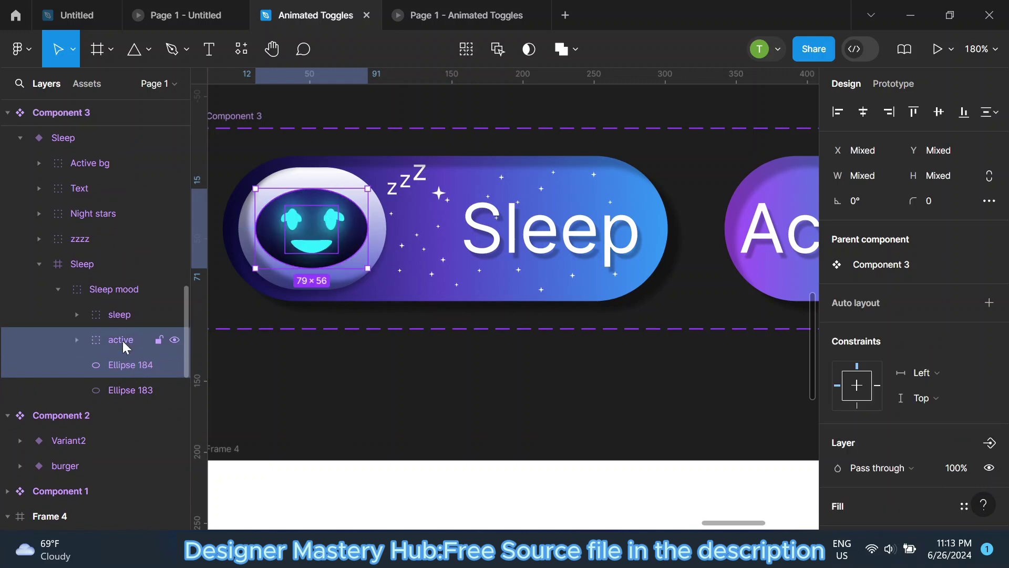
right_click(122, 341)
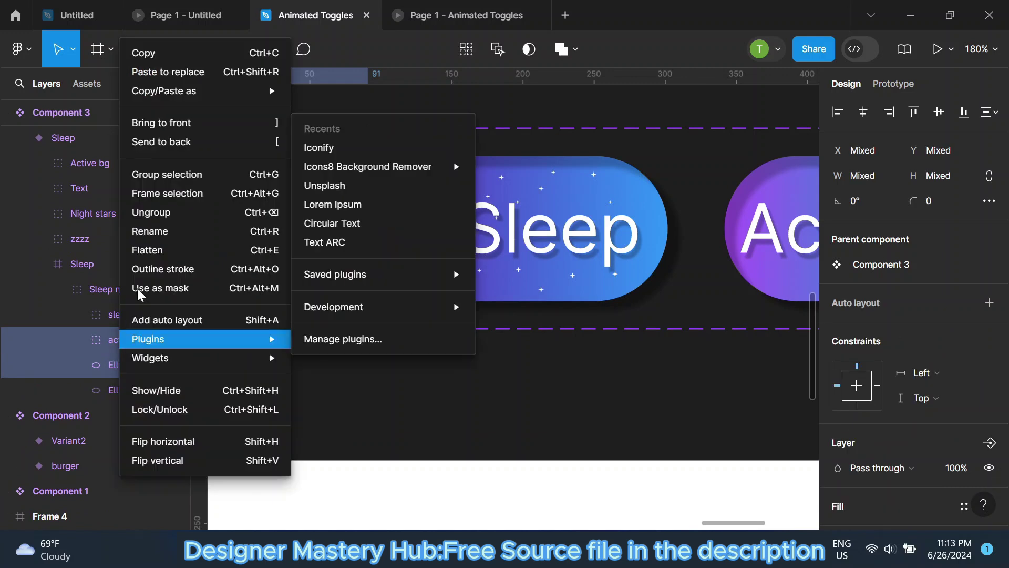
click(155, 174)
double_click(135, 340)
text(active)
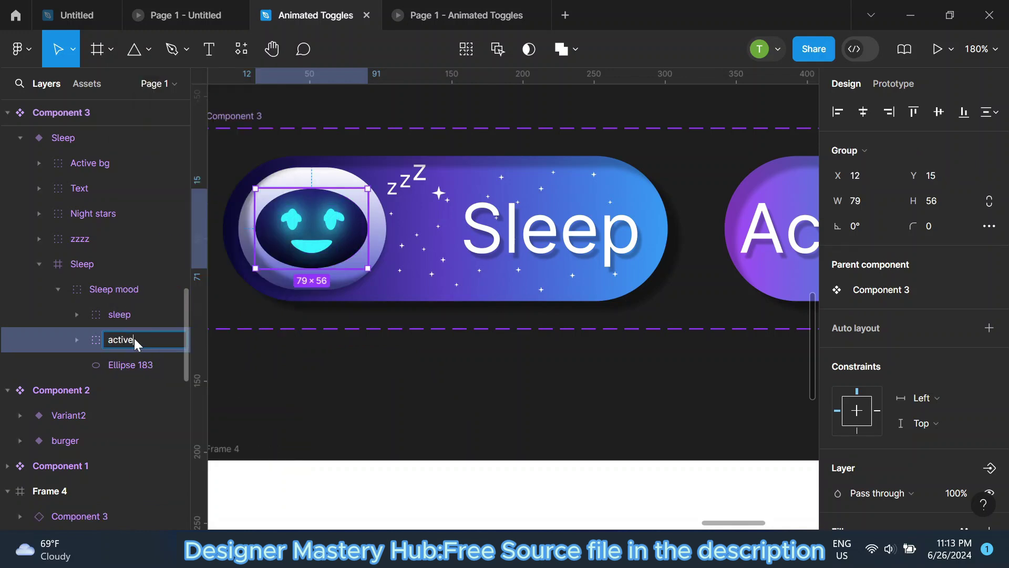
key(Return)
Group the sleep eyes with Ellipse 183 and name the group 'sleep'.
drag(134, 365, 125, 323)
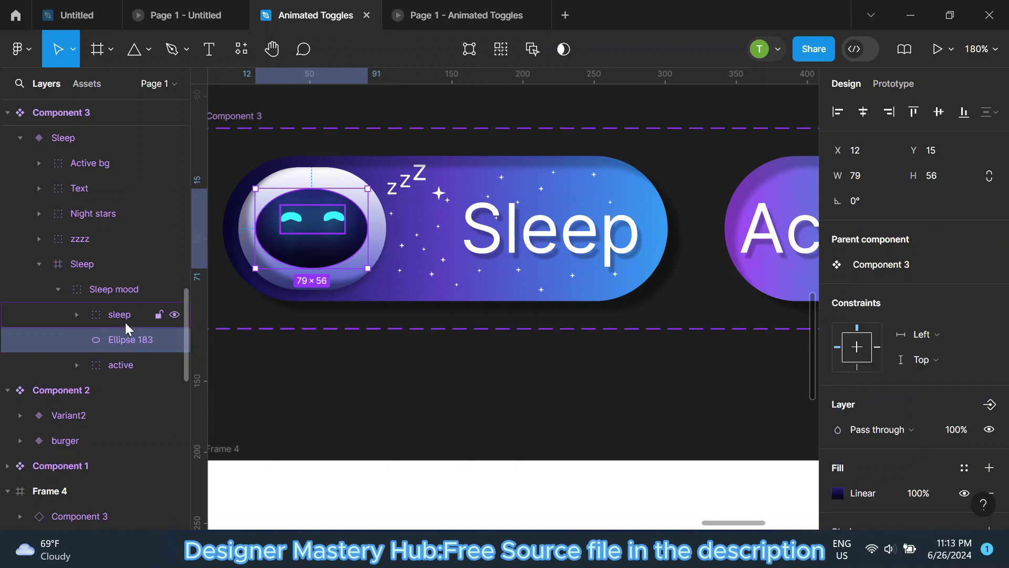
shift+click(125, 315)
right_click(125, 314)
click(137, 172)
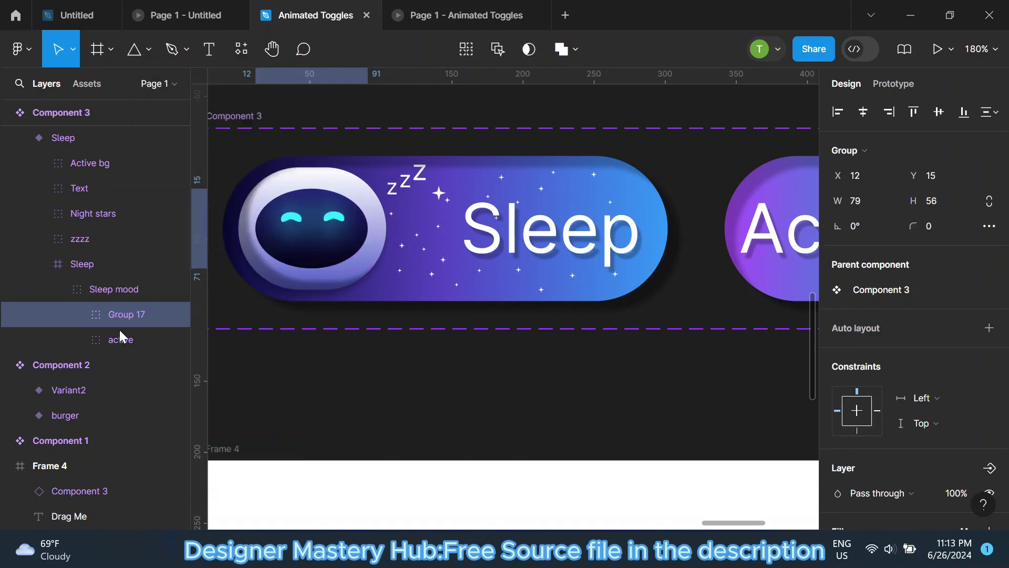
double_click(127, 314)
text(sleep)
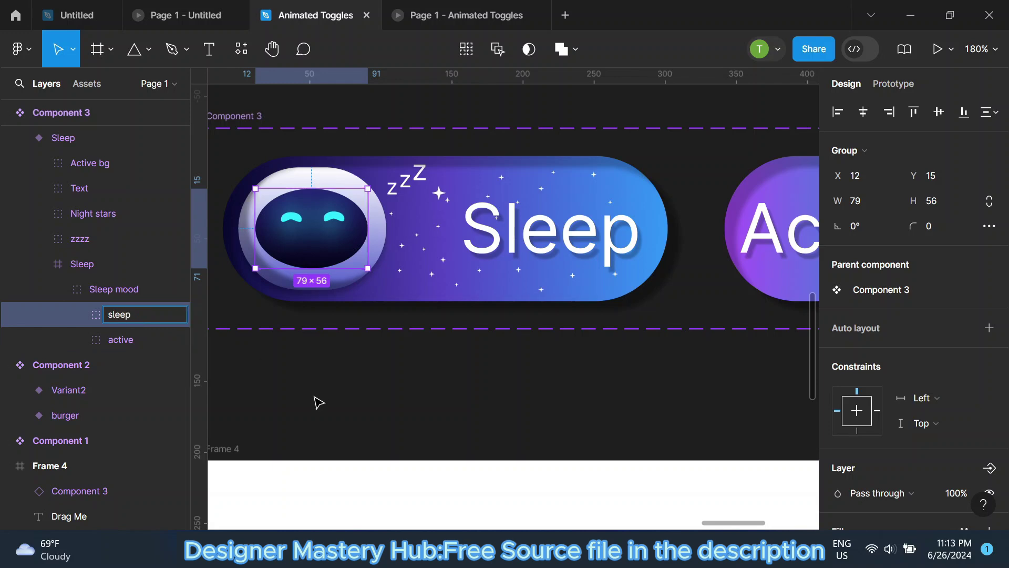
click(315, 401)
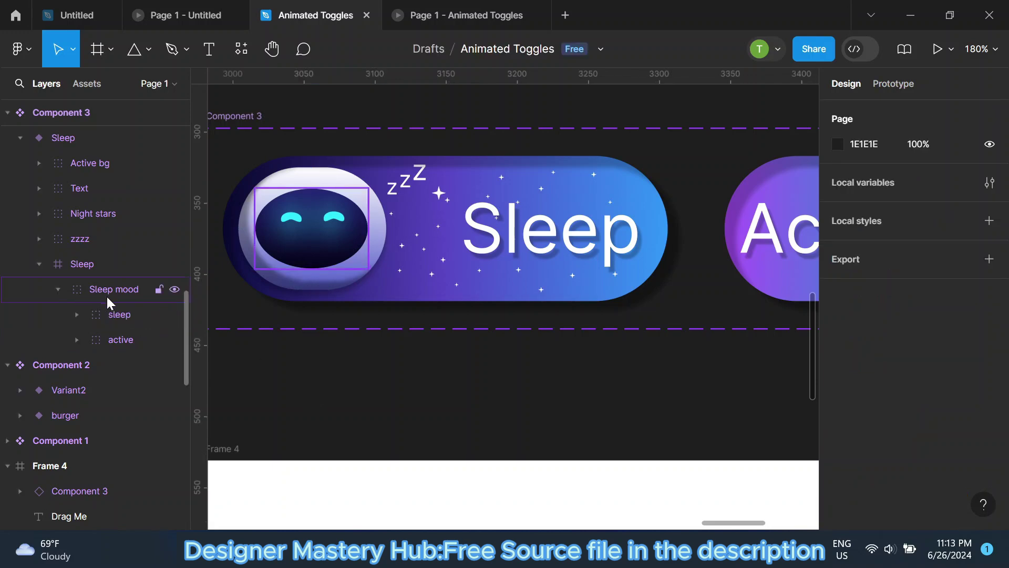
Reveal the Active robot's hidden sleep face and duplicate its Ellipse 183 eye backdrop.
scroll(274, 357, down, 3)
scroll(263, 326, down, 2)
scroll(472, 262, right, 5)
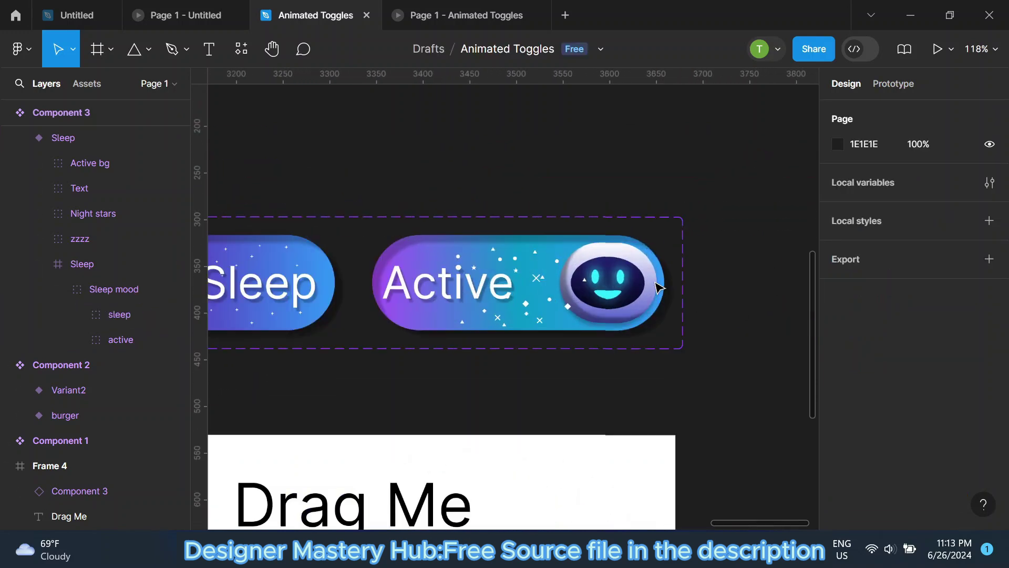
scroll(612, 282, up, 3)
scroll(626, 281, up, 3)
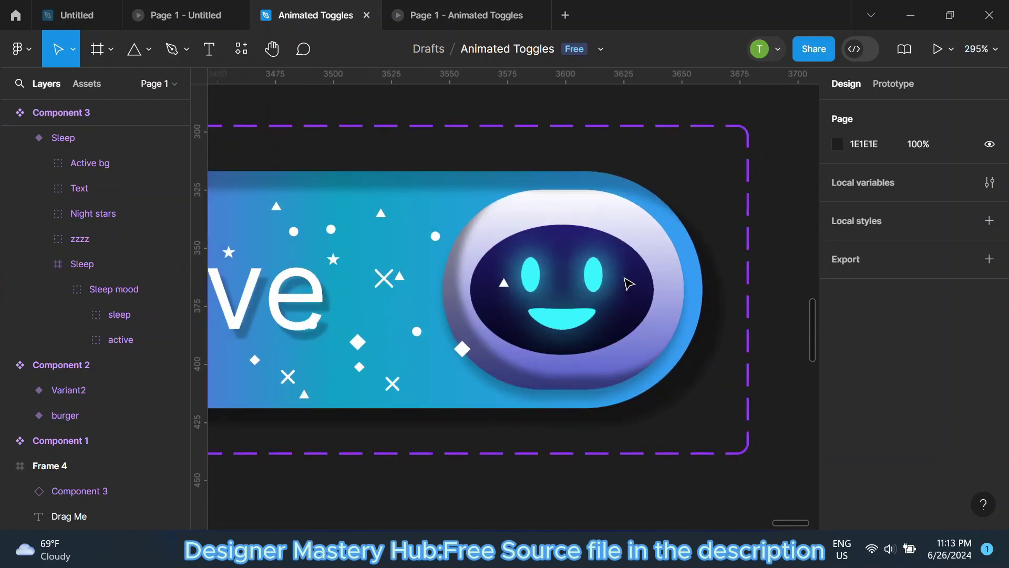
double_click(628, 283)
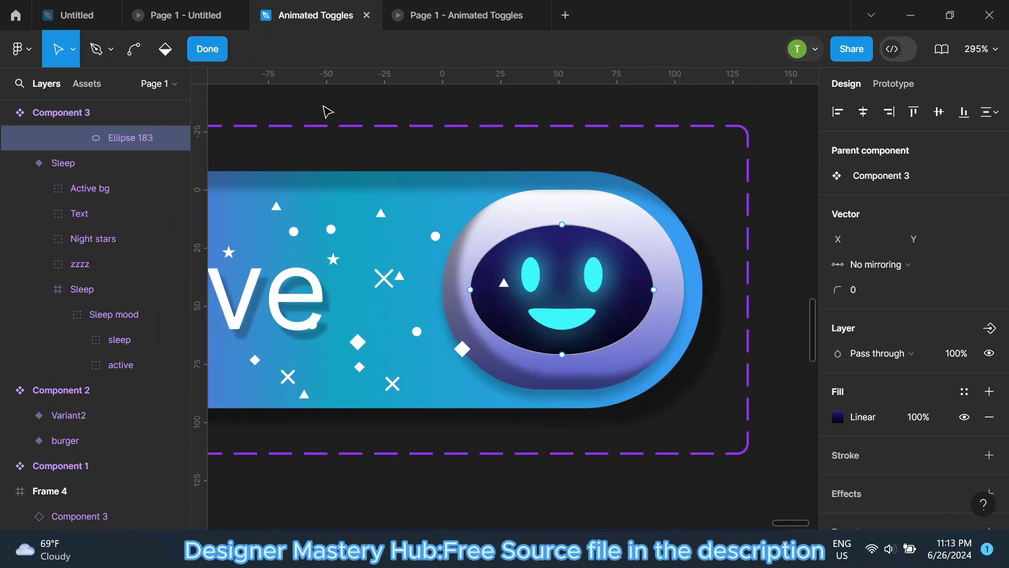
scroll(108, 149, up, 3)
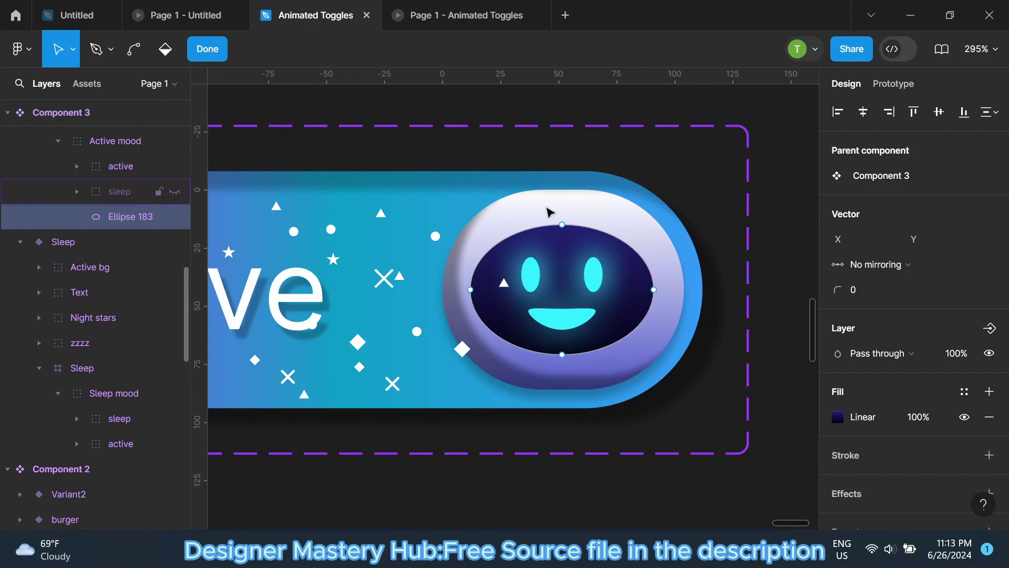
key(Escape)
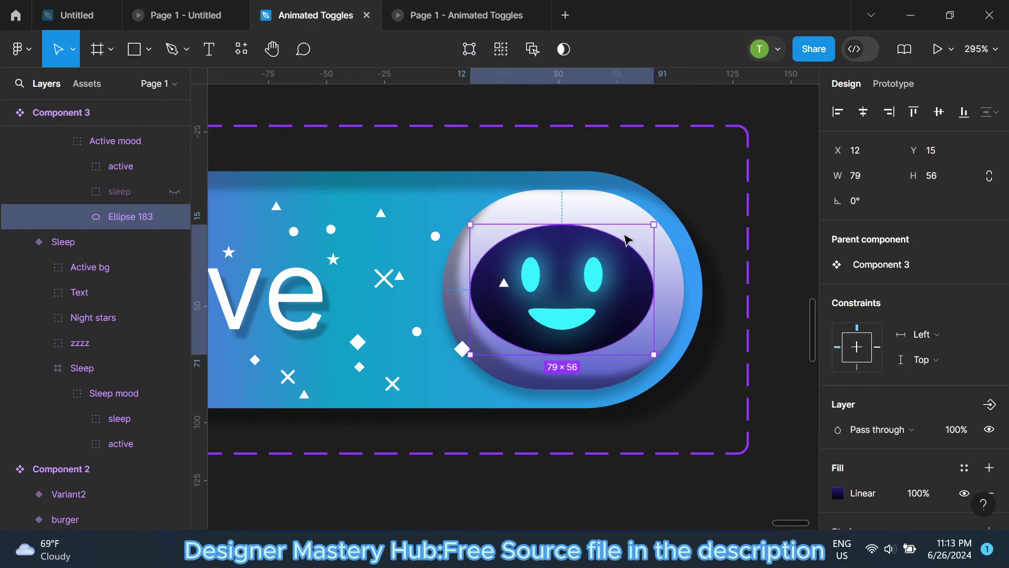
click(174, 191)
shift+click(124, 191)
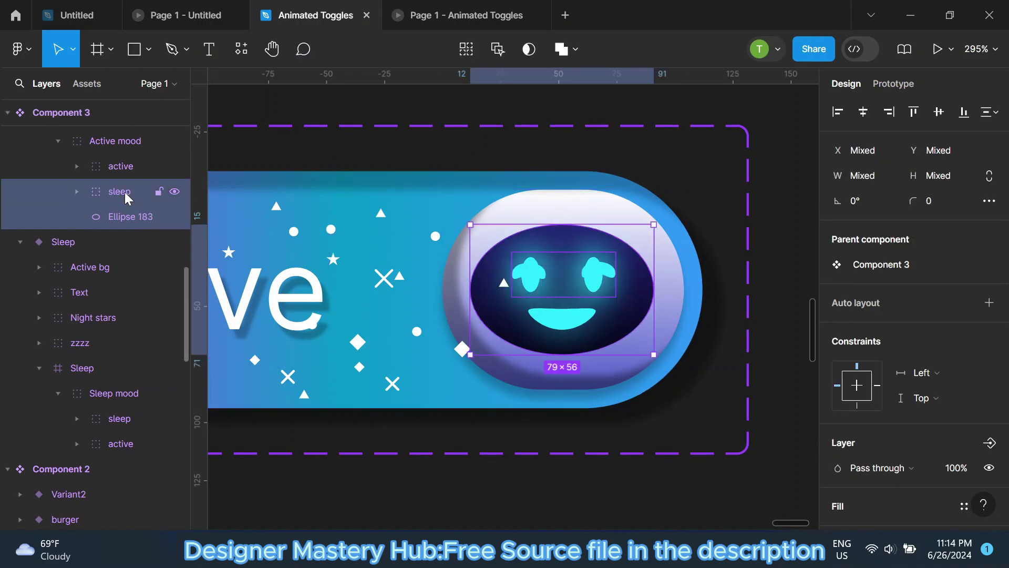
click(128, 216)
key(ctrl+d)
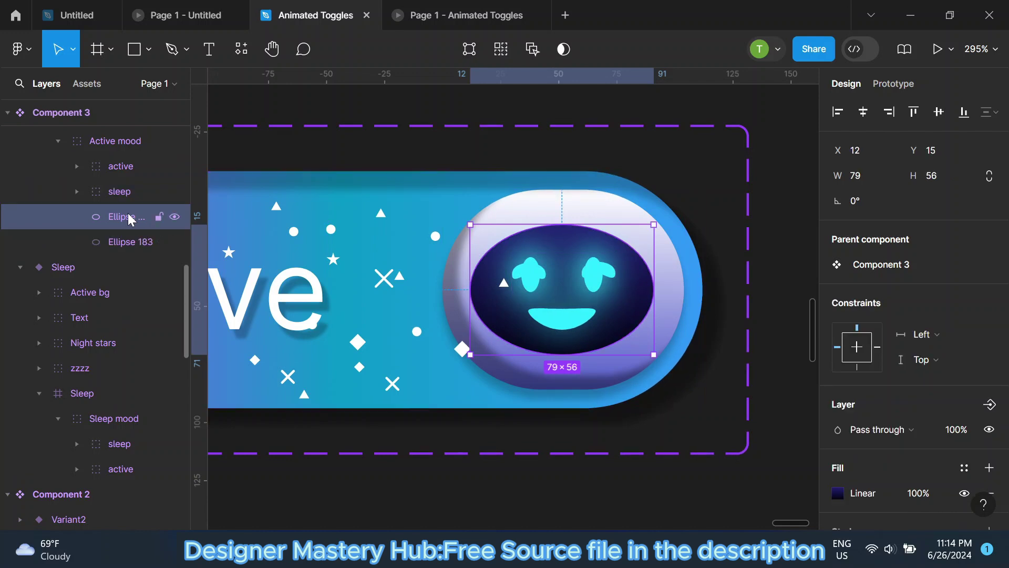
Group the sleep shapes with the ellipse copy and name the group 'sleep'.
shift+click(133, 193)
right_click(134, 193)
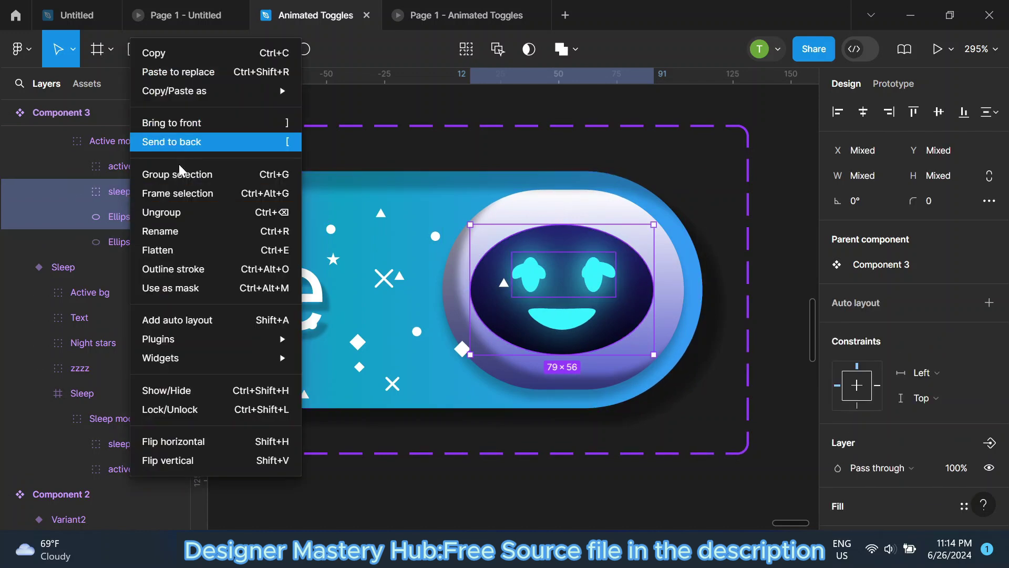
click(179, 174)
double_click(144, 193)
text(s)
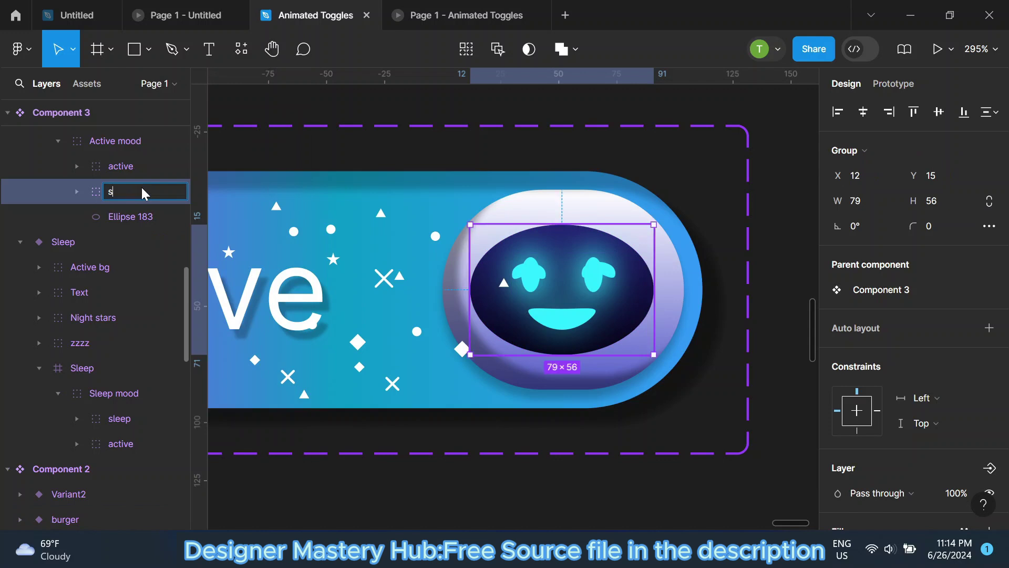
click(126, 213)
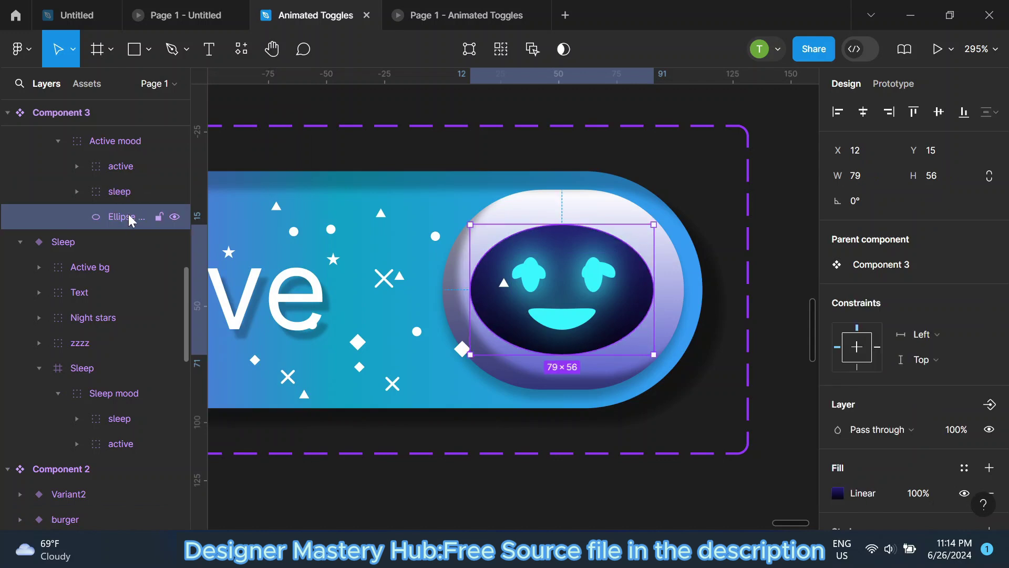
double_click(128, 214)
click(270, 153)
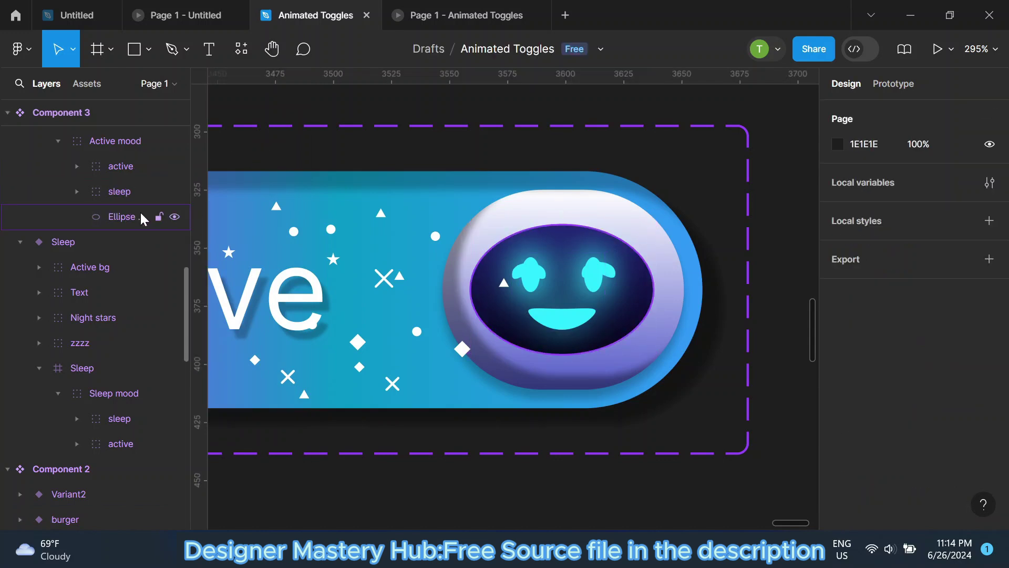
click(140, 216)
Group the active face shapes with Ellipse 183 and name the group 'active'.
shift+click(137, 164)
click(131, 213)
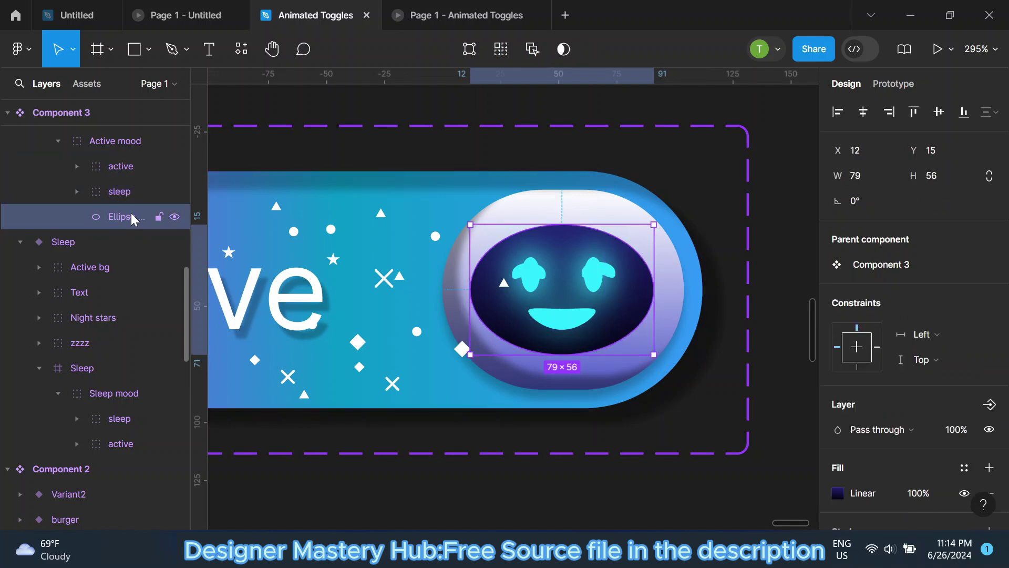
drag(131, 212, 125, 178)
shift+click(131, 166)
right_click(130, 169)
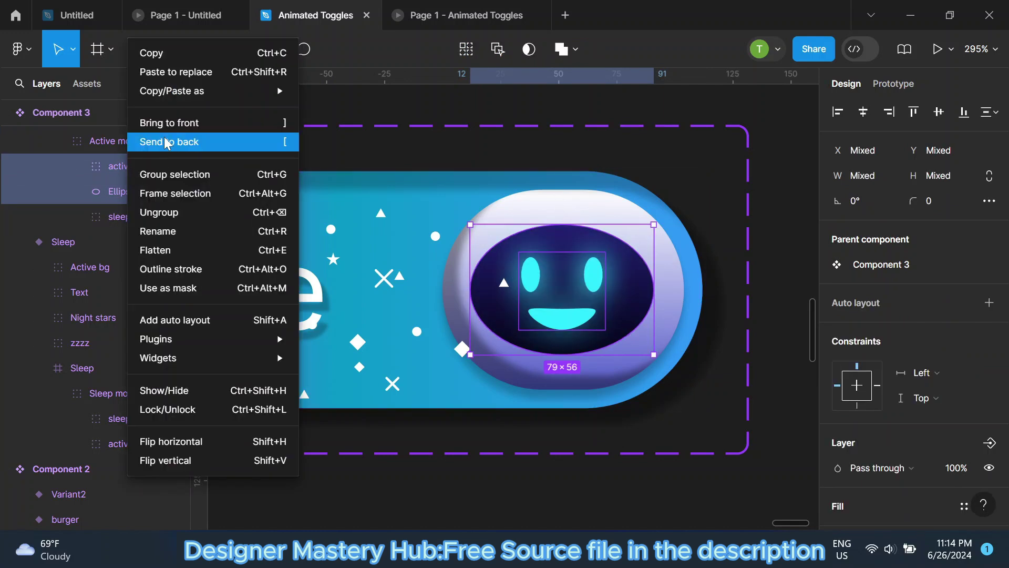
click(160, 174)
double_click(135, 166)
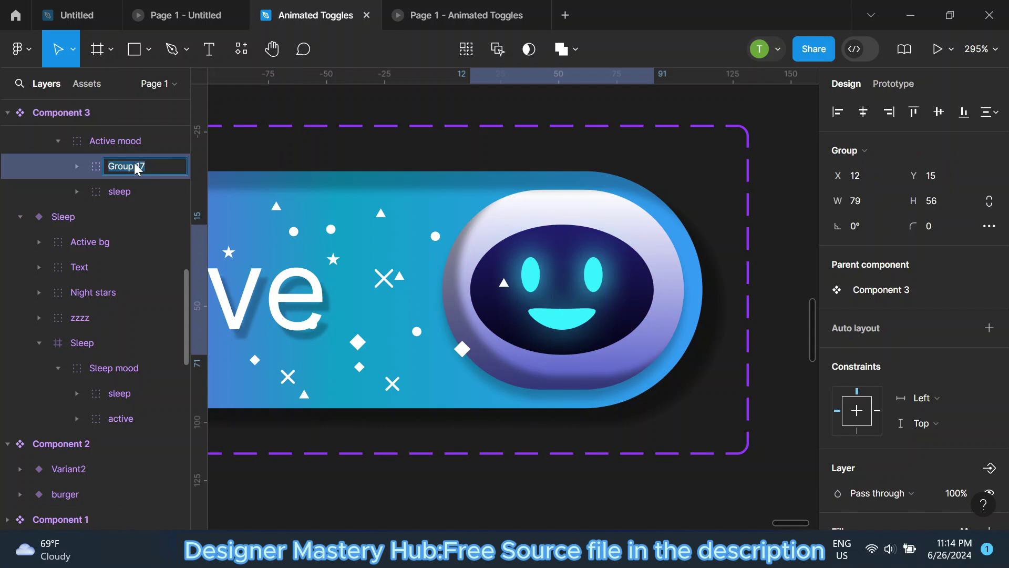
text(active)
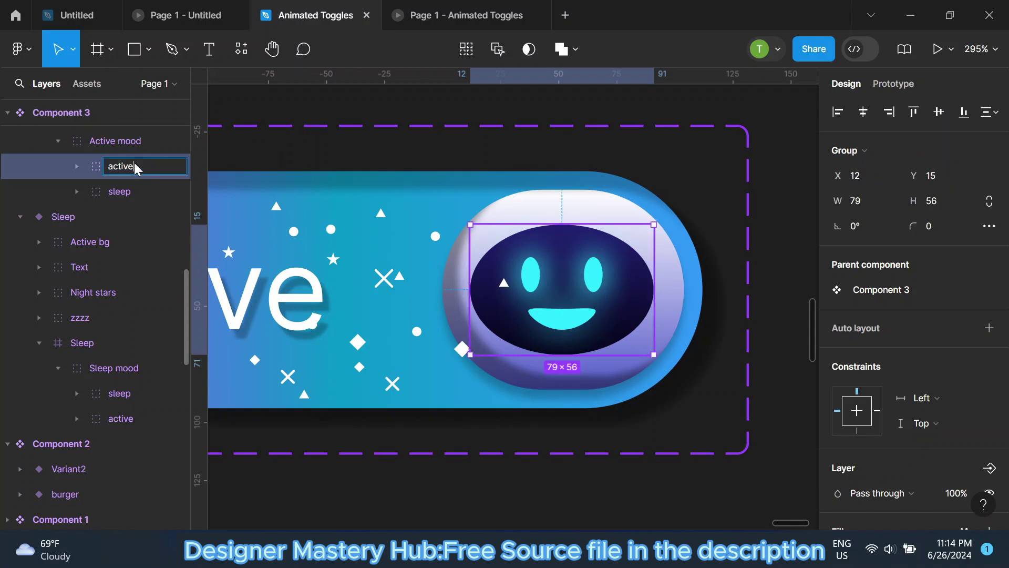
click(342, 115)
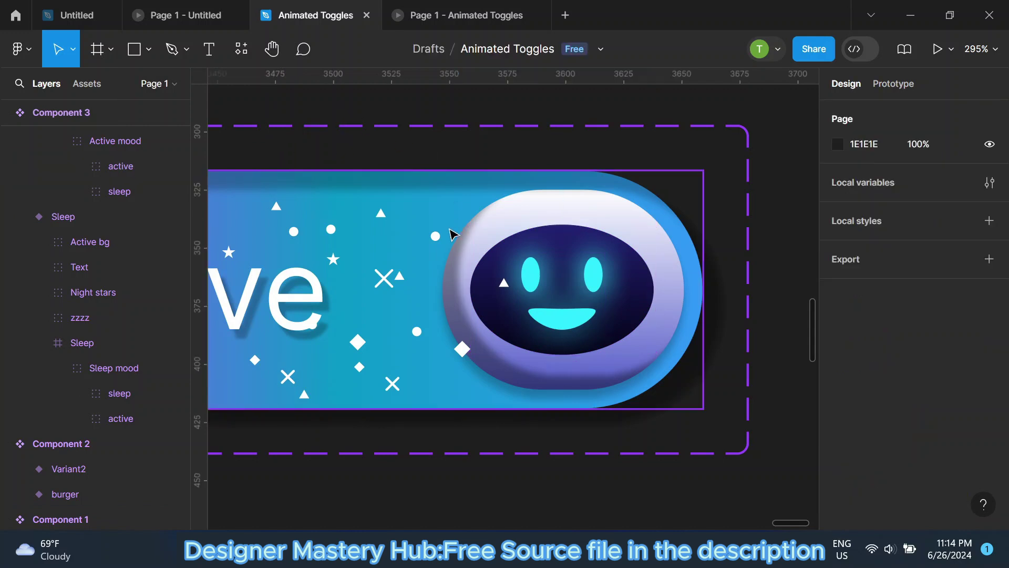
scroll(453, 234, down, 2)
click(497, 277)
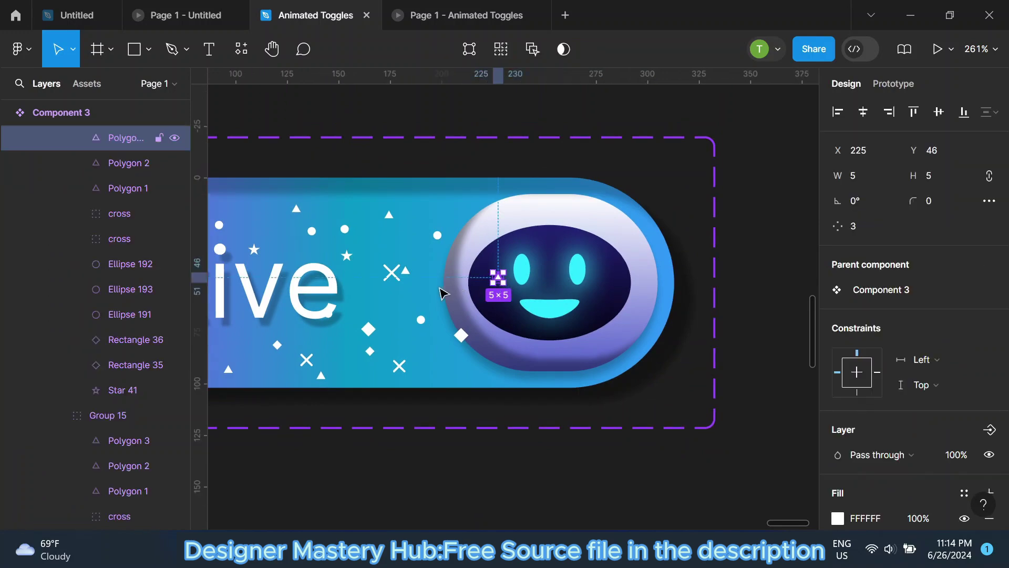
scroll(480, 207, down, 3)
click(604, 217)
scroll(606, 218, down, 2)
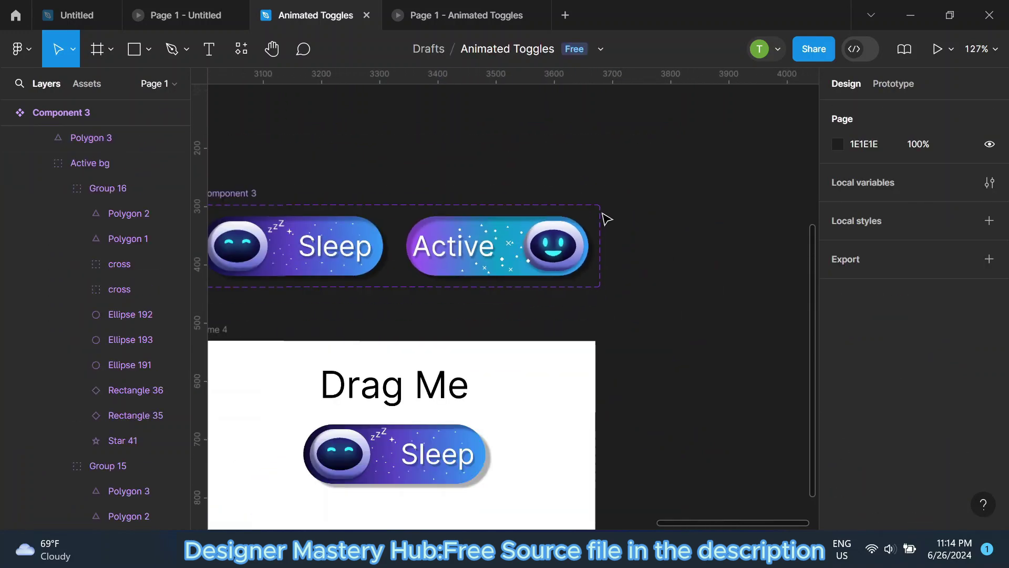
scroll(605, 219, down, 3)
click(454, 6)
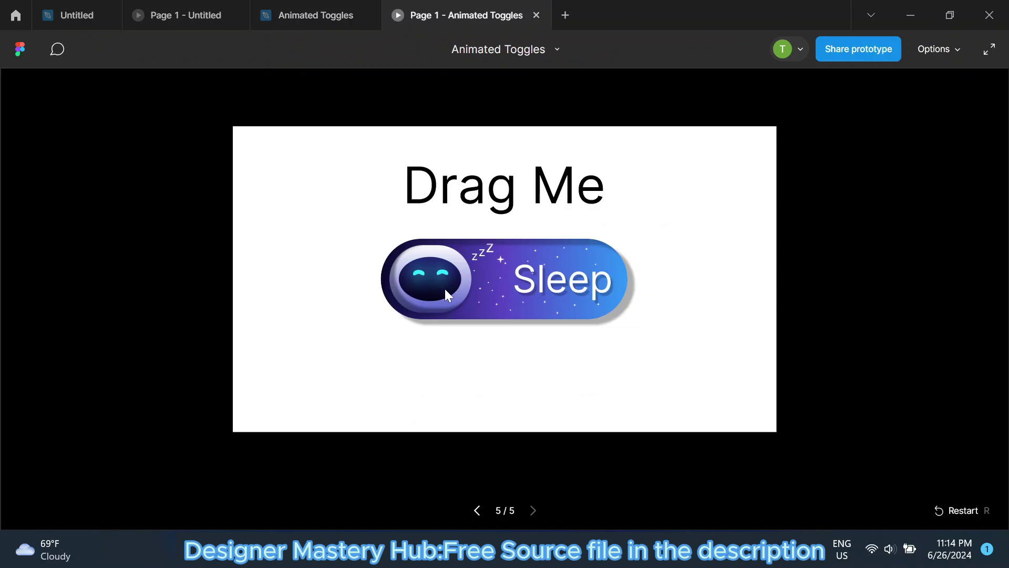
mouse_move(553, 289)
mouse_down()
mouse_move(585, 290)
mouse_move(462, 292)
mouse_move(600, 288)
mouse_move(501, 291)
mouse_up()
click(963, 512)
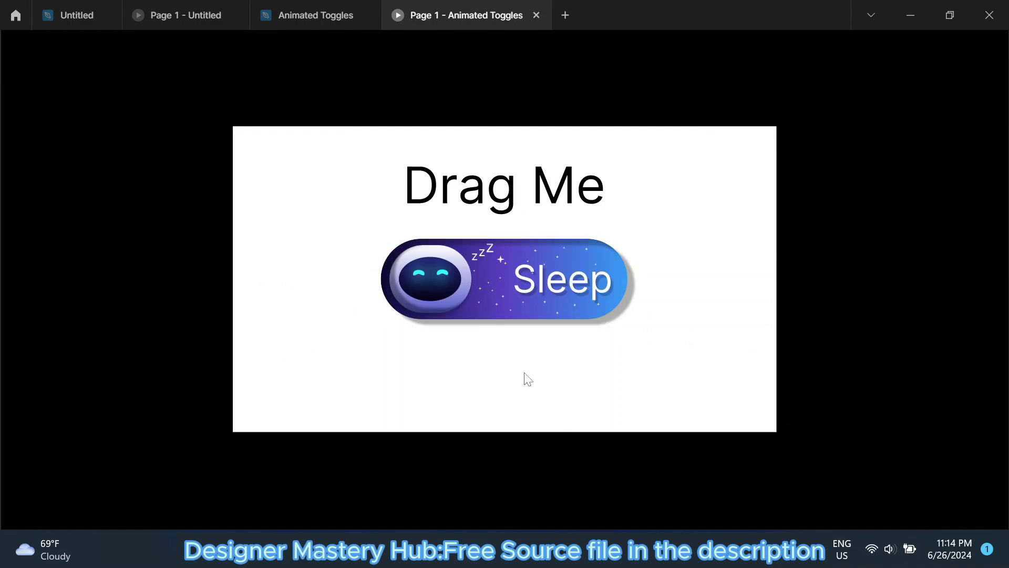
mouse_move(486, 293)
mouse_down()
mouse_move(547, 290)
mouse_move(481, 282)
mouse_up()
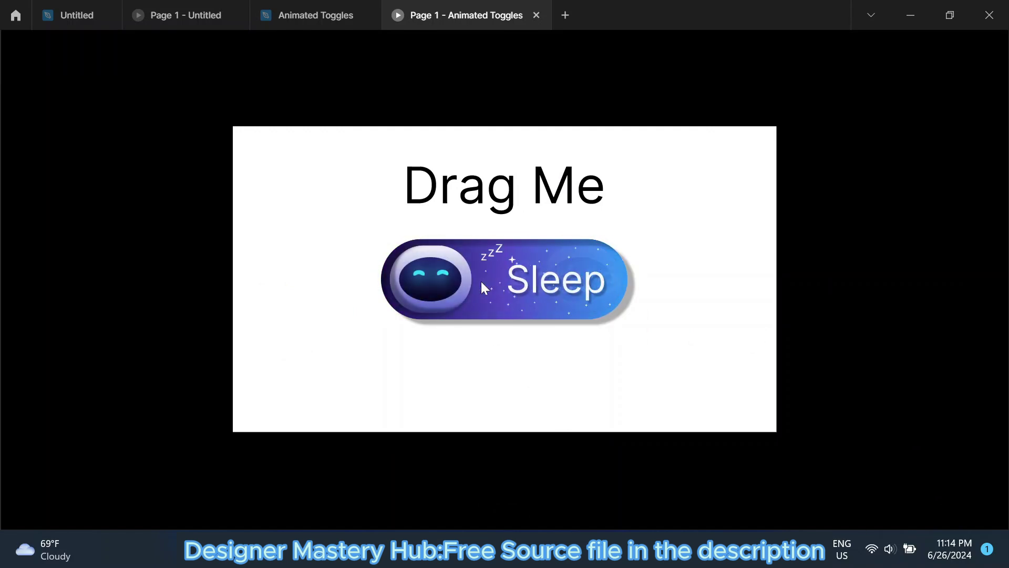
click(329, 6)
scroll(547, 245, up, 3)
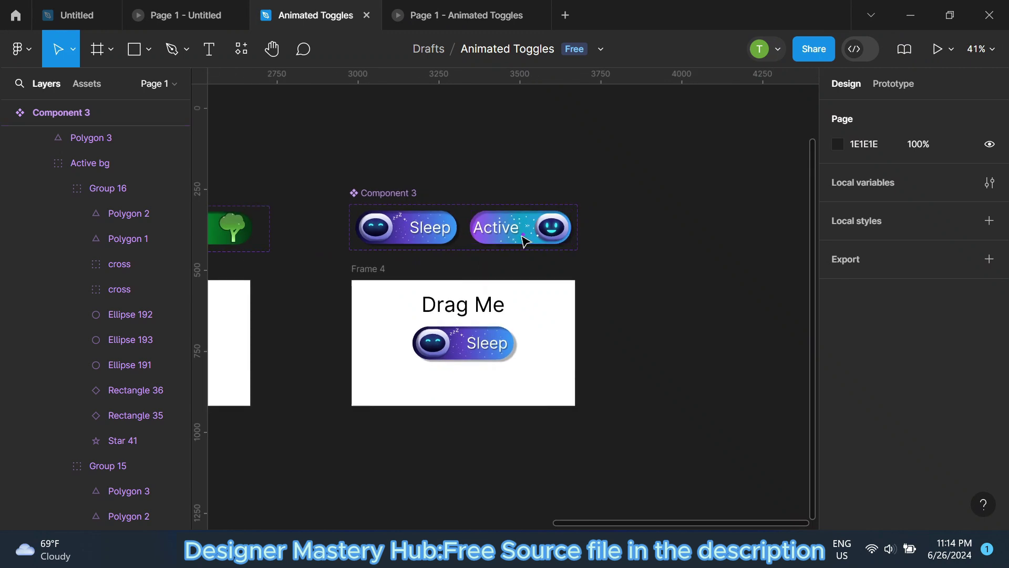
scroll(443, 225, down, 1)
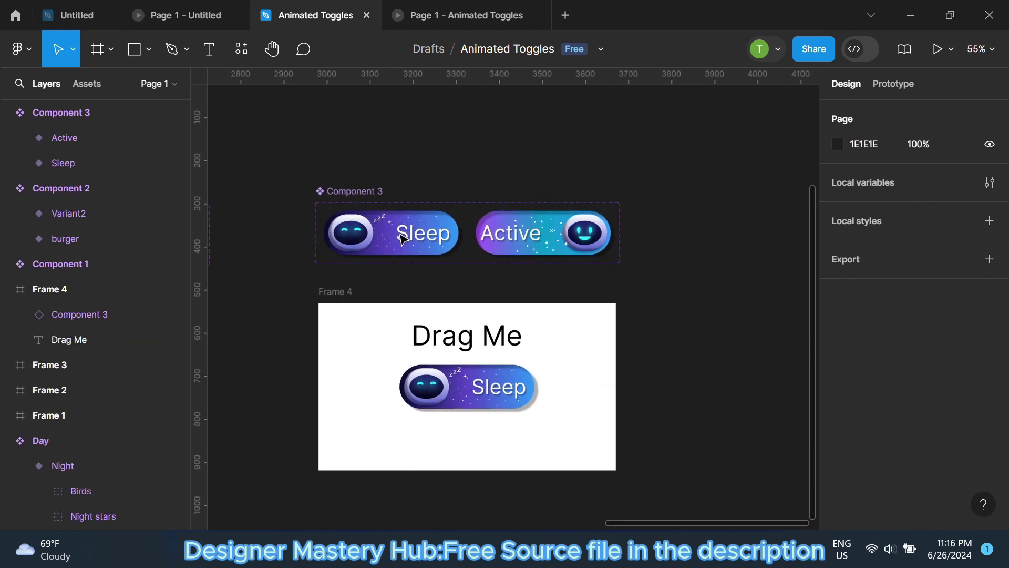
click(401, 240)
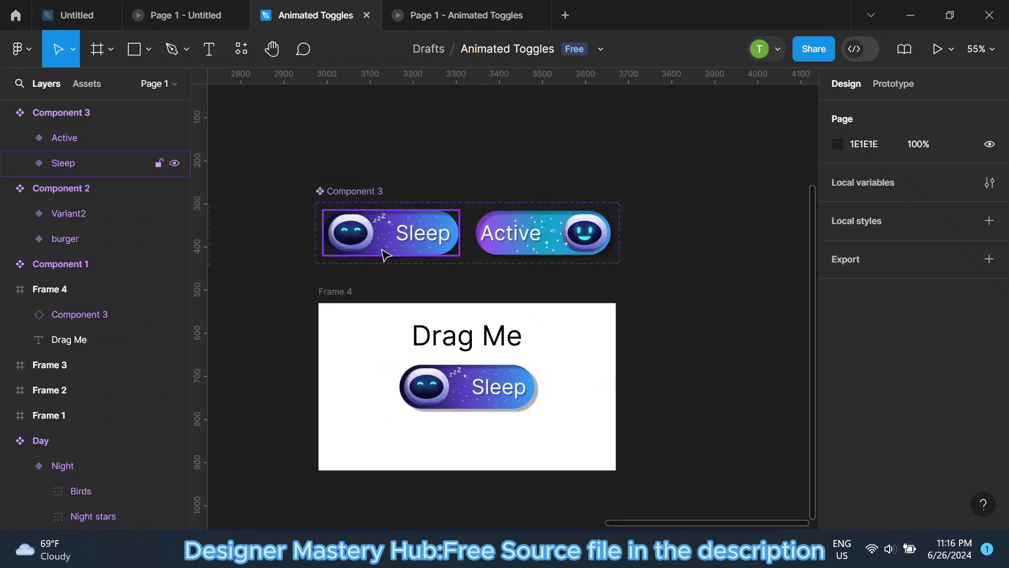
scroll(349, 236, up, 5)
ctrl+click(341, 231)
Flip both sleeping eyes and nudge them slightly lower within the face.
scroll(341, 232, up, 5)
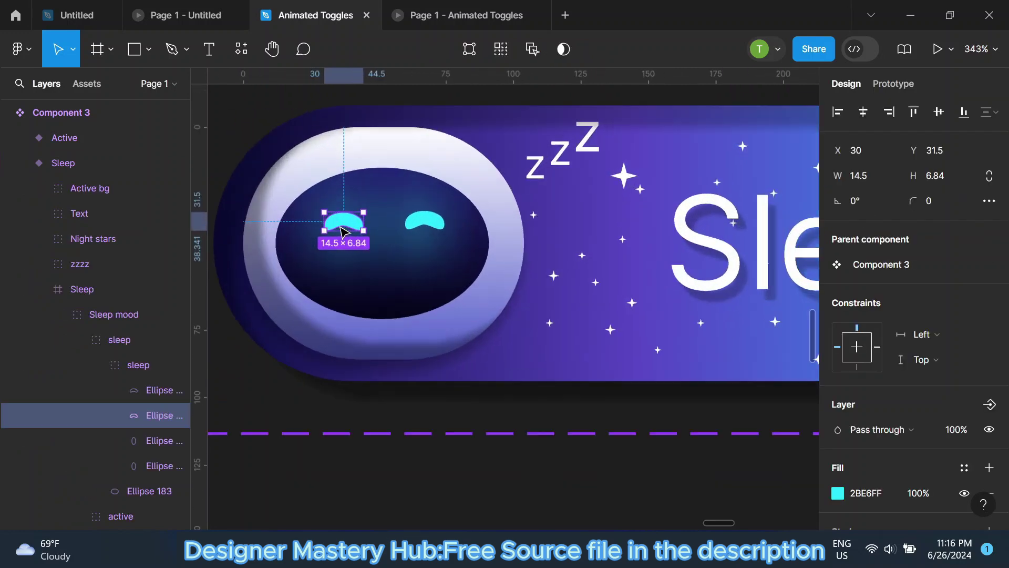
shift+click(426, 231)
right_click(421, 231)
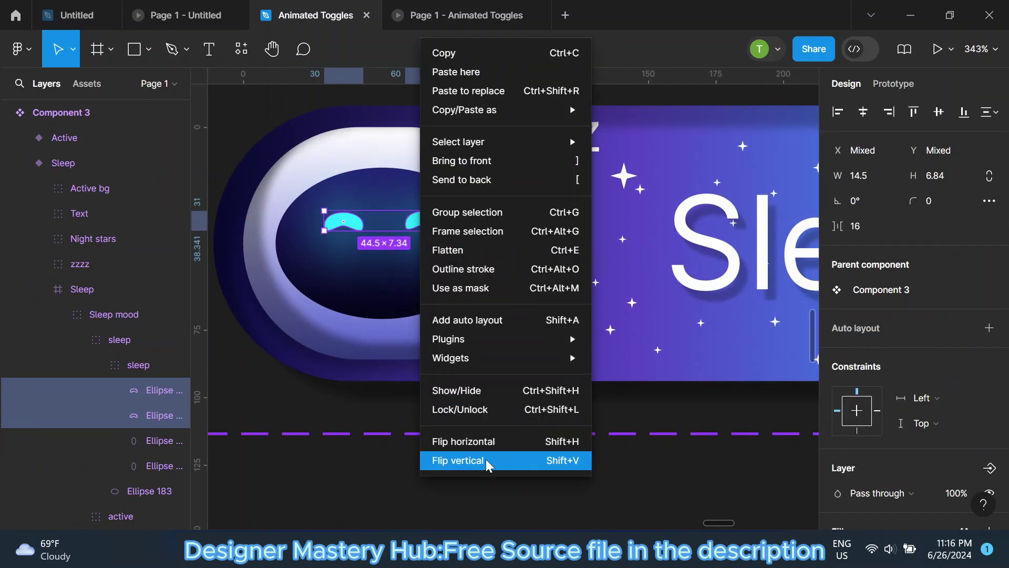
click(463, 463)
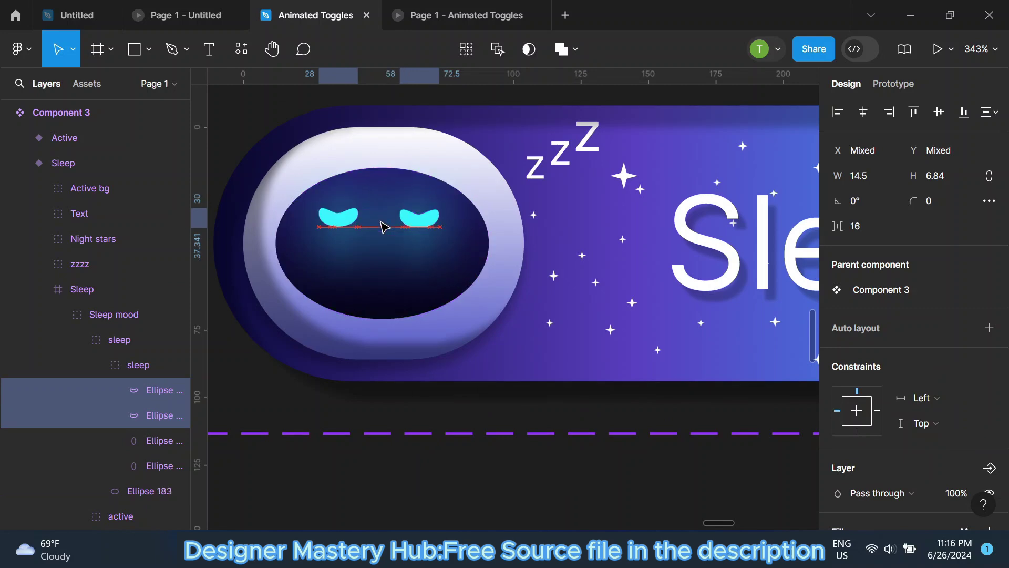
drag(386, 222, 387, 225)
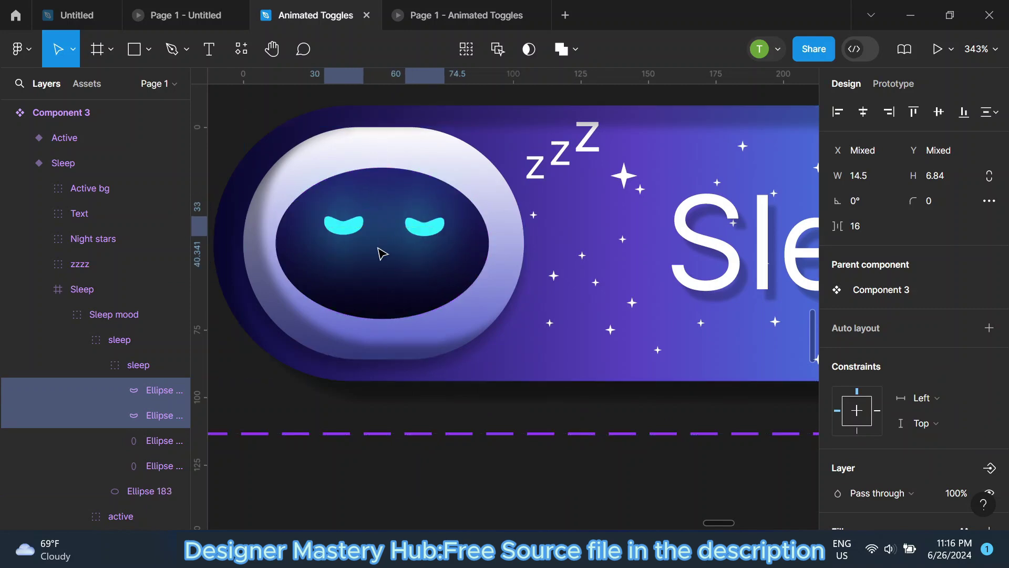
scroll(383, 252, down, 2)
click(374, 439)
Select the Active variant and zoom to fit it on the canvas.
scroll(342, 368, down, 3)
scroll(526, 315, down, 2)
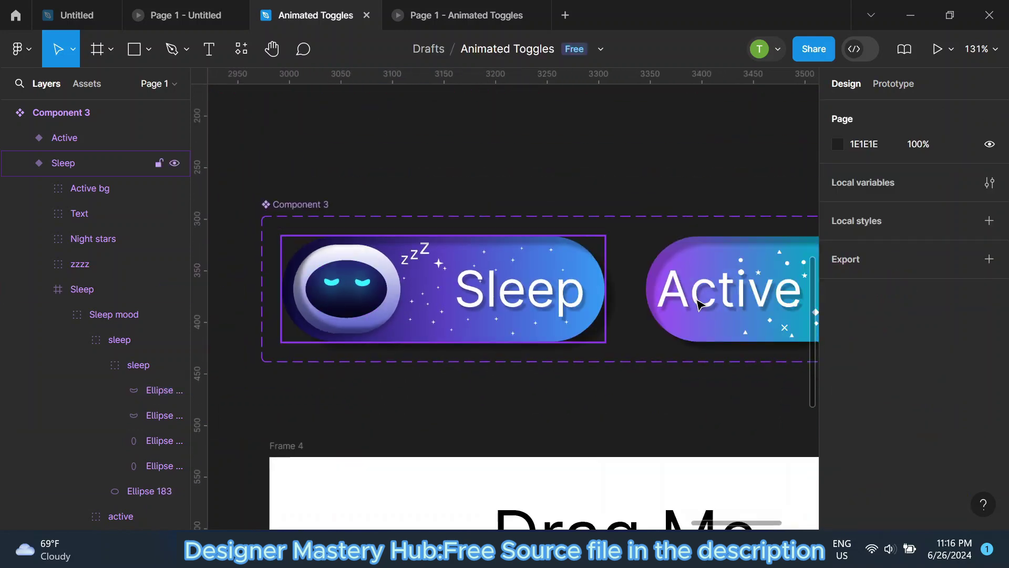
scroll(683, 294, down, 2)
scroll(599, 310, down, 3)
click(169, 140)
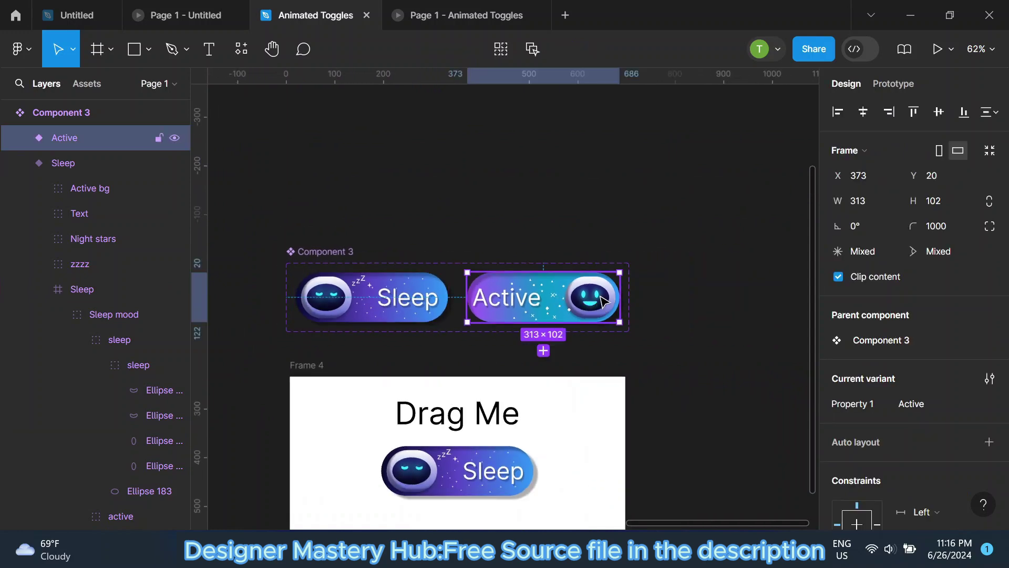
key(shift+2)
click(174, 138)
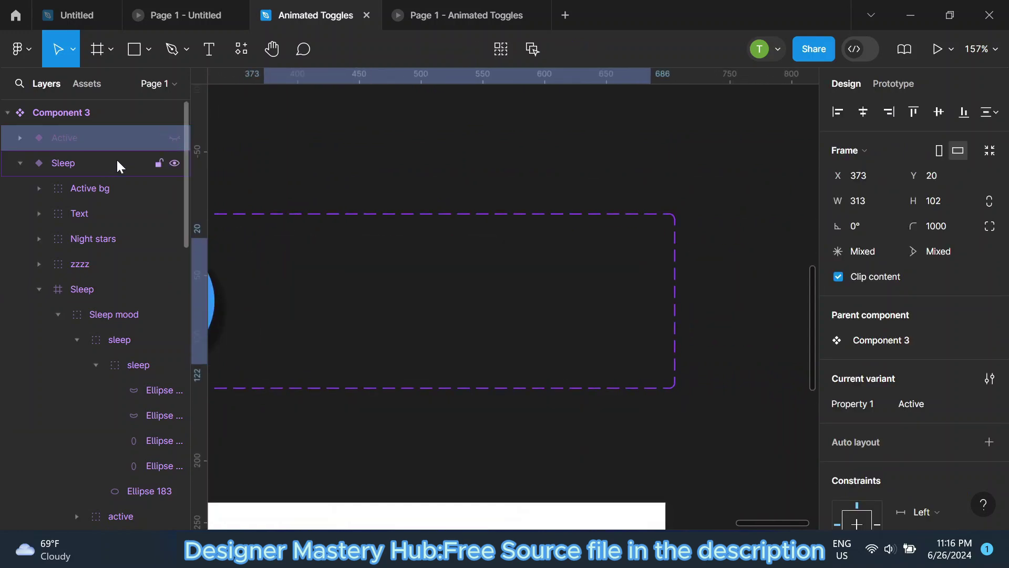
key(ctrl+z)
In the Active variant, hide the active face shapes and flip both sleep-face eyes.
click(20, 137)
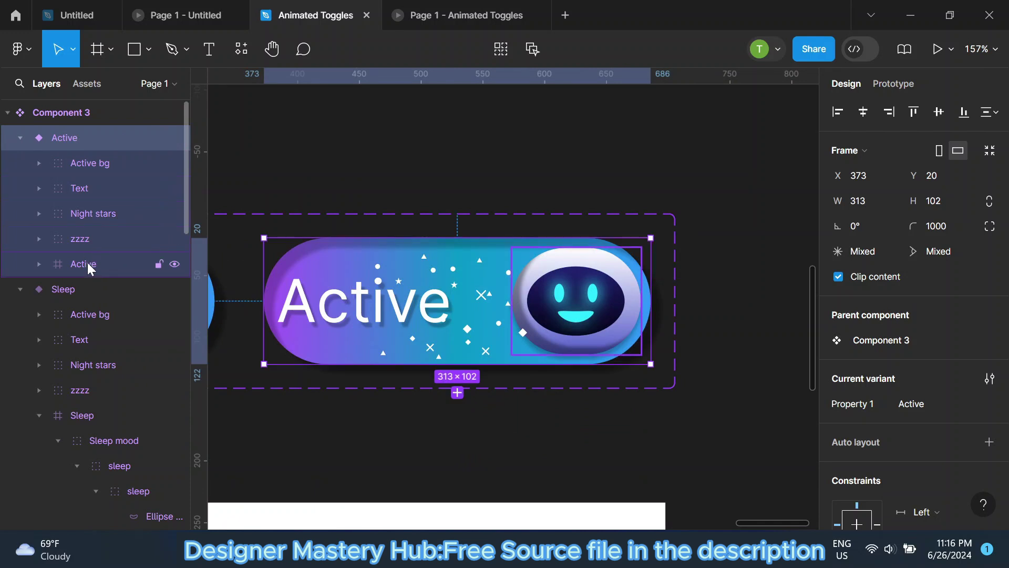
click(39, 264)
click(175, 315)
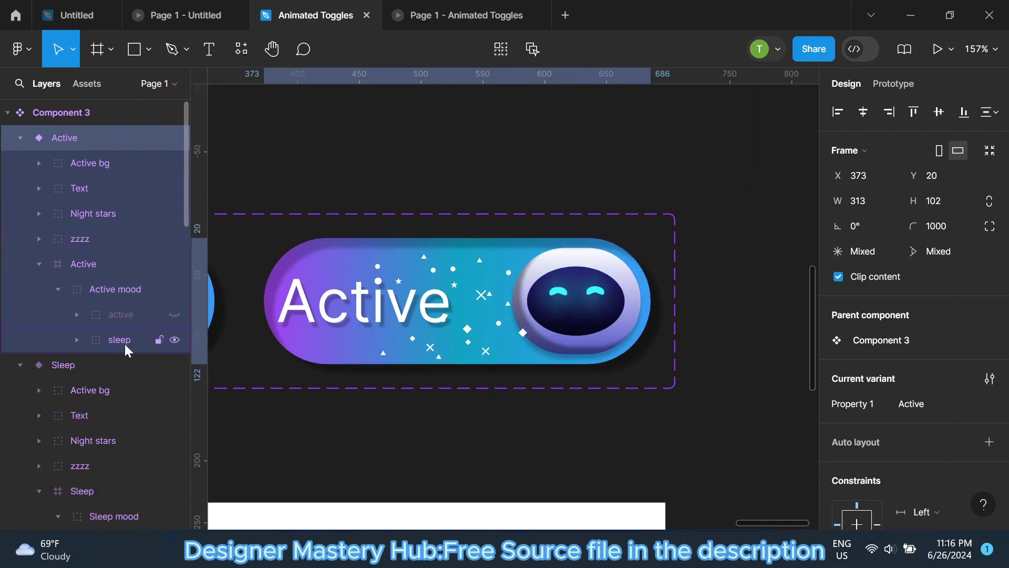
click(126, 343)
key(shift+2)
ctrl+click(562, 298)
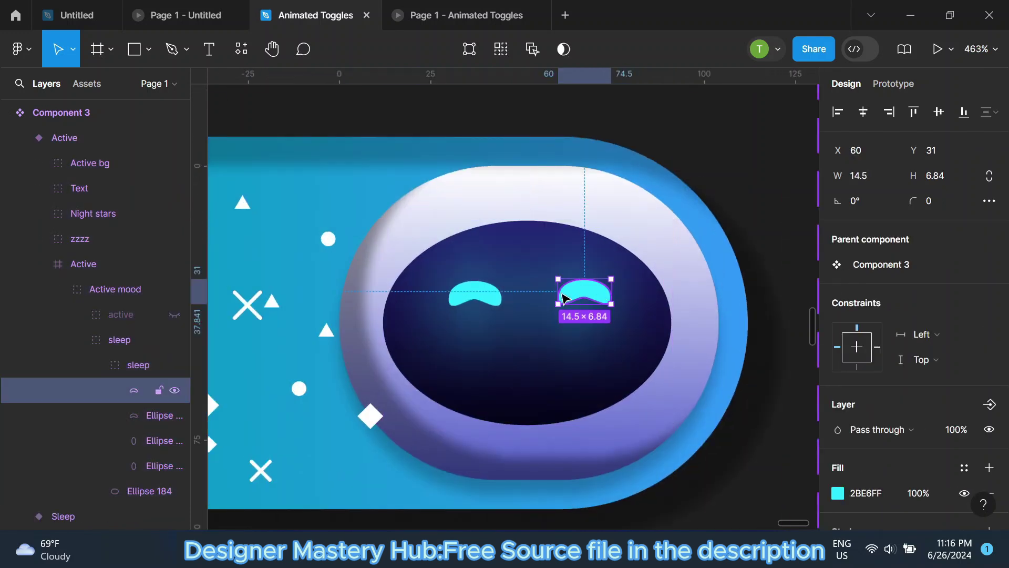
shift+click(492, 296)
right_click(593, 292)
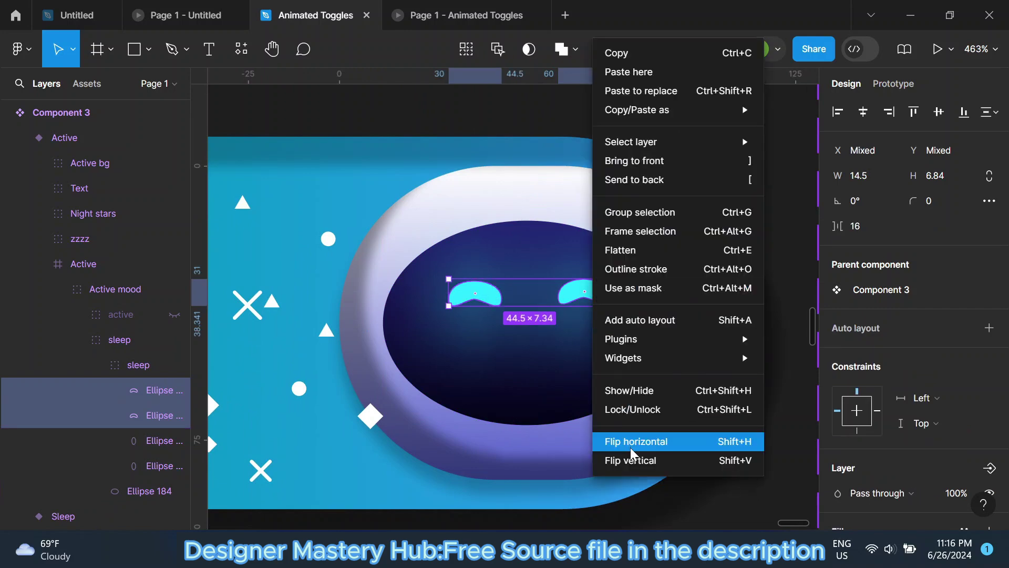
click(631, 461)
Clear the selection and open the Page 1 - Animated Toggles prototype preview.
scroll(490, 338, down, 5)
click(688, 221)
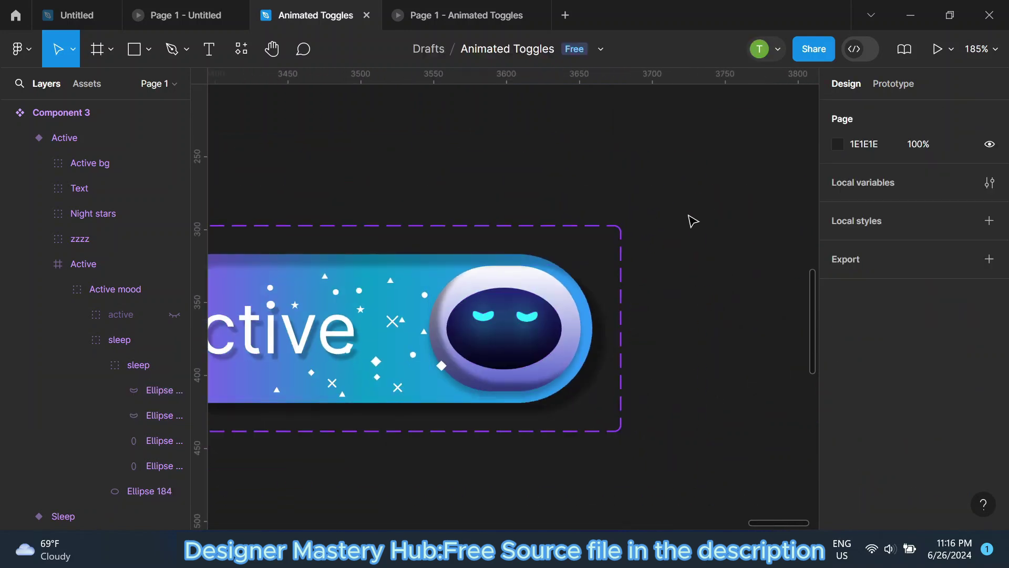
scroll(700, 223, down, 3)
scroll(701, 223, down, 3)
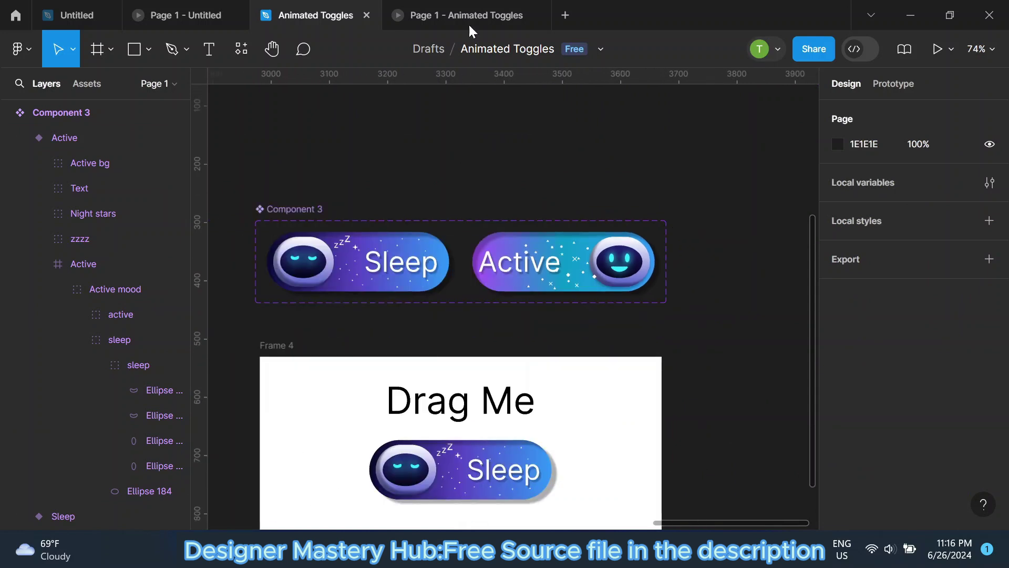
click(468, 21)
Test the robot toggle to Active and back to Sleep, then review the design editor.
drag(519, 288, 591, 292)
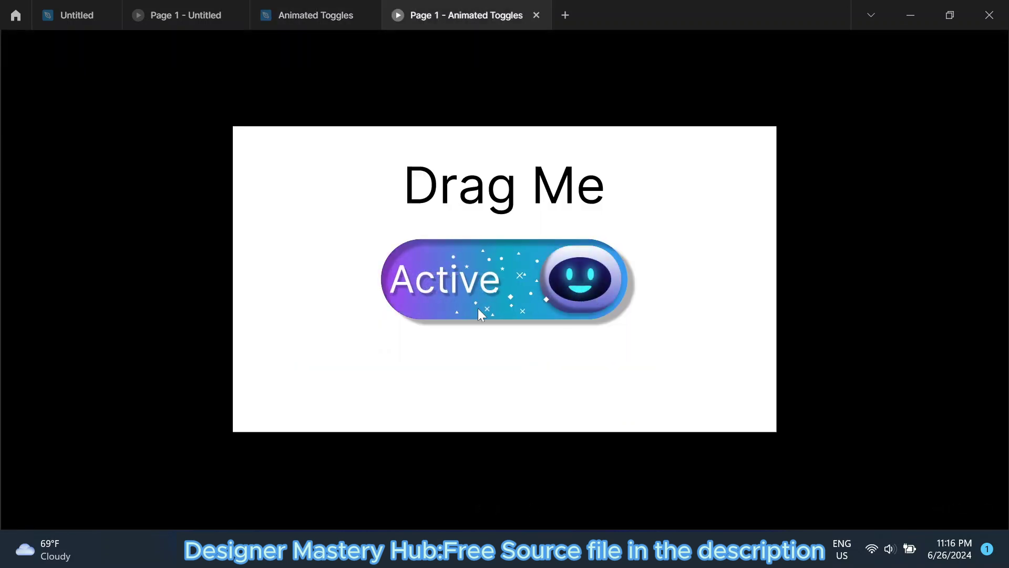
mouse_move(478, 308)
mouse_down()
mouse_move(450, 292)
mouse_move(642, 298)
mouse_move(403, 288)
mouse_up()
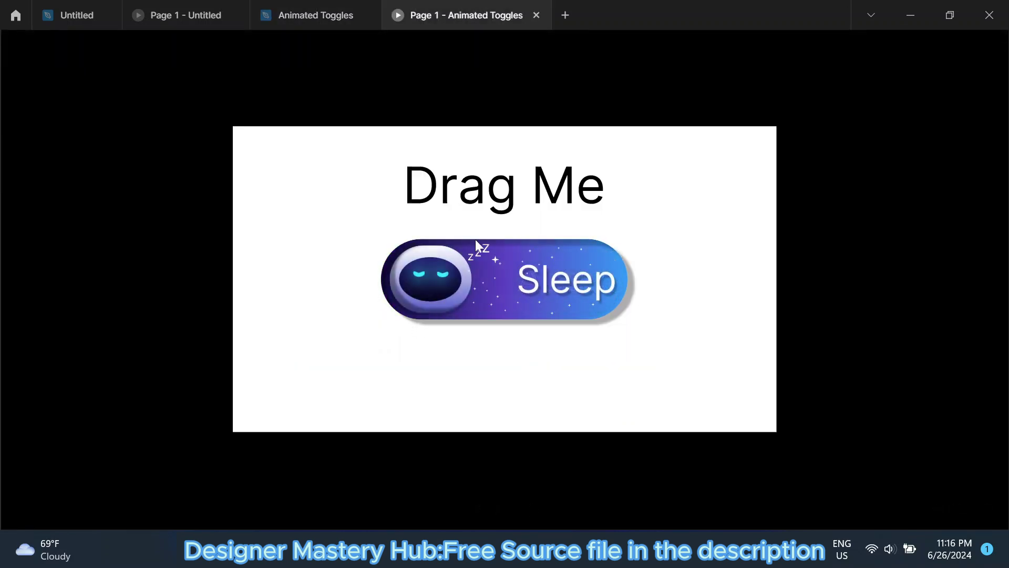
click(312, 23)
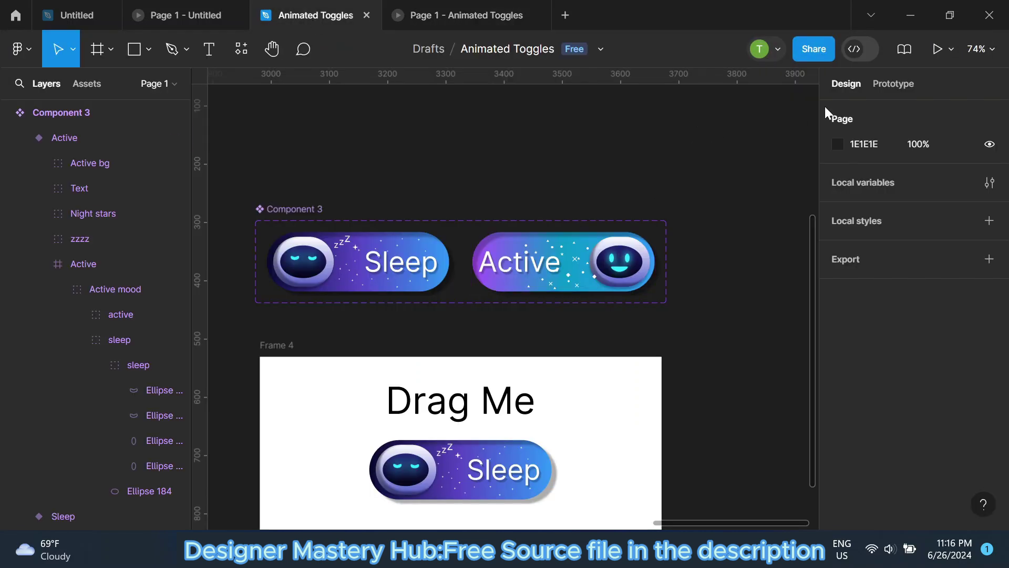
ctrl+scroll(503, 288, down, 3)
scroll(493, 305, down, 1)
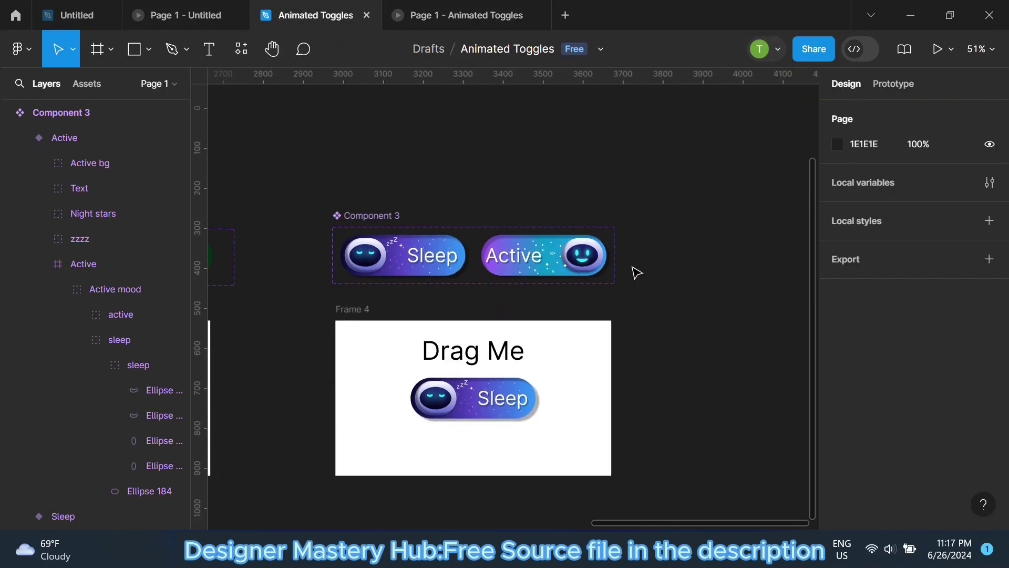
ctrl+scroll(637, 272, up, 2)
scroll(465, 241, down, 1)
ctrl+scroll(576, 238, up, 1)
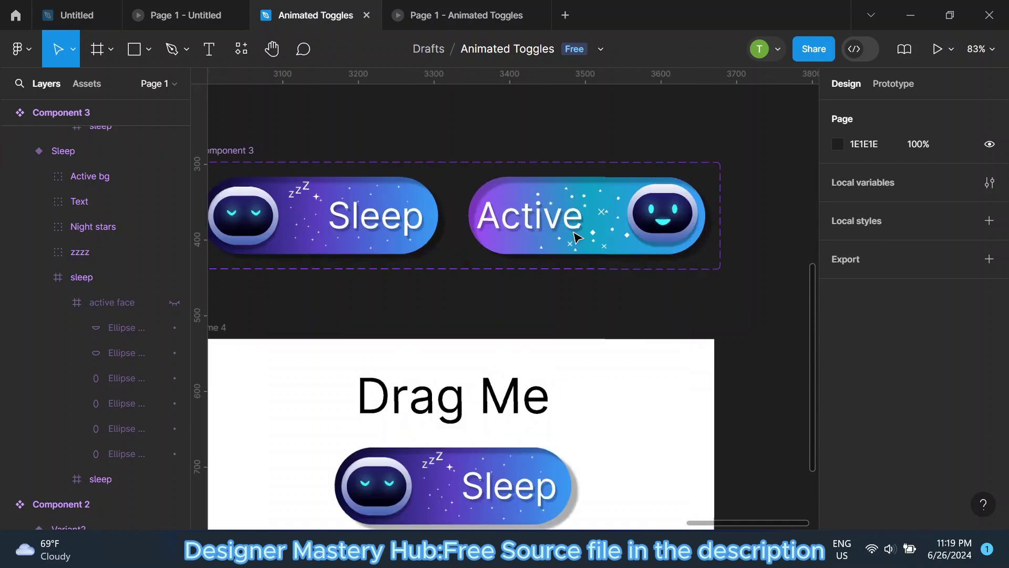
ctrl+scroll(577, 238, up, 2)
ctrl+scroll(712, 328, down, 1)
ctrl+scroll(712, 326, down, 2)
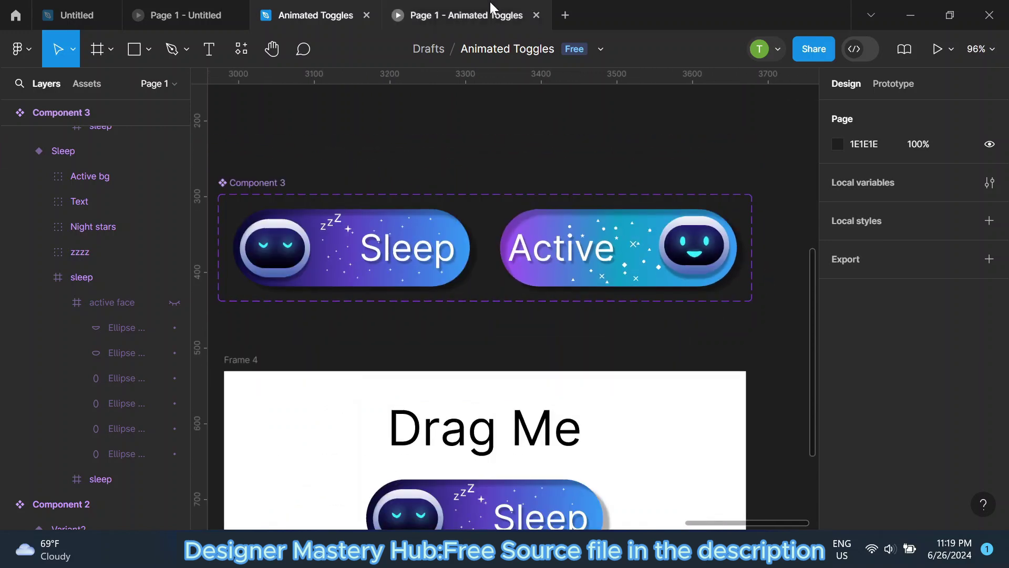
In the preview, cycle the robot, day/night and burger toggles, leaving the robot on Active.
click(490, 1)
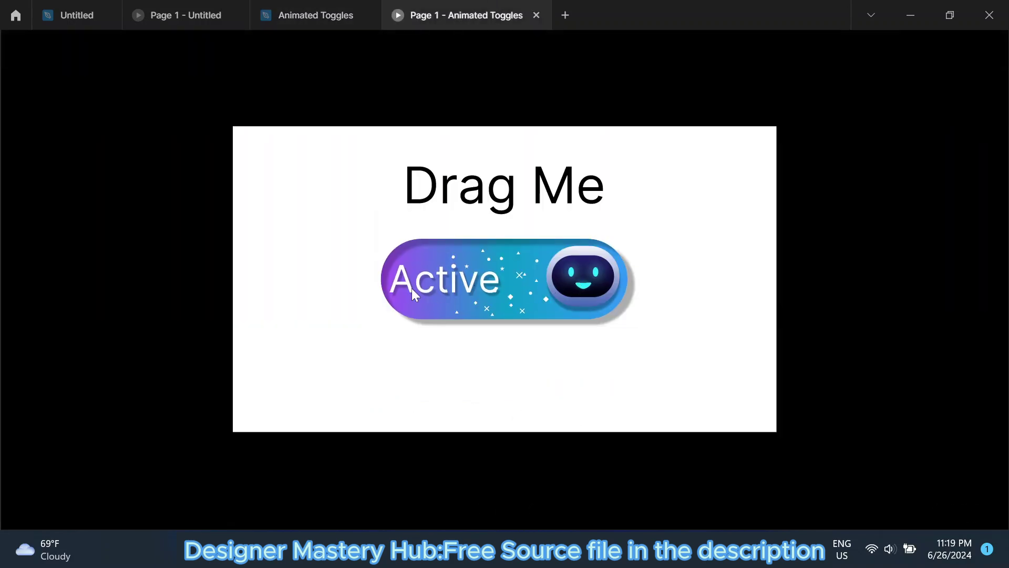
mouse_move(577, 289)
mouse_down()
mouse_move(446, 319)
mouse_move(647, 294)
mouse_move(462, 320)
mouse_up()
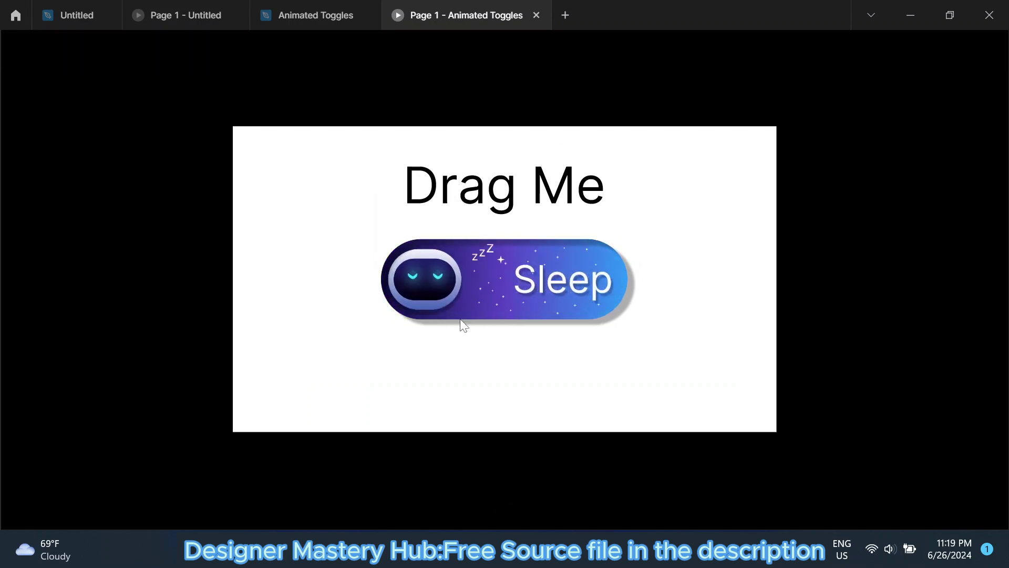
drag(512, 284, 611, 287)
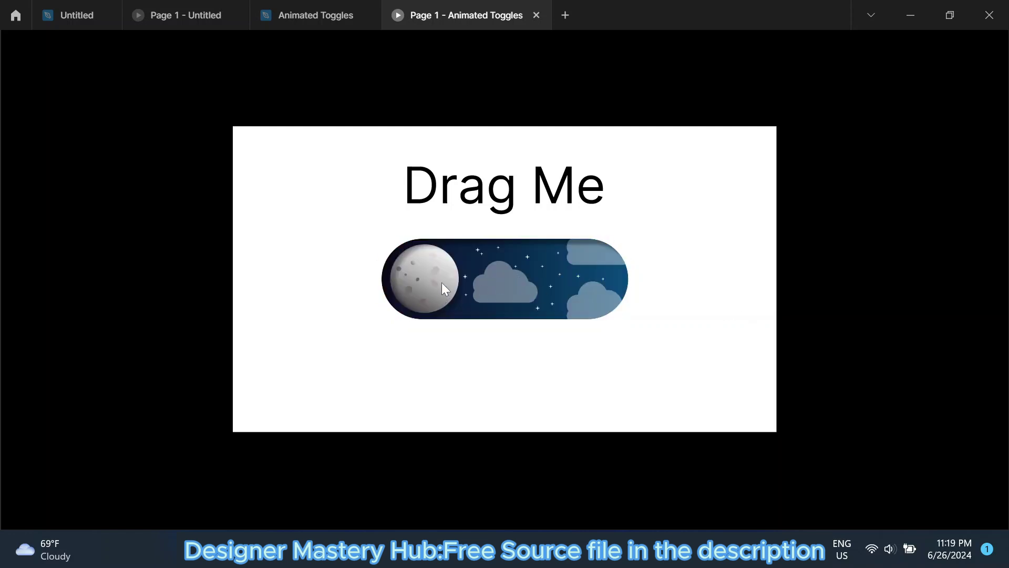
drag(599, 311, 650, 315)
mouse_move(590, 300)
mouse_down()
mouse_move(468, 304)
mouse_move(579, 286)
mouse_move(598, 289)
mouse_move(356, 309)
mouse_up()
mouse_move(428, 285)
mouse_down()
mouse_move(621, 285)
mouse_move(455, 305)
mouse_move(619, 296)
mouse_move(402, 291)
mouse_move(611, 291)
mouse_up()
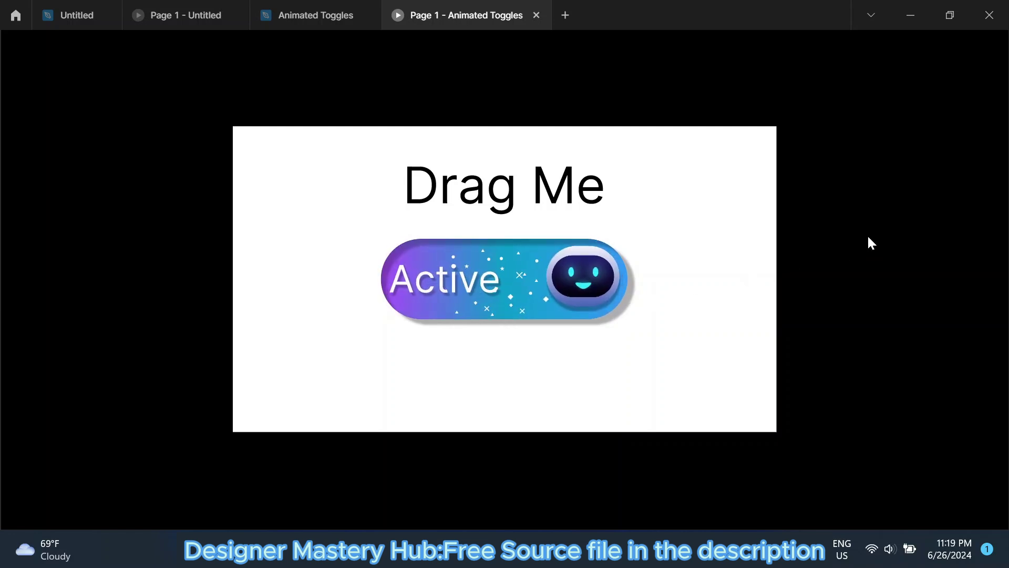
Move the examples frame right above the toggles and shift Frame 2 slightly right.
click(336, 16)
scroll(676, 318, down, 2)
scroll(638, 182, down, 1)
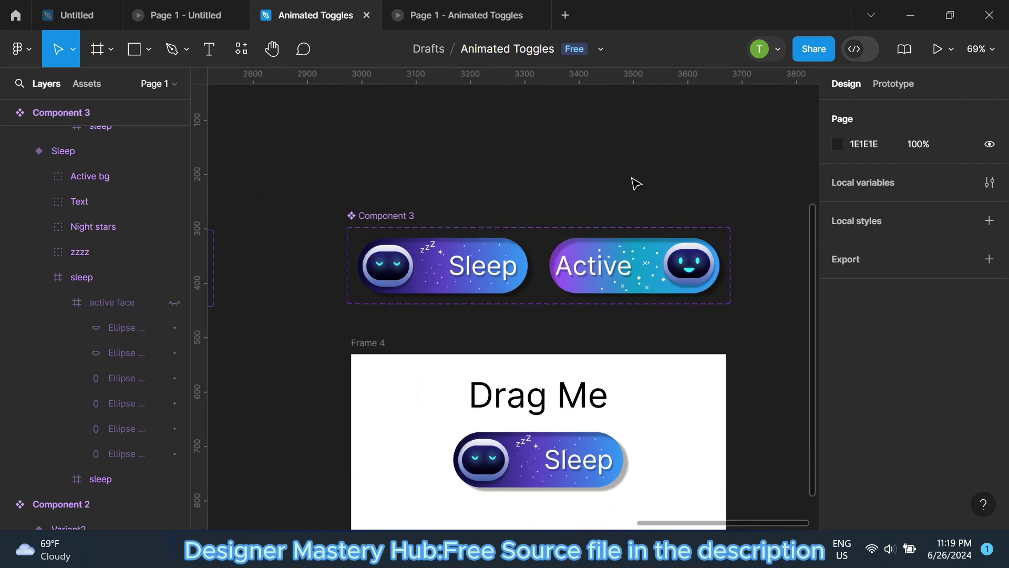
scroll(746, 315, down, 2)
scroll(746, 314, down, 3)
scroll(730, 313, down, 1)
scroll(746, 318, down, 2)
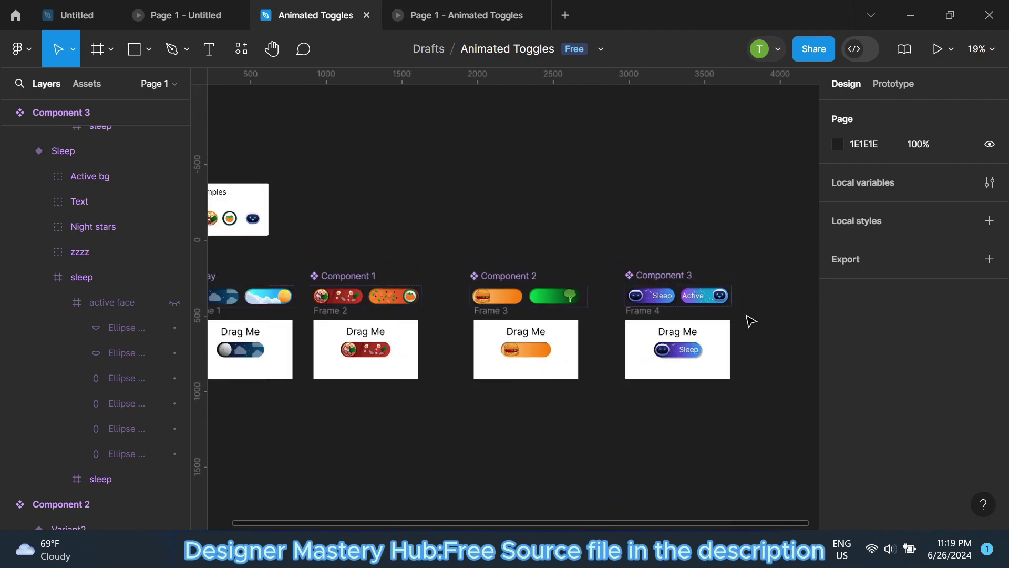
scroll(746, 319, down, 1)
drag(288, 204, 503, 204)
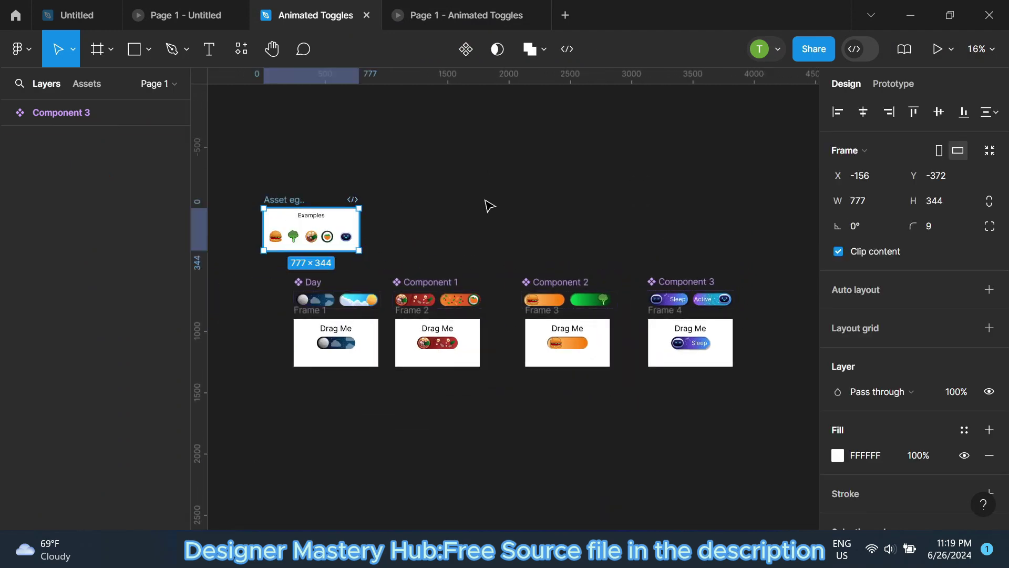
click(636, 235)
scroll(637, 235, down, 1)
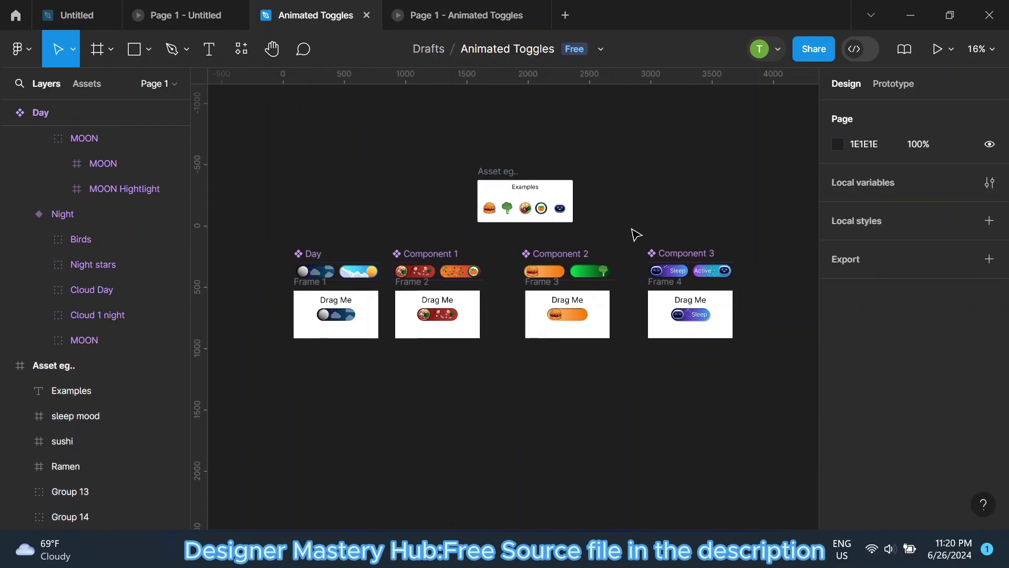
scroll(514, 348, up, 1)
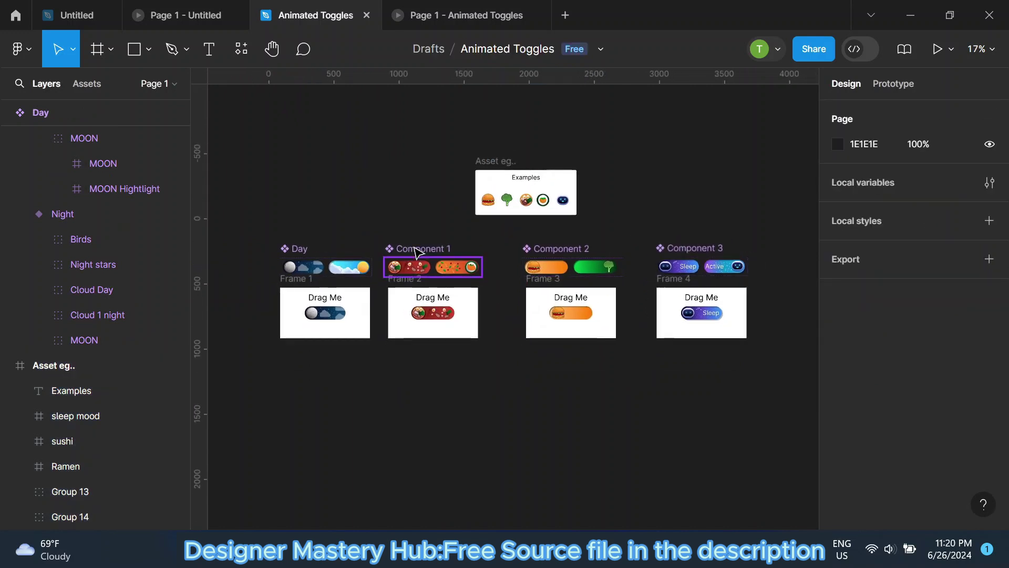
click(402, 292)
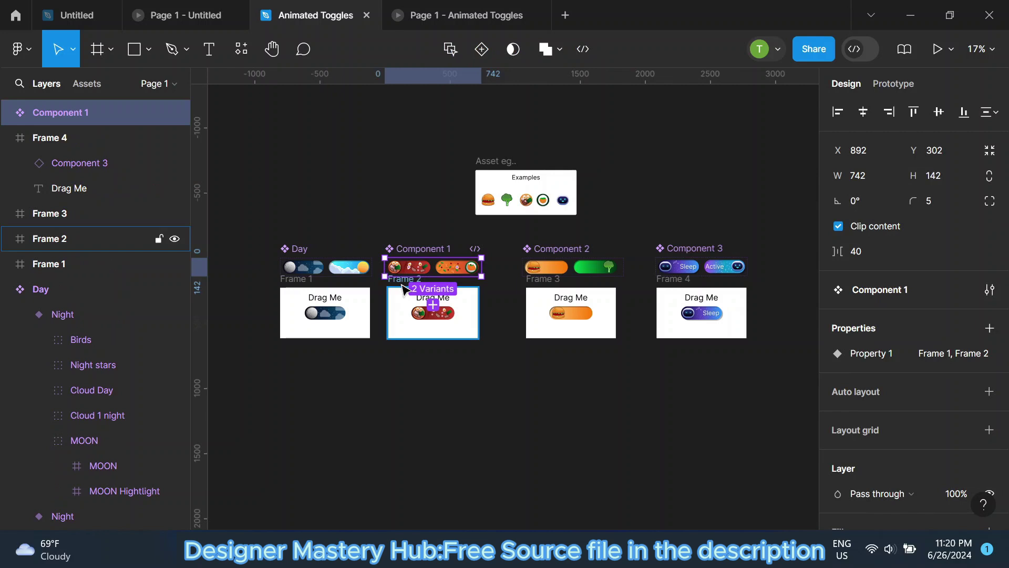
drag(465, 310, 476, 310)
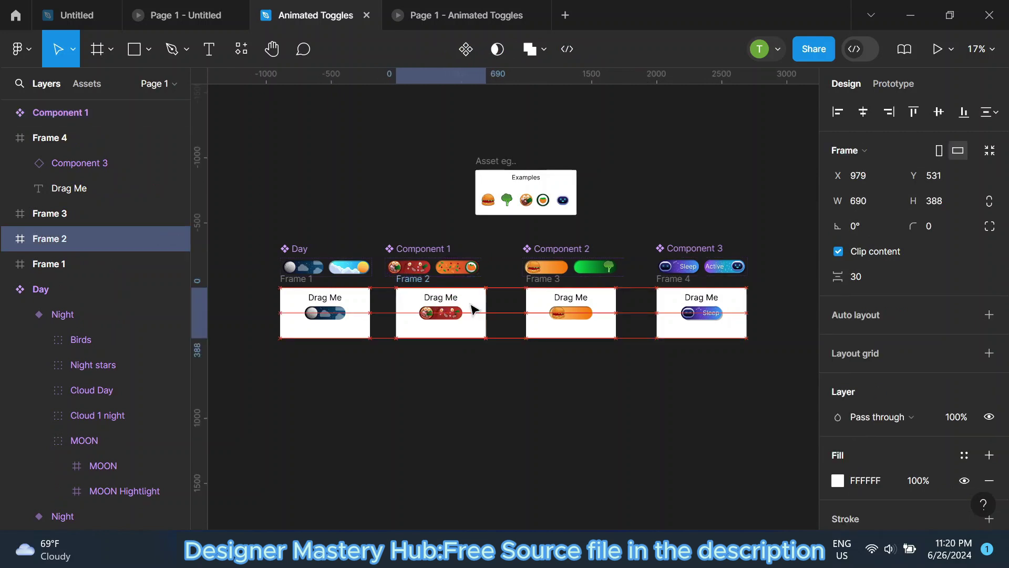
Rename Components 1–3 to Ramen, Burger and Robot, then reopen the prototype preview.
drag(420, 252, 426, 252)
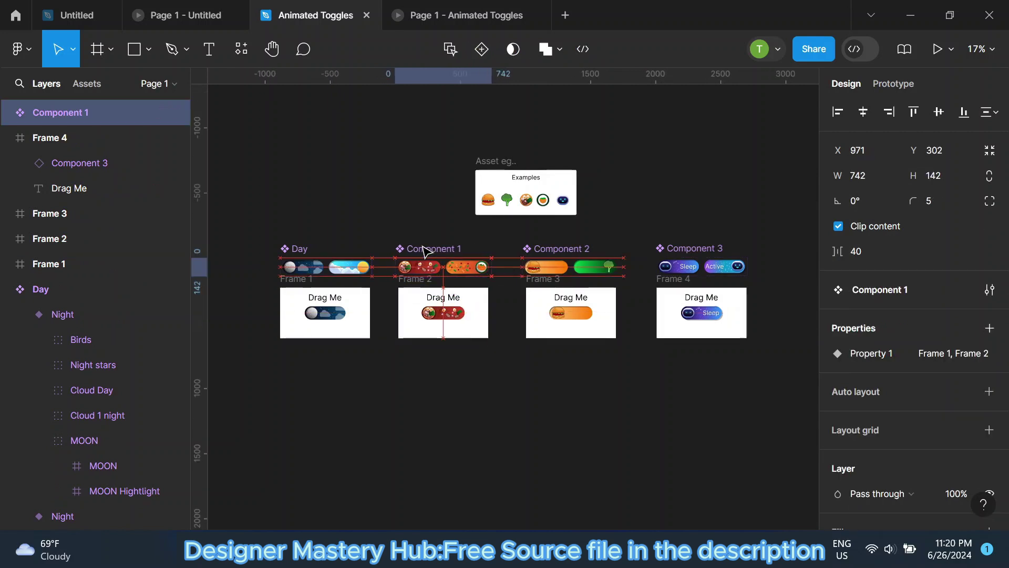
double_click(423, 248)
text(Ramen)
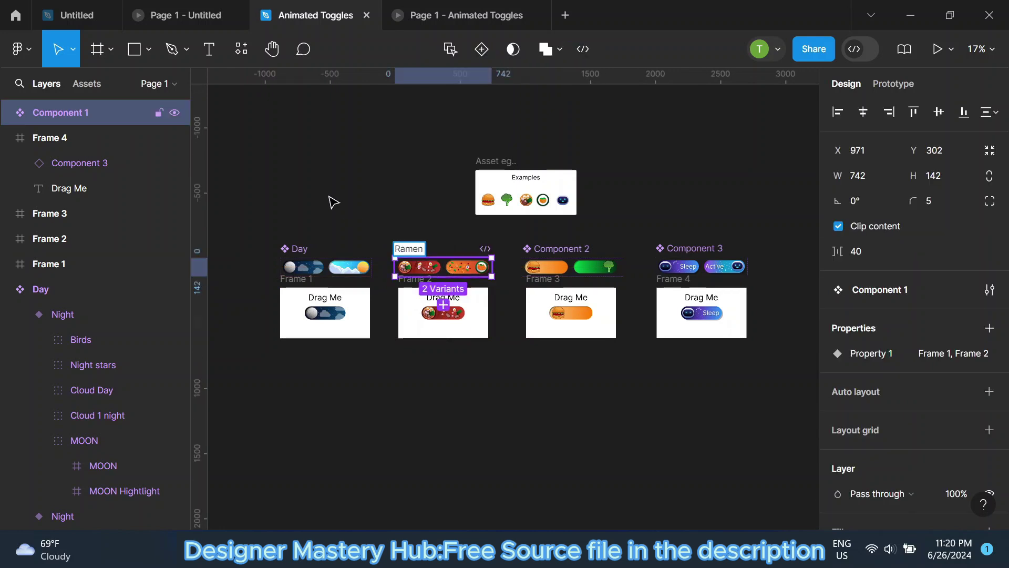
click(334, 202)
double_click(587, 250)
text(Burger)
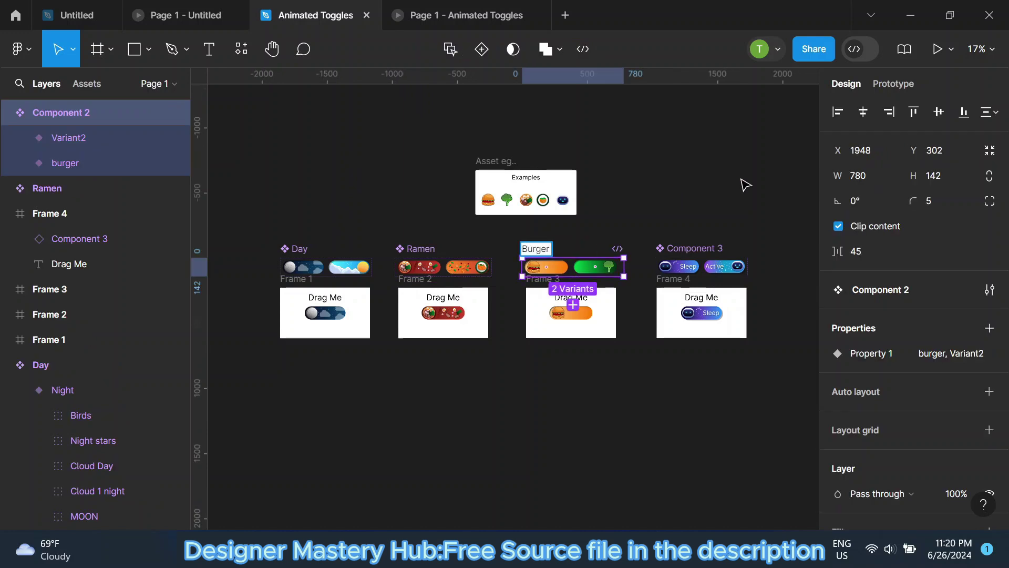
click(729, 234)
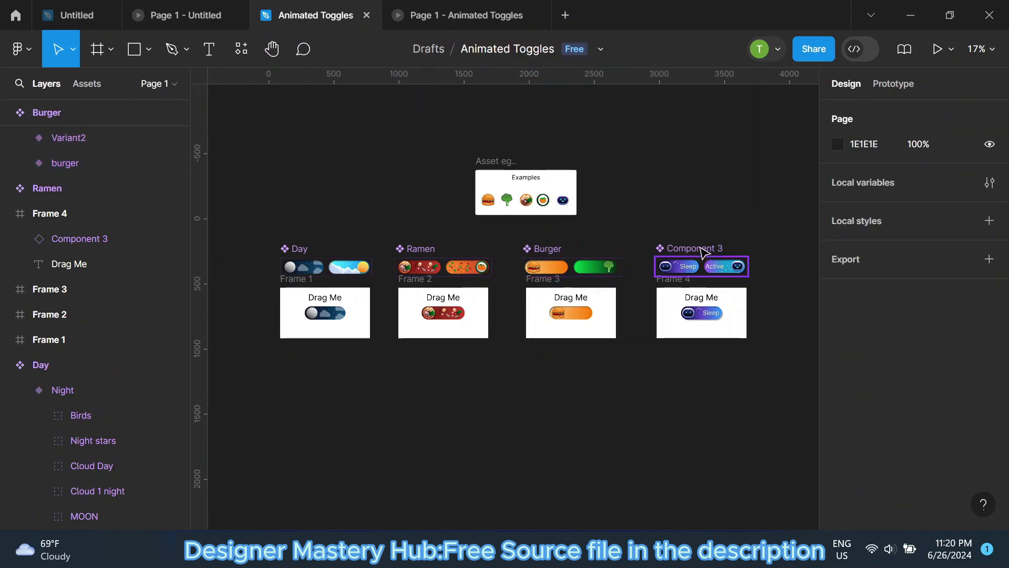
double_click(700, 248)
text(Robot)
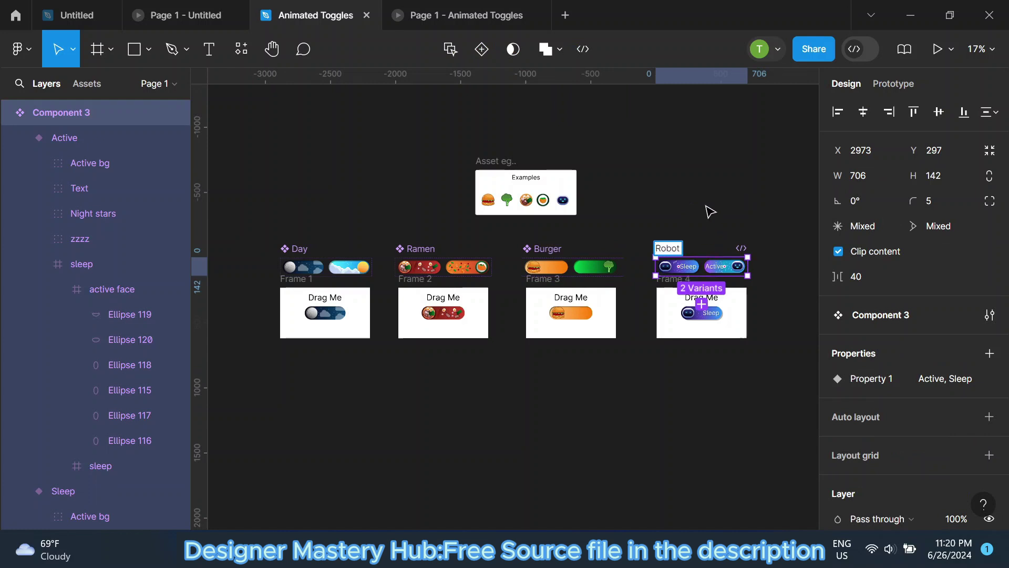
click(705, 206)
click(452, 15)
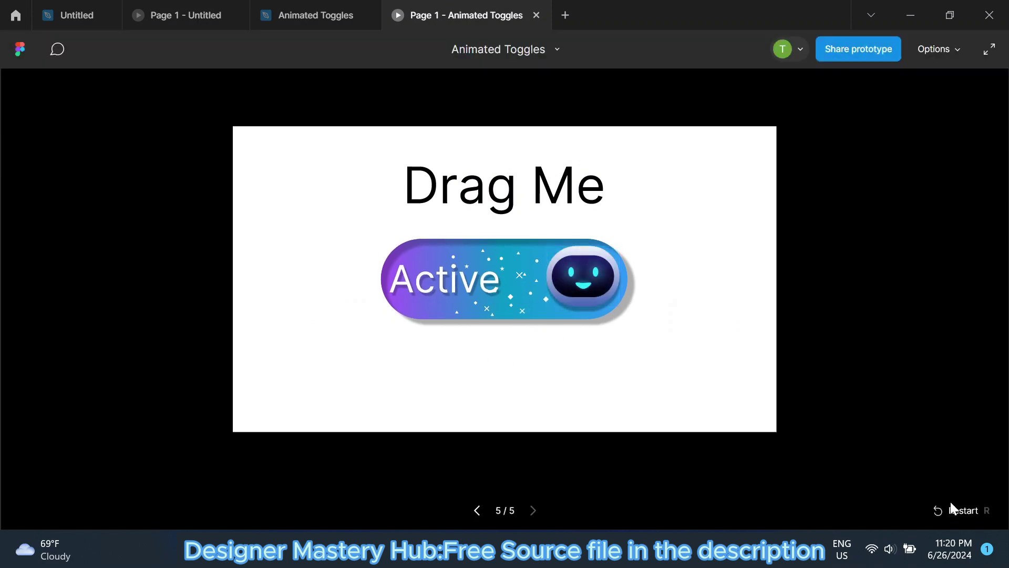
Restart the prototype and switch the night, ramen and robot toggles, ending with the robot on Sleep.
click(950, 503)
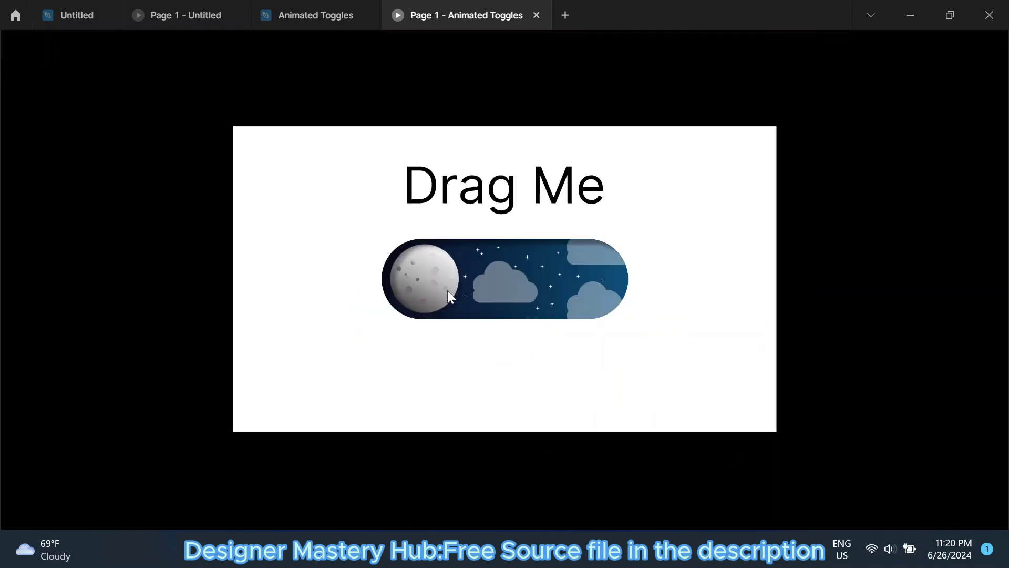
mouse_move(436, 284)
mouse_down()
mouse_move(563, 281)
mouse_move(475, 310)
mouse_up()
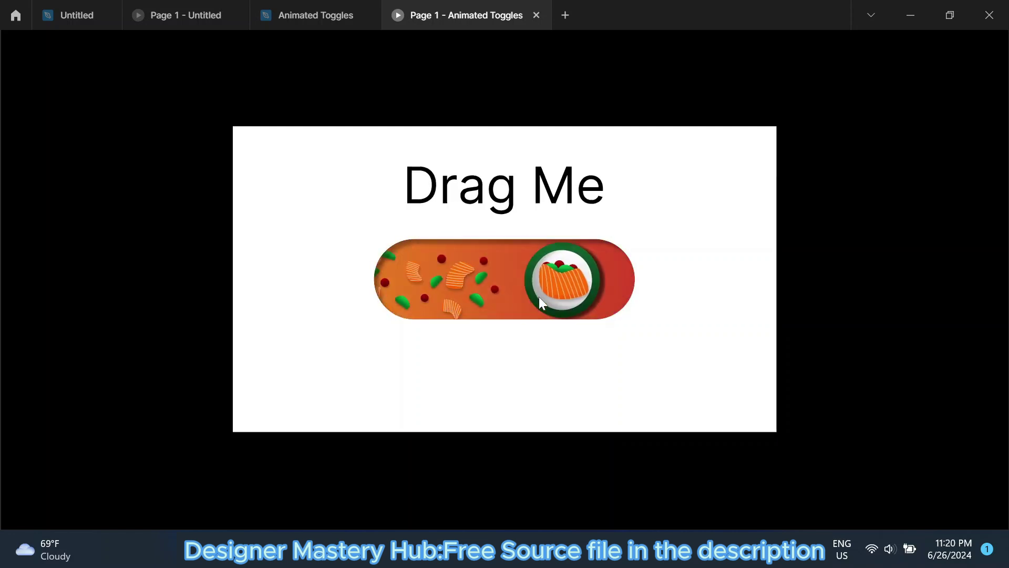
mouse_move(399, 292)
mouse_down()
mouse_move(582, 288)
mouse_move(538, 299)
mouse_up()
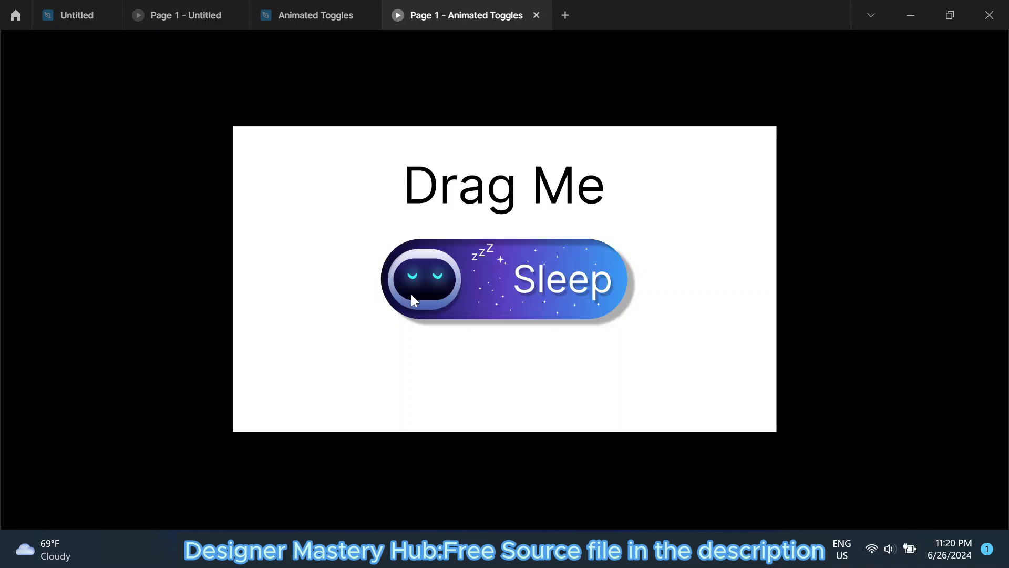
mouse_move(411, 295)
mouse_down()
mouse_move(546, 296)
mouse_move(454, 296)
mouse_move(598, 310)
mouse_up()
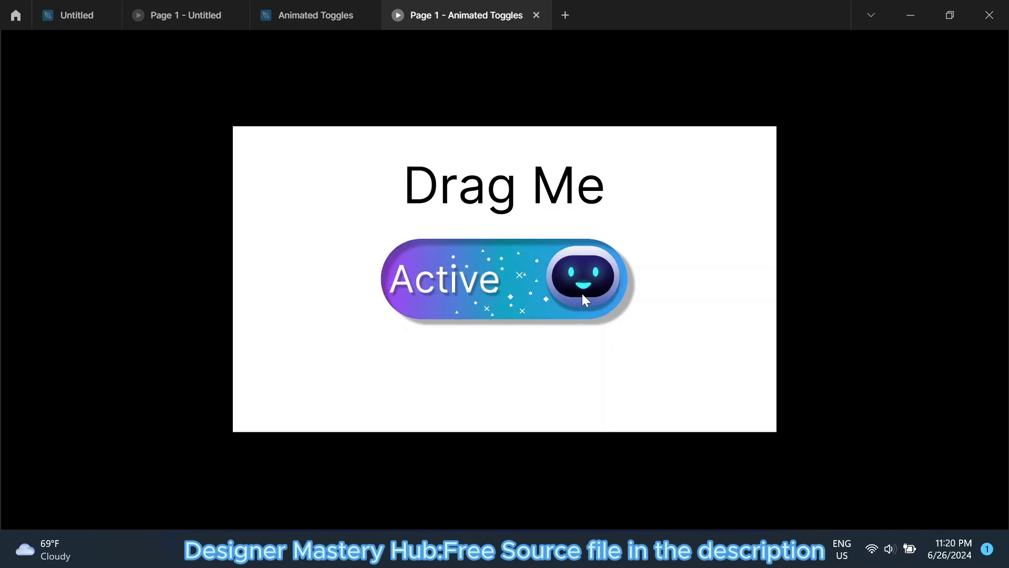
drag(471, 297, 421, 270)
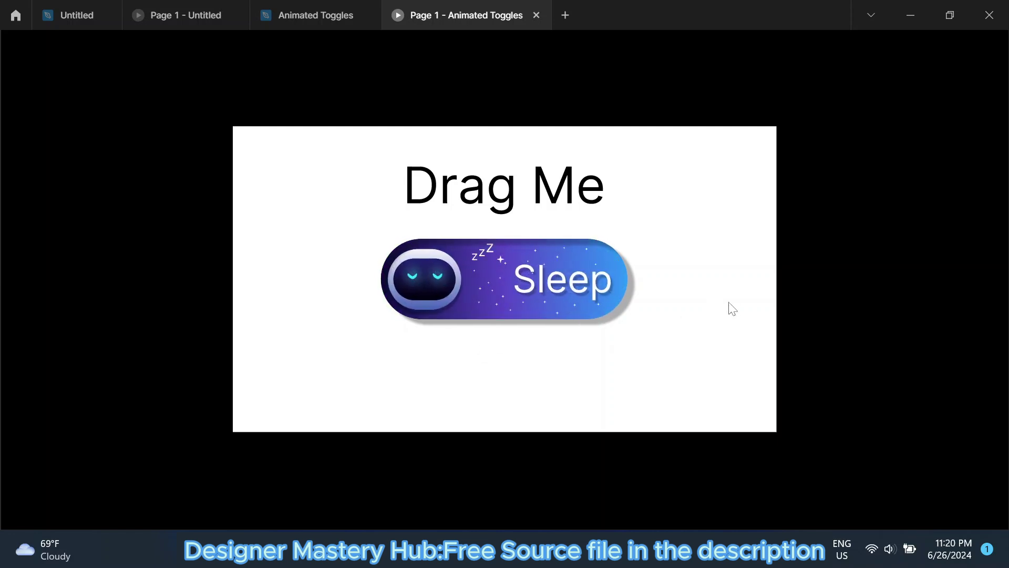